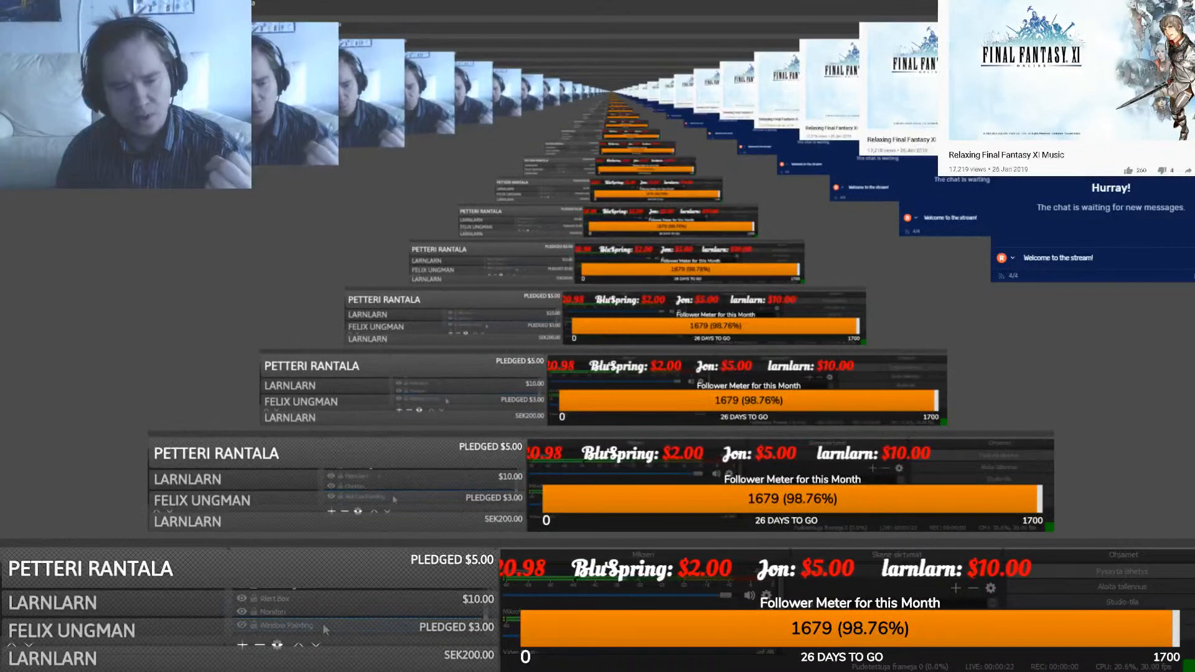
# - Hide the Monitori display capture in OBS so only the black background shows
pyautogui.click(242, 625)
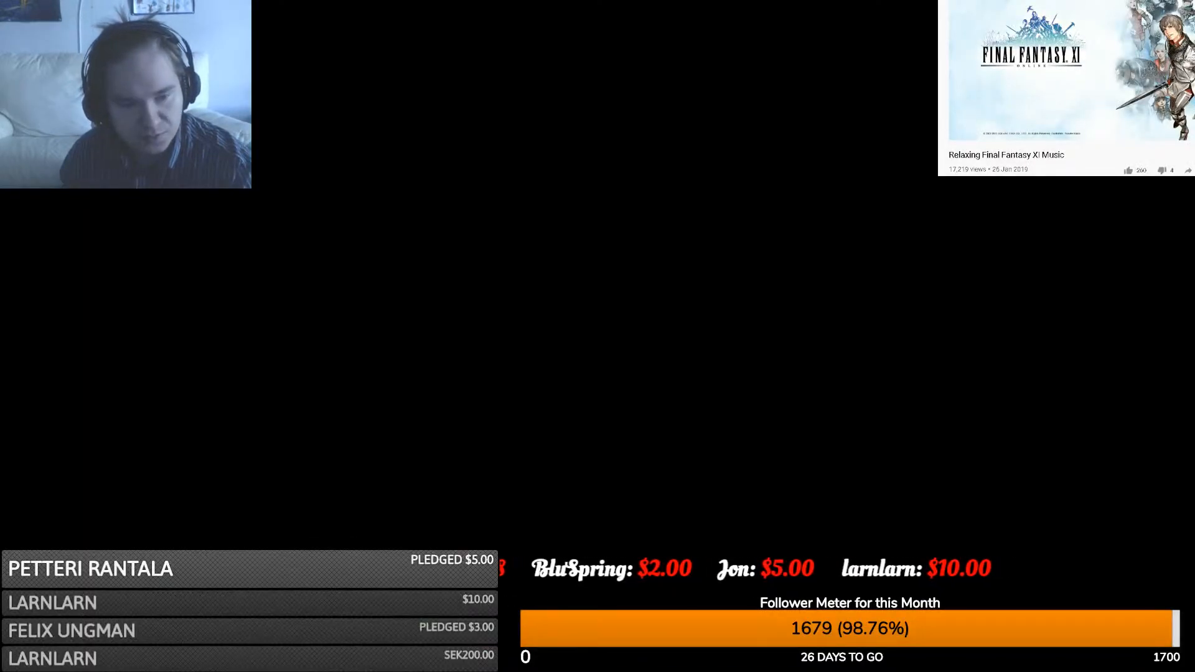
# - Show the desktop capture again and move the Reddit create-post window to the screen top
pyautogui.click(242, 612)
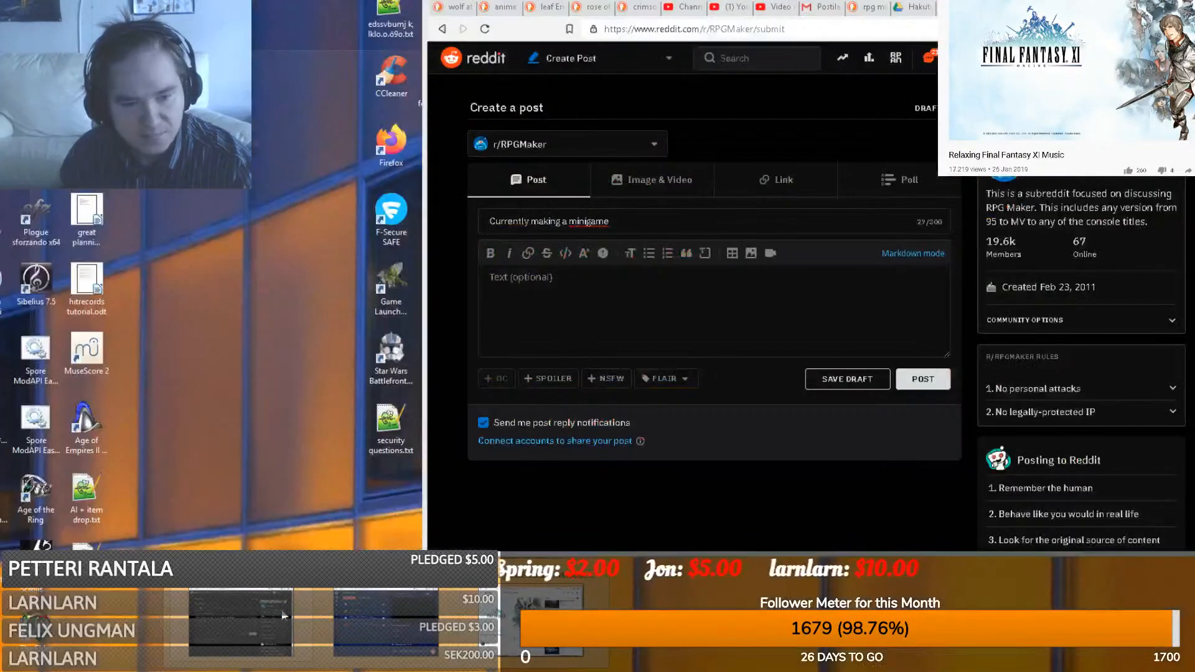
pyautogui.click(284, 615)
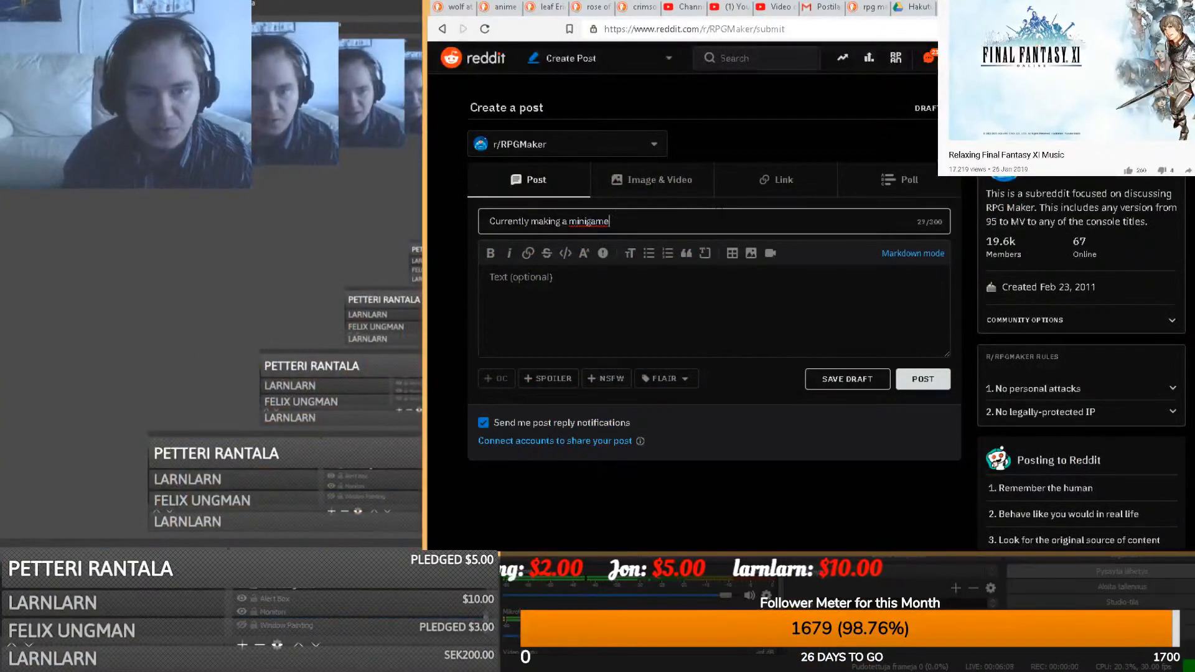
pyautogui.moveTo(1158, 6); pyautogui.dragTo(971, 452)
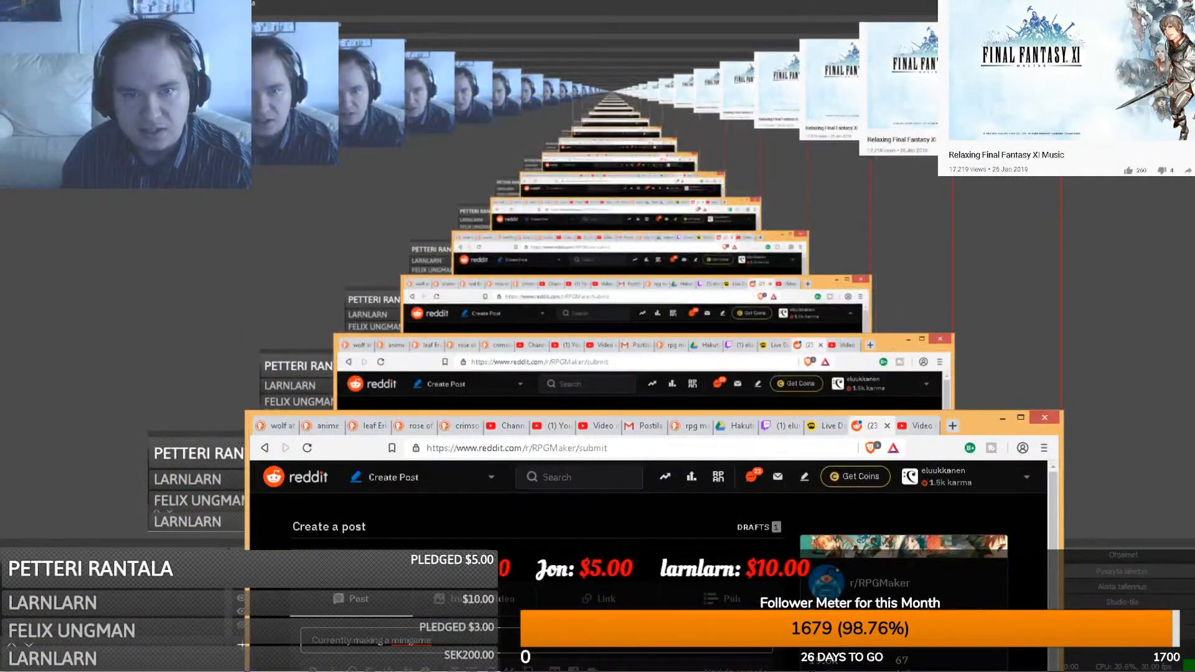
pyautogui.moveTo(971, 429); pyautogui.dragTo(983, 11)
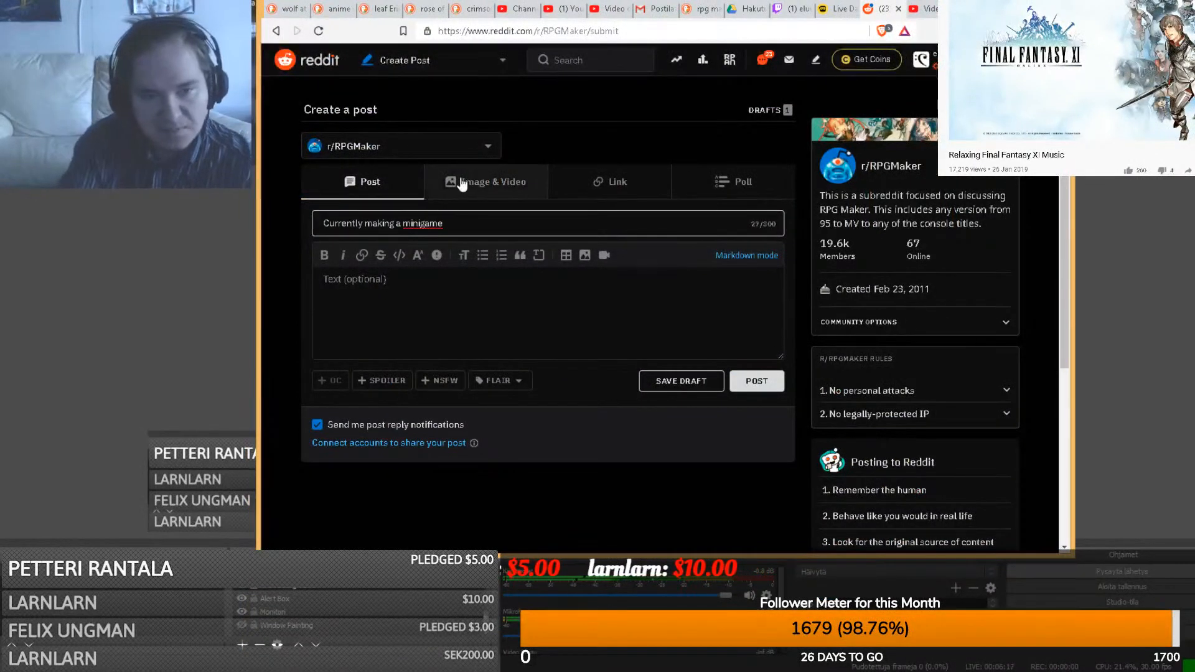
# - Title the post about doing a live dish-washing minigame with just eventing in RPG Maker MV
pyautogui.write('di')
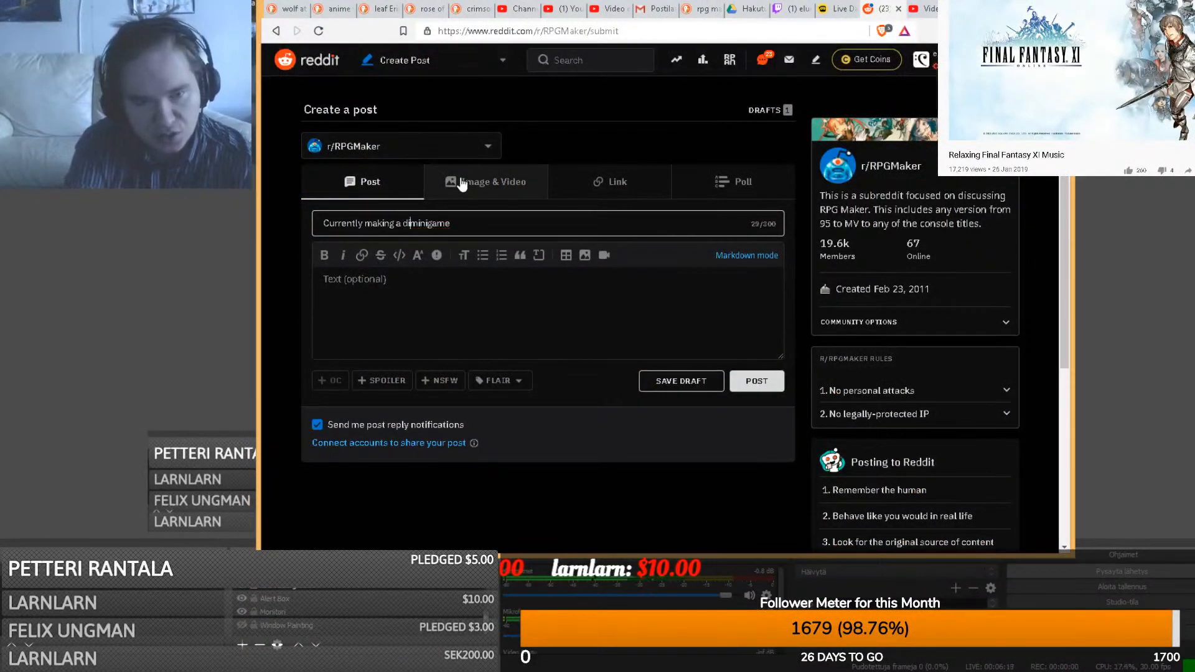
pyautogui.write('sh ')
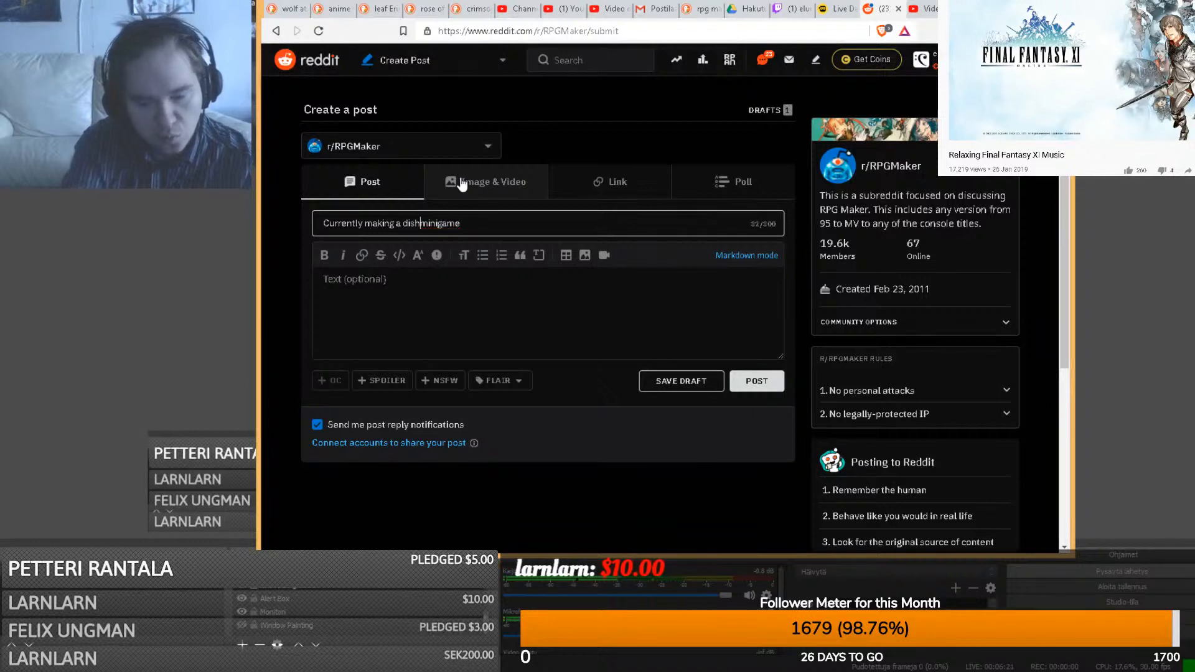
pyautogui.write('-washing')
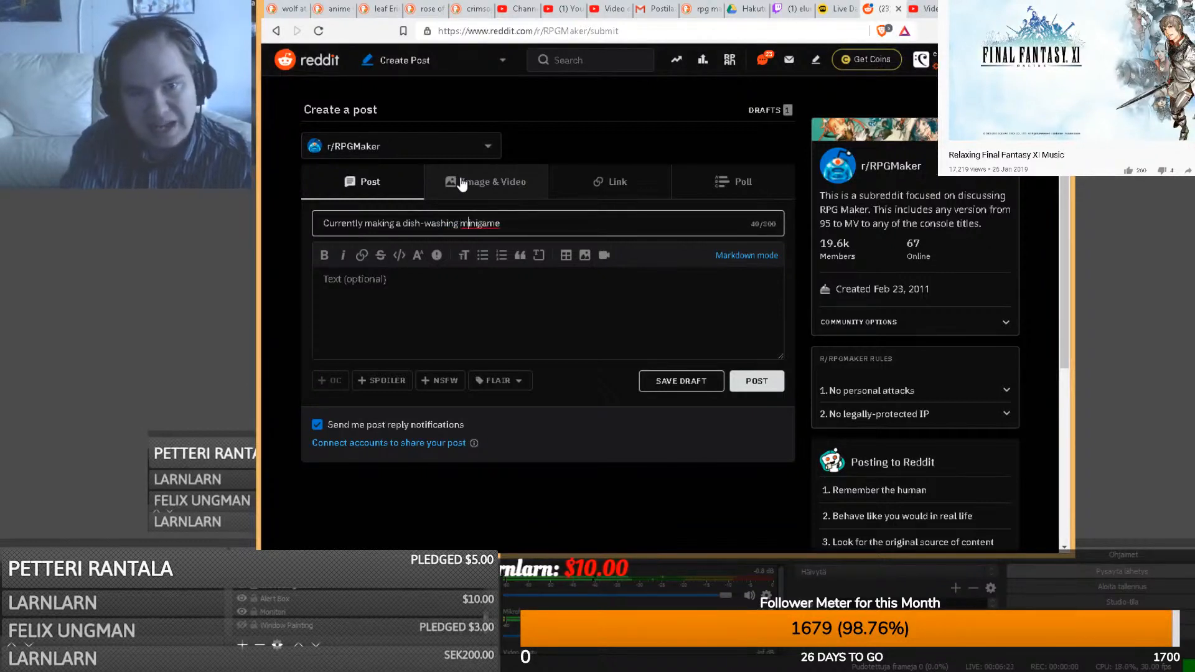
pyautogui.press('End')
pyautogui.write('Live ')
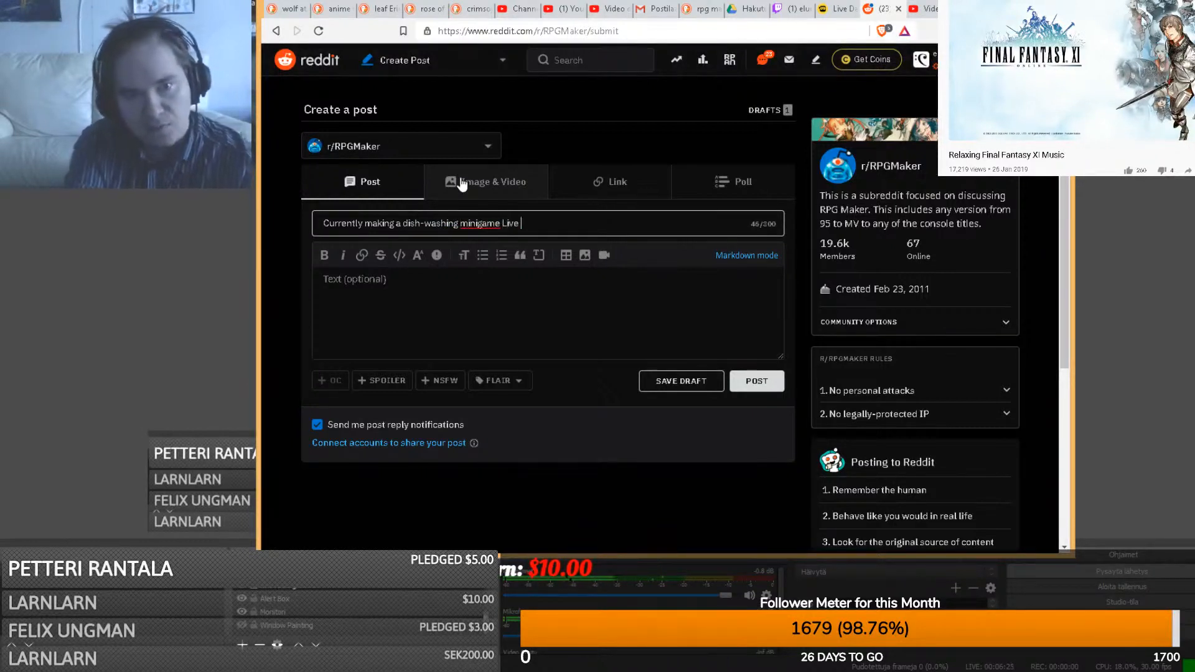
pyautogui.write('with RPG Ma')
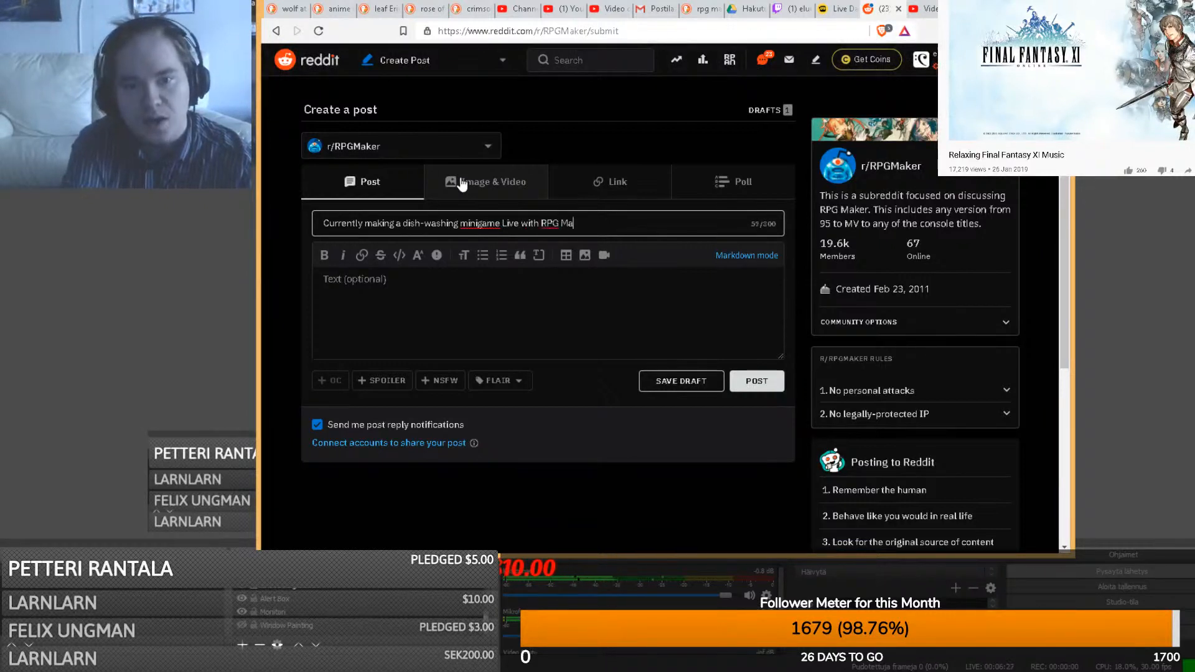
pyautogui.write('ker MV')
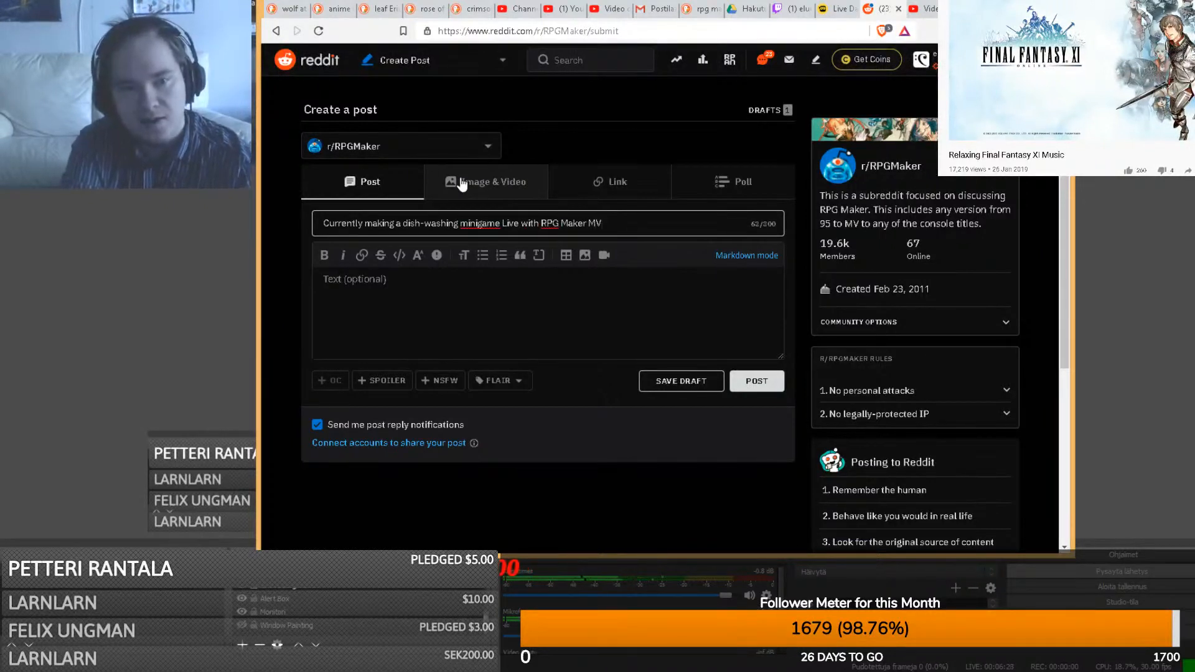
pyautogui.write('. ')
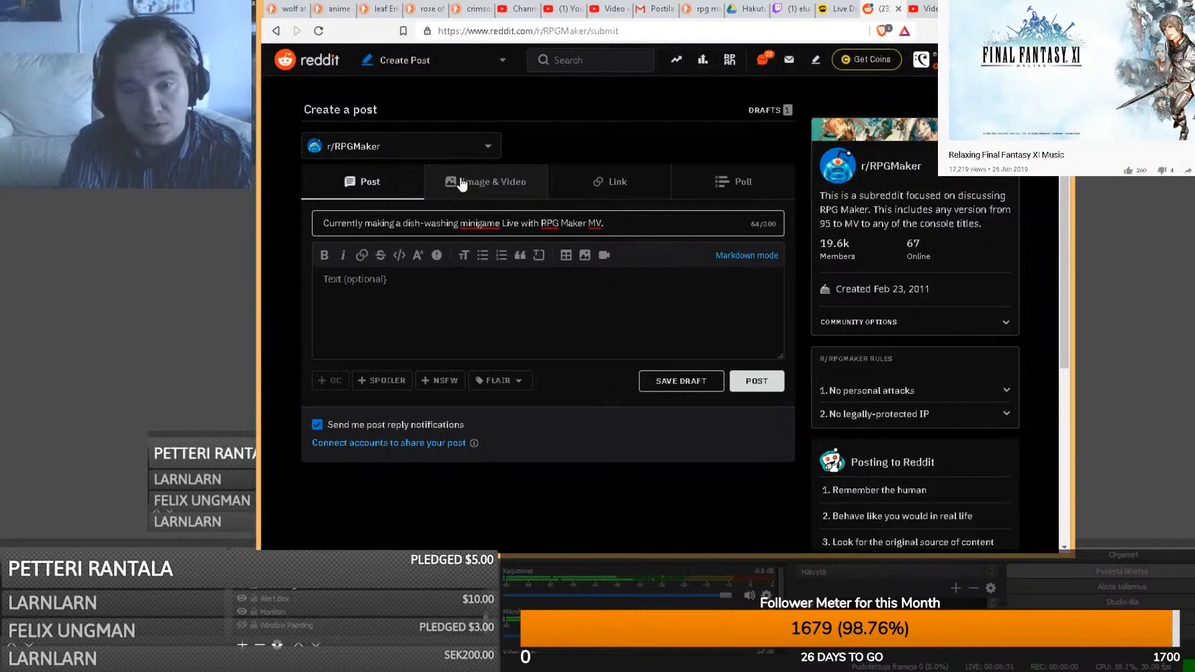
pyautogui.write('Incredi')
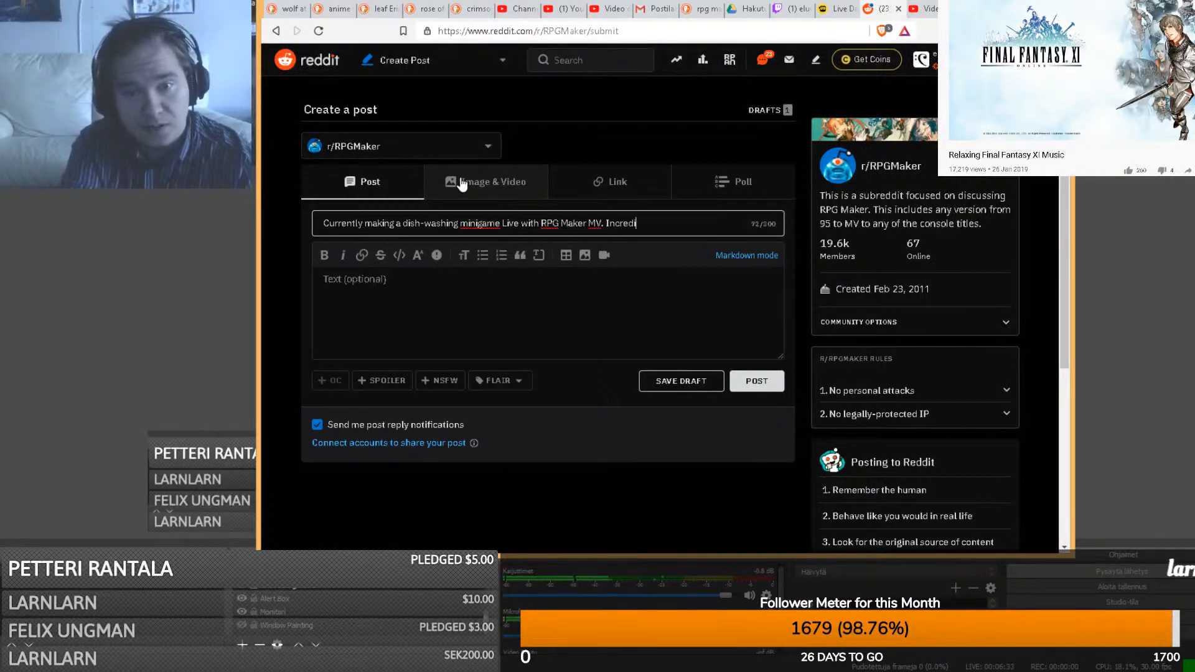
pyautogui.write('ble that y')
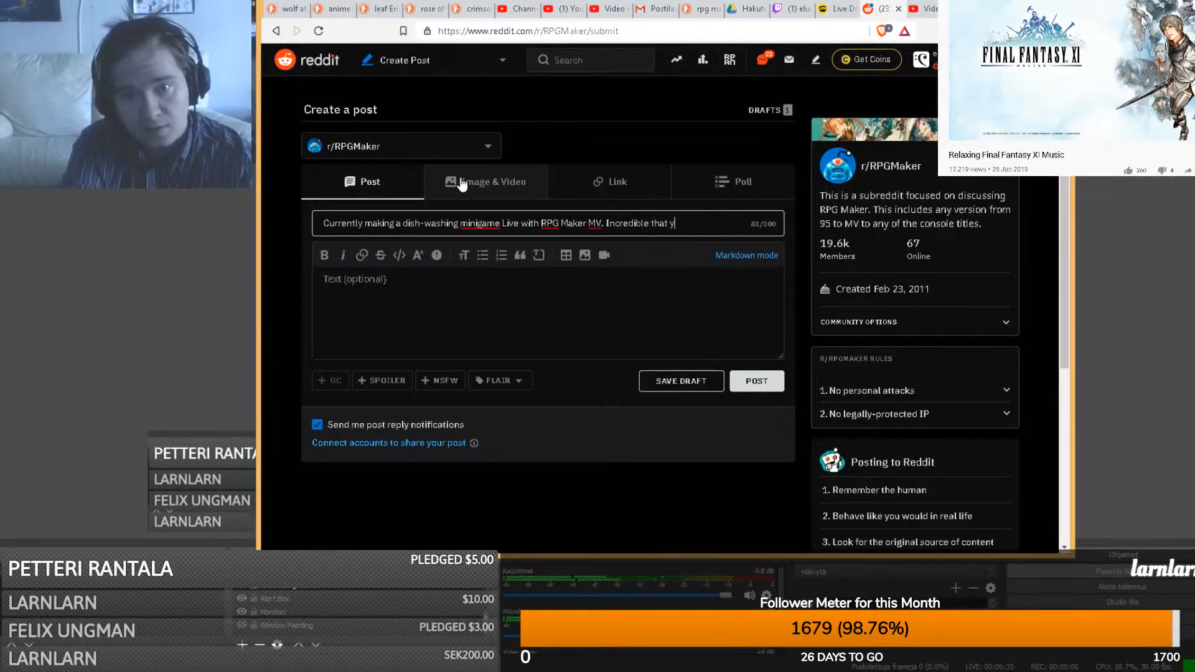
pyautogui.write('ou can realiz')
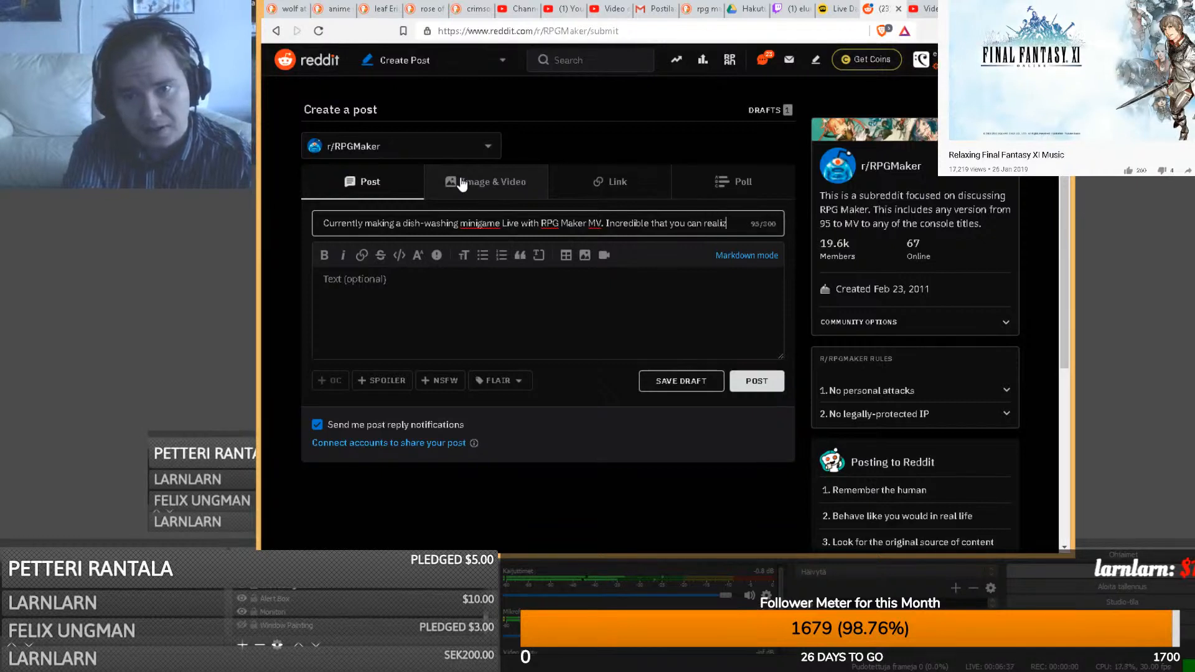
pyautogui.write('e ')
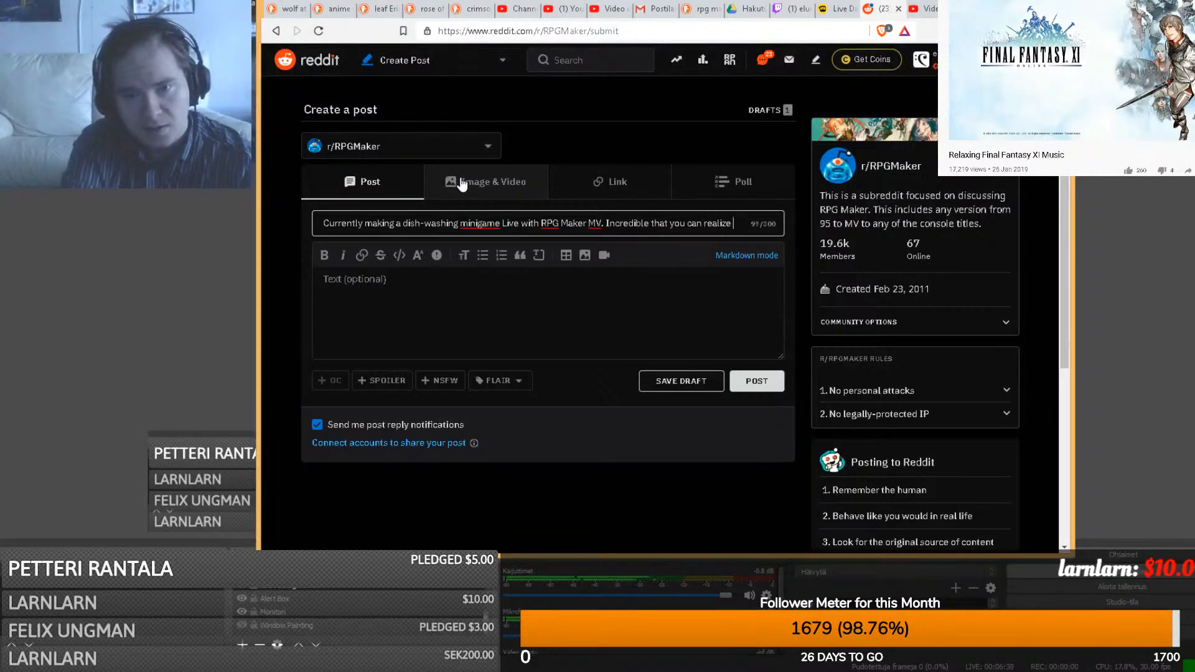
pyautogui.write('minigame')
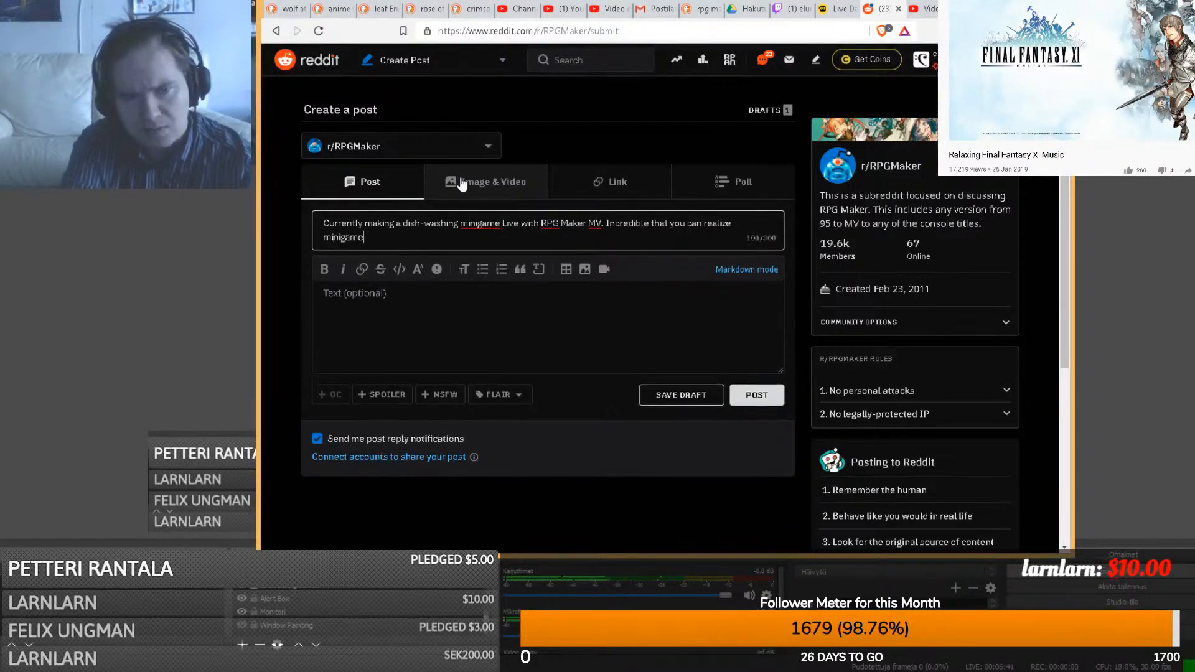
pyautogui.write('s with just eve')
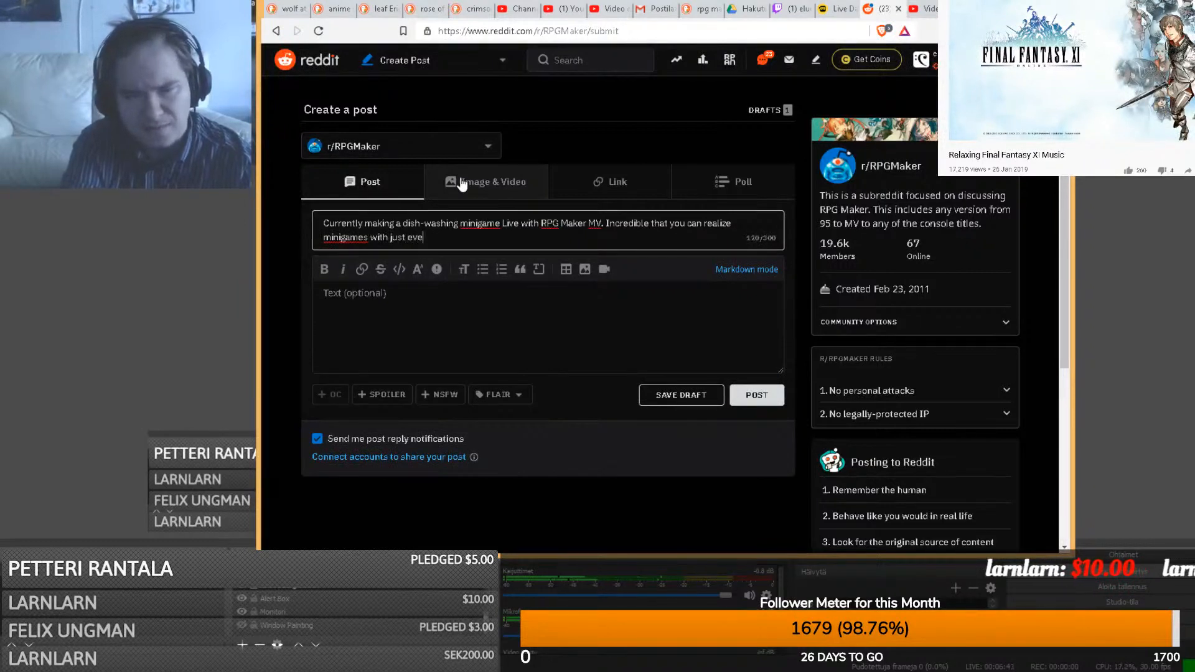
pyautogui.write('nting enough!')
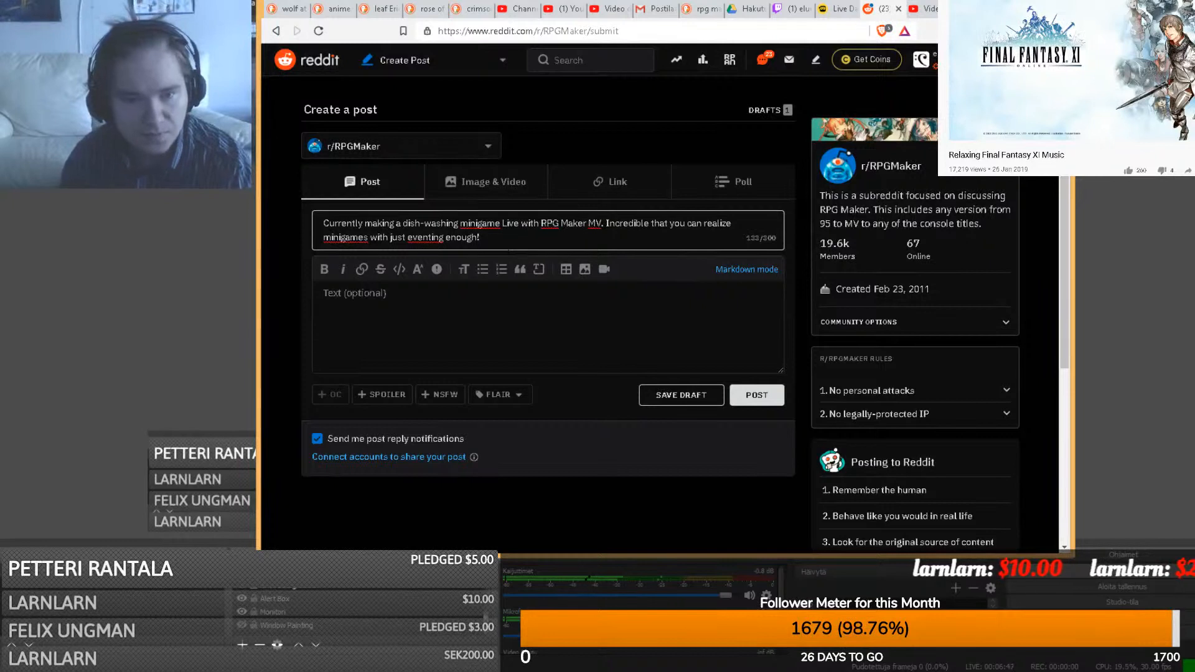
# - Tag the post with the RMMV flair
pyautogui.click(500, 394)
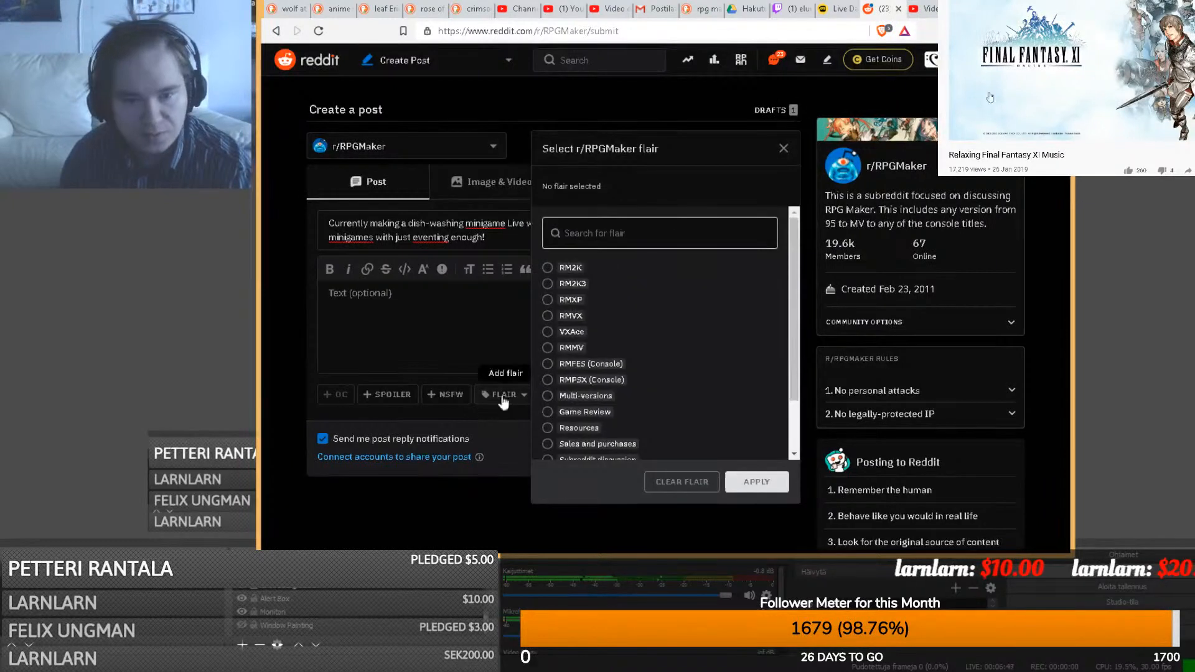
pyautogui.click(560, 347)
pyautogui.click(755, 483)
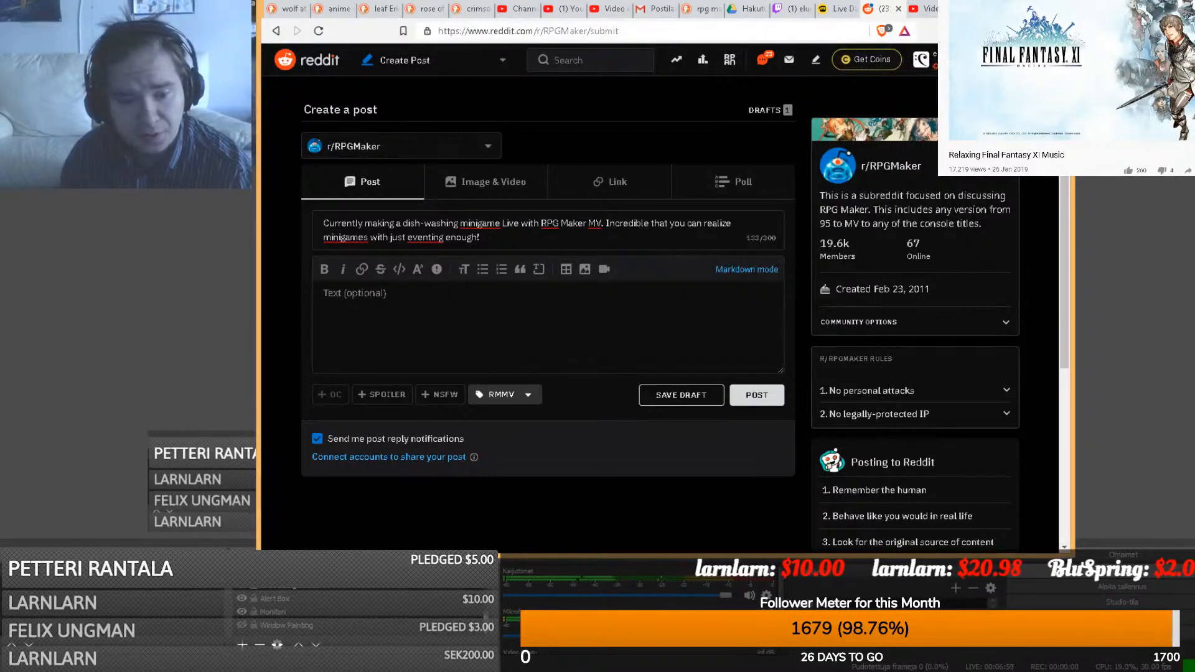
pyautogui.moveTo(389, 670)
pyautogui.click(400, 650)
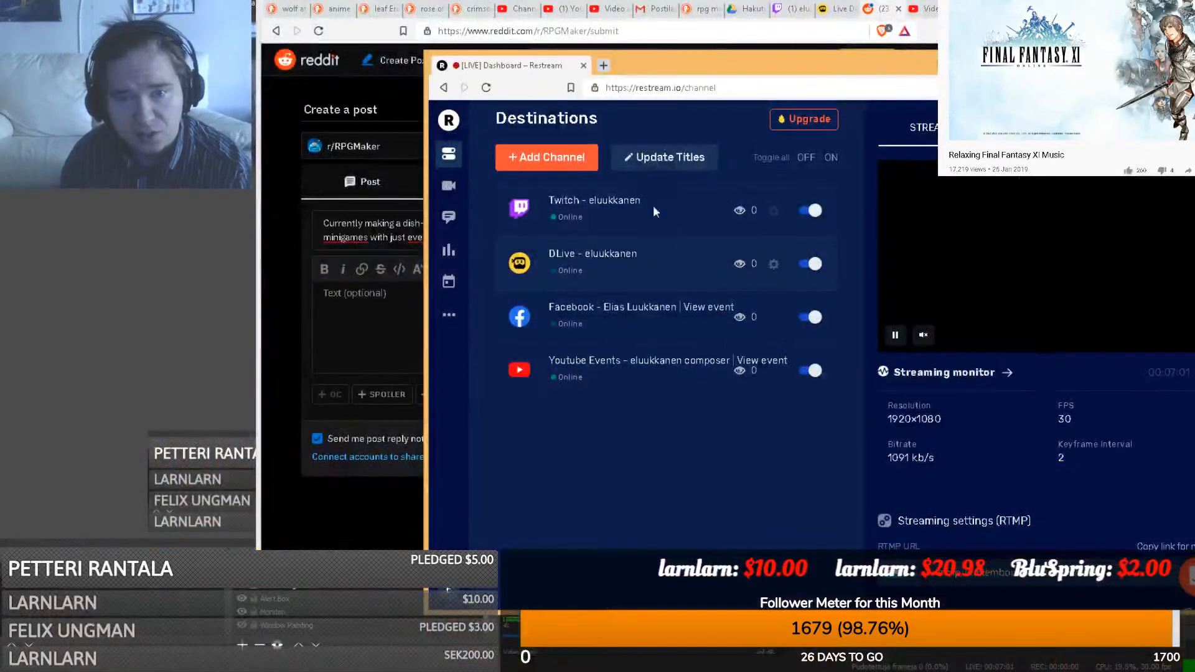
pyautogui.click(648, 161)
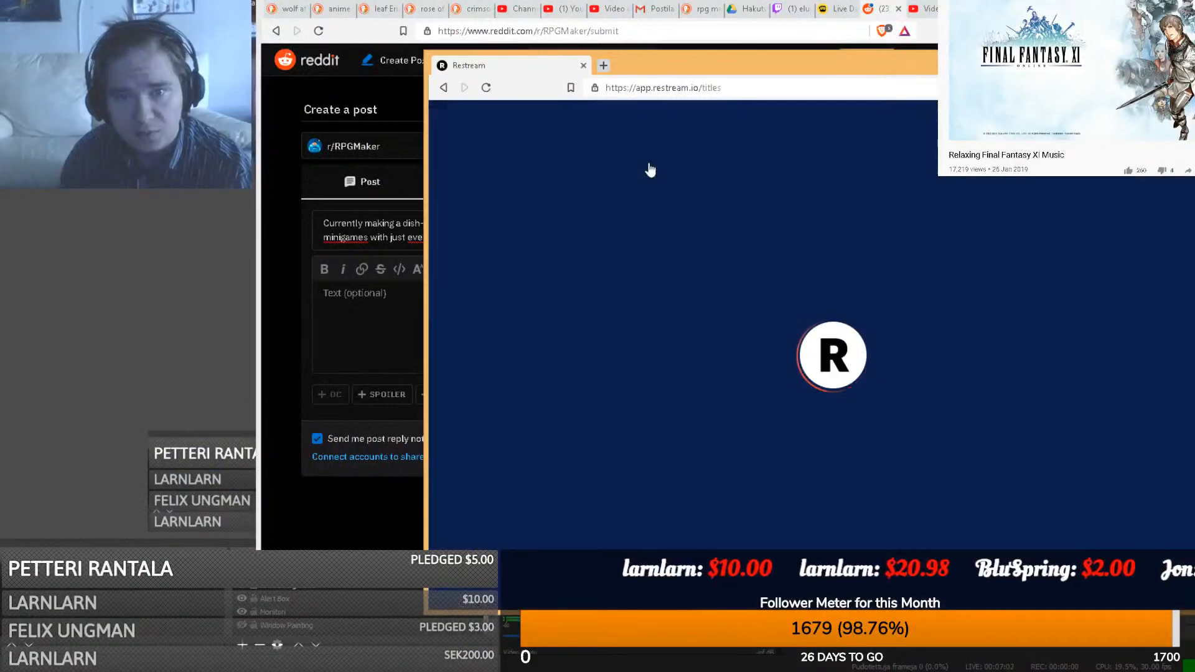
pyautogui.scroll(-2, 671, 480)
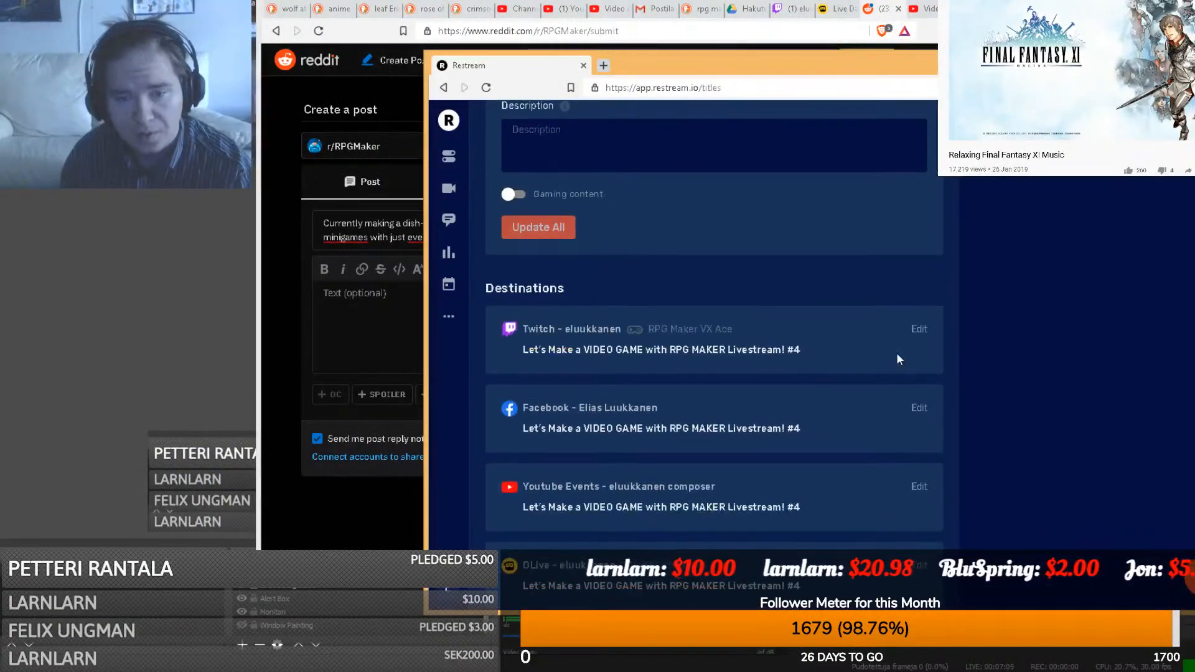
pyautogui.click(917, 468)
pyautogui.scroll(-3, 915, 475)
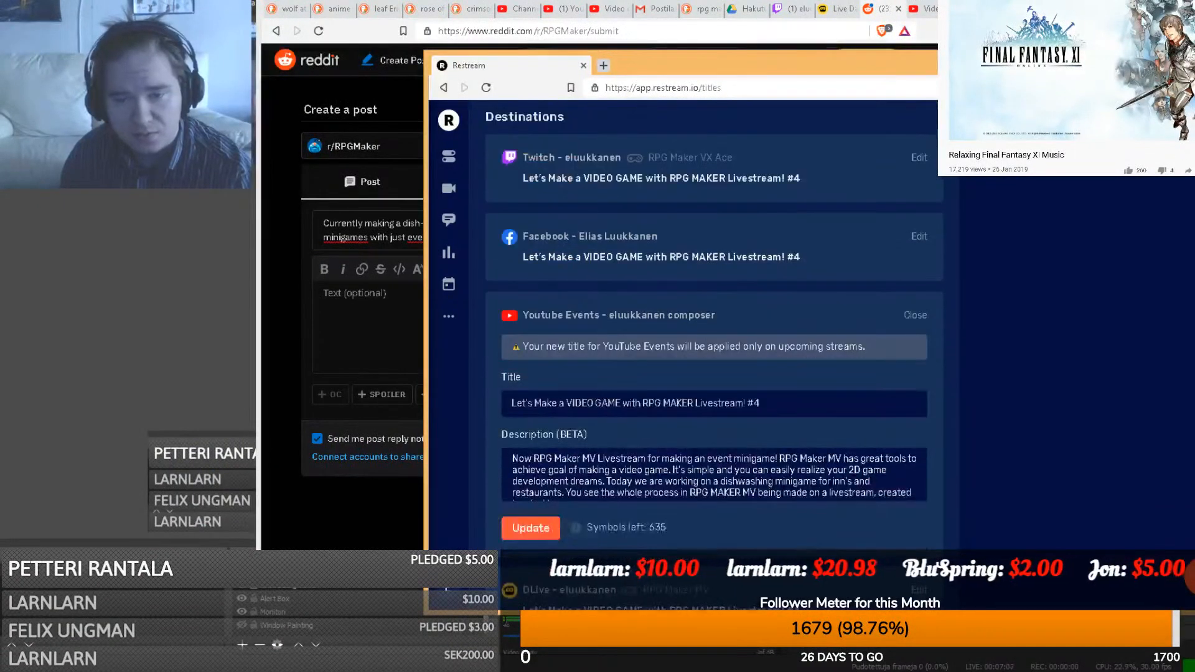
pyautogui.scroll(-1, 714, 436)
pyautogui.click(714, 436)
pyautogui.hotkey('ctrl', 'a')
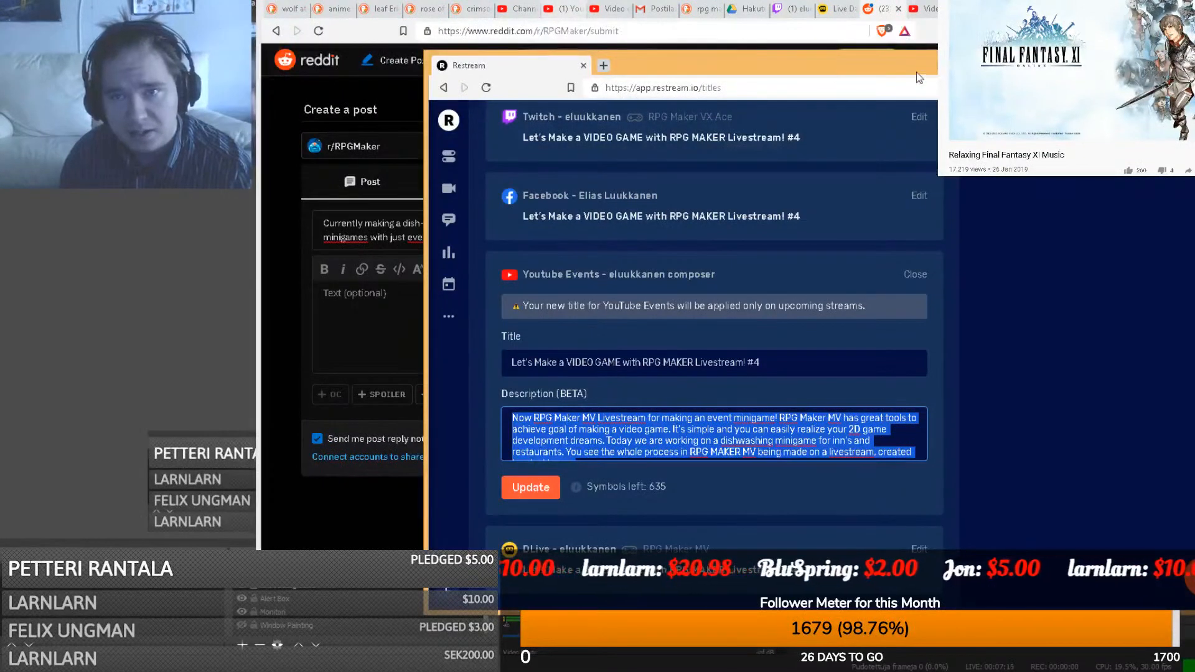
pyautogui.click(919, 11)
pyautogui.click(884, 12)
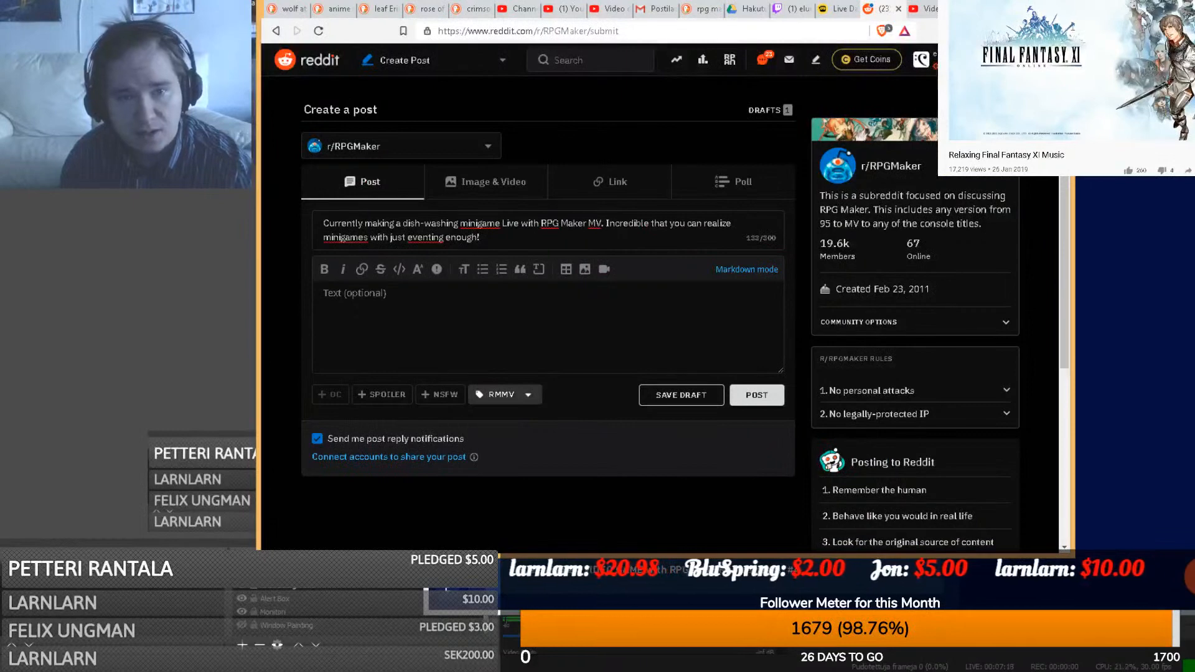
pyautogui.moveTo(491, 239); pyautogui.dragTo(197, 190)
pyautogui.hotkey('ctrl', 'c')
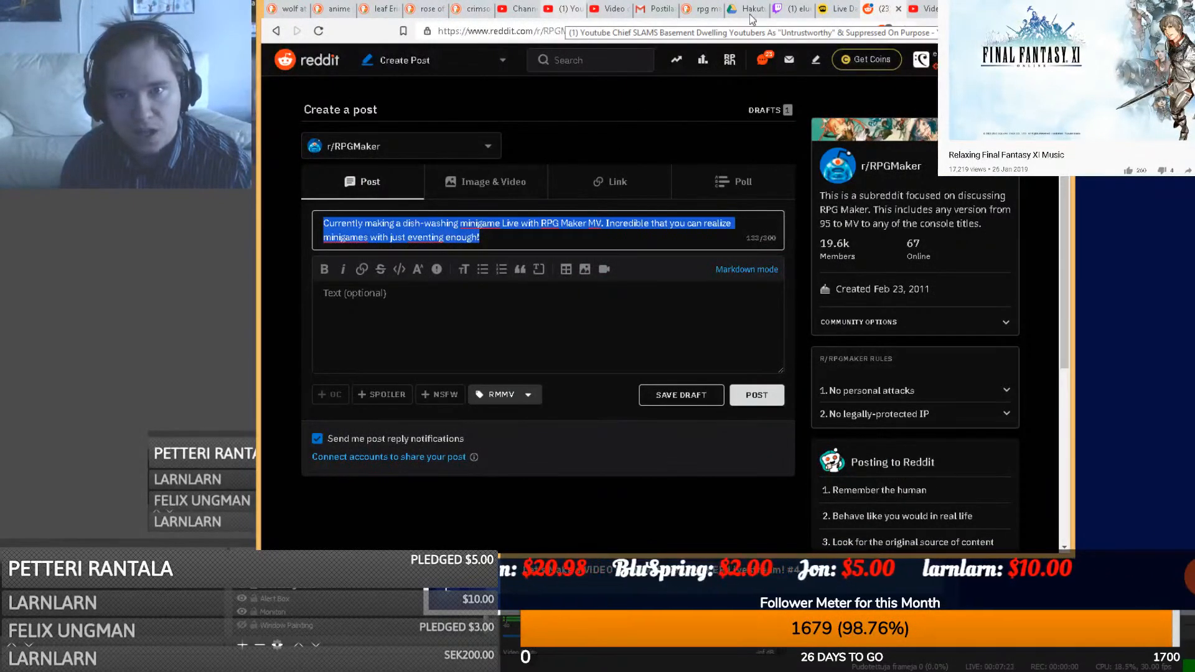
# - Open the livestream's youtu.be watch page from YouTube Studio, mute playback, and share it to Reddit
pyautogui.click(924, 10)
pyautogui.click(470, 151)
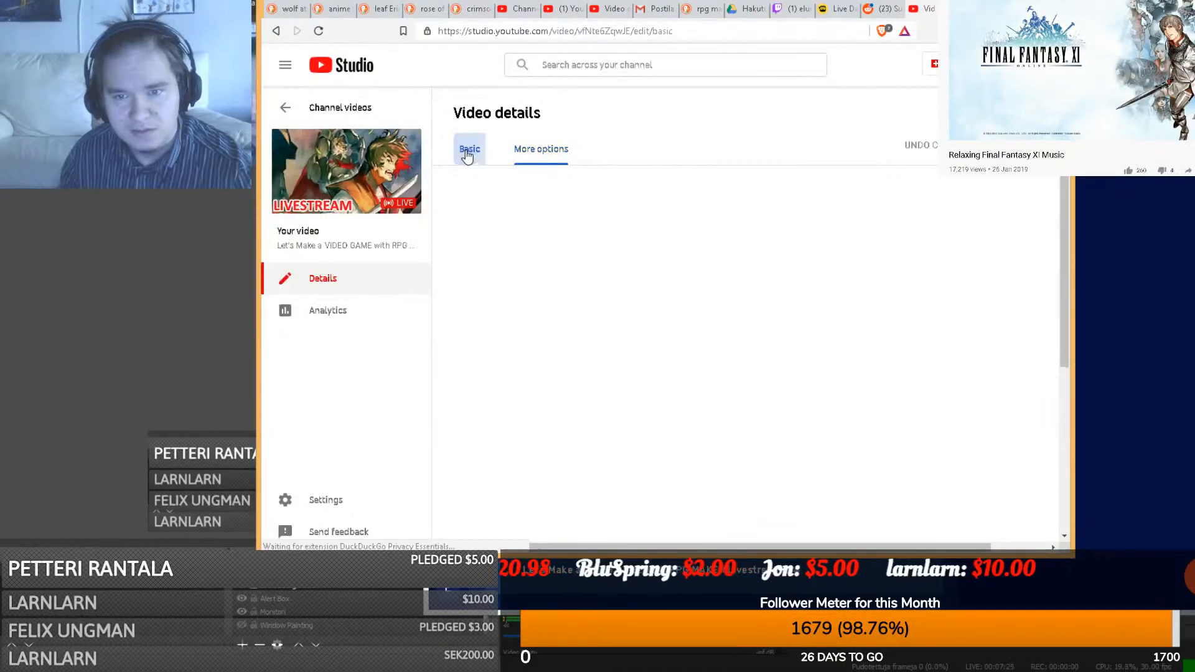
pyautogui.click(937, 342)
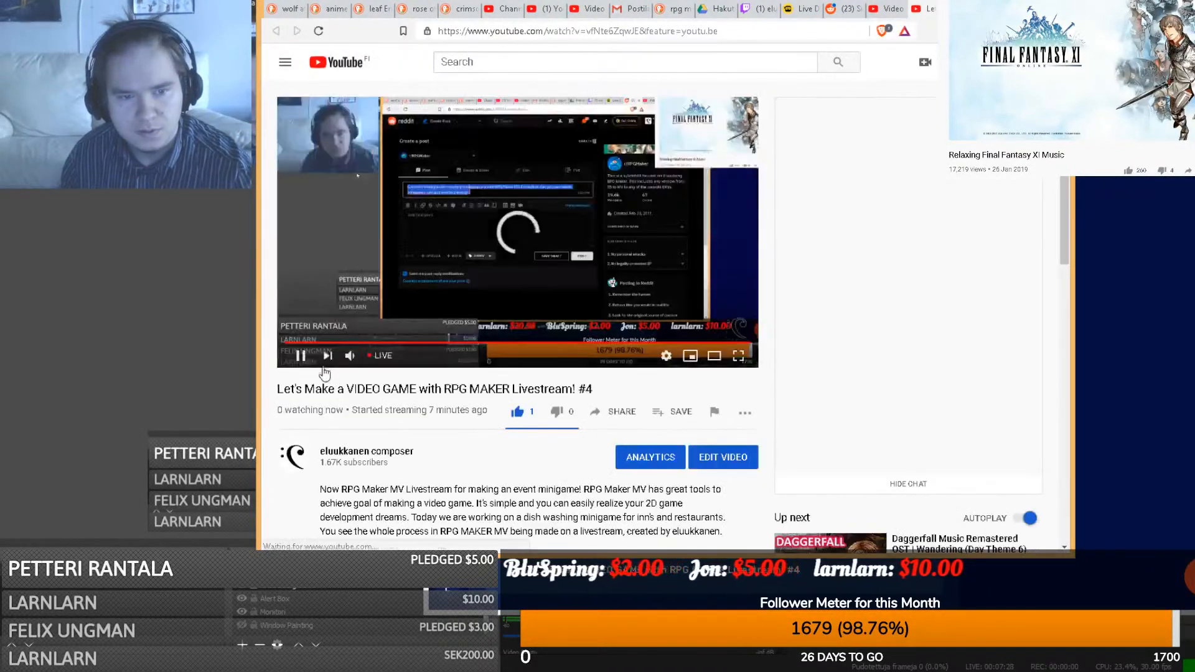
pyautogui.click(354, 359)
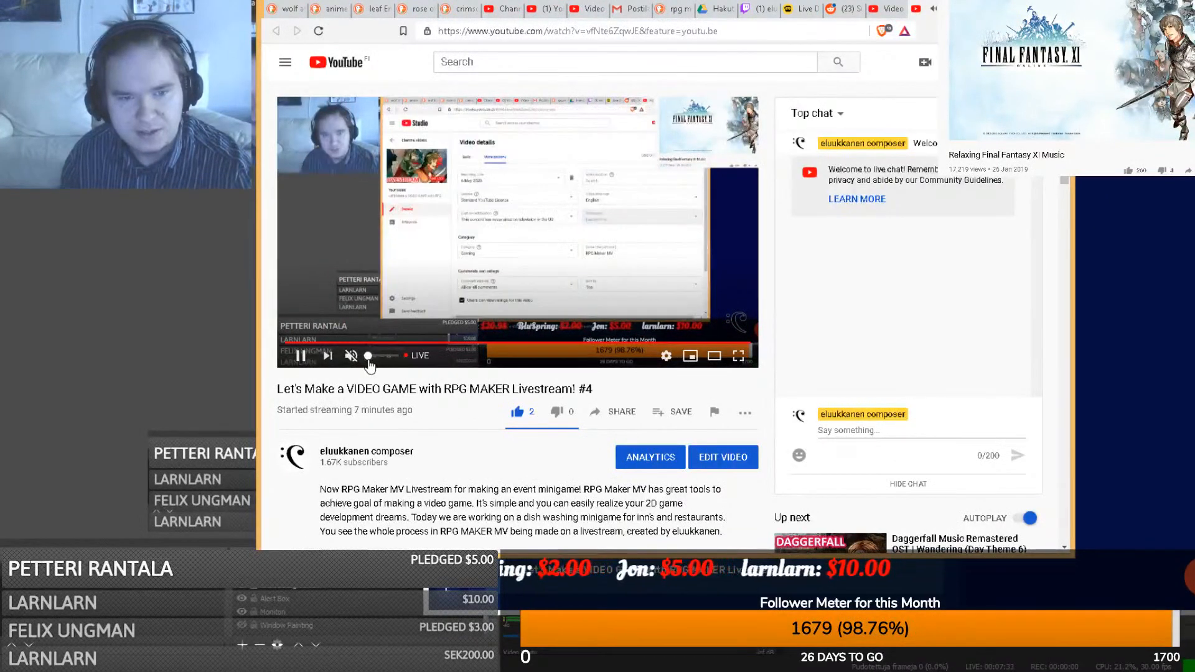
pyautogui.click(369, 362)
pyautogui.click(369, 362)
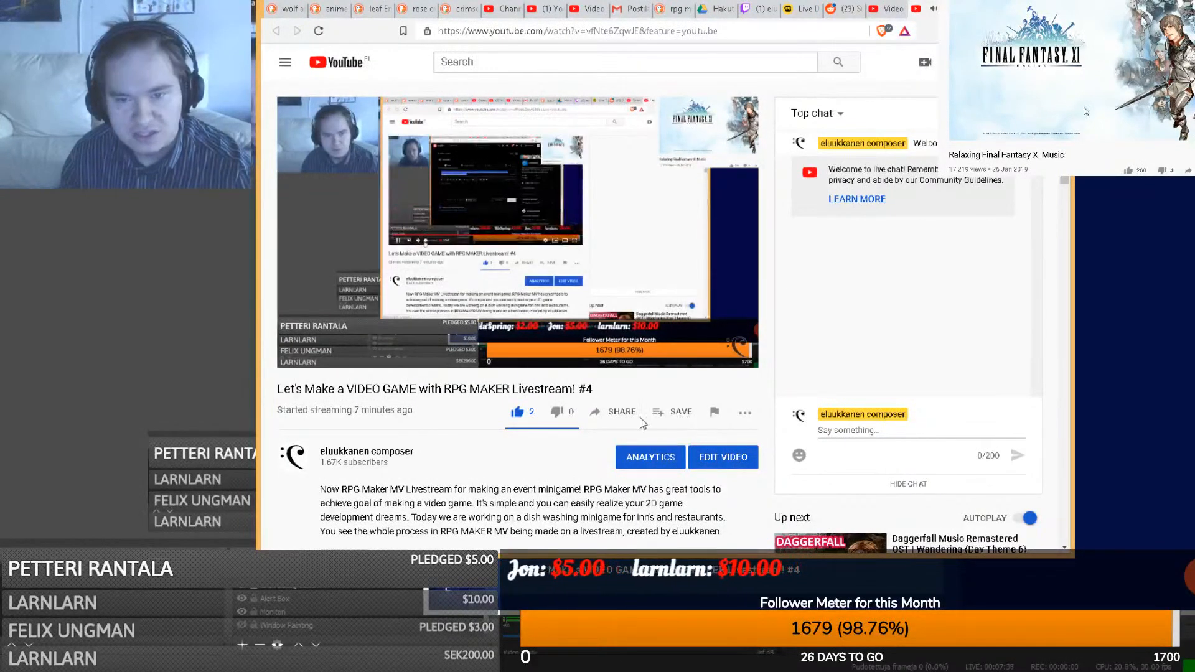
pyautogui.click(619, 412)
pyautogui.click(576, 343)
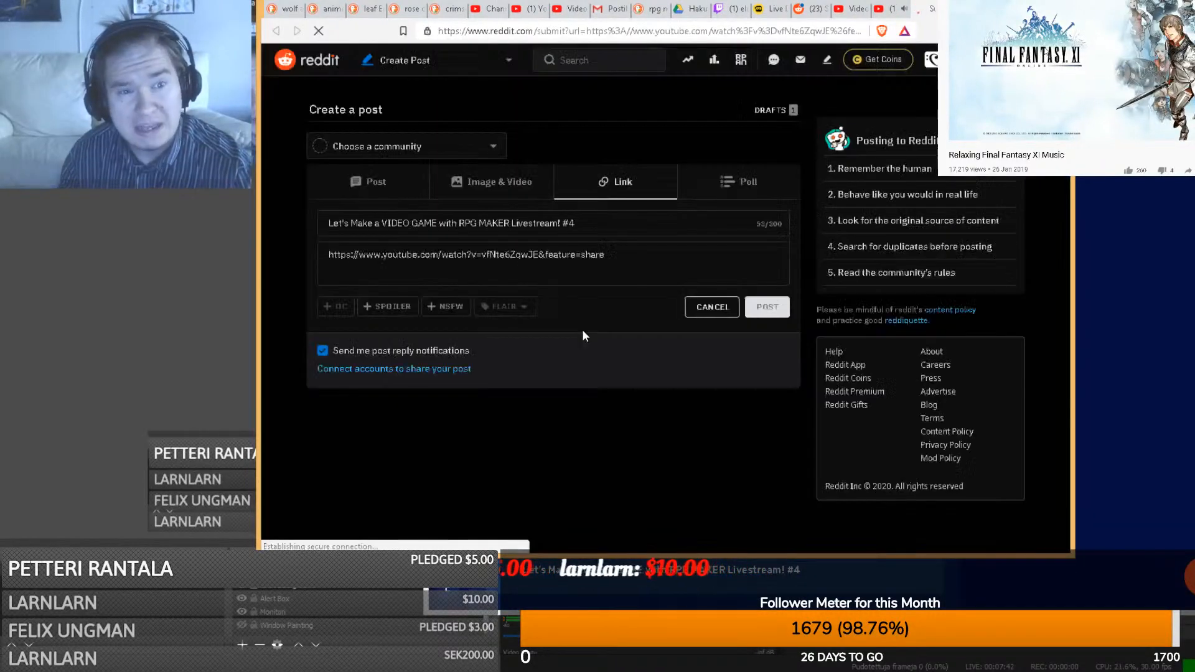
# - Choose r/RPGMaker as the community and paste the dish-washing minigame sentence as the title
pyautogui.moveTo(575, 223); pyautogui.dragTo(327, 223)
pyautogui.hotkey('ctrl', 'v')
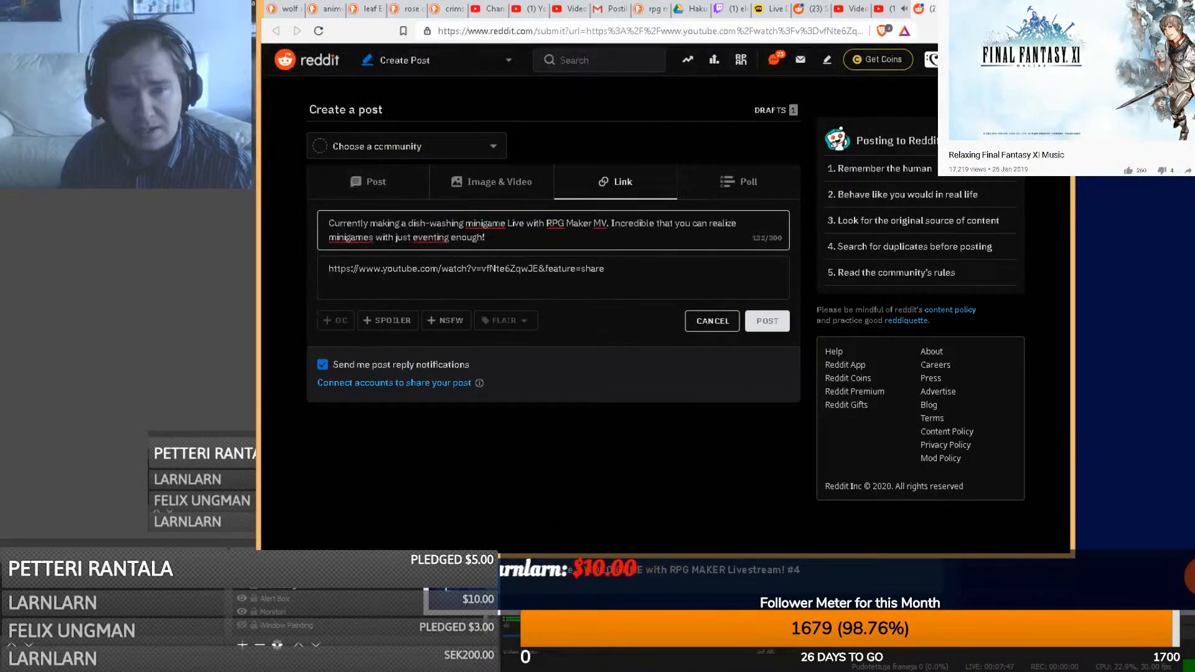
pyautogui.click(403, 141)
pyautogui.write('rpg')
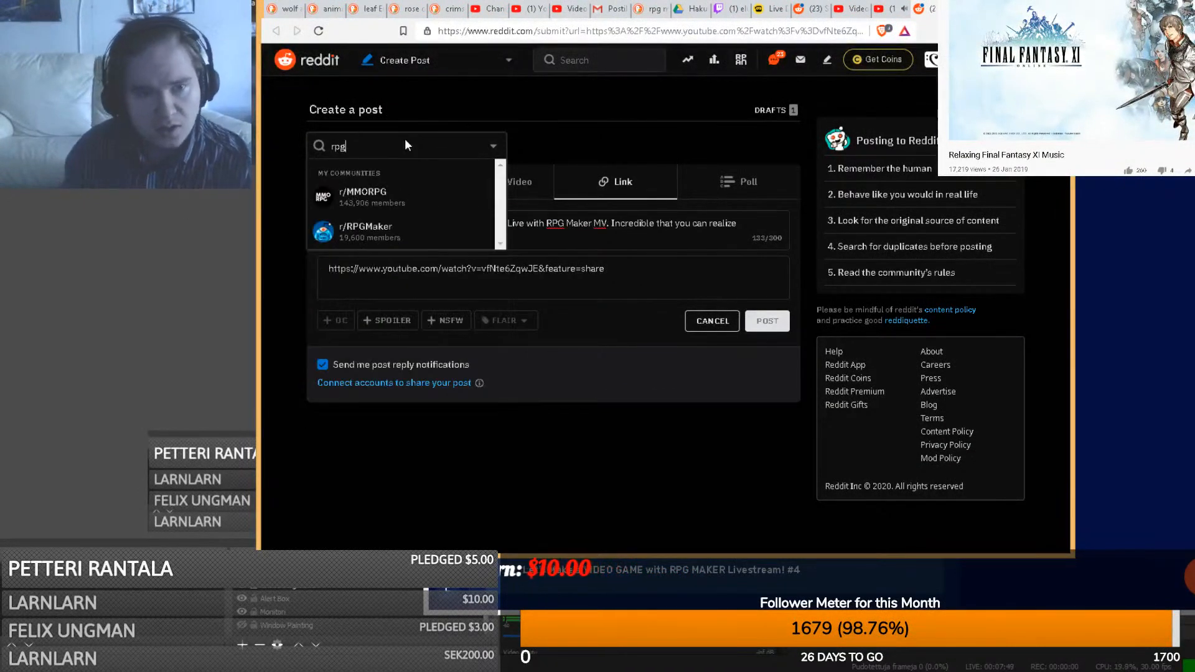
pyautogui.click(348, 230)
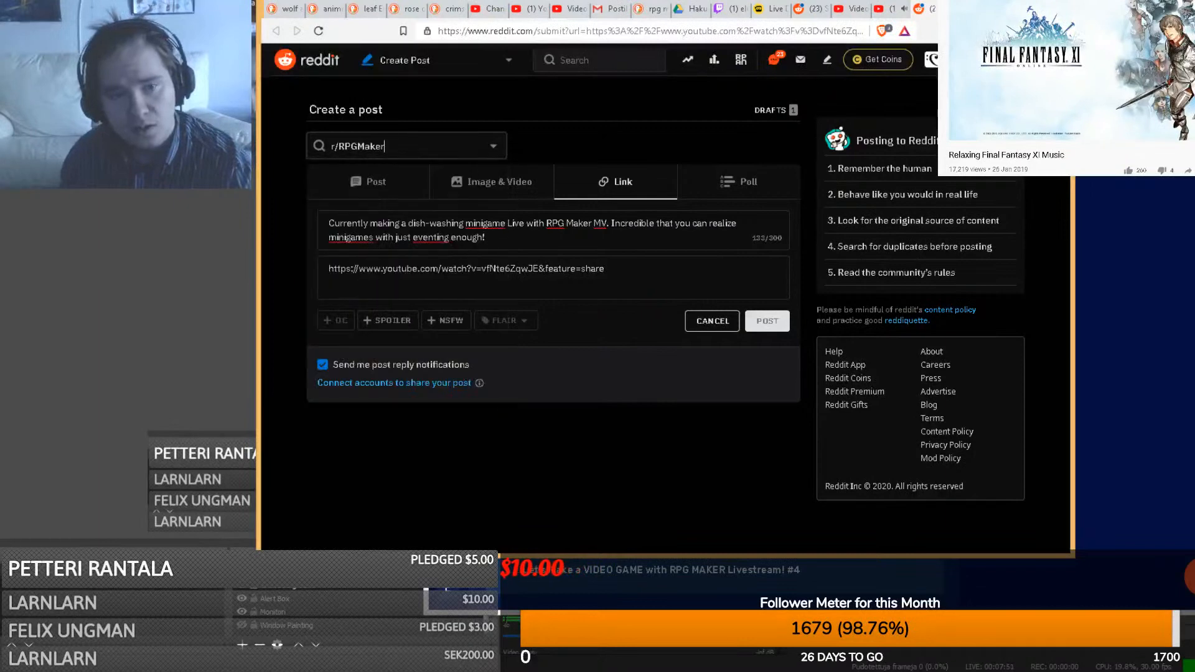
pyautogui.click(460, 232)
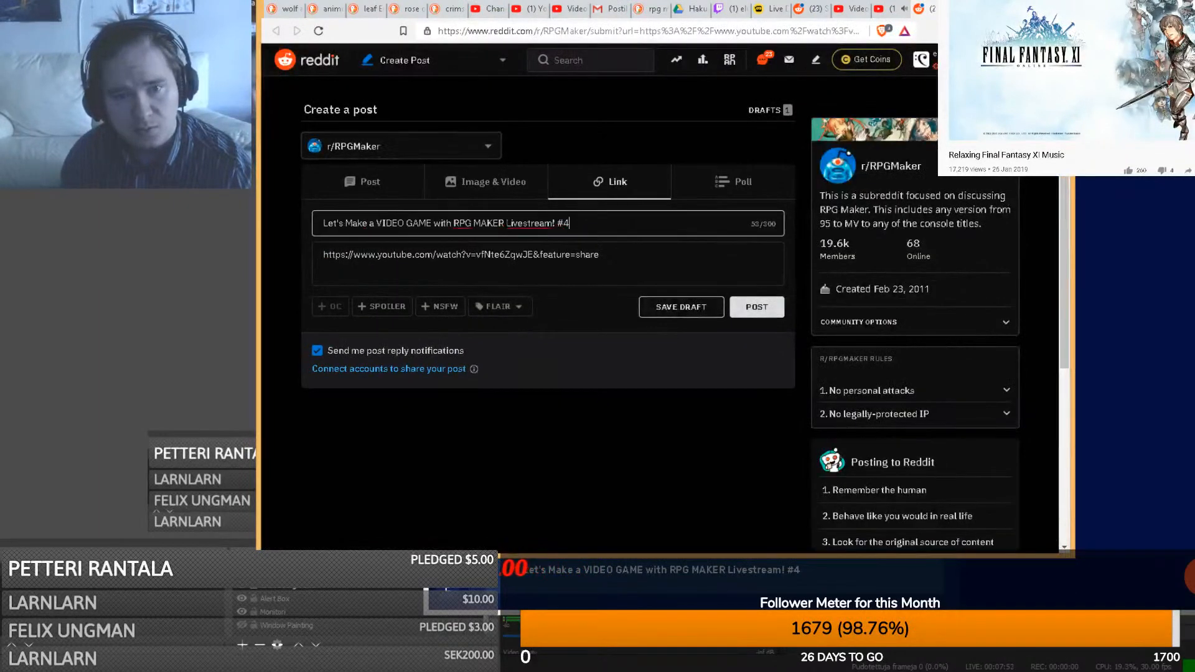
pyautogui.hotkey('ctrl', 'a')
pyautogui.hotkey('ctrl', 'v')
# - Apply the RMMV flair and publish the link post
pyautogui.click(501, 319)
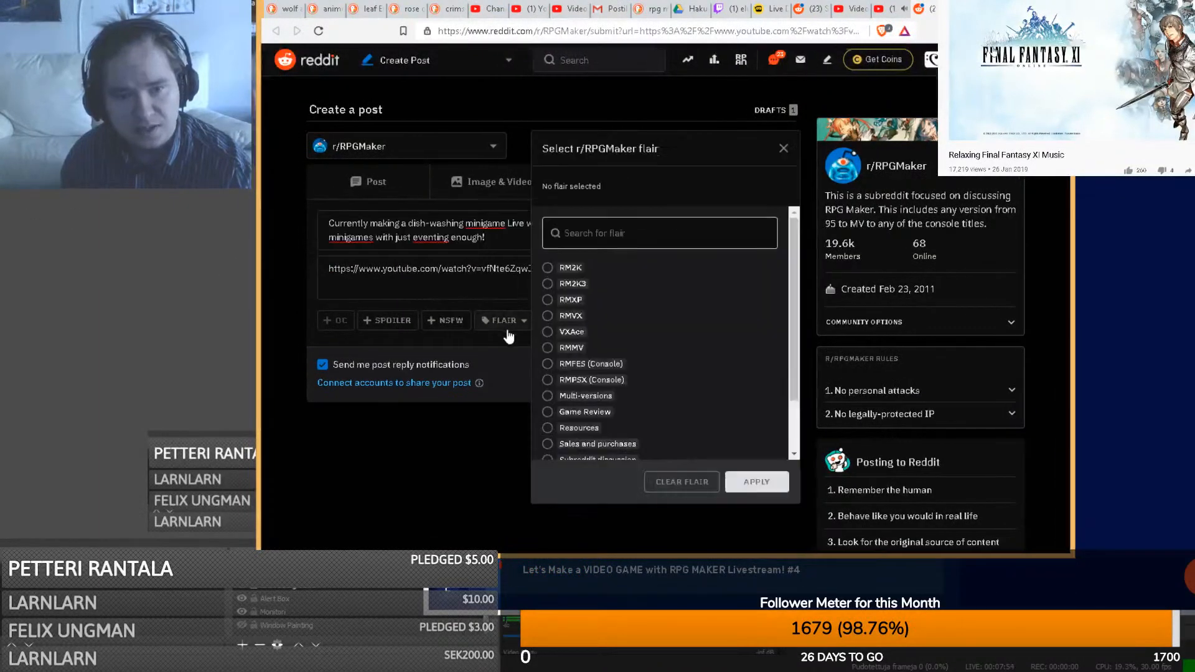
pyautogui.click(546, 350)
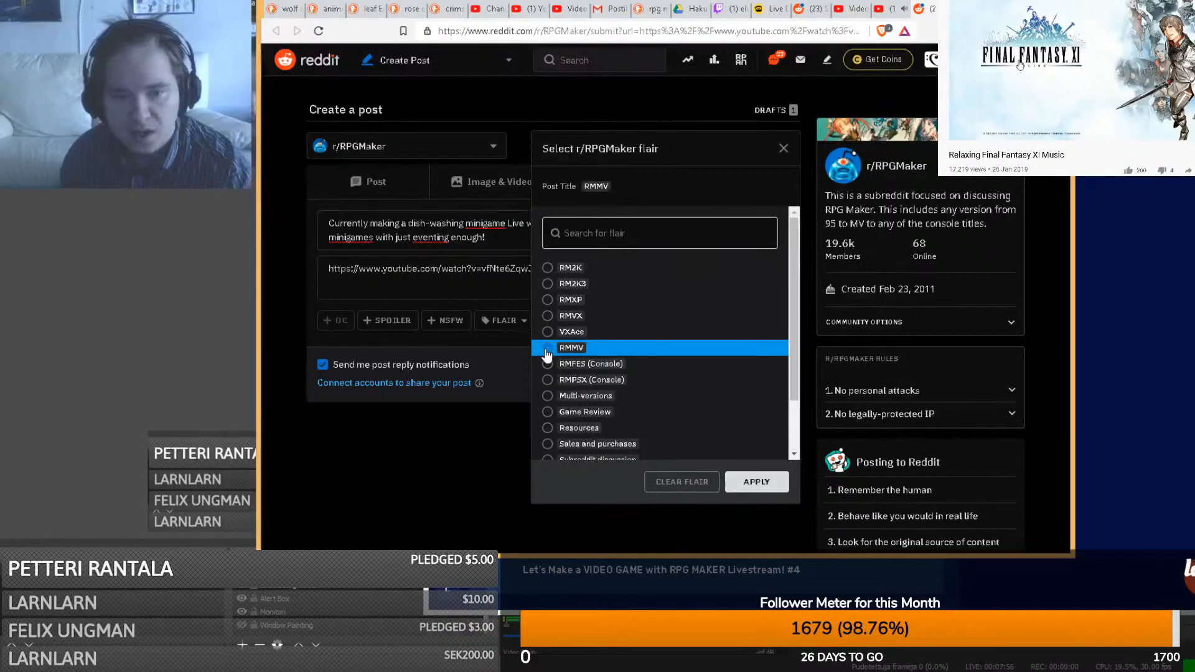
pyautogui.click(758, 483)
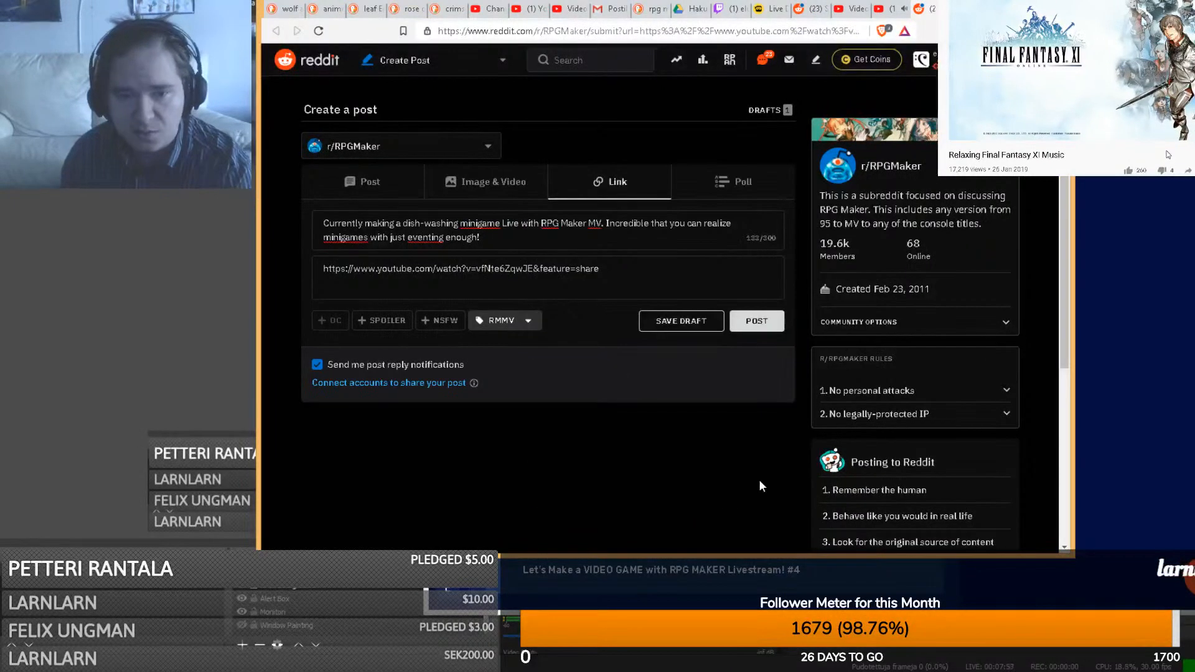
pyautogui.click(757, 321)
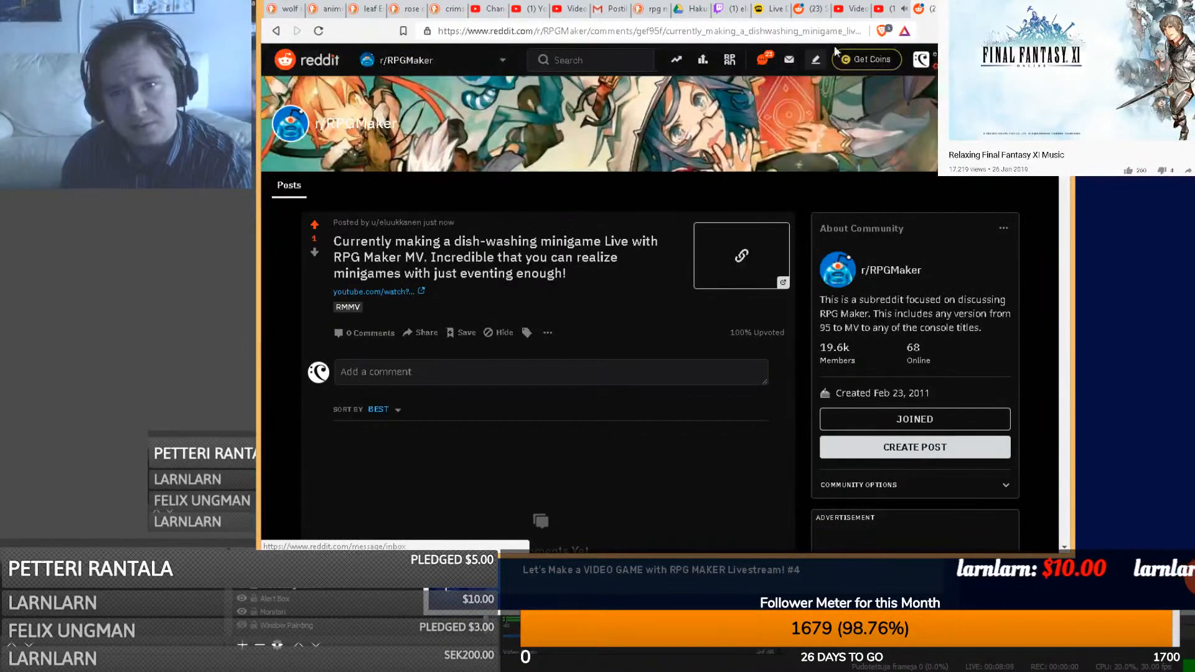
pyautogui.click(893, 10)
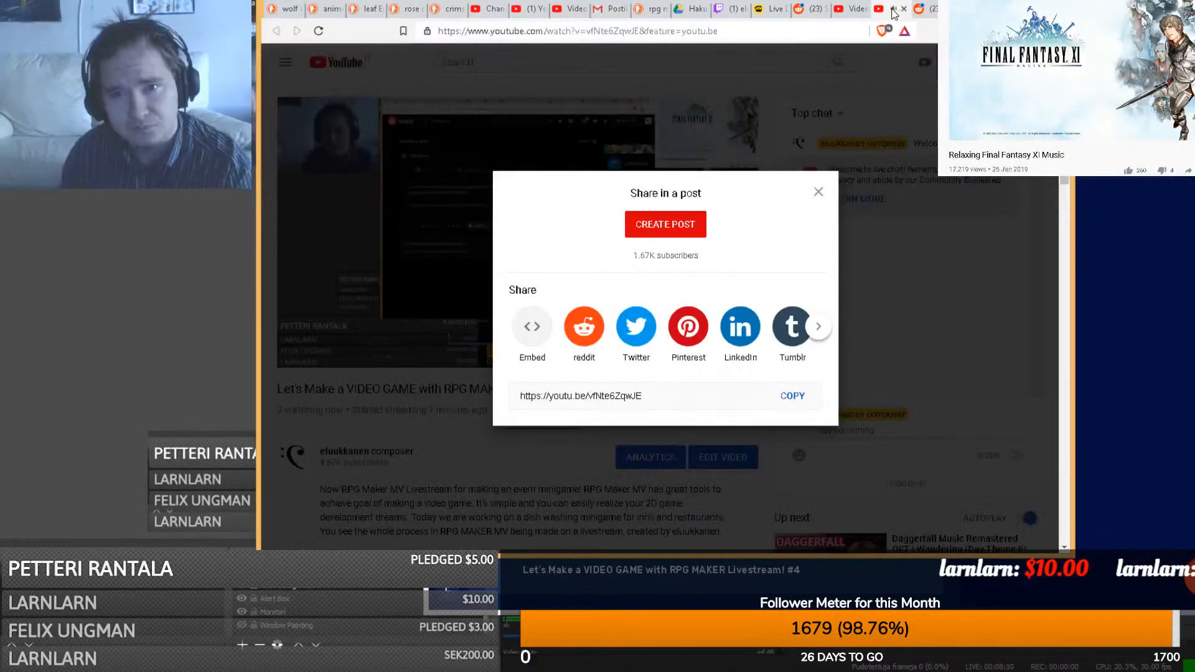
# - Bring the Restream titles page forward, then return to the published Reddit post
pyautogui.click(771, 10)
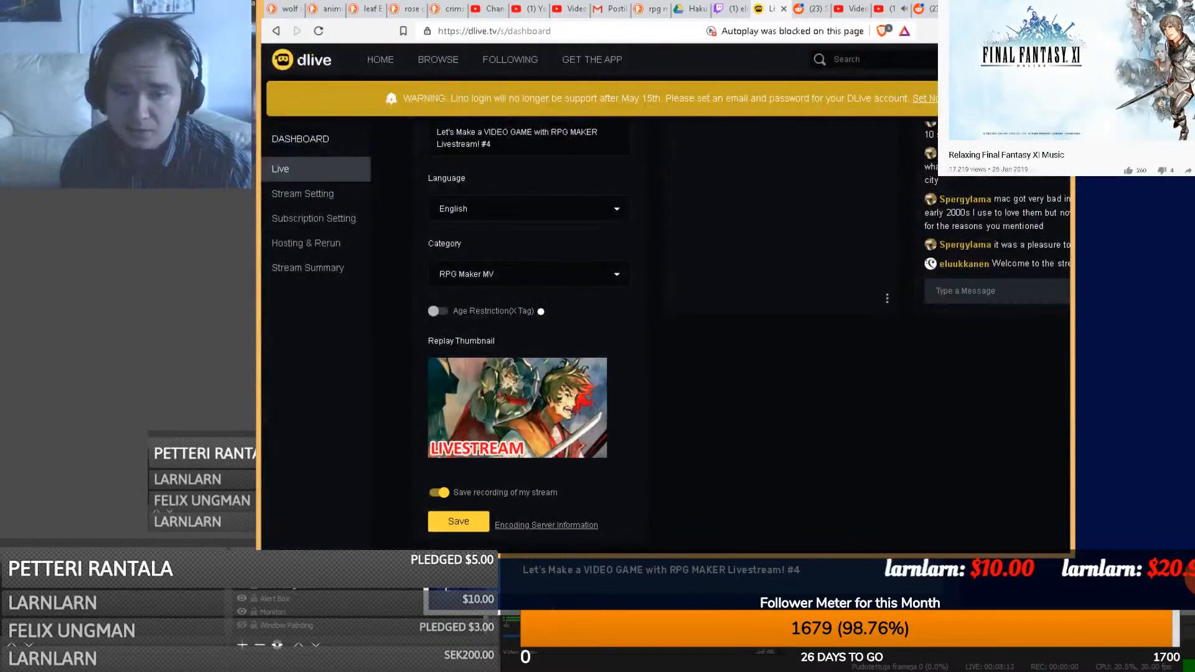
pyautogui.click(387, 670)
pyautogui.click(398, 620)
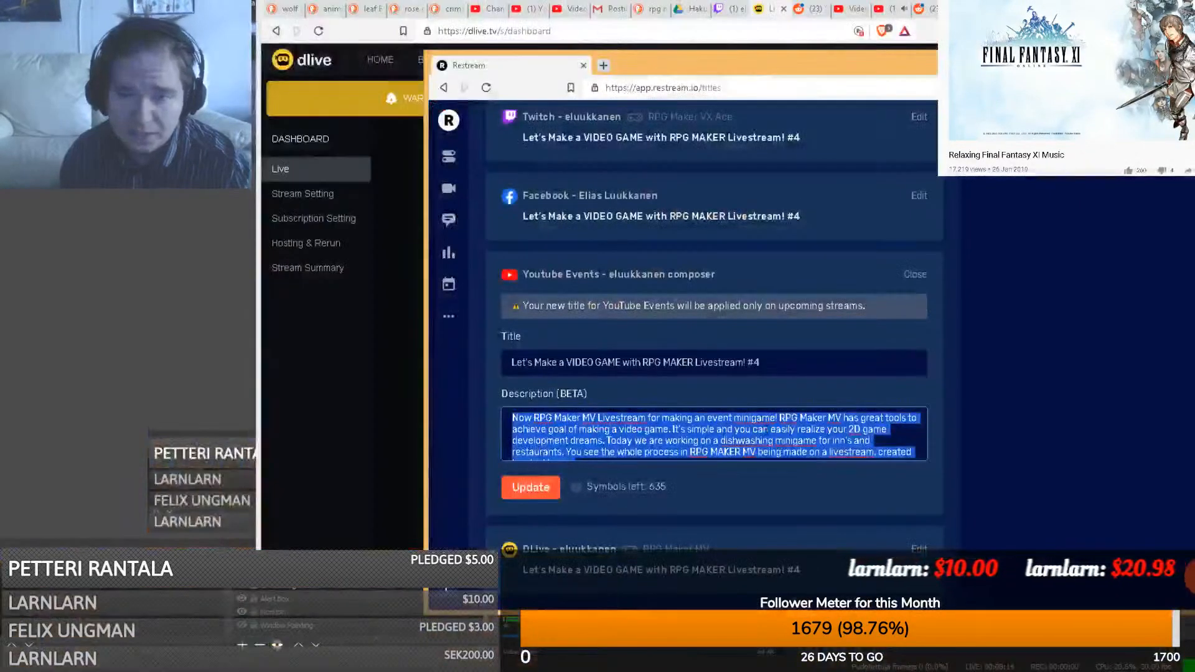
pyautogui.click(924, 10)
# - Comment the stream description on the post, minus its final sentence
pyautogui.click(536, 373)
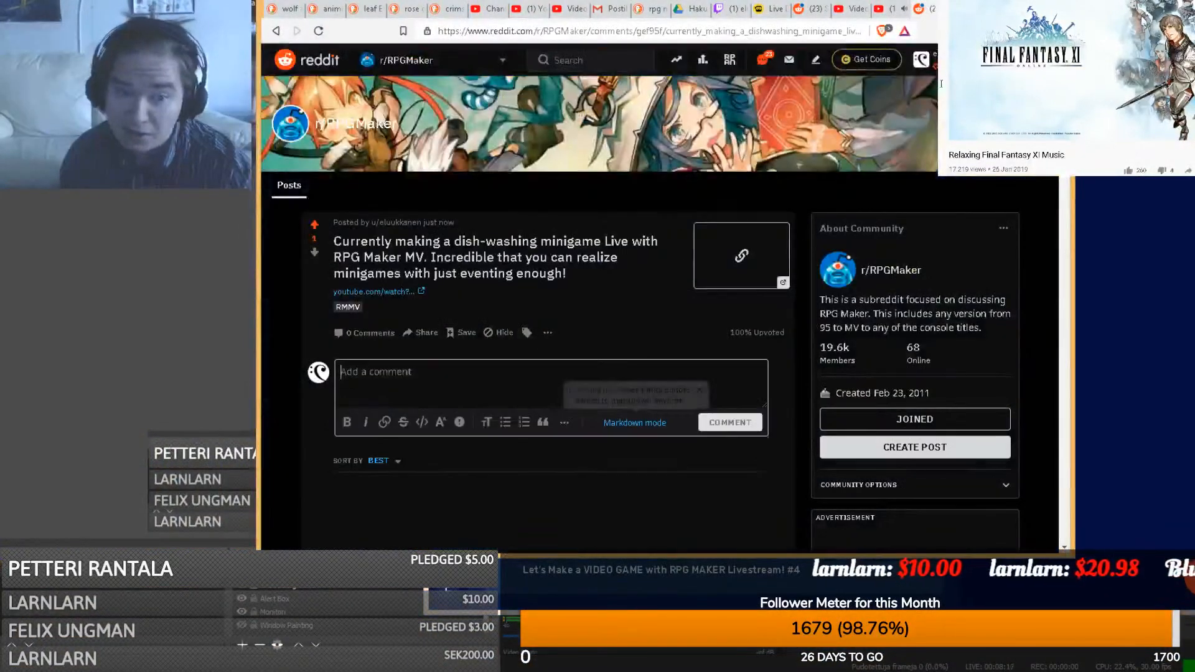
pyautogui.write("Now RPG Maker MV Livestream for making an event minigame! RPG Maker MV has great tools to achieve goal of making a video game. It's simple and you can easily realize your 2D game development dreams. Today we are working on a dishwashing minigame for inn's and restaurants. You see the whole process in RPG MAKER MV being made on a livestream, created by eluukkanen.")
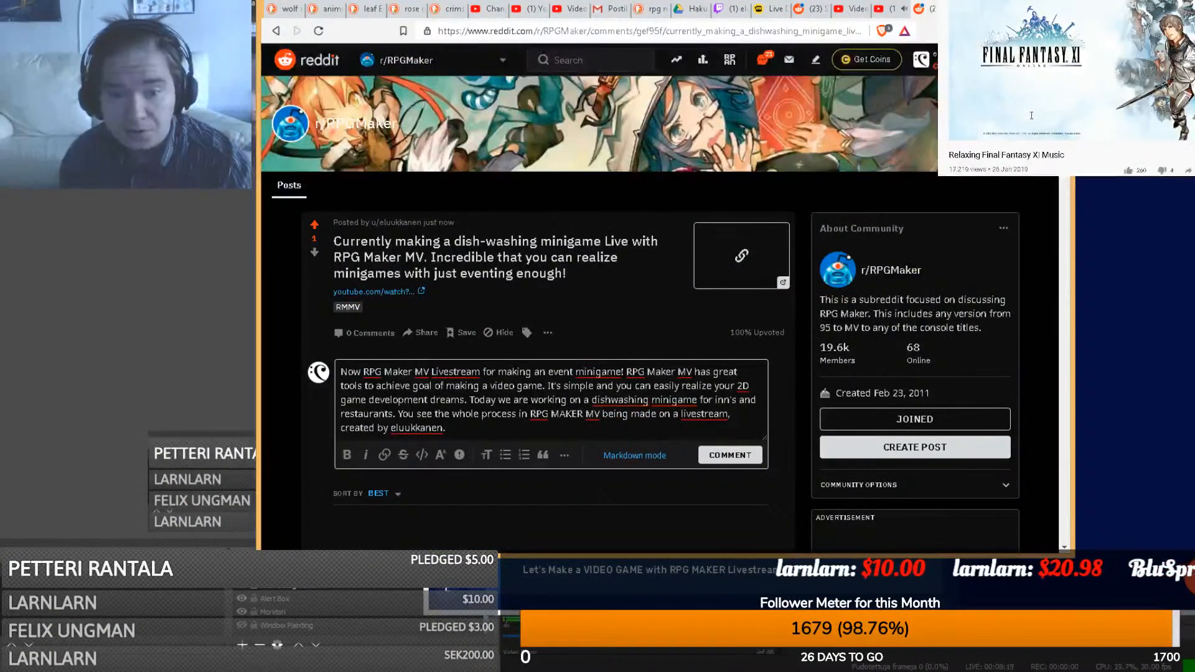
pyautogui.moveTo(439, 428); pyautogui.dragTo(404, 415)
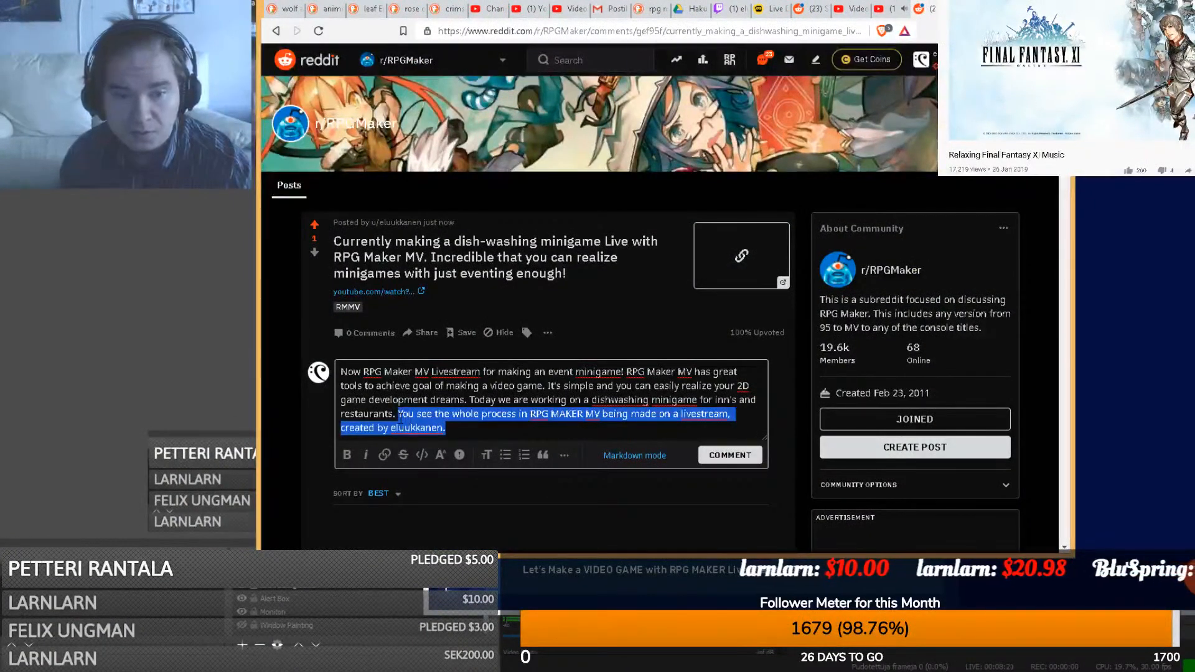
pyautogui.press('BackSpace')
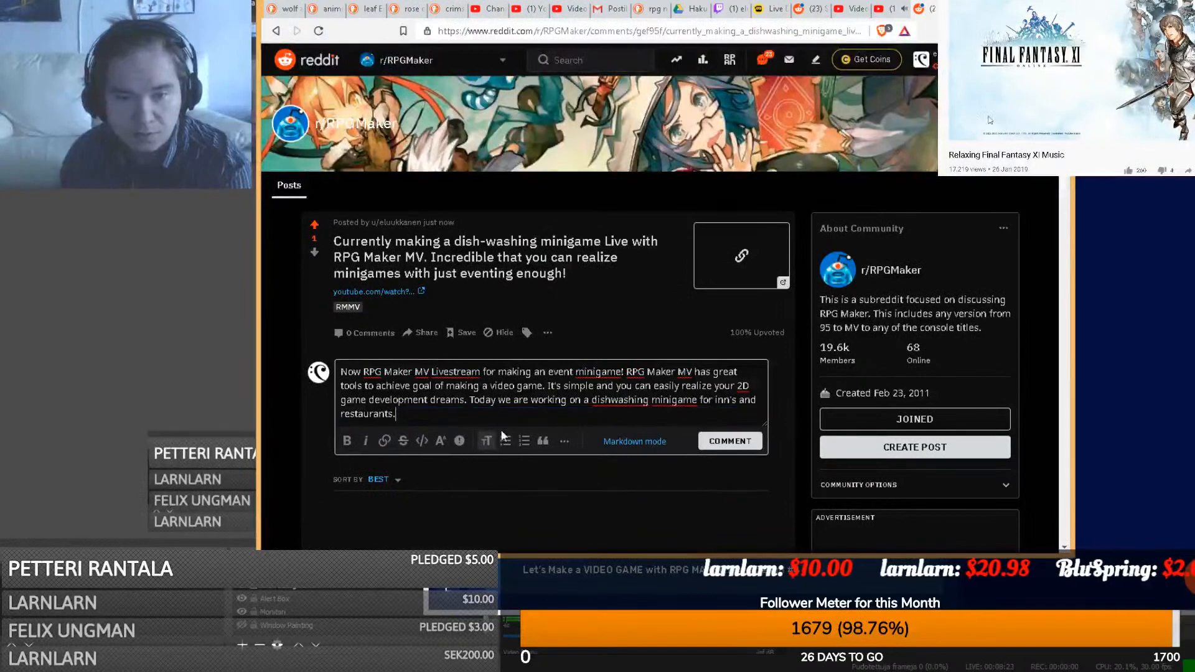
pyautogui.click(731, 443)
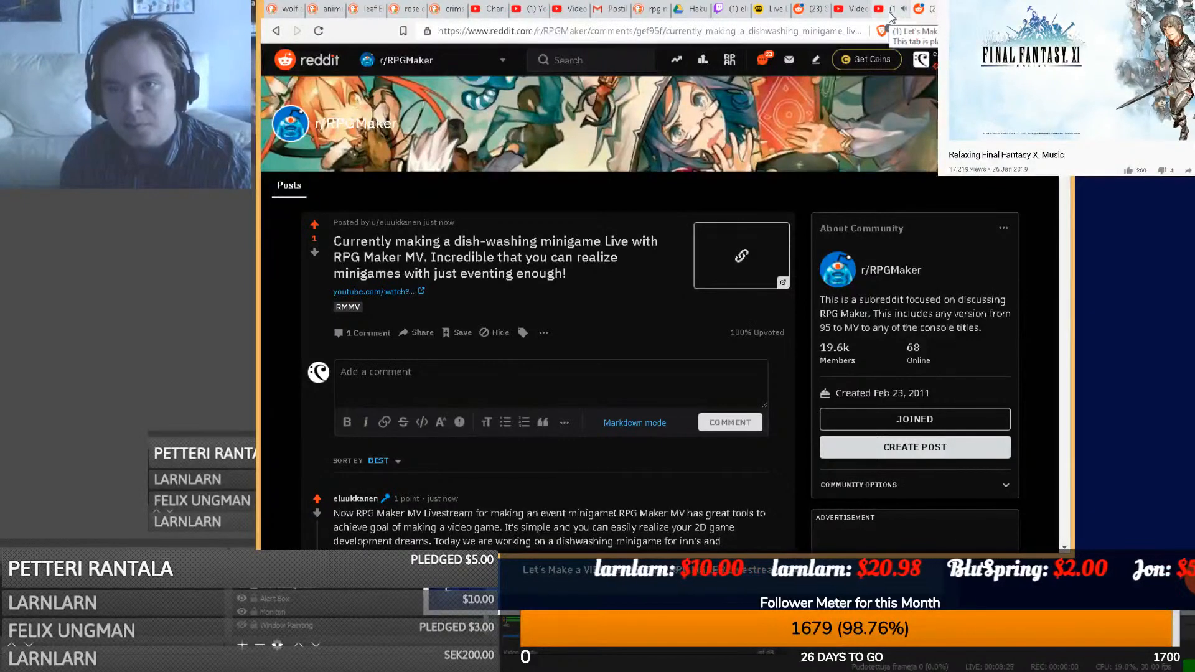
# - Open the DLive channel page and lower the stream's playback volume
pyautogui.click(772, 9)
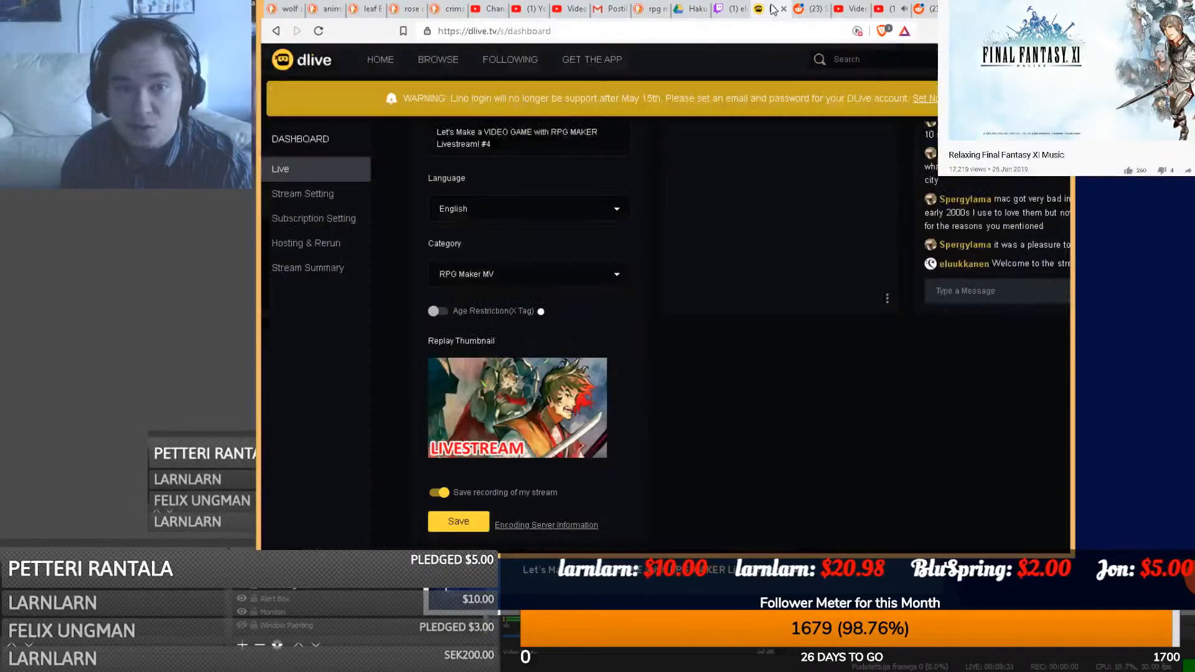
pyautogui.scroll(5, 670, 365)
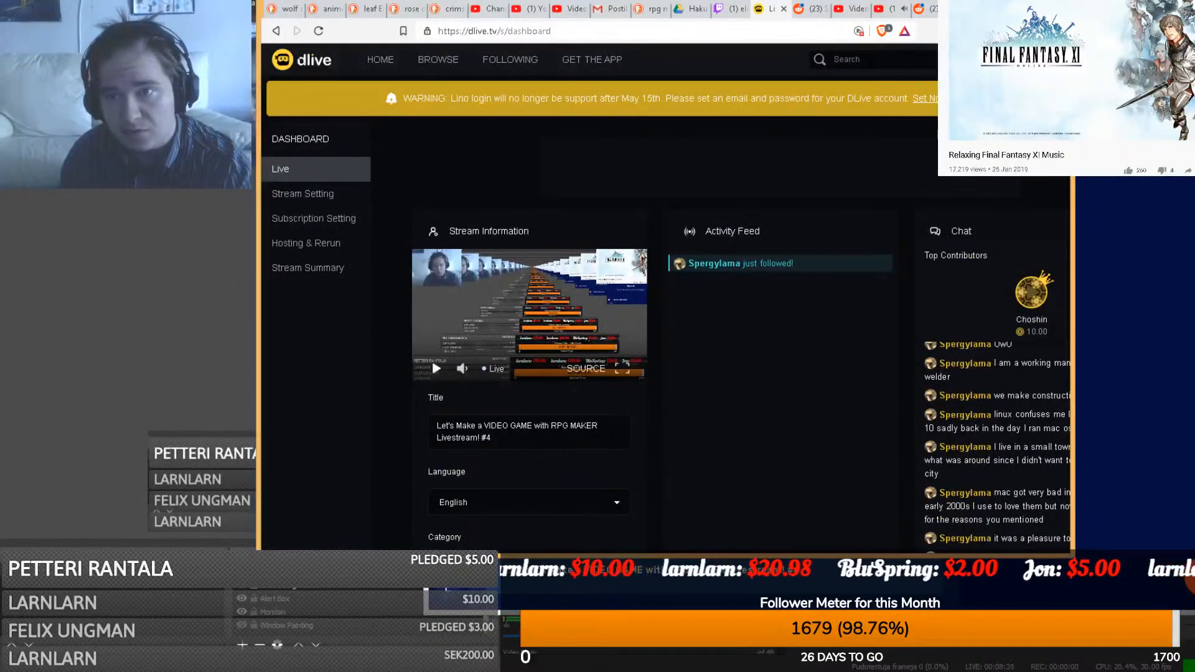
pyautogui.click(1051, 59)
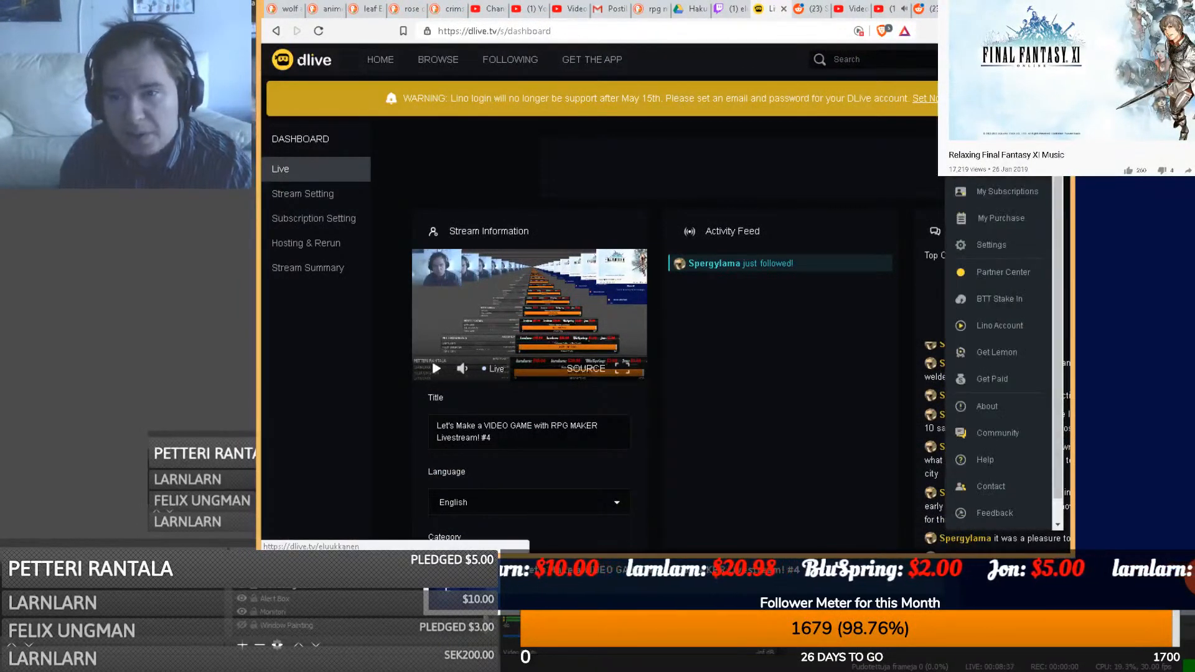
pyautogui.click(1002, 112)
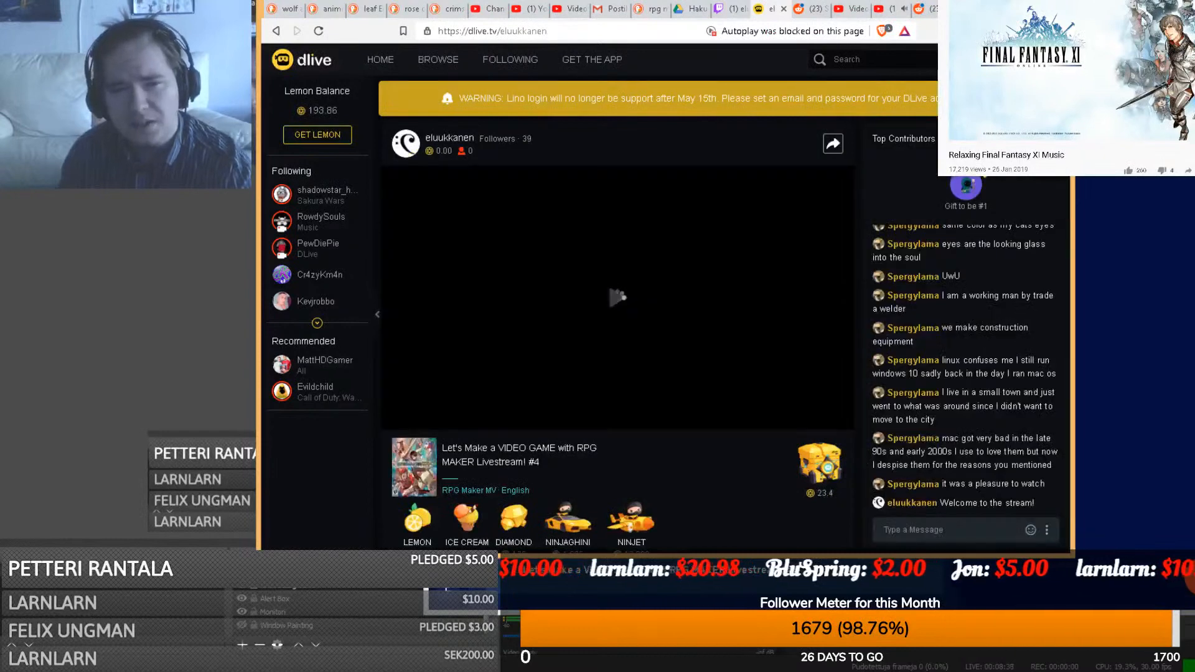
pyautogui.moveTo(460, 418); pyautogui.dragTo(448, 419)
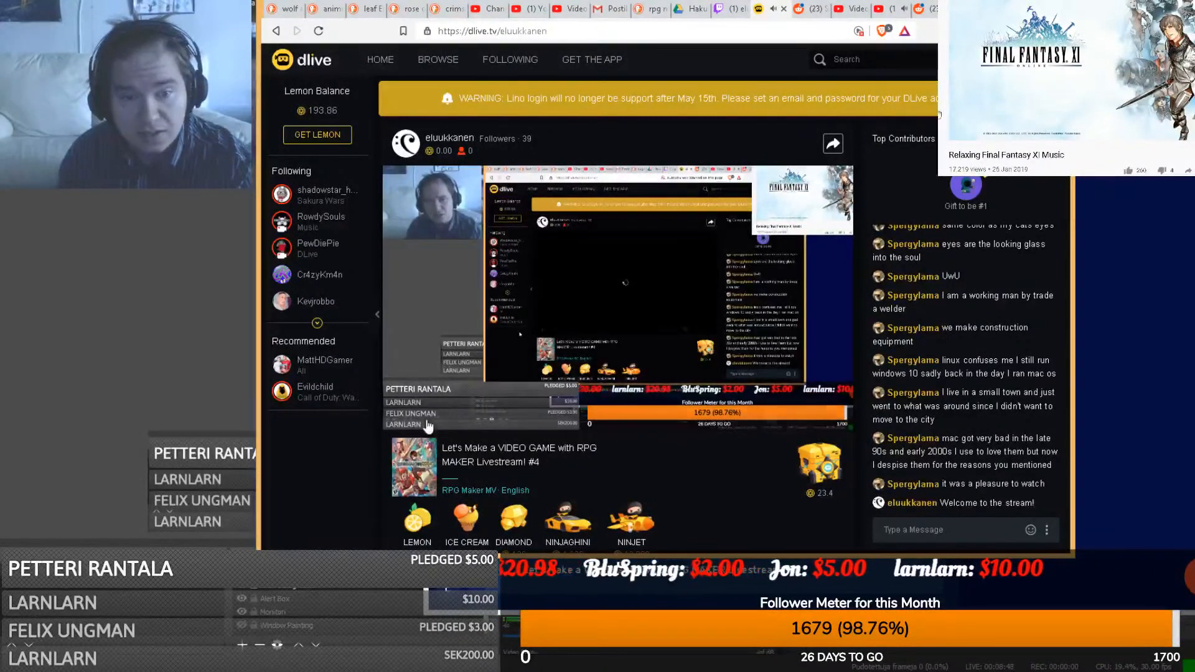
pyautogui.moveTo(454, 424)
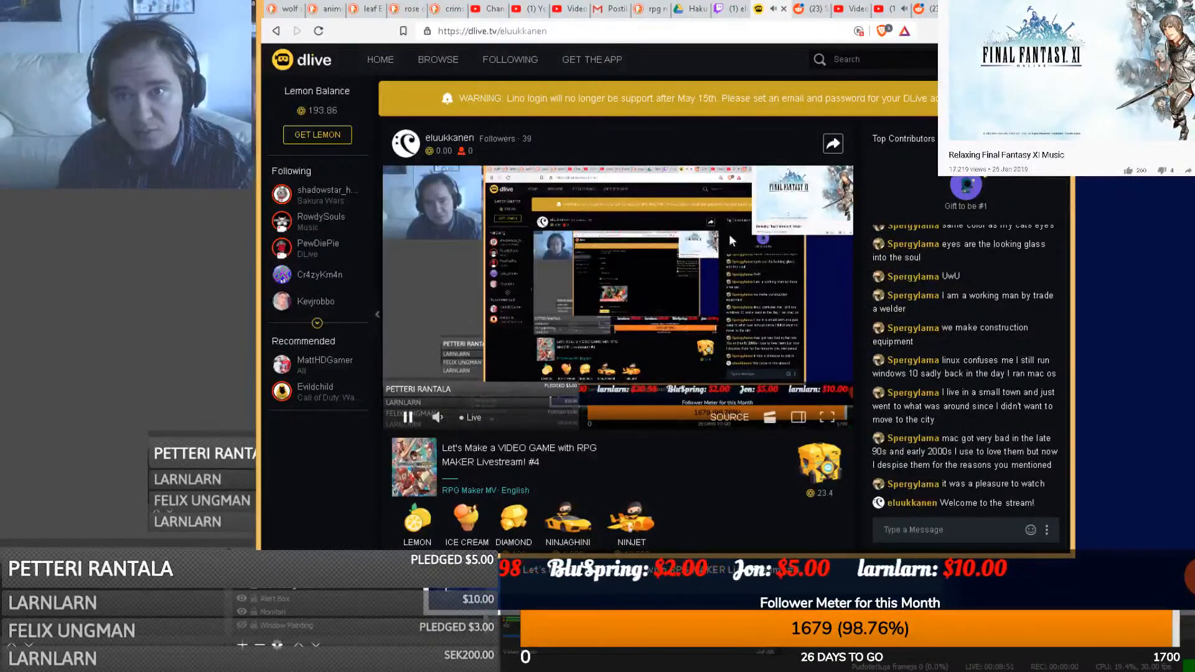
# - Close YouTube's share dialog, move its tab two places left, and return to the Reddit draft
pyautogui.click(731, 18)
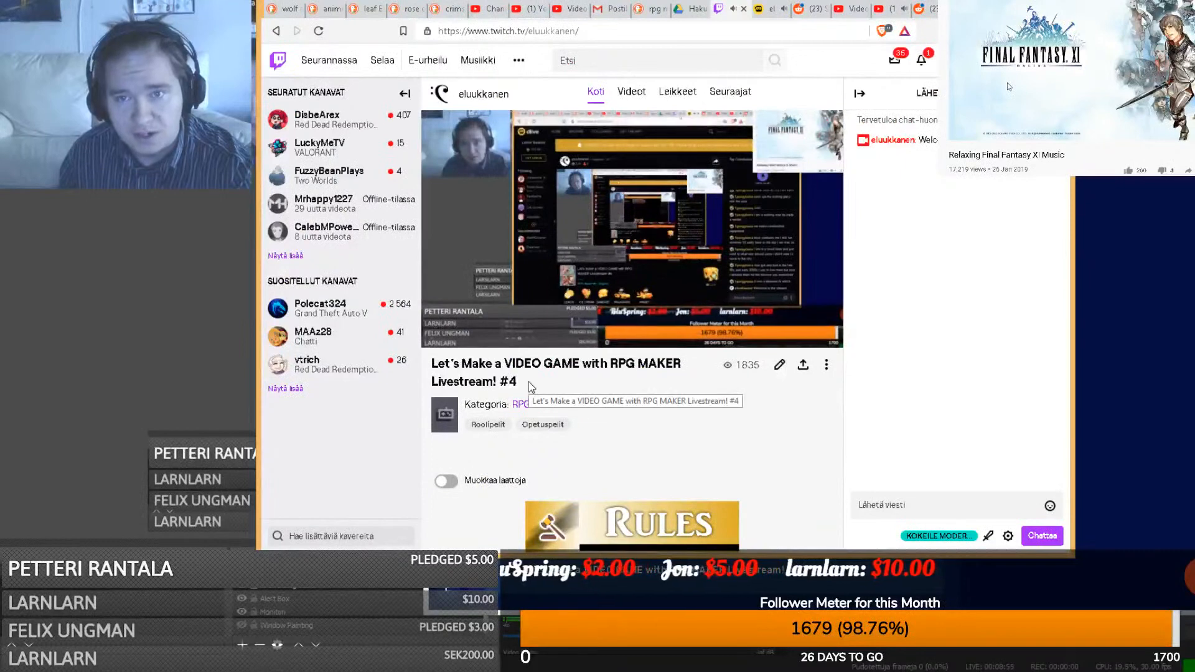
pyautogui.click(894, 11)
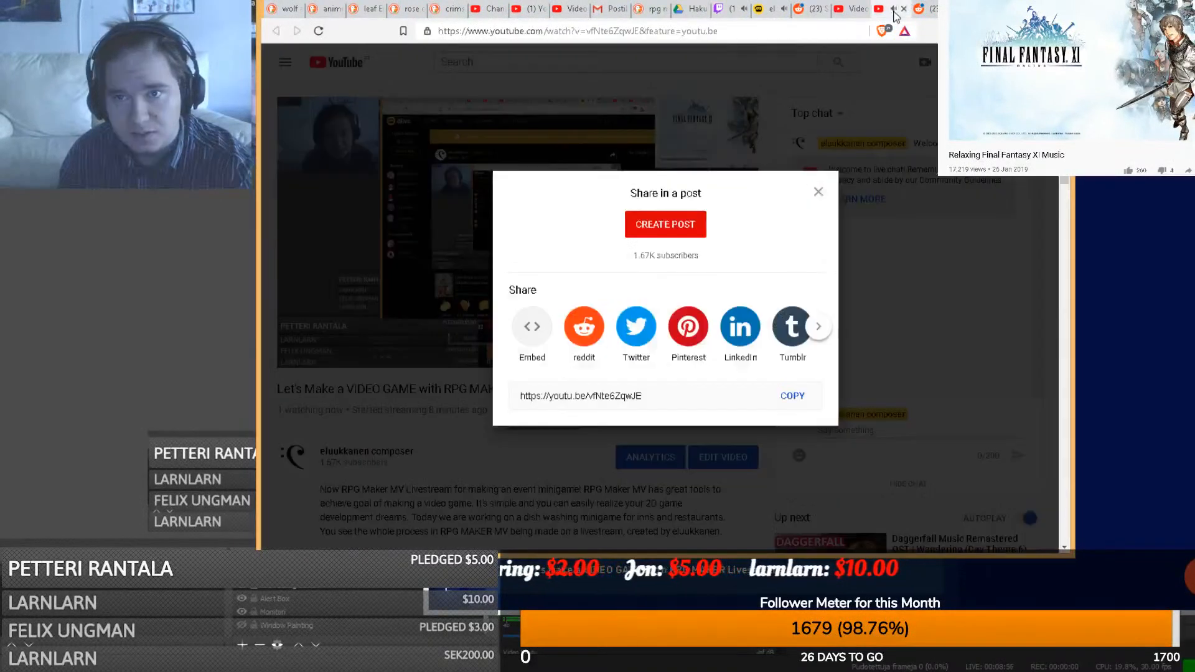
pyautogui.click(818, 193)
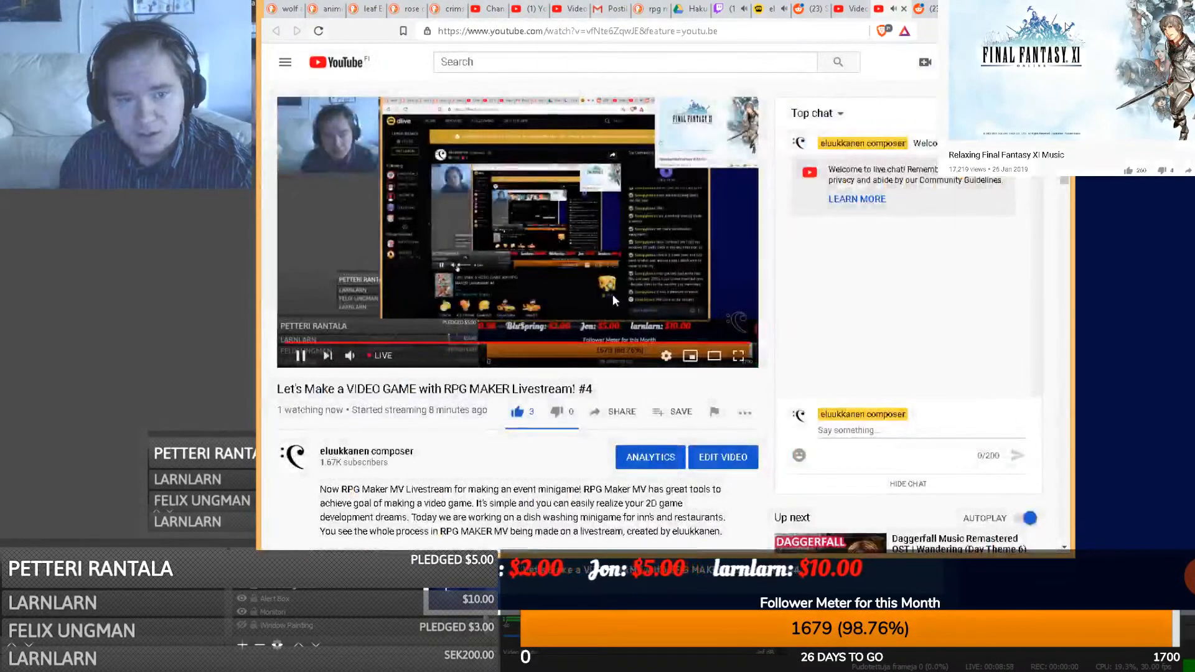
pyautogui.moveTo(891, 10); pyautogui.dragTo(820, 11)
pyautogui.click(850, 11)
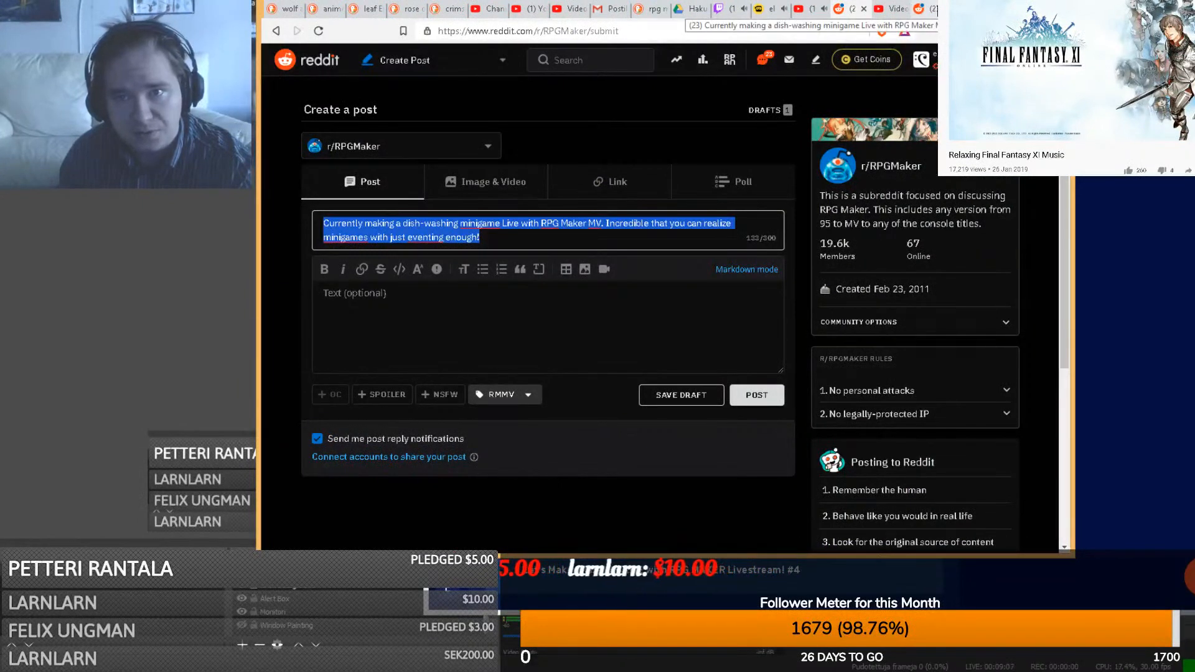
# - Load the channel's Facebook page, abandoning the unsaved Reddit post
pyautogui.click(818, 27)
pyautogui.write('facebook.com')
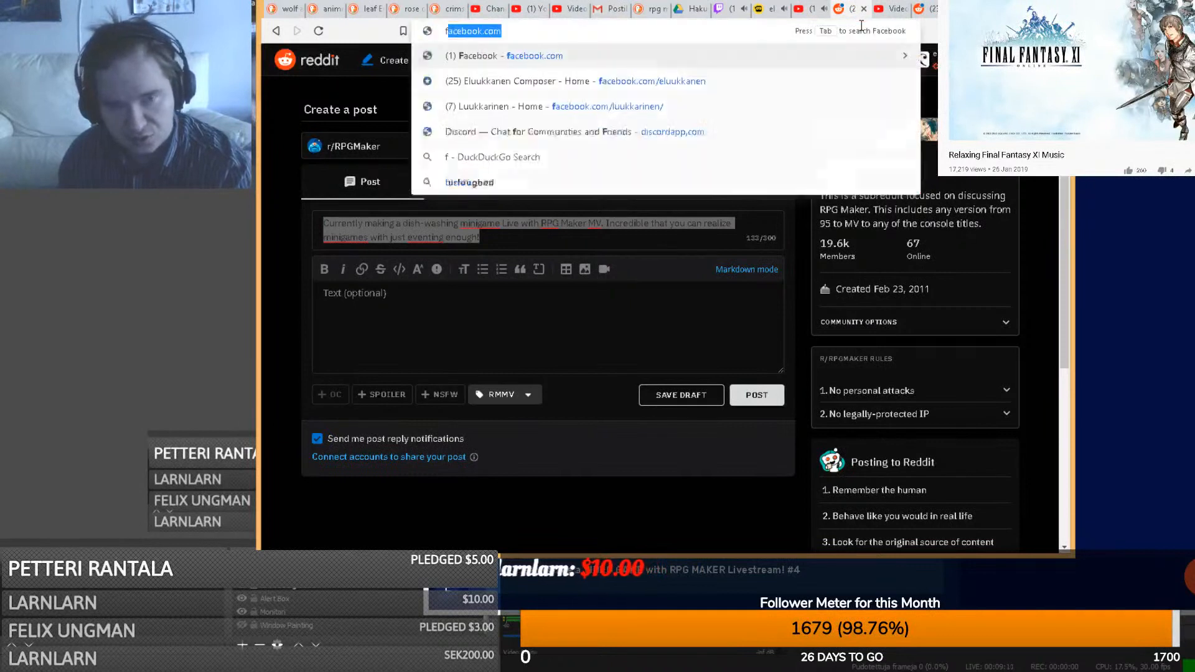
pyautogui.click(747, 80)
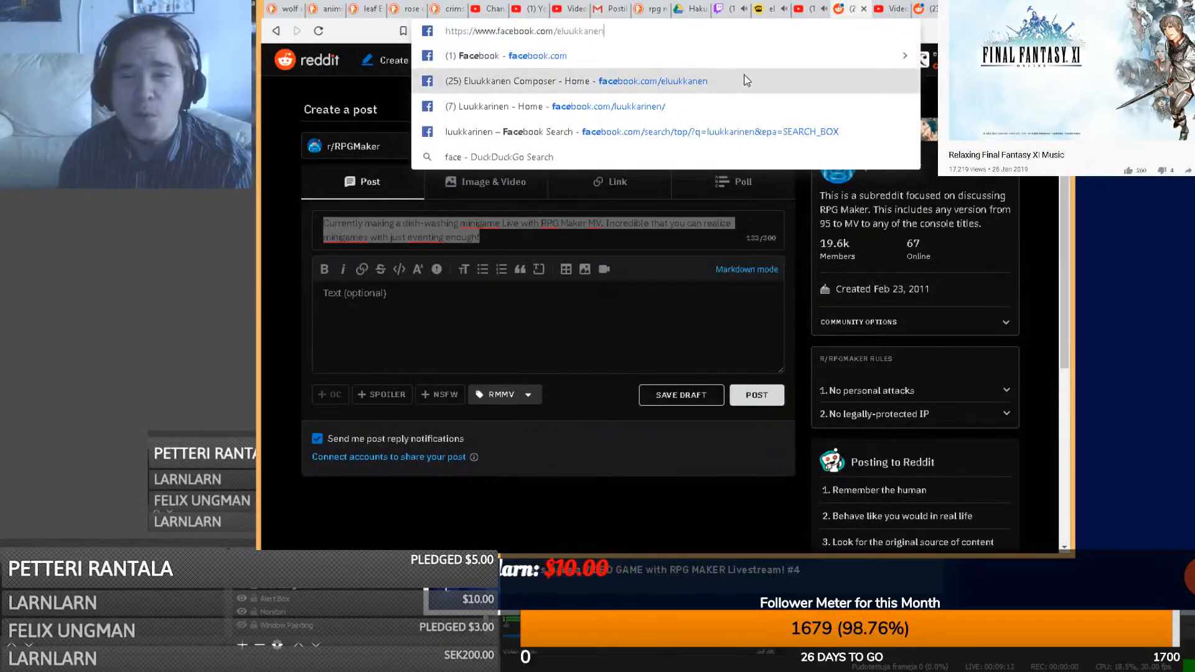
pyautogui.click(747, 80)
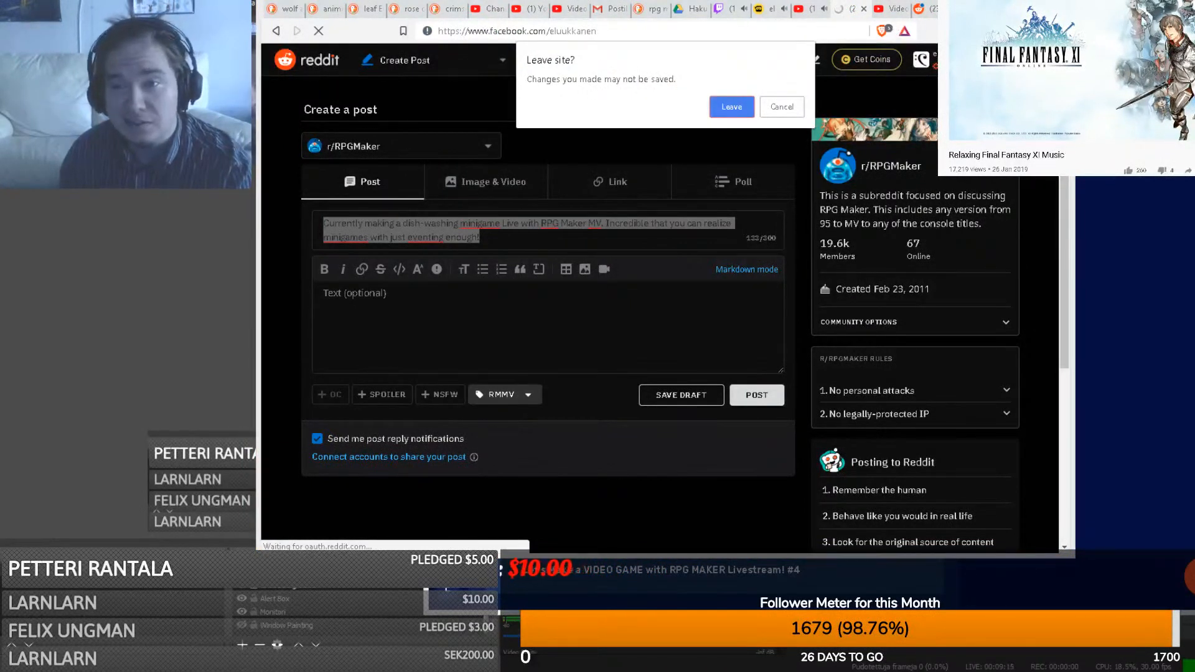
pyautogui.click(726, 111)
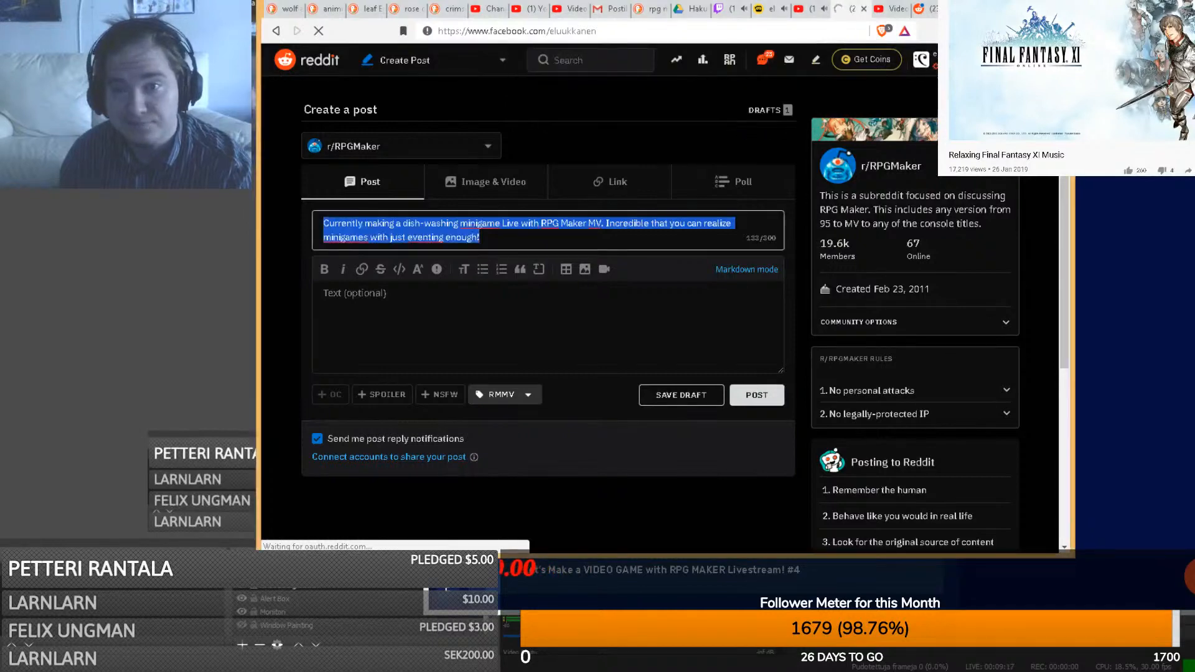
# - Open Twitter in a new tab, then hide the painting window capture in OBS
pyautogui.hotkey('ctrl', 't')
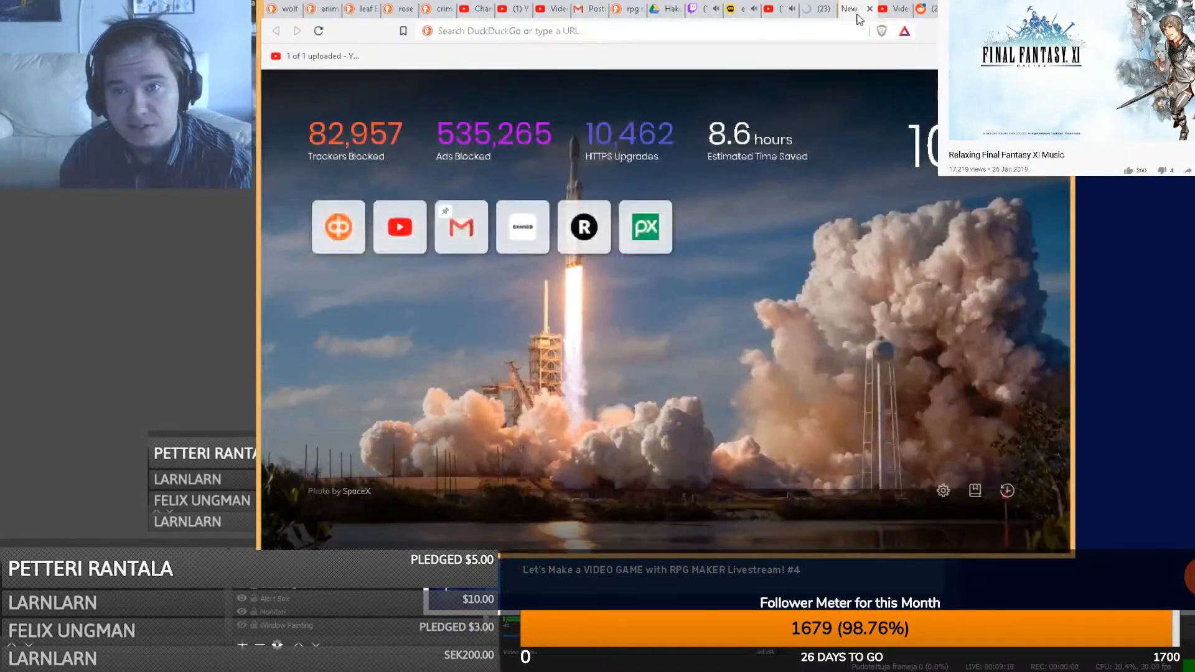
pyautogui.write('twitter.com/eluukkanen')
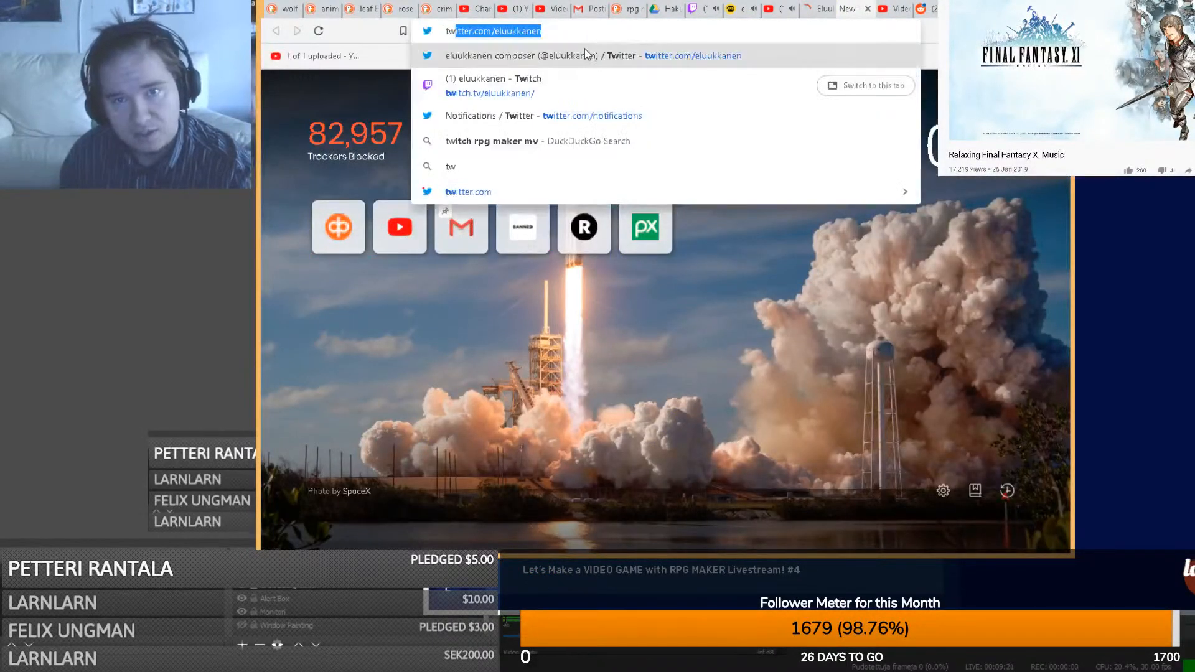
pyautogui.press('Return')
pyautogui.click(819, 9)
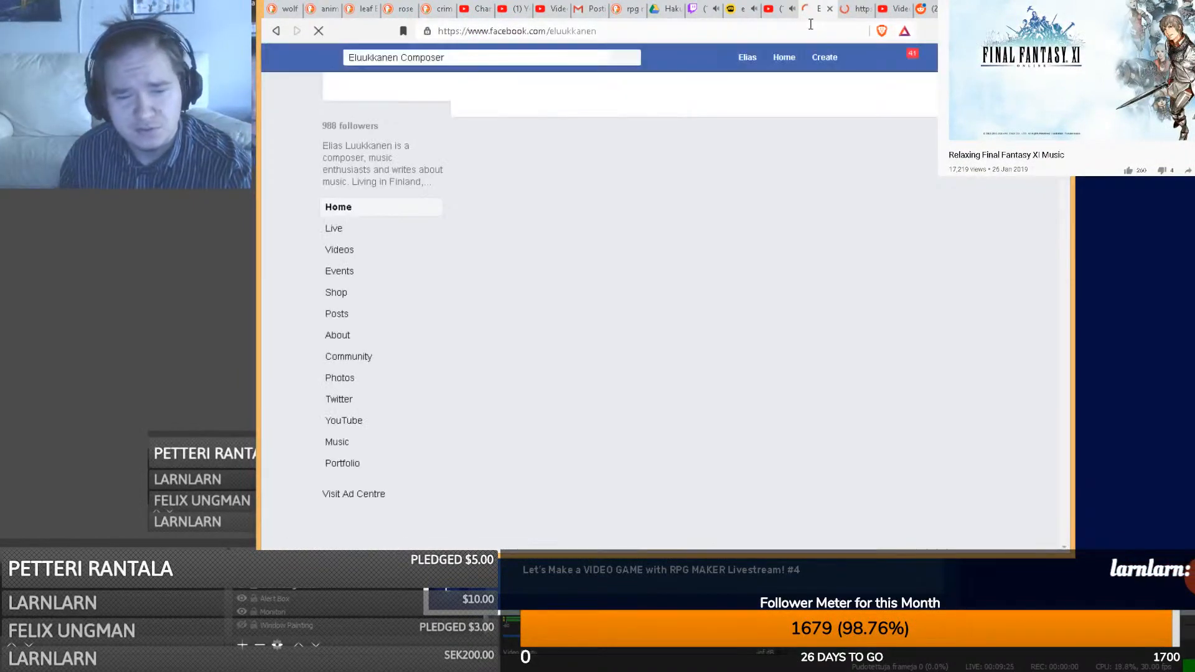
pyautogui.click(241, 626)
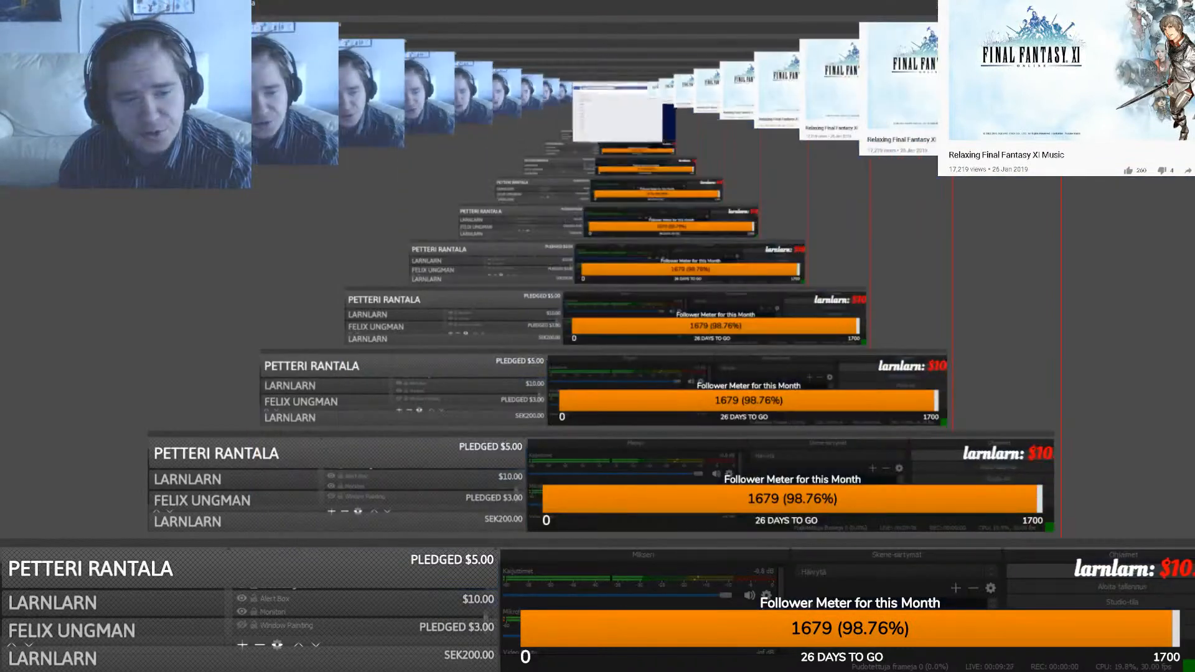
# - Hide Window Painting and show the full monitor capture in OBS's Sources list
pyautogui.click(242, 613)
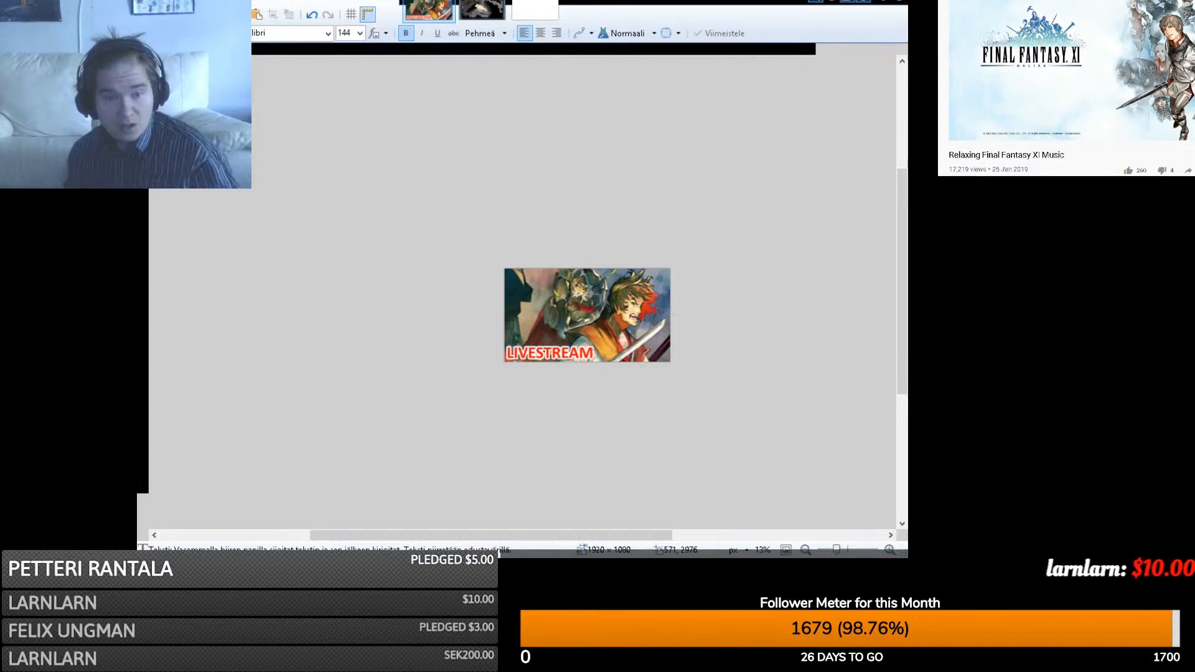
pyautogui.click(241, 625)
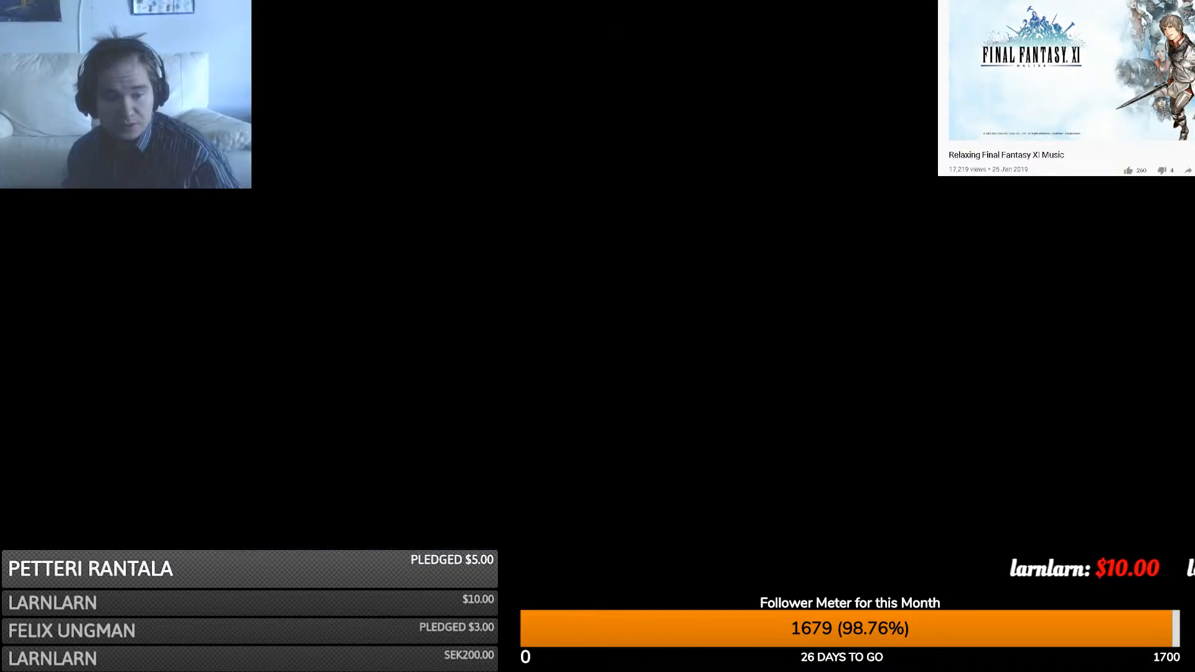
pyautogui.click(242, 612)
# - Add #rpgmaker and #RPGMakerMV on a new line below the tweet text
pyautogui.moveTo(386, 671)
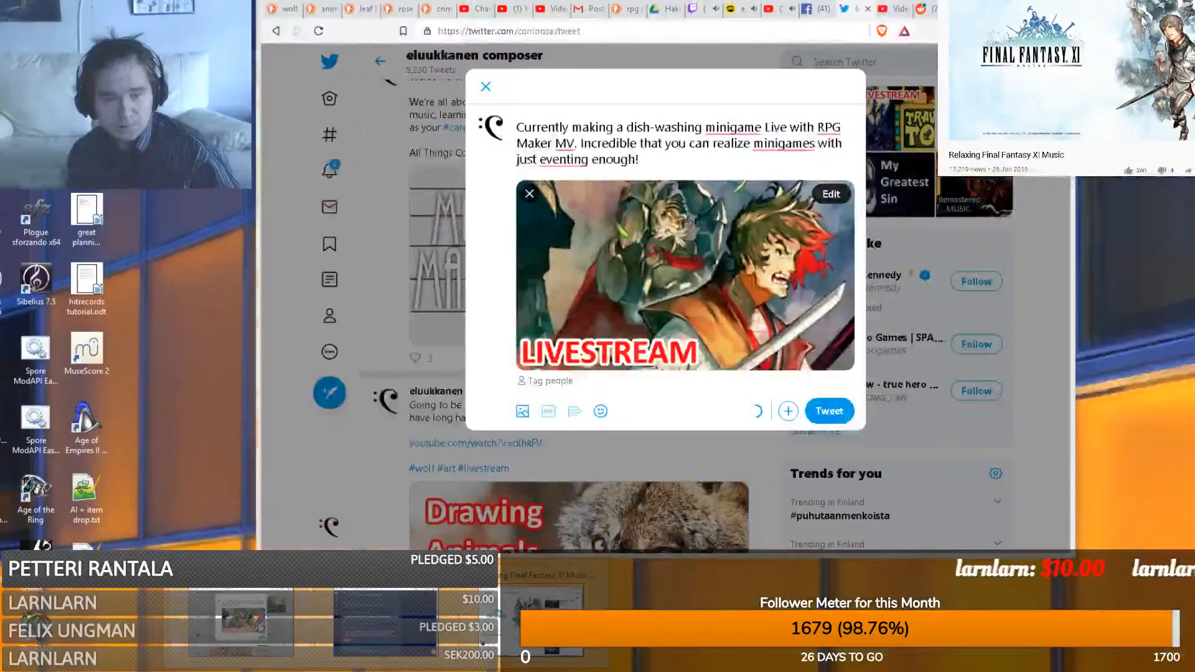
pyautogui.click(233, 615)
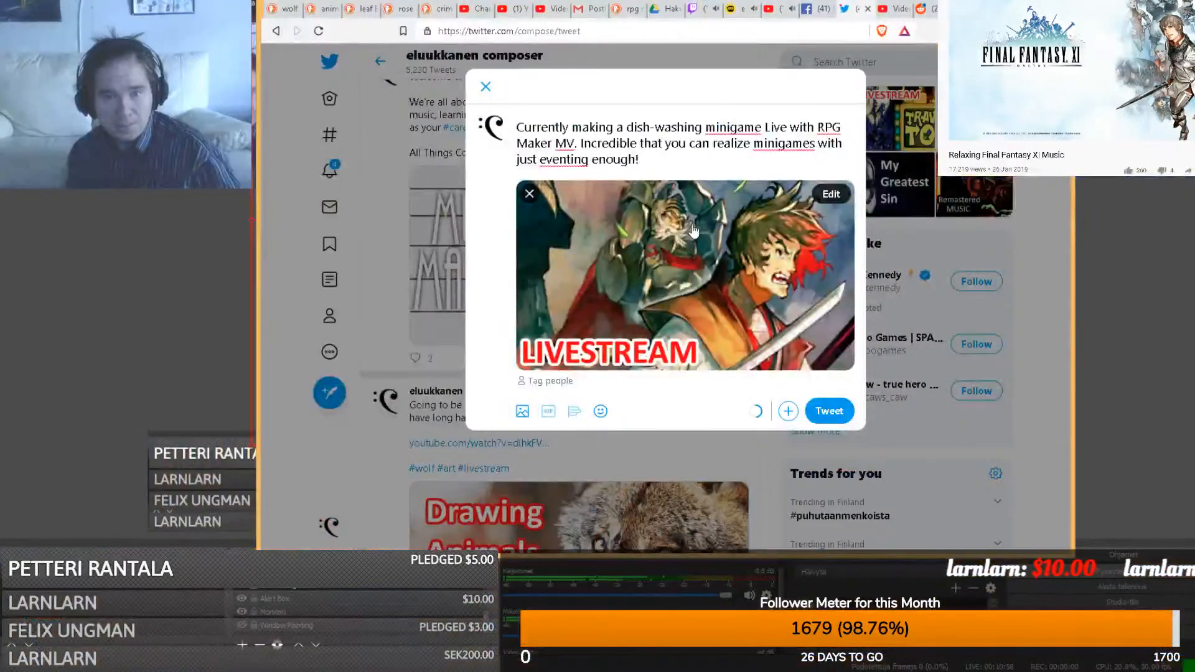
pyautogui.click(670, 158)
pyautogui.press('Return')
pyautogui.press('Return')
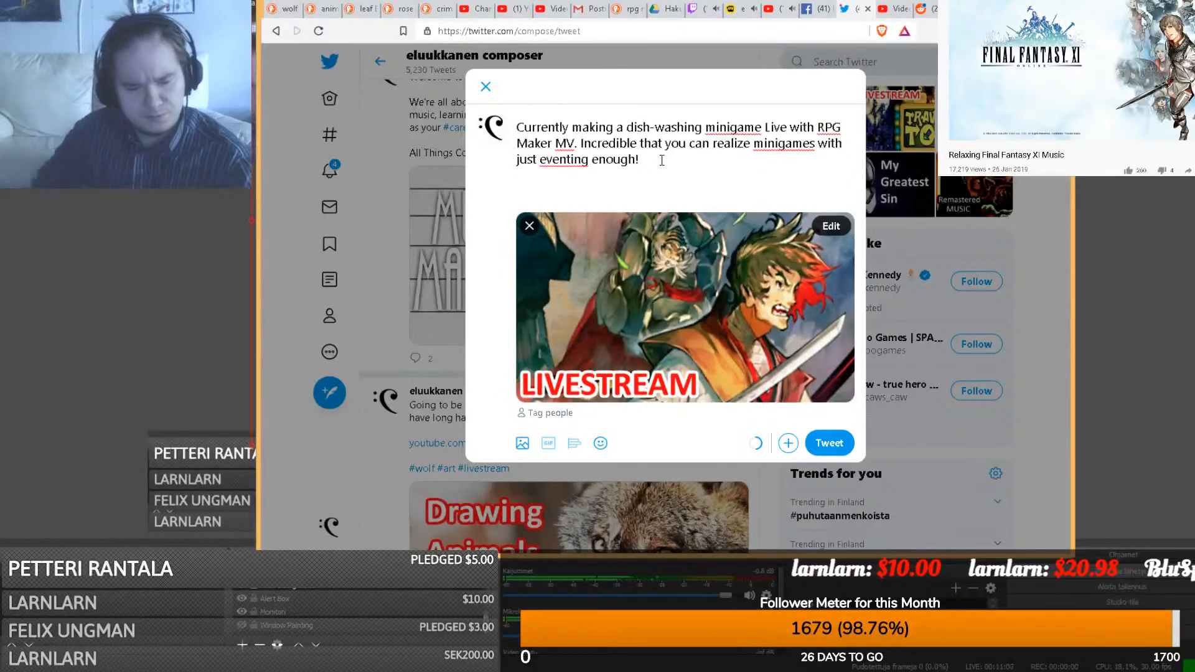
pyautogui.write('#tw')
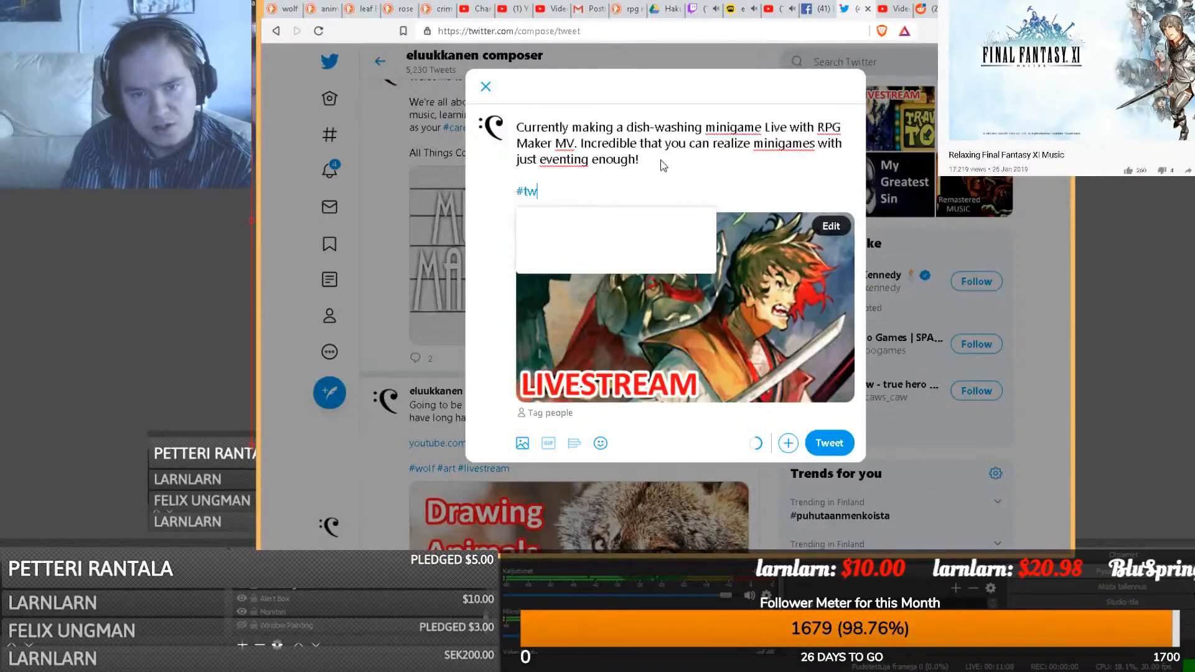
pyautogui.press('BackSpace')
pyautogui.press('BackSpace')
pyautogui.write('rpg ma')
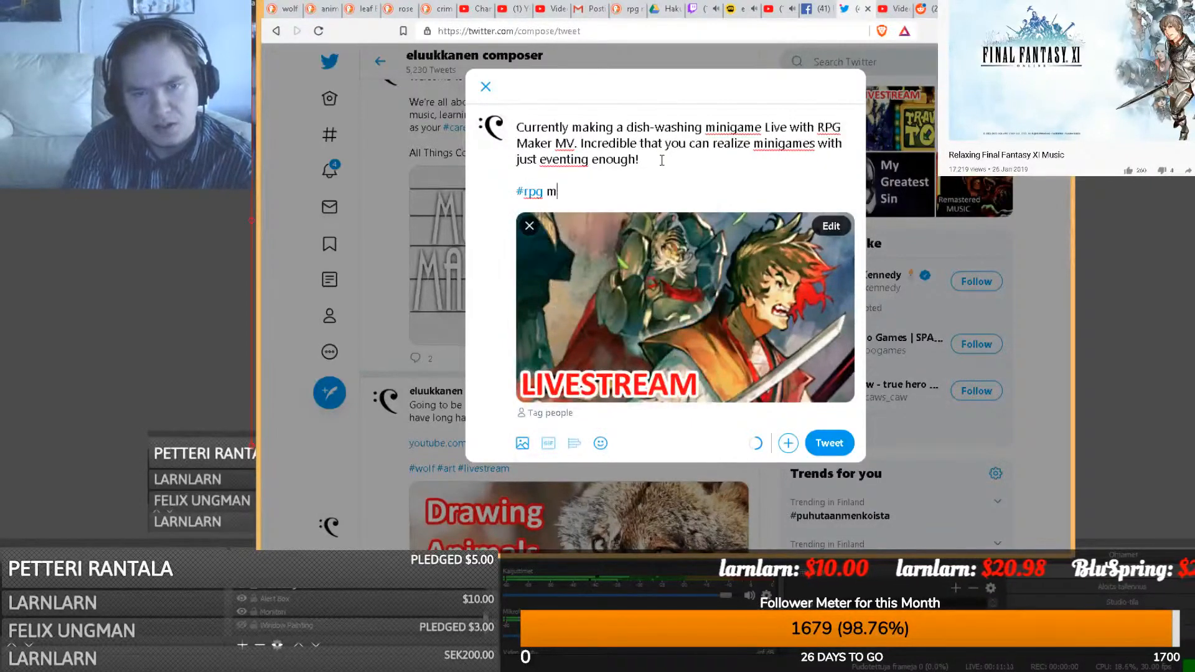
pyautogui.press('BackSpace')
pyautogui.press('BackSpace')
pyautogui.write('make')
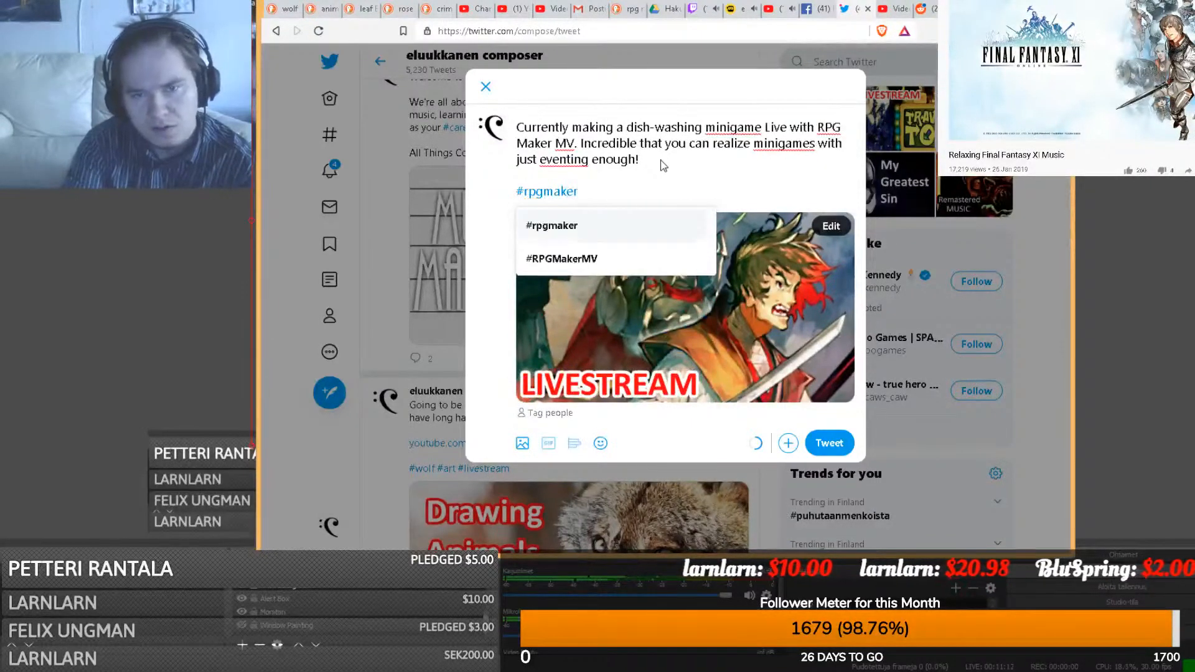
pyautogui.write('r #')
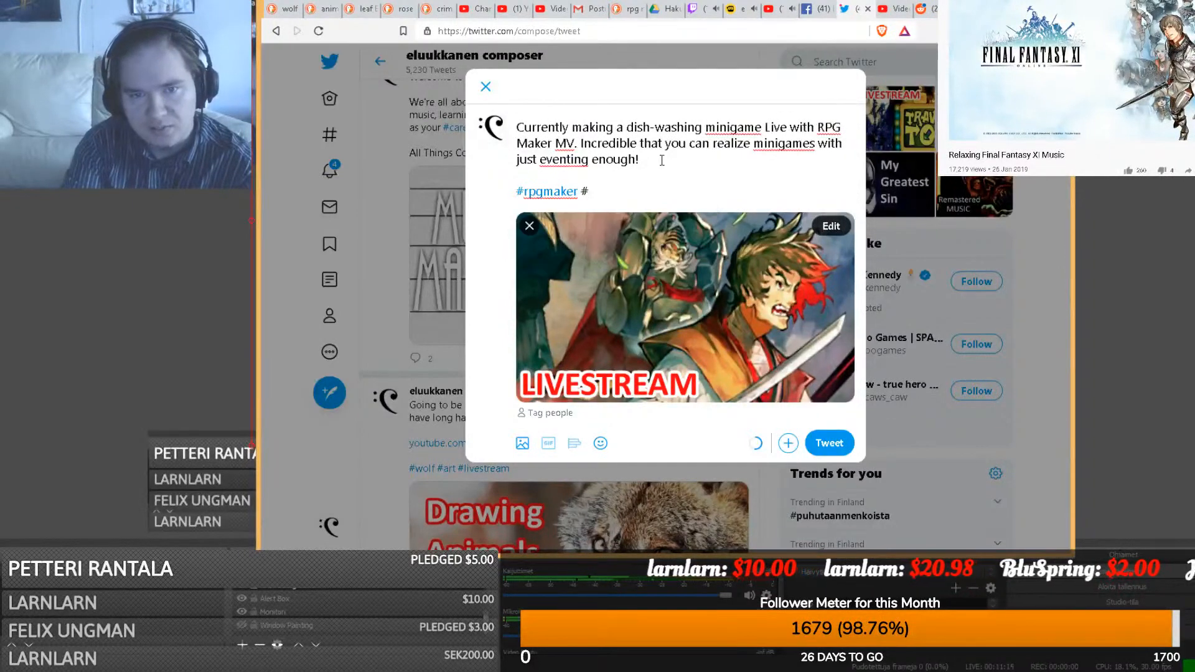
pyautogui.write('rpgmakermv')
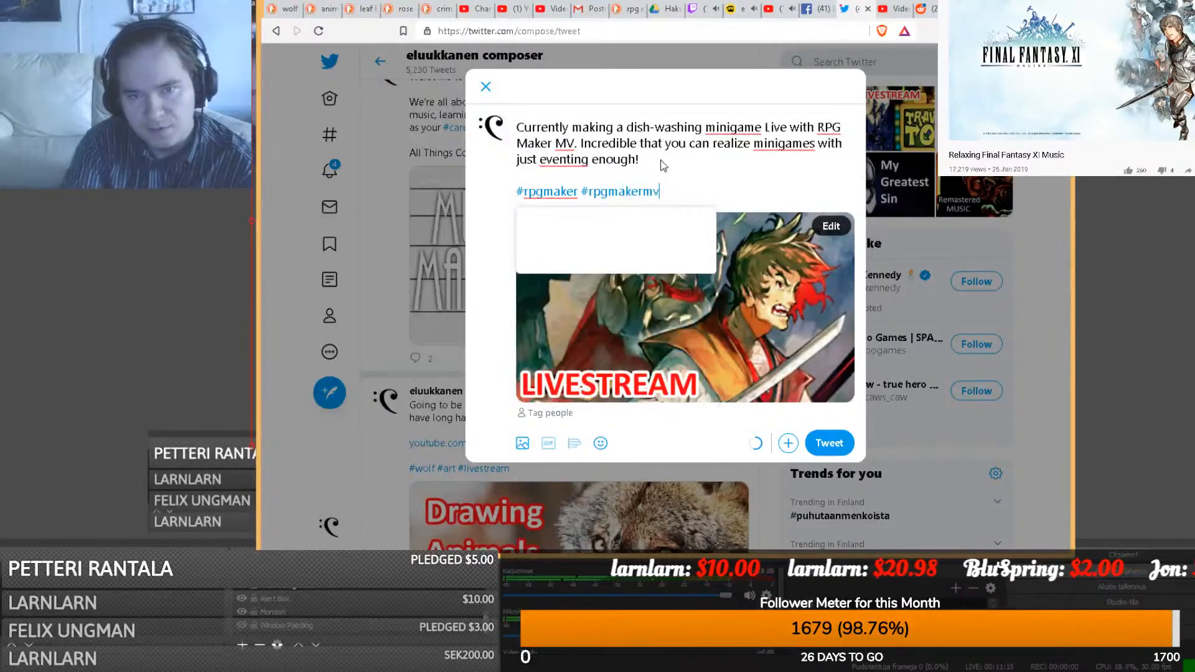
pyautogui.click(648, 223)
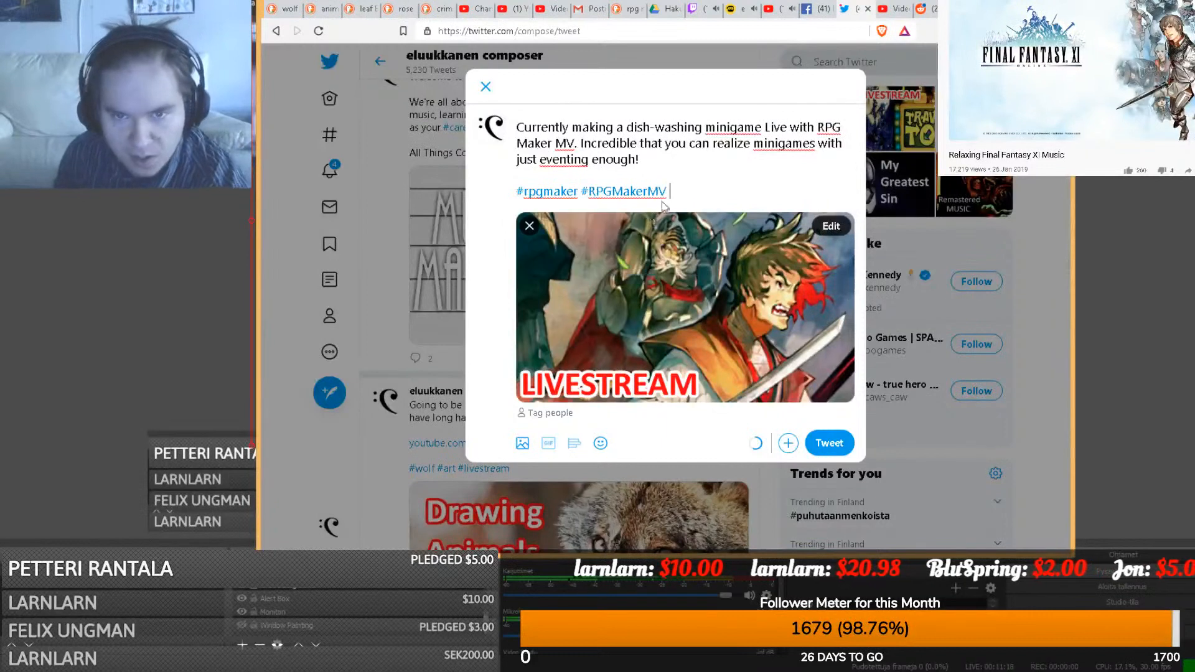
# - Add #livestream, put a blank line before the hashtags, and return to YouTube
pyautogui.write('#livestream')
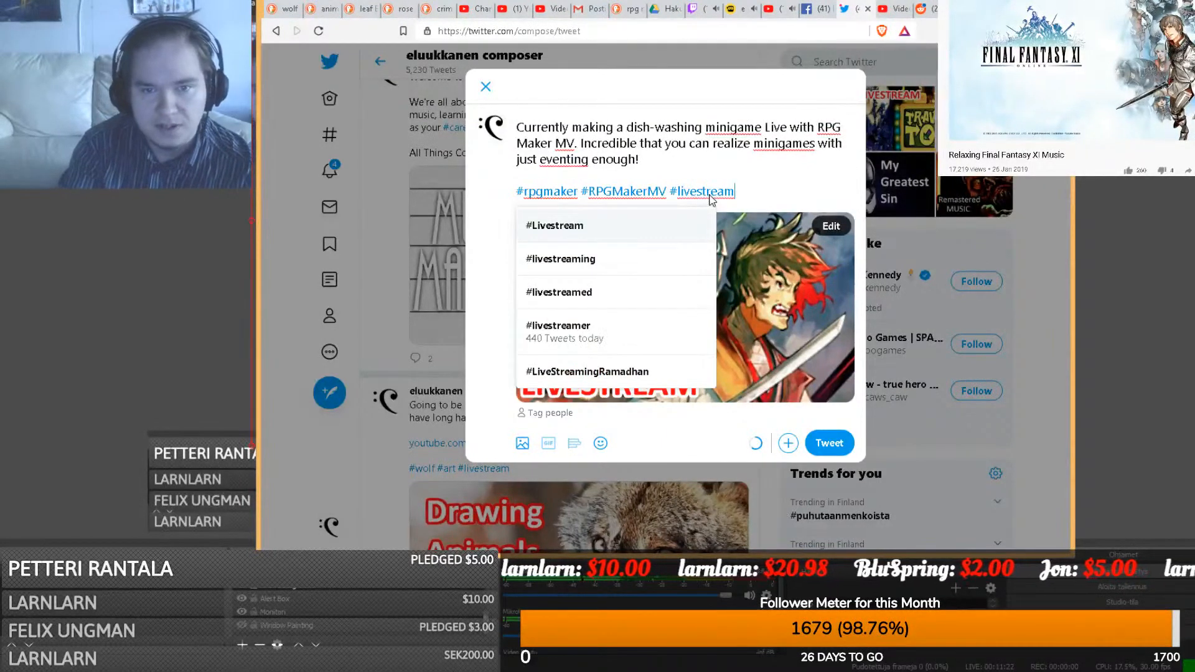
pyautogui.click(691, 155)
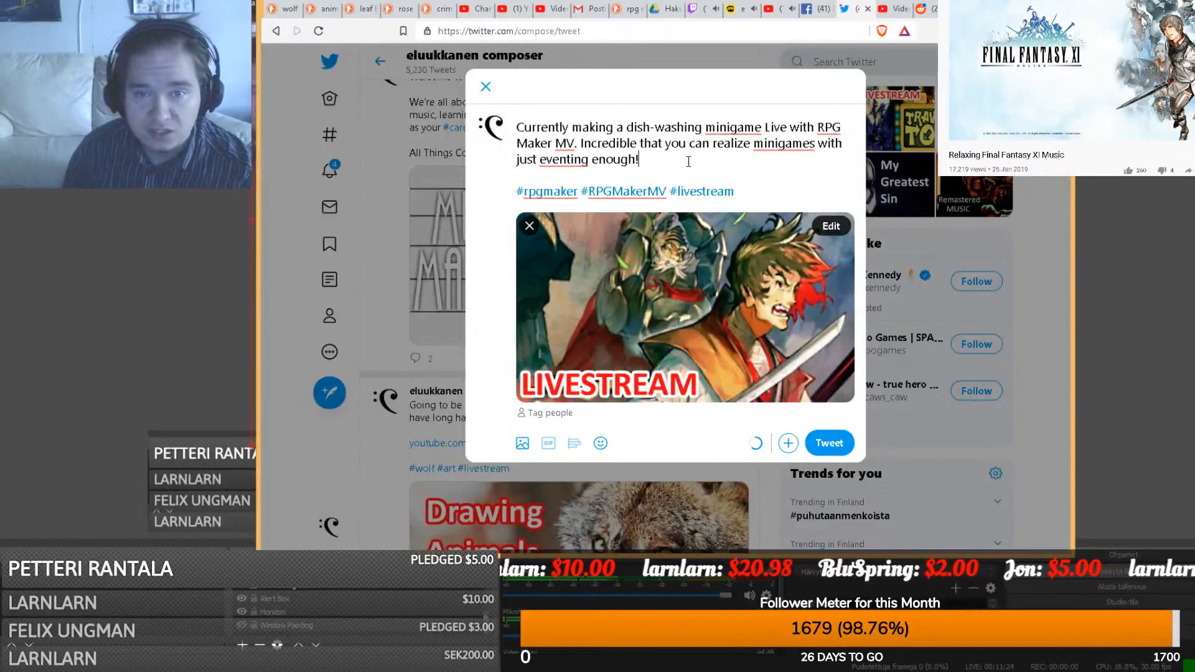
pyautogui.press('Return')
pyautogui.press('Return')
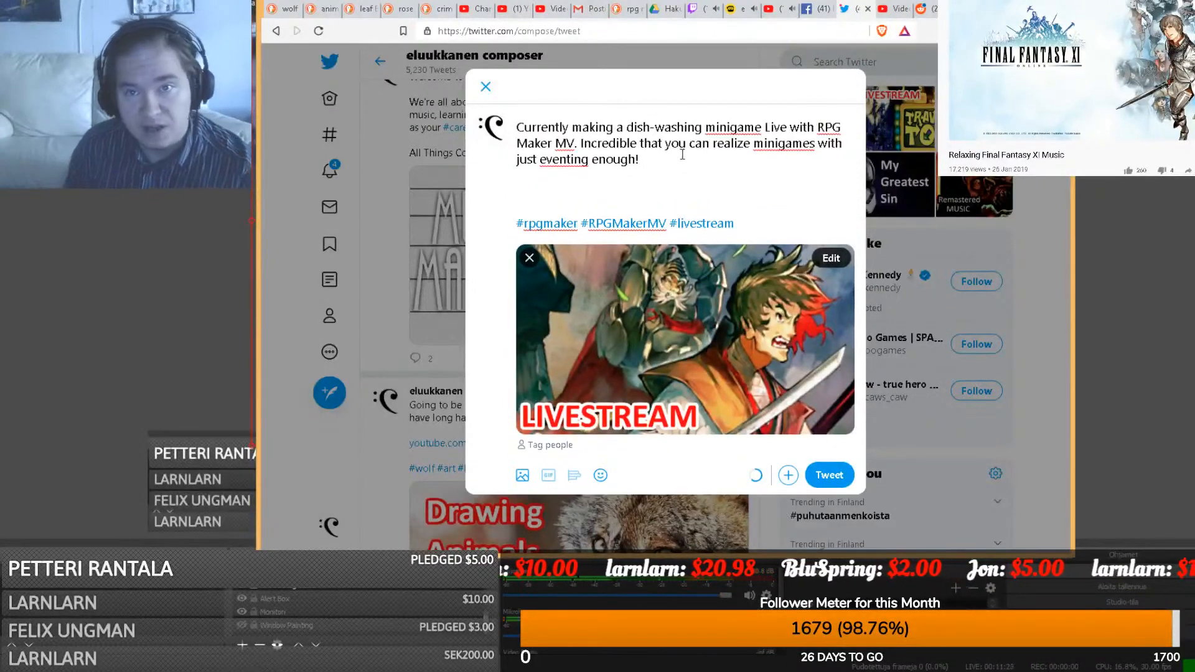
pyautogui.click(785, 15)
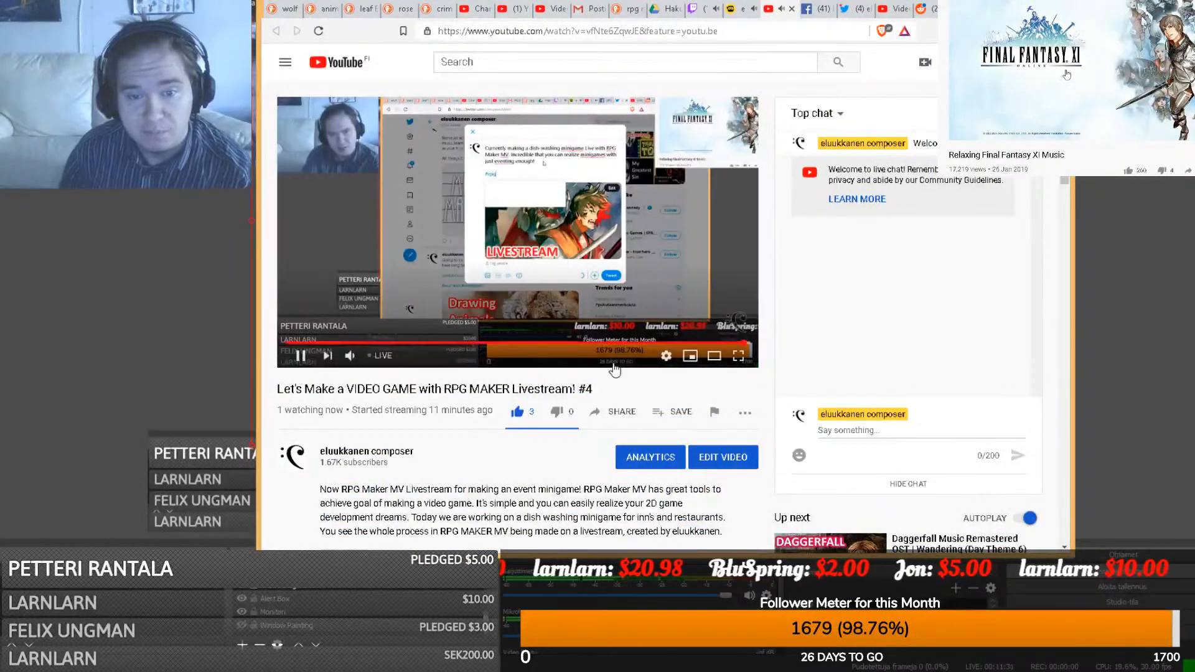
# - Share the livestream to Twitter and copy the youtu.be link from the prefilled tweet
pyautogui.click(628, 415)
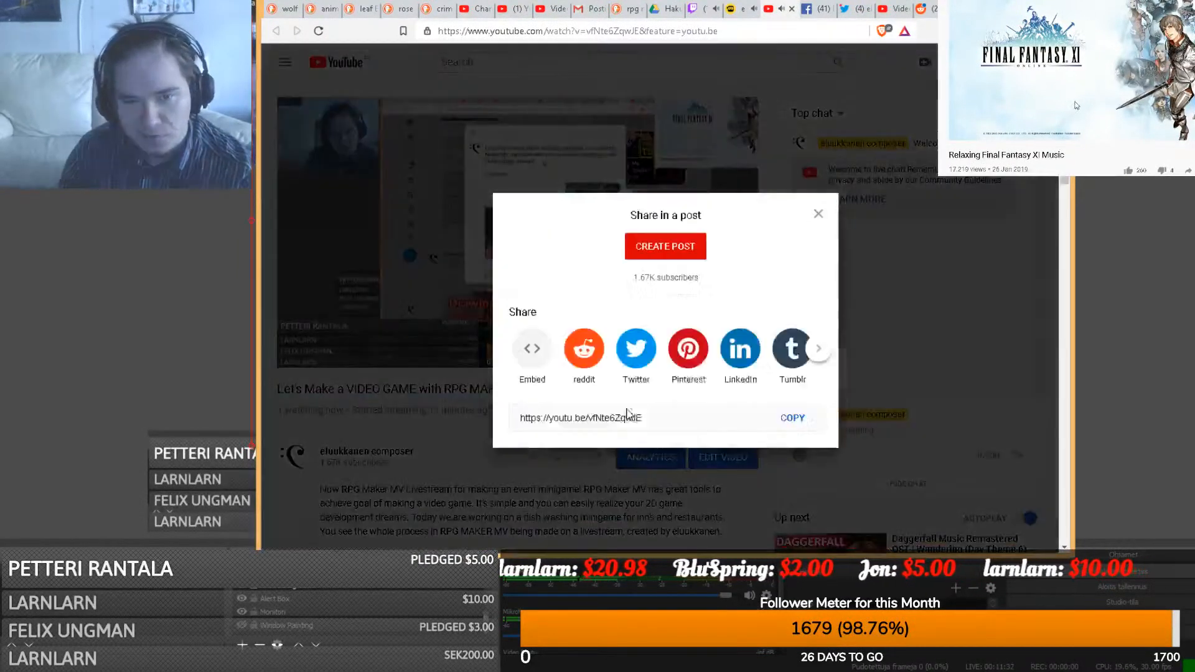
pyautogui.click(645, 346)
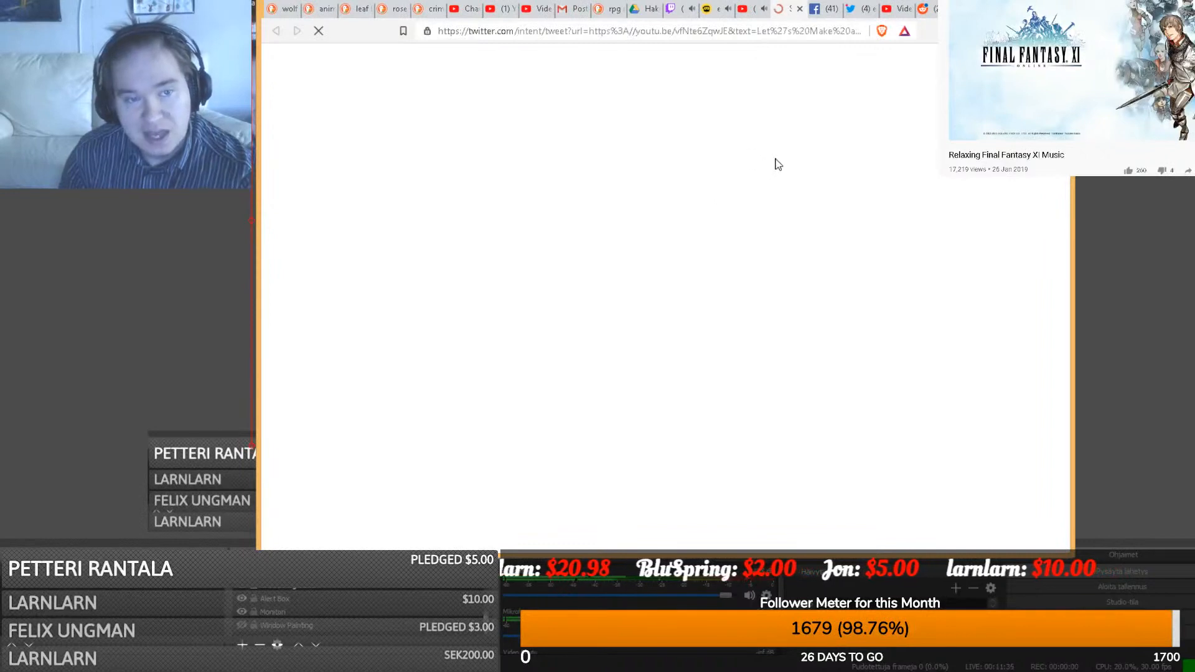
pyautogui.click(744, 134)
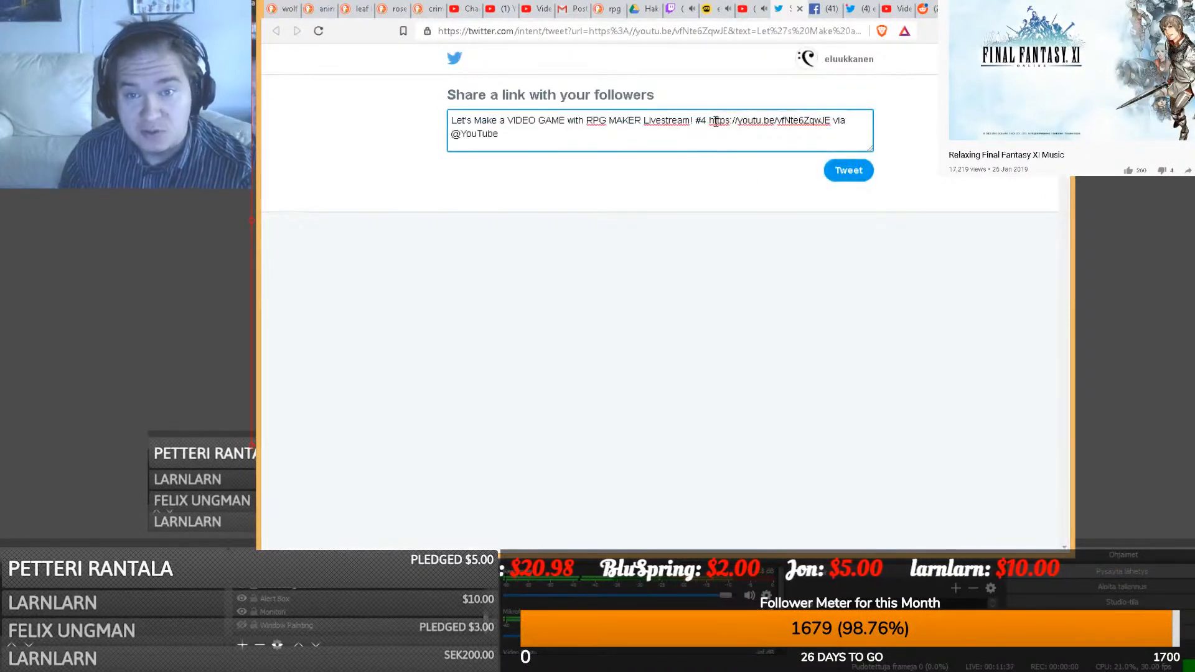
pyautogui.moveTo(711, 119); pyautogui.dragTo(834, 123)
pyautogui.hotkey('ctrl', 'c')
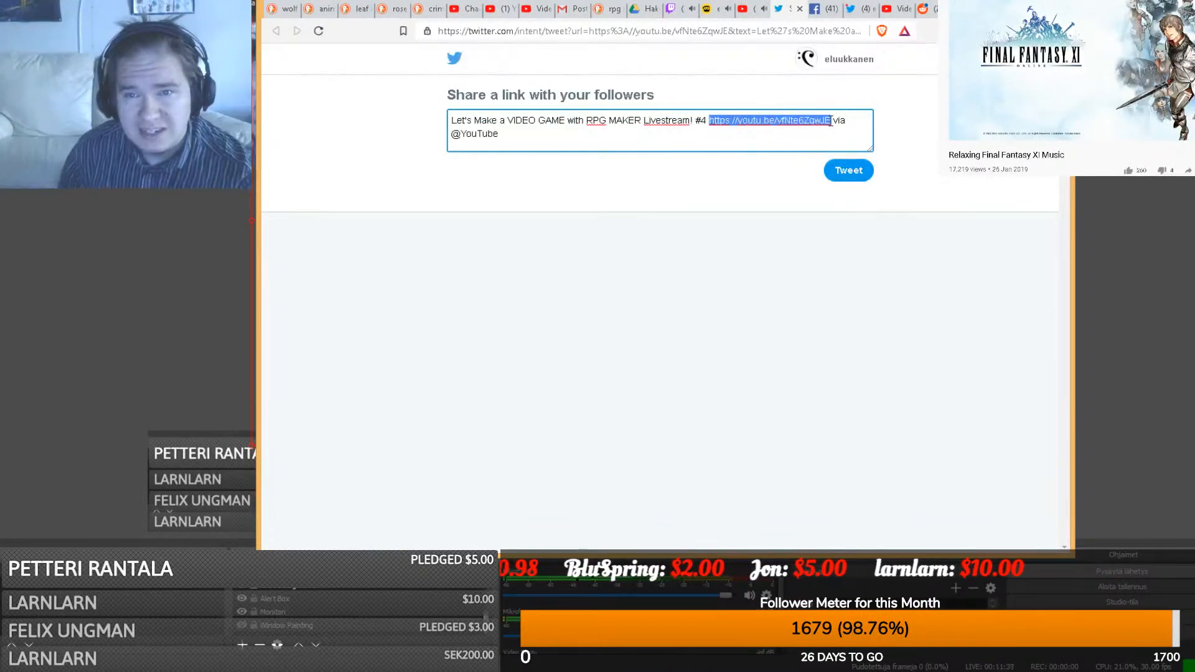
# - Paste the youtu.be link into the drafted tweet above the hashtags
pyautogui.click(858, 10)
pyautogui.hotkey('ctrl', 'v')
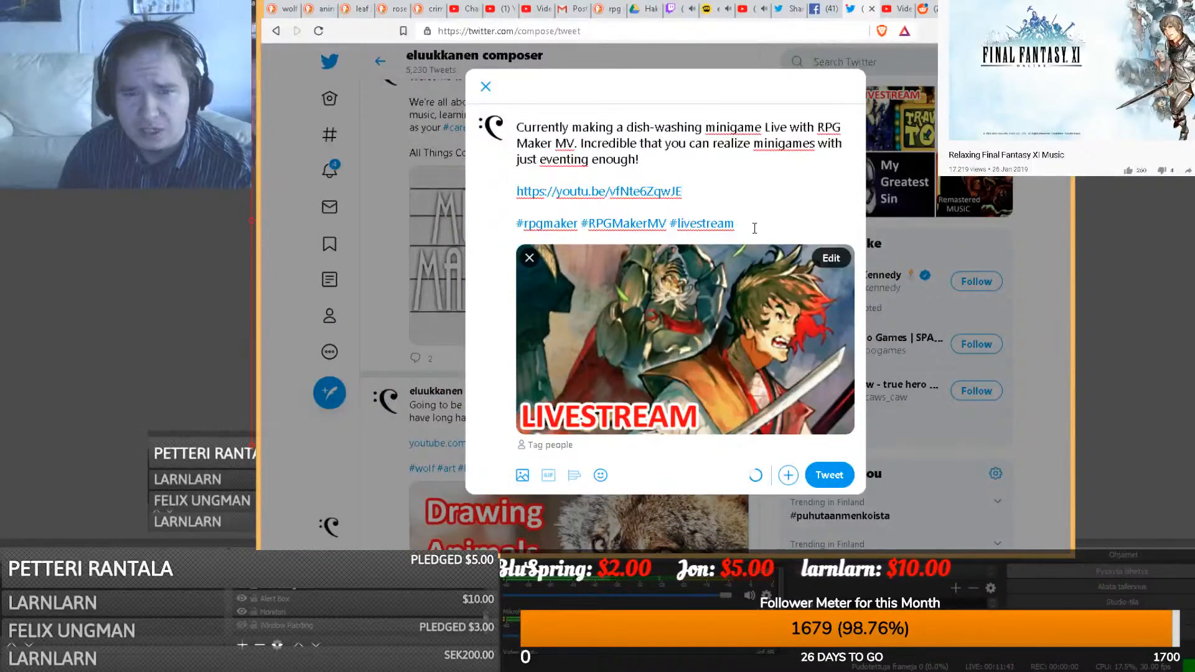
pyautogui.moveTo(755, 229); pyautogui.dragTo(518, 130)
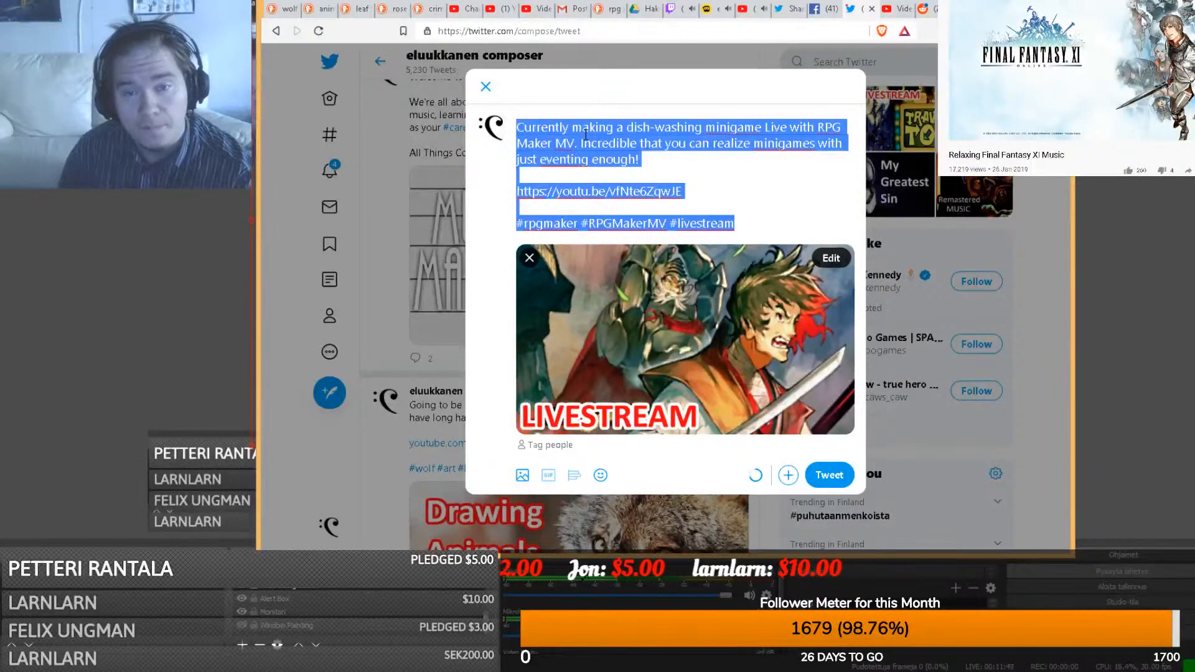
pyautogui.click(680, 189)
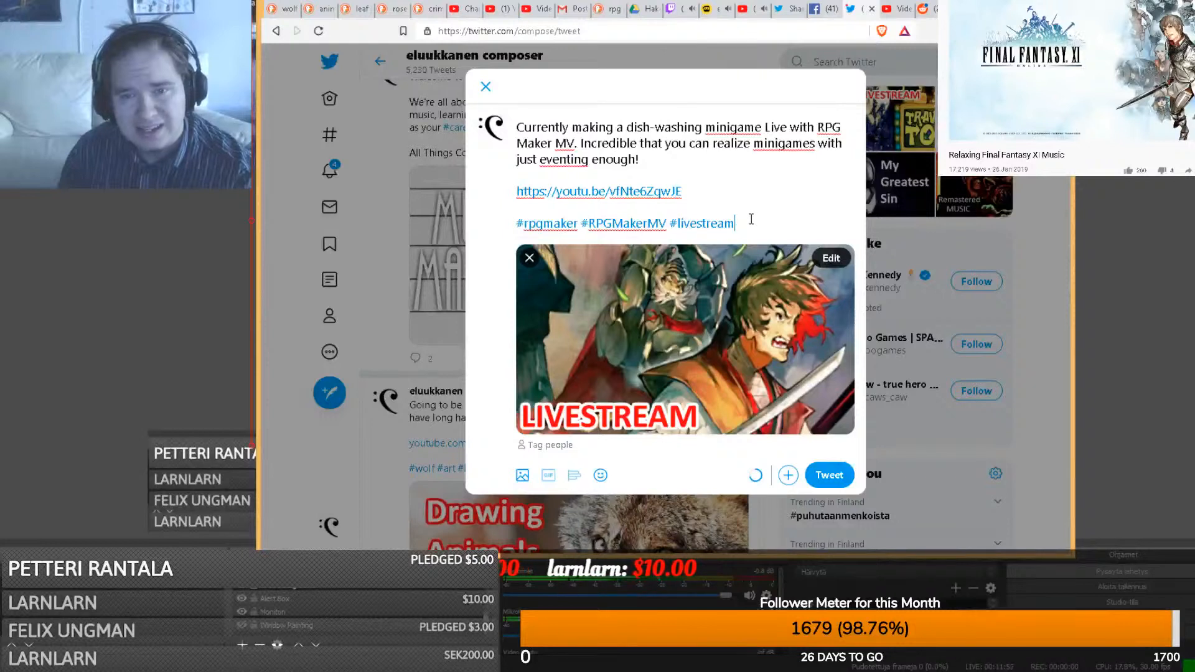
pyautogui.click(699, 193)
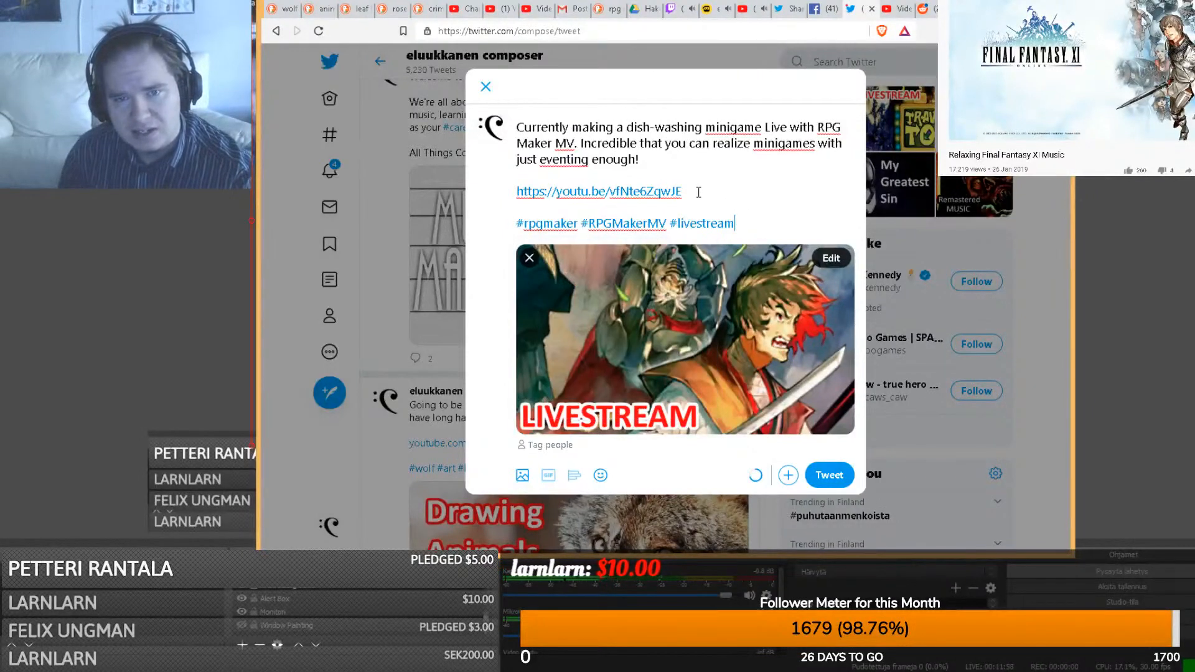
pyautogui.moveTo(698, 193); pyautogui.dragTo(515, 191)
pyautogui.hotkey('ctrl', 'c')
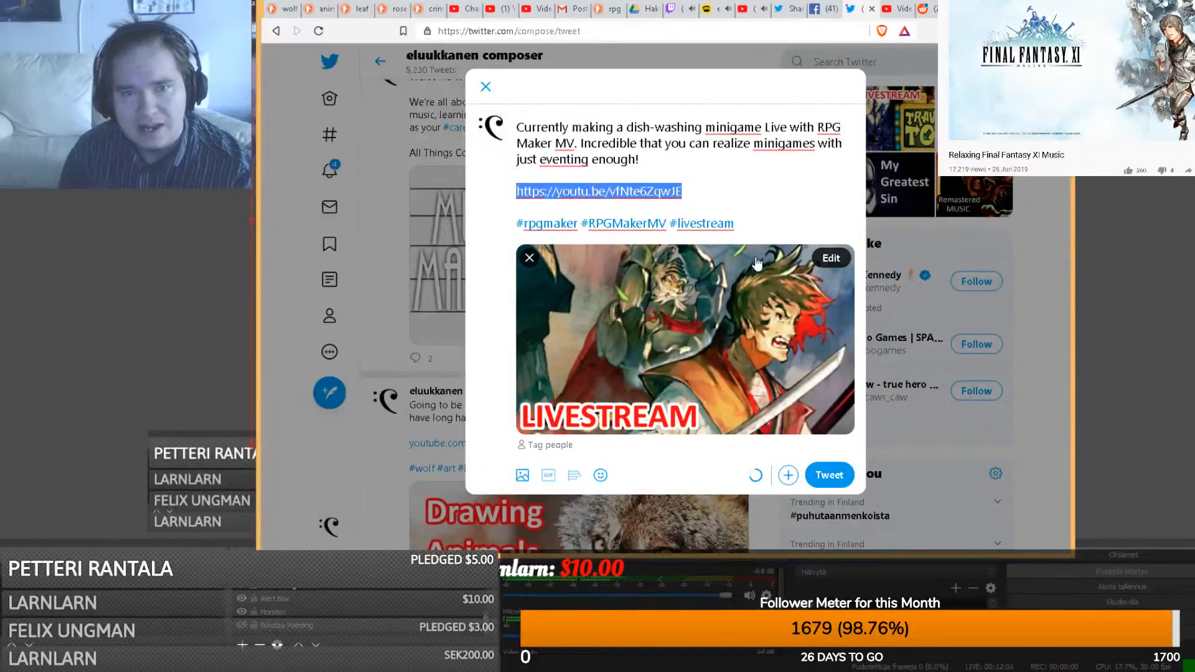
# - Paste the YouTube livestream link into the Facebook post draft and copy the video's description
pyautogui.click(821, 8)
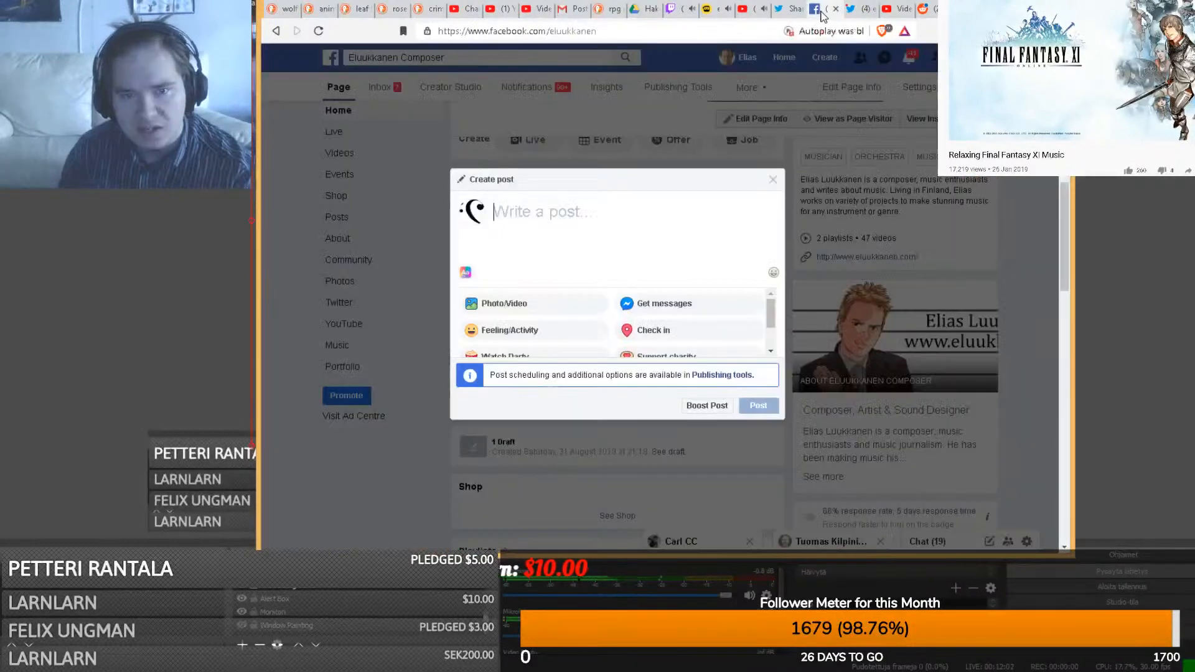
pyautogui.hotkey('ctrl', 'v')
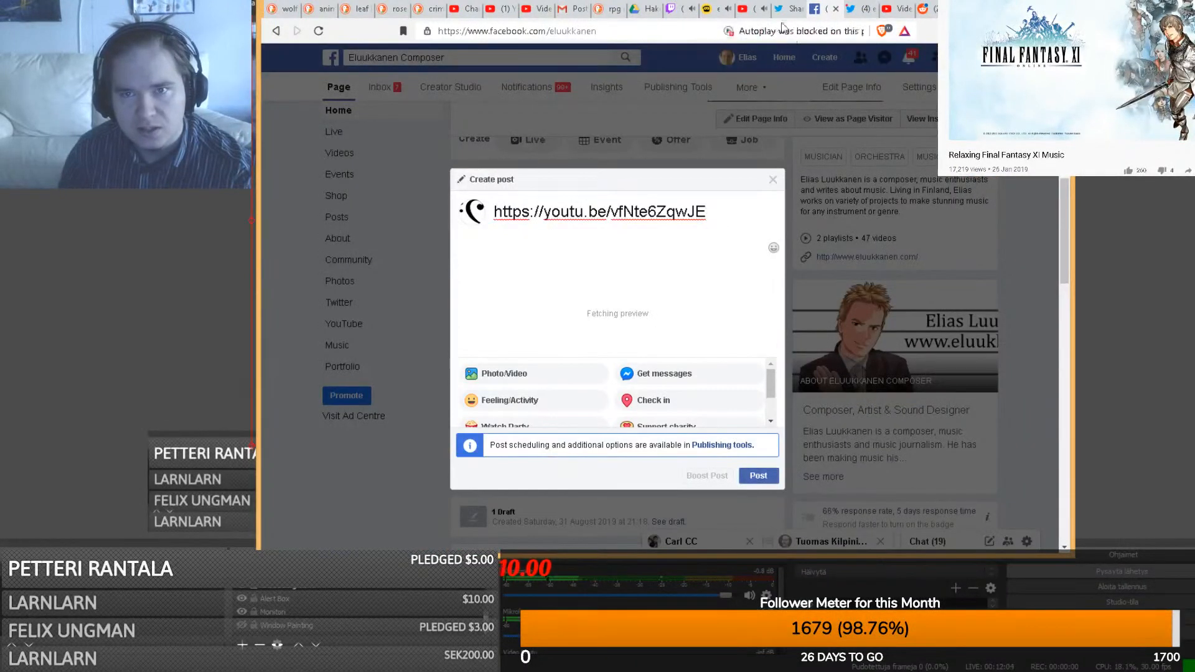
pyautogui.click(750, 9)
pyautogui.click(391, 435)
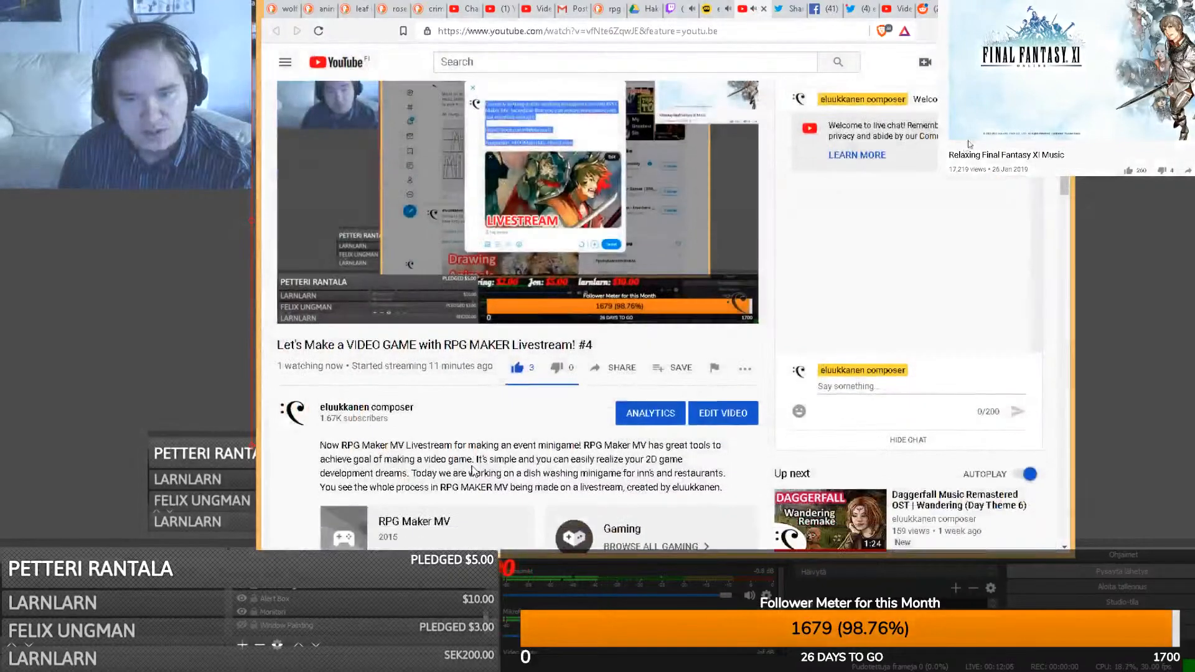
pyautogui.scroll(-1, 719, 460)
pyautogui.moveTo(720, 464); pyautogui.dragTo(321, 427)
pyautogui.hotkey('ctrl', 'c')
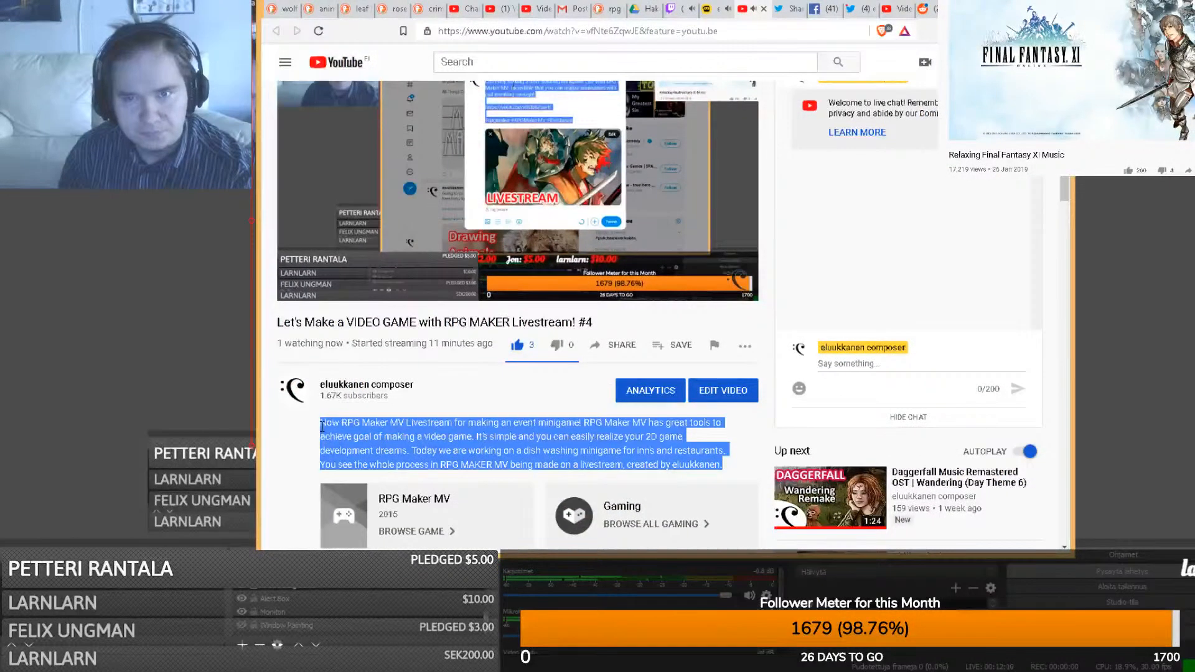
pyautogui.click(822, 8)
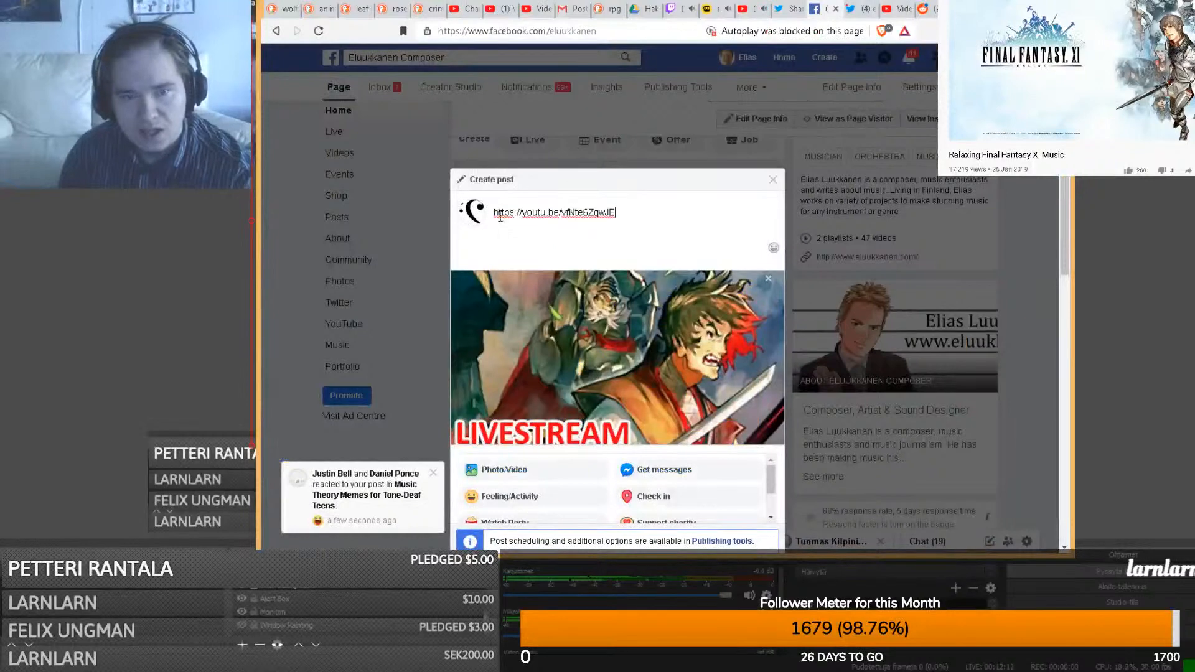
# - Insert the description above the link, trim it, remove the URL line and publish the post
pyautogui.press('Return')
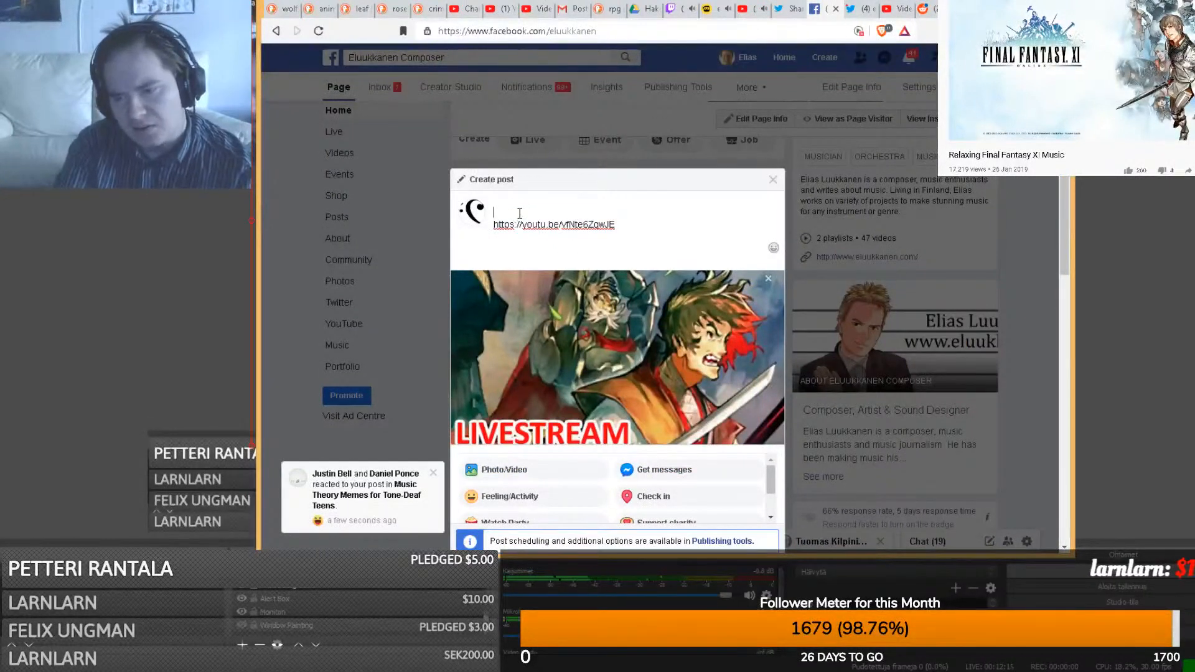
pyautogui.press('Return')
pyautogui.press('Up')
pyautogui.press('Up')
pyautogui.hotkey('ctrl', 'v')
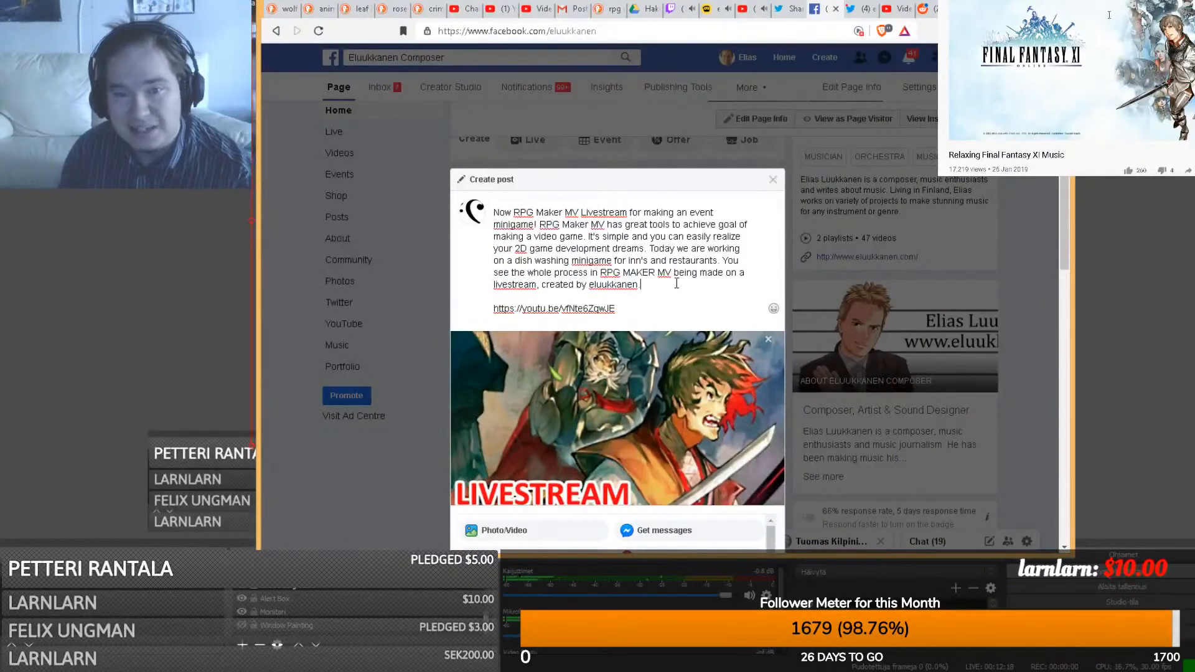
pyautogui.moveTo(664, 283); pyautogui.dragTo(652, 252)
pyautogui.press('BackSpace')
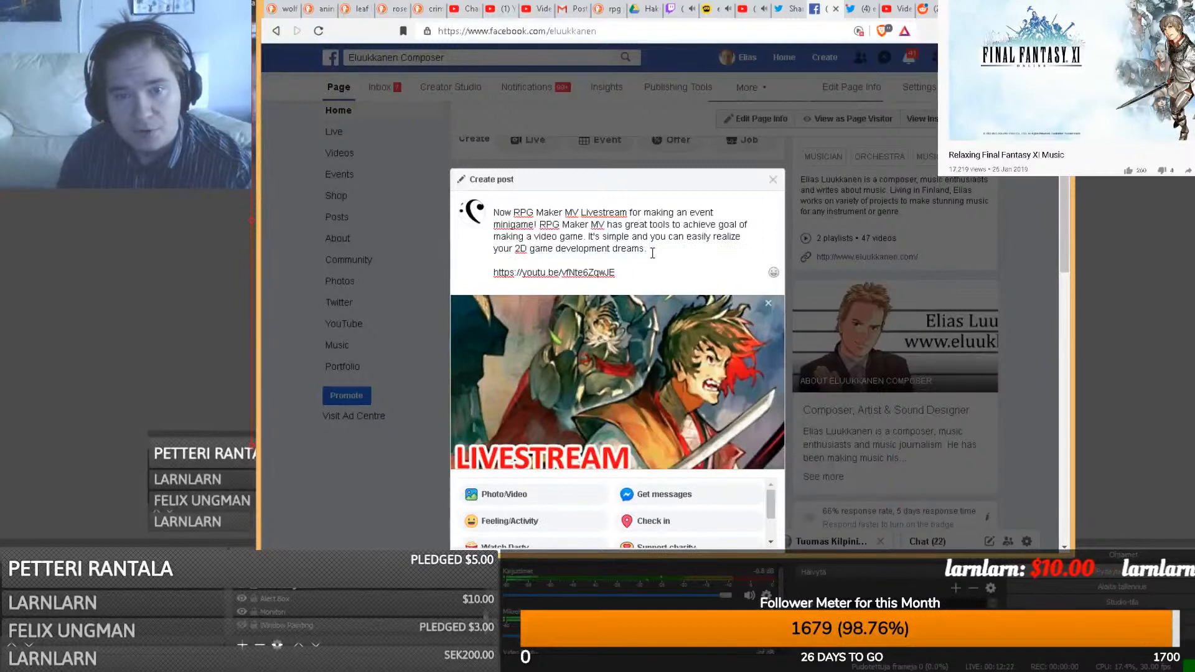
pyautogui.moveTo(616, 274); pyautogui.dragTo(446, 271)
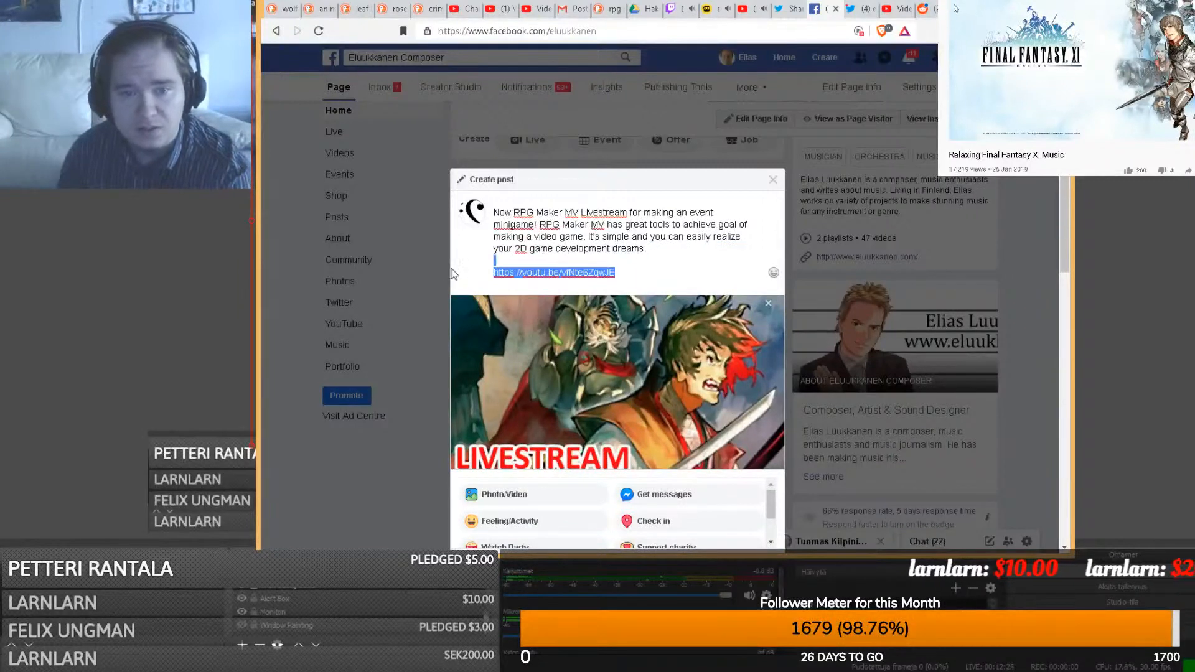
pyautogui.press('BackSpace')
pyautogui.press('BackSpace')
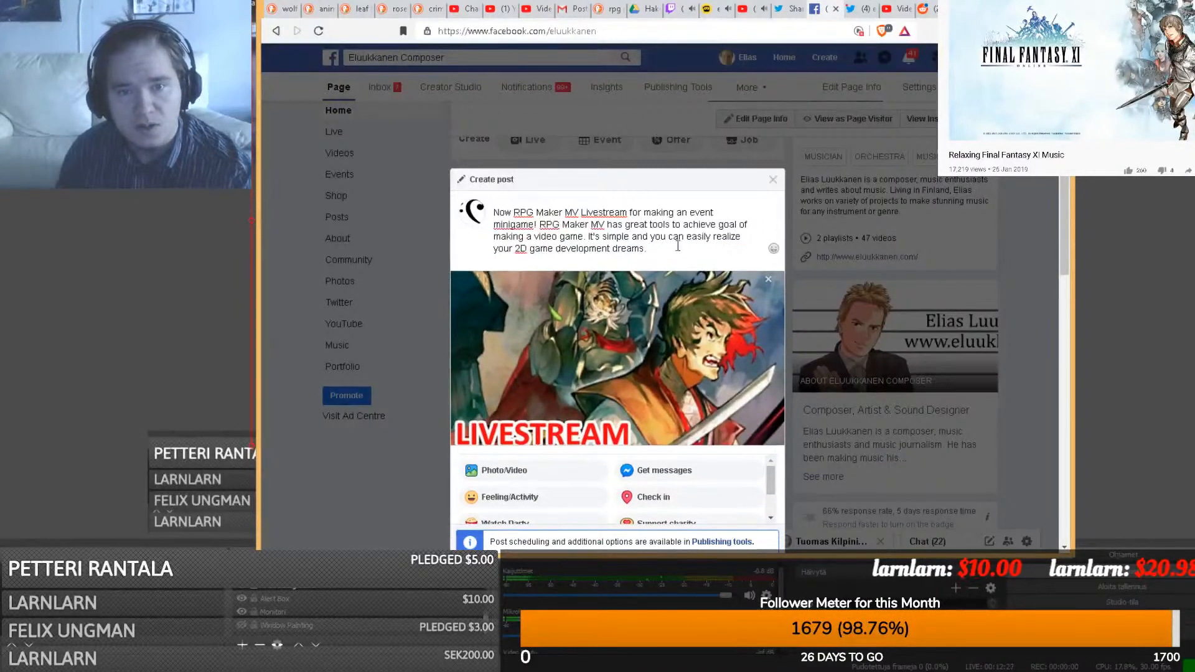
pyautogui.click(756, 440)
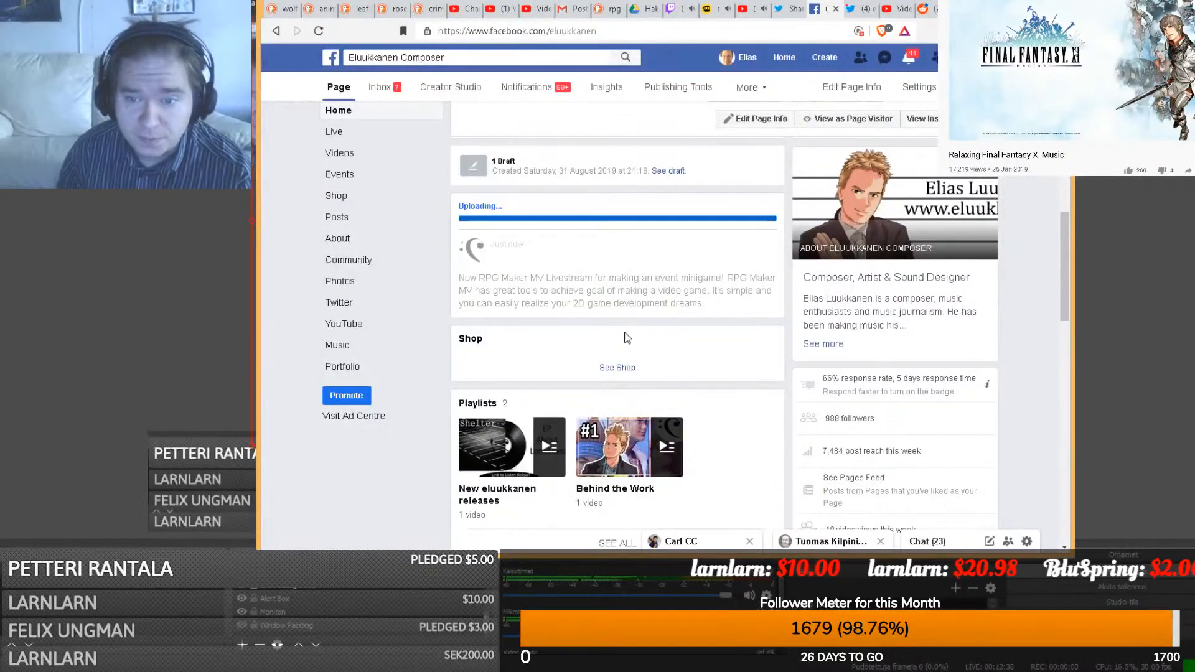
# - Reload the Facebook page and scroll down to the Posts section to find the livestream post
pyautogui.click(600, 33)
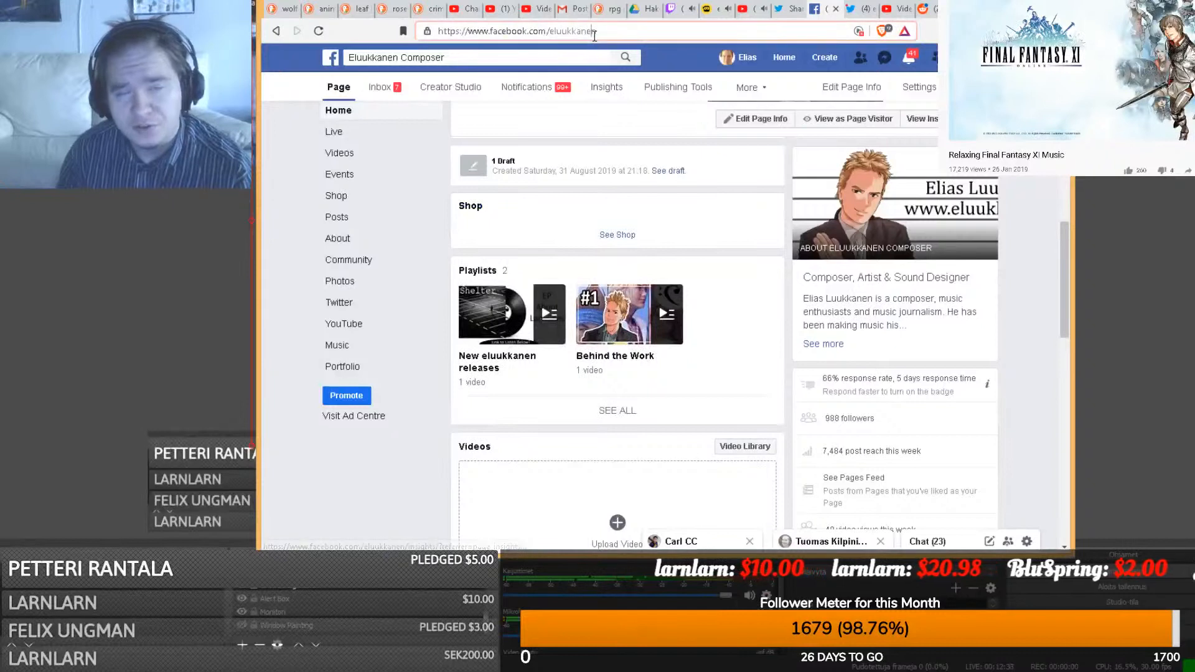
pyautogui.press('Return')
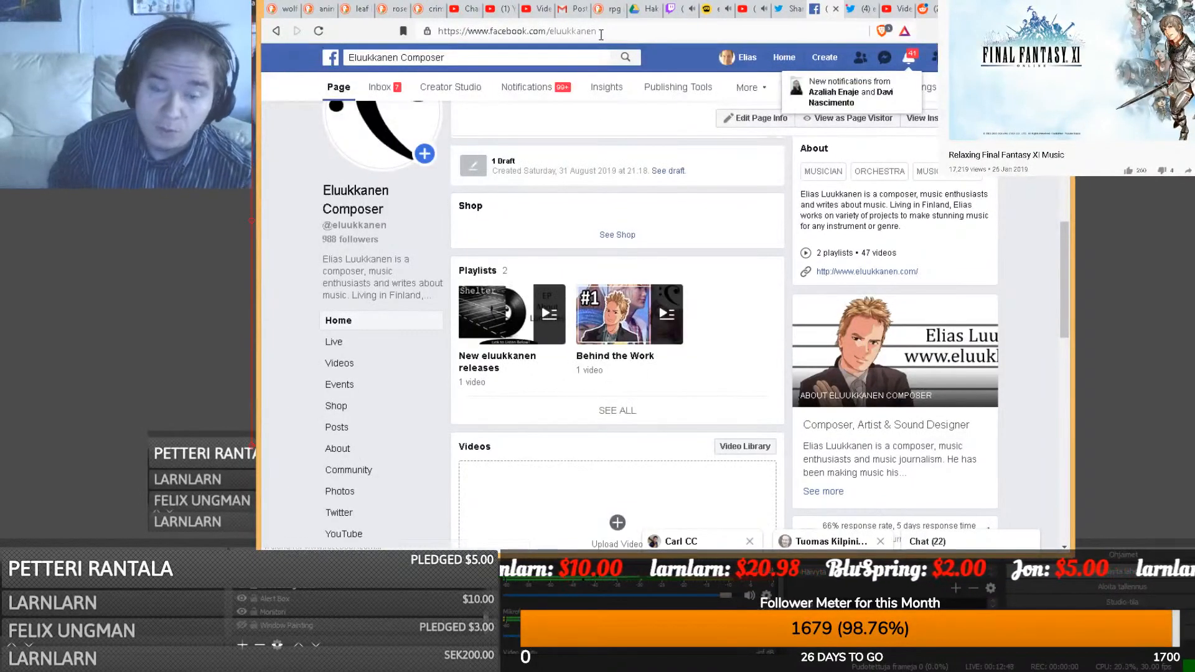
pyautogui.scroll(-12, 778, 286)
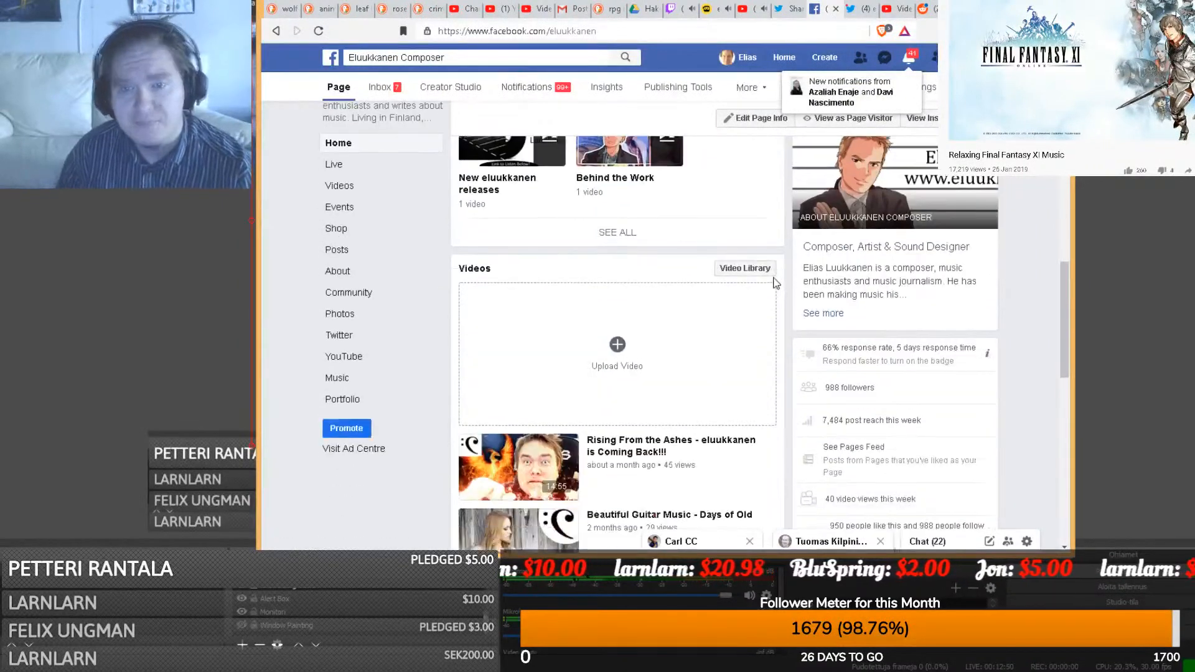
pyautogui.scroll(-4, 783, 271)
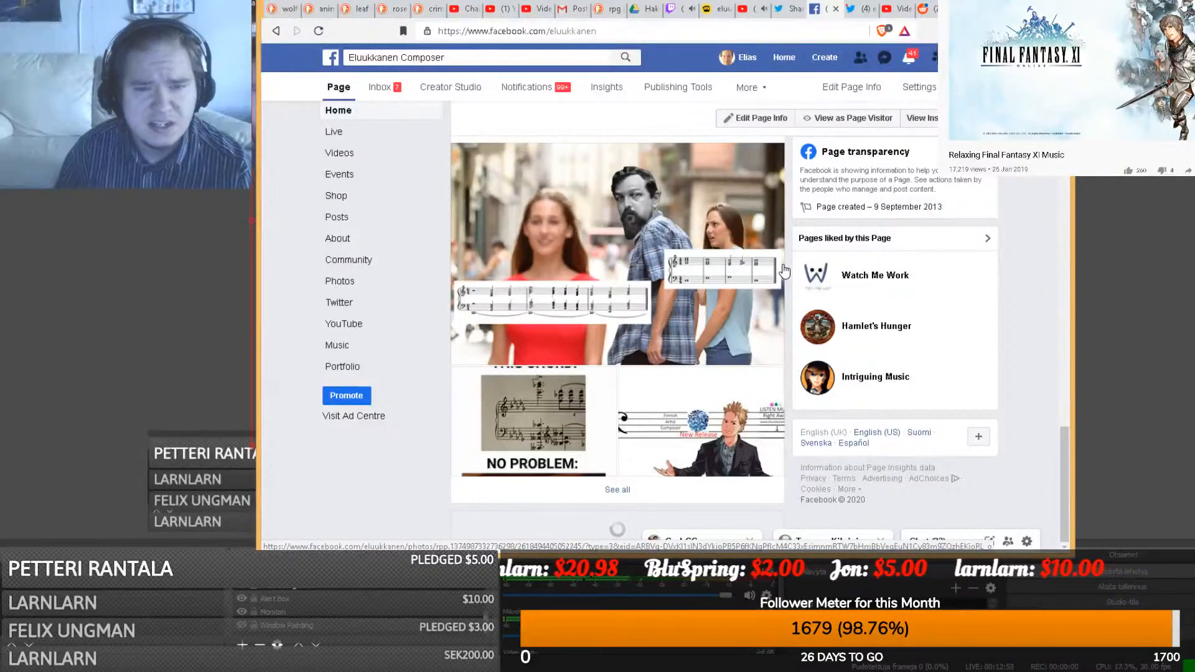
pyautogui.scroll(-4, 998, 276)
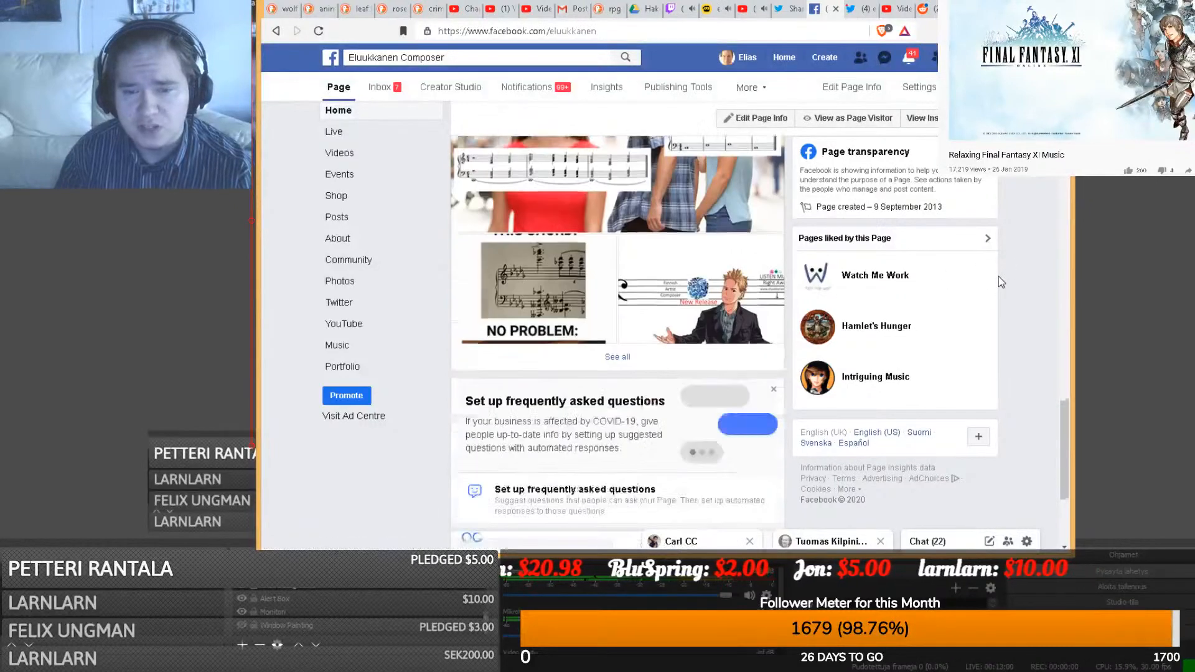
pyautogui.scroll(-2, 596, 247)
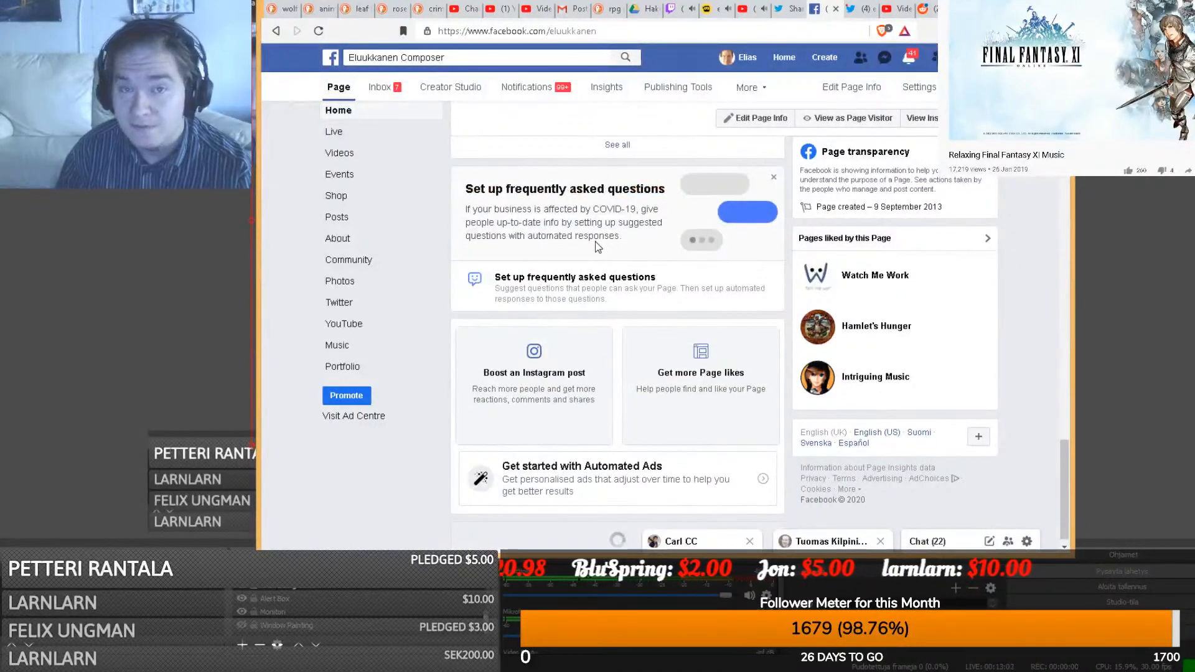
pyautogui.scroll(-4, 596, 248)
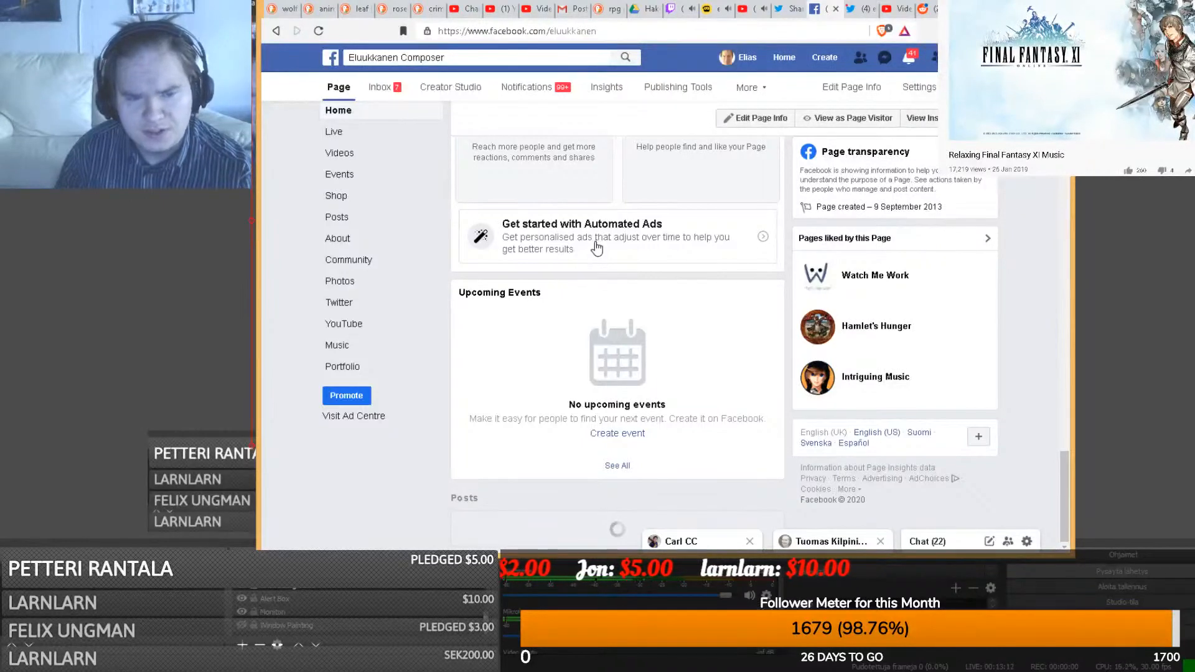
pyautogui.click(322, 669)
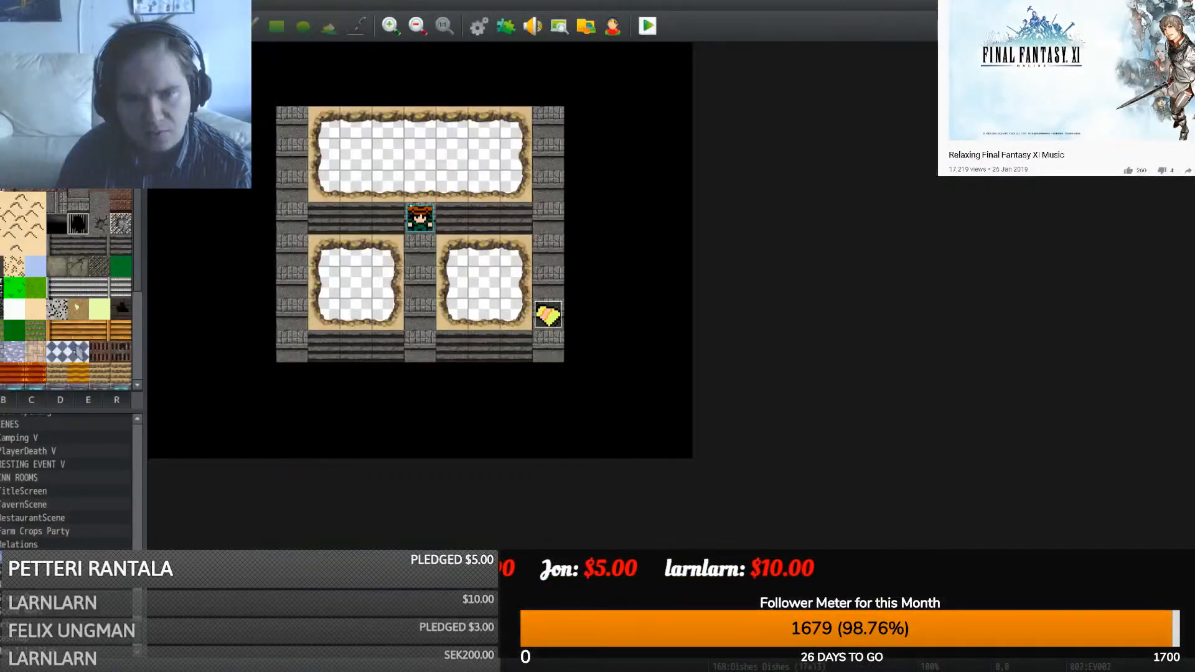
pyautogui.click(323, 670)
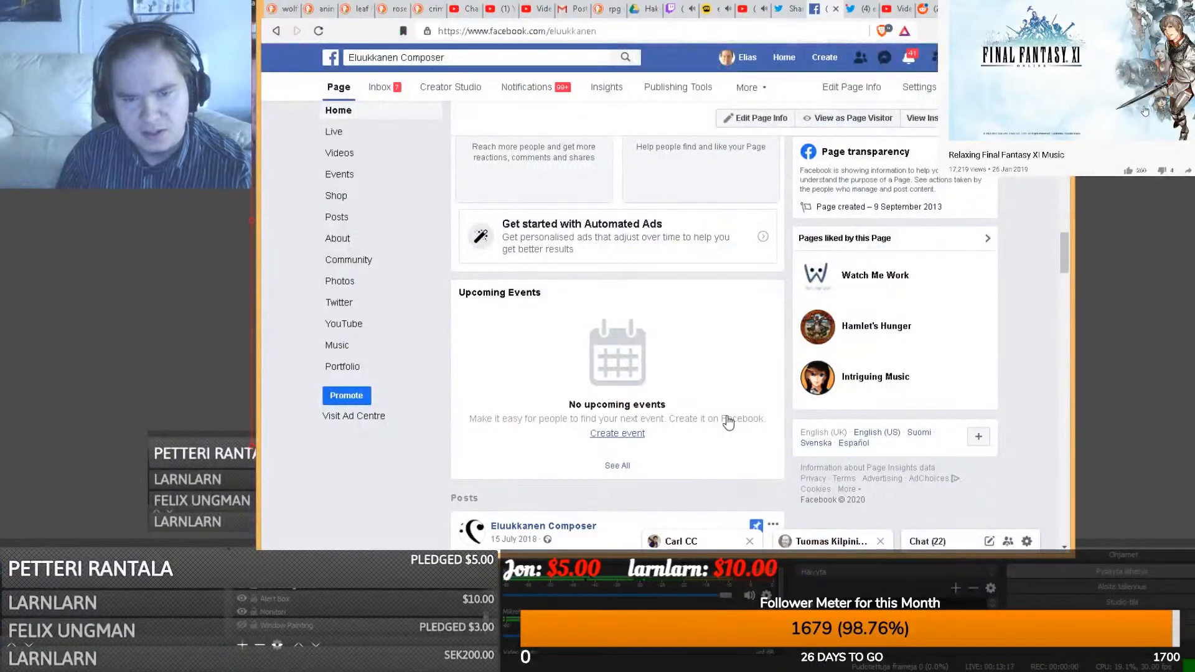
pyautogui.scroll(-15, 728, 423)
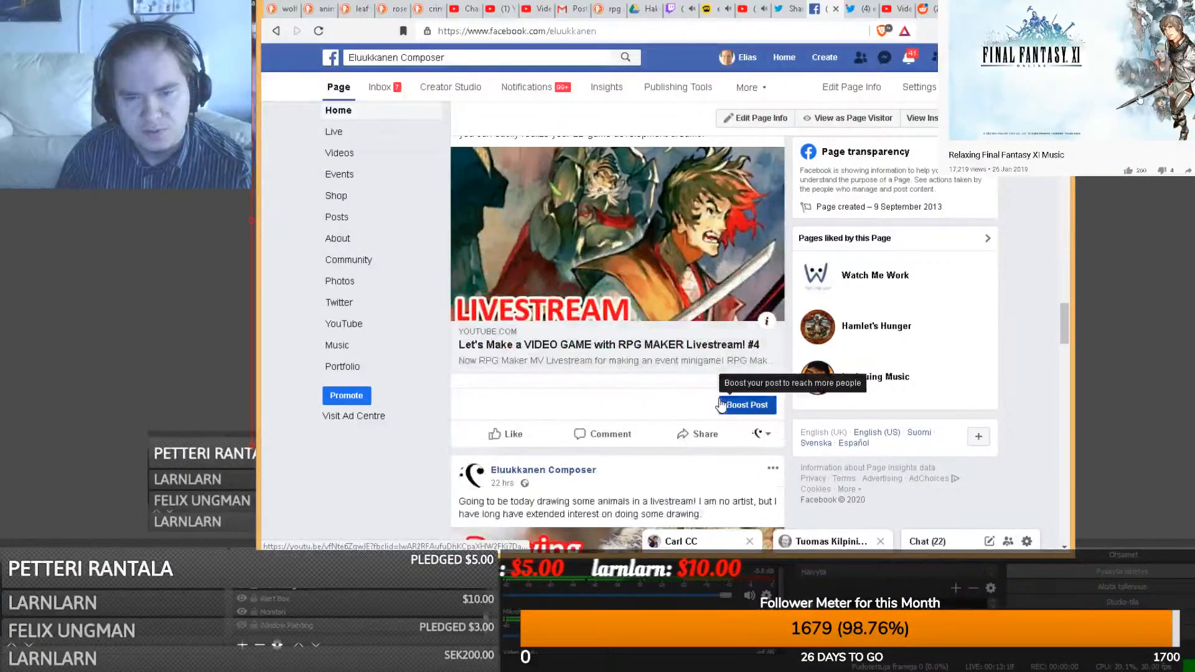
# - As the personal profile, start sharing the livestream post in a group, searching 'rpg'
pyautogui.click(760, 434)
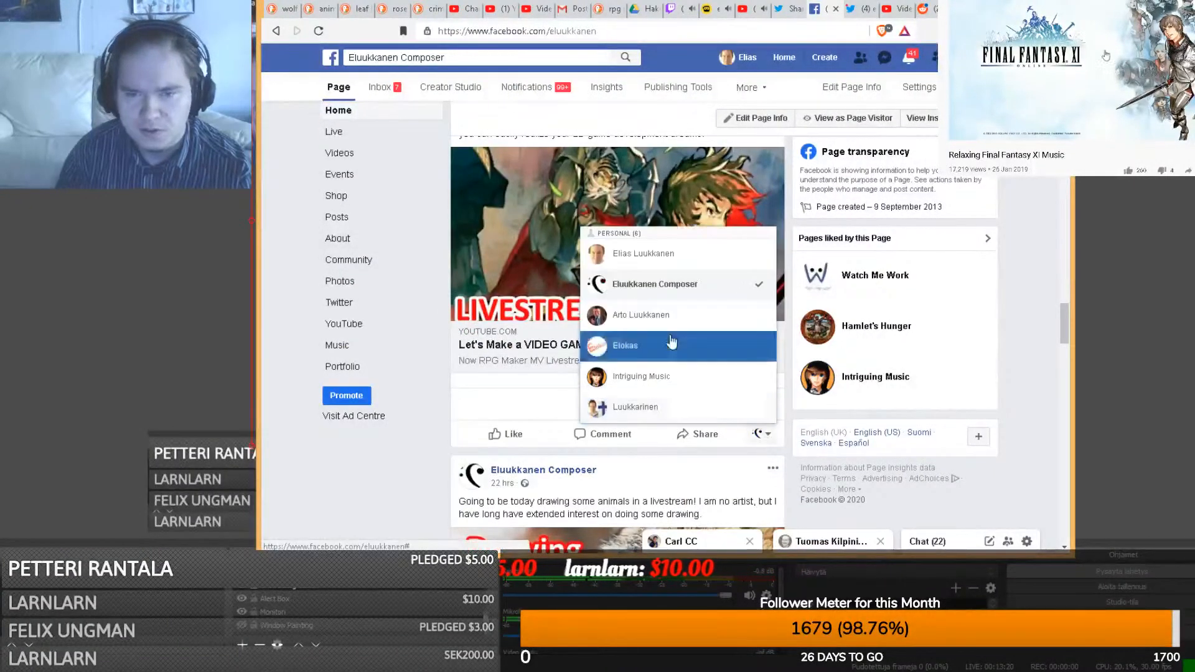
pyautogui.click(634, 268)
pyautogui.click(699, 433)
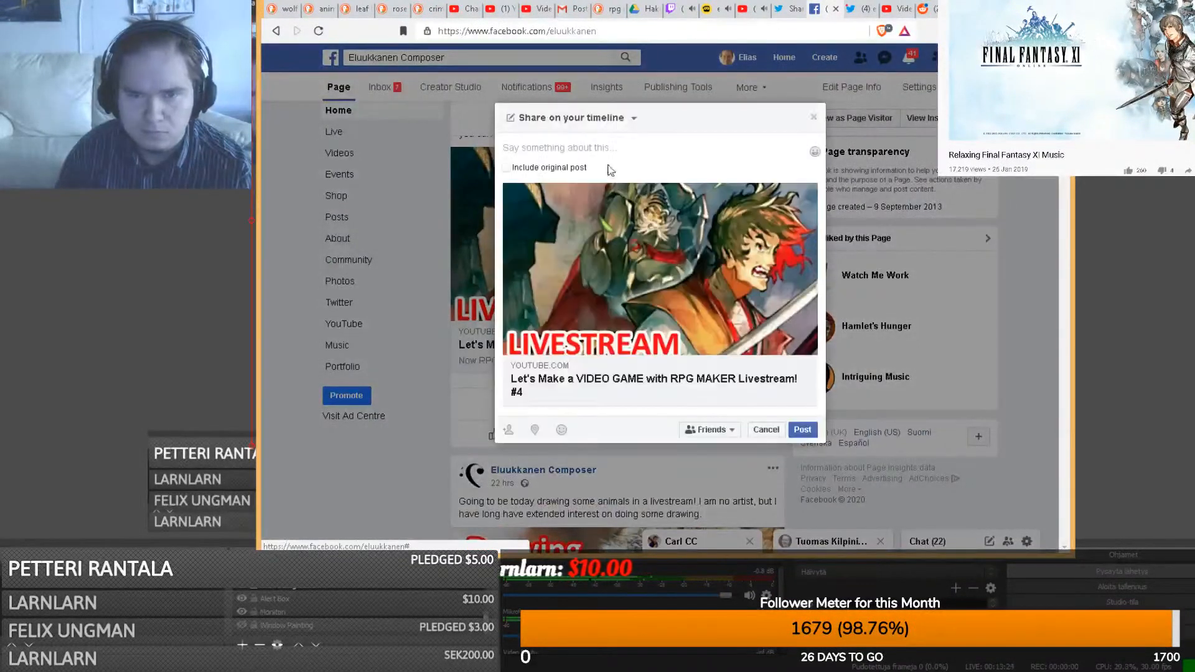
pyautogui.click(634, 117)
pyautogui.click(560, 179)
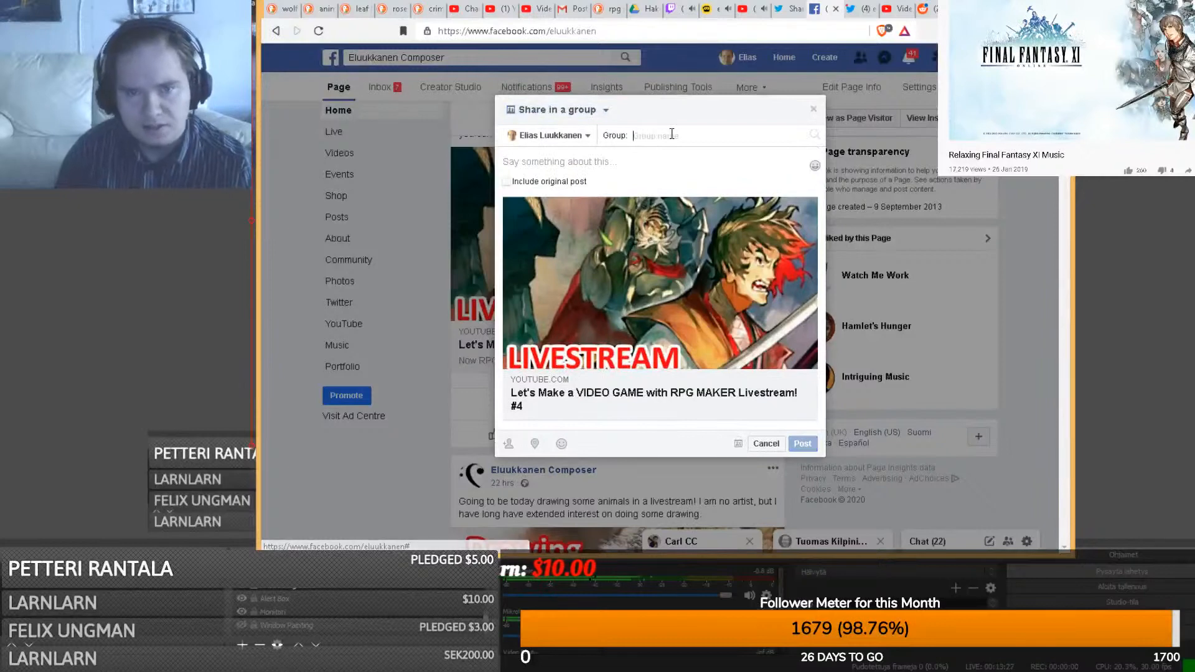
pyautogui.write('rpg')
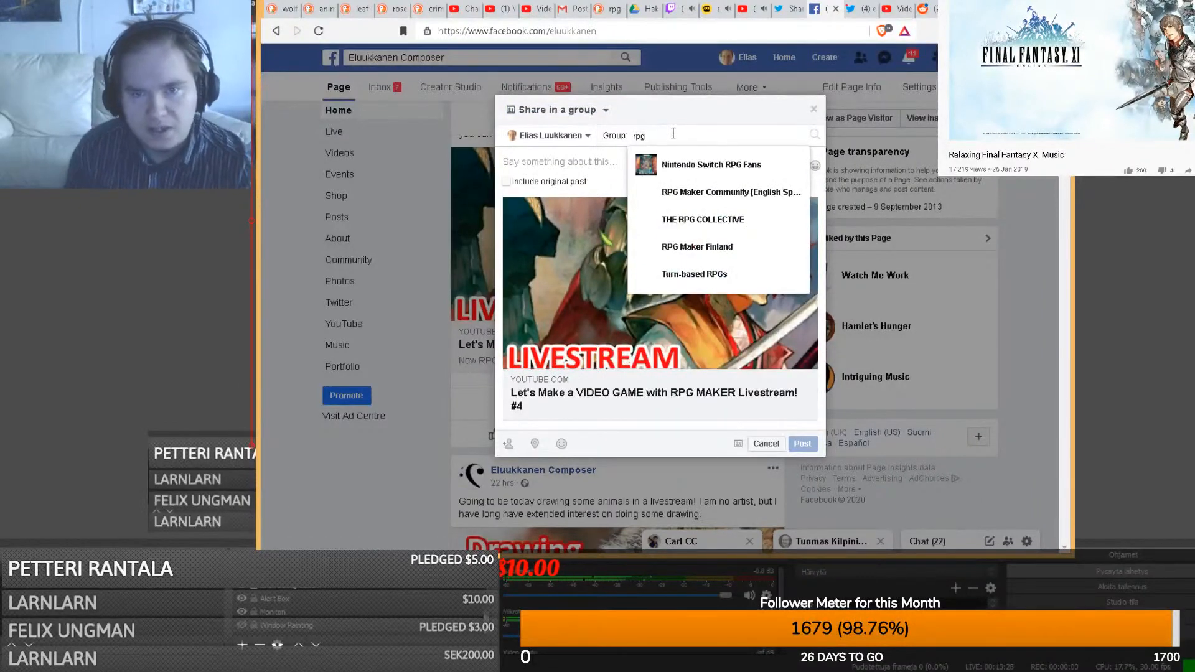
# - Share the post to RPG Maker Community [English Speaking], captioned with the Reddit post's title
pyautogui.click(705, 194)
pyautogui.click(924, 8)
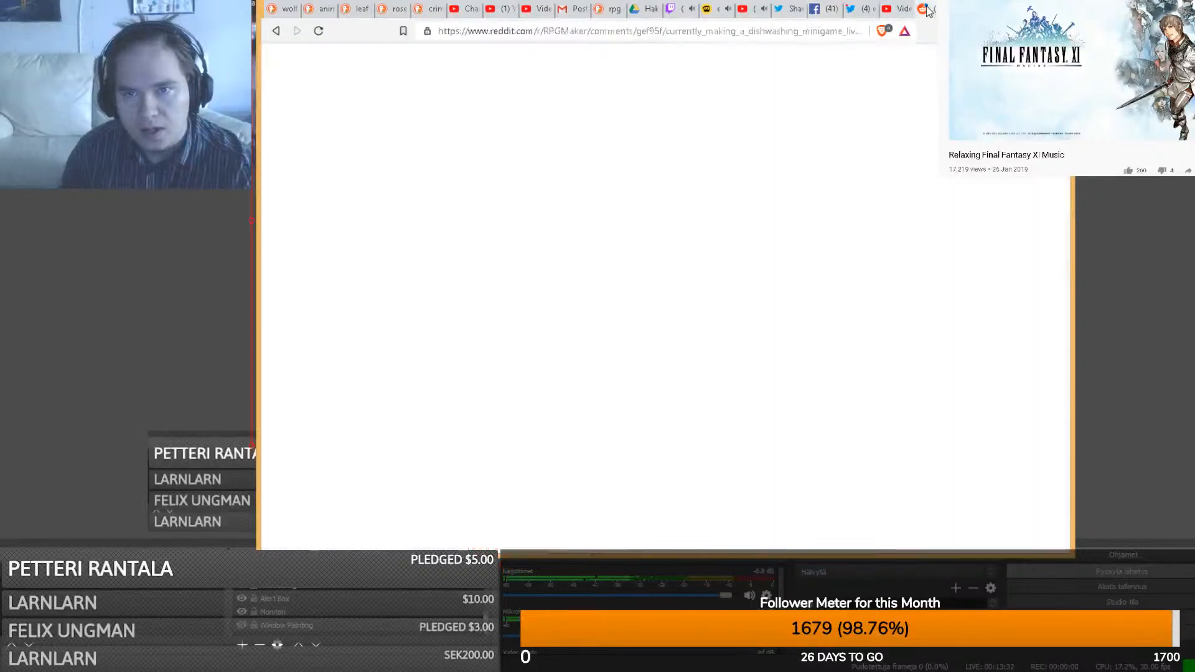
pyautogui.moveTo(584, 281); pyautogui.dragTo(337, 241)
pyautogui.hotkey('ctrl', 'c')
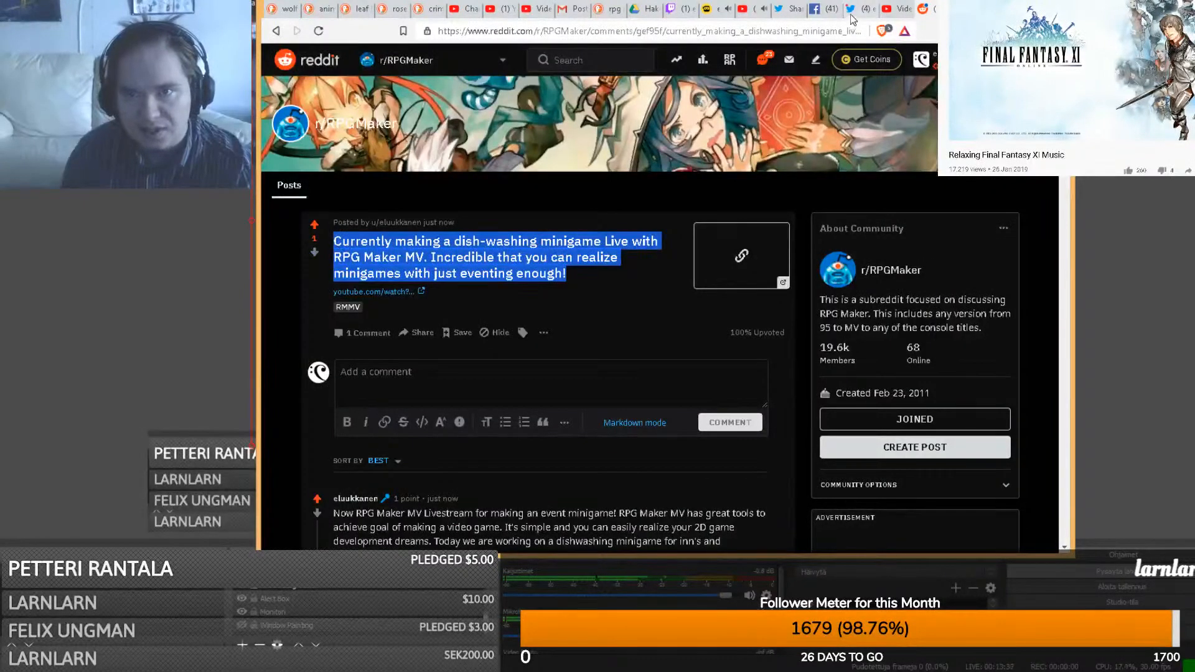
pyautogui.click(821, 9)
pyautogui.hotkey('ctrl', 'v')
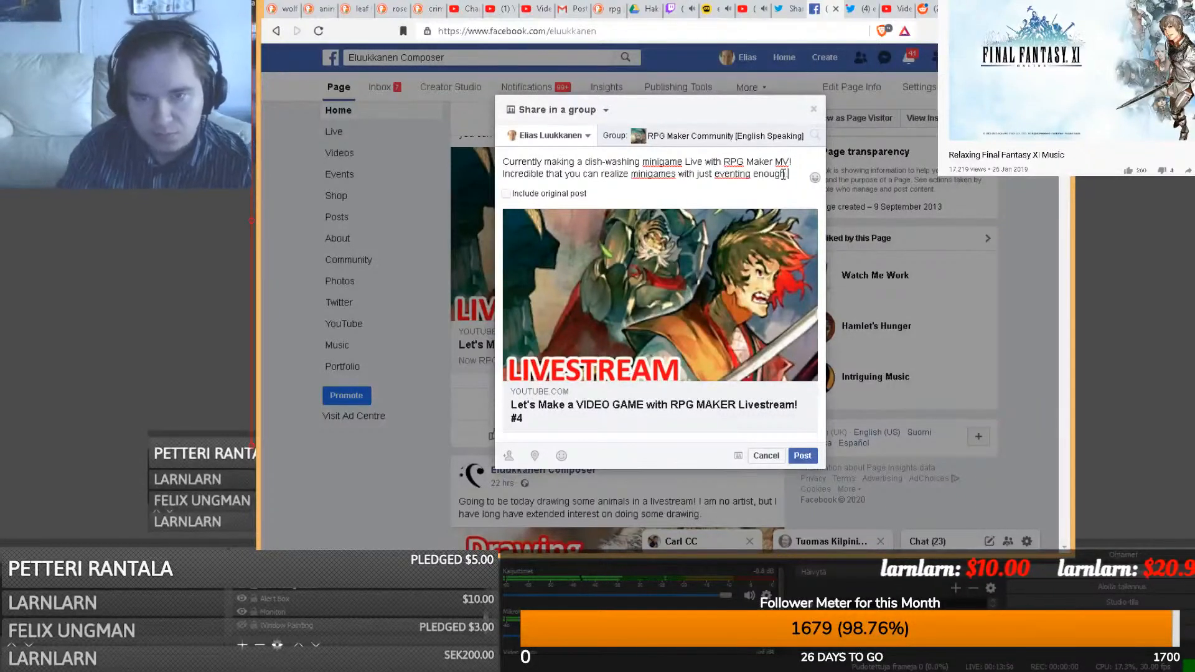
pyautogui.moveTo(793, 175); pyautogui.dragTo(503, 159)
pyautogui.click(803, 455)
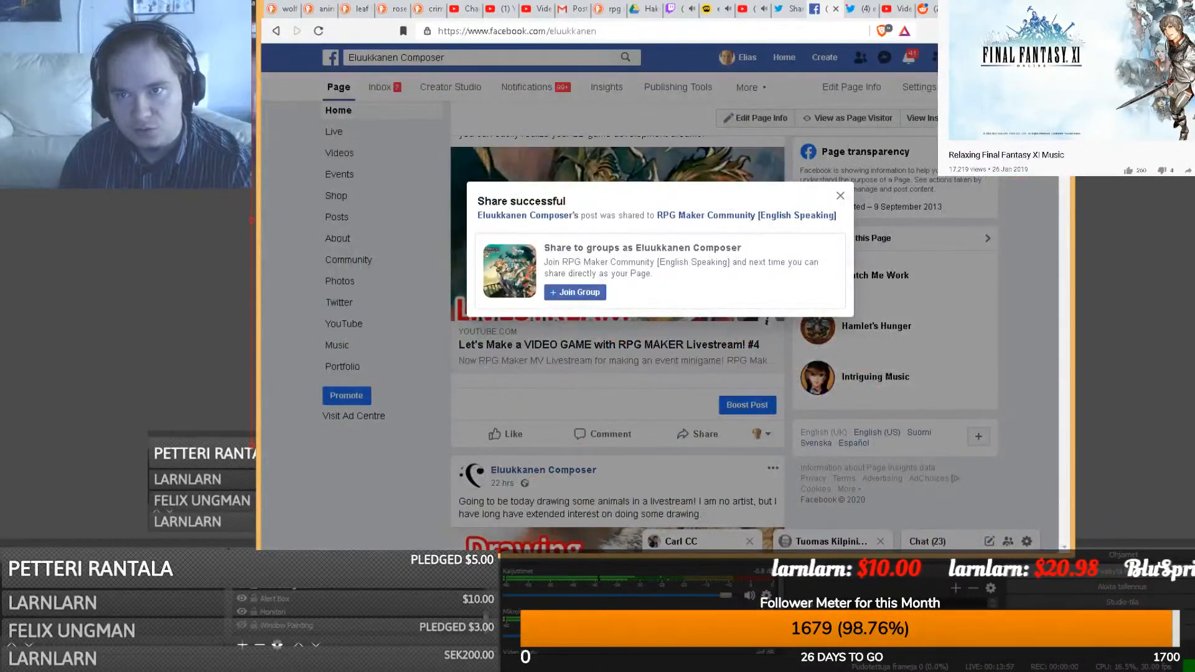
pyautogui.hotkey('ctrl', 't')
pyautogui.write('dis')
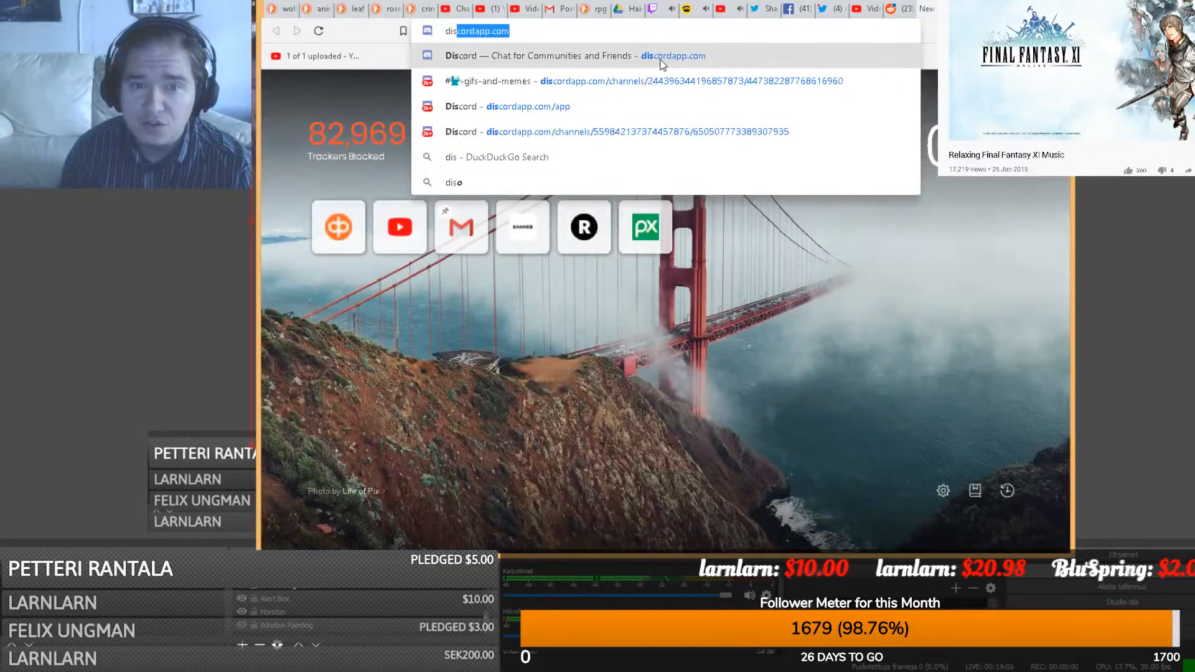
# - In Discord's elokas freelancer server, post 'Good morning from Finland!' in the #-chat channel
pyautogui.press('Return')
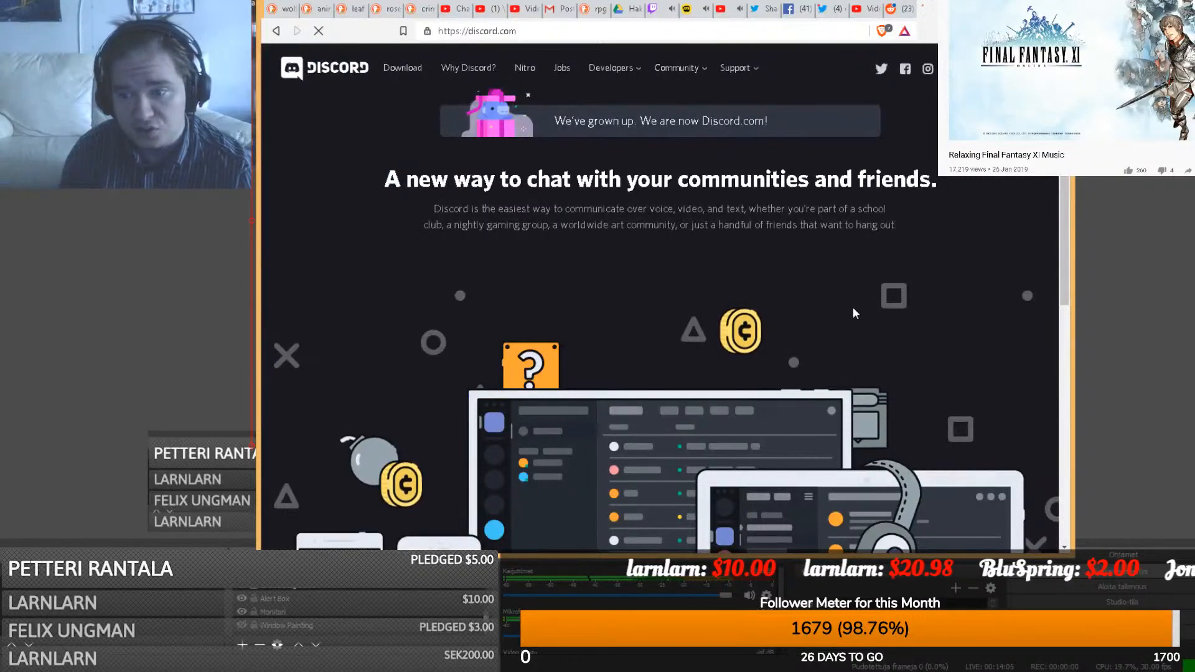
pyautogui.click(767, 269)
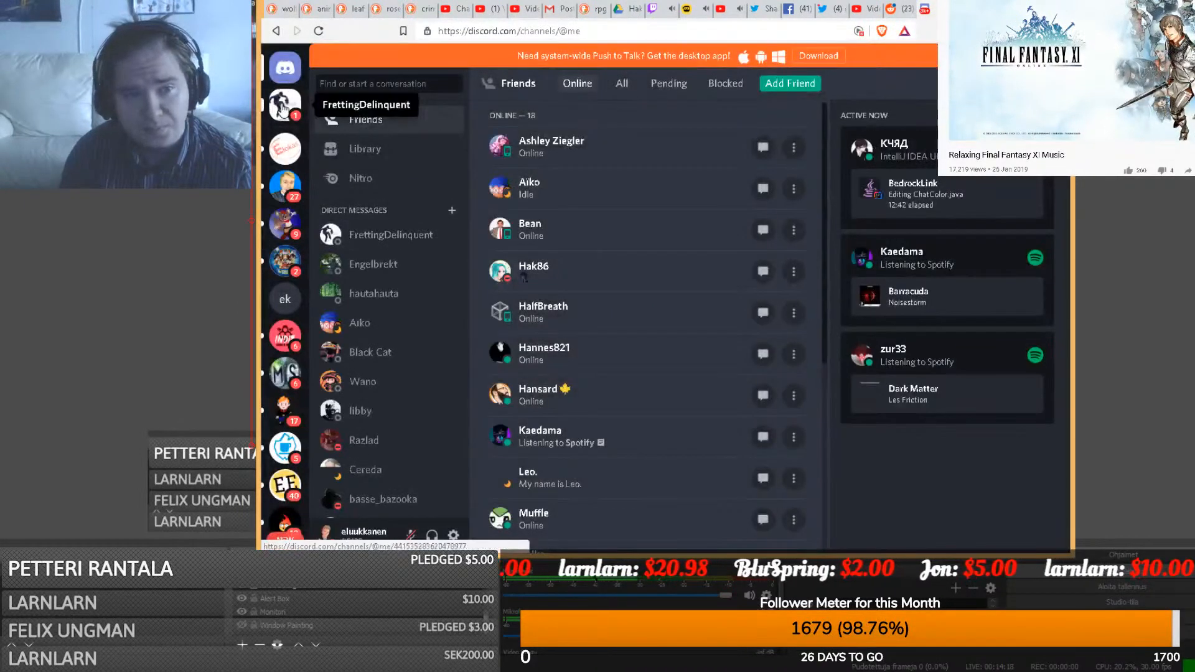
pyautogui.click(283, 107)
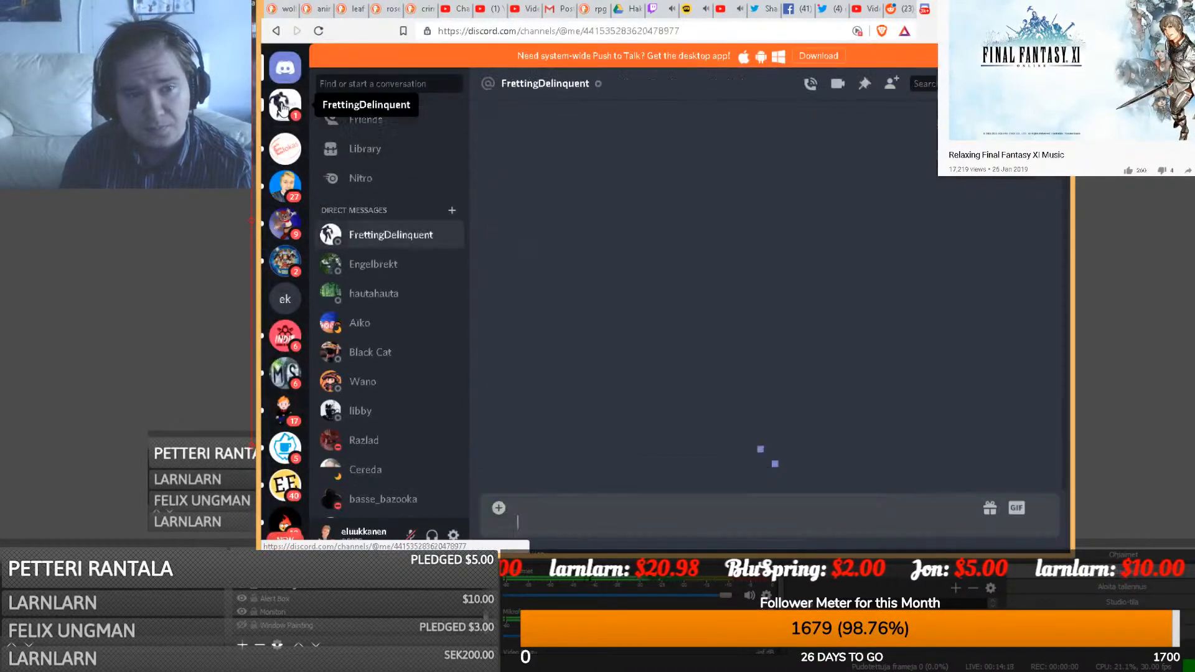
pyautogui.click(280, 157)
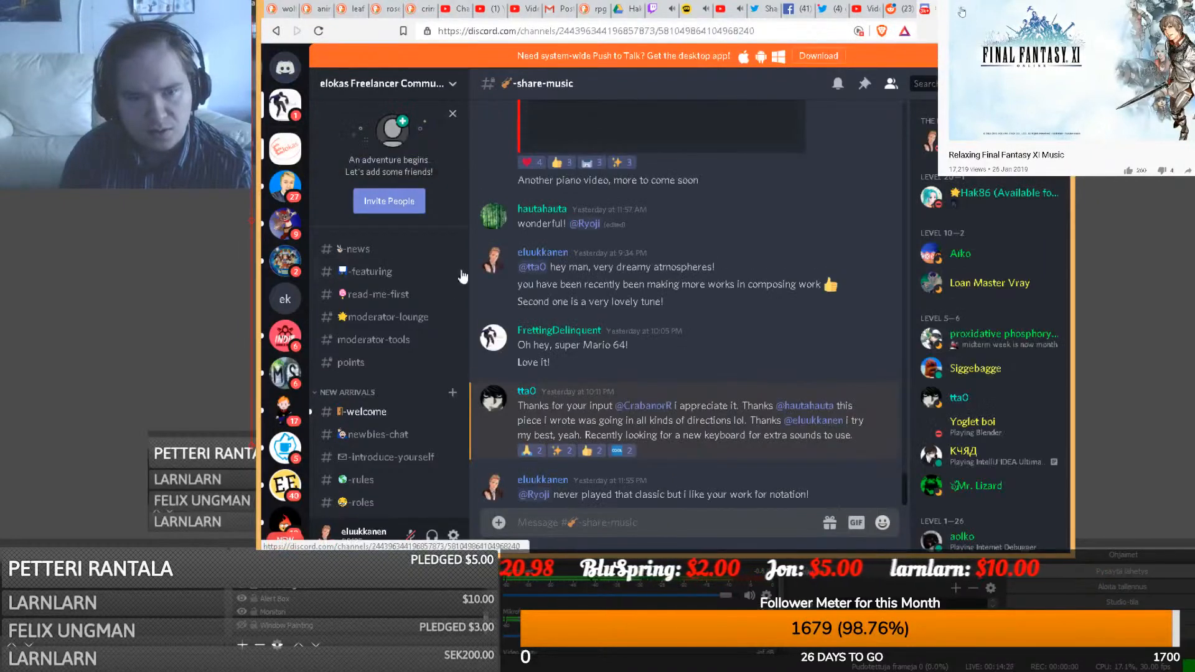
pyautogui.scroll(-4, 375, 408)
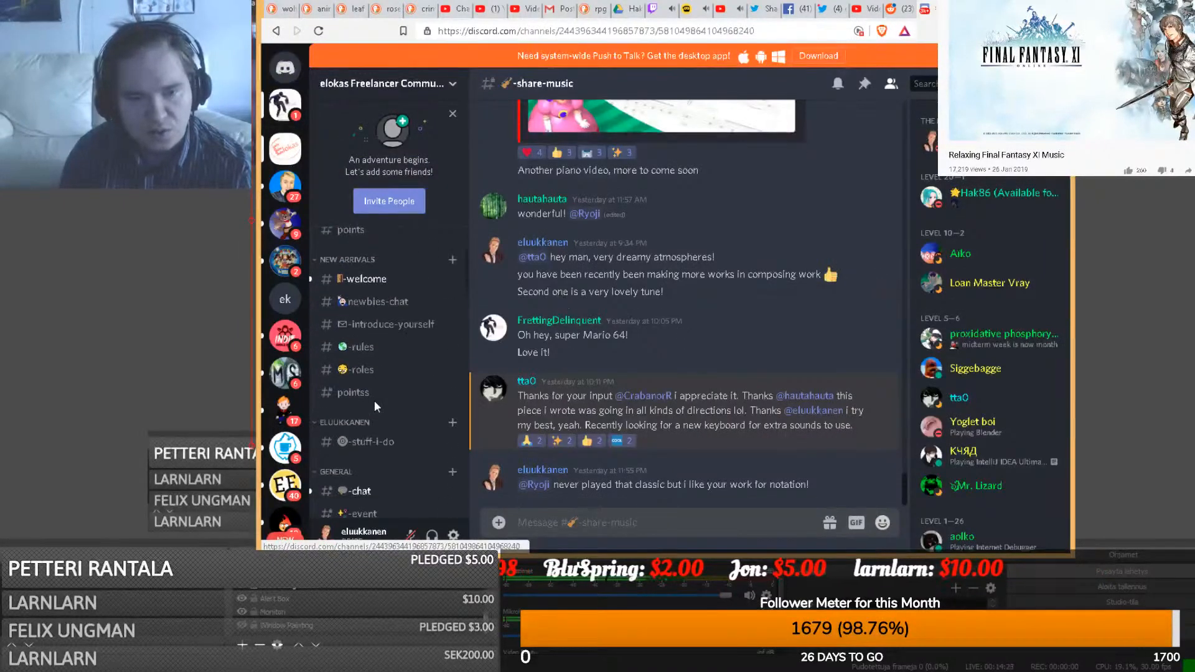
pyautogui.click(374, 381)
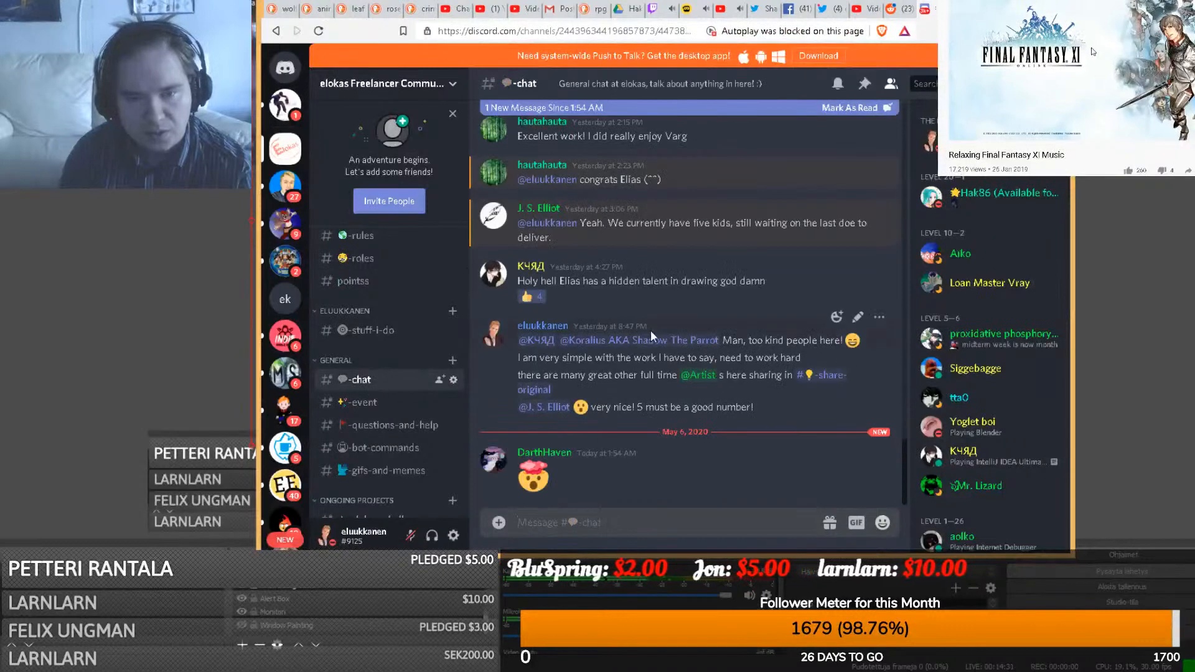
pyautogui.write('Good morning from')
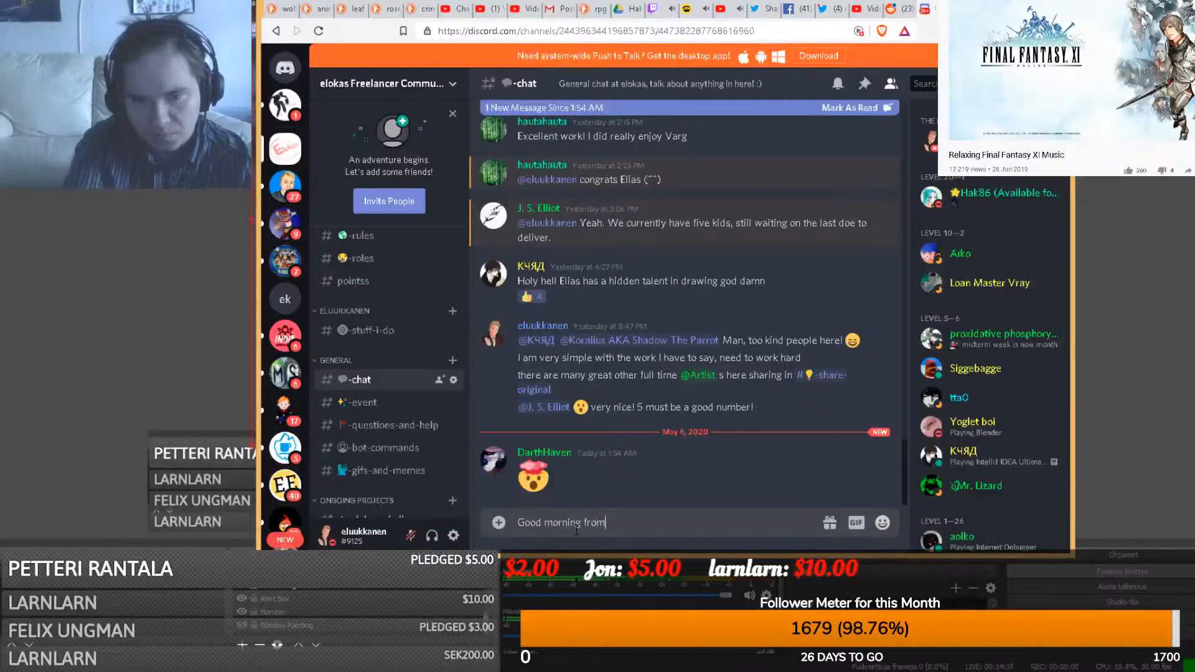
pyautogui.write(' Finland!')
pyautogui.press('Return')
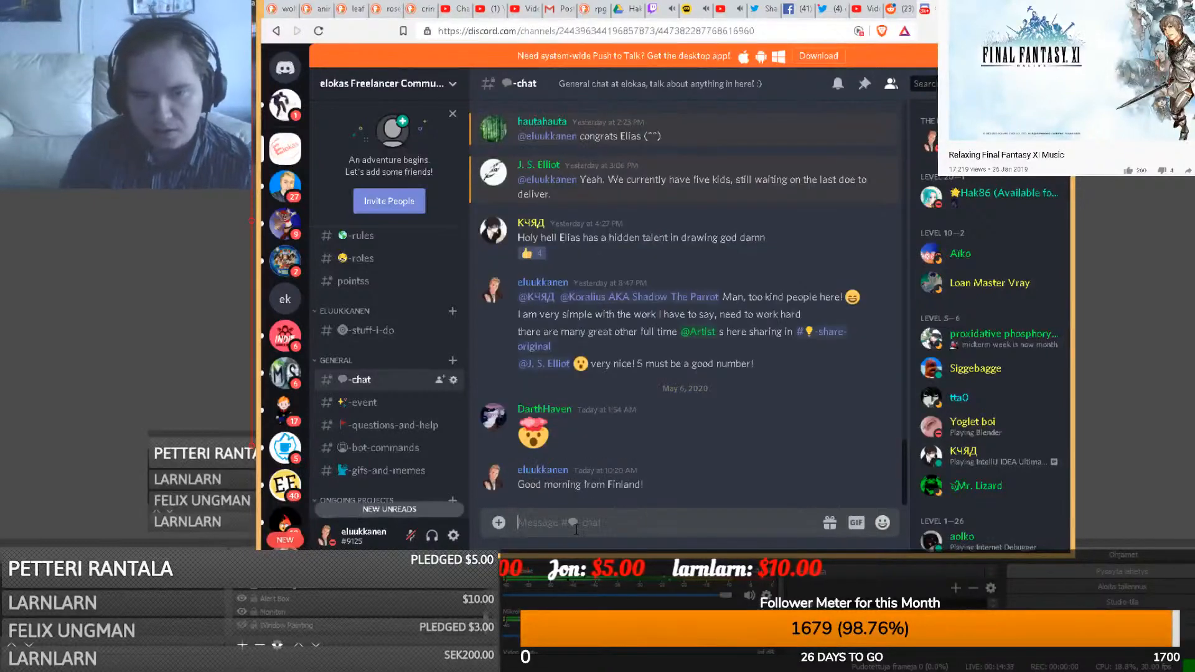
# - Browse back through the #share-streaming channel, then minimize the browser
pyautogui.scroll(-10, 427, 463)
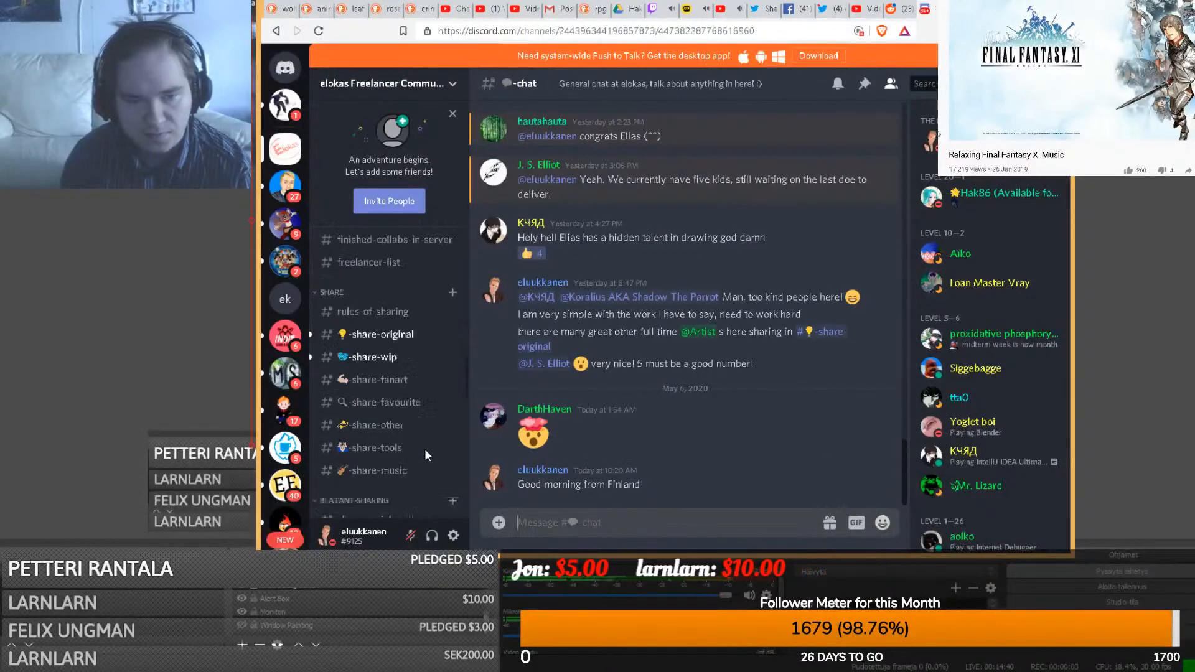
pyautogui.scroll(1, 398, 346)
pyautogui.click(397, 342)
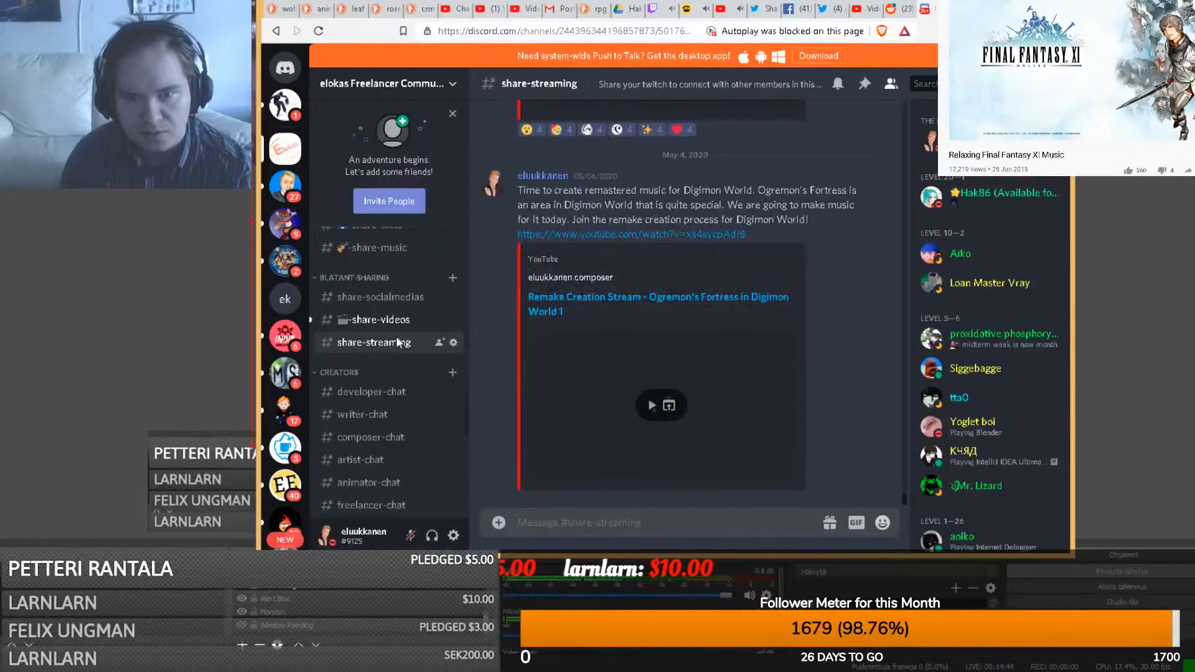
pyautogui.scroll(5, 495, 327)
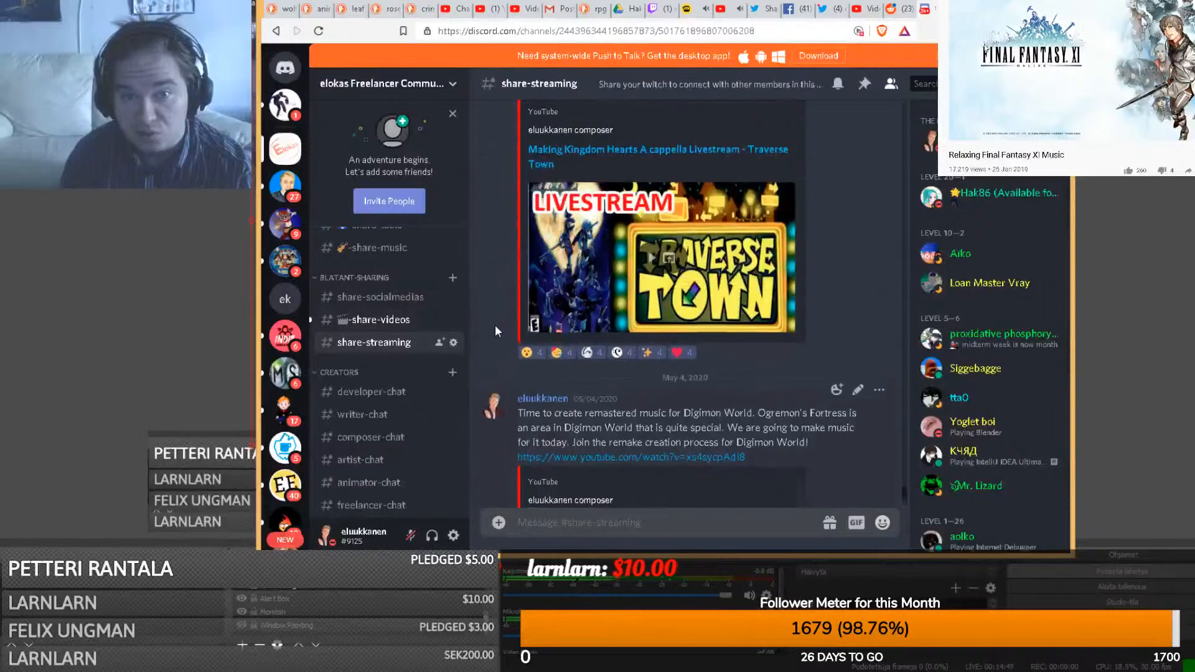
pyautogui.scroll(8, 495, 325)
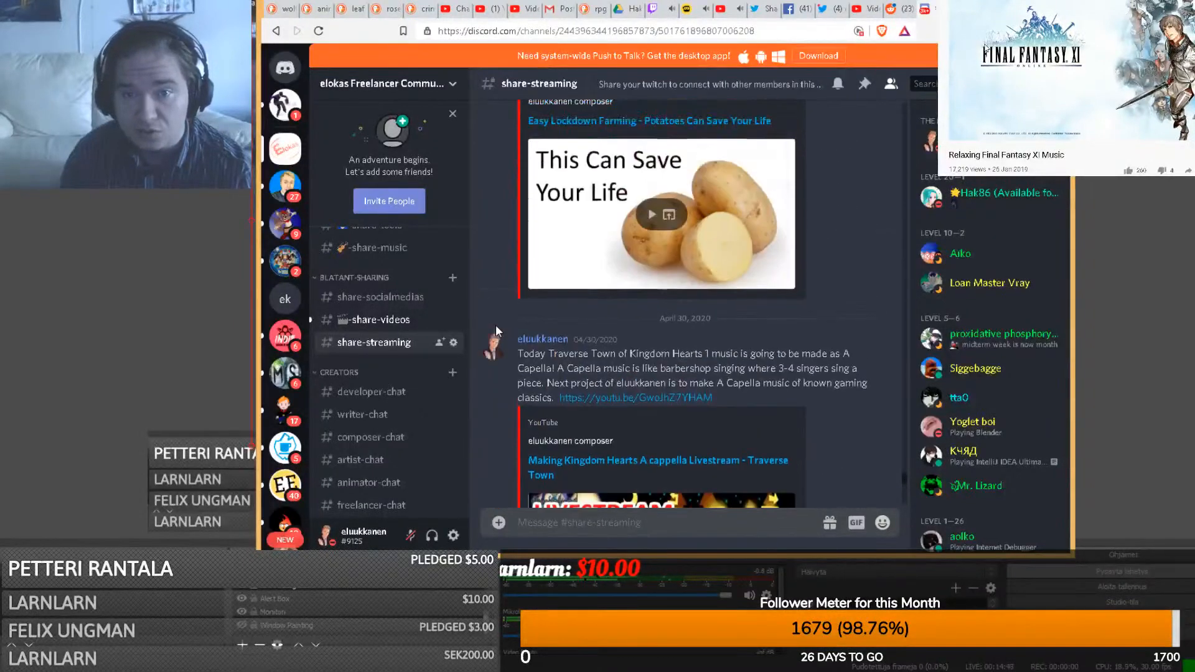
pyautogui.scroll(3, 495, 324)
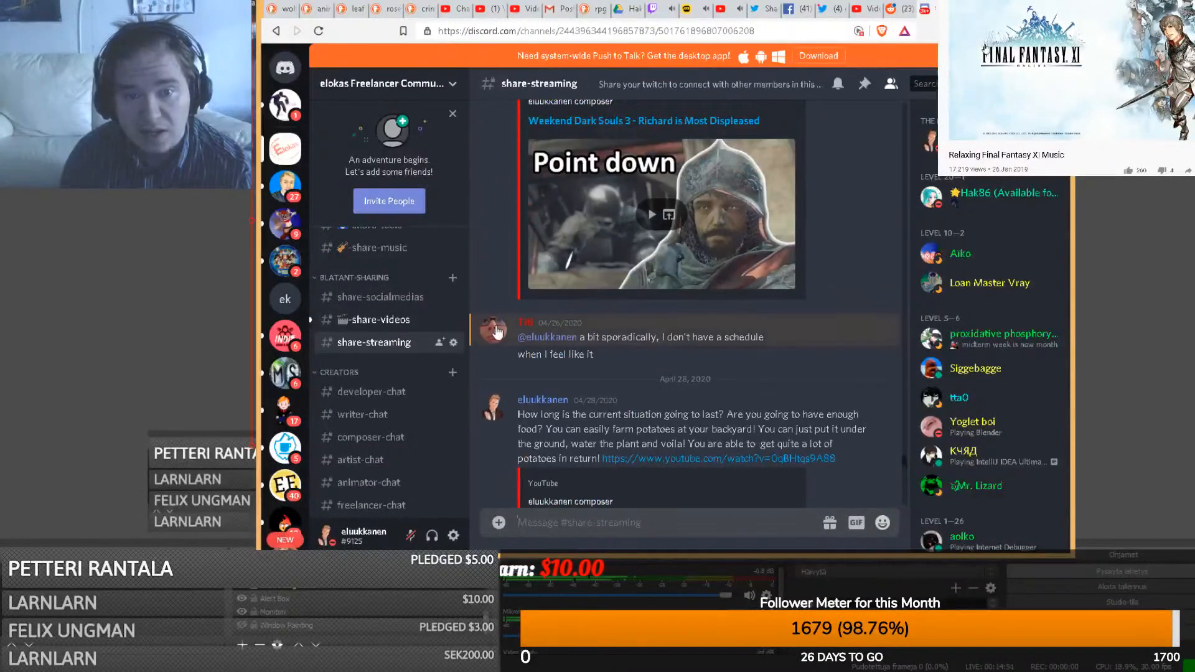
pyautogui.scroll(5, 371, 338)
pyautogui.scroll(8, 381, 356)
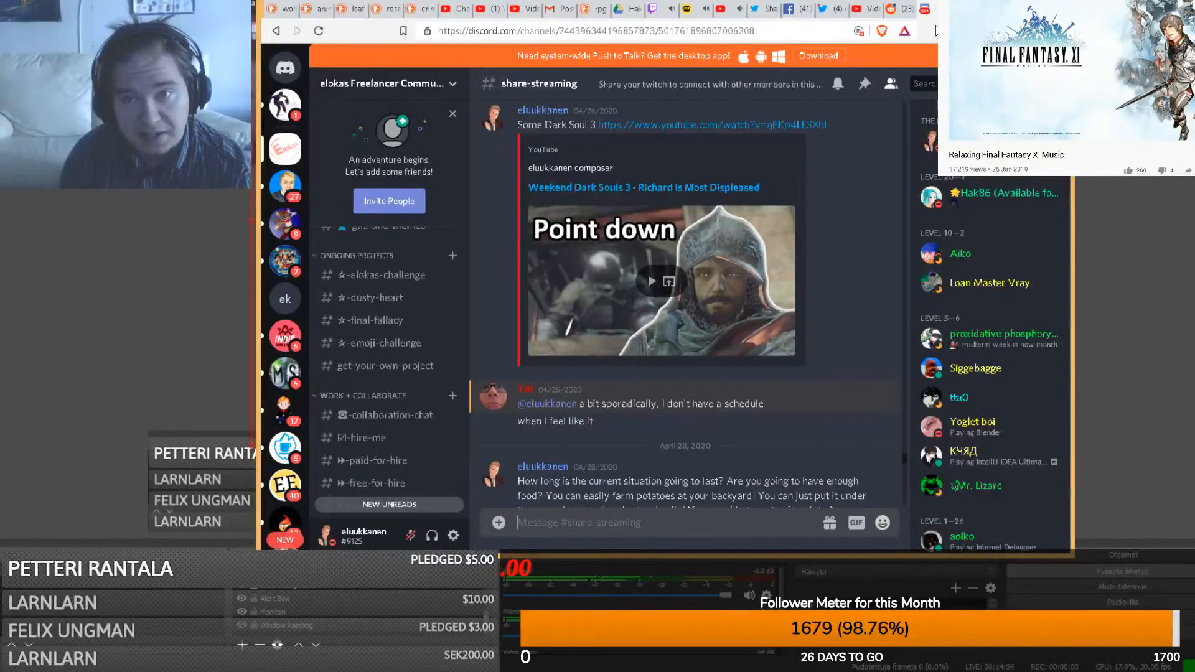
pyautogui.click(998, 6)
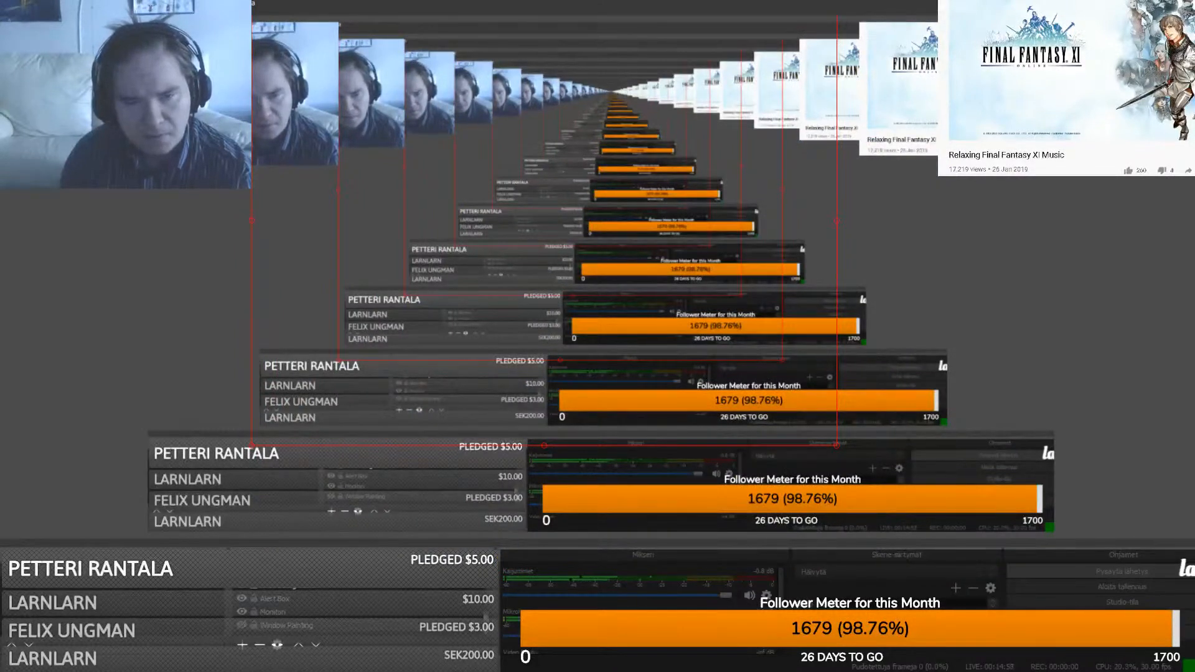
# - Cycle past RPG Maker and OBS Studio to bring up the Paint window with the LIVESTREAM thumbnail
pyautogui.click(325, 671)
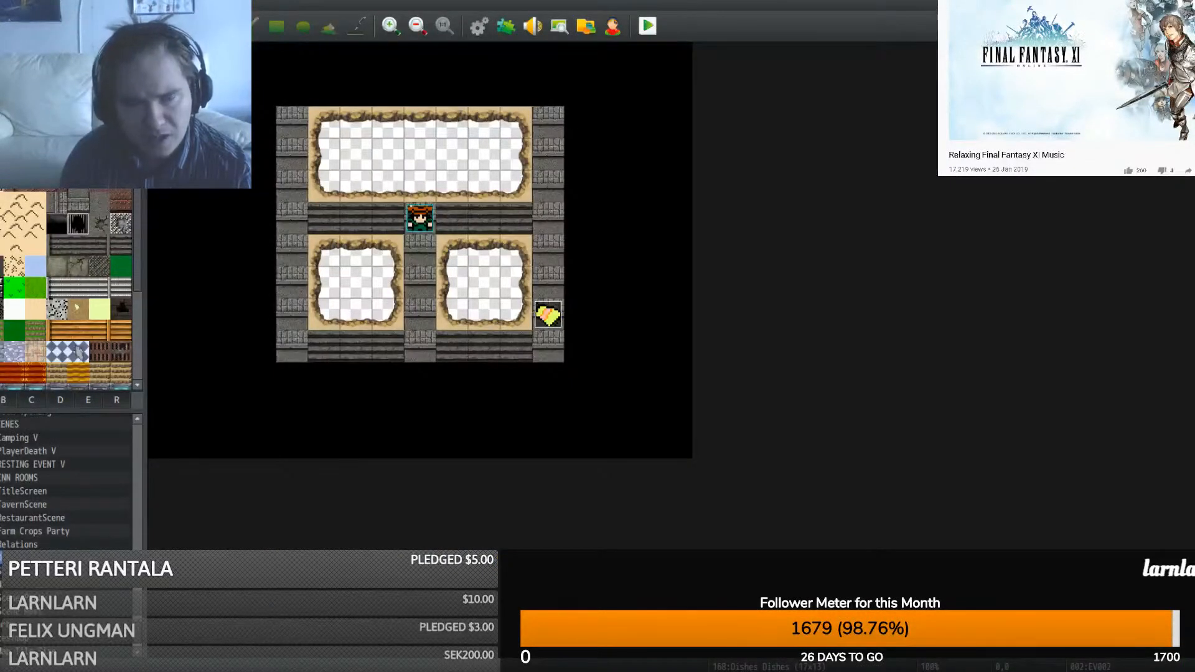
pyautogui.moveTo(427, 671)
pyautogui.click(428, 621)
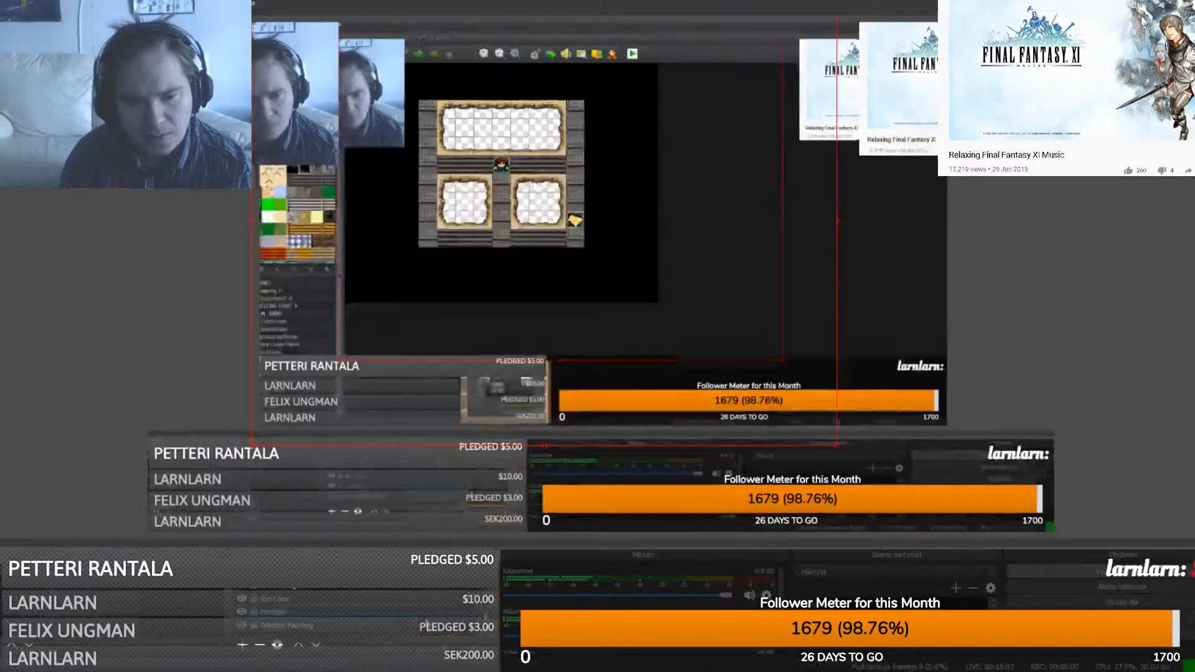
pyautogui.click(242, 625)
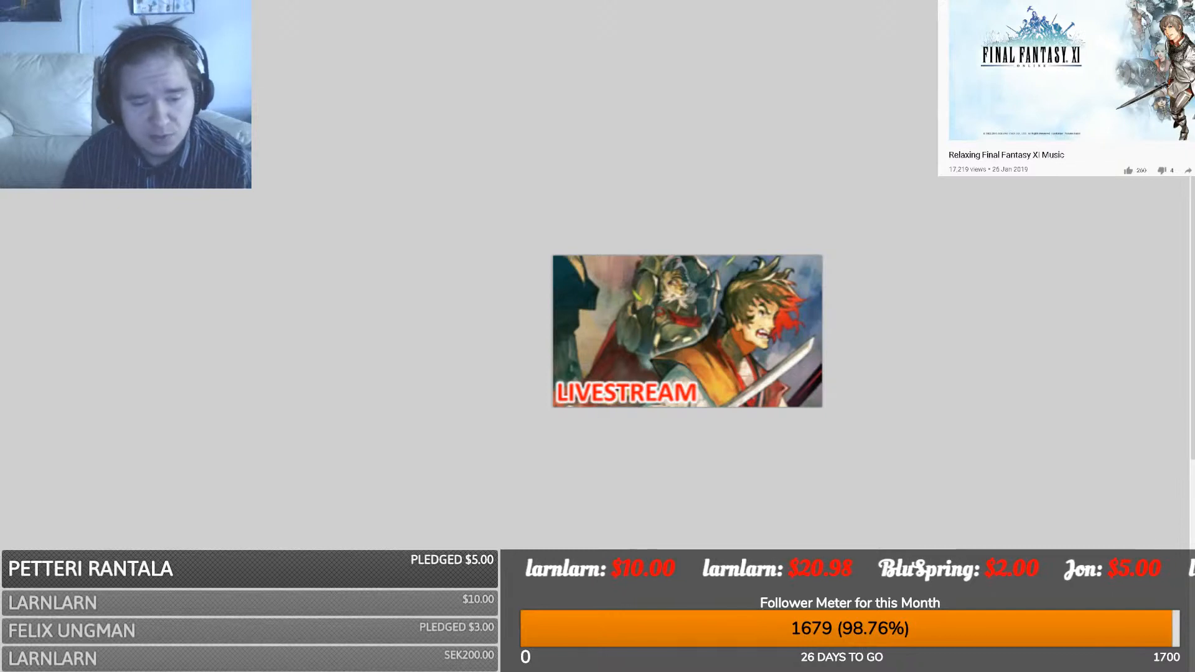
# - Undo a red test scribble, zoom in, and draw one straight black vertical line
pyautogui.hotkey('alt', 'Tab')
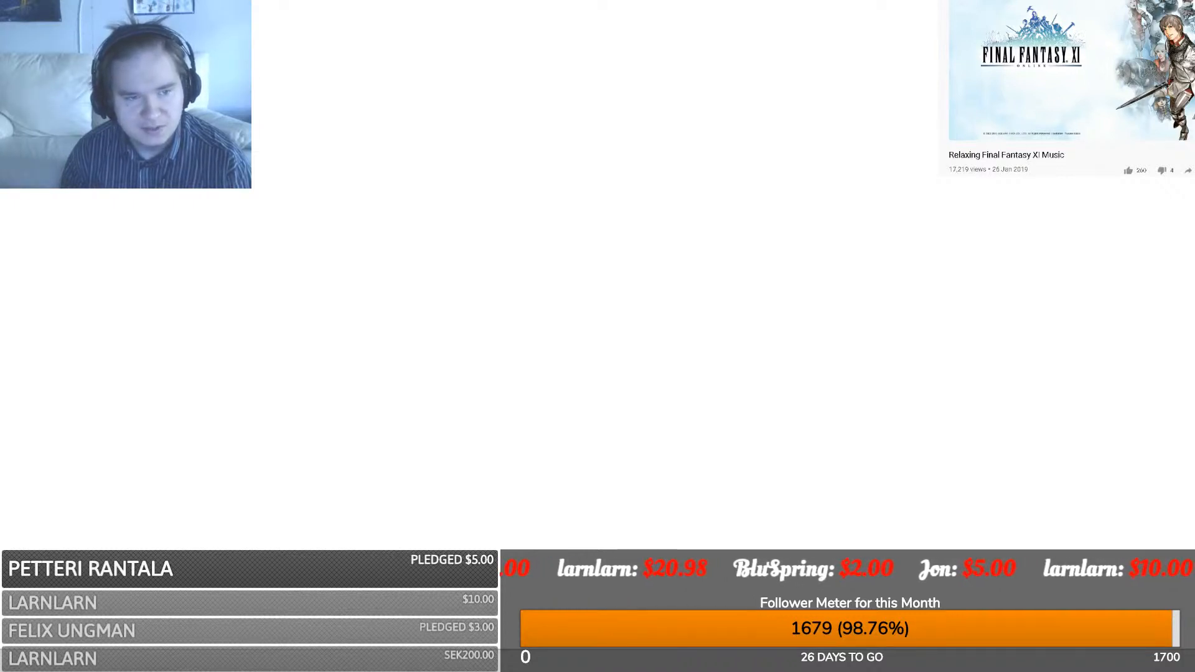
pyautogui.moveTo(546, 313)
pyautogui.mouseDown()
pyautogui.moveTo(498, 299)
pyautogui.moveTo(389, 381)
pyautogui.mouseUp()
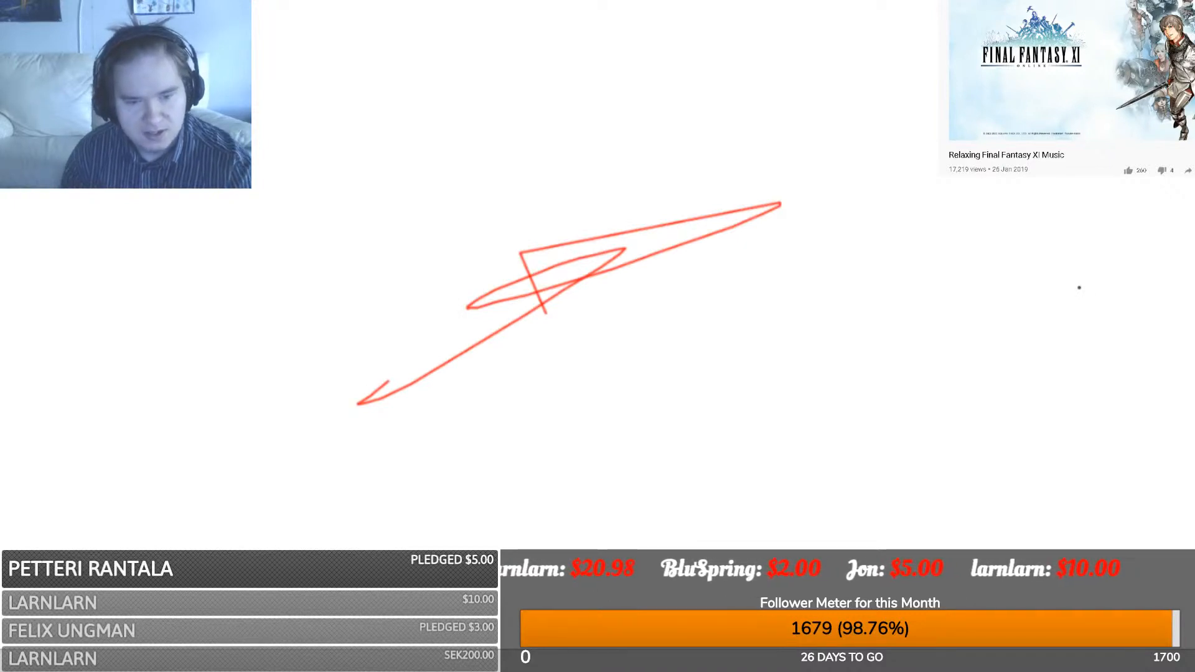
pyautogui.hotkey('ctrl', 'z')
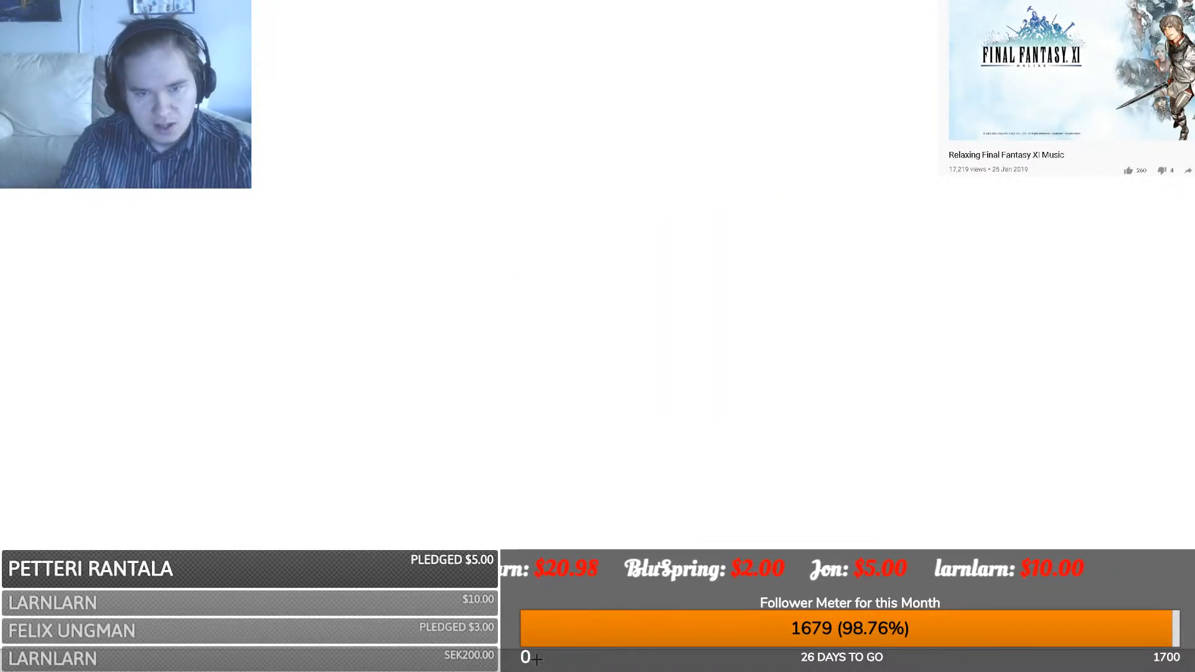
pyautogui.scroll(3, 538, 659)
pyautogui.scroll(1, 538, 659)
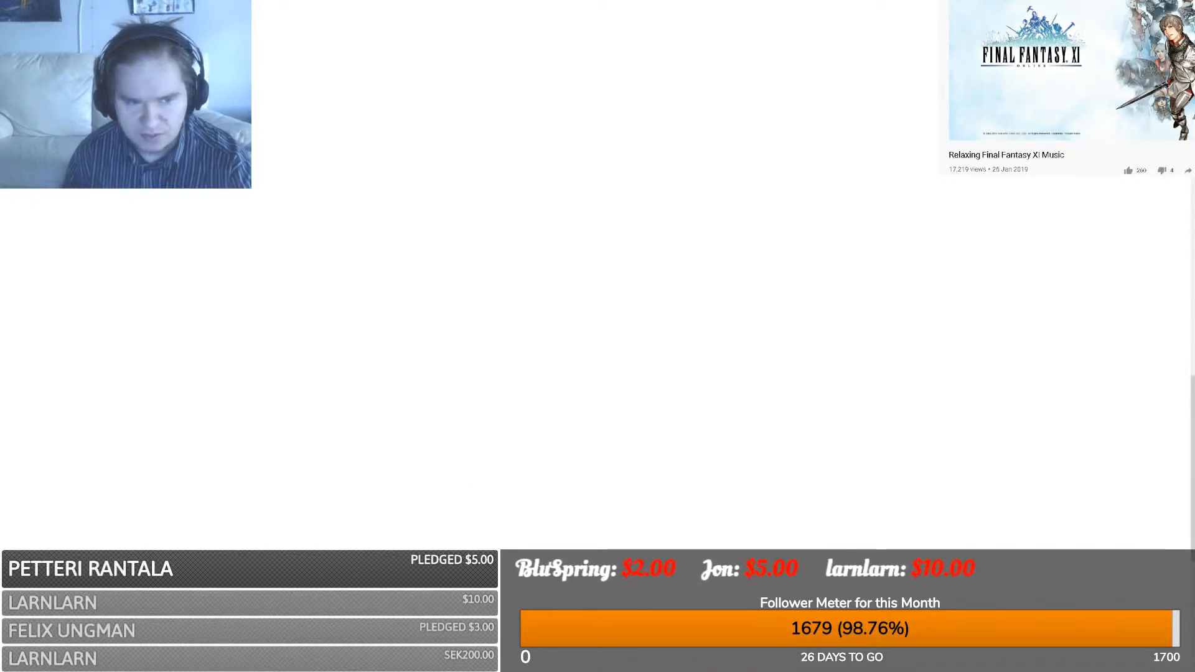
pyautogui.moveTo(421, 368); pyautogui.dragTo(423, 301)
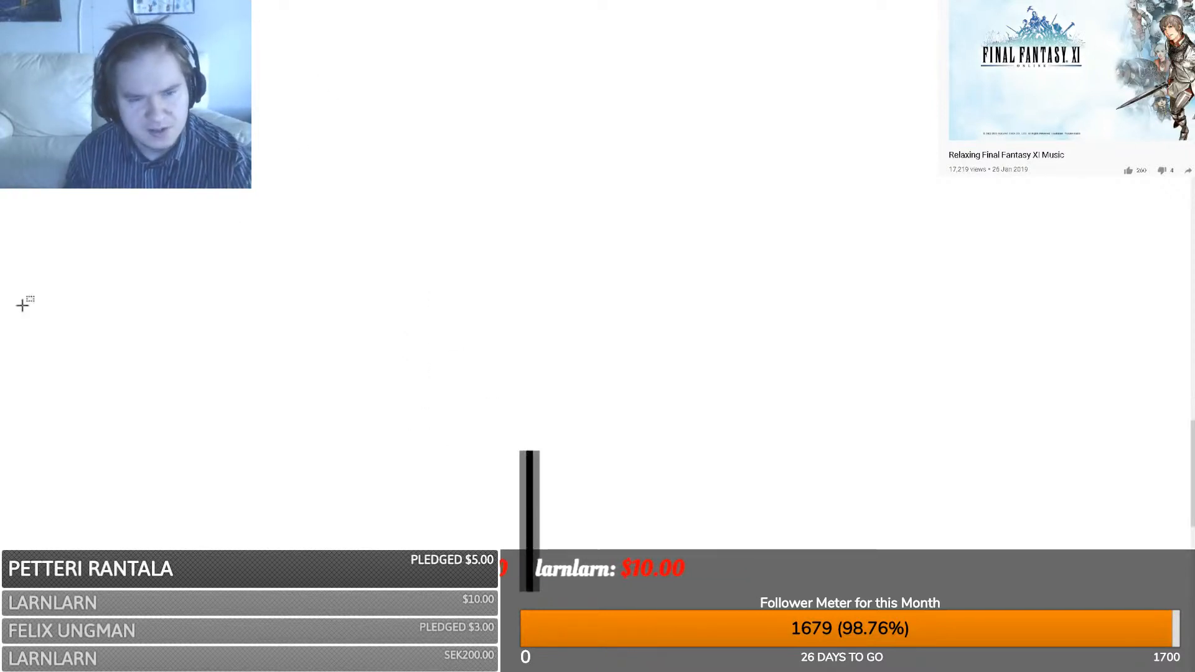
# - Clear the canvas to transparency and sketch two black vertical test bars
pyautogui.moveTo(230, 109); pyautogui.dragTo(917, 653)
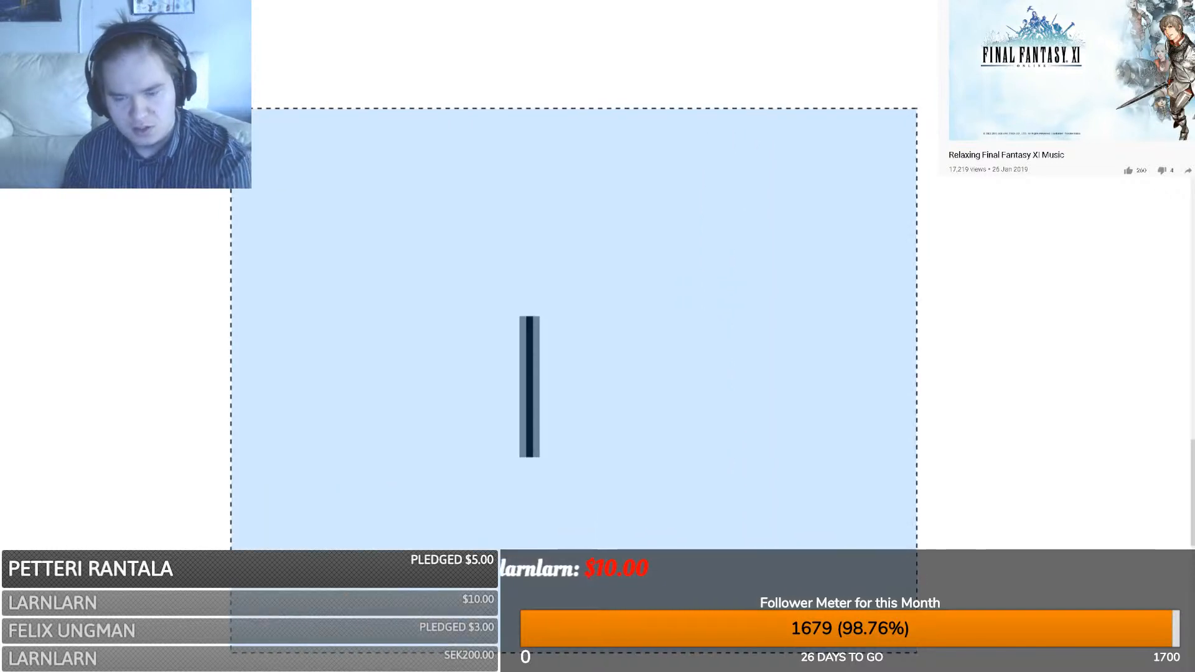
pyautogui.press('Delete')
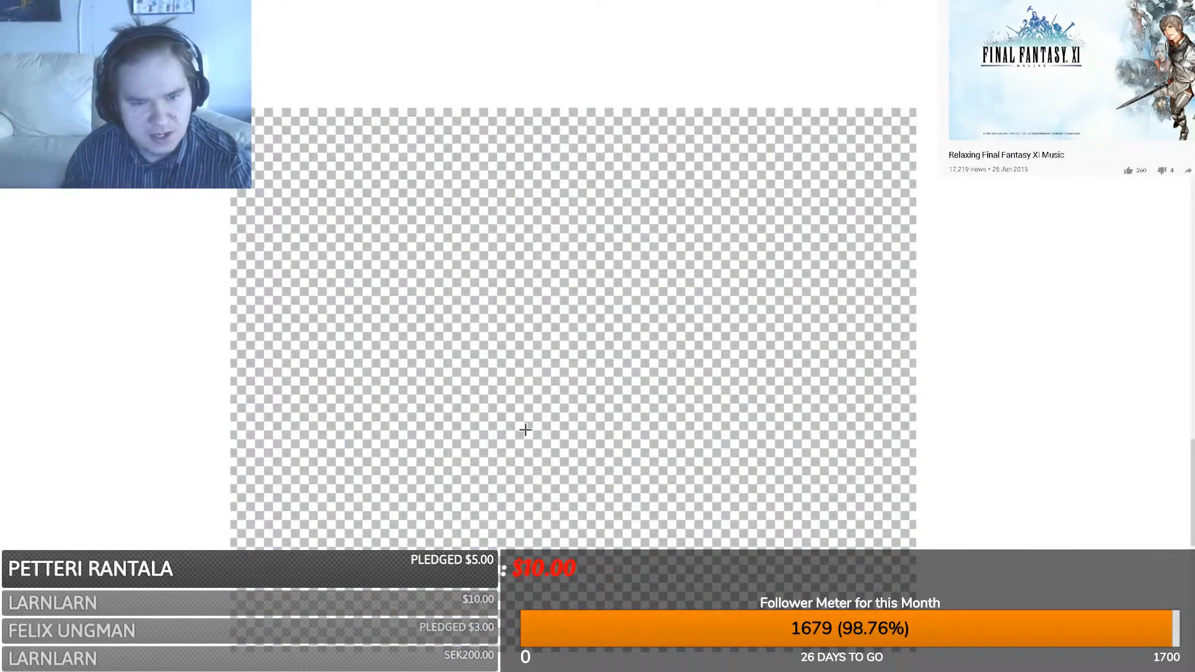
pyautogui.moveTo(526, 430)
pyautogui.mouseDown()
pyautogui.moveTo(534, 296)
pyautogui.moveTo(516, 294)
pyautogui.mouseUp()
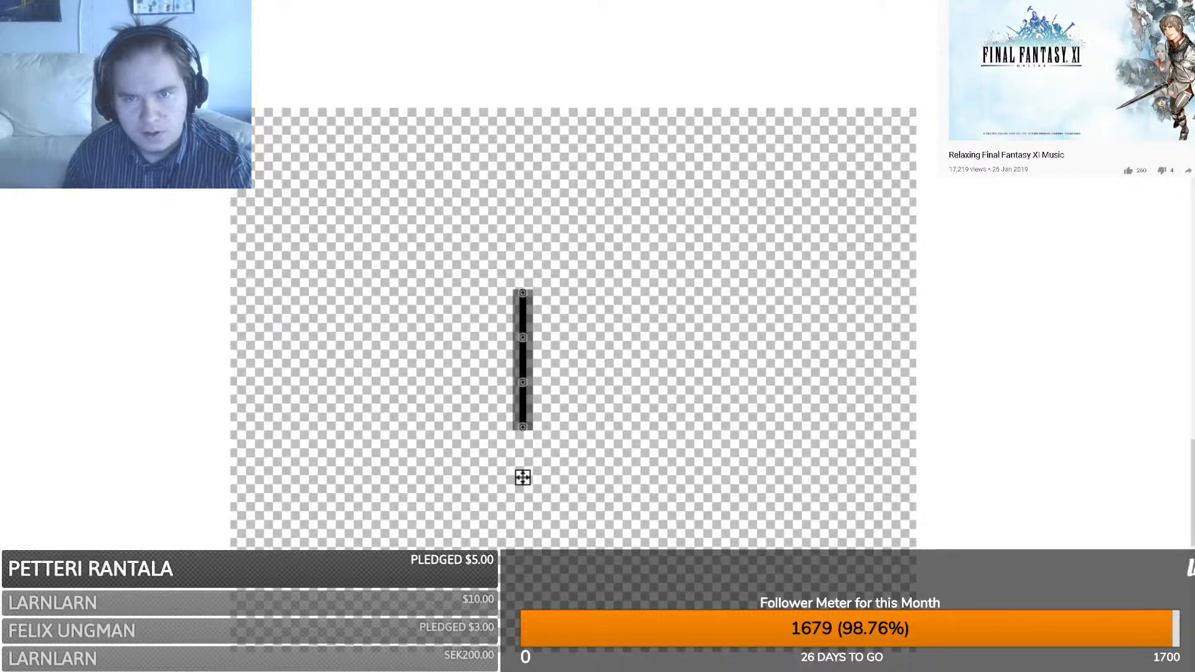
pyautogui.click(541, 429)
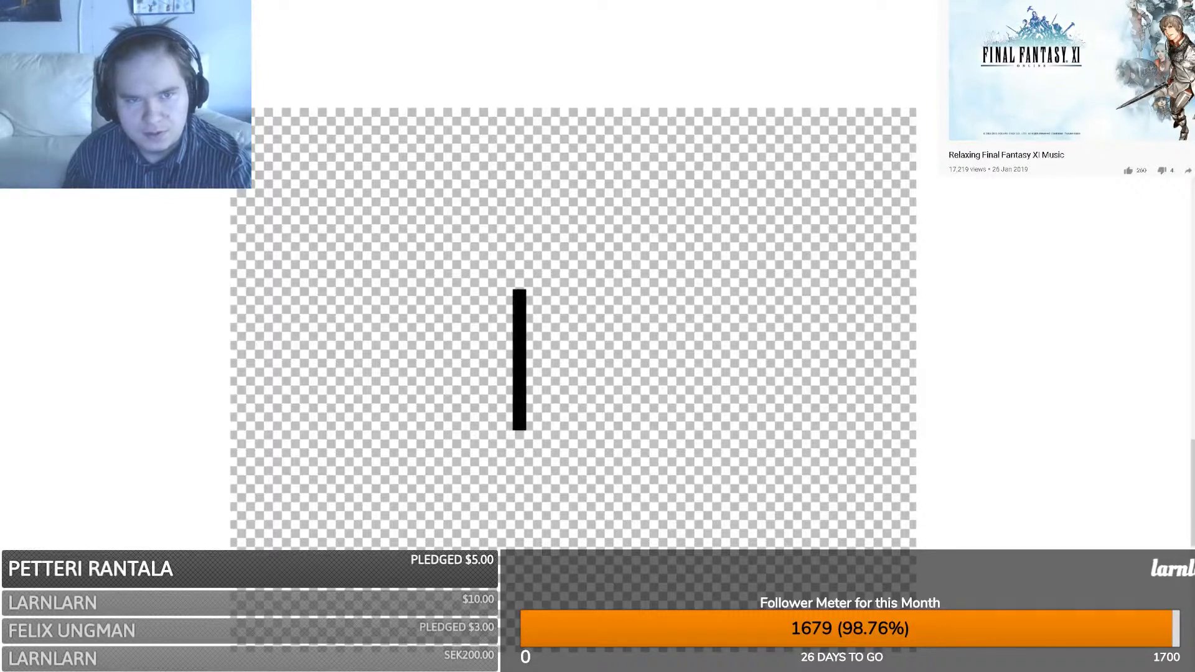
pyautogui.moveTo(537, 435); pyautogui.dragTo(538, 292)
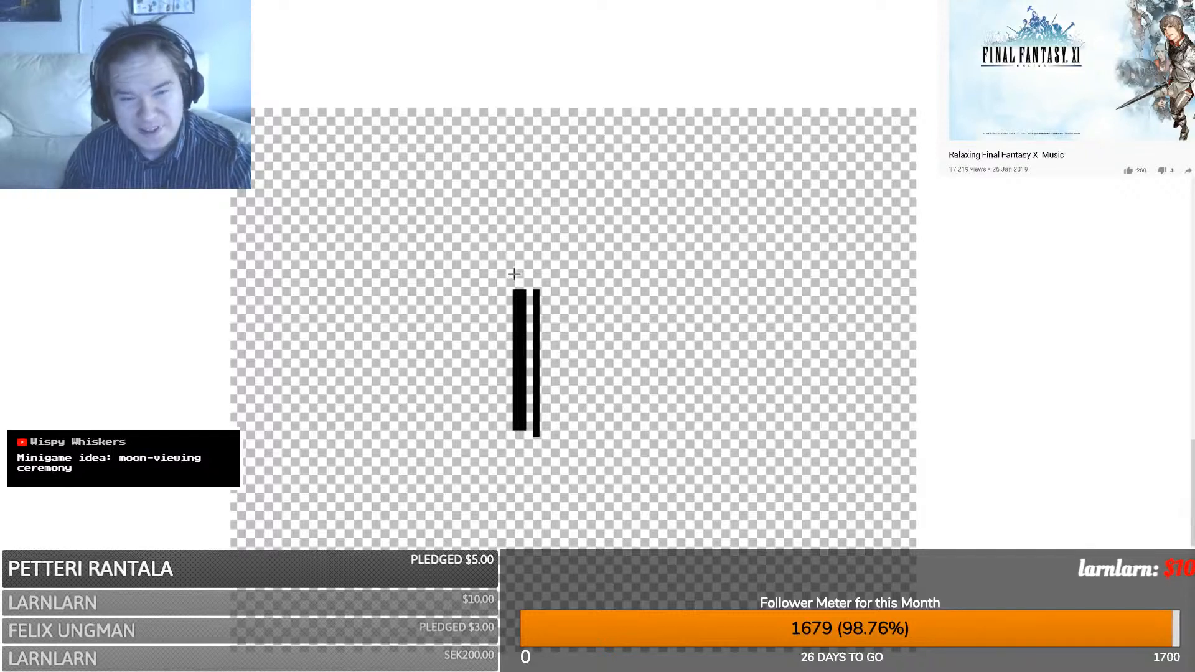
pyautogui.moveTo(477, 279); pyautogui.dragTo(593, 277)
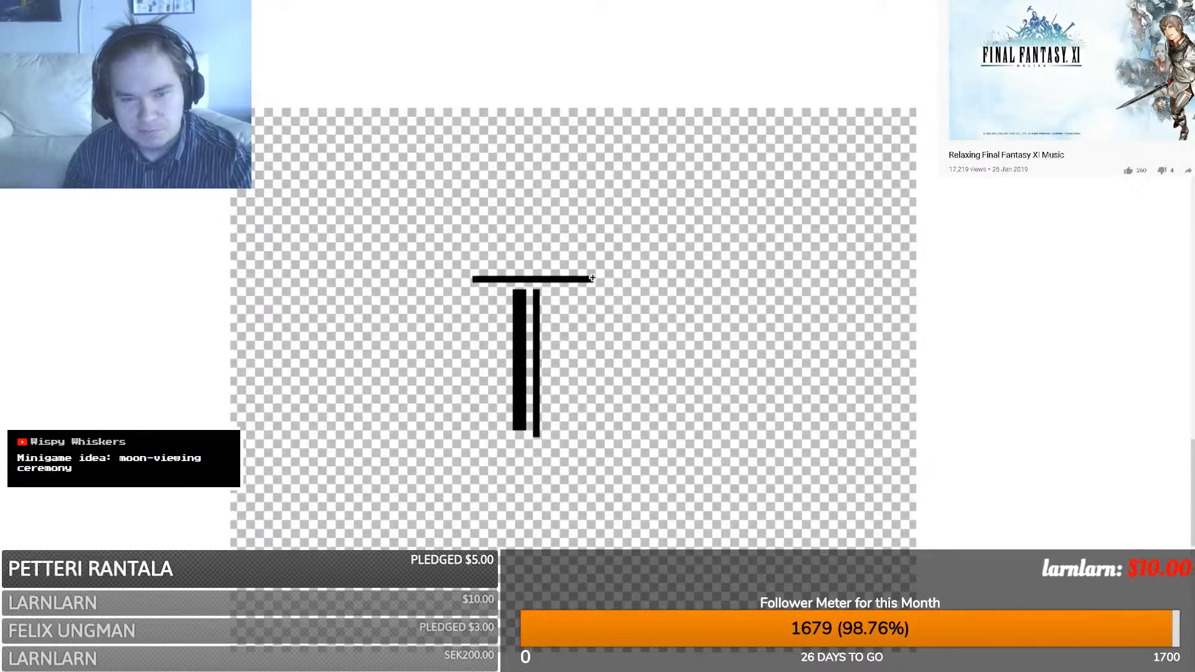
pyautogui.hotkey('ctrl', 'z')
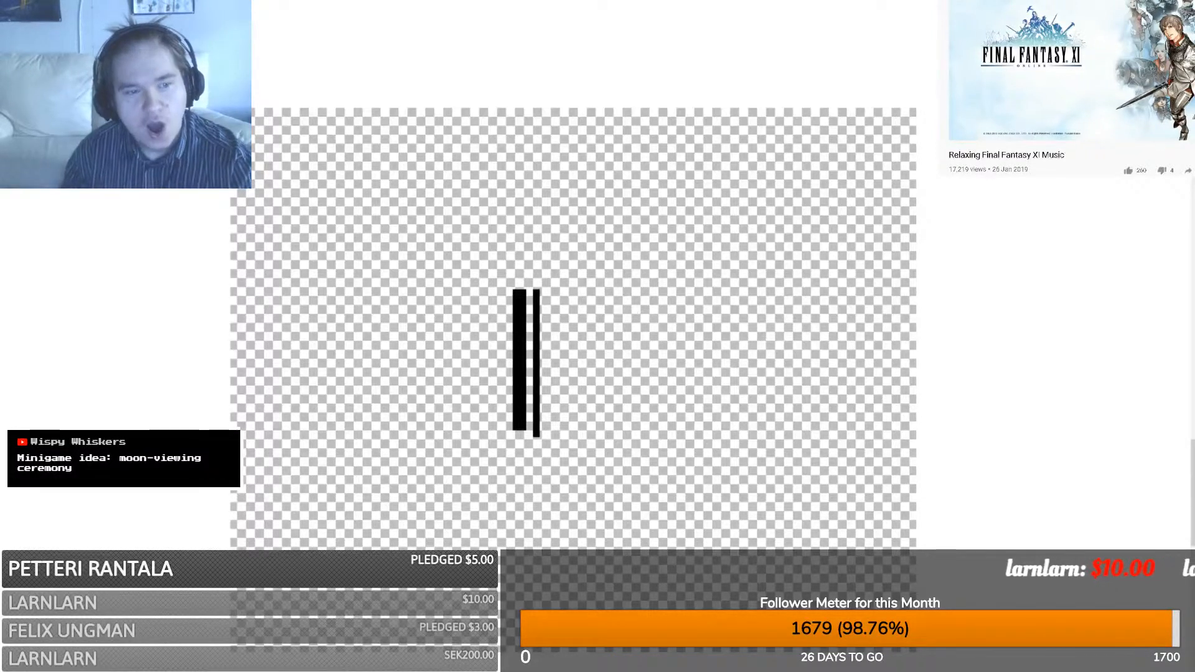
pyautogui.moveTo(299, 122); pyautogui.dragTo(385, 216)
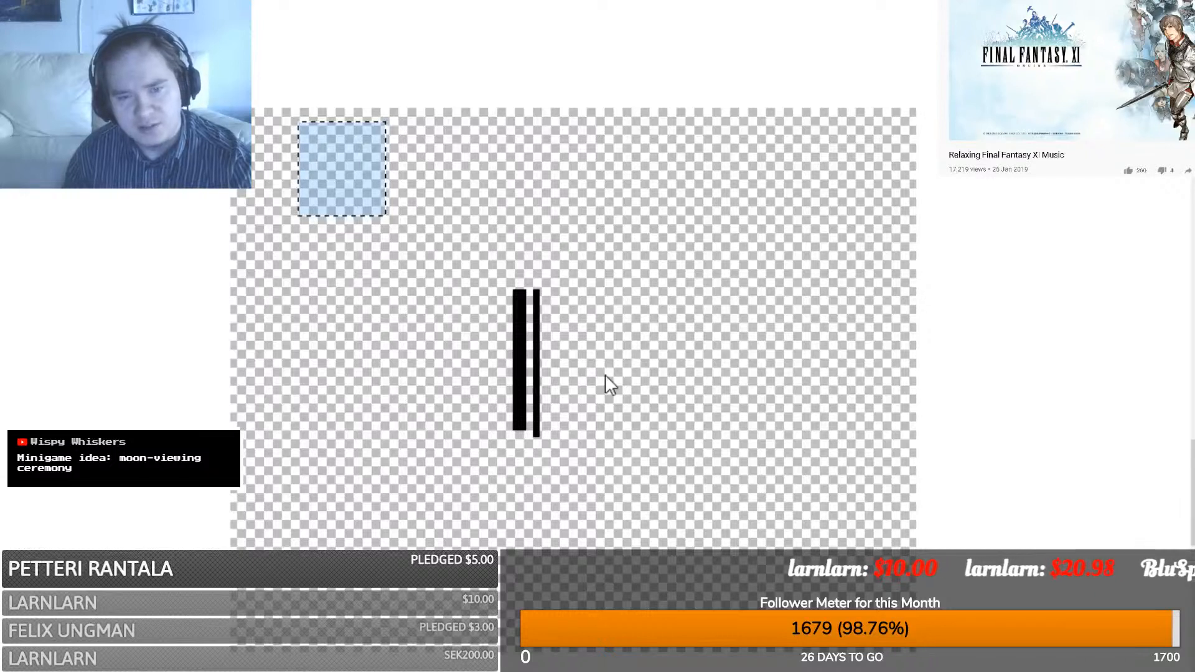
# - Create a new small image and delete its white fill so it is fully transparent
pyautogui.click(599, 390)
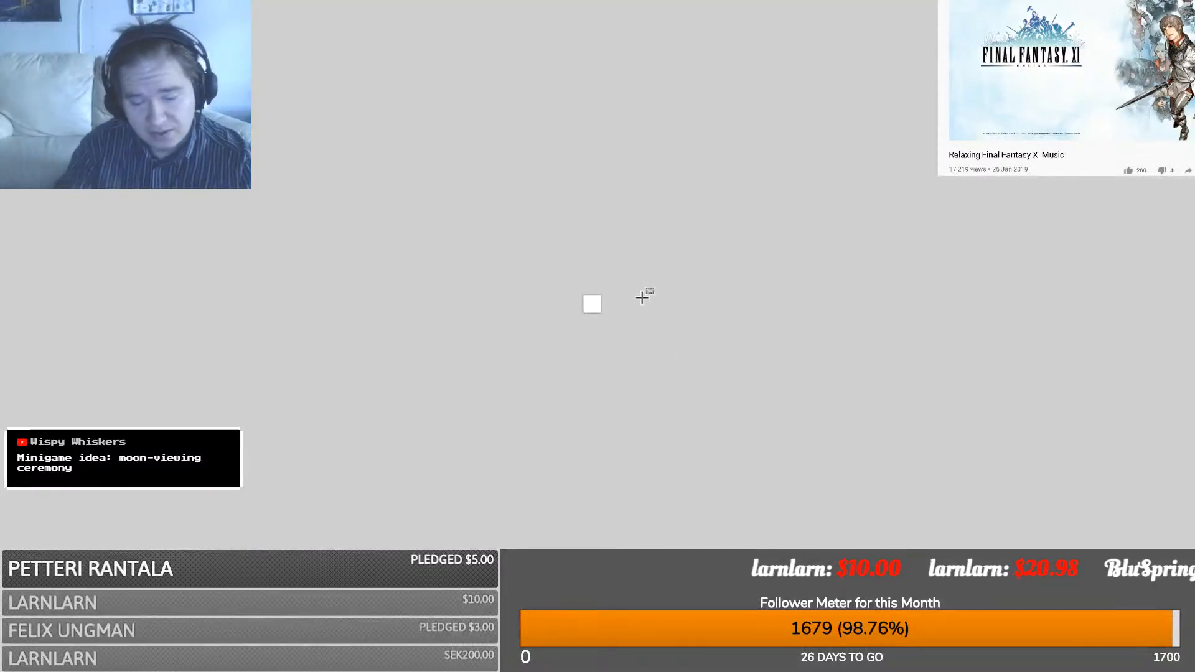
pyautogui.keyDown('ctrl'); pyautogui.scroll(4, 645, 297); pyautogui.keyUp('ctrl')
pyautogui.keyDown('ctrl'); pyautogui.scroll(3, 645, 297); pyautogui.keyUp('ctrl')
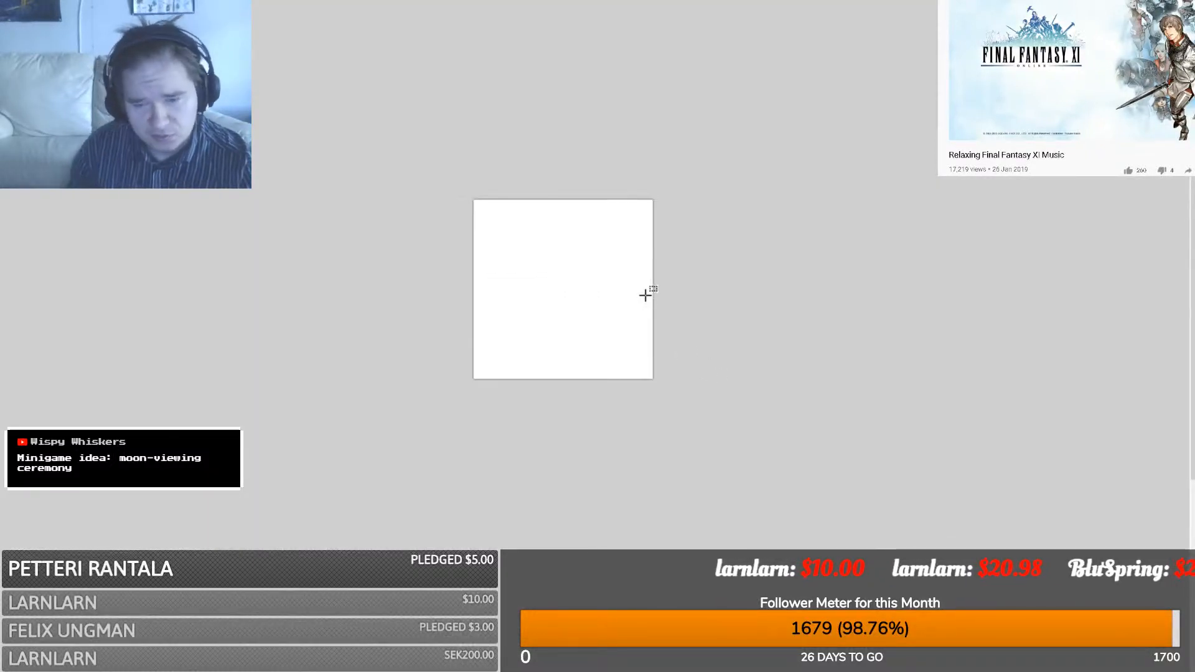
pyautogui.hotkey('ctrl', 'a')
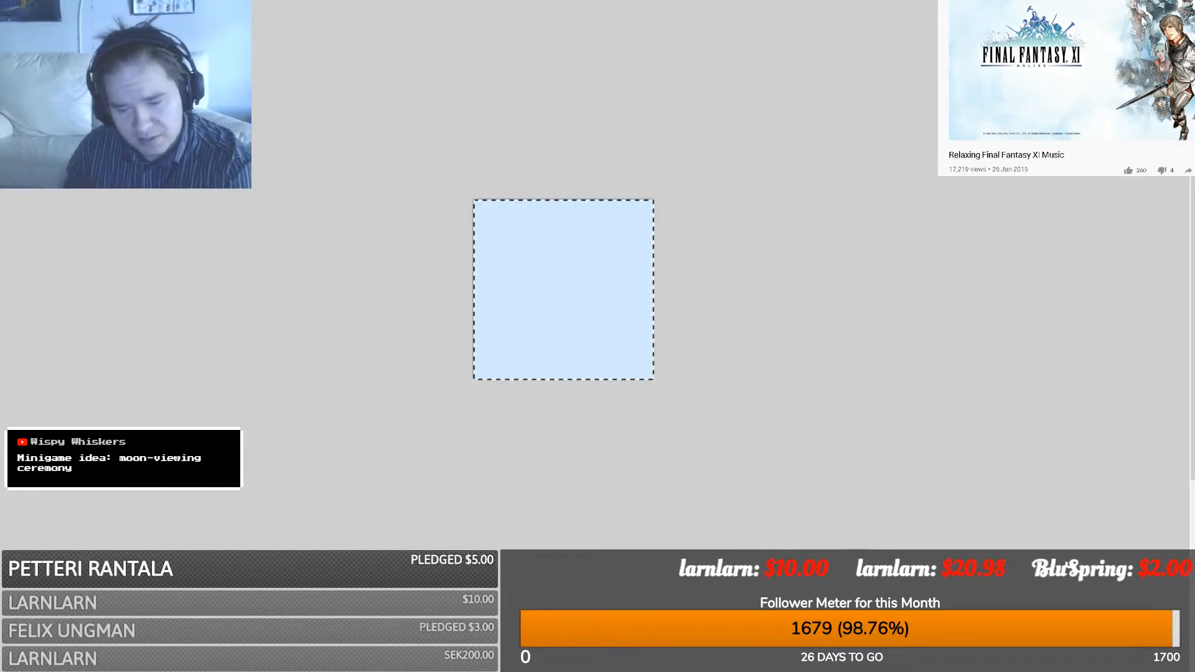
pyautogui.press('Delete')
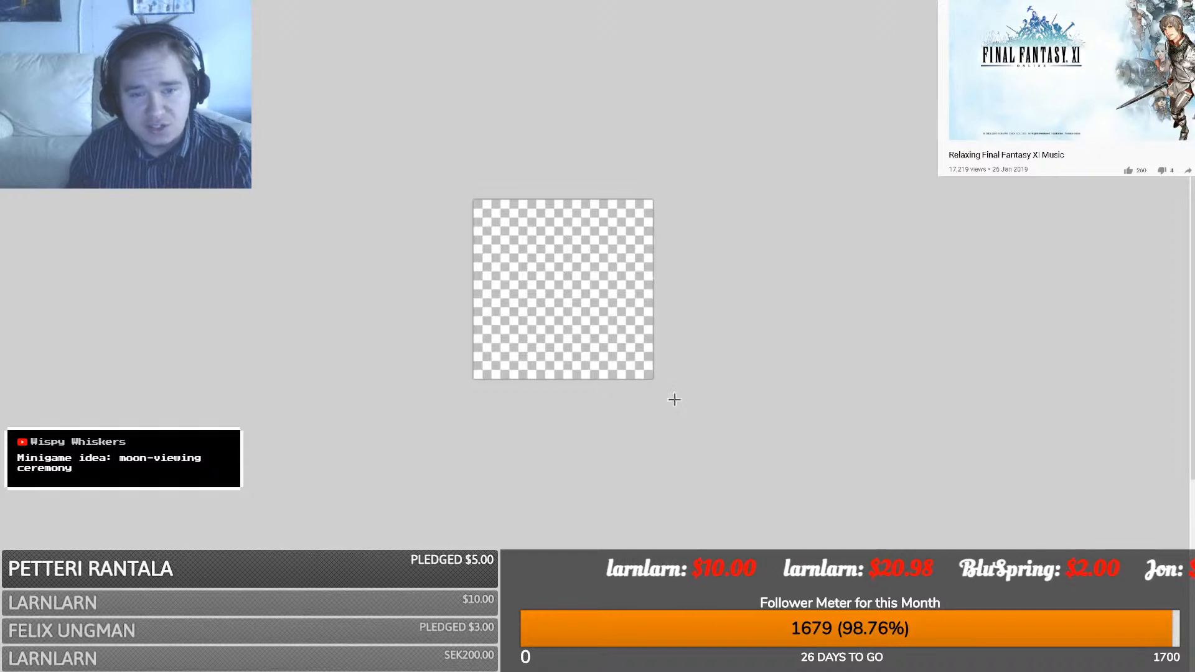
# - Draw the fork in black: two vertical handle bars, a horizontal crossbar and upward prongs
pyautogui.moveTo(536, 367); pyautogui.dragTo(535, 255)
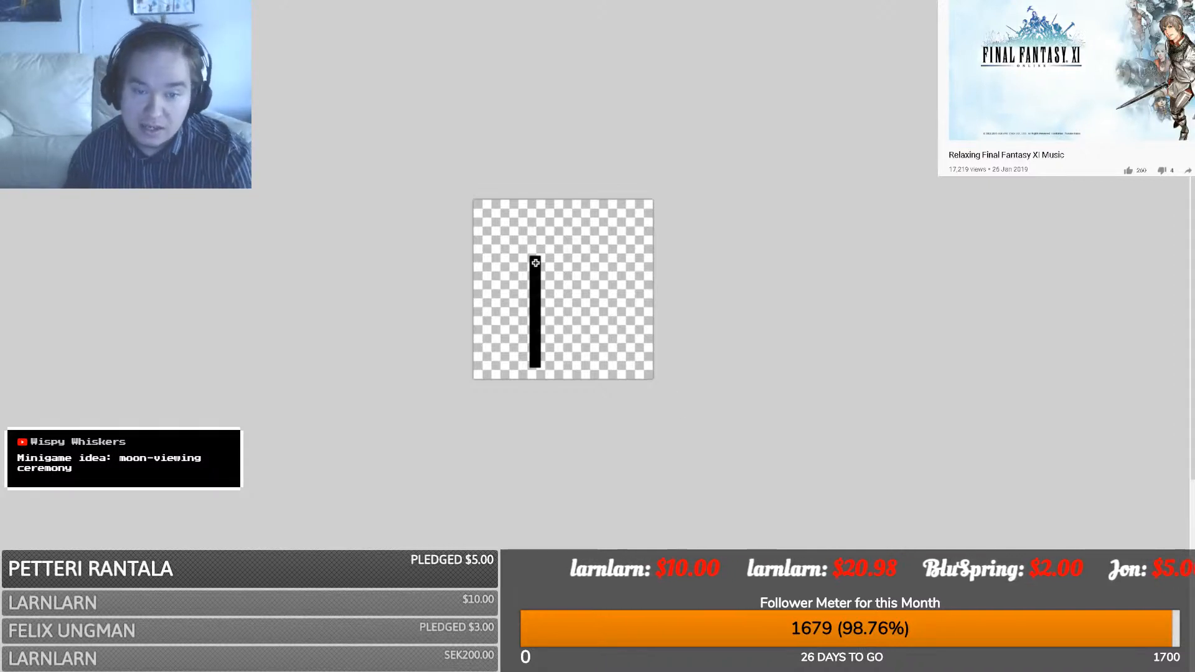
pyautogui.click(670, 254)
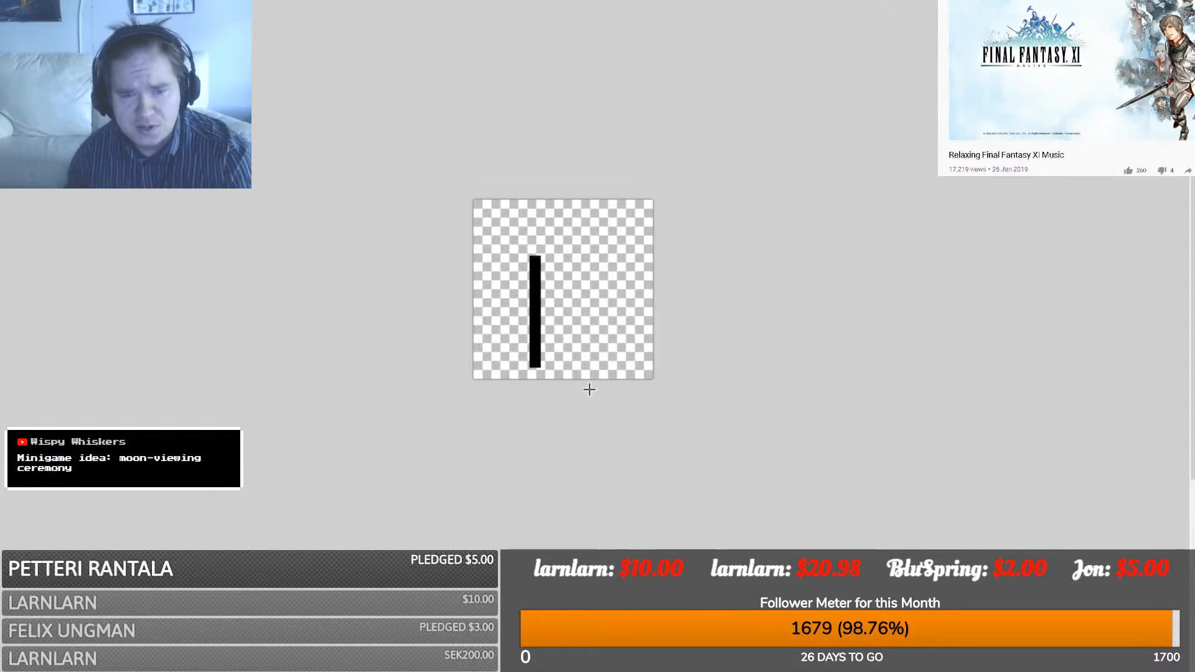
pyautogui.moveTo(558, 366); pyautogui.dragTo(553, 258)
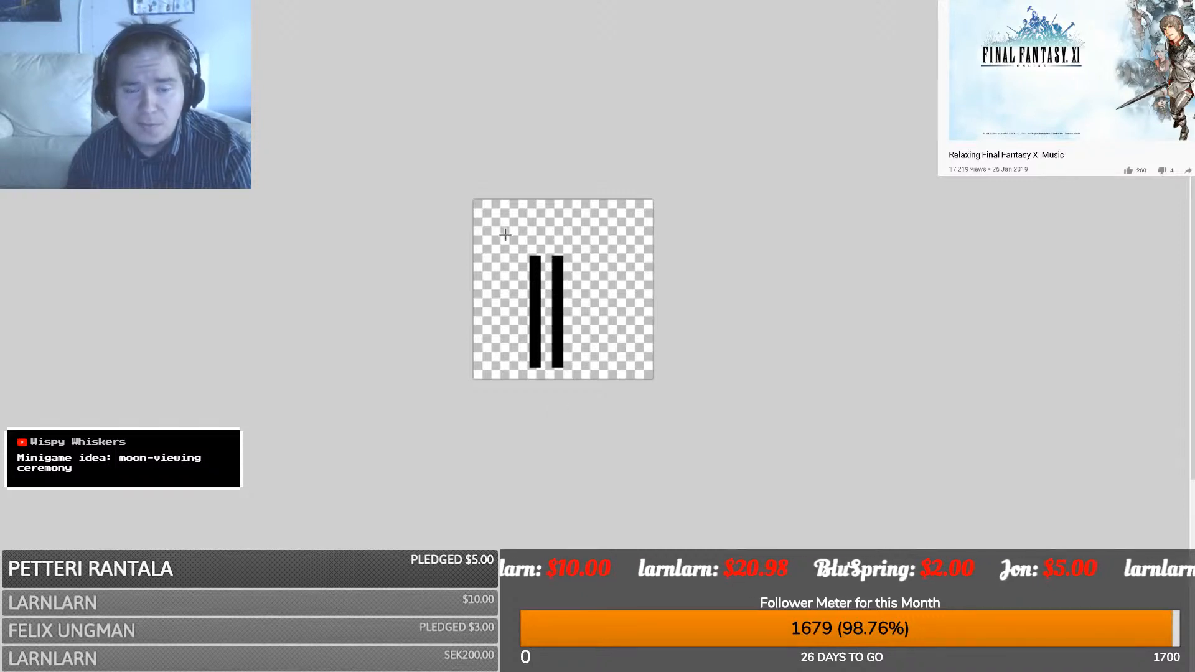
pyautogui.moveTo(500, 249); pyautogui.dragTo(597, 249)
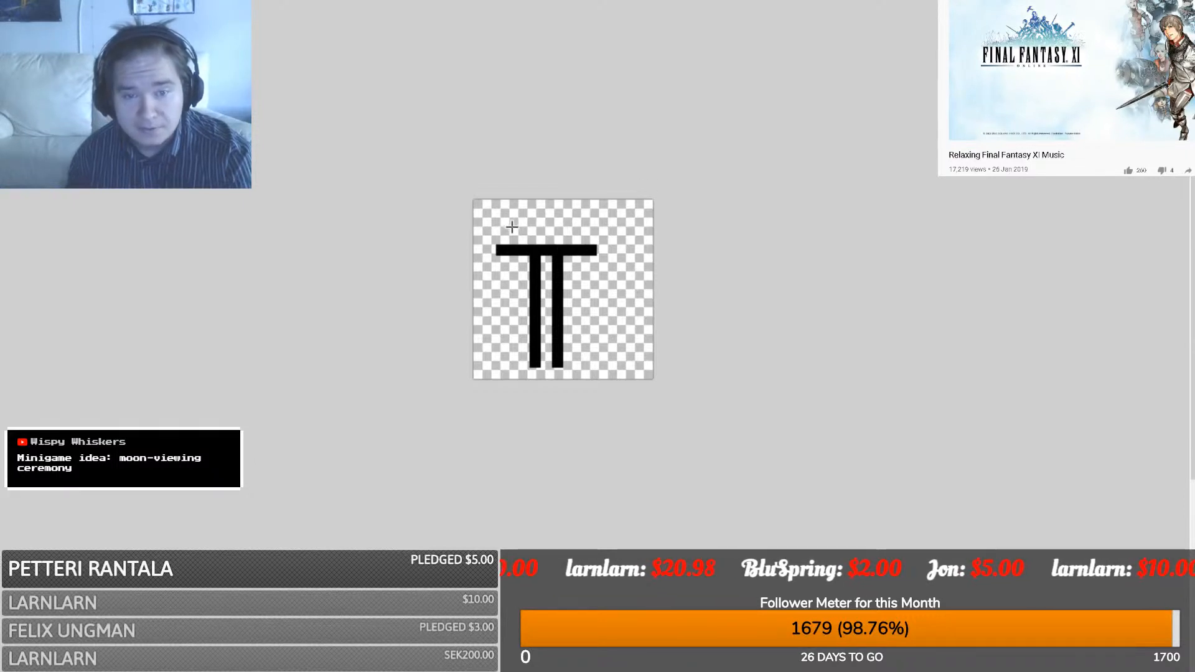
pyautogui.moveTo(512, 246)
pyautogui.mouseDown()
pyautogui.moveTo(498, 206)
pyautogui.moveTo(510, 204)
pyautogui.moveTo(502, 239)
pyautogui.mouseUp()
pyautogui.hotkey('ctrl', 'z')
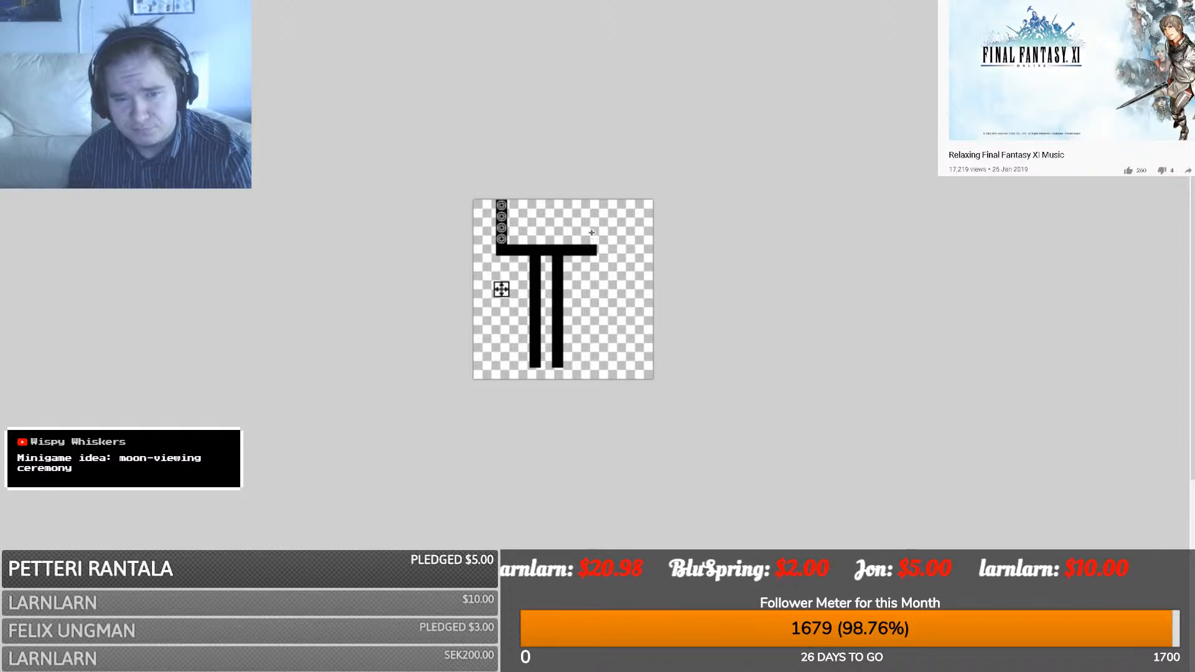
pyautogui.moveTo(591, 247); pyautogui.dragTo(595, 200)
pyautogui.moveTo(548, 239); pyautogui.dragTo(547, 211)
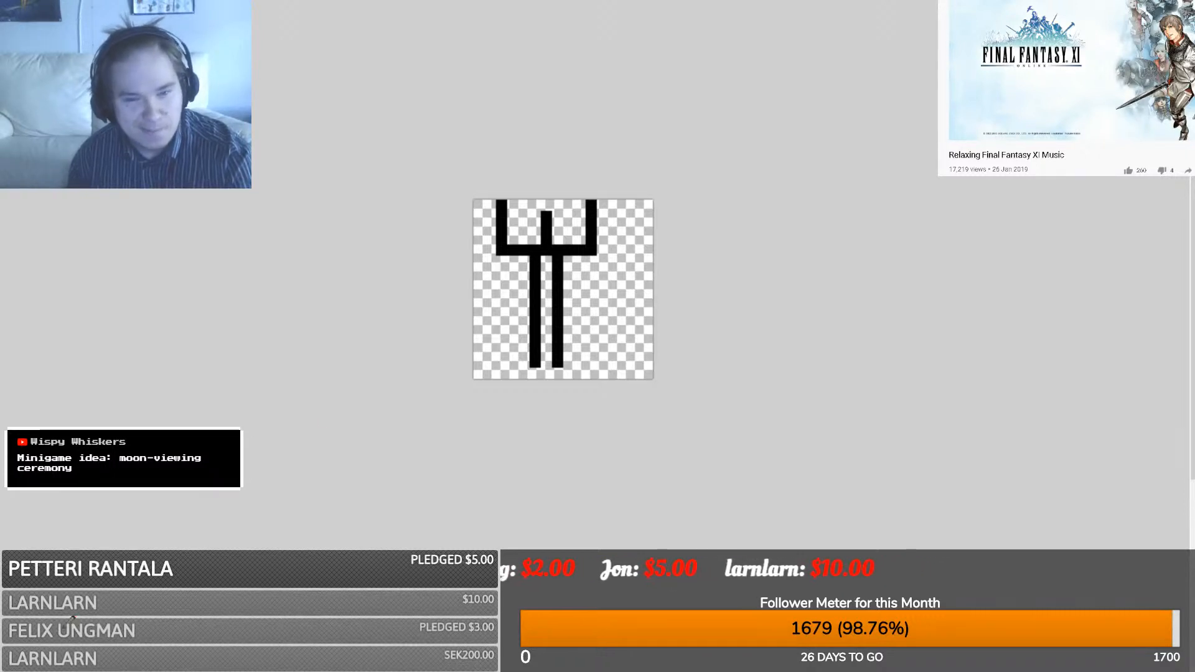
# - Discard trial gray prong shading and shift the fork's left prong one pixel right
pyautogui.moveTo(513, 239); pyautogui.dragTo(513, 217)
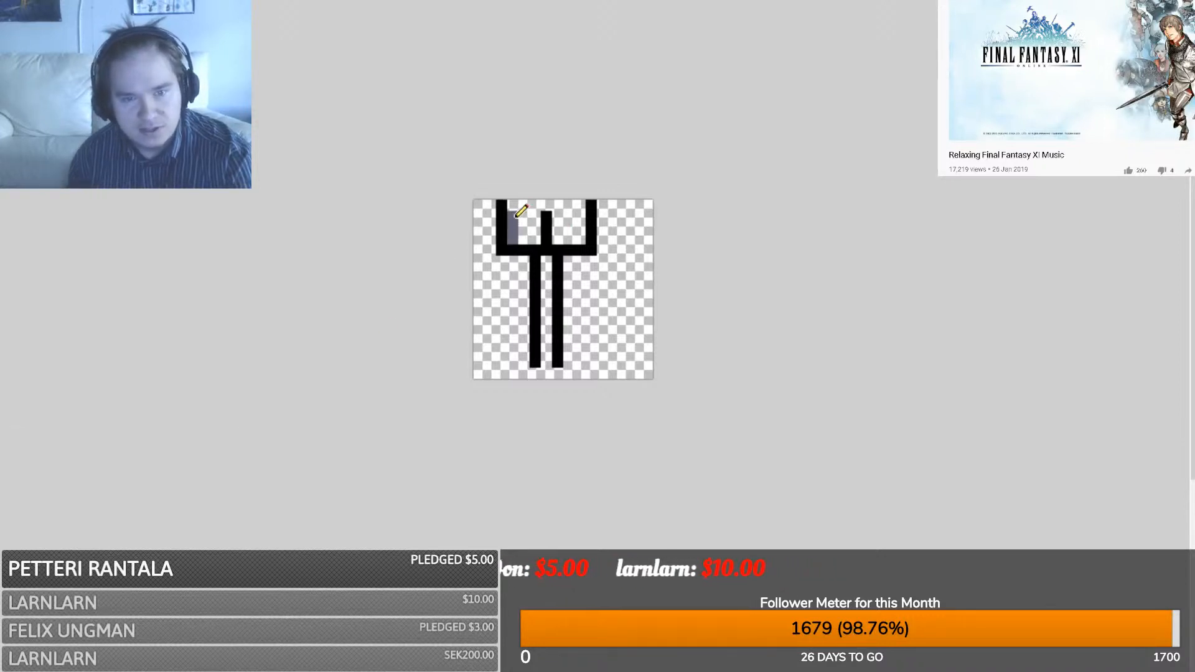
pyautogui.moveTo(558, 242)
pyautogui.mouseDown()
pyautogui.moveTo(558, 213)
pyautogui.moveTo(603, 215)
pyautogui.mouseUp()
pyautogui.hotkey('ctrl', 'z')
pyautogui.hotkey('ctrl', 'z')
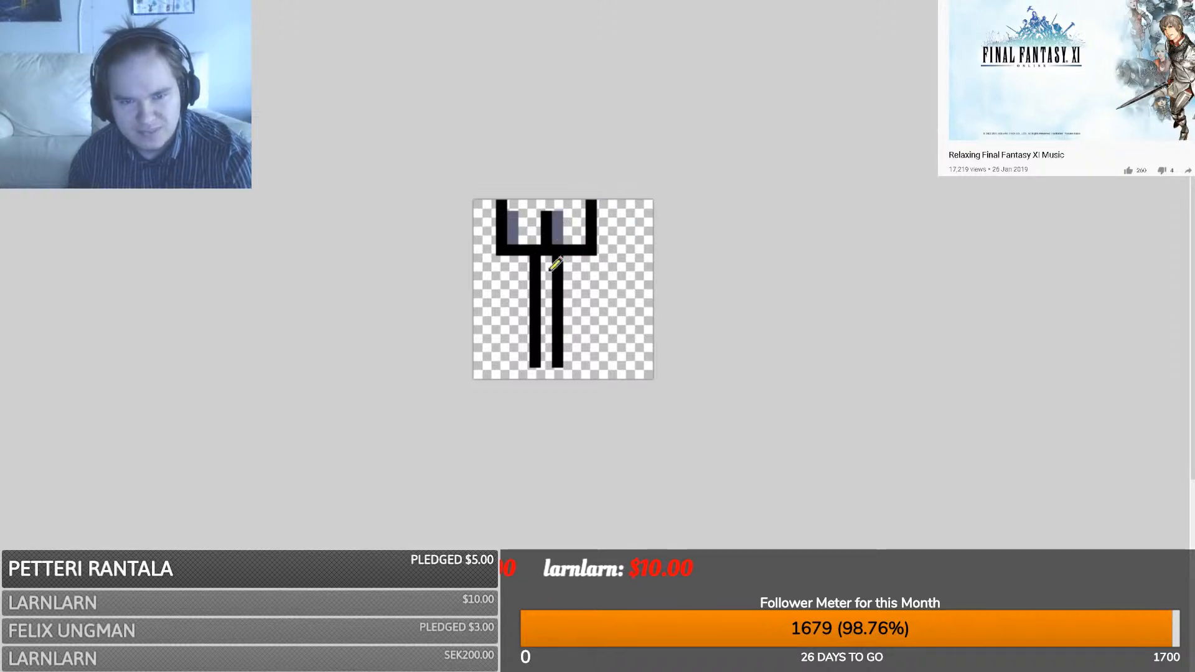
pyautogui.hotkey('ctrl', 'z')
pyautogui.hotkey('ctrl', 'z')
pyautogui.hotkey('ctrl', 'z')
pyautogui.hotkey('ctrl', 'z')
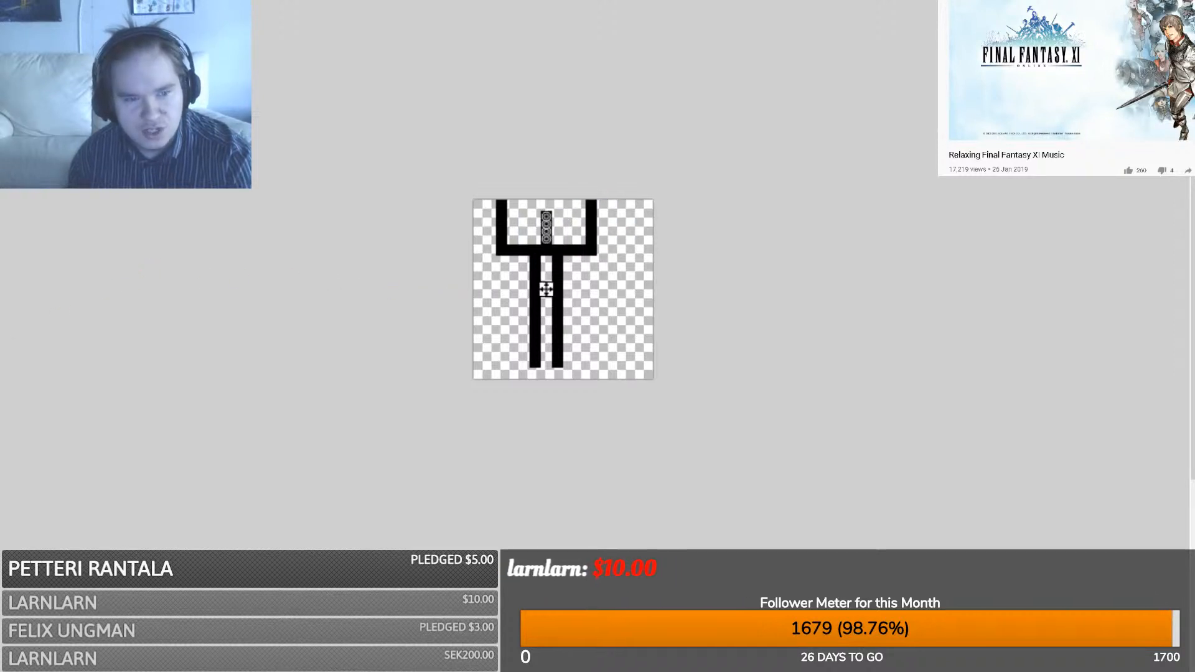
pyautogui.moveTo(485, 194); pyautogui.dragTo(514, 278)
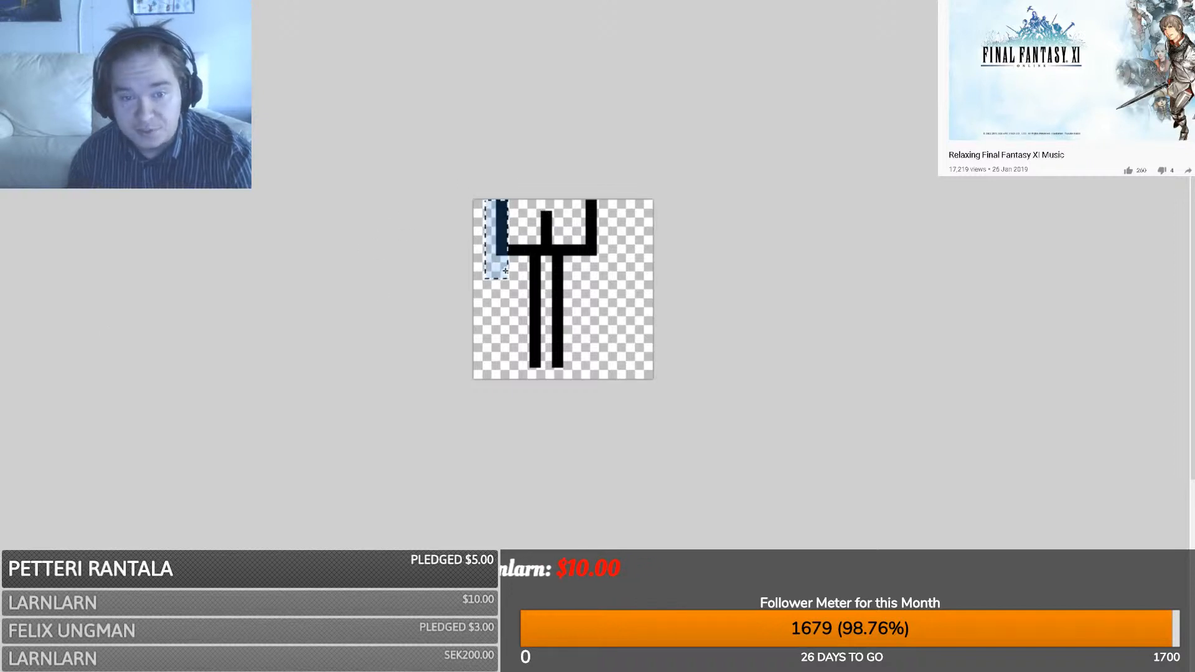
pyautogui.press('m')
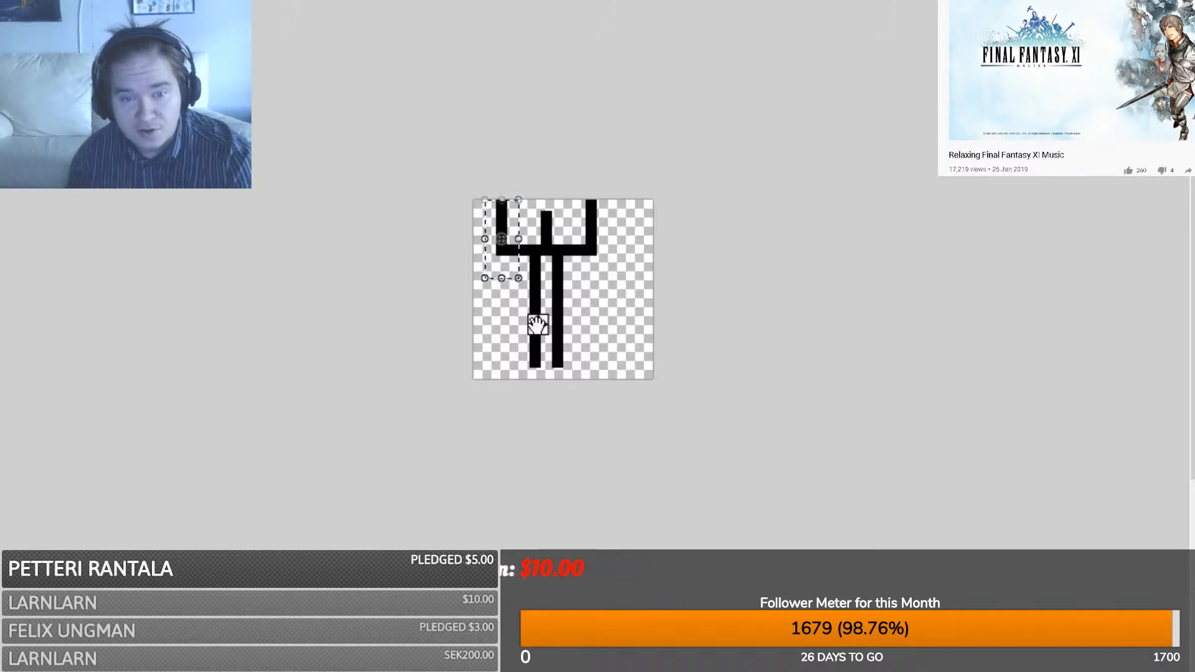
pyautogui.moveTo(538, 326); pyautogui.dragTo(550, 329)
pyautogui.press('s')
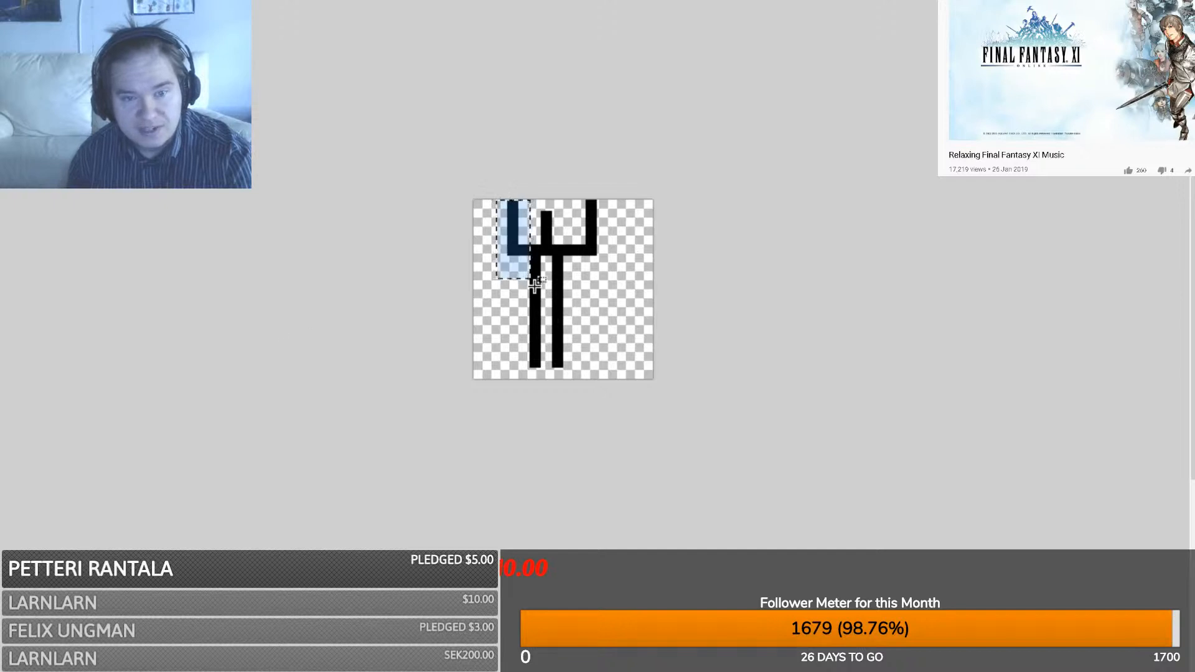
pyautogui.click(624, 263)
# - Move the right prong's top about 18 px left and deselect it
pyautogui.moveTo(621, 268); pyautogui.dragTo(575, 179)
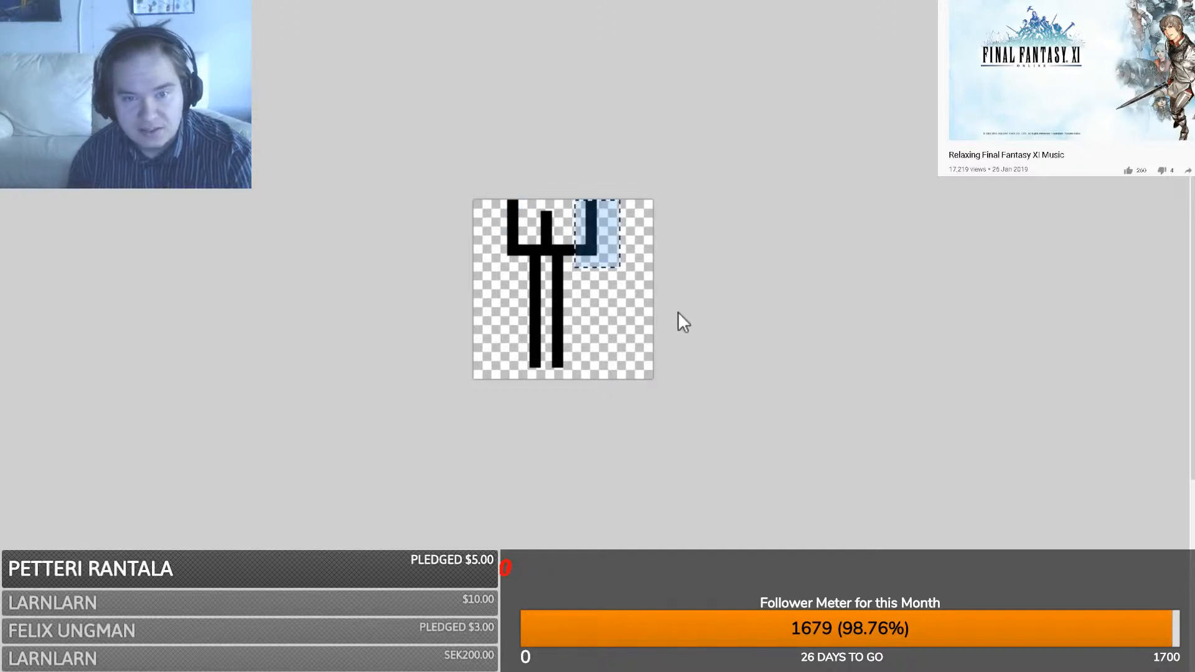
pyautogui.press('m')
pyautogui.moveTo(650, 308); pyautogui.dragTo(635, 308)
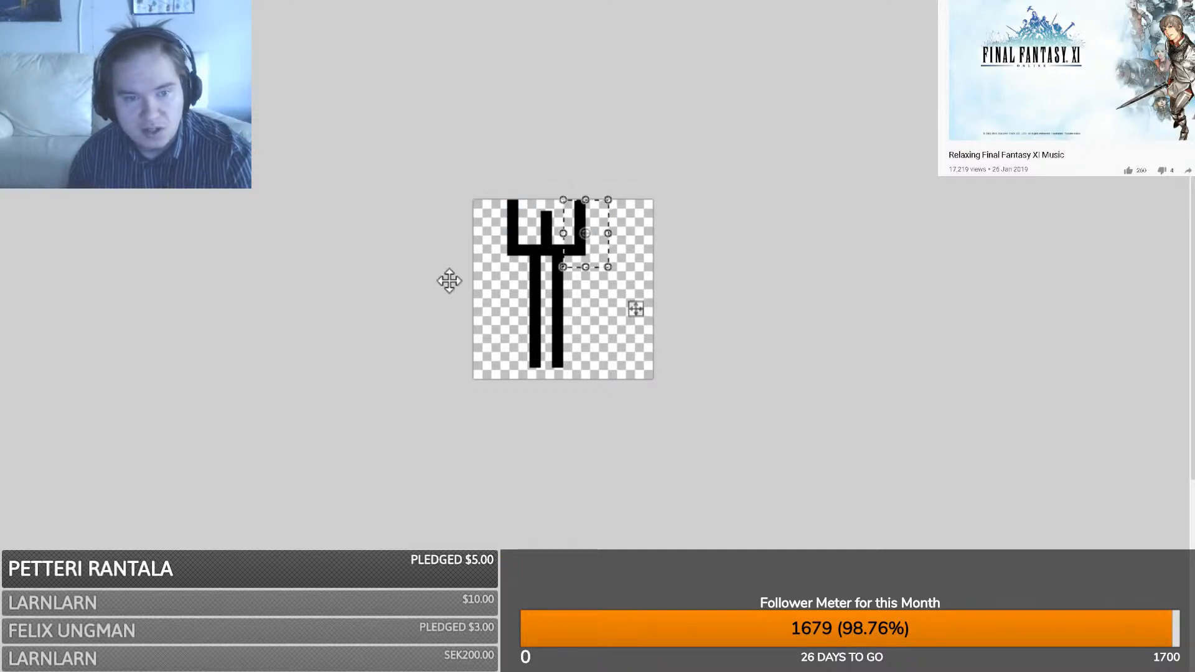
pyautogui.press('s')
pyautogui.click(649, 342)
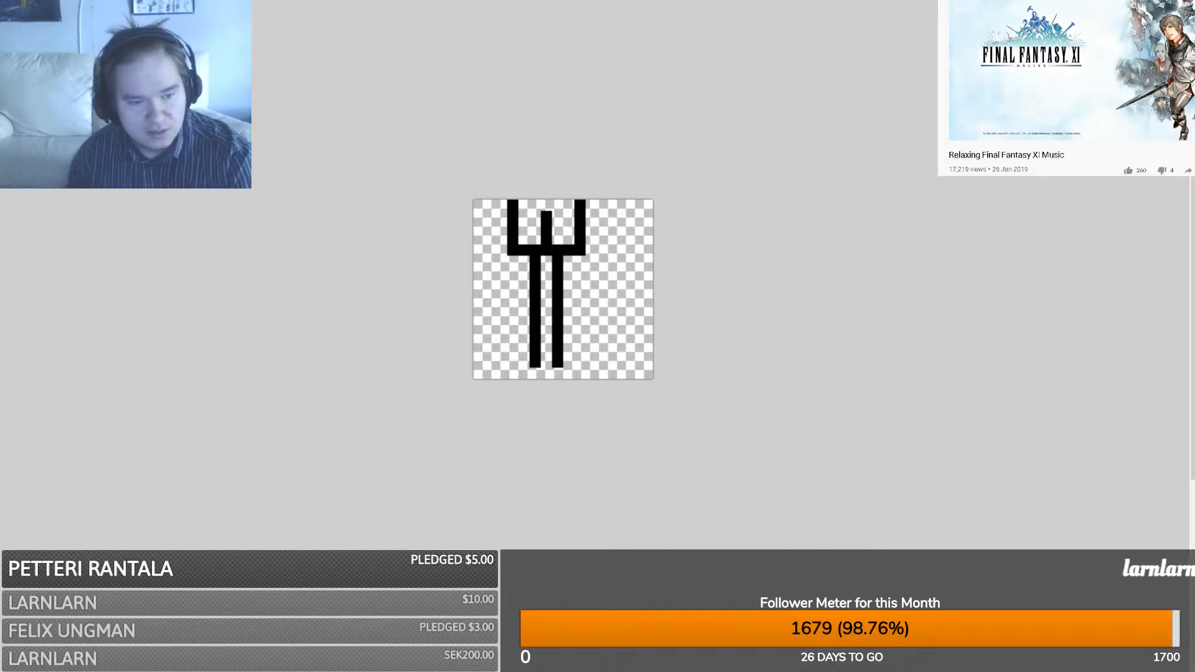
# - Draw grey shading lines beside the fork's three prongs, up to the head's top edge
pyautogui.moveTo(515, 258)
pyautogui.mouseDown()
pyautogui.moveTo(583, 265)
pyautogui.moveTo(510, 269)
pyautogui.moveTo(499, 201)
pyautogui.mouseUp()
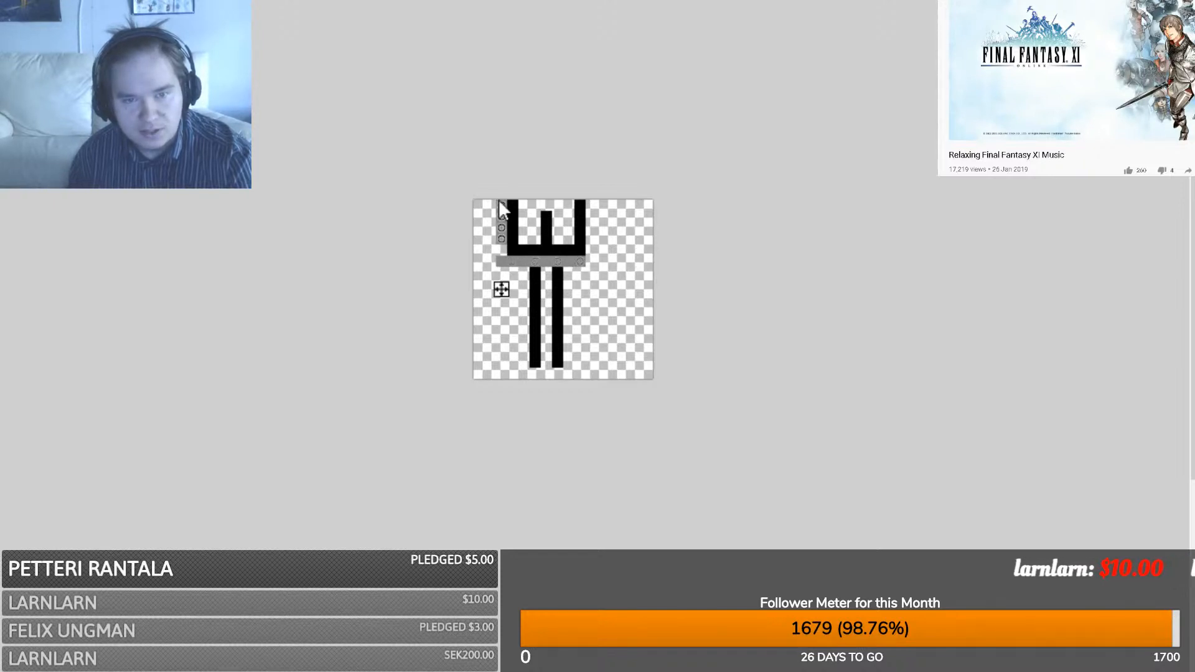
pyautogui.hotkey('ctrl', 'z')
pyautogui.moveTo(500, 253); pyautogui.dragTo(502, 203)
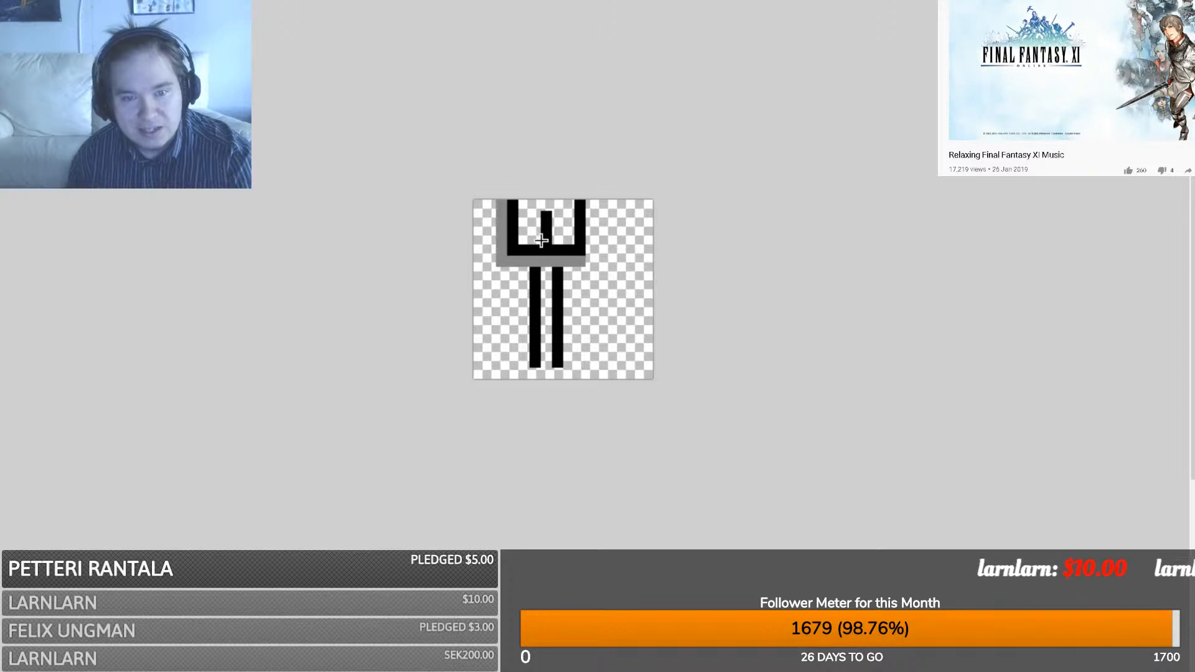
pyautogui.moveTo(536, 251); pyautogui.dragTo(536, 217)
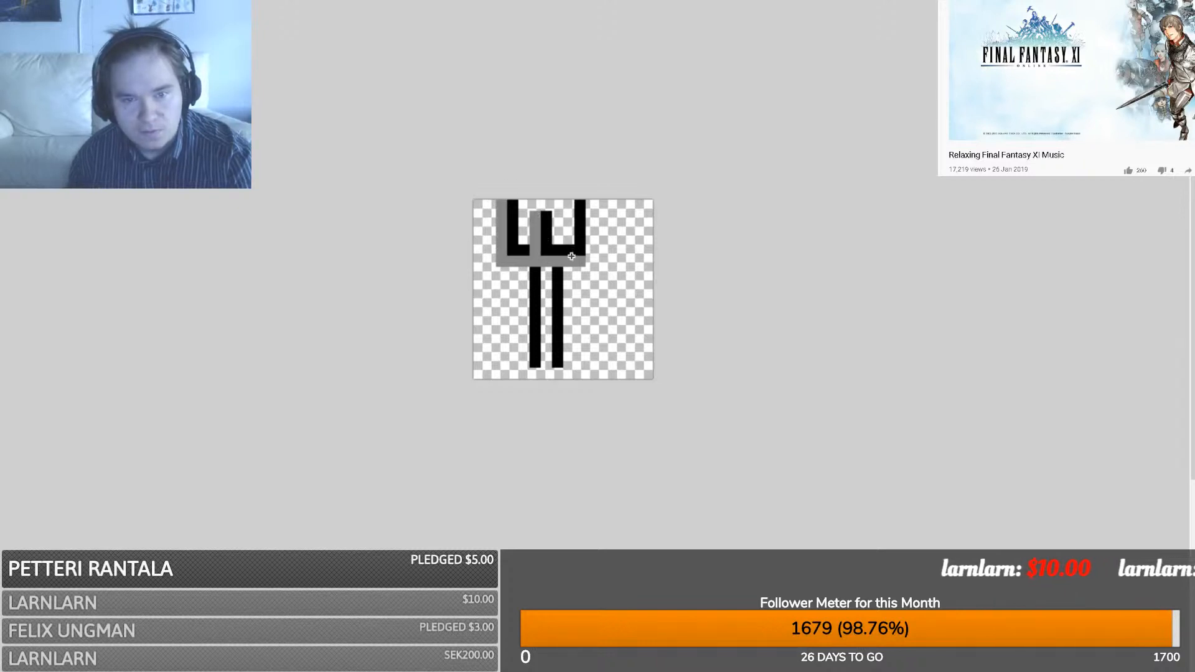
pyautogui.moveTo(570, 253); pyautogui.dragTo(569, 204)
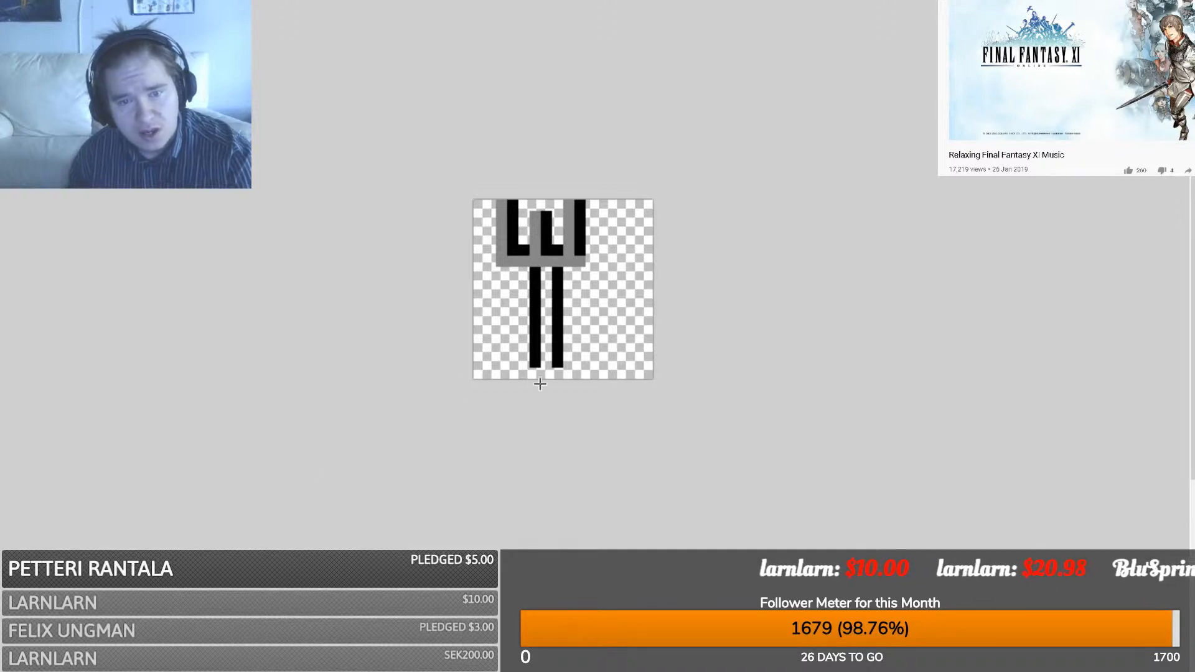
# - Shade the fork handle grey, remove its left black line, and select the whole canvas
pyautogui.moveTo(538, 373)
pyautogui.mouseDown()
pyautogui.moveTo(531, 277)
pyautogui.moveTo(535, 367)
pyautogui.mouseUp()
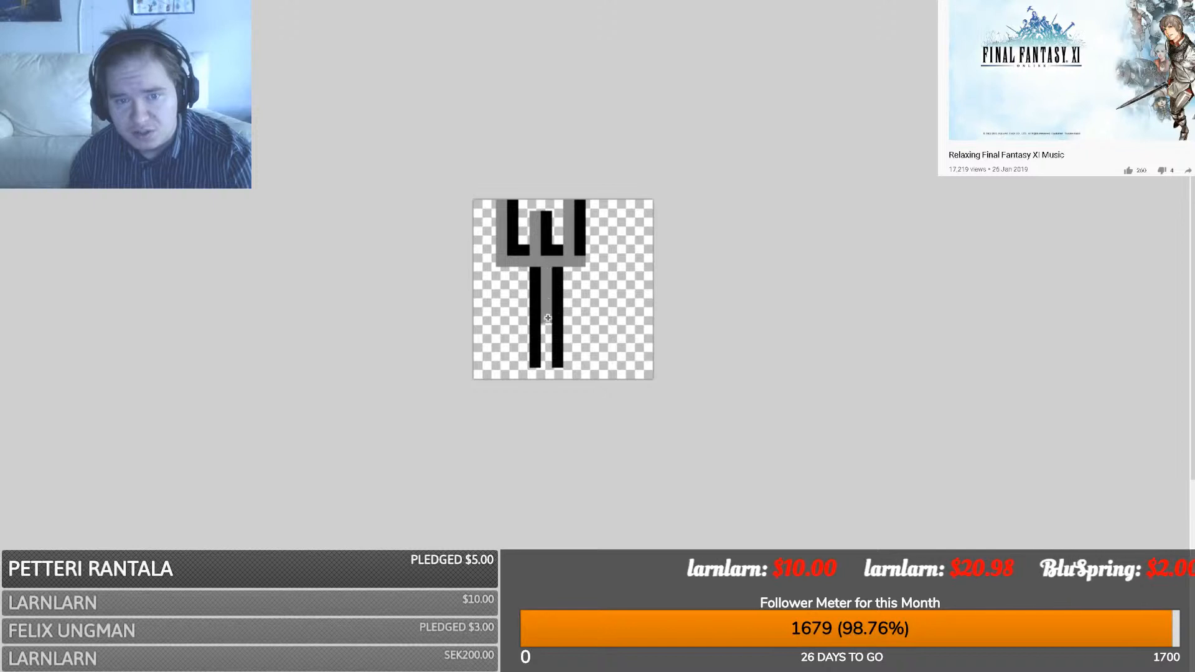
pyautogui.moveTo(548, 318); pyautogui.dragTo(547, 367)
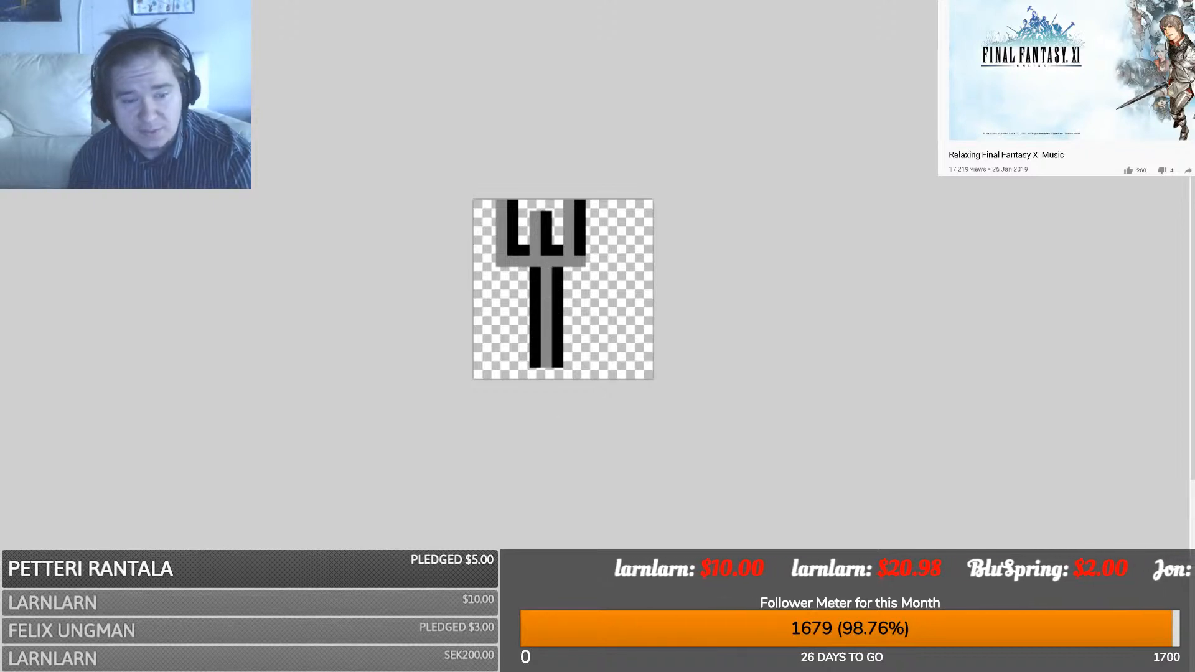
pyautogui.moveTo(534, 366); pyautogui.dragTo(538, 273)
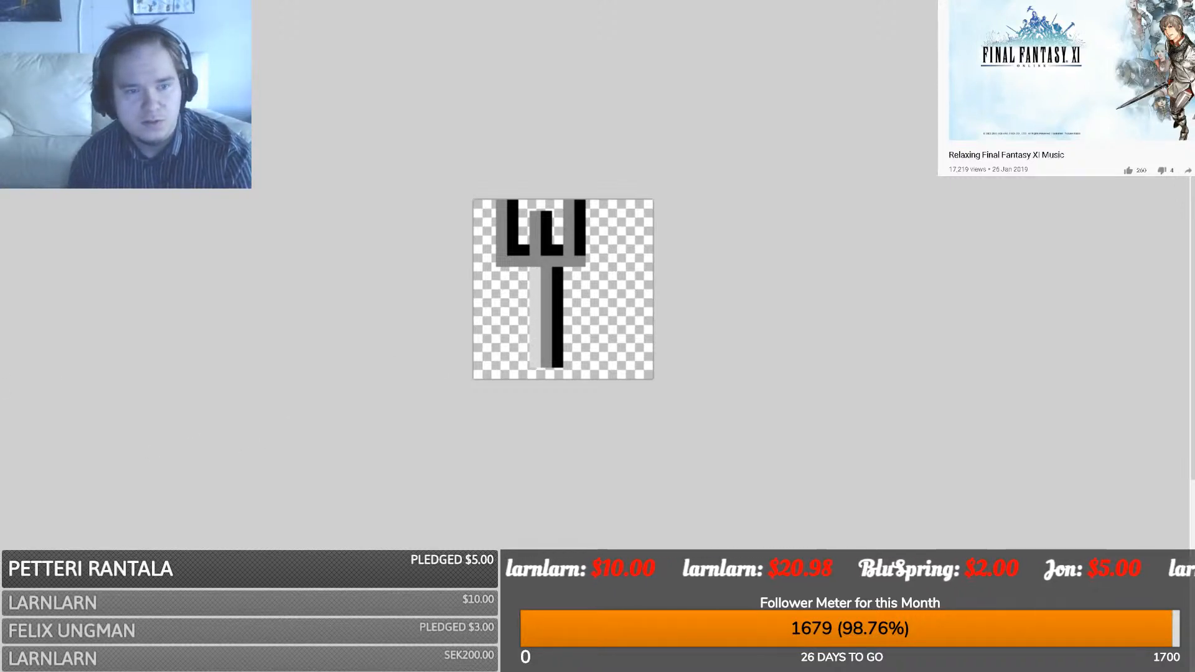
pyautogui.moveTo(699, 432); pyautogui.dragTo(362, 109)
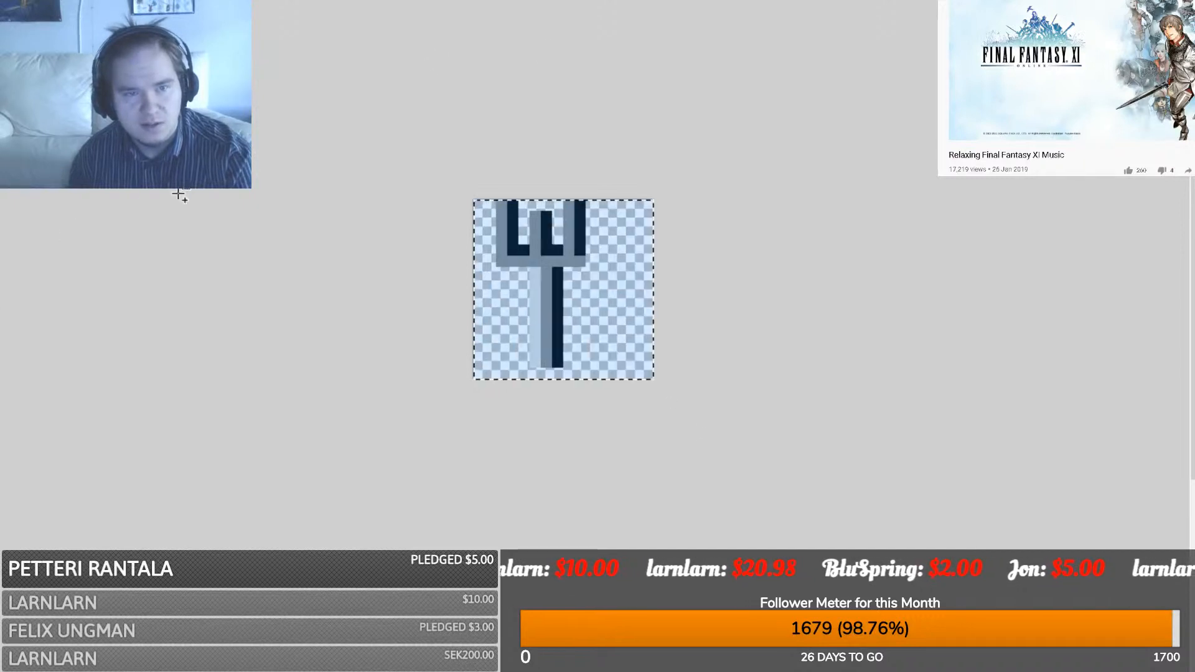
# - Trial-paste the shaded fork into the black bars image, then remove the paste
pyautogui.hotkey('ctrl', 'Tab')
pyautogui.click(554, 135)
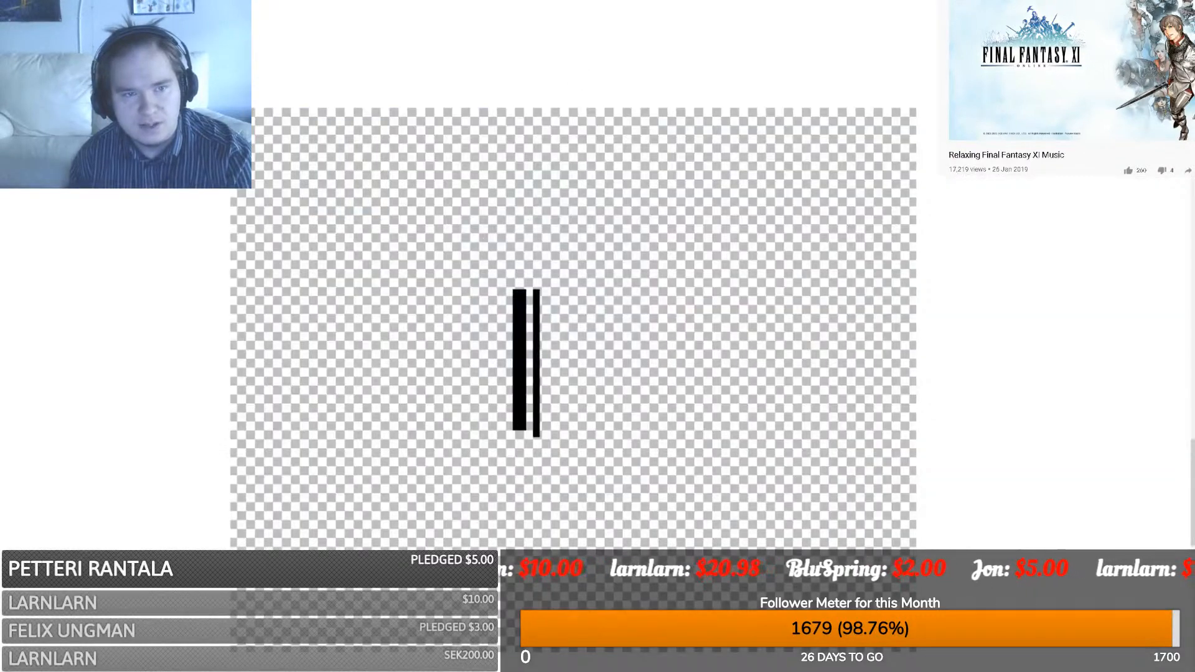
pyautogui.hotkey('ctrl', 'v')
pyautogui.moveTo(554, 305); pyautogui.dragTo(488, 389)
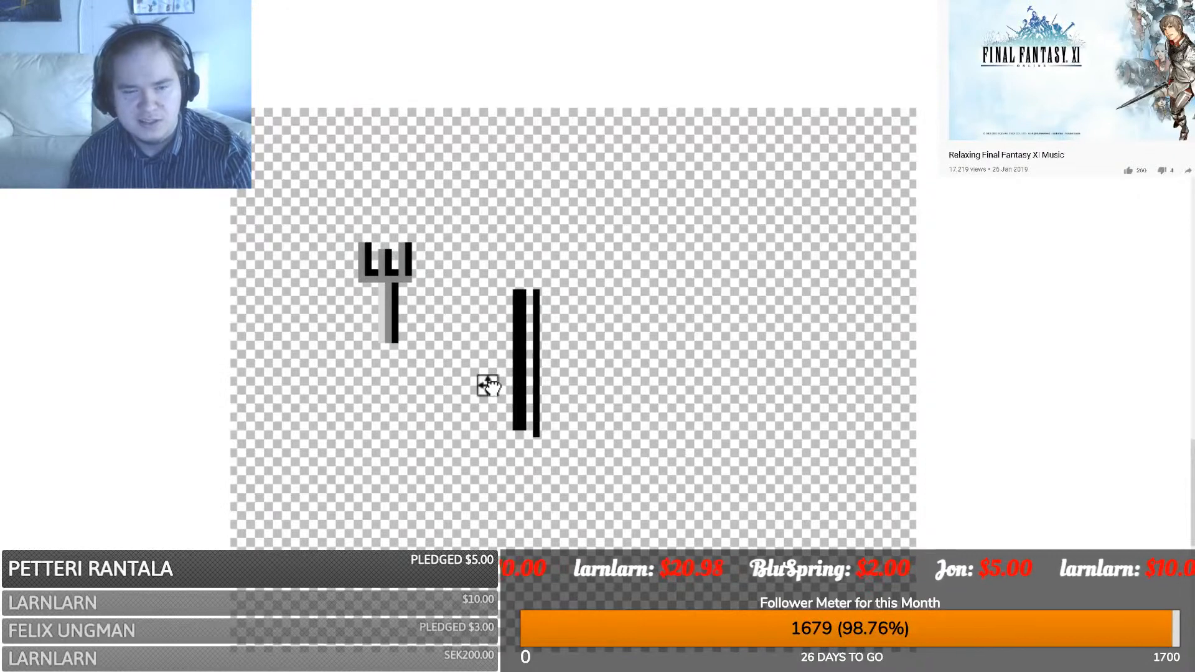
pyautogui.press('Delete')
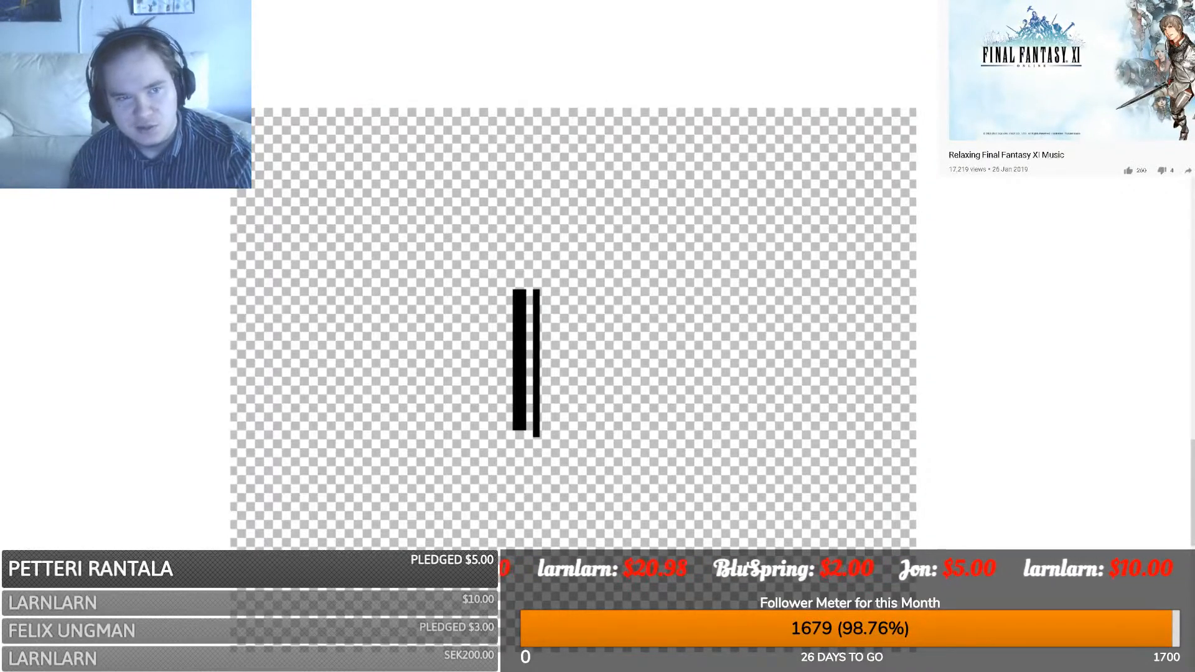
# - In the separate fork image, rotate the fork slightly and commit the tilt
pyautogui.hotkey('ctrl', 'Tab')
pyautogui.moveTo(555, 186); pyautogui.dragTo(541, 161)
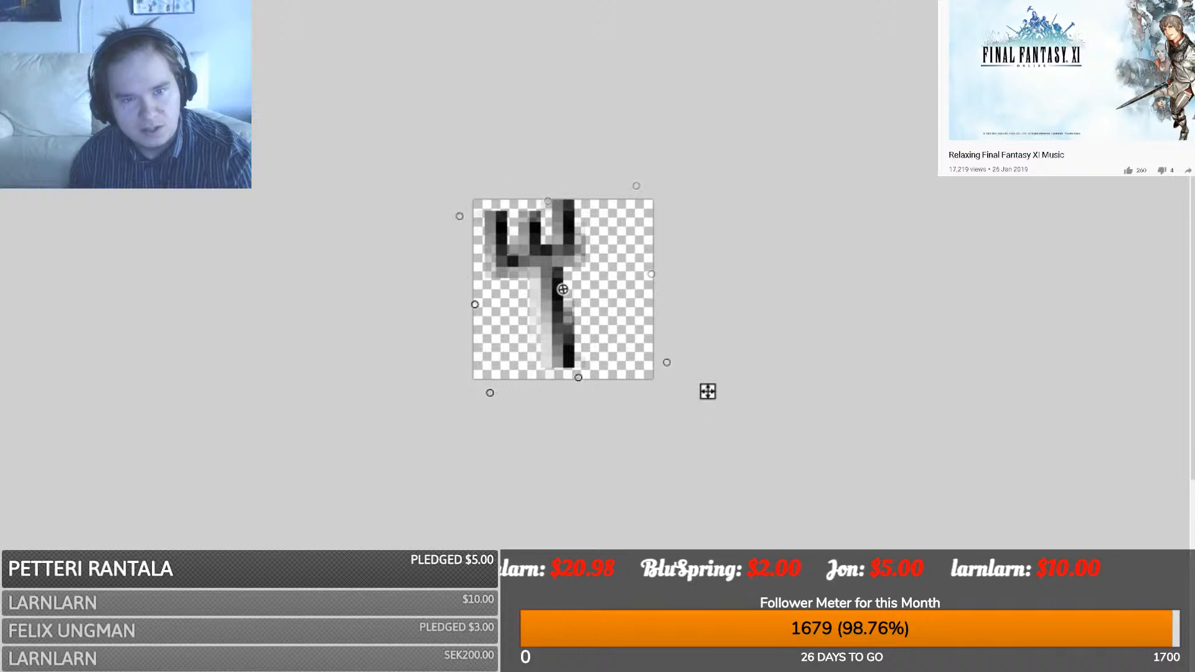
pyautogui.moveTo(623, 275); pyautogui.dragTo(638, 277)
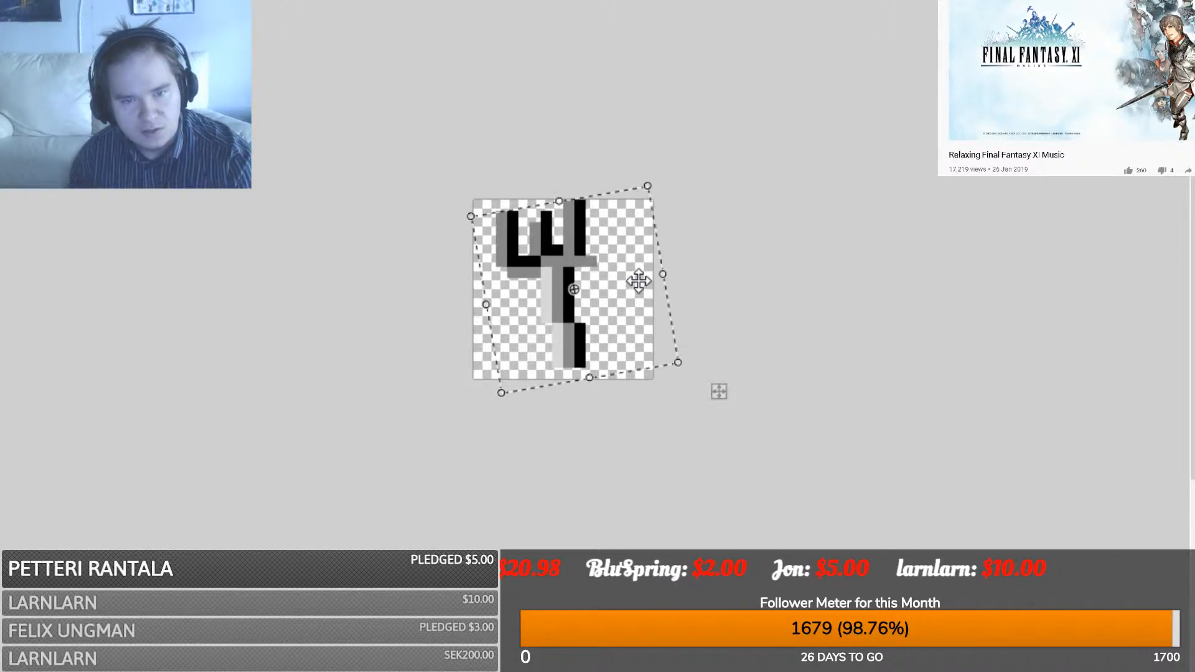
pyautogui.click(57, 344)
# - Shift the fork's left prong inward to narrow the head
pyautogui.hotkey('ctrl', 'd')
pyautogui.moveTo(482, 303); pyautogui.dragTo(514, 178)
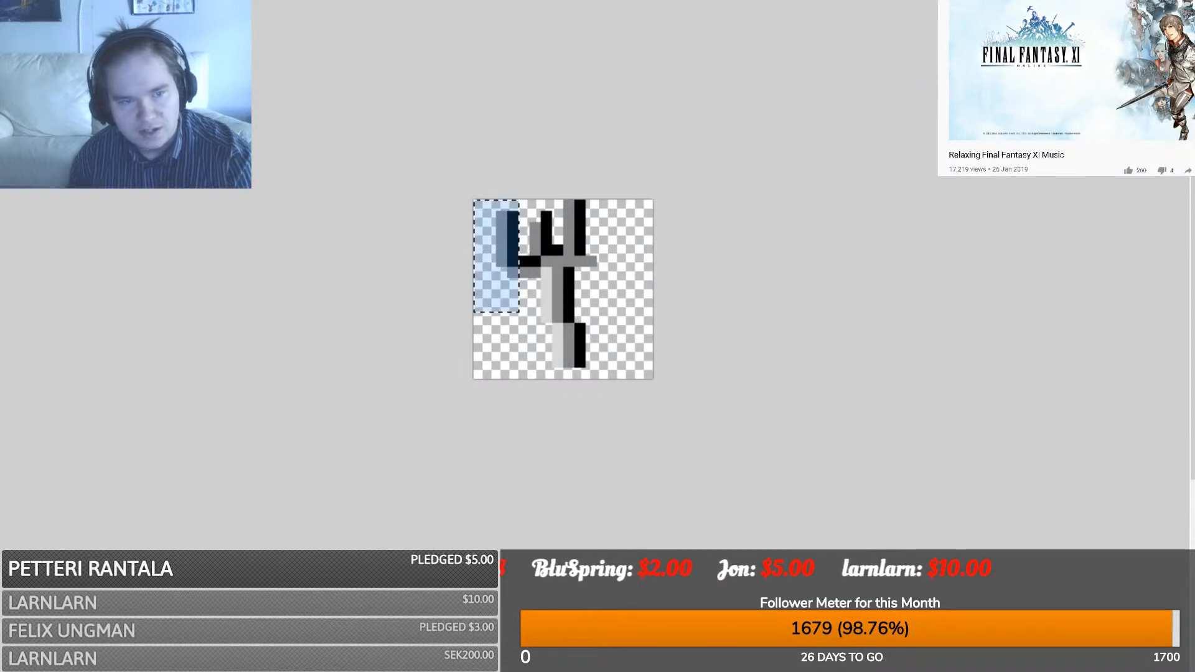
pyautogui.press('m')
pyautogui.moveTo(538, 358); pyautogui.dragTo(547, 358)
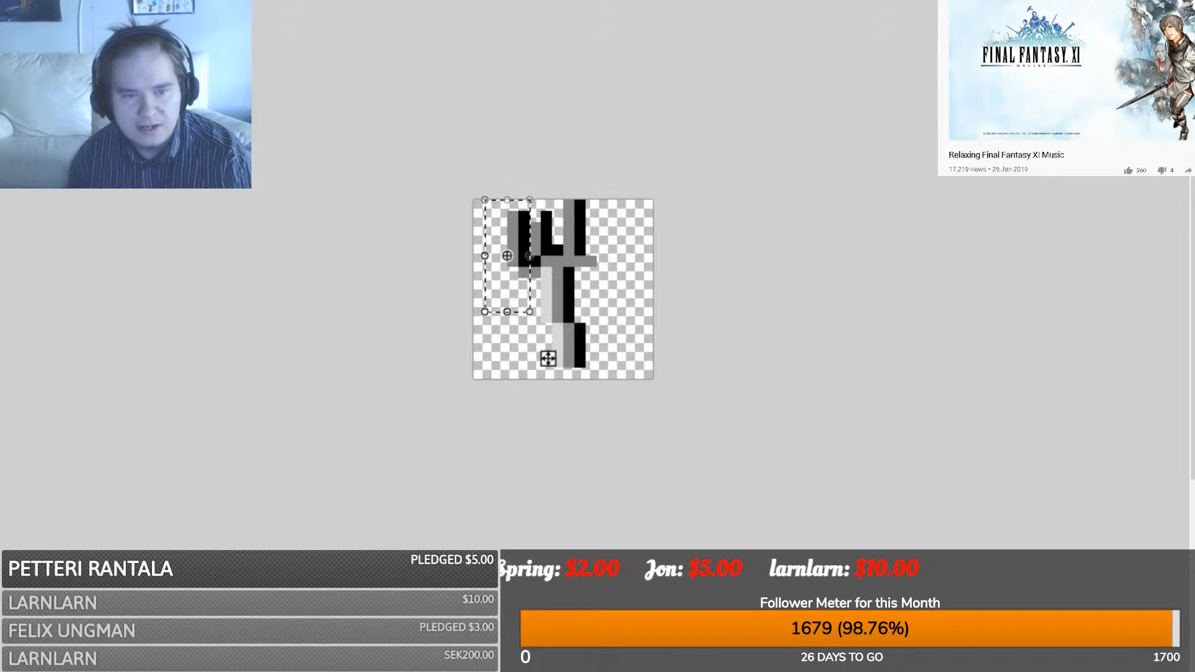
pyautogui.hotkey('ctrl', 'd')
# - Delete the stray pixel right of the fork head, move a black pixel down, and copy the fork
pyautogui.moveTo(632, 290); pyautogui.dragTo(587, 245)
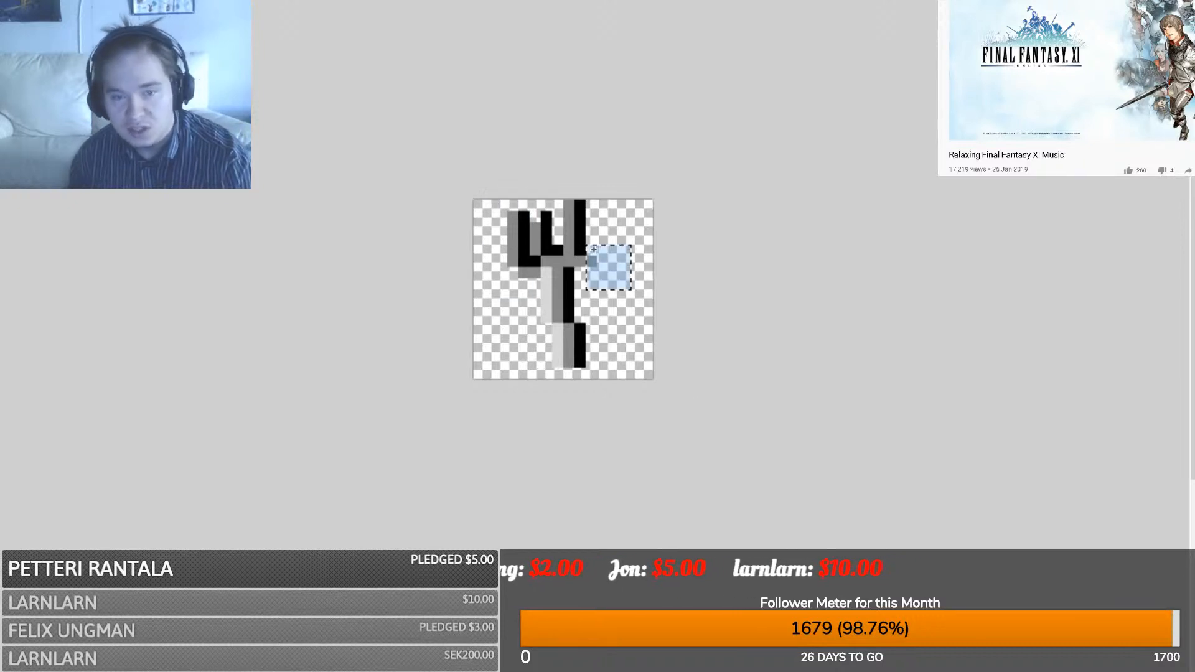
pyautogui.press('Delete')
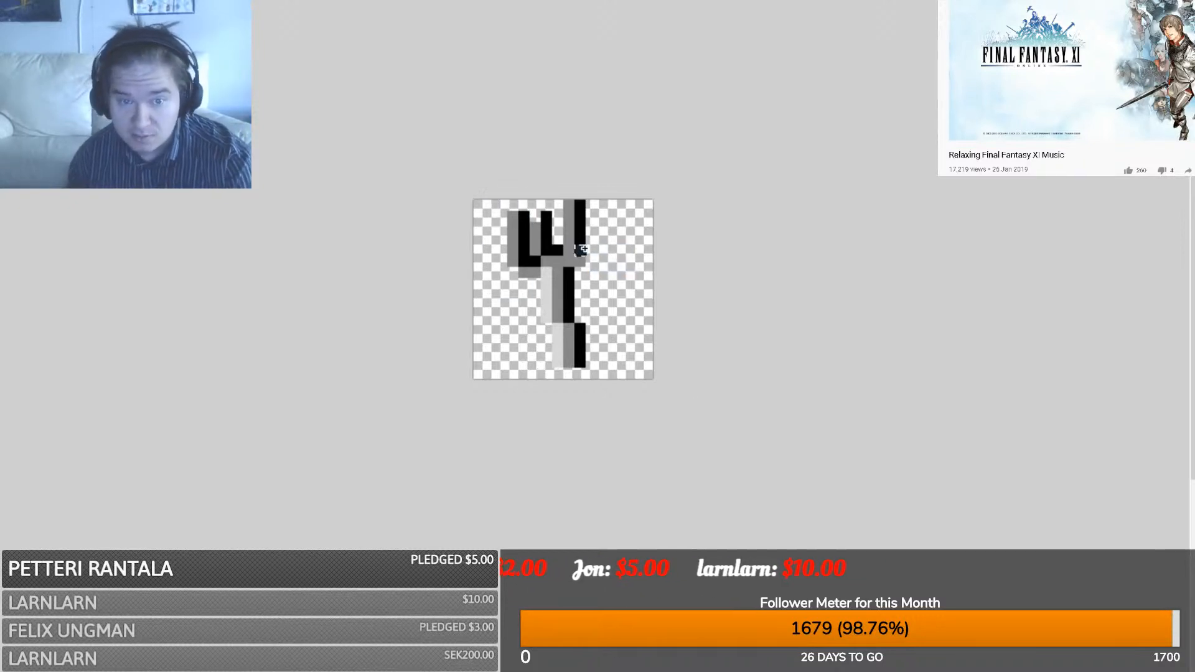
pyautogui.press('m')
pyautogui.moveTo(625, 289); pyautogui.dragTo(621, 302)
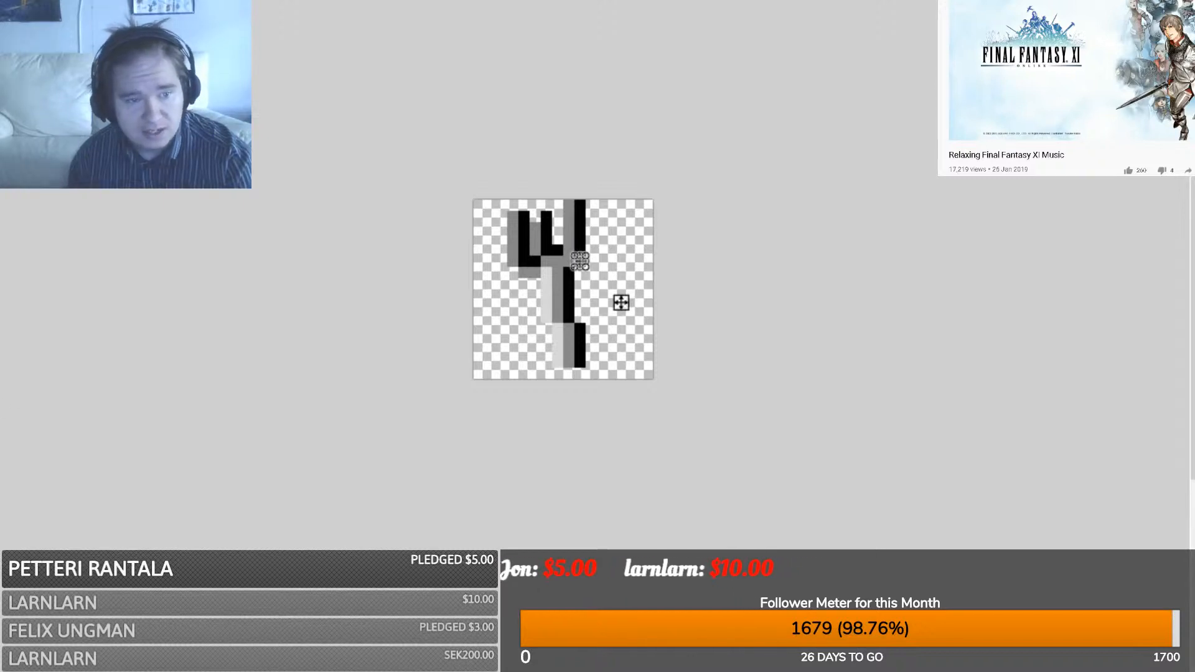
pyautogui.press('s')
pyautogui.hotkey('ctrl', 'a')
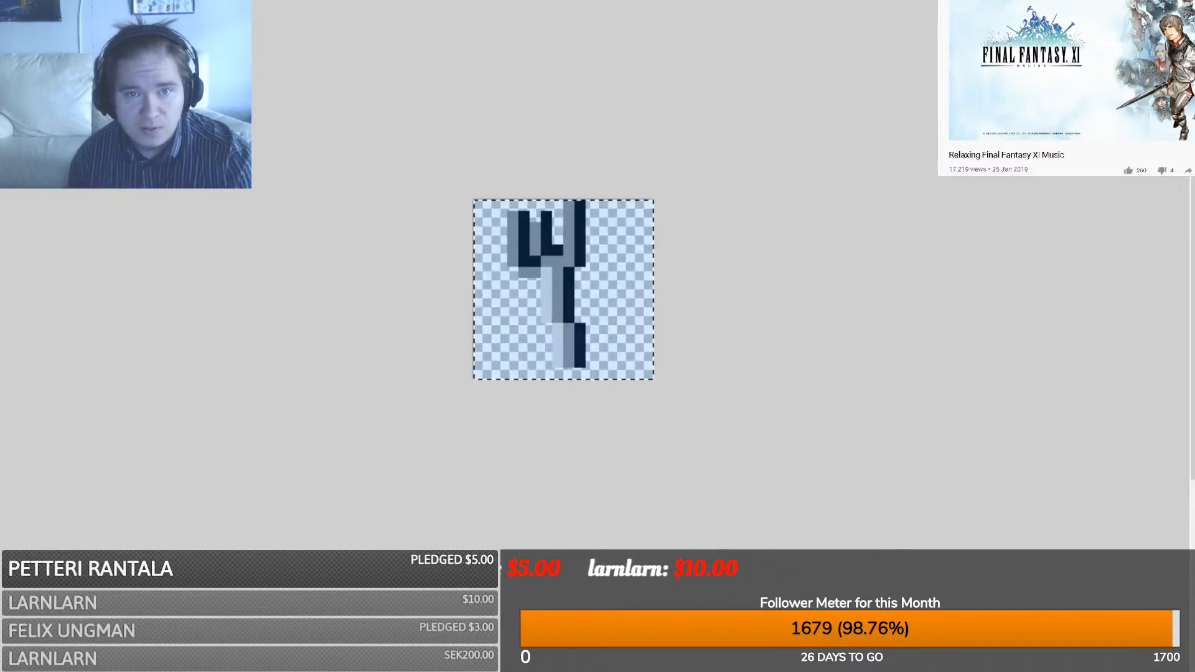
# - Paste the tilted fork into the black bars image and deselect it
pyautogui.hotkey('ctrl', 'Tab')
pyautogui.hotkey('ctrl', 'd')
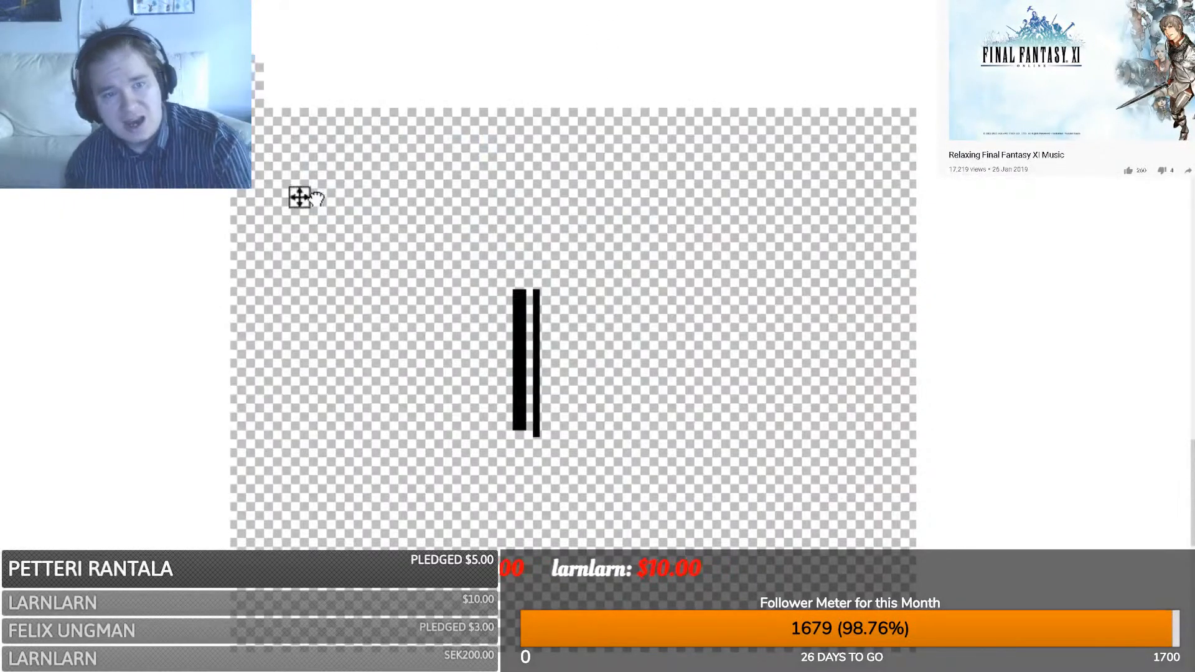
pyautogui.hotkey('ctrl', 'v')
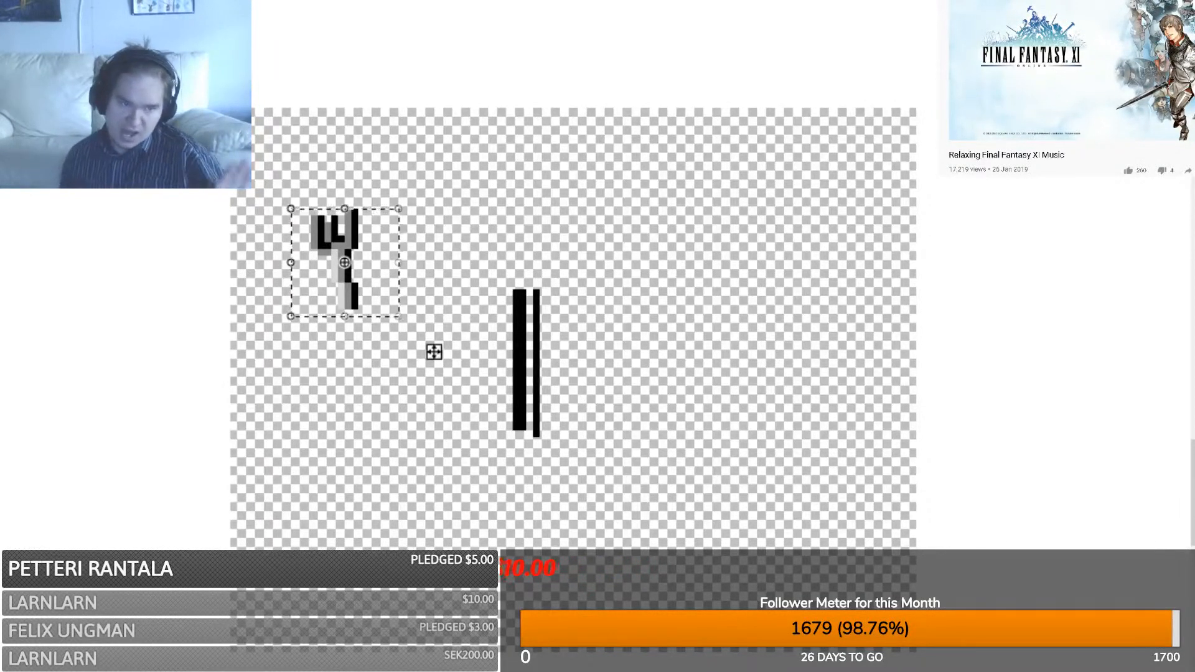
pyautogui.press('s')
pyautogui.click(596, 214)
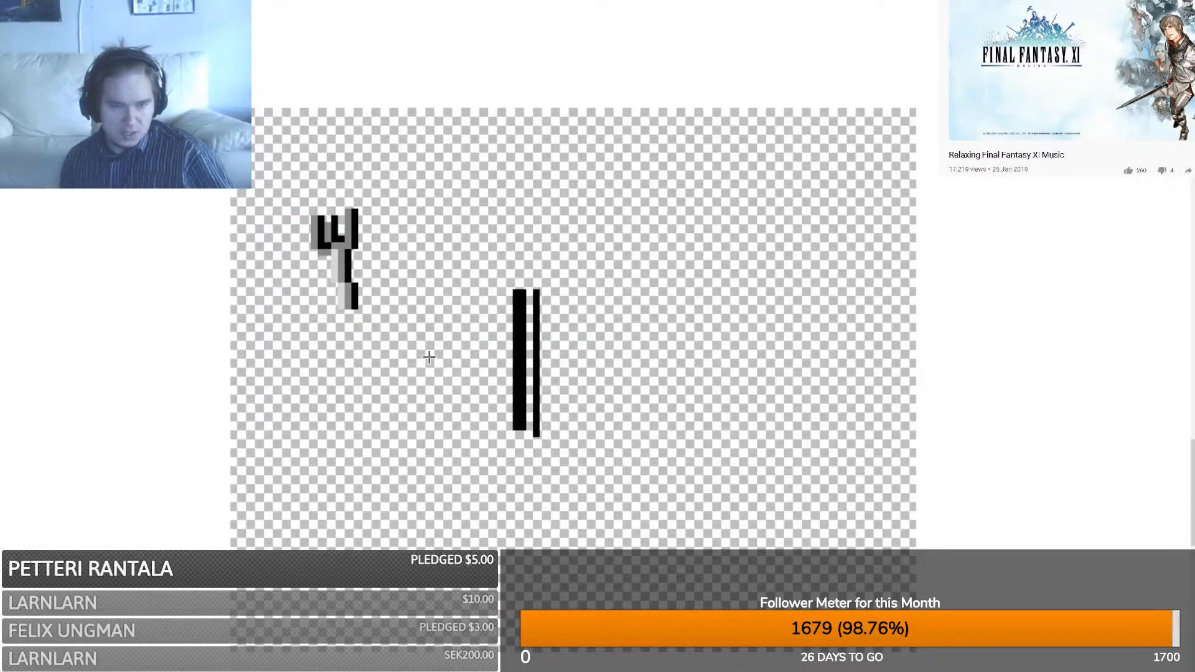
# - Draw a vertical black line left of the bars to begin the knife
pyautogui.moveTo(478, 297)
pyautogui.mouseDown()
pyautogui.moveTo(476, 219)
pyautogui.moveTo(495, 239)
pyautogui.mouseUp()
pyautogui.click(525, 191)
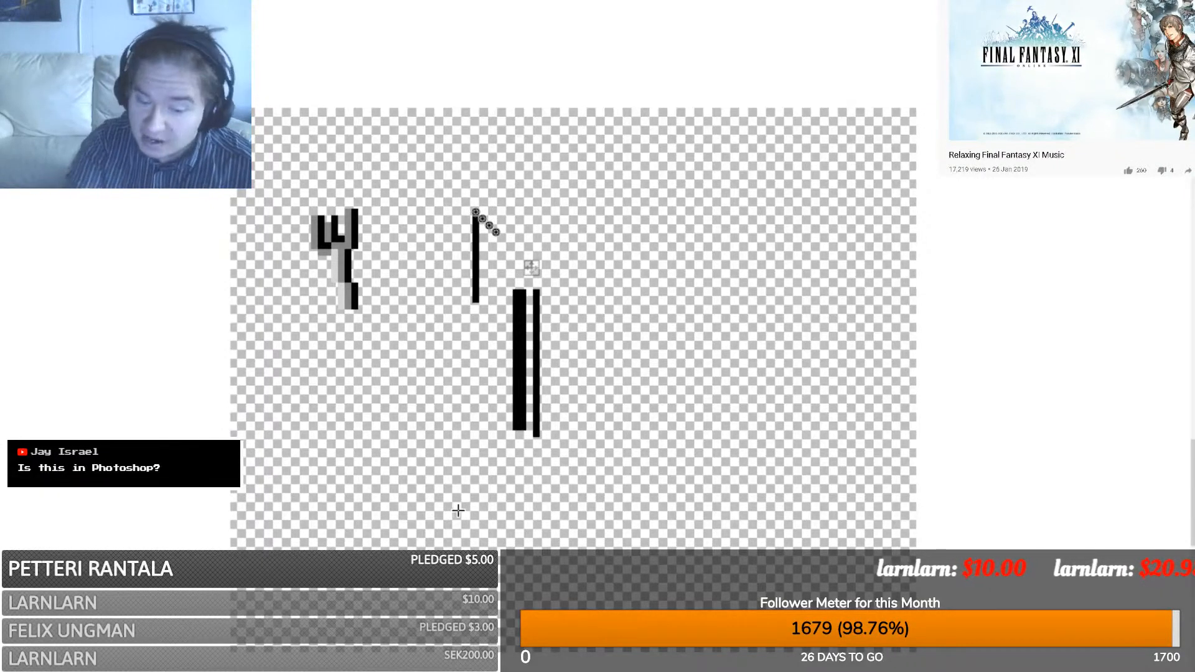
pyautogui.scroll(1, 455, 510)
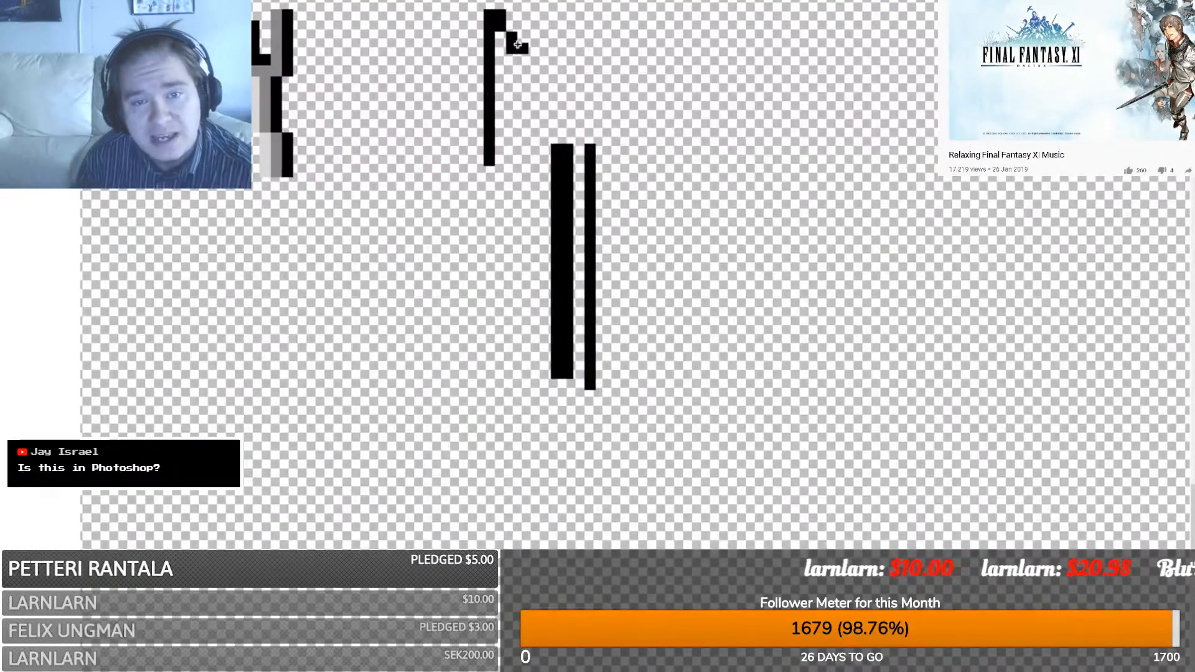
# - Add a diagonal hook atop the knife line, thicken the handle in black, and shade the lower handle grey
pyautogui.moveTo(517, 44); pyautogui.dragTo(520, 39)
pyautogui.click(506, 105)
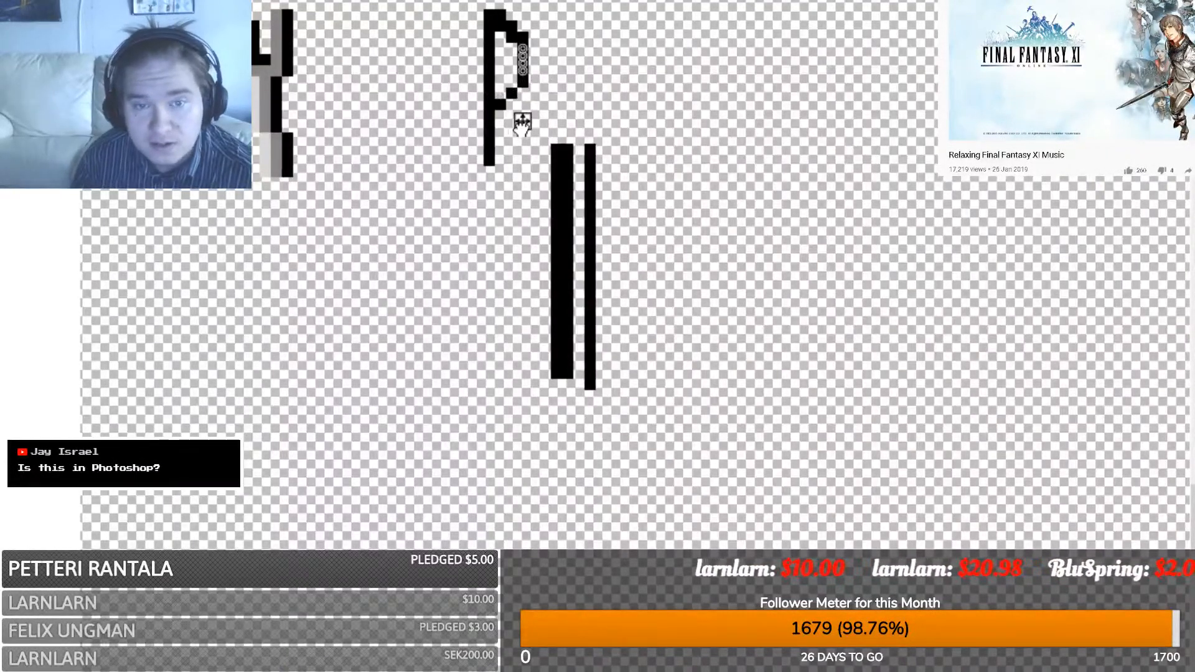
pyautogui.moveTo(502, 102); pyautogui.dragTo(500, 155)
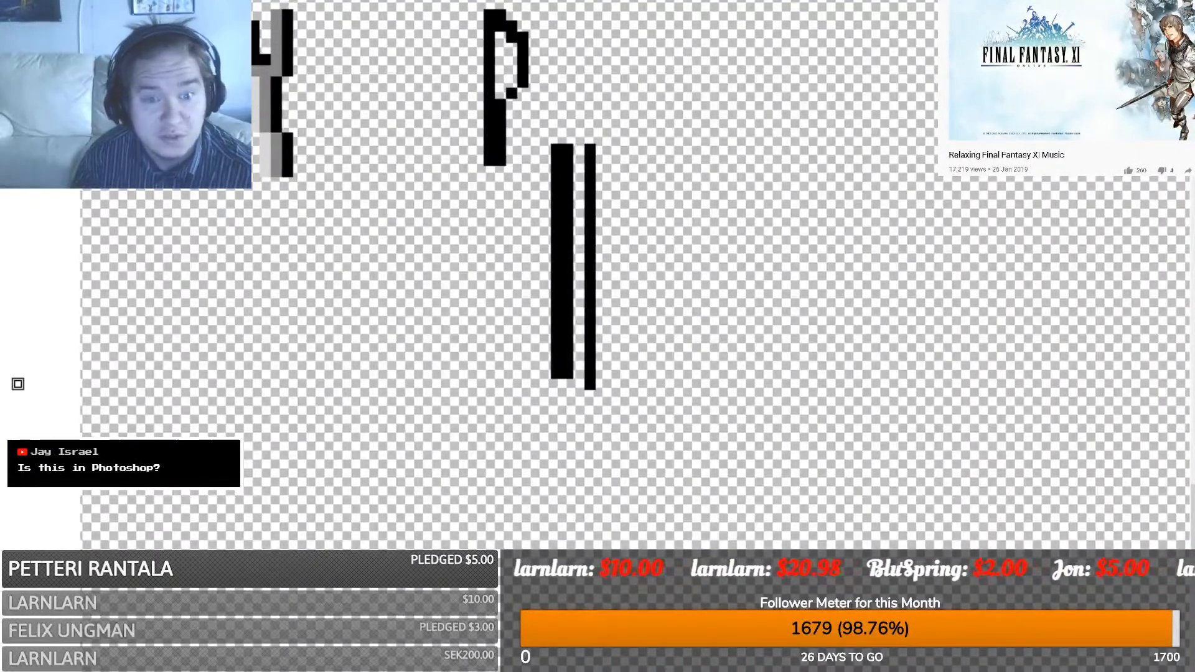
pyautogui.moveTo(497, 153); pyautogui.dragTo(494, 106)
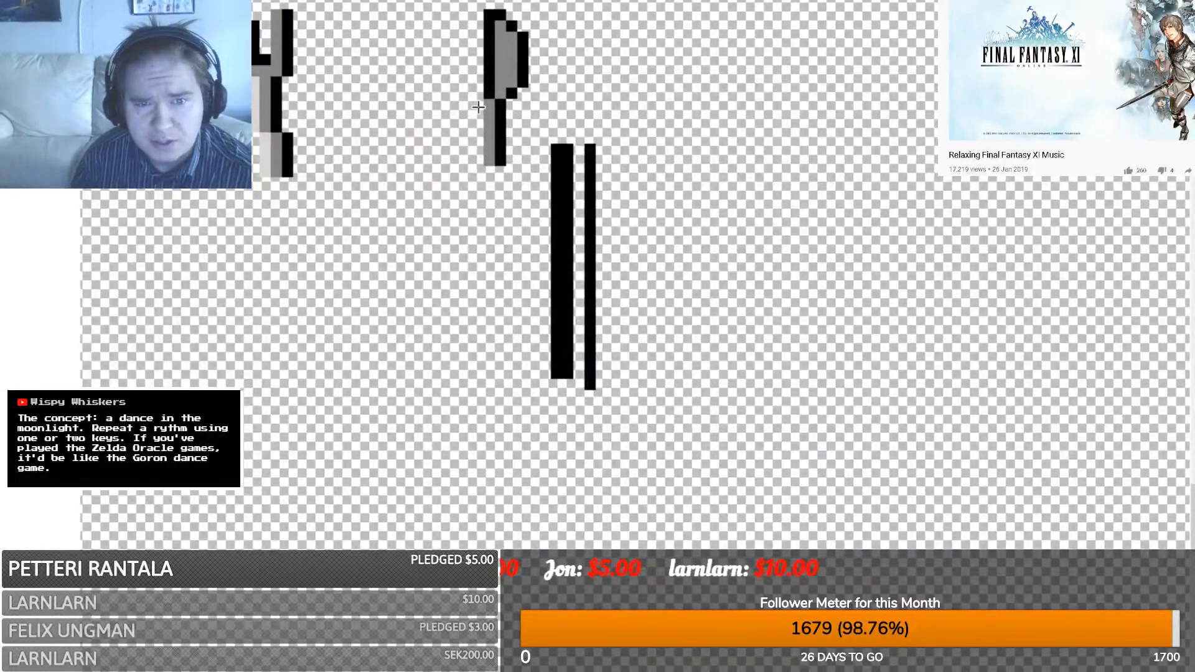
# - Paint the knife blade light grey, then tilt the knife slightly and move it beside the fork
pyautogui.moveTo(493, 90); pyautogui.dragTo(491, 38)
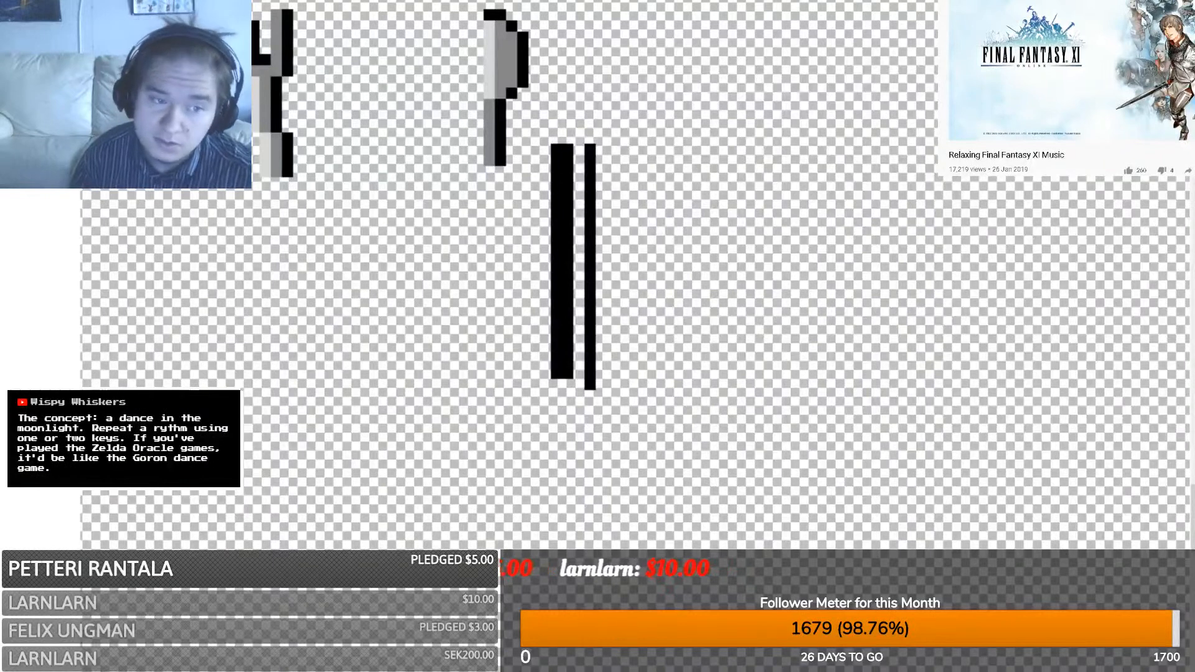
pyautogui.moveTo(451, 189); pyautogui.dragTo(541, 2)
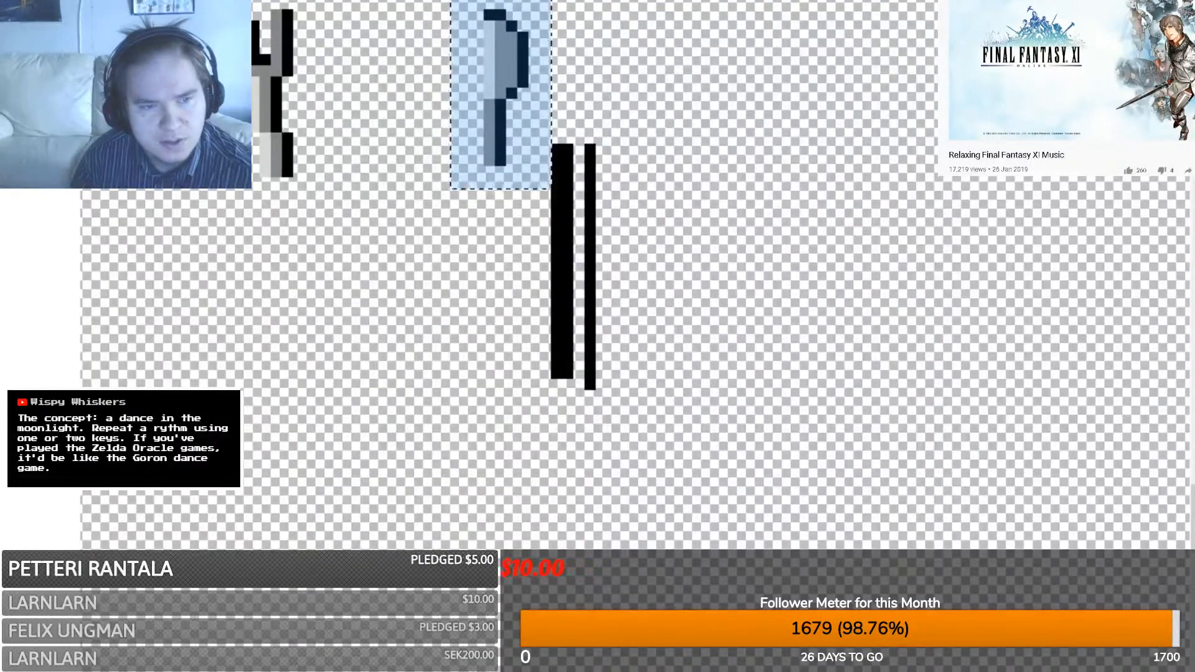
pyautogui.moveTo(575, 233); pyautogui.dragTo(593, 221)
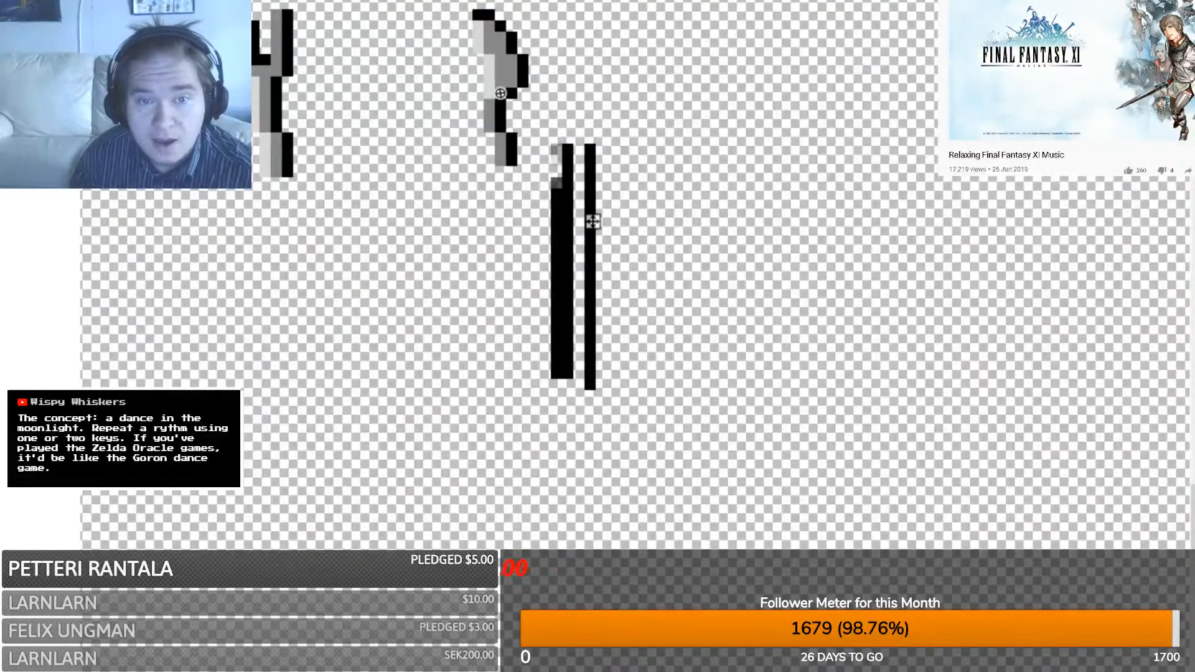
pyautogui.moveTo(506, 53); pyautogui.dragTo(389, 52)
pyautogui.moveTo(515, 222); pyautogui.dragTo(480, 222)
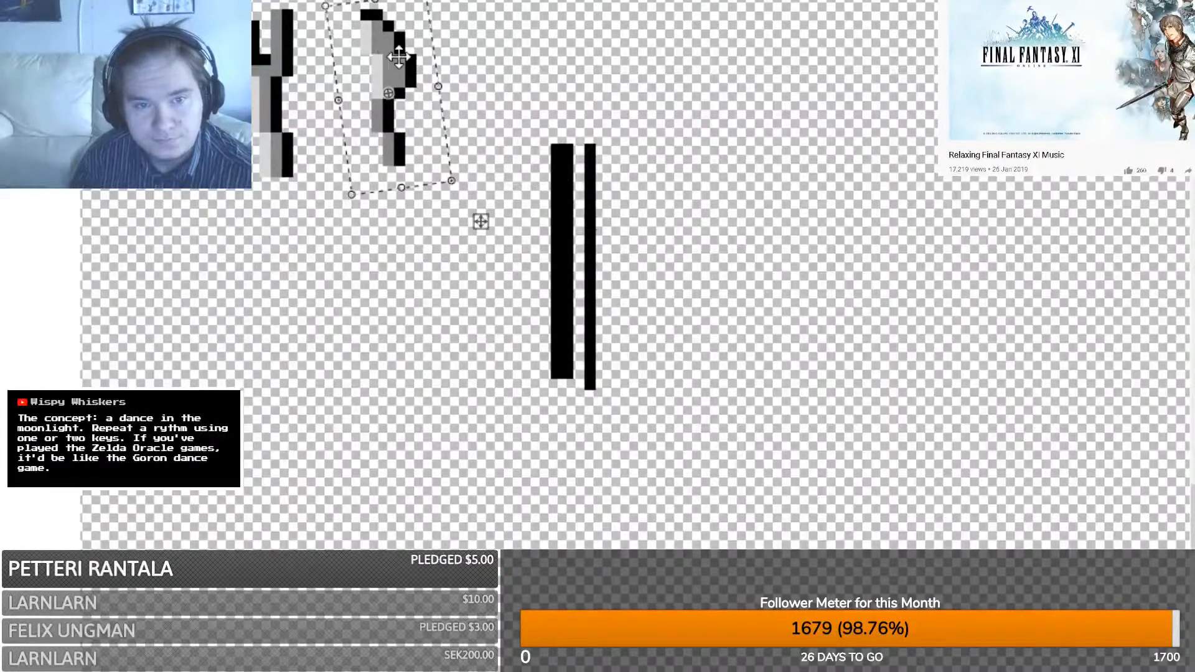
pyautogui.hotkey('ctrl', 'd')
# - Delete the stray grey pixel left near the knife
pyautogui.press('b')
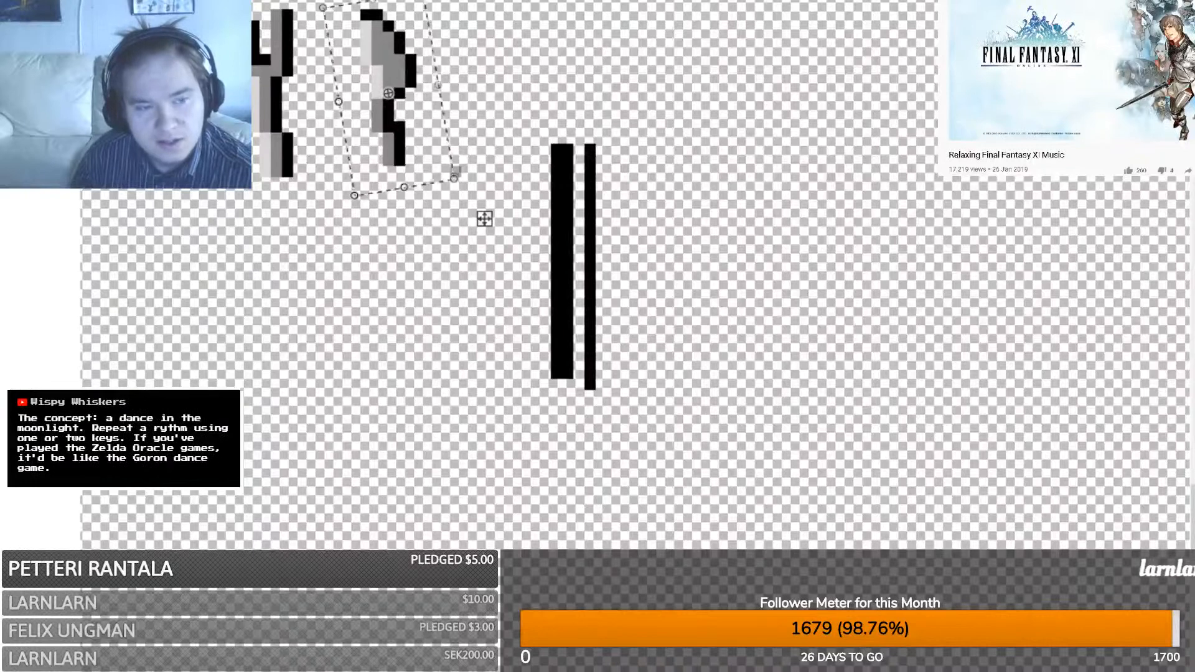
pyautogui.hotkey('ctrl', 'd')
pyautogui.moveTo(480, 185); pyautogui.dragTo(451, 170)
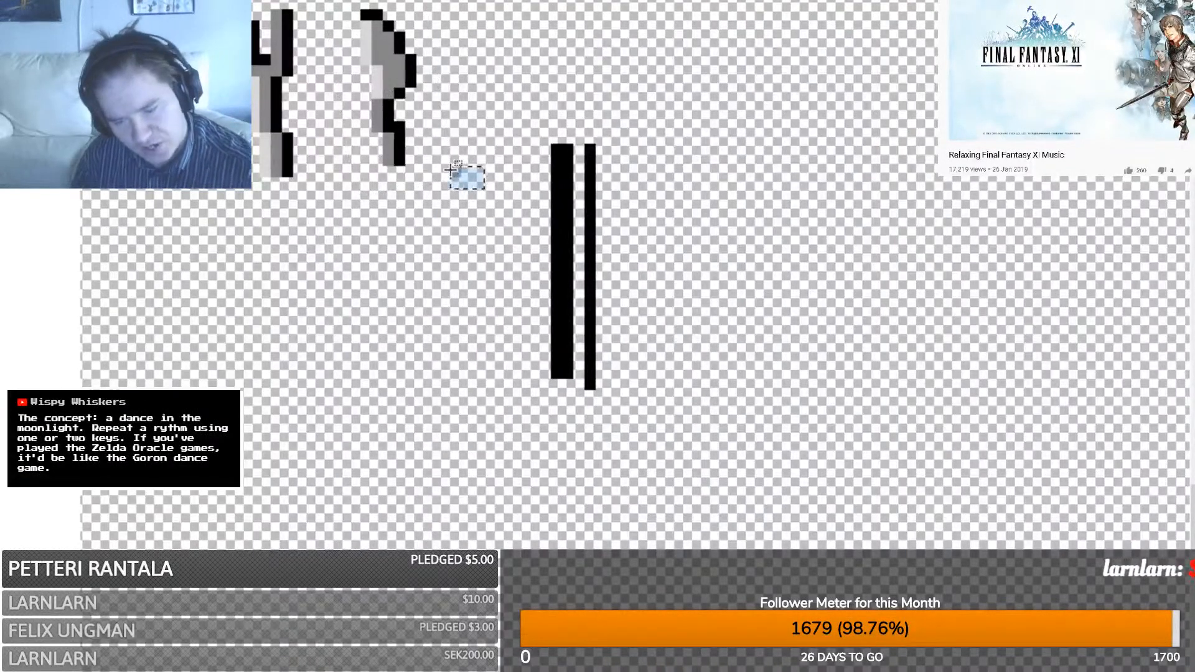
pyautogui.press('Delete')
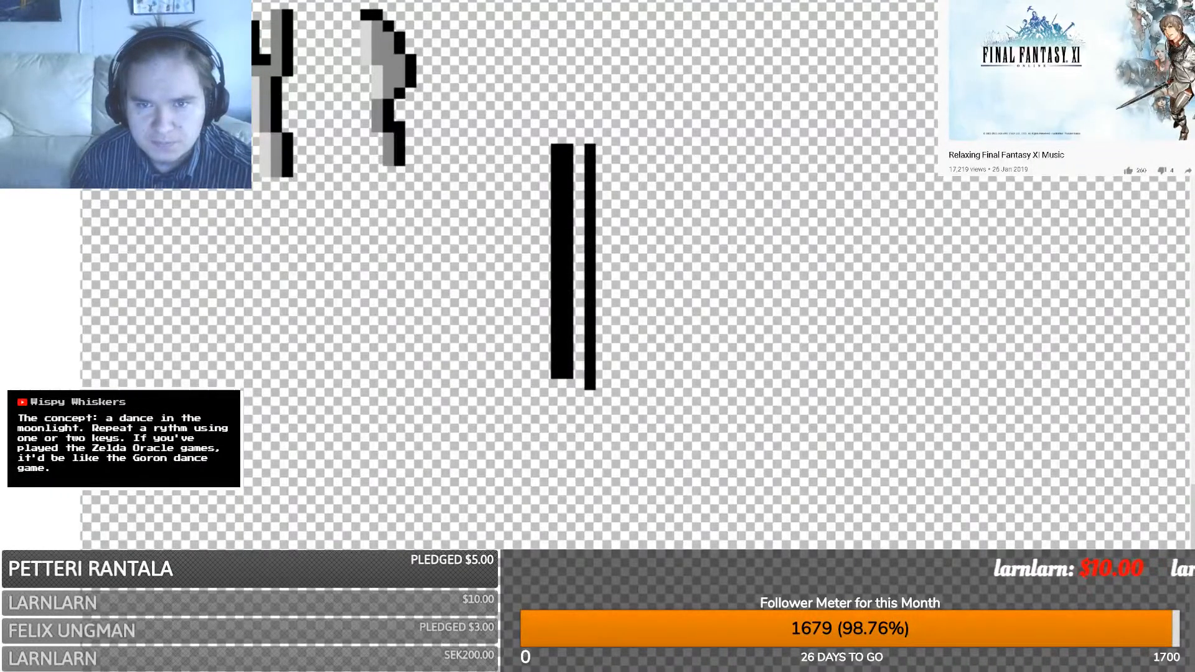
pyautogui.write('goron dance')
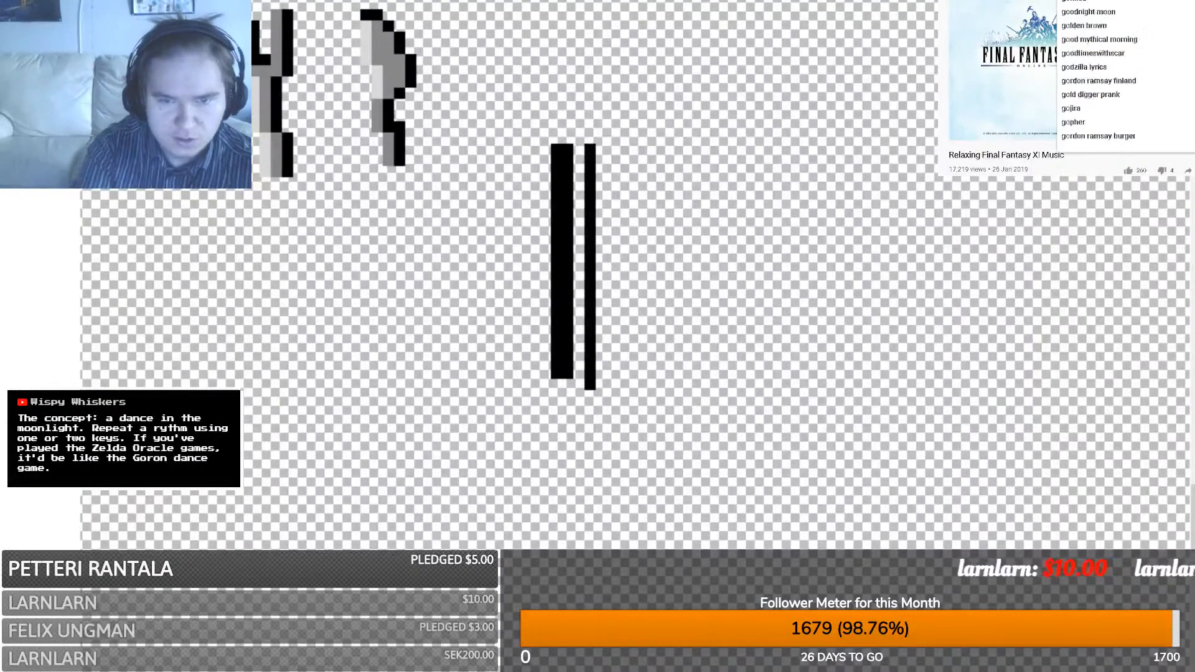
pyautogui.press('Return')
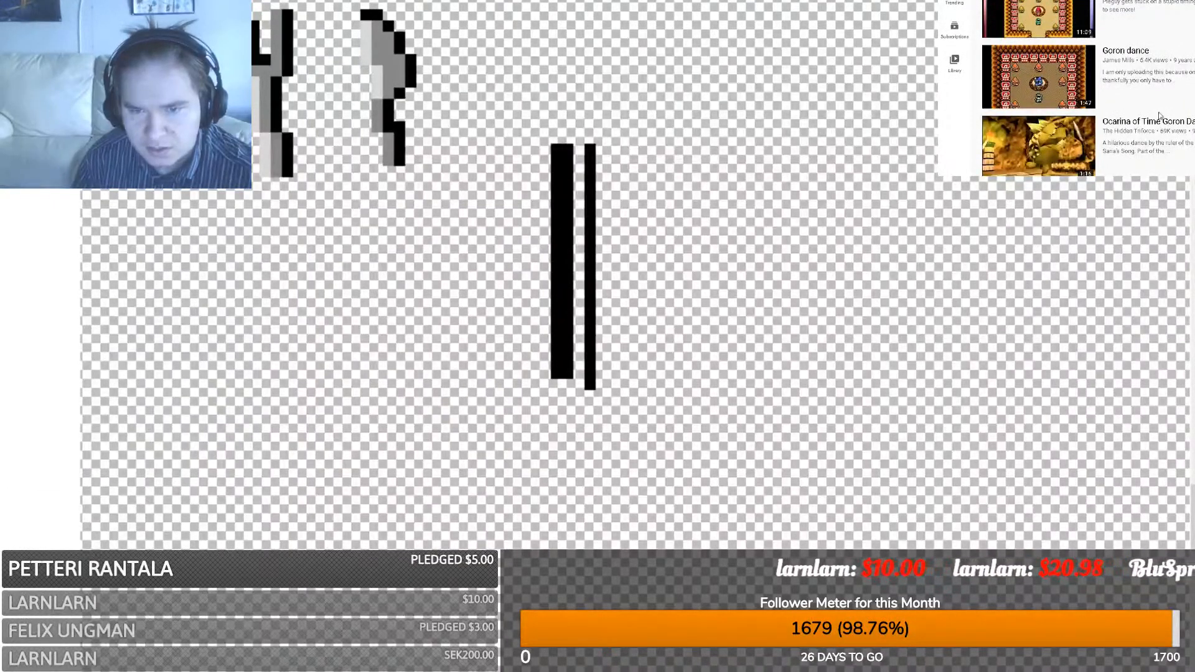
pyautogui.click(1101, 90)
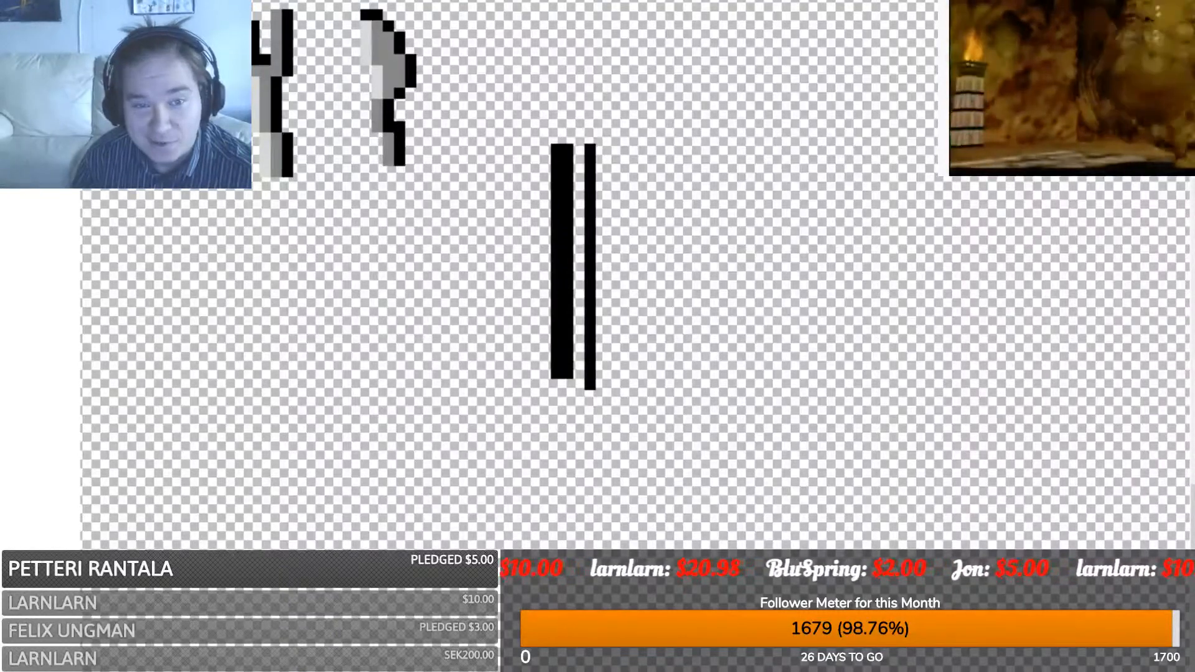
pyautogui.hotkey('alt', 'Left')
pyautogui.hotkey('alt', 'Left')
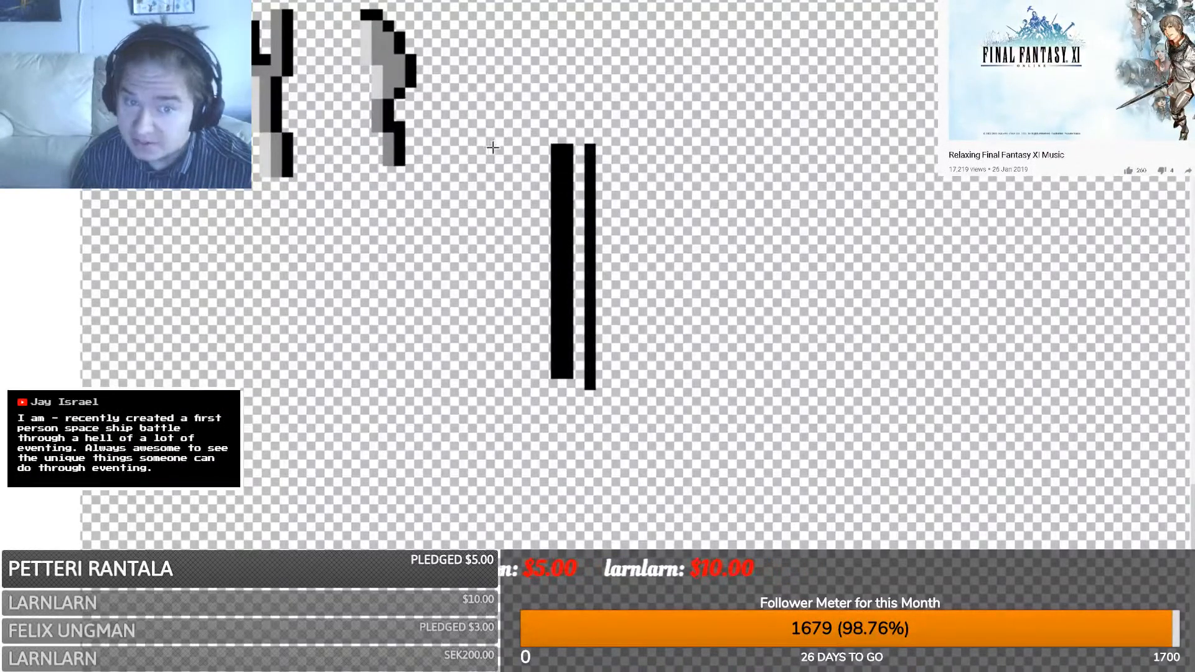
# - Draw the spoon's black stepped neck line rising up-left from the bars
pyautogui.moveTo(489, 159)
pyautogui.mouseDown()
pyautogui.moveTo(465, 11)
pyautogui.moveTo(488, 34)
pyautogui.moveTo(479, 77)
pyautogui.mouseUp()
pyautogui.hotkey('ctrl', 'z')
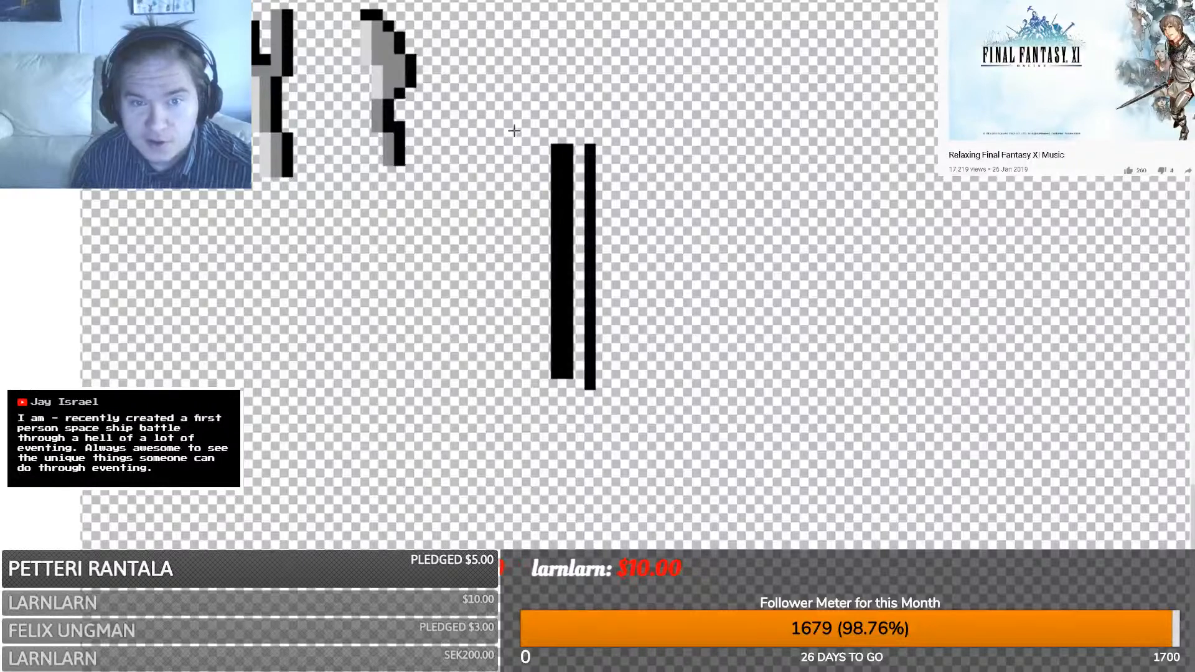
pyautogui.moveTo(523, 150); pyautogui.dragTo(514, 69)
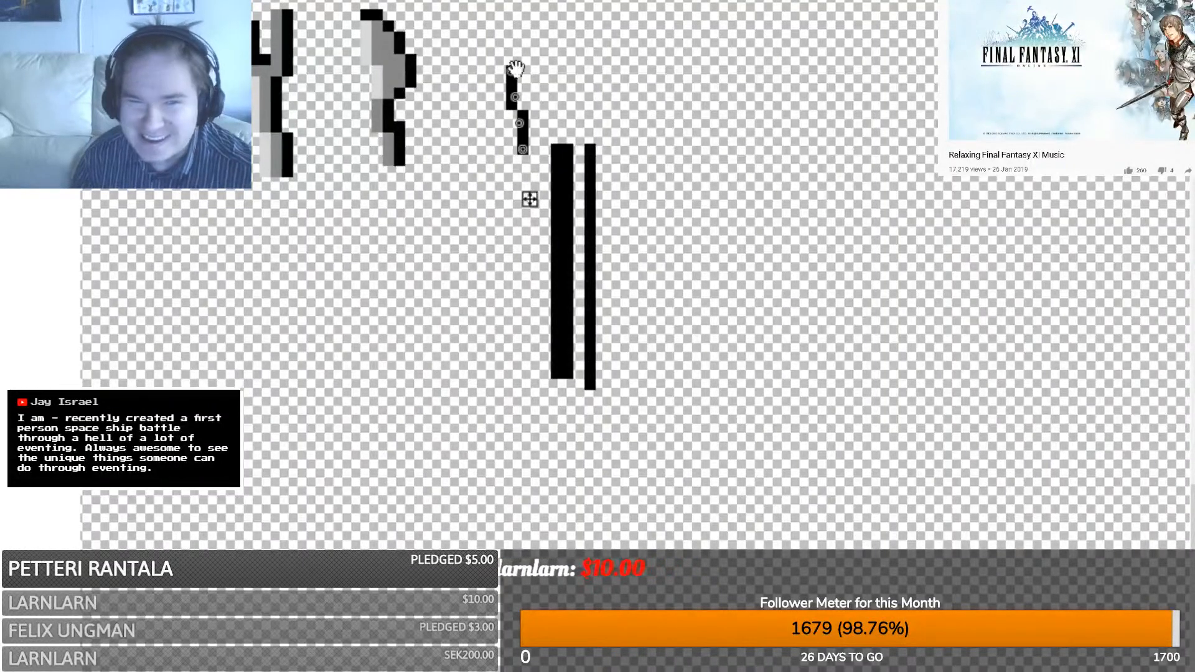
pyautogui.moveTo(509, 72)
pyautogui.mouseDown()
pyautogui.moveTo(462, 28)
pyautogui.moveTo(467, 47)
pyautogui.mouseUp()
pyautogui.moveTo(468, 46); pyautogui.dragTo(478, 1)
pyautogui.click(482, 24)
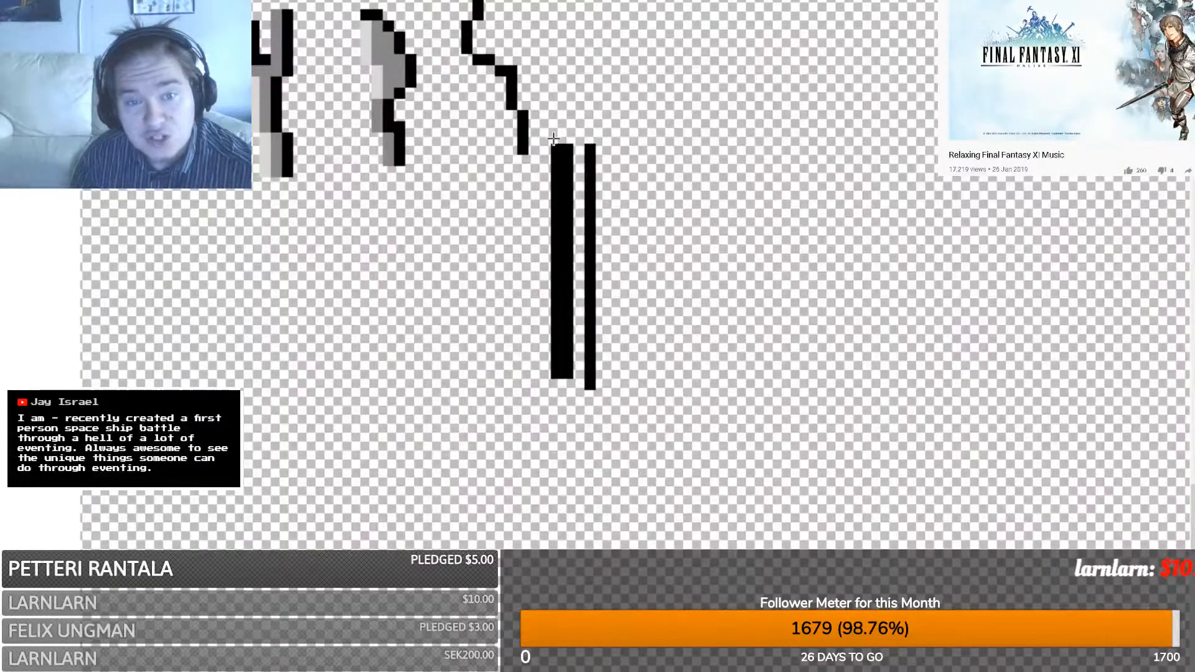
pyautogui.moveTo(540, 146)
pyautogui.mouseDown()
pyautogui.moveTo(522, 71)
pyautogui.moveTo(536, 147)
pyautogui.mouseUp()
pyautogui.hotkey('ctrl', 'z')
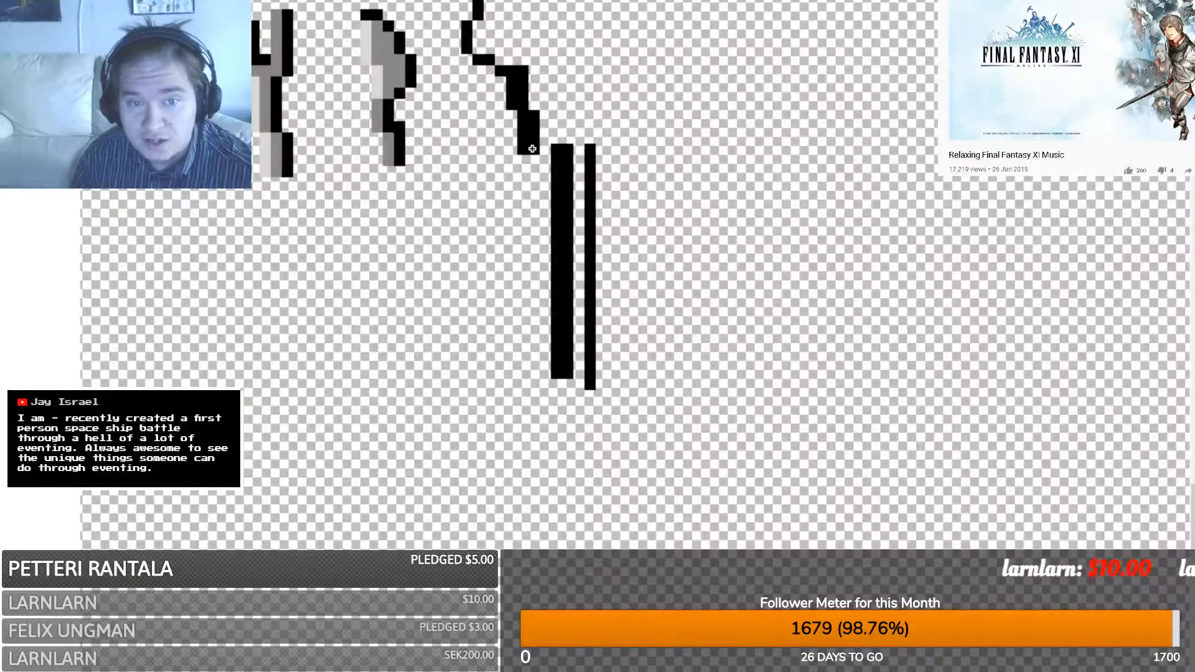
# - Outline the spoon bowl's right and left edges in black and fill the bowl grey
pyautogui.moveTo(522, 63); pyautogui.dragTo(545, 0)
pyautogui.click(551, 27)
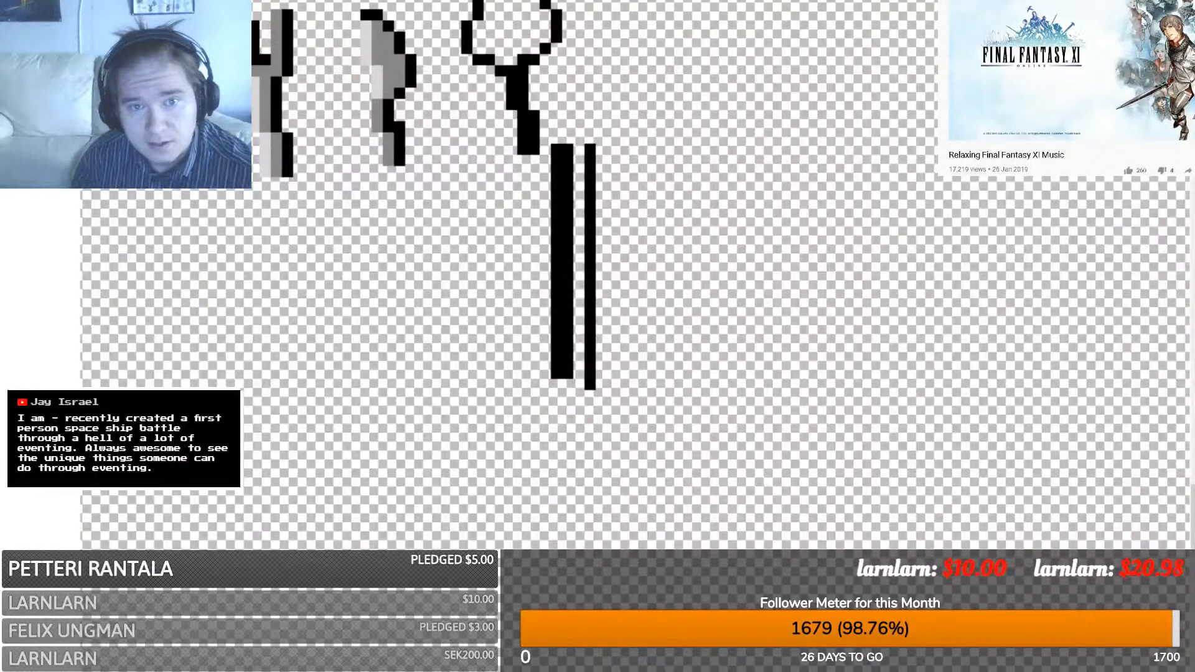
pyautogui.click(474, 22)
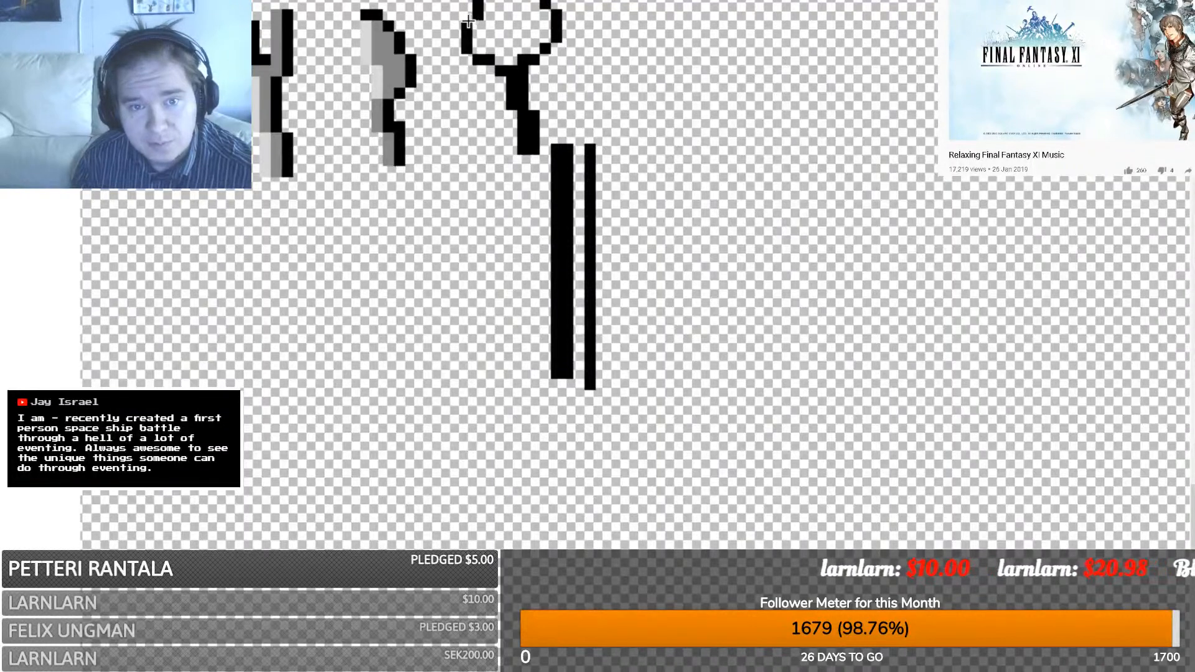
pyautogui.moveTo(467, 26); pyautogui.dragTo(466, 0)
pyautogui.press('Return')
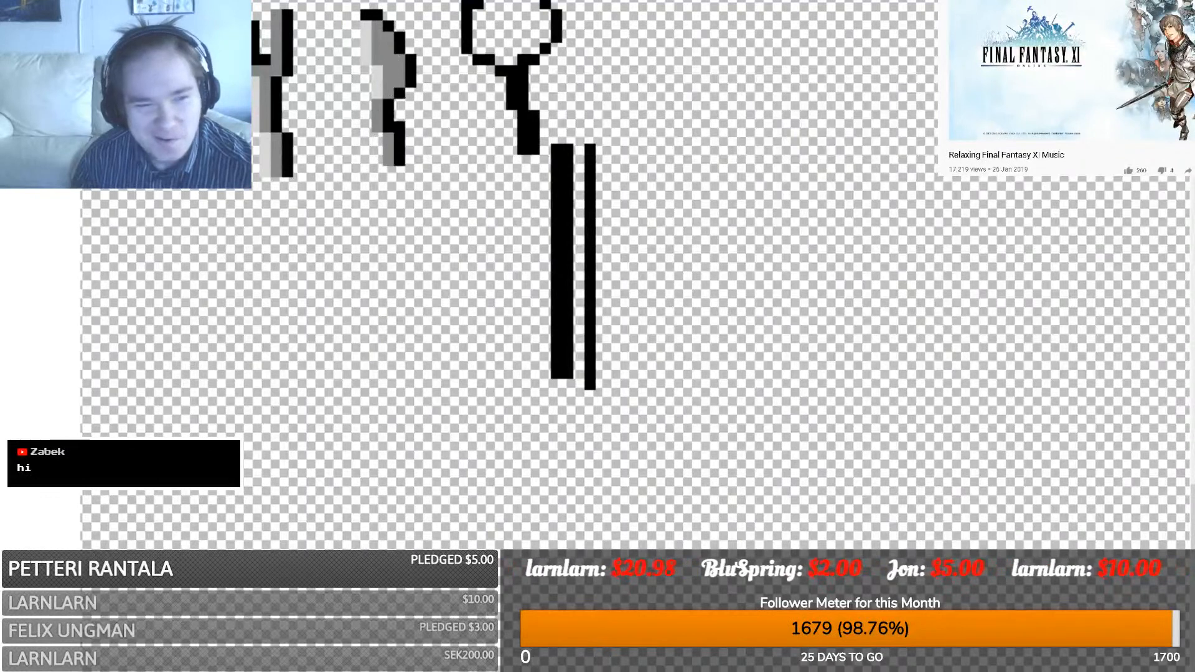
pyautogui.click(498, 22)
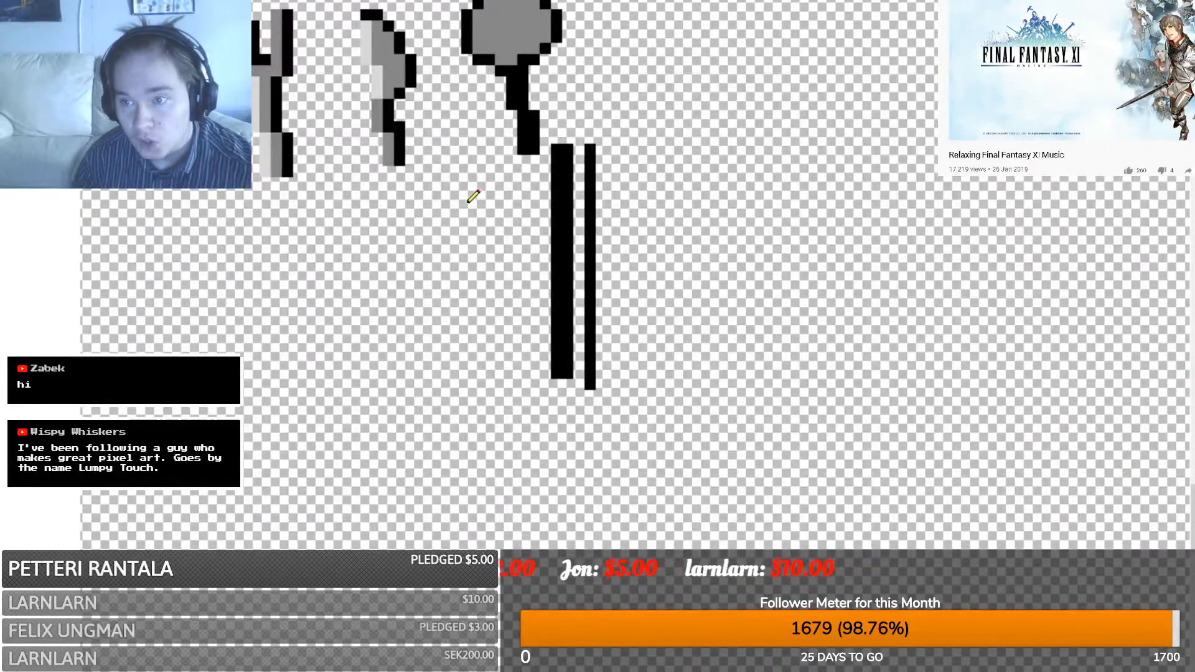
# - Turn the black outline pixels along the spoon bowl's bottom and lower-left edge grey
pyautogui.moveTo(512, 60)
pyautogui.mouseDown()
pyautogui.moveTo(500, 61)
pyautogui.moveTo(483, 11)
pyautogui.mouseUp()
pyautogui.click(471, 49)
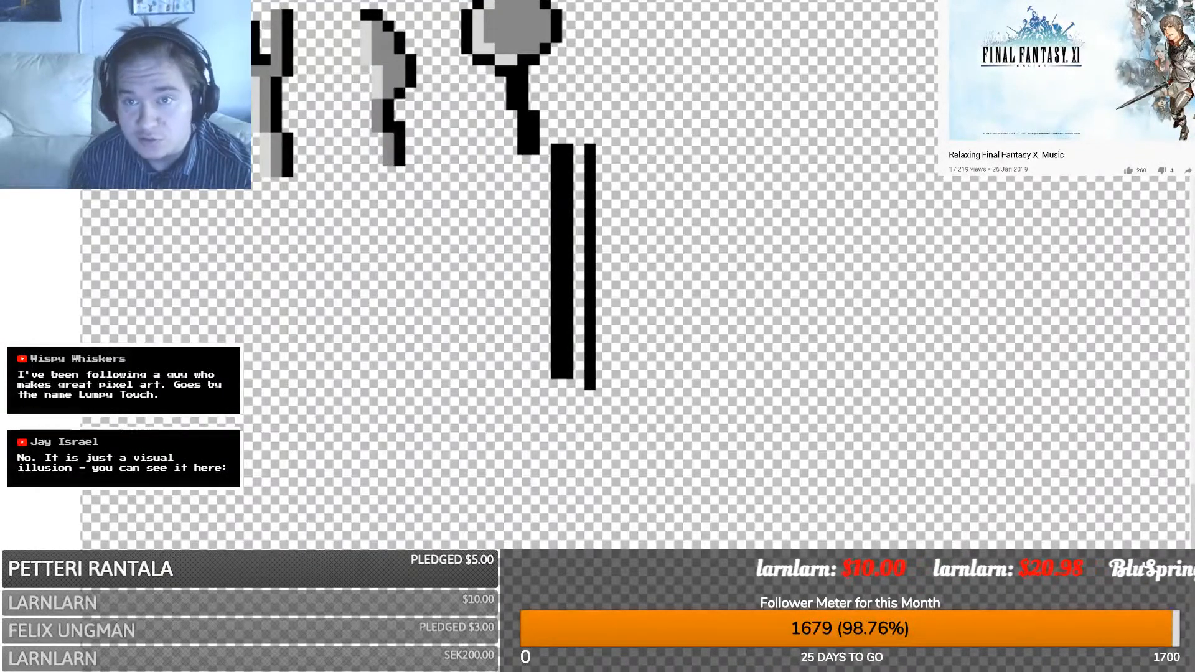
pyautogui.scroll(3, 473, 184)
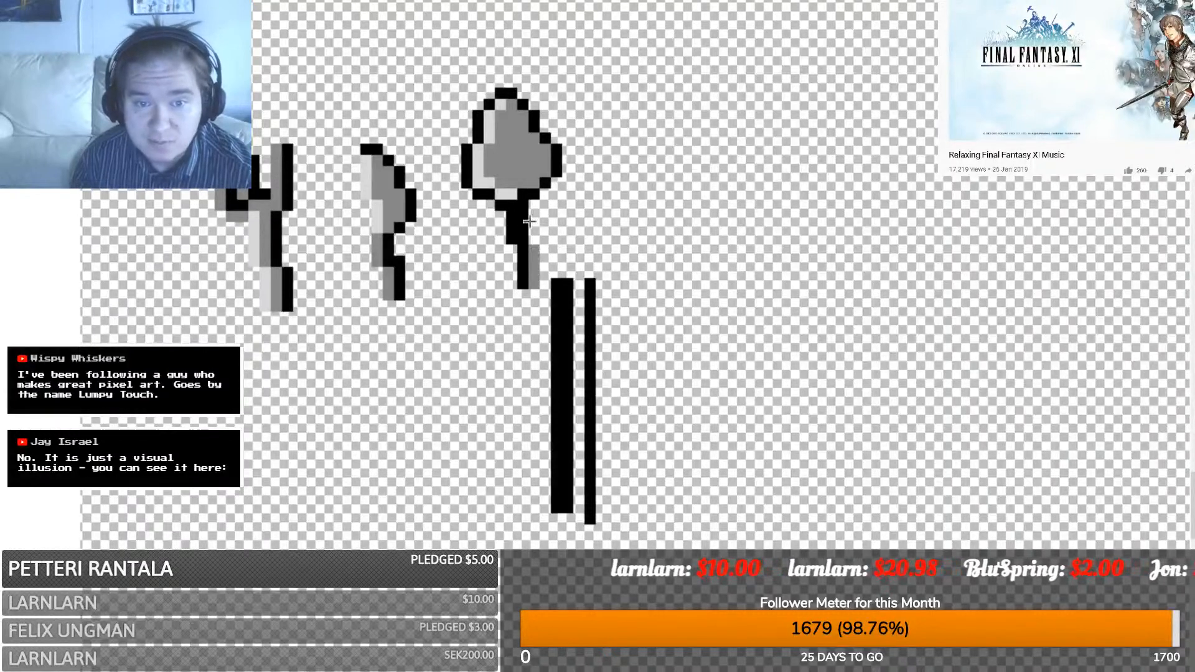
# - Undo a trial grey strip on the spoon handle and repaint the lower handle grey
pyautogui.moveTo(523, 239); pyautogui.dragTo(521, 219)
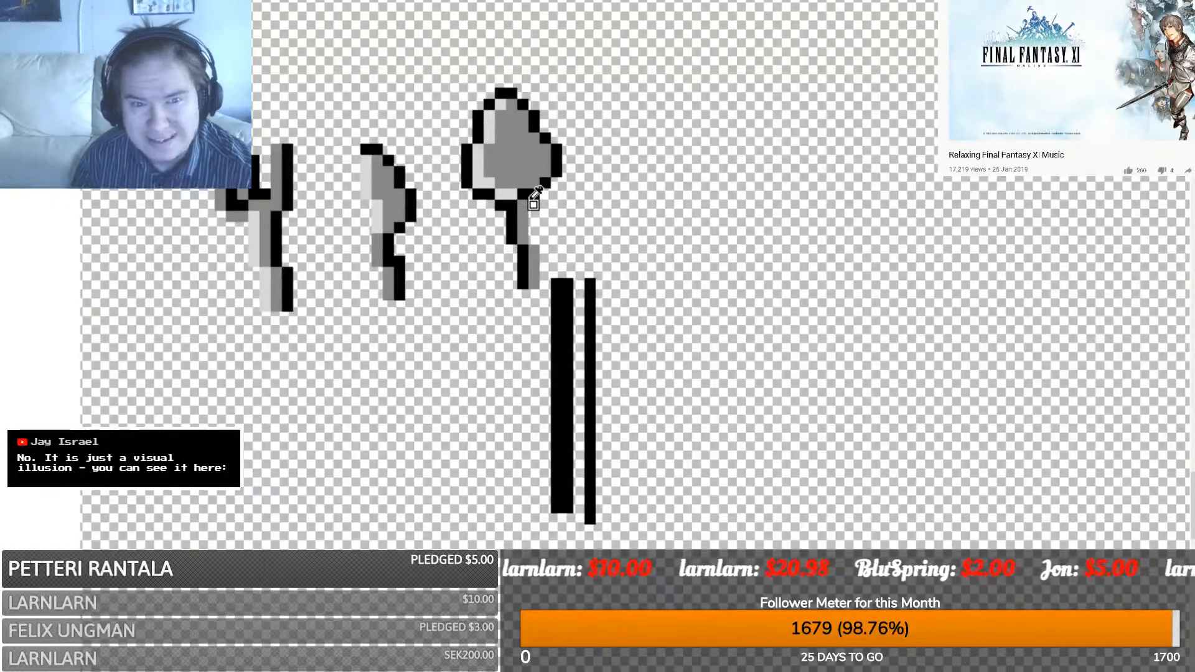
pyautogui.hotkey('ctrl', 'z')
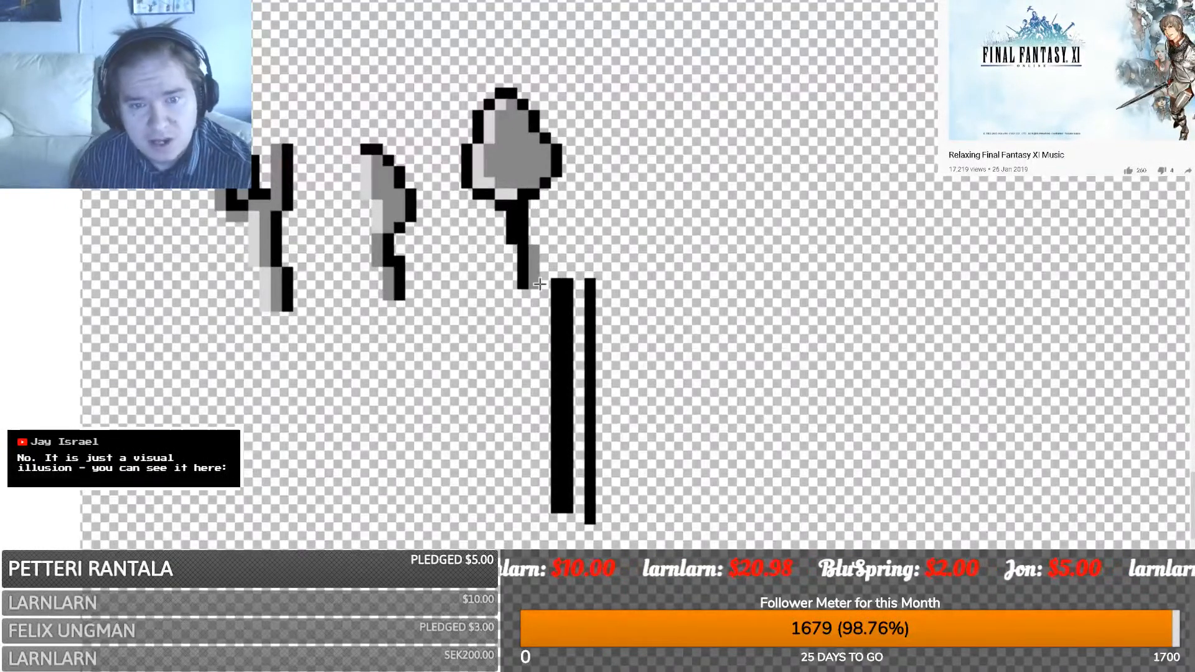
pyautogui.hotkey('ctrl', 'z')
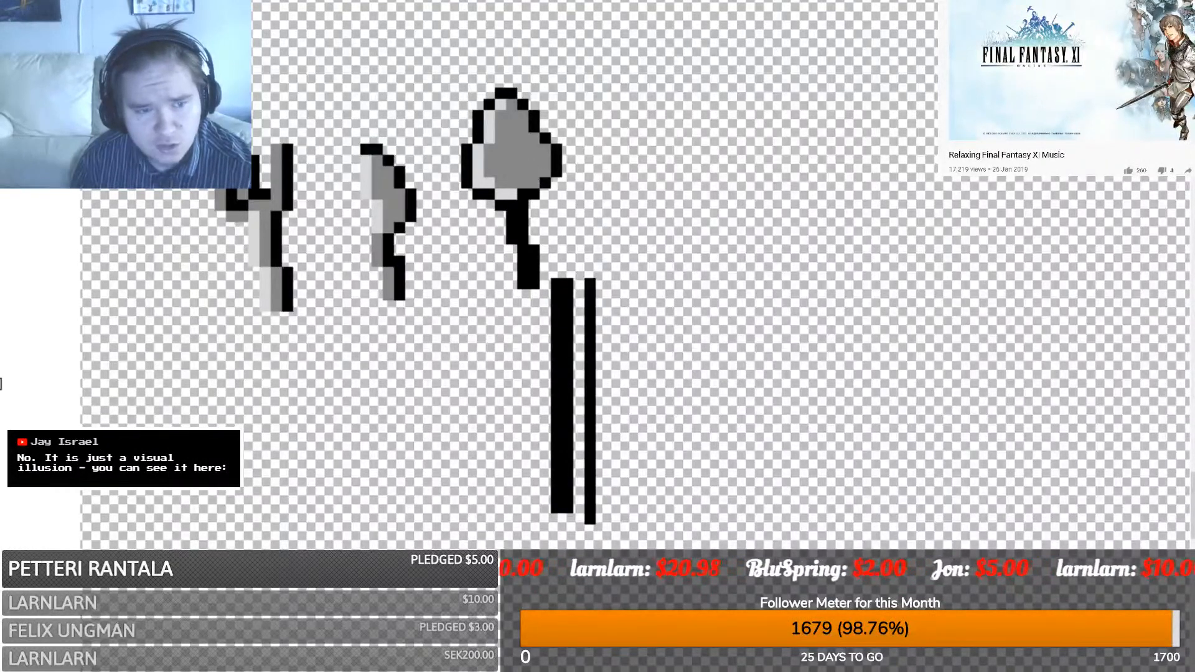
pyautogui.moveTo(518, 283); pyautogui.dragTo(512, 212)
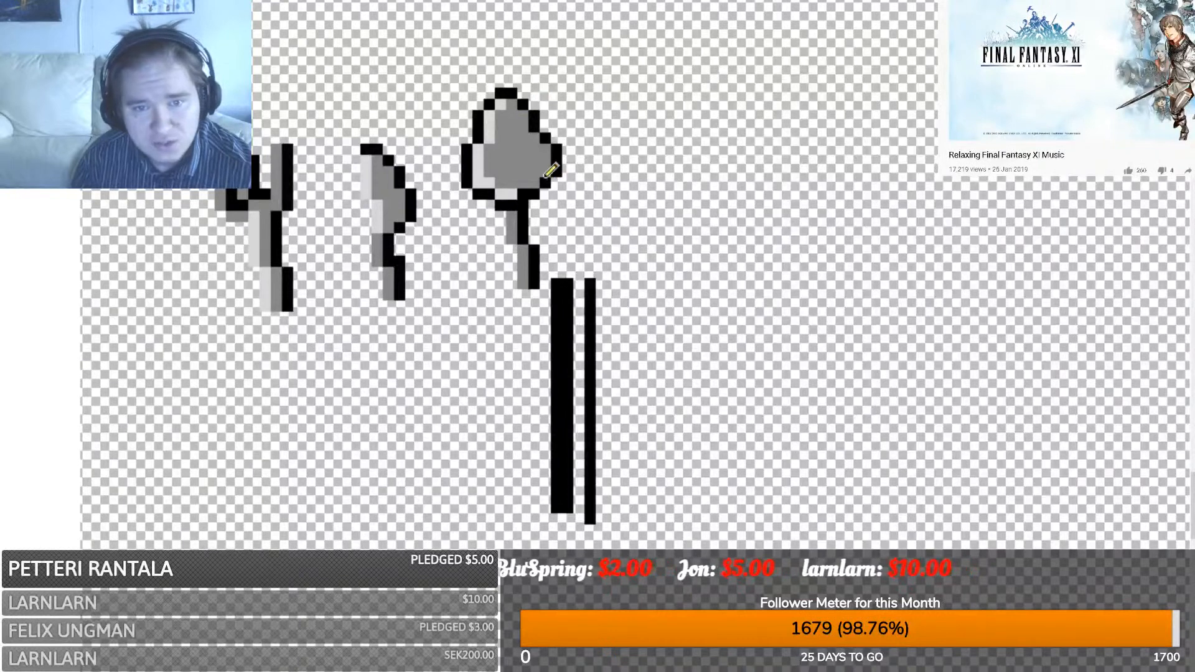
# - Shade the bowl's right and upper-right edges dark grey, undoing the last light highlight
pyautogui.moveTo(544, 173); pyautogui.dragTo(522, 115)
pyautogui.click(508, 104)
pyautogui.moveTo(541, 173); pyautogui.dragTo(534, 185)
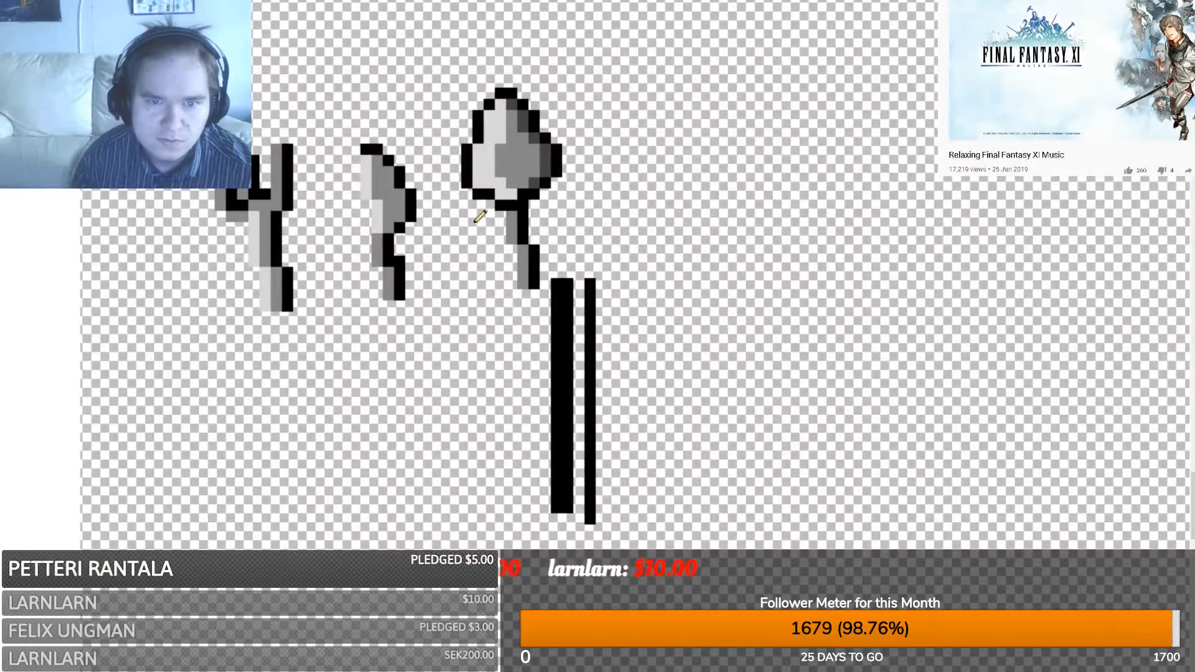
pyautogui.hotkey('ctrl', 'z')
pyautogui.hotkey('ctrl', 'z')
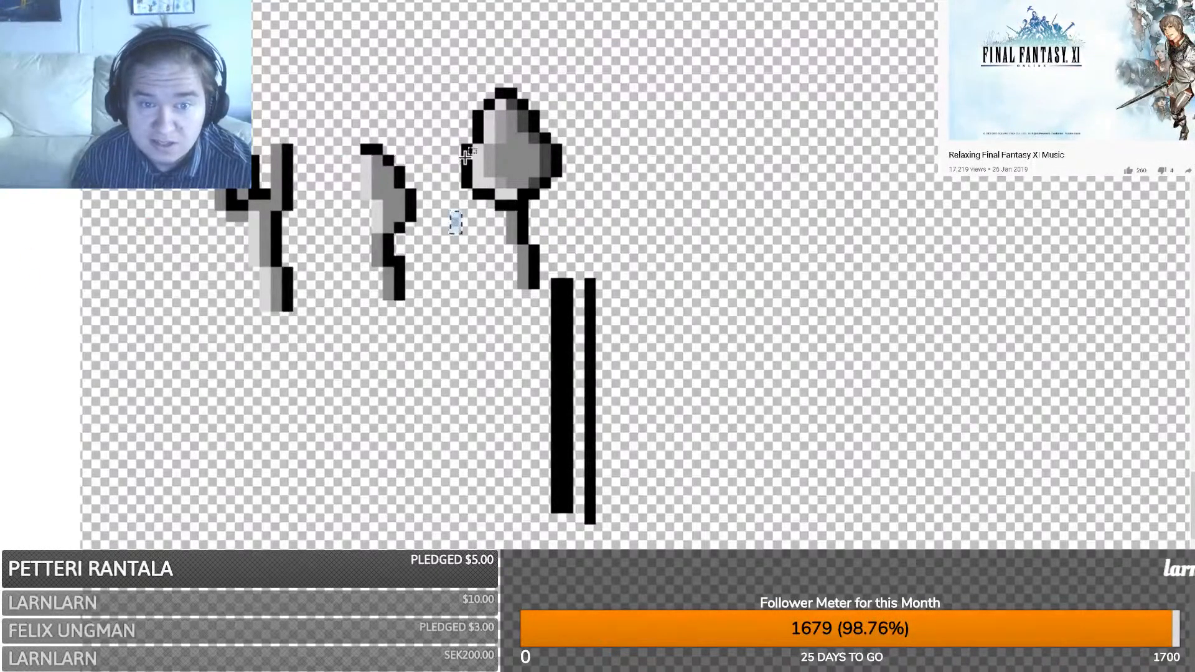
# - Trial-nudge a row of spoon-head pixels up one pixel, then undo to keep the outline
pyautogui.moveTo(461, 166)
pyautogui.mouseDown()
pyautogui.moveTo(507, 134)
pyautogui.moveTo(495, 151)
pyautogui.moveTo(467, 150)
pyautogui.mouseUp()
pyautogui.press('m')
pyautogui.moveTo(556, 167); pyautogui.dragTo(520, 124)
pyautogui.press('s')
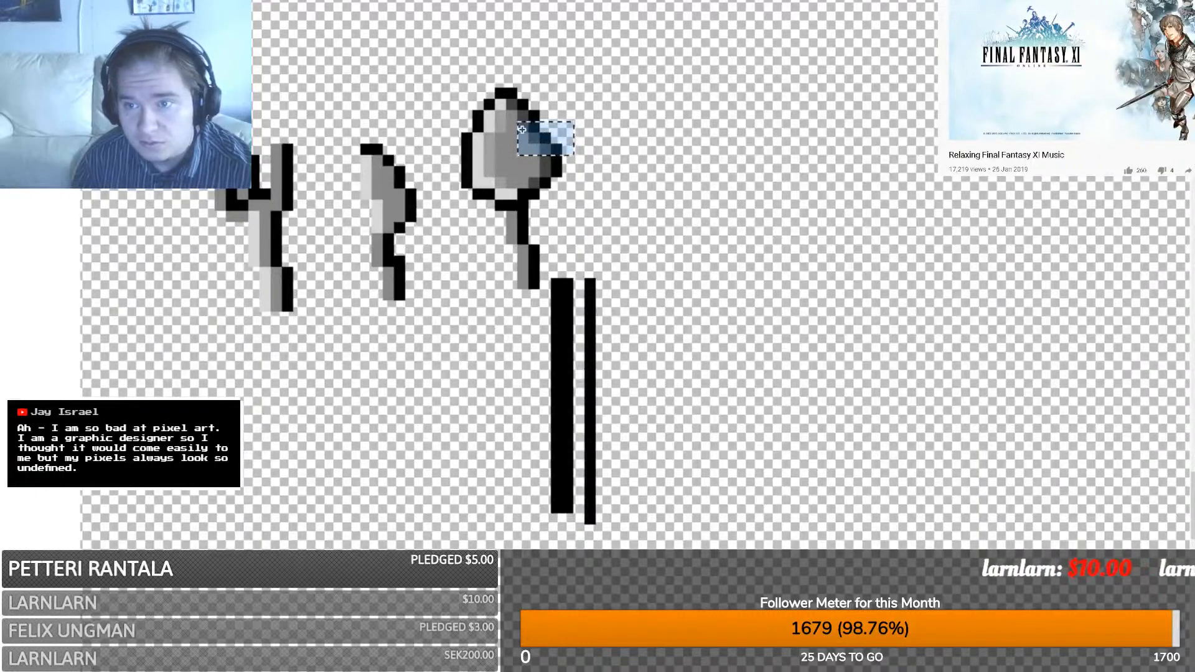
pyautogui.hotkey('ctrl', 'z')
pyautogui.hotkey('ctrl', 'z')
pyautogui.hotkey('ctrl', 'z')
pyautogui.hotkey('ctrl', 'z')
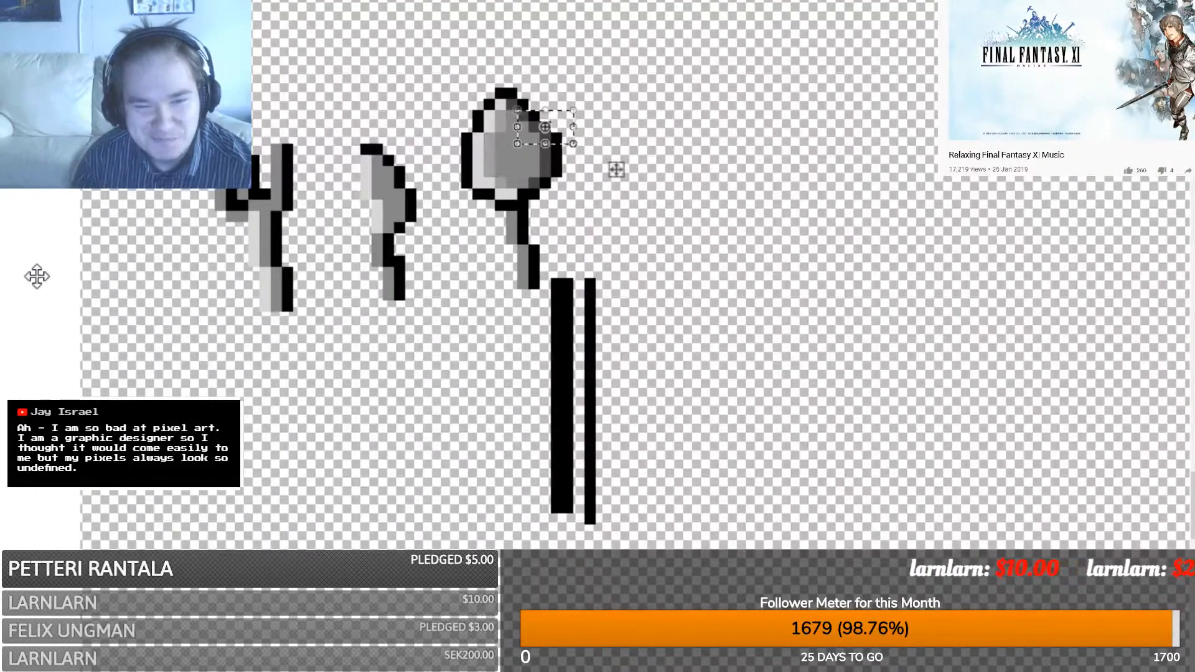
pyautogui.press('s')
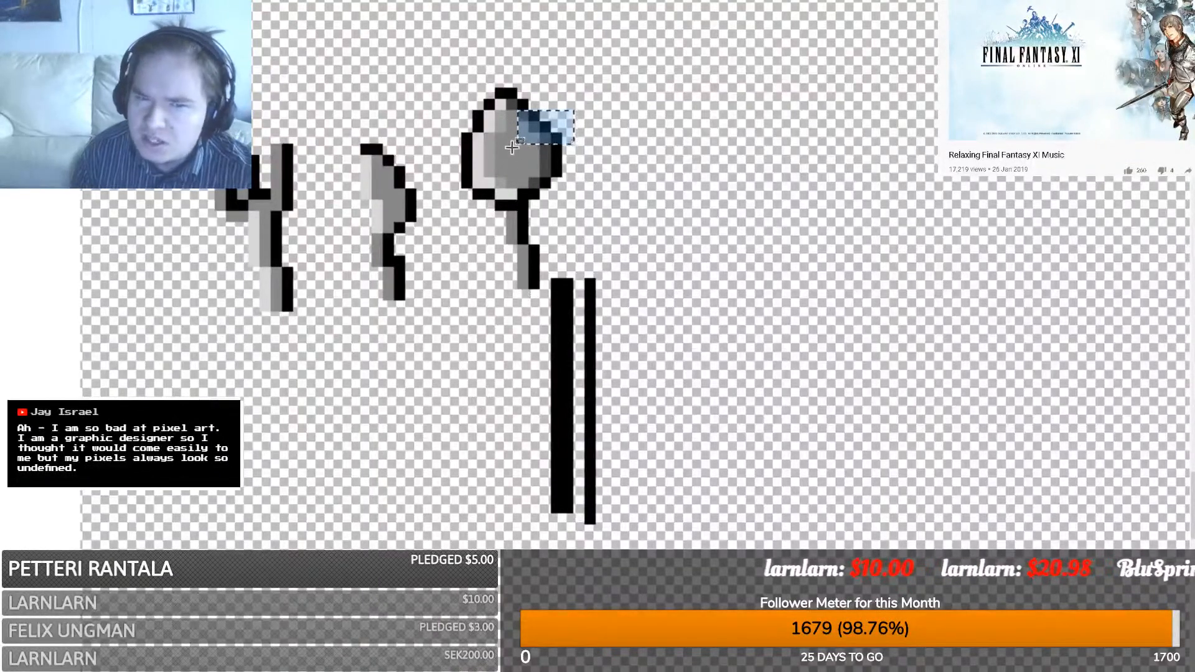
pyautogui.click(516, 153)
# - Clear the selection over the spoon head, then search YouTube for Lumpy Touch
pyautogui.moveTo(518, 155); pyautogui.dragTo(562, 191)
pyautogui.click(603, 193)
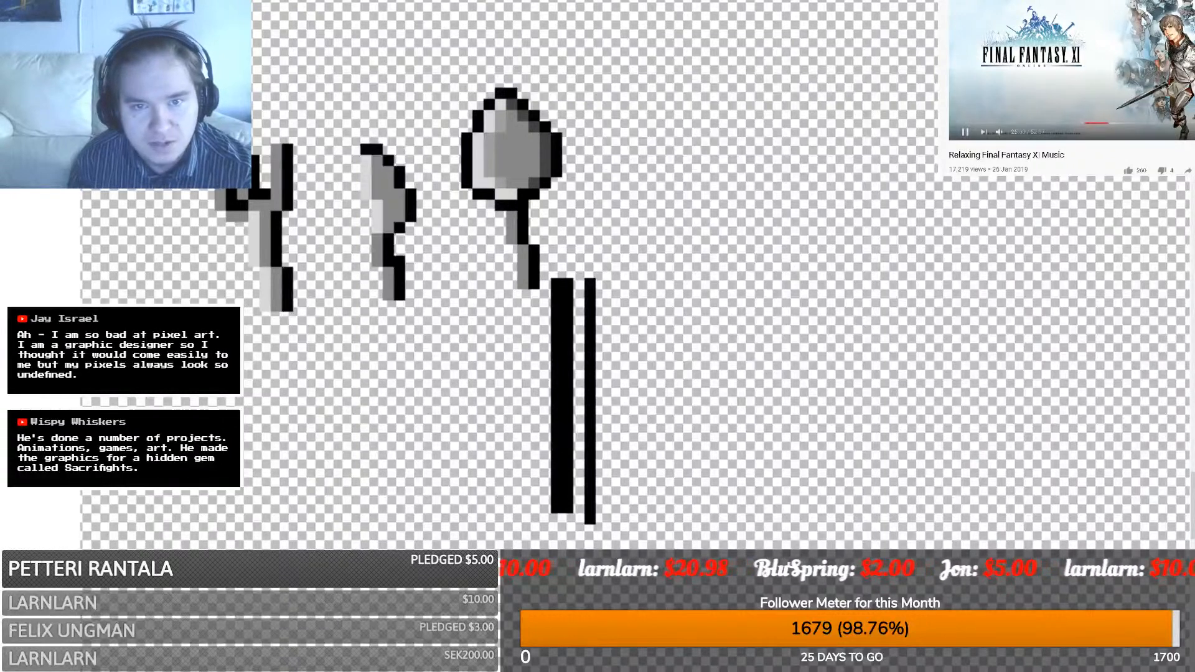
pyautogui.click(1121, 2)
pyautogui.press('Return')
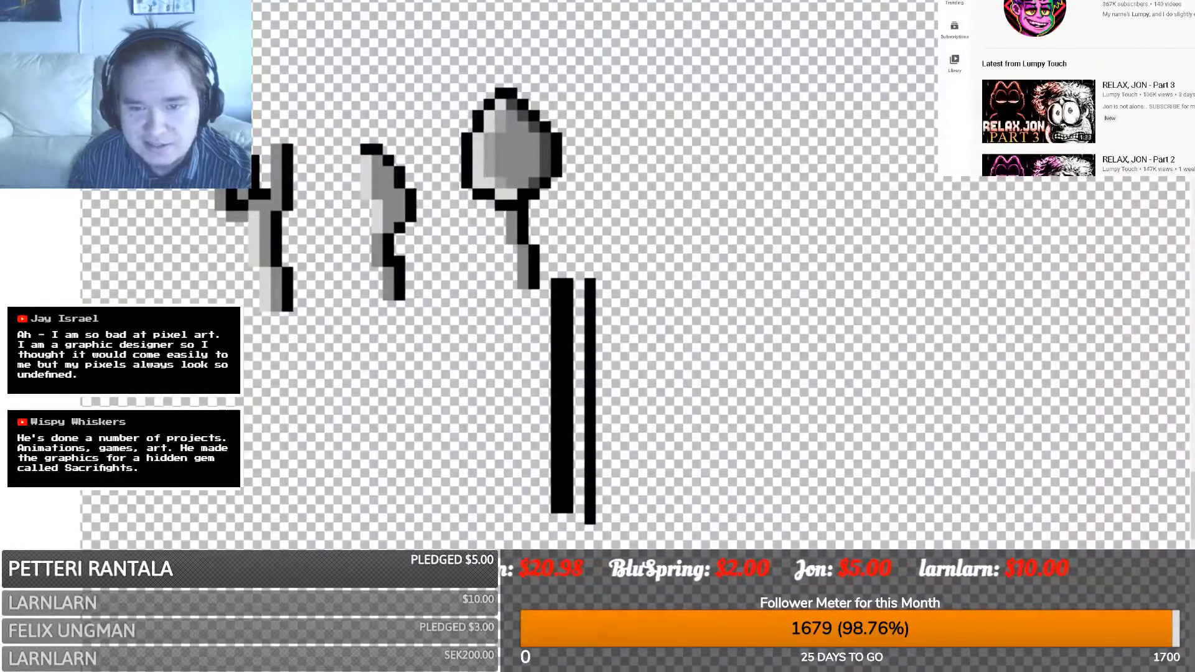
# - Browse the Lumpy Touch channel's uploads, then go back to the Relaxing Final Fantasy XI Music video
pyautogui.click(1036, 18)
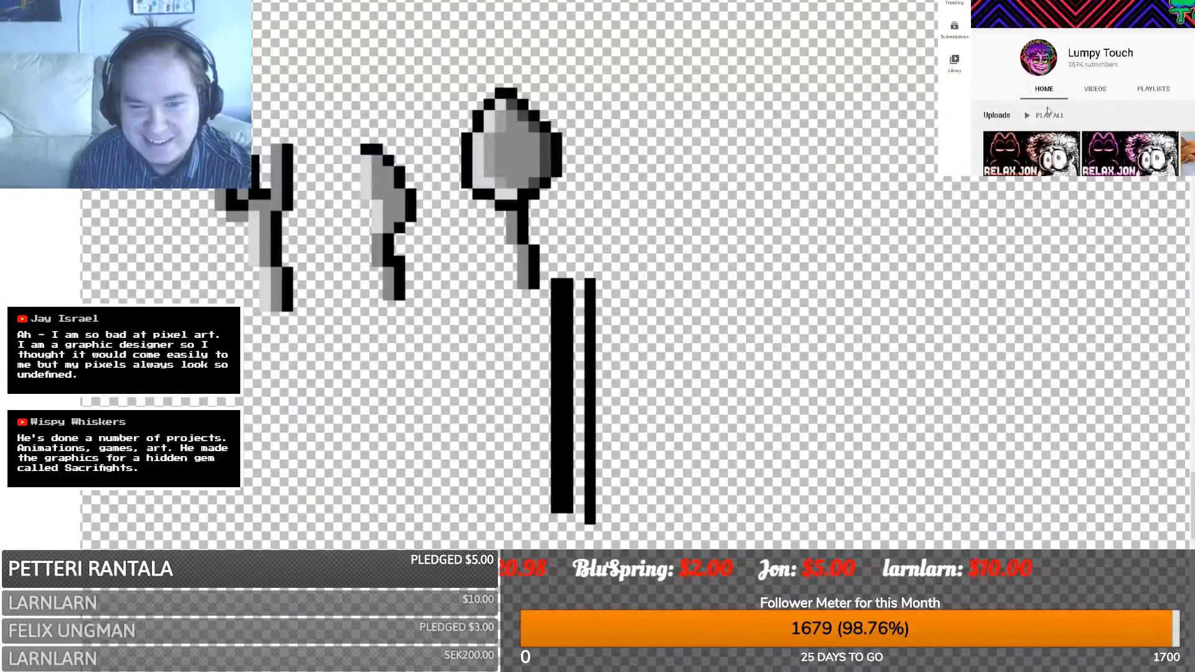
pyautogui.scroll(-2, 1109, 57)
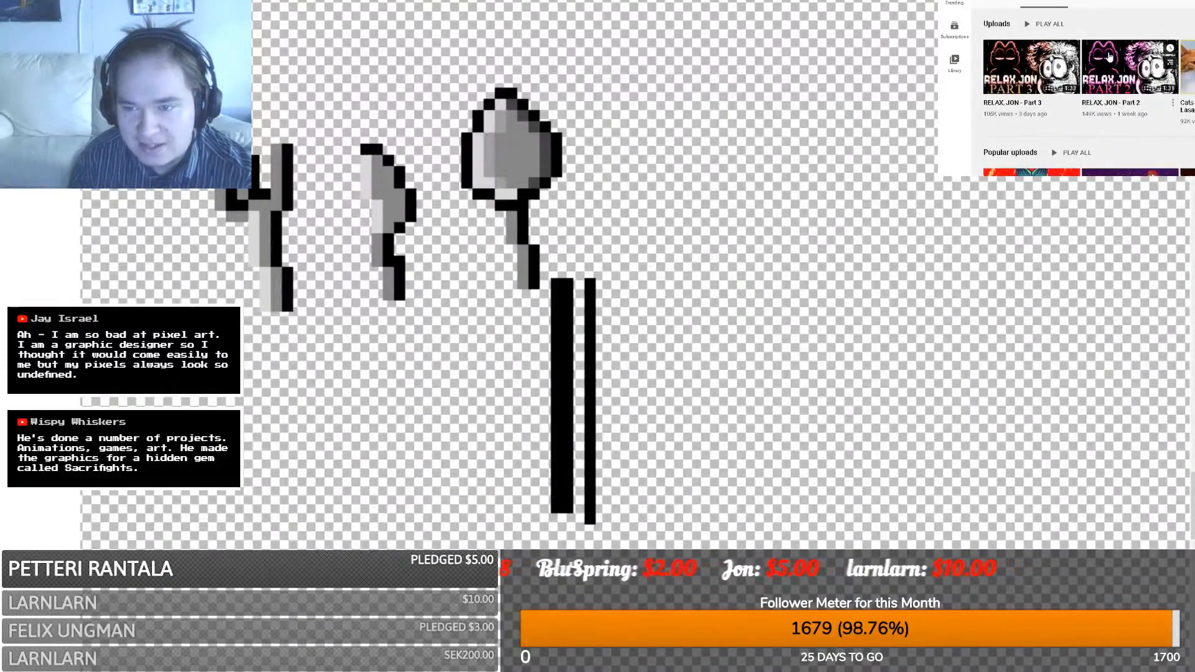
pyautogui.scroll(-3, 1109, 57)
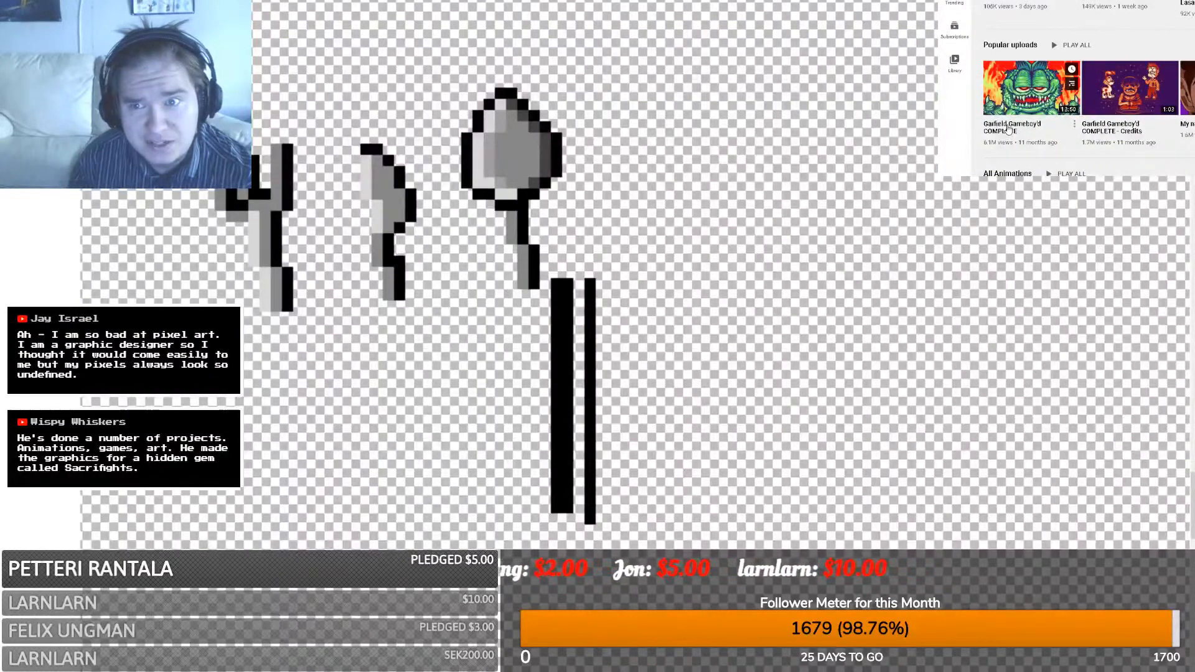
pyautogui.scroll(-1, 1008, 129)
pyautogui.scroll(-1, 1013, 123)
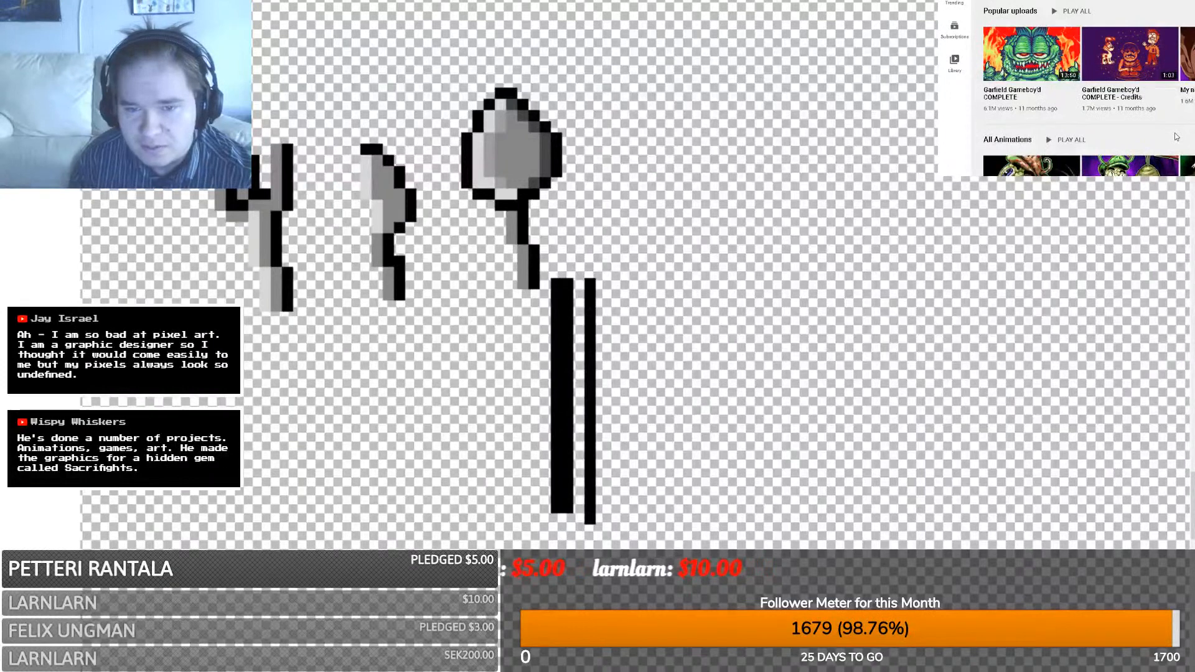
pyautogui.scroll(2, 1170, 143)
pyautogui.scroll(-2, 1159, 161)
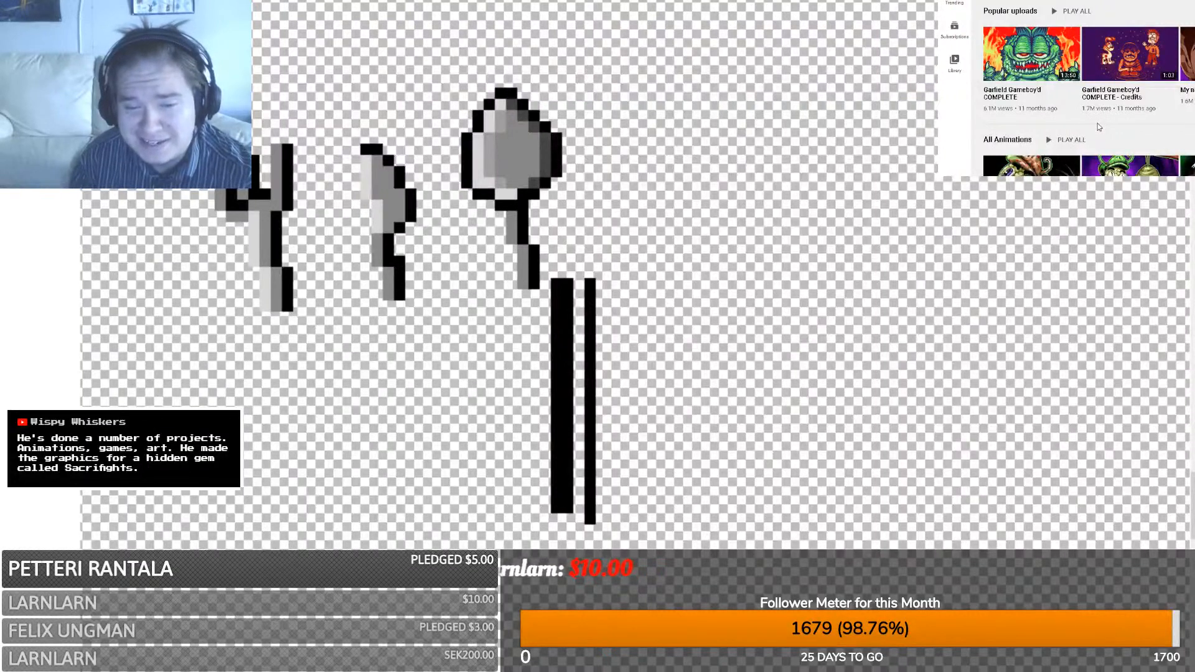
pyautogui.scroll(3, 1097, 124)
pyautogui.scroll(1, 1105, 135)
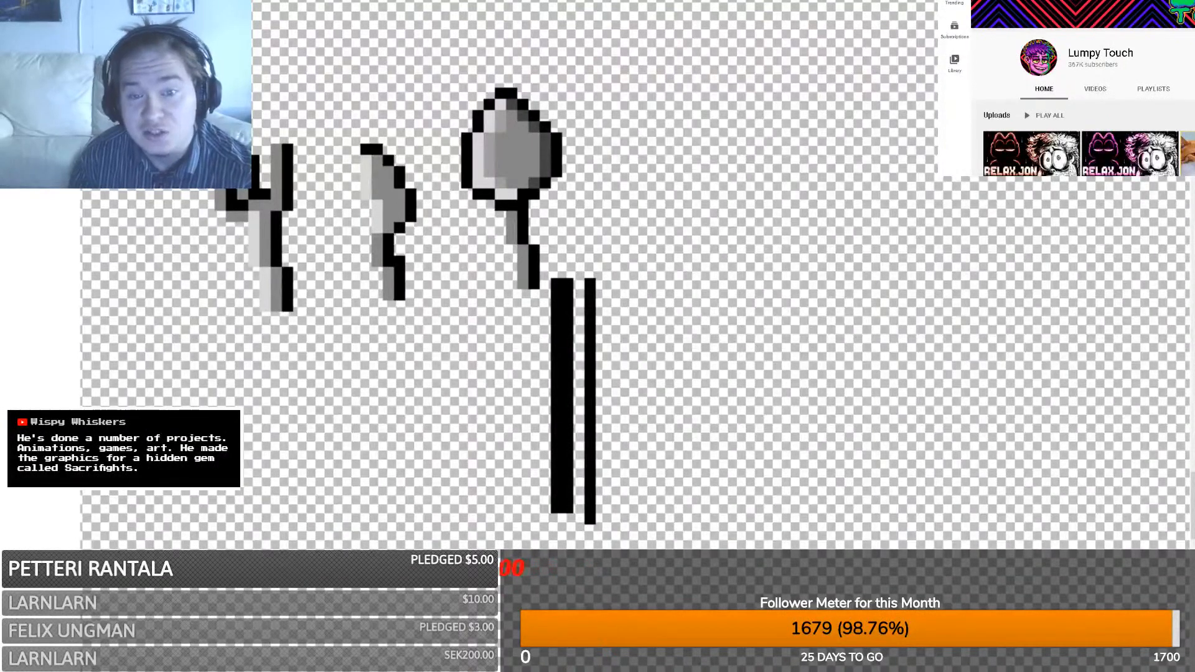
pyautogui.hotkey('alt', 'Left')
pyautogui.hotkey('alt', 'Left')
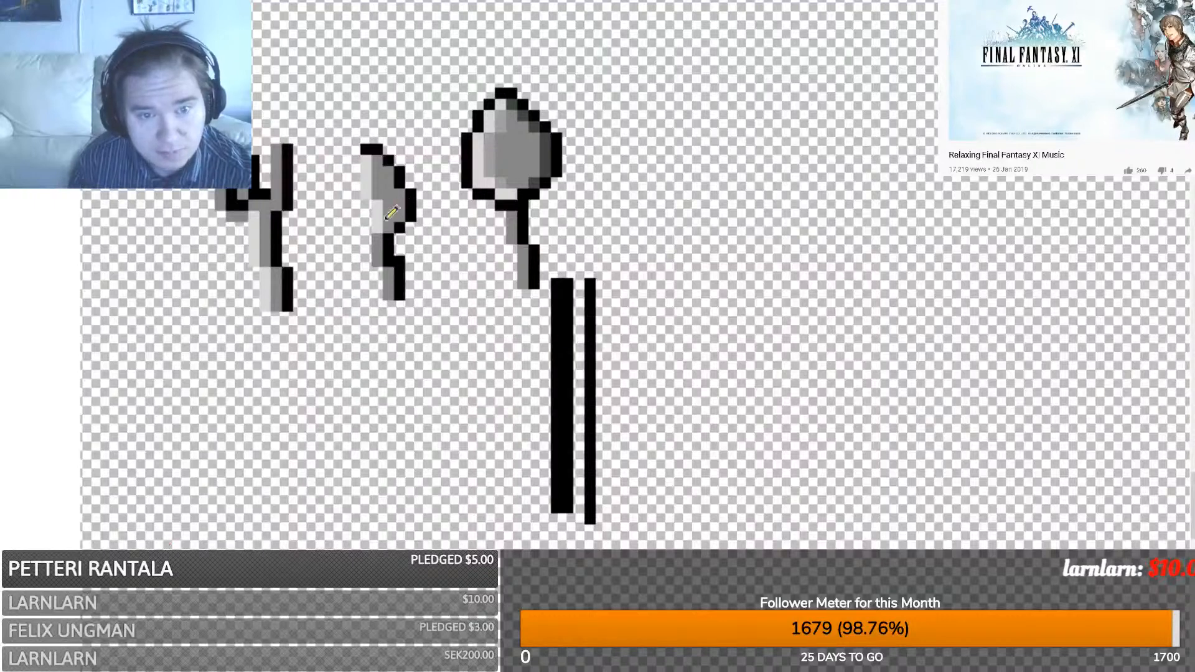
# - Outline the knife's left edge and top, and cap the knife, spoon and fork handle bottoms in black
pyautogui.moveTo(366, 229); pyautogui.dragTo(355, 183)
pyautogui.hotkey('ctrl', 'z')
pyautogui.hotkey('ctrl', 'z')
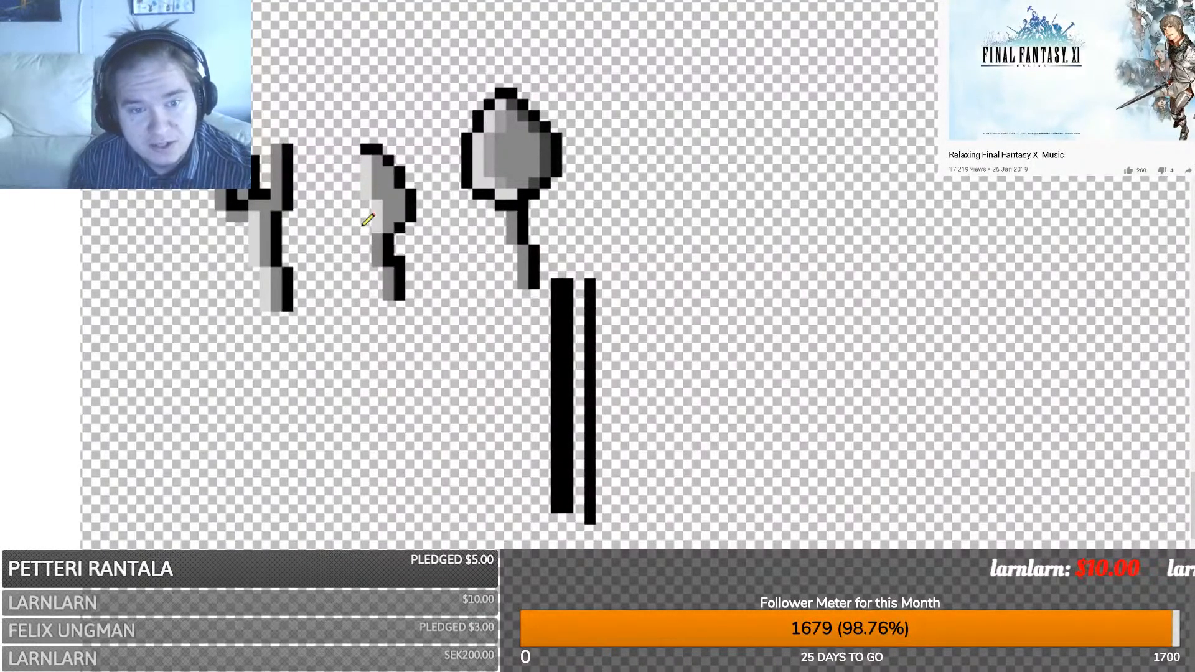
pyautogui.moveTo(363, 227)
pyautogui.mouseDown()
pyautogui.moveTo(355, 152)
pyautogui.moveTo(372, 148)
pyautogui.mouseUp()
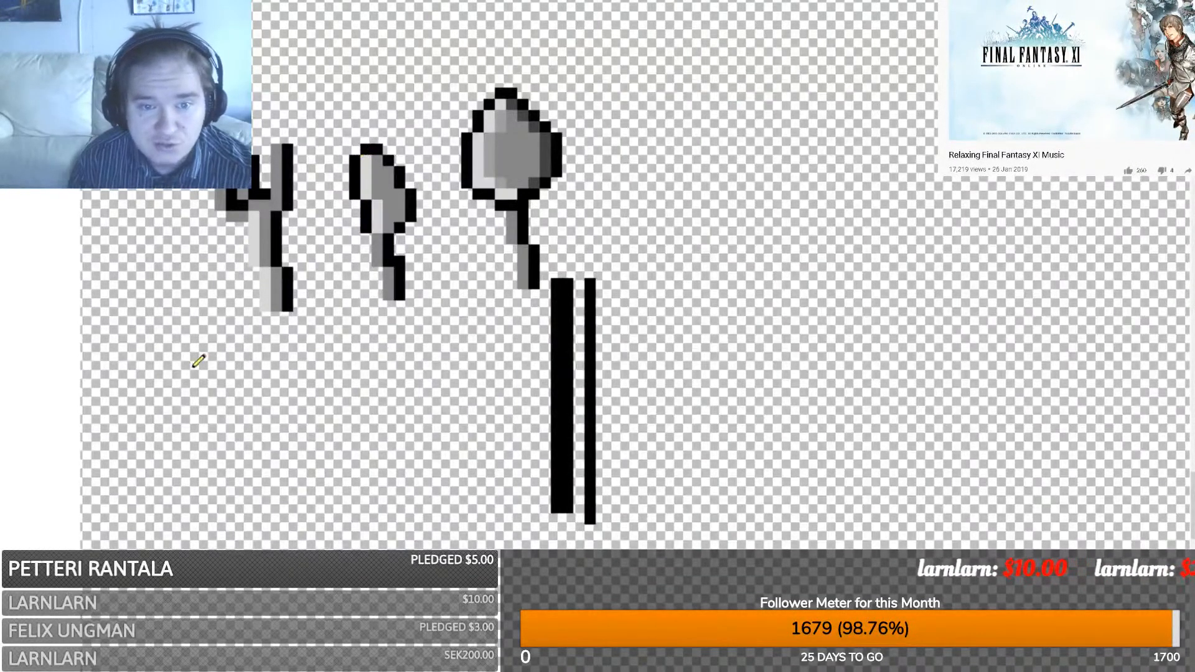
pyautogui.moveTo(386, 305); pyautogui.dragTo(406, 305)
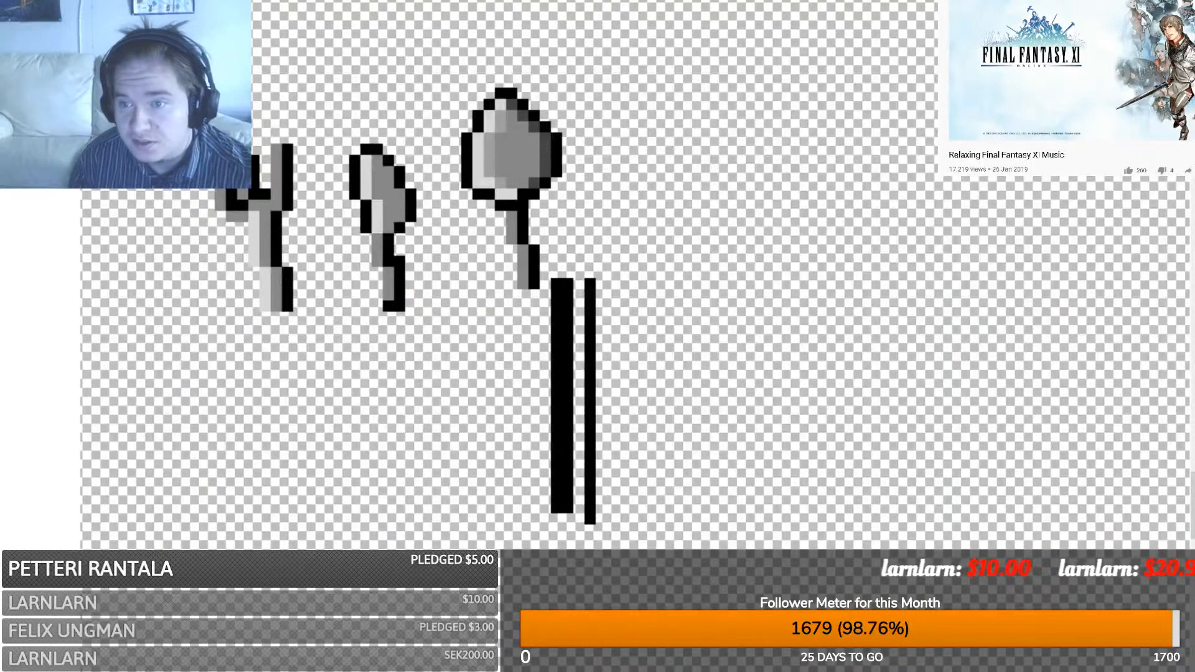
pyautogui.scroll(-1, 598, 349)
pyautogui.scroll(1, 597, 348)
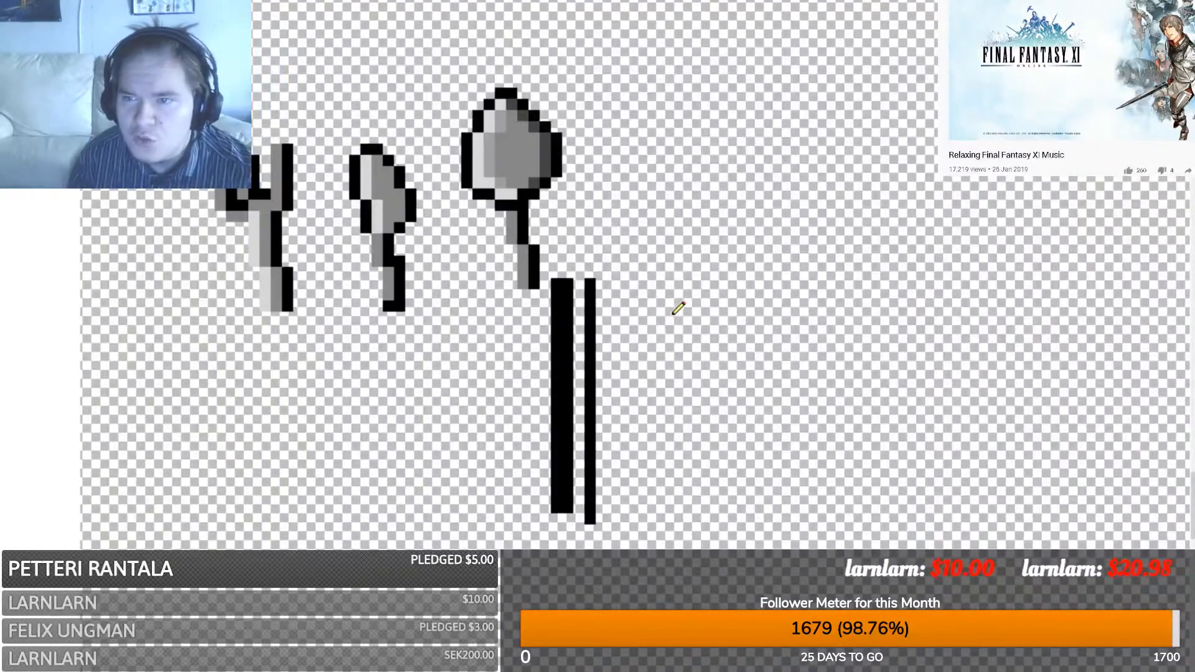
pyautogui.click(528, 295)
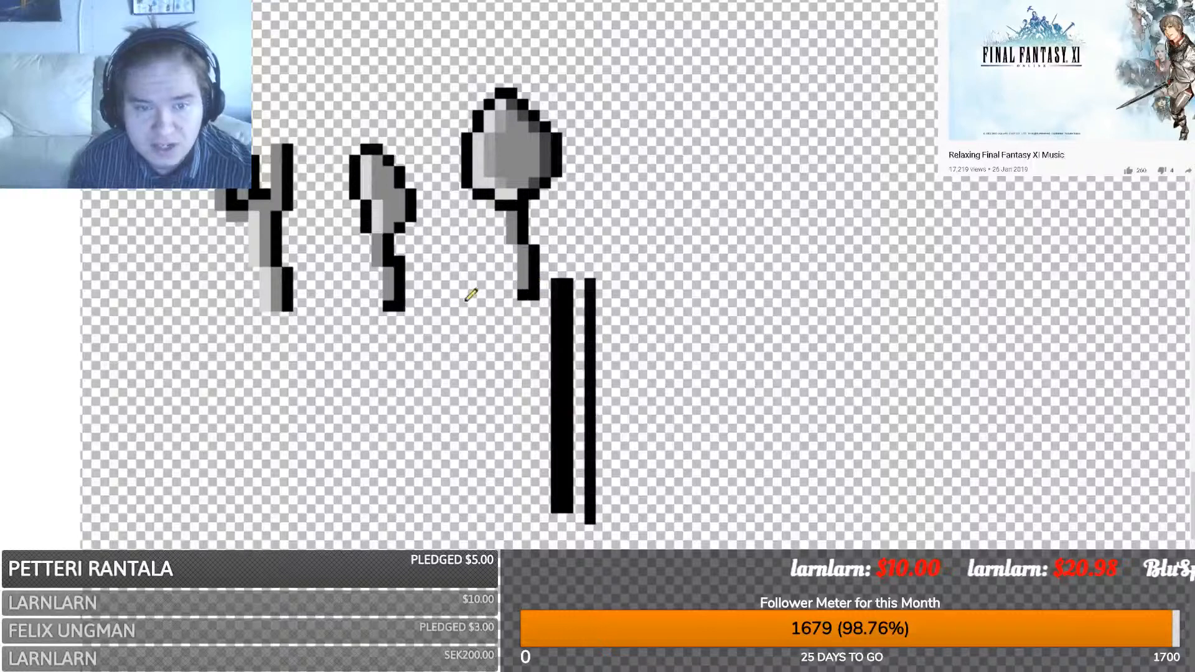
pyautogui.click(281, 316)
pyautogui.click(265, 317)
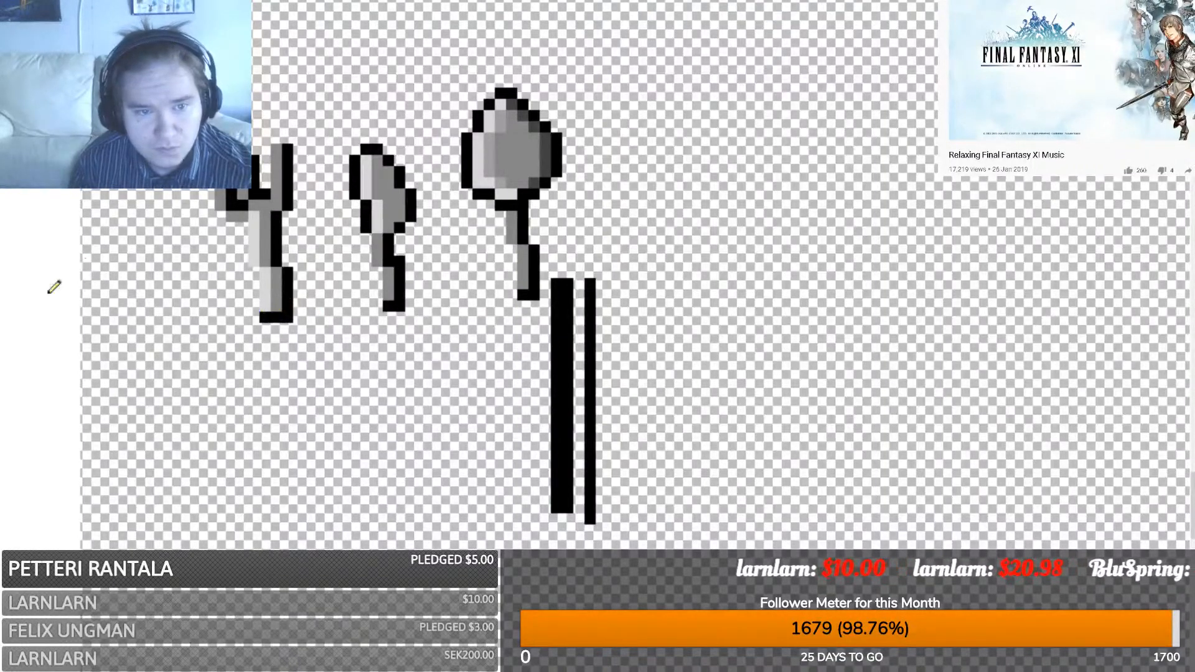
# - Copy the fork, knife and spoon up and to the right, then delete the originals
pyautogui.moveTo(148, 78); pyautogui.dragTo(543, 319)
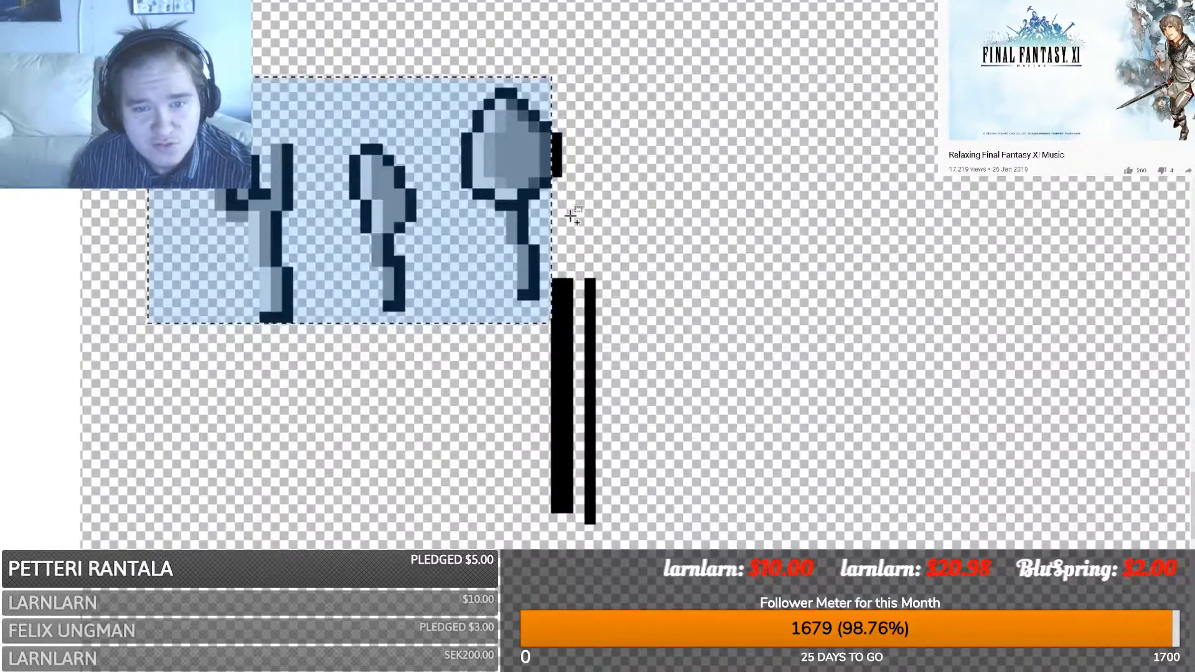
pyautogui.keyDown('ctrl'); pyautogui.moveTo(569, 215); pyautogui.dragTo(537, 117); pyautogui.keyUp('ctrl')
pyautogui.press('m')
pyautogui.keyDown('ctrl'); pyautogui.moveTo(617, 348); pyautogui.dragTo(1121, 259); pyautogui.keyUp('ctrl')
pyautogui.press('s')
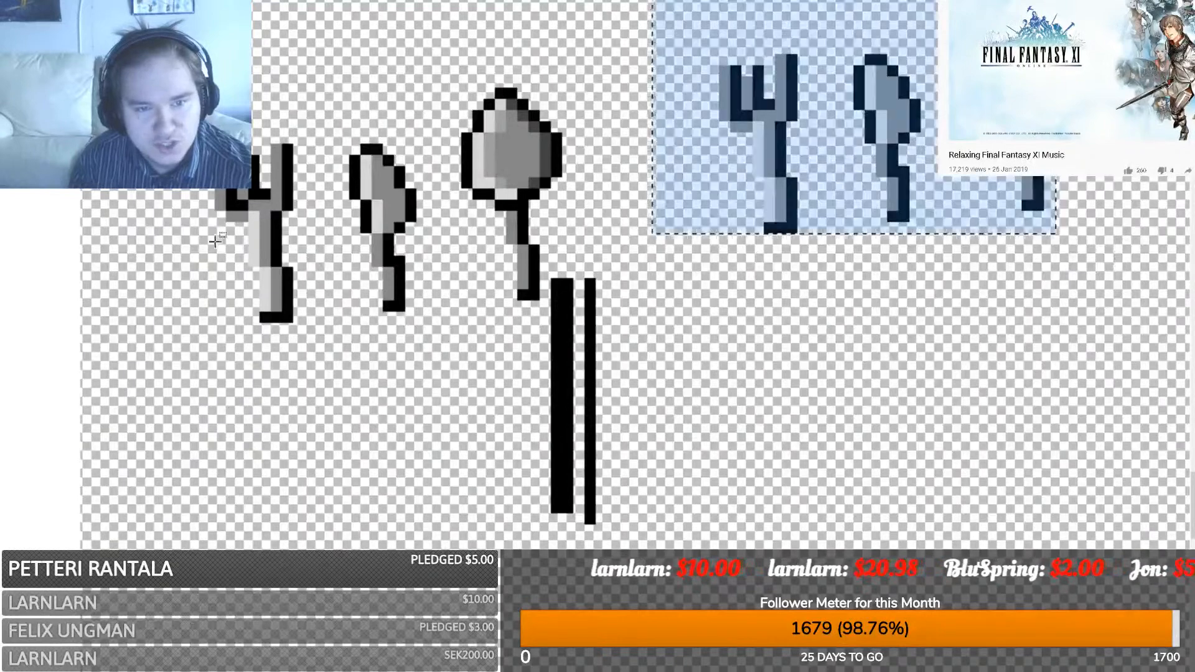
pyautogui.moveTo(127, 346); pyautogui.dragTo(521, 204)
pyautogui.press('Delete')
pyautogui.press('Delete')
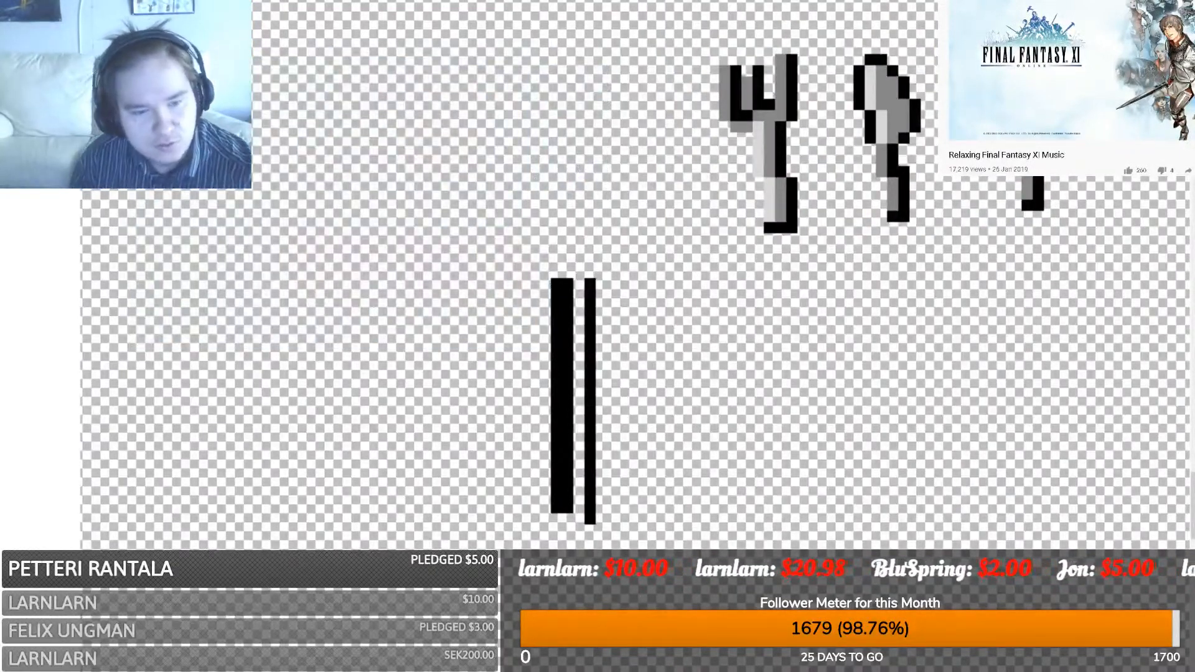
pyautogui.hscroll(6, 598, 349)
pyautogui.hscroll(-1, 598, 349)
pyautogui.scroll(-3, 479, 505)
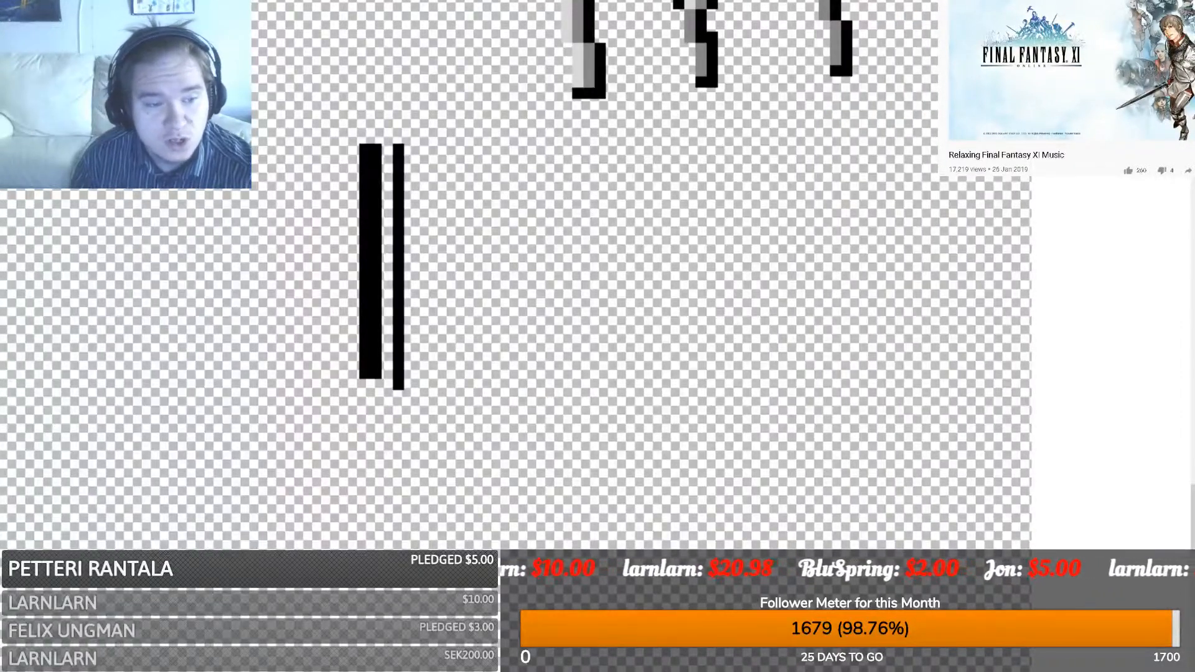
# - Draw a large black ellipse outline for the plate, replacing a discarded solid black circle
pyautogui.moveTo(430, 536); pyautogui.dragTo(860, 146)
pyautogui.press('BackSpace')
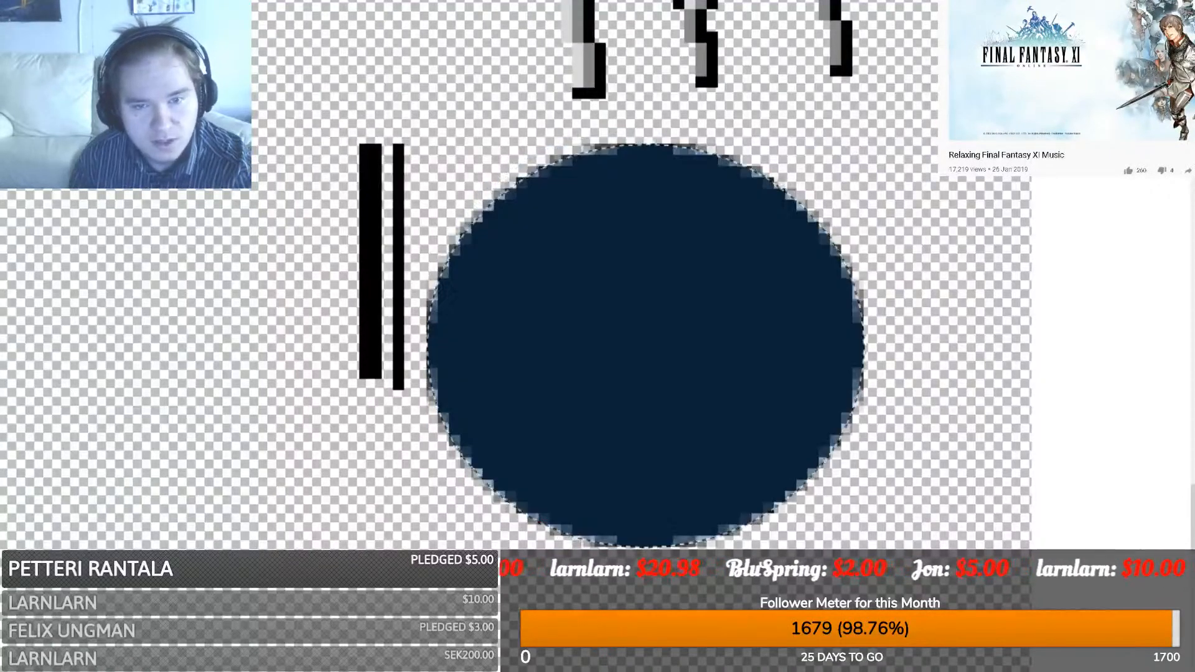
pyautogui.hotkey('ctrl', 'd')
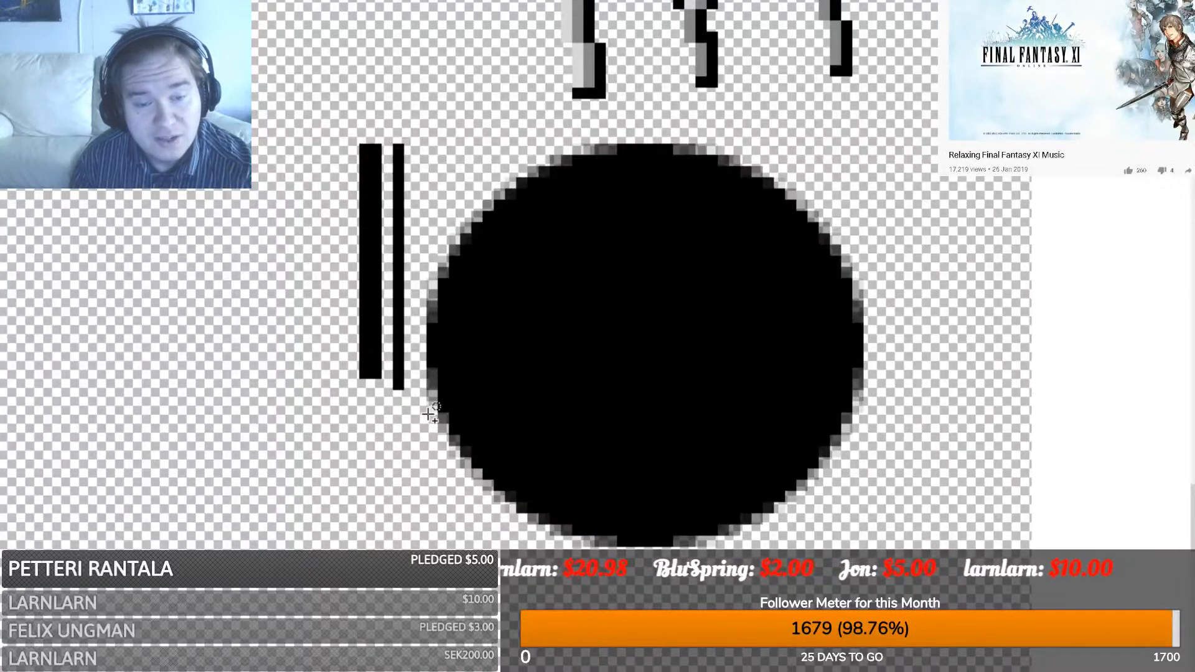
pyautogui.press('Delete')
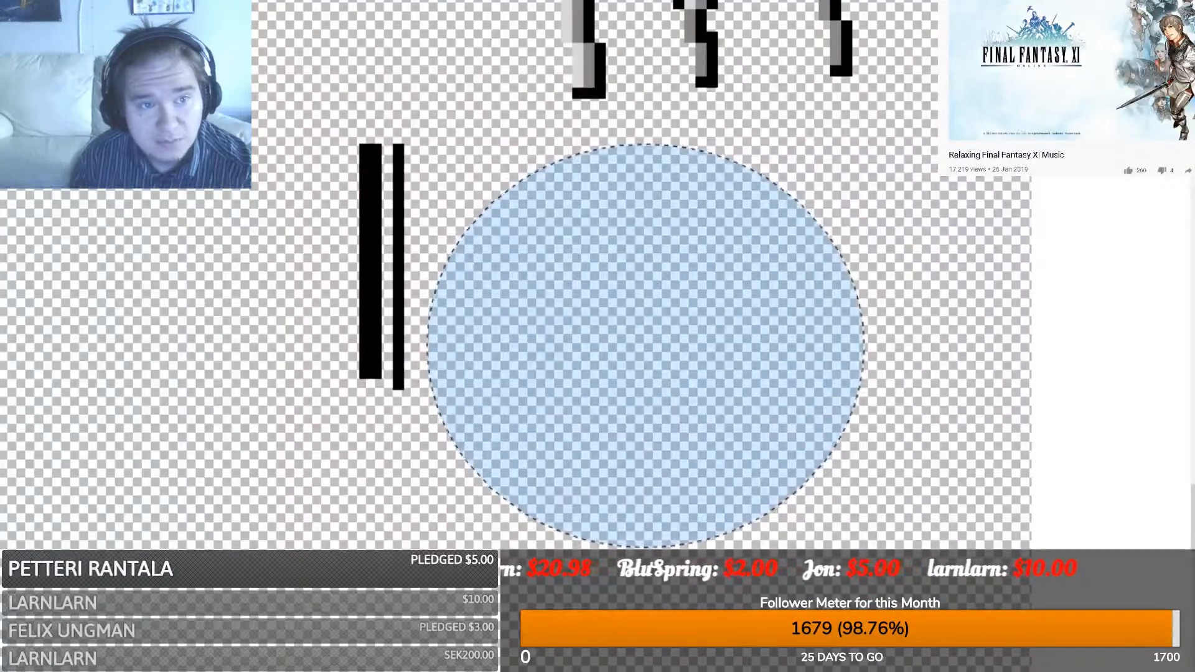
pyautogui.click(378, 107)
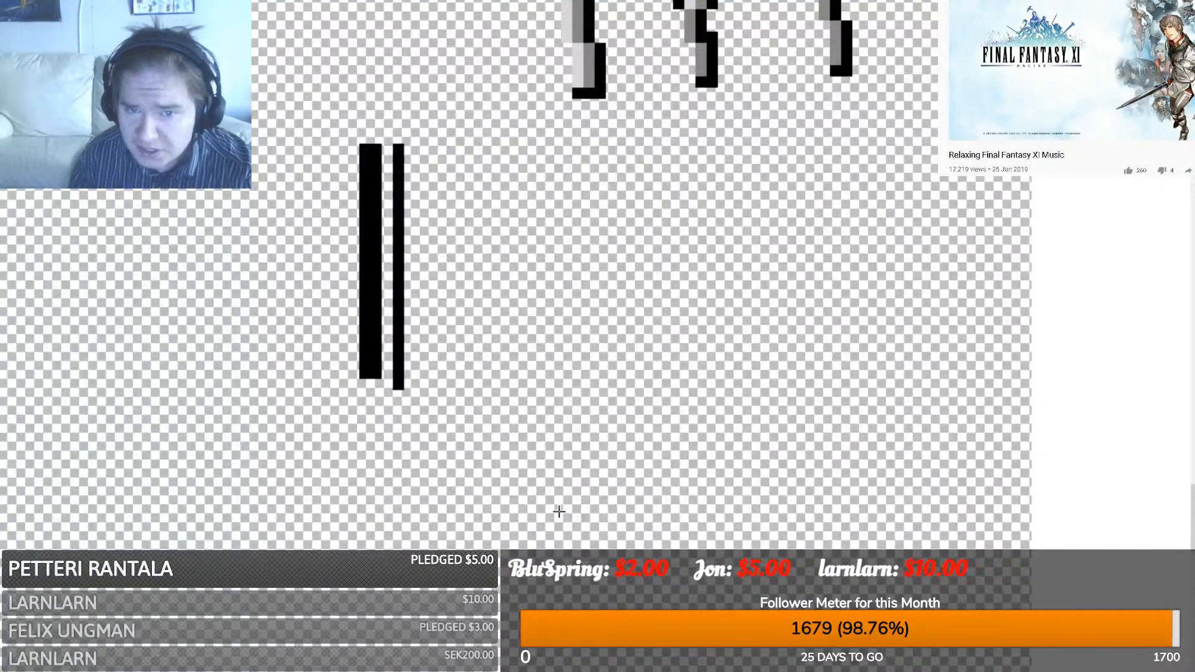
pyautogui.moveTo(430, 535)
pyautogui.mouseDown()
pyautogui.moveTo(813, 186)
pyautogui.moveTo(841, 134)
pyautogui.moveTo(856, 140)
pyautogui.moveTo(809, 107)
pyautogui.moveTo(842, 152)
pyautogui.moveTo(857, 112)
pyautogui.moveTo(841, 110)
pyautogui.mouseUp()
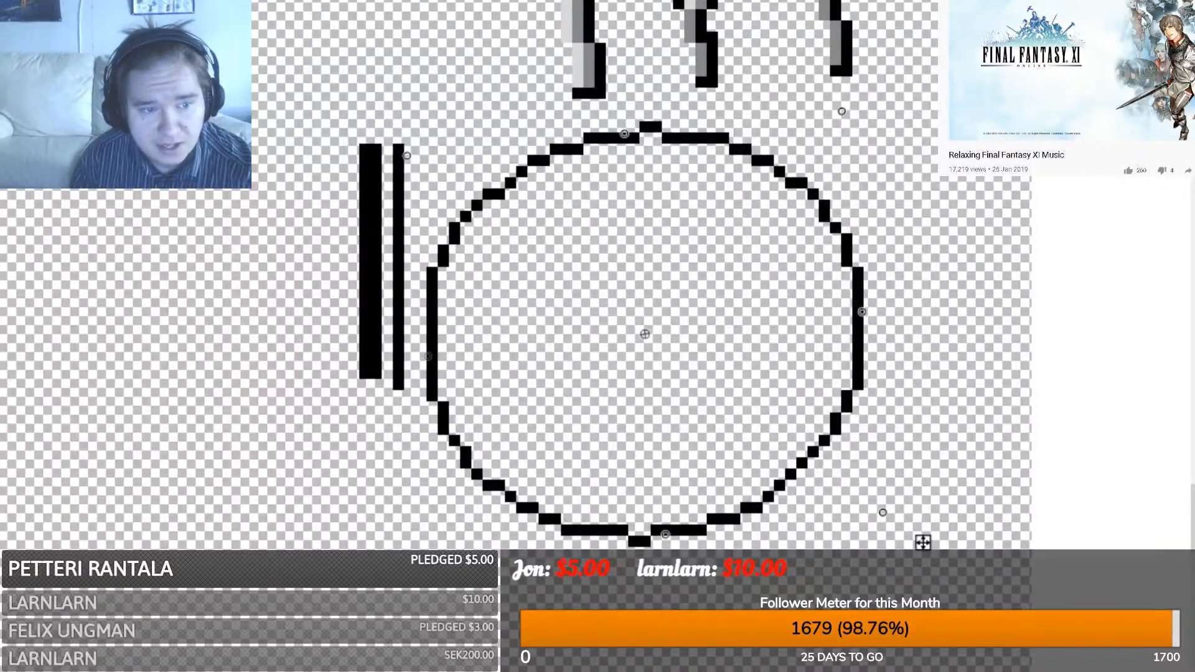
pyautogui.press('s')
# - Paint-bucket the plate's interior solid grey
pyautogui.scroll(3, 631, 373)
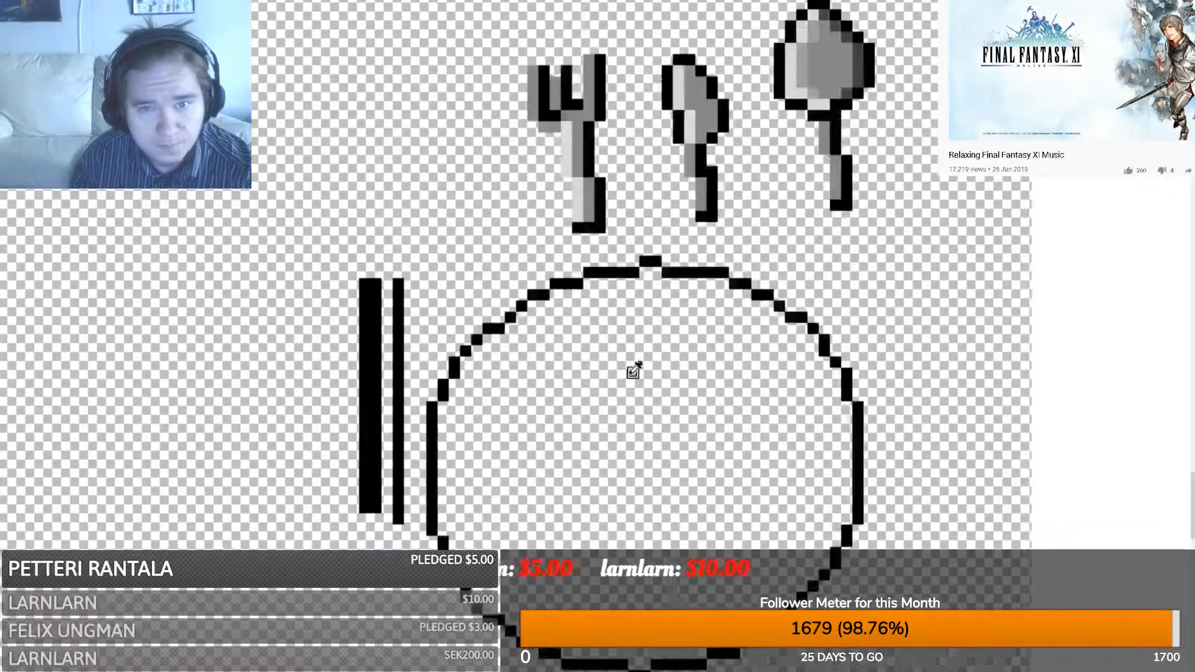
pyautogui.scroll(-6, 581, 168)
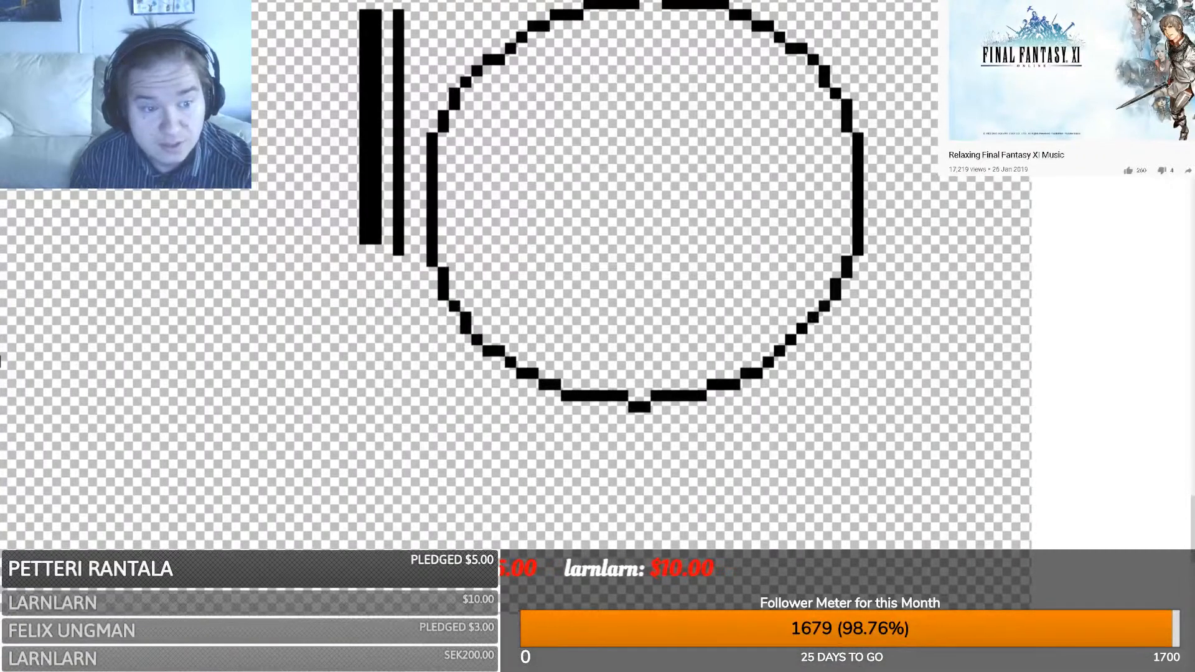
pyautogui.click(582, 178)
pyautogui.scroll(3, 525, 208)
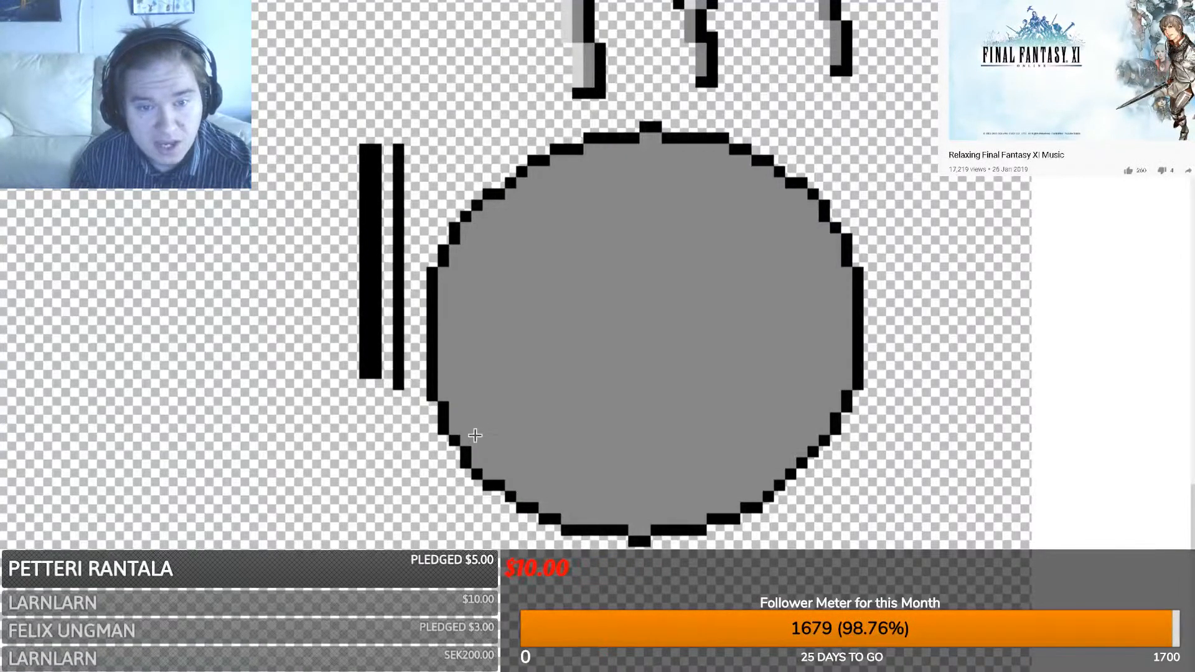
# - Draw a light-grey ring inside the plate, resizing and slightly rotating it before committing
pyautogui.moveTo(473, 464)
pyautogui.mouseDown()
pyautogui.moveTo(592, 355)
pyautogui.moveTo(814, 199)
pyautogui.moveTo(822, 163)
pyautogui.mouseUp()
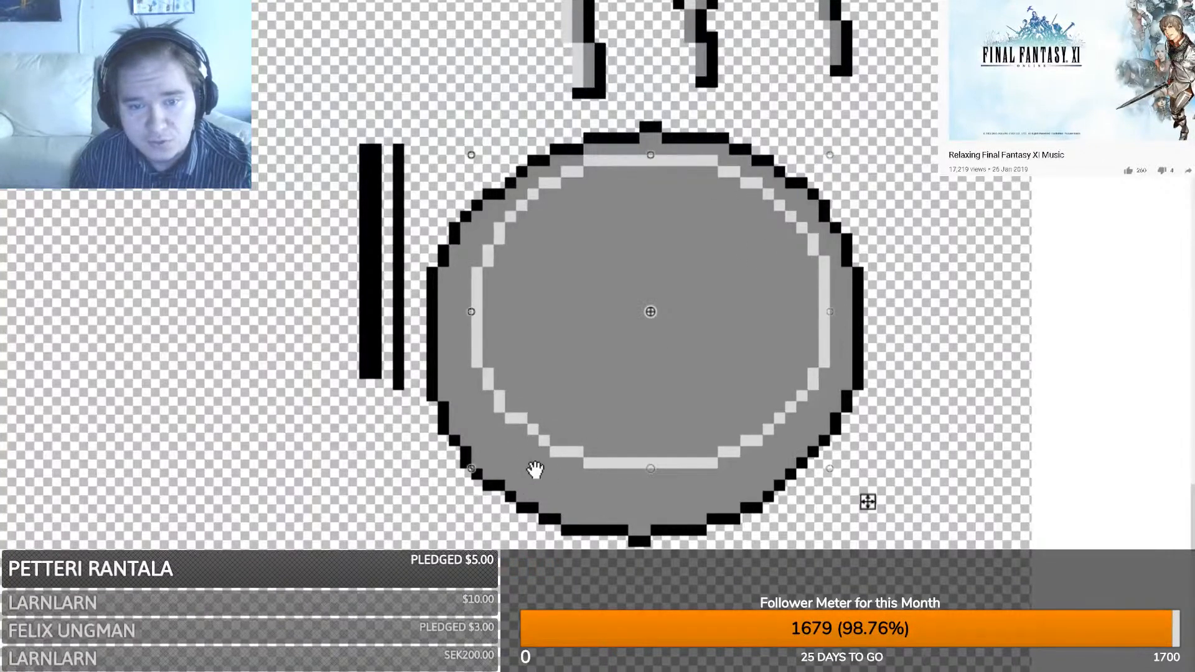
pyautogui.moveTo(632, 466); pyautogui.dragTo(646, 503)
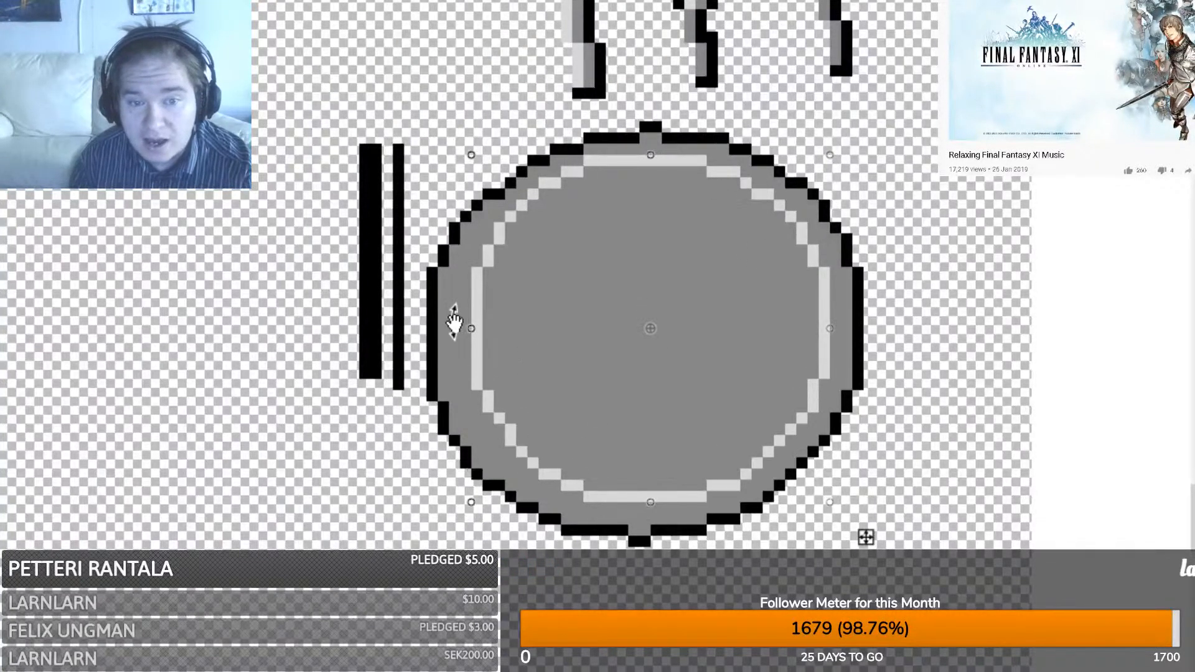
pyautogui.moveTo(466, 324); pyautogui.dragTo(455, 324)
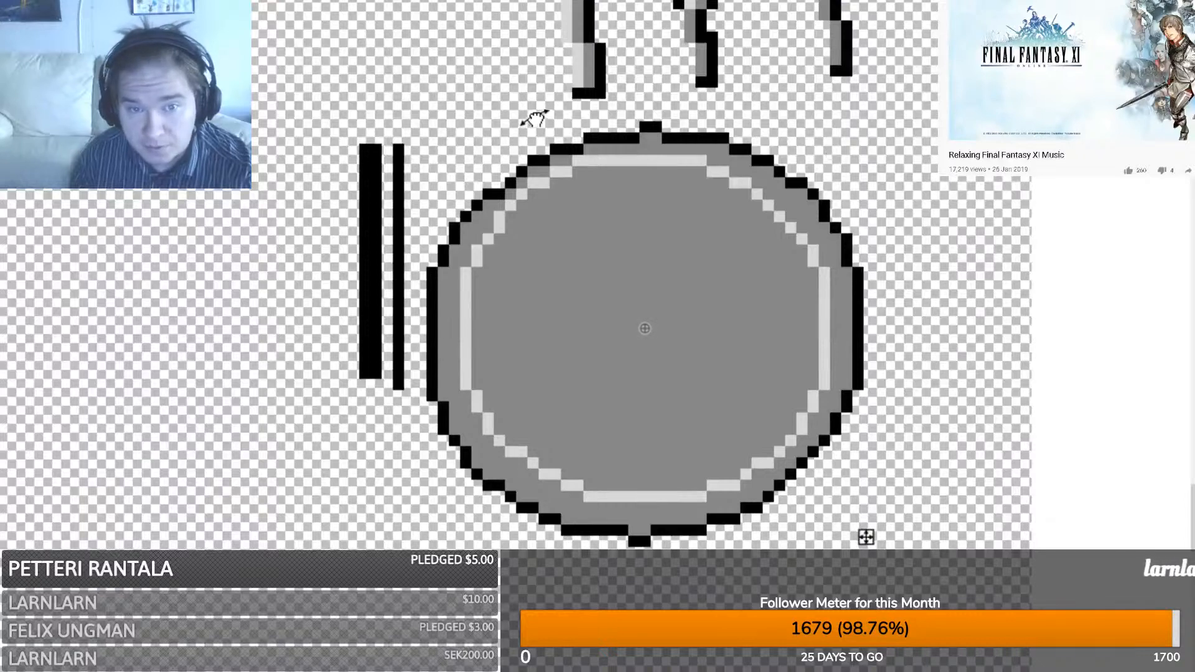
pyautogui.moveTo(517, 118); pyautogui.dragTo(517, 117)
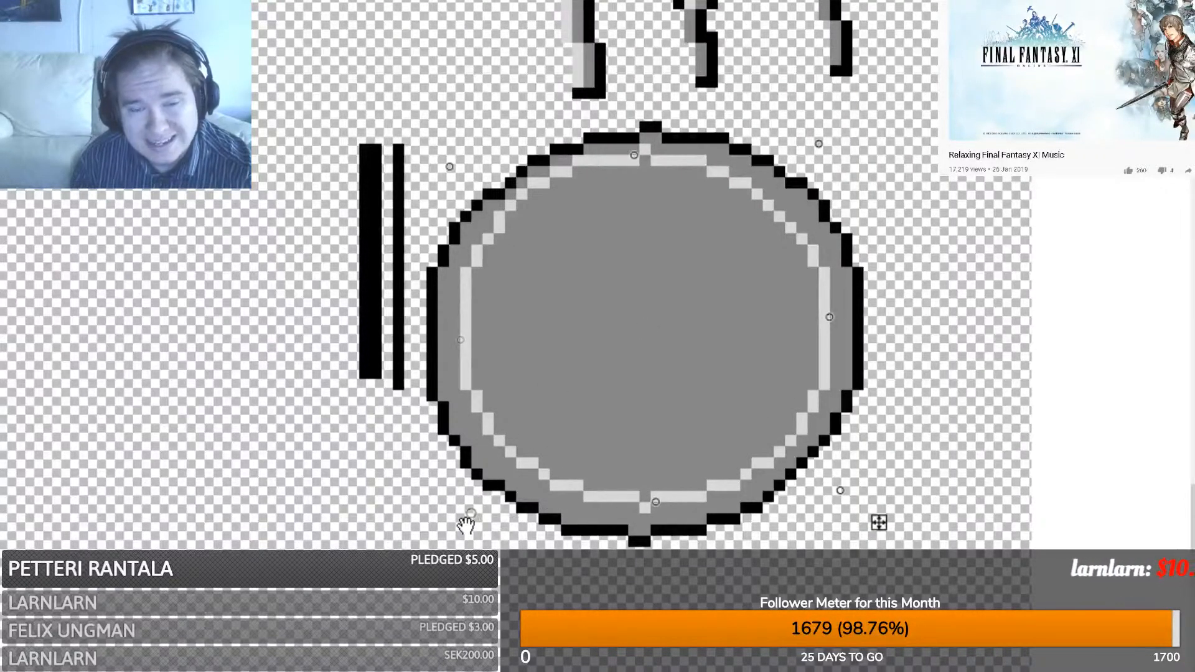
pyautogui.click(416, 552)
# - Add a second light-grey ring, pulling its left, right and bottom edges inward
pyautogui.moveTo(409, 544); pyautogui.dragTo(850, 155)
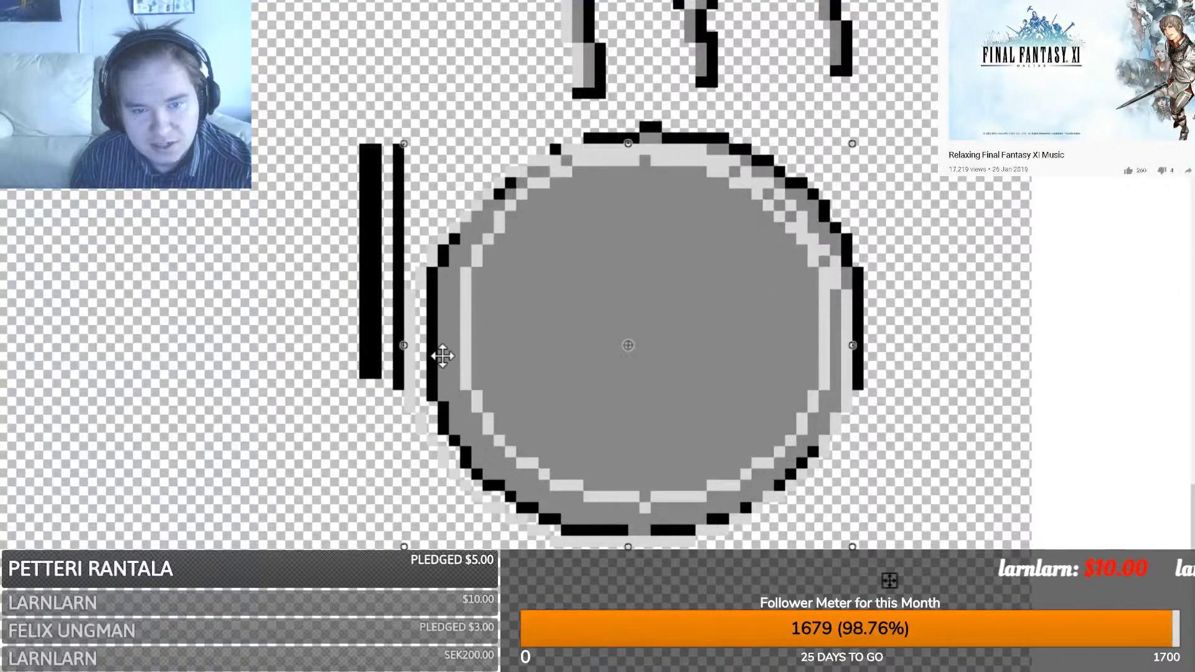
pyautogui.moveTo(405, 350); pyautogui.dragTo(432, 348)
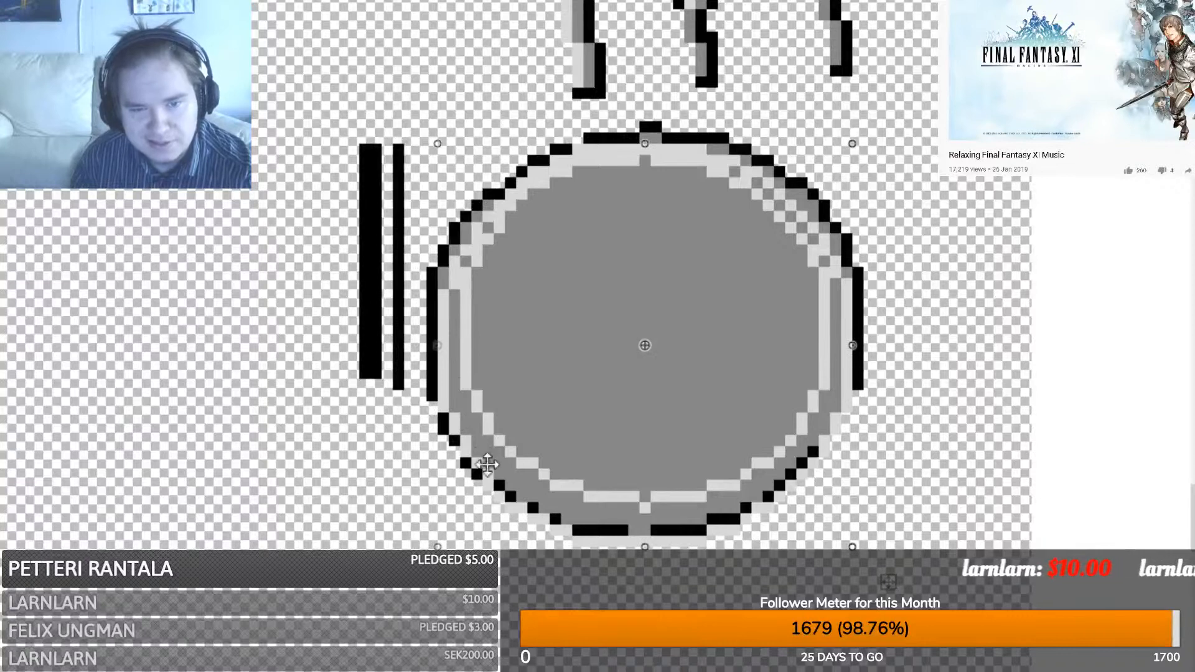
pyautogui.moveTo(646, 548); pyautogui.dragTo(651, 522)
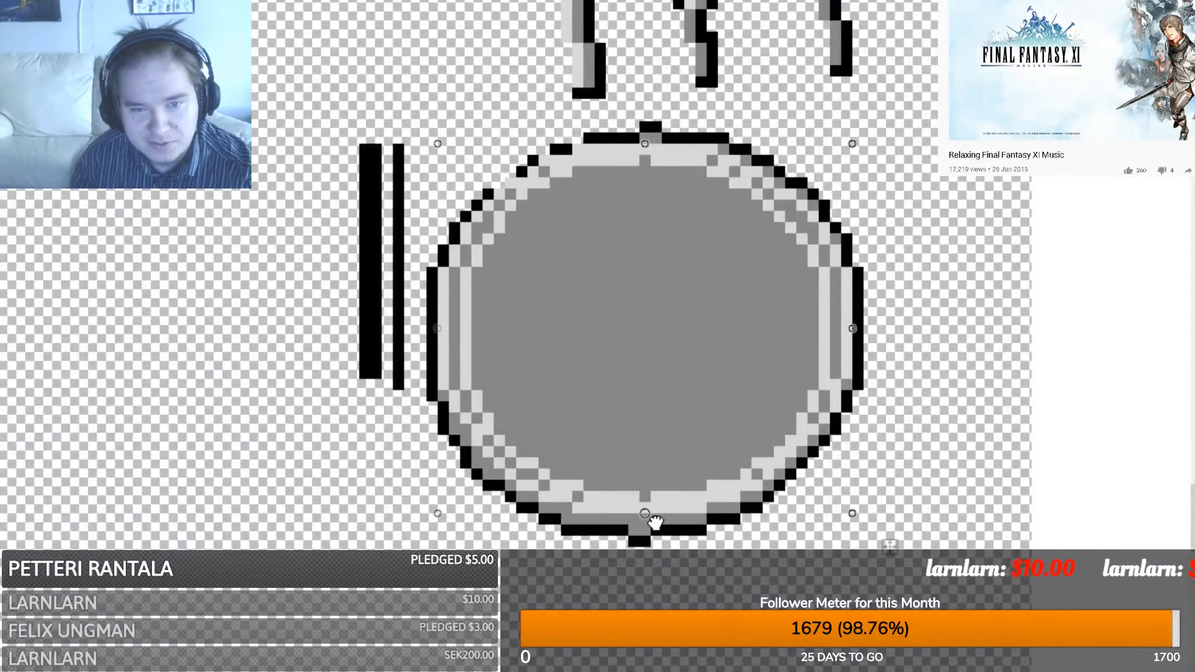
pyautogui.moveTo(438, 332); pyautogui.dragTo(446, 332)
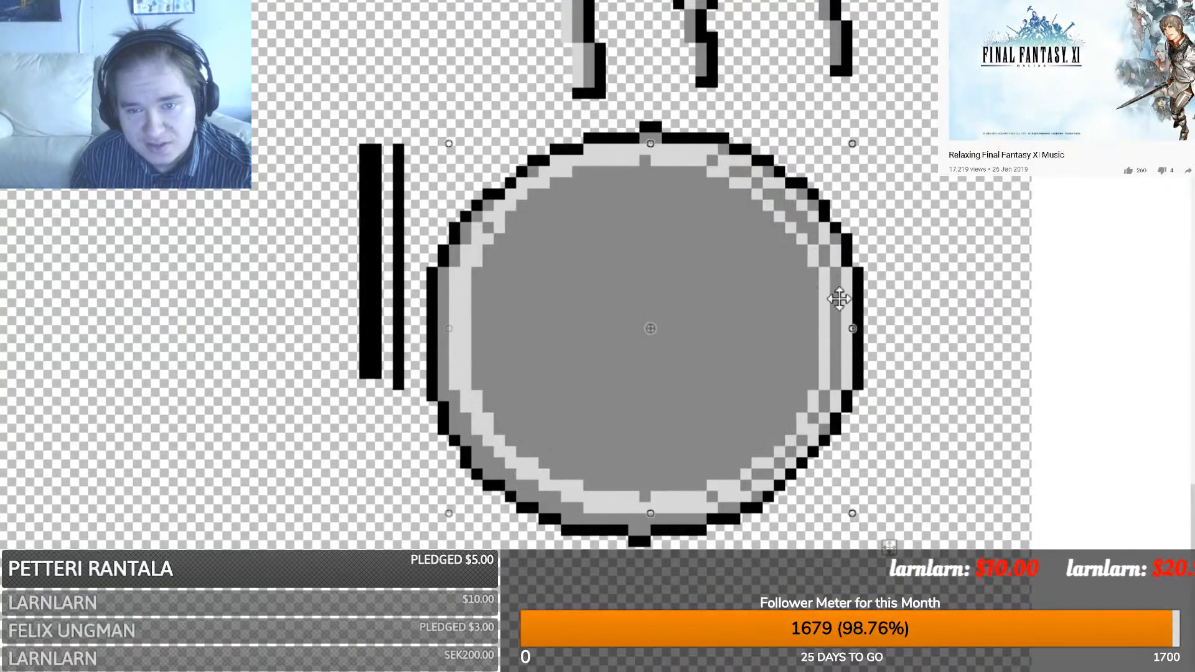
pyautogui.moveTo(854, 328); pyautogui.dragTo(844, 328)
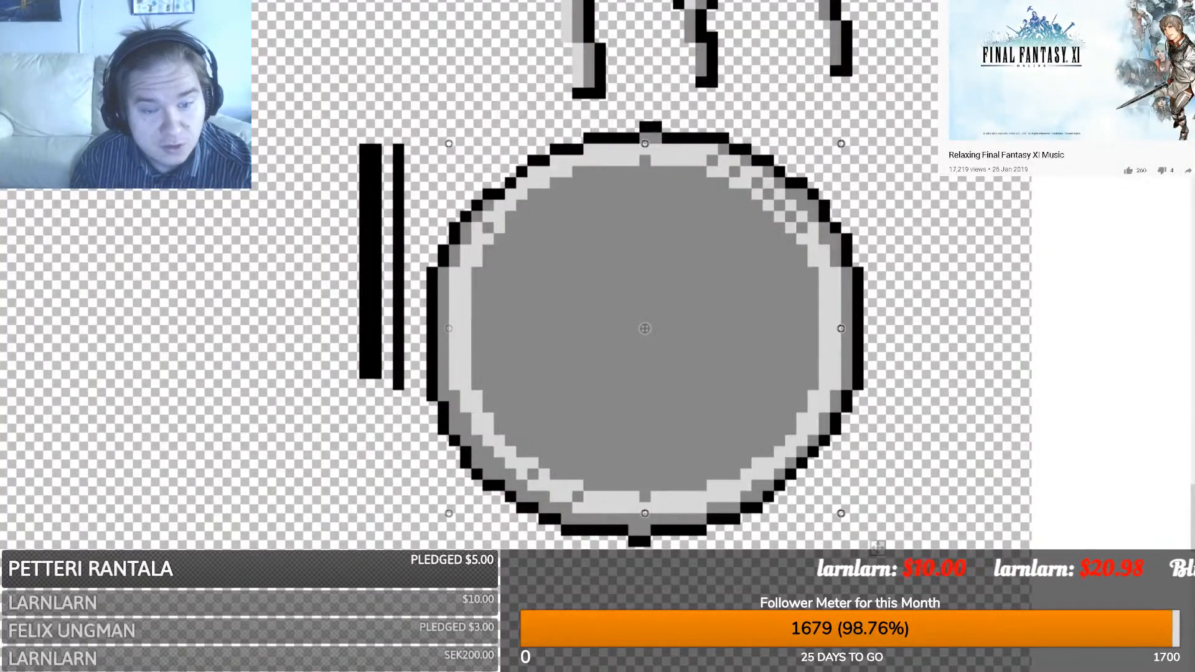
pyautogui.press('x')
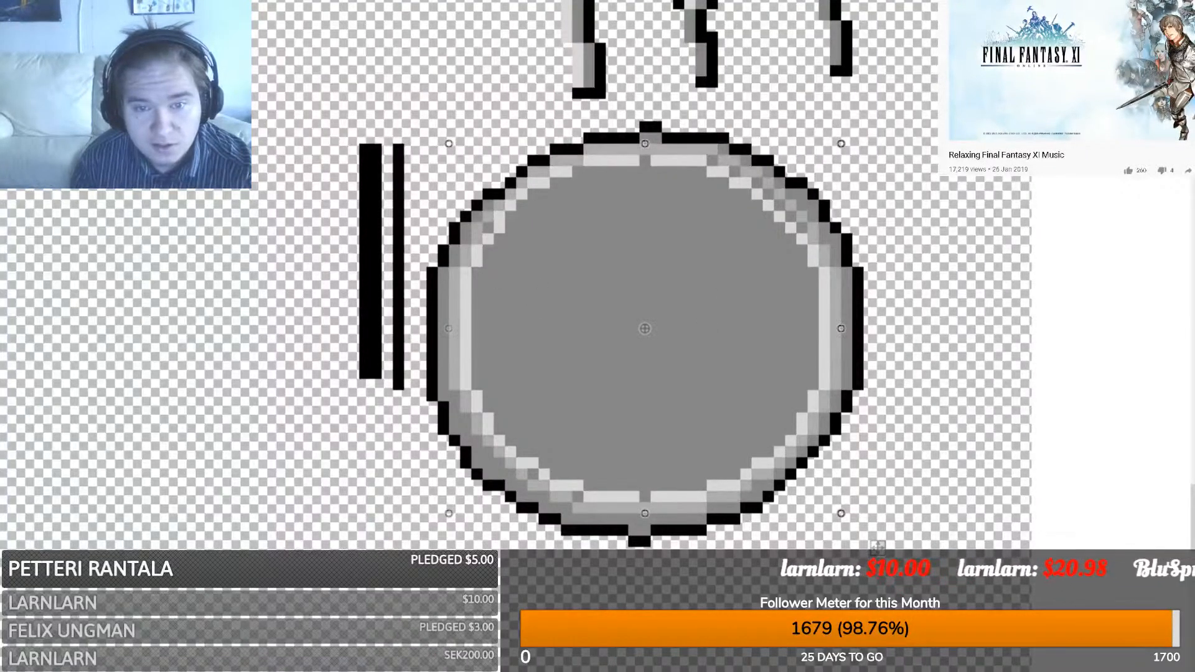
pyautogui.press('x')
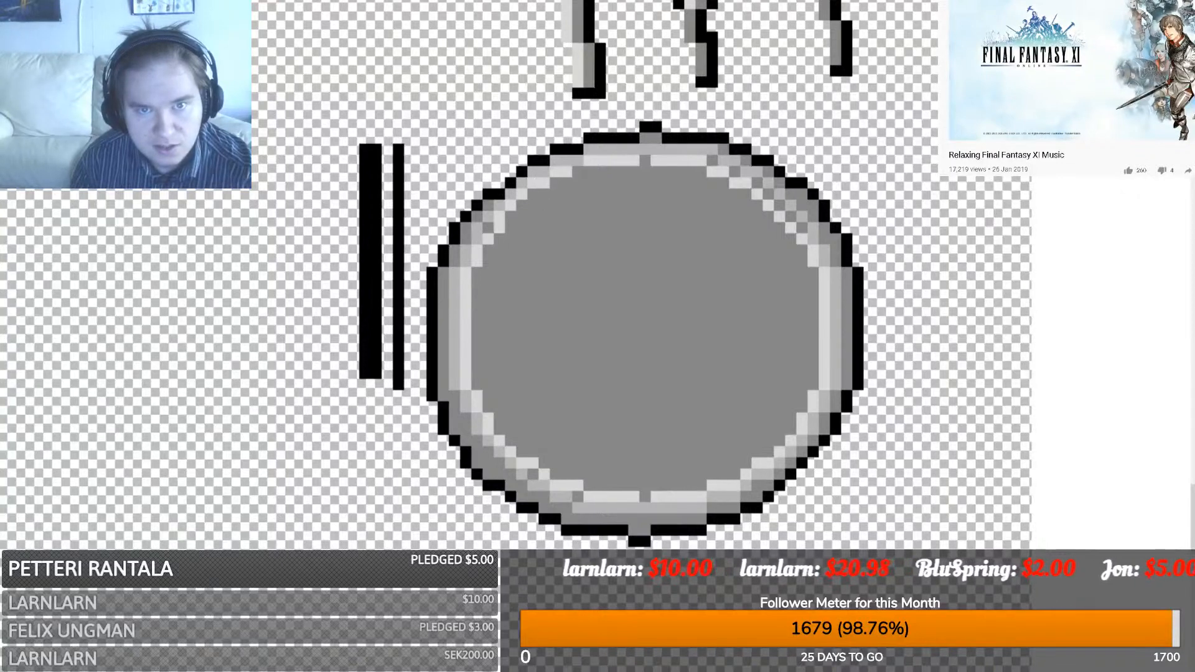
# - Whiten the plate's left rim band and add white highlight pixels along the top rim
pyautogui.click(442, 317)
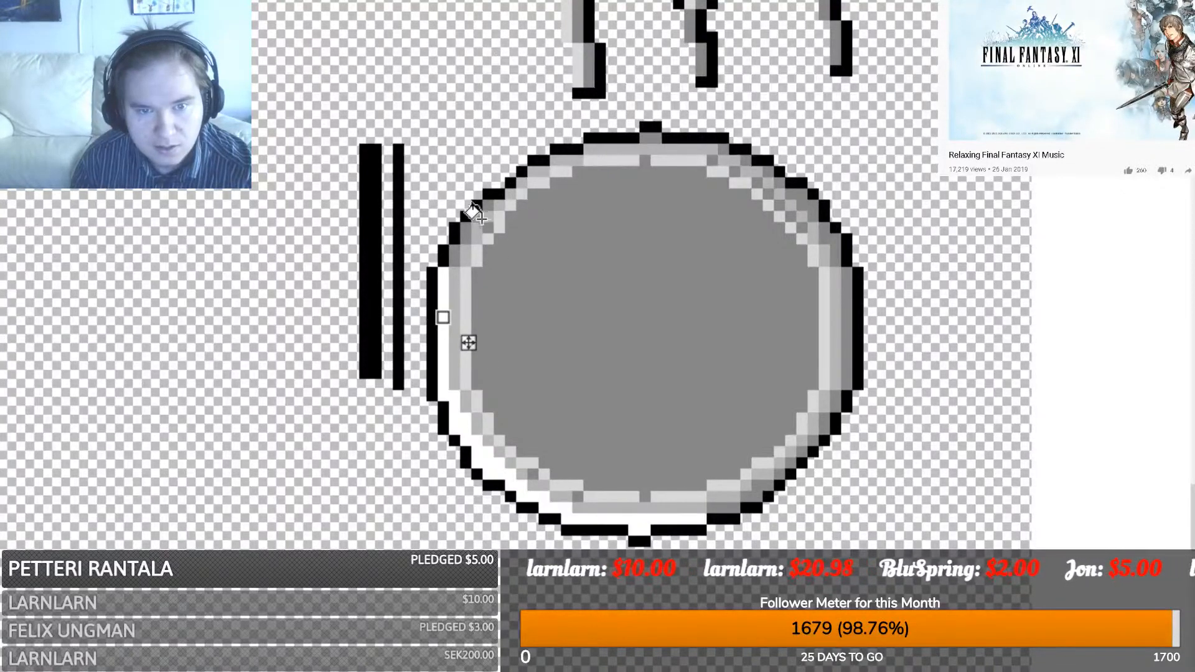
pyautogui.click(455, 252)
pyautogui.click(466, 229)
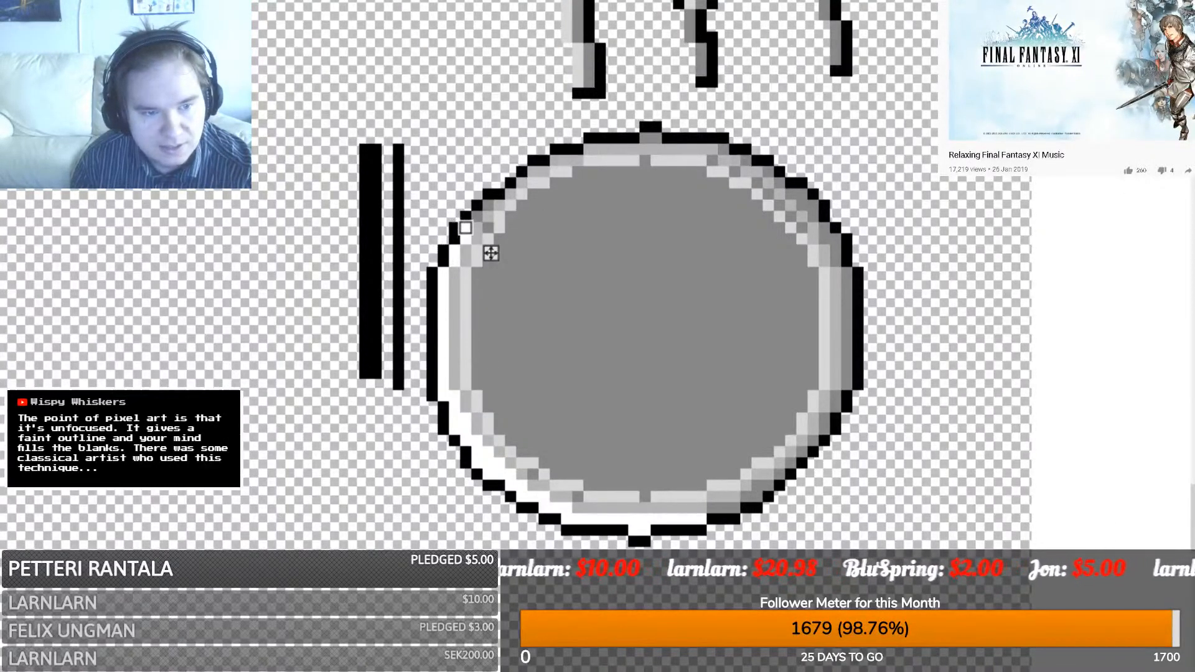
pyautogui.press('p')
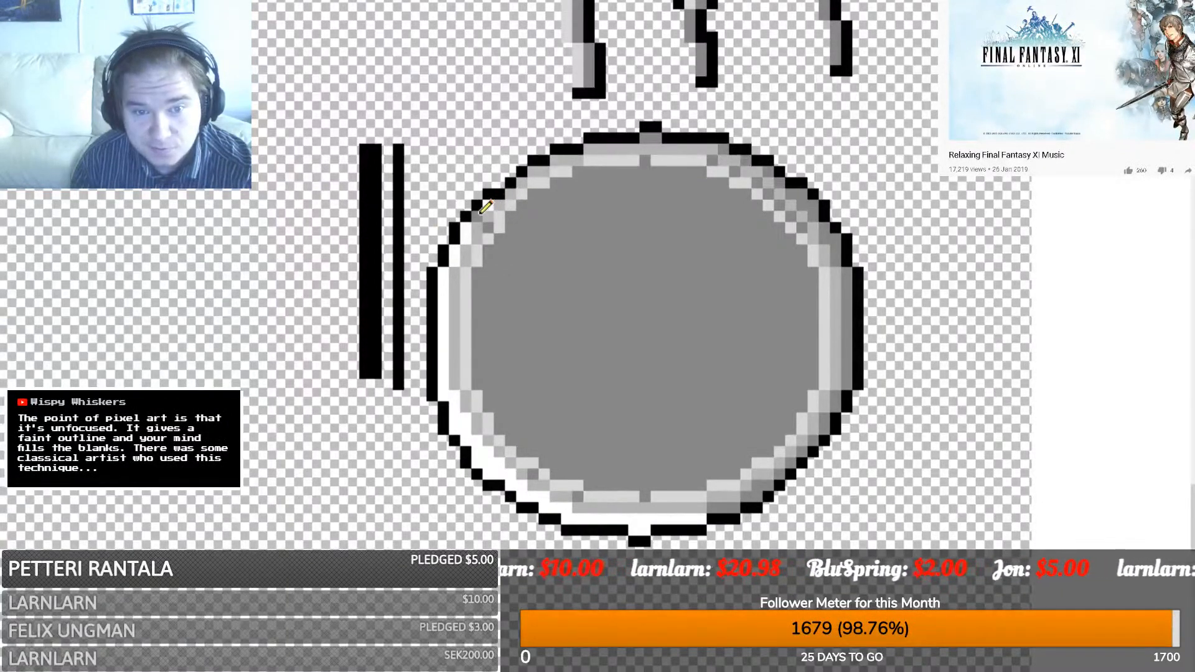
pyautogui.click(725, 149)
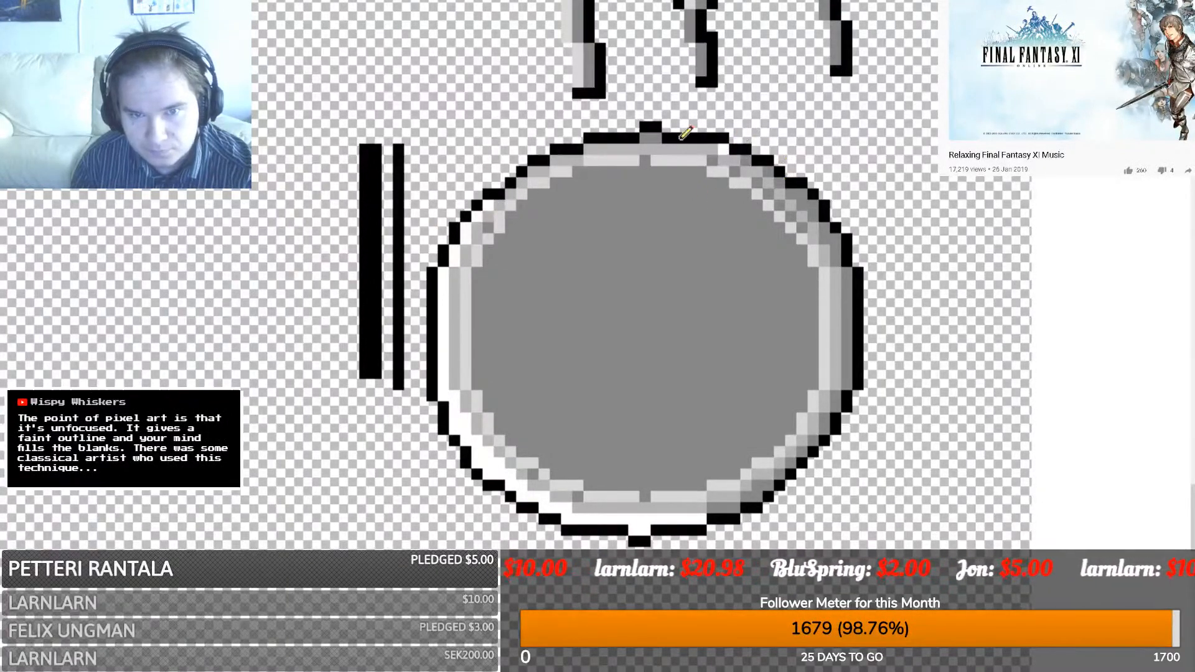
pyautogui.moveTo(657, 139); pyautogui.dragTo(645, 139)
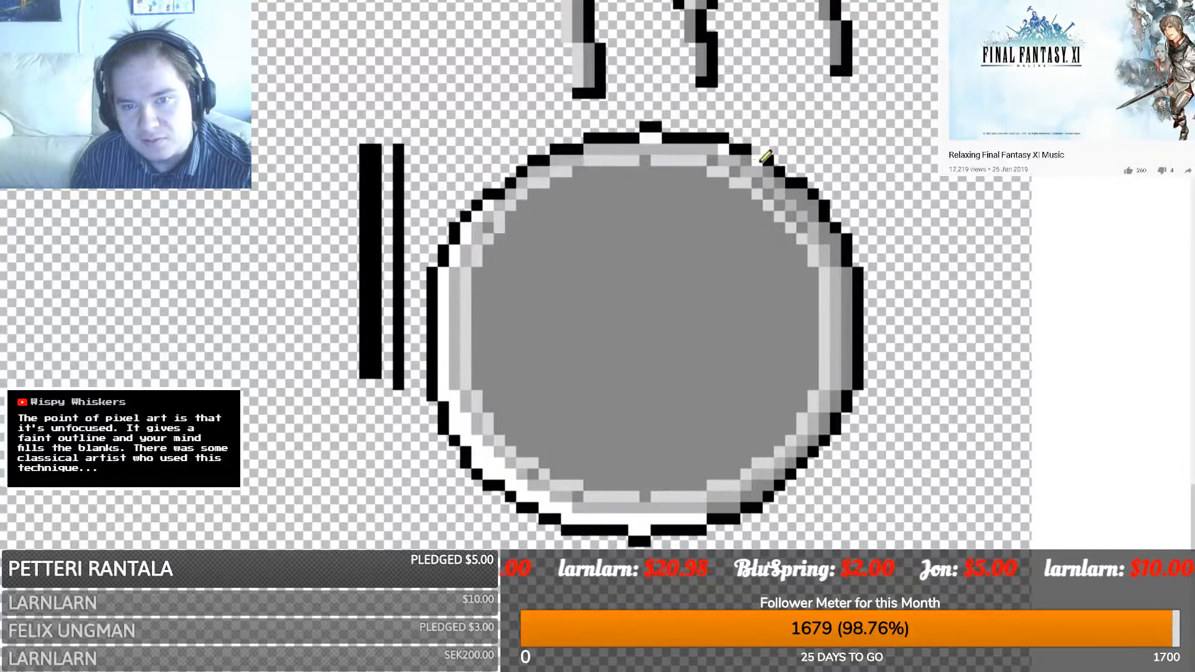
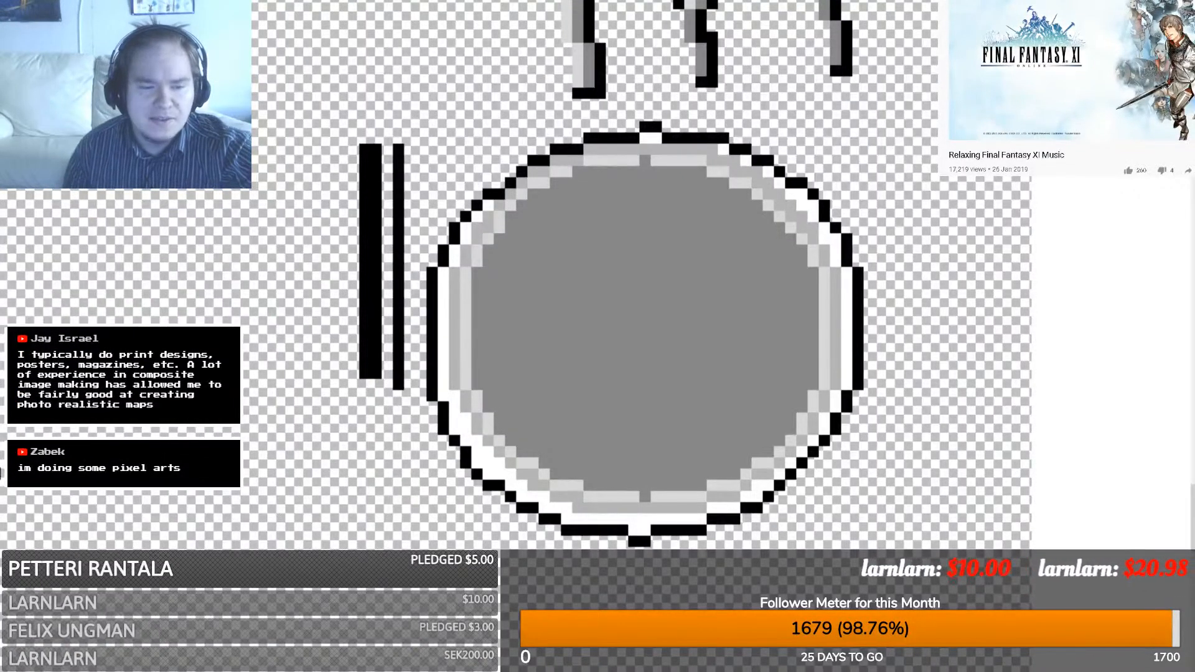
# - Drag a light-grey ellipse over the plate's centre and commit it, leaving a darker inner ring
pyautogui.moveTo(492, 472); pyautogui.dragTo(801, 183)
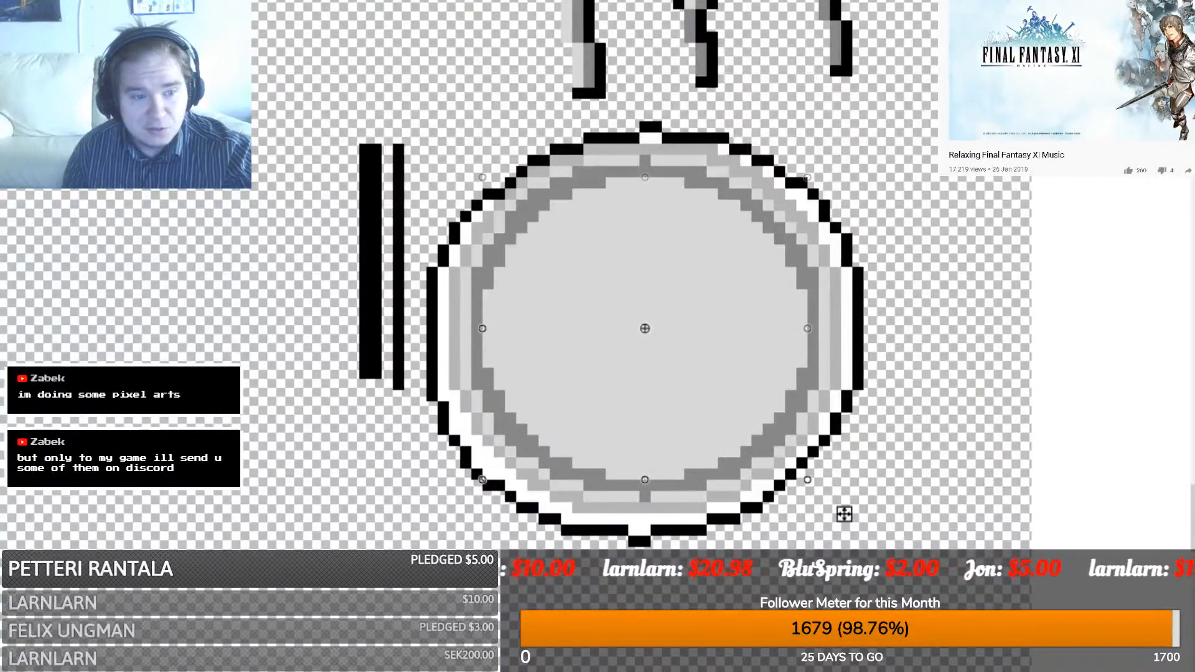
pyautogui.press('s')
pyautogui.scroll(-3, 426, 274)
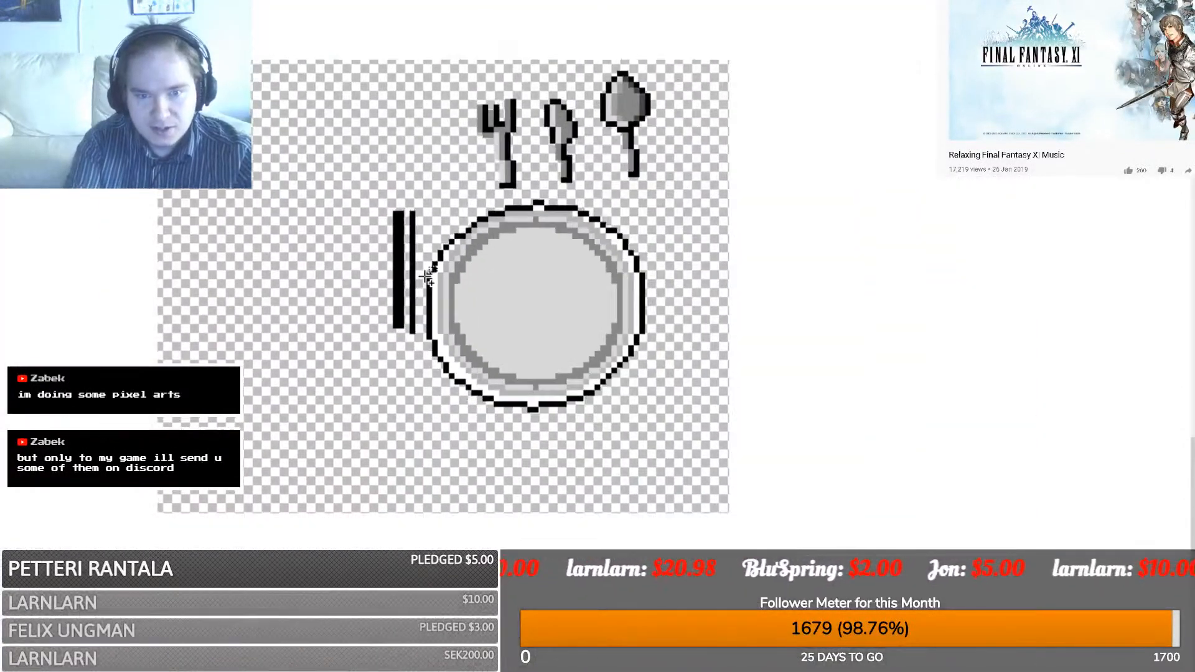
pyautogui.scroll(3, 426, 274)
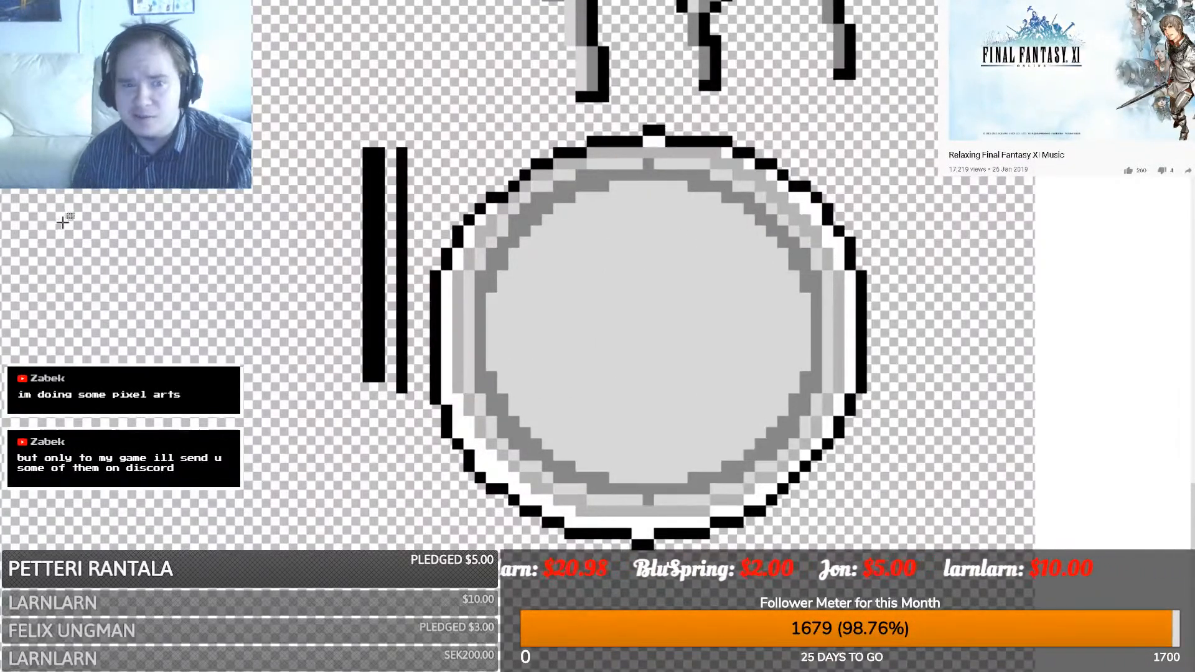
# - Delete the knife, then move the whole plate rightward under the spoon and deselect it
pyautogui.moveTo(297, 439); pyautogui.dragTo(418, 70)
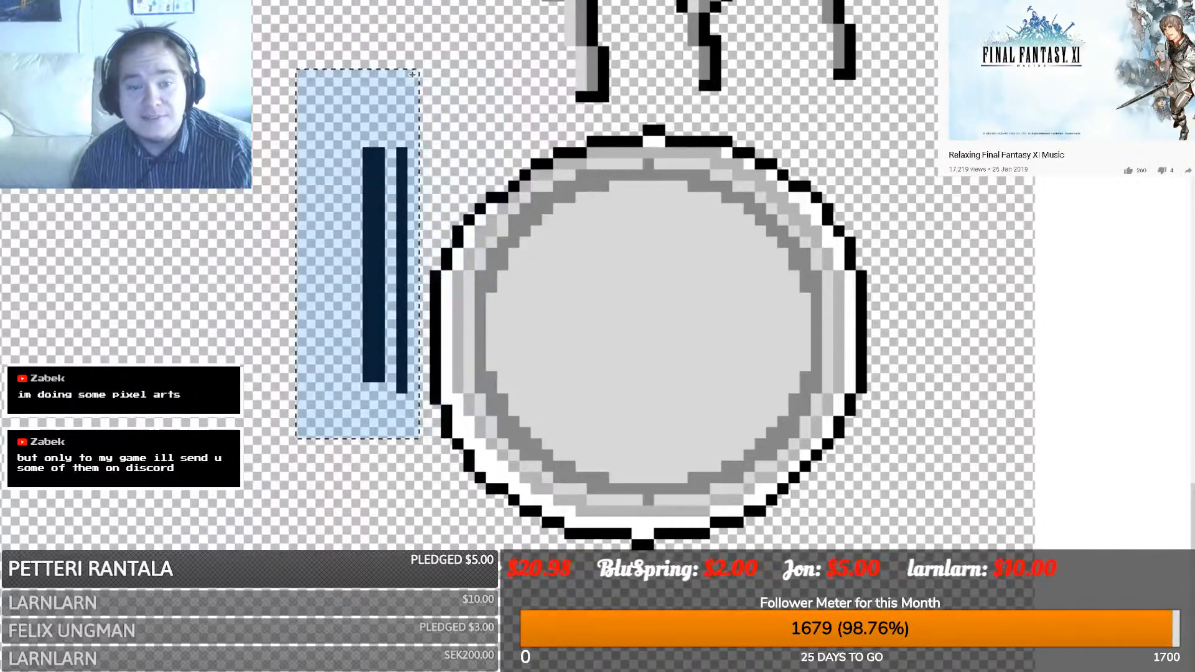
pyautogui.press('Delete')
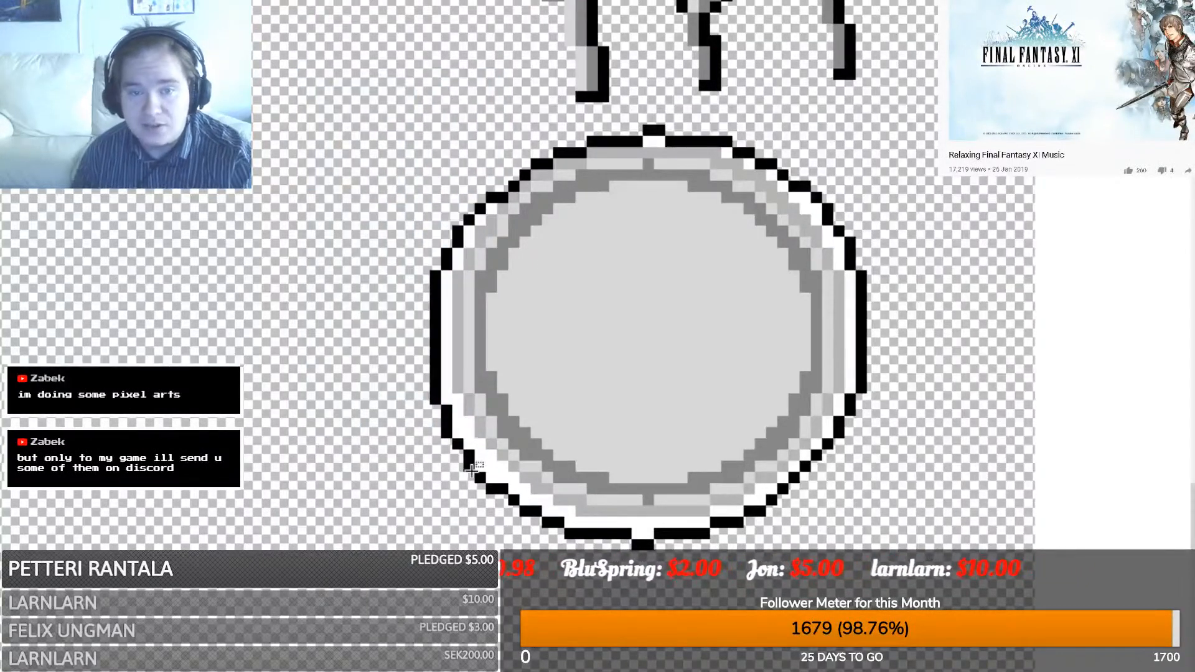
pyautogui.moveTo(379, 623); pyautogui.dragTo(890, 132)
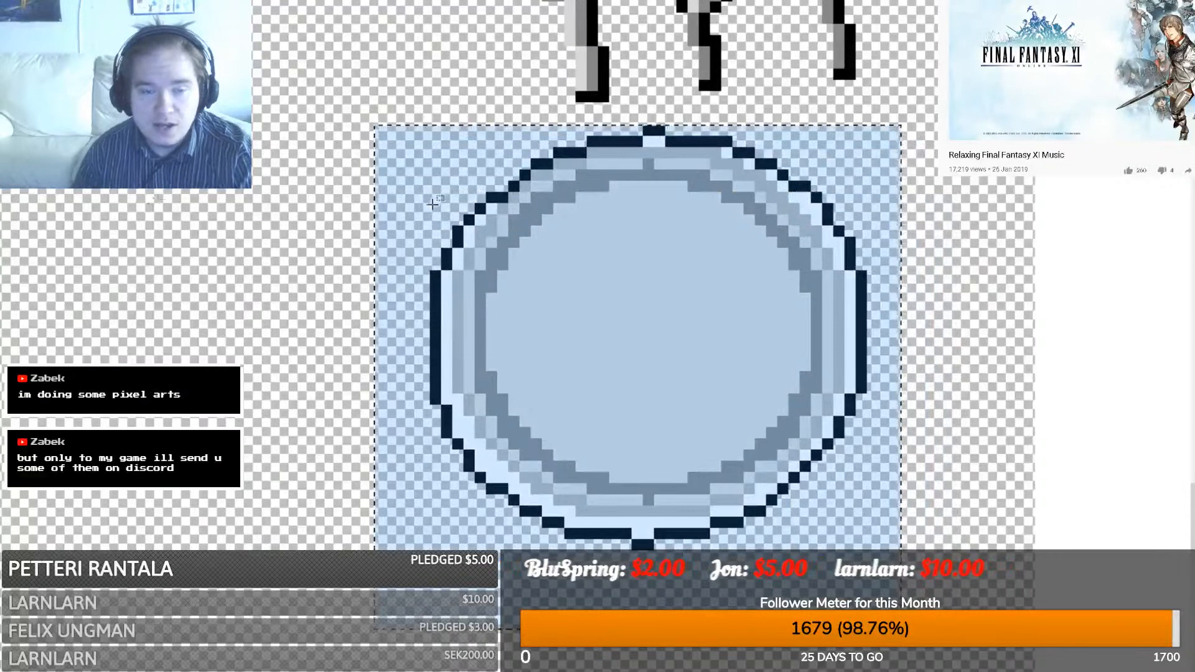
pyautogui.moveTo(613, 256); pyautogui.dragTo(789, 253)
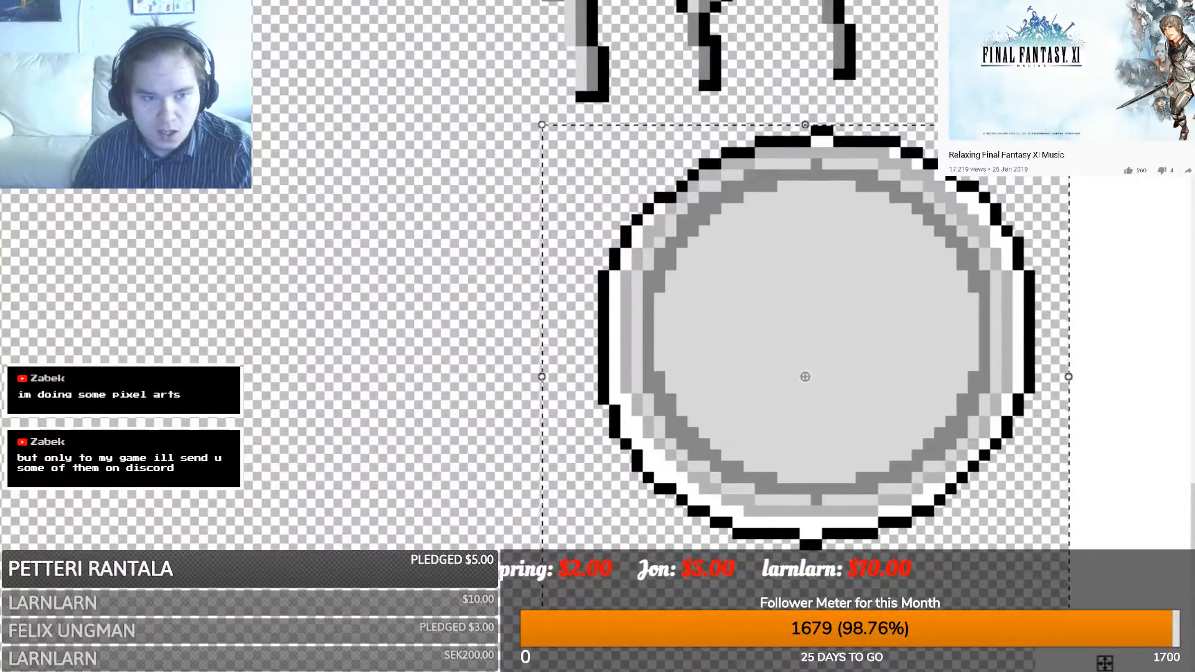
pyautogui.press('s')
pyautogui.scroll(2, 258, 309)
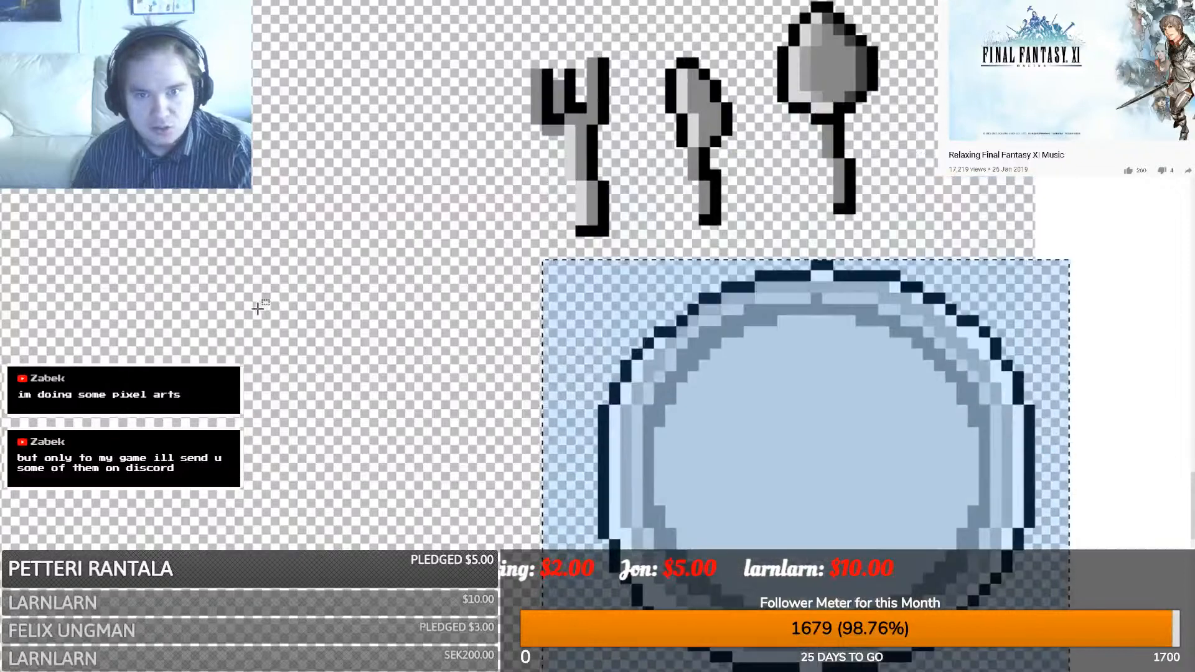
pyautogui.click(290, 286)
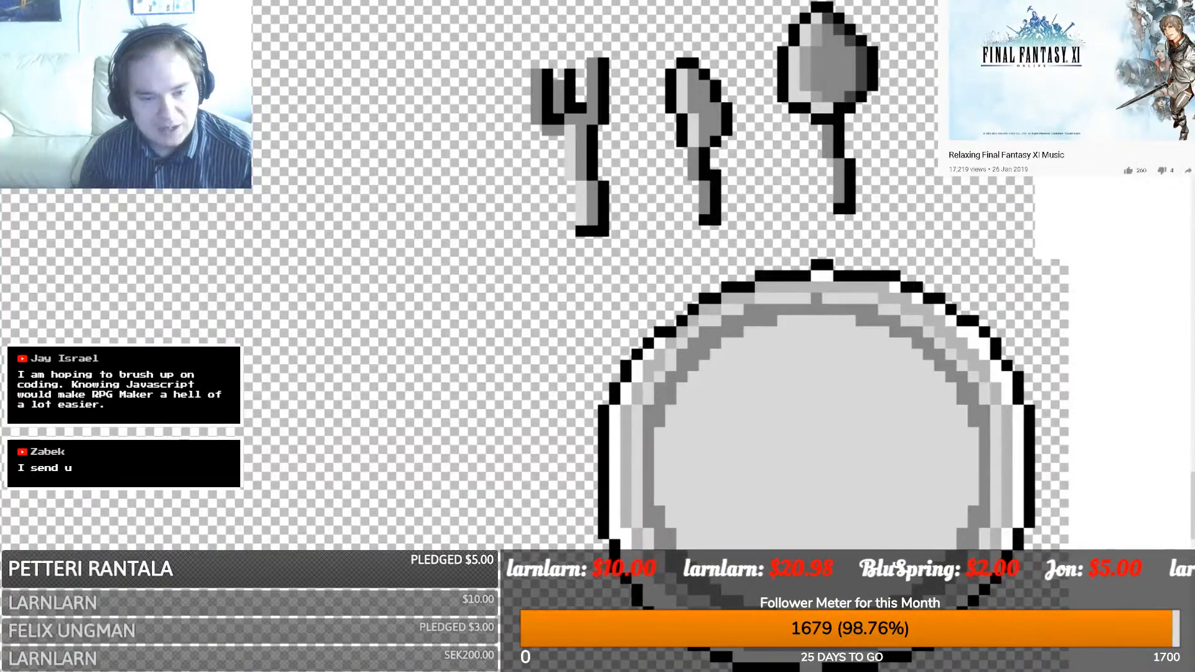
pyautogui.scroll(-2, 736, 334)
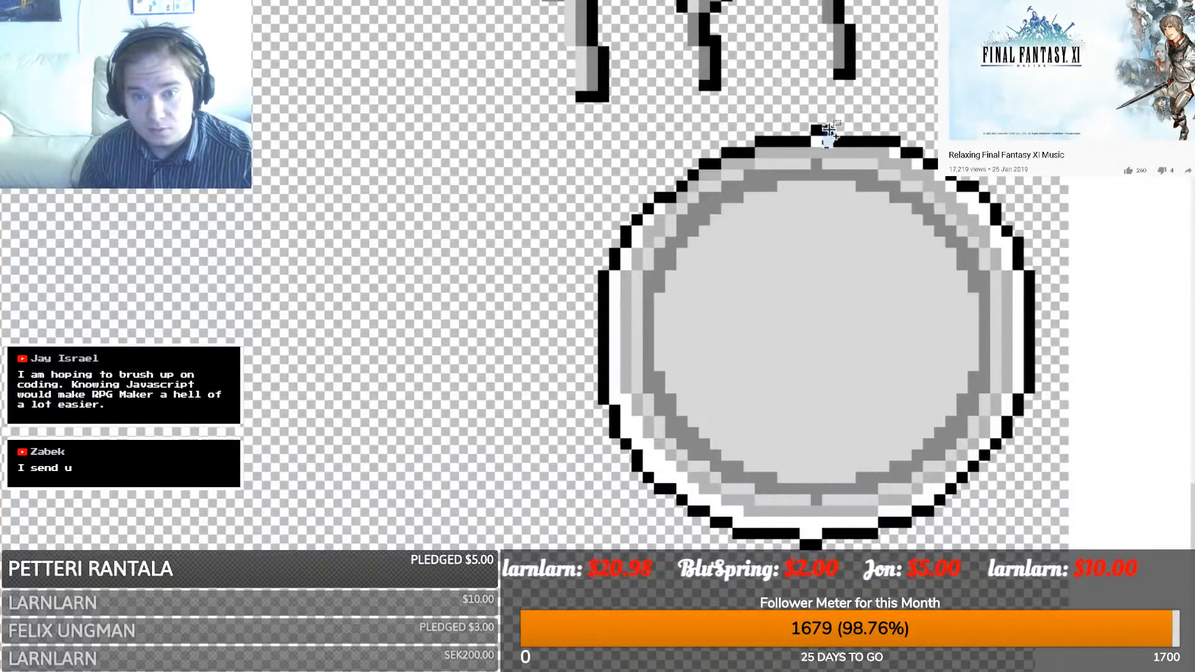
pyautogui.moveTo(823, 126); pyautogui.dragTo(852, 159)
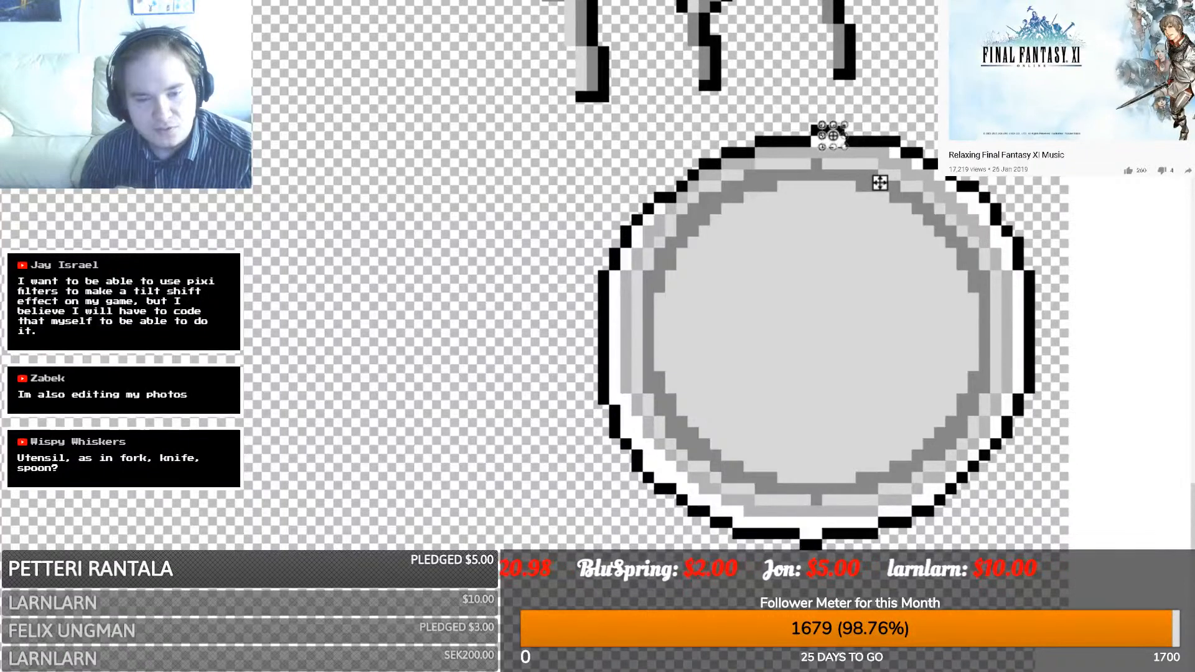
pyautogui.scroll(3, 566, 409)
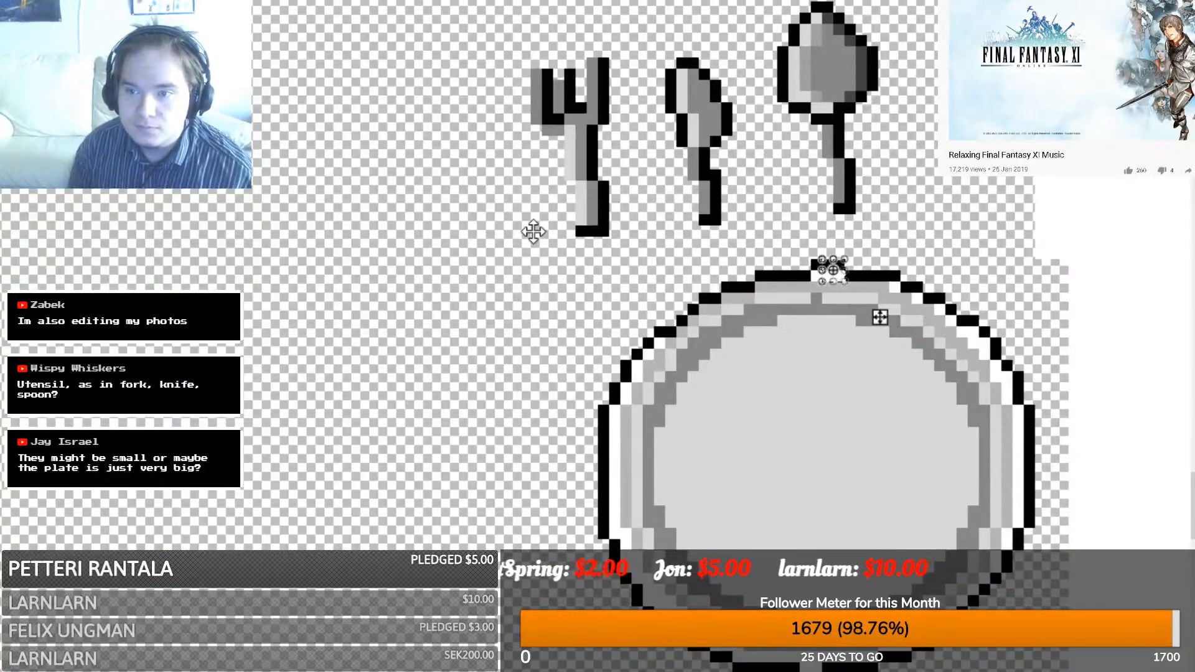
pyautogui.scroll(-3, 533, 232)
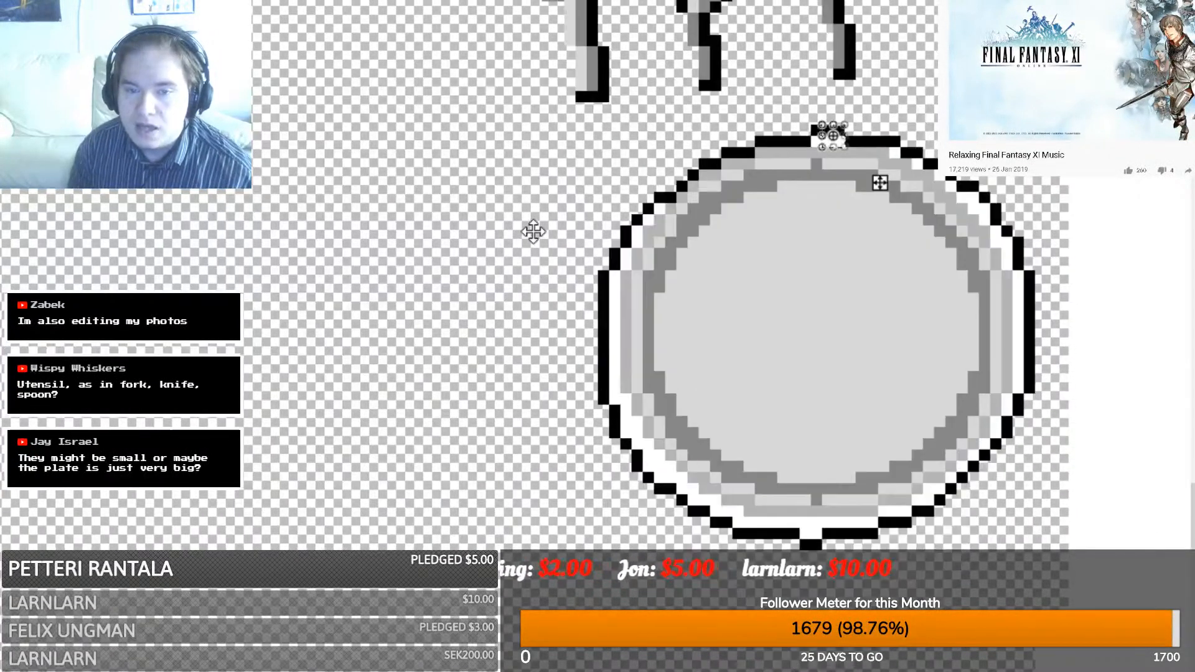
pyautogui.scroll(3, 531, 230)
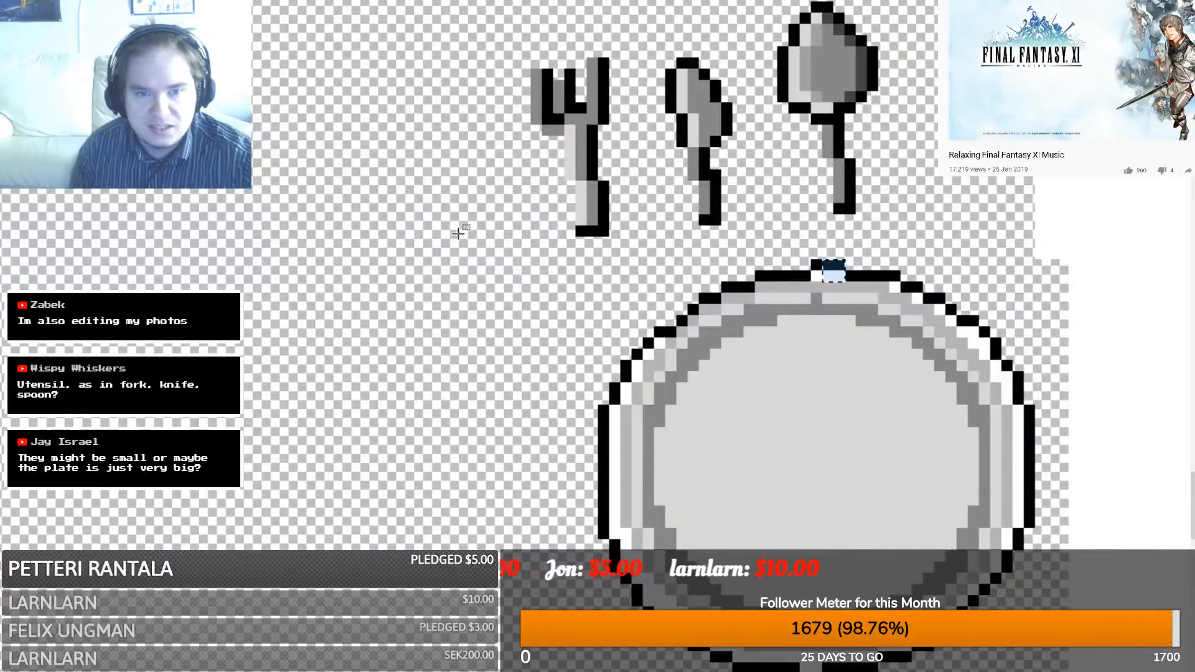
pyautogui.hotkey('ctrl', 'Tab')
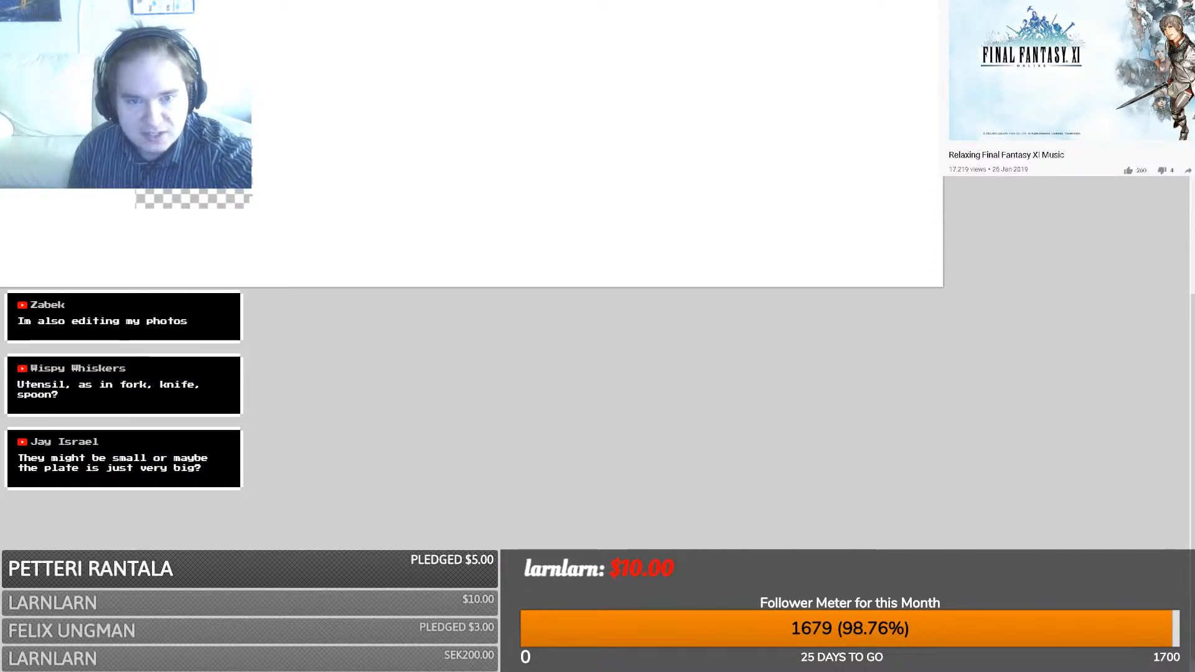
pyautogui.scroll(-5, 619, 419)
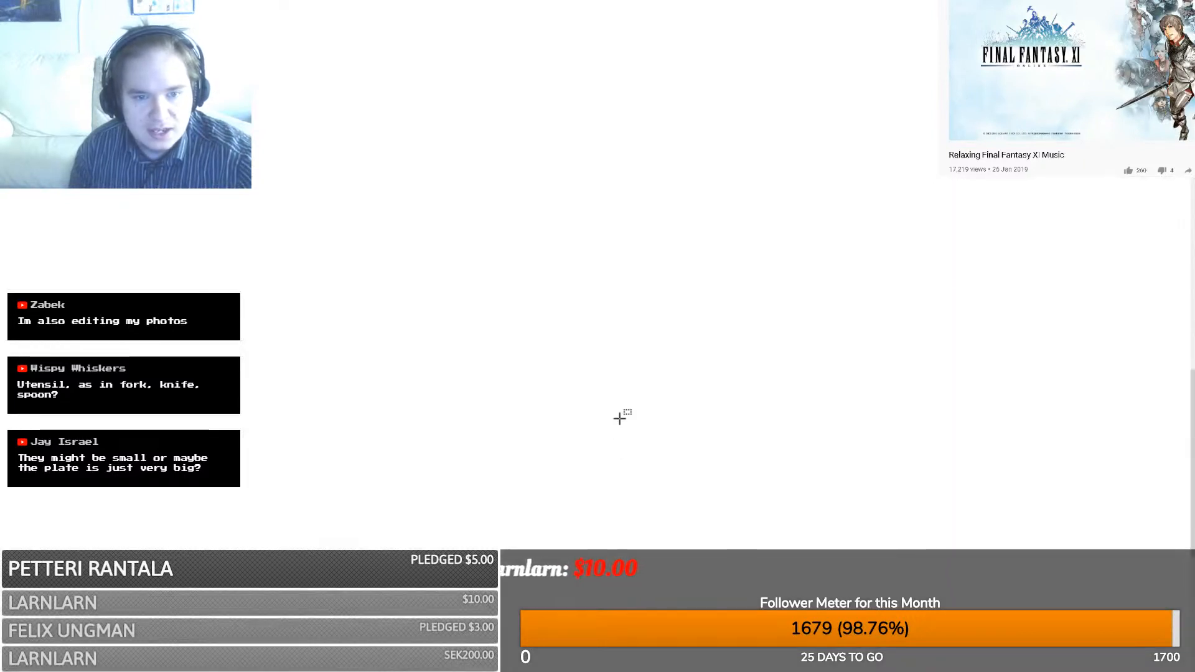
pyautogui.scroll(-7, 620, 419)
pyautogui.scroll(6, 518, 526)
pyautogui.hscroll(-10, 517, 548)
pyautogui.hscroll(10, 517, 547)
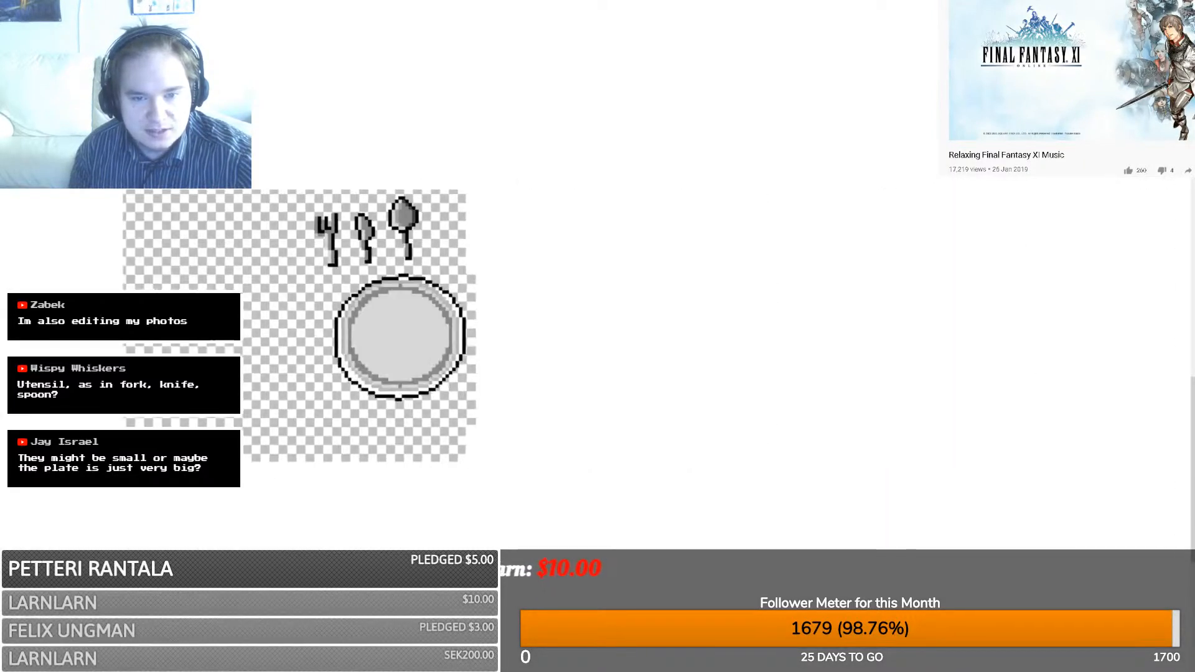
pyautogui.hscroll(-5, 486, 324)
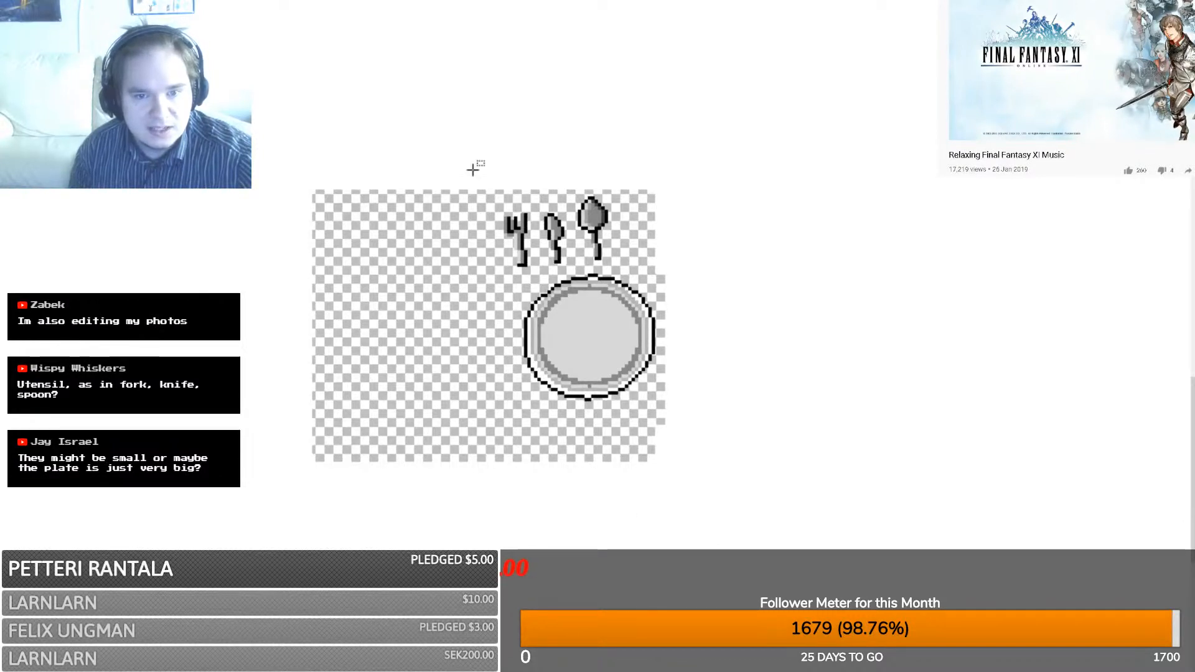
pyautogui.scroll(-5, 554, 389)
pyautogui.keyDown('shift'); pyautogui.scroll(-5, 555, 388); pyautogui.keyUp('shift')
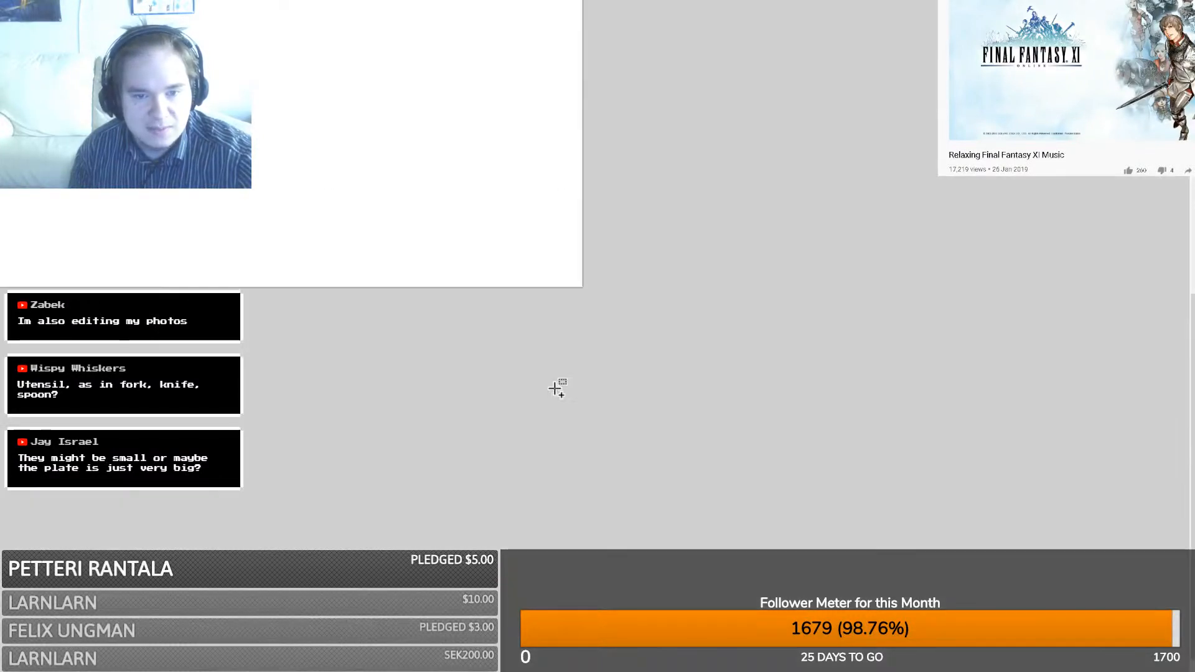
pyautogui.moveTo(663, 591); pyautogui.dragTo(357, 589)
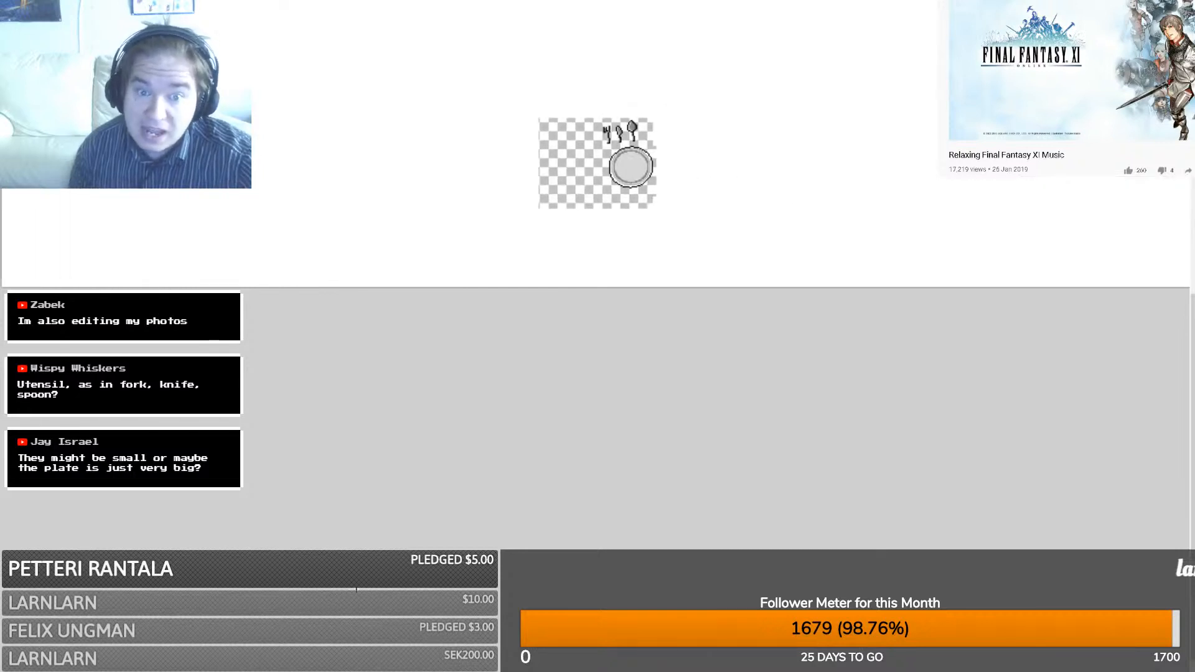
pyautogui.keyDown('ctrl'); pyautogui.scroll(5, 356, 588); pyautogui.keyUp('ctrl')
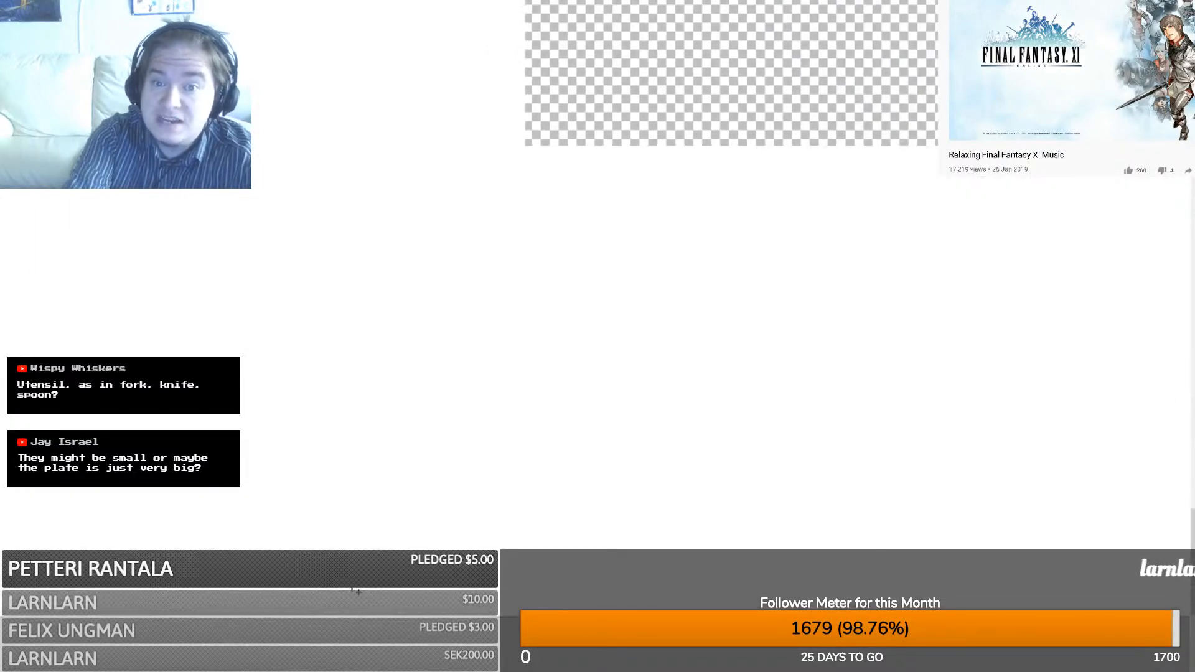
pyautogui.scroll(3, 584, 226)
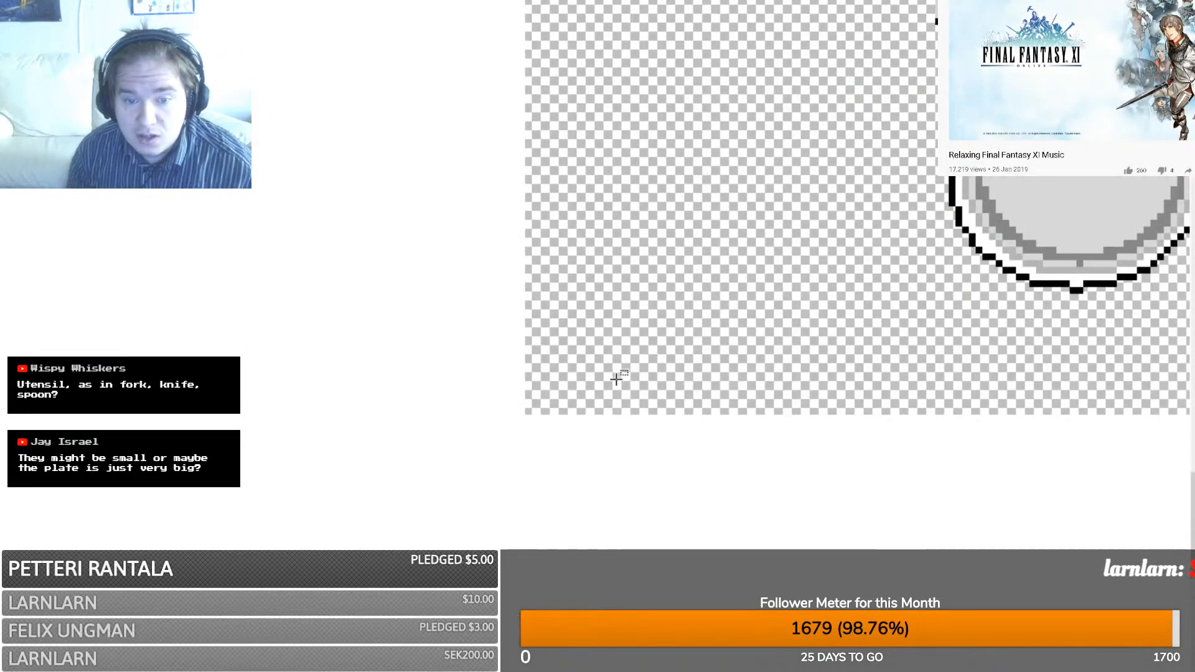
pyautogui.scroll(2, 617, 379)
pyautogui.moveTo(561, 590); pyautogui.dragTo(641, 590)
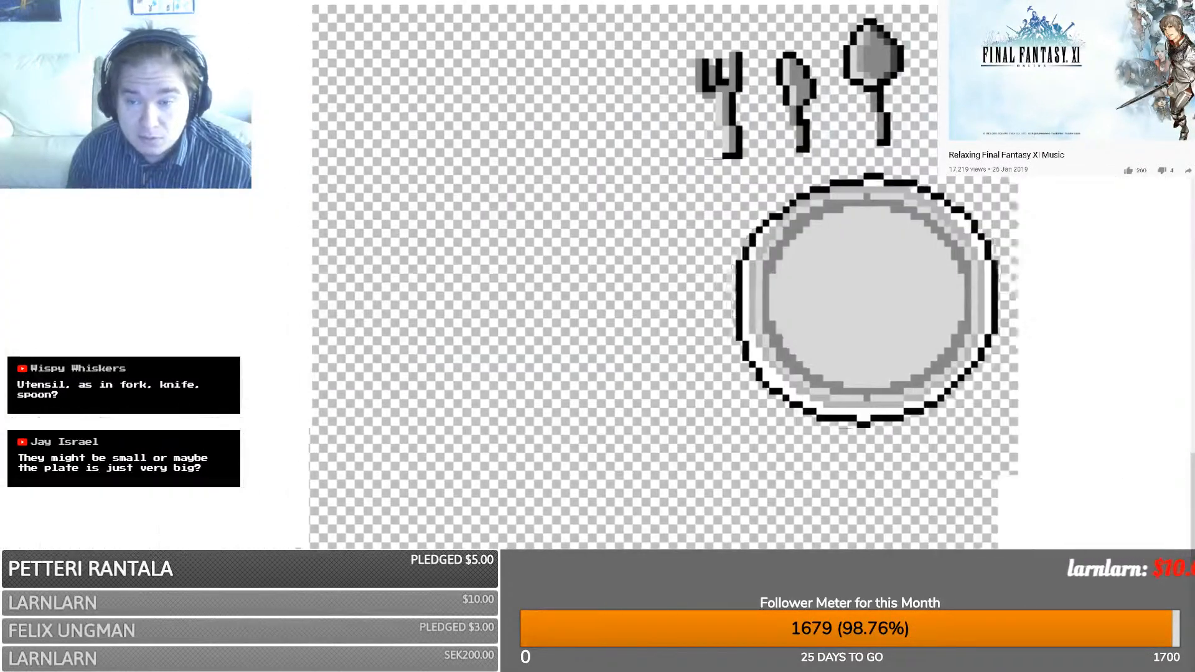
pyautogui.moveTo(570, 665); pyautogui.dragTo(596, 665)
pyautogui.scroll(2, 601, 535)
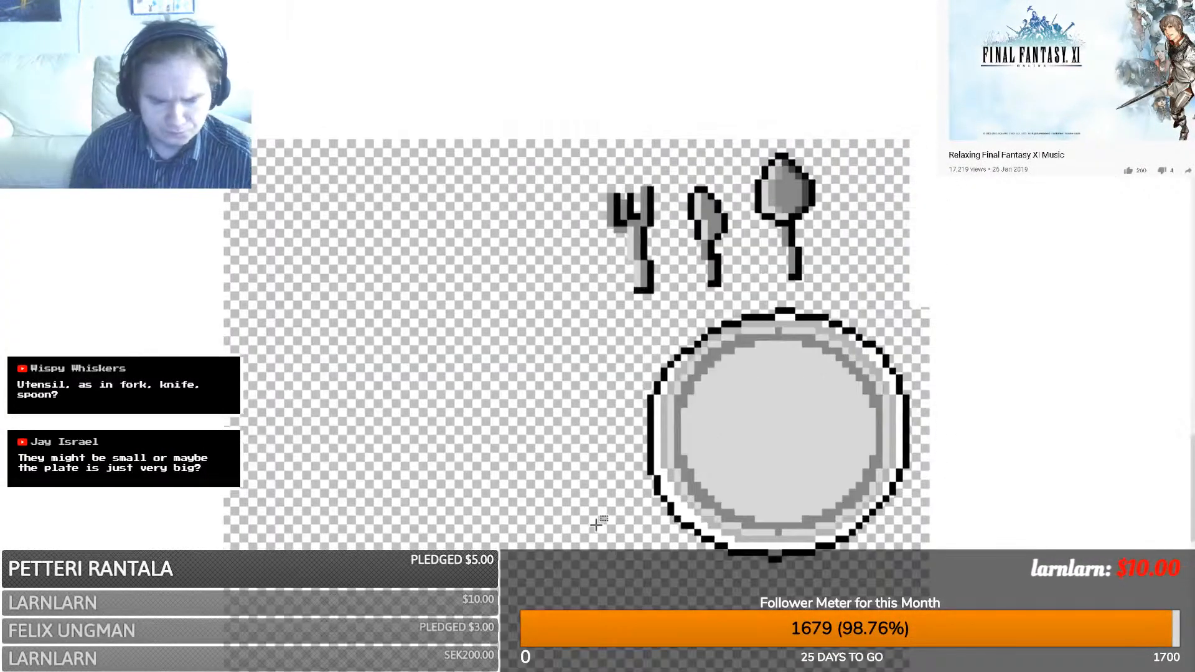
pyautogui.scroll(1, 597, 525)
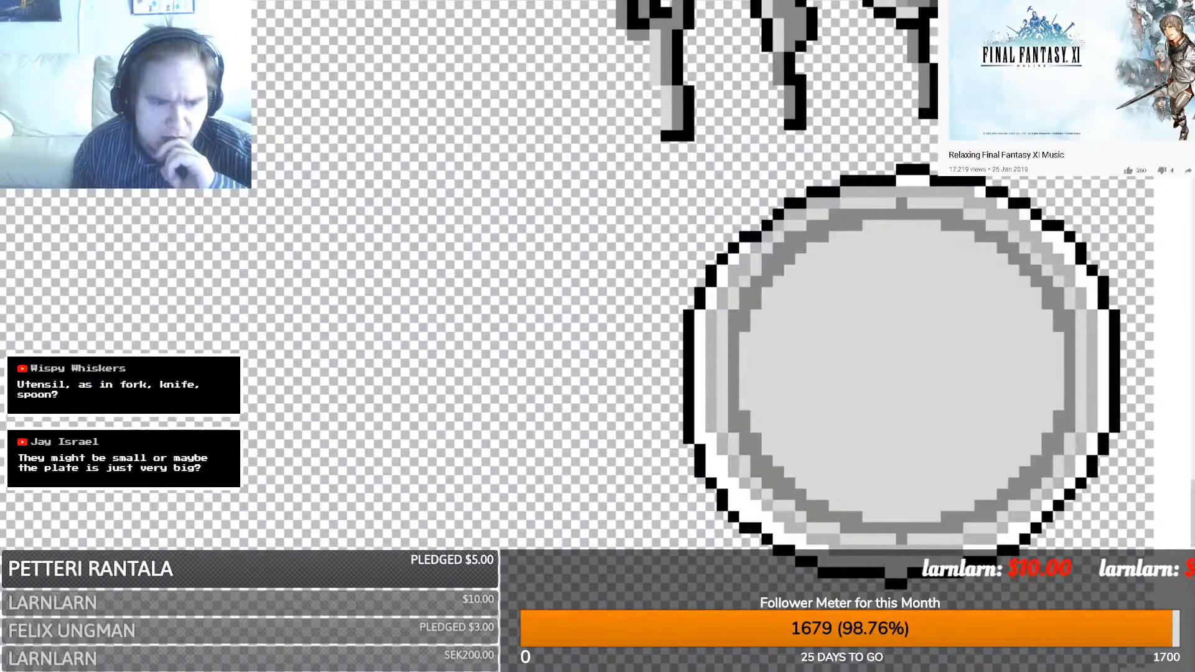
# - Outline the glass in black: left side, curved top rim, right side and curved bottom
pyautogui.moveTo(375, 409)
pyautogui.mouseDown()
pyautogui.moveTo(382, 233)
pyautogui.moveTo(368, 183)
pyautogui.mouseUp()
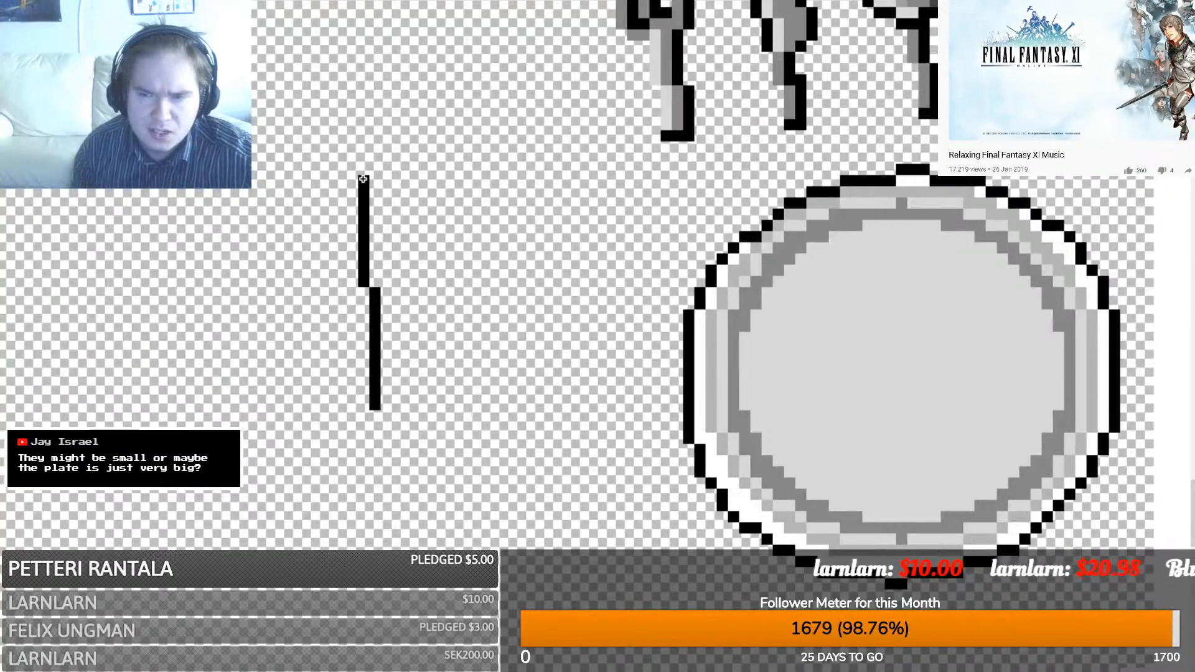
pyautogui.moveTo(363, 178); pyautogui.dragTo(372, 267)
pyautogui.moveTo(375, 269); pyautogui.dragTo(480, 270)
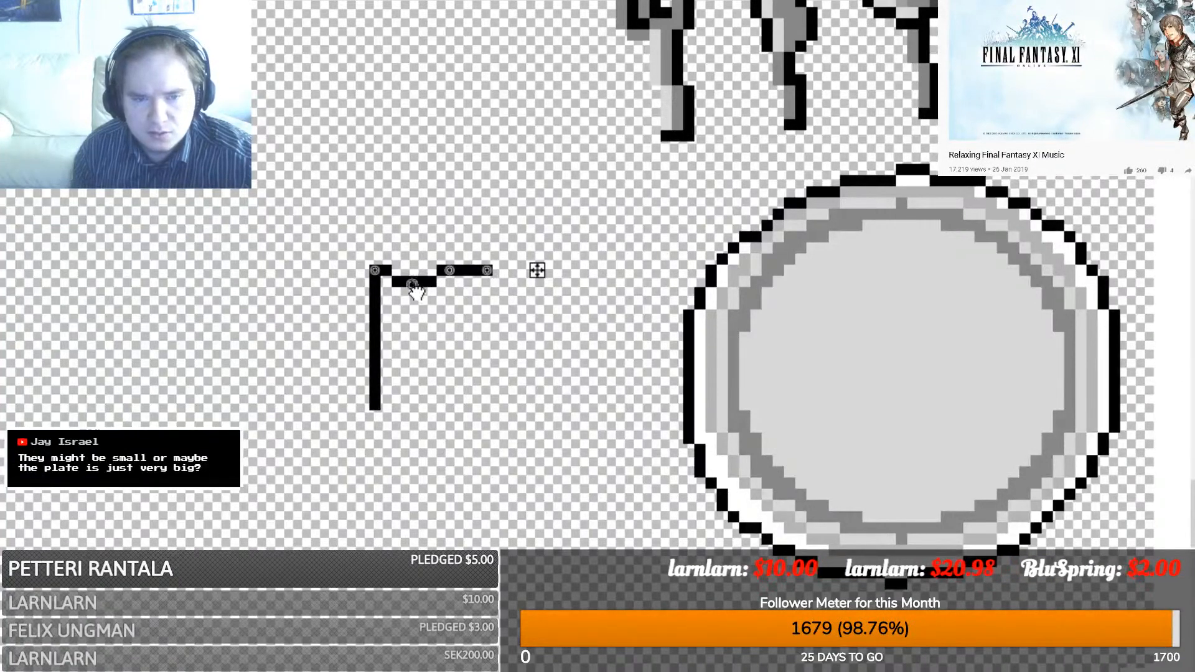
pyautogui.moveTo(414, 288)
pyautogui.mouseDown()
pyautogui.moveTo(452, 290)
pyautogui.moveTo(450, 270)
pyautogui.moveTo(412, 270)
pyautogui.moveTo(411, 258)
pyautogui.moveTo(455, 267)
pyautogui.moveTo(433, 266)
pyautogui.moveTo(450, 266)
pyautogui.moveTo(438, 250)
pyautogui.moveTo(414, 252)
pyautogui.mouseUp()
pyautogui.click(446, 383)
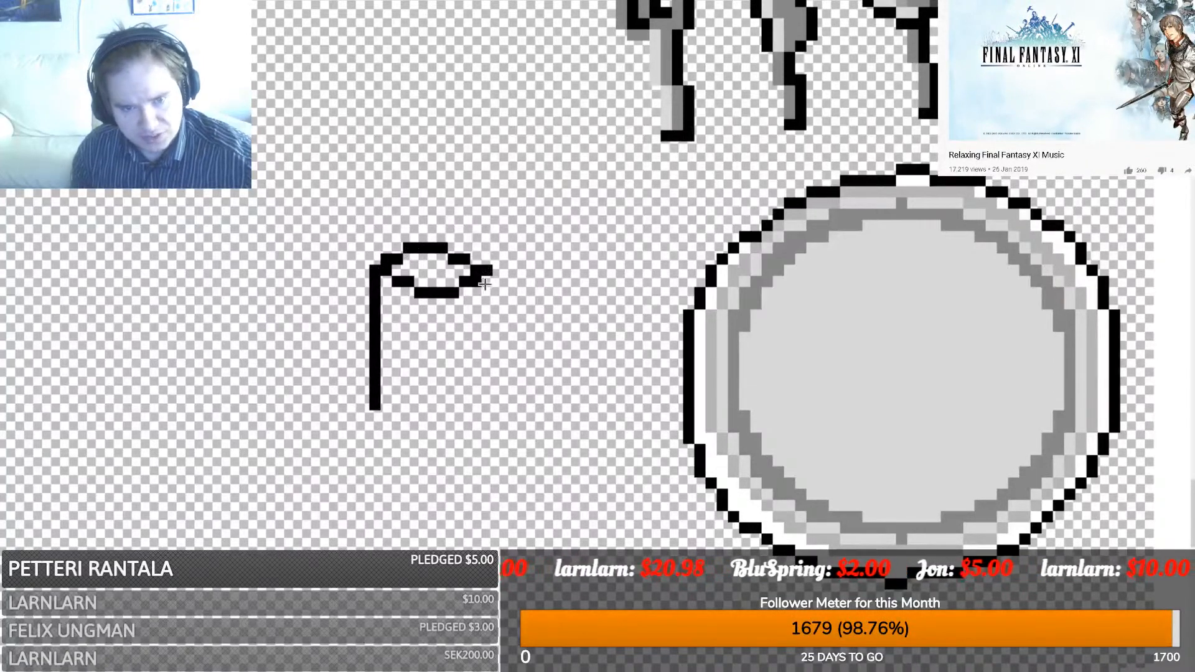
pyautogui.moveTo(489, 280); pyautogui.dragTo(487, 414)
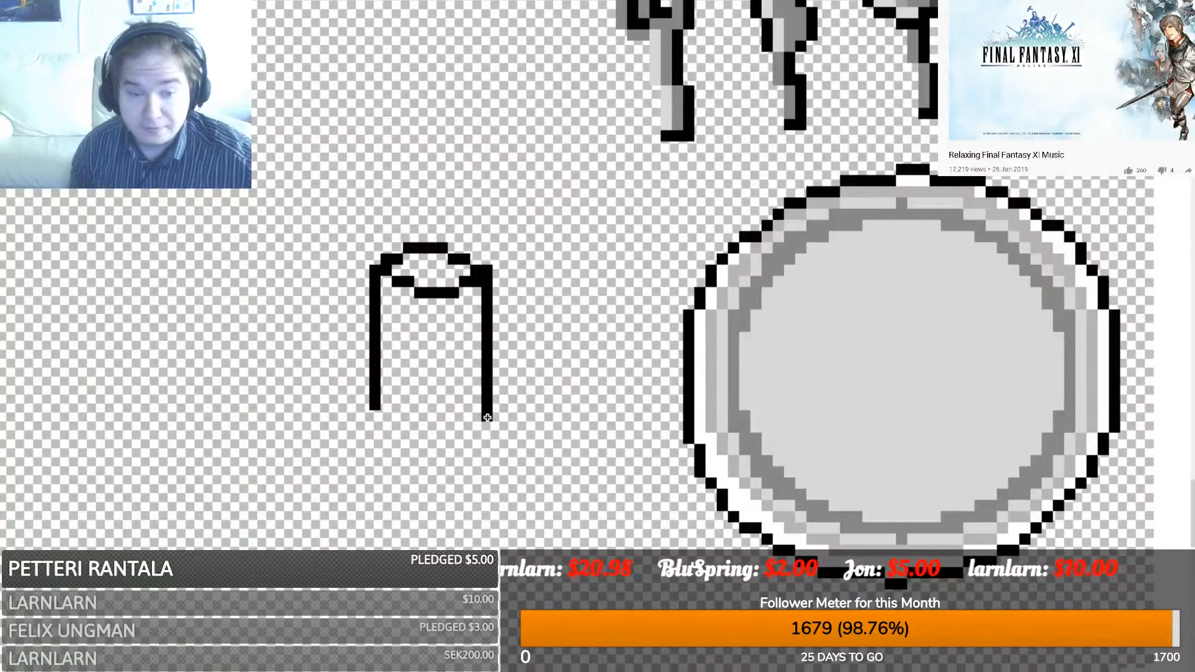
pyautogui.moveTo(483, 415)
pyautogui.mouseDown()
pyautogui.moveTo(423, 441)
pyautogui.moveTo(457, 429)
pyautogui.moveTo(395, 439)
pyautogui.moveTo(376, 417)
pyautogui.mouseUp()
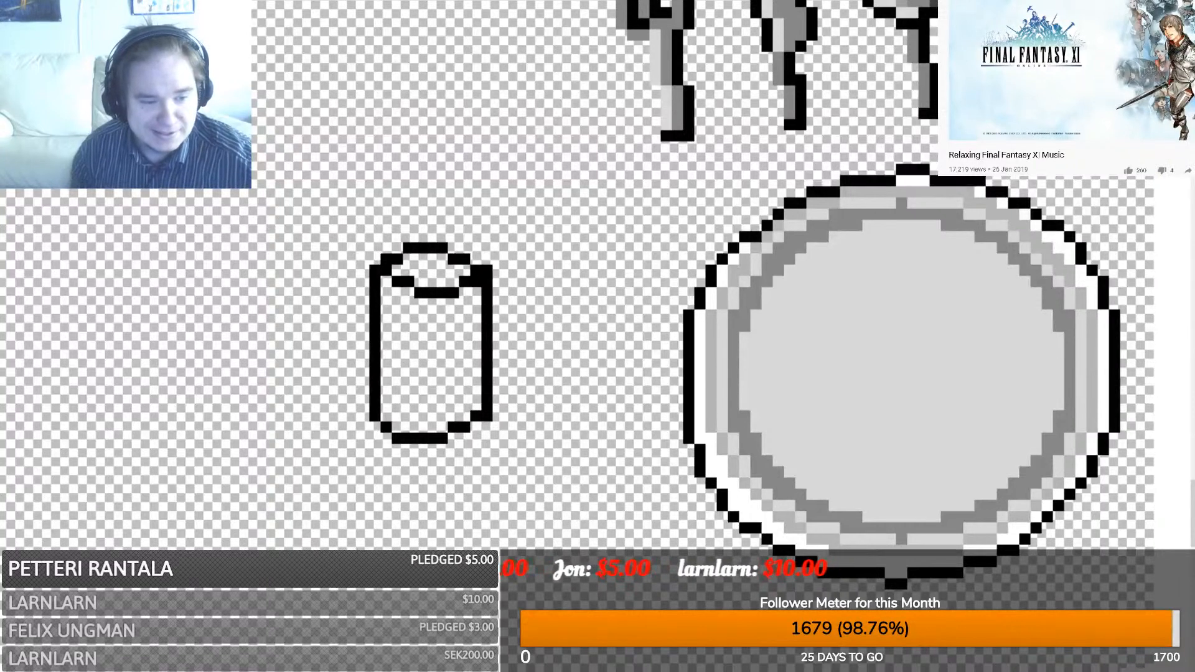
# - Fill the glass body and its top face with a saturated light blue
pyautogui.click(436, 352)
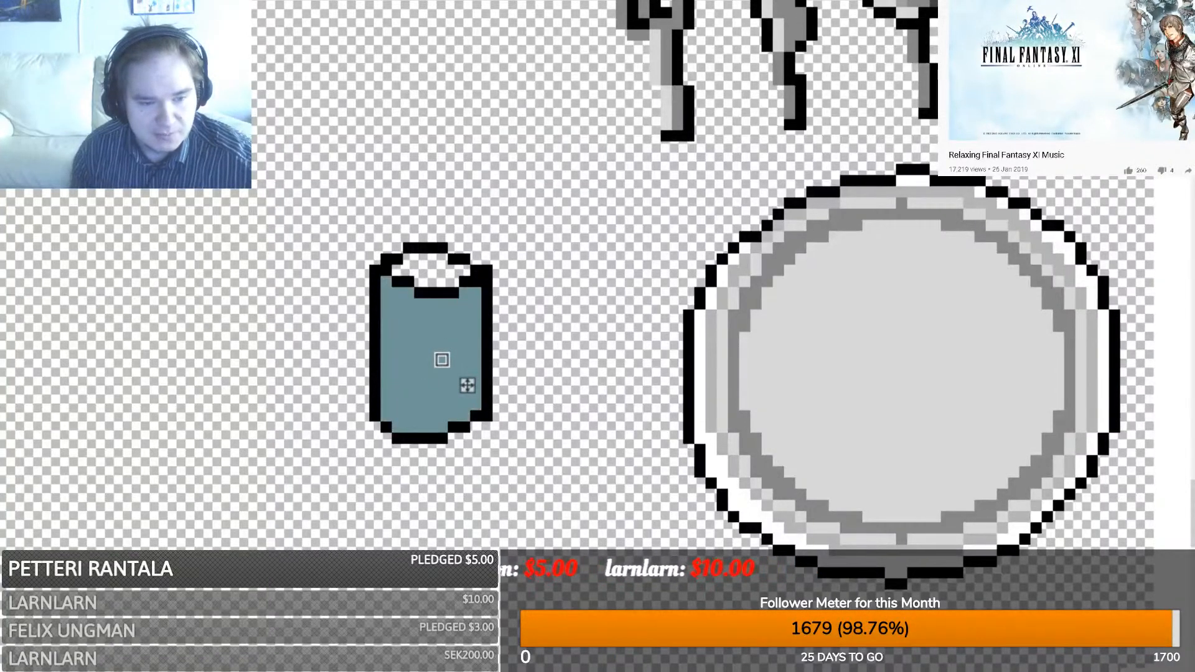
pyautogui.click(442, 360)
pyautogui.click(442, 359)
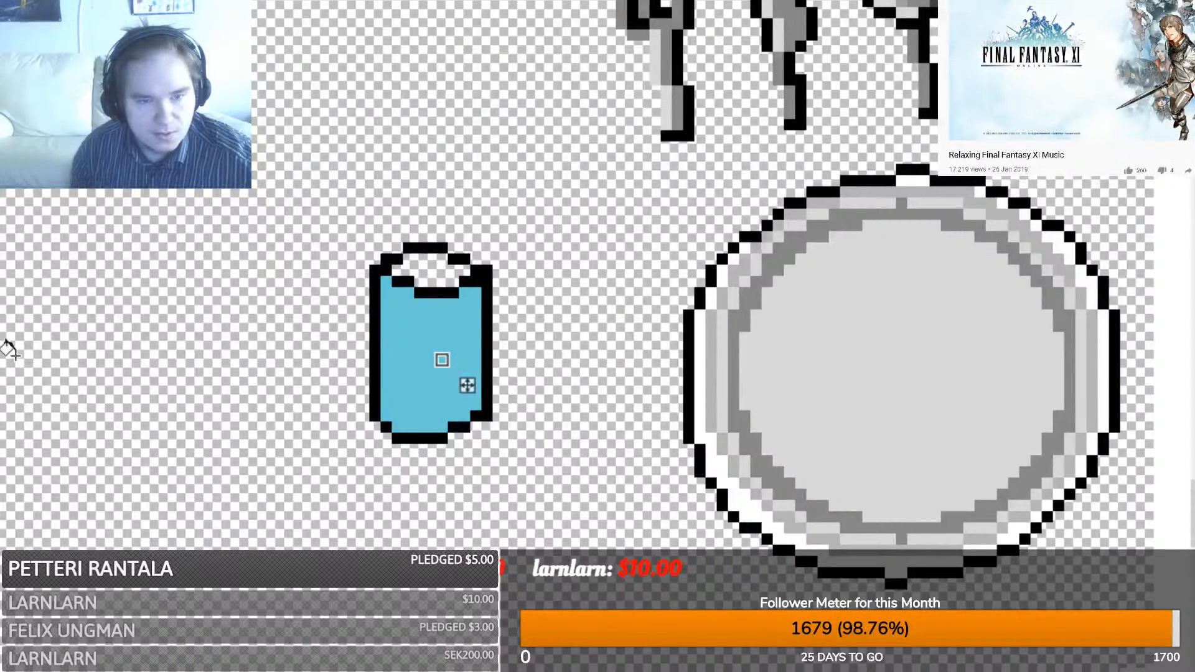
pyautogui.click(433, 272)
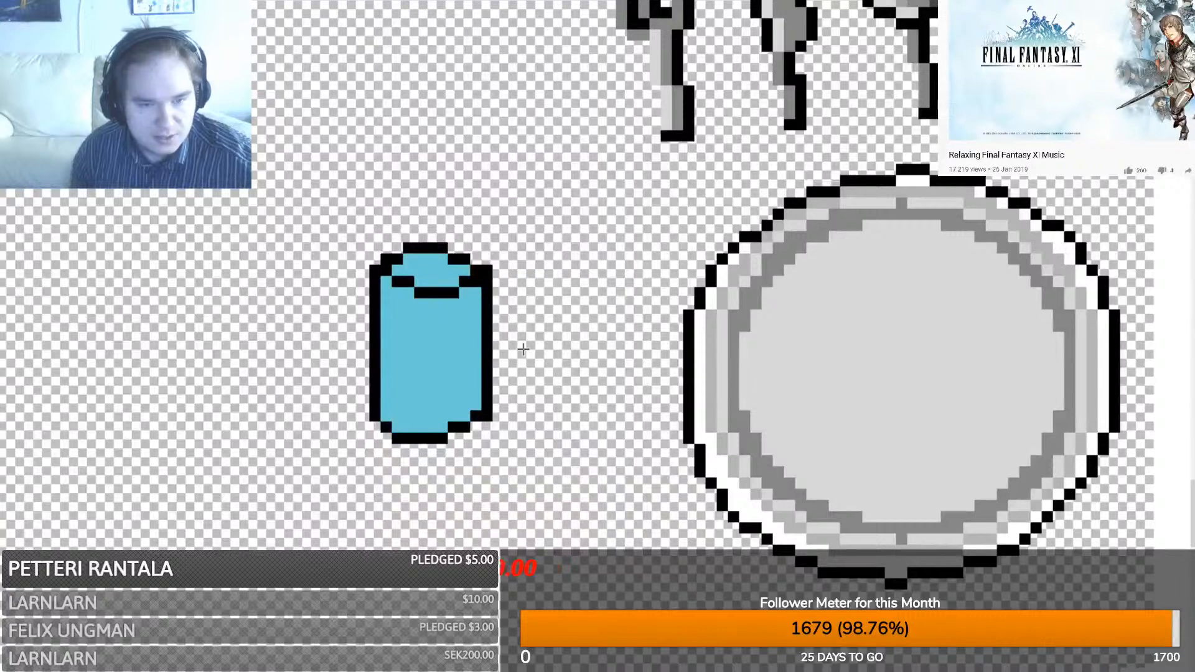
# - Add pale highlights: a vertical stripe, a stepped upper highlight and a bottom inner-edge line
pyautogui.moveTo(464, 397)
pyautogui.mouseDown()
pyautogui.moveTo(466, 313)
pyautogui.moveTo(427, 327)
pyautogui.moveTo(396, 313)
pyautogui.mouseUp()
pyautogui.click(440, 318)
pyautogui.hotkey('ctrl', 'z')
pyautogui.click(407, 320)
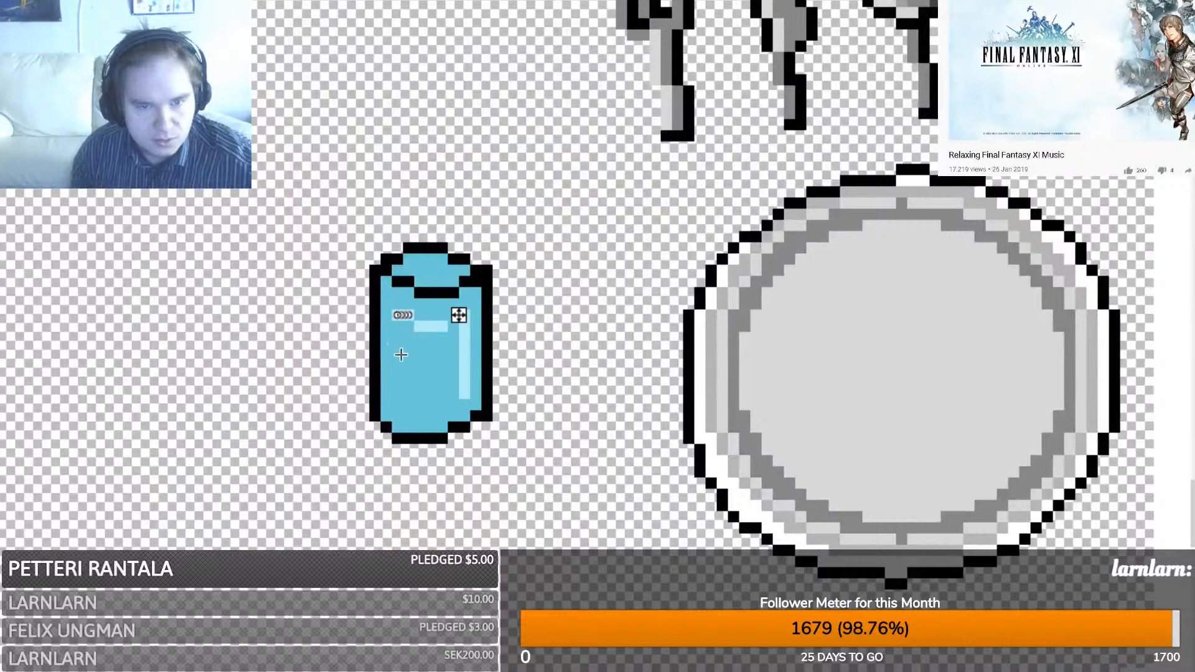
pyautogui.click(150, 390)
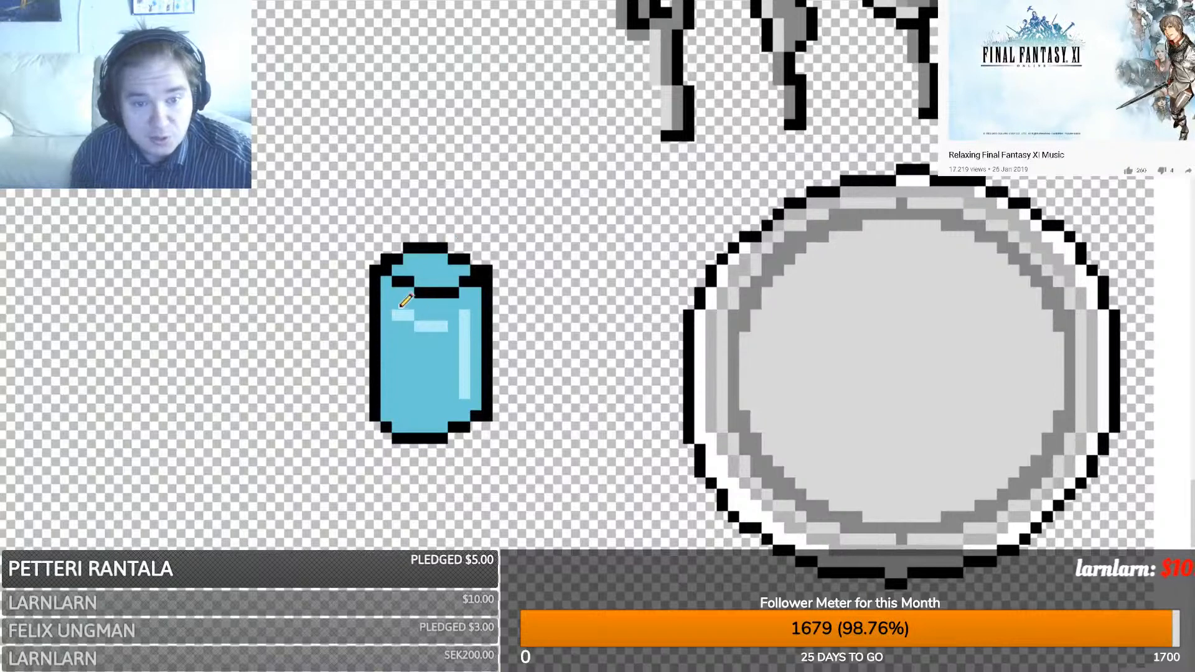
pyautogui.click(456, 317)
pyautogui.click(467, 304)
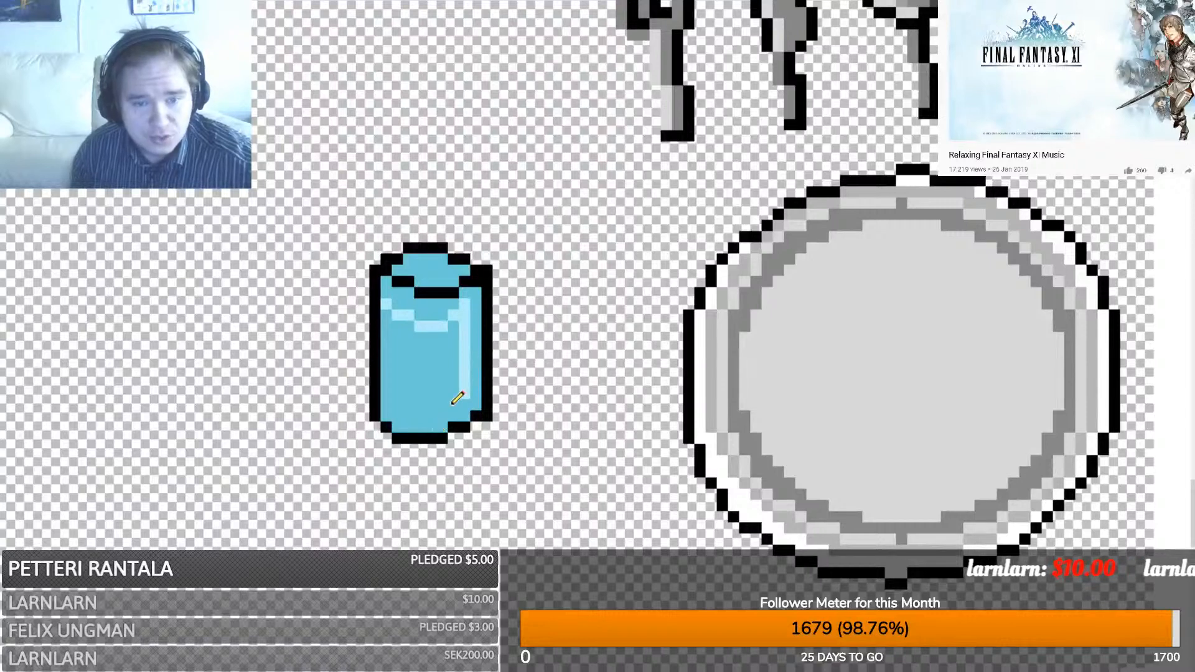
pyautogui.moveTo(445, 411); pyautogui.dragTo(413, 411)
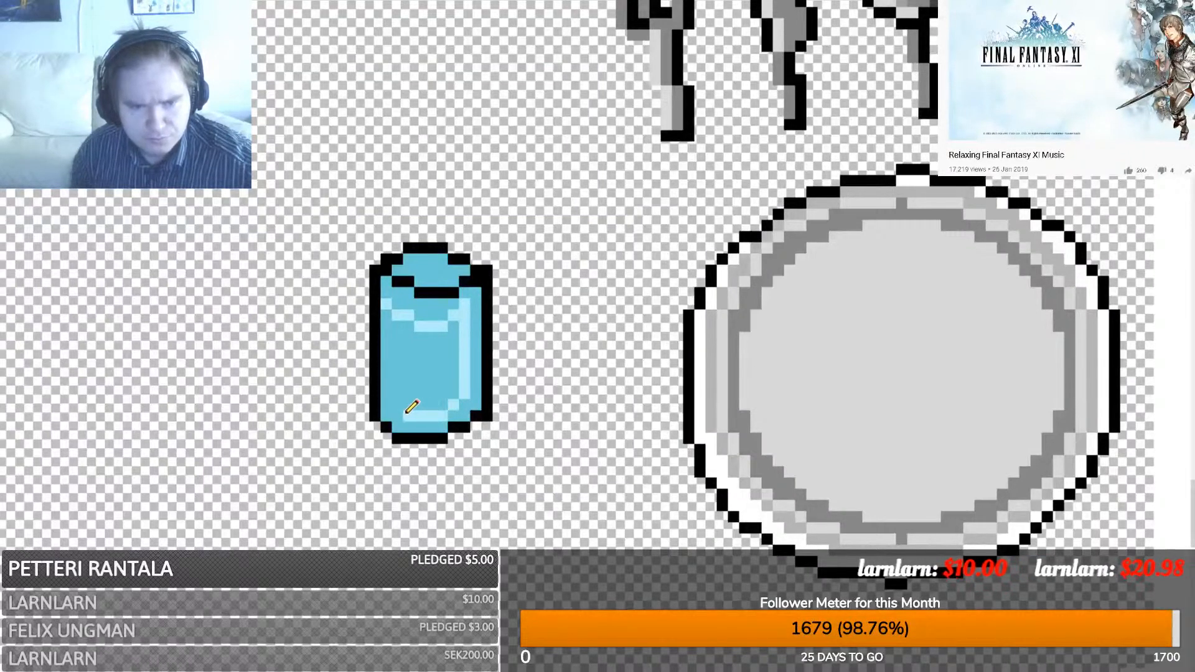
pyautogui.click(399, 413)
pyautogui.click(389, 405)
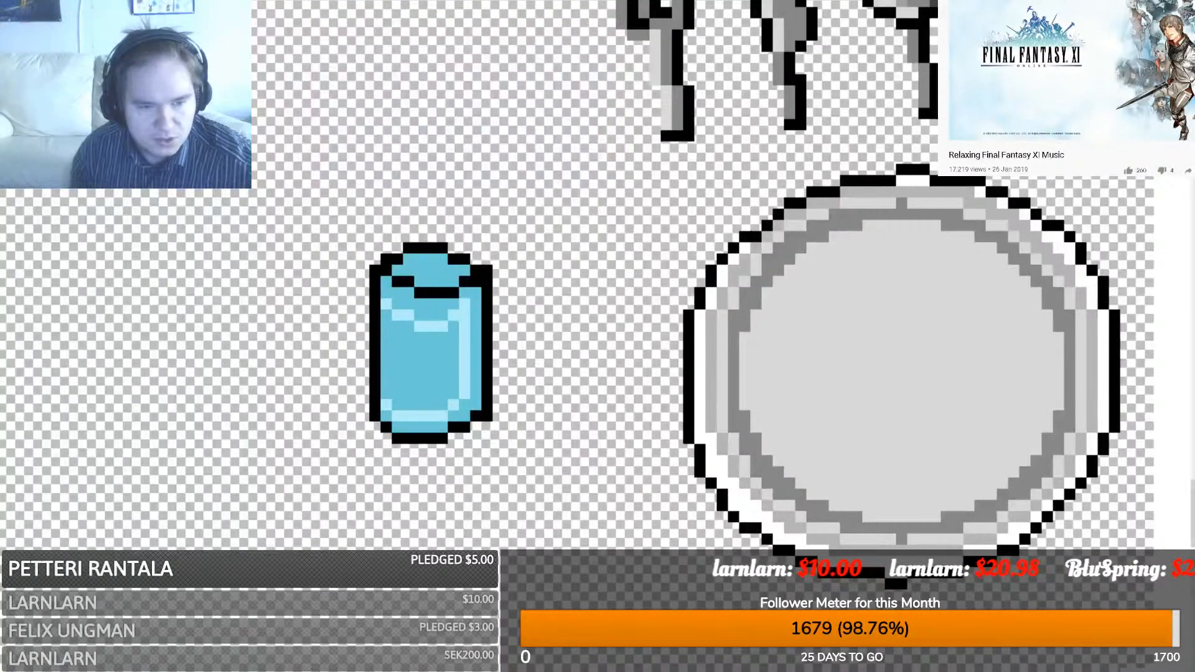
# - Brighten the bottom rim and upper highlight pixels to cyan, discarding a misplaced white stroke
pyautogui.moveTo(462, 338)
pyautogui.mouseDown()
pyautogui.moveTo(463, 312)
pyautogui.moveTo(455, 321)
pyautogui.mouseUp()
pyautogui.hotkey('ctrl', 'z')
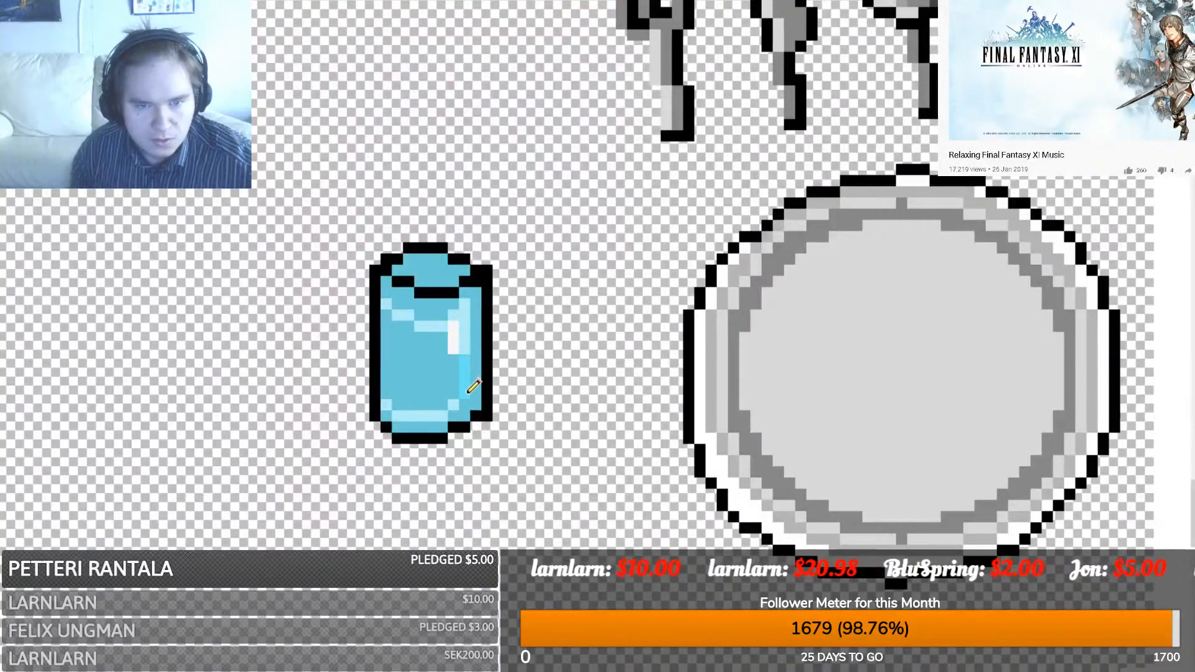
pyautogui.moveTo(446, 410); pyautogui.dragTo(384, 404)
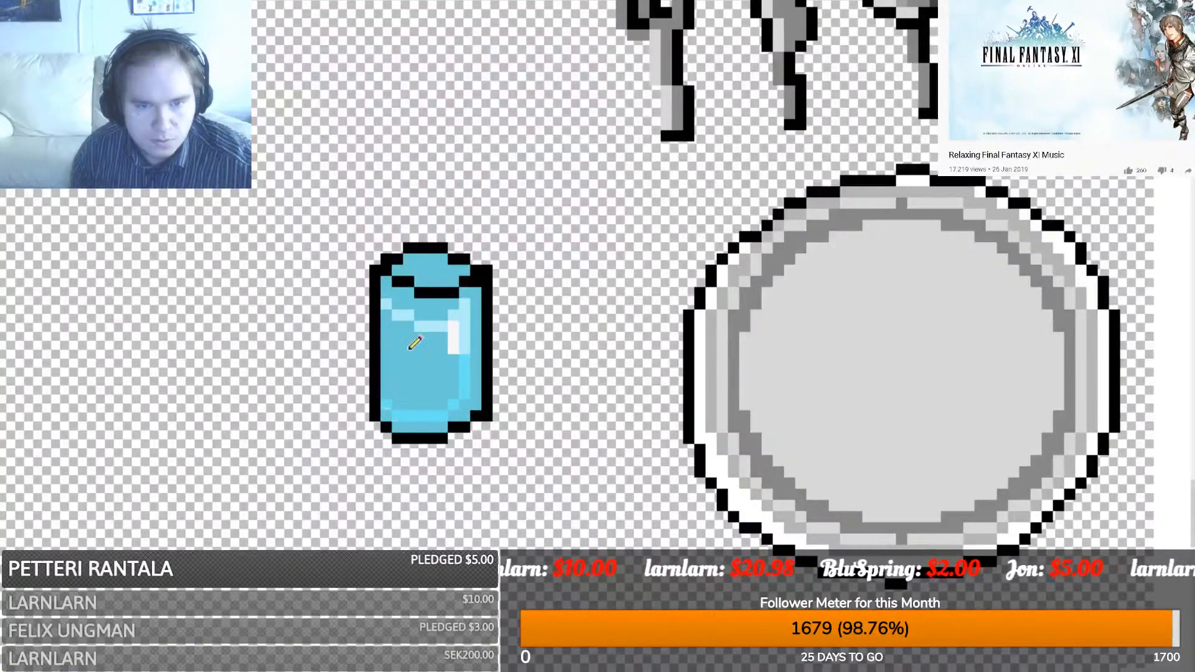
pyautogui.moveTo(444, 326); pyautogui.dragTo(420, 327)
pyautogui.click(455, 316)
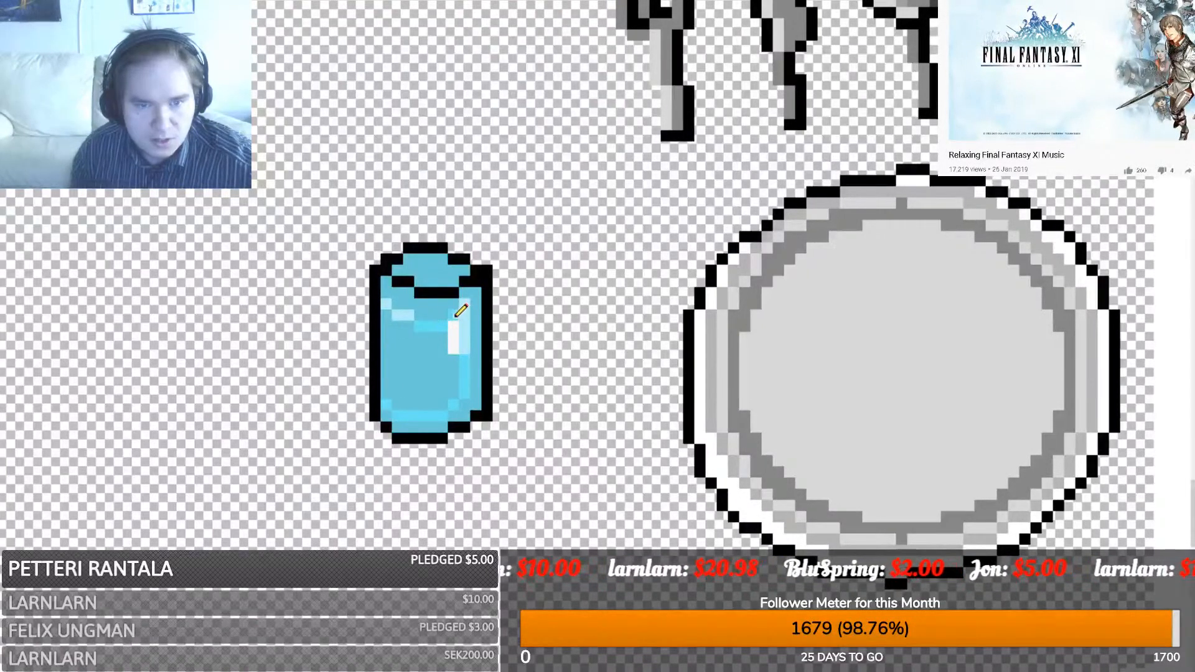
pyautogui.click(401, 316)
pyautogui.click(406, 316)
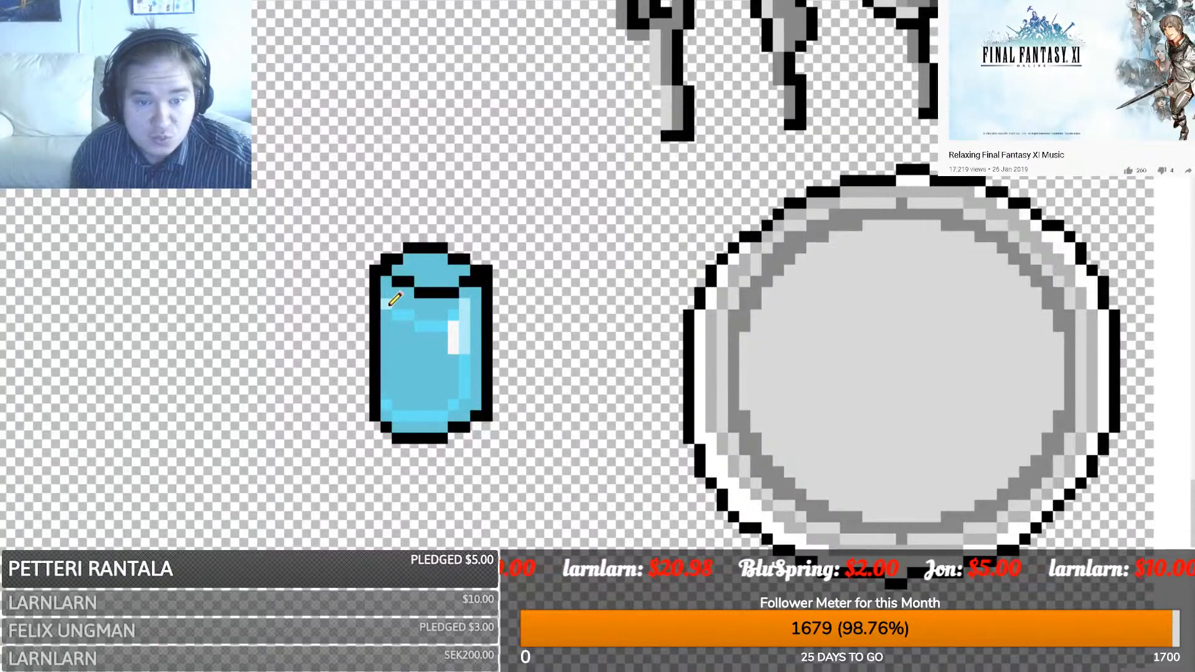
pyautogui.click(391, 307)
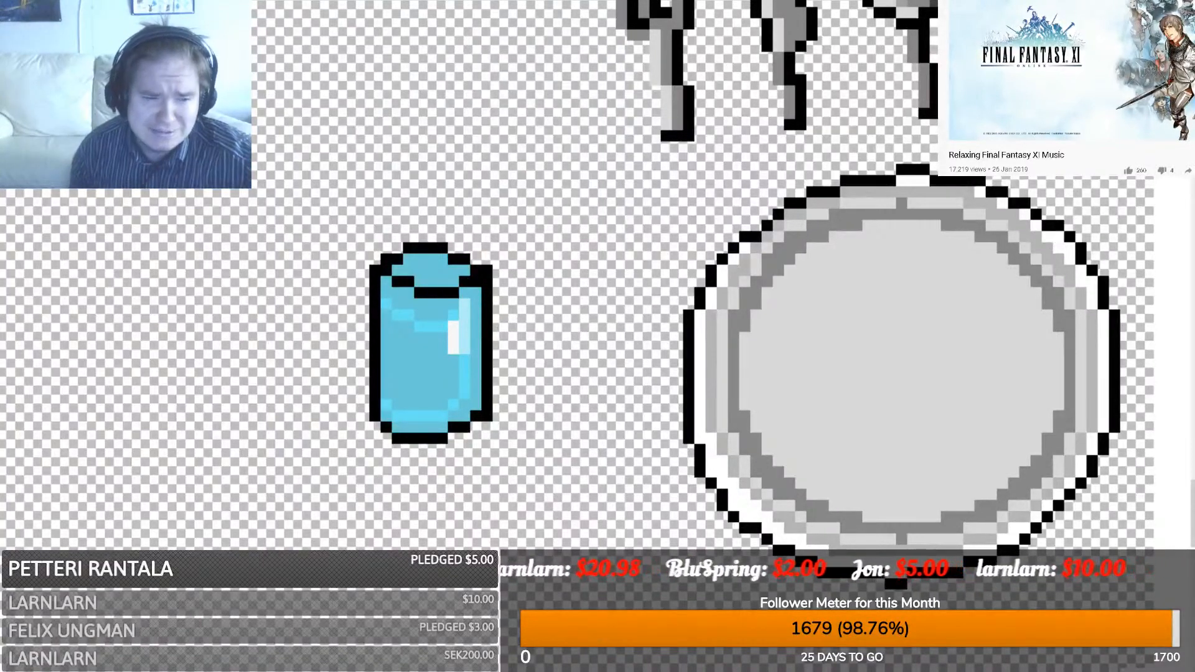
# - Shade the glass's bottom-left and base rows with darker teal, undoing a stray rim strip
pyautogui.click(387, 417)
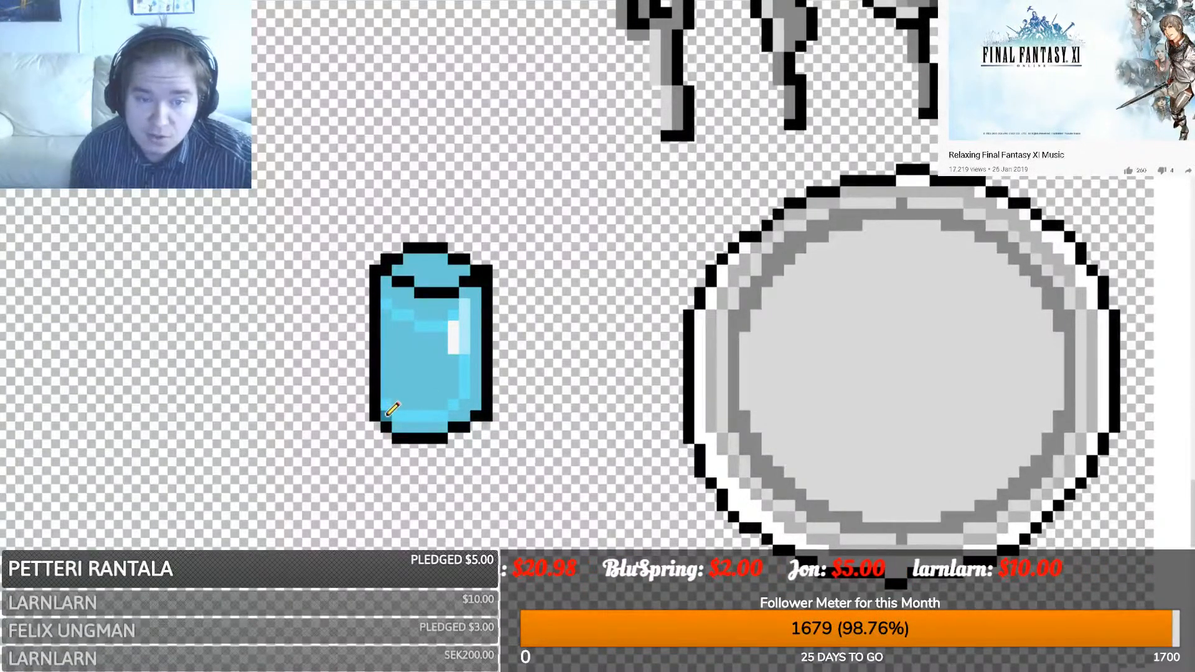
pyautogui.click(390, 381)
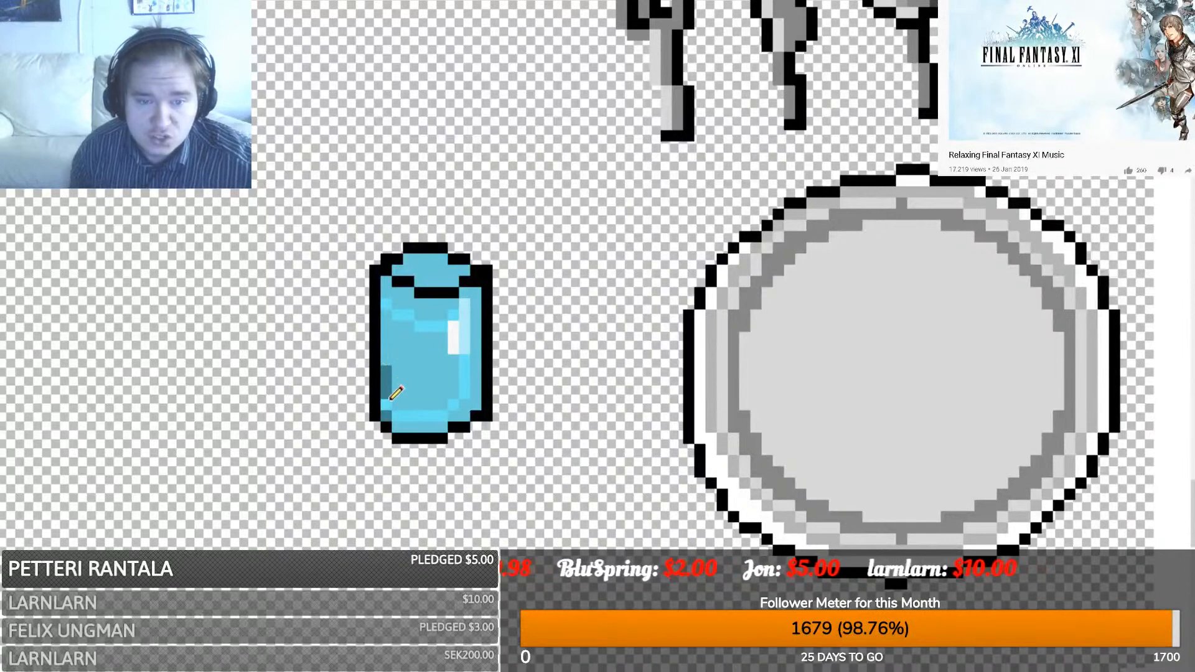
pyautogui.hotkey('ctrl', 'z')
pyautogui.hotkey('ctrl', 'z')
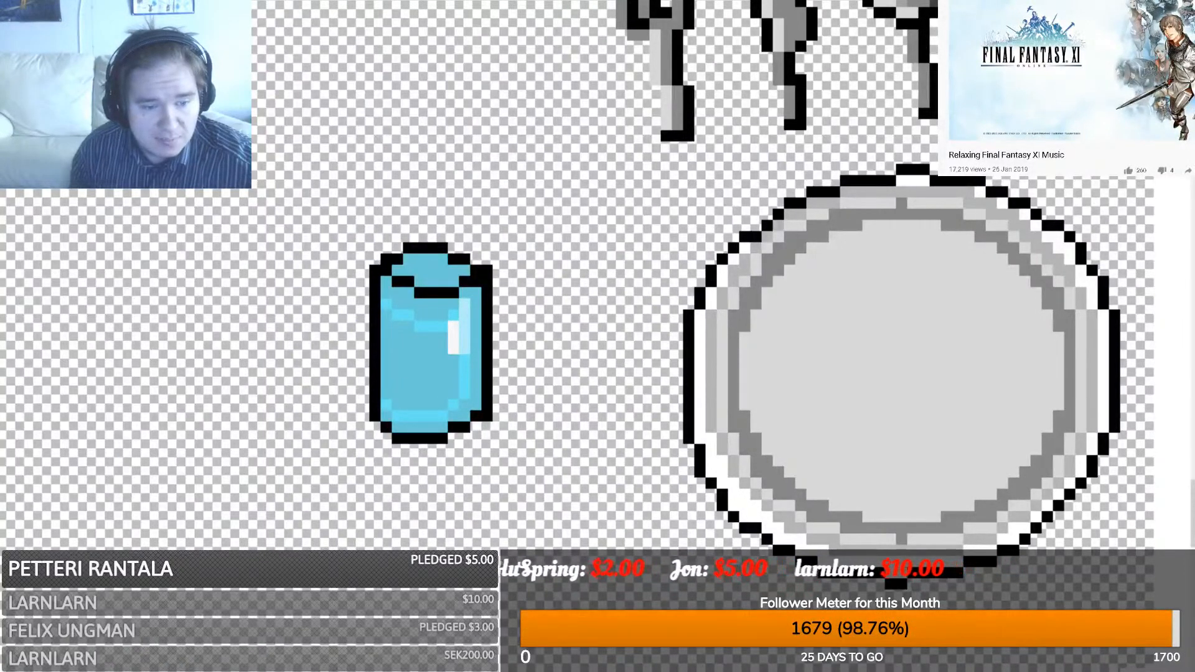
pyautogui.click(386, 416)
pyautogui.click(408, 405)
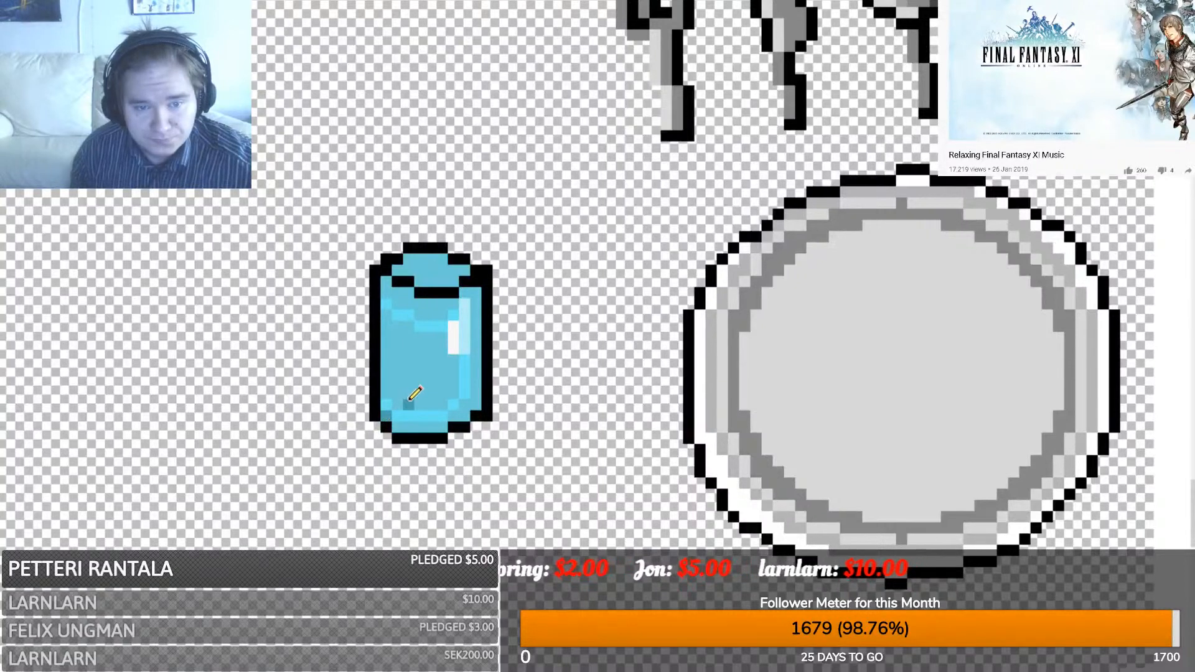
pyautogui.click(399, 405)
pyautogui.moveTo(412, 402)
pyautogui.mouseDown()
pyautogui.moveTo(440, 403)
pyautogui.moveTo(409, 394)
pyautogui.mouseUp()
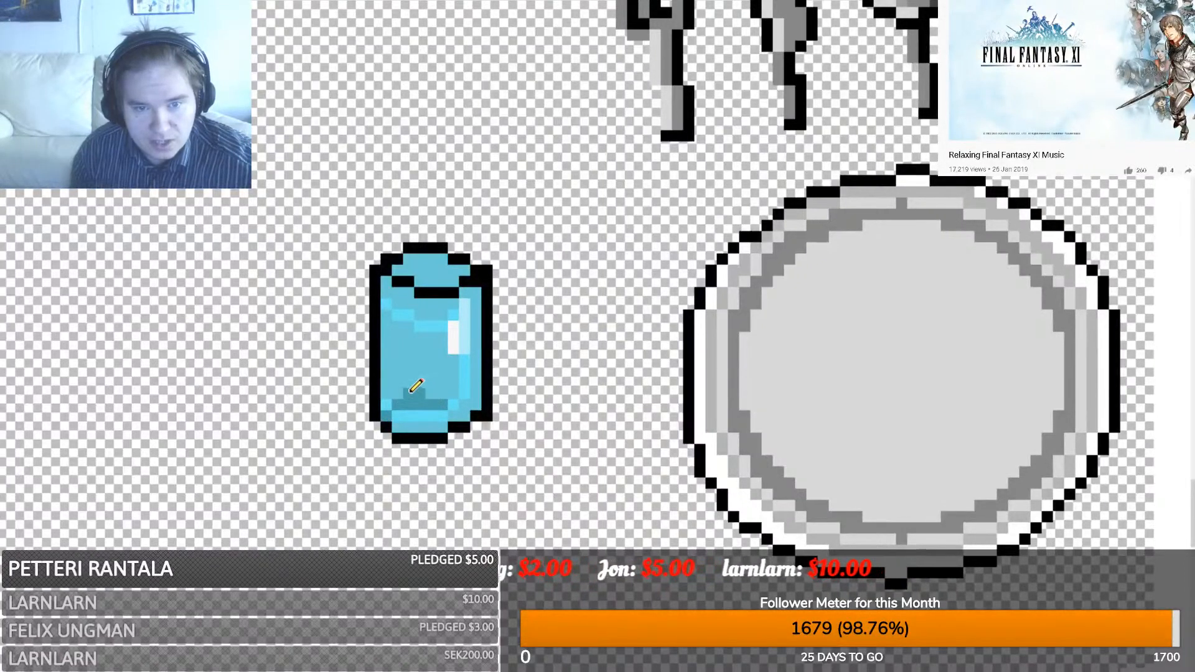
pyautogui.click(443, 395)
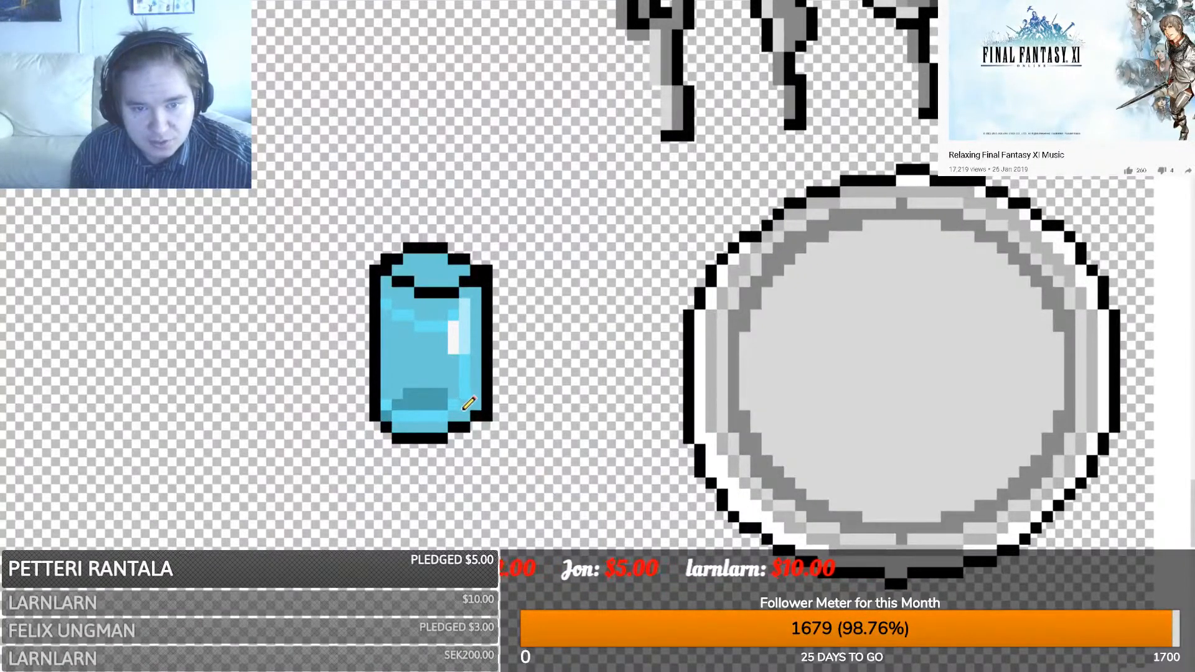
pyautogui.moveTo(465, 405); pyautogui.dragTo(473, 405)
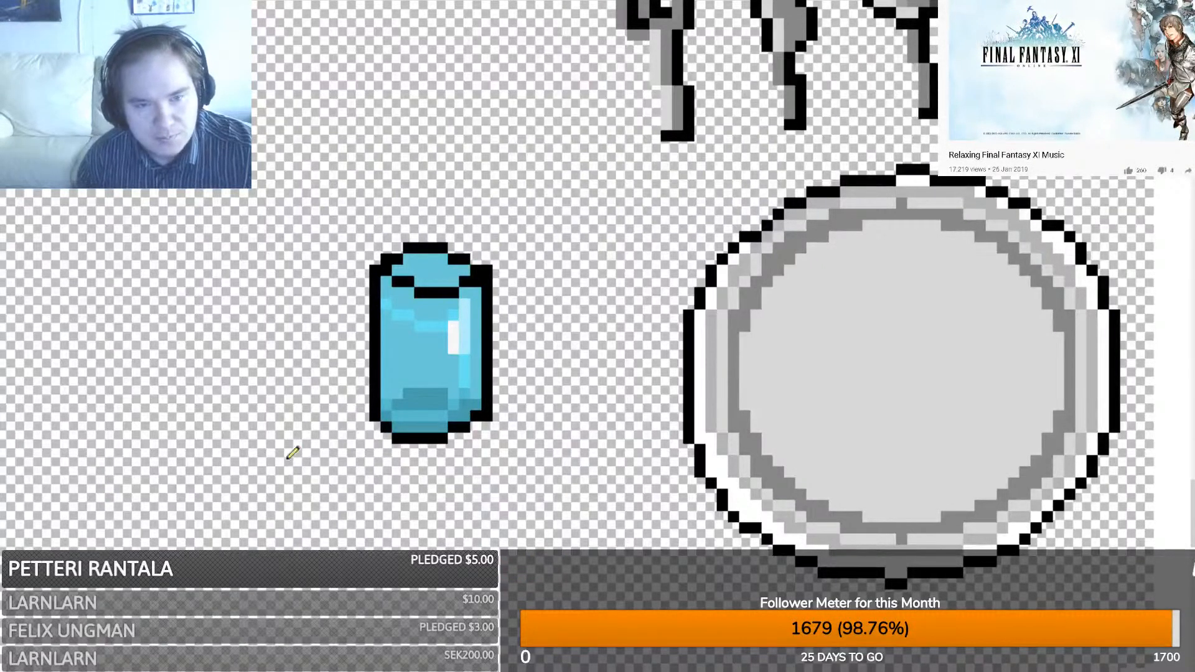
pyautogui.moveTo(457, 281); pyautogui.dragTo(422, 281)
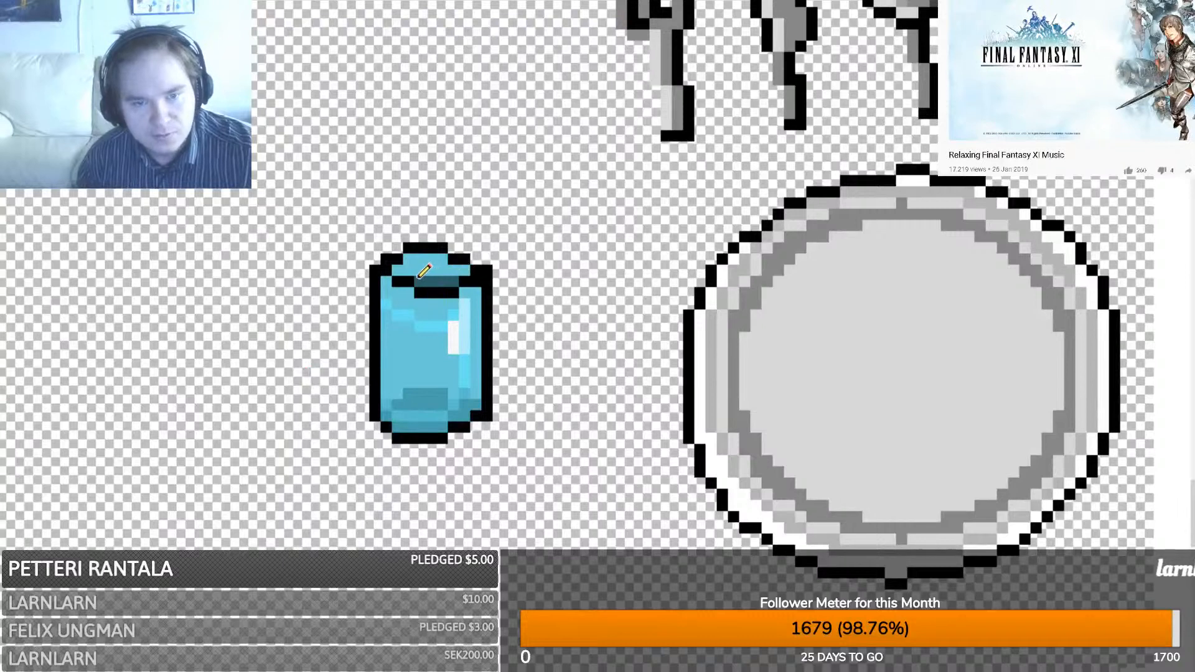
pyautogui.hotkey('ctrl', 'z')
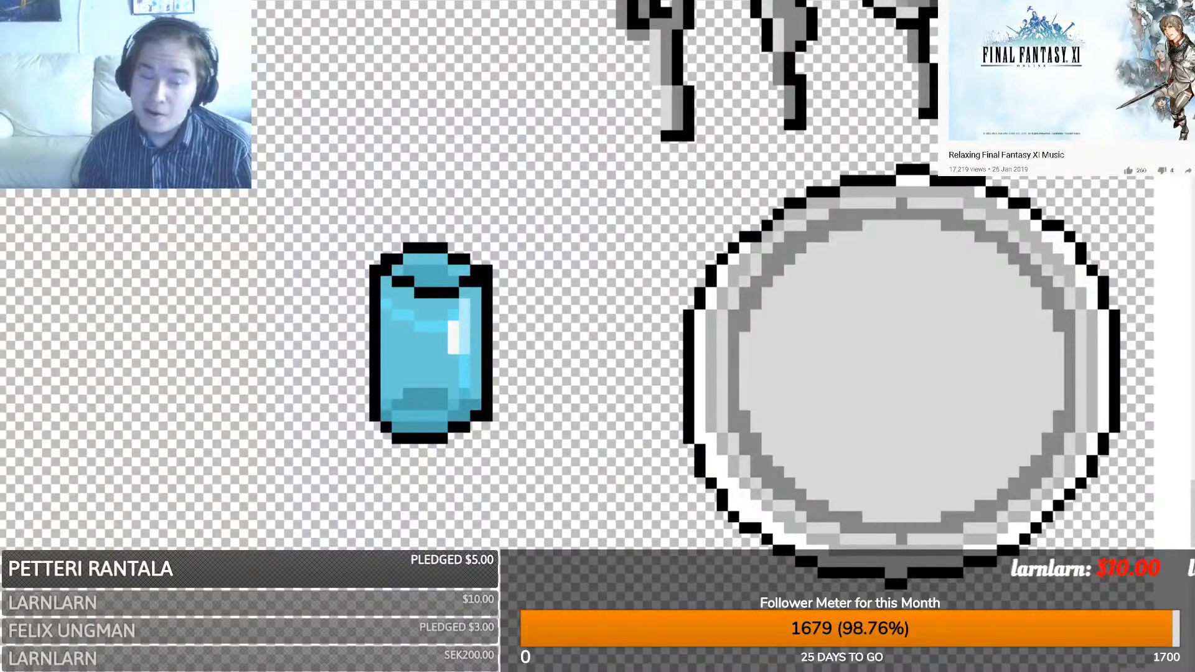
pyautogui.moveTo(551, 220); pyautogui.dragTo(487, 273)
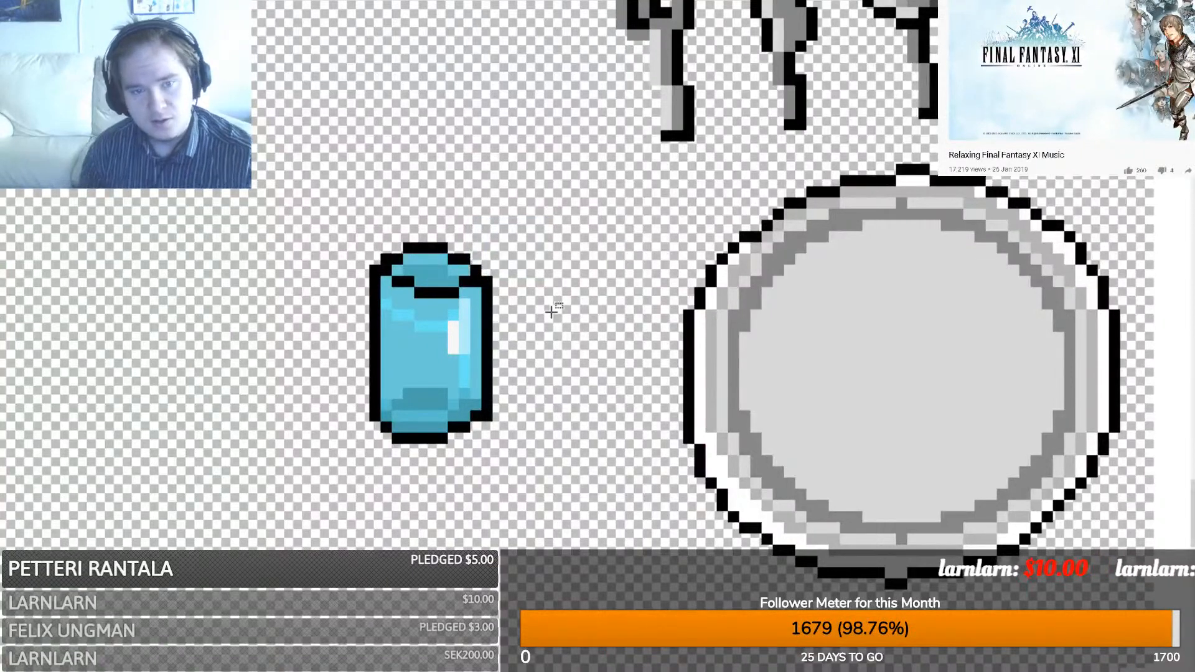
# - Select the glass and plate area and drop a duplicate to the right of the originals
pyautogui.scroll(-5, 550, 311)
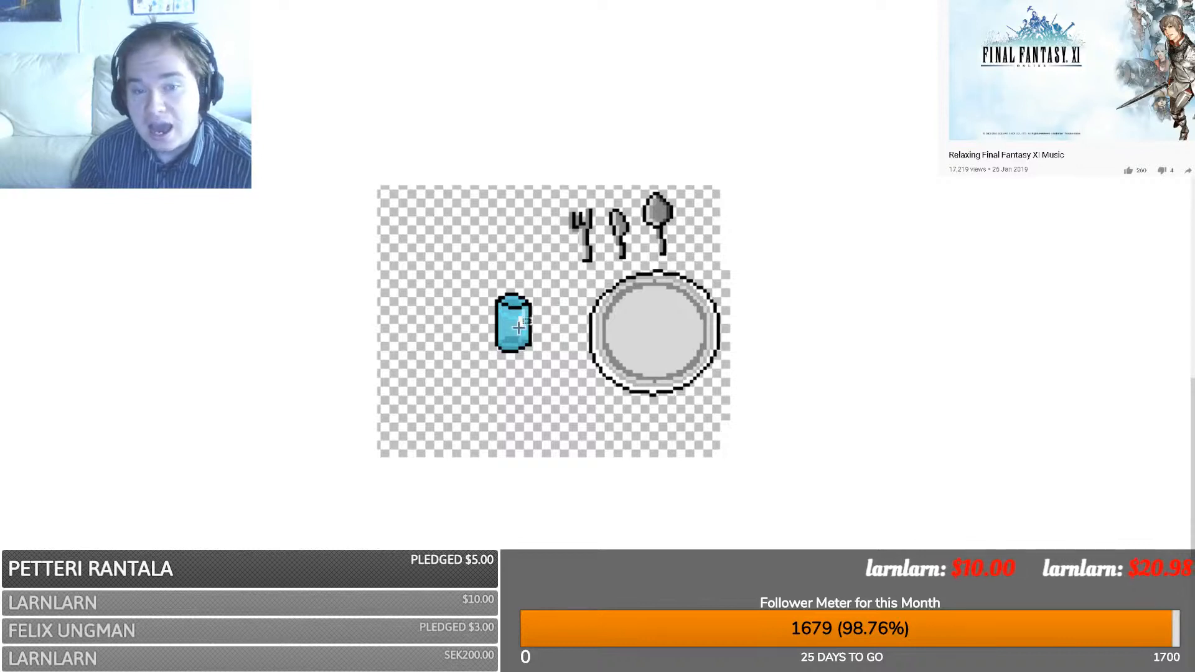
pyautogui.moveTo(442, 455); pyautogui.dragTo(720, 188)
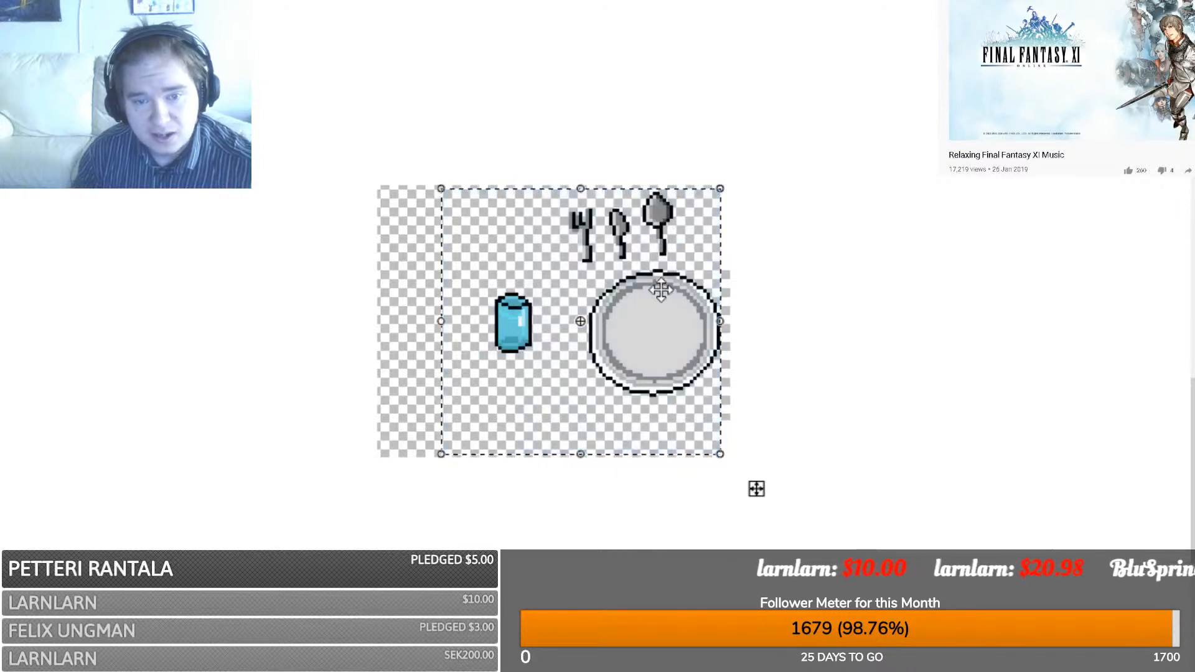
pyautogui.keyDown('ctrl'); pyautogui.moveTo(592, 350); pyautogui.dragTo(870, 353); pyautogui.keyUp('ctrl')
pyautogui.scroll(4, 870, 353)
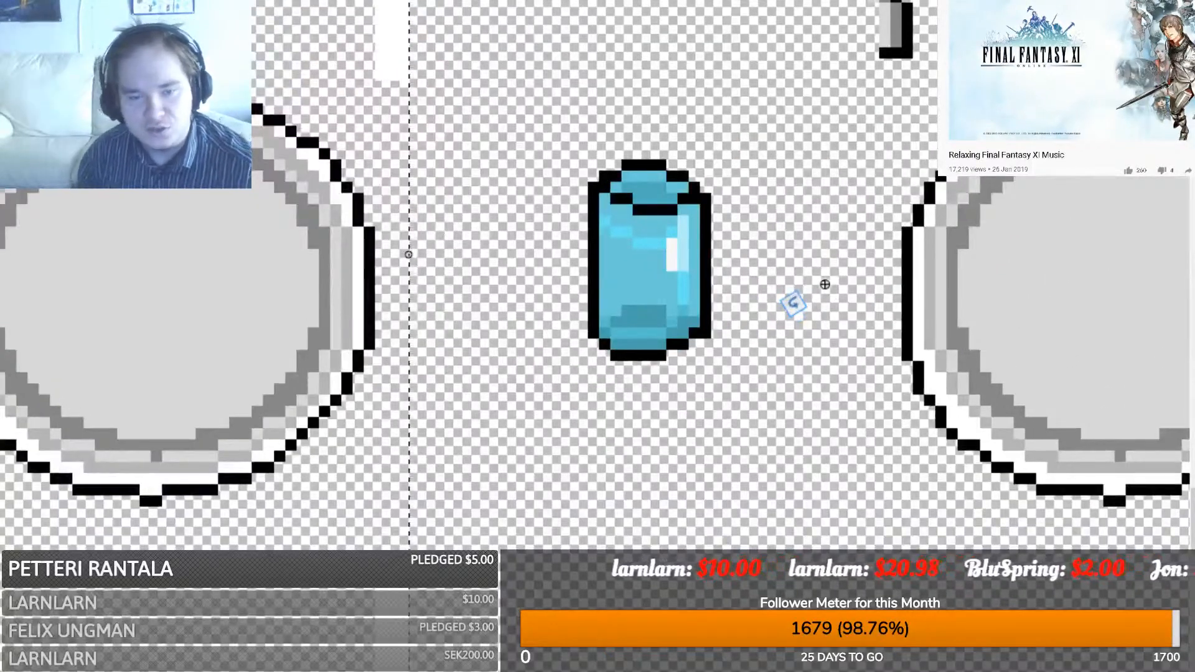
pyautogui.moveTo(825, 285); pyautogui.dragTo(504, 418, button='middle')
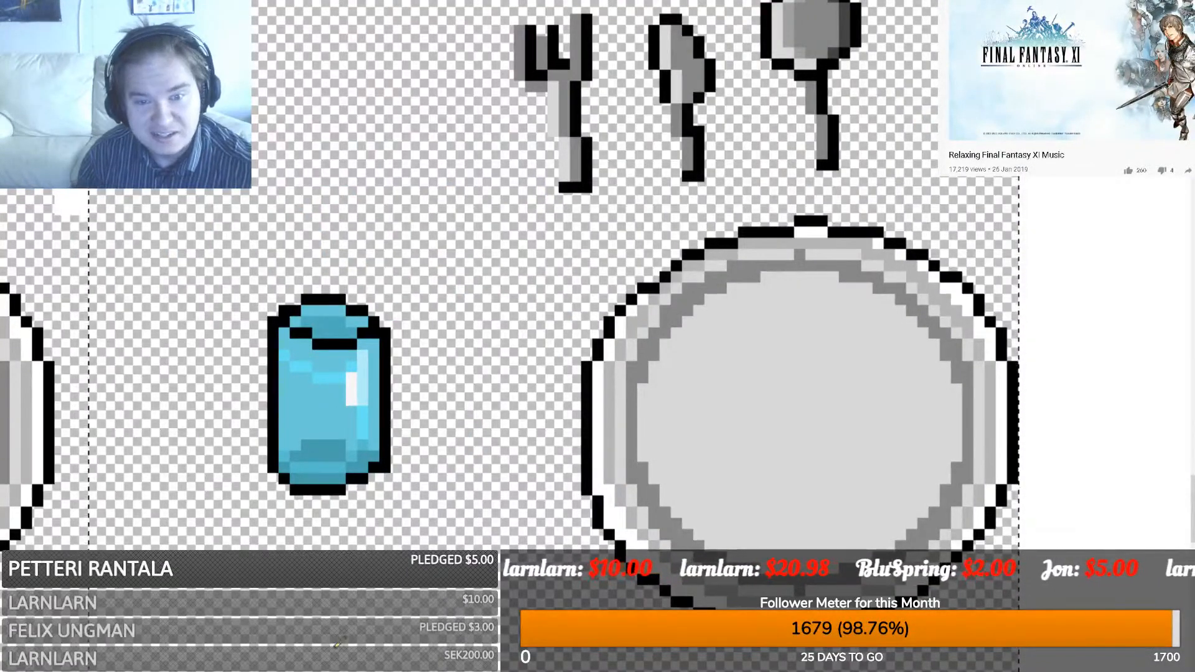
# - Paint orange food strokes, a zigzag and a Y-shaped scribble across the plate
pyautogui.moveTo(710, 478)
pyautogui.mouseDown()
pyautogui.moveTo(762, 506)
pyautogui.moveTo(851, 459)
pyautogui.mouseUp()
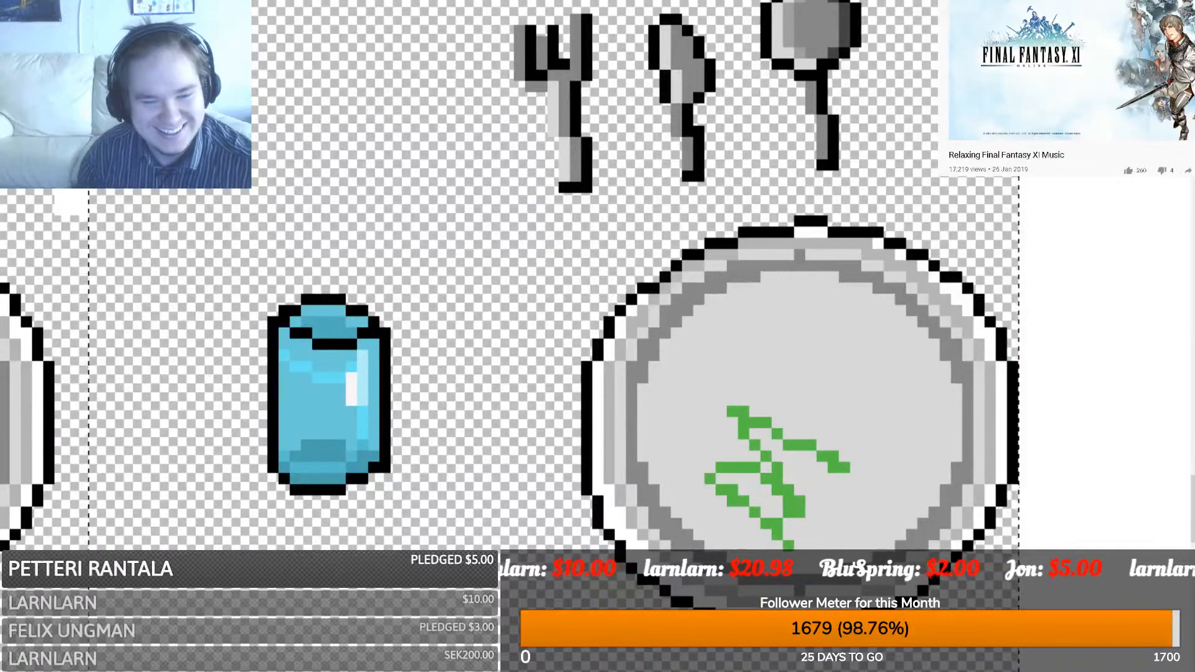
pyautogui.hotkey('ctrl', 'z')
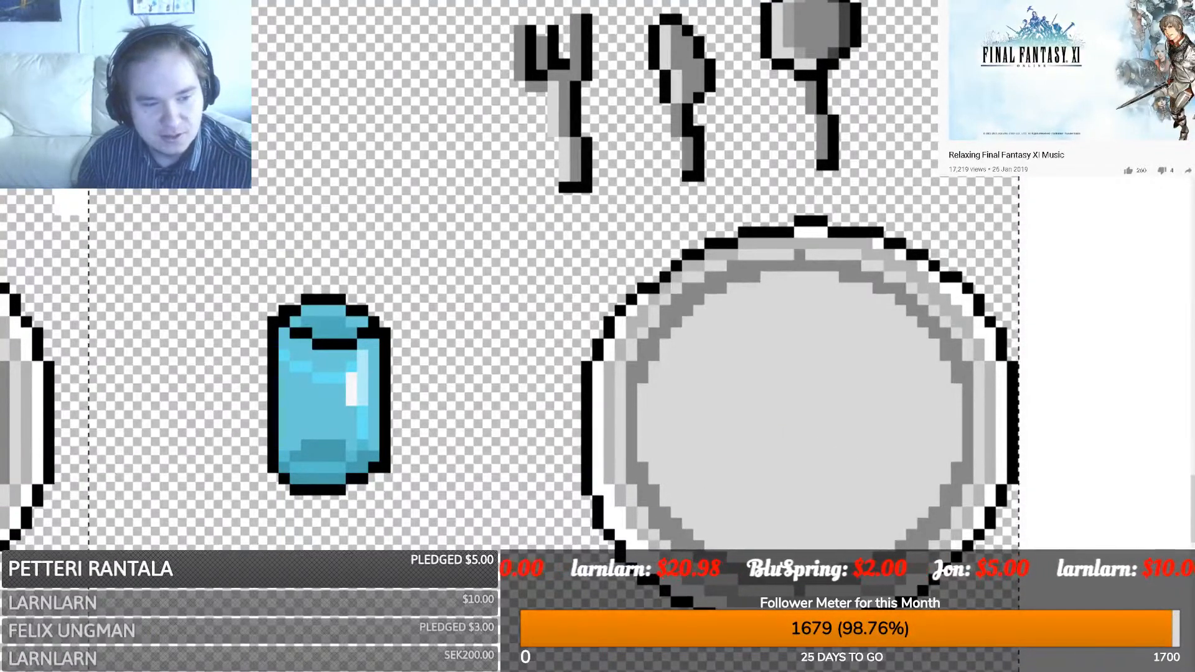
pyautogui.moveTo(847, 534); pyautogui.dragTo(743, 499)
pyautogui.moveTo(915, 443)
pyautogui.mouseDown()
pyautogui.moveTo(834, 399)
pyautogui.moveTo(906, 430)
pyautogui.moveTo(890, 404)
pyautogui.mouseUp()
pyautogui.moveTo(685, 435)
pyautogui.mouseDown()
pyautogui.moveTo(719, 413)
pyautogui.moveTo(704, 472)
pyautogui.moveTo(691, 434)
pyautogui.moveTo(658, 436)
pyautogui.mouseUp()
pyautogui.moveTo(732, 368)
pyautogui.mouseDown()
pyautogui.moveTo(792, 338)
pyautogui.moveTo(729, 302)
pyautogui.moveTo(751, 278)
pyautogui.mouseUp()
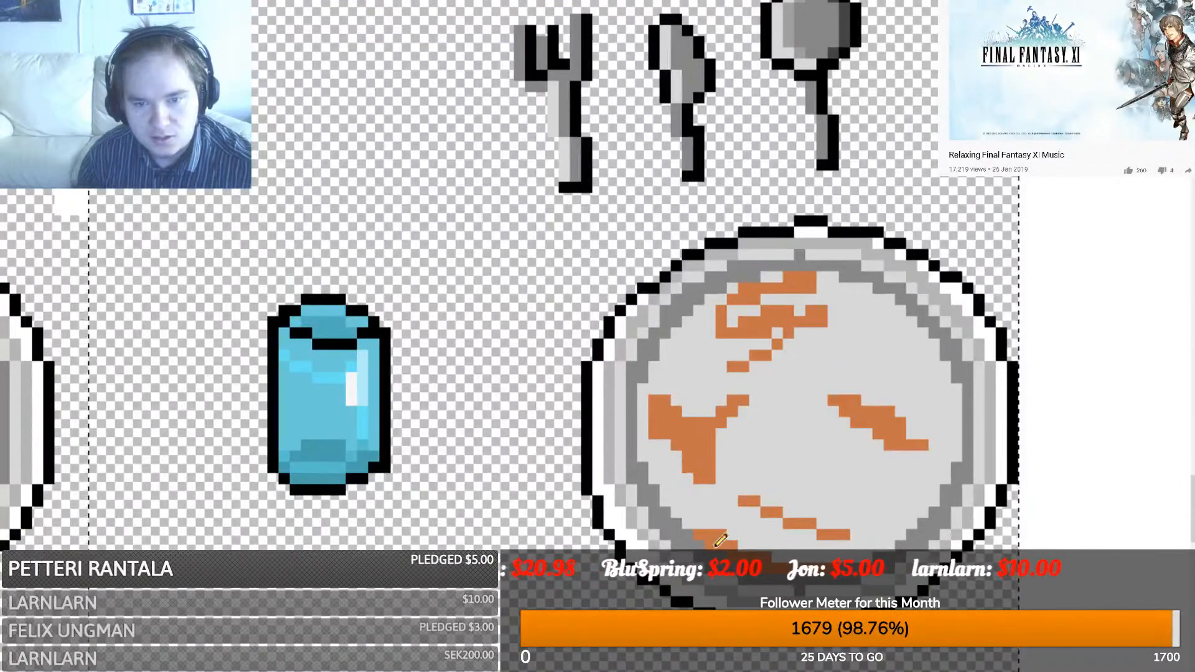
pyautogui.moveTo(909, 511)
pyautogui.mouseDown()
pyautogui.moveTo(891, 498)
pyautogui.moveTo(909, 479)
pyautogui.moveTo(847, 492)
pyautogui.moveTo(878, 476)
pyautogui.mouseUp()
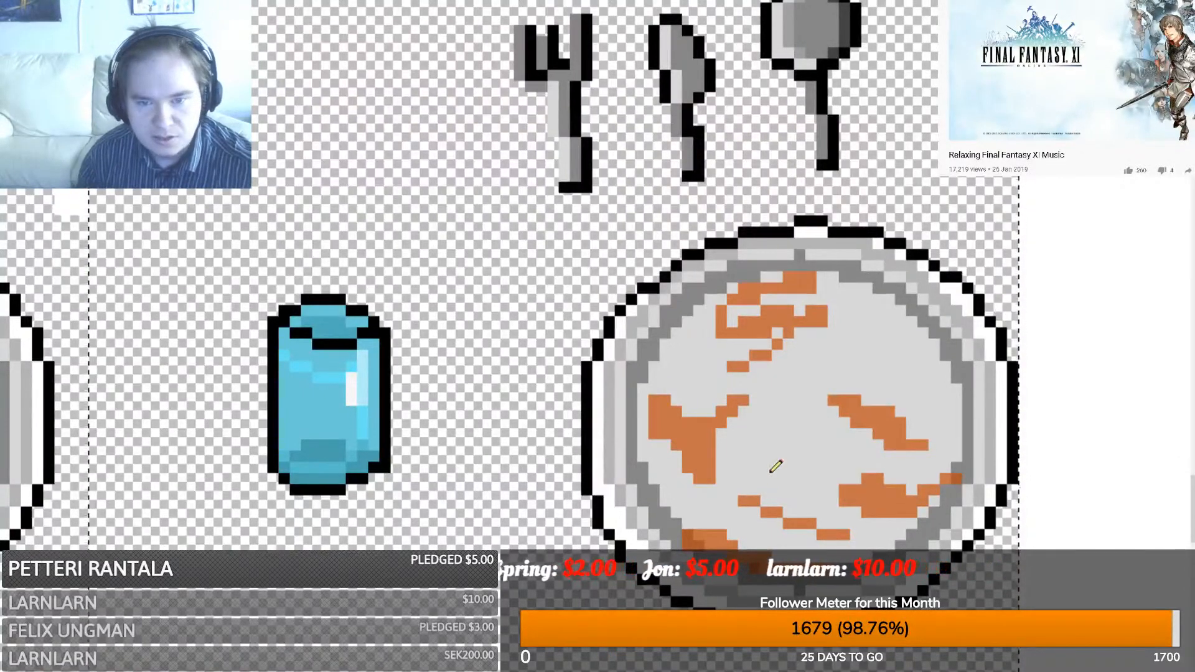
pyautogui.moveTo(732, 490)
pyautogui.mouseDown()
pyautogui.moveTo(699, 463)
pyautogui.moveTo(710, 466)
pyautogui.moveTo(706, 447)
pyautogui.mouseUp()
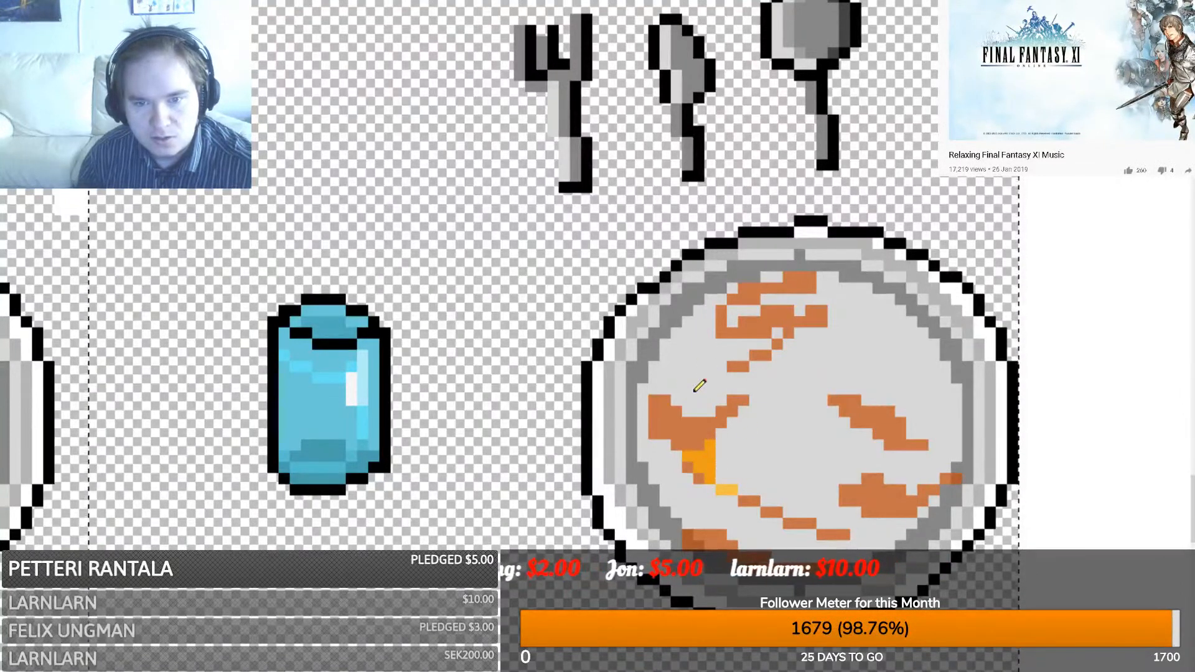
# - Add yellow-orange highlight pixels along the upper, right, top and lower orange streaks
pyautogui.moveTo(693, 389)
pyautogui.mouseDown()
pyautogui.moveTo(732, 349)
pyautogui.moveTo(715, 342)
pyautogui.mouseUp()
pyautogui.moveTo(866, 376); pyautogui.dragTo(904, 413)
pyautogui.click(834, 308)
pyautogui.moveTo(836, 304)
pyautogui.mouseDown()
pyautogui.moveTo(792, 288)
pyautogui.moveTo(828, 292)
pyautogui.mouseUp()
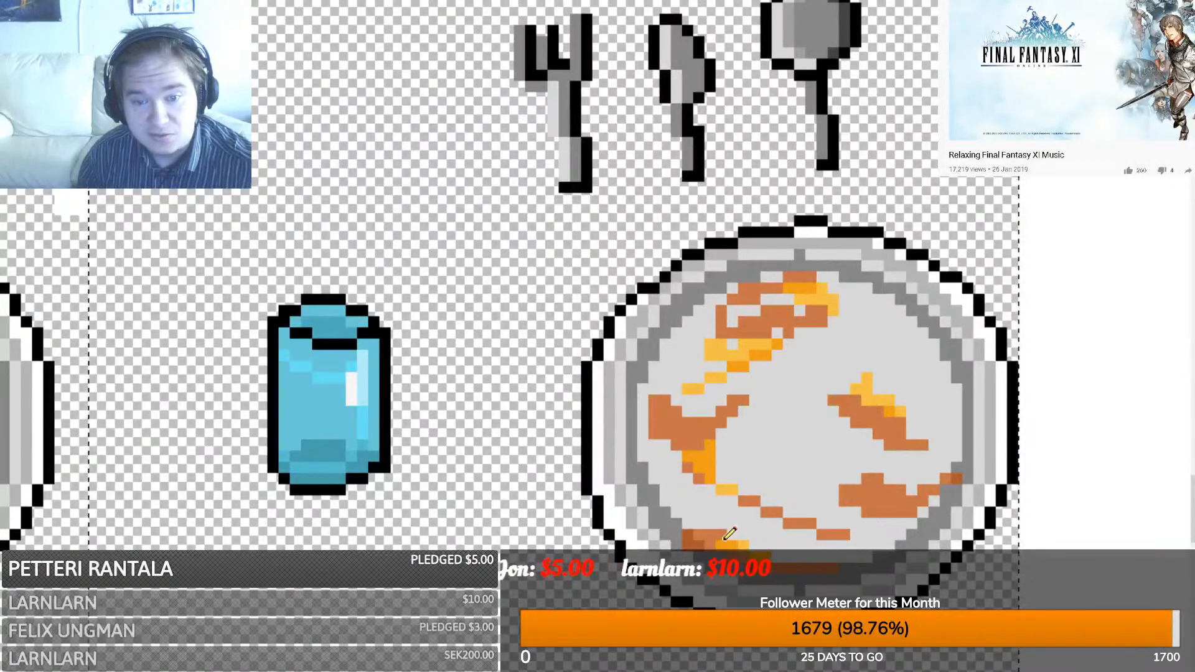
pyautogui.moveTo(790, 515); pyautogui.dragTo(801, 525)
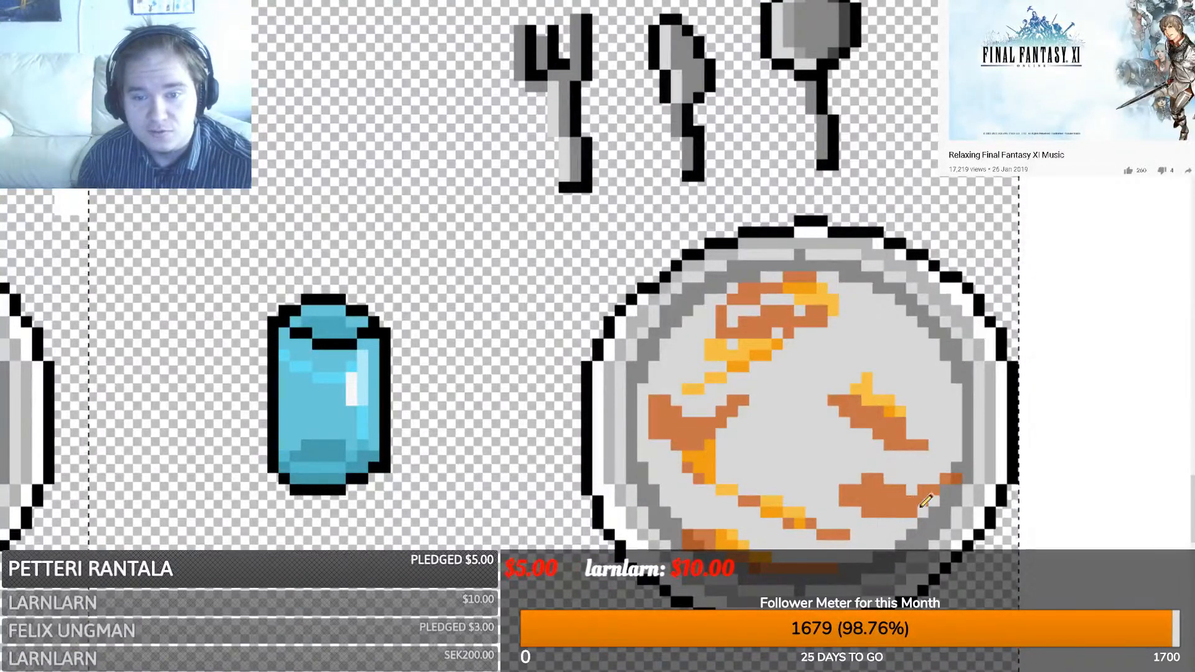
pyautogui.moveTo(912, 511)
pyautogui.mouseDown()
pyautogui.moveTo(877, 504)
pyautogui.moveTo(896, 492)
pyautogui.moveTo(866, 477)
pyautogui.mouseUp()
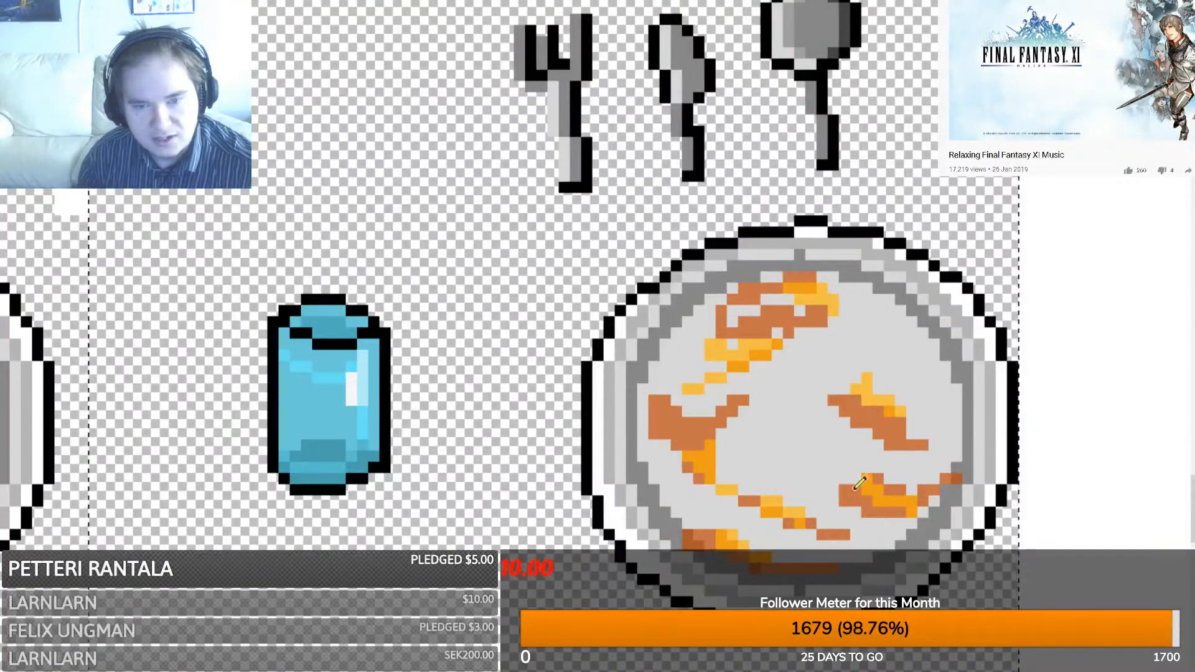
# - Paint translucent grey and brown grime around the plate's left, top and right inner rim
pyautogui.moveTo(691, 526); pyautogui.dragTo(648, 443)
pyautogui.moveTo(722, 308)
pyautogui.mouseDown()
pyautogui.moveTo(667, 325)
pyautogui.moveTo(731, 277)
pyautogui.mouseUp()
pyautogui.moveTo(945, 378); pyautogui.dragTo(906, 349)
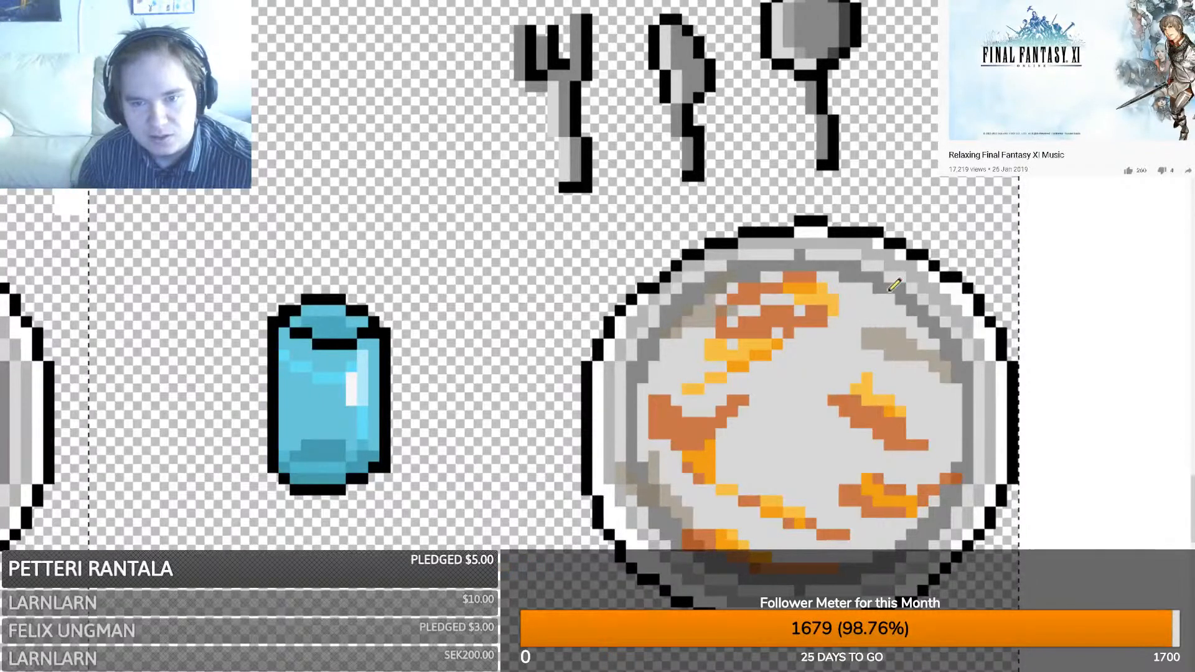
pyautogui.moveTo(890, 291); pyautogui.dragTo(875, 287)
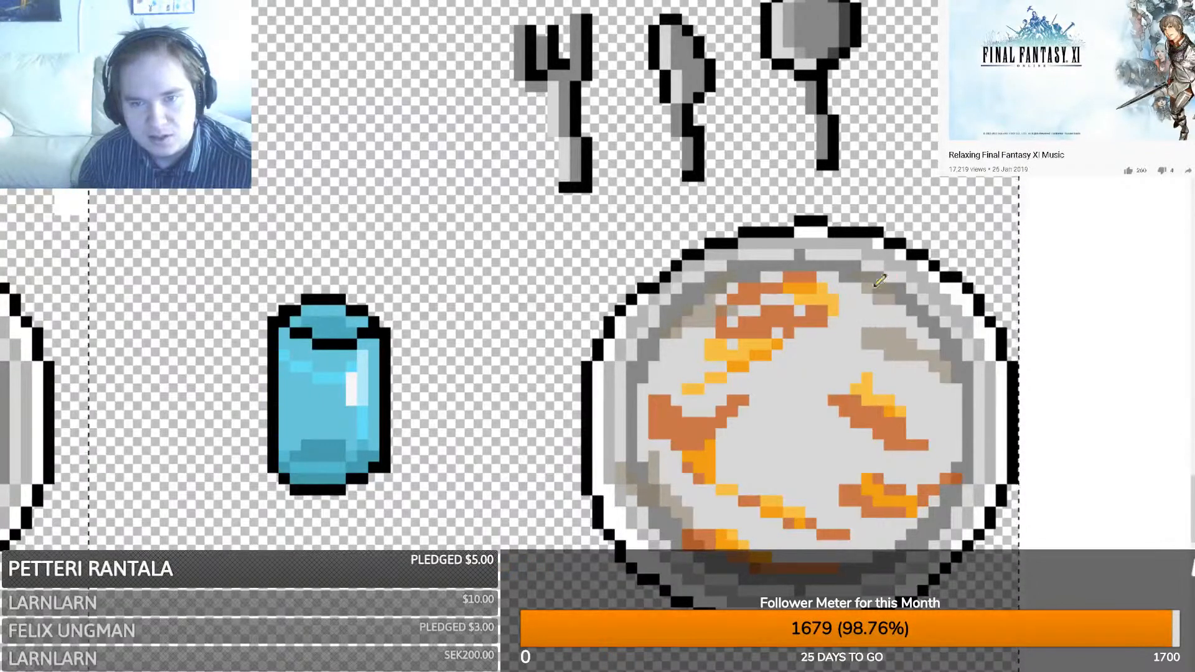
pyautogui.click(869, 320)
pyautogui.moveTo(968, 437)
pyautogui.mouseDown()
pyautogui.moveTo(947, 402)
pyautogui.moveTo(948, 421)
pyautogui.mouseUp()
pyautogui.moveTo(687, 366); pyautogui.dragTo(595, 402)
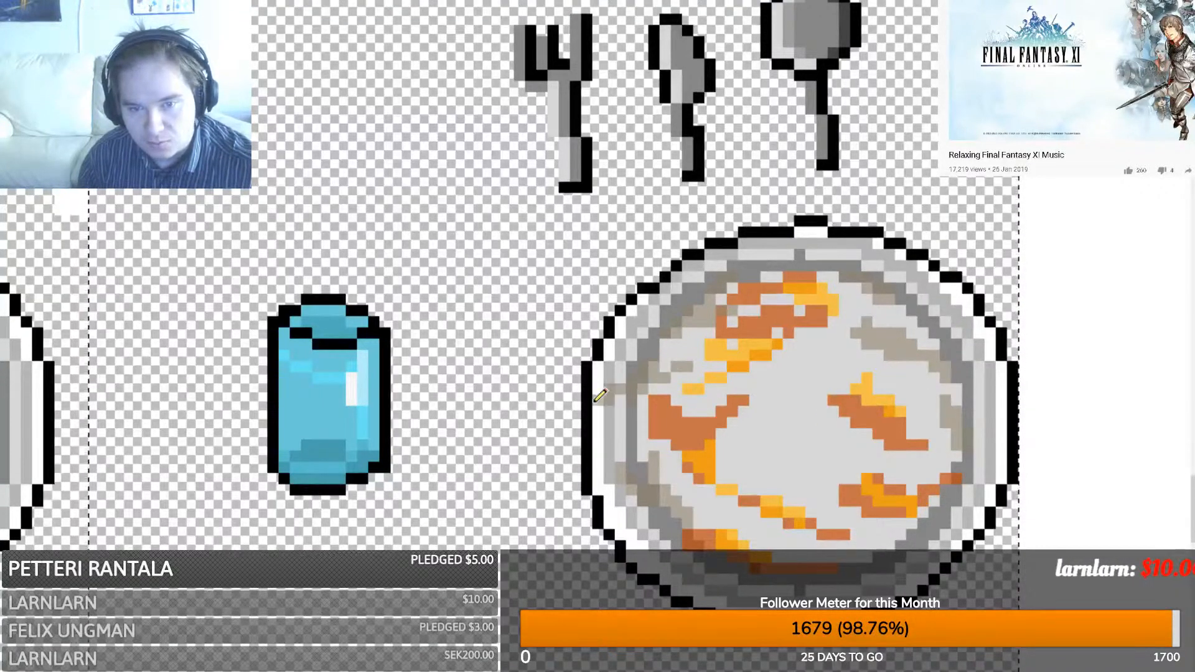
# - Smear grey-brown across the plate's centre and over the lower-right orange stain
pyautogui.moveTo(822, 468)
pyautogui.mouseDown()
pyautogui.moveTo(771, 434)
pyautogui.moveTo(789, 466)
pyautogui.moveTo(766, 461)
pyautogui.moveTo(745, 483)
pyautogui.moveTo(719, 465)
pyautogui.mouseUp()
pyautogui.hotkey('ctrl', 'z')
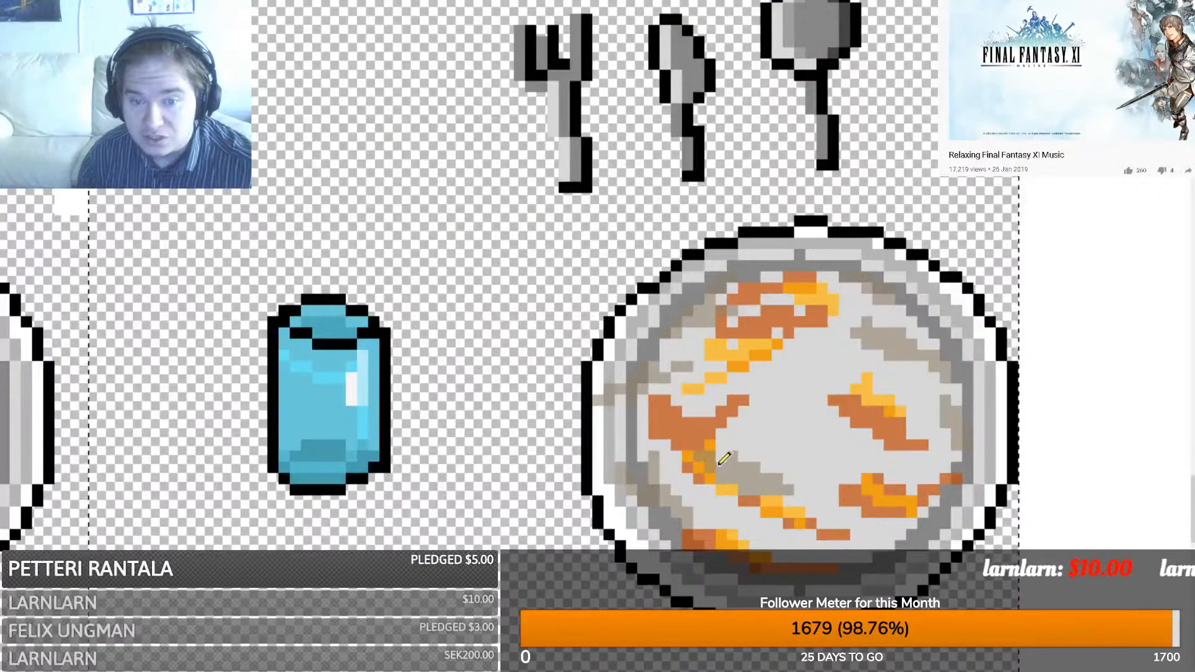
pyautogui.click(810, 478)
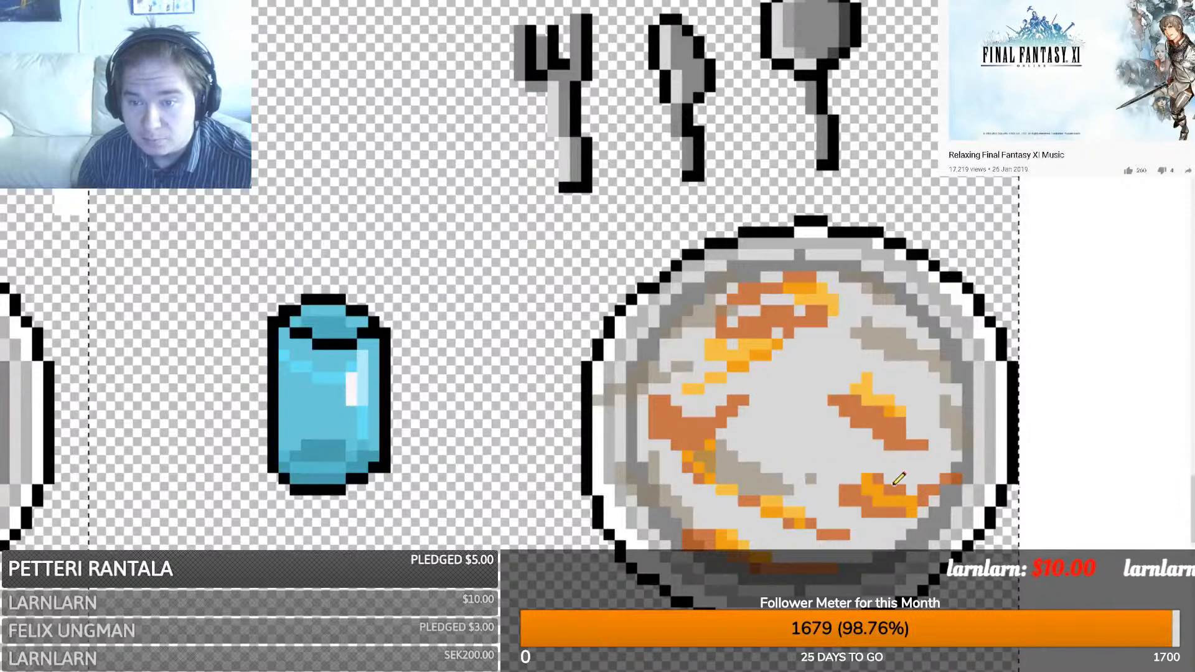
pyautogui.hotkey('ctrl', 'z')
pyautogui.moveTo(921, 480); pyautogui.dragTo(840, 467)
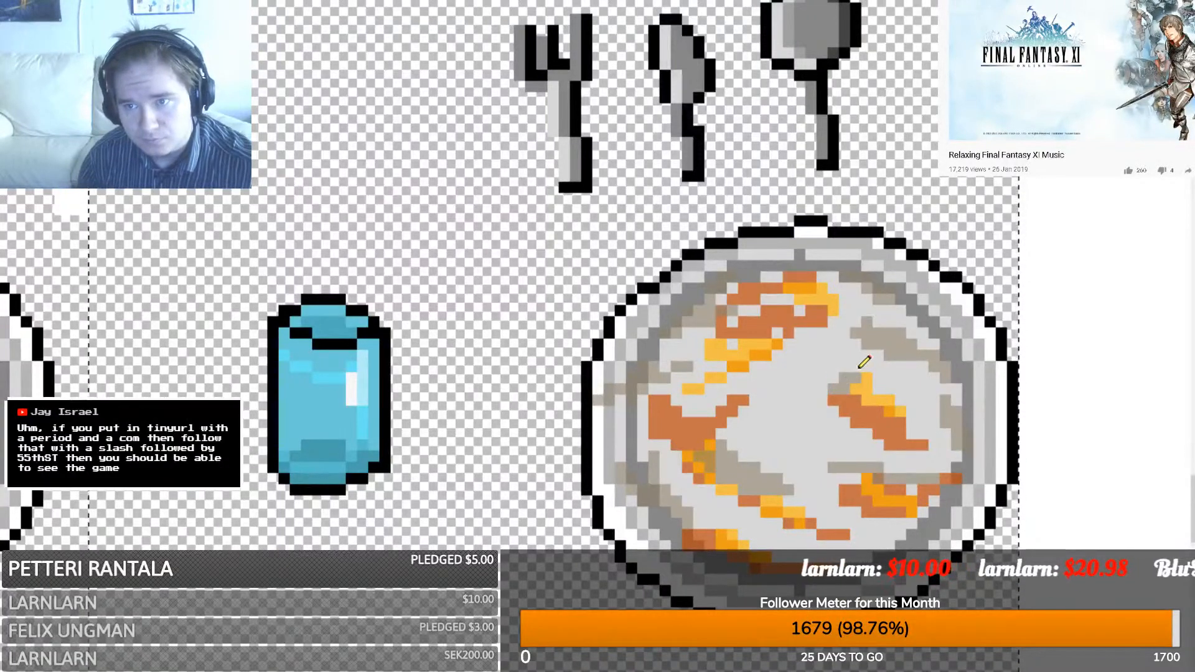
# - Add a short grey-brown stroke beside the orange stain, then skip ahead in the side video
pyautogui.moveTo(833, 393)
pyautogui.mouseDown()
pyautogui.moveTo(811, 409)
pyautogui.moveTo(844, 371)
pyautogui.mouseUp()
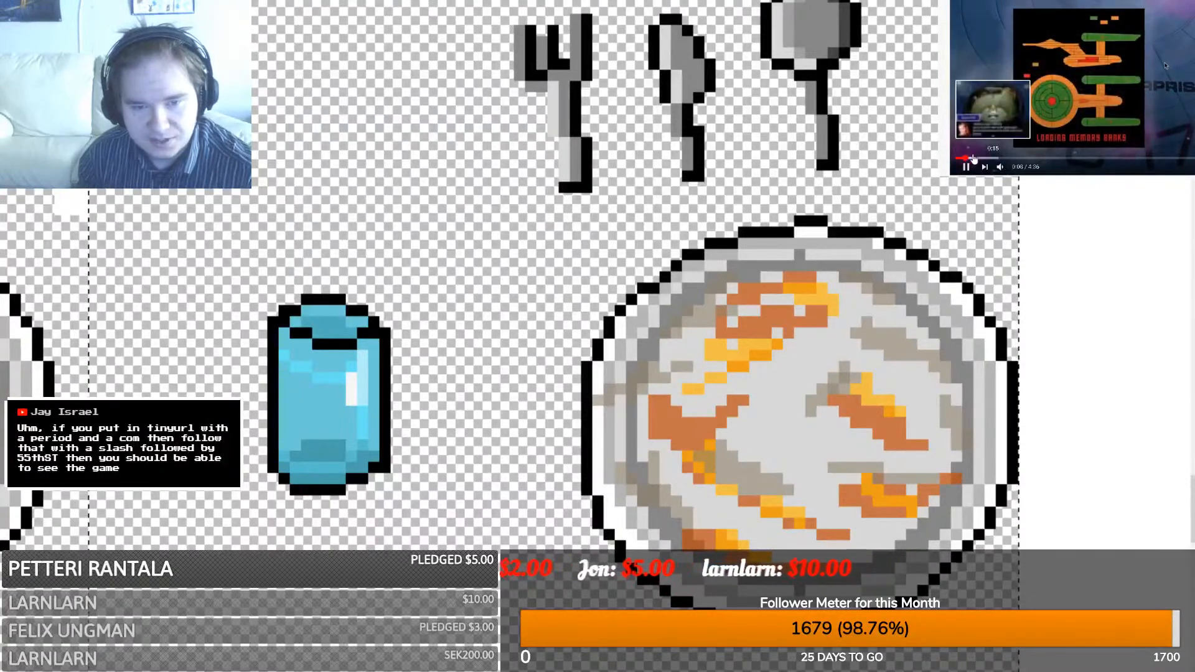
pyautogui.click(975, 159)
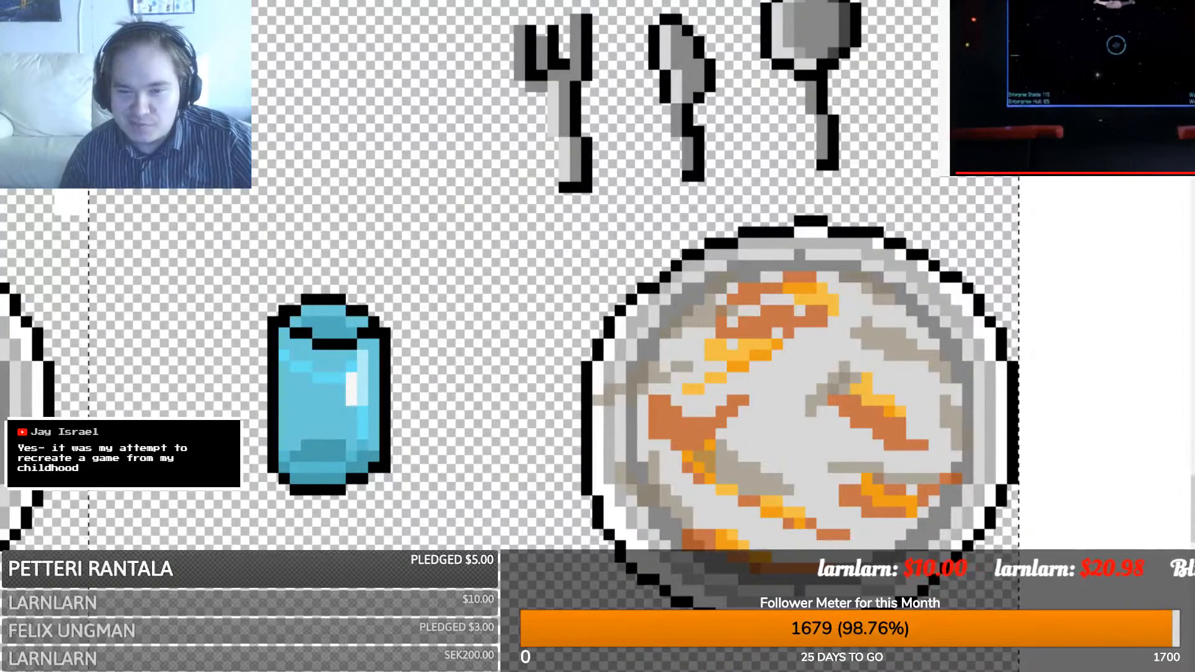
pyautogui.scroll(-2, 1072, 87)
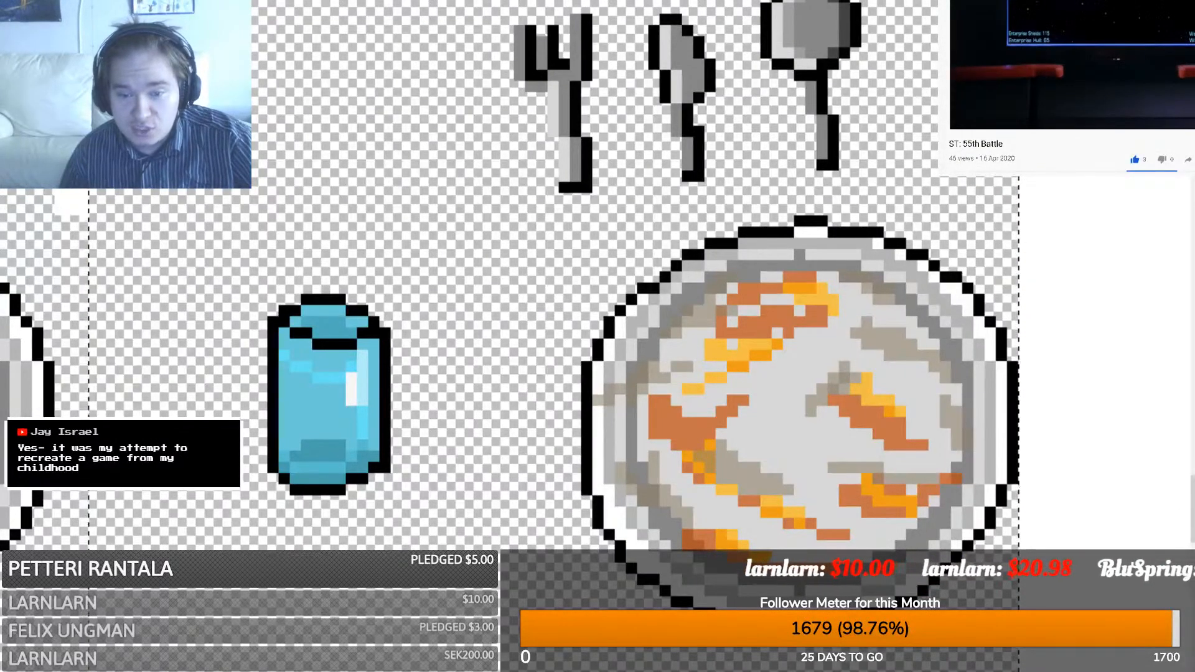
pyautogui.scroll(-1, 1072, 88)
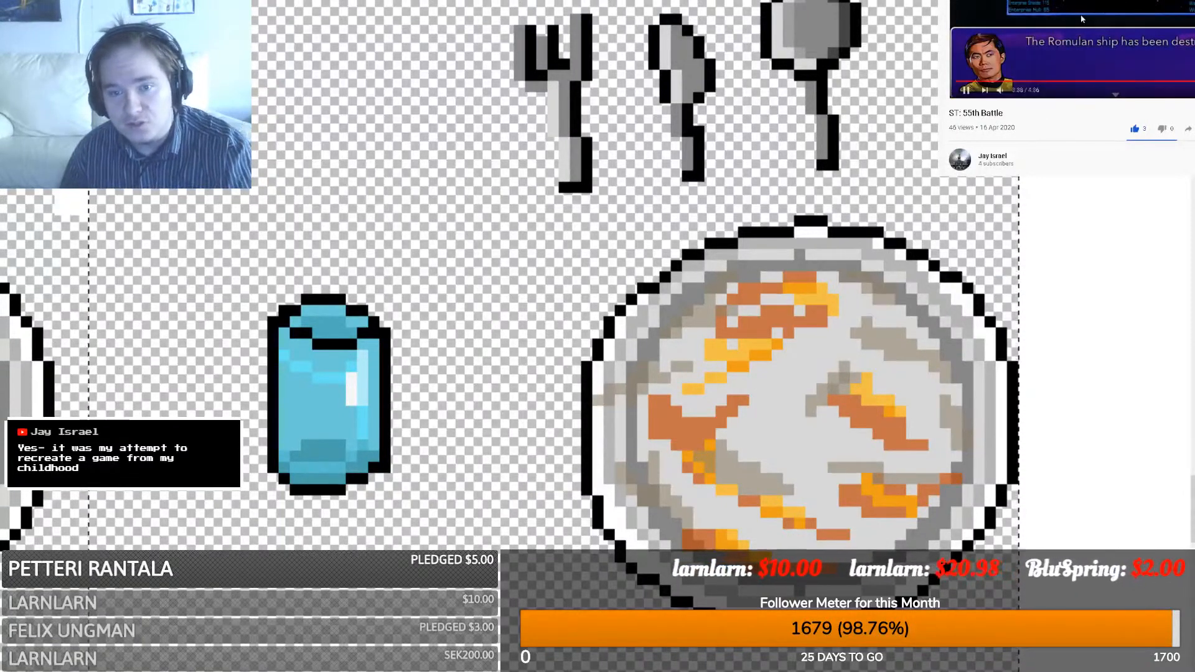
pyautogui.scroll(1, 1093, 120)
pyautogui.scroll(3, 1094, 120)
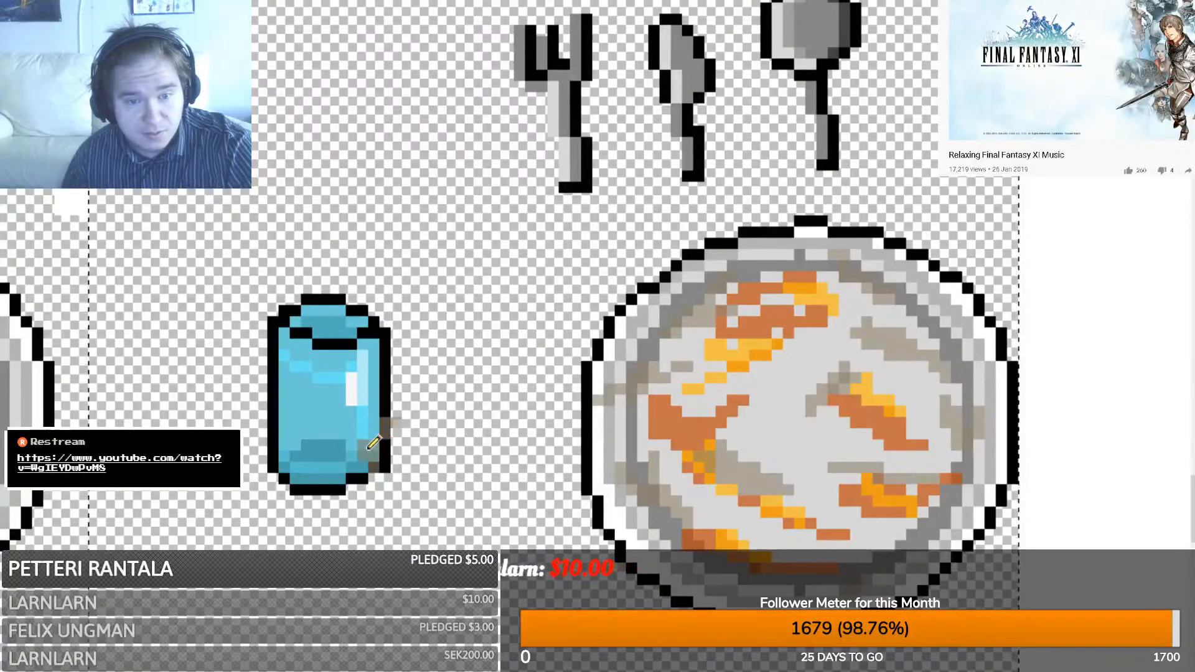
# - Shade the glass's lower-left and upper-right edges grey, reverting trial brown and reddish-brown marks
pyautogui.moveTo(297, 431); pyautogui.dragTo(289, 376)
pyautogui.moveTo(381, 331)
pyautogui.mouseDown()
pyautogui.moveTo(371, 360)
pyautogui.moveTo(328, 320)
pyautogui.mouseUp()
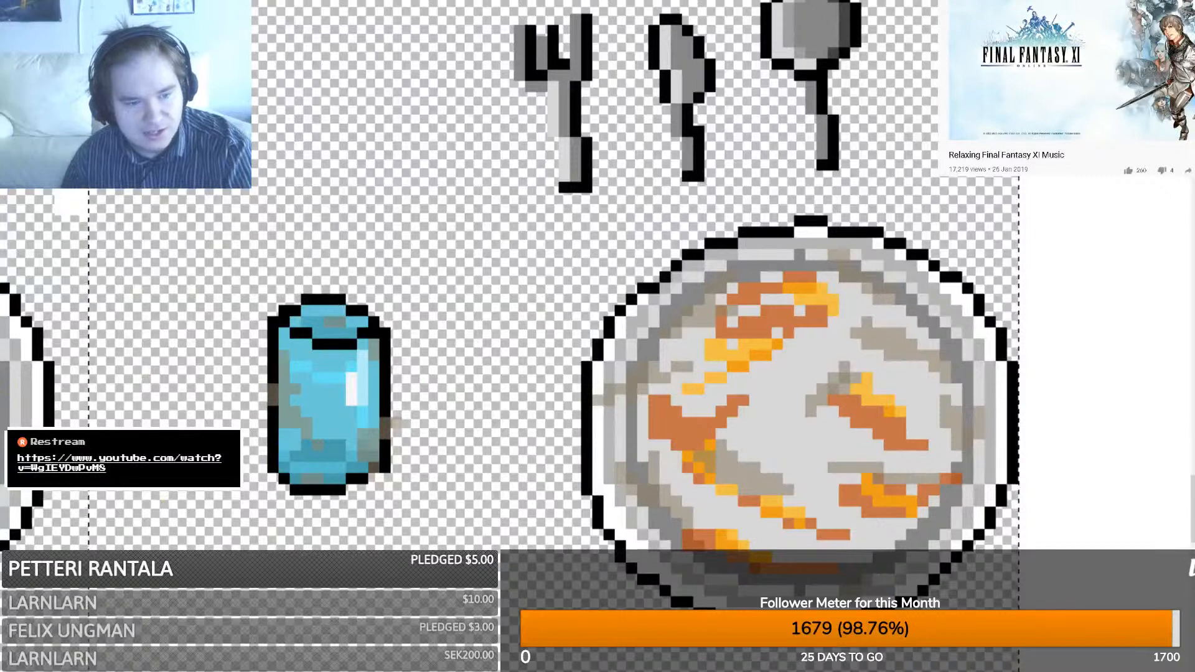
pyautogui.moveTo(307, 378)
pyautogui.mouseDown()
pyautogui.moveTo(326, 391)
pyautogui.moveTo(308, 379)
pyautogui.mouseUp()
pyautogui.click(296, 368)
pyautogui.hotkey('ctrl', 'z')
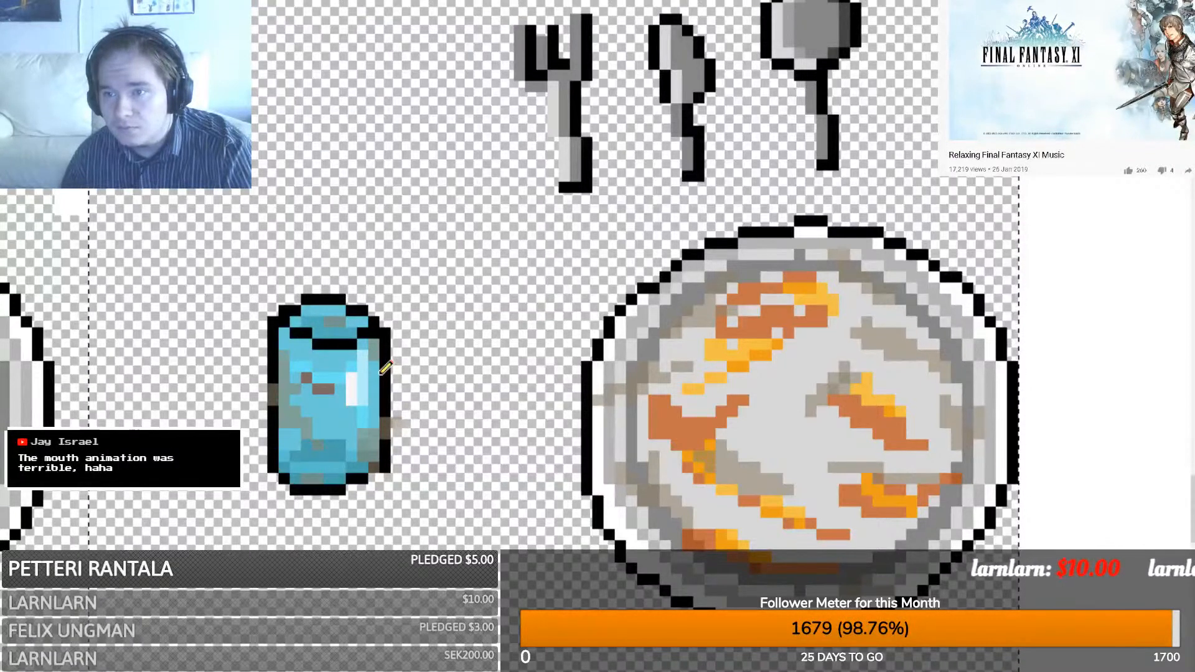
pyautogui.moveTo(351, 355); pyautogui.dragTo(341, 356)
pyautogui.click(351, 356)
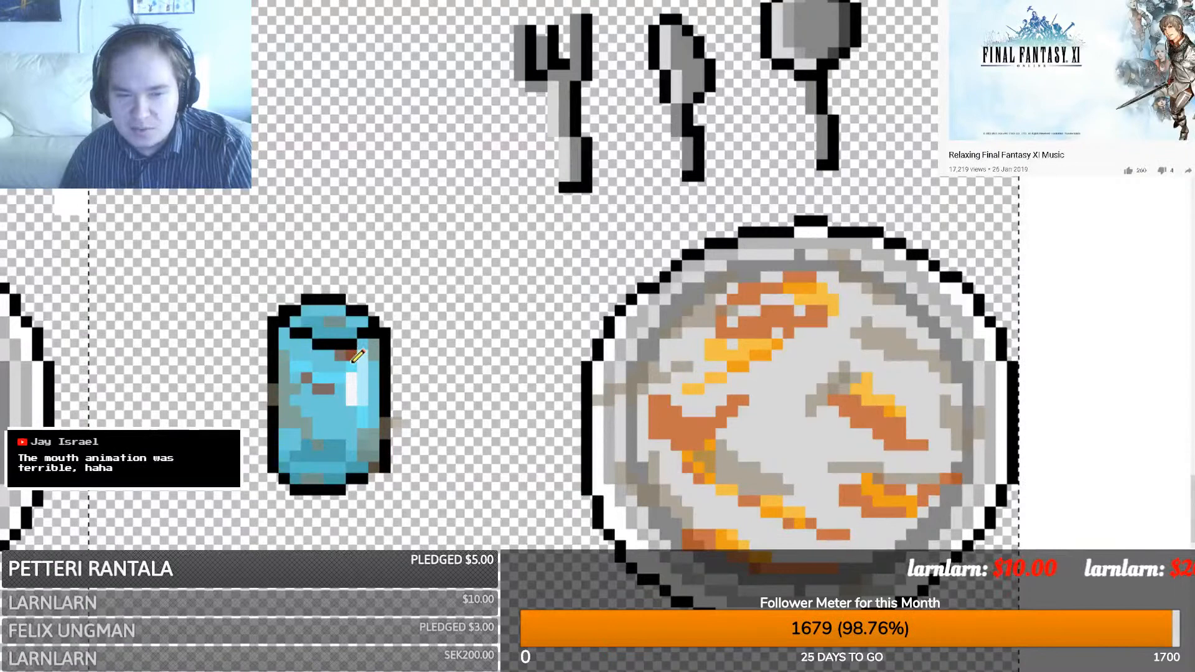
pyautogui.click(309, 344)
pyautogui.click(315, 356)
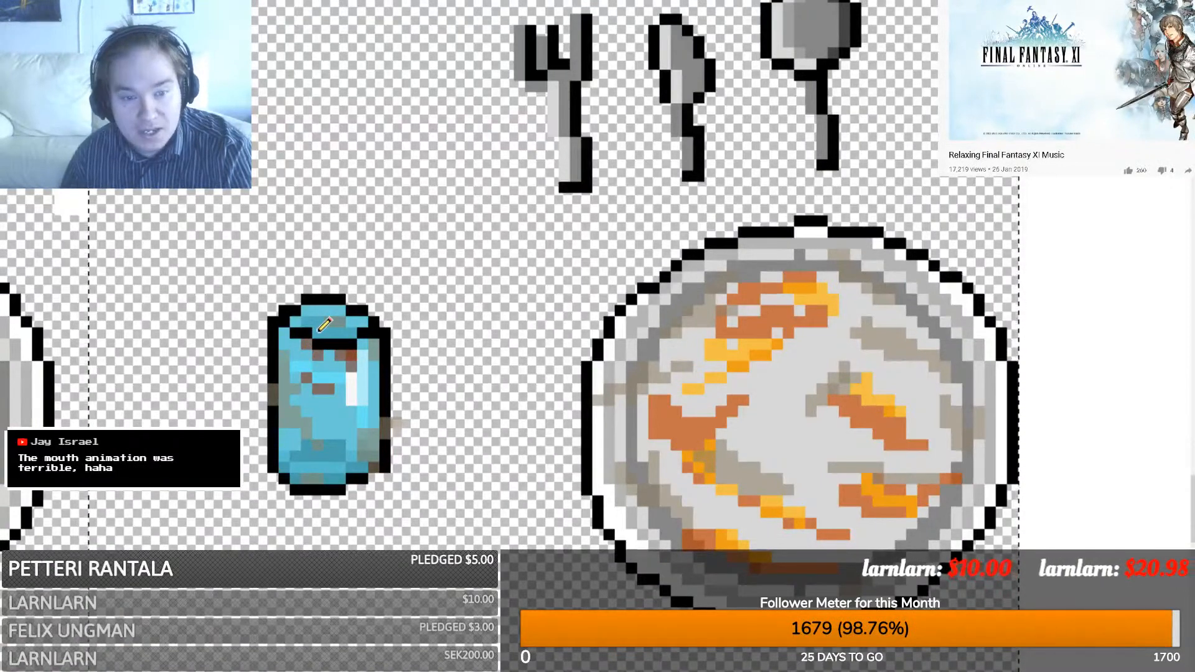
pyautogui.hotkey('ctrl', 'z')
pyautogui.hotkey('ctrl', 'z')
pyautogui.hotkey('ctrl', 'z')
pyautogui.hotkey('ctrl', 'z')
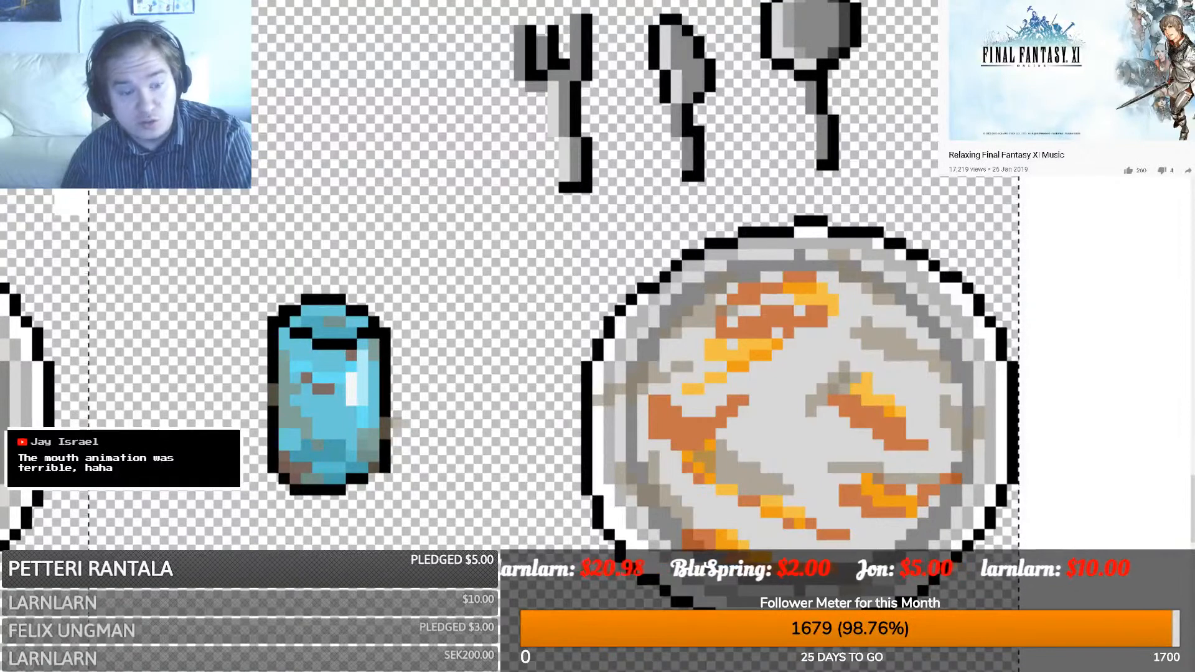
# - Dot brown grime down the glass's right edge, left side and lower-left corner
pyautogui.click(376, 393)
pyautogui.click(372, 379)
pyautogui.click(372, 410)
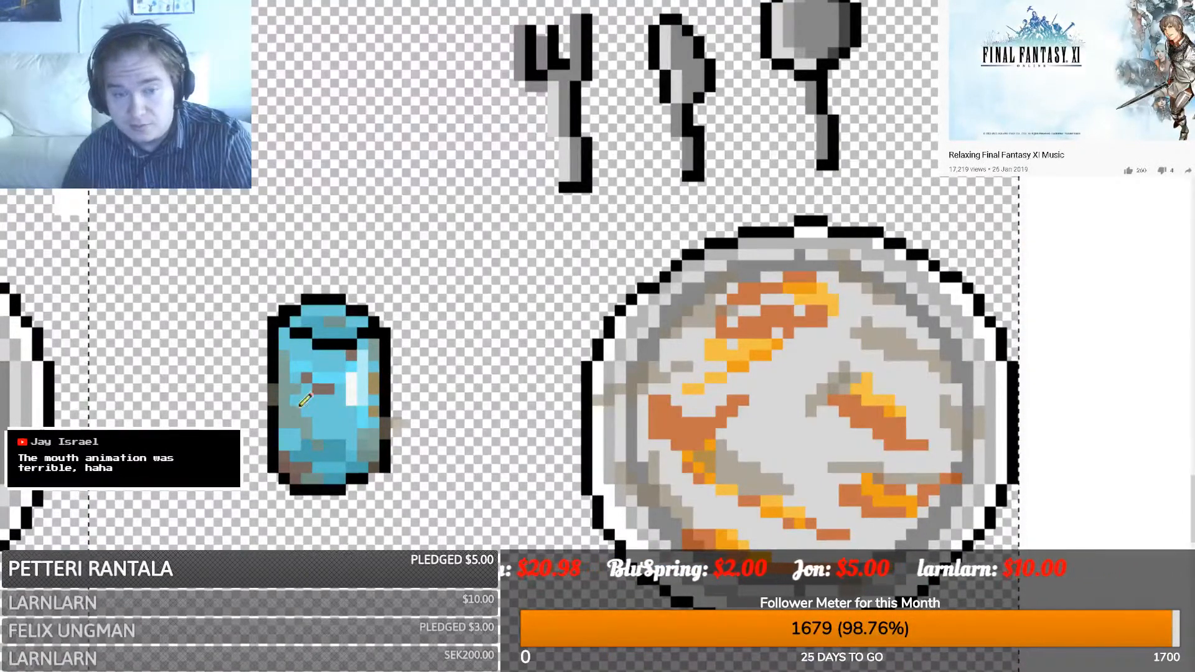
pyautogui.click(292, 346)
pyautogui.click(286, 337)
pyautogui.click(288, 456)
pyautogui.click(285, 437)
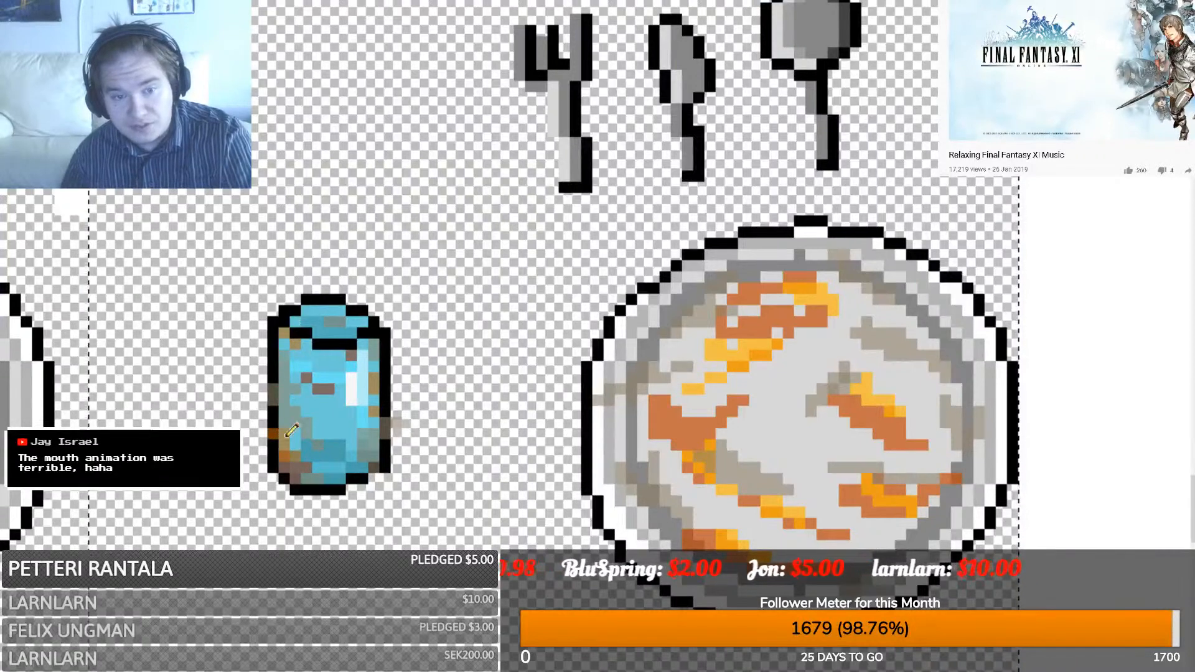
pyautogui.click(295, 447)
pyautogui.click(284, 447)
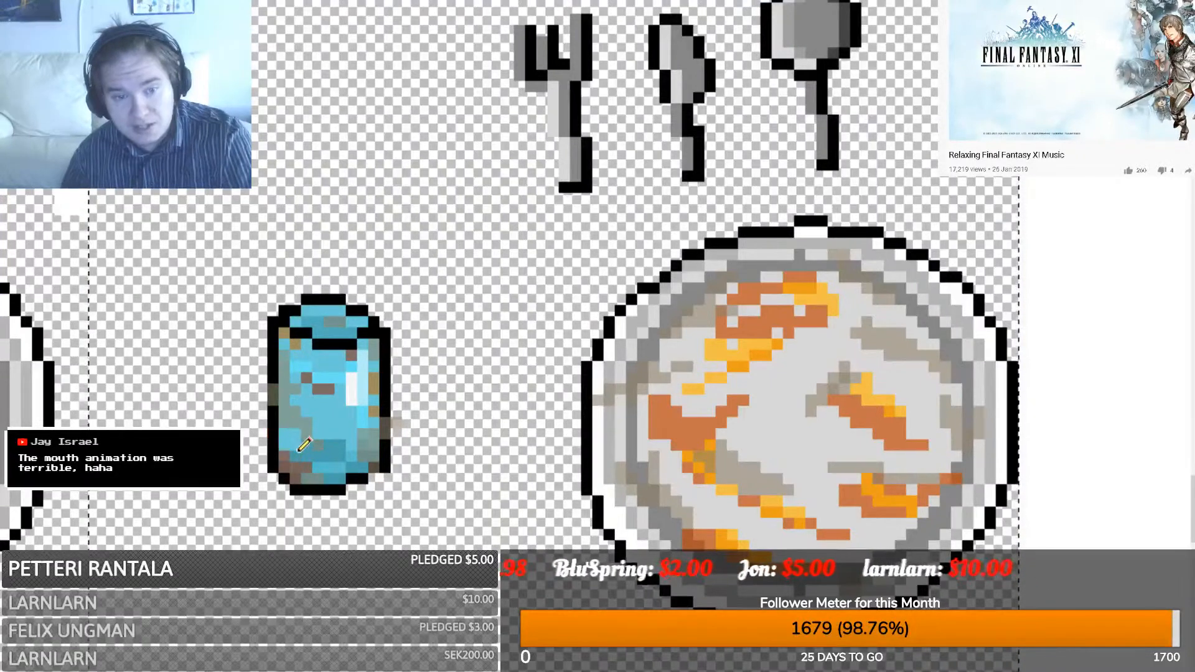
# - Add brown spots below the rim and on the right side, plus a brown streak across the glass
pyautogui.click(341, 359)
pyautogui.click(330, 358)
pyautogui.click(341, 367)
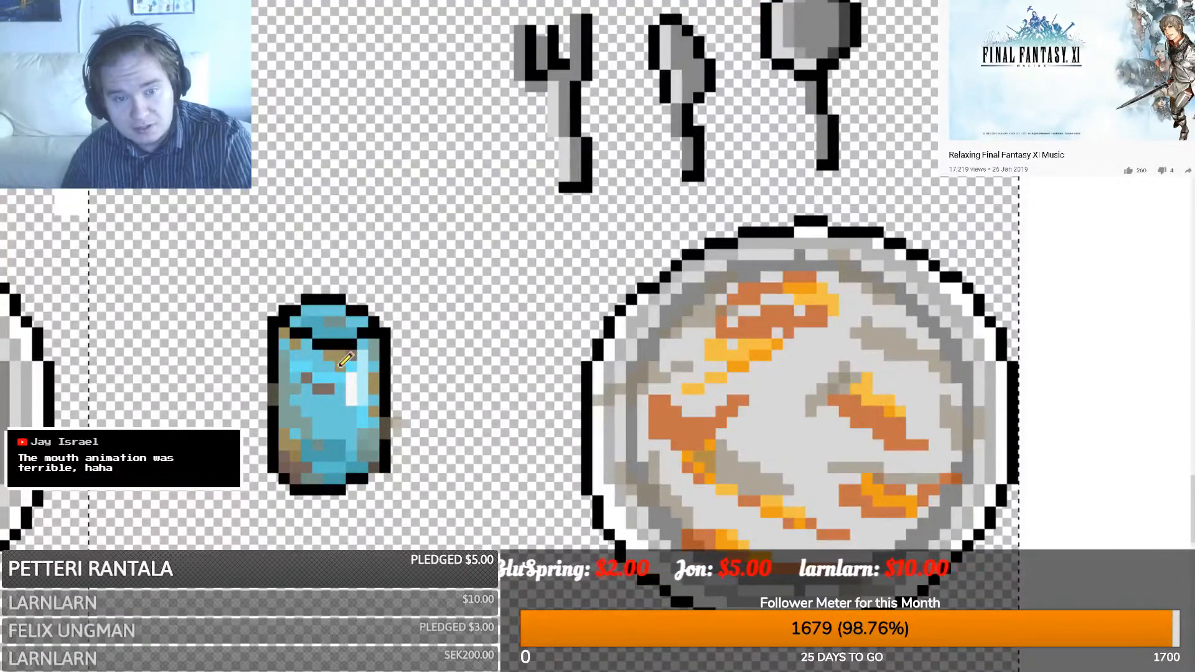
pyautogui.click(342, 471)
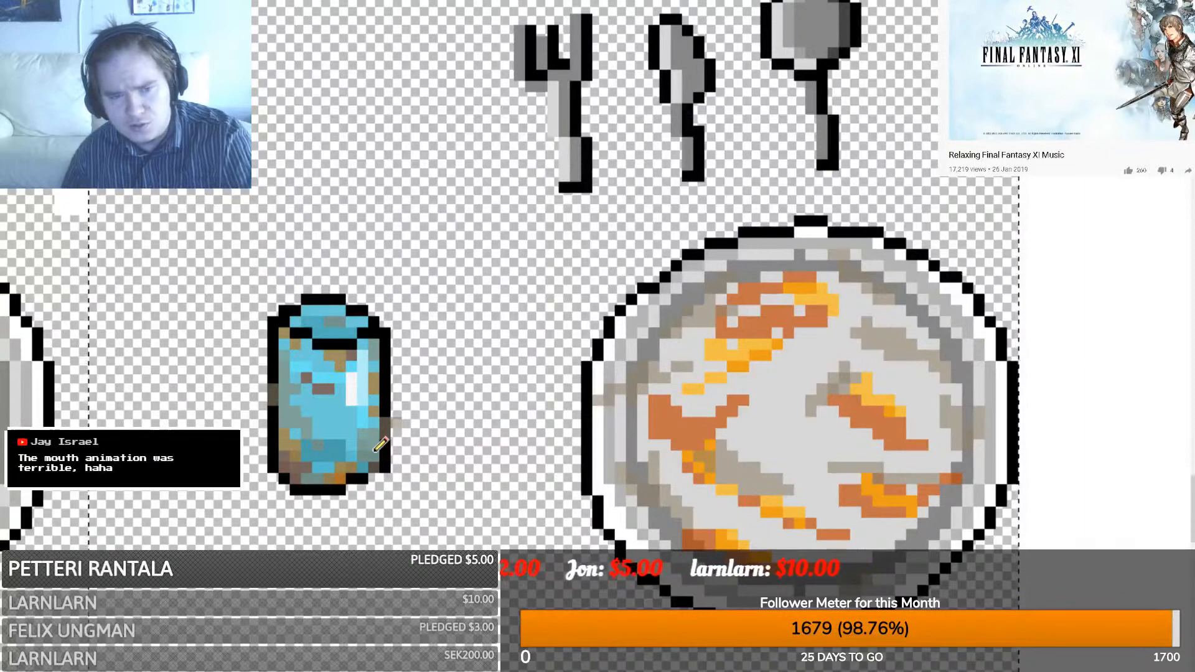
pyautogui.hotkey('ctrl', 'z')
pyautogui.moveTo(340, 422); pyautogui.dragTo(305, 411)
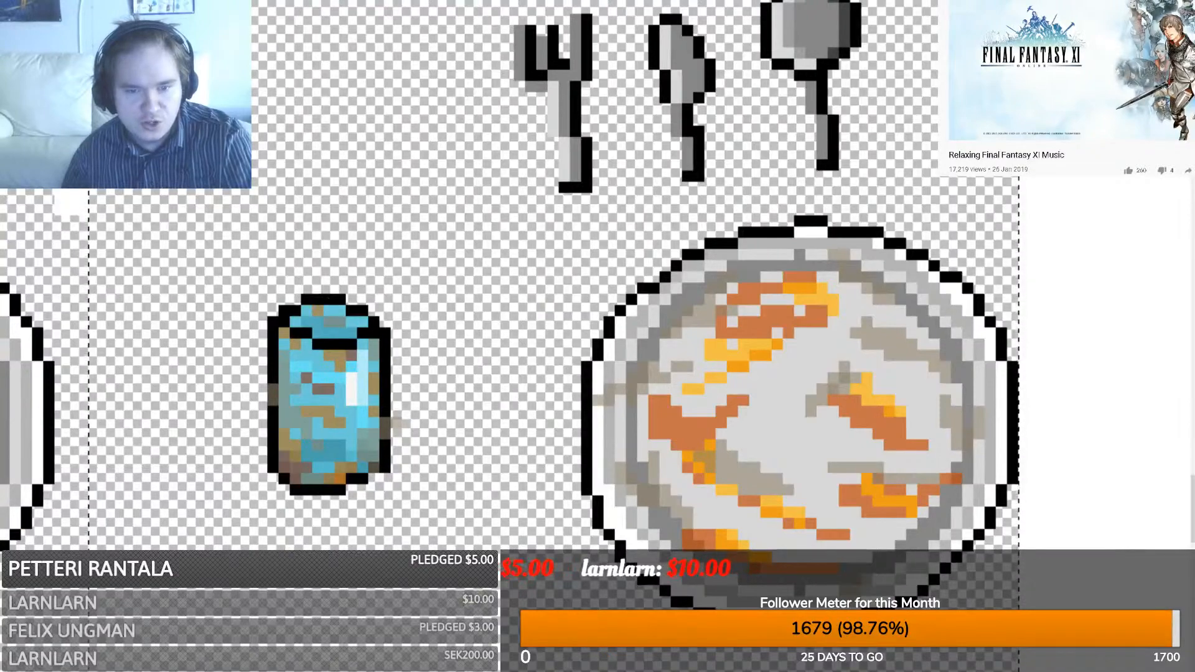
# - Select and delete the stray pixels right of the glass, then bring the fork and spoons into view
pyautogui.hscroll(-15, 598, 373)
pyautogui.hscroll(12, 597, 373)
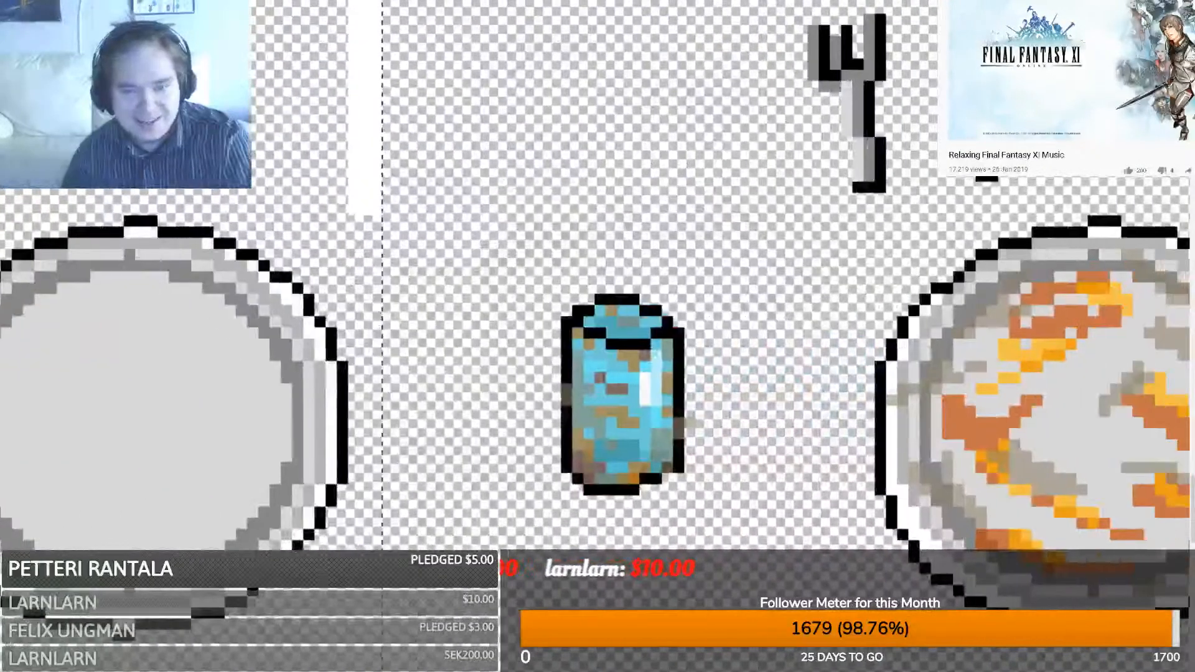
pyautogui.hscroll(-6, 503, 597)
pyautogui.hscroll(7, 503, 596)
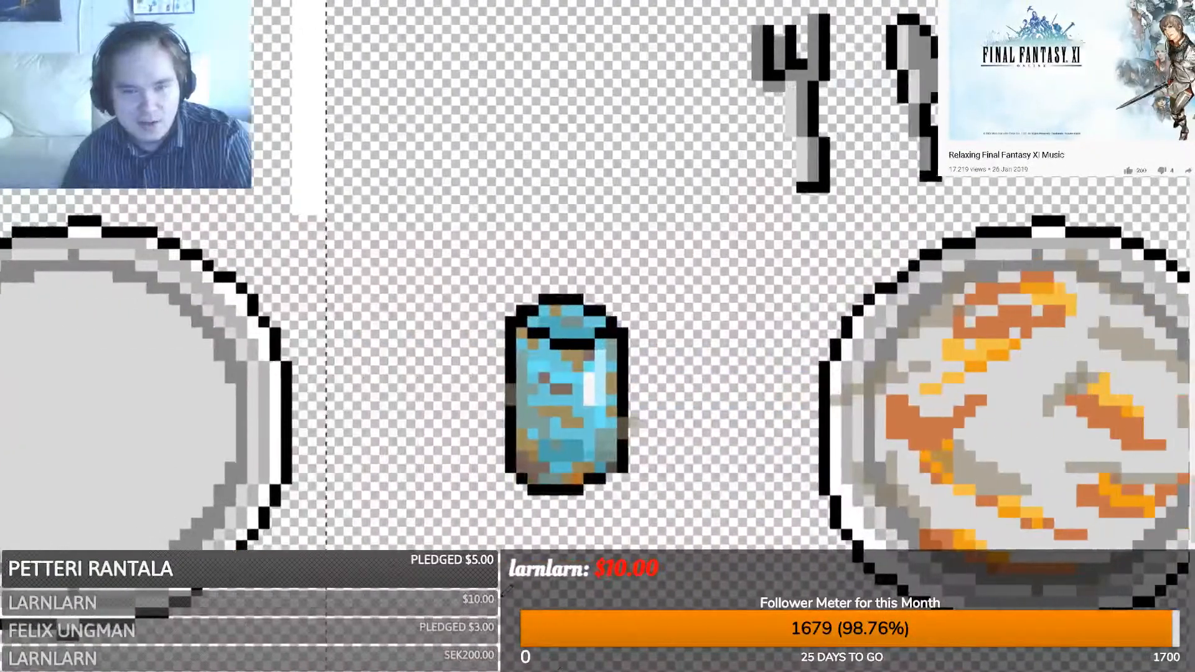
pyautogui.press('m')
pyautogui.moveTo(669, 489); pyautogui.dragTo(632, 399)
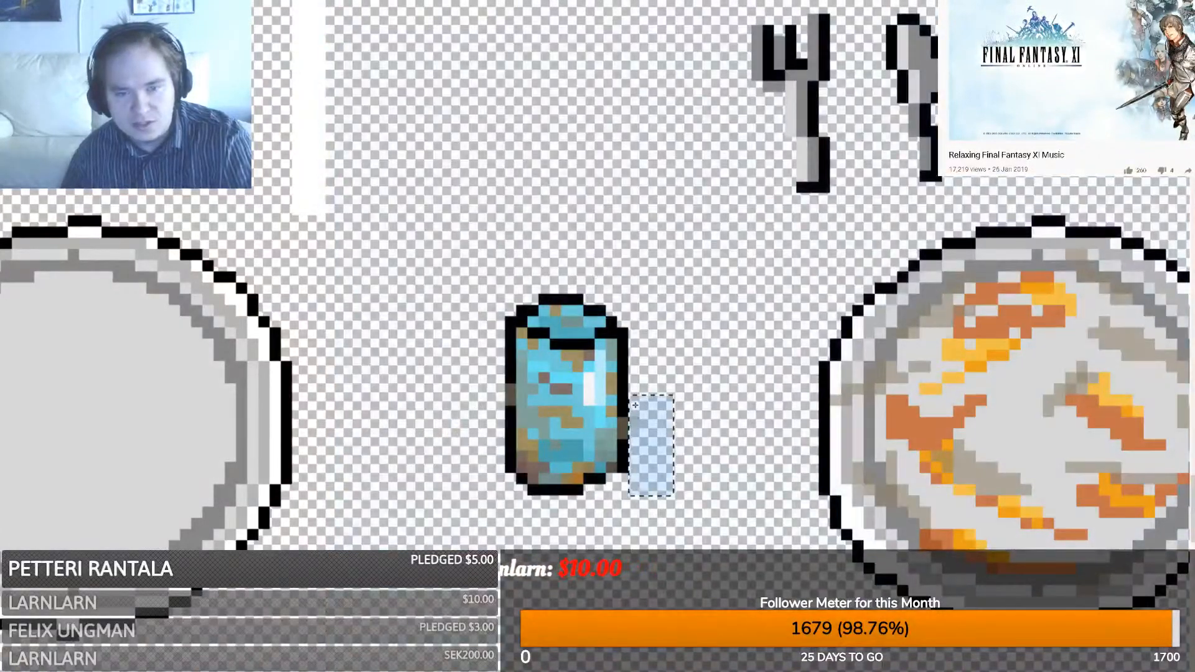
pyautogui.press('Delete')
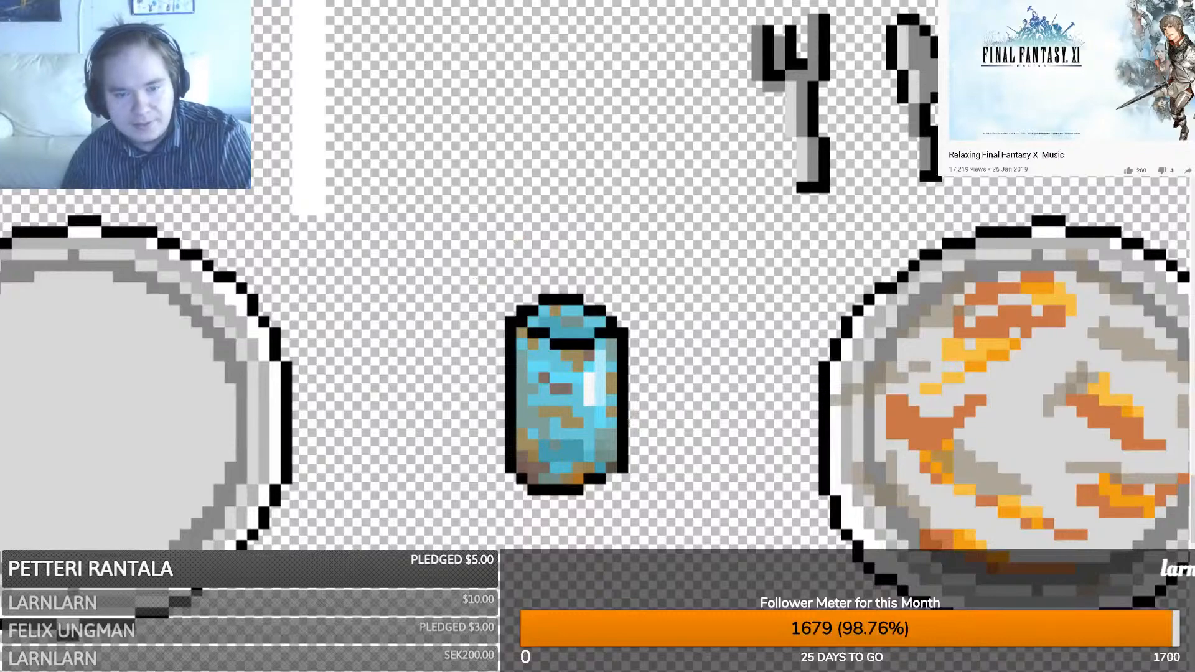
pyautogui.moveTo(473, 671)
pyautogui.mouseDown()
pyautogui.moveTo(541, 671)
pyautogui.moveTo(522, 671)
pyautogui.mouseUp()
pyautogui.scroll(3, 529, 536)
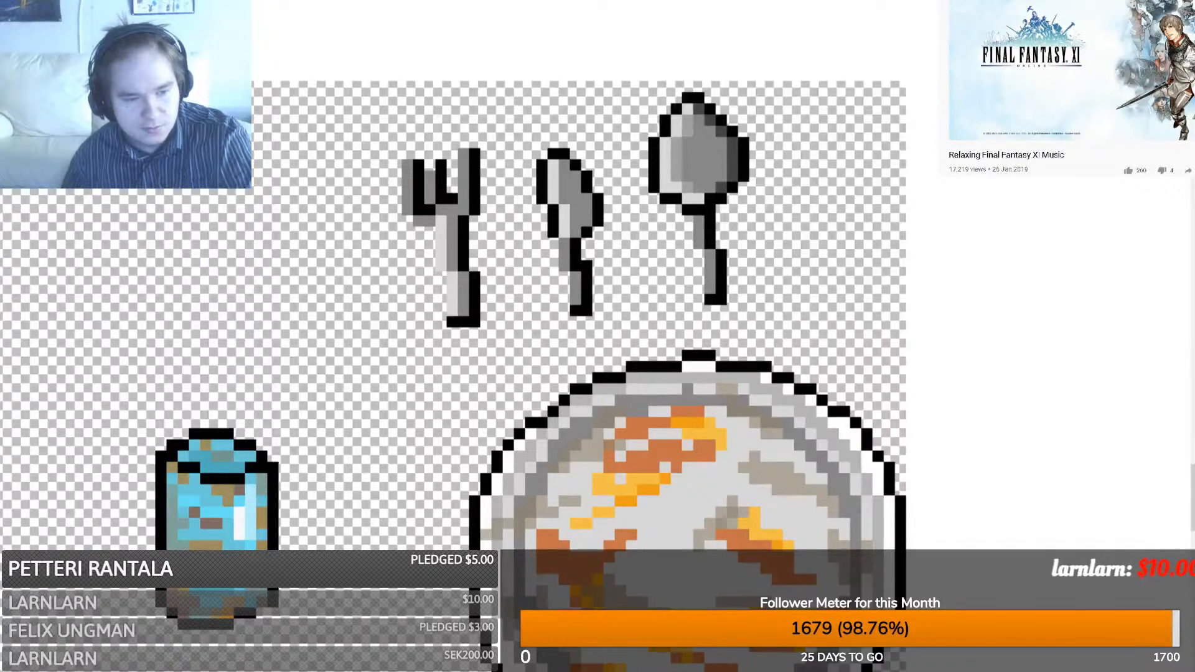
# - Paint orange grime down the fork's stem and onto its left, middle and right tines
pyautogui.moveTo(452, 256); pyautogui.dragTo(452, 228)
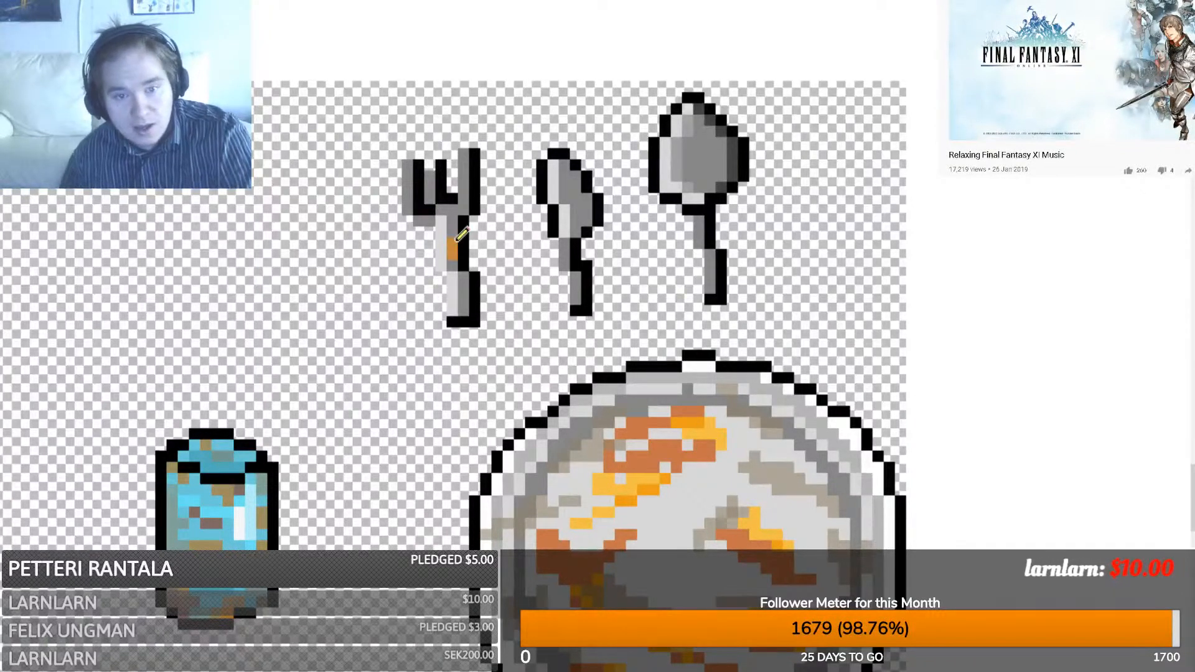
pyautogui.click(442, 211)
pyautogui.click(464, 191)
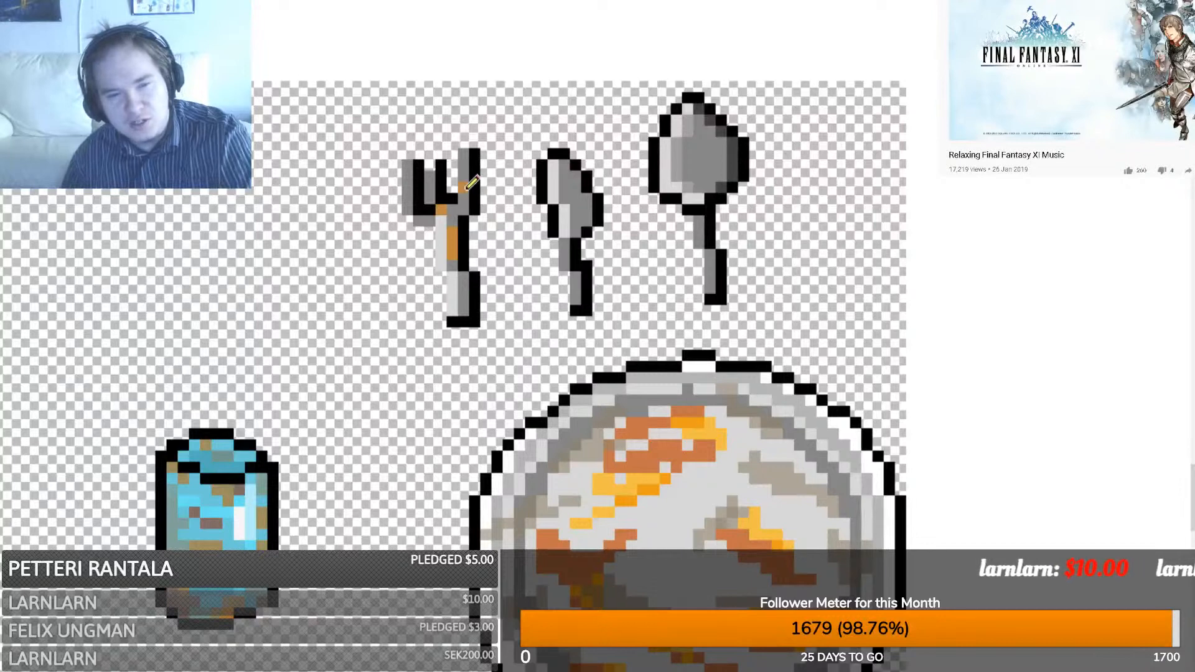
pyautogui.click(431, 176)
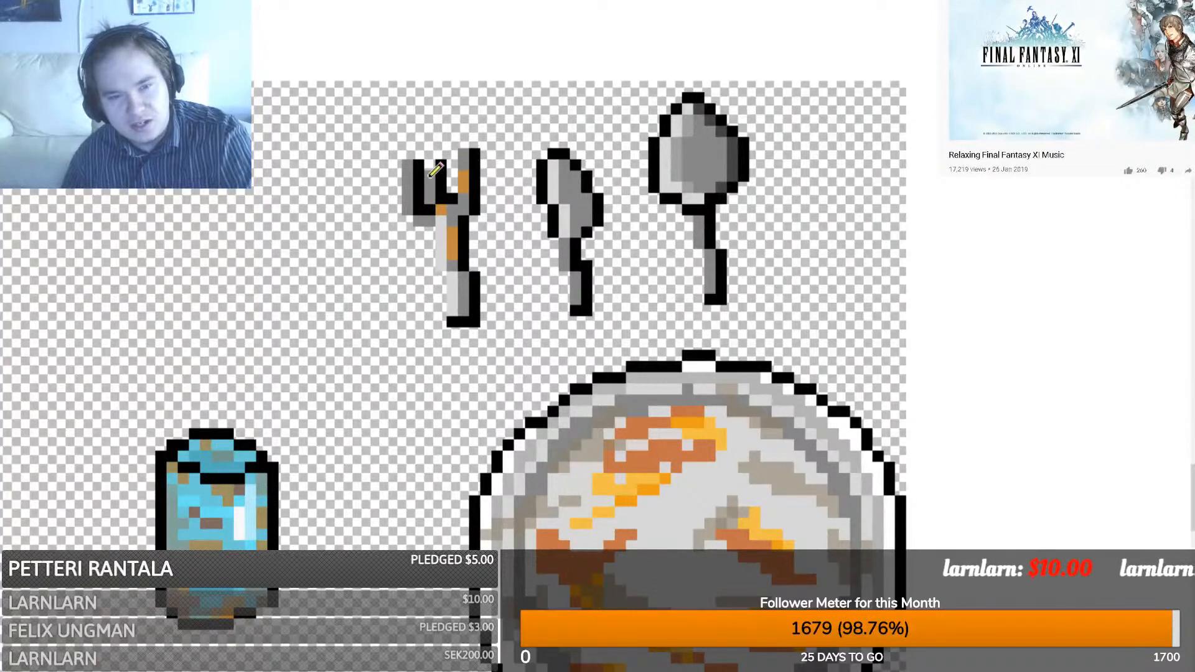
pyautogui.click(409, 210)
pyautogui.click(464, 299)
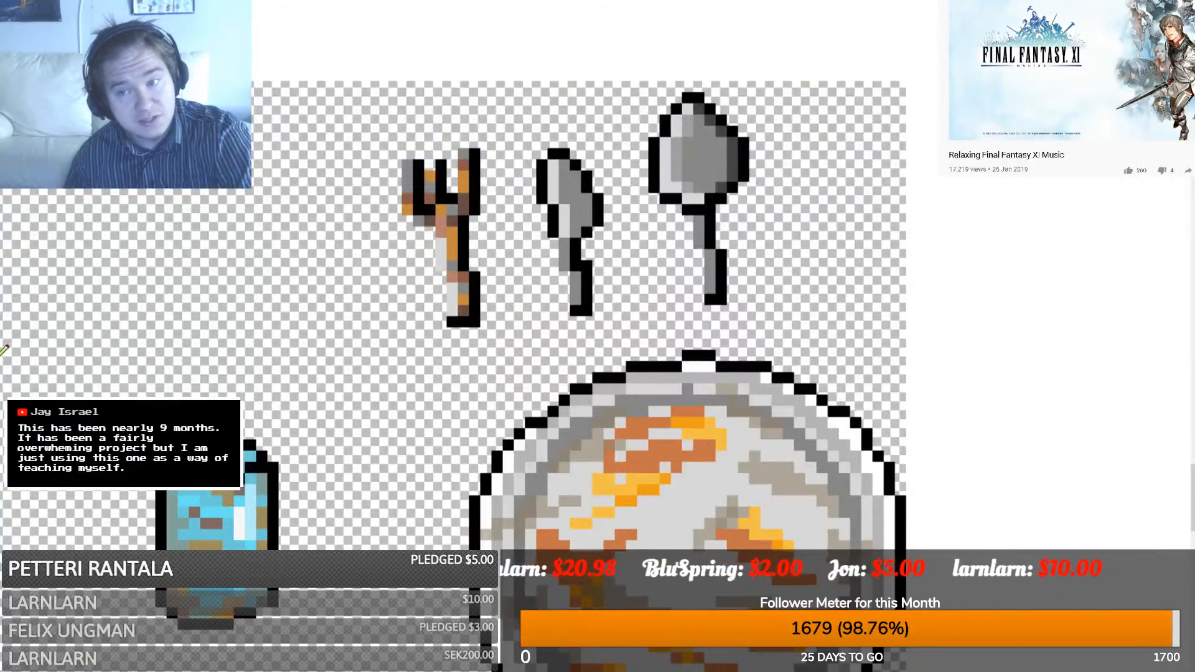
pyautogui.hscroll(2, 453, 376)
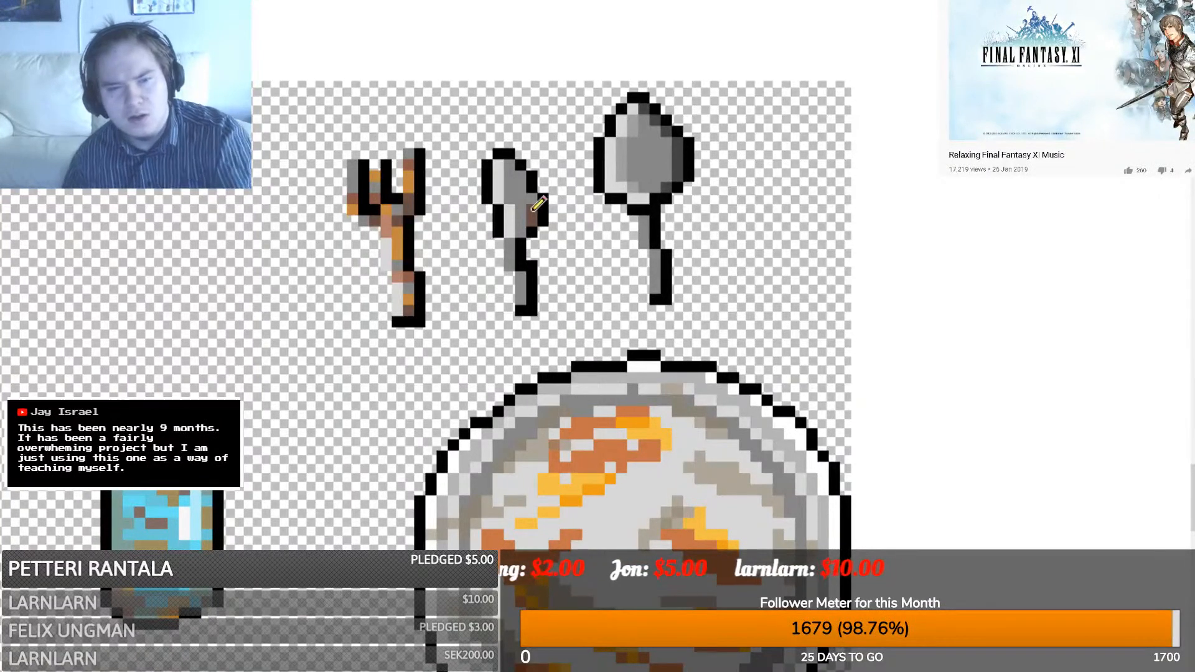
# - Pencil brown and then pink grime pixels onto the knife, undoing a trial of green pixels
pyautogui.click(512, 167)
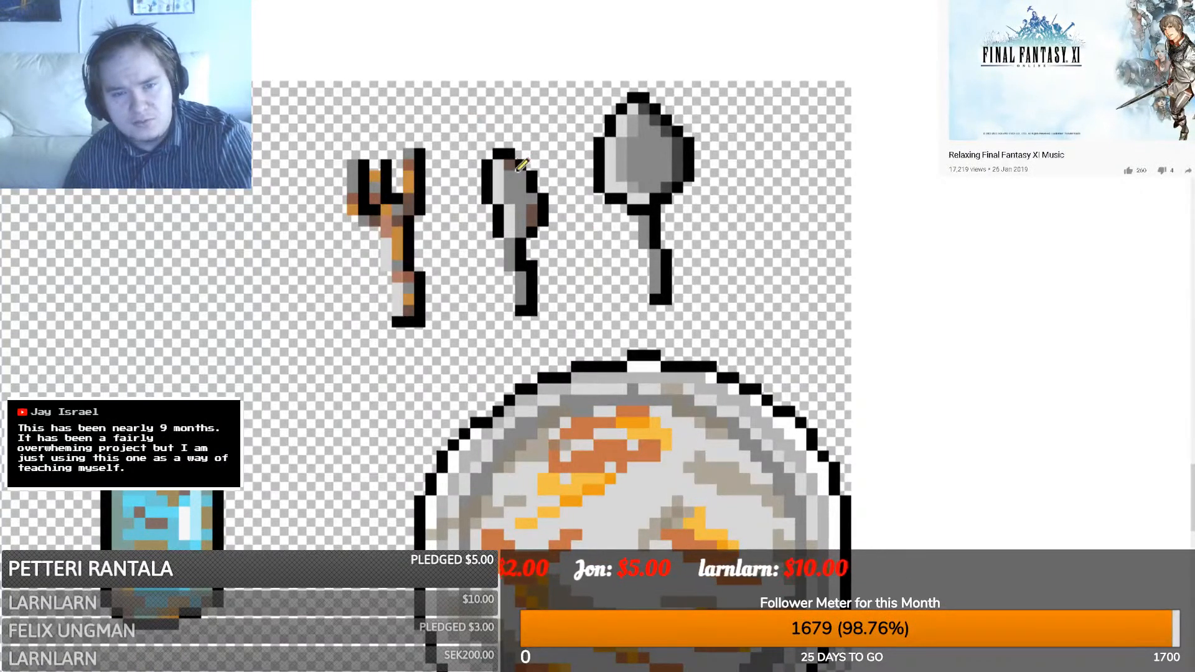
pyautogui.click(521, 175)
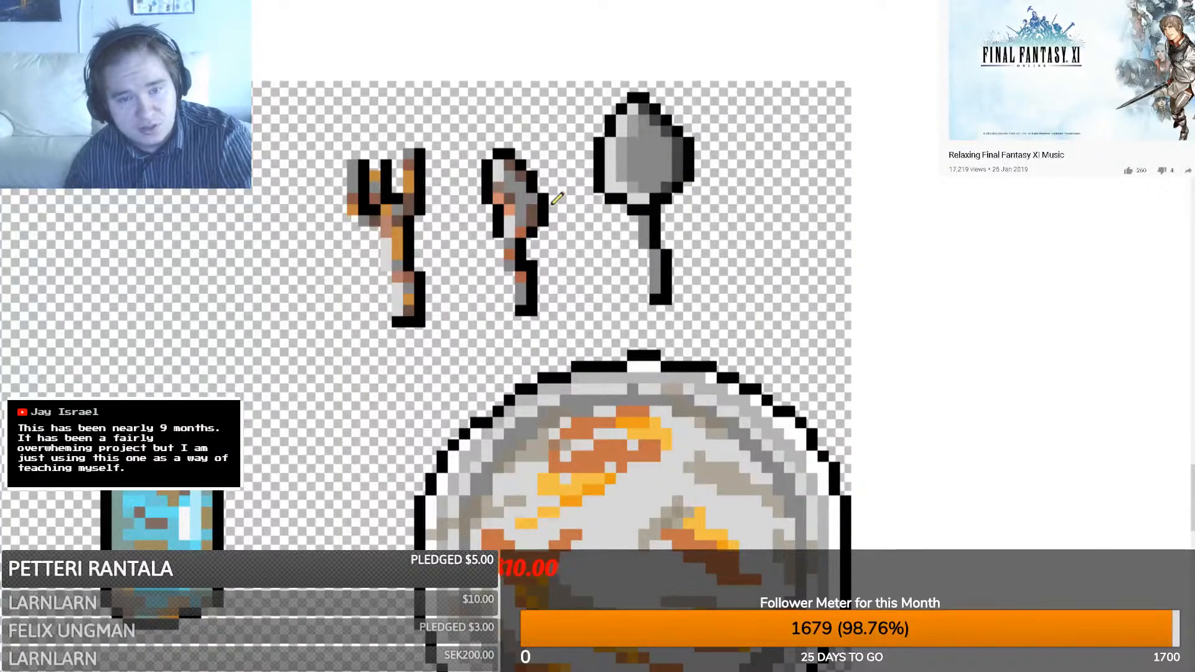
pyautogui.click(517, 211)
pyautogui.click(517, 200)
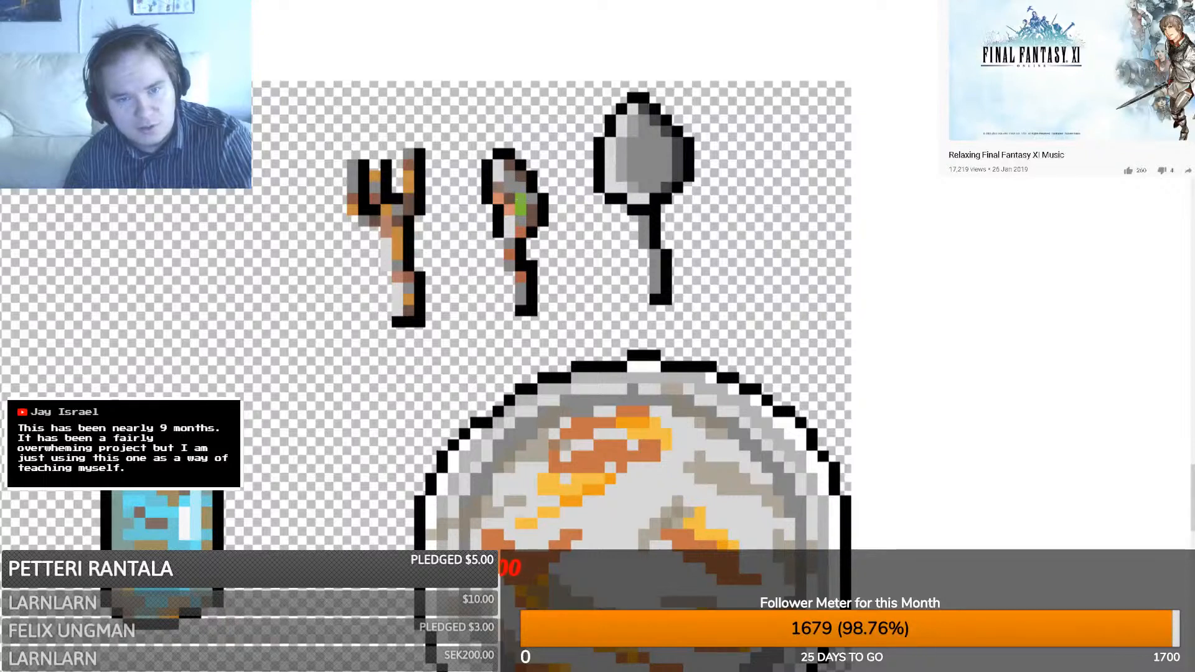
pyautogui.hotkey('ctrl', 'z')
pyautogui.hotkey('ctrl', 'z')
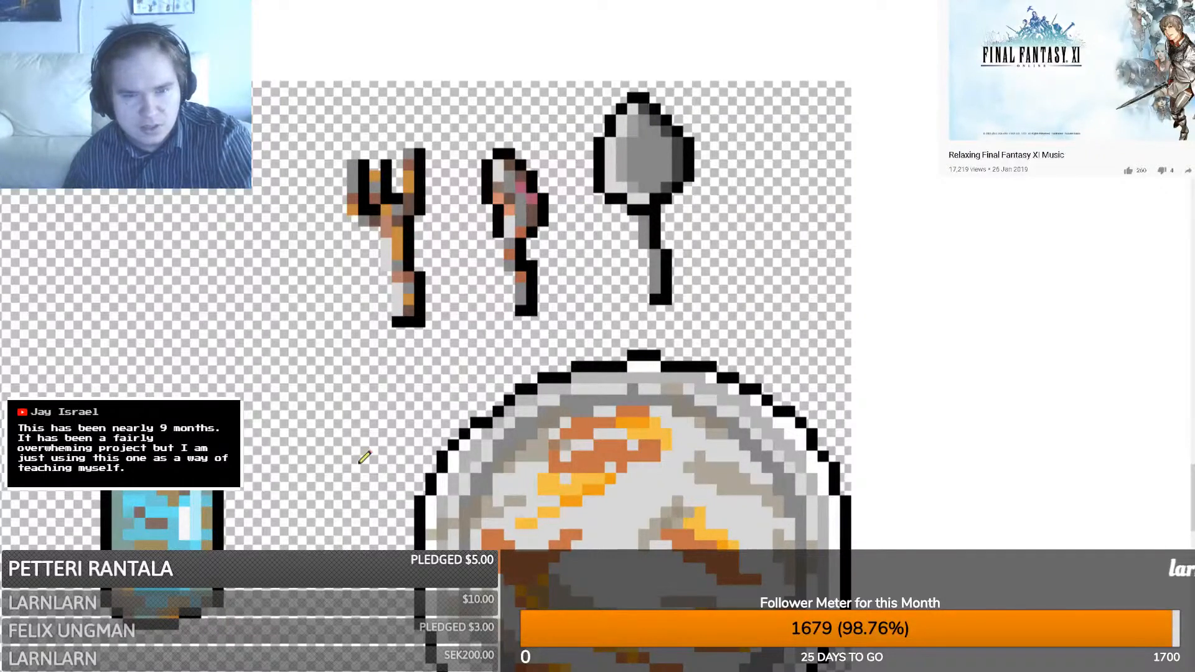
pyautogui.click(512, 242)
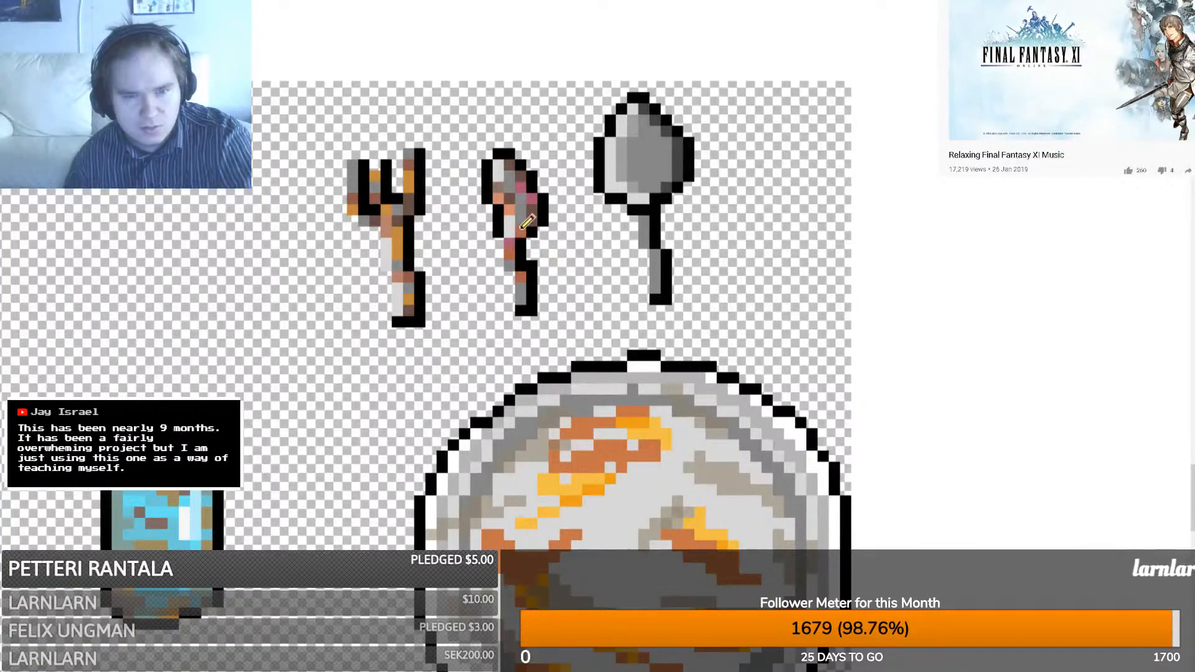
pyautogui.click(520, 224)
pyautogui.click(514, 228)
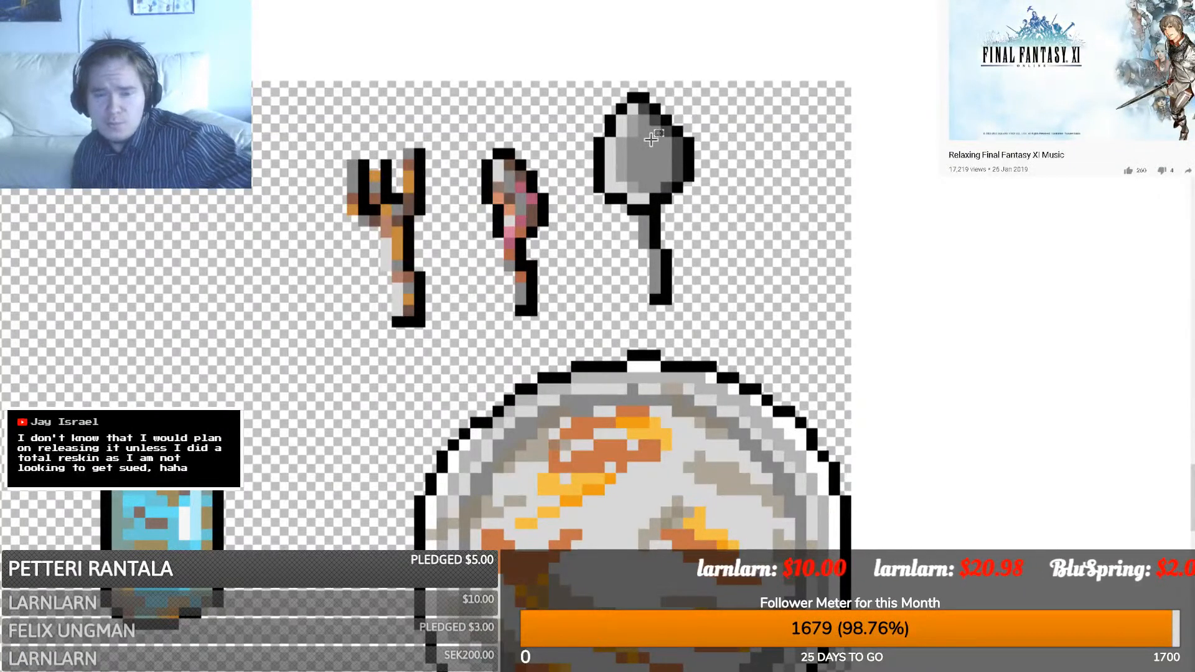
# - Test-shift a selection of the spoon's bowl upward, undo it, and deselect
pyautogui.moveTo(651, 127); pyautogui.dragTo(596, 142)
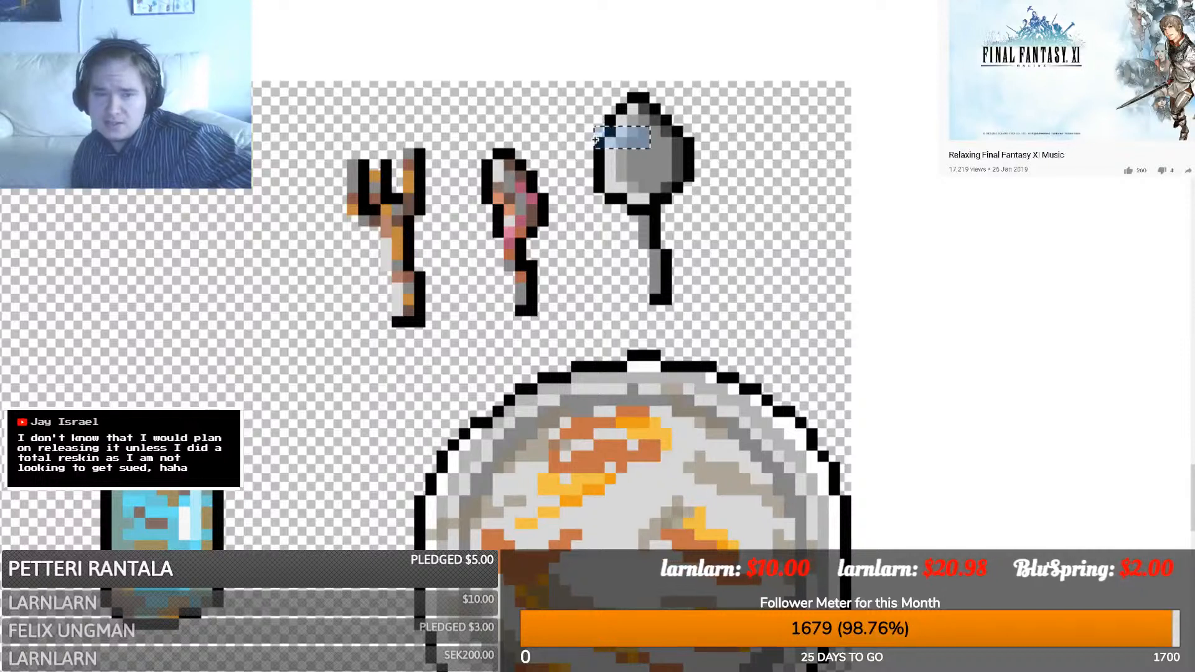
pyautogui.press('m')
pyautogui.moveTo(699, 169); pyautogui.dragTo(700, 146)
pyautogui.hotkey('ctrl', 'z')
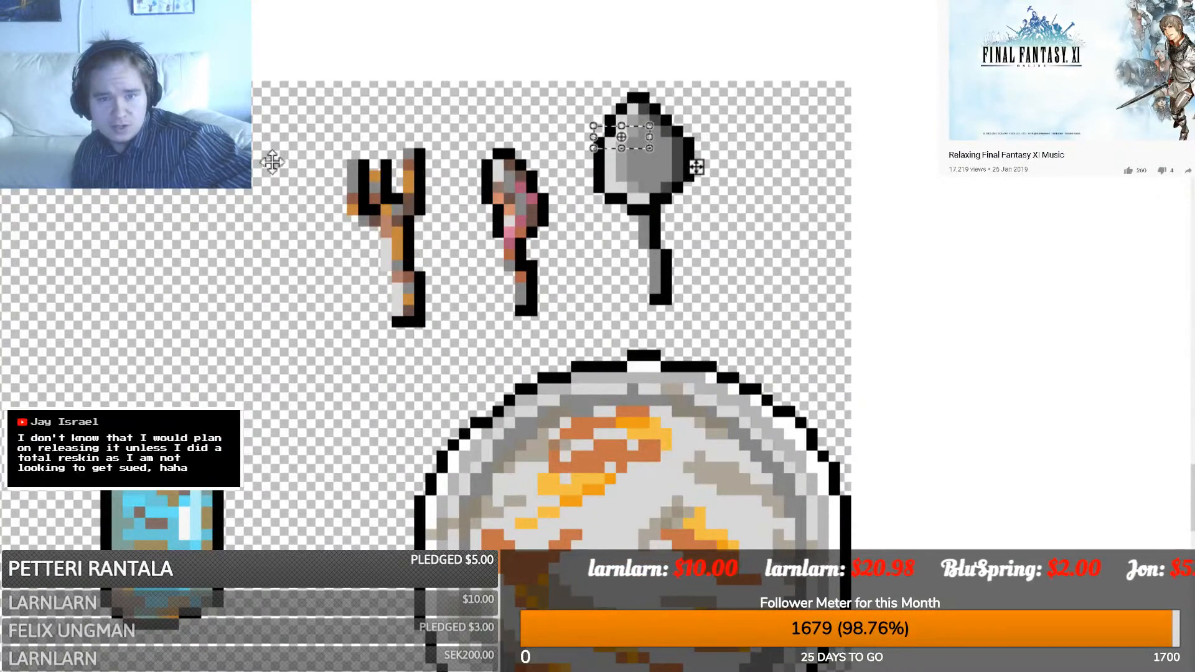
pyautogui.press('s')
pyautogui.click(550, 297)
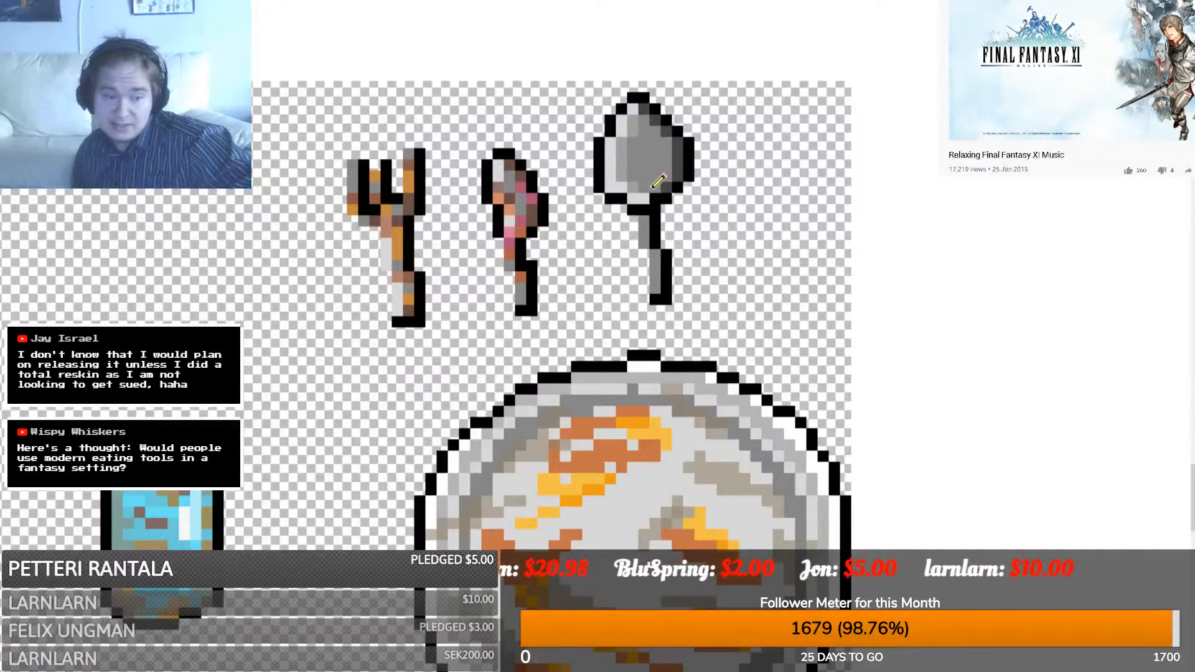
# - Smear orange-brown grime across the spoon's bowl, its top edge and upper handle
pyautogui.moveTo(659, 181)
pyautogui.mouseDown()
pyautogui.moveTo(629, 176)
pyautogui.moveTo(651, 182)
pyautogui.moveTo(630, 163)
pyautogui.mouseUp()
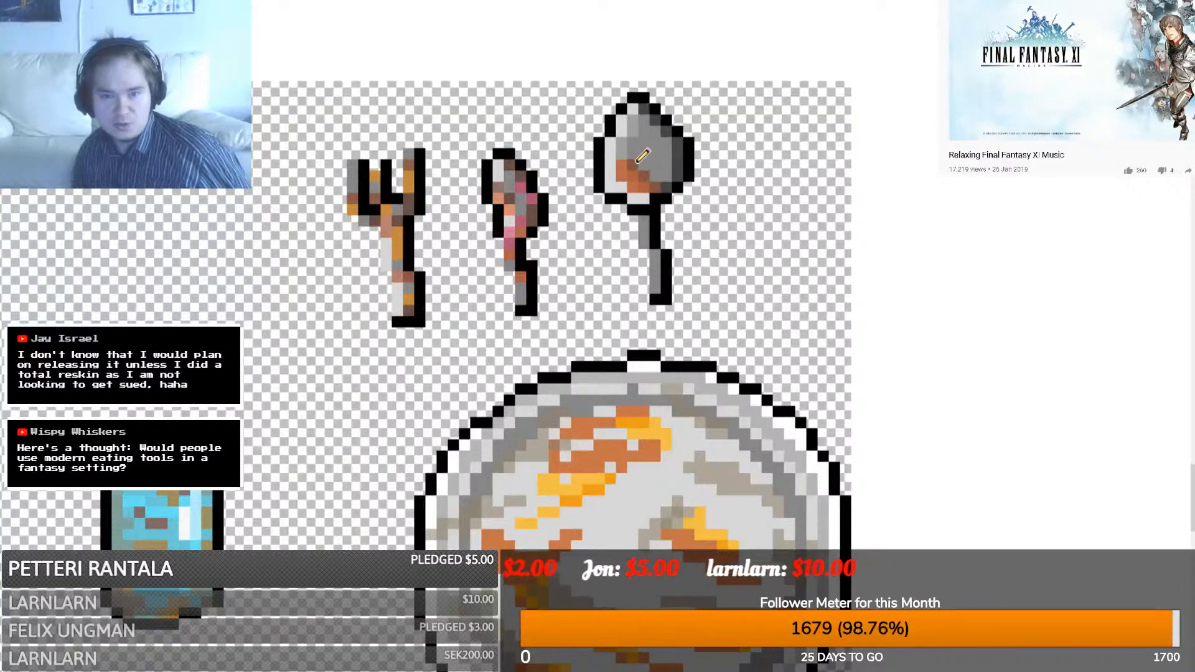
pyautogui.moveTo(645, 165); pyautogui.dragTo(666, 177)
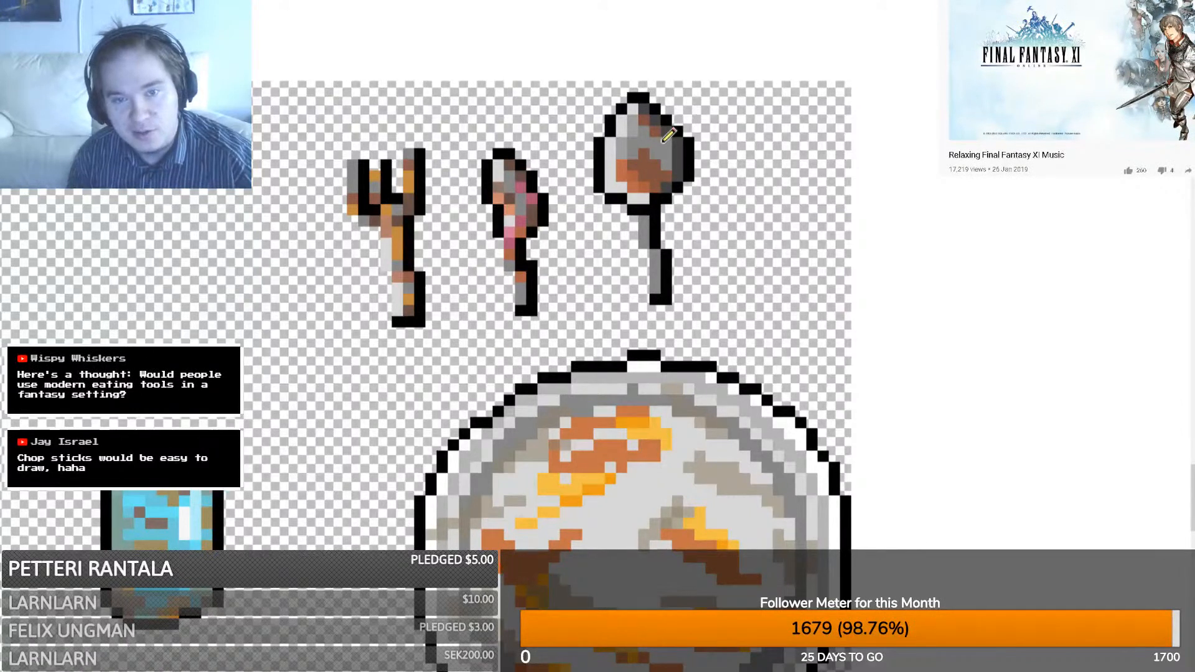
pyautogui.moveTo(663, 142)
pyautogui.mouseDown()
pyautogui.moveTo(633, 122)
pyautogui.moveTo(620, 154)
pyautogui.mouseUp()
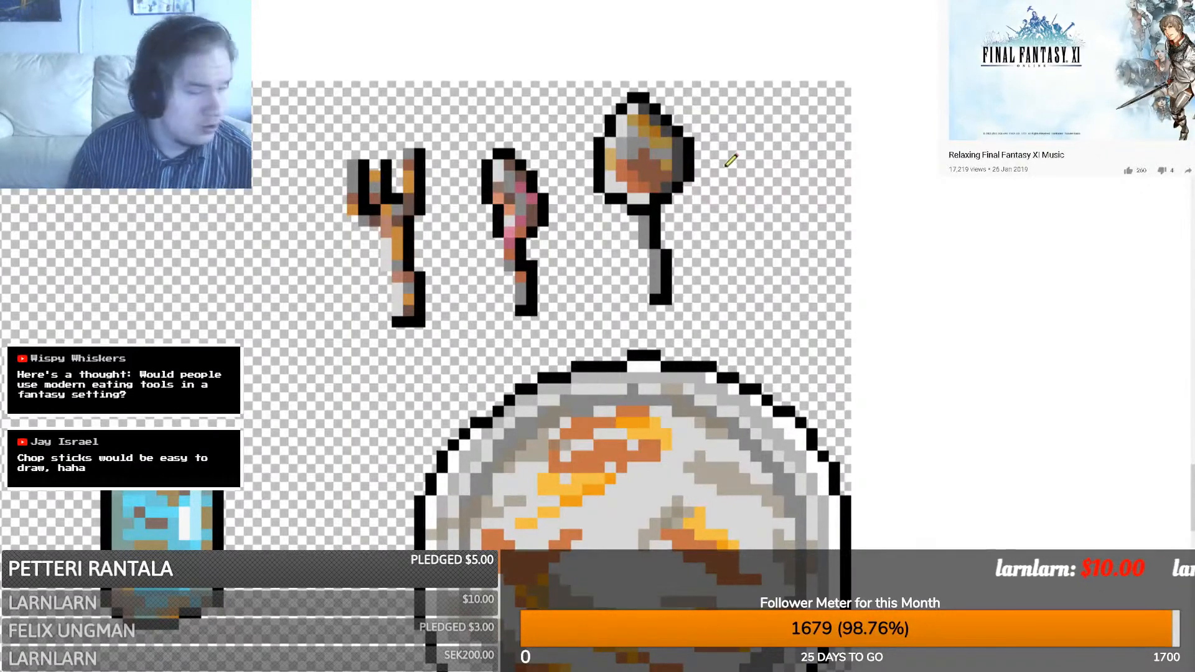
pyautogui.moveTo(646, 220); pyautogui.dragTo(646, 240)
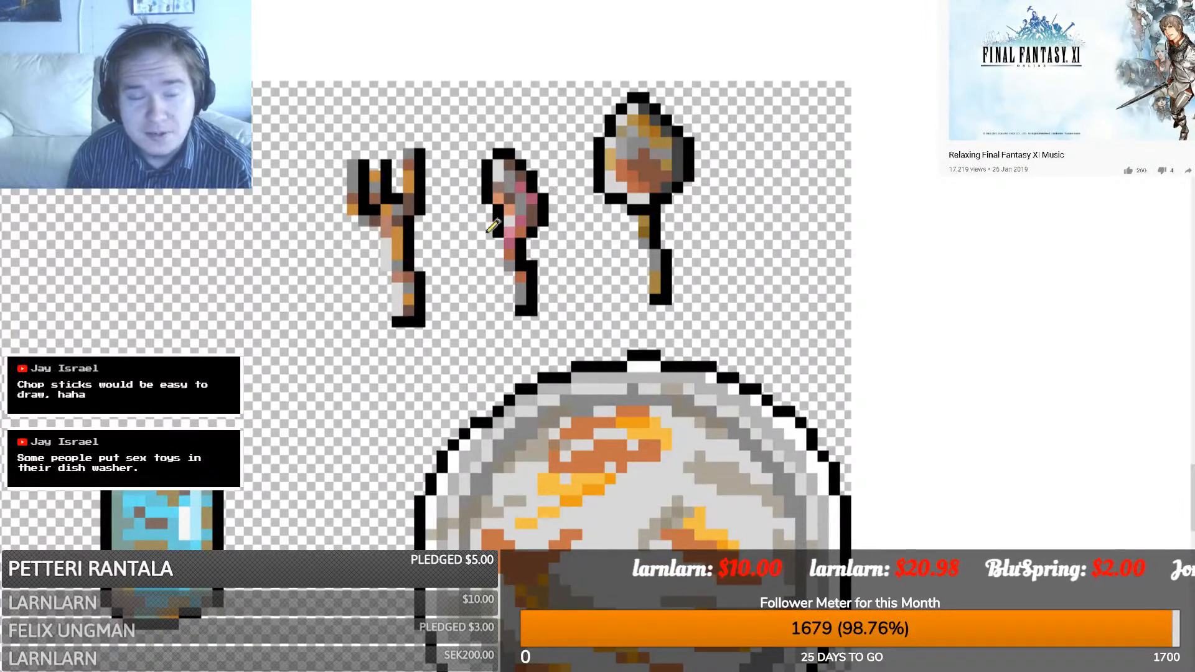
pyautogui.scroll(-1, 174, 305)
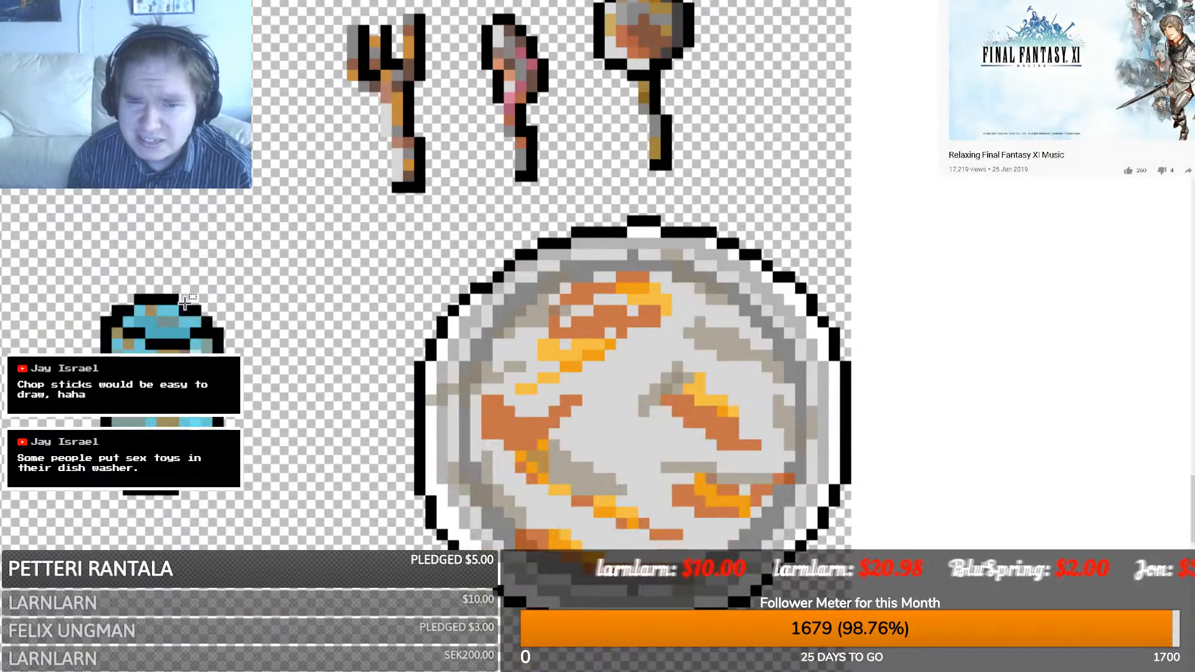
# - Zoom out to the clean place setting and marquee the clean blue glass
pyautogui.keyDown('ctrl'); pyautogui.scroll(-1, 173, 297); pyautogui.keyUp('ctrl')
pyautogui.keyDown('ctrl'); pyautogui.scroll(-1, 176, 296); pyautogui.keyUp('ctrl')
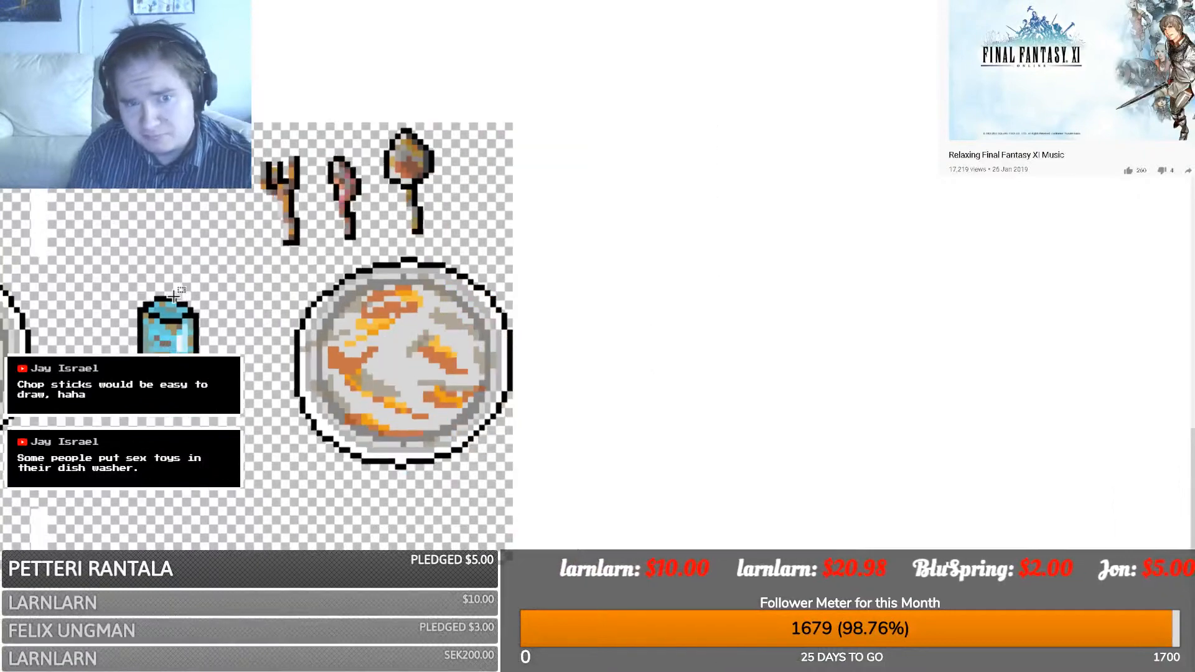
pyautogui.moveTo(778, 670); pyautogui.dragTo(572, 670)
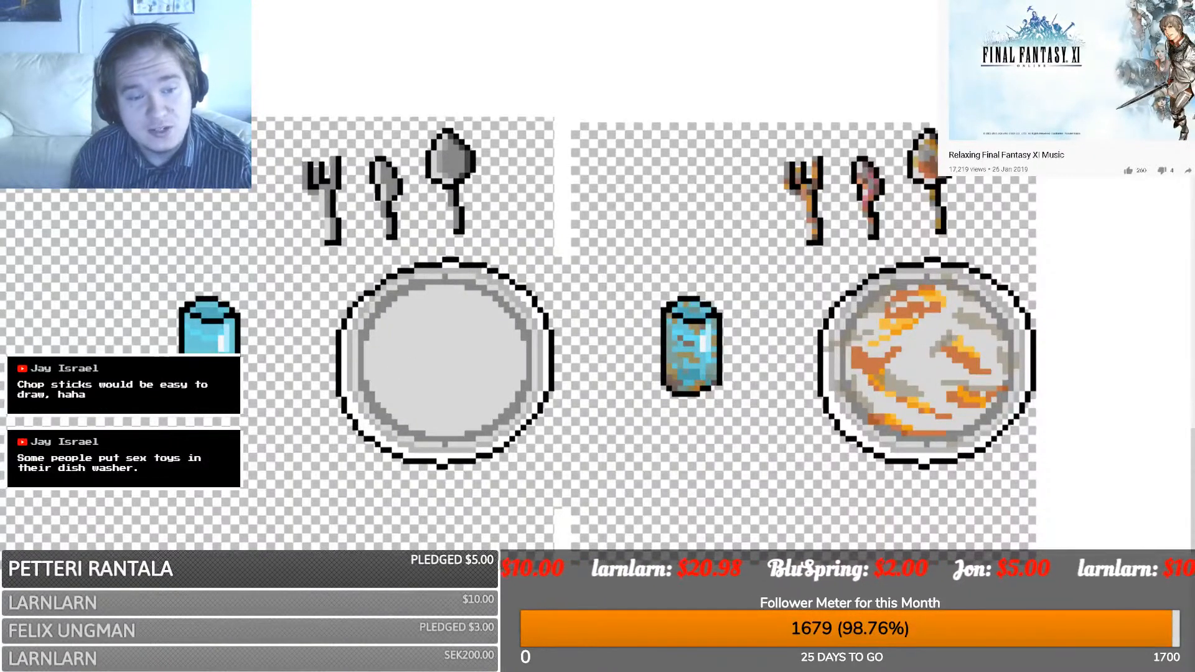
pyautogui.moveTo(156, 409); pyautogui.dragTo(257, 285)
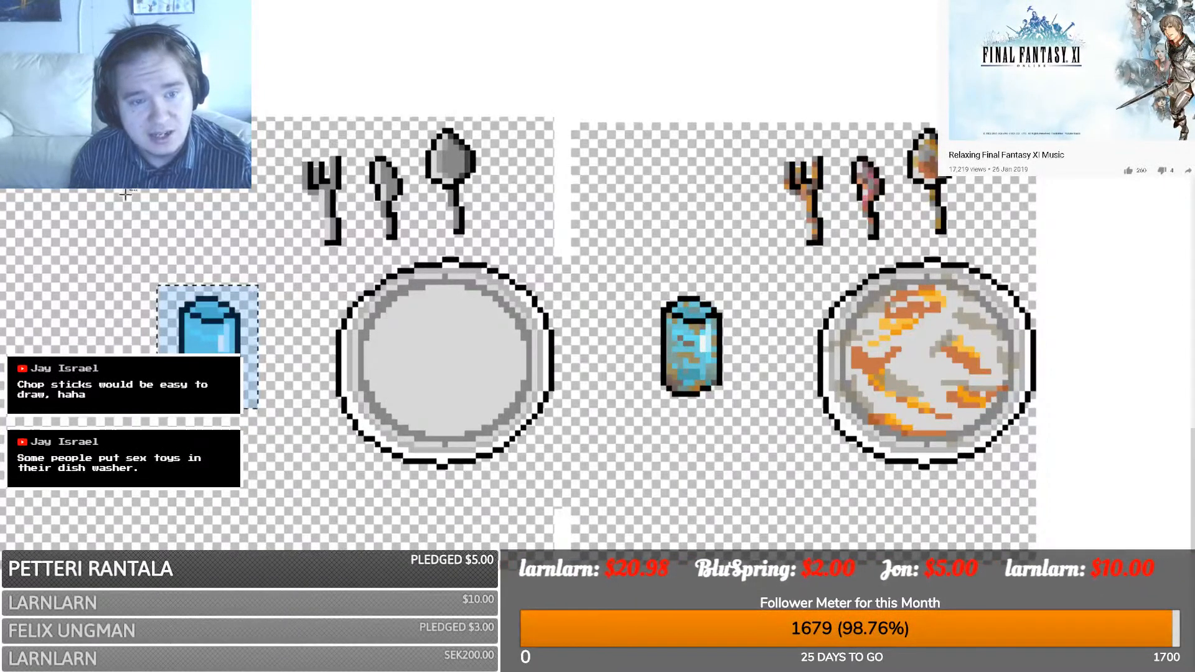
pyautogui.moveTo(269, 269)
pyautogui.mouseDown()
pyautogui.moveTo(147, 424)
pyautogui.moveTo(264, 275)
pyautogui.mouseUp()
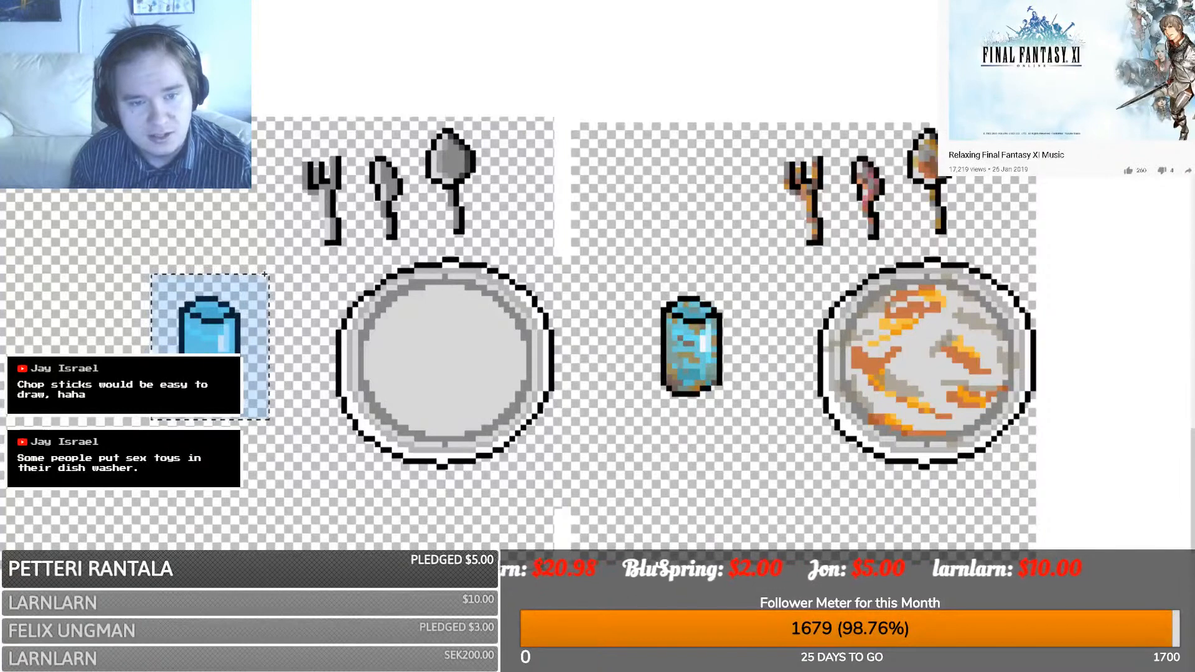
pyautogui.moveTo(269, 409); pyautogui.dragTo(146, 257)
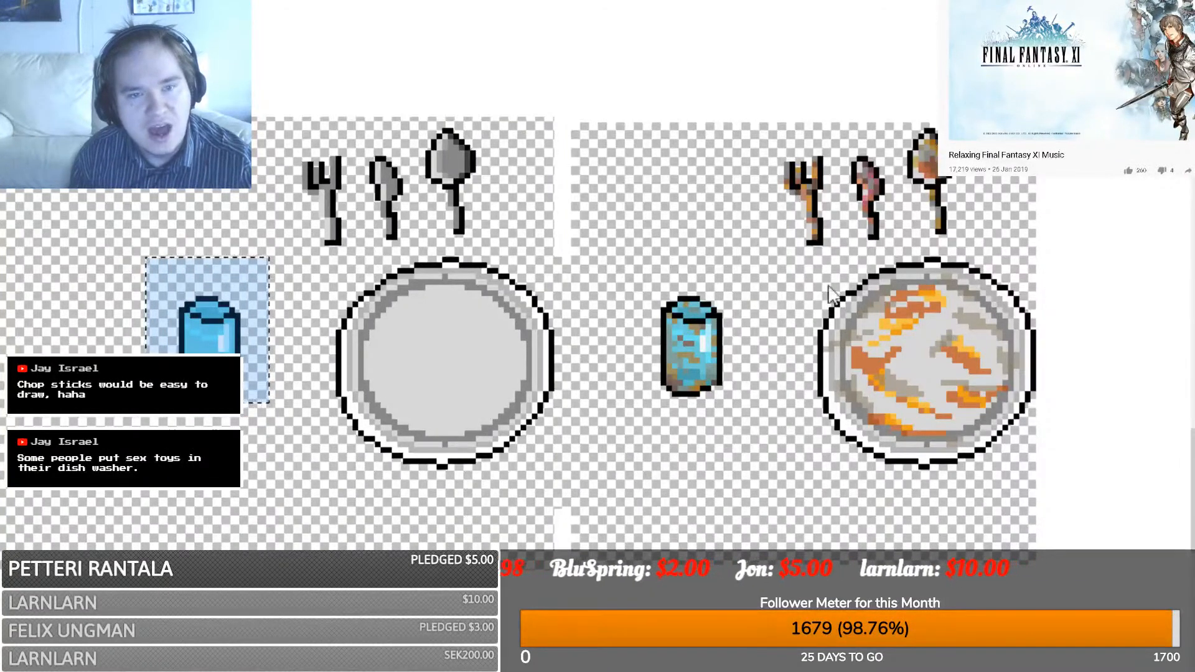
# - Copy the glass into a new image created from the clipboard
pyautogui.hotkey('ctrl', 'c')
pyautogui.hotkey('ctrl', 'n')
pyautogui.press('Return')
pyautogui.hotkey('ctrl', 'v')
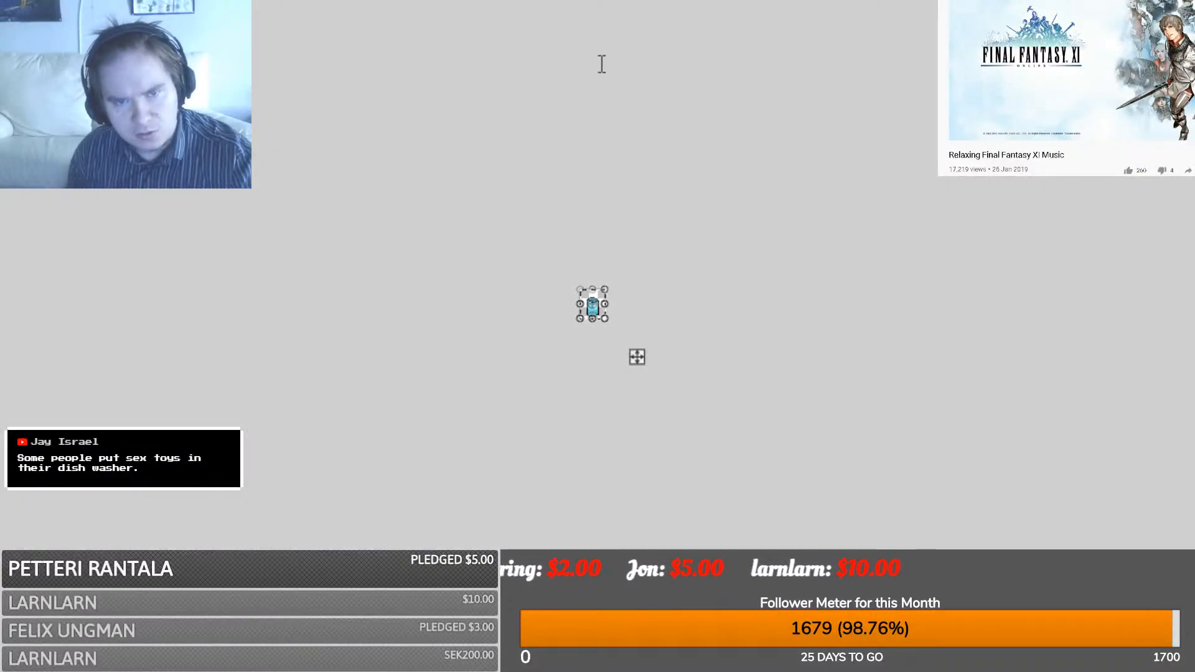
# - Enlarge the new image and paste two more glasses beside the first, forming a row of three
pyautogui.click(623, 480)
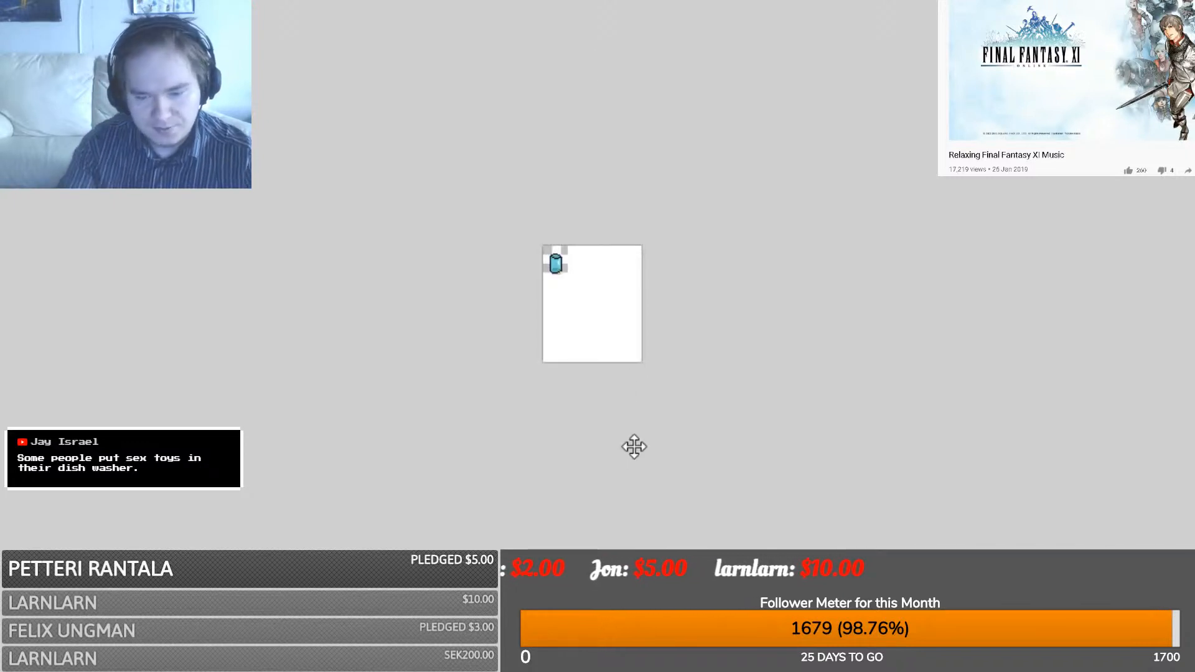
pyautogui.keyDown('ctrl'); pyautogui.scroll(6, 634, 446); pyautogui.keyUp('ctrl')
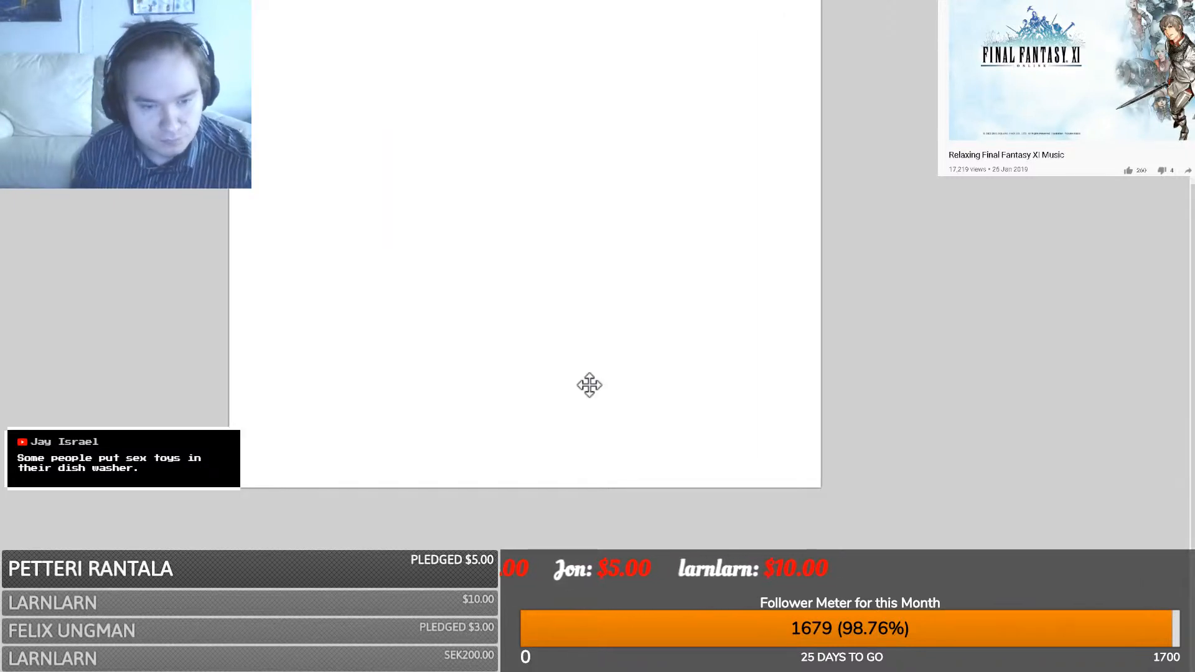
pyautogui.keyDown('ctrl'); pyautogui.scroll(-3, 542, 368); pyautogui.keyUp('ctrl')
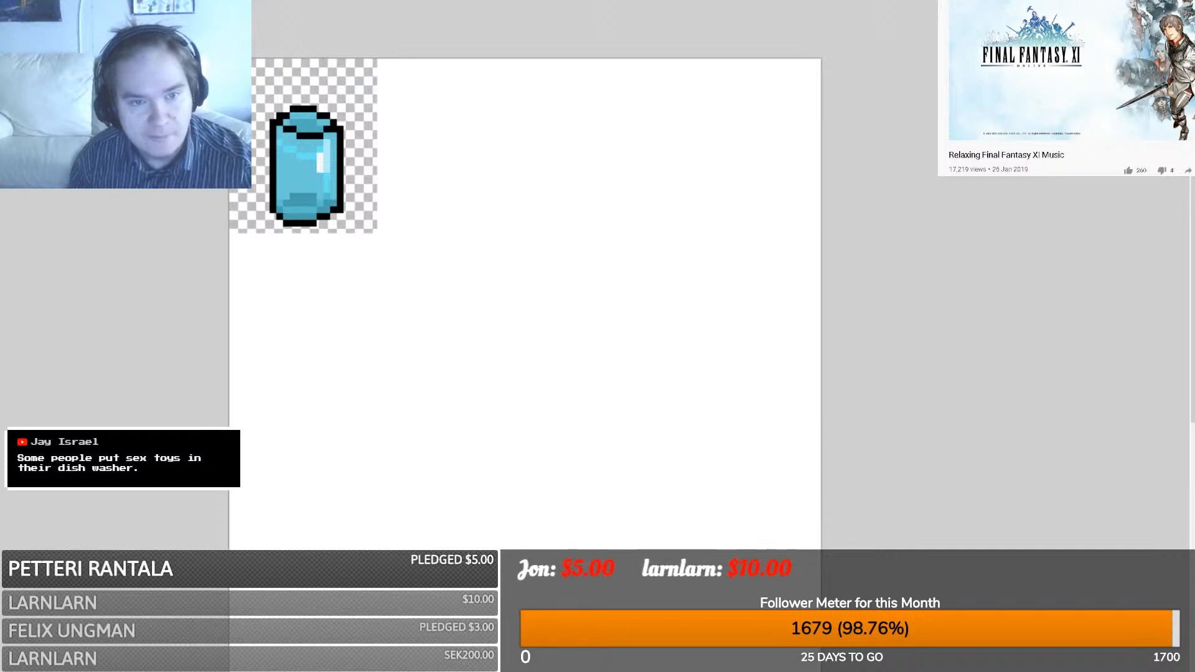
pyautogui.moveTo(229, 59); pyautogui.dragTo(373, 228)
pyautogui.hotkey('ctrl', 'c')
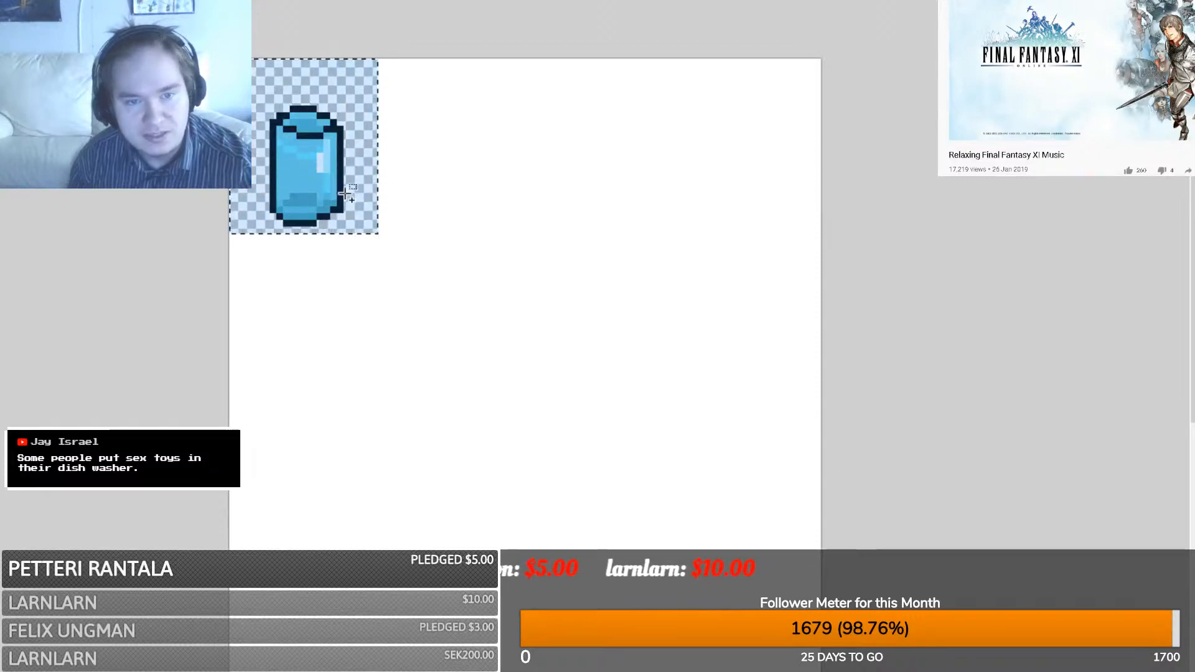
pyautogui.hotkey('ctrl', 'v')
pyautogui.moveTo(305, 185); pyautogui.dragTo(453, 185)
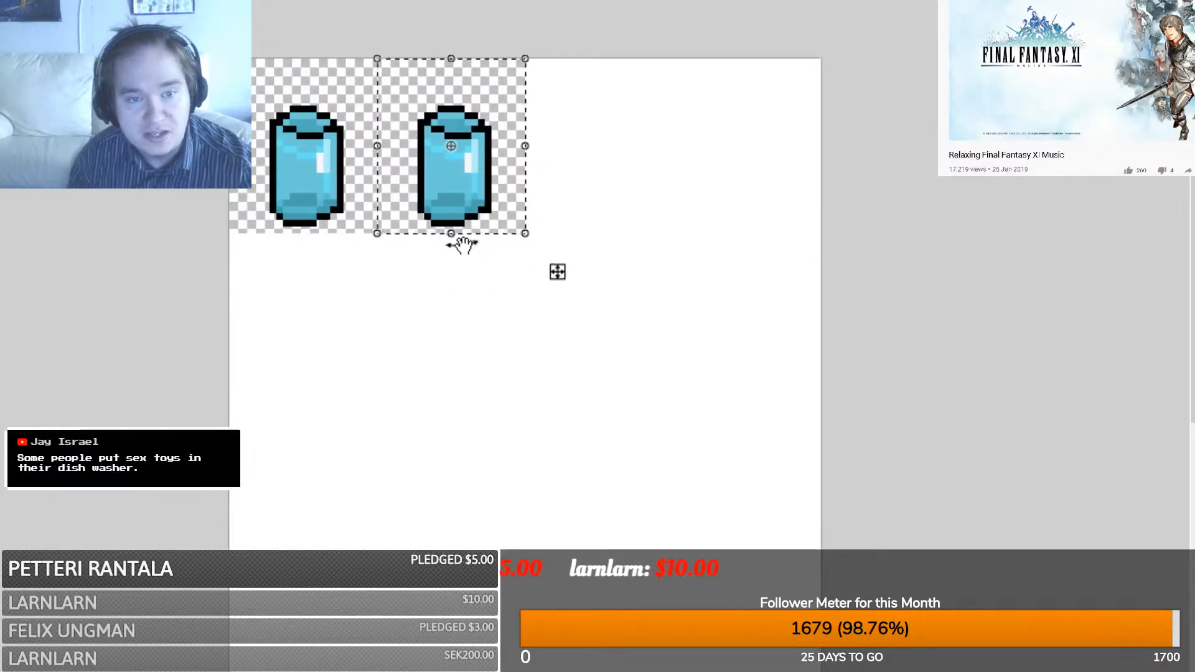
pyautogui.hotkey('ctrl', 'v')
pyautogui.moveTo(266, 193); pyautogui.dragTo(569, 188)
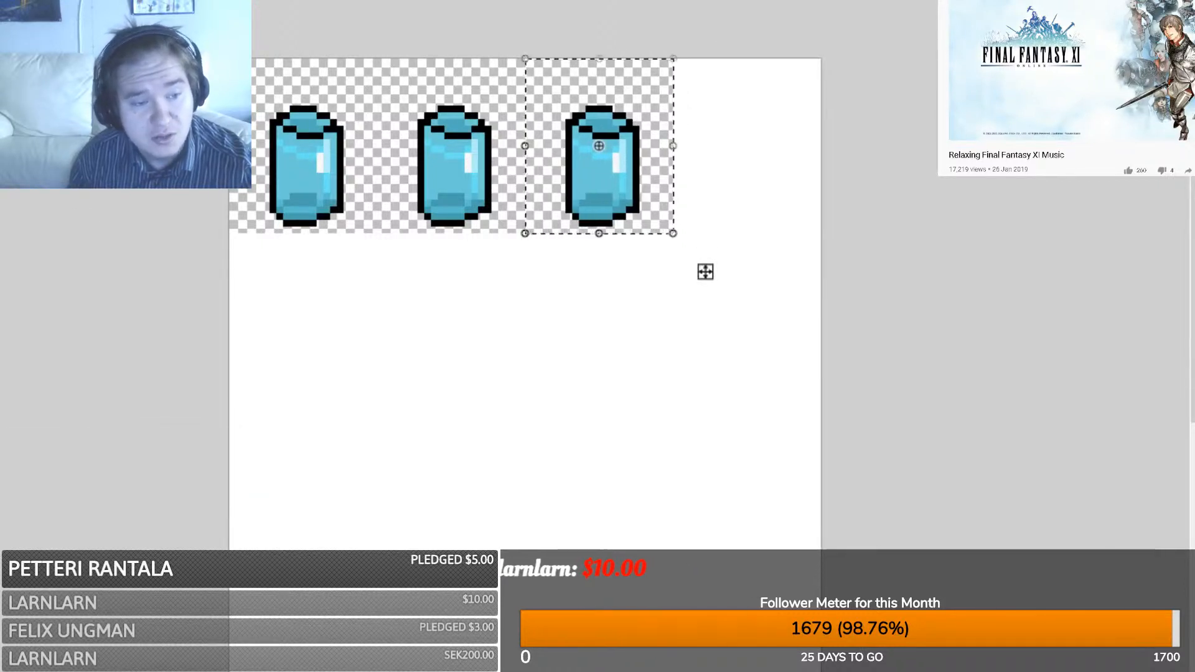
pyautogui.press('s')
pyautogui.click(192, 198)
# - Duplicate the row of three glasses into a second row beneath it
pyautogui.moveTo(228, 57); pyautogui.dragTo(674, 229)
pyautogui.hotkey('ctrl', 'c')
pyautogui.hotkey('ctrl', 'v')
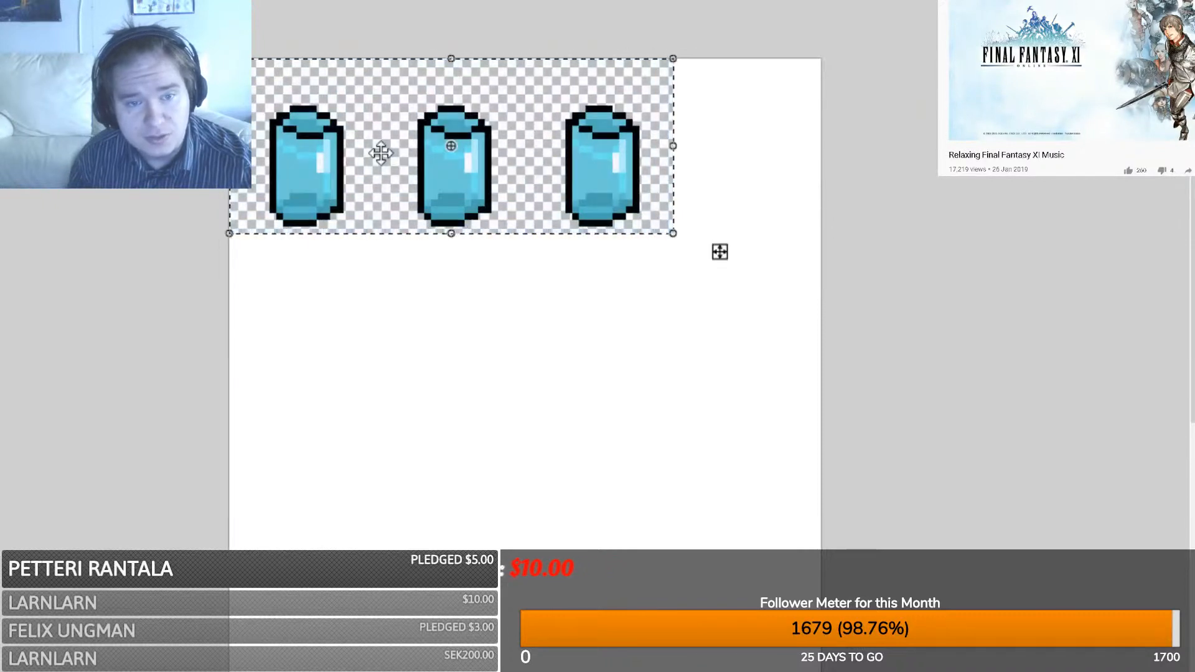
pyautogui.moveTo(381, 158); pyautogui.dragTo(825, 333)
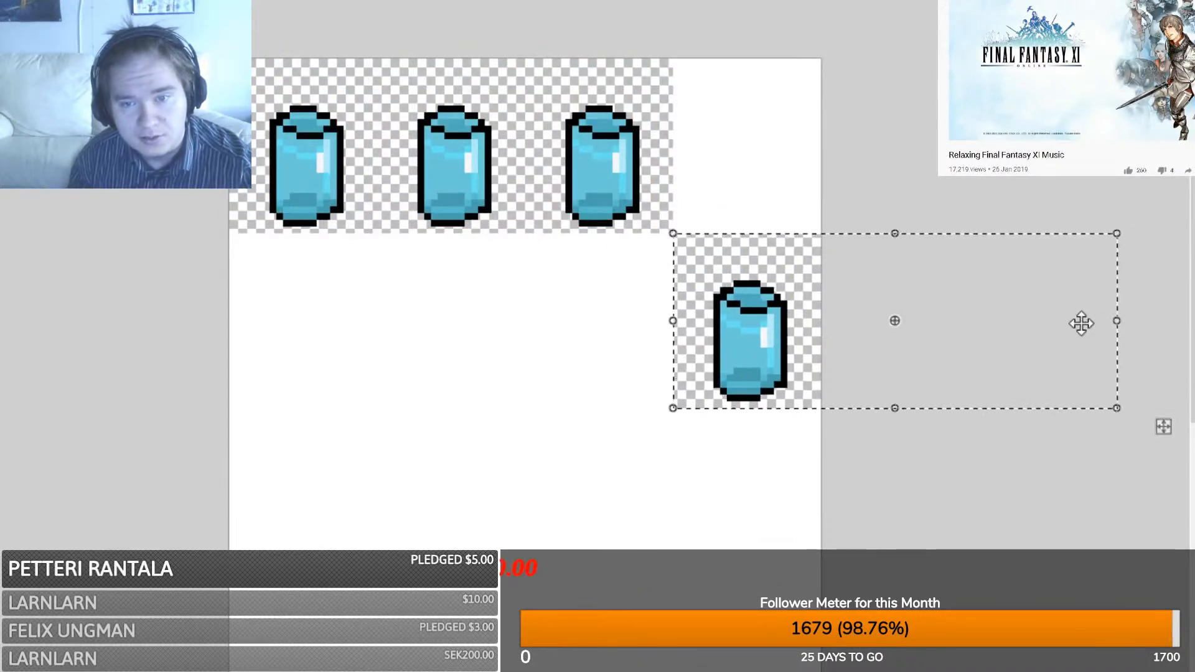
pyautogui.moveTo(1103, 317); pyautogui.dragTo(224, 287)
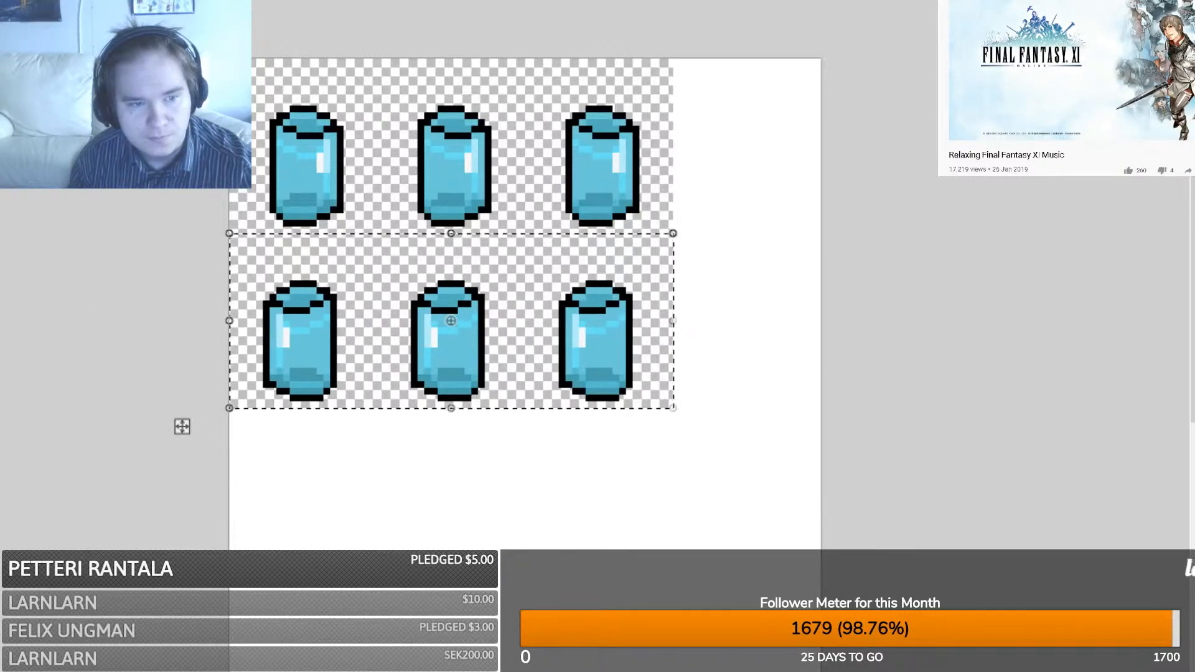
pyautogui.press('s')
pyautogui.hotkey('ctrl', 'd')
# - Copy both rows and place the six glasses below them
pyautogui.moveTo(229, 59); pyautogui.dragTo(666, 406)
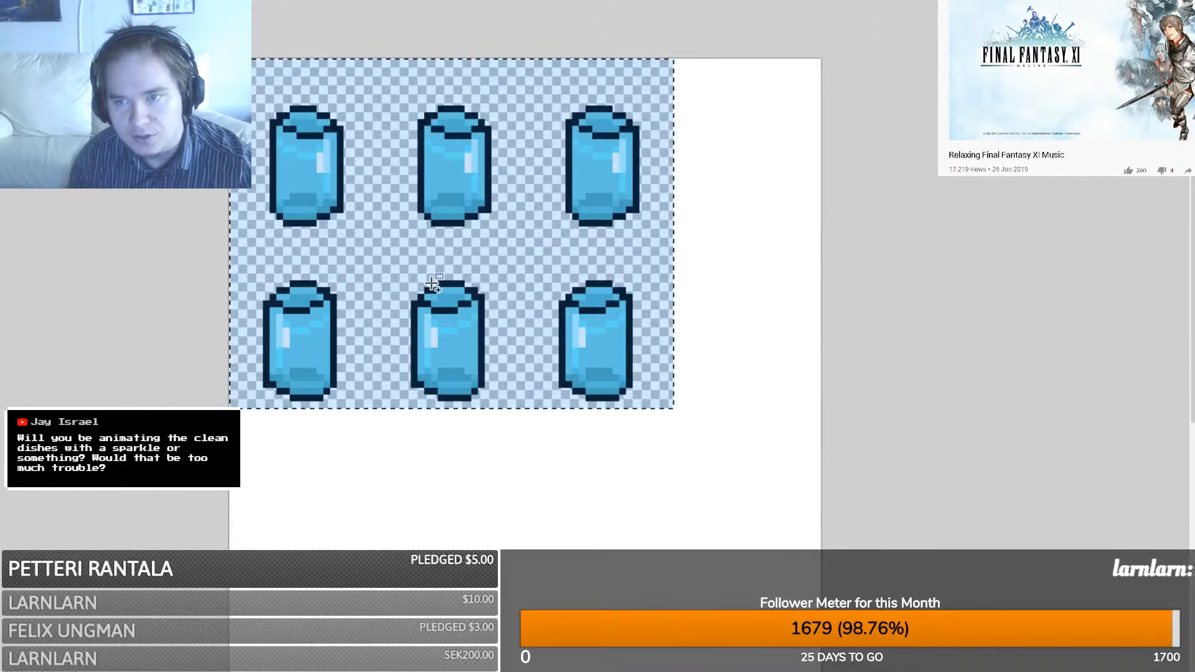
pyautogui.scroll(-4, 430, 283)
pyautogui.hotkey('ctrl', 'v')
pyautogui.moveTo(408, 86); pyautogui.dragTo(411, 317)
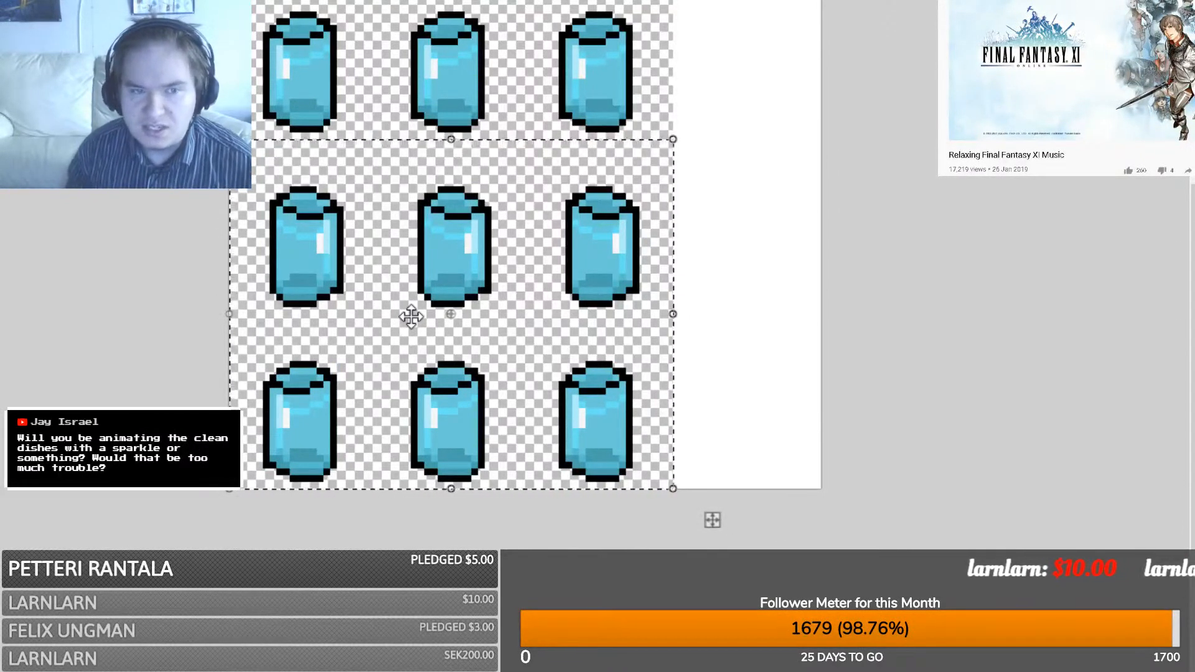
# - Crop the glass sheet to the finished grid and switch to the dishes image
pyautogui.press('s')
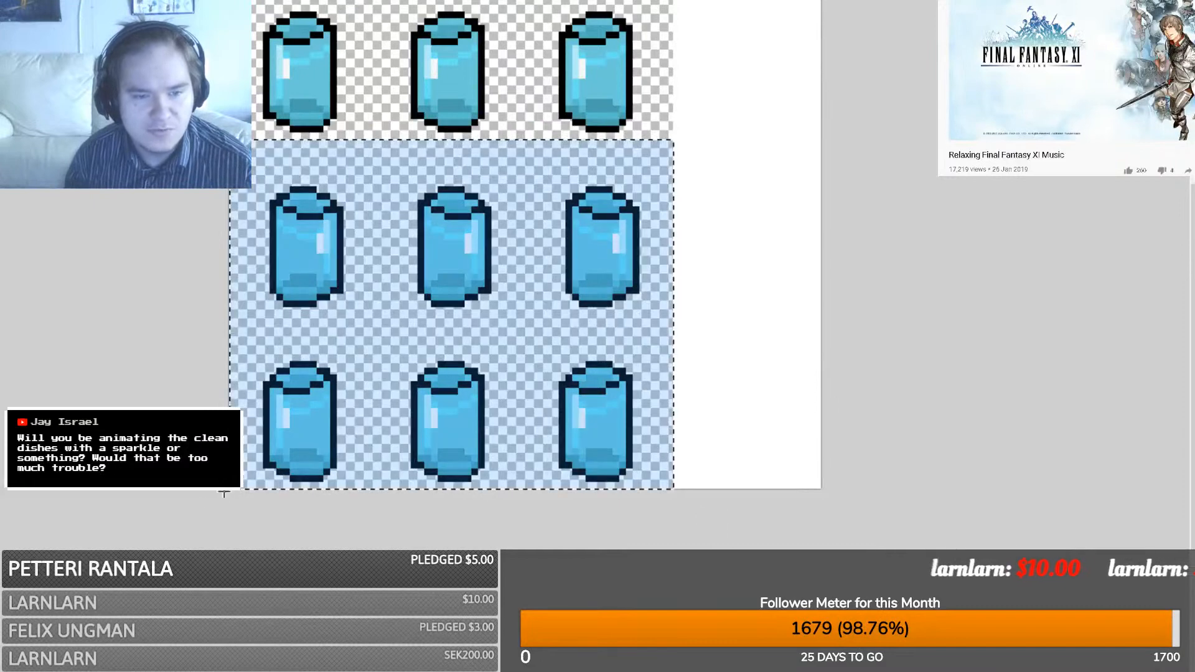
pyautogui.moveTo(224, 494); pyautogui.dragTo(668, 136)
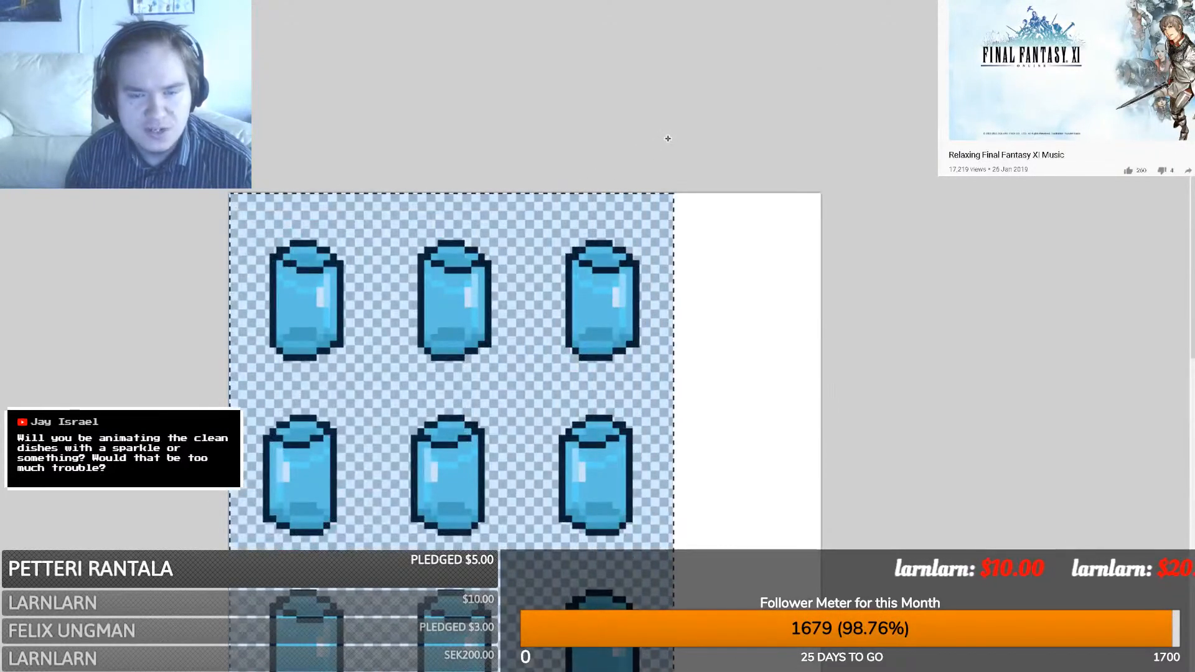
pyautogui.scroll(-2, 669, 133)
pyautogui.hotkey('ctrl', 'shift', 'x')
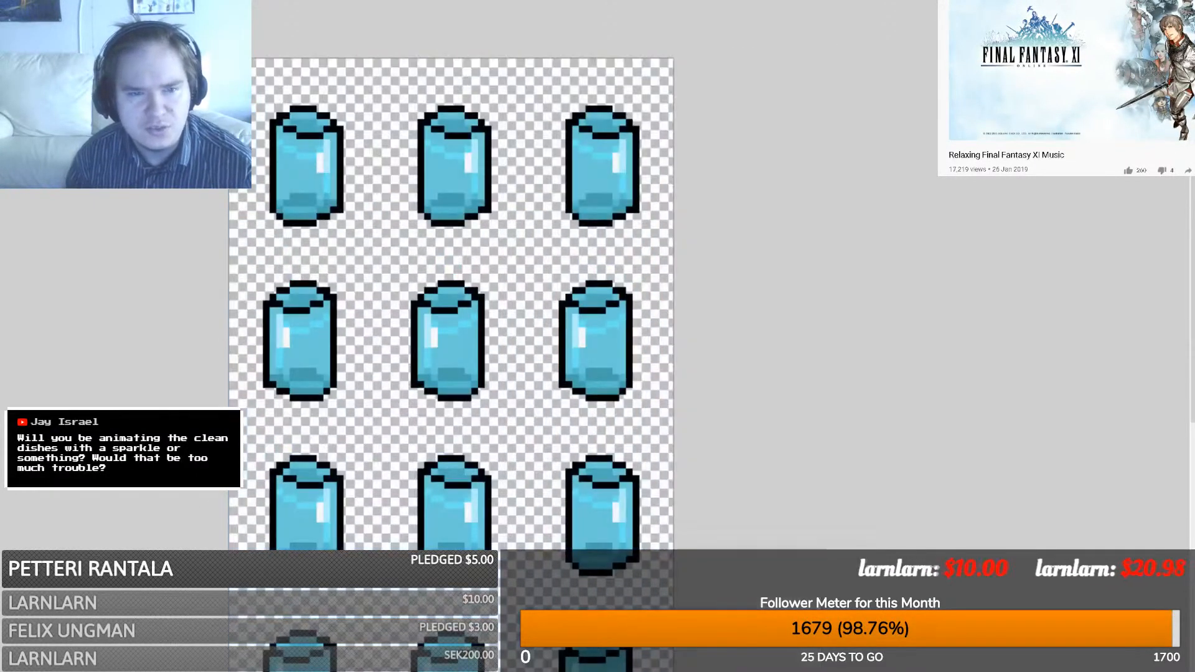
pyautogui.hotkey('ctrl', 'Tab')
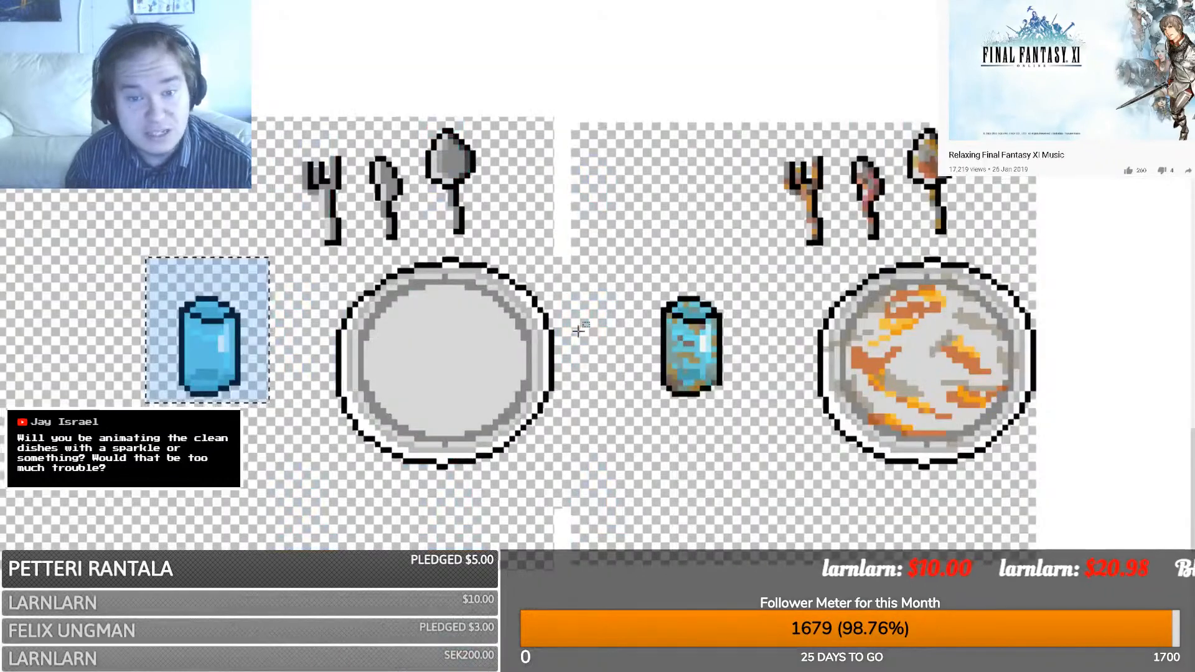
# - Marquee the grimy glass in the dishes image and return to the glass sheet
pyautogui.moveTo(629, 408)
pyautogui.mouseDown()
pyautogui.moveTo(755, 295)
pyautogui.moveTo(746, 285)
pyautogui.mouseUp()
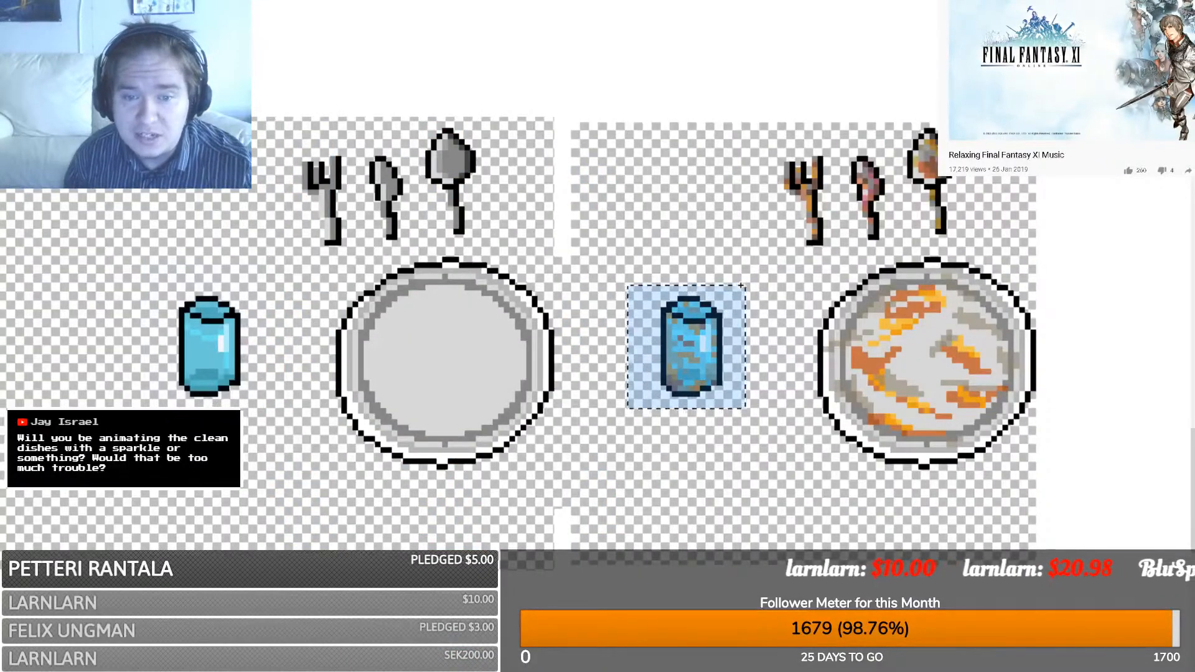
pyautogui.hotkey('ctrl', 'Tab')
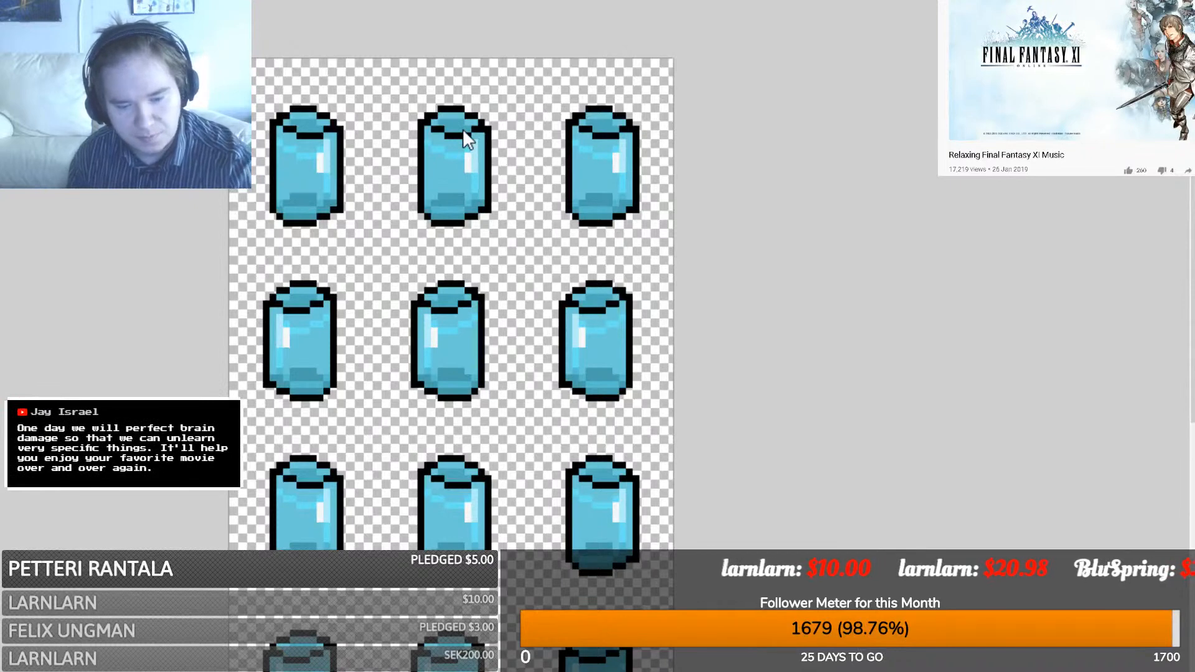
# - Zoom in and out over the 3×4 sheet of twelve glasses, then go to the dishes image
pyautogui.scroll(3, 607, 438)
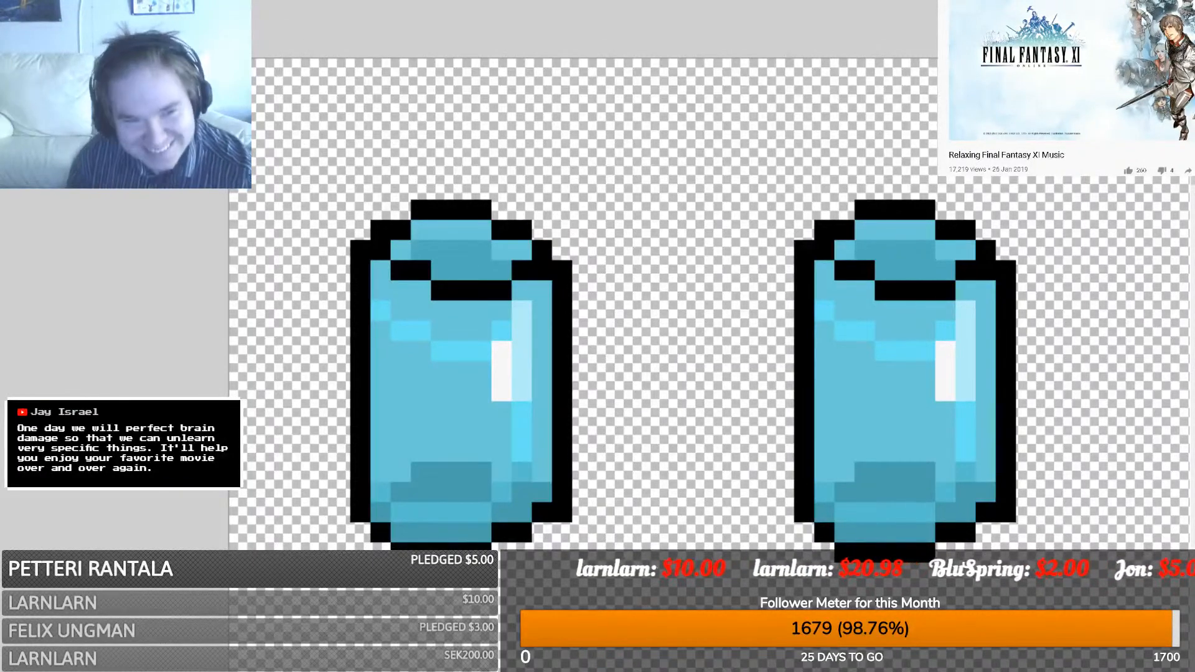
pyautogui.scroll(-6, 710, 368)
pyautogui.scroll(-2, 741, 423)
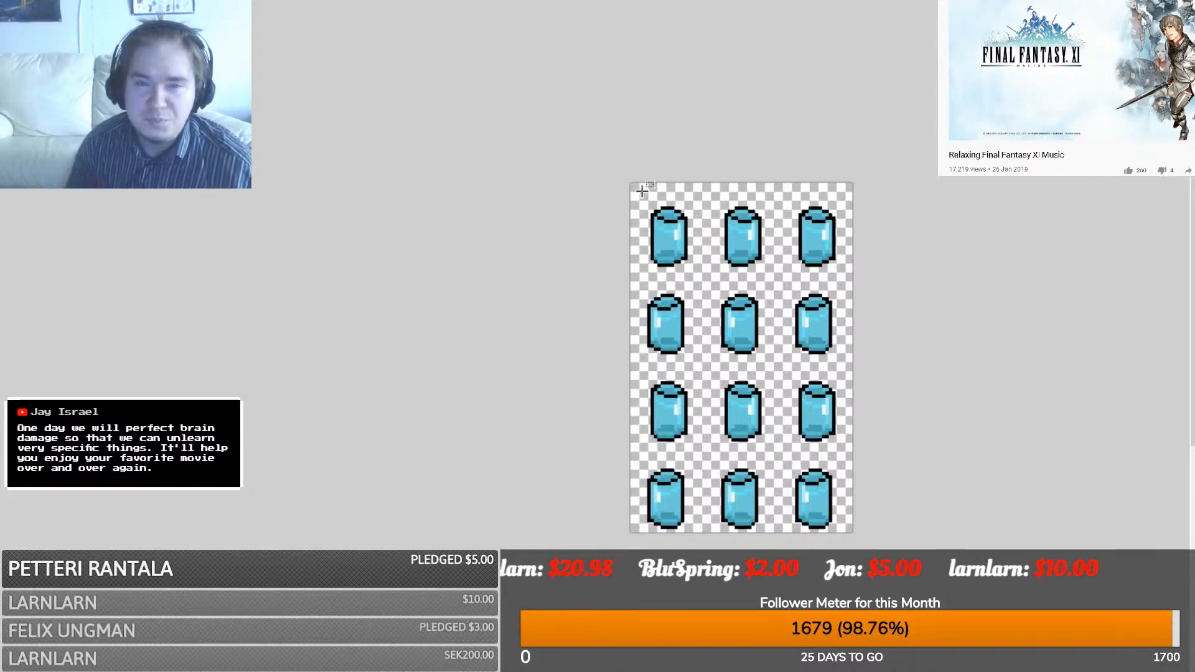
pyautogui.hotkey('ctrl', 'Tab')
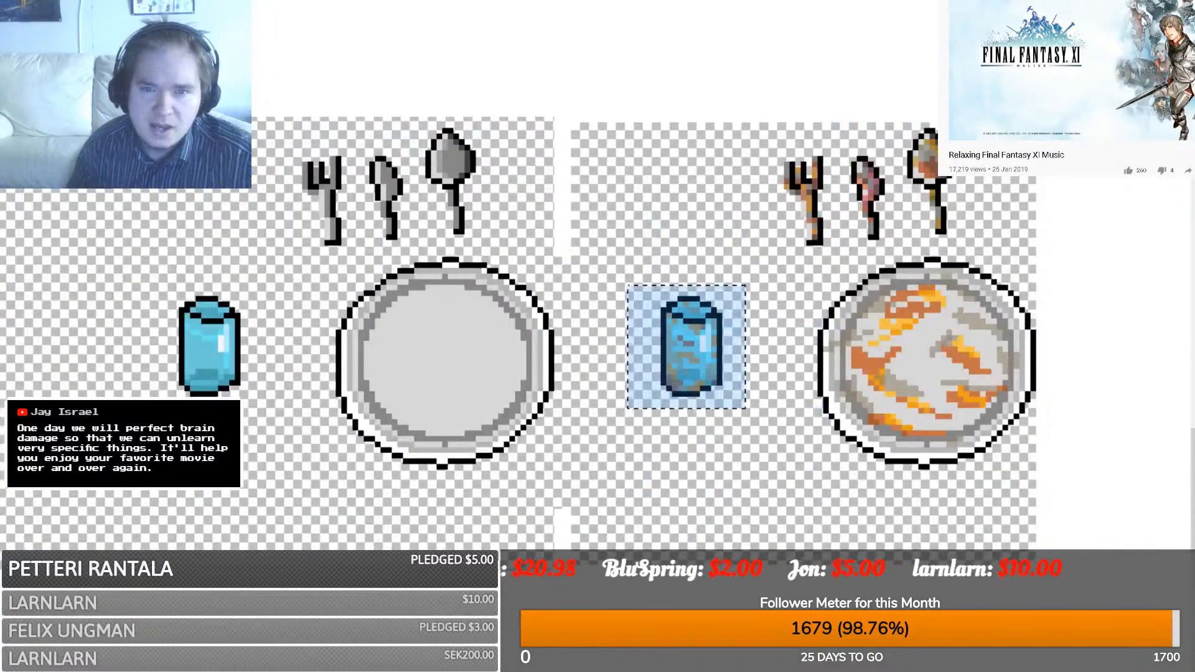
# - Switch between the images and zoom in on the glass sheet, undoing a trial paste
pyautogui.hotkey('ctrl', 'Tab')
pyautogui.hotkey('ctrl', 'z')
pyautogui.hotkey('ctrl', 'Tab')
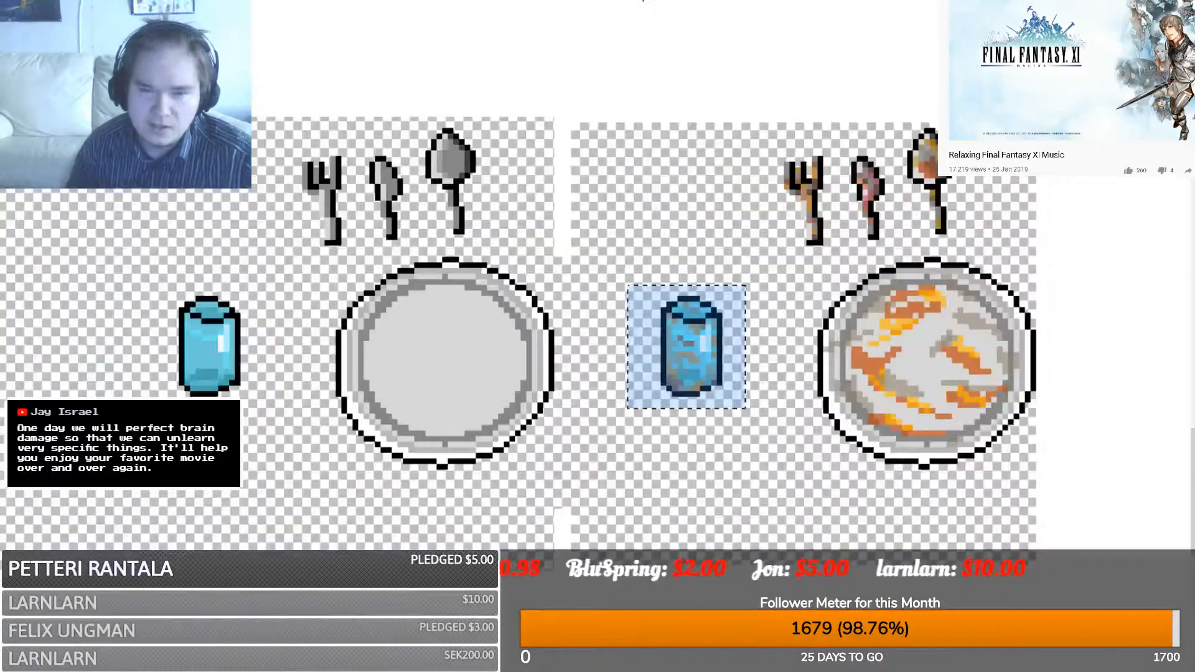
pyautogui.hotkey('ctrl', 'Tab')
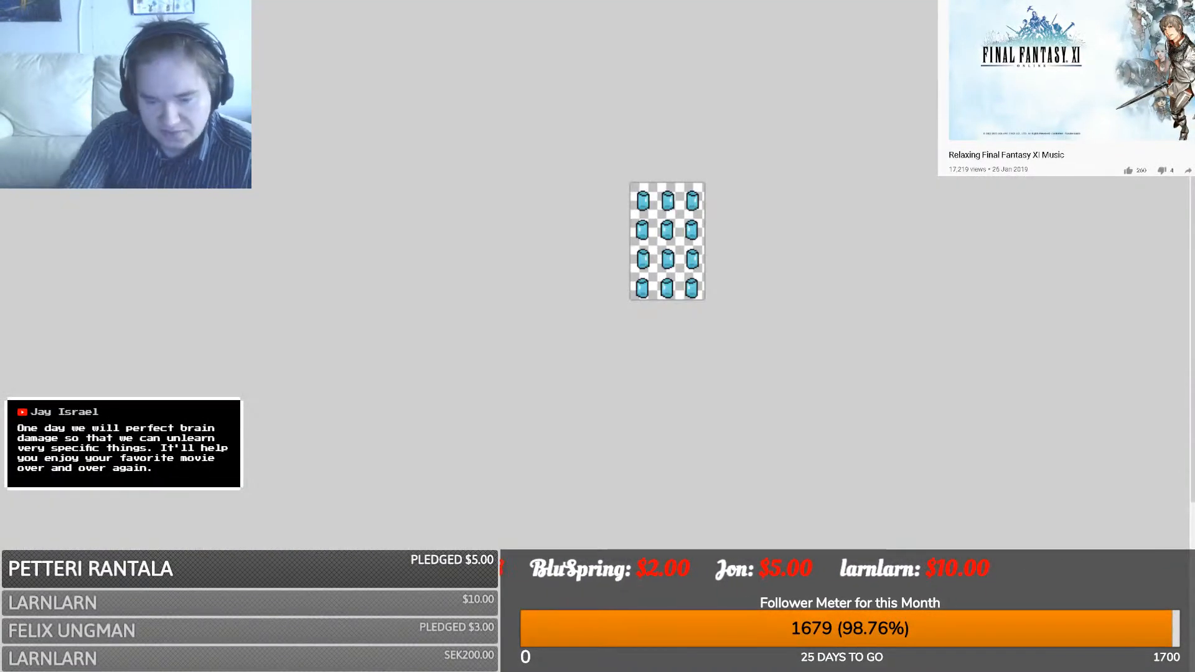
pyautogui.hotkey('ctrl', '+')
pyautogui.hotkey('ctrl', '+')
pyautogui.hotkey('ctrl', '+')
pyautogui.hotkey('ctrl', '+')
pyautogui.hotkey('ctrl', '+')
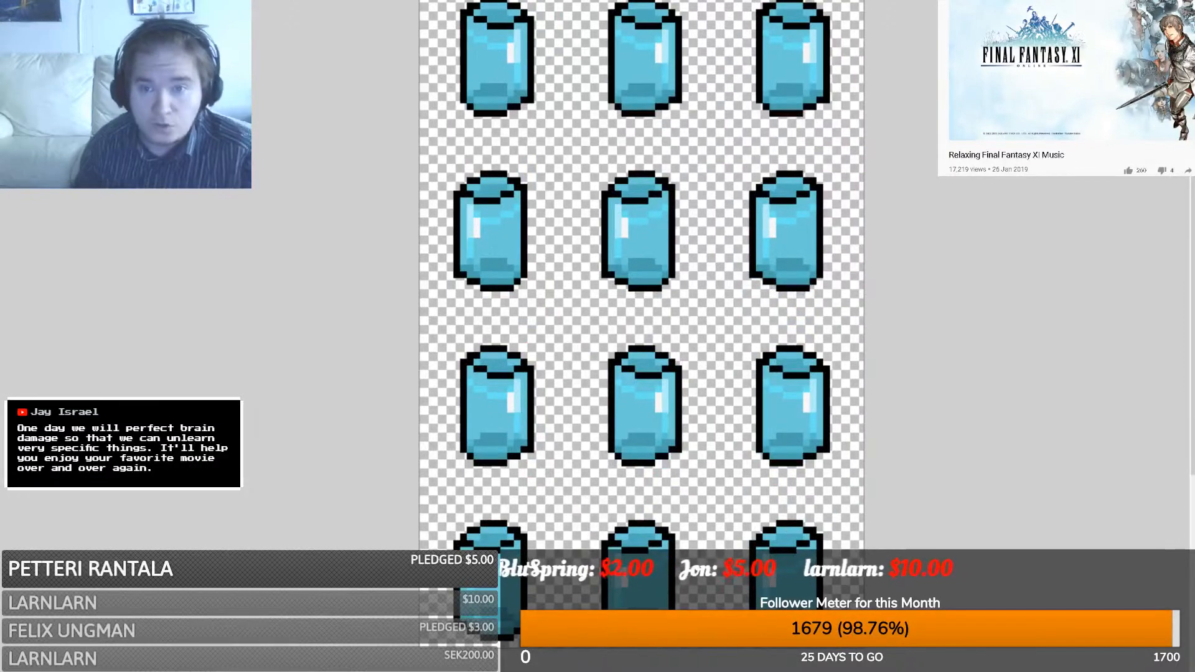
pyautogui.scroll(2, 809, 37)
pyautogui.hotkey('ctrl', 'v')
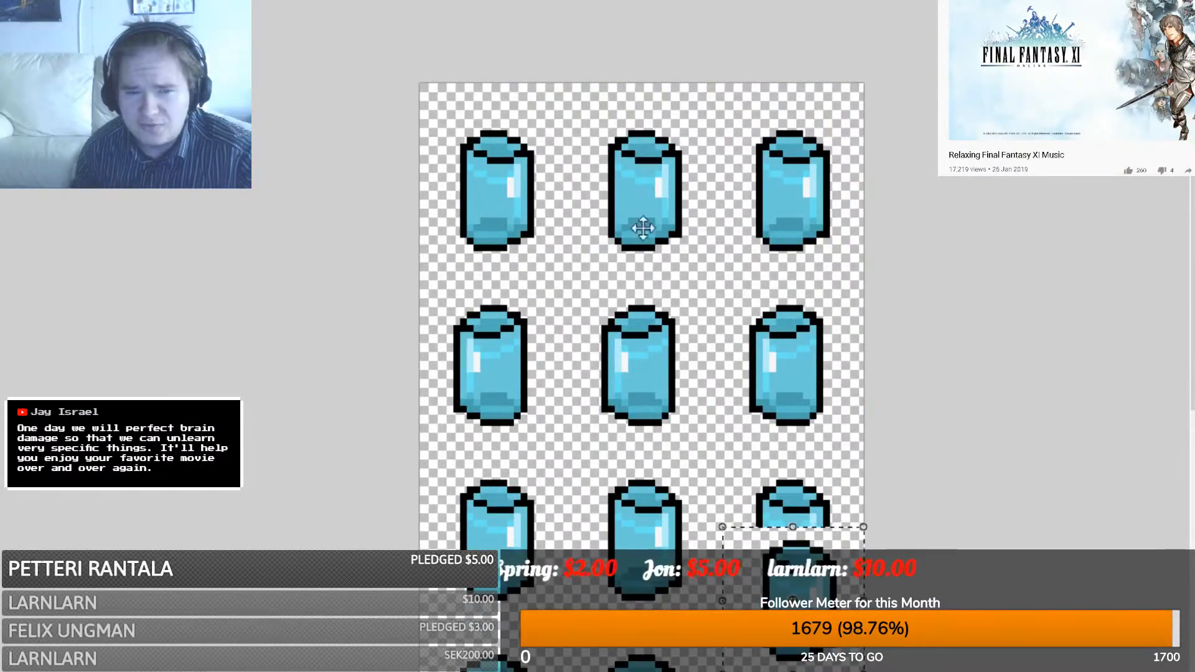
pyautogui.hotkey('ctrl', 'z')
pyautogui.hotkey('ctrl', 'Tab')
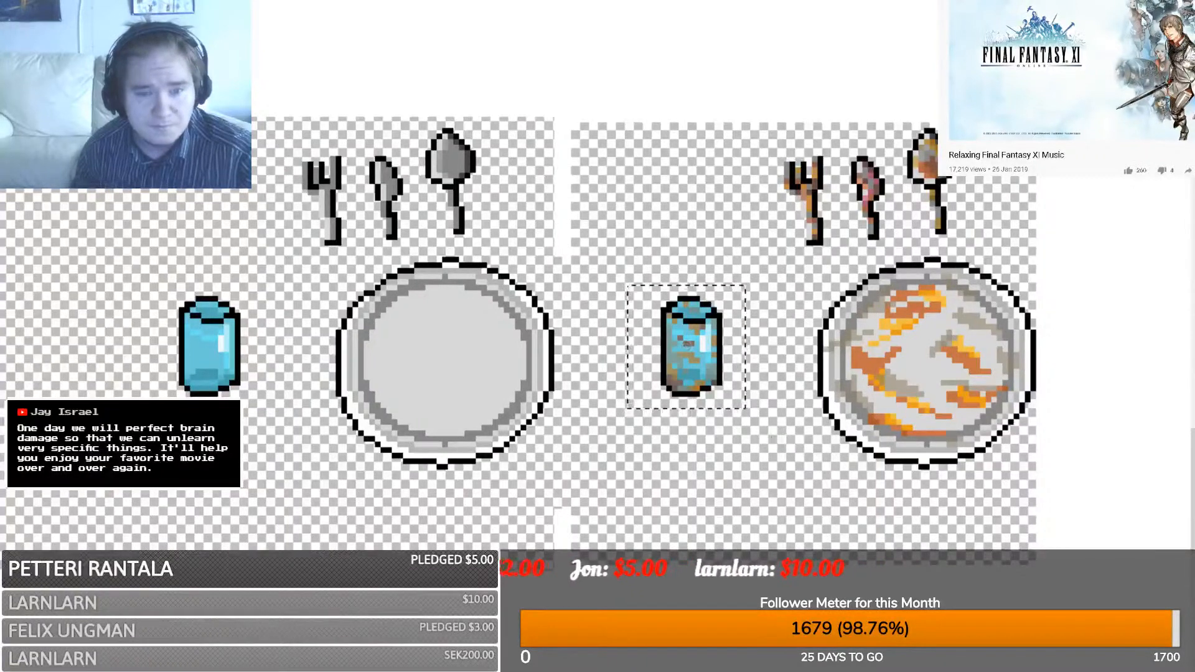
pyautogui.hotkey('ctrl', 'Tab')
# - Paste the grimy glass over the top-left glass, discarding a misplaced first attempt
pyautogui.hotkey('ctrl', 'v')
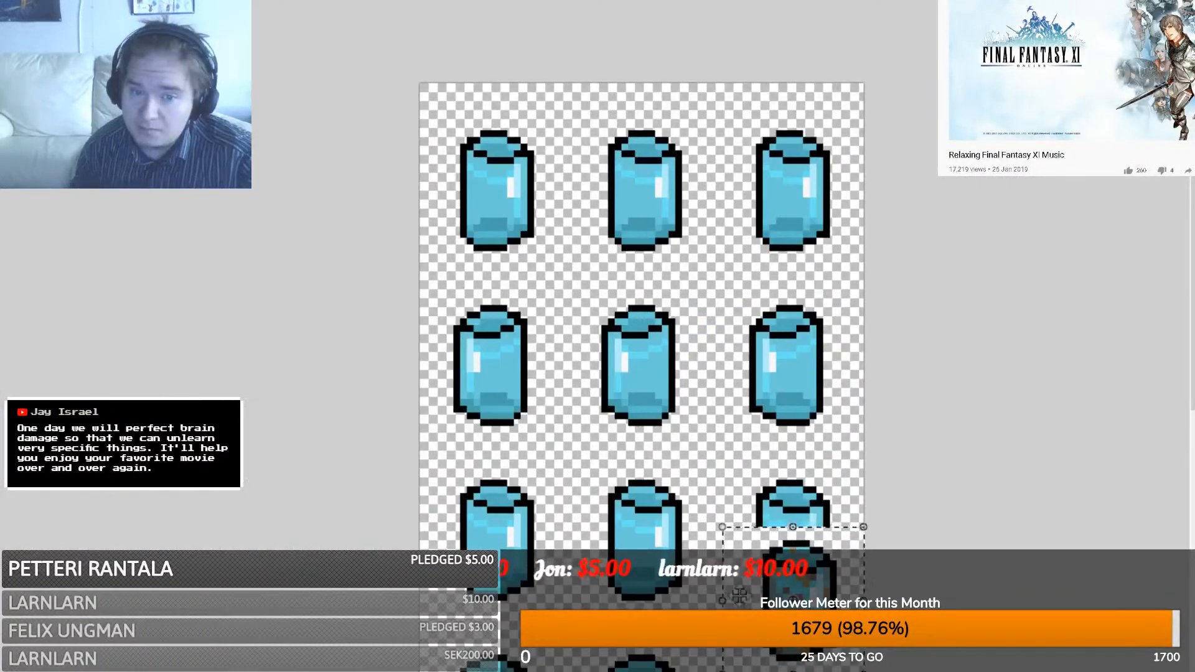
pyautogui.moveTo(623, 358); pyautogui.dragTo(400, 295)
pyautogui.hotkey('ctrl', 'd')
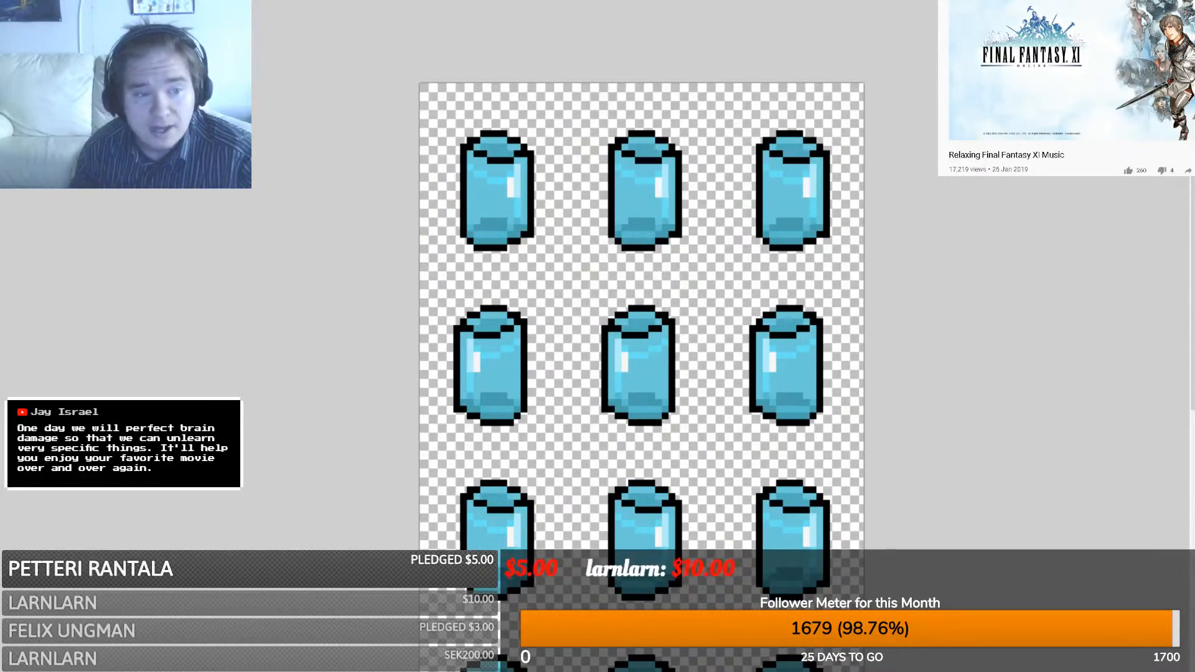
pyautogui.hotkey('ctrl', 'v')
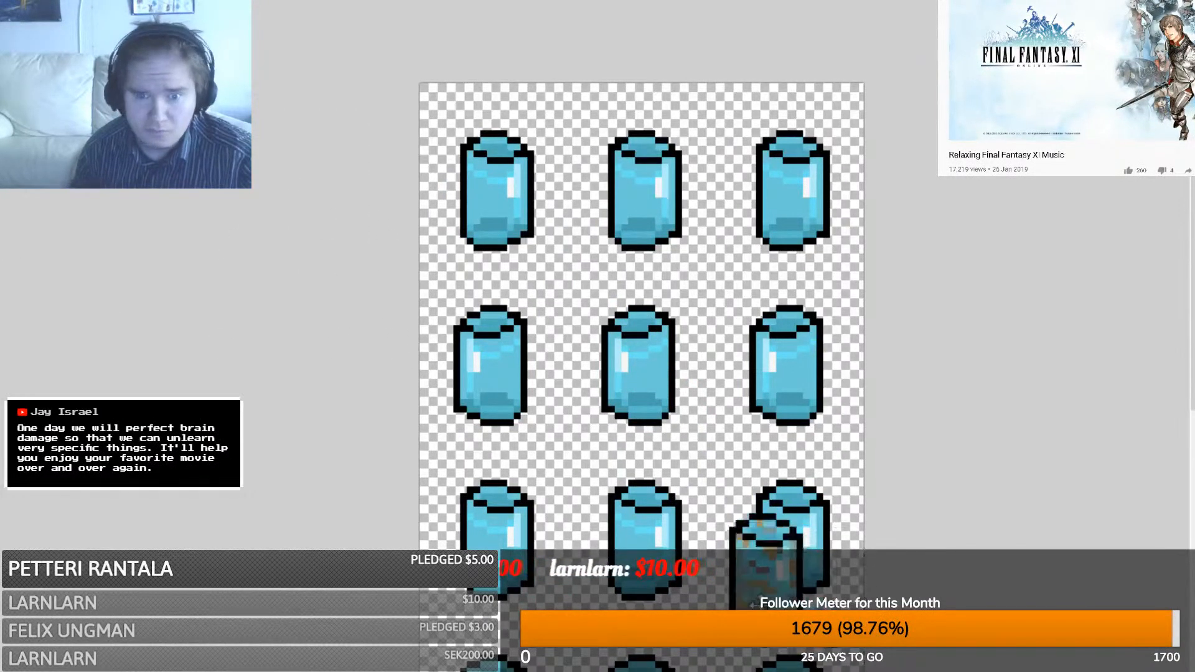
pyautogui.moveTo(806, 597); pyautogui.dragTo(497, 221)
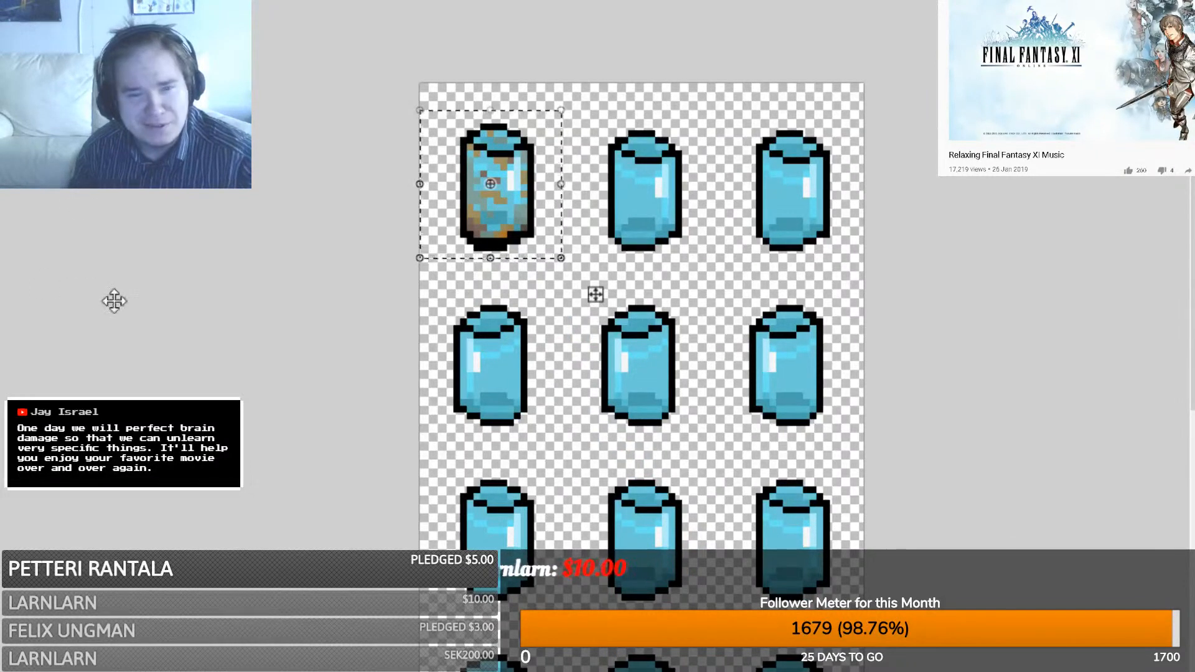
pyautogui.press('s')
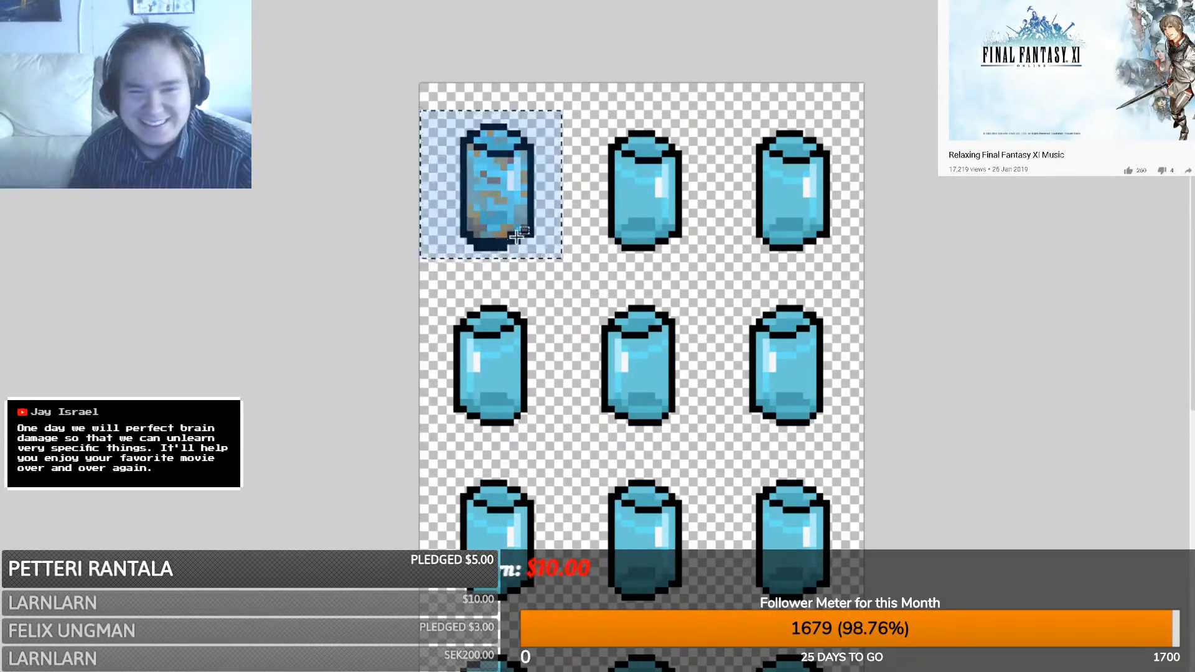
pyautogui.click(506, 242)
# - Copy the top-left grimy glass over the other two glasses in the top row
pyautogui.moveTo(421, 91); pyautogui.dragTo(548, 278)
pyautogui.hotkey('ctrl', 'c')
pyautogui.hotkey('ctrl', 'v')
pyautogui.moveTo(501, 234); pyautogui.dragTo(640, 241)
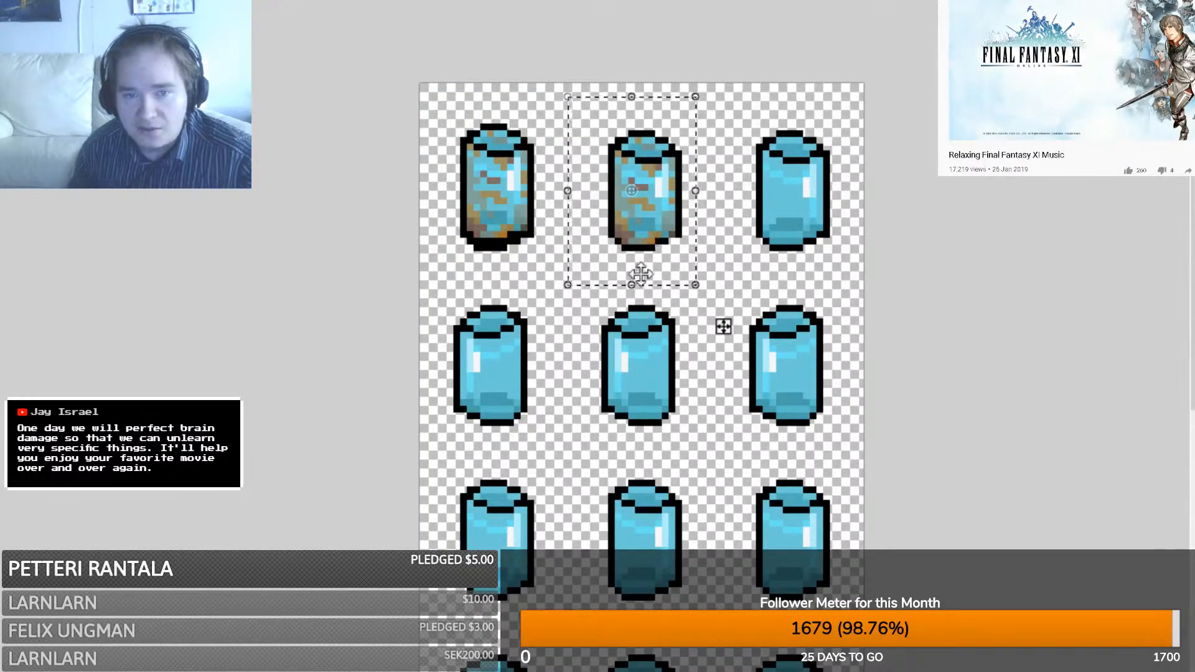
pyautogui.hotkey('ctrl', 'z')
pyautogui.hotkey('ctrl', 'z')
pyautogui.moveTo(500, 234); pyautogui.dragTo(644, 234)
pyautogui.hotkey('ctrl', 'v')
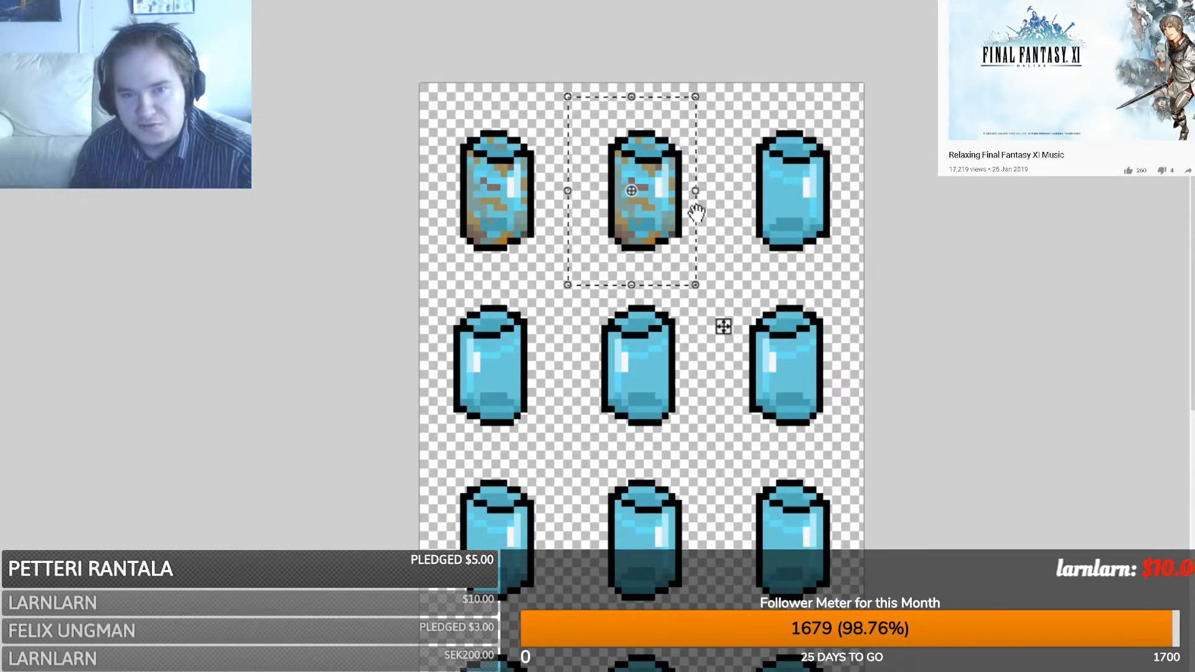
pyautogui.moveTo(626, 225); pyautogui.dragTo(769, 219)
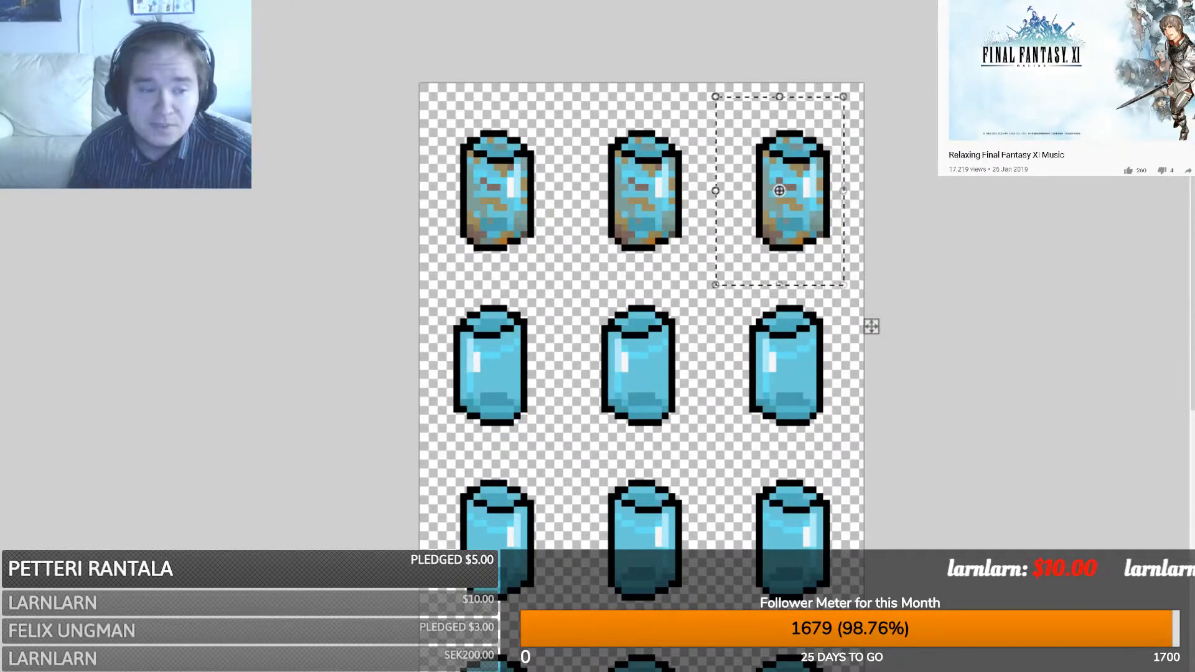
pyautogui.press('s')
pyautogui.click(838, 246)
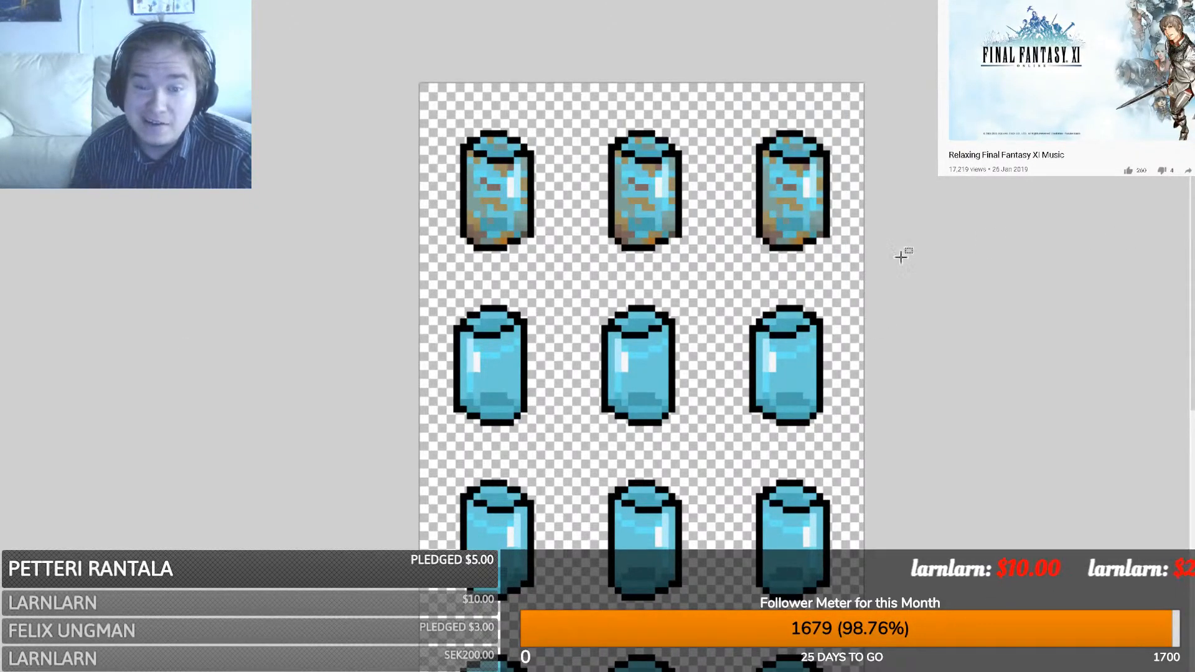
# - Copy the top row of grimy glasses and paste it over the second row
pyautogui.moveTo(896, 272); pyautogui.dragTo(299, 48)
pyautogui.hotkey('ctrl', 't')
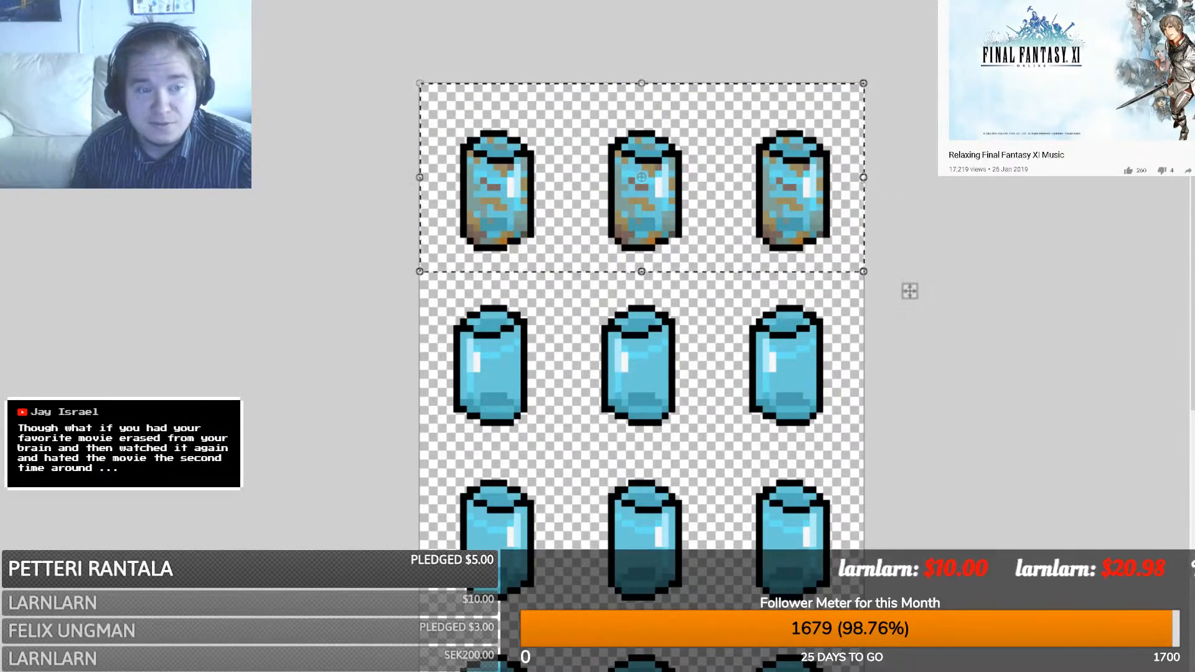
pyautogui.hotkey('ctrl', 'alt', 'v')
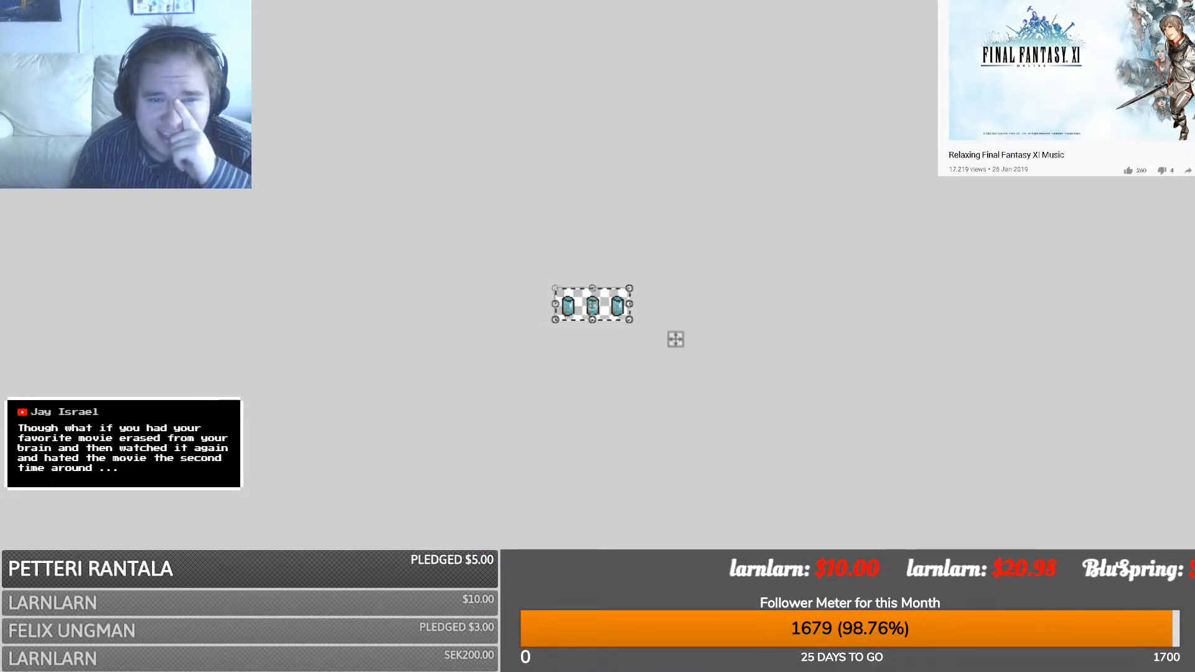
pyautogui.press('Return')
pyautogui.hotkey('ctrl', 'Tab')
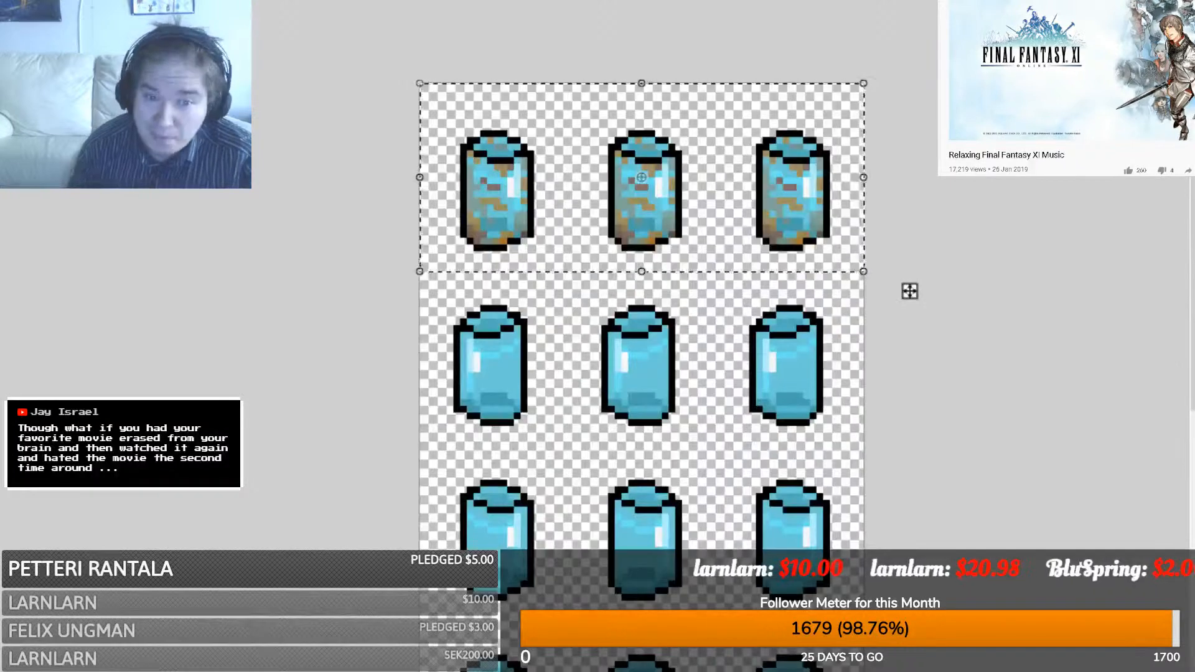
pyautogui.hotkey('ctrl', 'v')
pyautogui.moveTo(664, 165); pyautogui.dragTo(661, 341)
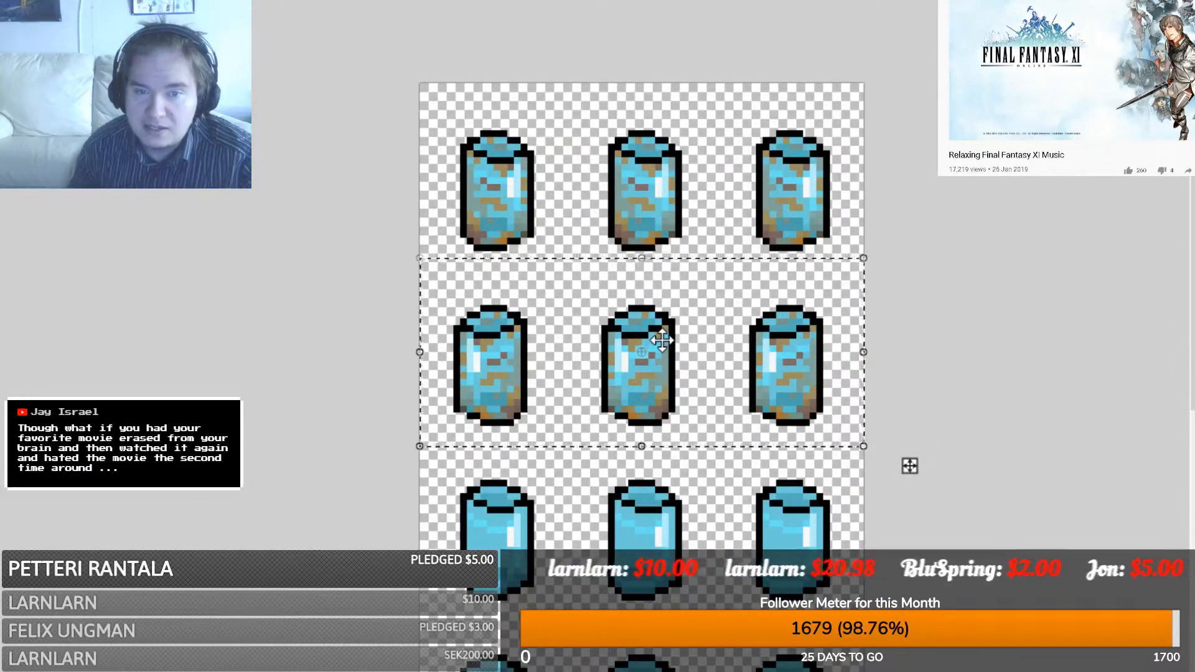
pyautogui.scroll(-4, 623, 336)
pyautogui.scroll(2, 594, 335)
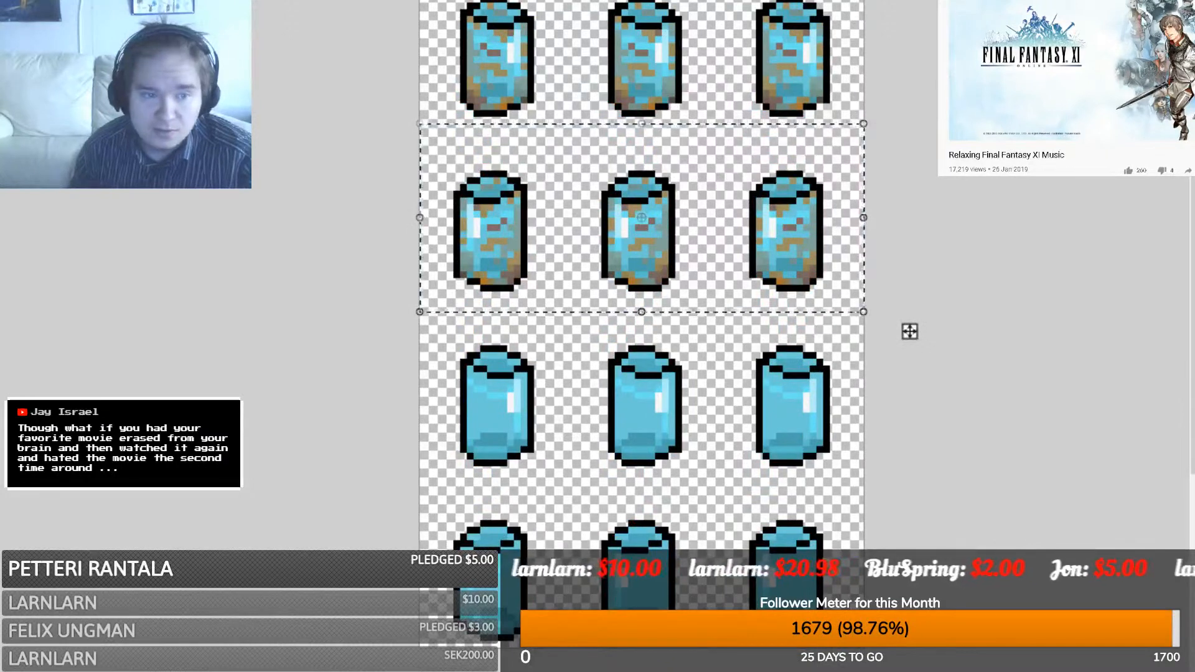
pyautogui.press('s')
pyautogui.click(910, 331)
# - Copy the top two grimy rows over rows three and four, then zoom out
pyautogui.moveTo(420, 1); pyautogui.dragTo(948, 291)
pyautogui.hotkey('ctrl', 'v')
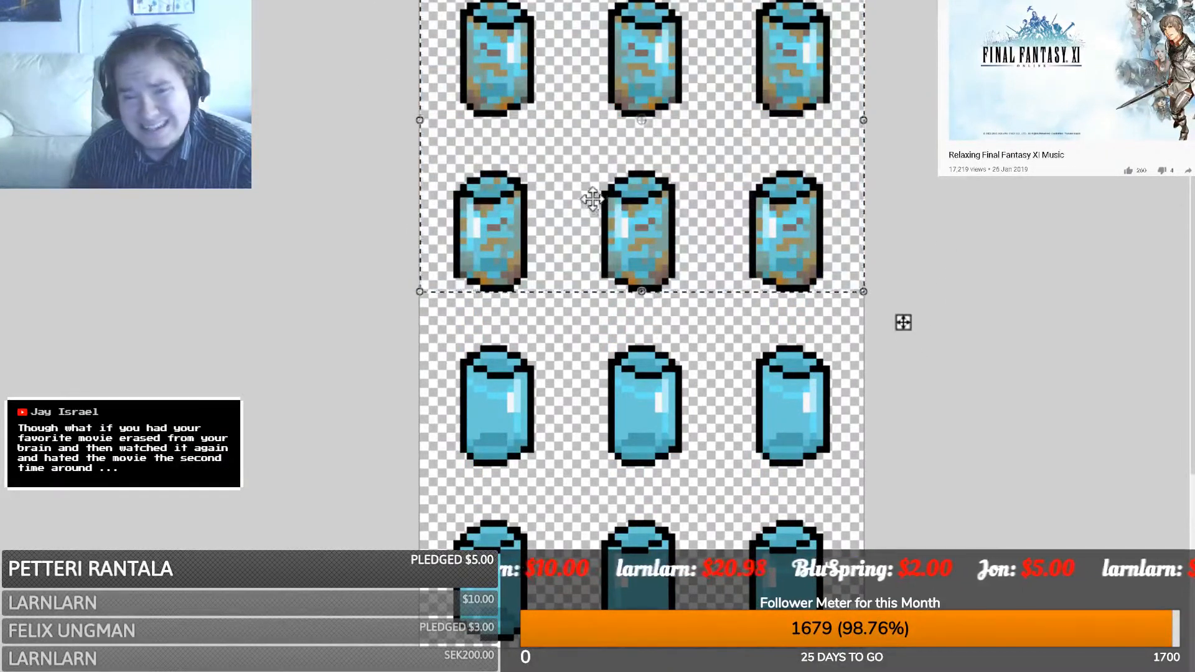
pyautogui.moveTo(592, 200); pyautogui.dragTo(594, 552)
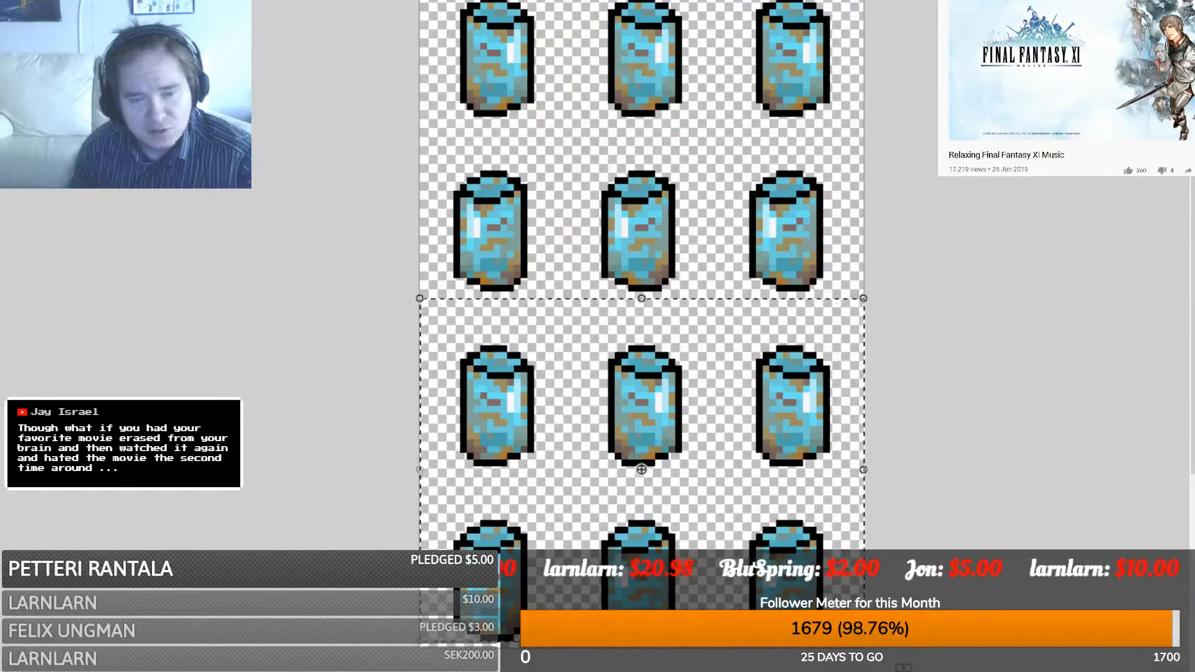
pyautogui.press('s')
pyautogui.click(256, 305)
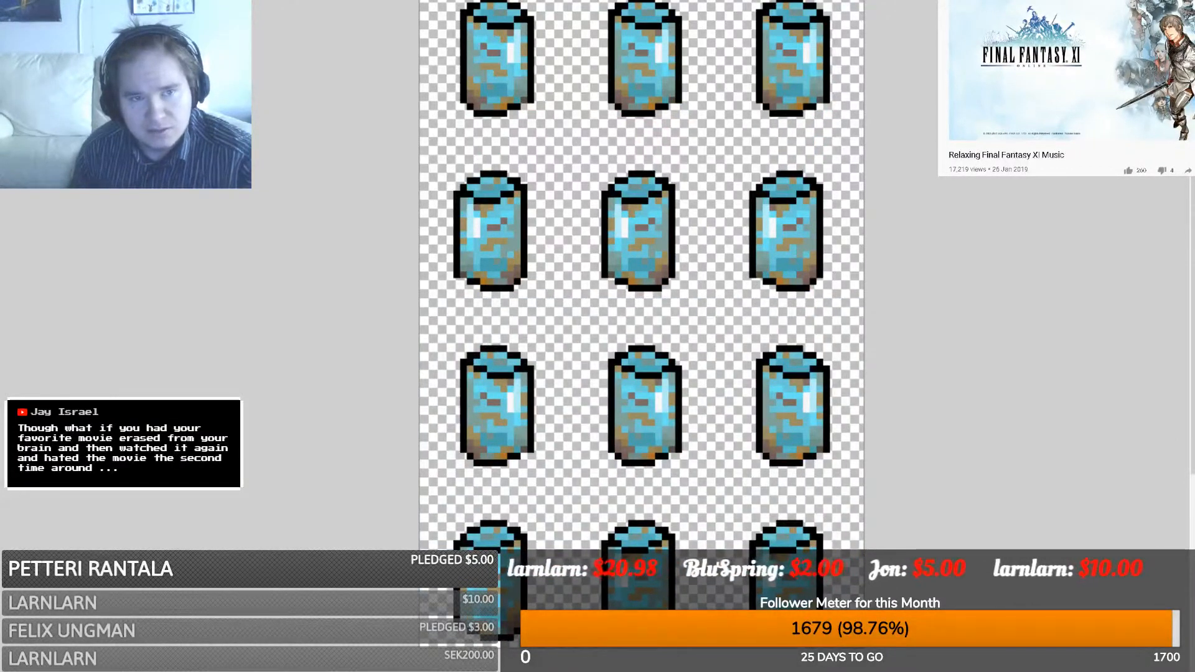
pyautogui.keyDown('ctrl'); pyautogui.scroll(-6, 642, 299); pyautogui.keyUp('ctrl')
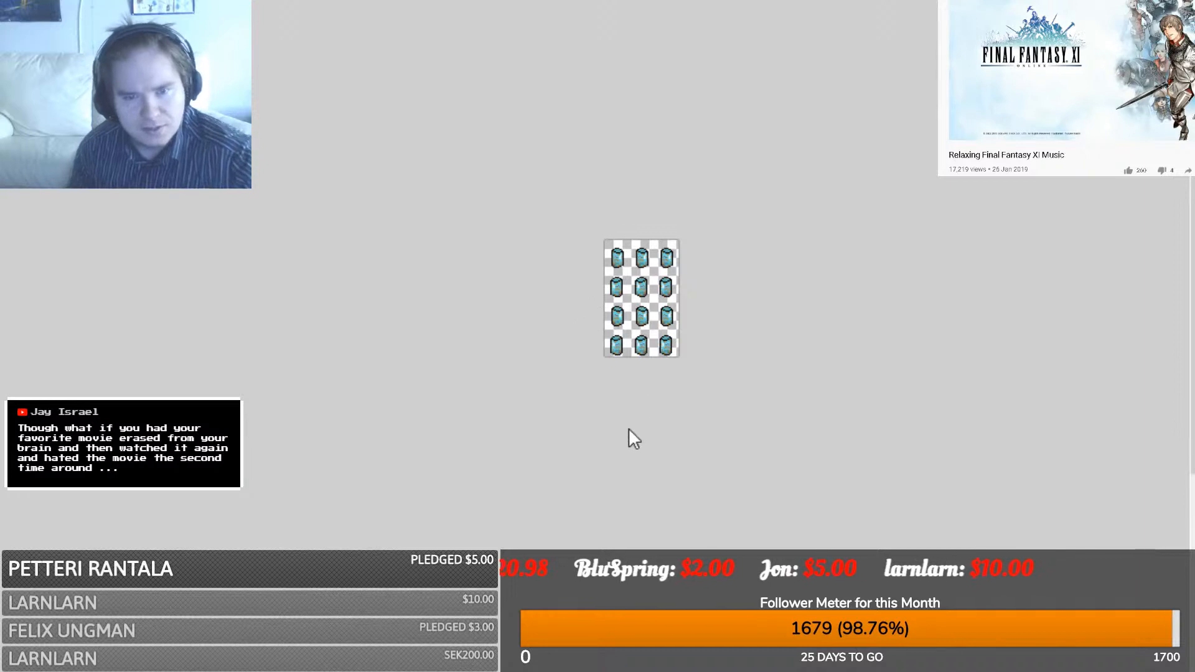
# - Go back to the dishes image, deselect the grimy glass, and marquee the clean grey plate
pyautogui.keyDown('ctrl'); pyautogui.scroll(3, 625, 435); pyautogui.keyUp('ctrl')
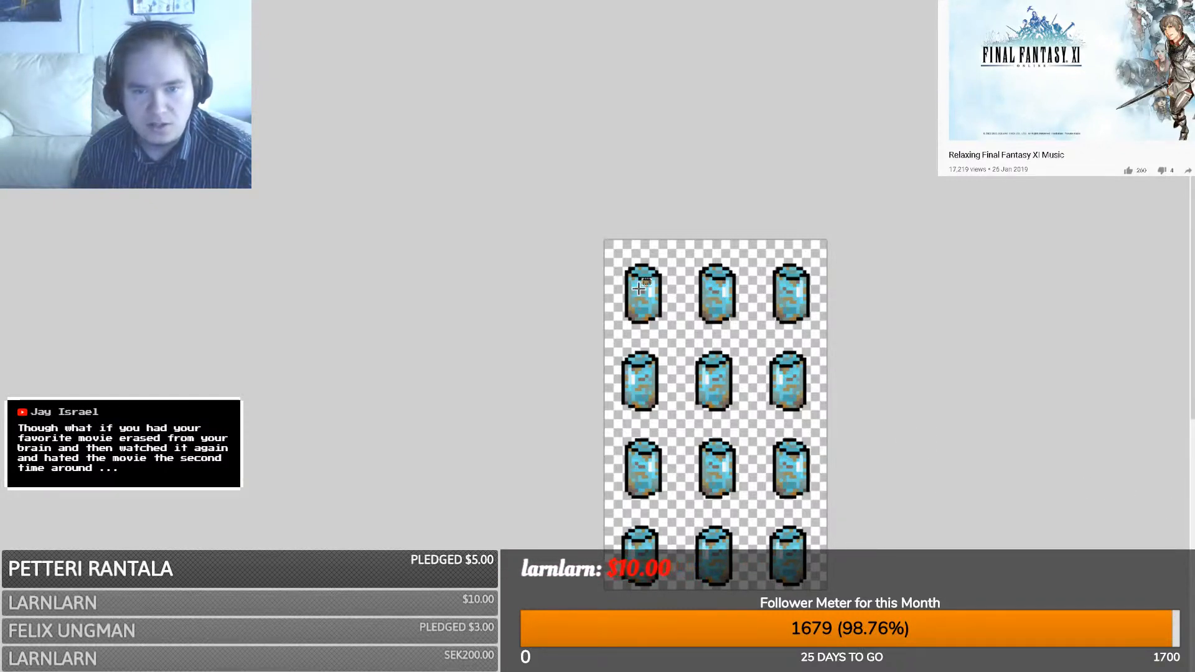
pyautogui.click(834, 1)
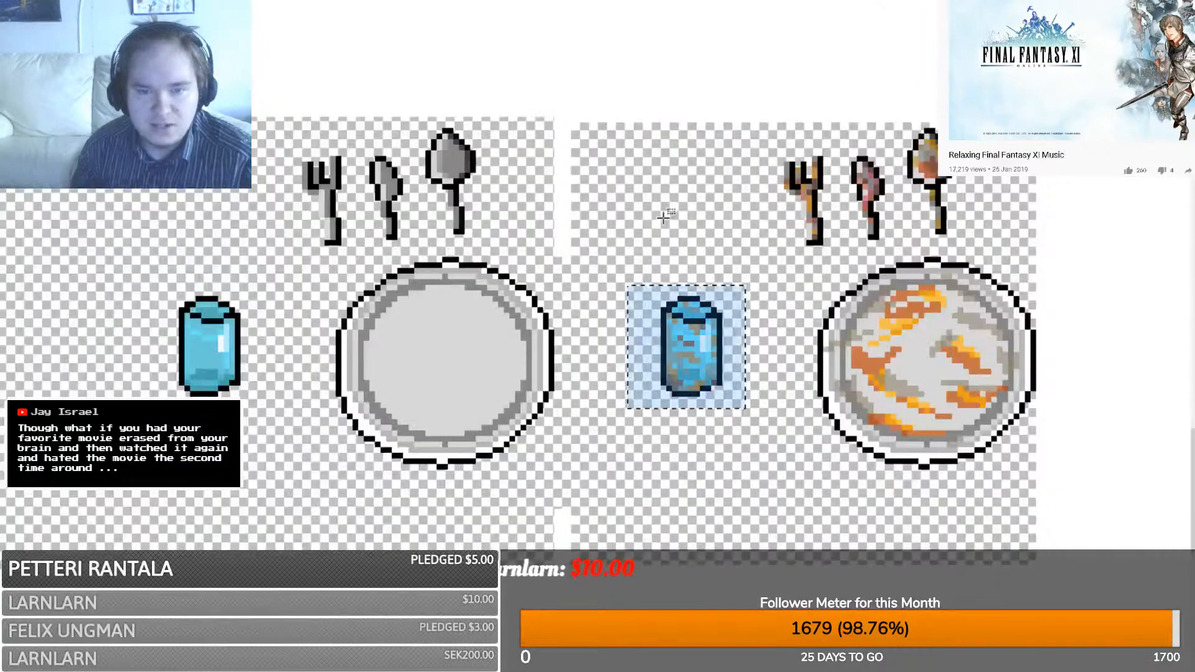
pyautogui.click(450, 464)
pyautogui.moveTo(342, 488); pyautogui.dragTo(331, 466)
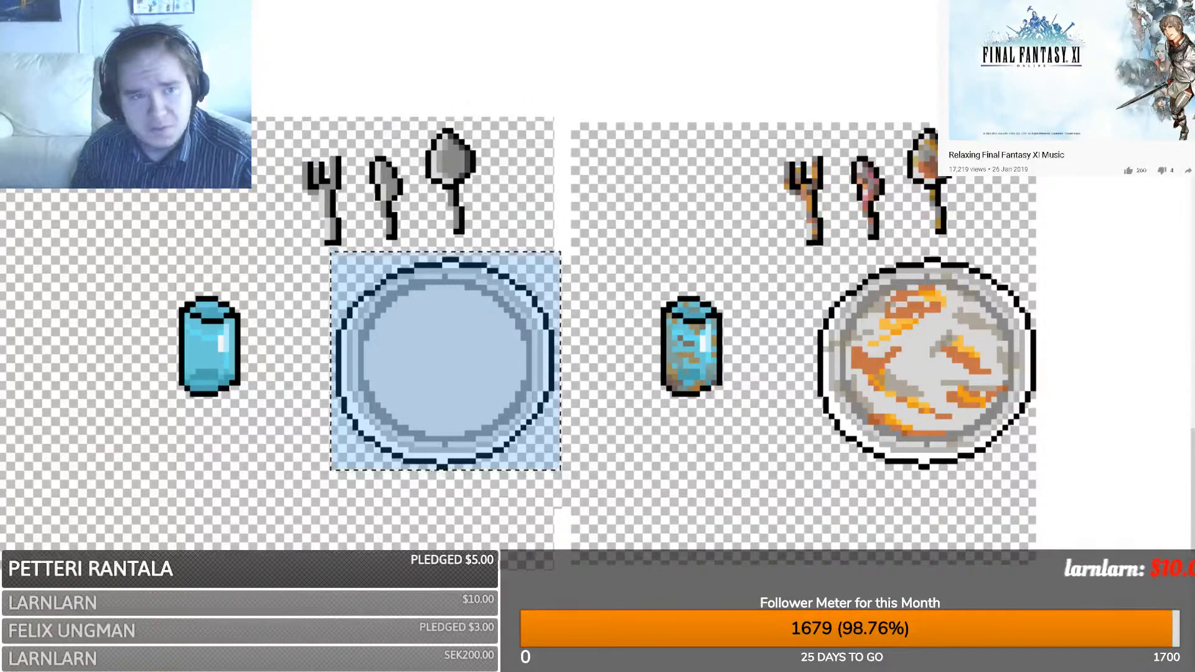
# - Paste the clean grey plate into a new blank image
pyautogui.click(602, 375)
pyautogui.hotkey('ctrl', 'v')
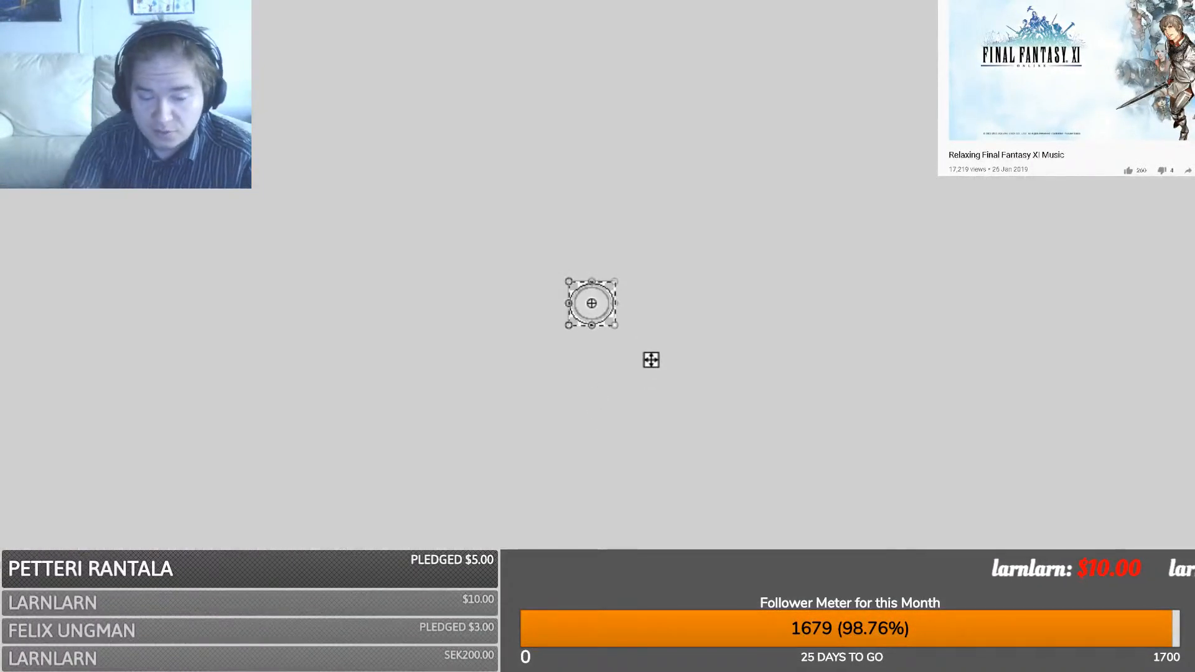
pyautogui.keyDown('ctrl'); pyautogui.scroll(8, 579, 290); pyautogui.keyUp('ctrl')
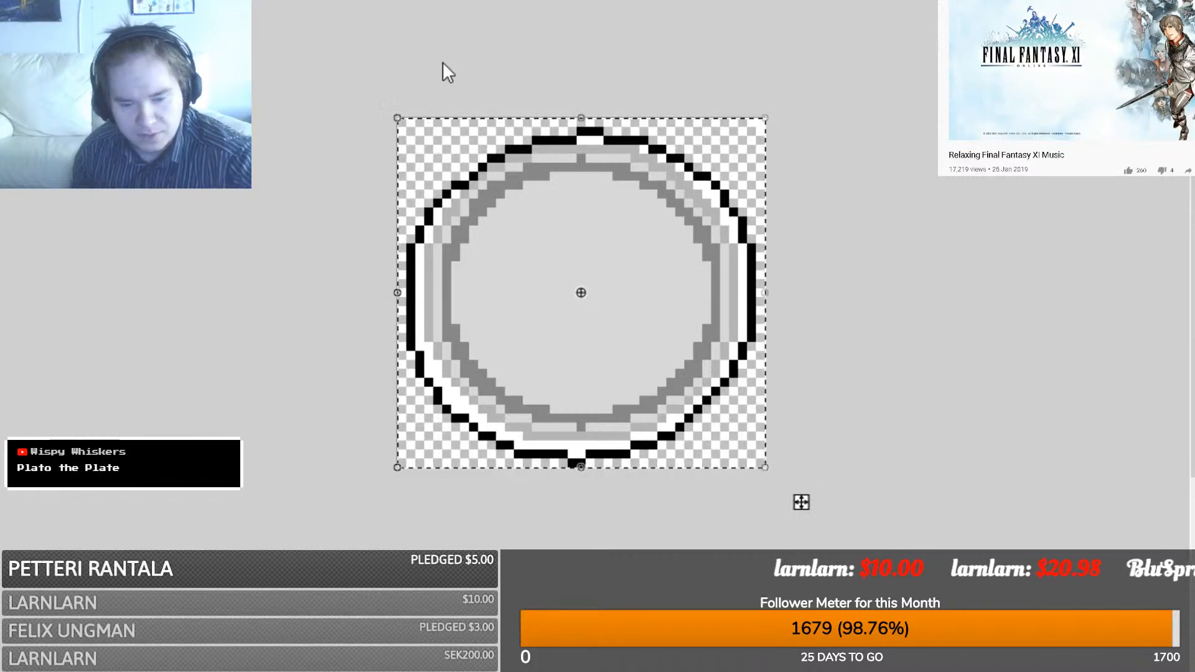
pyautogui.hotkey('ctrl', 'z')
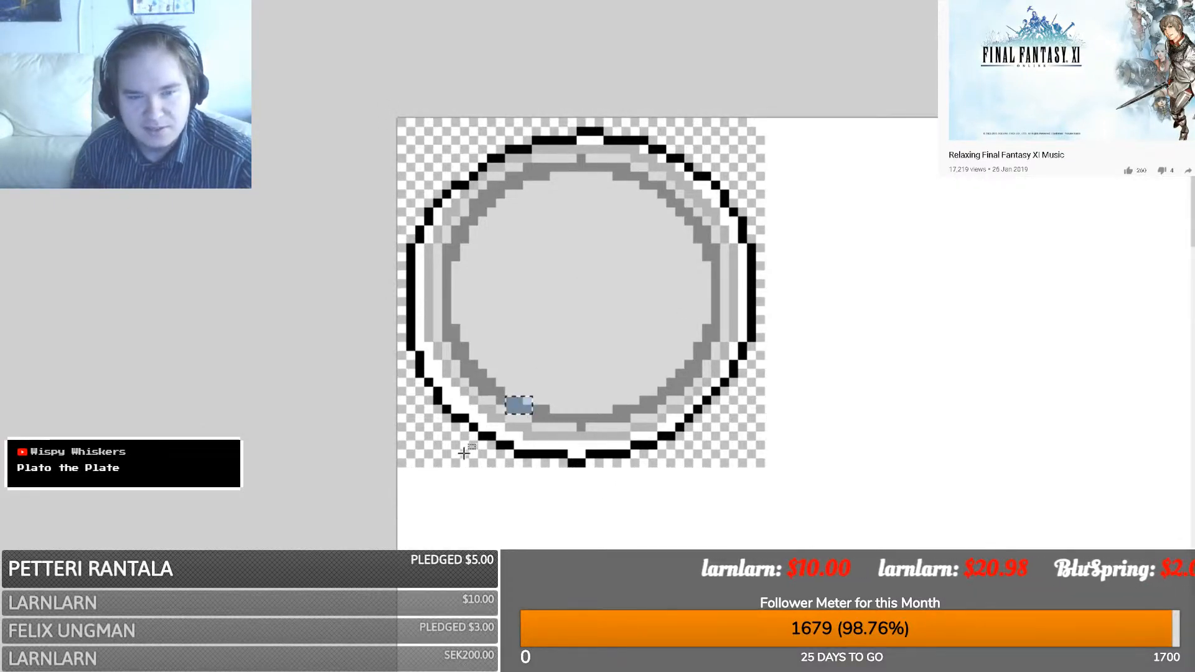
pyautogui.click(404, 459)
# - Copy the plate twice to build a row of three plates
pyautogui.hotkey('ctrl', 'a')
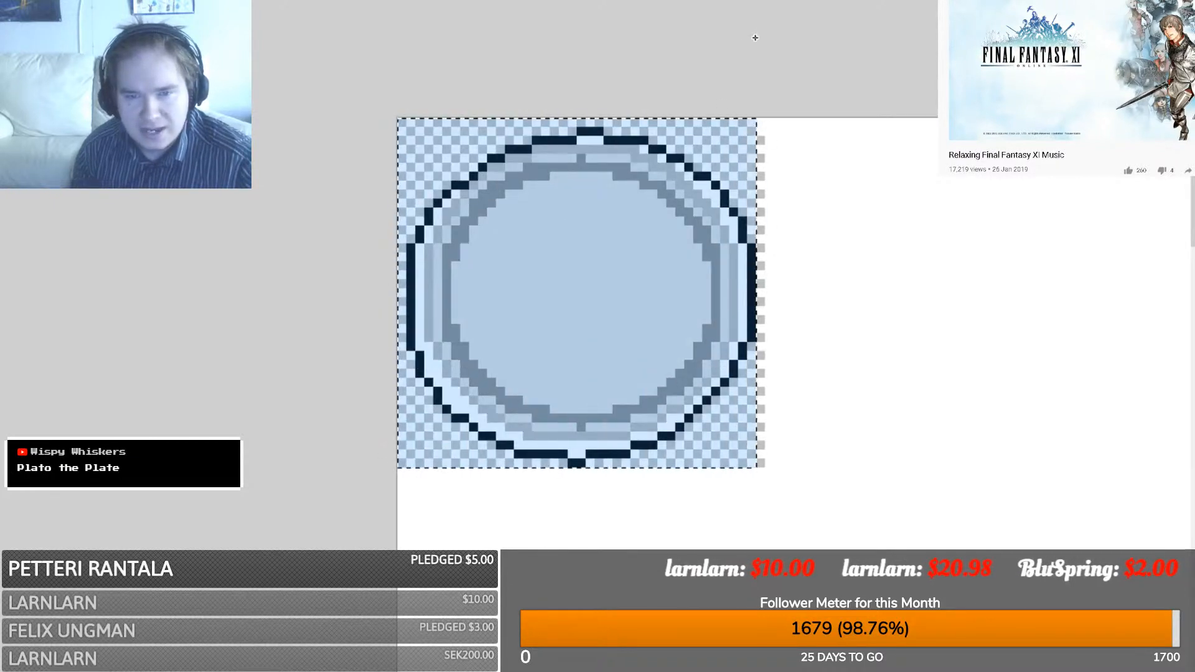
pyautogui.hotkey('ctrl', 'c')
pyautogui.hotkey('ctrl', 'v')
pyautogui.moveTo(515, 341); pyautogui.dragTo(888, 337)
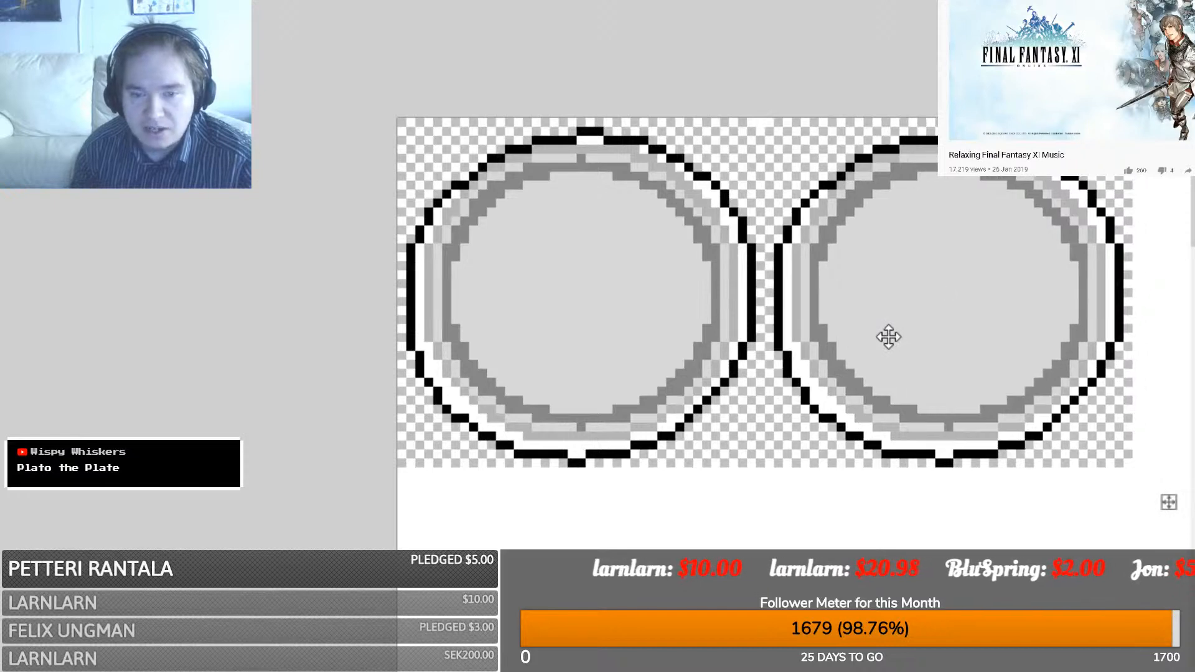
pyautogui.moveTo(529, 671); pyautogui.dragTo(626, 671)
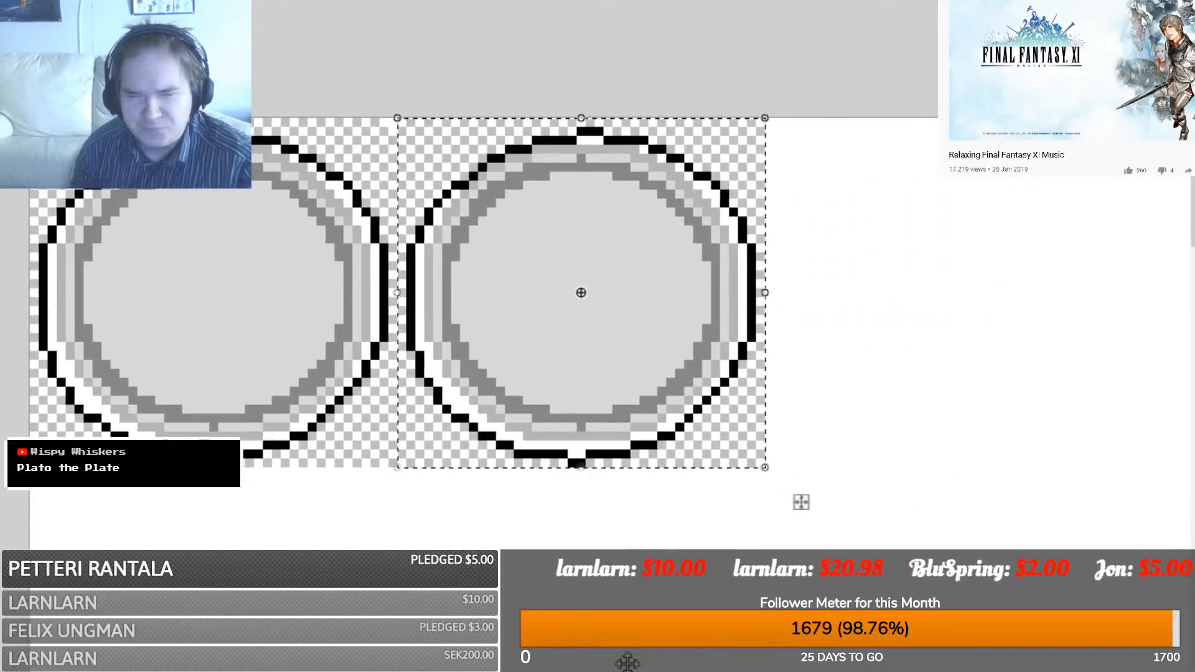
pyautogui.hotkey('ctrl', 'v')
pyautogui.moveTo(219, 363); pyautogui.dragTo(953, 338)
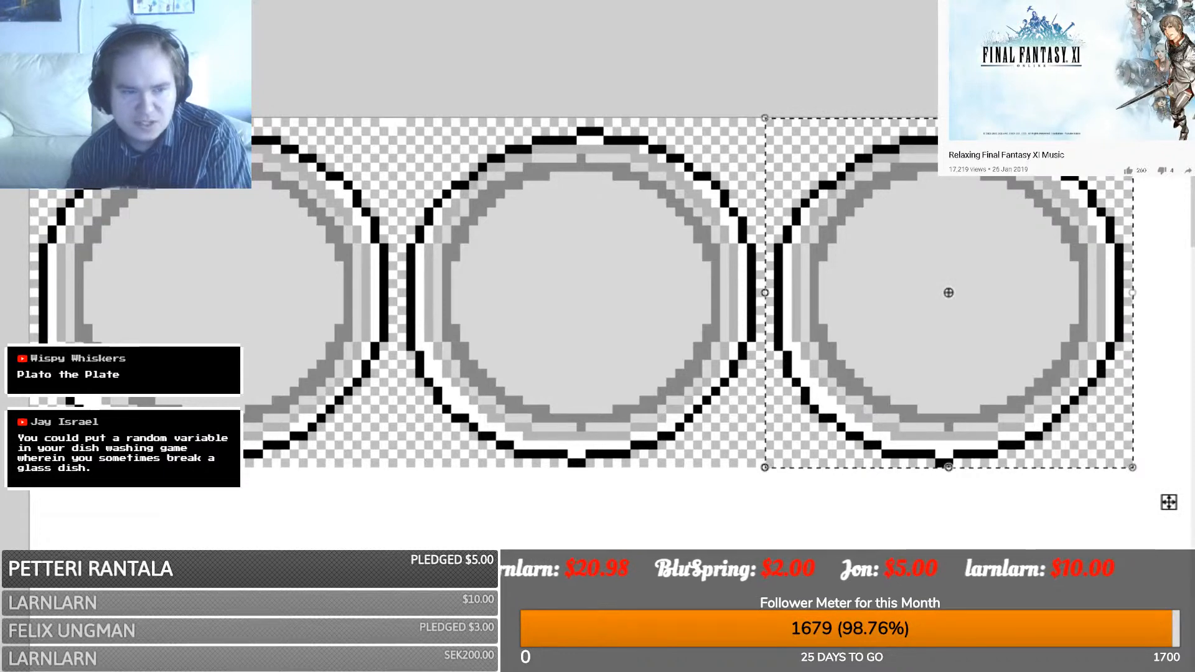
# - Duplicate the row of three plates into further rows beneath it
pyautogui.hotkey('ctrl', 'a')
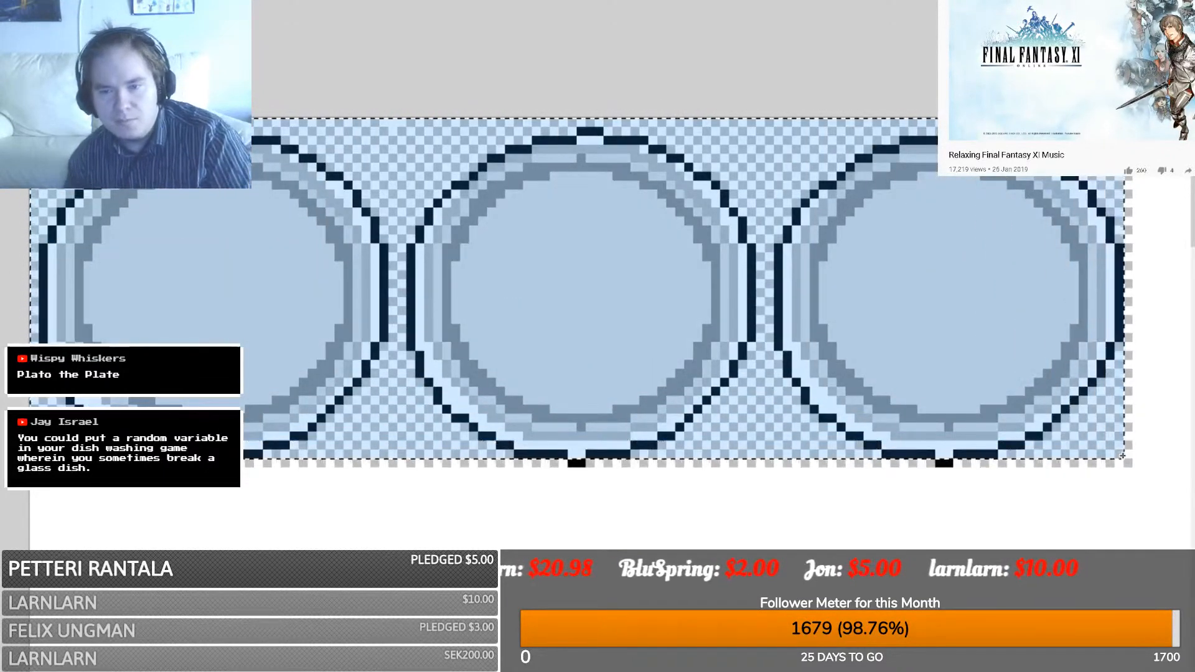
pyautogui.scroll(-3, 675, 353)
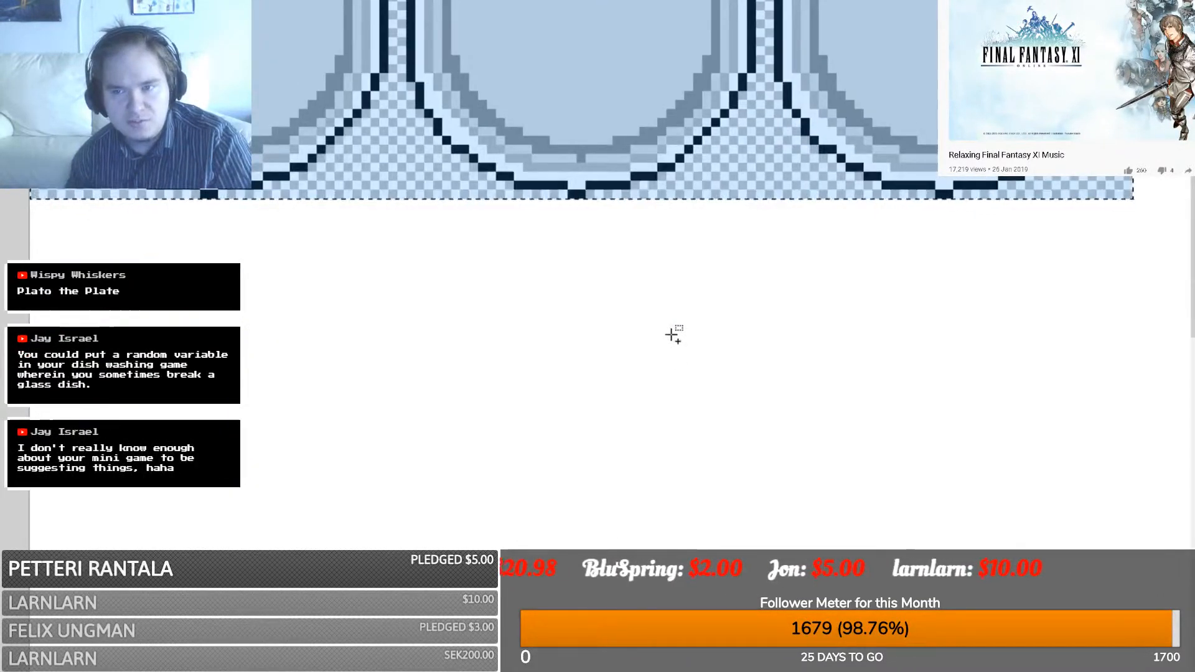
pyautogui.hotkey('ctrl', 'v')
pyautogui.moveTo(560, 116); pyautogui.dragTo(565, 408)
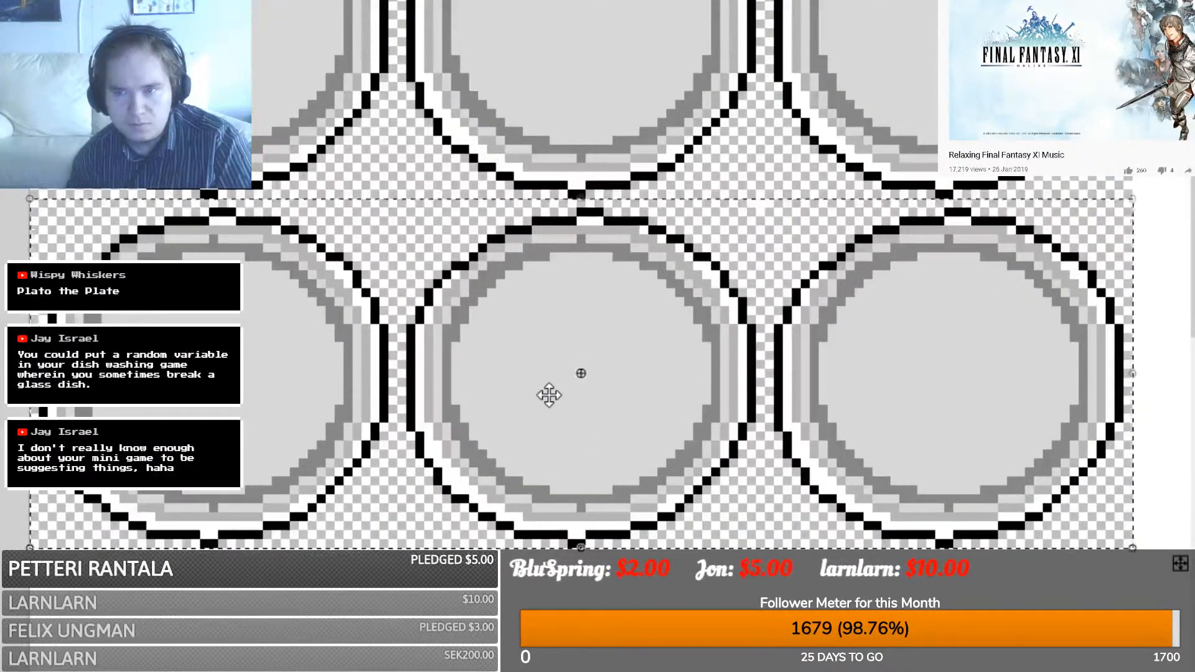
pyautogui.scroll(-3, 549, 395)
pyautogui.scroll(4, 444, 344)
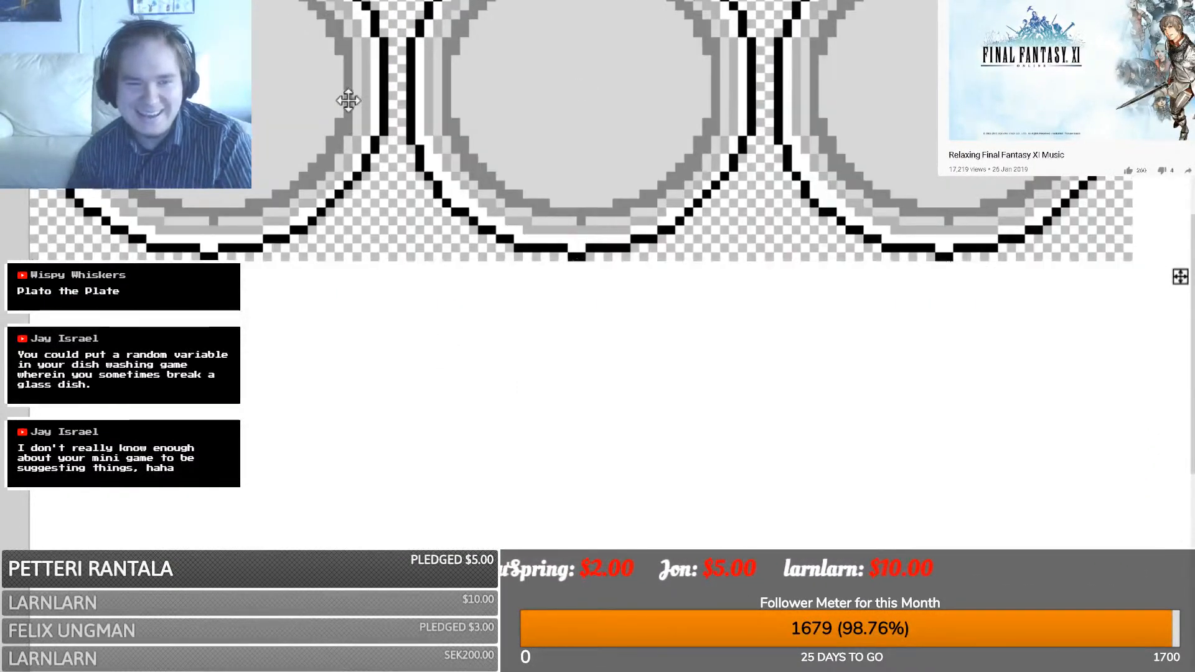
pyautogui.scroll(-1, 373, 399)
pyautogui.moveTo(350, 344); pyautogui.dragTo(350, 341)
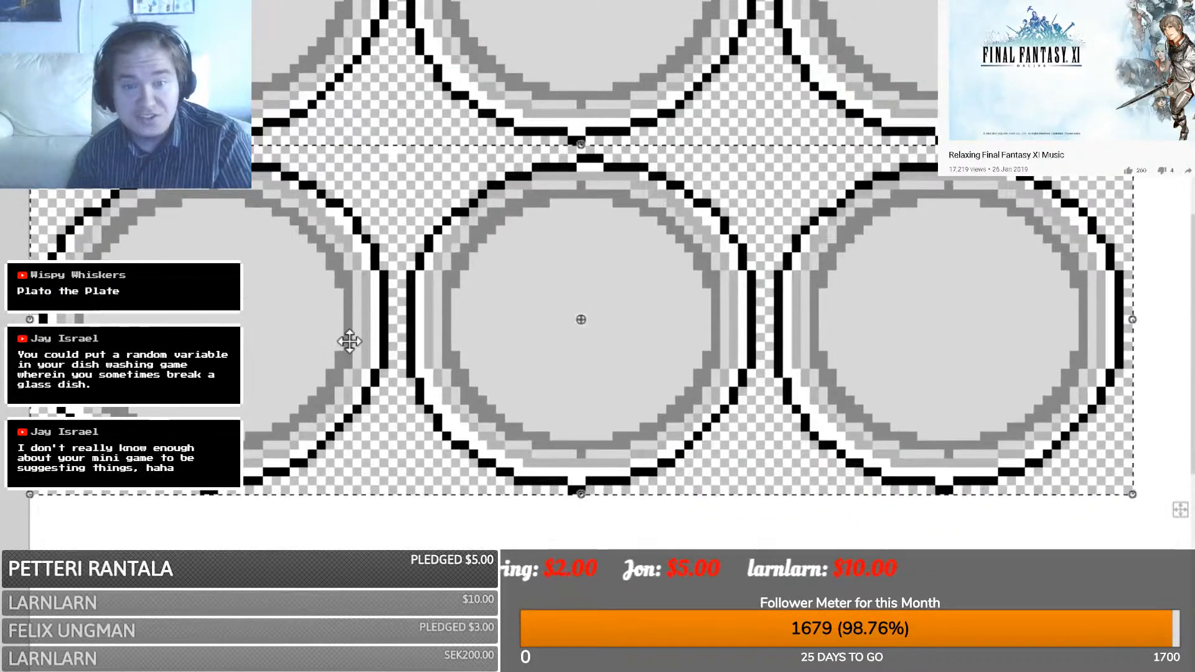
pyautogui.scroll(-3, 348, 371)
pyautogui.hotkey('ctrl', 'v')
pyautogui.moveTo(414, 147); pyautogui.dragTo(407, 312)
pyautogui.scroll(8, 403, 313)
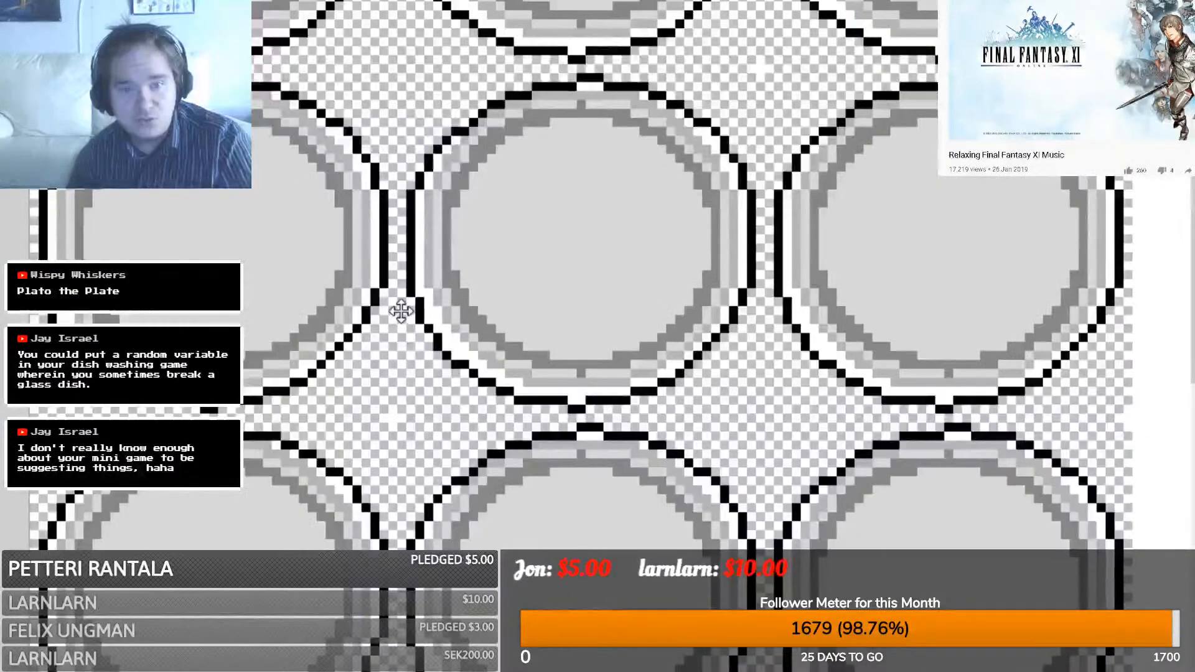
pyautogui.scroll(-6, 400, 311)
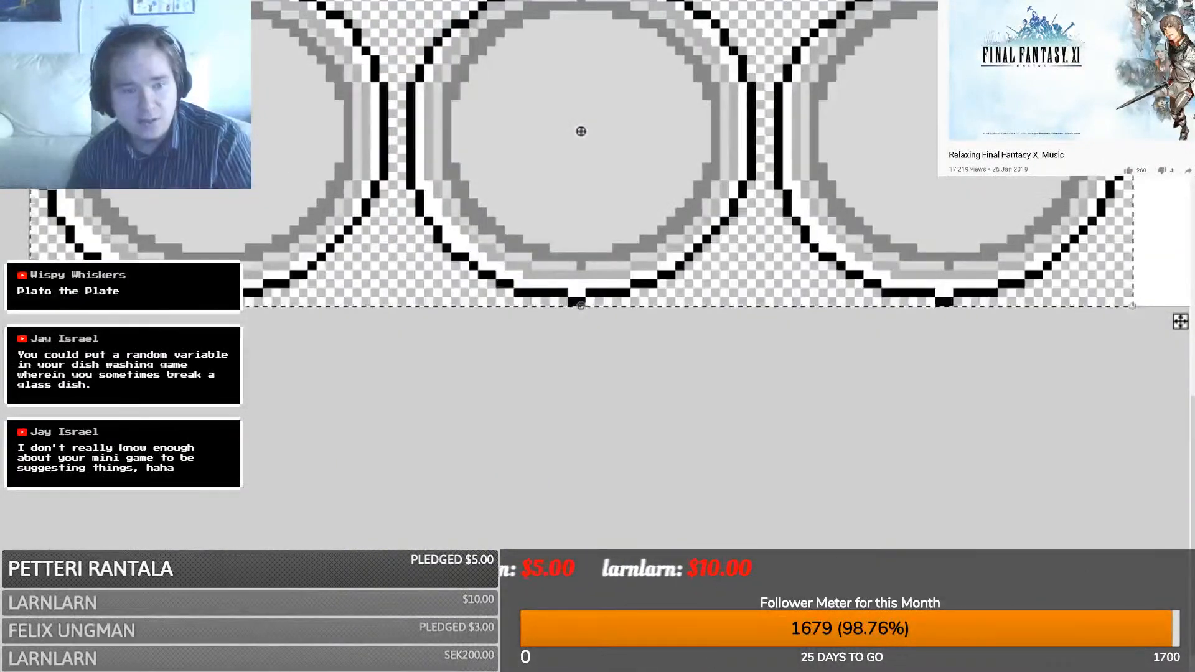
pyautogui.hotkey('ctrl', 'd')
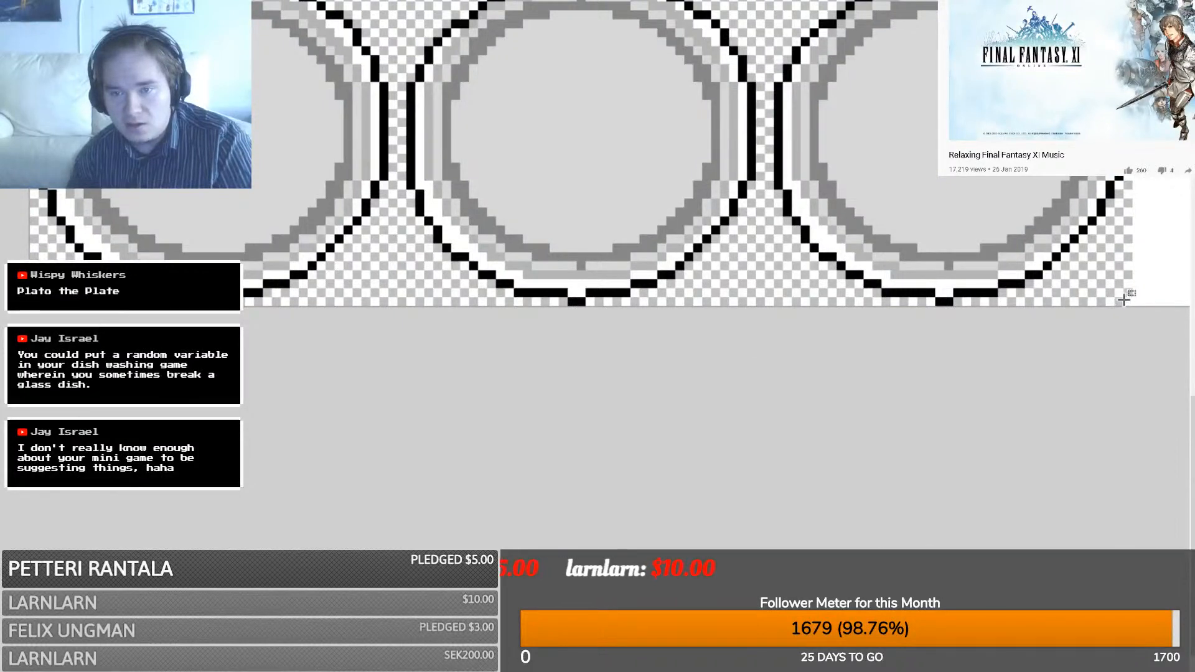
# - Crop the plate sheet to the selected plates and switch to the sprites image
pyautogui.moveTo(1129, 301); pyautogui.dragTo(33, 7)
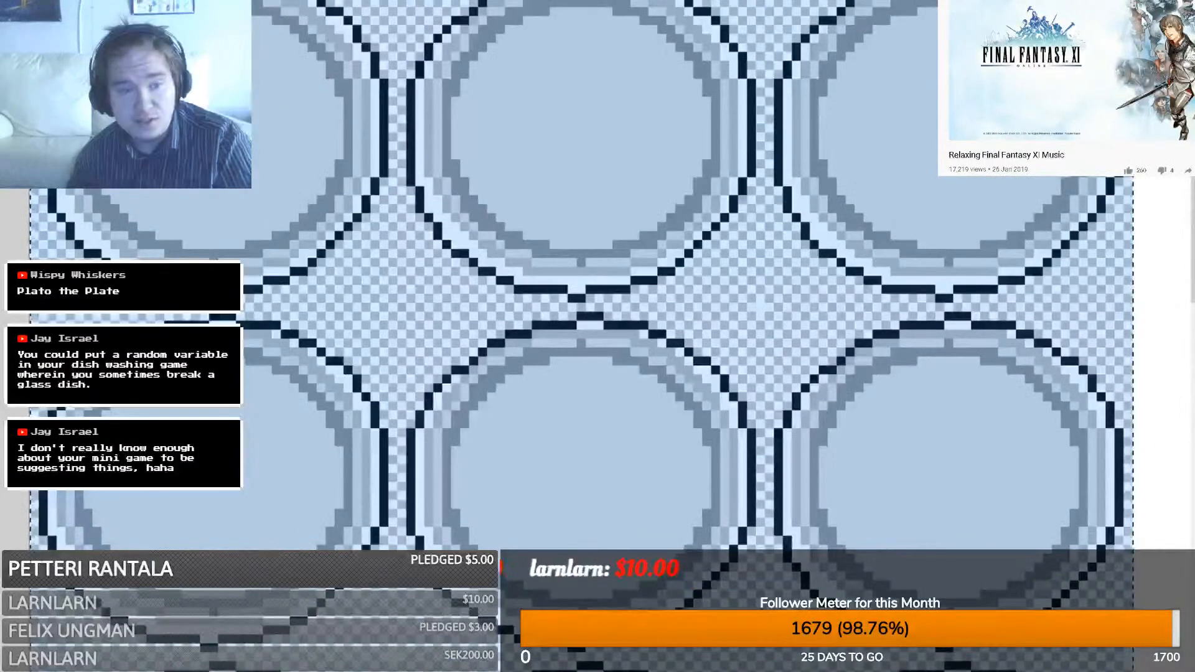
pyautogui.hotkey('ctrl', 'shift', 'x')
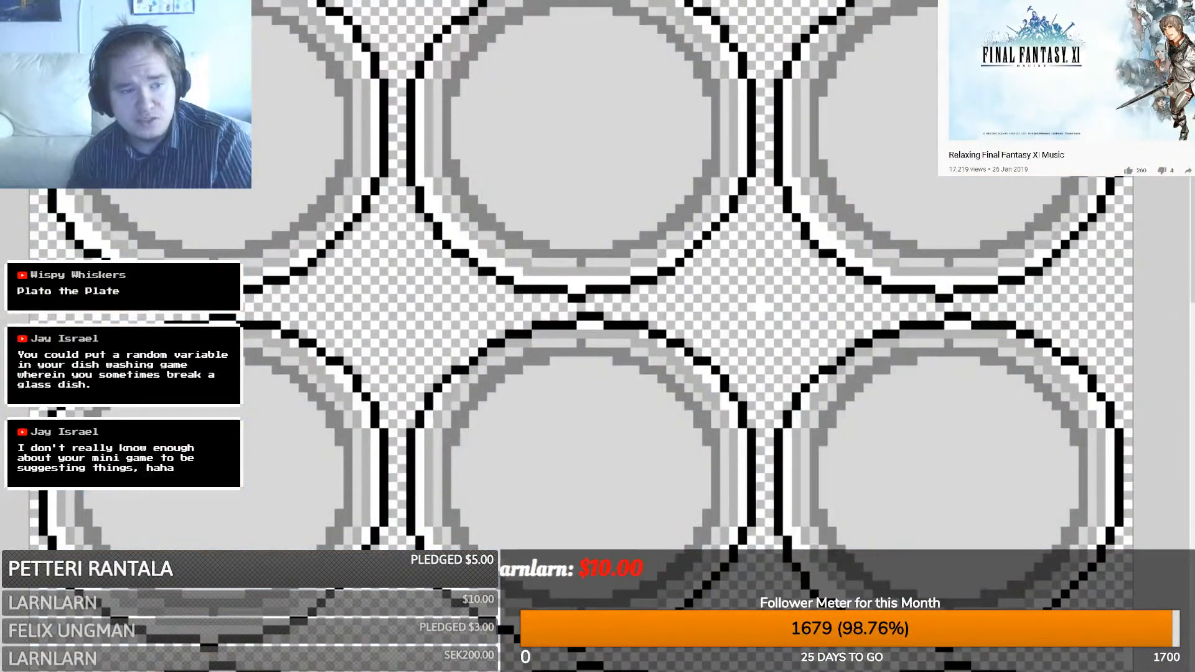
pyautogui.hotkey('ctrl', 'Tab')
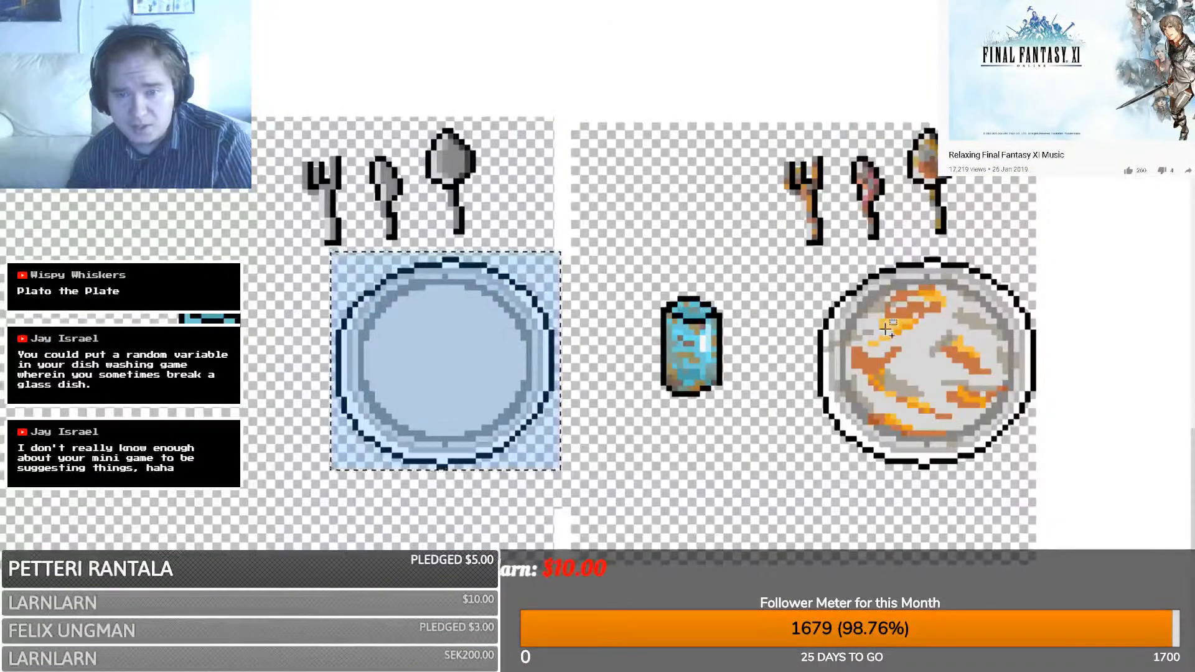
# - Copy the grimy orange-stained plate and cover the top row's three plates with it
pyautogui.moveTo(813, 251); pyautogui.dragTo(1035, 478)
pyautogui.hotkey('ctrl', 'Tab')
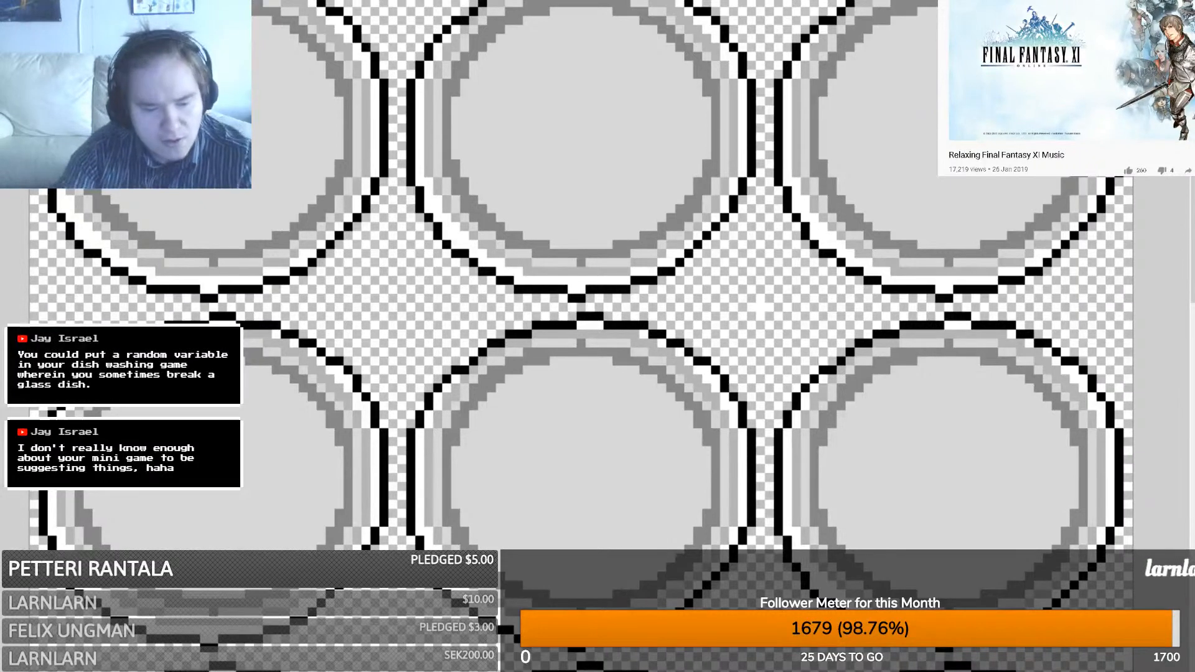
pyautogui.hotkey('ctrl', 'v')
pyautogui.moveTo(926, 445); pyautogui.dragTo(422, 355)
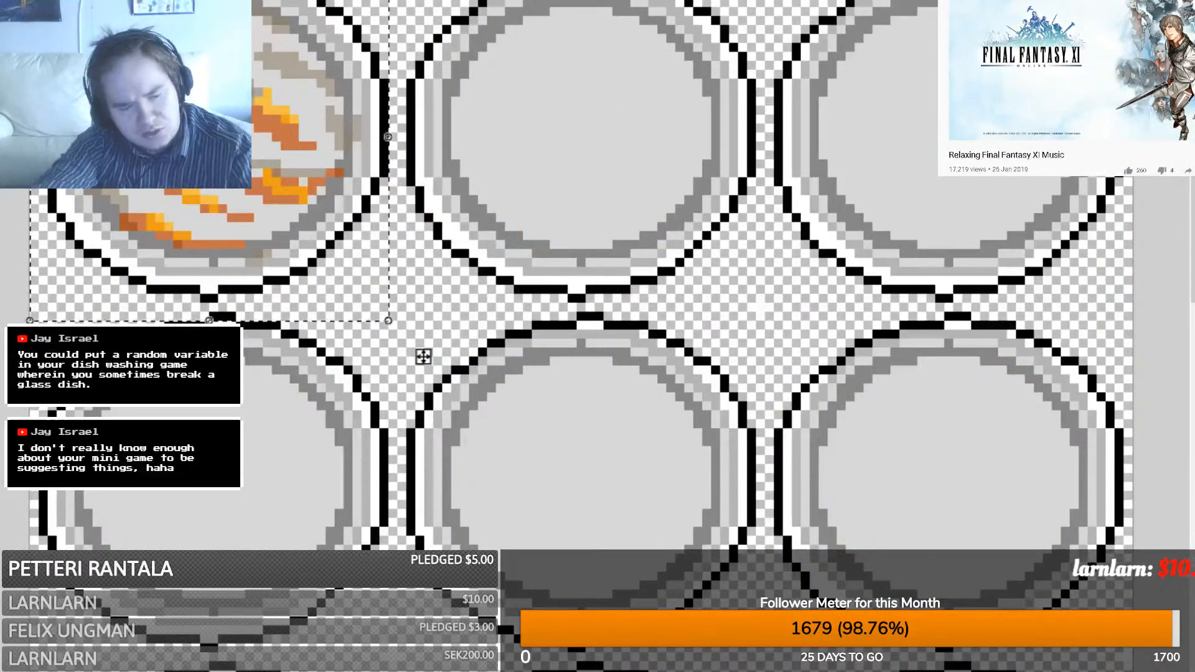
pyautogui.hotkey('ctrl', 'v')
pyautogui.moveTo(940, 515); pyautogui.dragTo(565, 157)
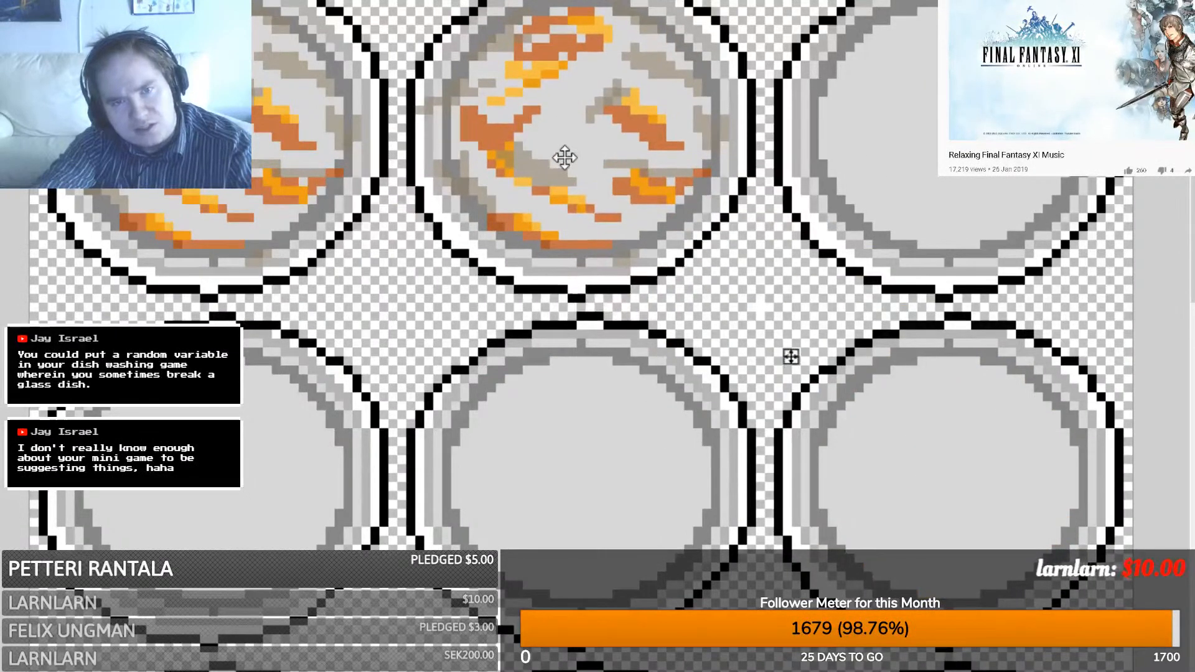
pyautogui.hotkey('ctrl', 'v')
pyautogui.moveTo(953, 495); pyautogui.dragTo(955, 190)
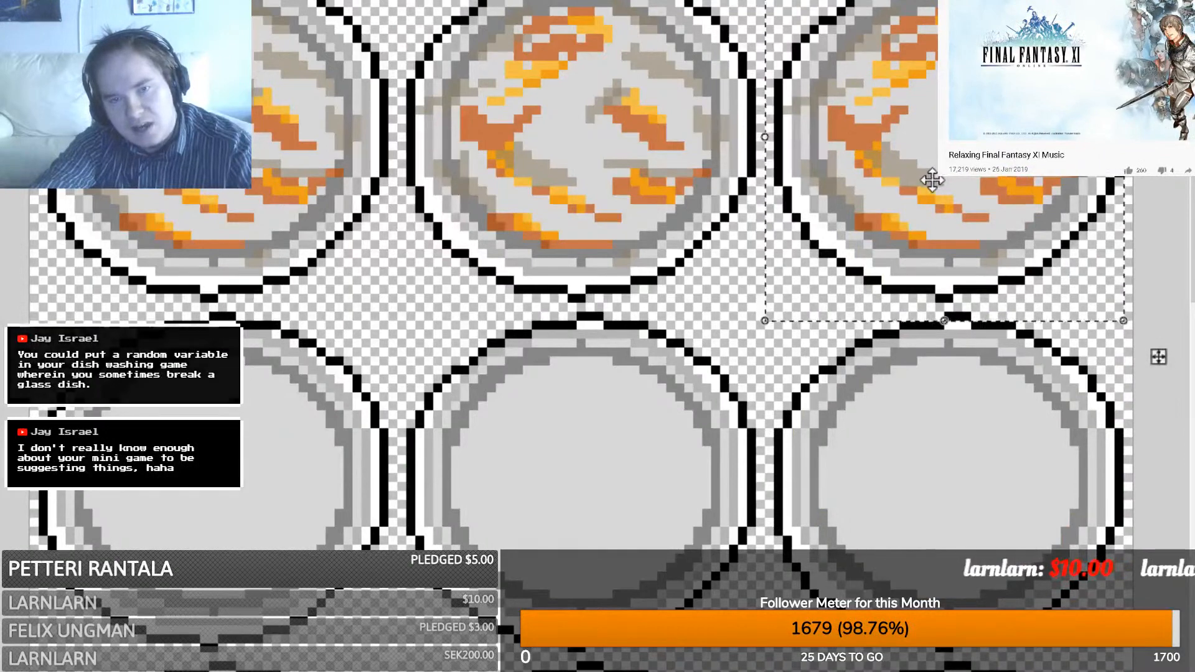
# - Place grimy plate copies over the second row's left, middle and right plates
pyautogui.hotkey('ctrl', 'v')
pyautogui.moveTo(946, 487); pyautogui.dragTo(280, 459)
pyautogui.hotkey('ctrl', 'v')
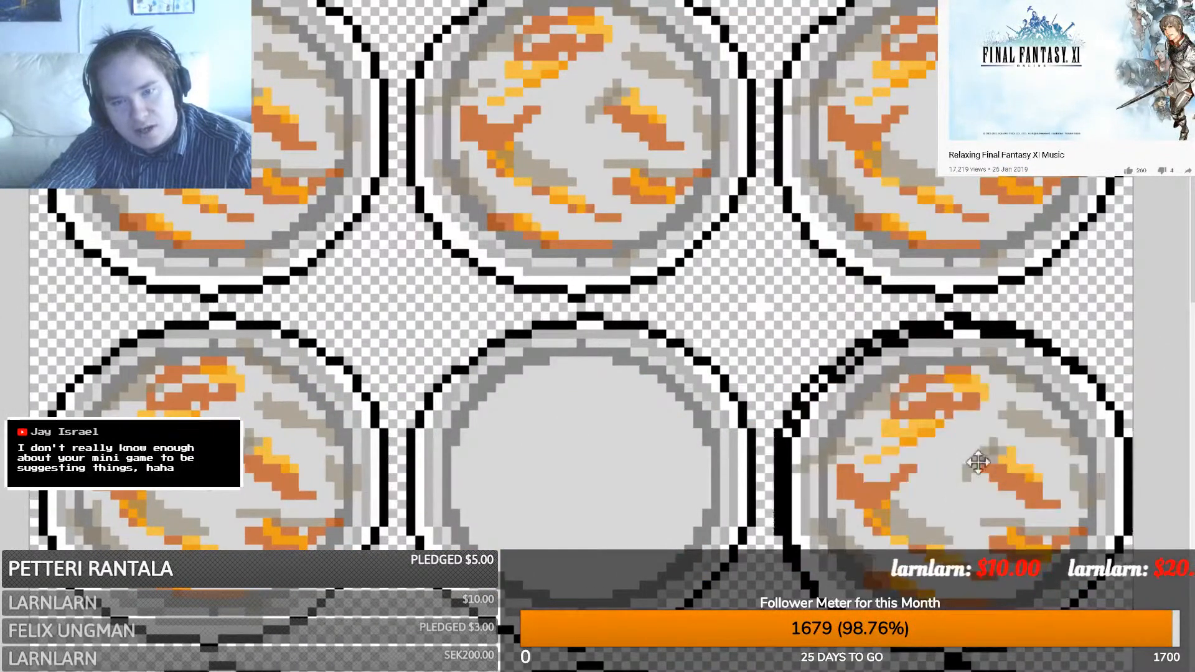
pyautogui.moveTo(974, 462); pyautogui.dragTo(633, 452)
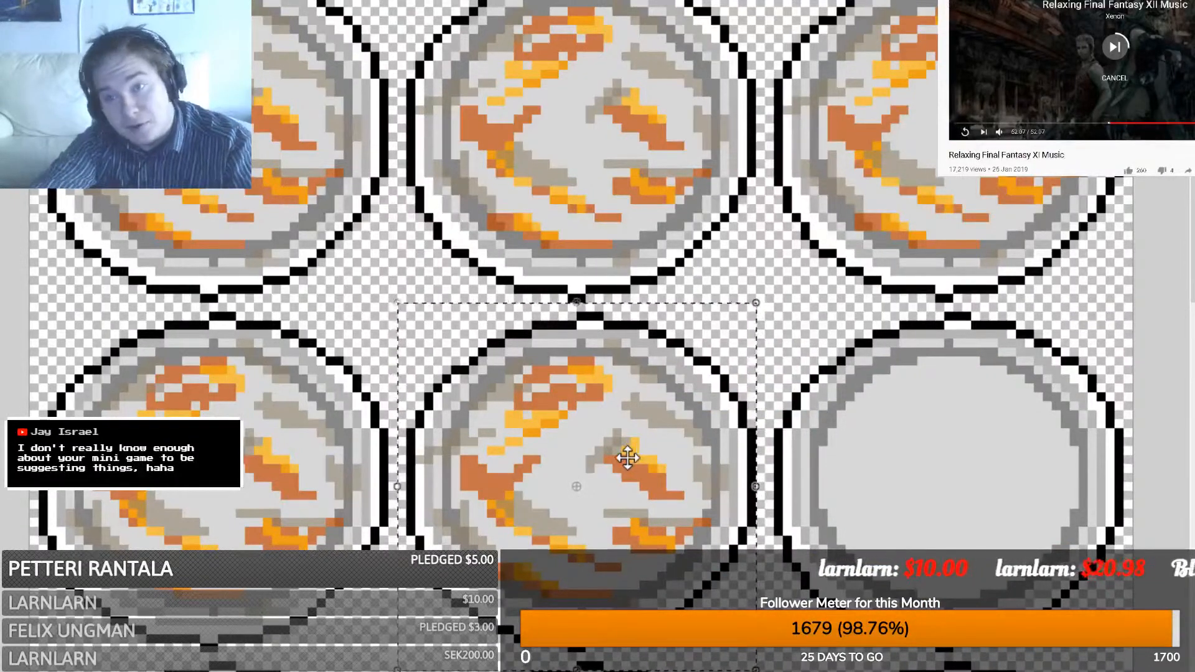
pyautogui.hotkey('ctrl', 'v')
pyautogui.moveTo(953, 467); pyautogui.dragTo(936, 458)
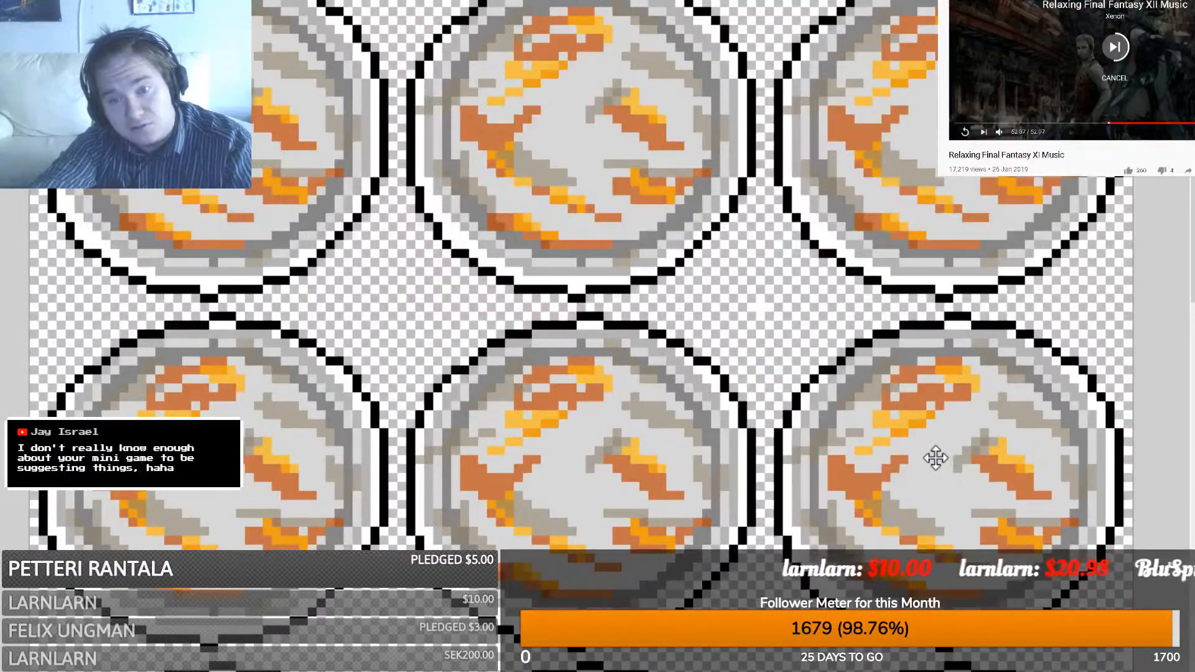
# - Cover the third row's three plates with grimy plate copies
pyautogui.scroll(-5, 170, 268)
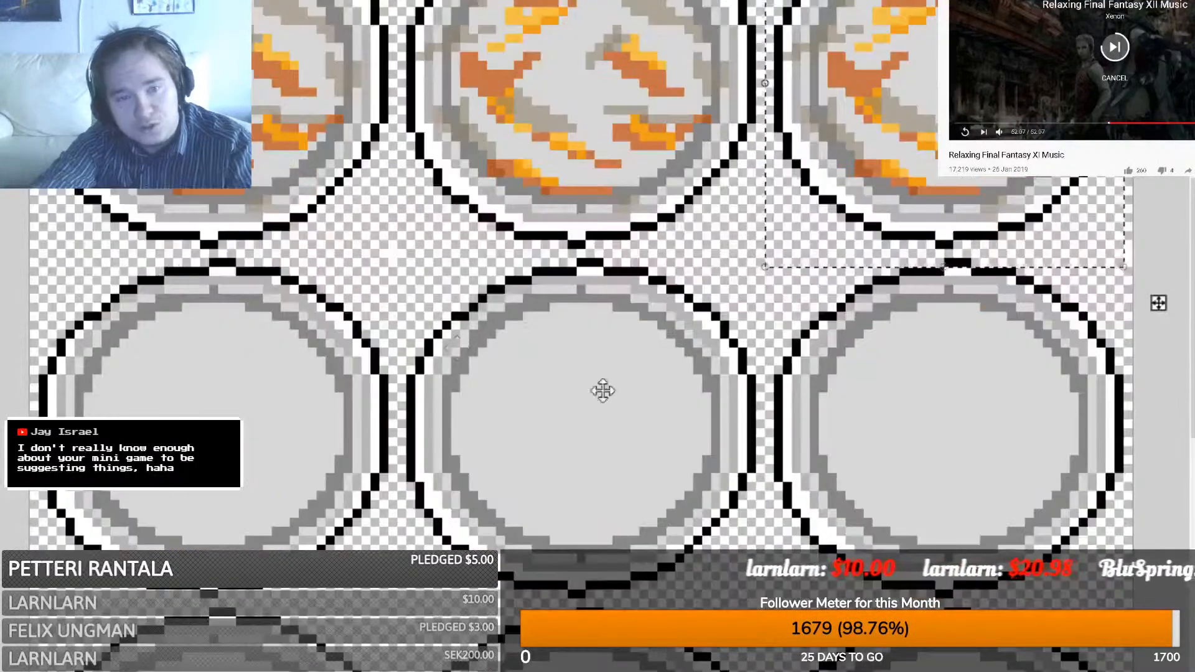
pyautogui.hotkey('ctrl', 'v')
pyautogui.moveTo(1043, 494); pyautogui.dragTo(299, 433)
pyautogui.hotkey('ctrl', 'v')
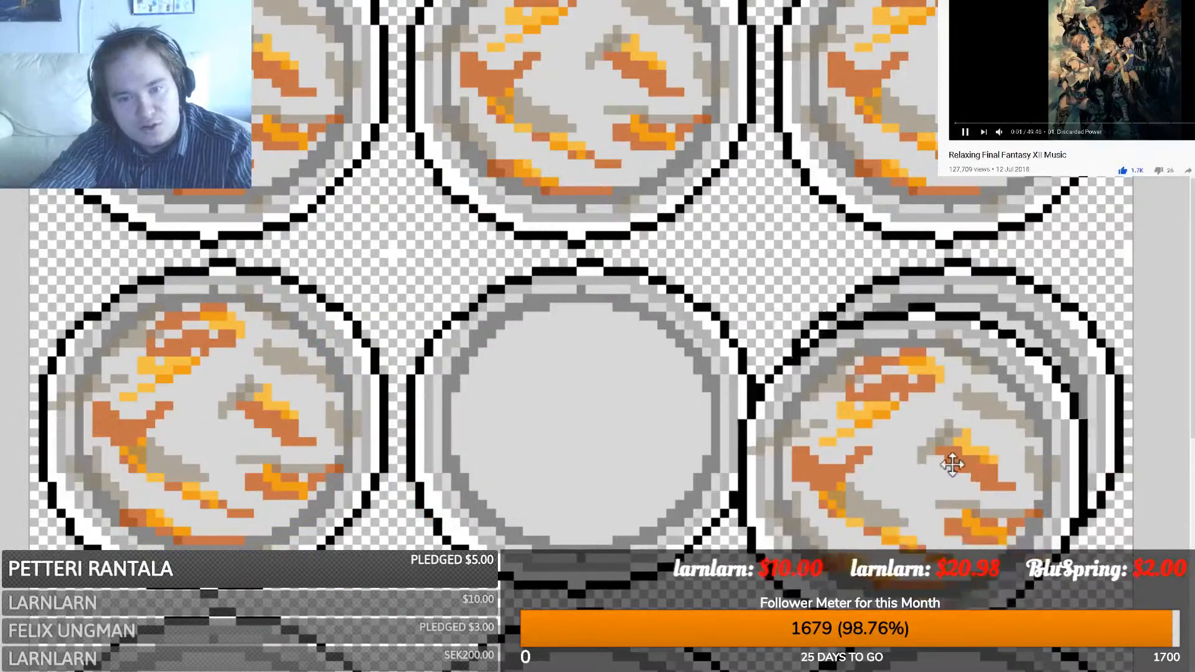
pyautogui.moveTo(952, 459); pyautogui.dragTo(642, 431)
pyautogui.hotkey('ctrl', 'v')
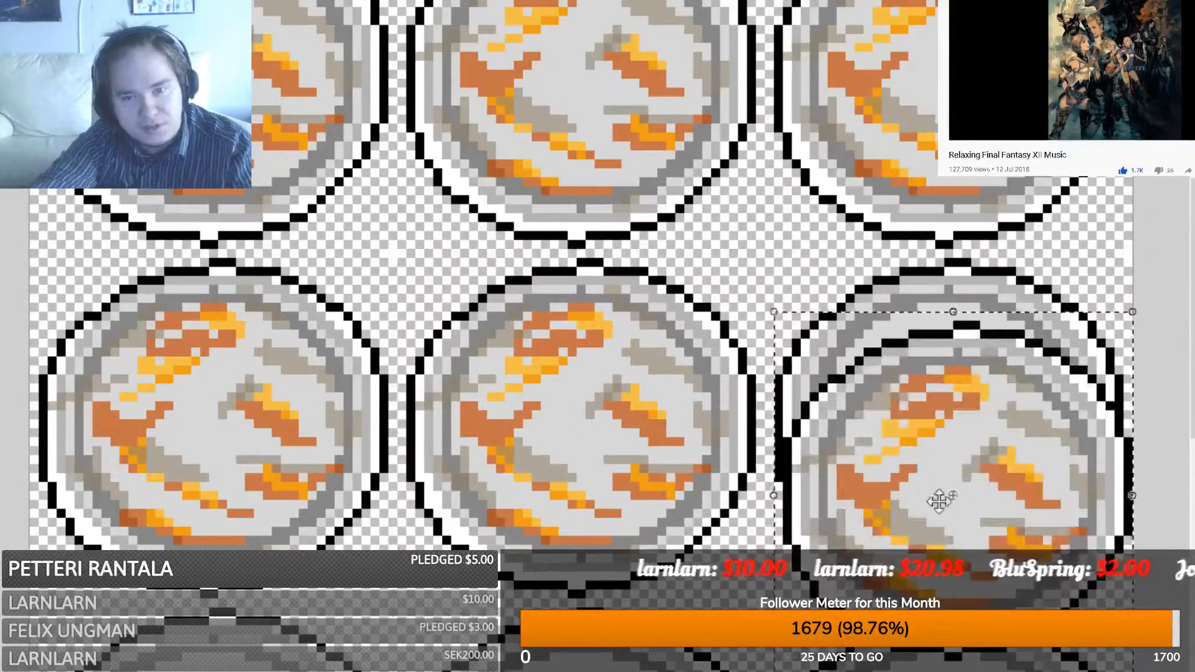
pyautogui.moveTo(939, 494); pyautogui.dragTo(990, 433)
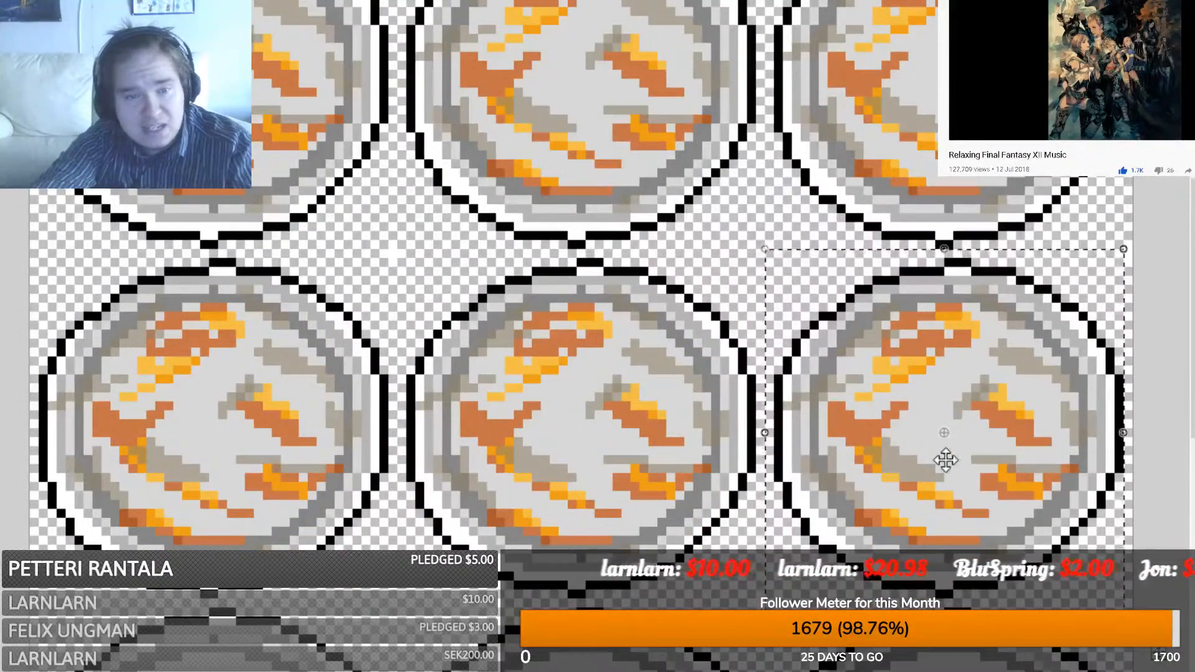
# - Cover the last row's three plates with grimy copies and clear the selection
pyautogui.scroll(-2, 943, 459)
pyautogui.scroll(-8, 941, 460)
pyautogui.hotkey('ctrl', 'v')
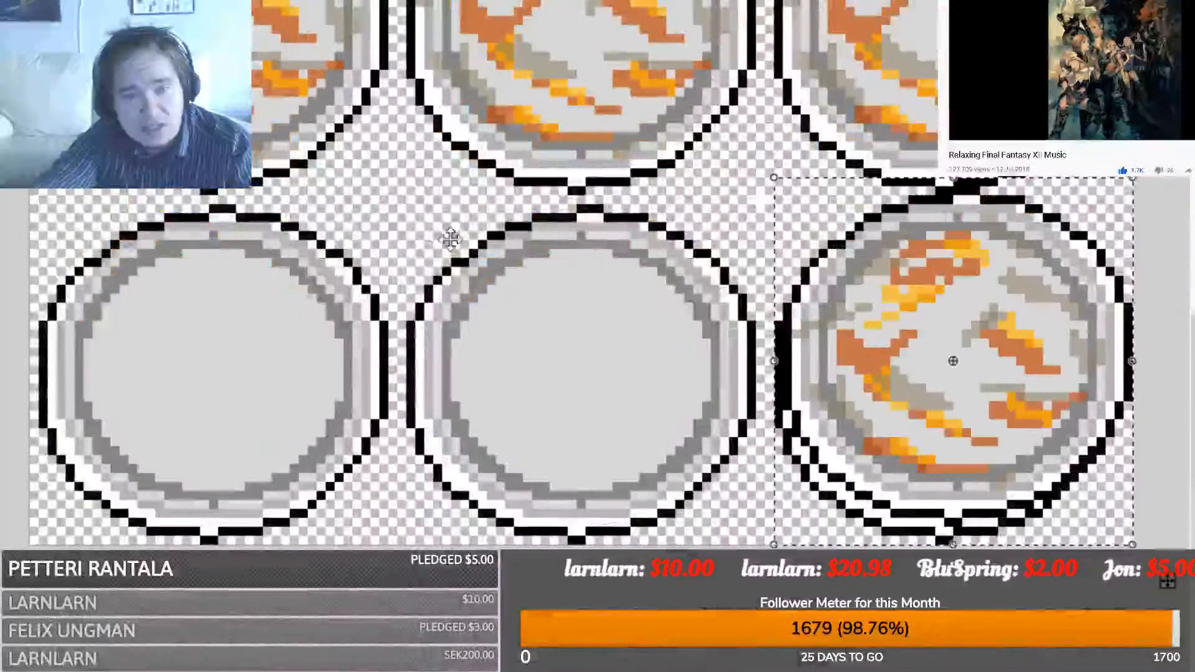
pyautogui.moveTo(952, 356); pyautogui.dragTo(216, 373)
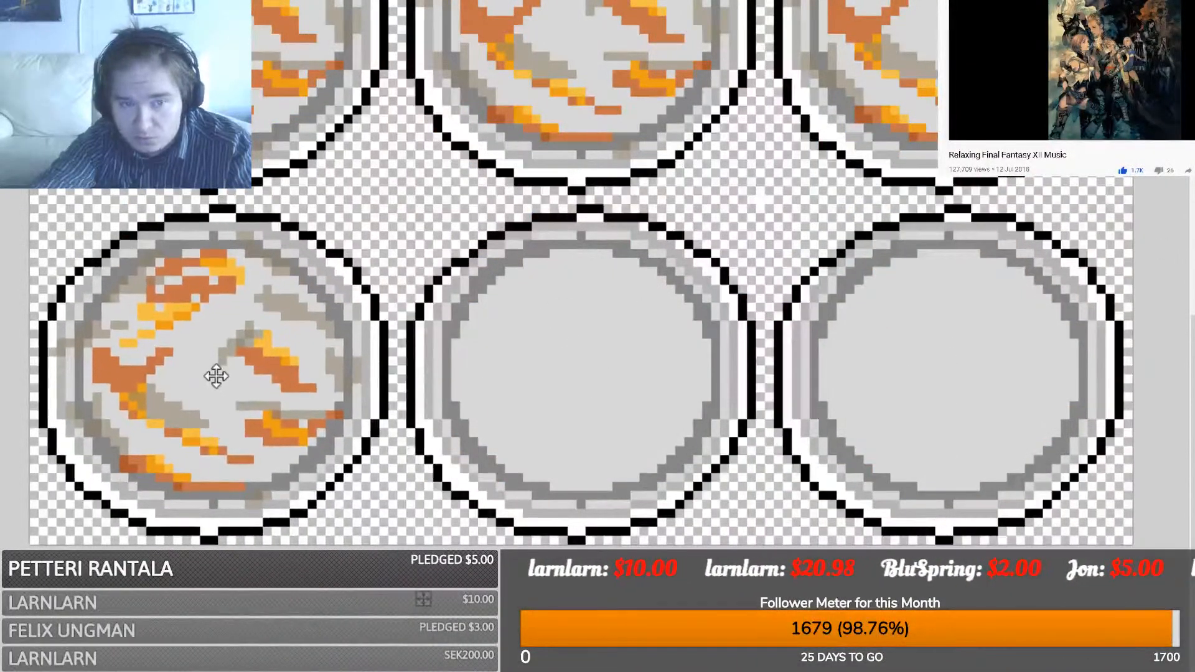
pyautogui.hotkey('ctrl', 'v')
pyautogui.moveTo(996, 410); pyautogui.dragTo(620, 427)
pyautogui.hotkey('ctrl', 'v')
pyautogui.moveTo(1000, 255); pyautogui.dragTo(990, 274)
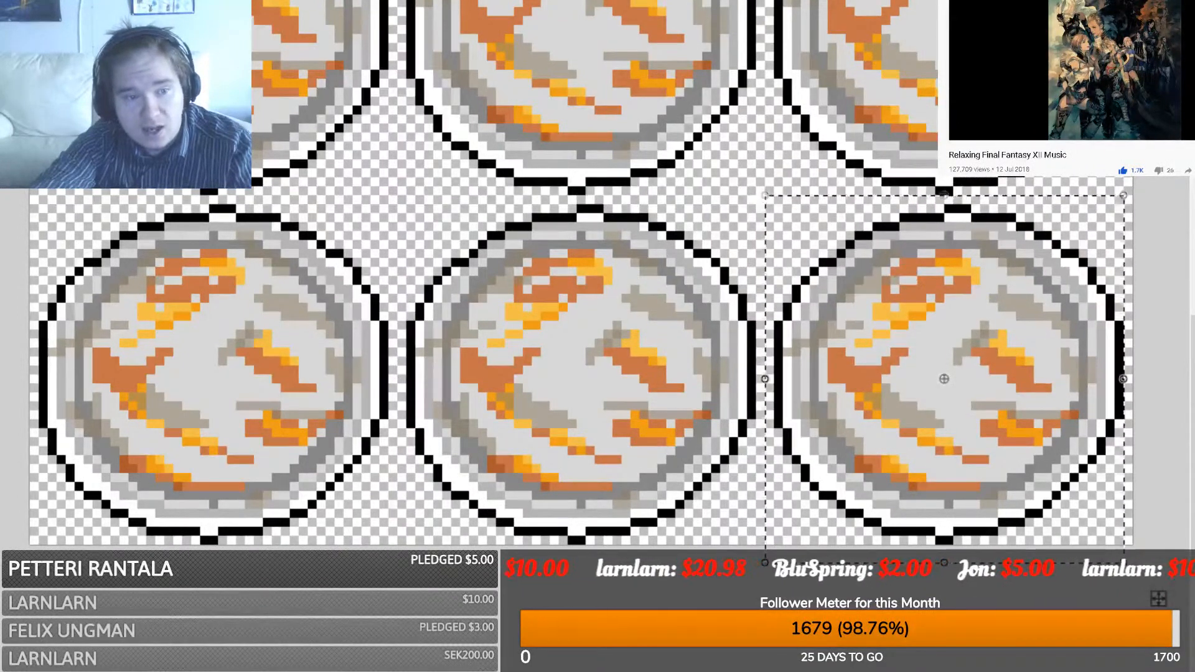
pyautogui.press('s')
pyautogui.click(671, 237)
pyautogui.moveTo(770, 191); pyautogui.dragTo(778, 181)
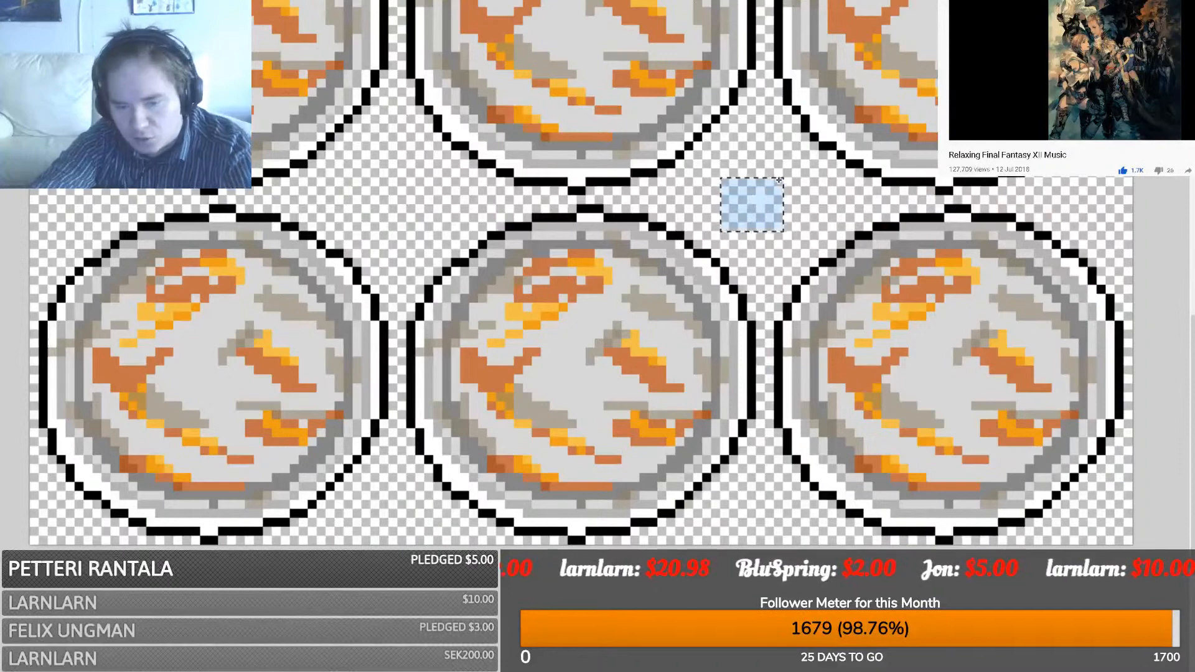
pyautogui.click(777, 180)
# - Delete the stray white pixels left between the grimy plates
pyautogui.scroll(3, 778, 181)
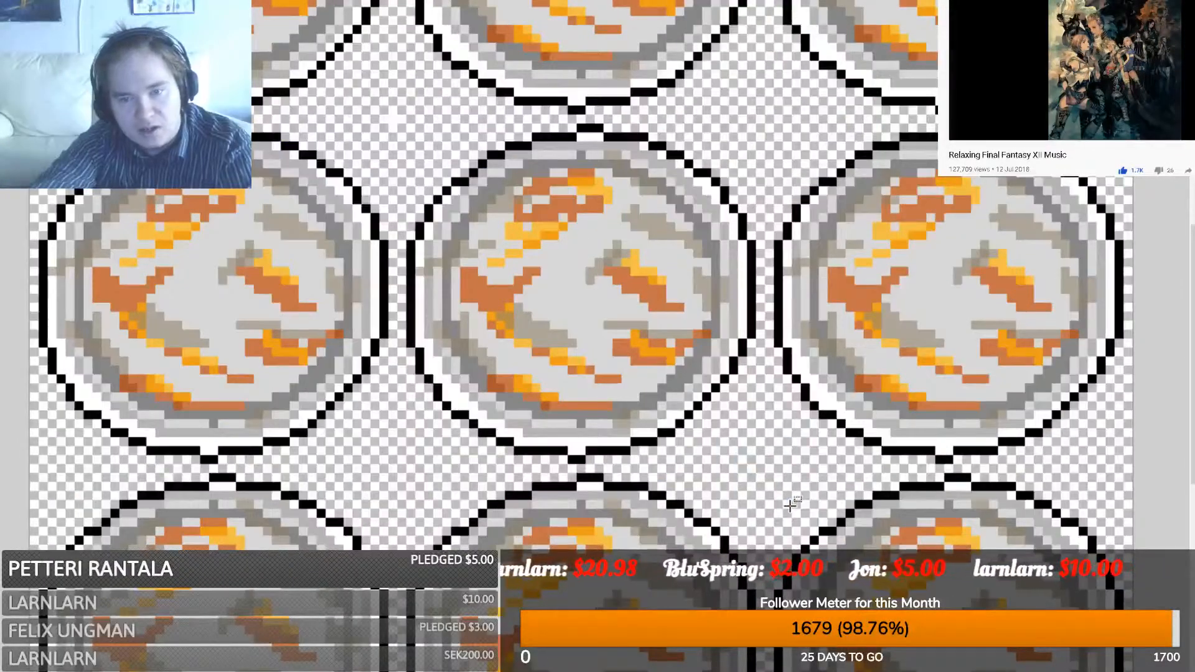
pyautogui.moveTo(361, 79); pyautogui.dragTo(417, 163)
pyautogui.press('Delete')
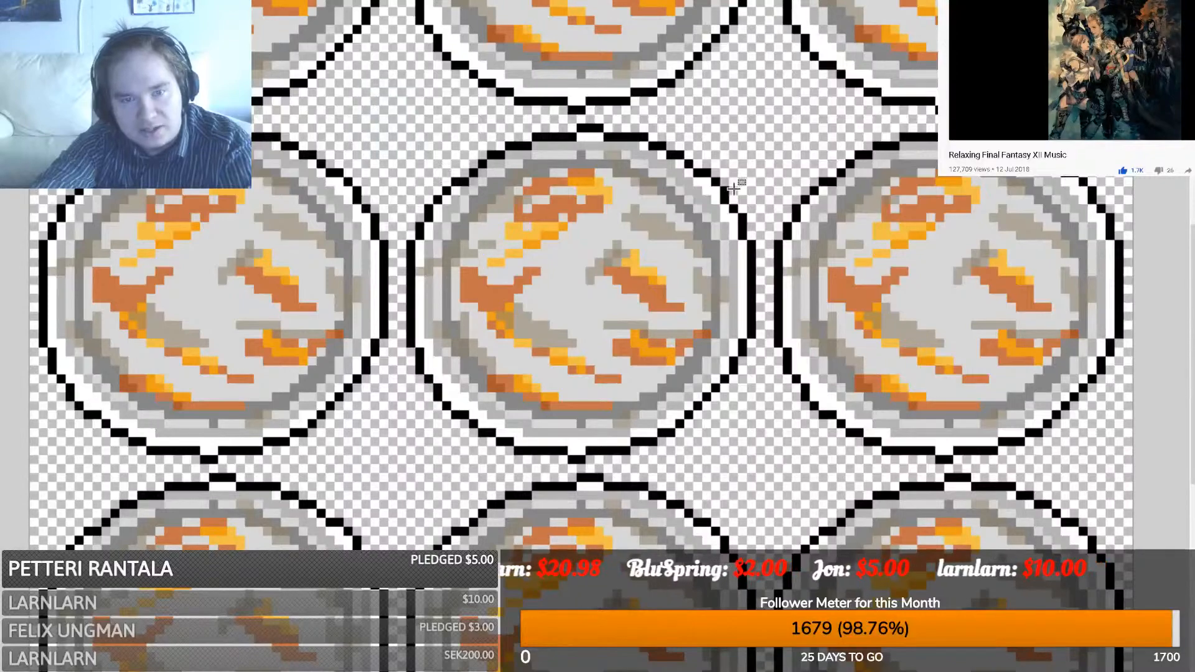
pyautogui.scroll(3, 478, 498)
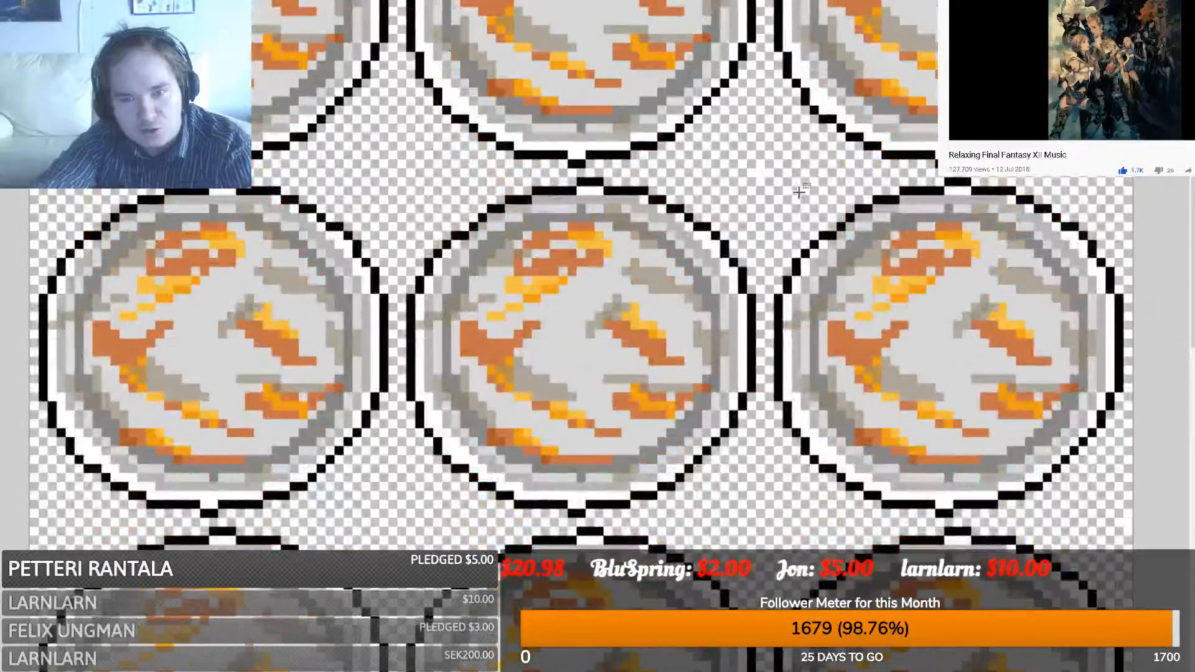
pyautogui.moveTo(739, 213); pyautogui.dragTo(809, 145)
pyautogui.press('Delete')
pyautogui.scroll(5, 528, 194)
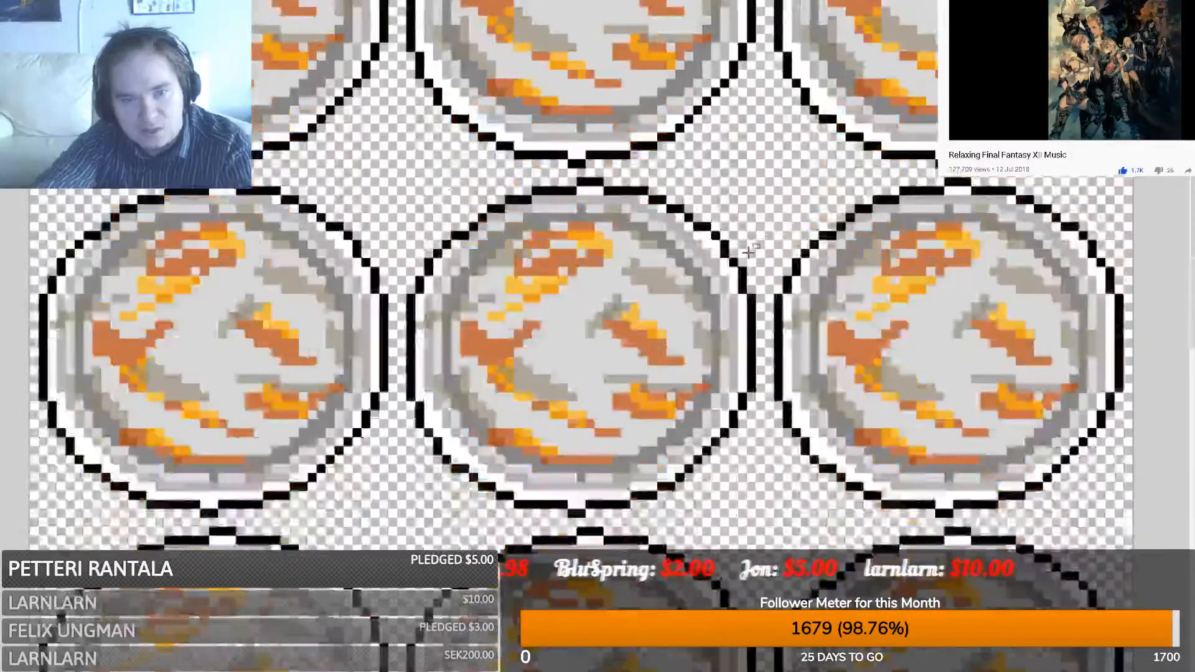
pyautogui.scroll(-5, 349, 192)
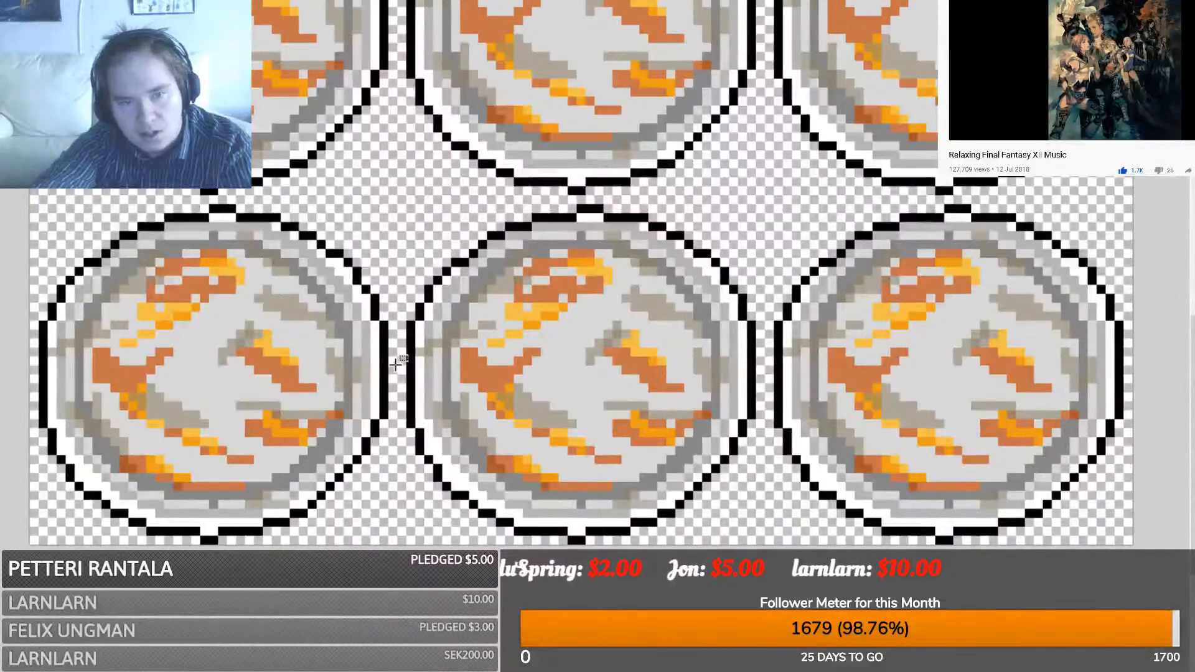
pyautogui.scroll(-5, 387, 357)
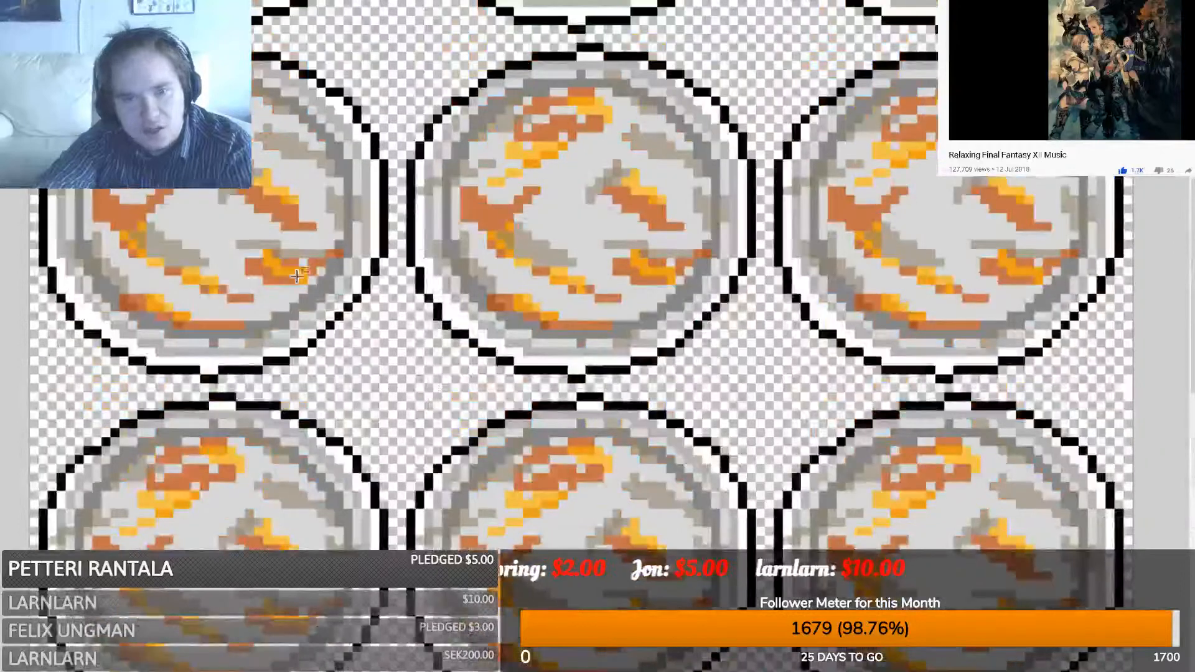
pyautogui.keyDown('ctrl'); pyautogui.scroll(-7, 598, 336); pyautogui.keyUp('ctrl')
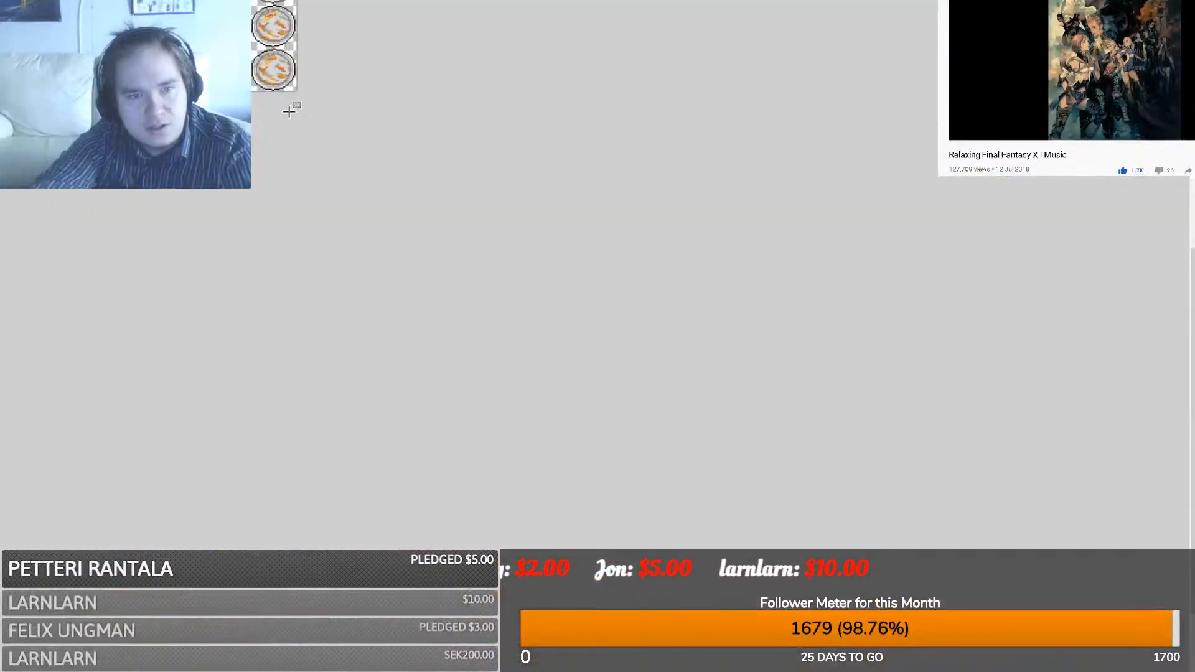
# - Switch the plate sheet between grimy and clean states, ending on the clean grey plates
pyautogui.scroll(3, 293, 118)
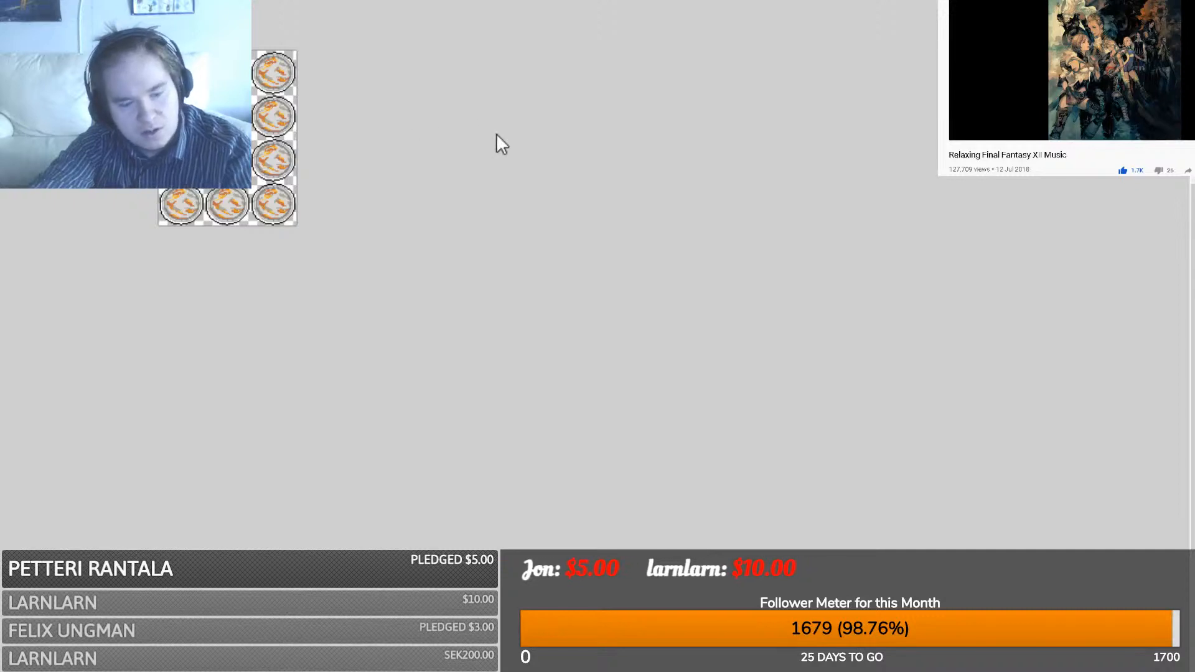
pyautogui.keyDown('ctrl'); pyautogui.scroll(4, 611, 446); pyautogui.keyUp('ctrl')
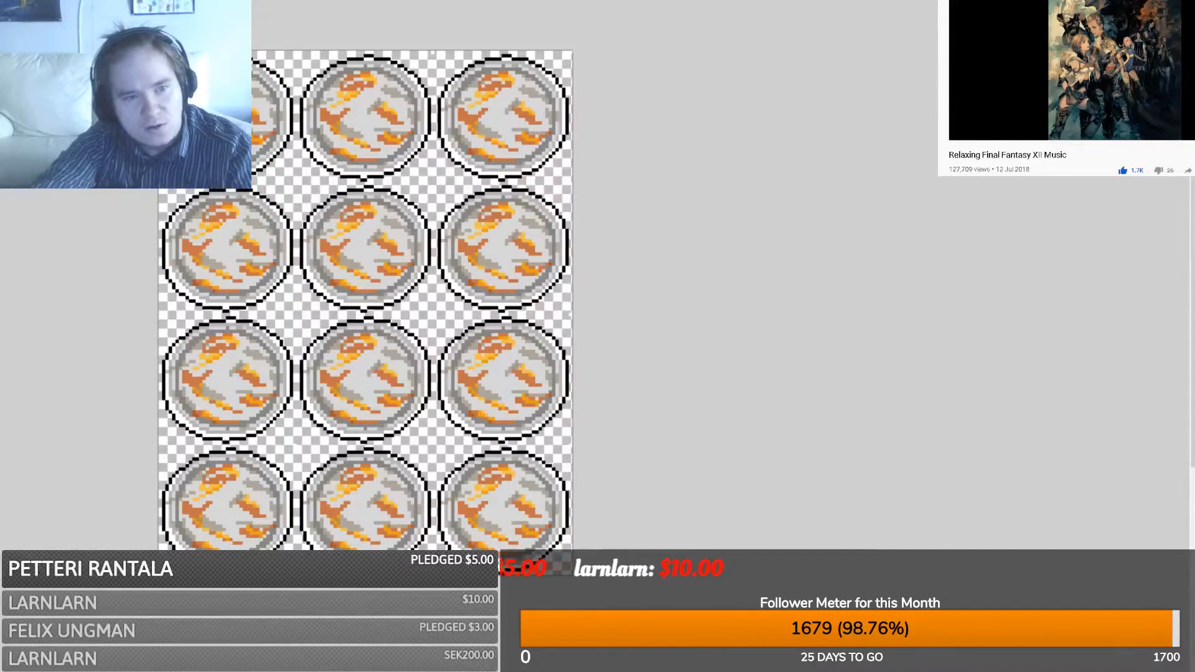
pyautogui.hotkey('ctrl', 'z')
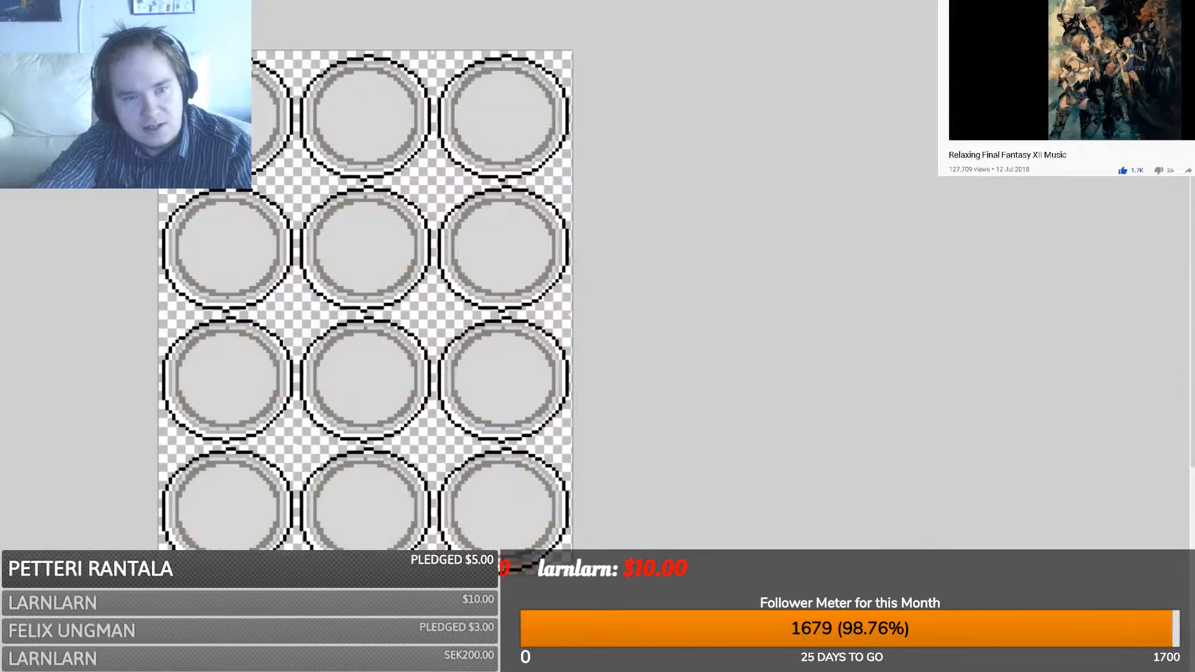
pyautogui.hotkey('ctrl', 'y')
pyautogui.hotkey('ctrl', 'z')
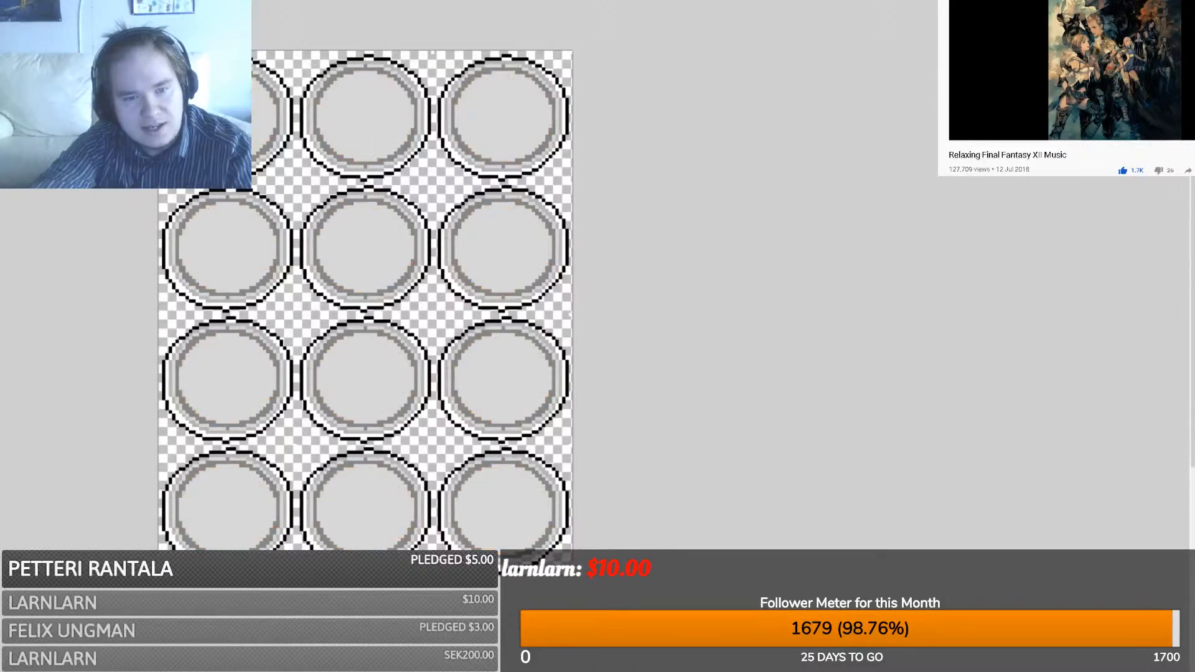
pyautogui.hotkey('ctrl', 'y')
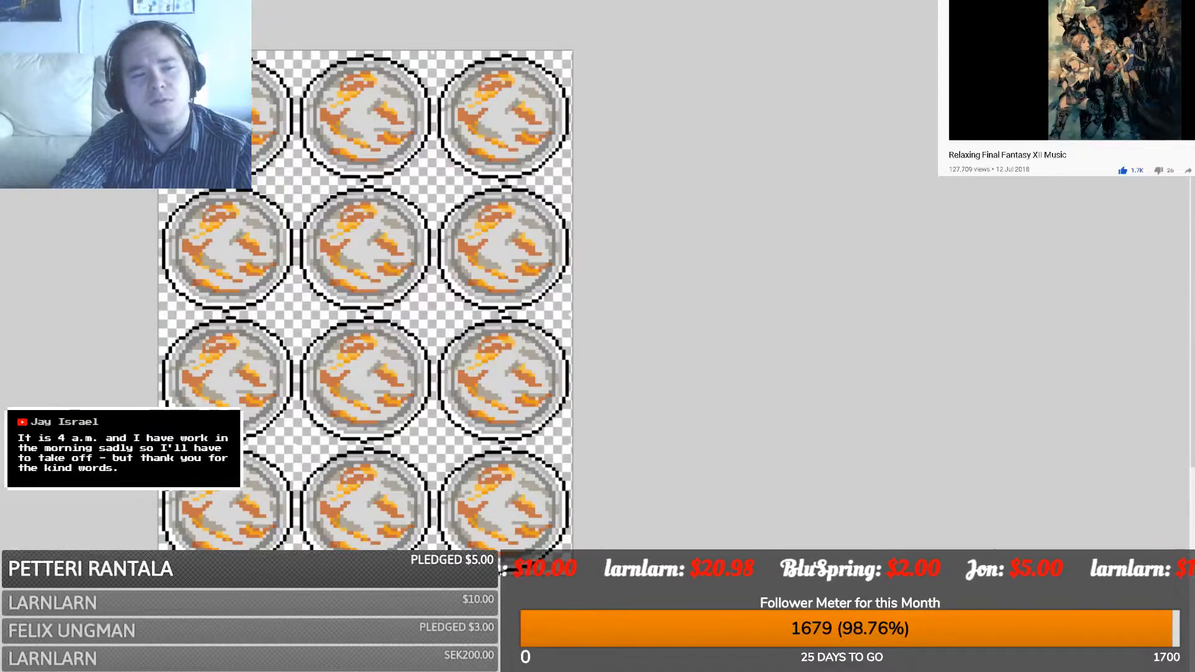
pyautogui.hotkey('ctrl', 'z')
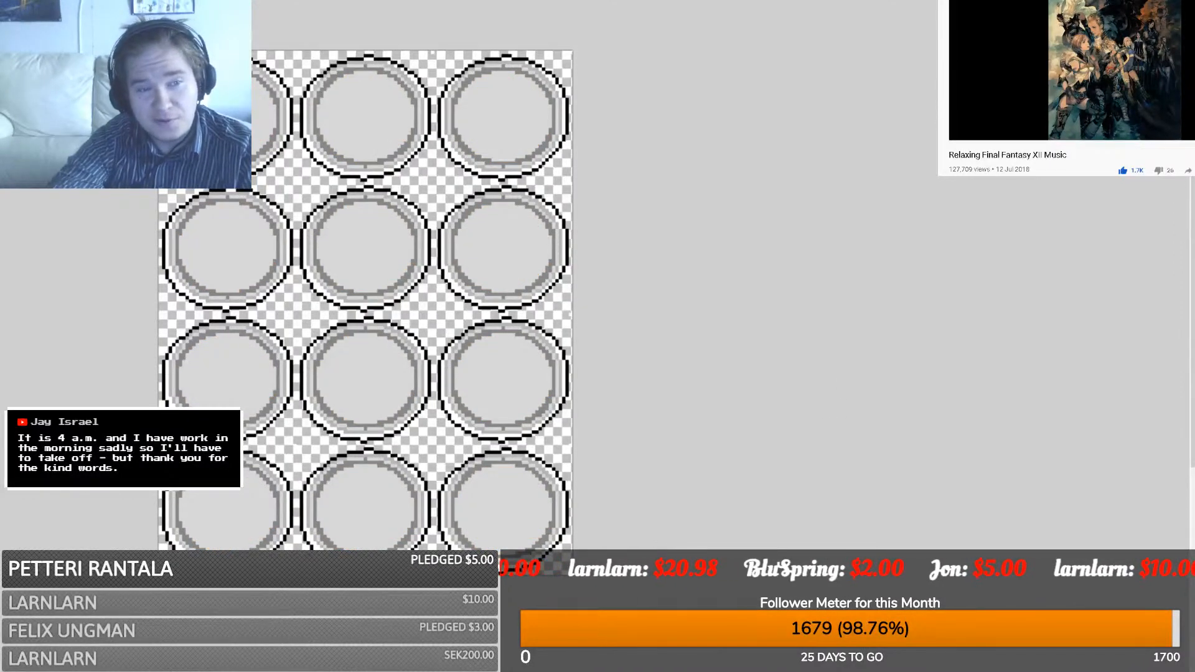
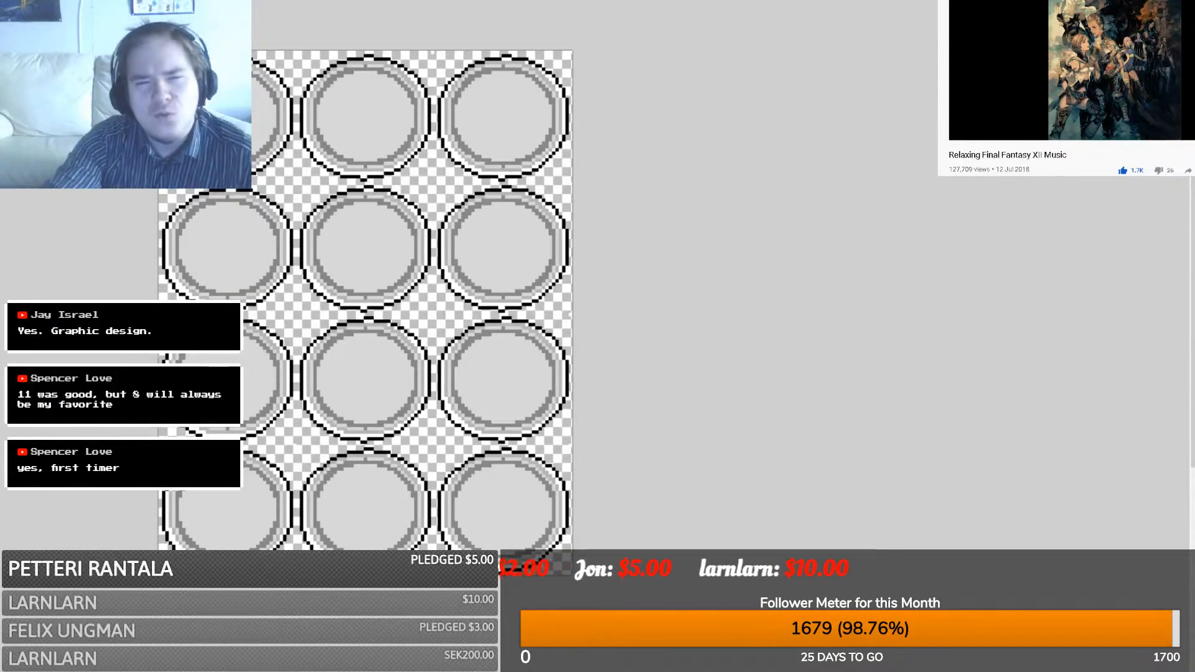
# - Copy the dirty orange fork from the cutlery artwork and paste it into a new image
pyautogui.click(560, 1)
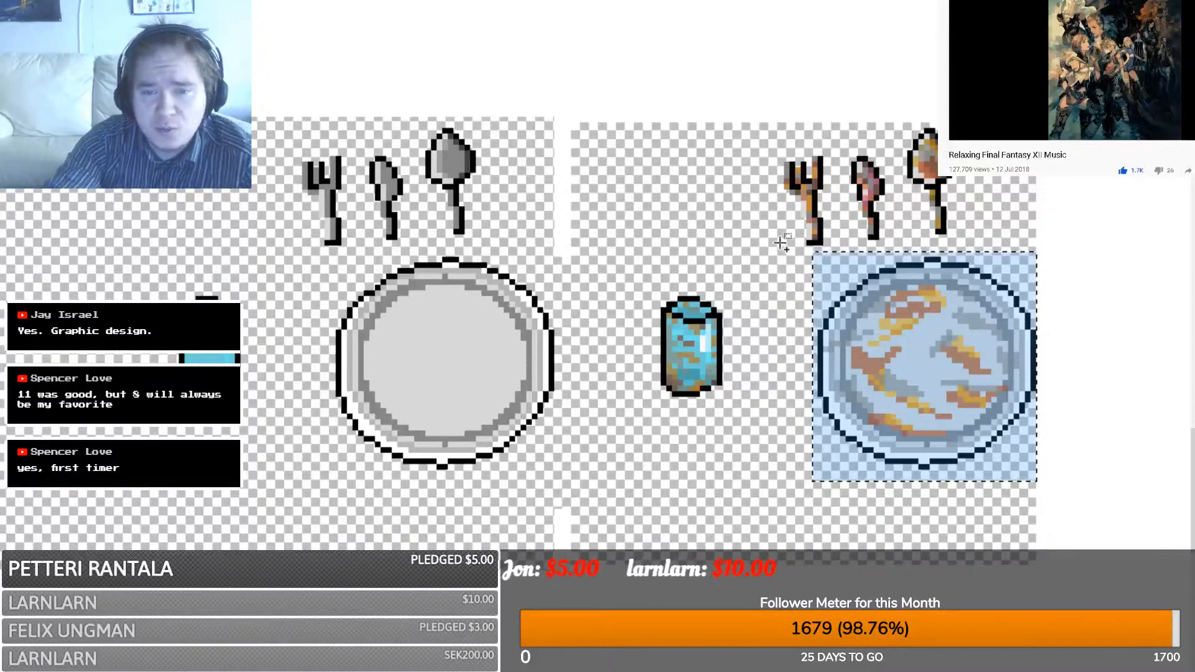
pyautogui.moveTo(774, 253); pyautogui.dragTo(832, 154)
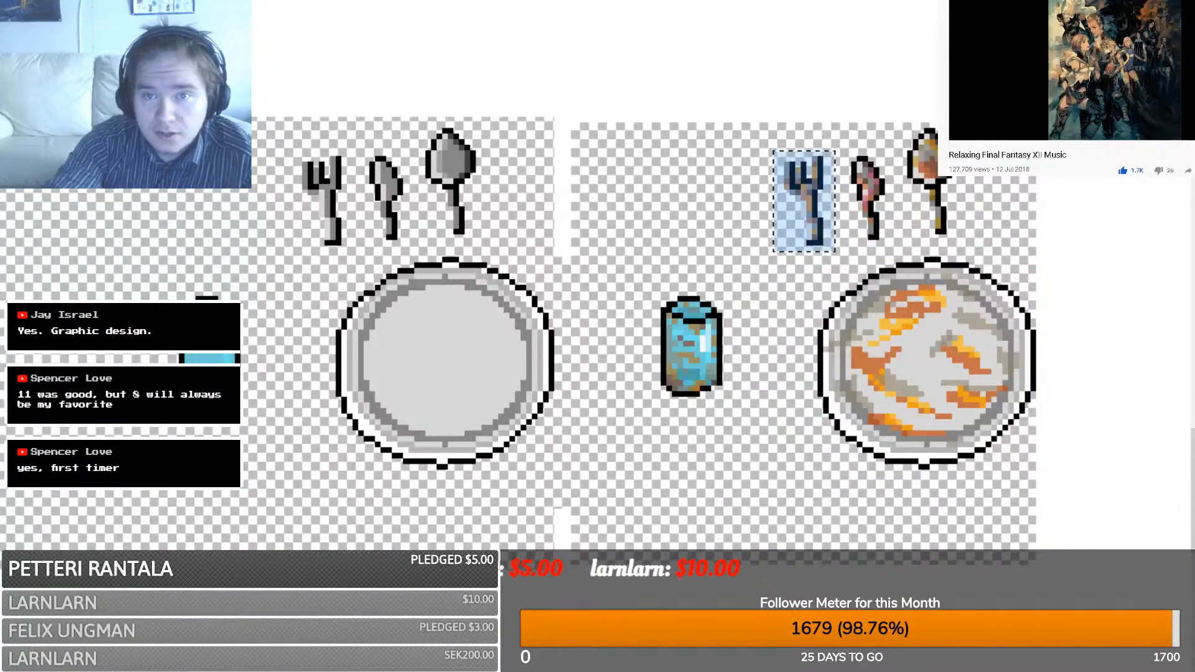
pyautogui.click(529, 1)
pyautogui.hotkey('ctrl', 'v')
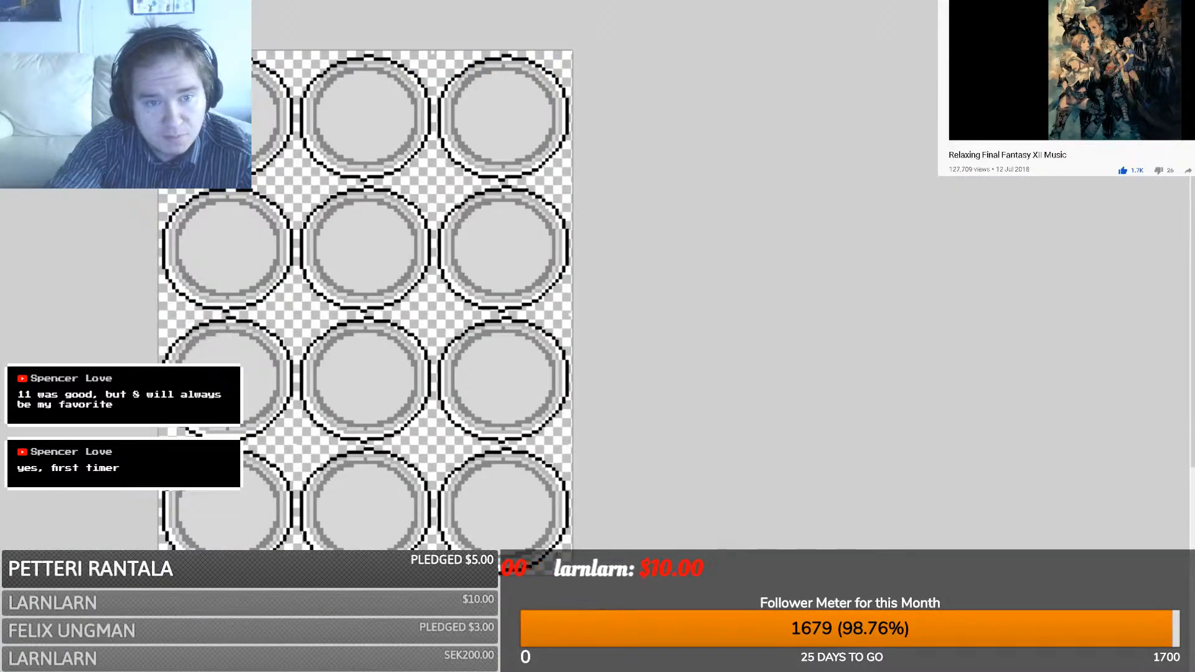
pyautogui.click(602, 395)
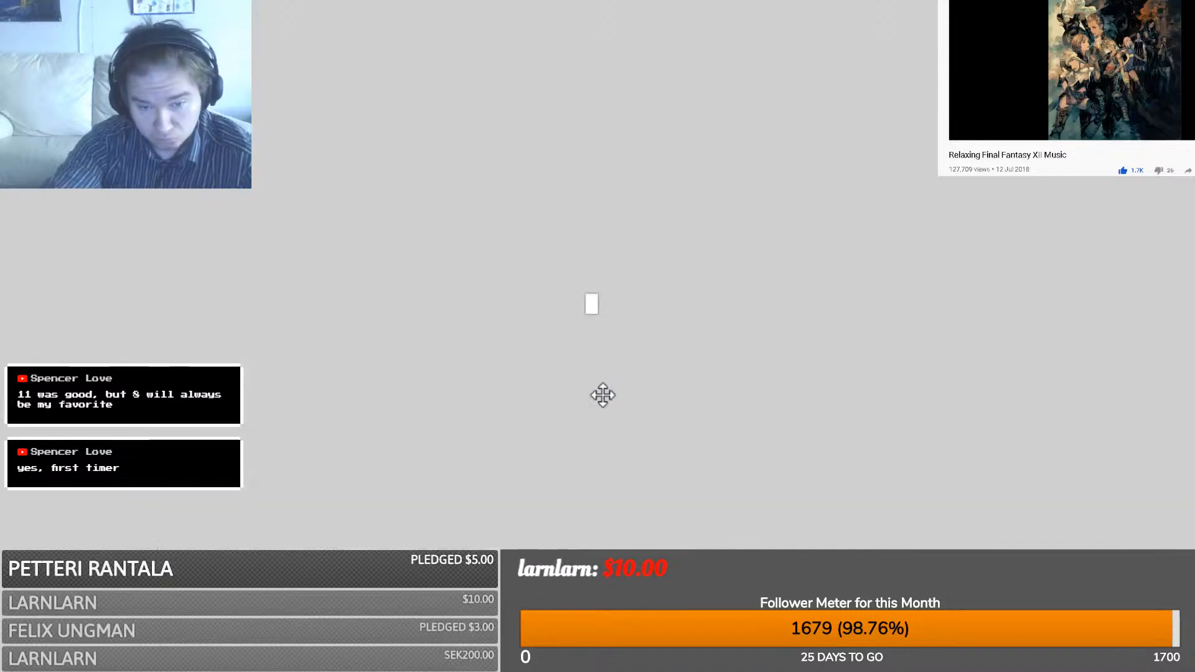
# - Enlarge the canvas right and down, then duplicate the fork twice into a row of three
pyautogui.keyDown('ctrl'); pyautogui.scroll(4, 592, 304); pyautogui.keyUp('ctrl')
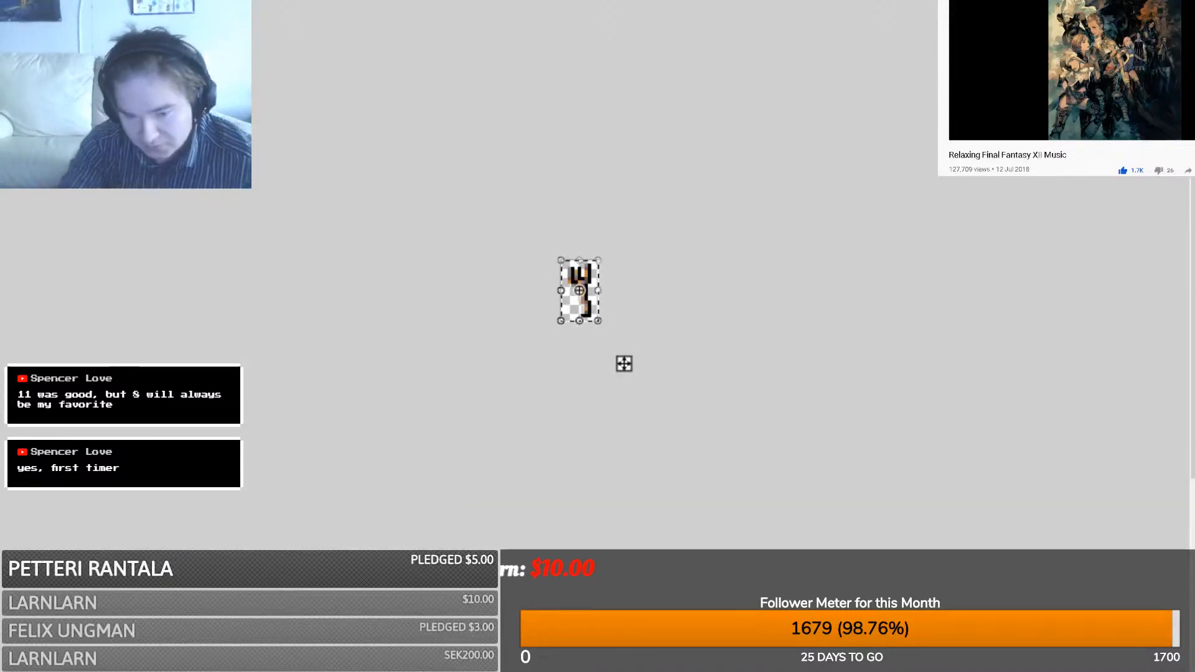
pyautogui.keyDown('ctrl'); pyautogui.scroll(8, 580, 290); pyautogui.keyUp('ctrl')
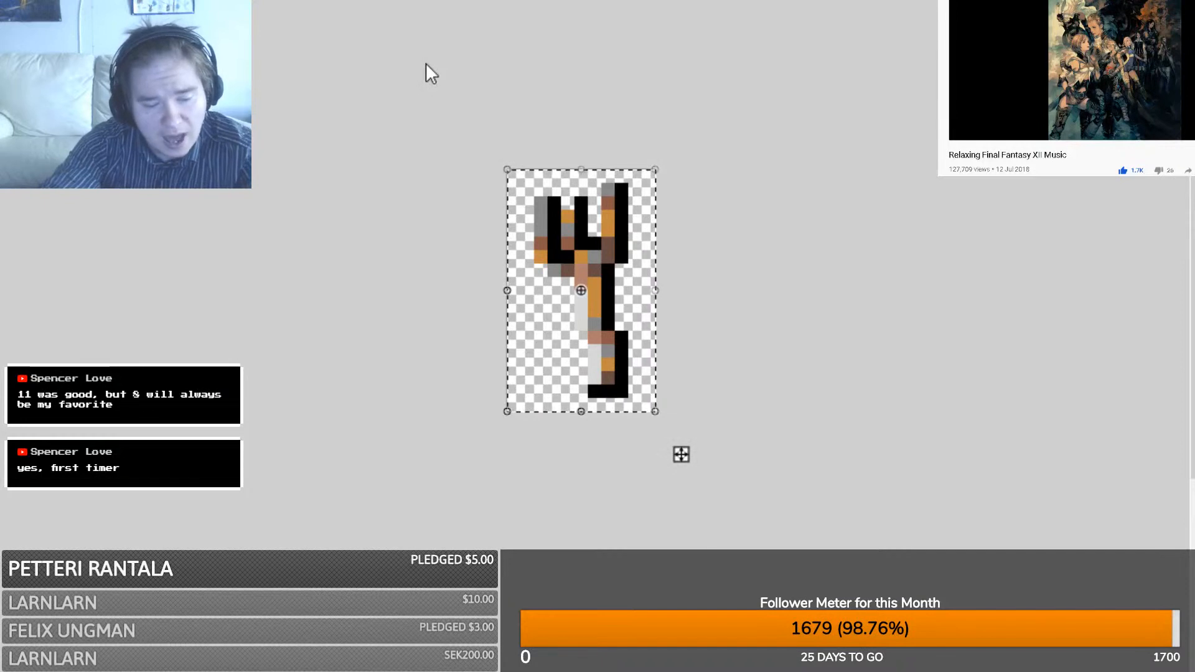
pyautogui.click(615, 476)
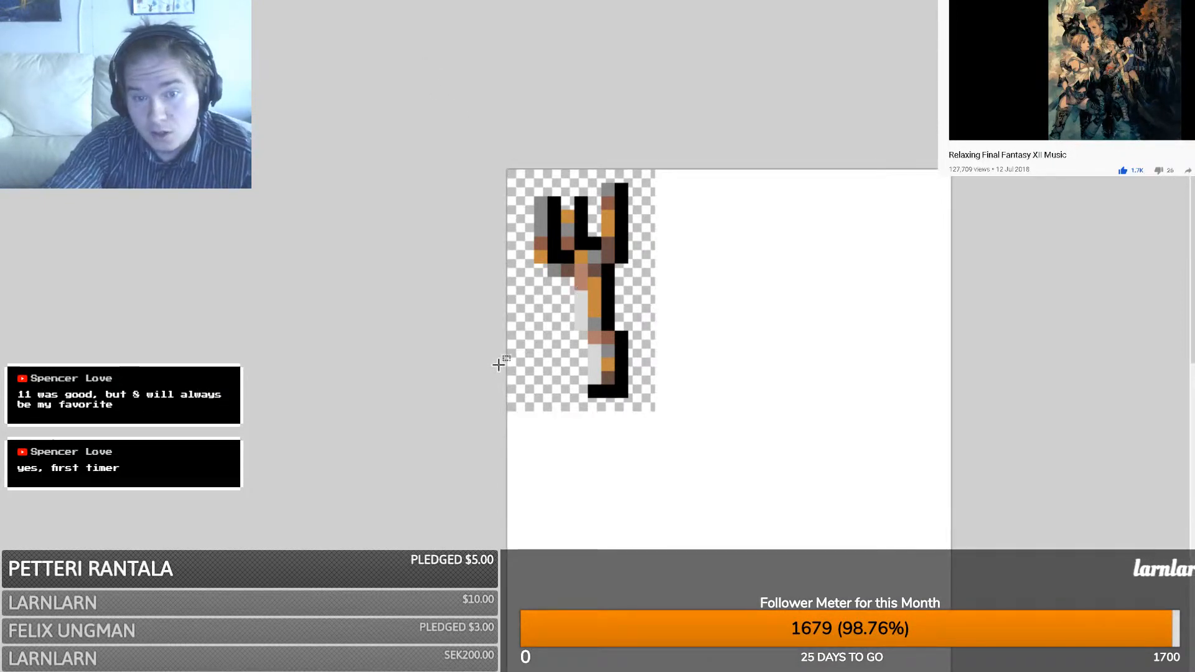
pyautogui.moveTo(652, 408); pyautogui.dragTo(430, 54)
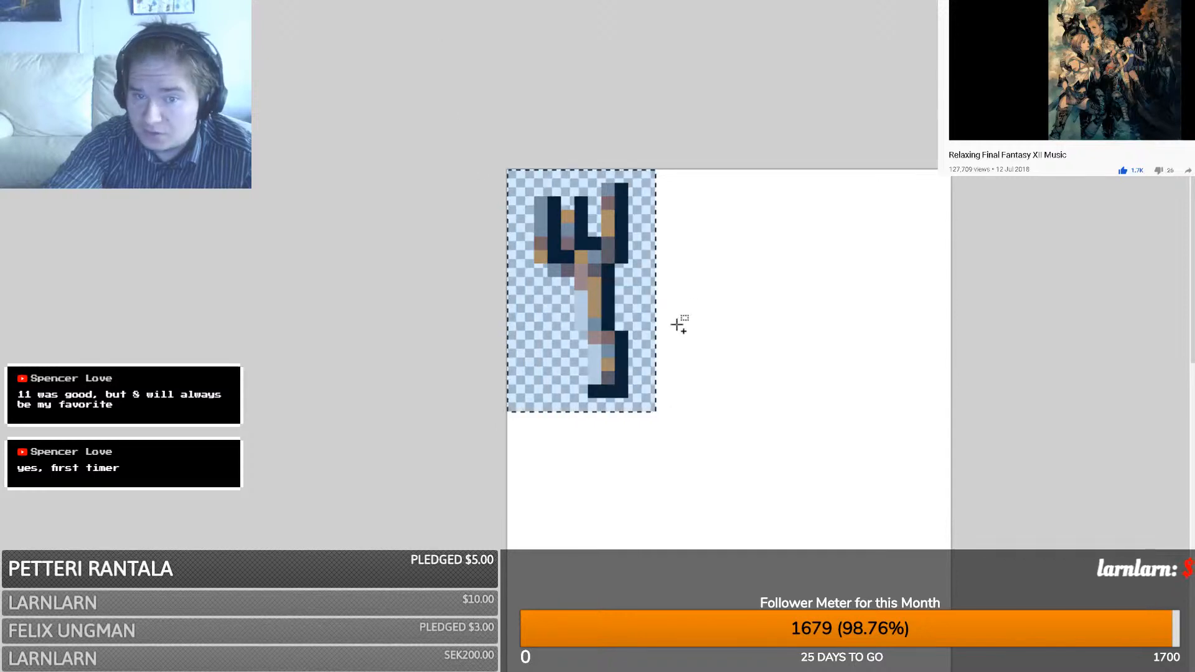
pyautogui.press('m')
pyautogui.keyDown('ctrl'); pyautogui.moveTo(588, 329); pyautogui.dragTo(738, 338); pyautogui.keyUp('ctrl')
pyautogui.hotkey('ctrl', 'v')
pyautogui.moveTo(568, 346); pyautogui.dragTo(861, 342)
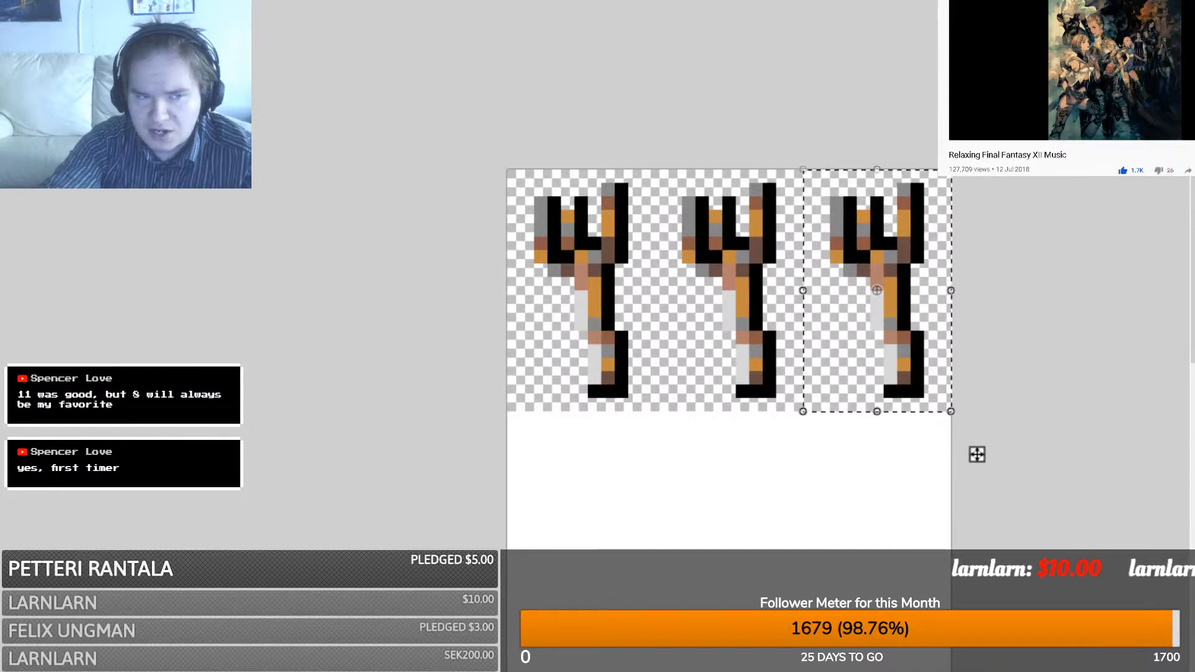
# - Copy the row of three forks and move the pasted copy below it
pyautogui.hotkey('ctrl', 'a')
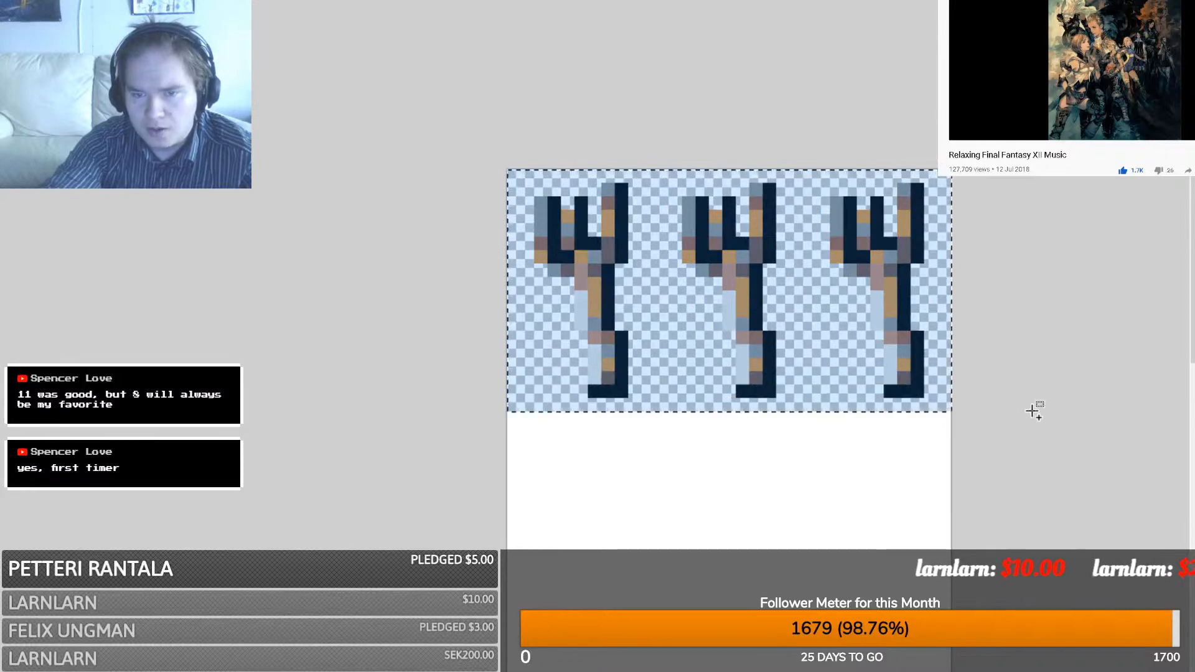
pyautogui.hotkey('ctrl', 'v')
pyautogui.moveTo(709, 277); pyautogui.dragTo(1146, 513)
# - Set the pasted fork row down as the second row
pyautogui.moveTo(971, 671); pyautogui.dragTo(1138, 671)
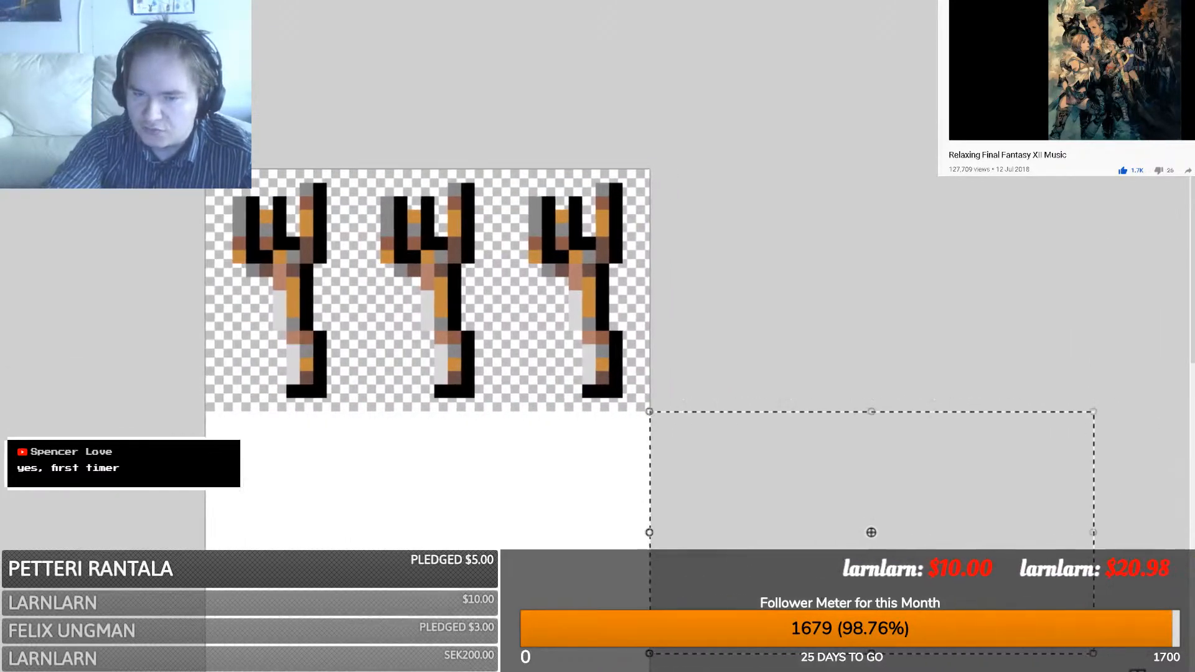
pyautogui.moveTo(641, 521); pyautogui.dragTo(192, 498)
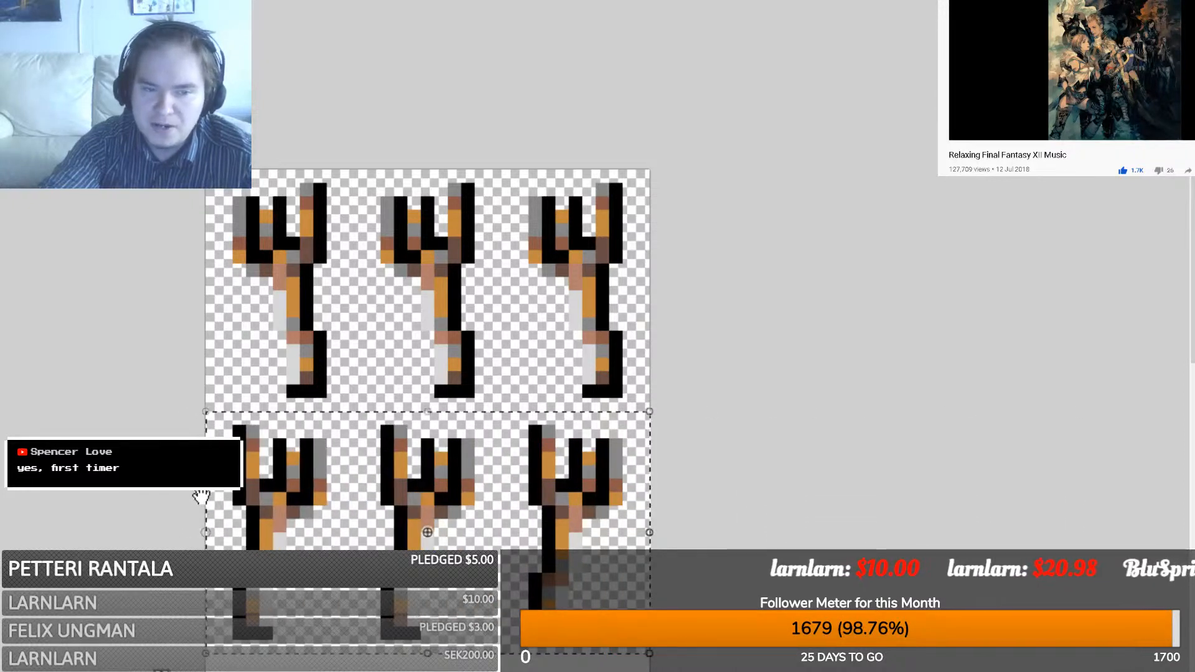
pyautogui.scroll(-2, 392, 371)
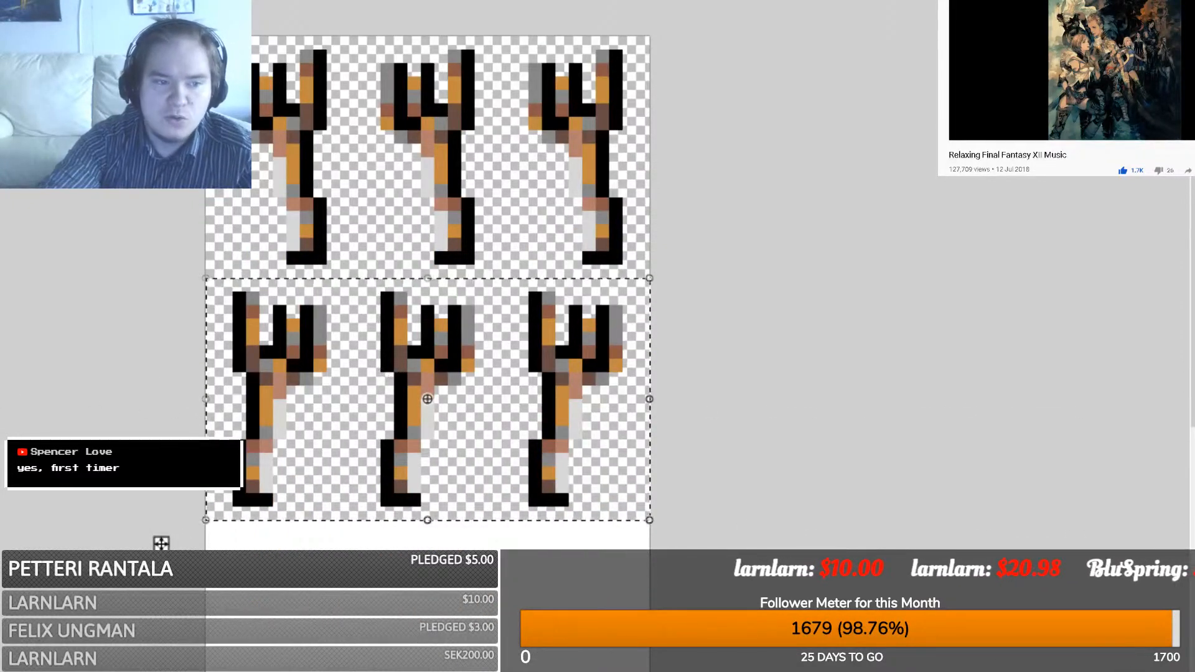
pyautogui.hotkey('ctrl', 'd')
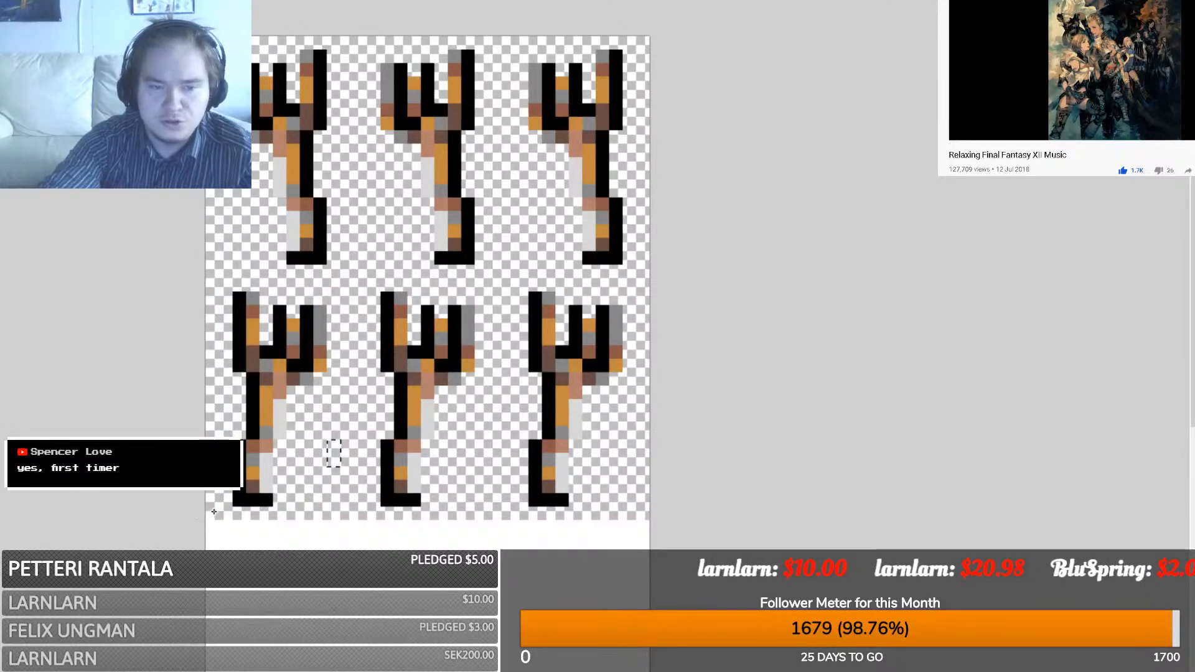
# - Enlarge the canvas and paste the block of six forks into the empty lower area
pyautogui.hotkey('ctrl', 'a')
pyautogui.scroll(-6, 552, 150)
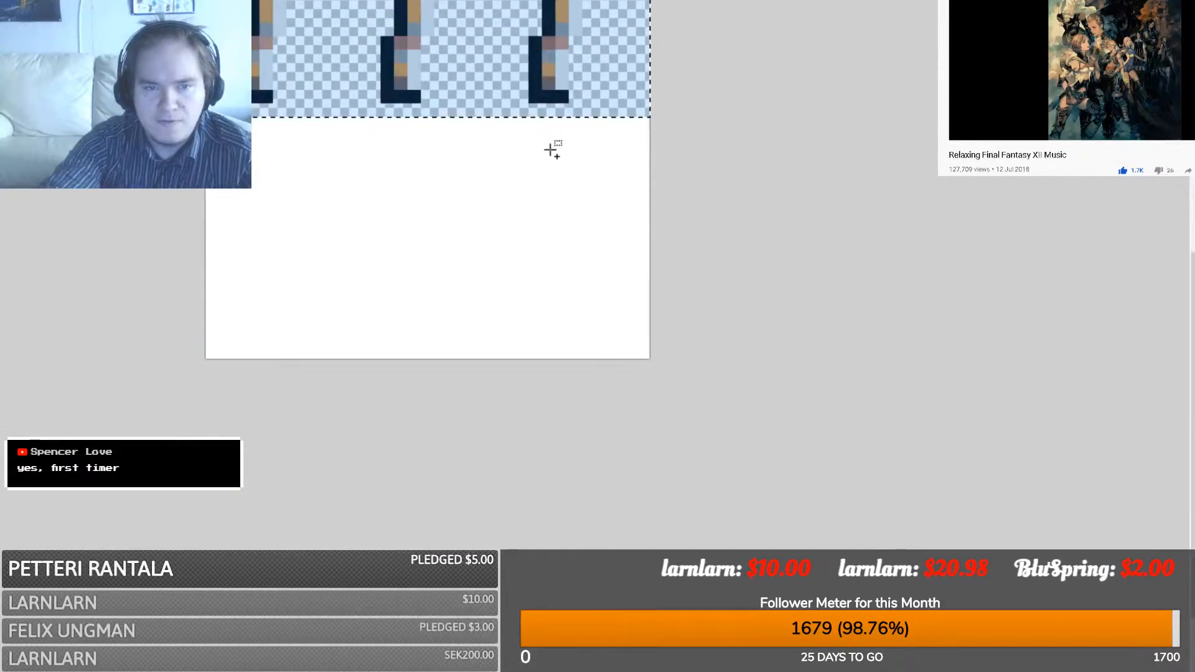
pyautogui.hotkey('ctrl', 'v')
pyautogui.hotkey('ctrl', 'z')
pyautogui.scroll(4, 464, 128)
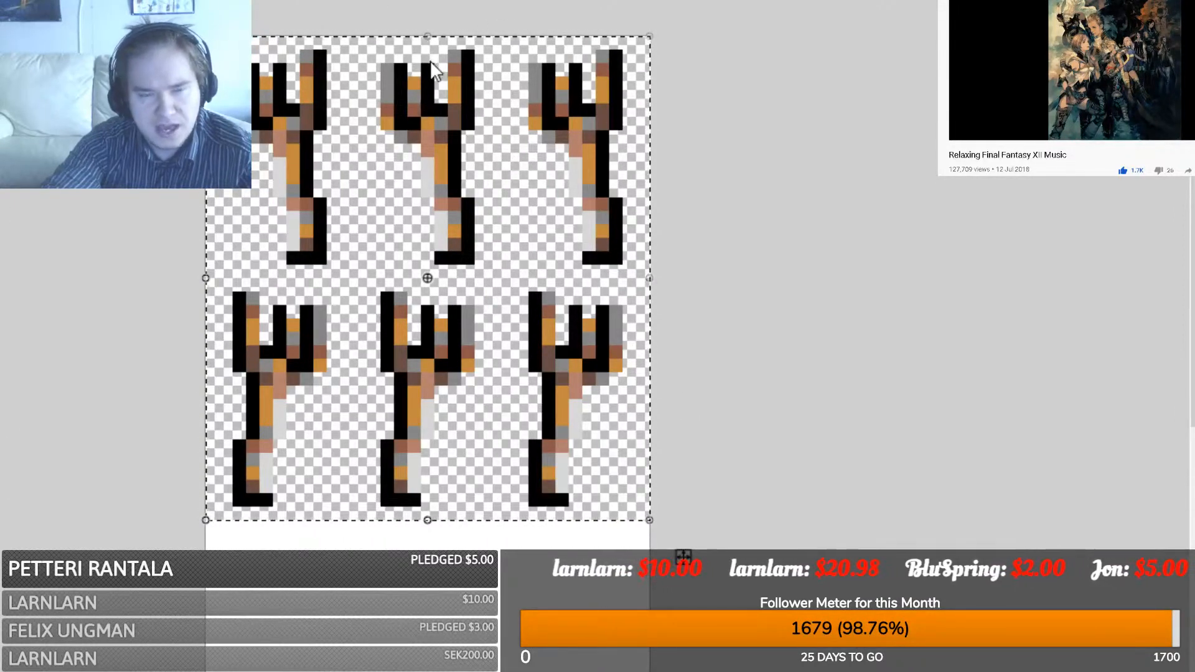
pyautogui.click(627, 474)
pyautogui.scroll(-3, 545, 417)
pyautogui.hotkey('ctrl', 'v')
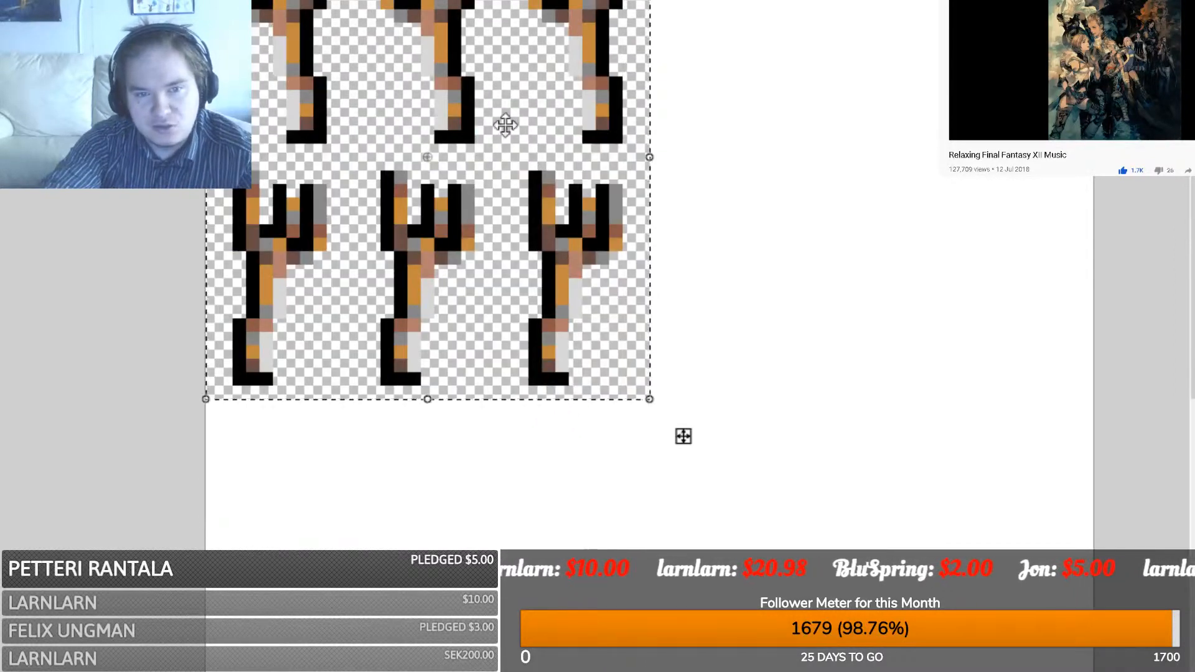
pyautogui.moveTo(504, 123); pyautogui.dragTo(516, 338)
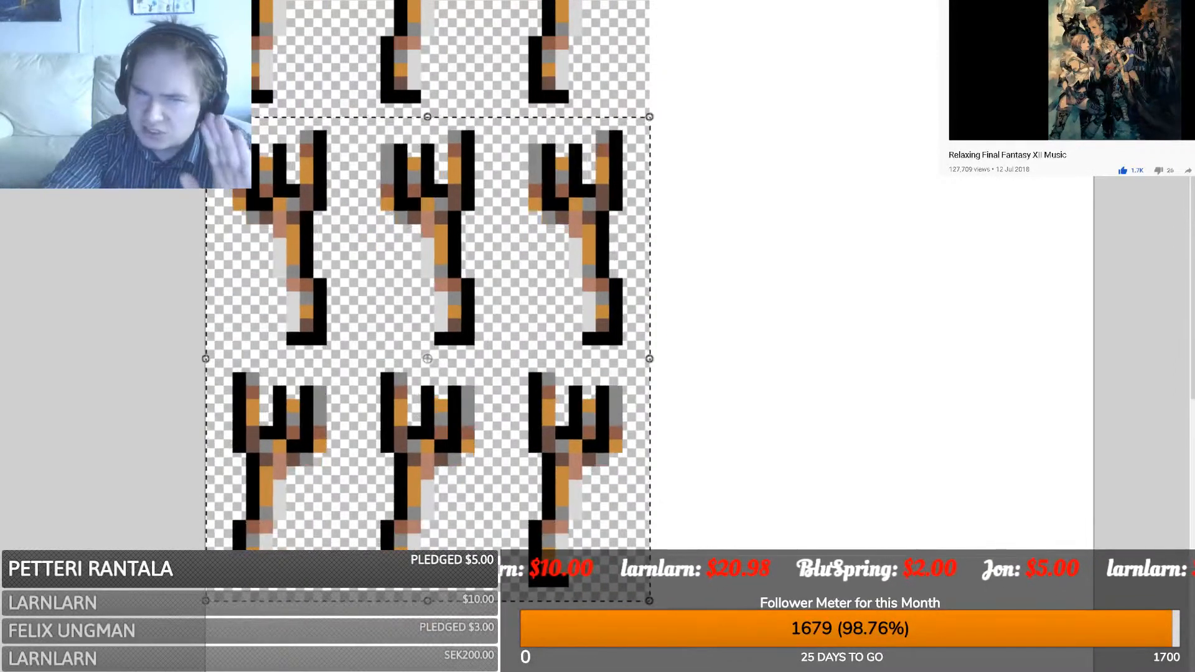
pyautogui.press('s')
pyautogui.click(657, 595)
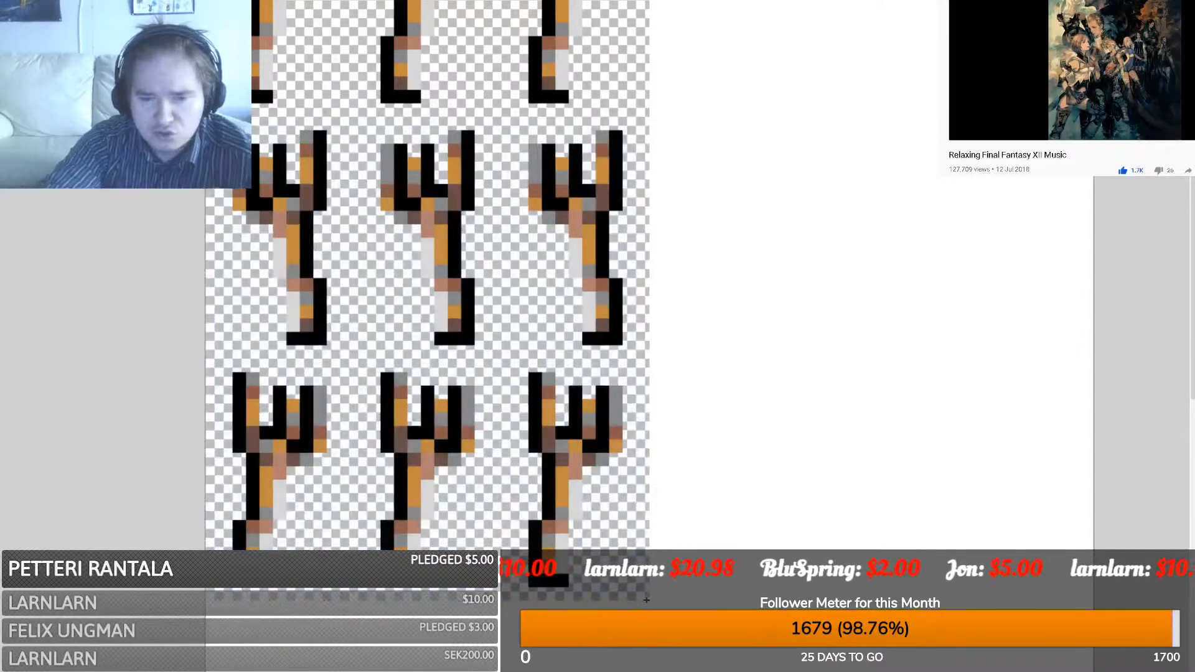
# - Crop the canvas to the twelve-fork sheet
pyautogui.hotkey('ctrl', 'a')
pyautogui.scroll(-3, 647, 600)
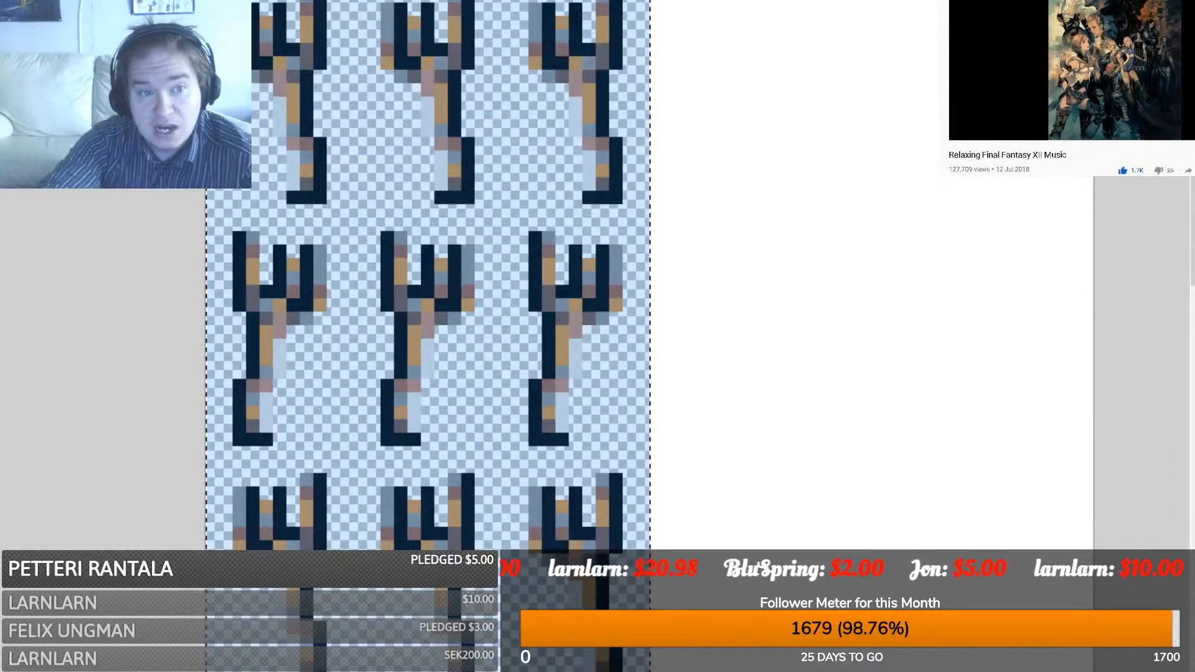
pyautogui.hotkey('ctrl', 'shift', 'x')
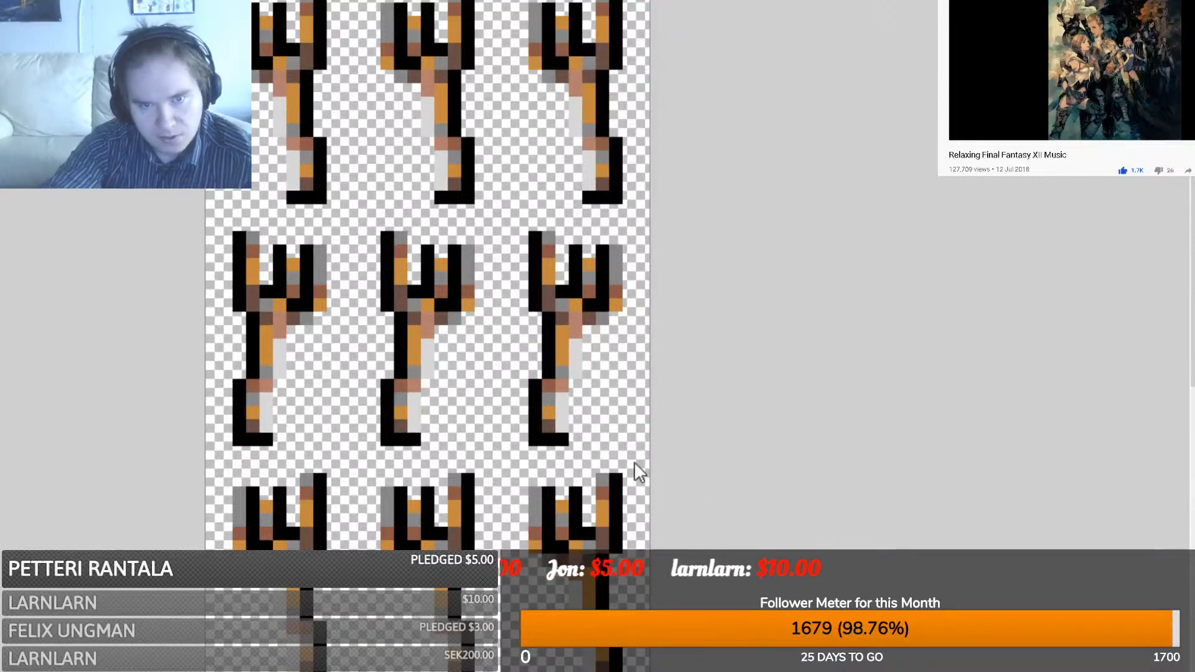
pyautogui.scroll(3, 634, 461)
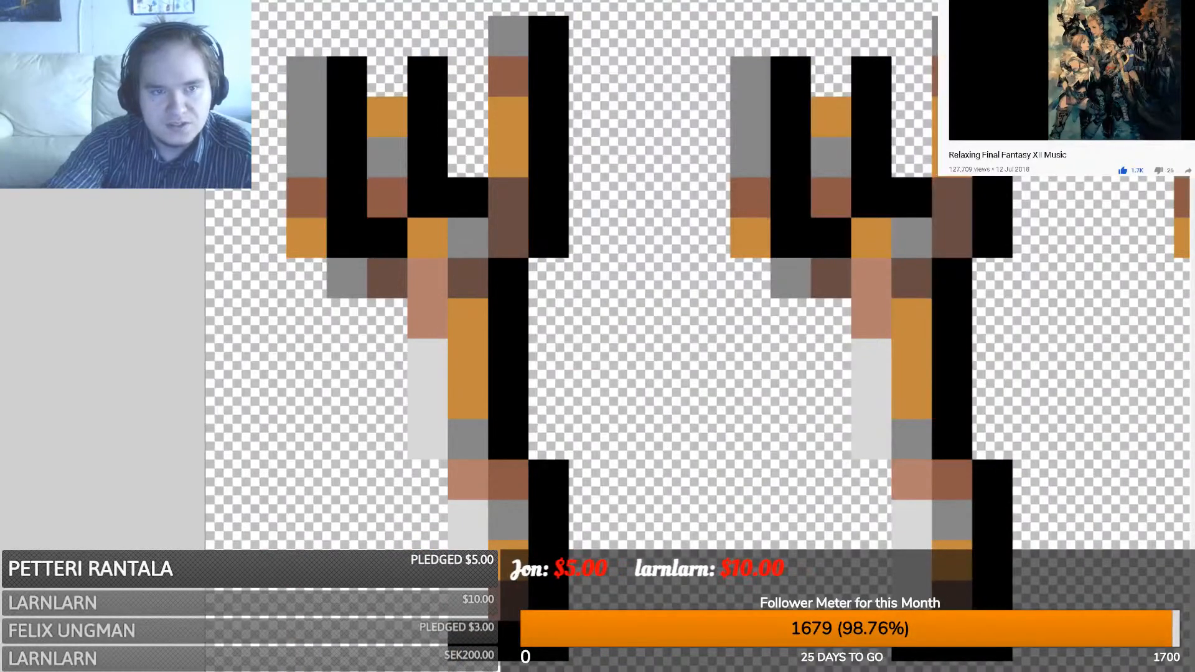
pyautogui.scroll(-6, 698, 333)
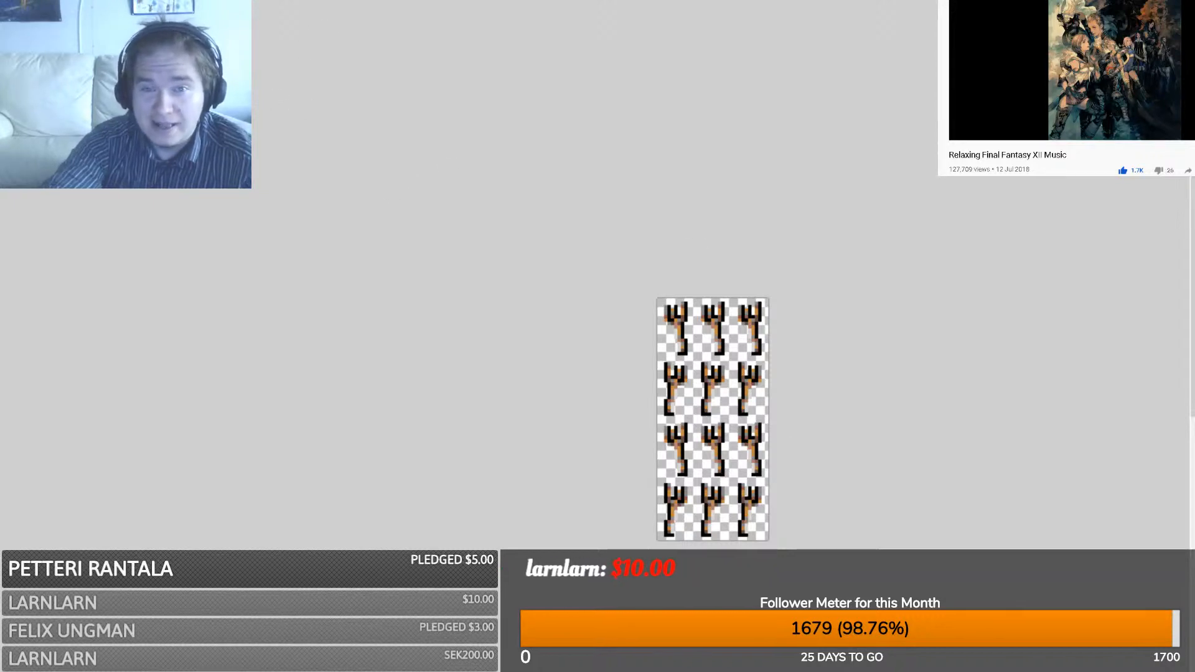
# - Copy the clean grey fork from the cutlery image into the fork sheet
pyautogui.hotkey('ctrl', 'Tab')
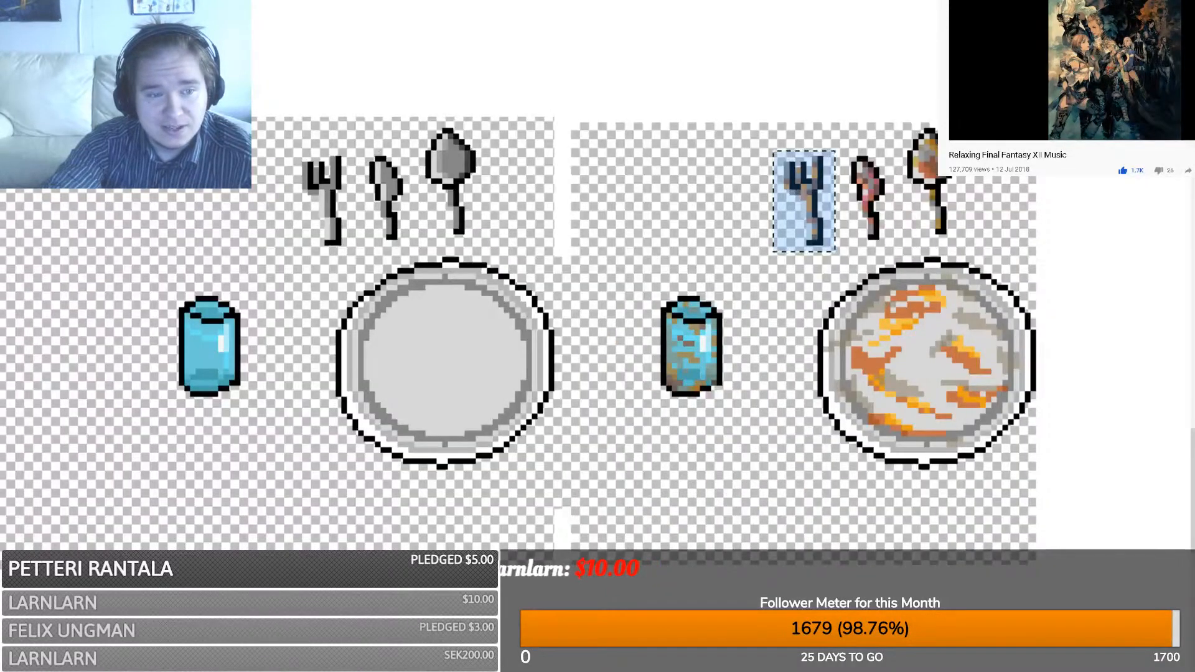
pyautogui.moveTo(281, 252); pyautogui.dragTo(348, 136)
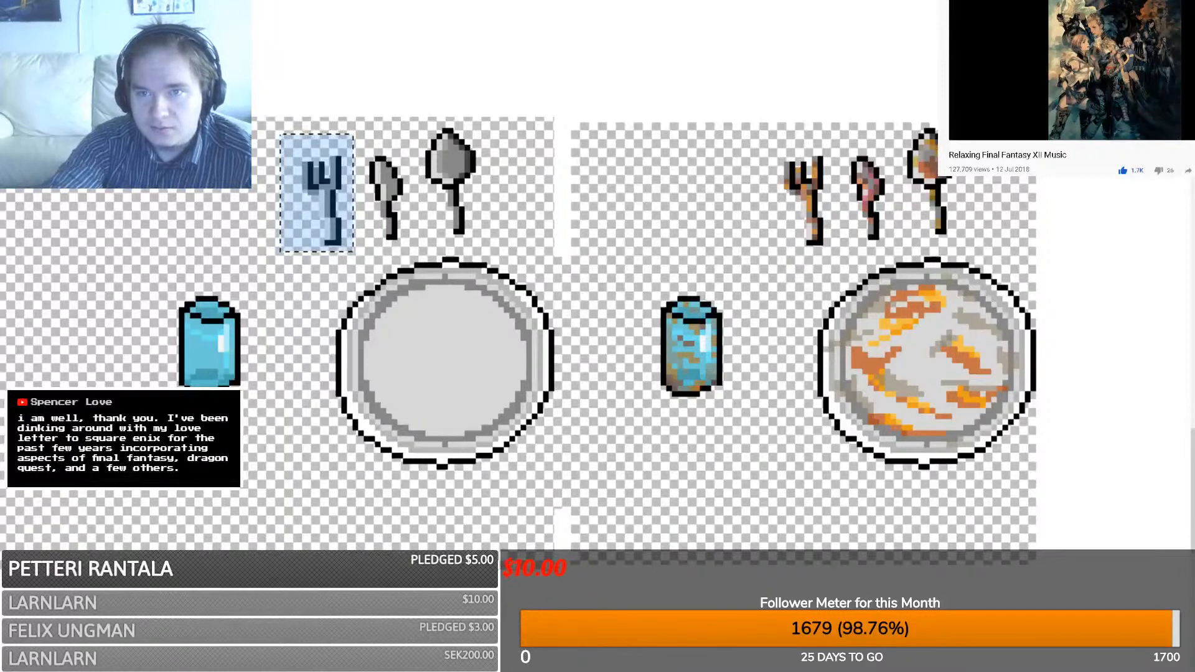
pyautogui.hotkey('ctrl', 'Tab')
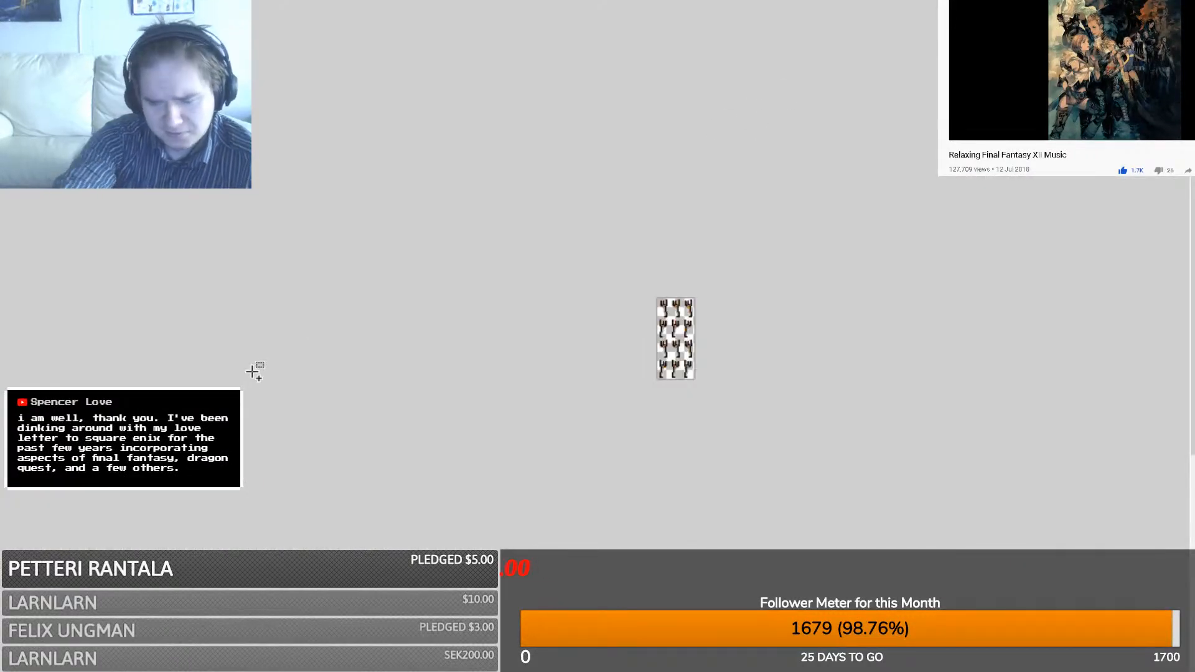
pyautogui.keyDown('ctrl'); pyautogui.scroll(11, 252, 371); pyautogui.keyUp('ctrl')
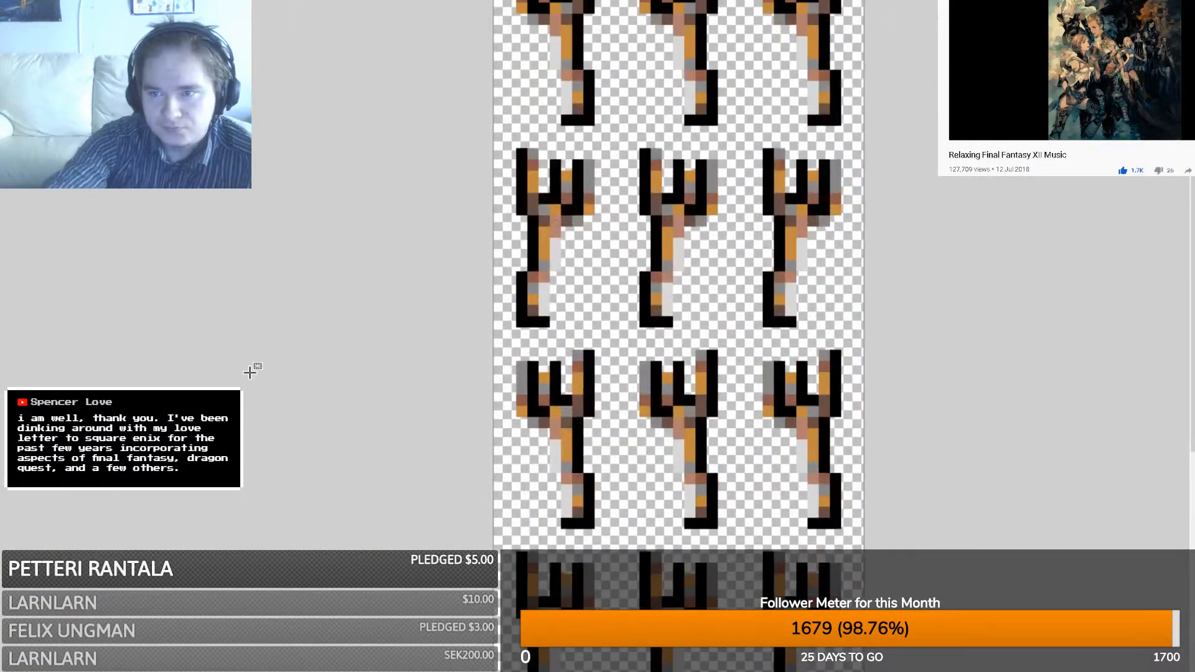
pyautogui.scroll(2, 526, 275)
pyautogui.hotkey('ctrl', 'v')
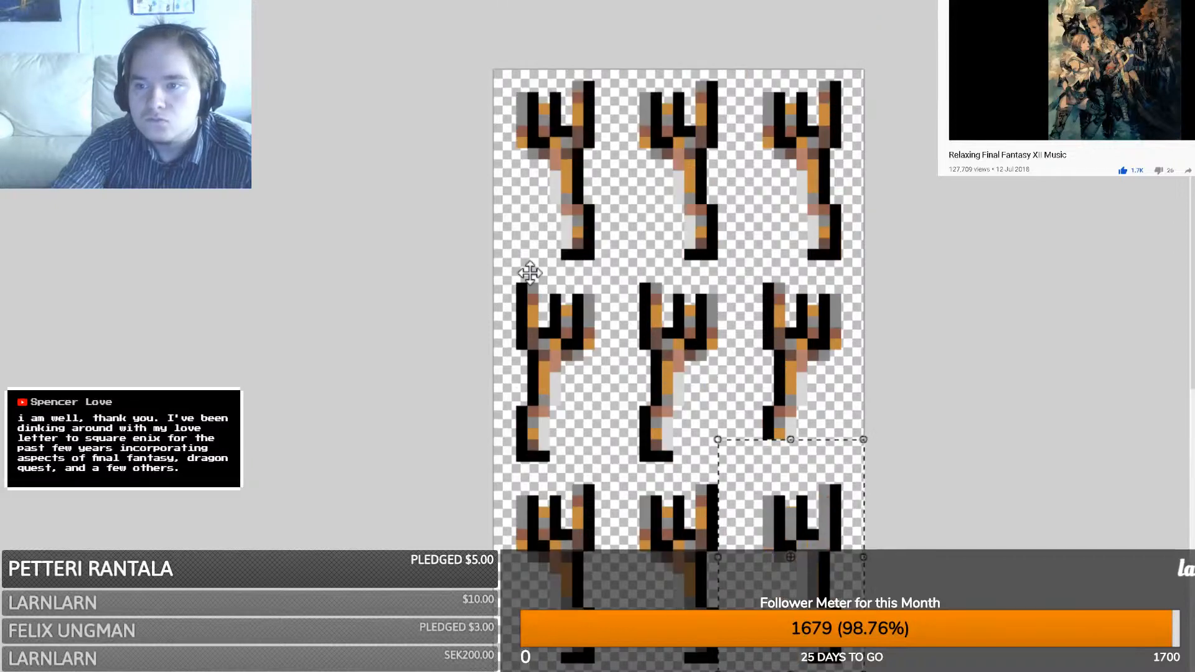
pyautogui.moveTo(826, 576); pyautogui.dragTo(573, 173)
pyautogui.hotkey('ctrl', 'z')
pyautogui.hotkey('ctrl', 'z')
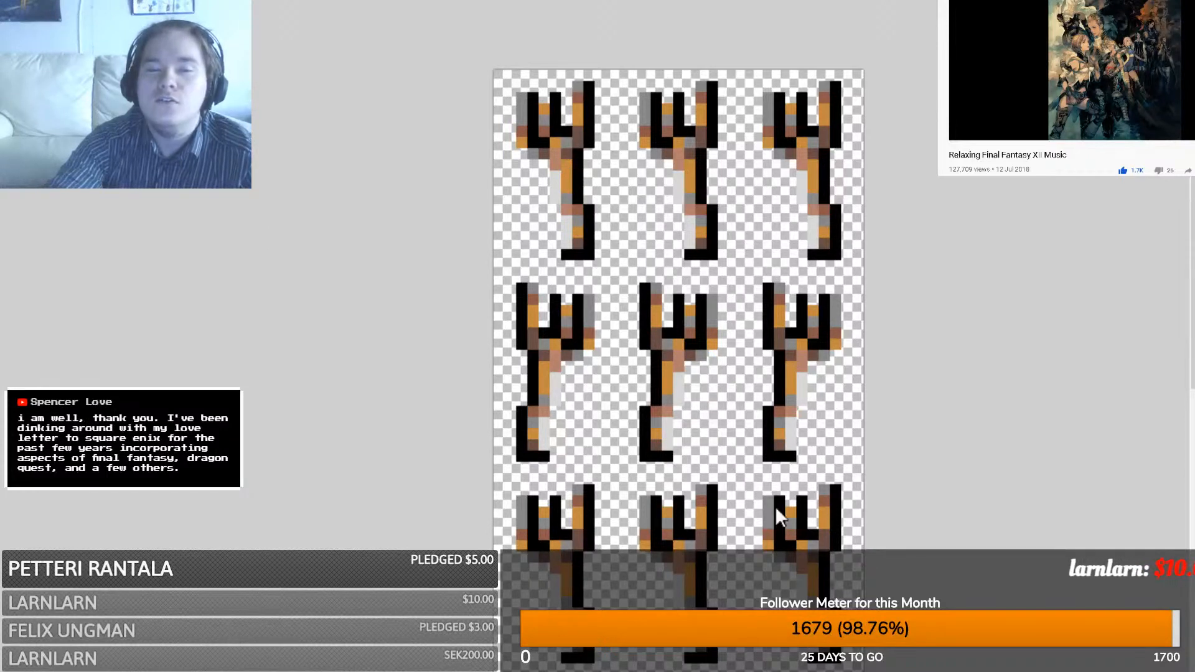
# - Paste grey forks over the three coloured forks in the top row
pyautogui.hotkey('ctrl', 'v')
pyautogui.moveTo(803, 548); pyautogui.dragTo(543, 163)
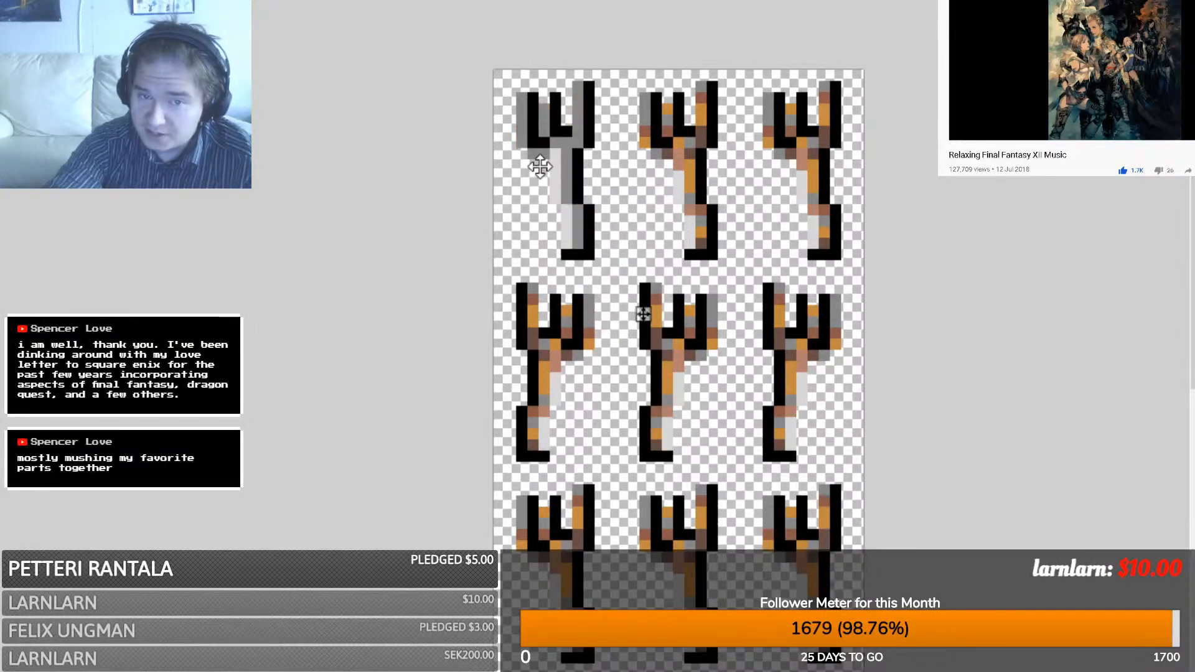
pyautogui.hotkey('ctrl', 'v')
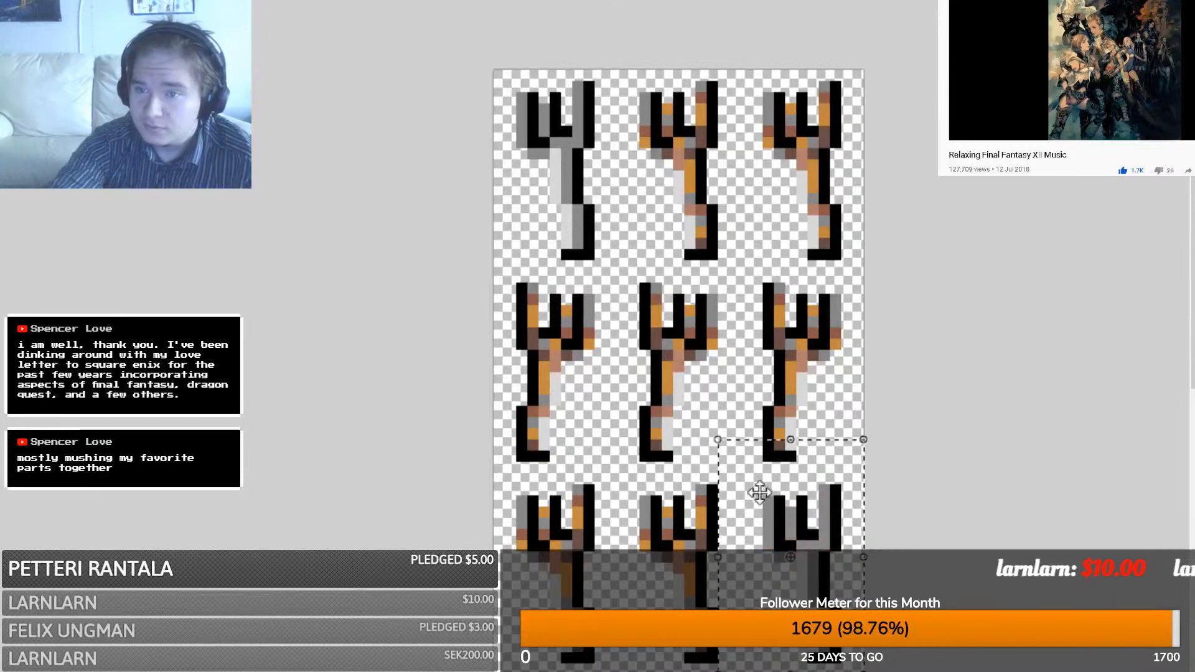
pyautogui.moveTo(755, 493); pyautogui.dragTo(696, 181)
pyautogui.hotkey('ctrl', 'v')
pyautogui.moveTo(809, 504); pyautogui.dragTo(806, 190)
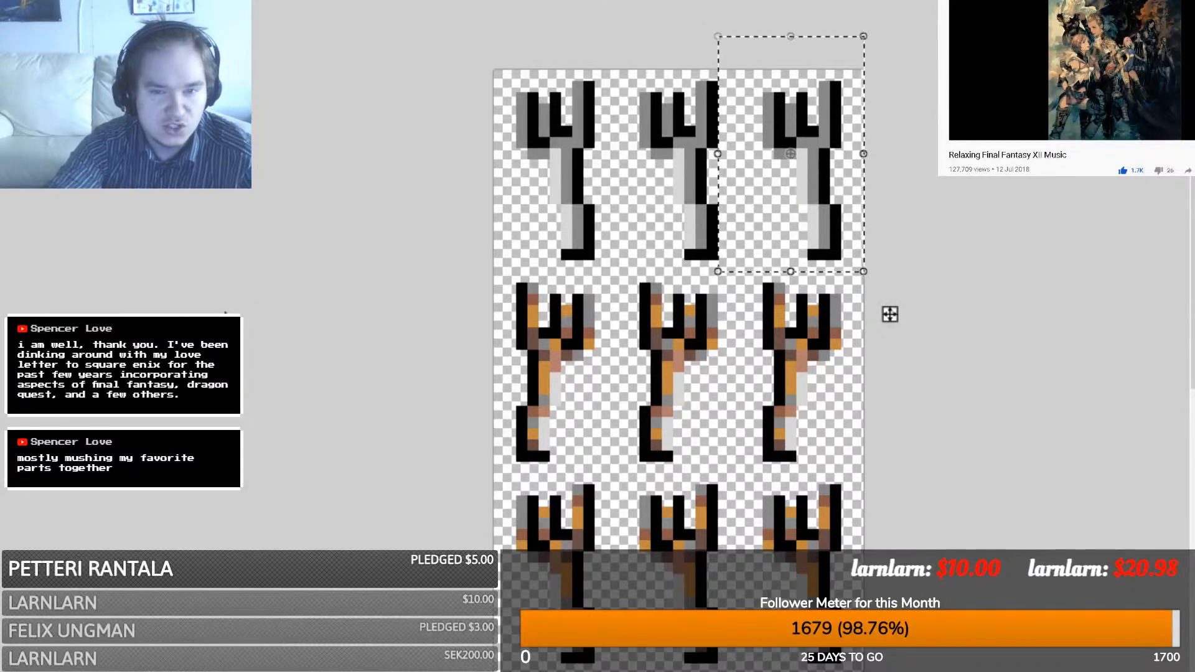
# - Copy the grey top row, mirror it horizontally, and place it in the second row
pyautogui.hotkey('ctrl', 'd')
pyautogui.moveTo(872, 274); pyautogui.dragTo(488, 66)
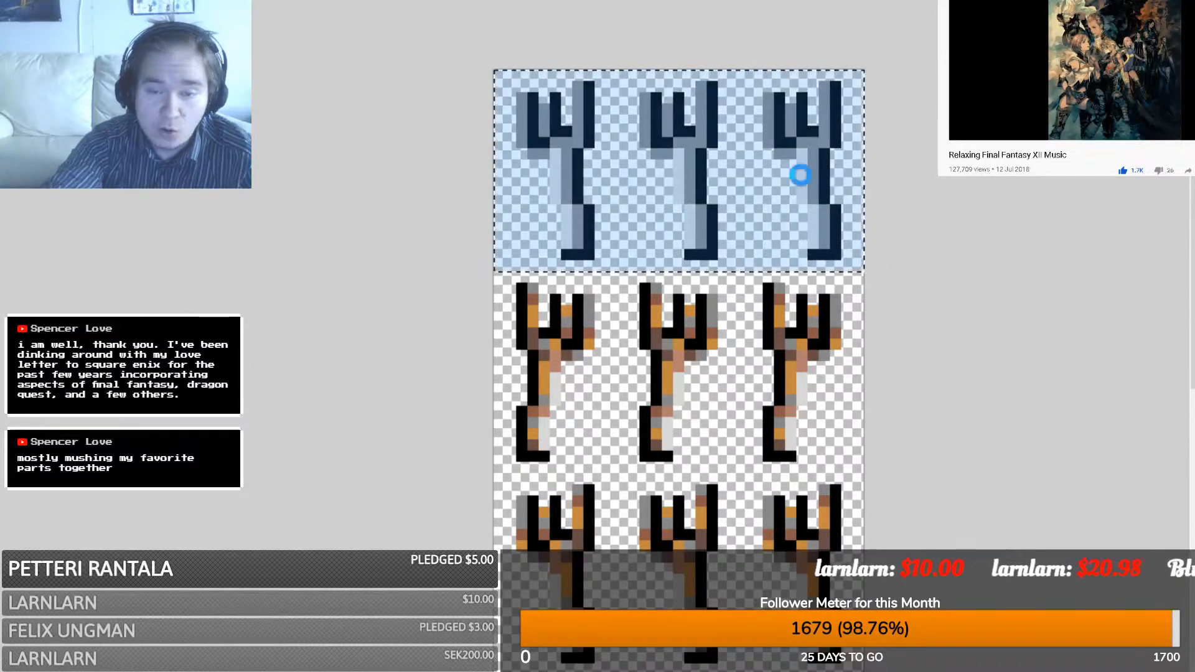
pyautogui.press('m')
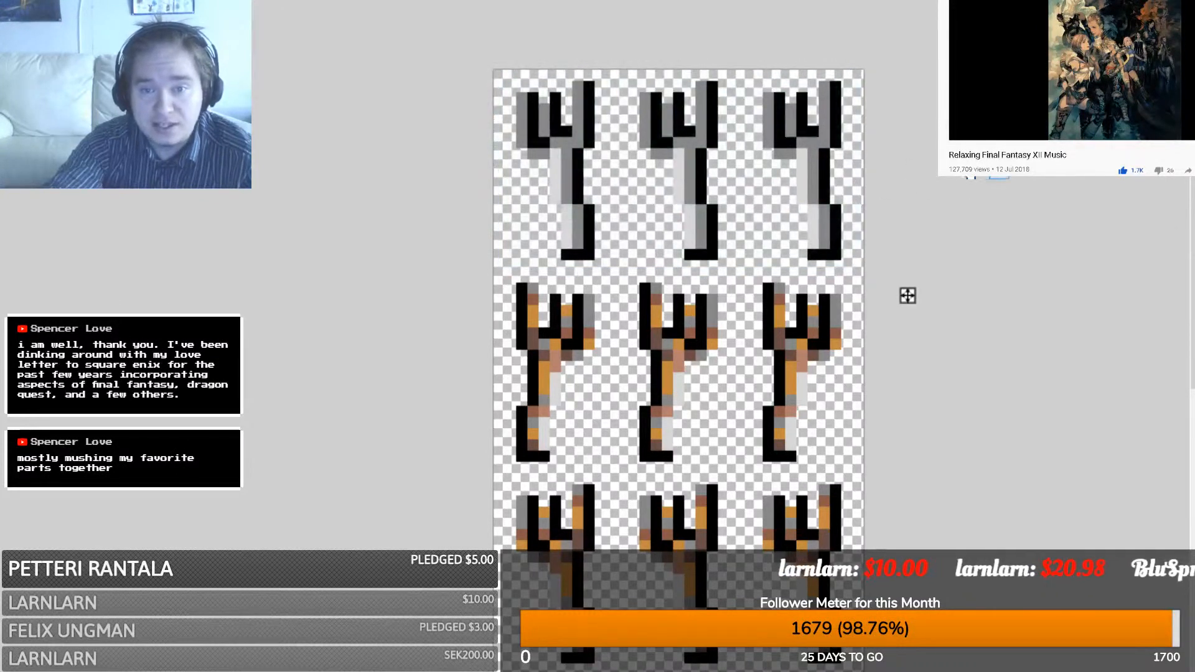
pyautogui.moveTo(600, 181); pyautogui.dragTo(975, 191)
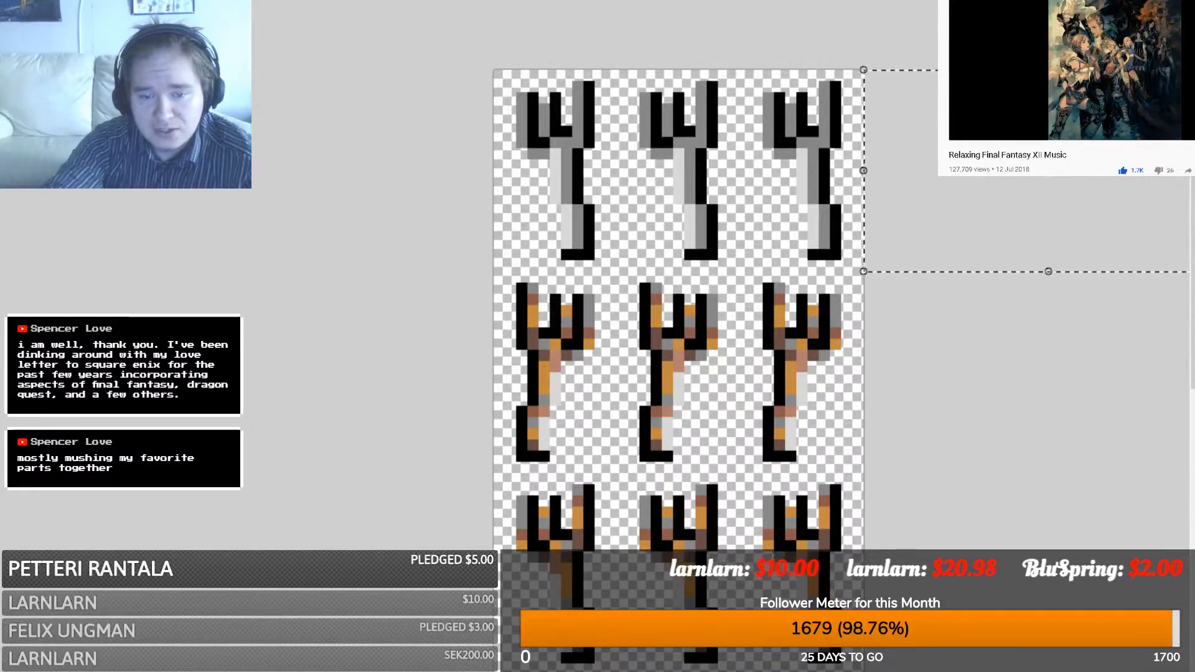
pyautogui.hscroll(3, 747, 336)
pyautogui.moveTo(1111, 171); pyautogui.dragTo(366, 129)
pyautogui.moveTo(492, 132); pyautogui.dragTo(496, 335)
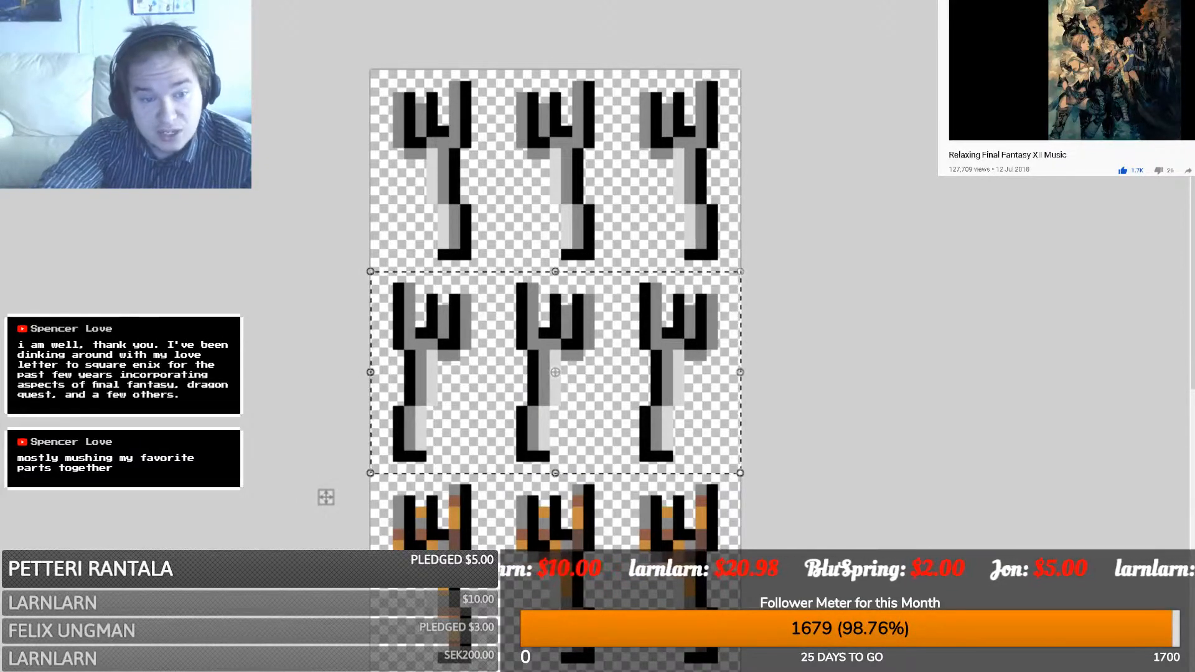
# - Copy the two grey fork rows over the bottom two rows
pyautogui.press('s')
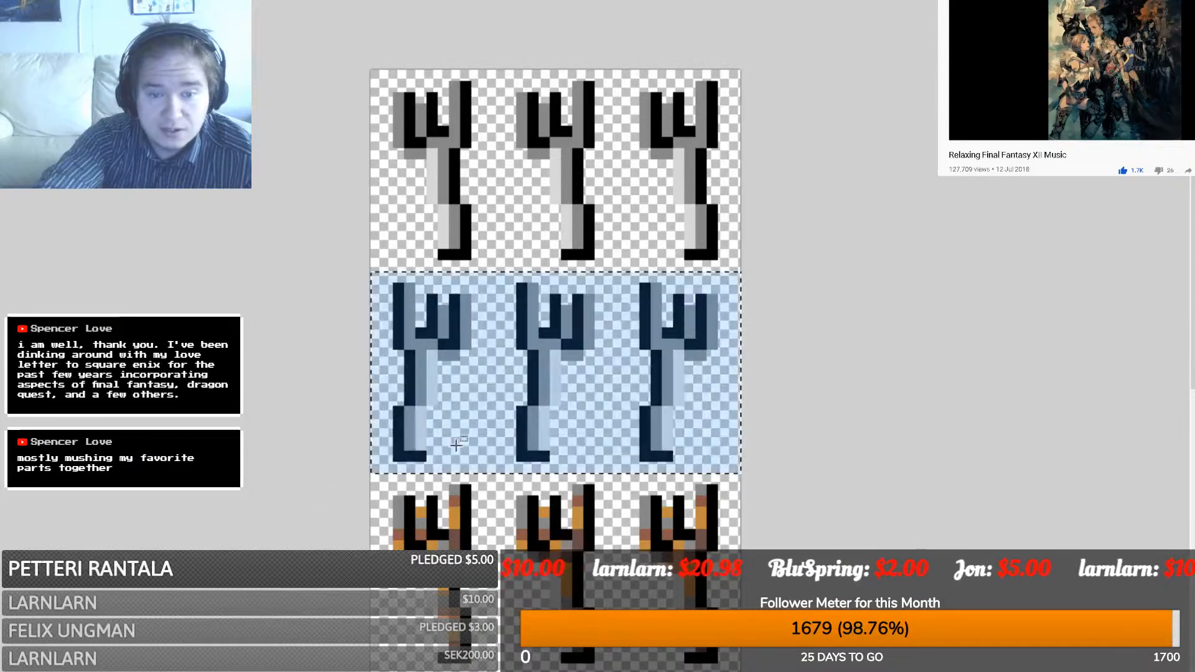
pyautogui.click(456, 445)
pyautogui.moveTo(751, 470); pyautogui.dragTo(370, 70)
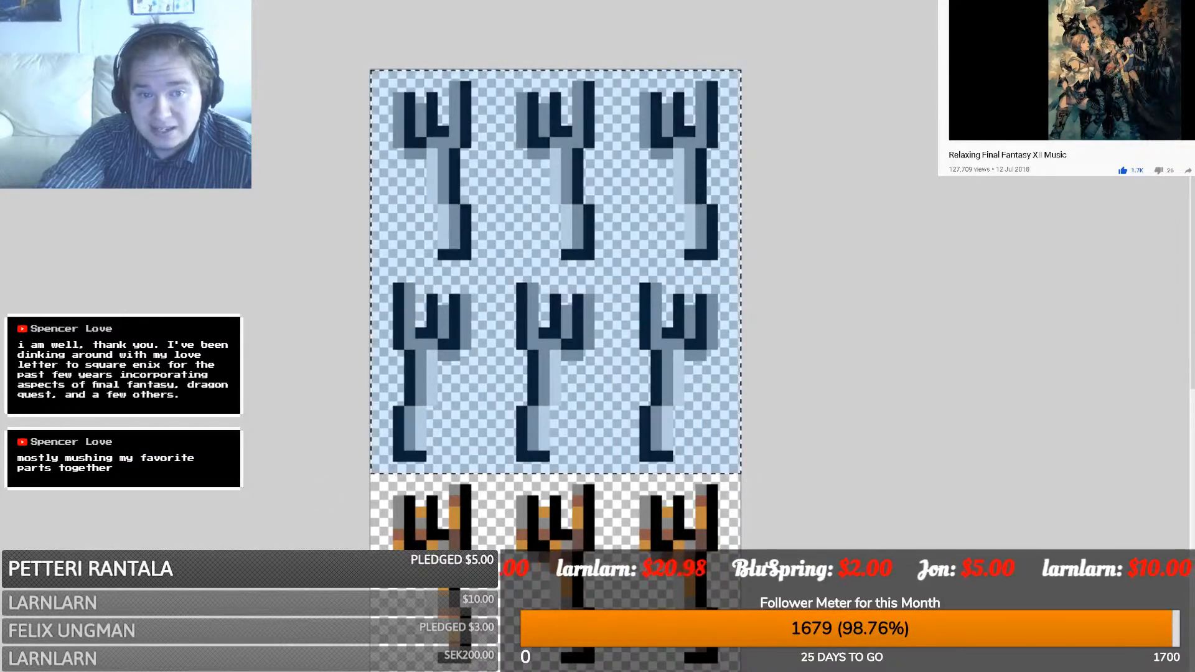
pyautogui.scroll(-3, 439, 195)
pyautogui.hotkey('ctrl', 'v')
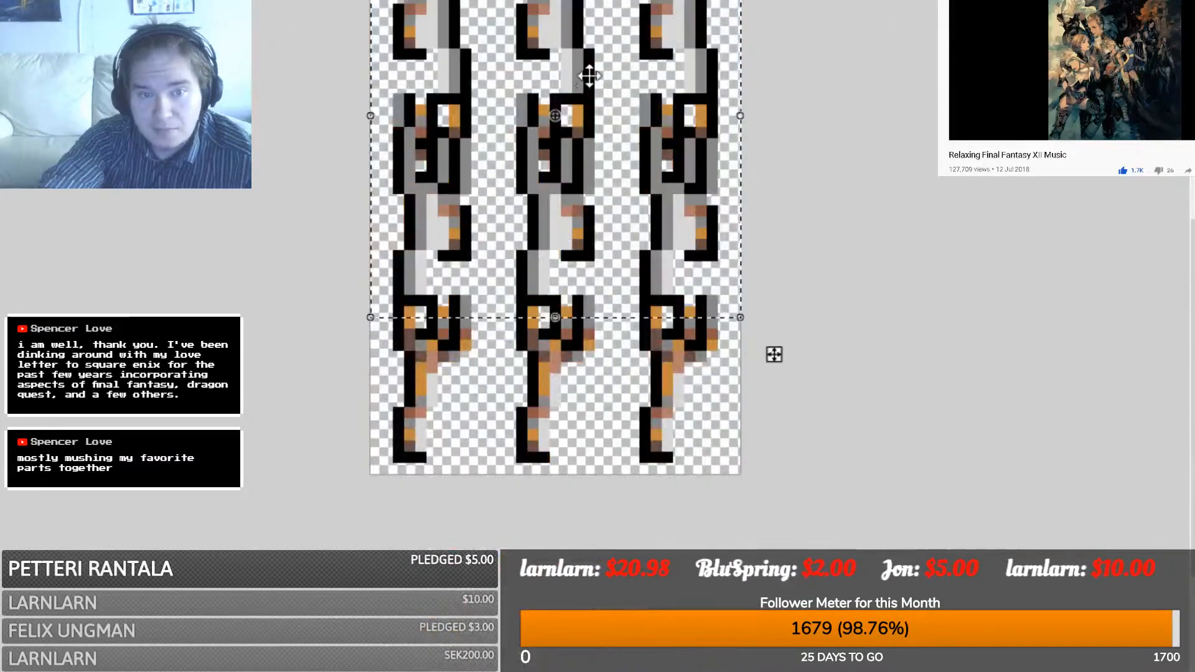
pyautogui.moveTo(591, 76); pyautogui.dragTo(581, 227)
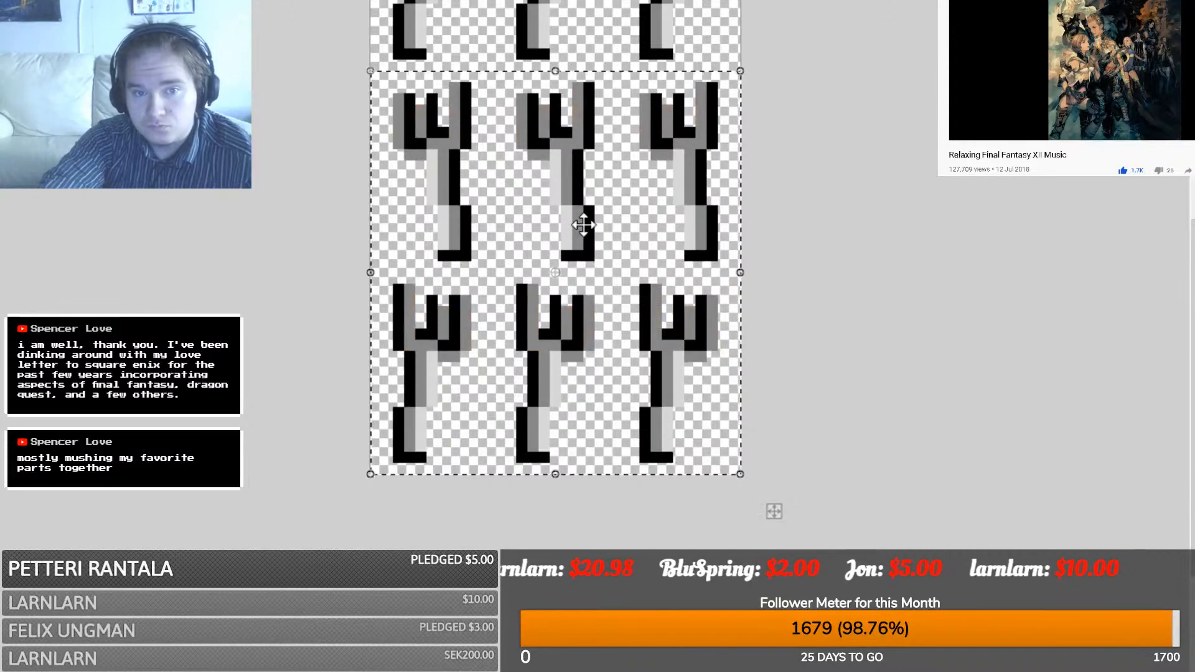
pyautogui.scroll(4, 603, 236)
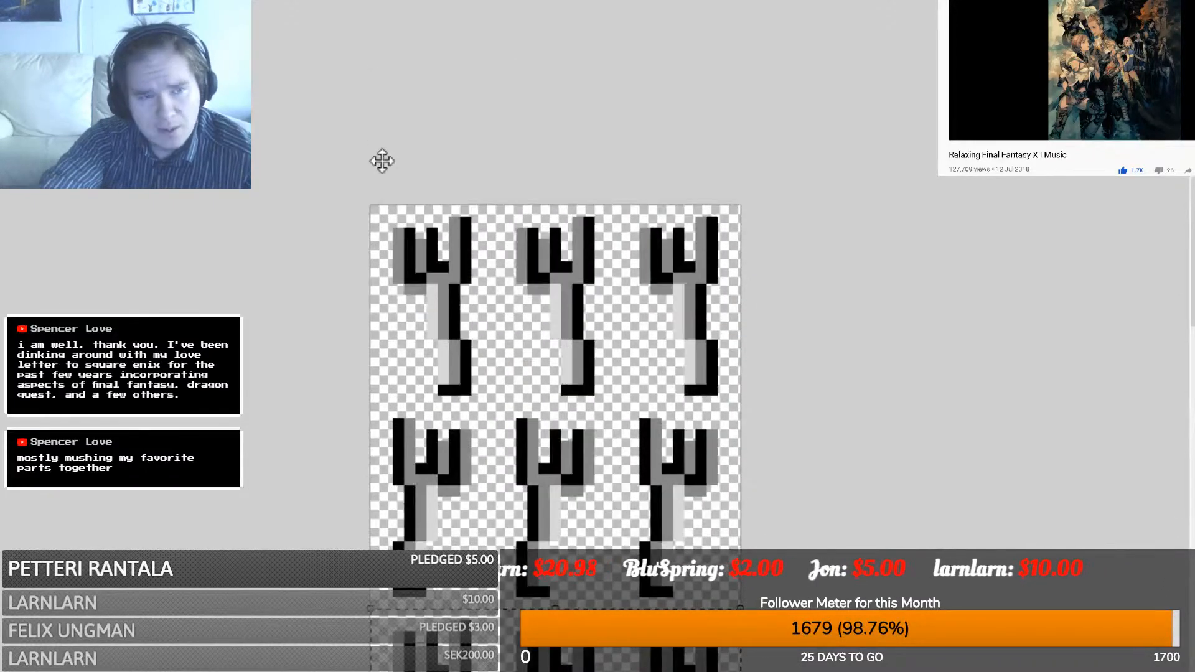
pyautogui.scroll(-1, 382, 161)
pyautogui.click(270, 276)
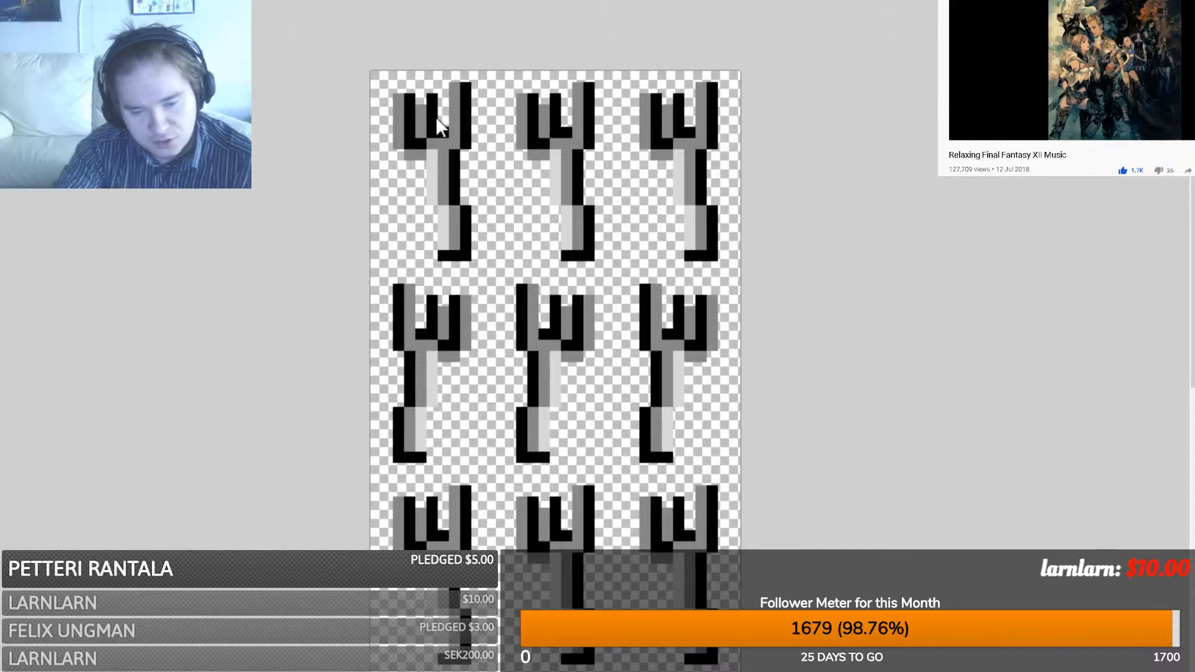
# - Resize the fork sheet to 300%
pyautogui.click(663, 435)
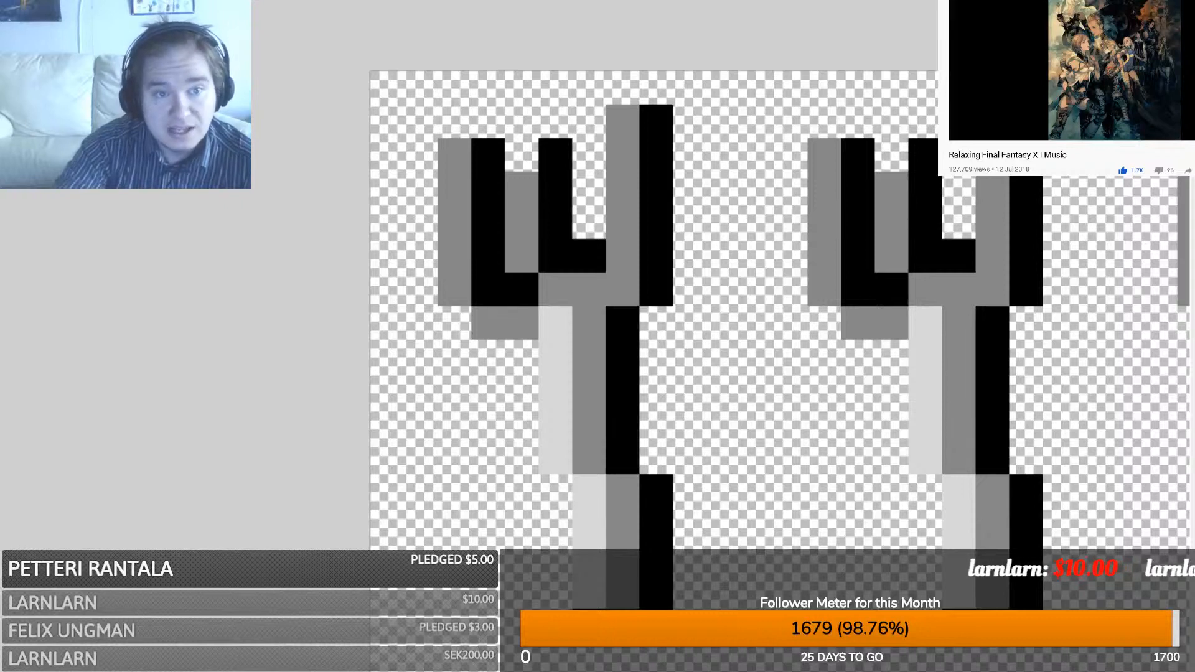
pyautogui.keyDown('ctrl'); pyautogui.scroll(-8, 781, 376); pyautogui.keyUp('ctrl')
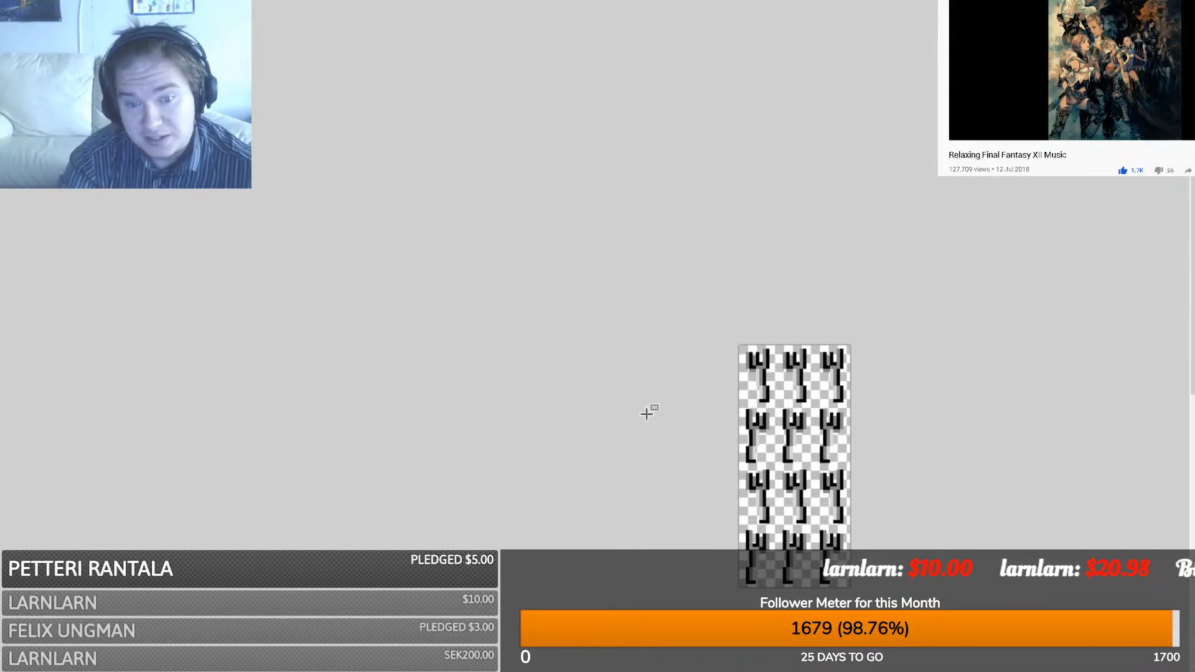
pyautogui.hscroll(2, 713, 449)
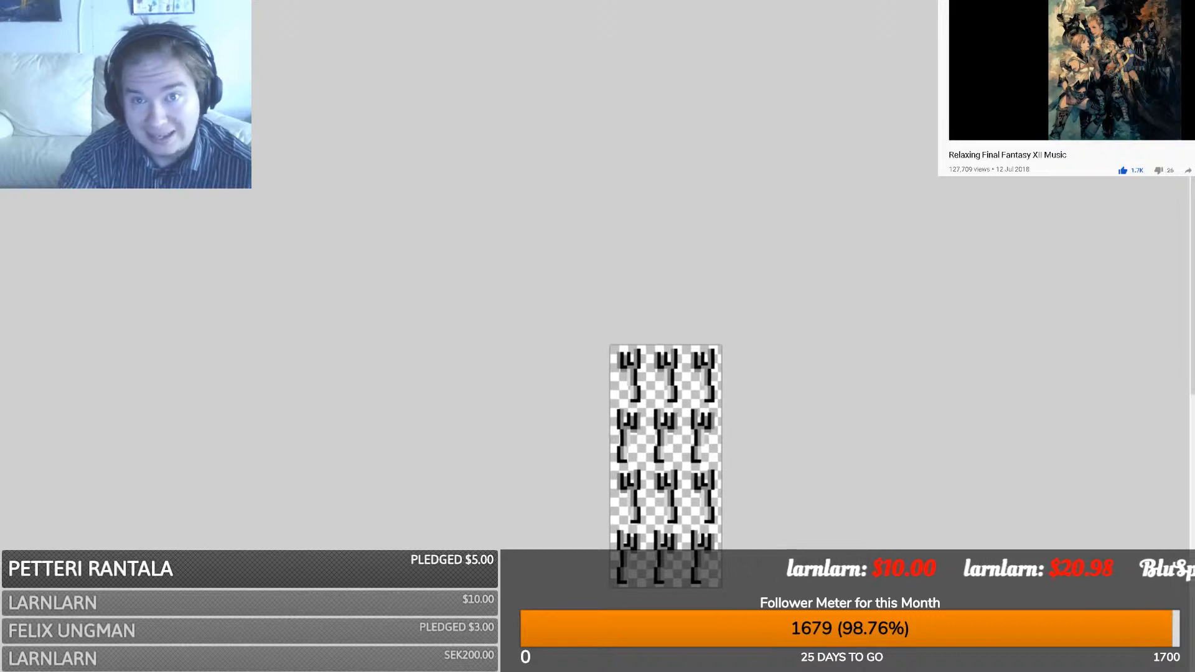
pyautogui.moveTo(1191, 284); pyautogui.dragTo(1191, 332)
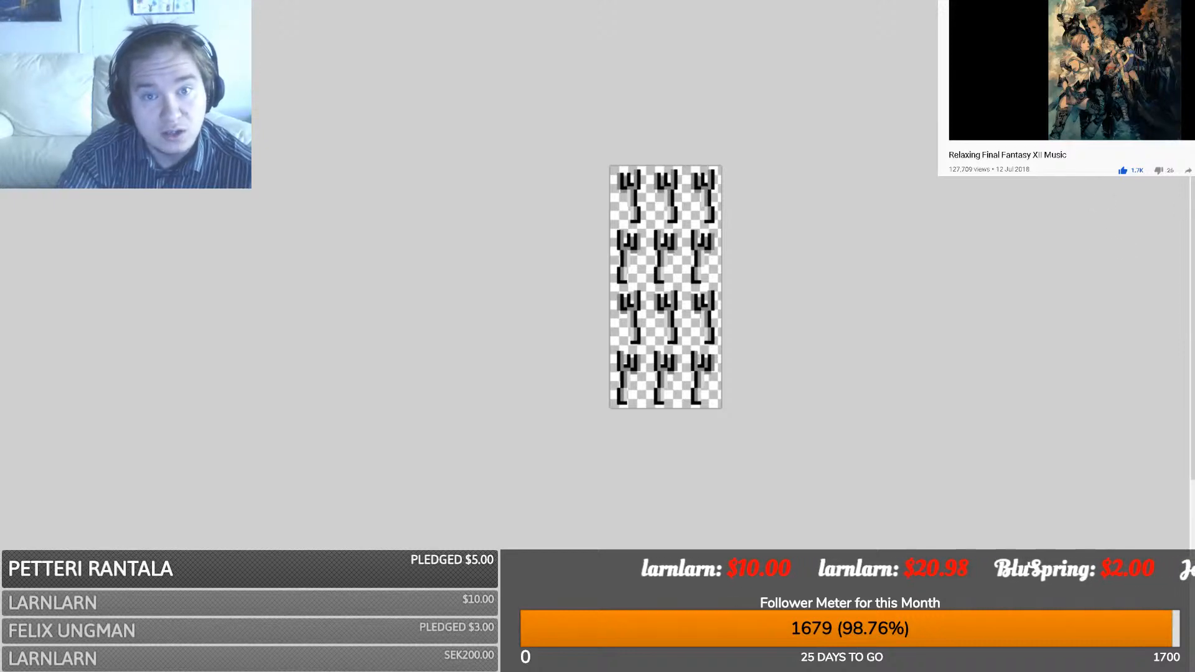
# - Copy the clean knife, shrink the sheet back to a third, and paste the knife top-left
pyautogui.hotkey('ctrl', 'Tab')
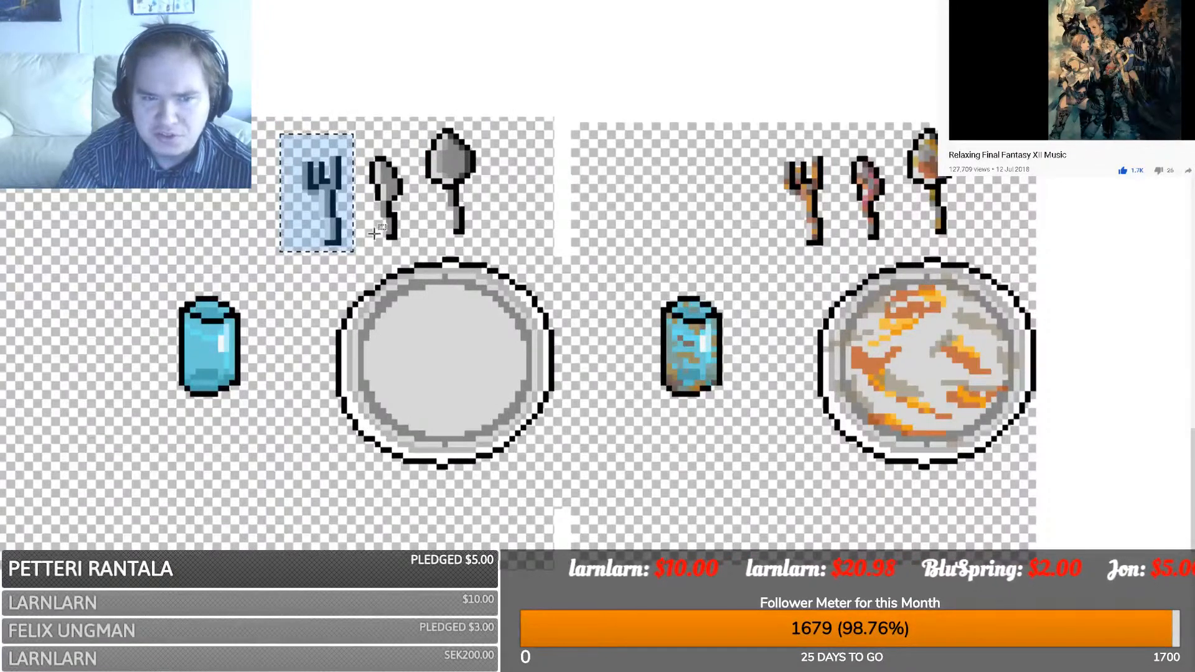
pyautogui.moveTo(358, 245); pyautogui.dragTo(411, 145)
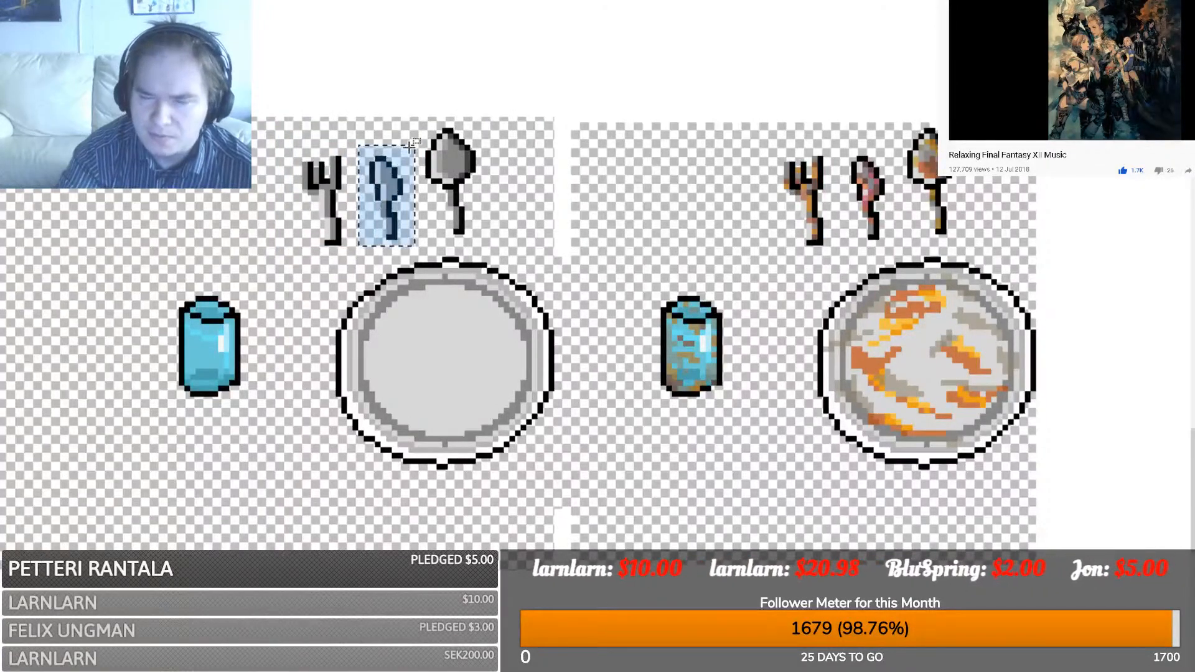
pyautogui.hotkey('ctrl', 'Tab')
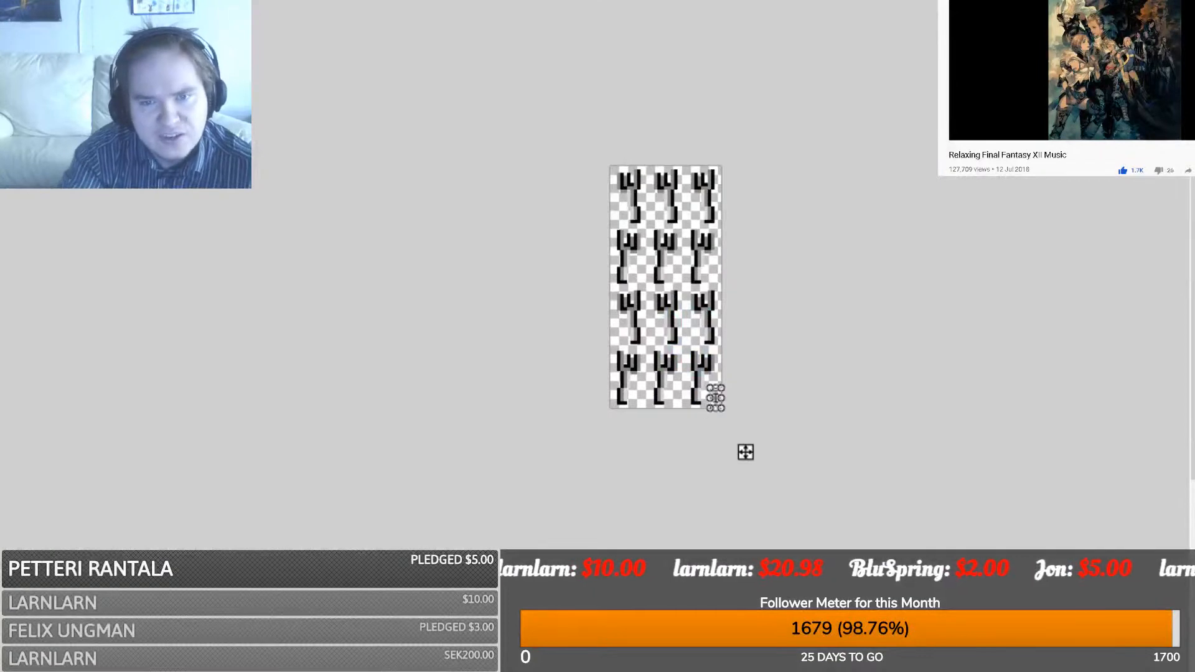
pyautogui.hotkey('ctrl', 'z')
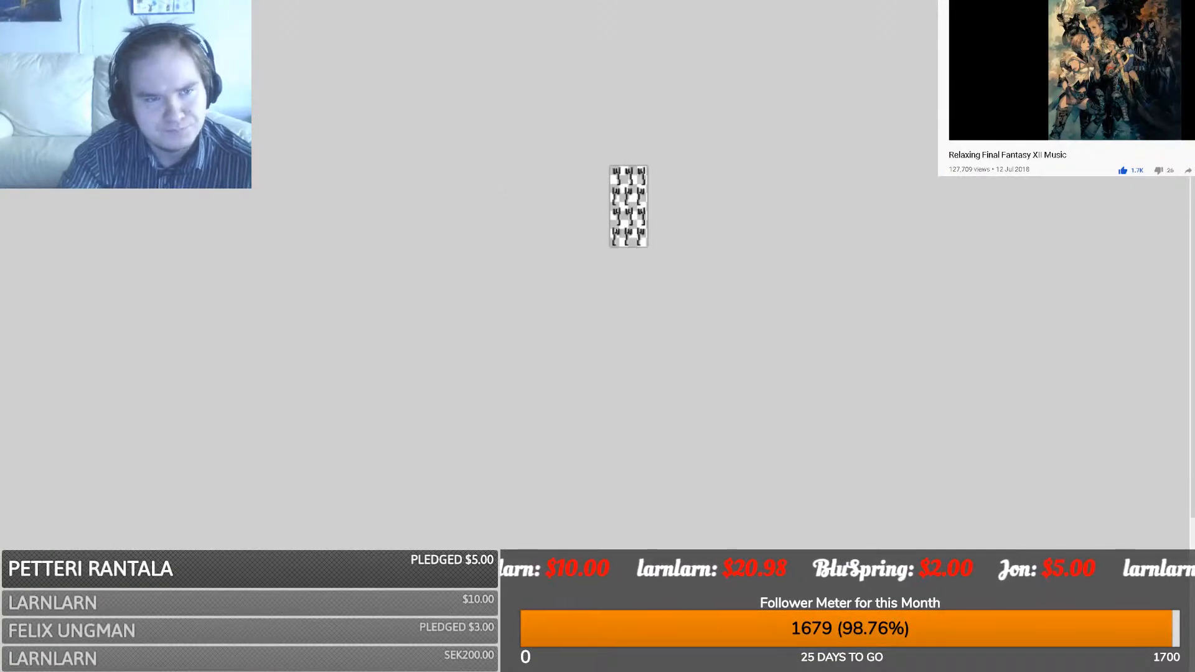
pyautogui.keyDown('ctrl'); pyautogui.scroll(6, 628, 206); pyautogui.keyUp('ctrl')
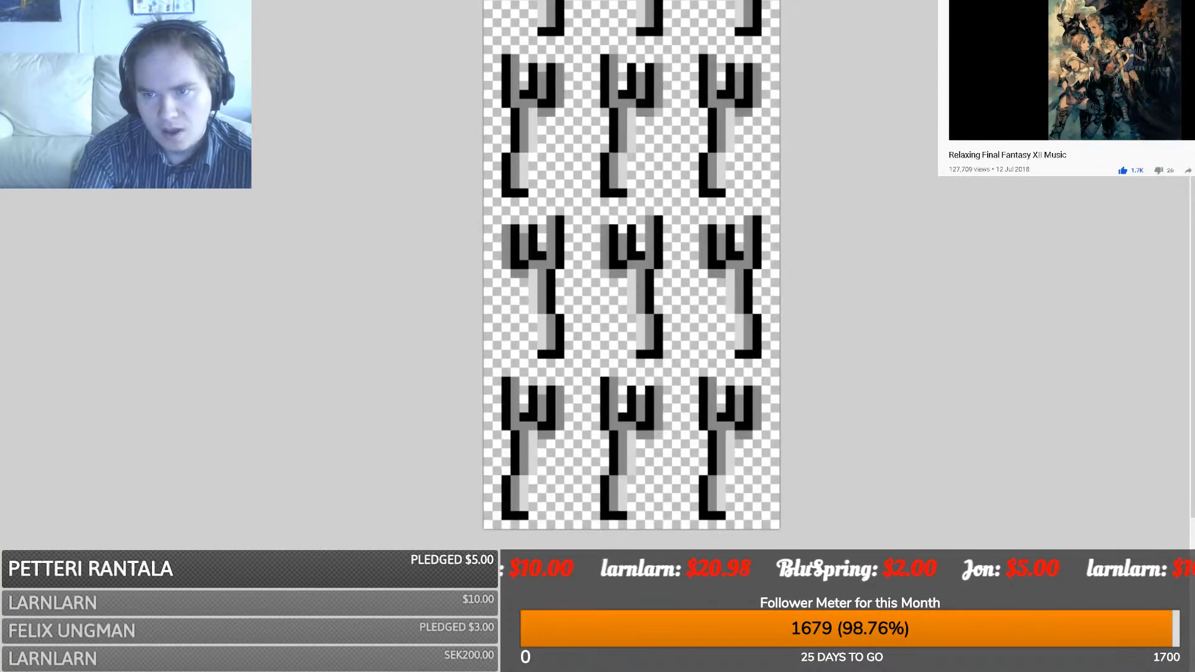
pyautogui.scroll(4, 237, 382)
pyautogui.hotkey('ctrl', 'v')
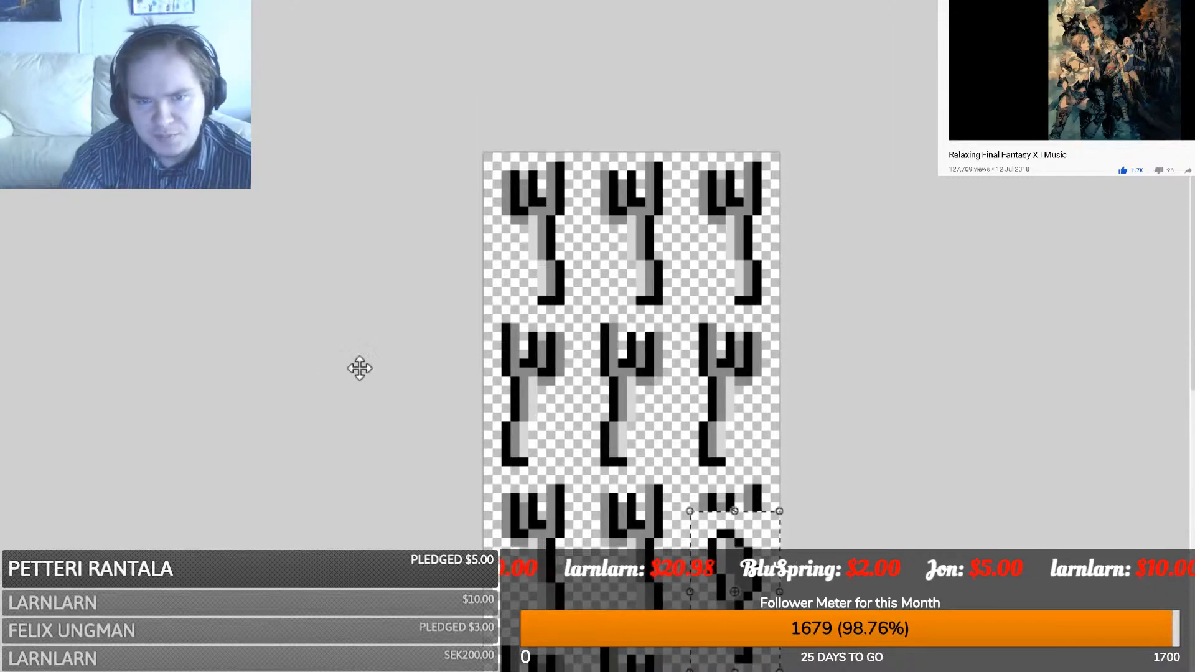
pyautogui.moveTo(735, 560); pyautogui.dragTo(544, 263)
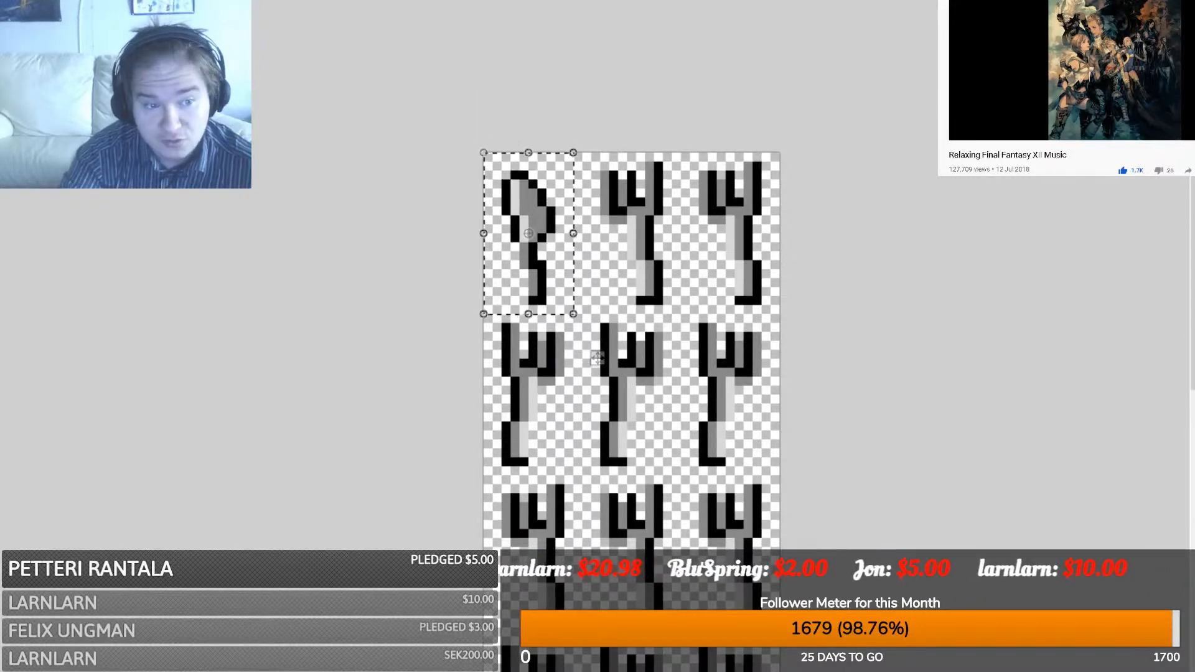
# - Select the area around the knife and crop the canvas to it
pyautogui.press('s')
pyautogui.moveTo(486, 152); pyautogui.dragTo(573, 314)
pyautogui.press('m')
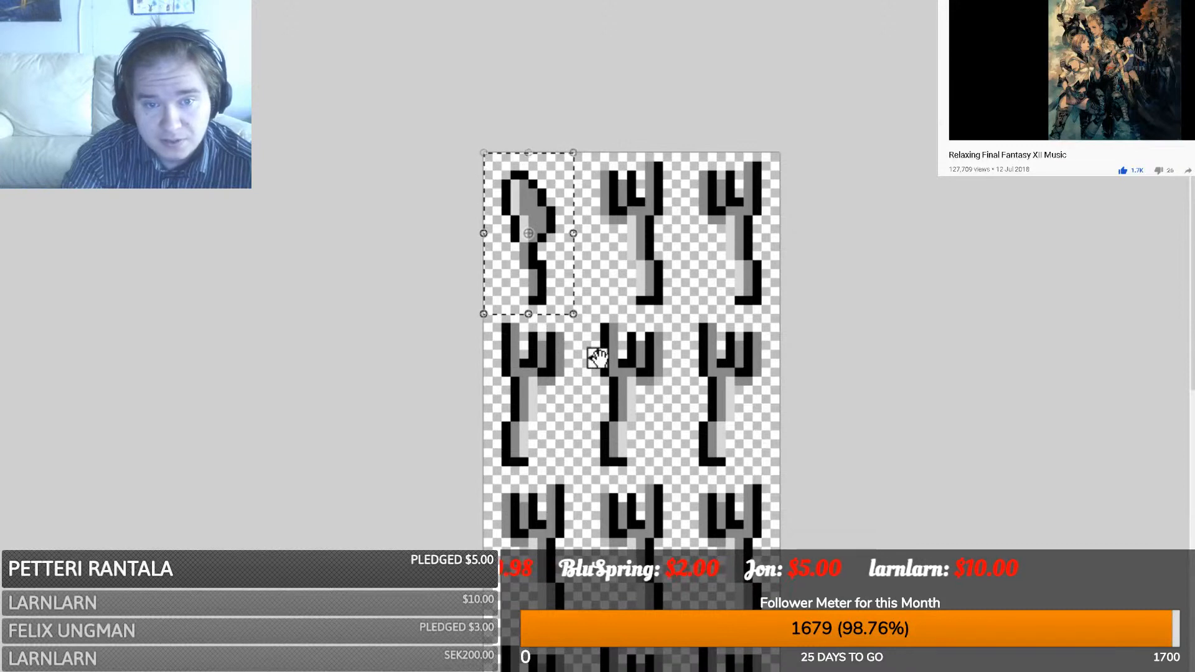
pyautogui.hotkey('ctrl', 'shift', 'x')
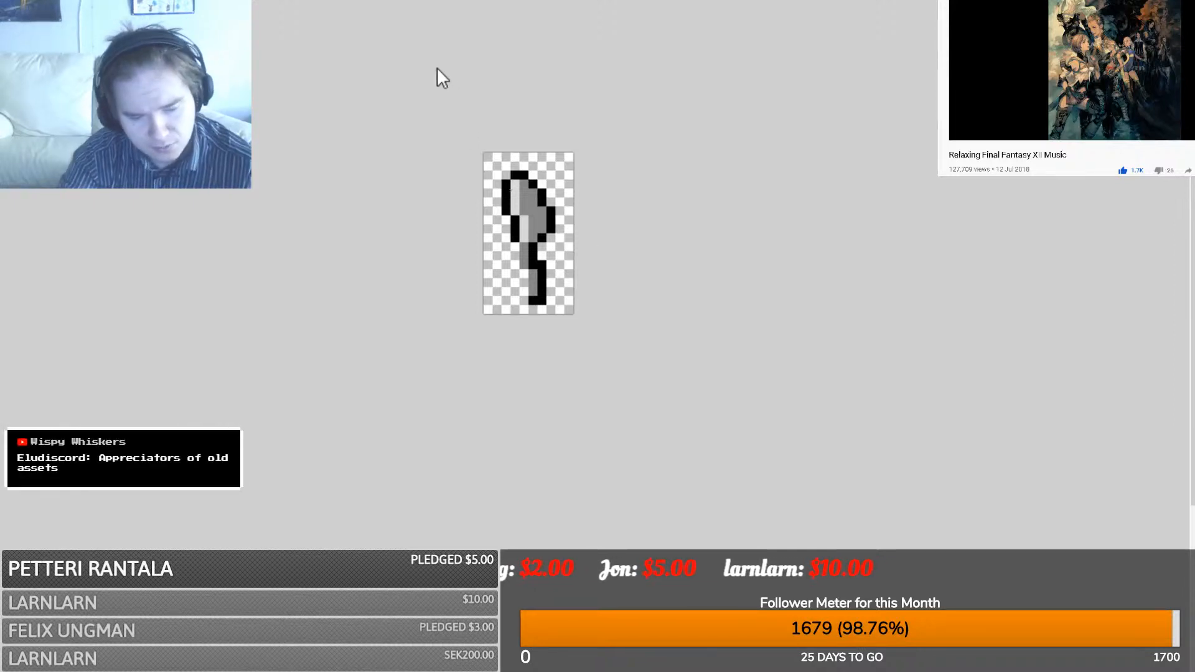
# - Extend the canvas right and down, then place two more knives beside the first
pyautogui.click(613, 484)
pyautogui.hotkey('ctrl', 'v')
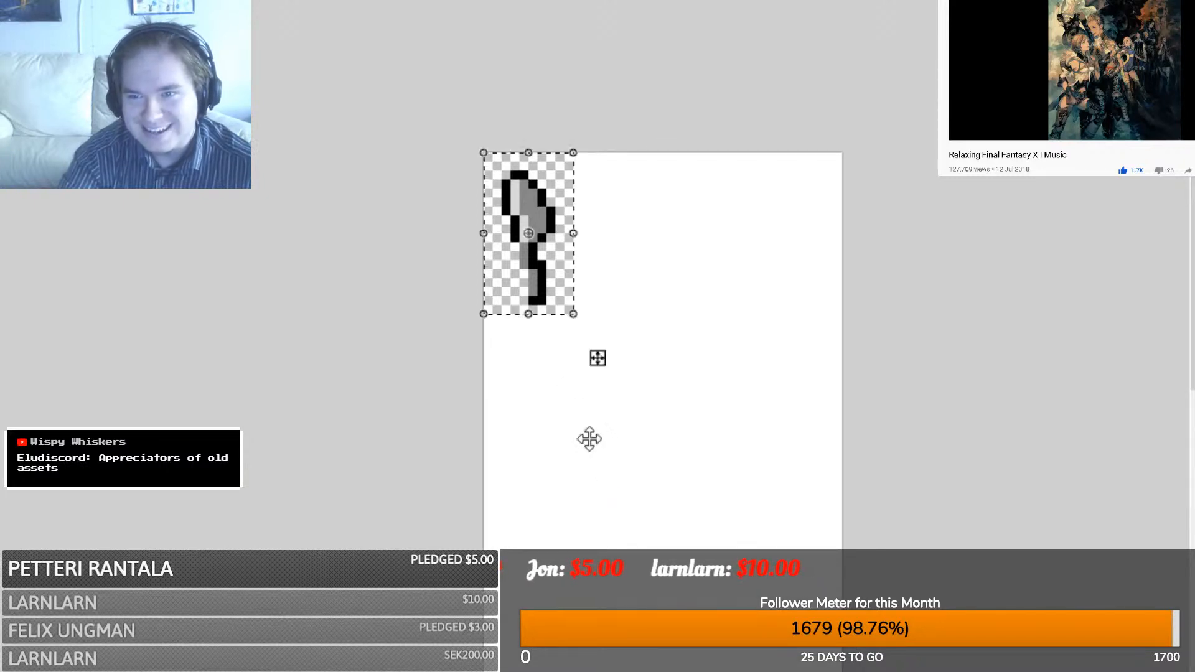
pyautogui.moveTo(536, 308); pyautogui.dragTo(616, 265)
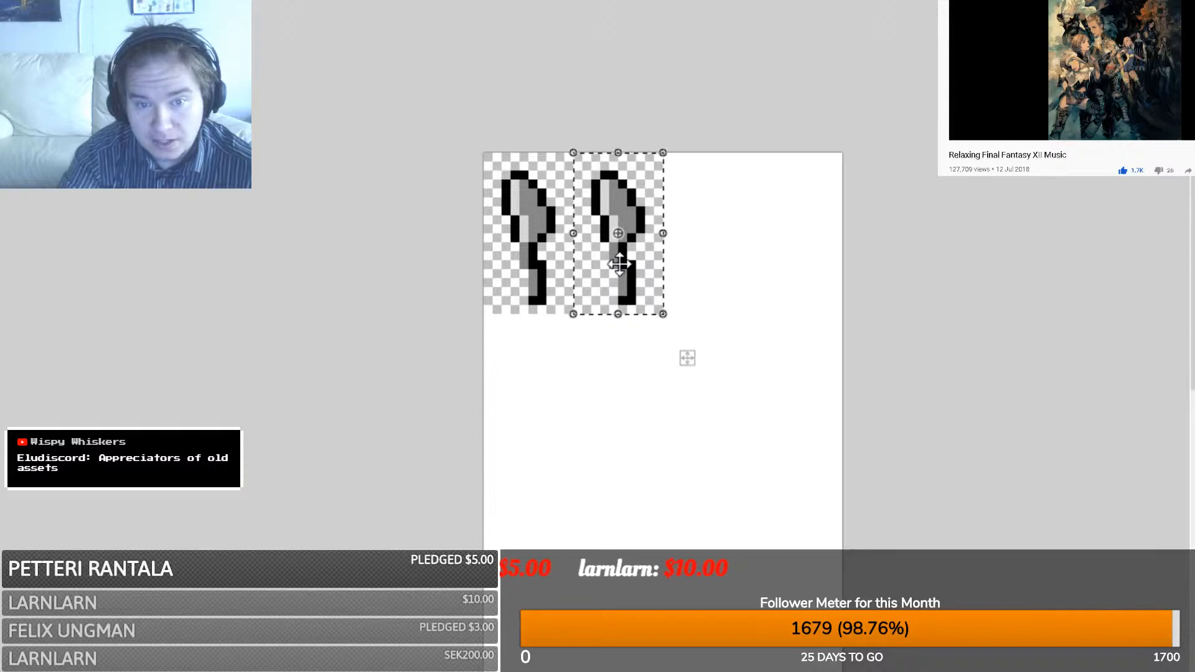
pyautogui.keyDown('ctrl'); pyautogui.moveTo(605, 277); pyautogui.dragTo(698, 278); pyautogui.keyUp('ctrl')
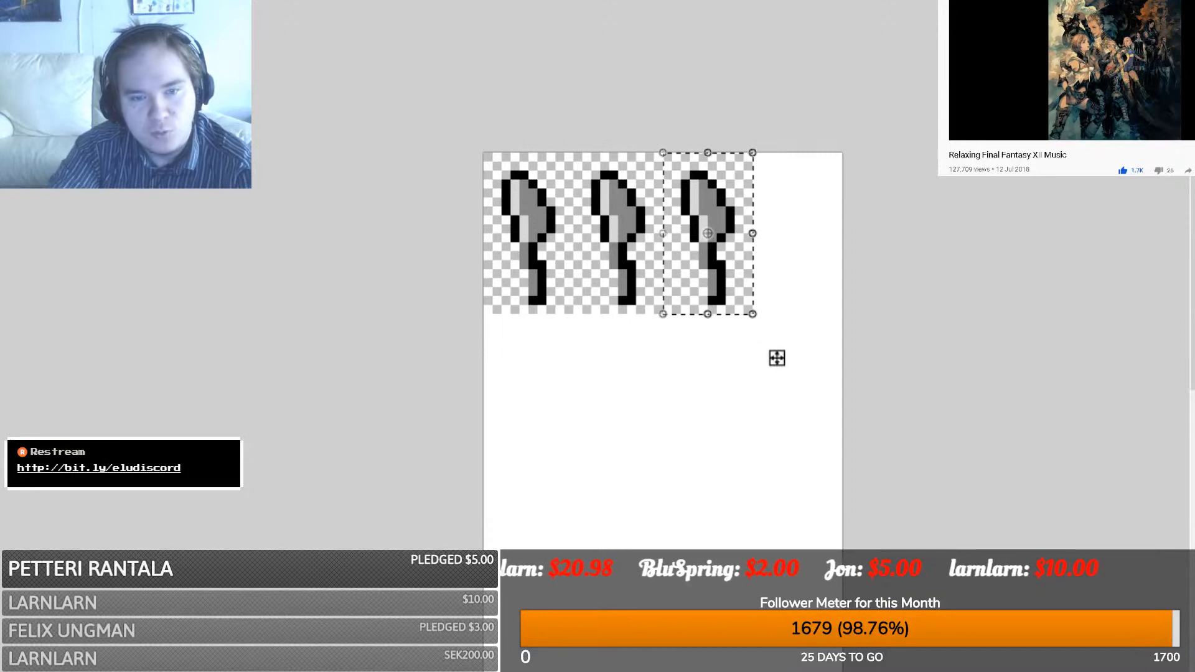
# - Copy the row of three knives, place it below the originals, and mirror it horizontally
pyautogui.moveTo(432, 96); pyautogui.dragTo(745, 313)
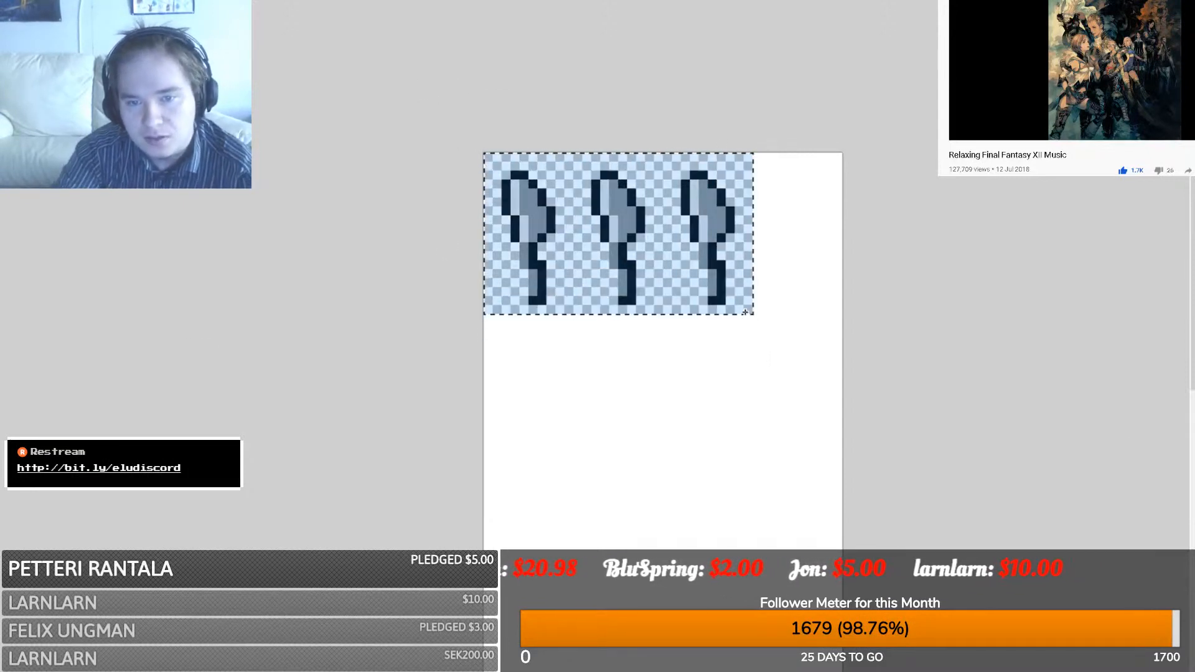
pyautogui.hotkey('ctrl', 'c')
pyautogui.hotkey('ctrl', 'v')
pyautogui.moveTo(596, 249); pyautogui.dragTo(866, 418)
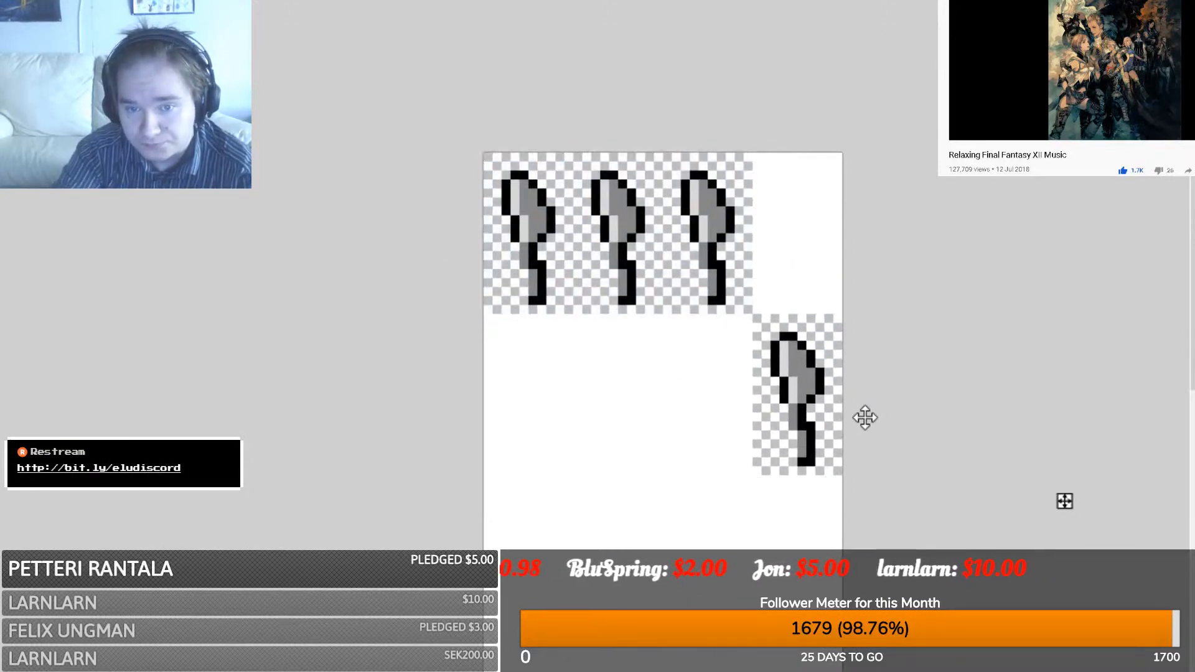
pyautogui.moveTo(1022, 395); pyautogui.dragTo(475, 369)
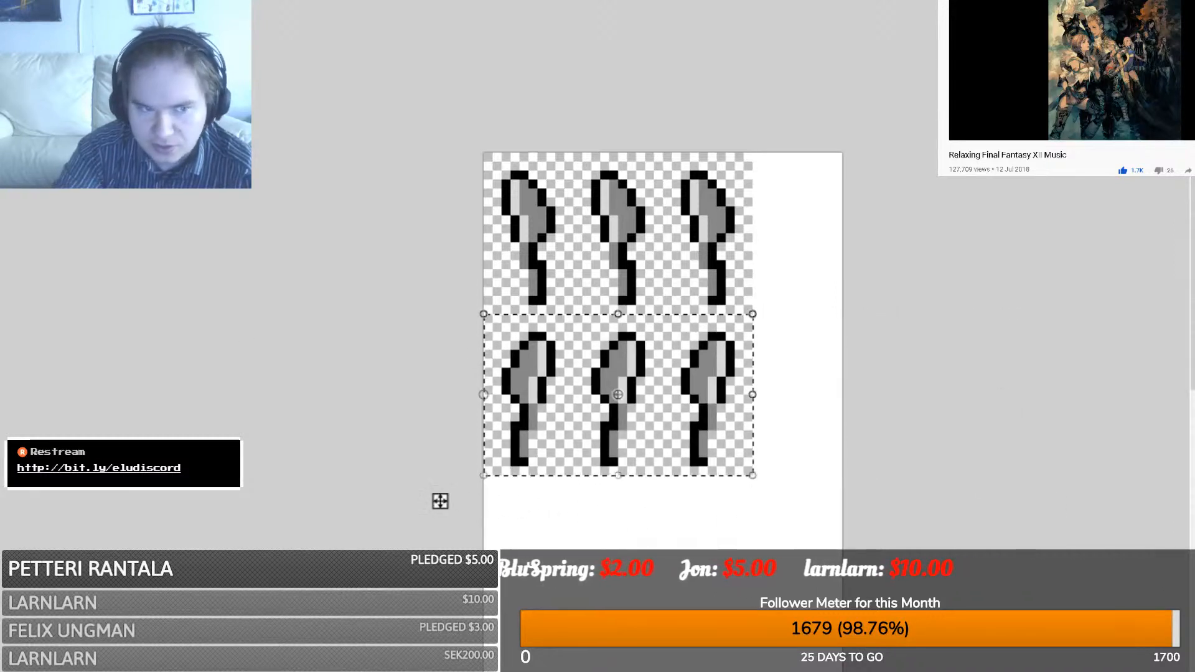
# - Duplicate all six knives into the empty canvas below
pyautogui.press('s')
pyautogui.click(316, 333)
pyautogui.moveTo(475, 145); pyautogui.dragTo(748, 469)
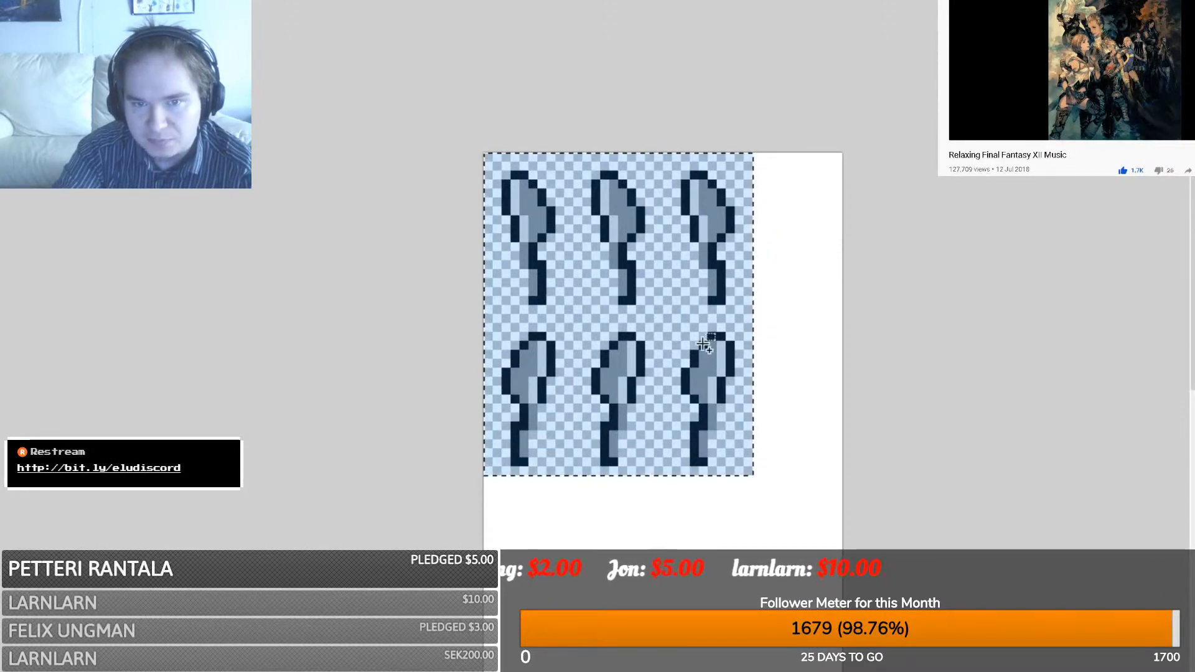
pyautogui.scroll(-5, 672, 291)
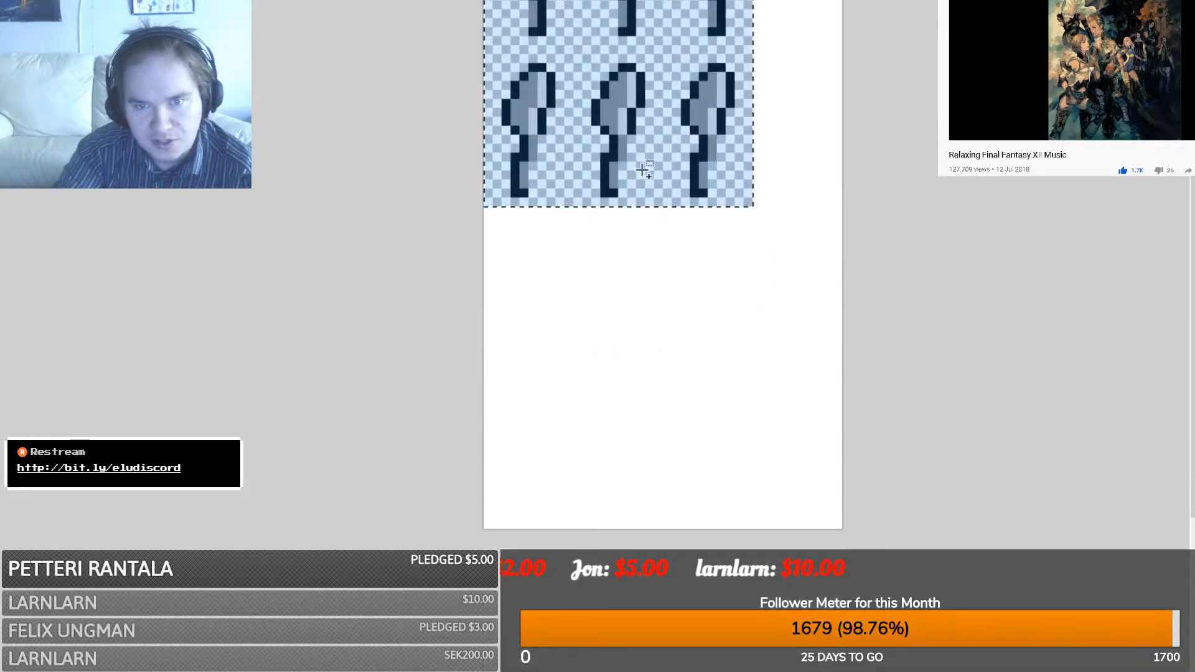
pyautogui.hotkey('ctrl', 'v')
pyautogui.moveTo(605, 61); pyautogui.dragTo(604, 381)
# - Crop the canvas to the area covering the knife columns
pyautogui.press('s')
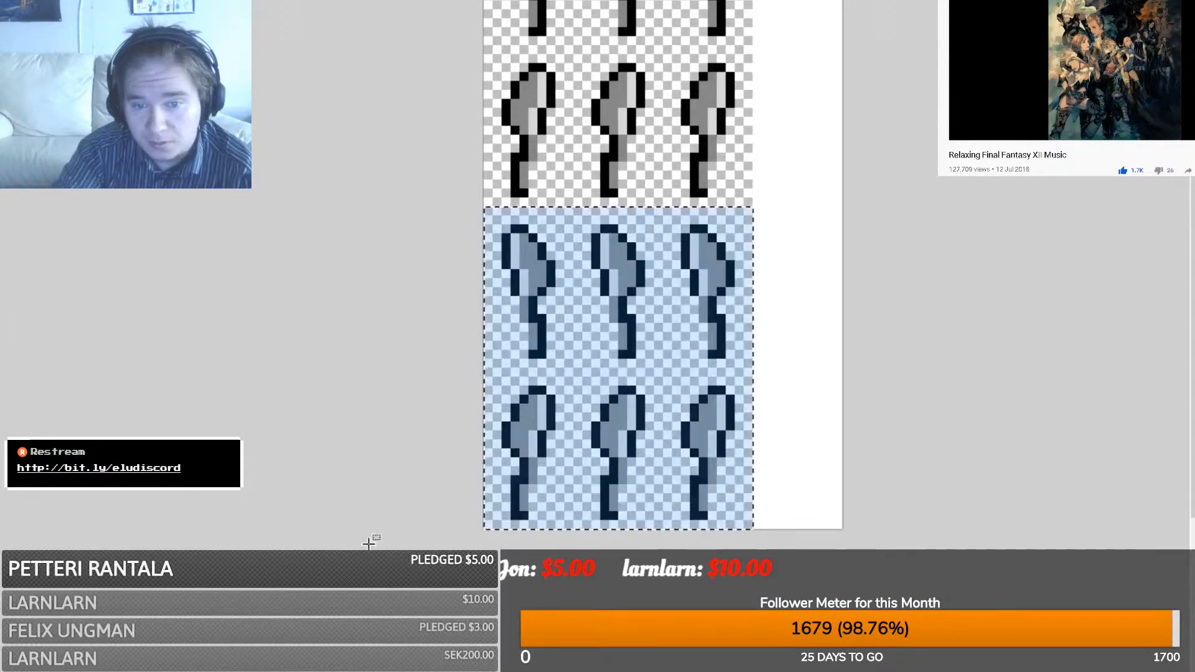
pyautogui.moveTo(368, 544); pyautogui.dragTo(745, 91)
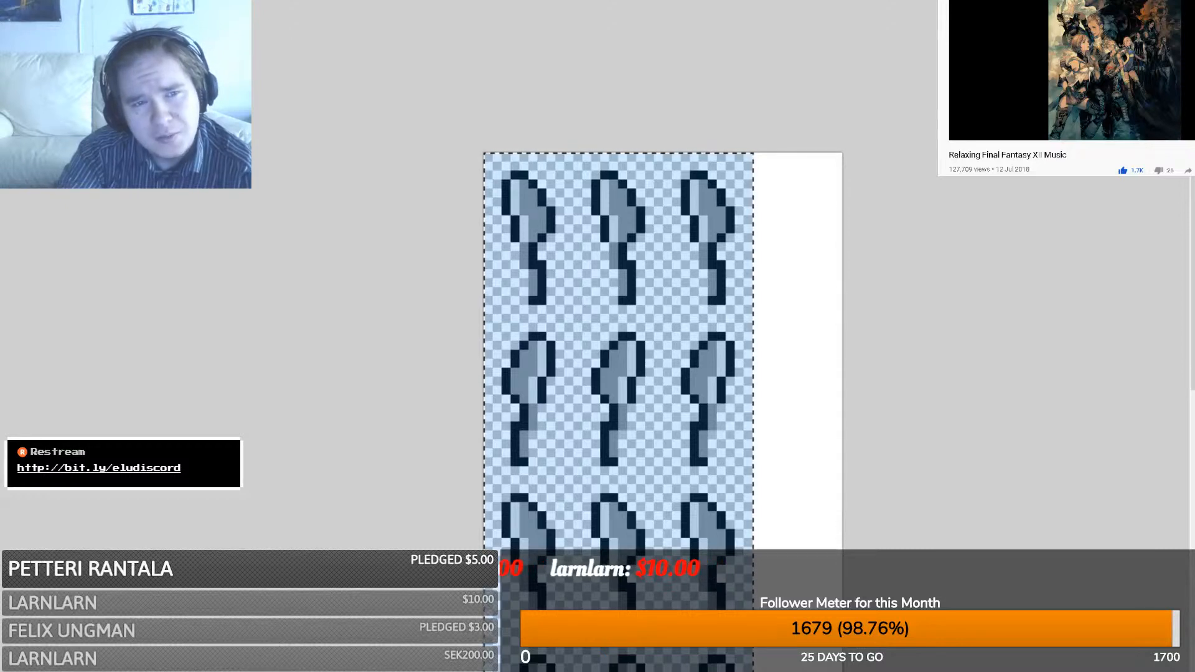
pyautogui.hotkey('ctrl', 'shift', 'x')
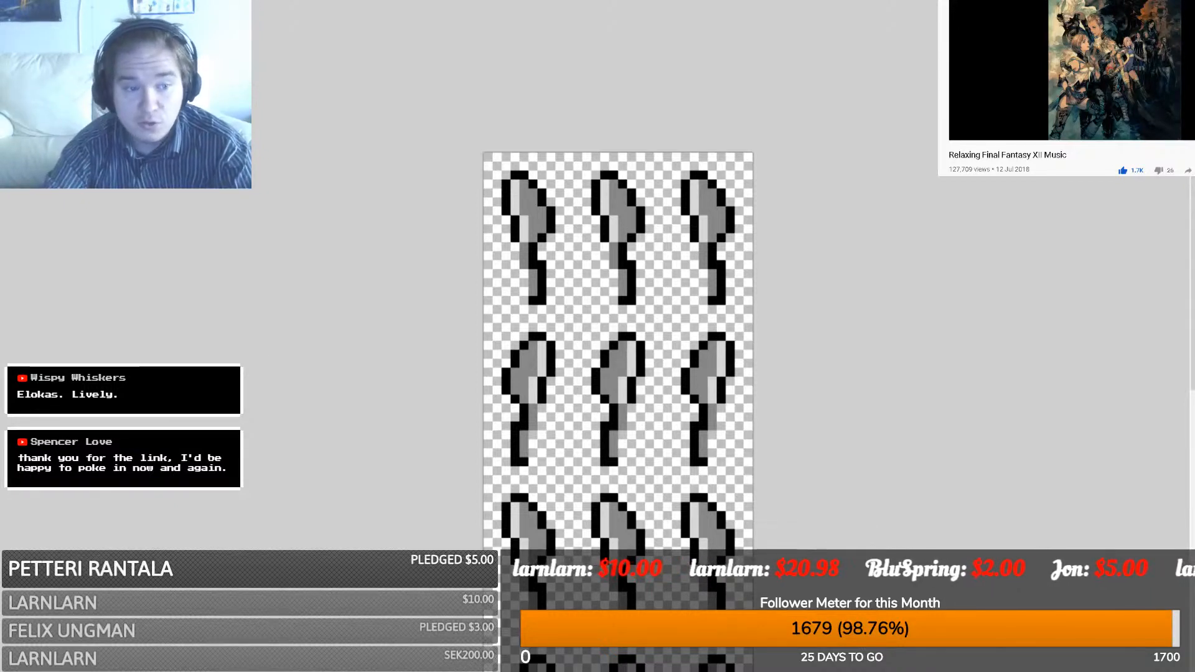
# - Look over the finished knife sheet, then bring up the plates and cutlery document
pyautogui.scroll(-2, 494, 309)
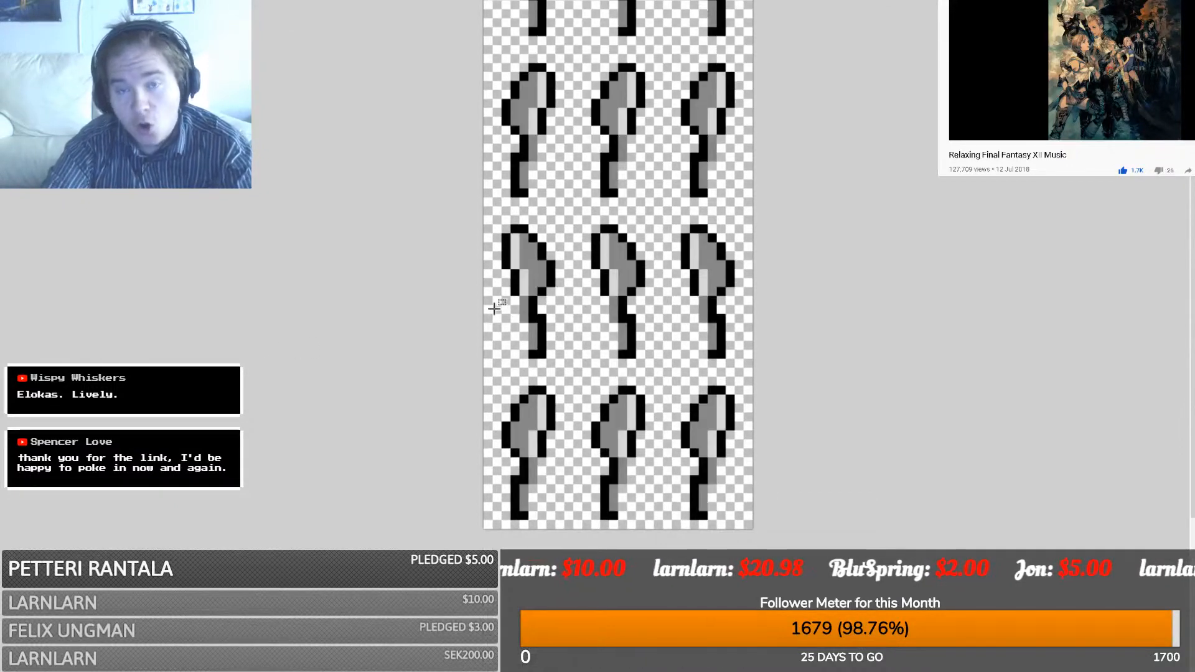
pyautogui.scroll(1, 493, 310)
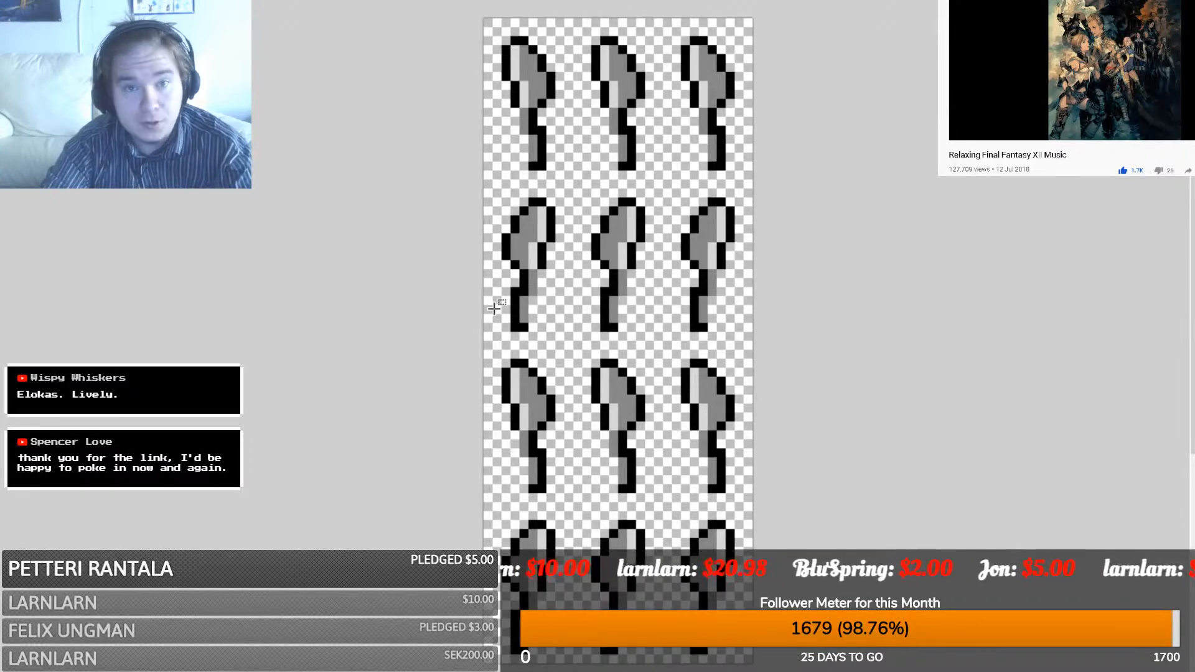
pyautogui.scroll(-2, 494, 310)
pyautogui.scroll(2, 494, 309)
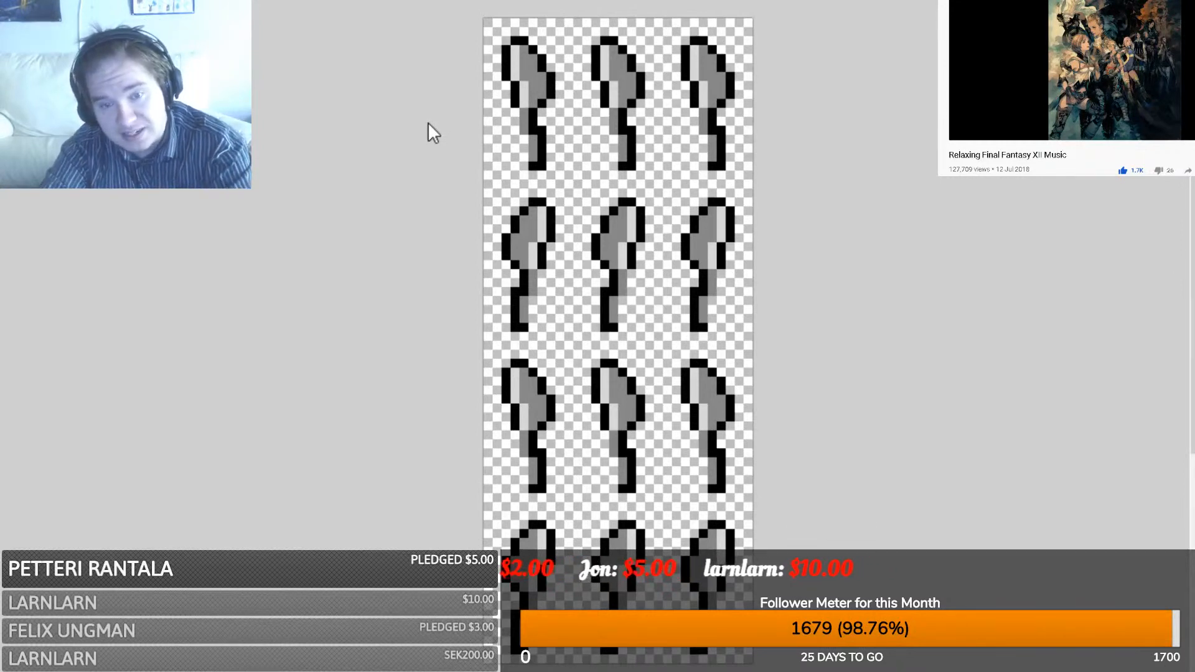
pyautogui.scroll(2, 626, 454)
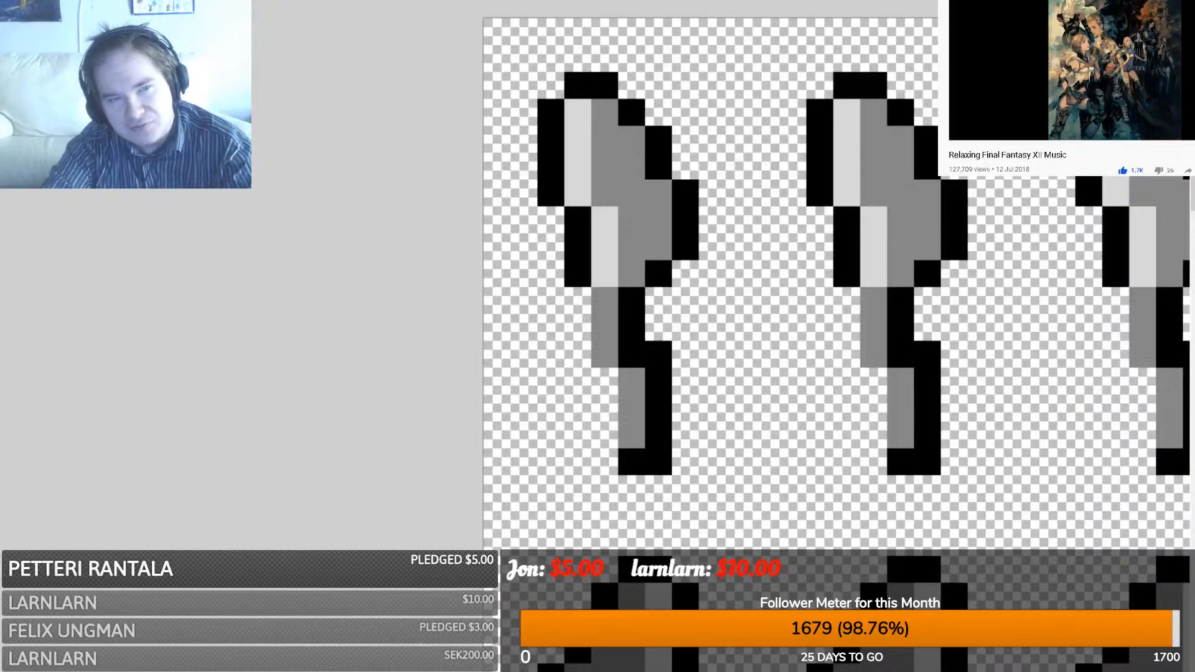
pyautogui.scroll(-7, 837, 349)
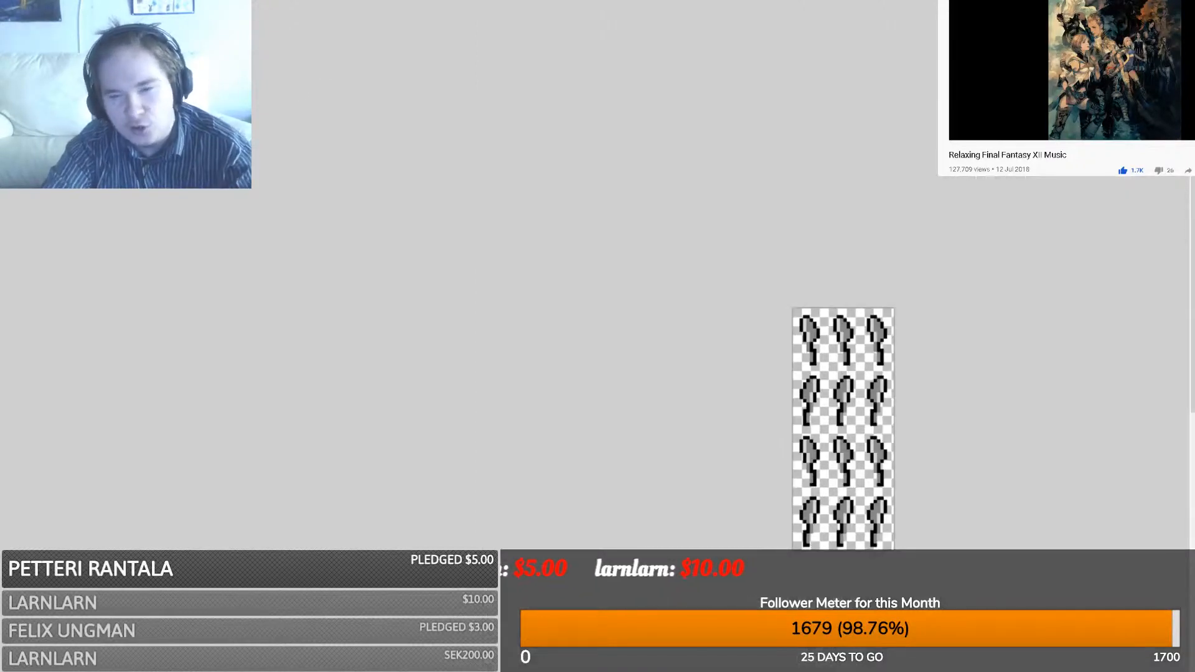
pyautogui.hscroll(5, 843, 428)
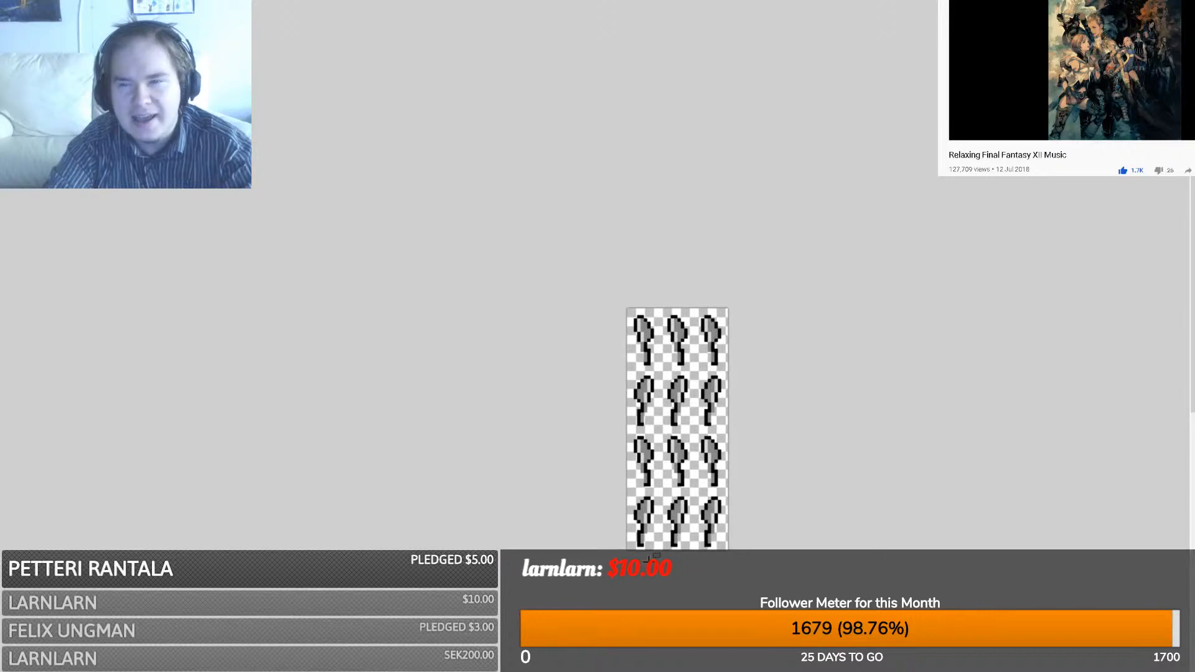
pyautogui.scroll(-3, 649, 560)
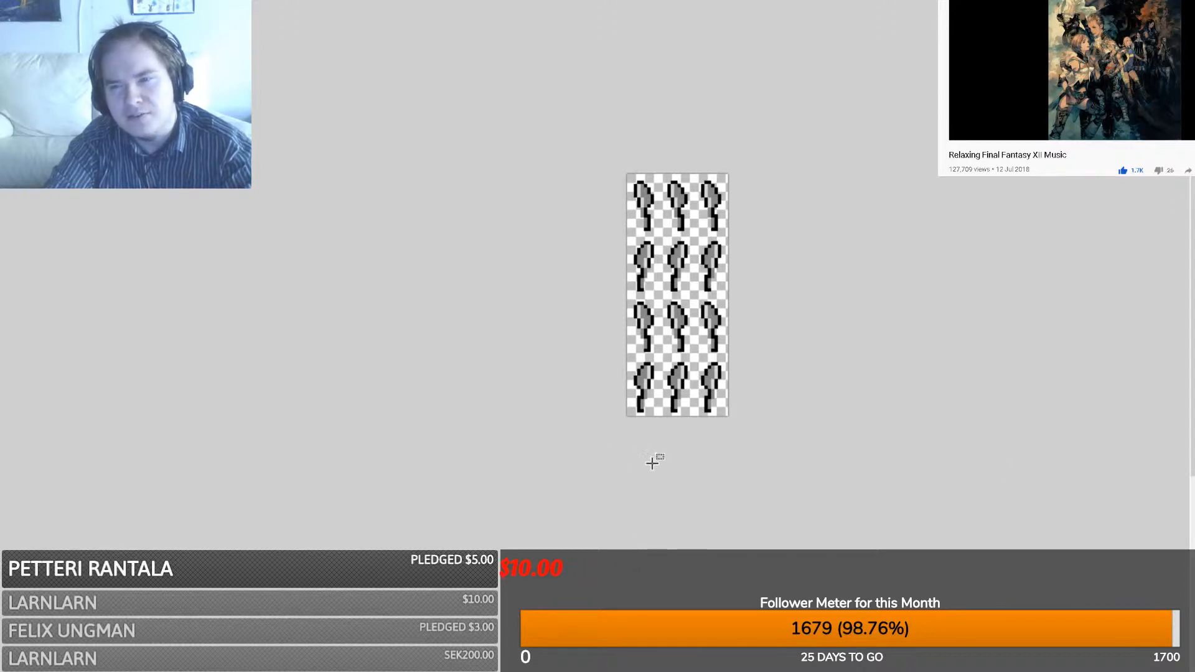
pyautogui.hotkey('ctrl', 'Tab')
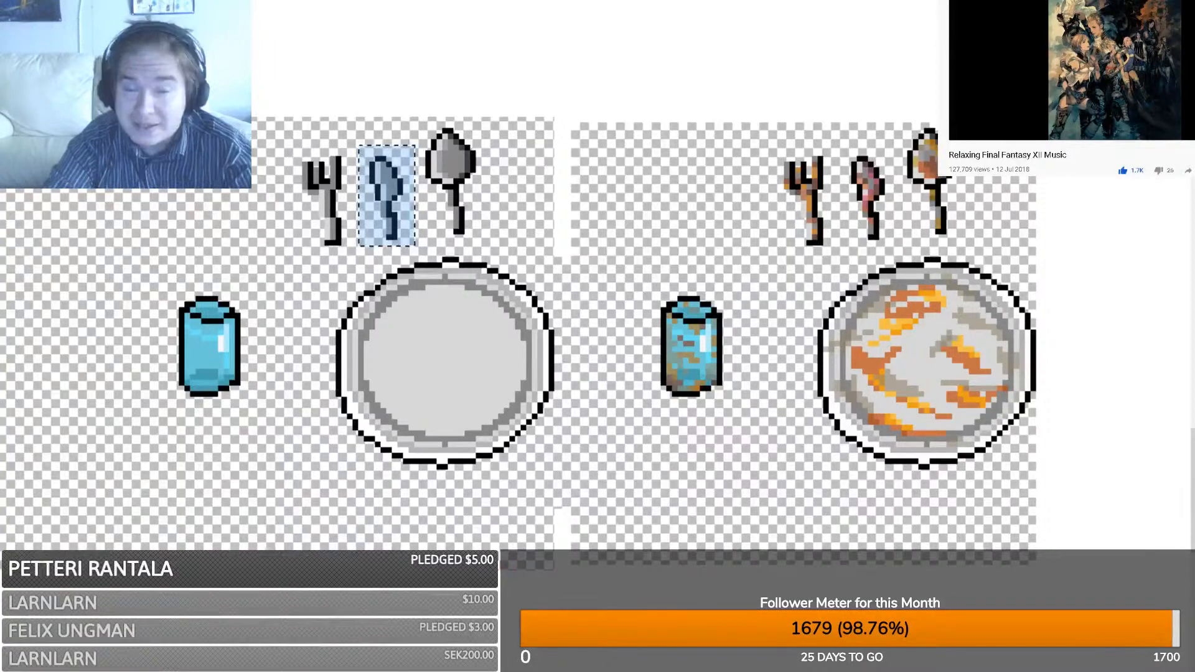
# - Paste the dirty knife sprite over the top-left knife of the sheet
pyautogui.moveTo(841, 134); pyautogui.dragTo(890, 237)
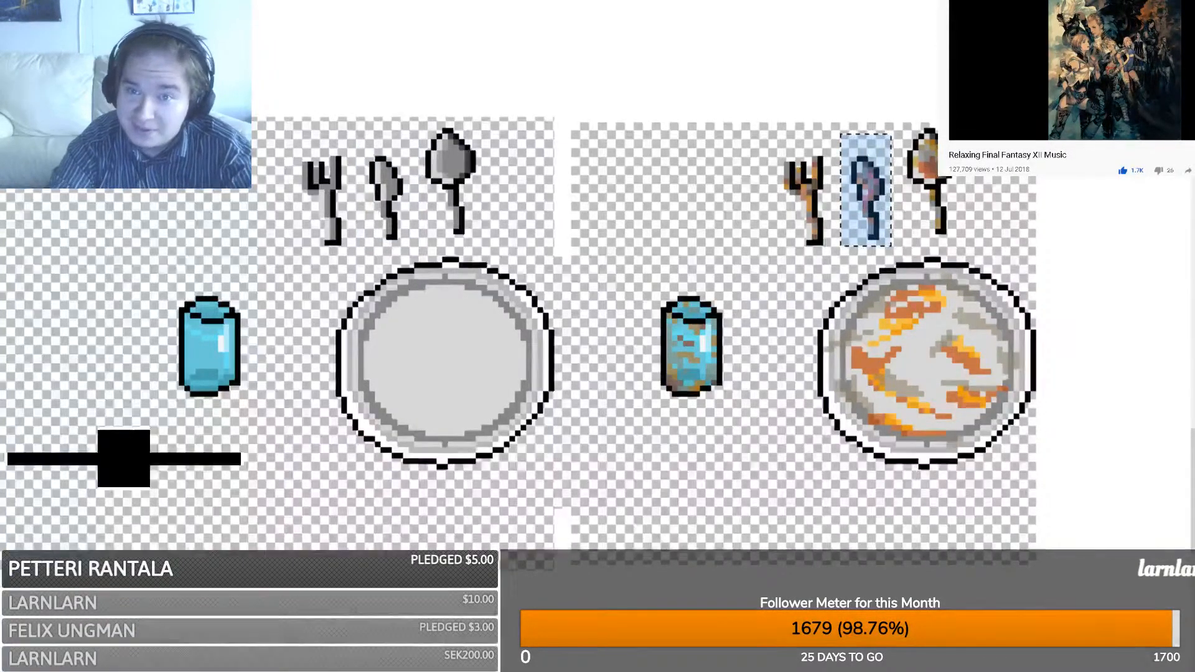
pyautogui.hotkey('ctrl', 'Tab')
pyautogui.scroll(-3, 769, 165)
pyautogui.scroll(5, 644, 212)
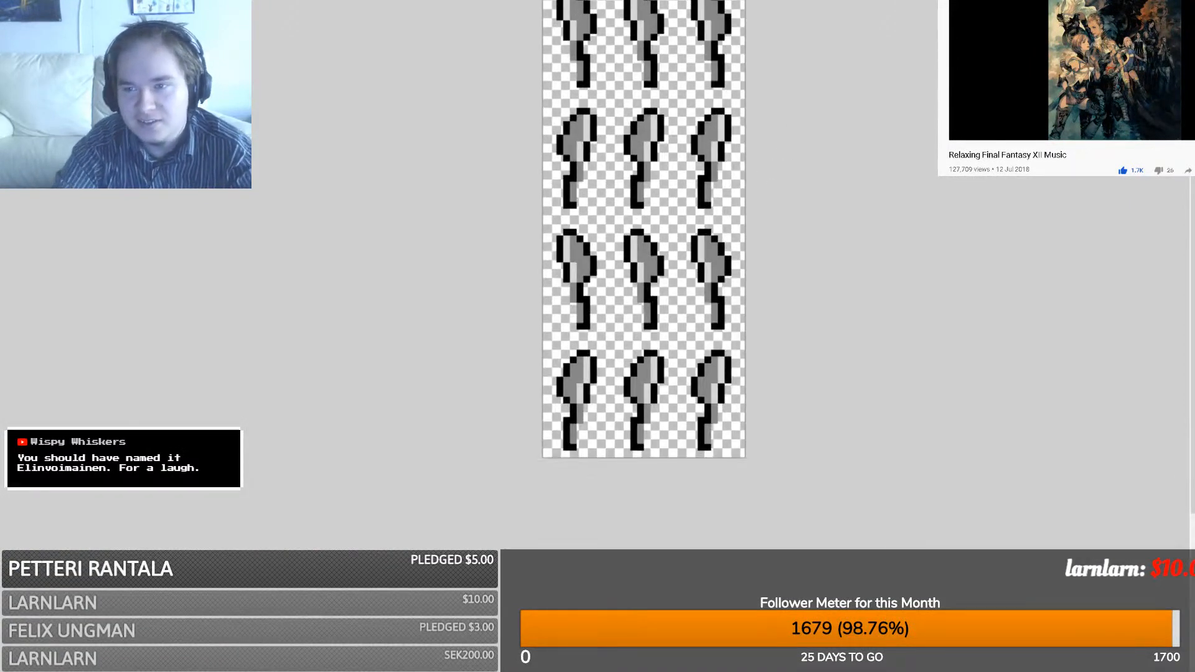
pyautogui.scroll(2, 644, 297)
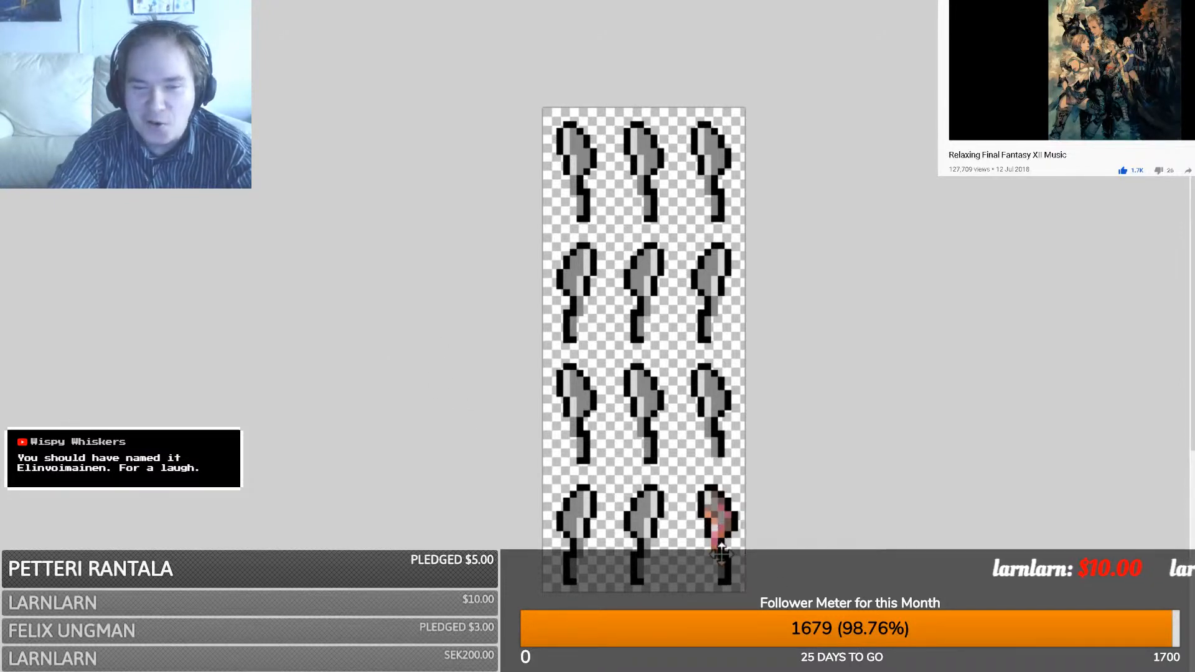
pyautogui.moveTo(710, 550); pyautogui.dragTo(475, 179)
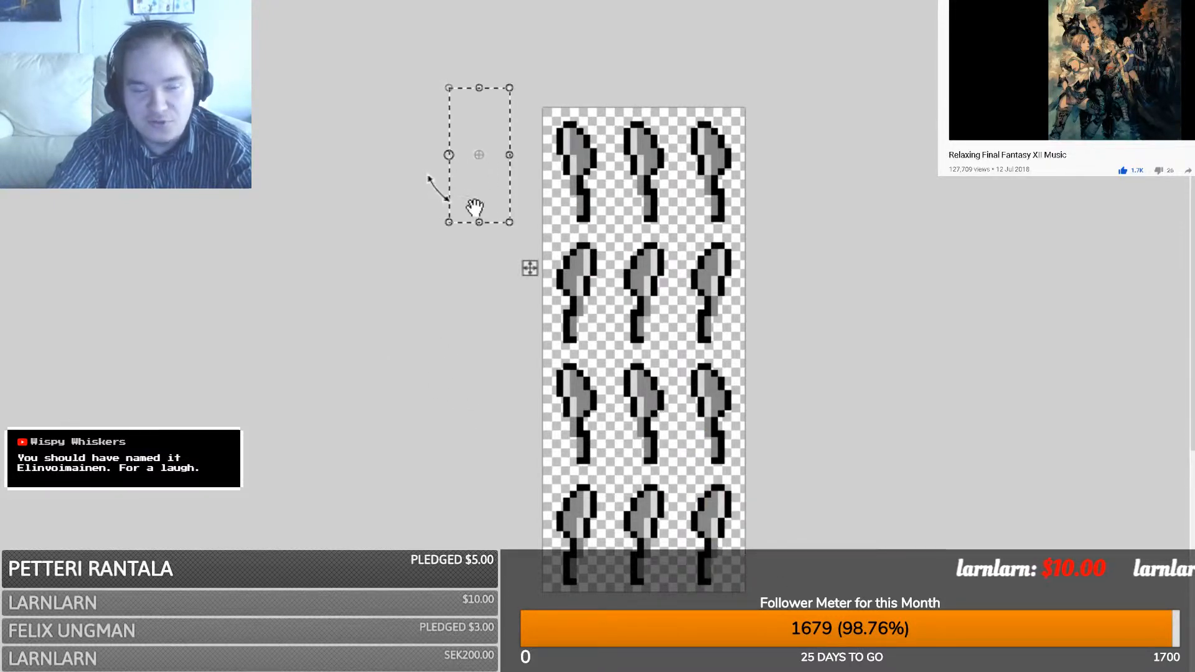
pyautogui.hotkey('ctrl', 'z')
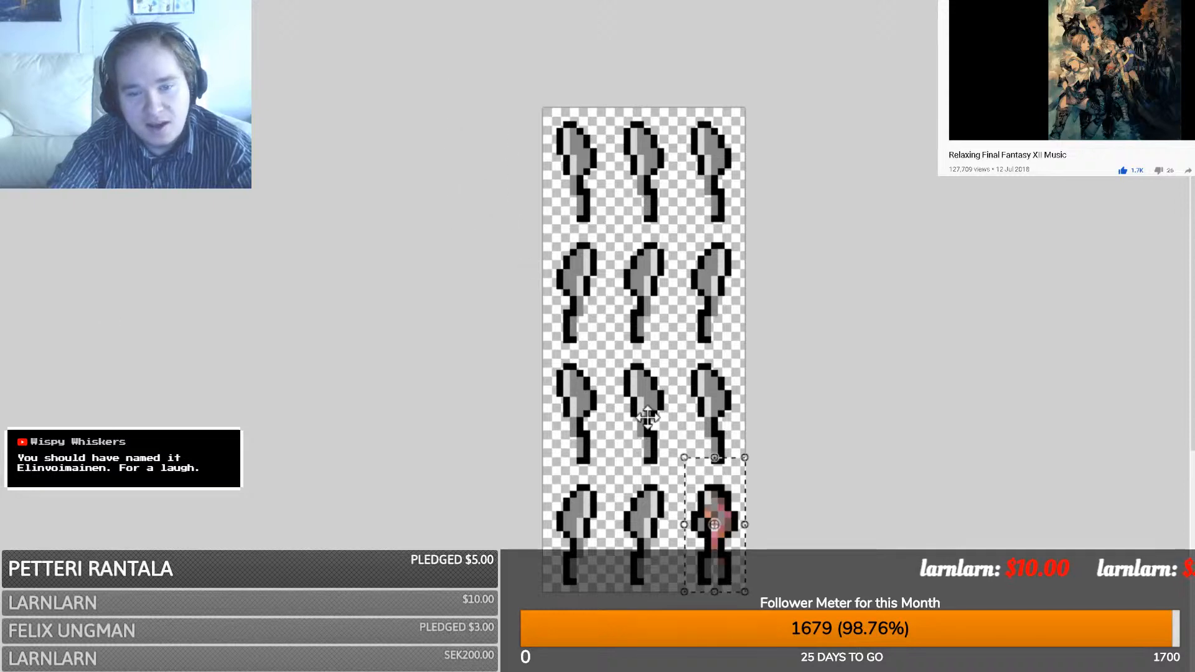
pyautogui.moveTo(713, 552); pyautogui.dragTo(576, 191)
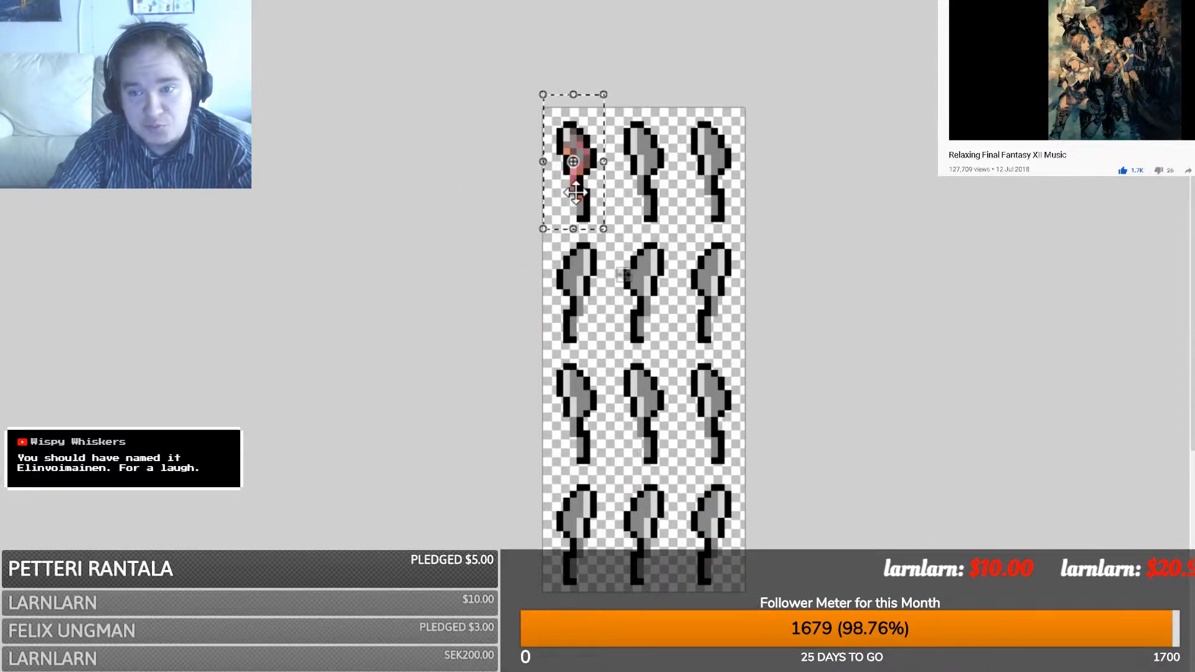
pyautogui.keyDown('ctrl'); pyautogui.scroll(3, 644, 349); pyautogui.keyUp('ctrl')
pyautogui.keyDown('ctrl'); pyautogui.scroll(1, 644, 312); pyautogui.keyUp('ctrl')
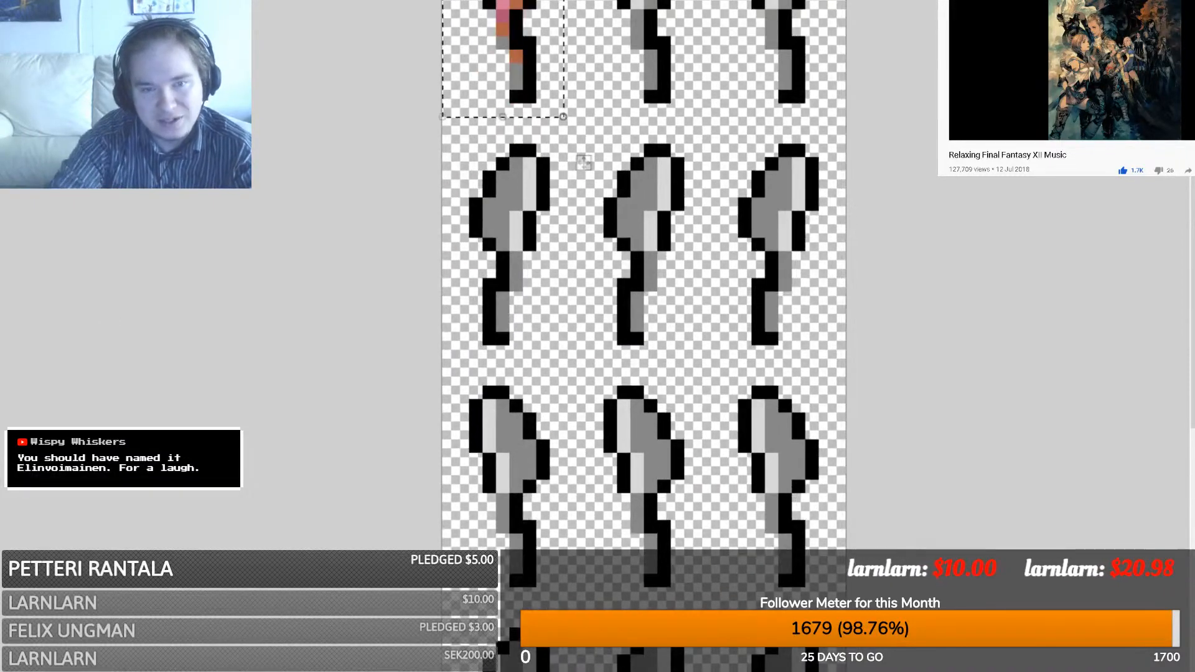
pyautogui.moveTo(584, 162); pyautogui.dragTo(584, 432, button='middle')
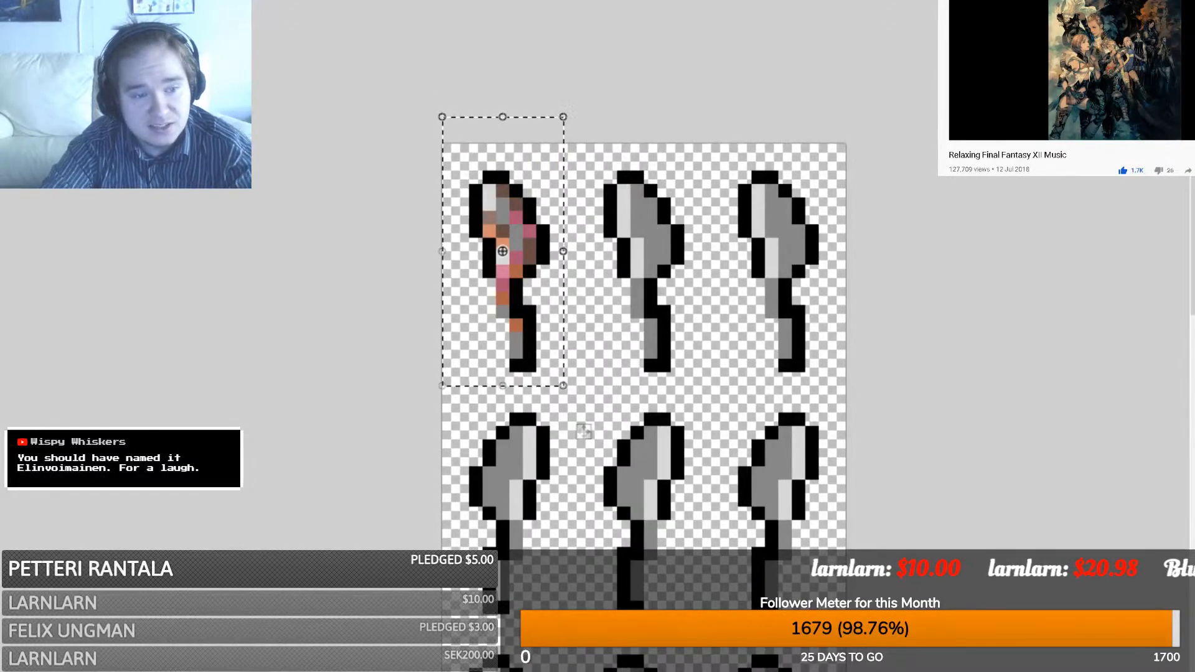
pyautogui.press('s')
# - Copy the dirty knife onto the second and third knives of the top row
pyautogui.click(334, 124)
pyautogui.moveTo(436, 136); pyautogui.dragTo(559, 378)
pyautogui.hotkey('ctrl', 'c')
pyautogui.hotkey('ctrl', 'v')
pyautogui.moveTo(585, 429); pyautogui.dragTo(719, 430)
pyautogui.hotkey('ctrl', 'v')
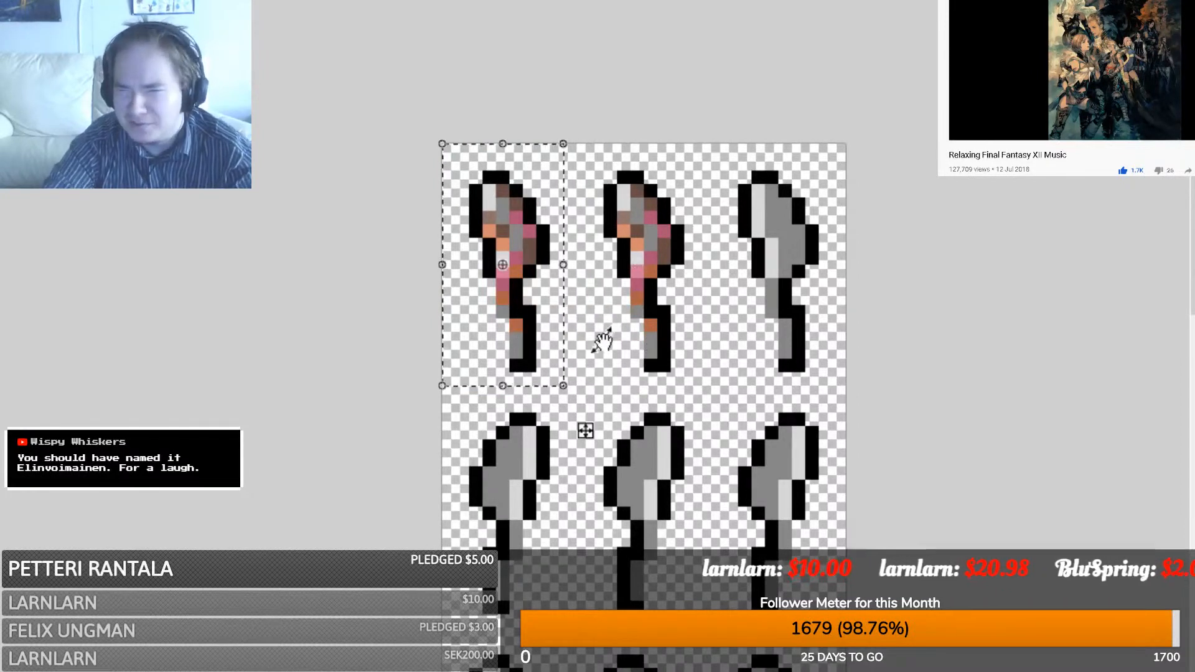
pyautogui.moveTo(508, 344); pyautogui.dragTo(633, 356)
pyautogui.moveTo(693, 430); pyautogui.dragTo(853, 441)
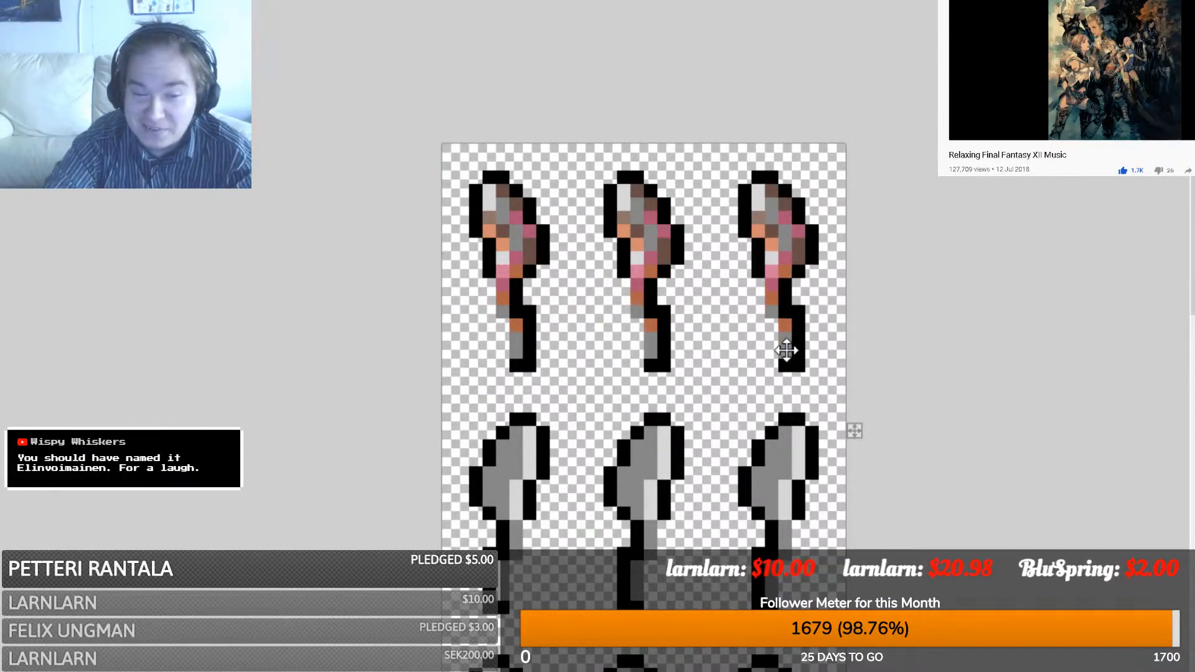
pyautogui.press('s')
pyautogui.click(660, 347)
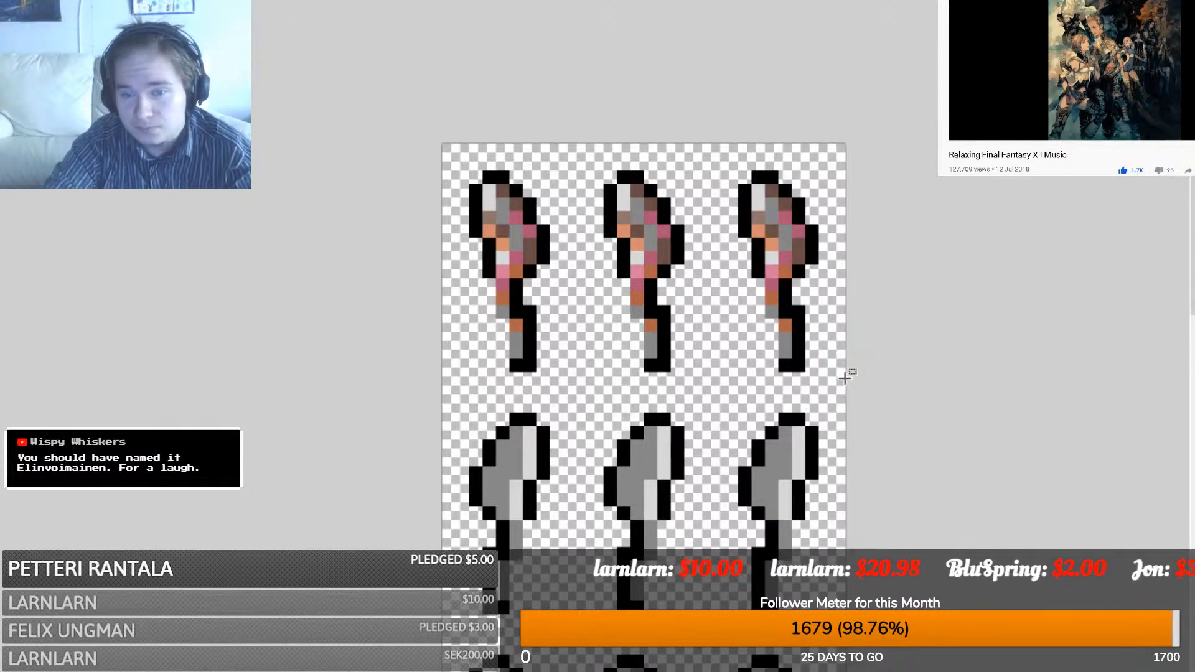
# - Duplicate the top row as a horizontally flipped second row of dirty knives
pyautogui.moveTo(848, 386); pyautogui.dragTo(441, 142)
pyautogui.hotkey('ctrl', 't')
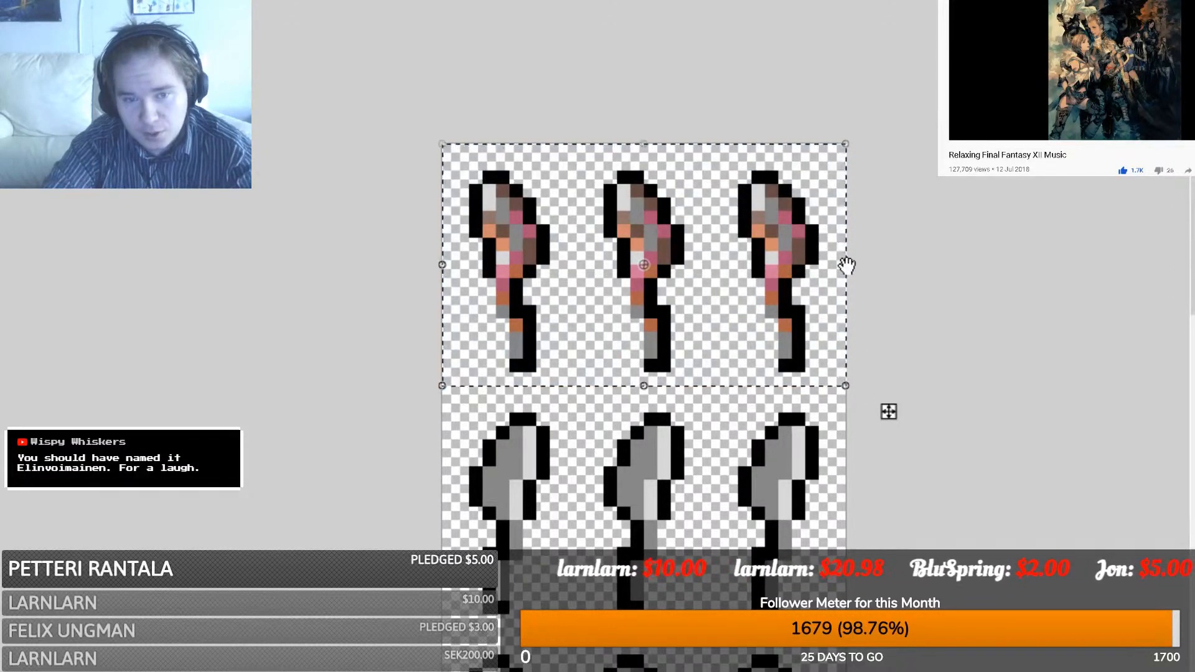
pyautogui.moveTo(521, 274); pyautogui.dragTo(961, 285)
pyautogui.hotkey('ctrl', 'z')
pyautogui.hotkey('ctrl', 'z')
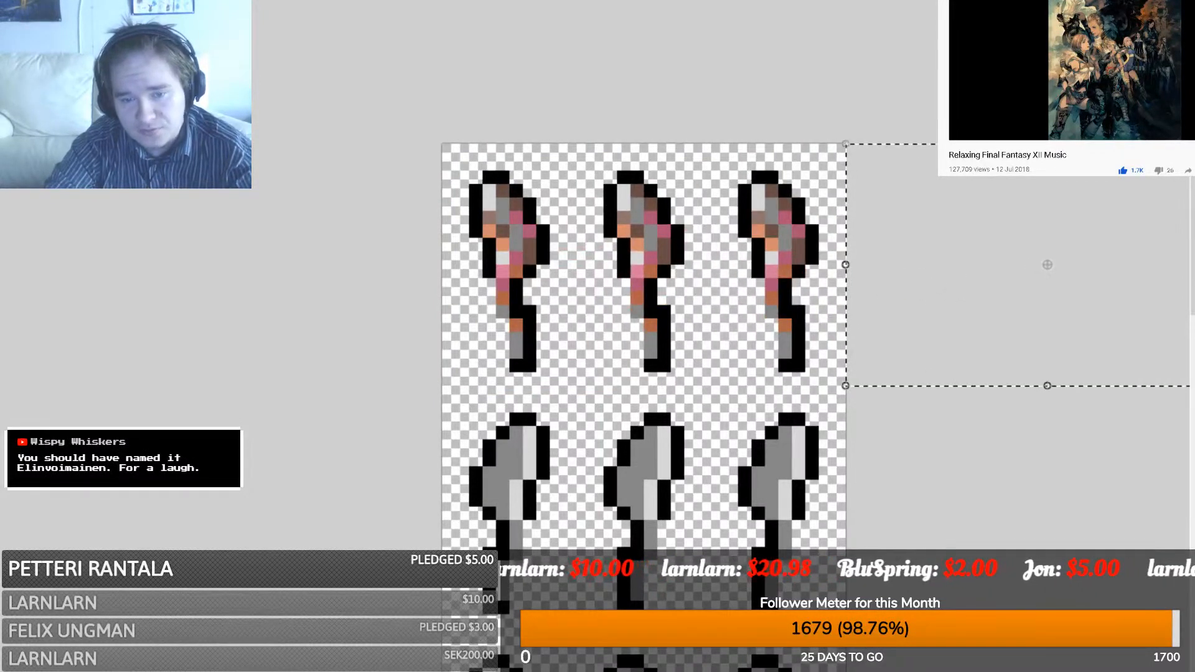
pyautogui.hscroll(3, 644, 374)
pyautogui.hscroll(1, 757, 373)
pyautogui.moveTo(1131, 270); pyautogui.dragTo(322, 181)
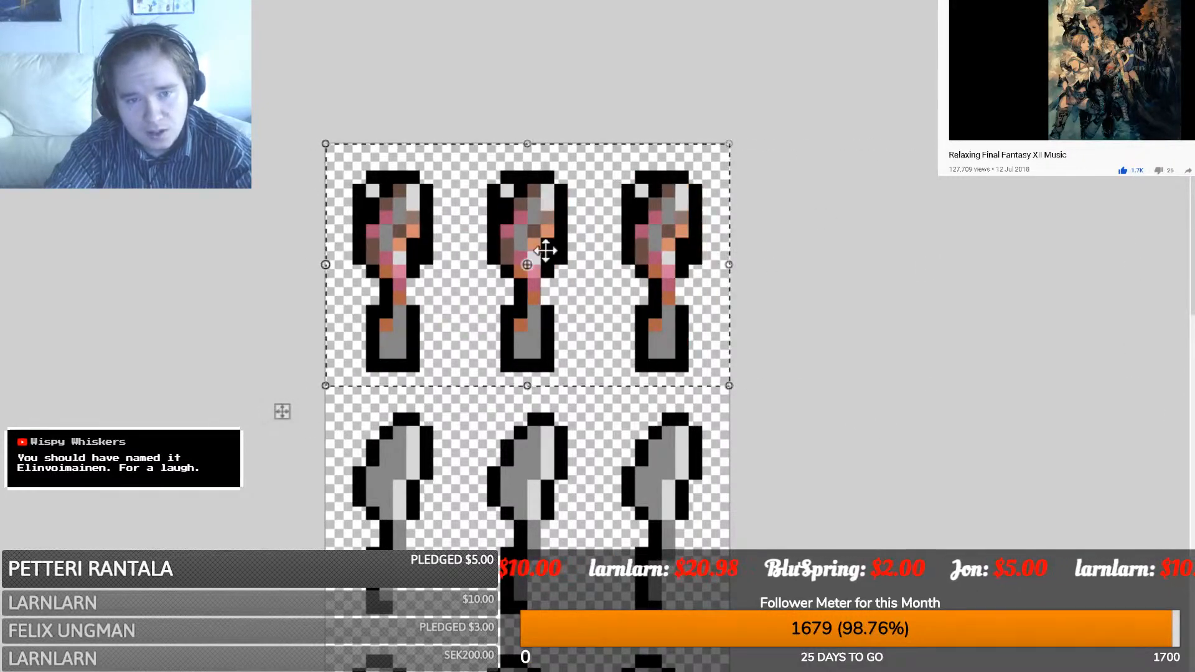
pyautogui.keyDown('shift'); pyautogui.moveTo(545, 253); pyautogui.dragTo(629, 484); pyautogui.keyUp('shift')
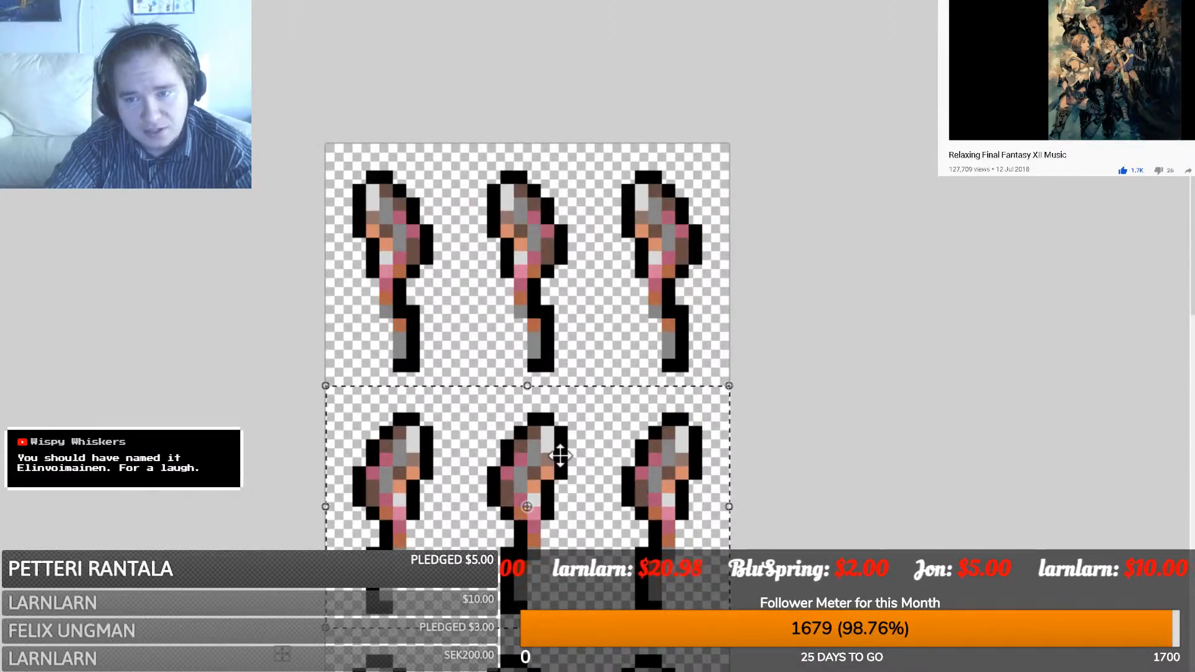
pyautogui.scroll(-4, 548, 451)
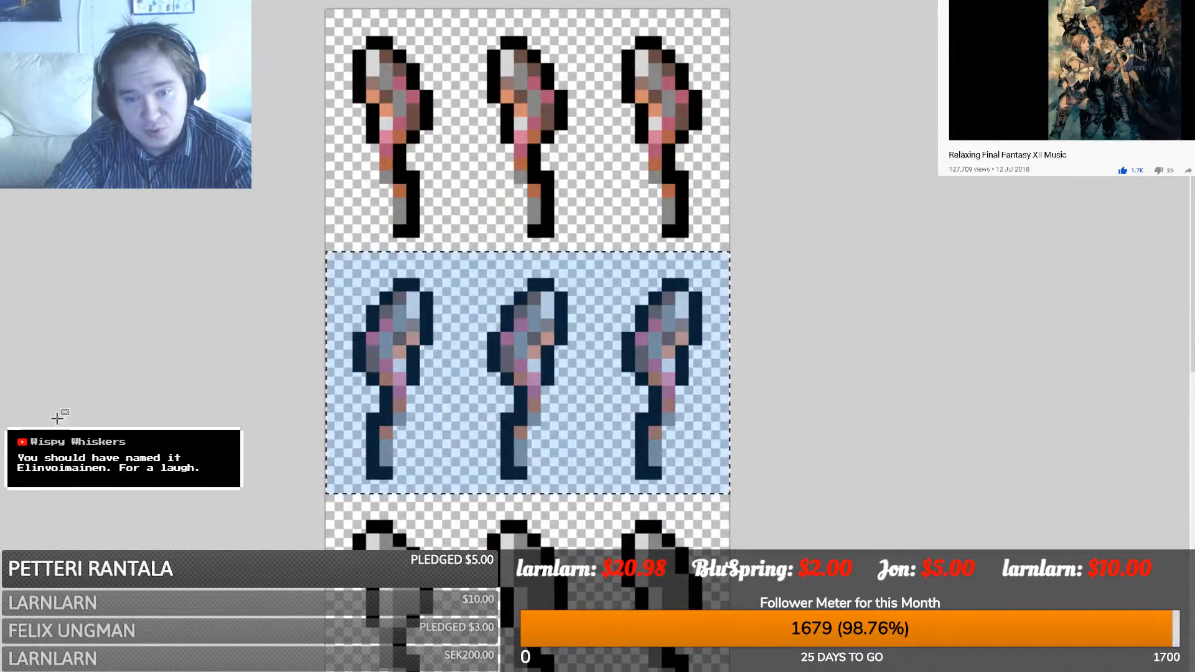
pyautogui.press('s')
pyautogui.click(728, 489)
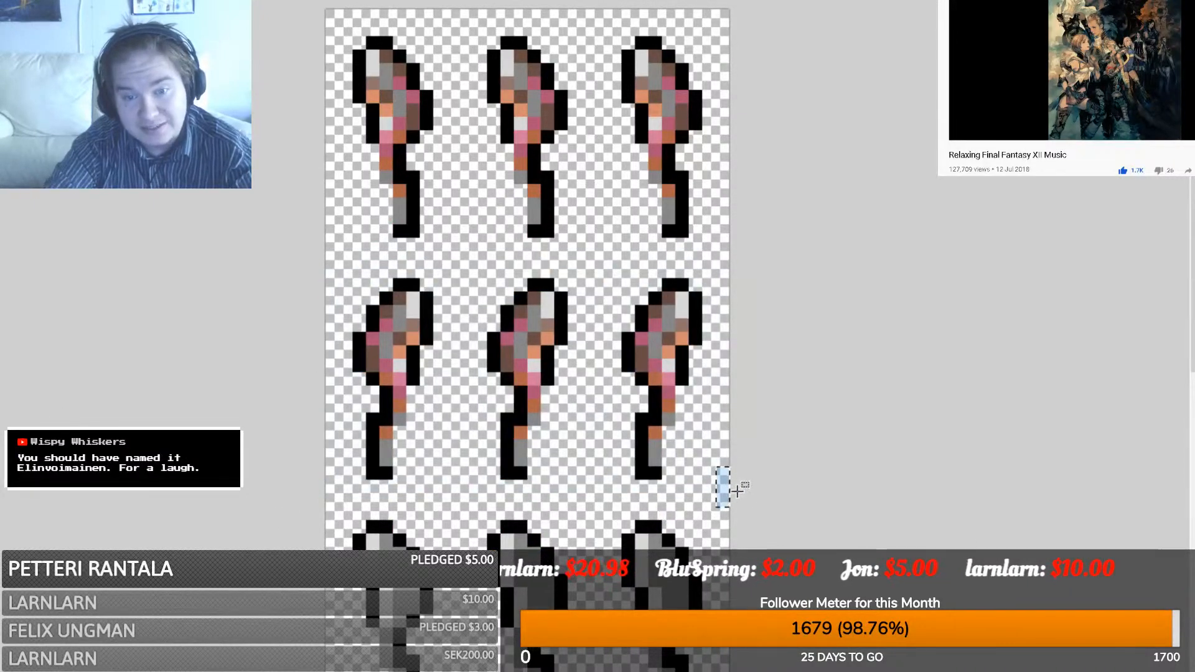
# - Copy both knife rows down to fill the lower rows, then view the sheet at actual size
pyautogui.moveTo(727, 491); pyautogui.dragTo(304, 4)
pyautogui.hotkey('ctrl', 'c')
pyautogui.scroll(-4, 575, 242)
pyautogui.hotkey('ctrl', 'v')
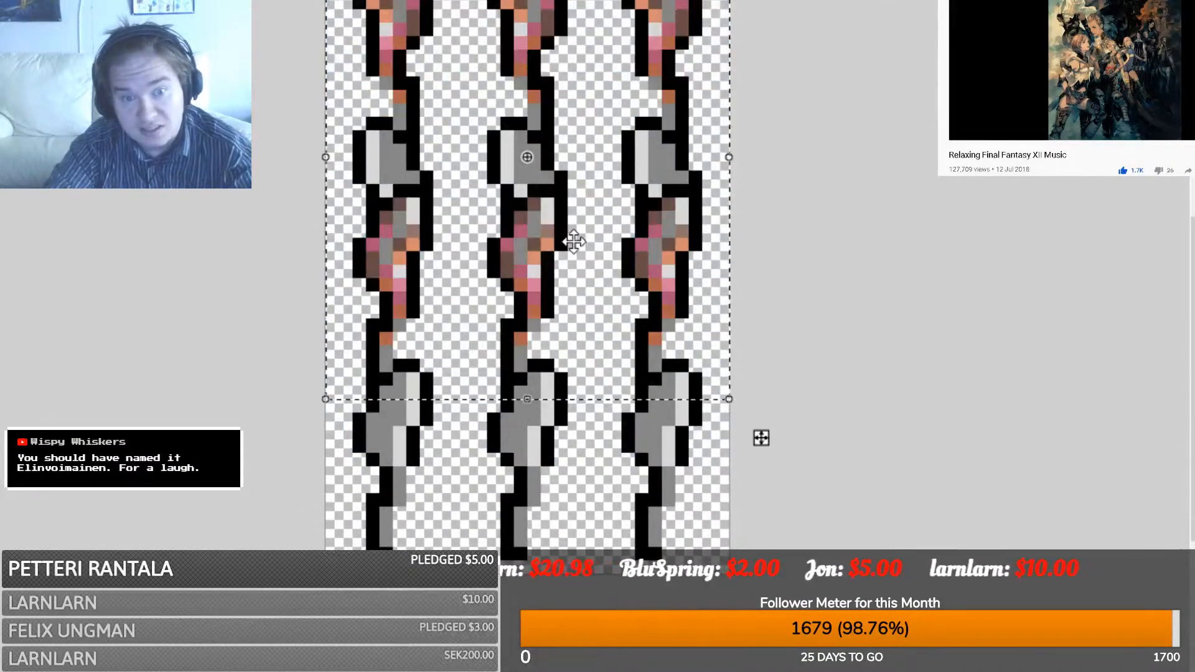
pyautogui.moveTo(512, 134); pyautogui.dragTo(517, 299)
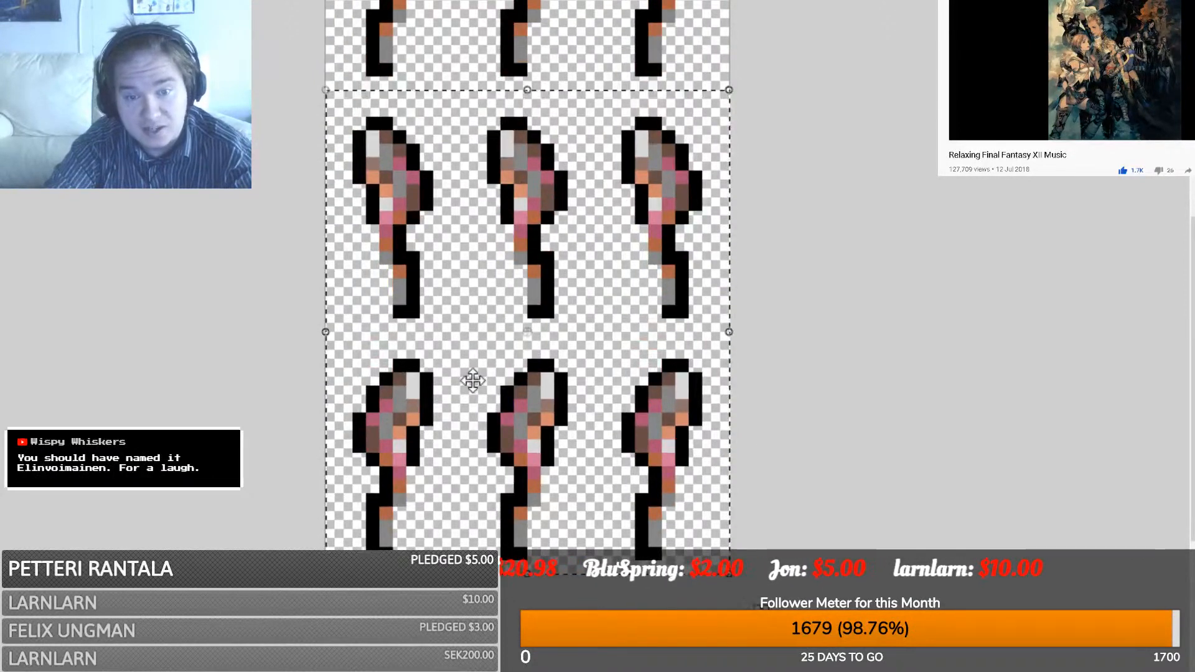
pyautogui.scroll(3, 471, 381)
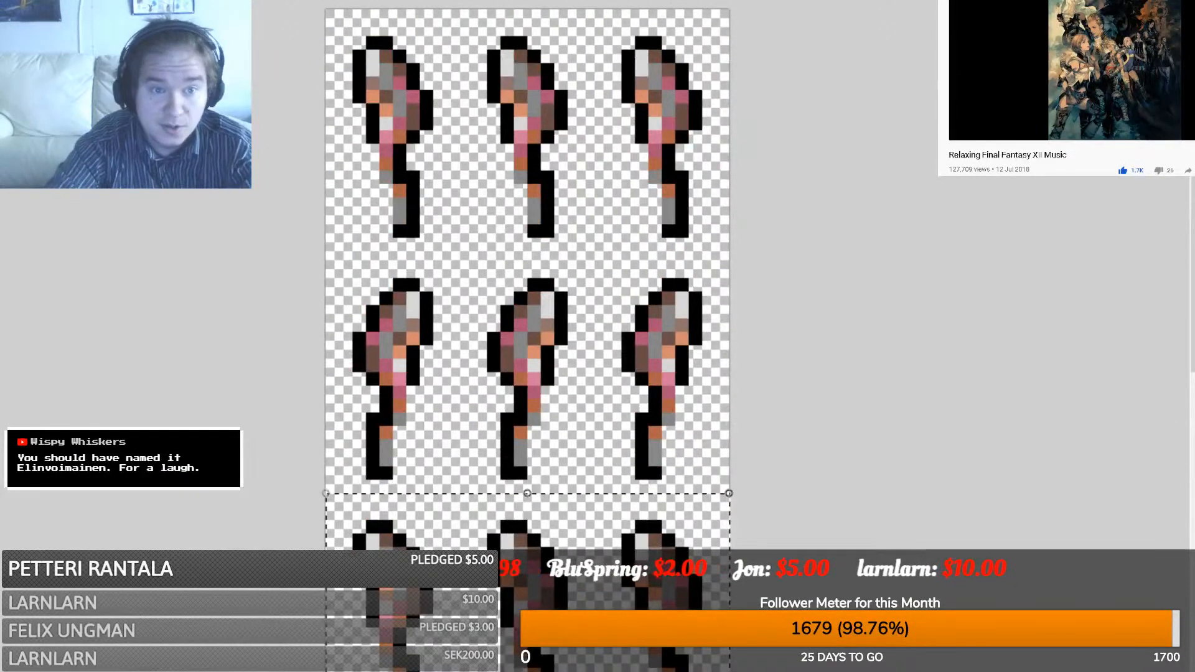
pyautogui.hotkey('ctrl', '0')
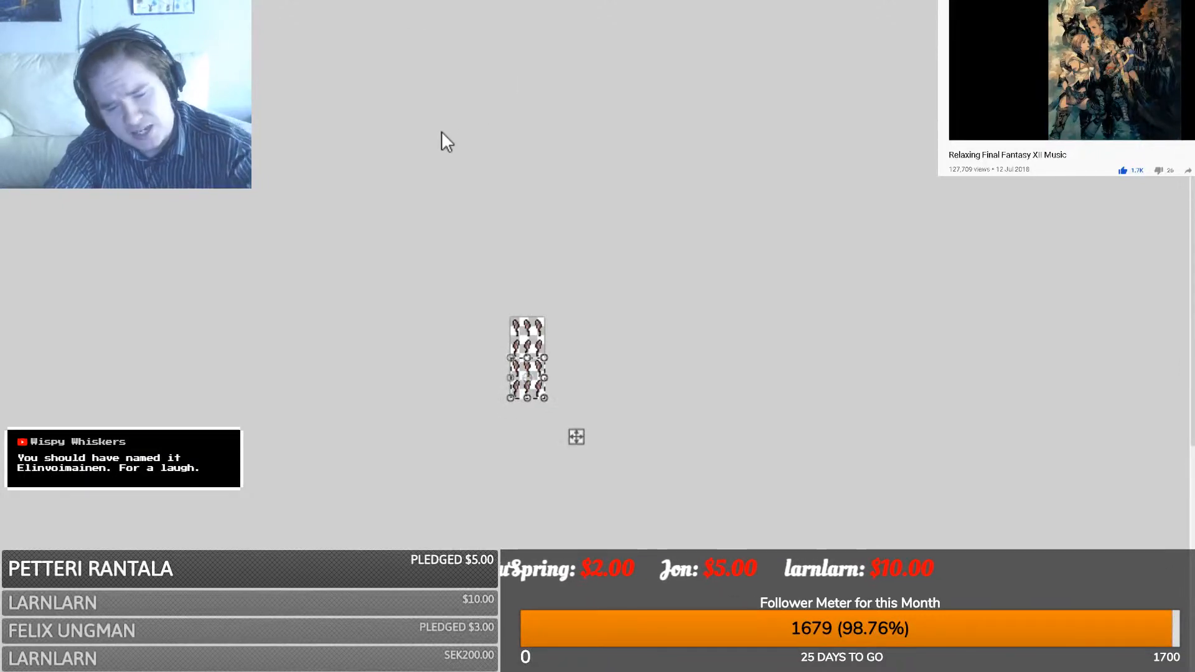
pyautogui.keyDown('ctrl'); pyautogui.scroll(2, 602, 447); pyautogui.keyUp('ctrl')
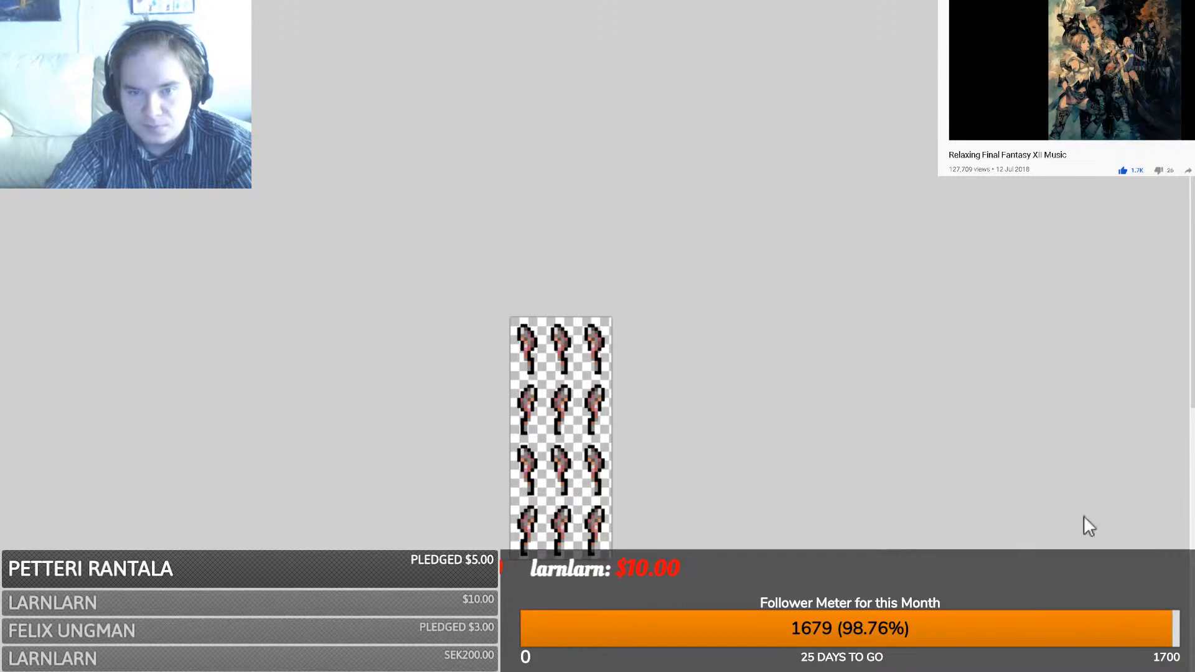
# - Copy the clean grey spoon from the cutlery artwork into its own new image and zoom in
pyautogui.hotkey('ctrl', 'Tab')
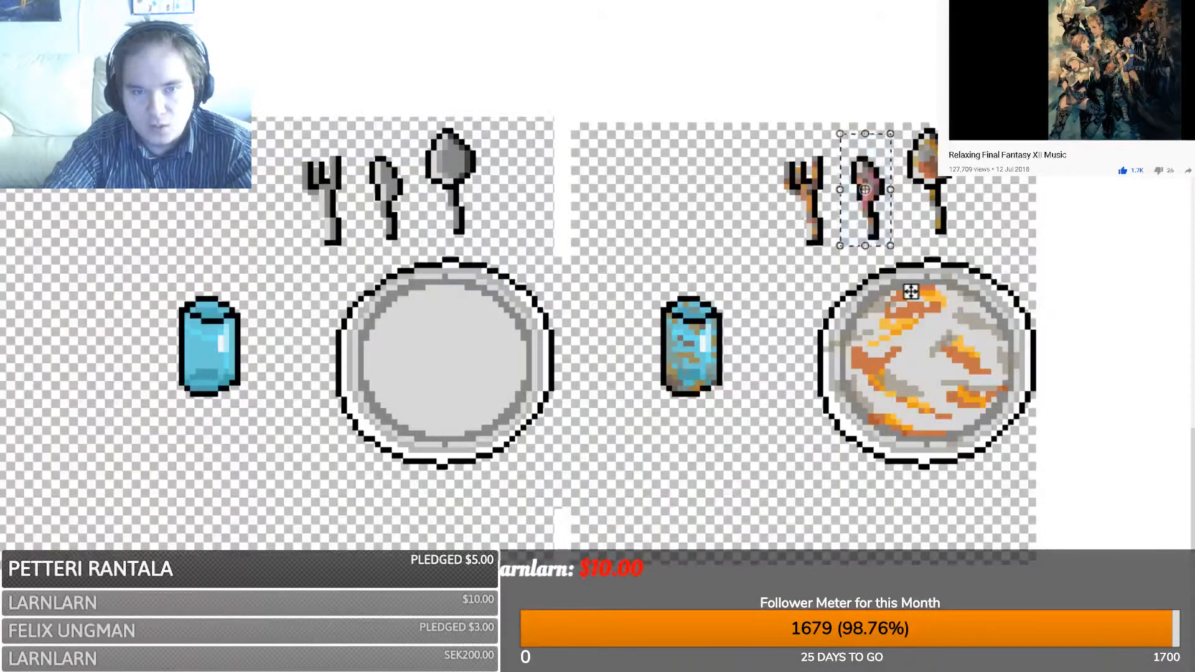
pyautogui.press('s')
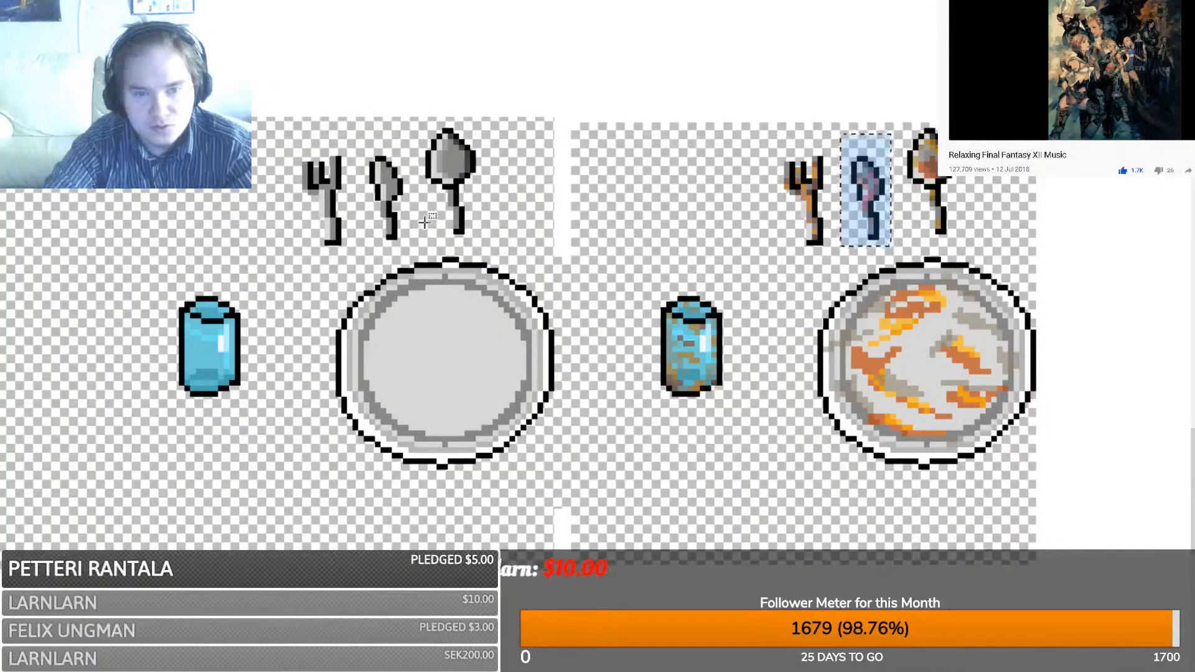
pyautogui.click(422, 222)
pyautogui.moveTo(422, 239); pyautogui.dragTo(478, 124)
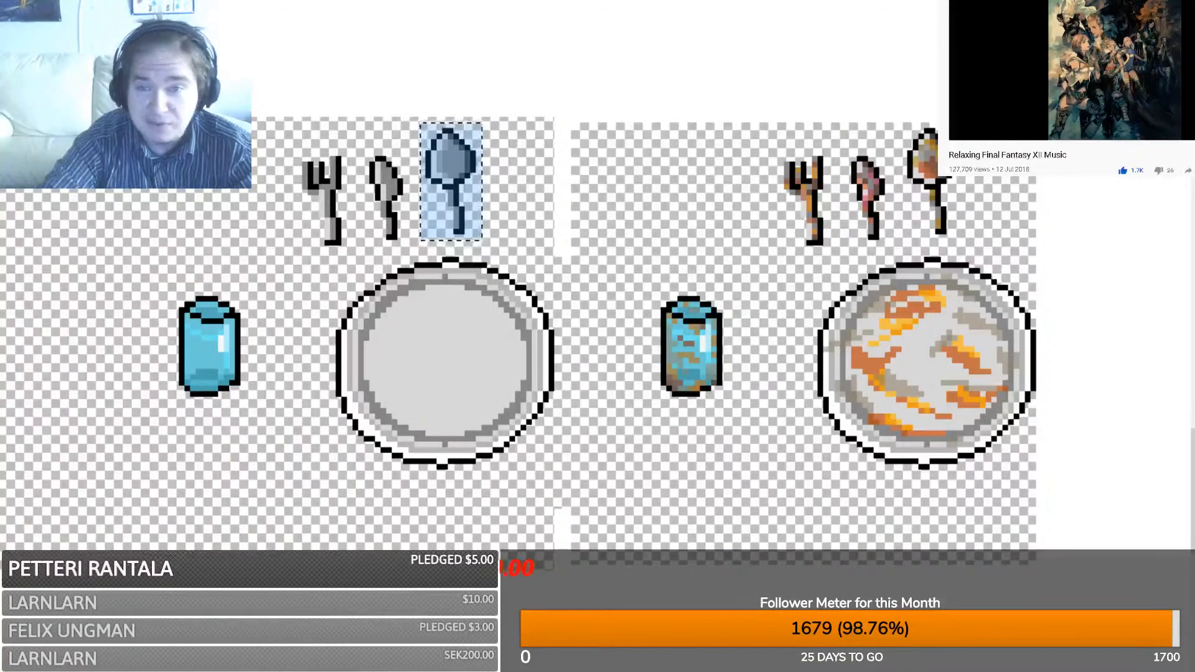
pyautogui.hotkey('ctrl', 'Tab')
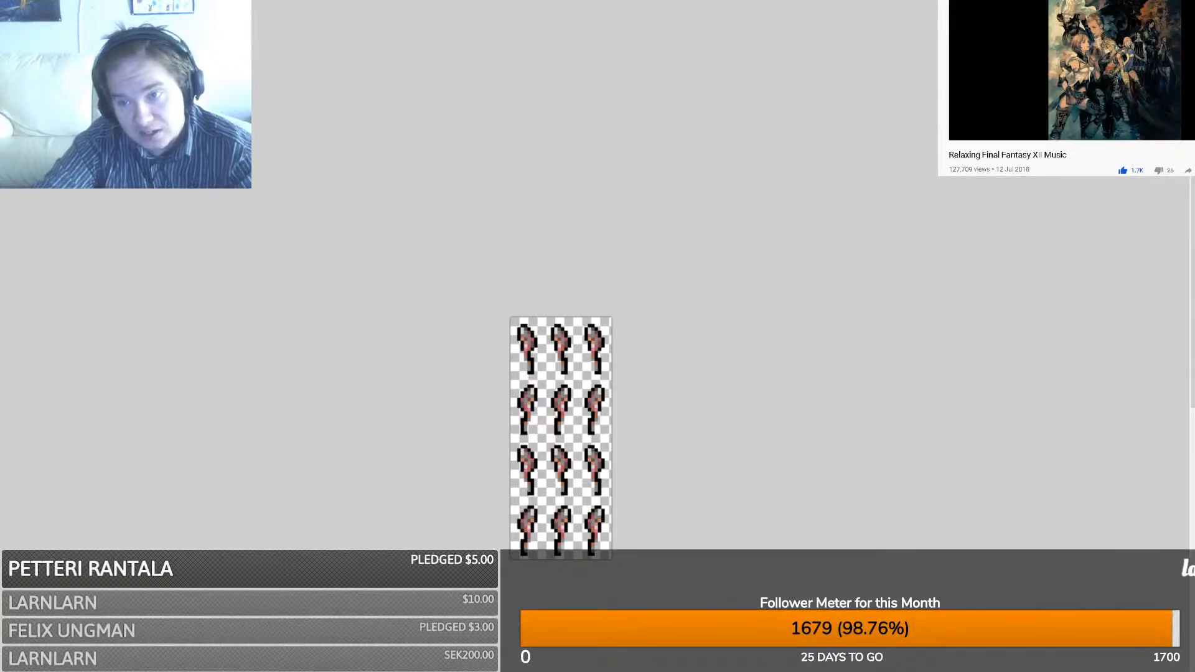
pyautogui.hotkey('ctrl', 'v')
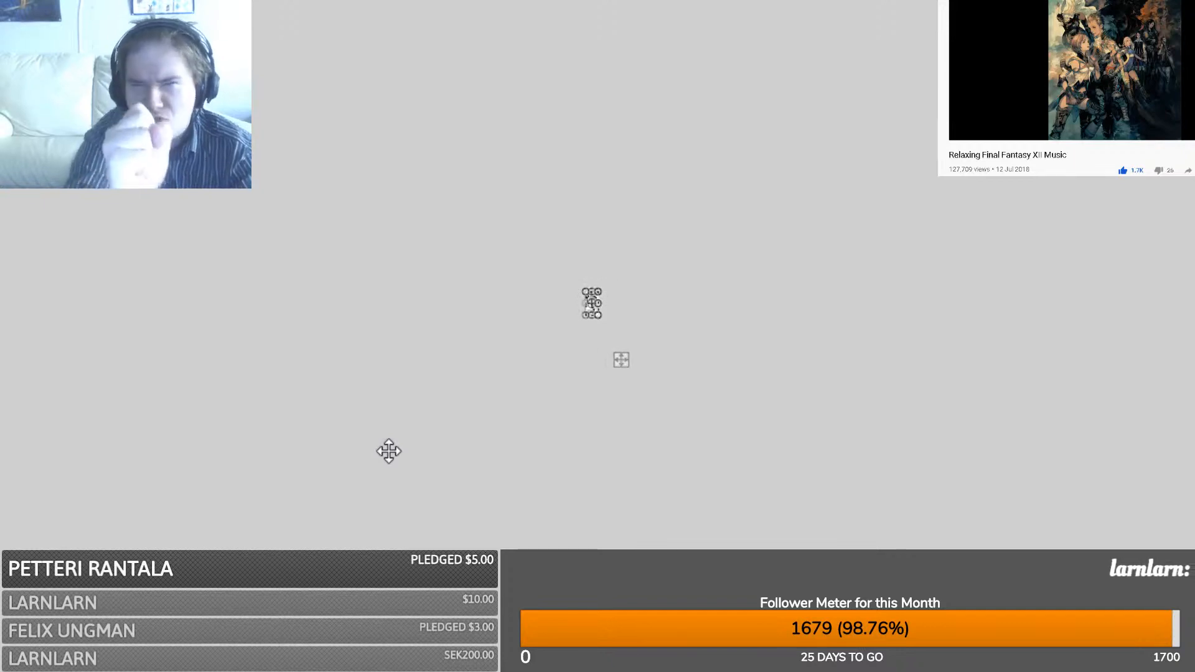
pyautogui.keyDown('ctrl'); pyautogui.scroll(3, 389, 451); pyautogui.keyUp('ctrl')
pyautogui.keyDown('ctrl'); pyautogui.scroll(4, 389, 452); pyautogui.keyUp('ctrl')
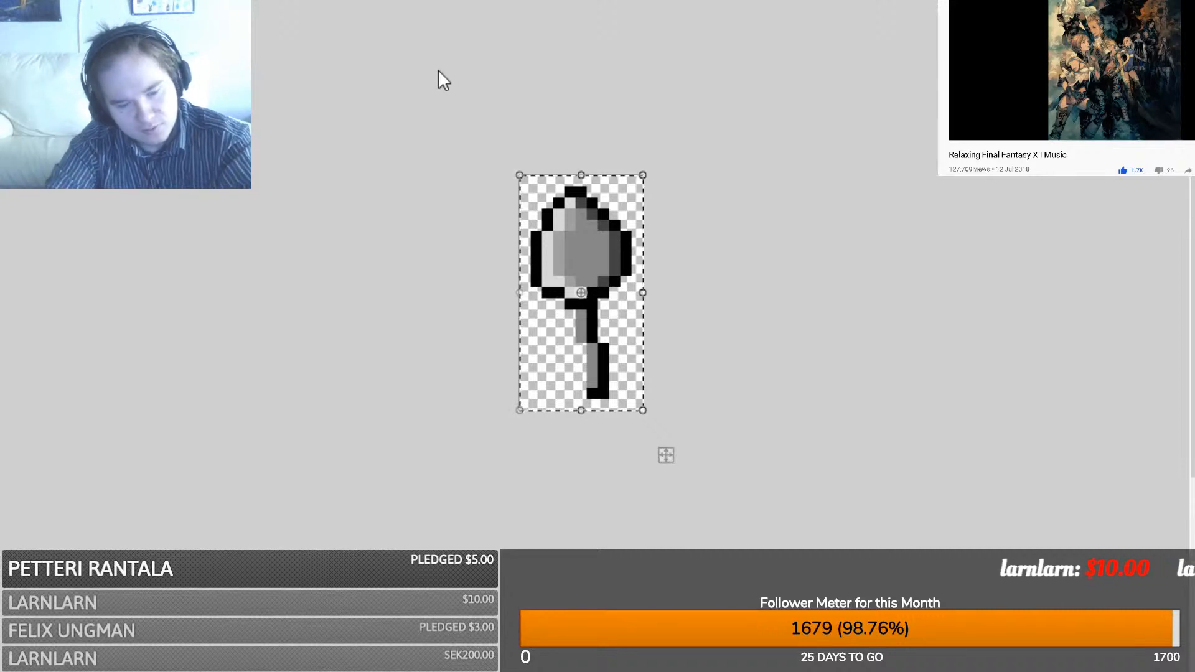
# - Enlarge the canvas and paste two spoon copies beside the original to form a row of three
pyautogui.click(640, 472)
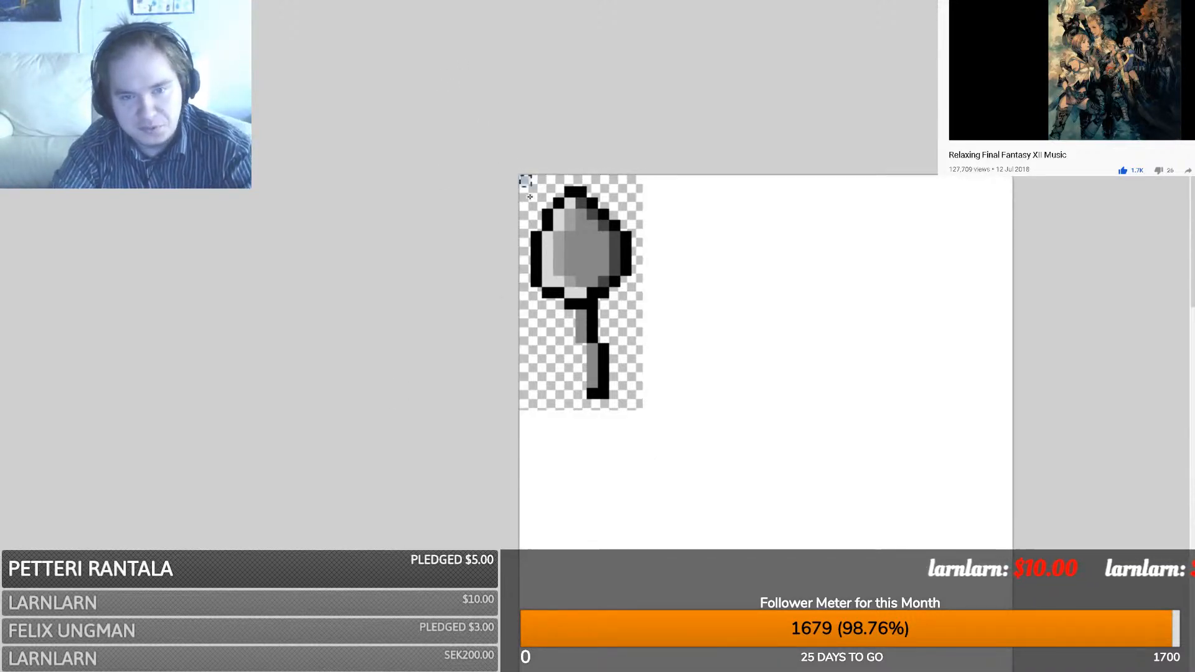
pyautogui.moveTo(521, 176); pyautogui.dragTo(644, 411)
pyautogui.hotkey('ctrl', 'c')
pyautogui.hotkey('ctrl', 'v')
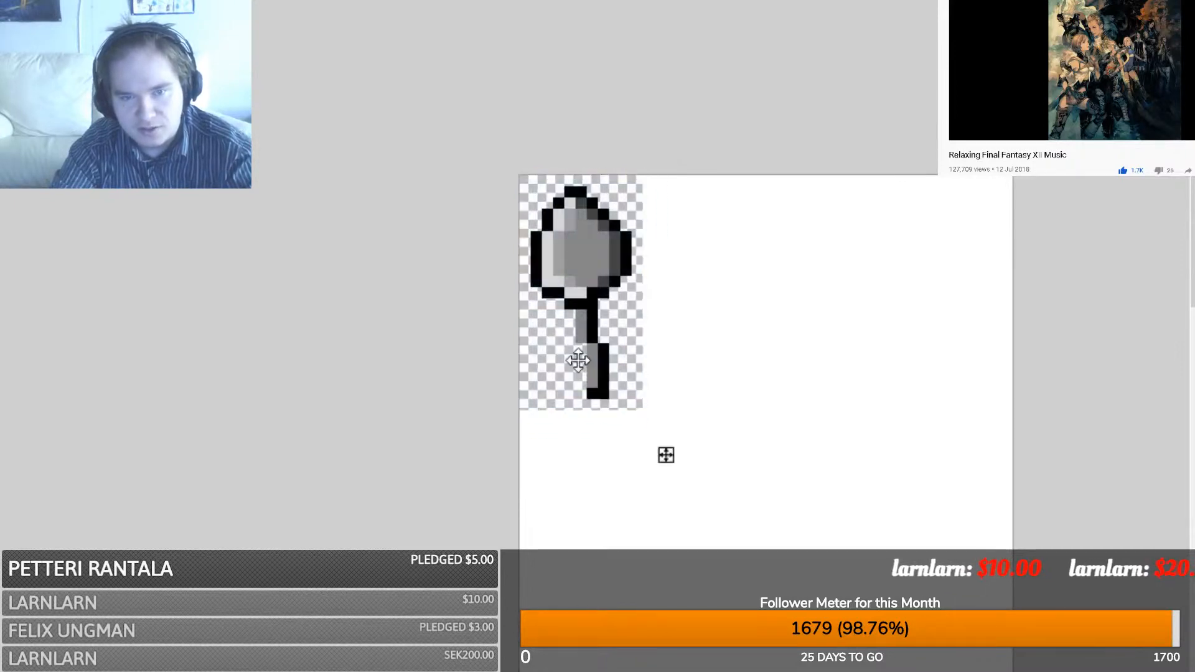
pyautogui.moveTo(579, 360); pyautogui.dragTo(693, 354)
pyautogui.hotkey('ctrl', 'v')
pyautogui.moveTo(582, 318); pyautogui.dragTo(829, 319)
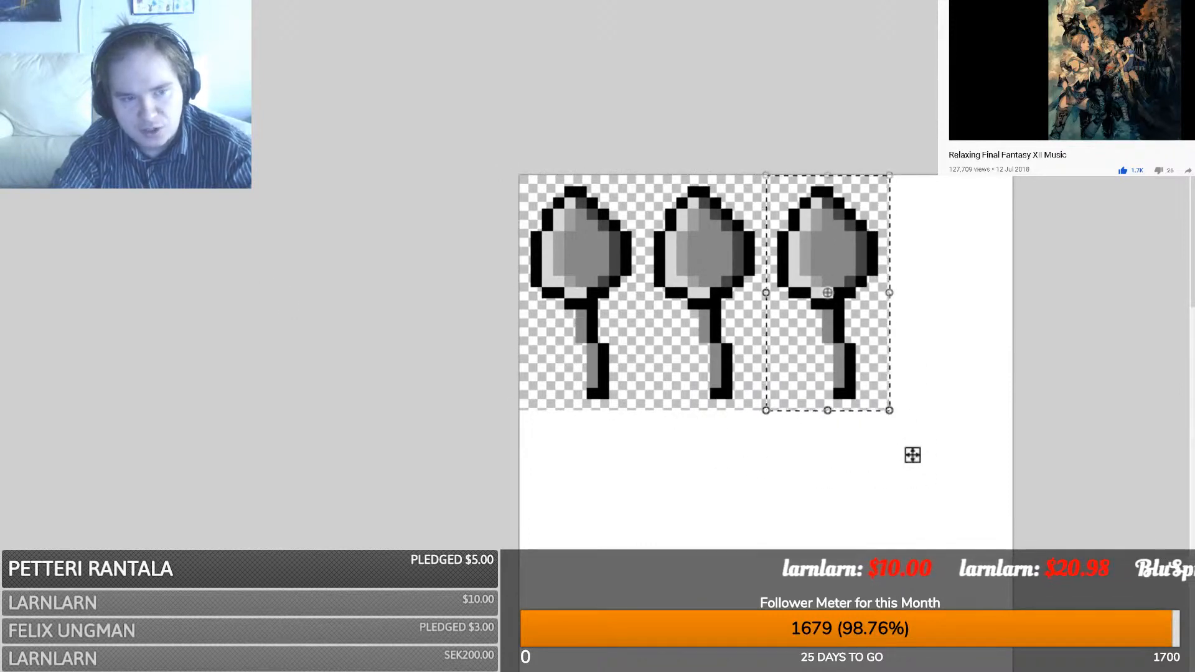
# - Duplicate the three-spoon row as a second row beneath the first
pyautogui.press('s')
pyautogui.moveTo(478, 152); pyautogui.dragTo(885, 405)
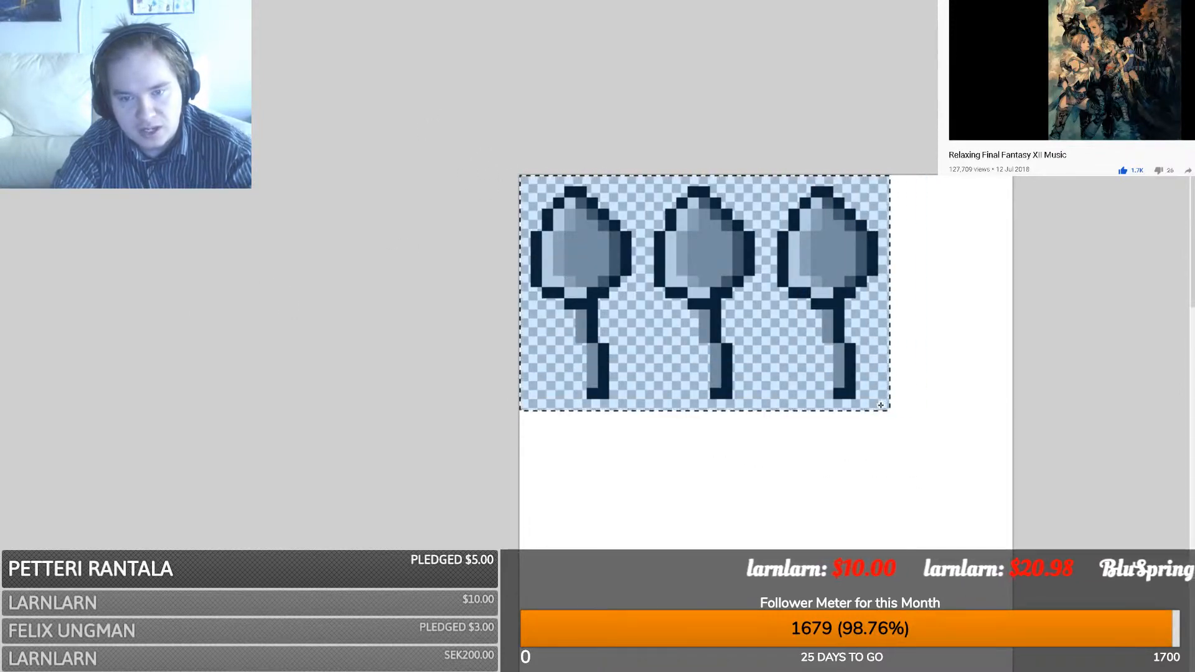
pyautogui.hotkey('ctrl', 'c')
pyautogui.hotkey('ctrl', 'v')
pyautogui.moveTo(645, 309); pyautogui.dragTo(1020, 548)
pyautogui.moveTo(819, 669); pyautogui.dragTo(868, 669)
pyautogui.moveTo(1147, 533); pyautogui.dragTo(411, 493)
pyautogui.scroll(-4, 368, 405)
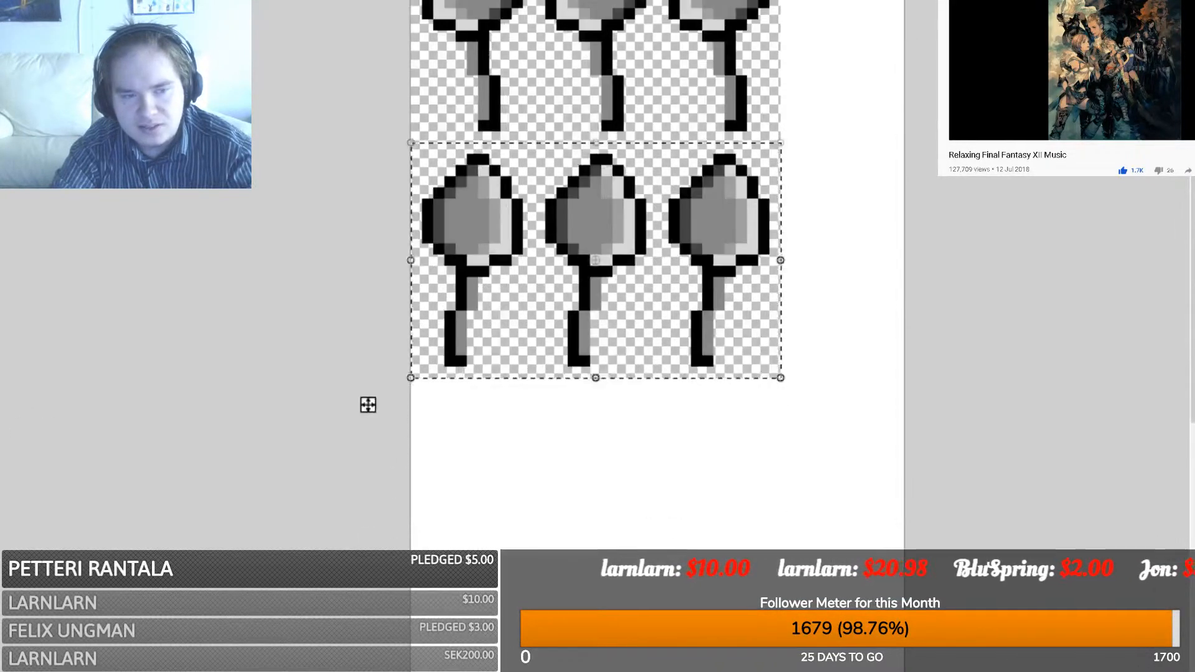
# - Copy the six-spoon block below the existing rows and crop the image to the spoon area
pyautogui.press('s')
pyautogui.scroll(2, 444, 300)
pyautogui.moveTo(344, 29); pyautogui.dragTo(778, 506)
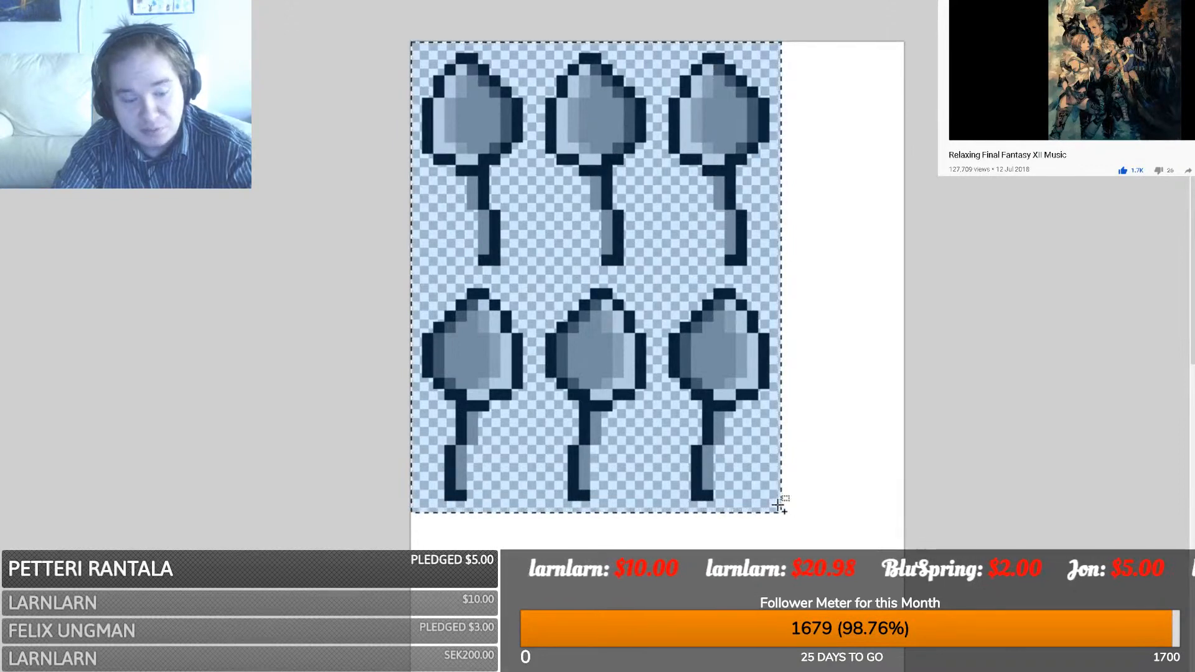
pyautogui.hotkey('ctrl', 'c')
pyautogui.scroll(-8, 778, 497)
pyautogui.hotkey('ctrl', 'v')
pyautogui.moveTo(567, 127); pyautogui.dragTo(564, 191)
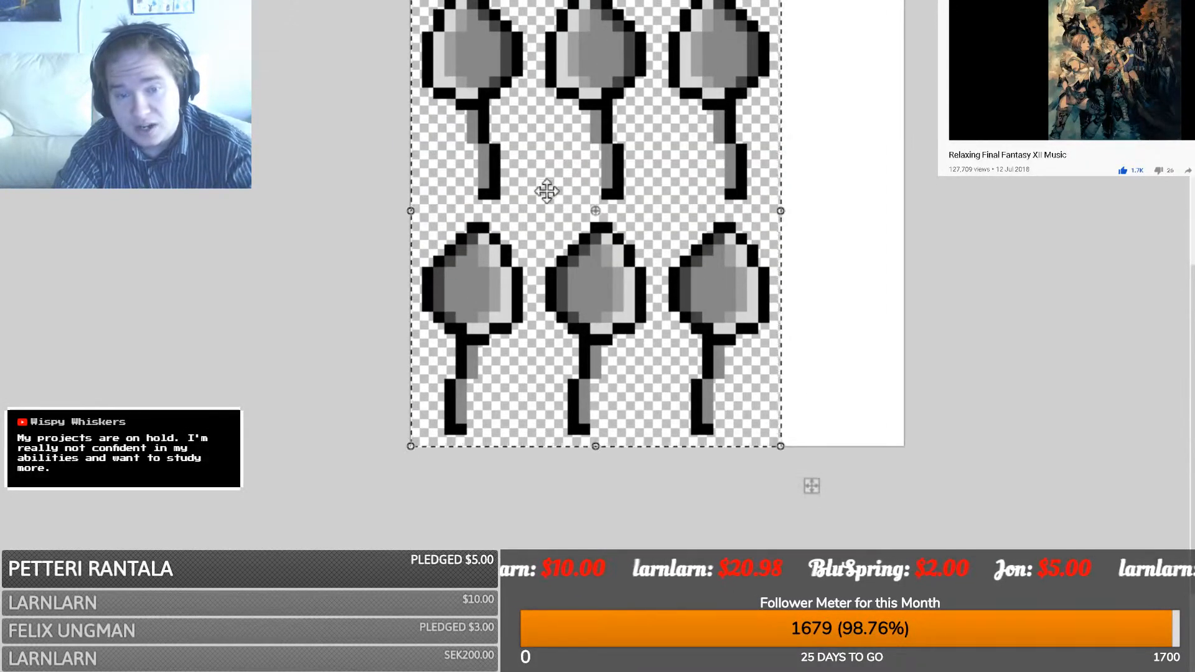
pyautogui.press('s')
pyautogui.hotkey('ctrl', 'd')
pyautogui.moveTo(409, 513); pyautogui.dragTo(776, 56)
pyautogui.scroll(8, 413, 484)
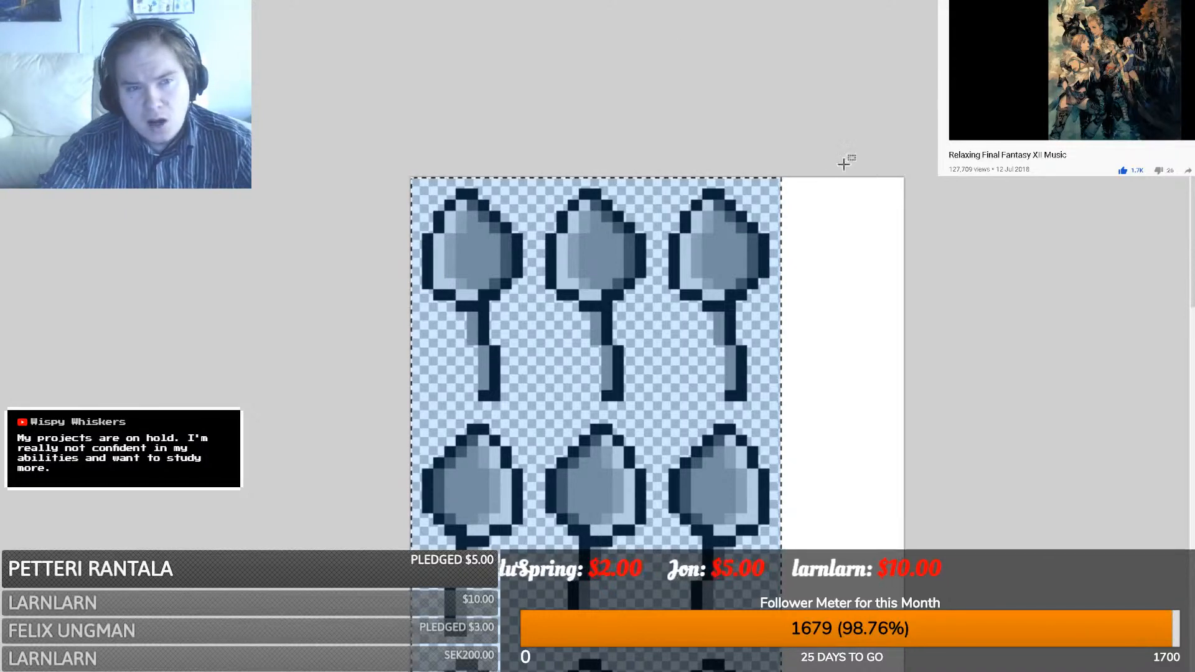
pyautogui.hotkey('ctrl', 'shift', 'x')
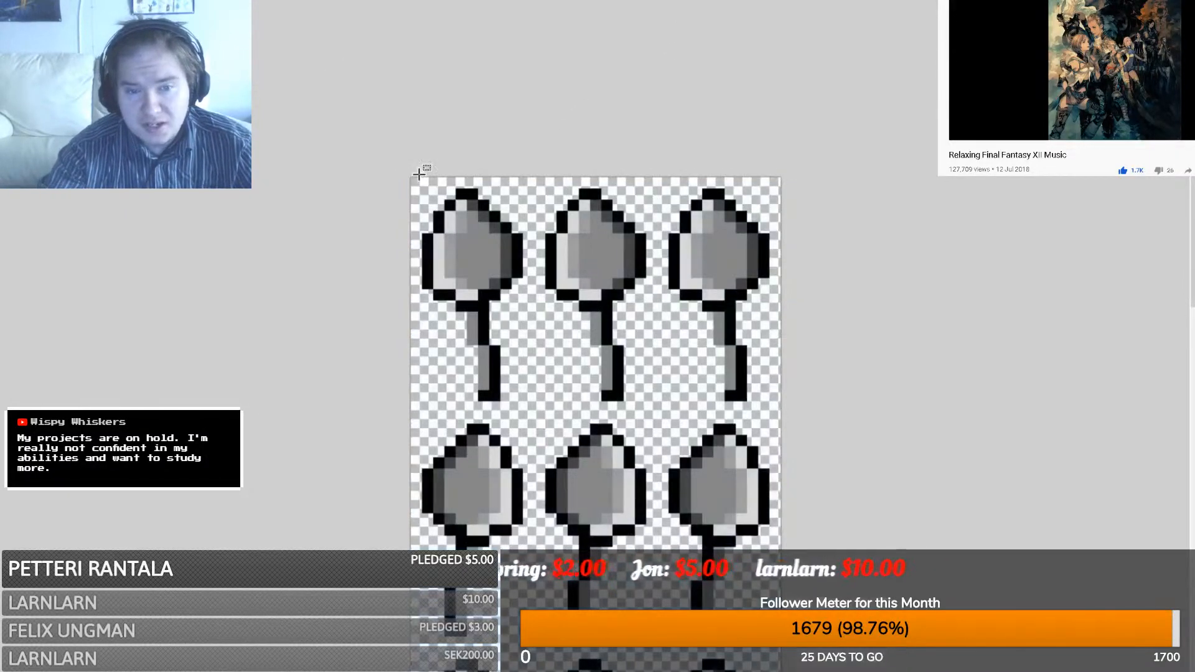
pyautogui.scroll(-10, 414, 179)
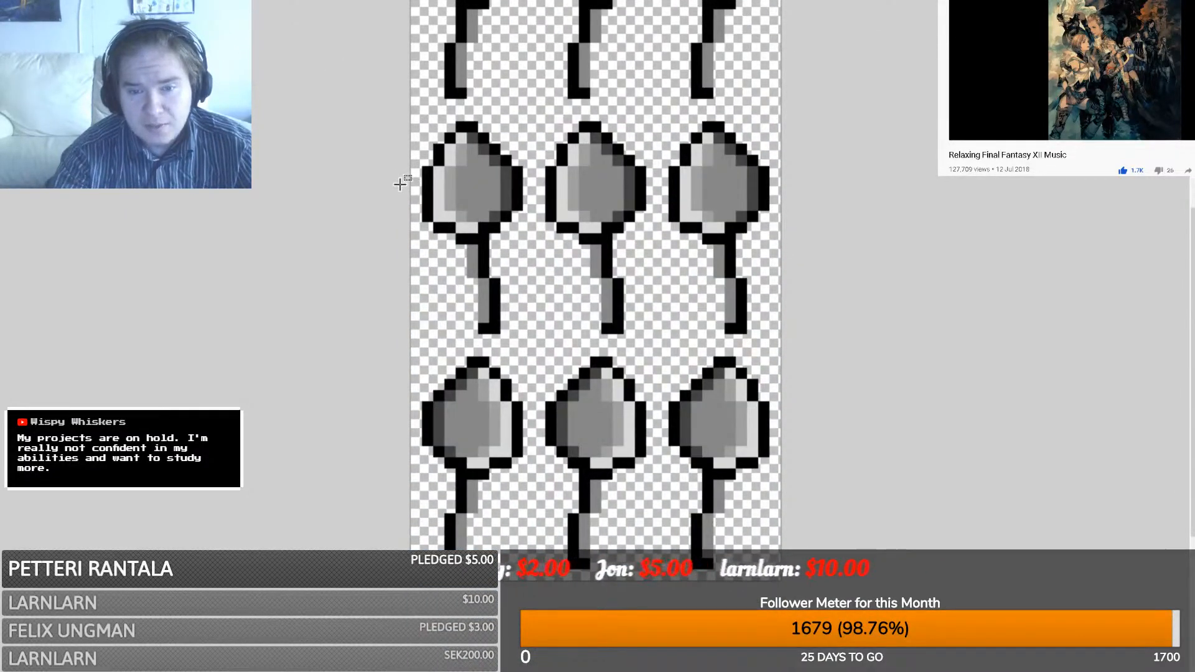
# - Resize the spoon sheet to 300% and zoom out to see all twelve spoons
pyautogui.scroll(5, 400, 184)
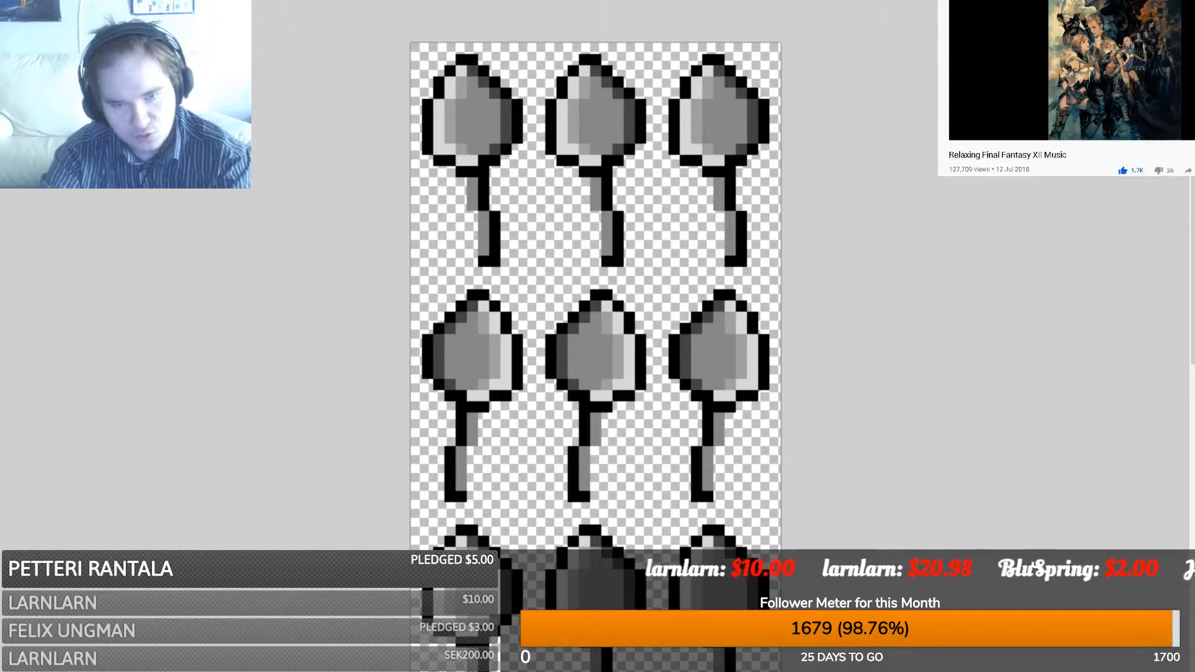
pyautogui.click(624, 444)
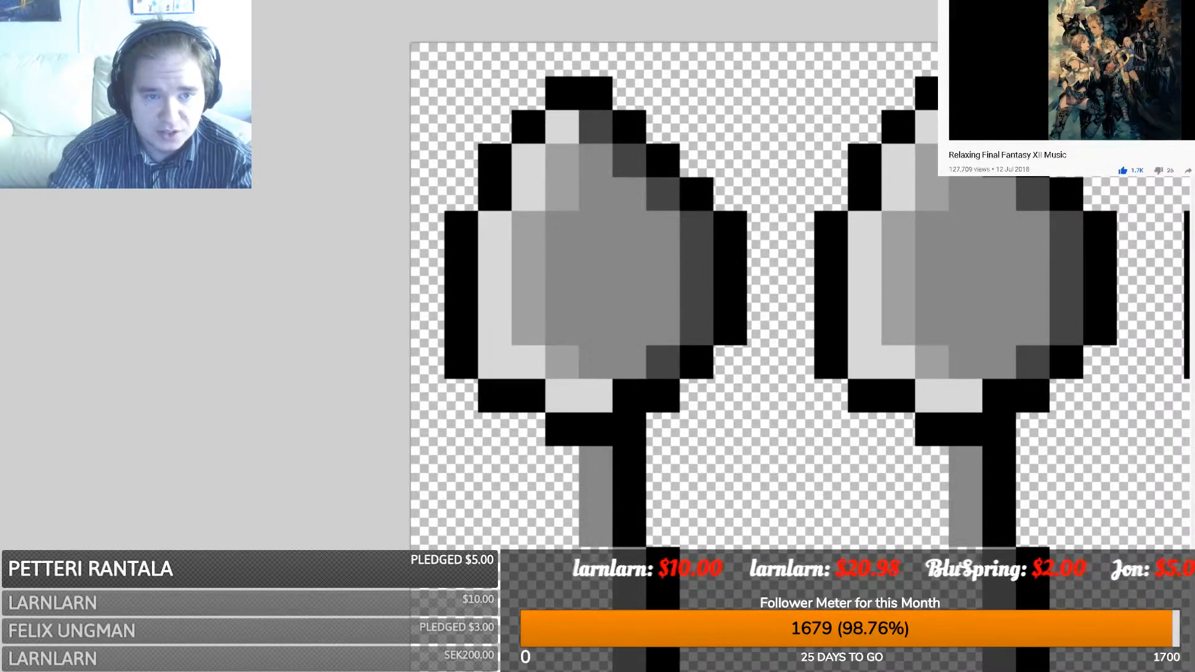
pyautogui.keyDown('ctrl'); pyautogui.scroll(-9, 800, 361); pyautogui.keyUp('ctrl')
pyautogui.scroll(-3, 770, 553)
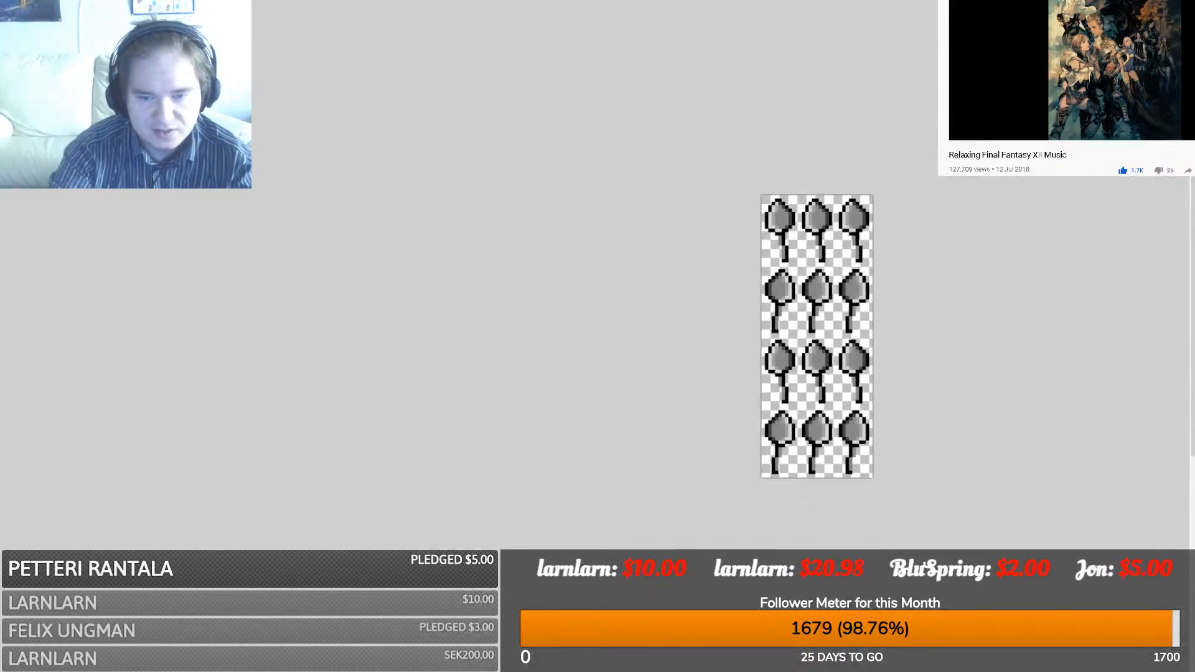
pyautogui.hscroll(3, 730, 579)
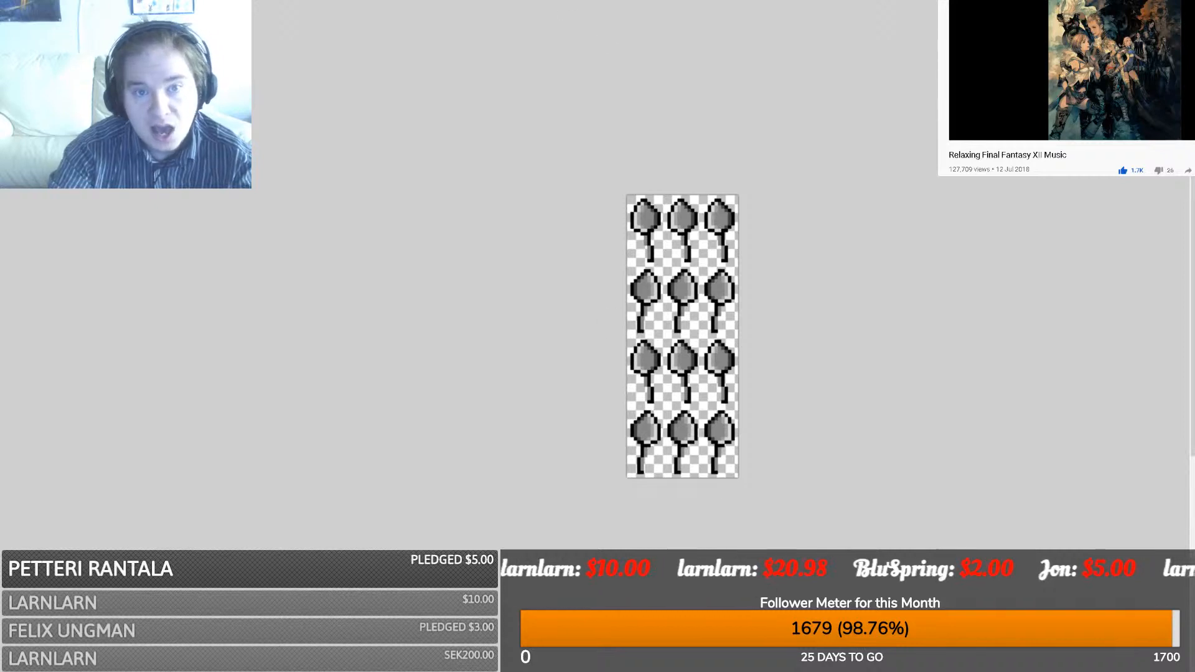
# - Copy the stained spoon from the cutlery artwork and paste it over all three top-row spoons
pyautogui.hotkey('ctrl', 'Tab')
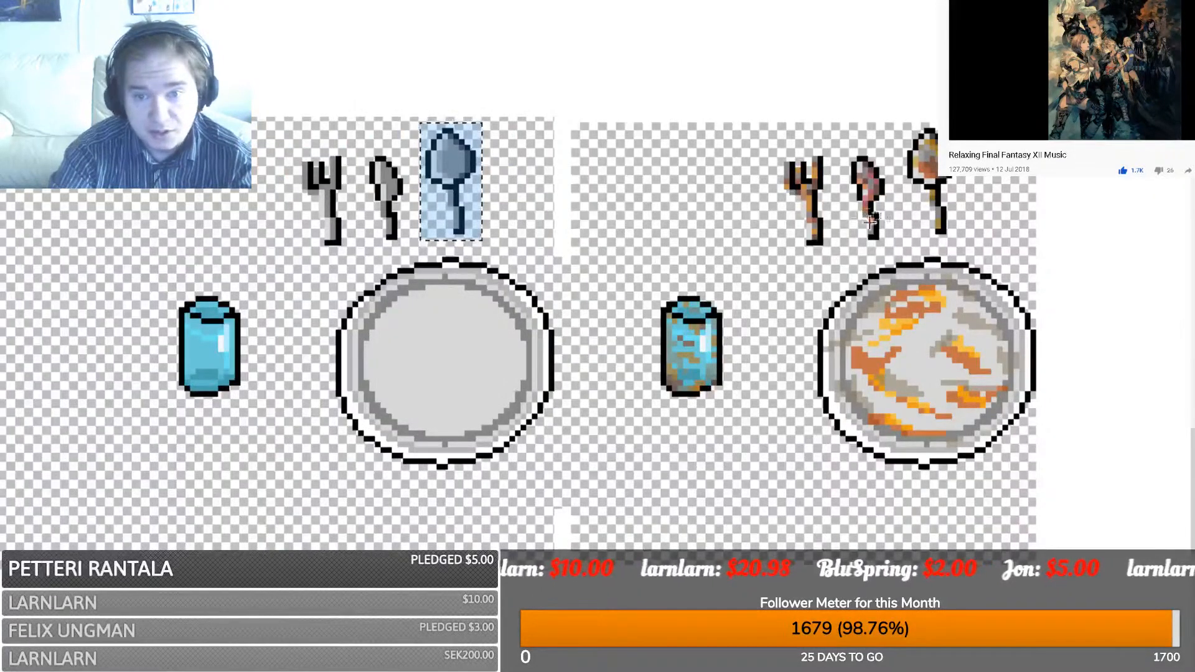
pyautogui.moveTo(978, 254); pyautogui.dragTo(905, 125)
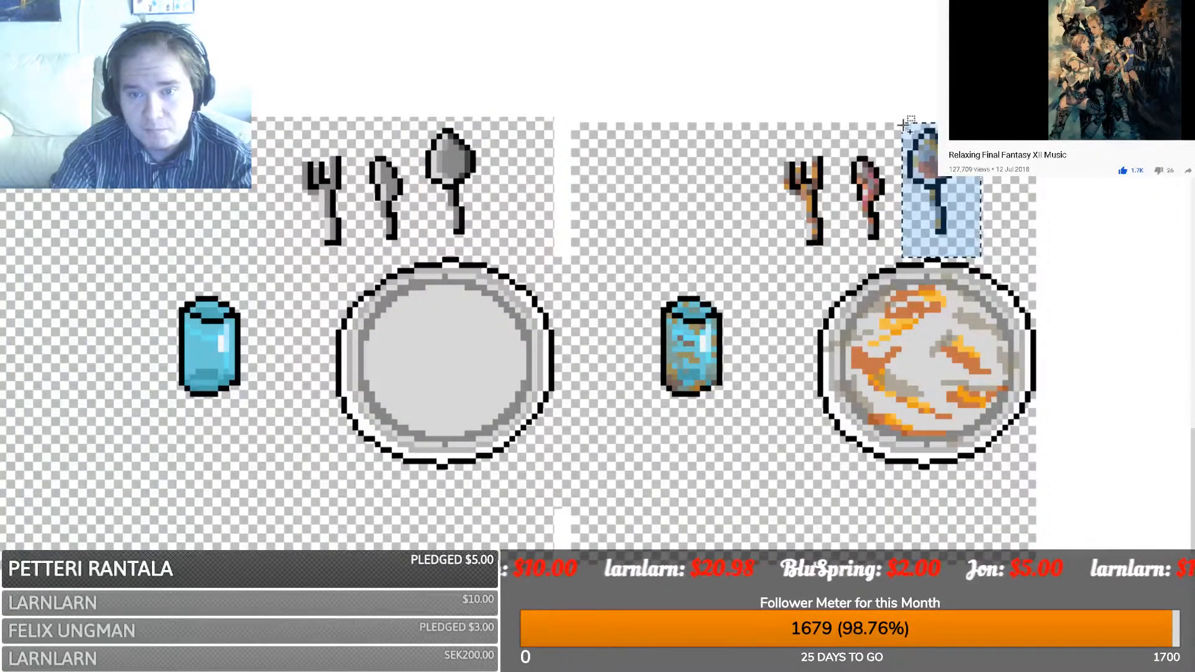
pyautogui.hotkey('ctrl', 'Tab')
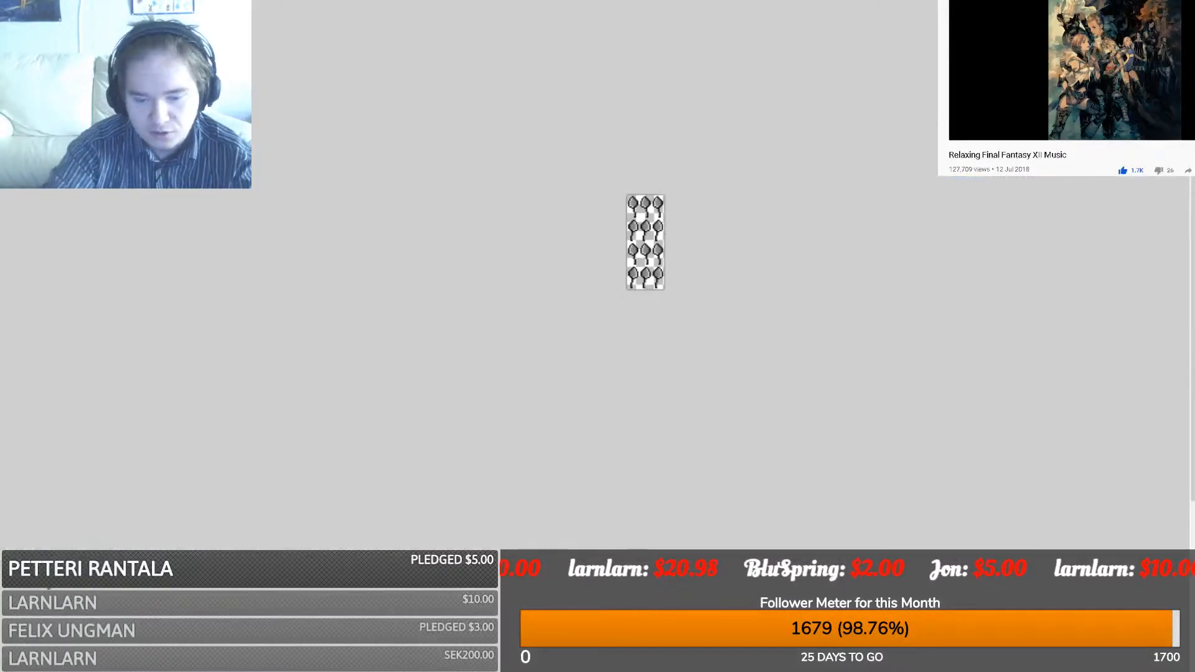
pyautogui.scroll(6, 645, 242)
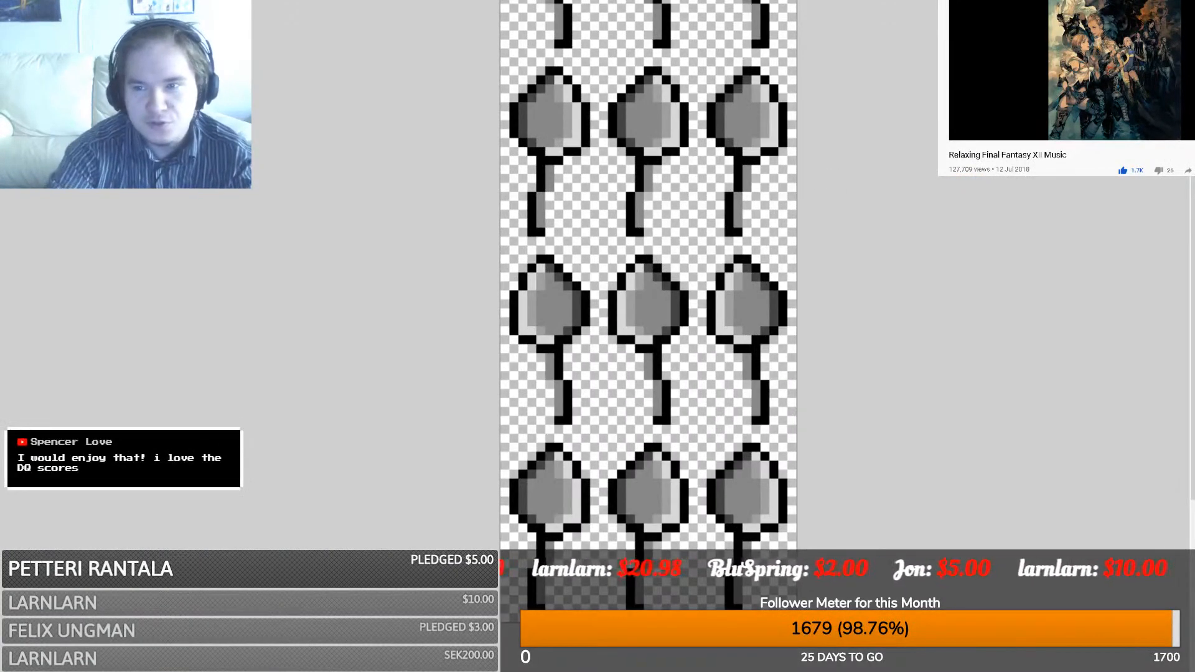
pyautogui.scroll(-2, 252, 622)
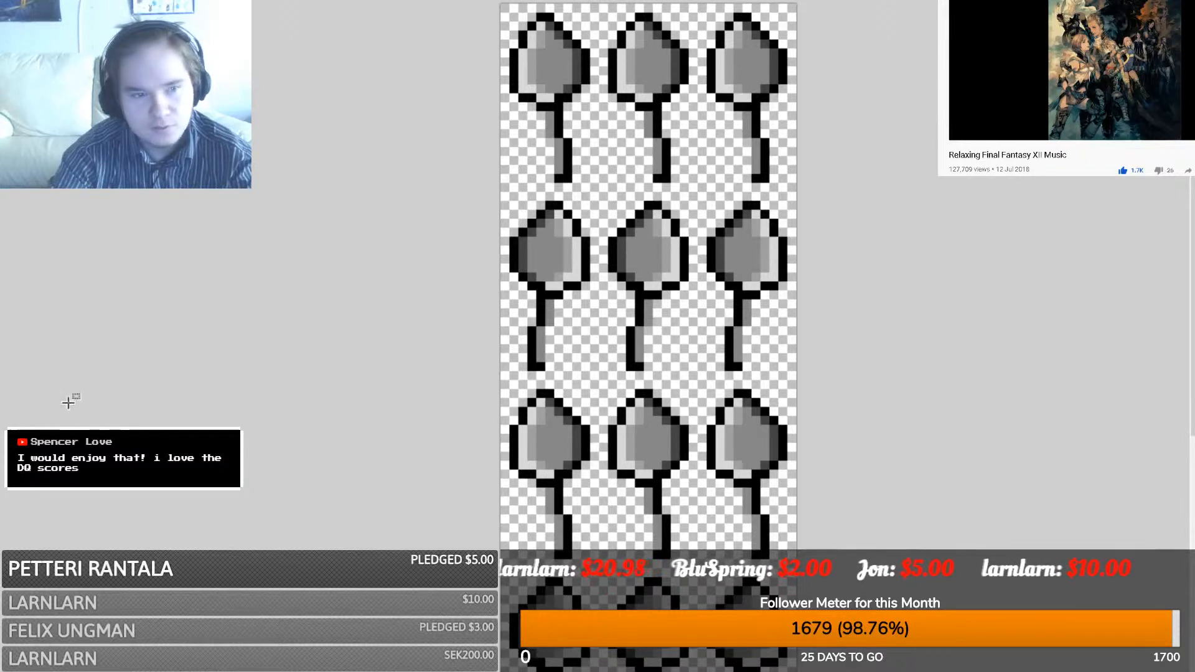
pyautogui.hotkey('ctrl', 'v')
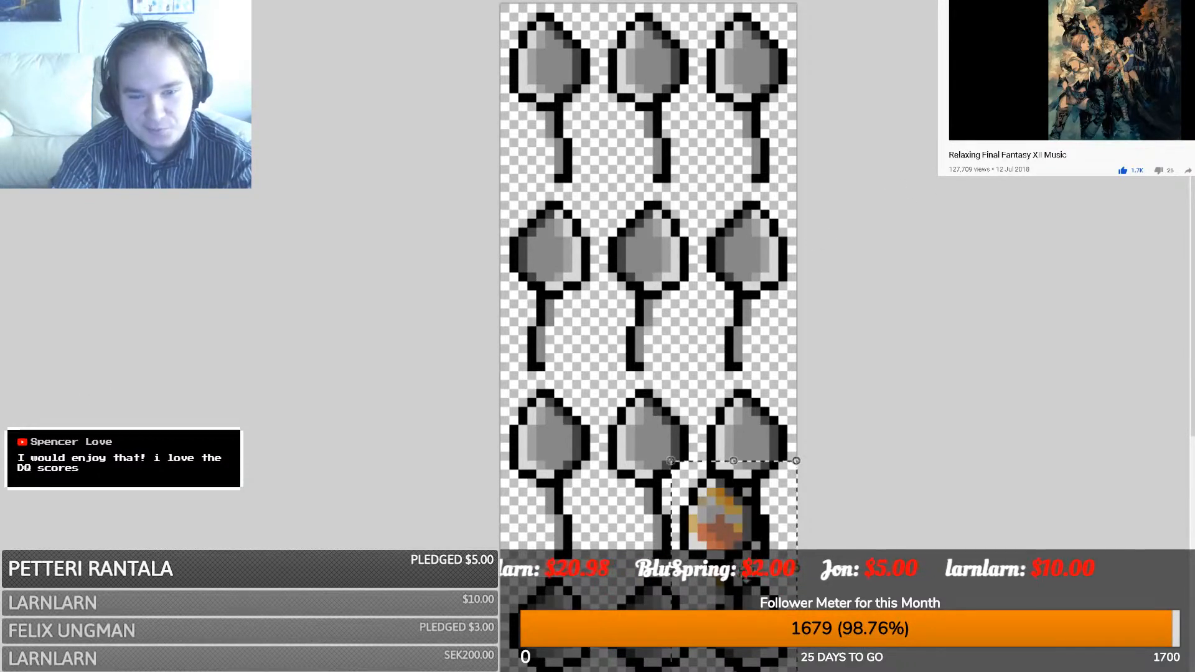
pyautogui.moveTo(733, 605); pyautogui.dragTo(565, 160)
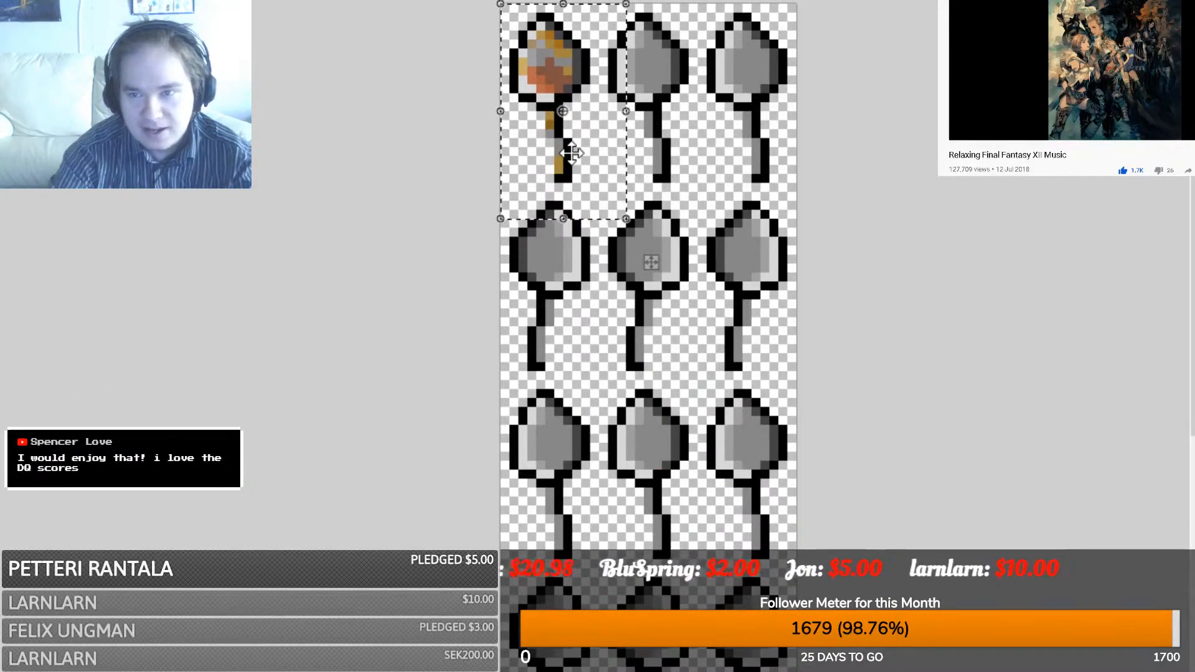
pyautogui.hotkey('ctrl', 'v')
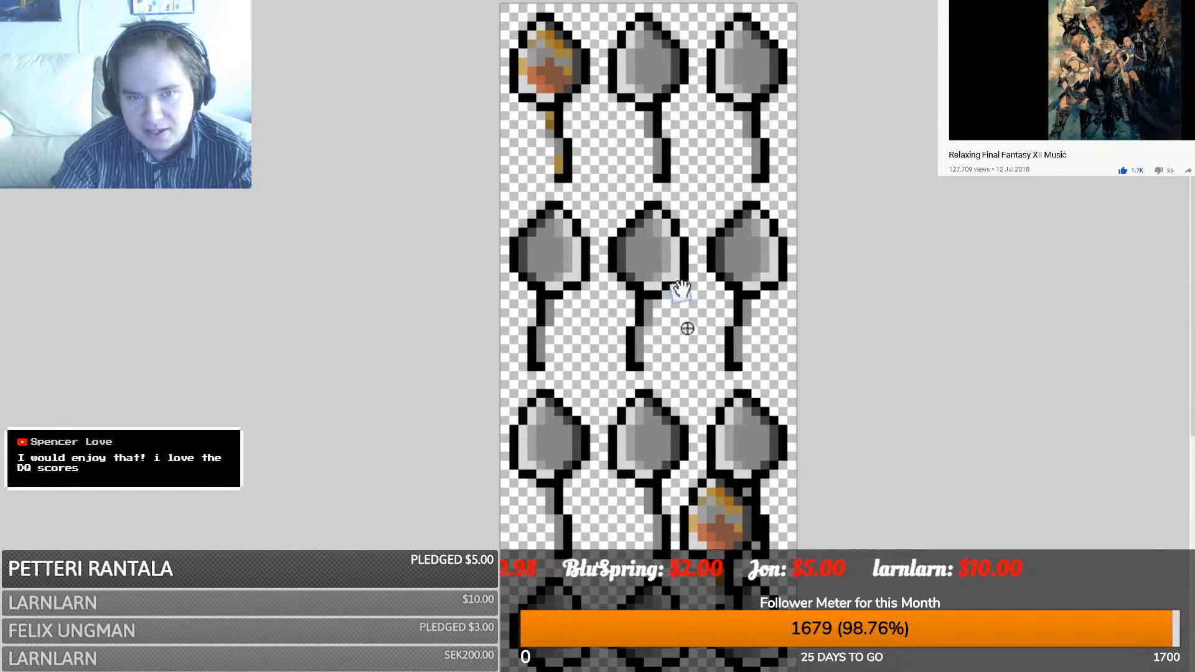
pyautogui.moveTo(700, 542); pyautogui.dragTo(634, 117)
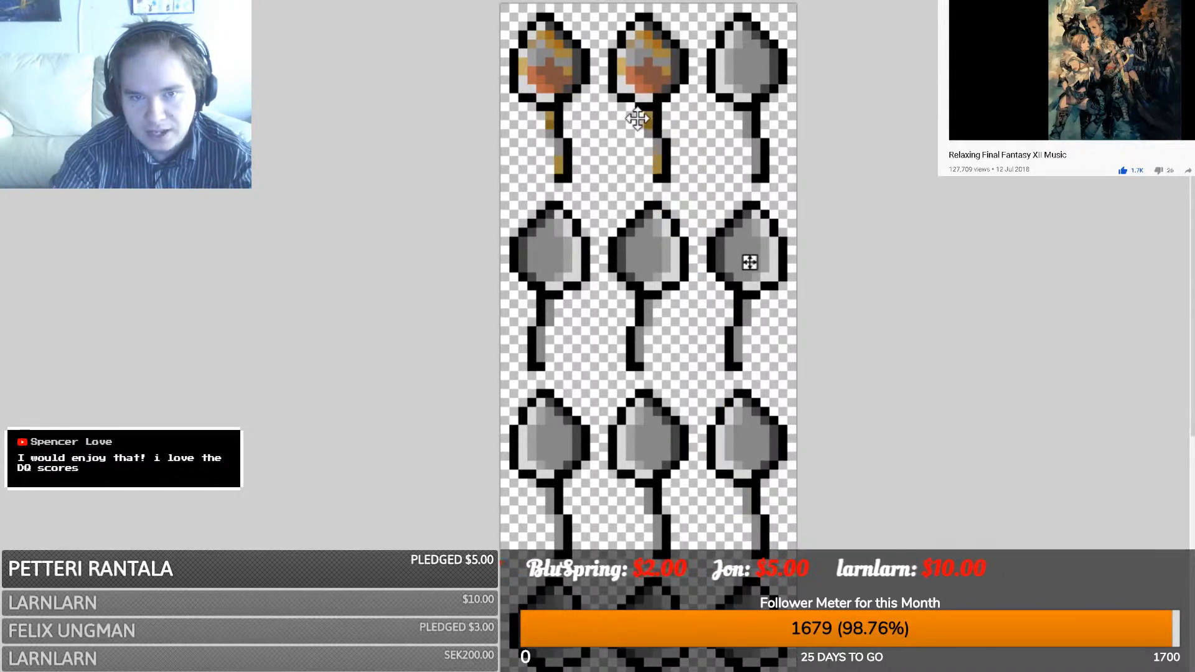
pyautogui.hotkey('ctrl', 'v')
pyautogui.moveTo(672, 503); pyautogui.dragTo(699, 47)
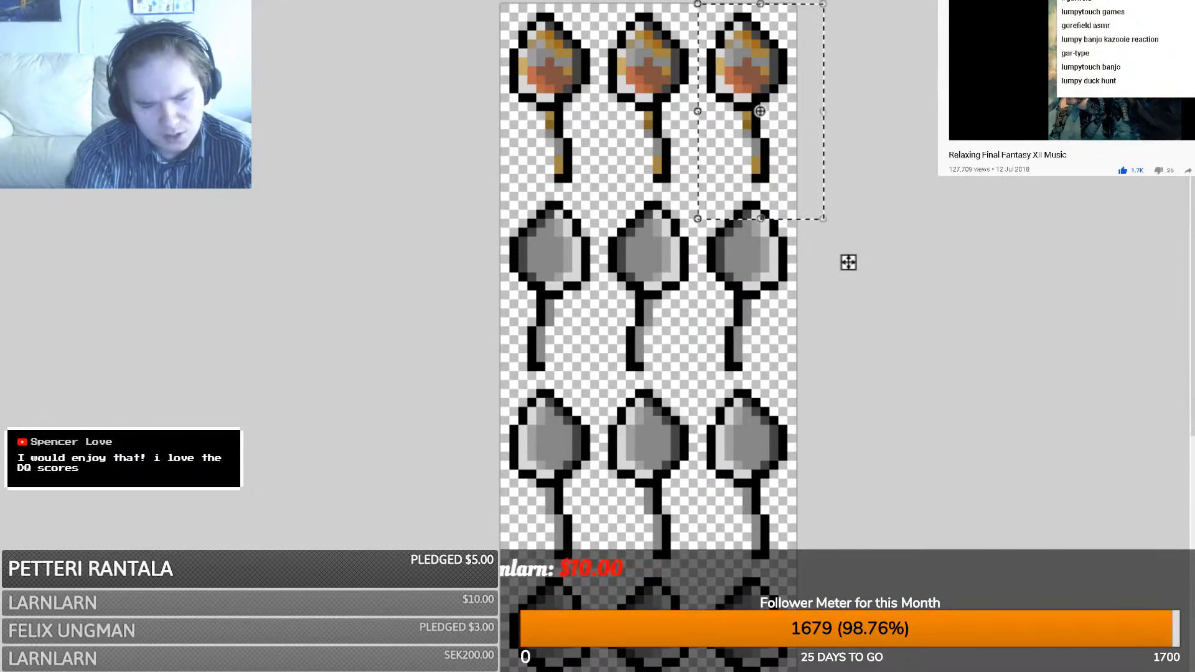
# - Search YouTube for 'dragon quest 8 ost' and play the Overture, pausing and resuming it
pyautogui.write('dragon qu')
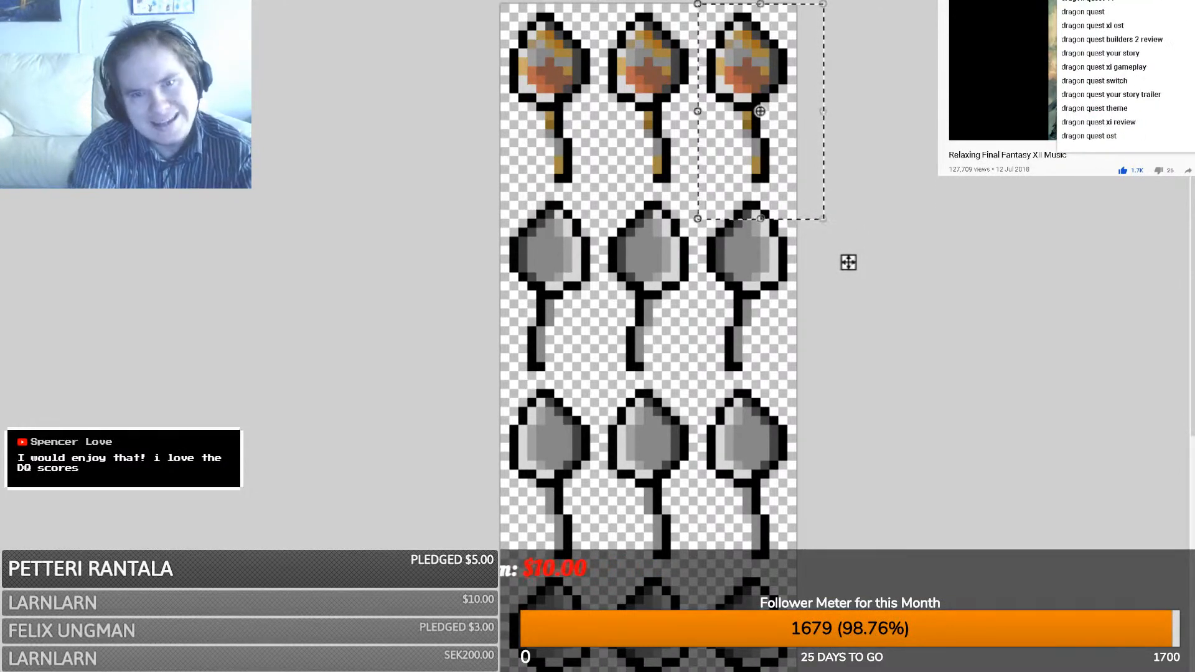
pyautogui.write('est')
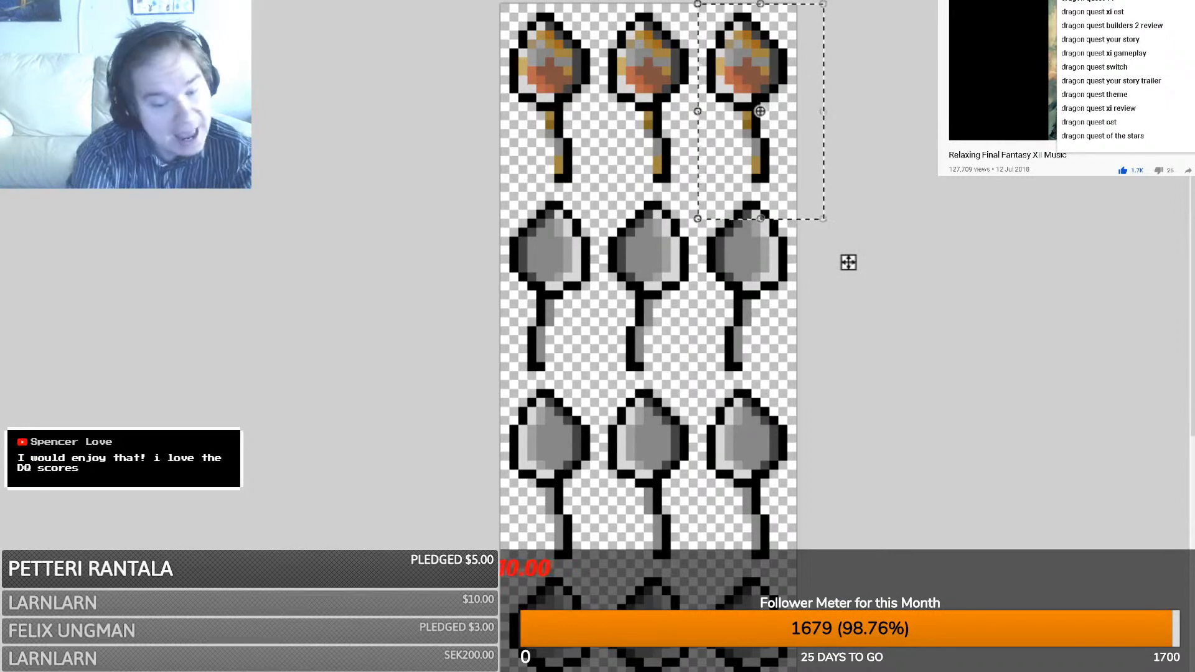
pyautogui.write(' 8 ost')
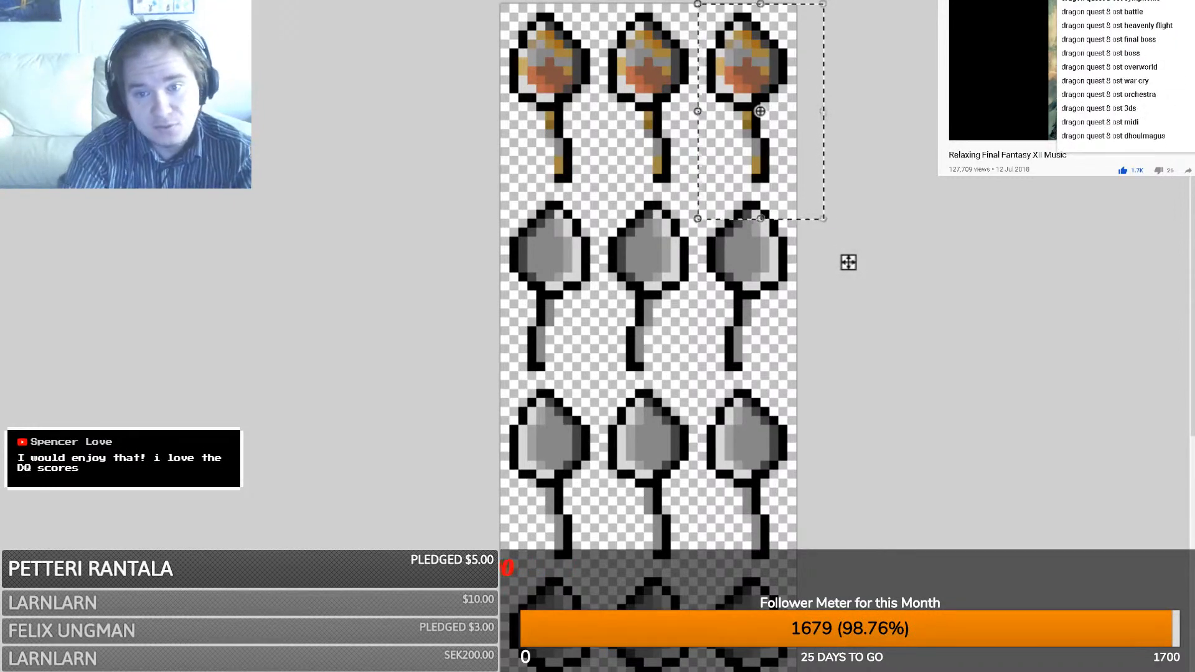
pyautogui.press('Return')
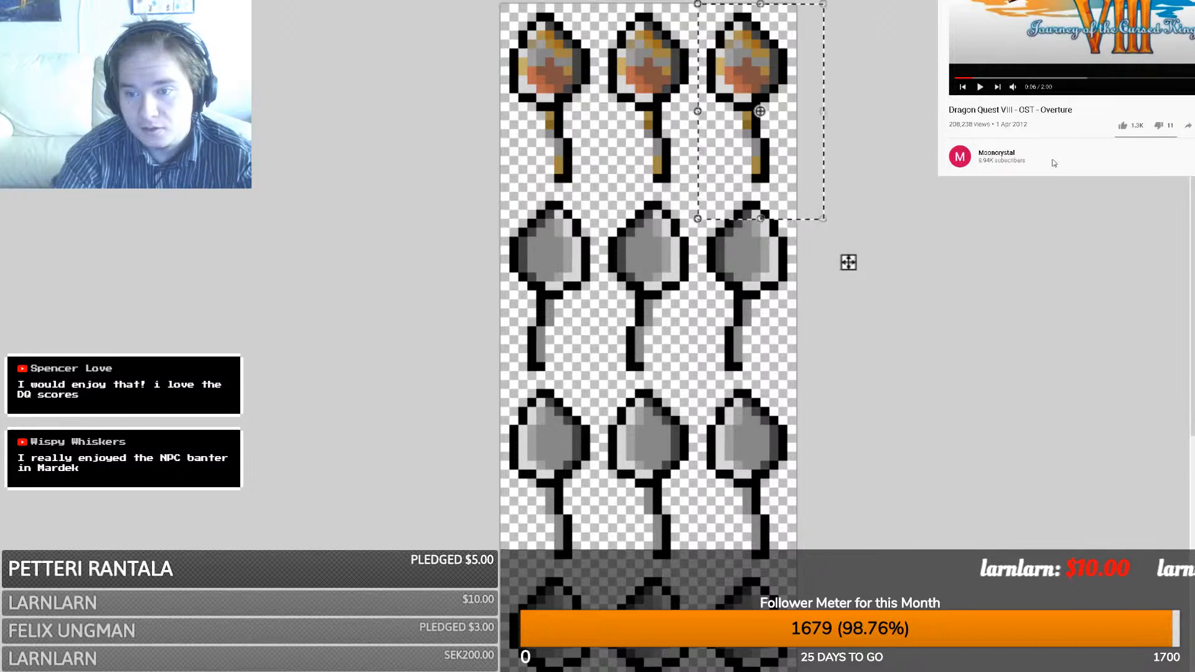
pyautogui.click(1028, 36)
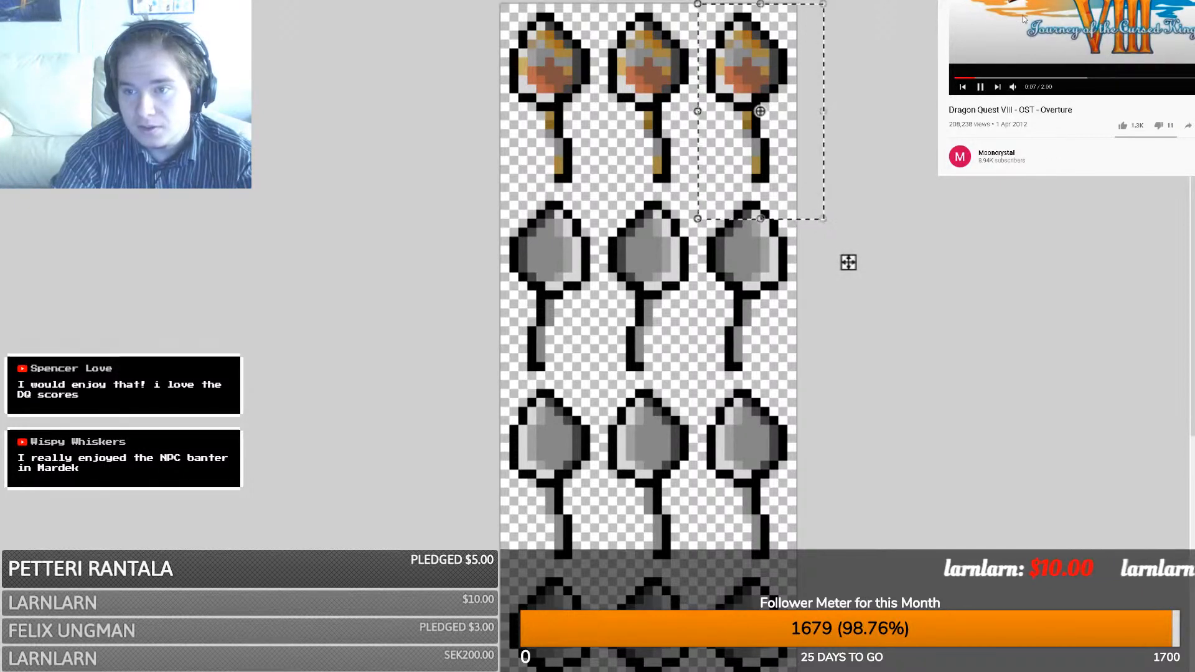
pyautogui.scroll(-2, 1051, 132)
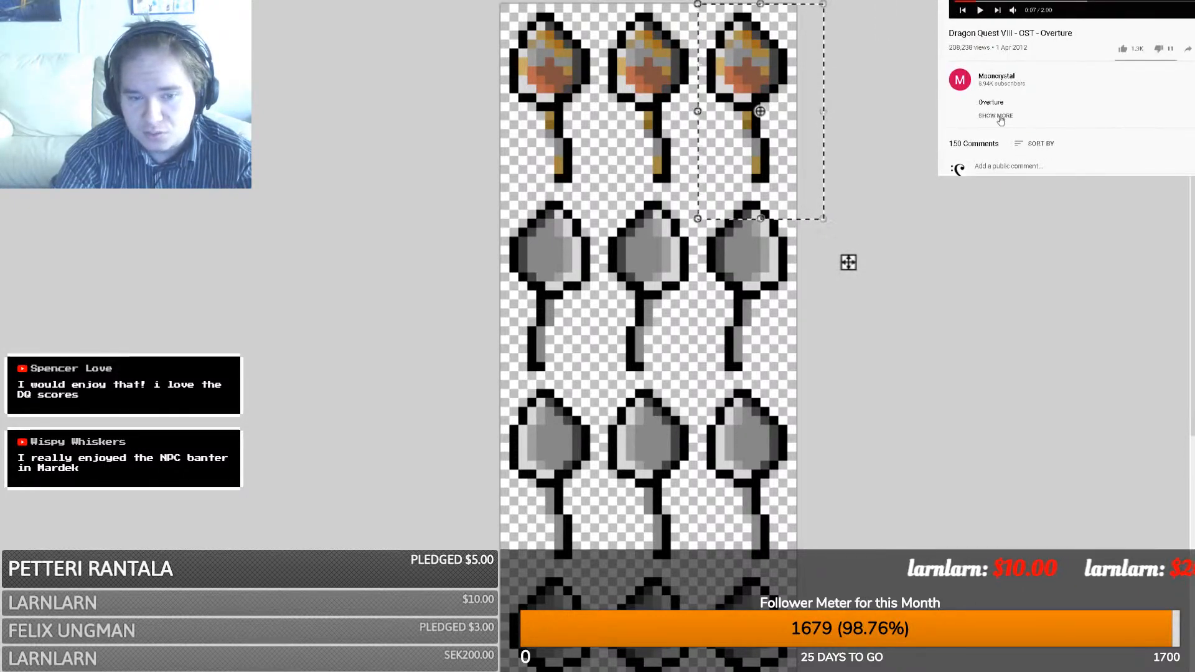
pyautogui.scroll(3, 1051, 130)
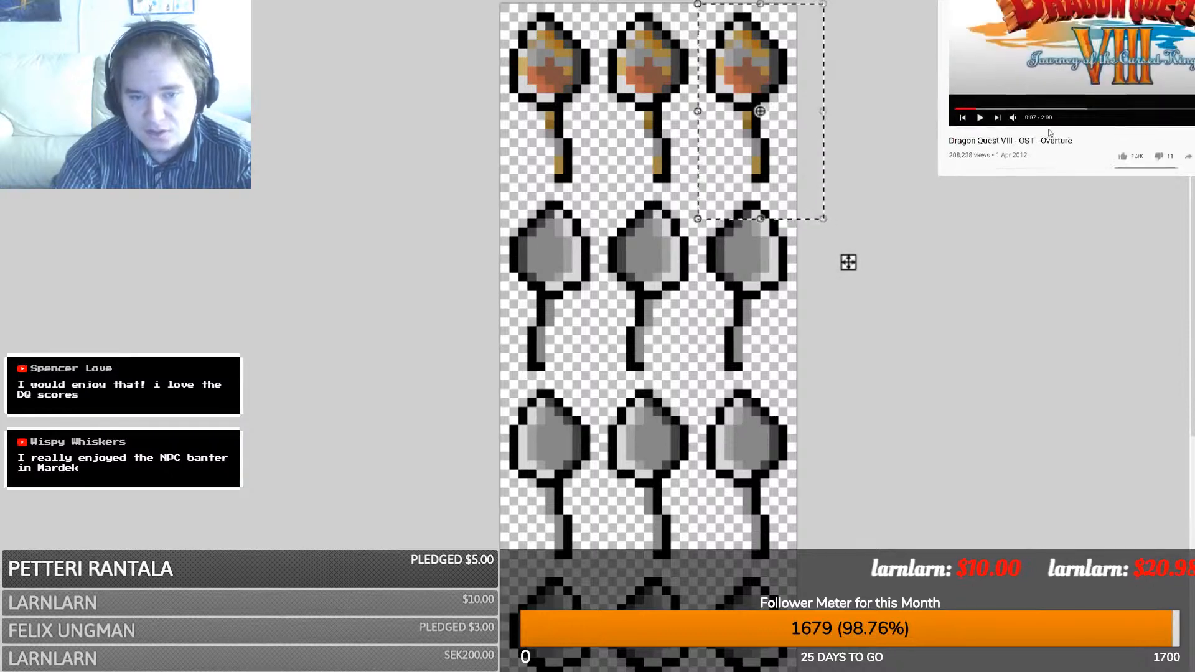
pyautogui.click(979, 133)
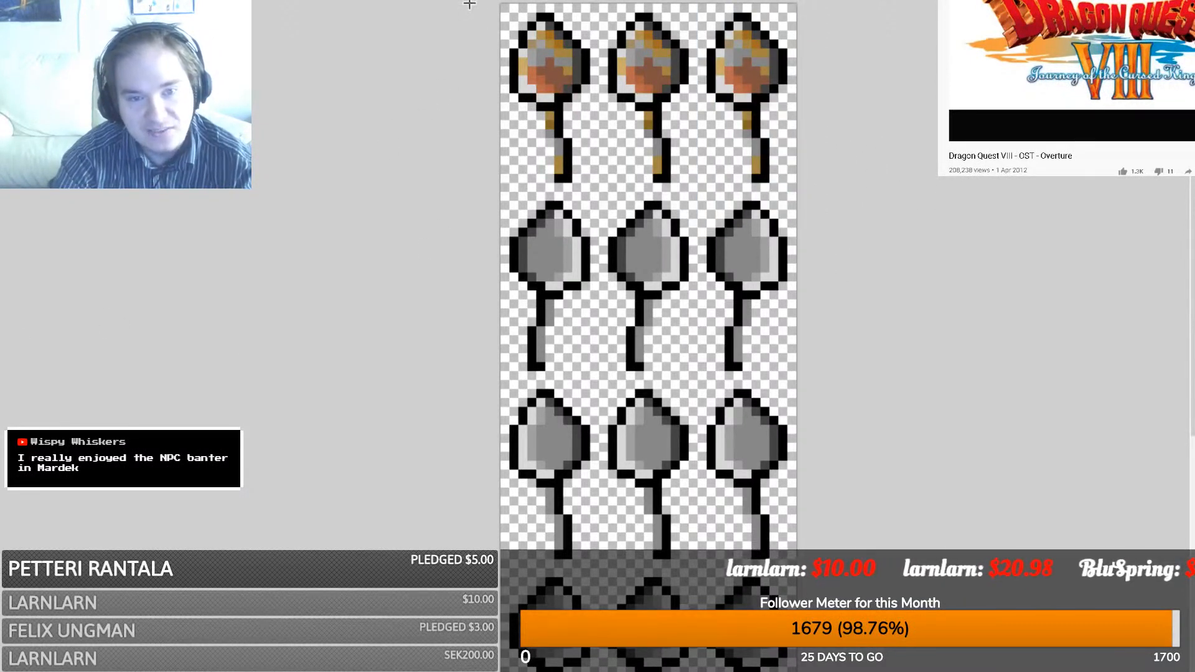
# - Cover the grey second-row spoons with a copy of the stained top row
pyautogui.moveTo(470, 5); pyautogui.dragTo(827, 186)
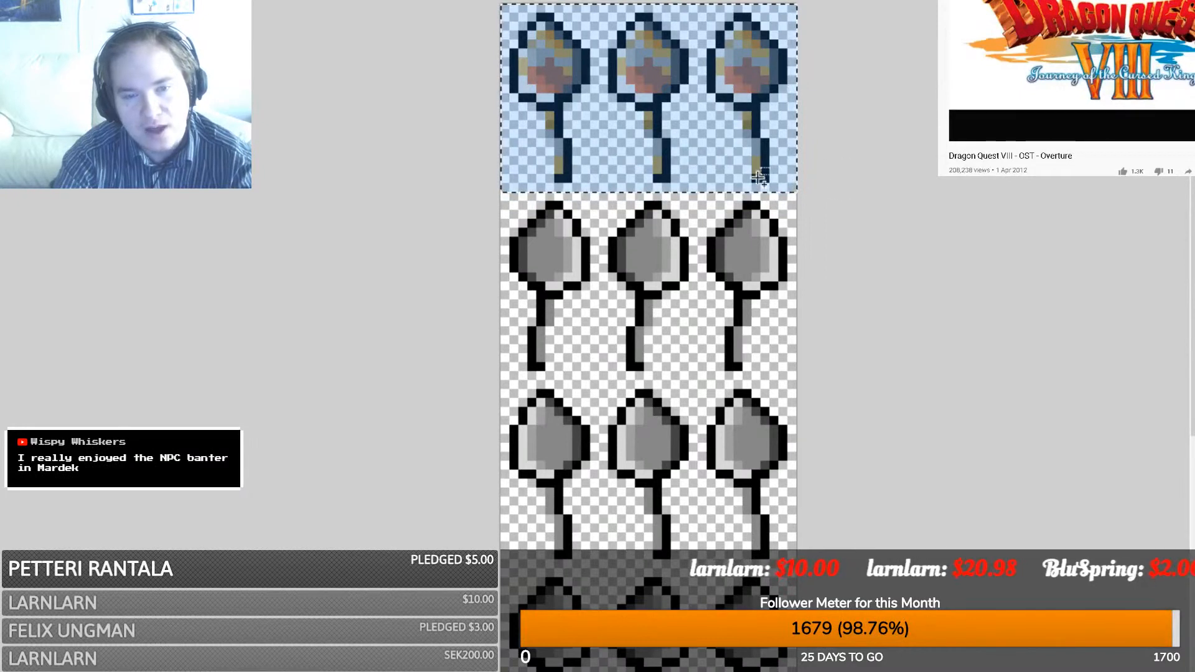
pyautogui.click(838, 219)
pyautogui.moveTo(1033, 270); pyautogui.dragTo(960, 326)
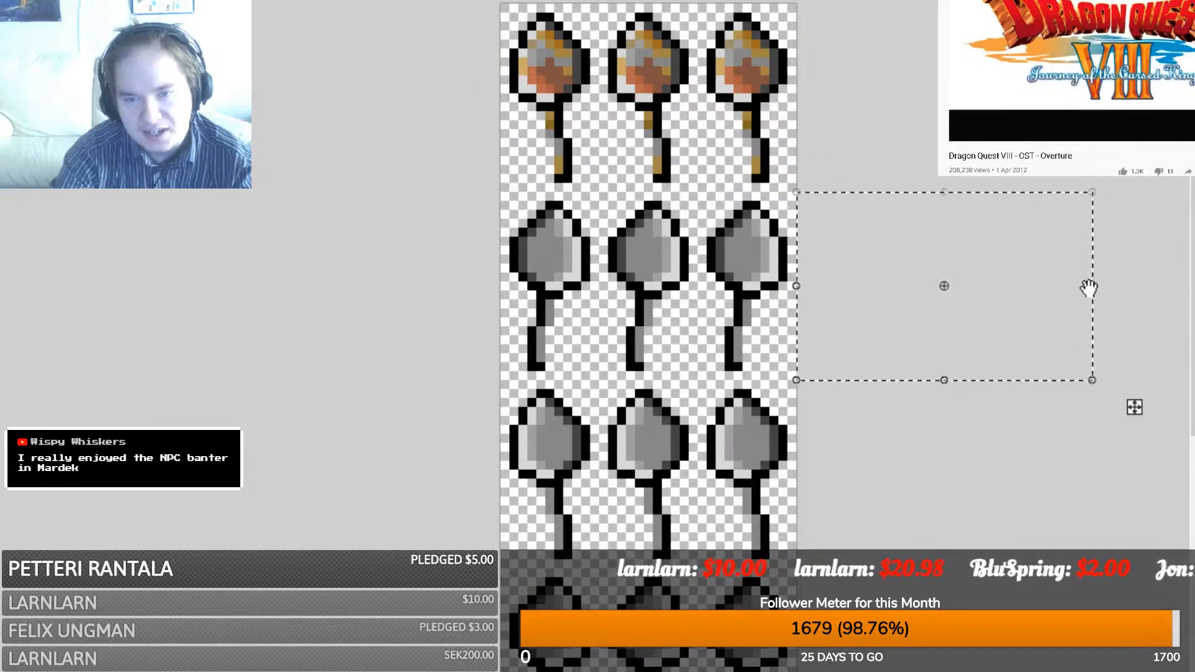
pyautogui.moveTo(1088, 285); pyautogui.dragTo(493, 270)
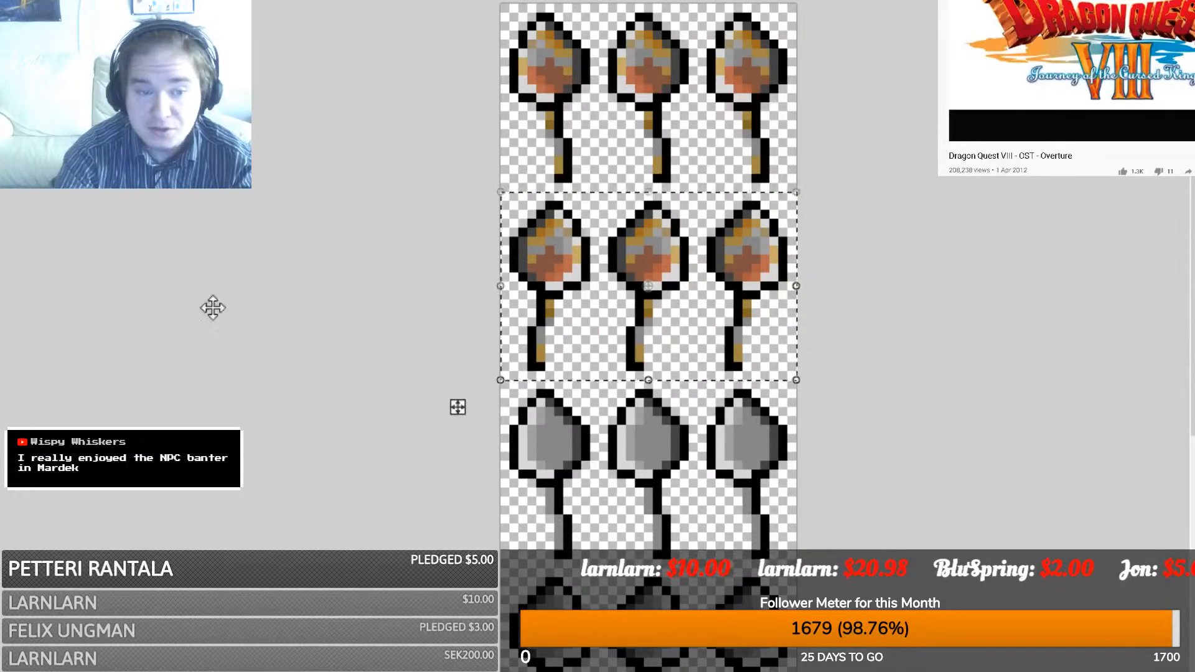
pyautogui.press('s')
# - Copy the two stained rows down over the remaining grey spoons
pyautogui.moveTo(492, 2); pyautogui.dragTo(990, 378)
pyautogui.hotkey('ctrl', 'c')
pyautogui.hotkey('ctrl', 'v')
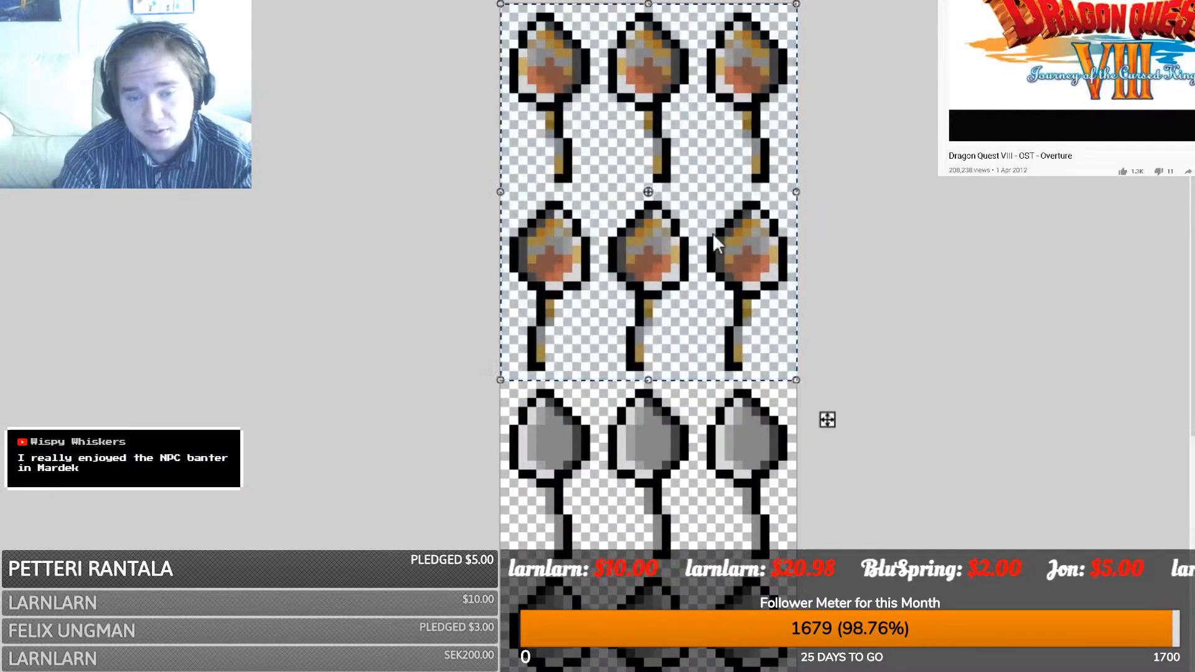
pyautogui.moveTo(699, 198); pyautogui.dragTo(706, 587)
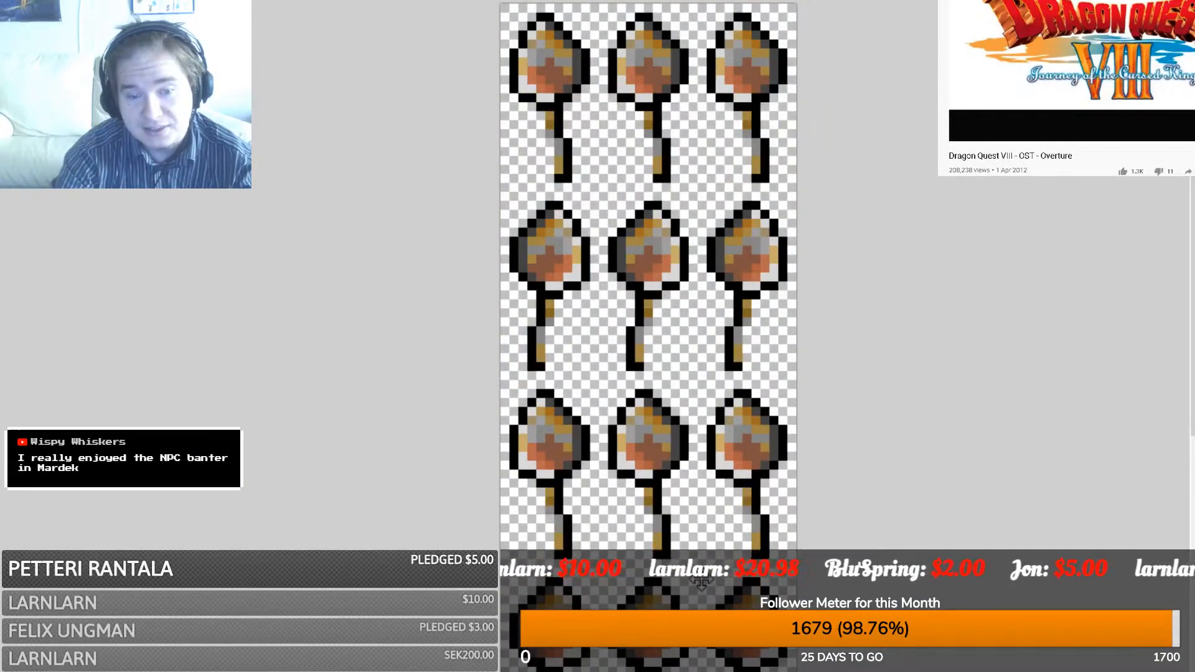
pyautogui.scroll(-3, 712, 551)
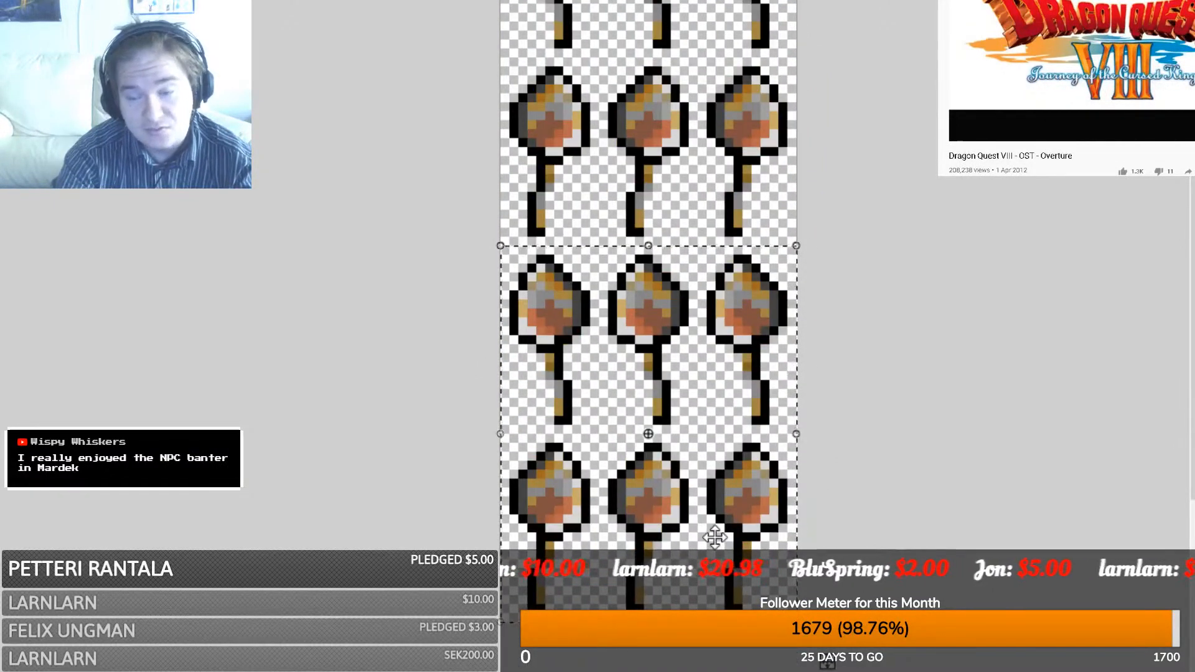
pyautogui.press('s')
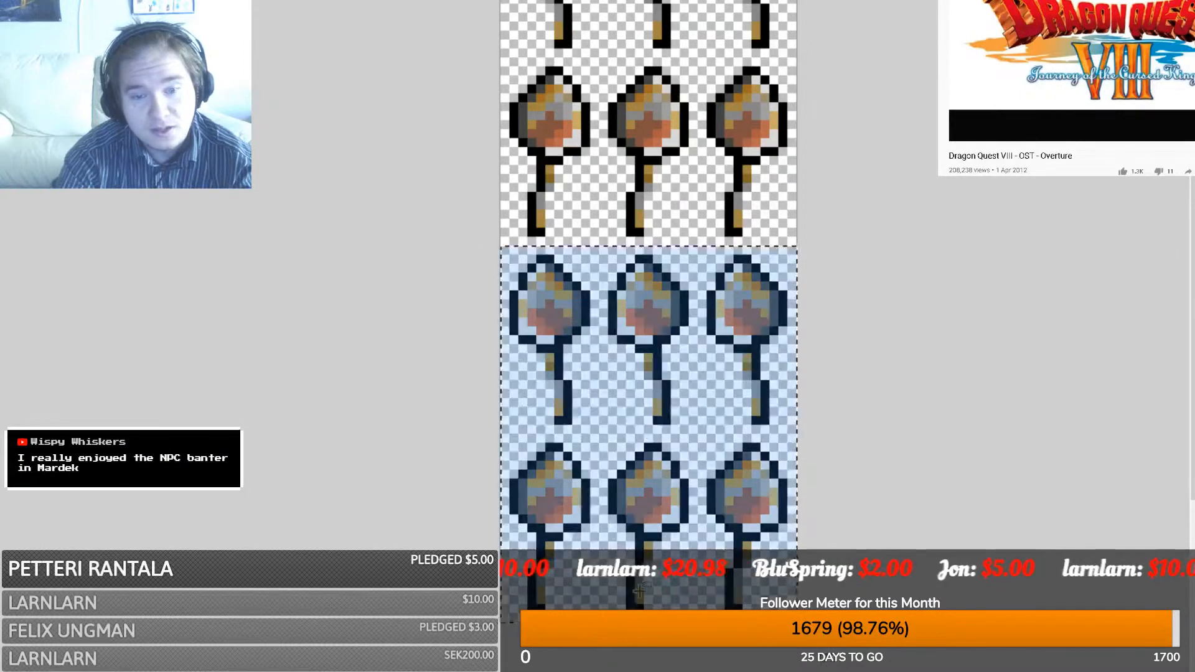
pyautogui.hotkey('ctrl', 'd')
pyautogui.moveTo(807, 628); pyautogui.dragTo(496, 2)
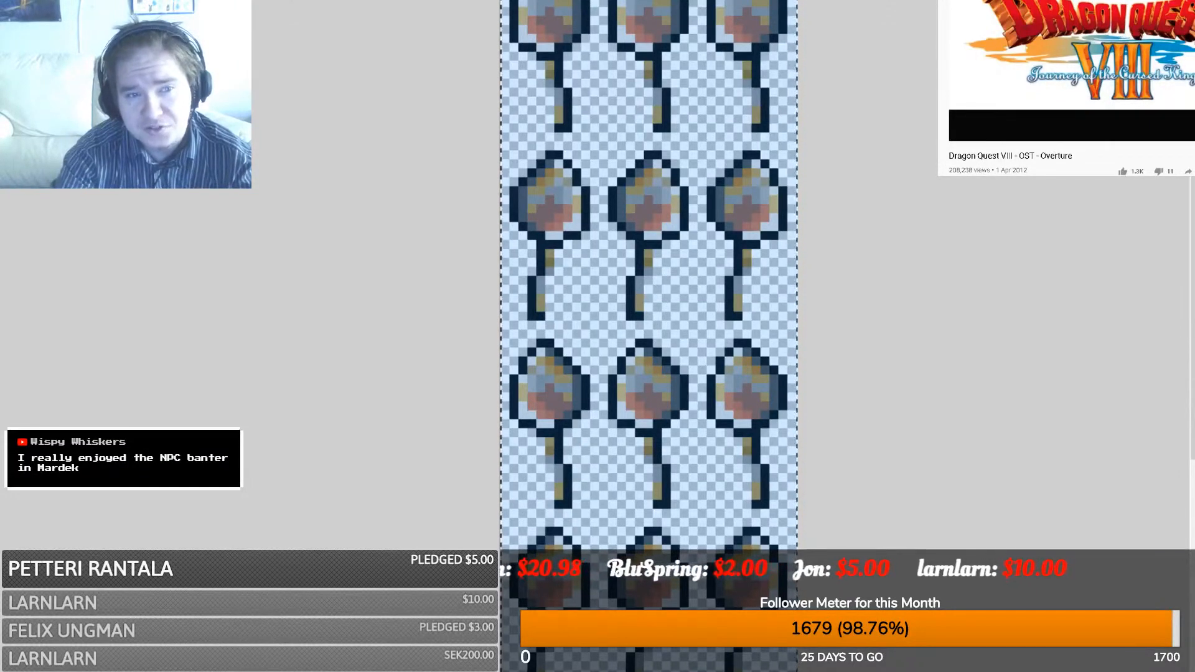
pyautogui.press('m')
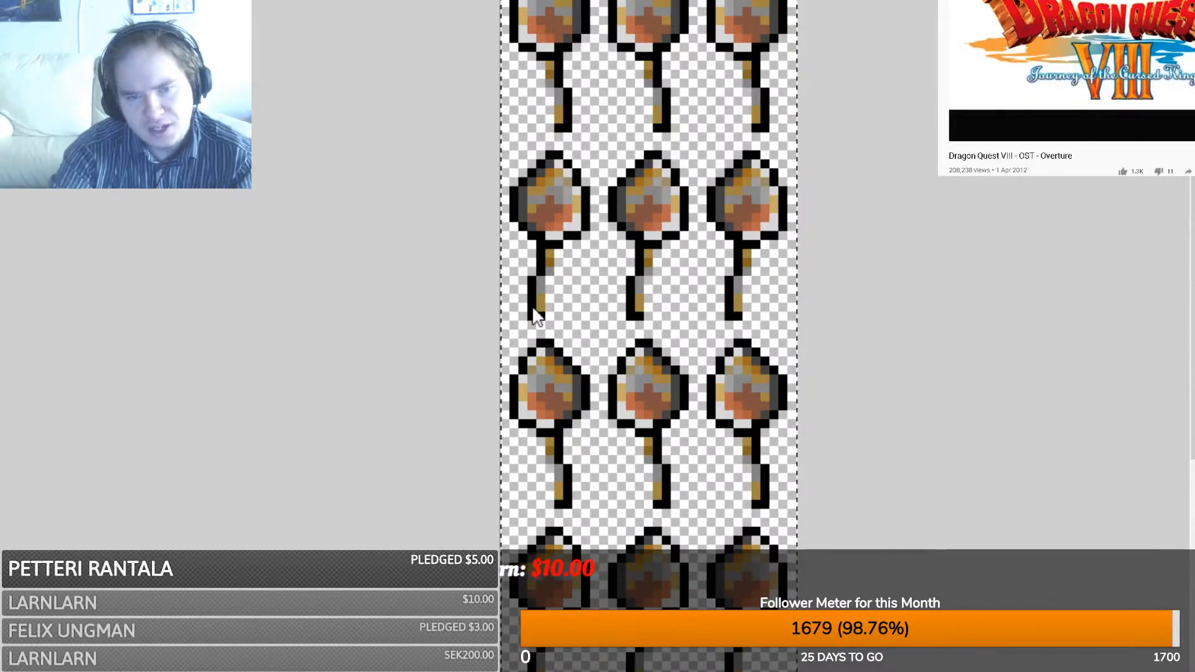
pyautogui.press('s')
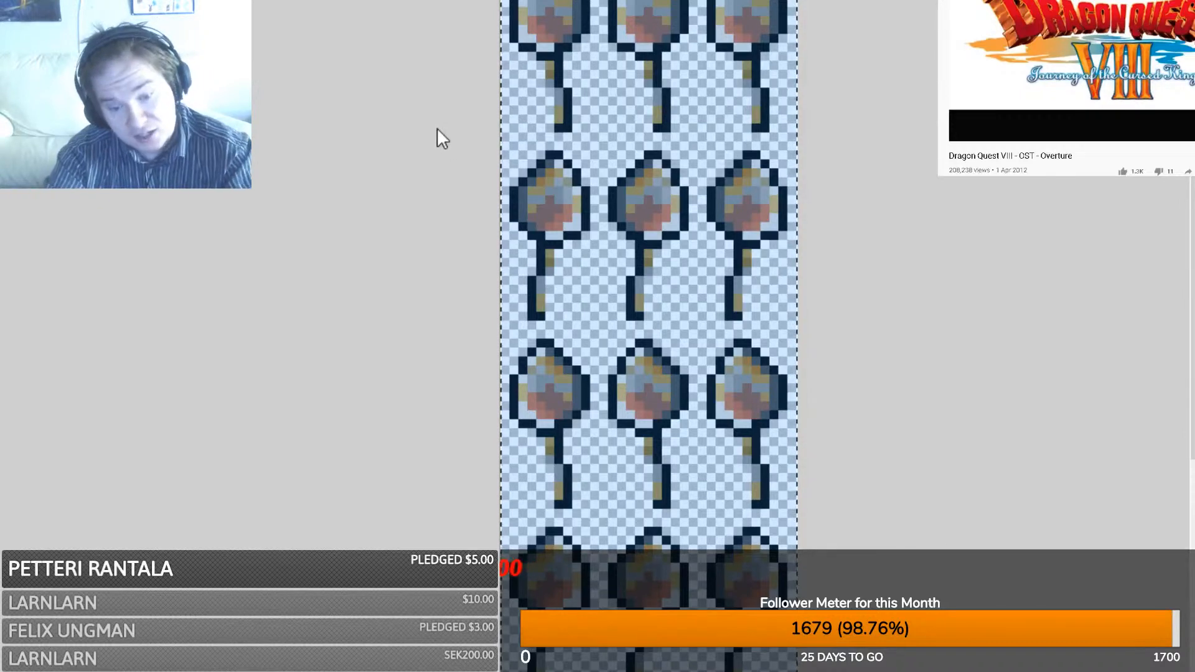
# - Inspect the fully stained spoon sheet, then hide the Window Painting source in OBS
pyautogui.click(651, 451)
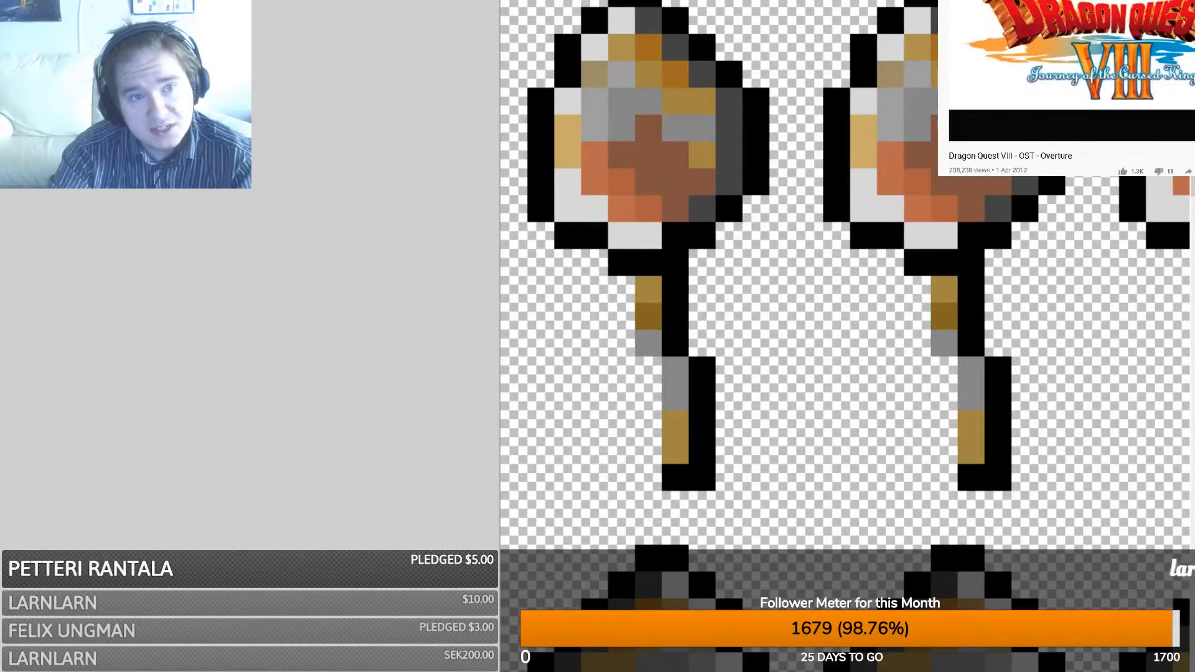
pyautogui.scroll(-6, 845, 316)
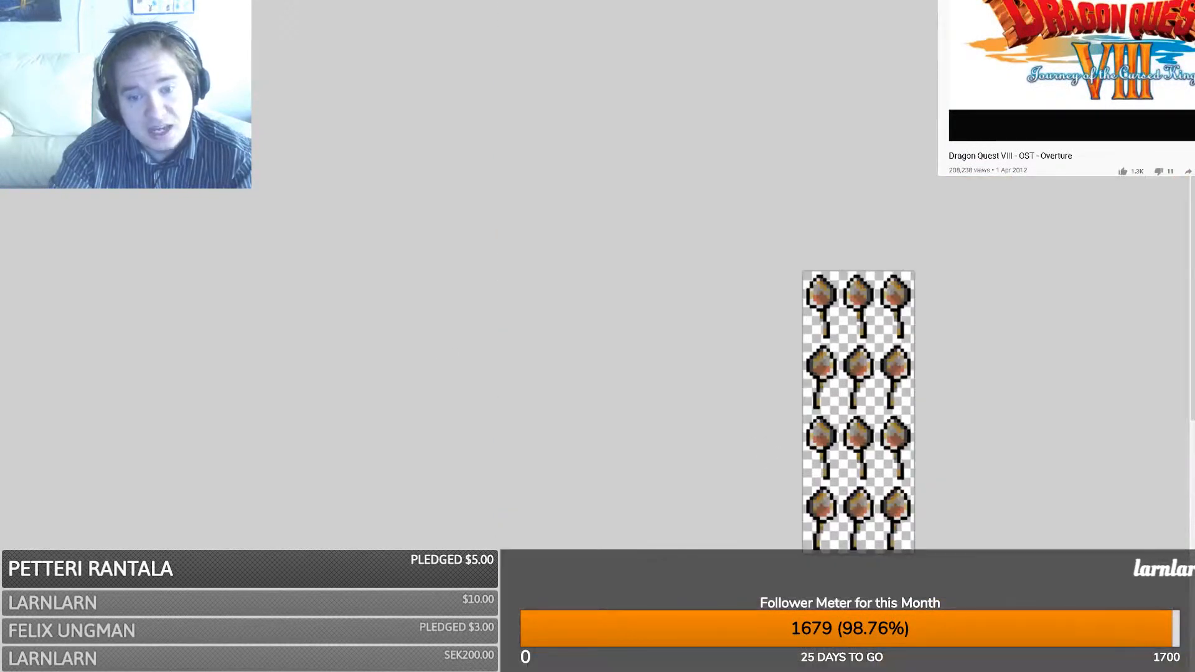
pyautogui.moveTo(680, 670); pyautogui.dragTo(750, 671)
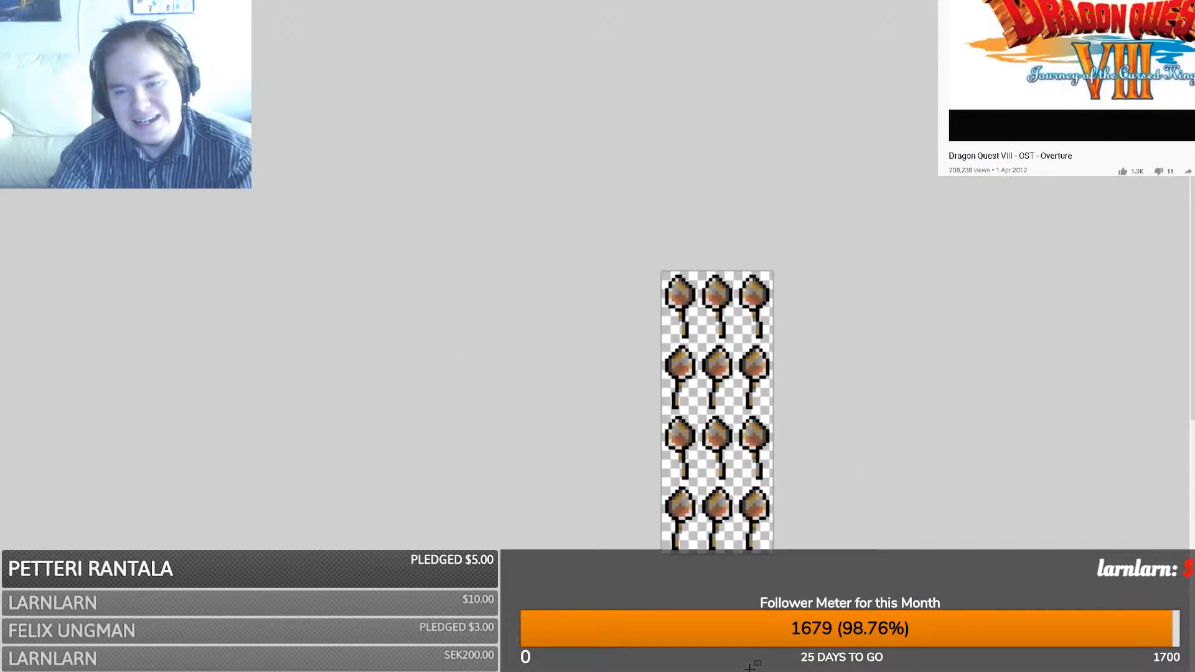
pyautogui.scroll(-3, 702, 569)
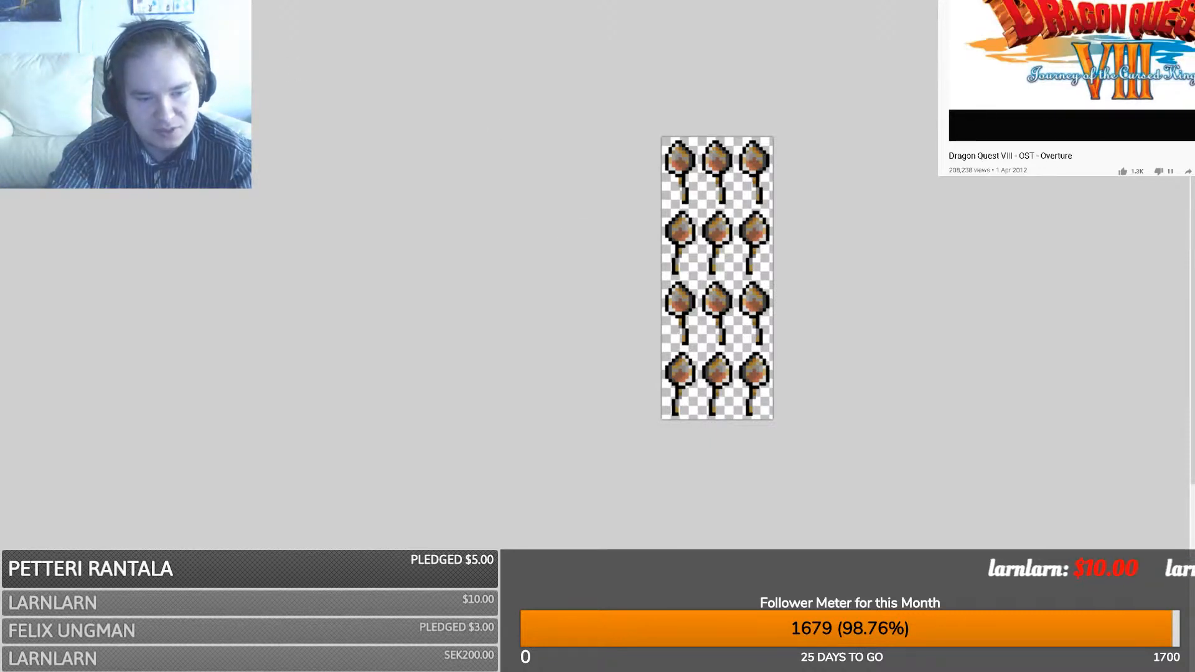
pyautogui.click(242, 626)
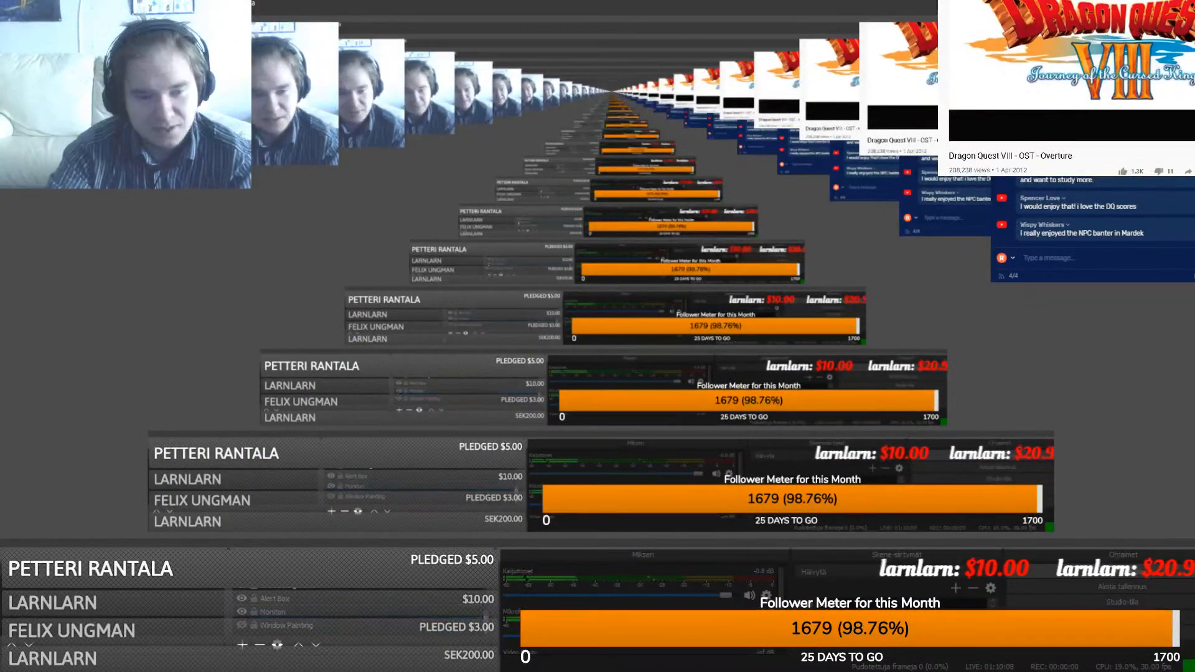
# - Return to the dishes map, select the player start tile, and hide the monitor capture in OBS
pyautogui.hotkey('alt', 'Tab')
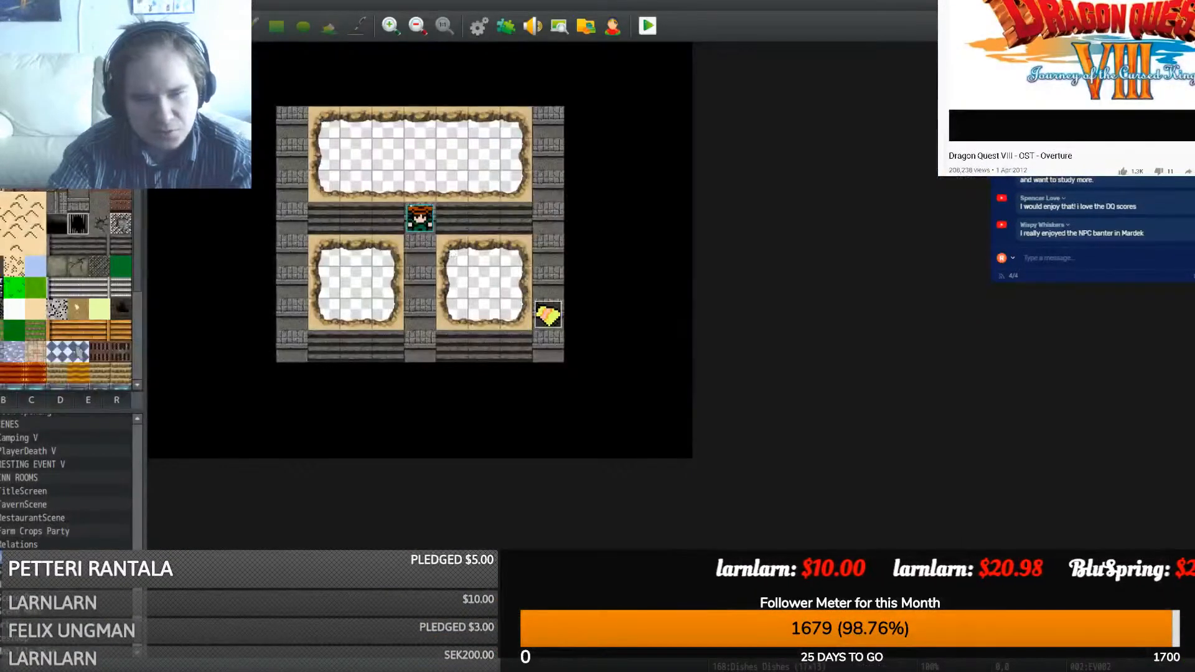
pyautogui.click(413, 218)
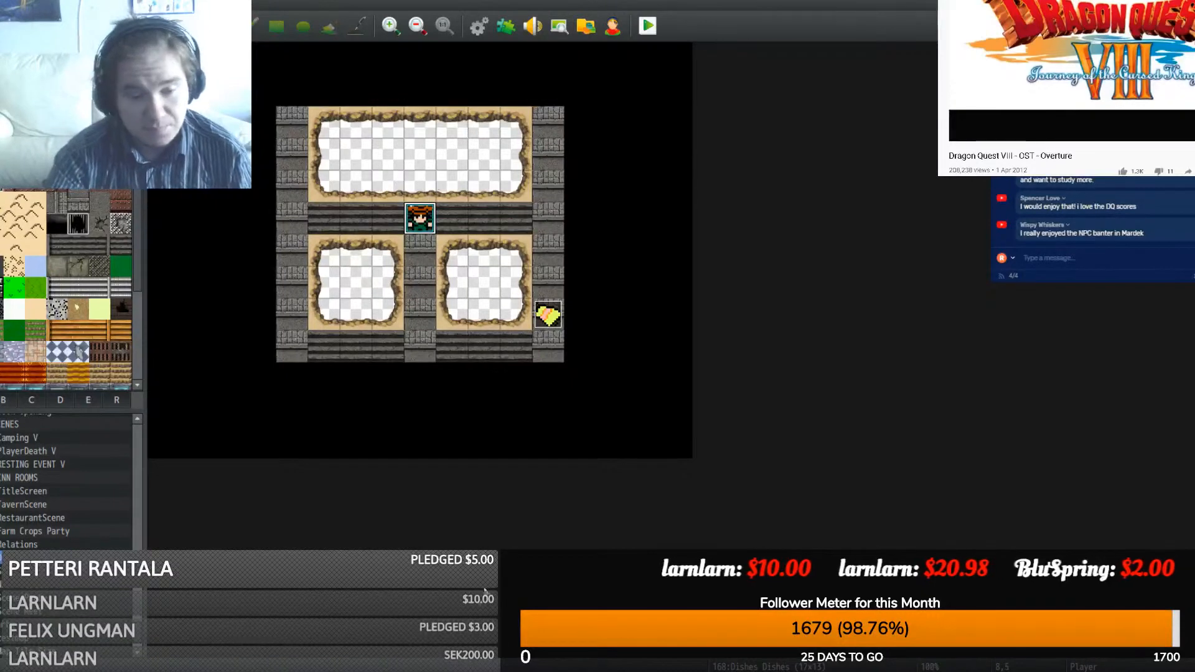
pyautogui.click(258, 668)
pyautogui.click(241, 614)
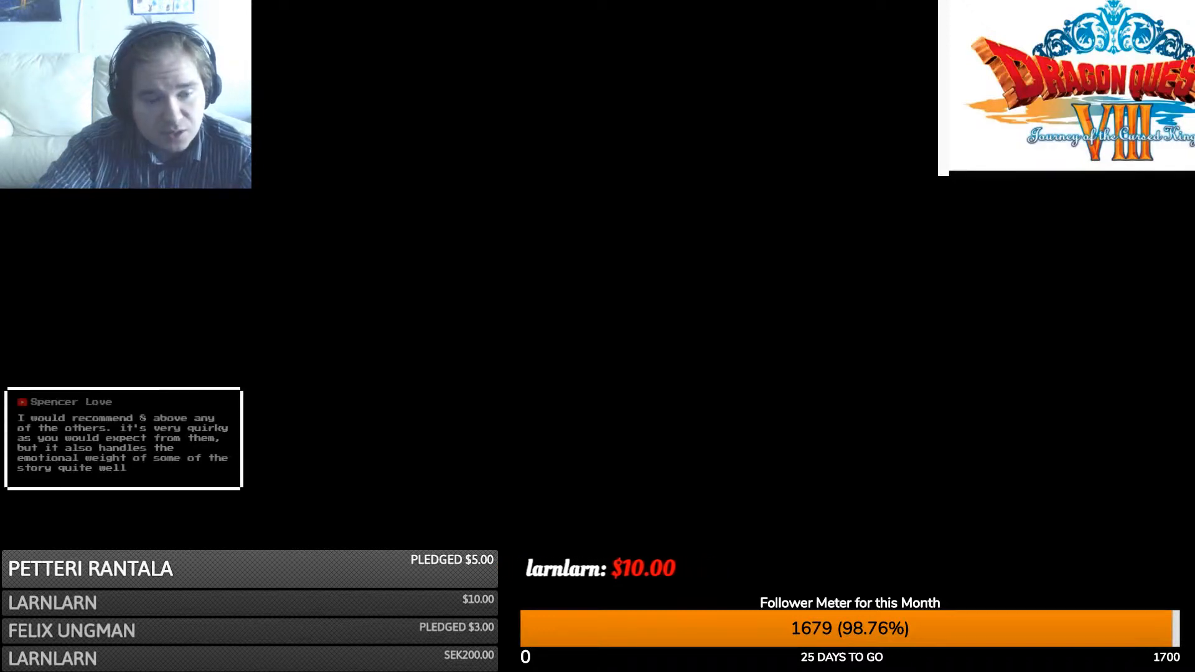
# - Unhide the Monitori capture in OBS and switch back to the RPG Maker map editor
pyautogui.click(241, 613)
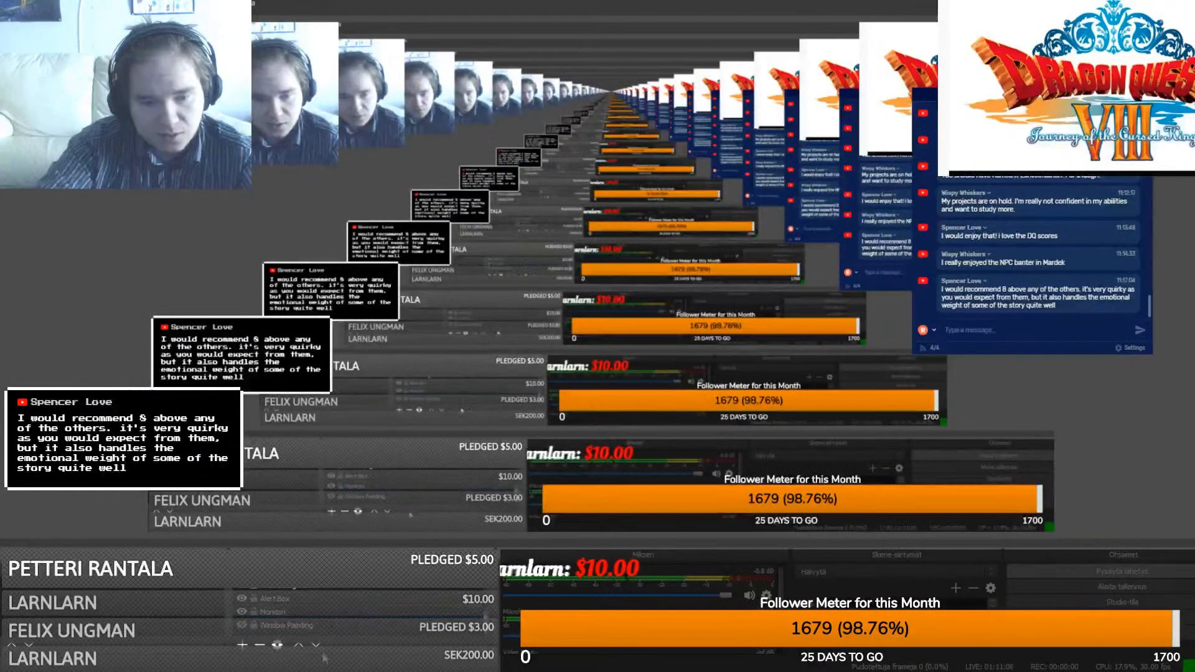
pyautogui.hotkey('alt', 'Tab')
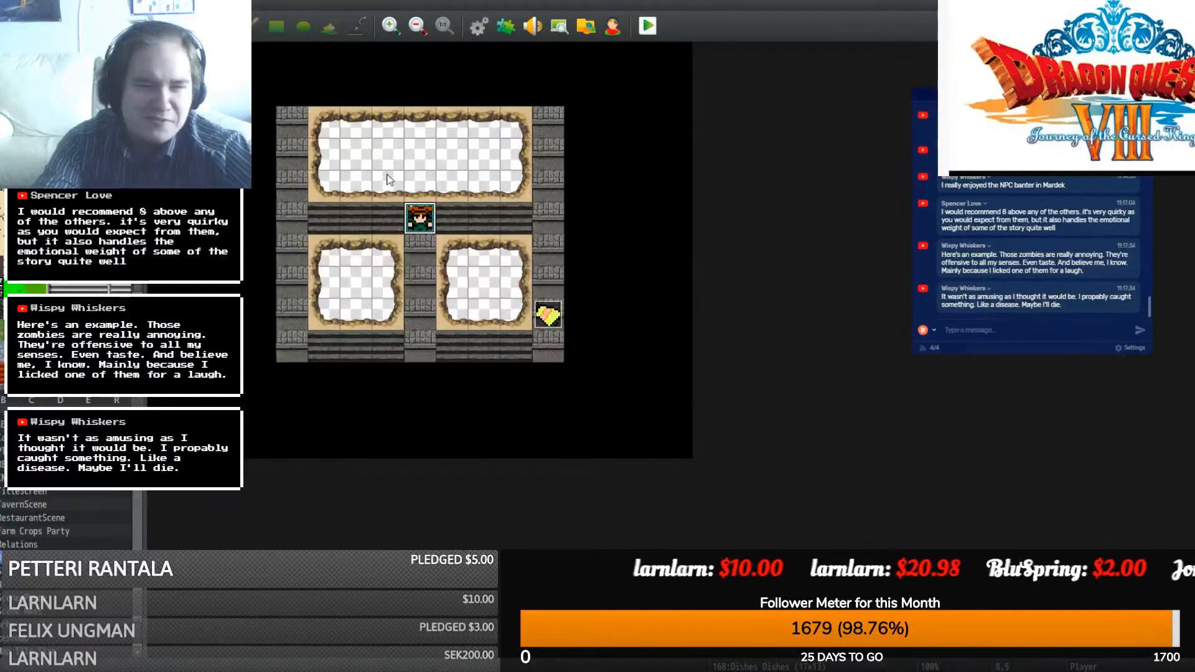
# - Create new event EV003 and preview sprites such as PoliceHouse, RockFence and Rope for its image
pyautogui.moveTo(386, 670)
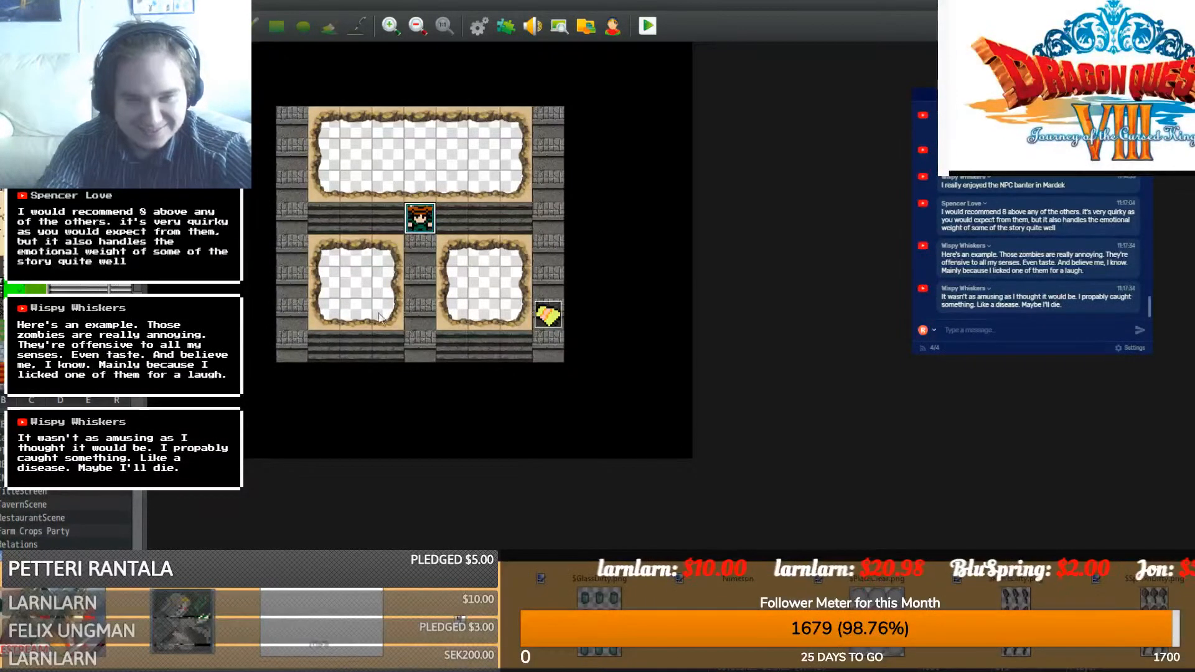
pyautogui.doubleClick(388, 153)
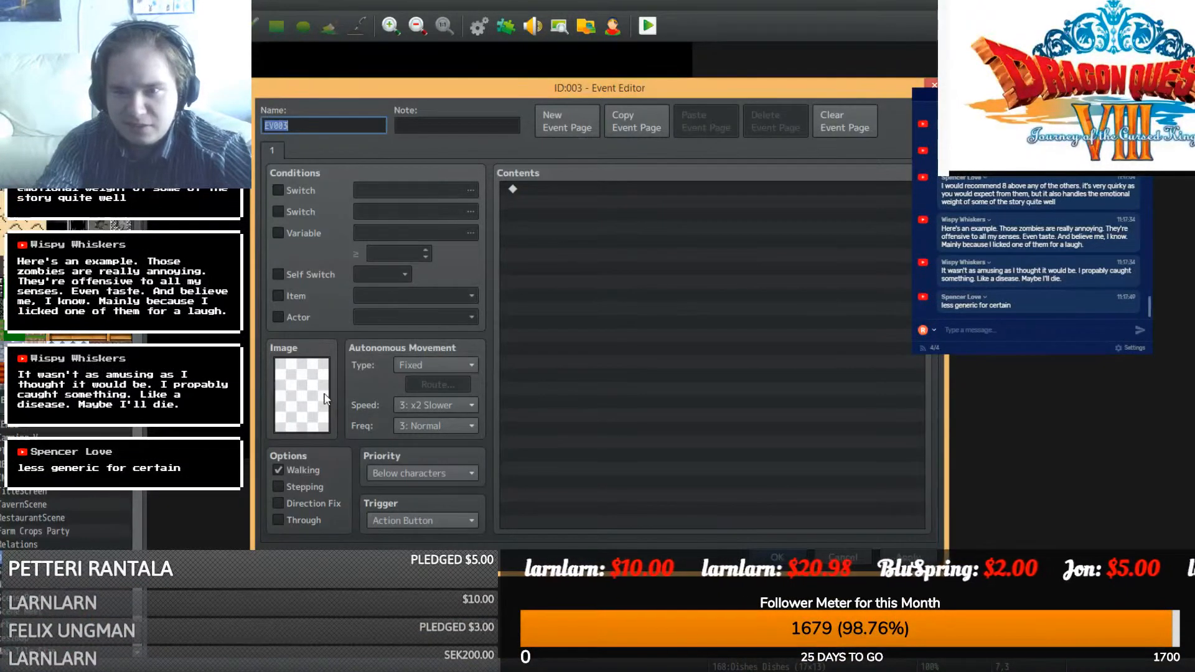
pyautogui.doubleClick(298, 390)
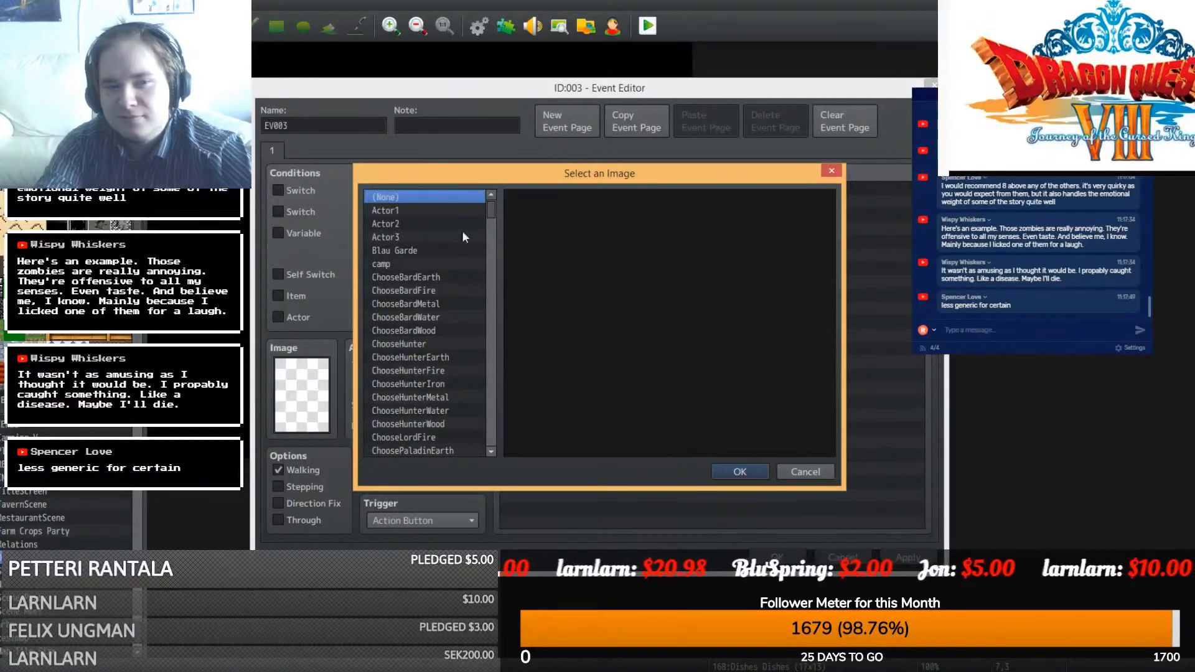
pyautogui.moveTo(490, 210); pyautogui.dragTo(479, 284)
pyautogui.scroll(-4, 479, 284)
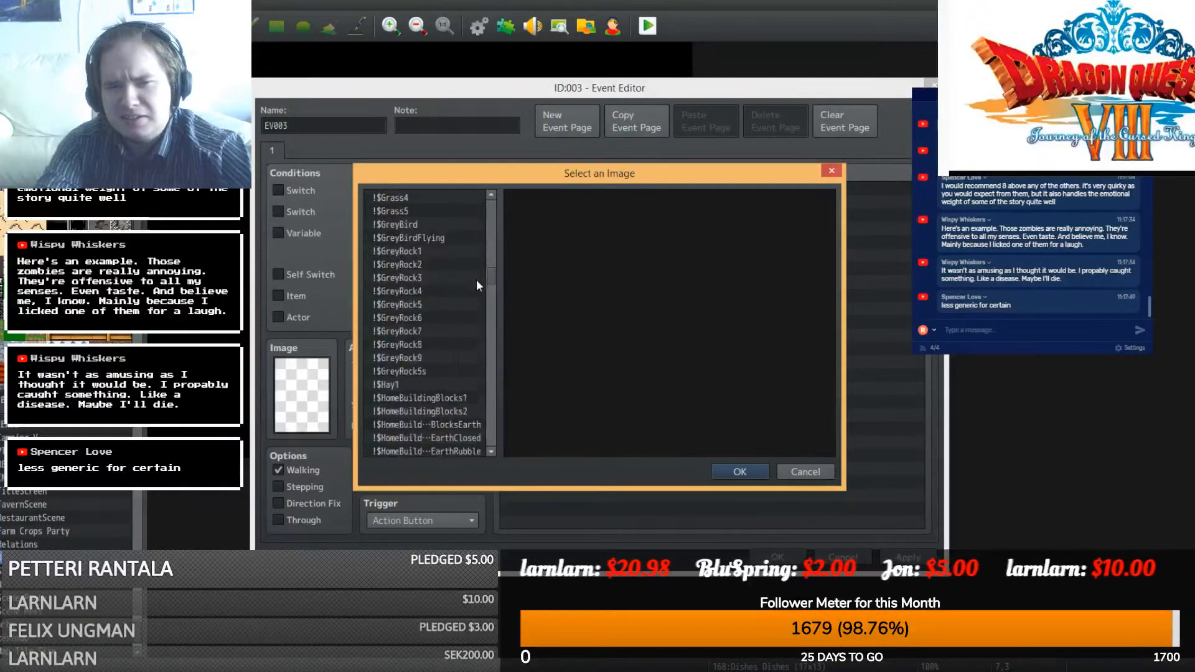
pyautogui.scroll(-3, 475, 290)
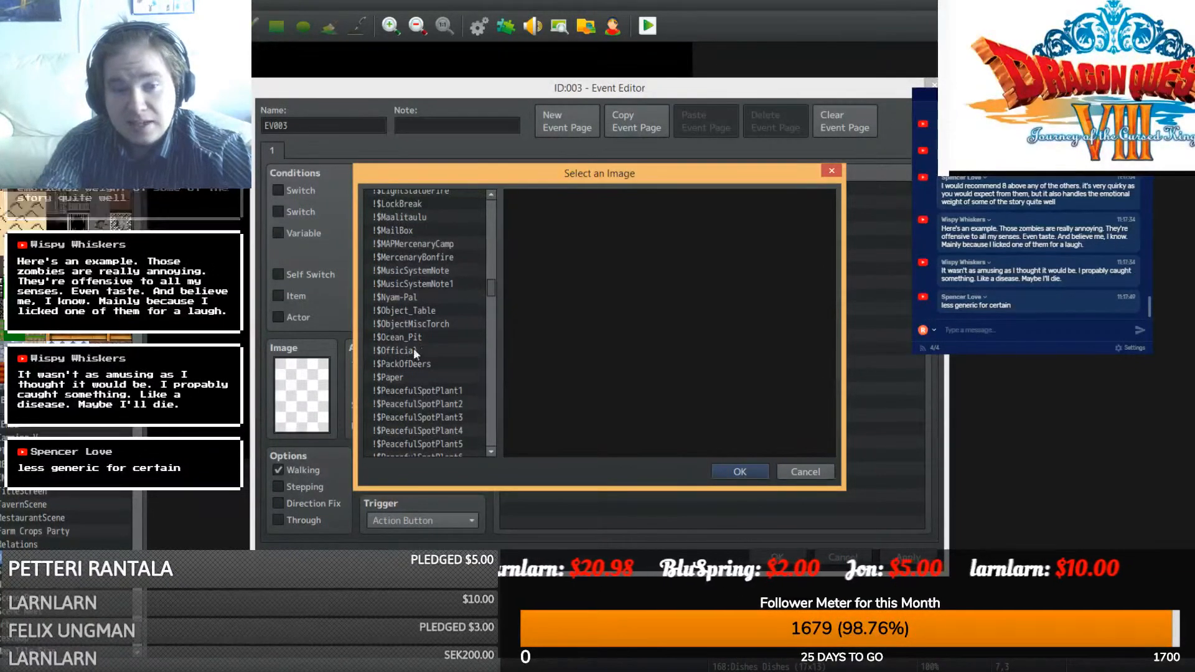
pyautogui.scroll(-3, 413, 343)
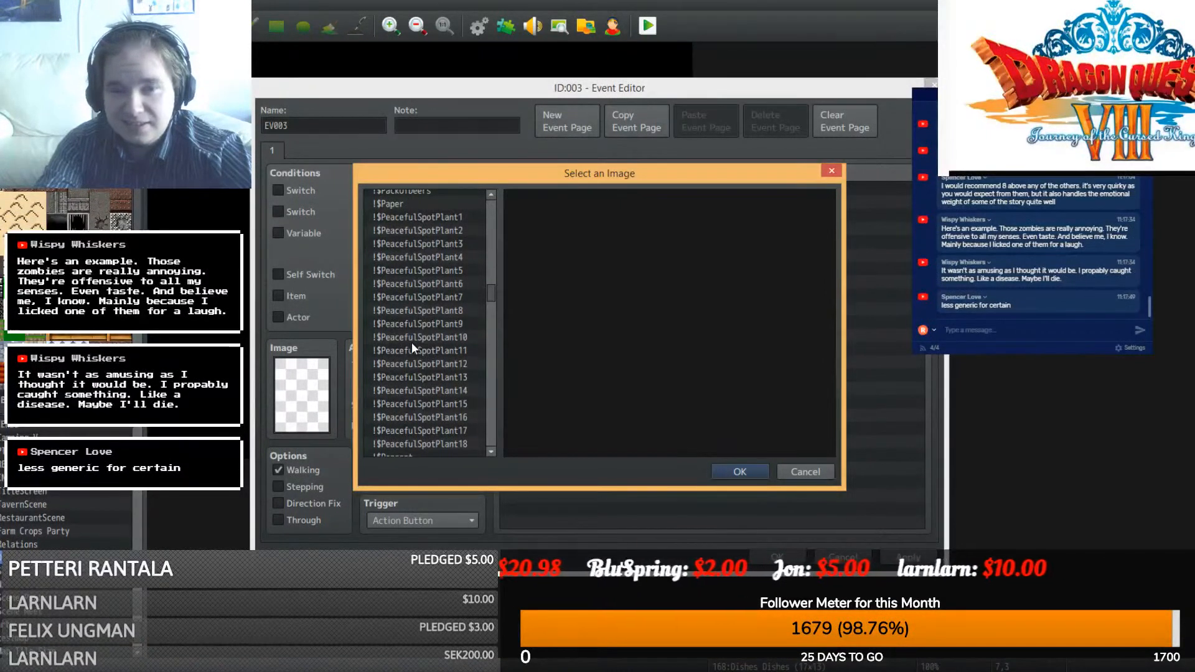
pyautogui.scroll(2, 412, 344)
pyautogui.scroll(-5, 411, 342)
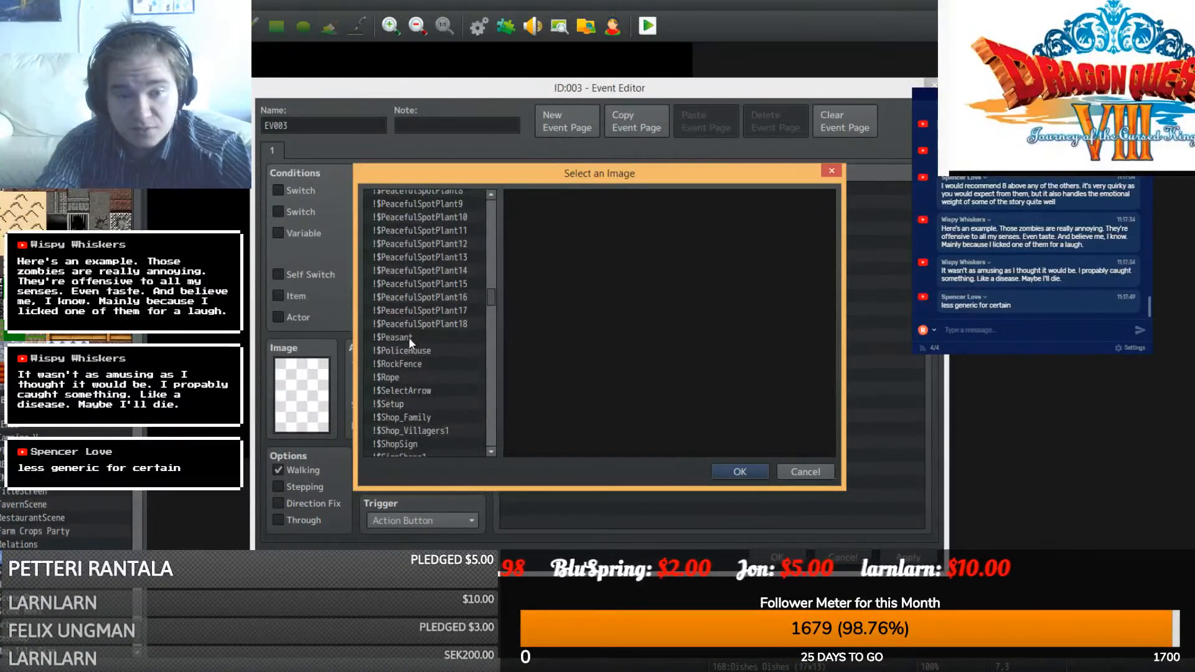
pyautogui.click(416, 354)
pyautogui.click(416, 363)
pyautogui.click(409, 377)
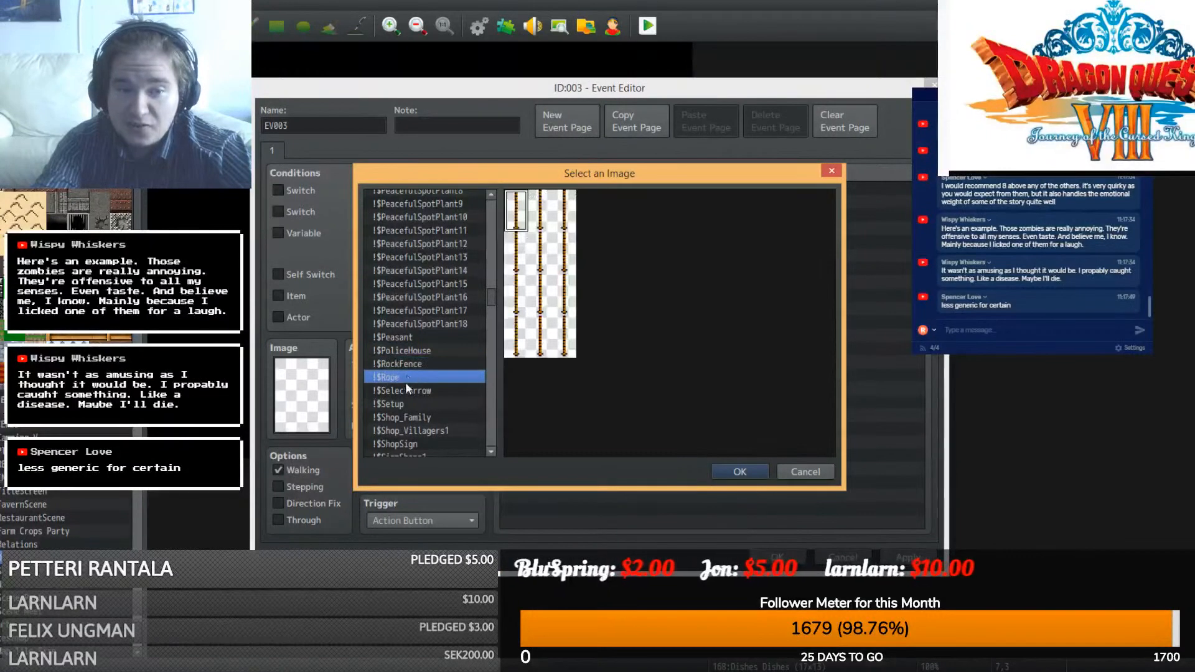
# - Browse past $Postman and $Sheriff1 and choose $SpoonClean as the event's image
pyautogui.scroll(-7, 402, 383)
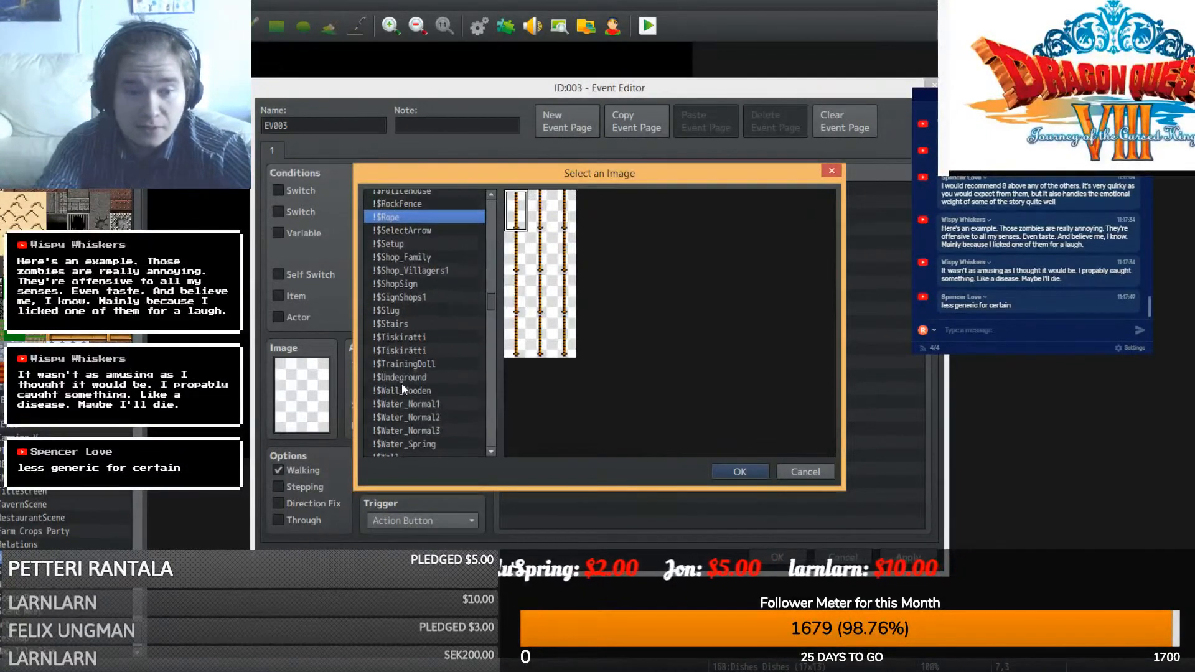
pyautogui.scroll(-9, 401, 383)
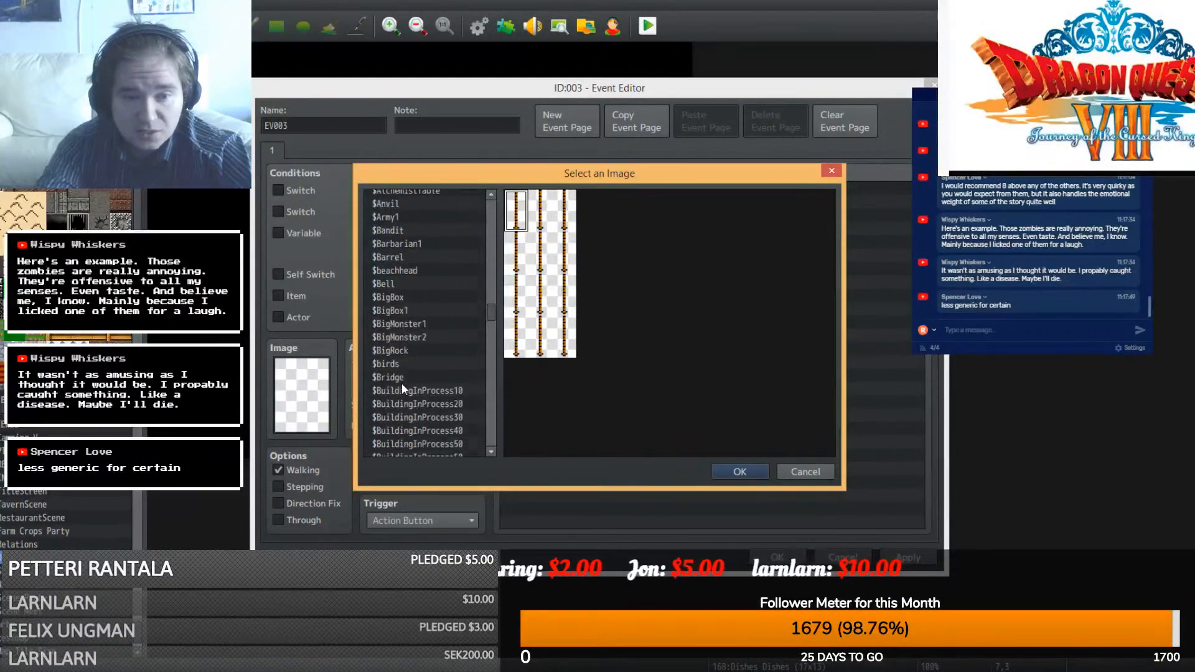
pyautogui.scroll(-13, 401, 382)
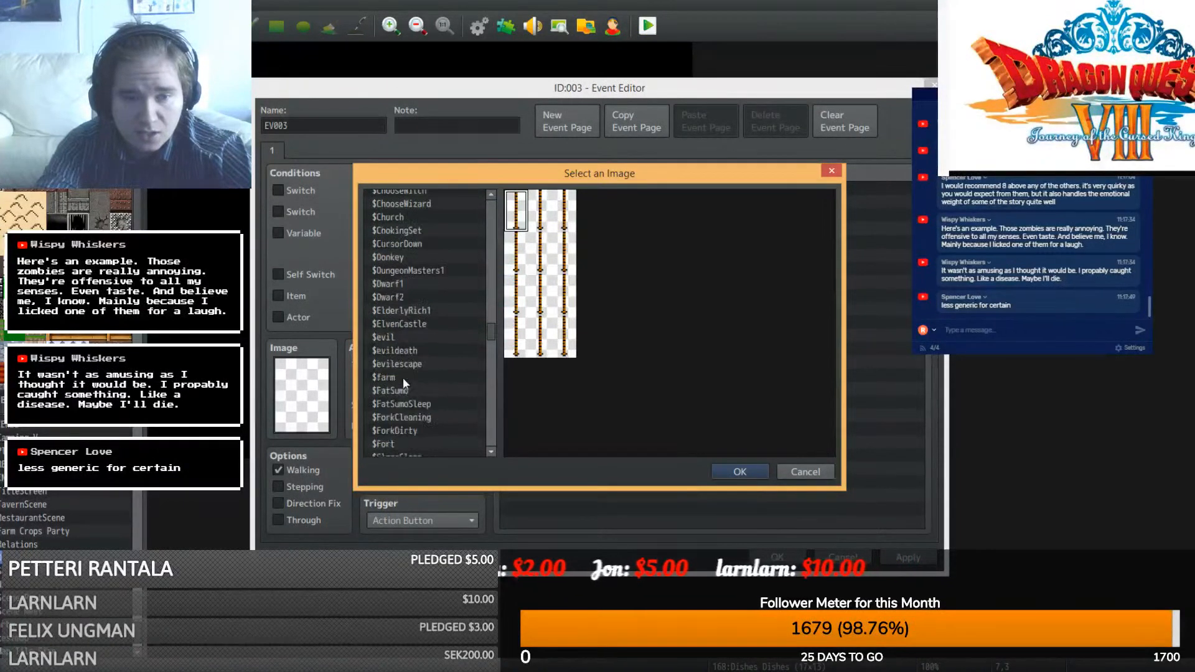
pyautogui.scroll(-15, 405, 376)
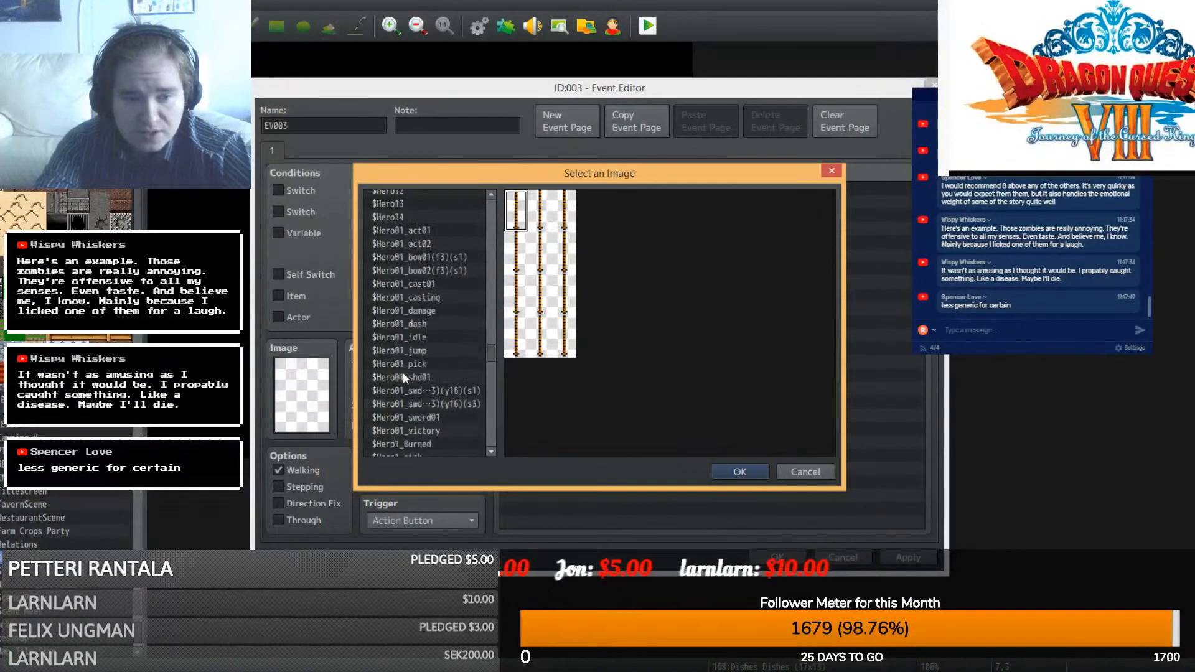
pyautogui.scroll(-15, 401, 364)
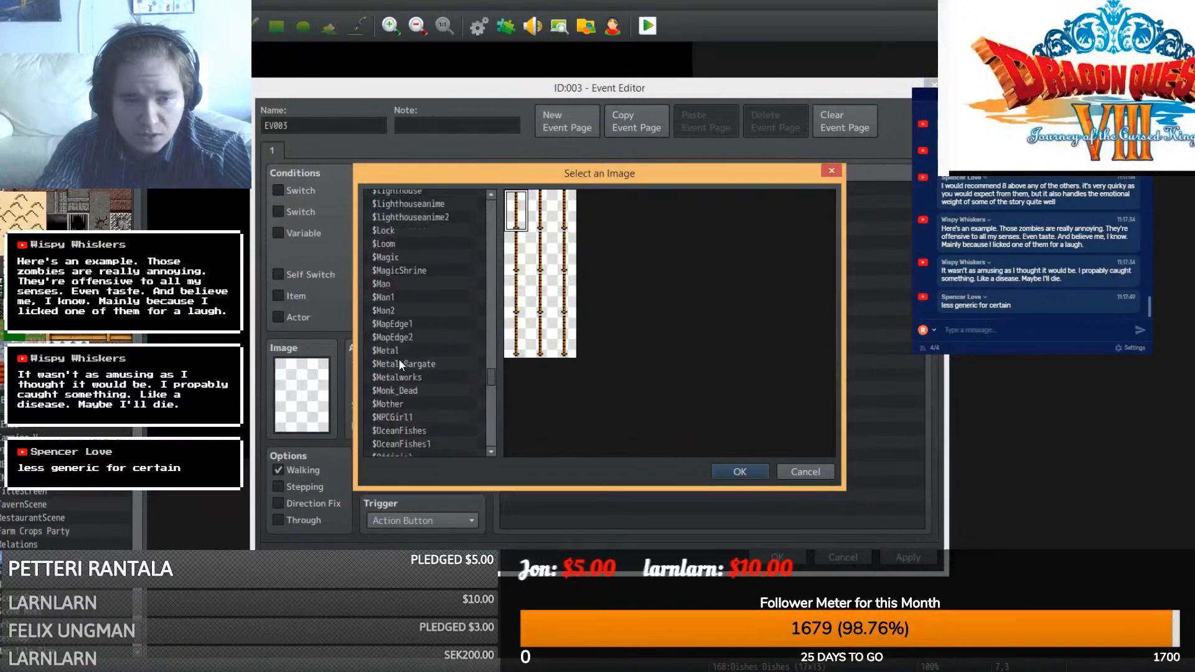
pyautogui.scroll(-5, 400, 364)
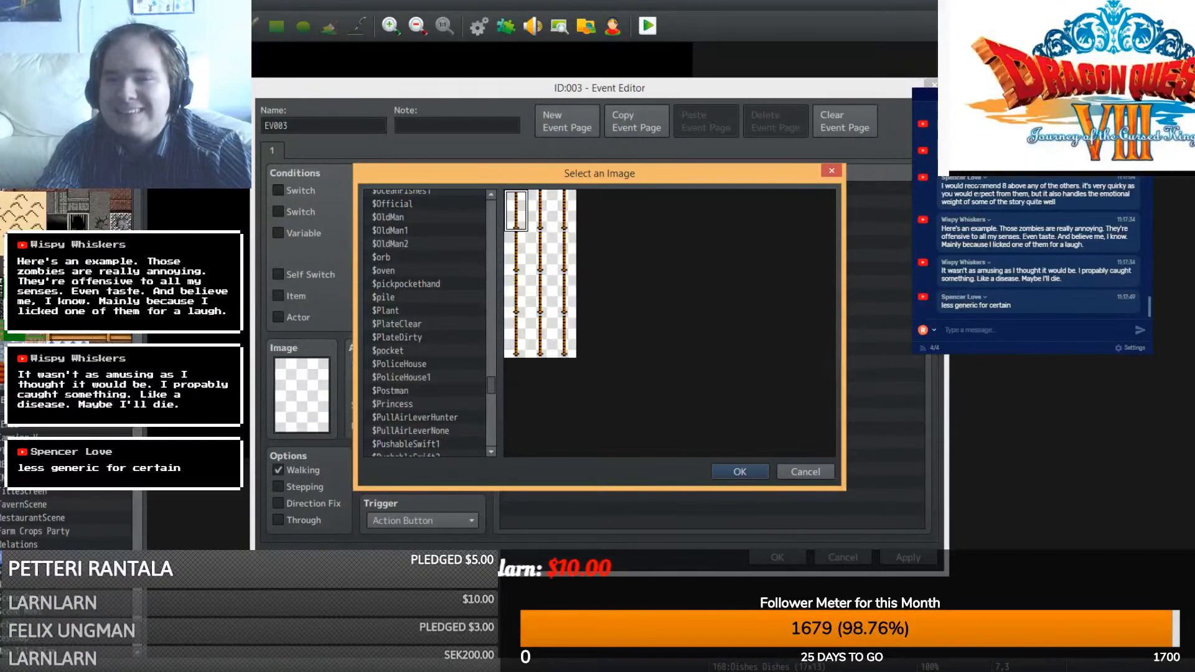
pyautogui.click(398, 384)
pyautogui.scroll(-3, 398, 383)
pyautogui.scroll(-2, 398, 383)
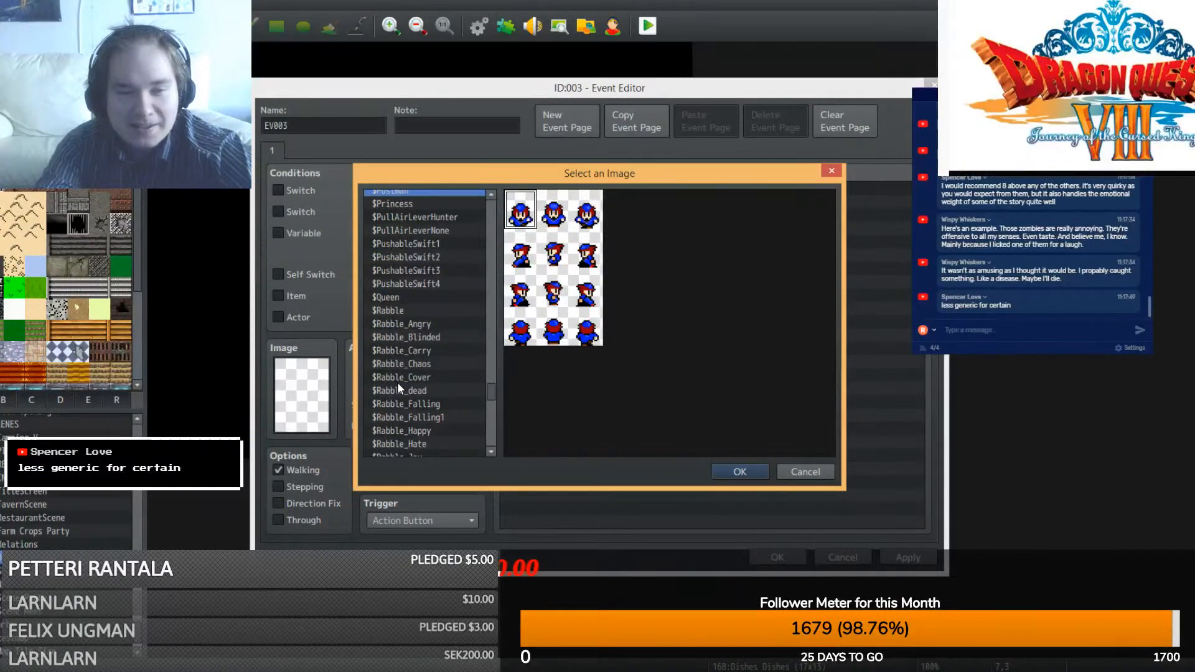
pyautogui.scroll(-10, 397, 382)
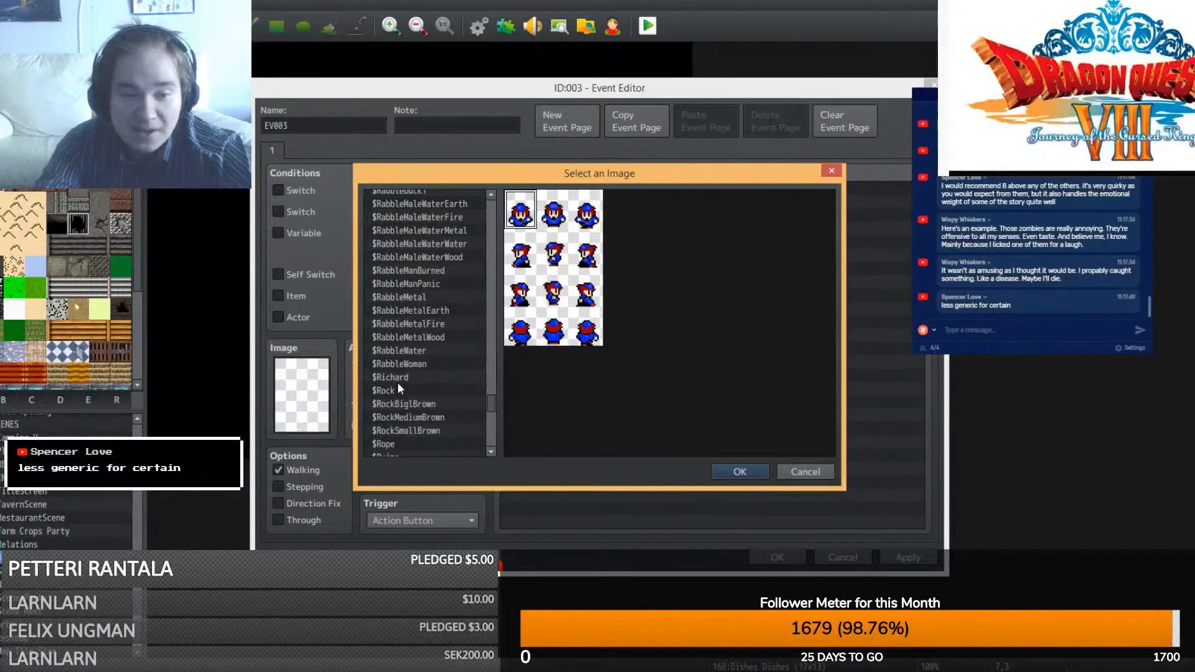
pyautogui.scroll(-2, 413, 402)
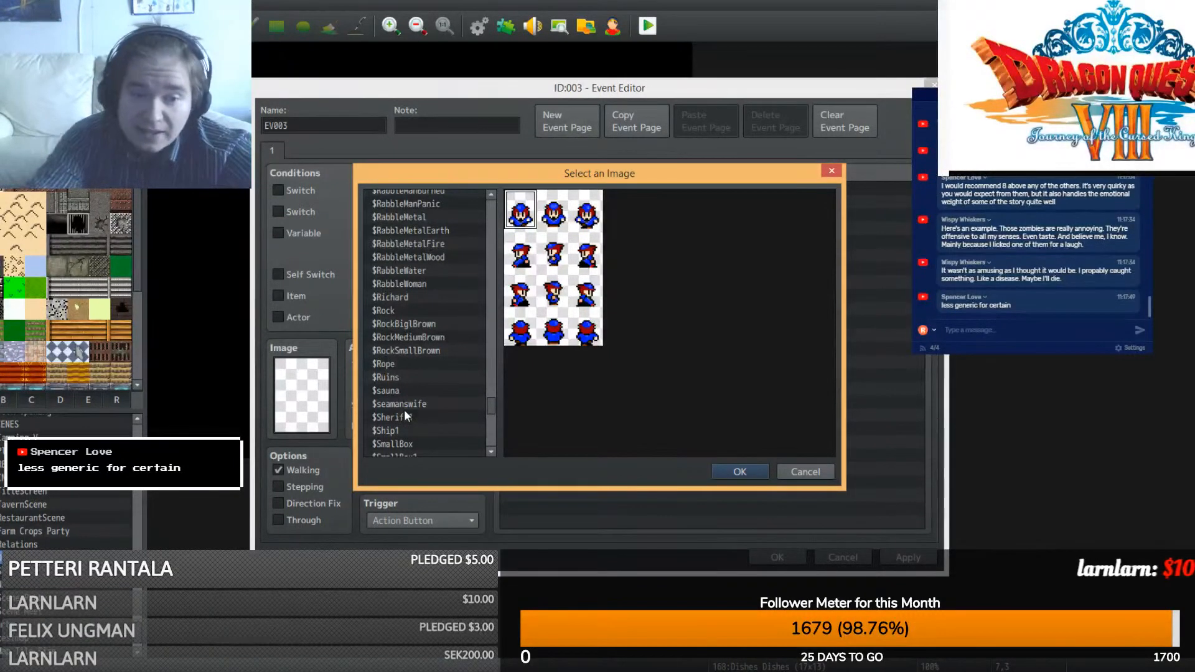
pyautogui.click(404, 416)
pyautogui.scroll(-3, 406, 412)
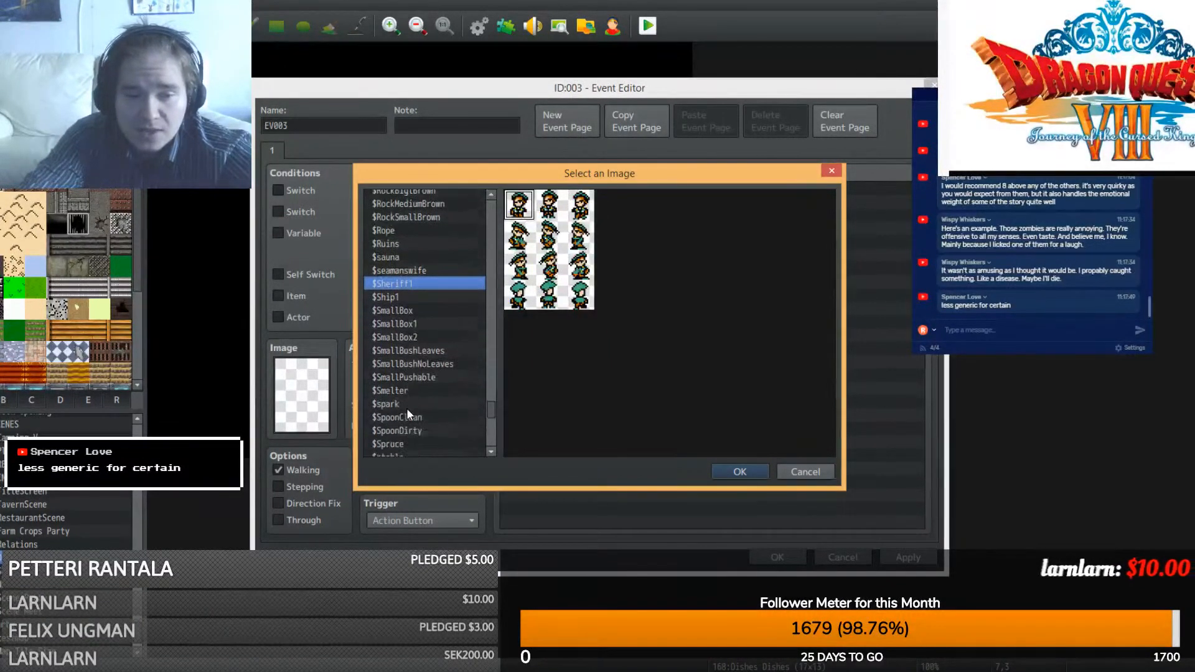
pyautogui.click(414, 419)
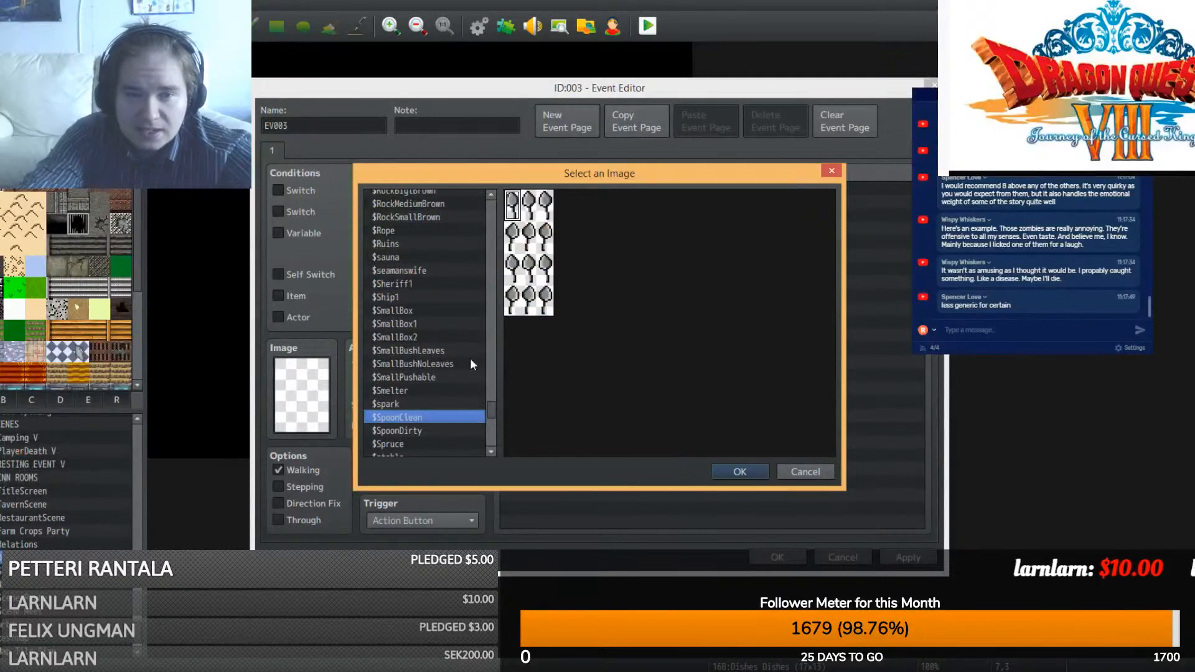
pyautogui.doubleClick(532, 212)
# - Save the spoon event, move it beside the map, and add a comment to a new event
pyautogui.click(782, 556)
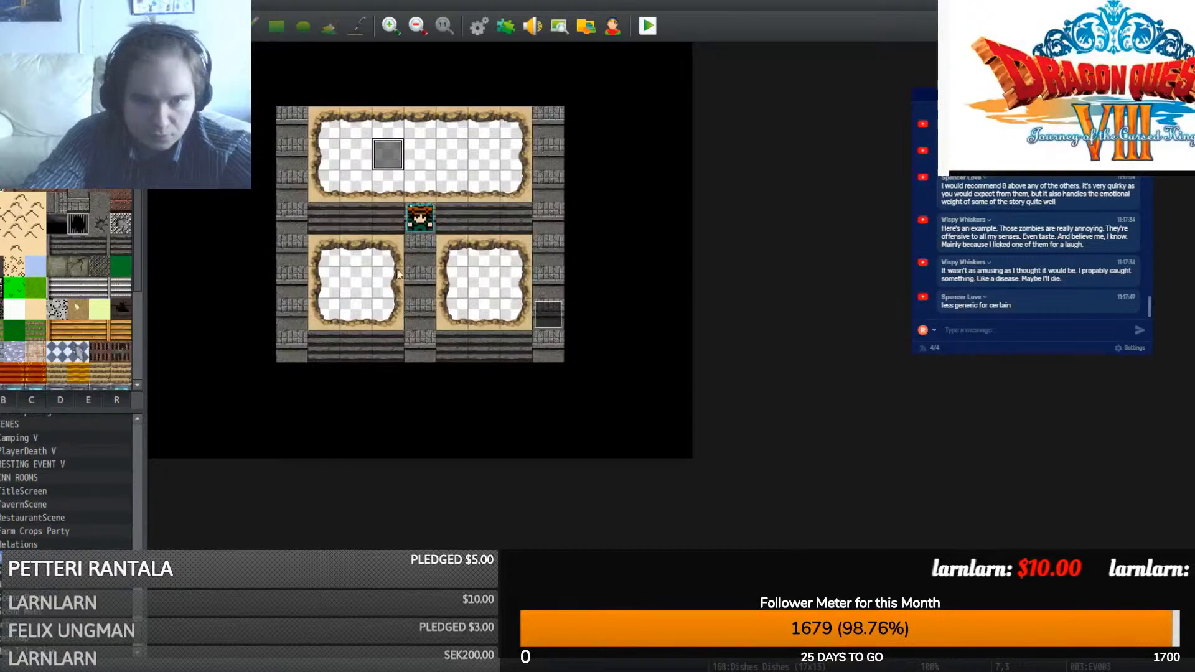
pyautogui.moveTo(388, 154); pyautogui.dragTo(599, 232)
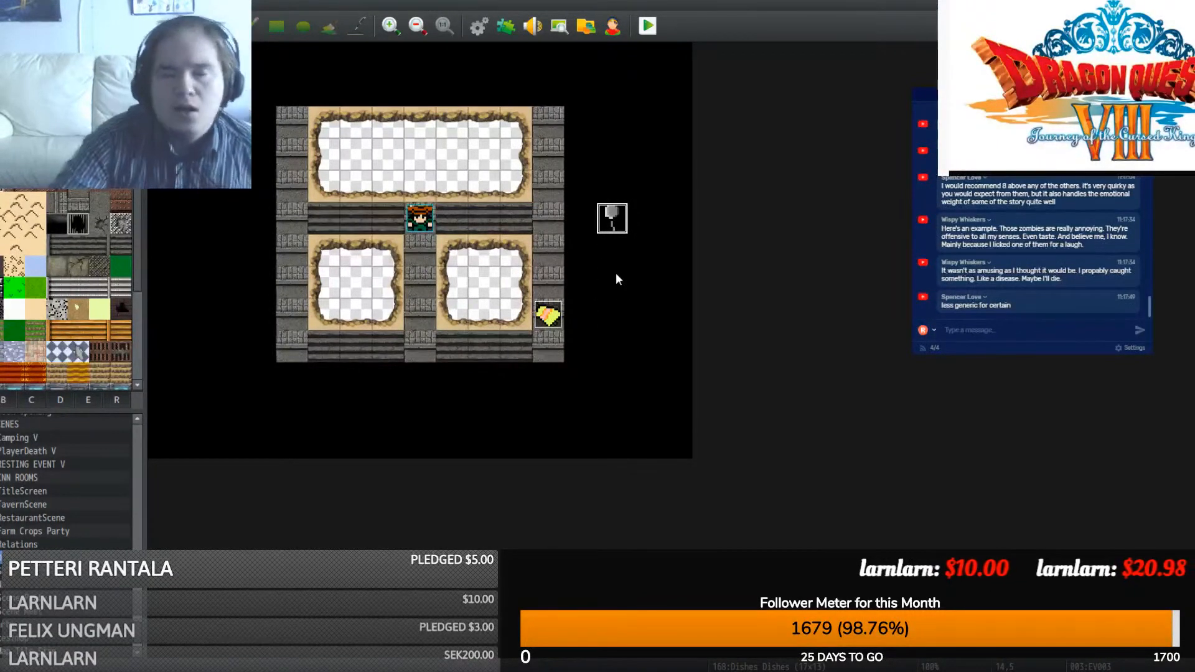
pyautogui.doubleClick(429, 99)
pyautogui.click(541, 236)
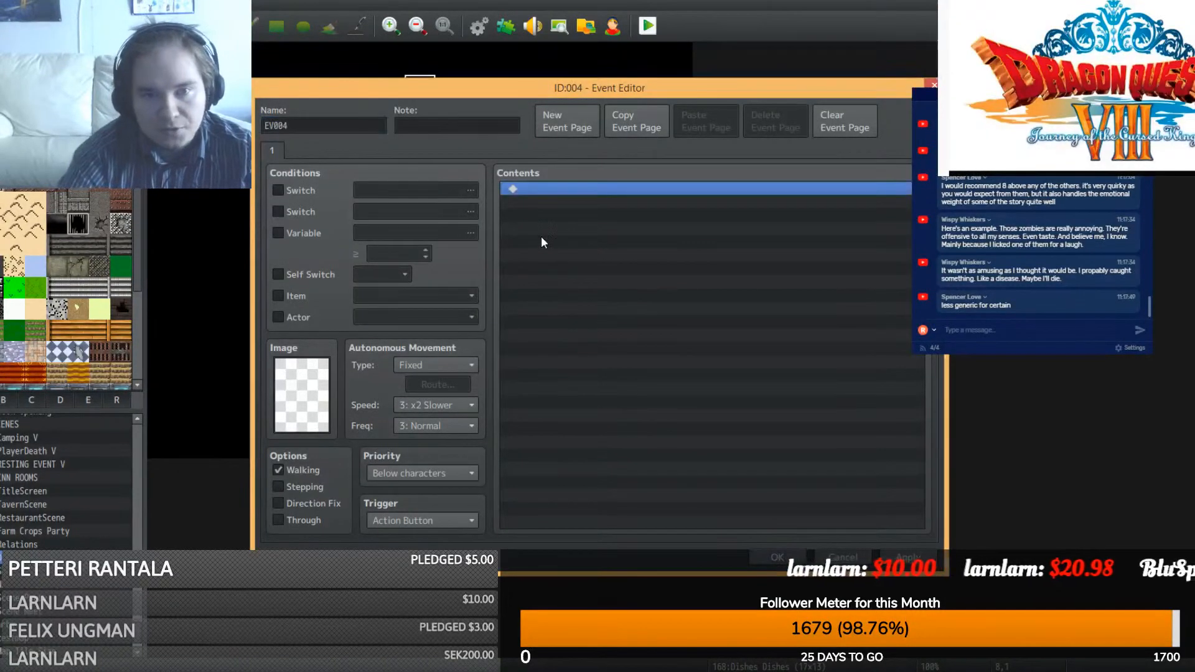
pyautogui.doubleClick(540, 236)
pyautogui.click(597, 519)
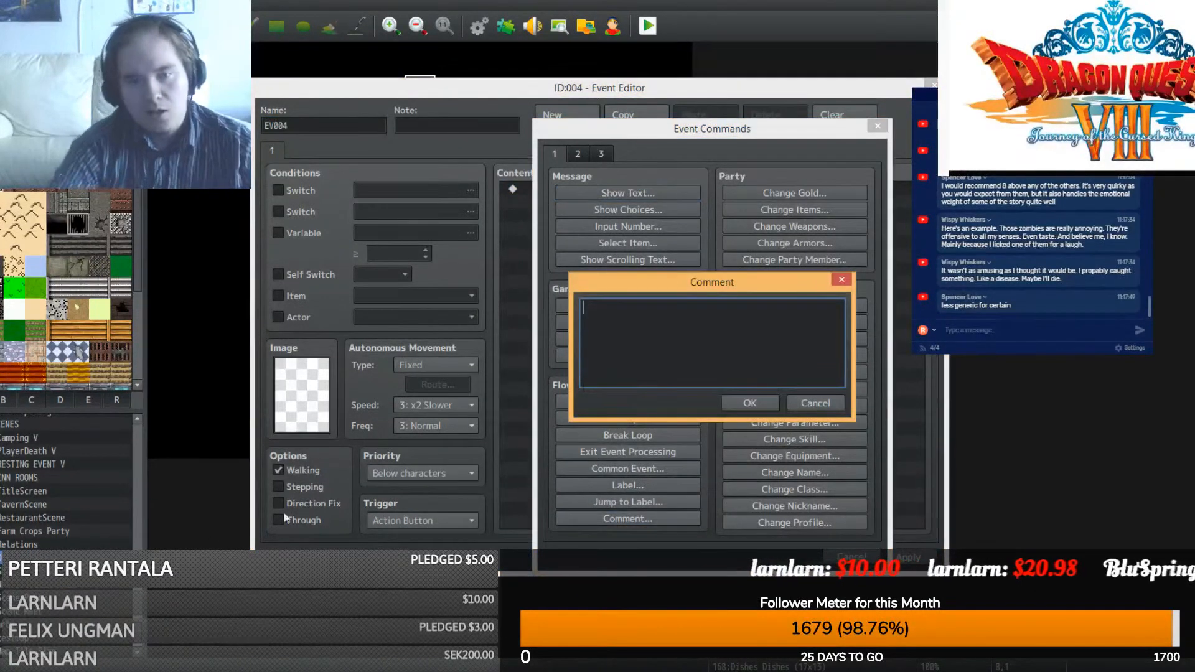
# - Title the comment 'Dish Washing Minigame!!!' with a '-----' divider line beneath it
pyautogui.write('Dish Wa')
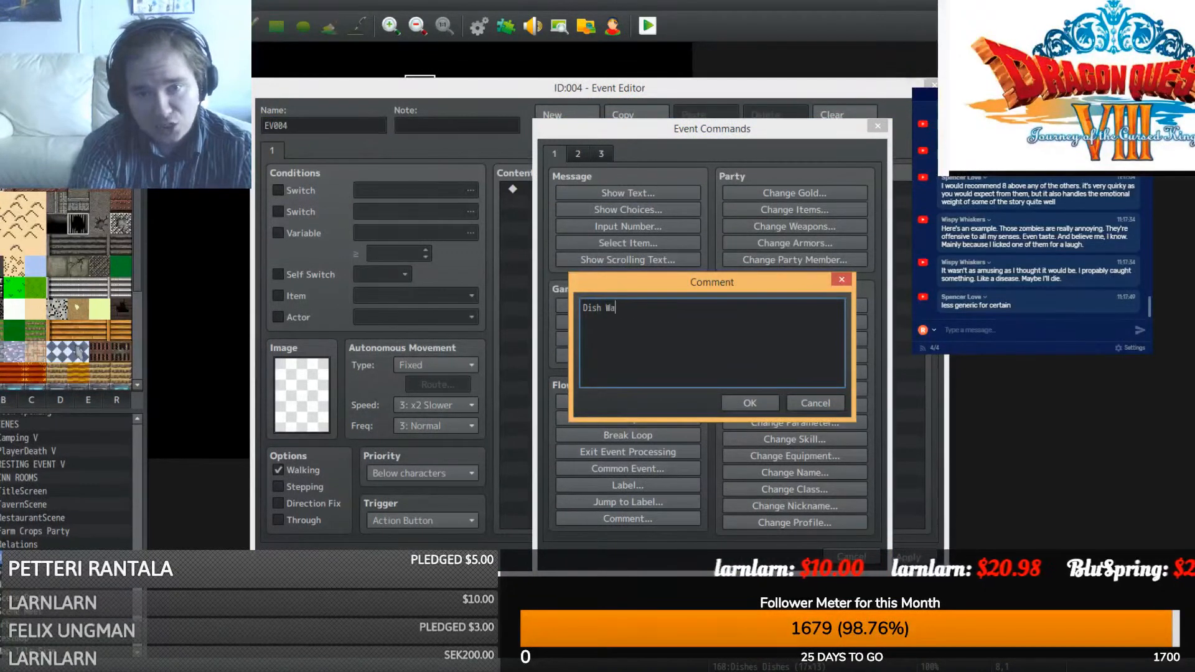
pyautogui.write('shing Minigame')
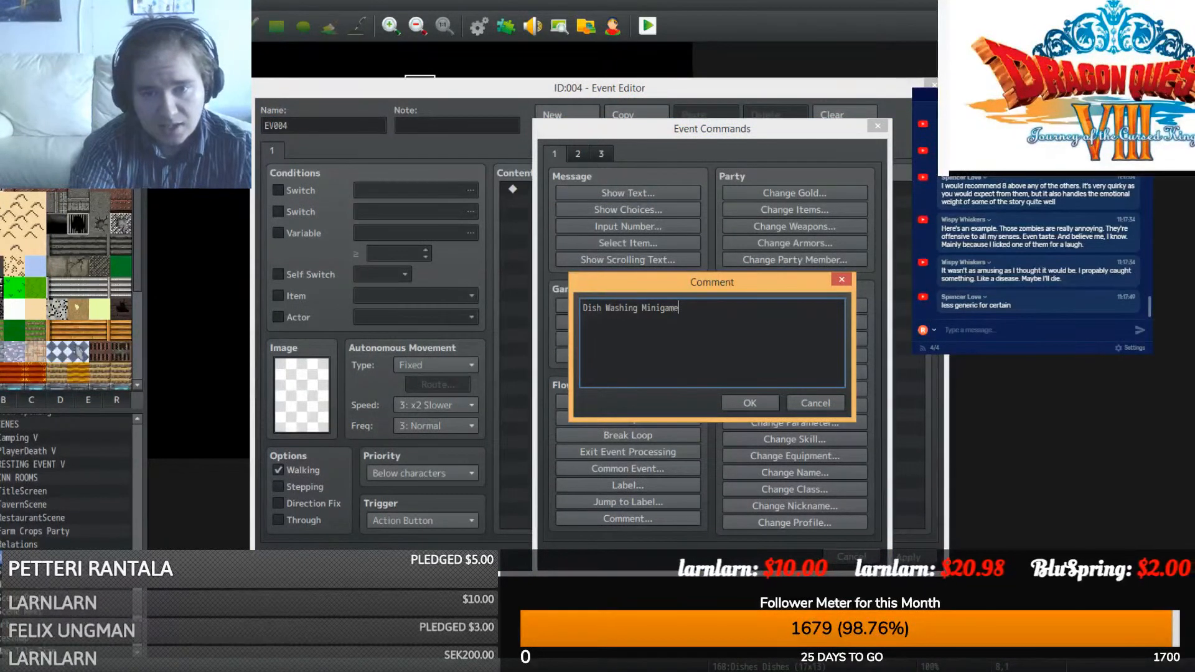
pyautogui.write('!!!')
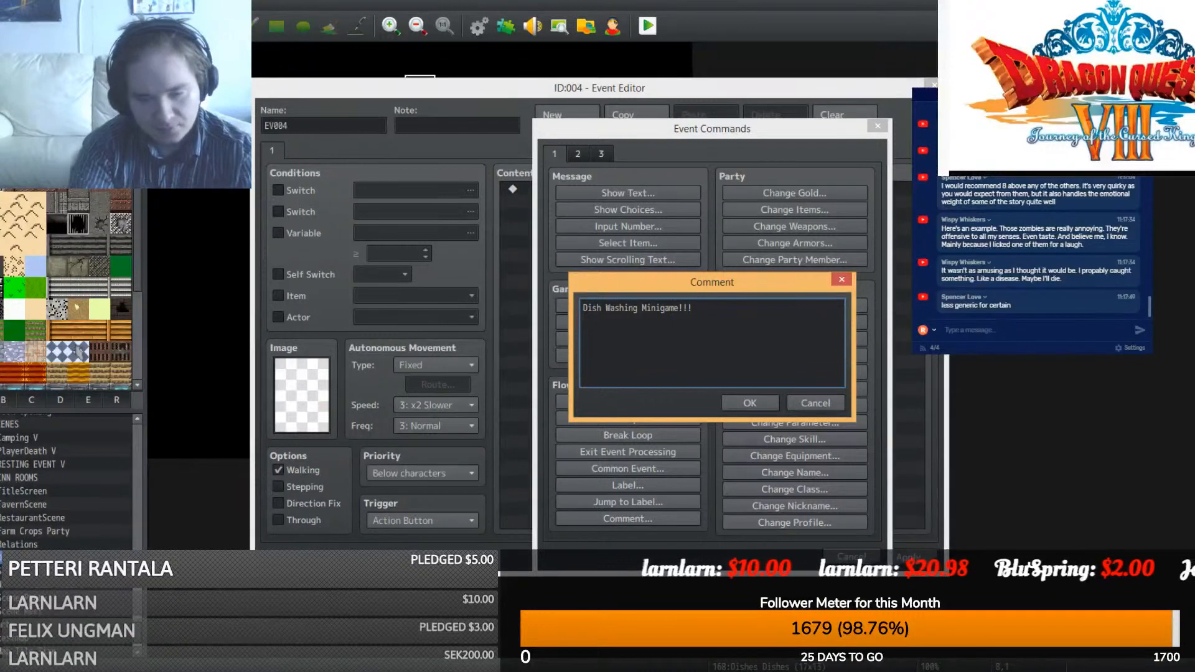
pyautogui.press('Return')
pyautogui.write('-----')
pyautogui.press('Return')
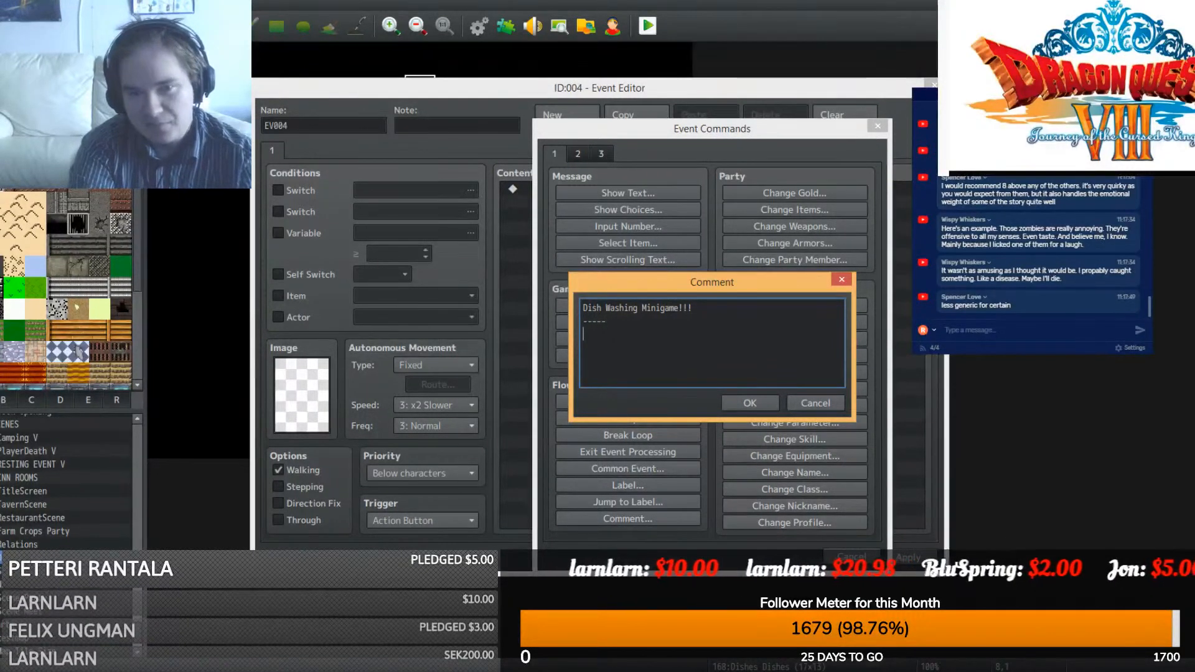
# - Write that dish washing in restaurants, bars and inns around the kingdom earns coin, with a high-score reward
pyautogui.write('If you don')
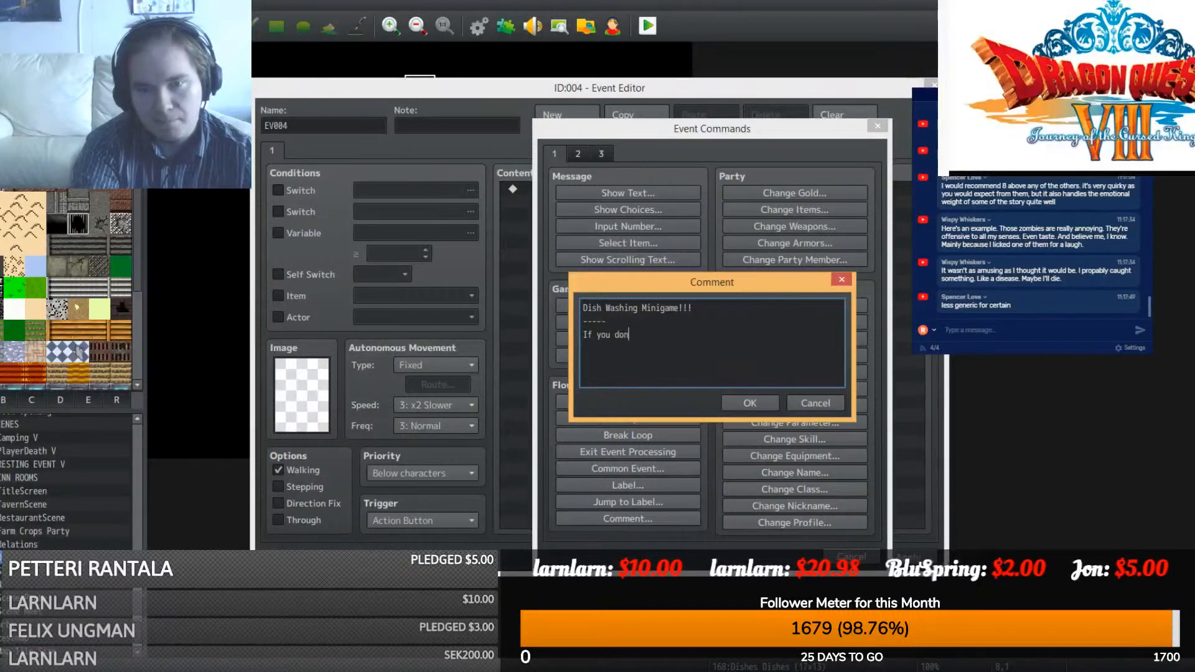
pyautogui.write("'t pay,th")
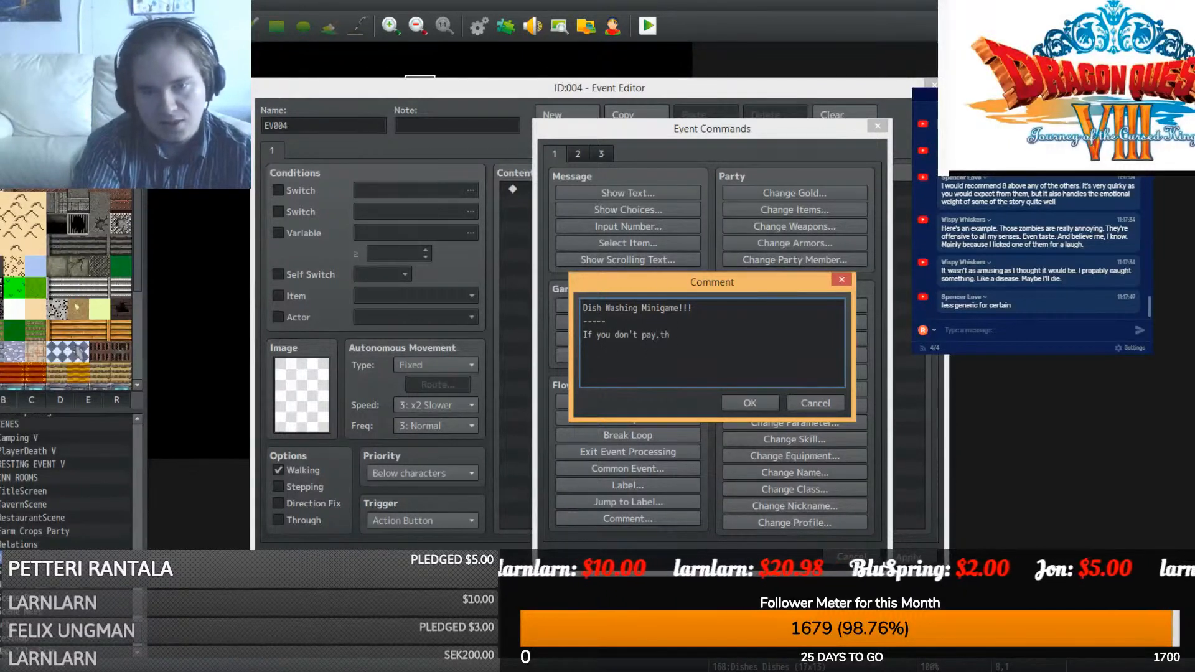
pyautogui.press('BackSpace')
pyautogui.press('BackSpace')
pyautogui.press('BackSpace')
pyautogui.press('BackSpace')
pyautogui.press('BackSpace')
pyautogui.press('BackSpace')
pyautogui.press('BackSpace')
pyautogui.press('BackSpace')
pyautogui.press('BackSpace')
pyautogui.press('BackSpace')
pyautogui.press('BackSpace')
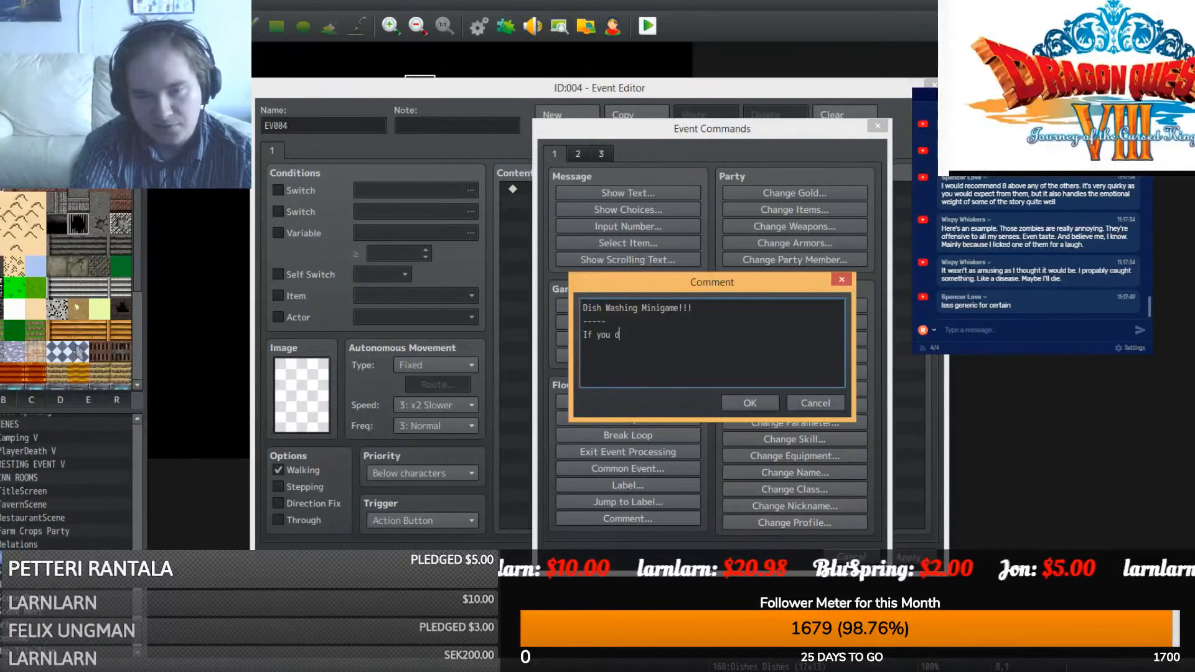
pyautogui.press('BackSpace')
pyautogui.press('BackSpace')
pyautogui.press('BackSpace')
pyautogui.press('BackSpace')
pyautogui.press('BackSpace')
pyautogui.press('BackSpace')
pyautogui.press('BackSpace')
pyautogui.press('BackSpace')
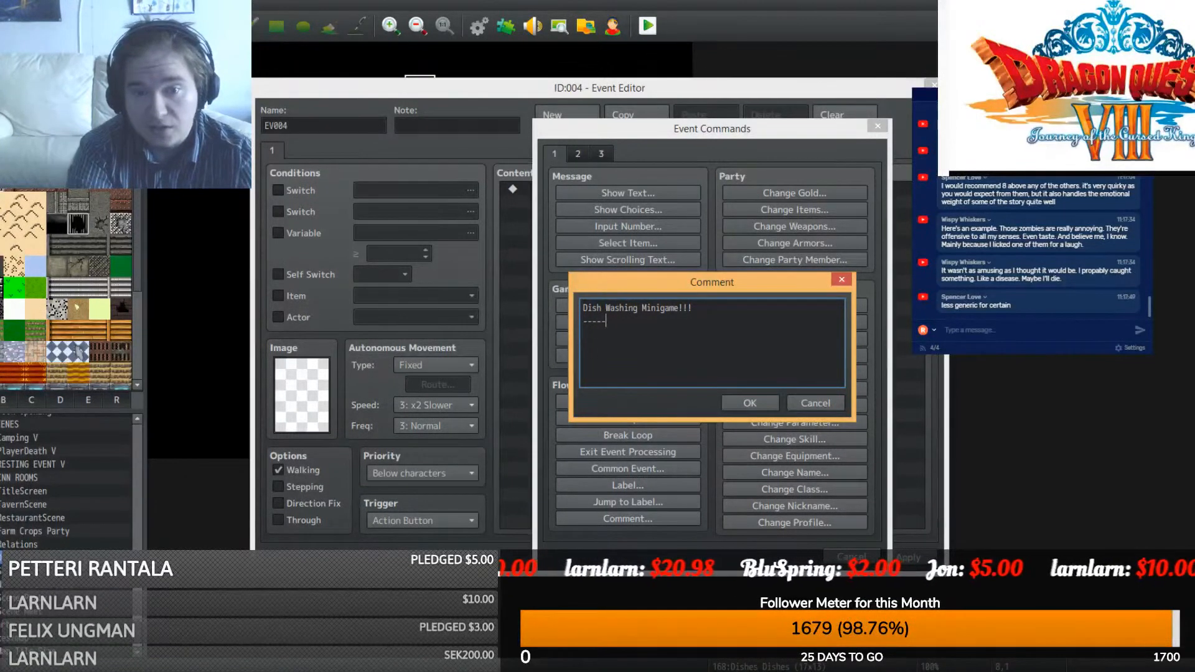
pyautogui.write('DIsh')
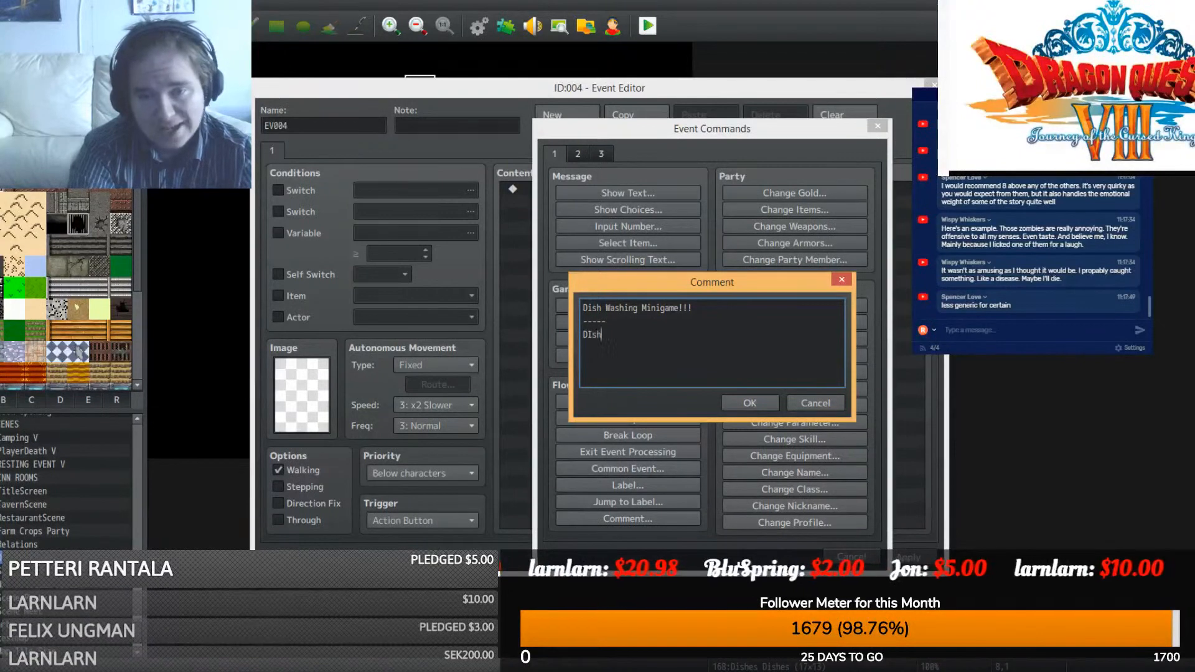
pyautogui.write(' w')
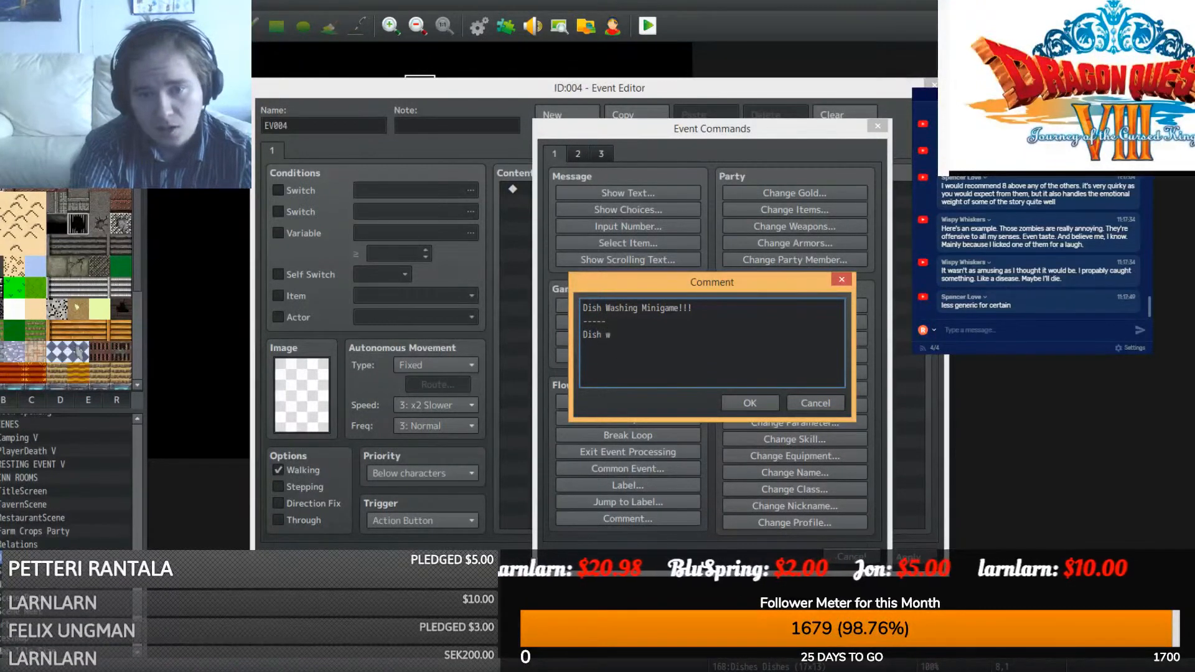
pyautogui.write('as')
pyautogui.press('BackSpace')
pyautogui.press('BackSpace')
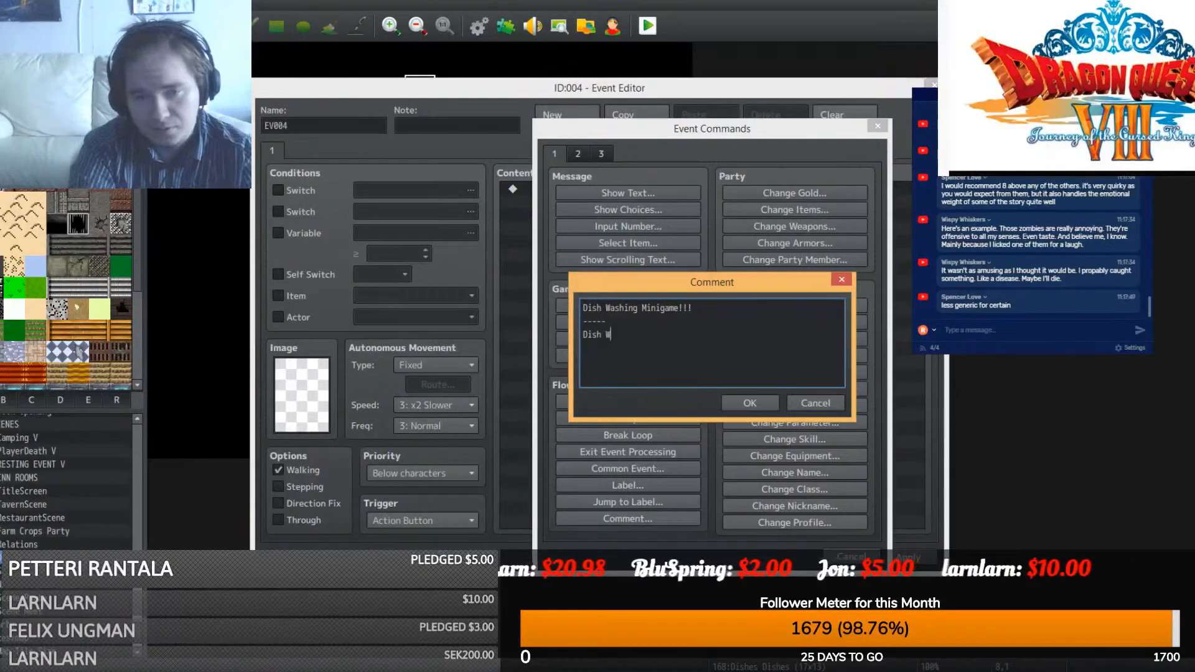
pyautogui.write('Washing is ')
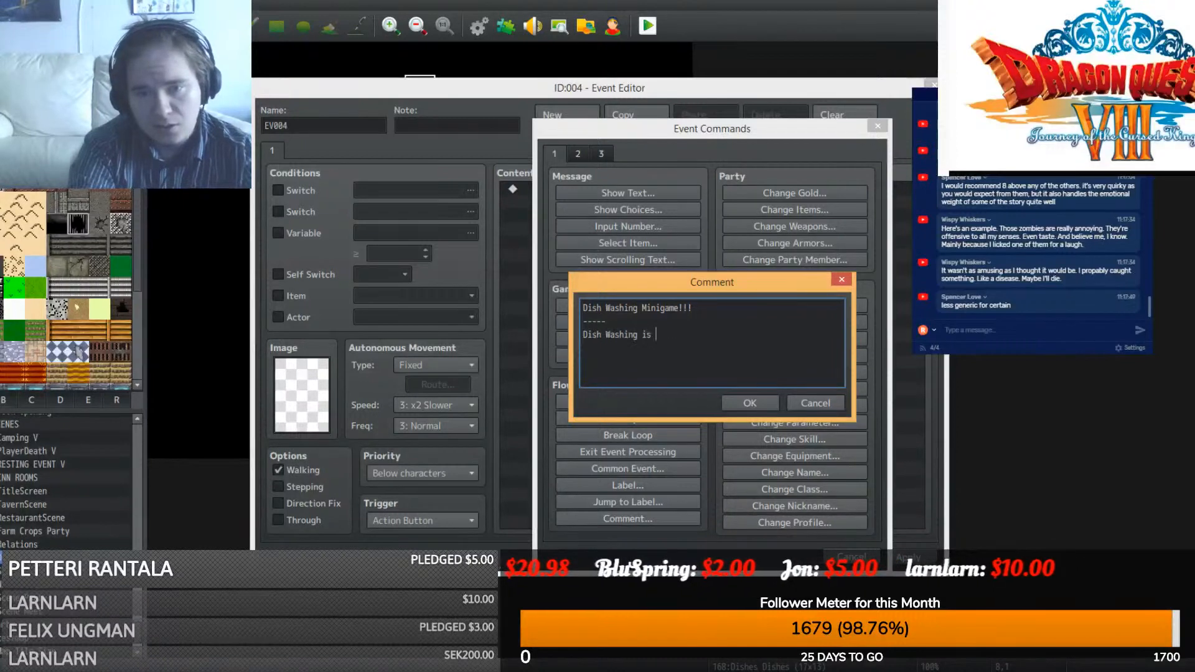
pyautogui.write('part of life w')
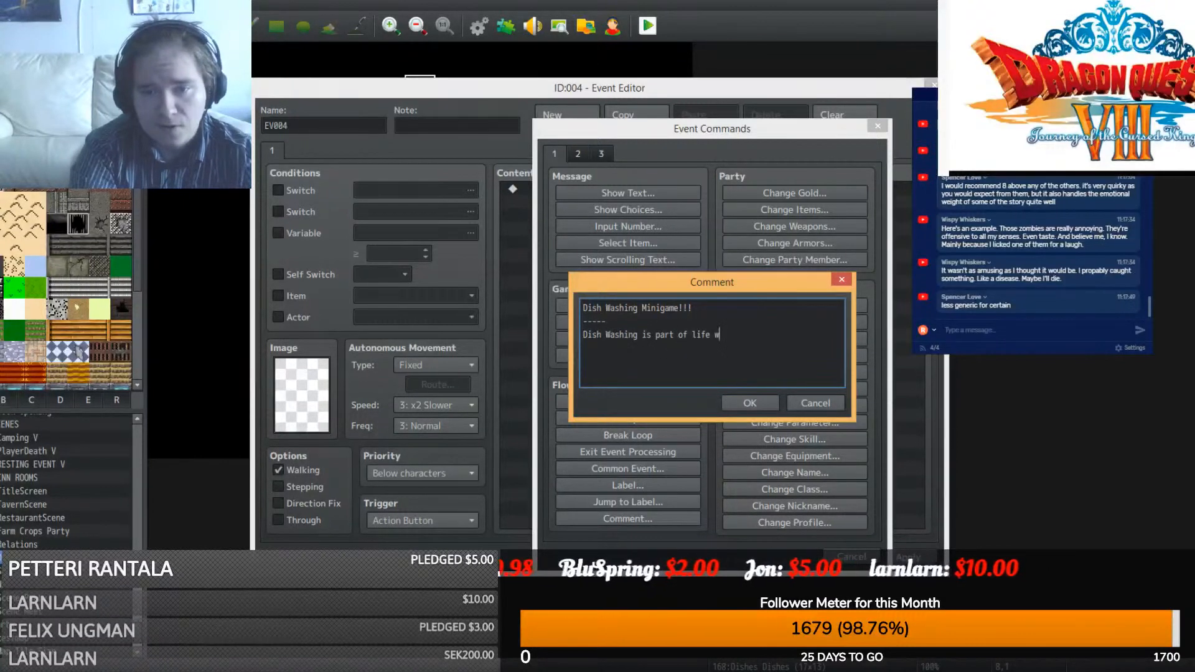
pyautogui.press('BackSpace')
pyautogui.write('in restaura')
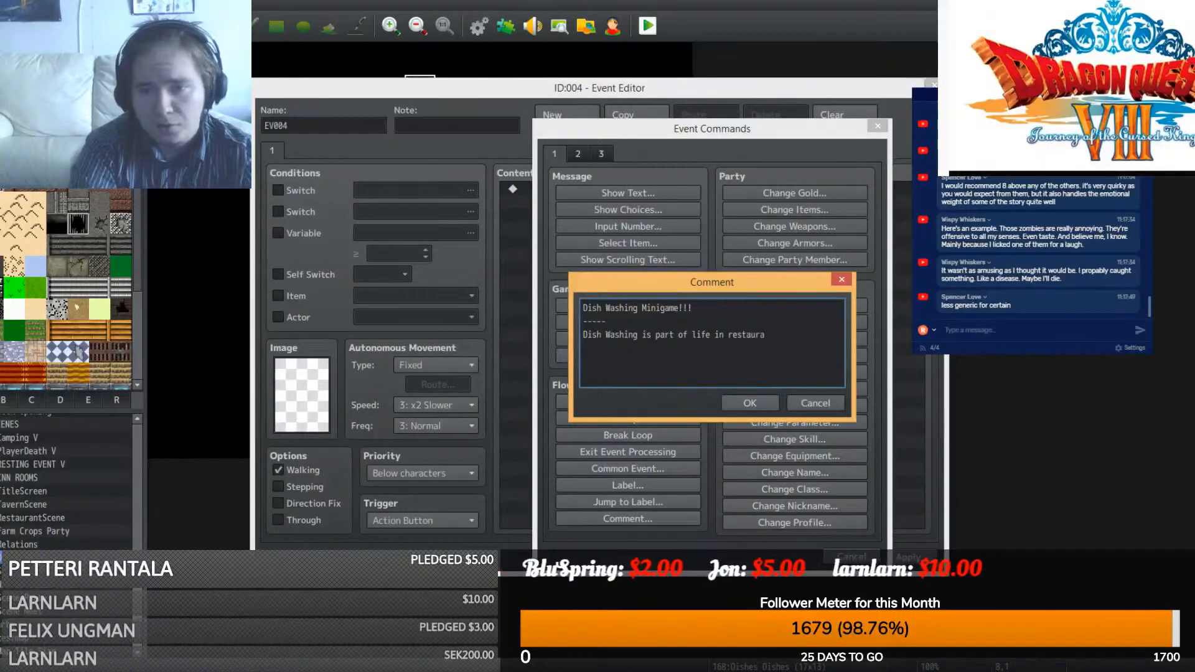
pyautogui.write('nts and bar')
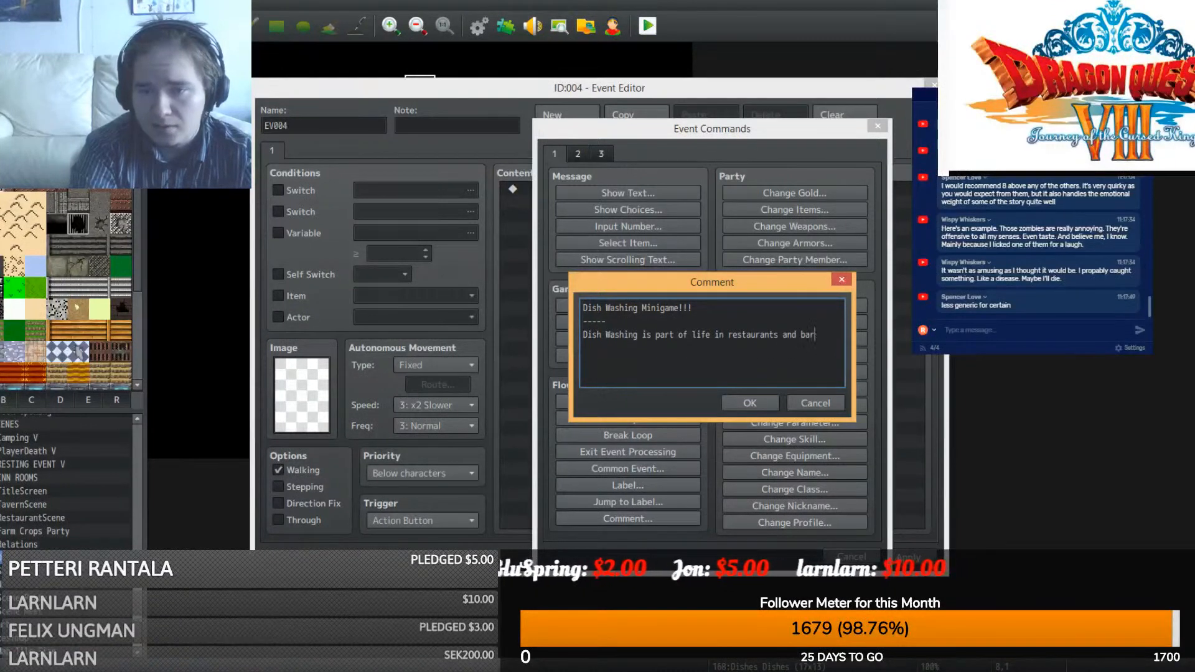
pyautogui.press('BackSpace')
pyautogui.press('BackSpace')
pyautogui.press('BackSpace')
pyautogui.press('BackSpace')
pyautogui.press('BackSpace')
pyautogui.press('BackSpace')
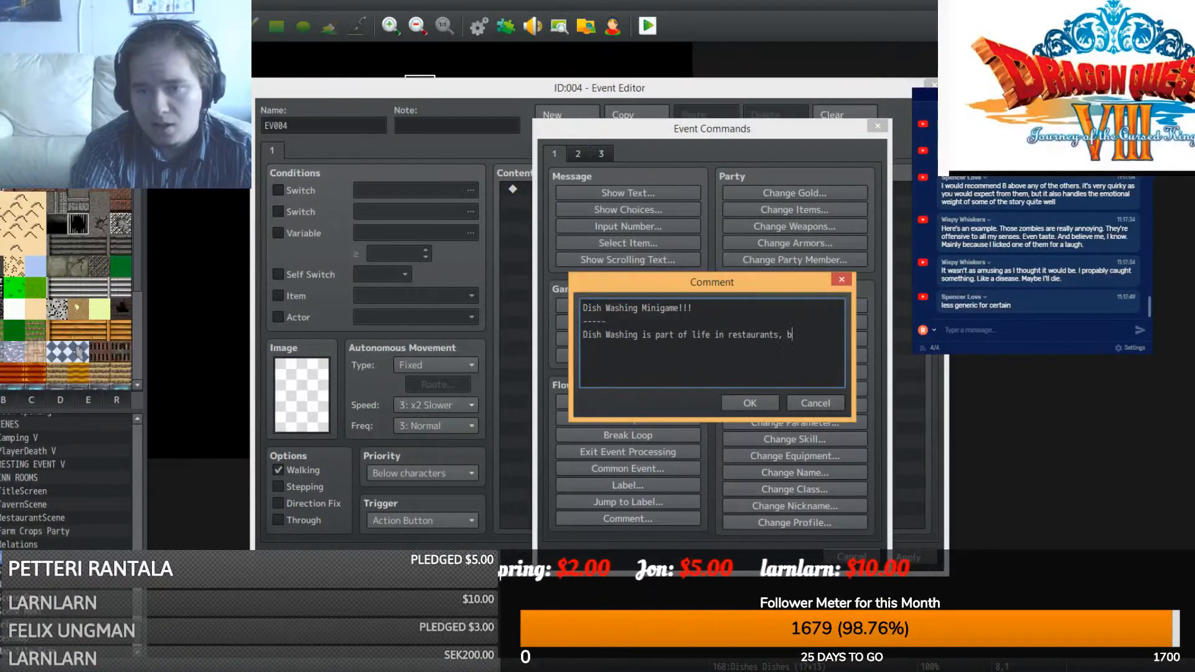
pyautogui.write(', bars and')
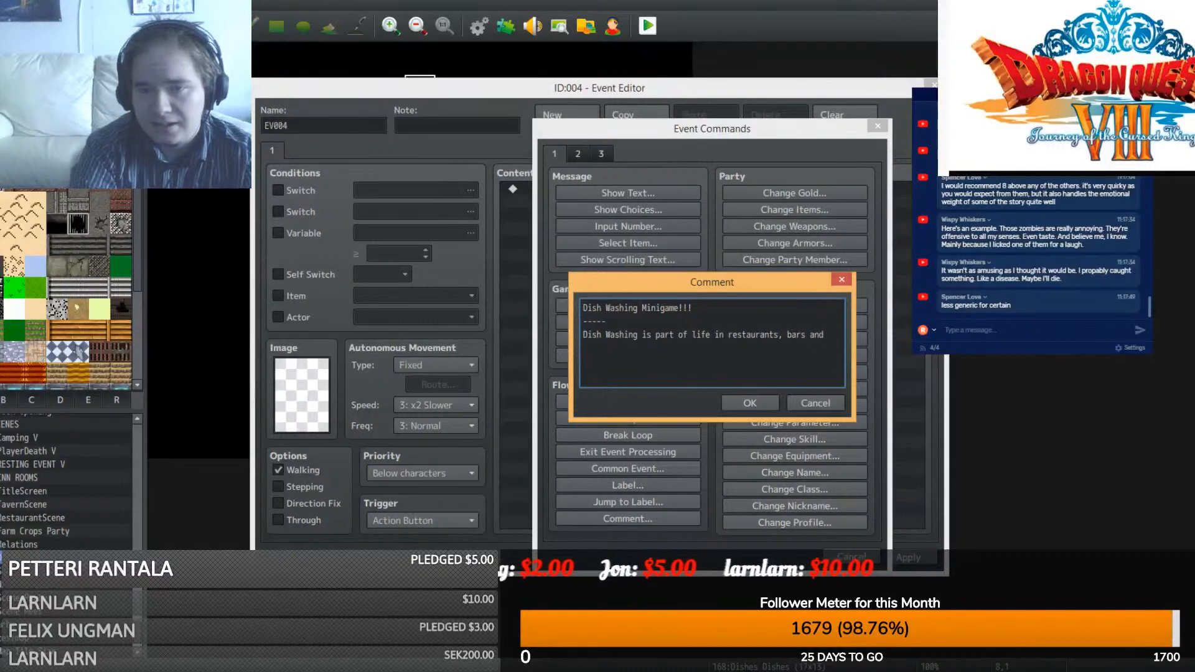
pyautogui.write('inns around the kingd')
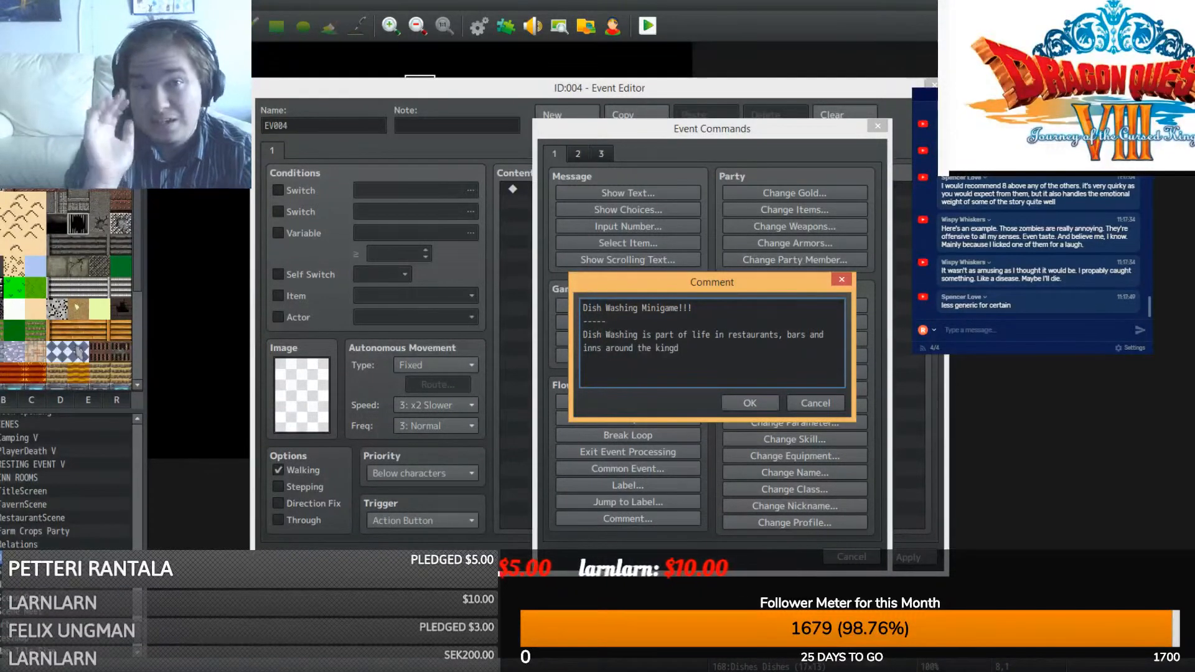
pyautogui.write('om')
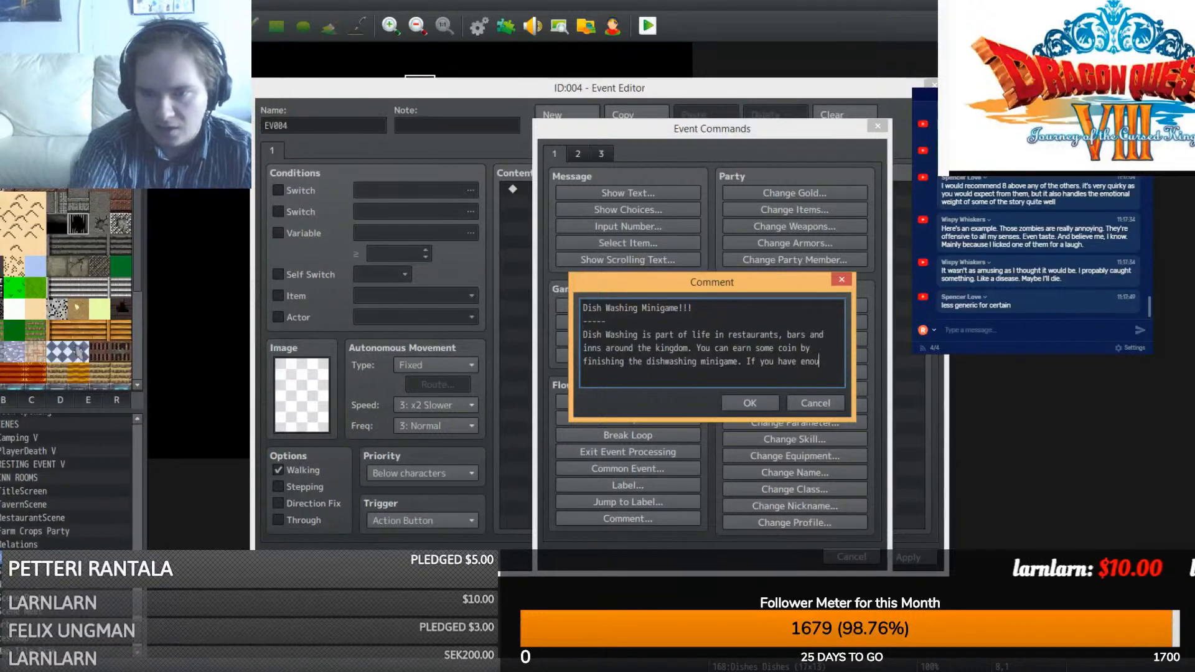
pyautogui.write('high')
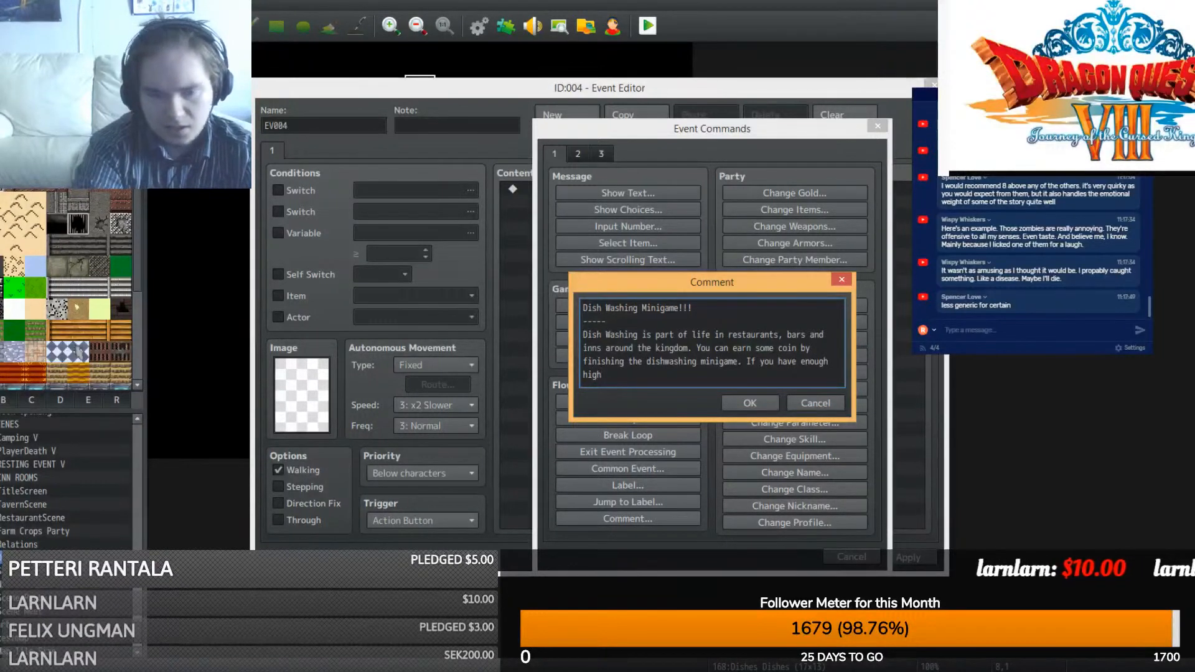
pyautogui.write(' score, y')
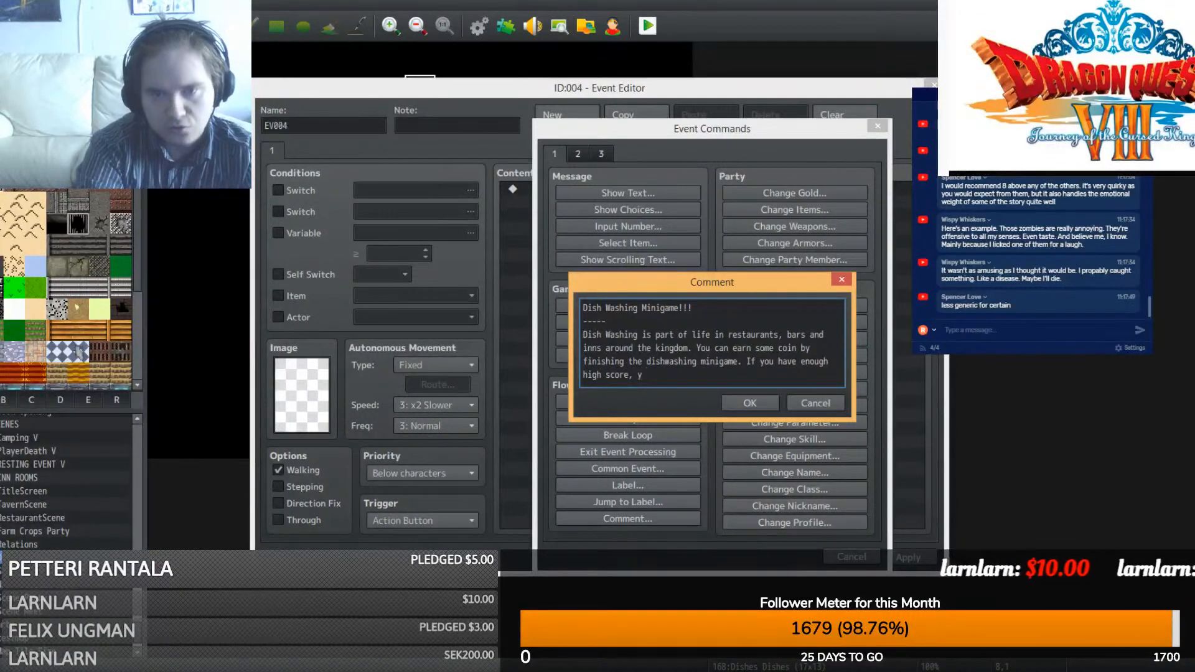
pyautogui.write('ou get a powerful item.')
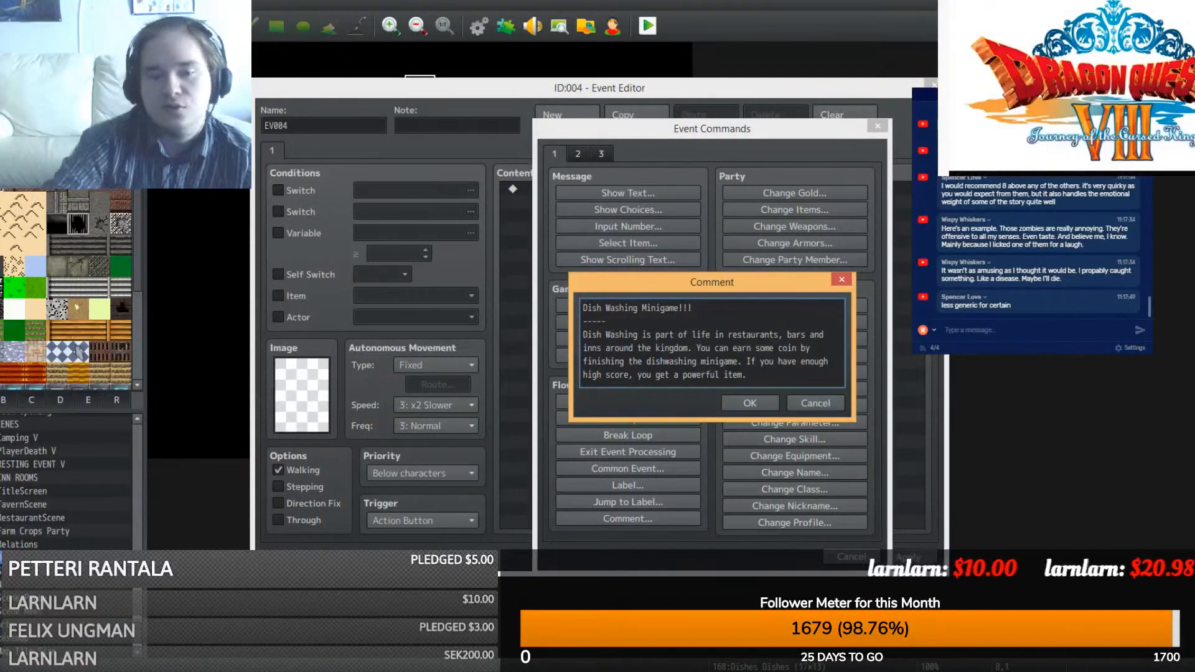
# - Add the description comment, then duplicate it and rewrite the copy as a '-----' separator
pyautogui.click(750, 403)
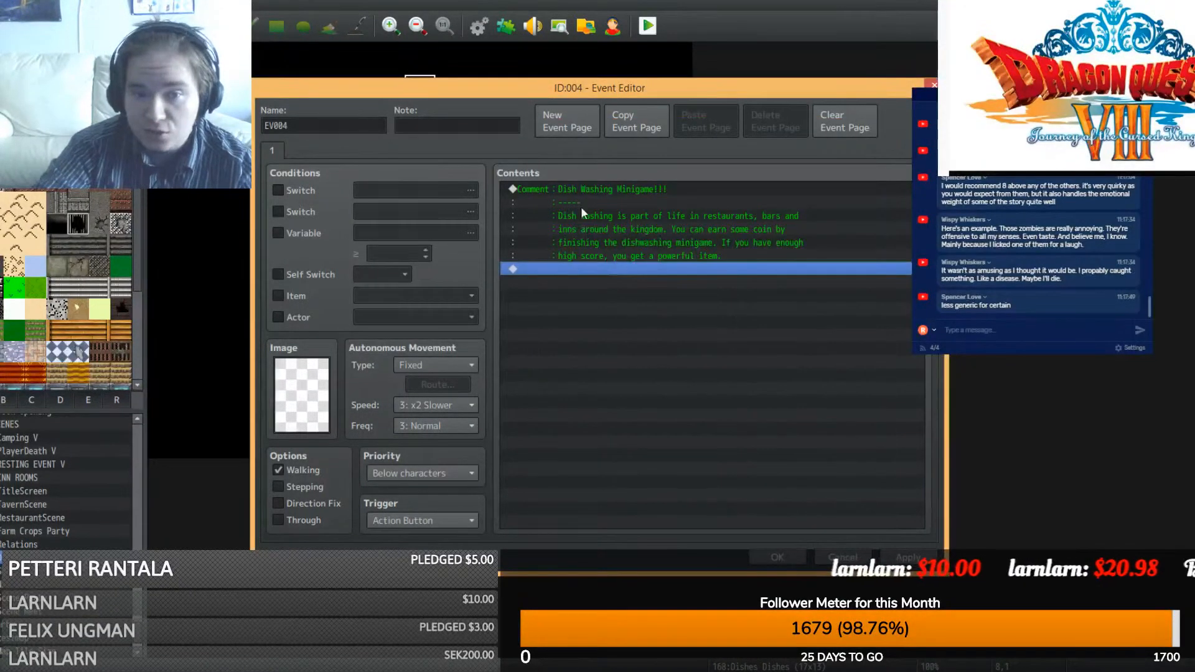
pyautogui.click(575, 187)
pyautogui.hotkey('ctrl', 'c')
pyautogui.hotkey('ctrl', 'v')
pyautogui.rightClick(579, 267)
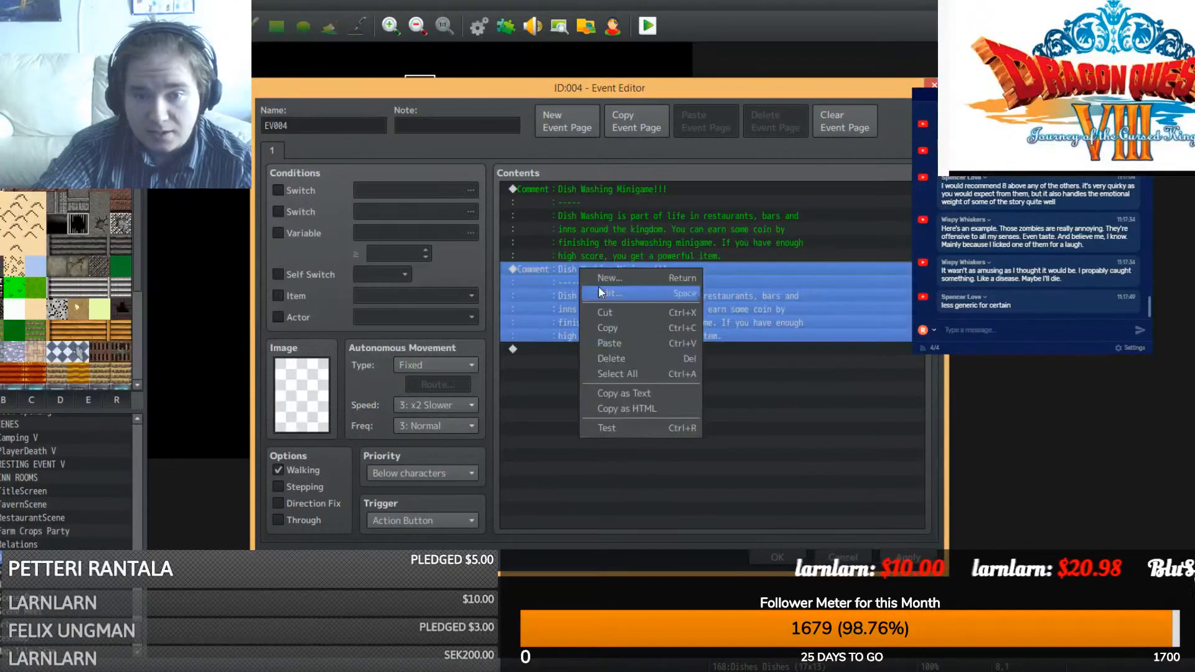
pyautogui.click(599, 286)
pyautogui.write('-')
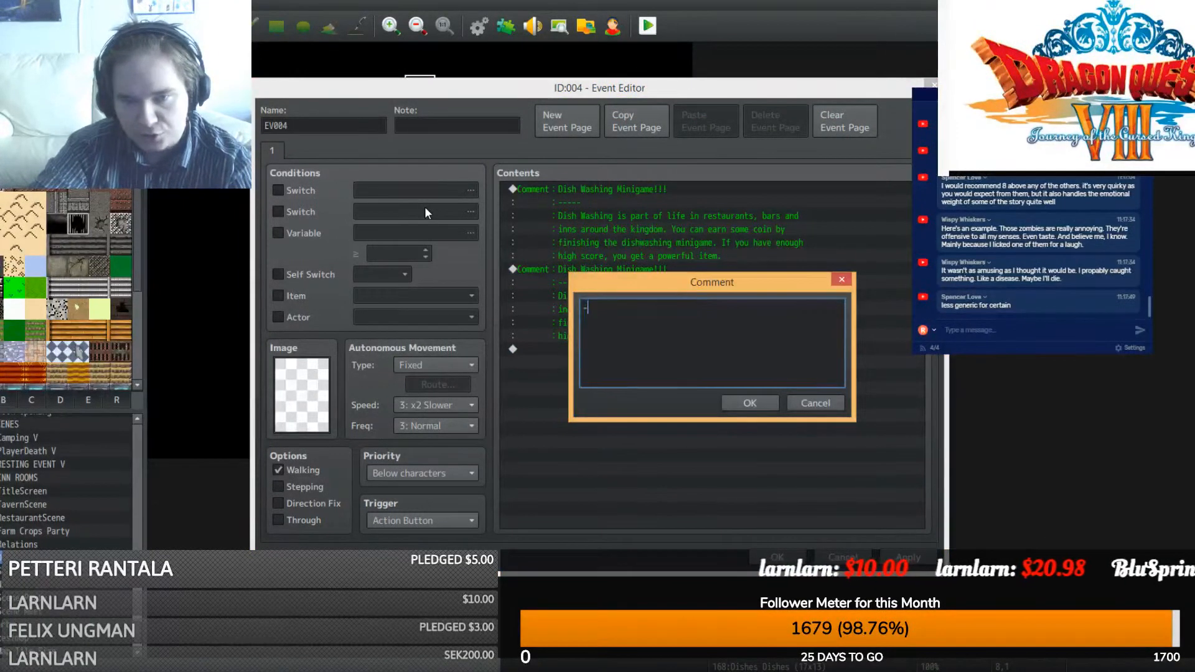
pyautogui.write('----')
pyautogui.click(747, 402)
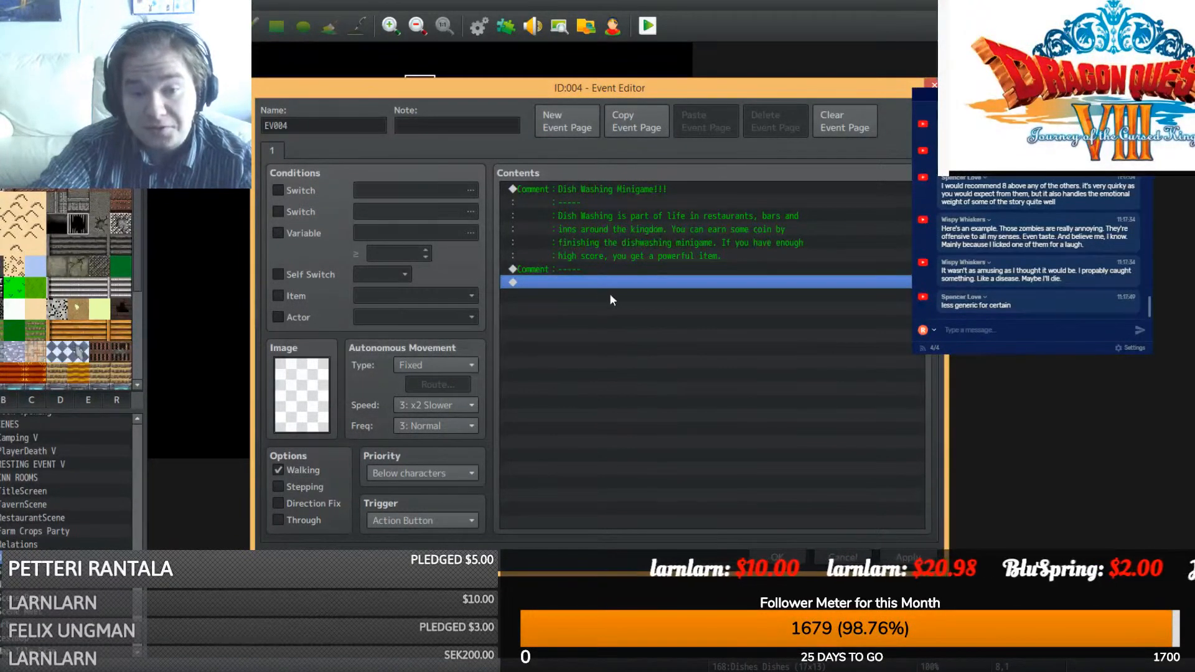
# - Paste another copy of the separator and replace its text with 'Idea:'
pyautogui.click(570, 272)
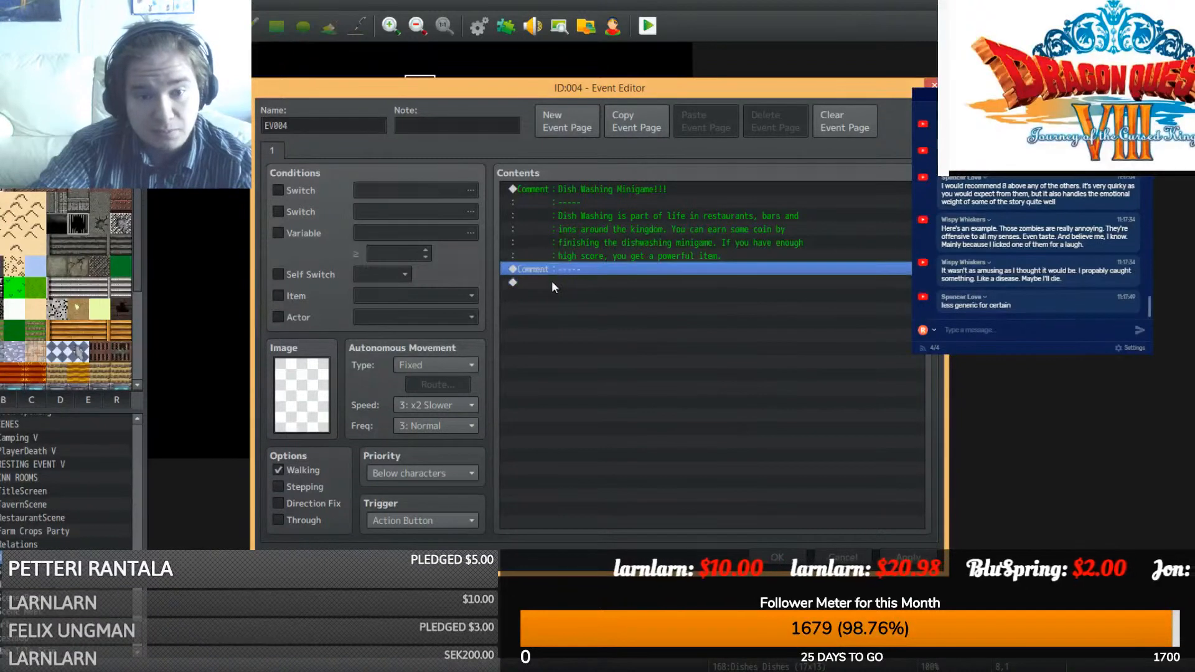
pyautogui.click(562, 289)
pyautogui.hotkey('ctrl', 'v')
pyautogui.rightClick(573, 281)
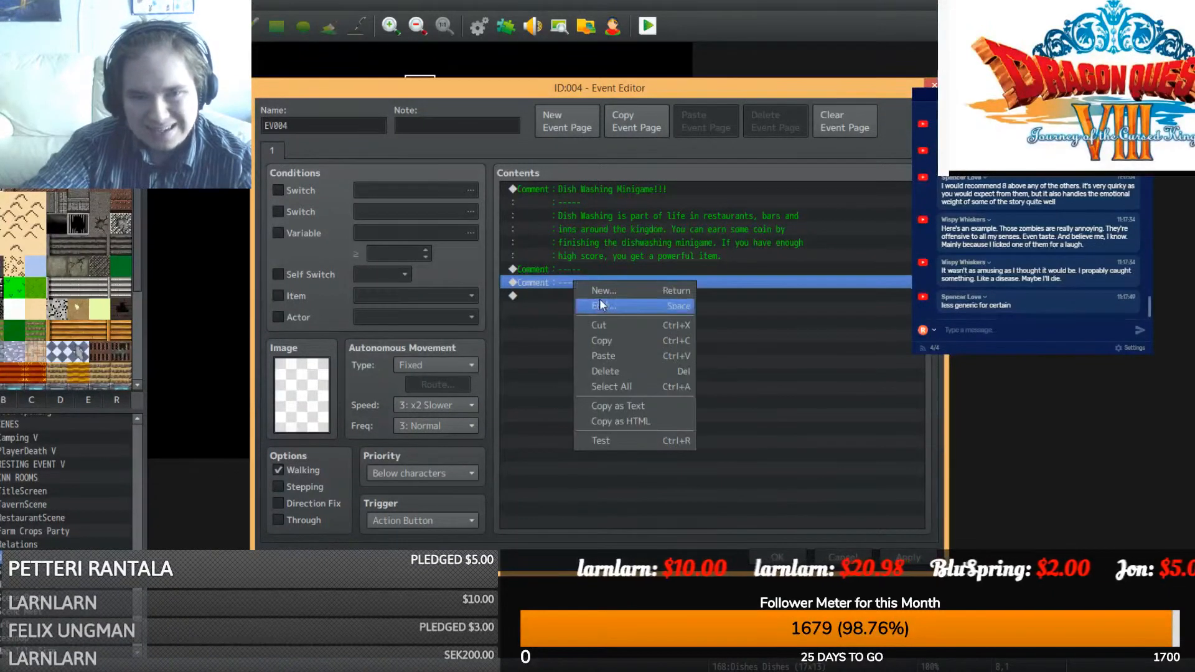
pyautogui.click(601, 305)
pyautogui.moveTo(610, 308); pyautogui.dragTo(415, 277)
pyautogui.write('Idea:')
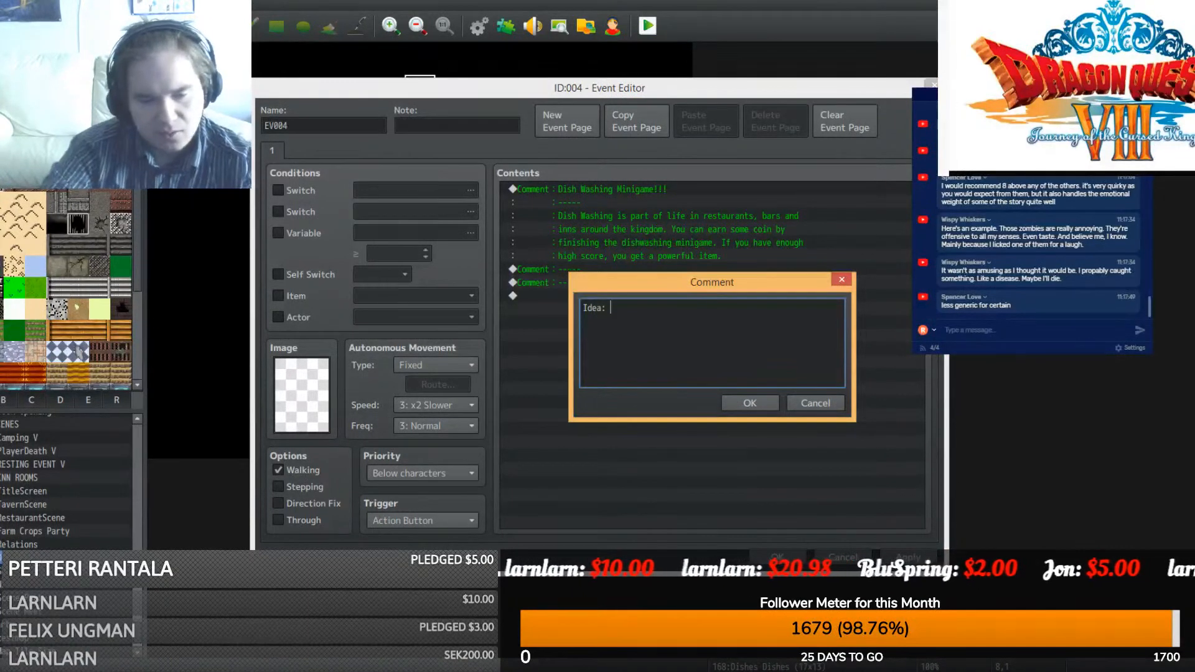
pyautogui.click(386, 671)
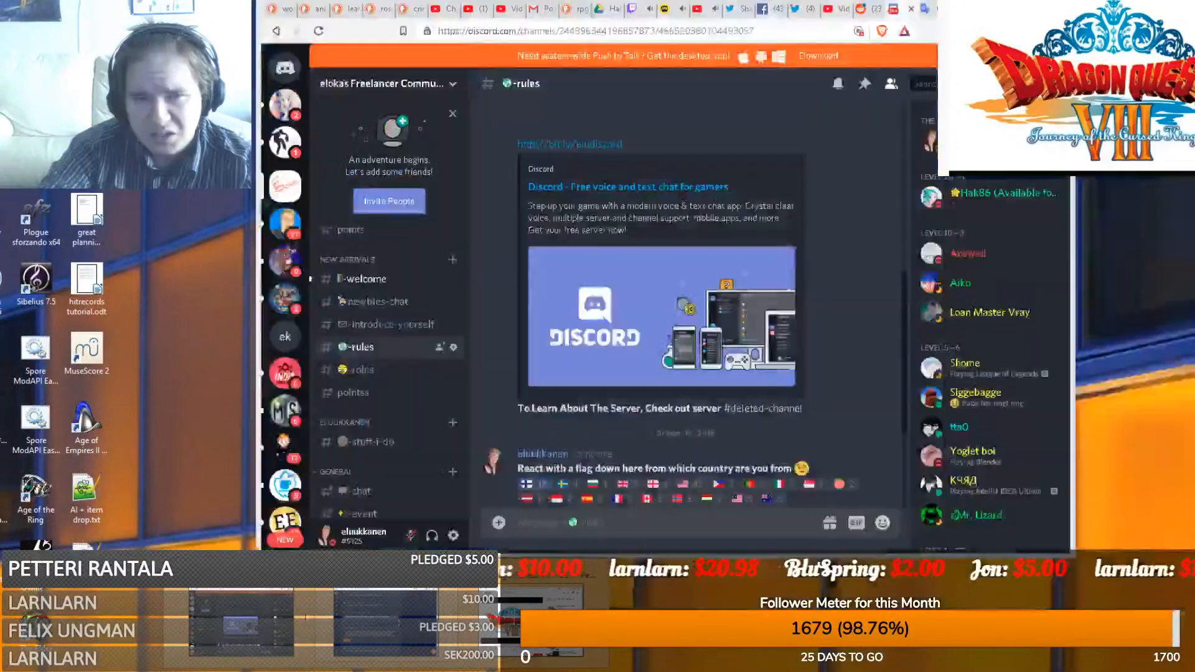
# - Switch Google Translate to Finnish→English and translate 'pesuallas' as 'washbasin'
pyautogui.click(242, 624)
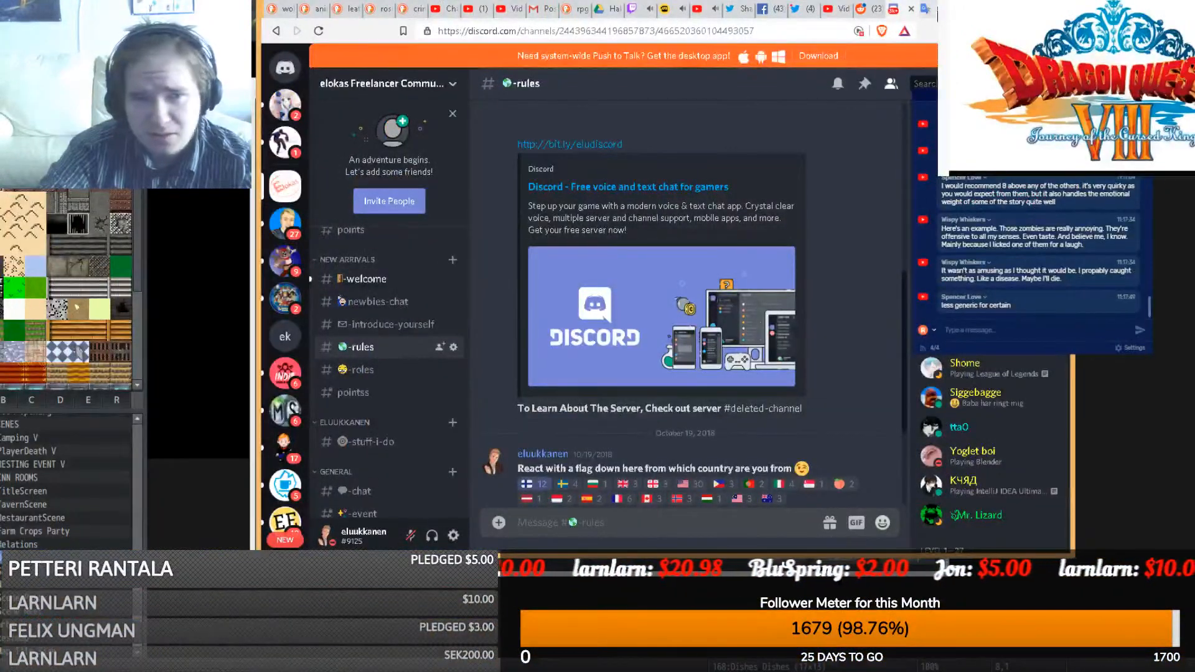
pyautogui.click(927, 9)
pyautogui.moveTo(385, 199); pyautogui.dragTo(282, 196)
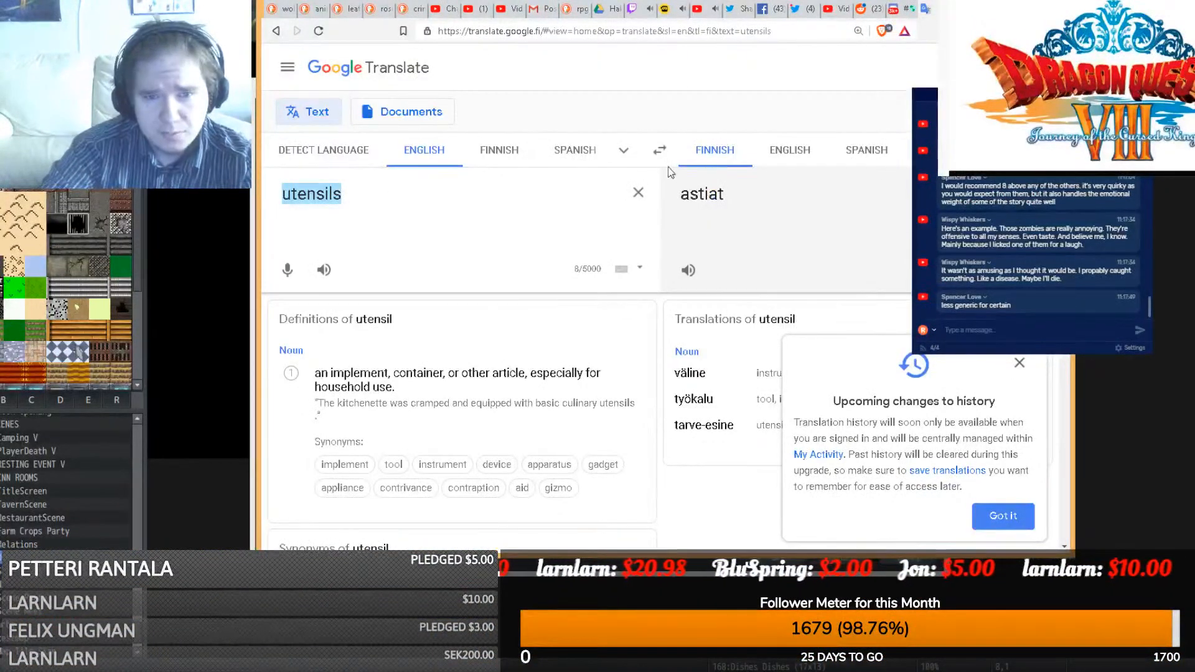
pyautogui.click(659, 150)
pyautogui.write('pesuallas')
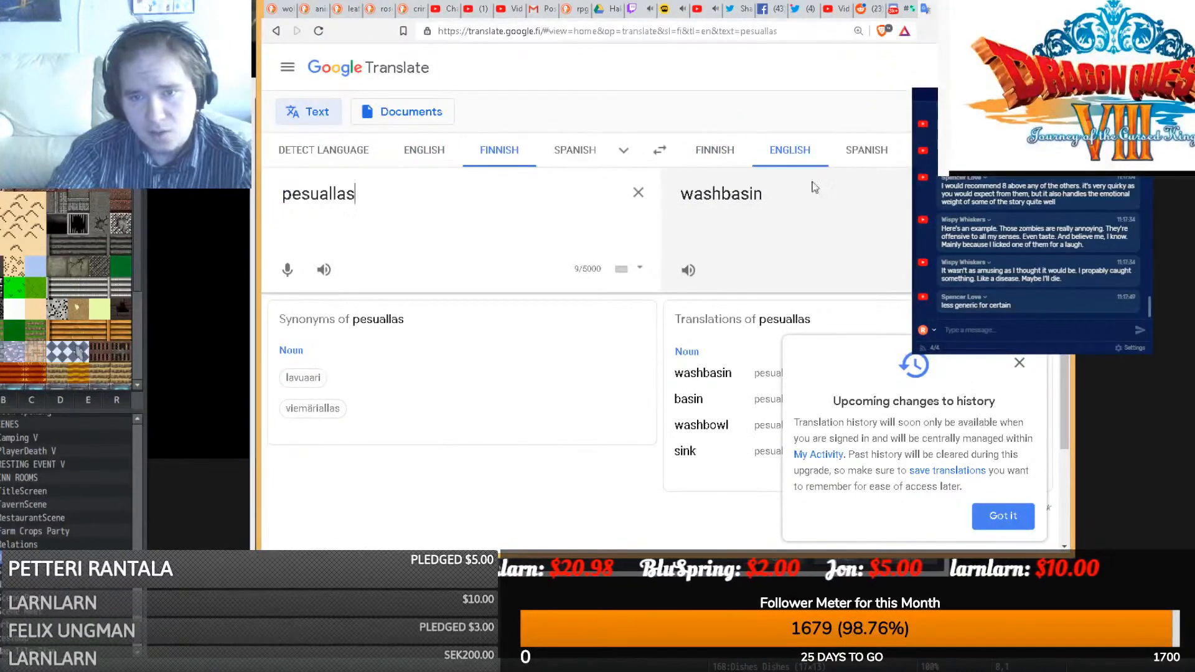
pyautogui.moveTo(769, 194); pyautogui.dragTo(667, 188)
pyautogui.scroll(-1, 781, 237)
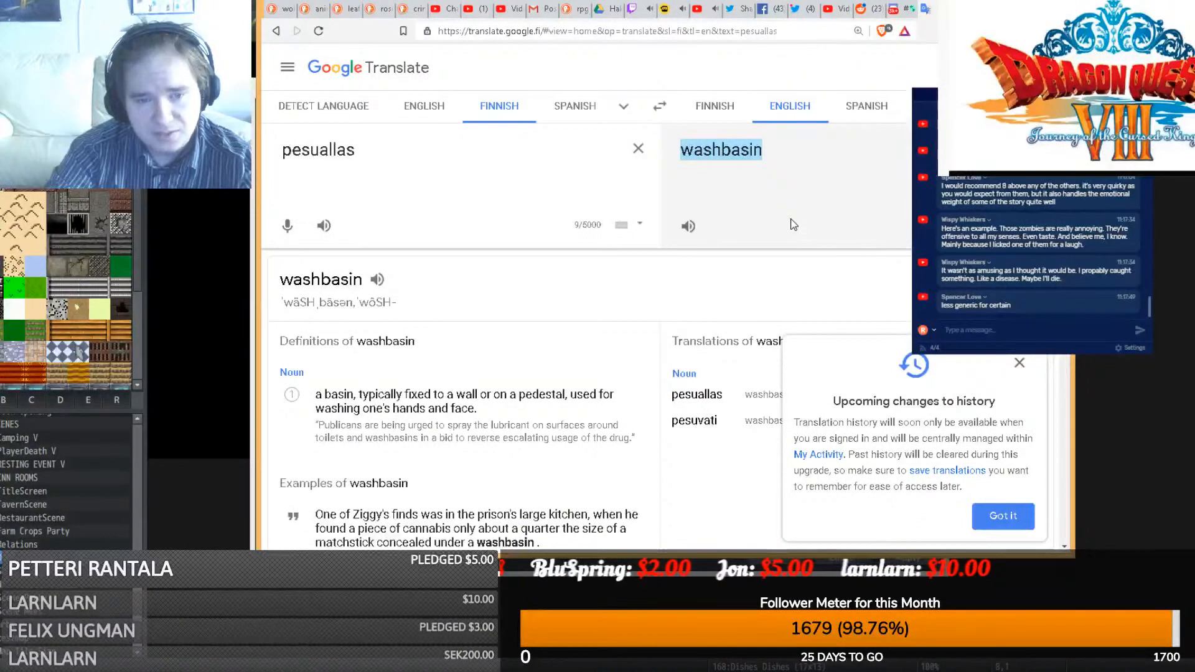
pyautogui.scroll(-2, 790, 224)
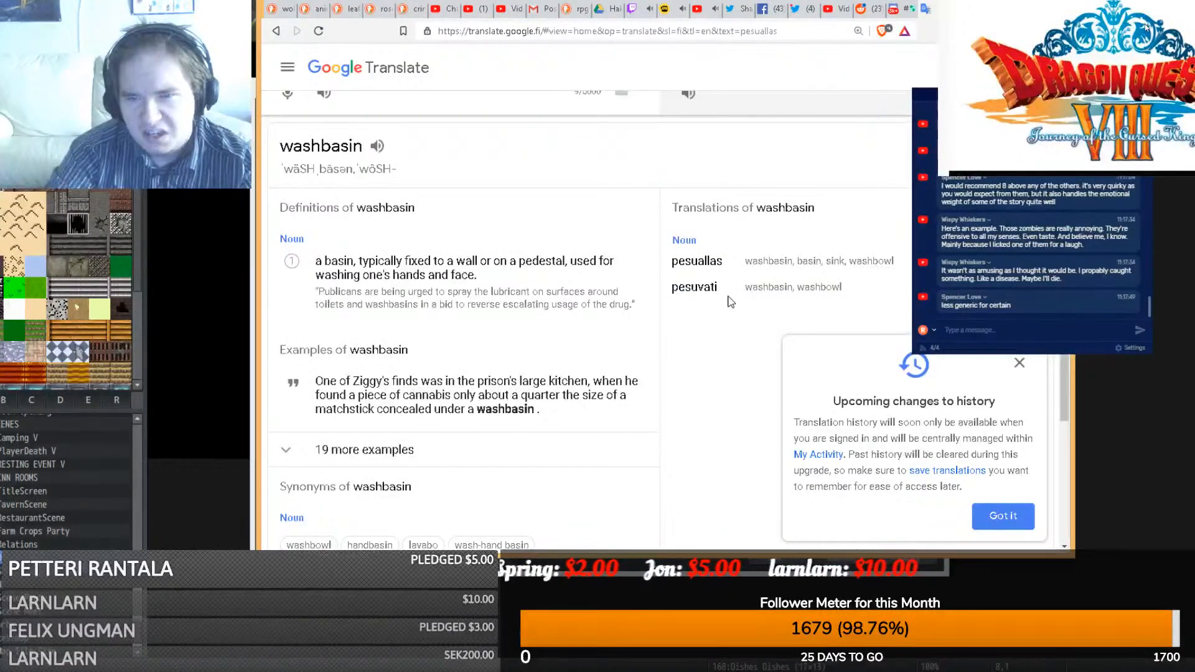
pyautogui.scroll(2, 731, 298)
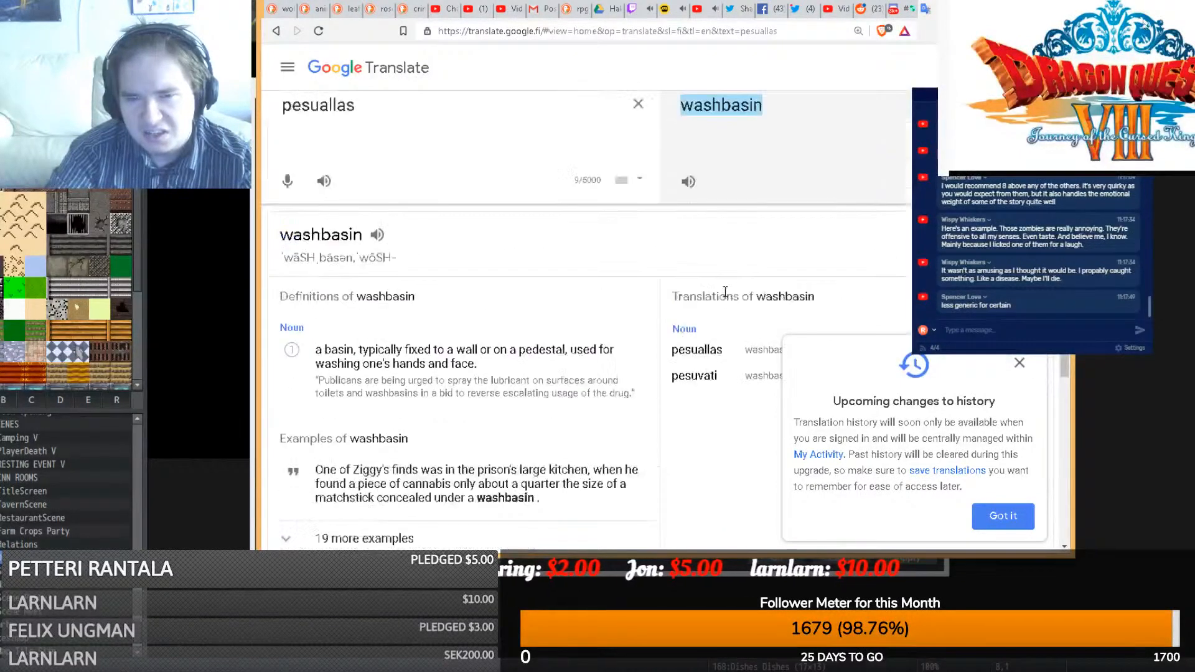
# - Compare with the earlier 'astiat' (dishes) translation, copy 'washbasin', and return to RPG Maker
pyautogui.click(277, 31)
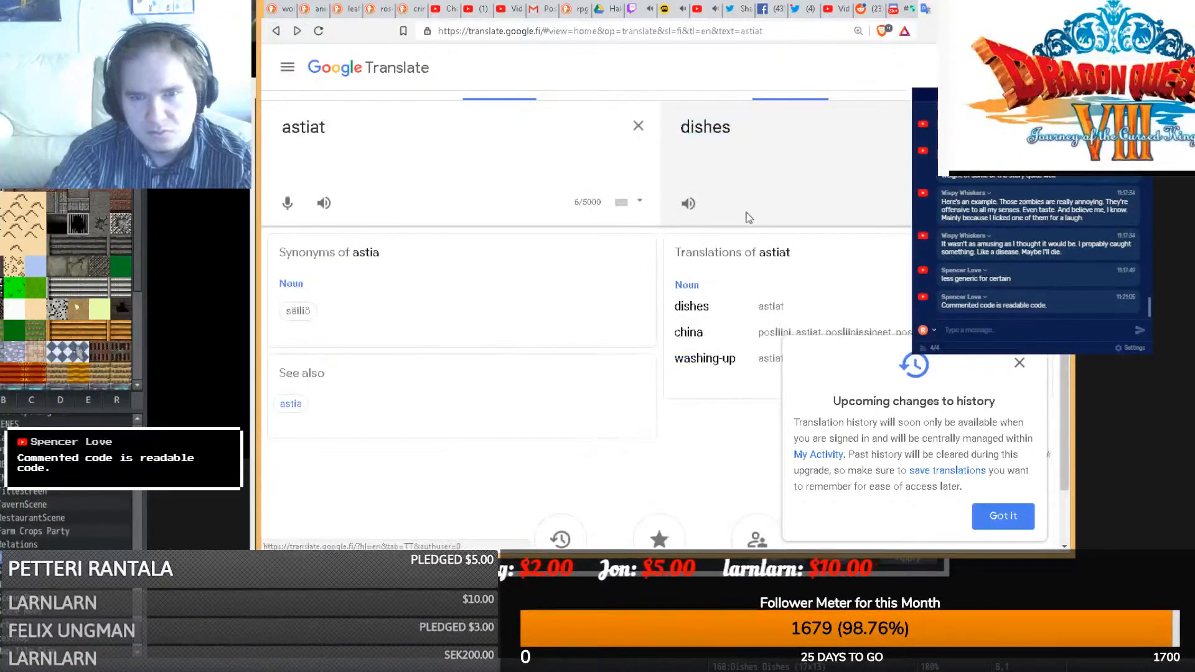
pyautogui.click(298, 31)
pyautogui.moveTo(783, 129); pyautogui.dragTo(685, 131)
pyautogui.hotkey('ctrl', 'c')
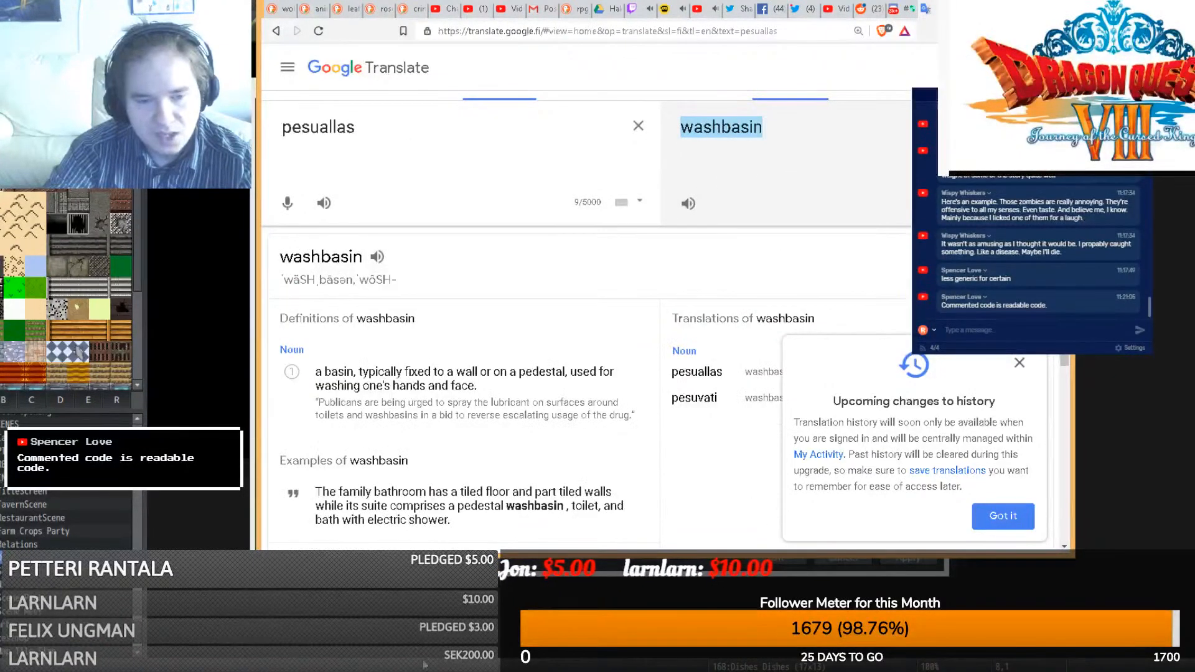
pyautogui.click(425, 671)
pyautogui.click(425, 671)
pyautogui.click(425, 671)
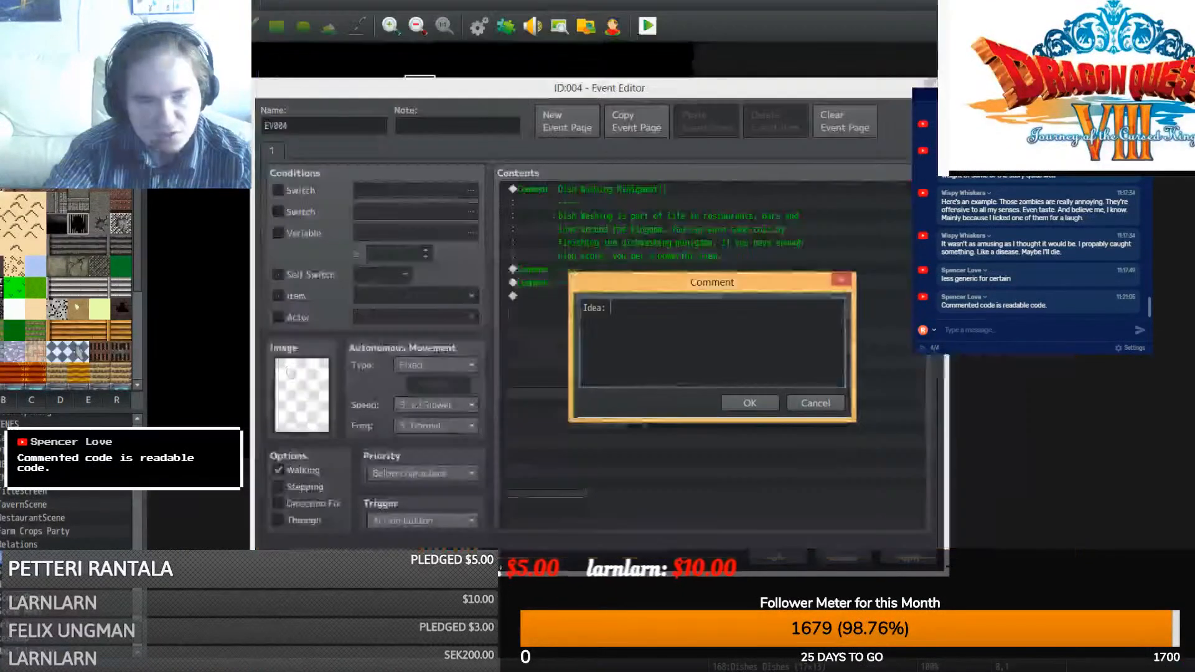
# - Paste 'washbasin', capitalise it, and insert 'You have' so the note reads 'Idea: You have Washbasin,'
pyautogui.hotkey('ctrl', 'v')
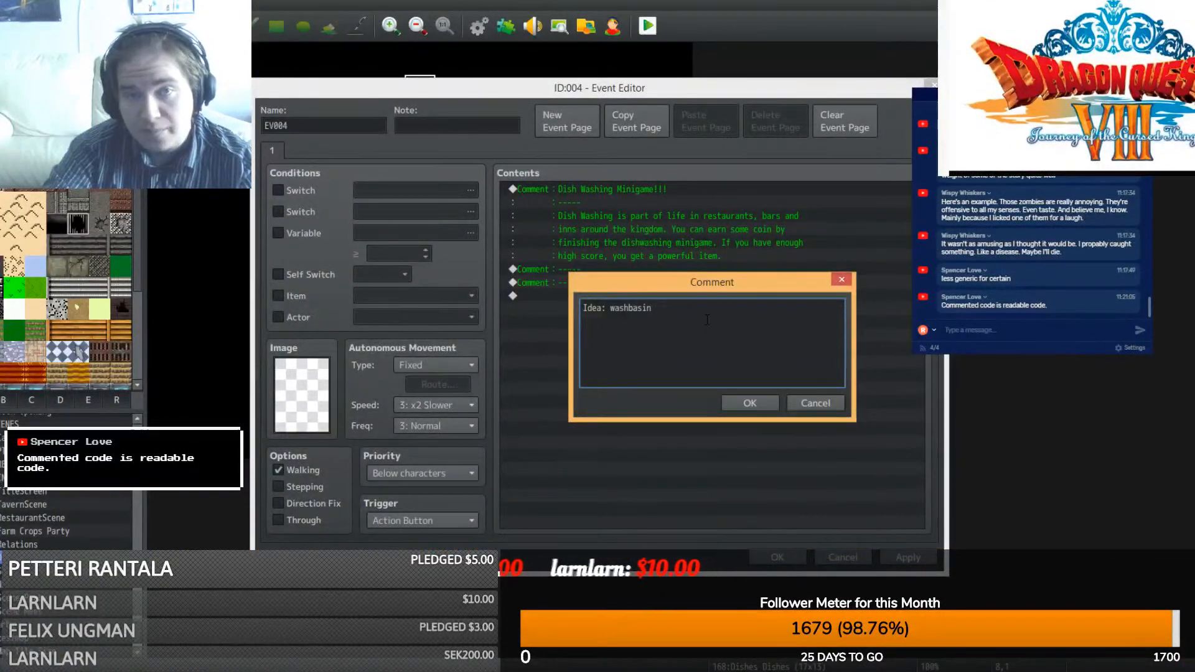
pyautogui.rightClick(613, 313)
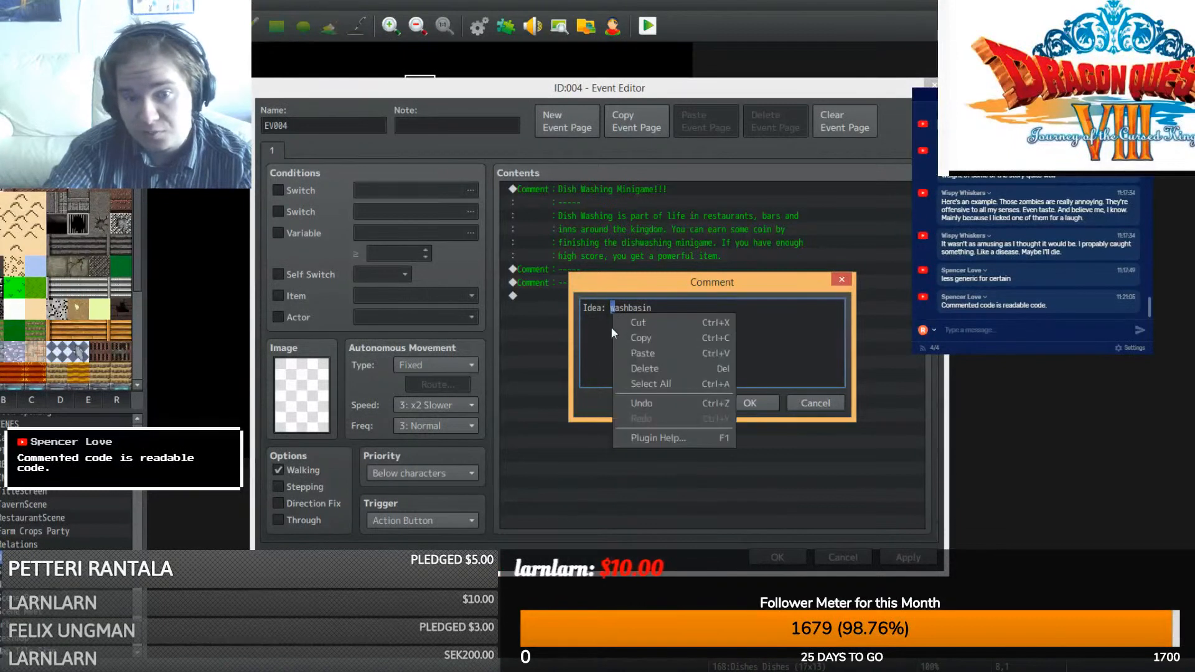
pyautogui.click(636, 286)
pyautogui.write('W')
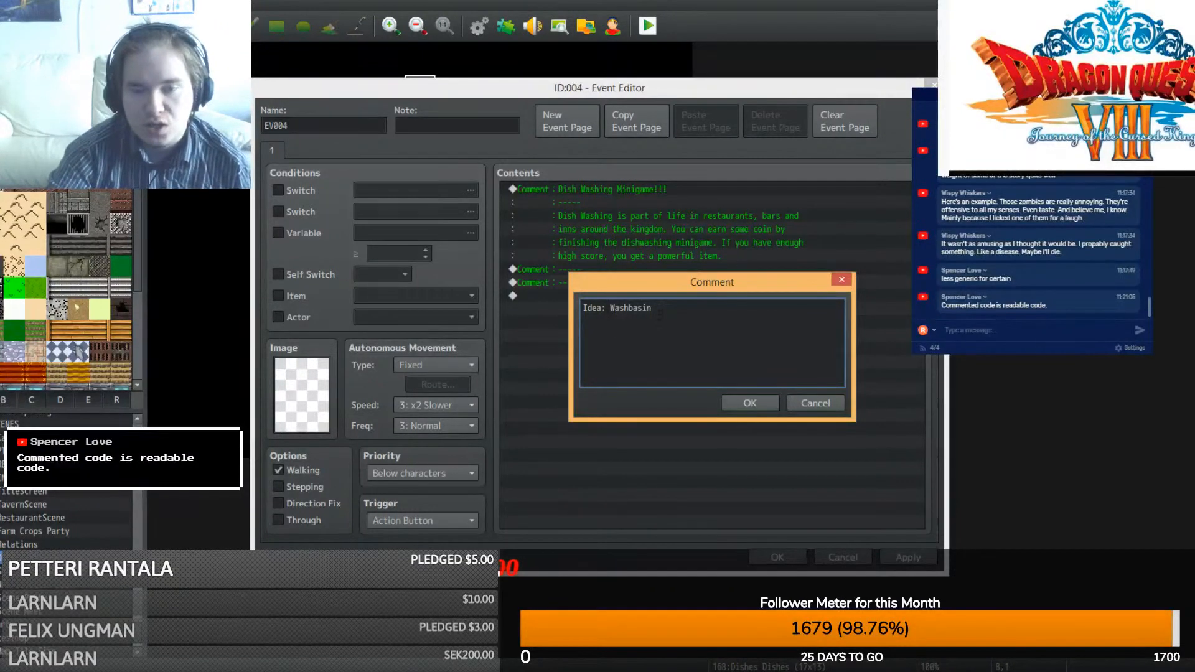
pyautogui.moveTo(671, 309); pyautogui.dragTo(612, 301)
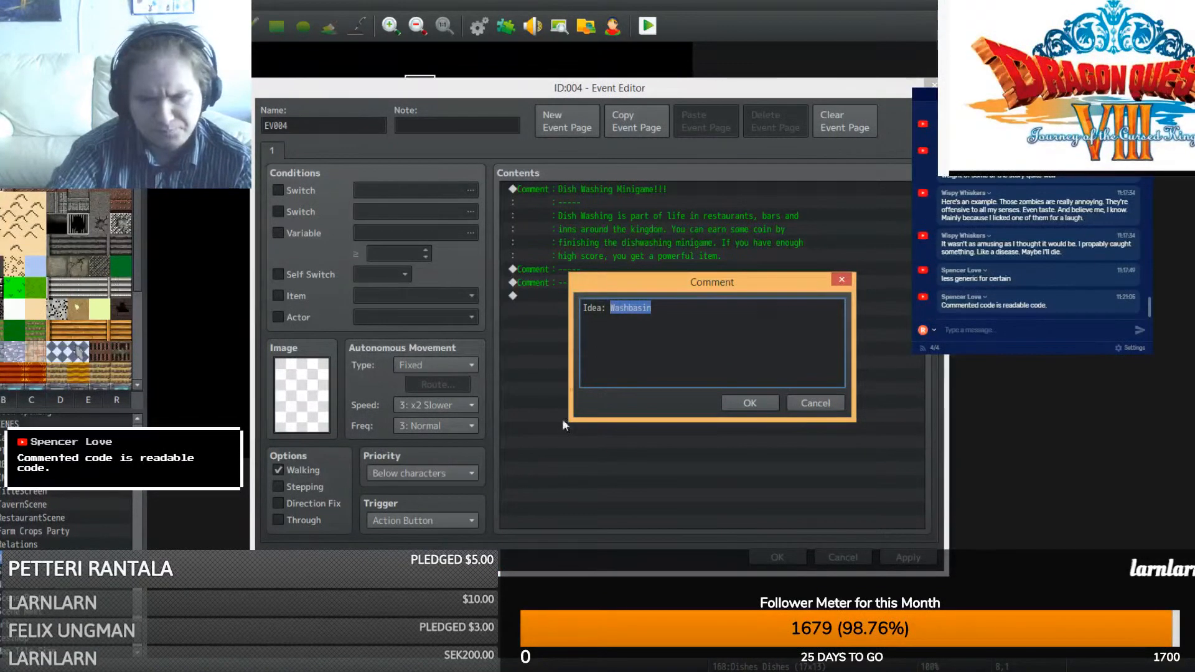
pyautogui.click(606, 307)
pyautogui.write('You have')
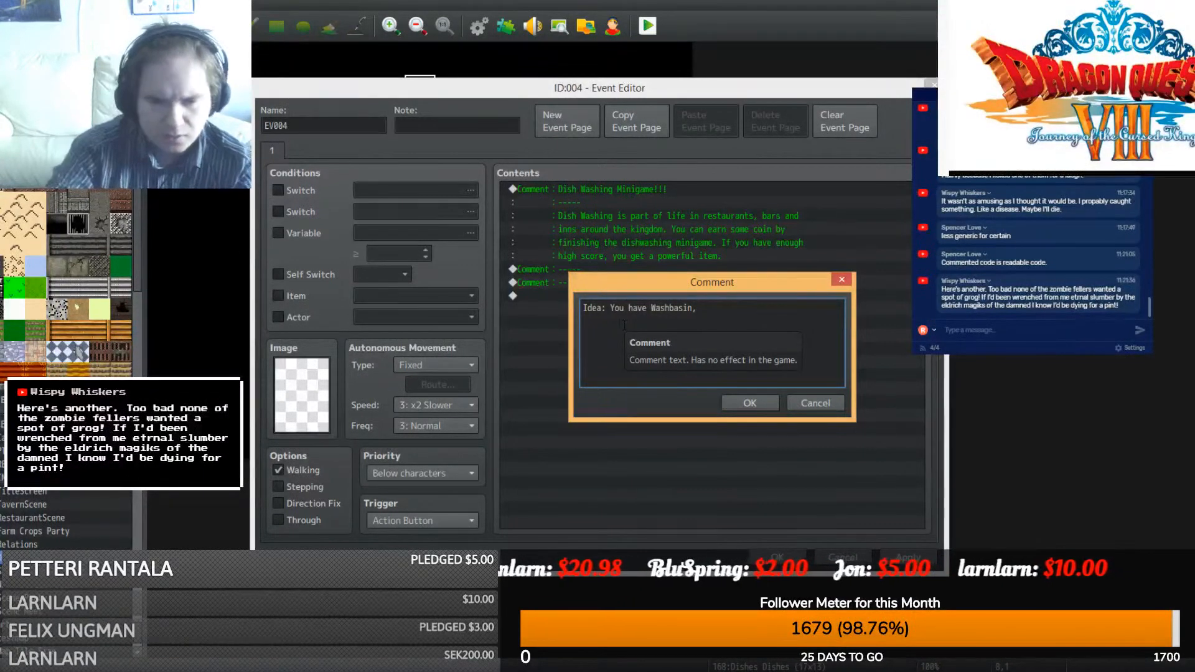
pyautogui.click(387, 669)
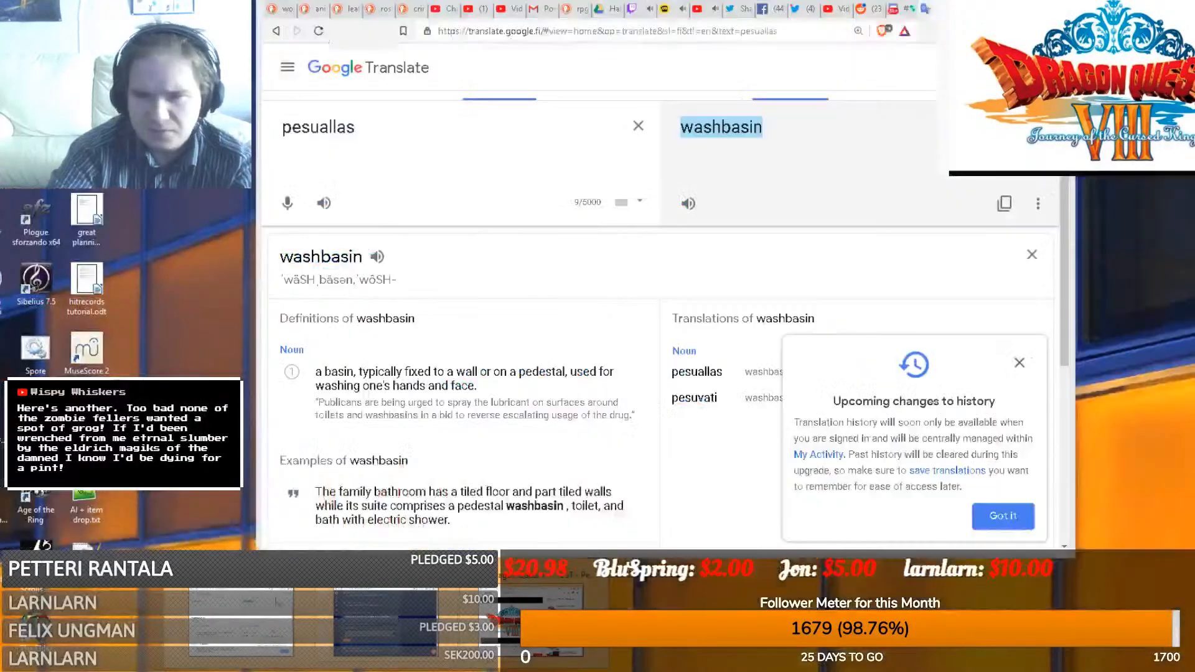
# - Translate Finnish 'hana' to 'faucet' in Google Translate and copy it back to RPG Maker
pyautogui.click(374, 629)
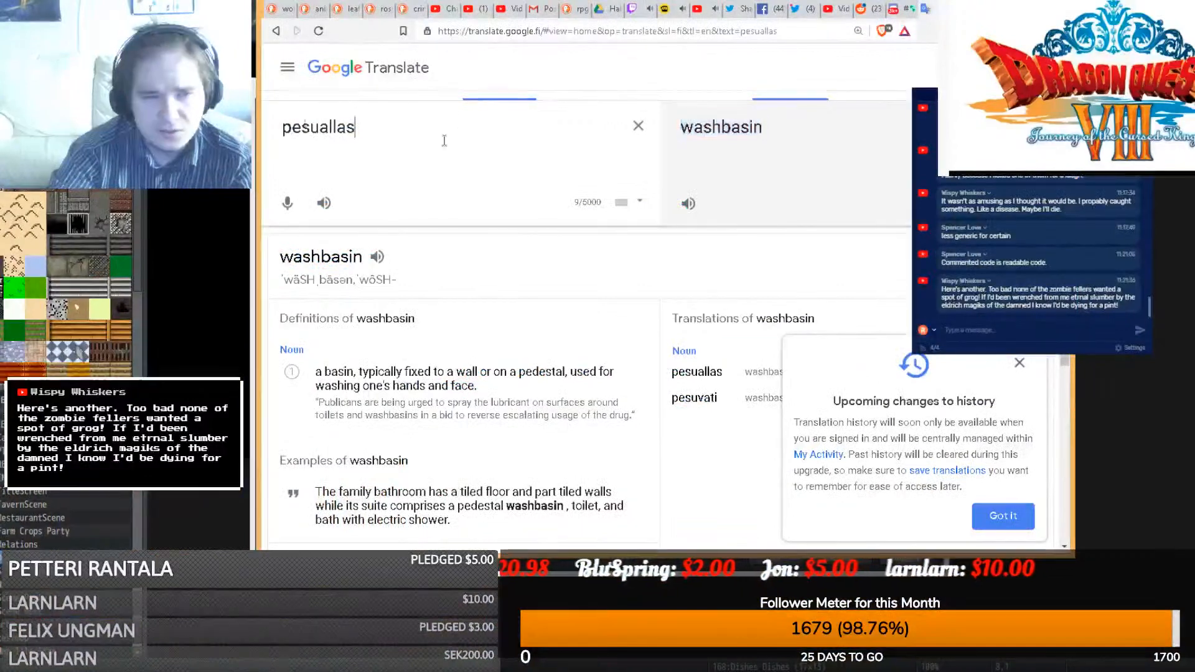
pyautogui.hotkey('ctrl', 'a')
pyautogui.write('hana')
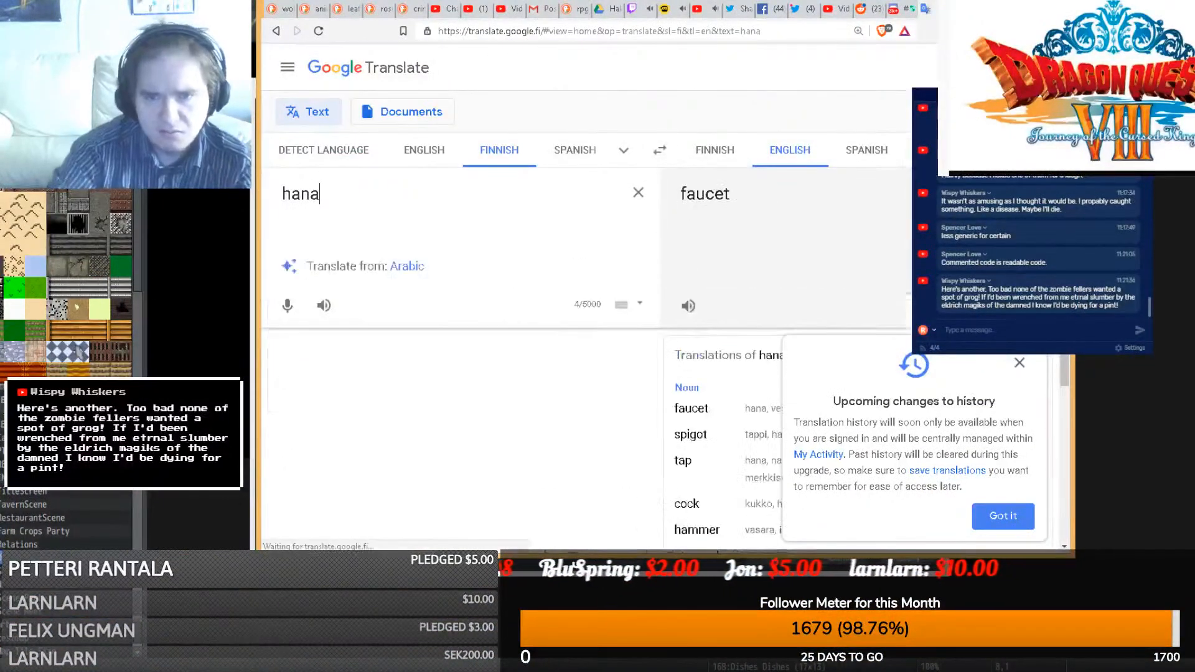
pyautogui.scroll(-2, 552, 264)
pyautogui.scroll(3, 553, 266)
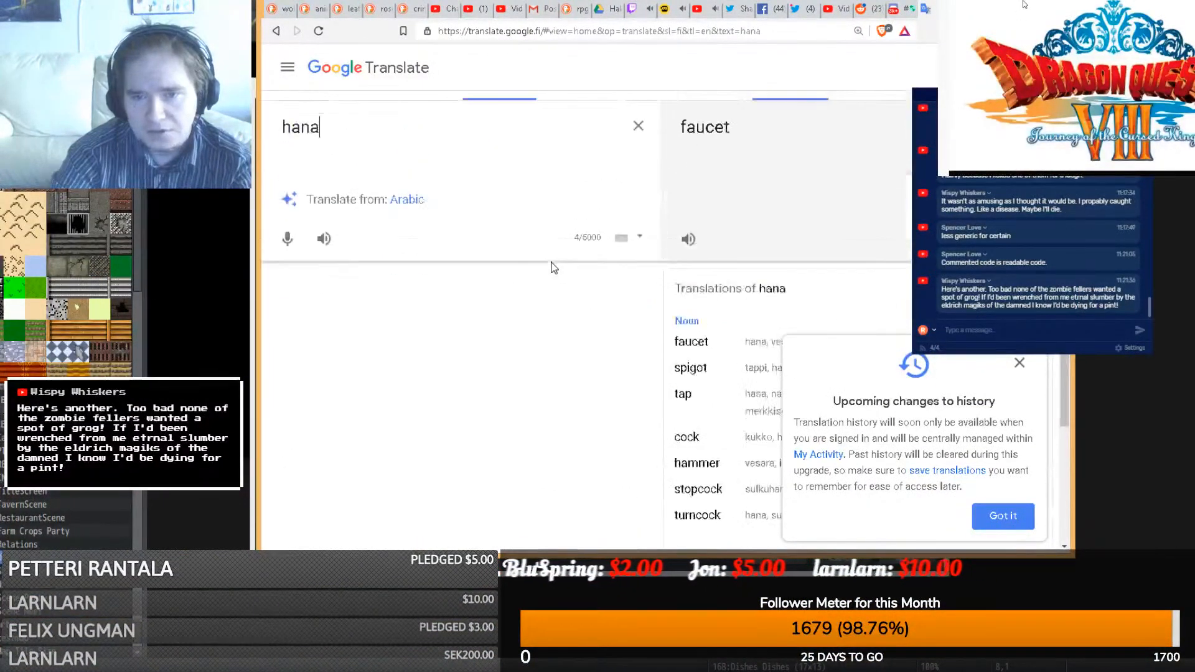
pyautogui.doubleClick(703, 150)
pyautogui.hotkey('alt', 'Tab')
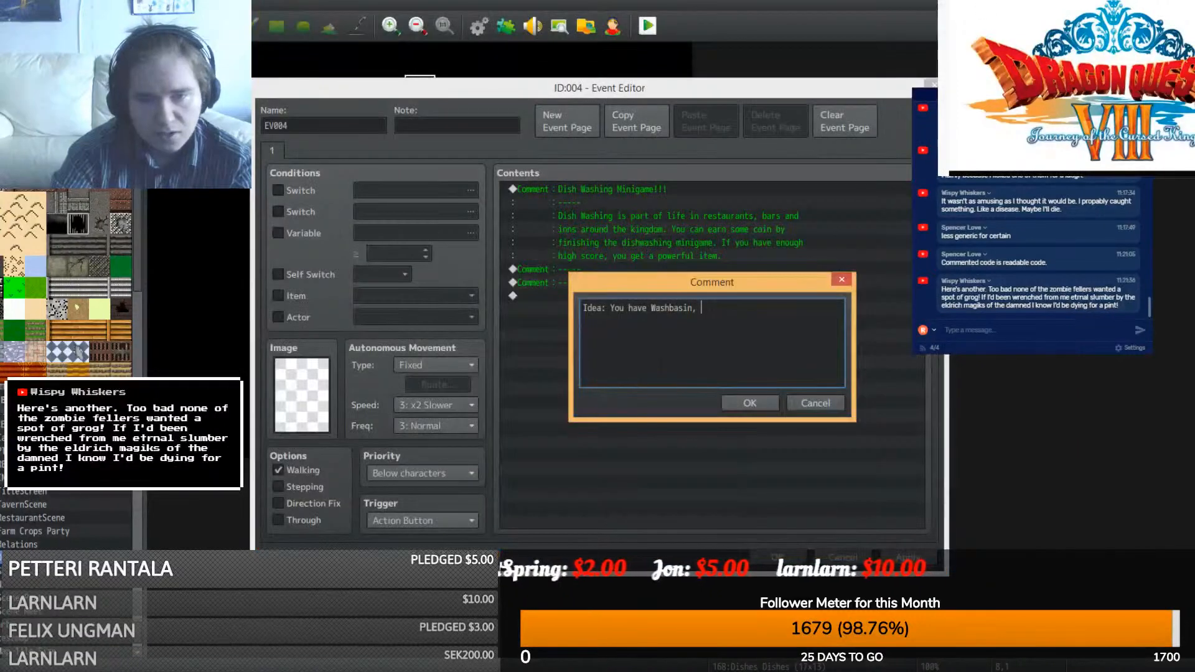
# - Continue the note with 'faucet, and a table with dirty utencils.' after rechecking the utensils translation
pyautogui.write('faucet')
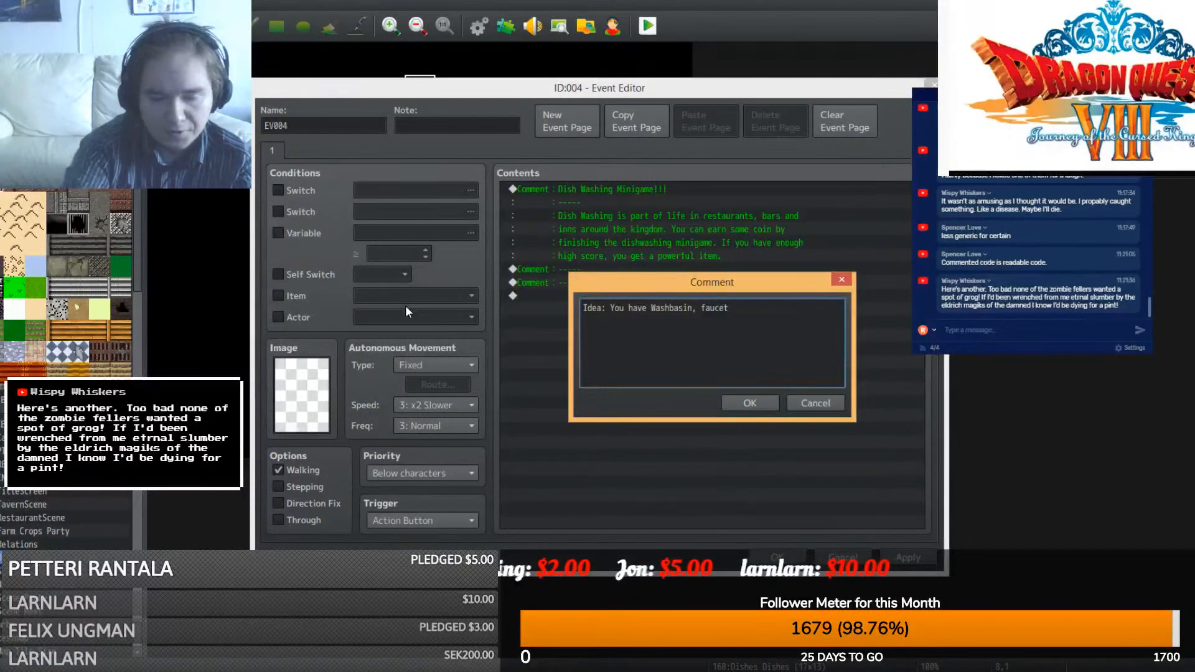
pyautogui.write(' , and a')
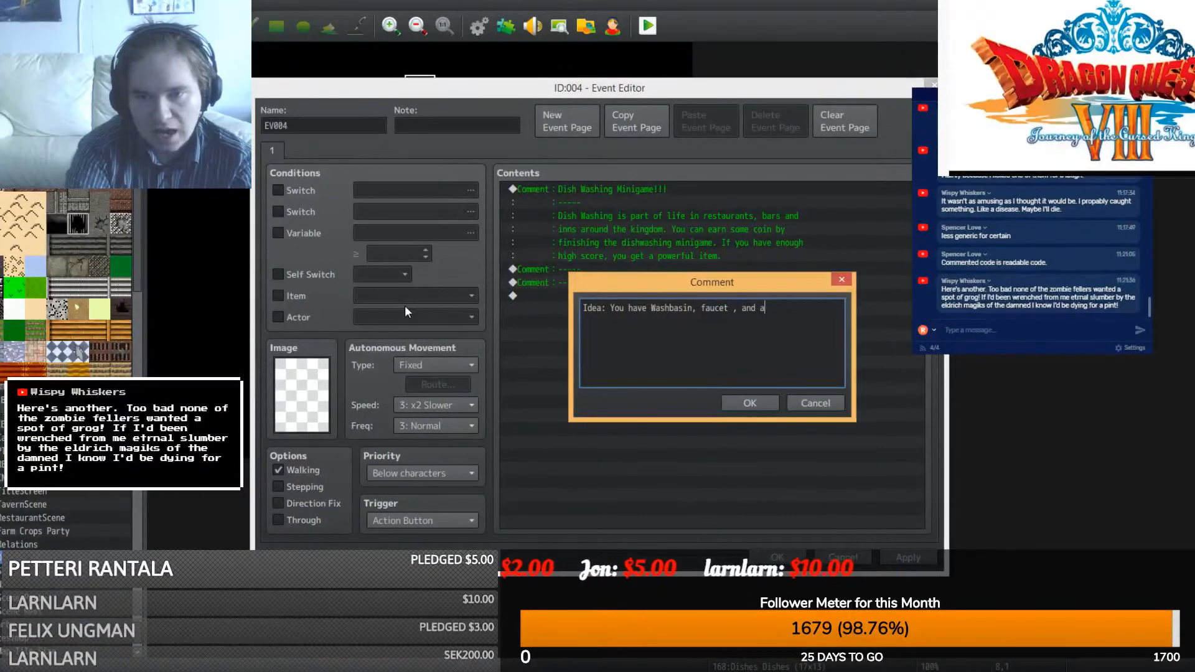
pyautogui.write(' table with')
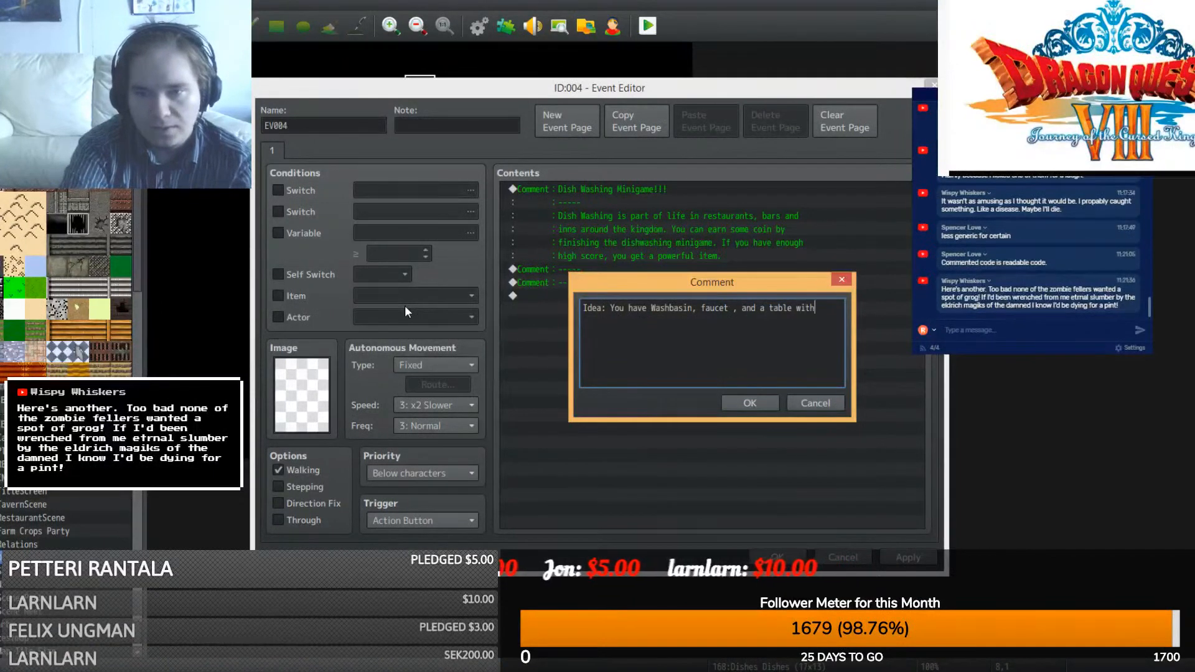
pyautogui.write(' dirty')
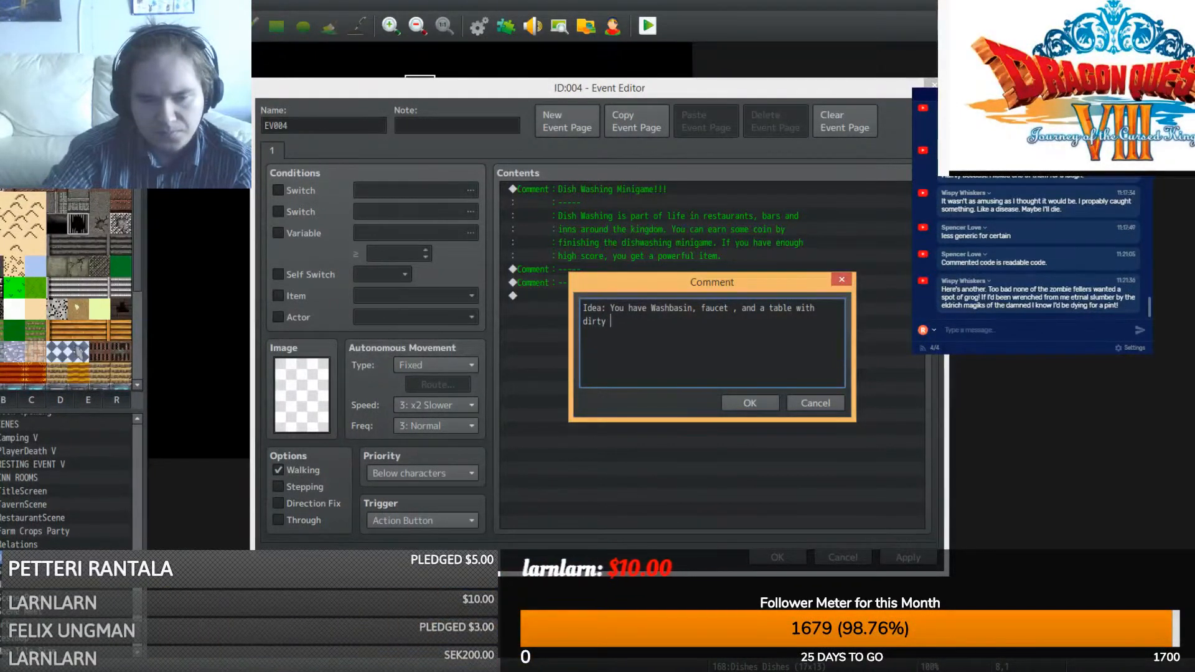
pyautogui.hotkey('alt', 'Tab')
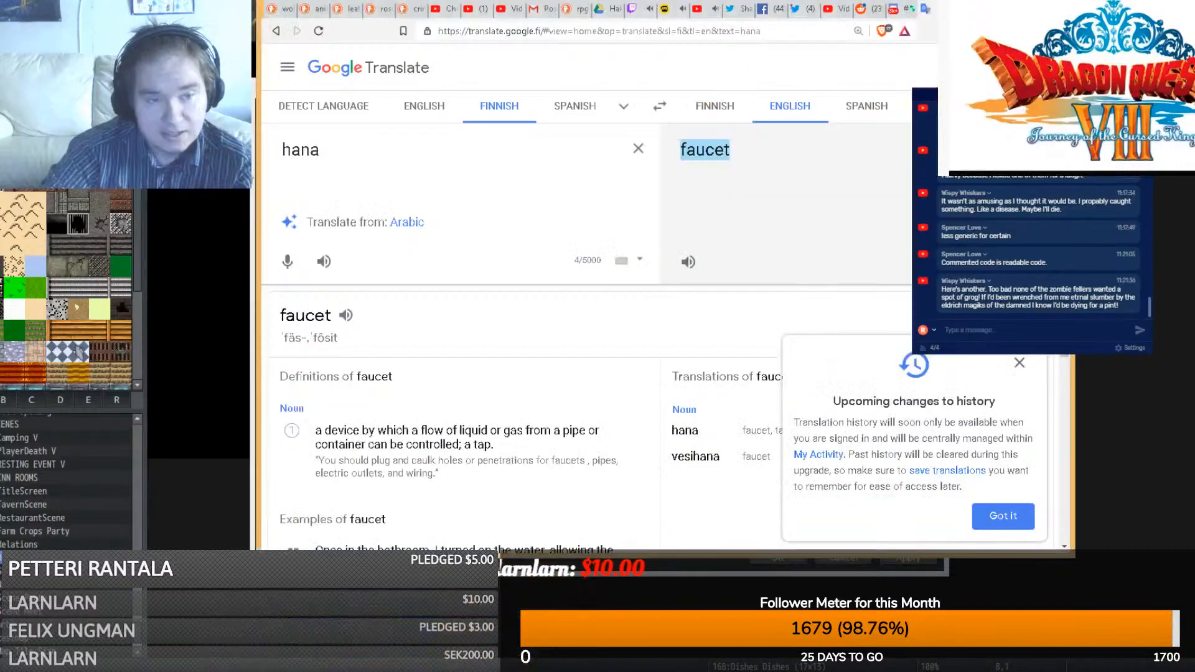
pyautogui.click(276, 31)
pyautogui.click(277, 31)
pyautogui.click(276, 31)
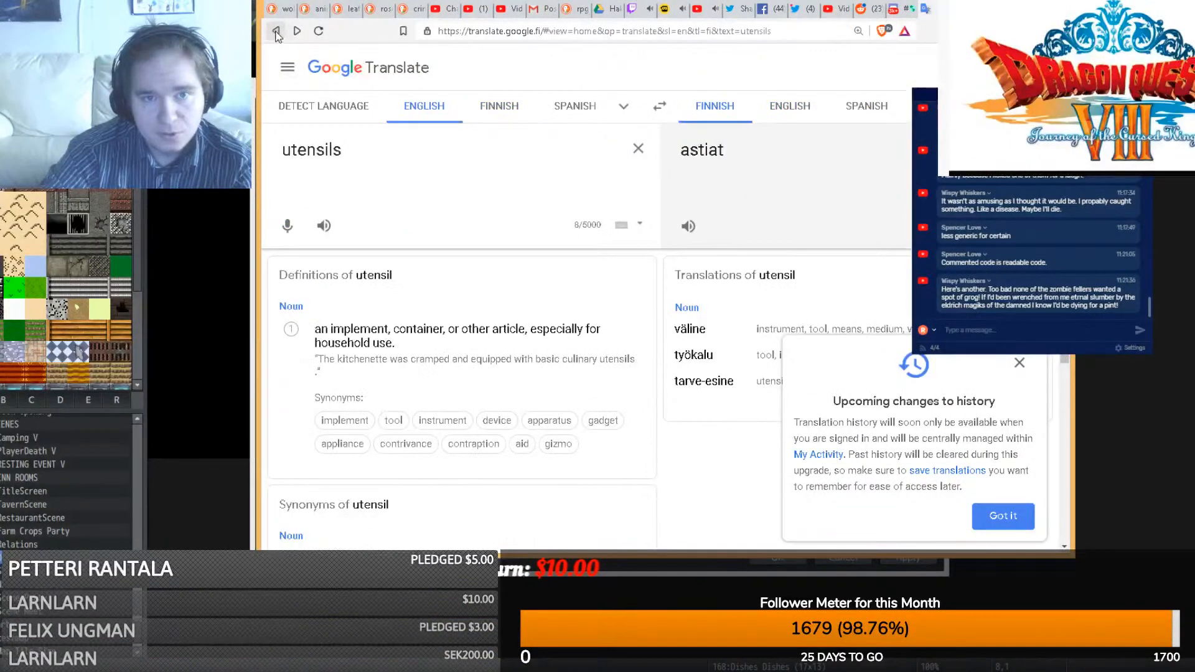
pyautogui.hotkey('alt', 'Tab')
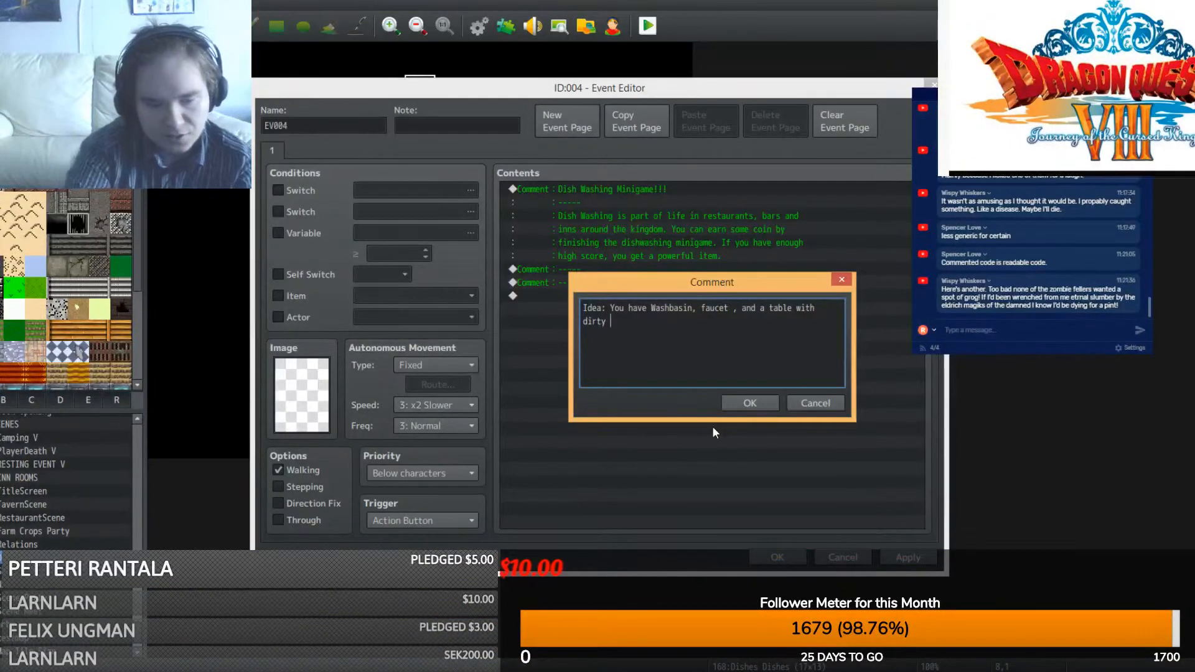
pyautogui.write('utencils')
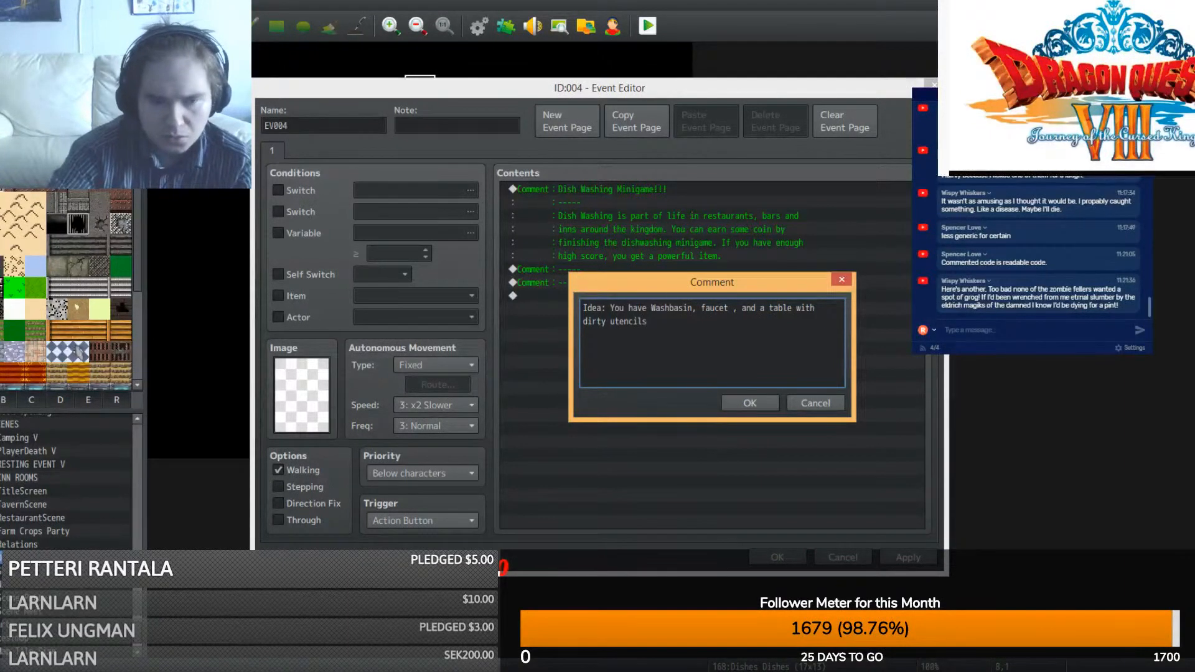
pyautogui.click(387, 671)
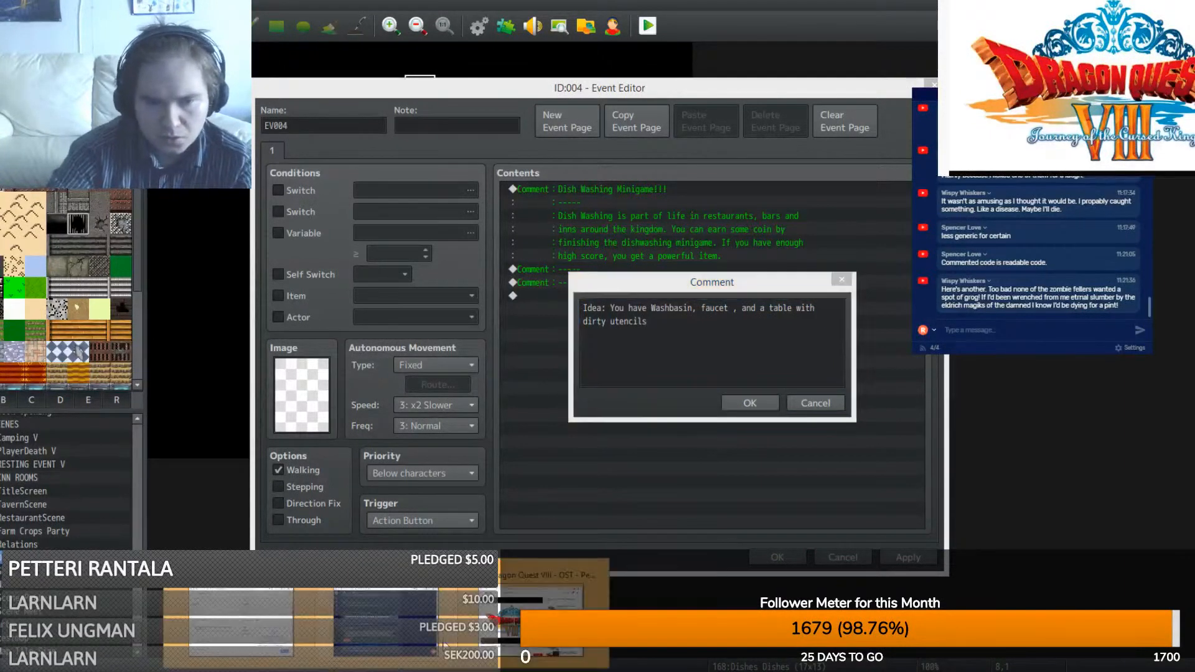
pyautogui.click(239, 601)
pyautogui.hotkey('alt', 'Tab')
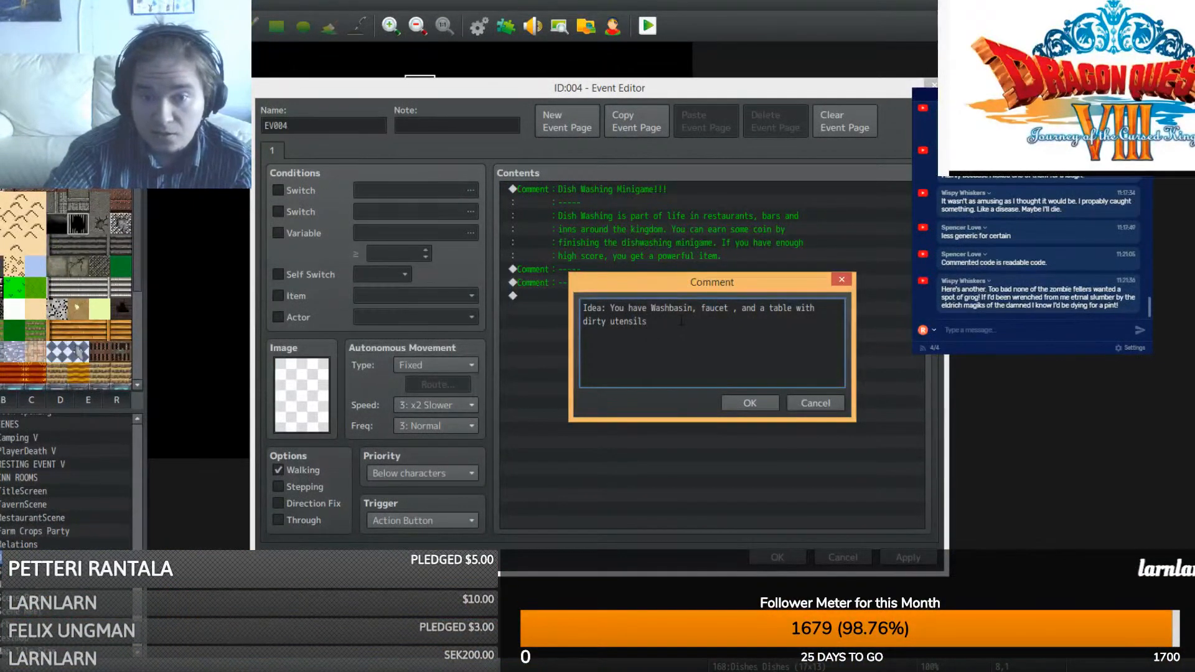
pyautogui.write('.')
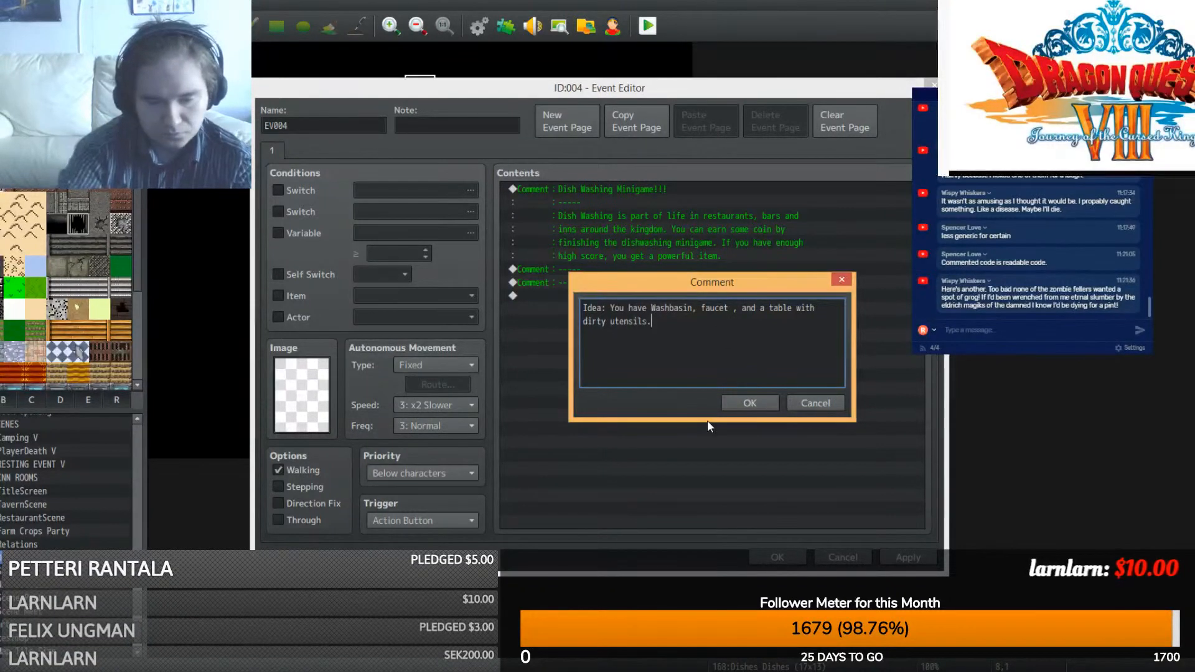
# - Add that the game spawns dirty utensils to wash within a time limit, change Washbasin to Sink, and confirm
pyautogui.write('Game spa')
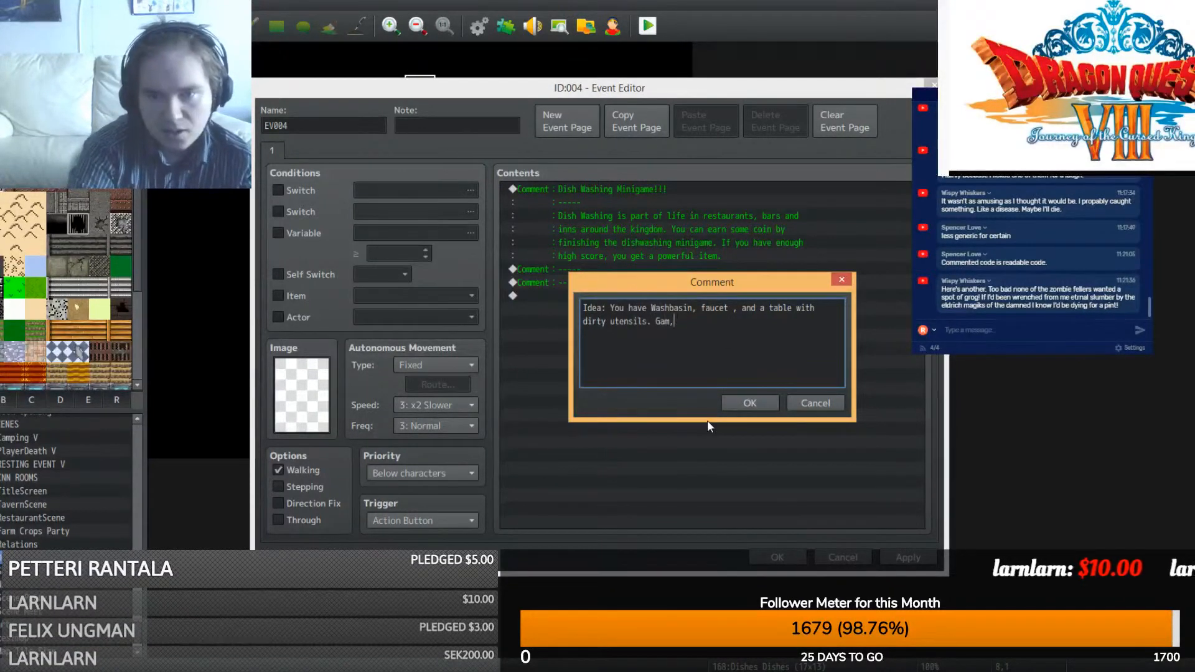
pyautogui.write('wns ')
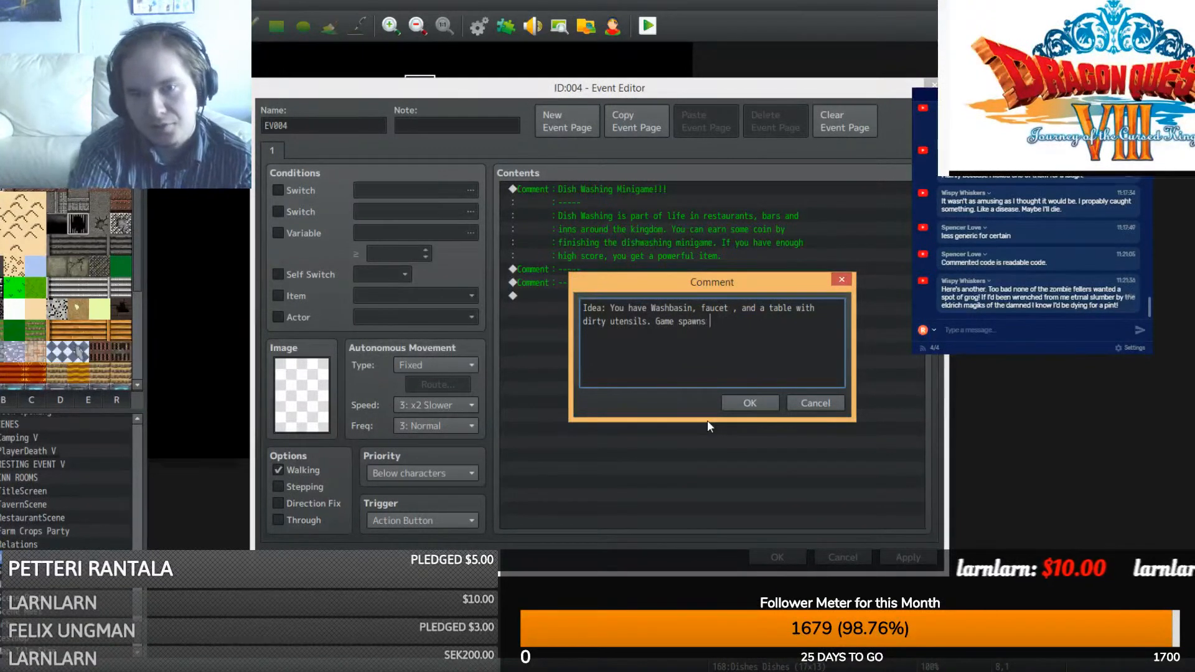
pyautogui.write('dirty uten')
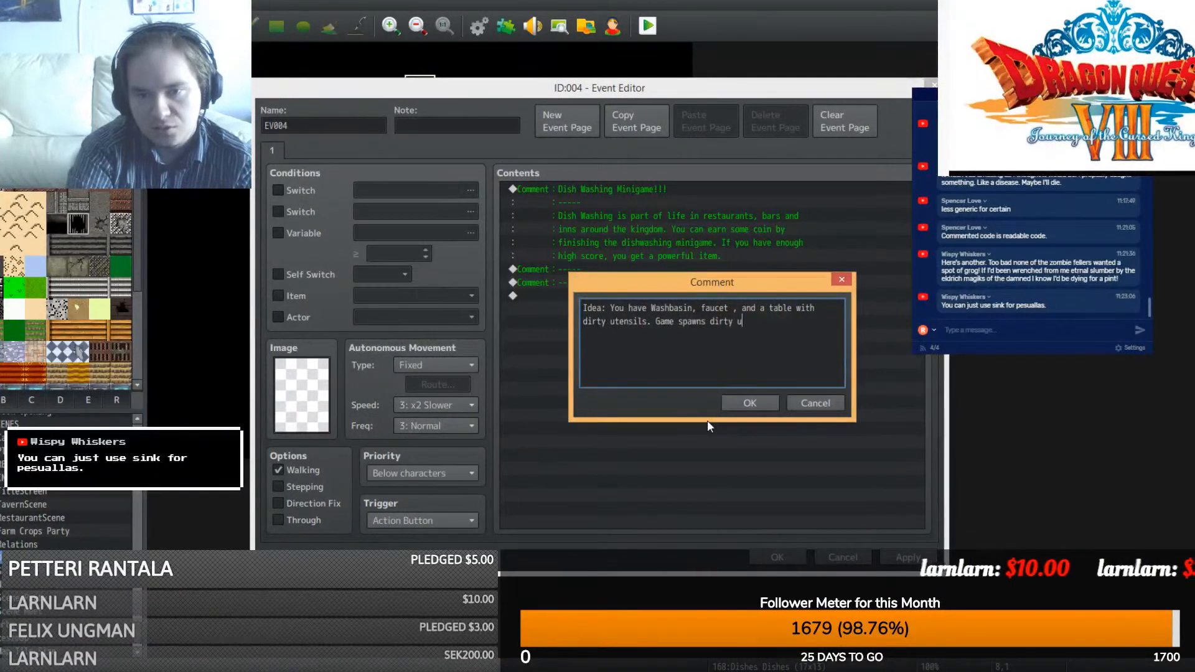
pyautogui.write('sils')
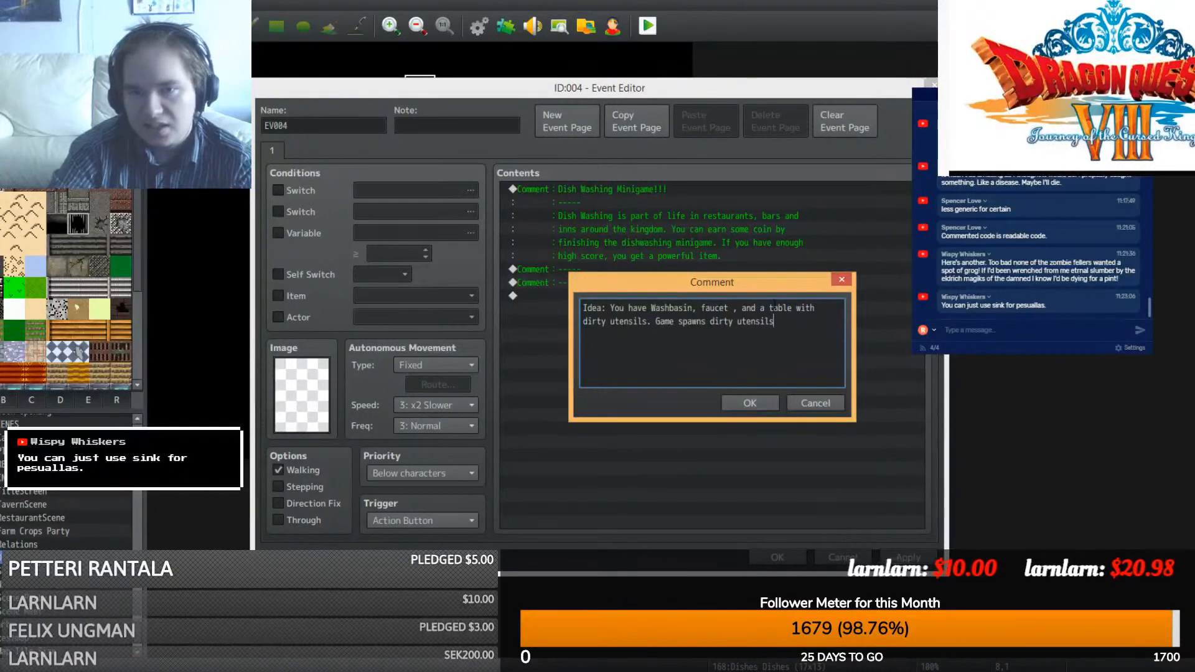
pyautogui.doubleClick(690, 308)
pyautogui.write('Sink,')
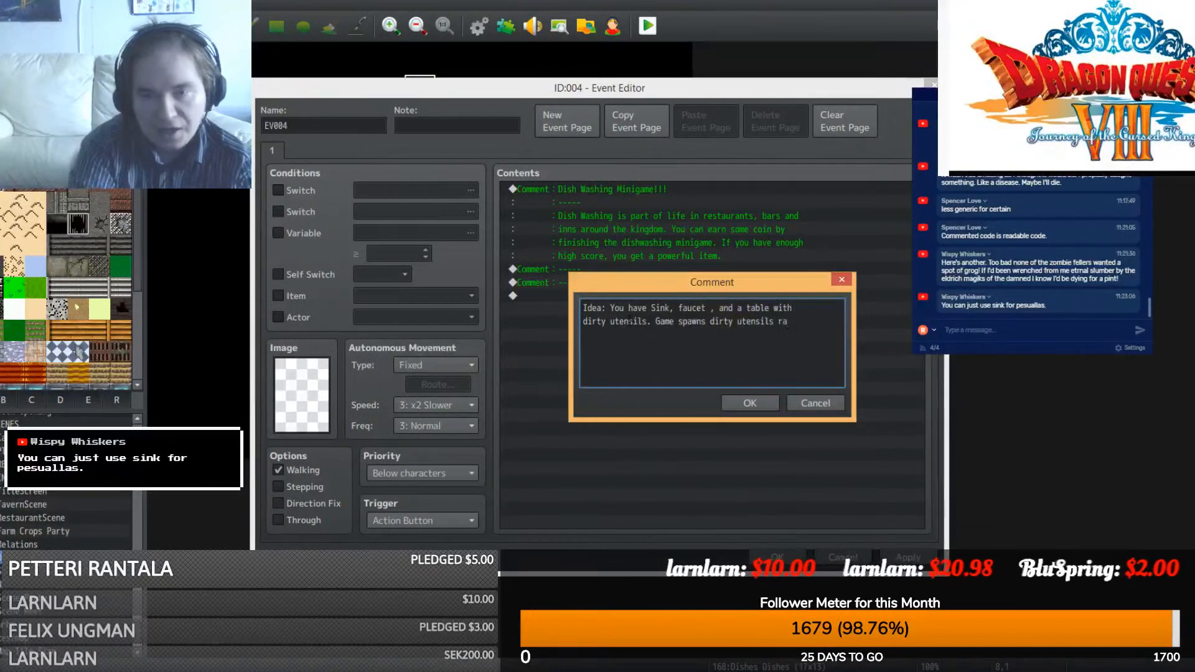
pyautogui.write('y')
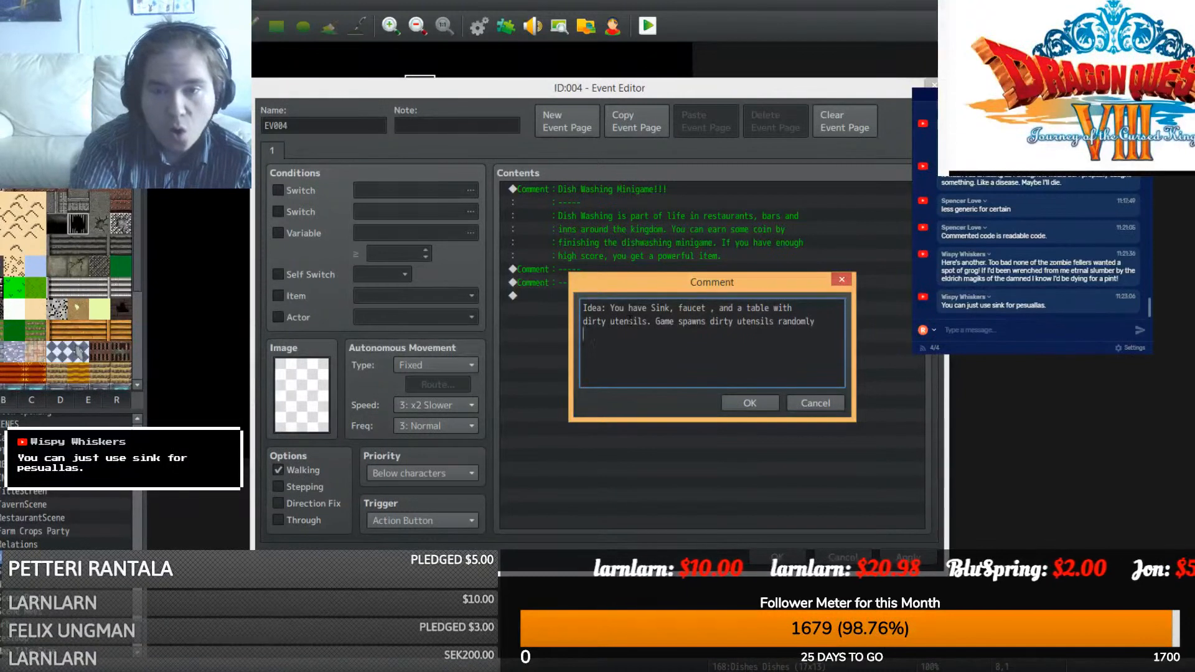
pyautogui.write('onb')
pyautogui.write('the ta')
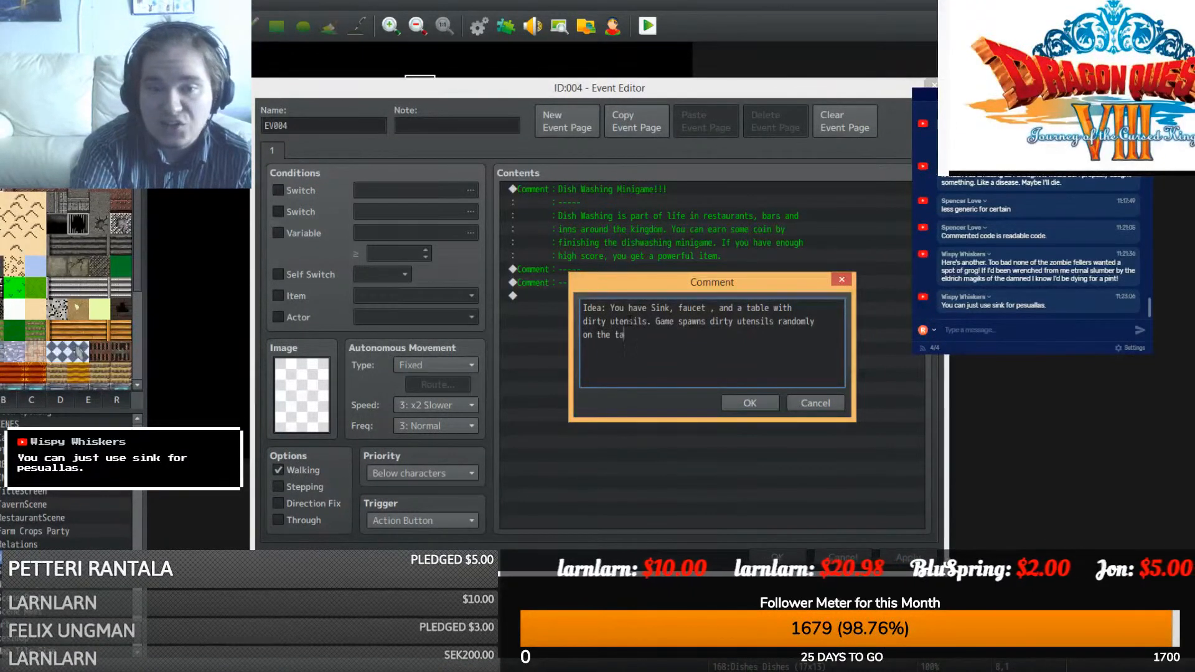
pyautogui.write('ble, and you')
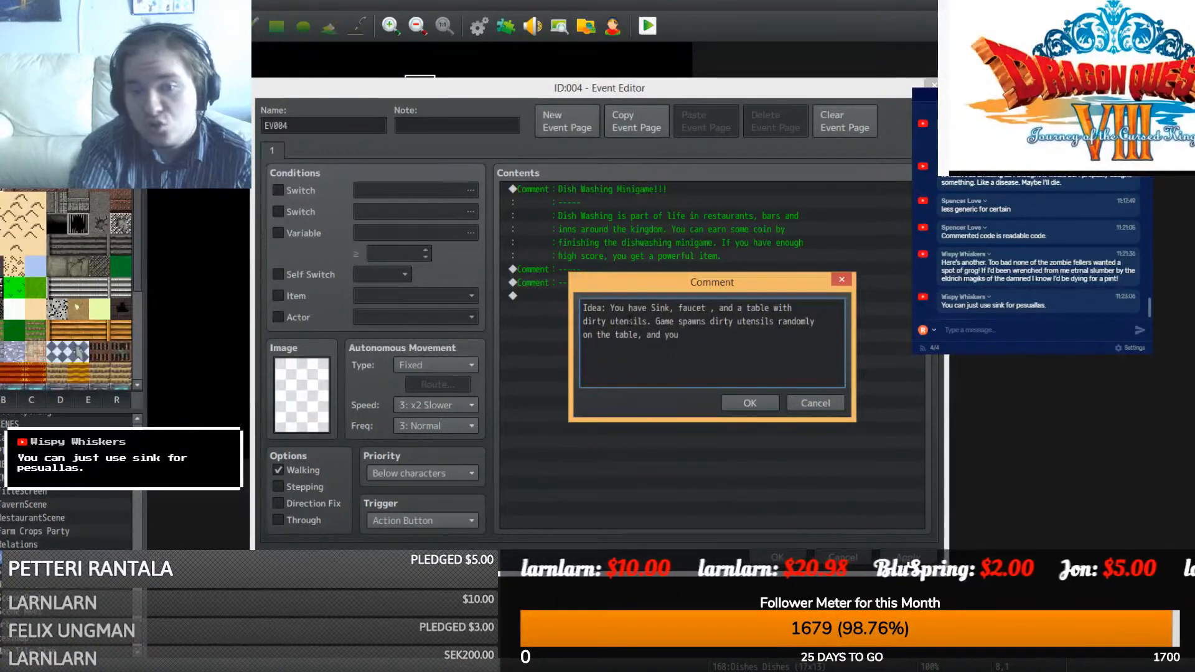
pyautogui.write(' need to wash')
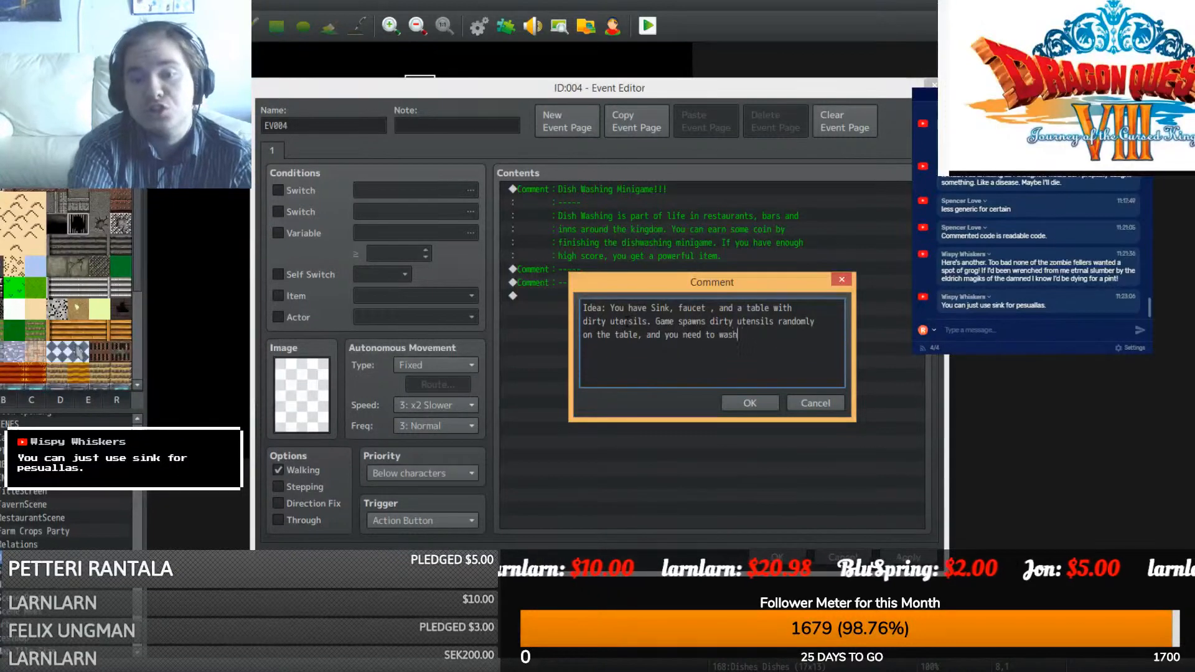
pyautogui.write(' them within ')
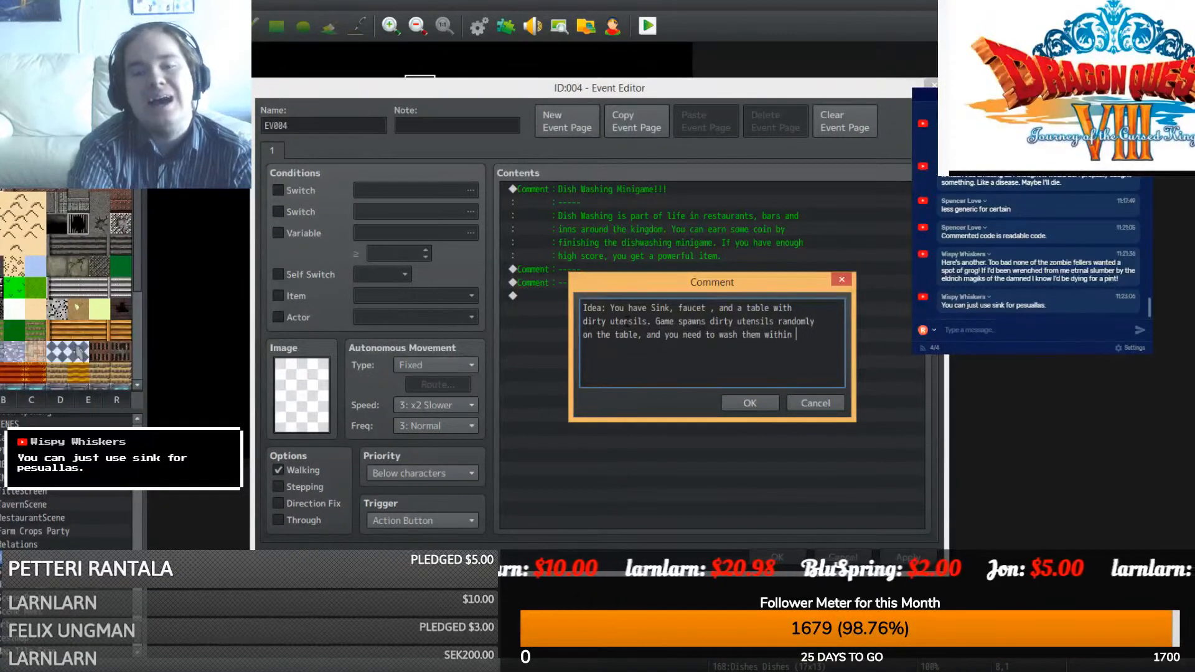
pyautogui.write('a time limit.')
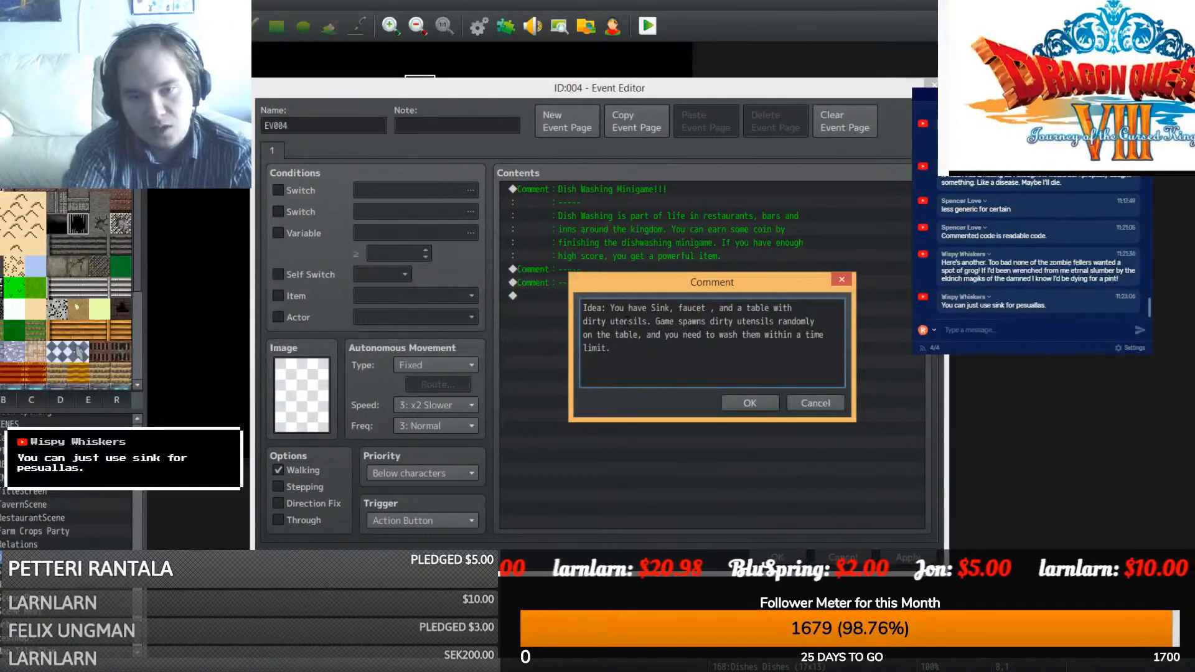
pyautogui.click(746, 401)
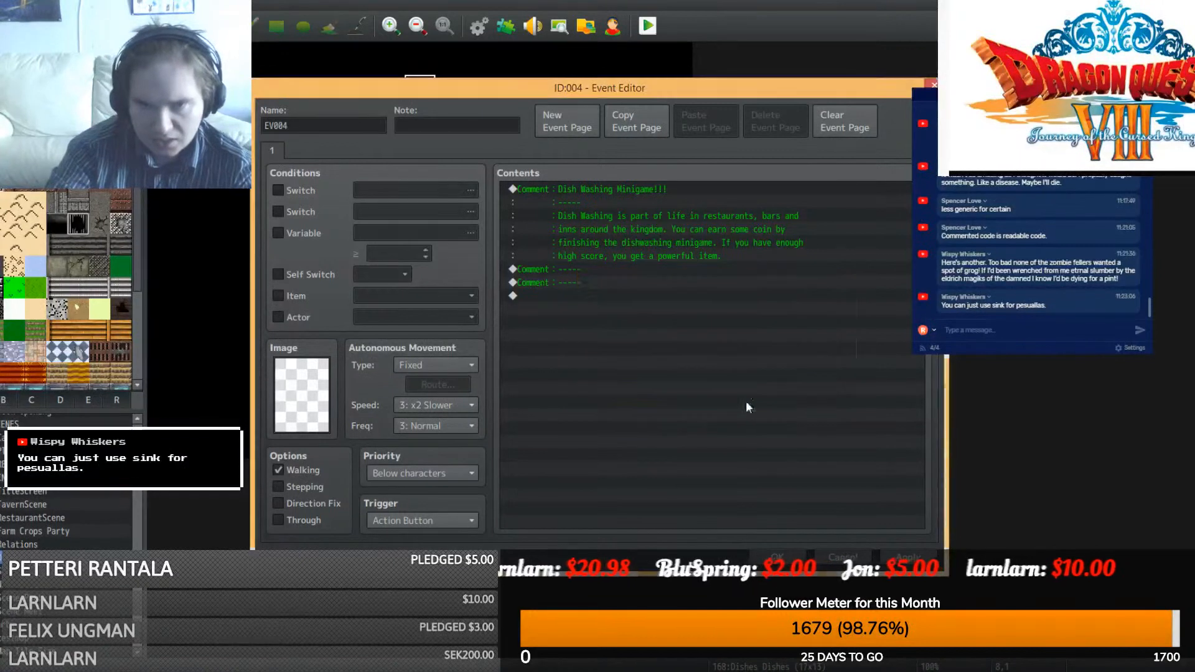
# - Copy and paste the divider comment and the Idea comment below the existing list
pyautogui.click(615, 271)
pyautogui.hotkey('ctrl', 'c')
pyautogui.click(602, 337)
pyautogui.hotkey('ctrl', 'v')
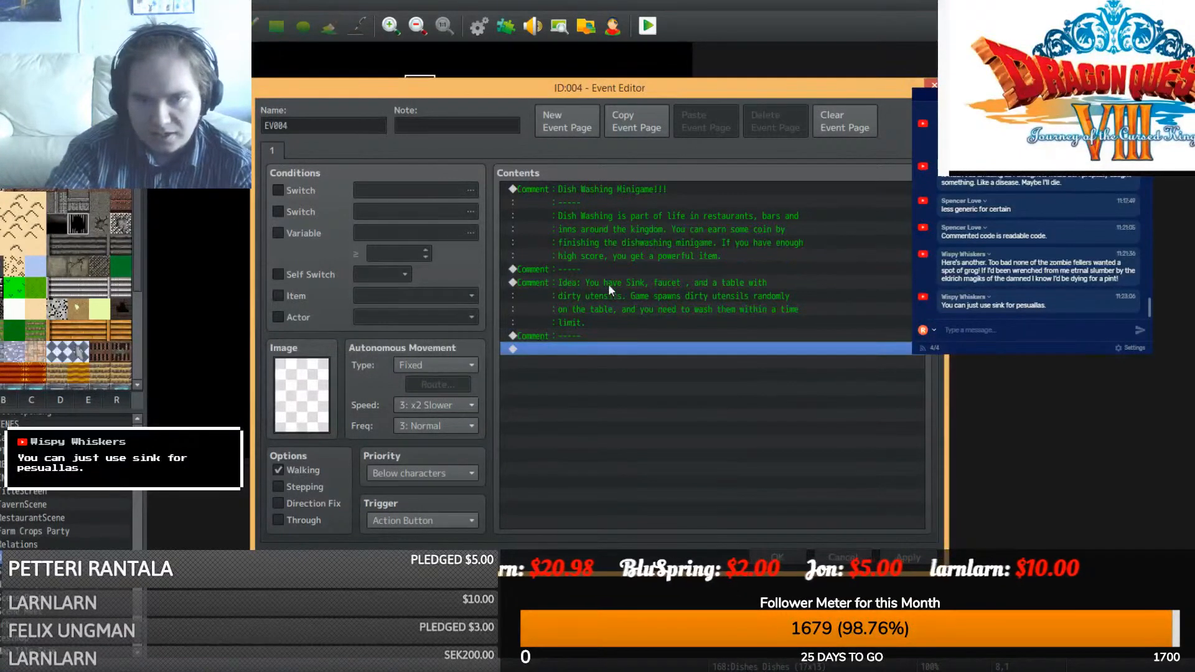
pyautogui.click(609, 282)
pyautogui.hotkey('ctrl', 'c')
pyautogui.click(611, 341)
pyautogui.click(610, 352)
pyautogui.hotkey('ctrl', 'v')
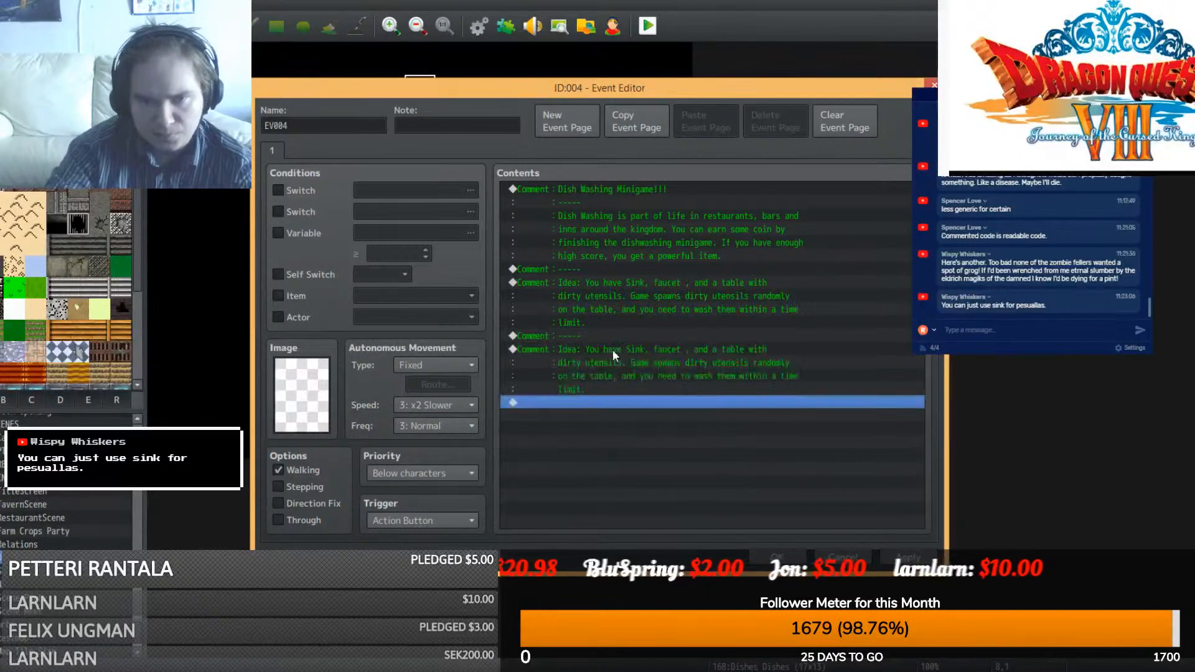
# - Rewrite the pasted comment to read 'Dirty Utensils are cleaned by brushing them with'
pyautogui.rightClick(612, 350)
pyautogui.click(640, 376)
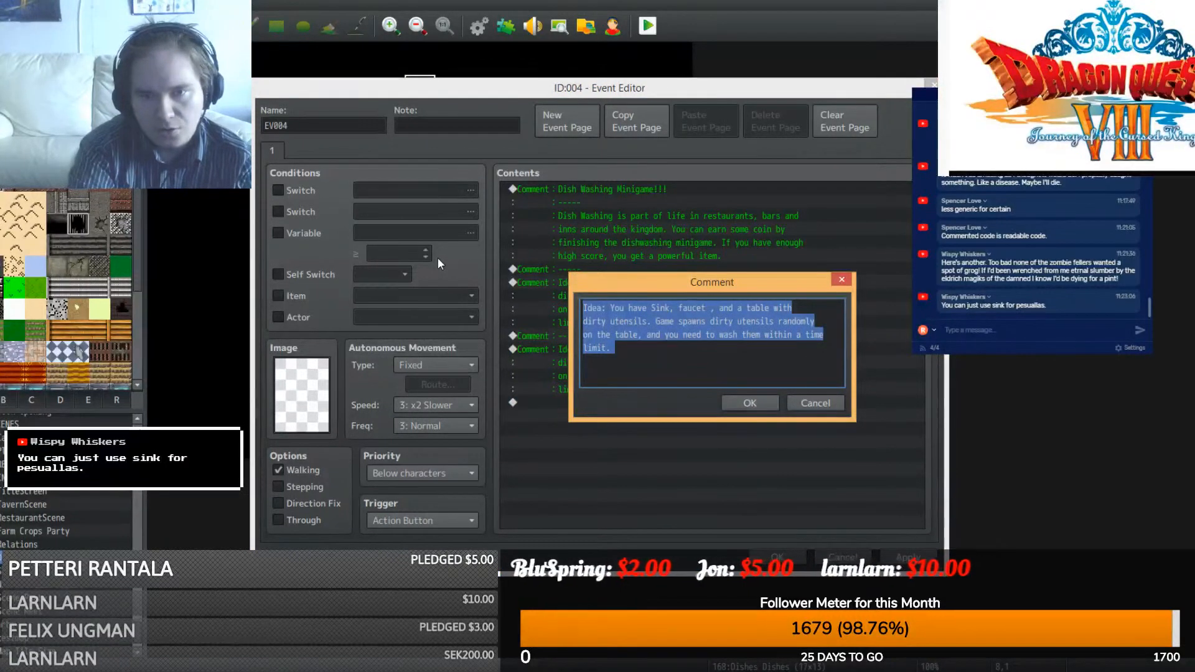
pyautogui.write('Dis')
pyautogui.press('BackSpace')
pyautogui.press('BackSpace')
pyautogui.press('BackSpace')
pyautogui.write('Dirt')
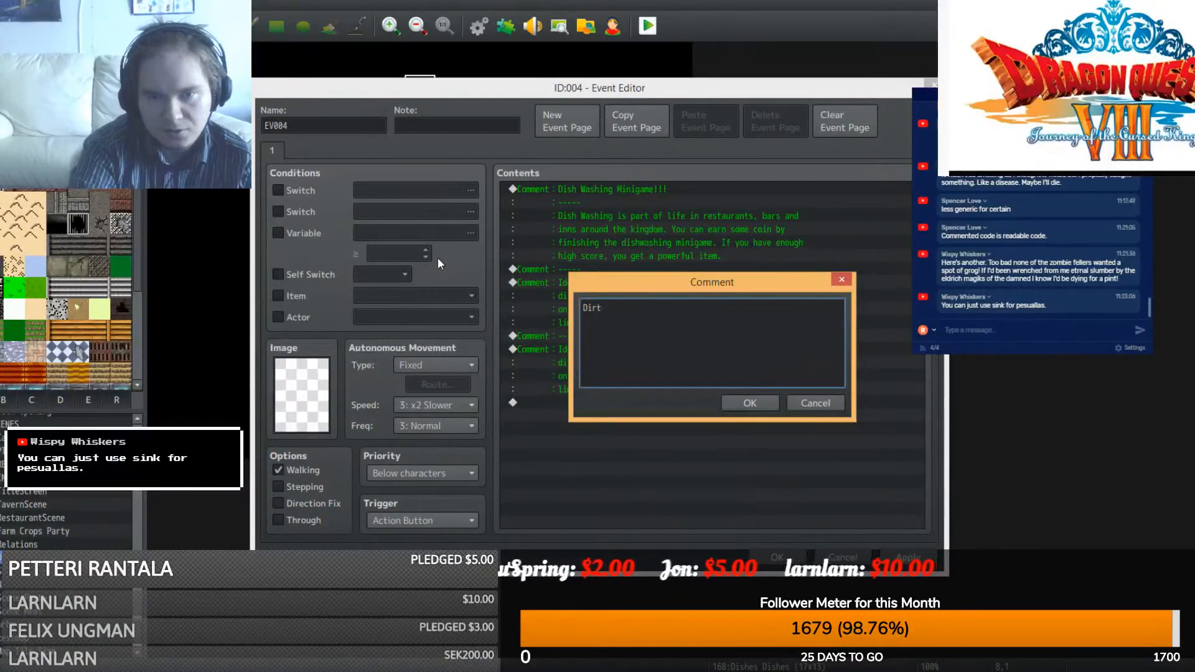
pyautogui.write('y Utensi')
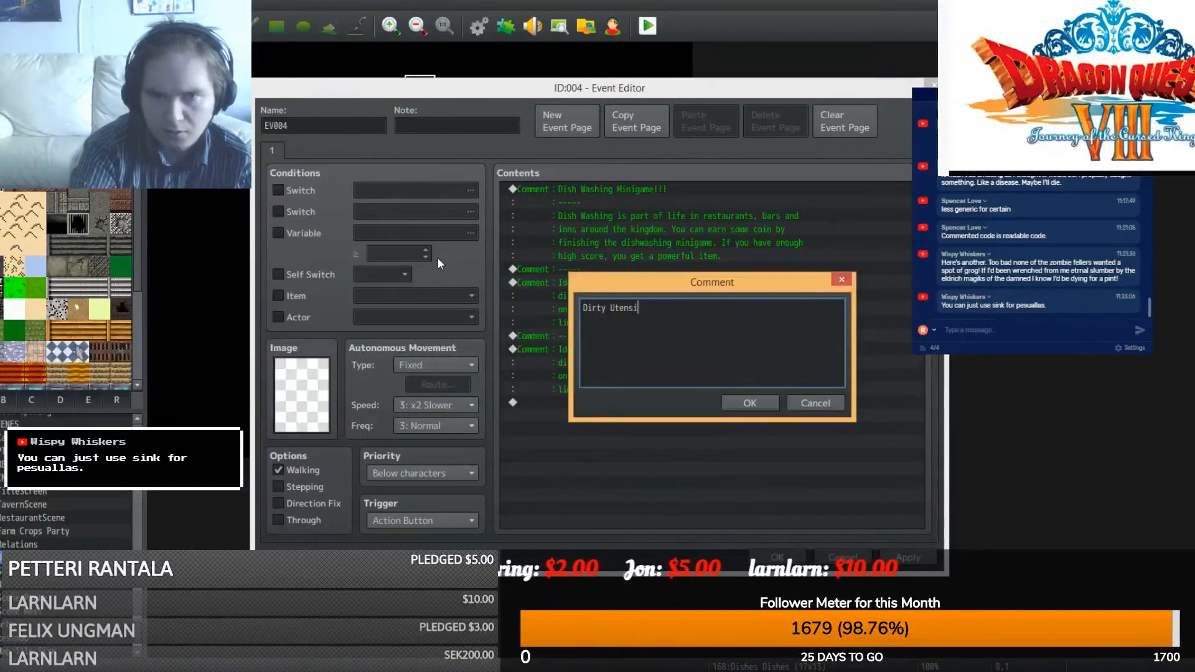
pyautogui.write('ss are')
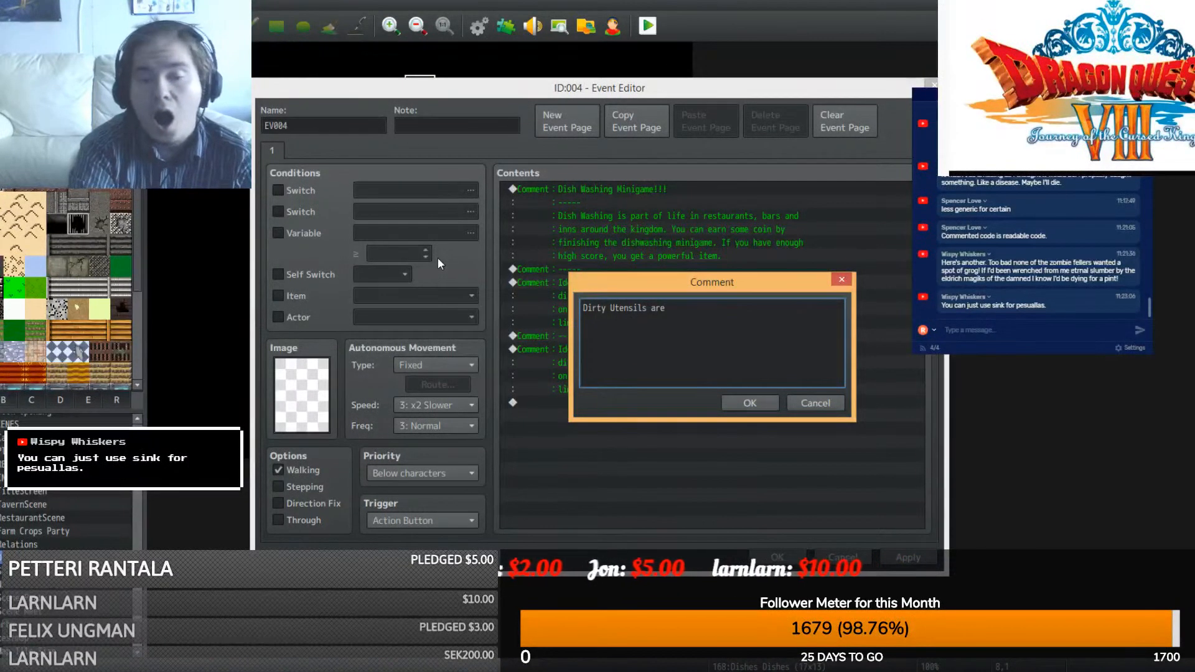
pyautogui.write(' cleaned b')
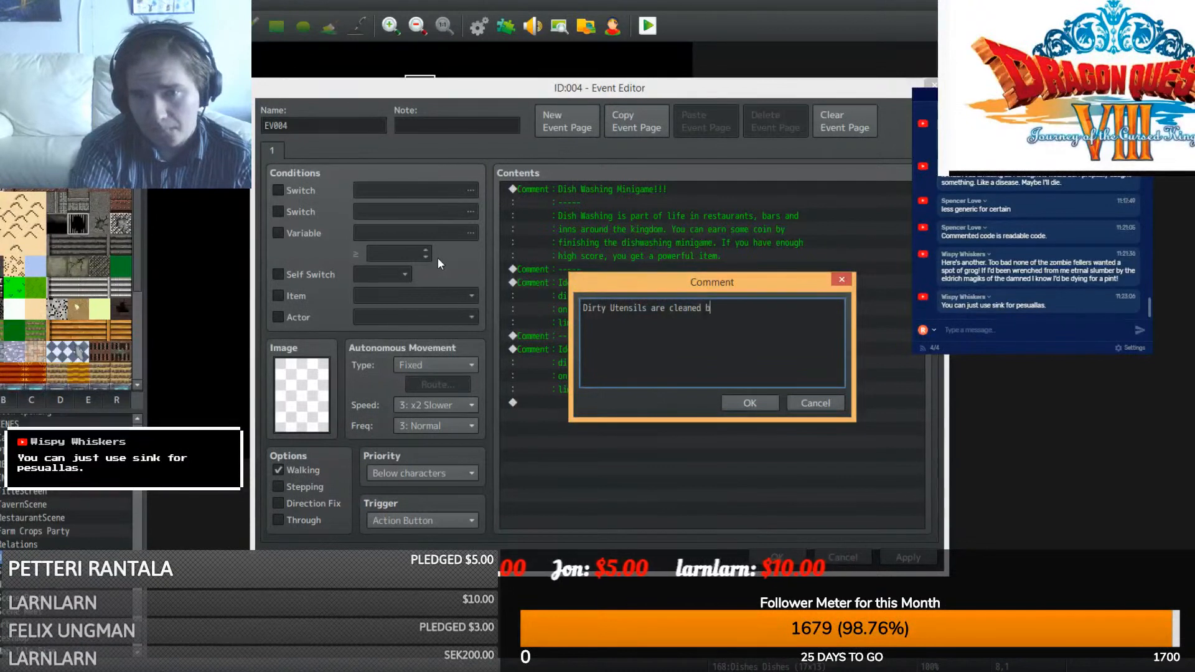
pyautogui.write('y brushing them with')
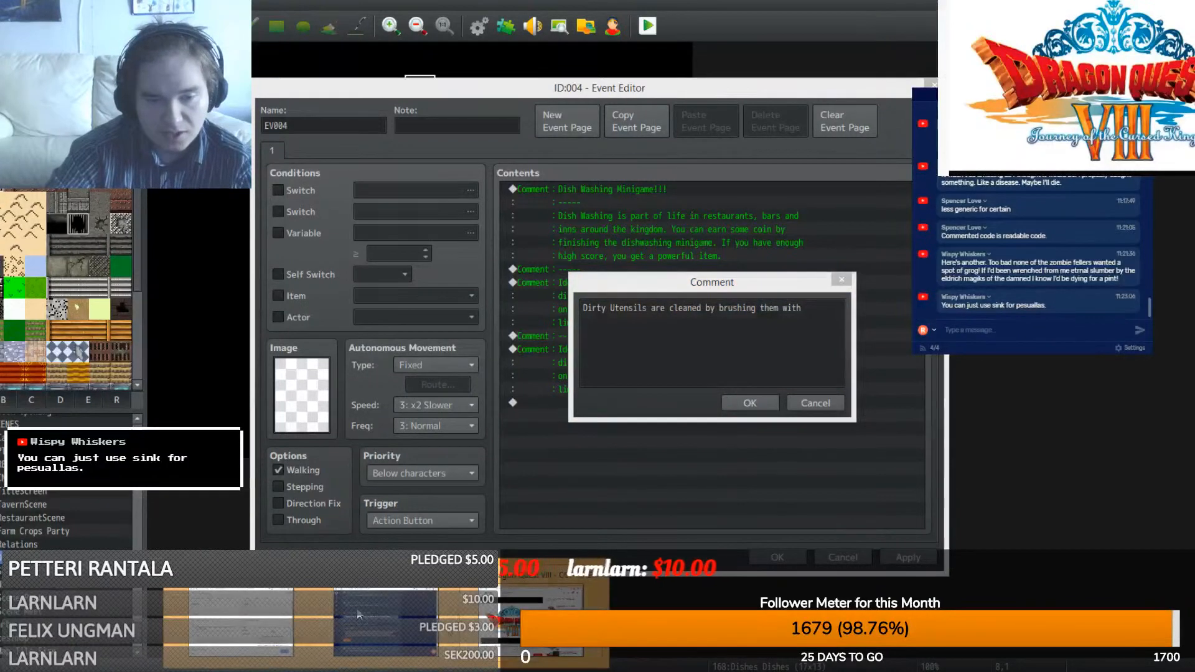
# - Translate Finnish 'pyyhe' (towel) and 'liina' (cloth) in Google Translate, then return to the comment
pyautogui.hotkey('alt', 'Tab')
pyautogui.moveTo(406, 180); pyautogui.dragTo(269, 149)
pyautogui.write('liina')
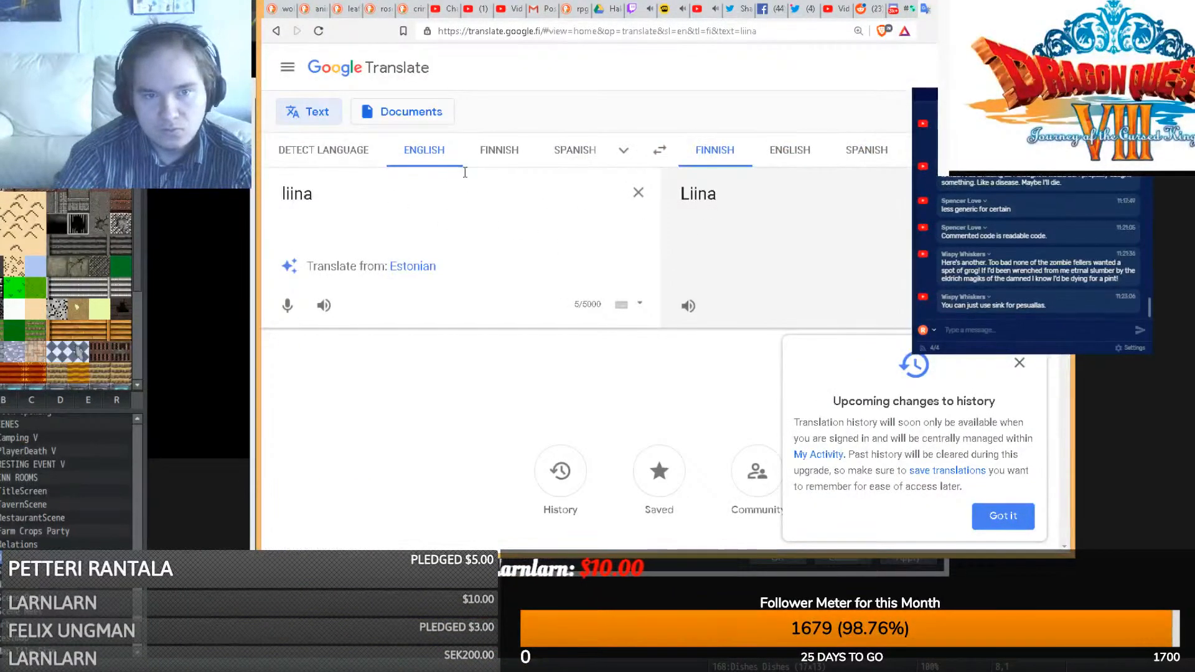
pyautogui.doubleClick(336, 195)
pyautogui.press('BackSpace')
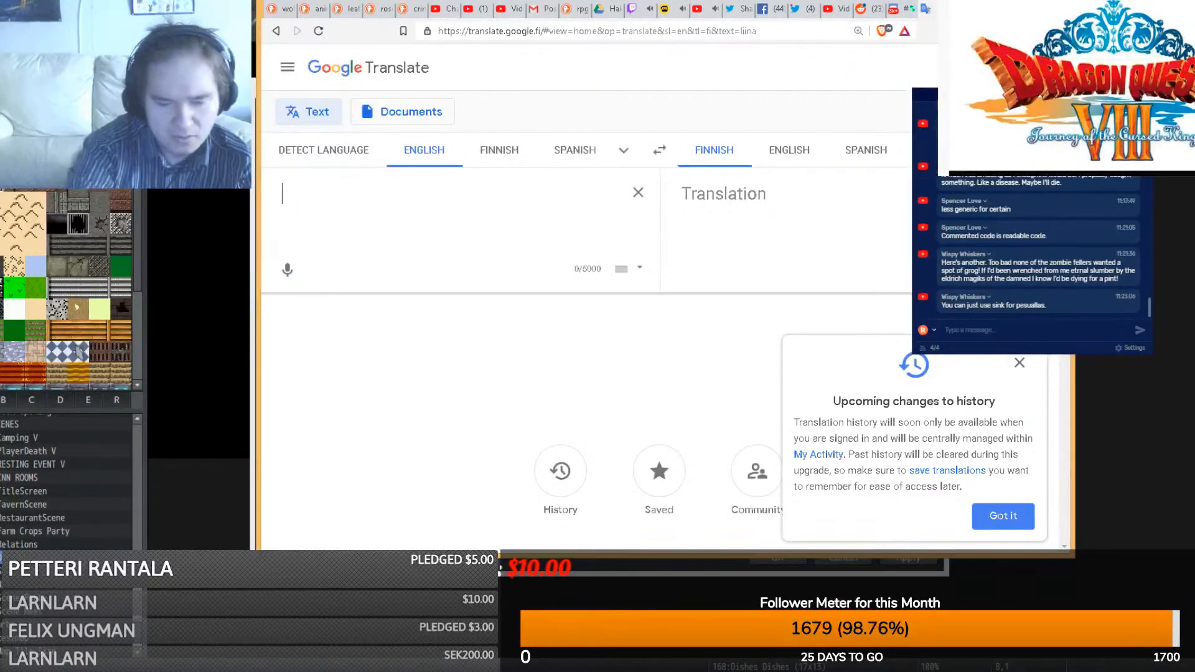
pyautogui.write('pyyhe')
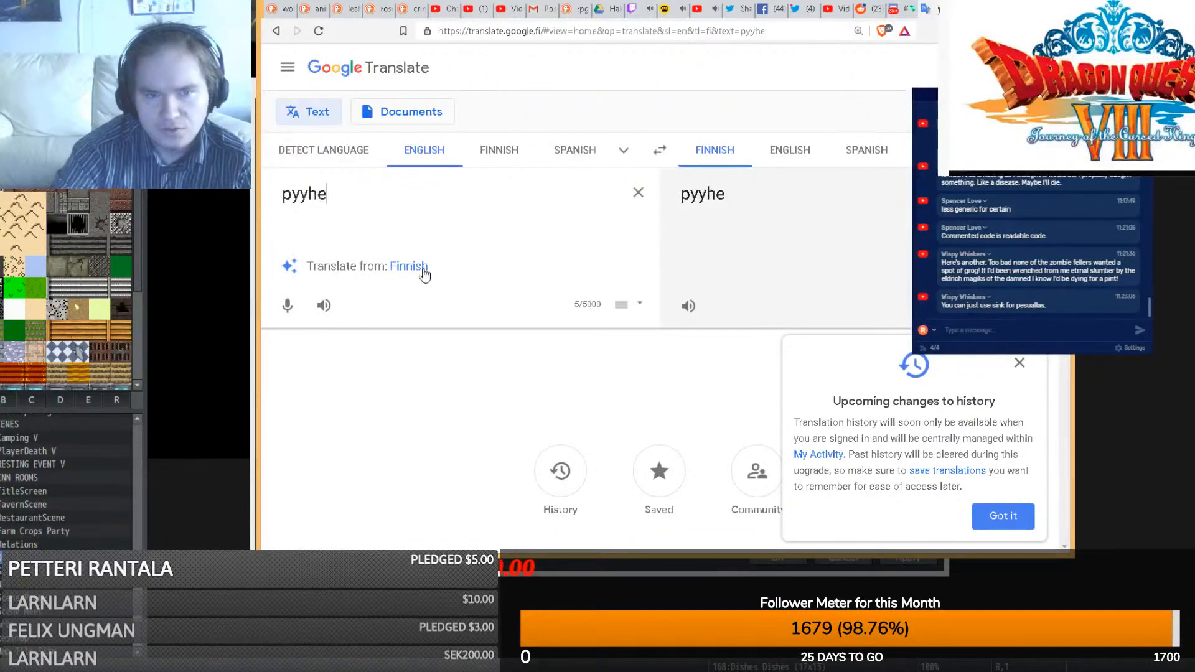
pyautogui.click(421, 269)
pyautogui.doubleClick(517, 199)
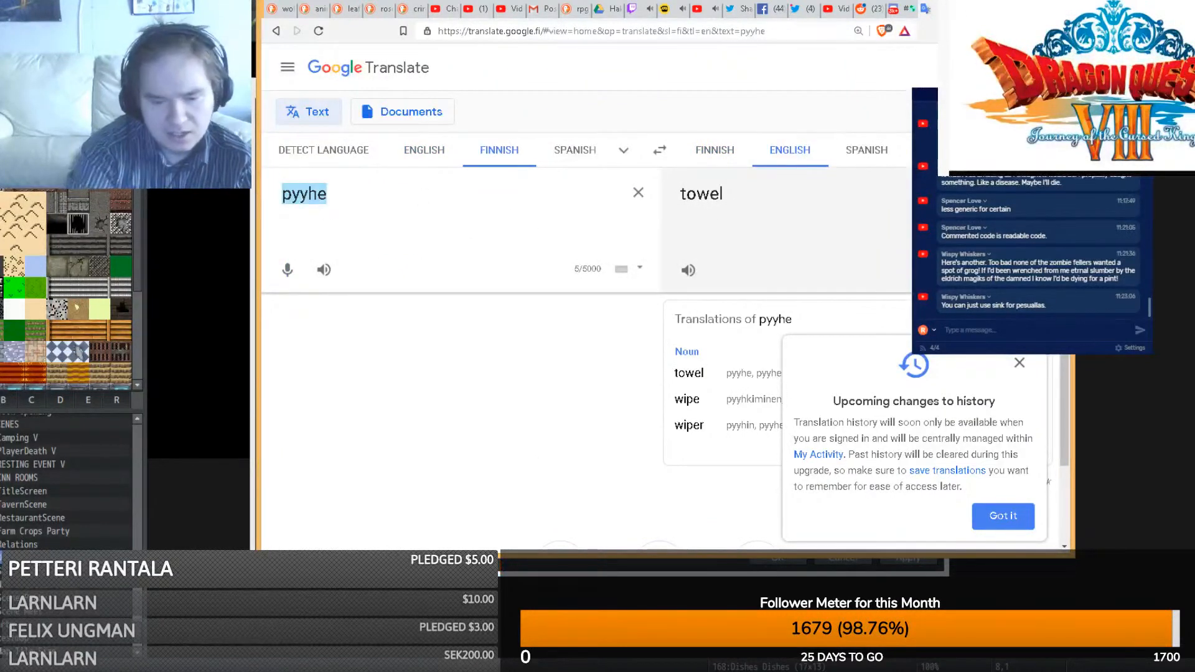
pyautogui.write('liina')
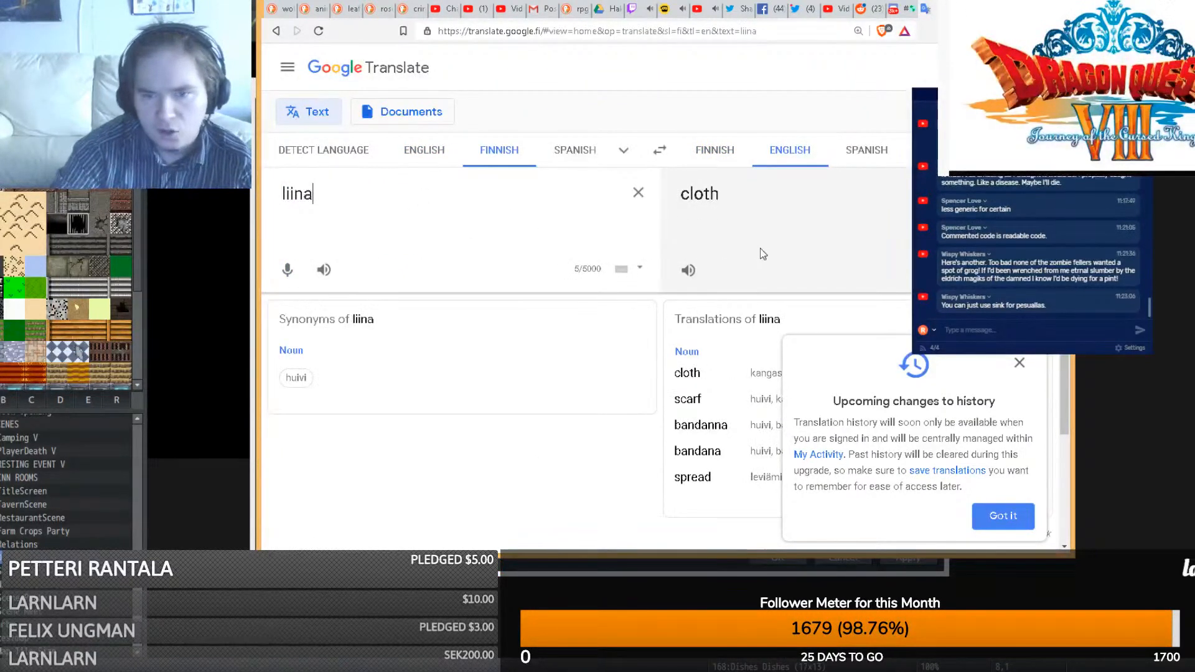
pyautogui.scroll(-1, 758, 248)
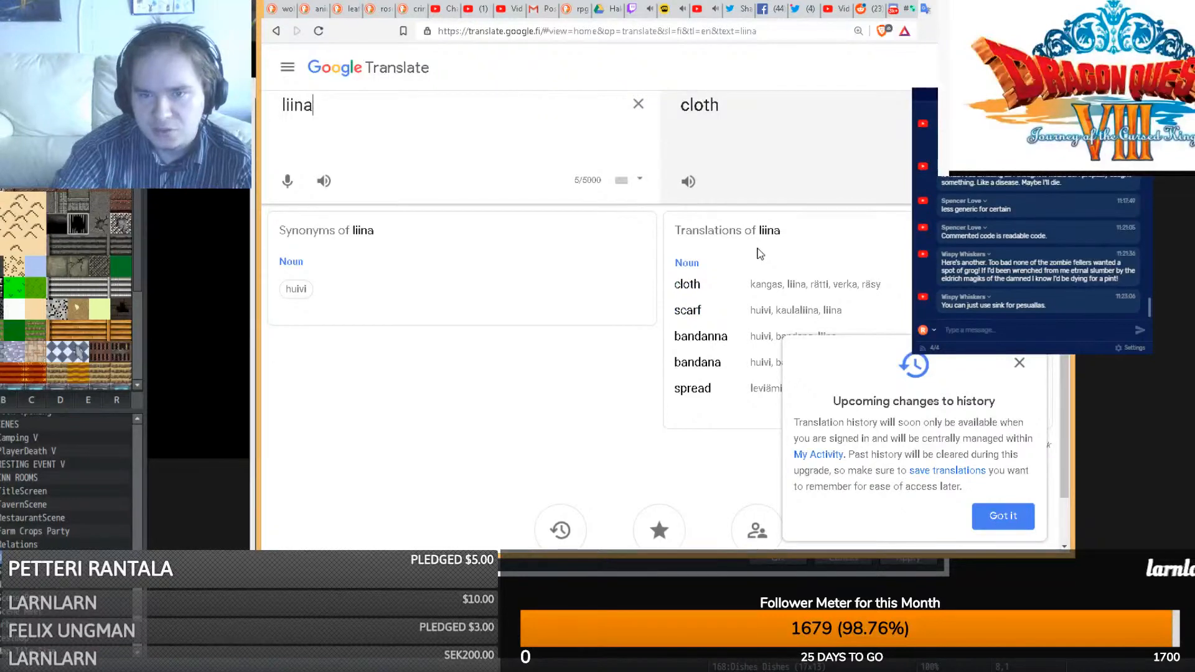
pyautogui.scroll(1, 758, 248)
pyautogui.click(201, 503)
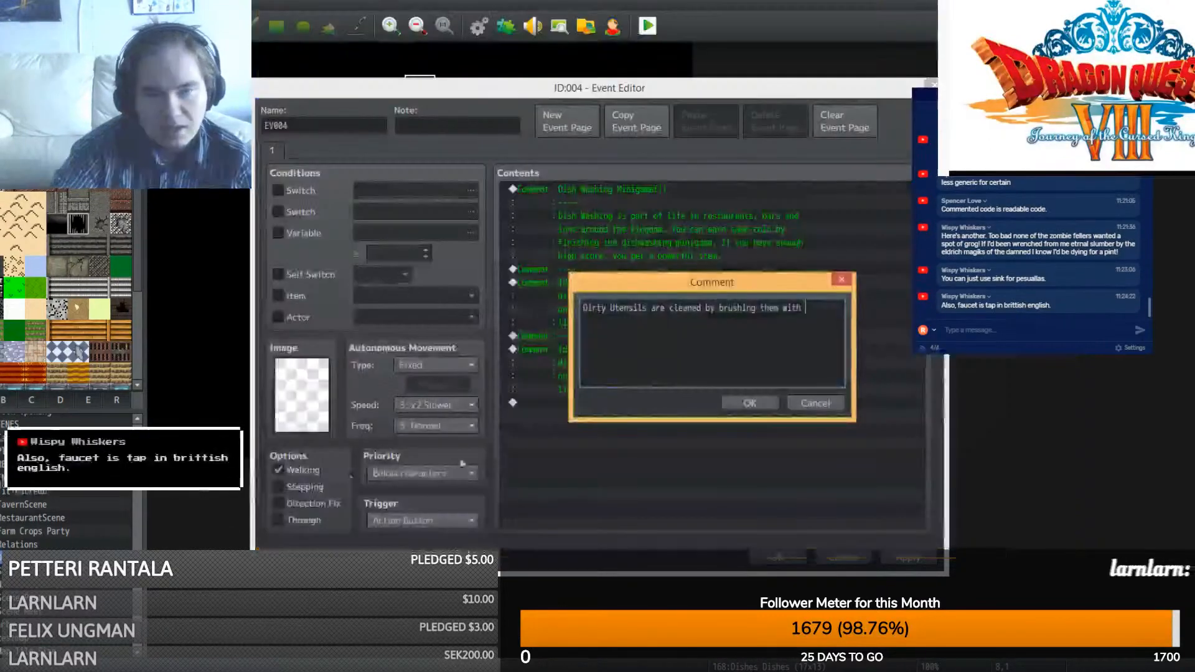
# - End the comment with 'cleaning rag', removing the misspelled 'clots' and stray typos
pyautogui.write('c')
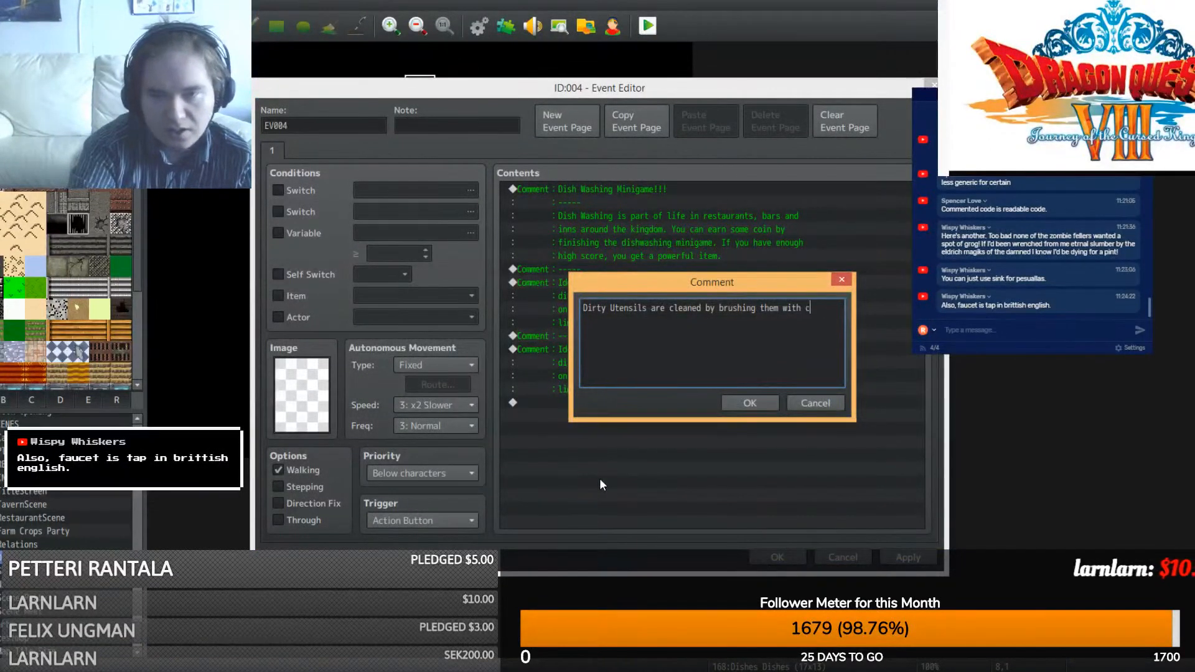
pyautogui.write('leaning clots')
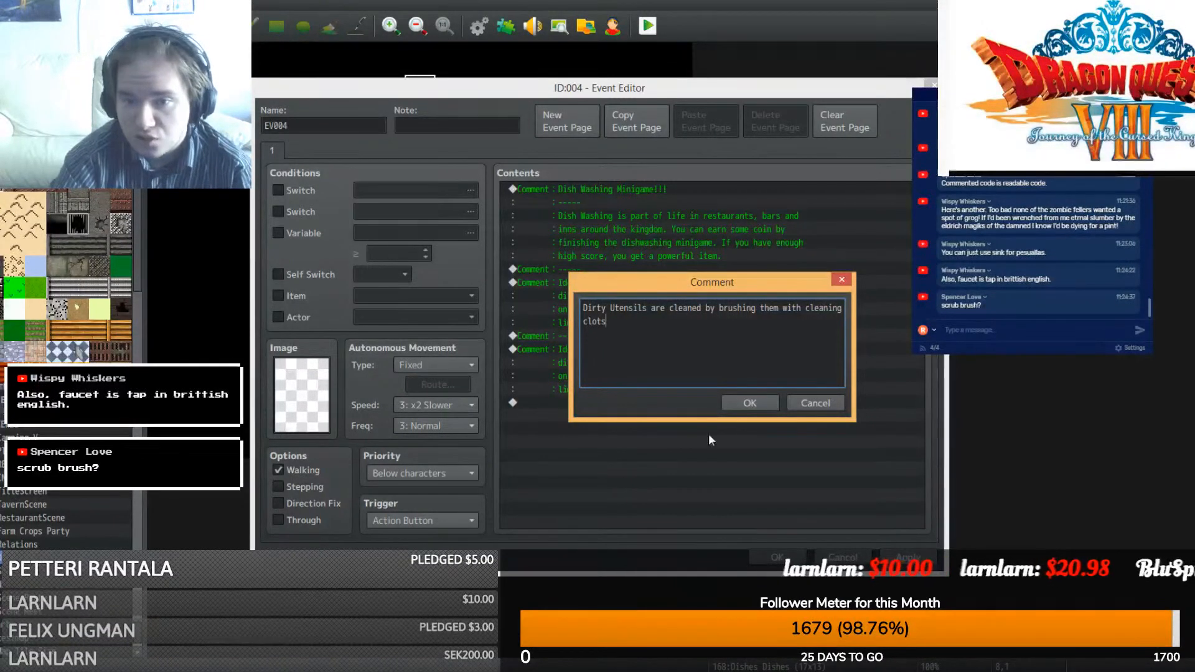
pyautogui.moveTo(610, 321); pyautogui.dragTo(579, 319)
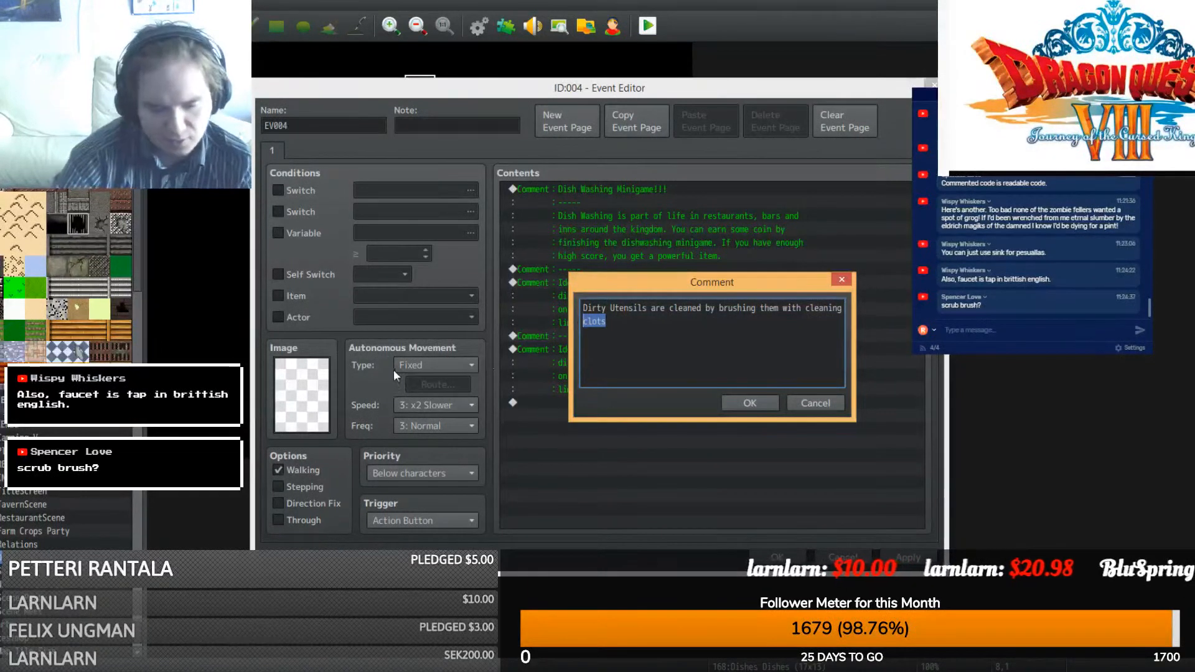
pyautogui.press('BackSpace')
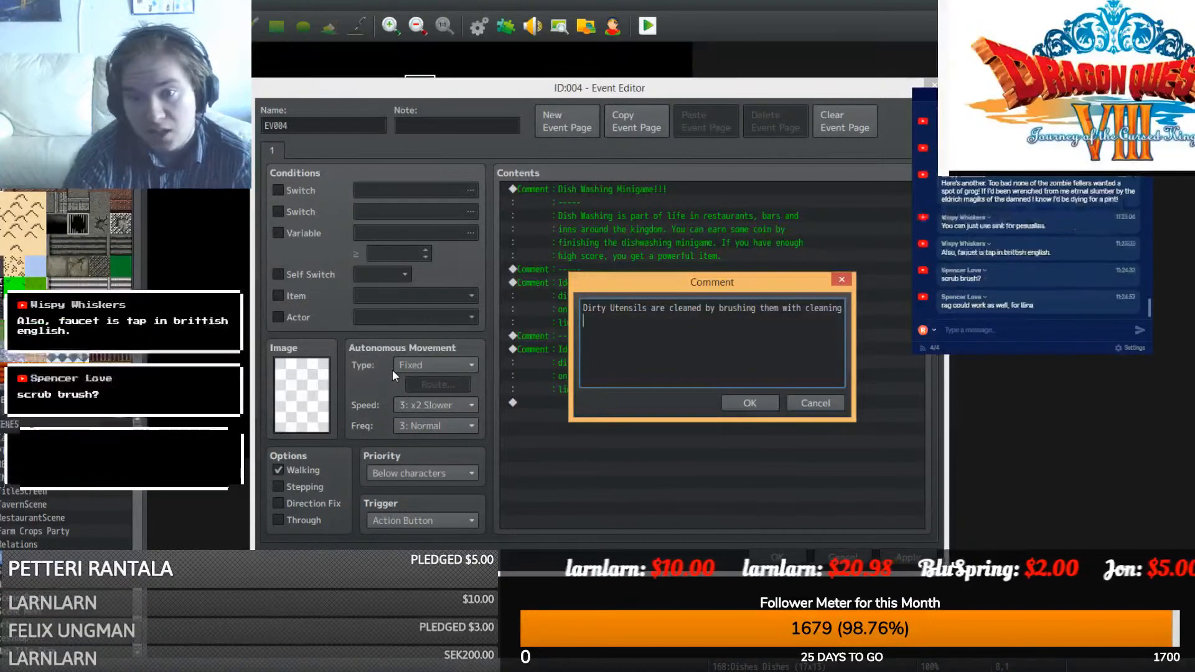
pyautogui.write('dvtin')
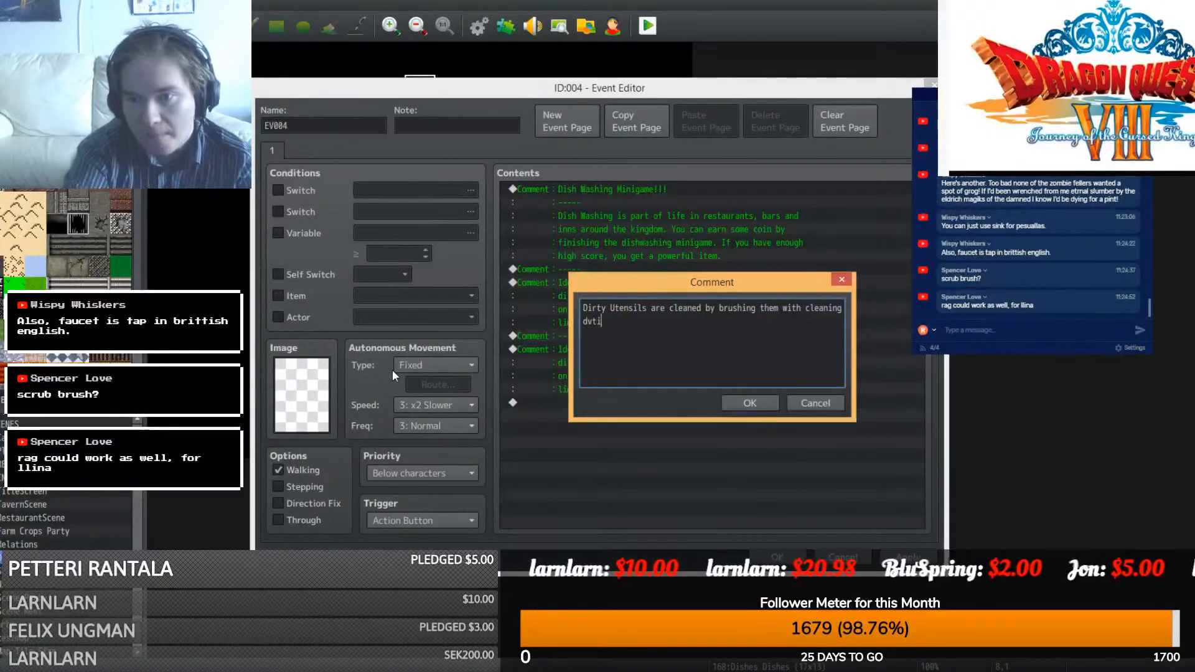
pyautogui.press('BackSpace')
pyautogui.press('BackSpace')
pyautogui.press('BackSpace')
pyautogui.press('BackSpace')
pyautogui.press('BackSpace')
pyautogui.press('BackSpace')
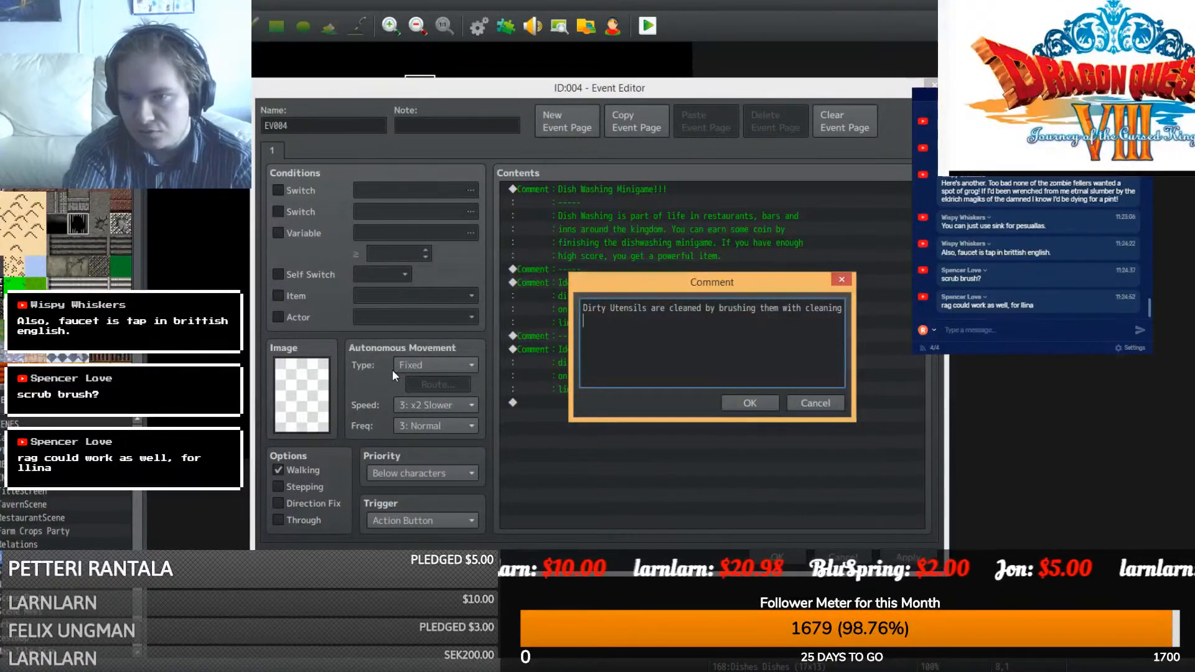
pyautogui.write('rag. If you br')
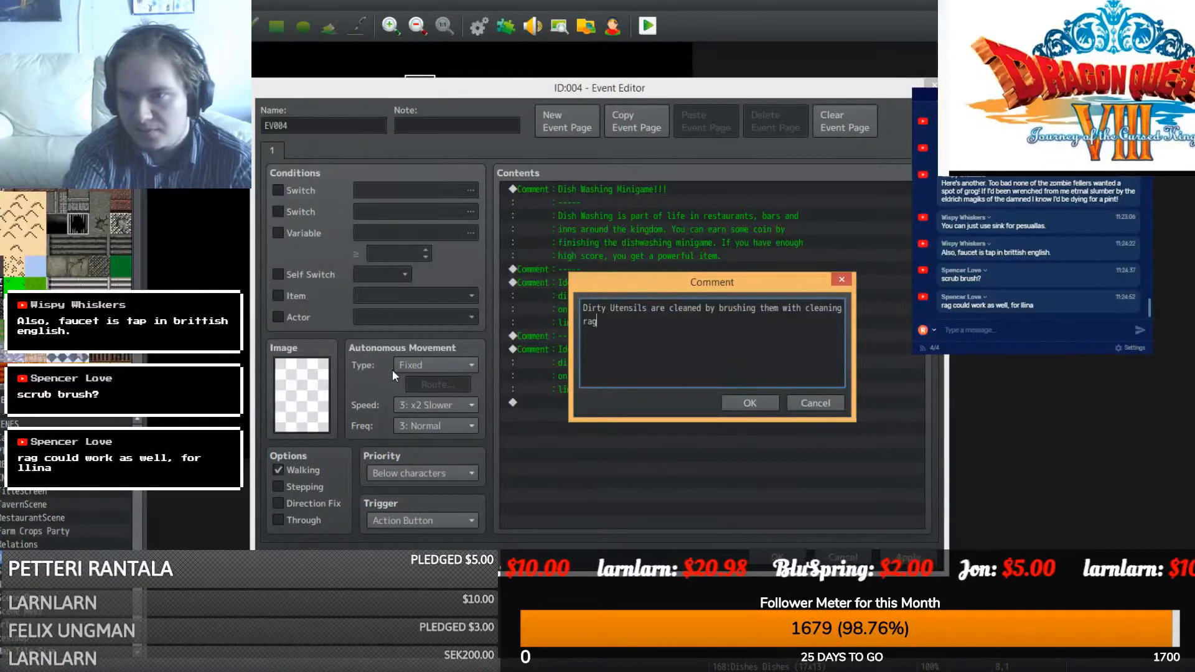
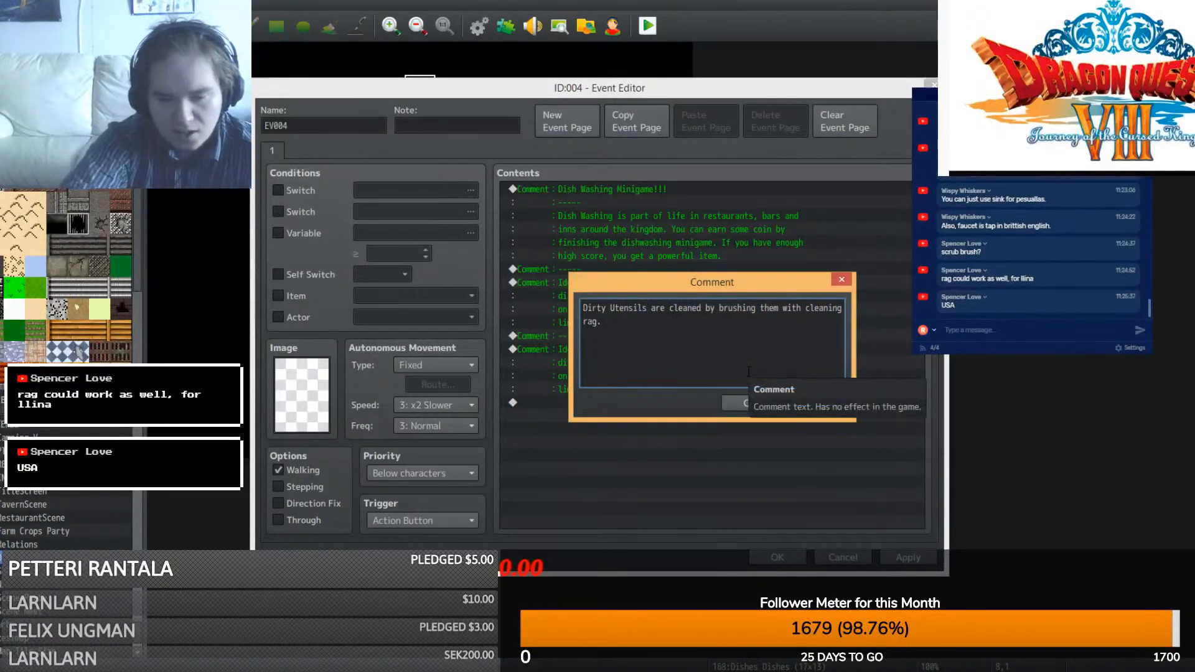
# - Extend the utensil comment with 'If you brush them too hard, they get broken.' and insert it
pyautogui.write('If')
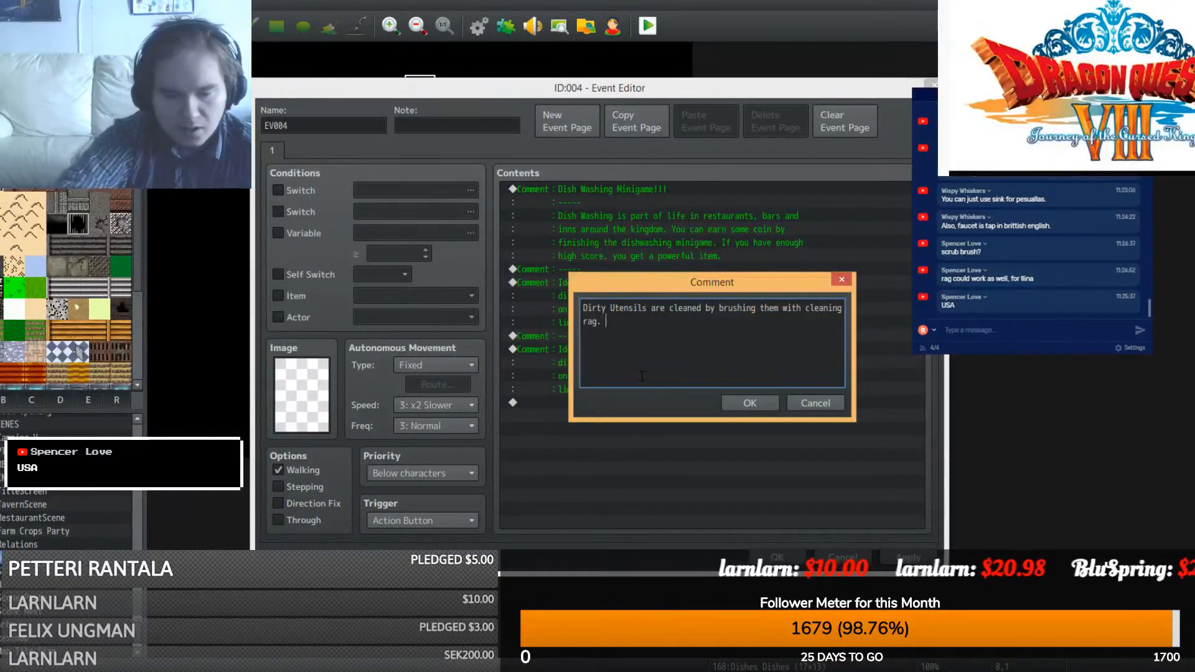
pyautogui.write('f ')
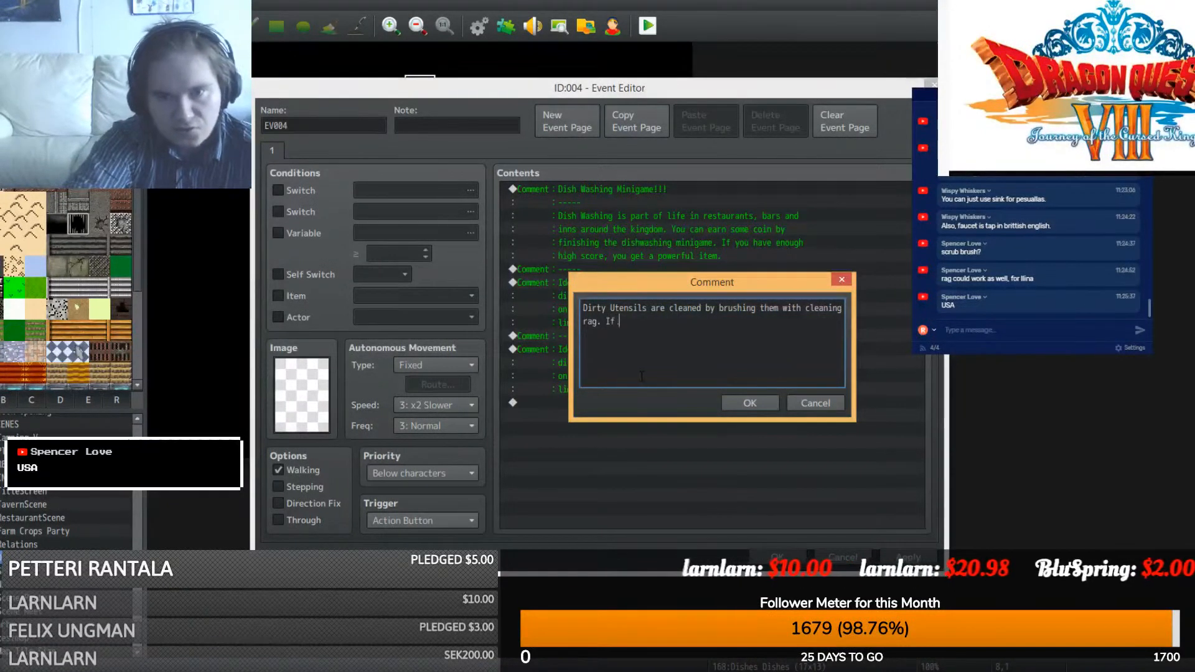
pyautogui.write('you bri')
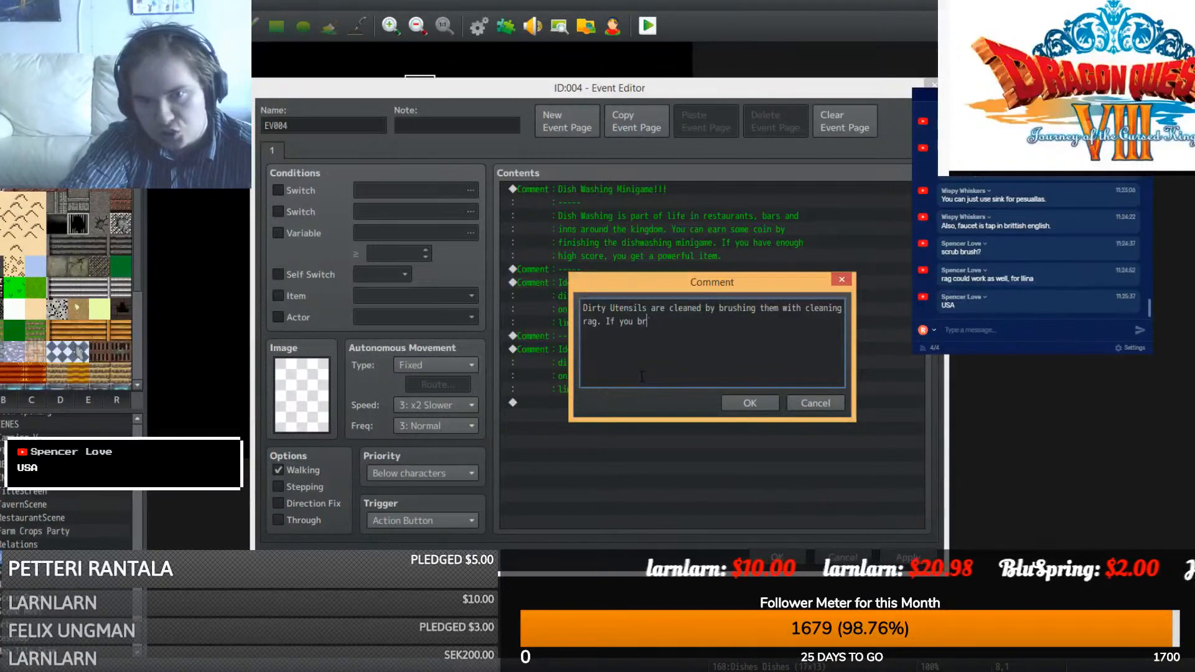
pyautogui.press('BackSpace')
pyautogui.write('ush them too')
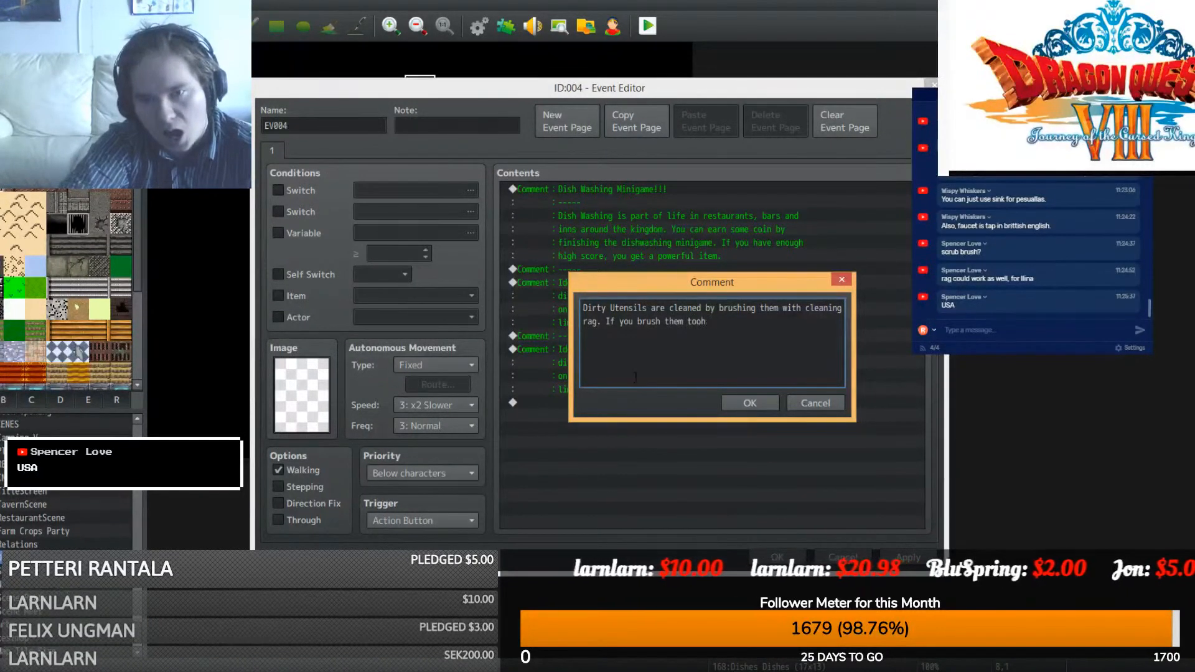
pyautogui.write(' hard, they g')
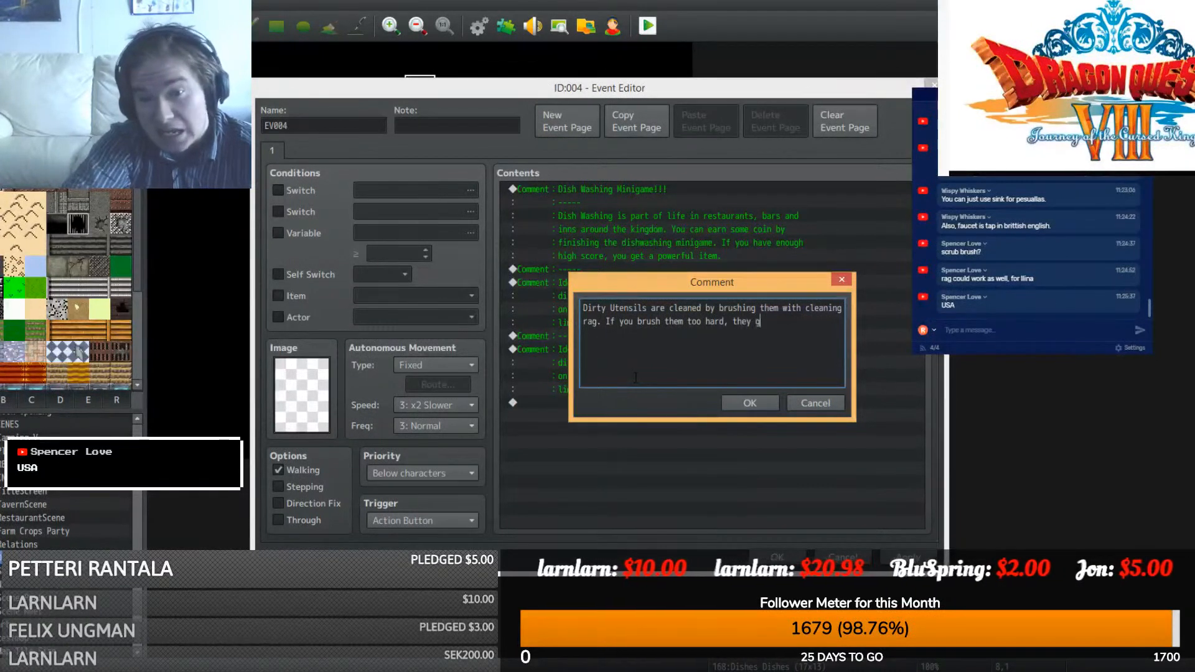
pyautogui.write('et broken. In ord')
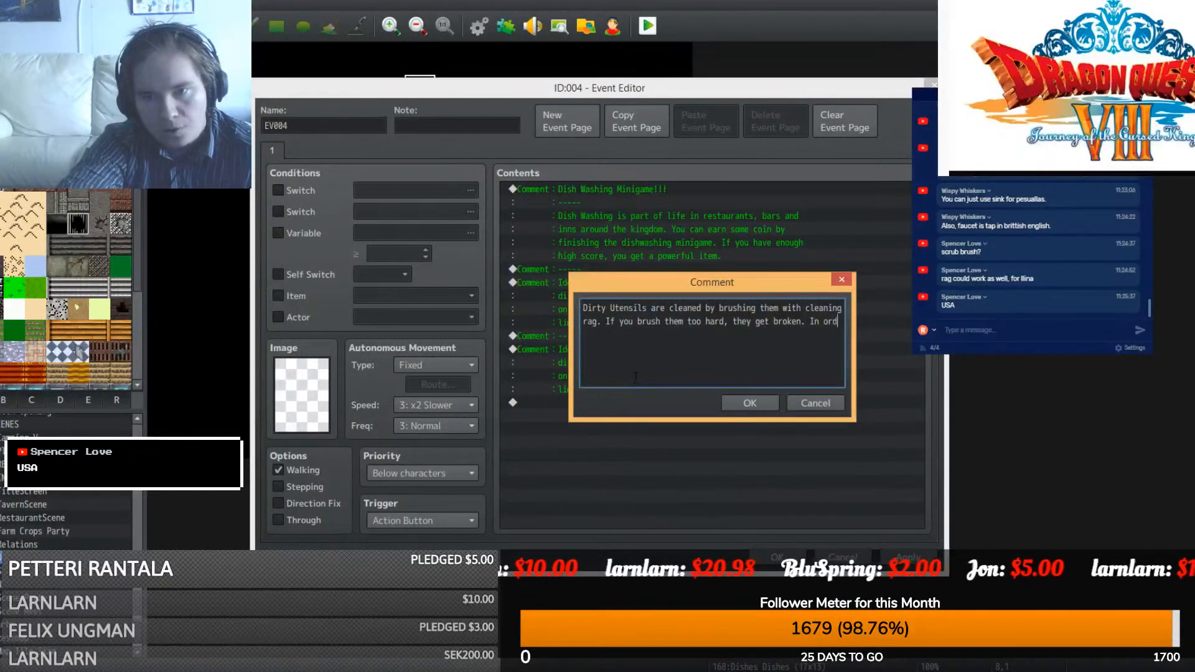
pyautogui.write('e')
pyautogui.press('BackSpace')
pyautogui.press('BackSpace')
pyautogui.press('BackSpace')
pyautogui.press('BackSpace')
pyautogui.press('BackSpace')
pyautogui.press('BackSpace')
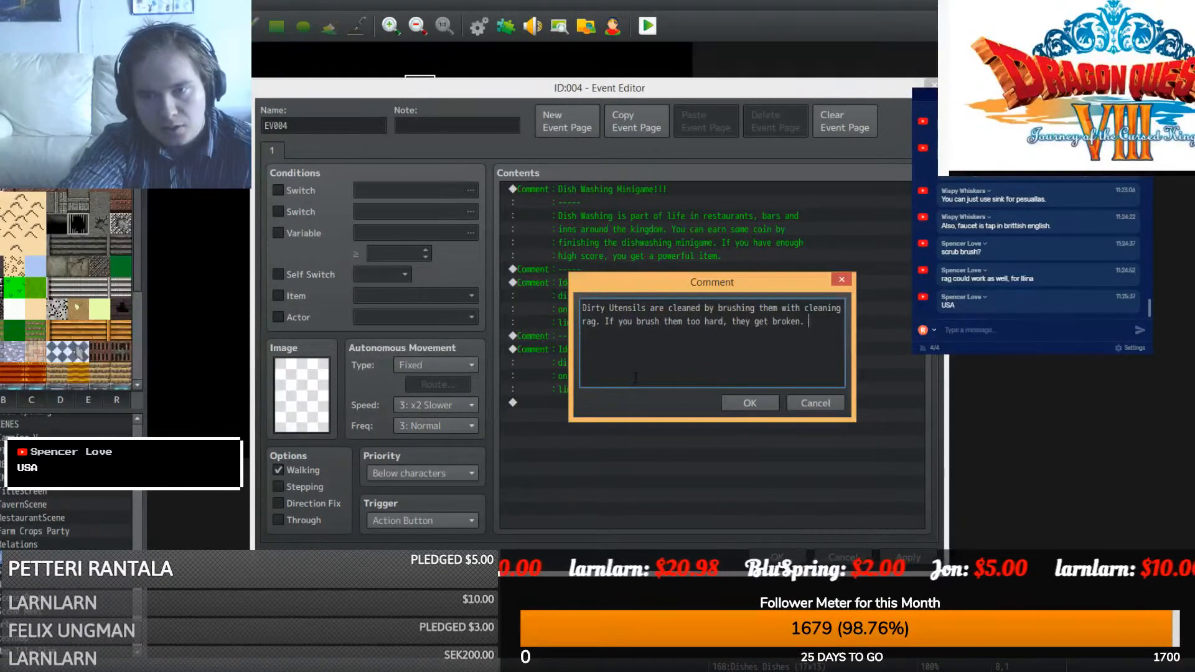
pyautogui.write('You')
pyautogui.press('Return')
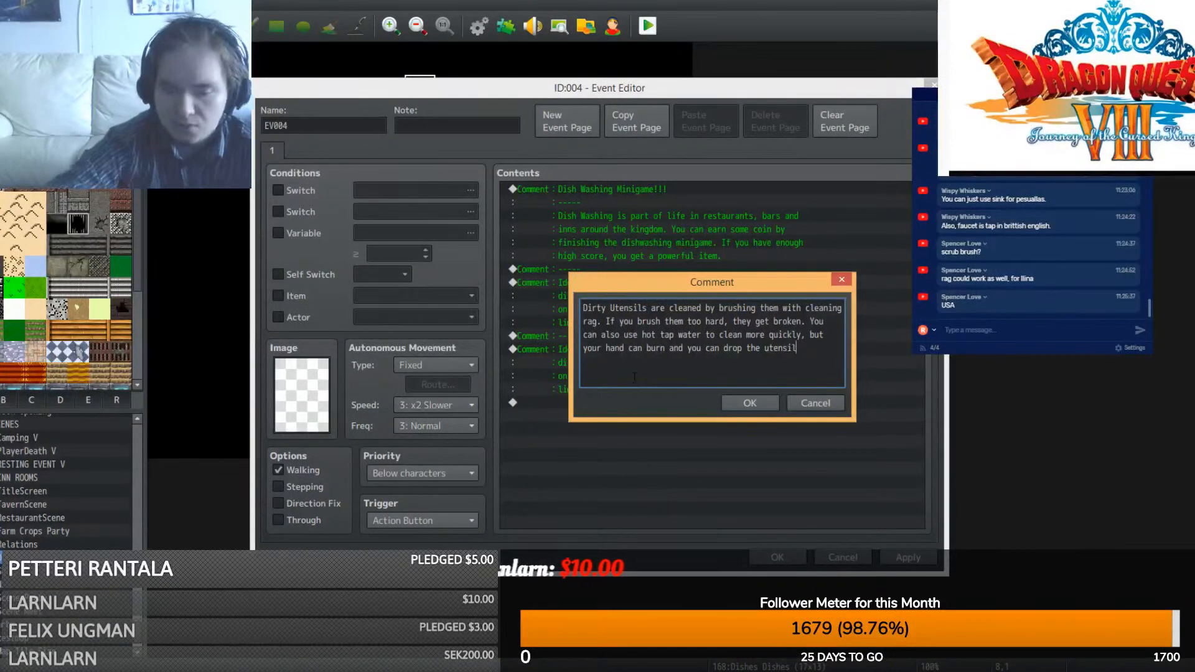
pyautogui.click(750, 403)
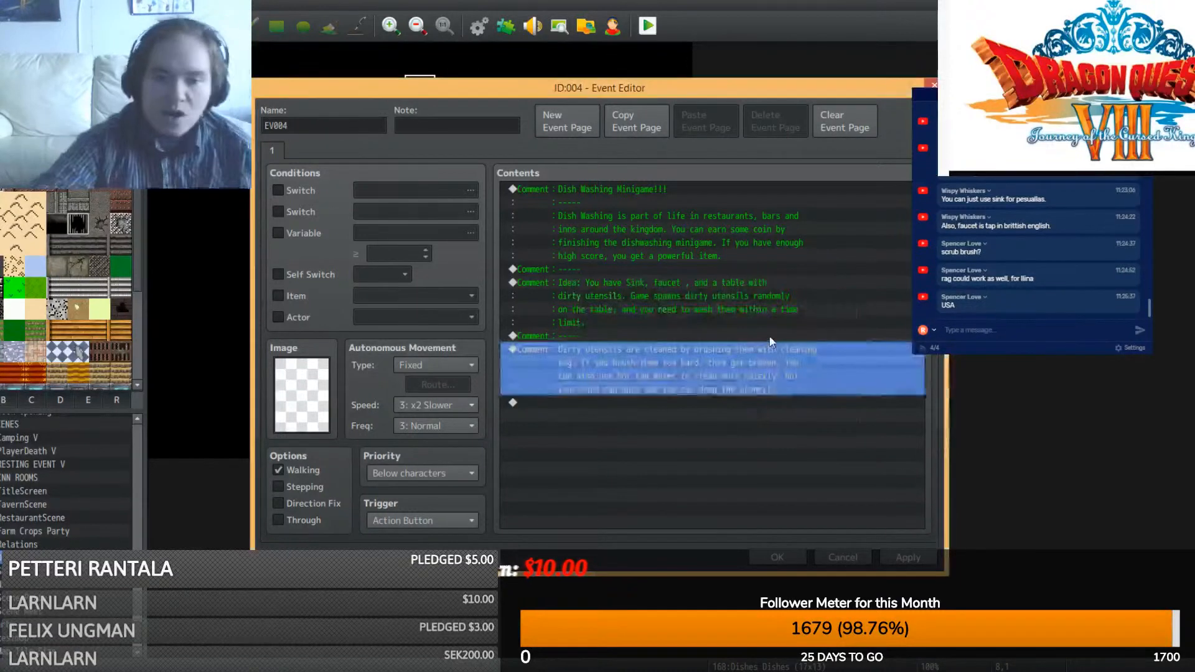
# - Copy the ----- separator comment to the end of the event contents and close the editor
pyautogui.click(583, 335)
pyautogui.hotkey('ctrl', 'c')
pyautogui.click(593, 407)
pyautogui.hotkey('ctrl', 'v')
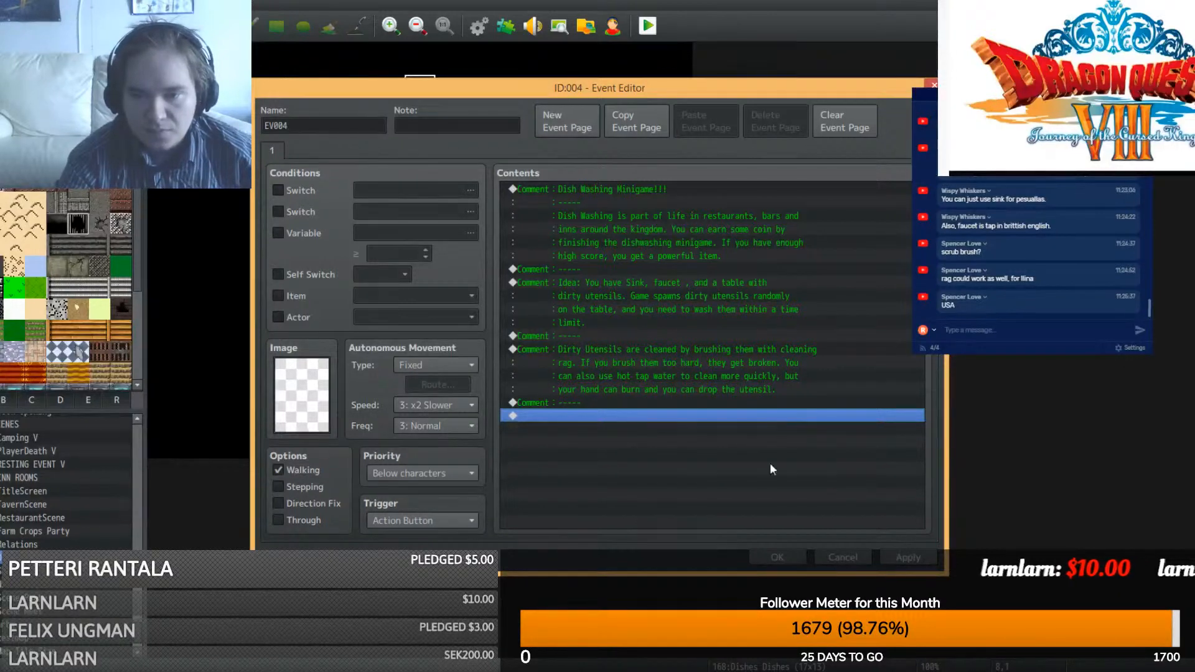
pyautogui.click(772, 558)
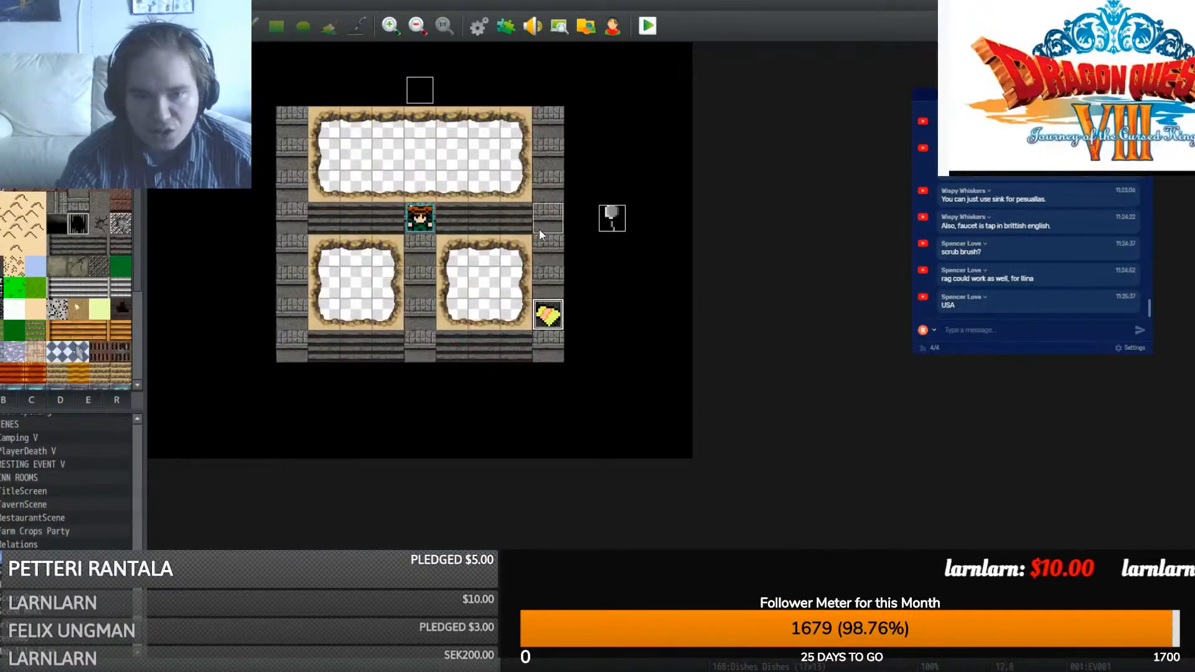
# - Move the rag event up and name it Rag, then shift the spoon event up two tiles
pyautogui.moveTo(540, 230); pyautogui.dragTo(540, 230)
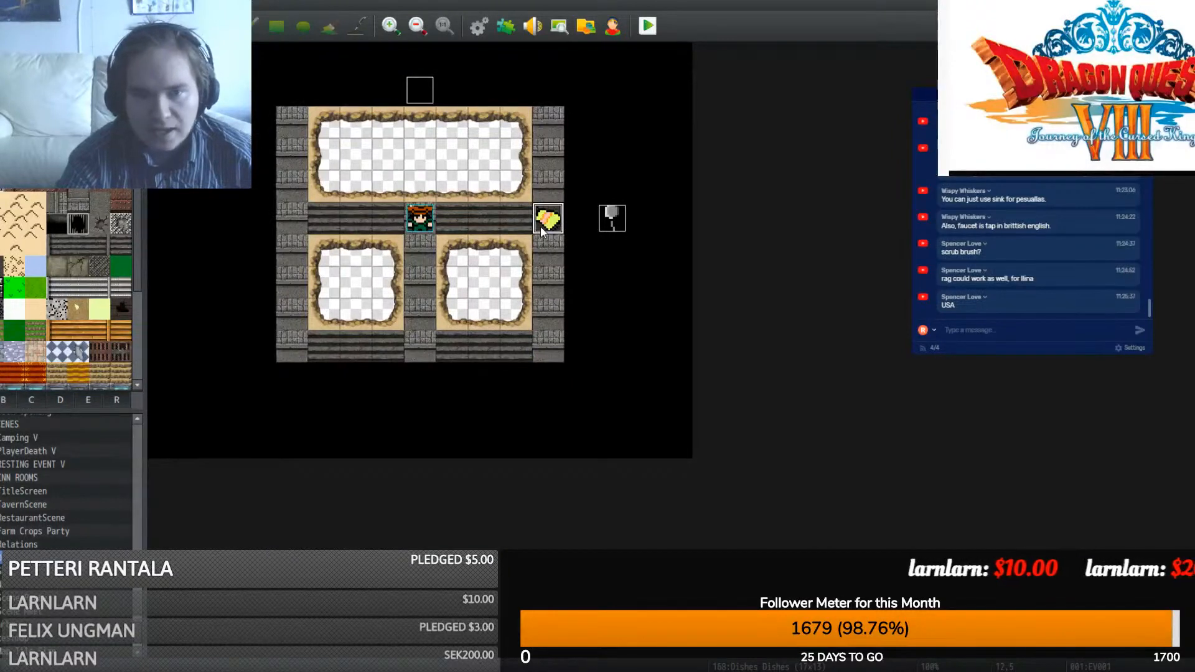
pyautogui.doubleClick(540, 226)
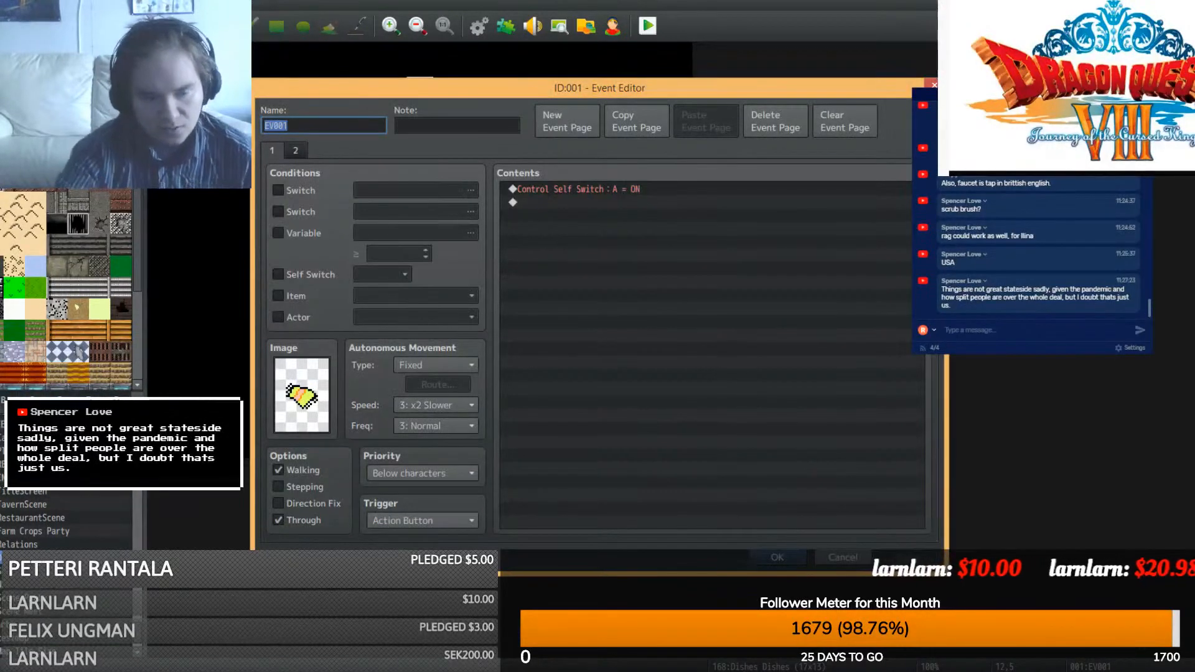
pyautogui.write('Rag')
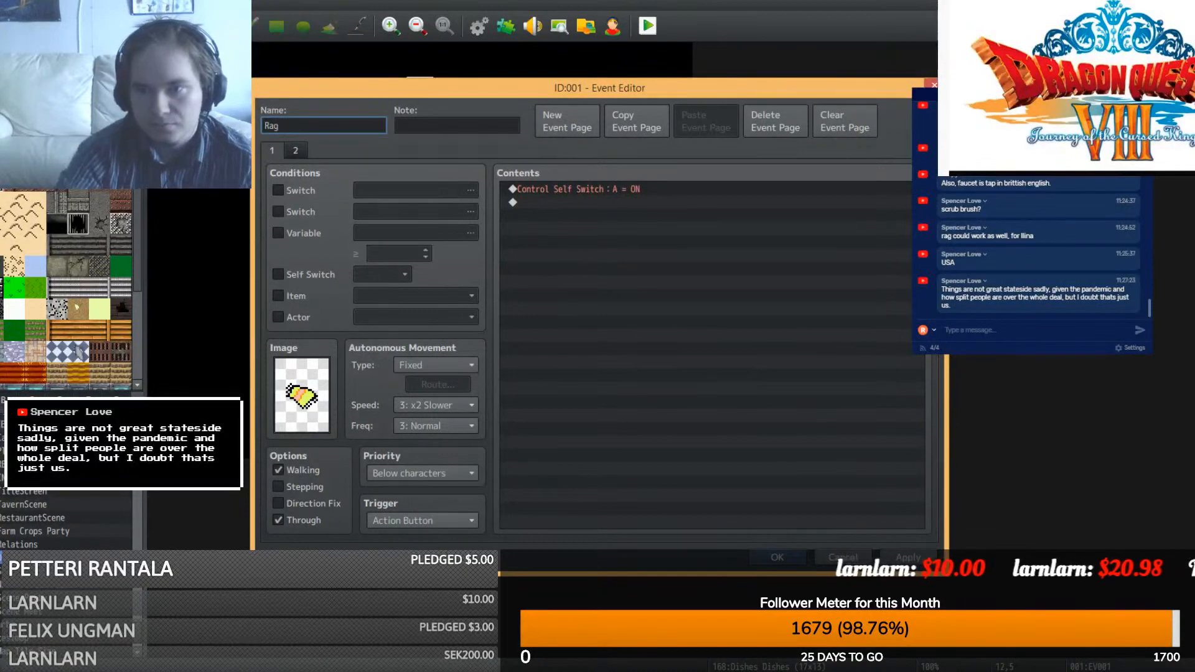
pyautogui.click(776, 557)
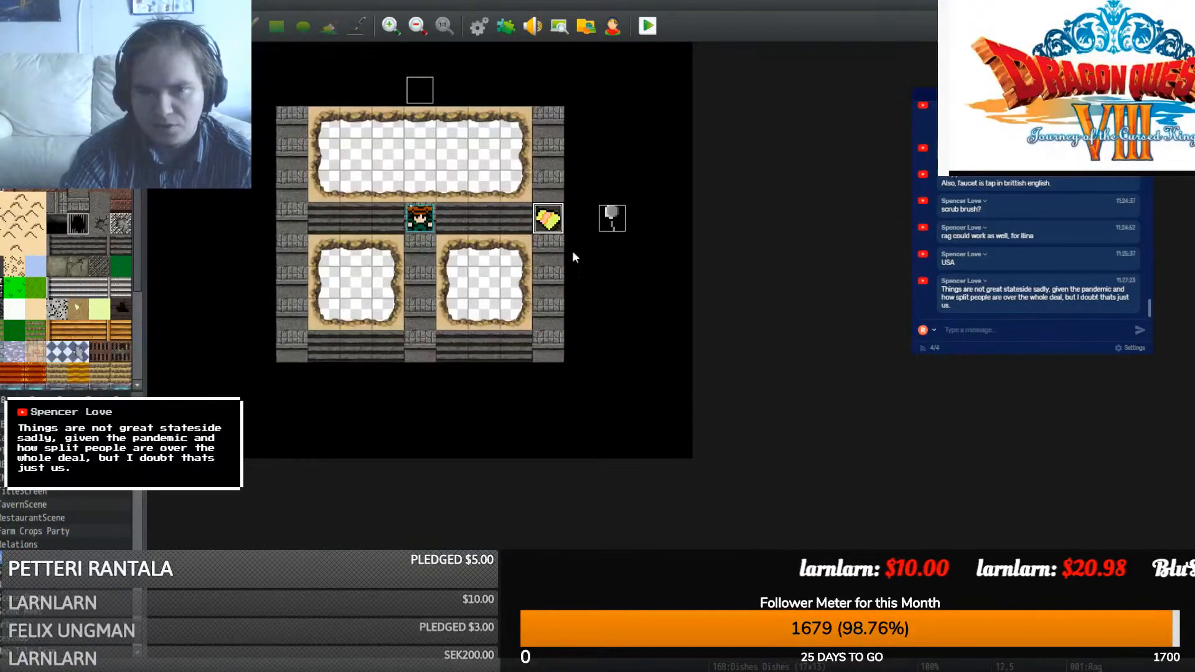
pyautogui.moveTo(607, 222); pyautogui.dragTo(613, 164)
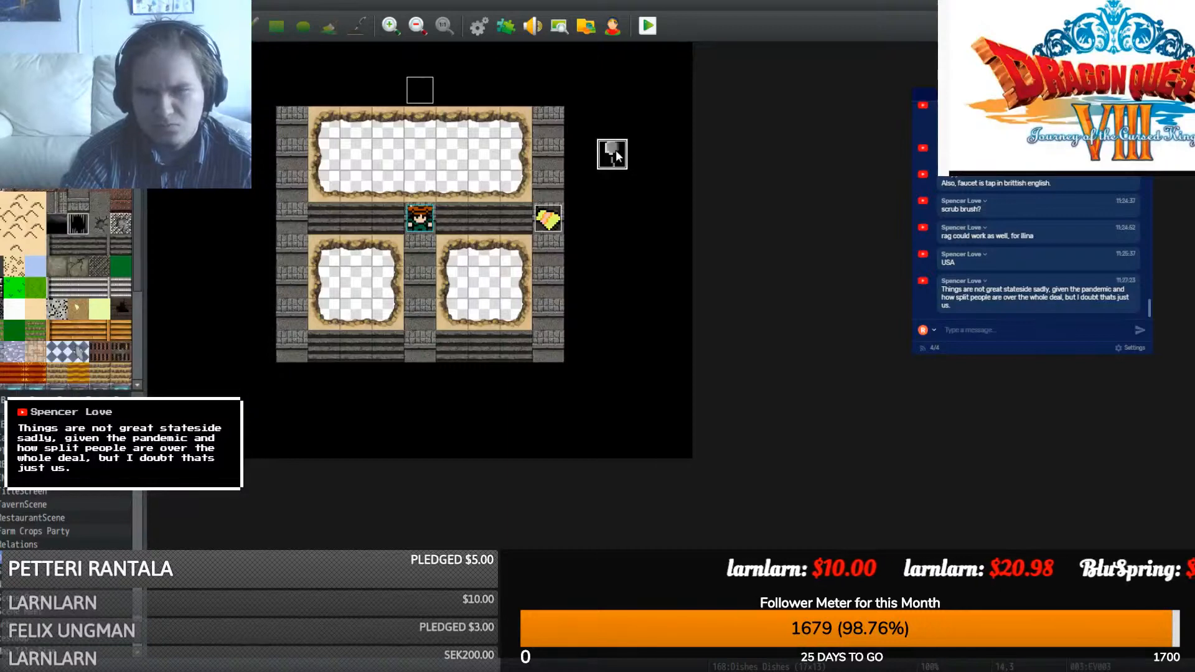
# - Duplicate the spoon event's page as page 2 with a spoon graphic, conditioned on Self Switch A
pyautogui.doubleClick(614, 152)
pyautogui.click(637, 122)
pyautogui.click(706, 122)
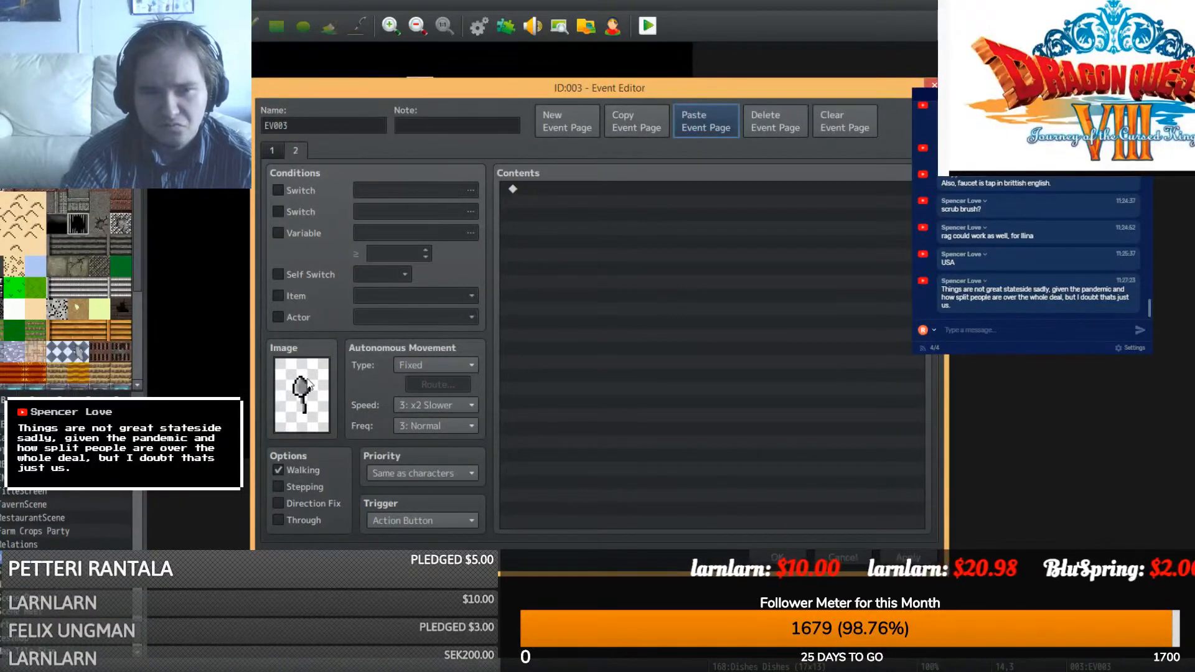
pyautogui.doubleClick(304, 393)
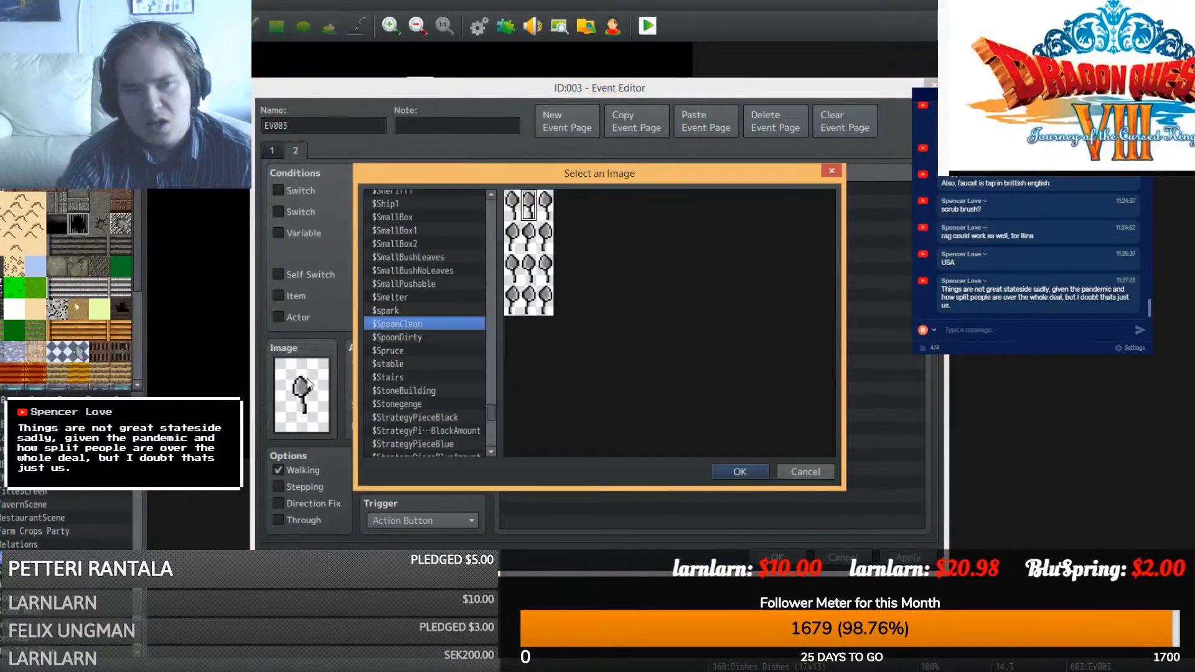
pyautogui.doubleClick(432, 335)
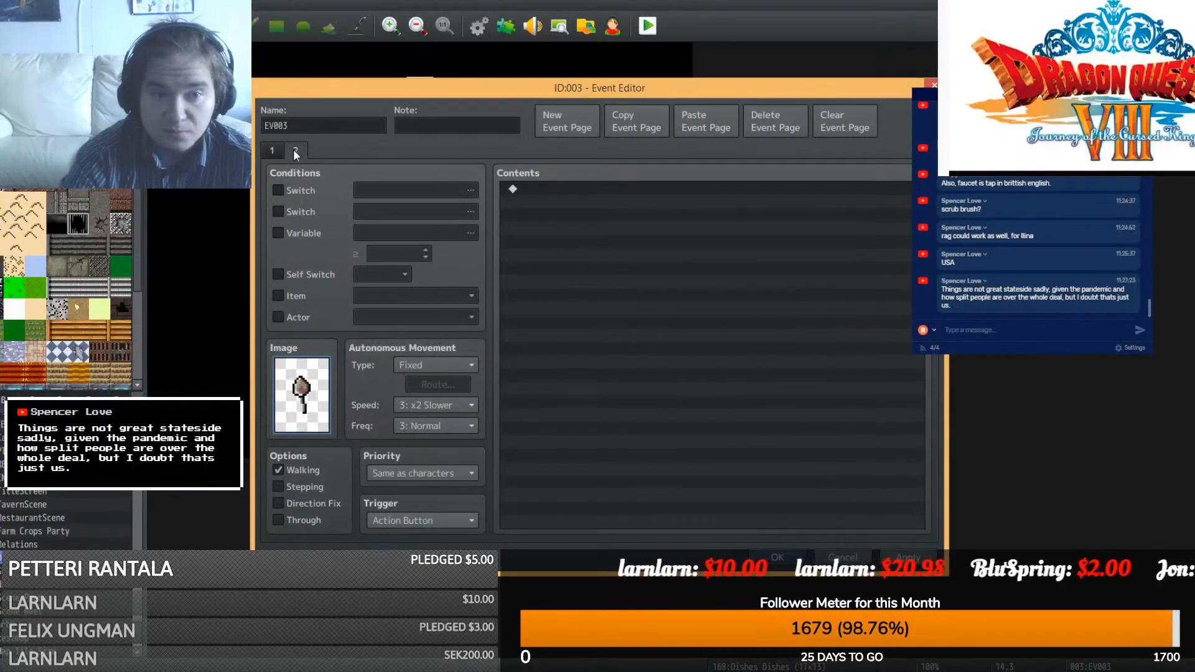
pyautogui.click(296, 274)
pyautogui.click(777, 557)
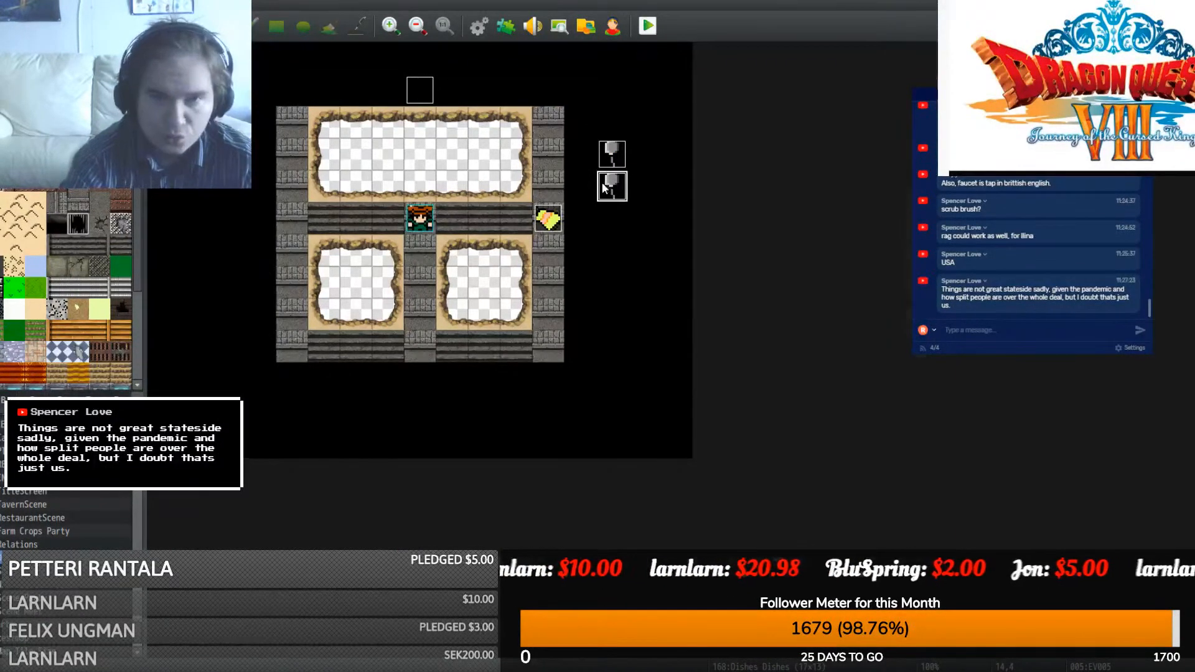
# - Set the second spoon event's image to the $KnifeDirty sprite
pyautogui.doubleClick(607, 184)
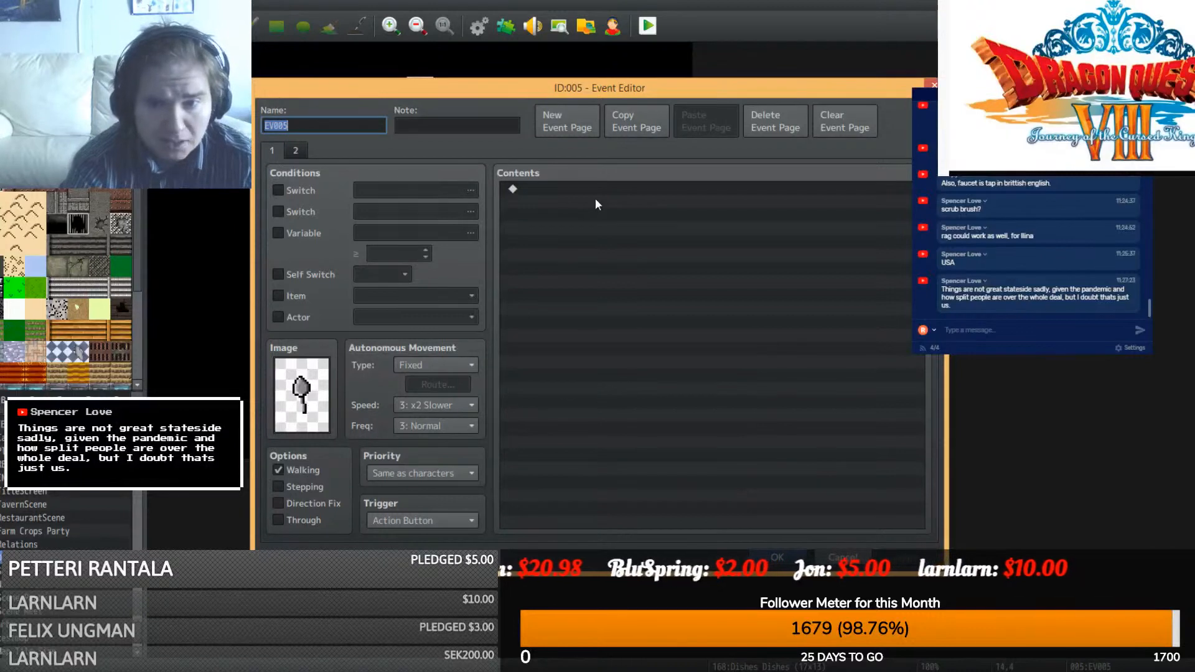
pyautogui.doubleClick(301, 389)
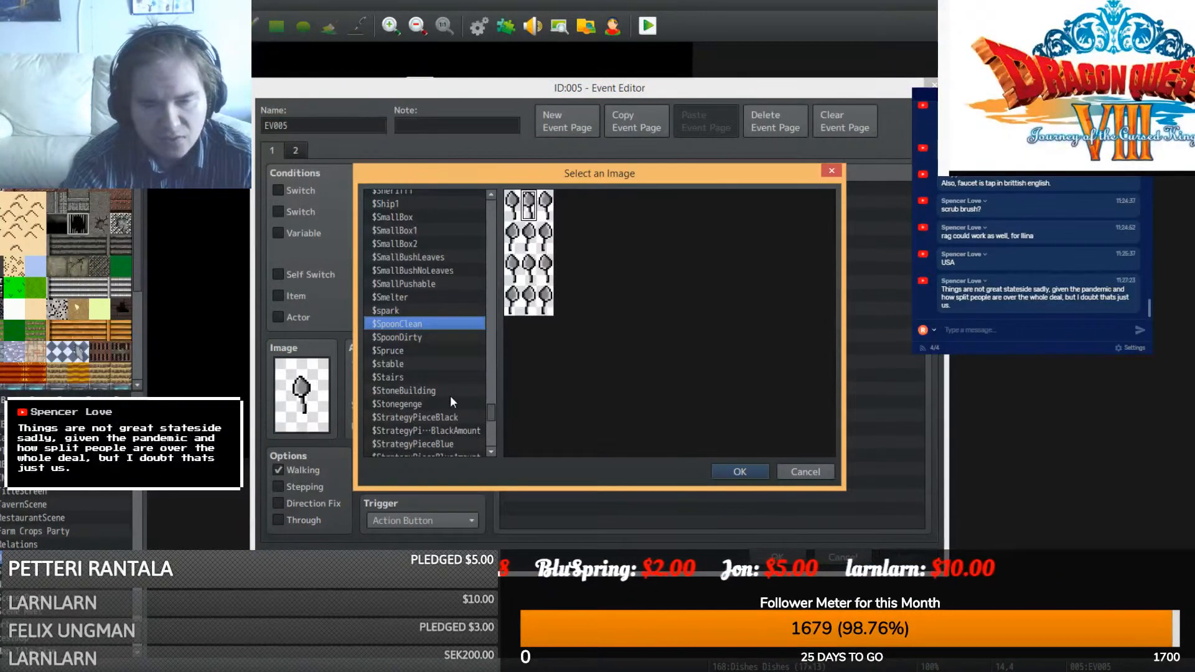
pyautogui.scroll(15, 451, 392)
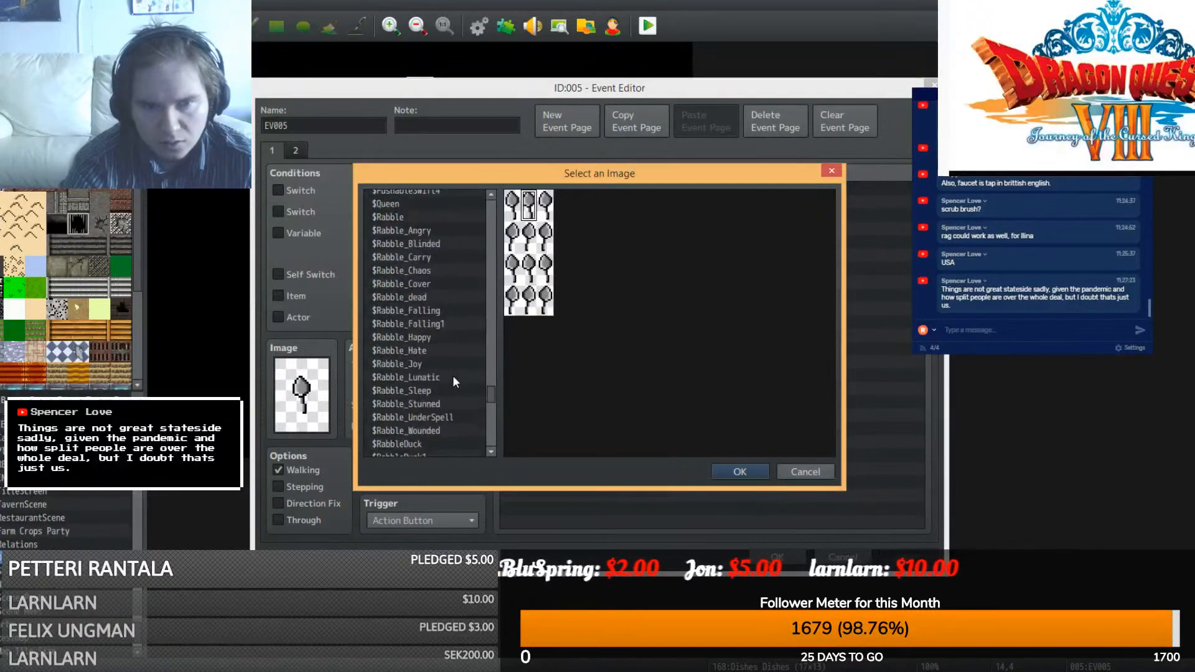
pyautogui.scroll(10, 453, 375)
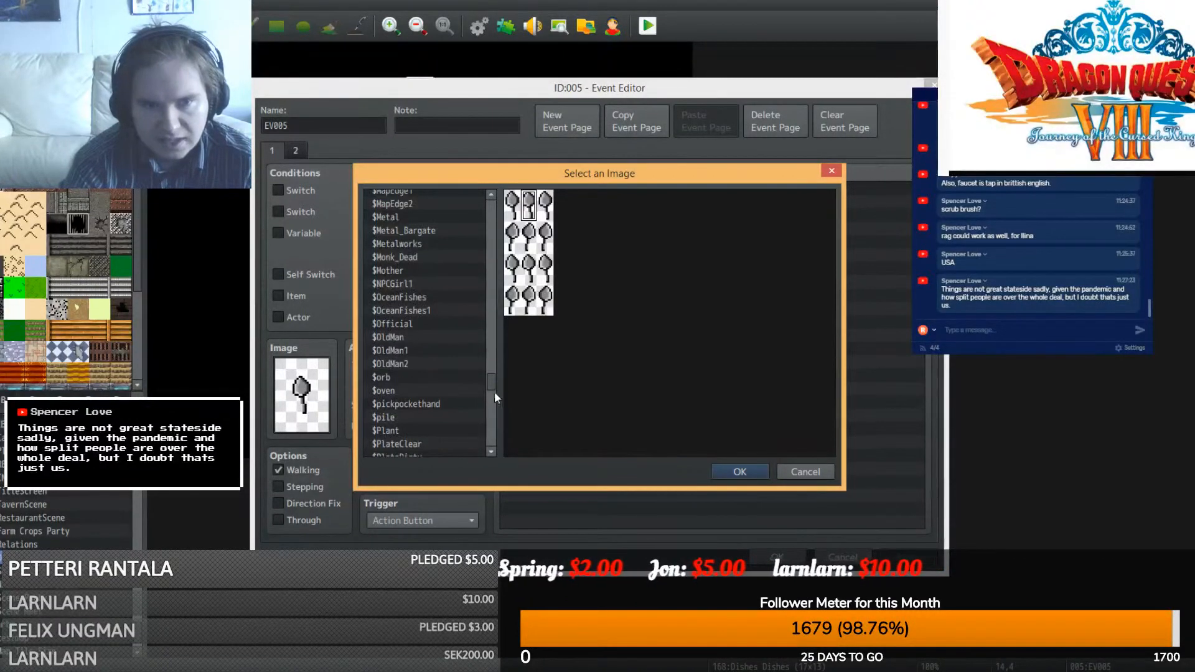
pyautogui.moveTo(494, 391); pyautogui.dragTo(492, 343)
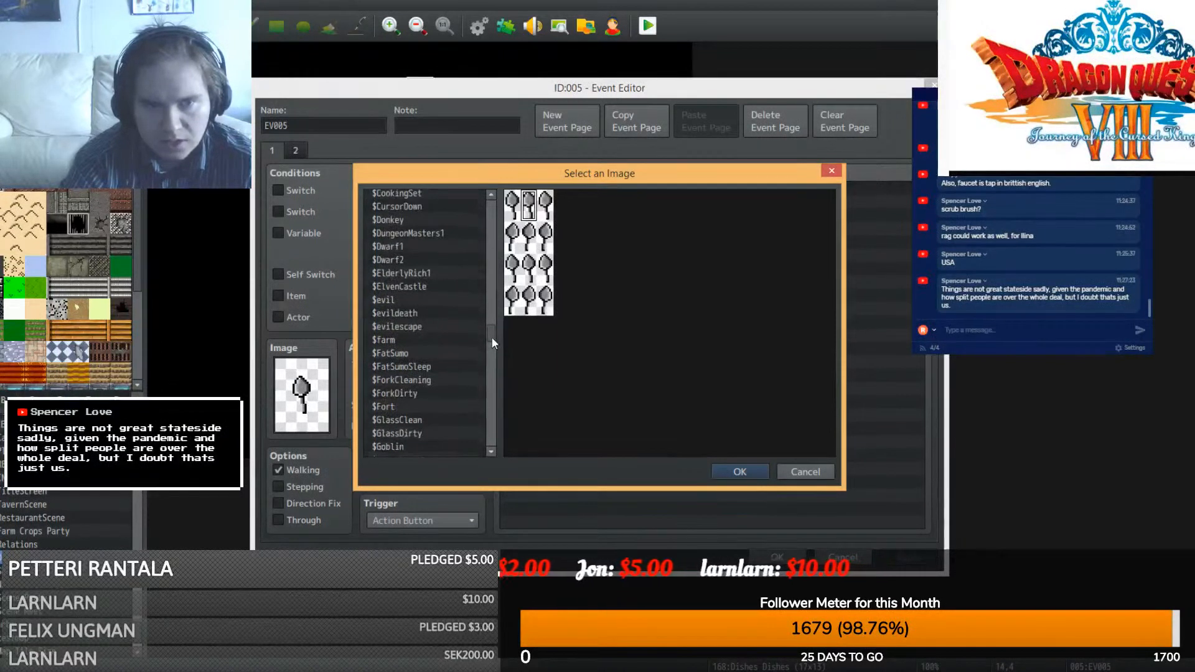
pyautogui.scroll(5, 432, 353)
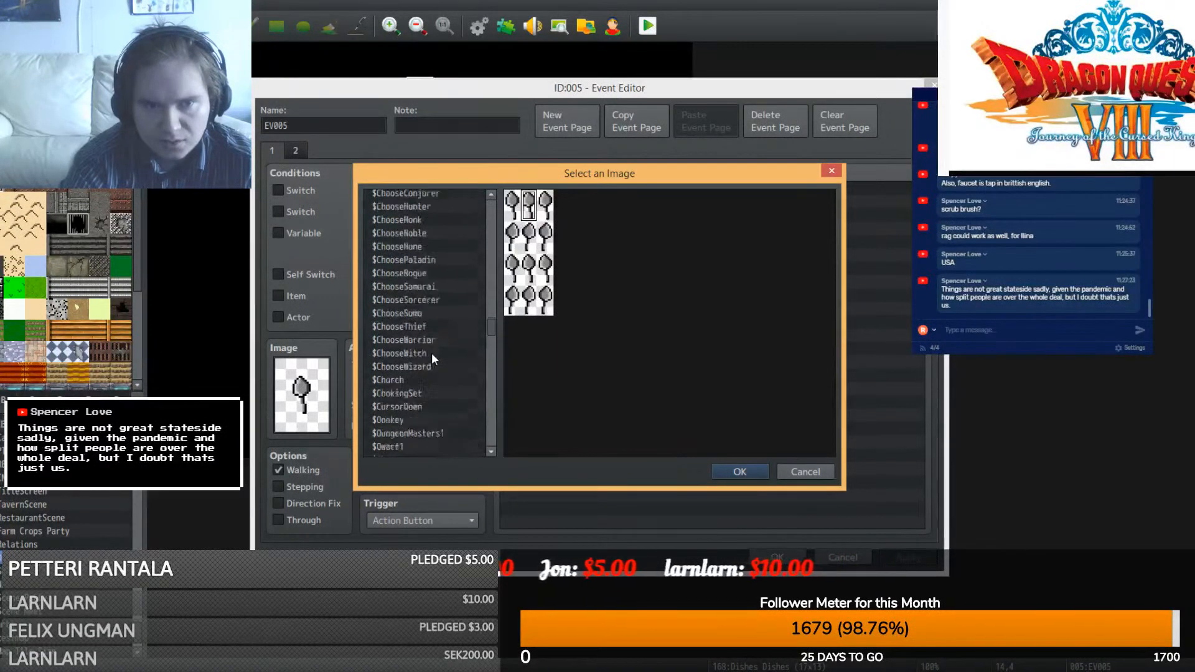
pyautogui.scroll(-11, 432, 353)
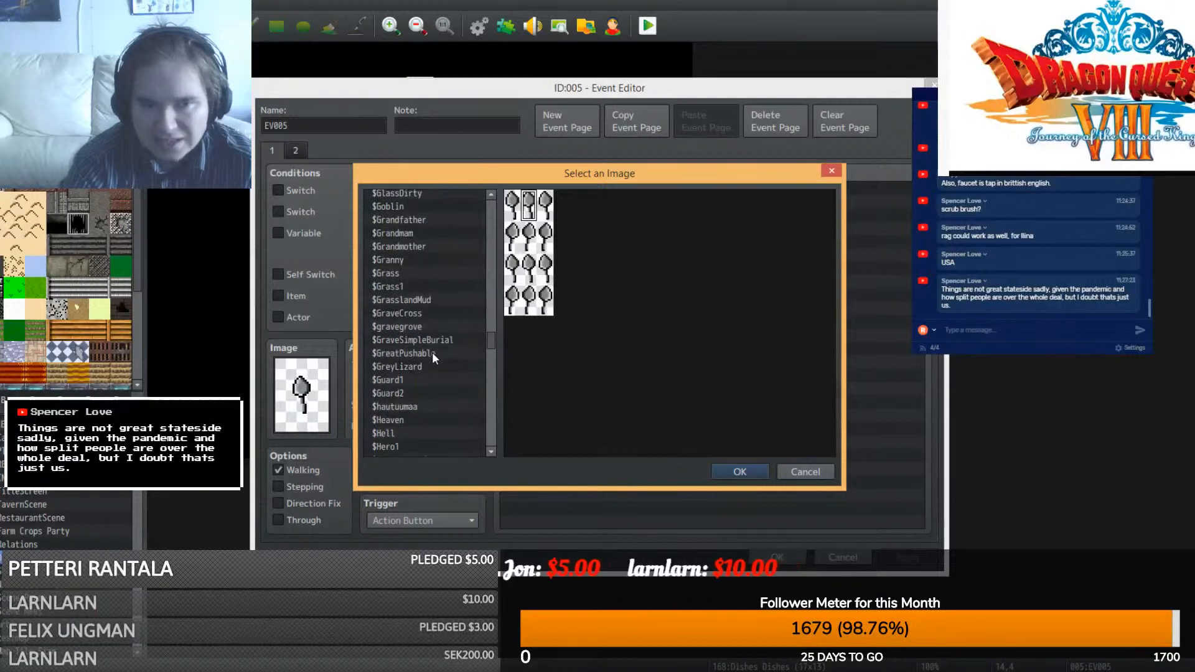
pyautogui.scroll(-7, 432, 352)
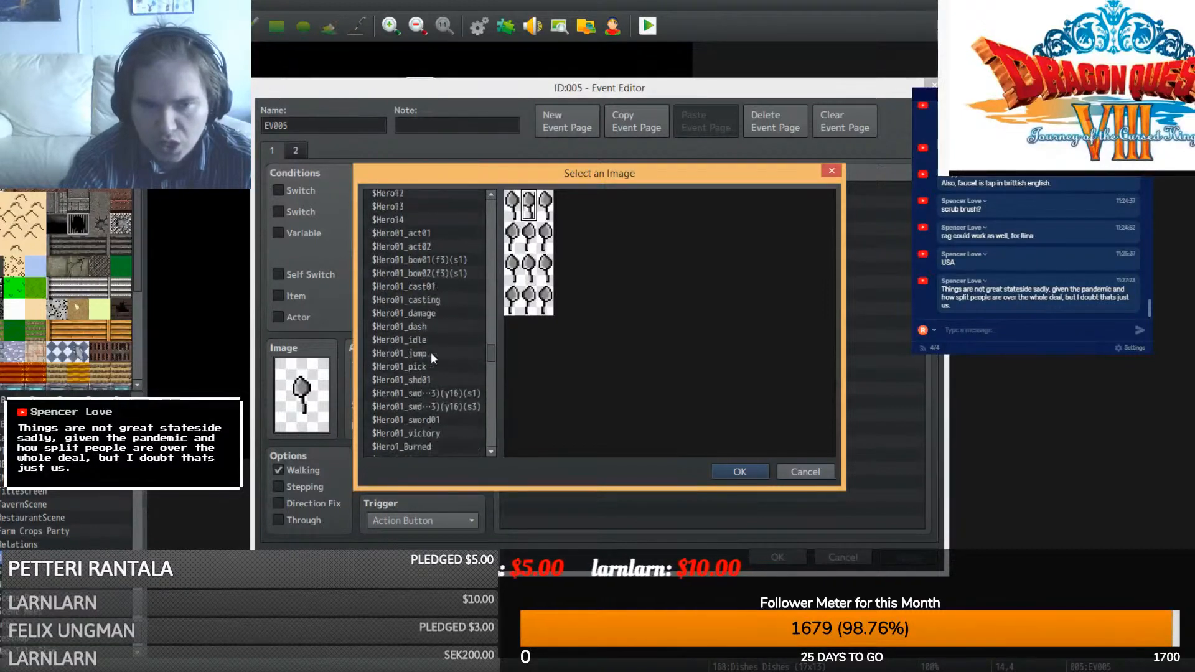
pyautogui.scroll(-9, 431, 353)
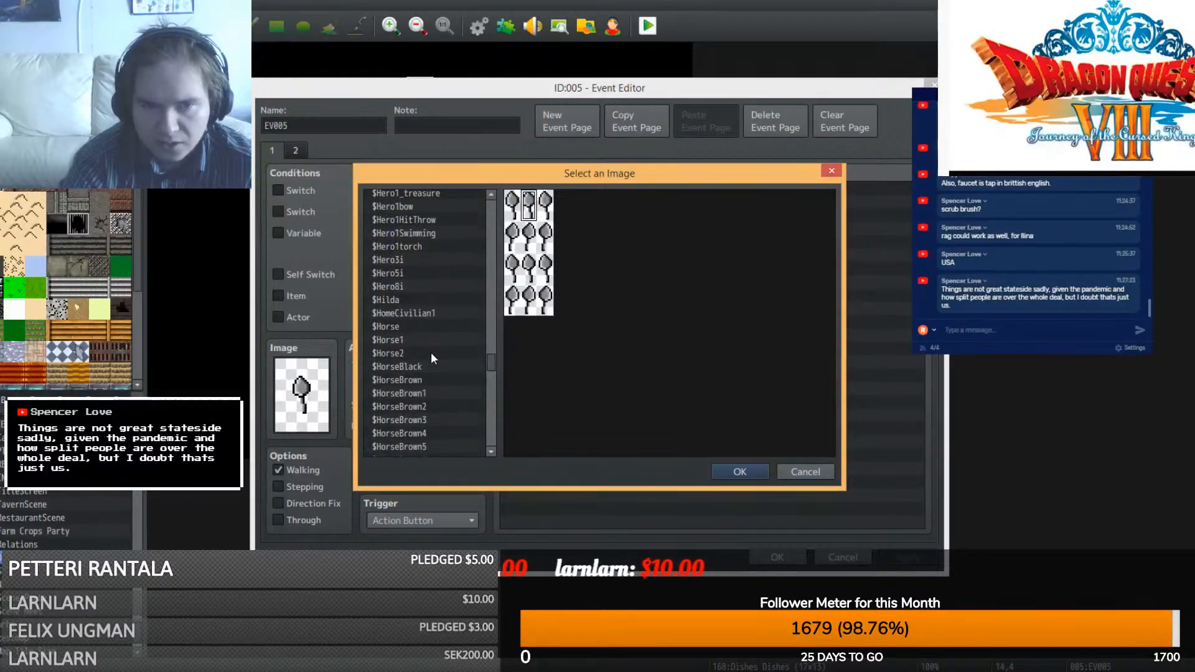
pyautogui.scroll(-5, 494, 362)
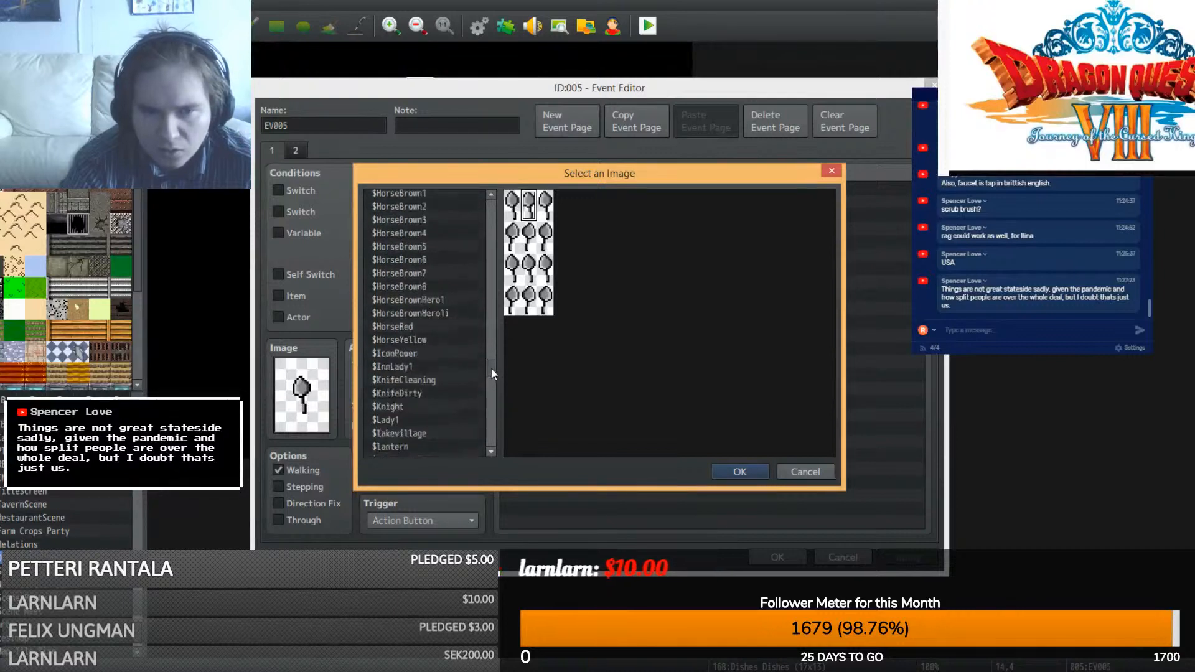
pyautogui.scroll(-1, 492, 368)
pyautogui.click(401, 372)
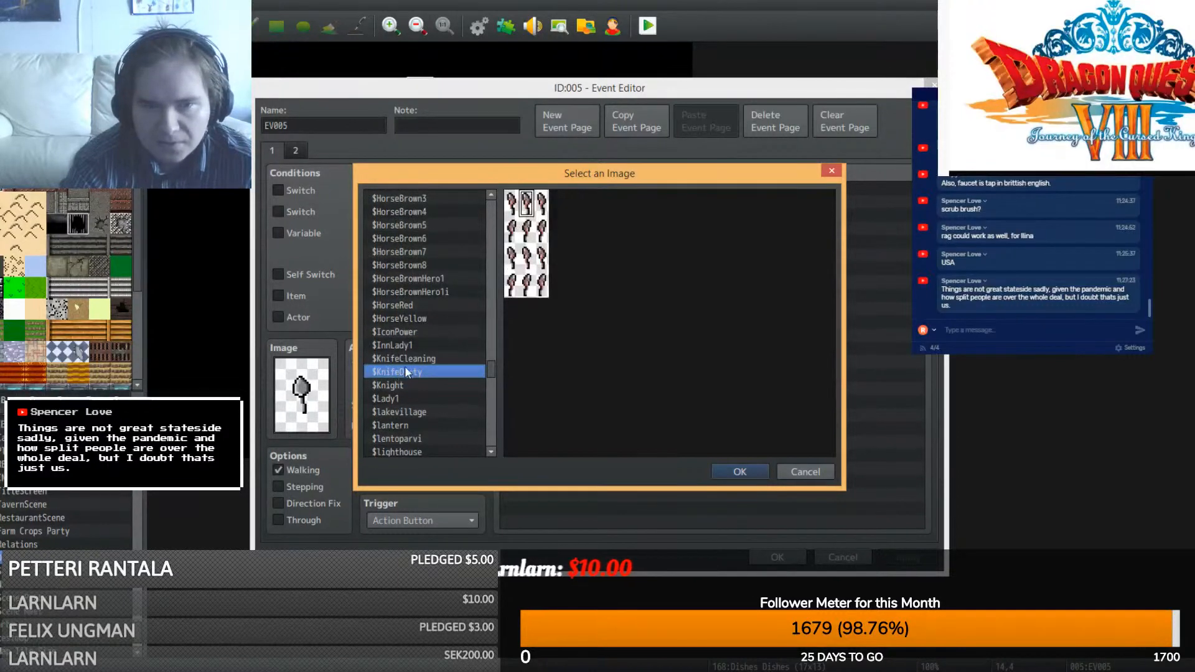
pyautogui.doubleClick(521, 218)
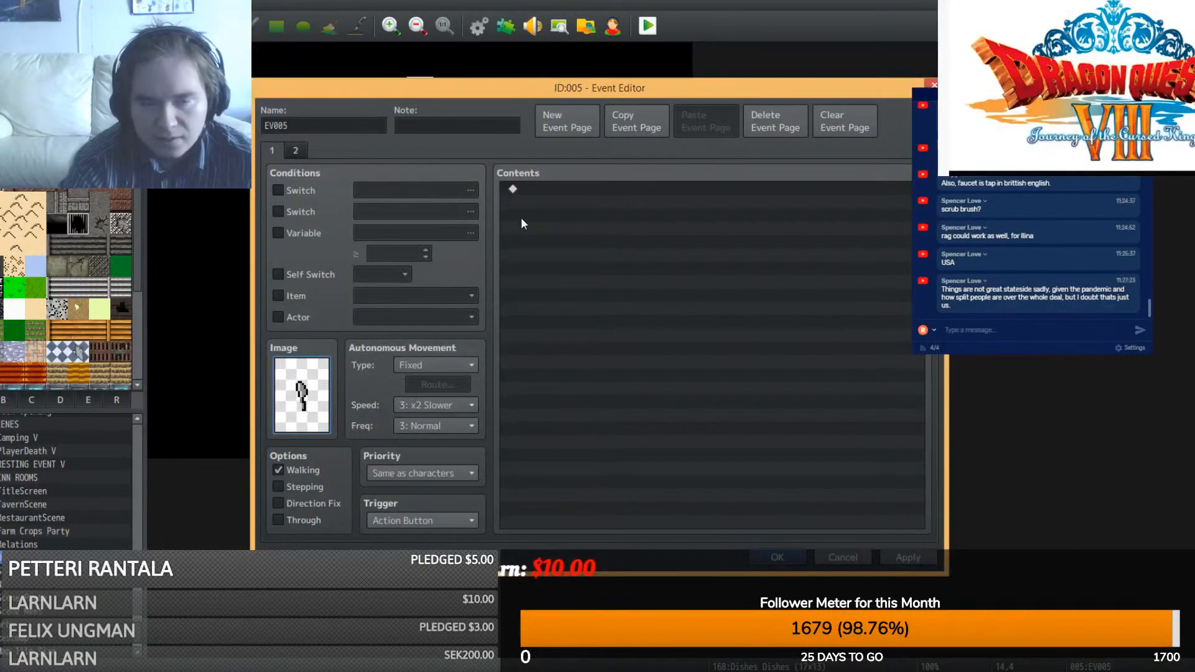
pyautogui.click(779, 556)
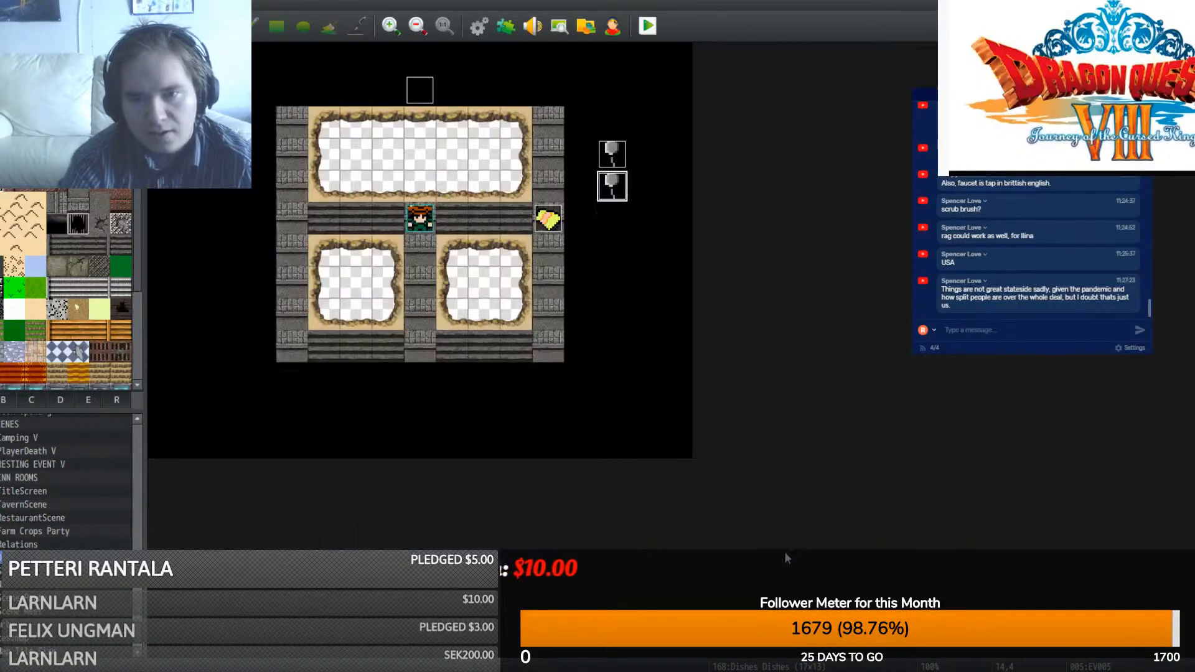
# - Remove the extra pasted page and give page 2 the $KnifeDirty sprite as well
pyautogui.doubleClick(607, 189)
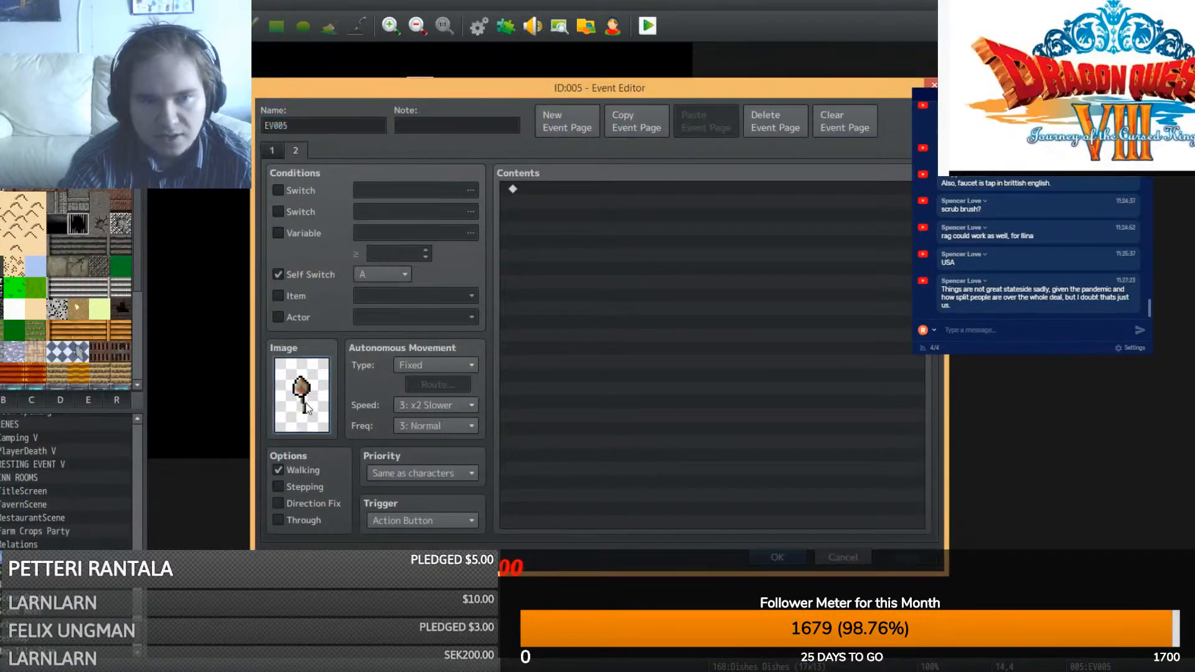
pyautogui.doubleClick(304, 399)
pyautogui.click(808, 475)
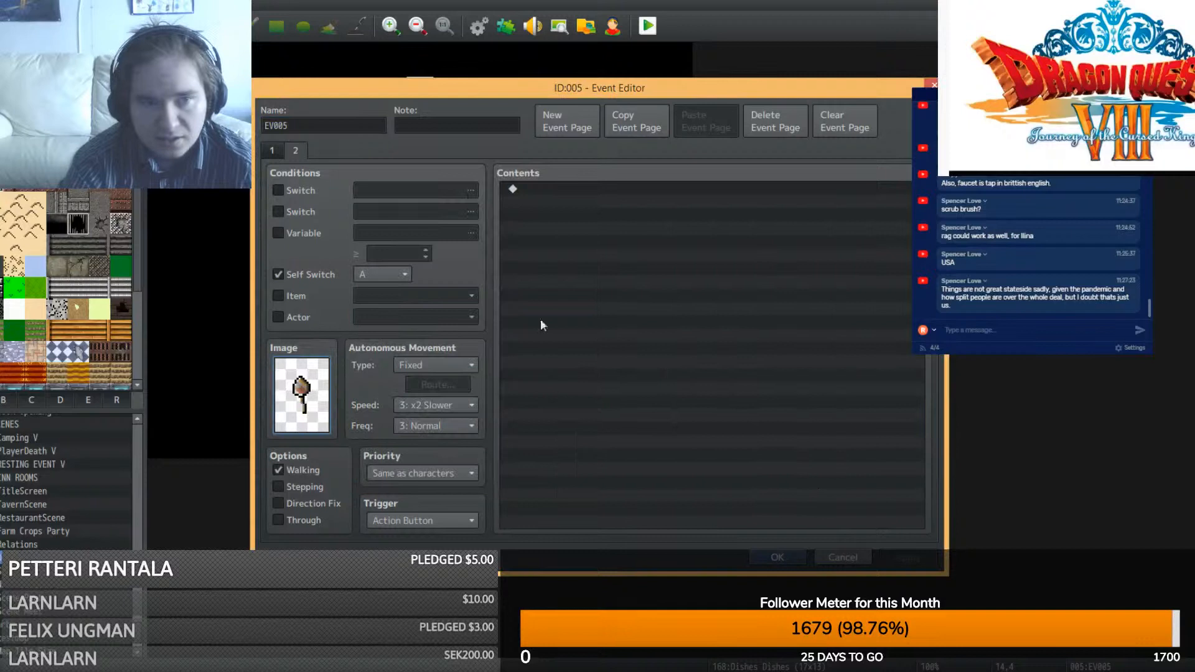
pyautogui.click(266, 150)
pyautogui.click(636, 124)
pyautogui.click(710, 122)
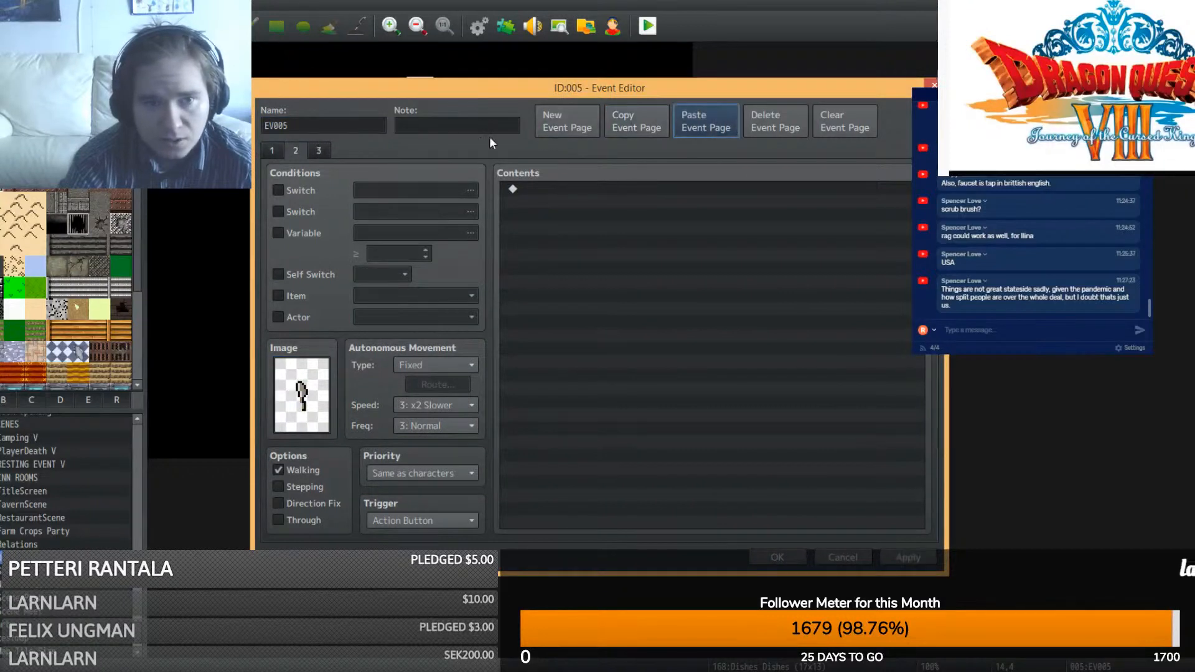
pyautogui.click(319, 151)
pyautogui.click(798, 119)
pyautogui.click(280, 275)
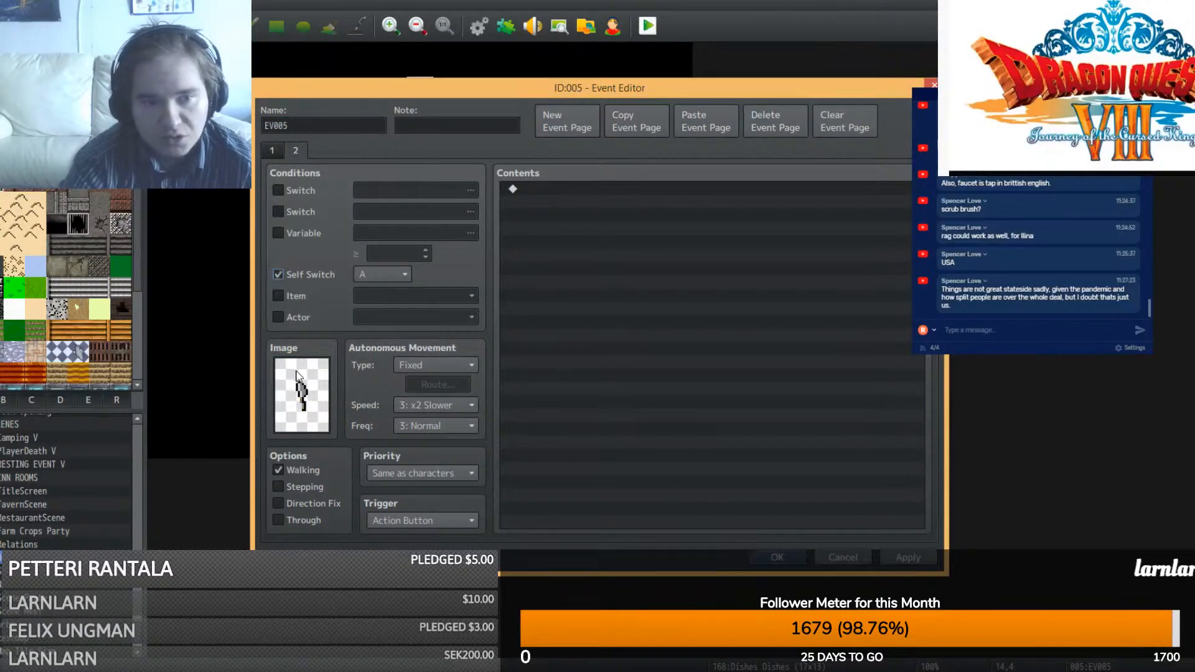
pyautogui.doubleClick(297, 375)
pyautogui.click(420, 335)
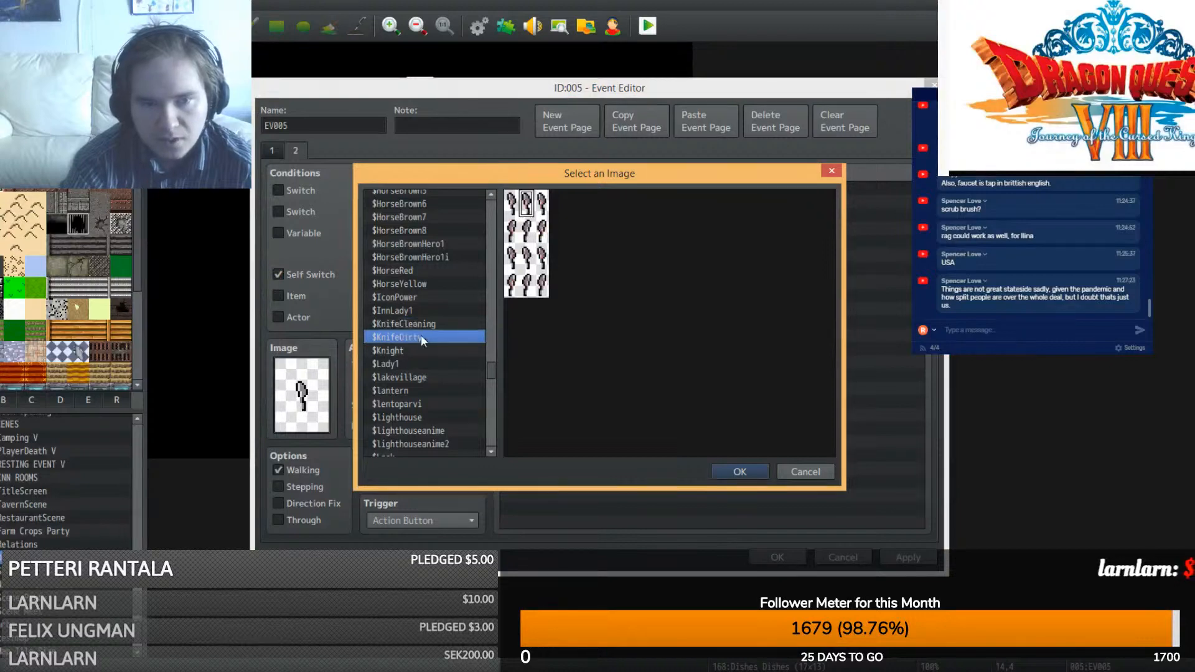
pyautogui.doubleClick(520, 204)
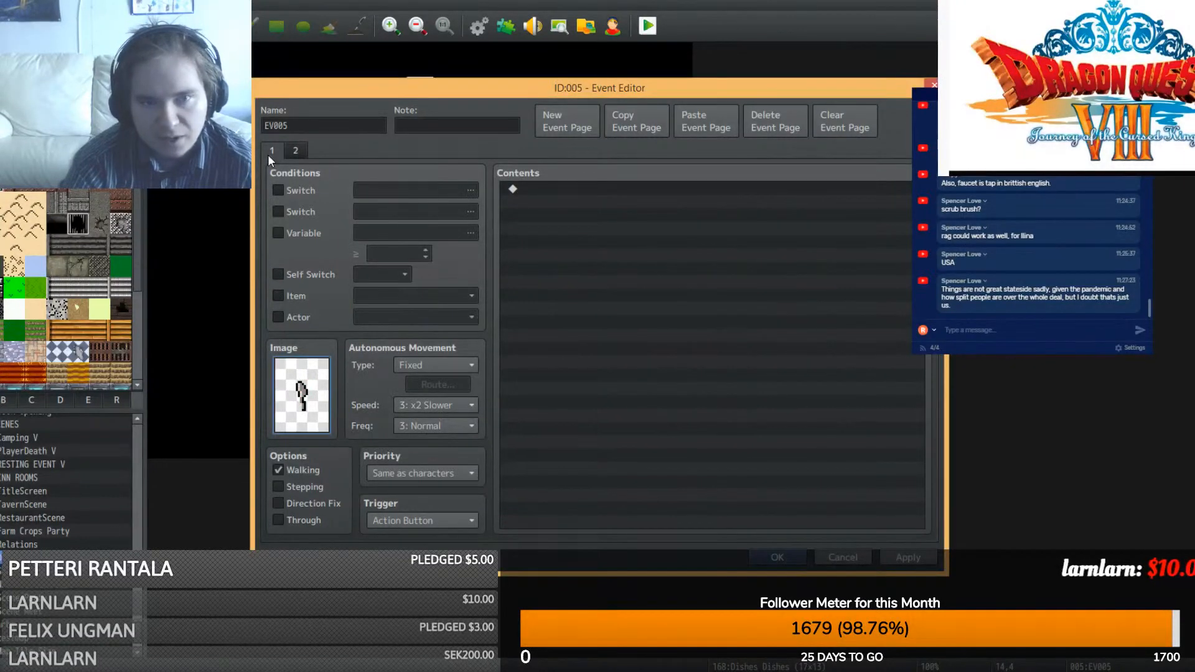
pyautogui.click(772, 559)
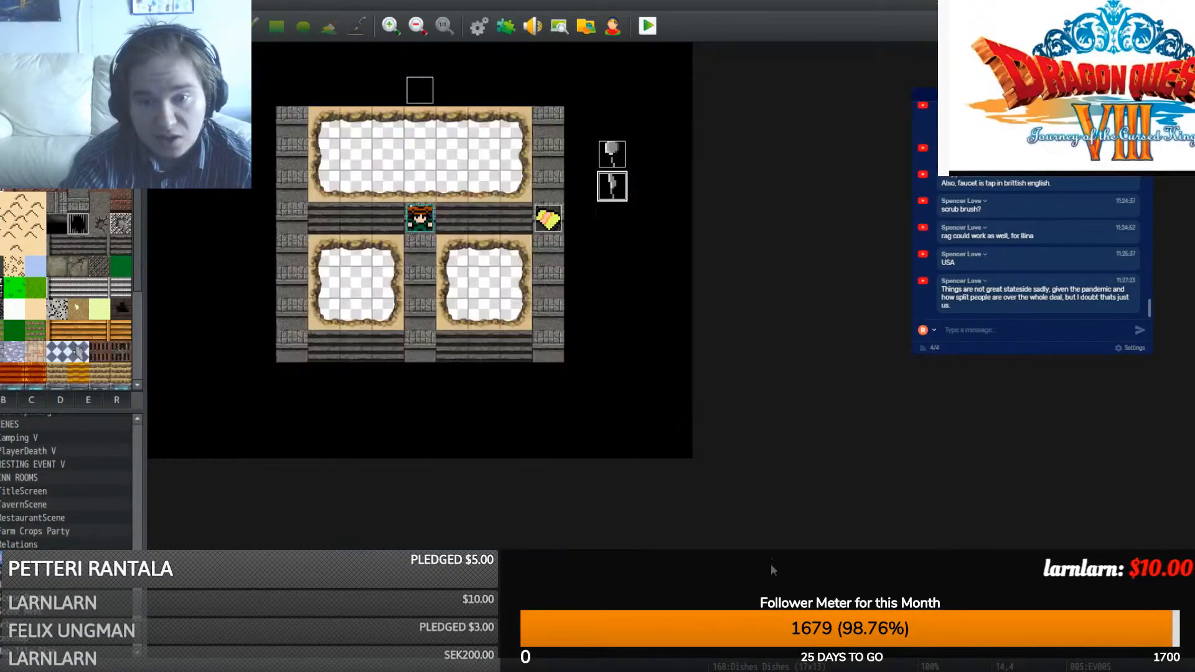
# - Paste a copy of the knife event on the tile below it
pyautogui.hotkey('ctrl', 'c')
pyautogui.click(614, 219)
pyautogui.hotkey('ctrl', 'v')
pyautogui.doubleClick(614, 219)
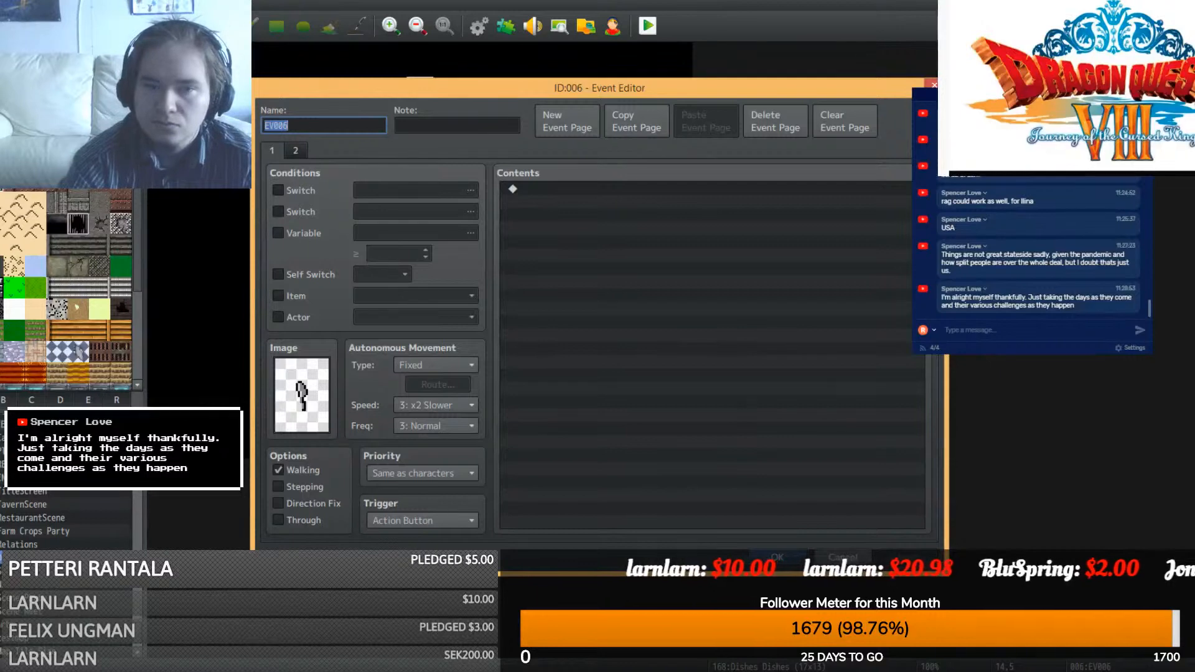
pyautogui.click(783, 560)
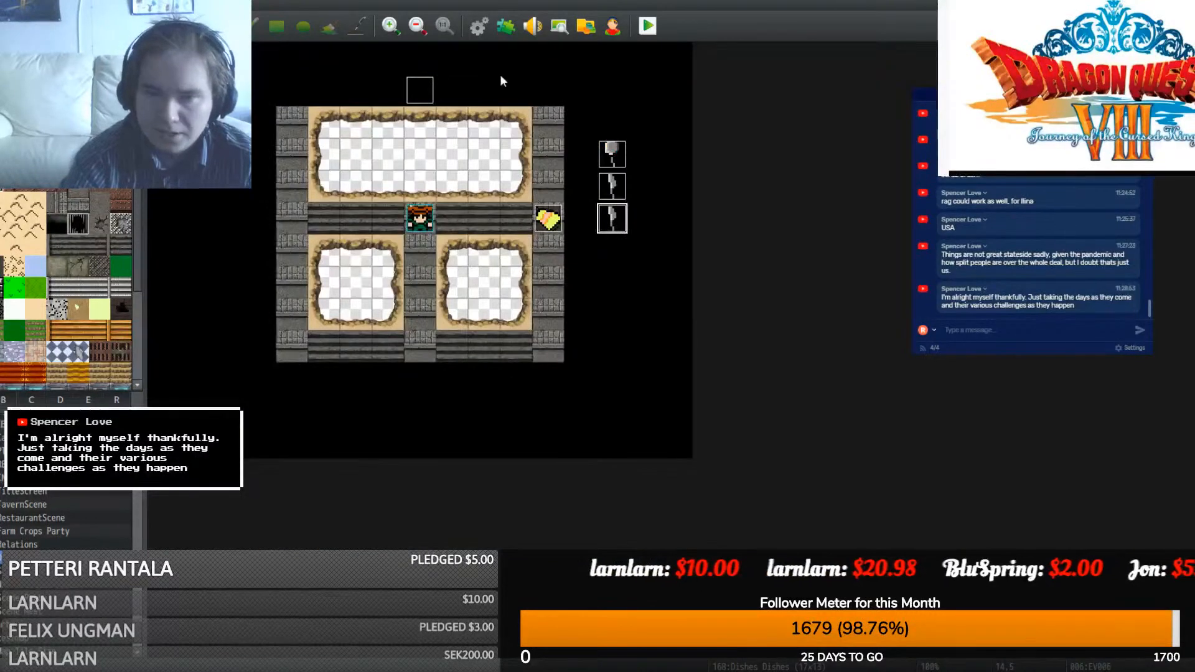
# - Give the copy $ForkCleaning and $ForkDirty sprites on its pages and name it Fork
pyautogui.doubleClick(610, 227)
pyautogui.doubleClick(302, 394)
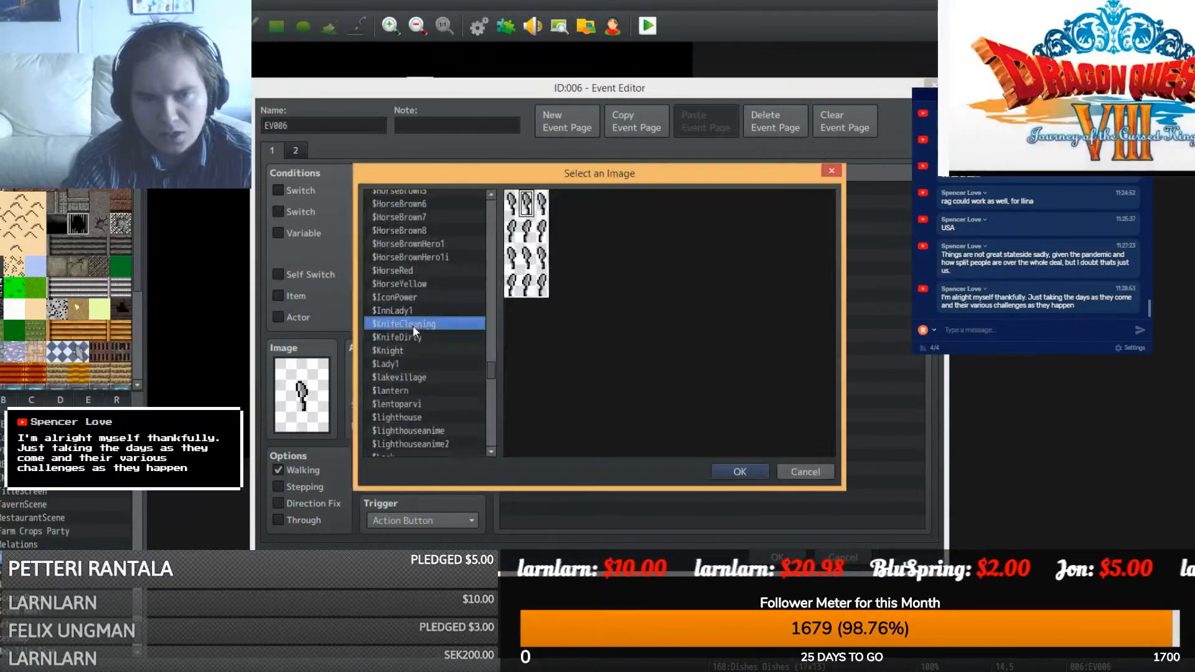
pyautogui.moveTo(488, 367); pyautogui.dragTo(495, 336)
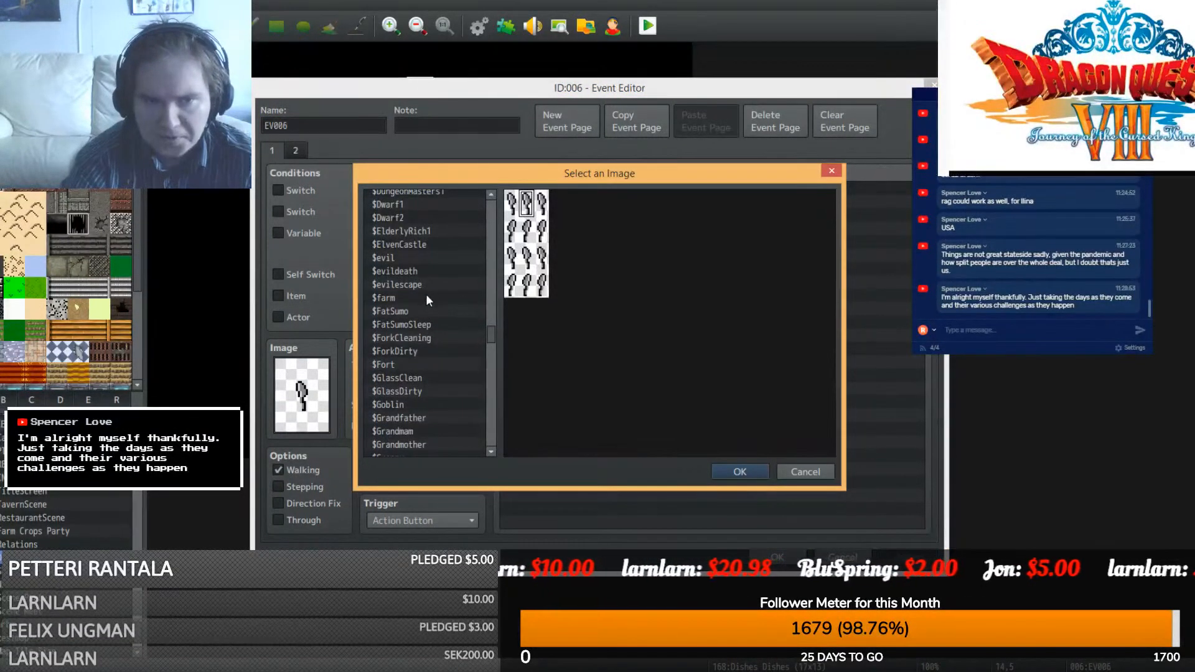
pyautogui.click(414, 342)
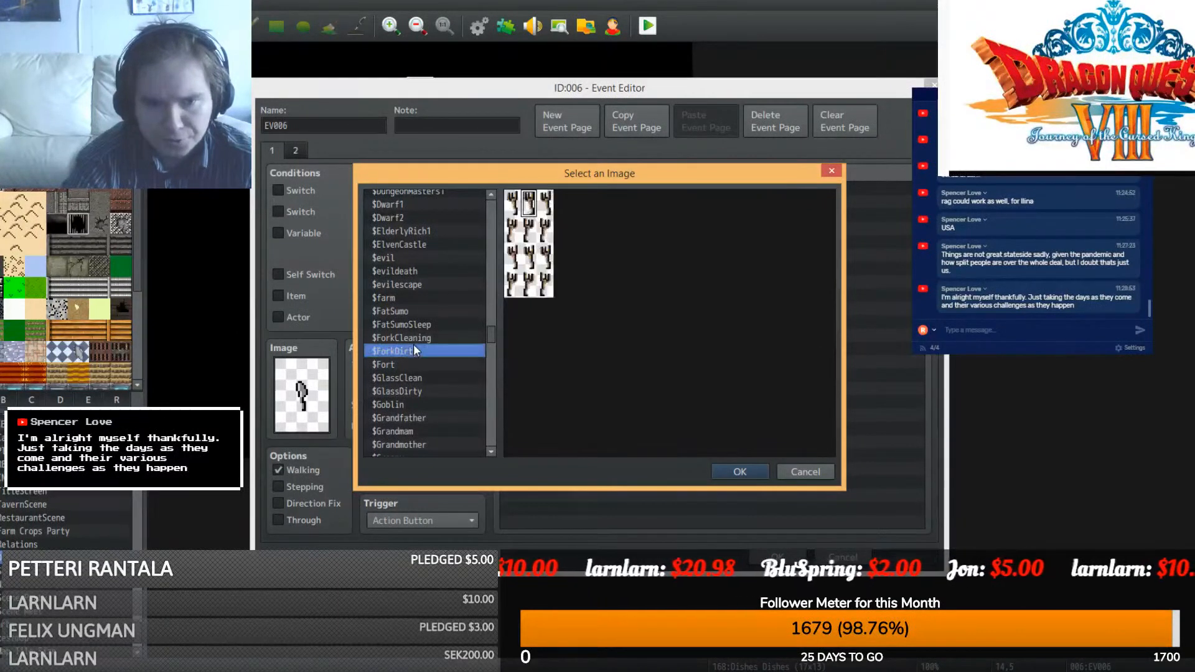
pyautogui.doubleClick(421, 344)
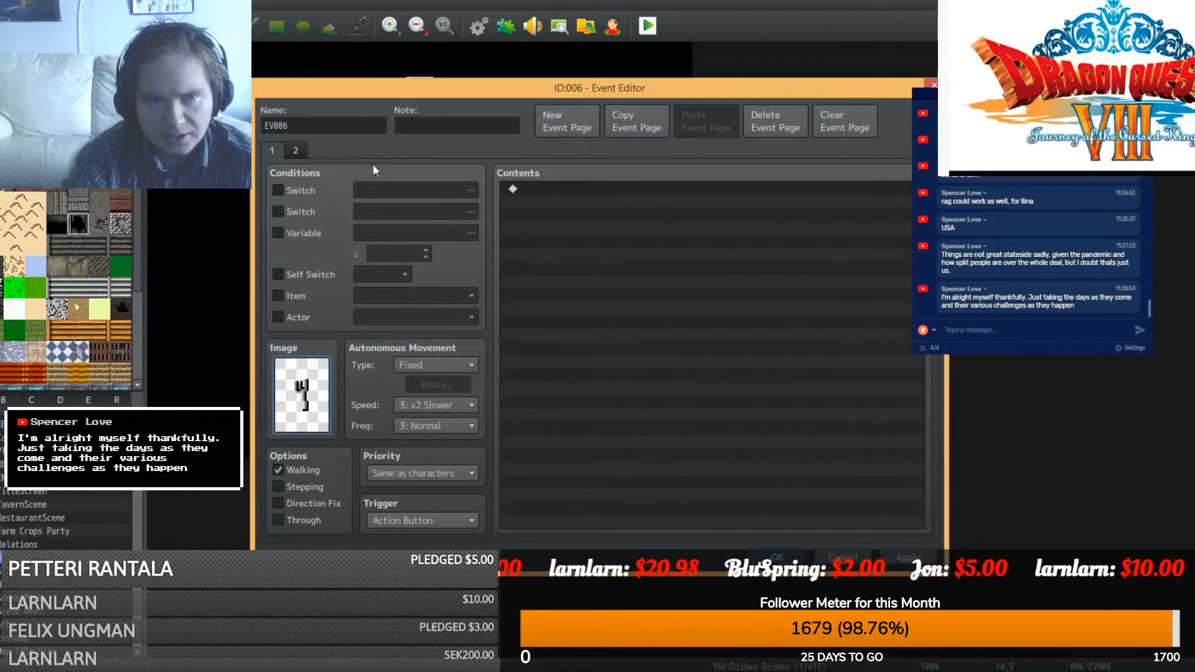
pyautogui.click(658, 118)
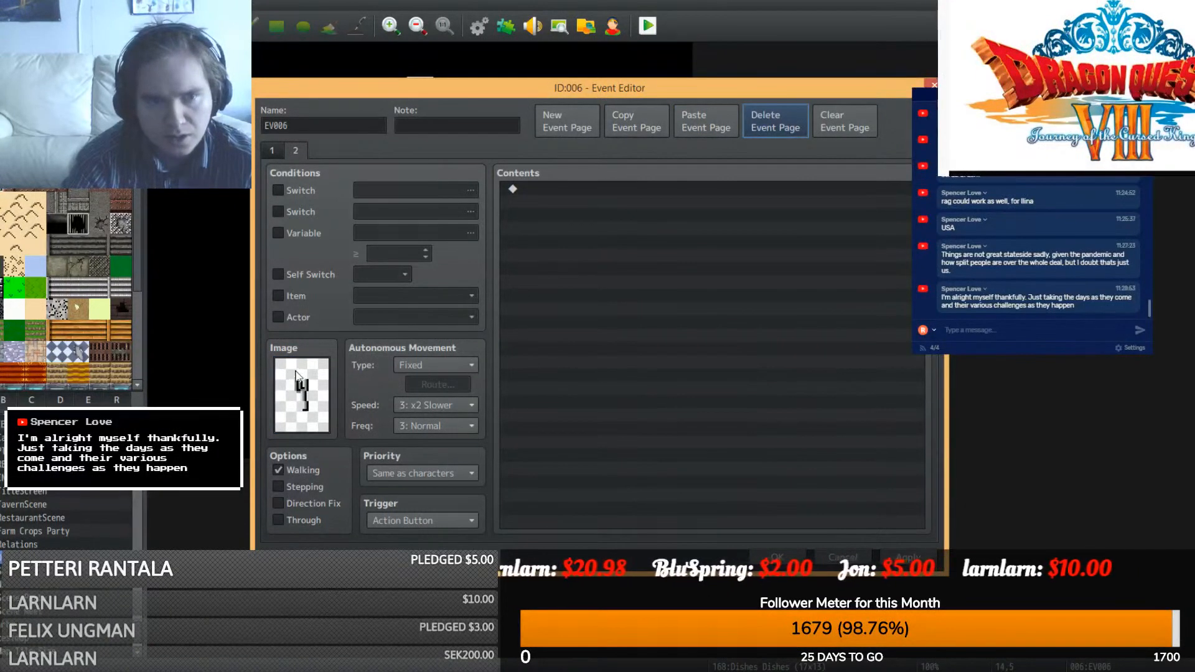
pyautogui.doubleClick(302, 395)
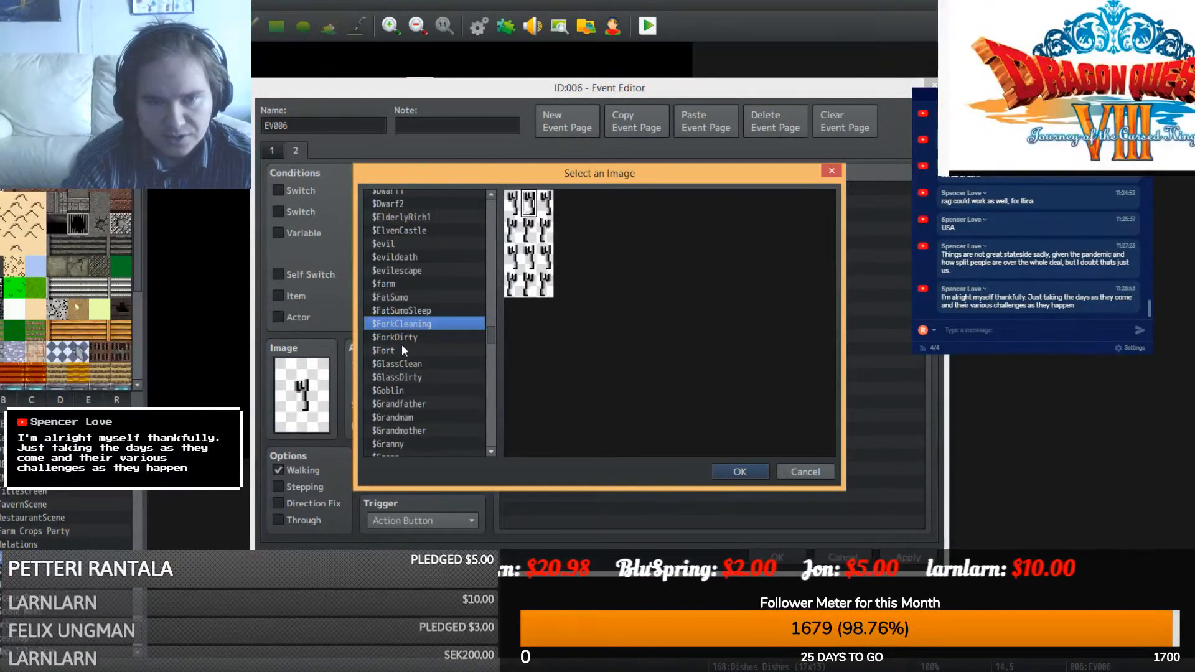
pyautogui.click(401, 338)
pyautogui.doubleClick(524, 198)
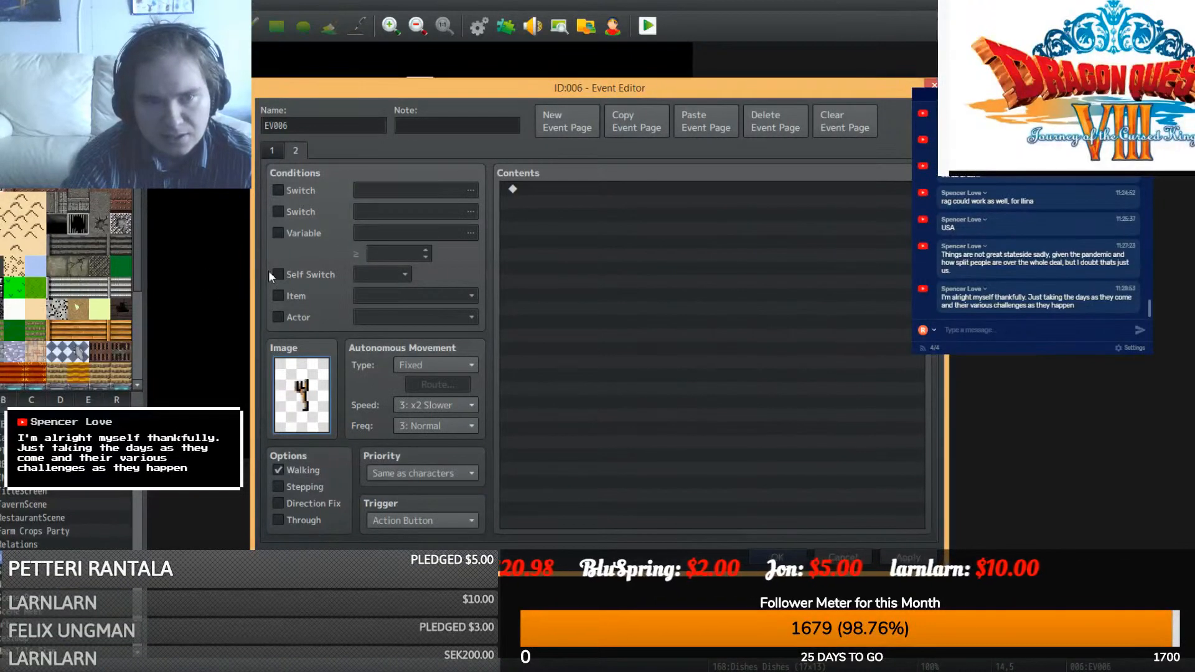
pyautogui.doubleClick(310, 123)
pyautogui.write('Fork')
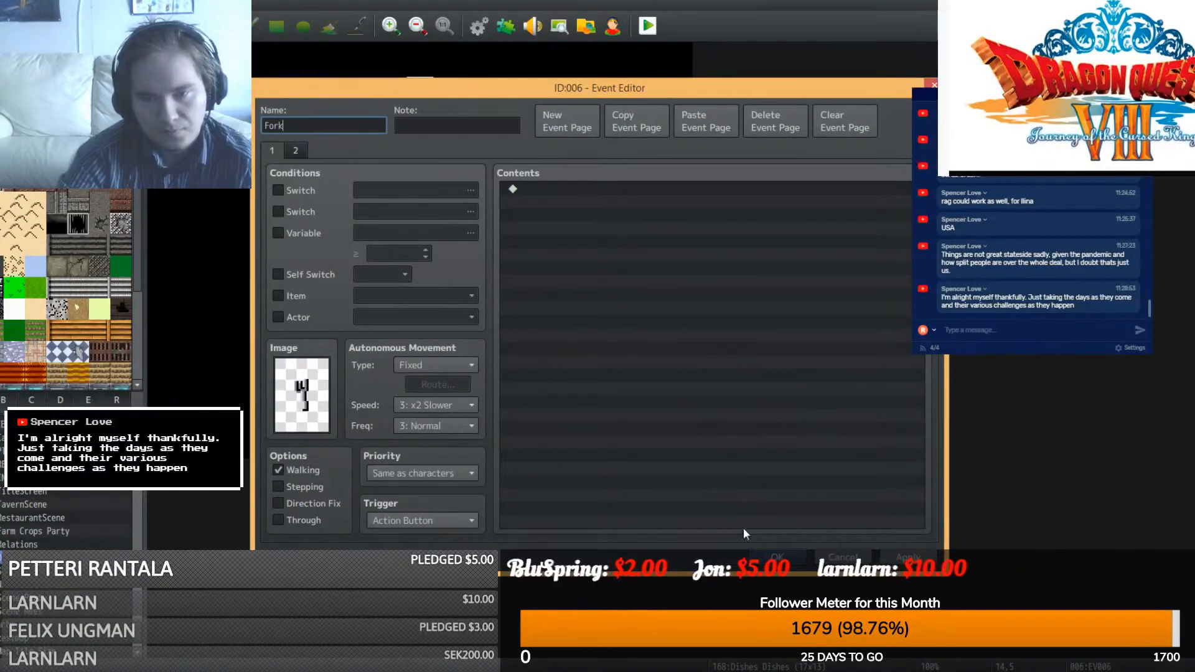
pyautogui.click(778, 557)
# - Rename the middle utensil event Knife and the top one Spoon
pyautogui.doubleClick(613, 184)
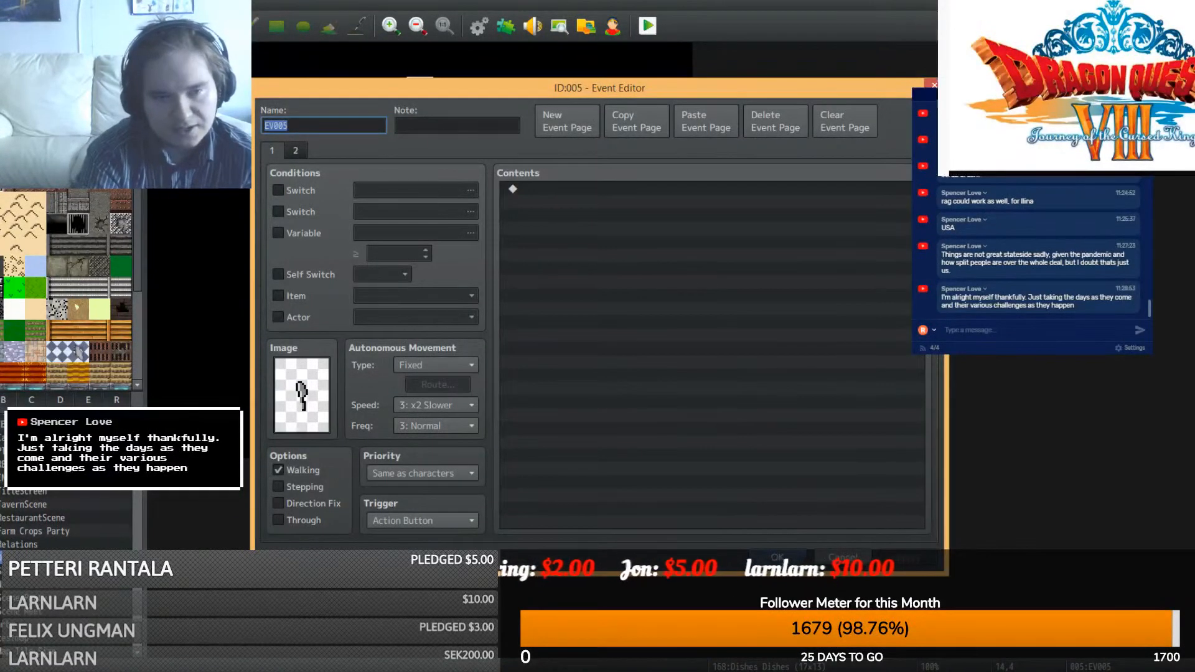
pyautogui.write('Knife')
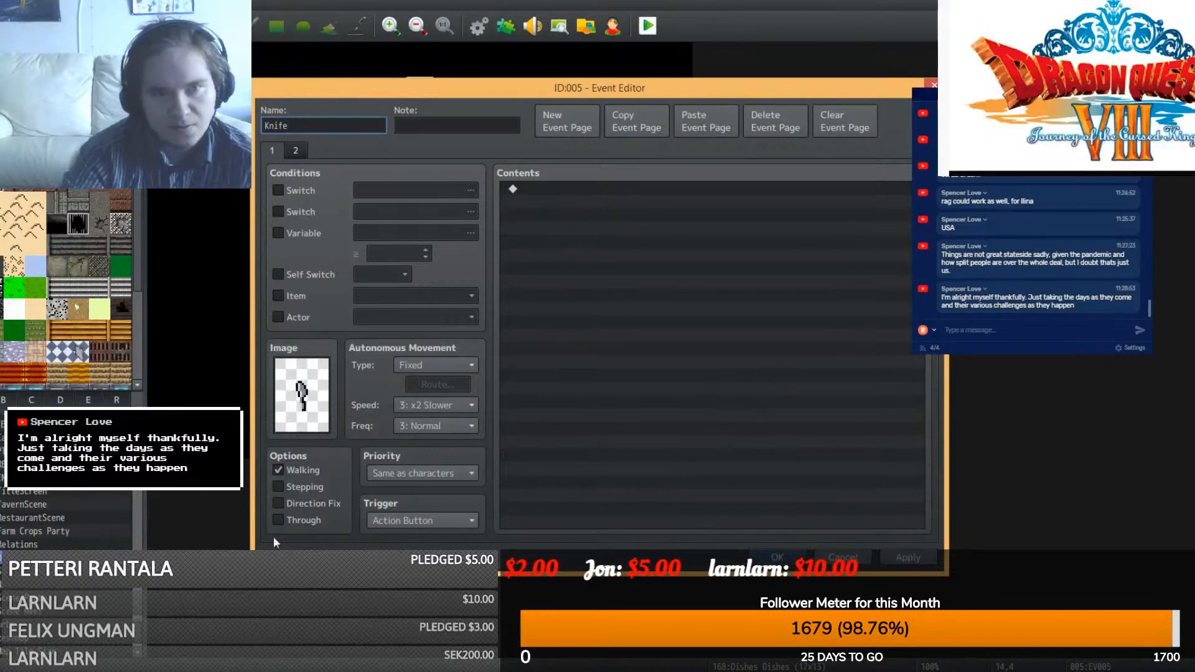
pyautogui.press('Return')
pyautogui.doubleClick(613, 154)
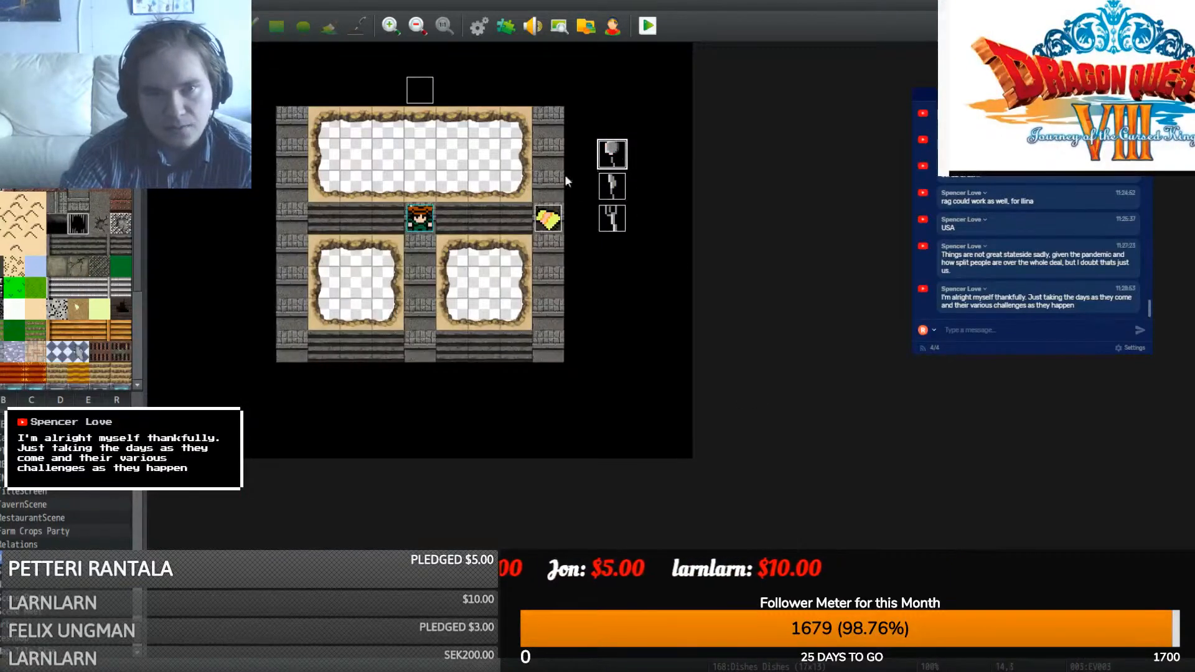
pyautogui.write('Spoon')
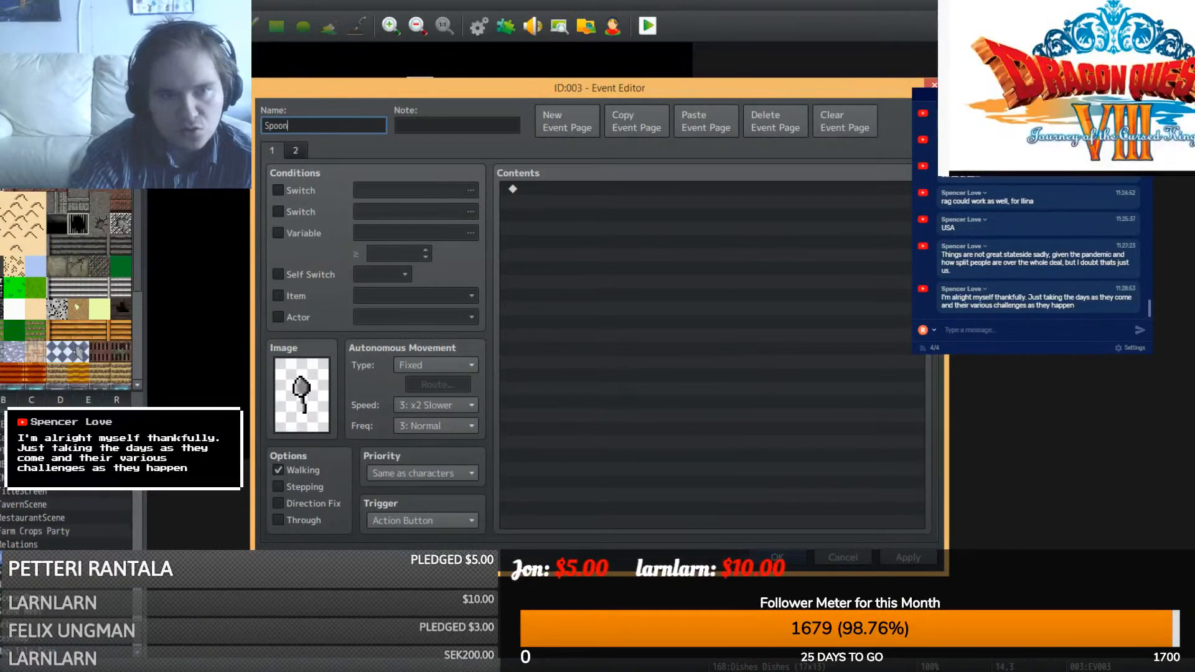
pyautogui.press('Return')
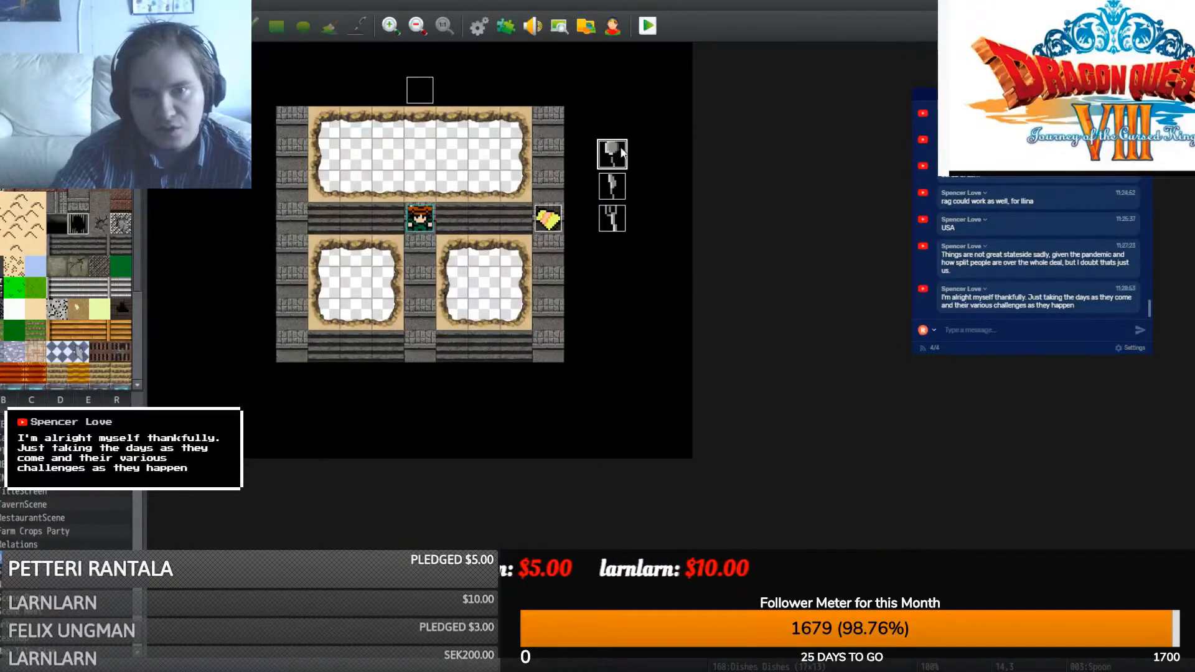
pyautogui.click(613, 218)
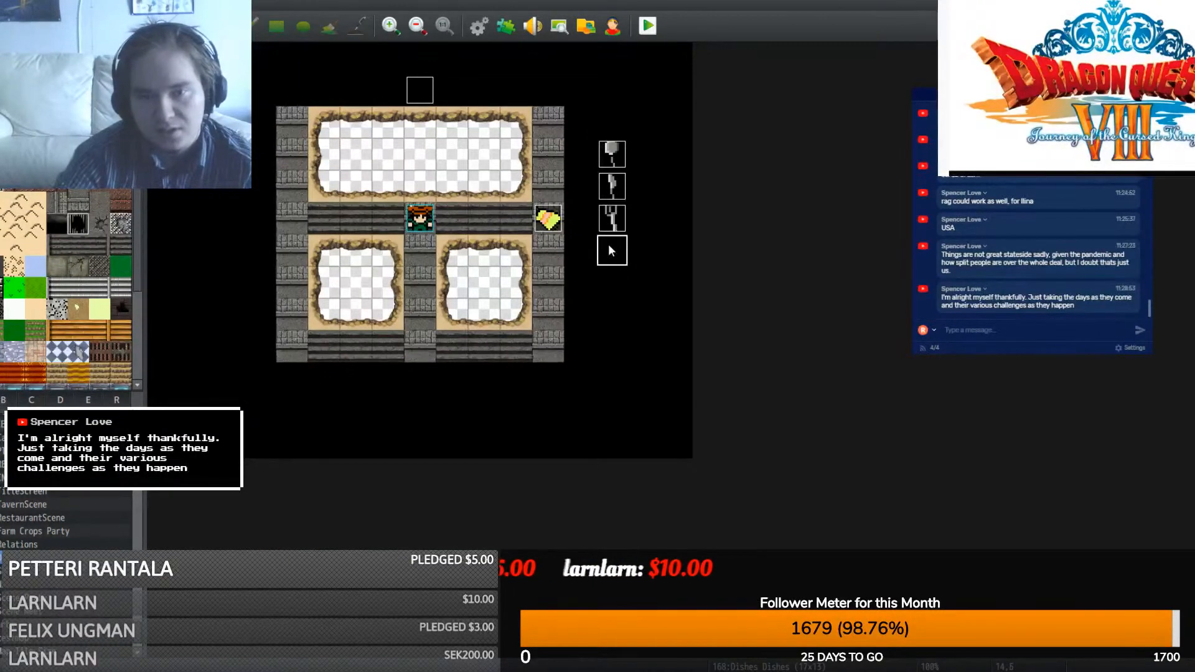
# - Set the new event's image to the $GlassClean sprite
pyautogui.doubleClick(612, 219)
pyautogui.doubleClick(315, 430)
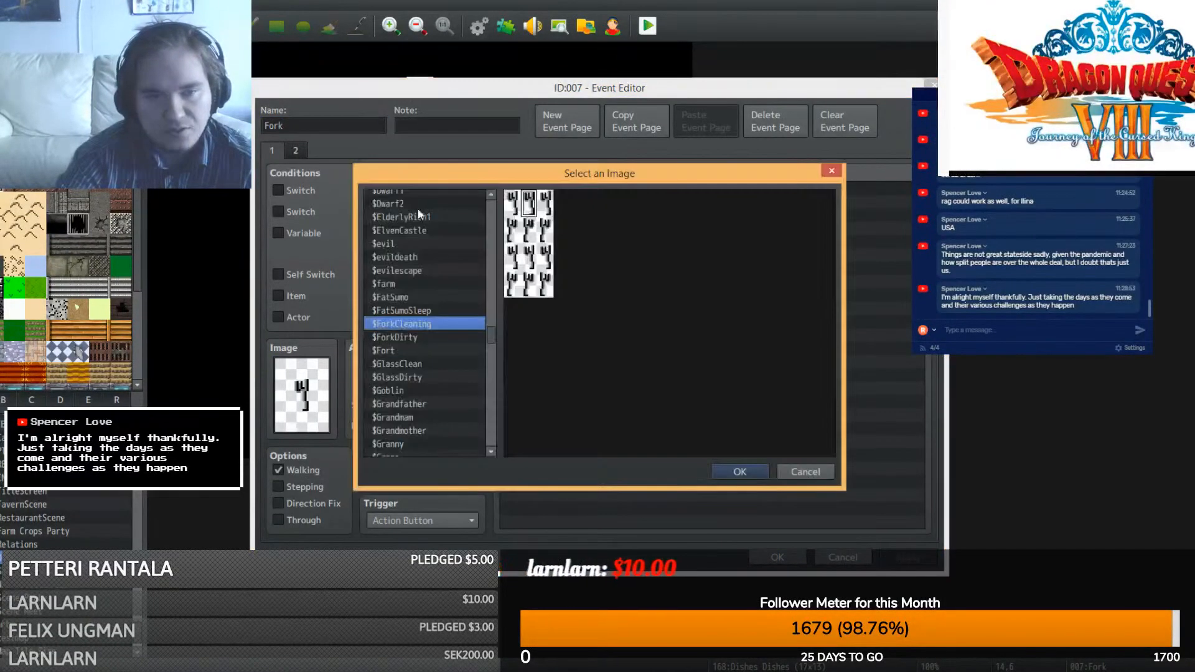
pyautogui.moveTo(492, 328)
pyautogui.mouseDown()
pyautogui.moveTo(488, 315)
pyautogui.moveTo(495, 344)
pyautogui.mouseUp()
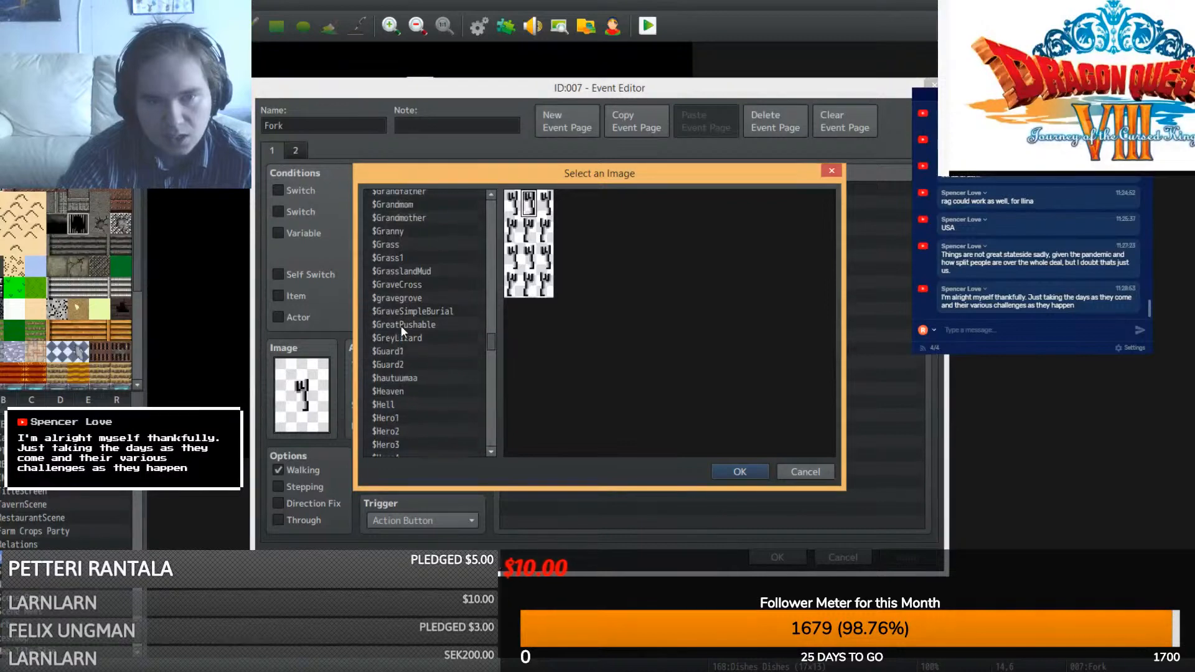
pyautogui.scroll(3, 401, 327)
pyautogui.click(409, 232)
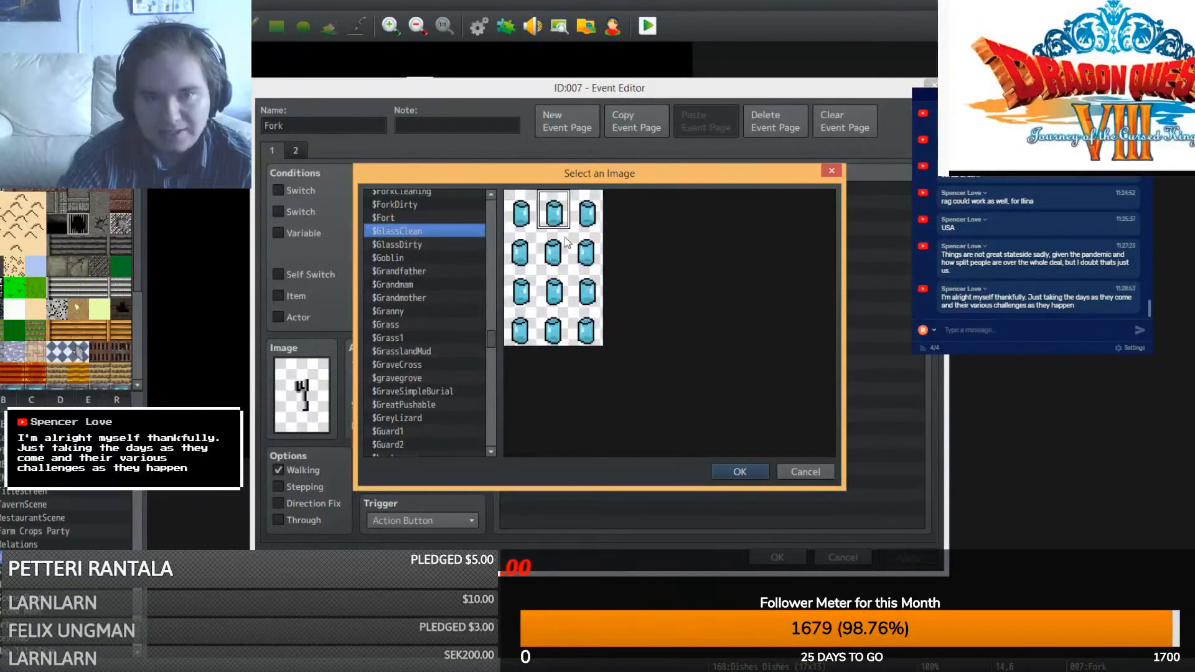
pyautogui.click(740, 473)
pyautogui.click(767, 559)
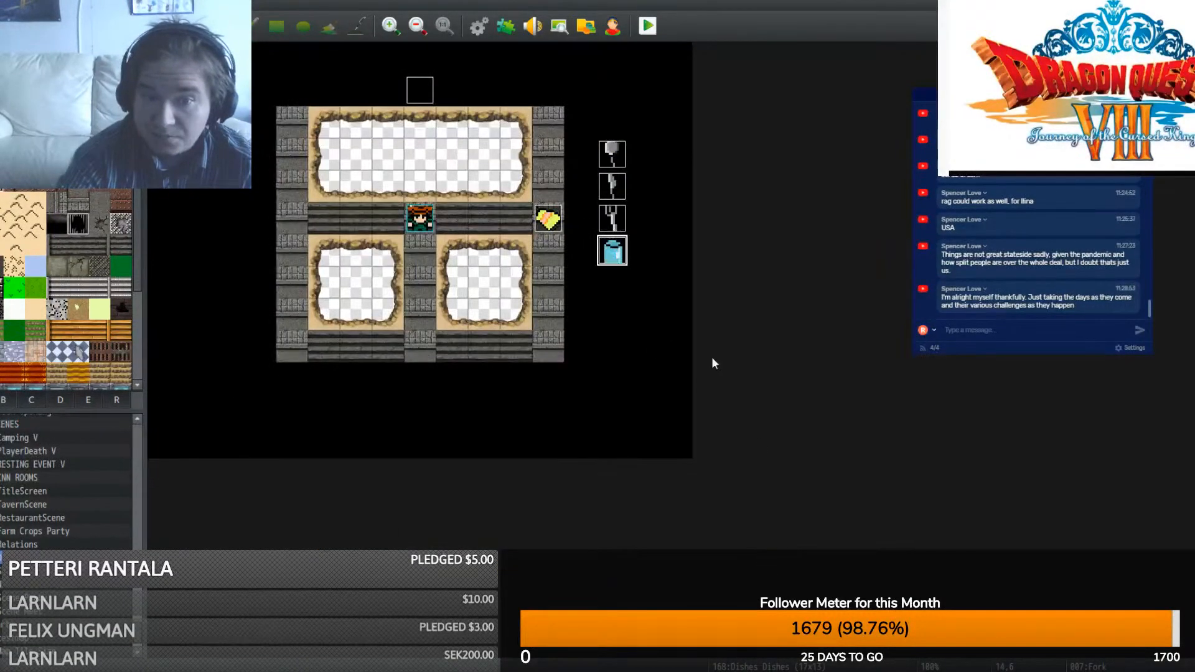
# - Delete the event's second page and rename it Glass
pyautogui.doubleClick(613, 266)
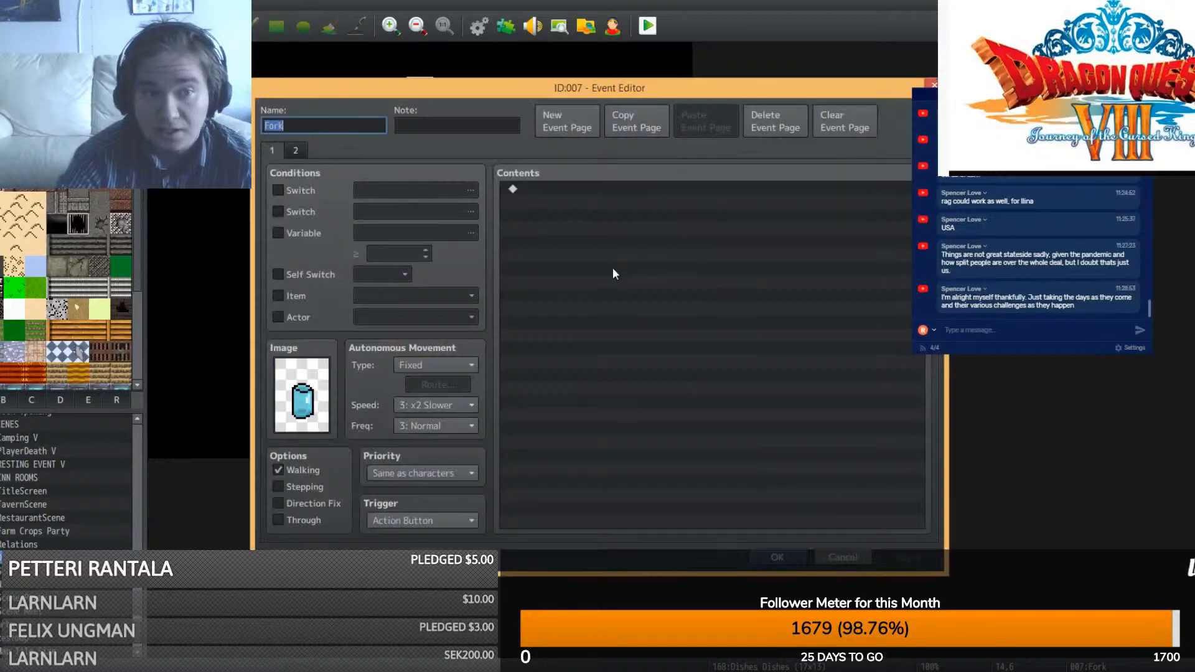
pyautogui.click(295, 150)
pyautogui.click(774, 121)
pyautogui.doubleClick(318, 125)
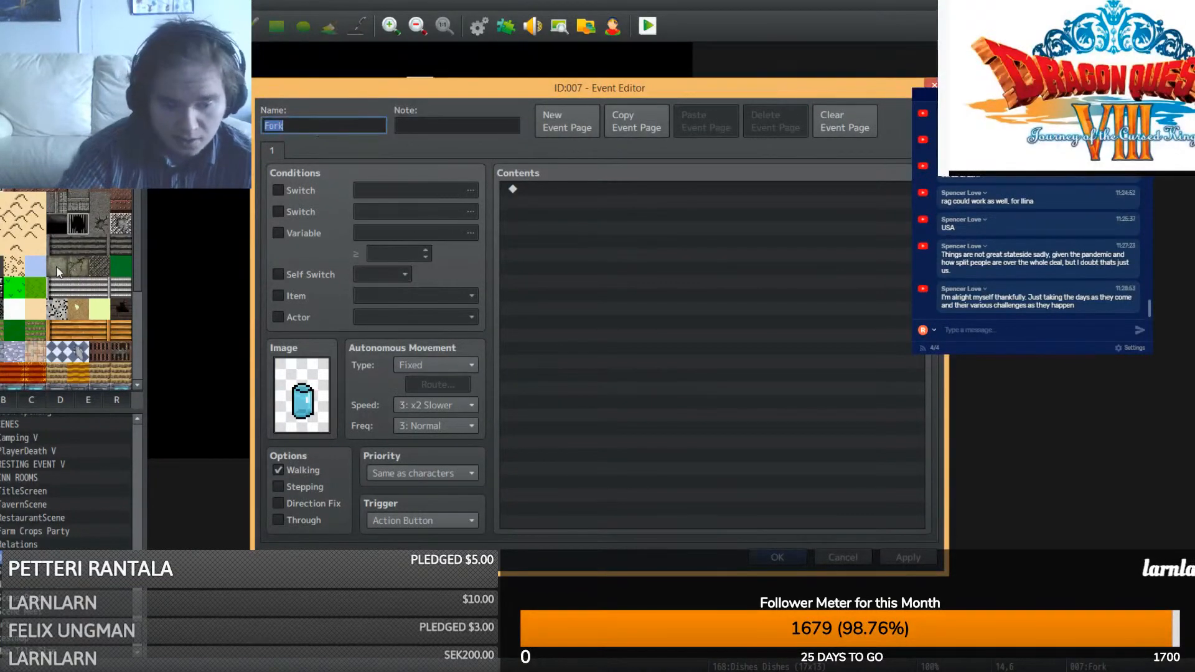
pyautogui.write('Glass')
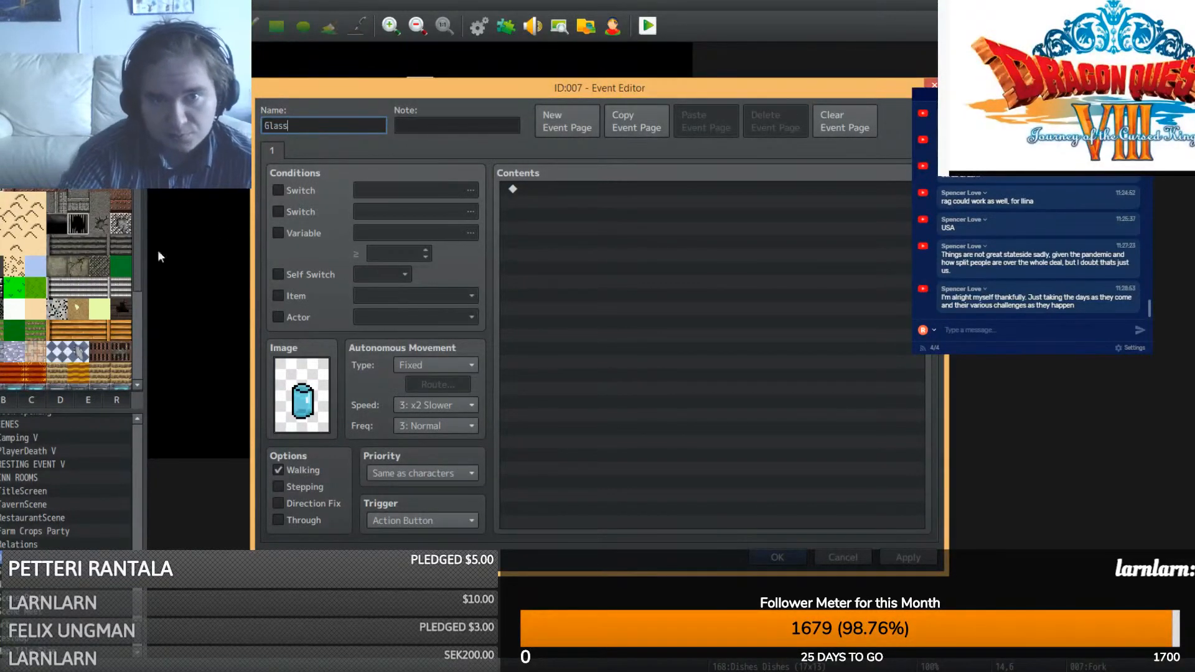
# - Add a copy of page 1 as page 2 with the glass sprite, conditioned on Self Switch A
pyautogui.click(613, 124)
pyautogui.click(696, 120)
pyautogui.doubleClick(302, 394)
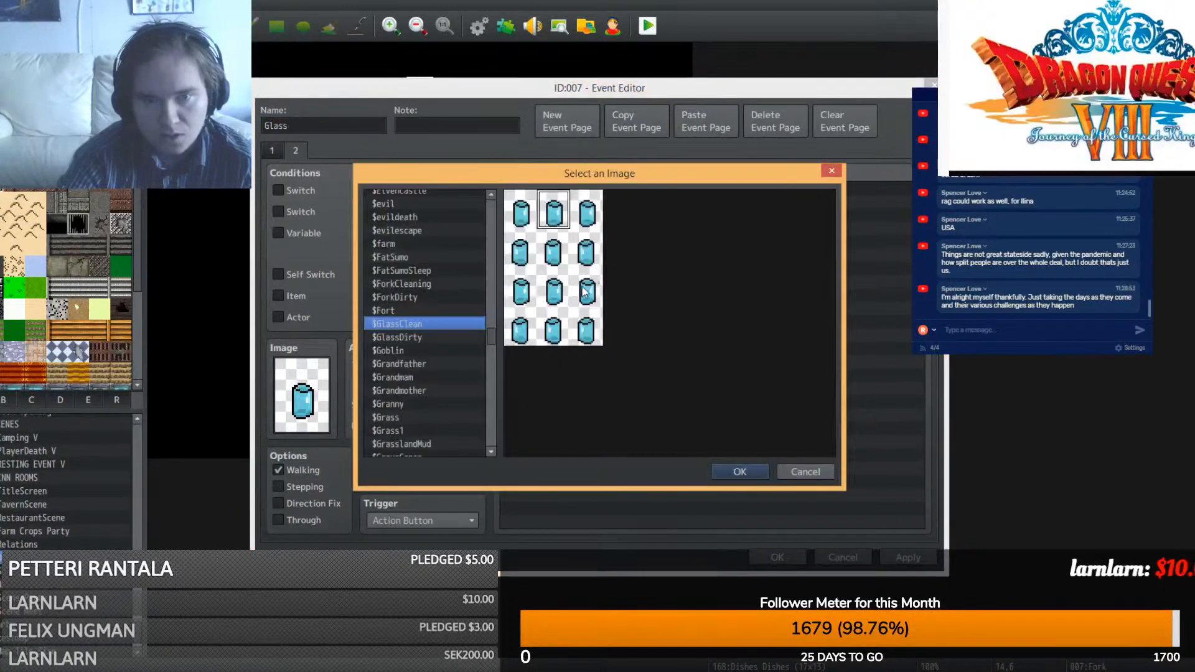
pyautogui.doubleClick(558, 219)
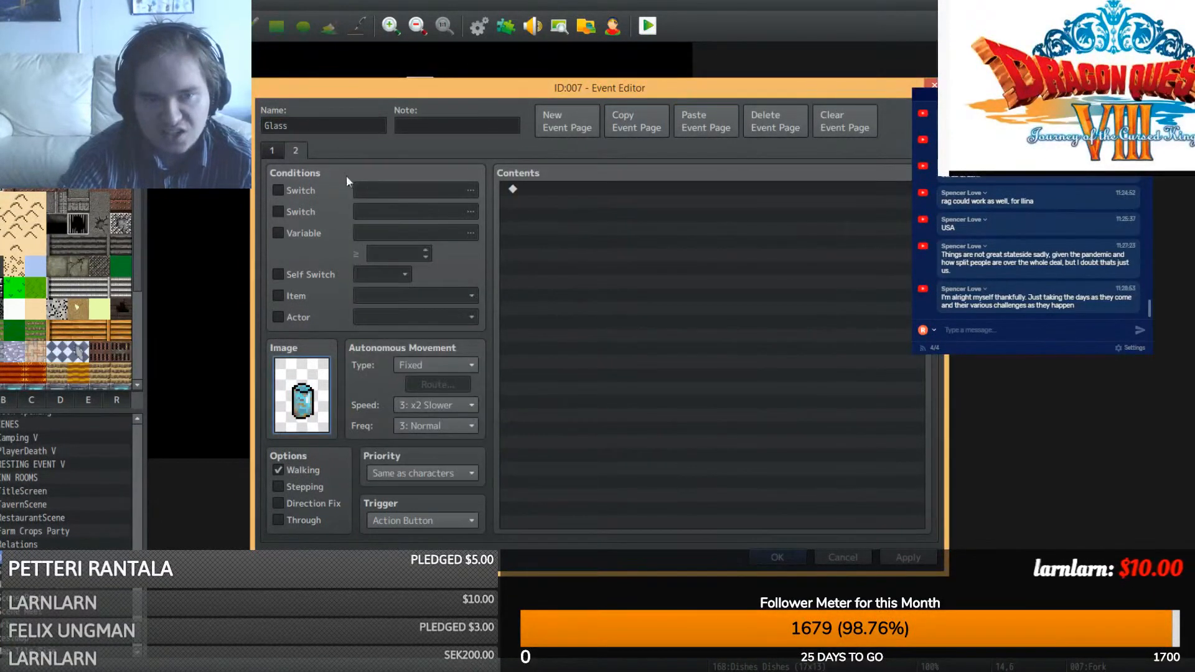
pyautogui.click(279, 274)
pyautogui.click(274, 151)
pyautogui.click(301, 151)
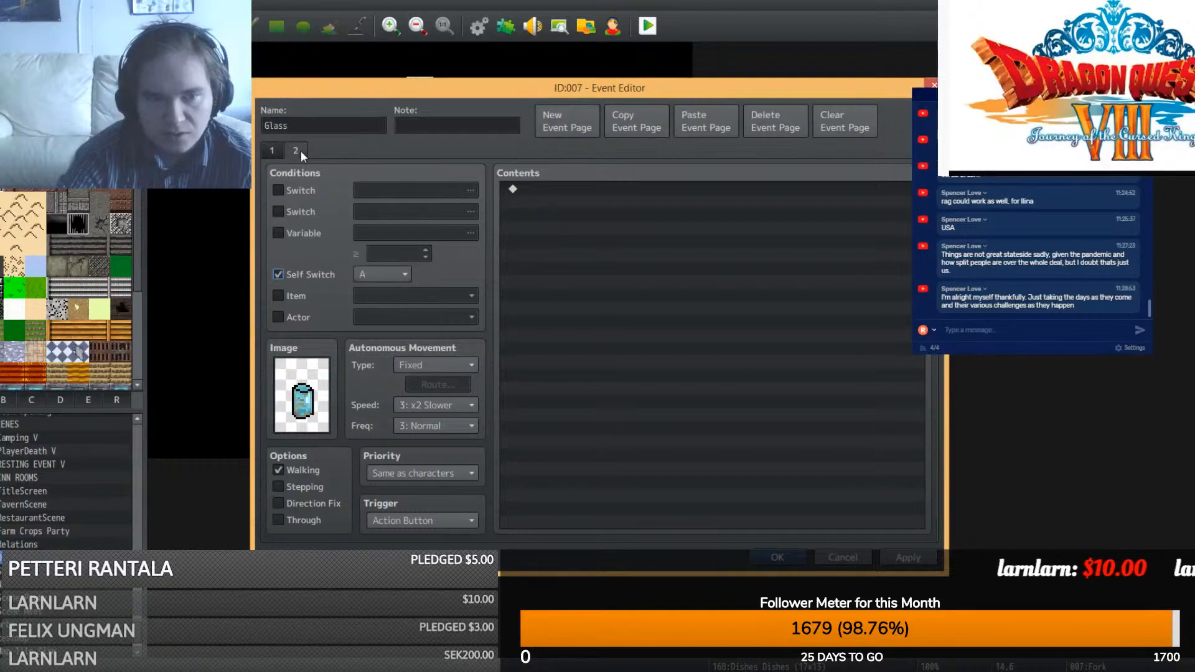
pyautogui.click(785, 558)
pyautogui.click(619, 288)
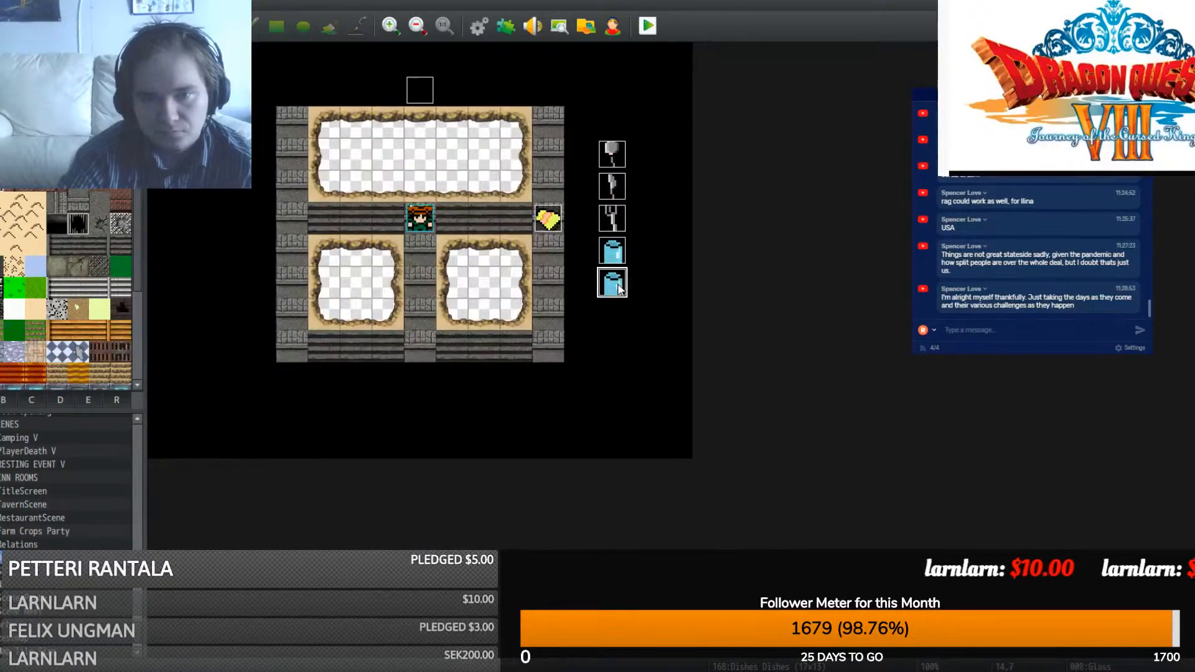
# - Set event 008's first-page image to the $PlateClear sprite
pyautogui.doubleClick(620, 288)
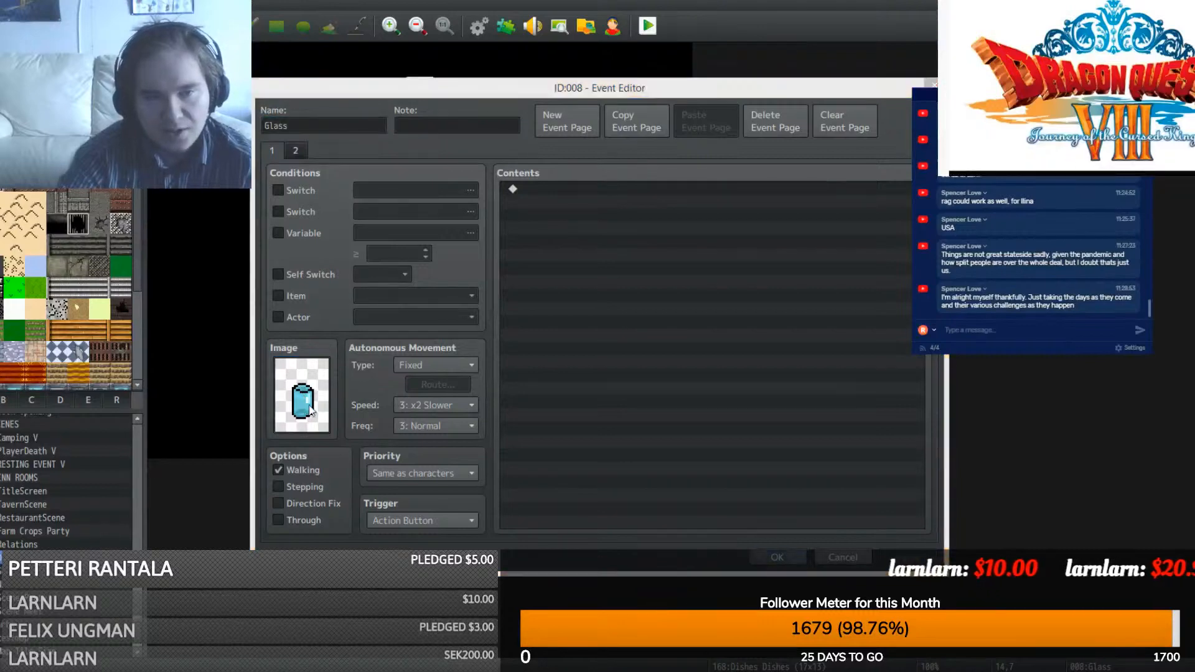
pyautogui.doubleClick(310, 411)
pyautogui.moveTo(490, 327); pyautogui.dragTo(478, 386)
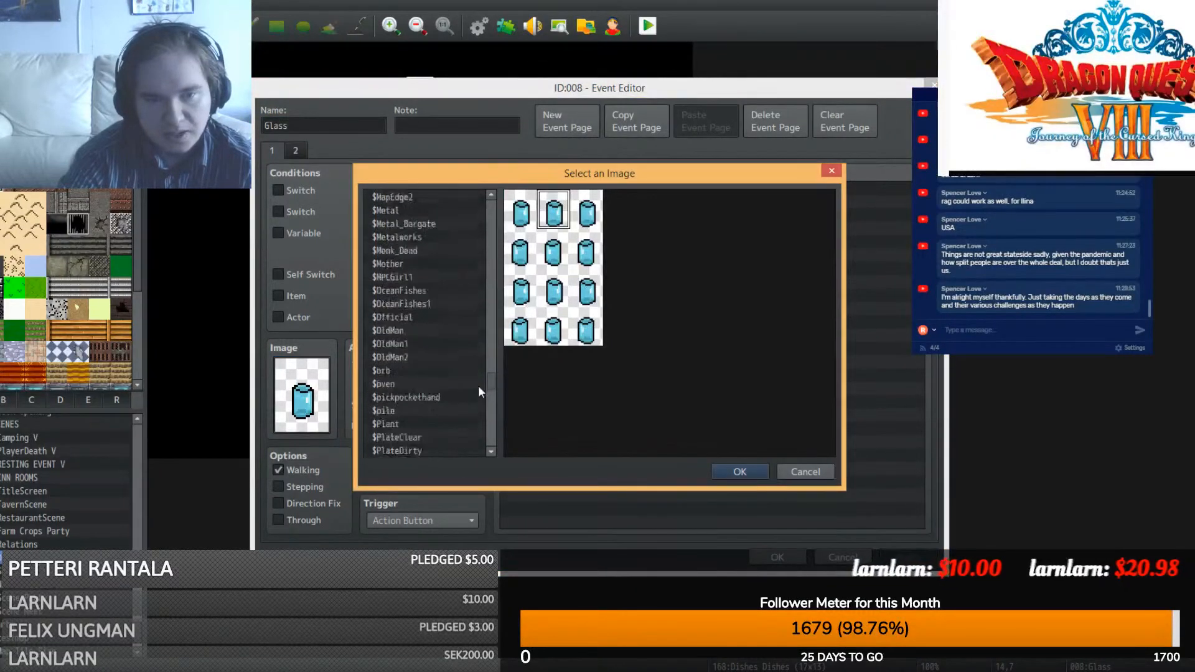
pyautogui.scroll(-2, 478, 392)
pyautogui.scroll(-3, 478, 394)
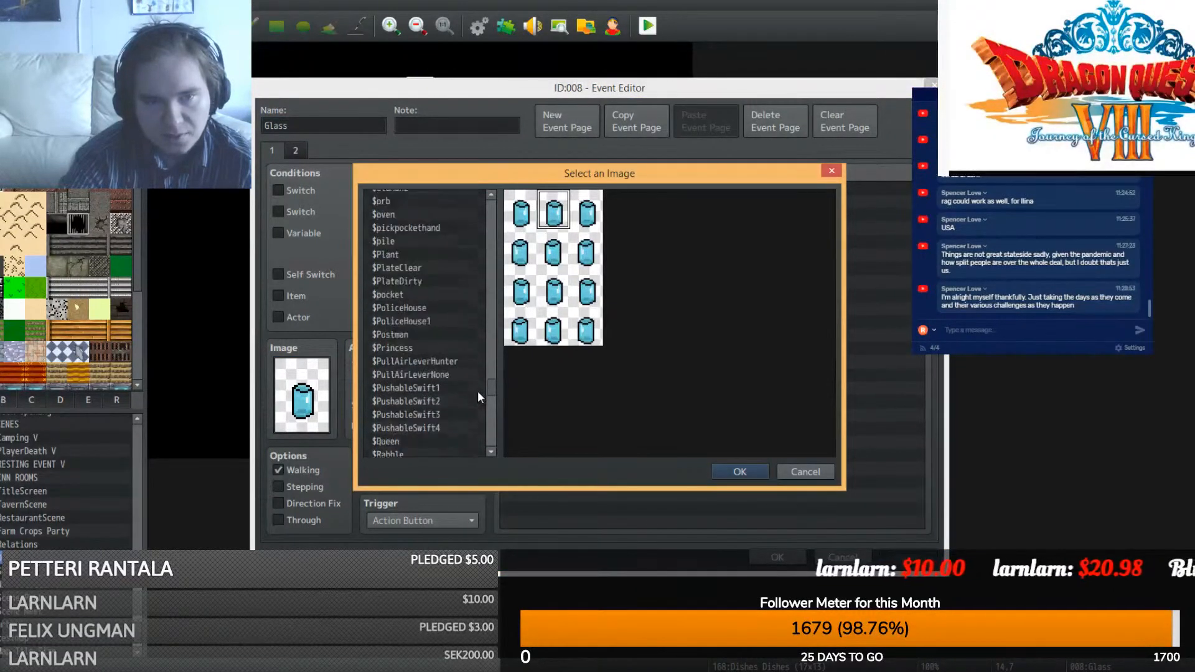
pyautogui.click(408, 269)
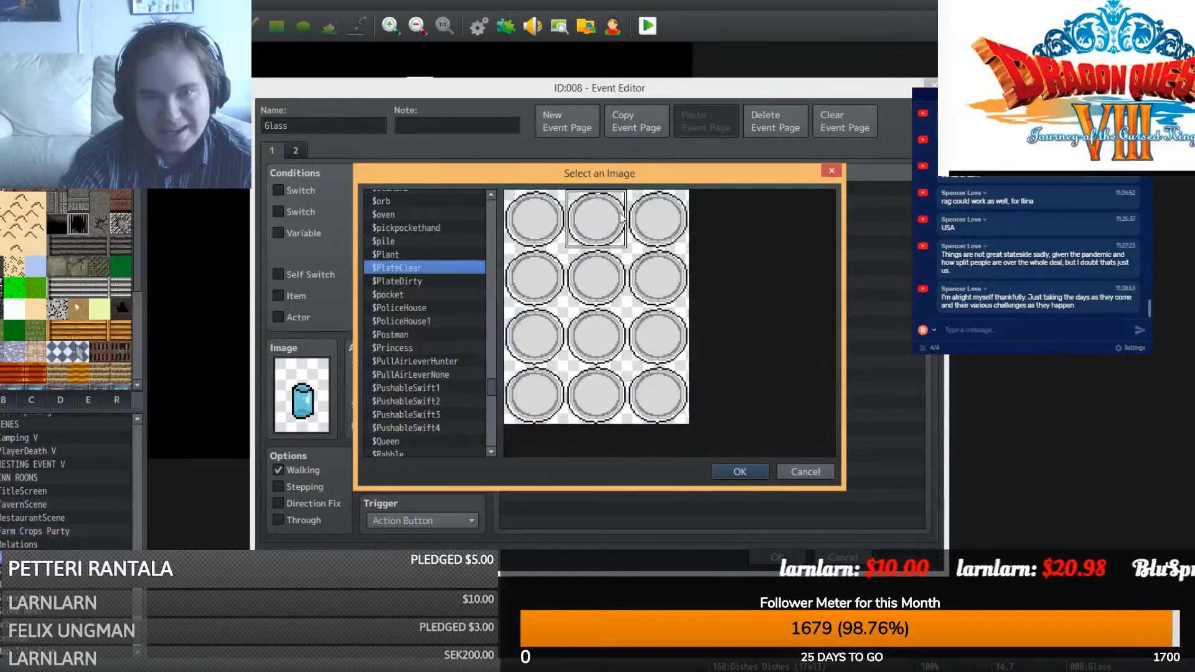
pyautogui.click(740, 471)
pyautogui.click(778, 556)
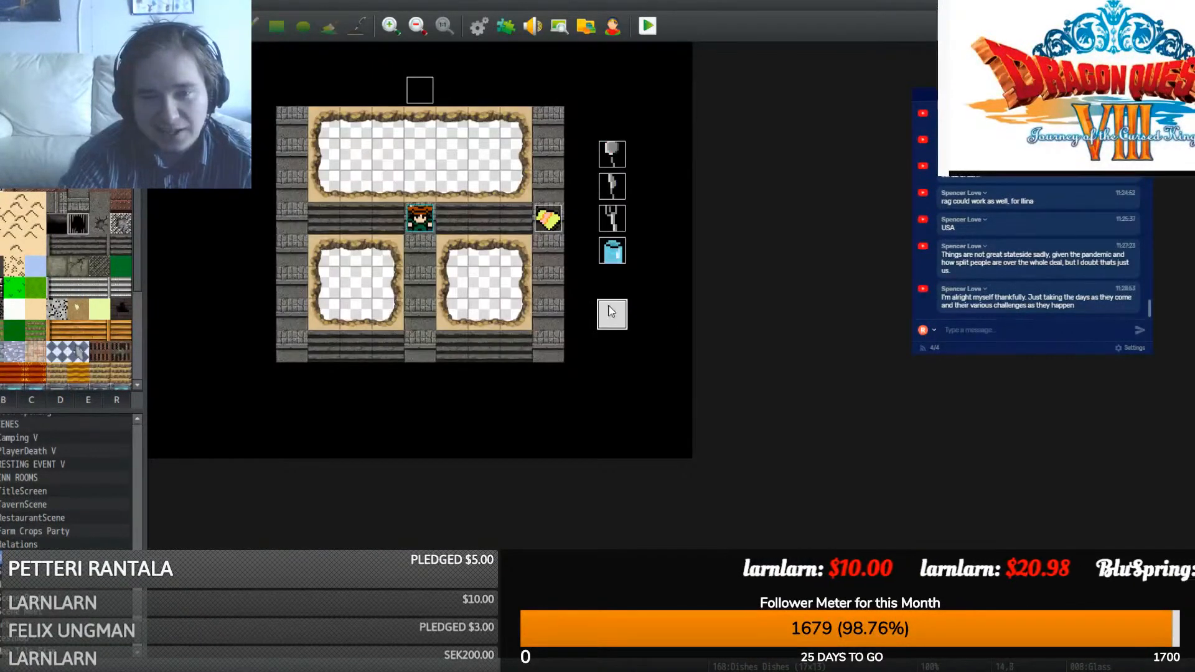
# - Remove the extra pasted page and give page 2 the $PlateDirty sprite
pyautogui.doubleClick(612, 313)
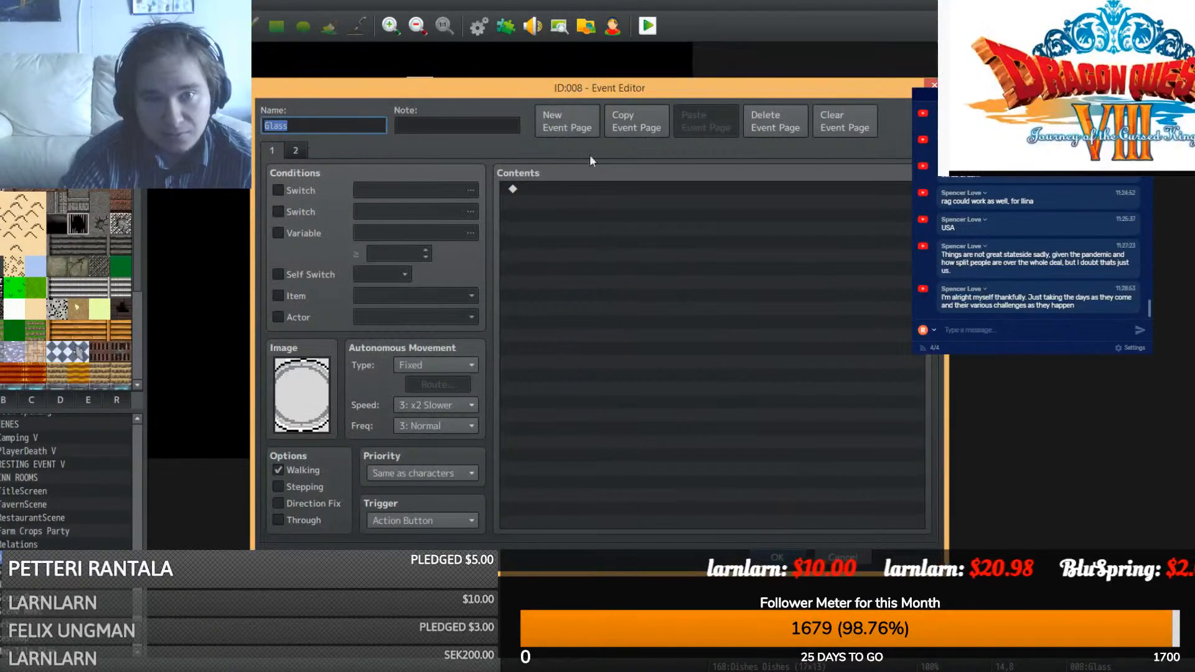
pyautogui.click(651, 128)
pyautogui.click(684, 126)
pyautogui.click(329, 149)
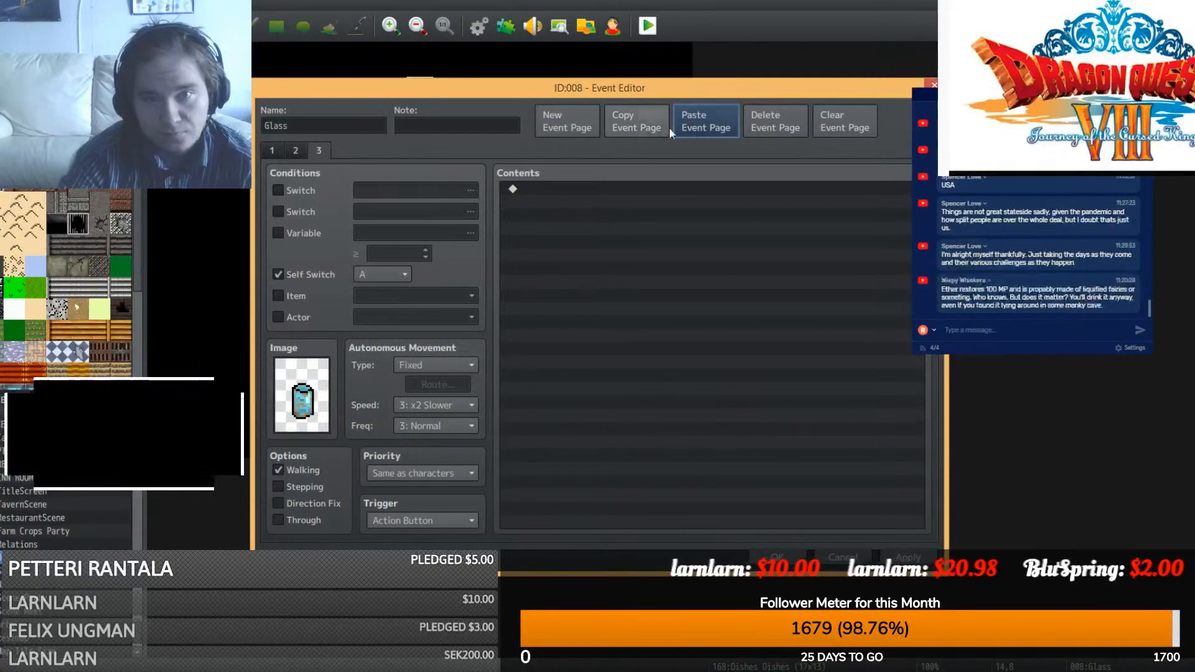
pyautogui.click(782, 127)
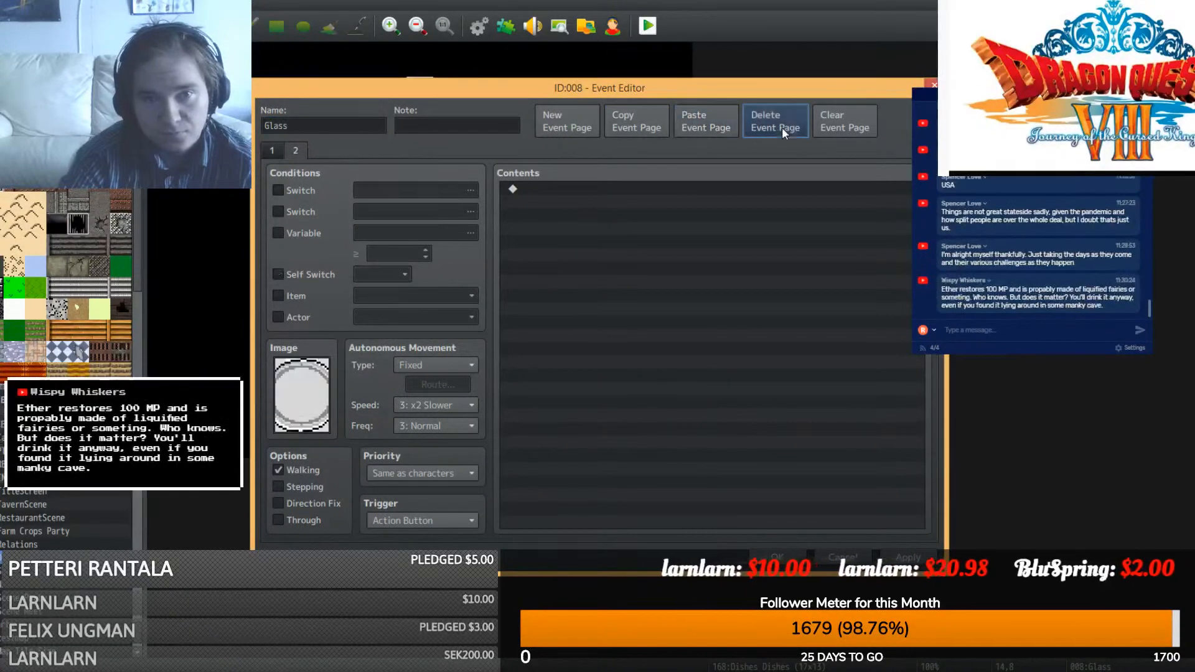
pyautogui.doubleClick(307, 408)
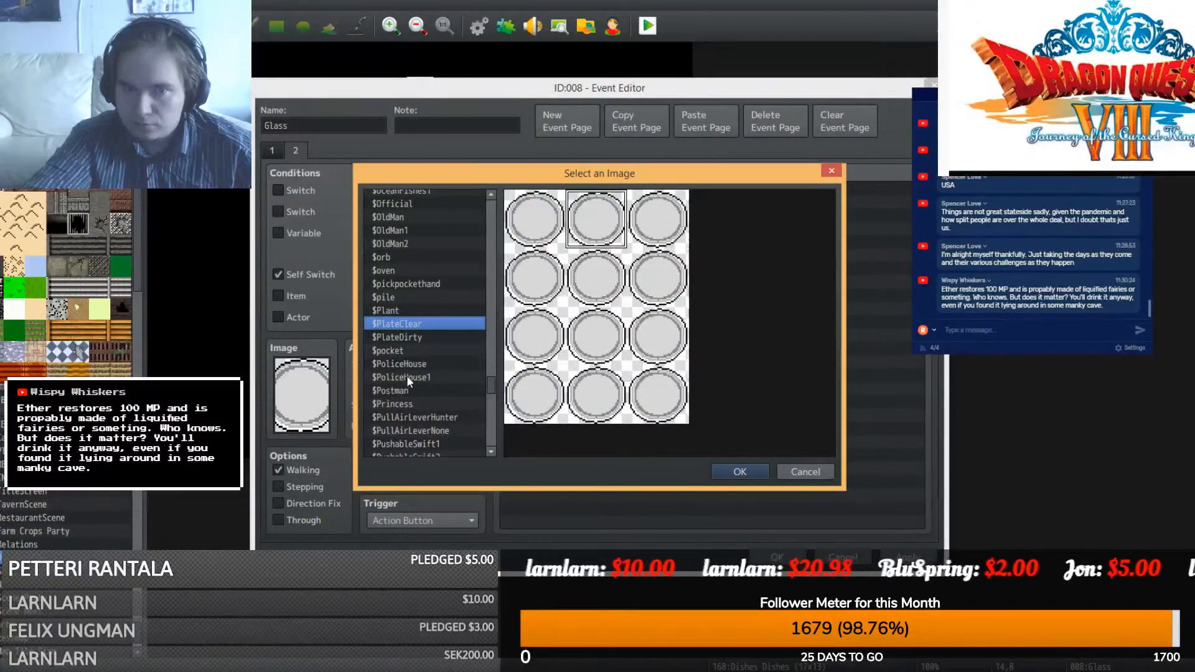
pyautogui.click(412, 336)
pyautogui.doubleClick(598, 233)
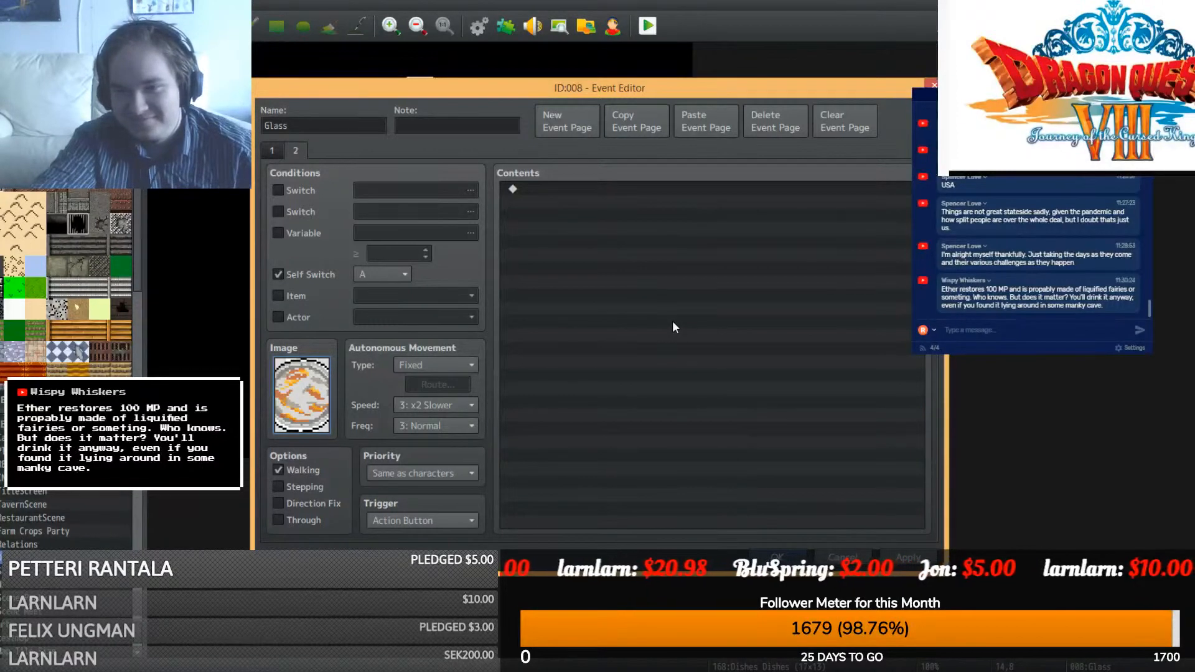
pyautogui.click(777, 557)
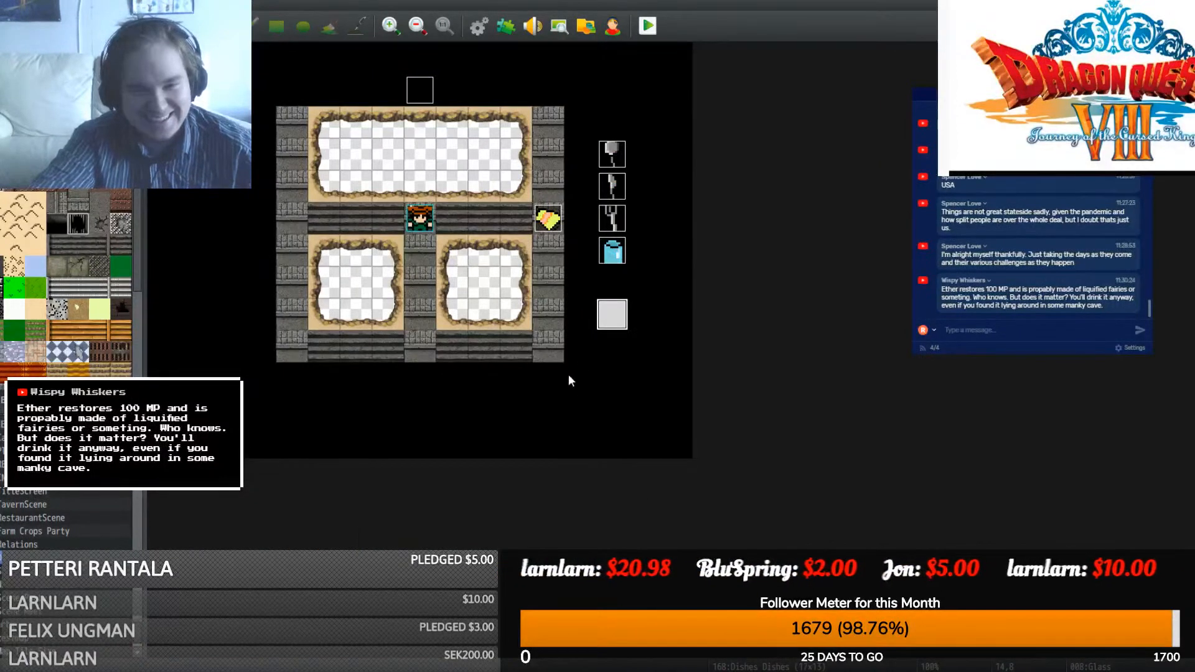
# - Move the spoon event up one tile and swap the hero's start position with the food item
pyautogui.moveTo(613, 153); pyautogui.dragTo(617, 127)
pyautogui.click(625, 180)
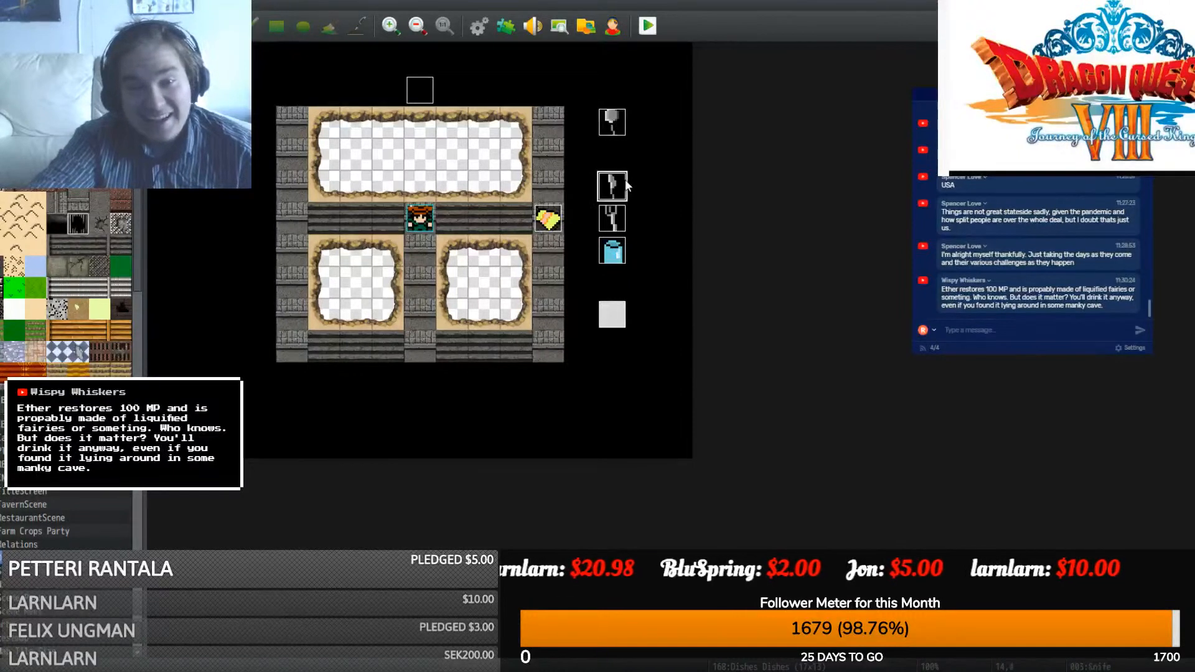
pyautogui.click(624, 213)
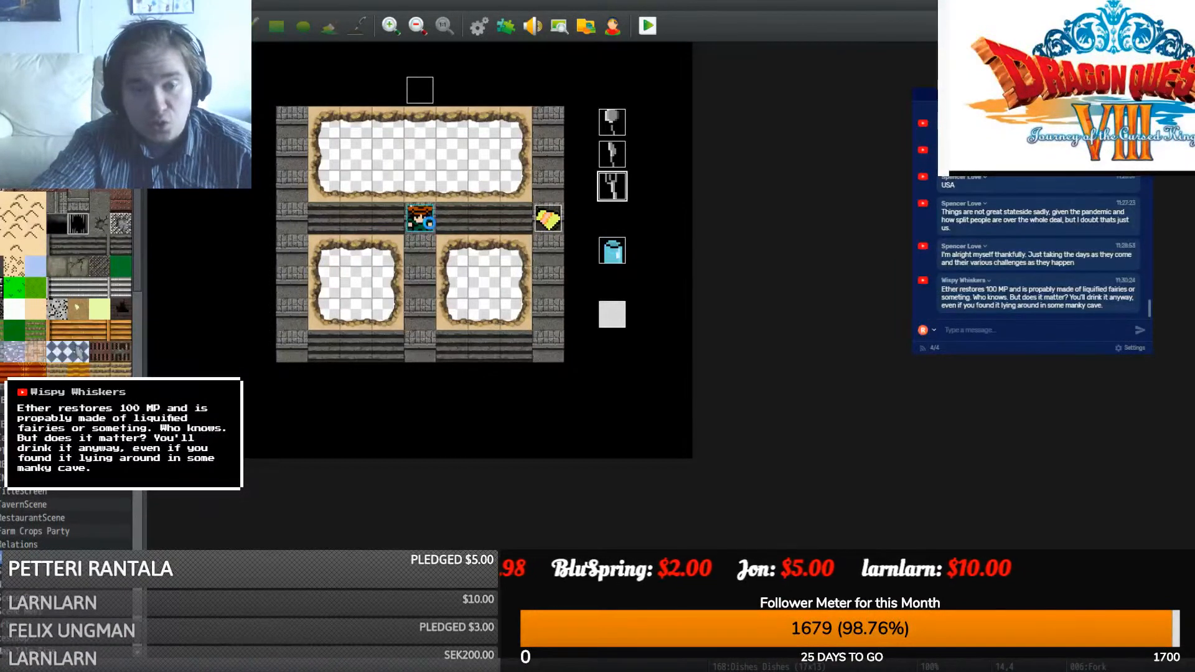
pyautogui.click(429, 225)
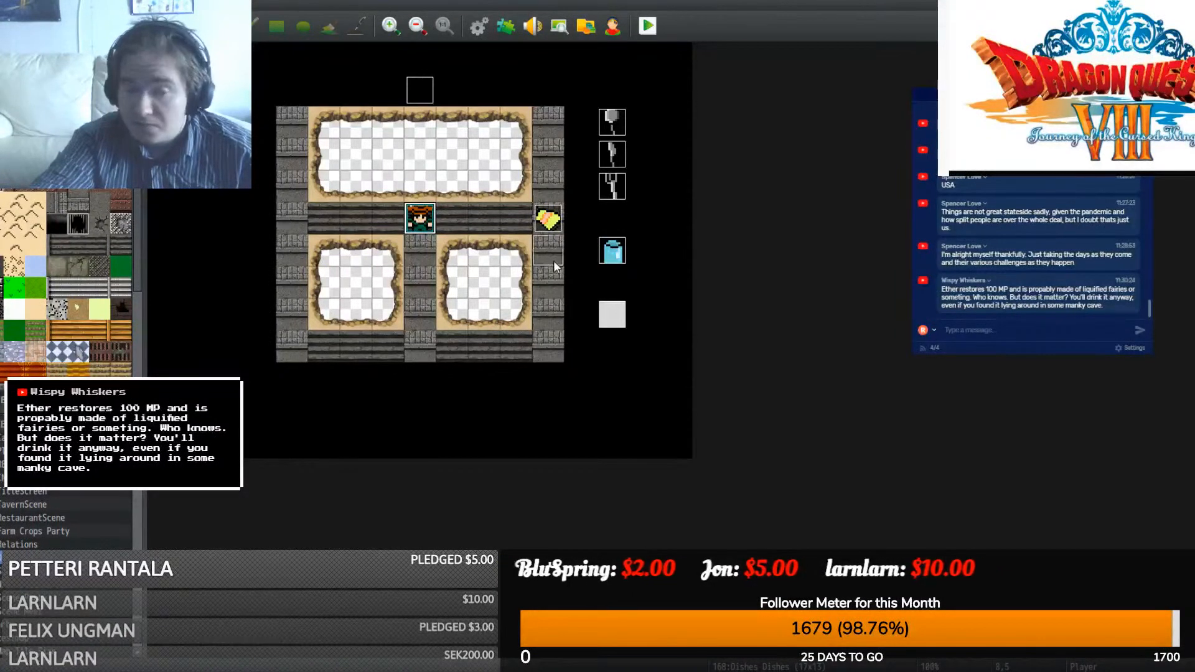
pyautogui.moveTo(554, 261); pyautogui.dragTo(433, 221)
pyautogui.click(541, 249)
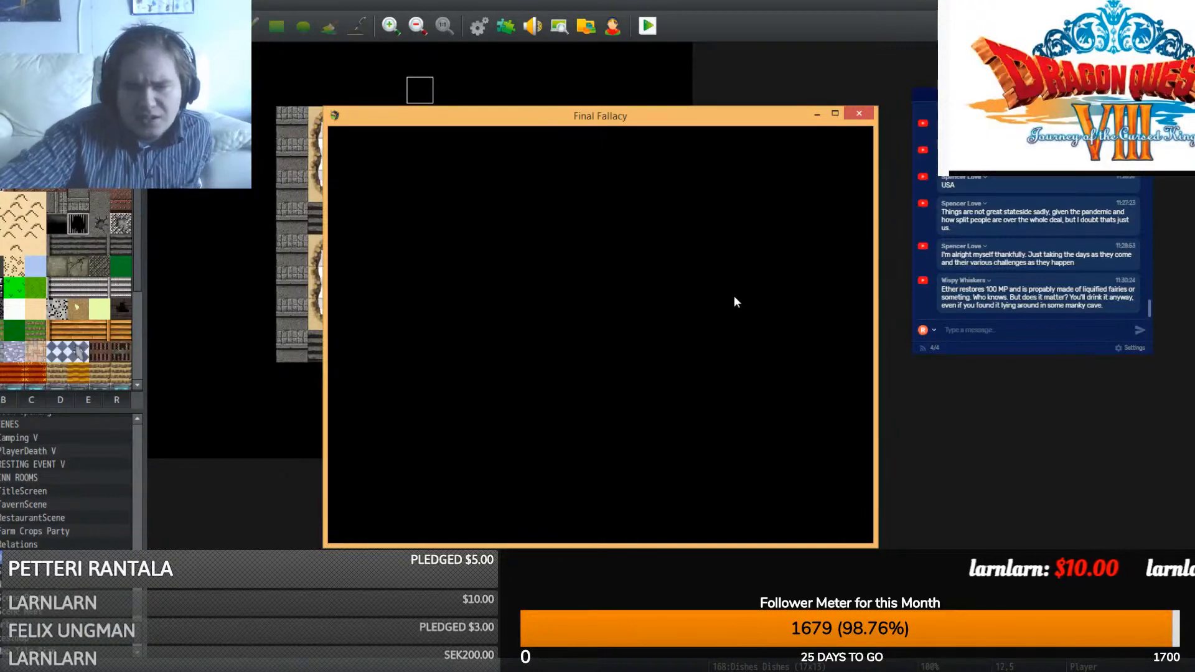
# - Launch a playtest of the game and start a New Game from the title screen
pyautogui.doubleClick(706, 116)
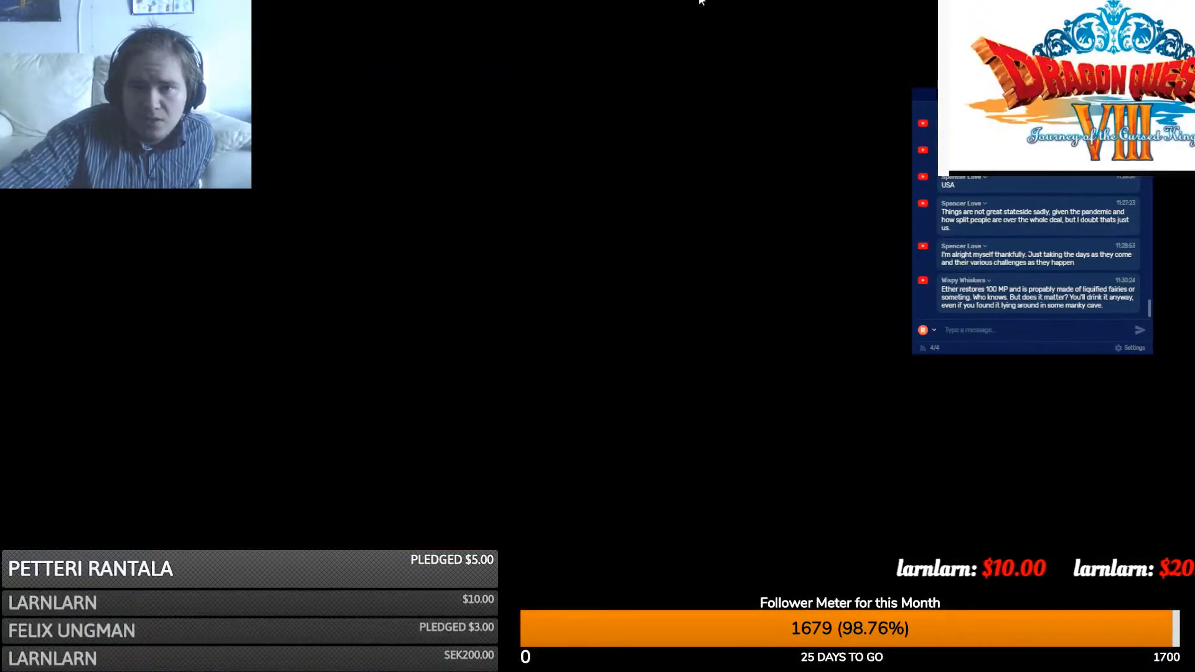
pyautogui.doubleClick(700, 2)
pyautogui.click(850, 114)
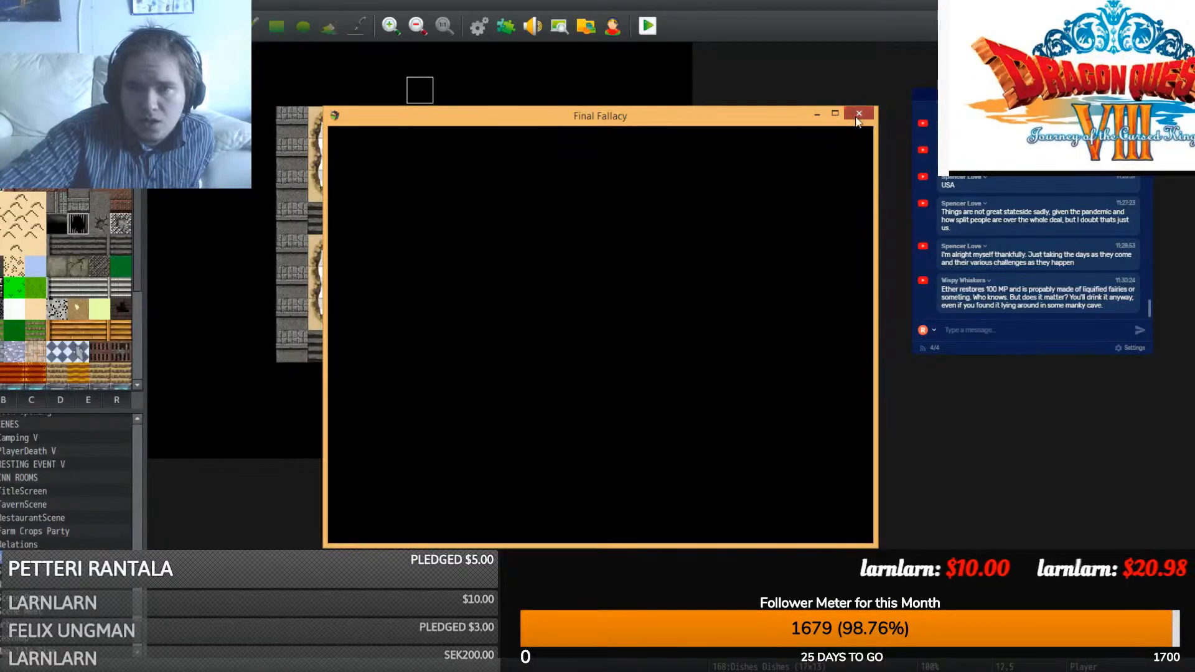
pyautogui.click(648, 28)
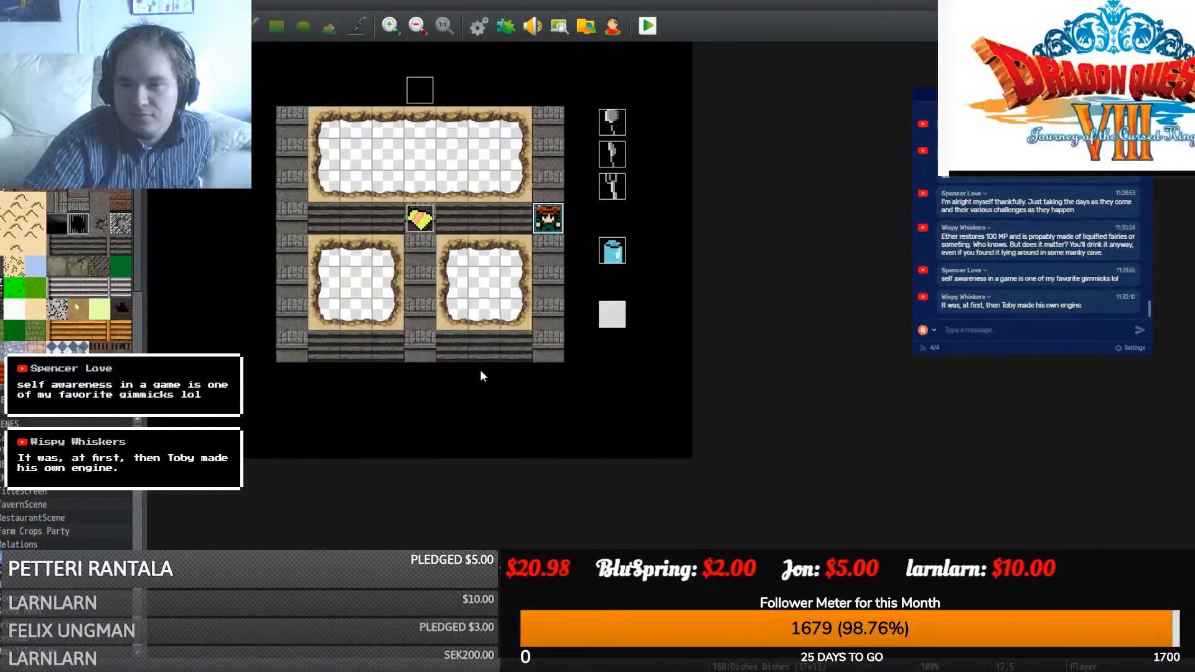
pyautogui.hotkey('ctrl', 'r')
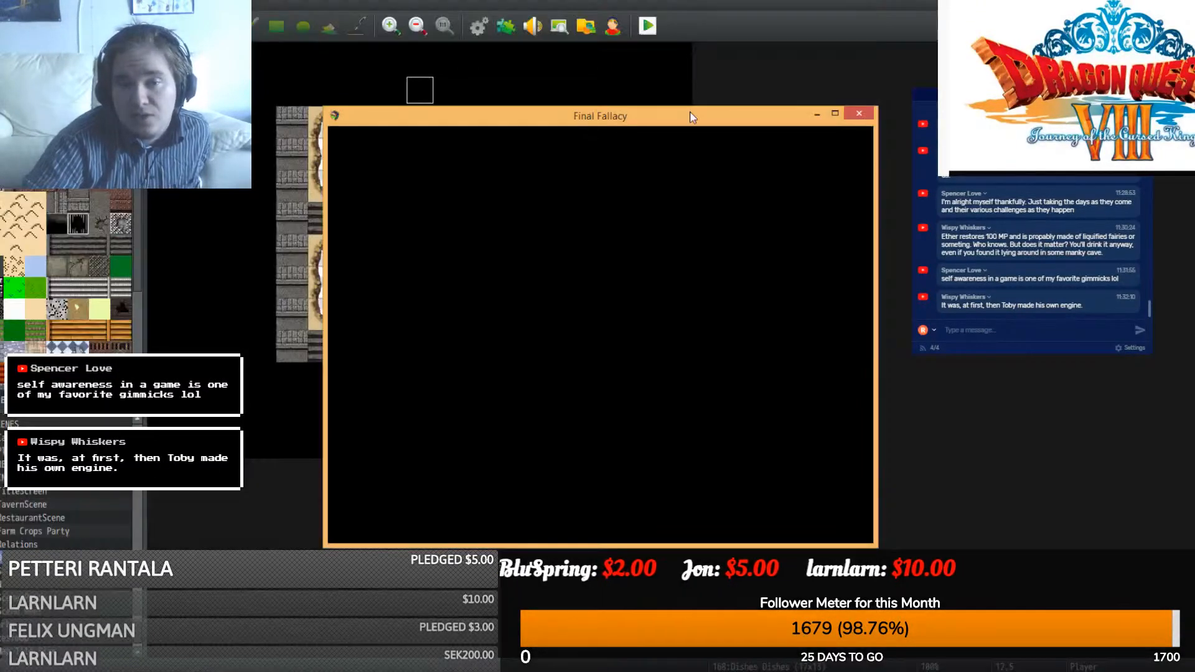
pyautogui.click(732, 58)
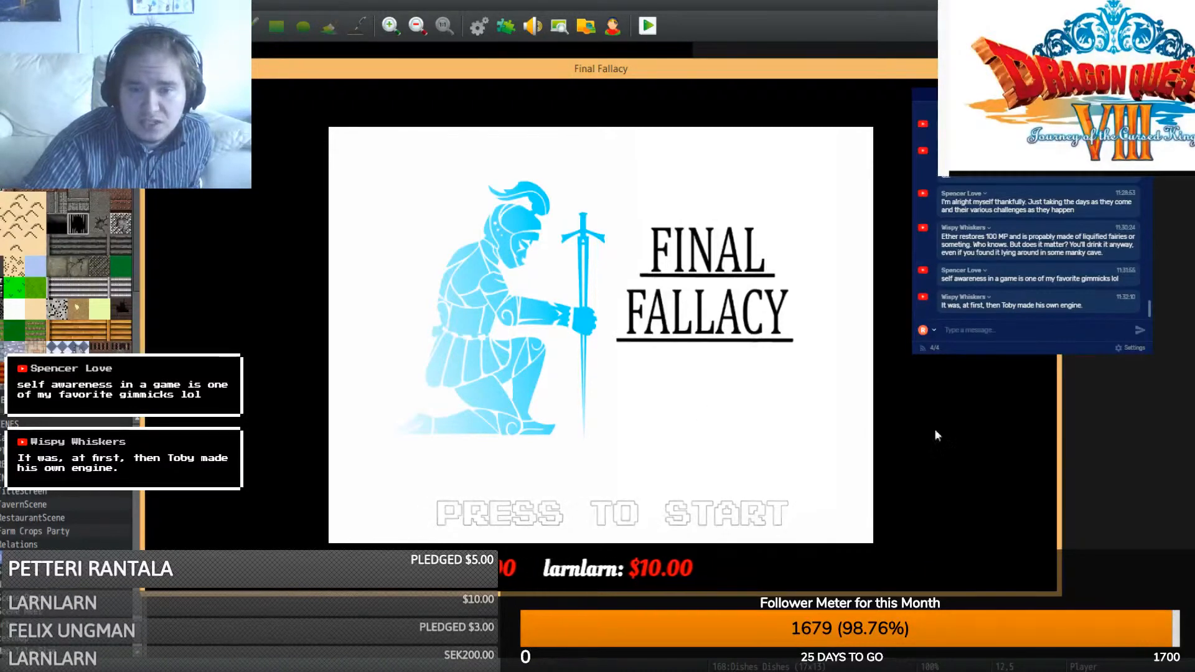
pyautogui.click(651, 487)
pyautogui.click(596, 445)
pyautogui.click(595, 442)
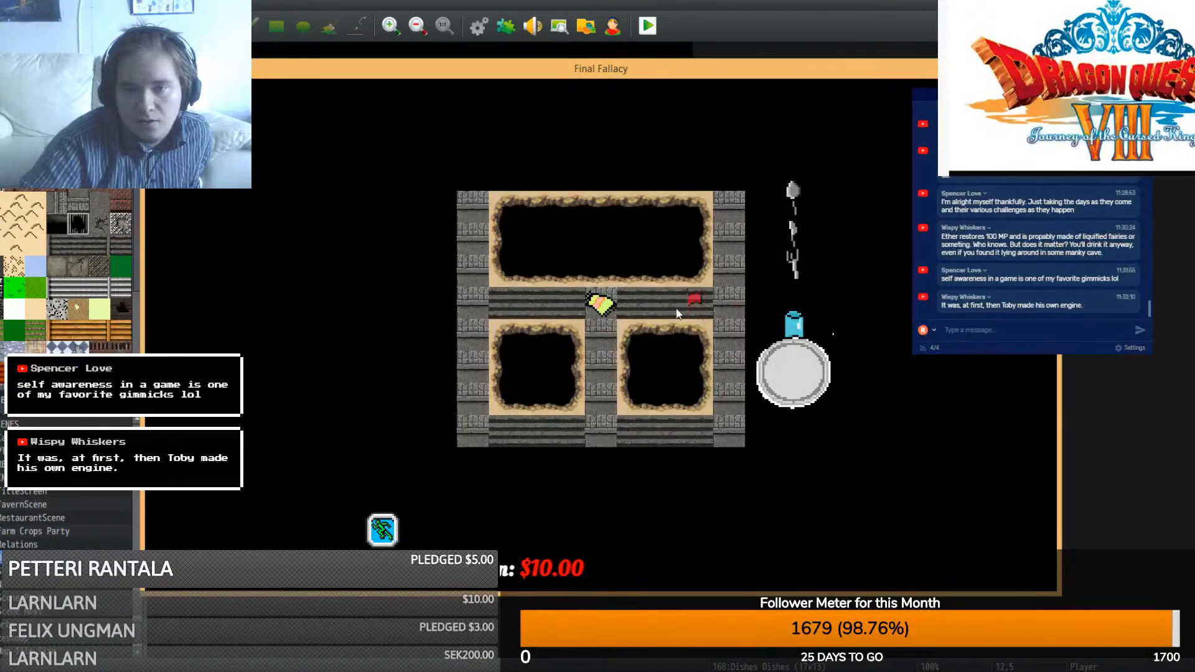
# - Walk the character around the Dishes room, into the lower corridor and up to the top-left
pyautogui.click(718, 251)
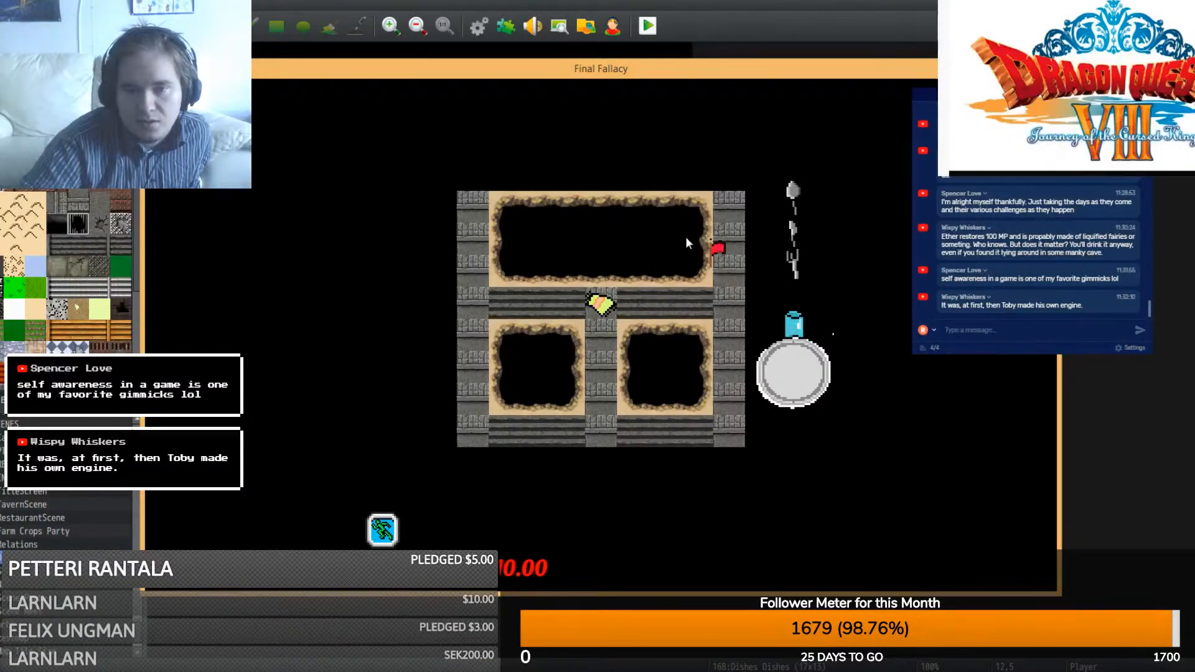
pyautogui.click(657, 249)
pyautogui.click(533, 241)
pyautogui.click(526, 339)
pyautogui.click(664, 327)
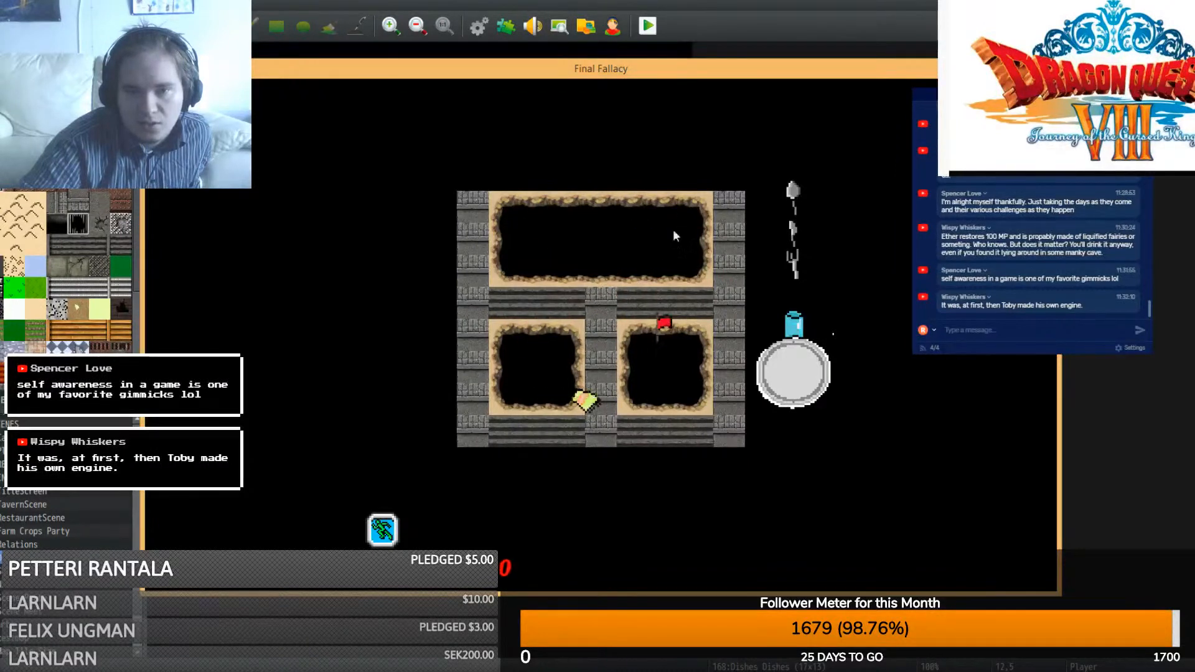
pyautogui.click(467, 270)
pyautogui.click(521, 219)
pyautogui.click(664, 241)
pyautogui.click(523, 241)
pyautogui.click(622, 240)
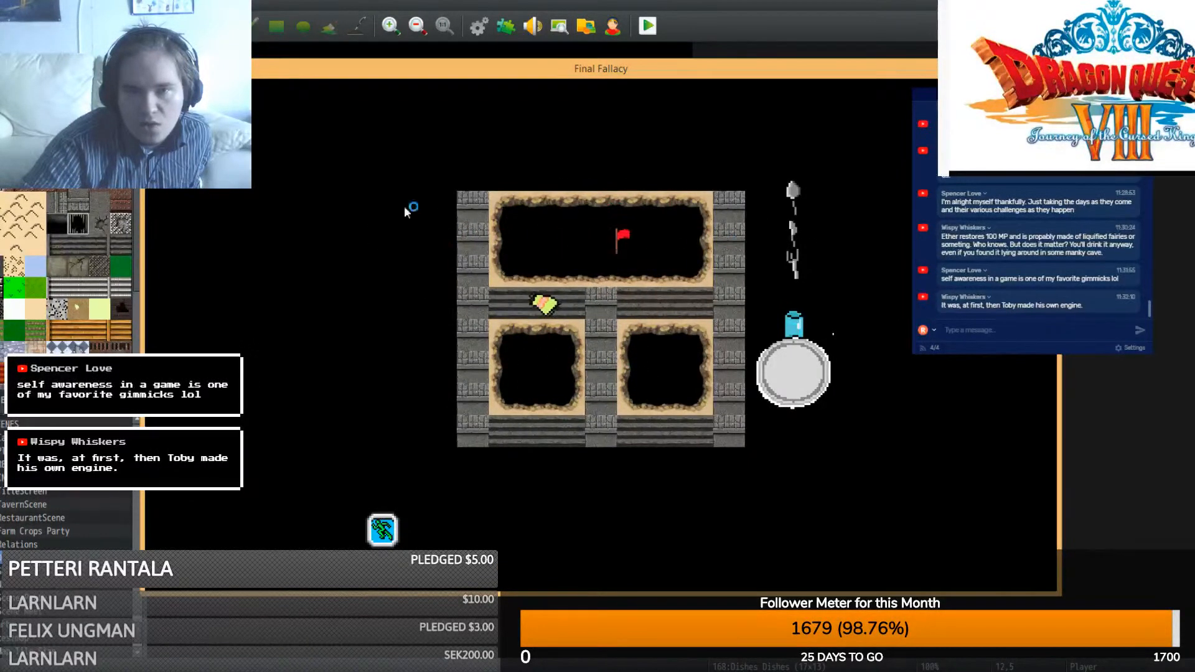
pyautogui.click(417, 243)
pyautogui.click(508, 177)
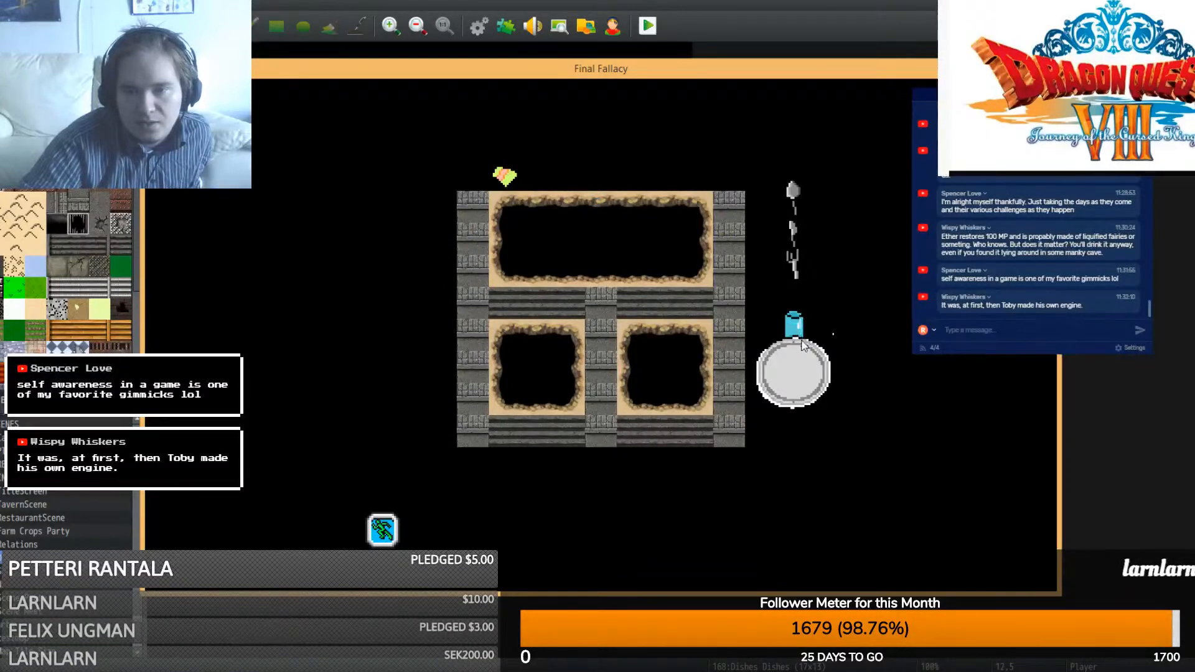
# - Set the Glass event's priority to Below characters on both of its pages
pyautogui.hotkey('alt', 'F4')
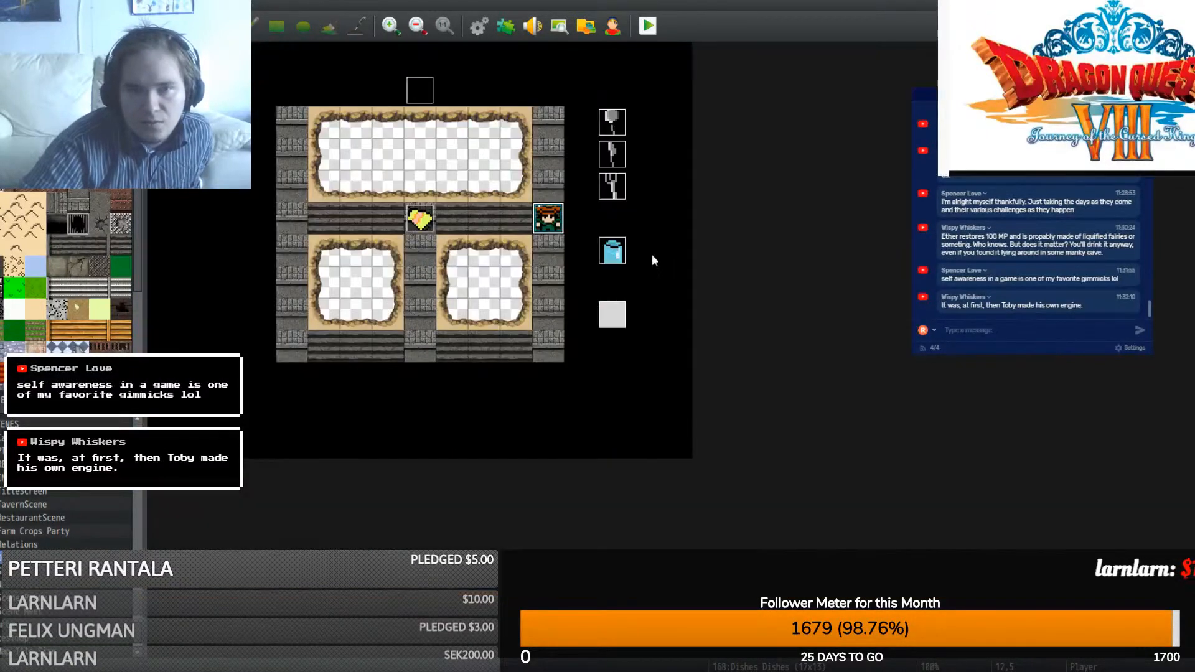
pyautogui.doubleClick(614, 311)
pyautogui.click(388, 475)
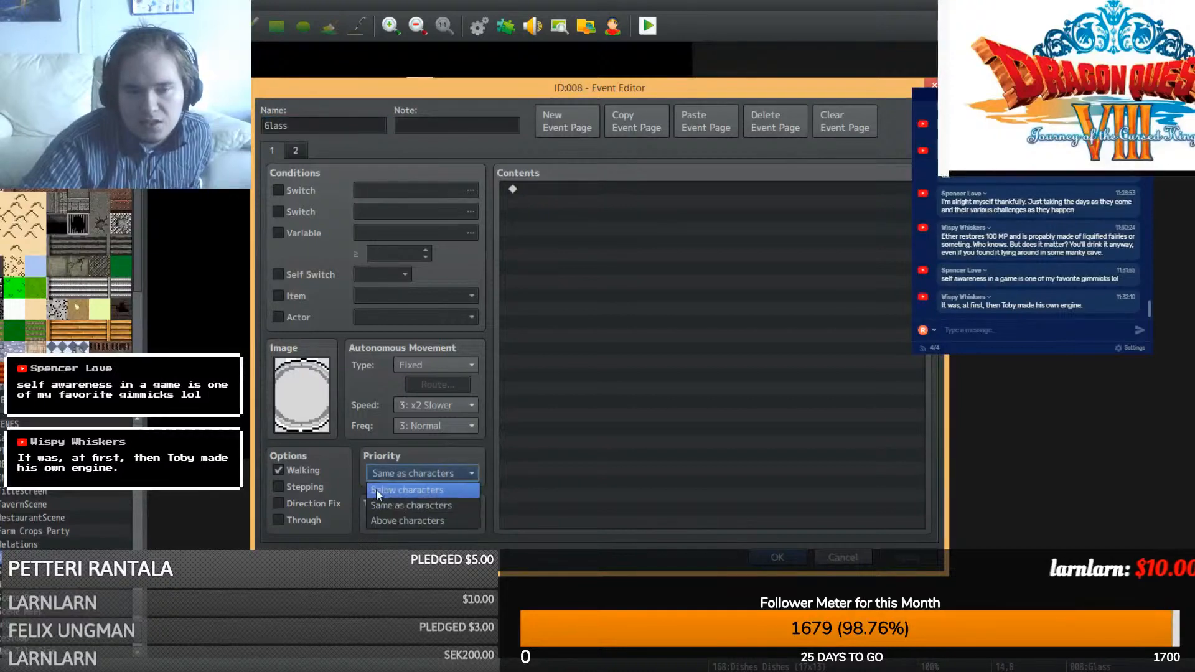
pyautogui.click(378, 489)
pyautogui.click(297, 152)
pyautogui.click(396, 477)
pyautogui.click(399, 492)
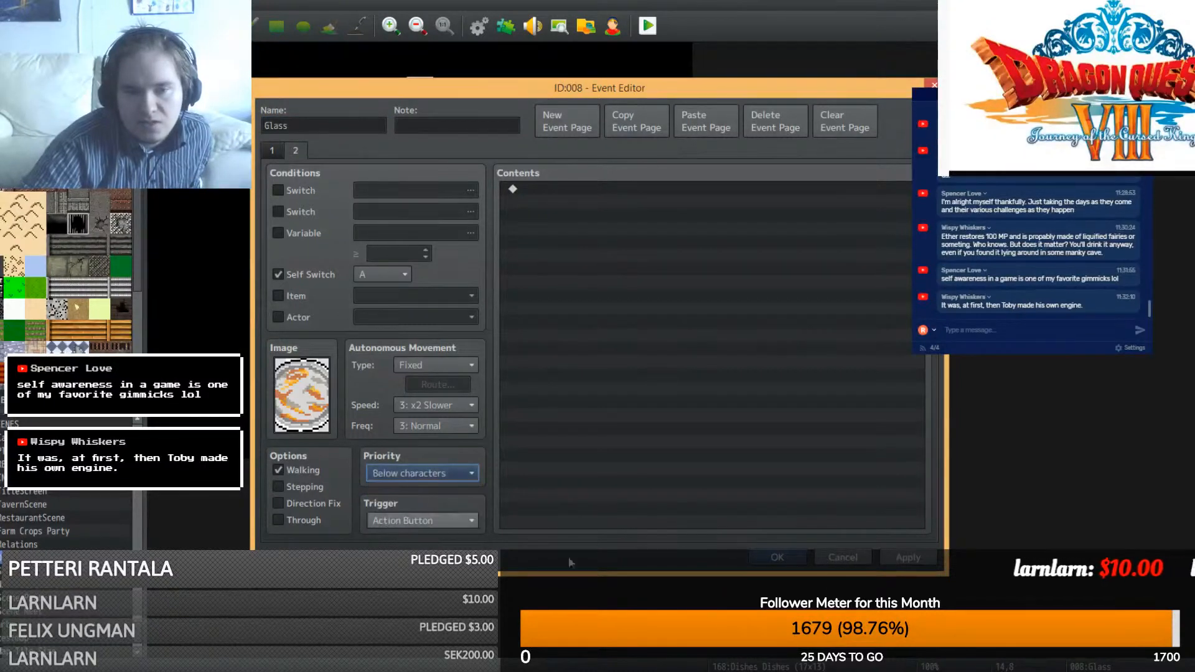
pyautogui.click(777, 557)
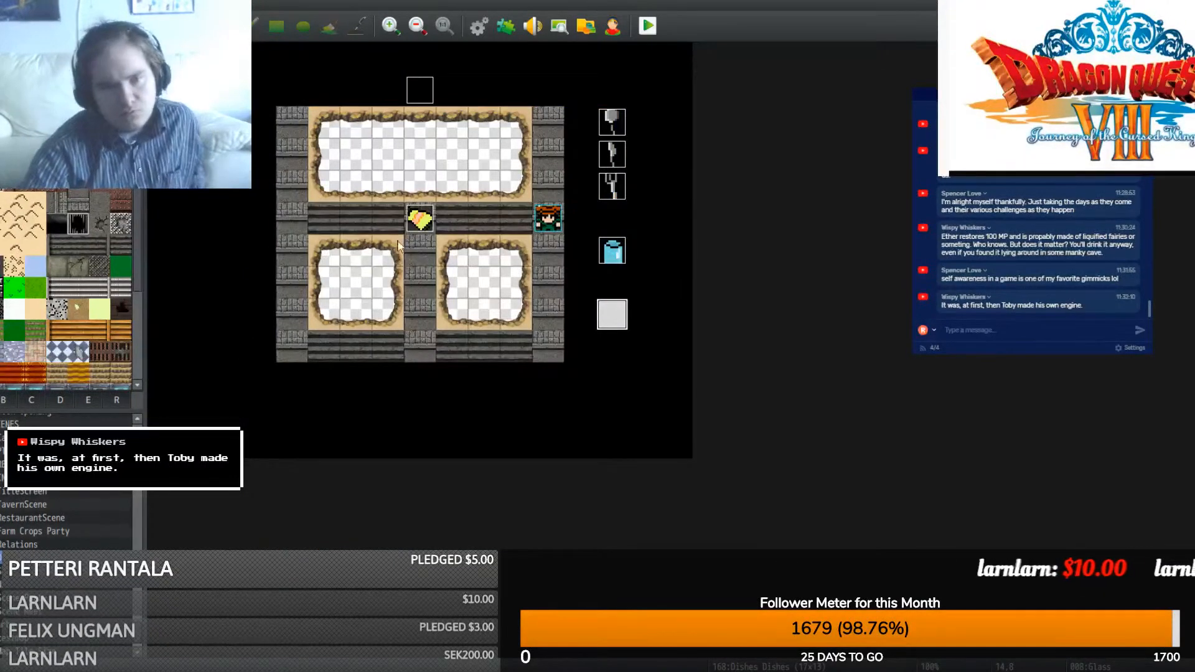
# - Check the Rag event's settings and drag the empty event further left above the room
pyautogui.doubleClick(422, 220)
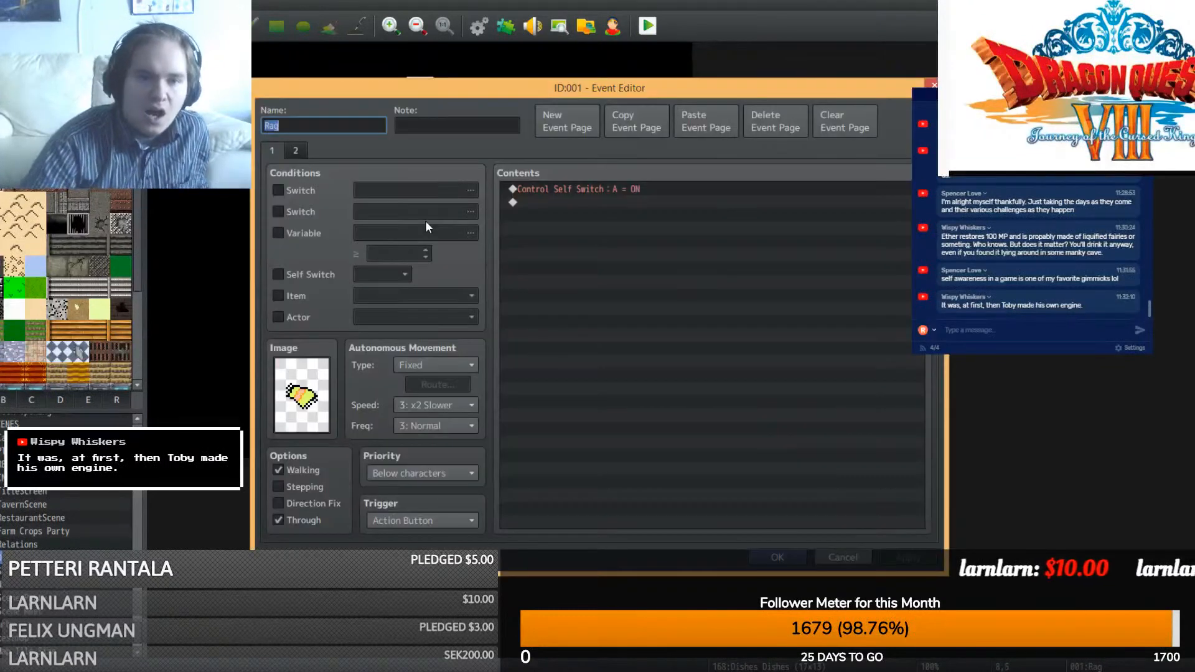
pyautogui.click(777, 558)
pyautogui.moveTo(416, 86); pyautogui.dragTo(333, 78)
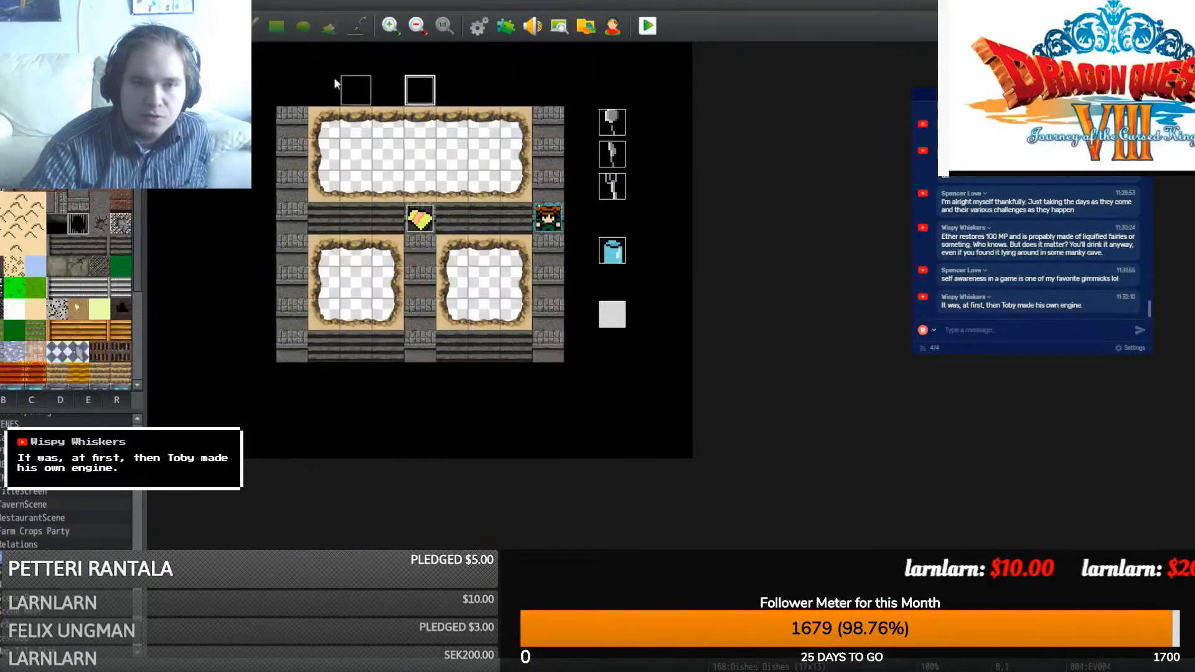
pyautogui.moveTo(386, 670)
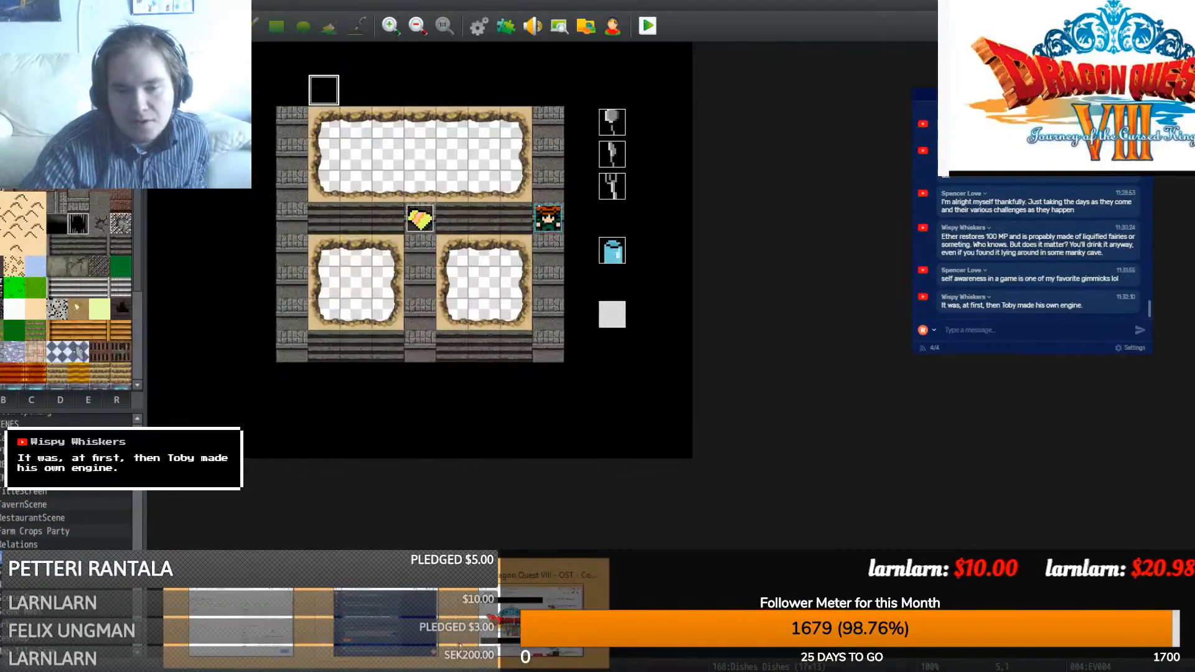
pyautogui.click(529, 623)
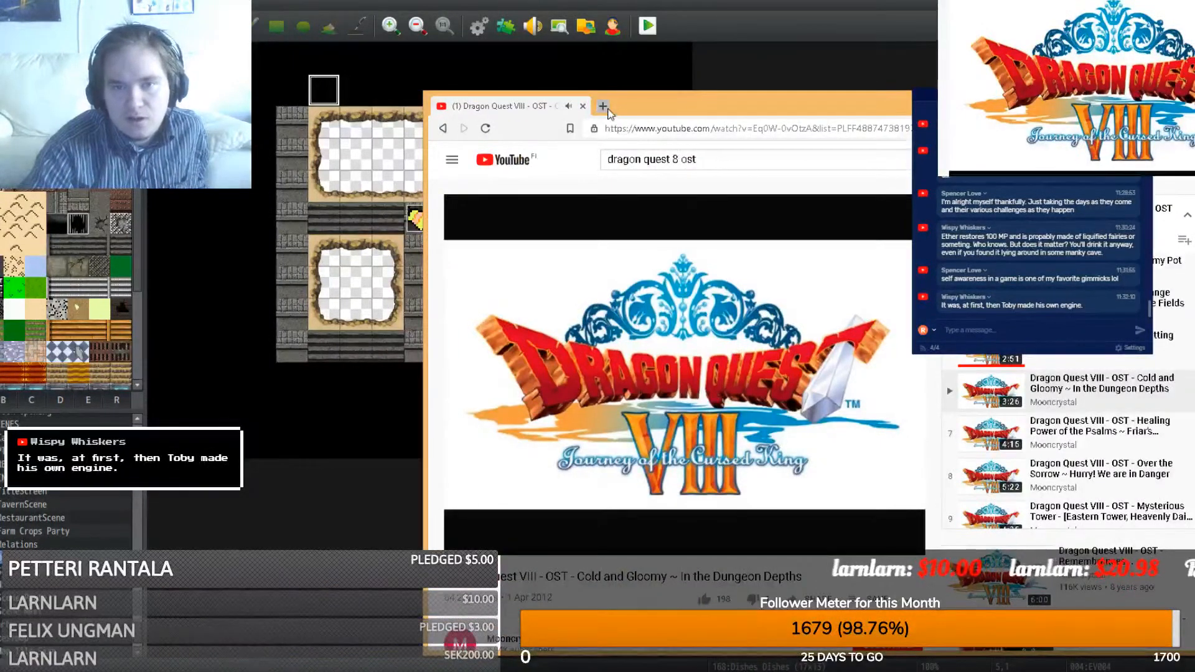
# - Search 'tap' in a new DuckDuckGo tab, show Images, and copy the China Water Tap picture
pyautogui.click(603, 105)
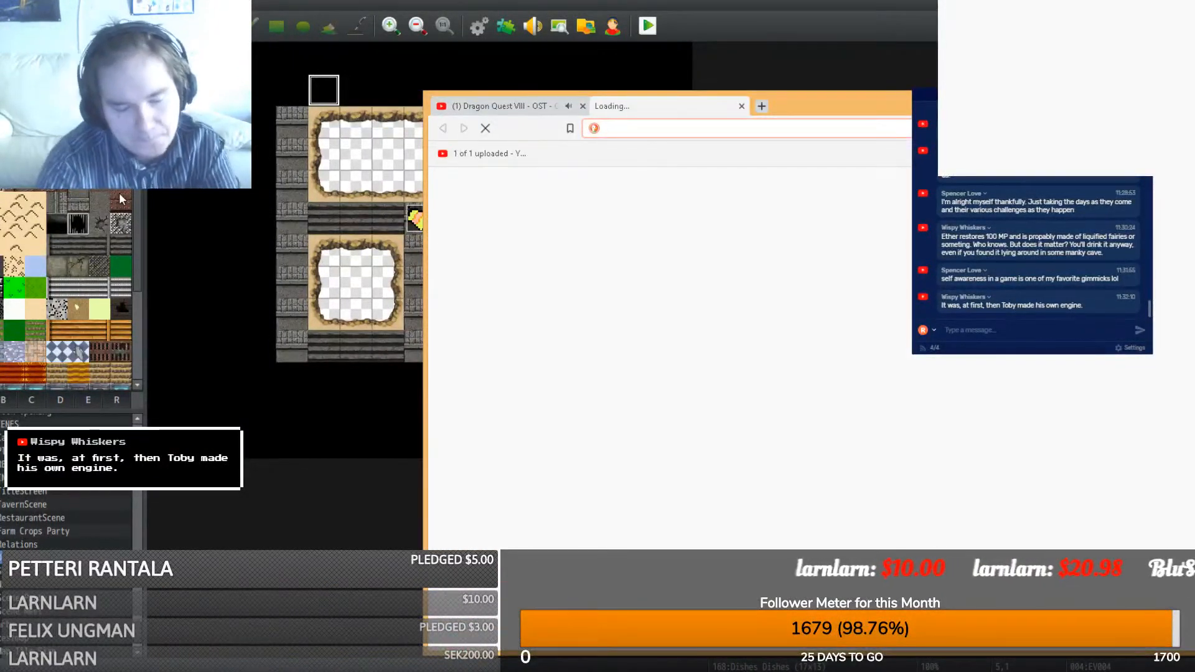
pyautogui.write('tap')
pyautogui.press('Return')
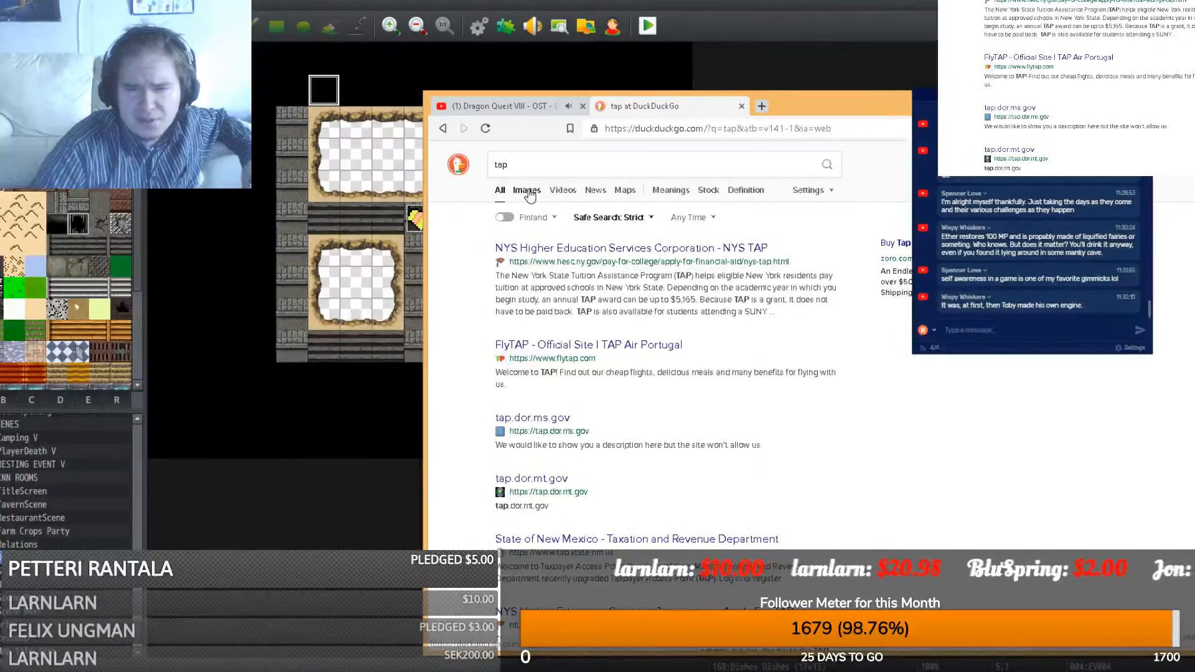
pyautogui.click(528, 192)
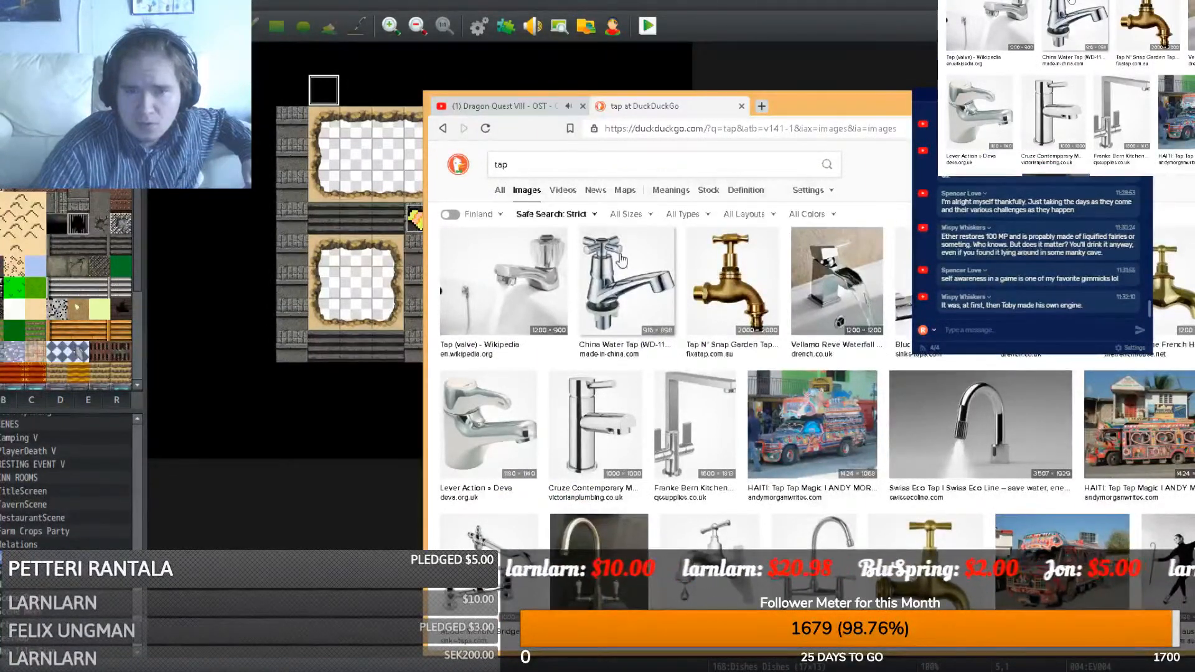
pyautogui.click(625, 260)
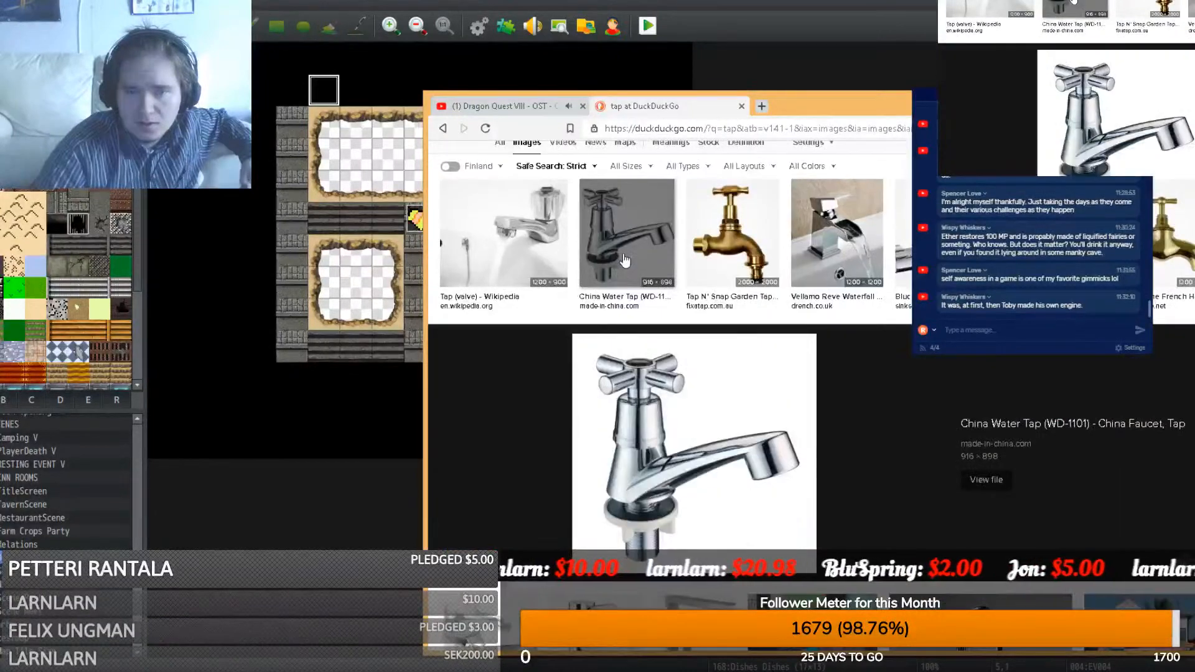
pyautogui.rightClick(645, 454)
pyautogui.click(687, 601)
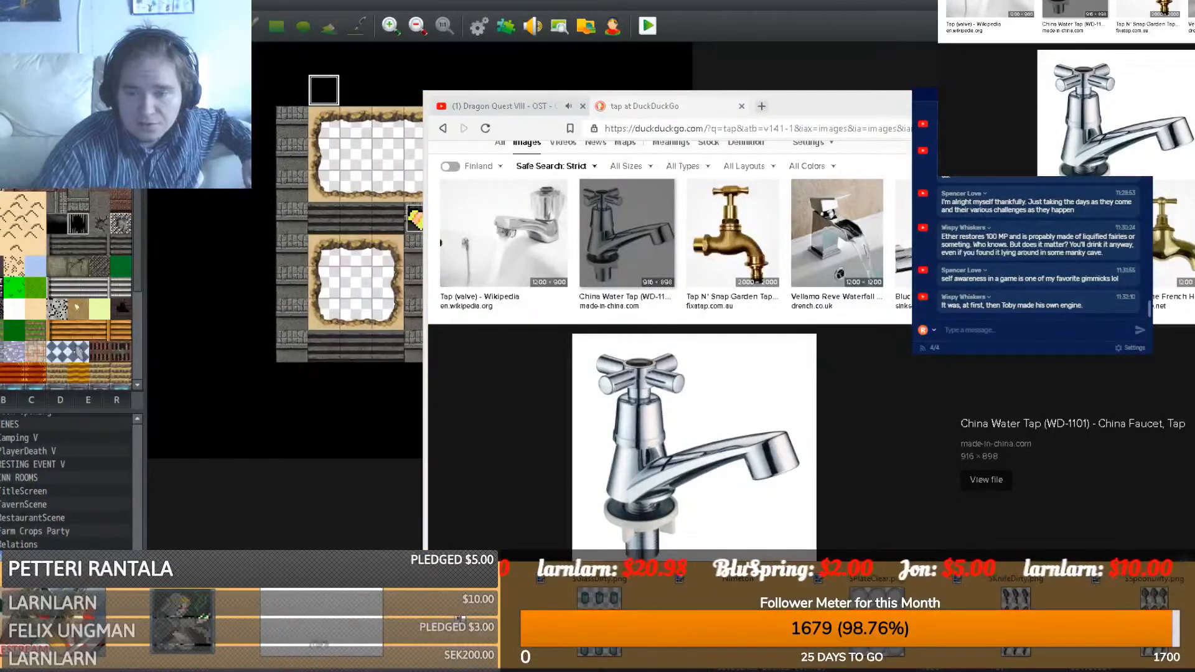
pyautogui.click(859, 669)
# - Enable OBS's Window Painting source, then paste the tap photo as a new paint.net image
pyautogui.click(809, 670)
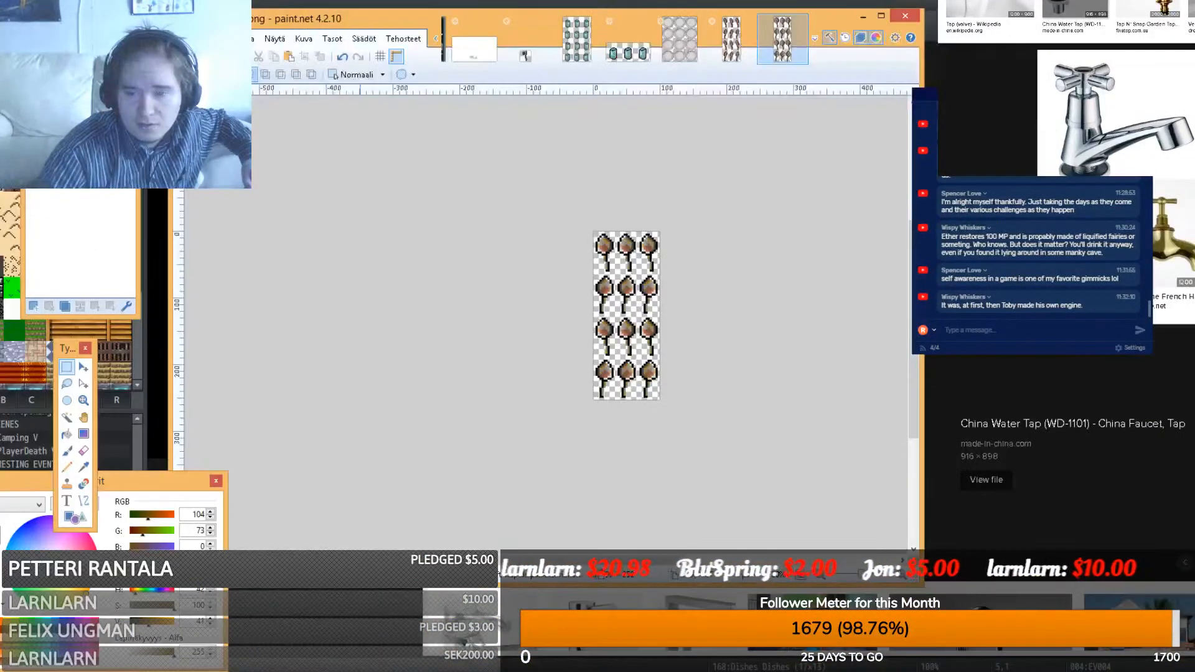
pyautogui.click(485, 668)
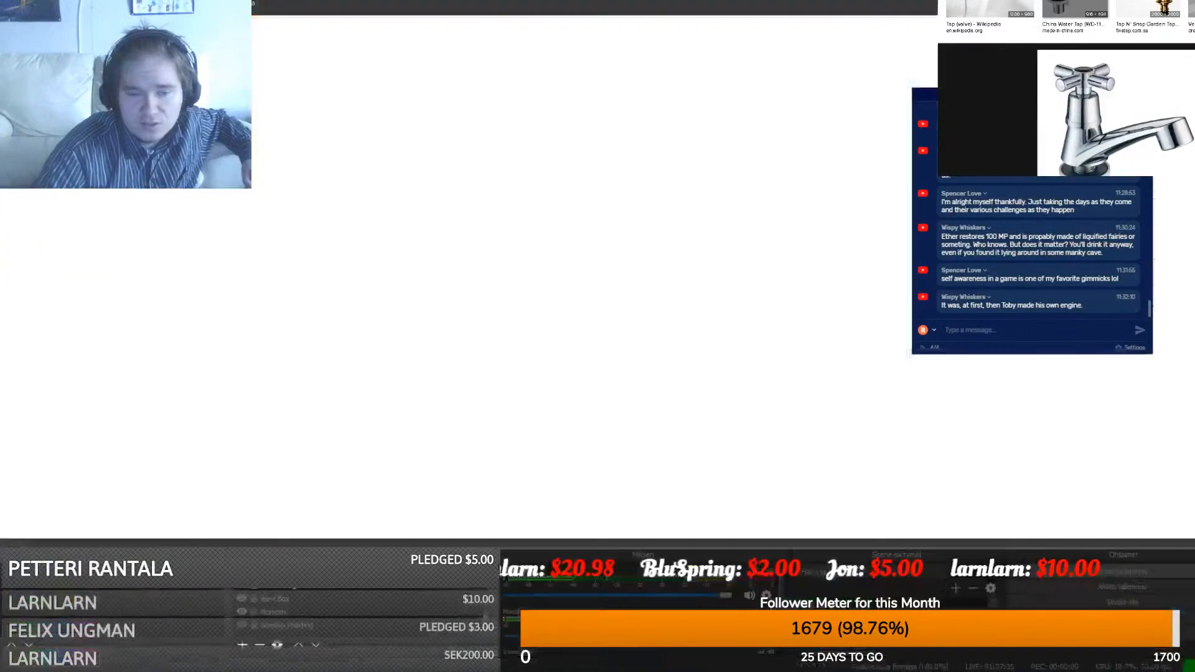
pyautogui.click(242, 626)
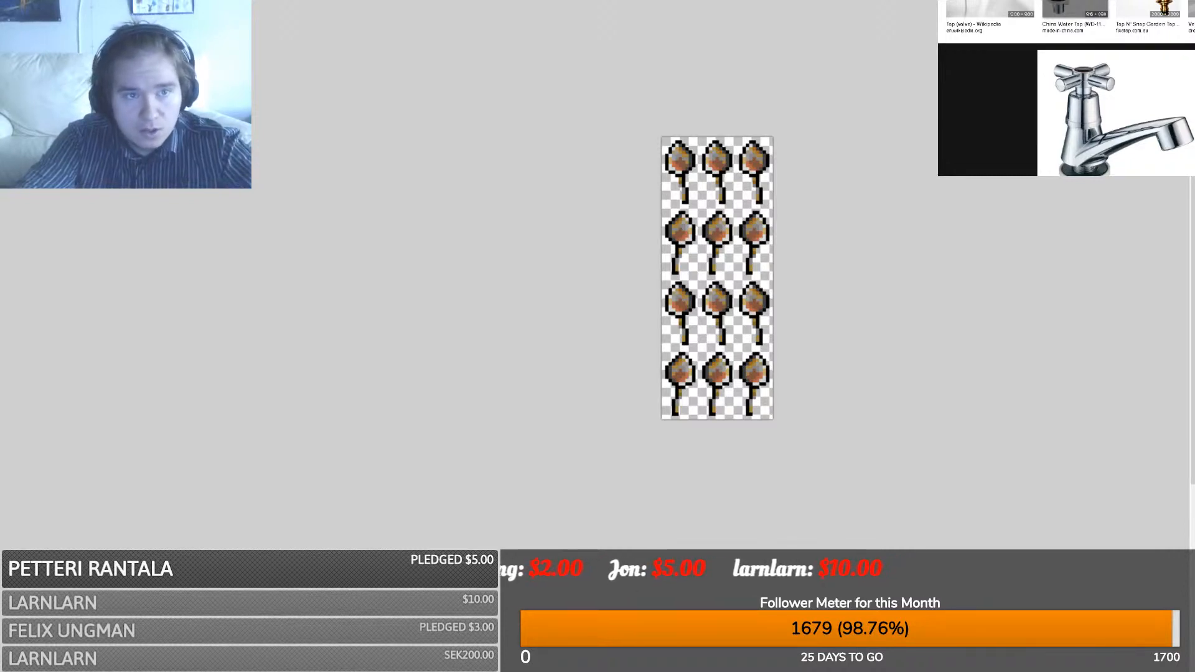
pyautogui.hotkey('ctrl', 'alt', 'v')
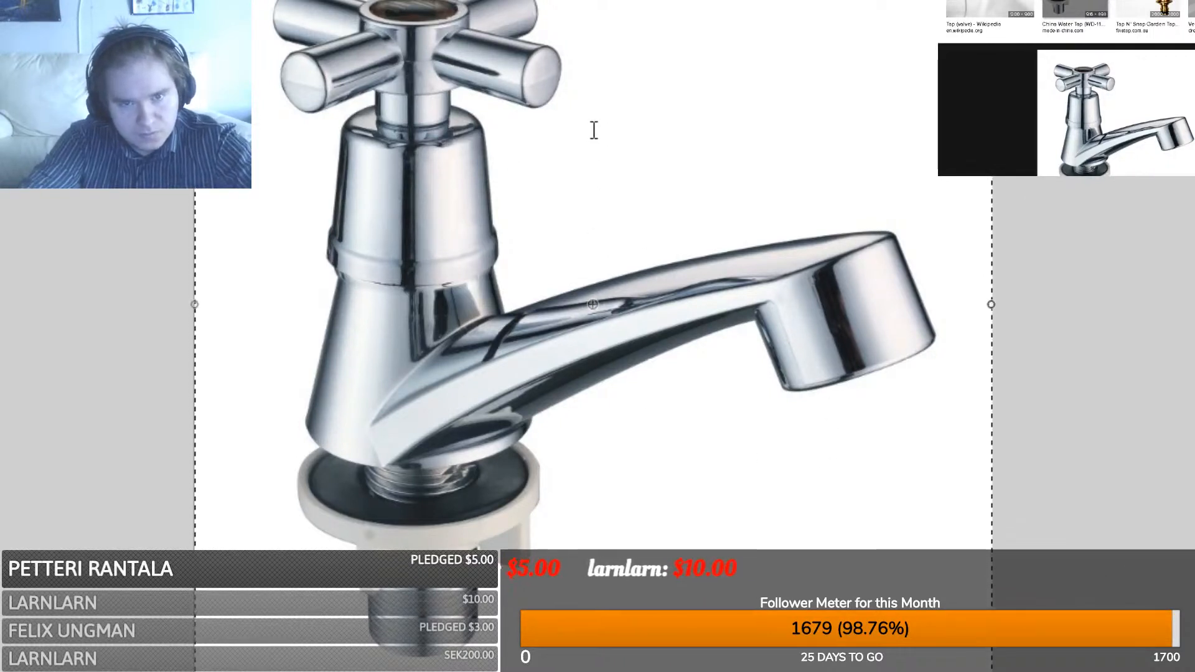
# - Shrink the tap, paste it onto the dishes sprite sheet, tilt it about 22° clockwise and raise it
pyautogui.click(612, 435)
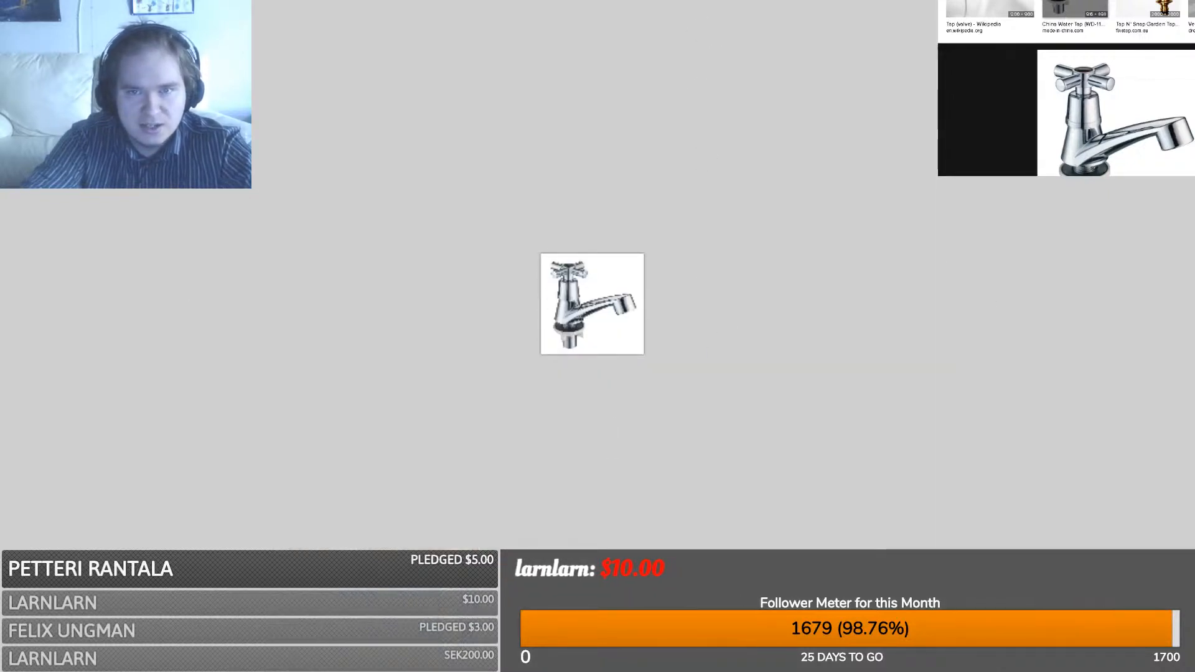
pyautogui.hotkey('ctrl', 'Tab')
pyautogui.hotkey('ctrl', 'Tab')
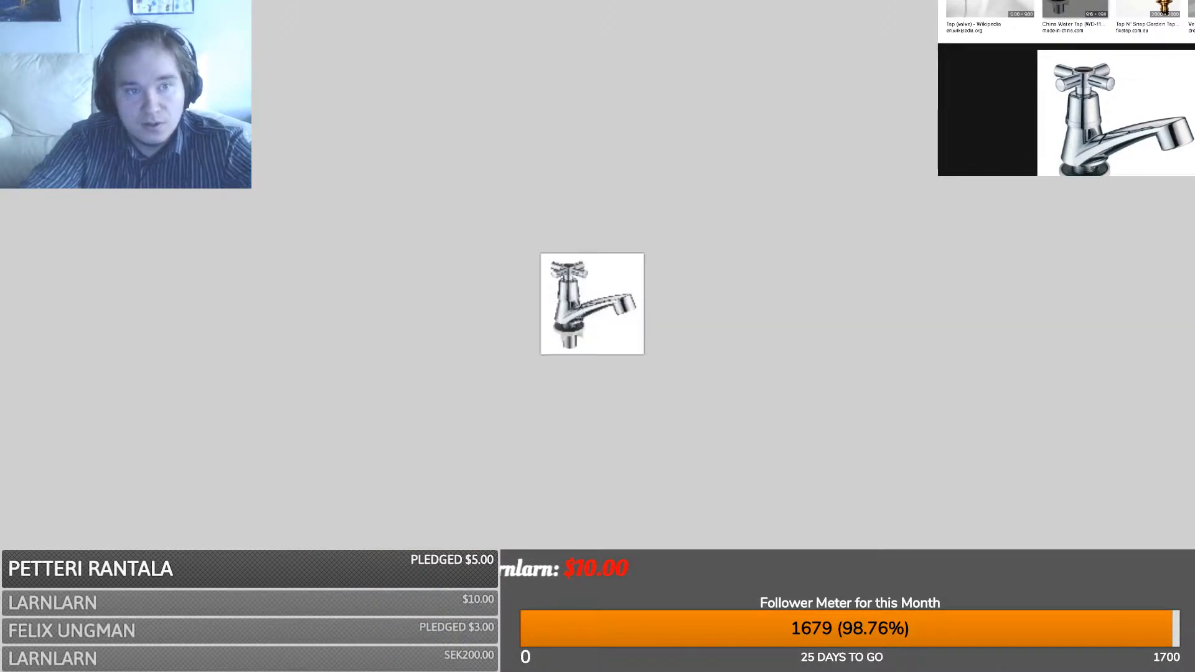
pyautogui.hotkey('ctrl', 'Tab')
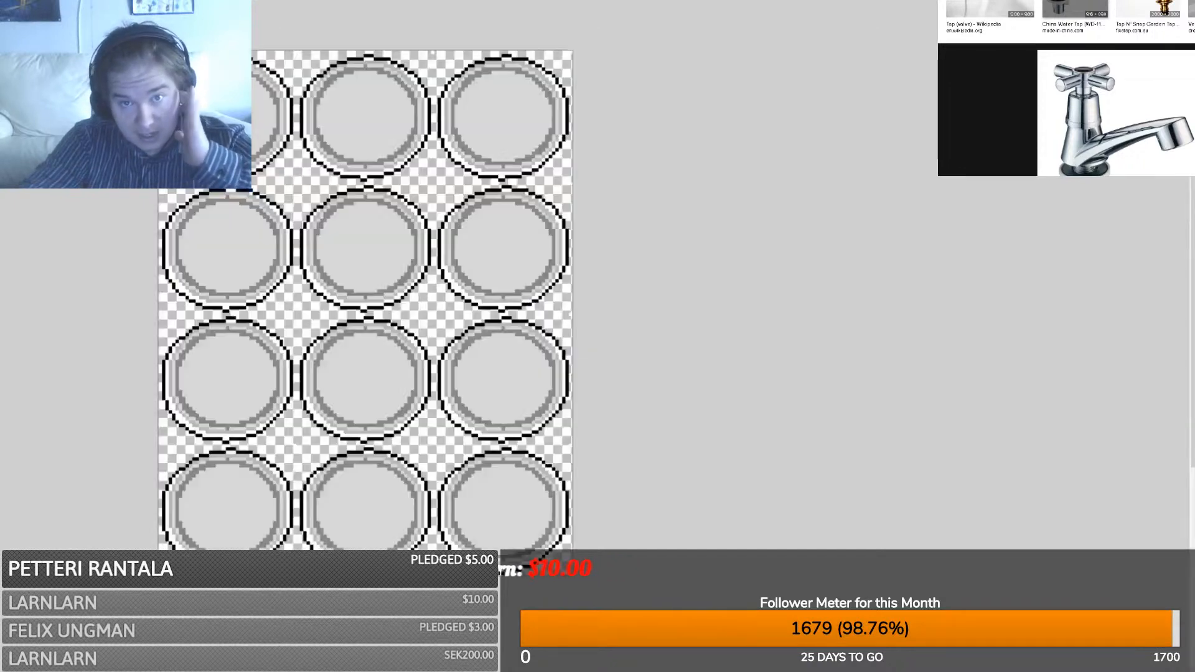
pyautogui.hotkey('ctrl', 'Tab')
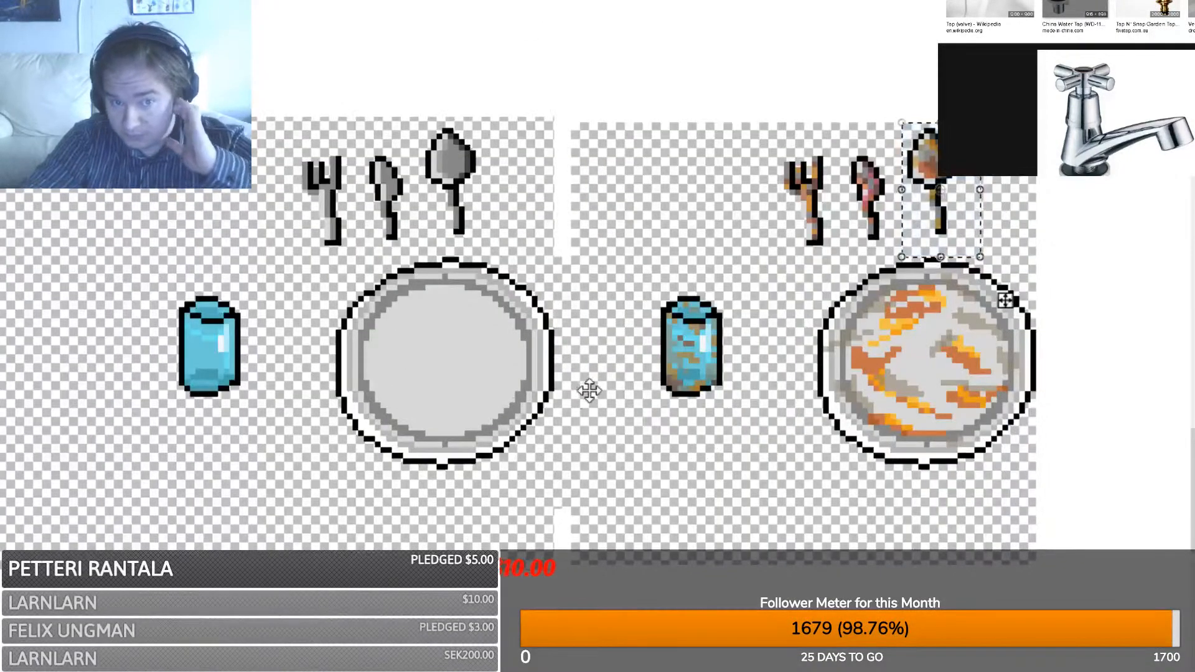
pyautogui.scroll(3, 601, 386)
pyautogui.hotkey('ctrl', 'v')
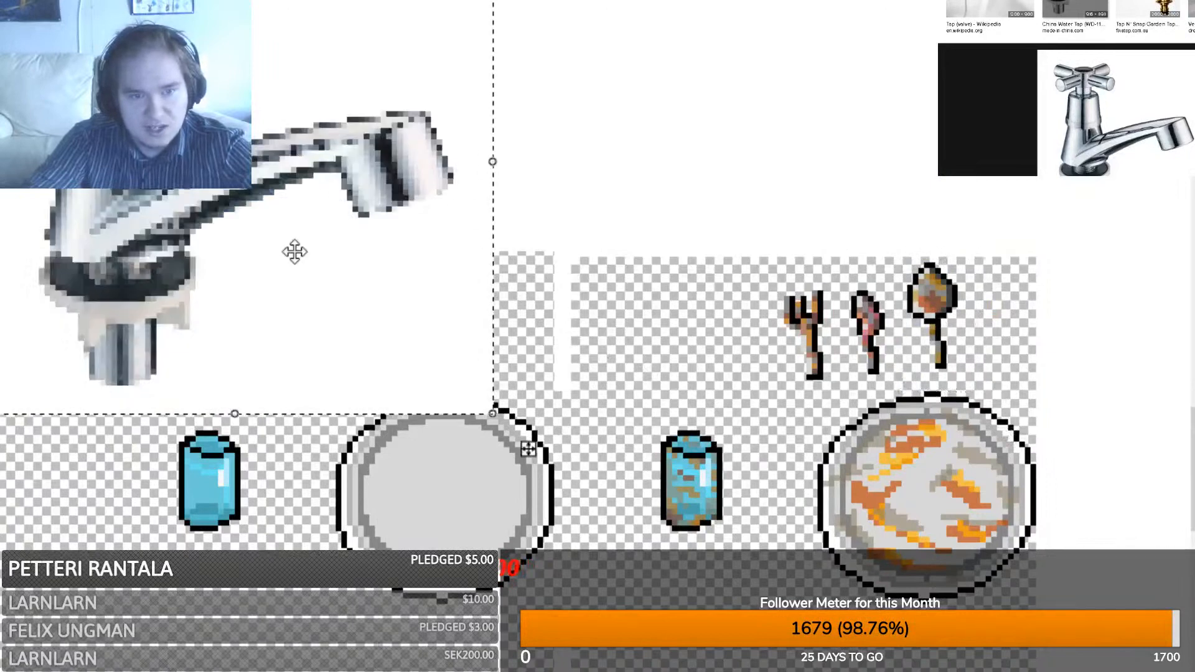
pyautogui.moveTo(294, 251); pyautogui.dragTo(409, 66)
pyautogui.scroll(5, 460, 168)
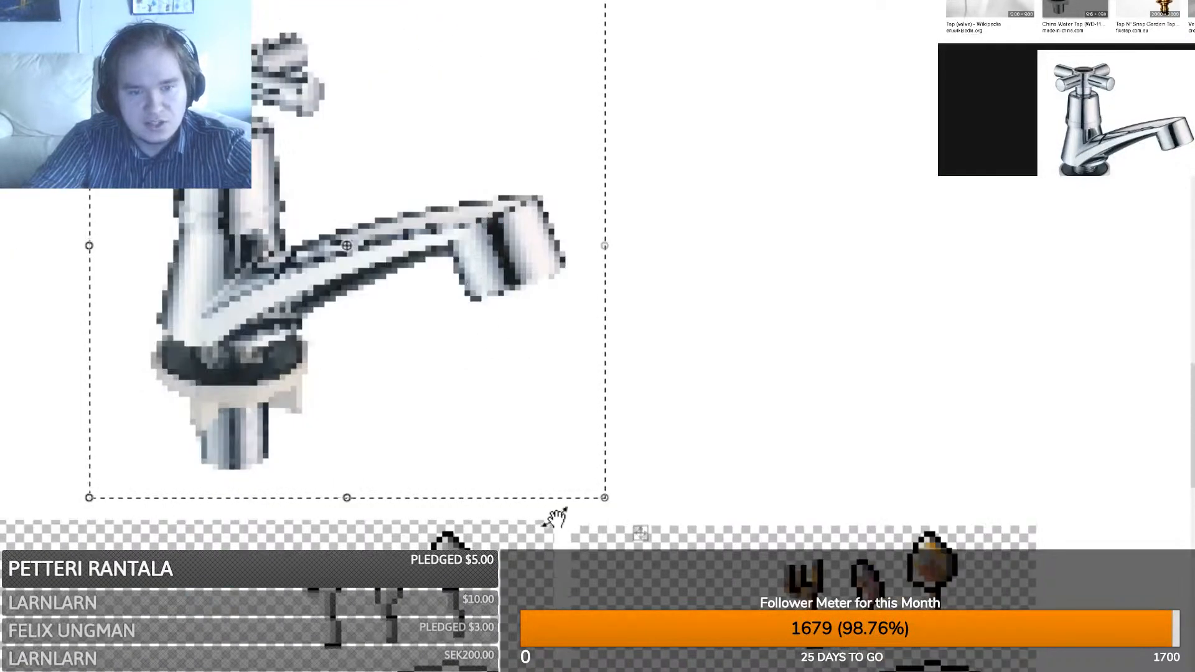
pyautogui.moveTo(641, 534); pyautogui.dragTo(852, 533, button='middle')
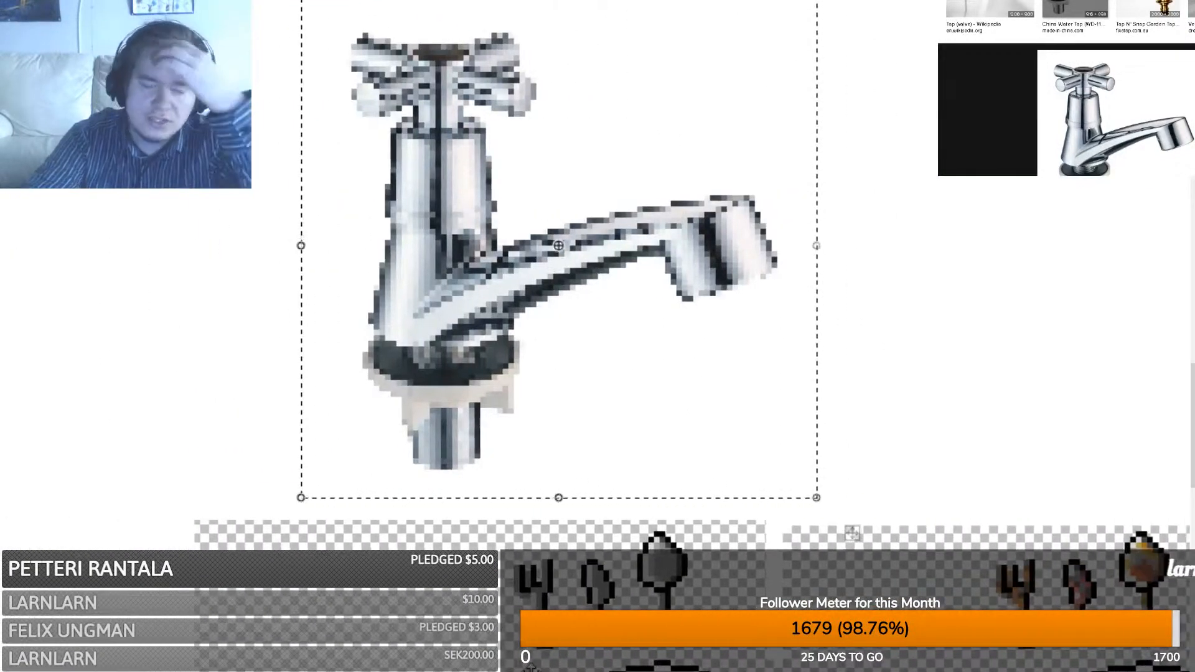
pyautogui.moveTo(852, 533); pyautogui.dragTo(710, 589, button='right')
pyautogui.moveTo(531, 382); pyautogui.dragTo(531, 320)
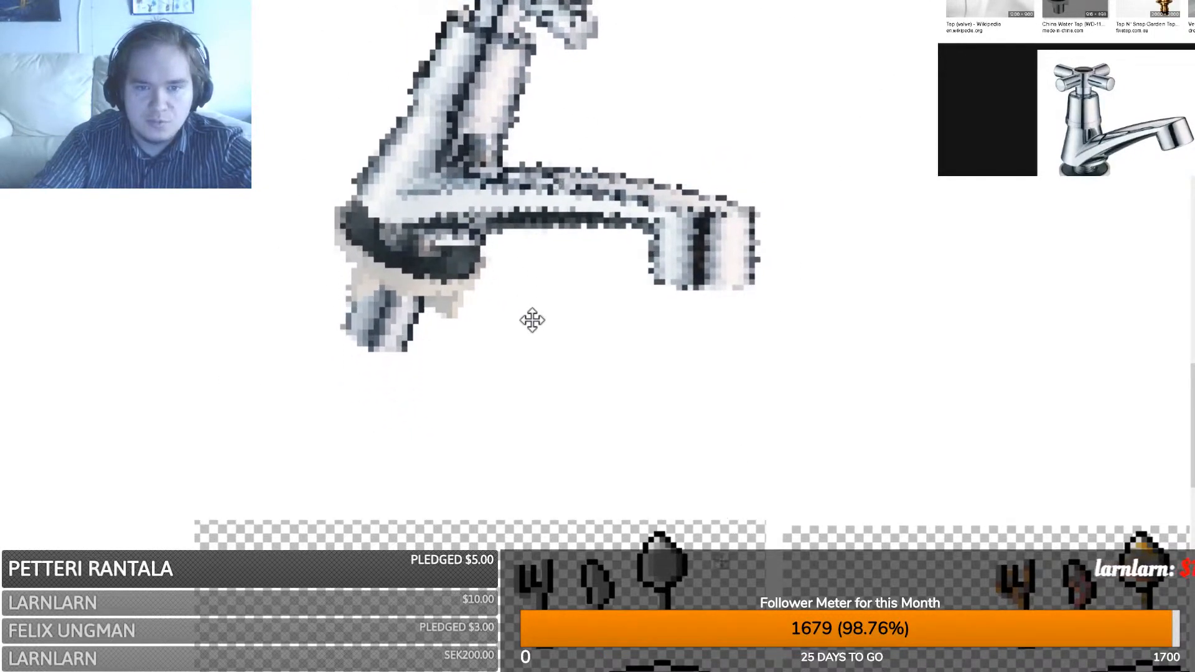
pyautogui.hotkey('ctrl', 'd')
# - Select the tap's base, rotate it counter-clockwise and nudge it back under the body
pyautogui.press('s')
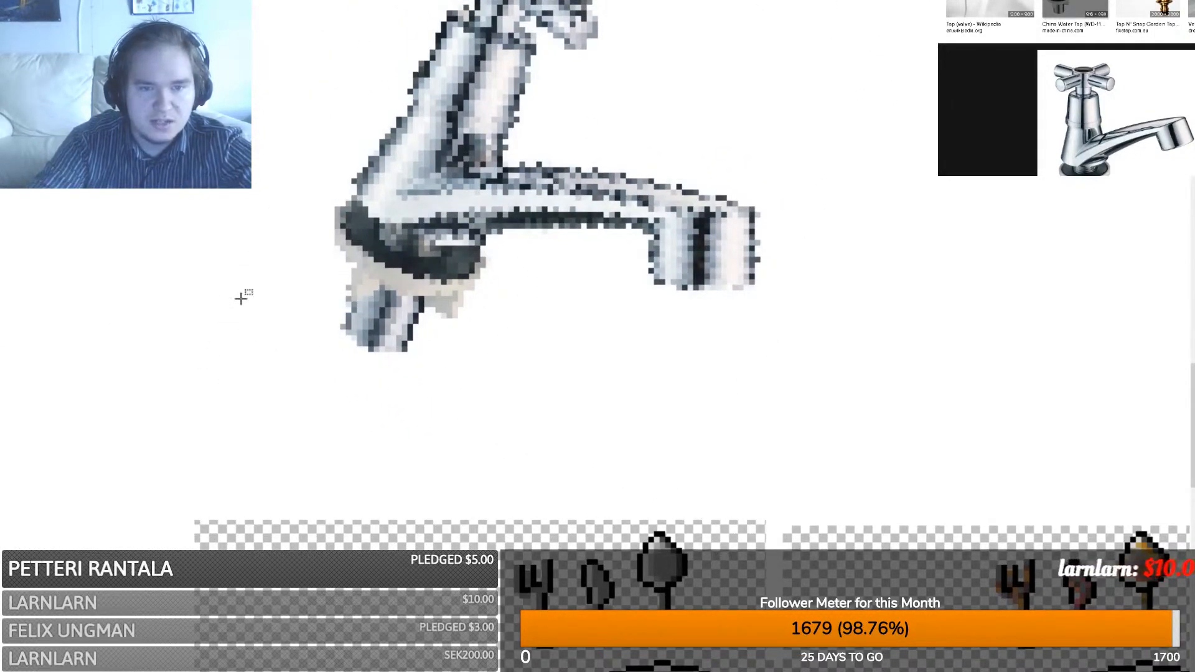
pyautogui.scroll(3, 373, 349)
pyautogui.moveTo(286, 516)
pyautogui.mouseDown()
pyautogui.moveTo(492, 315)
pyautogui.moveTo(497, 329)
pyautogui.mouseUp()
pyautogui.press('m')
pyautogui.moveTo(431, 307); pyautogui.dragTo(394, 290)
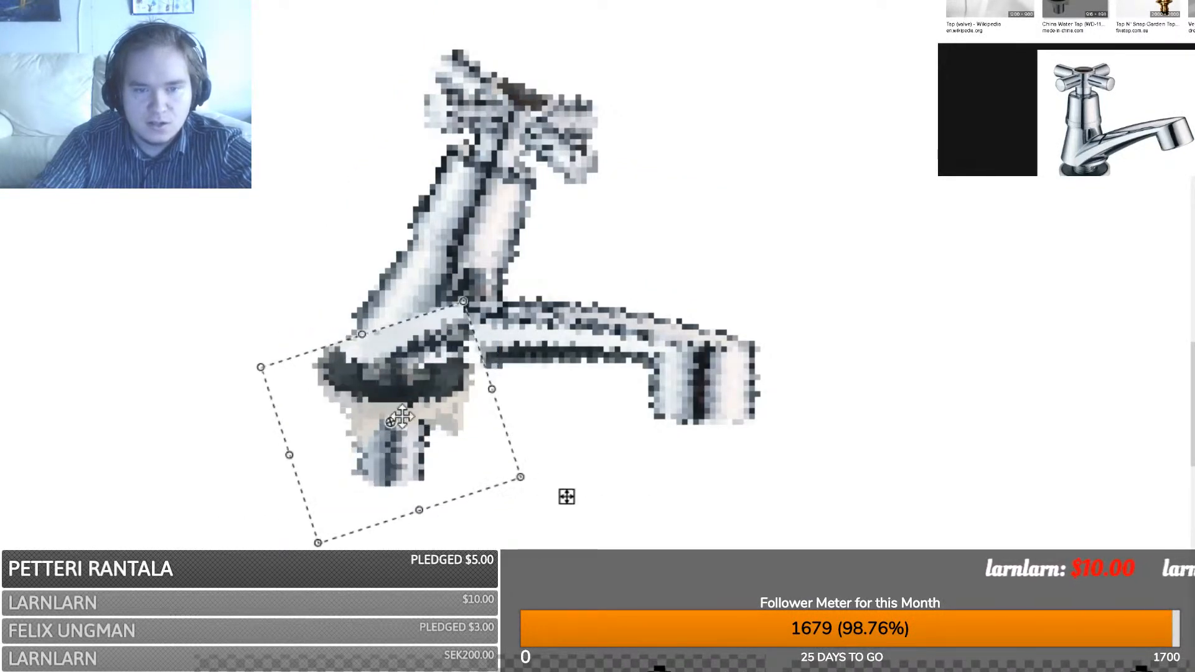
pyautogui.moveTo(407, 406); pyautogui.dragTo(444, 404)
pyautogui.moveTo(404, 270); pyautogui.dragTo(398, 294)
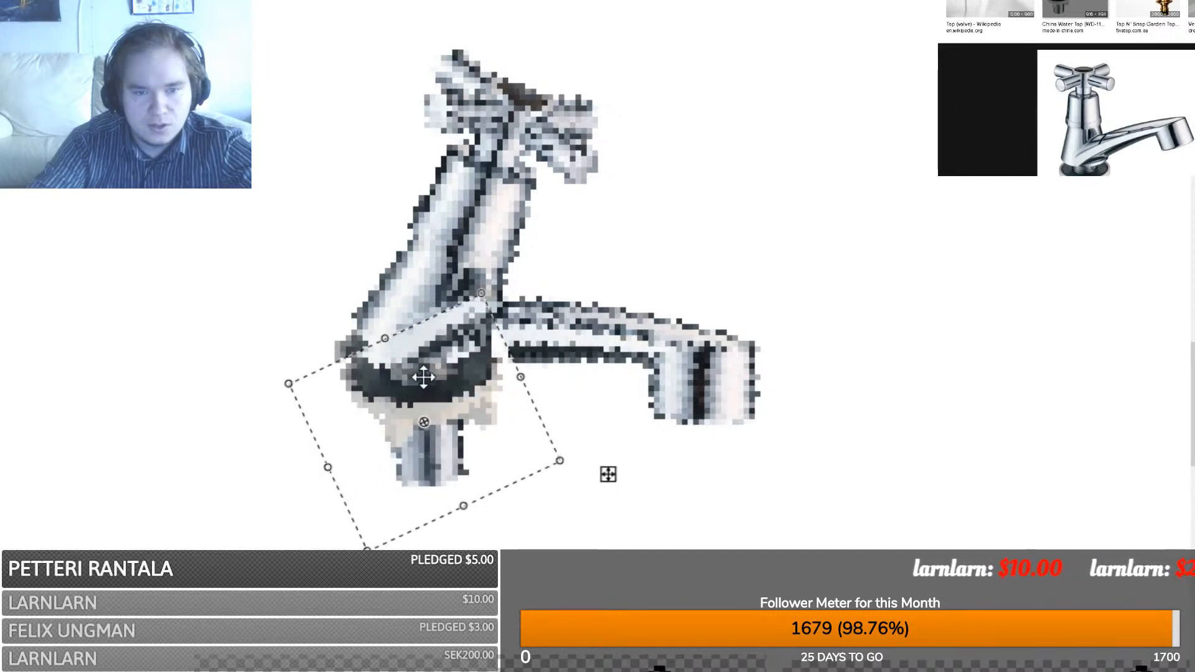
pyautogui.moveTo(429, 376); pyautogui.dragTo(445, 368)
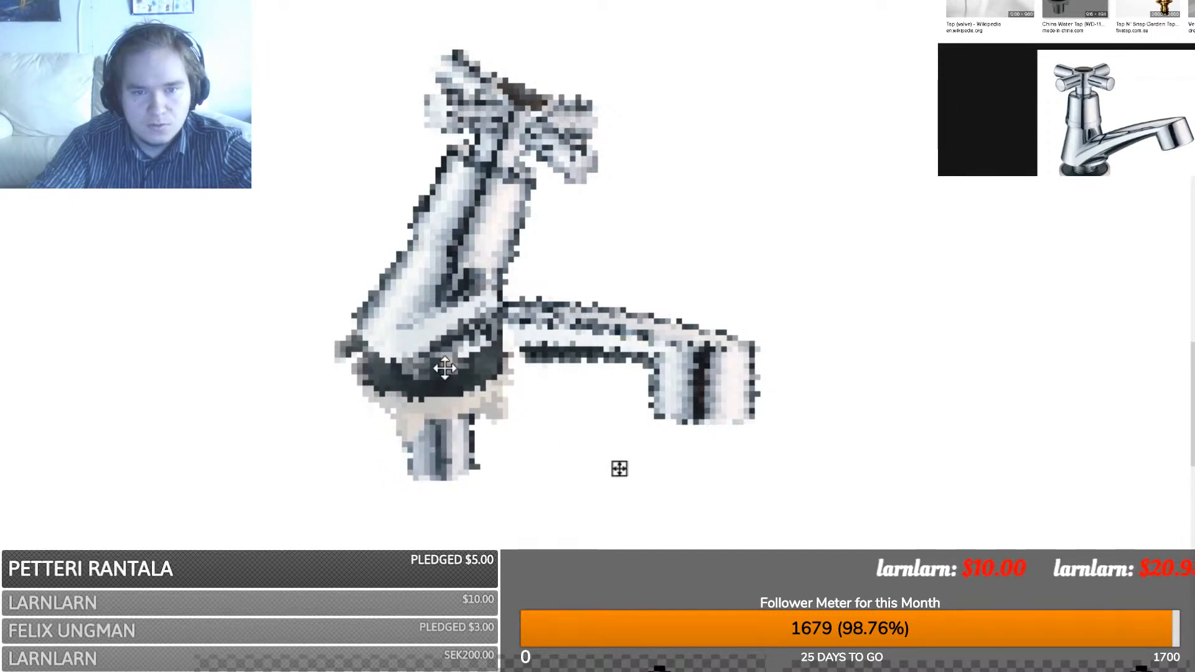
# - Paint over the spout–base gap and add black outline strokes under the spout and its top-right corner
pyautogui.press('s')
pyautogui.click(519, 408)
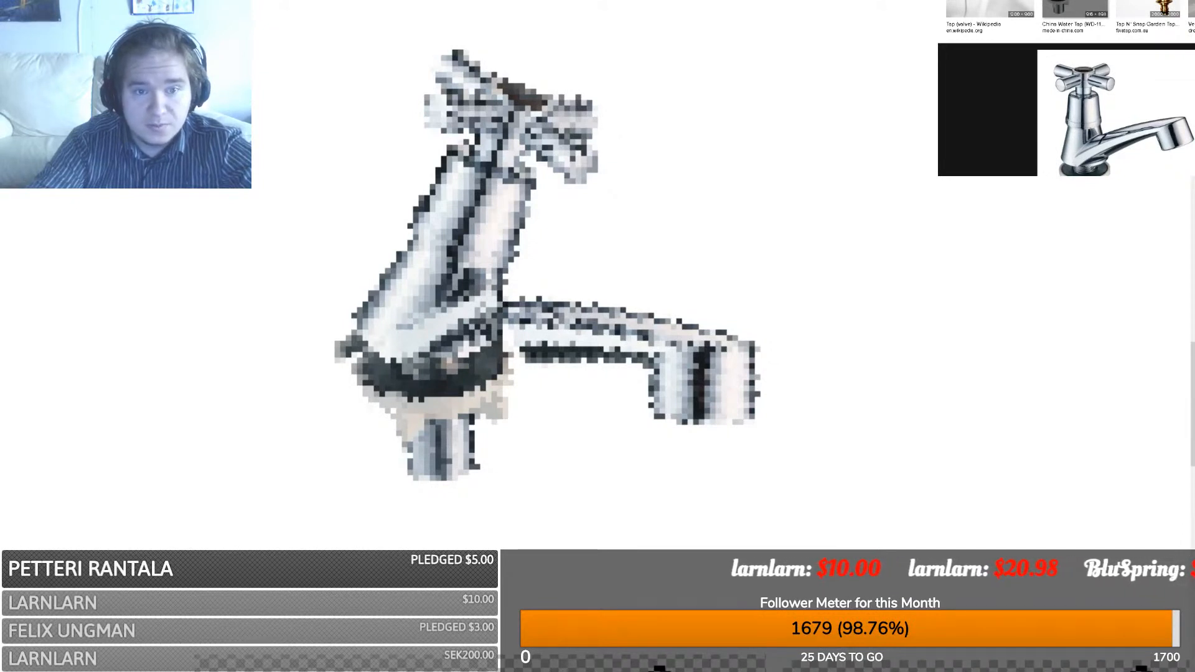
pyautogui.moveTo(510, 333)
pyautogui.mouseDown()
pyautogui.moveTo(439, 333)
pyautogui.moveTo(485, 323)
pyautogui.mouseUp()
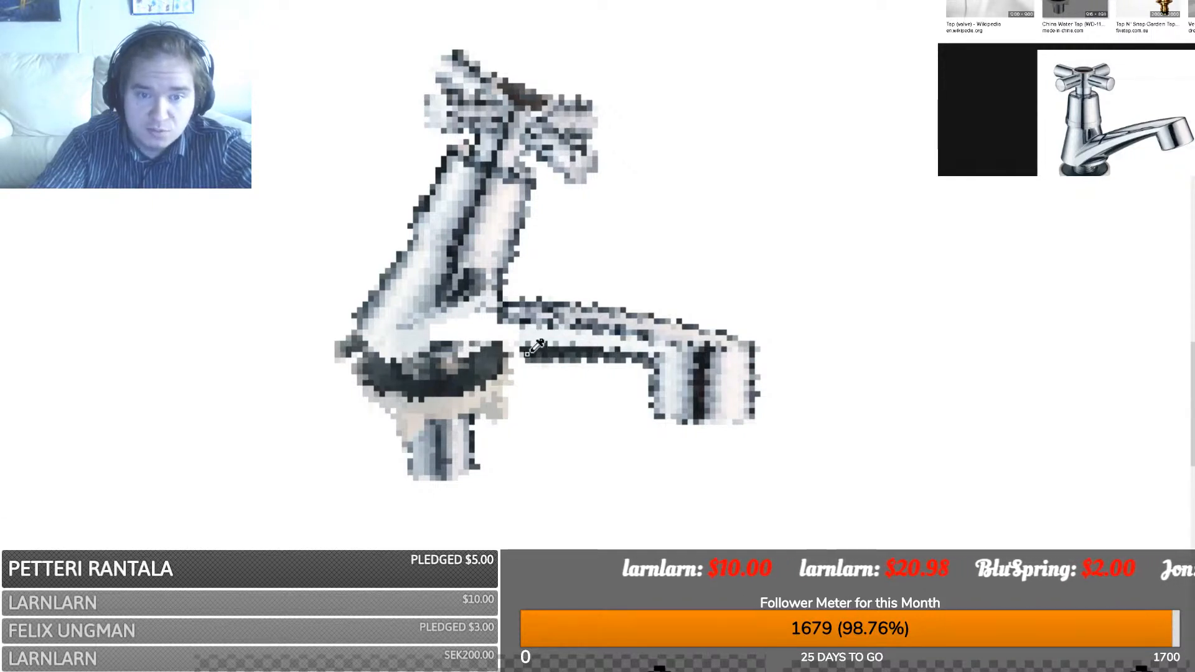
pyautogui.moveTo(497, 355)
pyautogui.mouseDown()
pyautogui.moveTo(538, 357)
pyautogui.moveTo(423, 386)
pyautogui.moveTo(374, 374)
pyautogui.mouseUp()
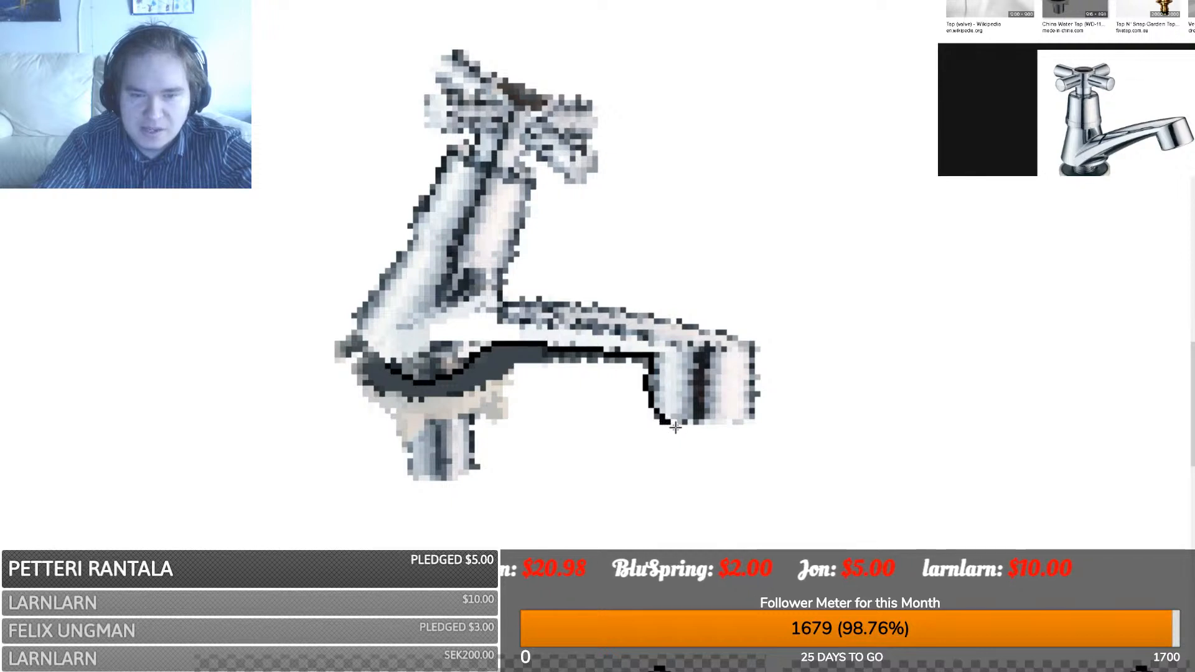
pyautogui.moveTo(722, 428); pyautogui.dragTo(747, 419)
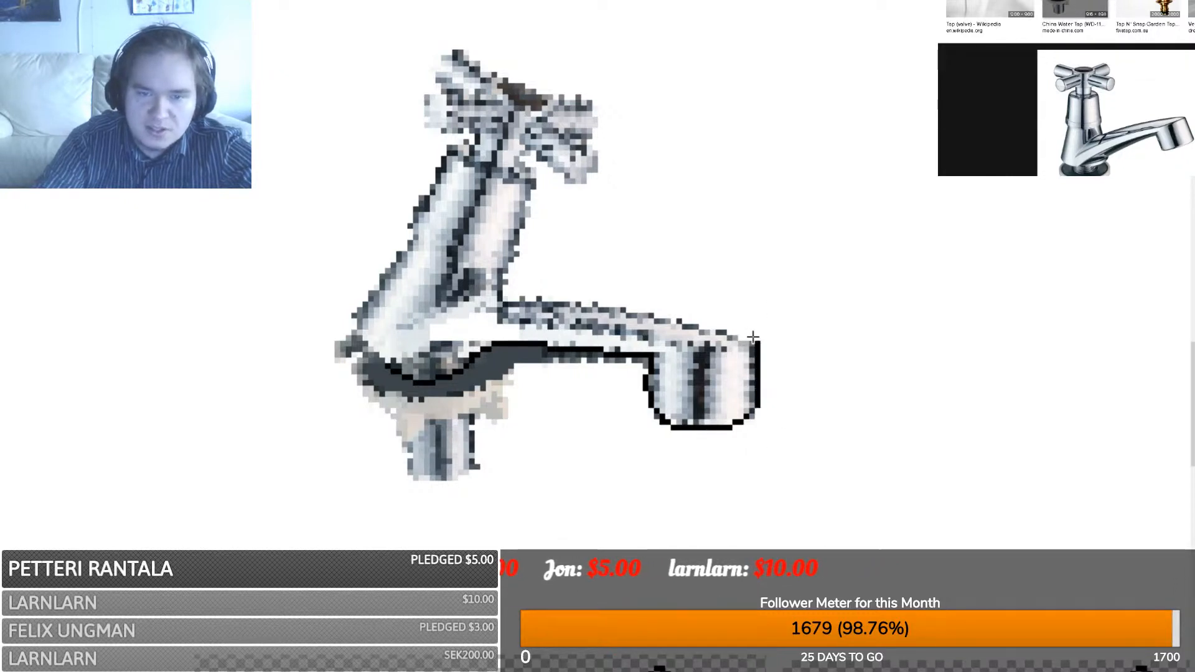
pyautogui.moveTo(746, 338); pyautogui.dragTo(722, 332)
# - Draw a black line along the spout's top edge and a curved line up the tap's left side
pyautogui.hotkey('ctrl', 'z')
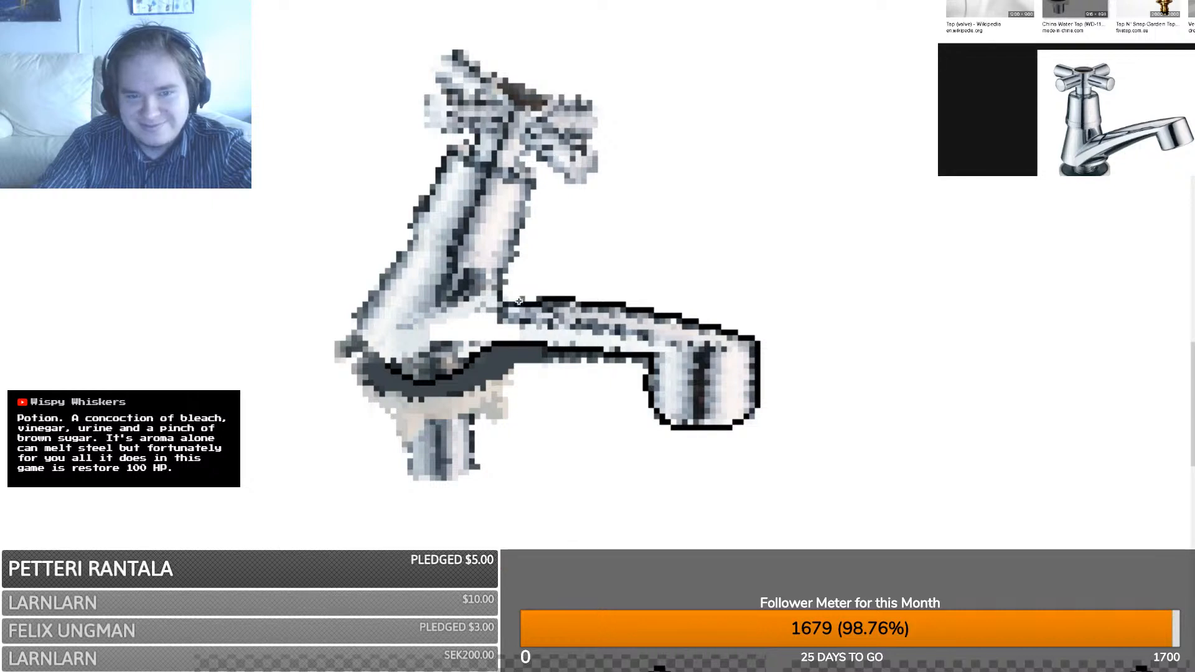
pyautogui.moveTo(522, 299); pyautogui.dragTo(522, 299)
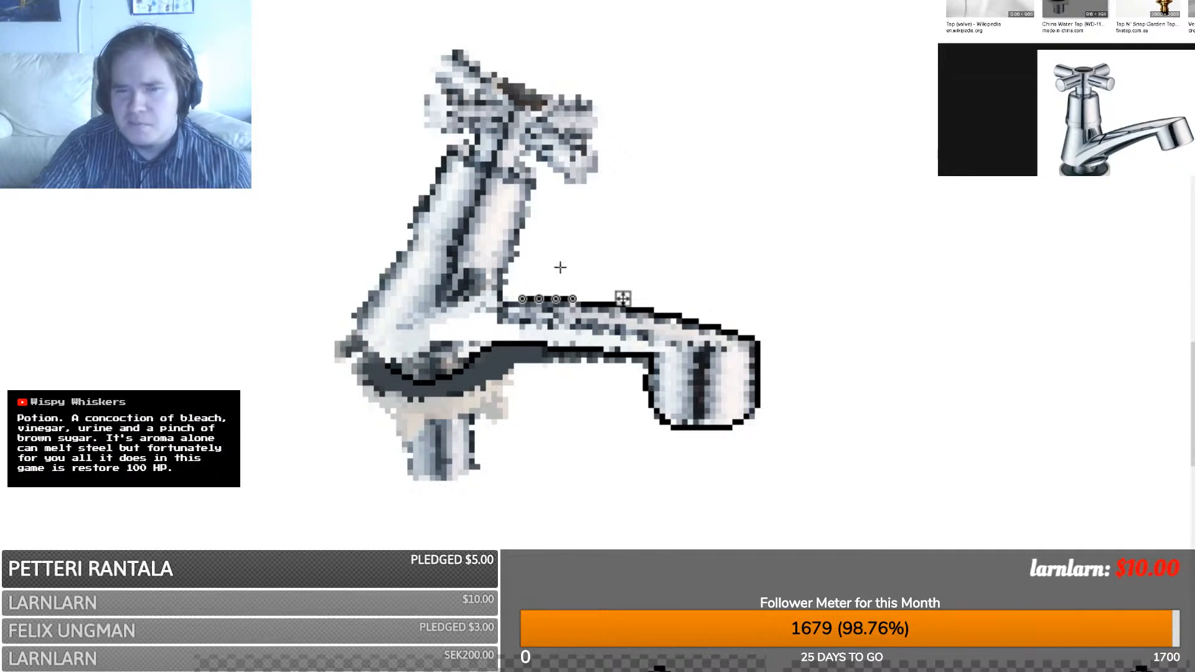
pyautogui.click(500, 316)
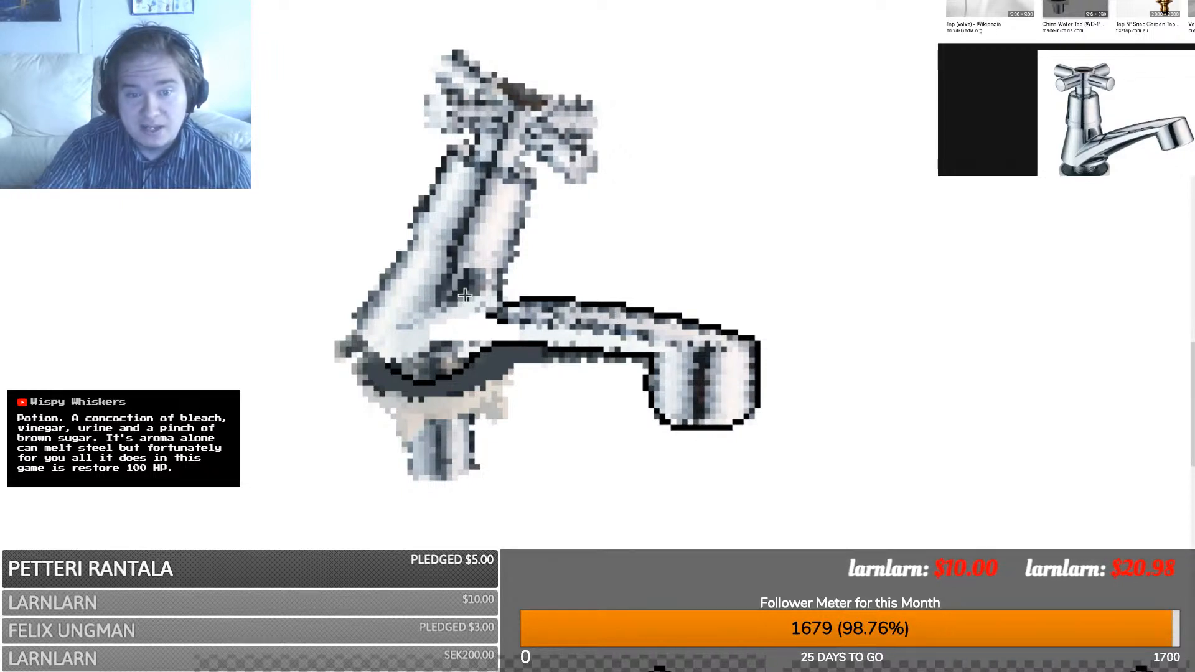
pyautogui.moveTo(369, 297); pyautogui.dragTo(449, 153)
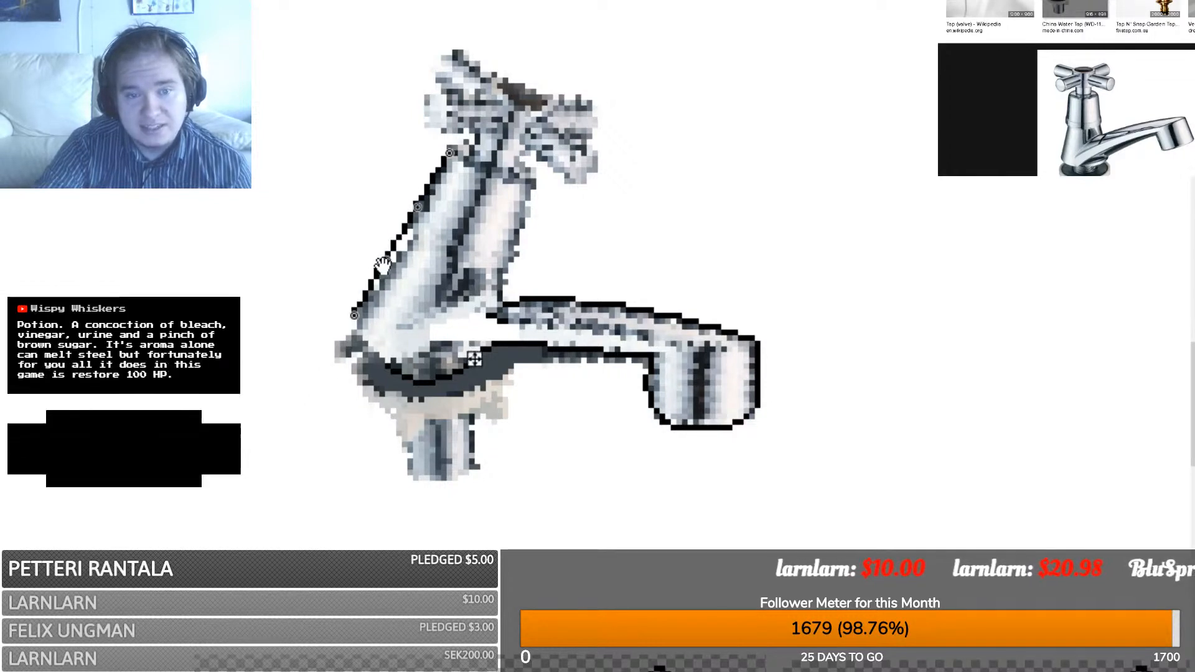
pyautogui.moveTo(386, 265); pyautogui.dragTo(392, 269)
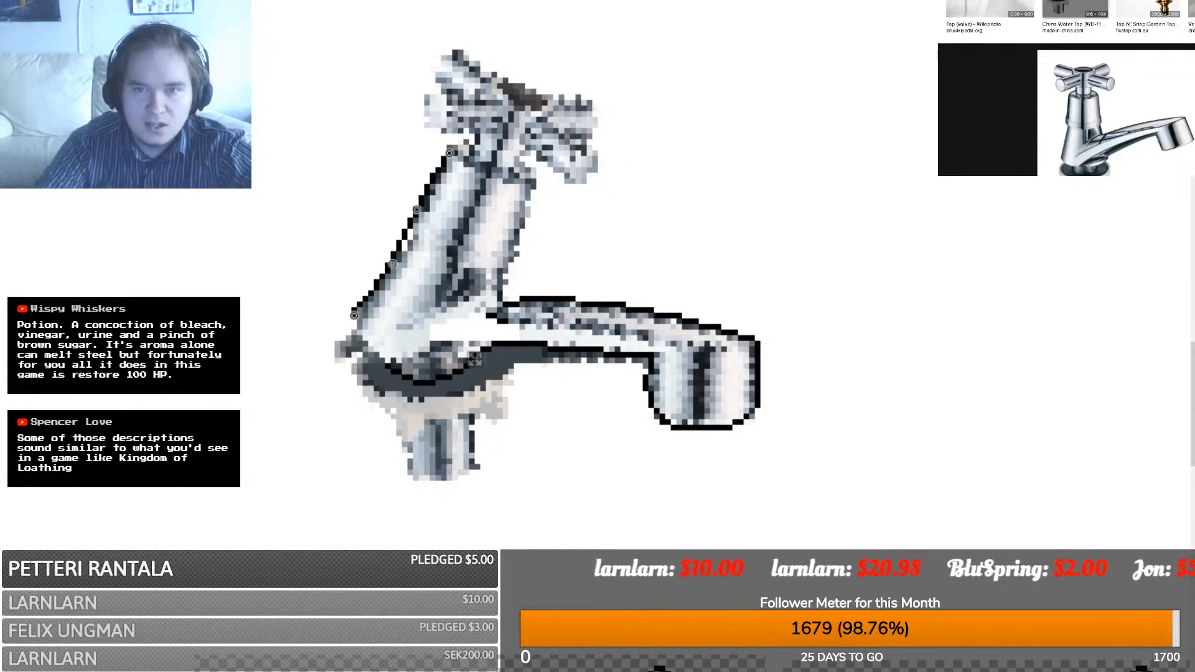
# - Open a new browser tab and load a page
pyautogui.hotkey('ctrl', 't')
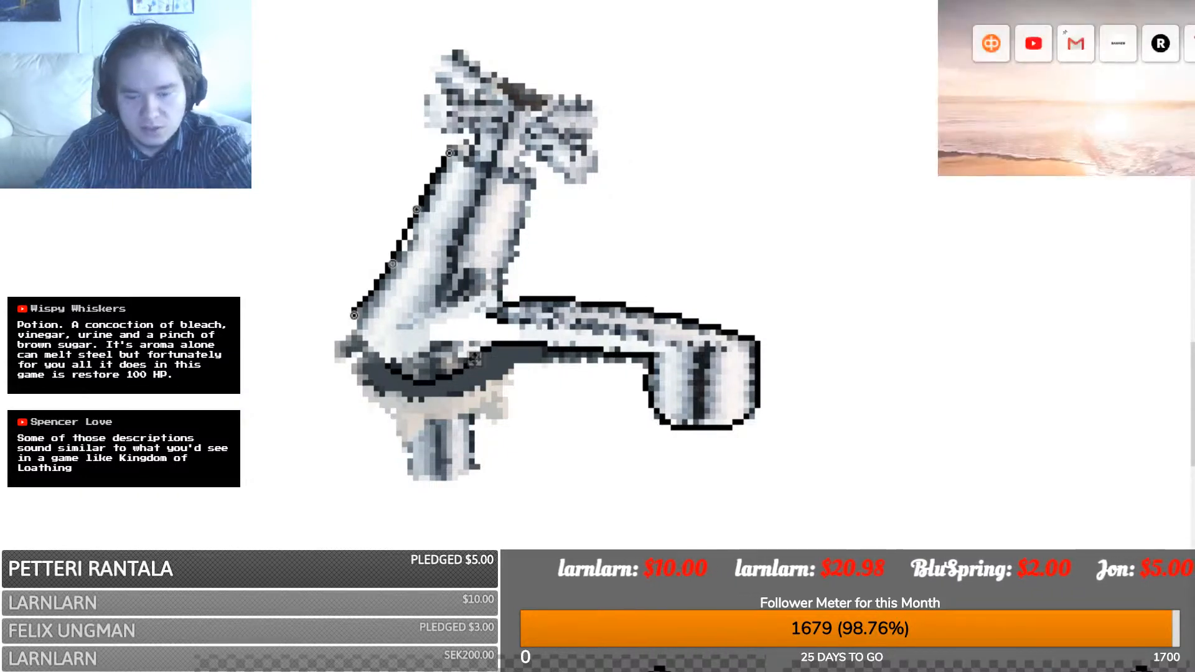
pyautogui.press('Return')
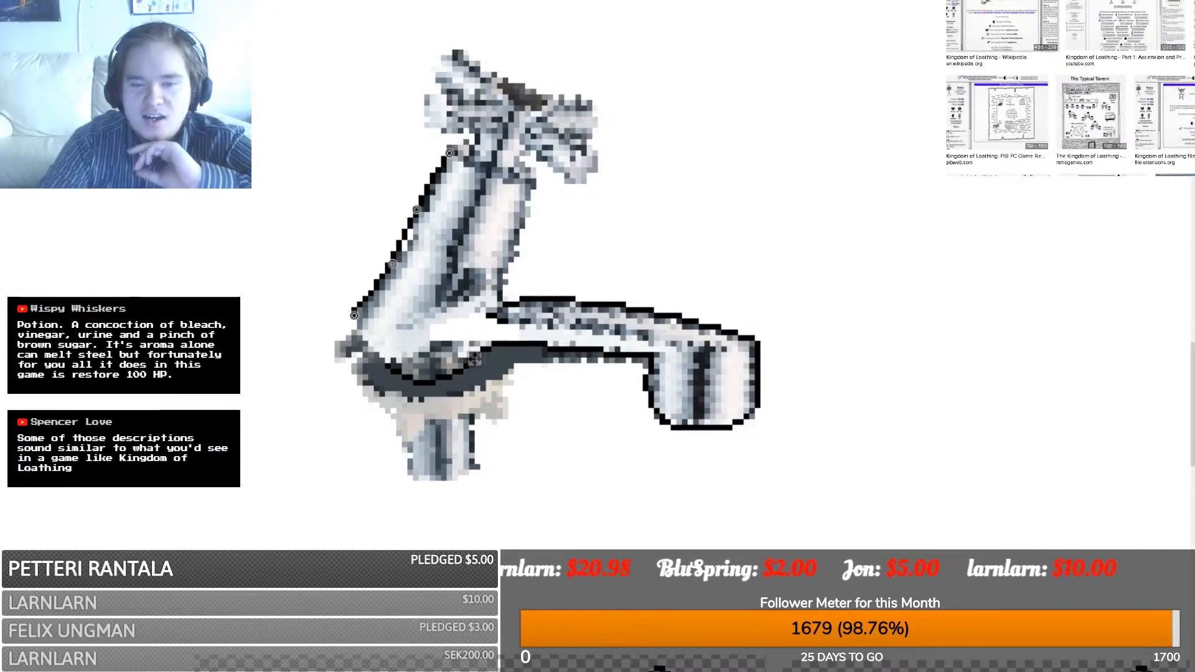
pyautogui.scroll(-5, 1066, 89)
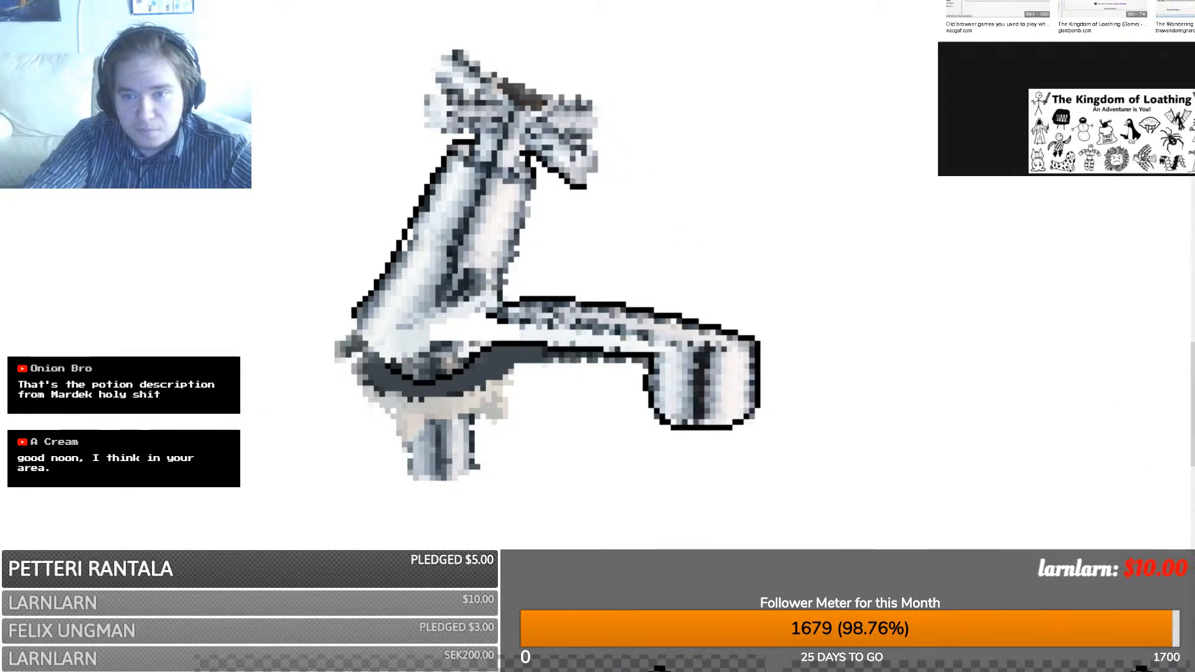
# - Search 'Mardek', preview the '19 Games Like Mardek RPG' image, then go back and open a neogaf screenshot
pyautogui.write('m Marde')
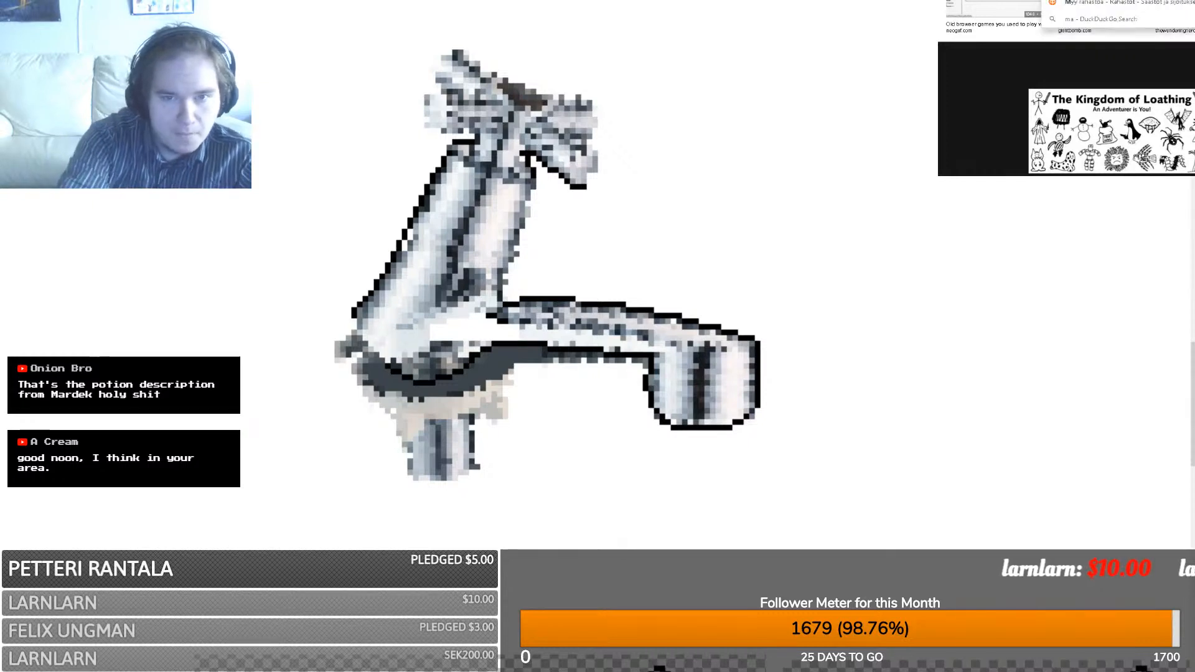
pyautogui.write('k')
pyautogui.press('Return')
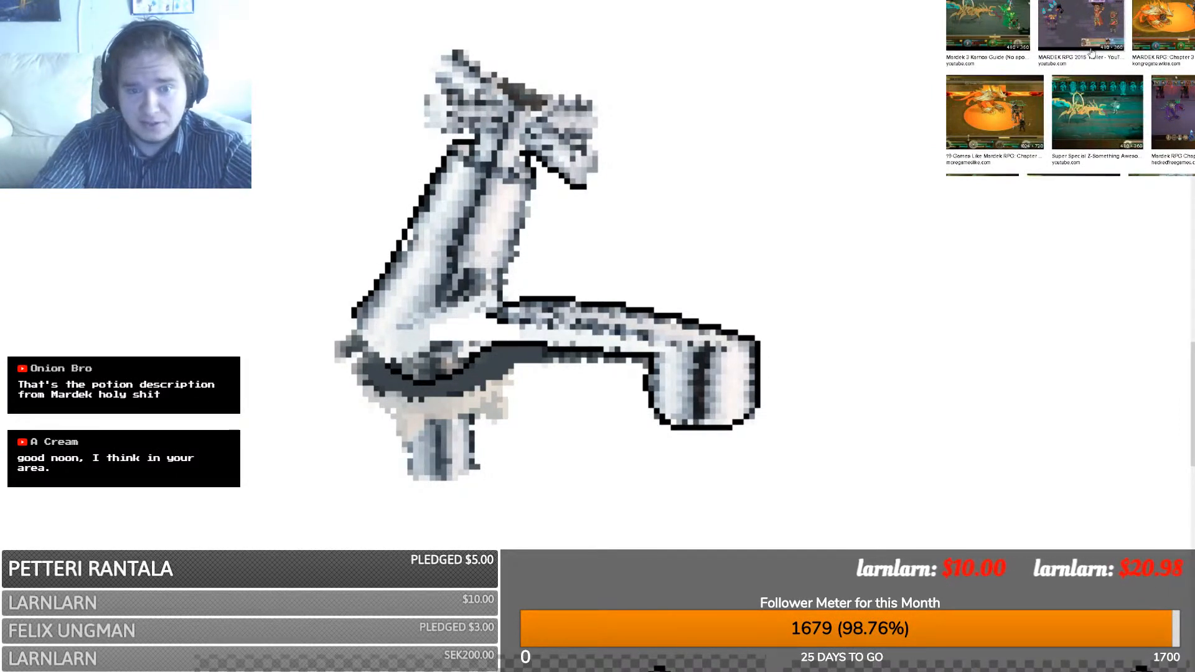
pyautogui.click(1000, 110)
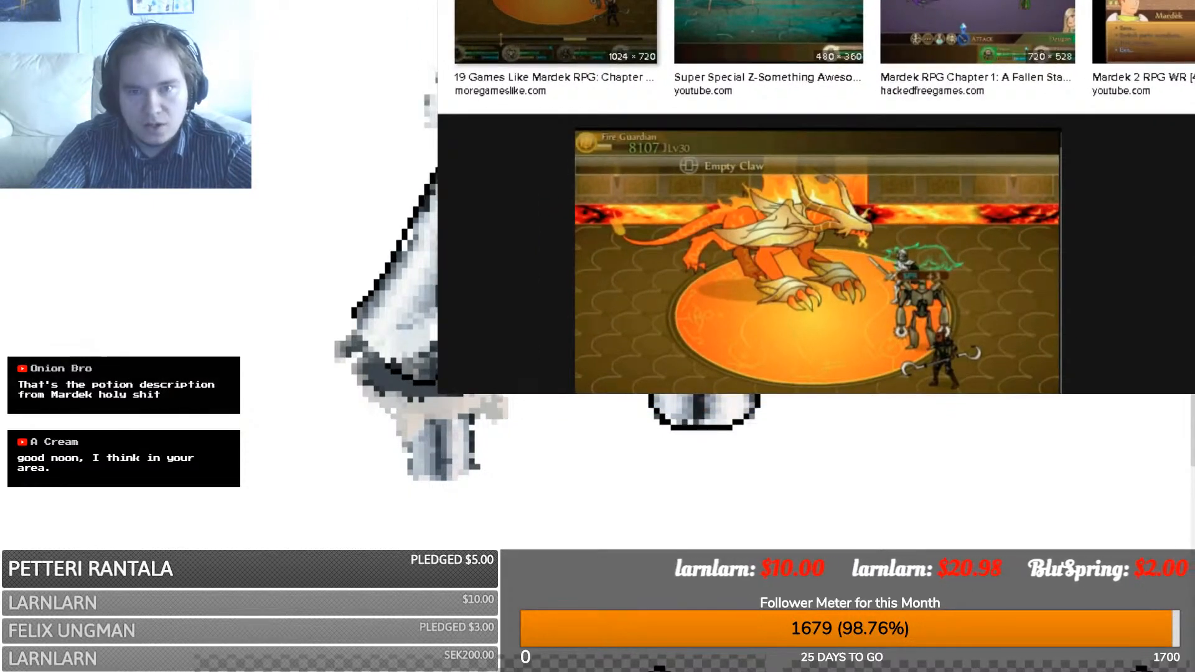
pyautogui.hotkey('alt', 'Left')
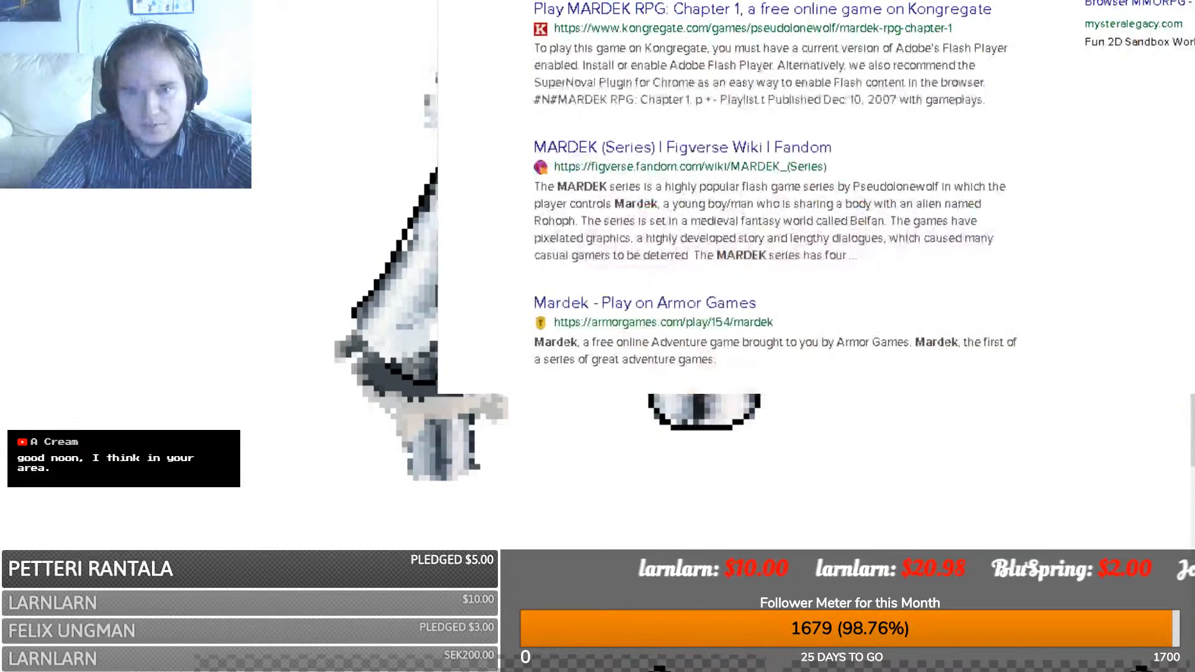
pyautogui.hotkey('alt', 'Left')
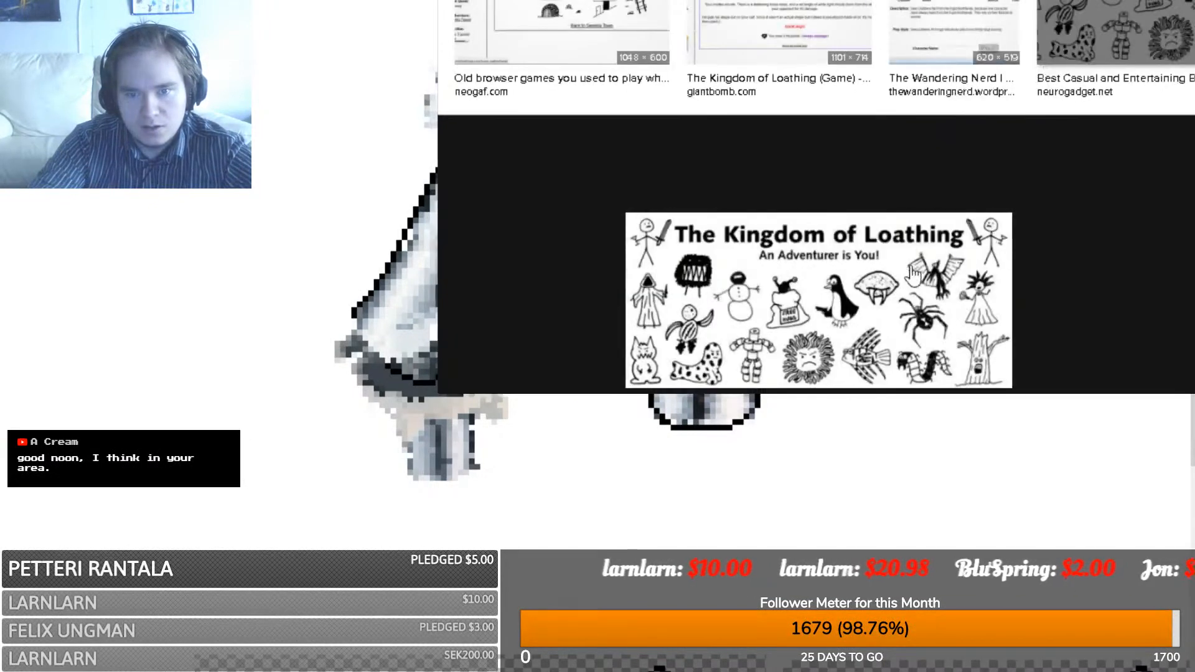
pyautogui.click(633, 2)
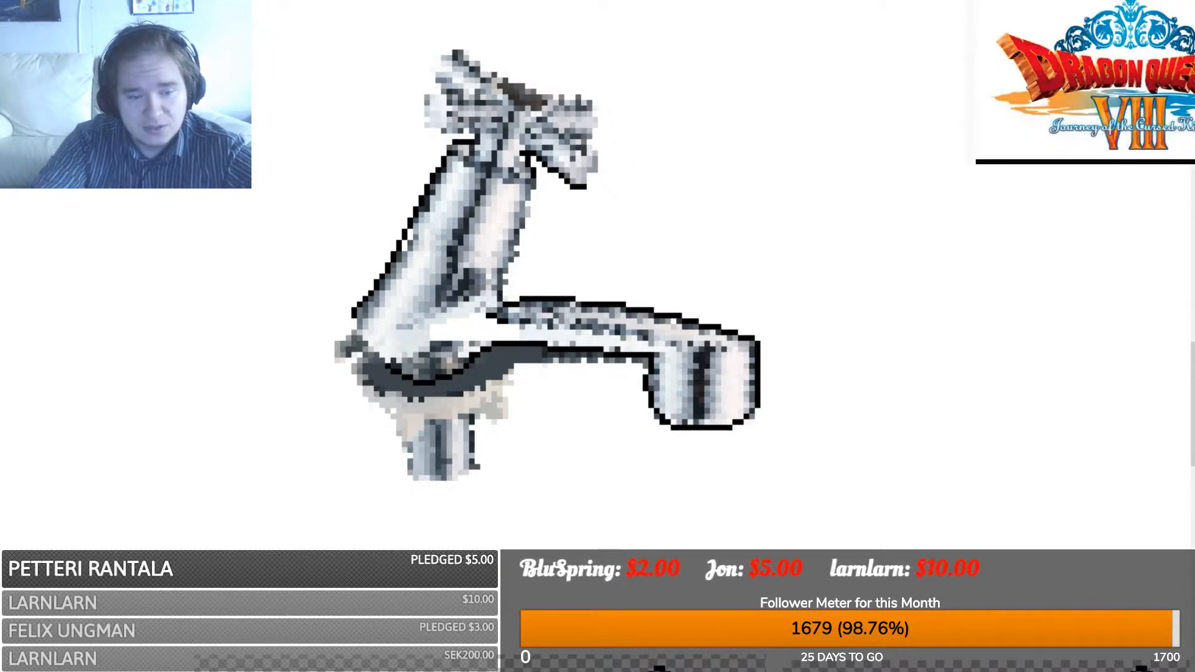
# - Outline the faucet's left edge, top-left edge and the handle's upper right and right arm in black
pyautogui.hotkey('ctrl', 'Tab')
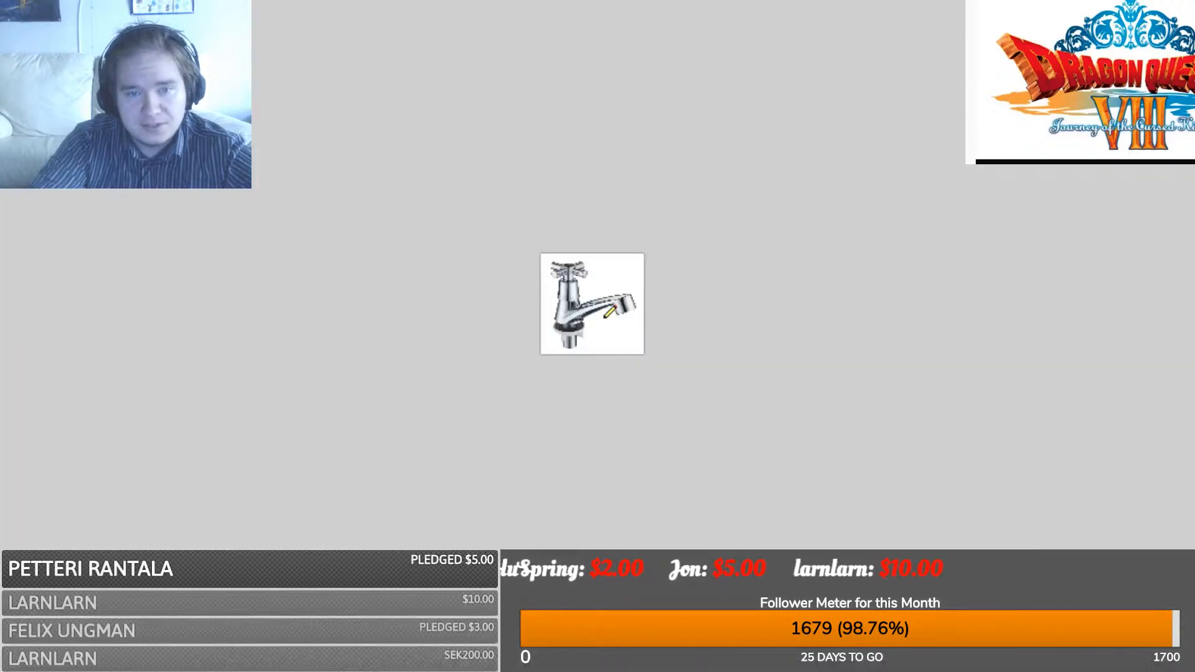
pyautogui.hotkey('ctrl', 'Tab')
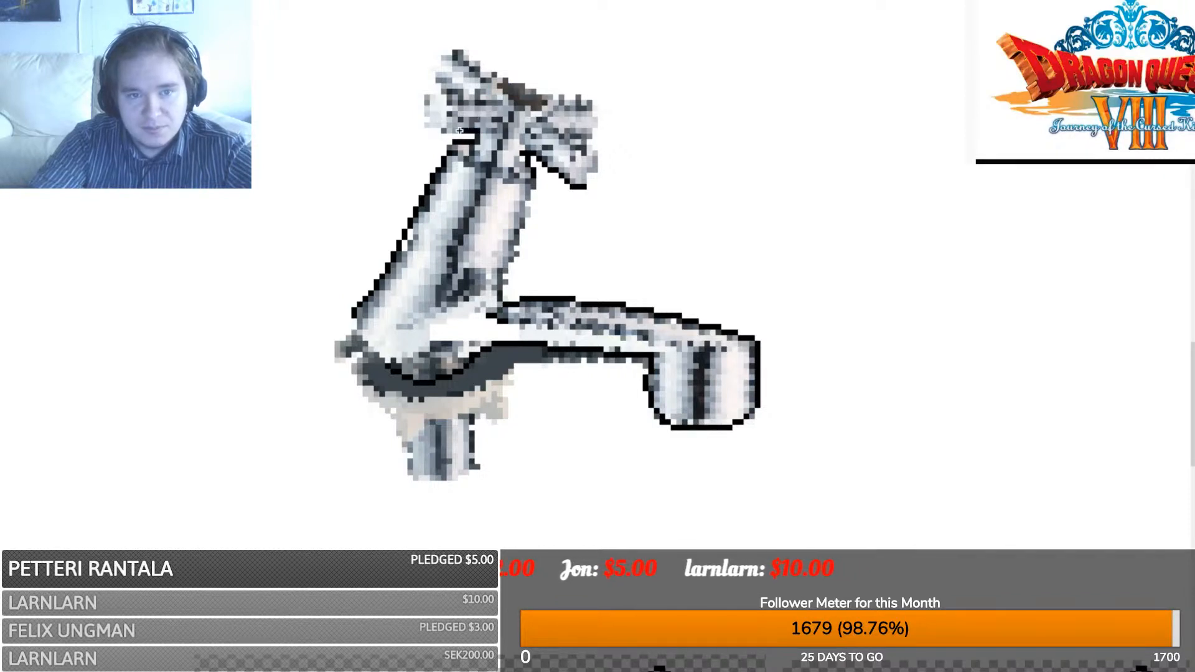
pyautogui.moveTo(421, 125); pyautogui.dragTo(426, 93)
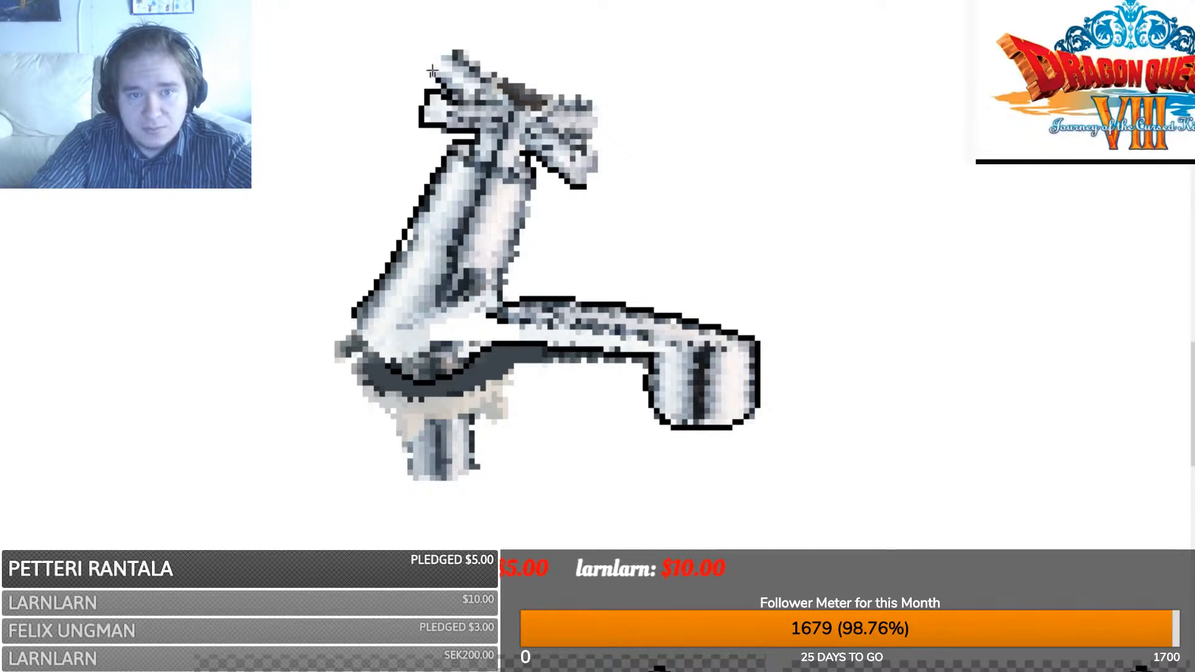
pyautogui.moveTo(432, 73)
pyautogui.mouseDown()
pyautogui.moveTo(455, 47)
pyautogui.moveTo(491, 75)
pyautogui.moveTo(580, 91)
pyautogui.mouseUp()
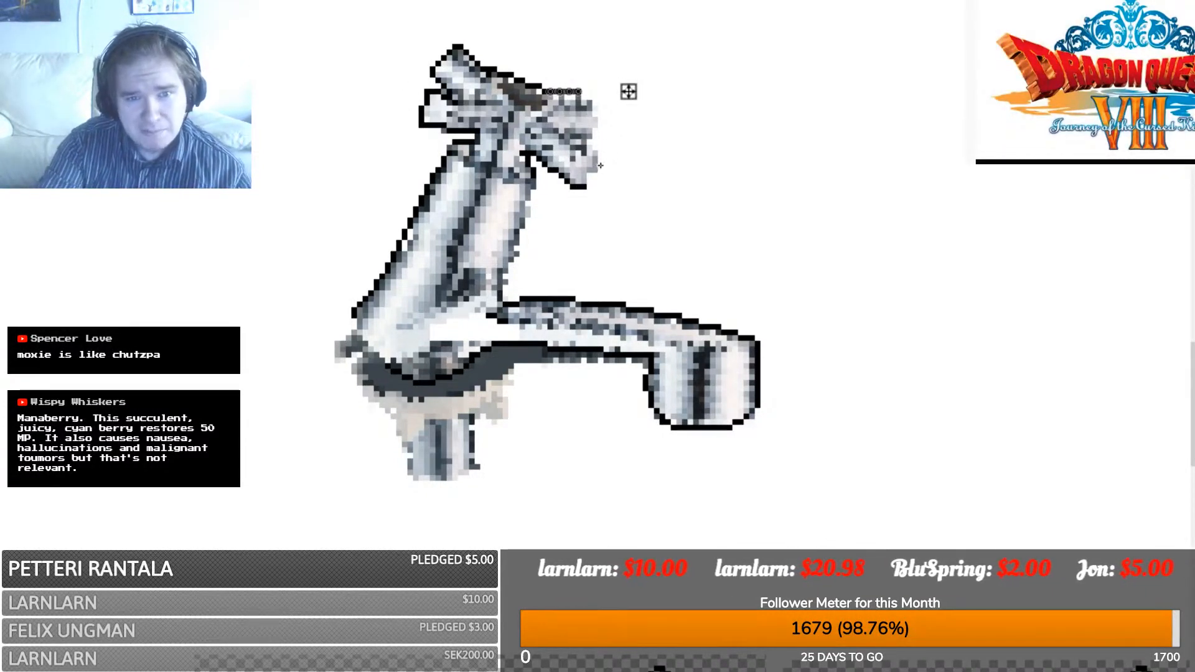
pyautogui.moveTo(582, 97); pyautogui.dragTo(600, 107)
pyautogui.hotkey('ctrl', 'z')
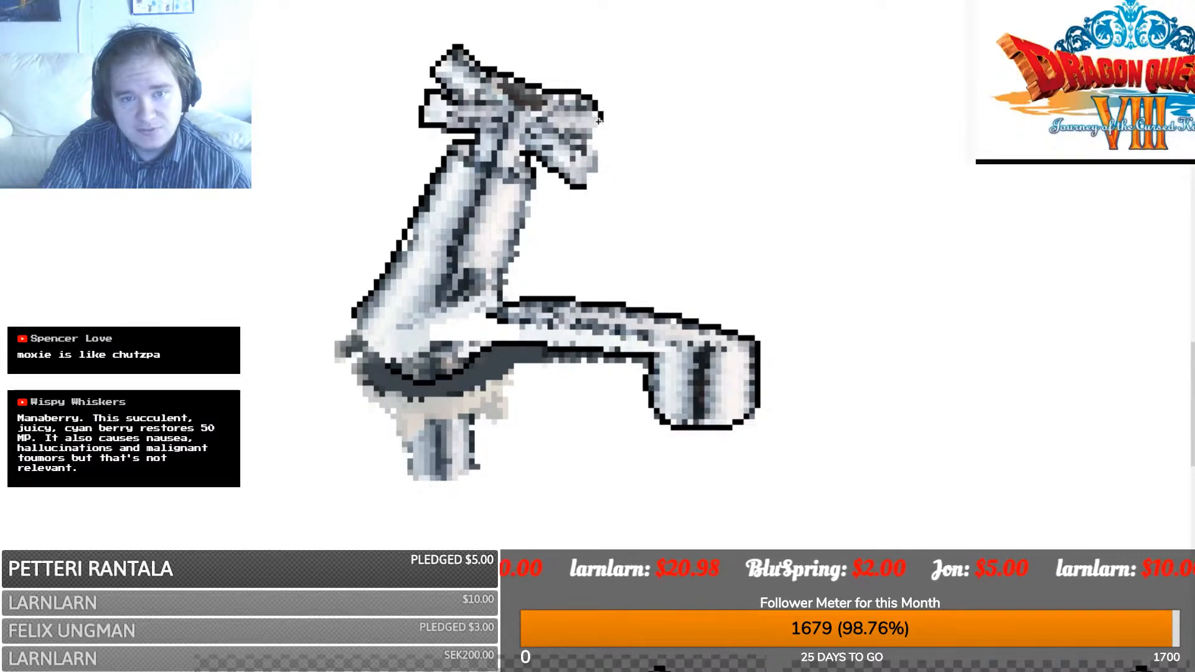
pyautogui.moveTo(601, 127); pyautogui.dragTo(572, 127)
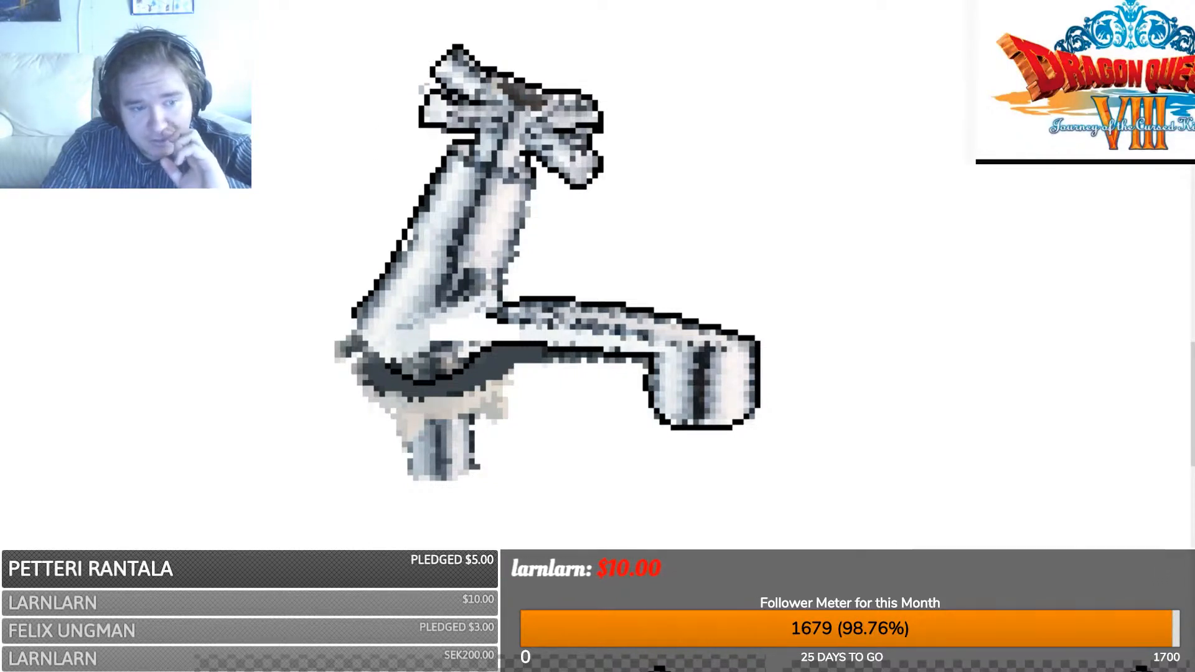
# - Draw black lines along the faucet's lower edge and the base's bottom, slanted end and right side
pyautogui.moveTo(337, 352); pyautogui.dragTo(360, 327)
pyautogui.hotkey('ctrl', 'z')
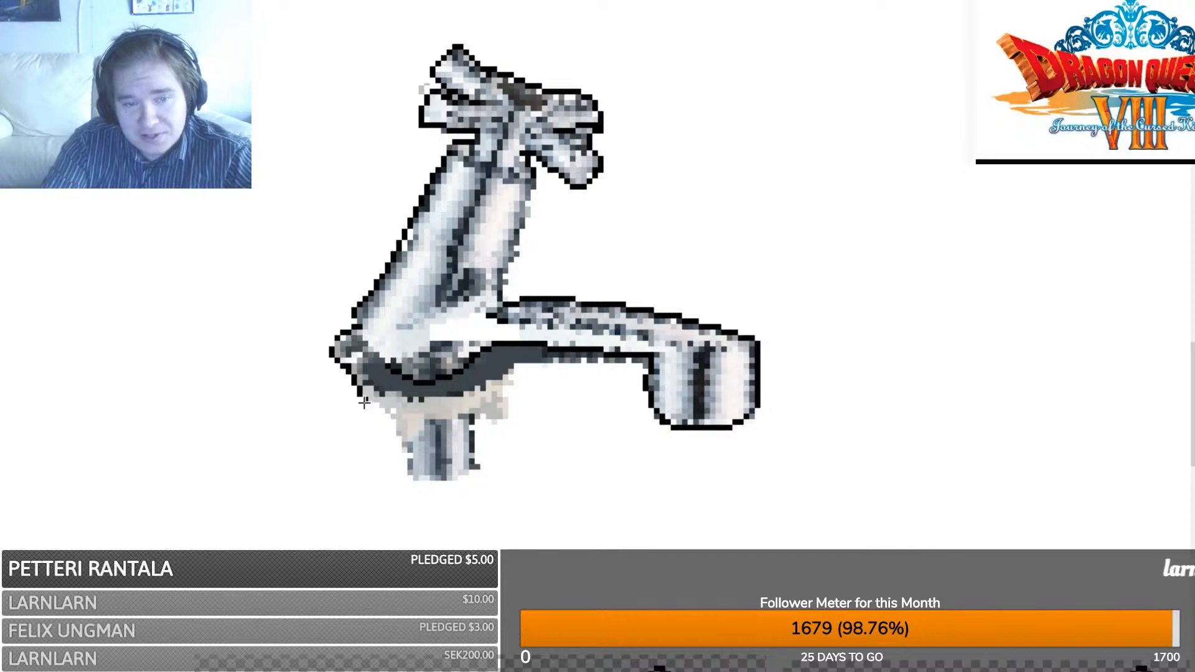
pyautogui.moveTo(392, 420); pyautogui.dragTo(394, 423)
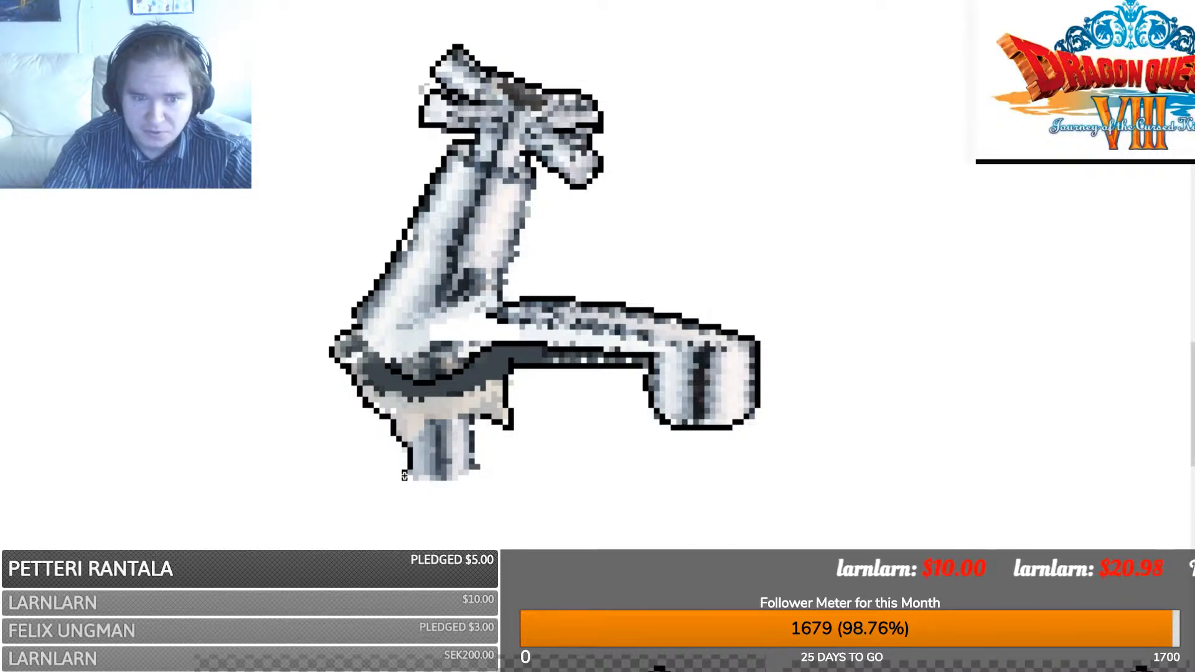
pyautogui.press('Return')
pyautogui.moveTo(404, 478)
pyautogui.mouseDown()
pyautogui.moveTo(476, 474)
pyautogui.moveTo(472, 429)
pyautogui.mouseUp()
pyautogui.click(478, 484)
pyautogui.click(515, 457)
pyautogui.click(483, 467)
pyautogui.click(472, 422)
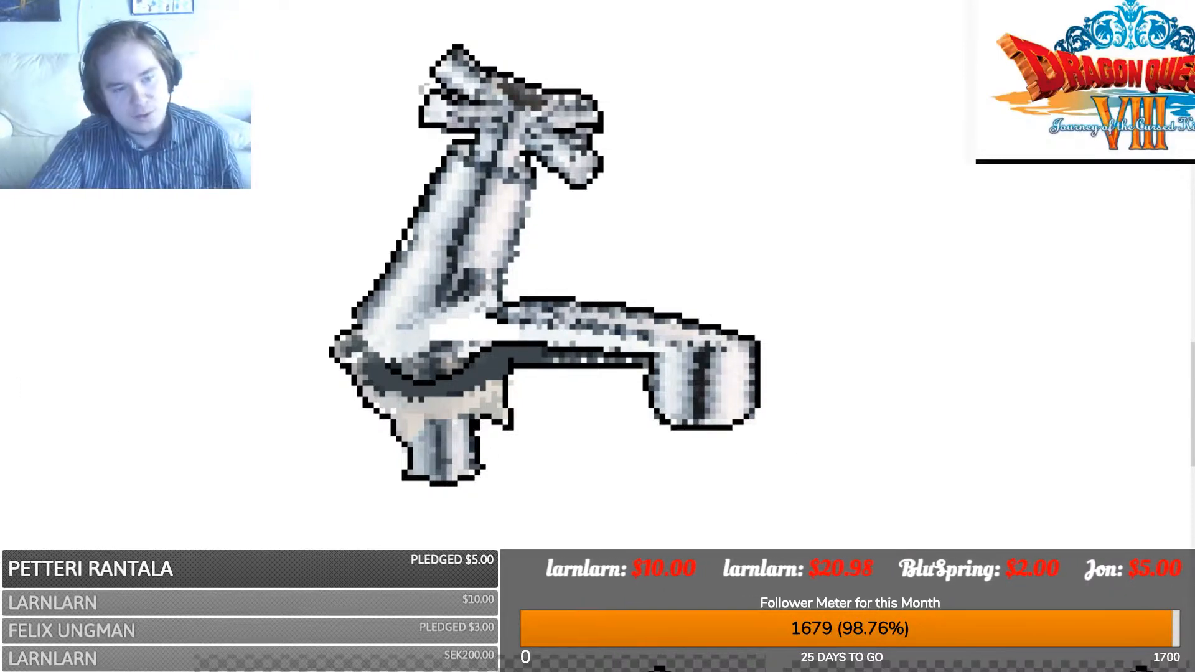
# - Make the faucet's white background transparent and paste the pixel faucet over the original faucet photo
pyautogui.click(185, 234)
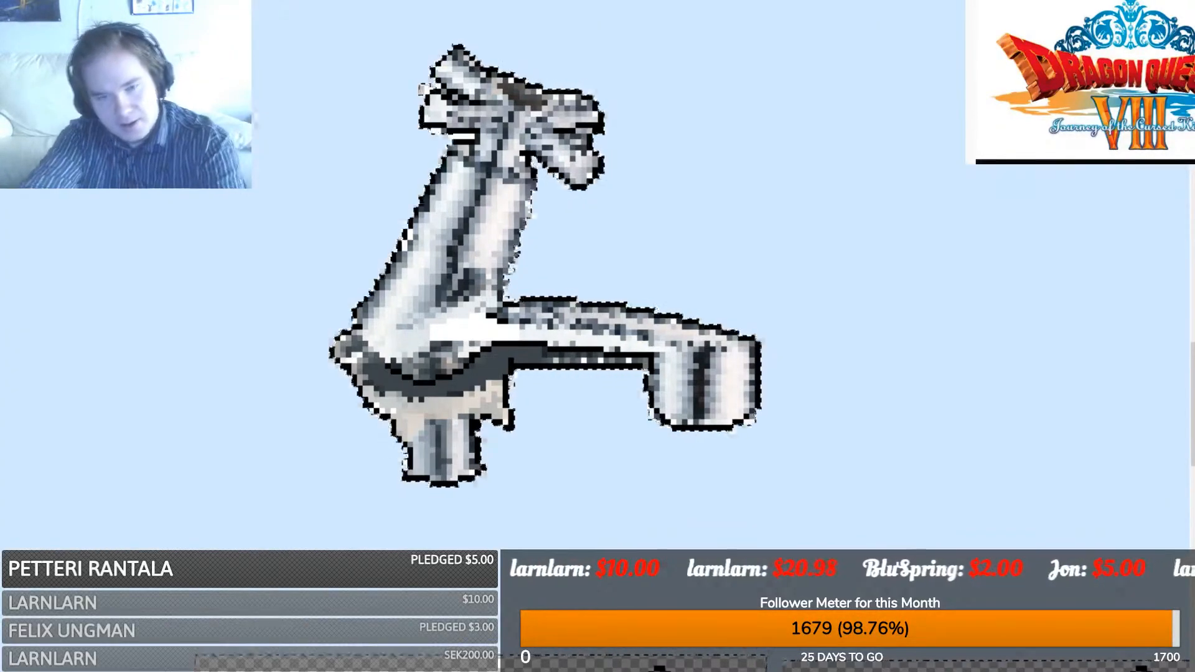
pyautogui.press('Delete')
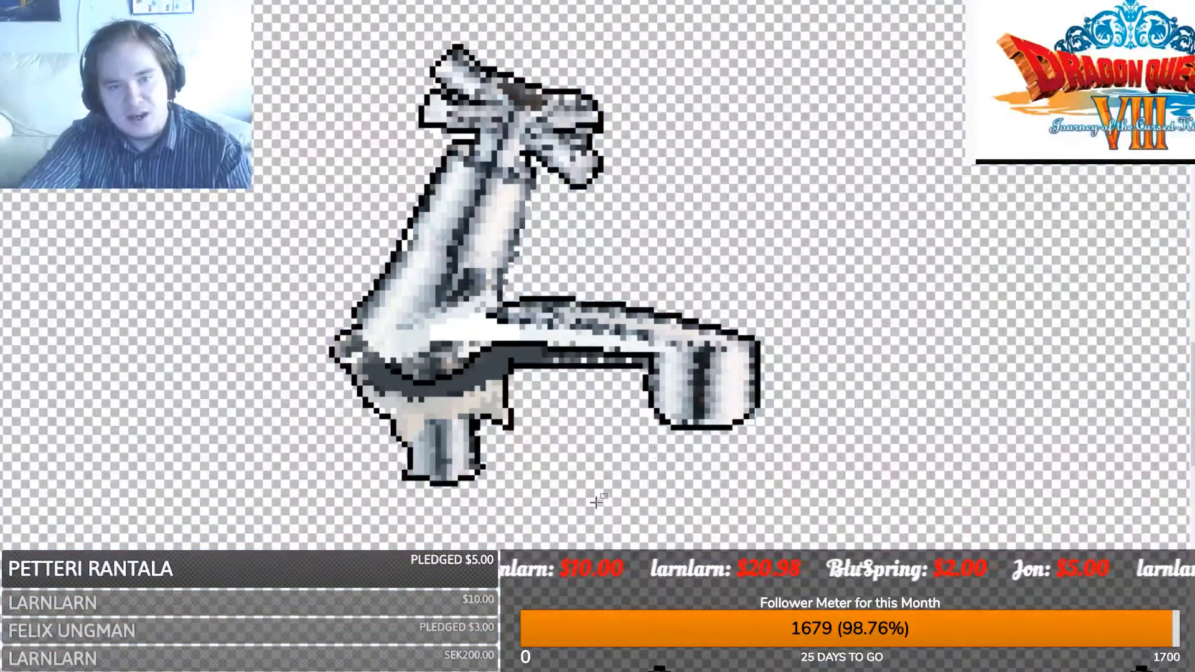
pyautogui.moveTo(314, 503)
pyautogui.mouseDown()
pyautogui.moveTo(901, 14)
pyautogui.moveTo(848, 2)
pyautogui.moveTo(373, 347)
pyautogui.moveTo(301, 492)
pyautogui.moveTo(318, 491)
pyautogui.mouseUp()
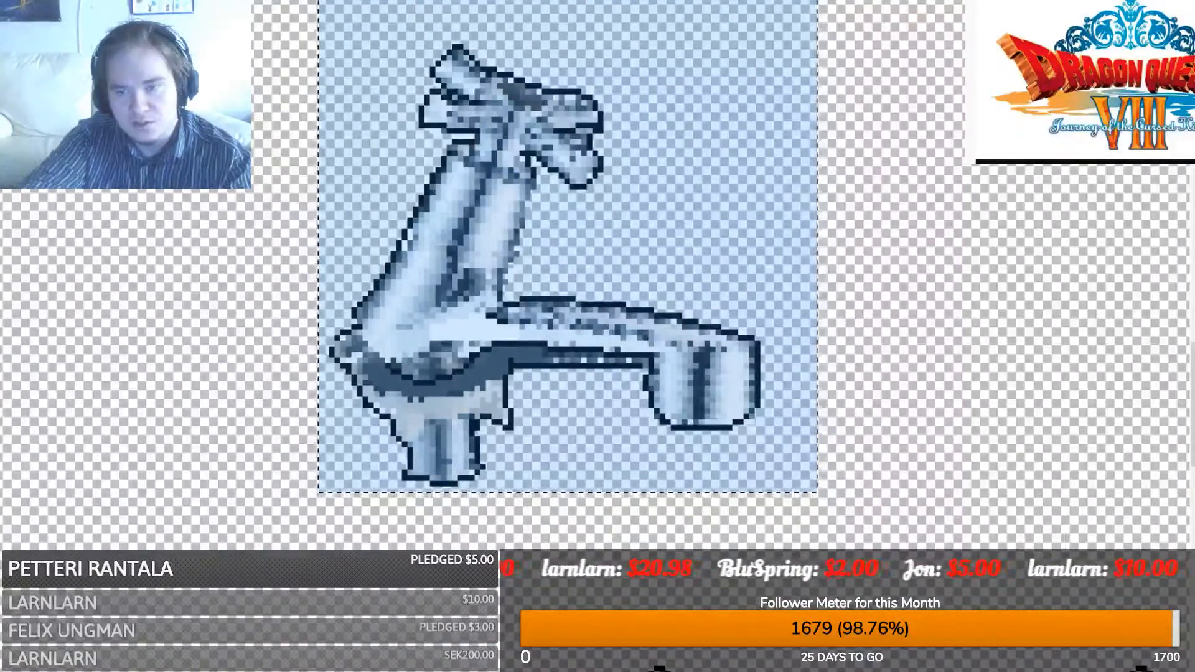
pyautogui.hotkey('ctrl', 'Tab')
pyautogui.hotkey('ctrl', 'v')
pyautogui.hotkey('ctrl', 'z')
pyautogui.hotkey('ctrl', 'y')
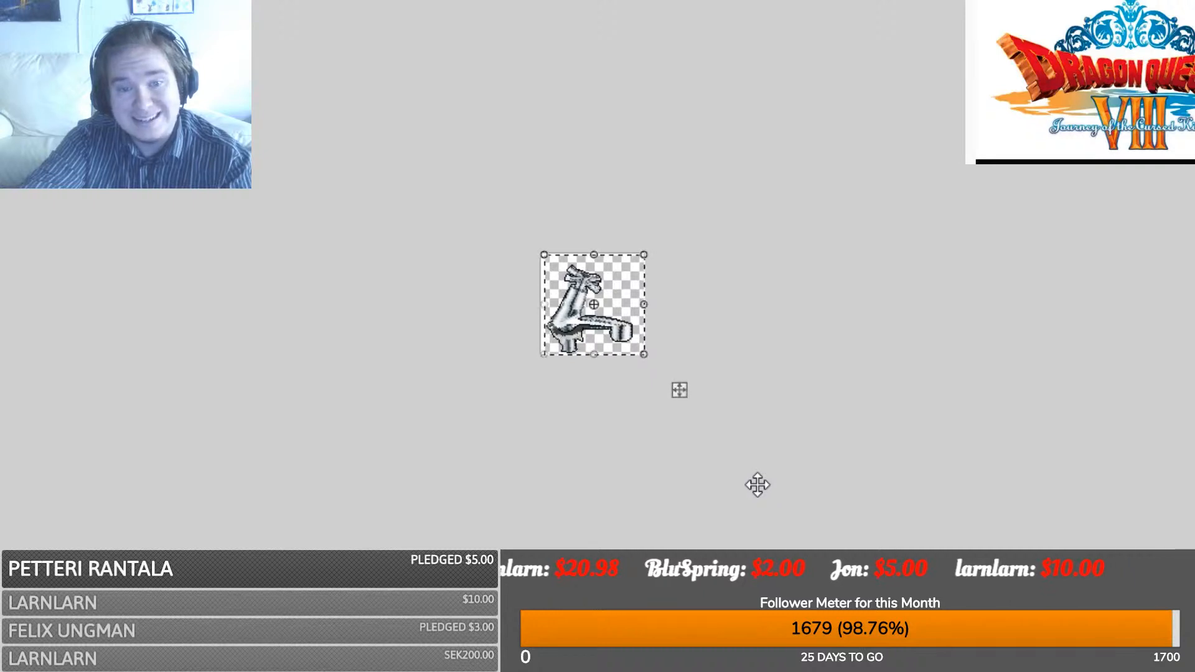
pyautogui.hotkey('ctrl', 'z')
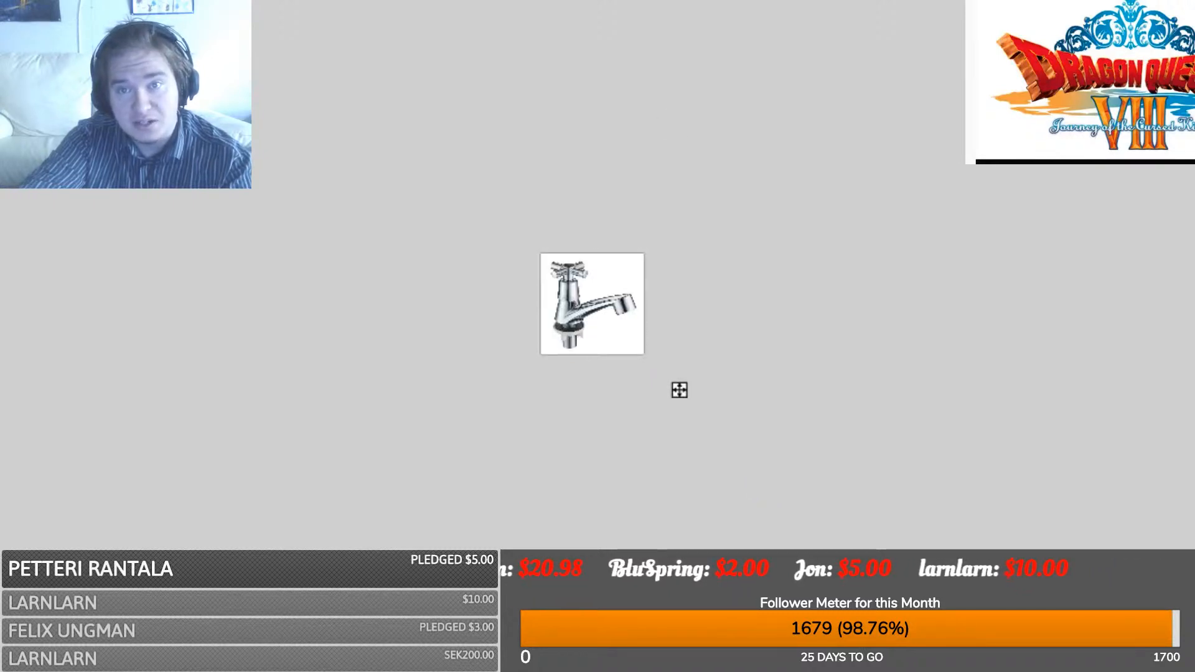
pyautogui.hotkey('ctrl', 'y')
pyautogui.hotkey('ctrl', 'z')
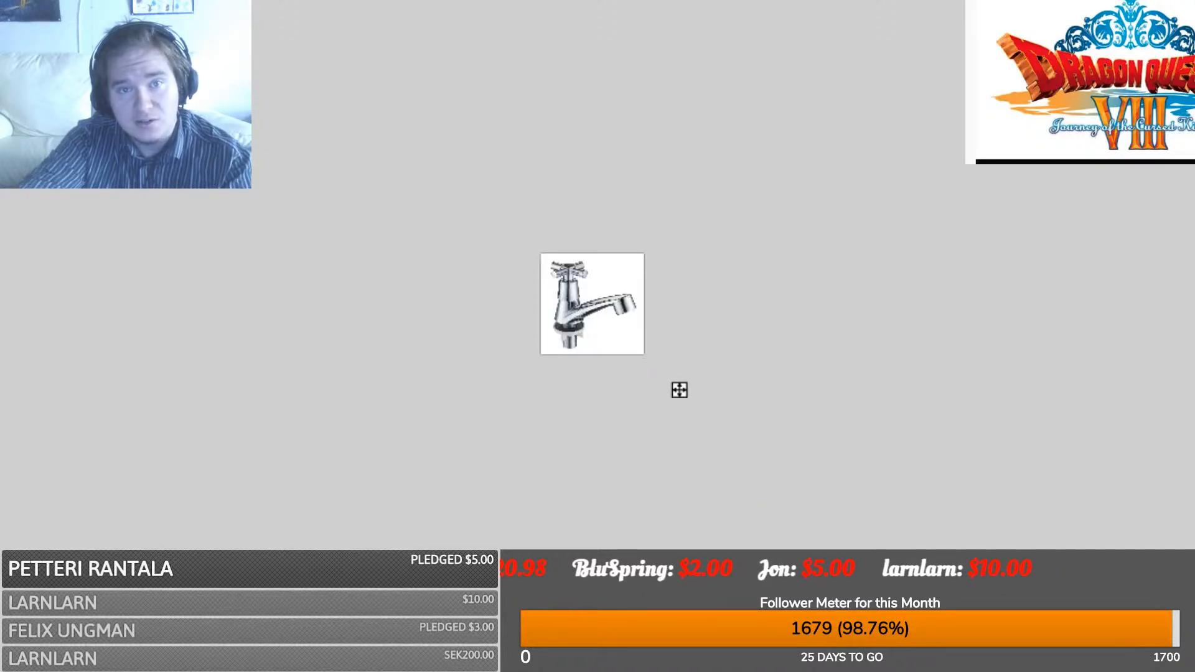
pyautogui.hotkey('ctrl', 'y')
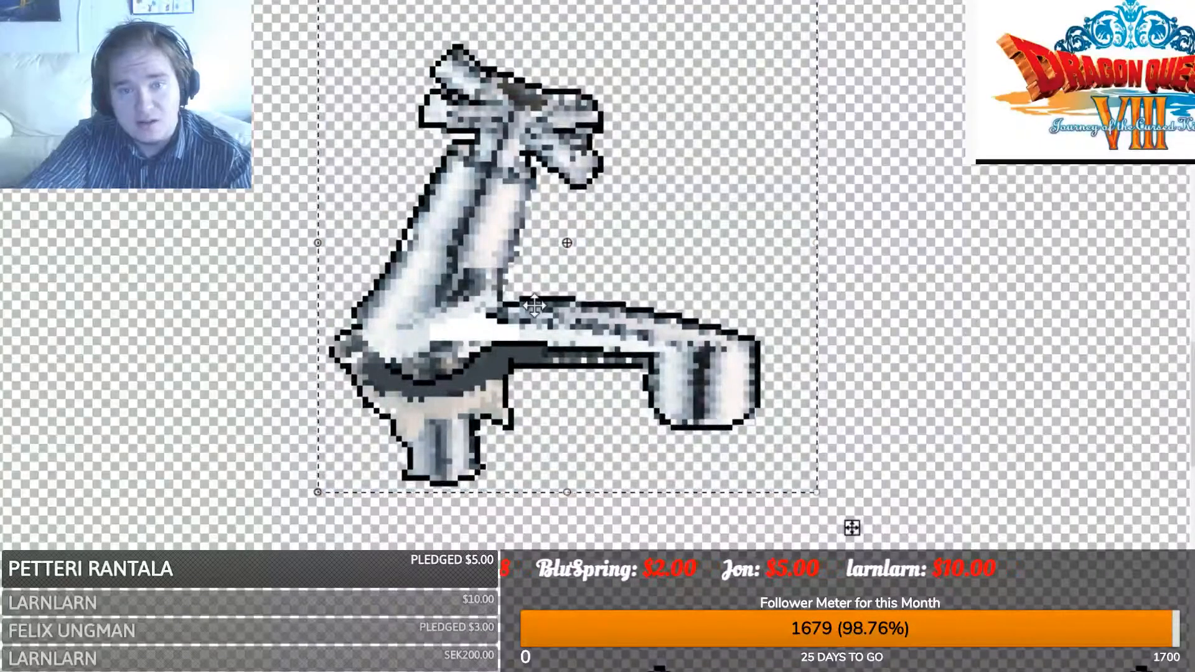
# - Place a copy of the faucet to the right of the original
pyautogui.moveTo(488, 317); pyautogui.dragTo(975, 334)
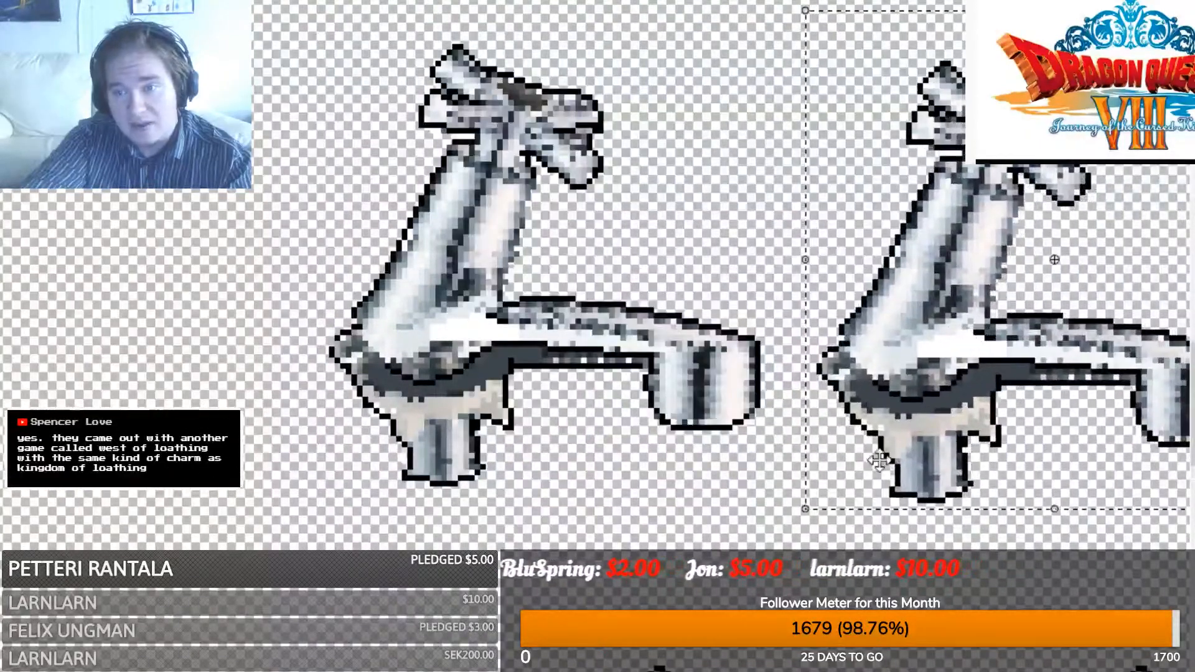
pyautogui.moveTo(763, 409); pyautogui.dragTo(400, 409, button='middle')
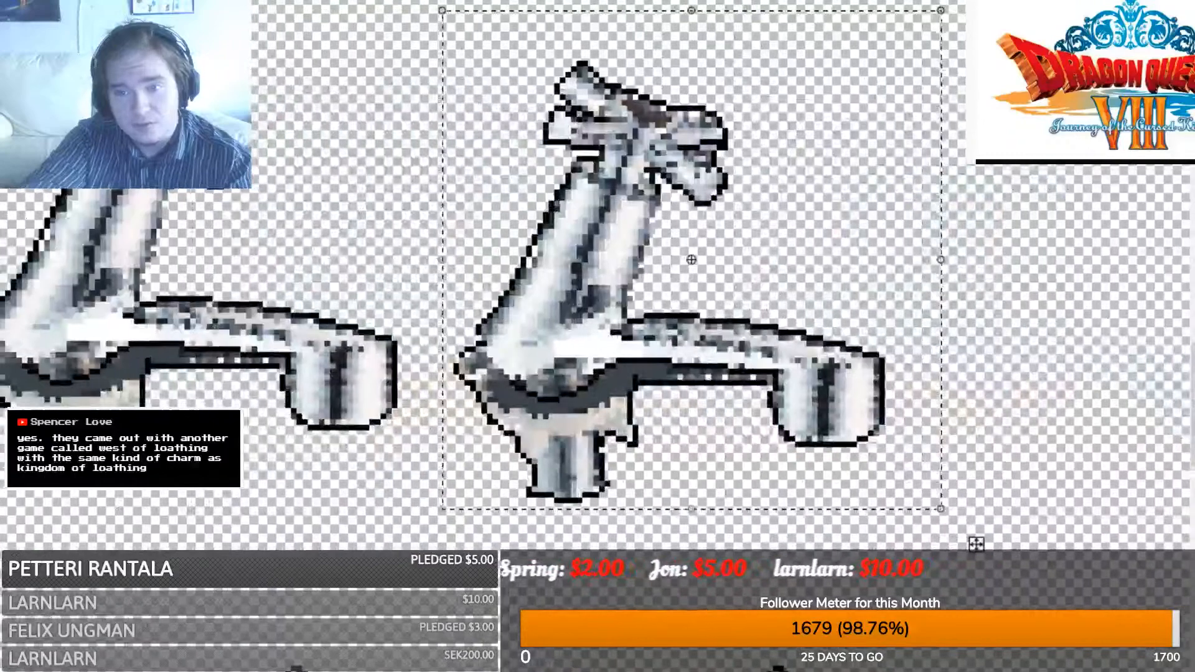
pyautogui.press('s')
pyautogui.click(600, 187)
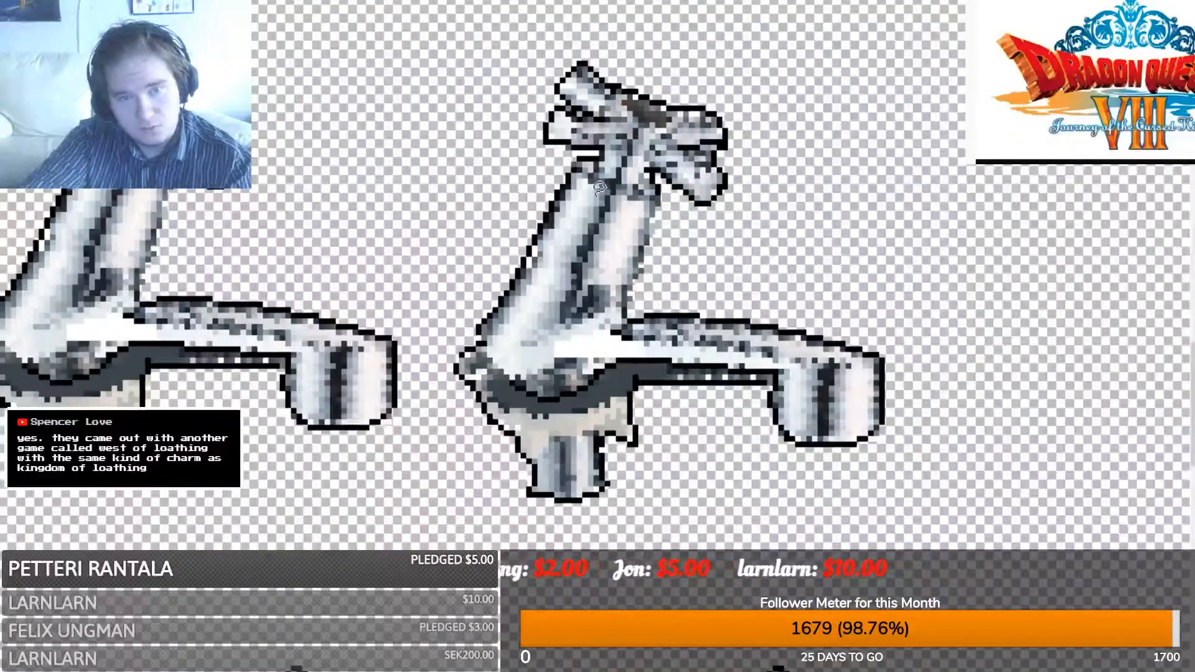
# - Rotate and stretch the right copy's handle head into a tilted pose, then select the left faucet
pyautogui.moveTo(534, 94)
pyautogui.mouseDown()
pyautogui.moveTo(769, 121)
pyautogui.moveTo(726, 221)
pyautogui.mouseUp()
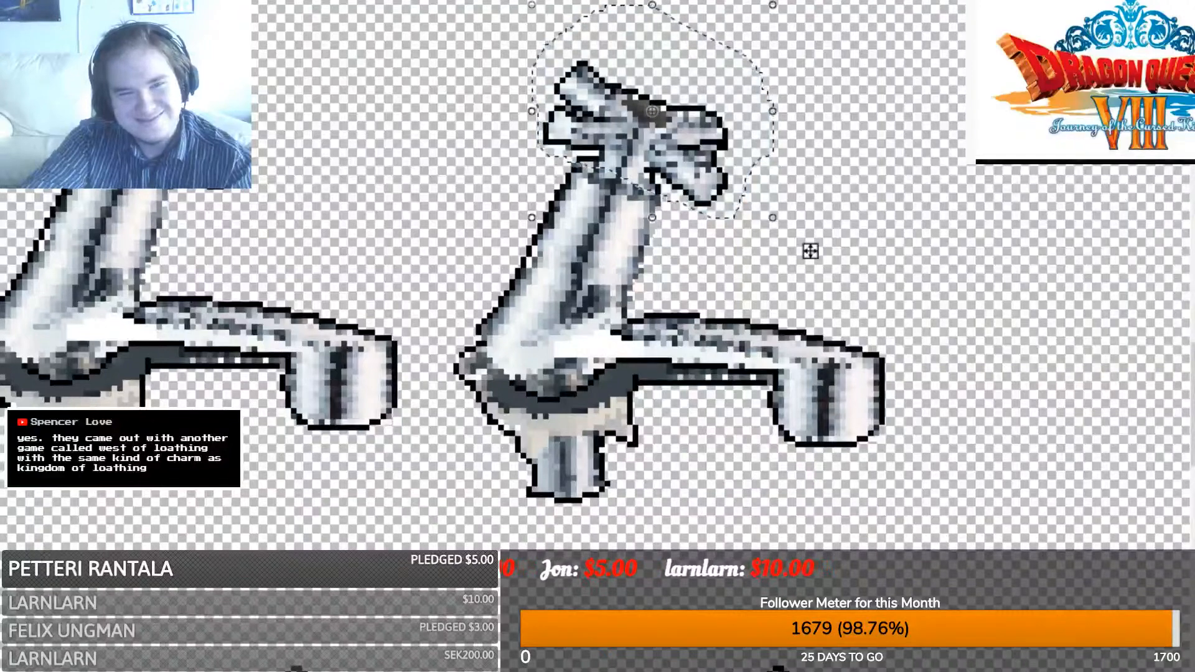
pyautogui.moveTo(808, 248)
pyautogui.mouseDown()
pyautogui.moveTo(760, 288)
pyautogui.moveTo(798, 263)
pyautogui.moveTo(845, 195)
pyautogui.mouseUp()
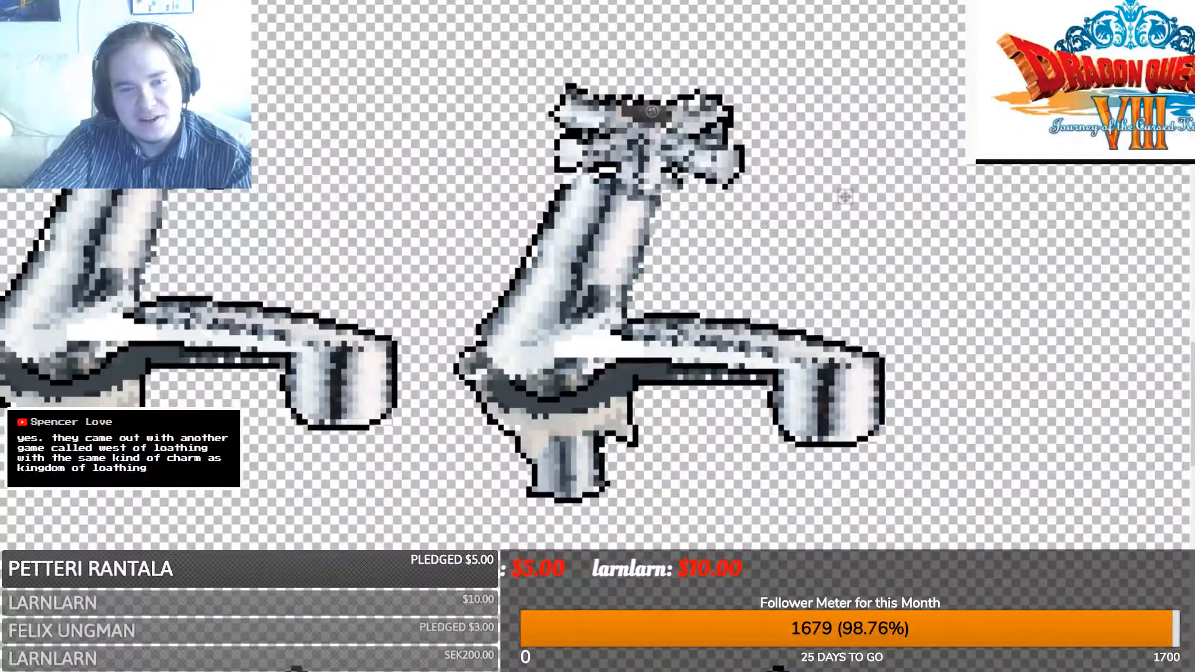
pyautogui.moveTo(621, 10); pyautogui.dragTo(599, 0)
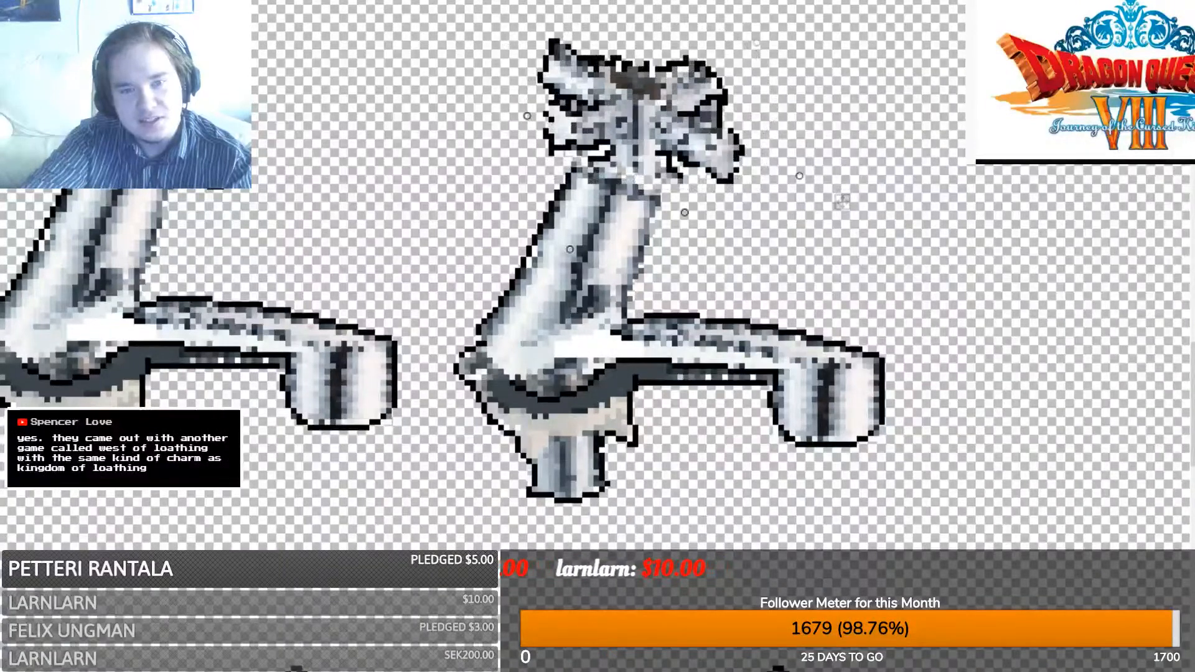
pyautogui.moveTo(655, 67); pyautogui.dragTo(645, 78)
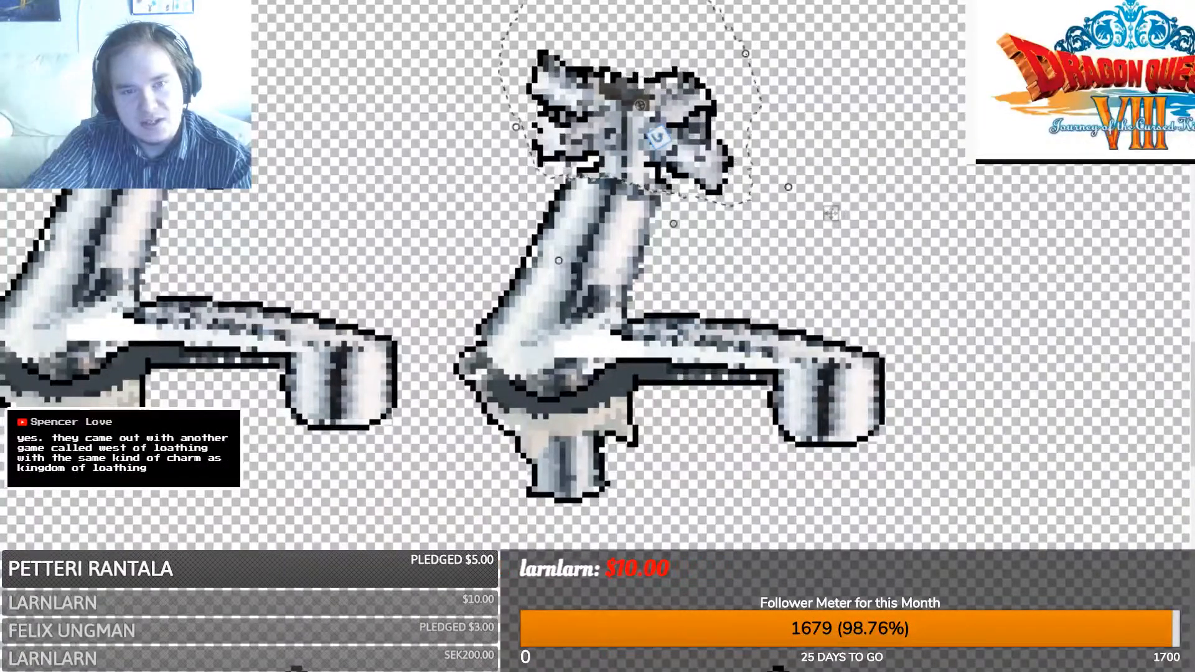
pyautogui.moveTo(831, 213); pyautogui.dragTo(831, 110)
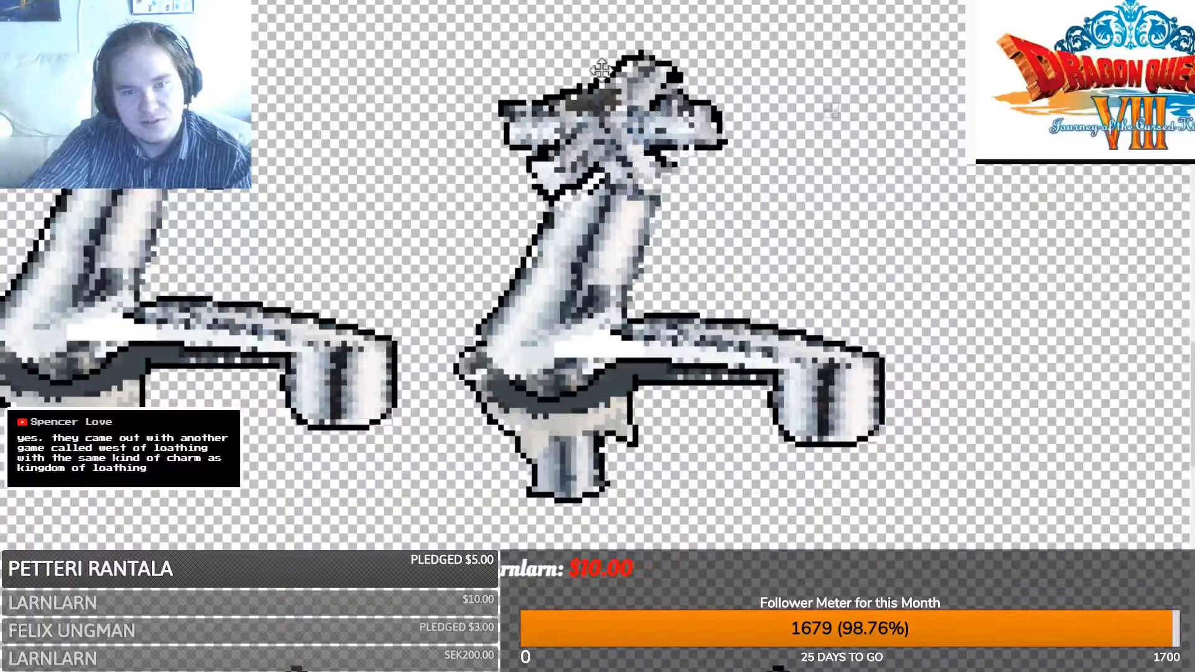
pyautogui.moveTo(601, 70); pyautogui.dragTo(590, 76)
pyautogui.moveTo(677, 108); pyautogui.dragTo(687, 85)
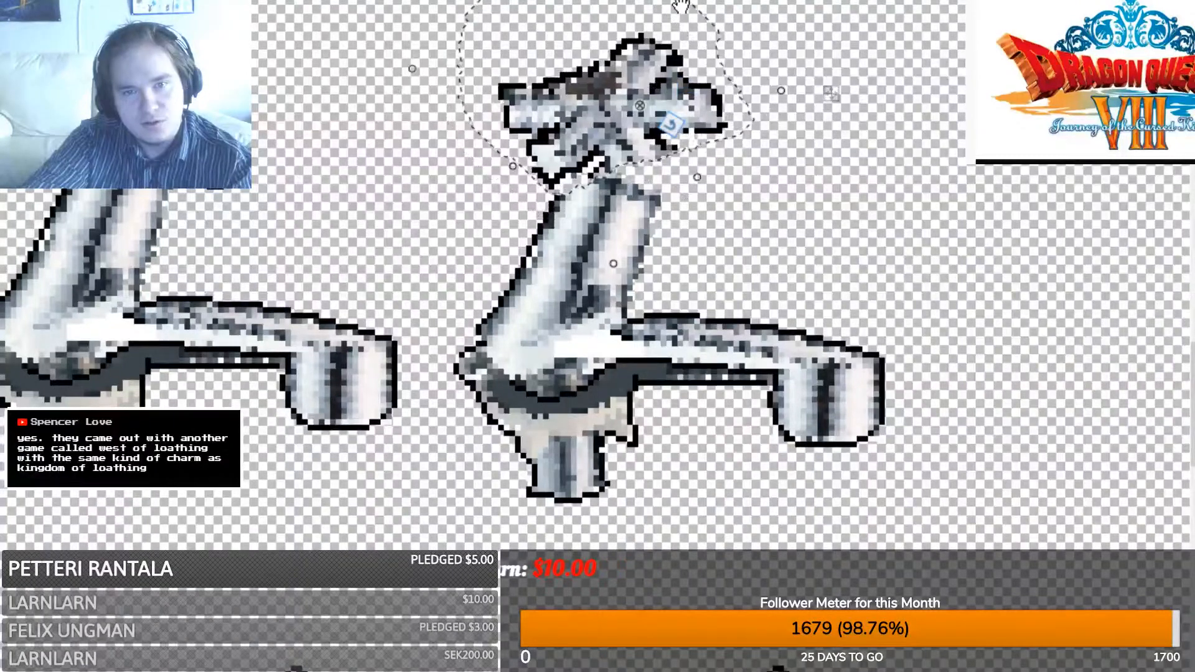
pyautogui.moveTo(682, 5); pyautogui.dragTo(727, 0)
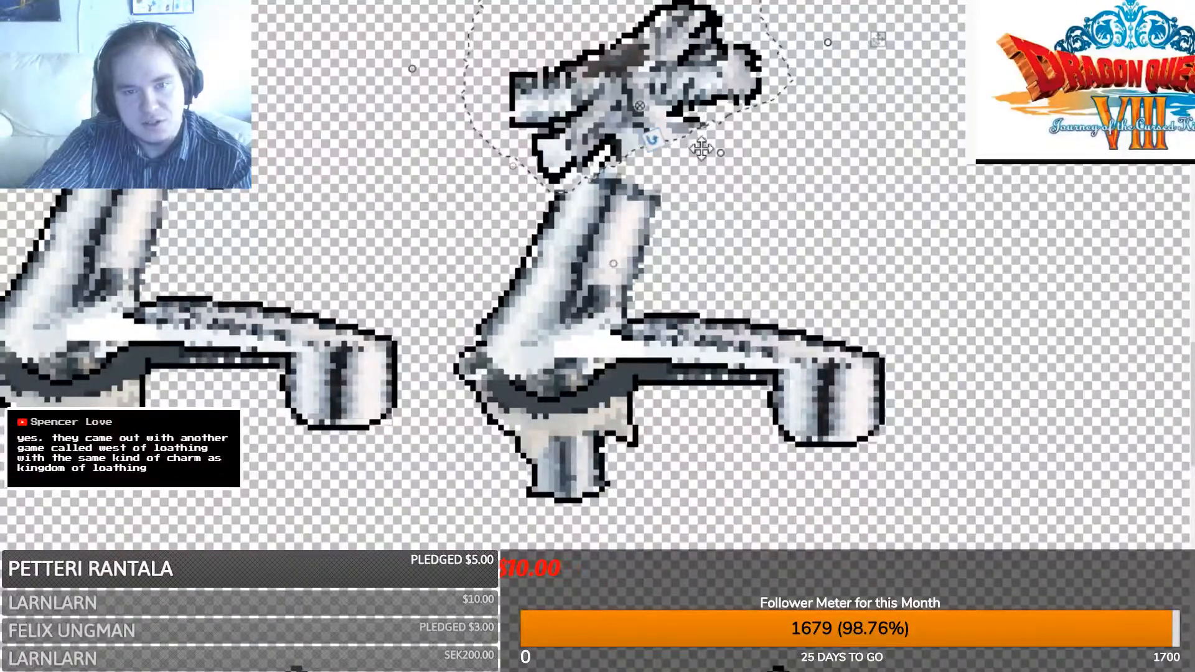
pyautogui.moveTo(702, 148)
pyautogui.mouseDown()
pyautogui.moveTo(713, 159)
pyautogui.moveTo(650, 120)
pyautogui.mouseUp()
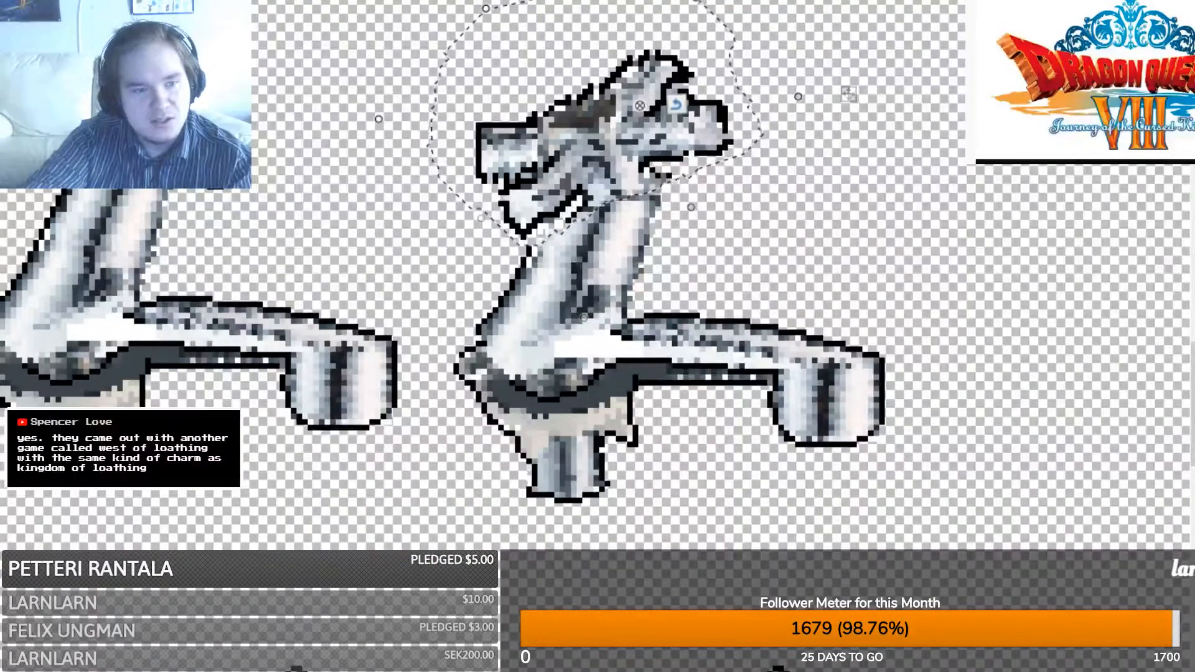
pyautogui.hotkey('ctrl', 'd')
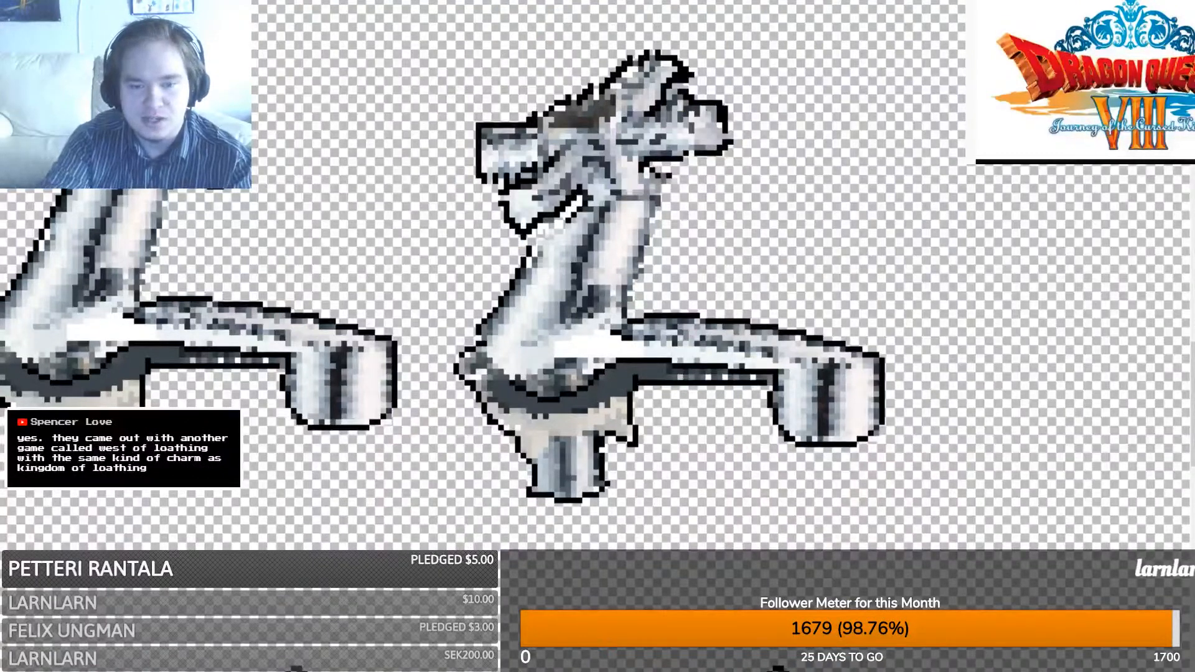
pyautogui.hscroll(-5, 266, 300)
pyautogui.moveTo(280, 487); pyautogui.dragTo(782, 17)
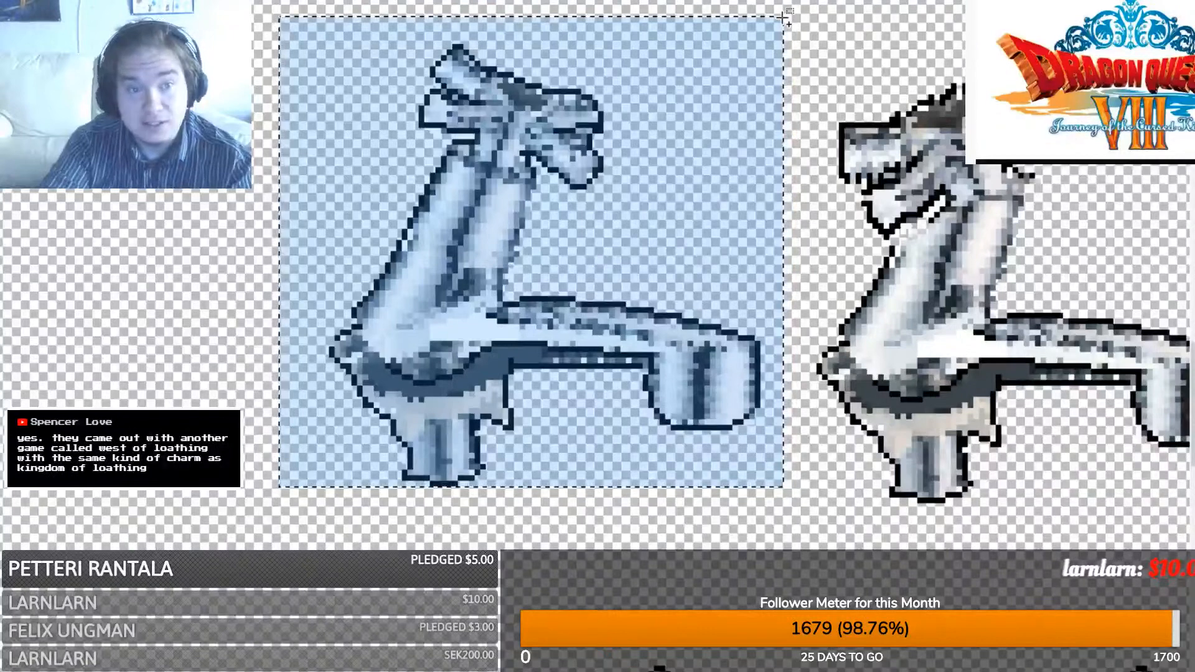
# - Copy the left faucet into a new image and enlarge its canvas, anchored top-left
pyautogui.hotkey('ctrl', 'c')
pyautogui.hotkey('ctrl', 'n')
pyautogui.press('Return')
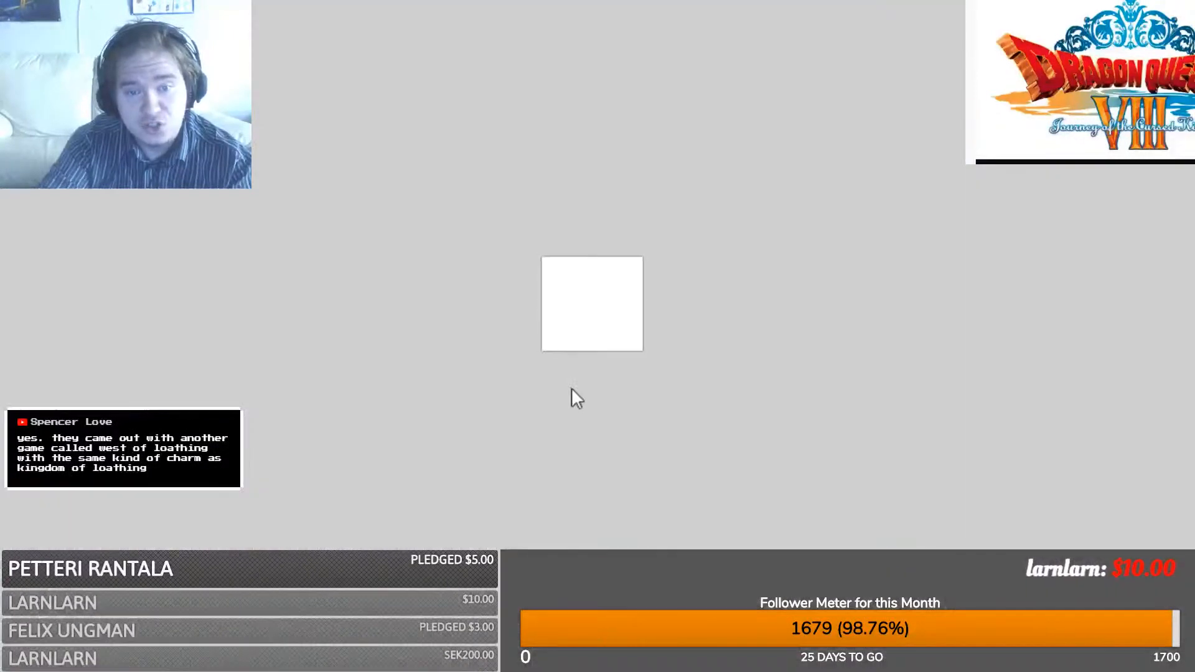
pyautogui.hotkey('ctrl', 'v')
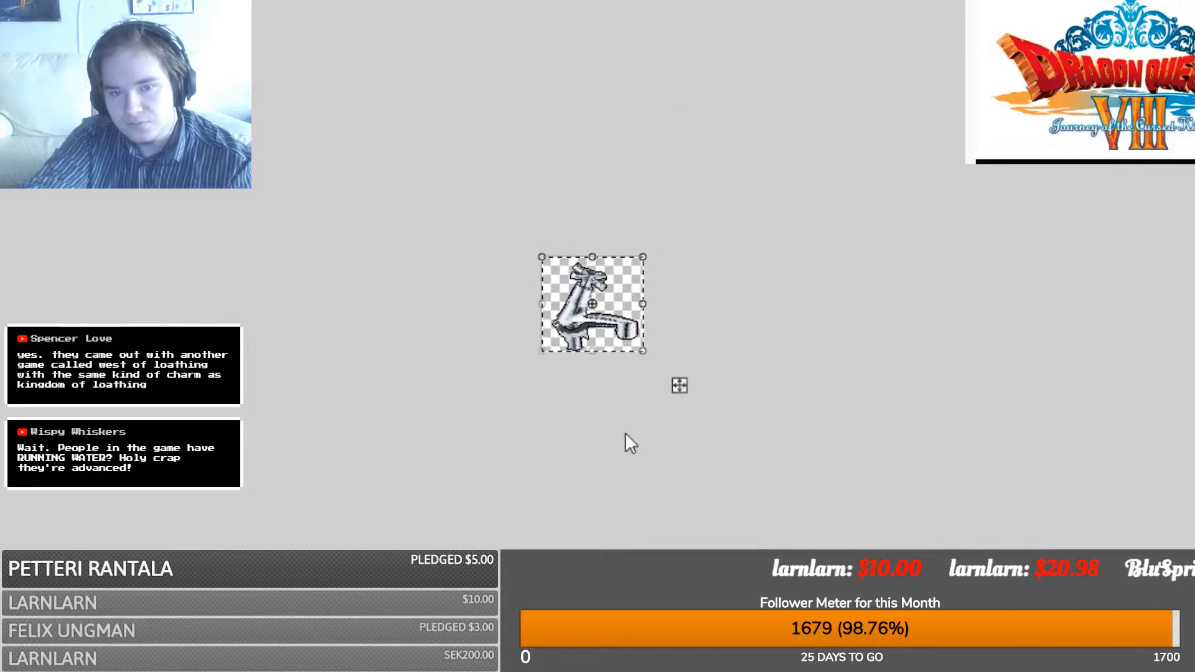
pyautogui.click(589, 483)
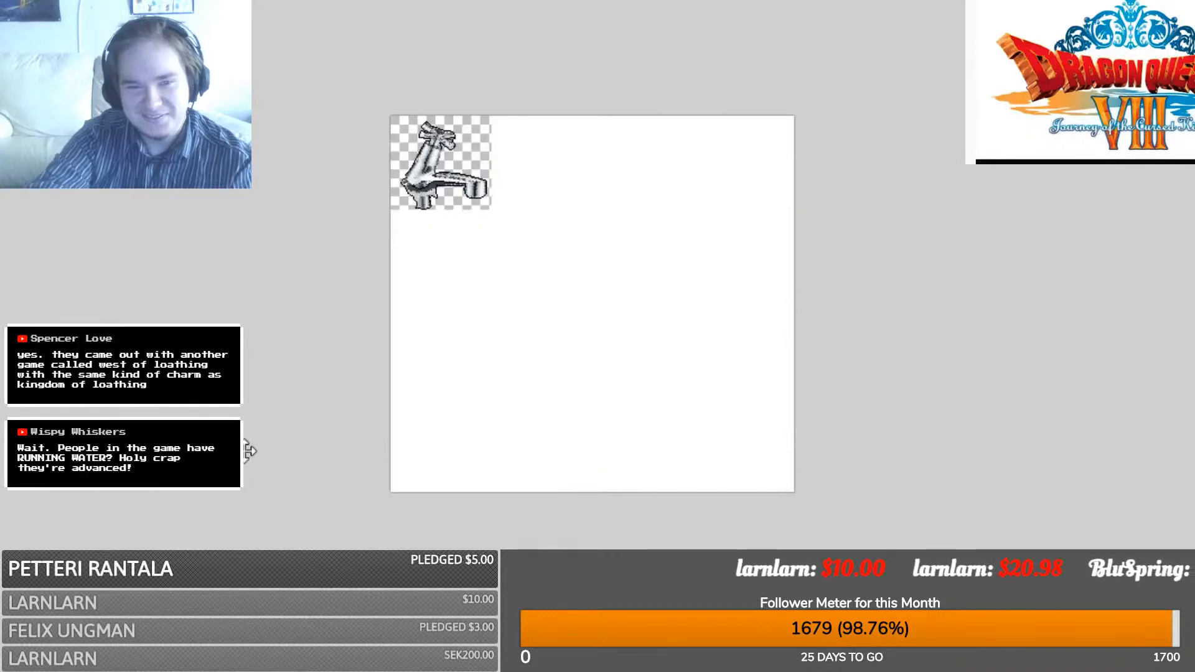
pyautogui.hotkey('ctrl', '+')
pyautogui.hotkey('ctrl', '+')
pyautogui.hotkey('ctrl', '+')
pyautogui.hotkey('ctrl', '+')
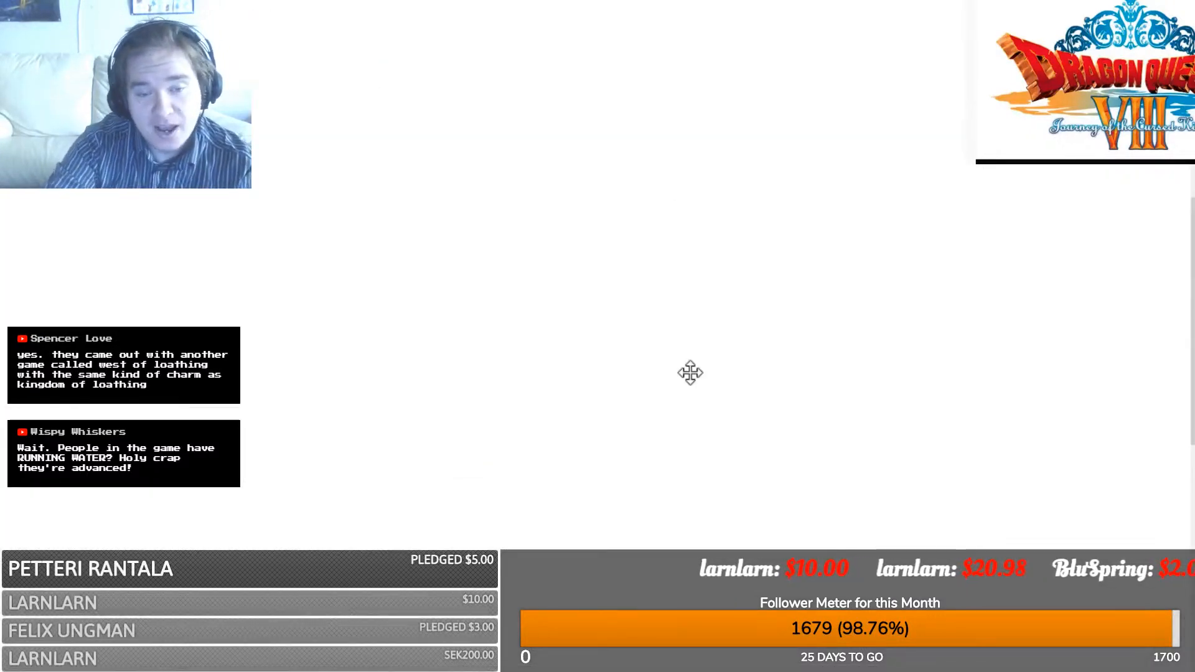
pyautogui.scroll(5, 690, 373)
pyautogui.hscroll(-3, 691, 372)
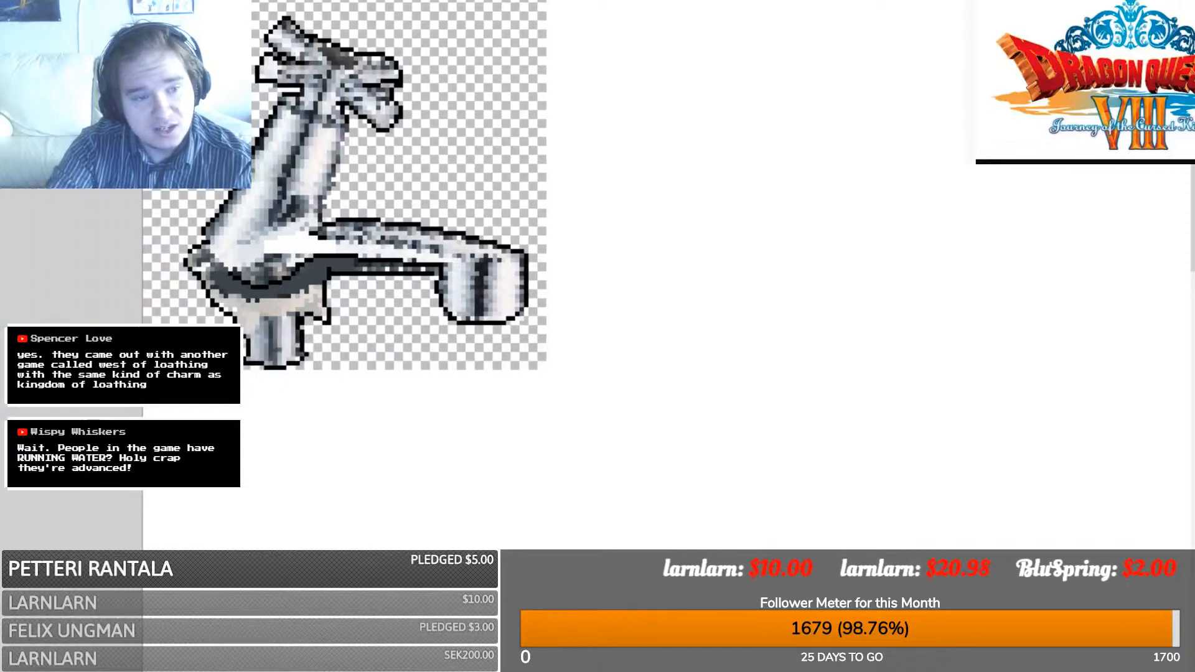
pyautogui.hotkey('ctrl', 'a')
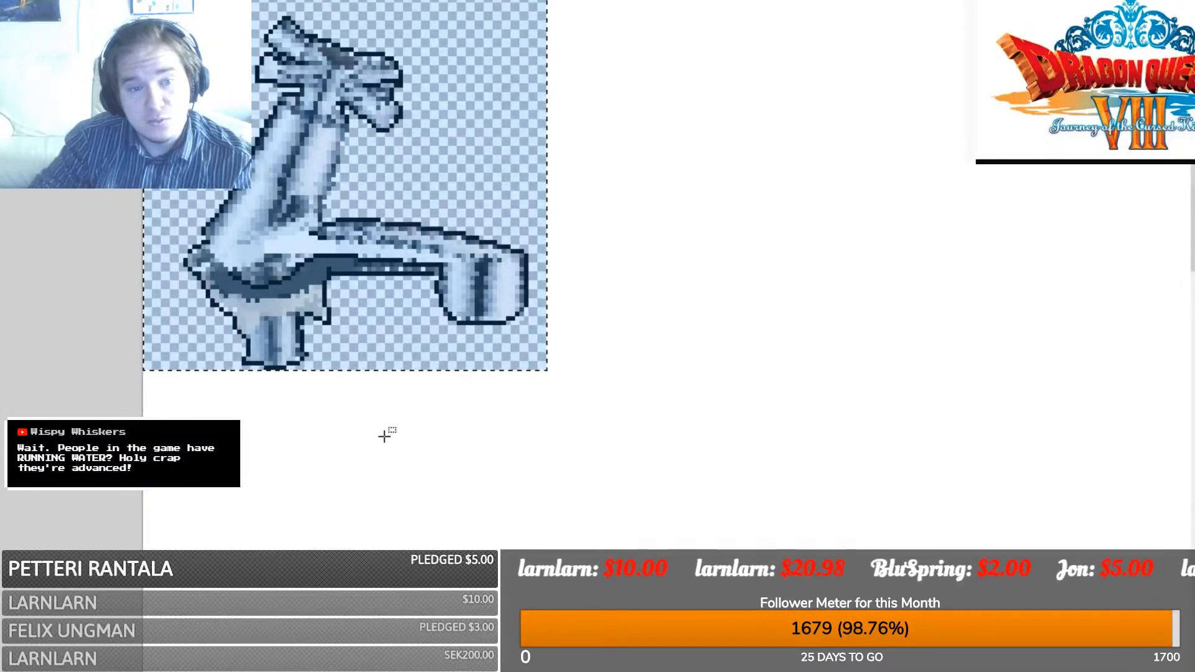
# - Paste two more faucet copies side by side to form a row of three
pyautogui.hotkey('ctrl', 'v')
pyautogui.moveTo(368, 244); pyautogui.dragTo(770, 244)
pyautogui.hscroll(4, 314, 141)
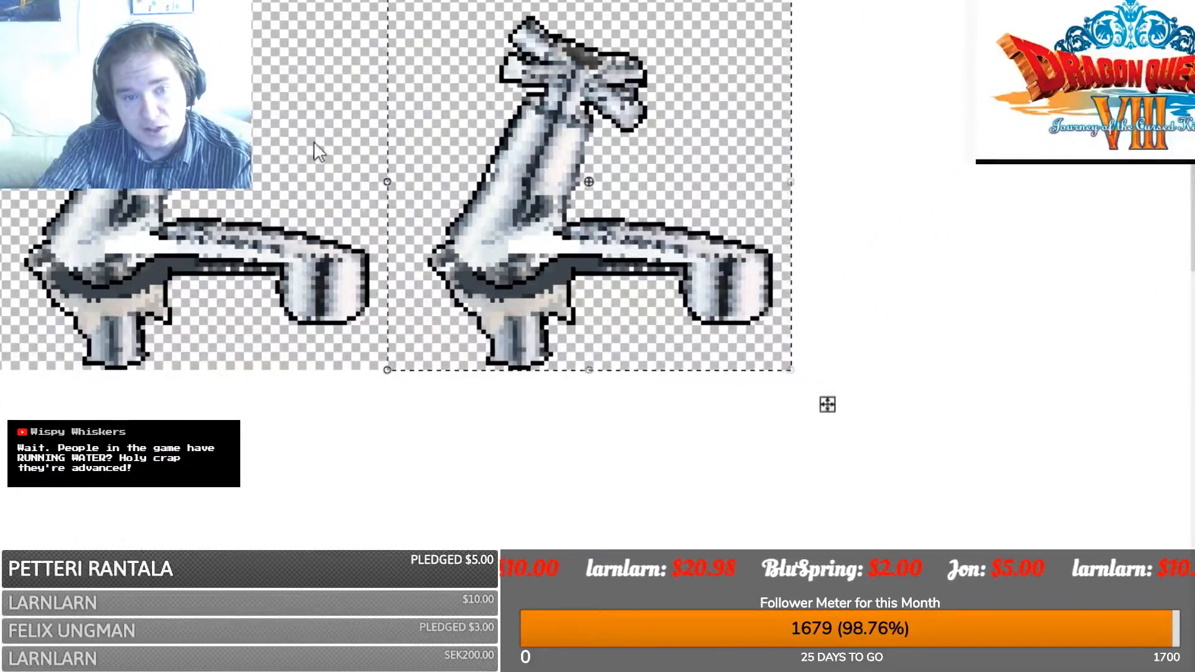
pyautogui.hotkey('ctrl', 'v')
pyautogui.moveTo(224, 217); pyautogui.dragTo(996, 217)
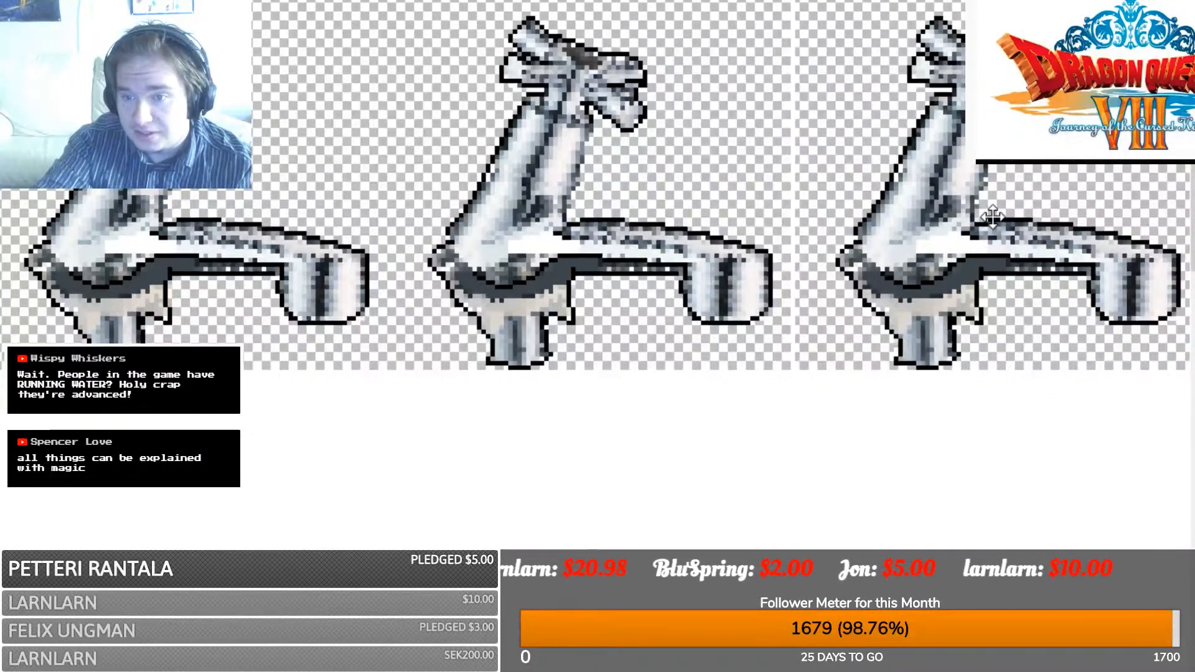
pyautogui.moveTo(993, 216); pyautogui.dragTo(988, 216)
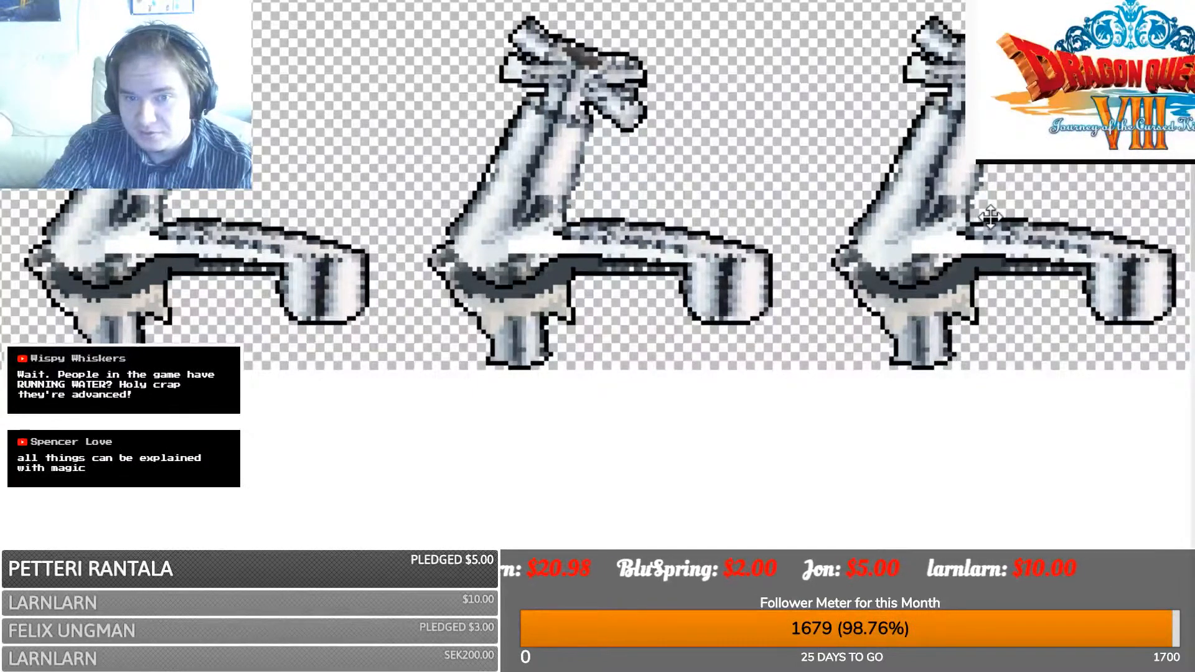
pyautogui.hscroll(5, 1115, 403)
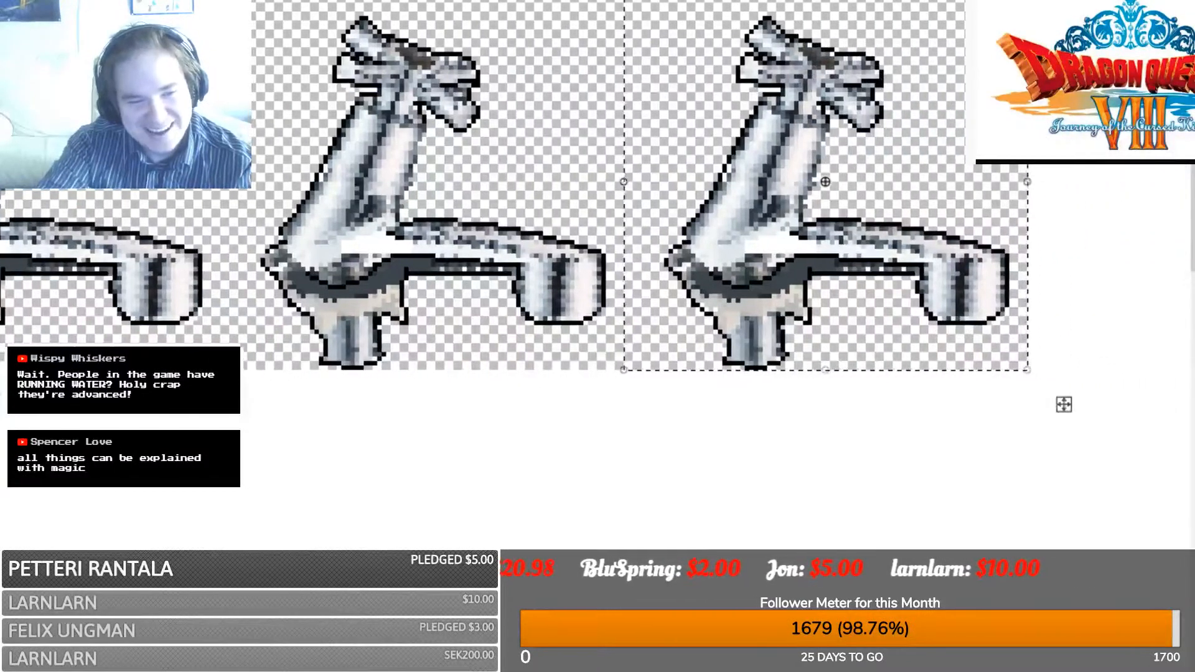
pyautogui.press('s')
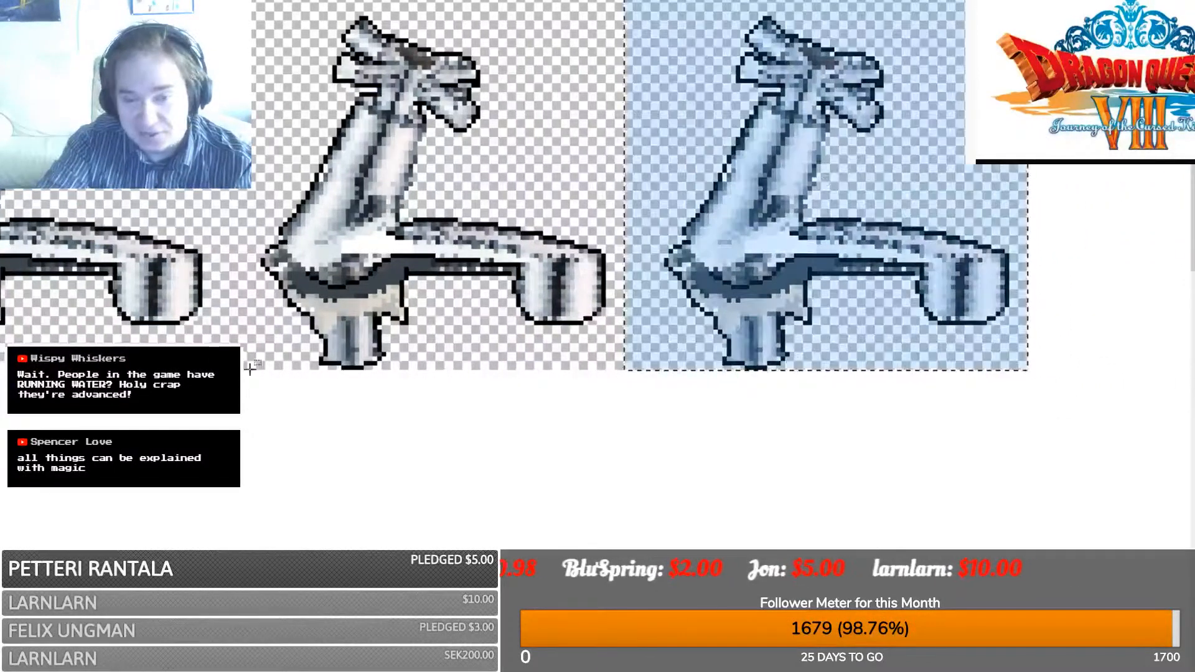
pyautogui.click(1025, 366)
# - Paste another faucet and move it down into the second row
pyautogui.hotkey('ctrl', 'a')
pyautogui.hscroll(-5, 1023, 363)
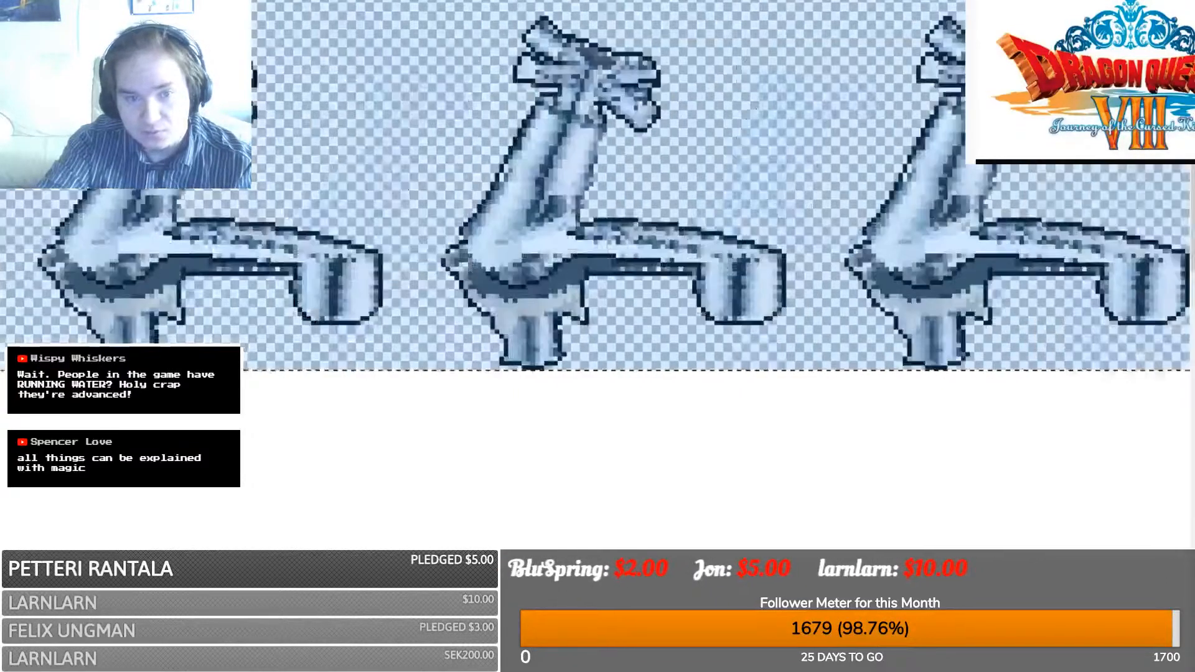
pyautogui.hotkey('ctrl', 'v')
pyautogui.moveTo(318, 187); pyautogui.dragTo(319, 566)
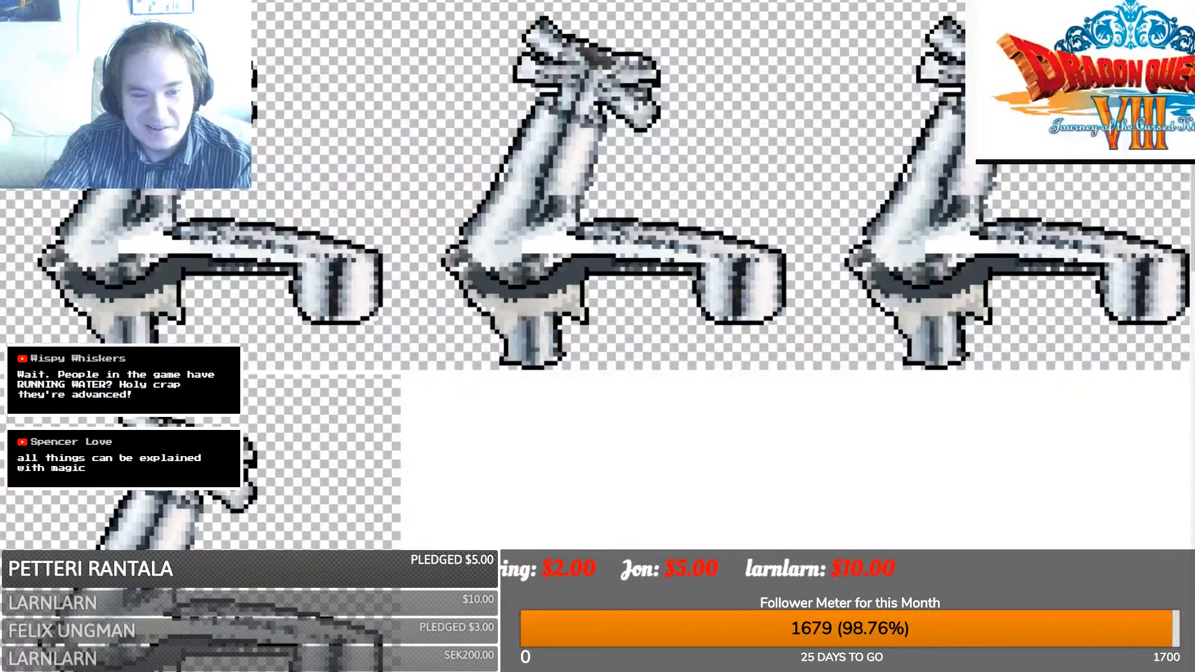
pyautogui.press('Up')
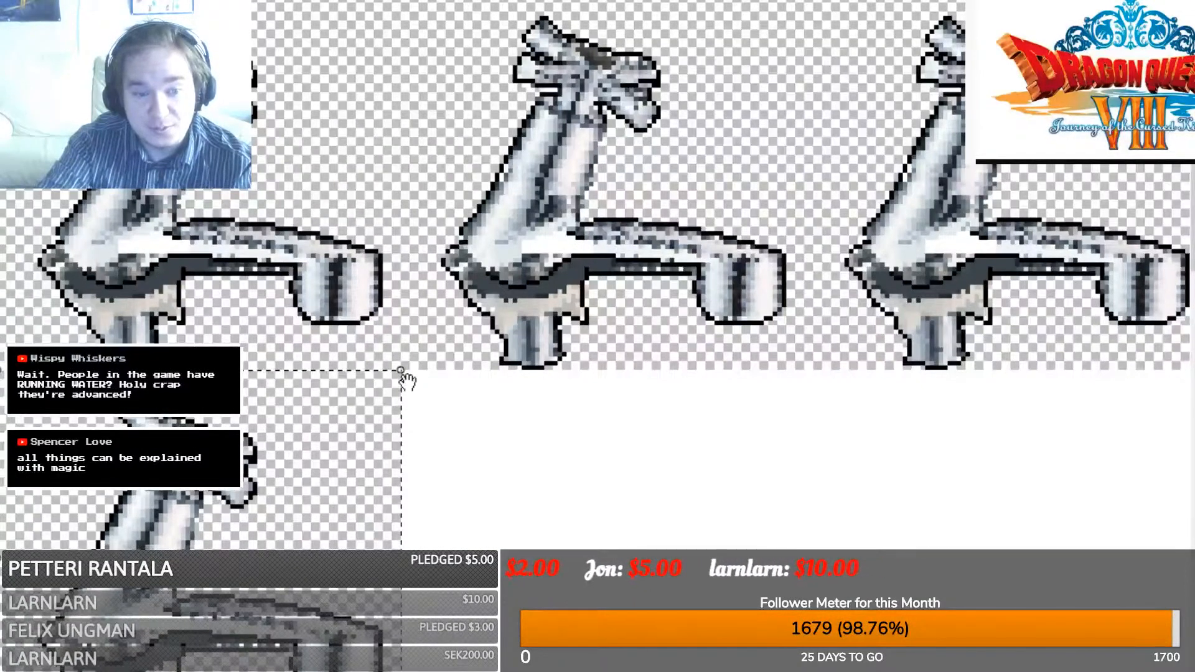
pyautogui.scroll(-3, 406, 380)
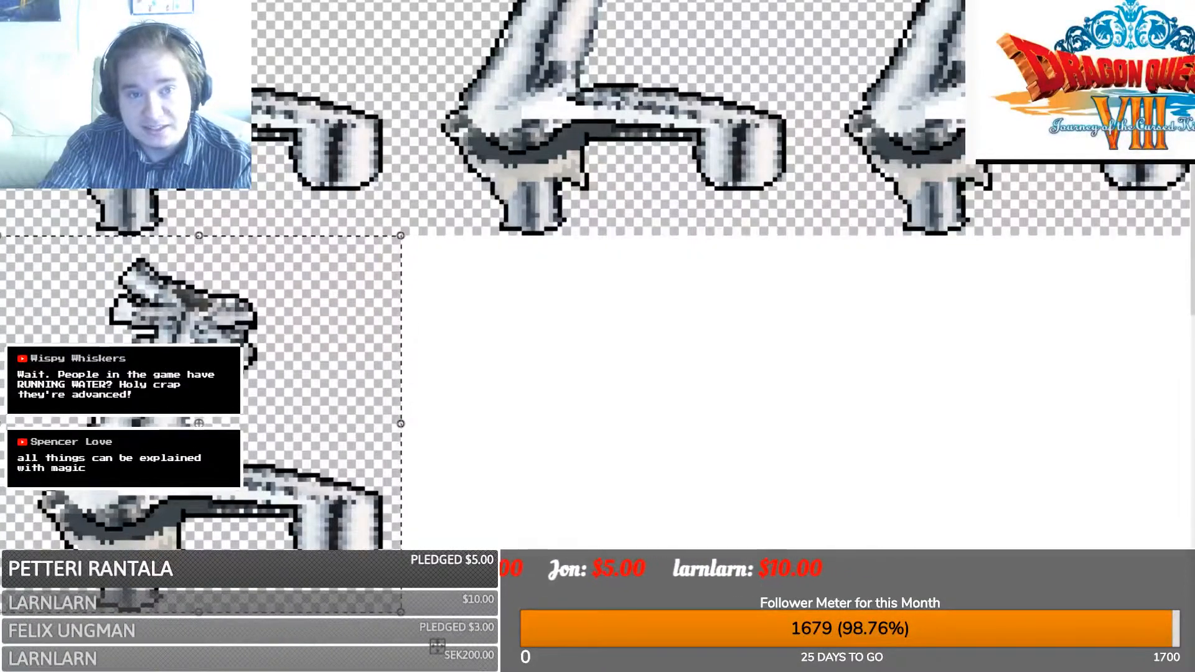
# - In the other image, select the turned-handle faucet frame
pyautogui.hotkey('ctrl', 'Tab')
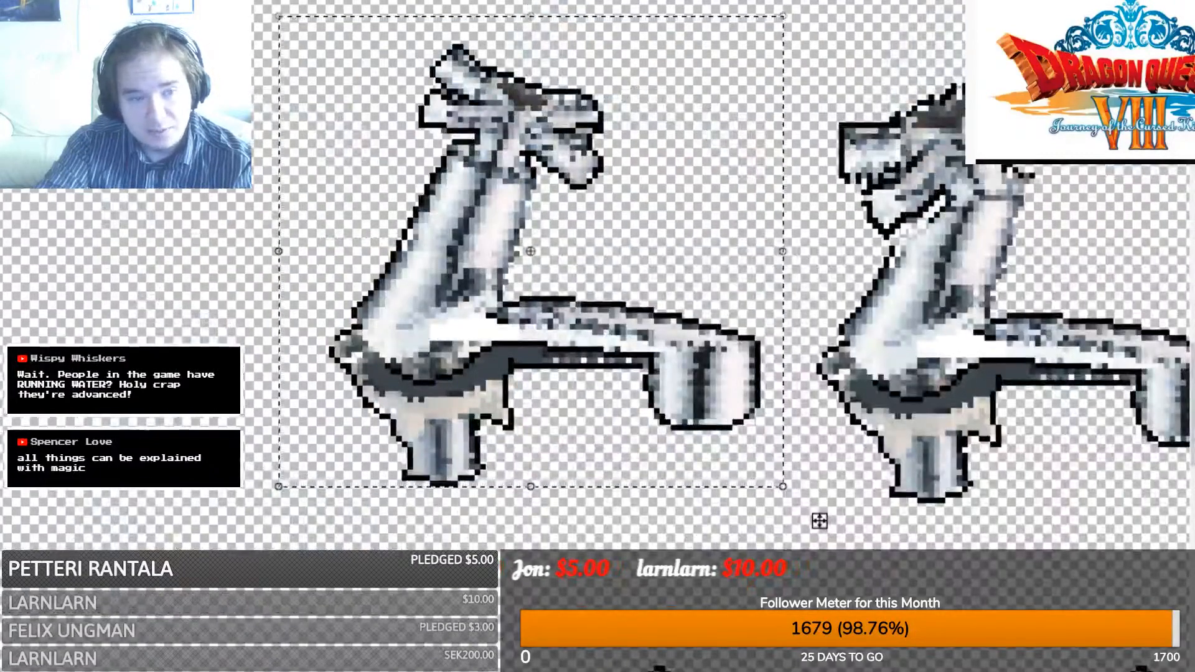
pyautogui.press('s')
pyautogui.hscroll(6, 550, 529)
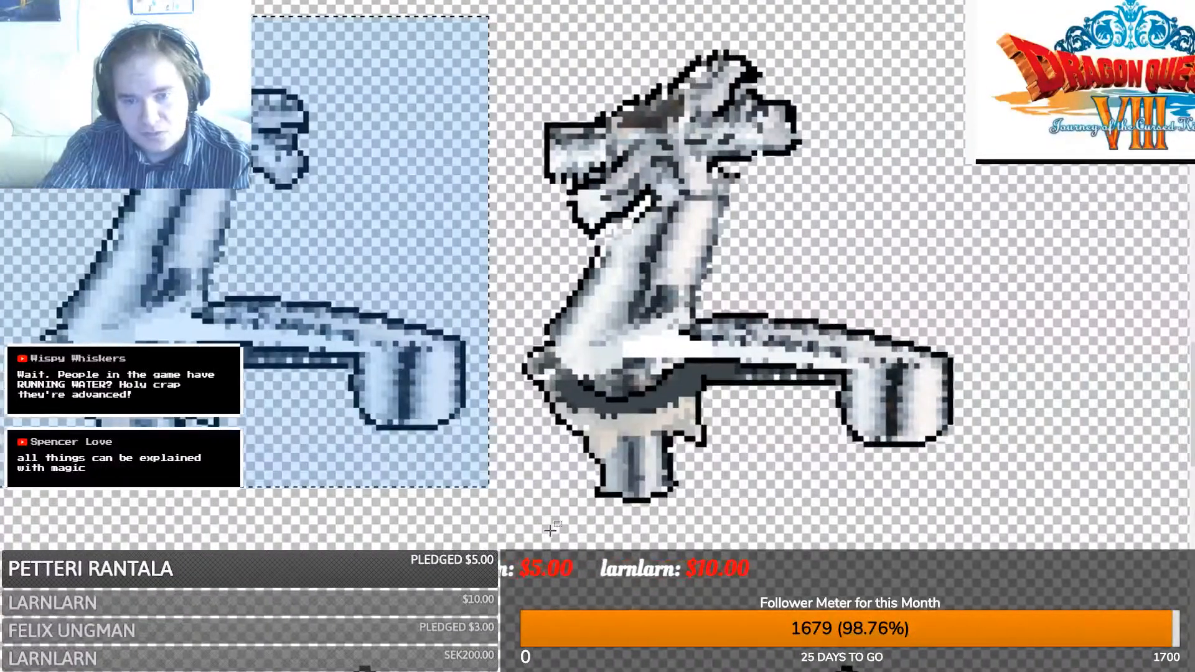
pyautogui.moveTo(501, 495)
pyautogui.mouseDown()
pyautogui.moveTo(999, 23)
pyautogui.moveTo(988, 50)
pyautogui.moveTo(585, 405)
pyautogui.moveTo(524, 528)
pyautogui.moveTo(518, 503)
pyautogui.mouseUp()
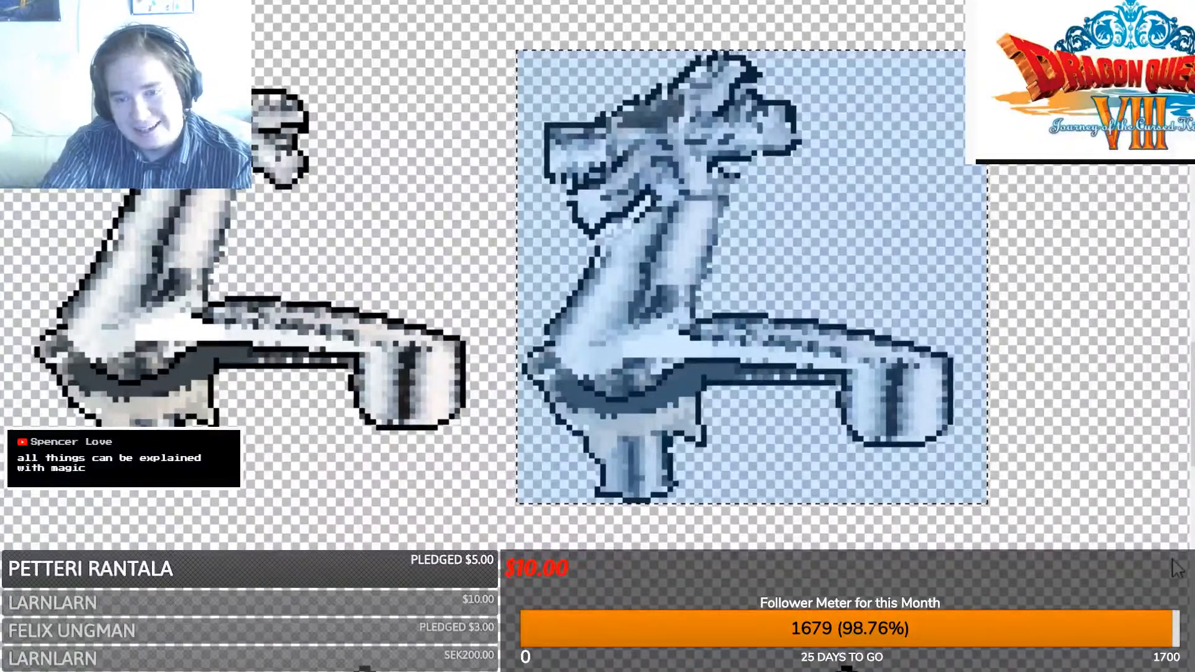
# - Paste the turned-handle faucet over the sheet's lower-left tile
pyautogui.hotkey('ctrl', 'Tab')
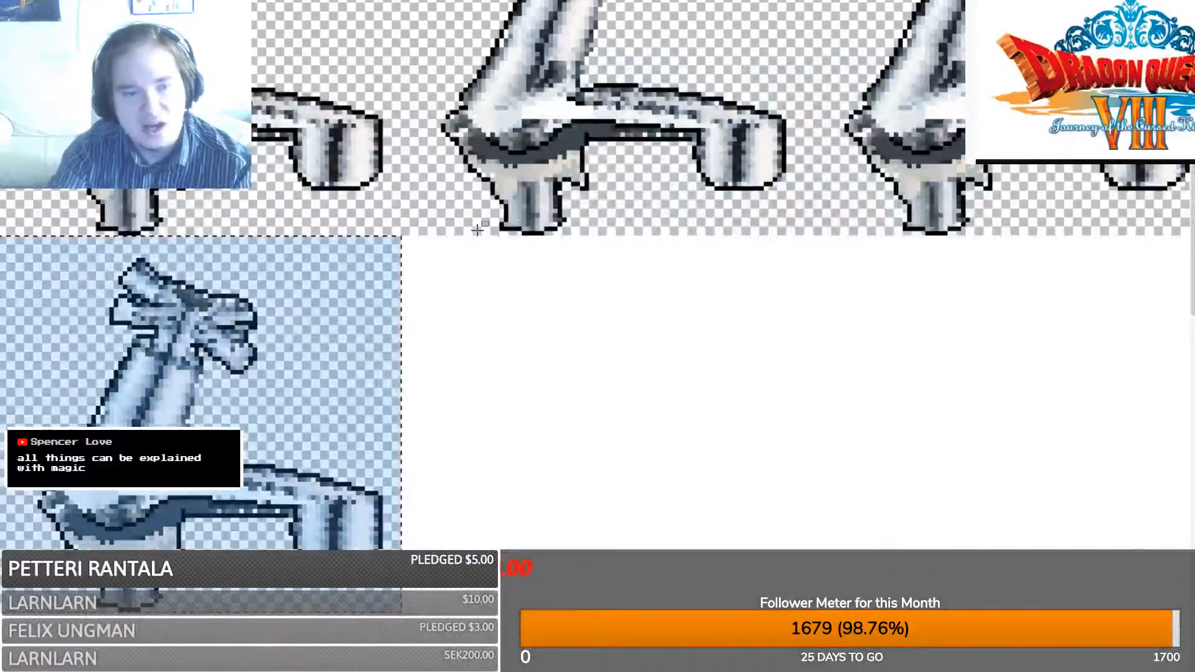
pyautogui.hotkey('ctrl', 'v')
pyautogui.moveTo(1033, 488); pyautogui.dragTo(550, 440)
pyautogui.hotkey('ctrl', 'z')
pyautogui.hotkey('ctrl', 'v')
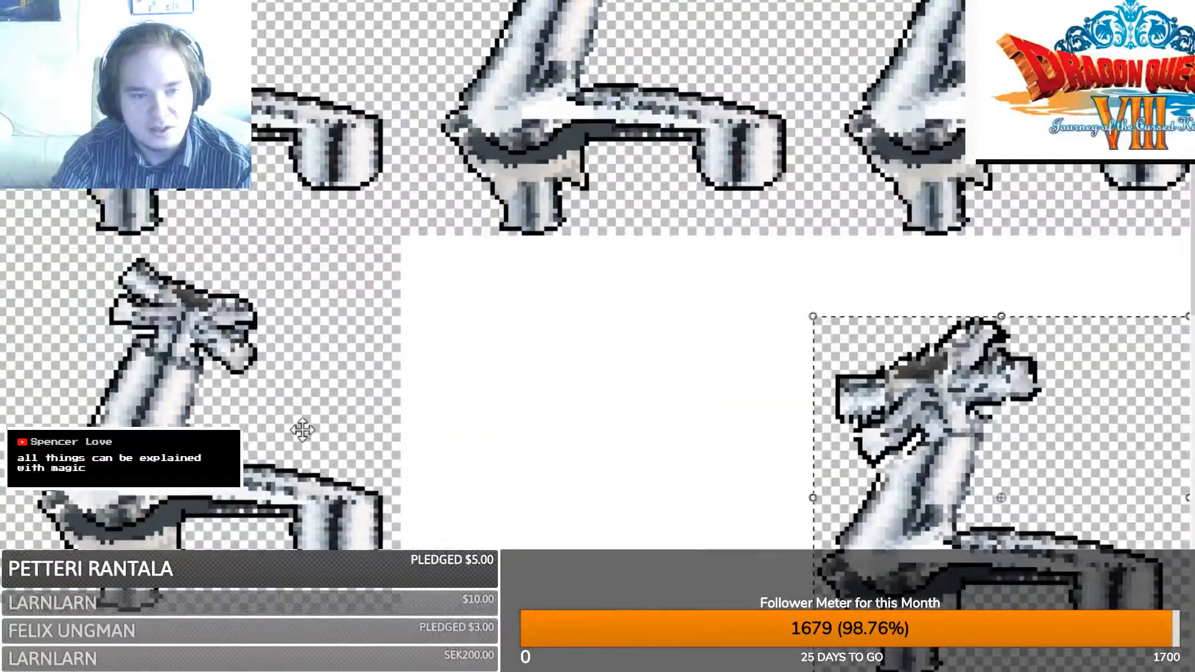
pyautogui.hotkey('ctrl', 'z')
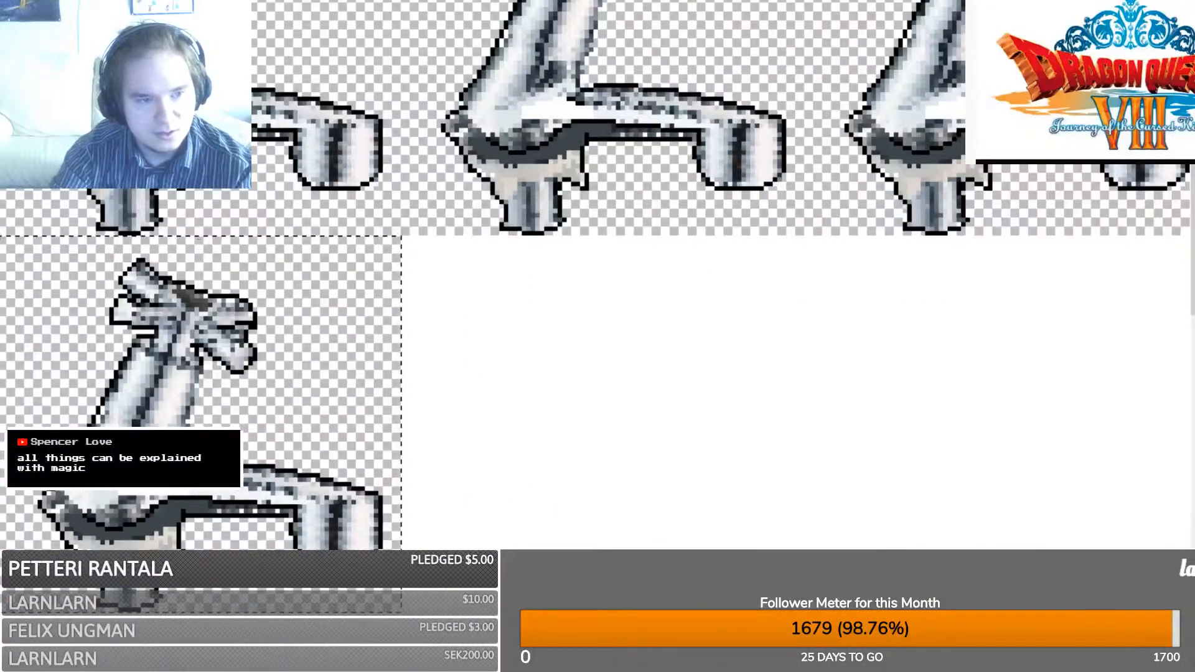
pyautogui.hotkey('ctrl', 'v')
pyautogui.moveTo(800, 521); pyautogui.dragTo(255, 431)
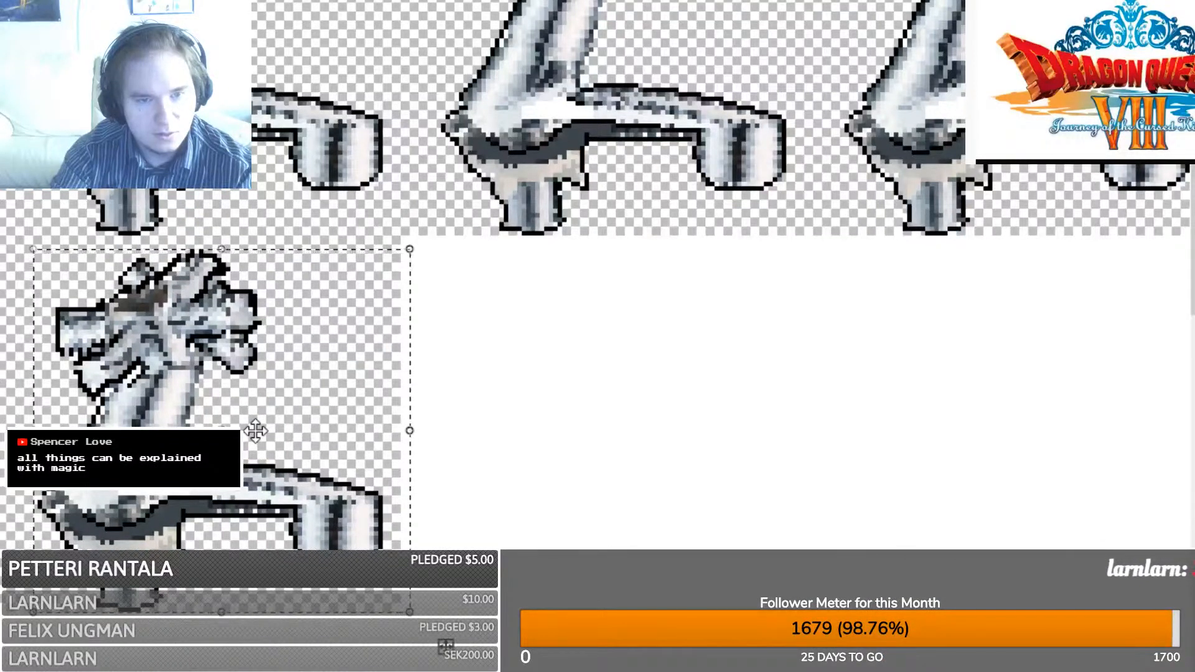
pyautogui.hotkey('ctrl', 'd')
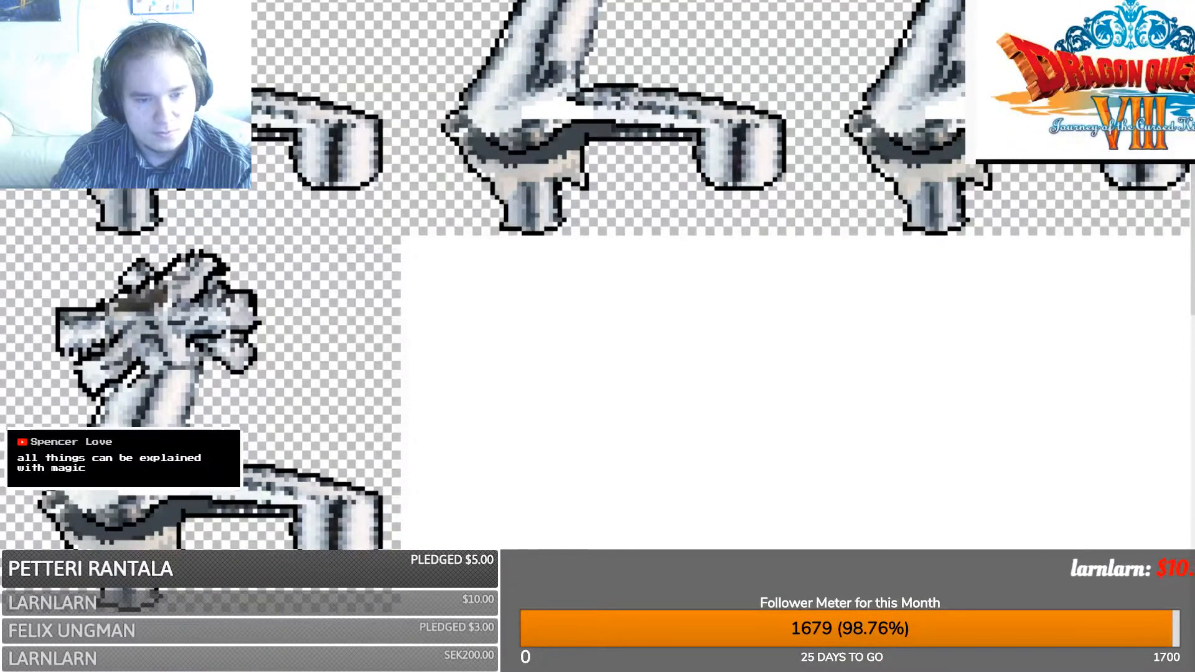
# - Duplicate that tile twice to its right to complete the second row, then select the whole sheet
pyautogui.moveTo(398, 611); pyautogui.dragTo(1, 237)
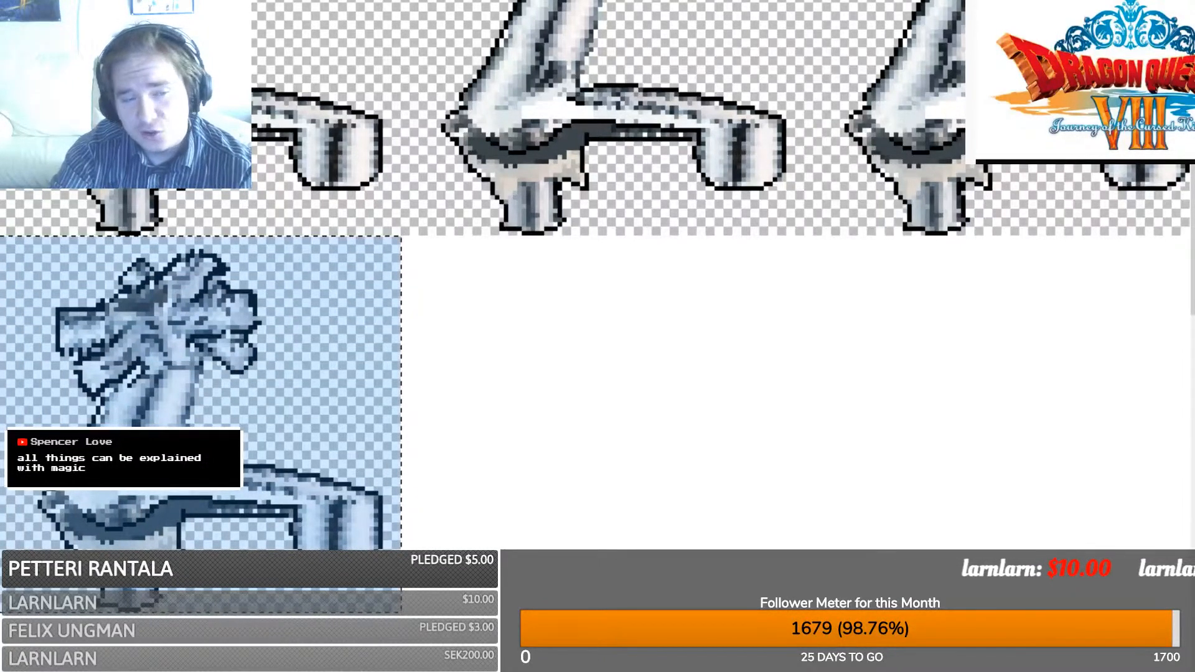
pyautogui.hotkey('ctrl', 'v')
pyautogui.moveTo(99, 404); pyautogui.dragTo(498, 402)
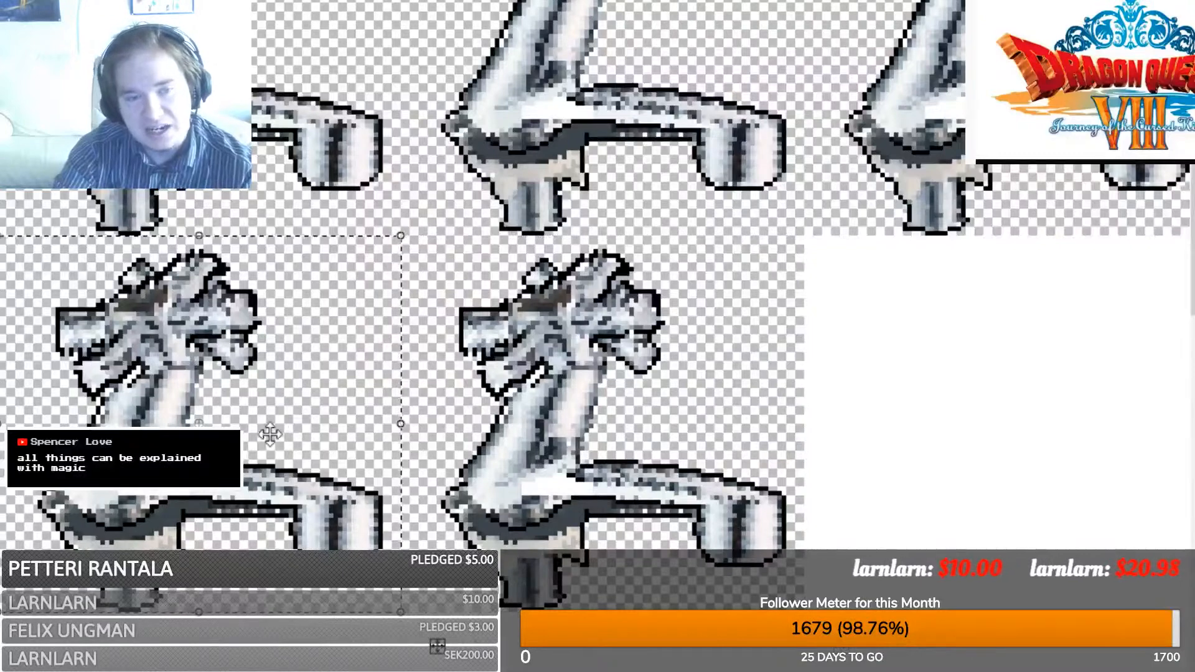
pyautogui.hotkey('ctrl', 'v')
pyautogui.moveTo(267, 432); pyautogui.dragTo(1036, 425)
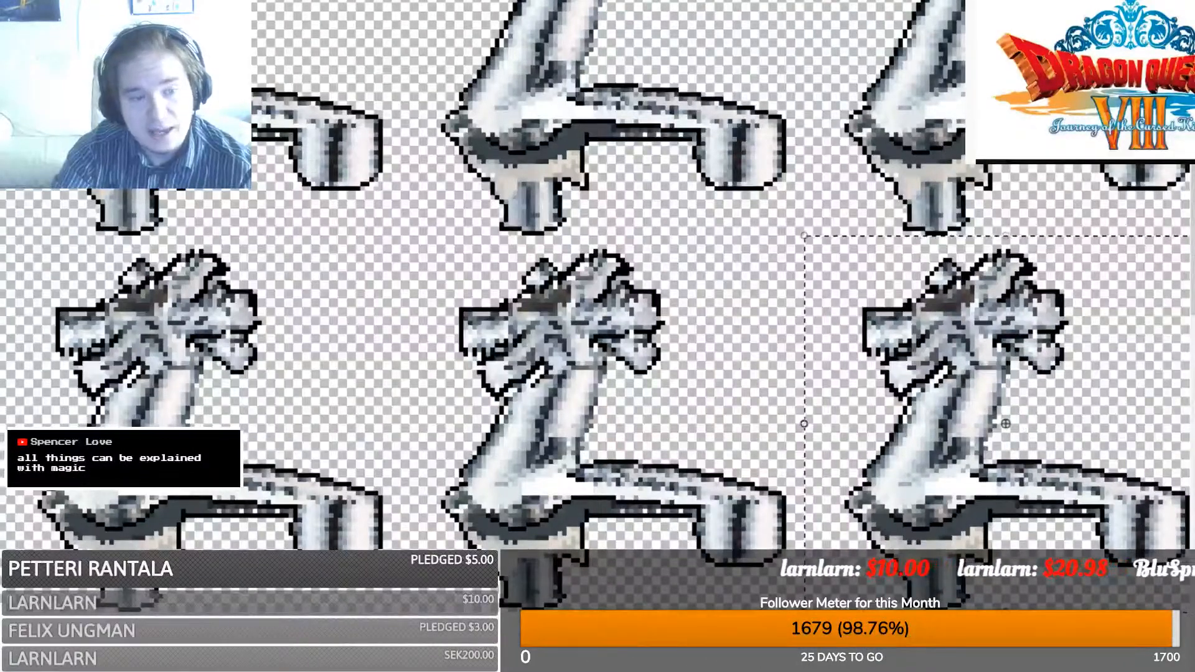
pyautogui.press('s')
pyautogui.scroll(-3, 598, 336)
pyautogui.hscroll(5, 598, 337)
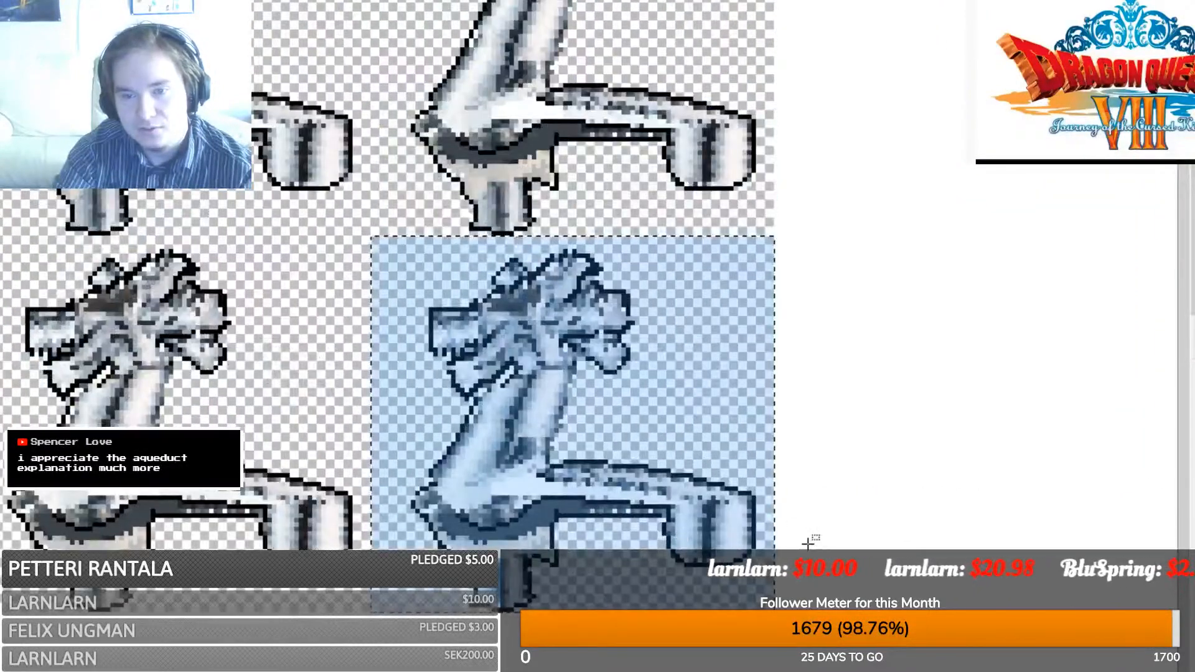
pyautogui.hotkey('ctrl', 'd')
pyautogui.moveTo(776, 615); pyautogui.dragTo(19, 31)
pyautogui.scroll(-5, 302, 356)
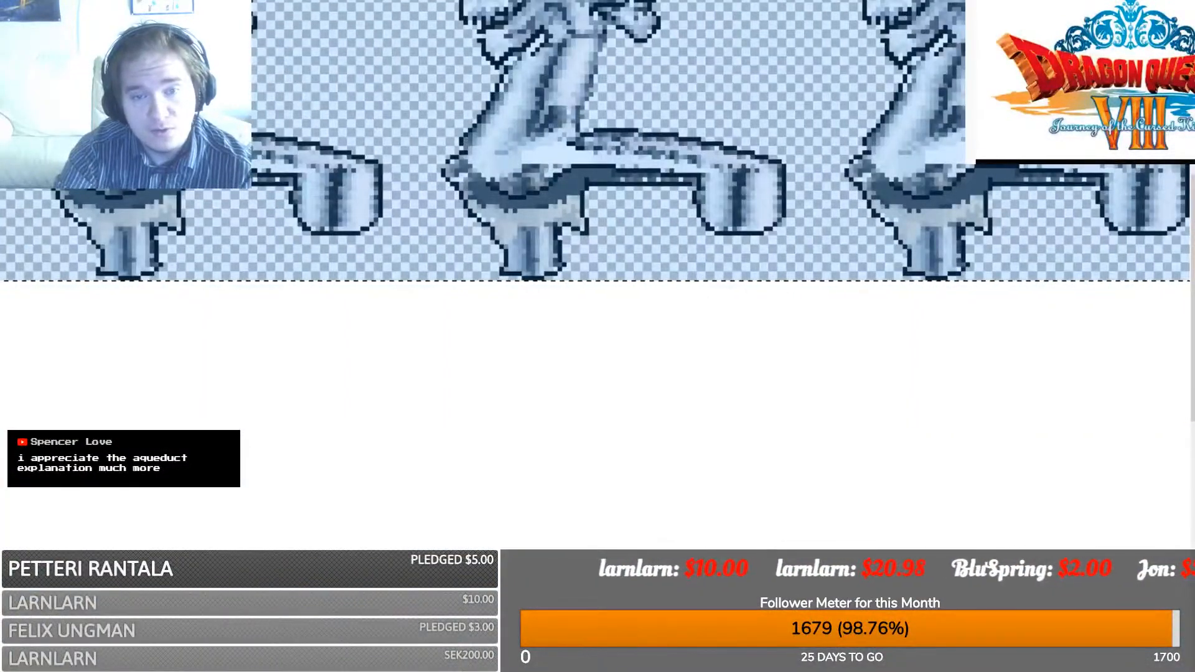
# - Copy the two faucet rows and move the copy down into the sheet's lower half
pyautogui.hscroll(5, 595, 290)
pyautogui.keyDown('ctrl'); pyautogui.scroll(-3, 595, 290); pyautogui.keyUp('ctrl')
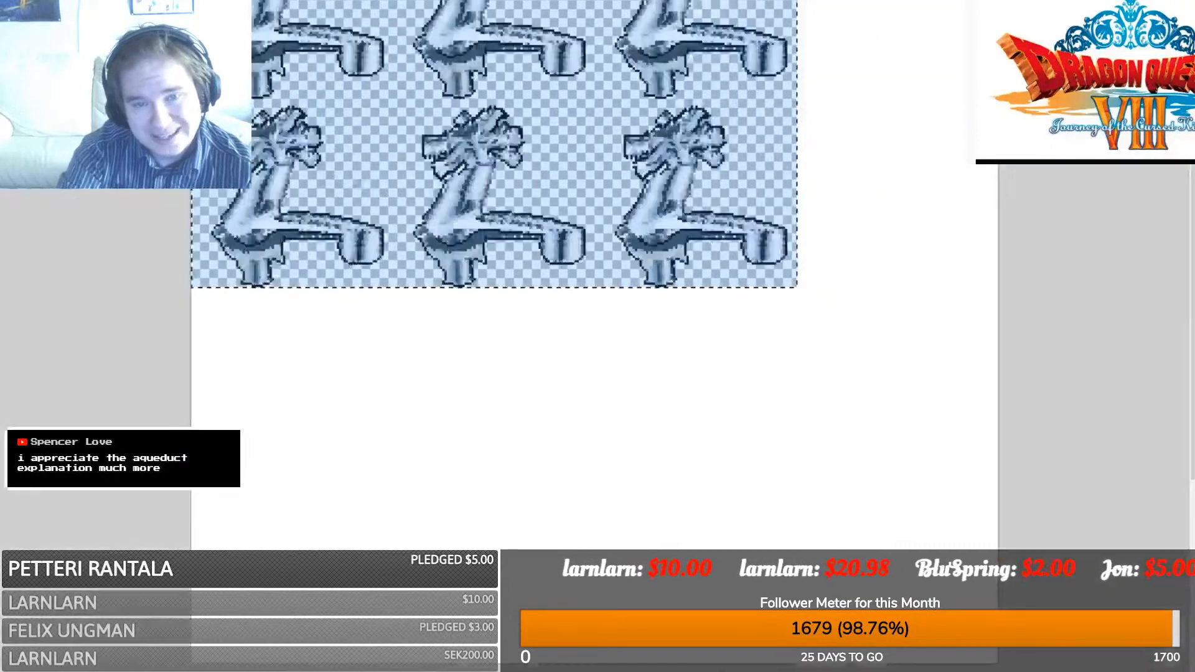
pyautogui.press('m')
pyautogui.moveTo(447, 244); pyautogui.dragTo(909, 526)
pyautogui.keyDown('ctrl'); pyautogui.scroll(3, 580, 501); pyautogui.keyUp('ctrl')
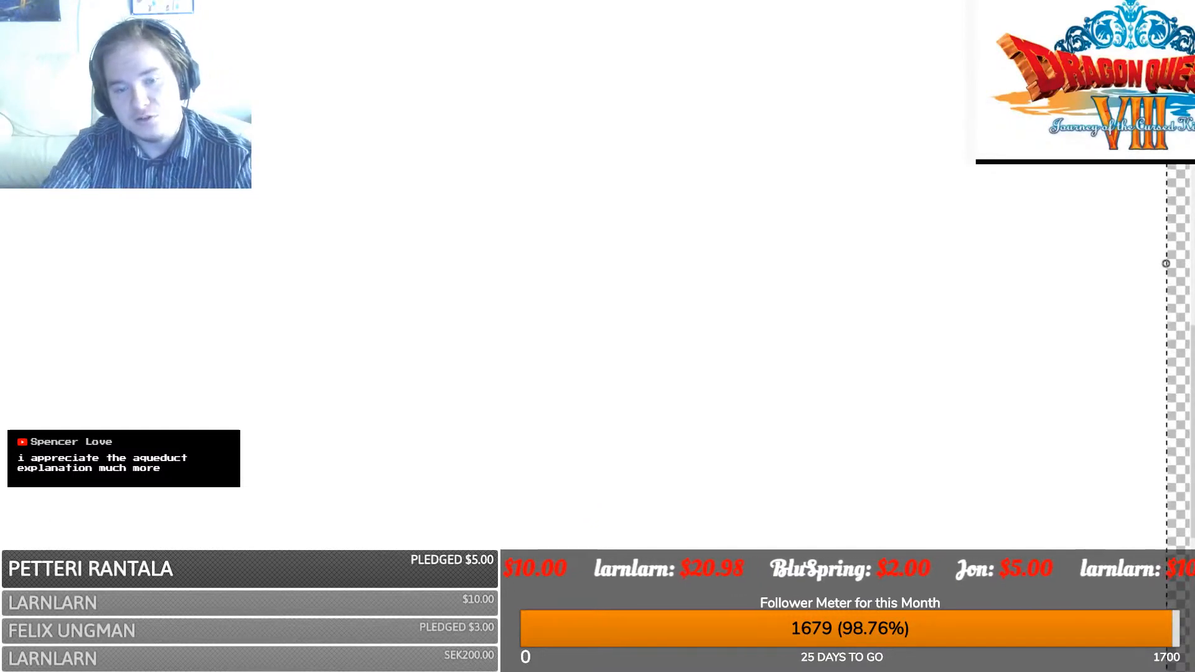
pyautogui.keyDown('shift'); pyautogui.scroll(-8, 580, 500); pyautogui.keyUp('shift')
pyautogui.scroll(3, 580, 500)
pyautogui.hotkey('ctrl', 'd')
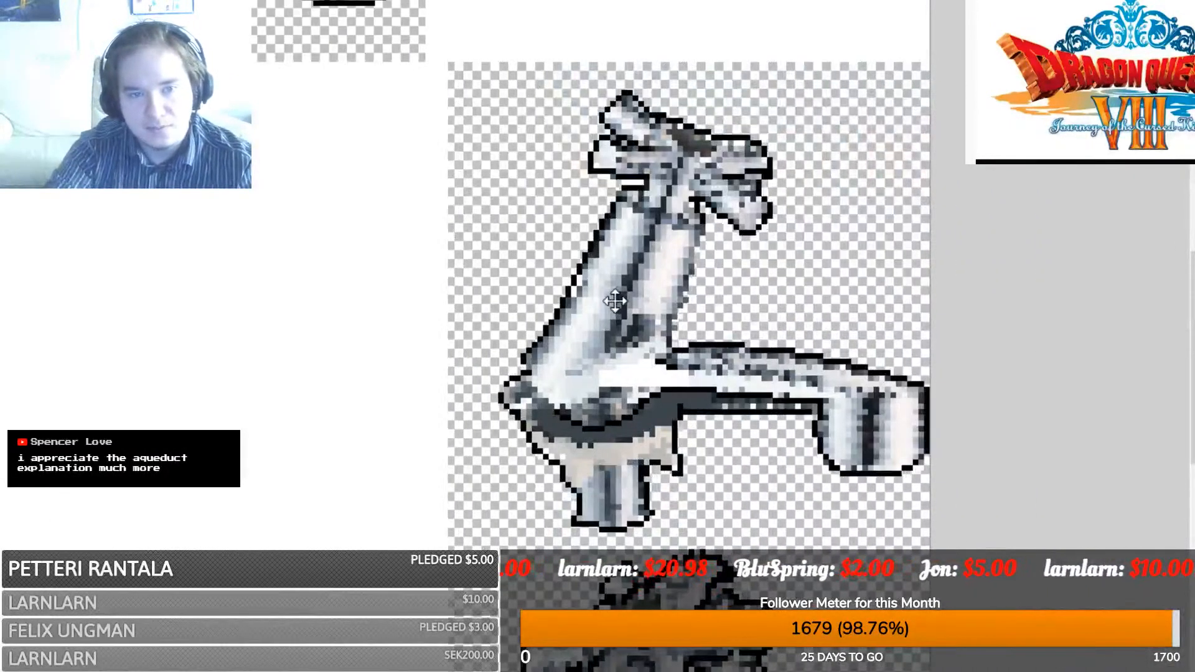
pyautogui.moveTo(615, 302); pyautogui.dragTo(592, 297)
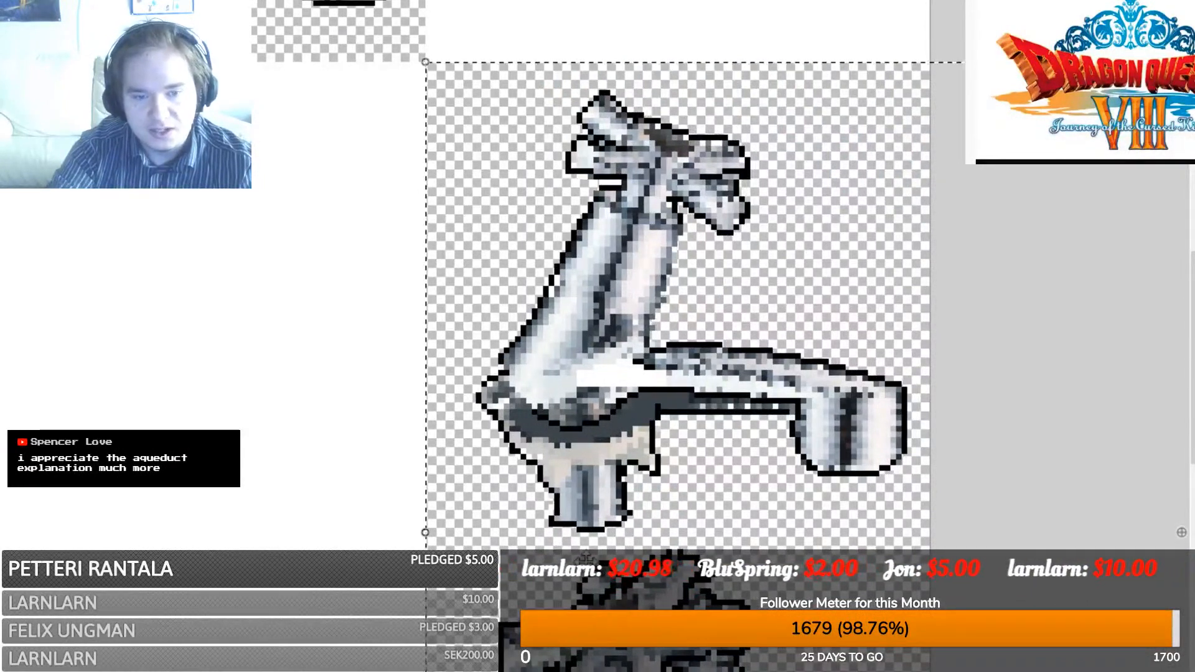
pyautogui.keyDown('shift'); pyautogui.scroll(-5, 597, 299); pyautogui.keyUp('shift')
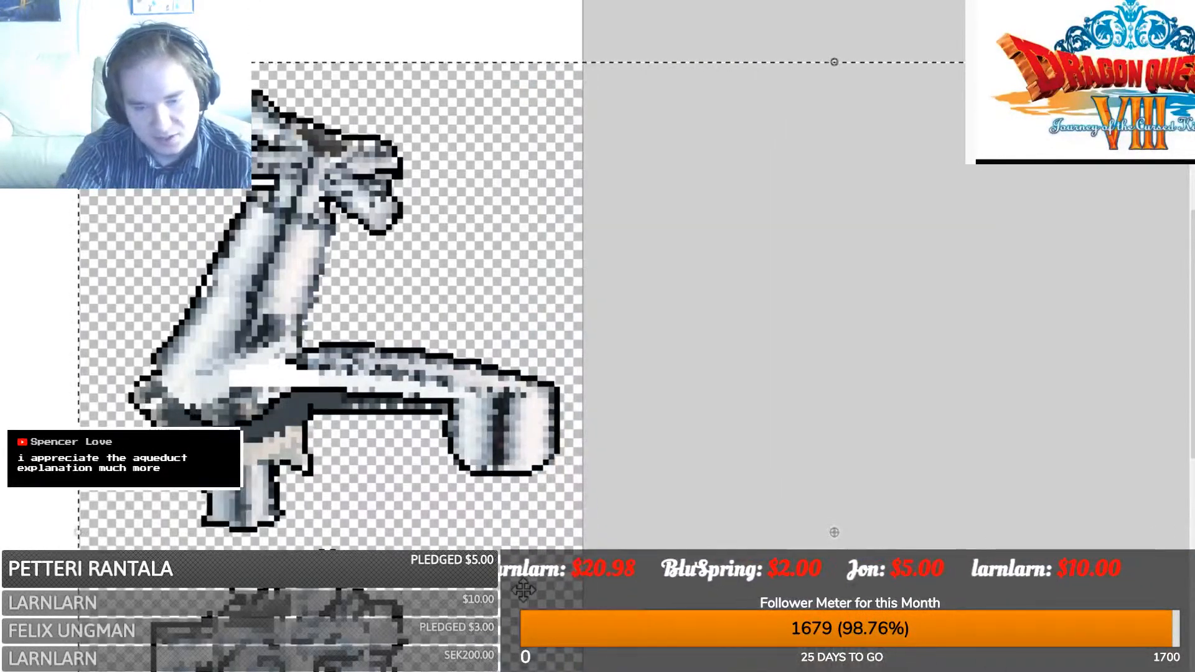
pyautogui.keyDown('ctrl'); pyautogui.scroll(-3, 523, 589); pyautogui.keyUp('ctrl')
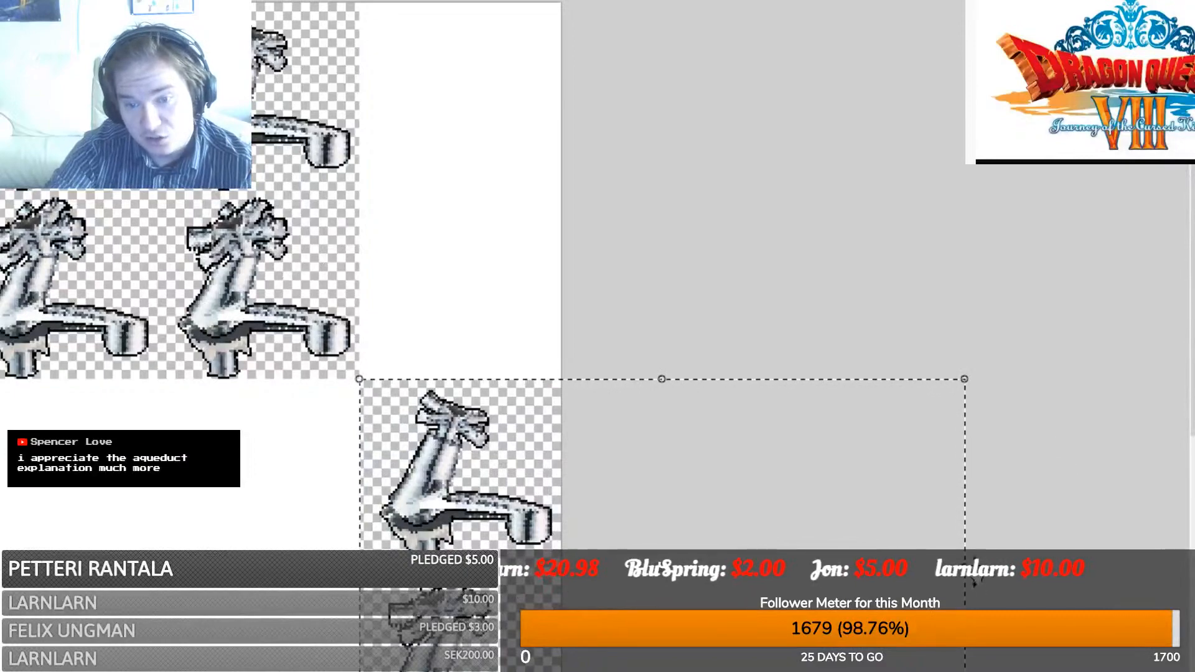
# - Flip the pasted faucets horizontally, discarding an accidental stretch toward the left edge
pyautogui.moveTo(966, 569); pyautogui.dragTo(3, 506)
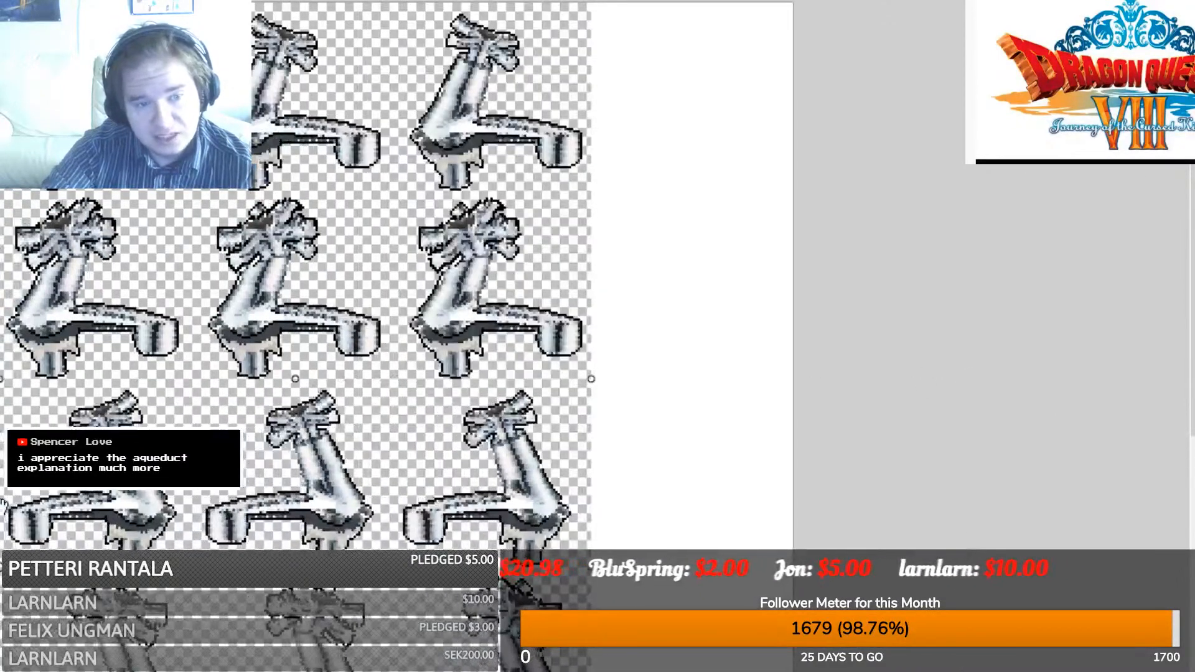
pyautogui.keyDown('ctrl'); pyautogui.scroll(3, 206, 417); pyautogui.keyUp('ctrl')
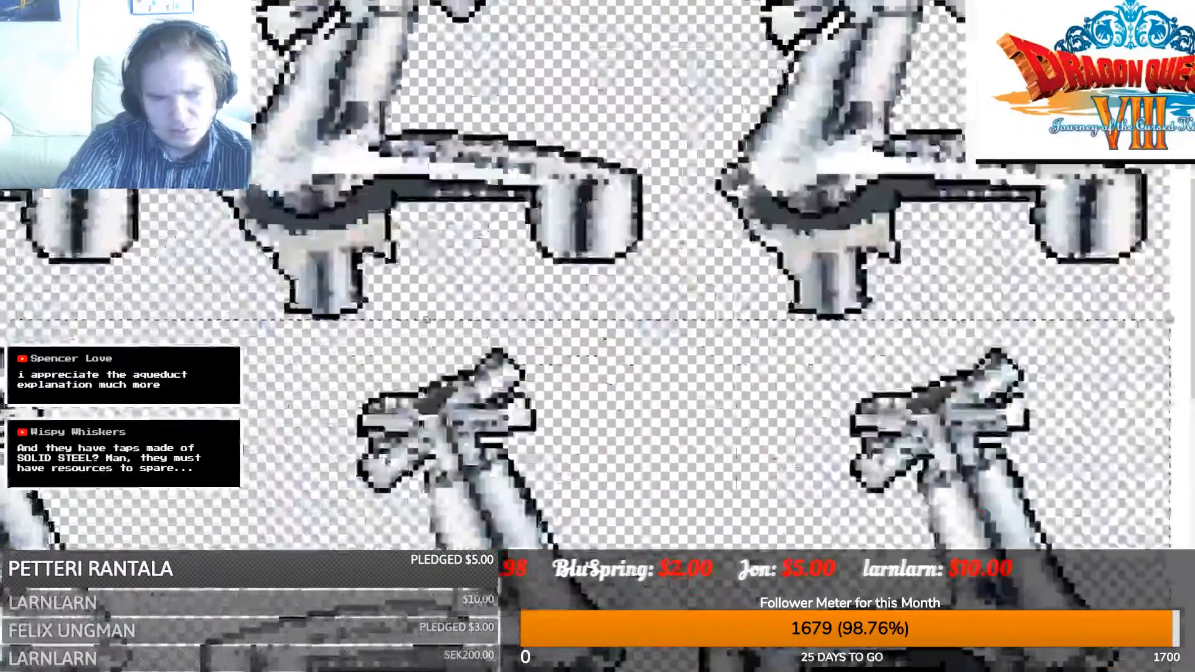
pyautogui.keyDown('ctrl'); pyautogui.scroll(1, 3, 515); pyautogui.keyUp('ctrl')
pyautogui.keyDown('shift'); pyautogui.hscroll(-6, 3, 516); pyautogui.keyUp('shift')
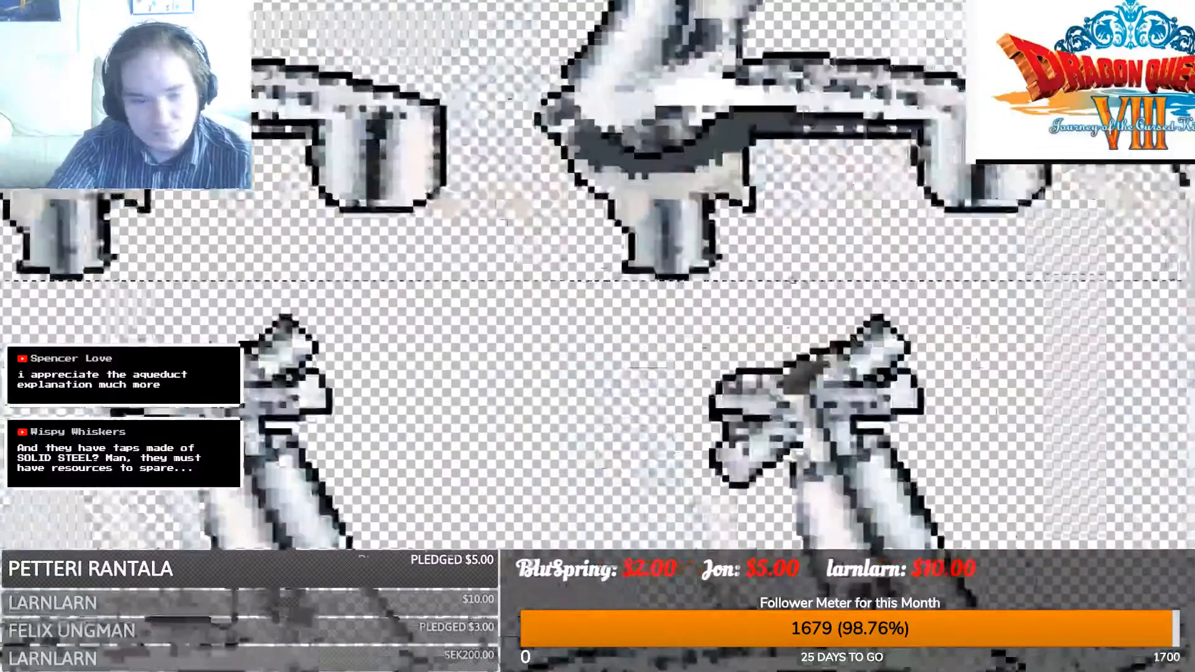
pyautogui.hotkey('ctrl', 'z')
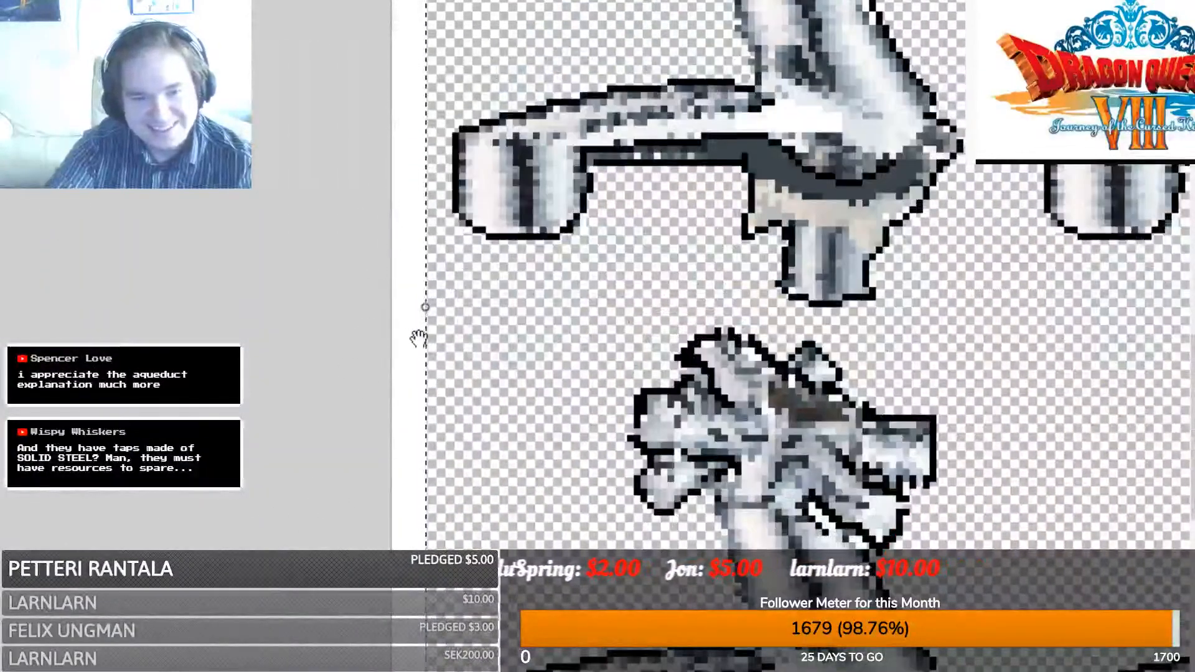
pyautogui.moveTo(427, 306); pyautogui.dragTo(396, 302)
pyautogui.scroll(1, 609, 387)
pyautogui.hotkey('ctrl', 'z')
pyautogui.hotkey('ctrl', 'z')
pyautogui.scroll(1, 609, 387)
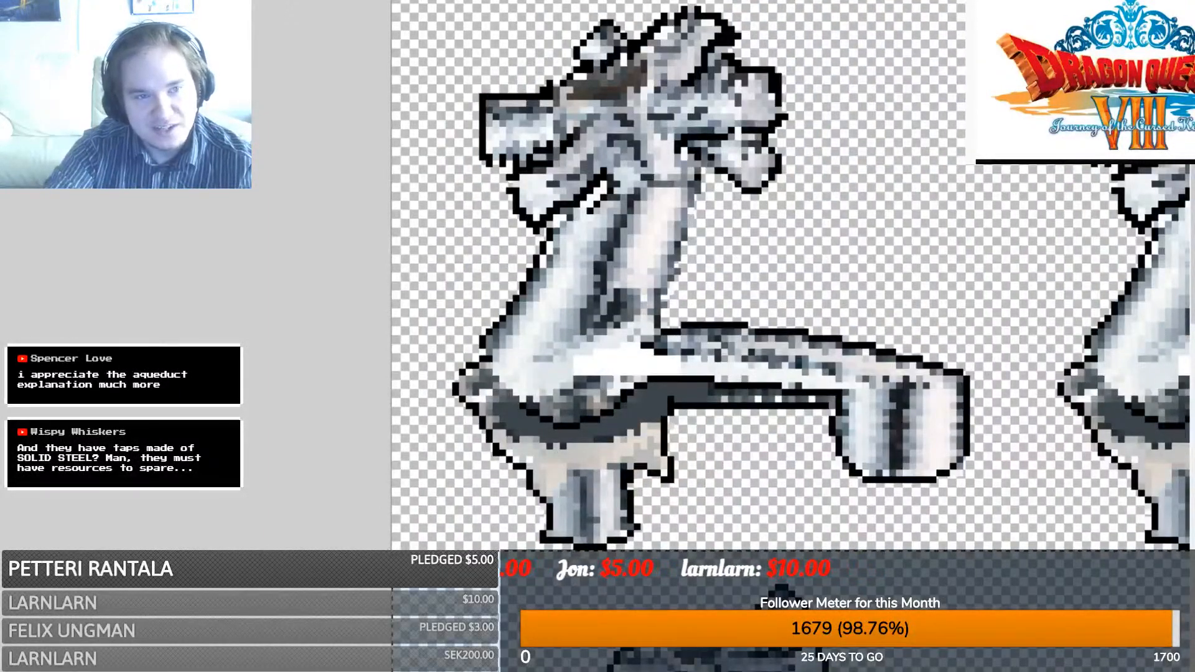
pyautogui.keyDown('ctrl'); pyautogui.scroll(-5, 789, 294); pyautogui.keyUp('ctrl')
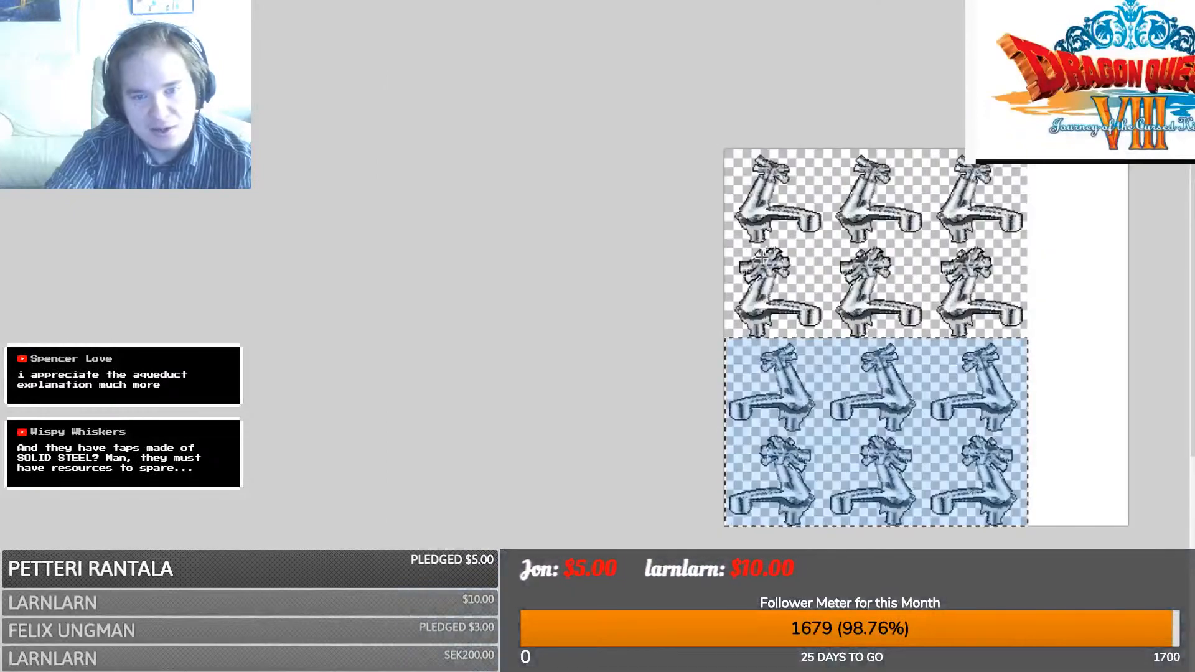
# - Deselect everything so the 3-by-4 grid of turning taps shows in normal colours
pyautogui.hotkey('ctrl', 'a')
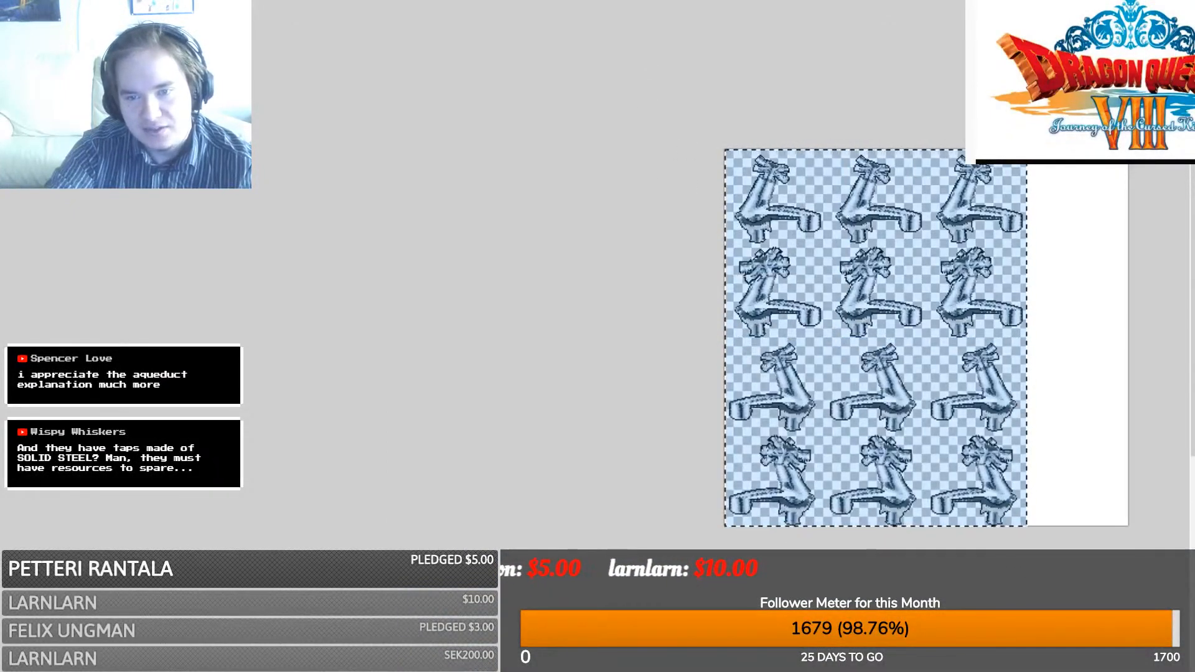
pyautogui.keyDown('ctrl'); pyautogui.scroll(5, 748, 341); pyautogui.keyUp('ctrl')
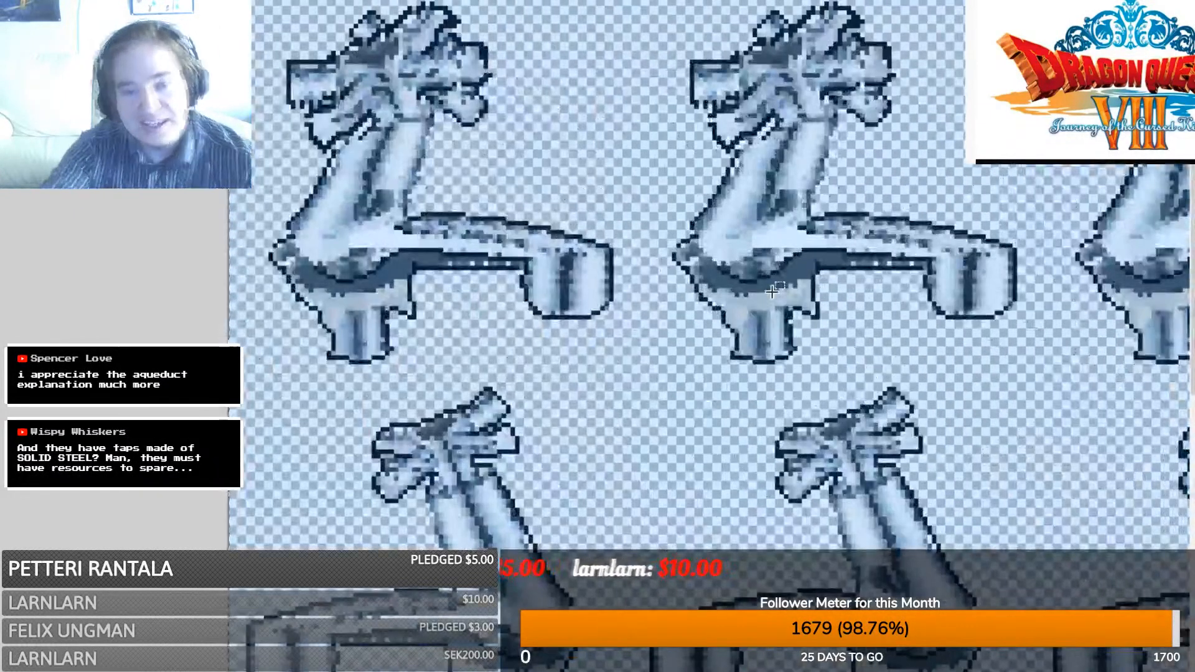
pyautogui.scroll(-5, 748, 342)
pyautogui.hscroll(5, 886, 427)
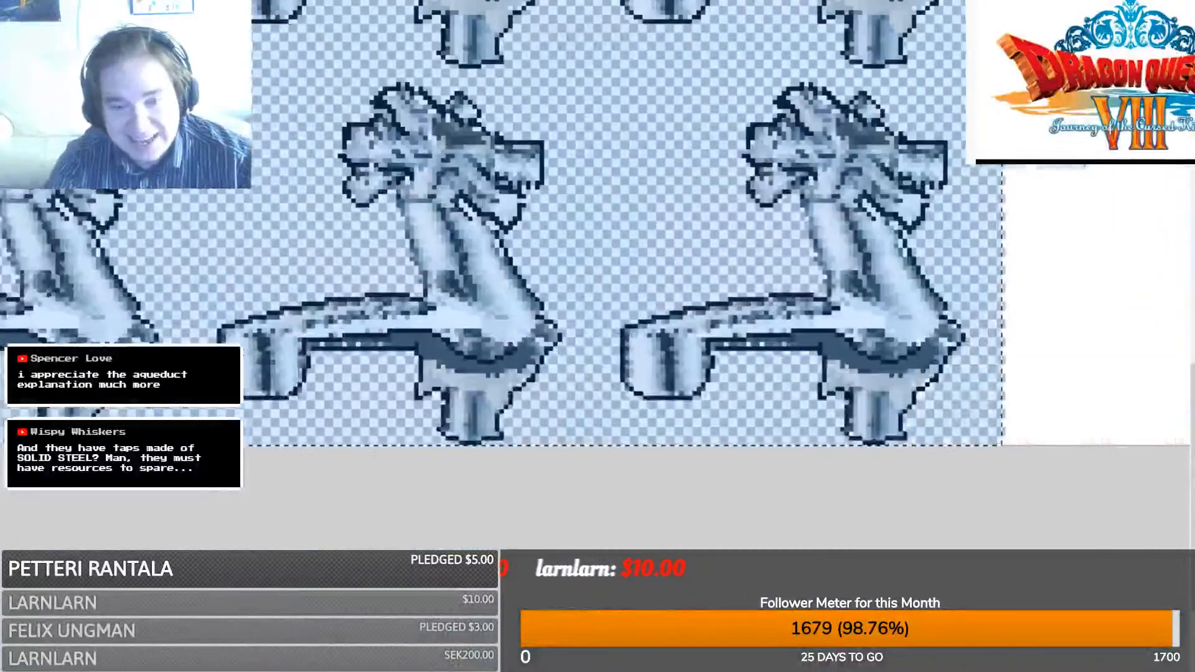
pyautogui.click(860, 454)
pyautogui.moveTo(875, 447); pyautogui.dragTo(178, 5)
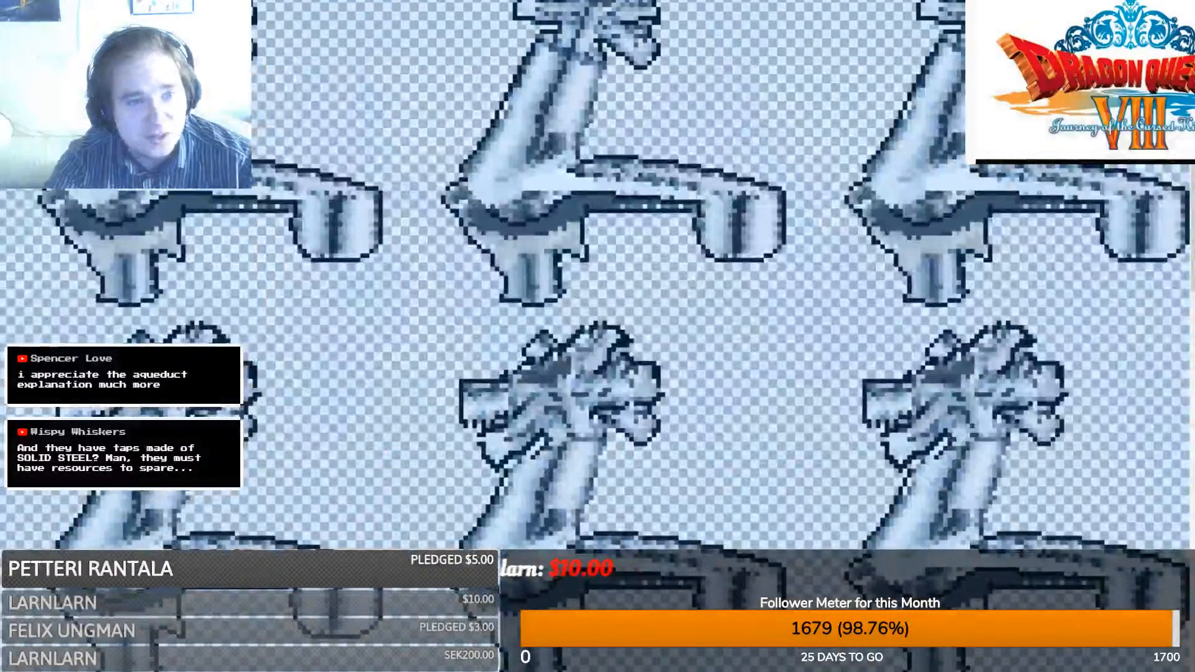
pyautogui.hotkey('ctrl', 'd')
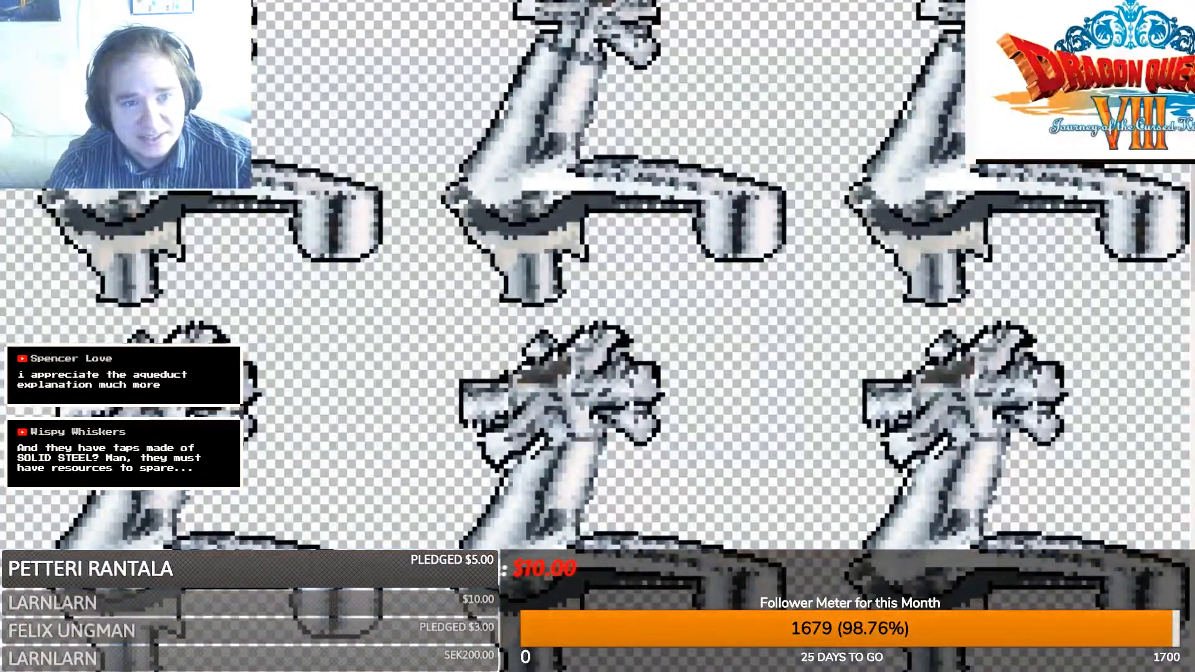
pyautogui.keyDown('ctrl'); pyautogui.scroll(-4, 597, 336); pyautogui.keyUp('ctrl')
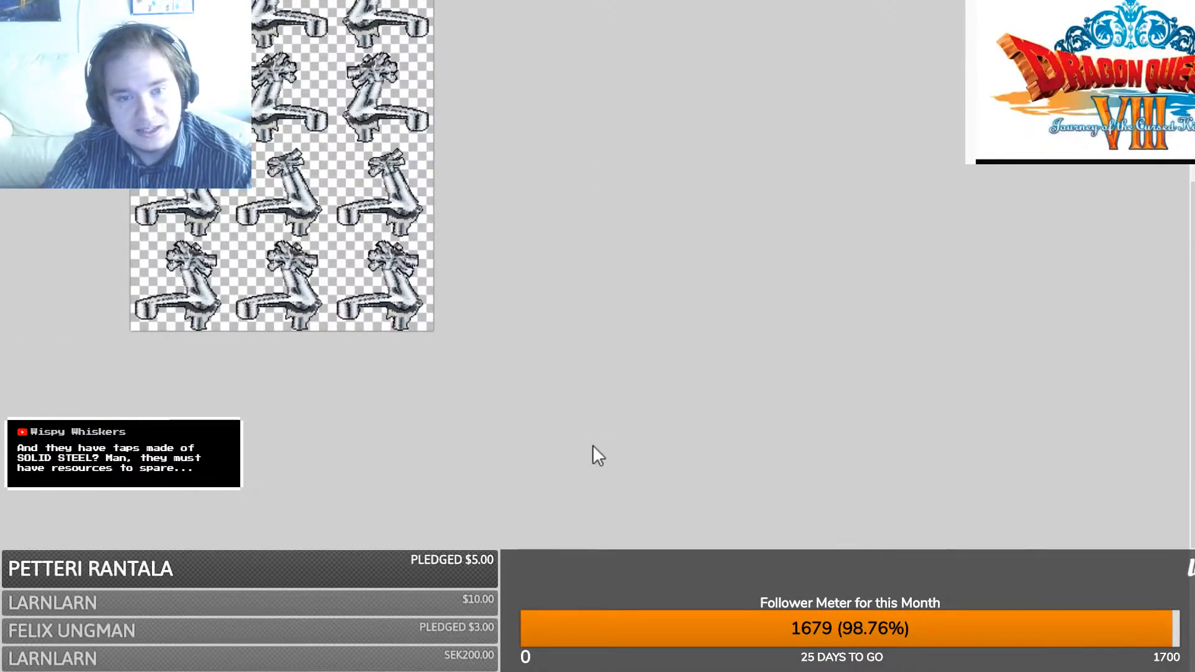
pyautogui.keyDown('ctrl'); pyautogui.scroll(4, 592, 444); pyautogui.keyUp('ctrl')
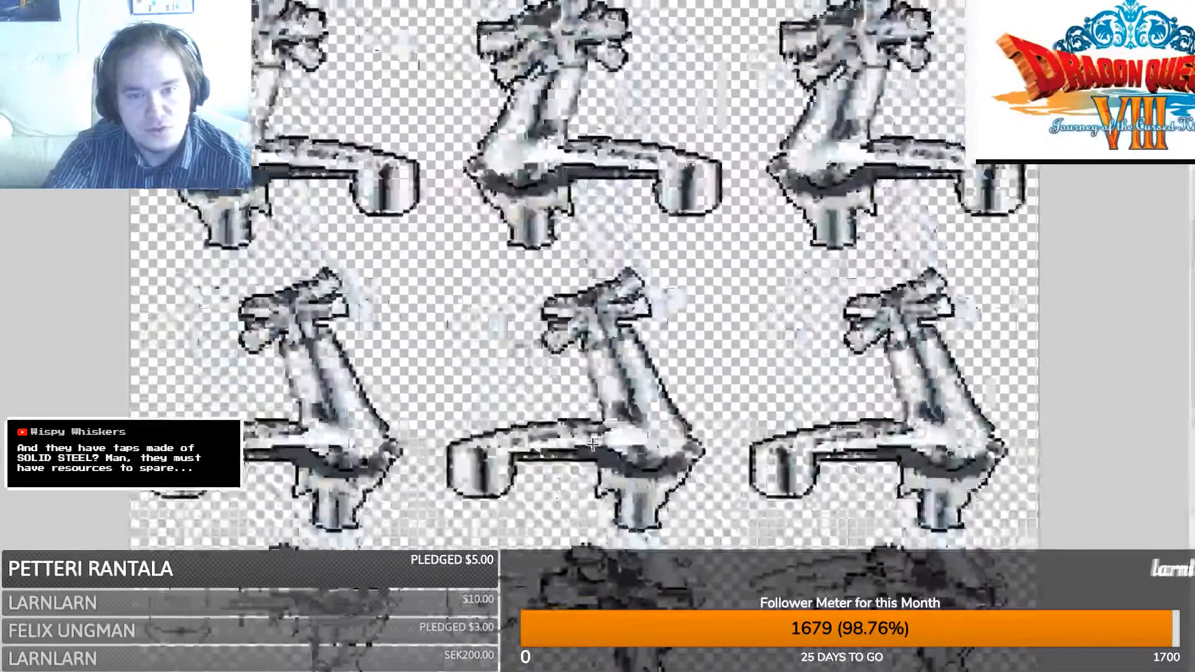
pyautogui.scroll(4, 491, 282)
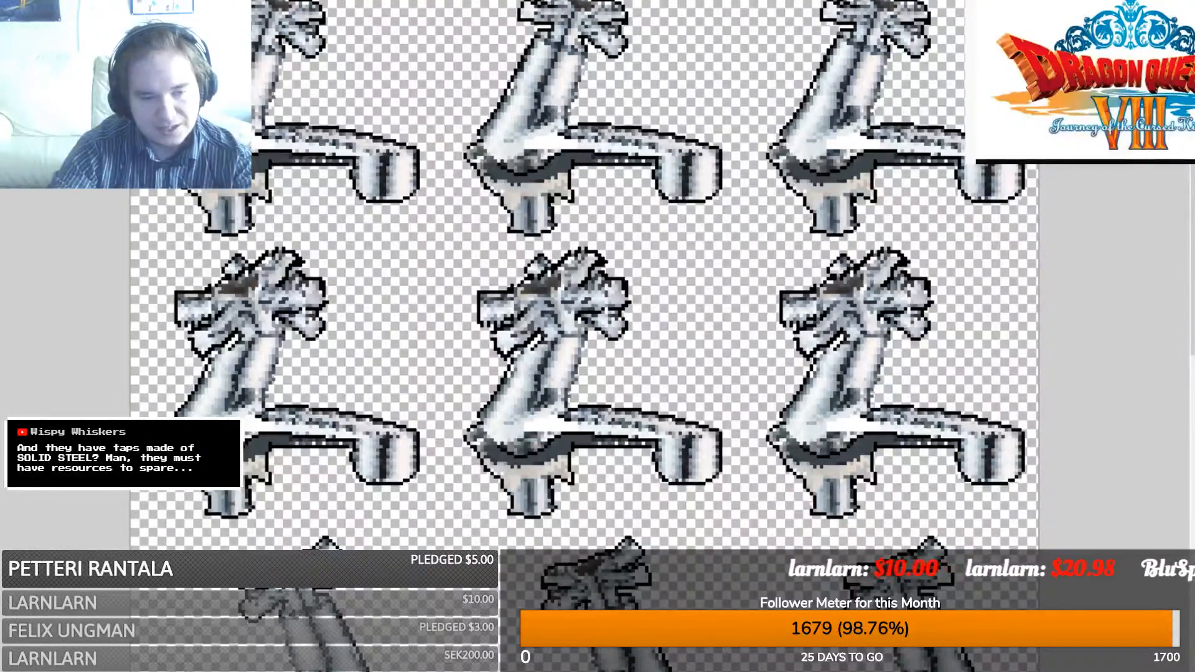
# - Toggle the Window Painting source's visibility off and on until OBS captures the RPG Maker window
pyautogui.click(243, 627)
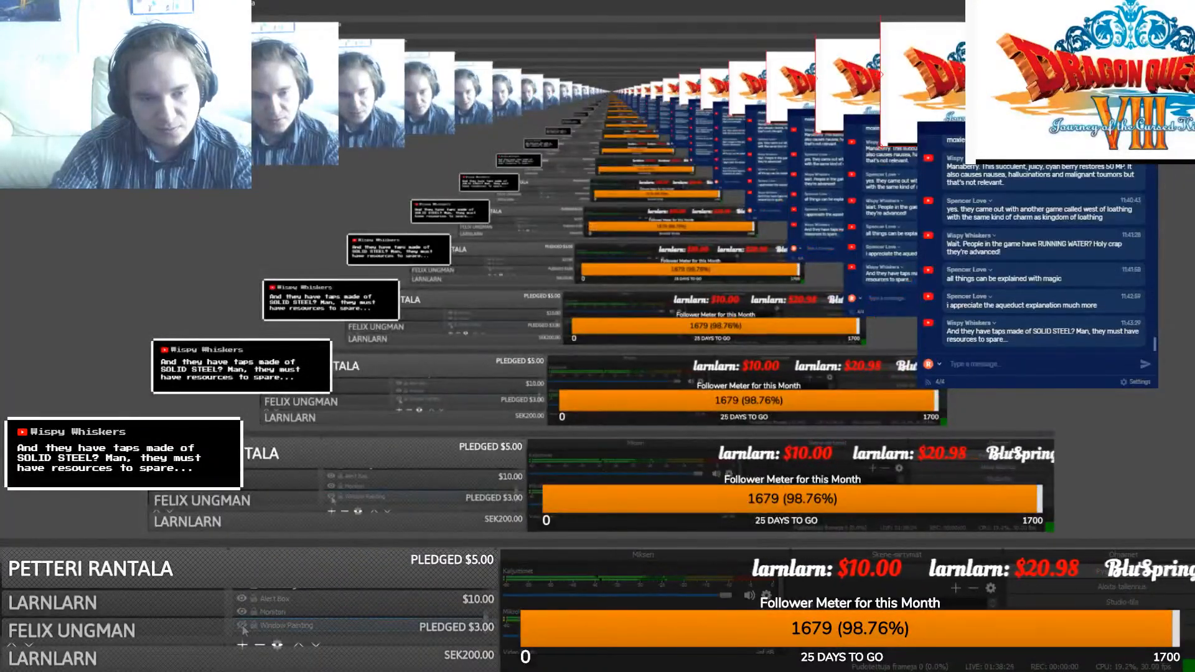
pyautogui.click(242, 627)
pyautogui.click(243, 626)
pyautogui.click(243, 627)
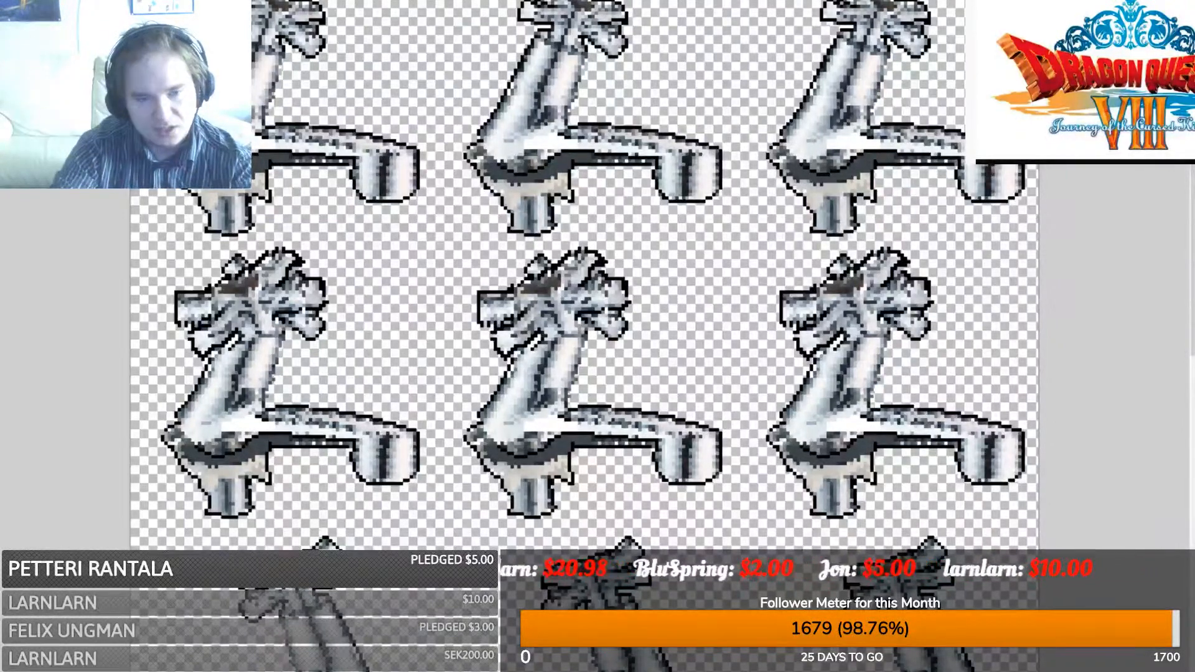
pyautogui.click(245, 626)
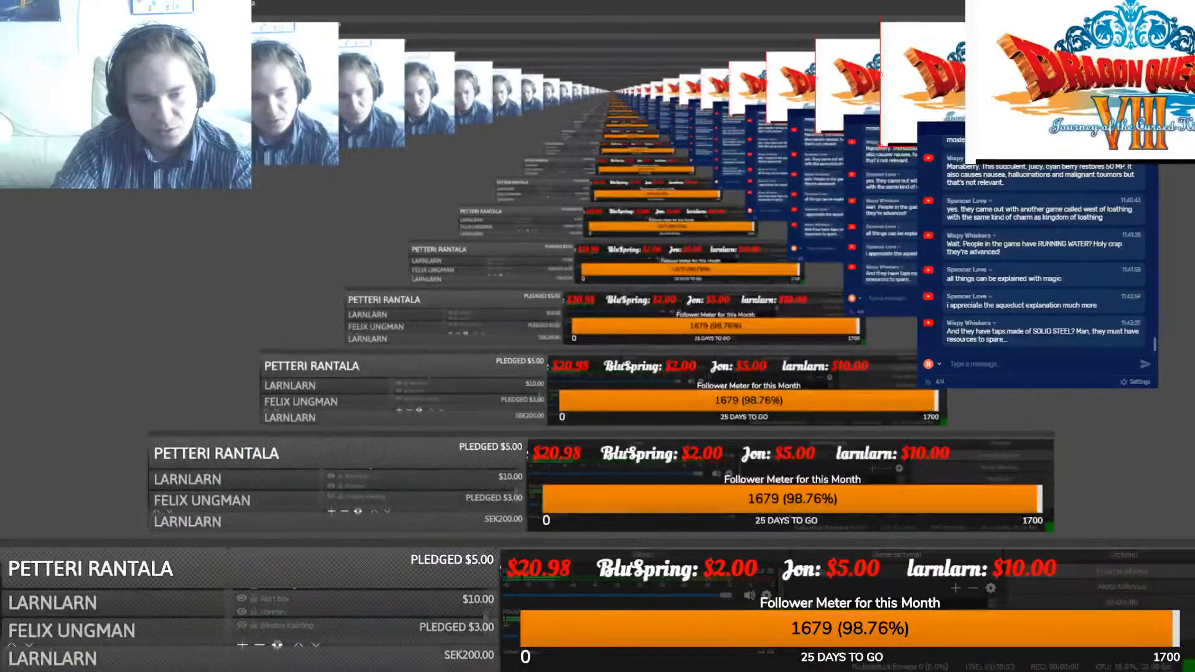
pyautogui.click(244, 627)
pyautogui.moveTo(488, 373); pyautogui.dragTo(492, 432)
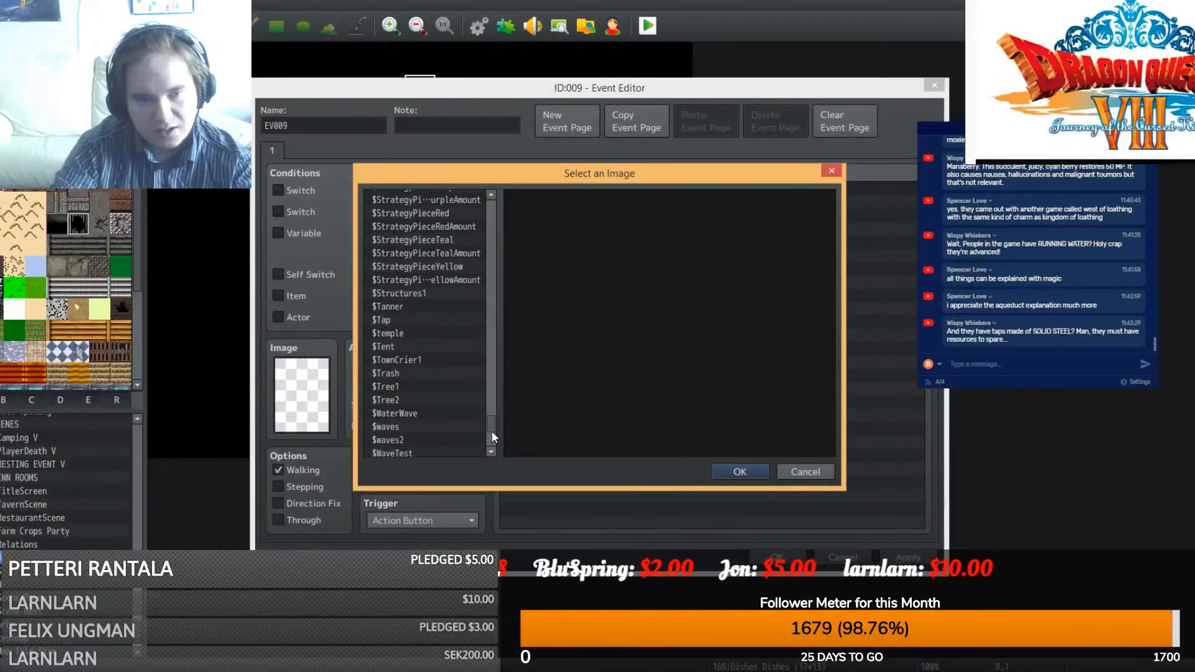
# - Give the event the second $Tap frame as its image, duplicate its page, and name it Tap
pyautogui.click(391, 321)
pyautogui.click(730, 246)
pyautogui.doubleClick(728, 248)
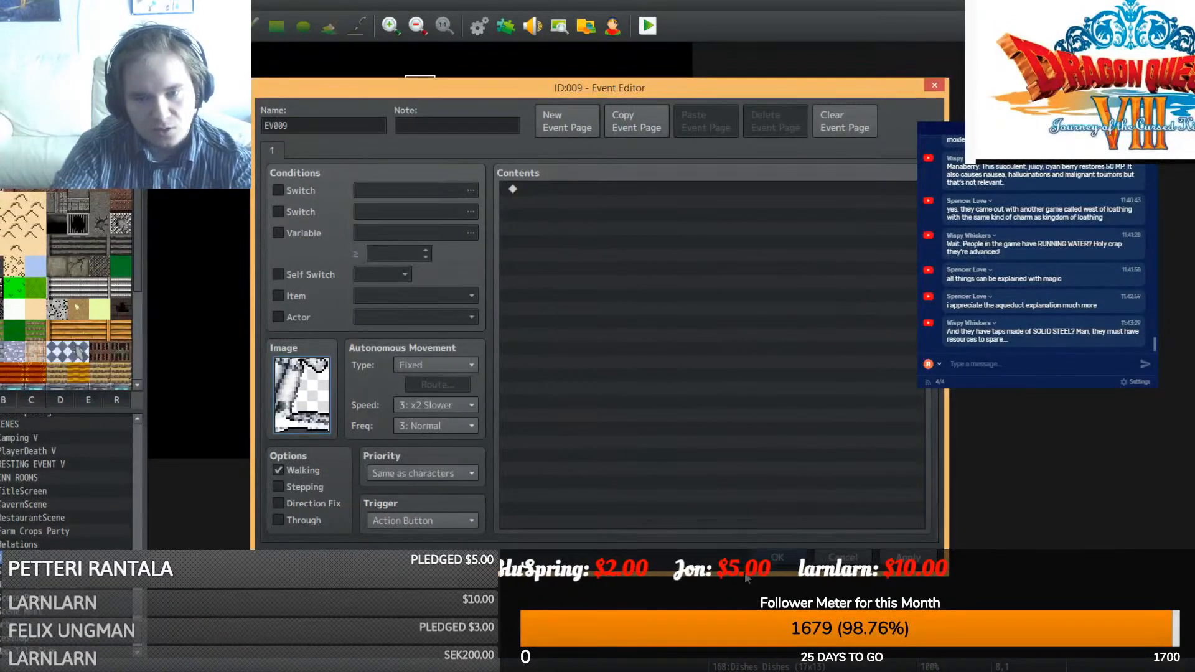
pyautogui.click(645, 123)
pyautogui.click(704, 127)
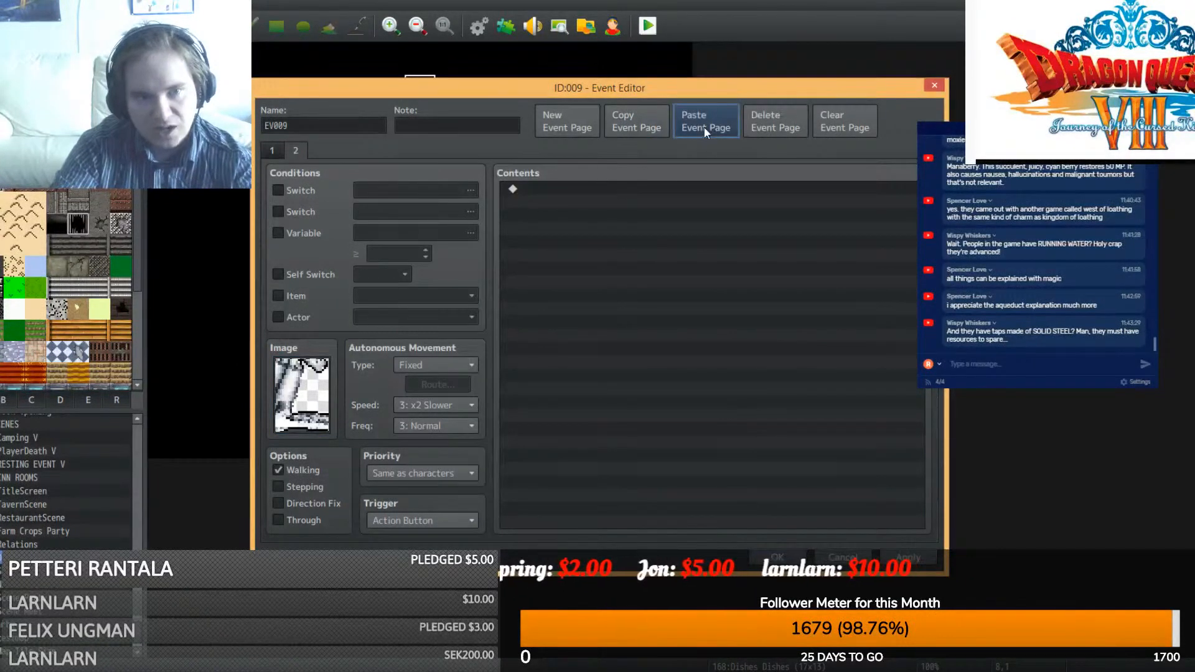
pyautogui.doubleClick(318, 130)
pyautogui.write('Tap')
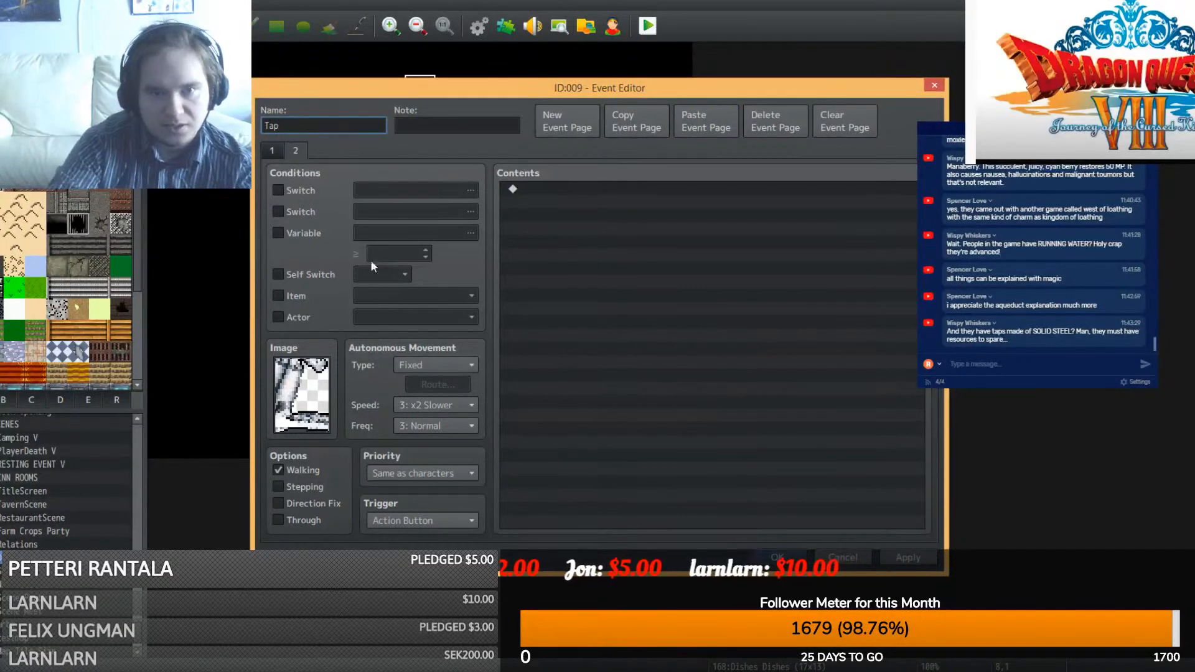
# - Add a Comment command reading OFF to the page
pyautogui.doubleClick(516, 189)
pyautogui.click(621, 517)
pyautogui.write('OFF')
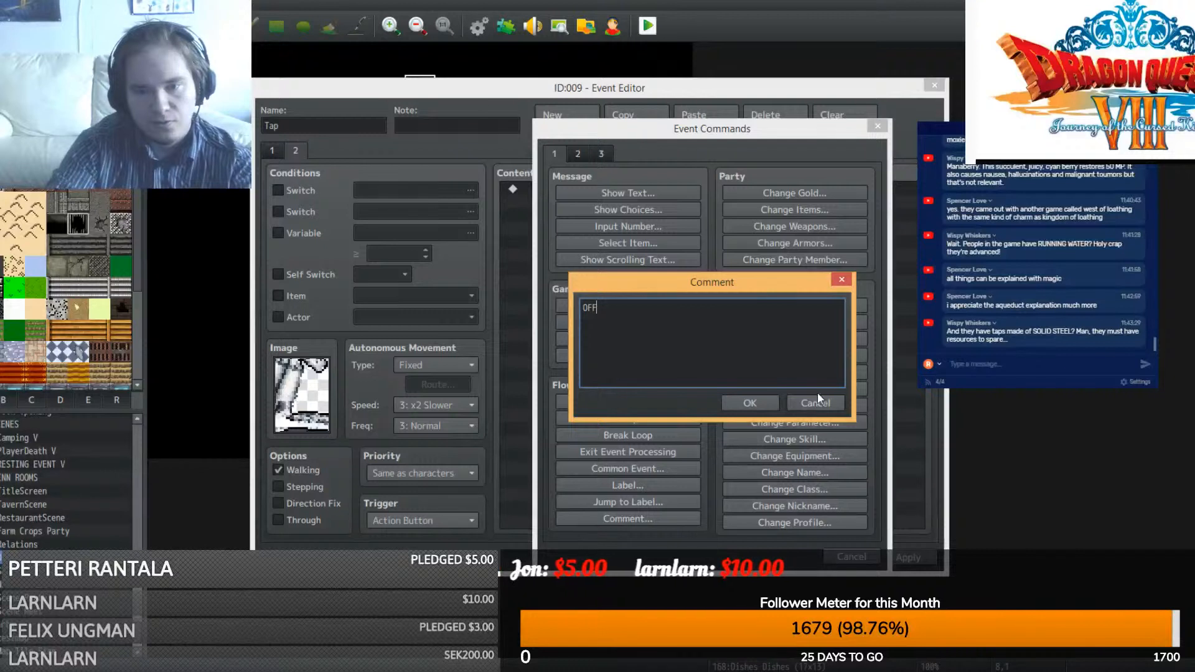
pyautogui.click(750, 402)
# - Give page 2 a different tap frame and require Self Switch A, then save the event
pyautogui.click(641, 125)
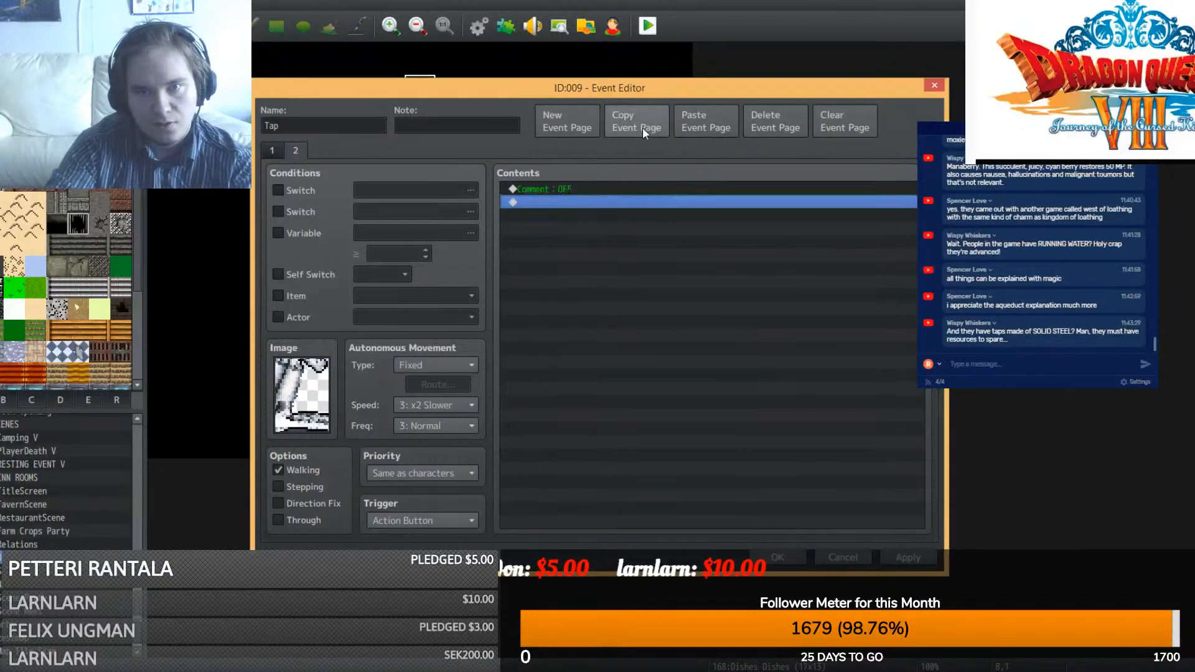
pyautogui.click(701, 121)
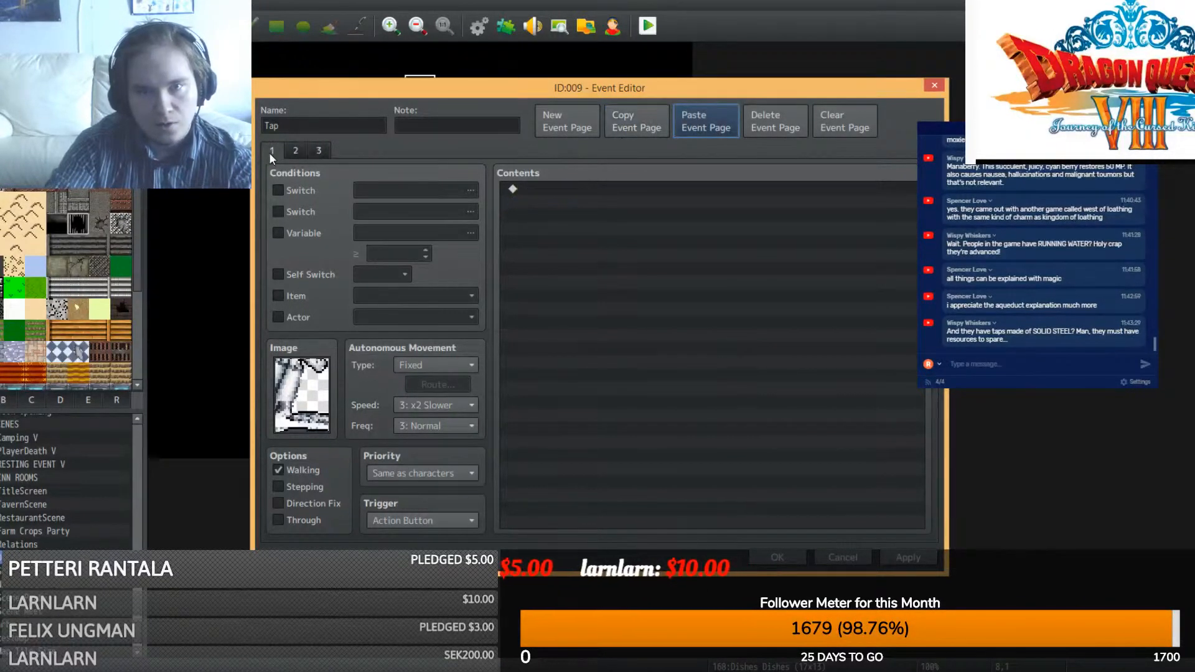
pyautogui.click(748, 129)
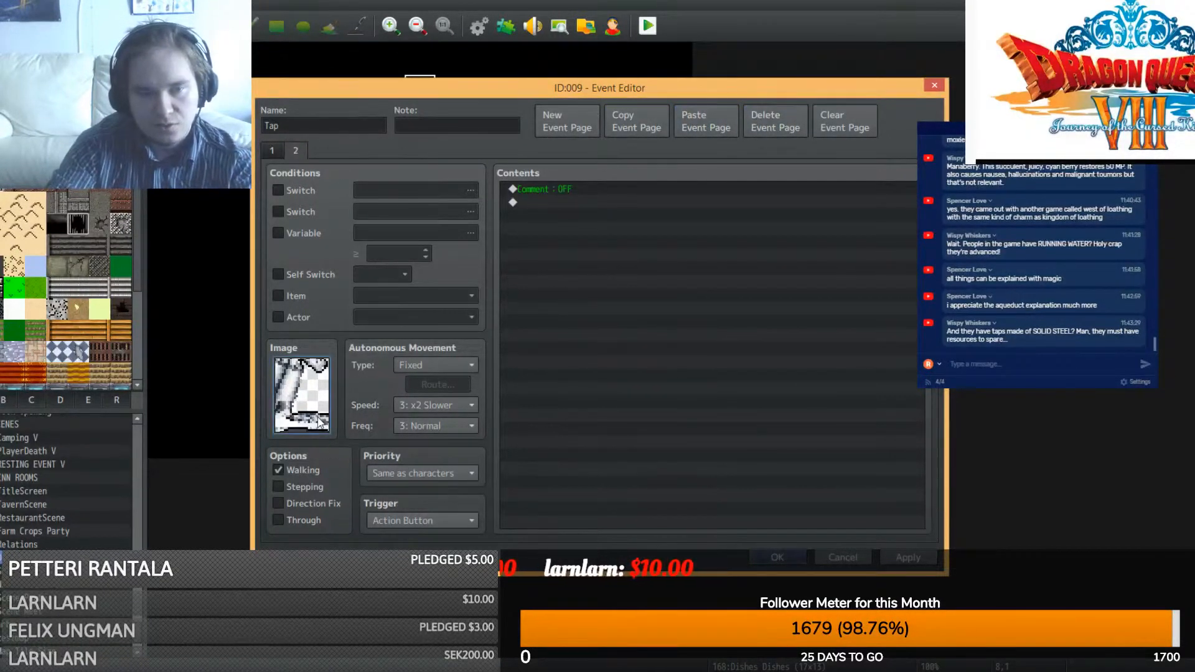
pyautogui.doubleClick(302, 395)
pyautogui.doubleClick(700, 382)
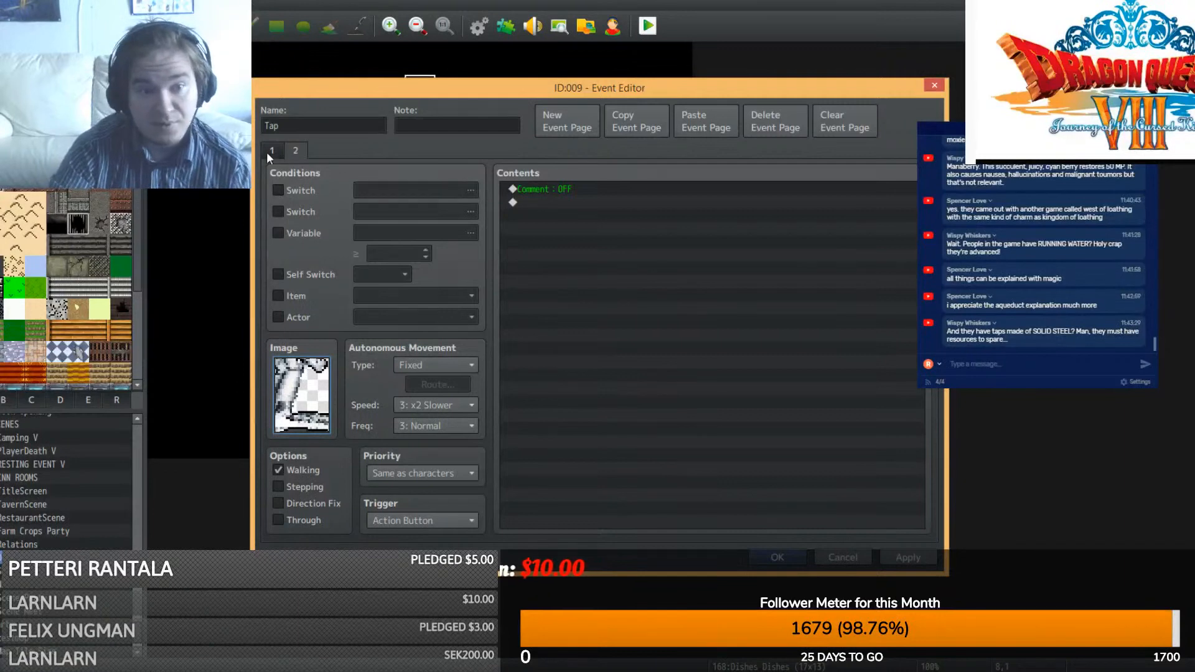
pyautogui.click(279, 275)
pyautogui.click(778, 556)
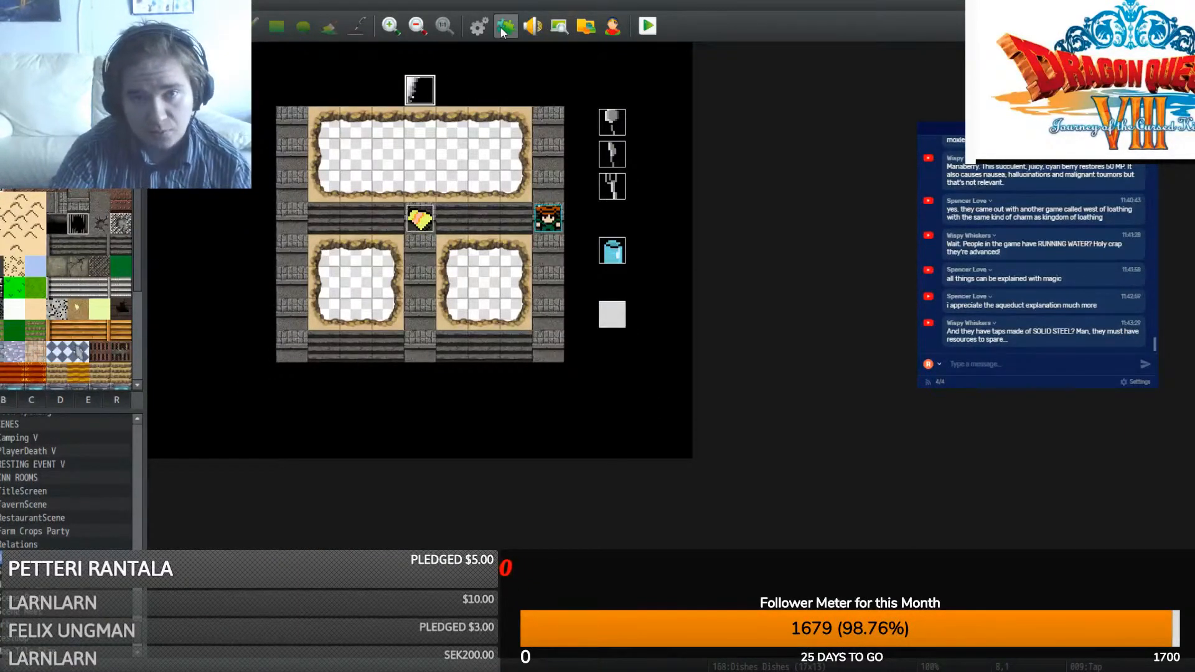
# - Return to the RPG Maker map editor and browse the map list past Camping V and PlayerDeath V
pyautogui.hotkey('alt', 'Tab')
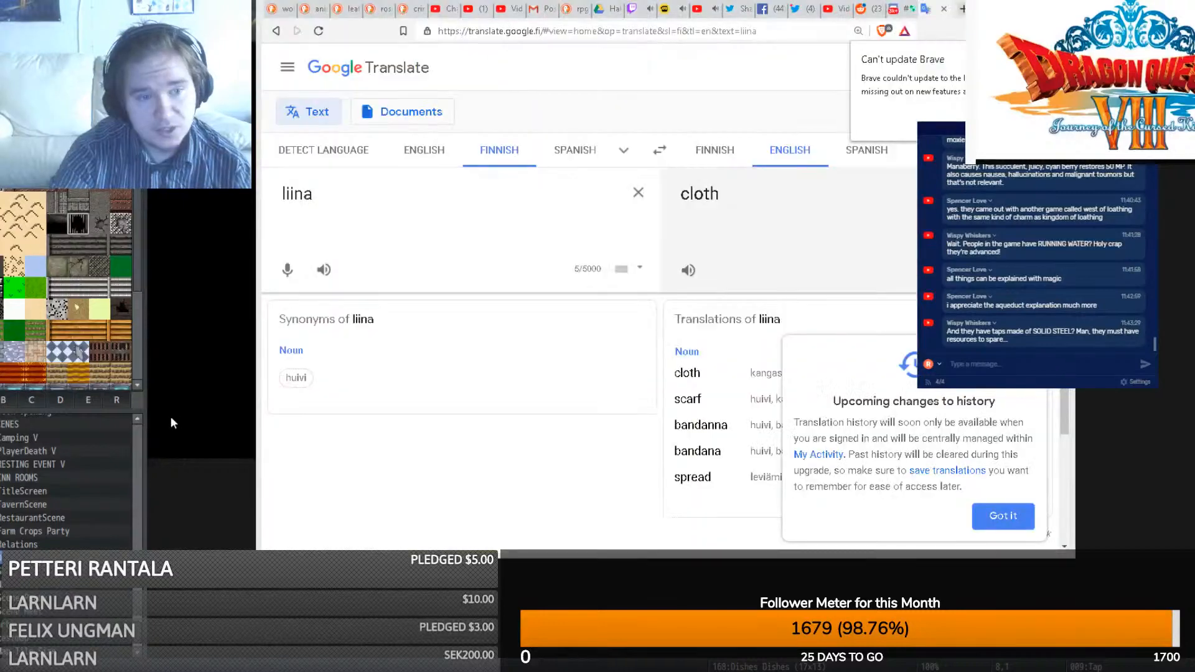
pyautogui.click(231, 373)
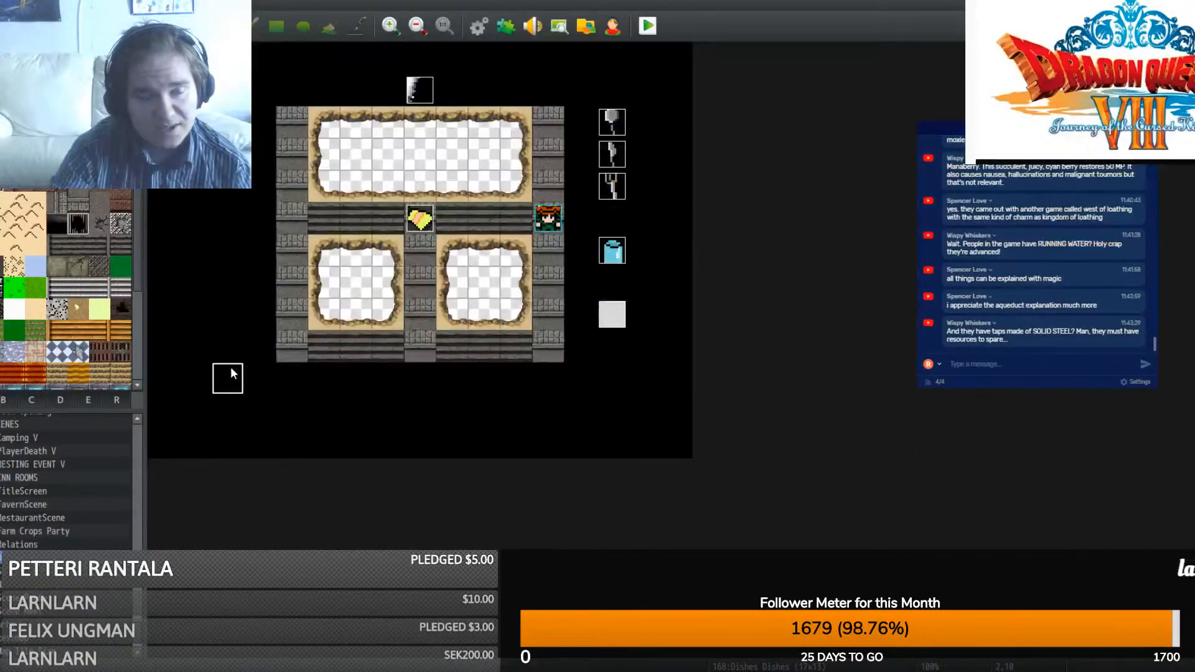
pyautogui.rightClick(25, 437)
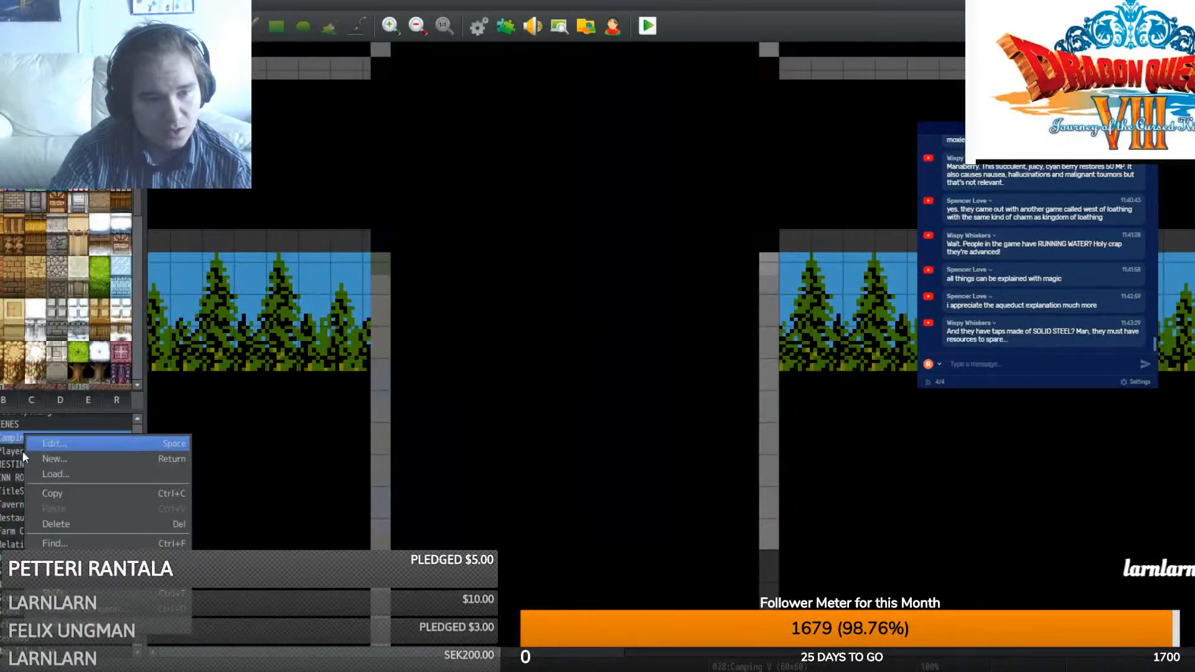
pyautogui.click(5, 453)
pyautogui.scroll(1, 22, 497)
pyautogui.scroll(3, 23, 502)
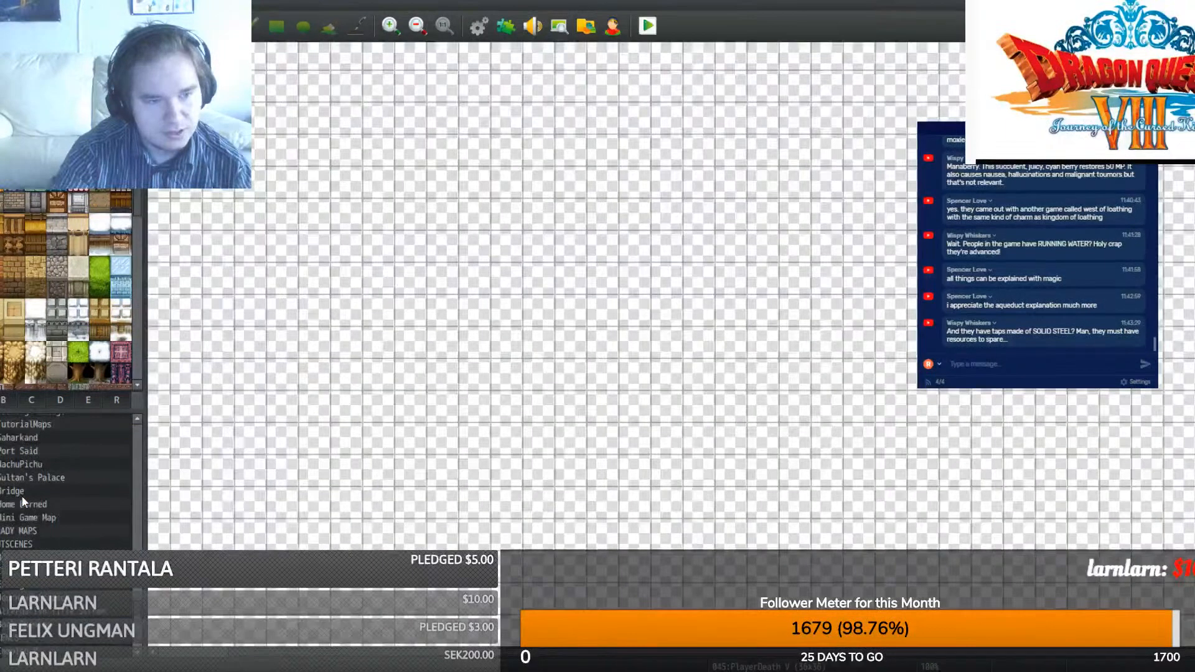
pyautogui.scroll(10, 46, 514)
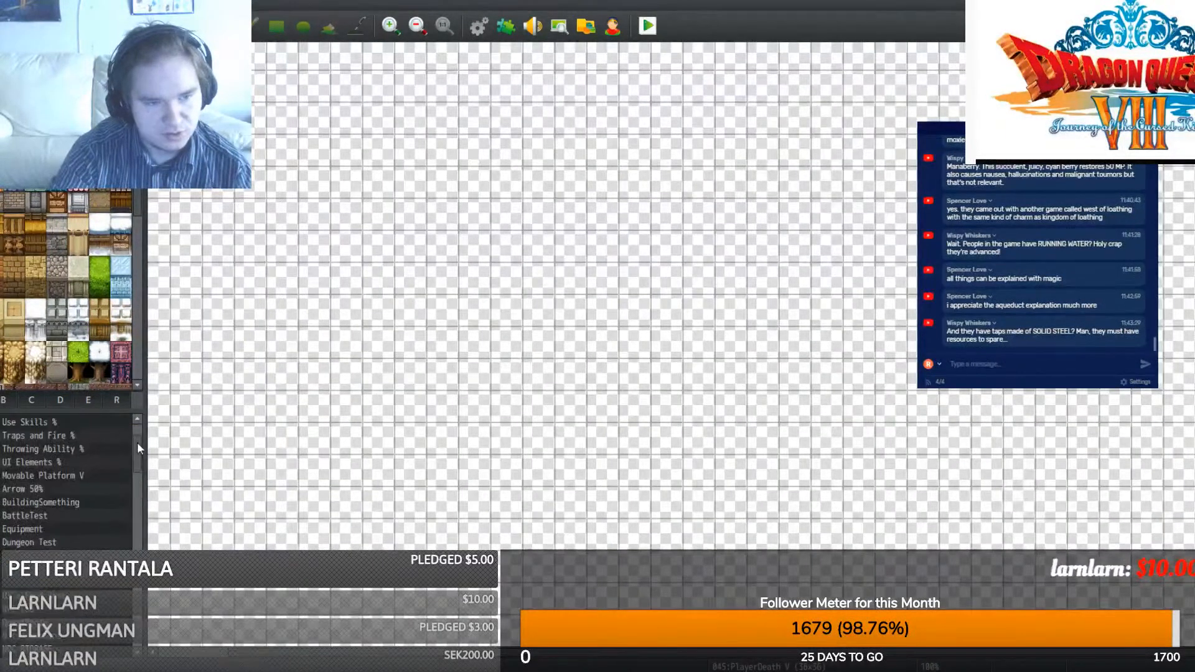
# - Open the Traps and Fire map and review page 2 of the trap event
pyautogui.click(41, 542)
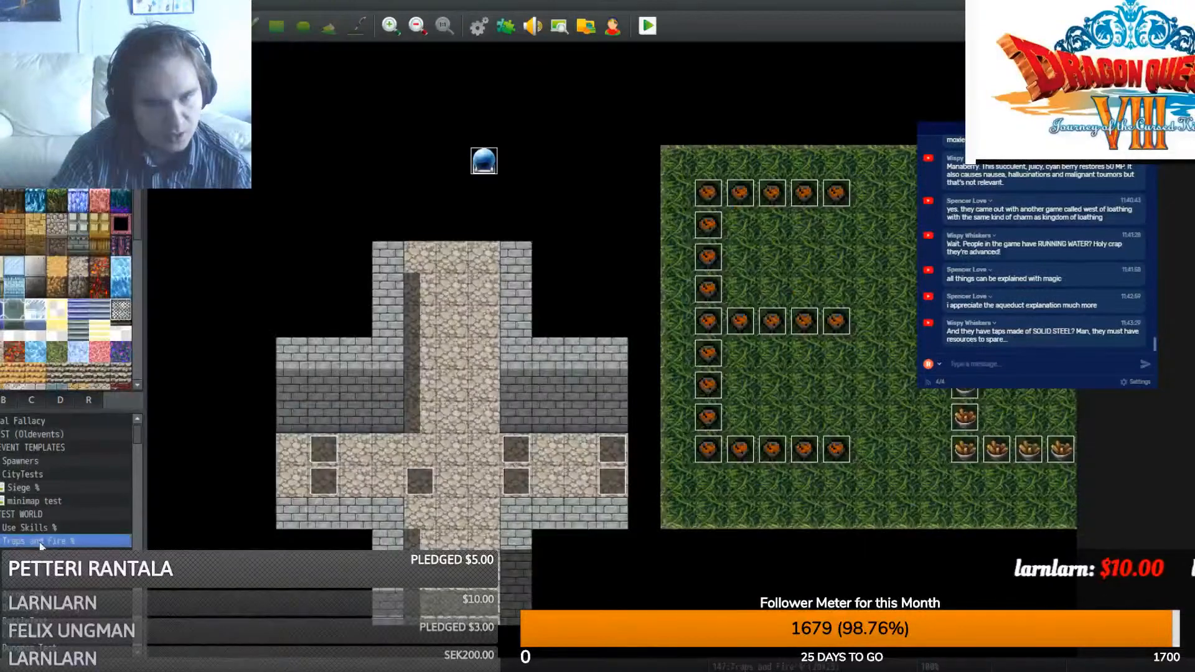
pyautogui.doubleClick(708, 387)
pyautogui.click(295, 151)
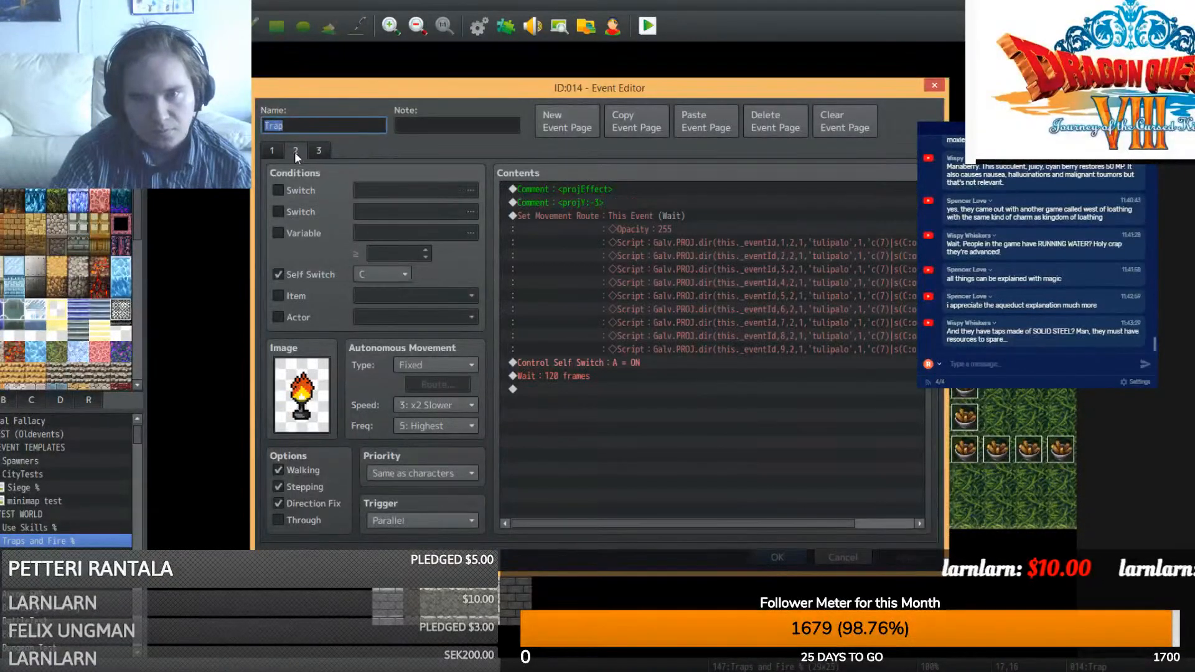
pyautogui.click(767, 560)
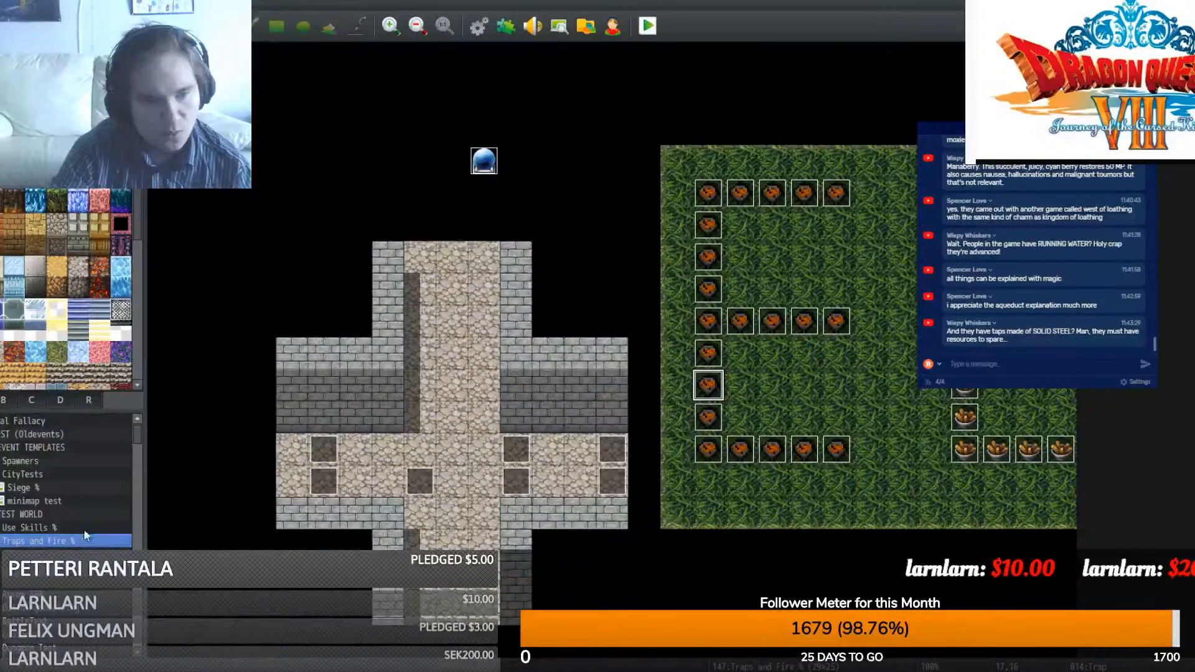
# - Step from Throwing Ability and BuildingSomething down the map list to the Test Grassland map
pyautogui.scroll(-1, 62, 532)
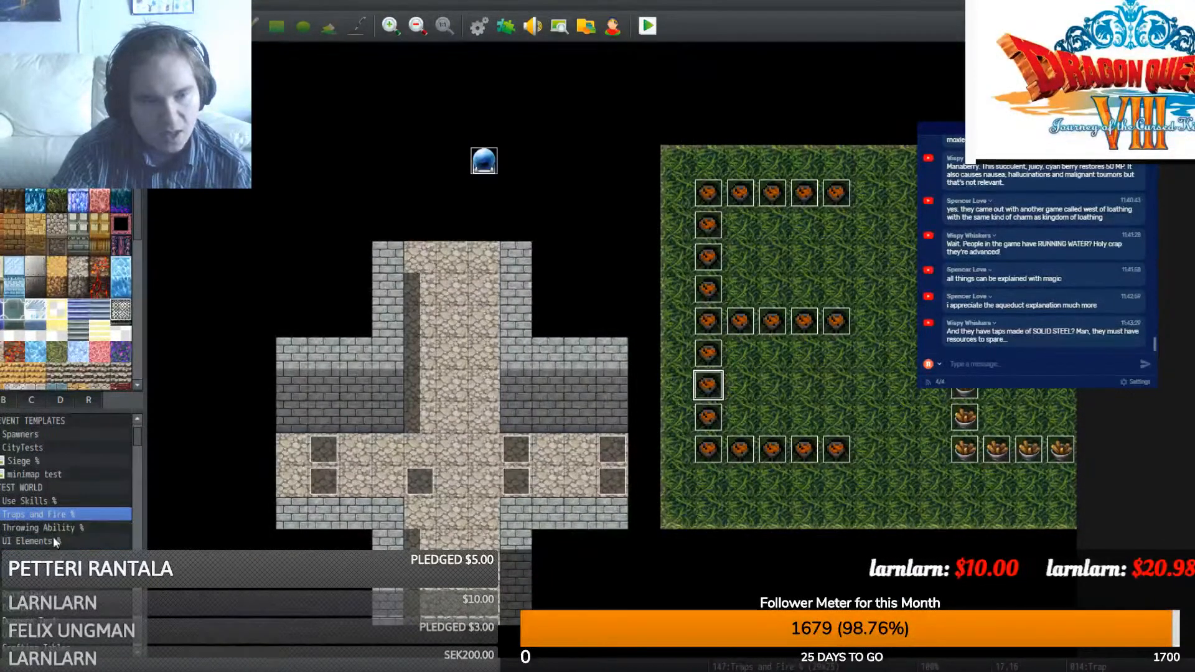
pyautogui.click(55, 529)
pyautogui.click(43, 487)
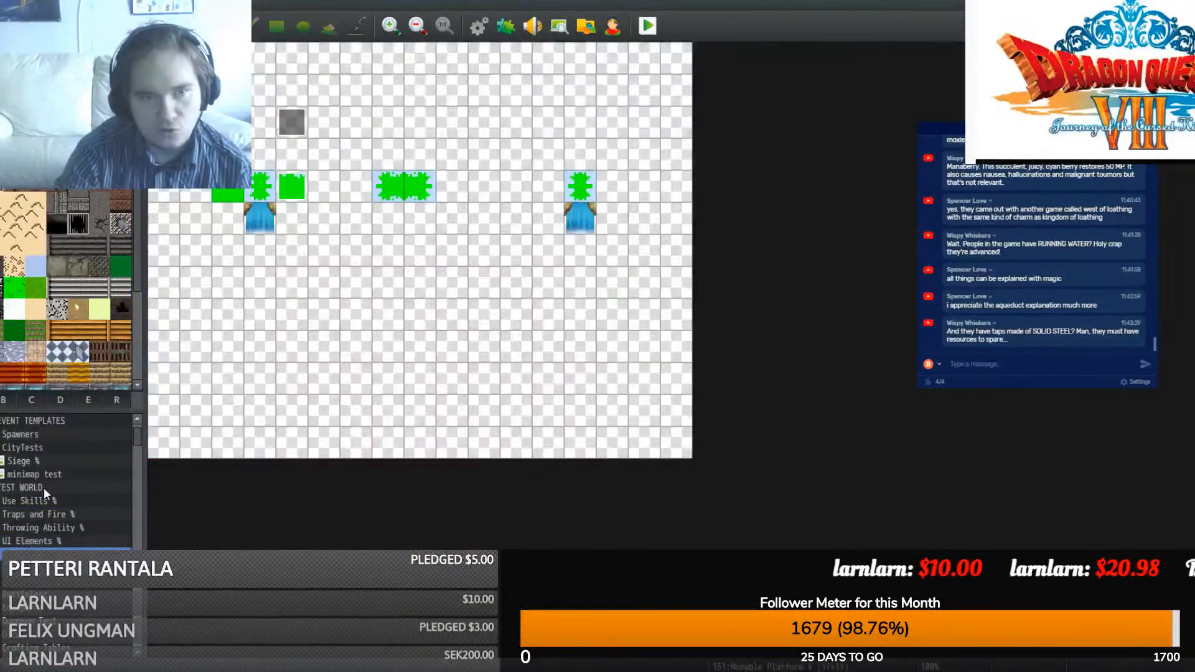
pyautogui.press('Down')
pyautogui.press('Down')
pyautogui.press('Down')
pyautogui.press('Down')
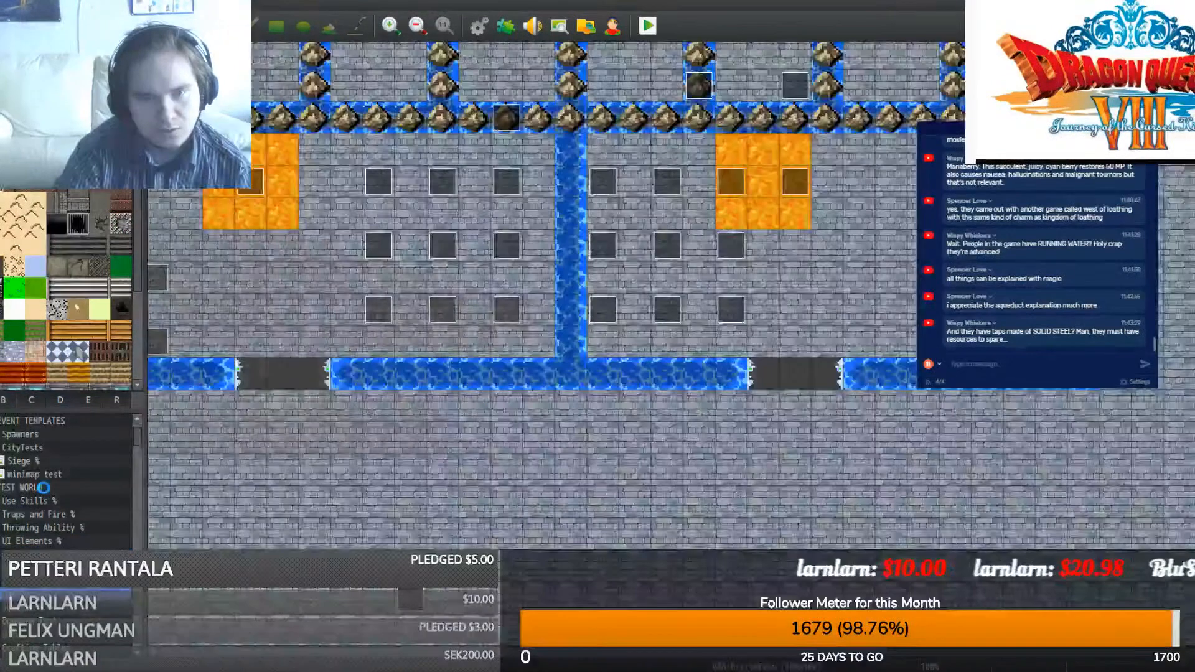
pyautogui.press('Down')
pyautogui.press('Down')
pyautogui.press('Down')
pyautogui.press('Down')
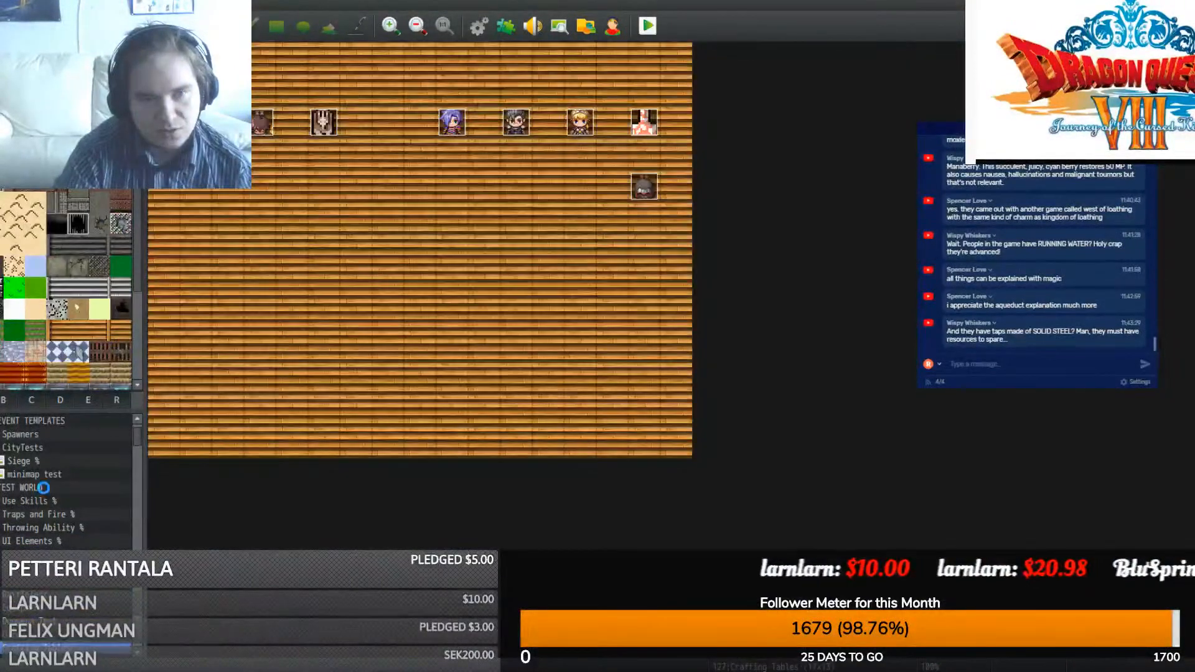
pyautogui.press('Down')
pyautogui.press('Down')
pyautogui.press('Down')
pyautogui.press('Down')
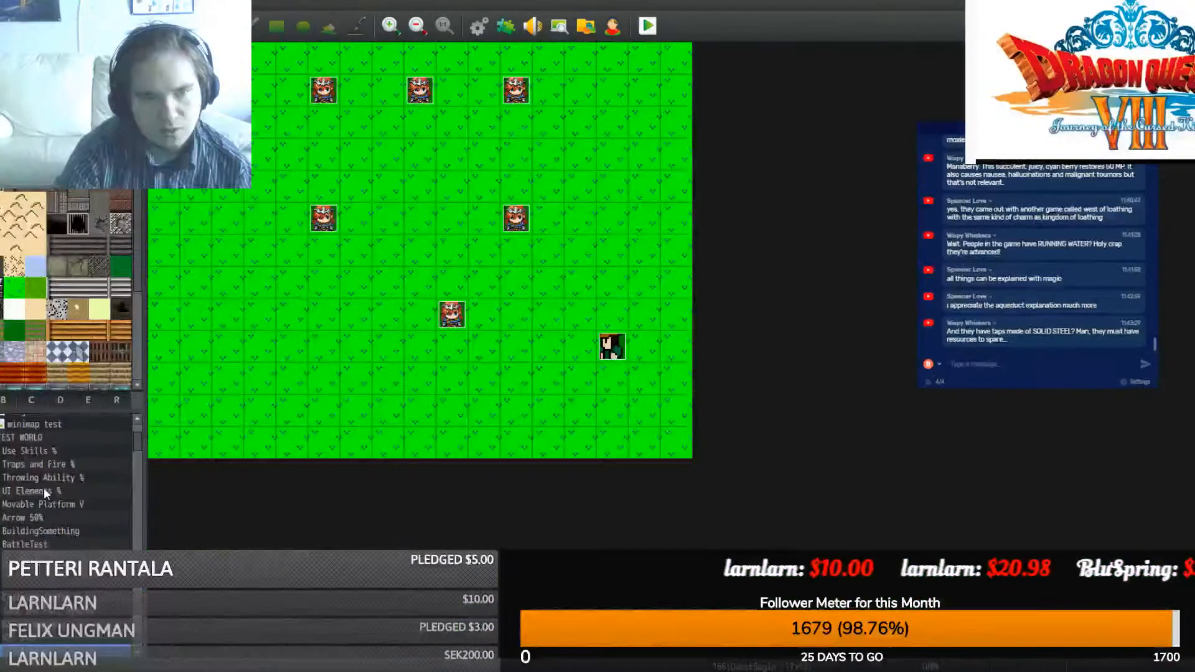
pyautogui.press('Down')
pyautogui.press('Down')
pyautogui.press('Down')
pyautogui.press('Down')
pyautogui.press('Down')
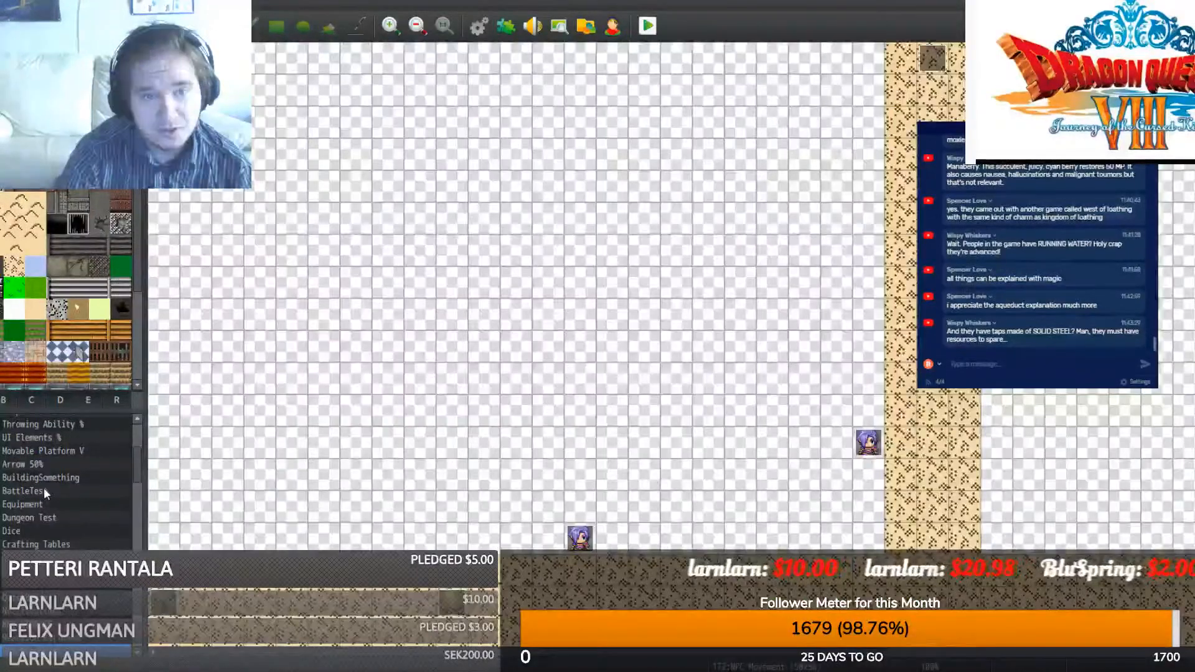
pyautogui.press('Down')
pyautogui.press('Down')
pyautogui.press('Down')
pyautogui.press('Down')
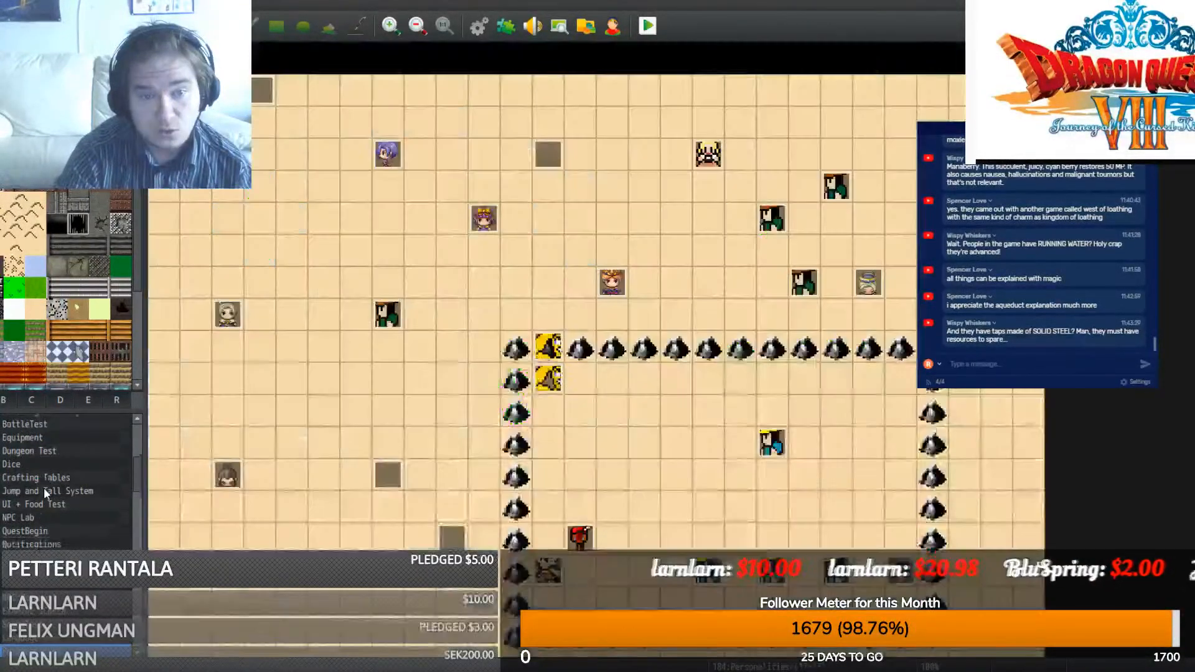
pyautogui.press('Down')
pyautogui.press('Down')
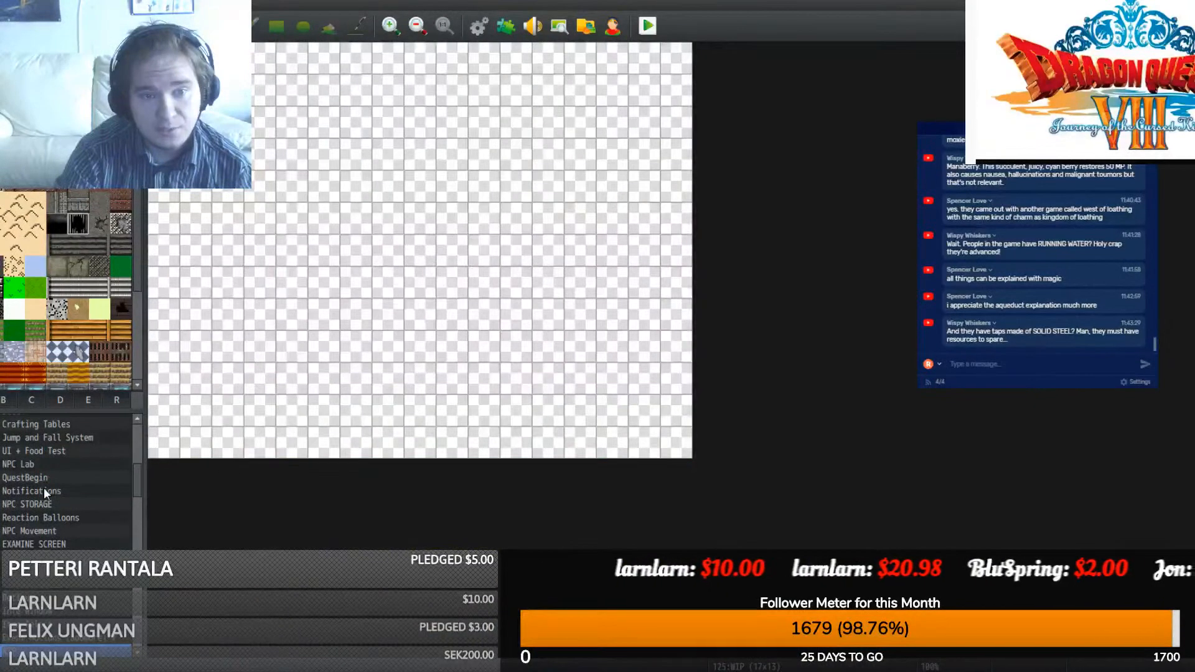
pyautogui.press('Down')
pyautogui.press('Down')
pyautogui.press('Down')
pyautogui.press('Down')
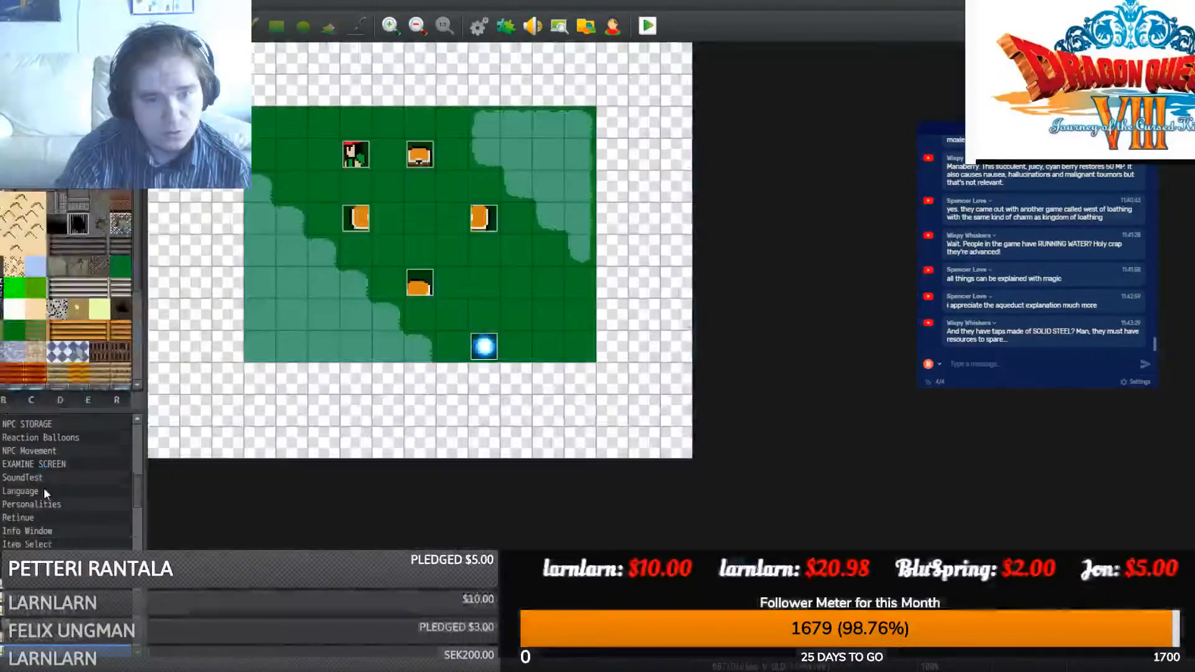
pyautogui.press('Down')
pyautogui.press('Down')
pyautogui.press('Down')
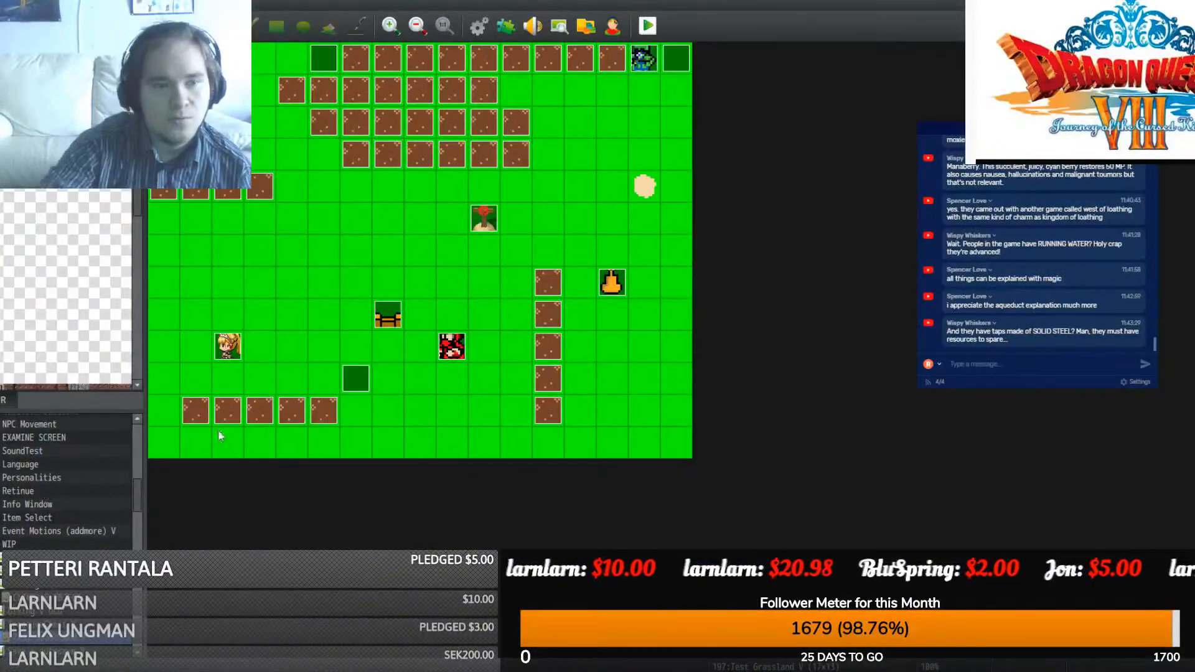
# - Copy the <projEffect> comment and Set Movement Route commands from dirt tile event EV036
pyautogui.doubleClick(268, 196)
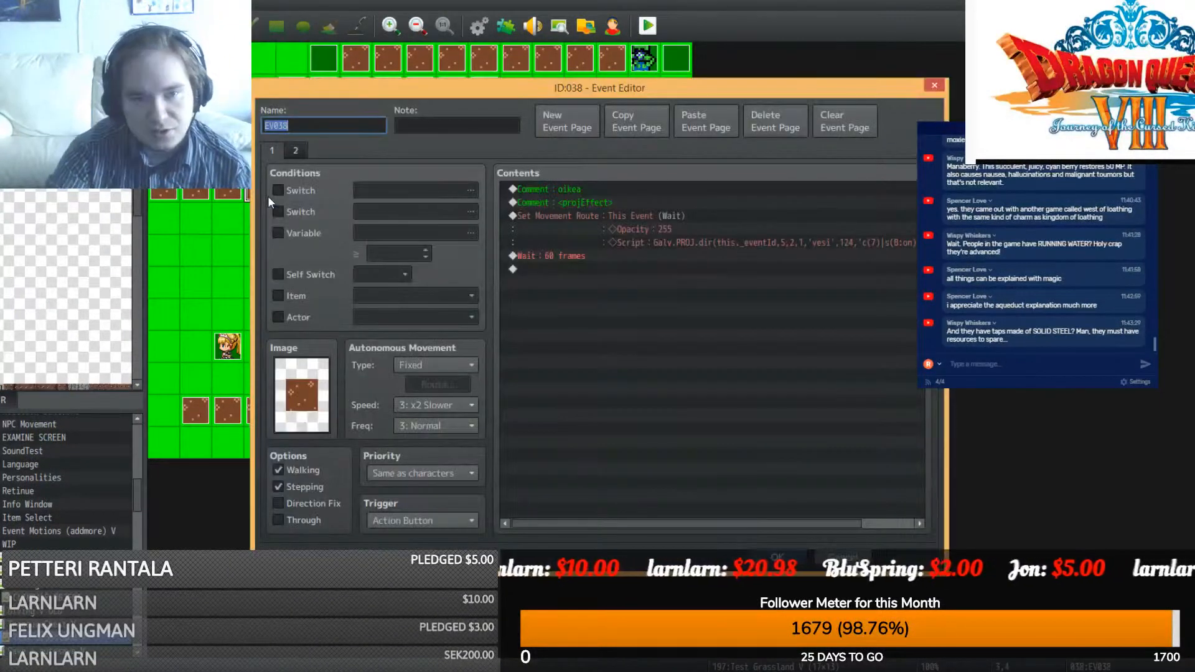
pyautogui.press('Escape')
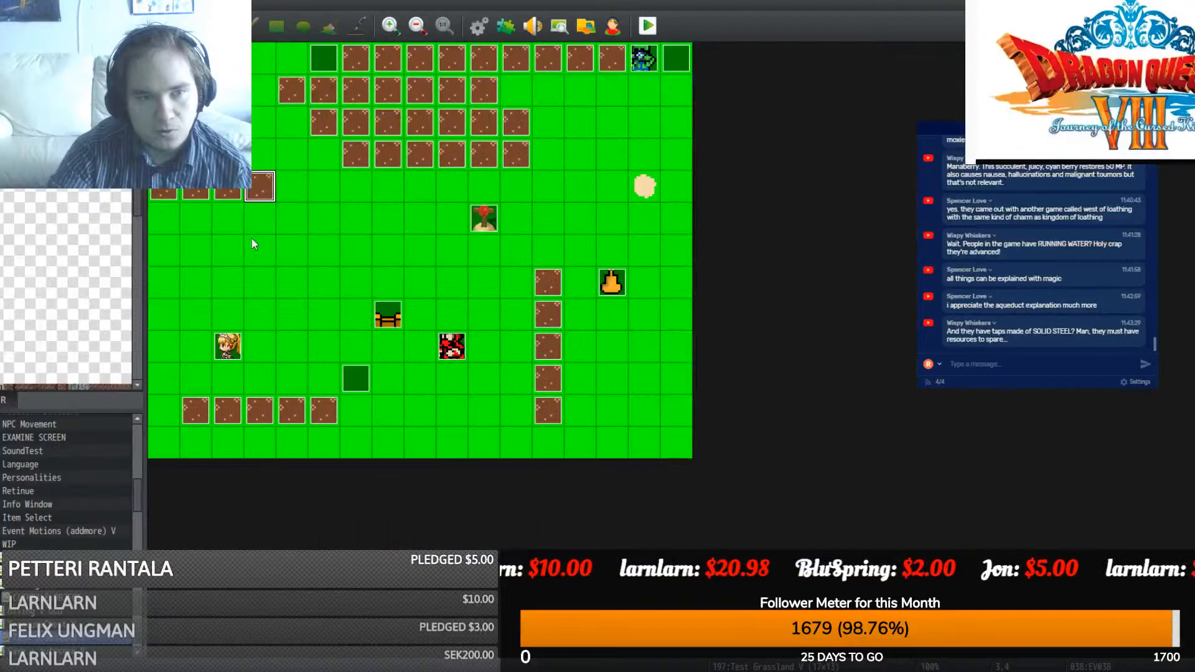
pyautogui.doubleClick(228, 187)
pyautogui.click(657, 219)
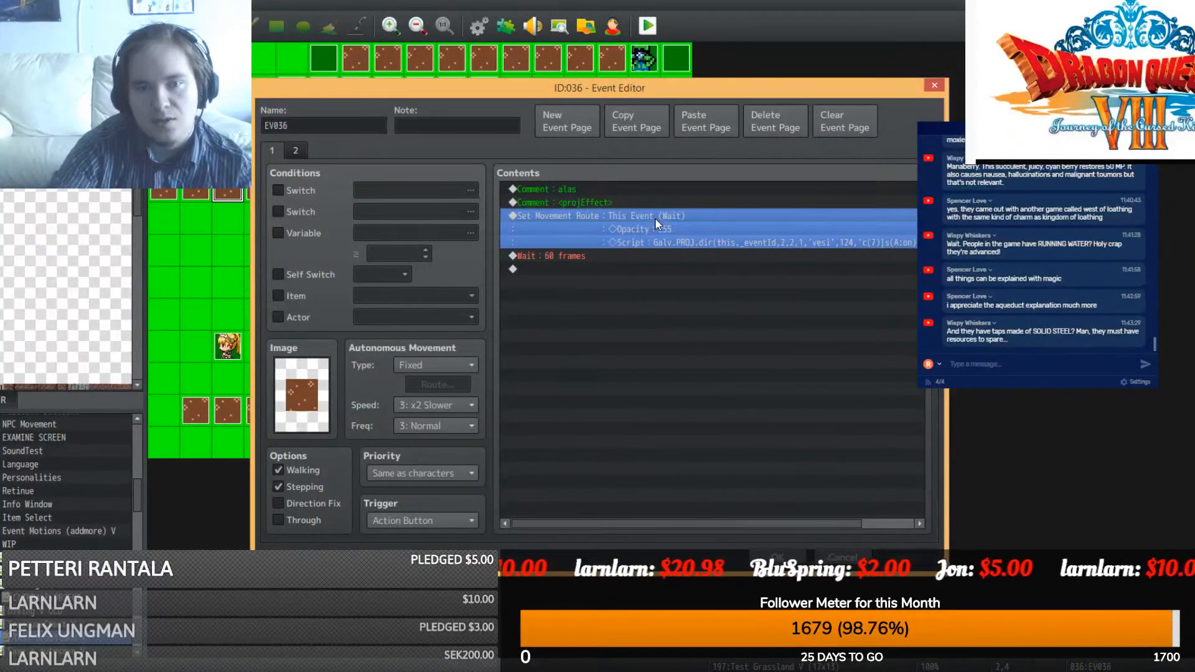
pyautogui.keyDown('shift'); pyautogui.click(615, 201); pyautogui.keyUp('shift')
pyautogui.click(782, 562)
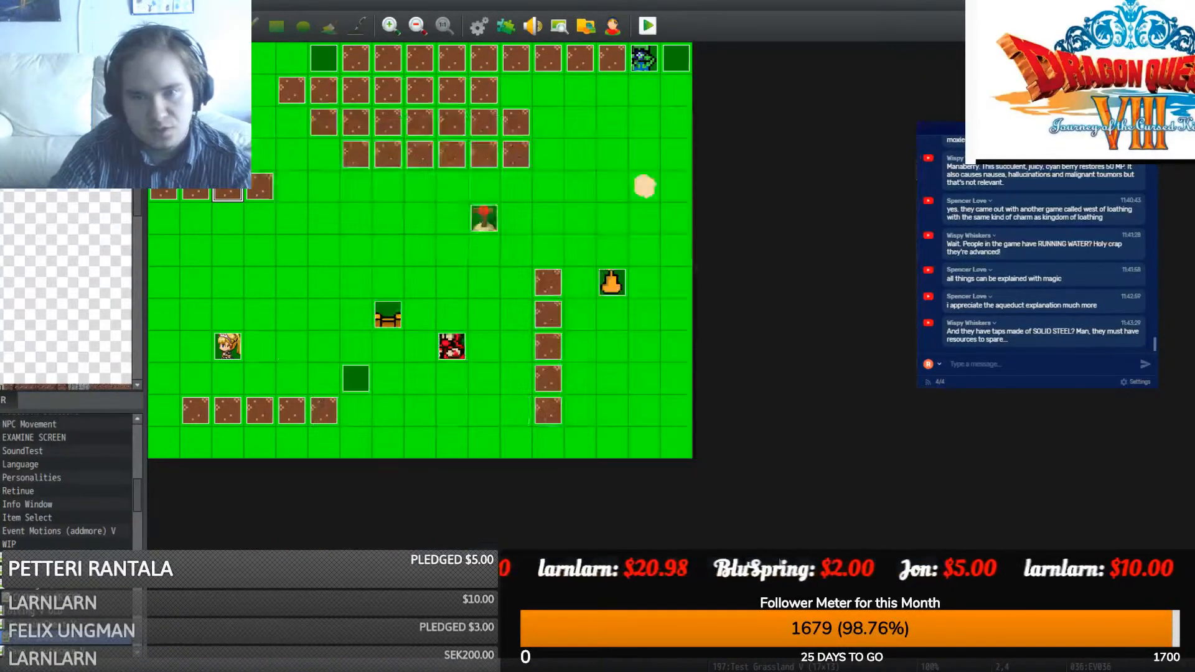
# - Go to the Dishes map and check the Tap event's settings
pyautogui.moveTo(139, 488); pyautogui.dragTo(139, 582)
pyautogui.scroll(-5, 46, 523)
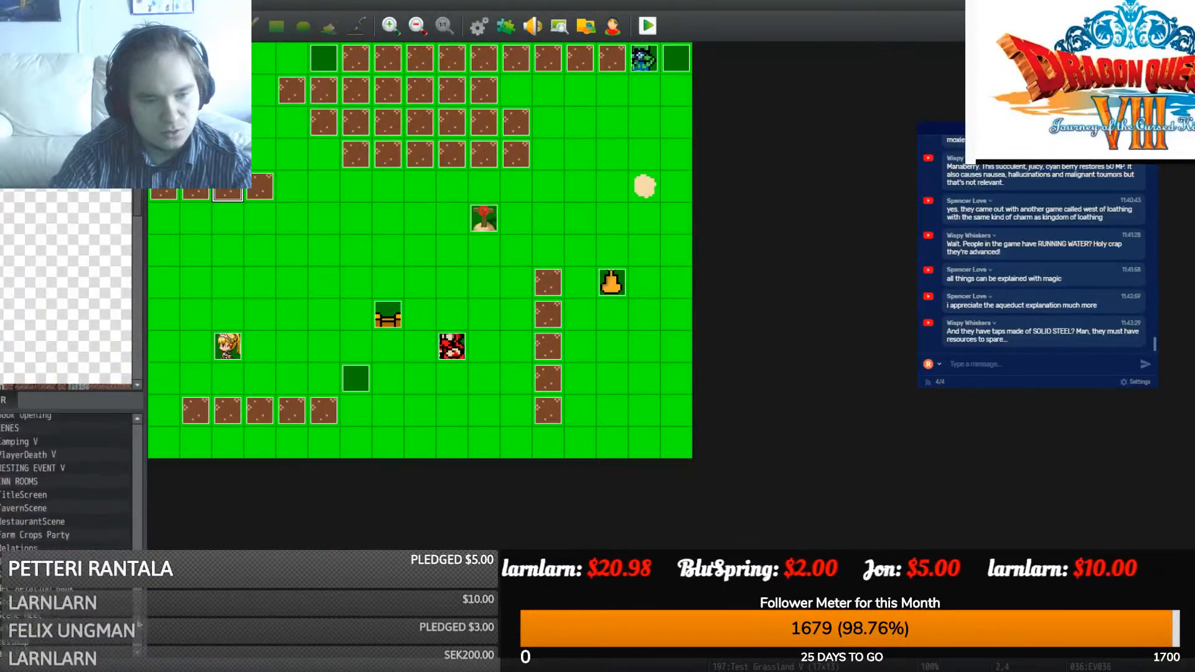
pyautogui.click(46, 530)
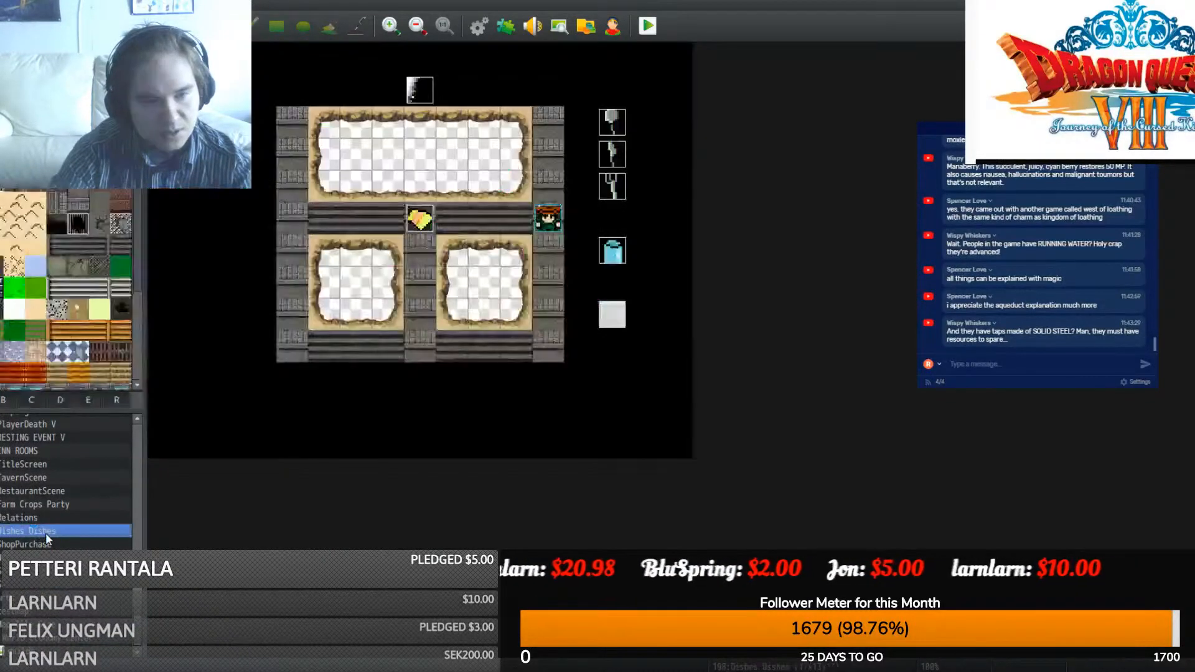
pyautogui.doubleClick(420, 94)
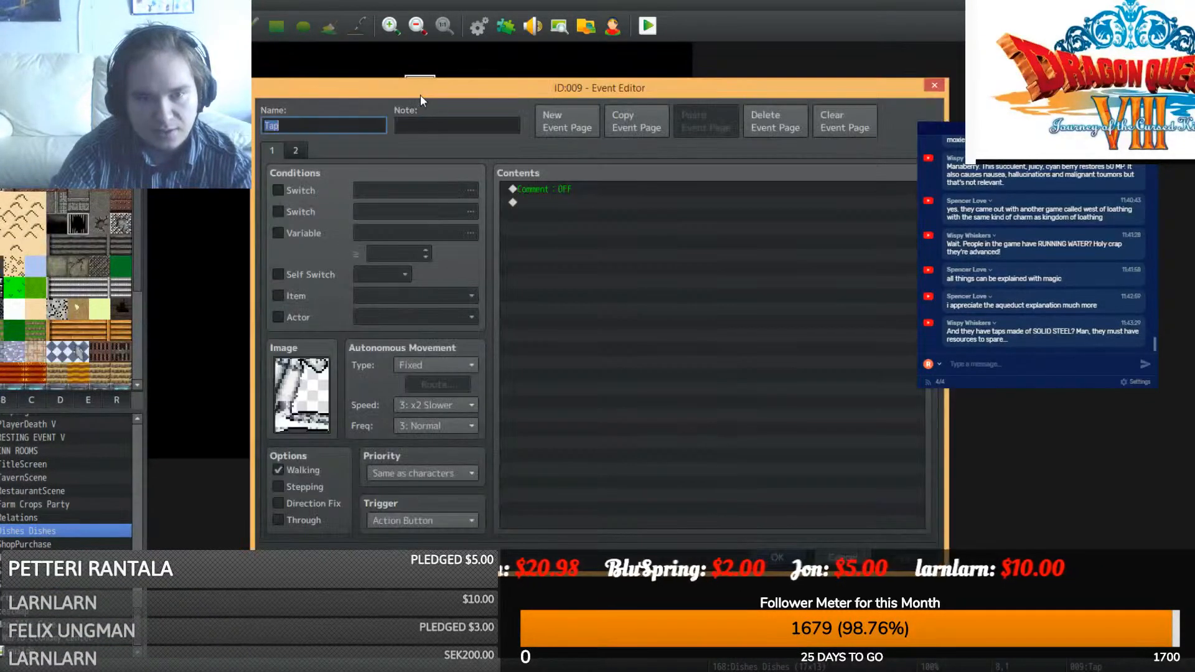
pyautogui.click(782, 562)
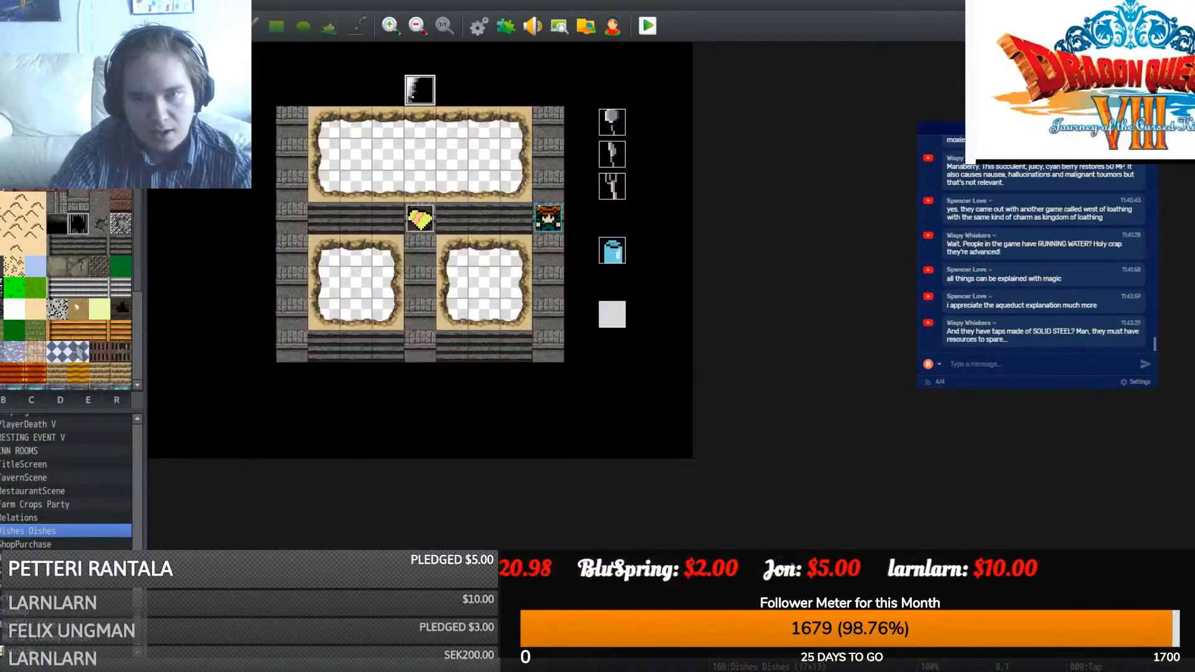
# - Create a new event beside Tap and paste in the projEffect comment and movement route
pyautogui.doubleClick(484, 90)
pyautogui.doubleClick(514, 275)
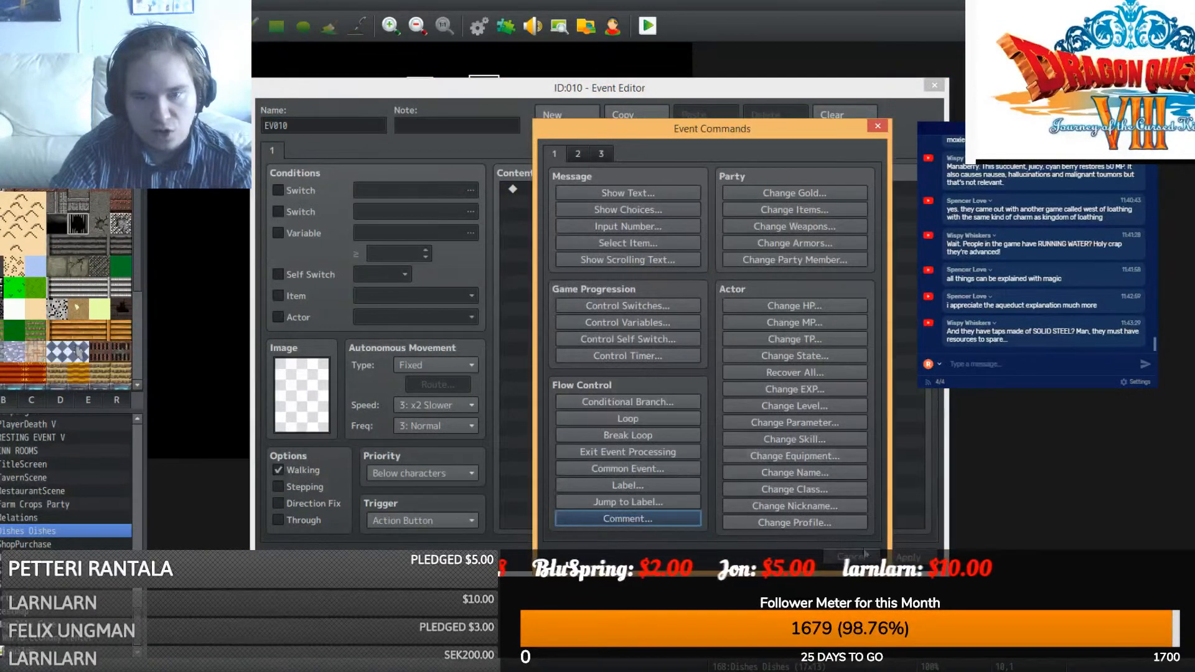
pyautogui.click(853, 559)
pyautogui.hotkey('ctrl', 'v')
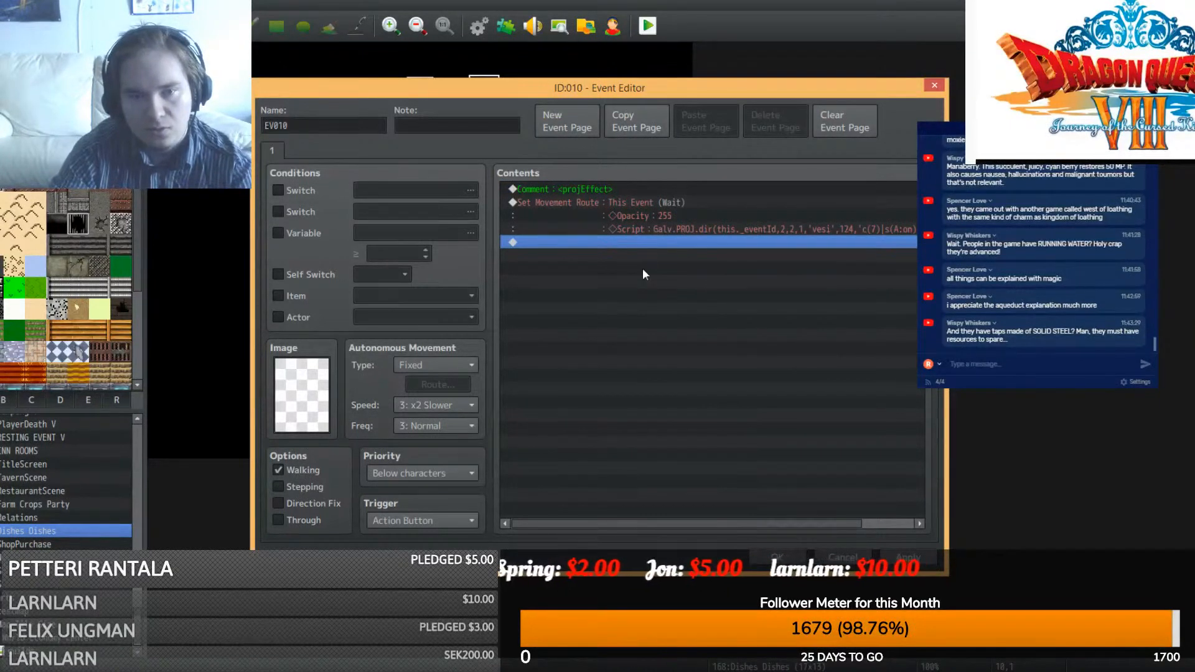
# - Add a 60-frame Wait, set the trigger to Parallel, and save the event
pyautogui.doubleClick(629, 294)
pyautogui.click(580, 152)
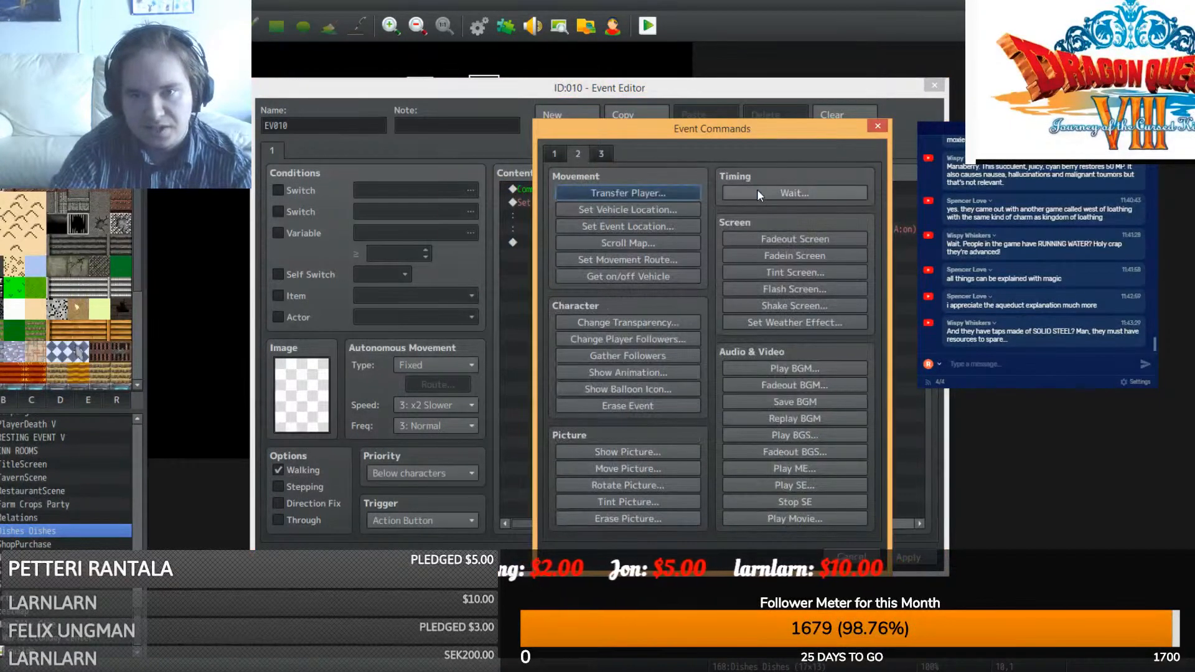
pyautogui.click(758, 192)
pyautogui.press('Return')
pyautogui.click(449, 517)
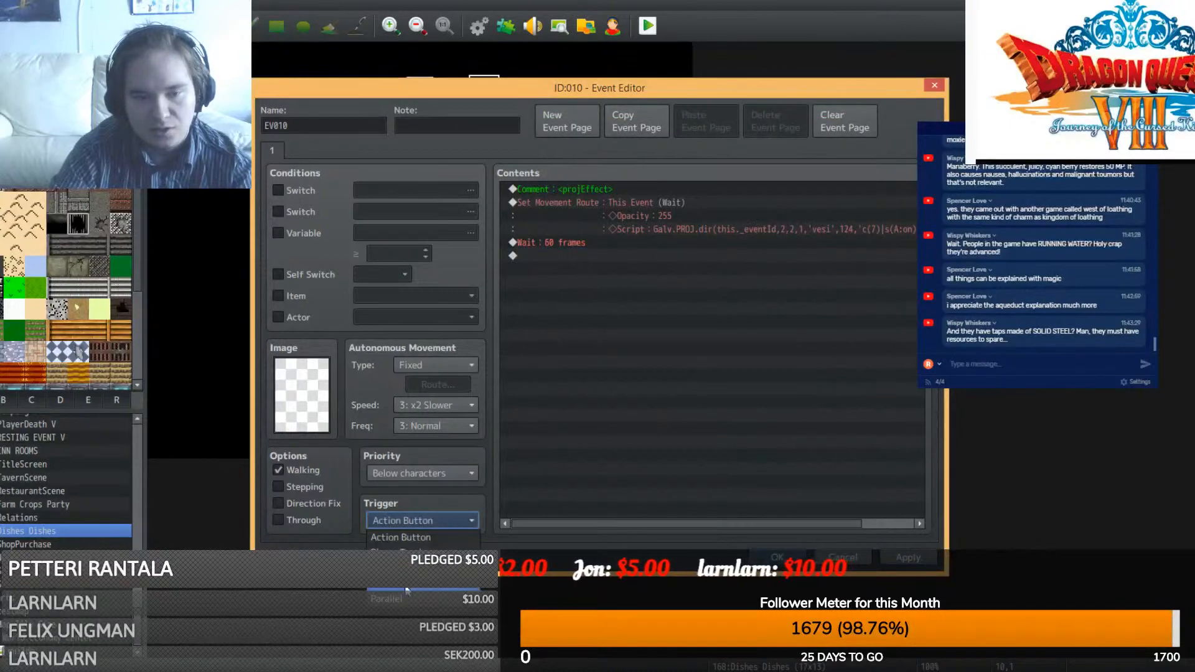
pyautogui.click(440, 599)
pyautogui.click(787, 562)
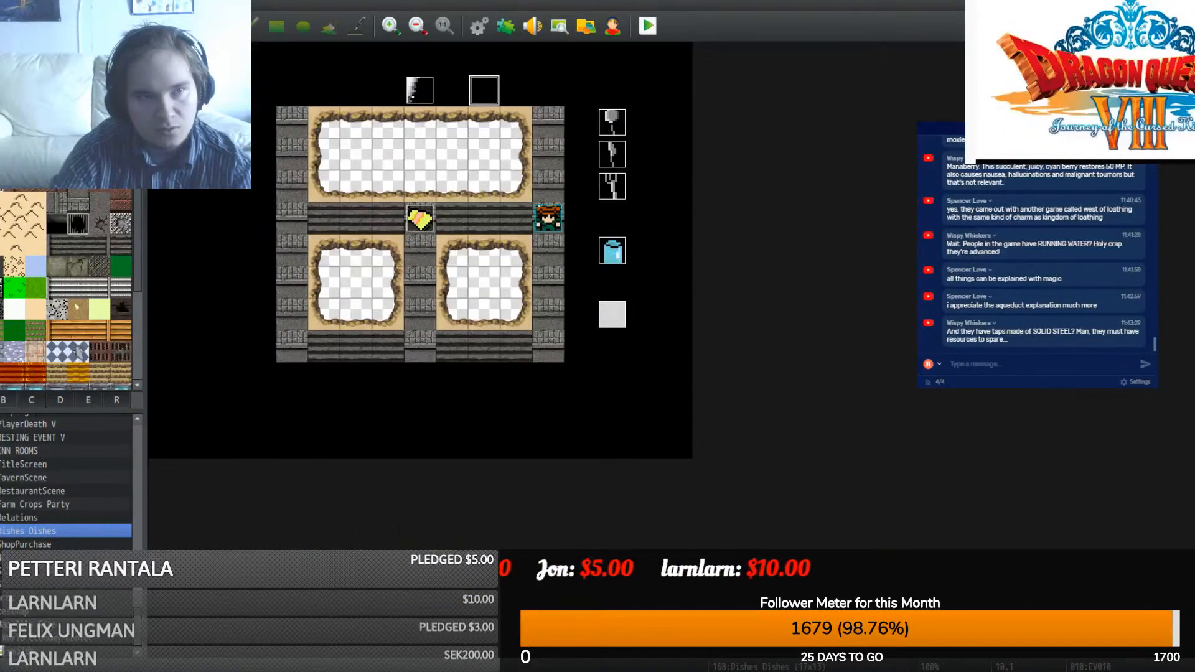
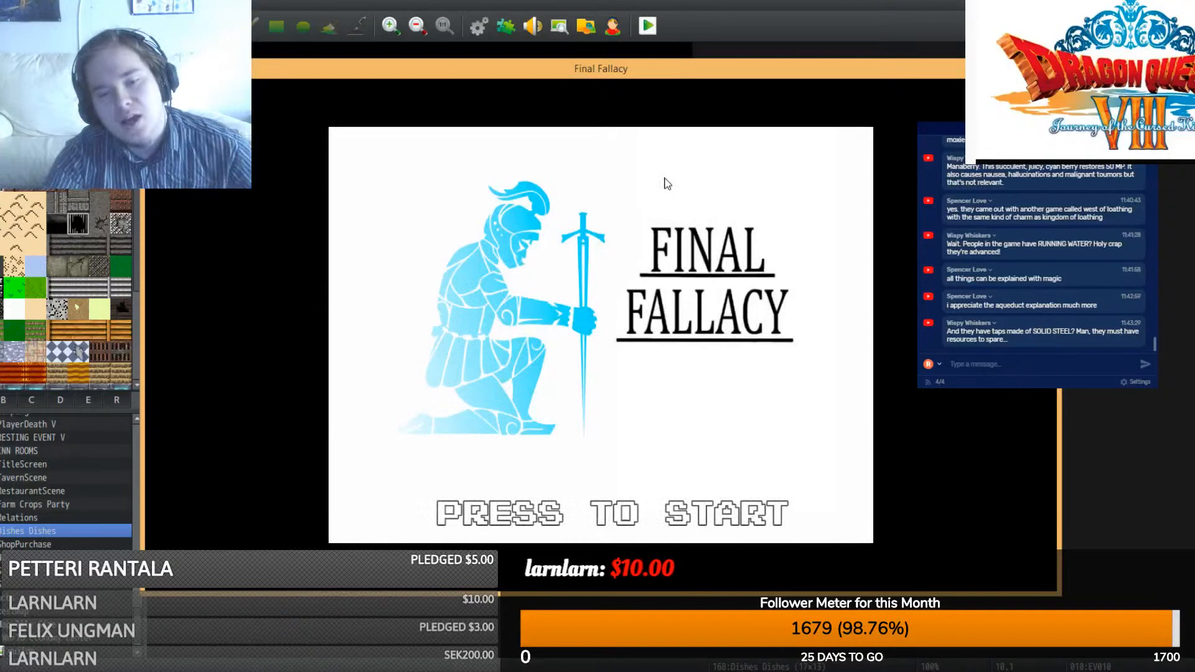
# - Start a new game in the playtest, view the Dishes sink, faucet and plate scene, then close it
pyautogui.click(679, 369)
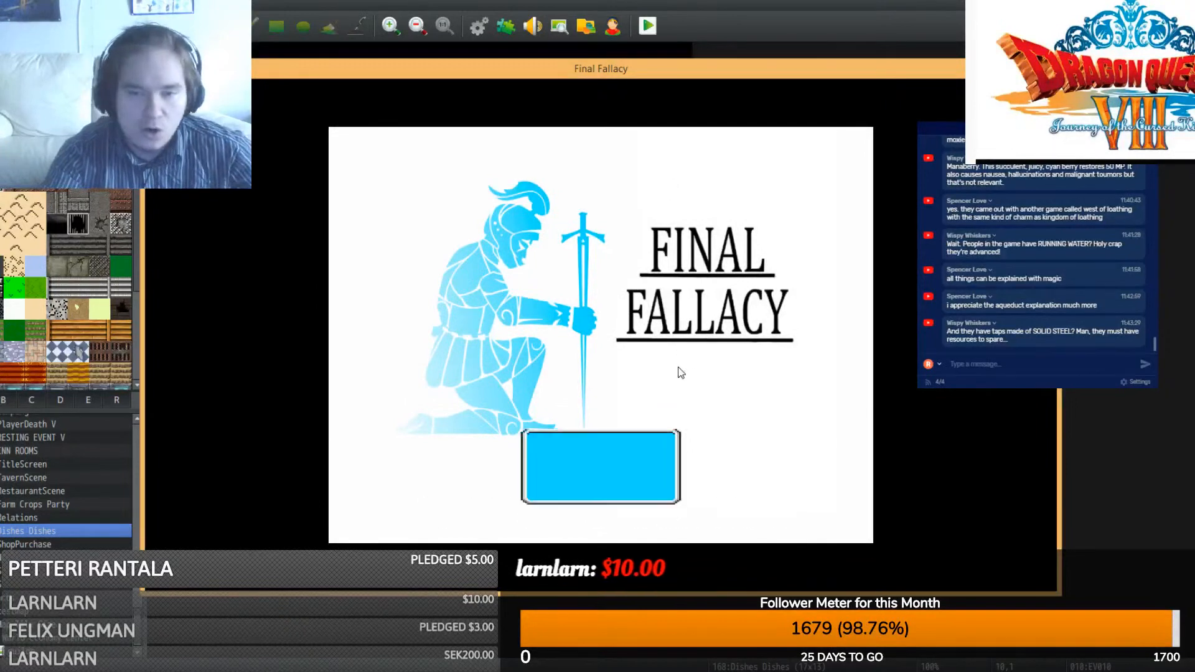
pyautogui.click(589, 427)
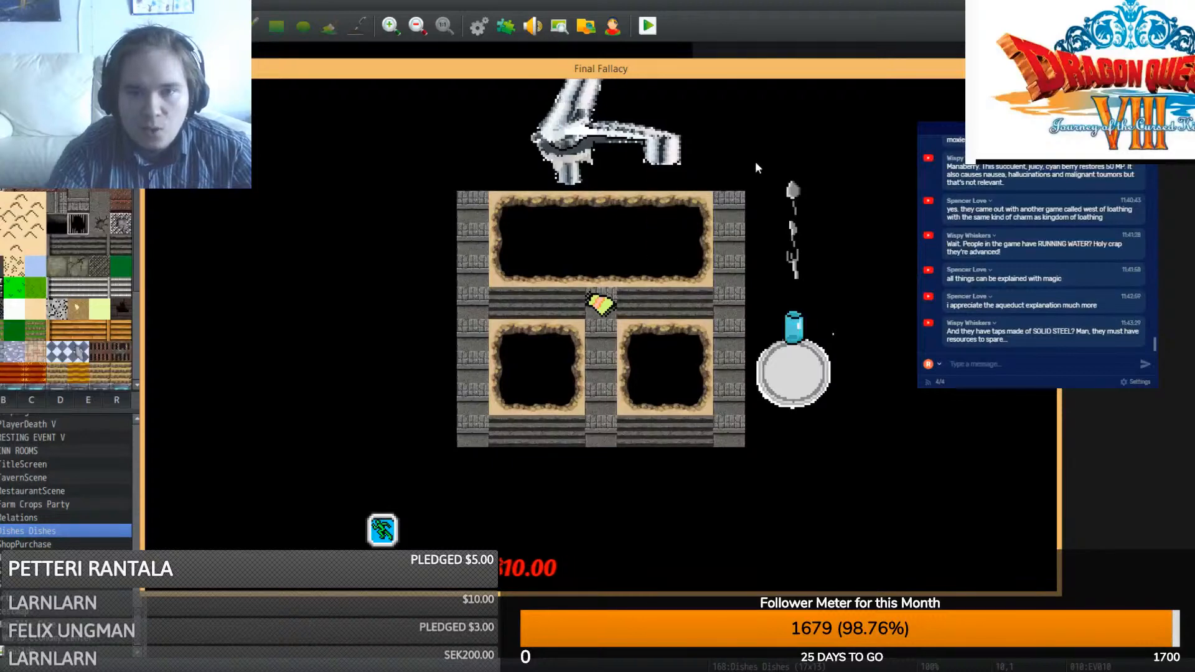
pyautogui.click(1044, 66)
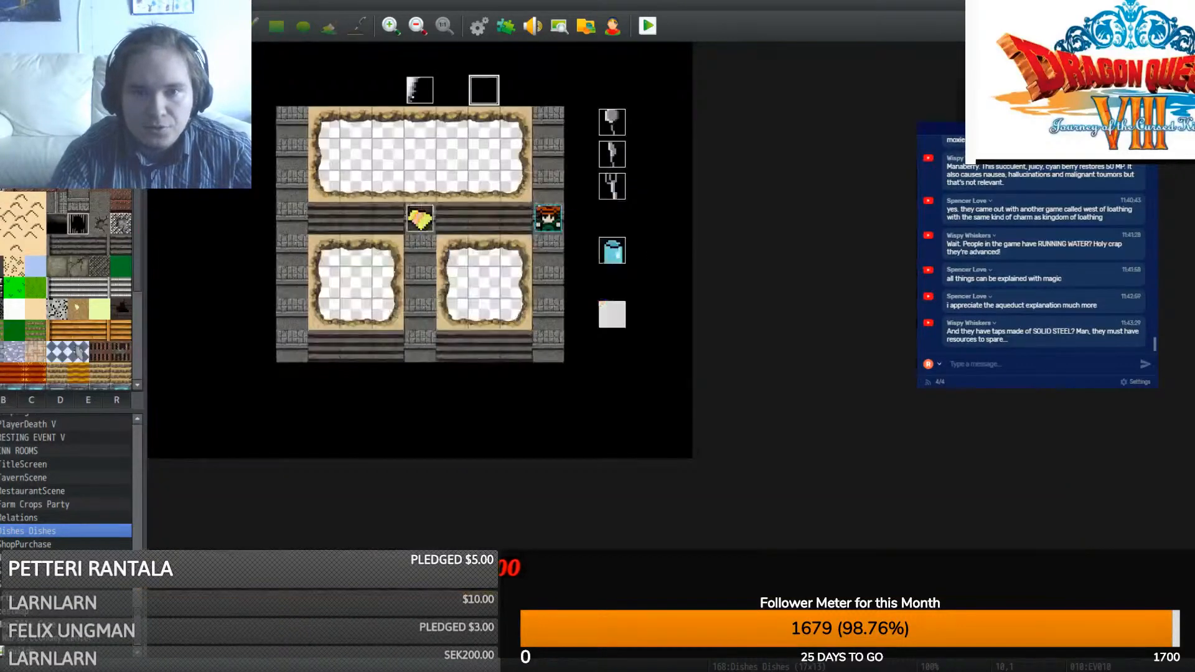
# - Copy the map's upper block down to enlarge the top room and blank the top three rows
pyautogui.click(189, 26)
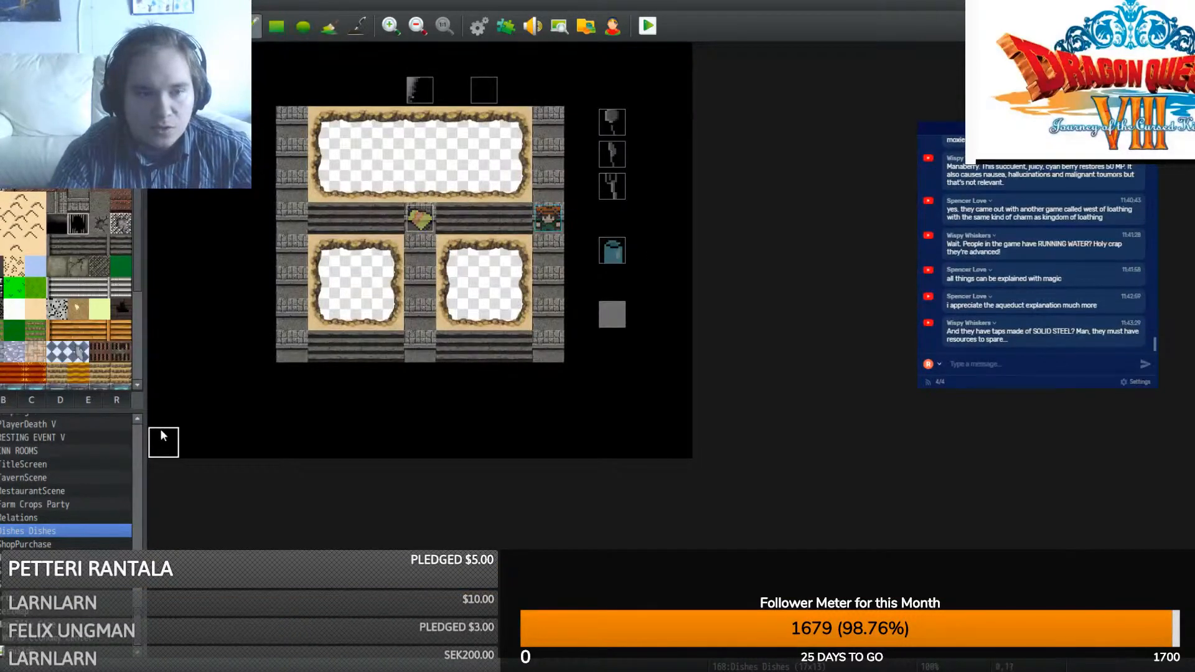
pyautogui.moveTo(679, 127)
pyautogui.mouseDown(button='right')
pyautogui.moveTo(441, 305)
pyautogui.moveTo(166, 421)
pyautogui.mouseUp(button='right')
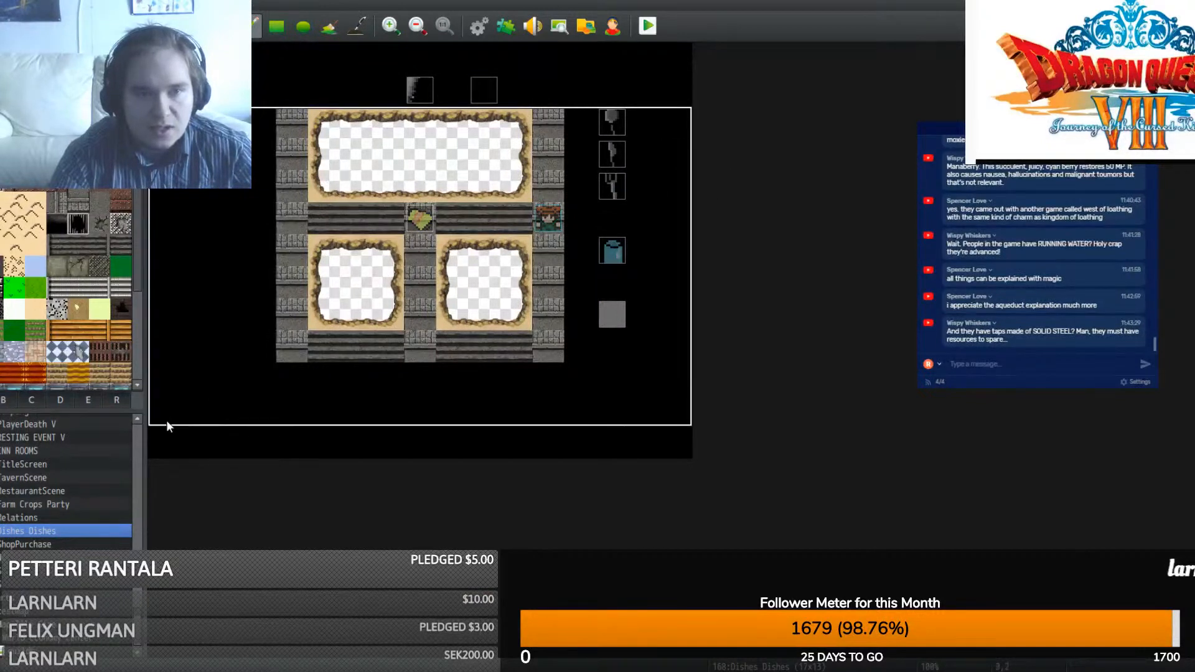
pyautogui.rightClick(622, 378)
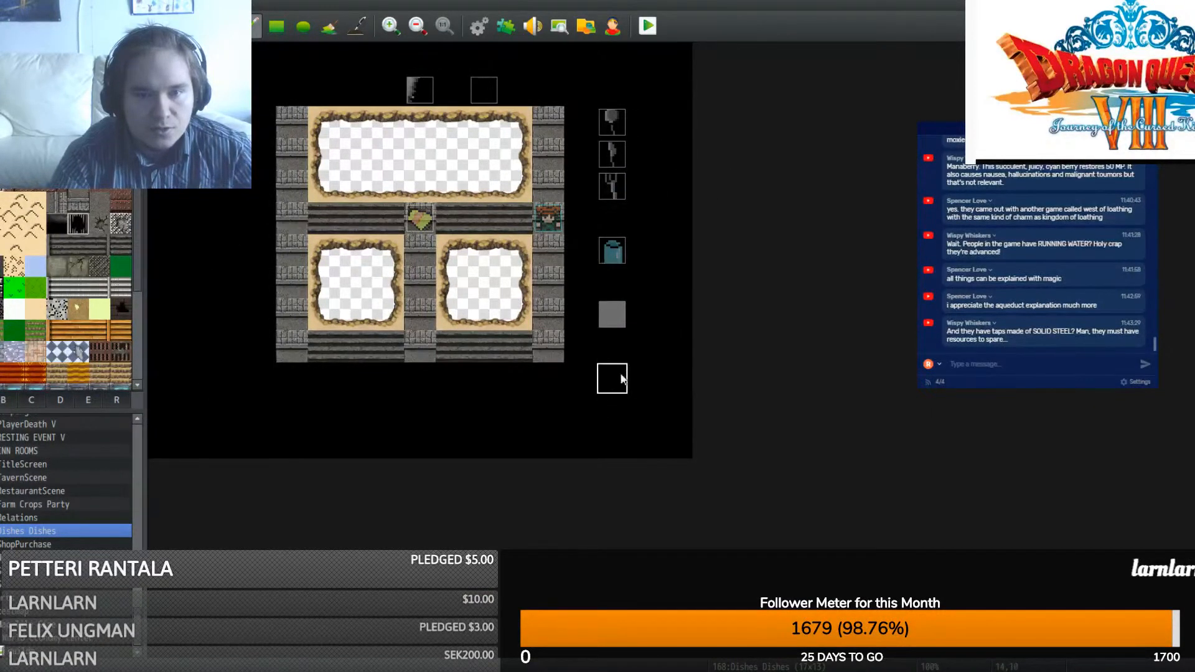
pyautogui.moveTo(681, 356)
pyautogui.mouseDown(button='right')
pyautogui.moveTo(160, 146)
pyautogui.moveTo(163, 115)
pyautogui.mouseUp(button='right')
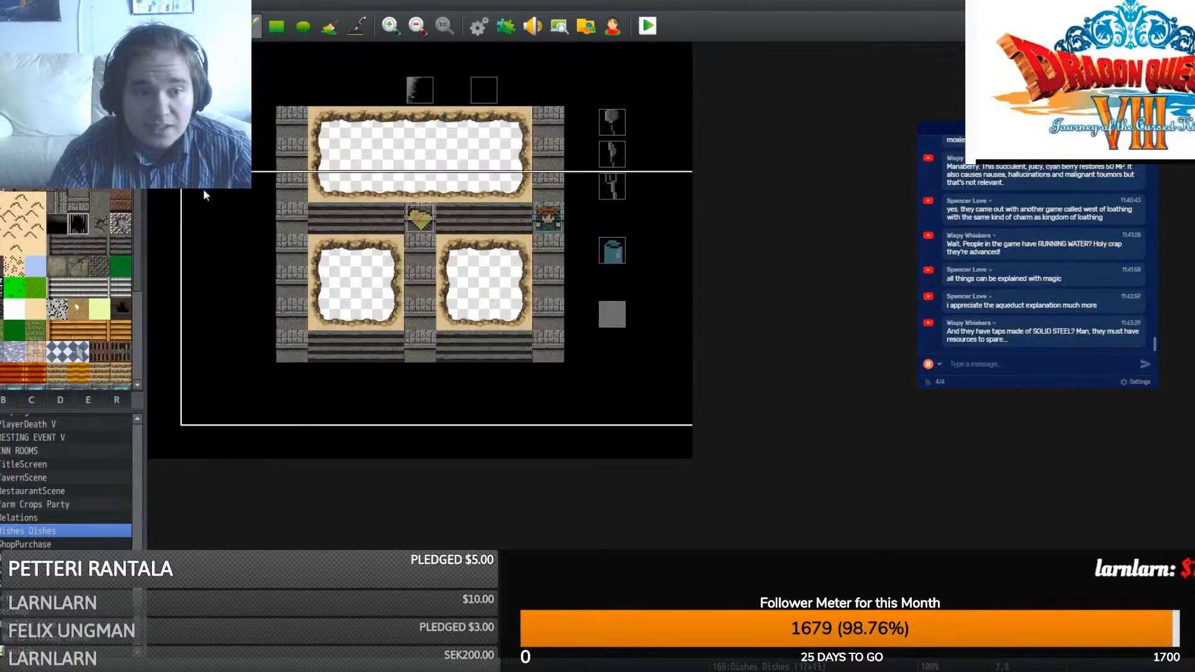
pyautogui.click(172, 212)
pyautogui.rightClick(201, 193)
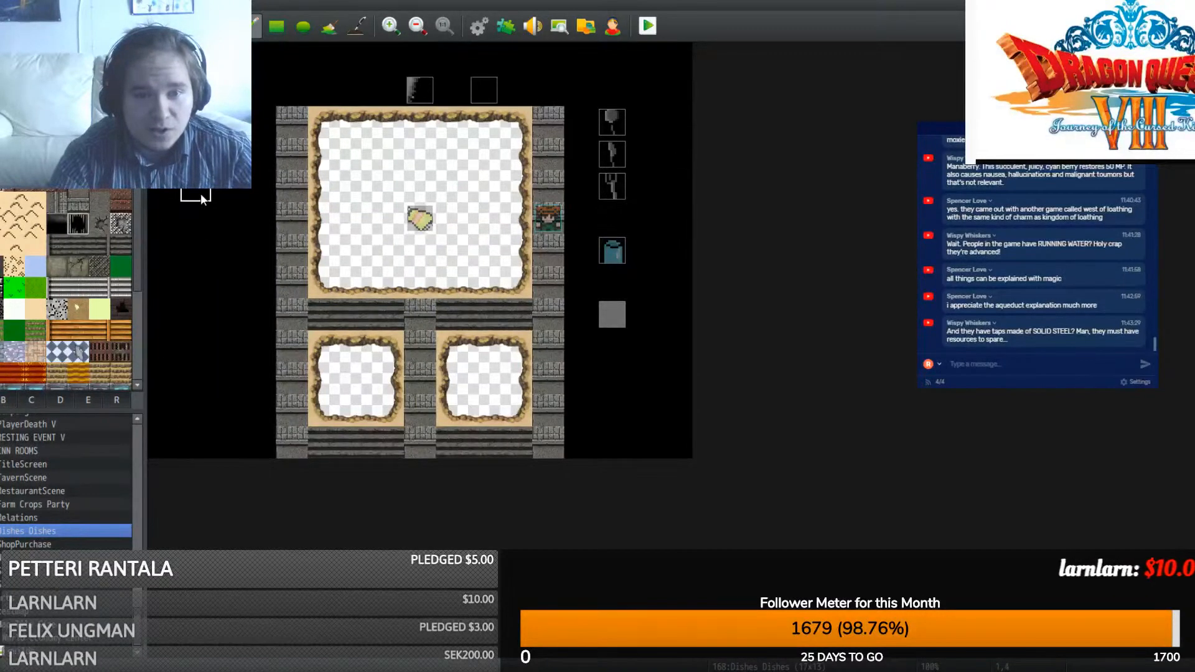
pyautogui.click(277, 26)
pyautogui.moveTo(547, 186); pyautogui.dragTo(271, 127)
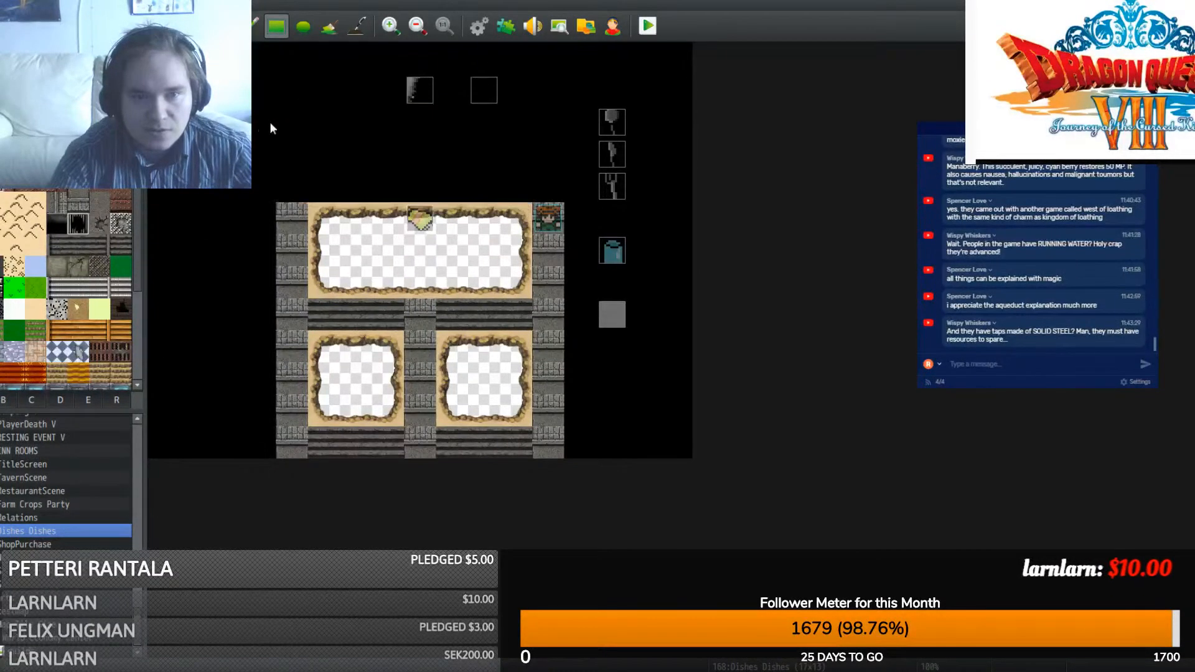
# - Move the tap event and its neighbour down above the sink, then start a playtest
pyautogui.click(216, 25)
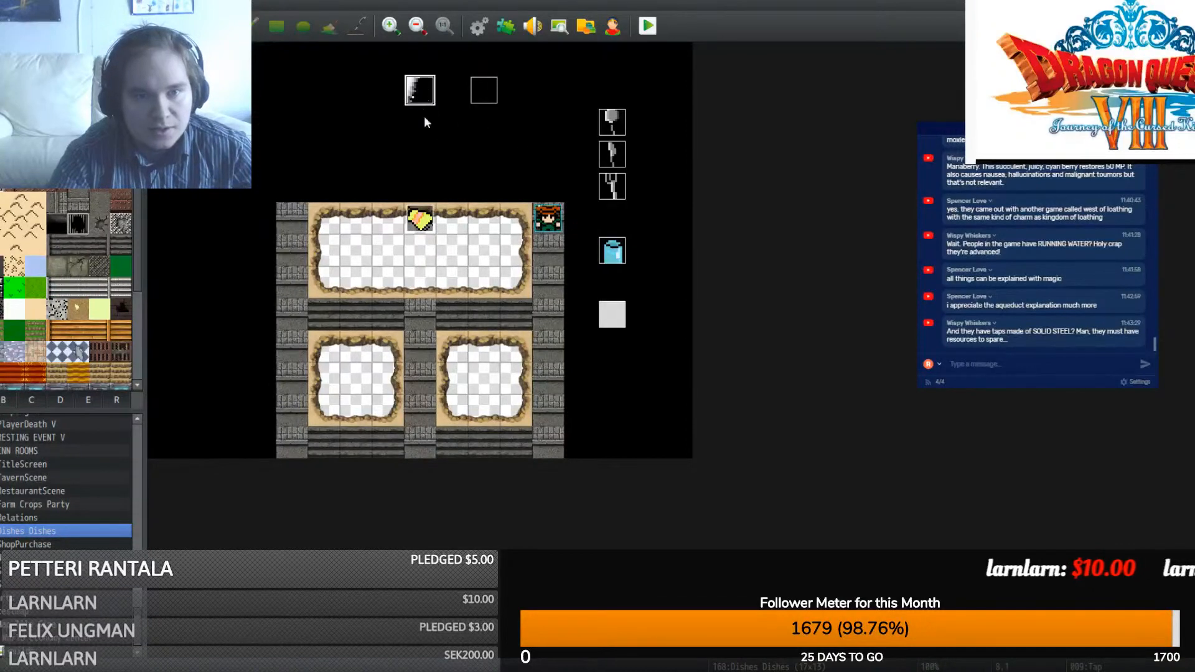
pyautogui.moveTo(420, 185); pyautogui.dragTo(420, 186)
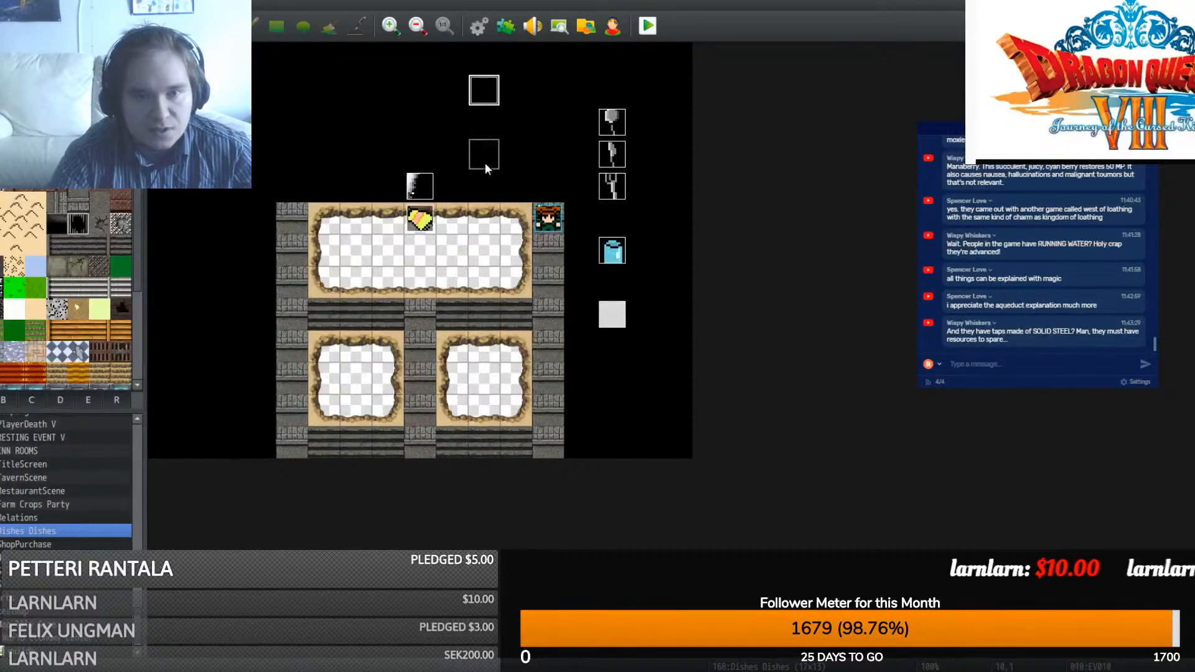
pyautogui.moveTo(484, 162); pyautogui.dragTo(473, 180)
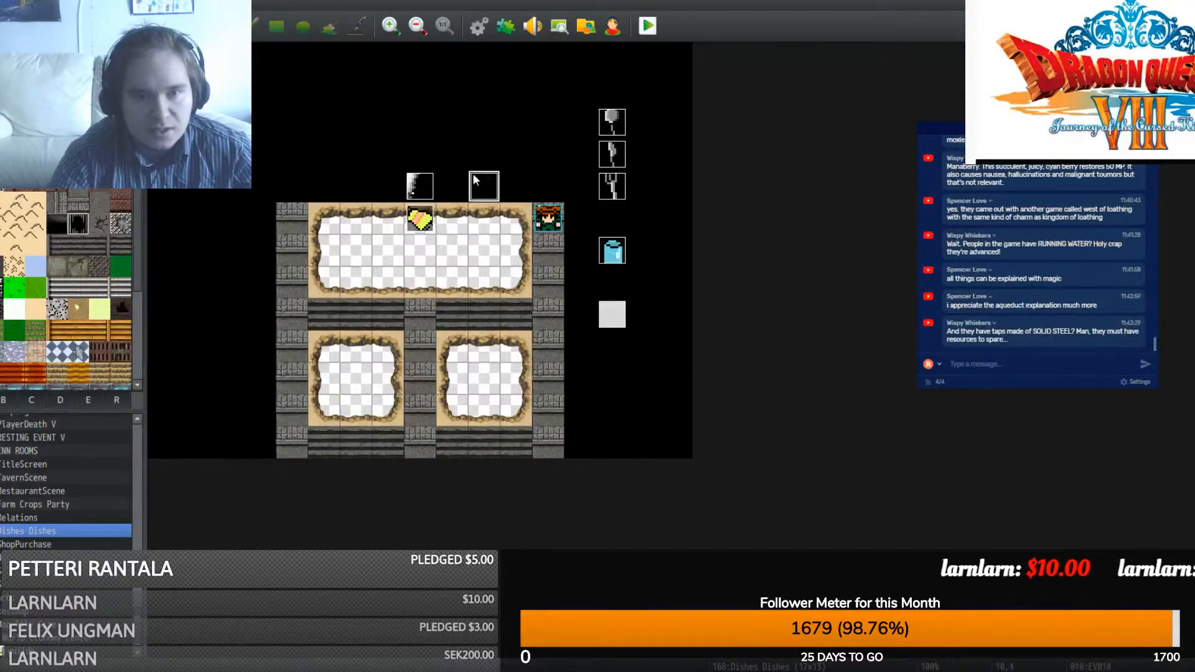
pyautogui.click(647, 26)
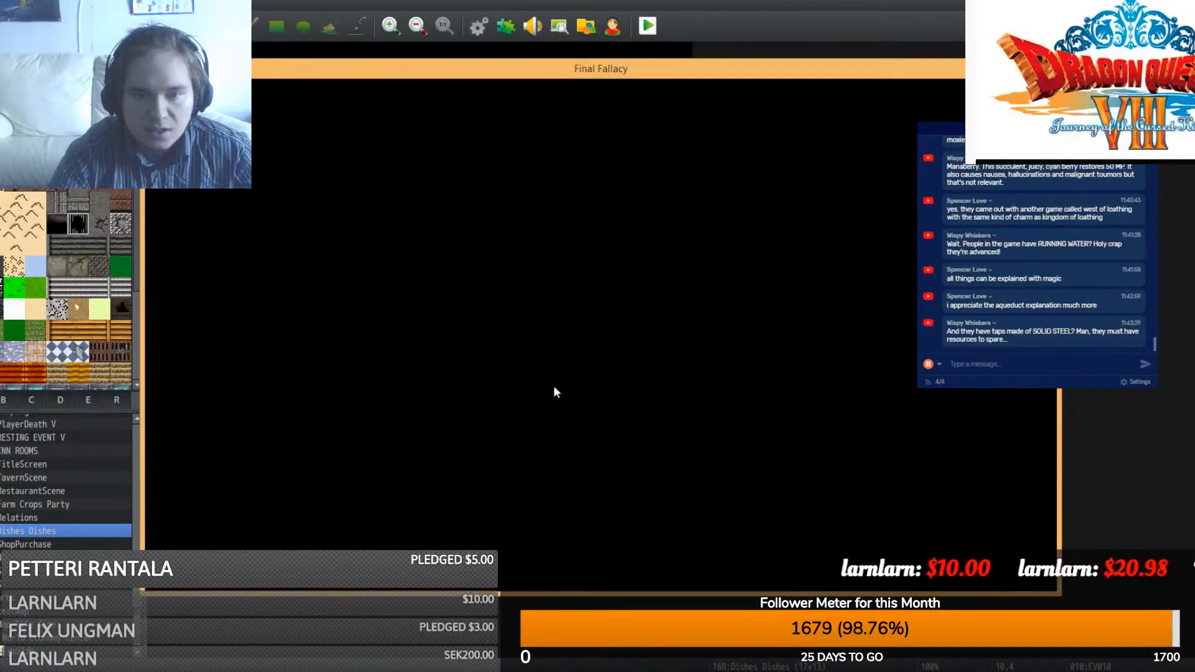
# - Start a new game, confirm the faucet now sits above the upper basin, and close the playtest
pyautogui.click(570, 437)
pyautogui.click(585, 441)
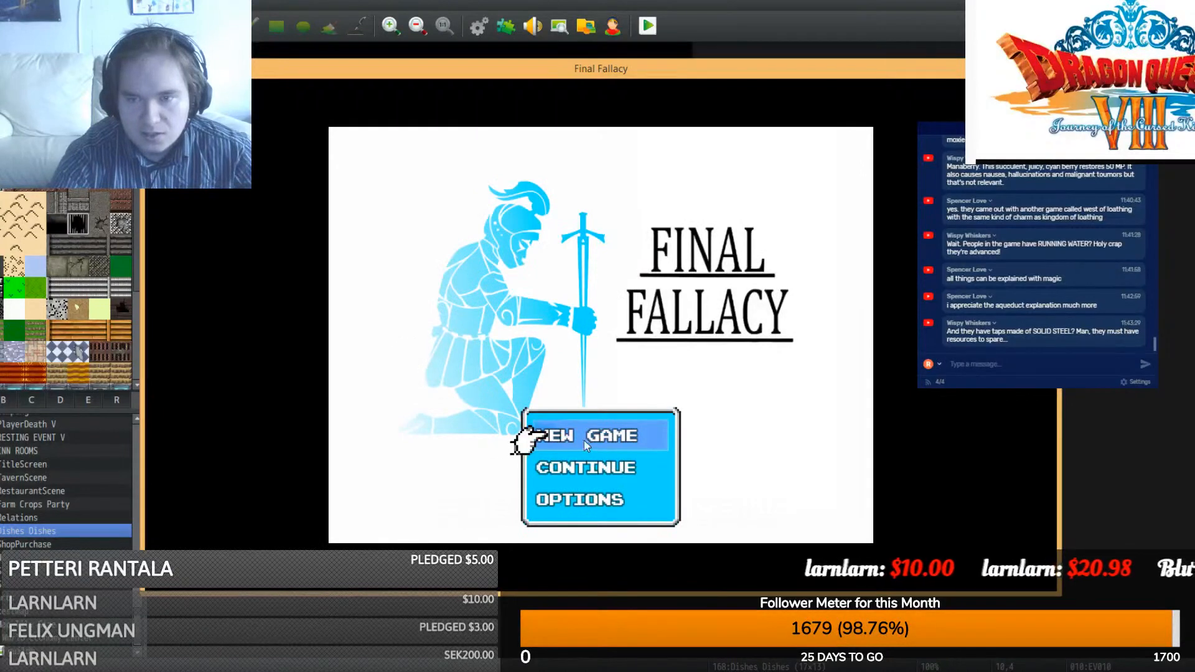
pyautogui.click(584, 440)
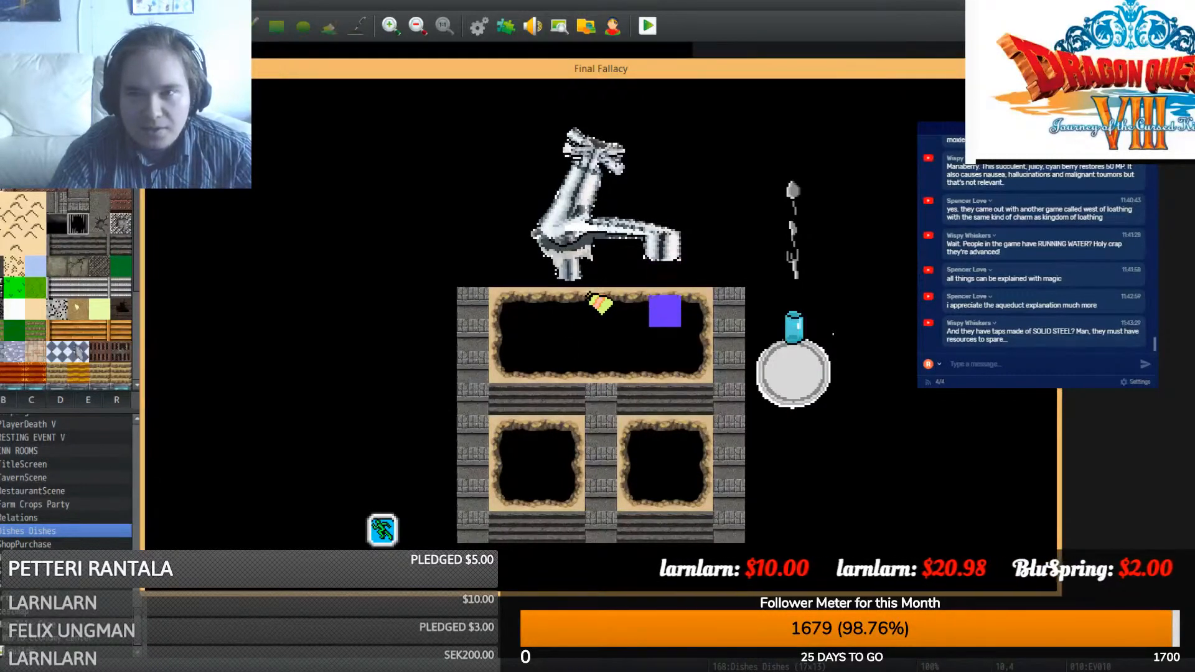
pyautogui.click(1046, 67)
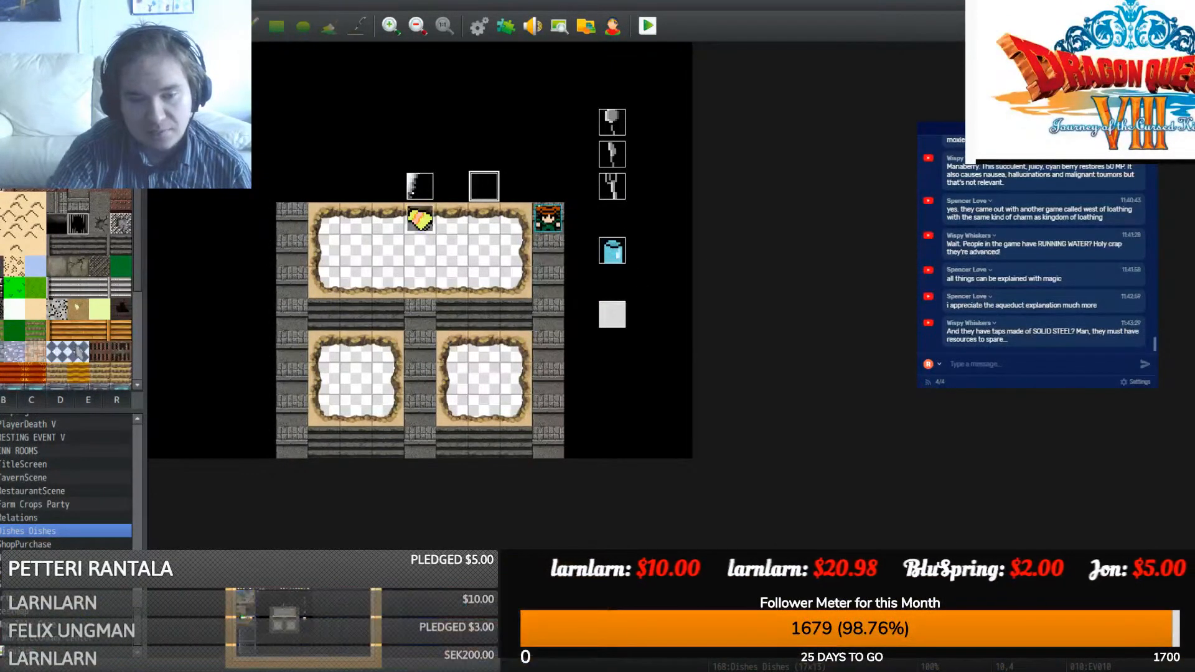
# - Bring the dishes sprite sheet forward in Paint.NET and scroll to the faucet spout
pyautogui.moveTo(339, 670)
pyautogui.click(286, 641)
pyautogui.scroll(-5, 526, 601)
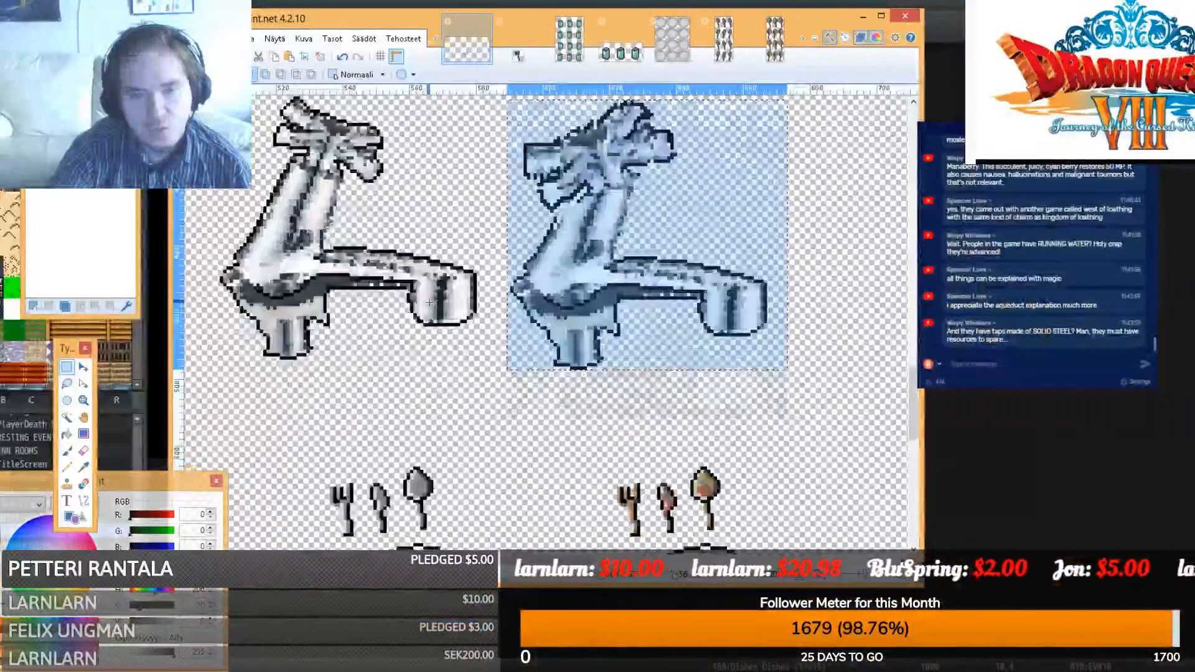
pyautogui.moveTo(548, 560)
pyautogui.mouseDown()
pyautogui.moveTo(487, 560)
pyautogui.moveTo(513, 561)
pyautogui.moveTo(500, 560)
pyautogui.mouseUp()
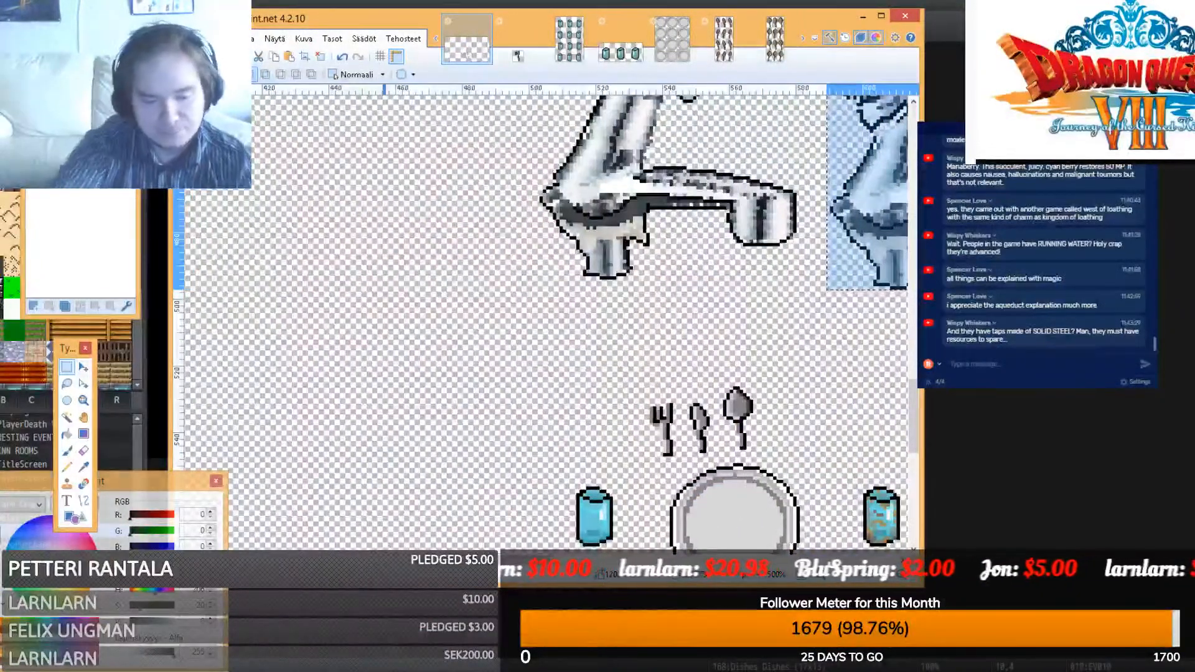
pyautogui.keyDown('ctrl'); pyautogui.scroll(3, 553, 331); pyautogui.keyUp('ctrl')
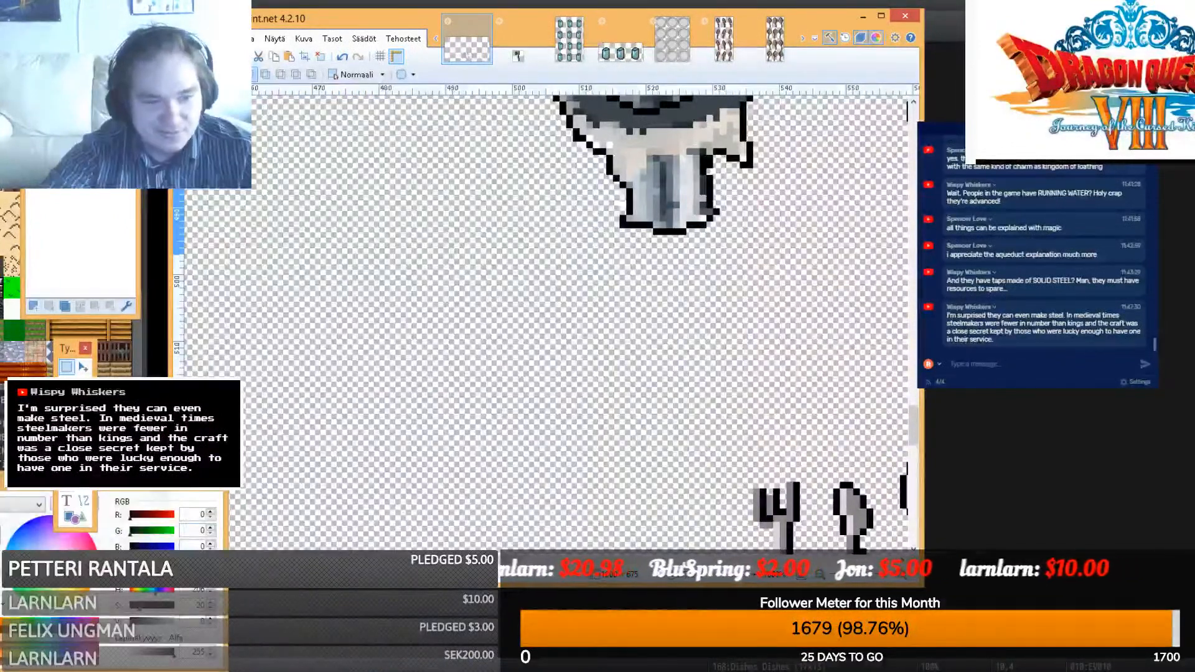
# - Try a curved line below the spout with Line/Curve, then switch to Rectangle Select
pyautogui.click(83, 501)
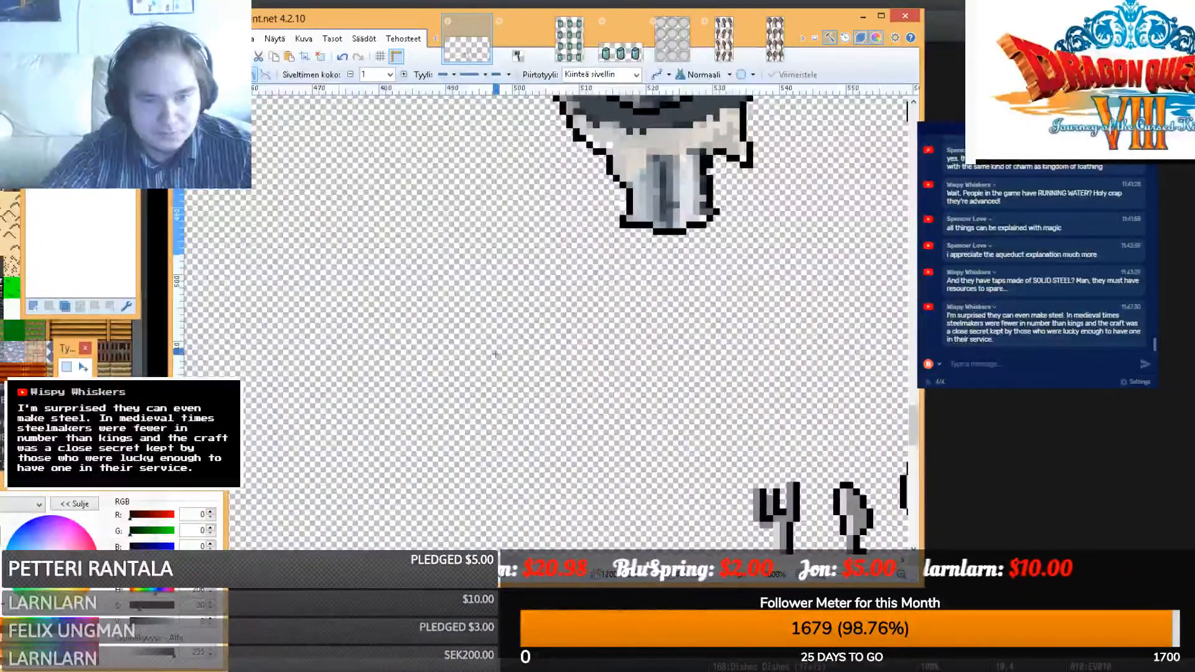
pyautogui.moveTo(409, 378); pyautogui.dragTo(430, 279)
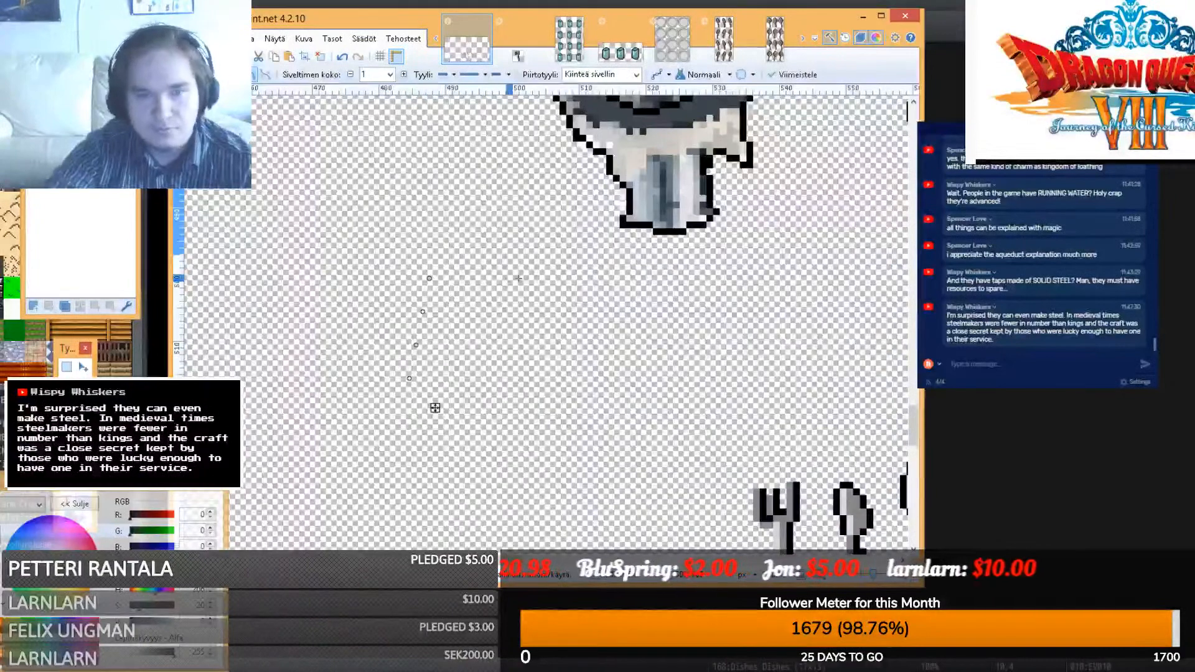
pyautogui.click(35, 306)
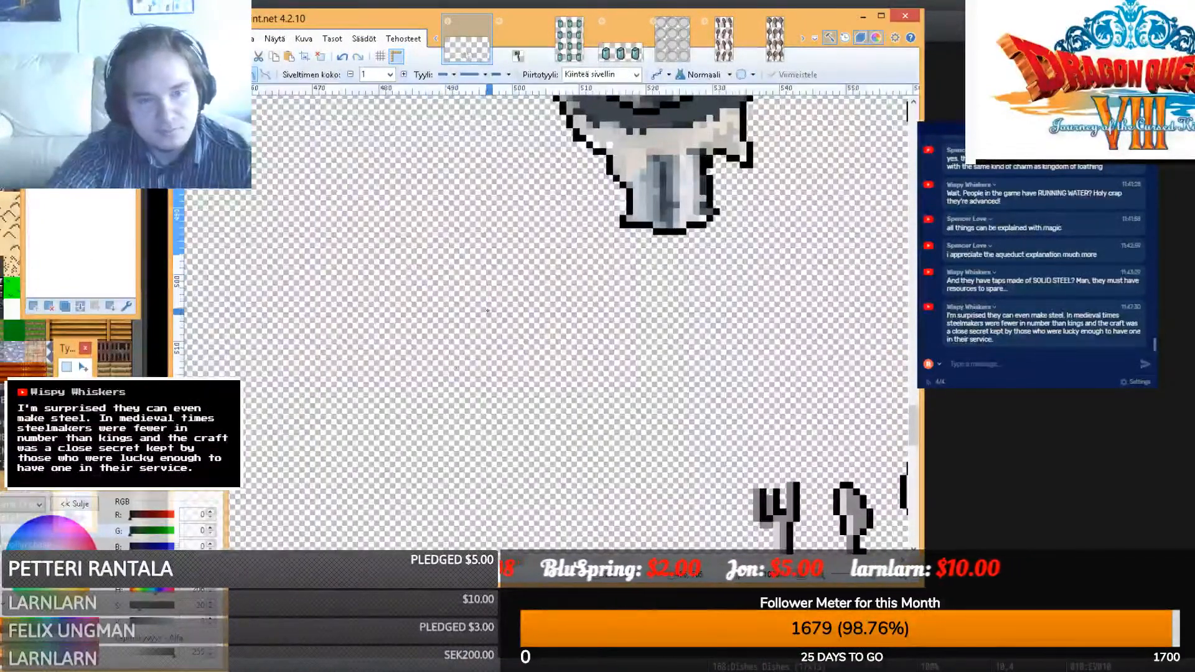
pyautogui.press('s')
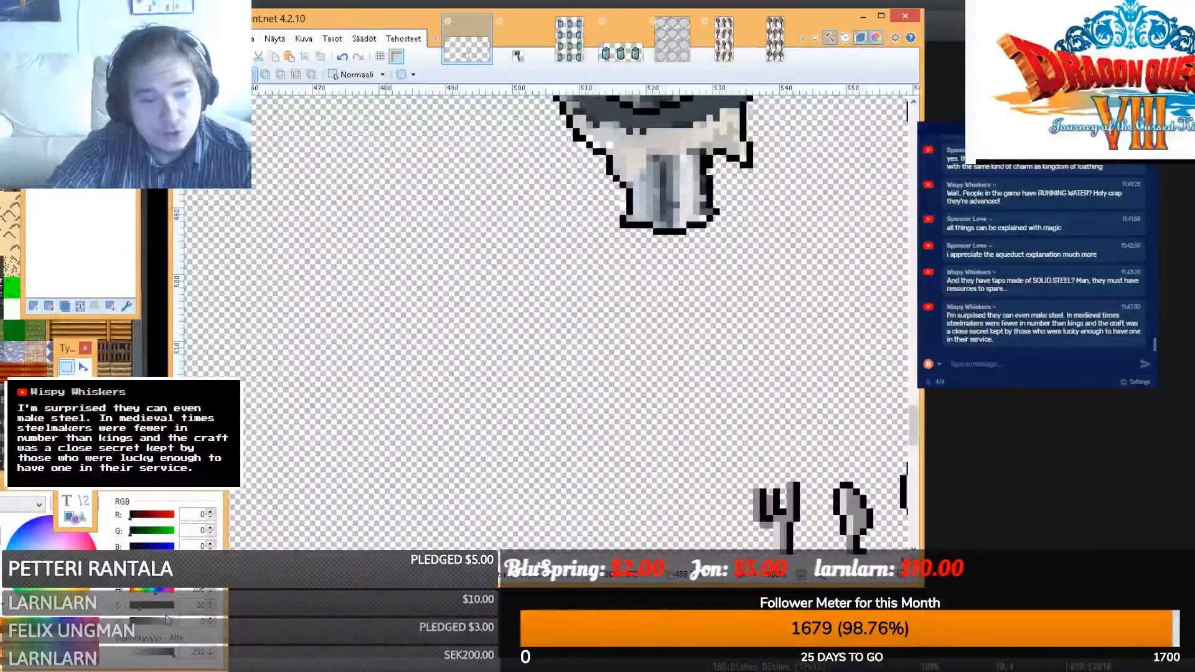
pyautogui.scroll(5, 257, 485)
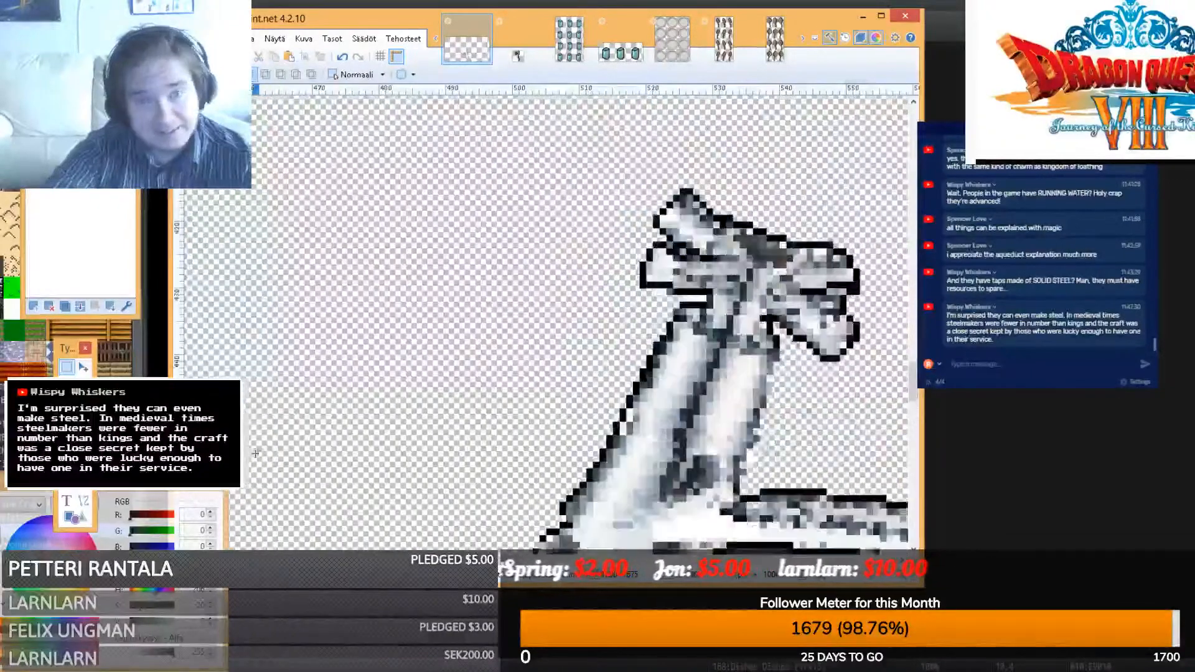
pyautogui.scroll(-5, 254, 458)
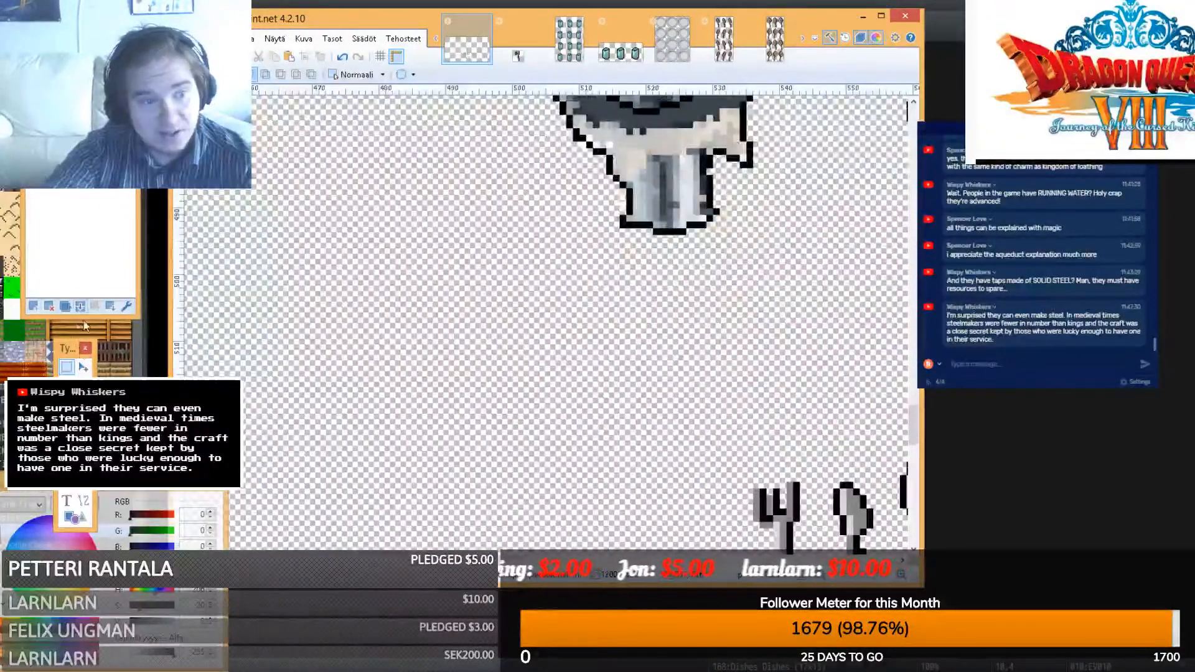
# - Draw a black water-drop outline below the faucet spout and tidy the area beneath it
pyautogui.click(82, 502)
pyautogui.moveTo(456, 374)
pyautogui.mouseDown()
pyautogui.moveTo(475, 265)
pyautogui.moveTo(462, 278)
pyautogui.moveTo(477, 330)
pyautogui.mouseUp()
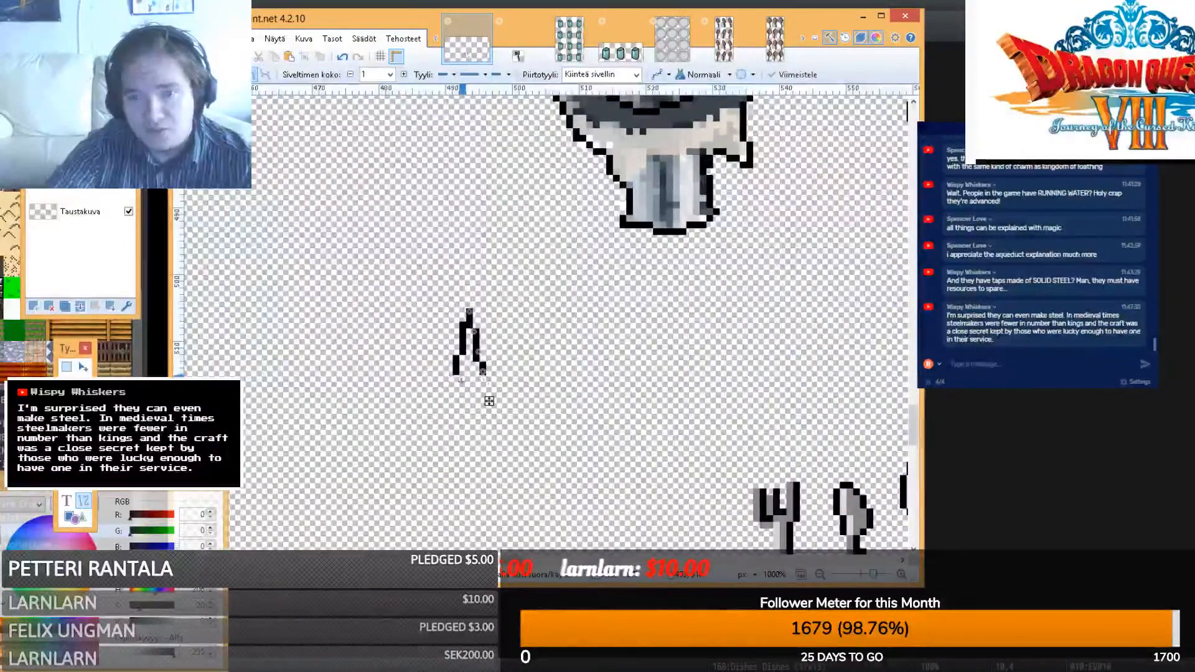
pyautogui.click(477, 378)
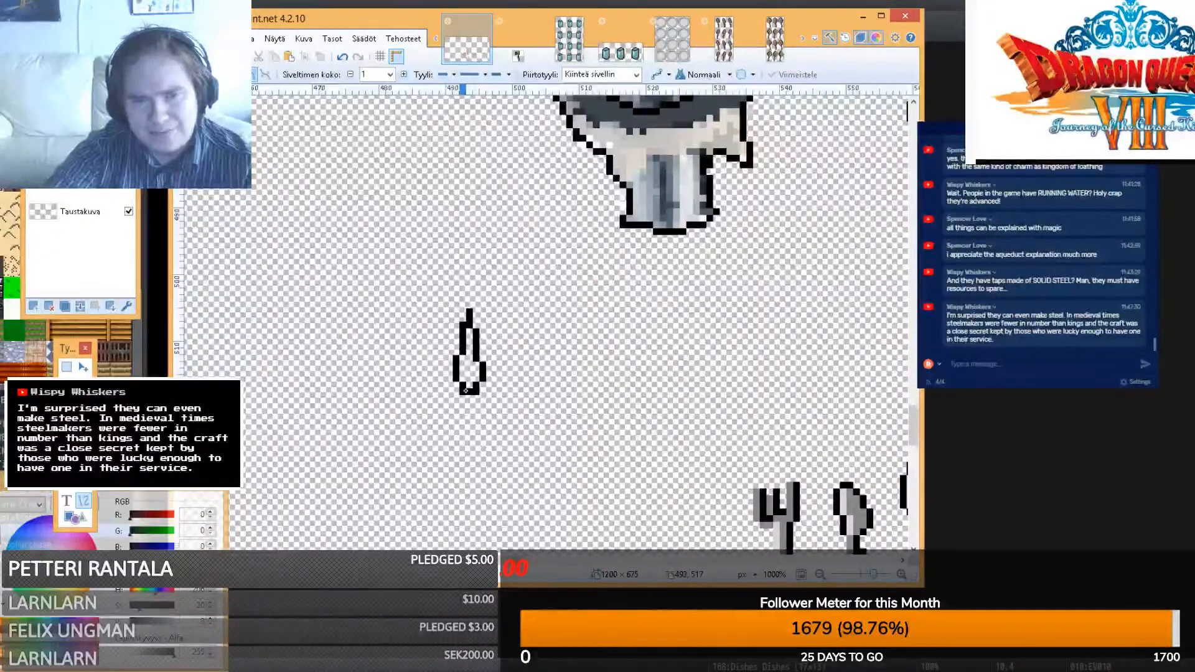
pyautogui.click(68, 368)
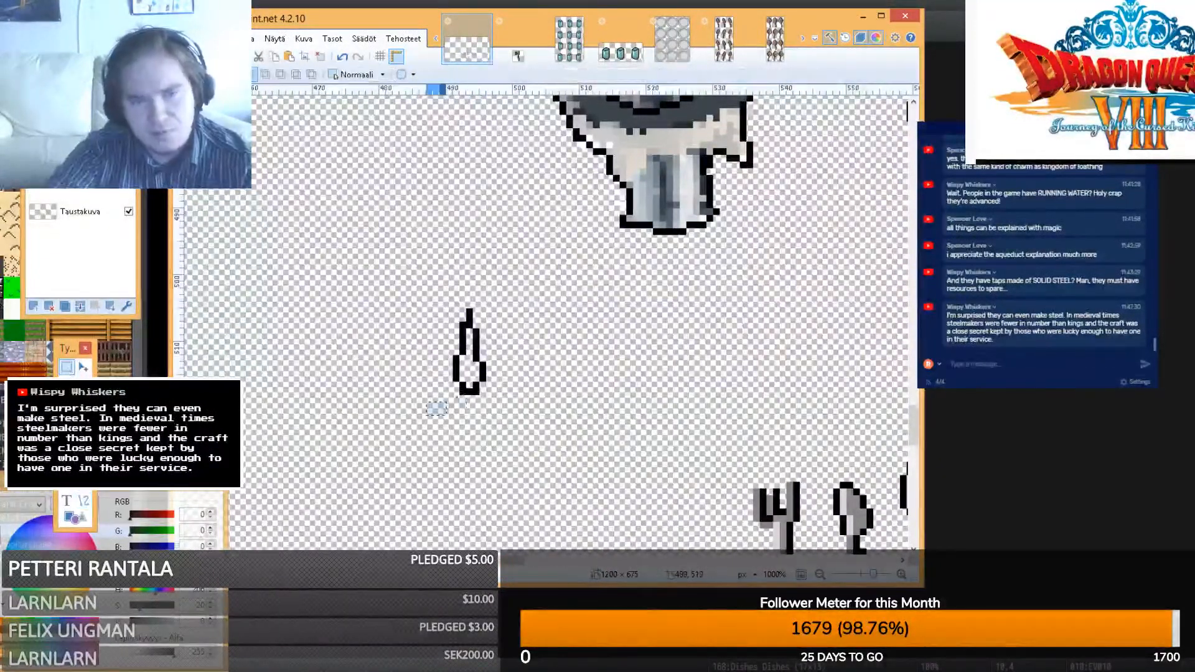
pyautogui.moveTo(447, 403)
pyautogui.mouseDown()
pyautogui.moveTo(462, 391)
pyautogui.moveTo(498, 408)
pyautogui.mouseUp()
pyautogui.click(476, 395)
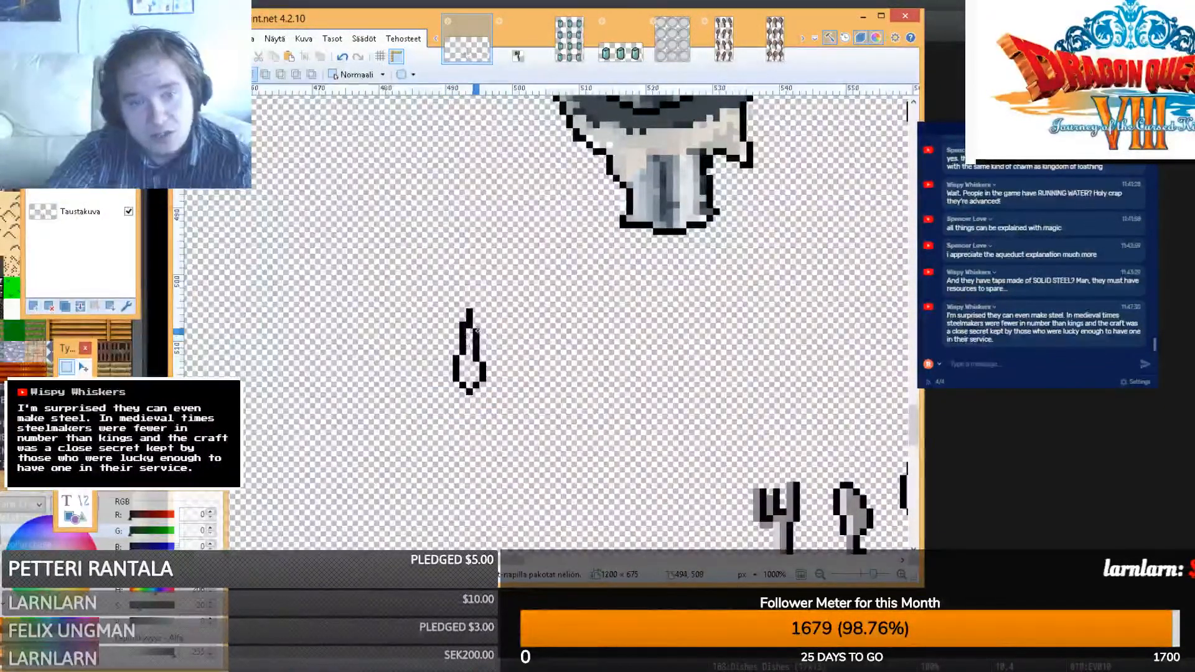
pyautogui.press('m')
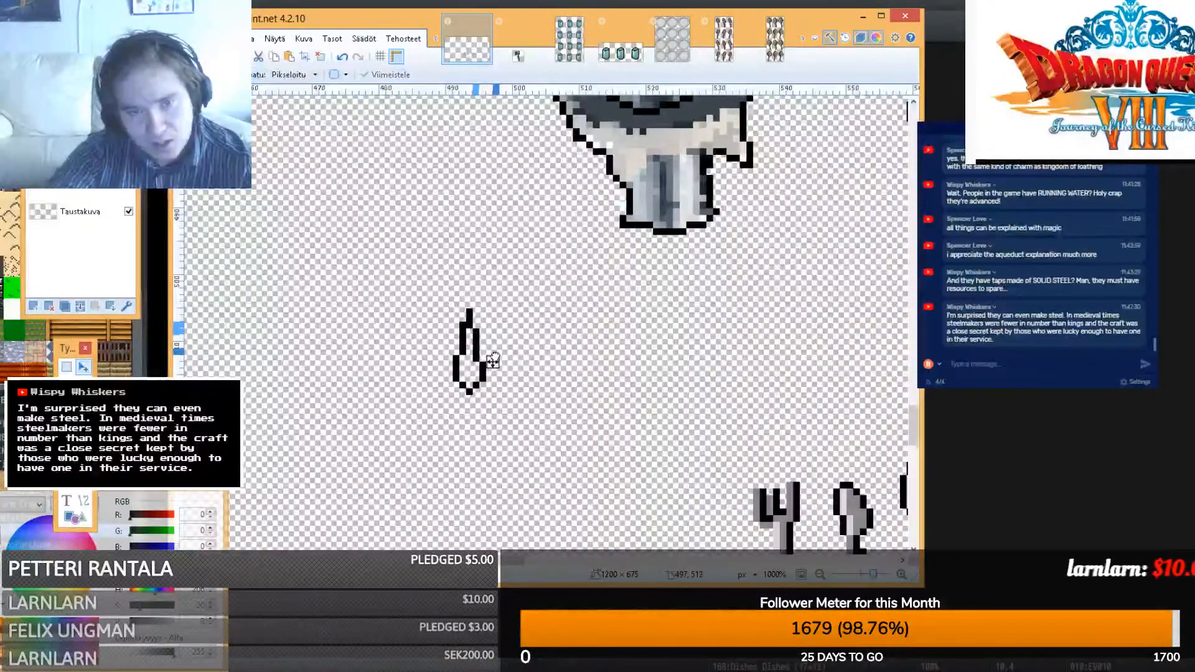
pyautogui.press('s')
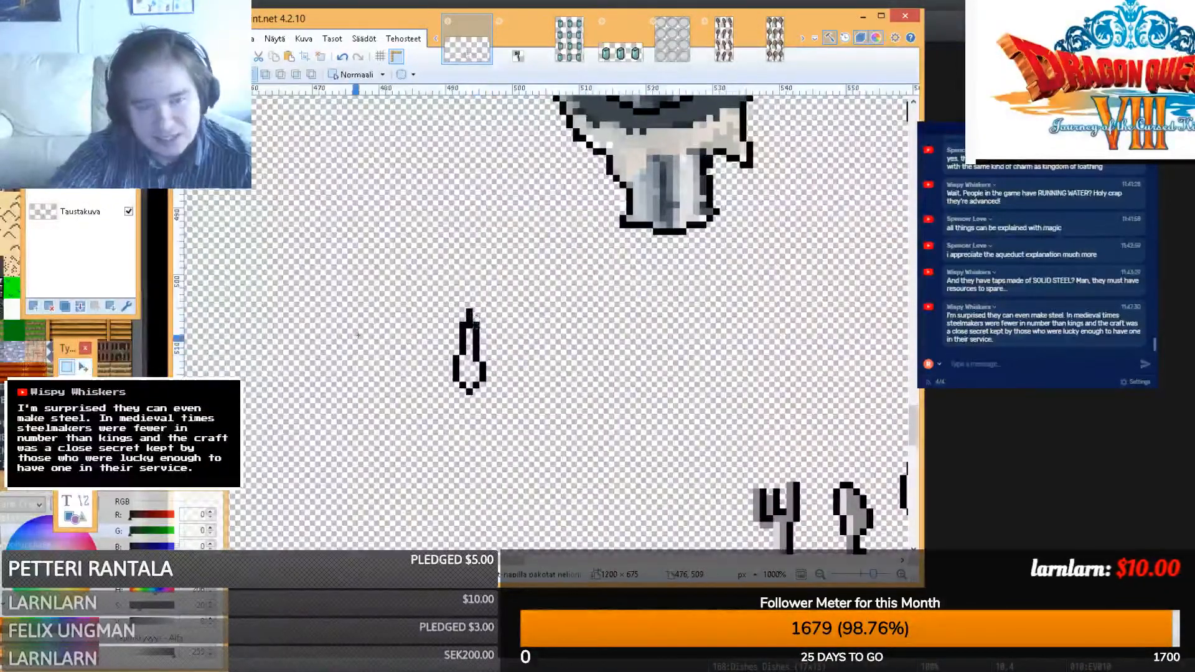
# - Zoom in on the drop, choose the Pencil, and set light blue (119,155,255) as the colour
pyautogui.hotkey('ctrl', '+')
pyautogui.hotkey('ctrl', '+')
pyautogui.hotkey('ctrl', '+')
pyautogui.hotkey('ctrl', '+')
pyautogui.hotkey('ctrl', '+')
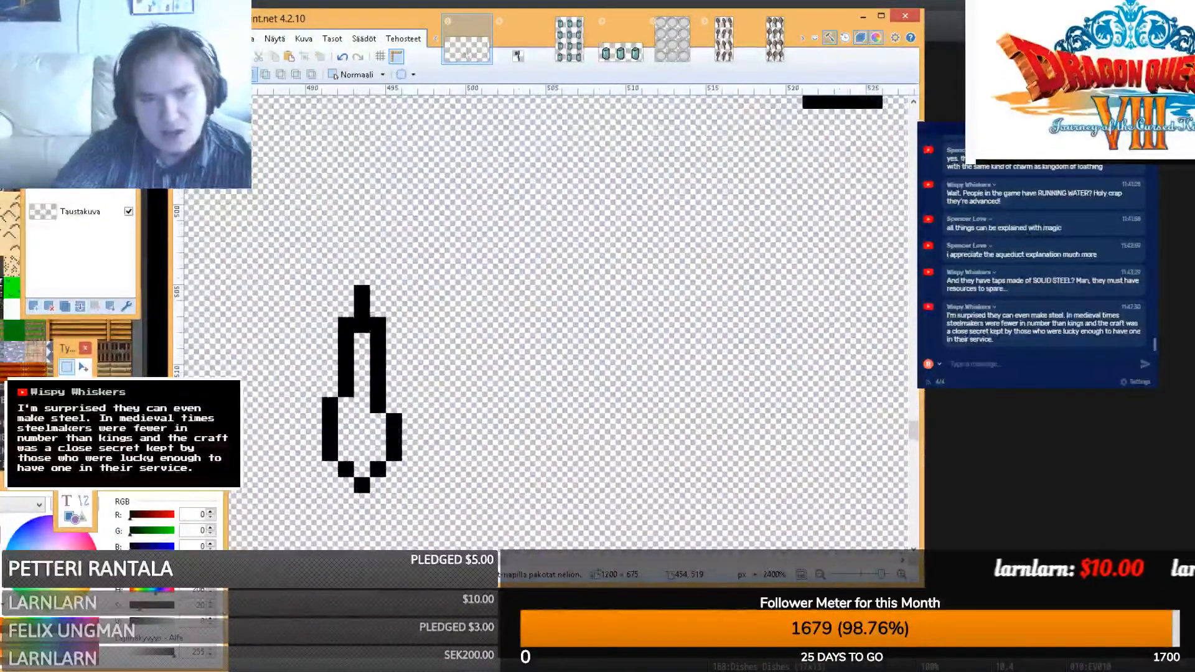
pyautogui.moveTo(505, 560); pyautogui.dragTo(498, 560)
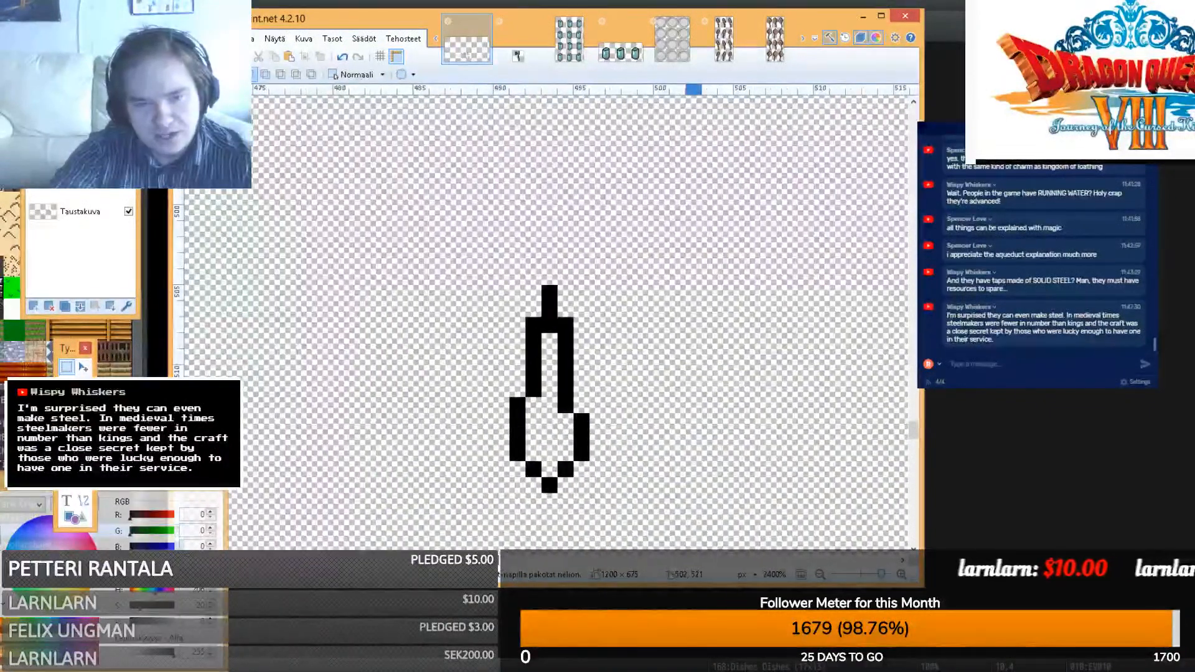
pyautogui.click(67, 467)
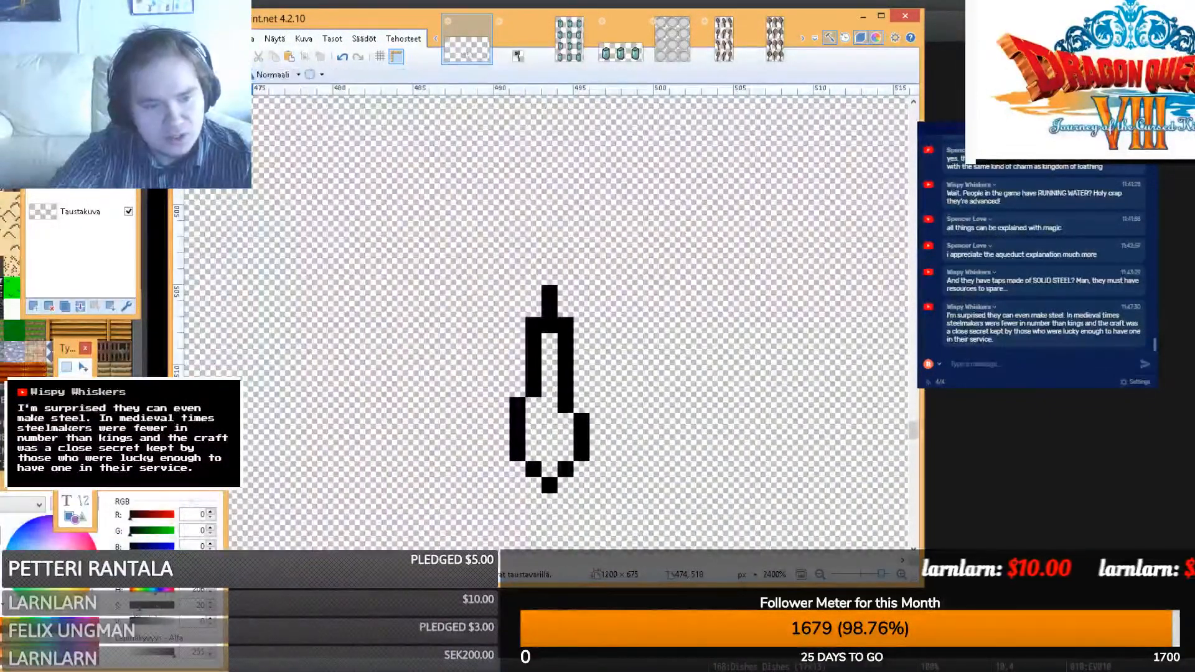
pyautogui.click(33, 549)
pyautogui.click(30, 542)
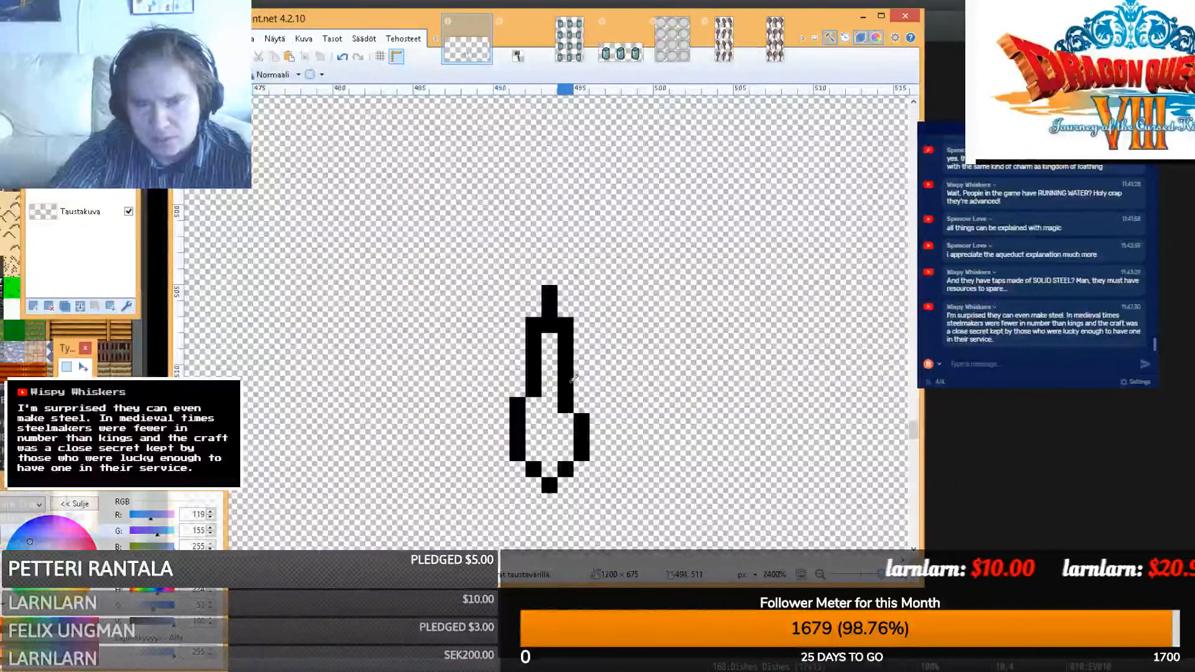
# - Fill the drop's inner column light blue, add a white highlight pixel, and stretch the sprite wider
pyautogui.moveTo(549, 325)
pyautogui.mouseDown()
pyautogui.moveTo(566, 453)
pyautogui.moveTo(549, 470)
pyautogui.moveTo(539, 446)
pyautogui.mouseUp()
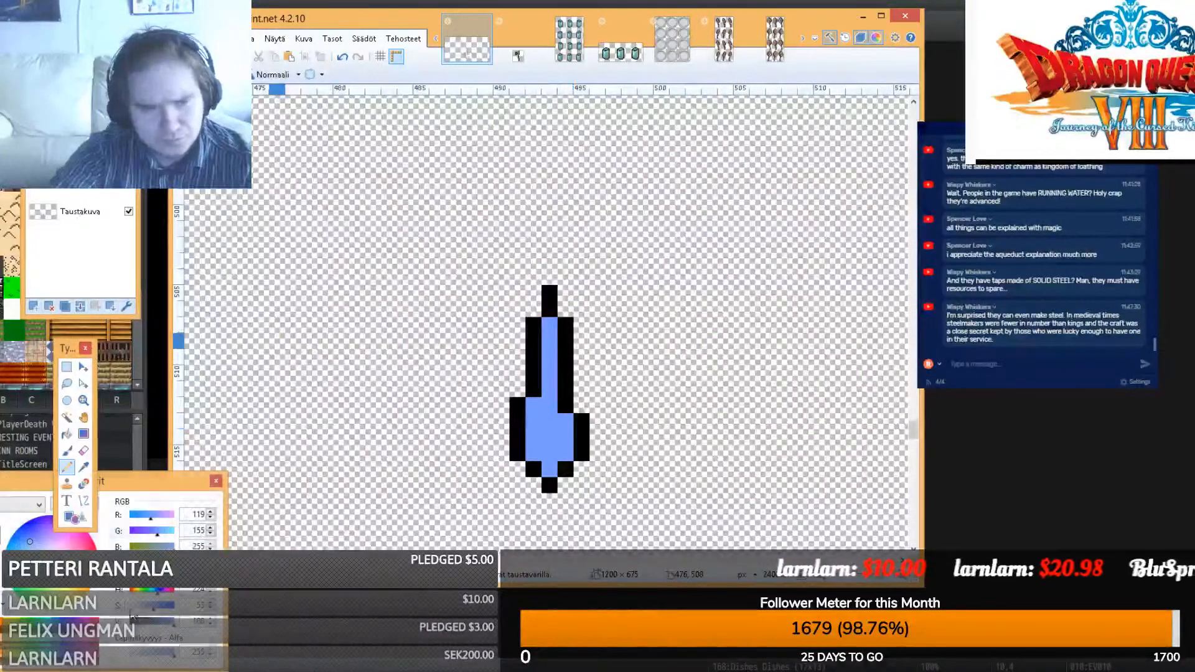
pyautogui.moveTo(149, 605); pyautogui.dragTo(131, 605)
pyautogui.click(565, 421)
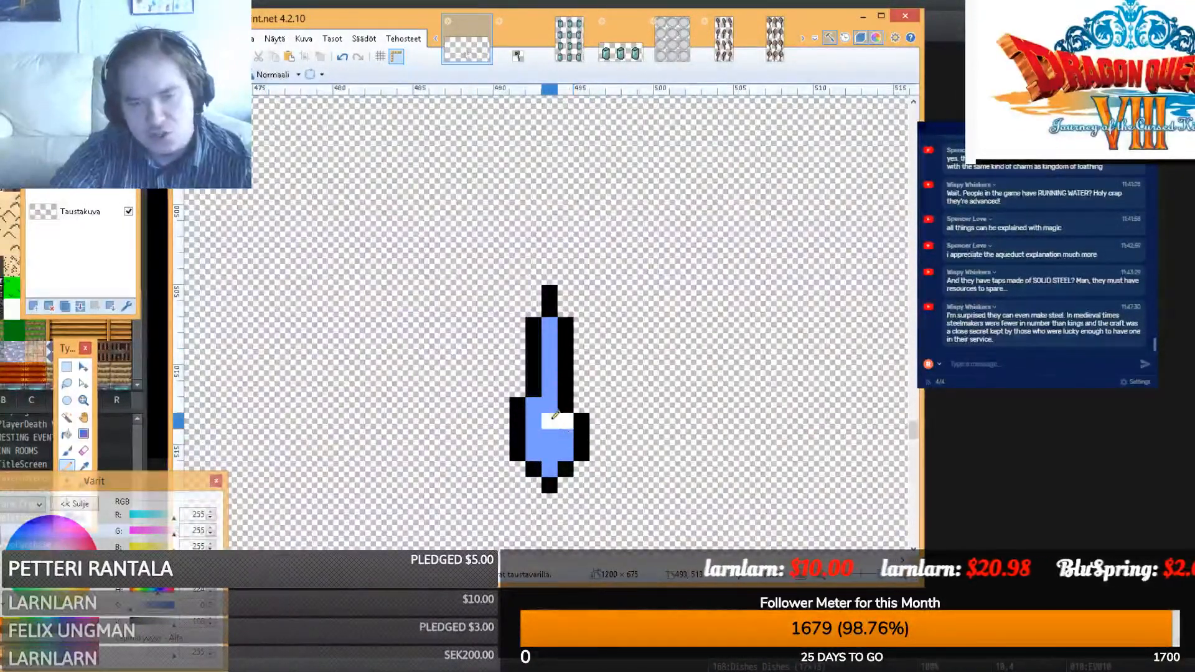
pyautogui.click(66, 367)
pyautogui.moveTo(478, 493); pyautogui.dragTo(622, 286)
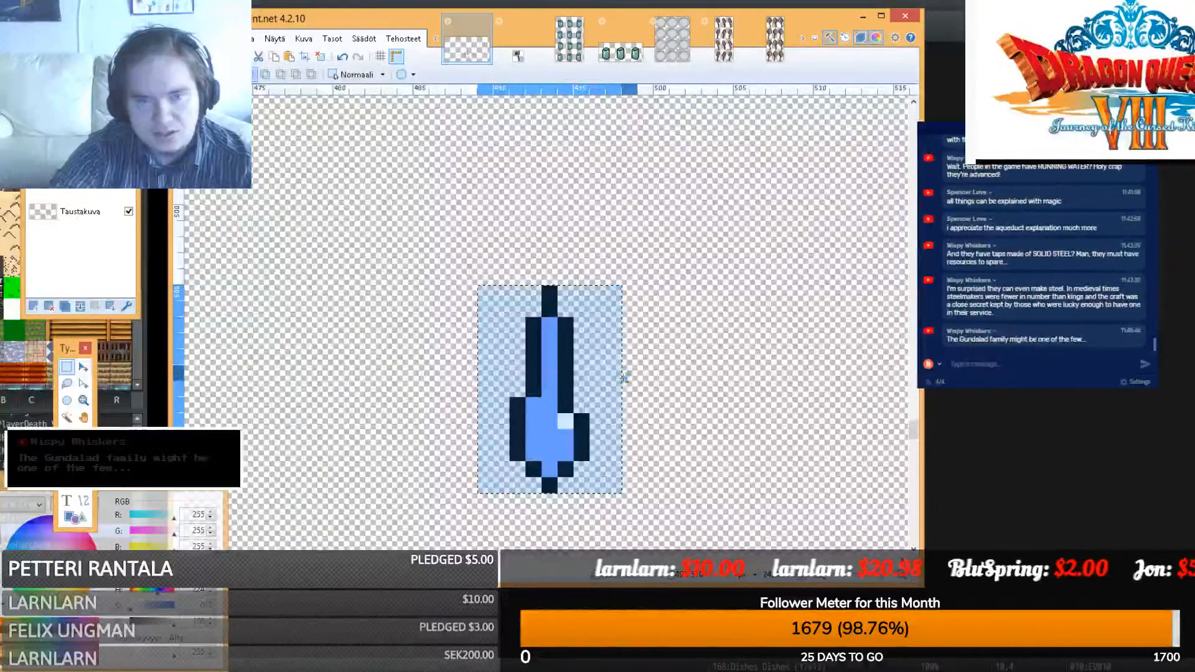
pyautogui.press('m')
pyautogui.moveTo(635, 390); pyautogui.dragTo(699, 383)
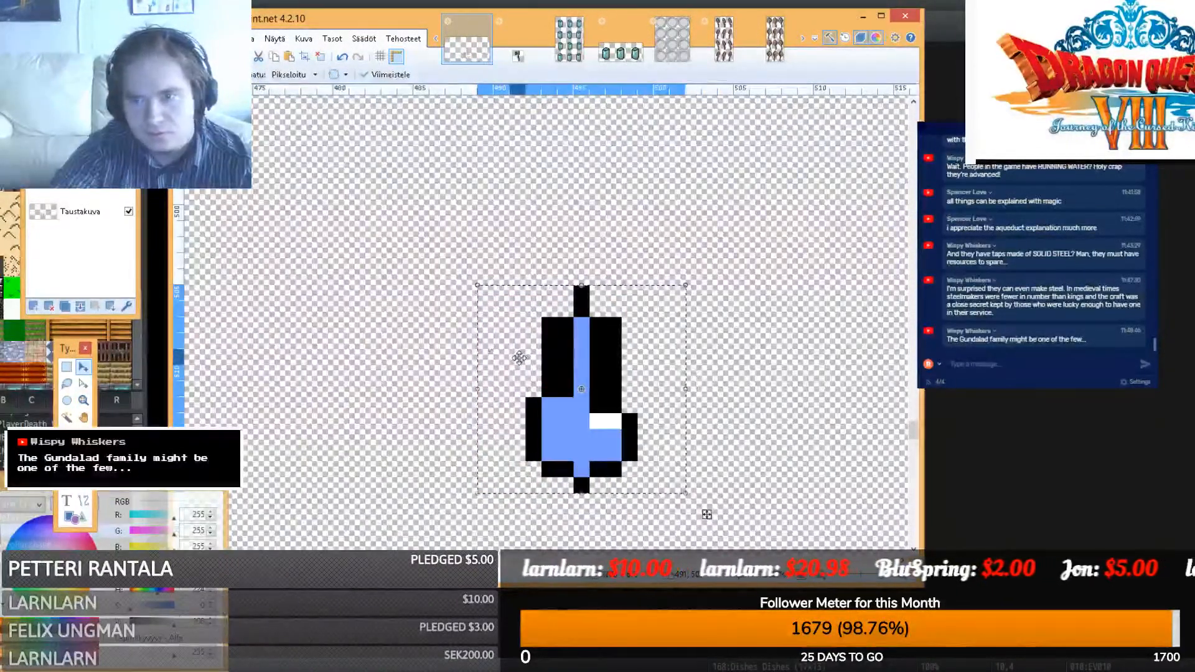
# - Delete a stray pixel and stretch a blue patch inside the drop up and right
pyautogui.click(67, 367)
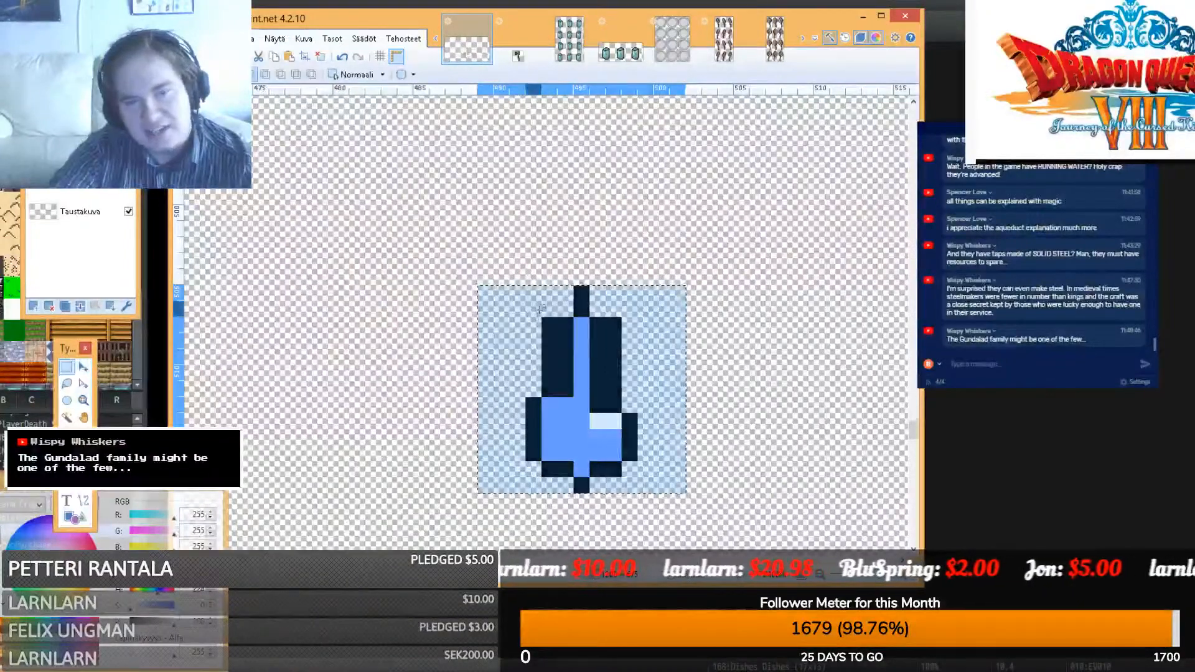
pyautogui.moveTo(530, 304); pyautogui.dragTo(546, 321)
pyautogui.press('Delete')
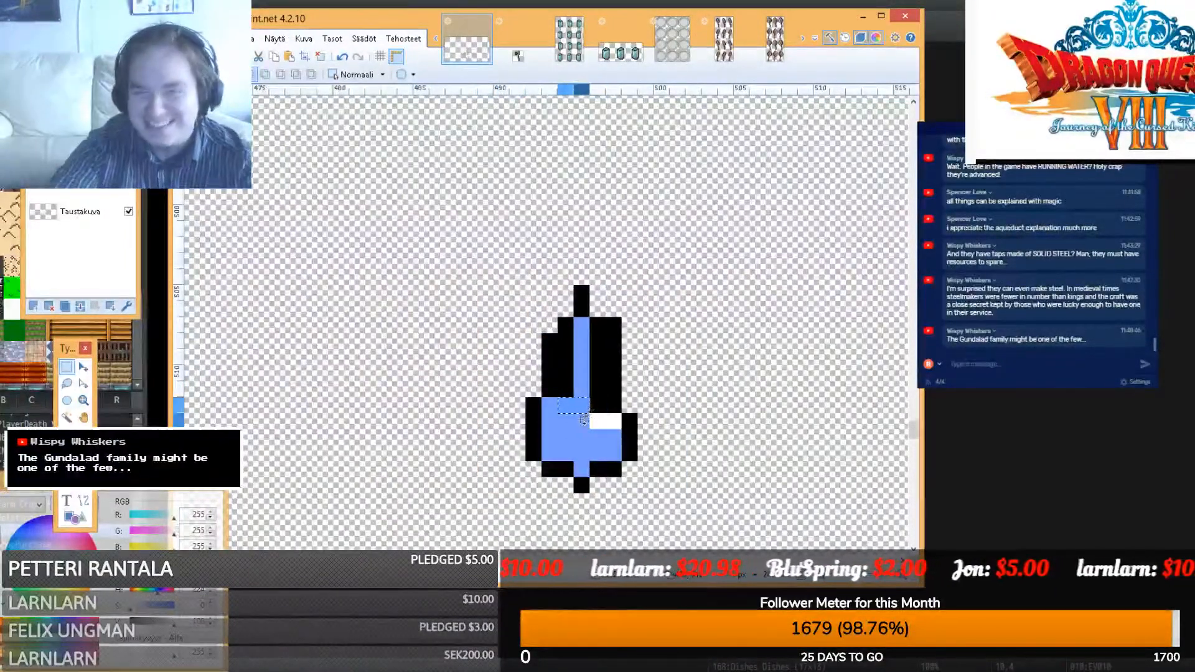
pyautogui.press('m')
pyautogui.moveTo(590, 398); pyautogui.dragTo(614, 364)
pyautogui.press('s')
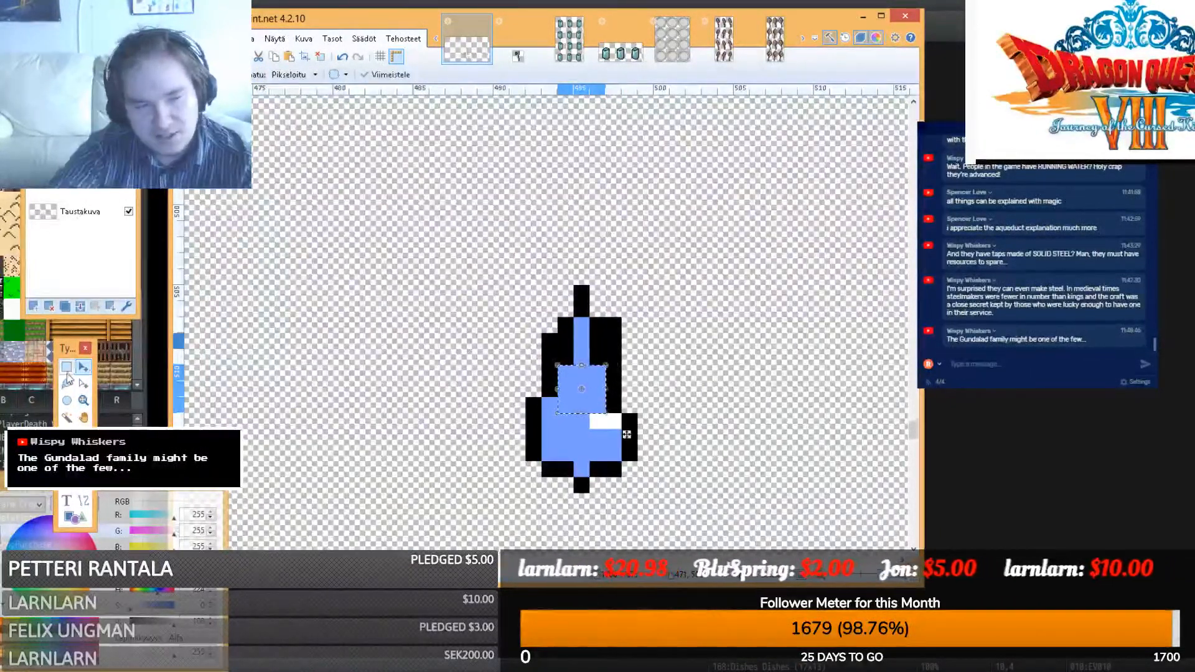
pyautogui.moveTo(594, 408); pyautogui.dragTo(642, 450)
pyautogui.press('m')
pyautogui.click(67, 366)
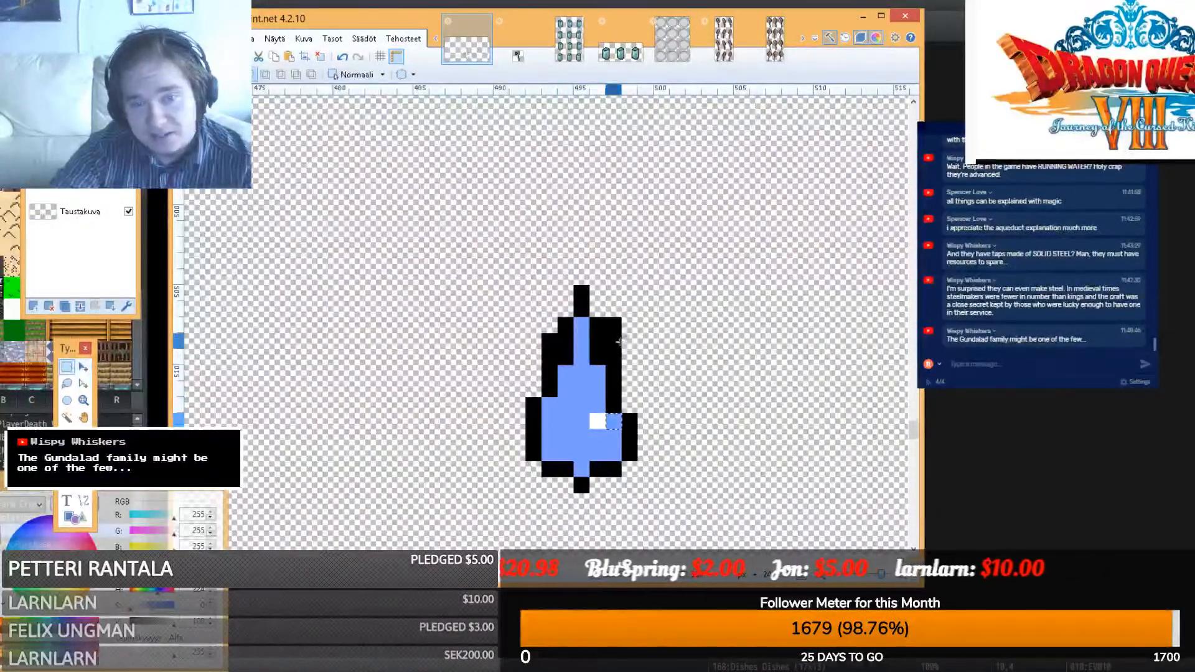
# - Erase the extra black pixels at the drop's top right and left edge
pyautogui.moveTo(613, 361); pyautogui.dragTo(620, 305)
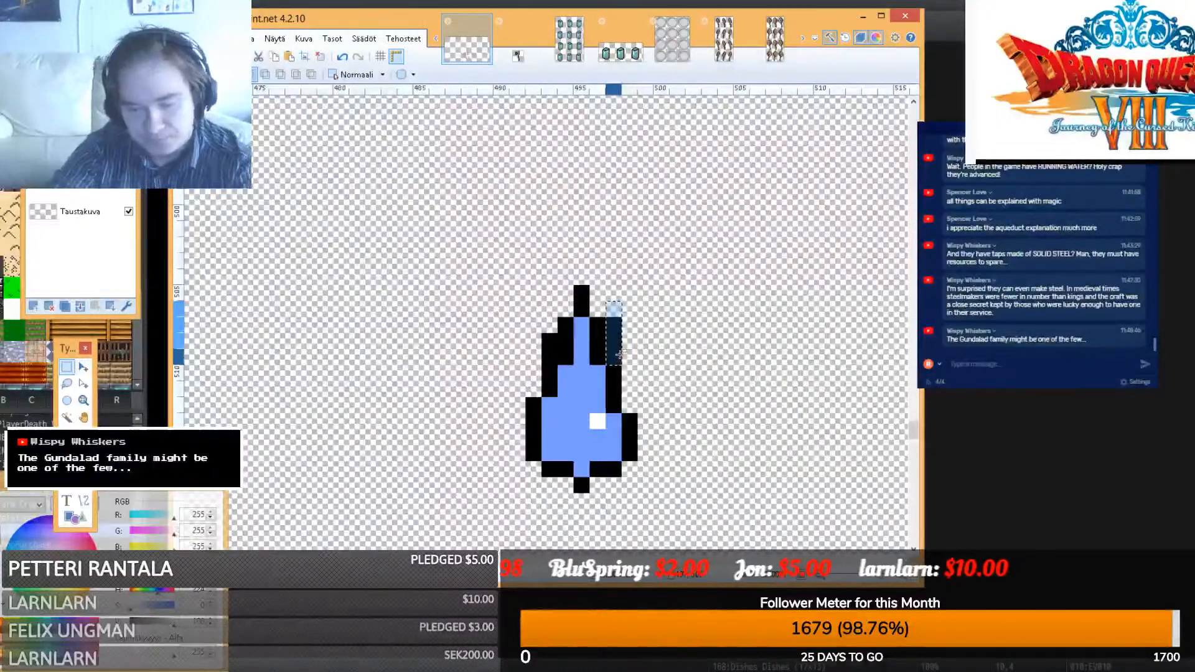
pyautogui.press('Delete')
pyautogui.moveTo(553, 354); pyautogui.dragTo(553, 340)
pyautogui.press('Delete')
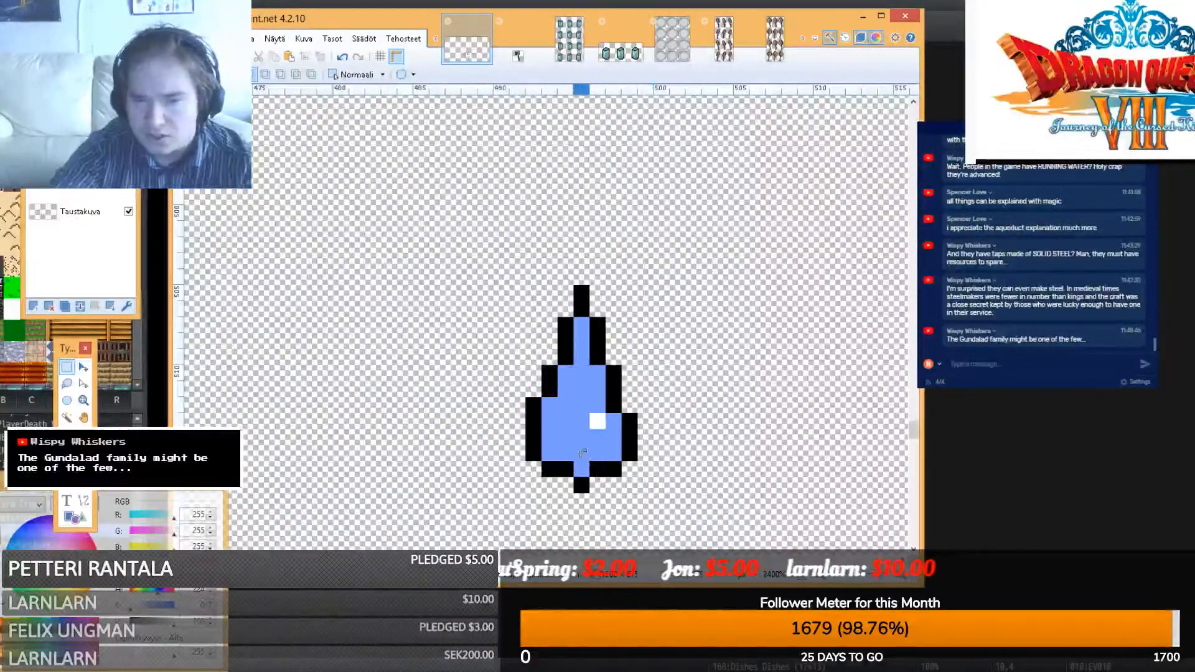
# - Copy the drop's bottom blue column and paste duplicates beside it to widen the base
pyautogui.moveTo(575, 446); pyautogui.dragTo(581, 487)
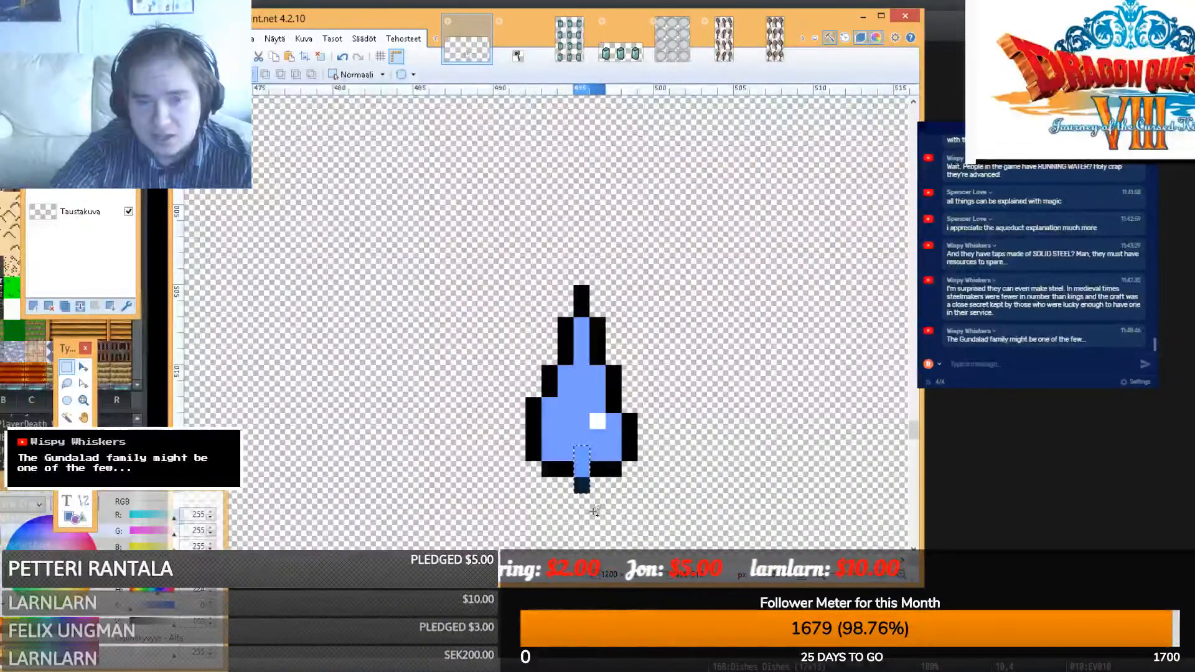
pyautogui.press('m')
pyautogui.hotkey('ctrl', 'c')
pyautogui.hotkey('ctrl', 'v')
pyautogui.press('Left')
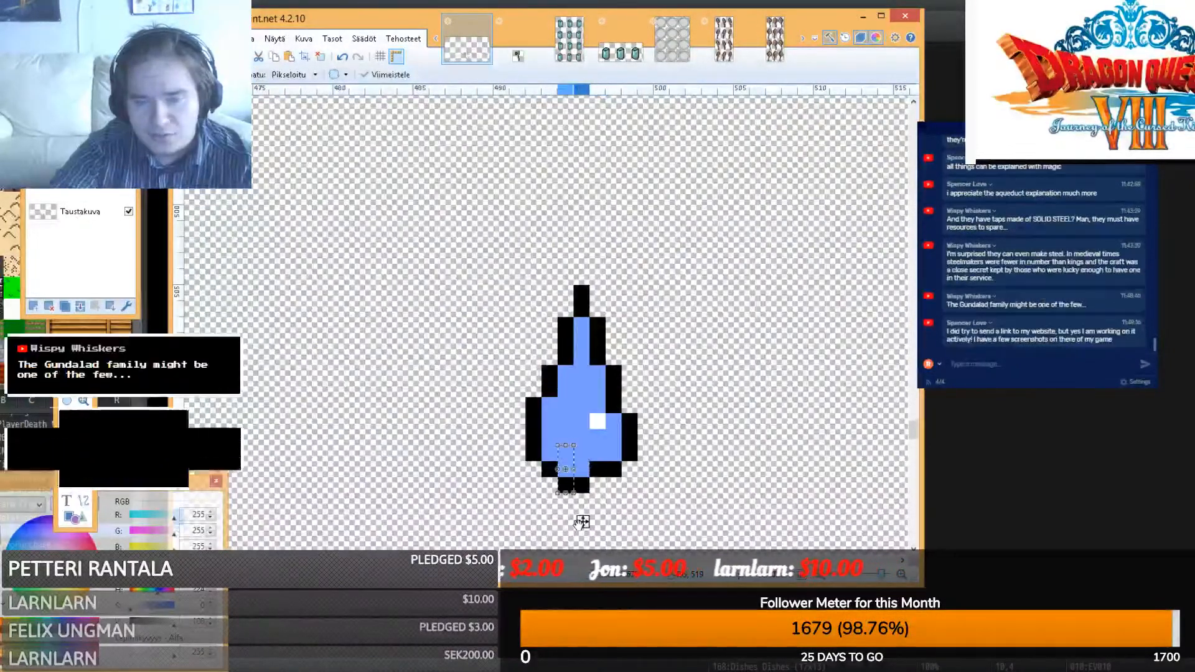
pyautogui.hotkey('ctrl', 'v')
pyautogui.press('Right')
pyautogui.hotkey('ctrl', 'd')
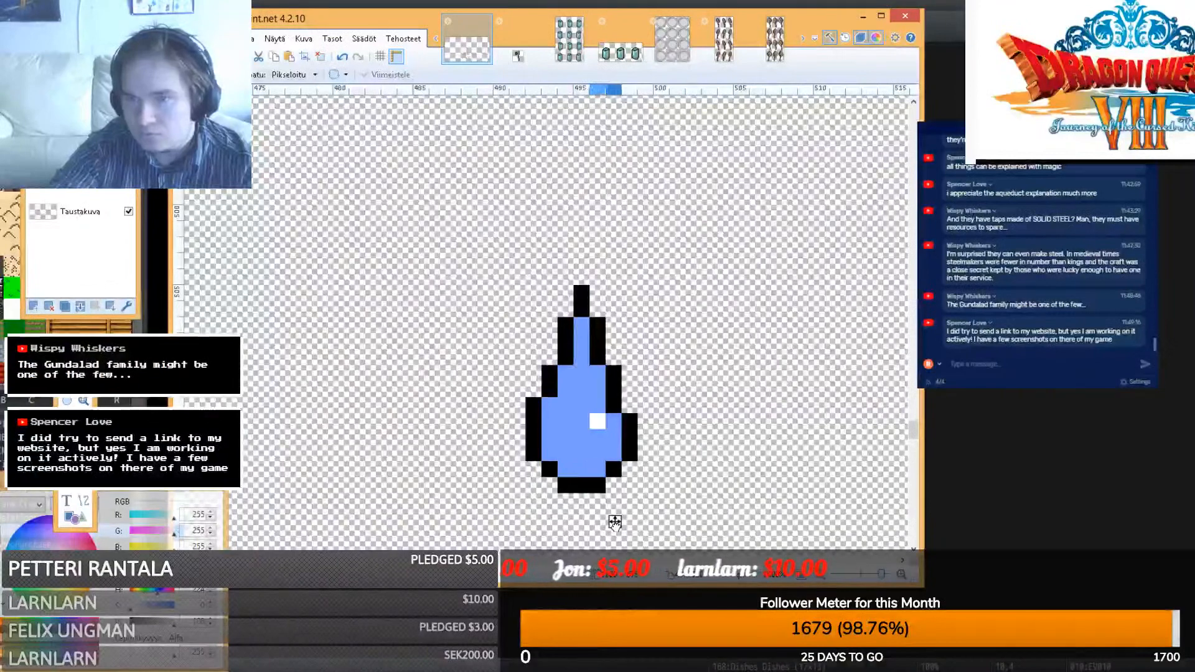
pyautogui.hotkey('ctrl', 'v')
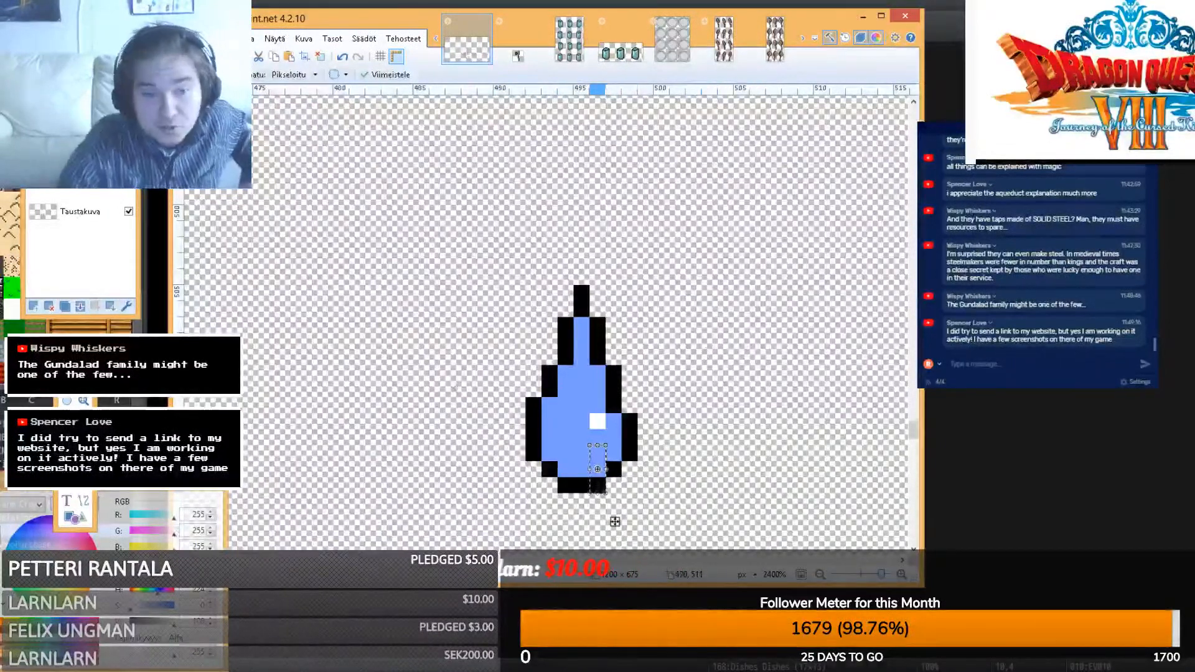
pyautogui.hotkey('ctrl', 'd')
pyautogui.press('s')
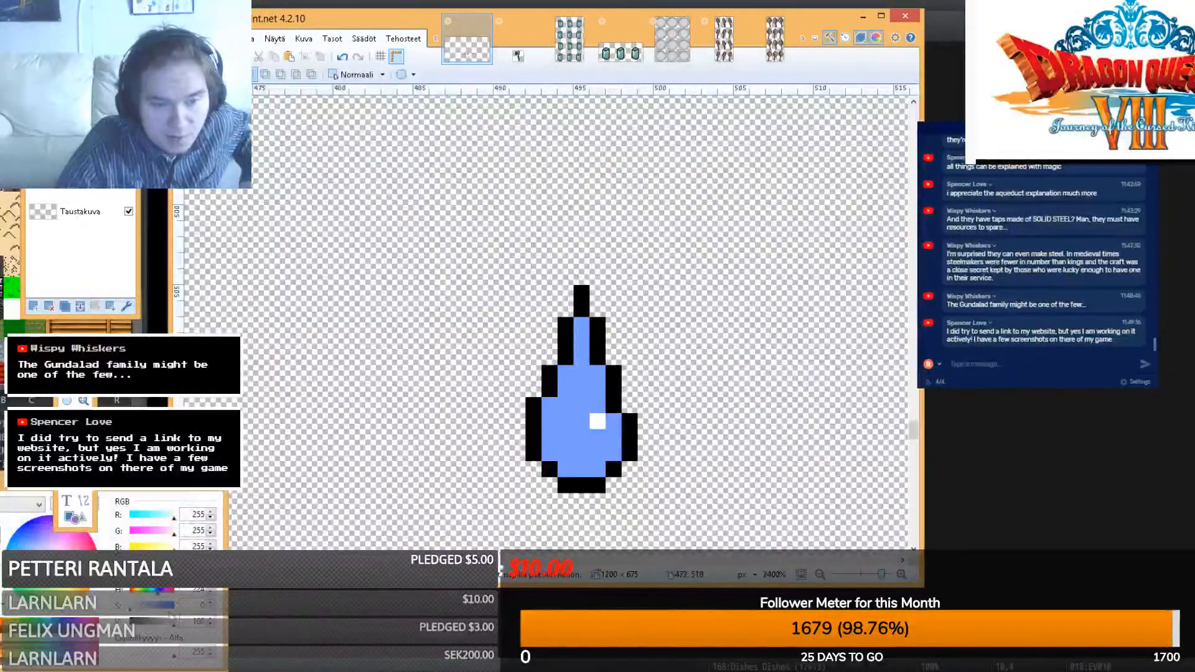
pyautogui.click(172, 606)
# - Add dark-blue shading pixels at the drop's lower corners, then undo them
pyautogui.press('p')
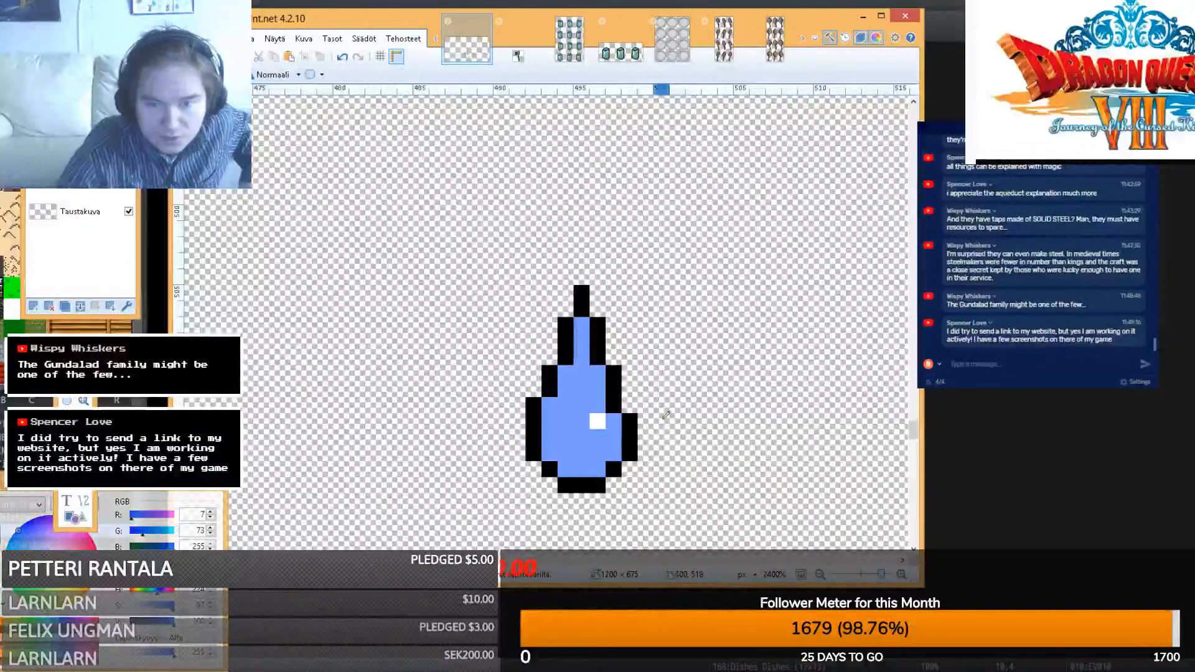
pyautogui.click(556, 453)
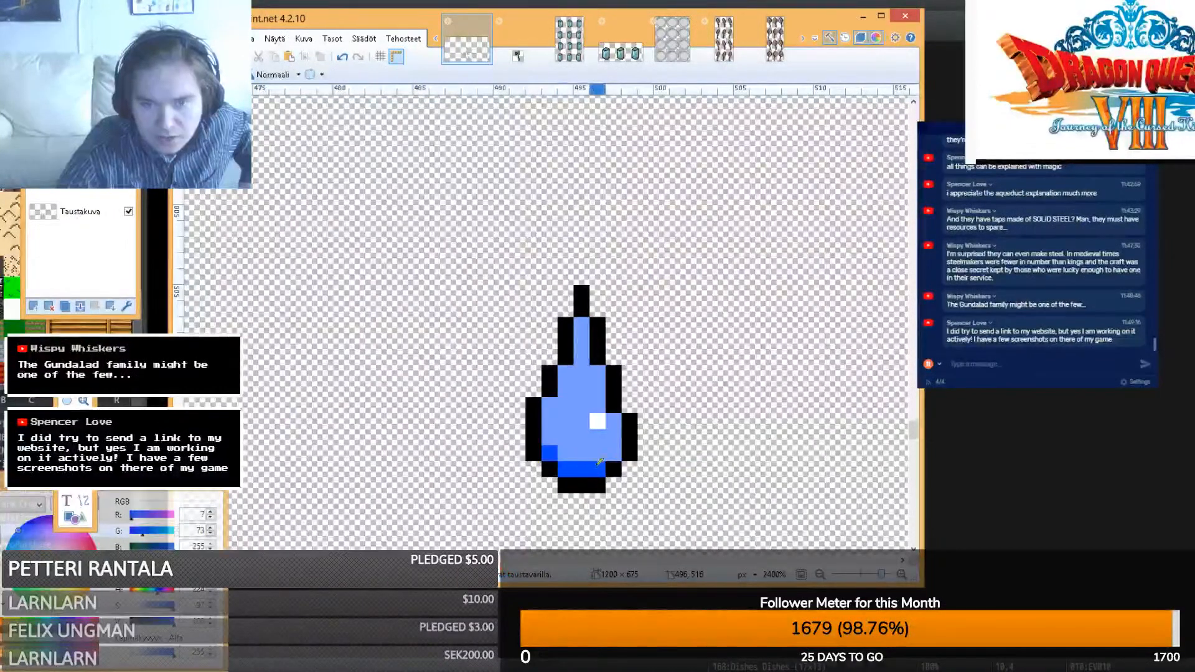
pyautogui.click(613, 453)
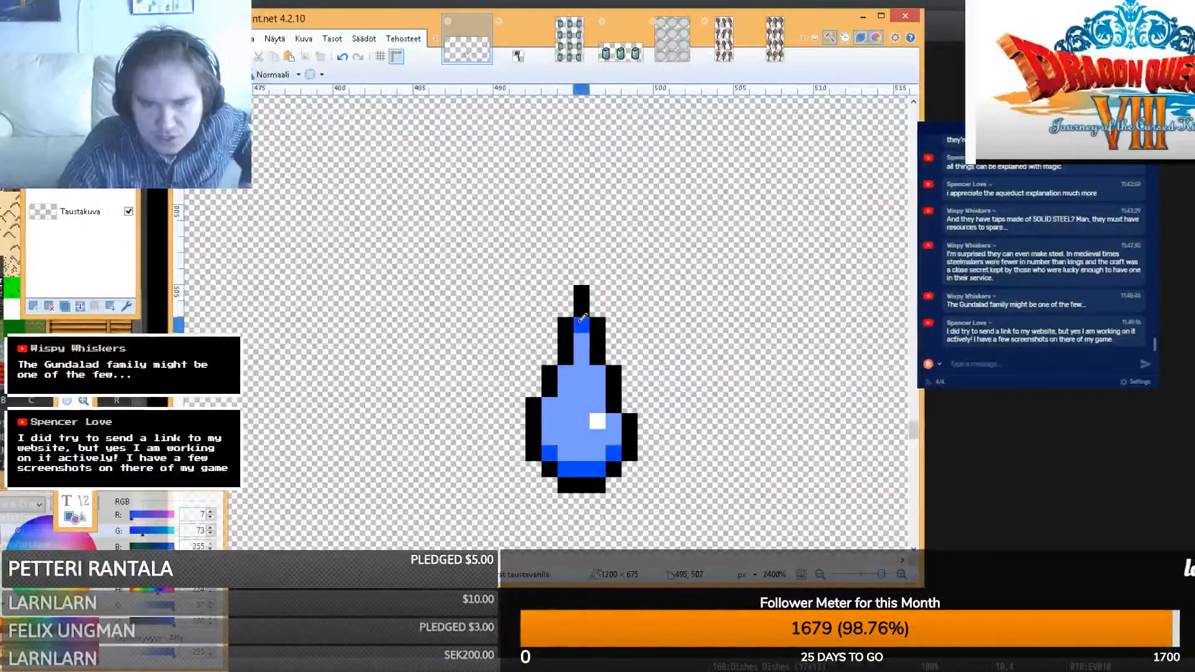
pyautogui.click(386, 671)
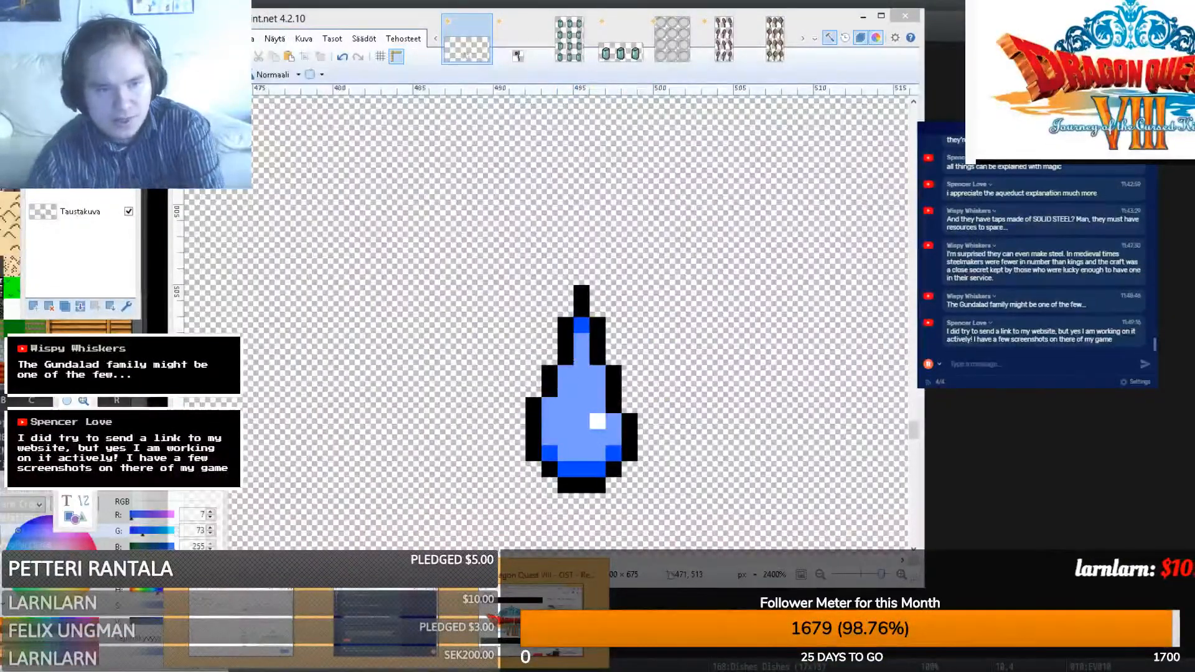
pyautogui.click(532, 420)
pyautogui.hotkey('ctrl', 'z')
pyautogui.press('s')
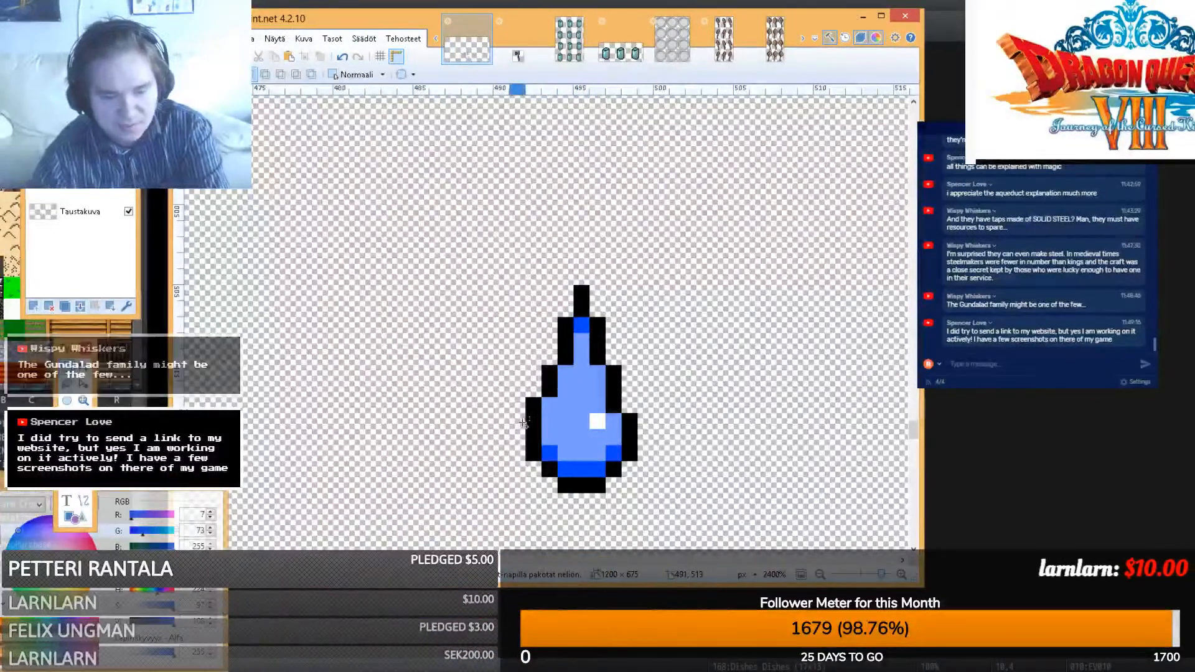
pyautogui.hotkey('ctrl', 'z')
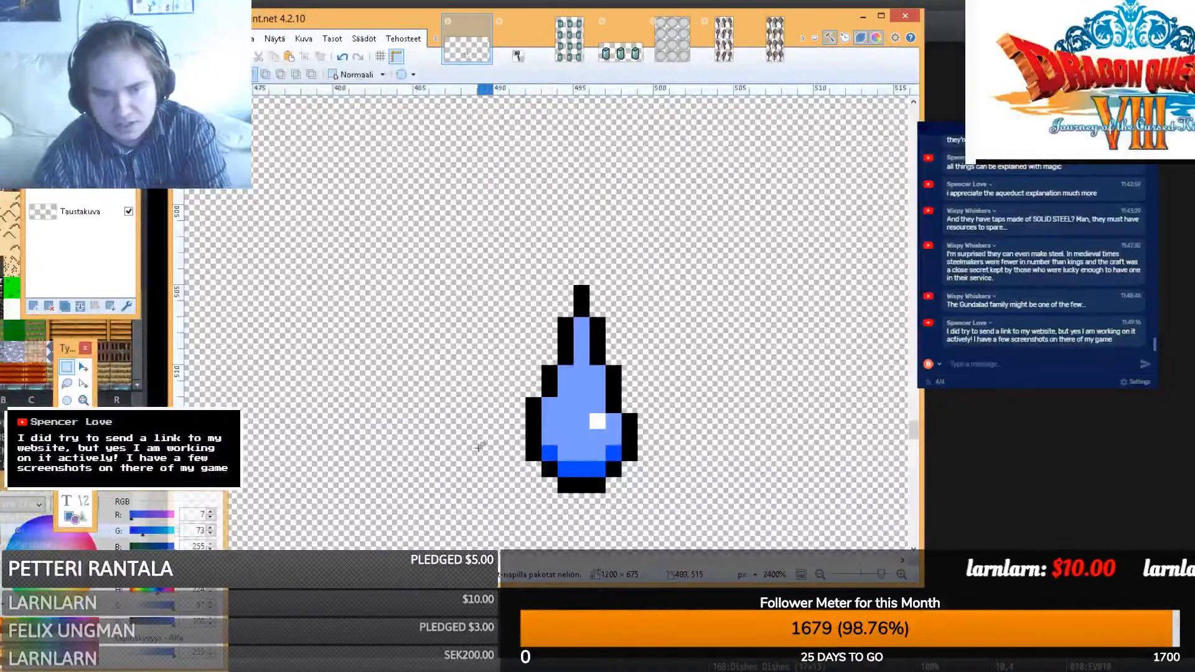
# - Paint a deeper blue band along the drop's bottom, retouching the bottom row and neck lighter blue
pyautogui.press('k')
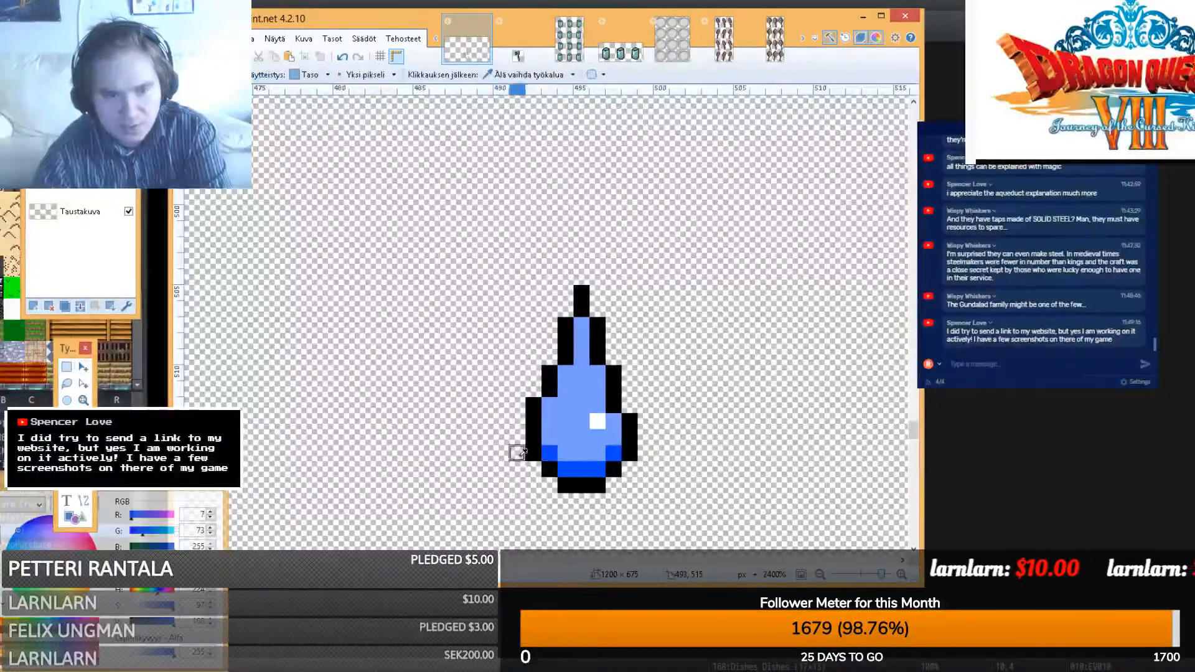
pyautogui.press('p')
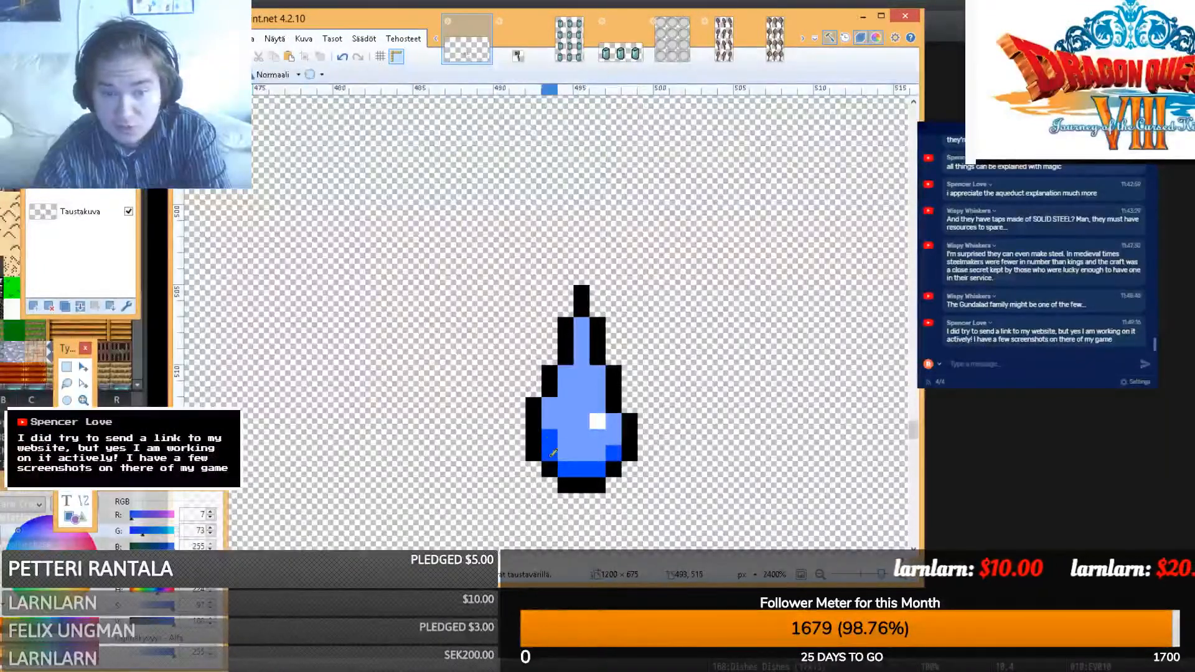
pyautogui.moveTo(553, 453); pyautogui.dragTo(599, 468)
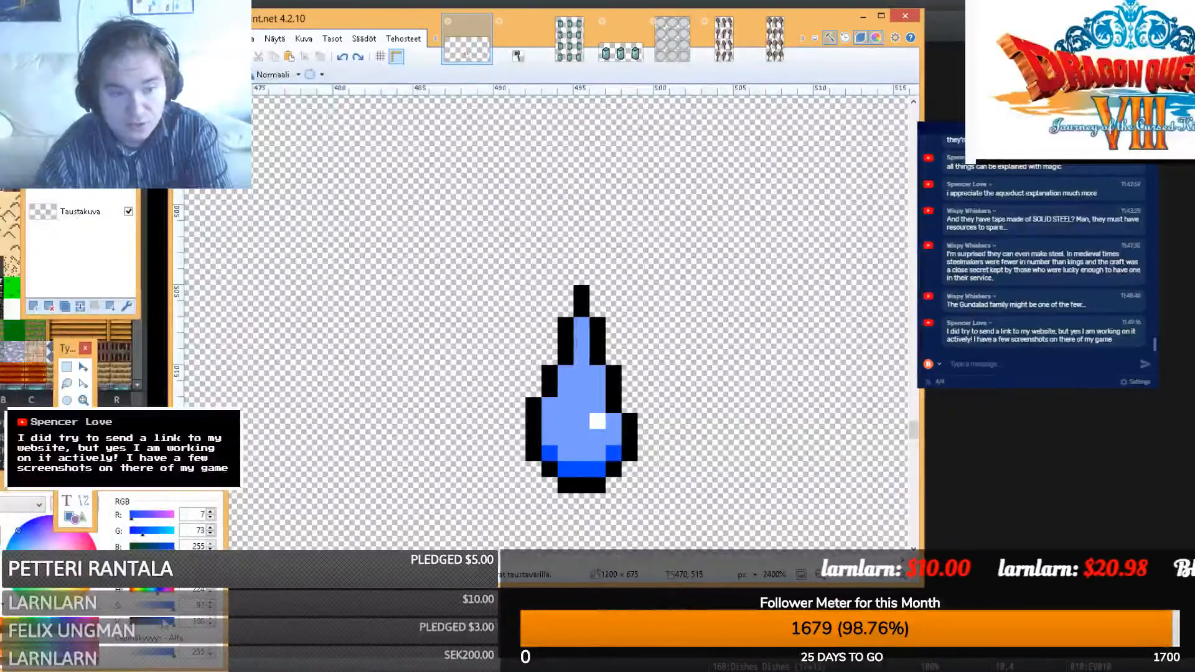
pyautogui.moveTo(159, 614); pyautogui.dragTo(167, 614)
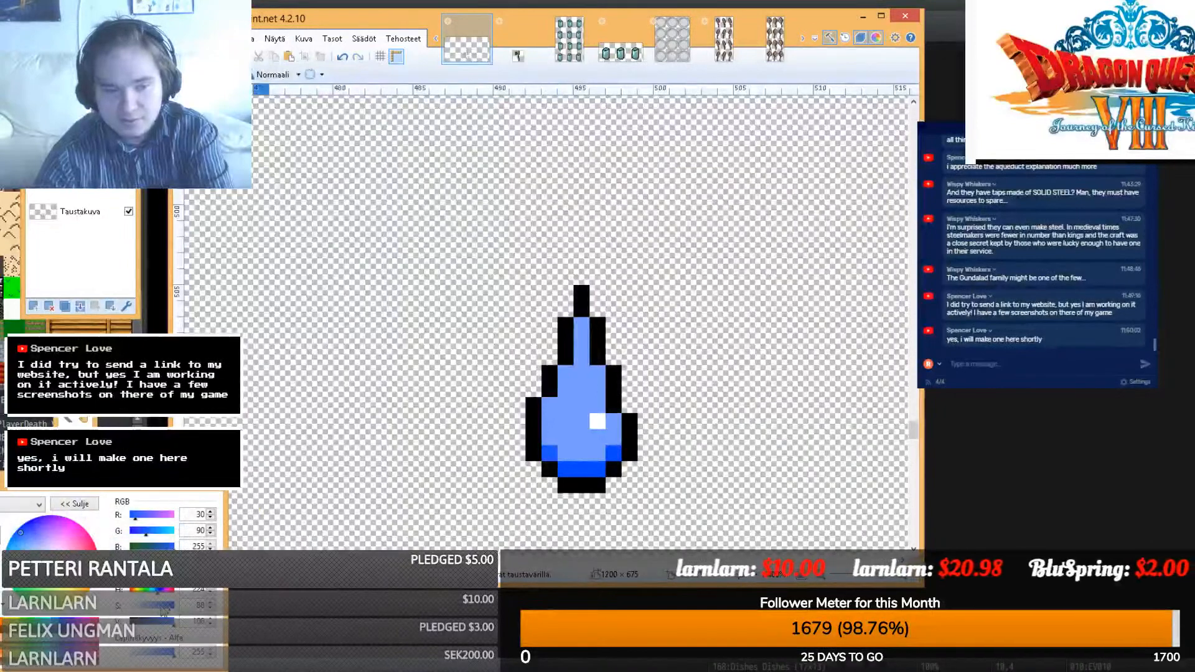
pyautogui.click(24, 537)
pyautogui.click(550, 452)
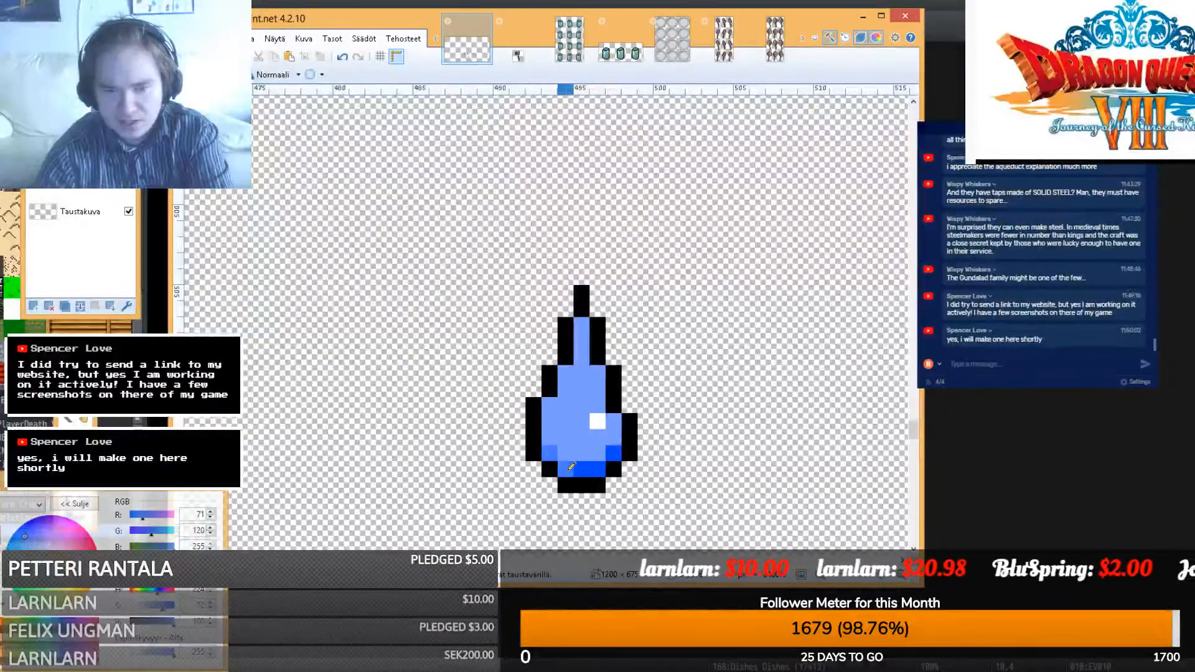
pyautogui.moveTo(570, 466); pyautogui.dragTo(616, 451)
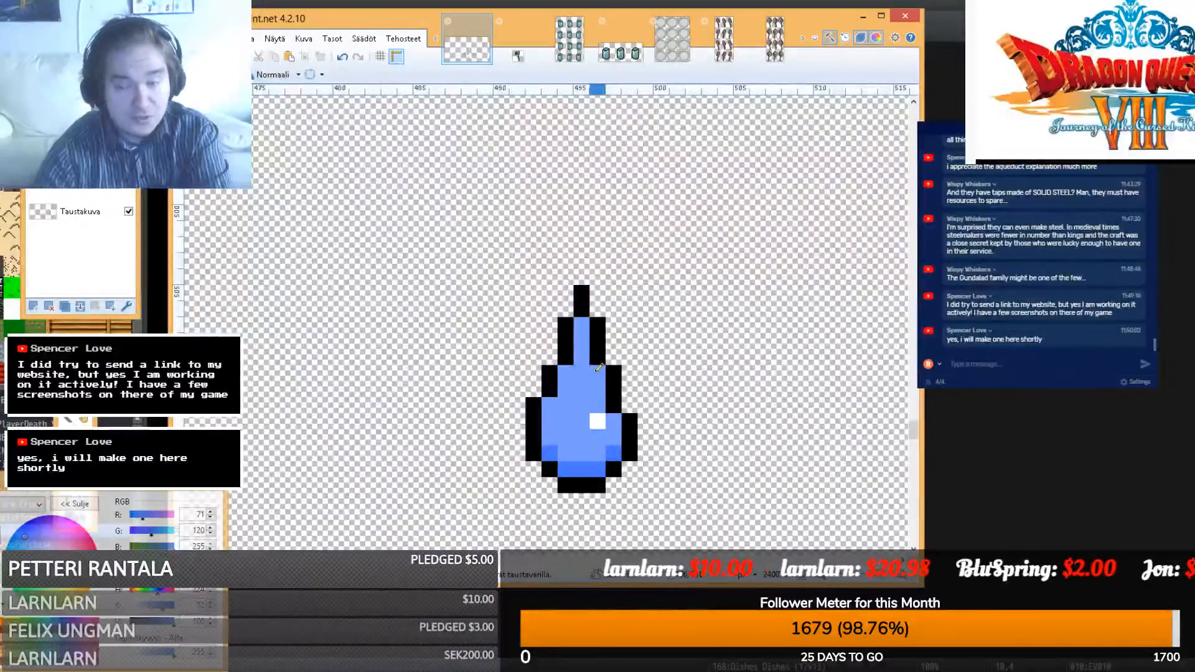
pyautogui.click(581, 325)
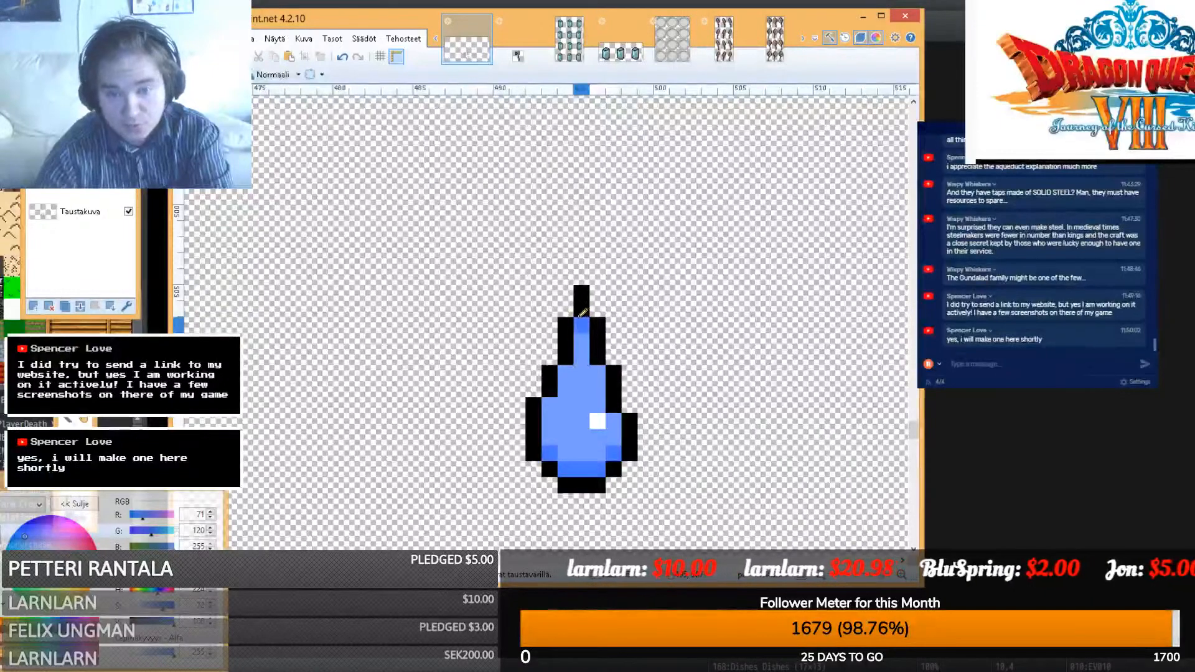
pyautogui.press('s')
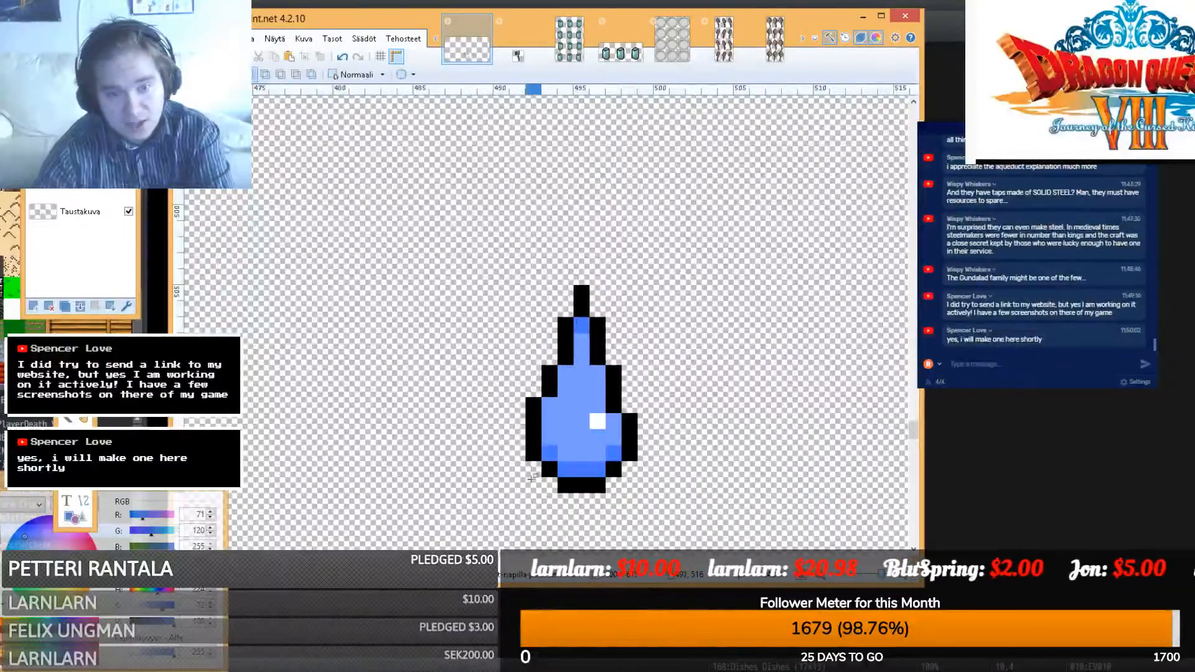
pyautogui.moveTo(510, 414); pyautogui.dragTo(589, 509)
pyautogui.moveTo(596, 338); pyautogui.dragTo(635, 286)
pyautogui.click(635, 286)
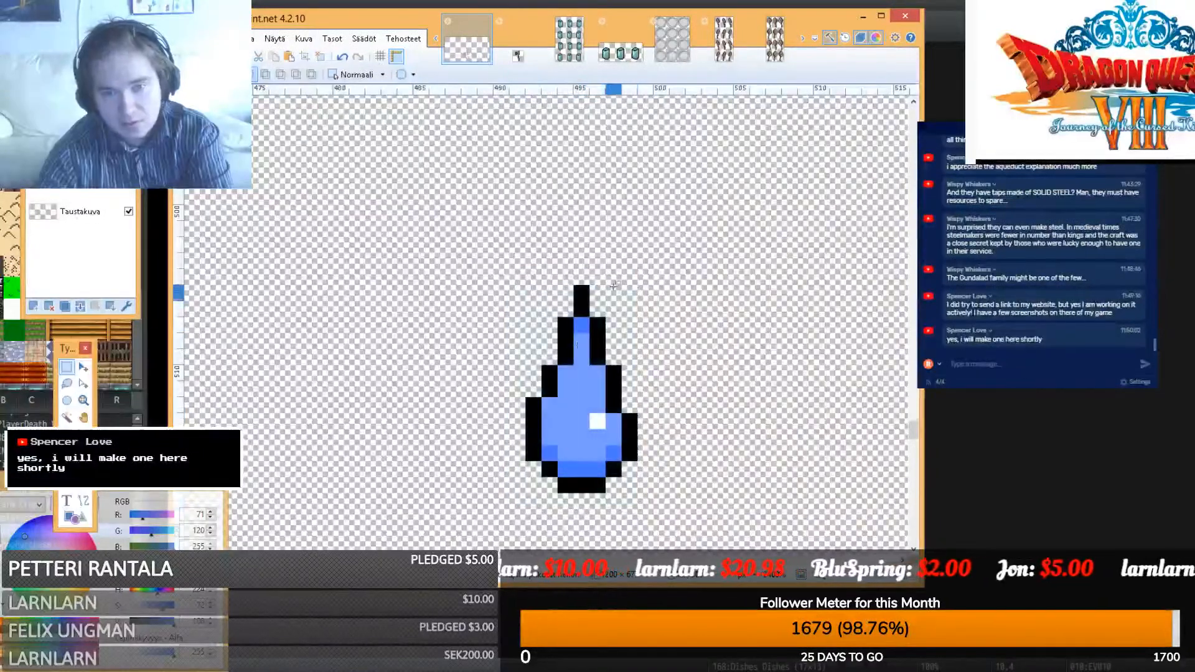
# - Stretch a body row to lengthen the drop and widen its neck row to the right
pyautogui.moveTo(526, 398); pyautogui.dragTo(539, 349)
pyautogui.press('m')
pyautogui.click(66, 368)
pyautogui.click(551, 357)
pyautogui.press('m')
pyautogui.keyDown('ctrl'); pyautogui.moveTo(617, 360); pyautogui.dragTo(664, 354); pyautogui.keyUp('ctrl')
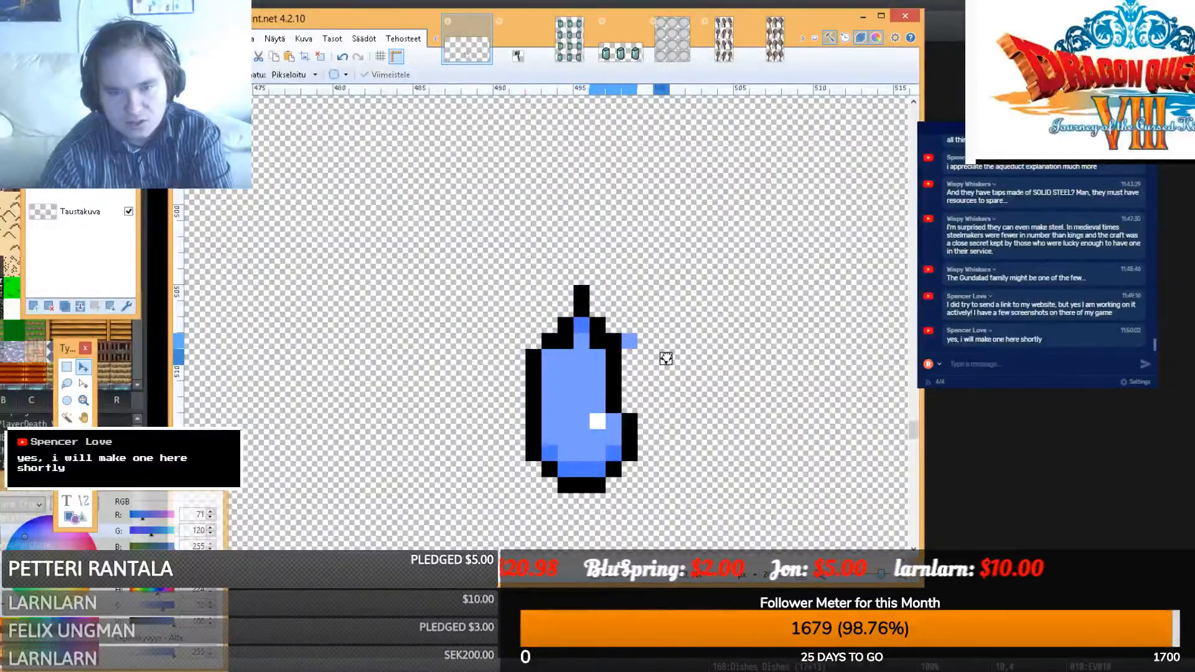
pyautogui.click(68, 376)
pyautogui.click(581, 403)
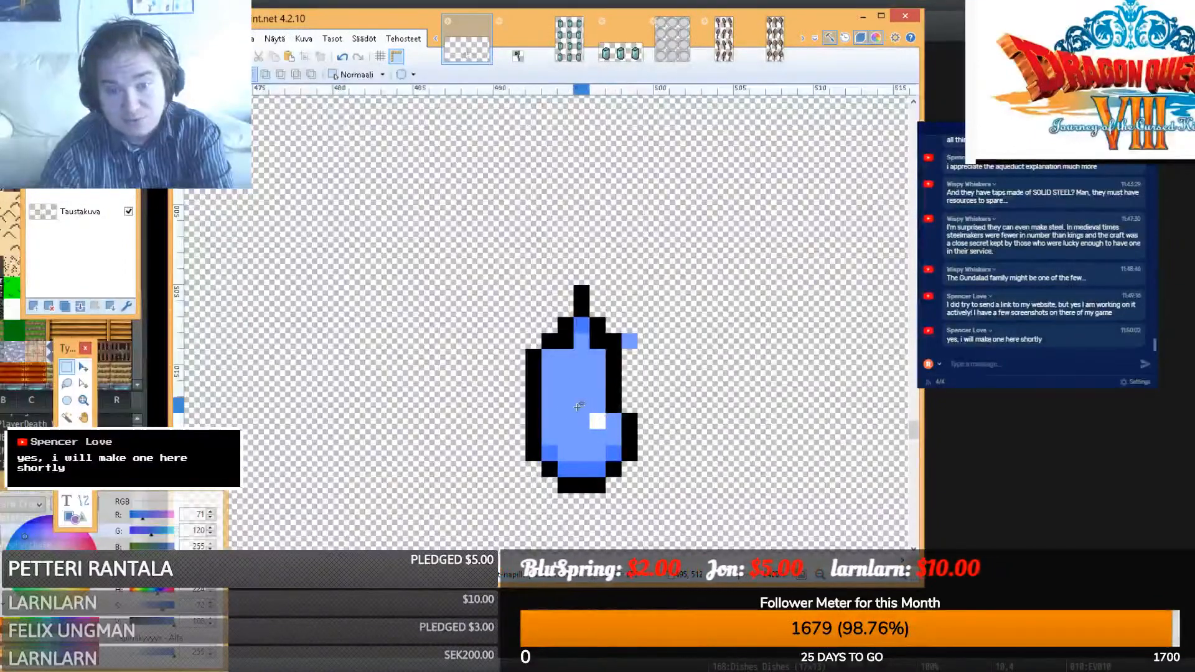
# - Shift a right-side block one pixel right and erase the stray blue pixel beside the sprite's top
pyautogui.moveTo(574, 413); pyautogui.dragTo(610, 368)
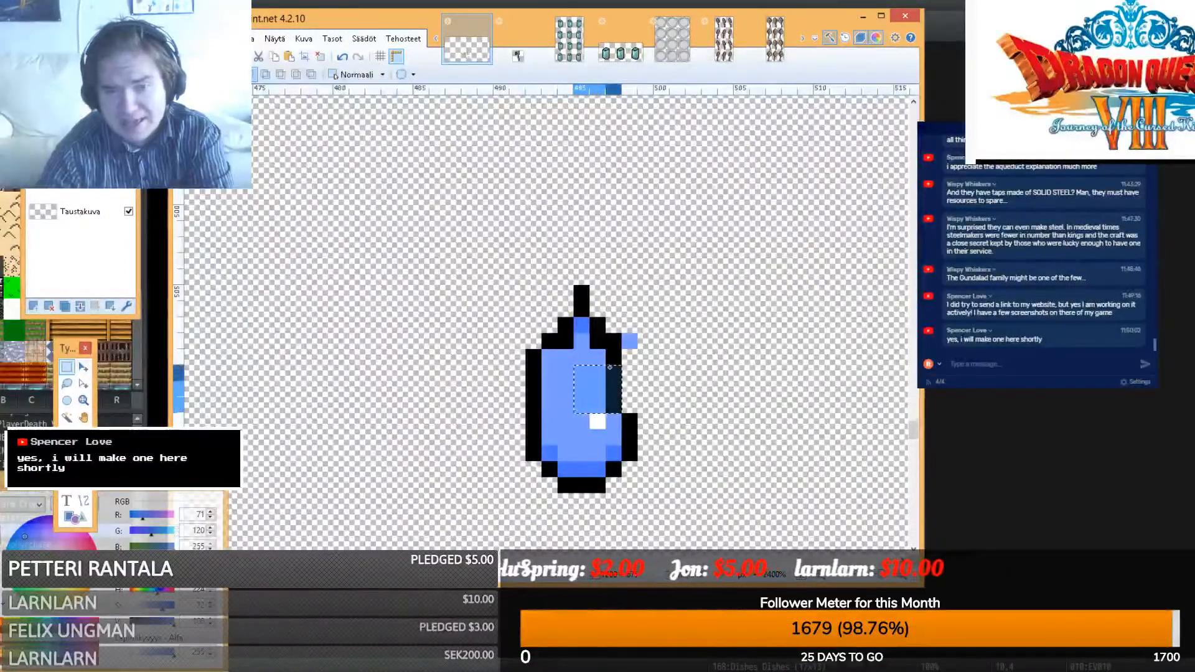
pyautogui.press('m')
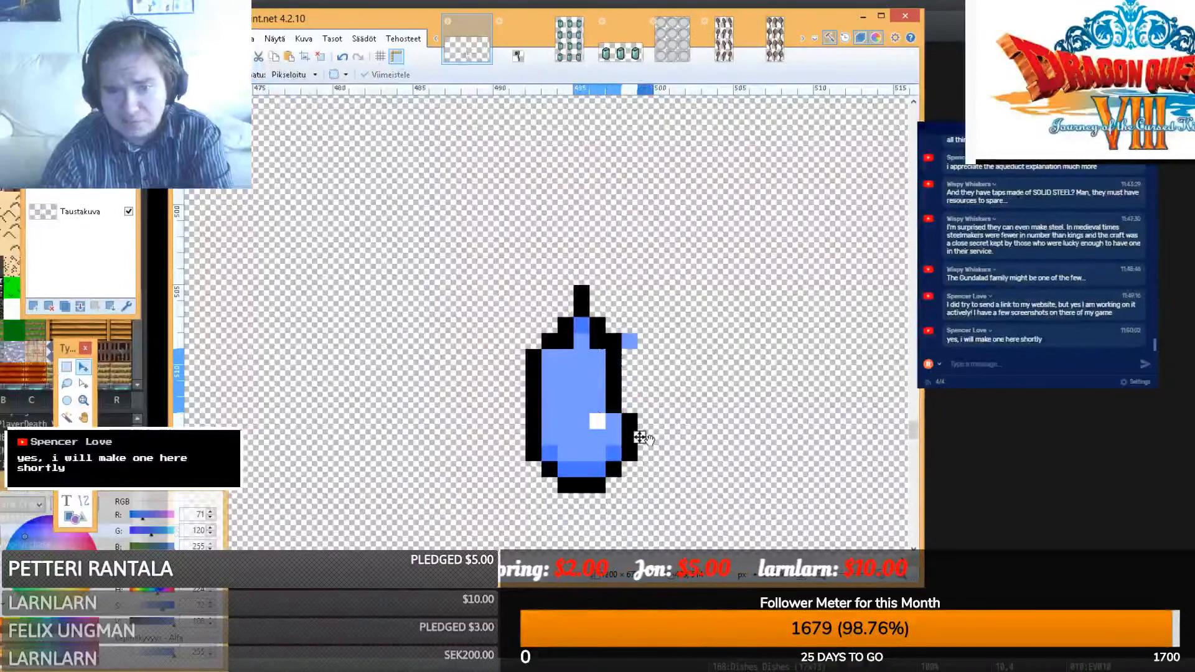
pyautogui.moveTo(641, 438); pyautogui.dragTo(654, 436)
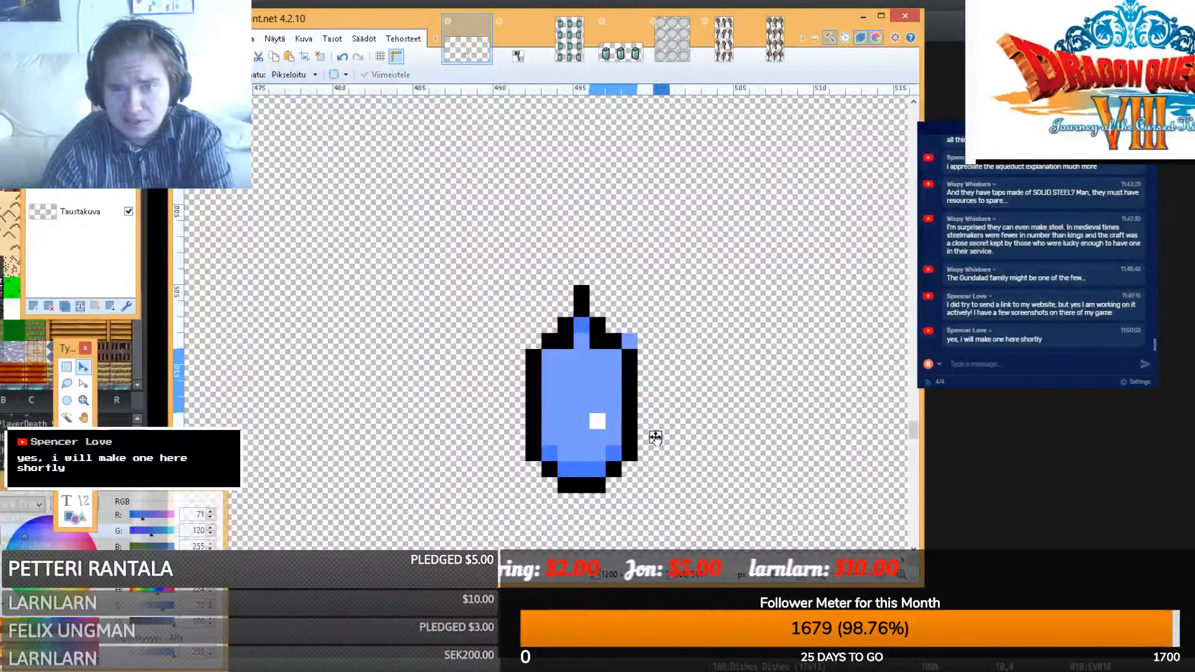
pyautogui.click(68, 368)
pyautogui.moveTo(605, 379); pyautogui.dragTo(580, 332)
pyautogui.press('m')
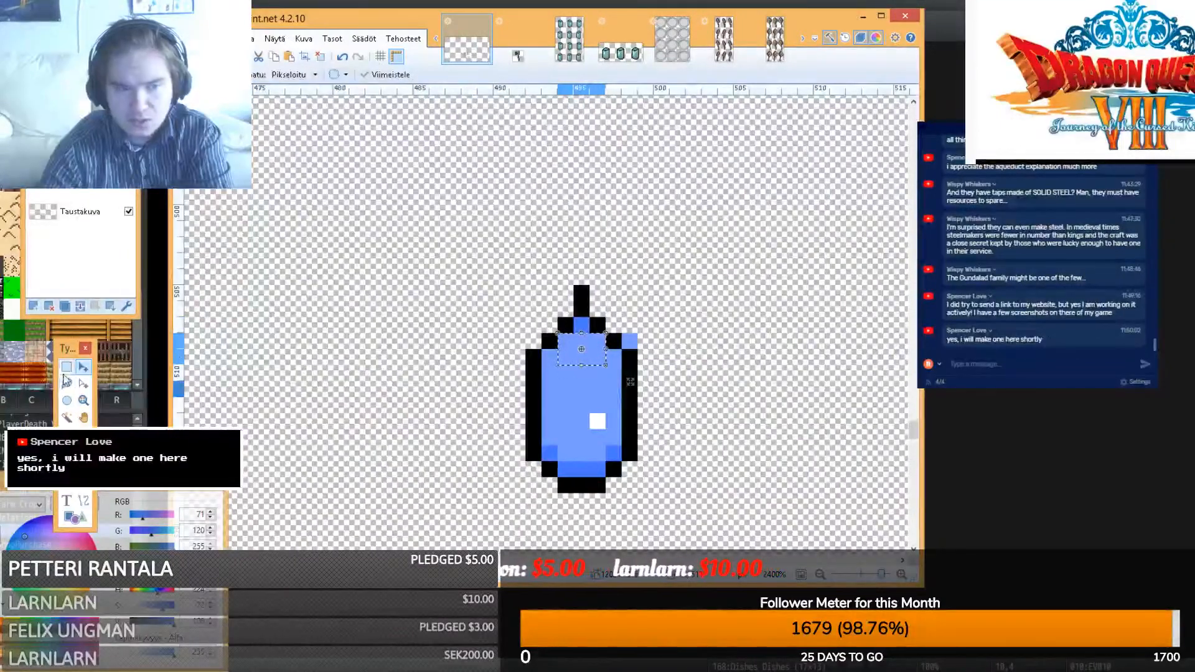
pyautogui.click(67, 366)
pyautogui.moveTo(698, 322); pyautogui.dragTo(630, 341)
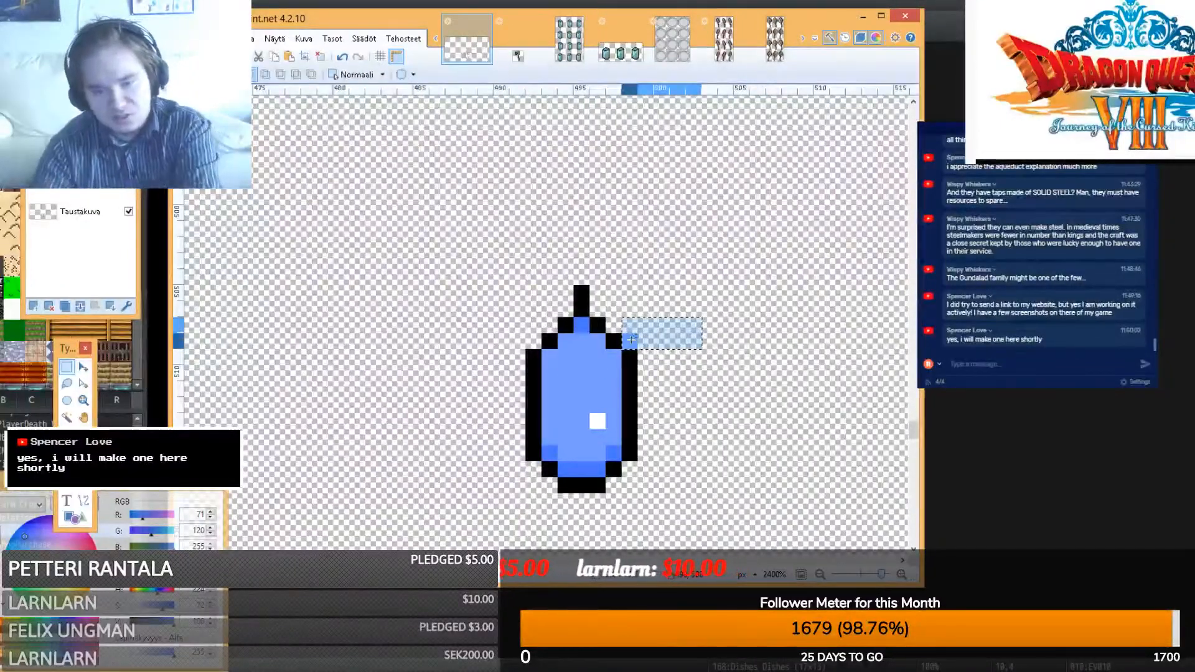
pyautogui.press('Delete')
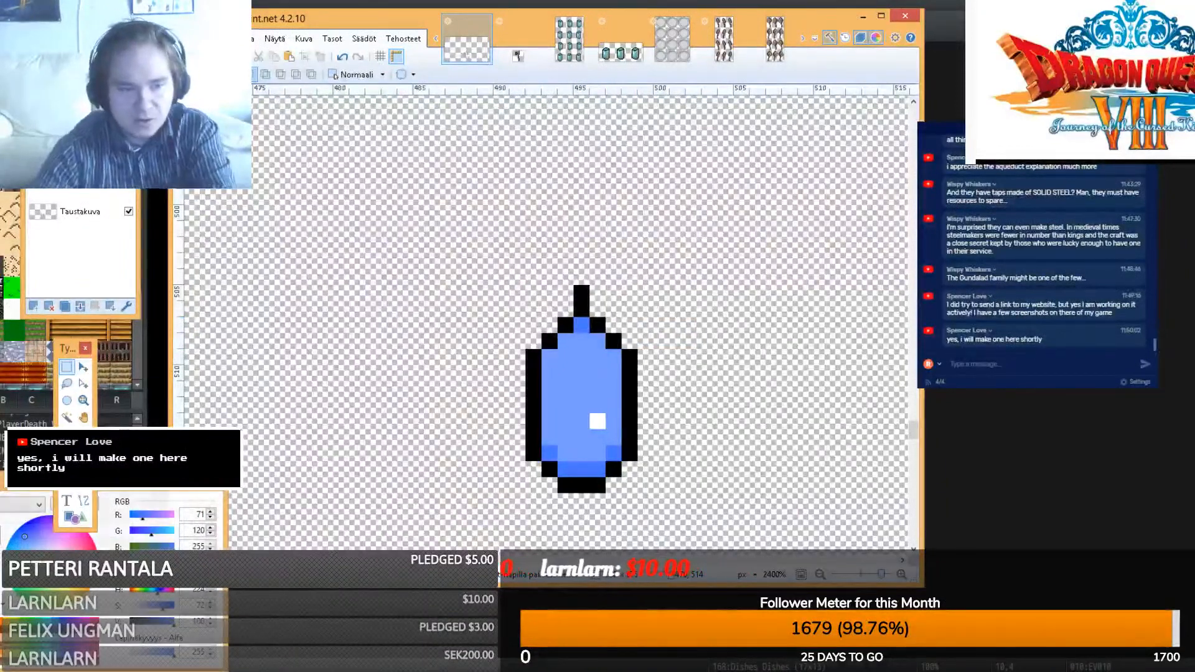
pyautogui.press('k')
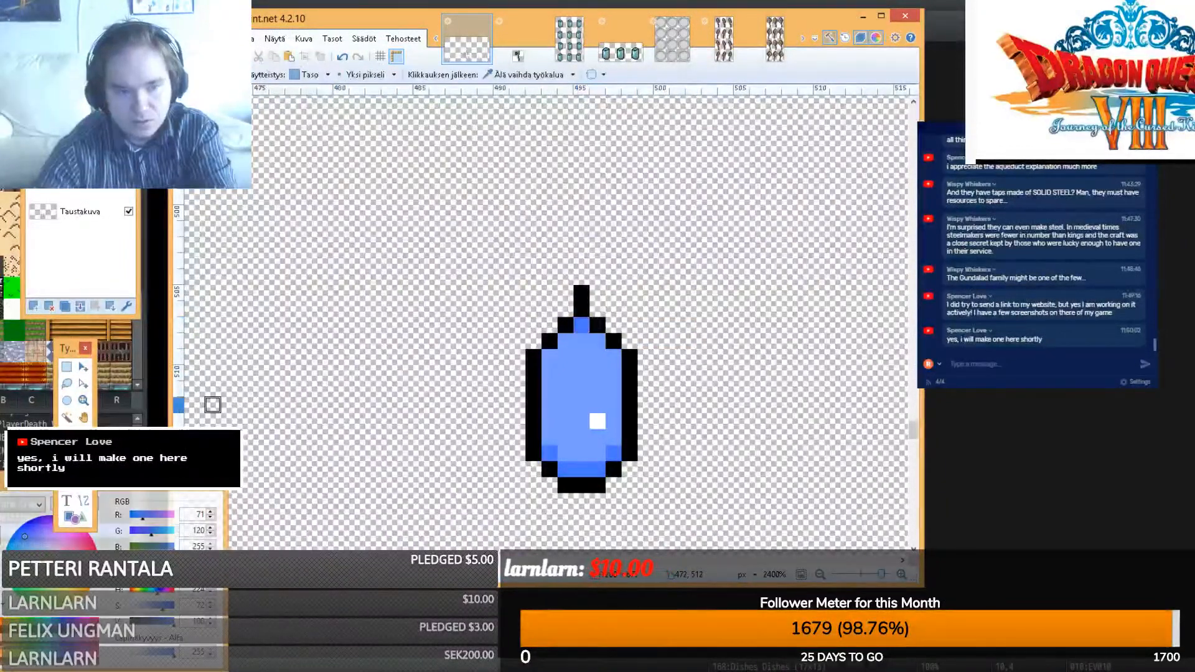
pyautogui.press('s')
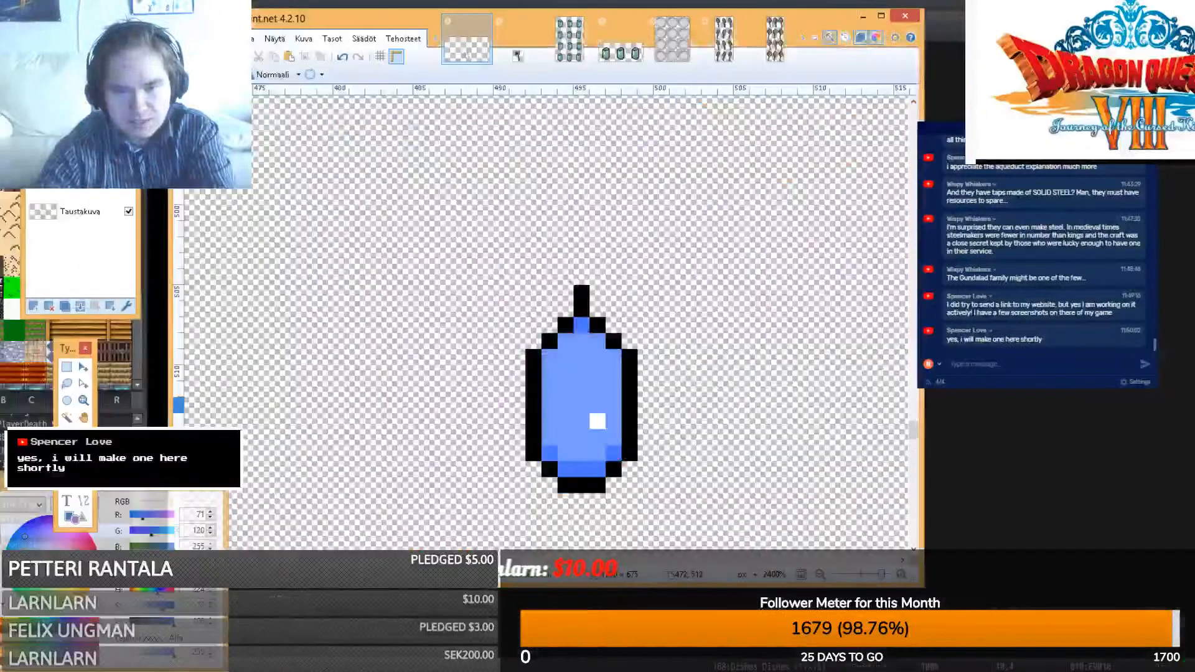
# - Repaint the crystal's upper-edge pixels deeper blue, then turn the tip and upper edges pale blue
pyautogui.click(613, 357)
pyautogui.click(597, 341)
pyautogui.click(565, 341)
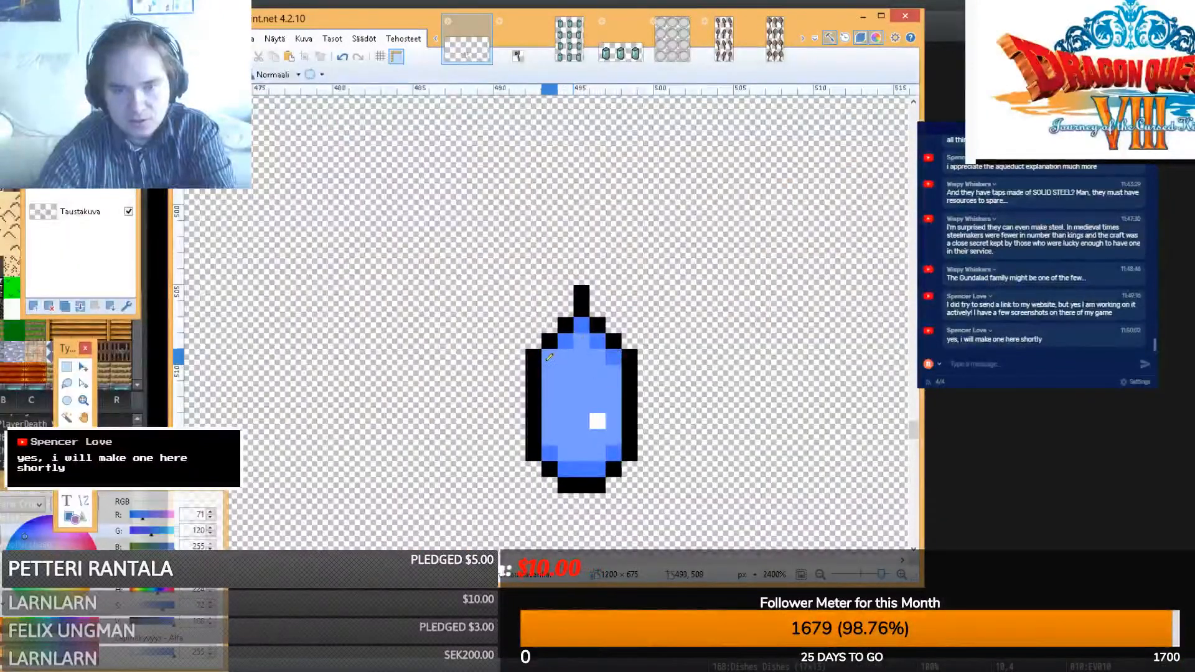
pyautogui.click(550, 356)
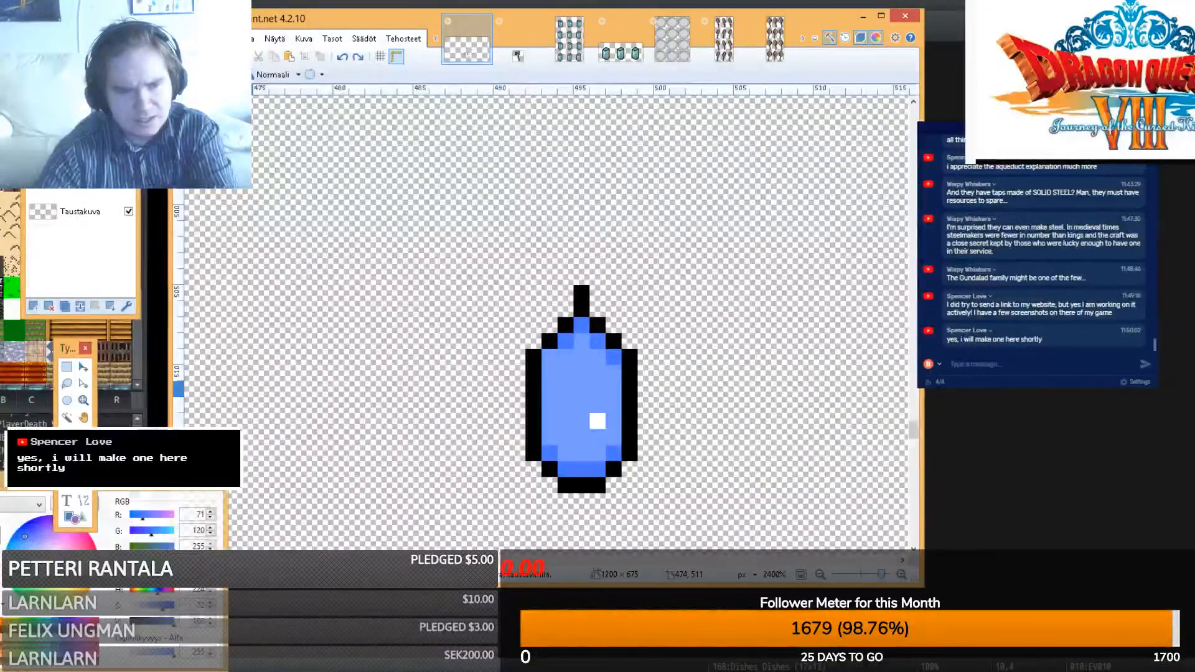
pyautogui.moveTo(162, 606); pyautogui.dragTo(147, 605)
pyautogui.click(566, 341)
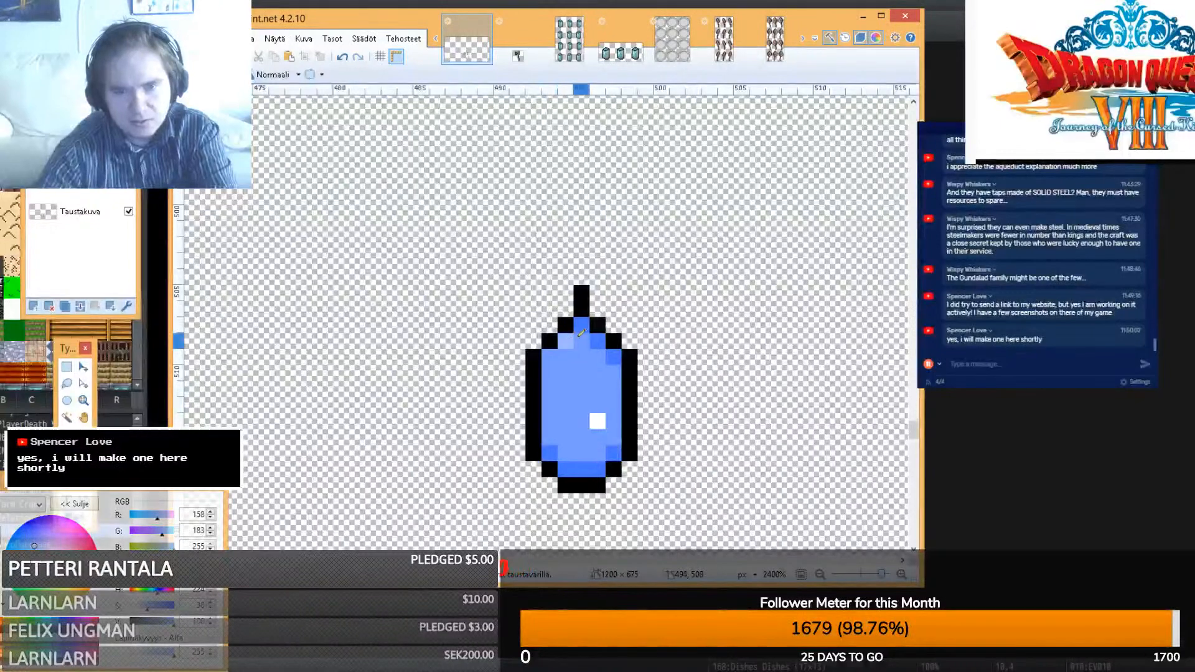
pyautogui.click(581, 325)
pyautogui.click(597, 341)
pyautogui.click(613, 357)
pyautogui.click(553, 358)
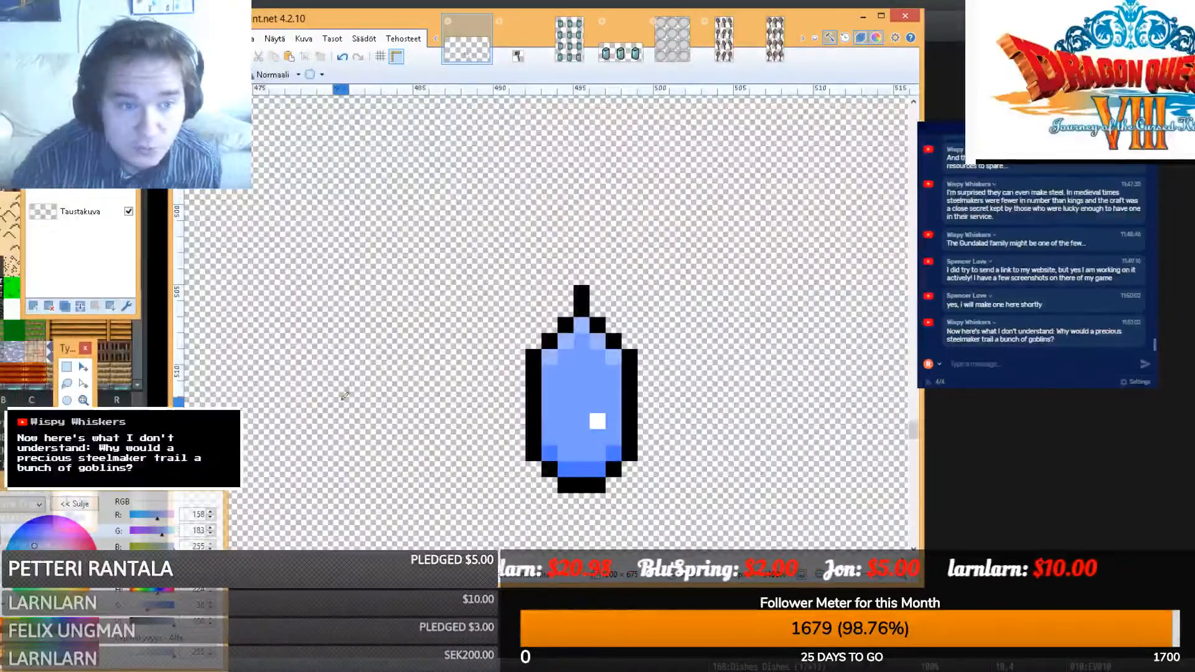
pyautogui.click(67, 368)
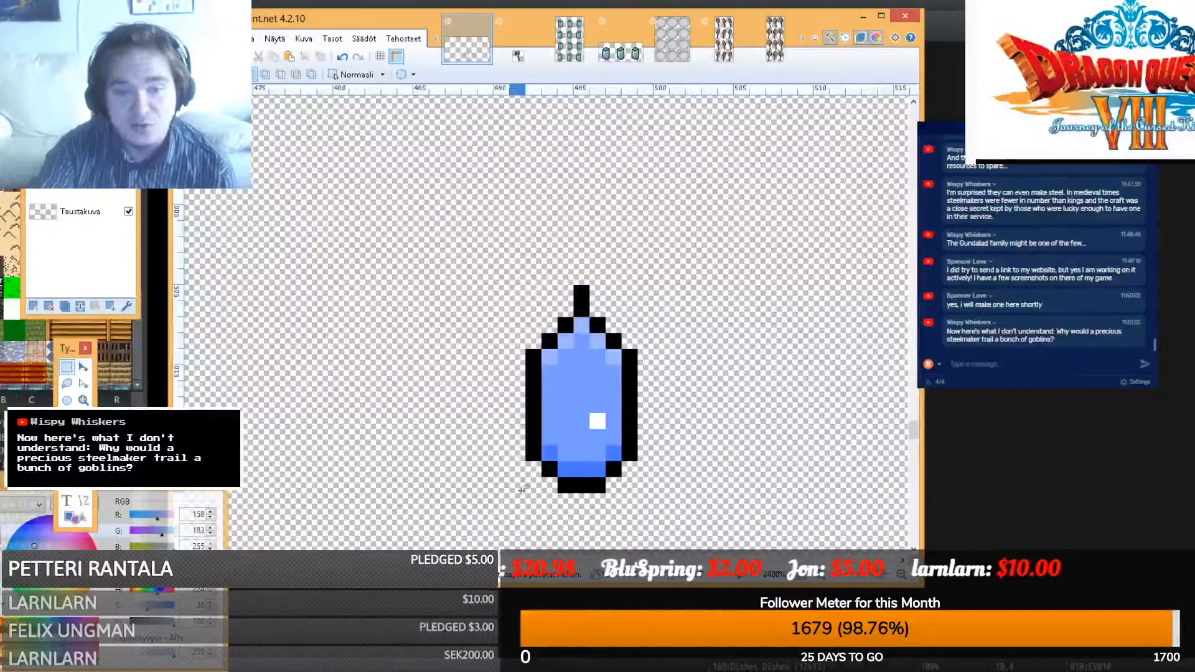
# - Crop the image to the crystal sprite and bring the YouTube browser window to the front
pyautogui.moveTo(509, 510); pyautogui.dragTo(640, 277)
pyautogui.click(299, 58)
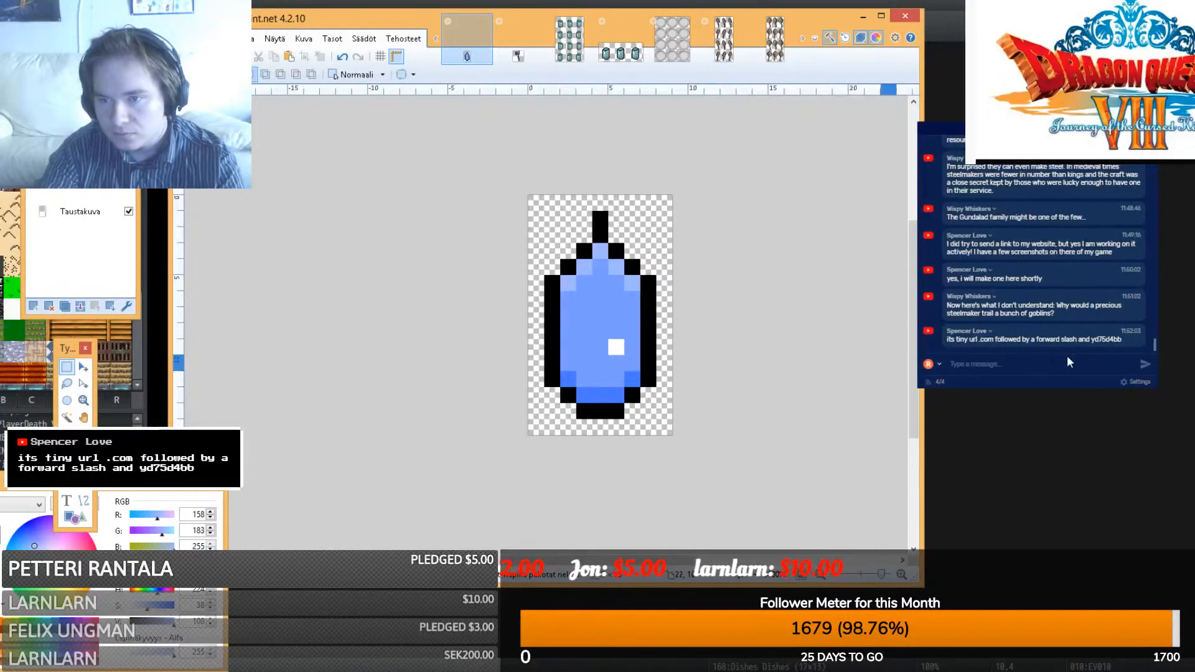
pyautogui.moveTo(1125, 341); pyautogui.dragTo(1092, 339)
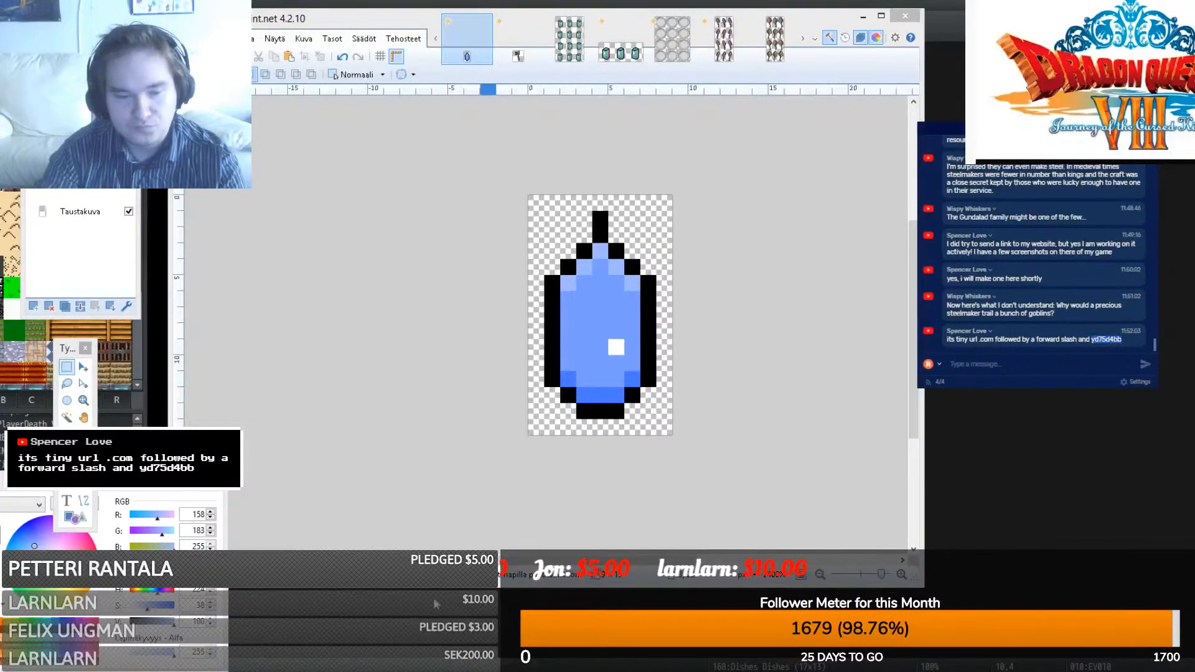
pyautogui.click(387, 671)
pyautogui.click(488, 630)
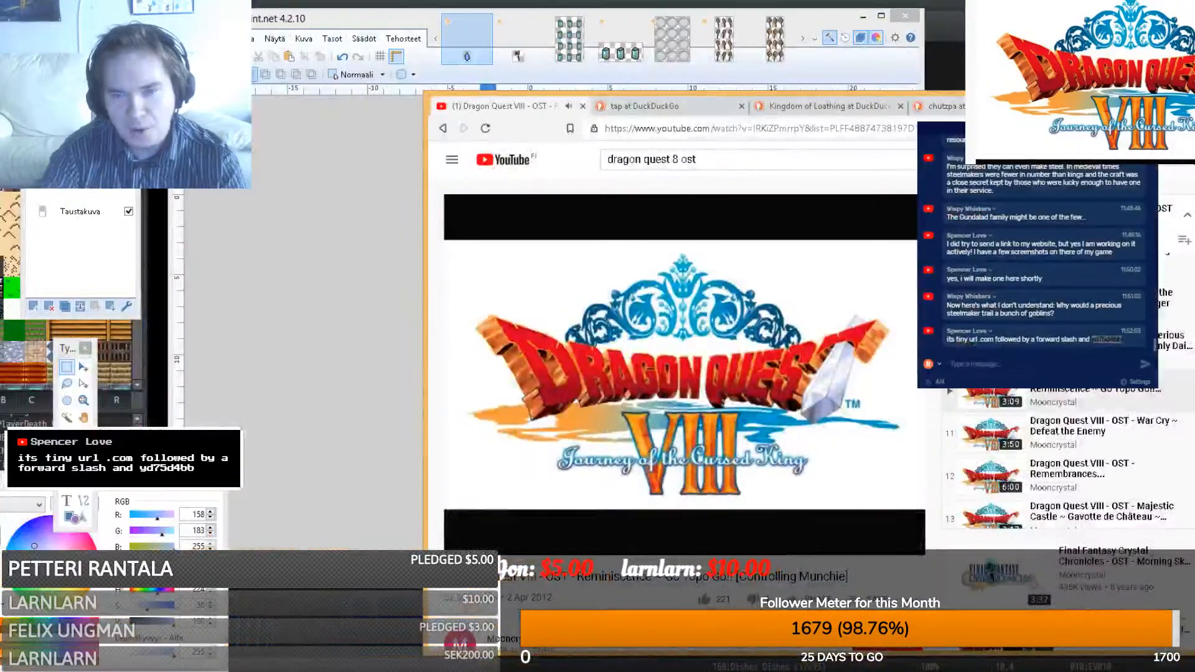
# - Load the Vitularium Gaming site from the short link tinyurl.com/yd75d4bb
pyautogui.click(980, 106)
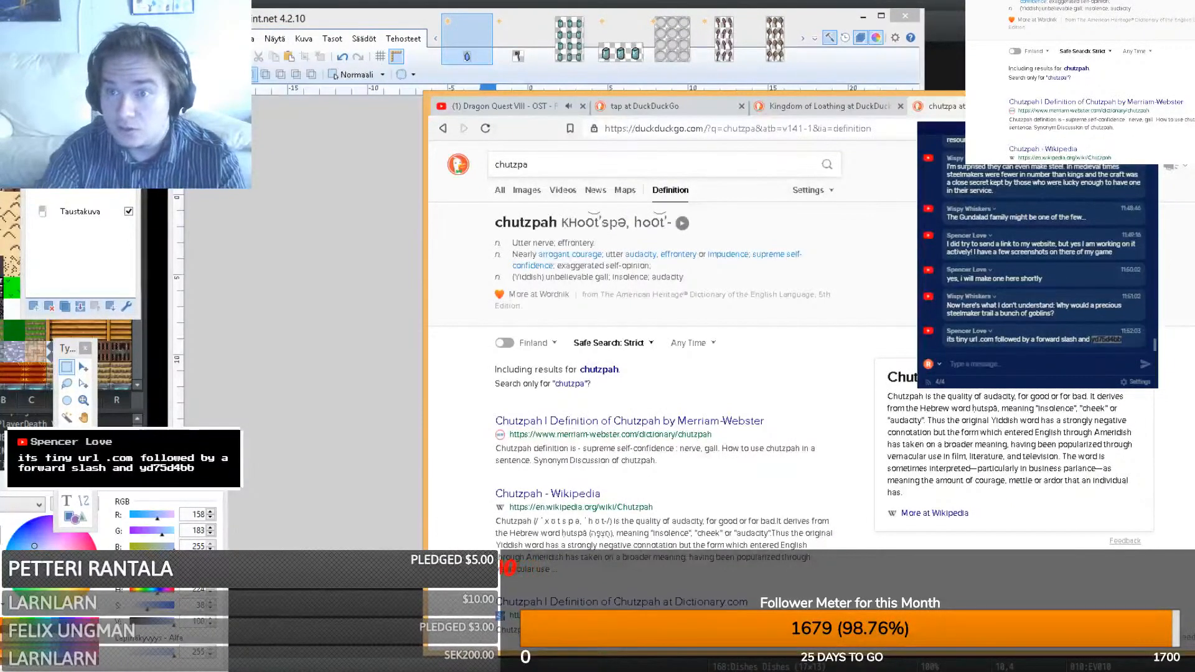
pyautogui.click(1110, 130)
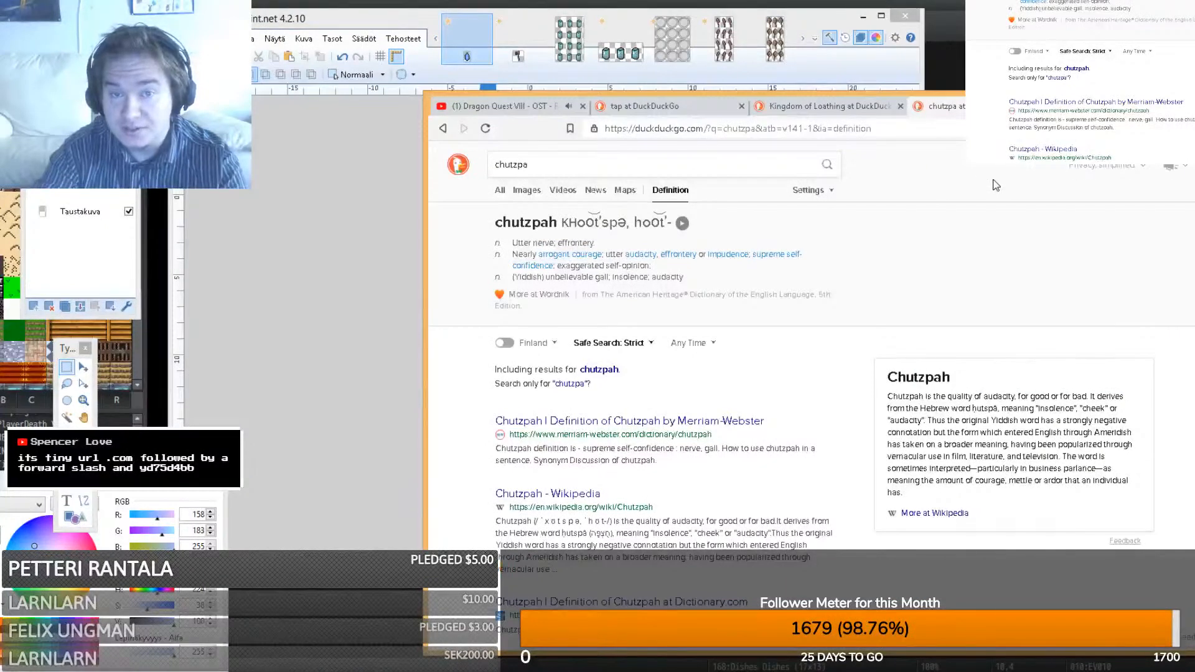
pyautogui.hotkey('ctrl', 'l')
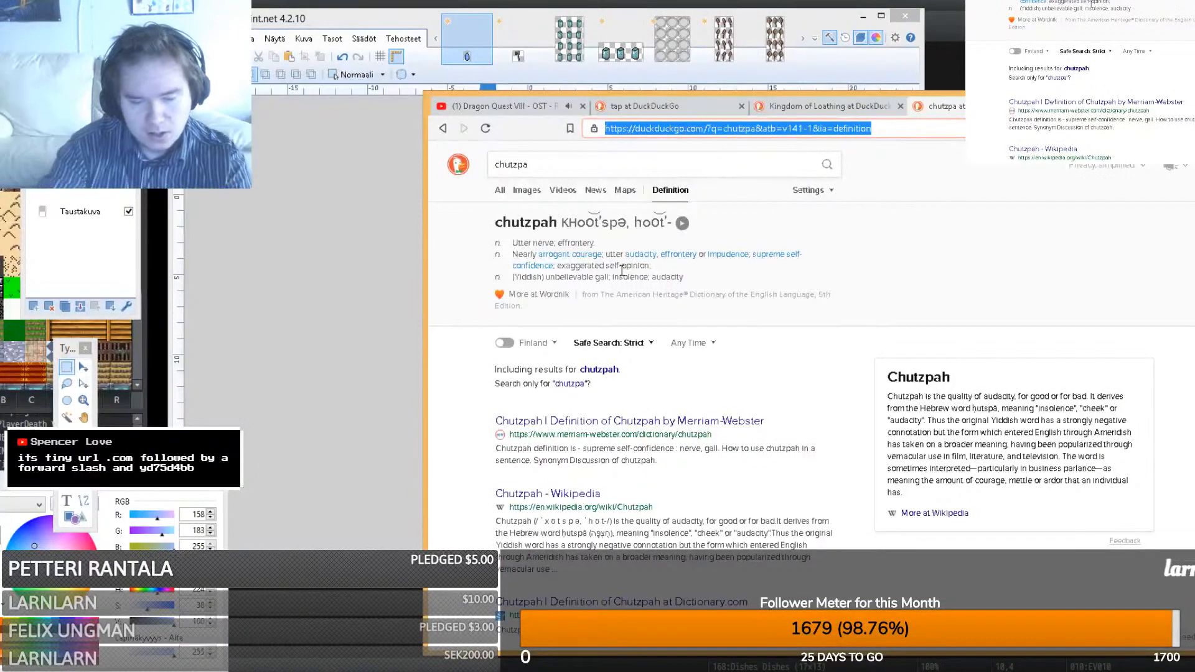
pyautogui.write('tin')
pyautogui.press('Return')
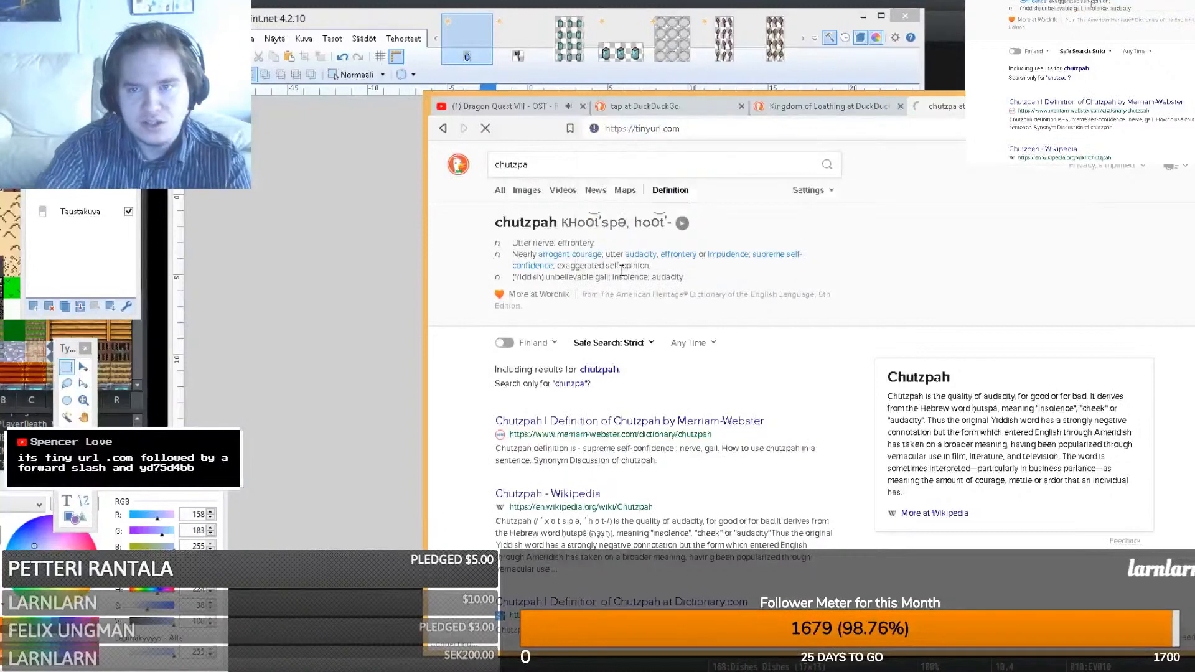
pyautogui.click(712, 127)
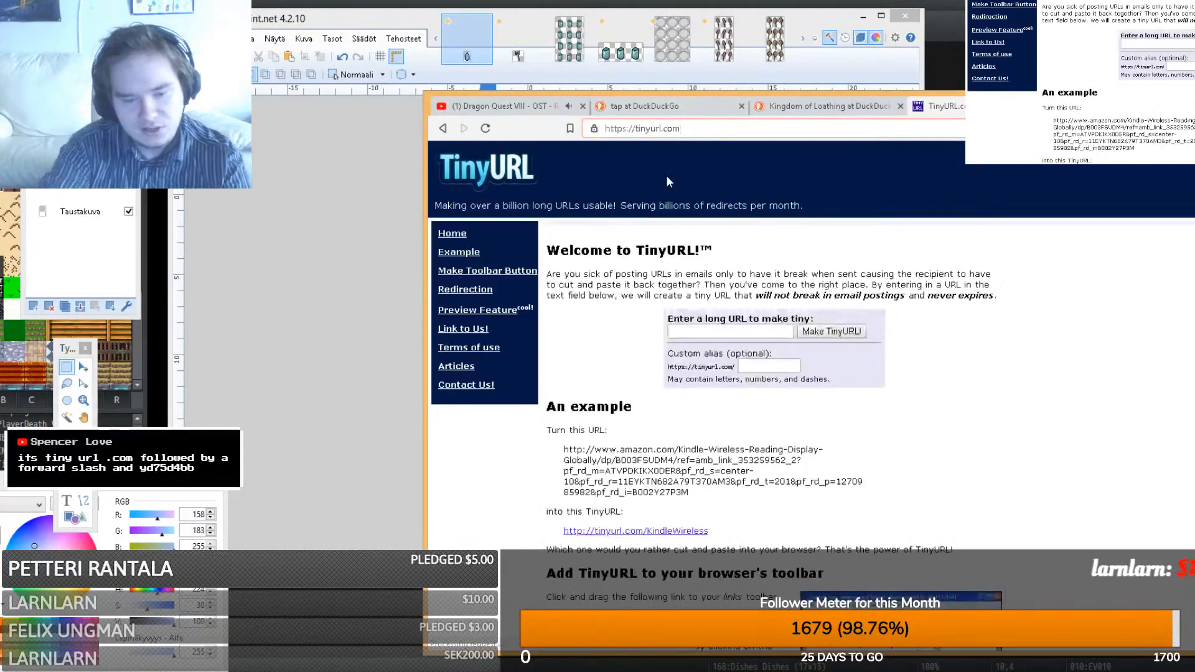
pyautogui.write('/yd75d4bb')
pyautogui.press('Return')
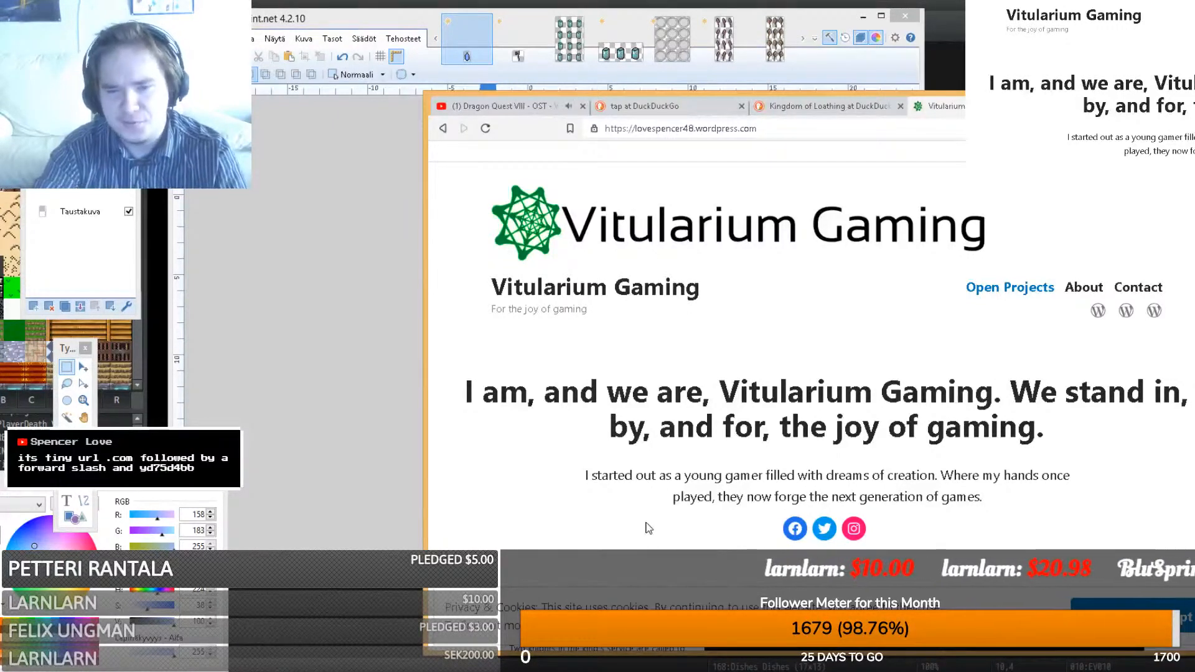
# - Scroll to the Inheritance entry and open its gallery to the forest battle and skills menu shots
pyautogui.scroll(-2, 648, 528)
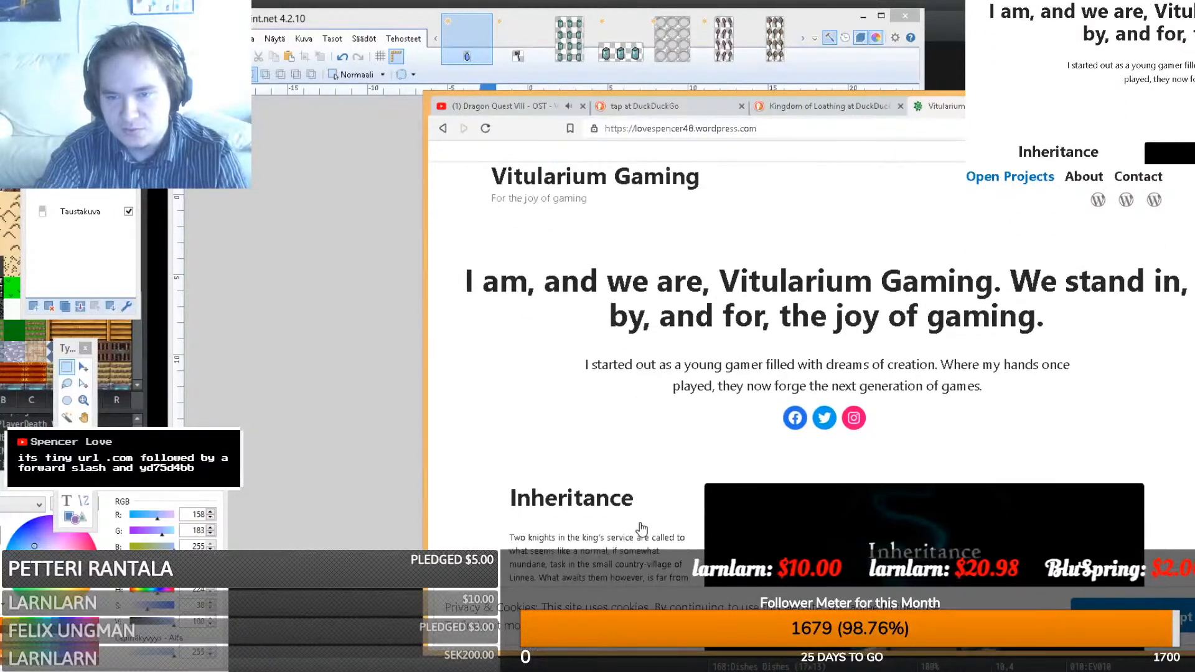
pyautogui.scroll(-5, 642, 528)
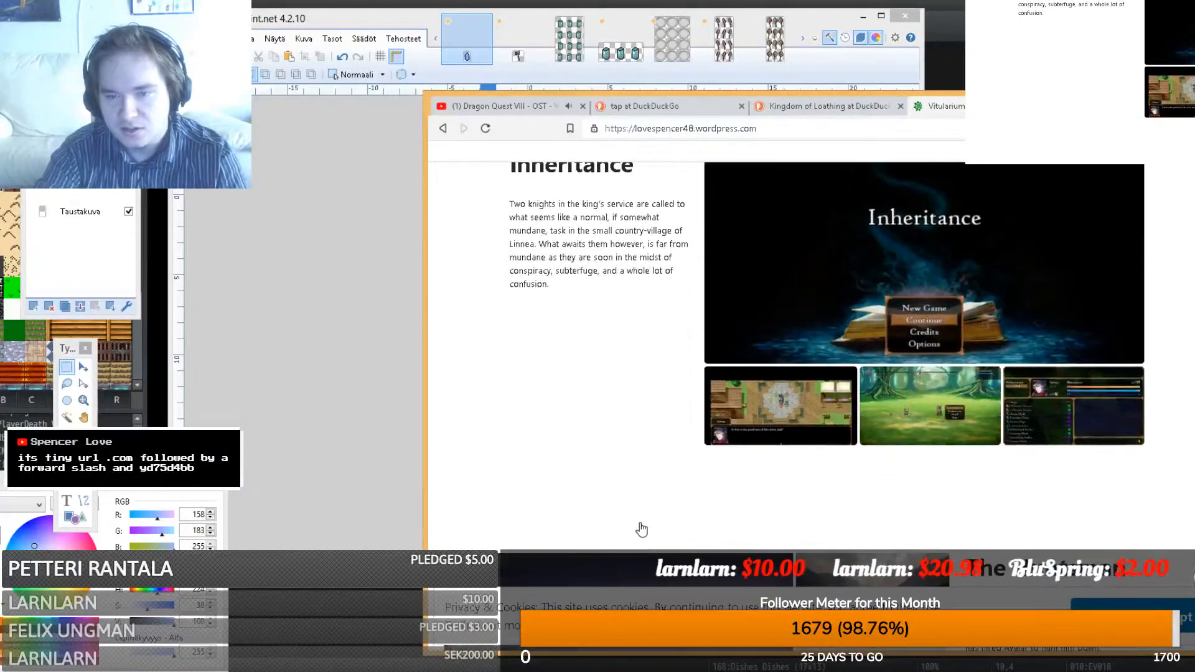
pyautogui.click(812, 388)
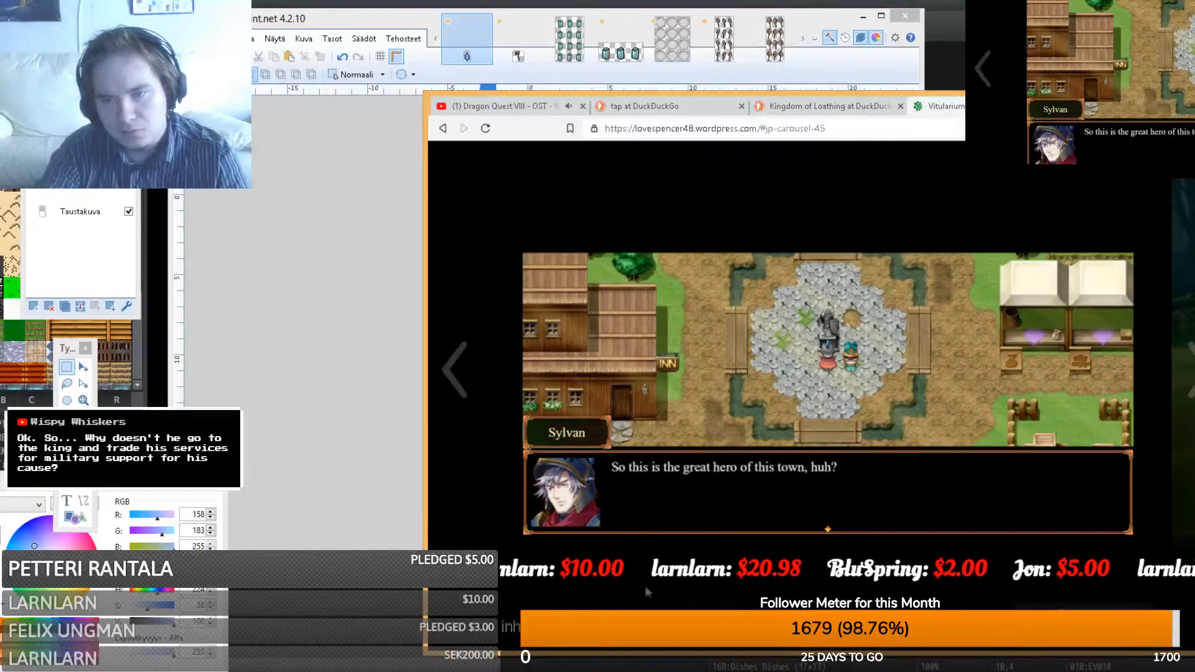
pyautogui.click(1173, 278)
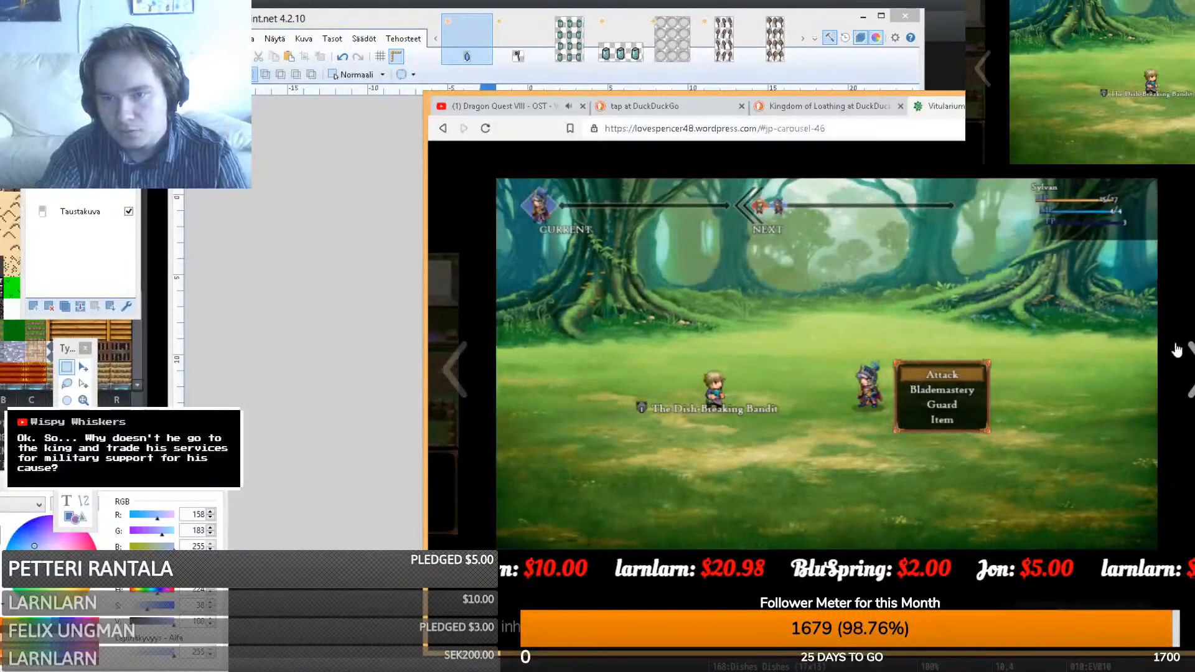
pyautogui.click(1187, 363)
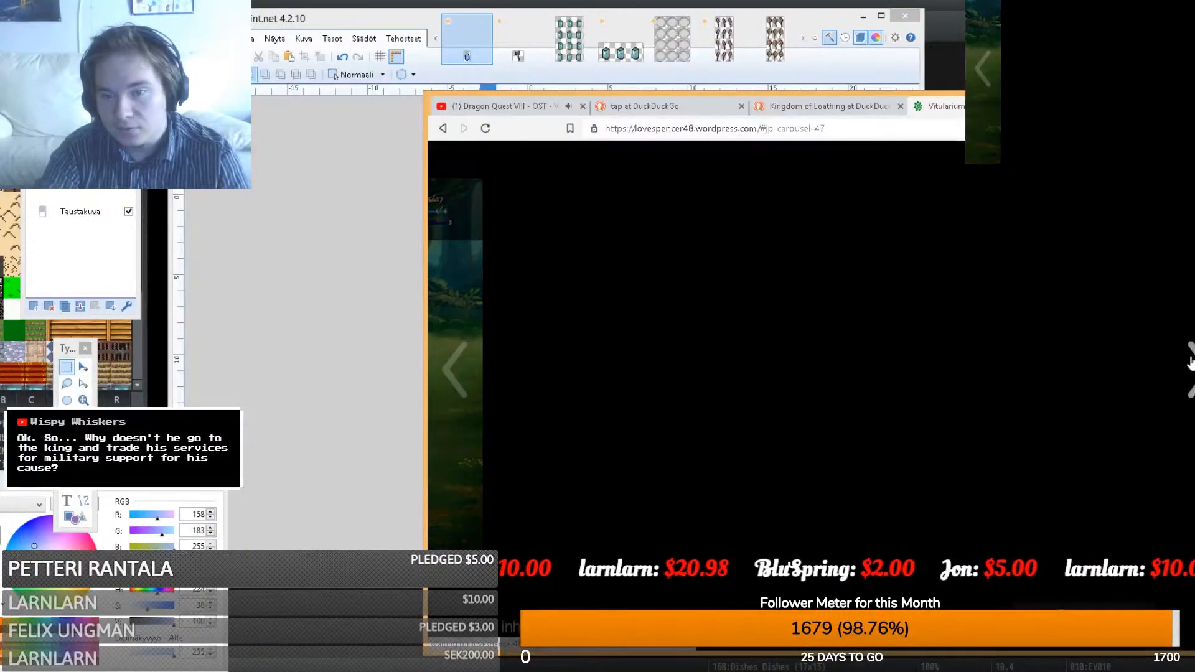
# - Move the chat window aside, cycle through the title, town, battle and Learn Skills screenshots, then close the gallery
pyautogui.click(607, 670)
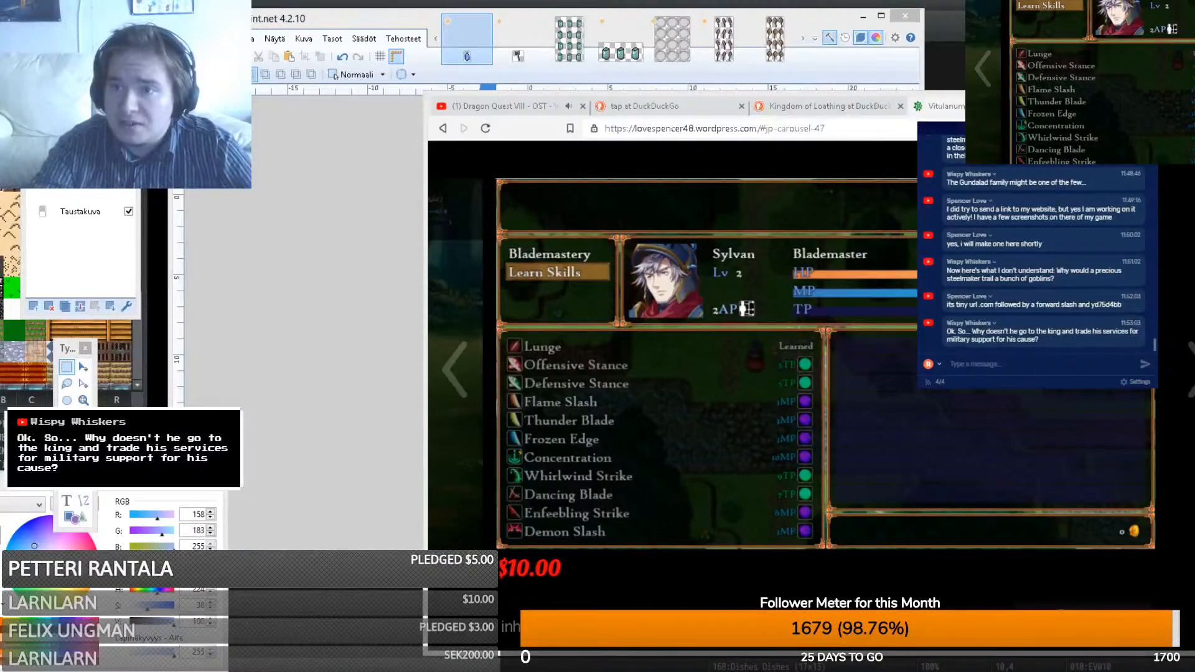
pyautogui.moveTo(1073, 130)
pyautogui.mouseDown()
pyautogui.moveTo(741, 196)
pyautogui.moveTo(389, 137)
pyautogui.moveTo(337, 151)
pyautogui.mouseUp()
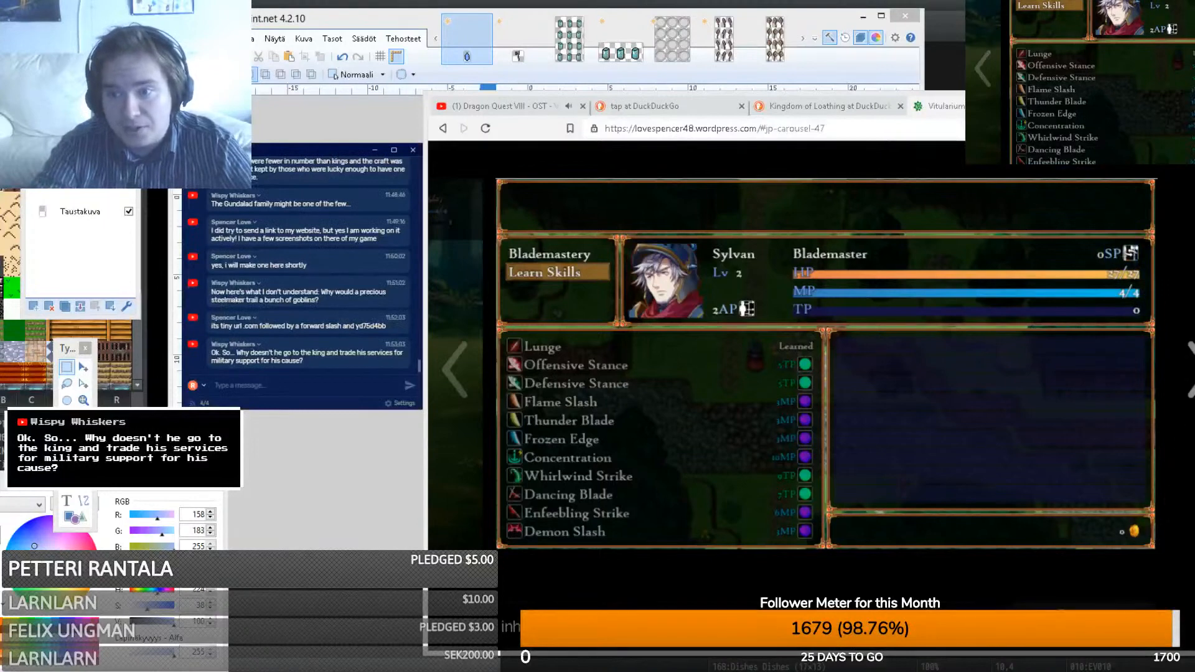
pyautogui.click(1192, 369)
pyautogui.click(1192, 368)
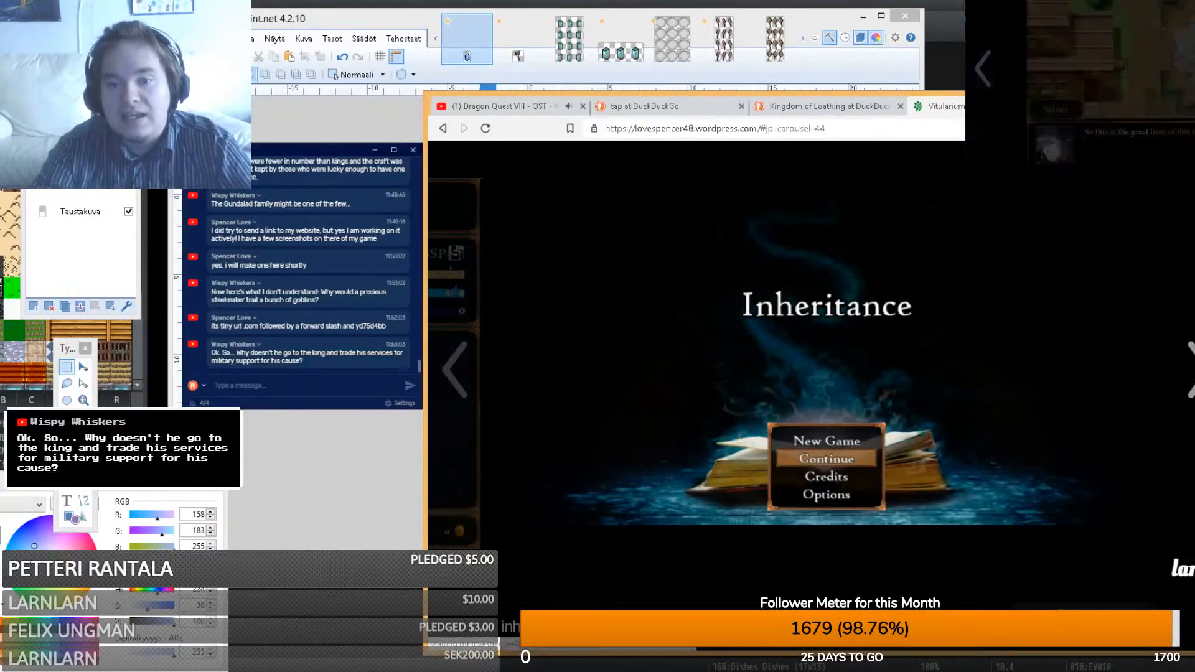
pyautogui.click(1193, 369)
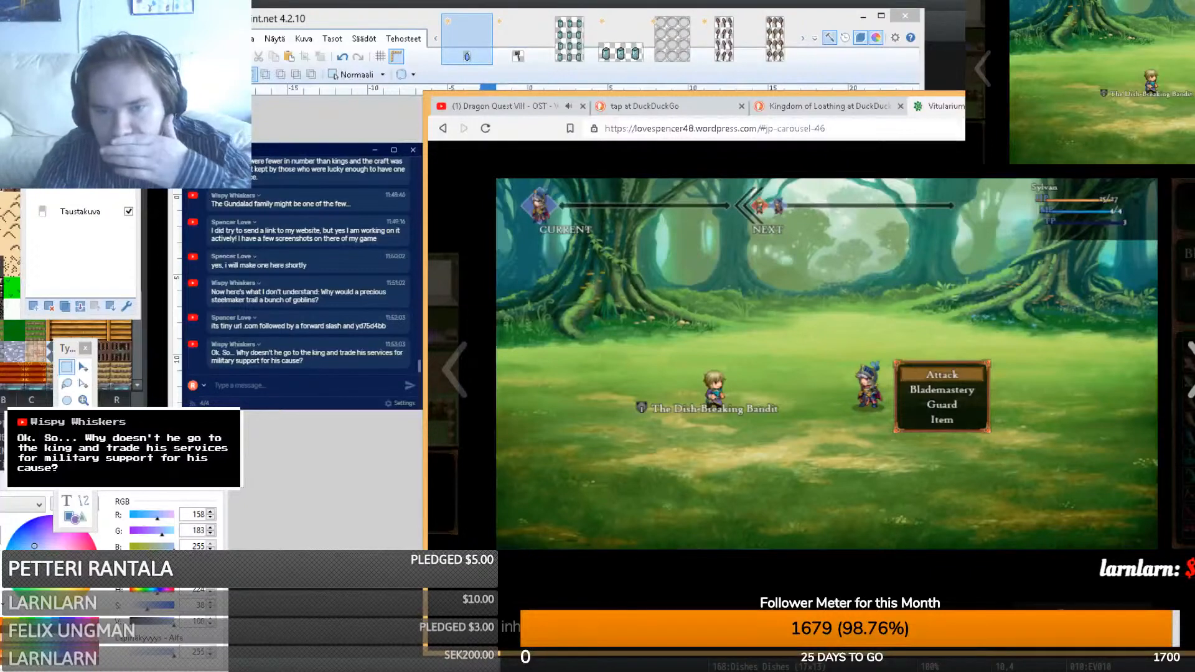
pyautogui.click(1192, 368)
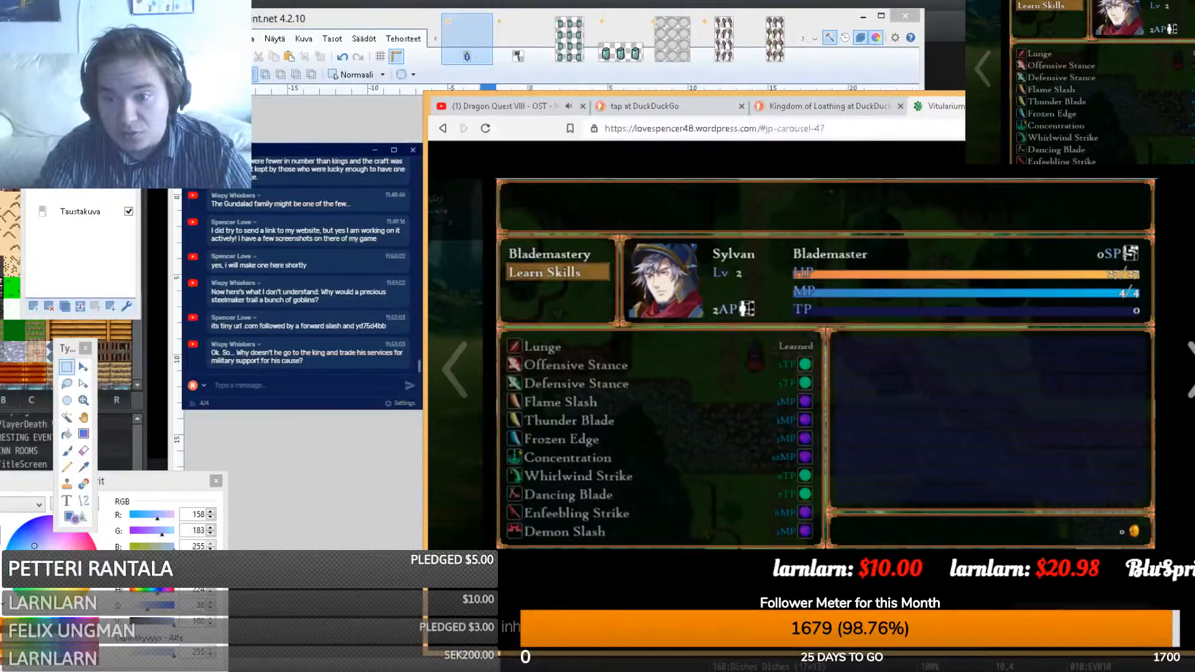
pyautogui.press('Right')
pyautogui.press('Right')
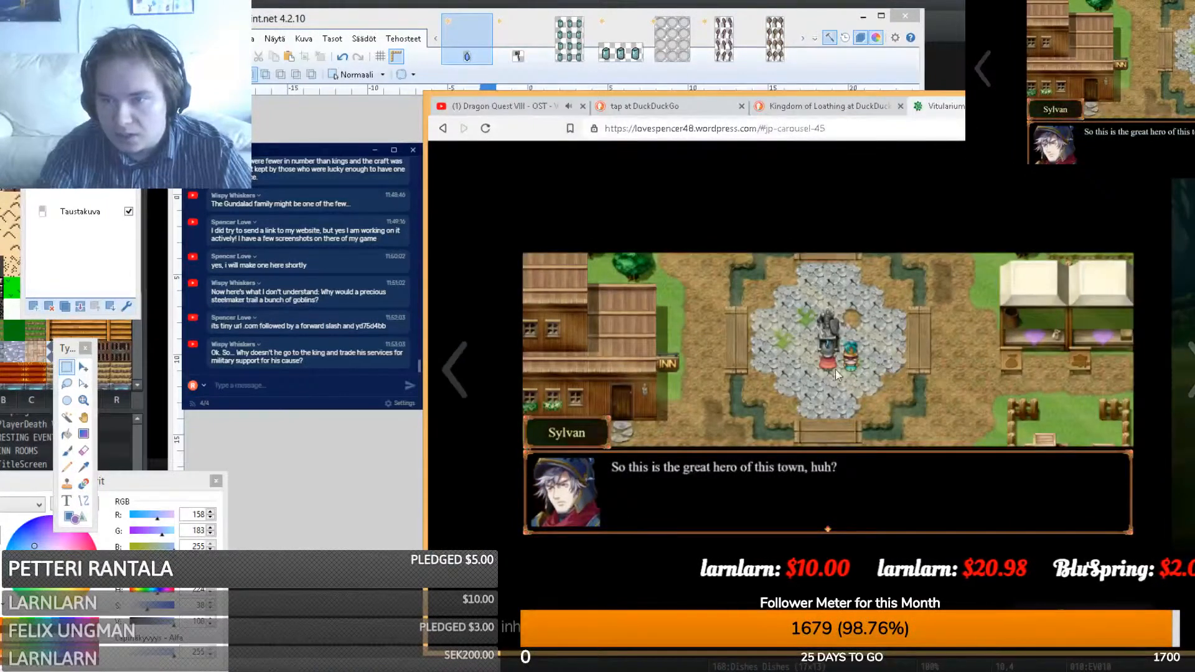
pyautogui.click(1173, 389)
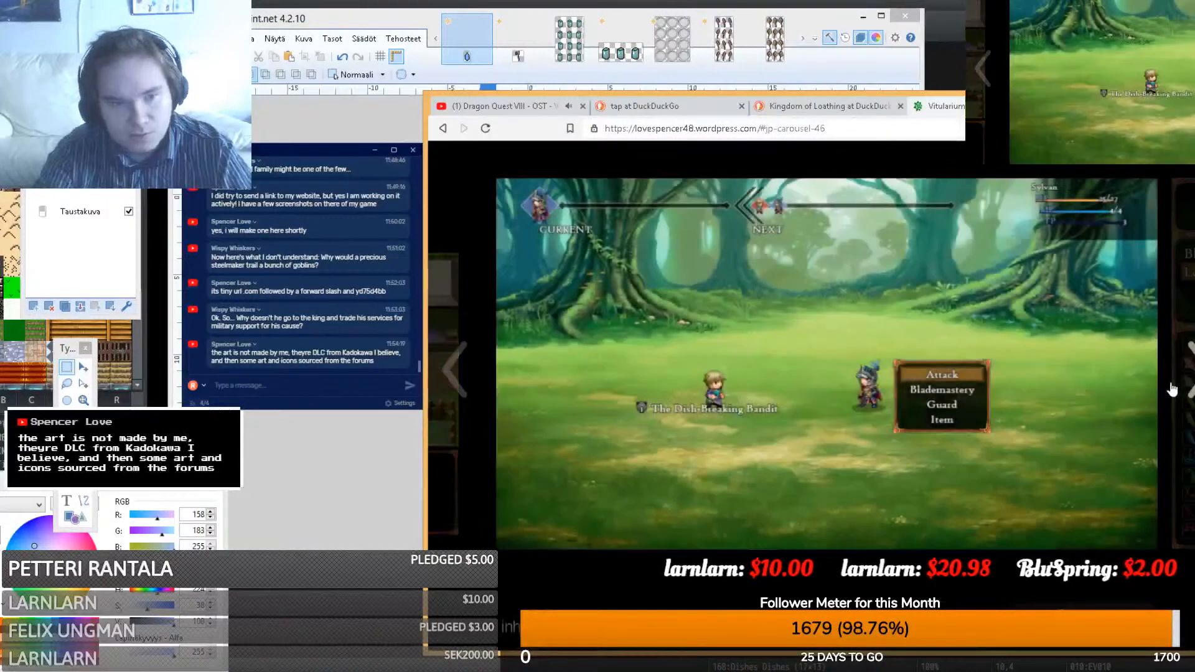
pyautogui.click(1154, 170)
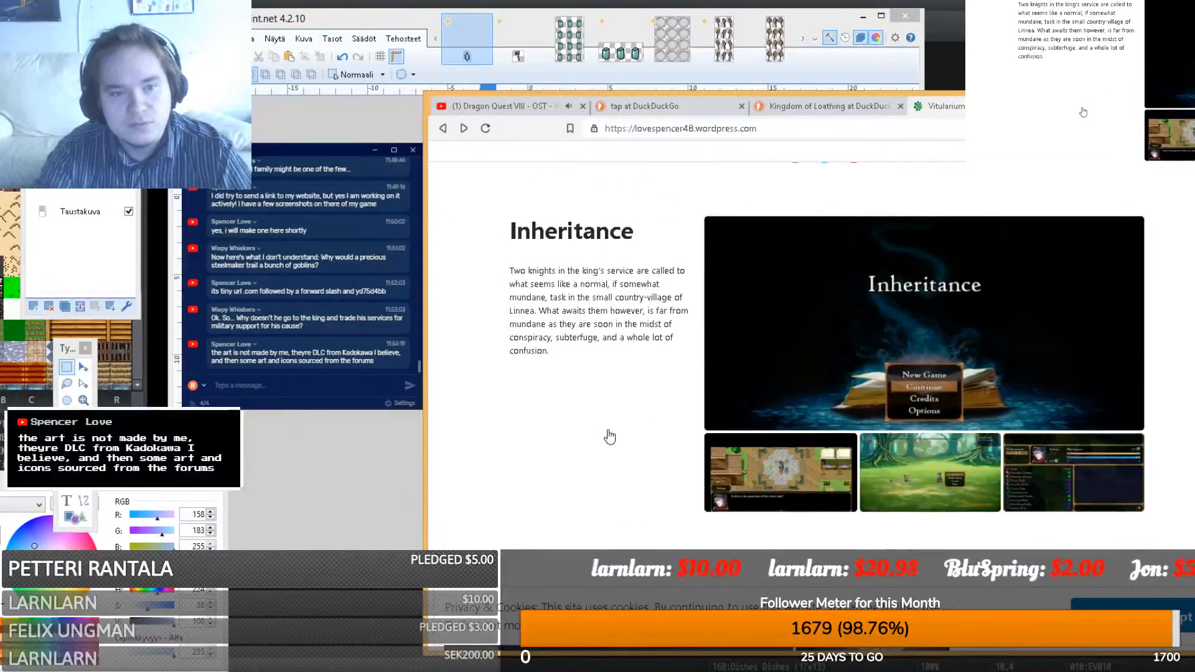
# - Scroll through the Vitularium Gaming page, then open and close its linked Twitter page
pyautogui.scroll(-5, 609, 437)
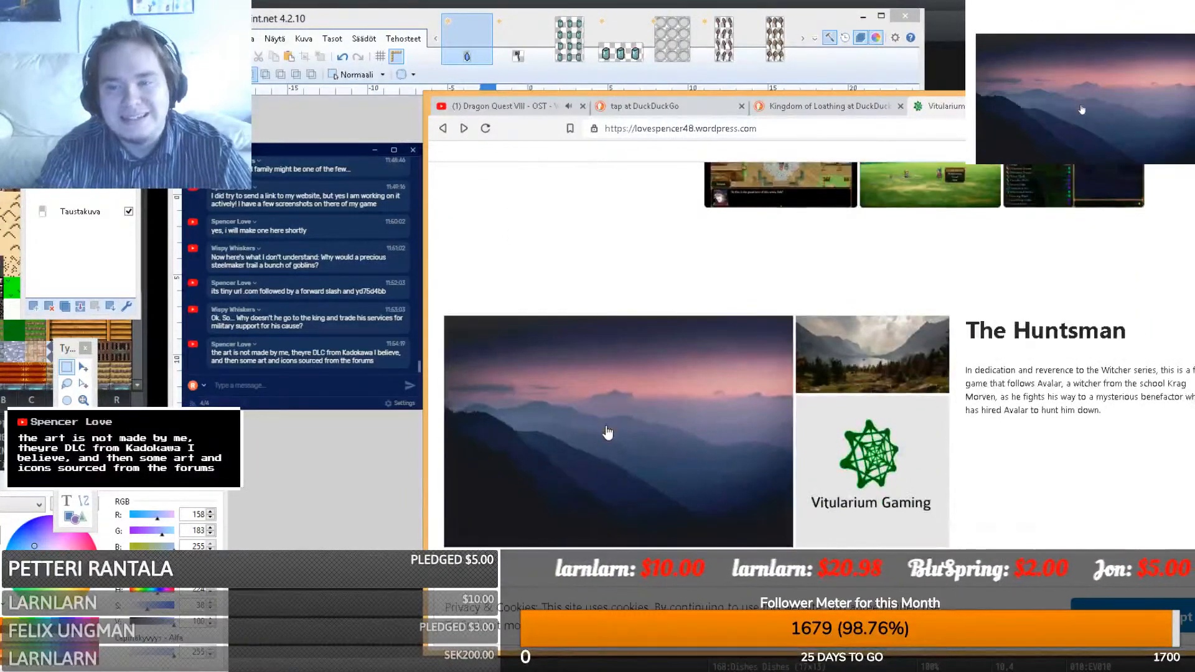
pyautogui.scroll(6, 608, 433)
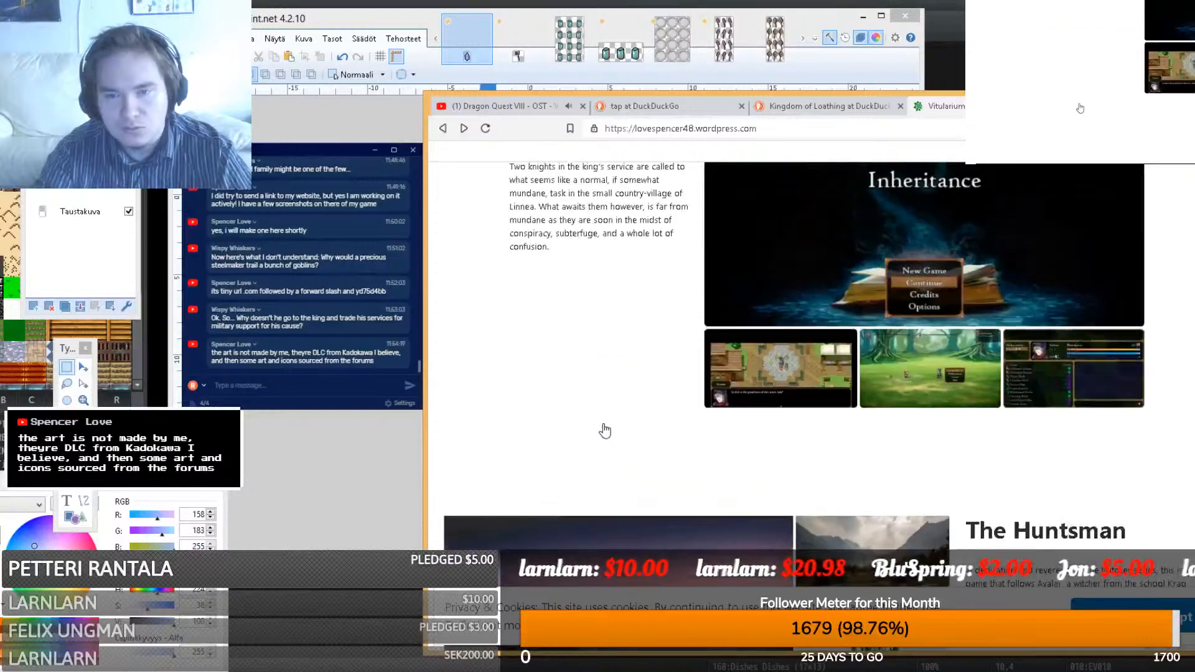
pyautogui.scroll(3, 607, 428)
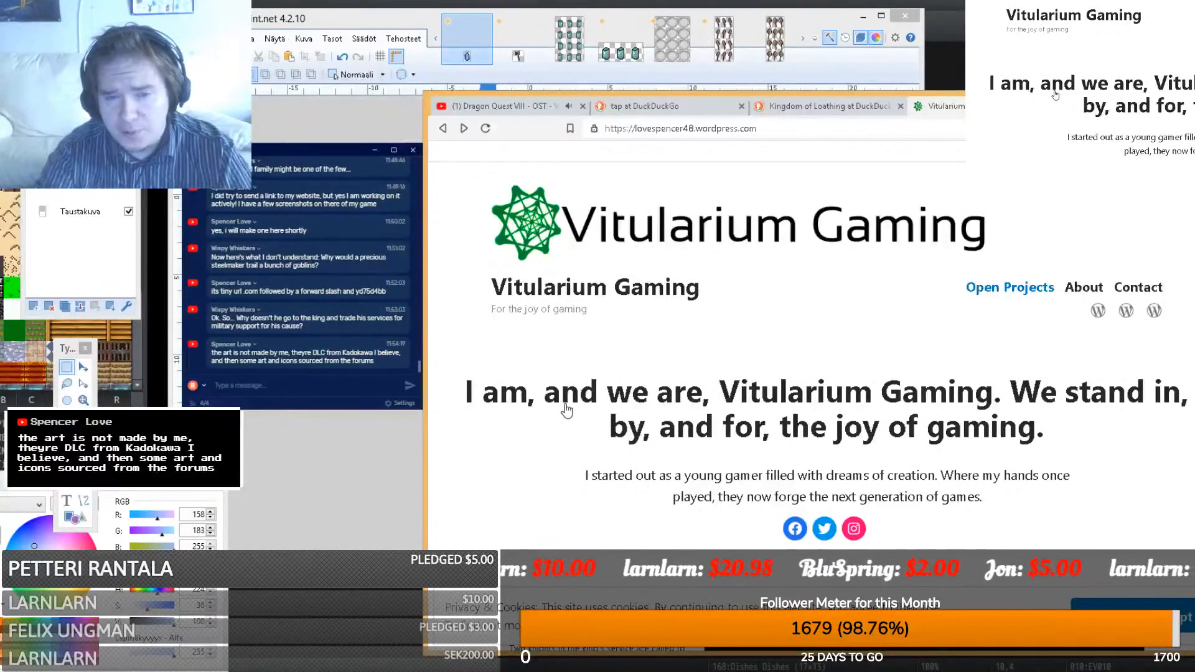
pyautogui.scroll(-2, 588, 500)
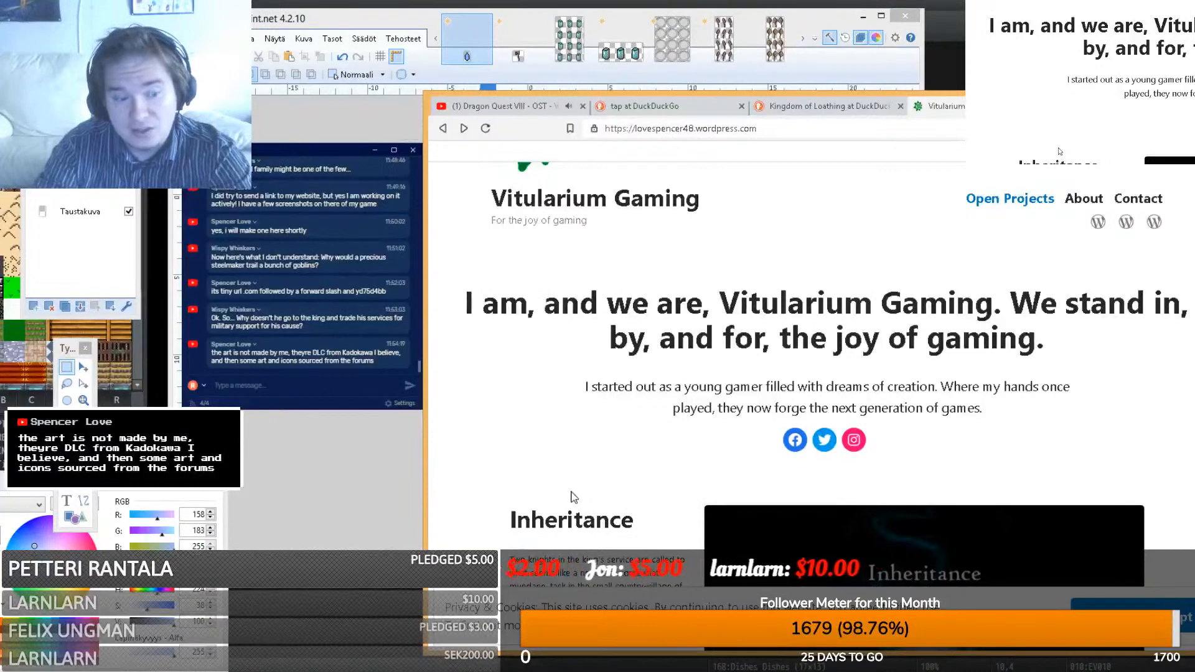
pyautogui.scroll(-8, 734, 415)
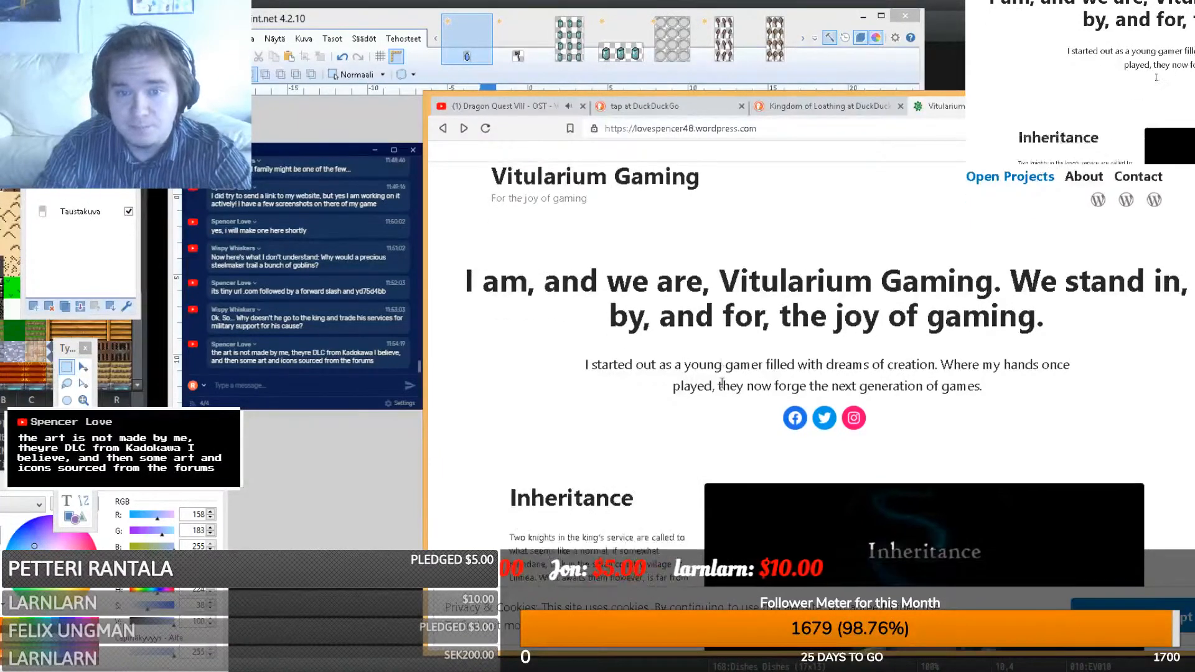
pyautogui.scroll(4, 716, 390)
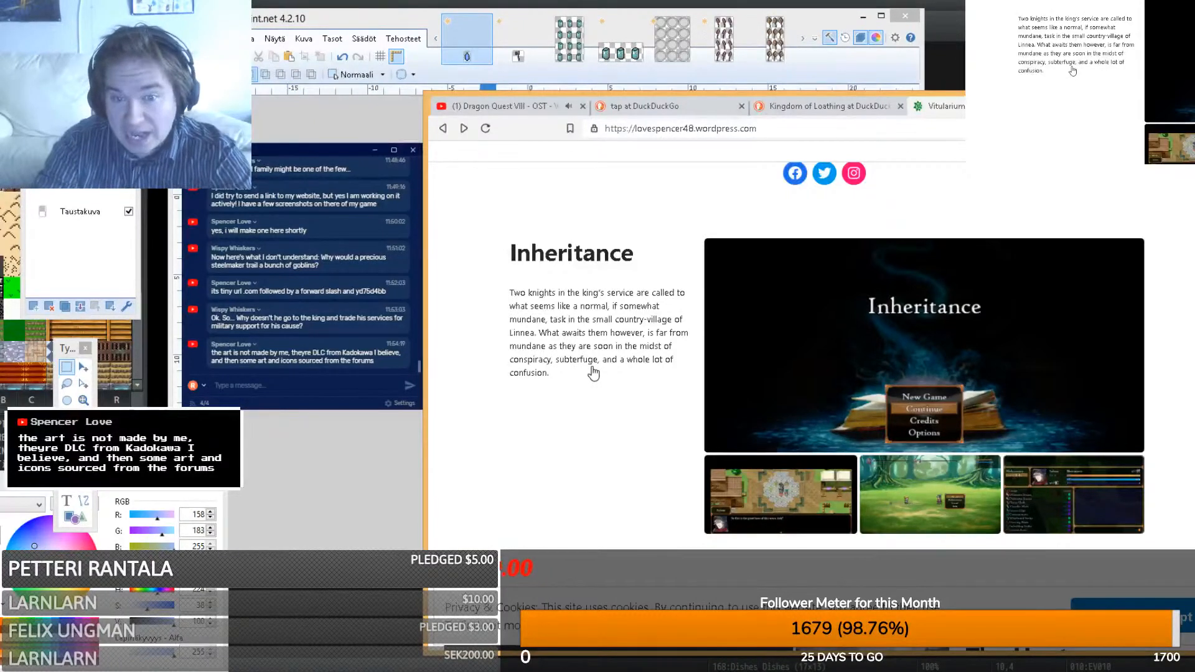
pyautogui.scroll(4, 613, 438)
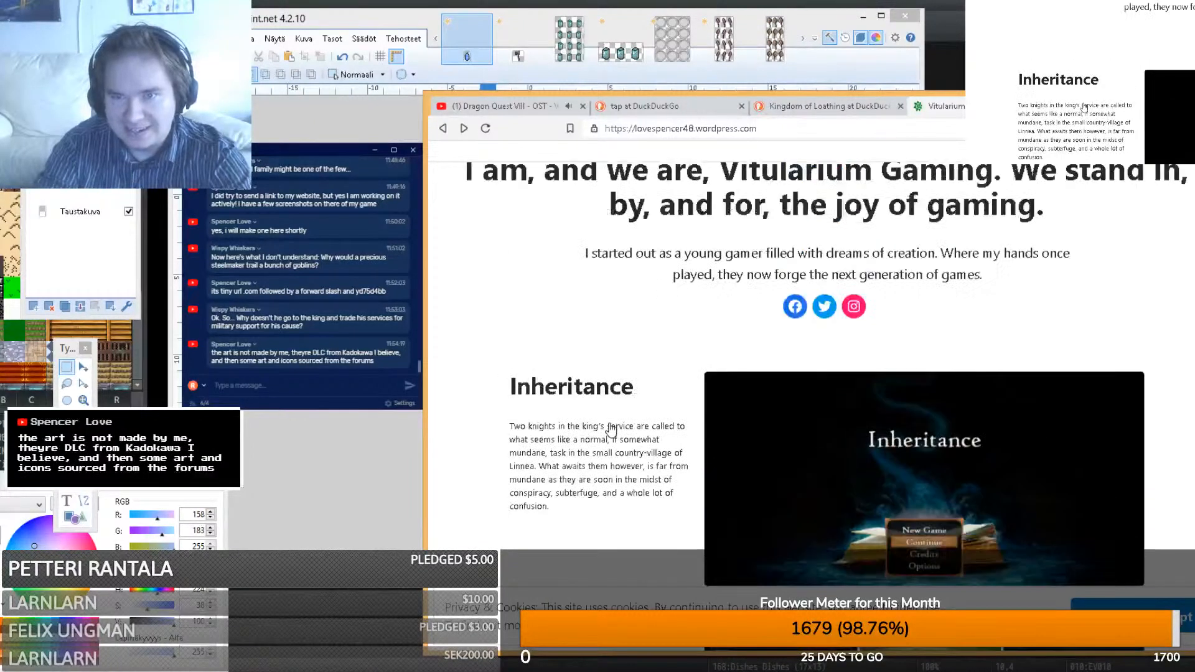
pyautogui.click(824, 442)
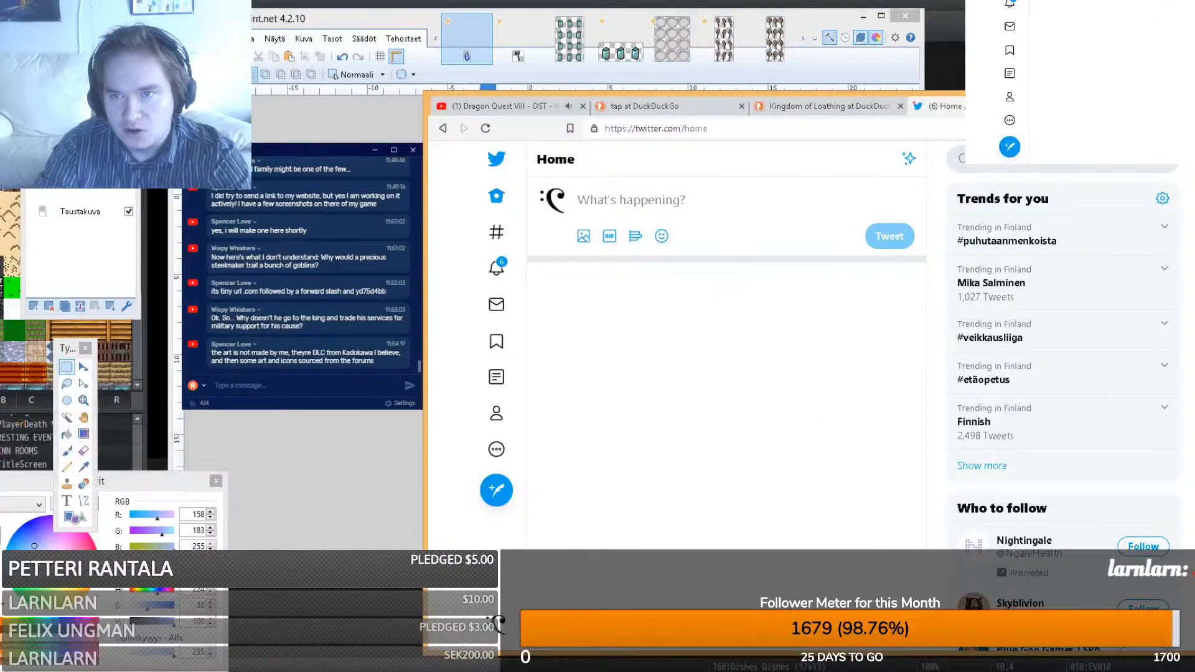
pyautogui.hotkey('ctrl', 'w')
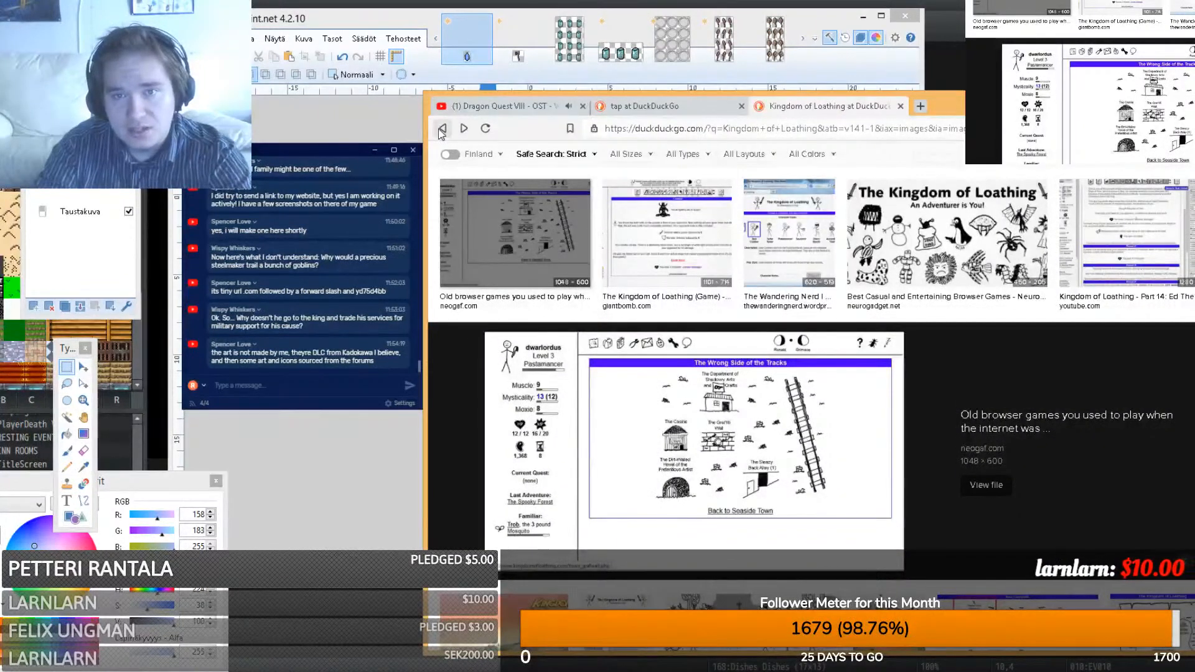
# - Reopen tinyurl.com/yd75d4bb in a new tab, then return to the blue crystal sprite in Paint.NET
pyautogui.click(922, 107)
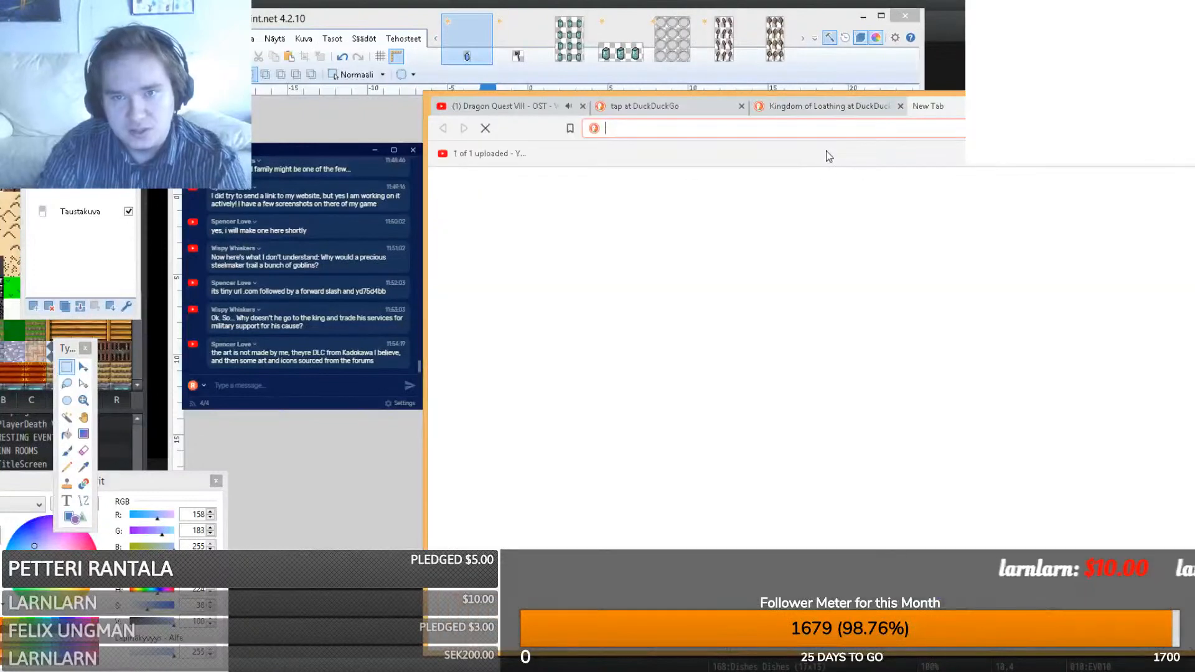
pyautogui.write('yd75d4bb')
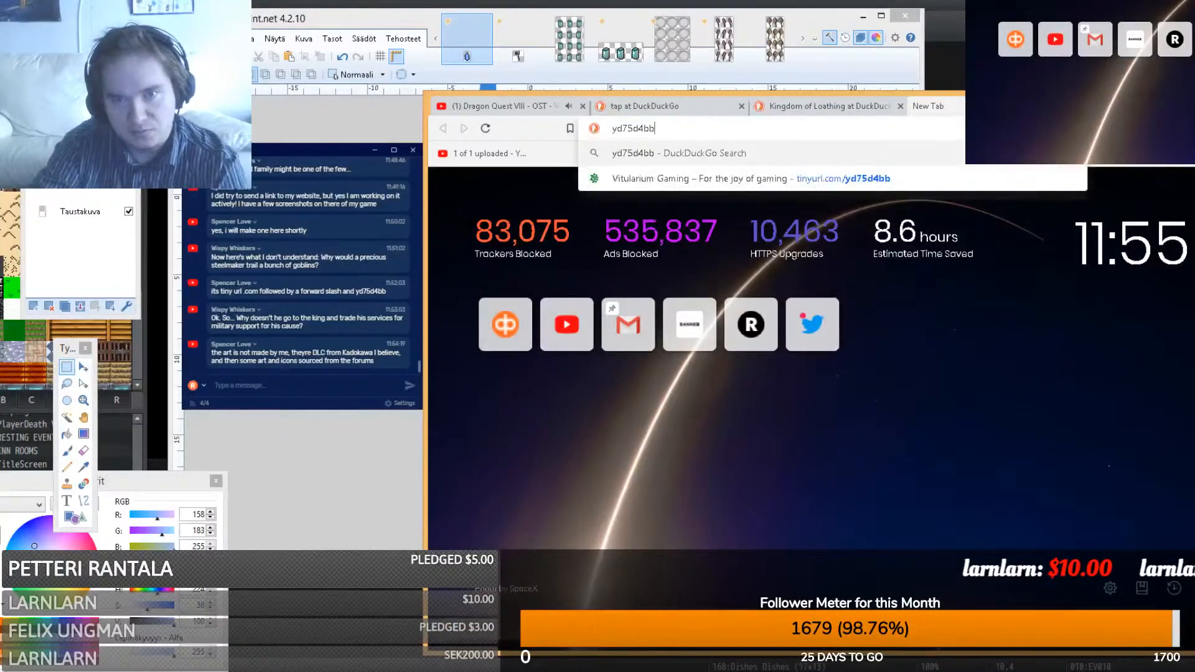
pyautogui.click(699, 171)
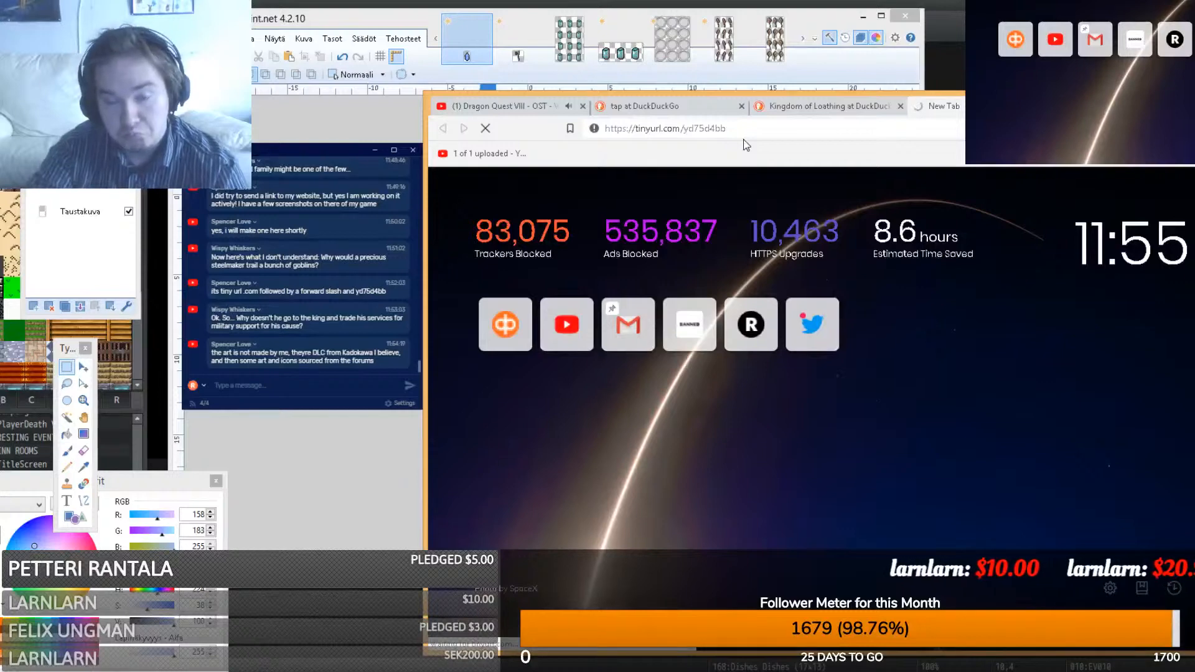
pyautogui.click(390, 494)
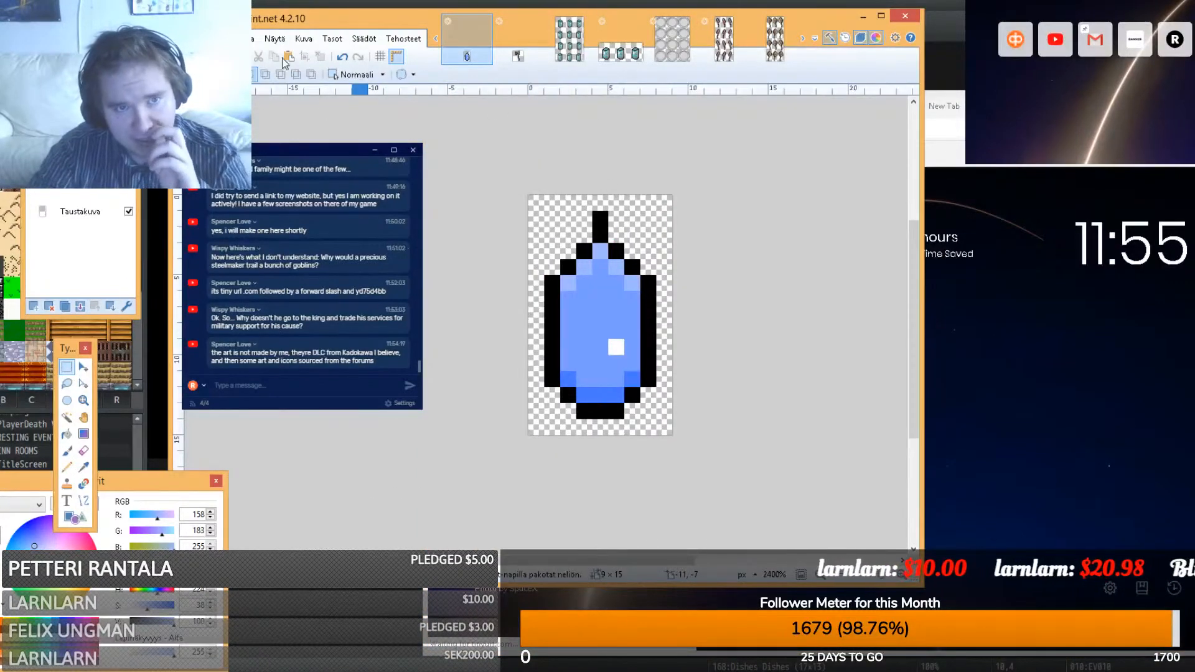
# - Enlarge the canvas to 400 percent via Canvas Size
pyautogui.click(304, 39)
pyautogui.click(315, 88)
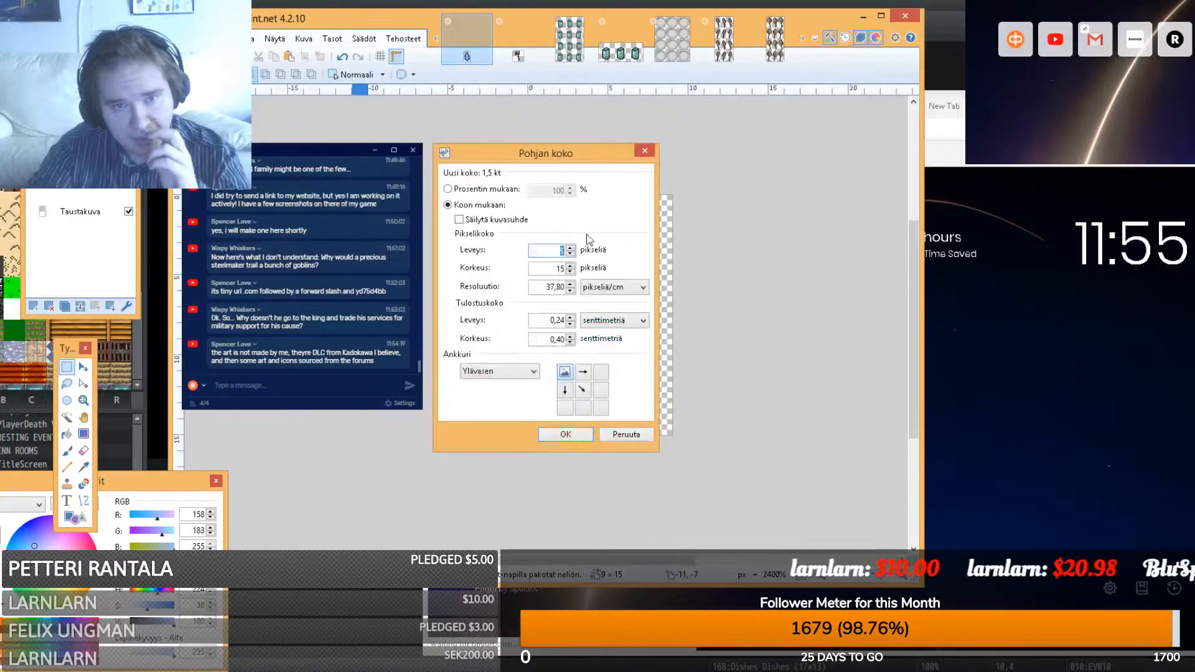
pyautogui.click(461, 192)
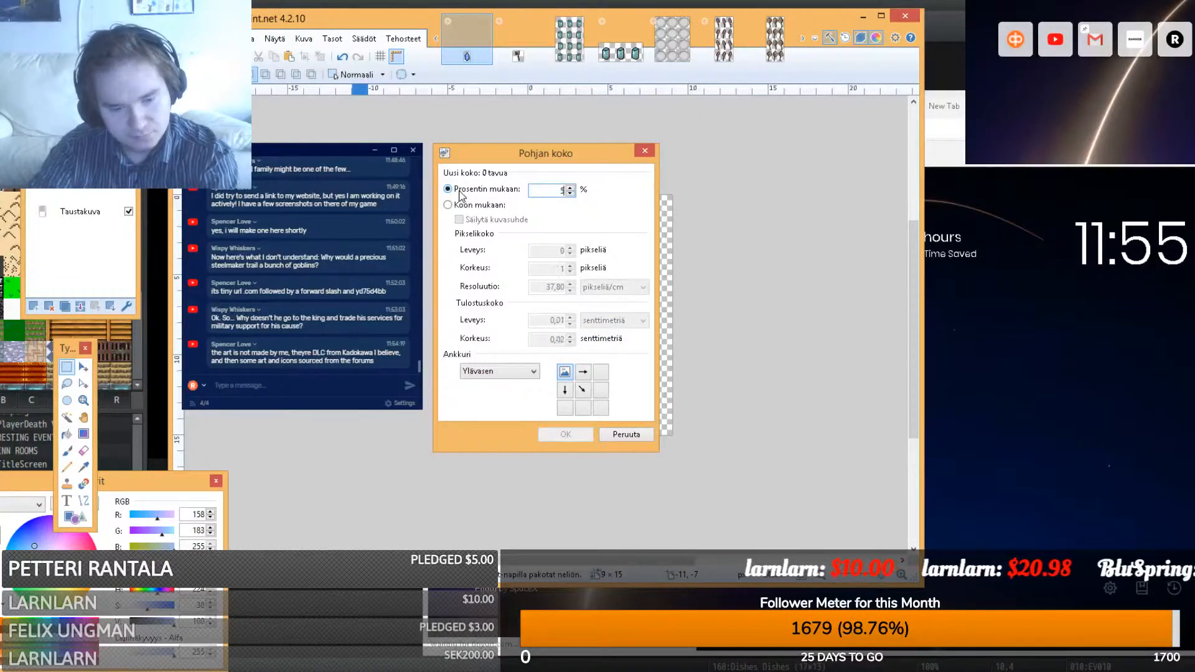
pyautogui.write('400')
pyautogui.click(565, 434)
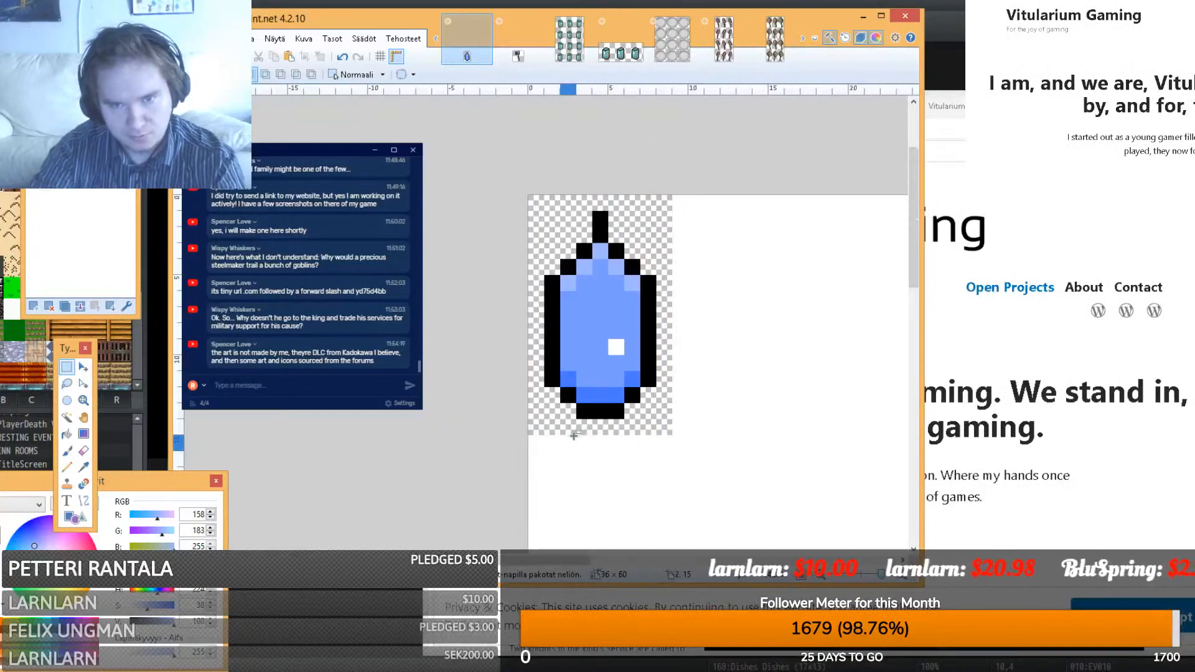
# - Paste a copy of the gem beside the original and delete the white Taustakuva background behind it
pyautogui.moveTo(668, 430); pyautogui.dragTo(526, 193)
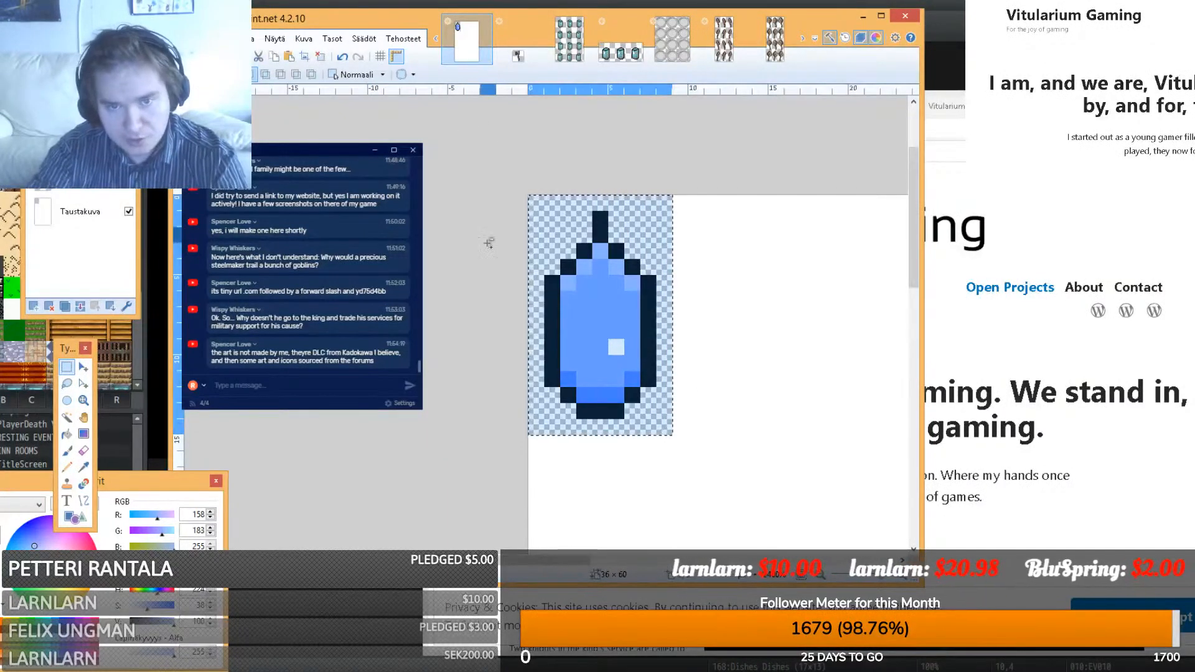
pyautogui.hotkey('ctrl', 'c')
pyautogui.hotkey('ctrl', 'v')
pyautogui.moveTo(580, 318); pyautogui.dragTo(723, 318)
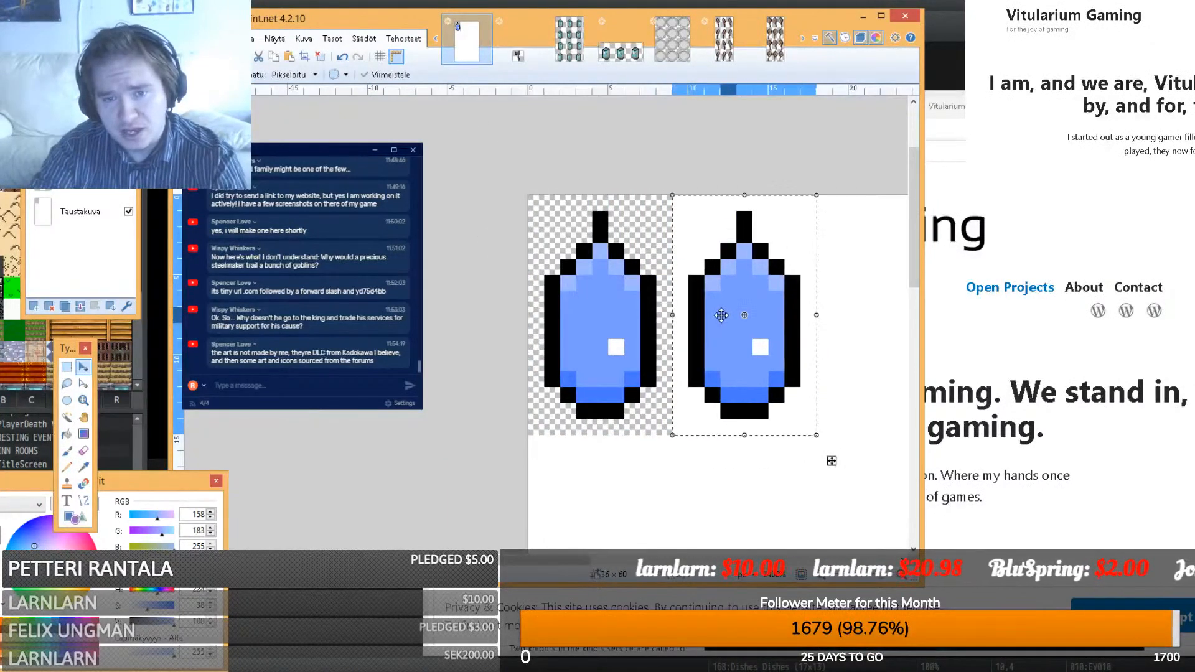
pyautogui.click(71, 370)
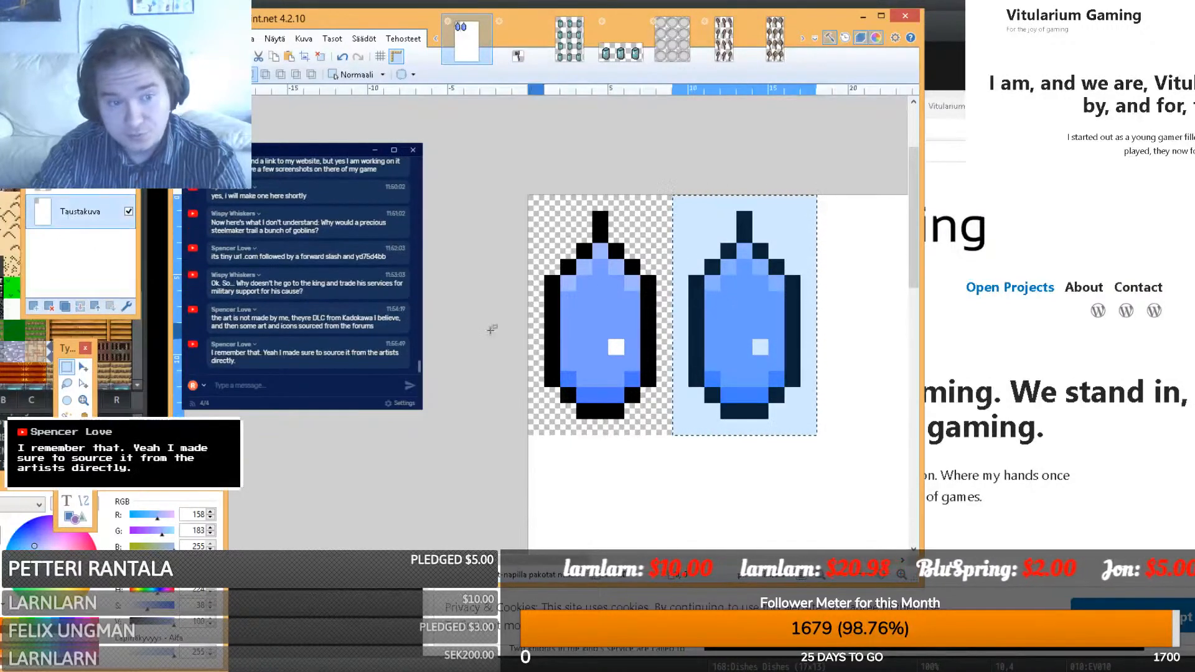
pyautogui.click(80, 180)
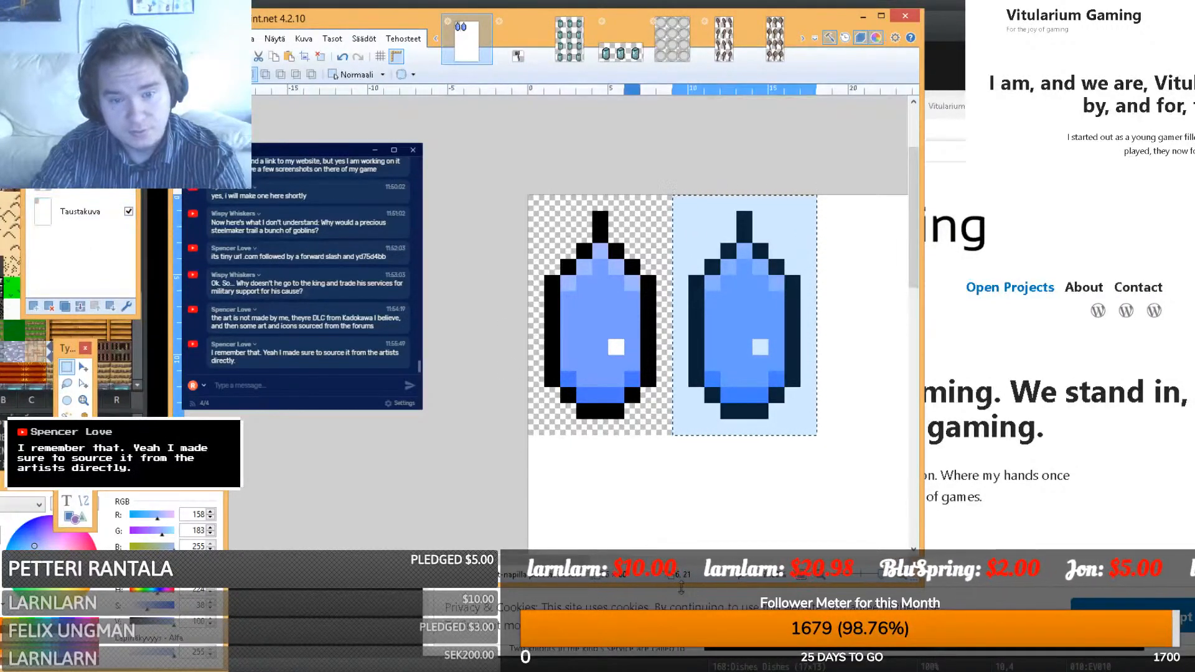
pyautogui.moveTo(575, 559); pyautogui.dragTo(624, 560)
pyautogui.click(77, 215)
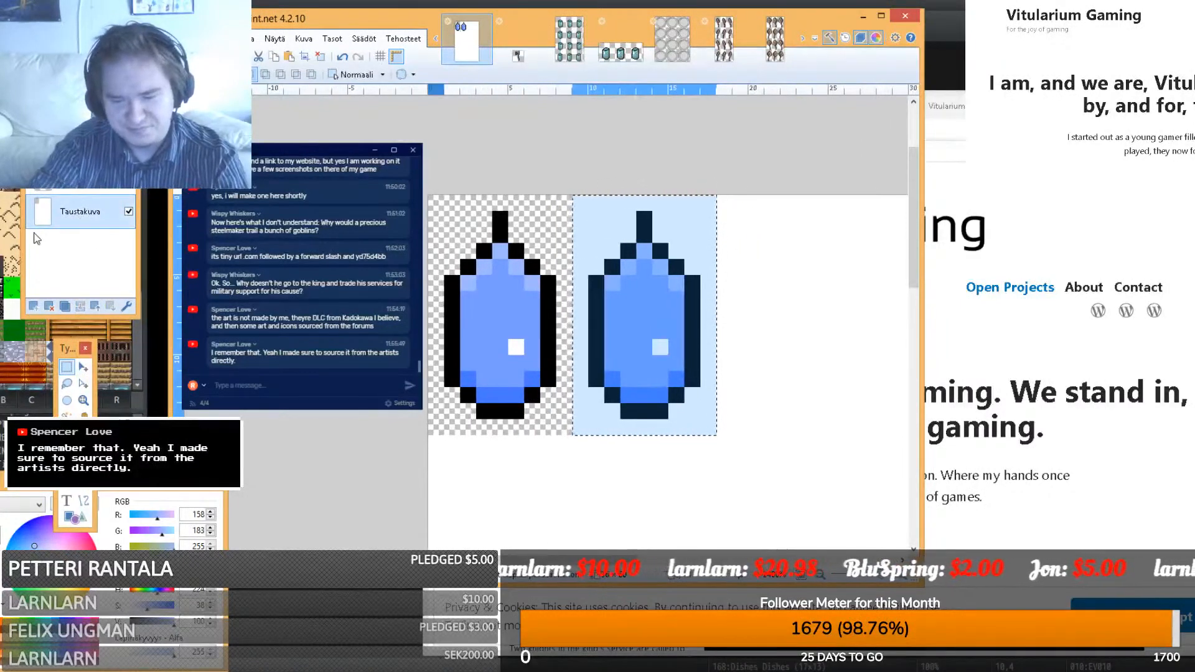
pyautogui.press('Delete')
# - Paste a third gem right of the second and select the area covering all three
pyautogui.hotkey('ctrl', 'v')
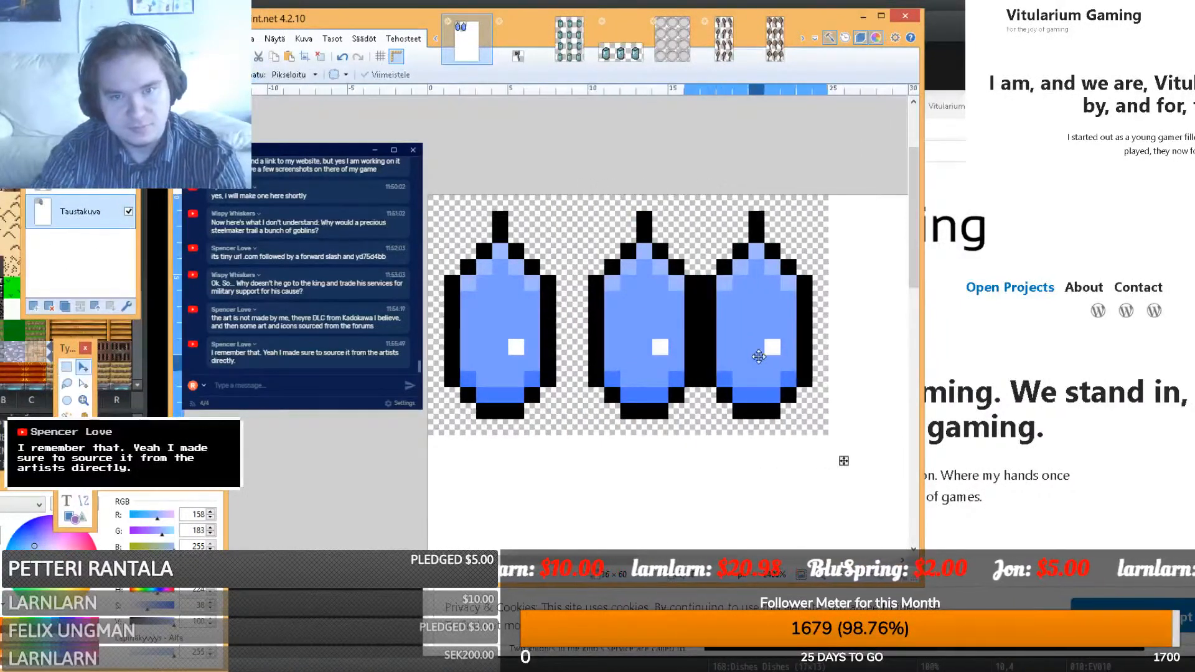
pyautogui.moveTo(741, 352); pyautogui.dragTo(788, 356)
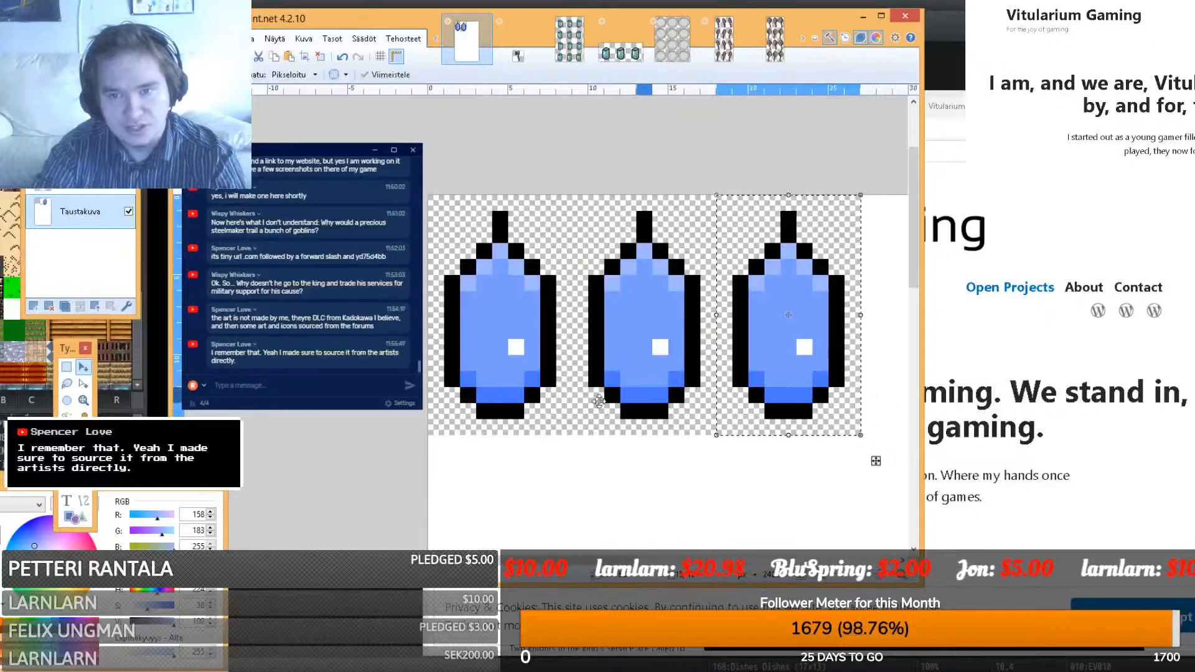
pyautogui.click(67, 368)
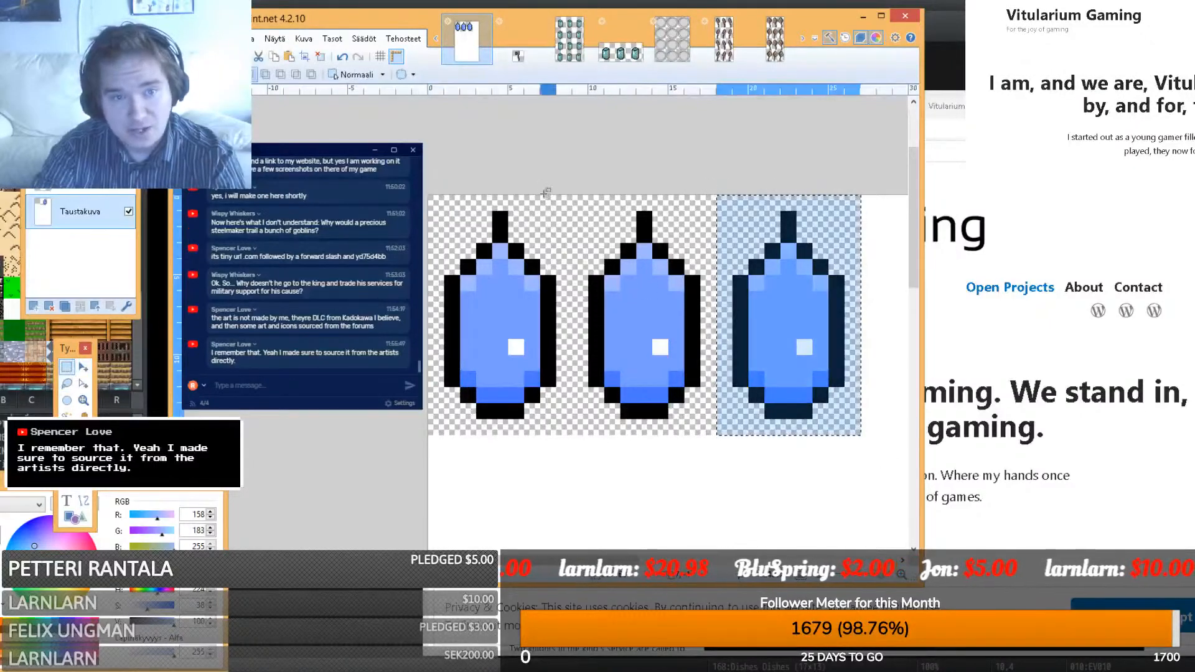
pyautogui.moveTo(862, 190); pyautogui.dragTo(566, 171)
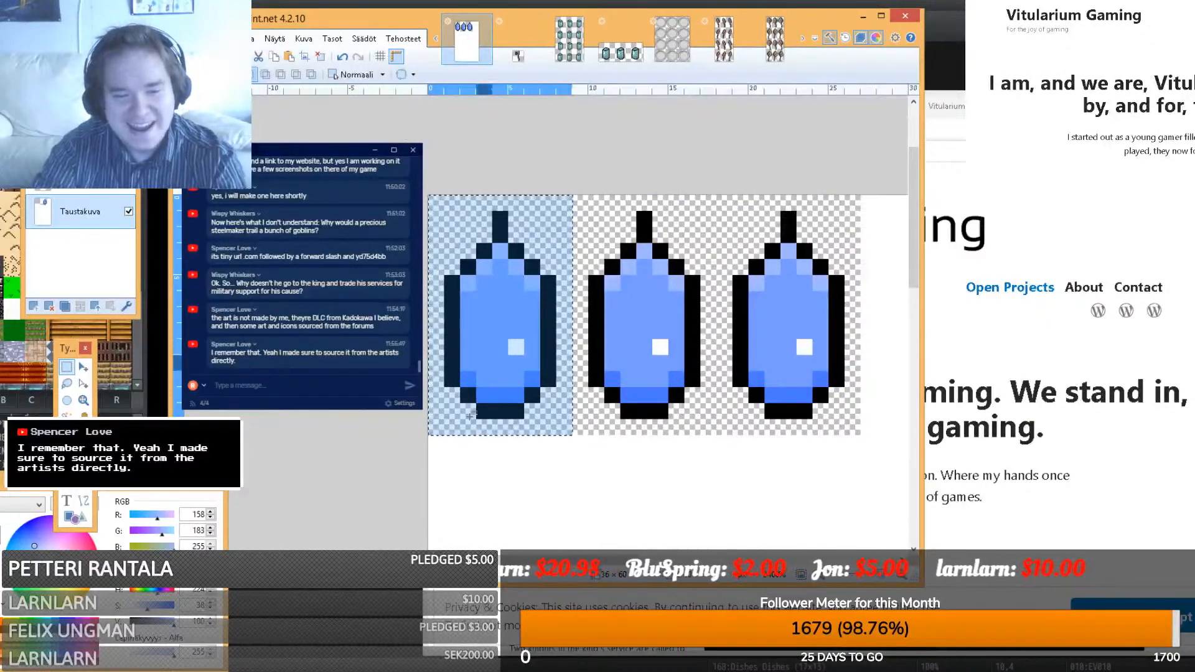
pyautogui.hotkey('alt', 'Tab')
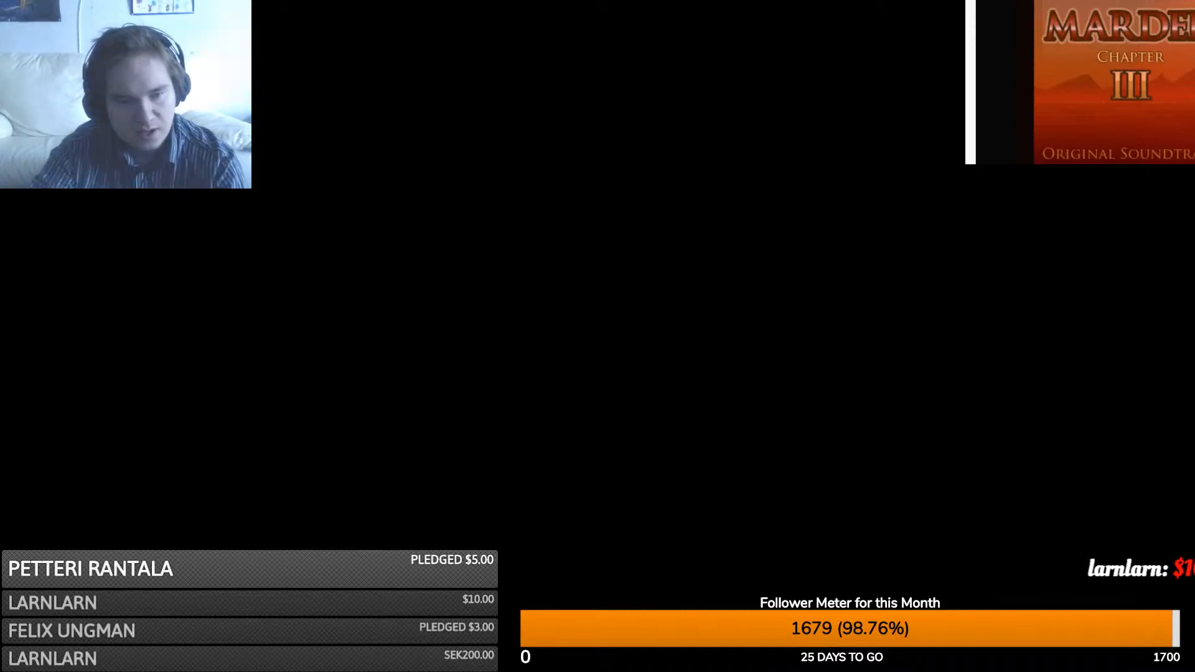
pyautogui.click(243, 612)
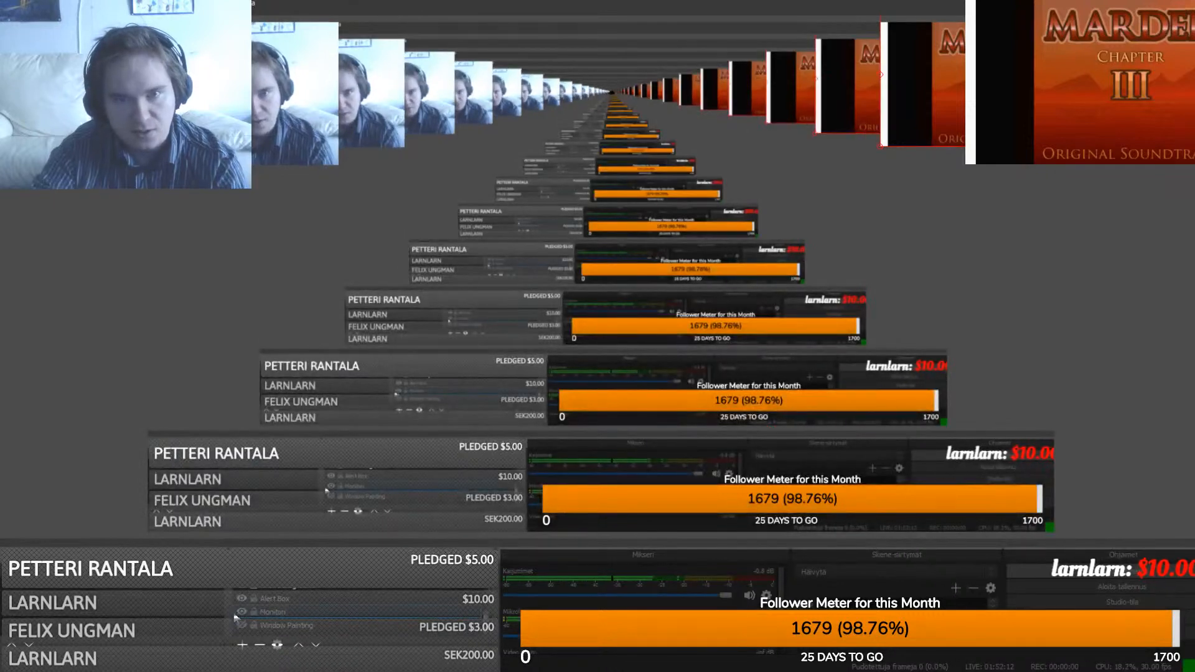
# - Replace 'vesi' with 'water' in EV010's Set Movement Route projectile script
pyautogui.hotkey('alt', 'Tab')
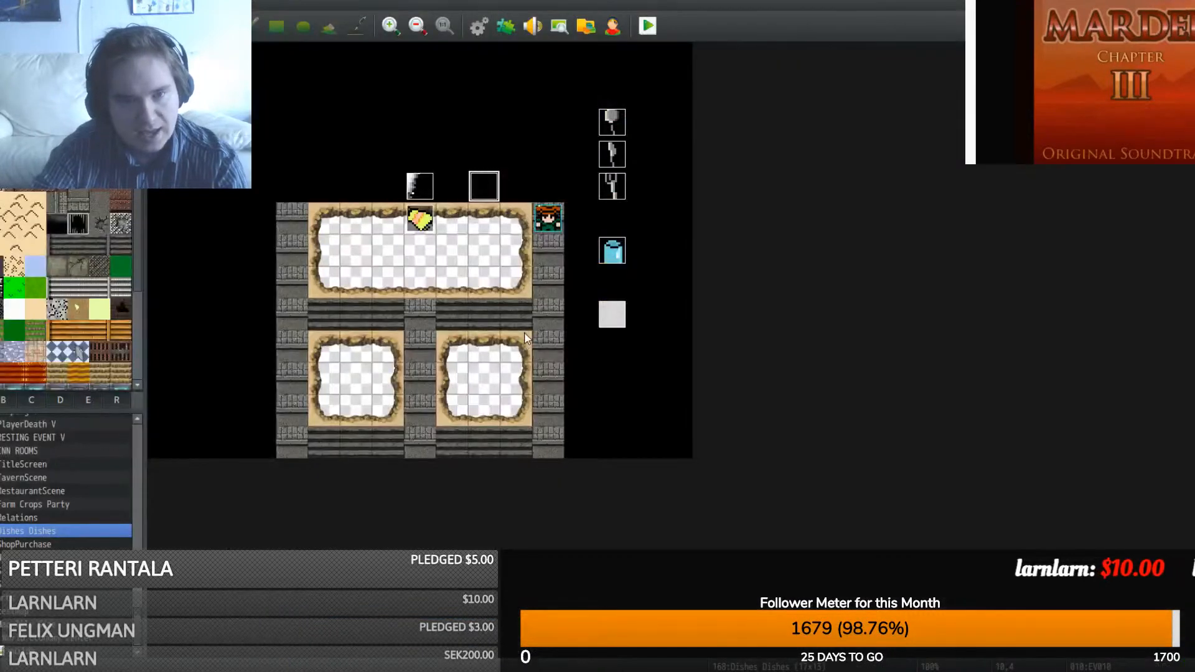
pyautogui.doubleClick(487, 187)
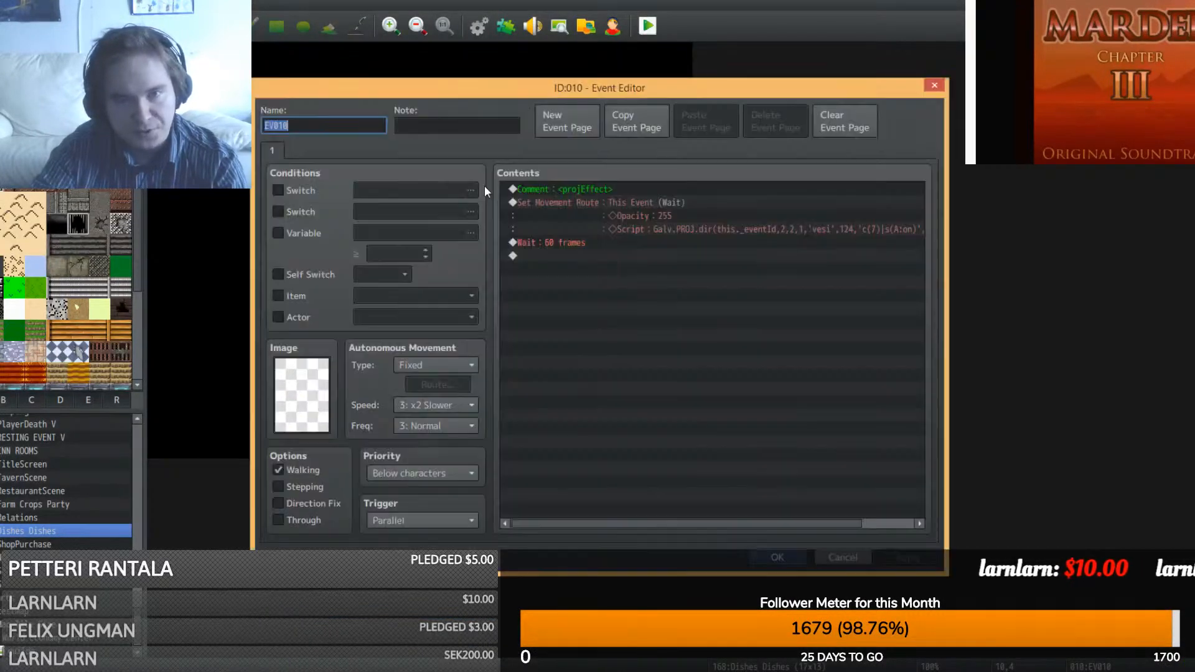
pyautogui.rightClick(603, 199)
pyautogui.click(626, 228)
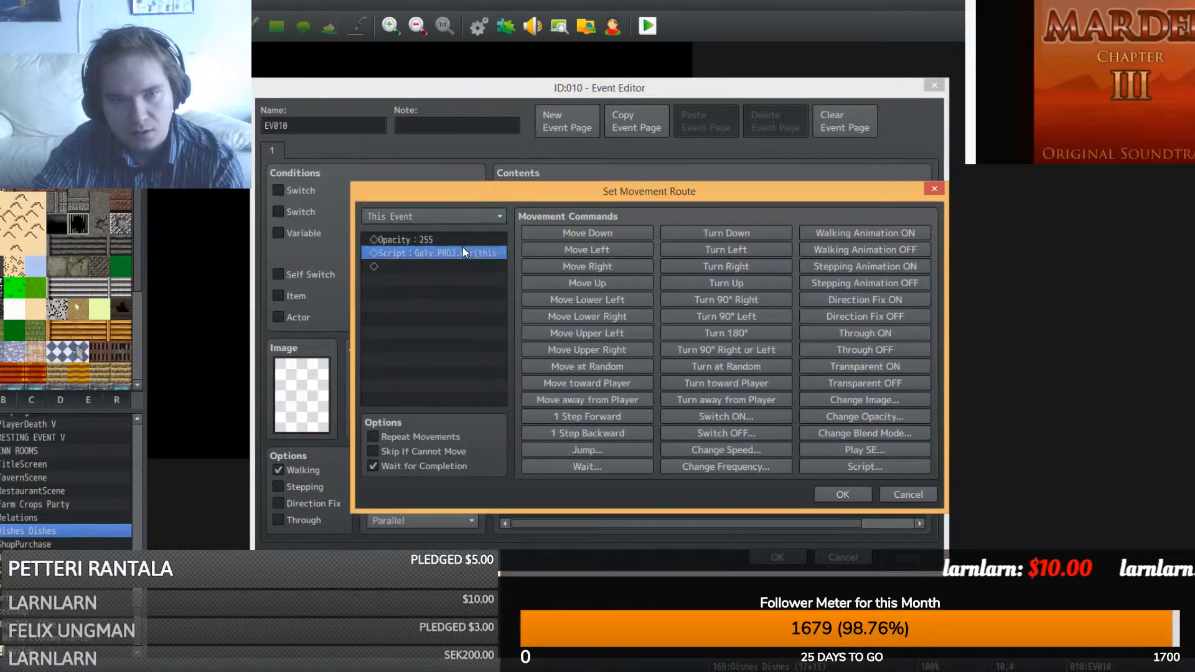
pyautogui.doubleClick(462, 252)
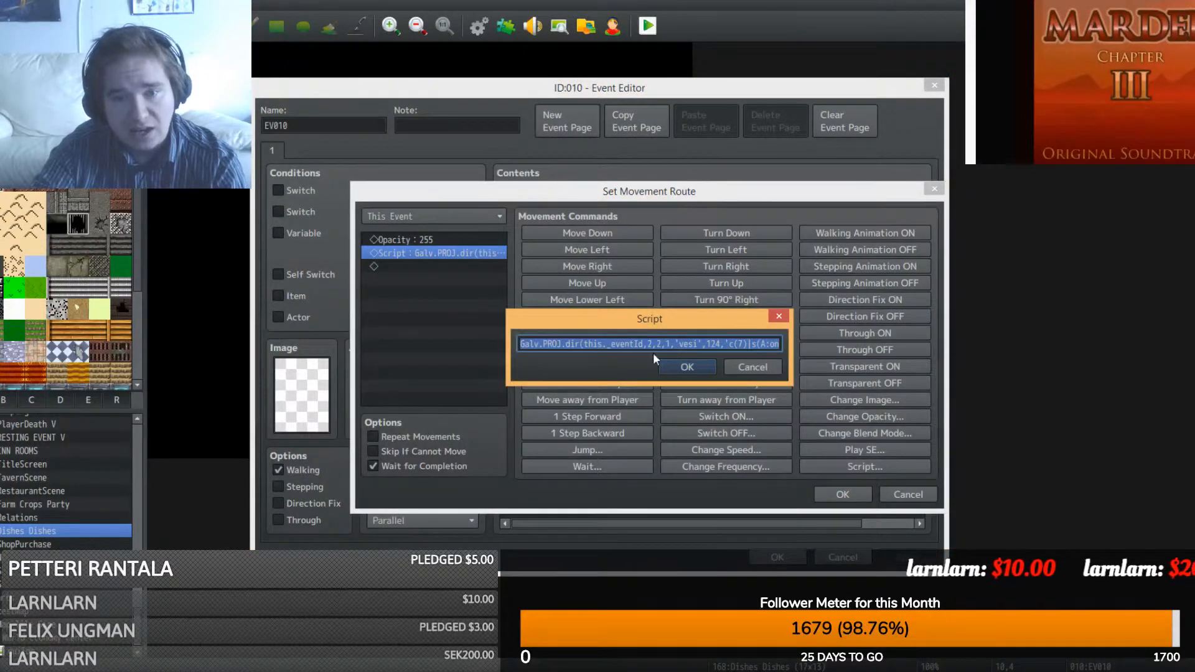
pyautogui.moveTo(699, 344); pyautogui.dragTo(679, 344)
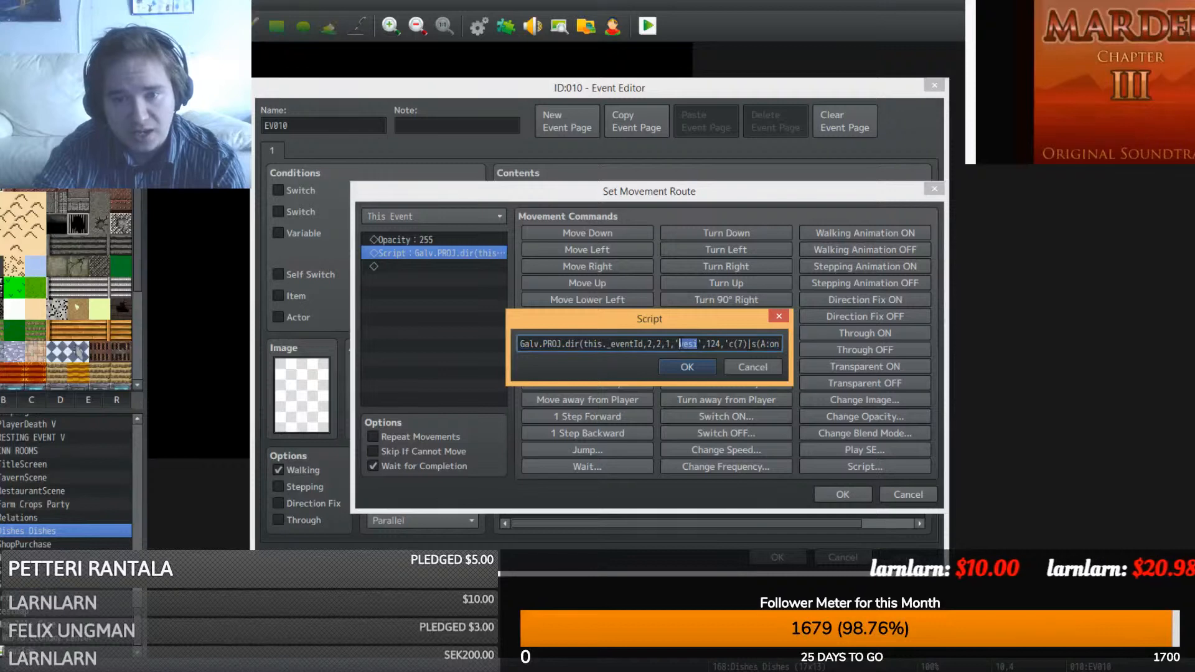
pyautogui.hotkey('ctrl', 'v')
pyautogui.click(677, 364)
pyautogui.click(822, 495)
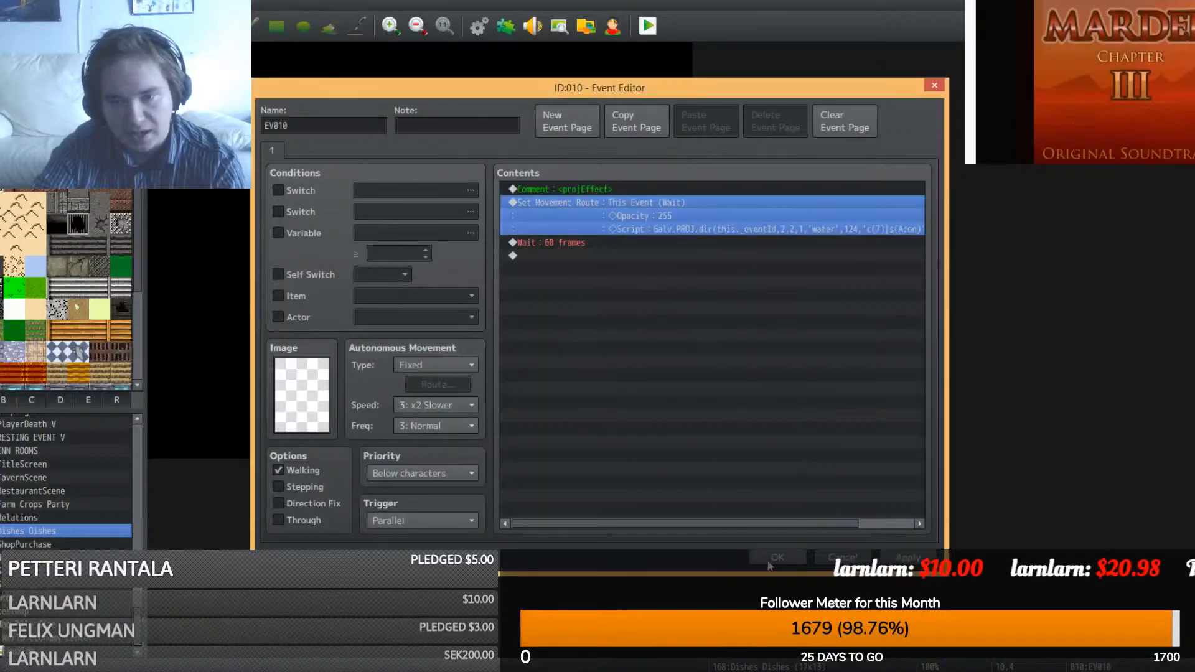
pyautogui.click(777, 557)
# - Look up GALV_MapProjectiles in the Plugin Manager, then playtest a new game
pyautogui.click(506, 27)
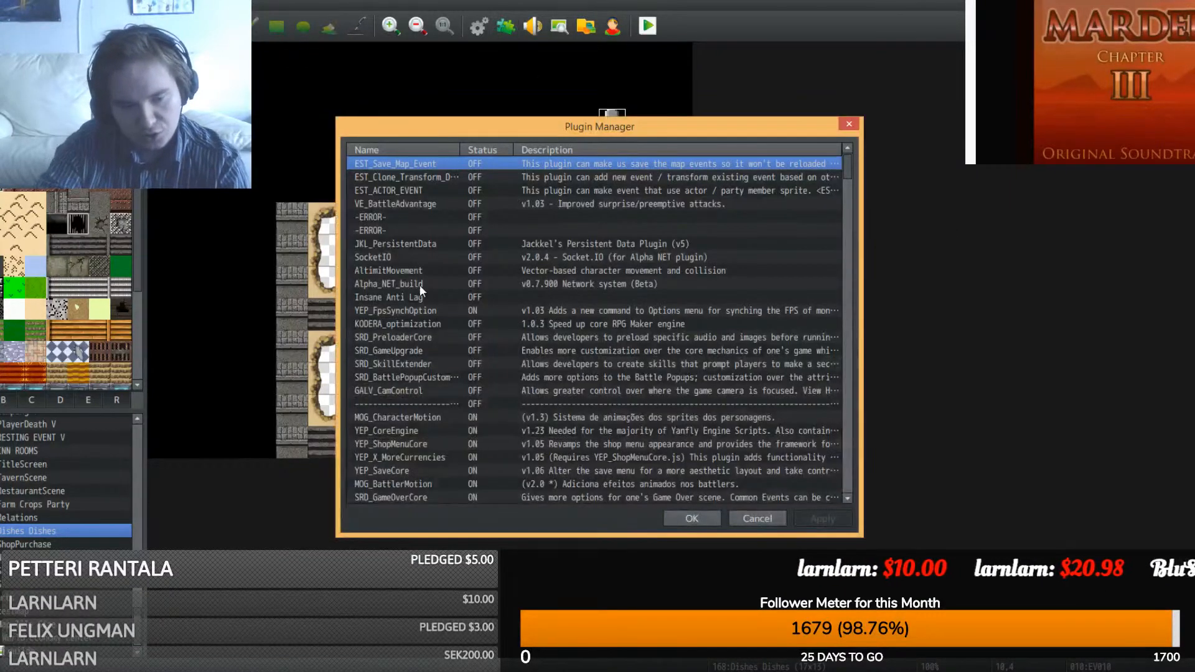
pyautogui.hotkey('ctrl', 'f')
pyautogui.write('projec')
pyautogui.press('Return')
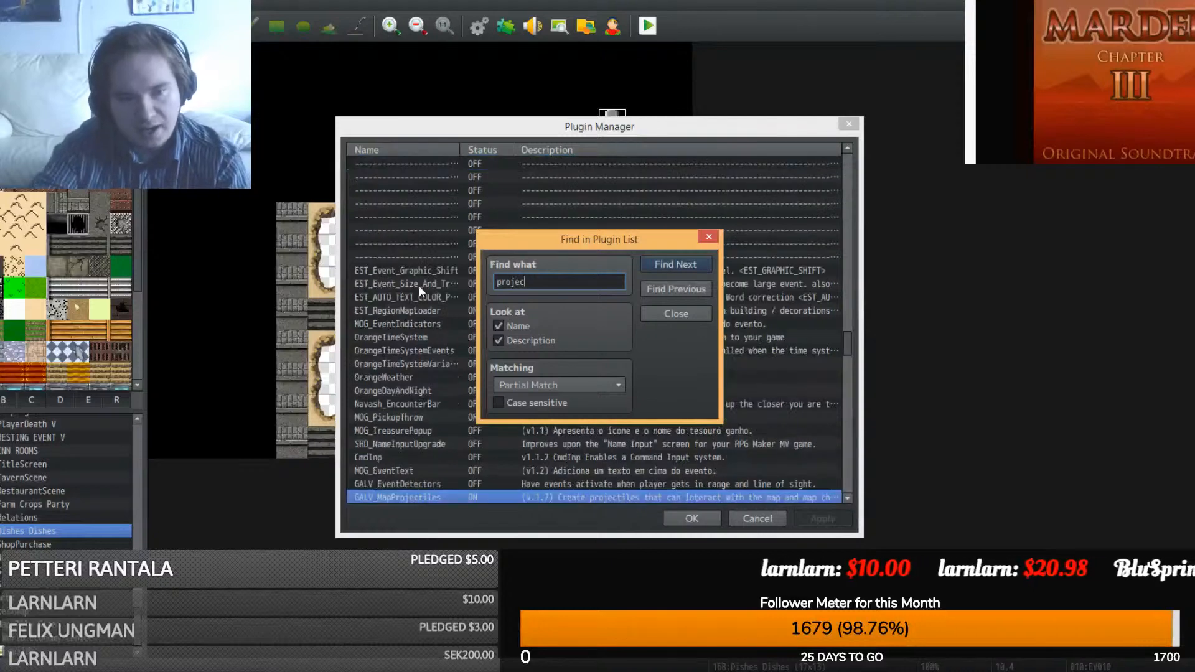
pyautogui.click(685, 314)
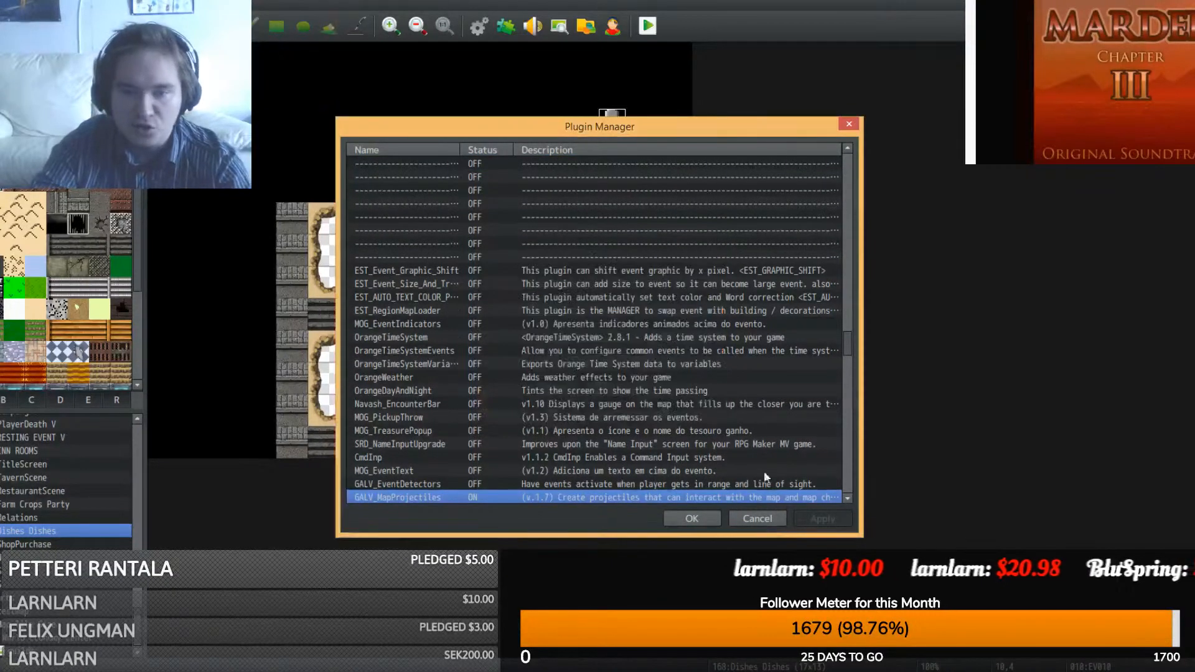
pyautogui.click(692, 517)
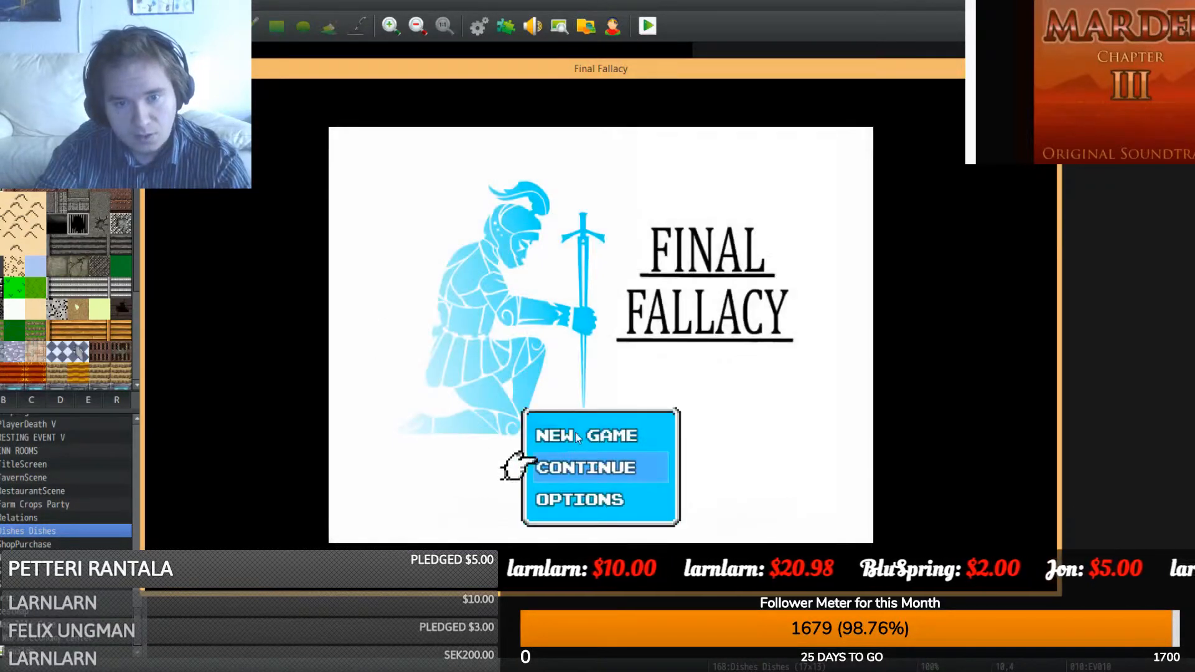
pyautogui.doubleClick(575, 432)
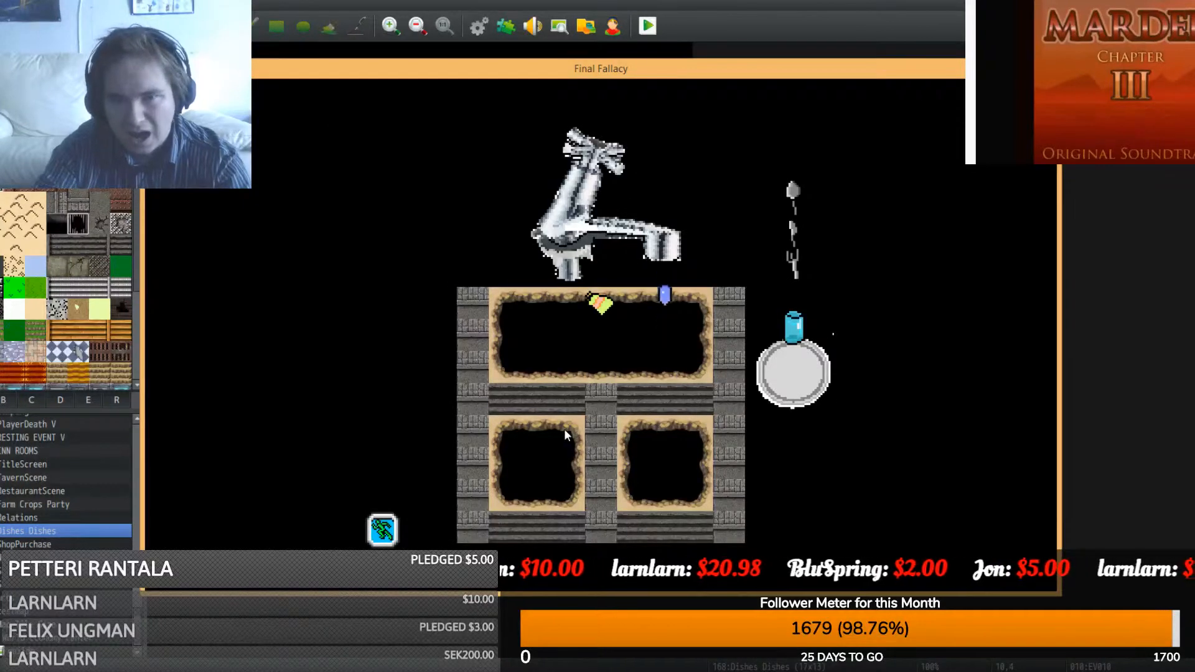
pyautogui.click(1047, 68)
# - Apply an Image menu transform to water.png, save it, and return to RPG Maker
pyautogui.moveTo(492, 669)
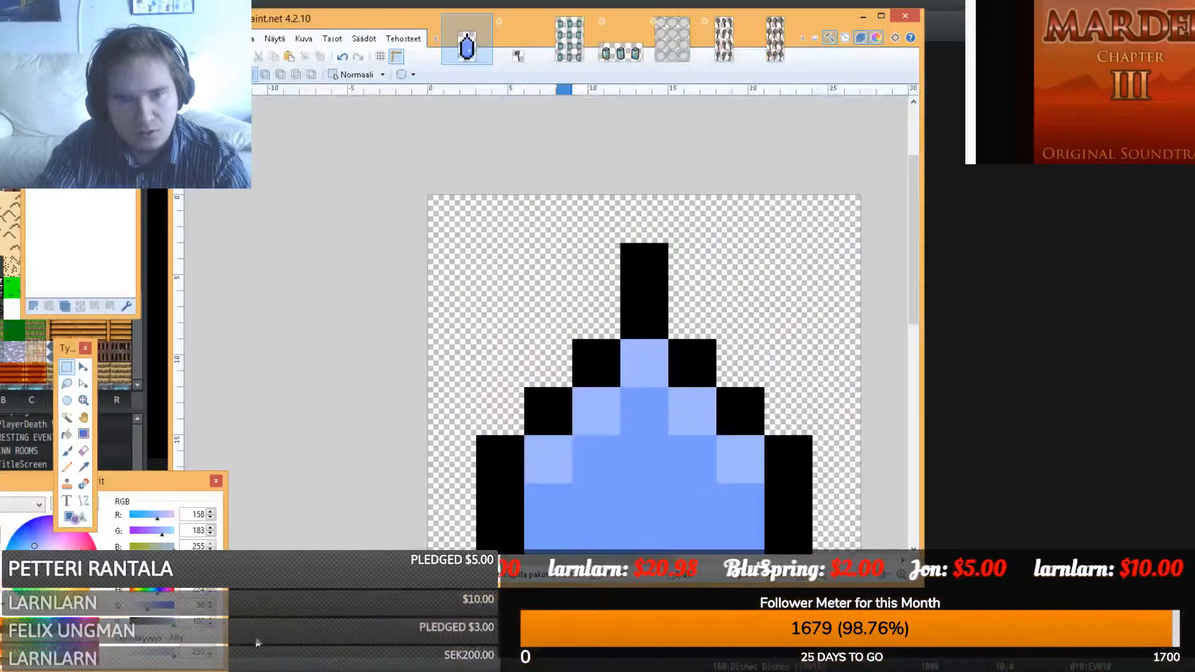
pyautogui.click(251, 635)
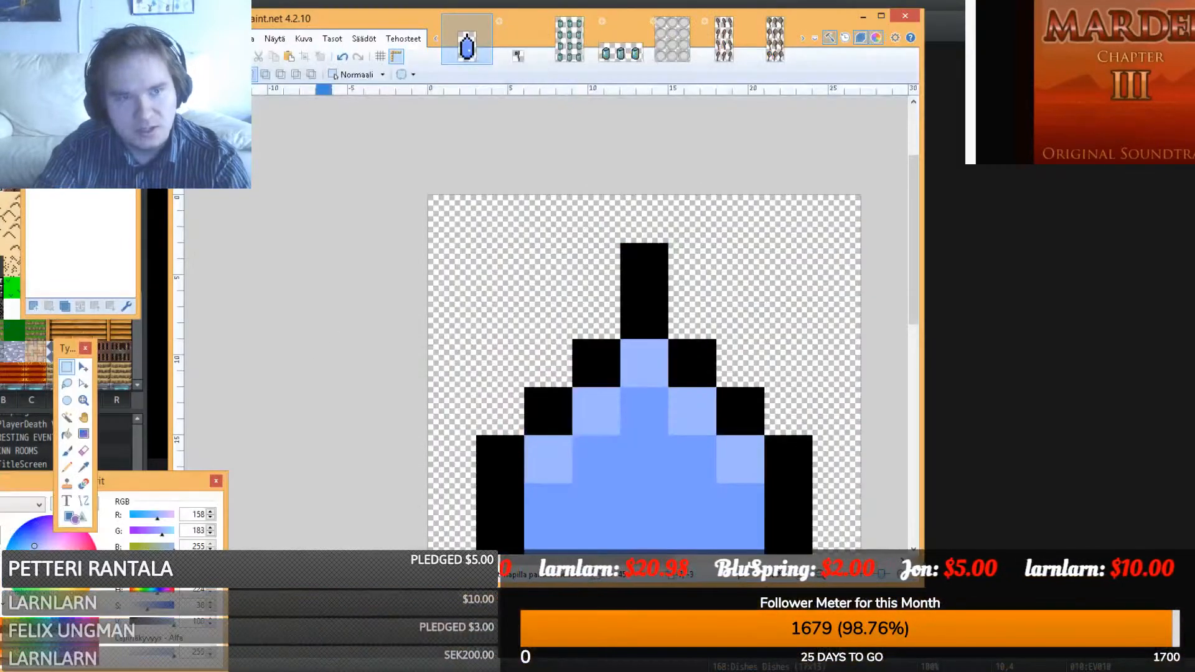
pyautogui.click(305, 39)
pyautogui.click(310, 111)
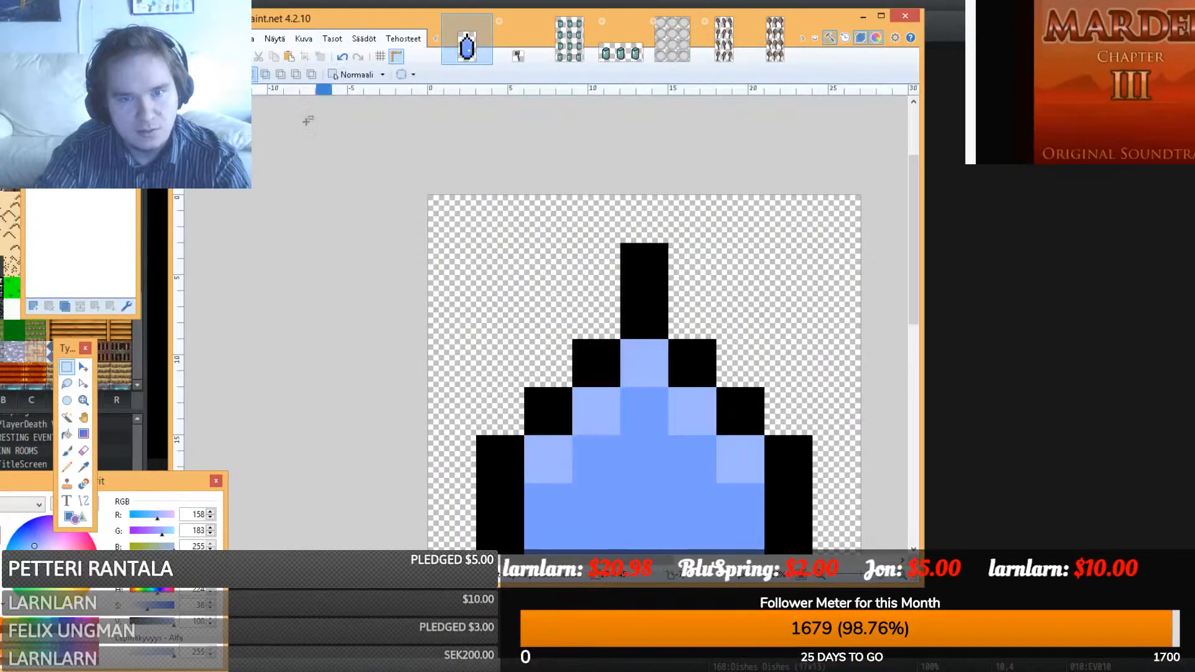
pyautogui.hotkey('ctrl', 's')
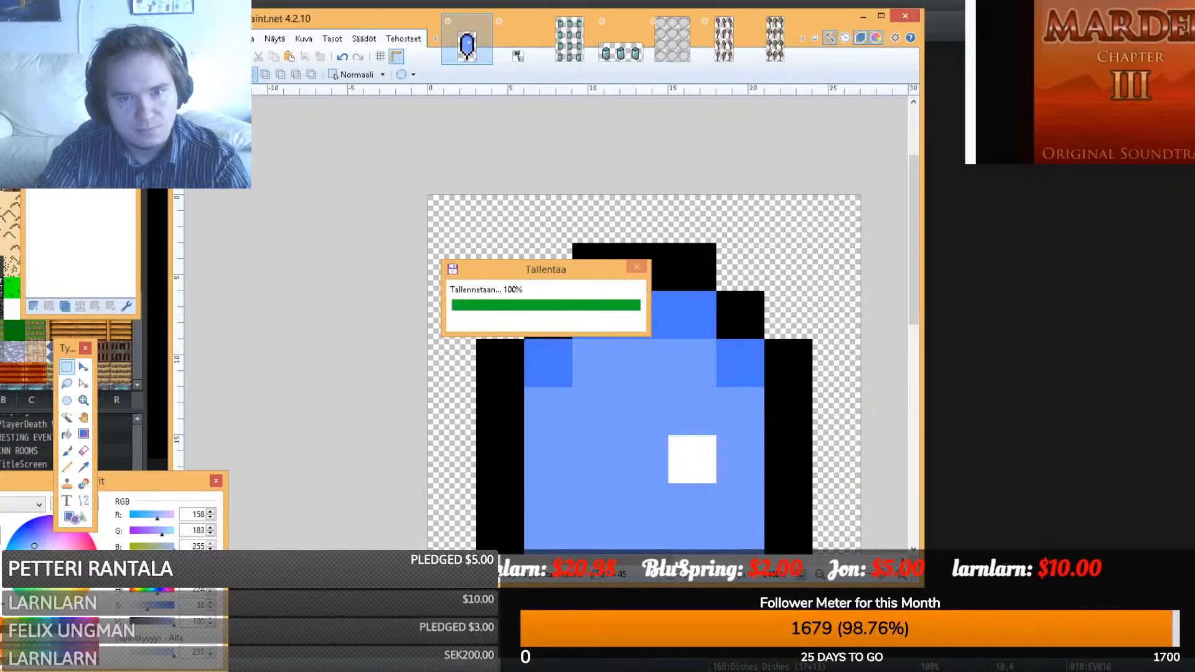
pyautogui.click(999, 266)
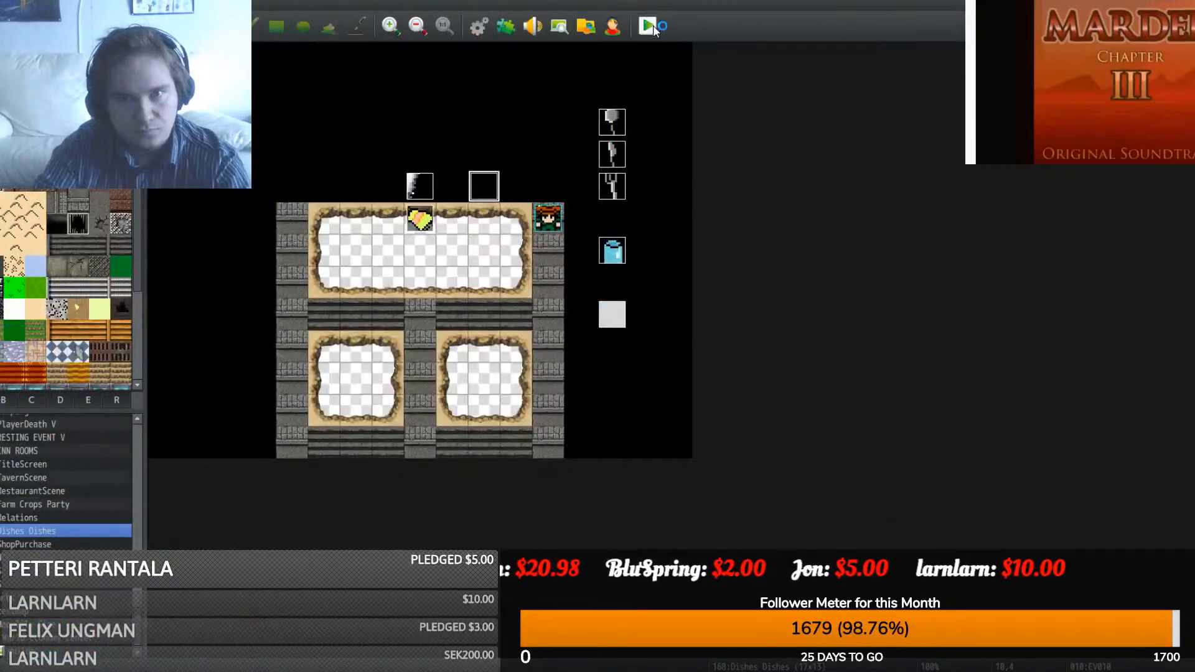
# - Playtest a new game to view the current sink scene
pyautogui.hotkey('ctrl', 'r')
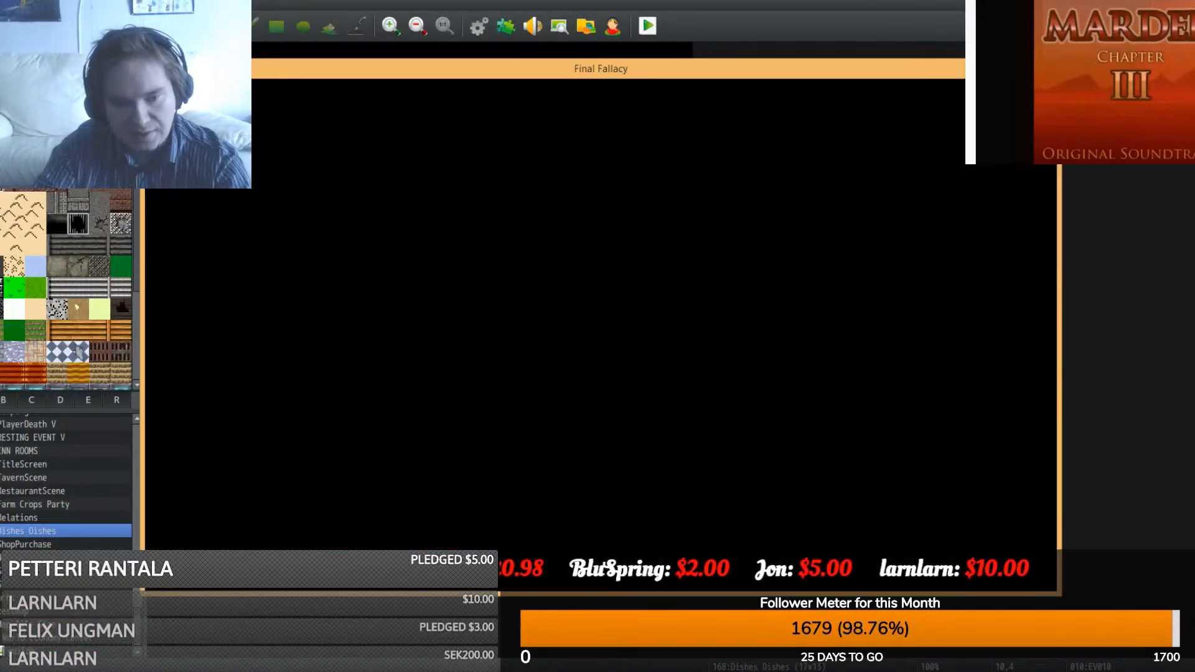
pyautogui.moveTo(386, 671)
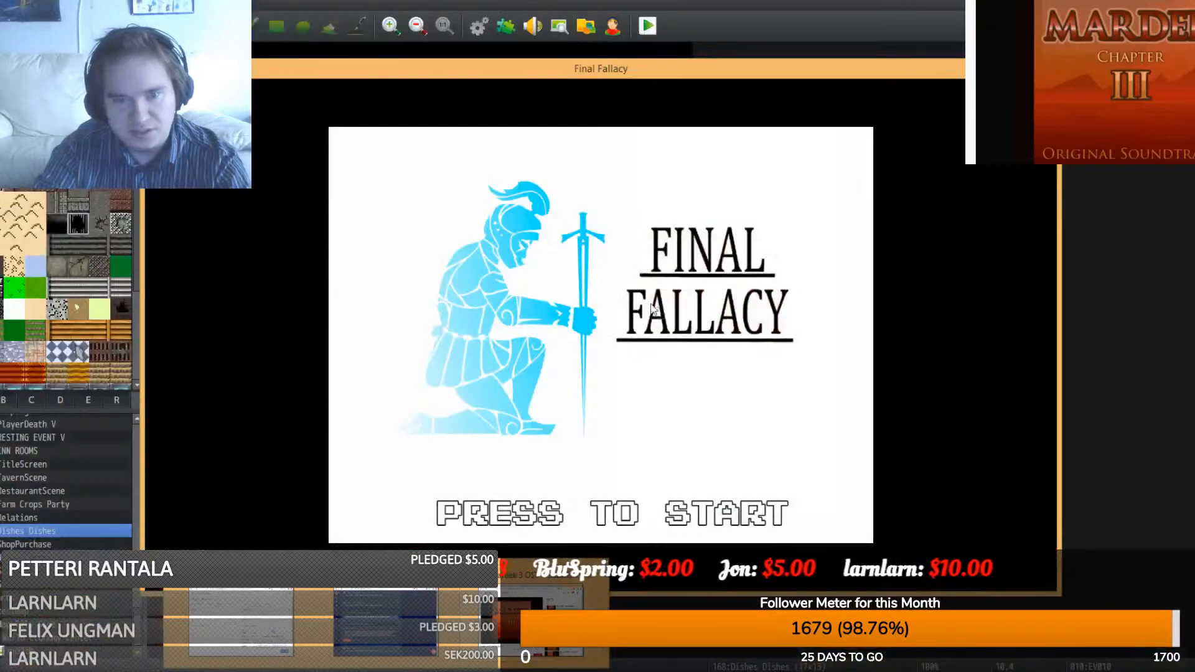
pyautogui.click(569, 407)
pyautogui.click(577, 432)
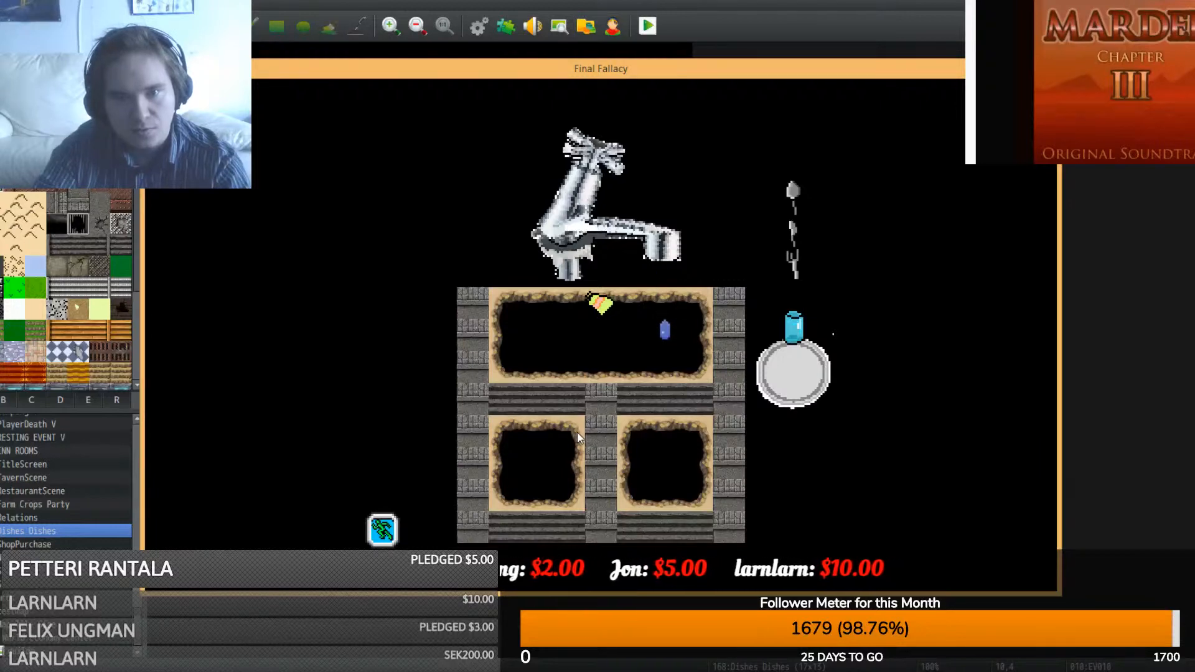
pyautogui.hotkey('alt', 'F4')
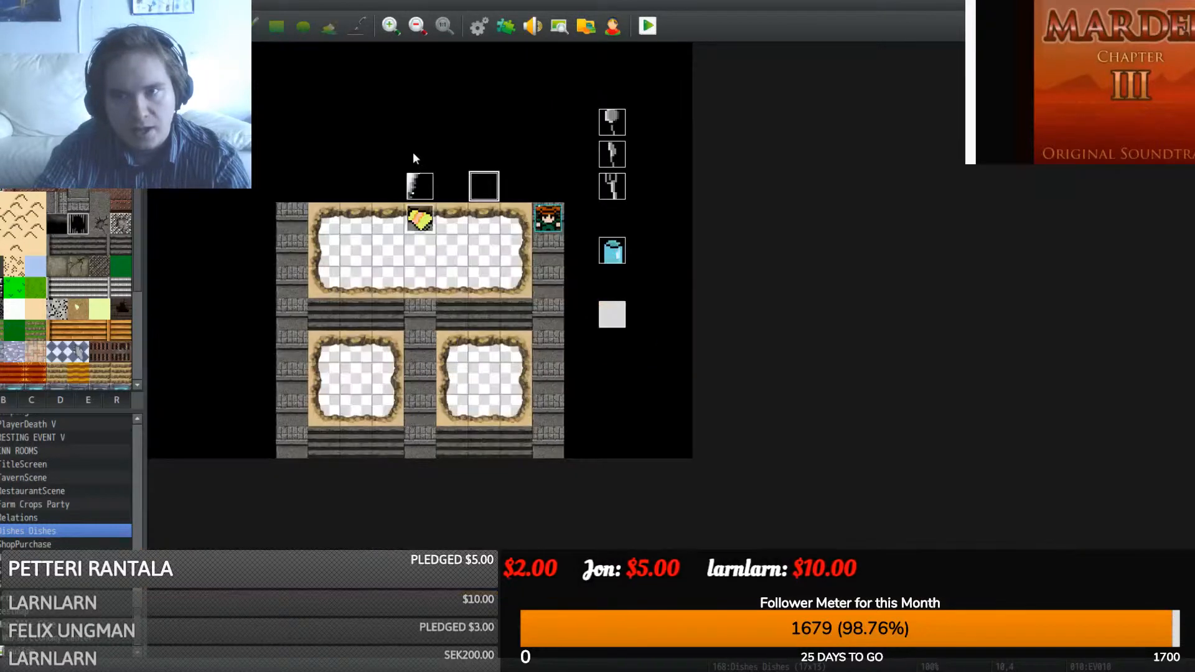
# - Change EV010's Wait command from 60 to 5 frames
pyautogui.doubleClick(483, 187)
pyautogui.click(662, 202)
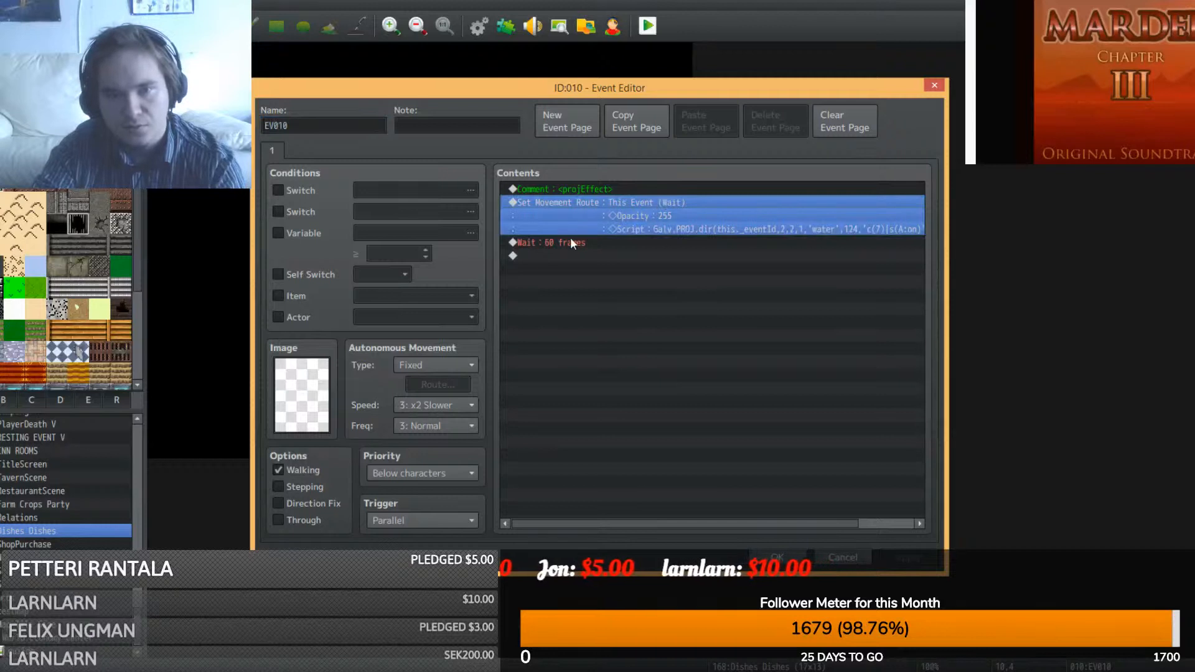
pyautogui.doubleClick(572, 242)
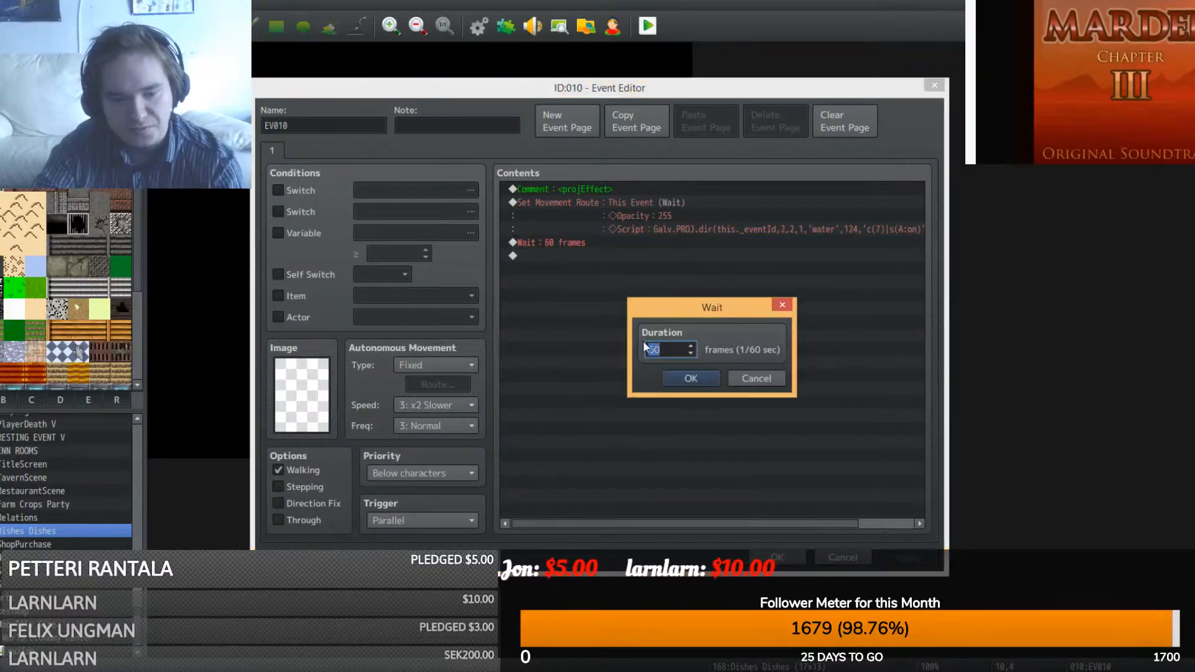
pyautogui.write('5')
pyautogui.click(690, 384)
pyautogui.click(777, 558)
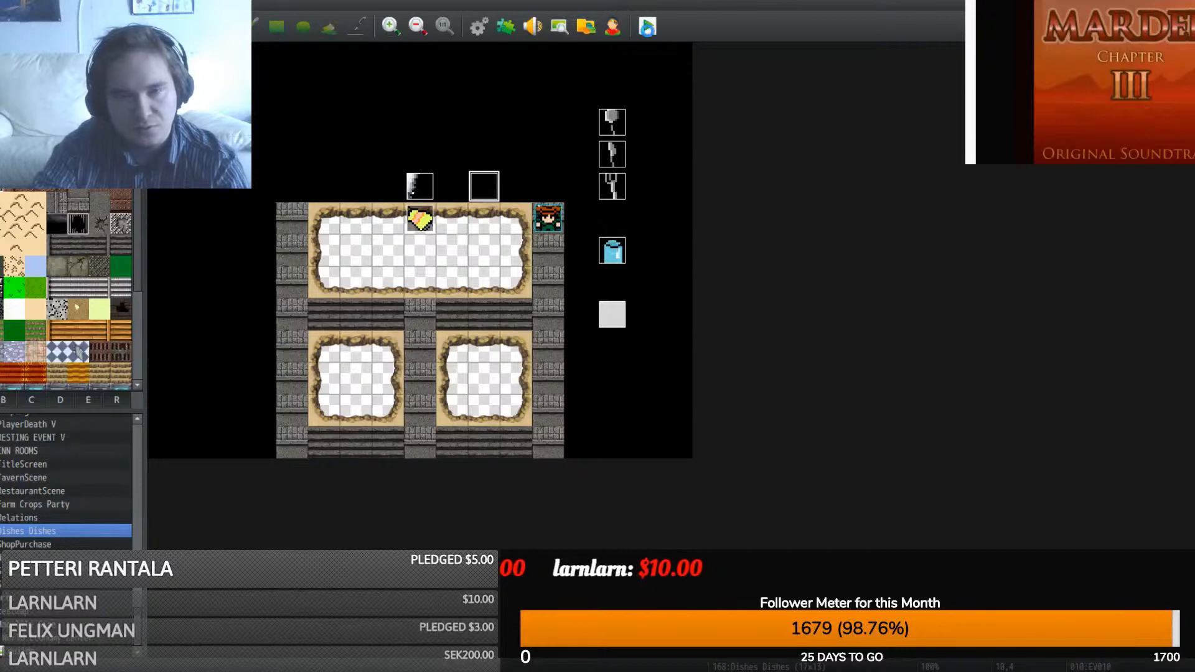
# - Playtest a new game again to check the water stream under the tap
pyautogui.click(647, 27)
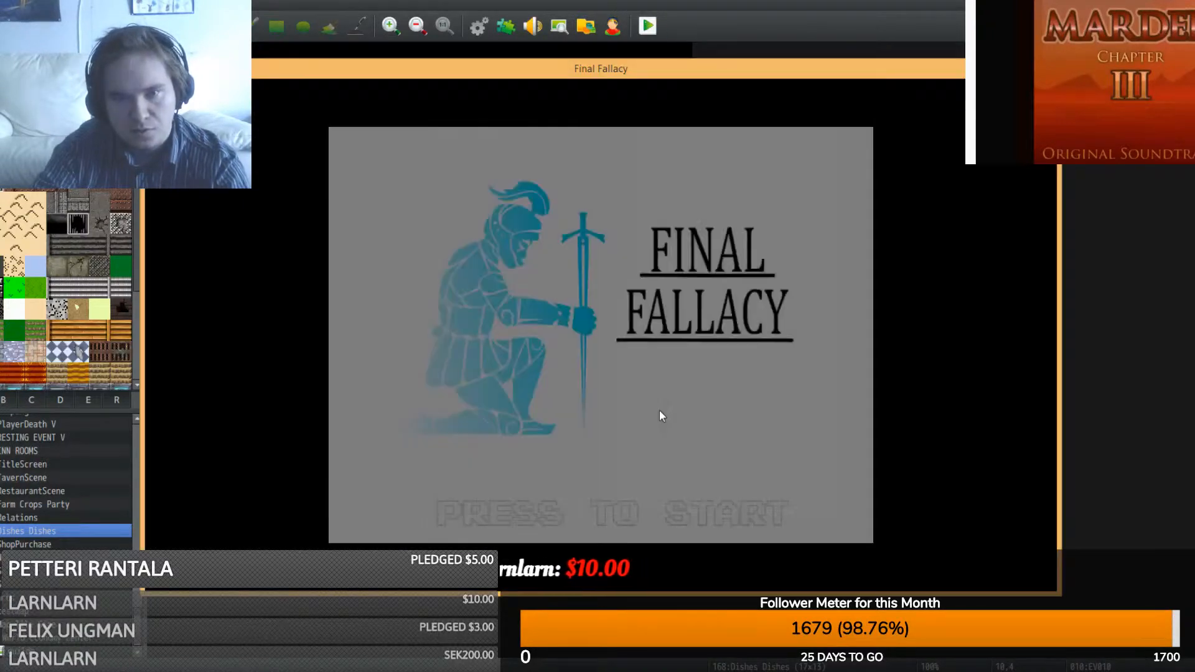
pyautogui.click(660, 410)
pyautogui.doubleClick(605, 439)
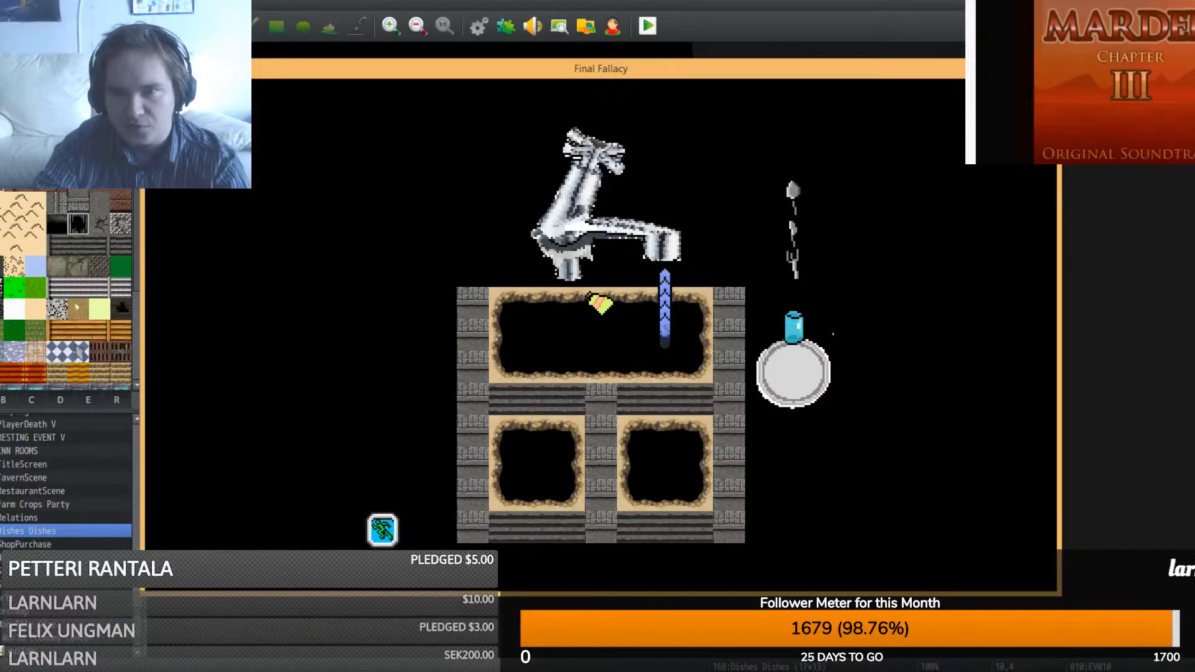
pyautogui.click(1046, 66)
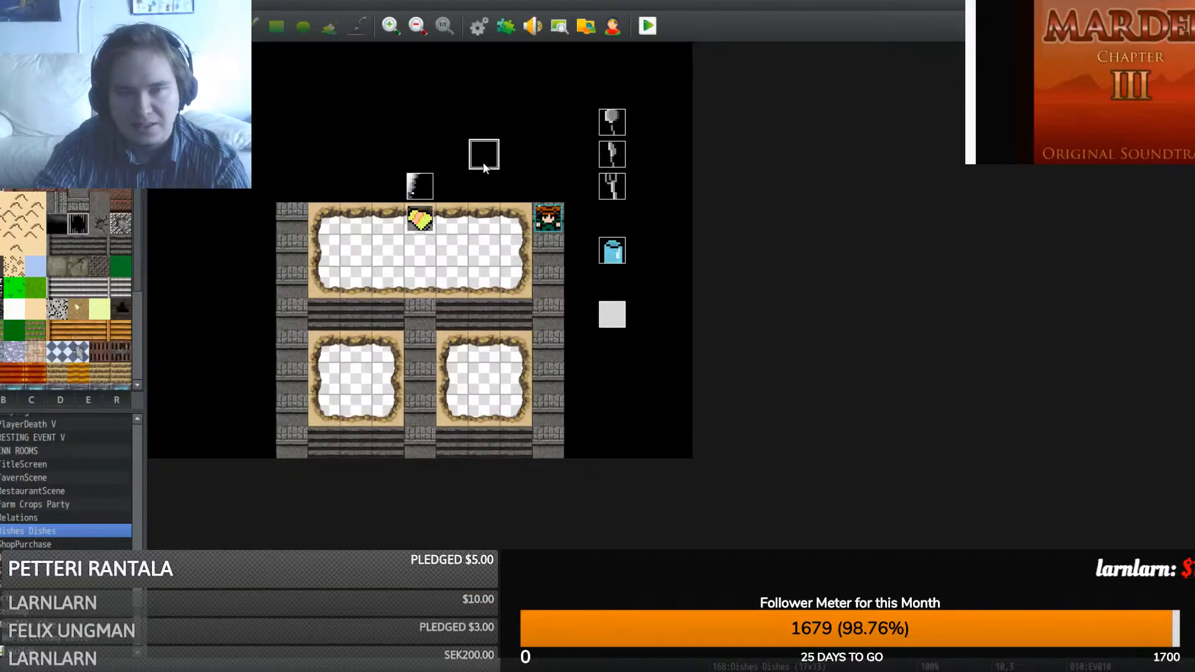
# - Change EV010's script arguments from '_eventId,2,2,1' to '_eventId,2,3,1'
pyautogui.doubleClick(486, 164)
pyautogui.click(685, 203)
pyautogui.rightClick(684, 202)
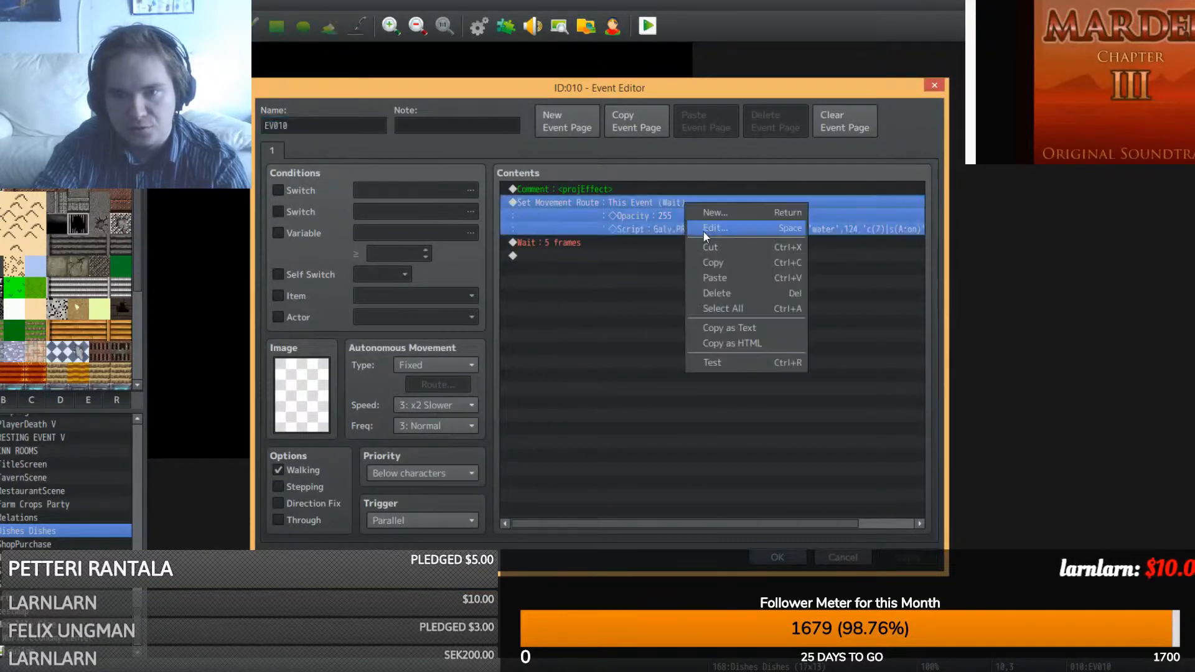
pyautogui.click(703, 230)
pyautogui.doubleClick(434, 253)
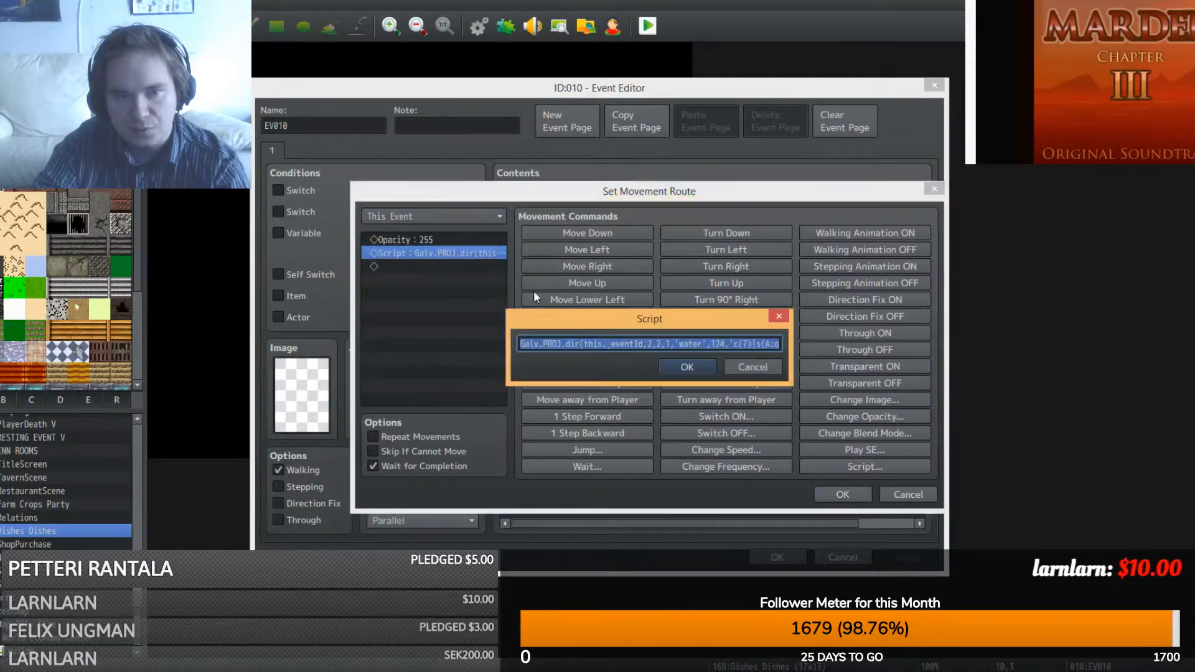
pyautogui.click(657, 343)
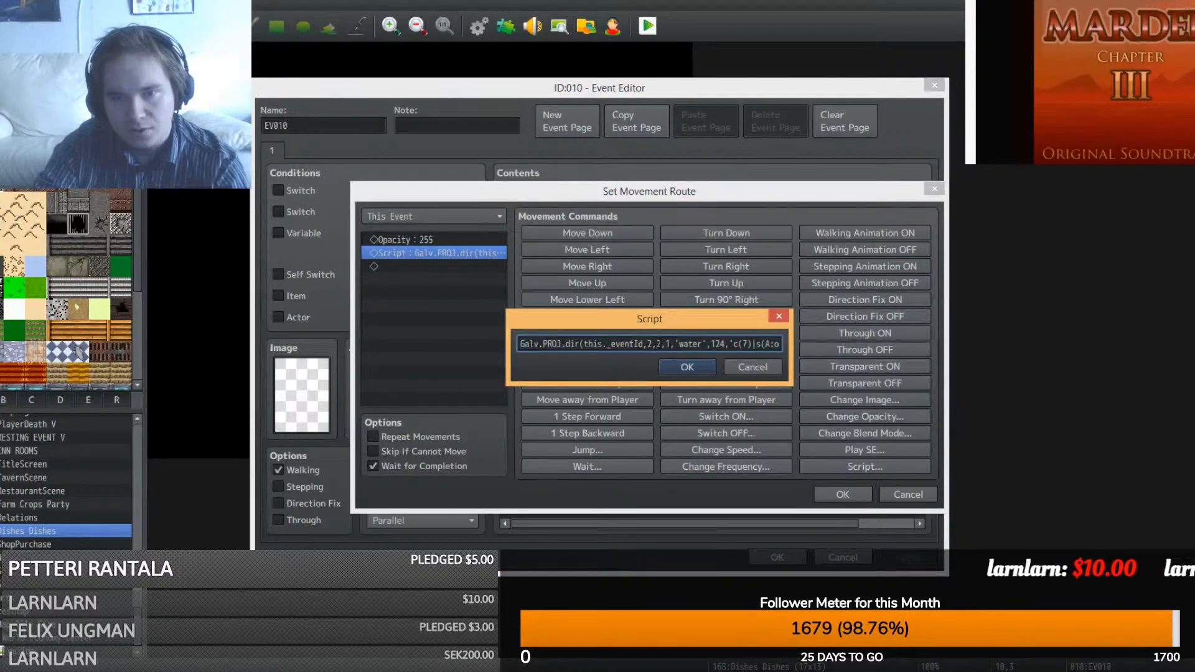
pyautogui.doubleClick(658, 344)
pyautogui.rightClick(660, 344)
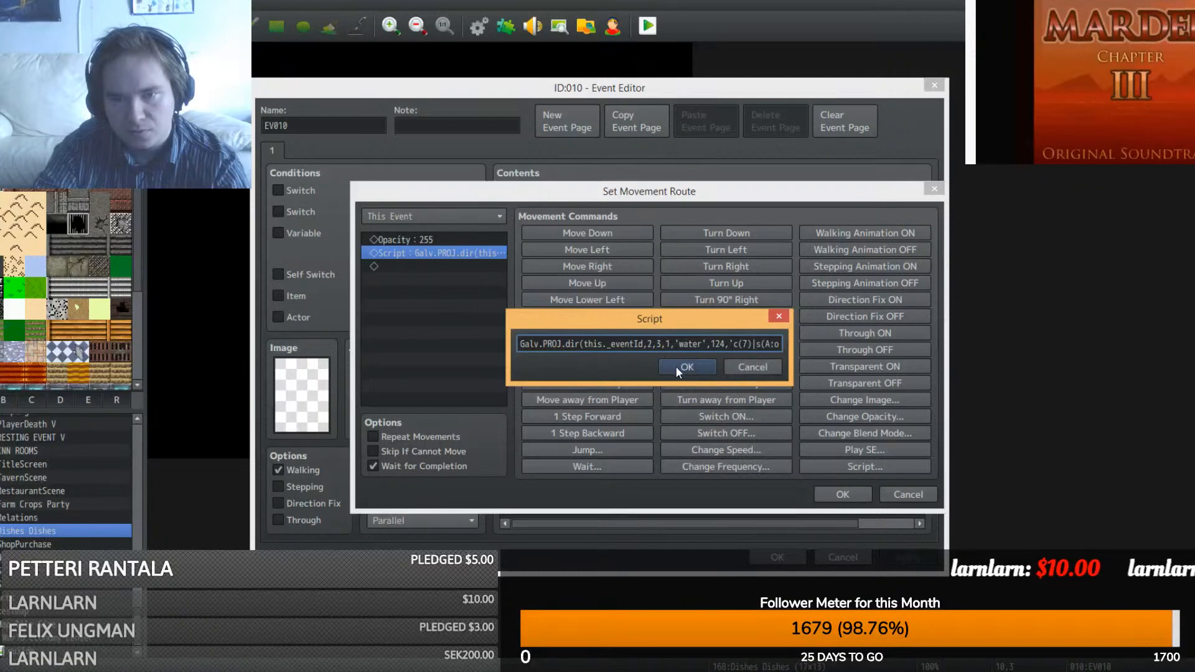
pyautogui.click(682, 367)
pyautogui.click(839, 494)
pyautogui.click(769, 559)
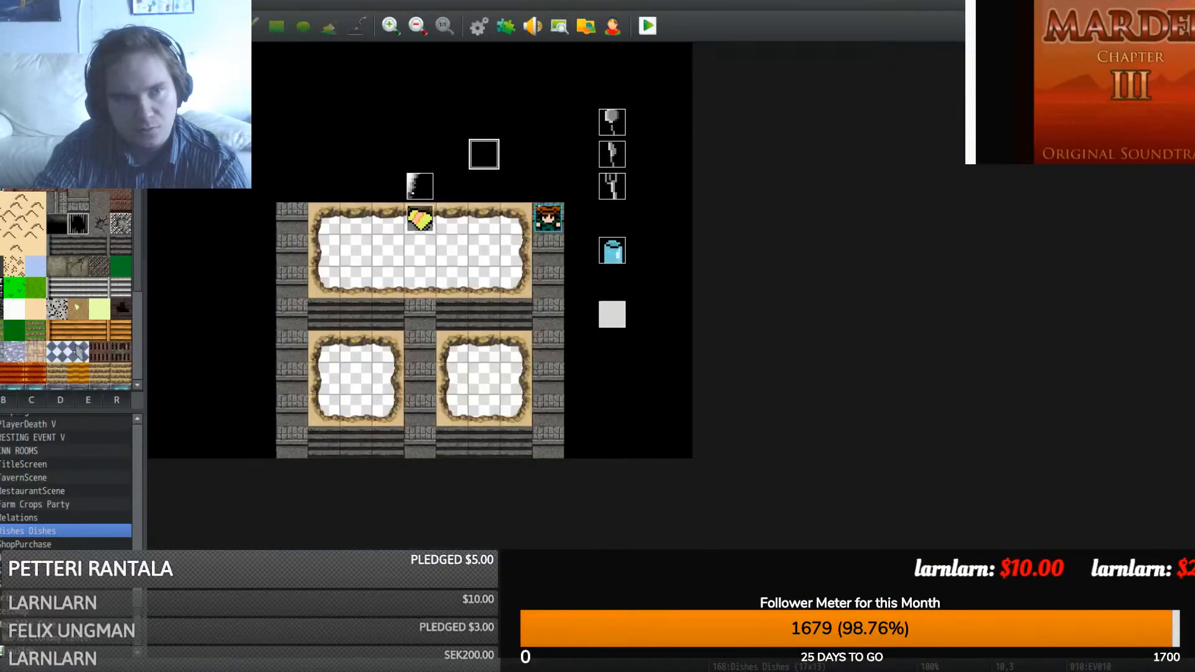
# - Playtest a new game to check the water column in the sink scene
pyautogui.click(650, 30)
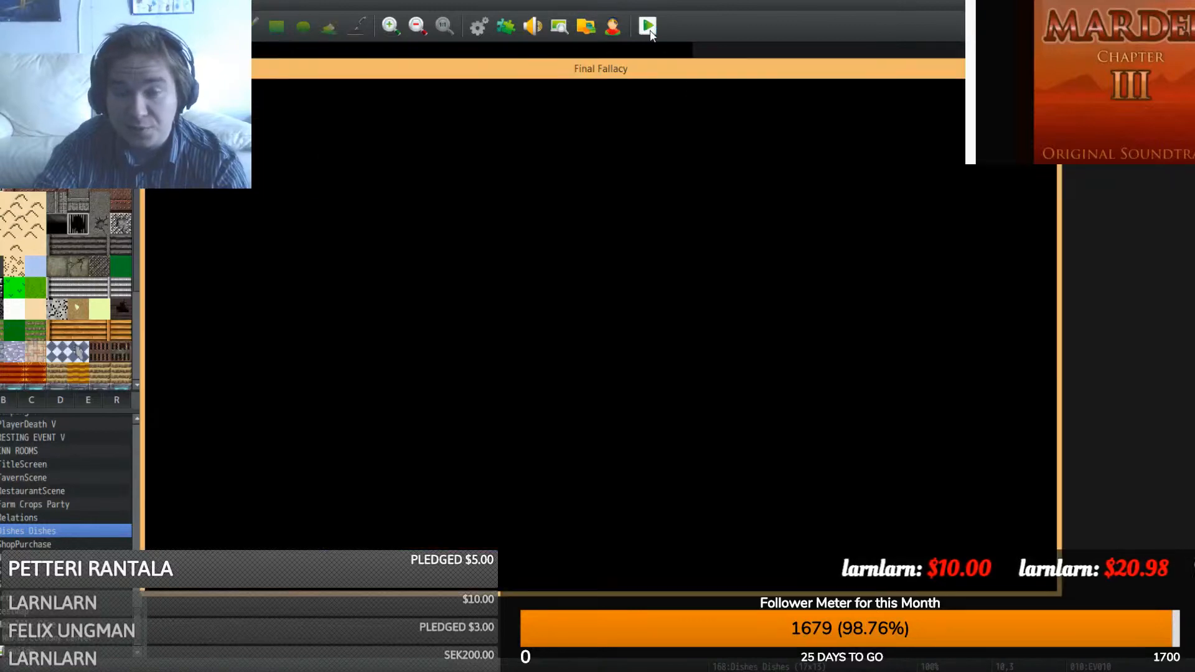
pyautogui.click(556, 439)
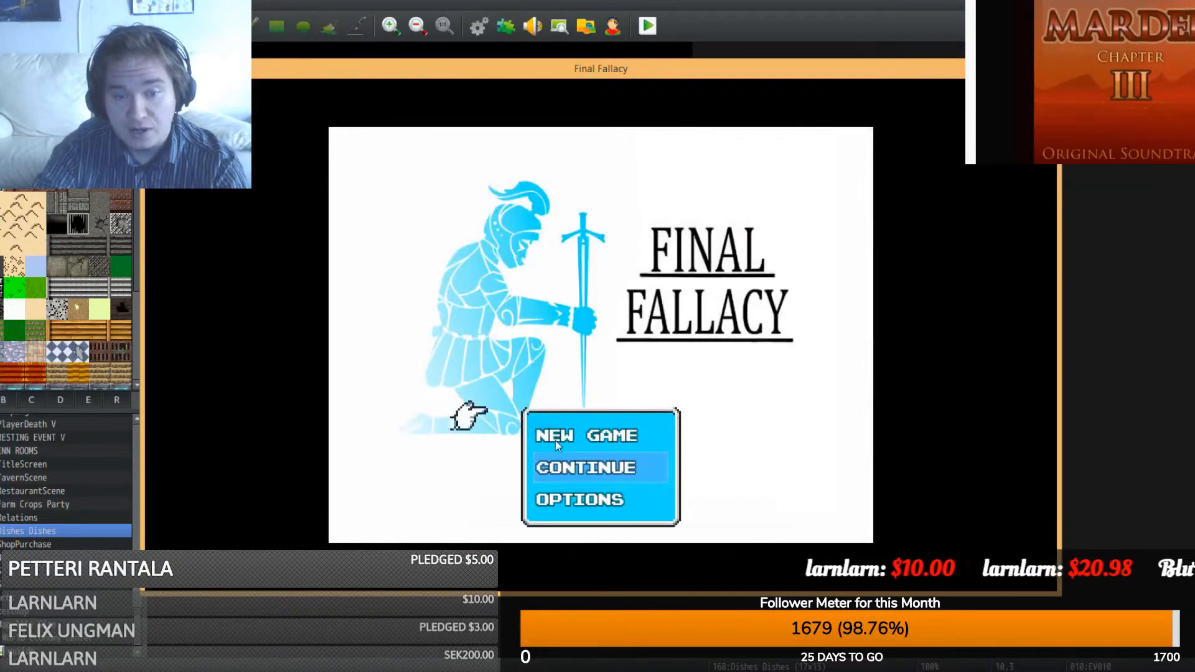
pyautogui.click(555, 438)
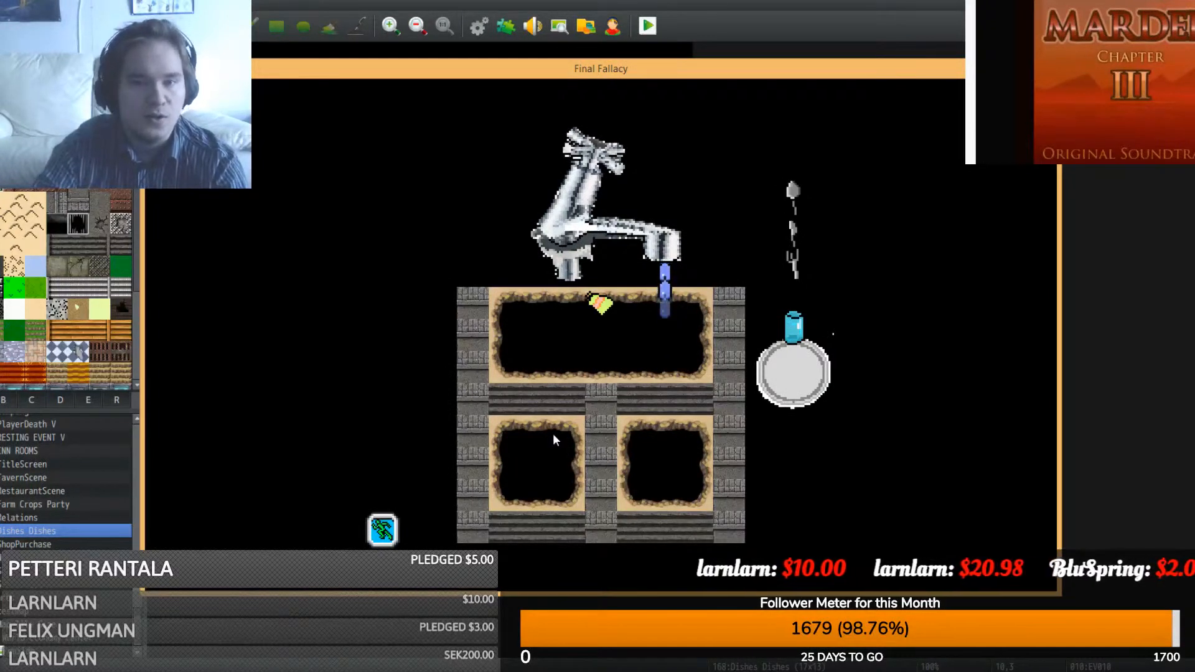
pyautogui.hotkey('alt', 'F4')
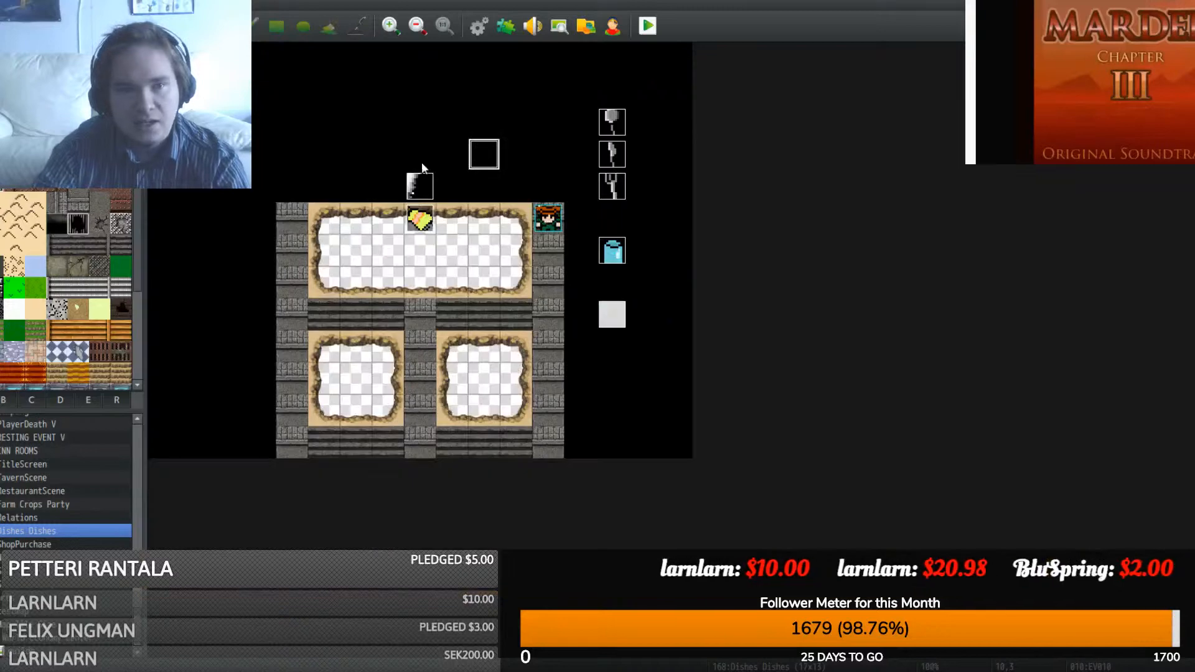
# - Begin a Control Switches command on the Tap event's first page
pyautogui.click(418, 183)
pyautogui.doubleClick(418, 183)
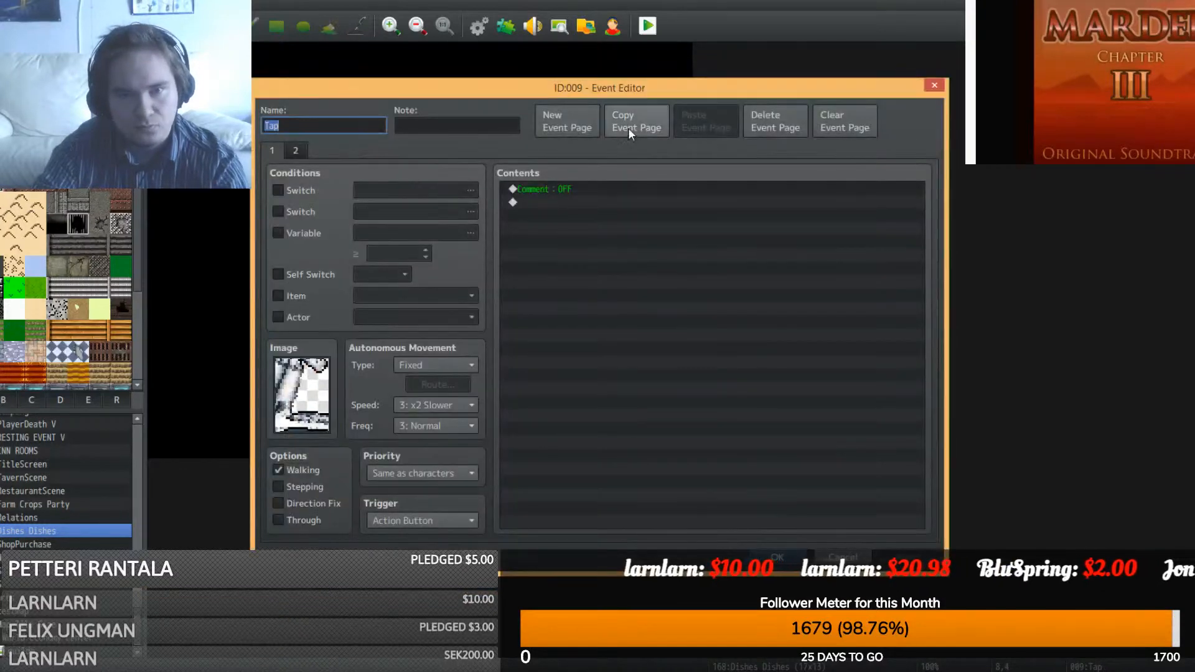
pyautogui.doubleClick(569, 203)
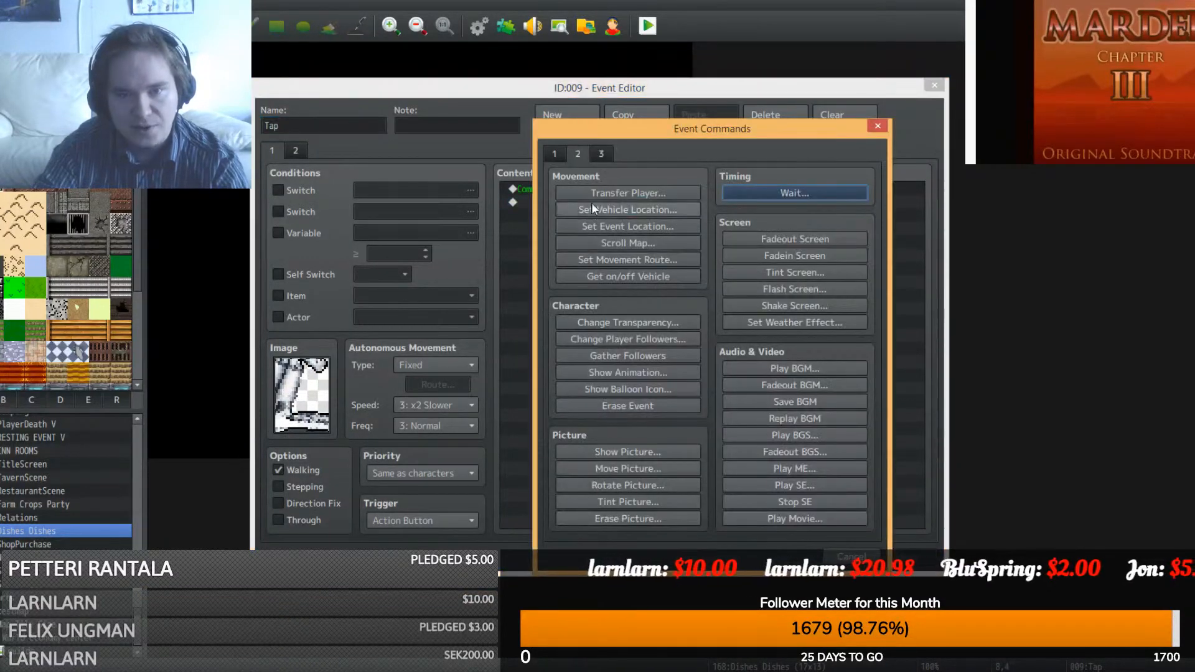
pyautogui.click(586, 152)
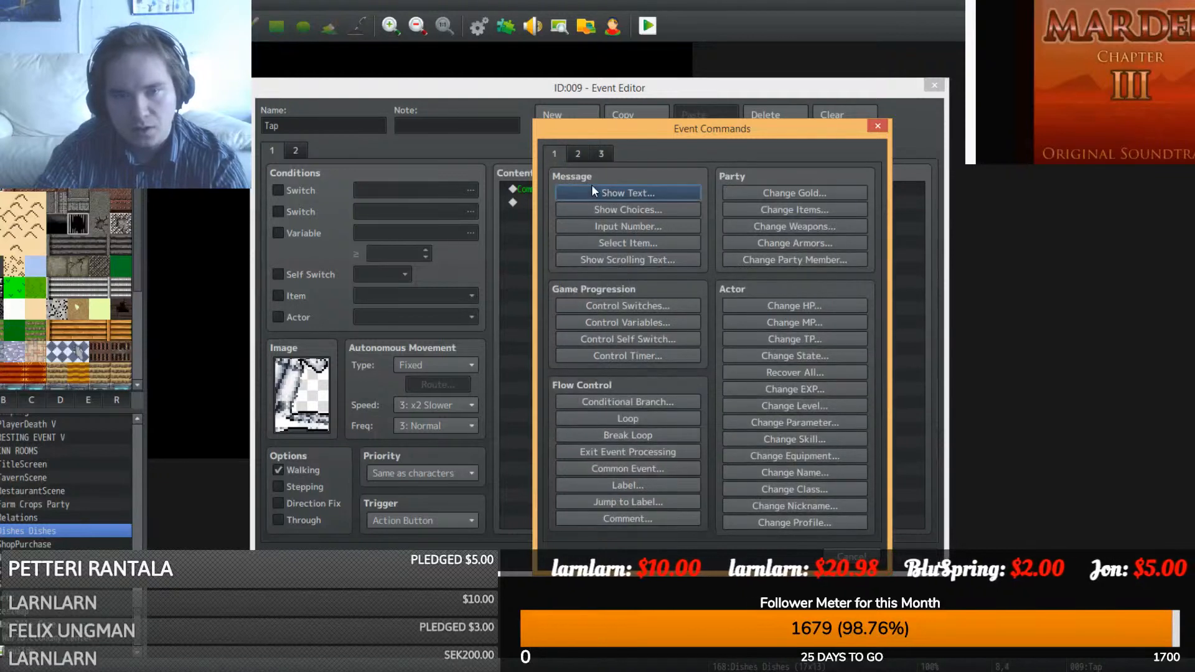
pyautogui.click(629, 306)
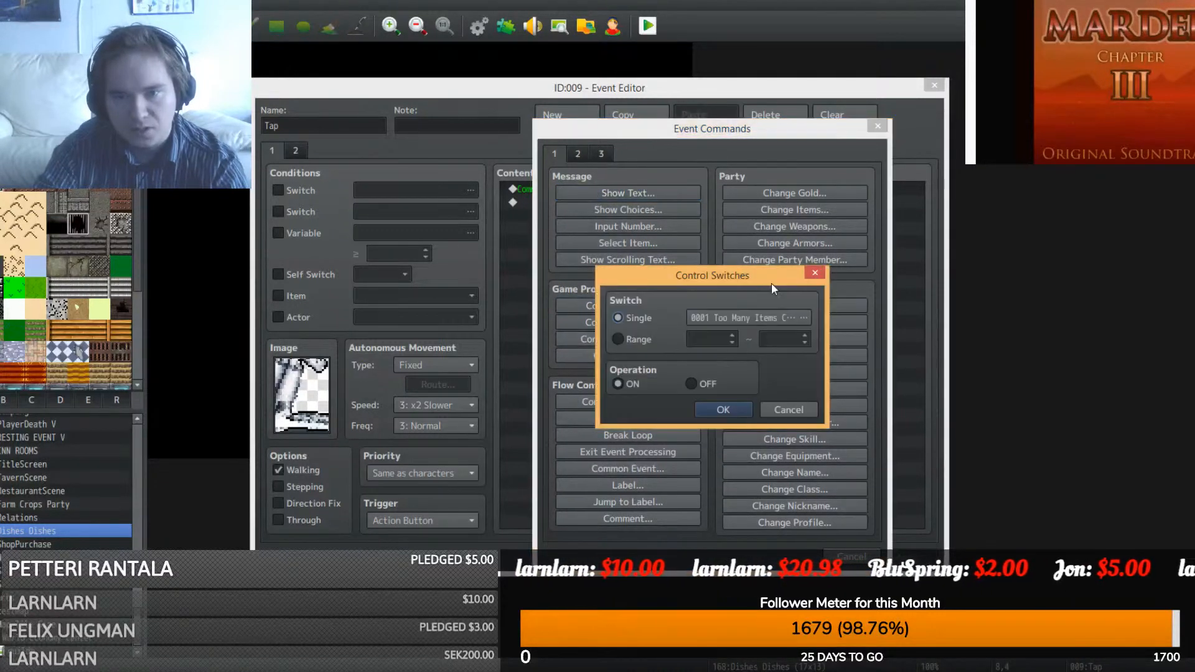
pyautogui.click(780, 408)
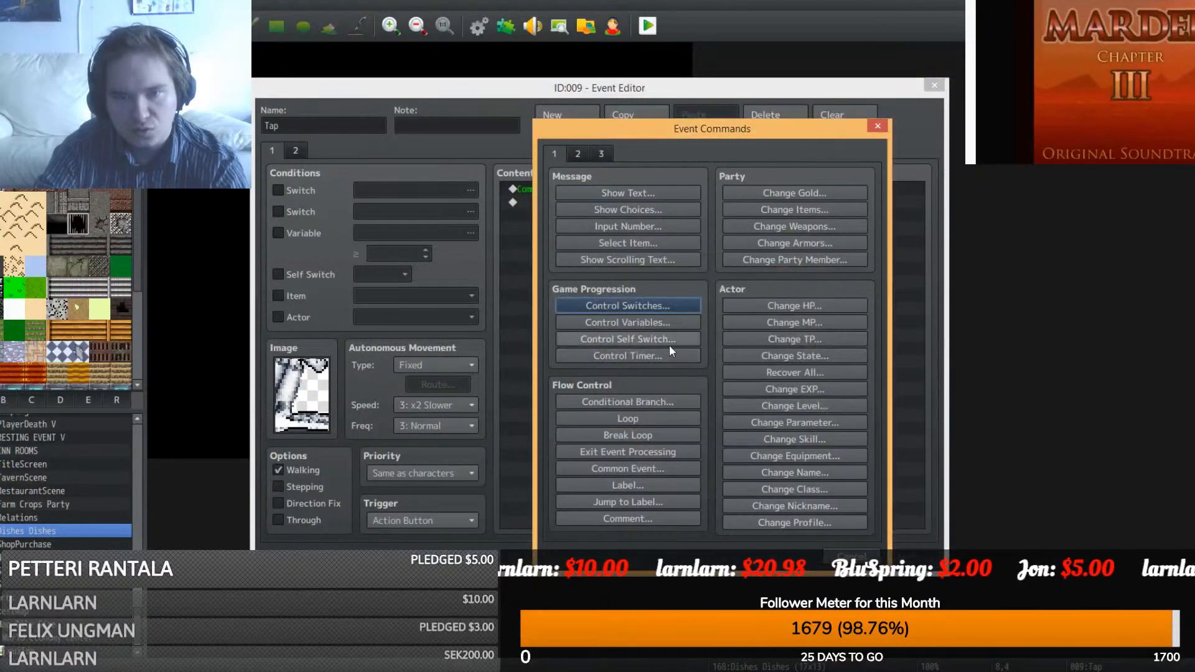
pyautogui.click(659, 303)
# - Name switch 0222 'TapOn' and have the command turn it ON
pyautogui.click(712, 311)
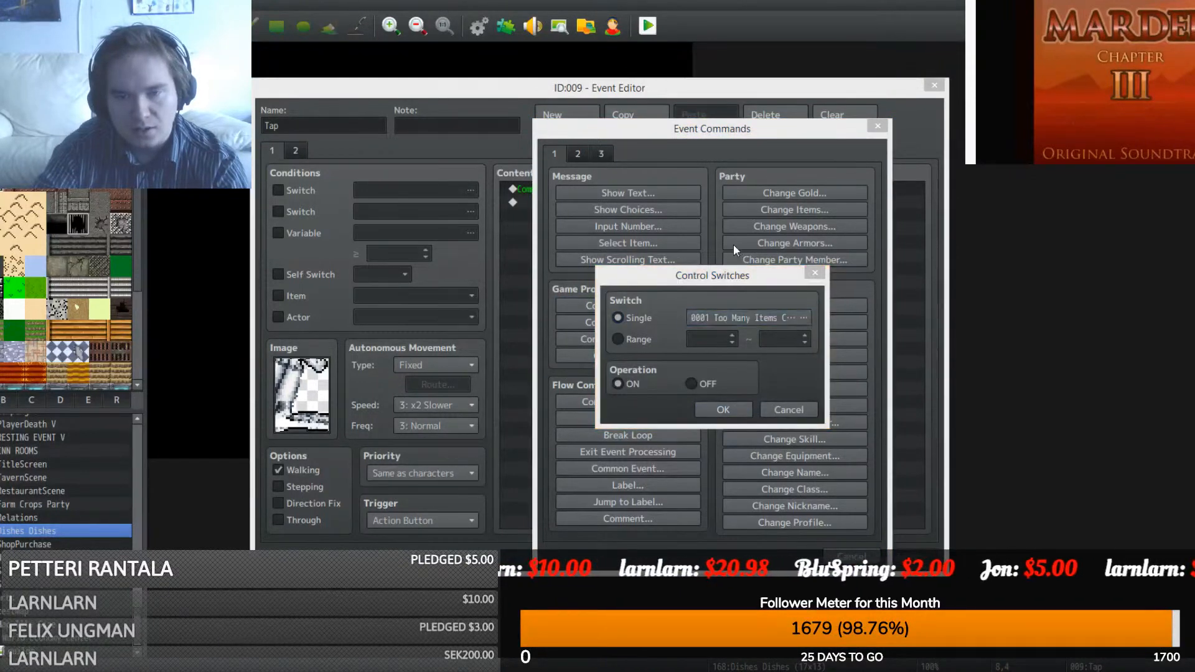
pyautogui.click(622, 372)
pyautogui.rightClick(622, 372)
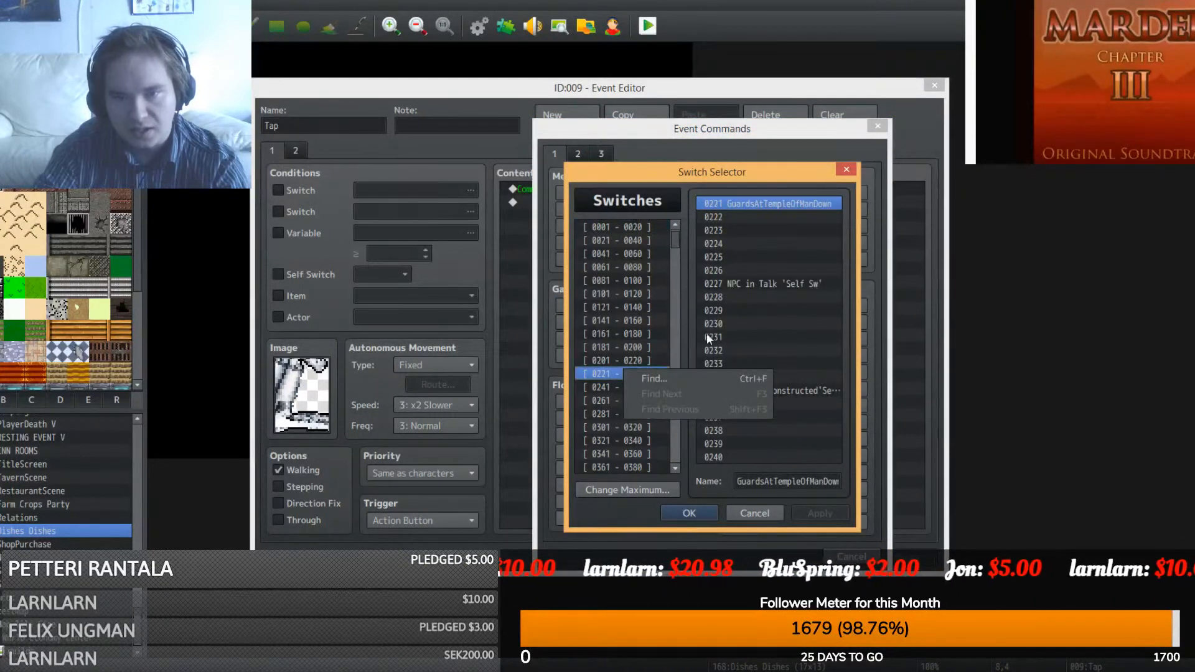
pyautogui.click(721, 226)
pyautogui.click(723, 218)
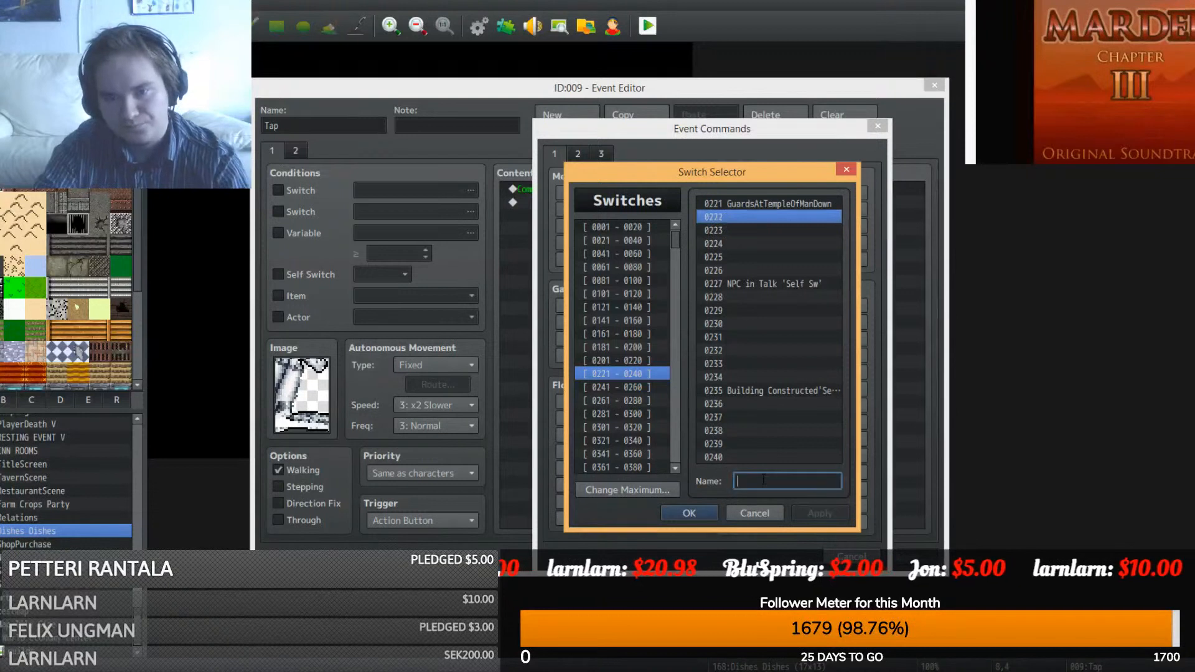
pyautogui.write('T')
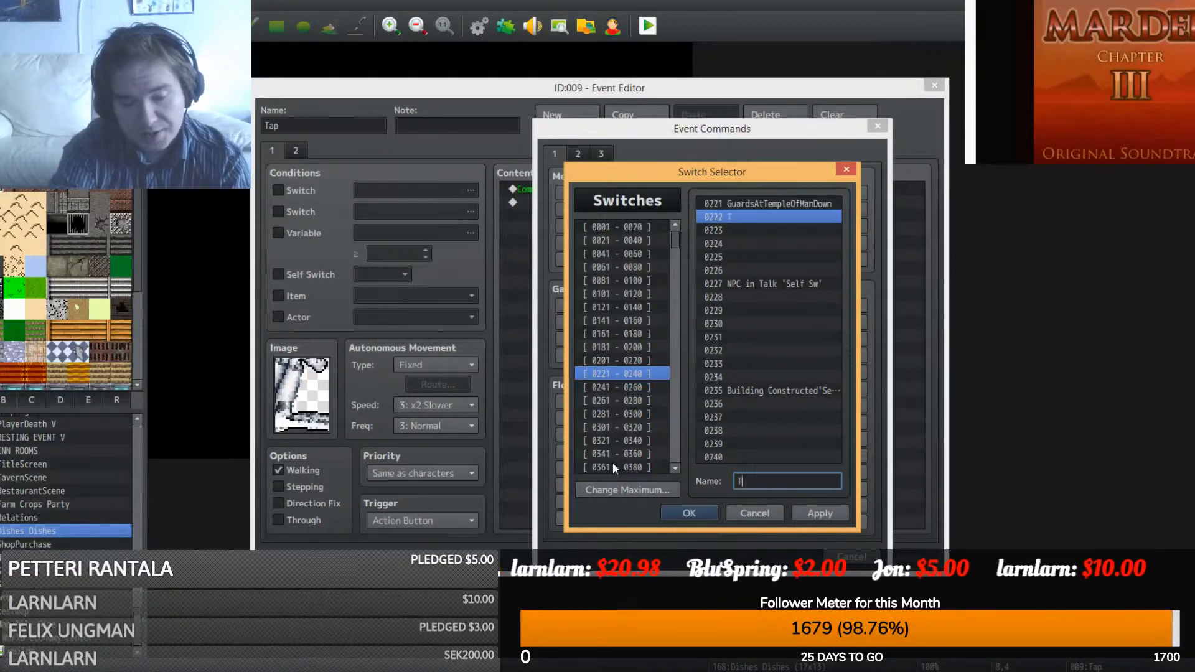
pyautogui.write('apOn')
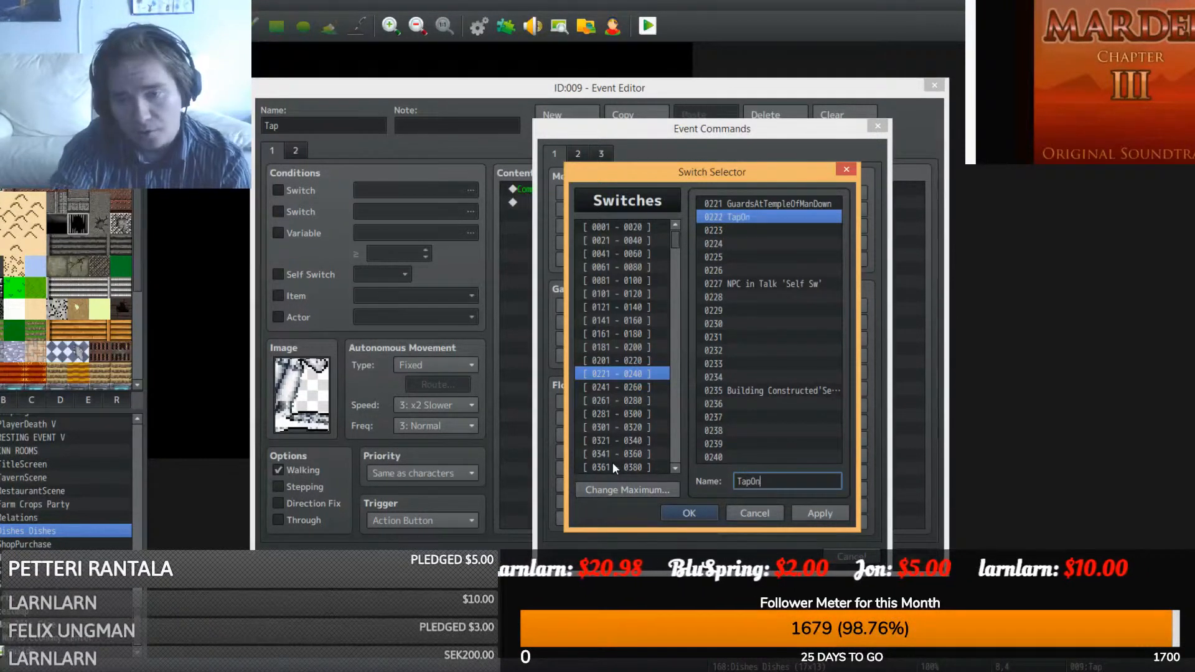
pyautogui.click(691, 513)
pyautogui.click(718, 417)
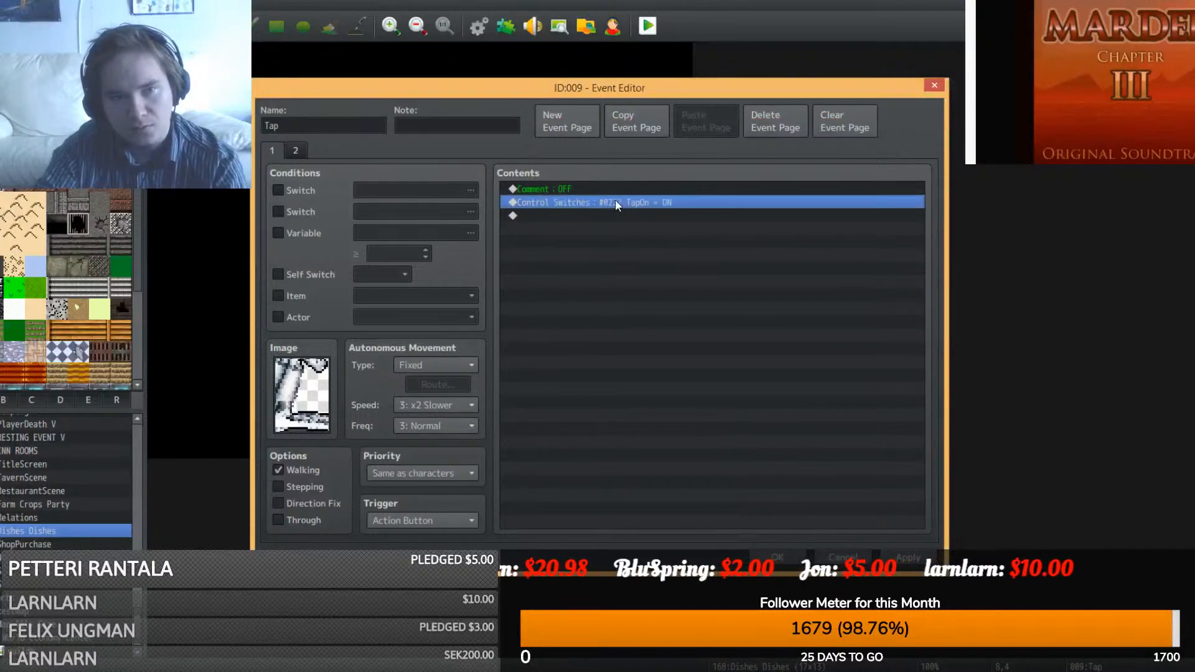
# - Condition the Tap event's second page on TapOn instead of the self switch
pyautogui.click(296, 150)
pyautogui.click(279, 189)
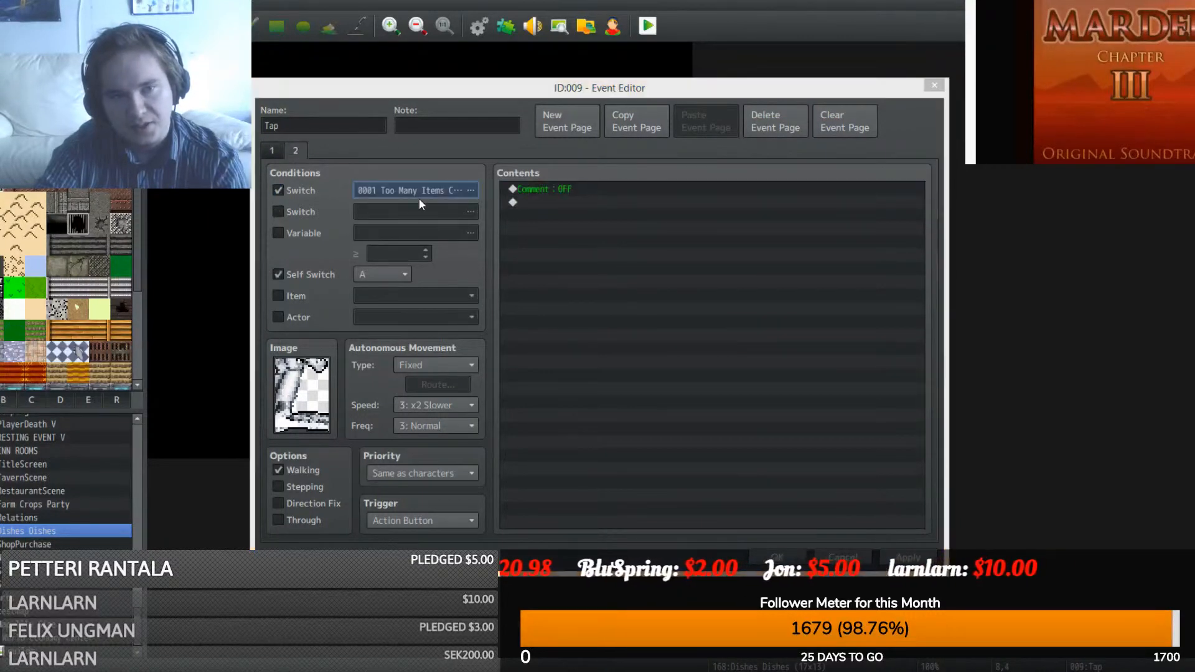
pyautogui.click(420, 192)
pyautogui.click(579, 488)
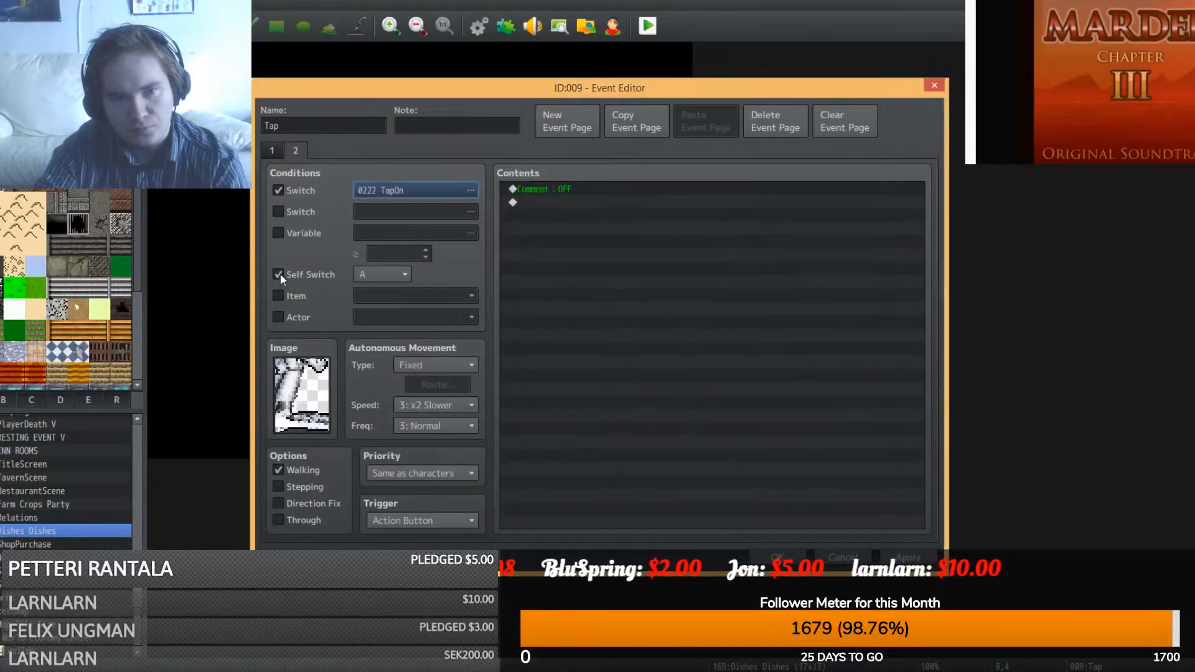
pyautogui.click(279, 274)
pyautogui.click(777, 557)
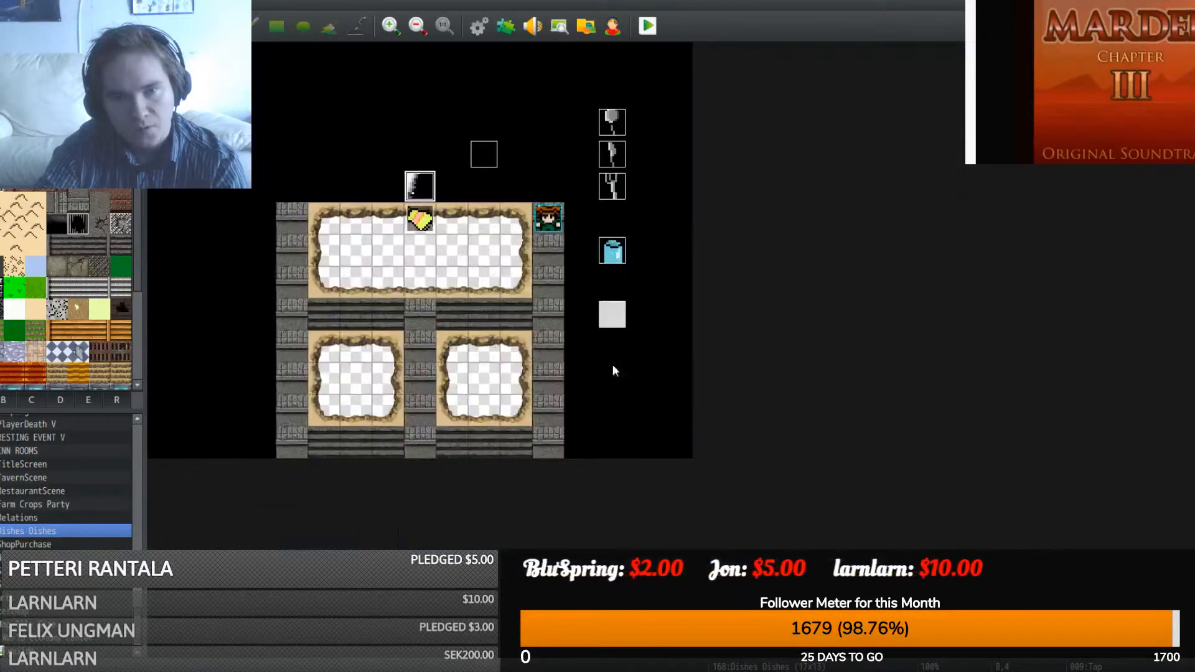
# - Make EV010 require switch 0222 TapOn as its condition
pyautogui.doubleClick(483, 149)
pyautogui.click(297, 189)
pyautogui.click(420, 190)
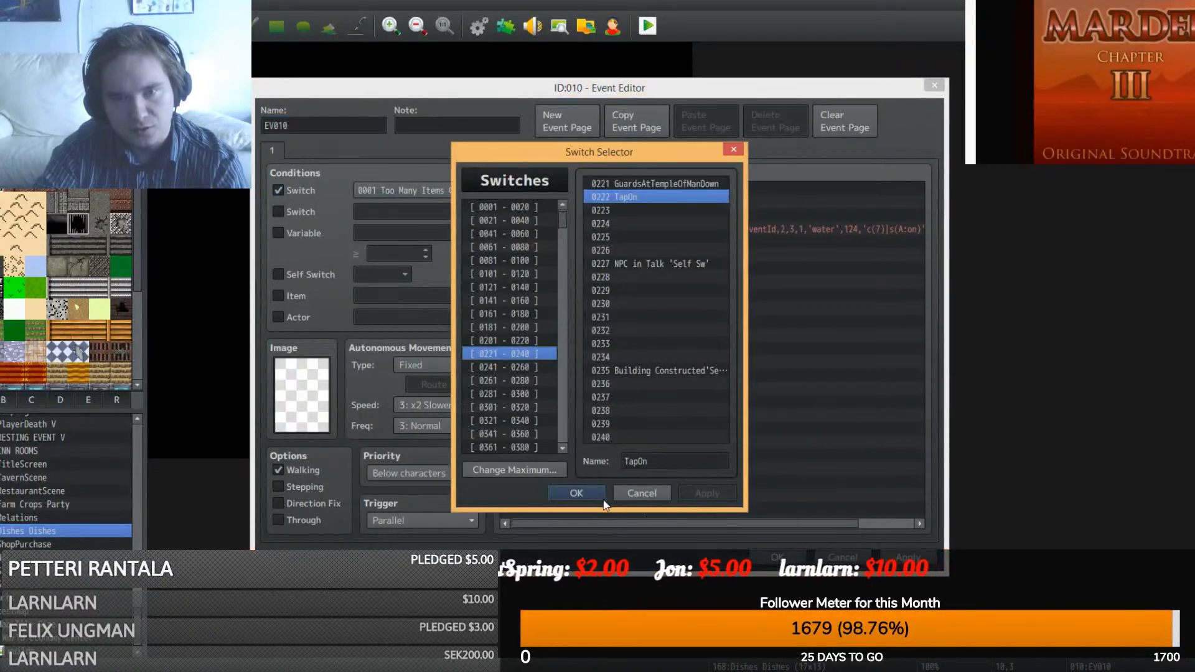
pyautogui.click(588, 488)
pyautogui.click(778, 557)
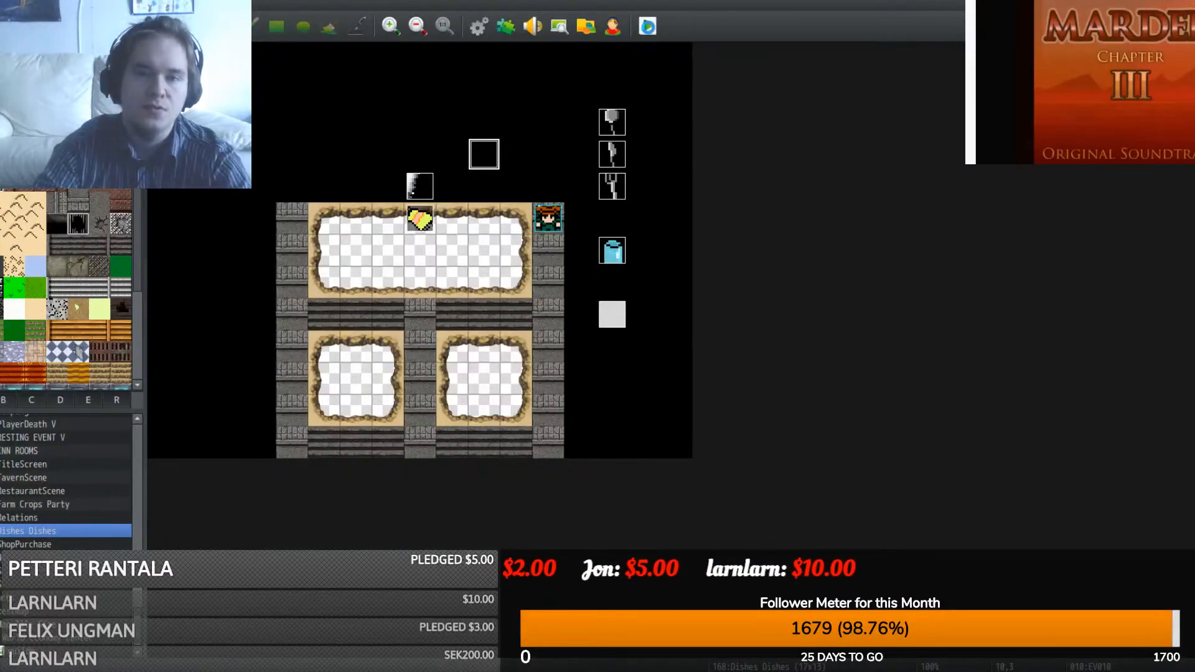
# - Playtest a new game to view the dish-washing scene
pyautogui.click(648, 26)
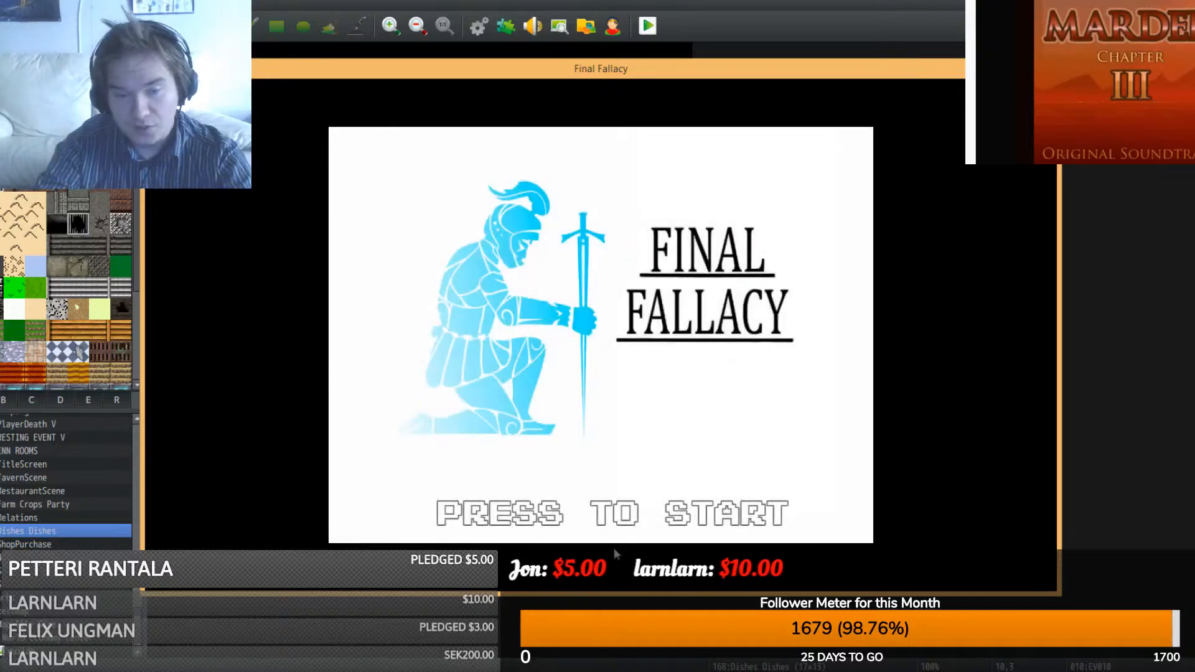
pyautogui.click(613, 434)
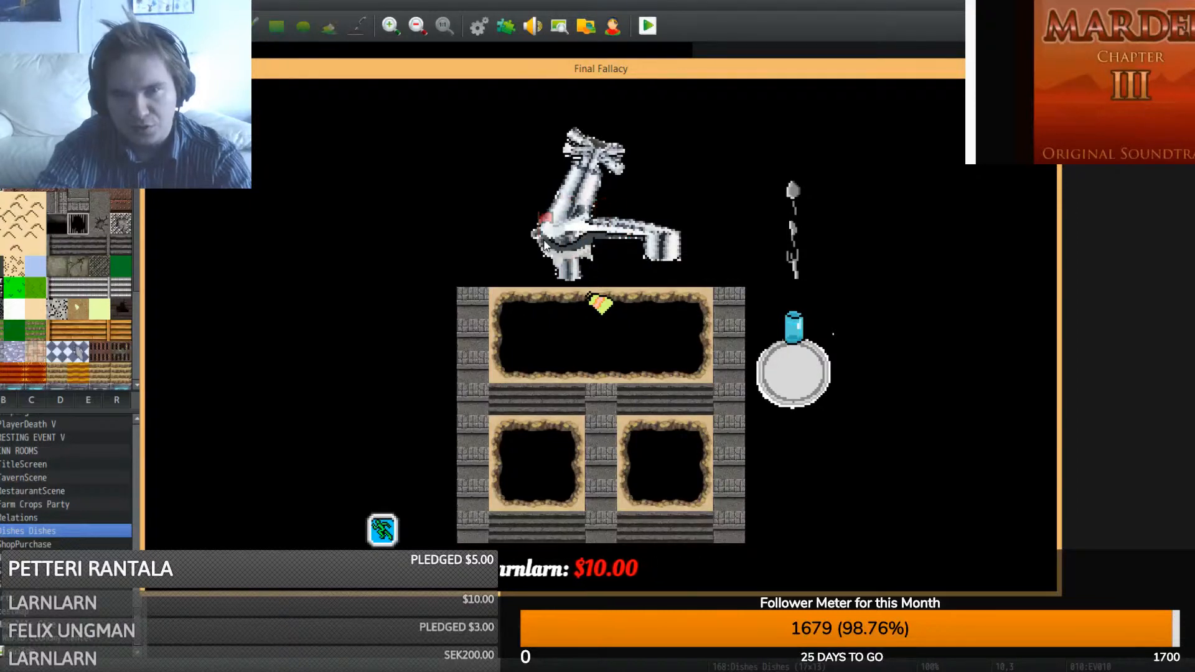
pyautogui.click(1045, 68)
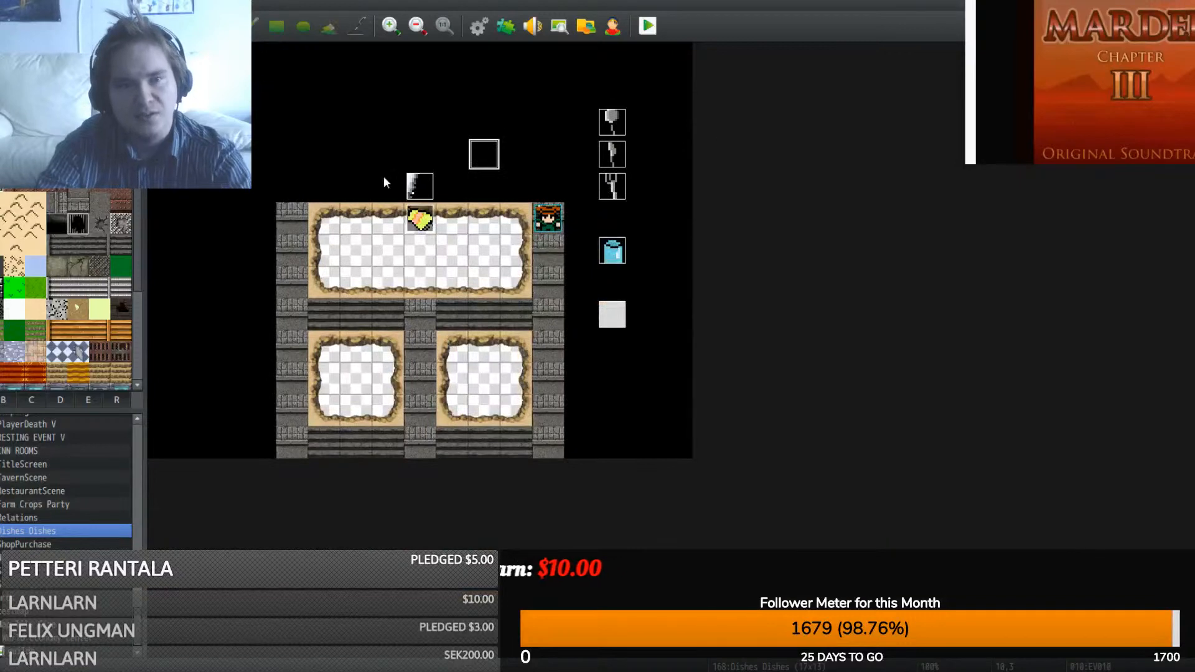
# - Copy the Tap event and paste it onto the tile above the faucet
pyautogui.click(422, 189)
pyautogui.hotkey('ctrl', 'c')
pyautogui.click(419, 161)
pyautogui.hotkey('ctrl', 'v')
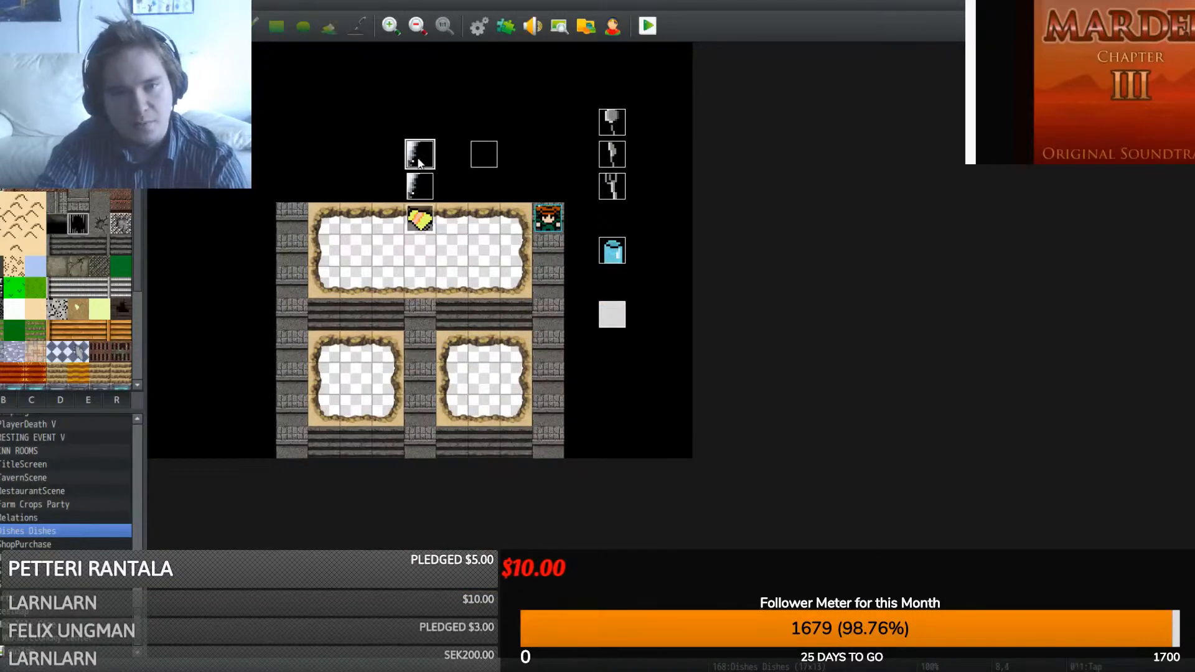
# - Set the copied event's page 1 and page 2 images to (None)
pyautogui.doubleClick(419, 160)
pyautogui.doubleClick(302, 396)
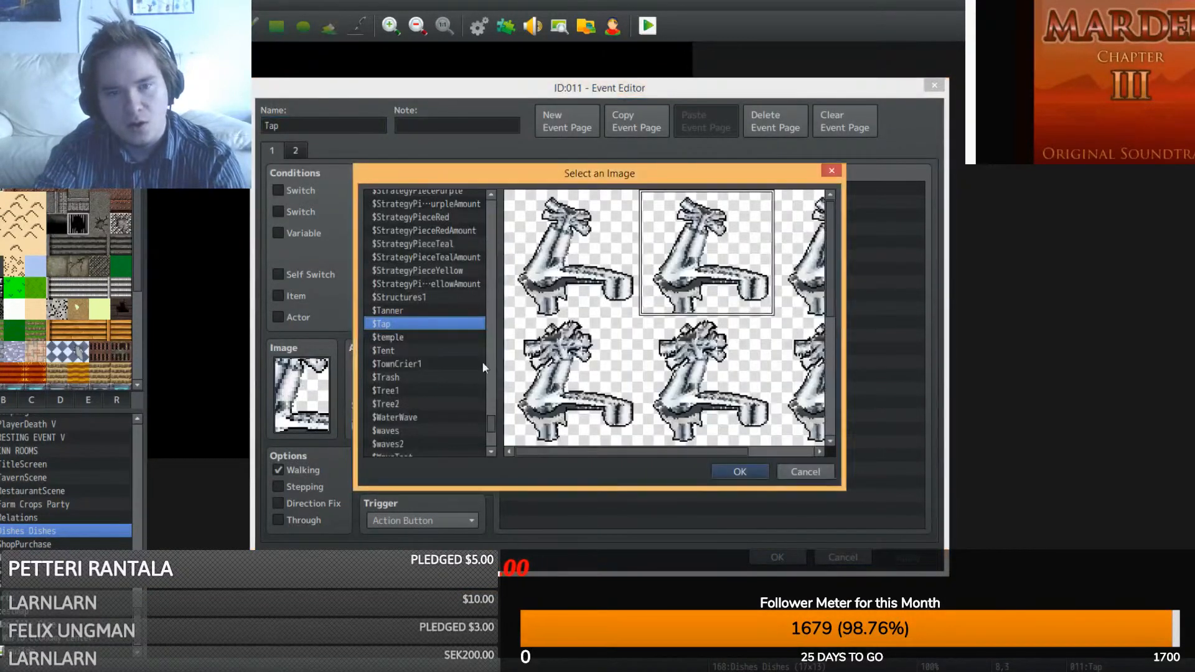
pyautogui.moveTo(492, 429); pyautogui.dragTo(489, 194)
pyautogui.doubleClick(409, 196)
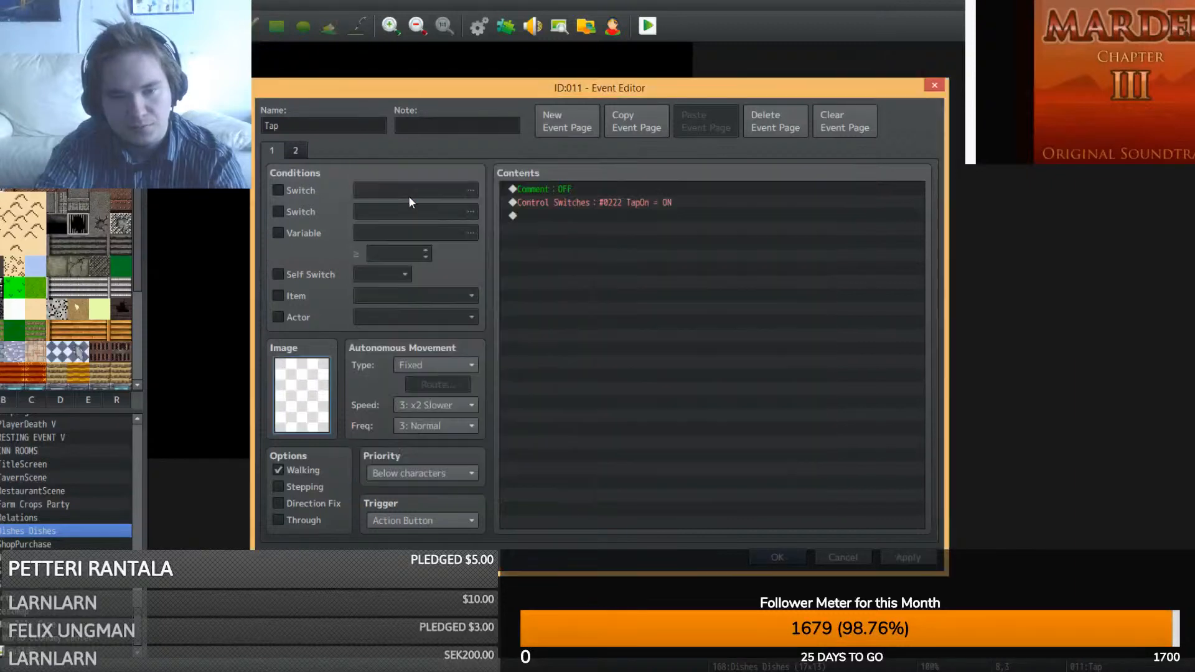
pyautogui.click(297, 152)
pyautogui.doubleClick(305, 416)
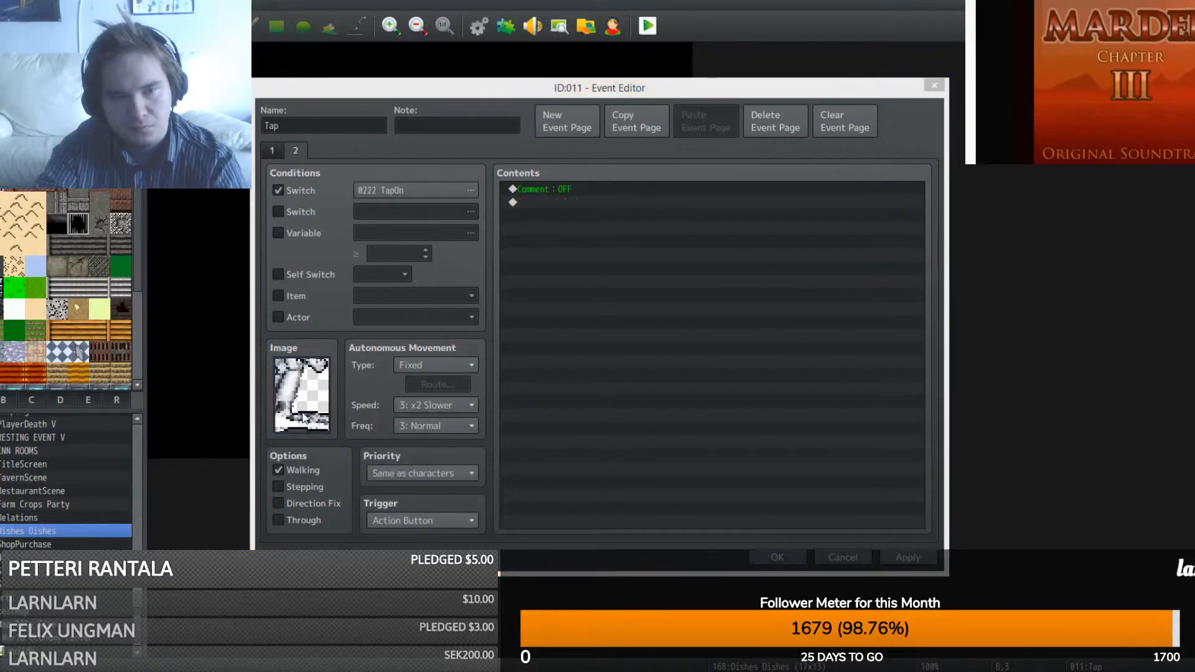
pyautogui.moveTo(488, 434); pyautogui.dragTo(489, 186)
pyautogui.doubleClick(402, 198)
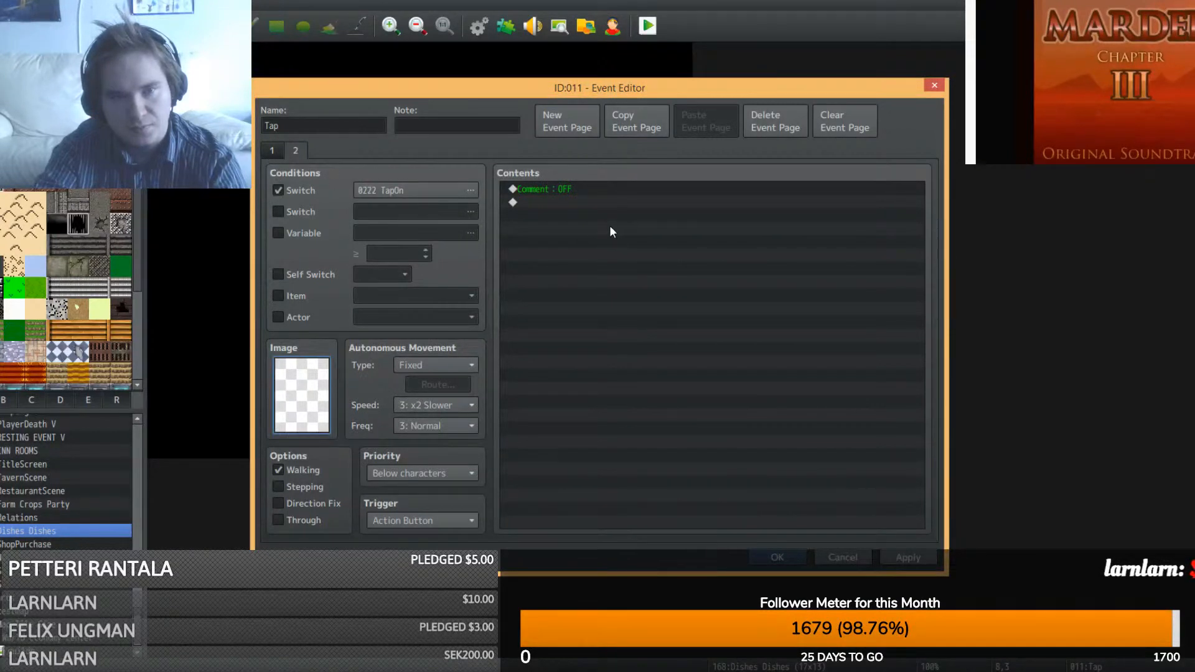
# - On page 2 add a Control Switches command setting 0222 TapOn to OFF, then confirm the event
pyautogui.doubleClick(610, 227)
pyautogui.click(611, 305)
pyautogui.click(745, 312)
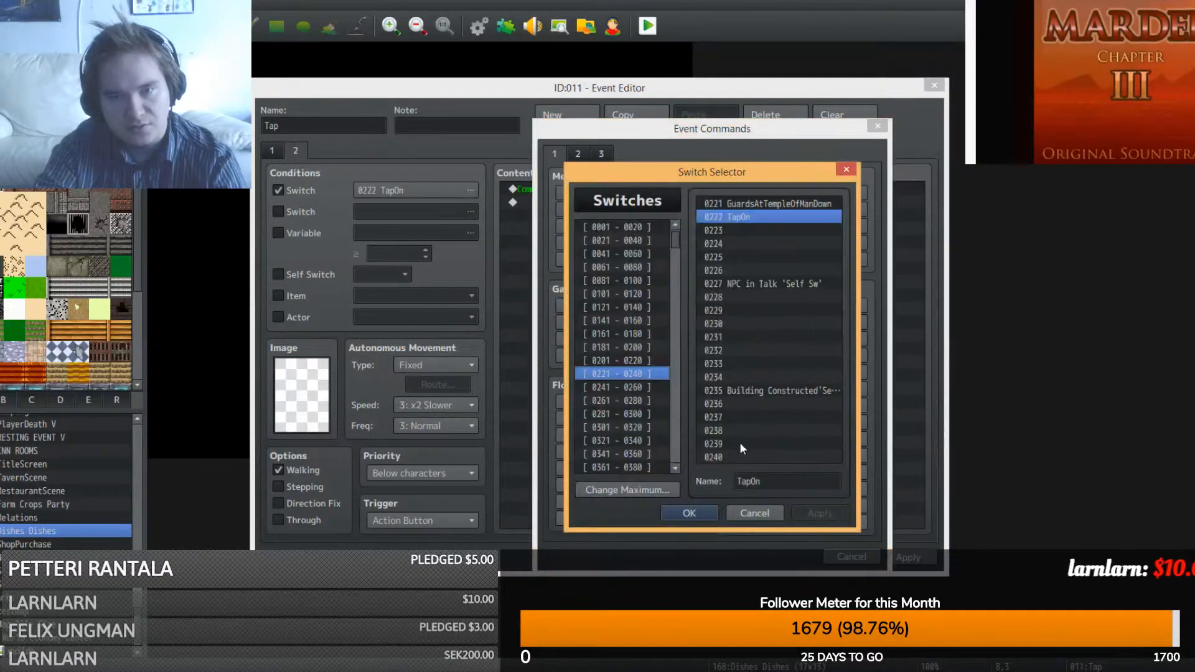
pyautogui.click(698, 518)
pyautogui.click(688, 386)
pyautogui.click(721, 409)
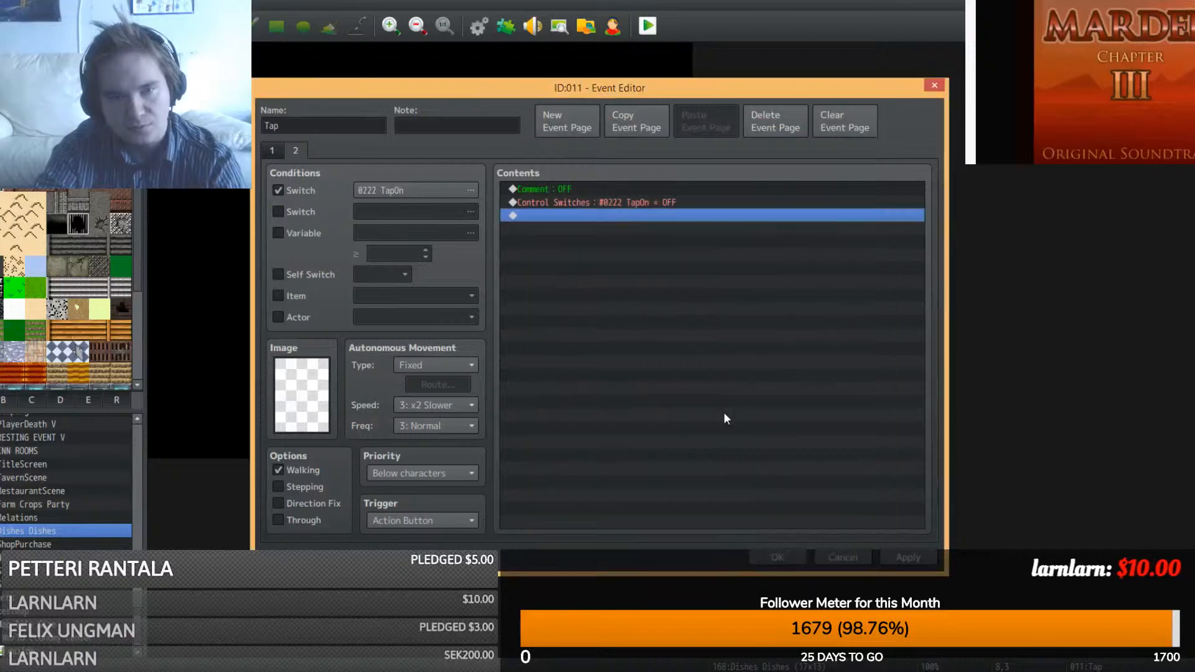
pyautogui.click(779, 558)
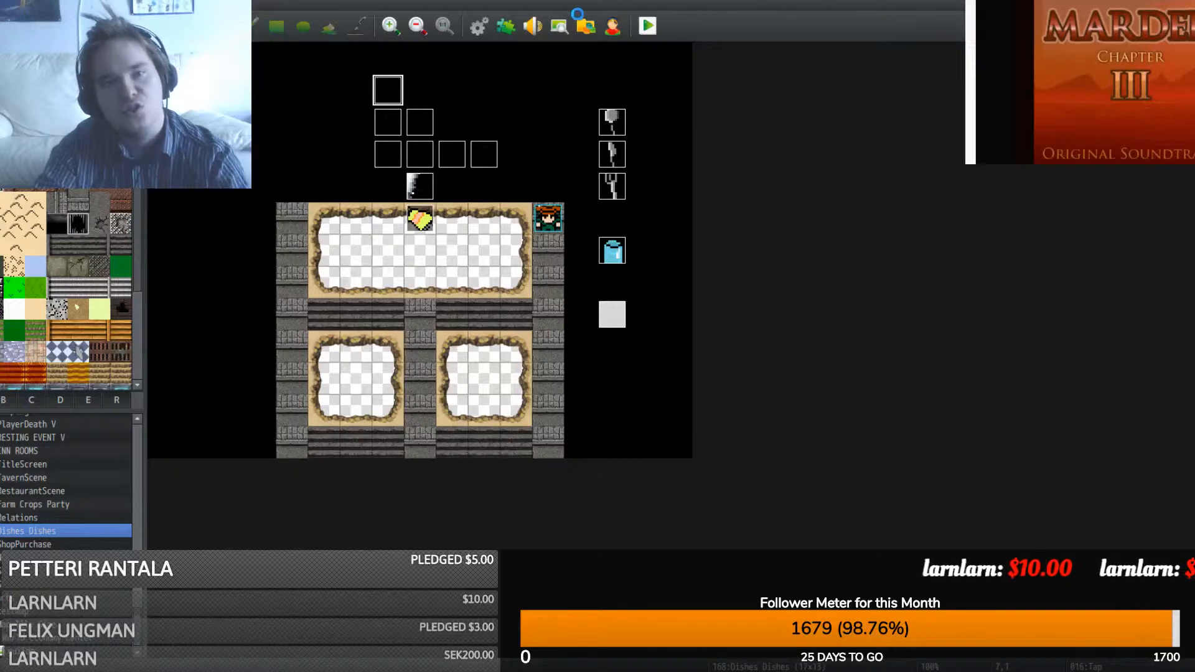
pyautogui.click(646, 25)
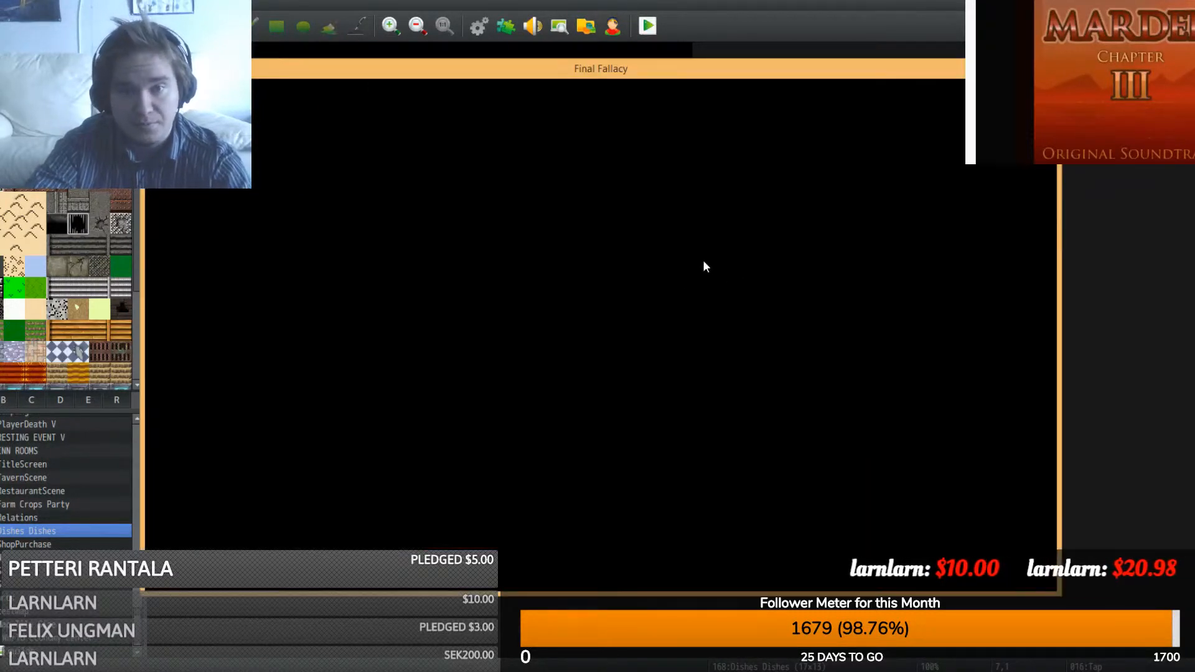
pyautogui.click(566, 452)
pyautogui.click(587, 438)
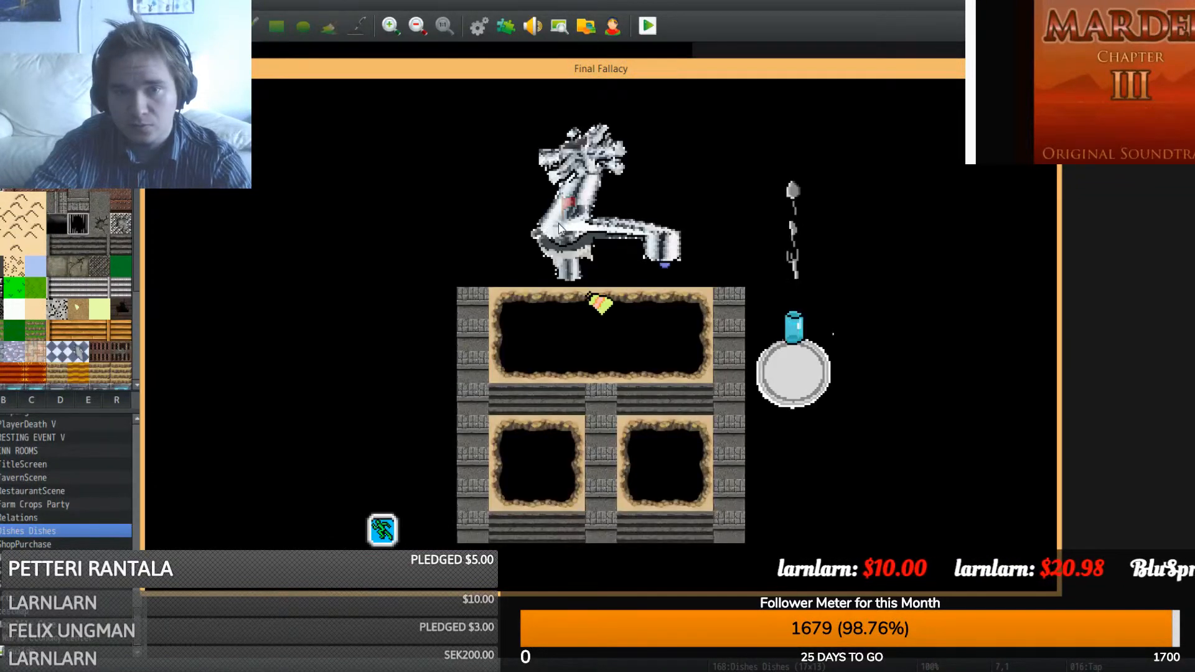
pyautogui.click(560, 228)
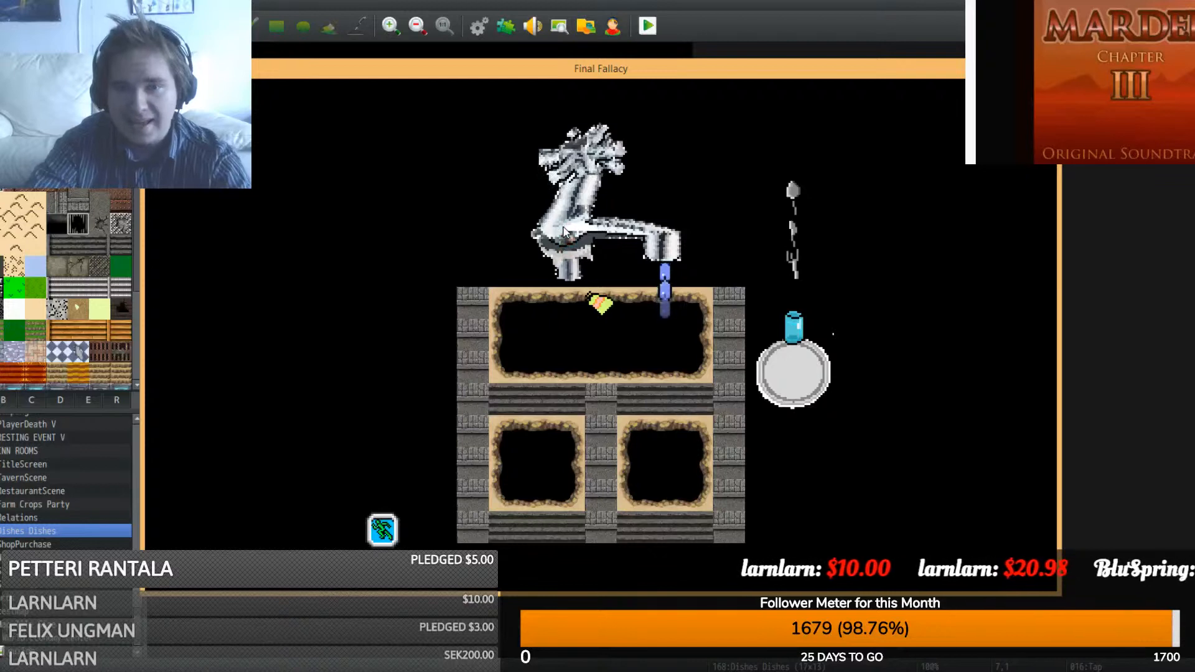
pyautogui.click(563, 227)
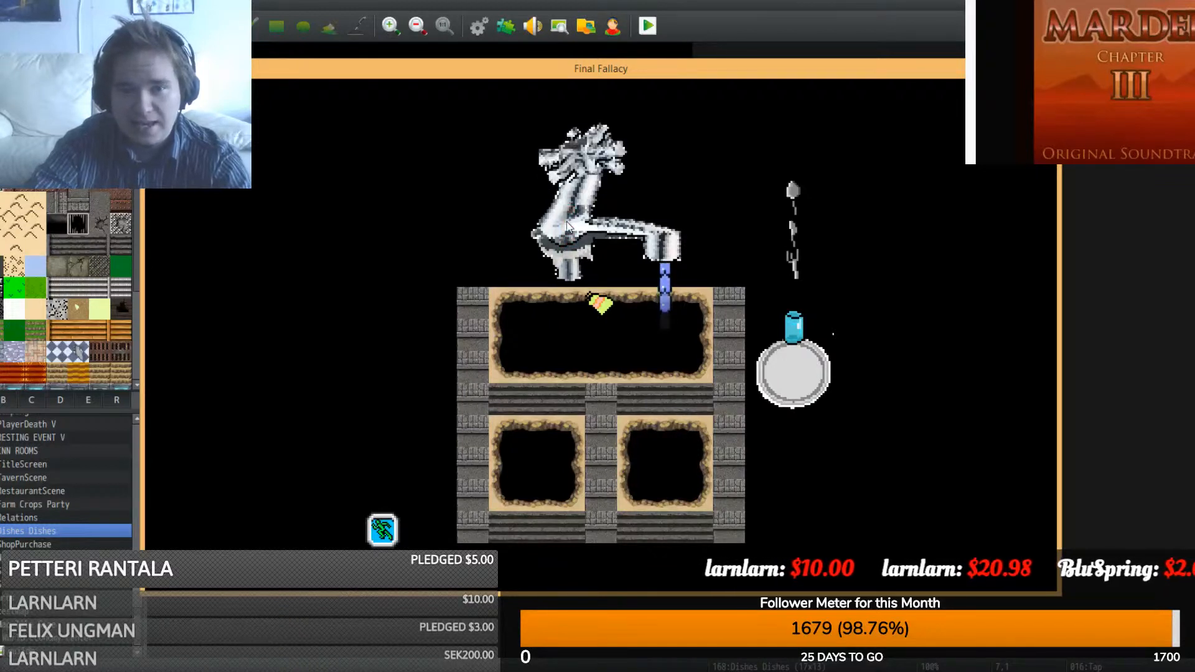
pyautogui.click(586, 171)
pyautogui.click(585, 173)
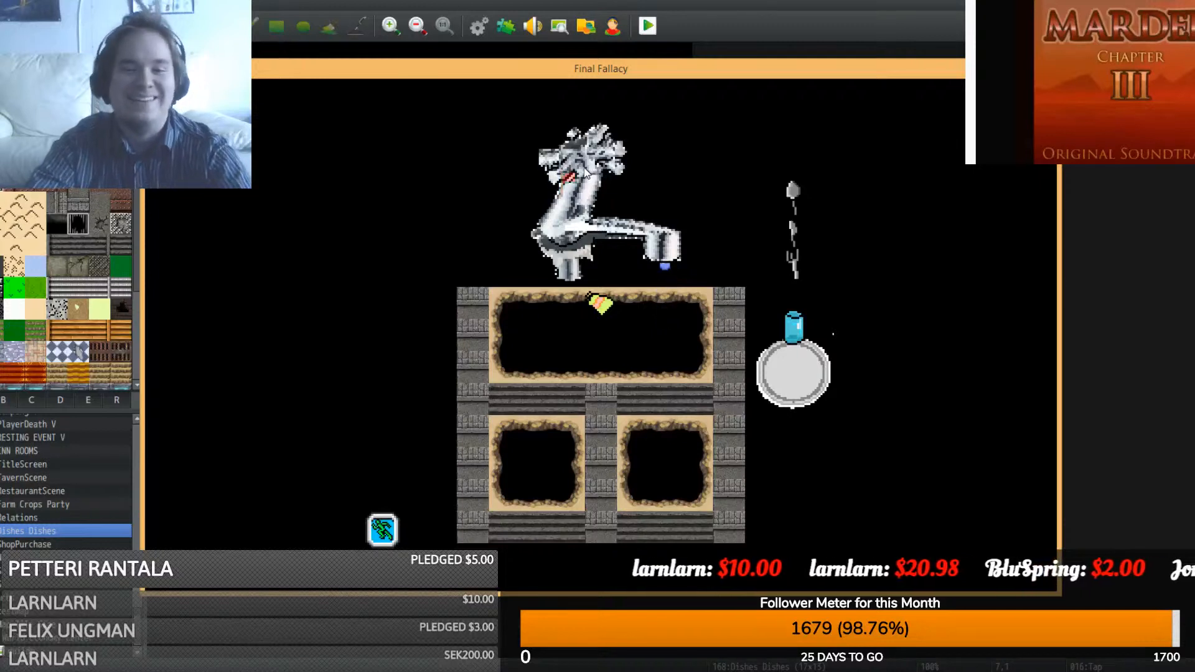
pyautogui.click(585, 173)
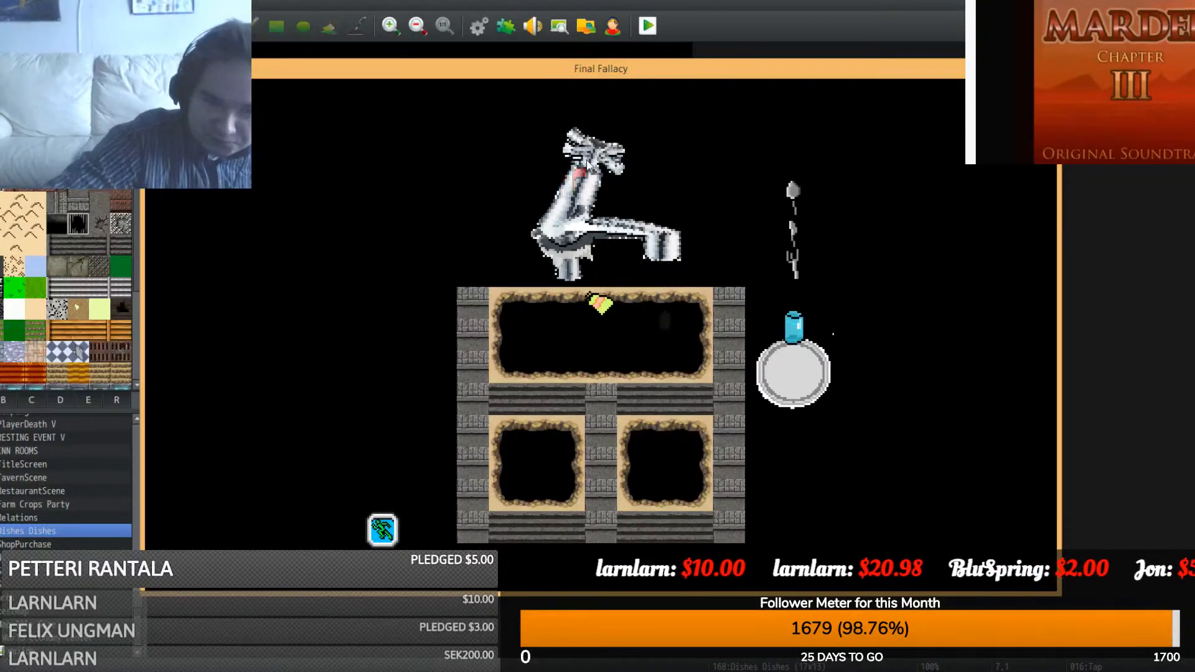
pyautogui.click(585, 174)
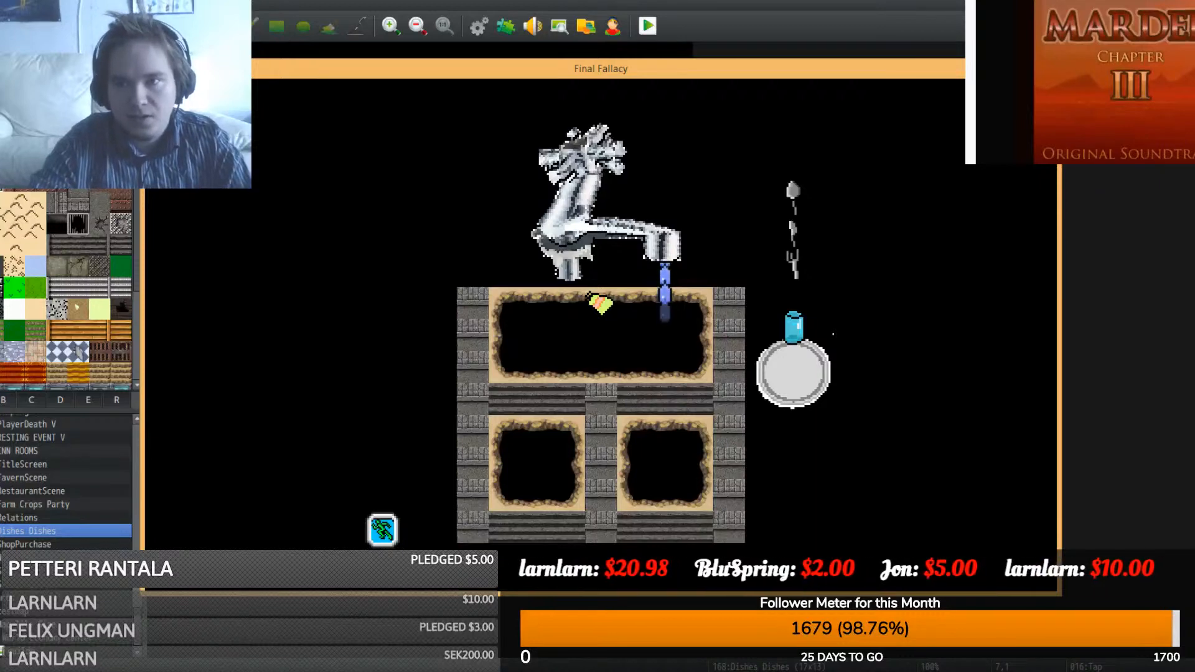
pyautogui.click(1046, 67)
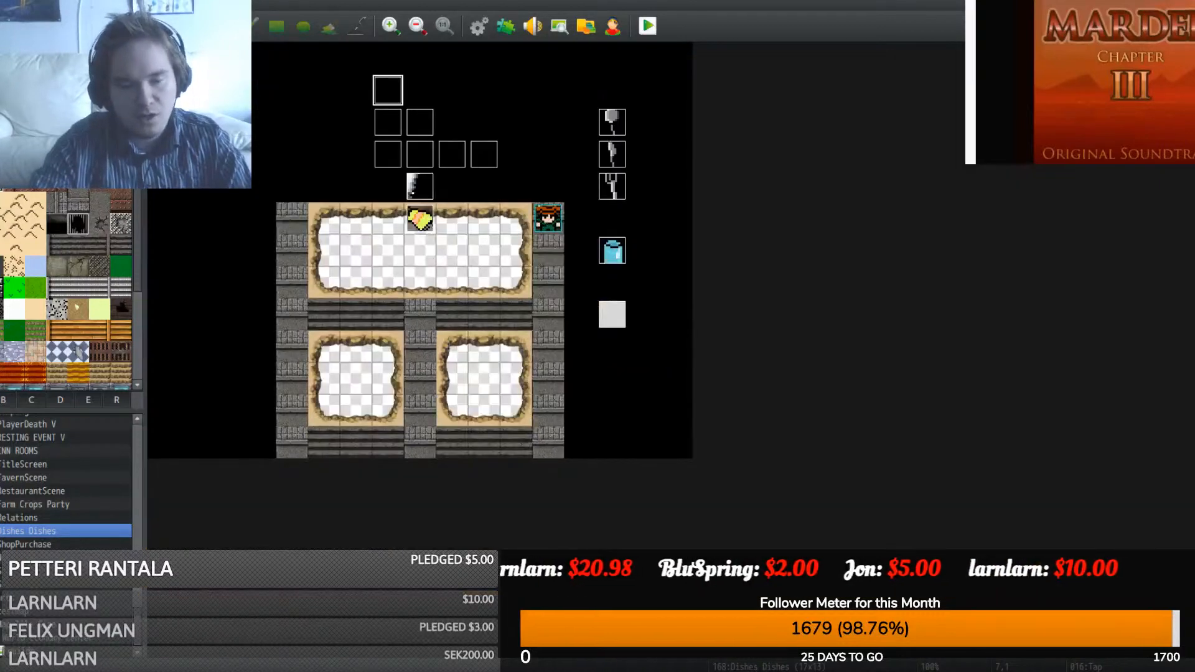
# - Undo the blue sprite's flip, resize, crop and water-drop crystal edits
pyautogui.moveTo(508, 658)
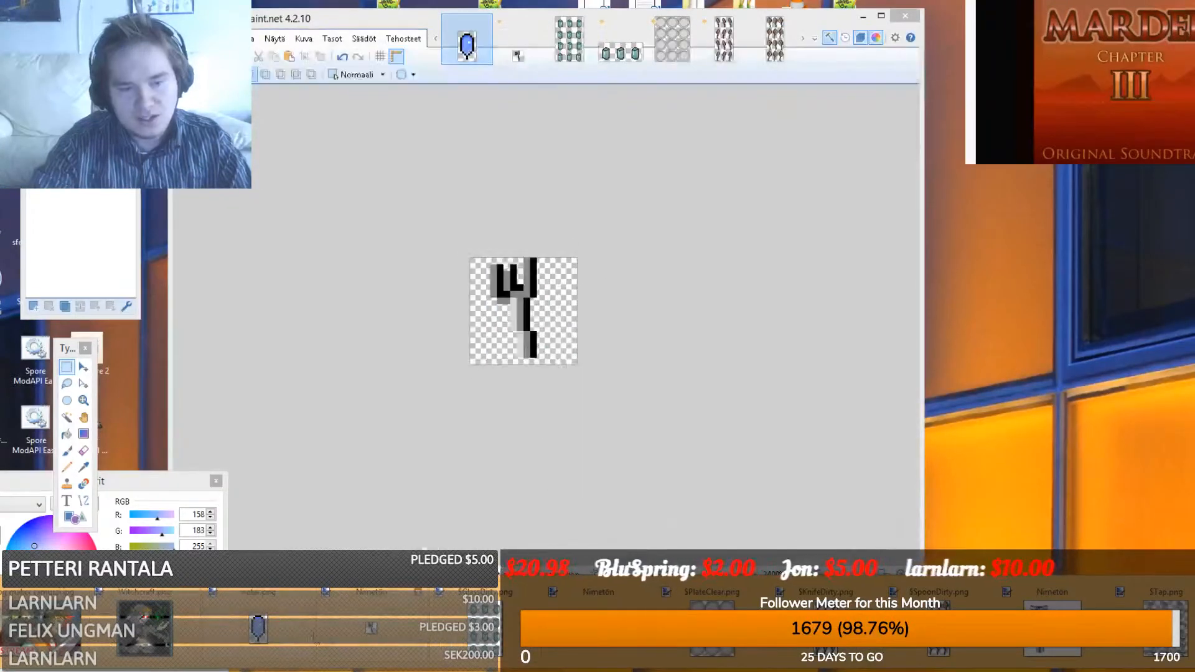
pyautogui.click(283, 641)
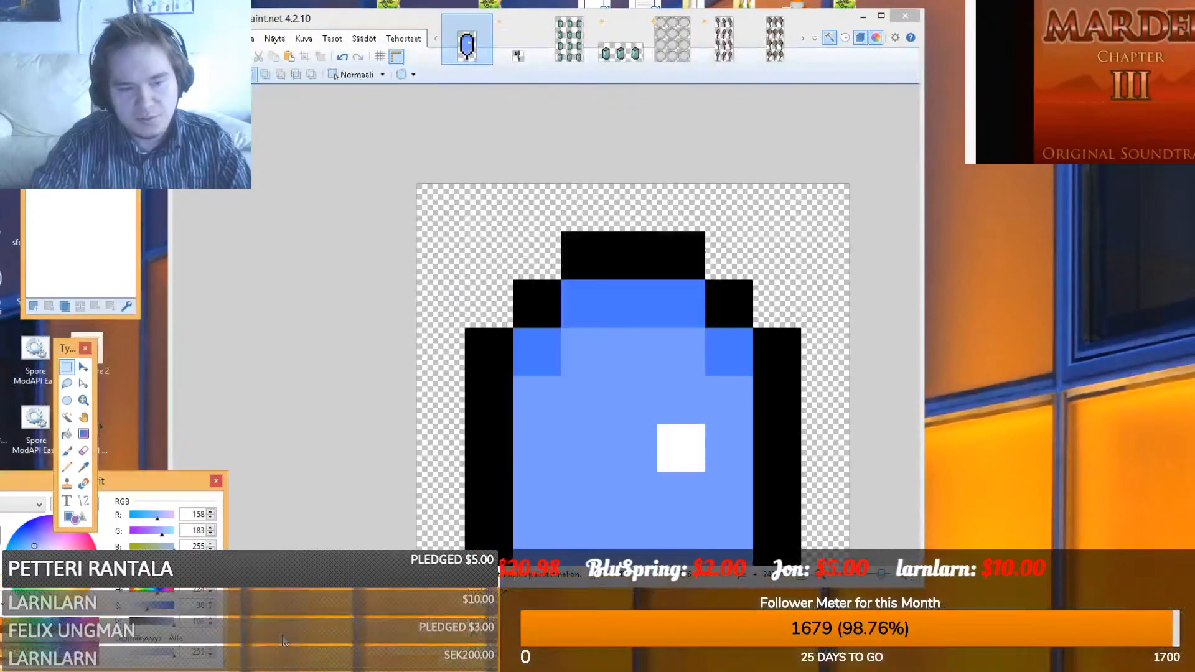
pyautogui.hotkey('ctrl', 'z')
pyautogui.hotkey('ctrl', 'z')
pyautogui.hotkey('ctrl', 'z')
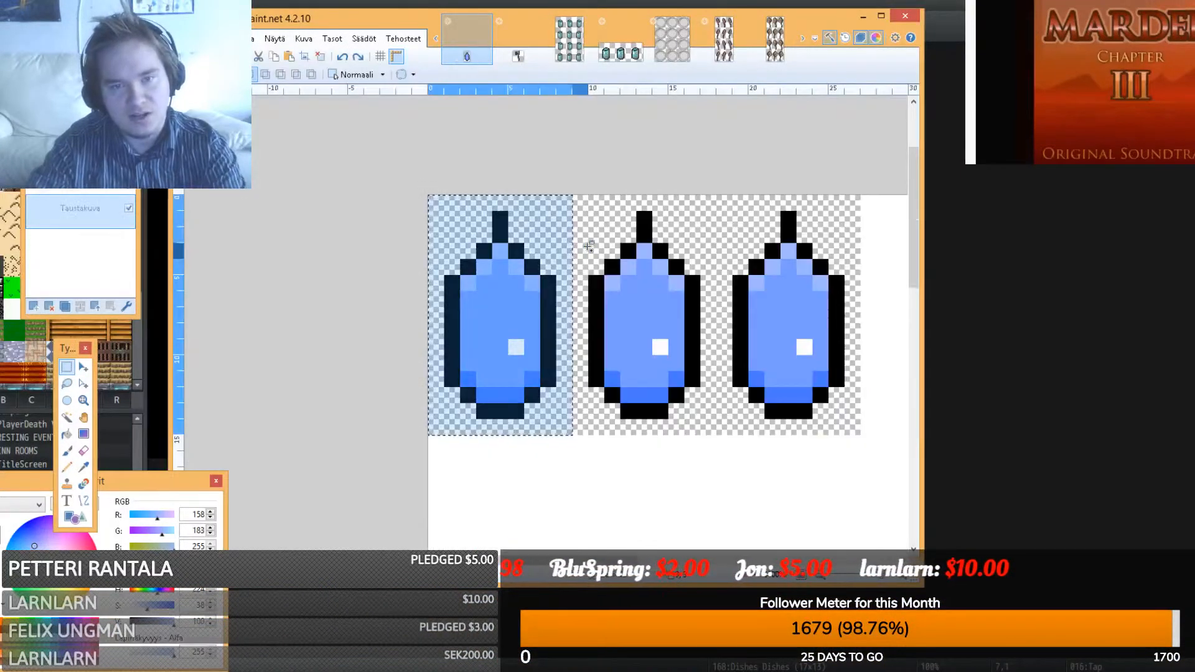
pyautogui.hotkey('ctrl', 'z')
pyautogui.hotkey('ctrl', 'z')
pyautogui.hotkey('ctrl', 'z')
pyautogui.hotkey('ctrl', 'z')
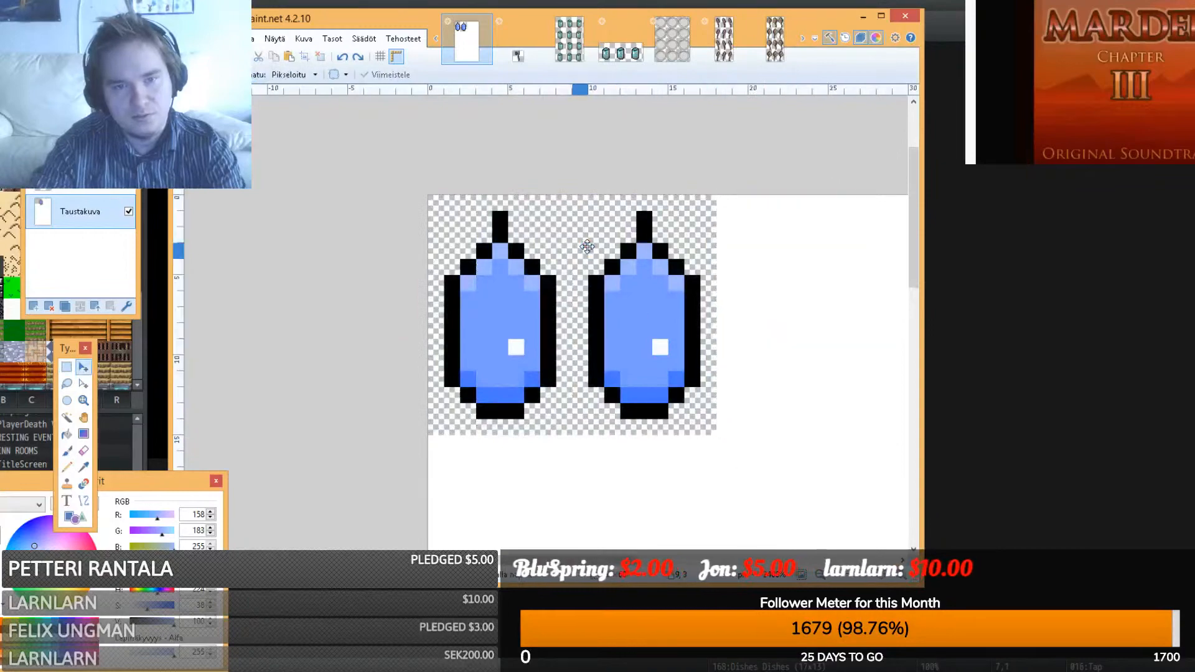
pyautogui.hotkey('ctrl', 'z')
pyautogui.hotkey('ctrl', 'z')
pyautogui.hotkey('ctrl', 'z')
pyautogui.hotkey('ctrl', 'z')
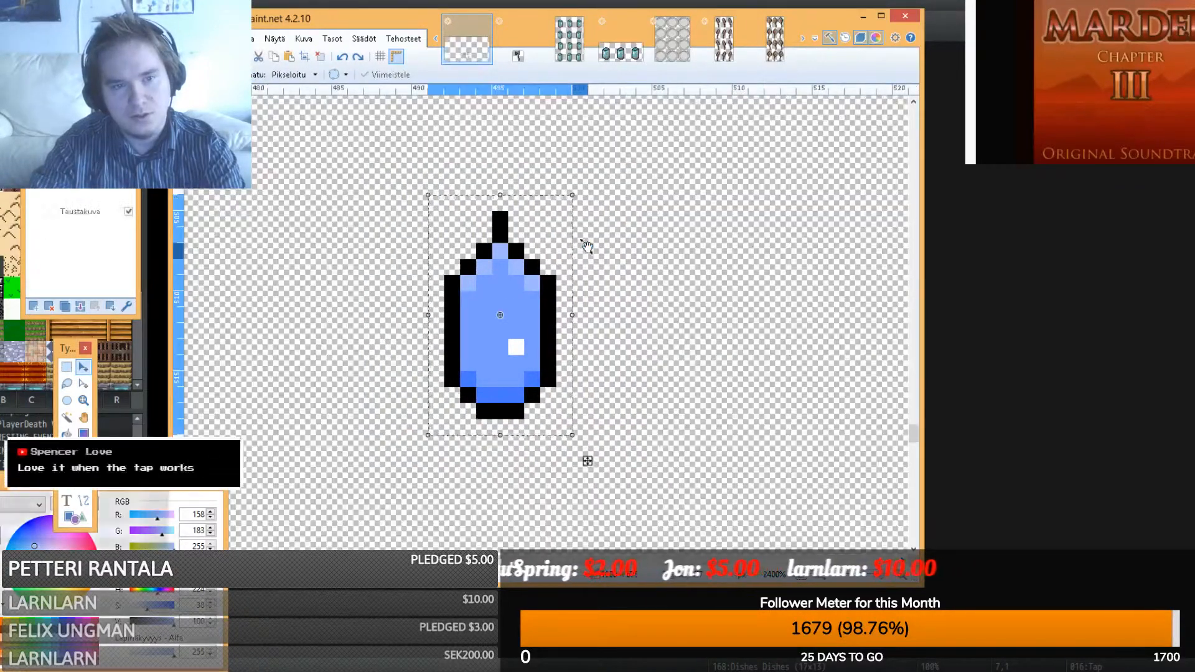
pyautogui.hotkey('ctrl', 'z')
pyautogui.hotkey('ctrl', 'z')
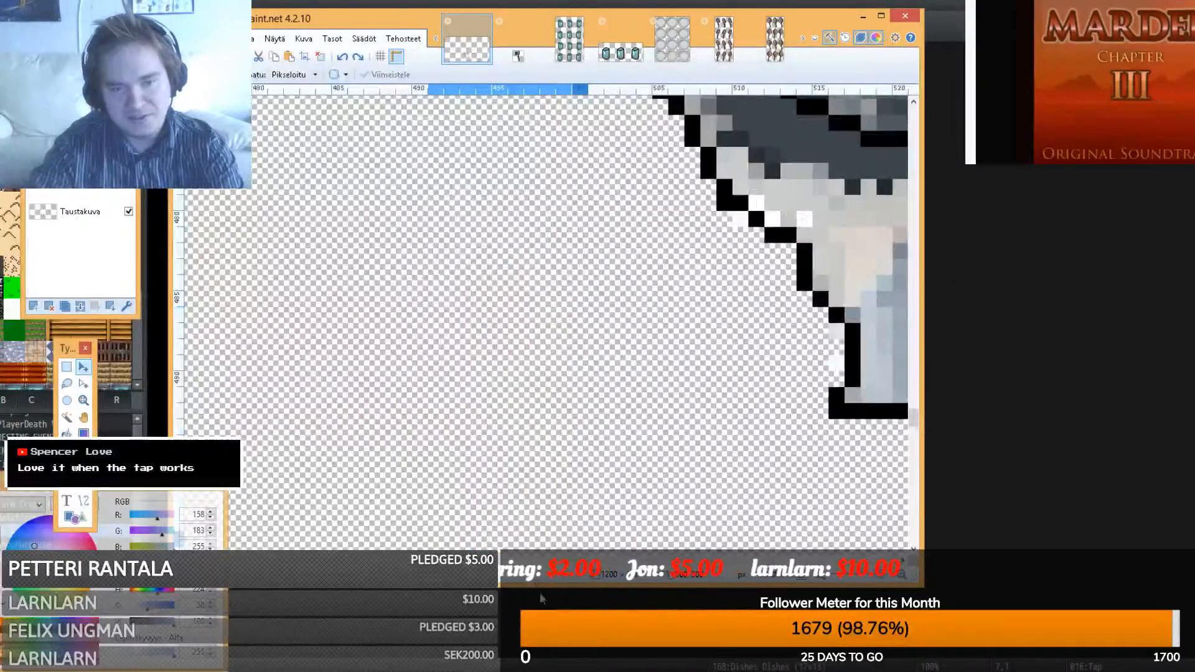
pyautogui.hotkey('ctrl', 'z')
pyautogui.hotkey('ctrl', 'z')
pyautogui.hotkey('ctrl', 'z')
# - Zoom out, pick Rectangle Select, and start a new 16-pixel-wide image
pyautogui.hotkey('alt', 'Tab')
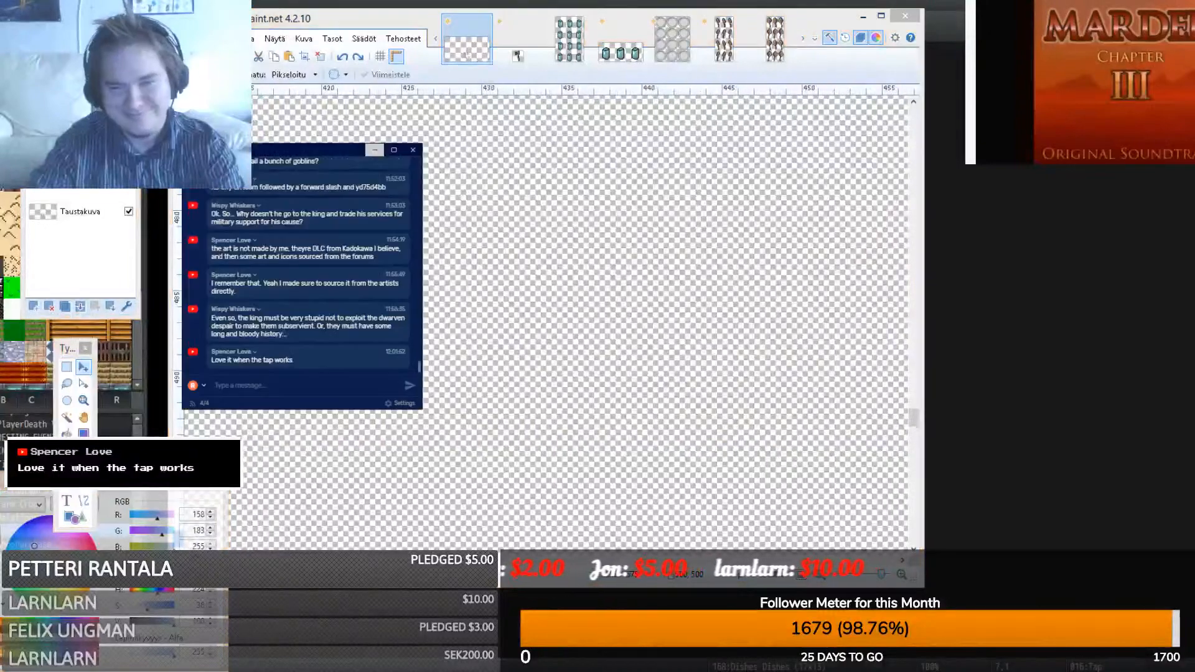
pyautogui.click(374, 150)
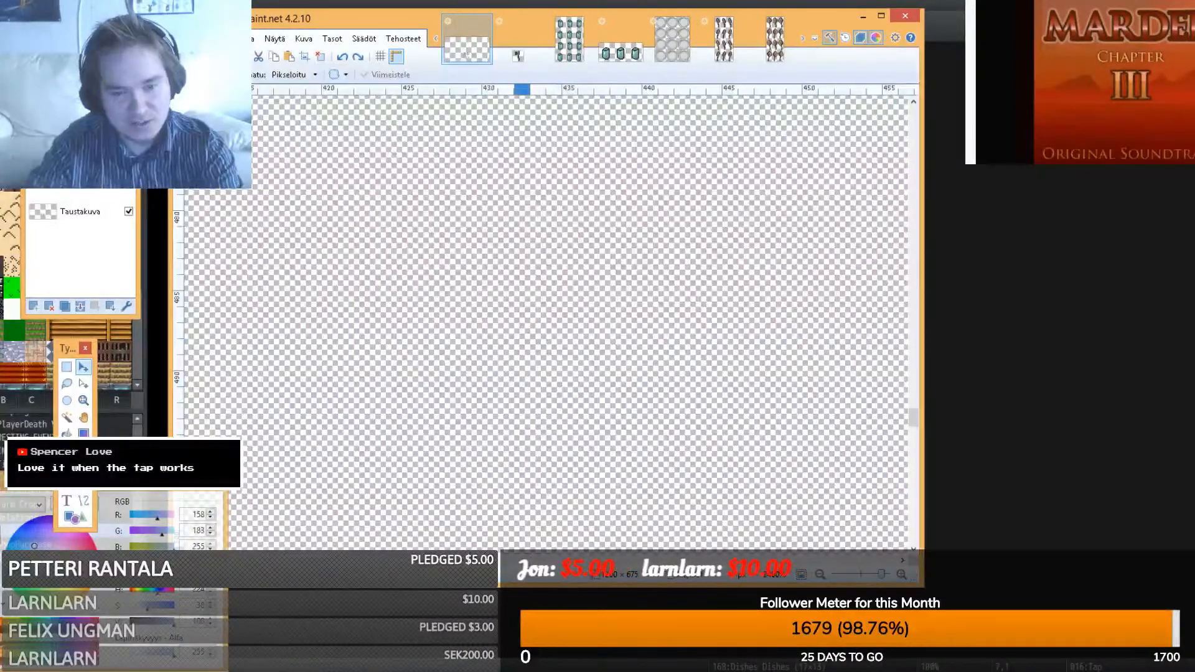
pyautogui.hscroll(-3, 522, 486)
pyautogui.hotkey('ctrl', '-')
pyautogui.hotkey('ctrl', '-')
pyautogui.hotkey('ctrl', '-')
pyautogui.hotkey('ctrl', '-')
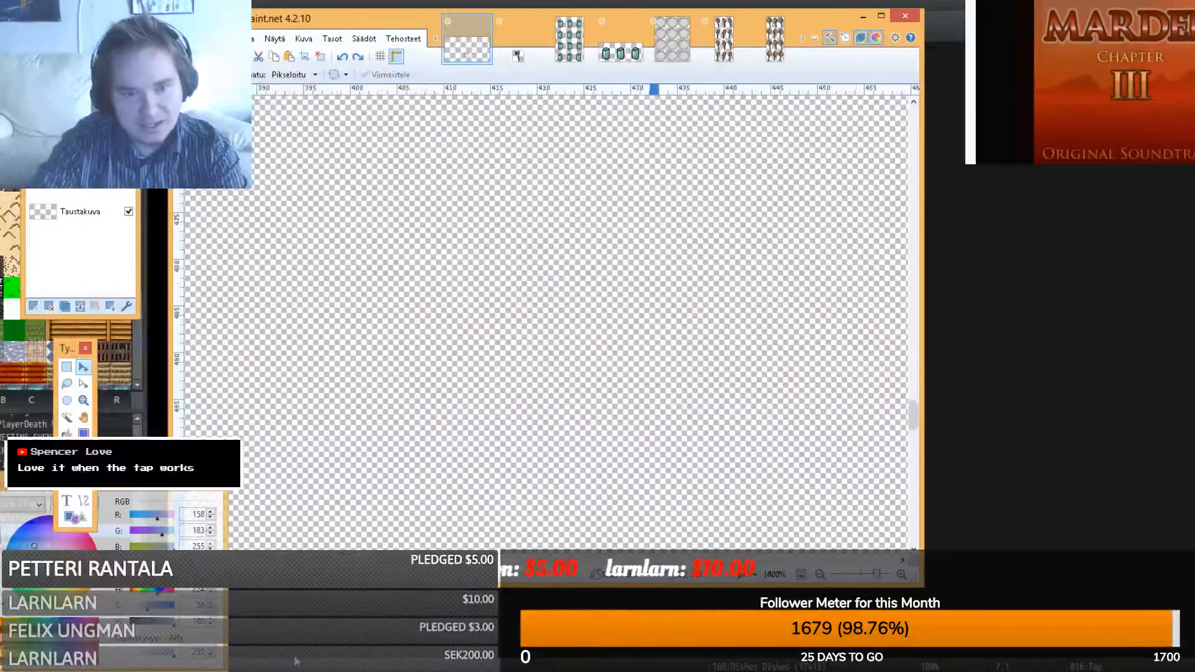
pyautogui.scroll(9, 665, 453)
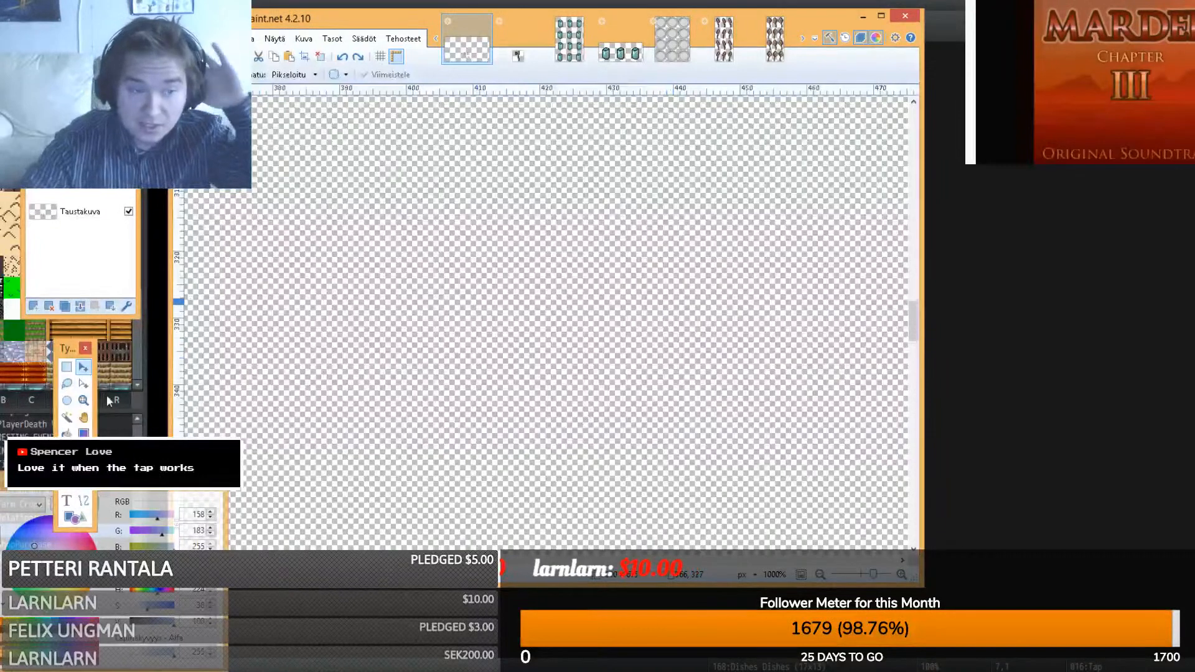
pyautogui.click(66, 371)
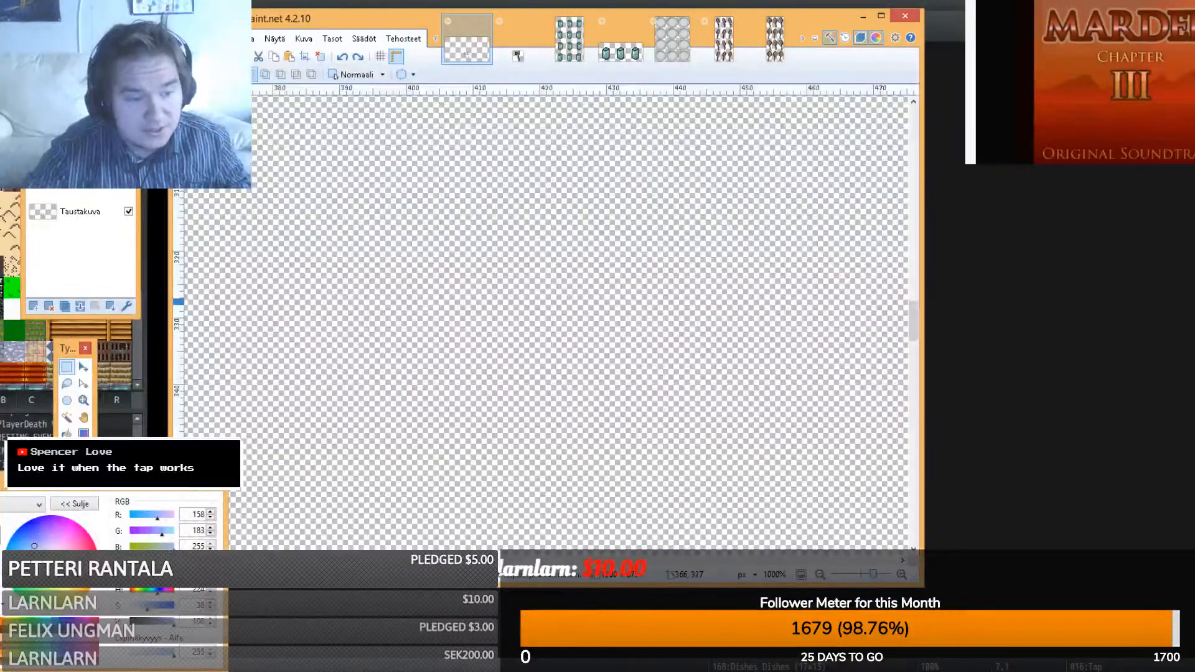
pyautogui.hotkey('ctrl', 'n')
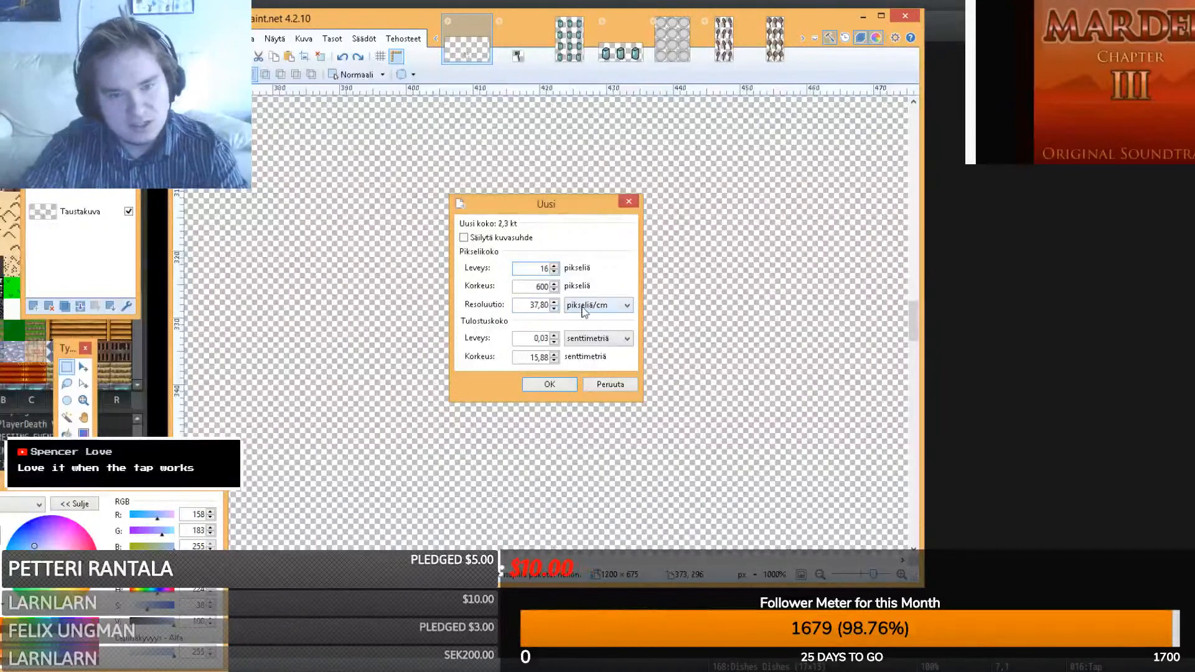
# - Create the 16×16 image and draw a white ellipse over the canvas
pyautogui.click(540, 384)
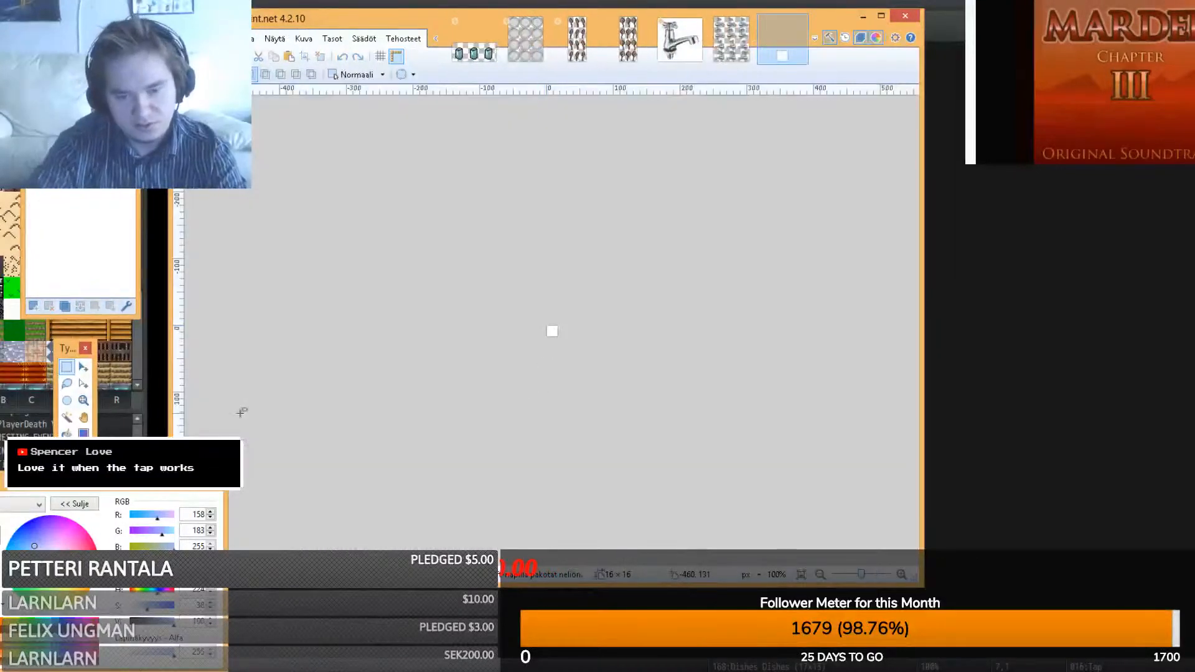
pyautogui.keyDown('ctrl'); pyautogui.scroll(10, 241, 414); pyautogui.keyUp('ctrl')
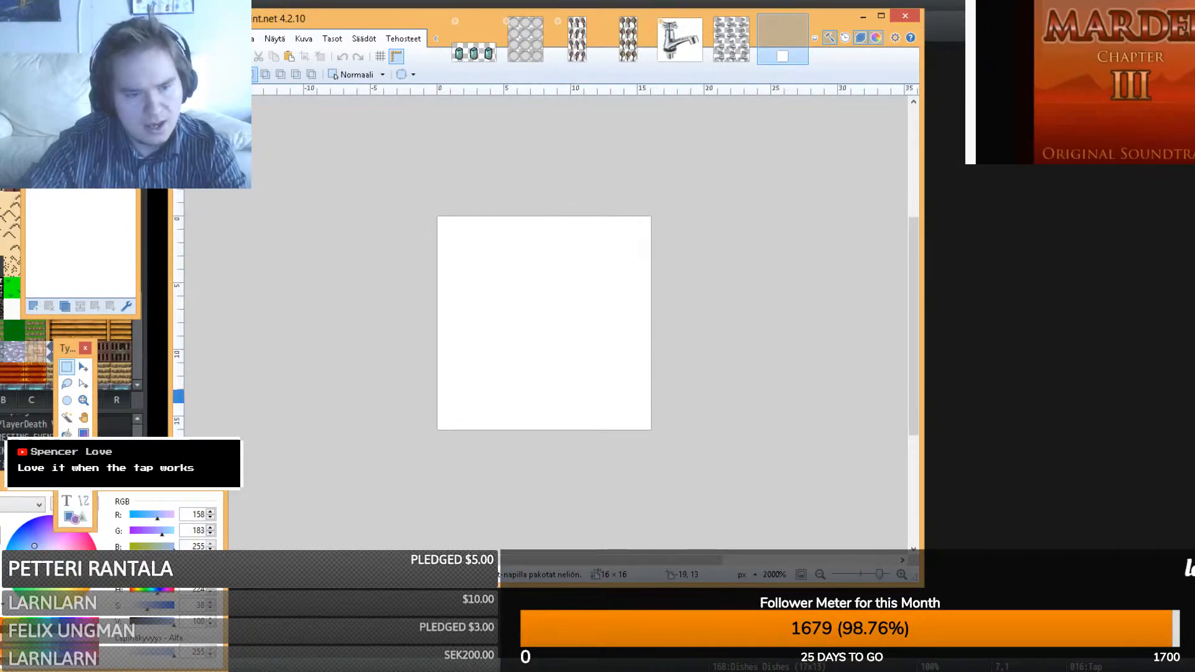
pyautogui.click(82, 505)
pyautogui.click(72, 519)
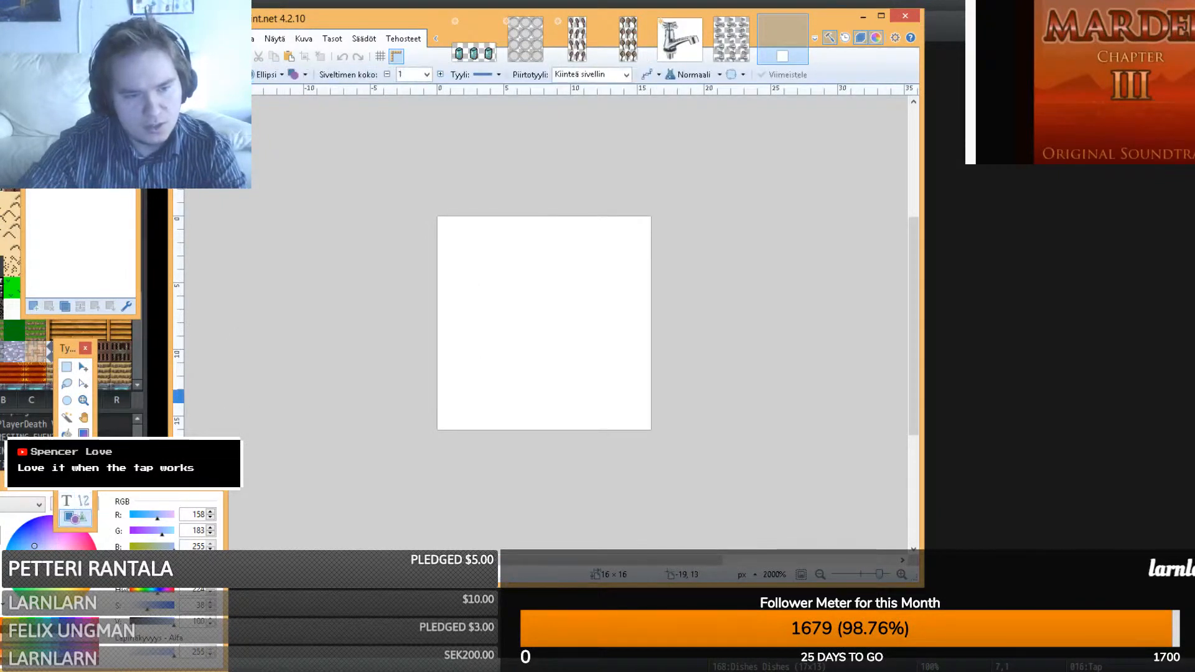
pyautogui.moveTo(146, 613); pyautogui.dragTo(130, 608)
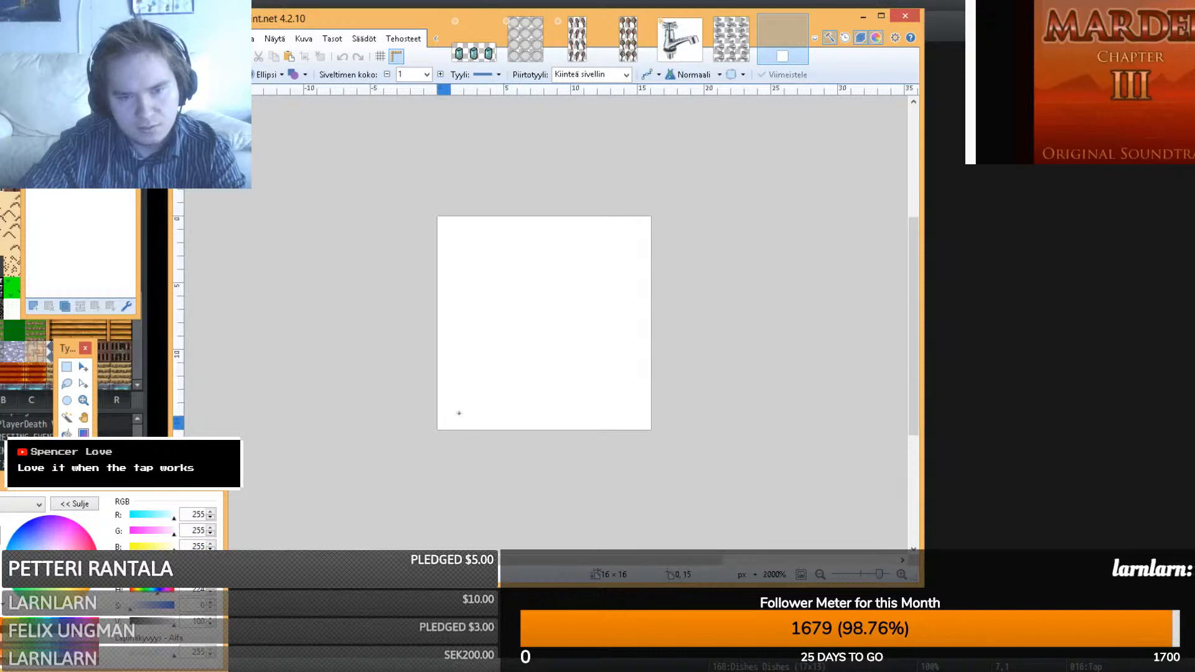
pyautogui.moveTo(632, 223); pyautogui.dragTo(438, 429)
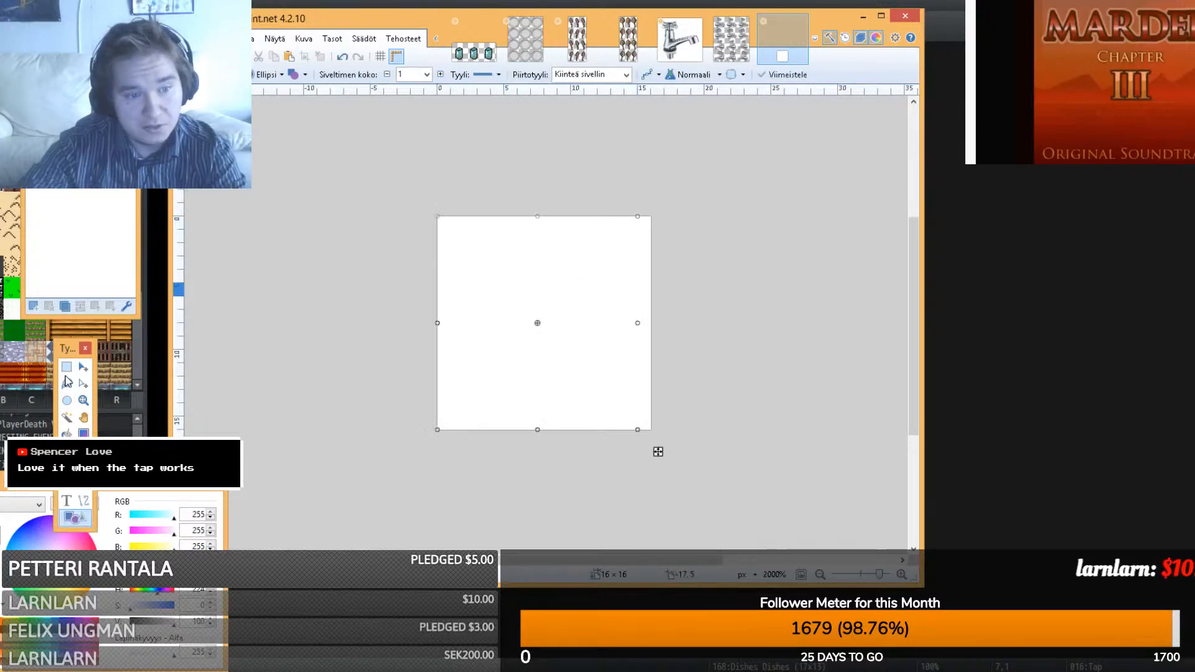
# - Select and delete the white areas of the canvas
pyautogui.click(66, 368)
pyautogui.moveTo(424, 212); pyautogui.dragTo(589, 447)
pyautogui.press('Delete')
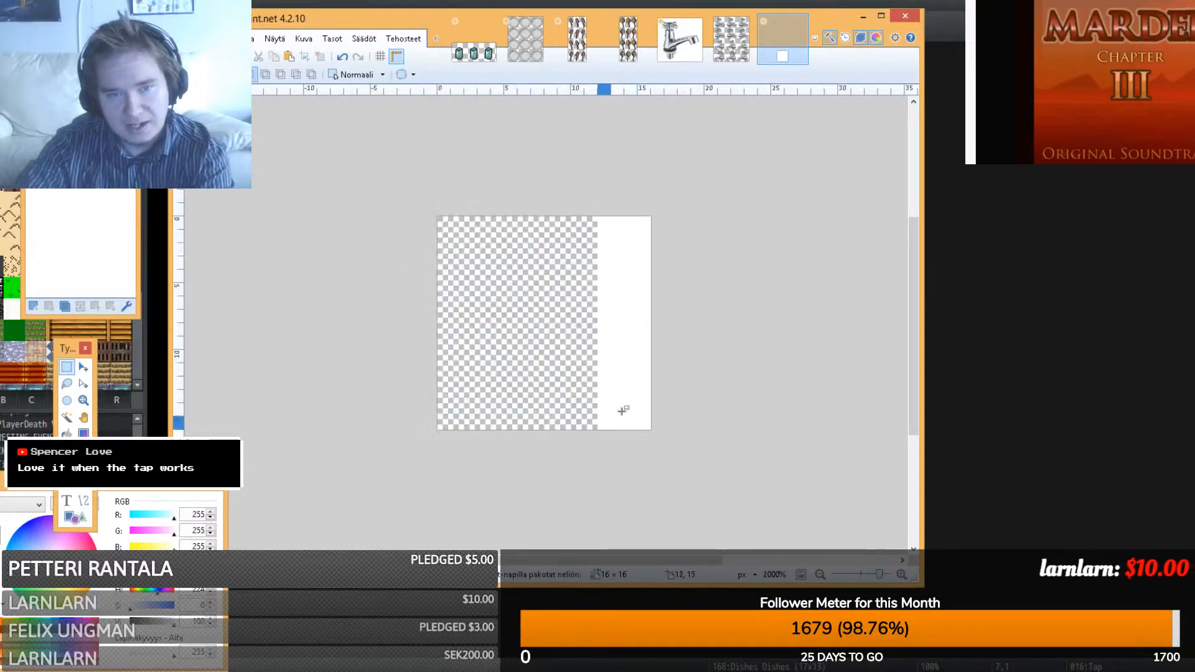
pyautogui.moveTo(685, 436); pyautogui.dragTo(594, 213)
pyautogui.press('Delete')
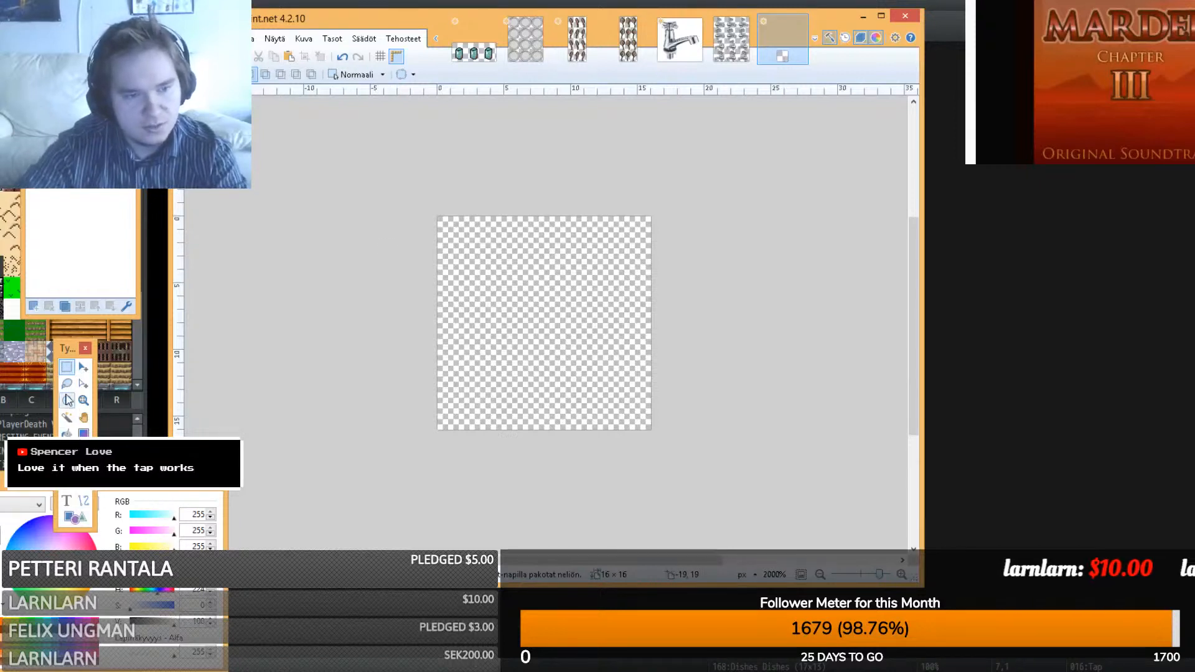
# - Cover the whole canvas with pale cream ellipses
pyautogui.click(70, 516)
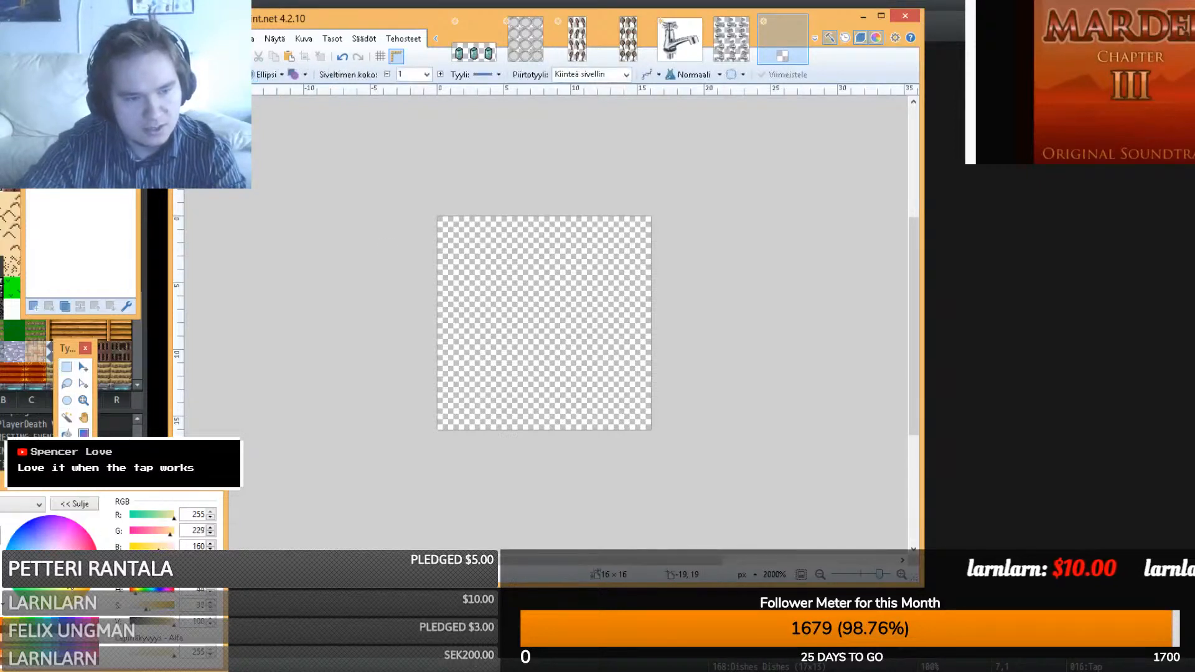
pyautogui.moveTo(410, 443); pyautogui.dragTo(745, 161)
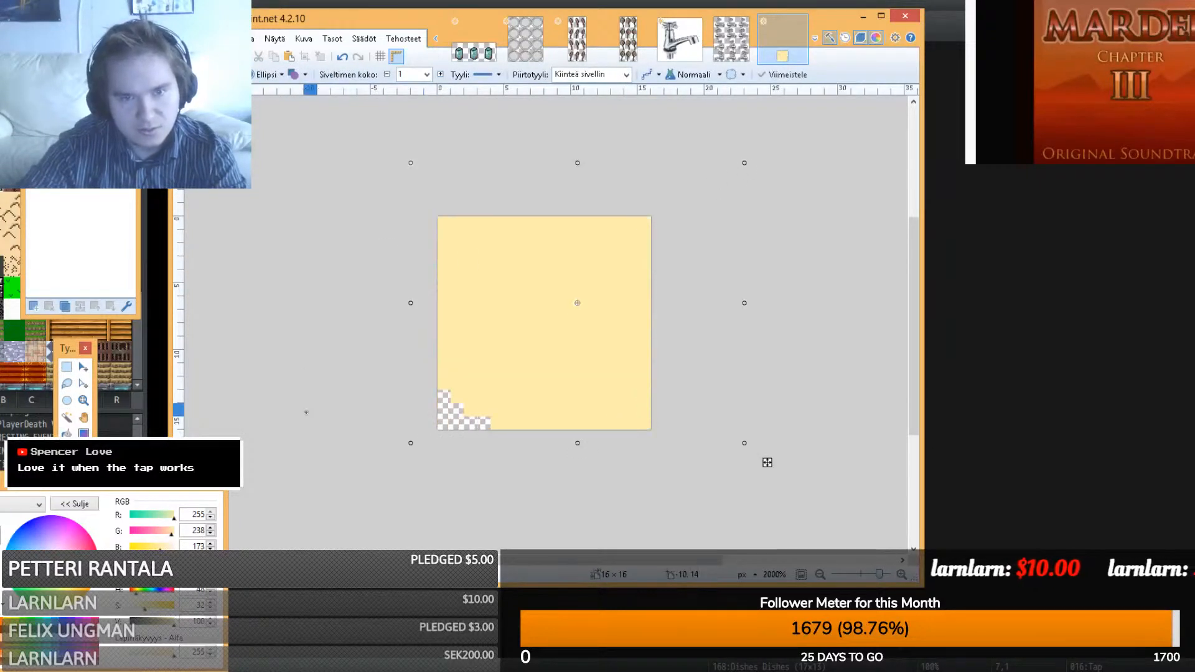
pyautogui.moveTo(365, 501); pyautogui.dragTo(494, 316)
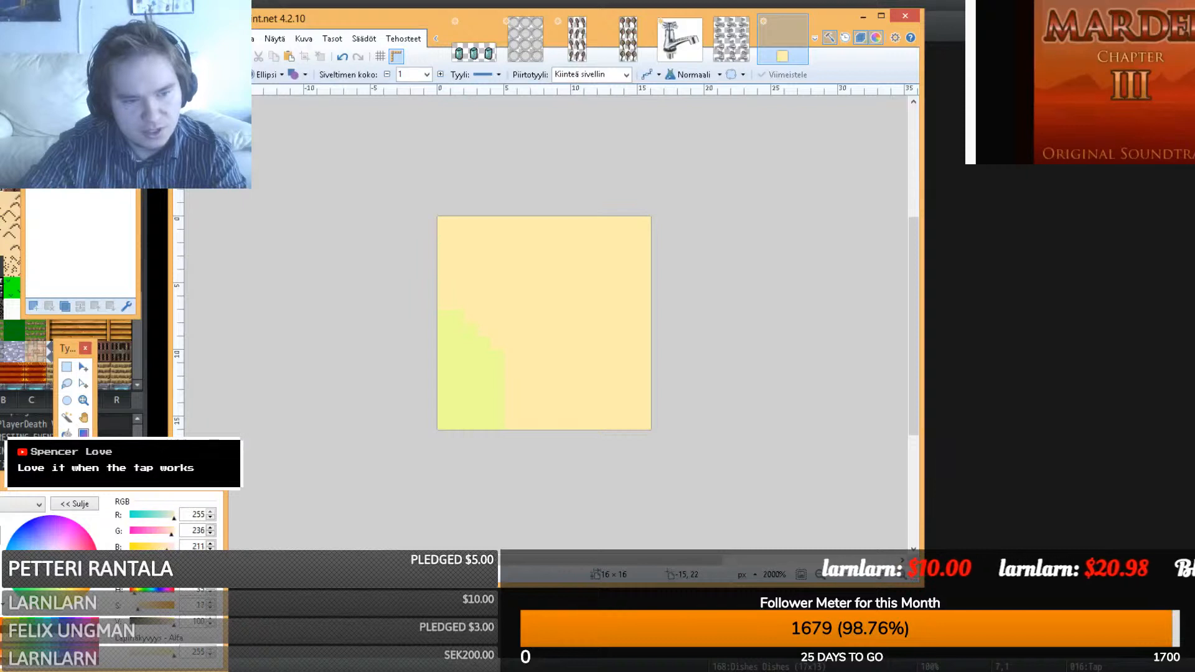
pyautogui.click(497, 383)
pyautogui.moveTo(350, 489); pyautogui.dragTo(755, 142)
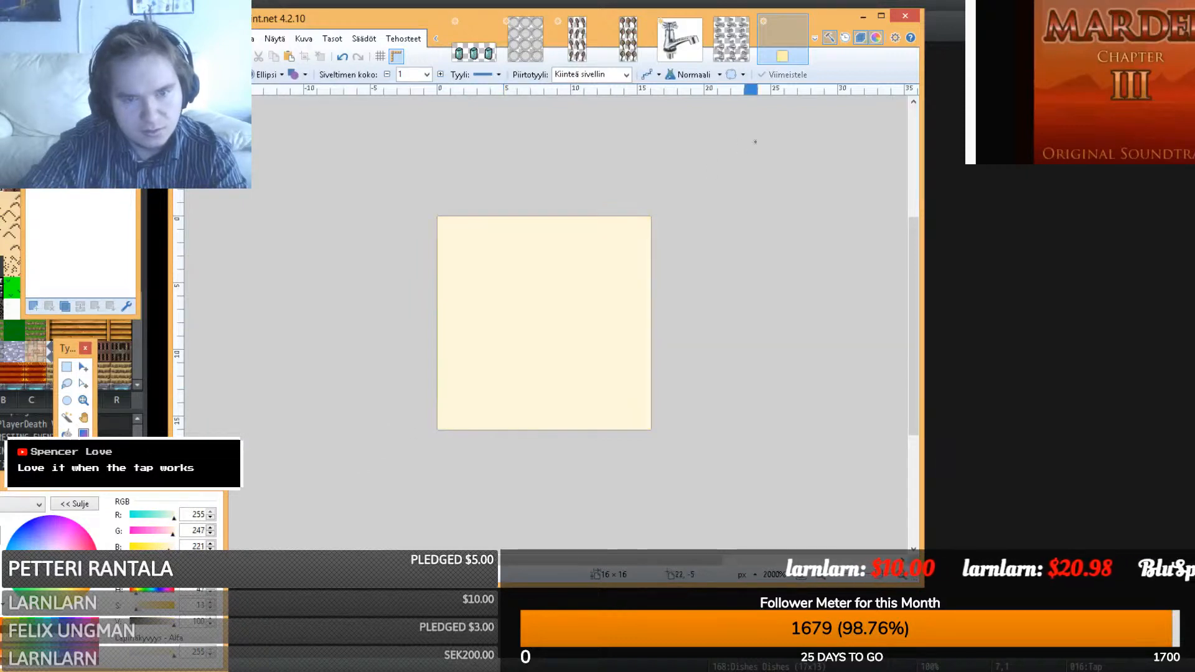
pyautogui.click(67, 366)
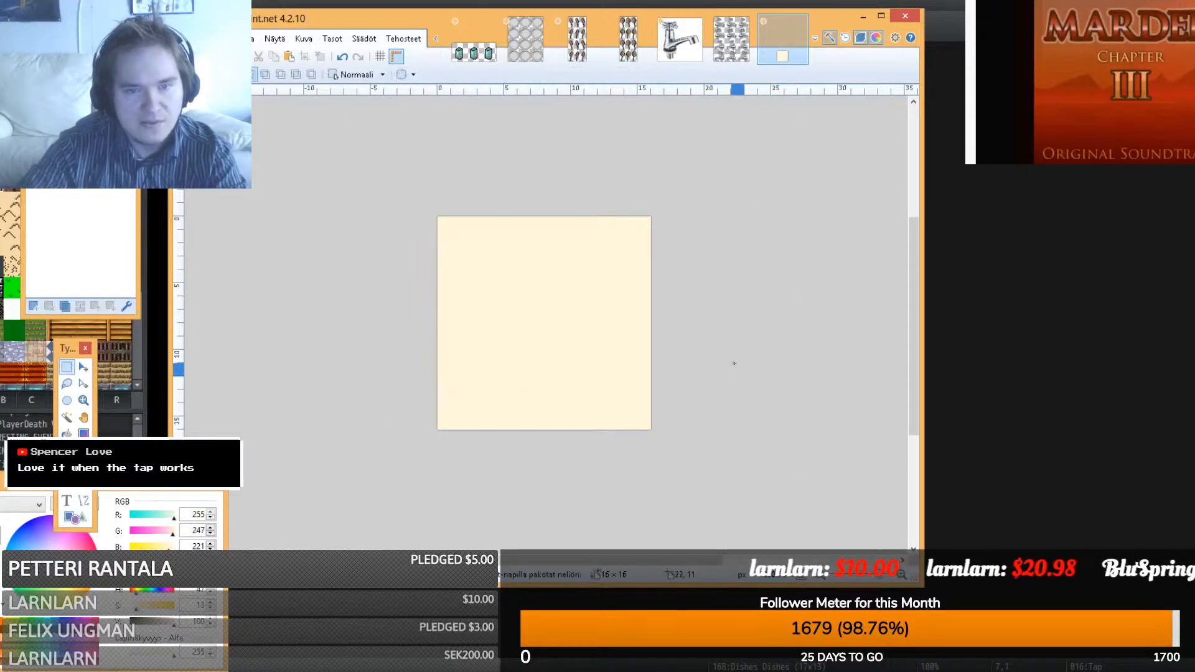
# - Add a new layer and bucket-fill it with dark grey 104, 101, 90
pyautogui.click(33, 308)
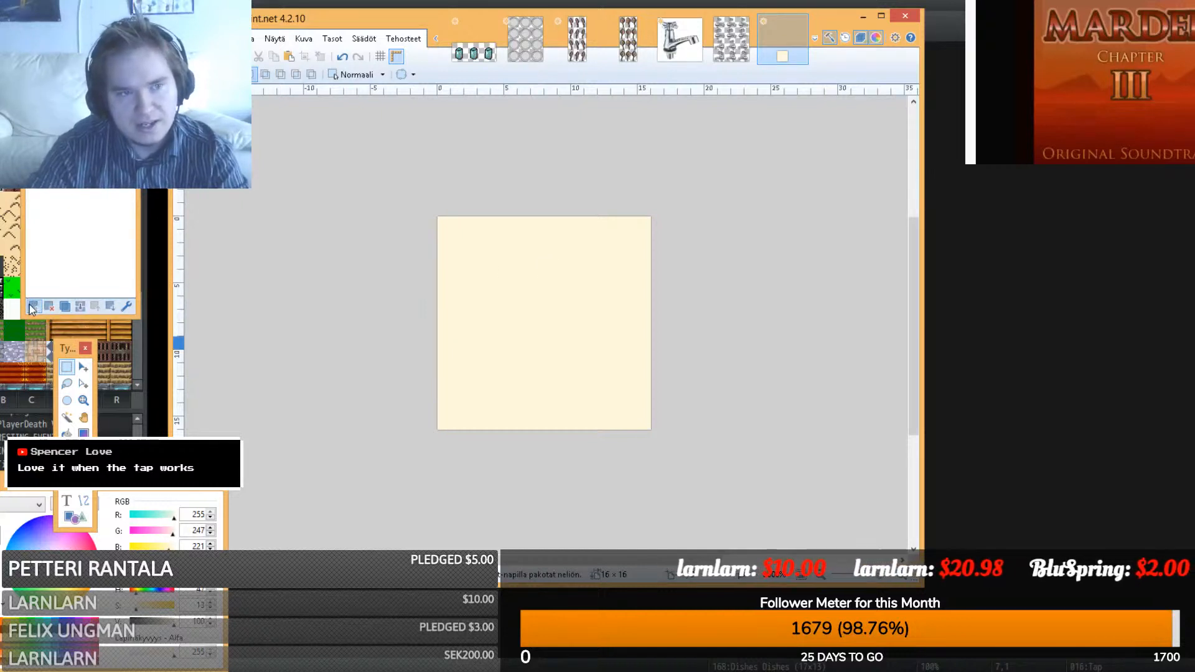
pyautogui.hotkey('ctrl', 'a')
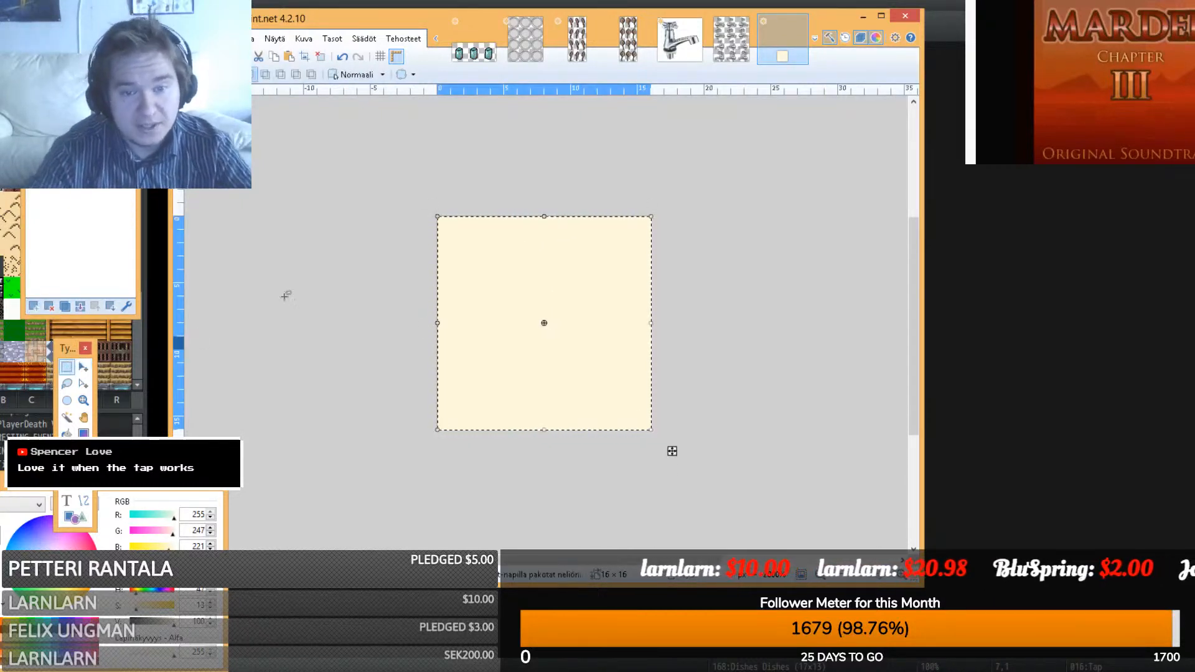
pyautogui.click(285, 296)
pyautogui.press('f')
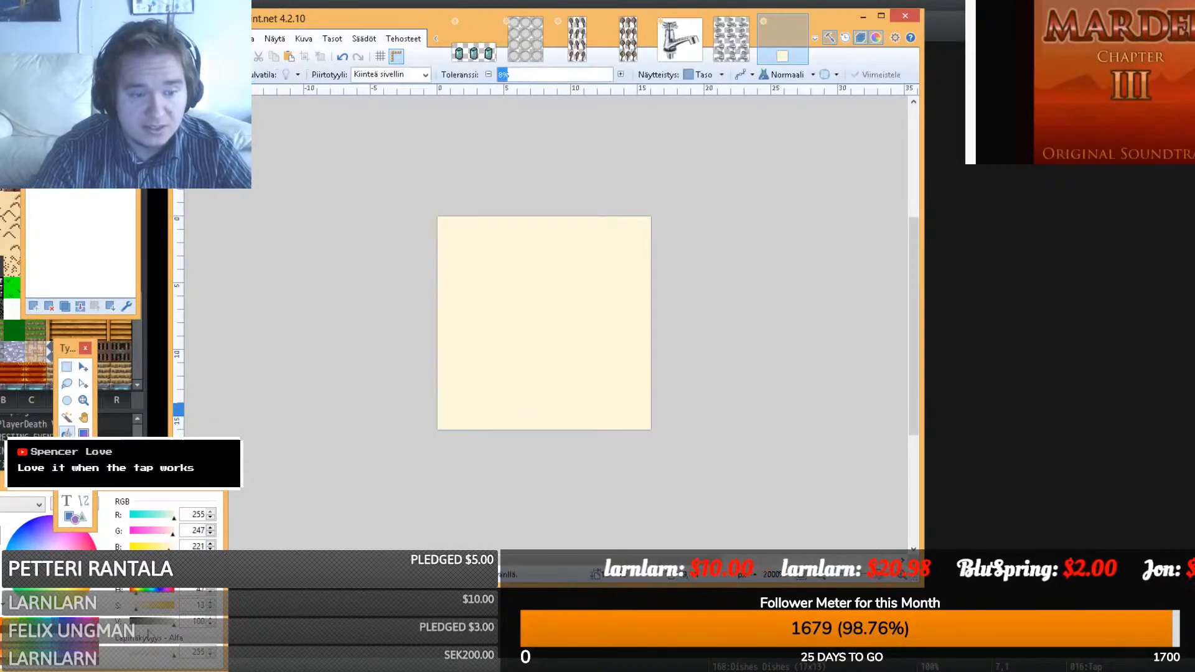
pyautogui.press('x')
pyautogui.click(648, 309)
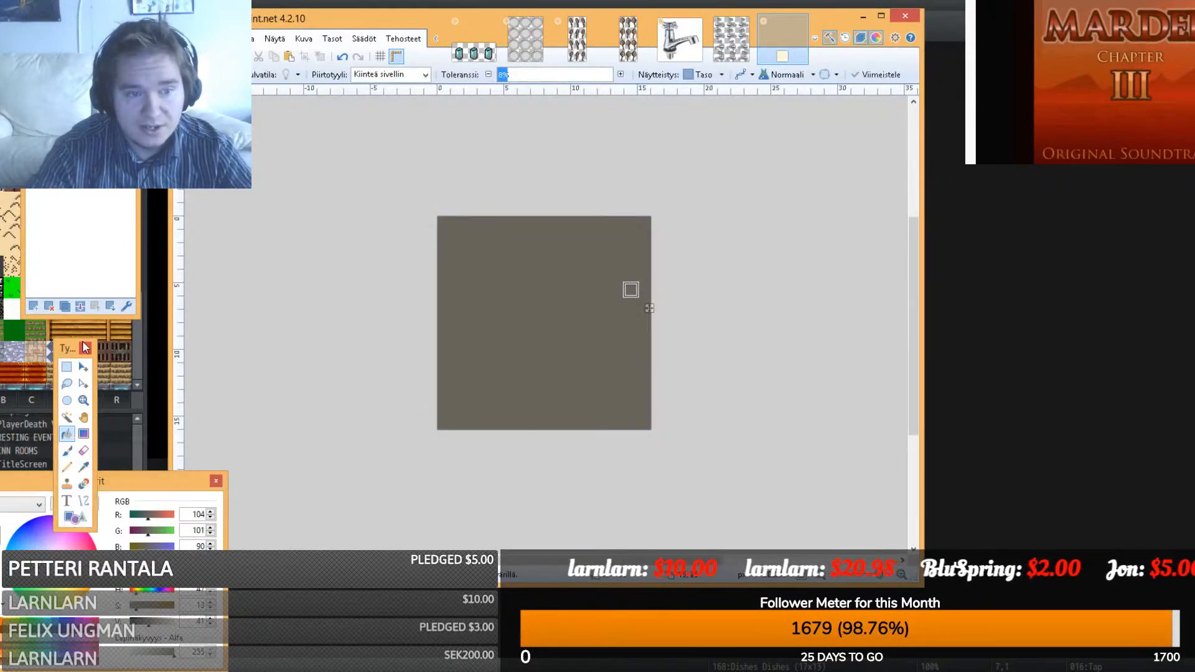
pyautogui.click(67, 366)
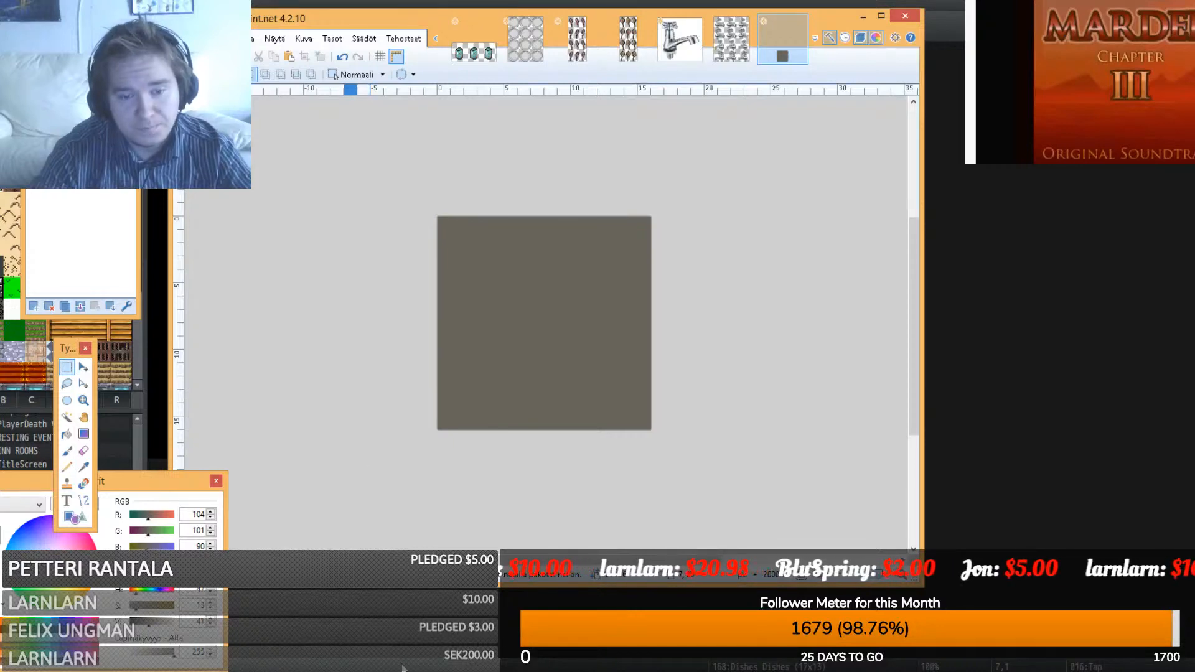
pyautogui.click(431, 666)
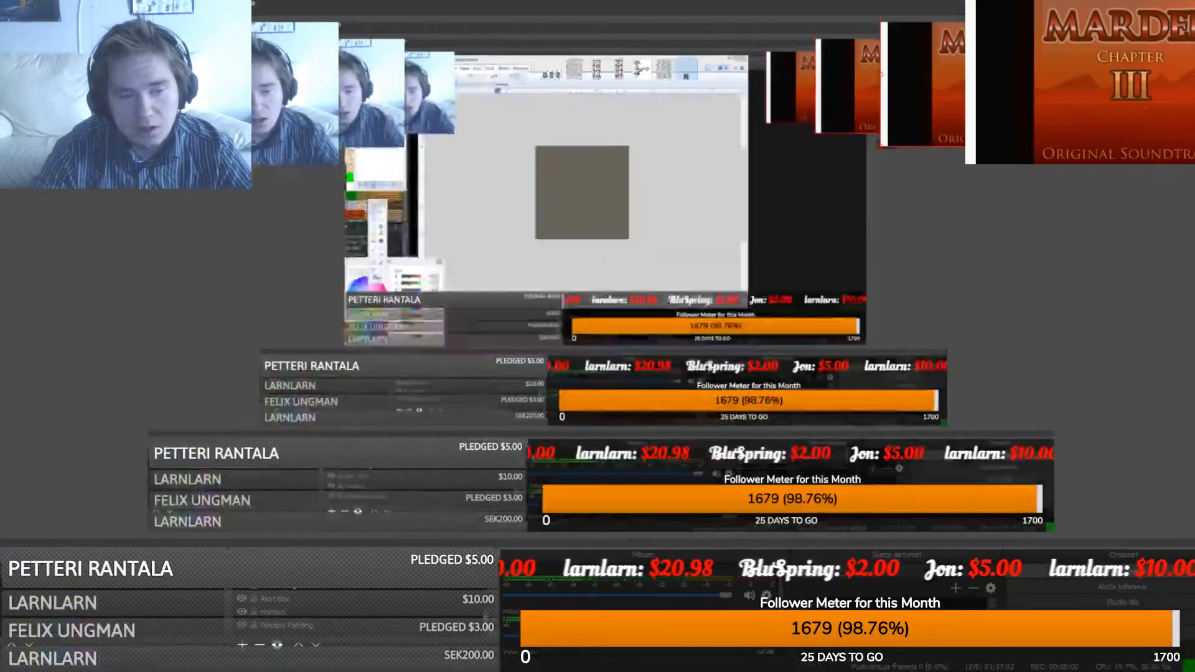
pyautogui.click(243, 616)
pyautogui.click(243, 605)
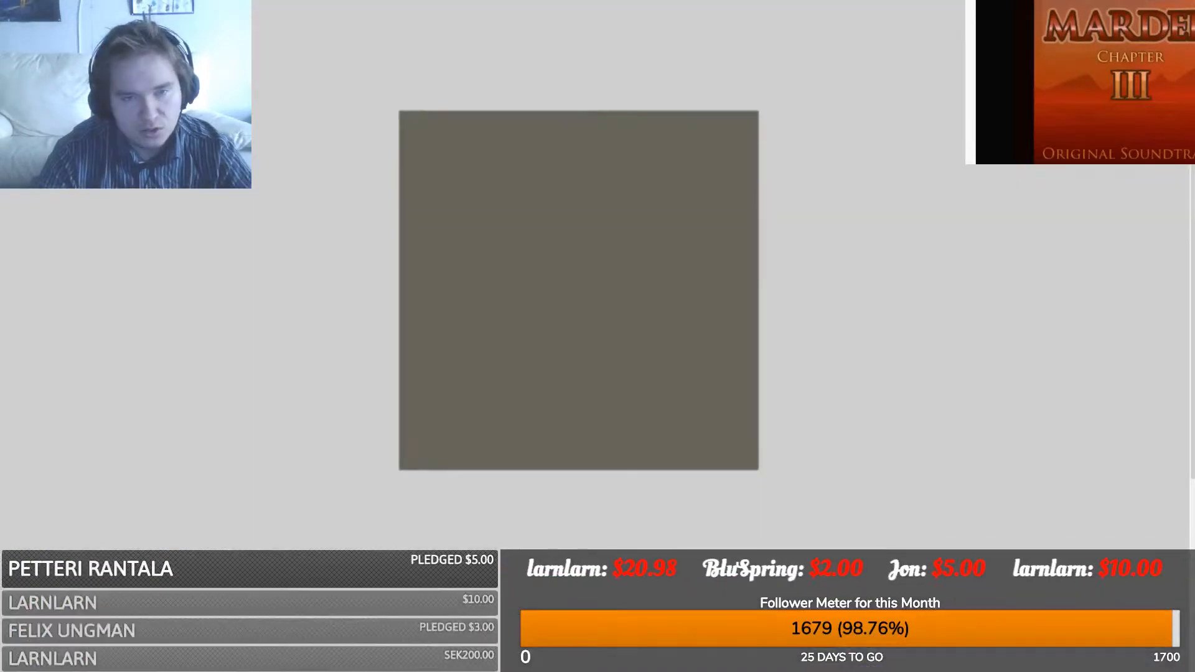
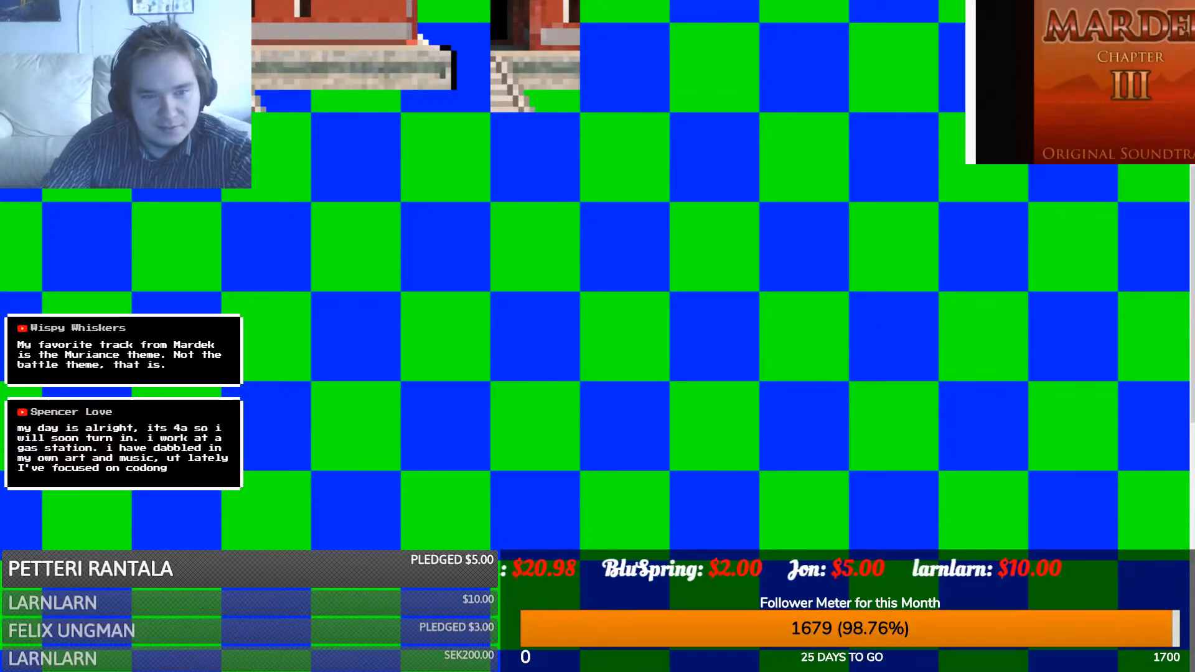
# - Clear the temple sprite and paste the plain checkerboard back over the canvas
pyautogui.moveTo(401, 202); pyautogui.dragTo(492, 291)
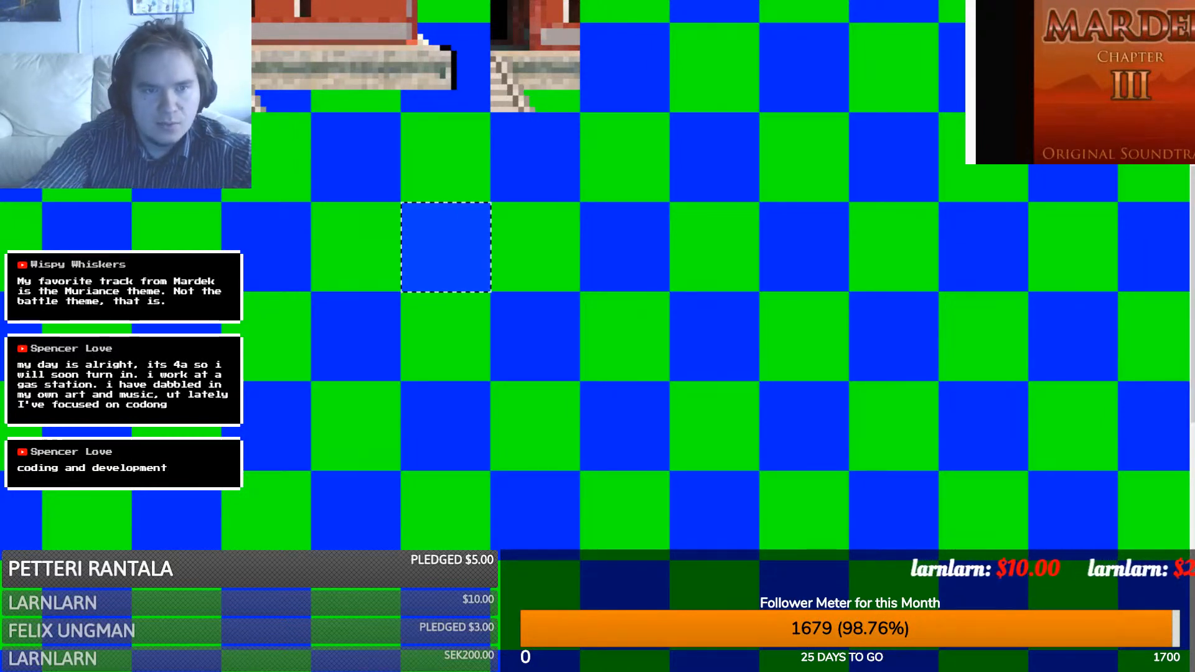
pyautogui.click(620, 298)
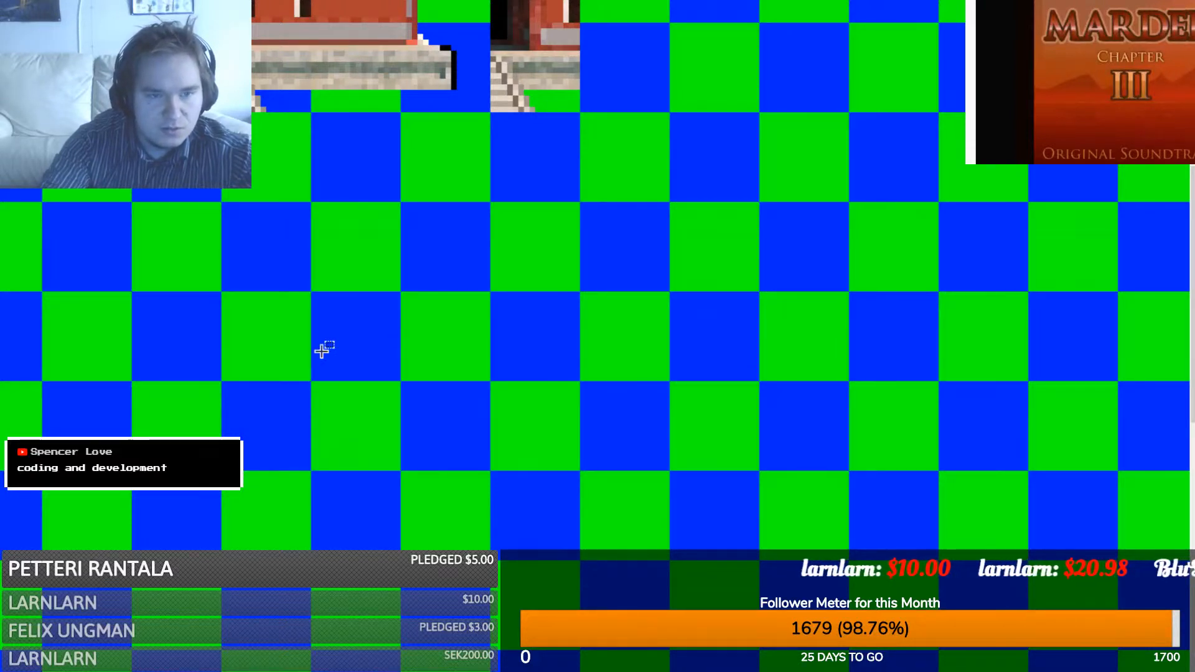
pyautogui.scroll(-3, 321, 352)
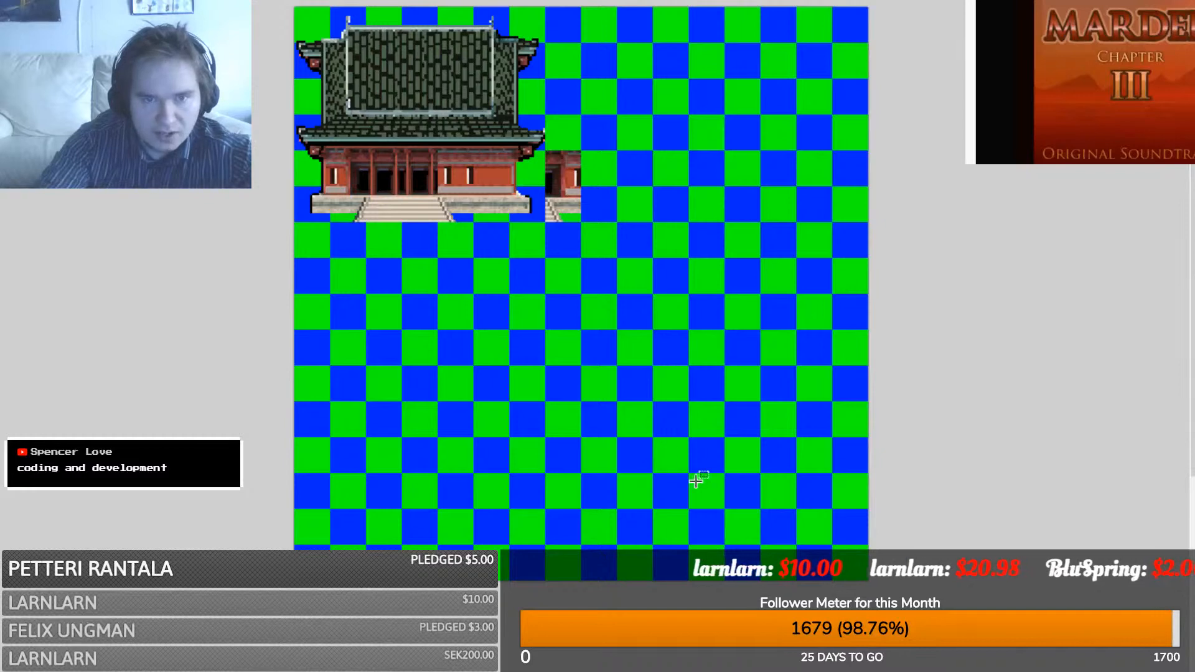
pyautogui.hotkey('ctrl', 'v')
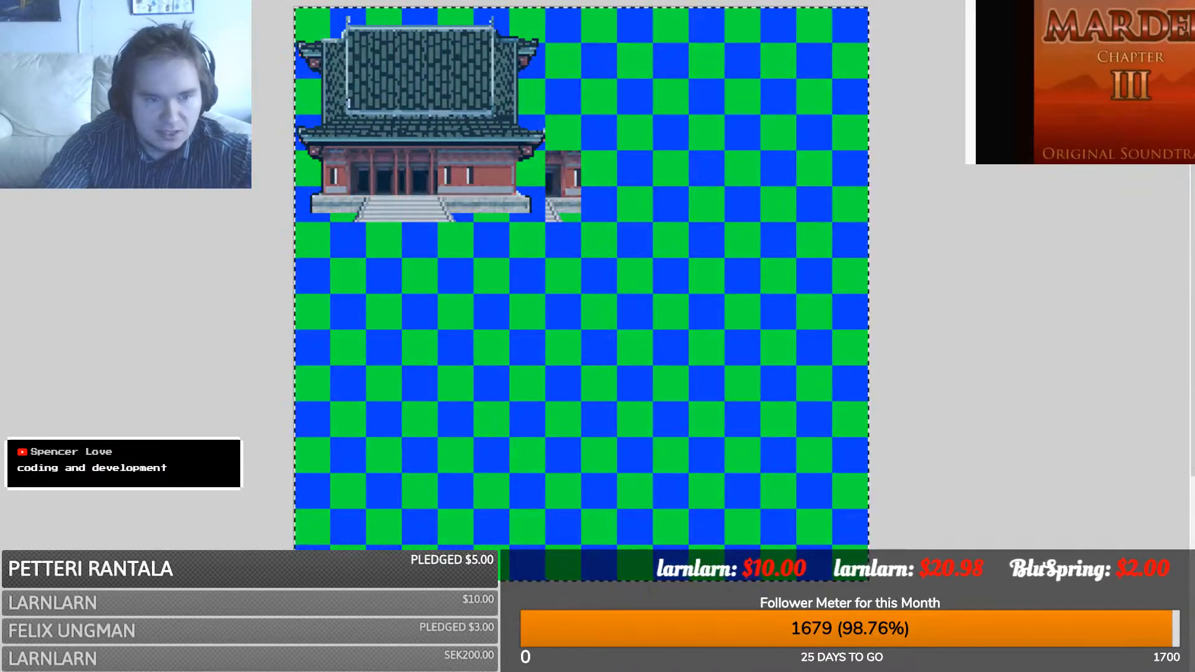
pyautogui.press('Delete')
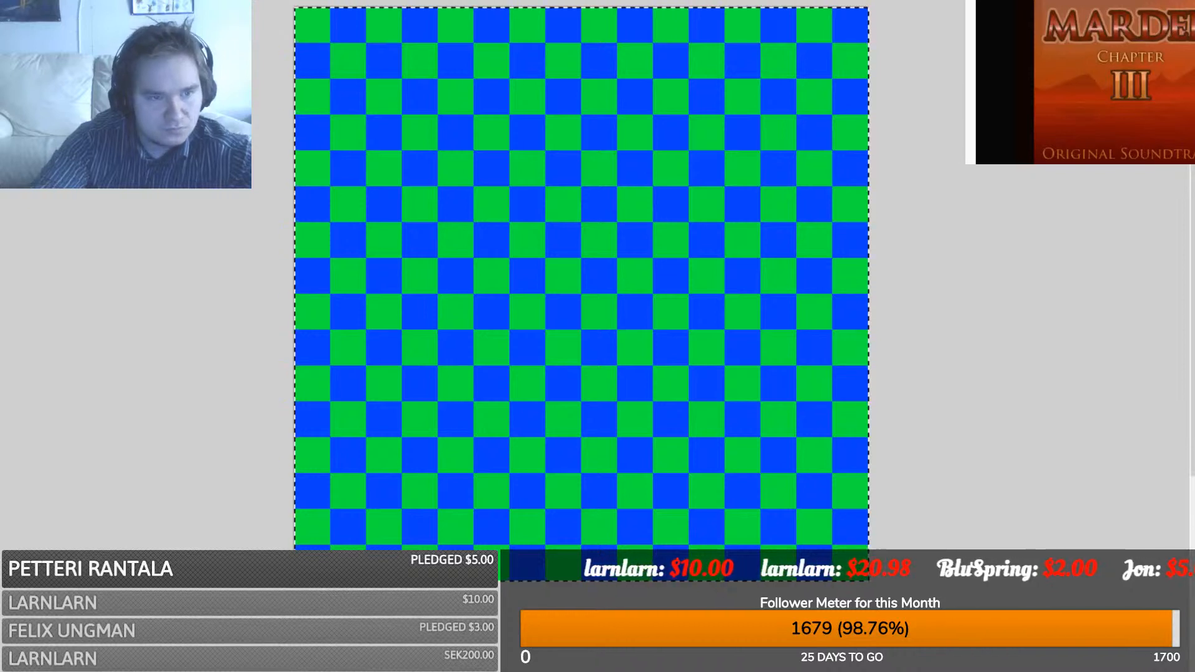
pyautogui.hotkey('ctrl', 'v')
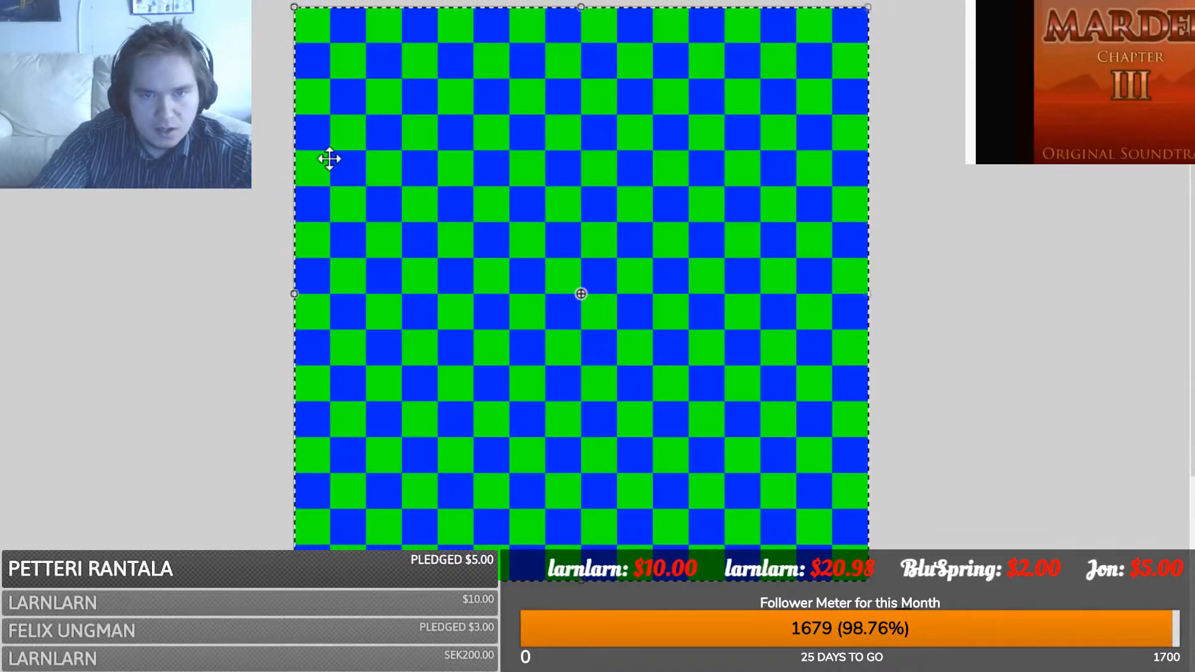
pyautogui.hotkey('ctrl', 'Tab')
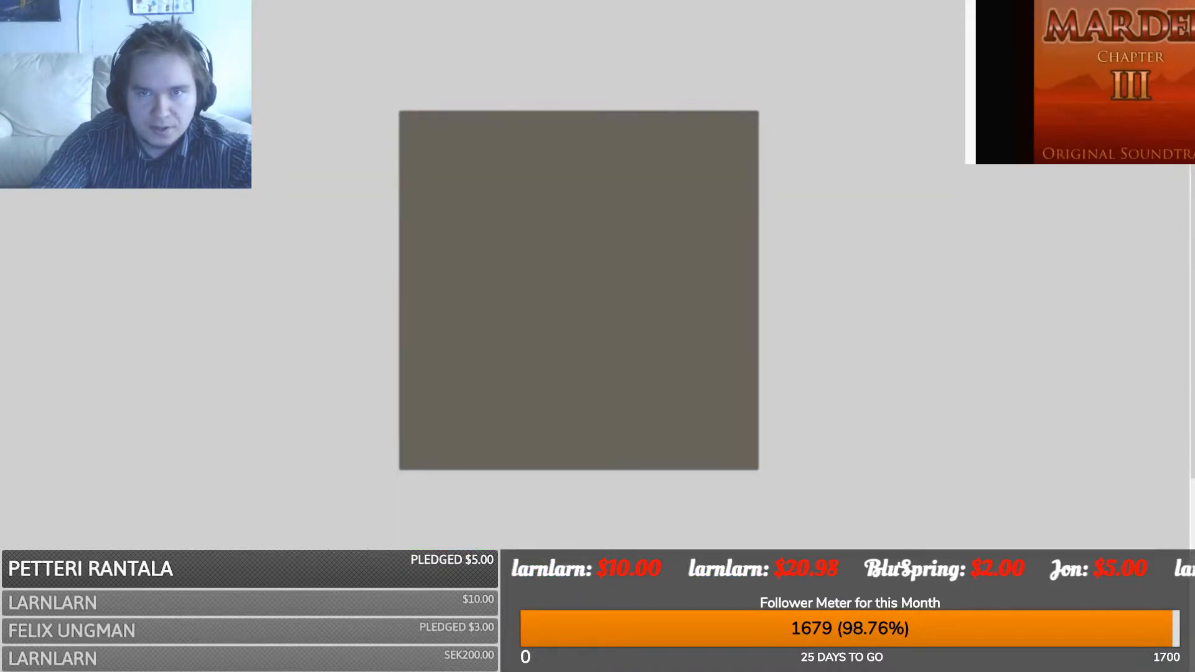
pyautogui.hotkey('ctrl', 'Tab')
# - Paste the grey-brown square from the other image onto a central checker cell
pyautogui.keyDown('ctrl'); pyautogui.scroll(6, 380, 202); pyautogui.keyUp('ctrl')
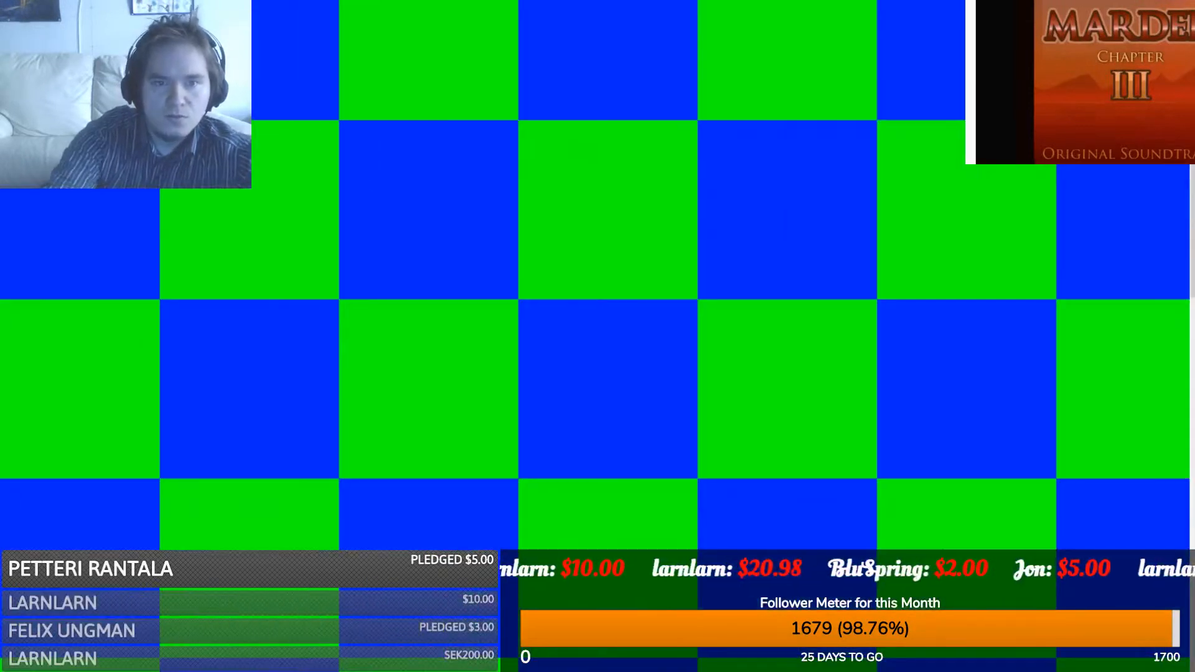
pyautogui.scroll(3, 347, 206)
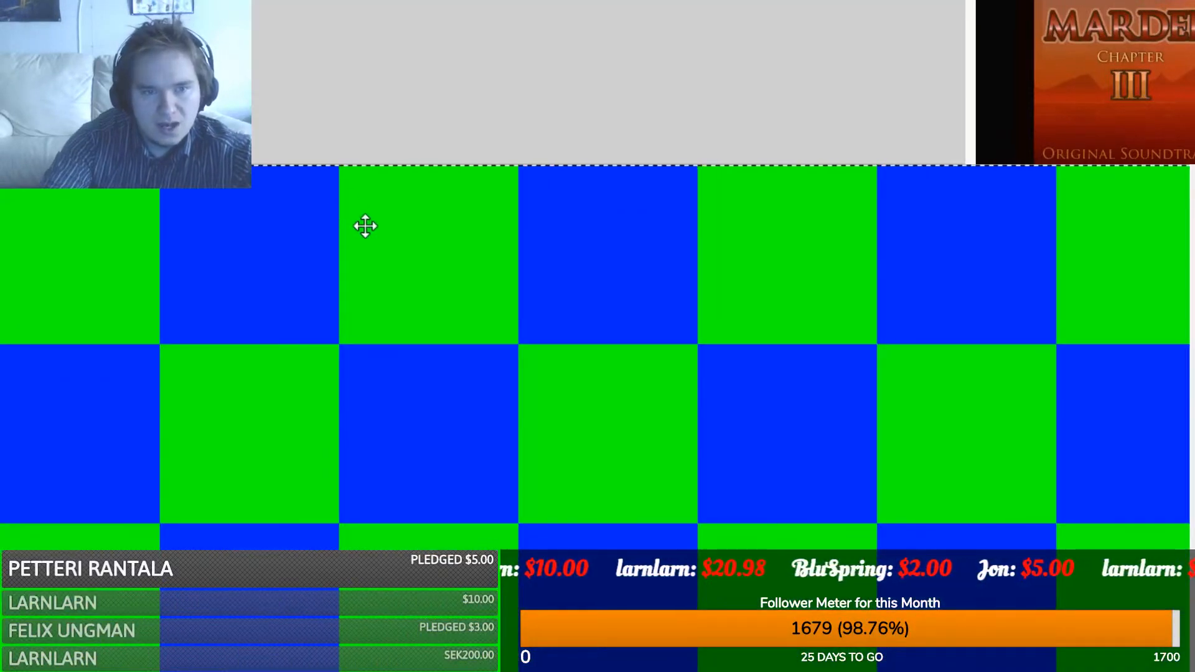
pyautogui.scroll(-2, 365, 226)
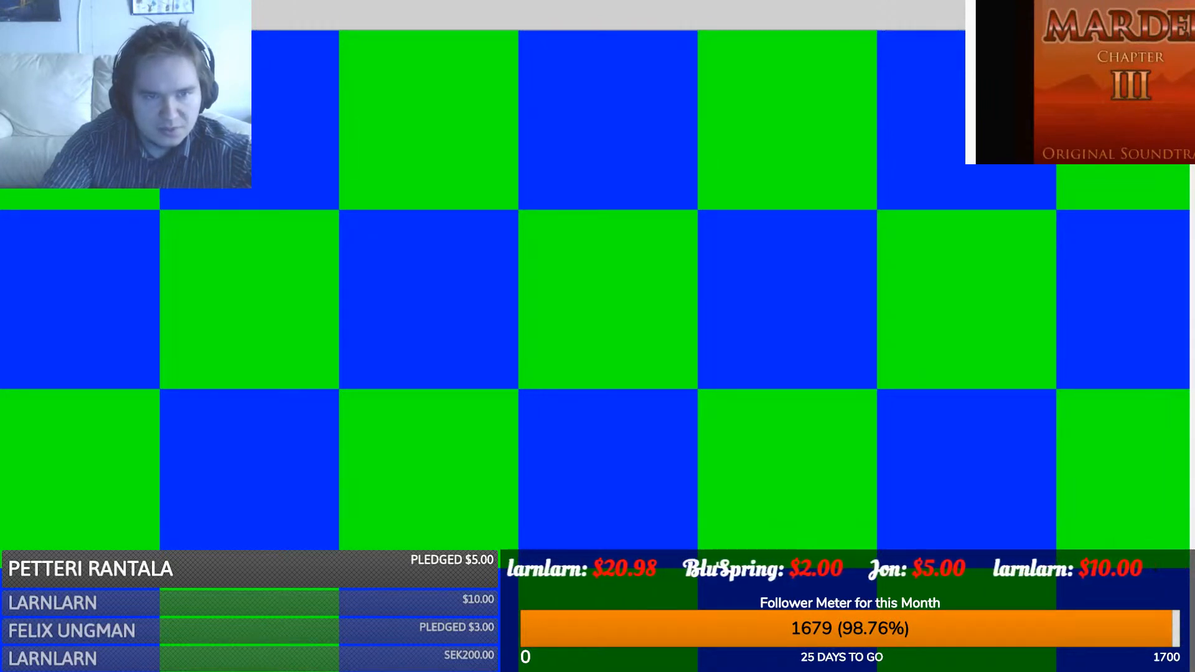
pyautogui.moveTo(160, 30); pyautogui.dragTo(339, 210)
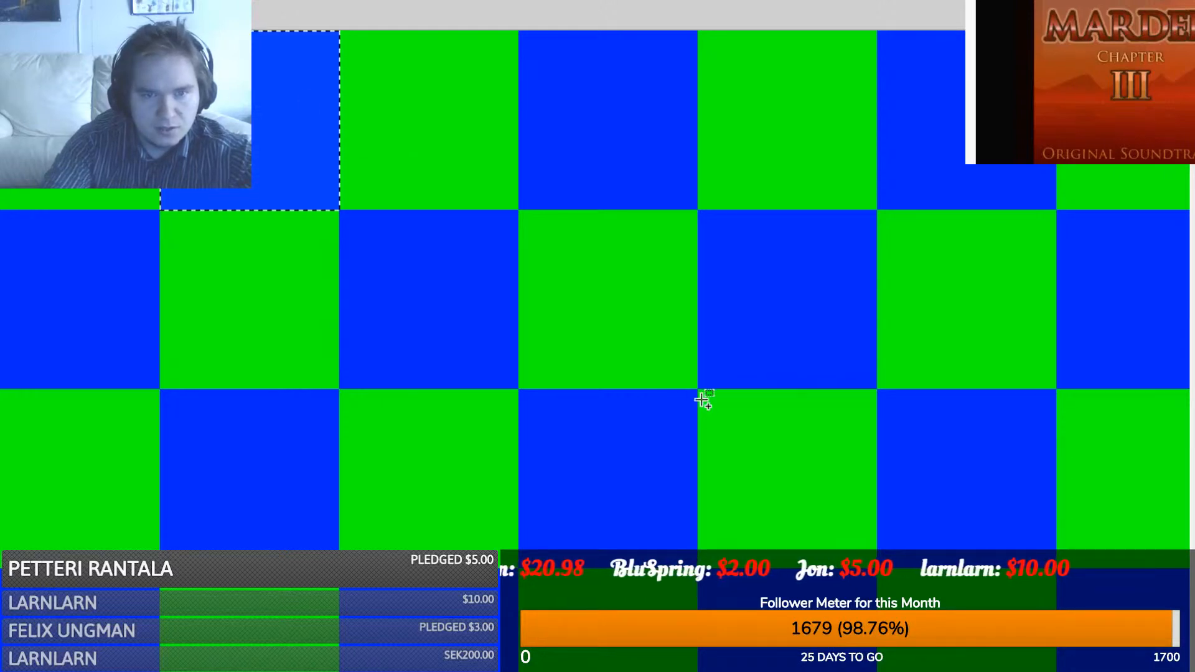
pyautogui.click(681, 396)
pyautogui.moveTo(698, 389); pyautogui.dragTo(519, 211)
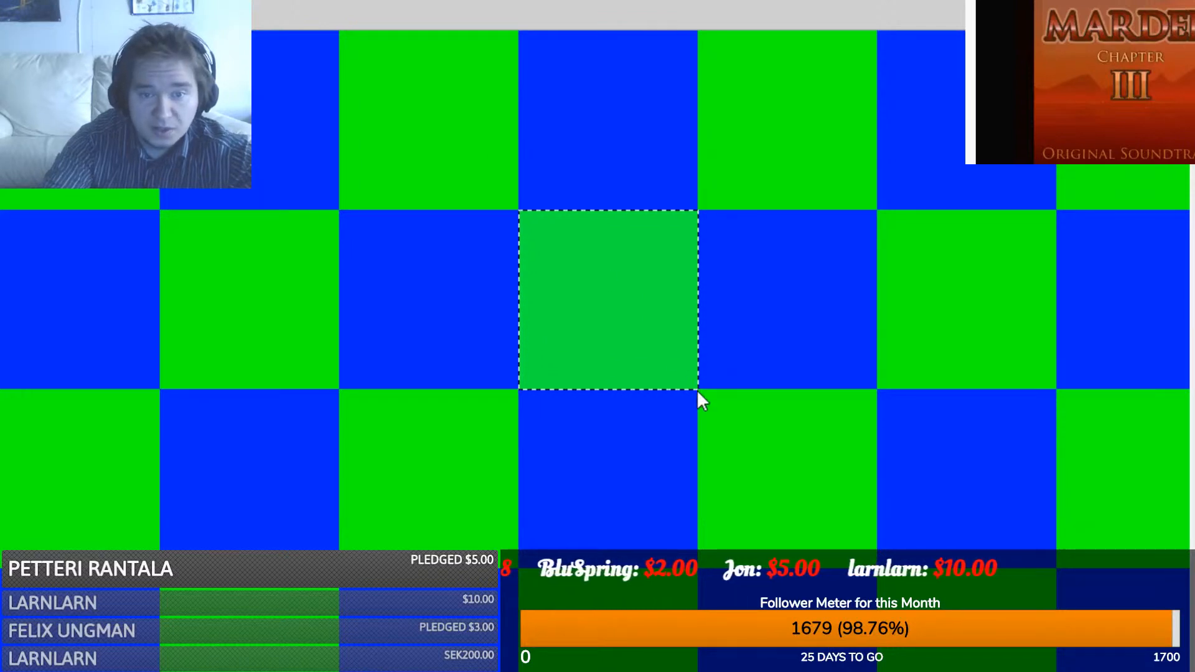
pyautogui.hotkey('ctrl', 'Tab')
pyautogui.hotkey('ctrl', 'Tab')
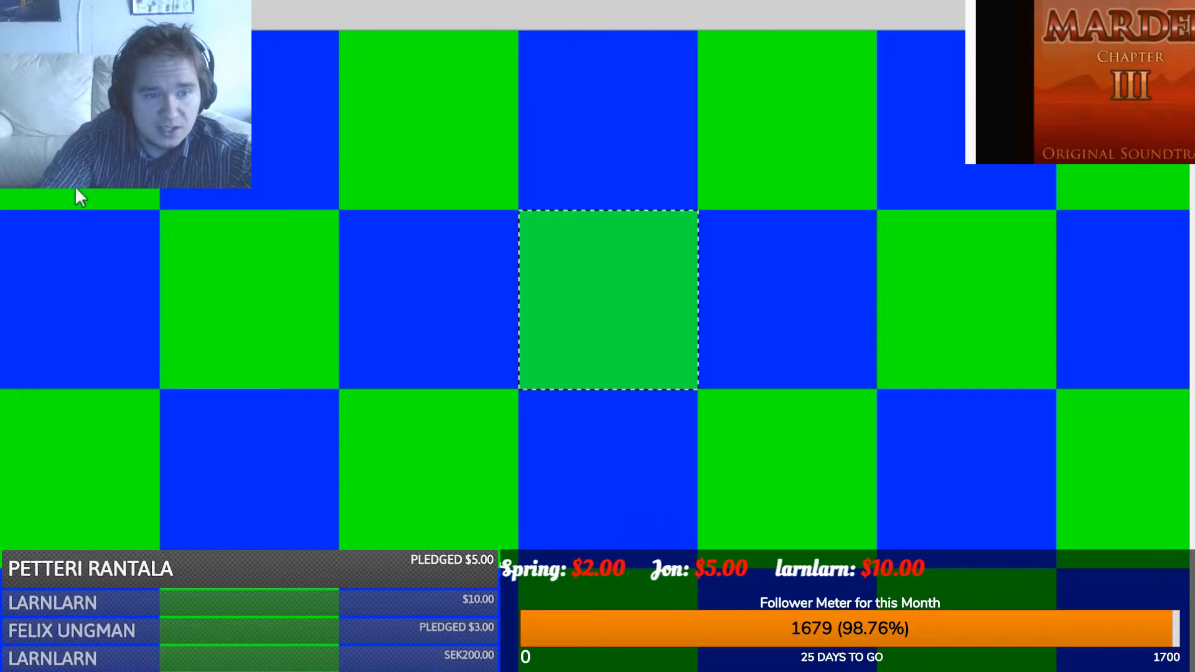
pyautogui.hotkey('ctrl', 'v')
pyautogui.moveTo(97, 143); pyautogui.dragTo(456, 501)
pyautogui.hotkey('ctrl', 'Tab')
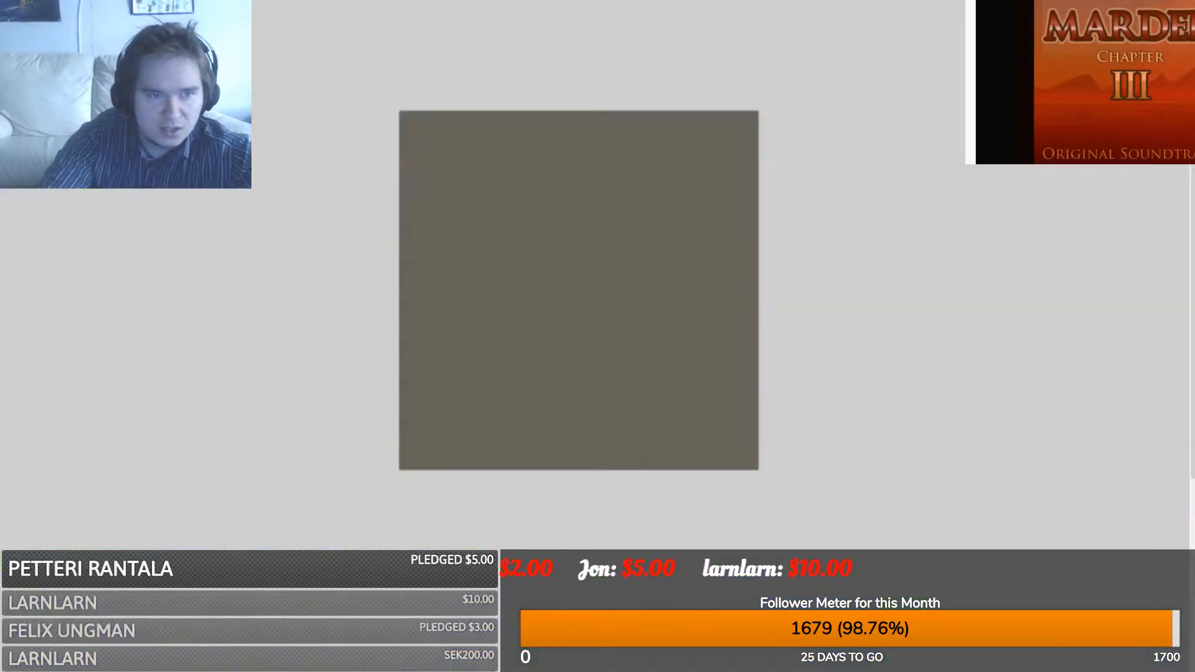
pyautogui.hotkey('ctrl', 'Tab')
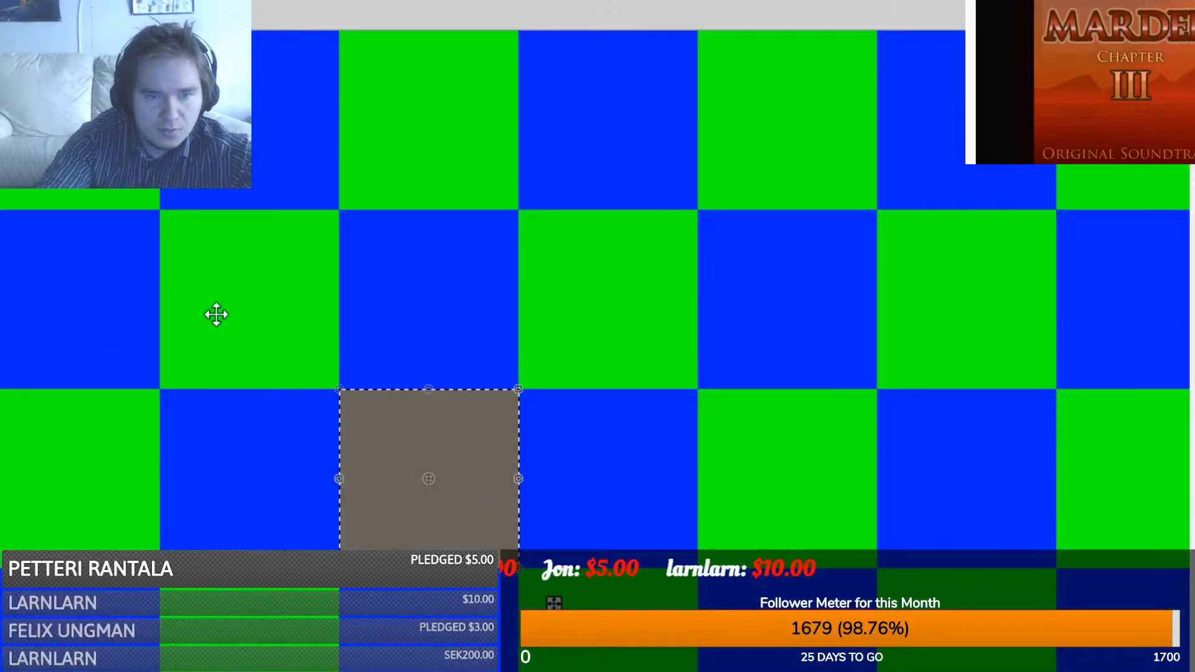
# - Place four cream tiles in a row of checker cells plus one below it
pyautogui.scroll(-2, 218, 314)
pyautogui.hotkey('ctrl', 'd')
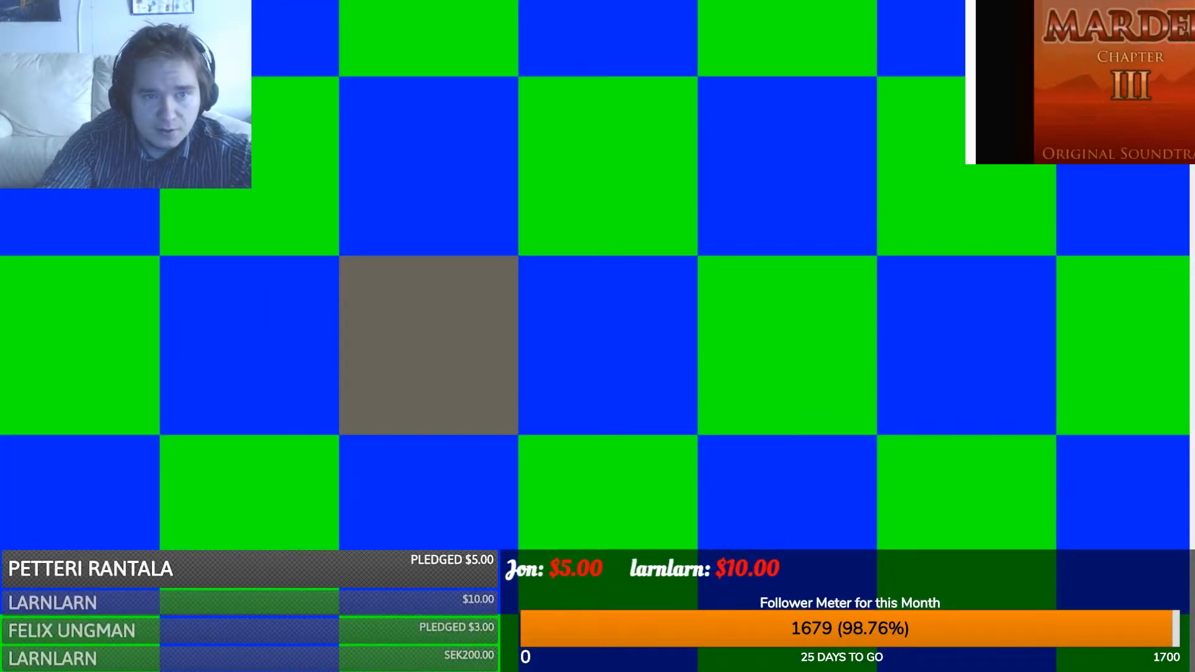
pyautogui.hotkey('ctrl', 'v')
pyautogui.moveTo(243, 154); pyautogui.dragTo(276, 223)
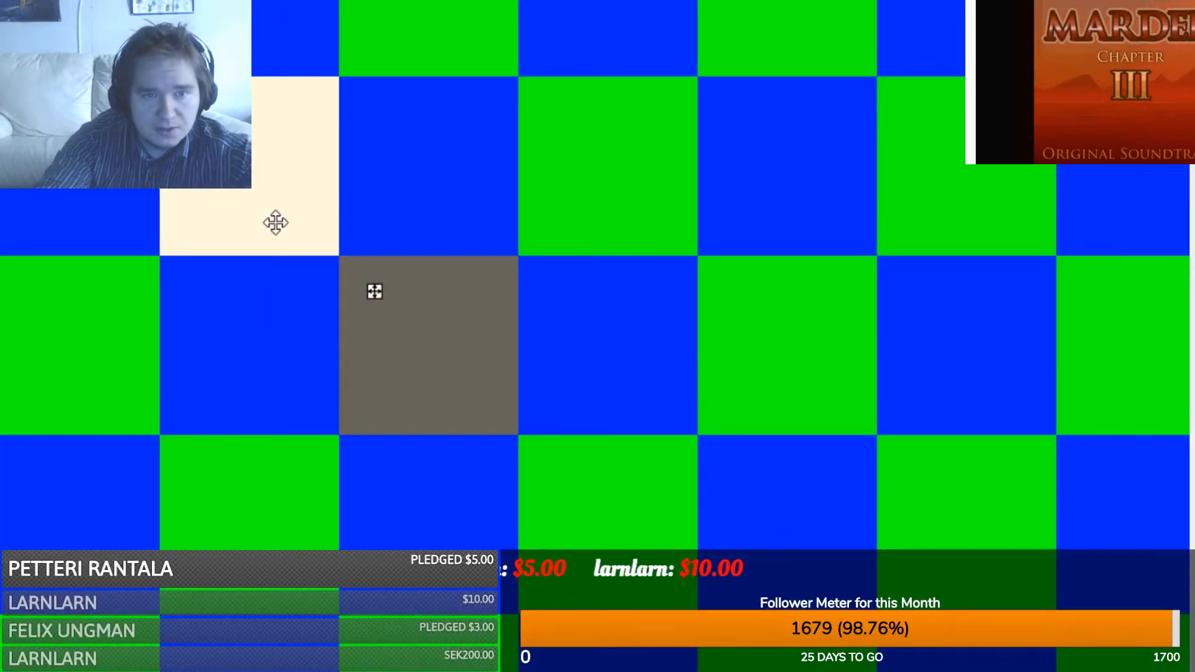
pyautogui.hotkey('ctrl', 'd')
pyautogui.hotkey('ctrl', 'v')
pyautogui.moveTo(551, 163); pyautogui.dragTo(475, 213)
pyautogui.hotkey('ctrl', 'd')
pyautogui.hotkey('ctrl', 'v')
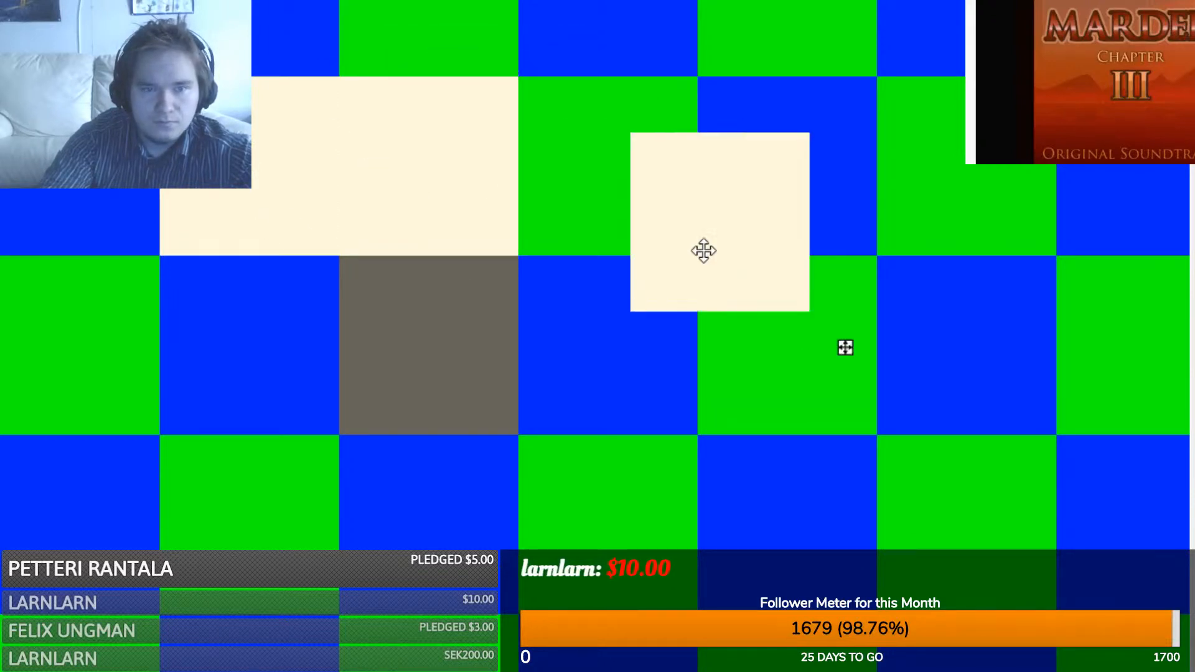
pyautogui.moveTo(704, 251); pyautogui.dragTo(591, 199)
pyautogui.hotkey('ctrl', 'v')
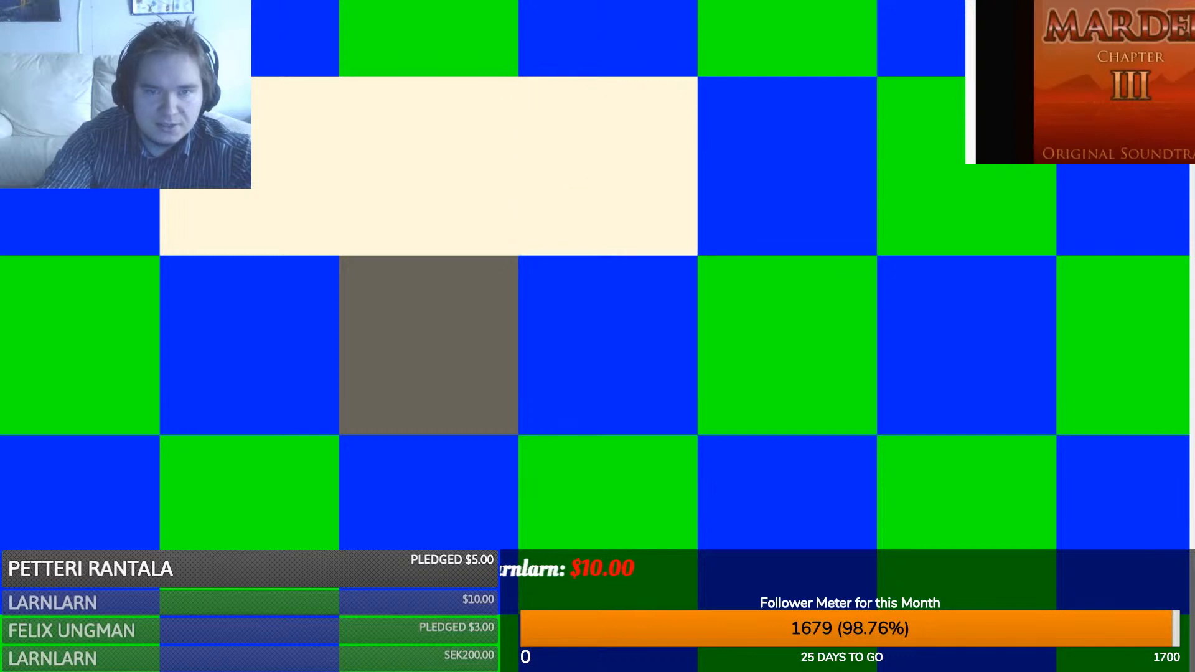
pyautogui.moveTo(74, 118); pyautogui.dragTo(231, 375)
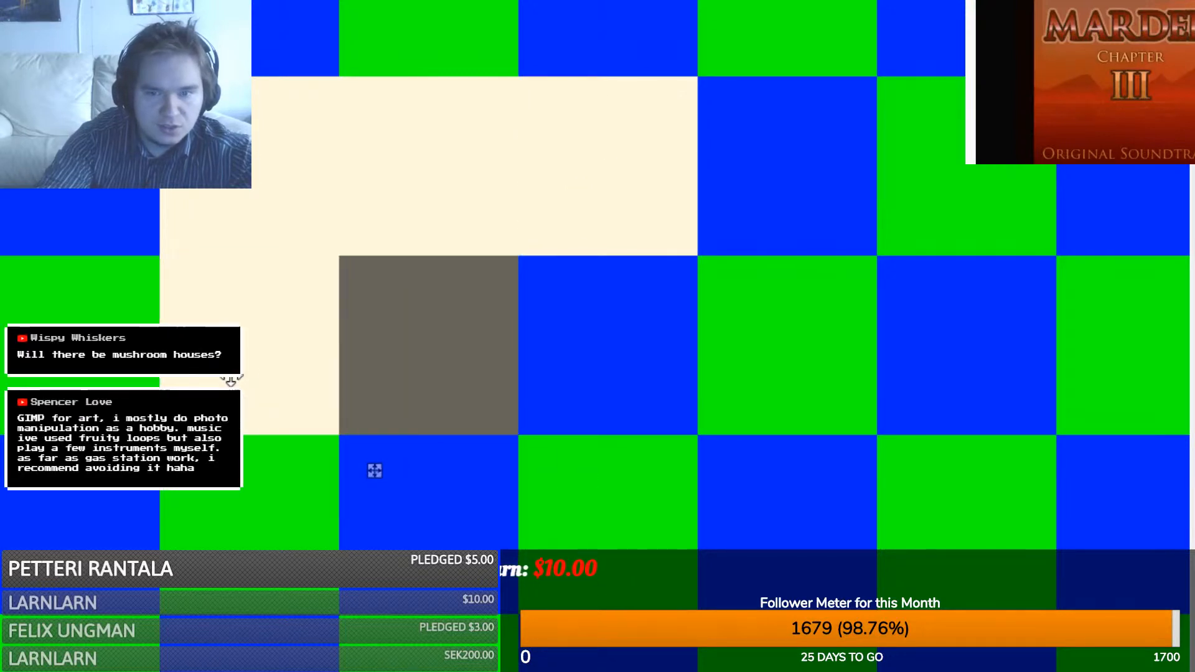
pyautogui.hotkey('ctrl', 'd')
# - Drop more cream tiles into the upper-right blue square and left green squares
pyautogui.hotkey('ctrl', 'v')
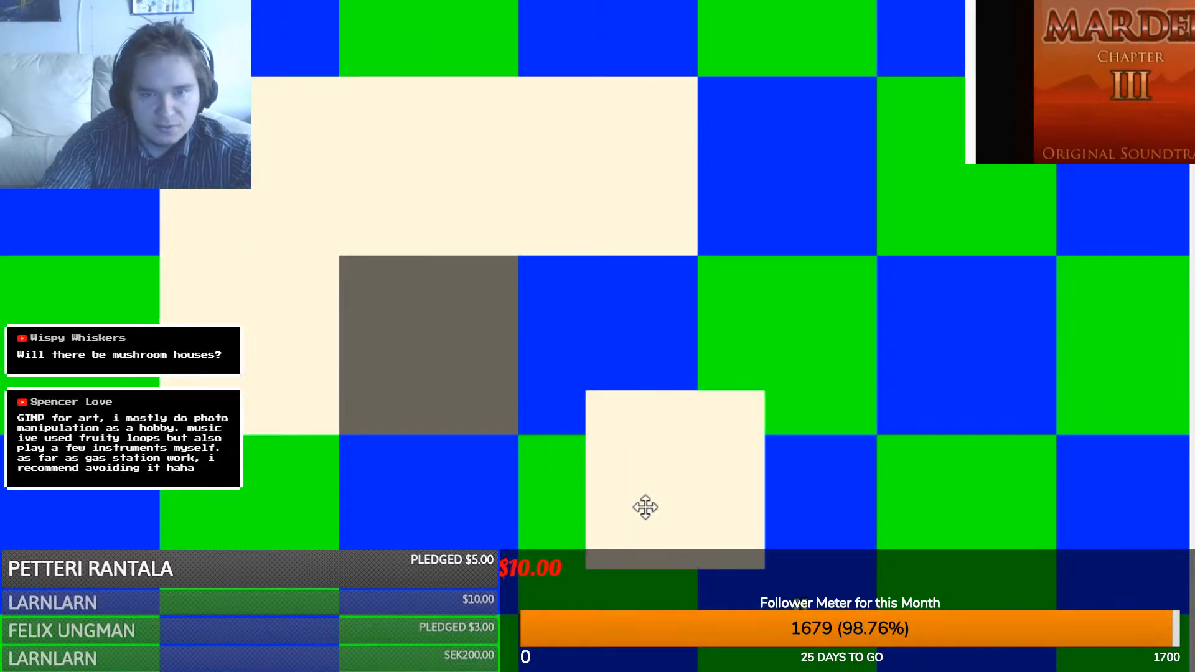
pyautogui.moveTo(645, 506); pyautogui.dragTo(937, 374)
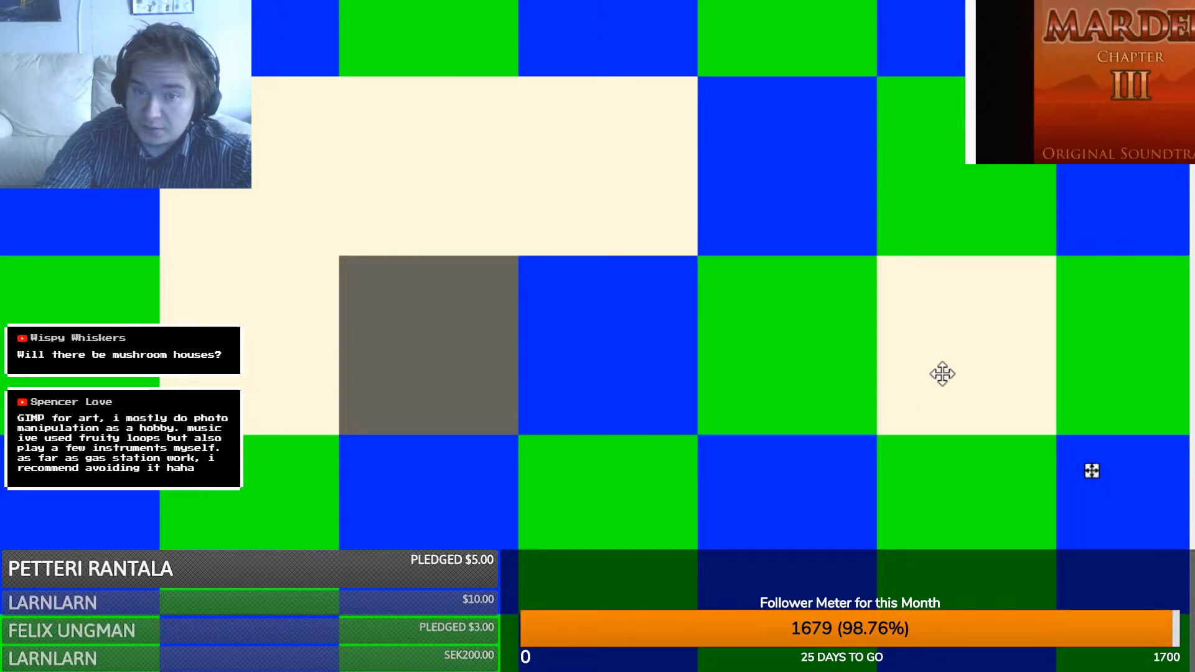
pyautogui.hotkey('ctrl', 'd')
pyautogui.hotkey('ctrl', 'v')
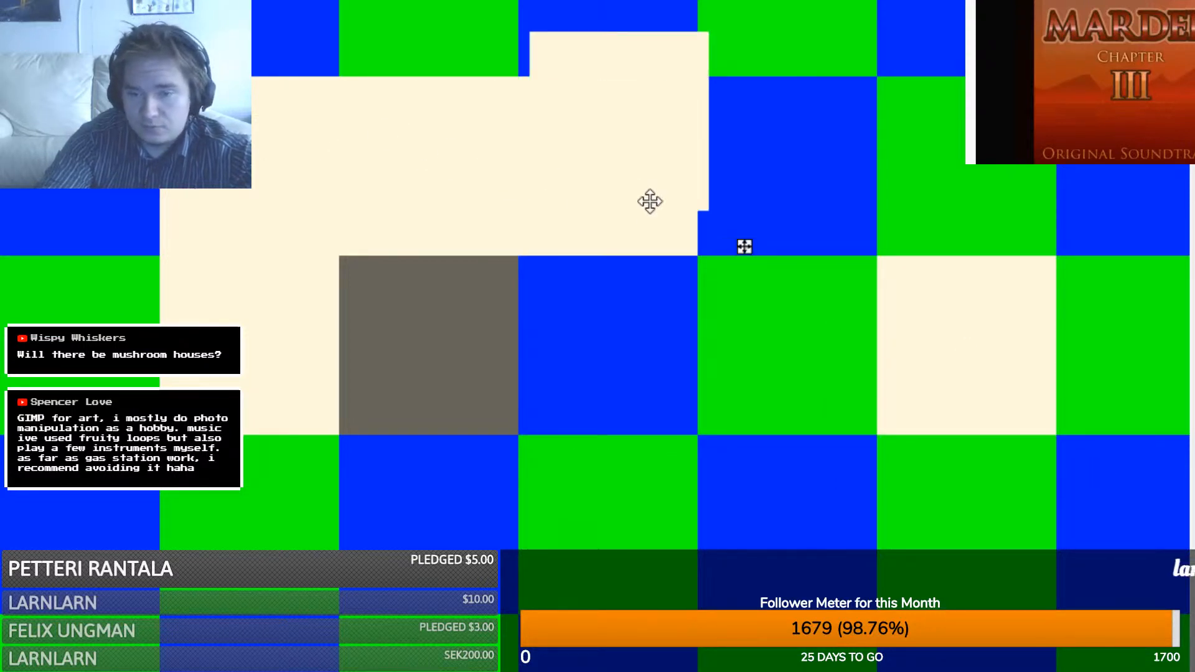
pyautogui.moveTo(648, 200); pyautogui.dragTo(1010, 242)
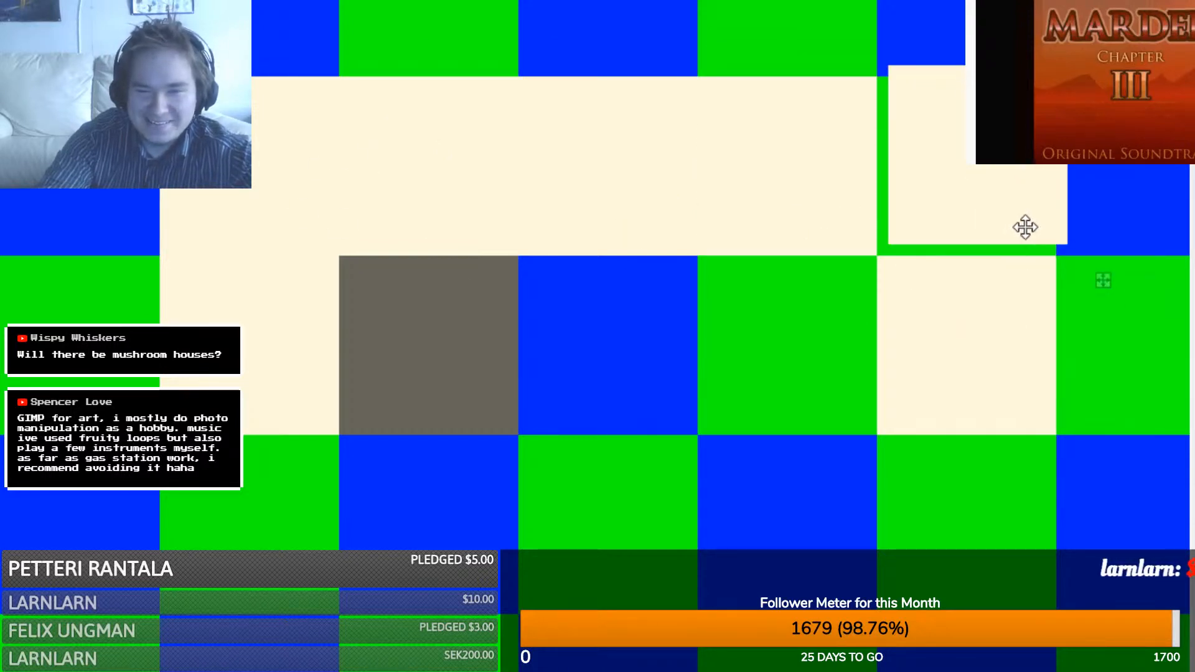
pyautogui.scroll(-5, 751, 272)
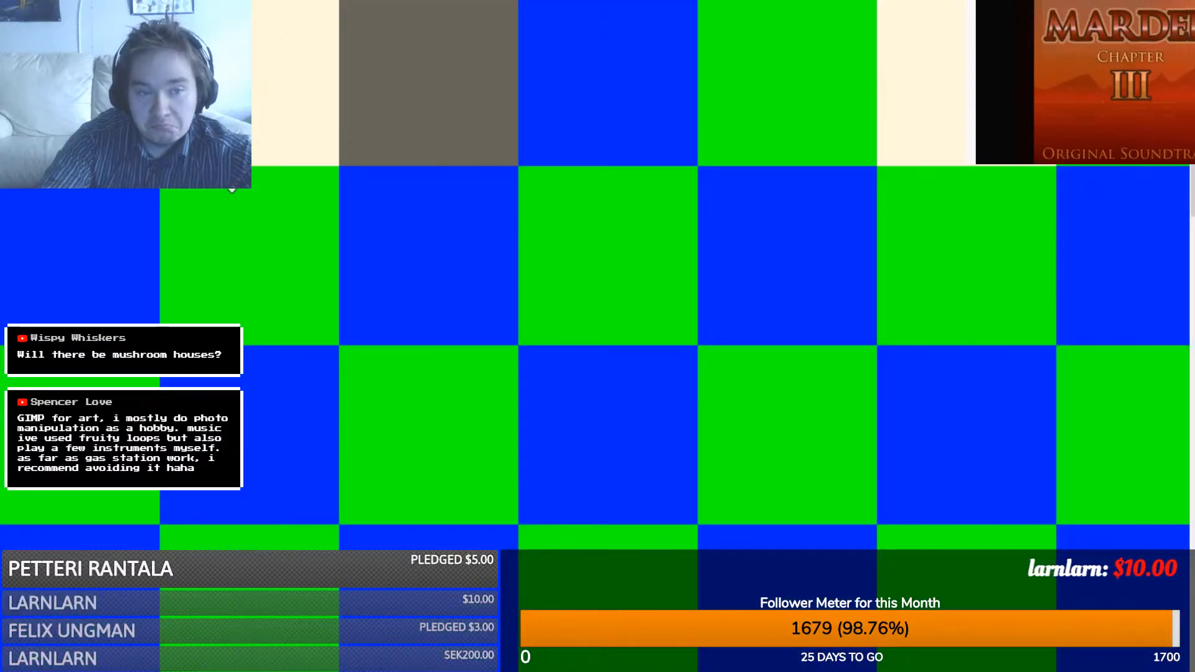
pyautogui.moveTo(93, 103); pyautogui.dragTo(272, 286)
pyautogui.hotkey('ctrl', 'd')
pyautogui.moveTo(131, 115); pyautogui.dragTo(310, 475)
pyautogui.hotkey('ctrl', 'v')
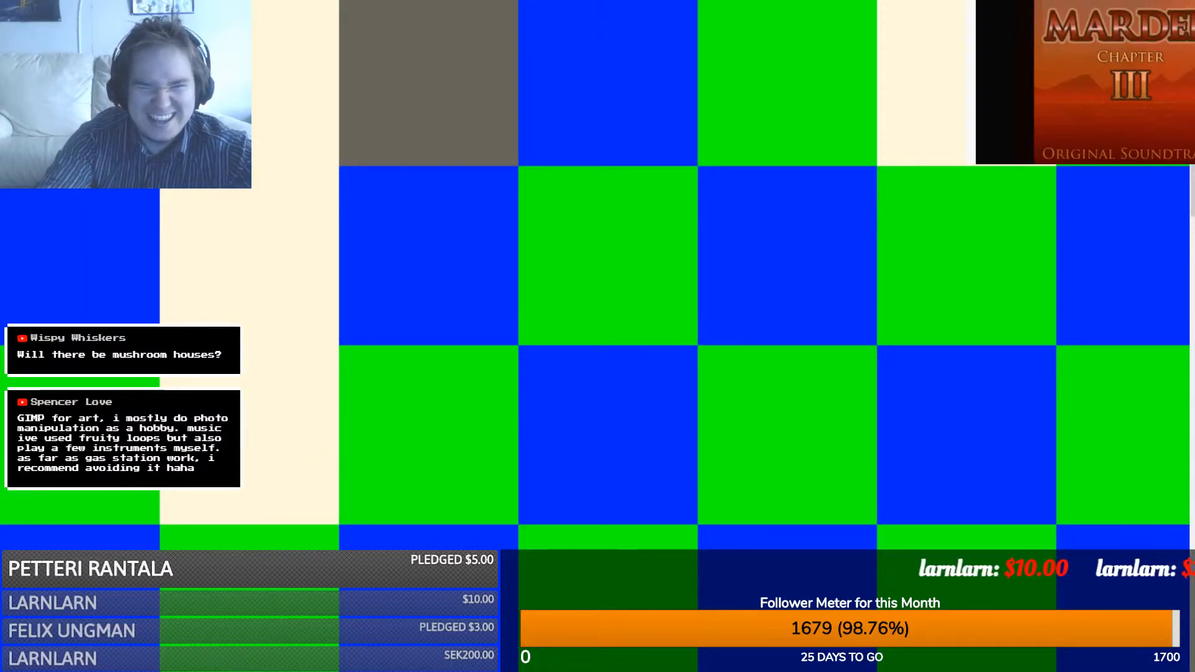
pyautogui.moveTo(105, 141); pyautogui.dragTo(464, 544)
# - Fill the lower row's empty cells with cream tiles from left to right
pyautogui.scroll(-3, 542, 542)
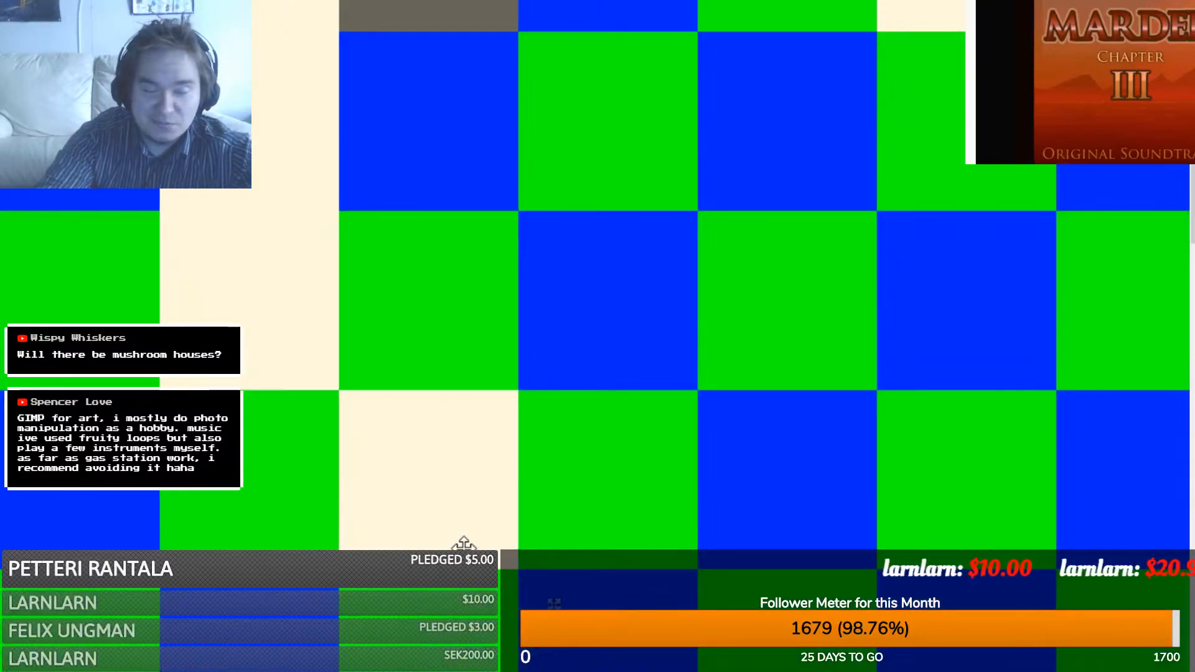
pyautogui.hotkey('ctrl', 'v')
pyautogui.moveTo(125, 124); pyautogui.dragTo(301, 480)
pyautogui.hotkey('ctrl', 'v')
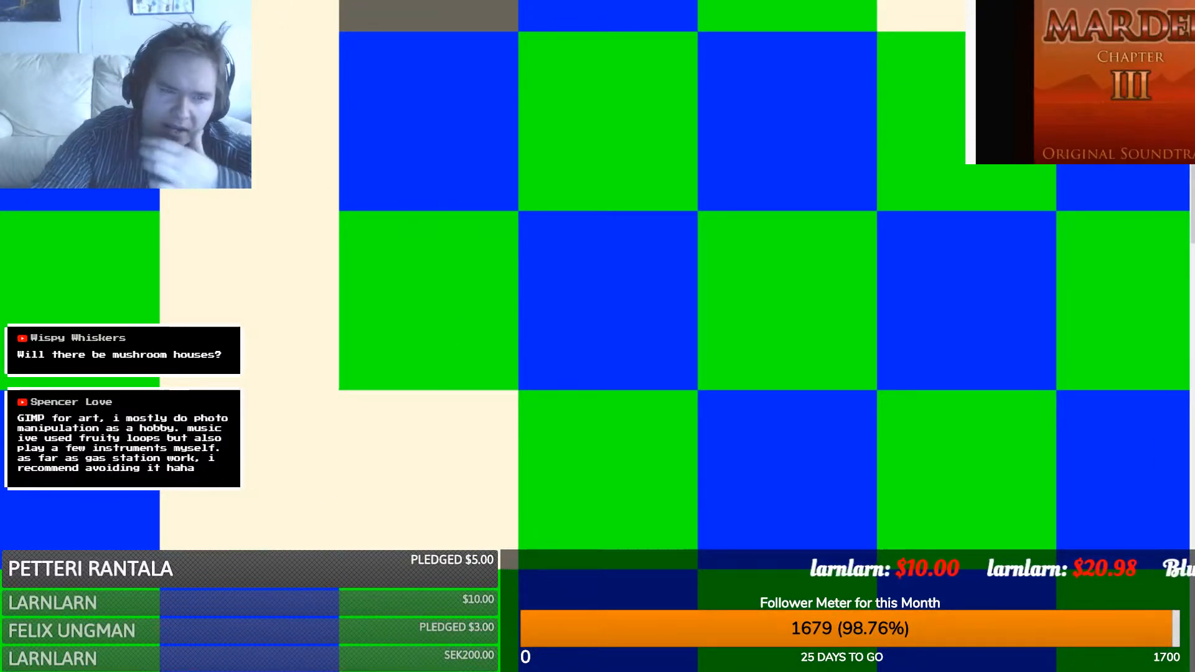
pyautogui.moveTo(115, 143); pyautogui.dragTo(627, 534)
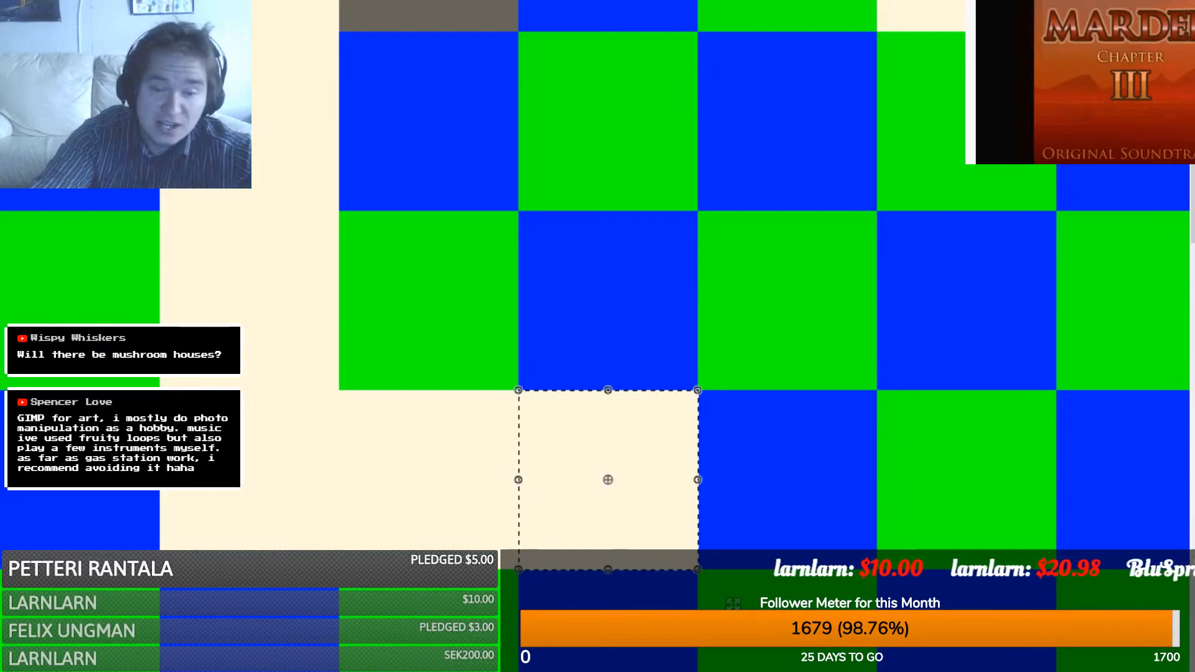
pyautogui.moveTo(741, 671); pyautogui.dragTo(773, 671)
pyautogui.hotkey('ctrl', 'v')
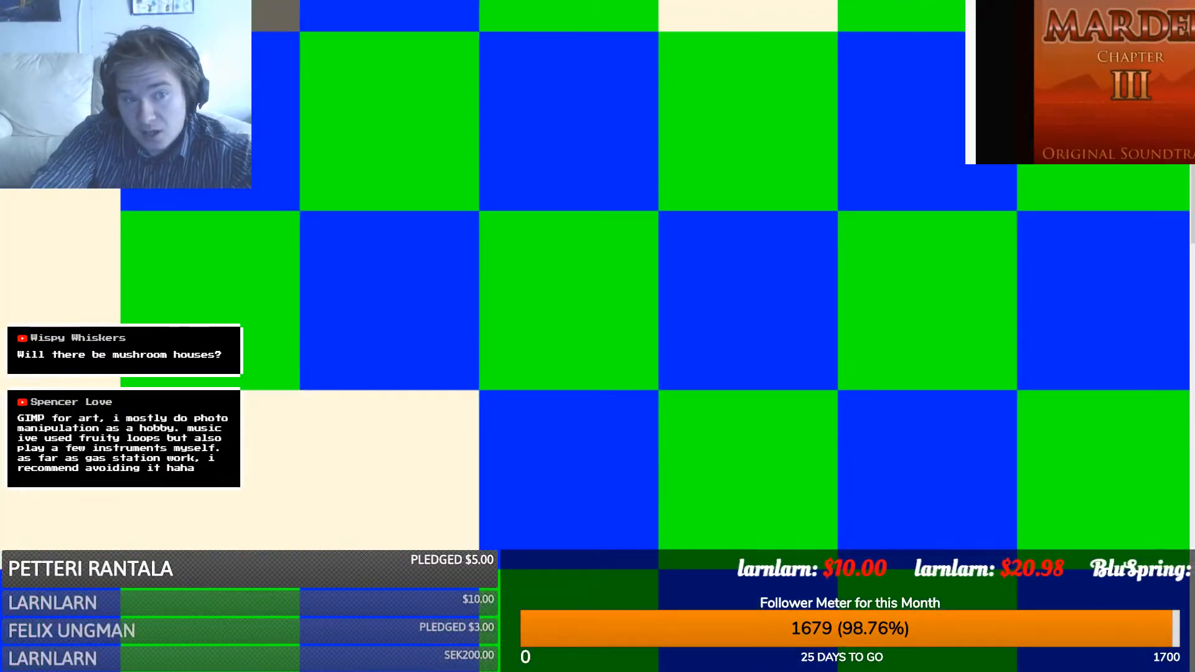
pyautogui.moveTo(43, 140); pyautogui.dragTo(509, 528)
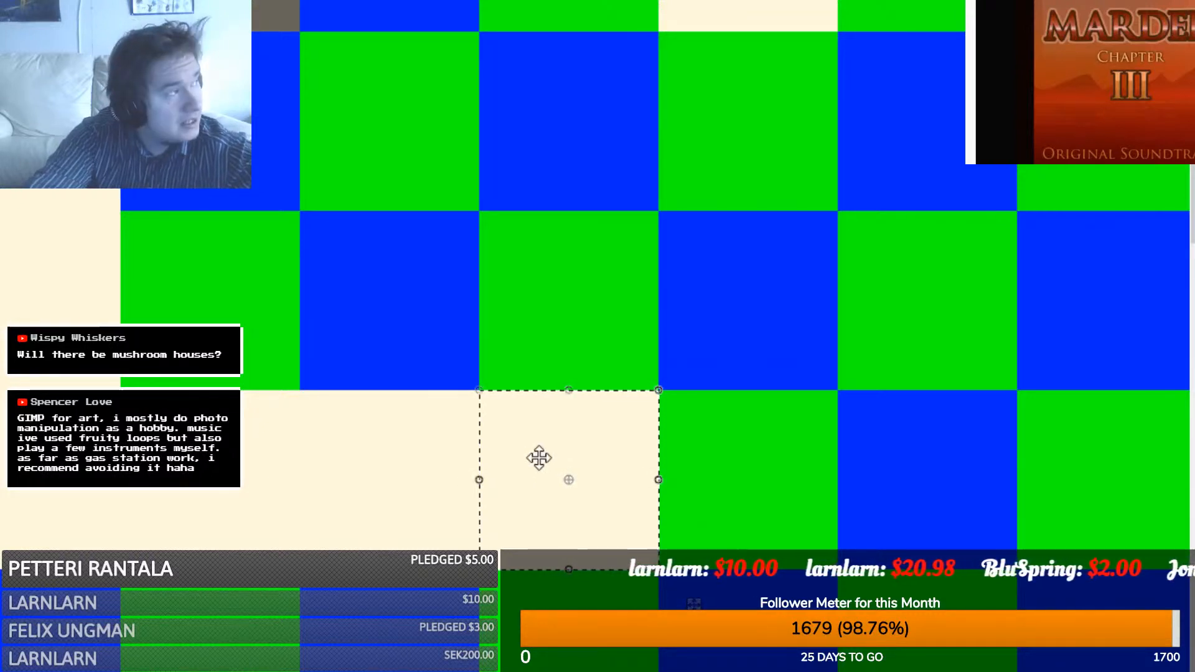
pyautogui.hotkey('ctrl', 'v')
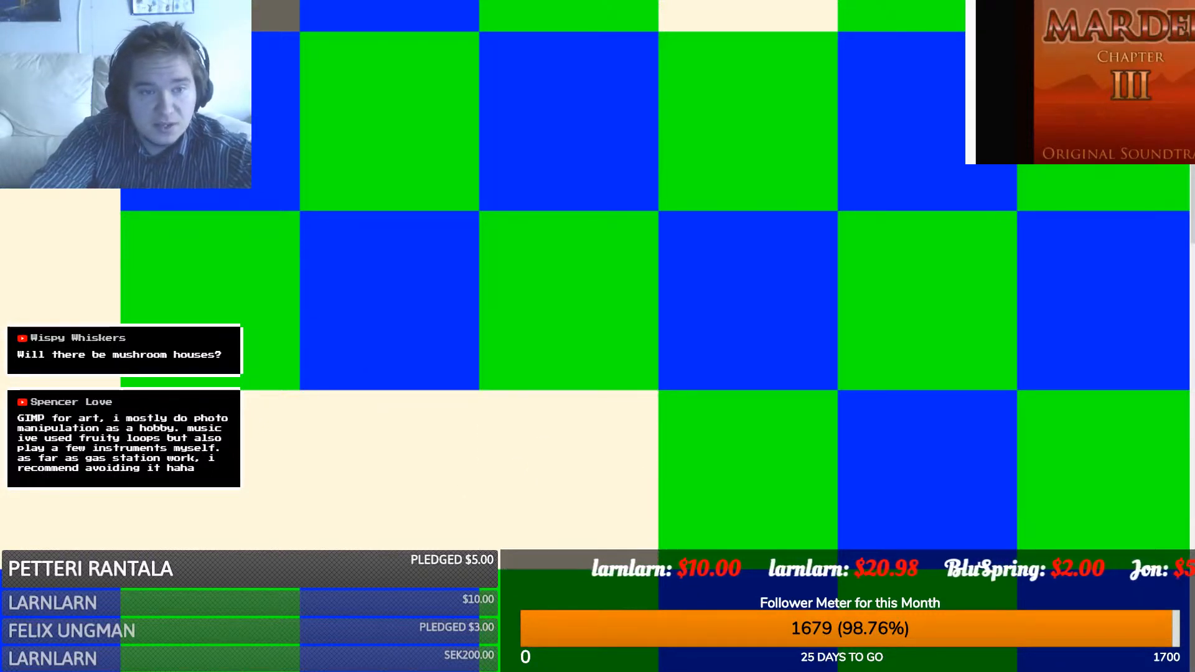
pyautogui.hotkey('ctrl', 'v')
pyautogui.moveTo(504, 284); pyautogui.dragTo(727, 513)
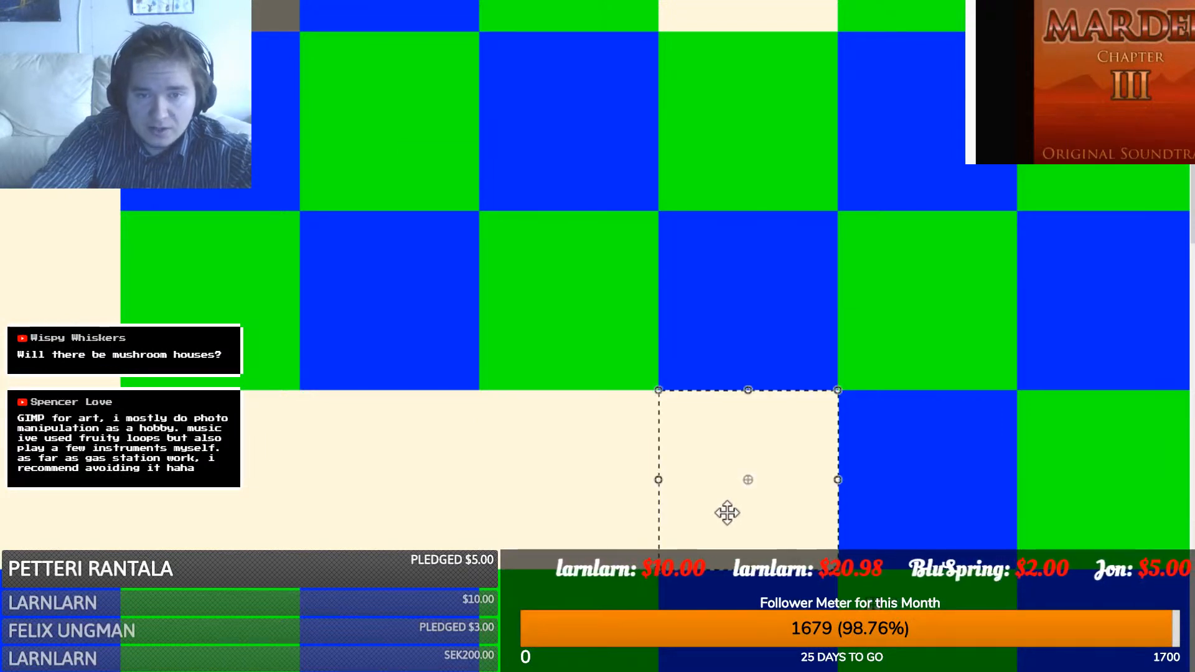
# - Stretch a final cream tile down over the remaining cells, then select the grey-brown square
pyautogui.scroll(2, 339, 475)
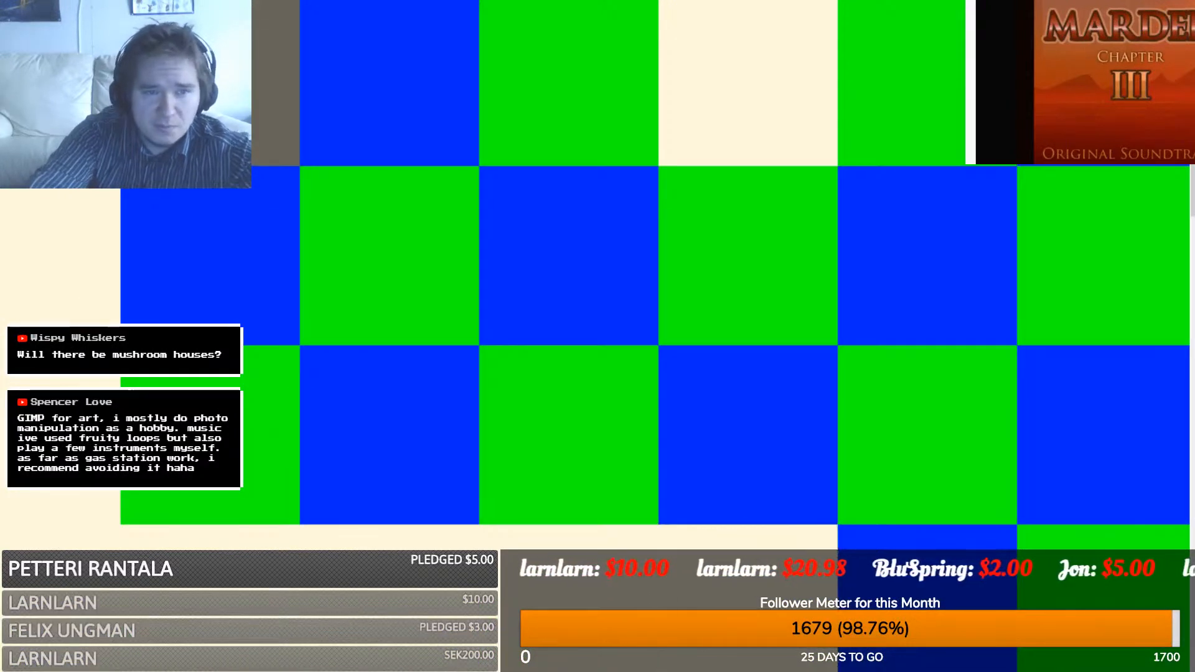
pyautogui.hotkey('ctrl', 'v')
pyautogui.moveTo(579, 189); pyautogui.dragTo(782, 293)
pyautogui.moveTo(745, 344); pyautogui.dragTo(729, 531)
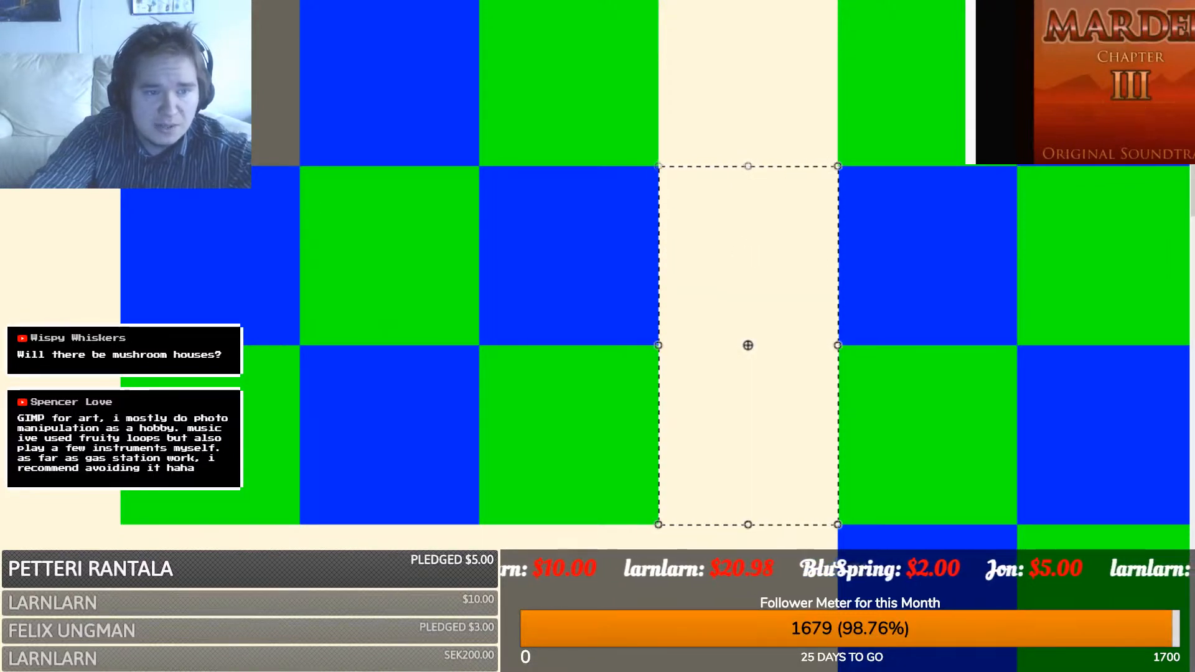
pyautogui.press('s')
pyautogui.moveTo(126, 4); pyautogui.dragTo(671, 531)
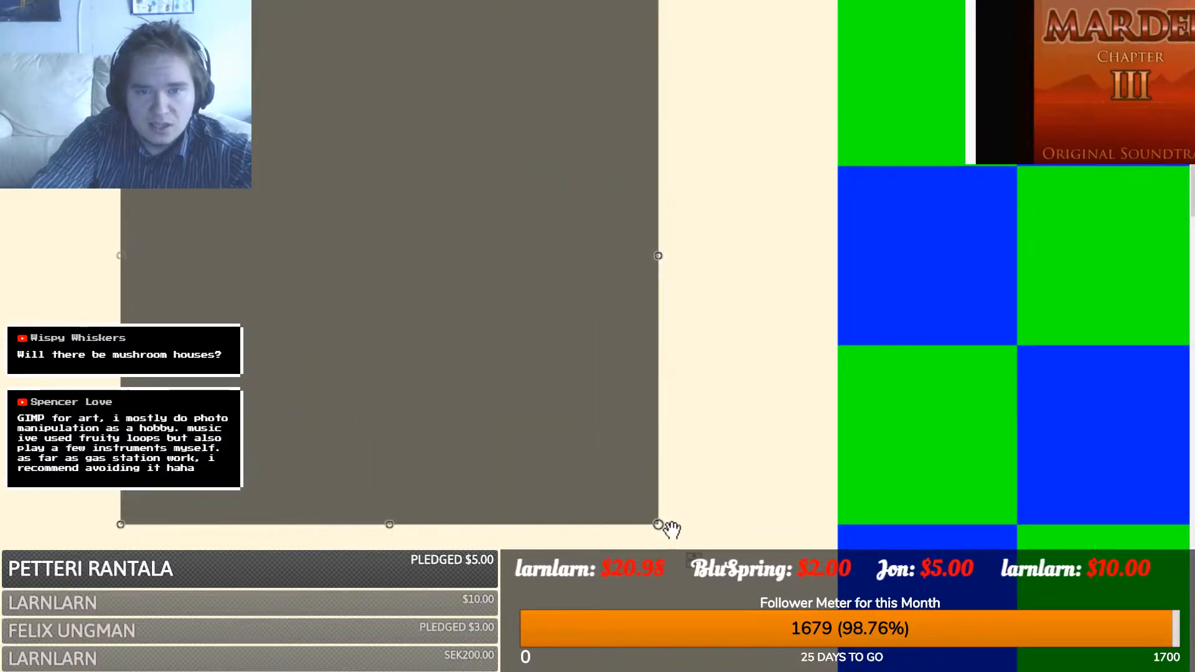
# - Commit the enlarged grey-brown square and notch a step into its top-right corner
pyautogui.scroll(2, 465, 438)
pyautogui.hotkey('ctrl', 'd')
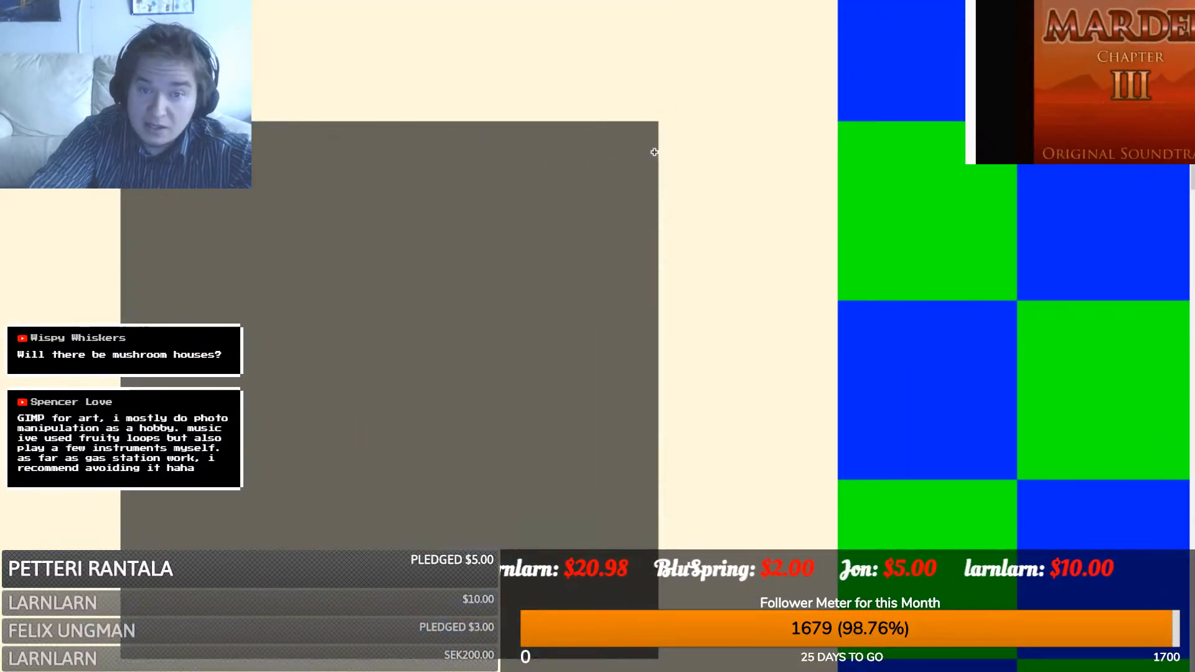
pyautogui.moveTo(664, 154); pyautogui.dragTo(664, 88)
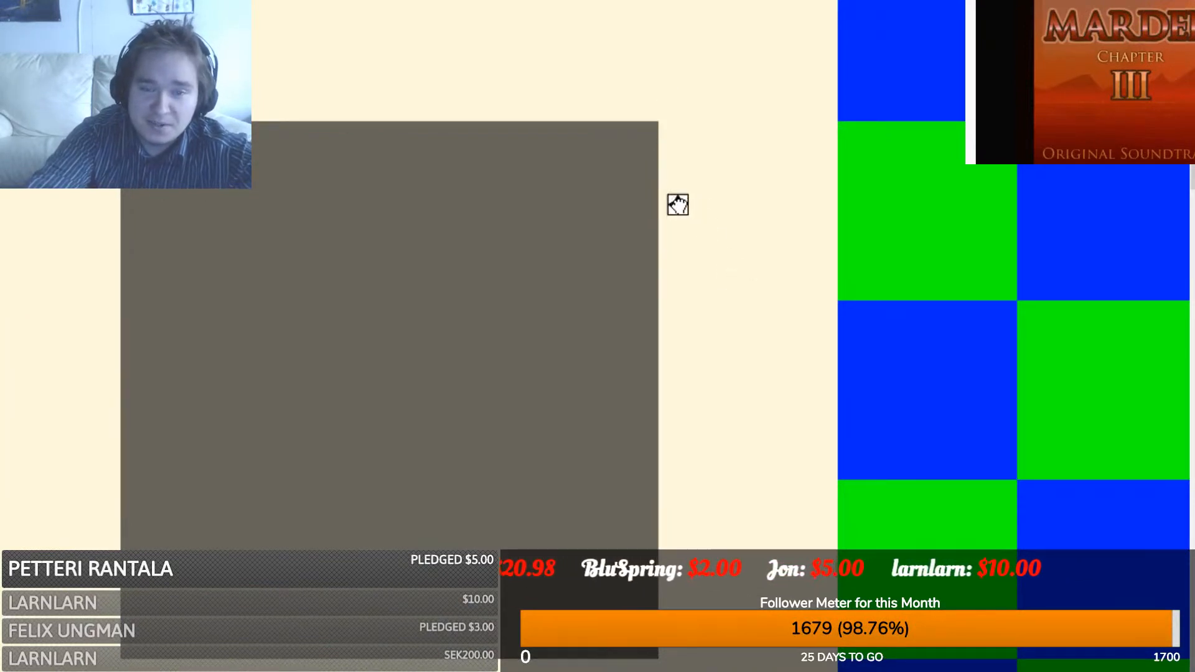
pyautogui.moveTo(679, 205); pyautogui.dragTo(558, 144)
pyautogui.press('s')
pyautogui.click(564, 234)
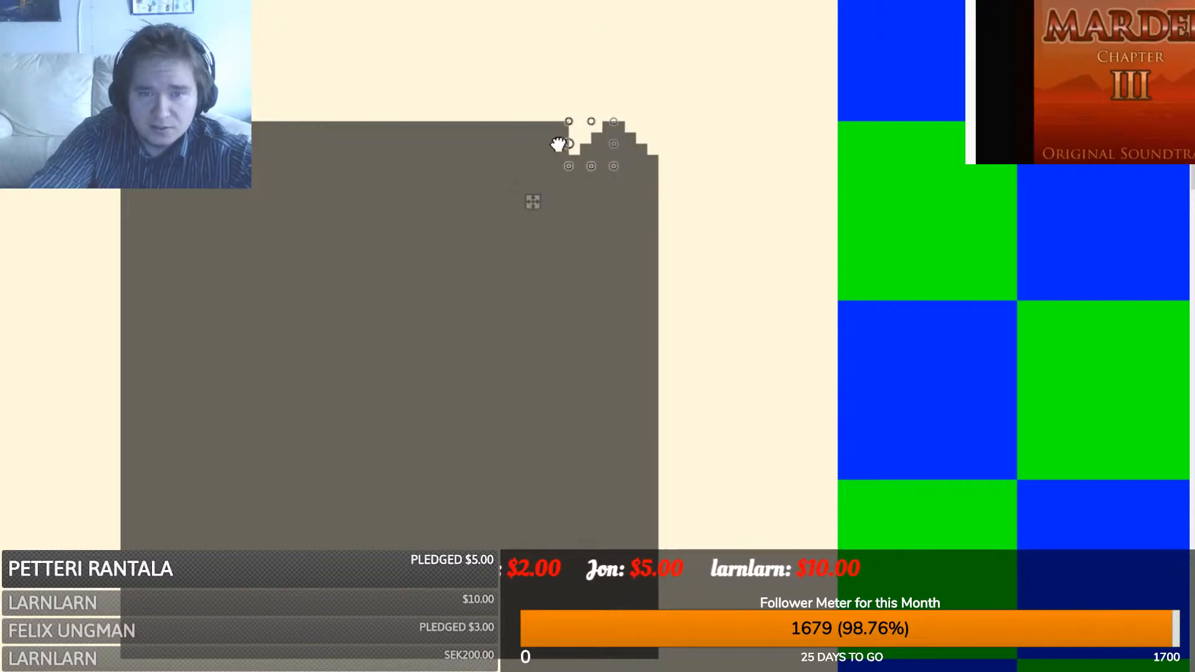
pyautogui.moveTo(542, 204); pyautogui.dragTo(99, 213)
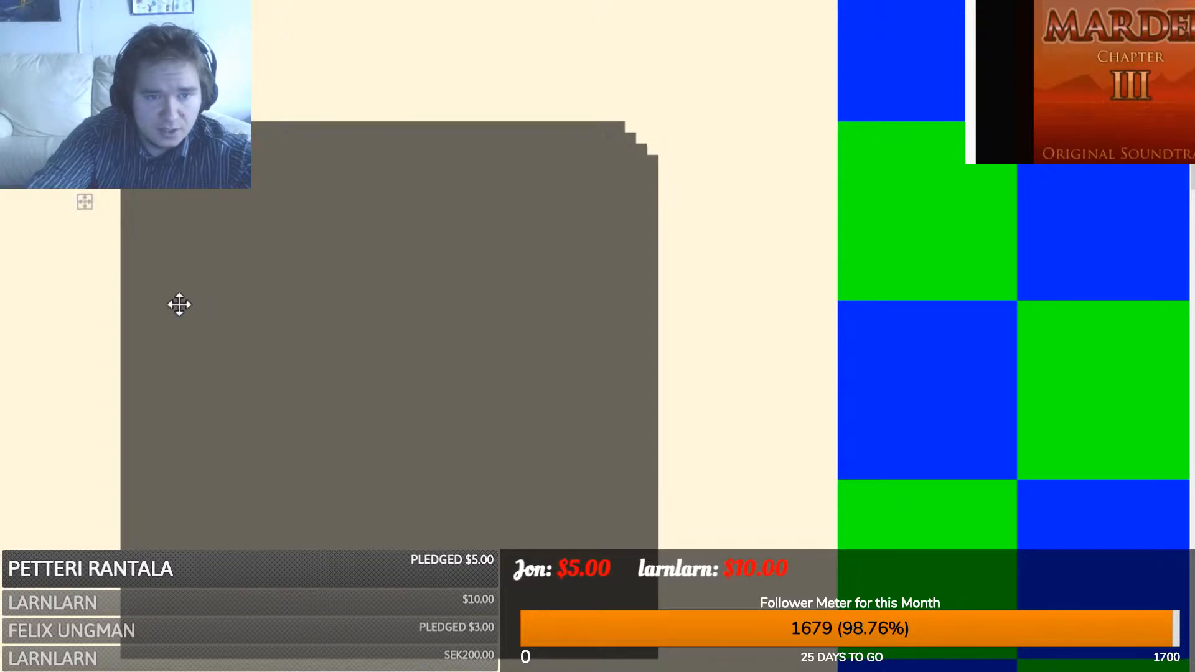
# - Mirror and place the stepped corner piece, then draw a dark rim line across the basin
pyautogui.press('Return')
pyautogui.moveTo(144, 124); pyautogui.dragTo(145, 214)
pyautogui.moveTo(203, 141); pyautogui.dragTo(203, 588)
pyautogui.hotkey('ctrl', 'd')
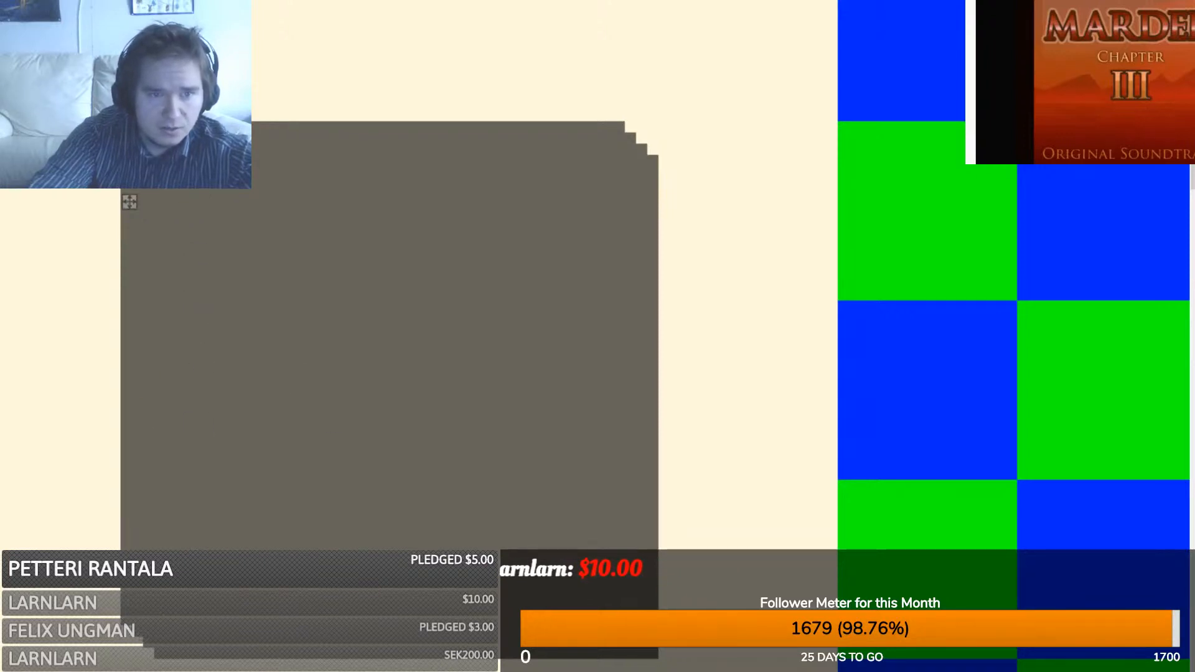
pyautogui.moveTo(188, 200); pyautogui.dragTo(583, 566)
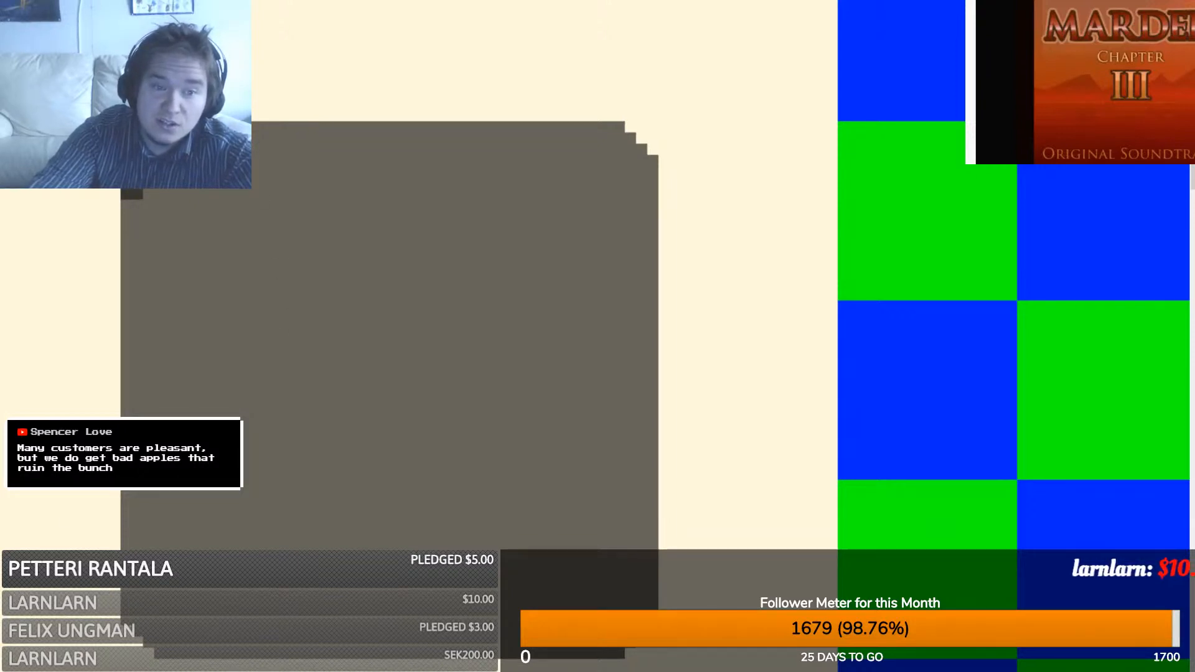
pyautogui.moveTo(127, 283)
pyautogui.mouseDown()
pyautogui.moveTo(179, 199)
pyautogui.moveTo(181, 222)
pyautogui.moveTo(600, 216)
pyautogui.moveTo(204, 219)
pyautogui.moveTo(522, 214)
pyautogui.moveTo(601, 229)
pyautogui.moveTo(647, 251)
pyautogui.moveTo(648, 270)
pyautogui.mouseUp()
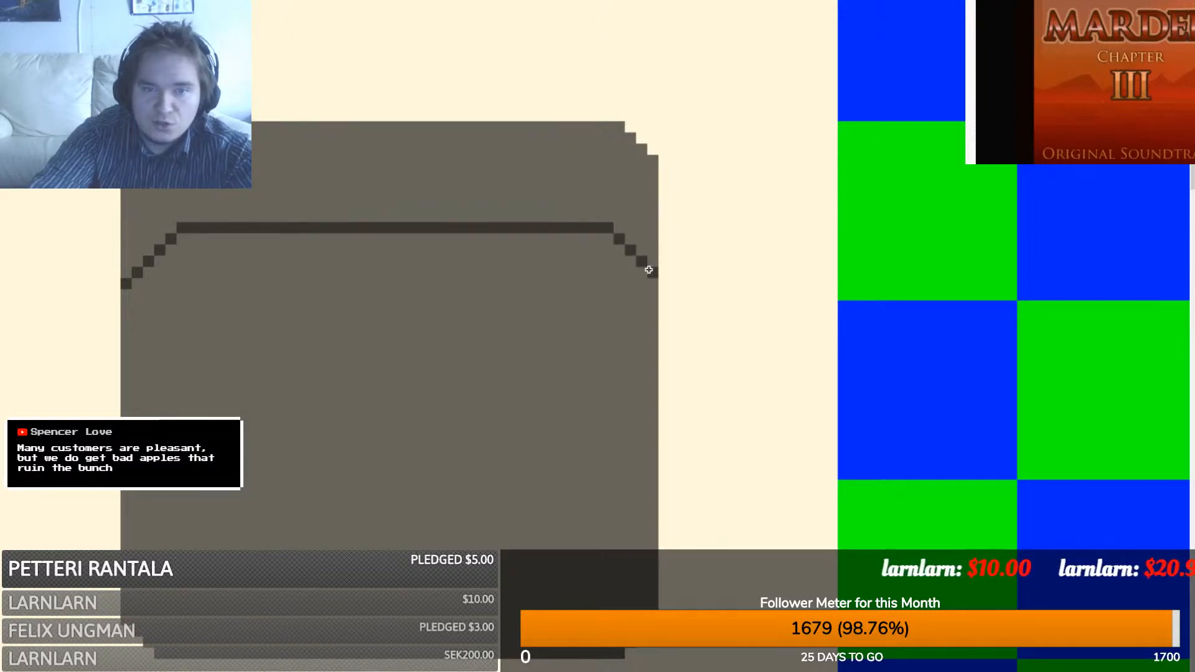
# - Fill the area above the rim line dark and check it against the background artwork
pyautogui.click(269, 193)
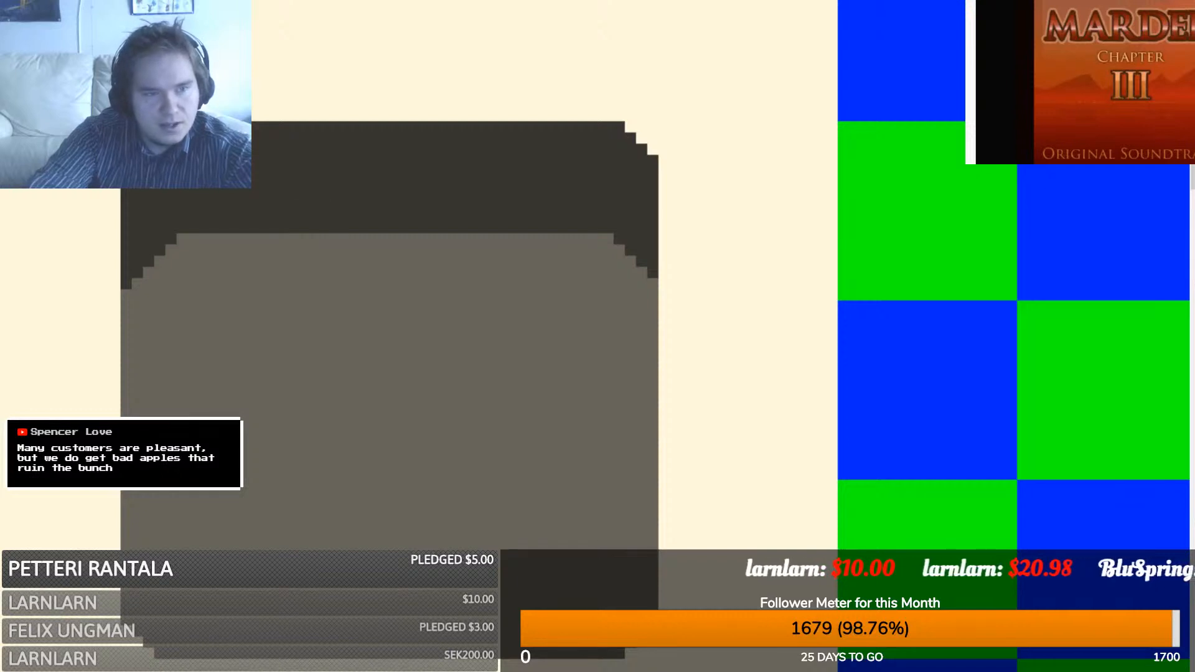
pyautogui.press('Delete')
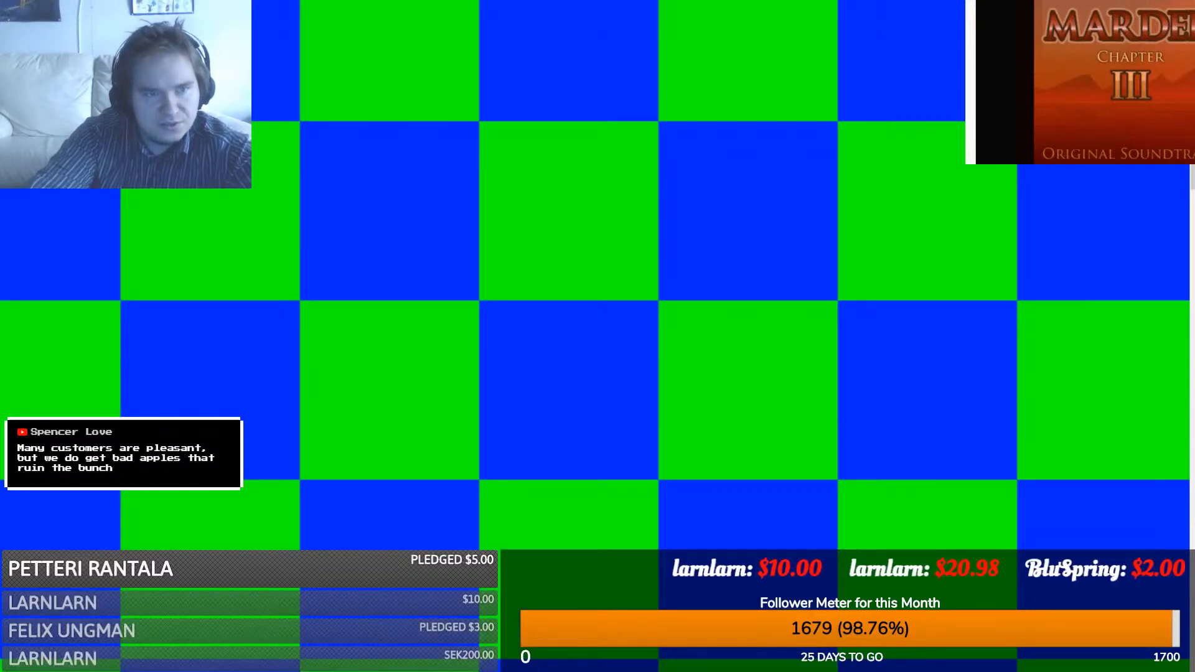
pyautogui.hotkey('ctrl', 'z')
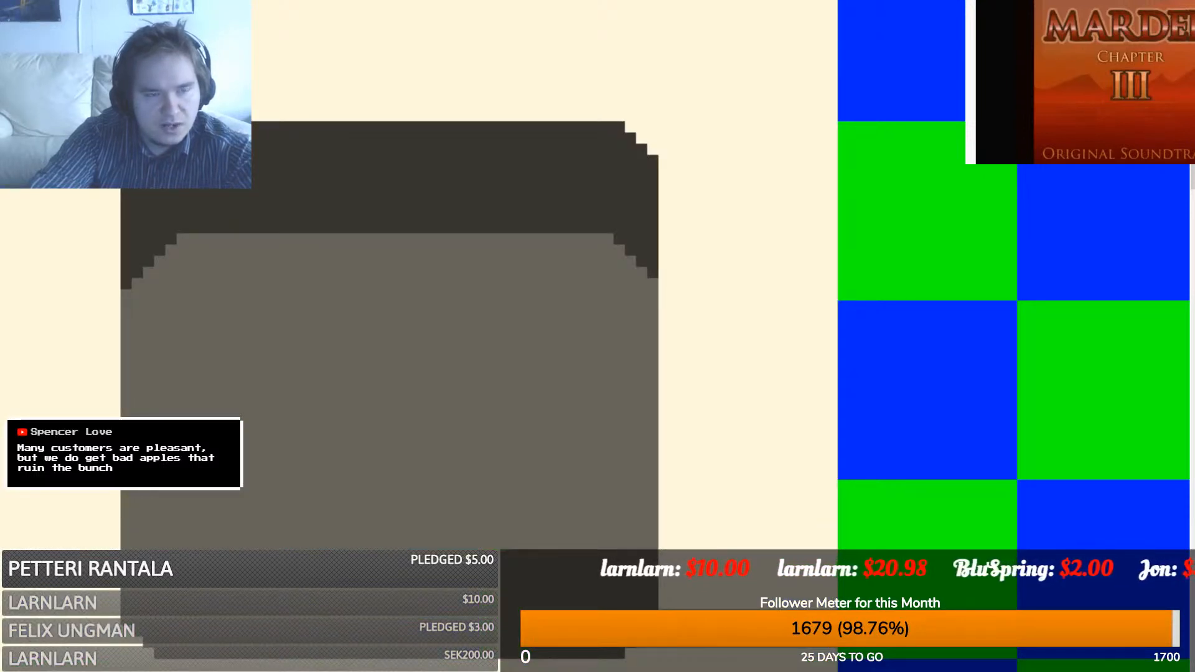
pyautogui.press('Delete')
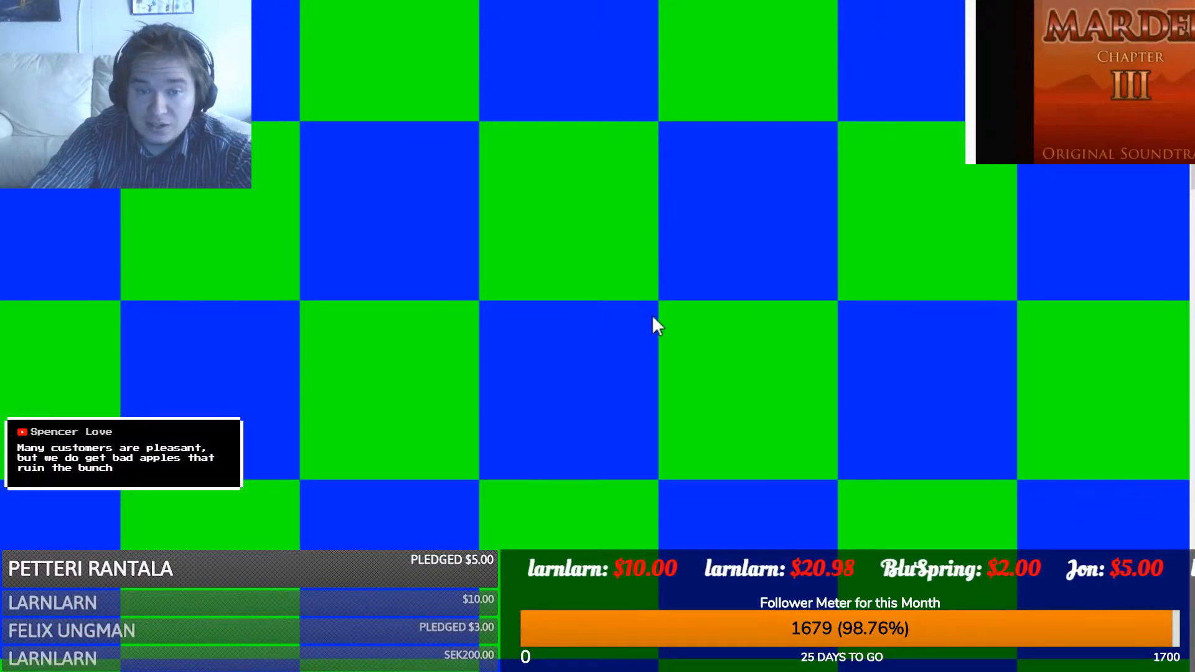
pyautogui.hotkey('ctrl', 'z')
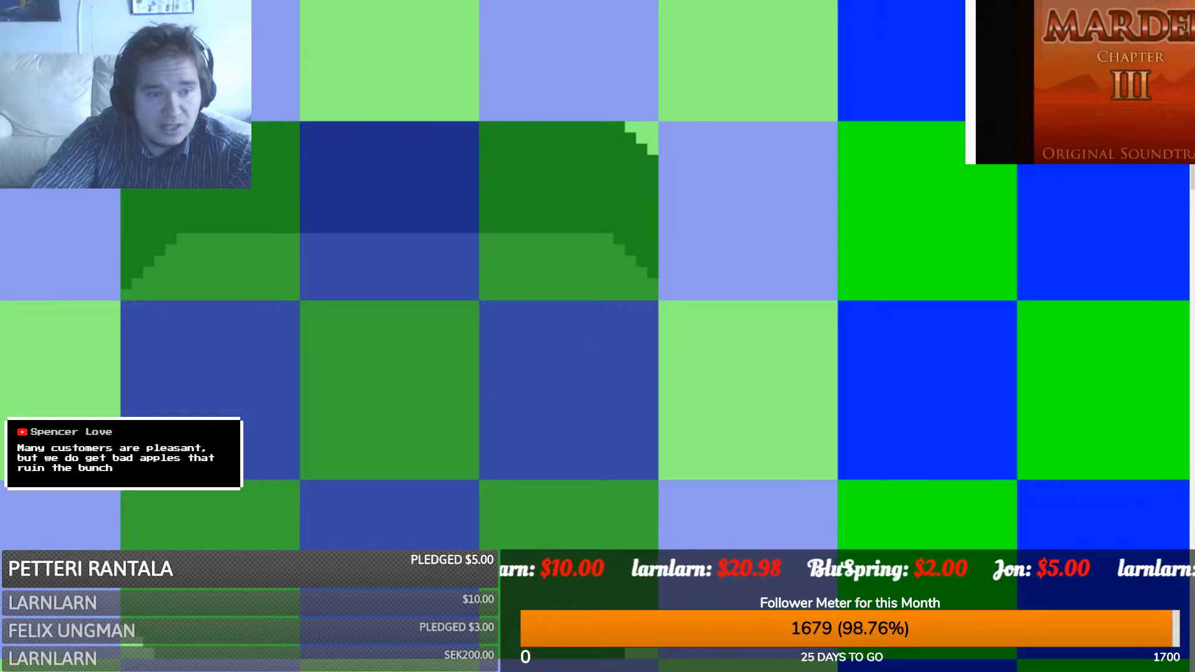
# - Move a plain grey-brown tile into the empty cell beside the basin
pyautogui.scroll(-3, 344, 429)
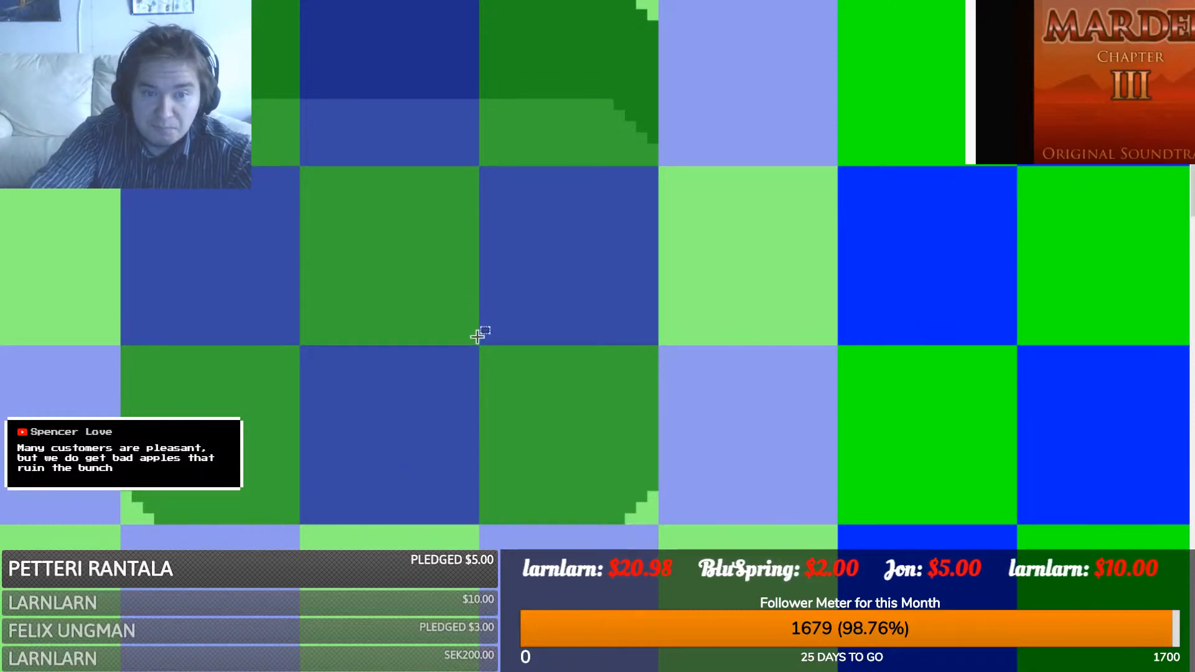
pyautogui.moveTo(477, 344); pyautogui.dragTo(308, 171)
pyautogui.keyDown('shift'); pyautogui.hscroll(8, 257, 344); pyautogui.keyUp('shift')
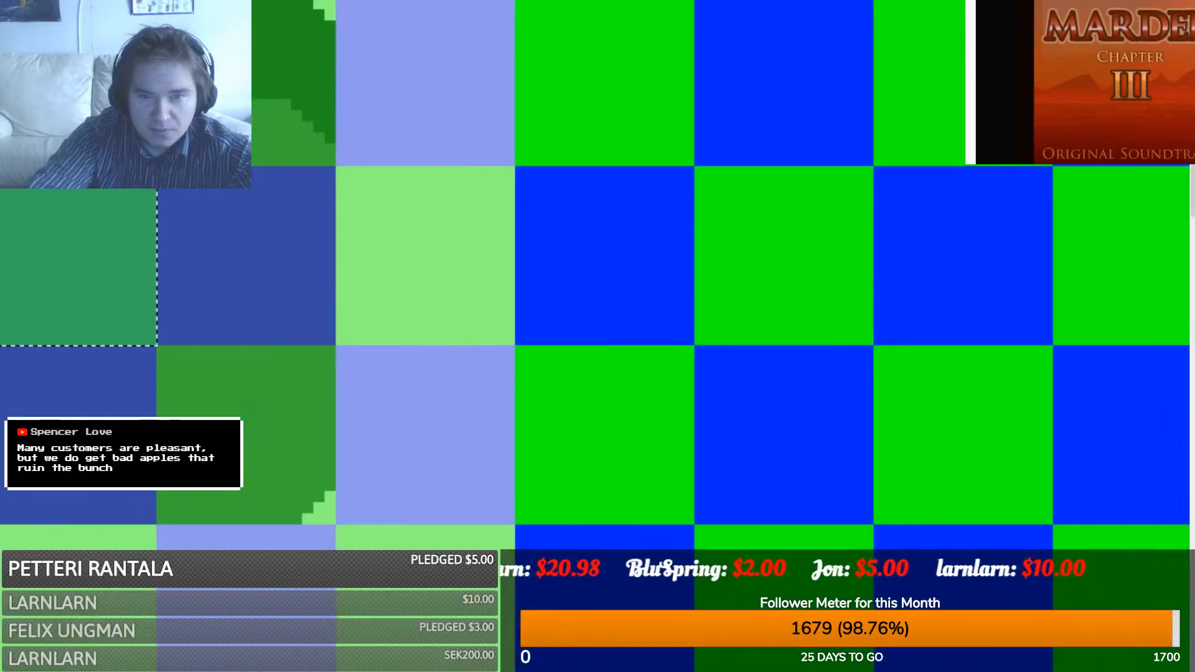
pyautogui.moveTo(45, 288); pyautogui.dragTo(575, 282)
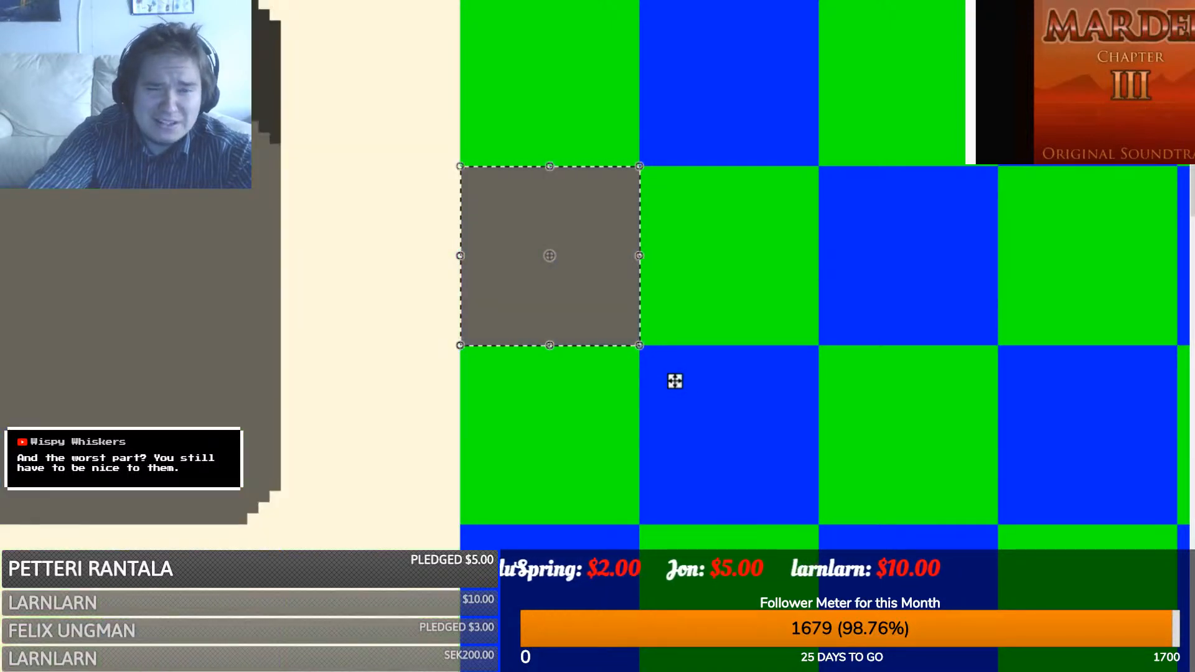
# - Paint a filled black ellipse on the grey tile and tilt it diagonally
pyautogui.press('s')
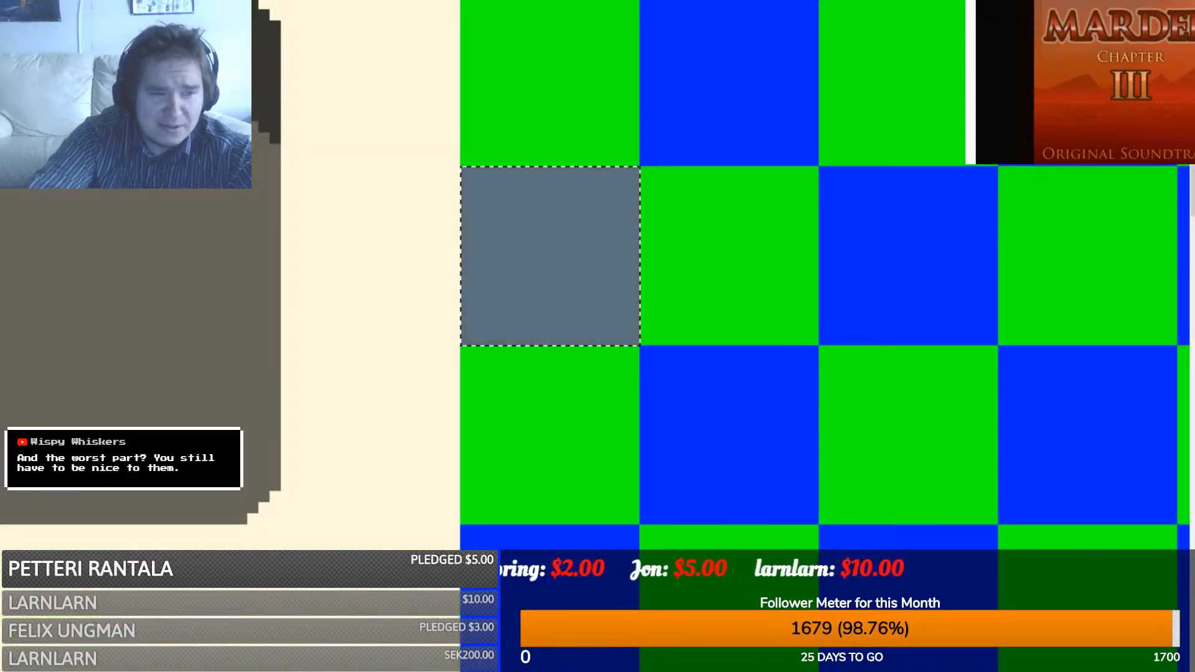
pyautogui.click(108, 370)
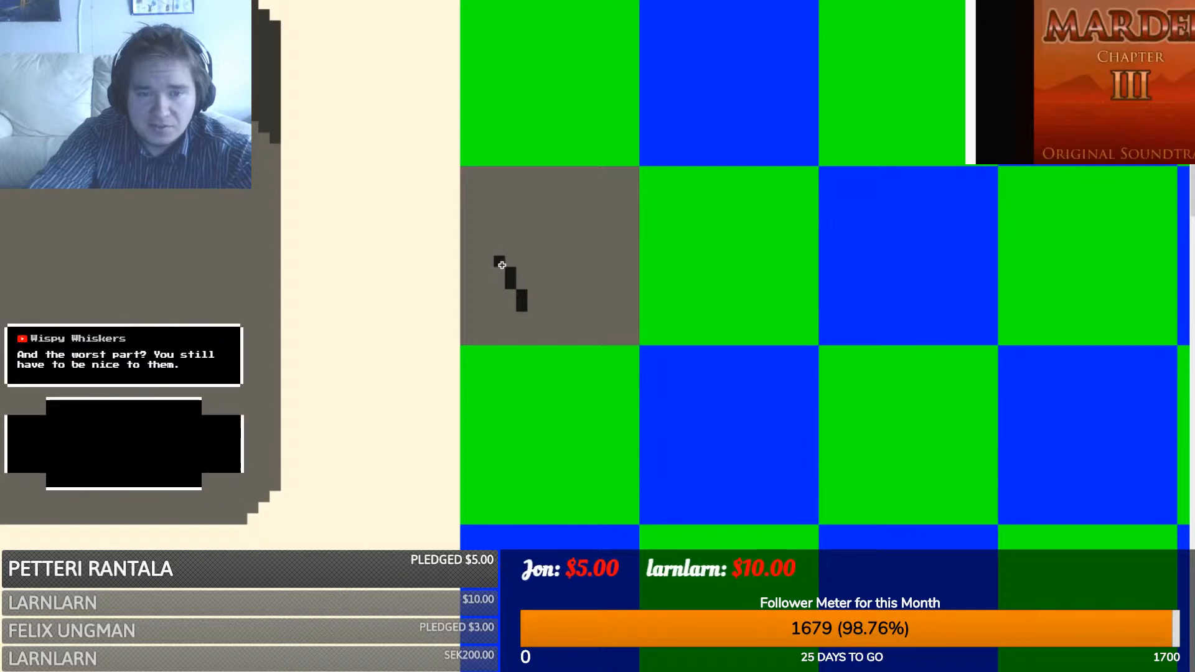
pyautogui.click(502, 269)
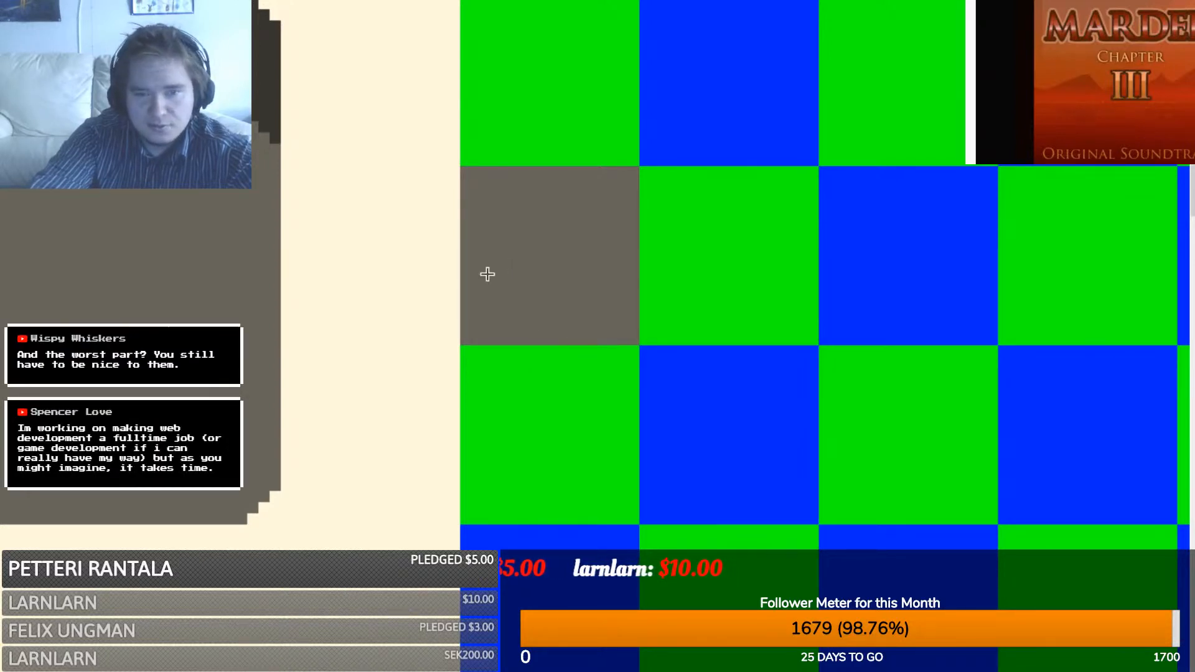
pyautogui.moveTo(488, 274)
pyautogui.mouseDown()
pyautogui.moveTo(608, 205)
pyautogui.moveTo(629, 151)
pyautogui.moveTo(598, 178)
pyautogui.moveTo(622, 125)
pyautogui.moveTo(628, 138)
pyautogui.mouseUp()
pyautogui.moveTo(587, 247); pyautogui.dragTo(576, 283)
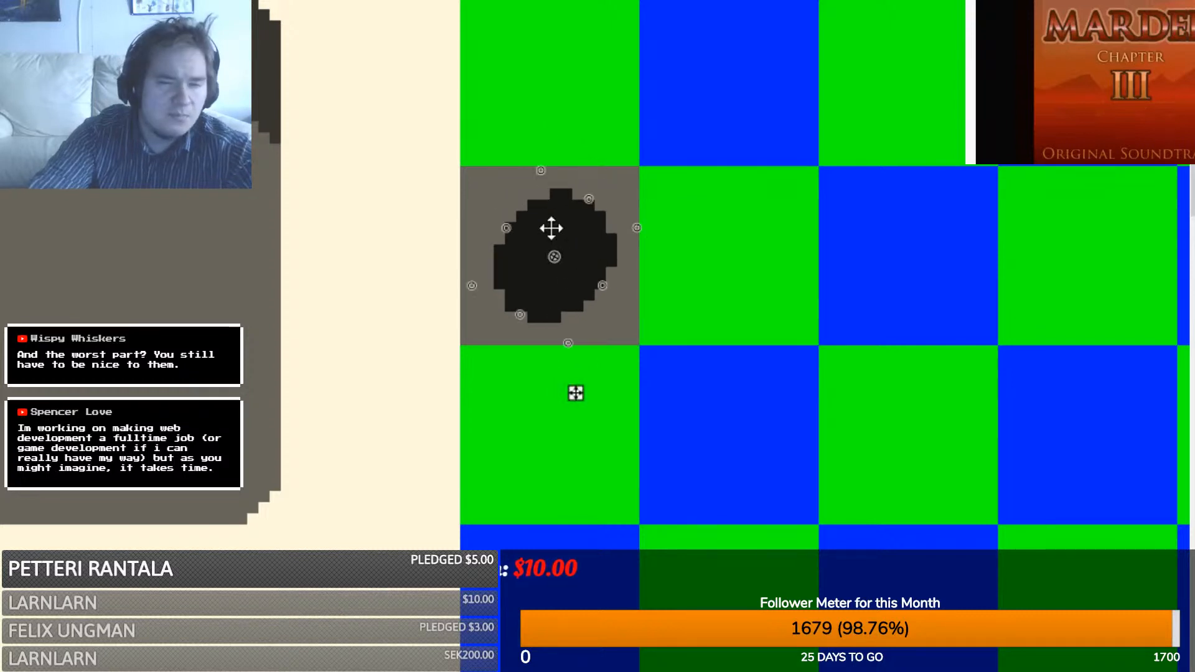
pyautogui.moveTo(536, 174)
pyautogui.mouseDown()
pyautogui.moveTo(555, 179)
pyautogui.moveTo(515, 197)
pyautogui.moveTo(544, 194)
pyautogui.moveTo(534, 186)
pyautogui.mouseUp()
pyautogui.press('s')
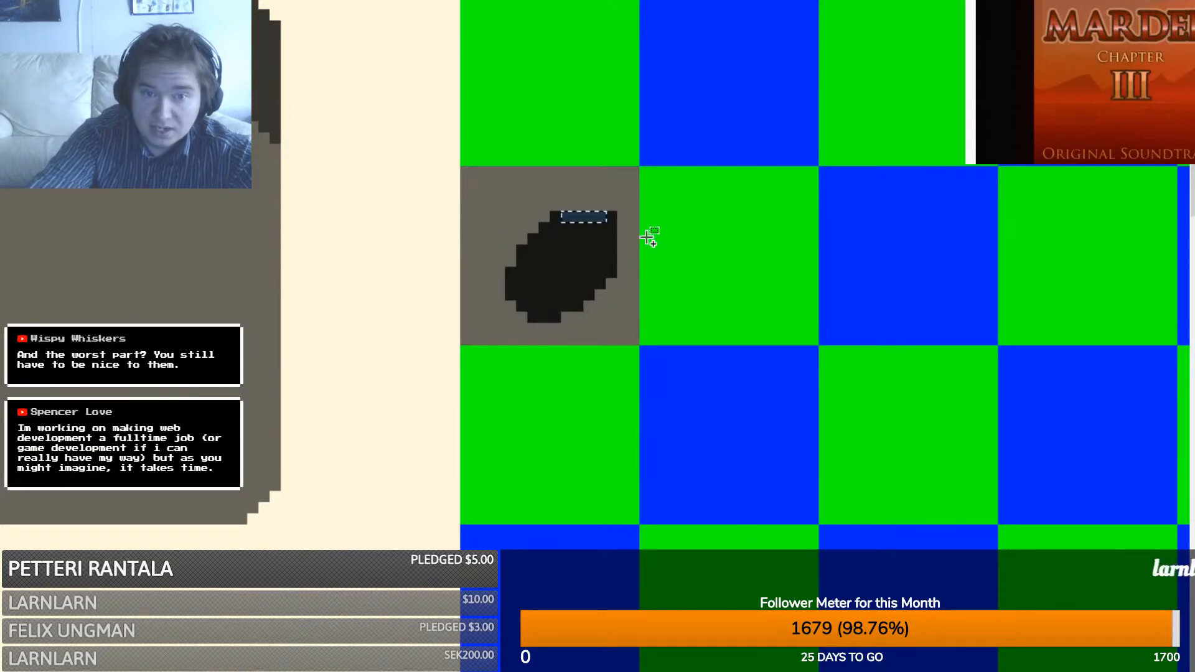
# - Copy a pixel strip of the oval and rotate it down the right side to round the edge
pyautogui.hotkey('ctrl', 'c')
pyautogui.hotkey('ctrl', 'v')
pyautogui.moveTo(653, 238); pyautogui.dragTo(655, 223)
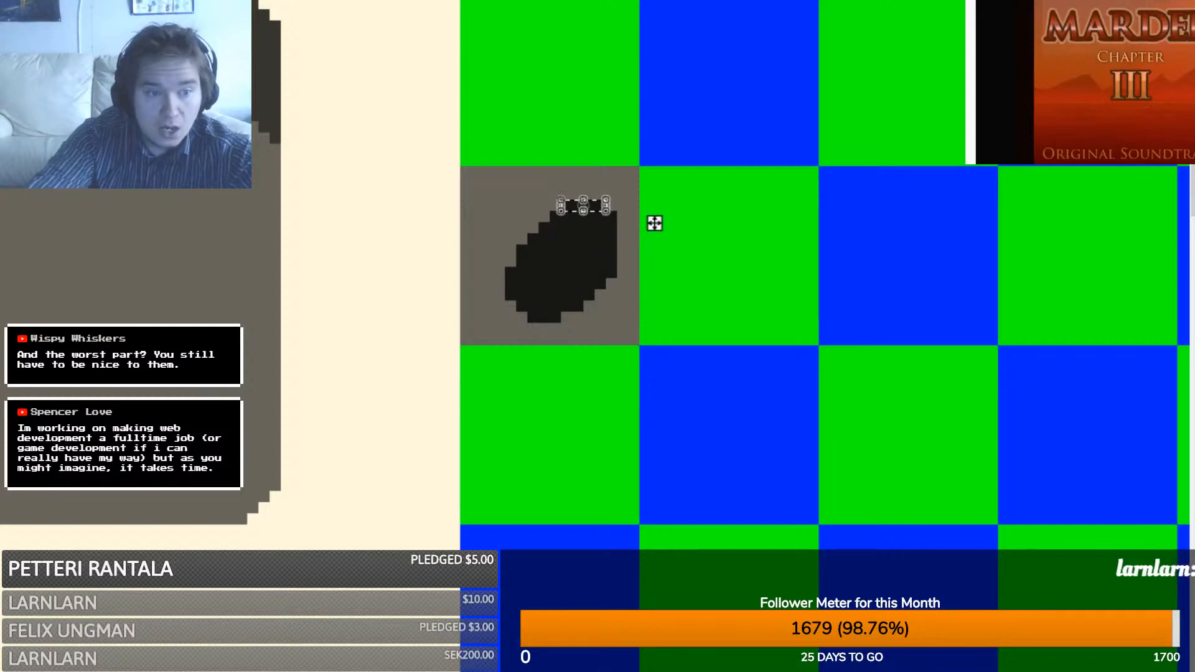
pyautogui.moveTo(566, 218); pyautogui.dragTo(638, 328)
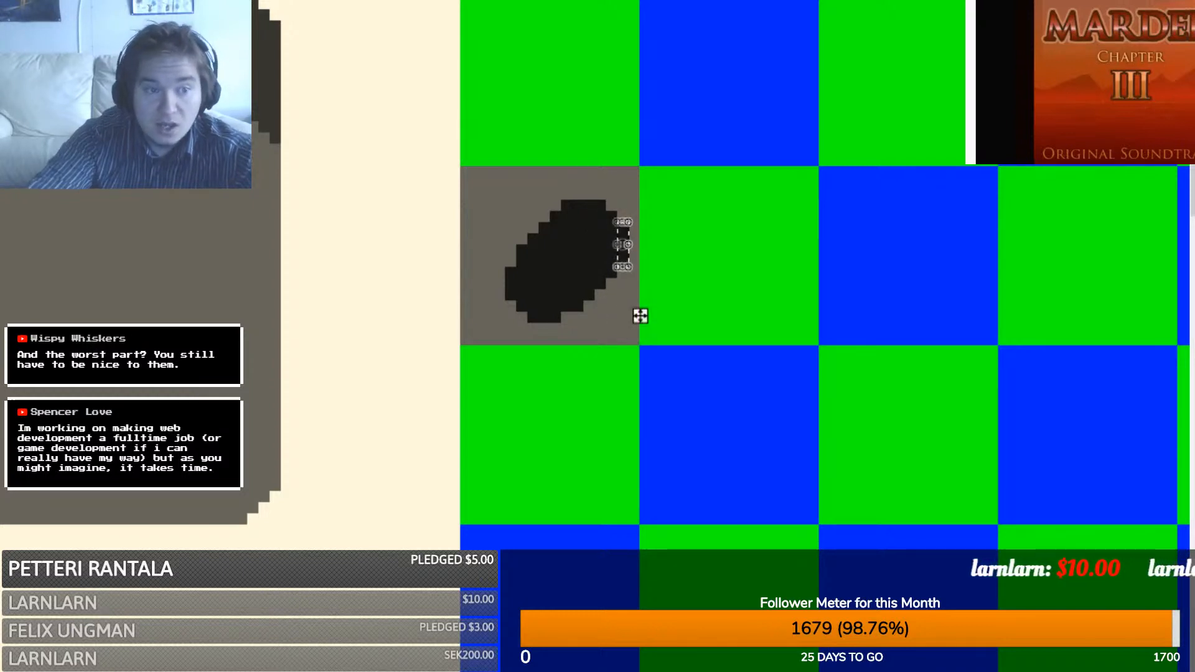
pyautogui.press('s')
pyautogui.click(595, 340)
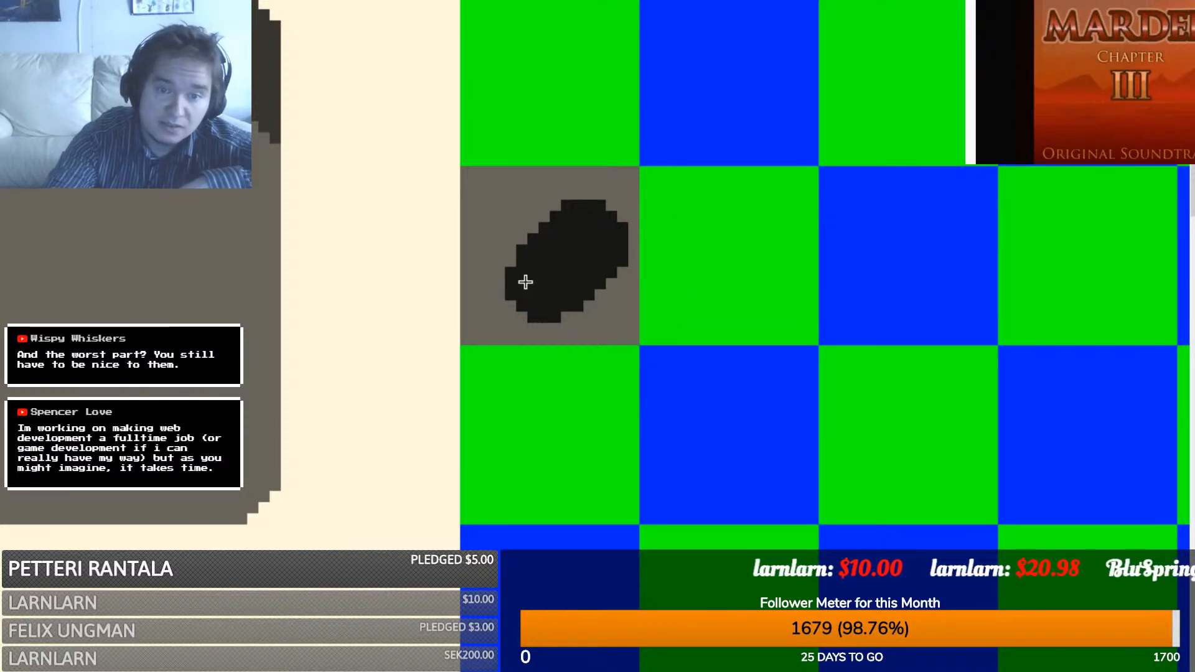
# - Draw grey diagonal checker lines across the oval's dark side
pyautogui.moveTo(510, 283)
pyautogui.mouseDown()
pyautogui.moveTo(577, 207)
pyautogui.moveTo(524, 296)
pyautogui.moveTo(598, 211)
pyautogui.mouseUp()
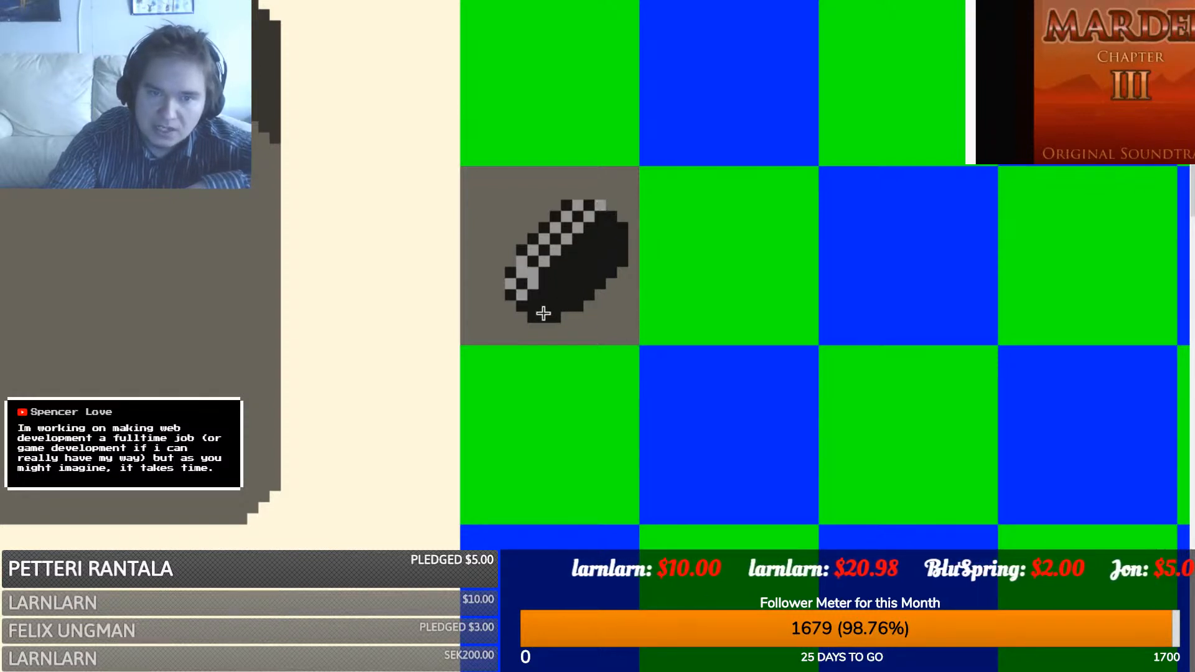
pyautogui.moveTo(532, 307)
pyautogui.mouseDown()
pyautogui.moveTo(610, 221)
pyautogui.moveTo(620, 235)
pyautogui.moveTo(547, 313)
pyautogui.mouseUp()
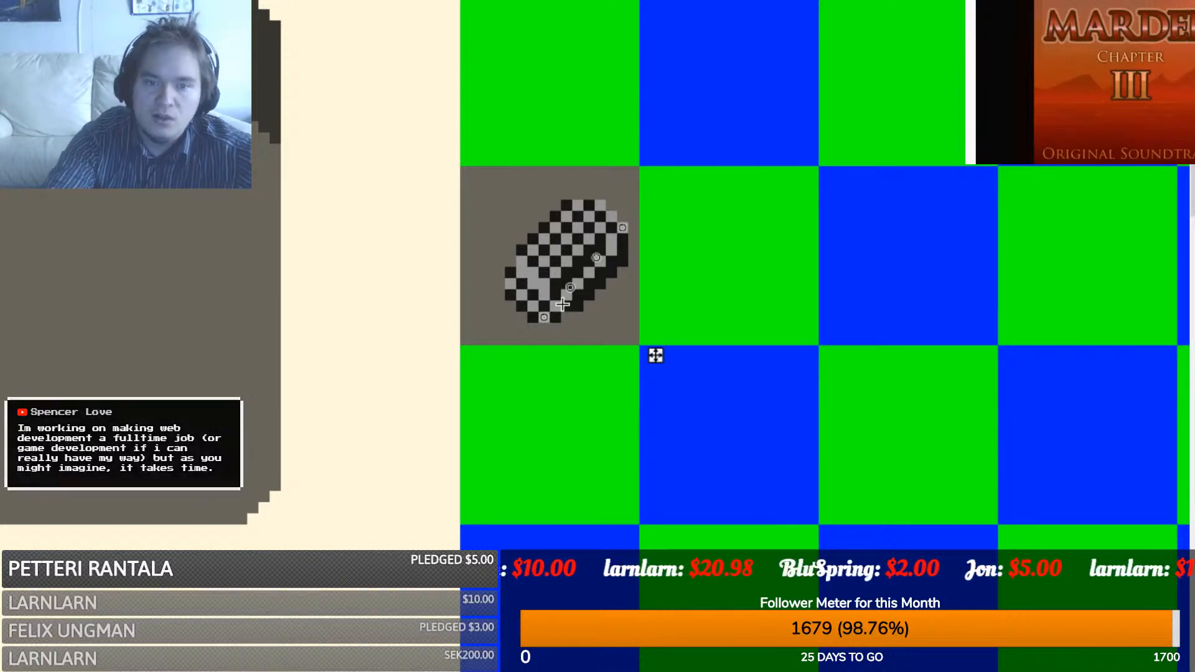
pyautogui.hotkey('ctrl', 'z')
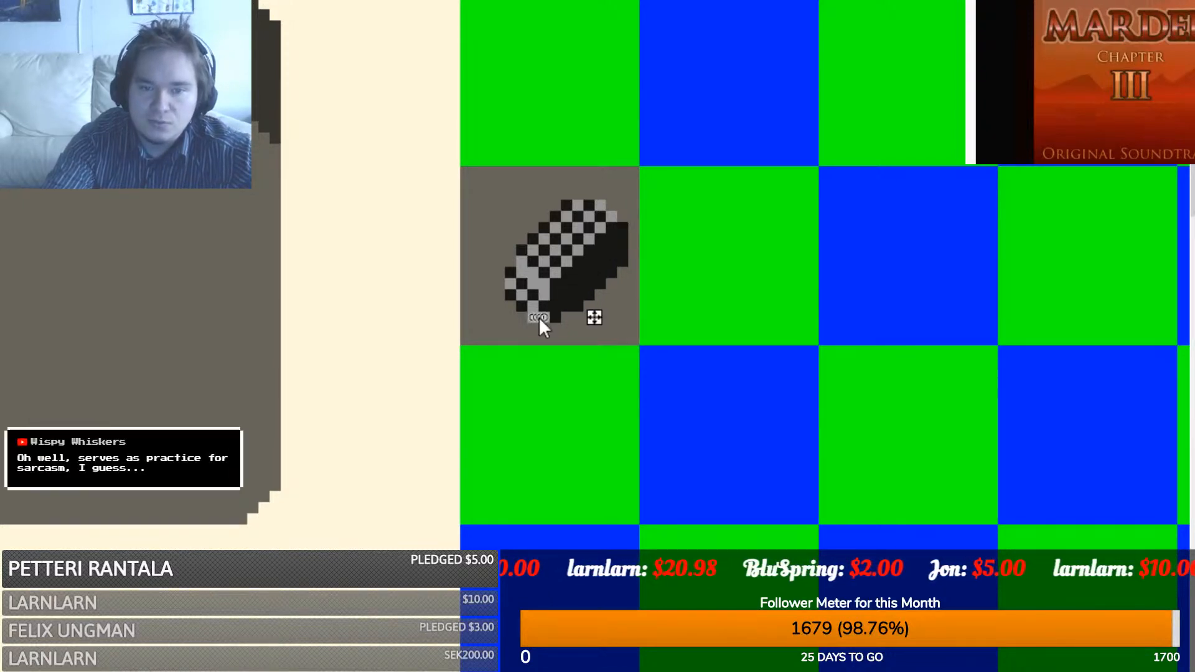
pyautogui.moveTo(553, 317)
pyautogui.mouseDown()
pyautogui.moveTo(559, 287)
pyautogui.moveTo(620, 230)
pyautogui.mouseUp()
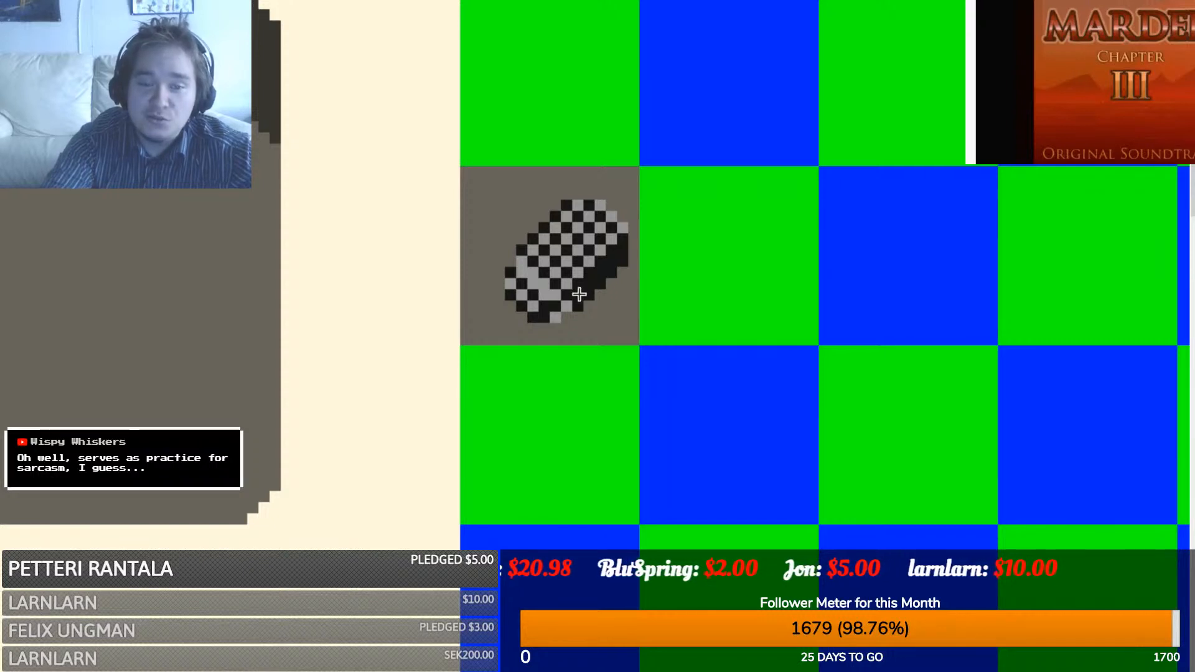
pyautogui.moveTo(579, 295); pyautogui.dragTo(621, 254)
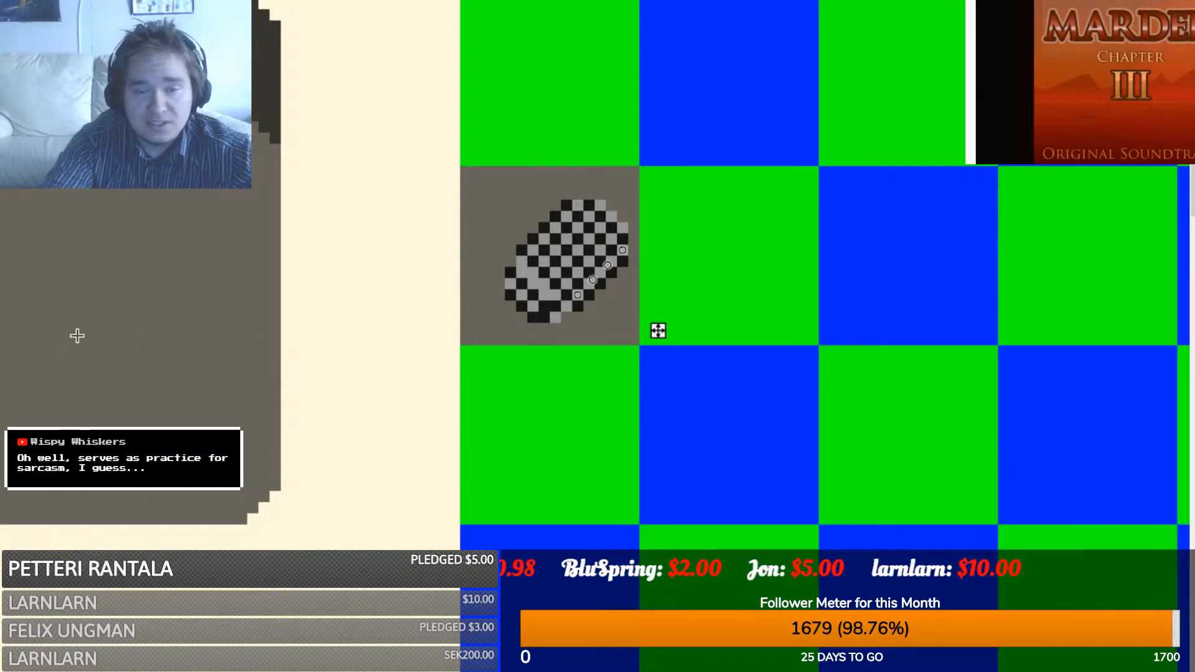
pyautogui.press('k')
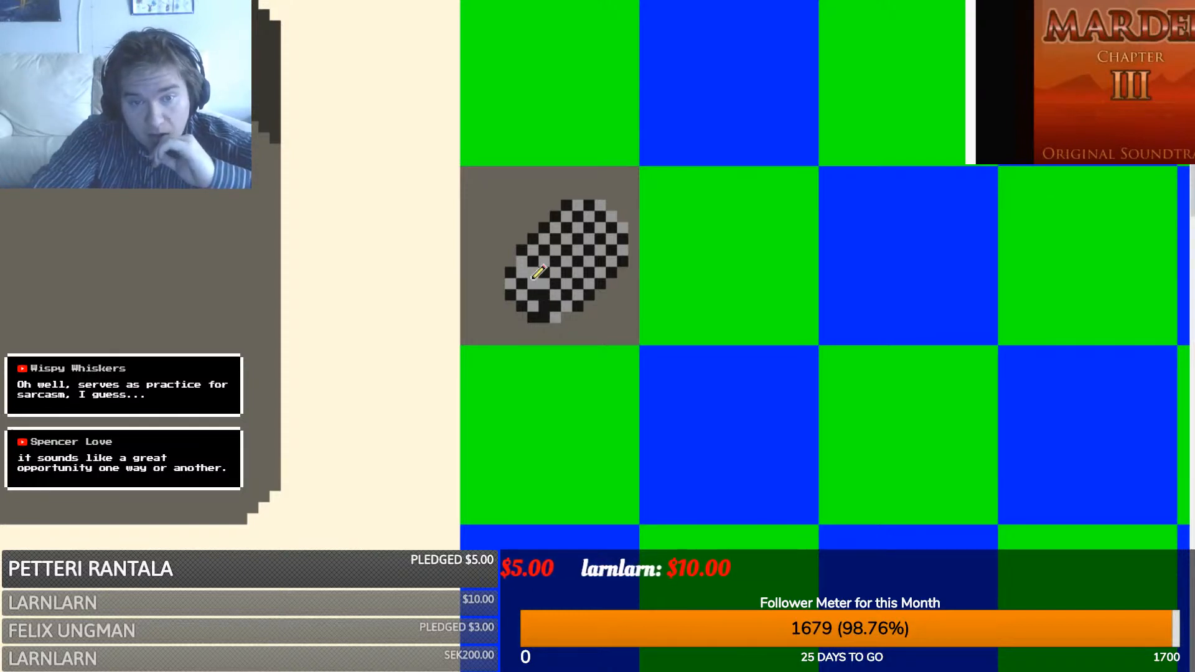
# - Blacken the oval's lower-left edge, touch up its bottom pixel, and select its tile
pyautogui.click(532, 281)
pyautogui.click(525, 274)
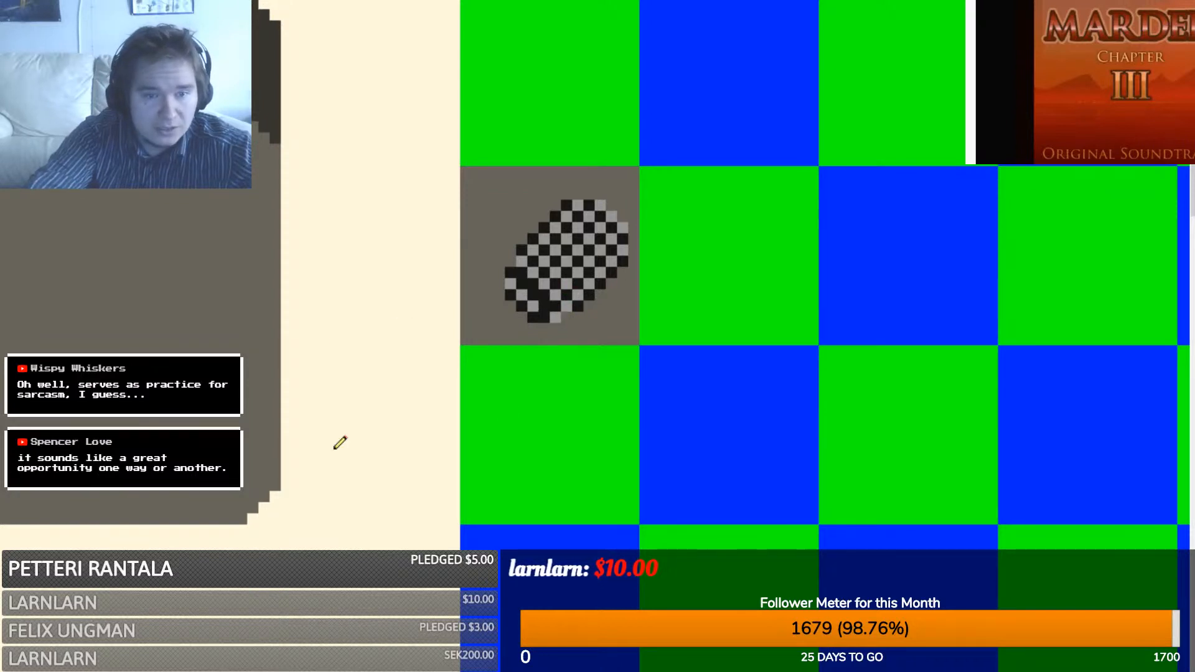
pyautogui.moveTo(530, 305); pyautogui.dragTo(510, 281)
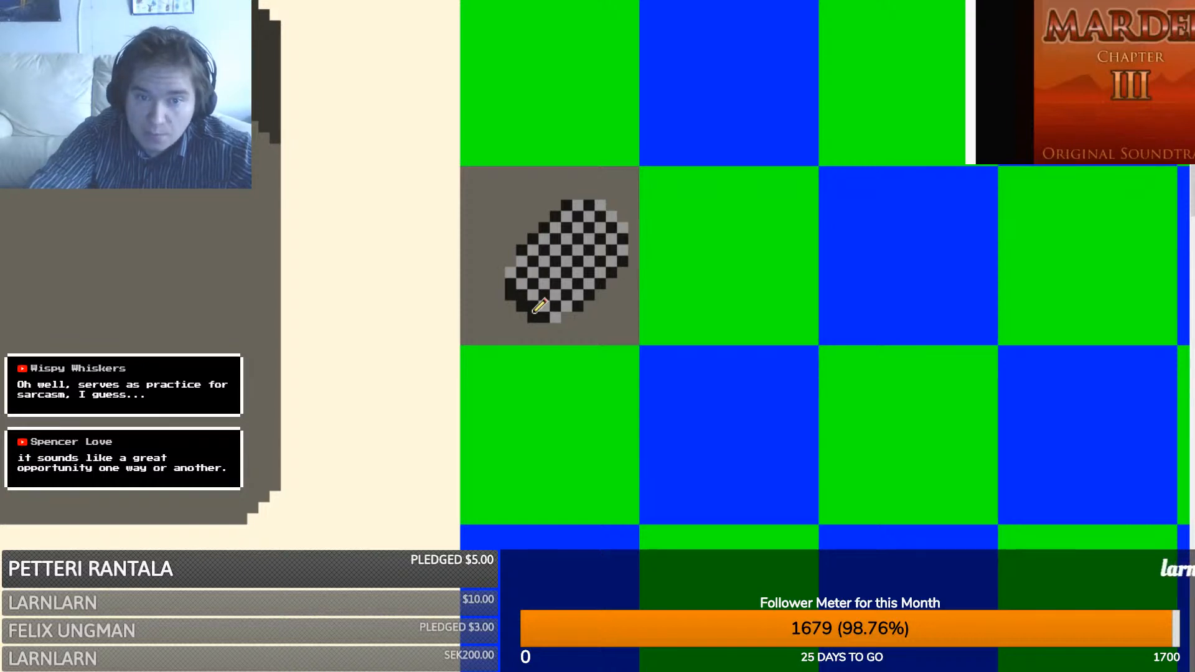
pyautogui.click(532, 314)
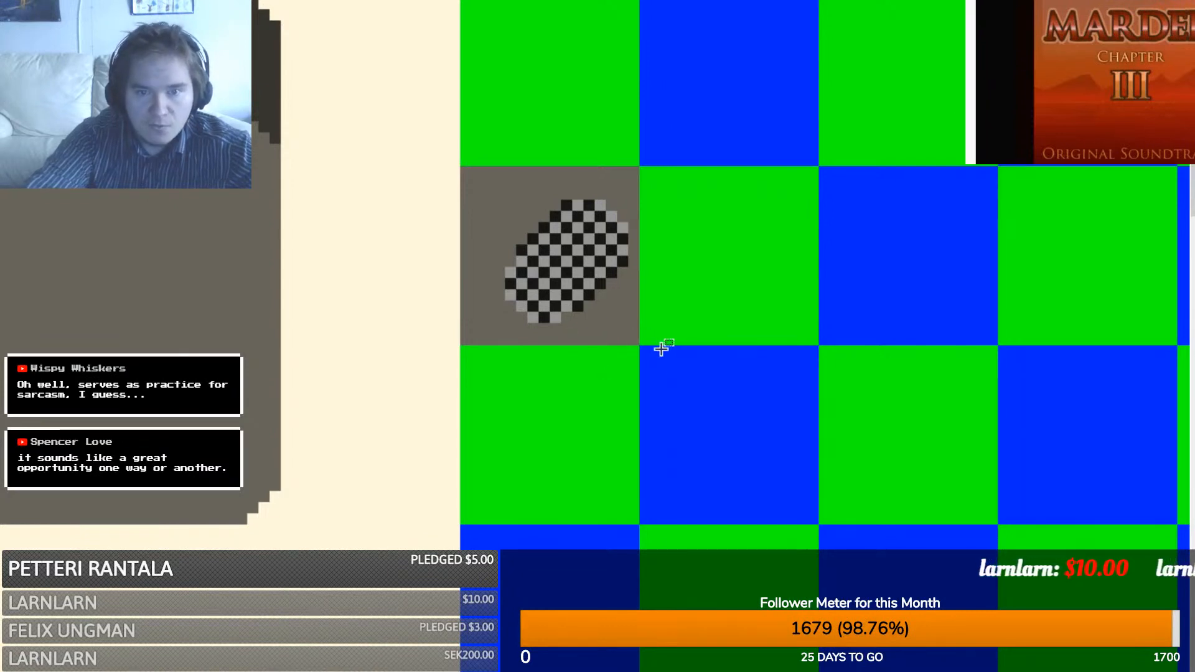
pyautogui.moveTo(636, 342); pyautogui.dragTo(465, 170)
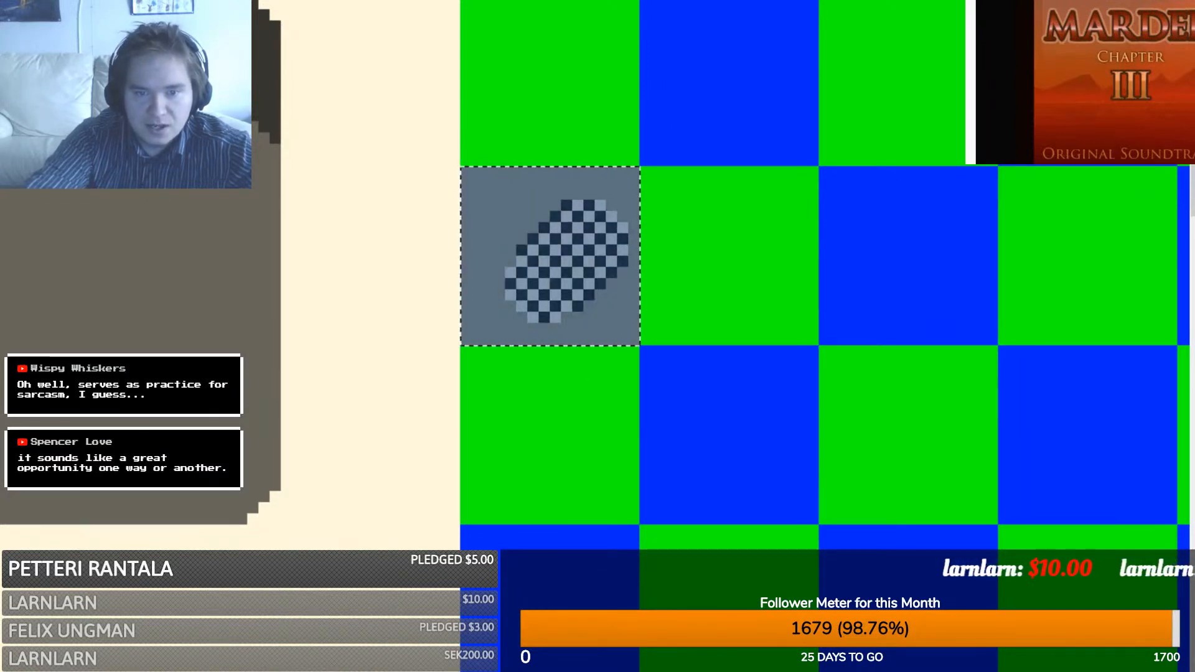
# - Draw grey outline lines along the basin's left side, top-right corner and right side
pyautogui.moveTo(655, 663); pyautogui.dragTo(544, 648)
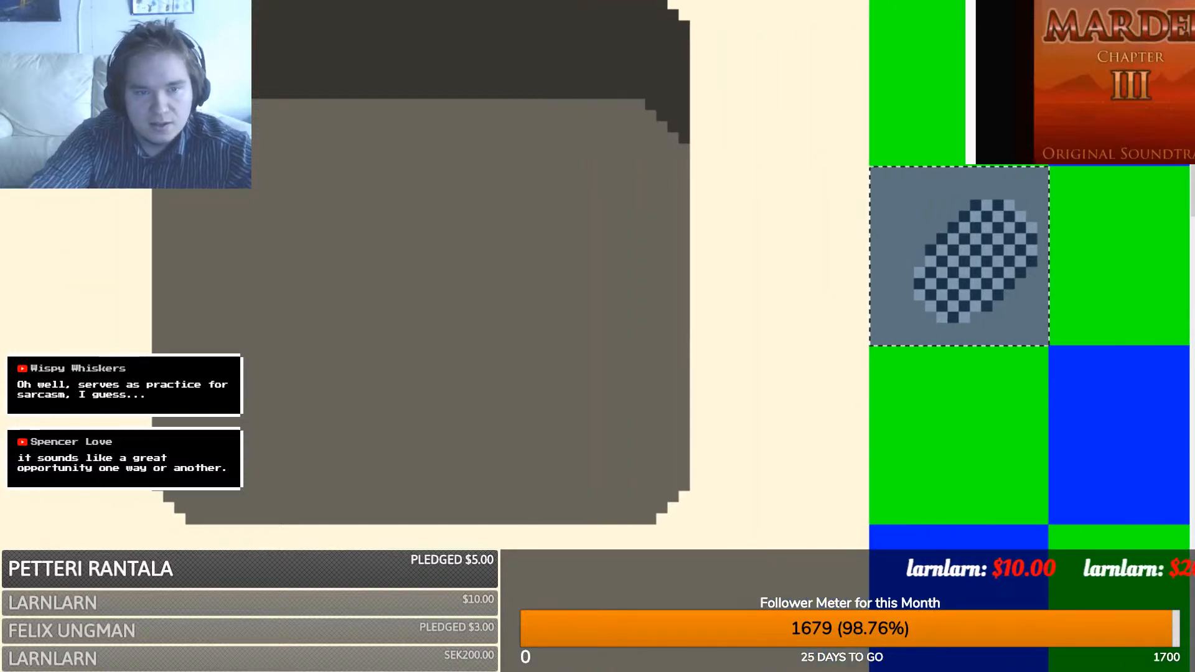
pyautogui.click(280, 290)
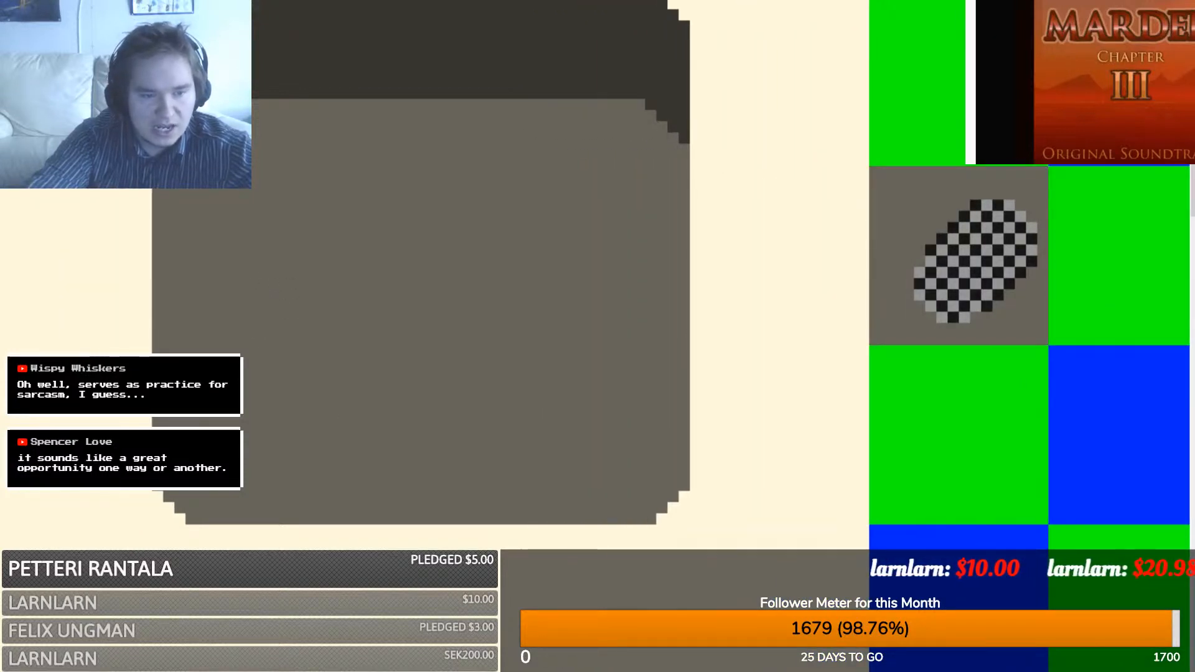
pyautogui.moveTo(135, 485); pyautogui.dragTo(135, 93)
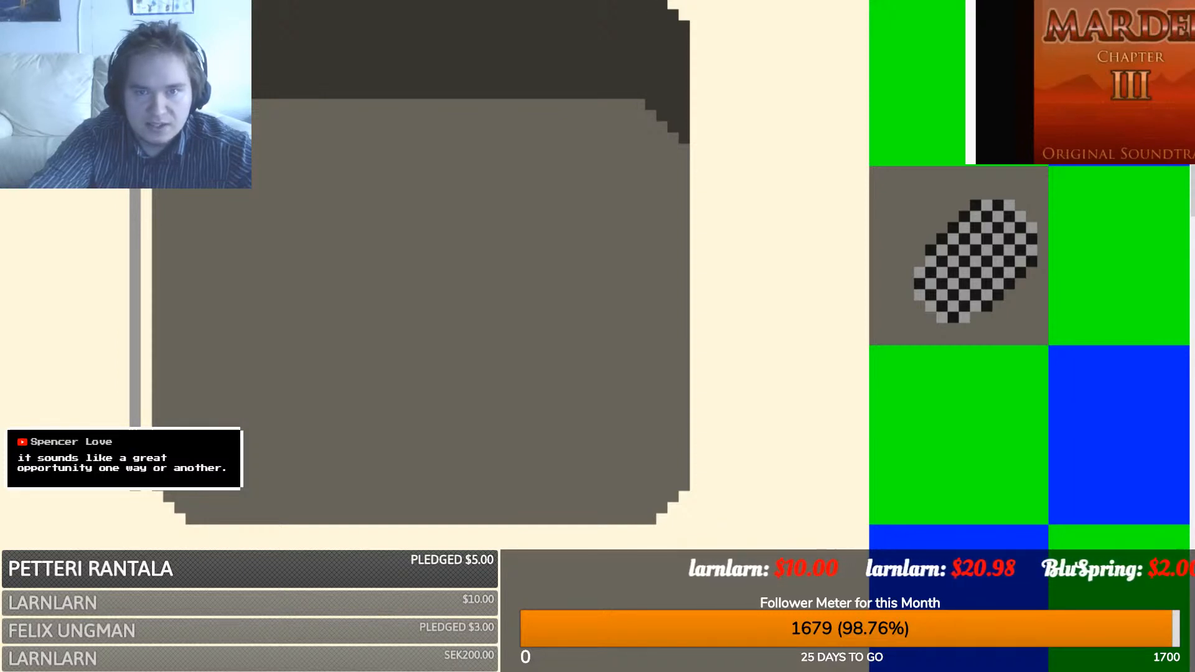
pyautogui.moveTo(682, 1)
pyautogui.mouseDown()
pyautogui.moveTo(707, 15)
pyautogui.moveTo(726, 216)
pyautogui.moveTo(710, 496)
pyautogui.moveTo(664, 527)
pyautogui.mouseUp()
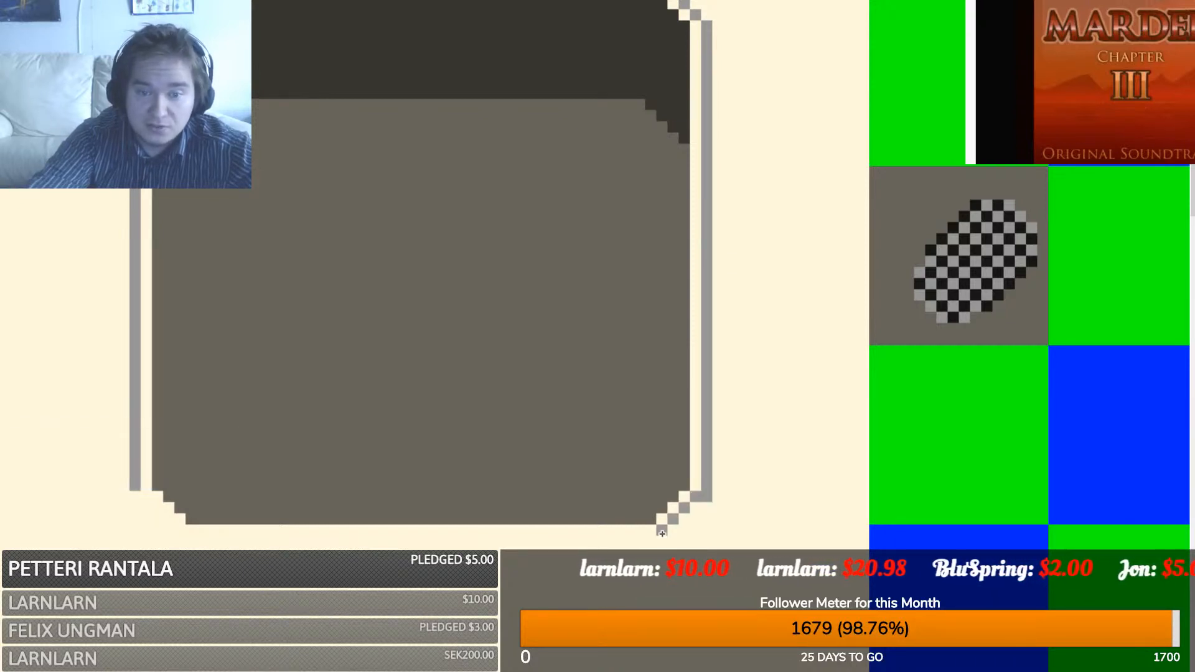
pyautogui.hotkey('ctrl', 'z')
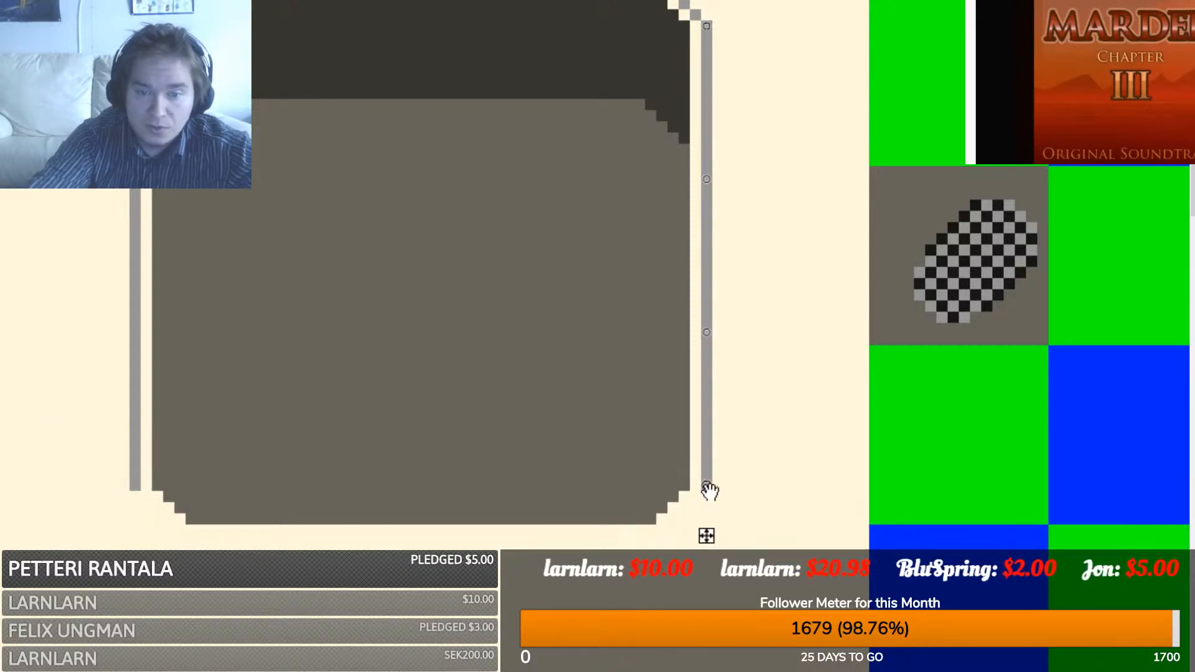
pyautogui.moveTo(710, 492)
pyautogui.mouseDown()
pyautogui.moveTo(711, 470)
pyautogui.moveTo(661, 531)
pyautogui.mouseUp()
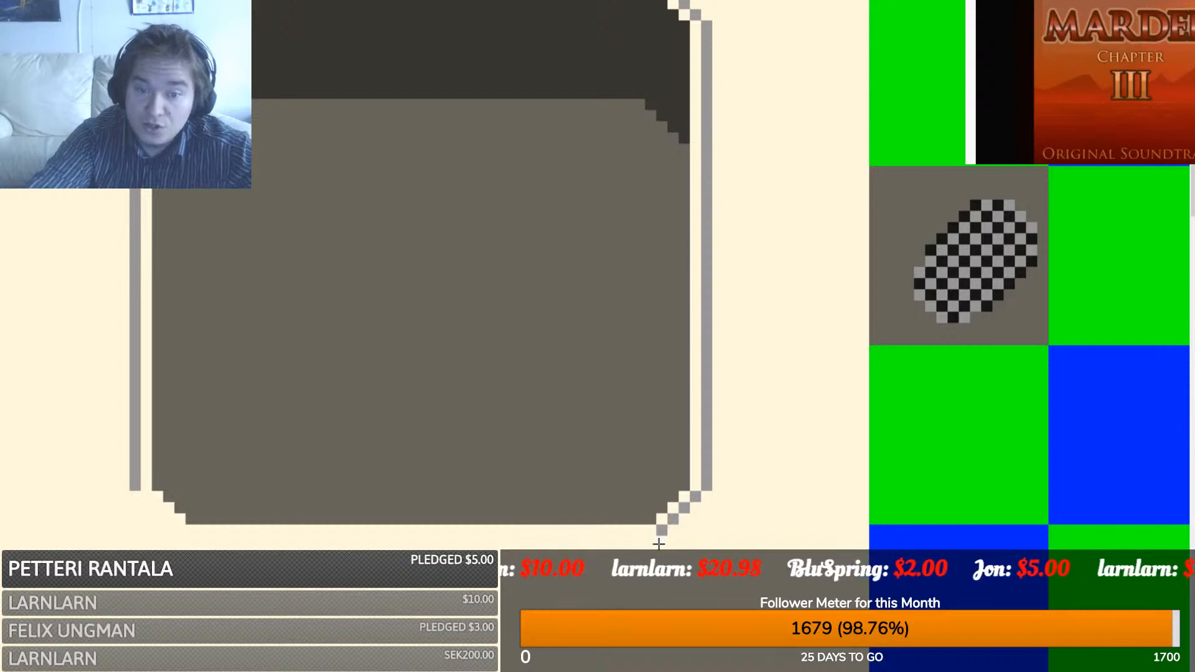
pyautogui.hotkey('ctrl', 'z')
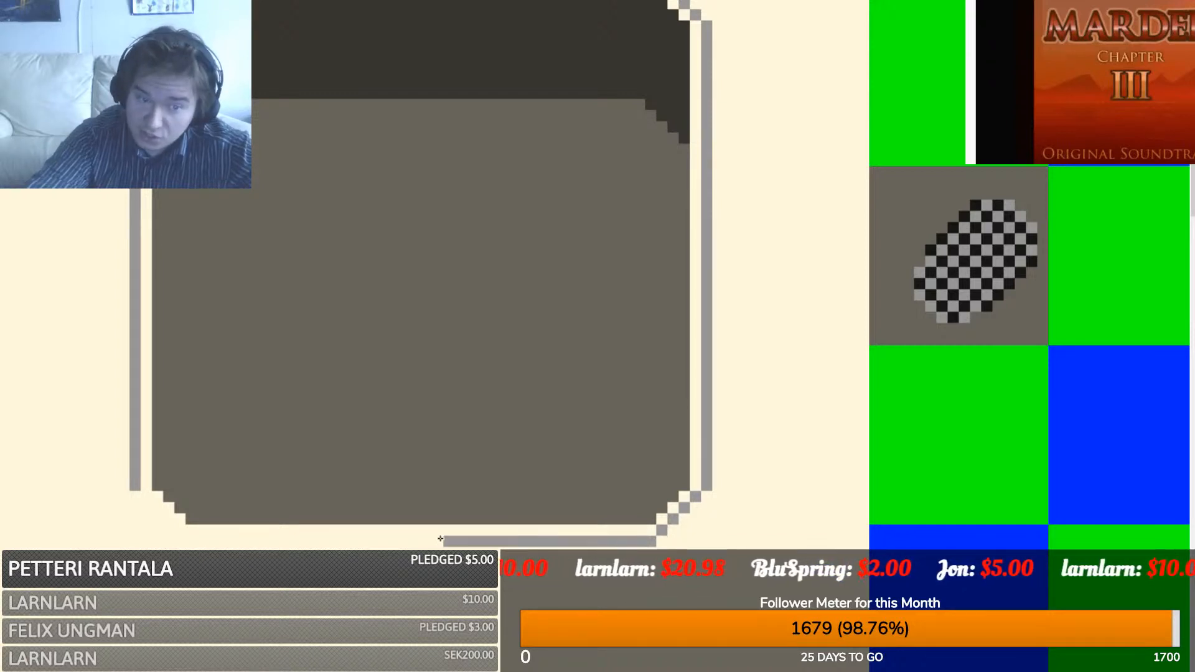
# - Extend the grey rim along the bottom edge with a stepped bottom-left corner
pyautogui.moveTo(440, 539); pyautogui.dragTo(188, 543)
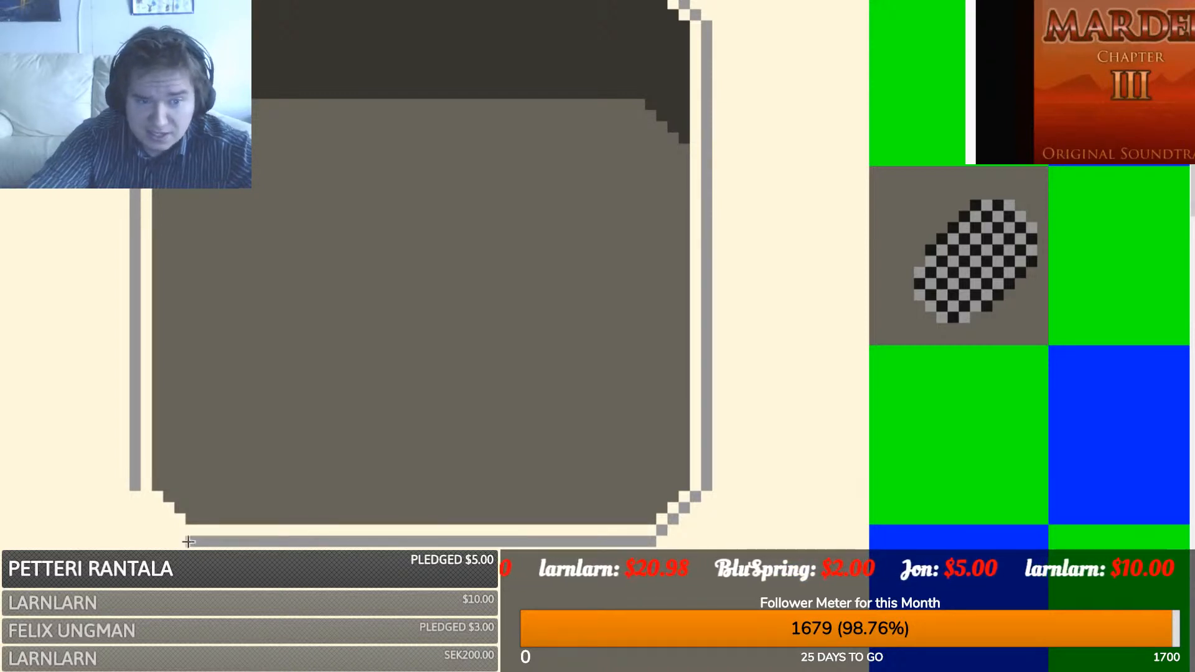
pyautogui.moveTo(134, 495); pyautogui.dragTo(183, 543)
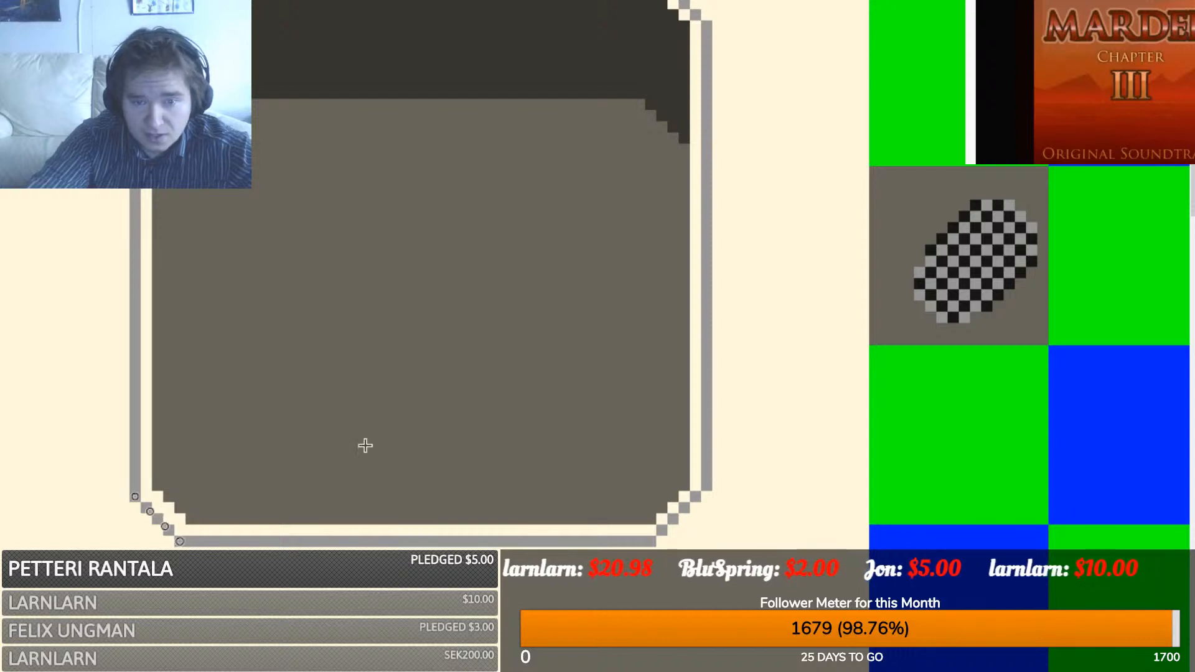
pyautogui.hotkey('ctrl', 'z')
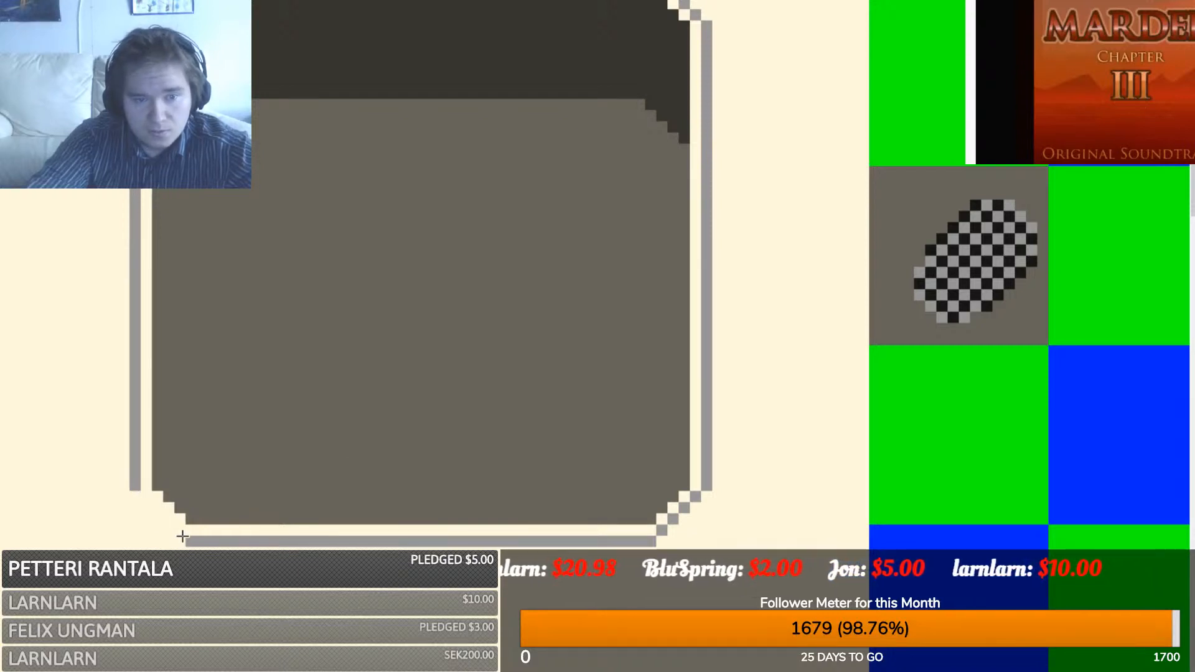
pyautogui.moveTo(177, 532); pyautogui.dragTo(135, 487)
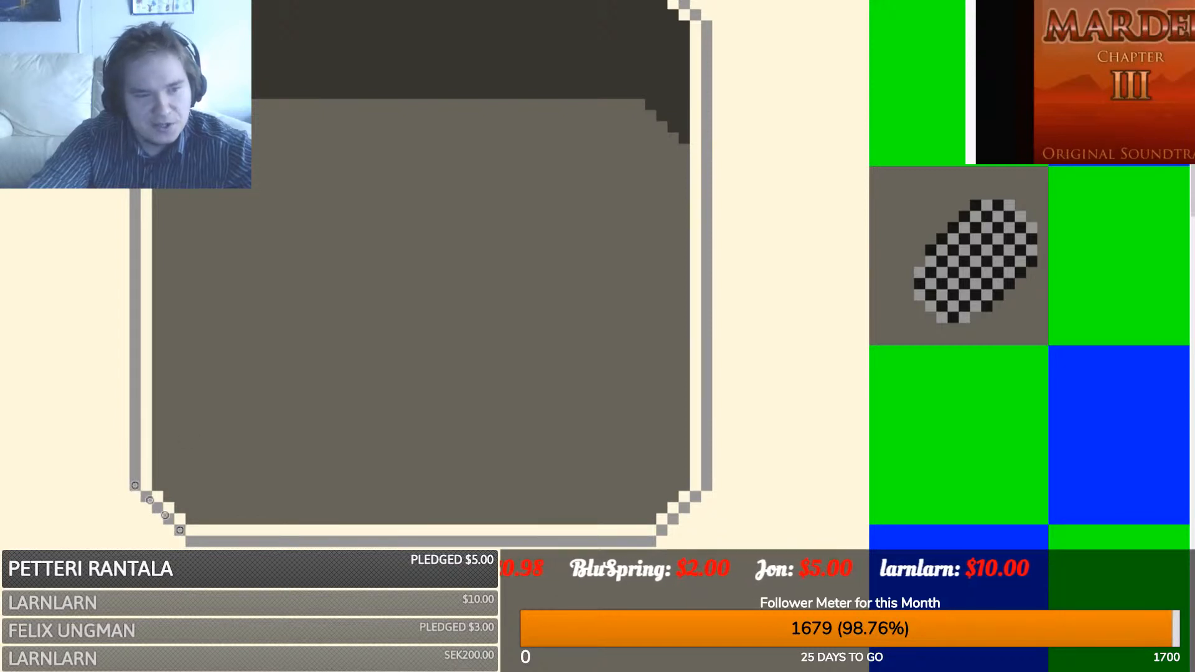
pyautogui.scroll(-2, 181, 333)
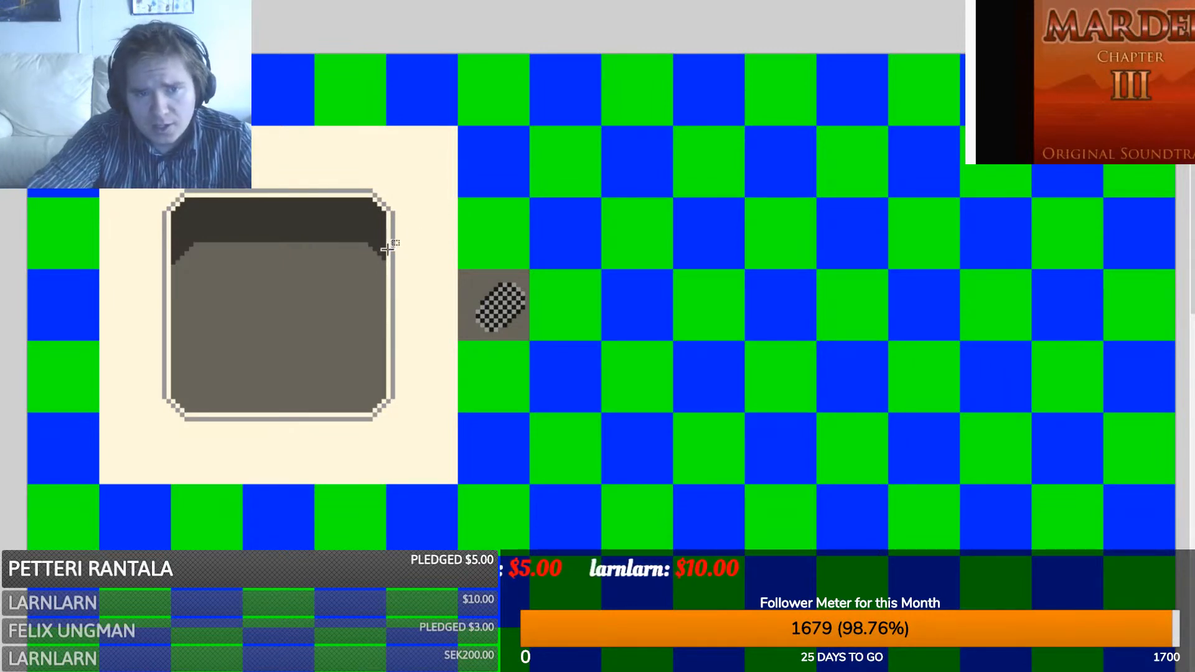
# - Draw thick three-pixel brown horizontal bars on the green tile, then undo them
pyautogui.scroll(2, 464, 244)
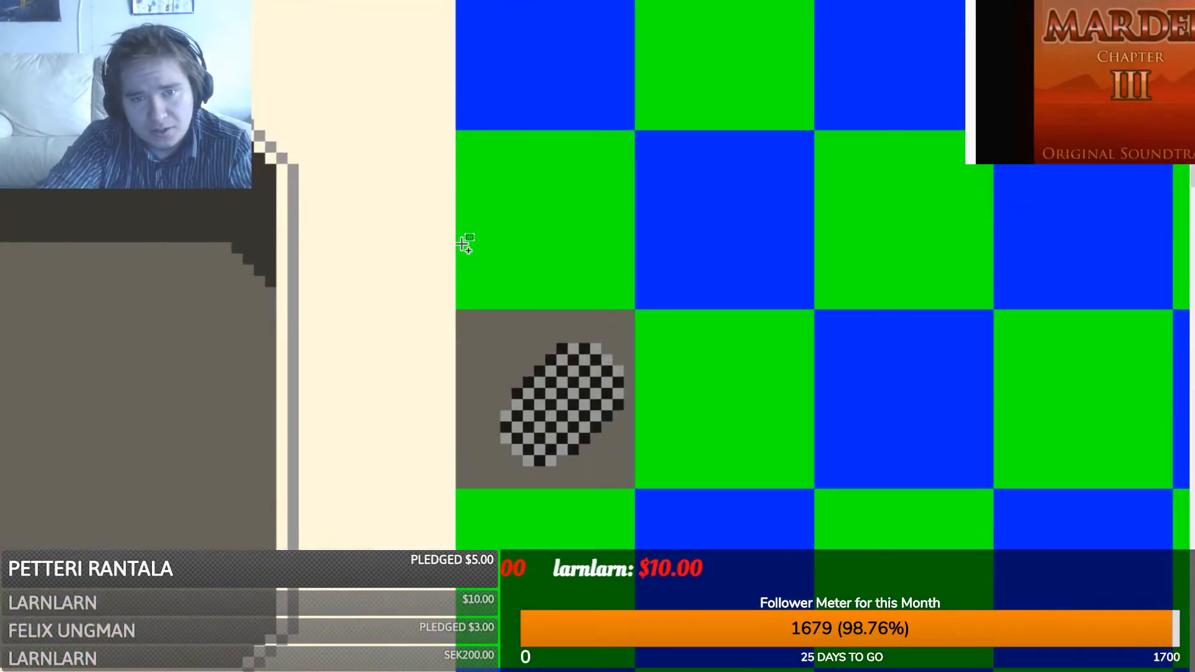
pyautogui.scroll(3, 407, 382)
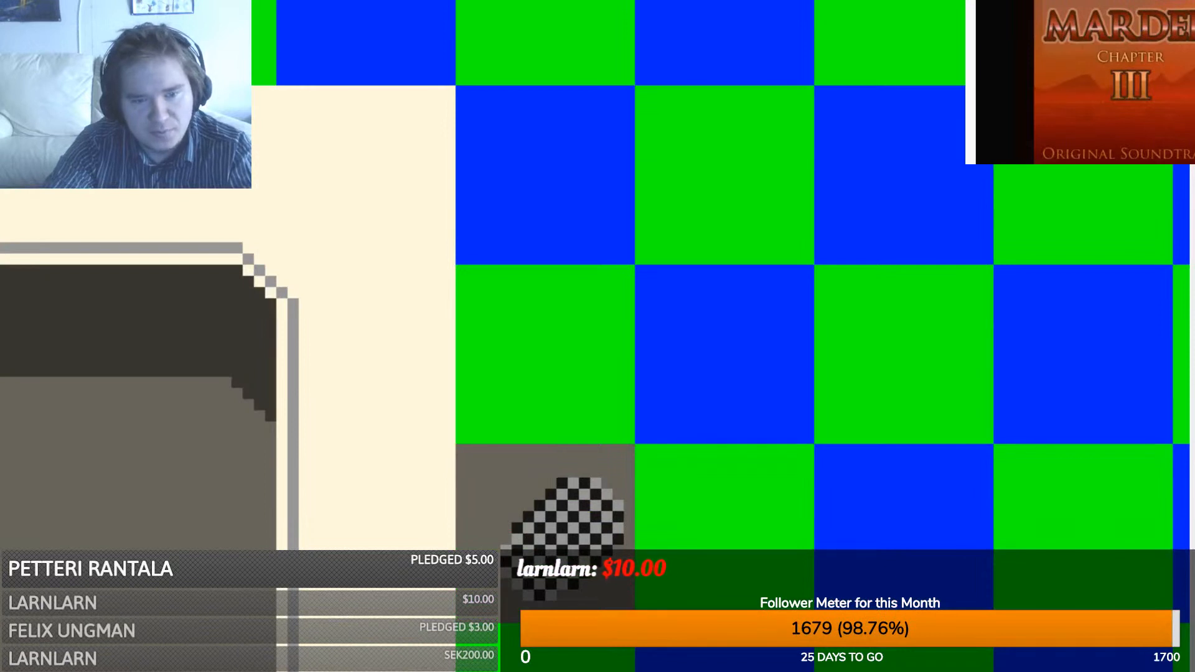
pyautogui.hscroll(3, 408, 381)
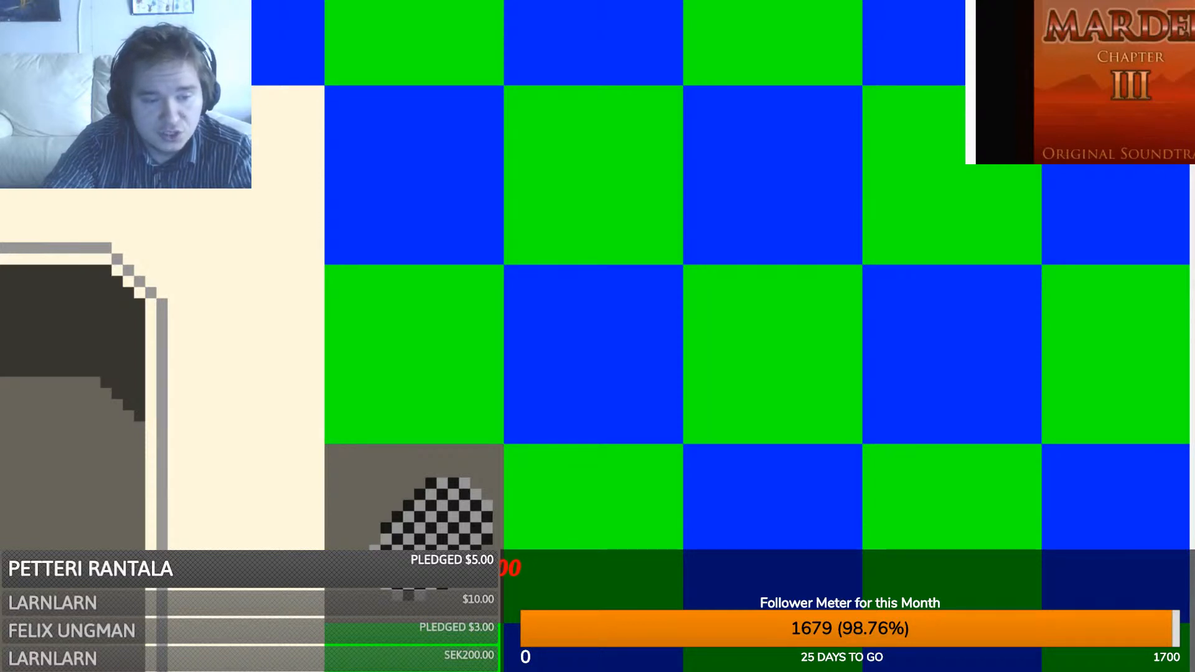
pyautogui.moveTo(519, 214); pyautogui.dragTo(670, 214)
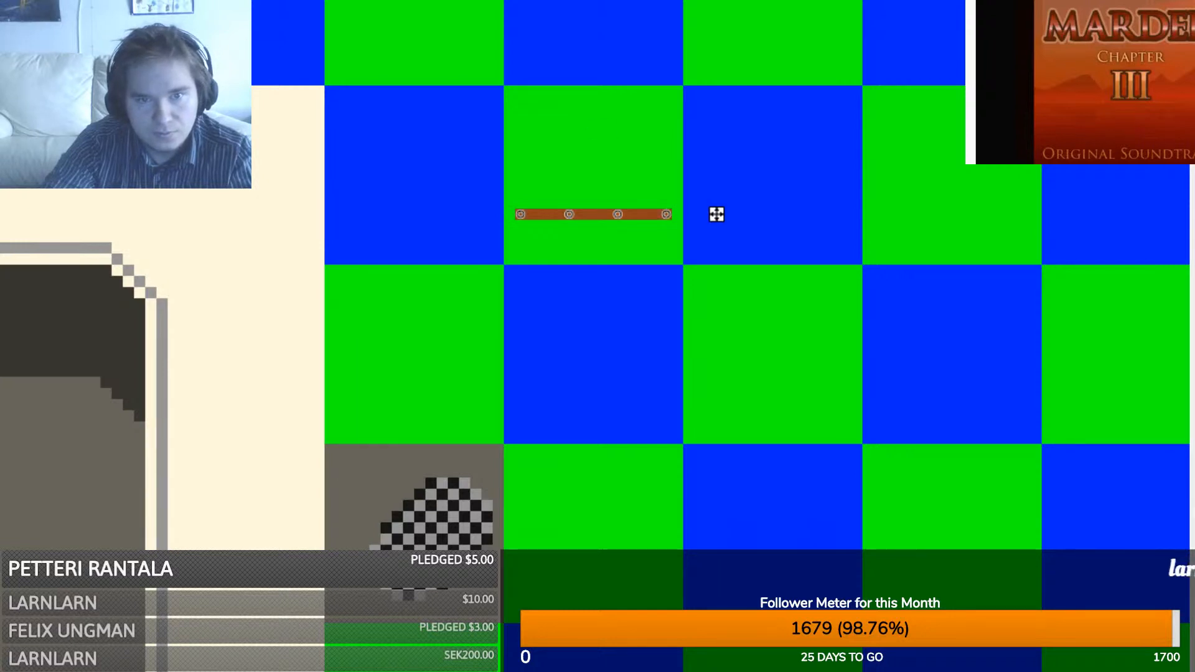
pyautogui.press(']')
pyautogui.press(']')
pyautogui.click(588, 152)
pyautogui.moveTo(525, 170); pyautogui.dragTo(662, 171)
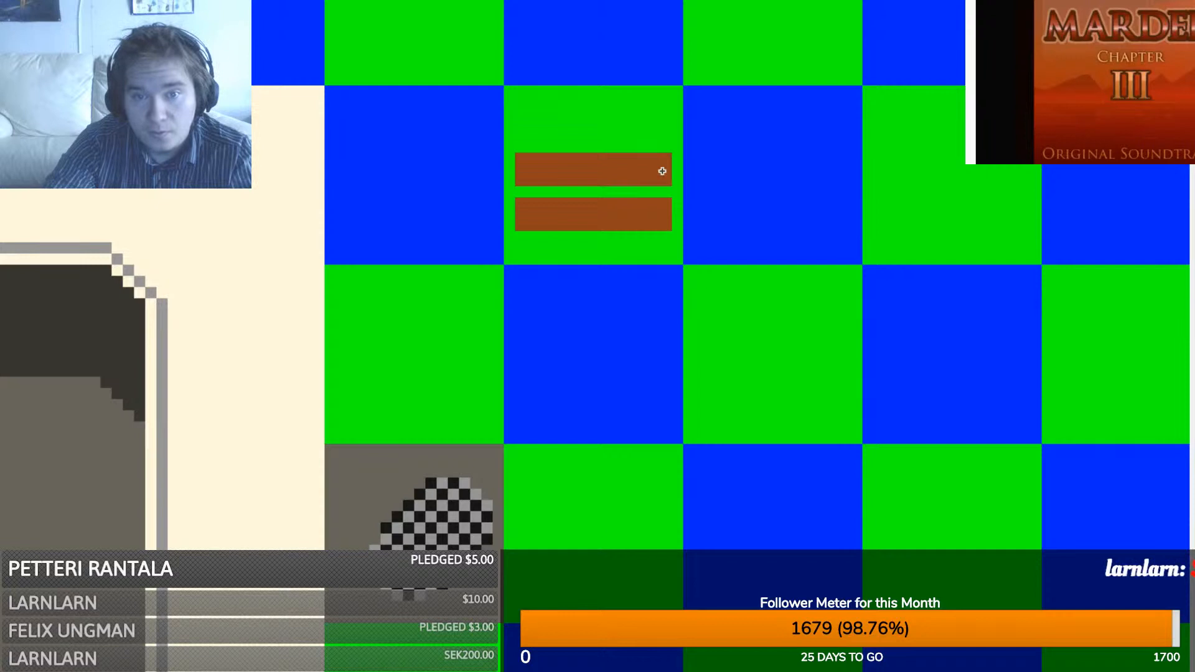
pyautogui.click(664, 125)
pyautogui.moveTo(664, 125); pyautogui.dragTo(525, 123)
pyautogui.hotkey('ctrl', 'z')
pyautogui.hotkey('ctrl', 'z')
pyautogui.hotkey('ctrl', 'z')
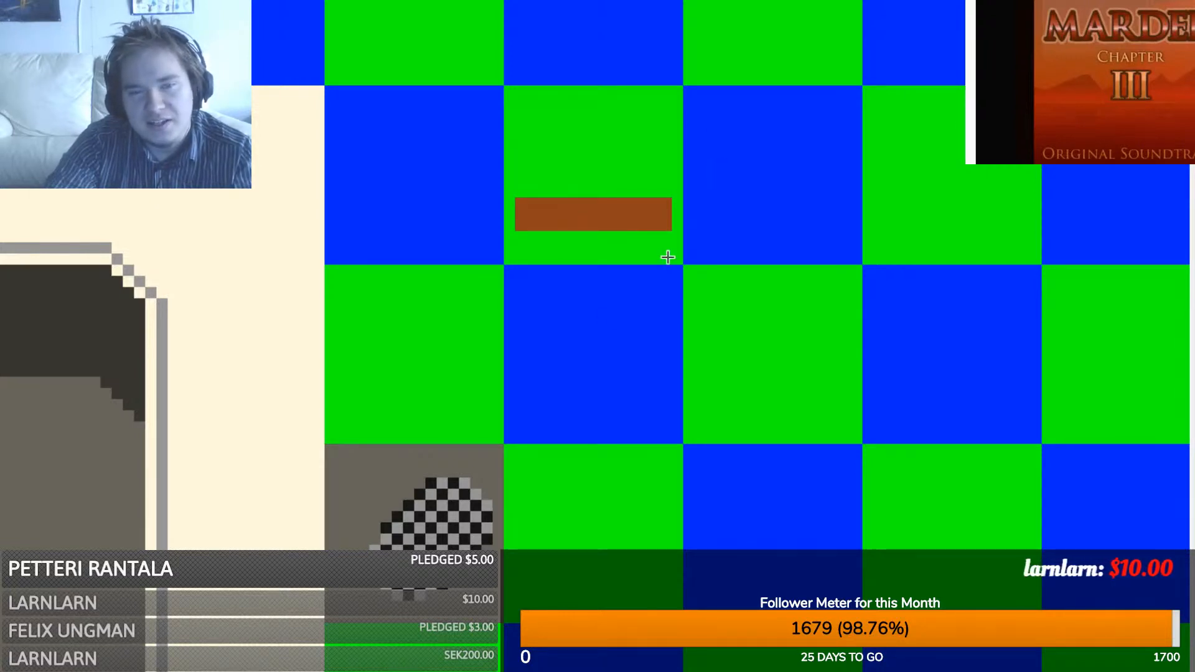
pyautogui.hotkey('ctrl', 'z')
pyautogui.hotkey('ctrl', 'z')
# - Redraw four brown horizontal bars spanning the full width of the tile
pyautogui.moveTo(648, 249); pyautogui.dragTo(520, 248)
pyautogui.moveTo(519, 205); pyautogui.dragTo(667, 202)
pyautogui.moveTo(661, 159); pyautogui.dragTo(517, 158)
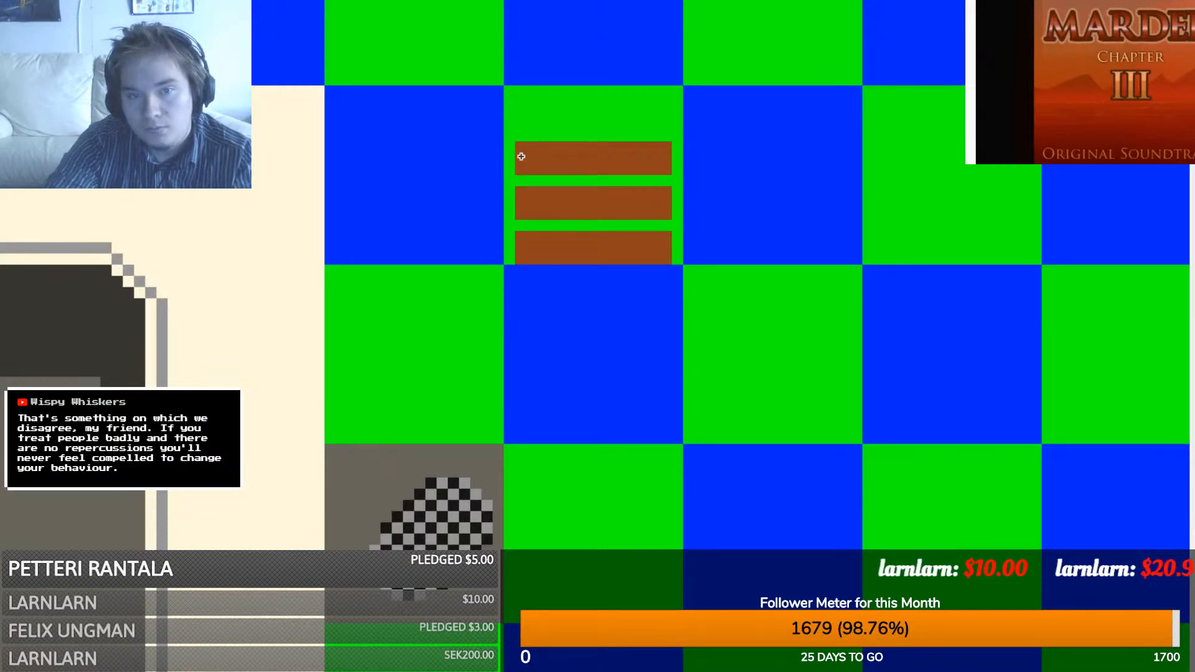
pyautogui.moveTo(525, 117); pyautogui.dragTo(663, 112)
pyautogui.click(481, 188)
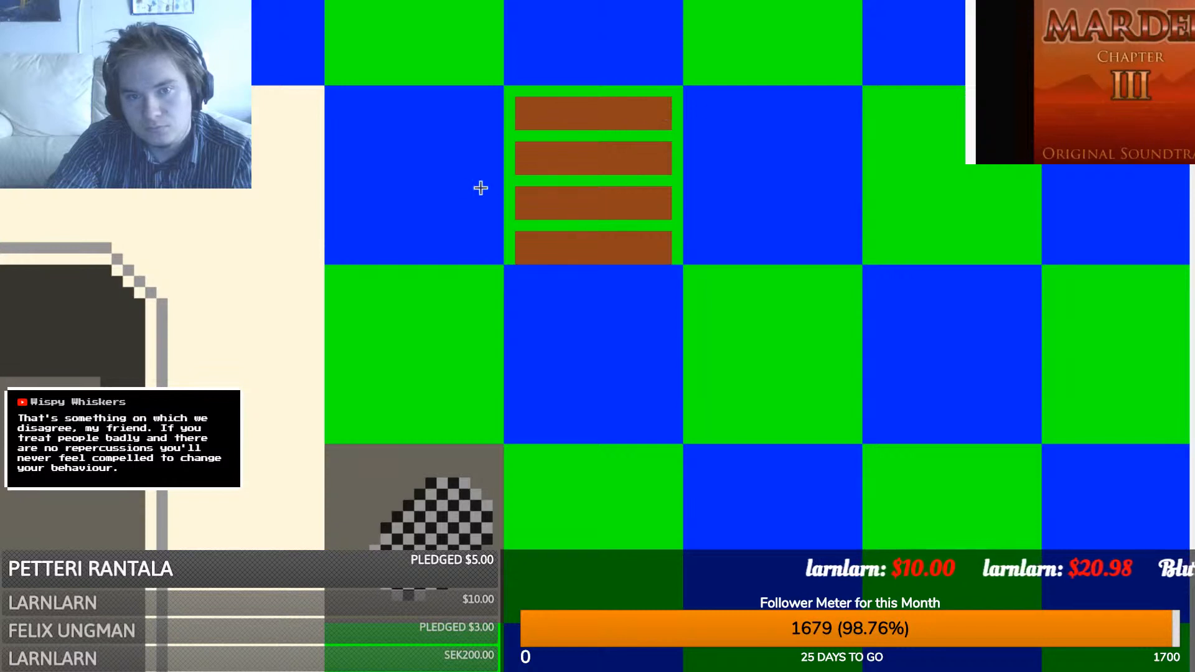
pyautogui.moveTo(511, 162); pyautogui.dragTo(680, 159)
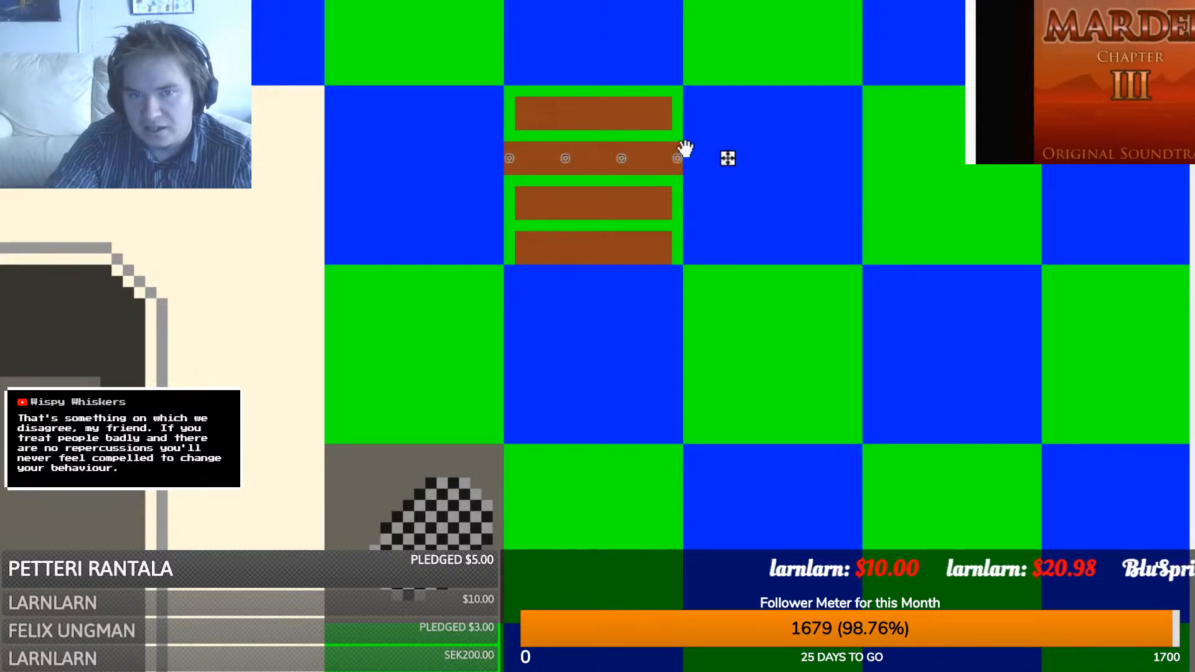
pyautogui.moveTo(673, 118); pyautogui.dragTo(506, 114)
pyautogui.moveTo(518, 204); pyautogui.dragTo(681, 202)
pyautogui.click(552, 293)
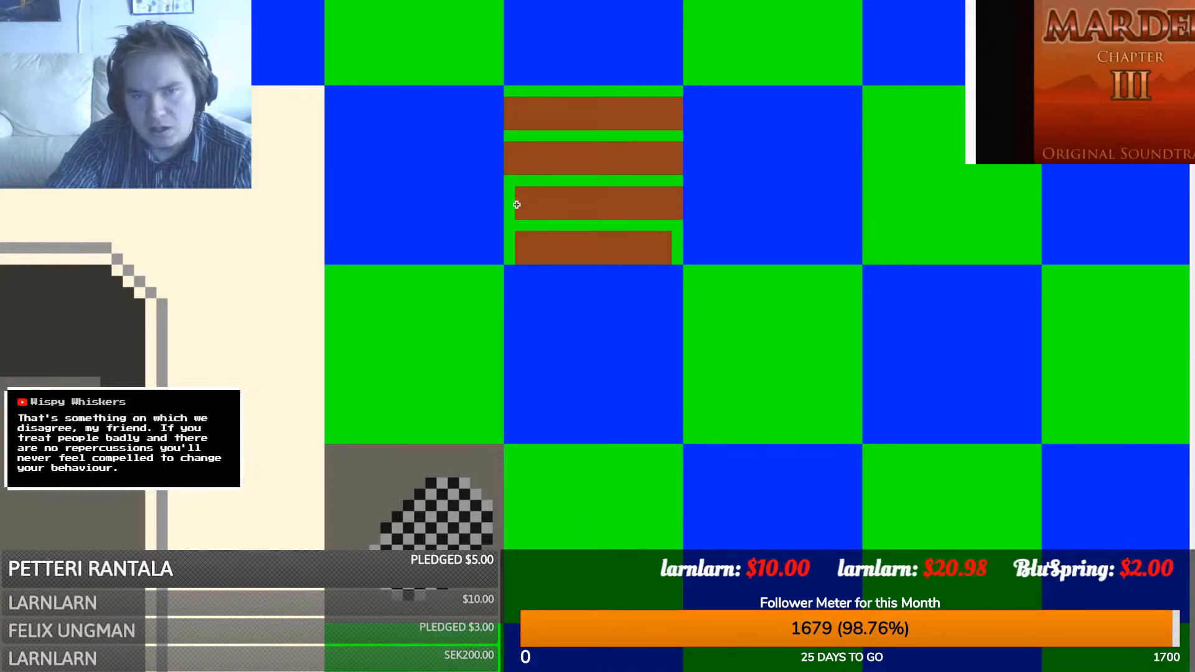
pyautogui.moveTo(517, 205); pyautogui.dragTo(508, 206)
pyautogui.moveTo(511, 250); pyautogui.dragTo(678, 245)
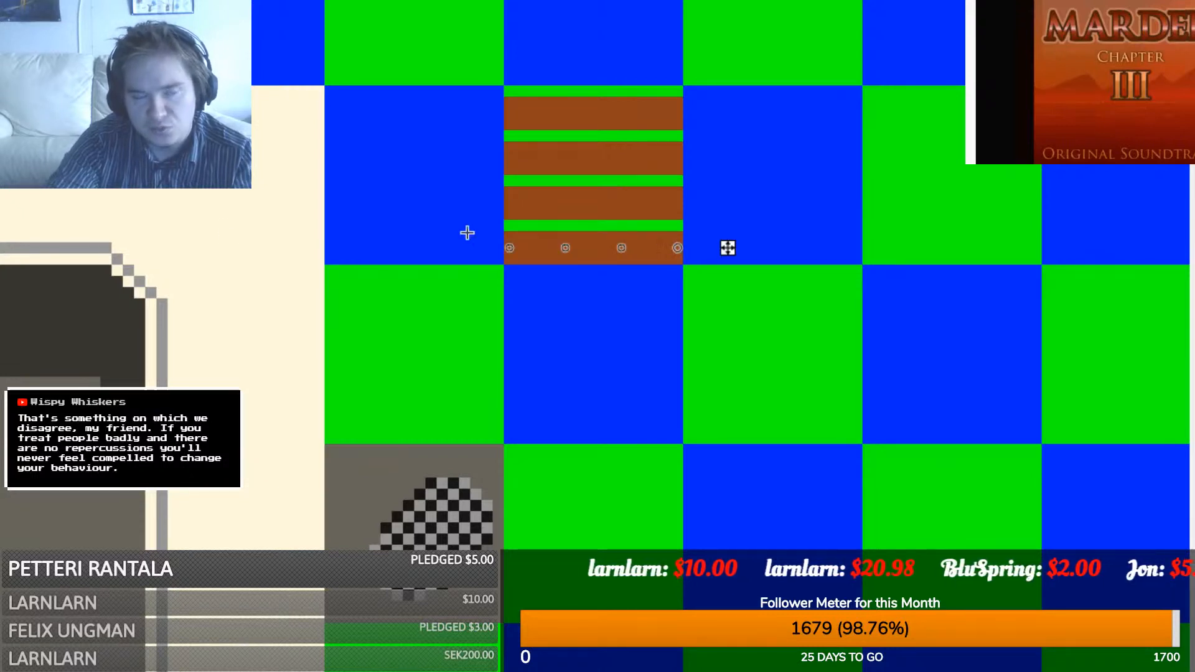
pyautogui.click(405, 201)
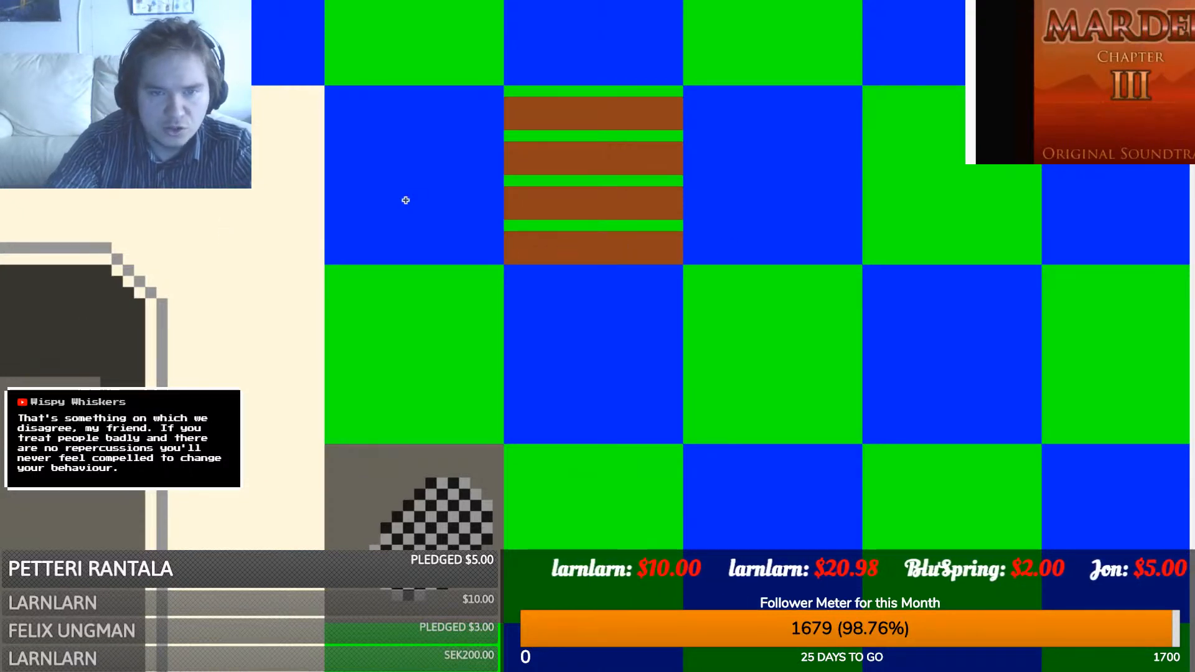
# - Fill the green stripes between the lower brown bars with dark brown
pyautogui.moveTo(683, 222); pyautogui.dragTo(509, 225)
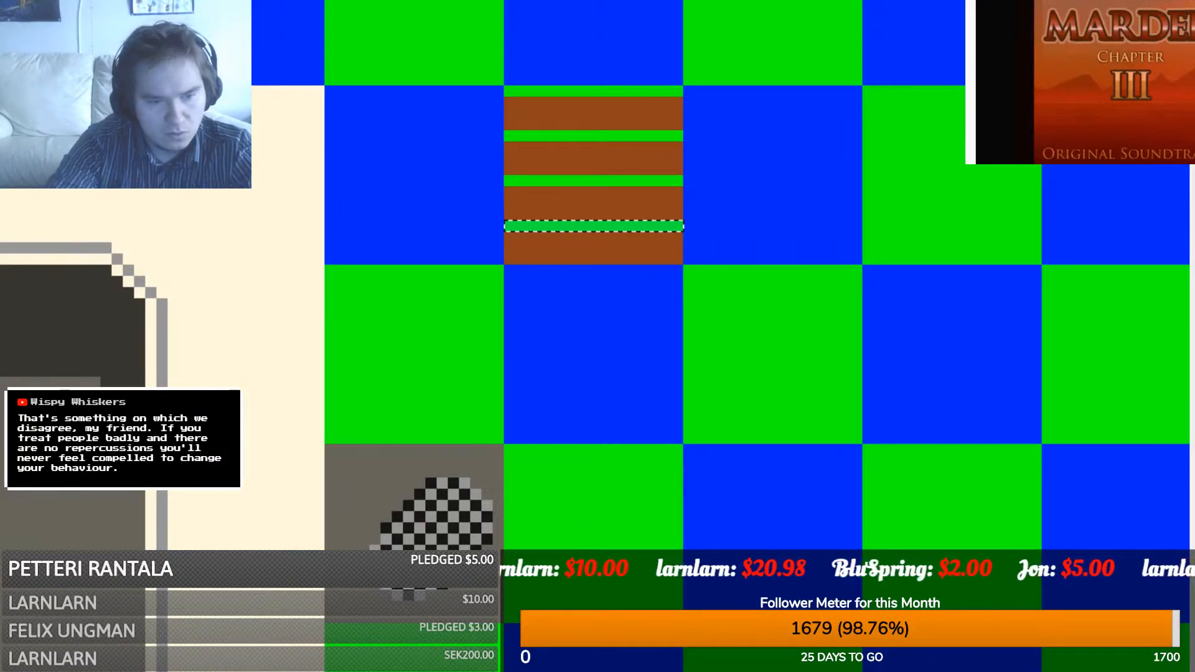
pyautogui.press('f')
pyautogui.hotkey('ctrl', 'd')
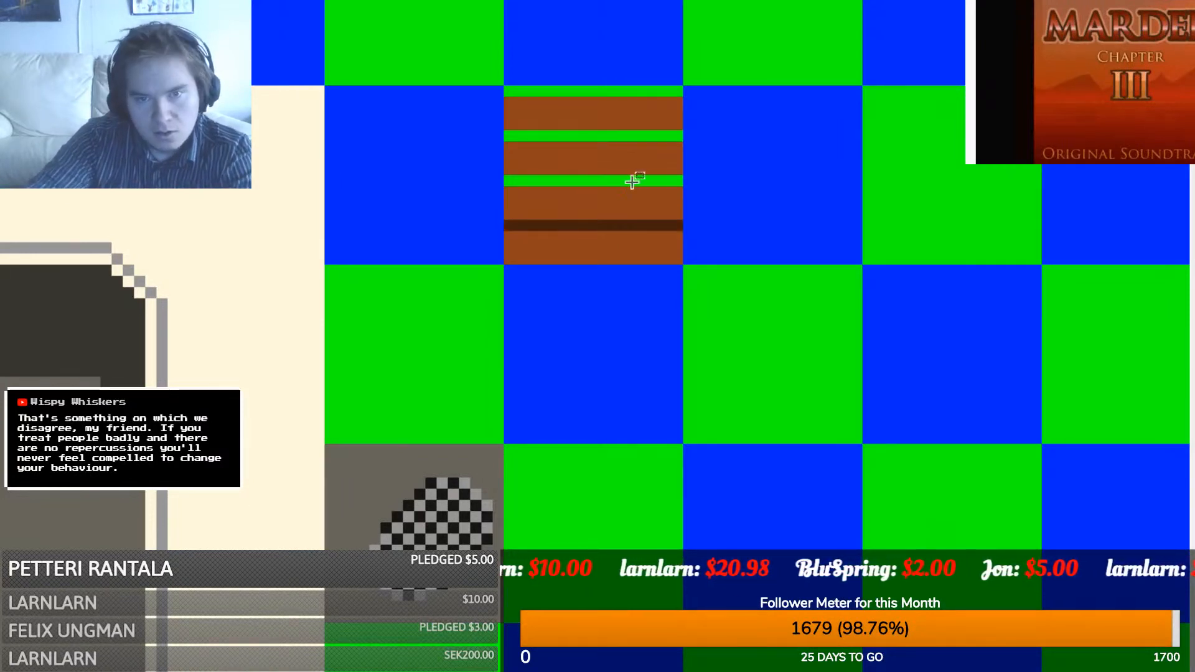
pyautogui.moveTo(678, 180); pyautogui.dragTo(506, 188)
pyautogui.press('f')
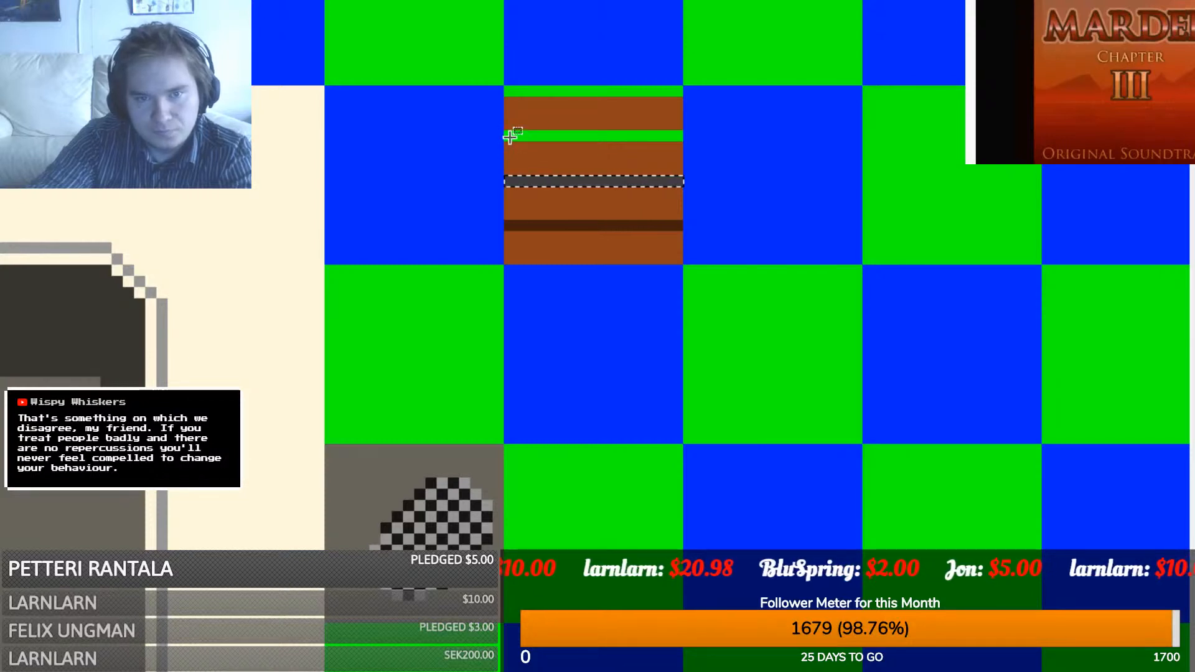
pyautogui.hotkey('ctrl', 'd')
pyautogui.moveTo(505, 131); pyautogui.dragTo(669, 144)
pyautogui.press('f')
pyautogui.hotkey('ctrl', 'd')
pyautogui.moveTo(684, 86); pyautogui.dragTo(505, 93)
# - Fill the top stripe dark brown, then draw a curved black post up the blue tile
pyautogui.press('f')
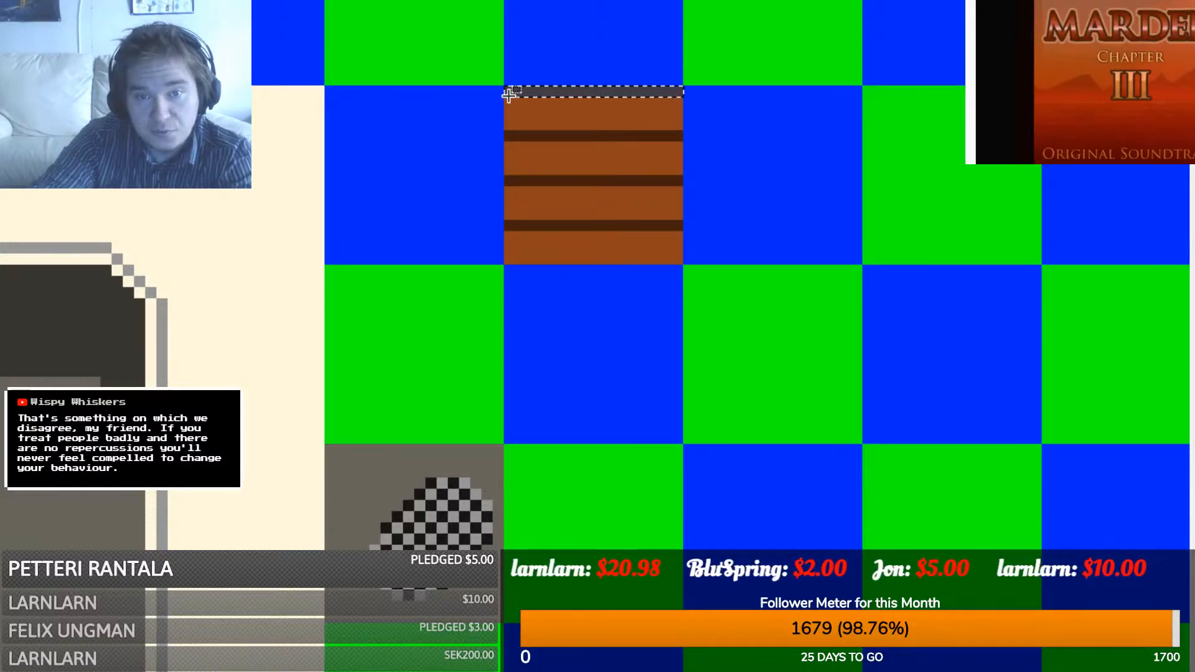
pyautogui.hotkey('ctrl', 'd')
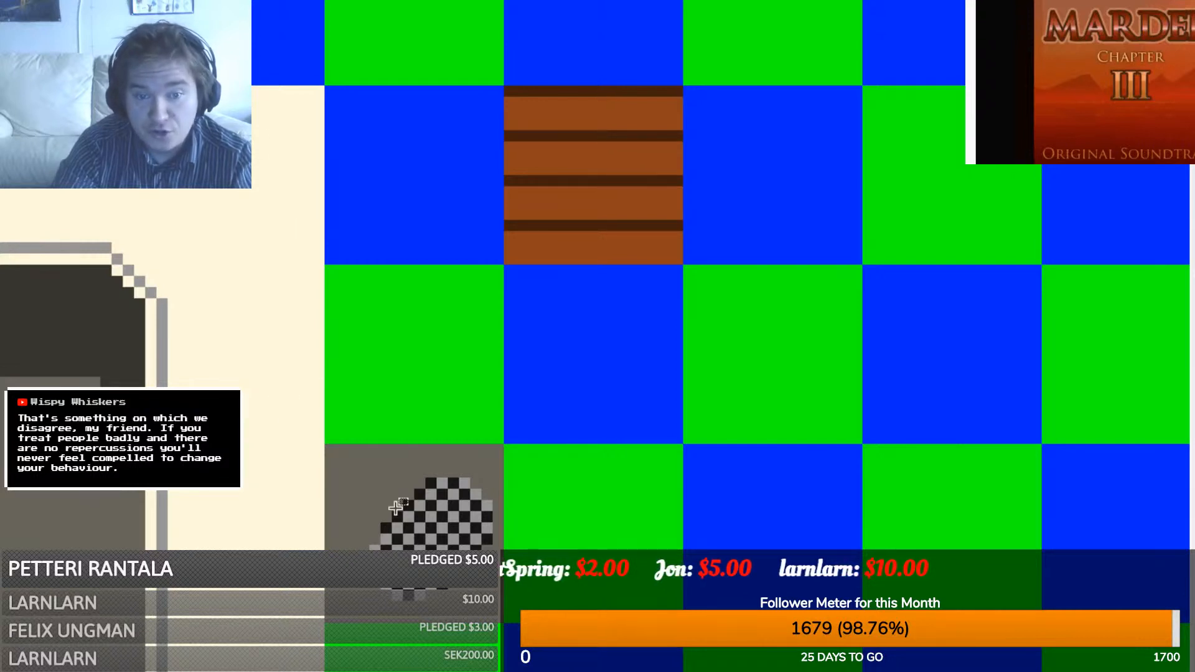
pyautogui.hscroll(3, 598, 355)
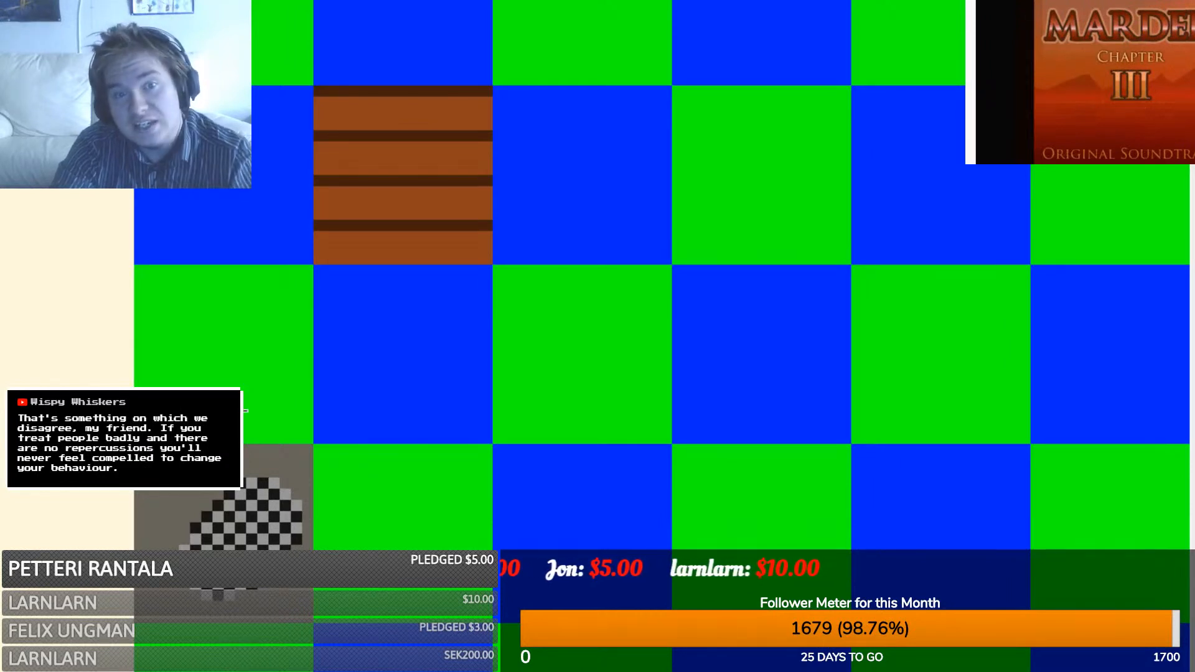
pyautogui.moveTo(316, 440); pyautogui.dragTo(363, 271)
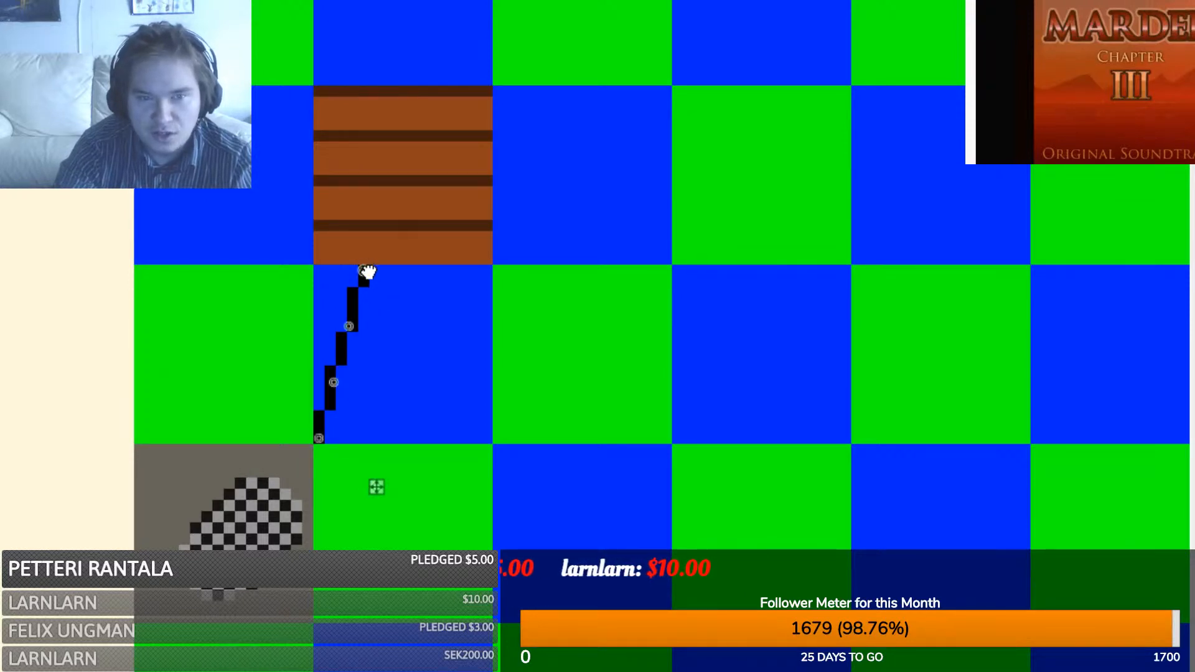
pyautogui.moveTo(367, 272); pyautogui.dragTo(359, 272)
pyautogui.moveTo(349, 326); pyautogui.dragTo(335, 321)
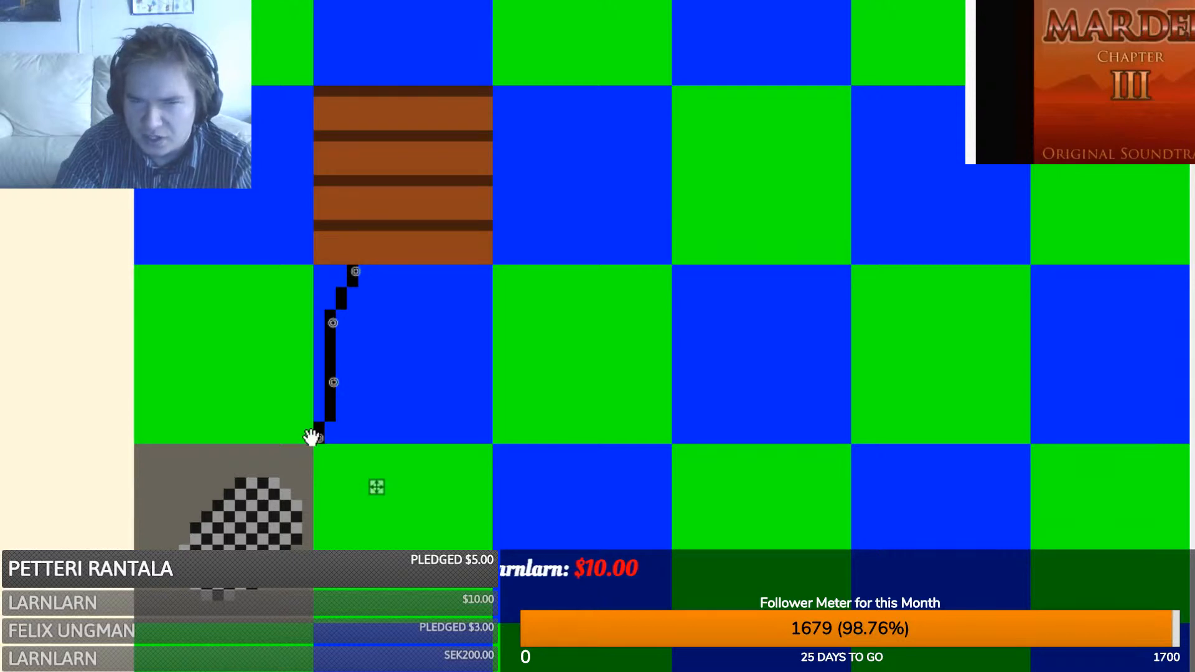
pyautogui.moveTo(317, 437); pyautogui.dragTo(334, 442)
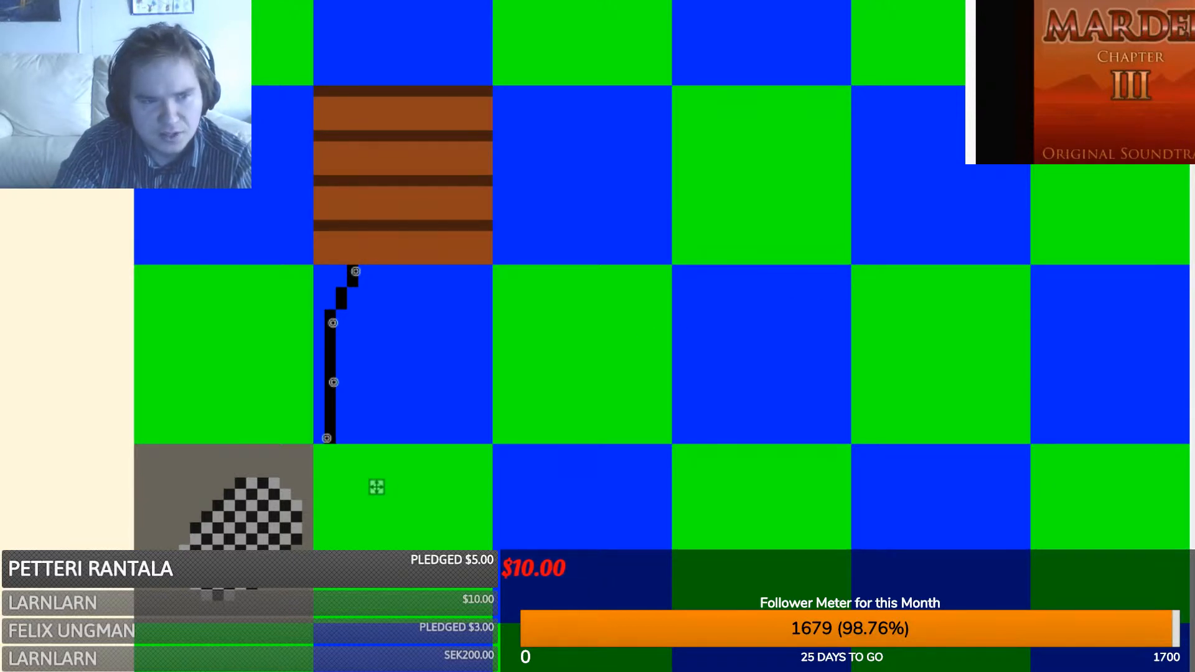
pyautogui.press('m')
# - Copy the black post and mirror it onto the green tile to the right
pyautogui.moveTo(315, 266); pyautogui.dragTo(487, 439)
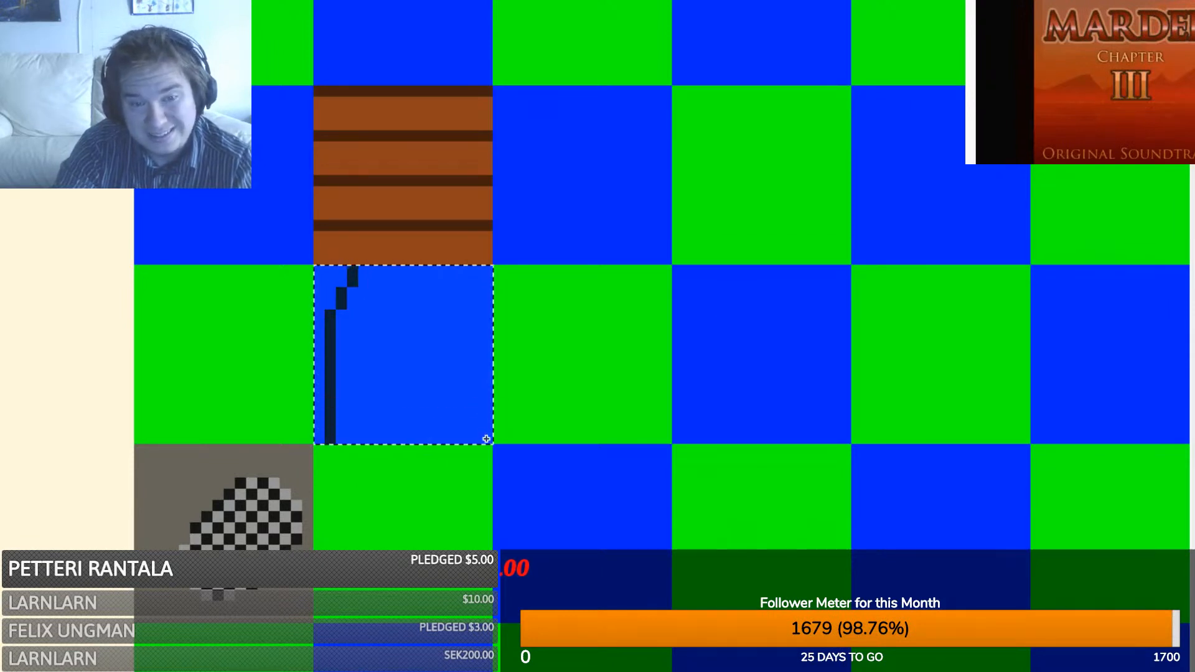
pyautogui.hotkey('ctrl', 'c')
pyautogui.hotkey('ctrl', 'v')
pyautogui.moveTo(312, 351); pyautogui.dragTo(673, 353)
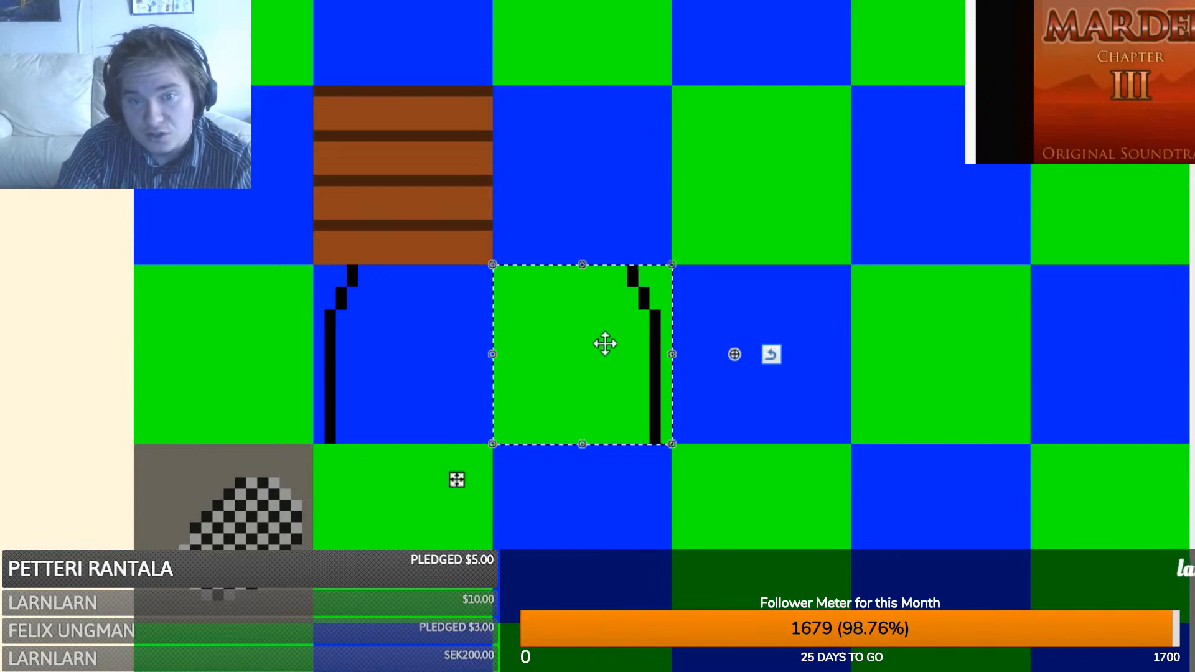
pyautogui.press('s')
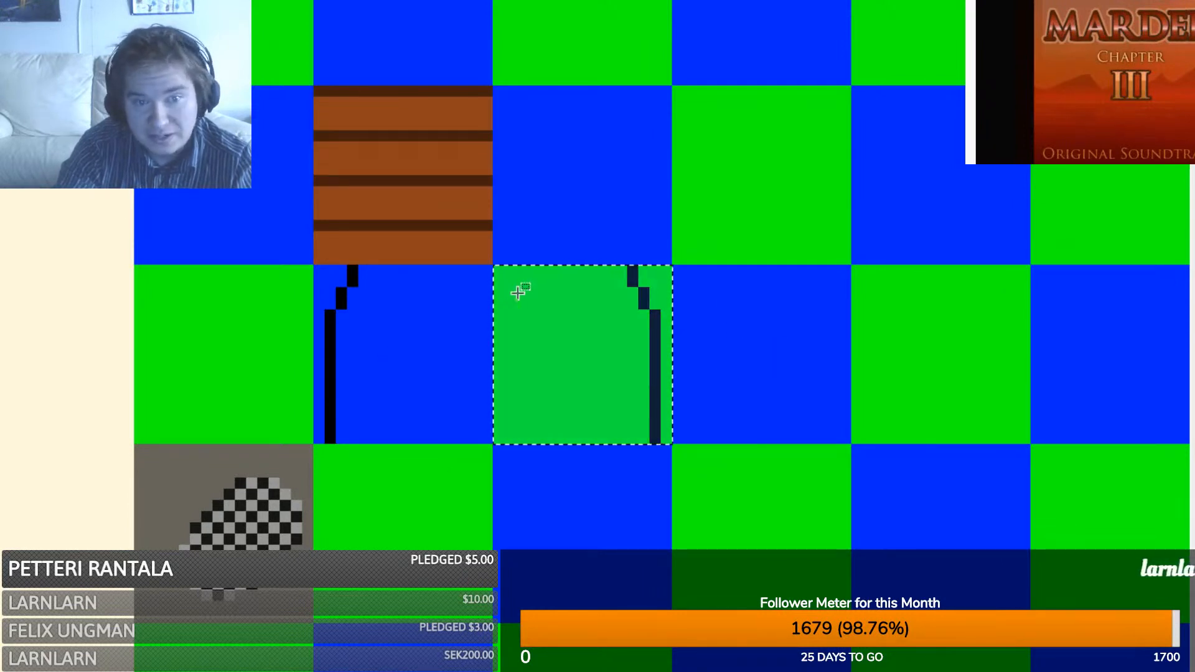
pyautogui.click(518, 292)
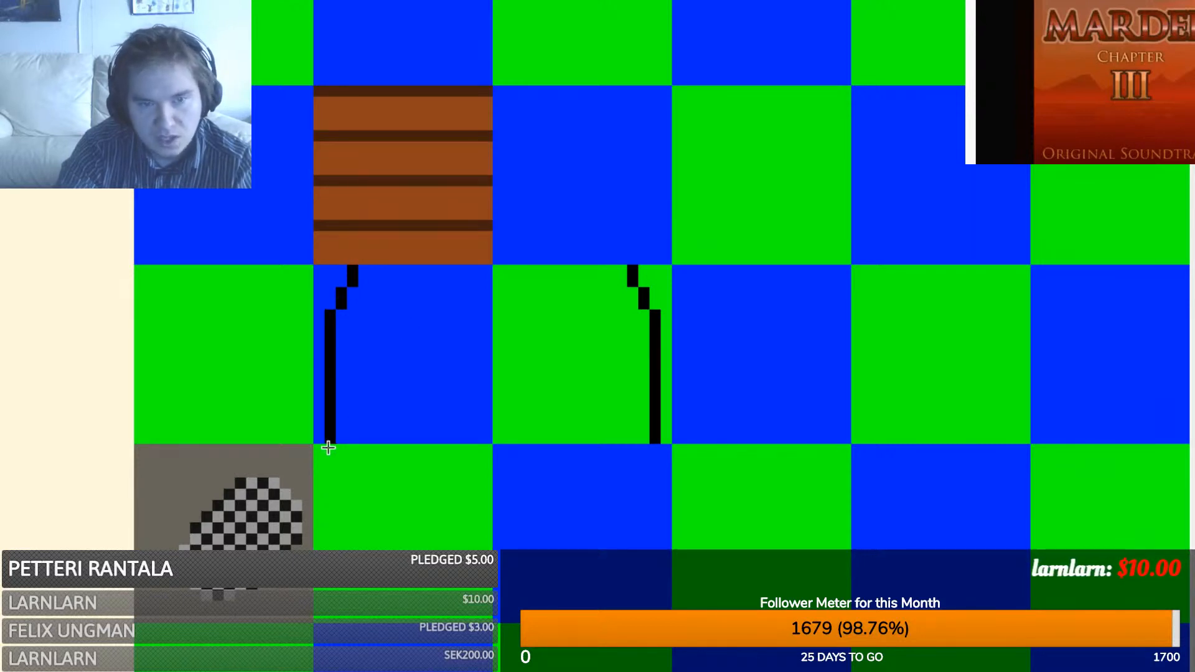
# - Add brown strips along the outer edges of both posts and clean a stray pixel
pyautogui.moveTo(319, 425); pyautogui.dragTo(319, 268)
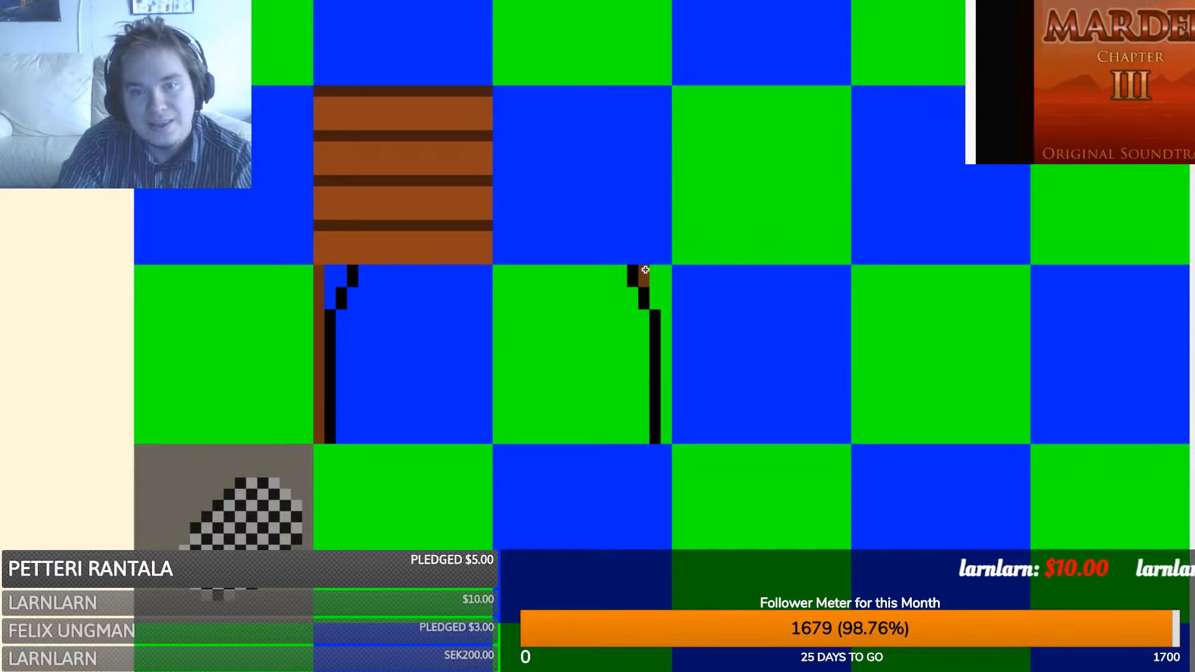
pyautogui.moveTo(659, 305); pyautogui.dragTo(656, 291)
pyautogui.click(389, 324)
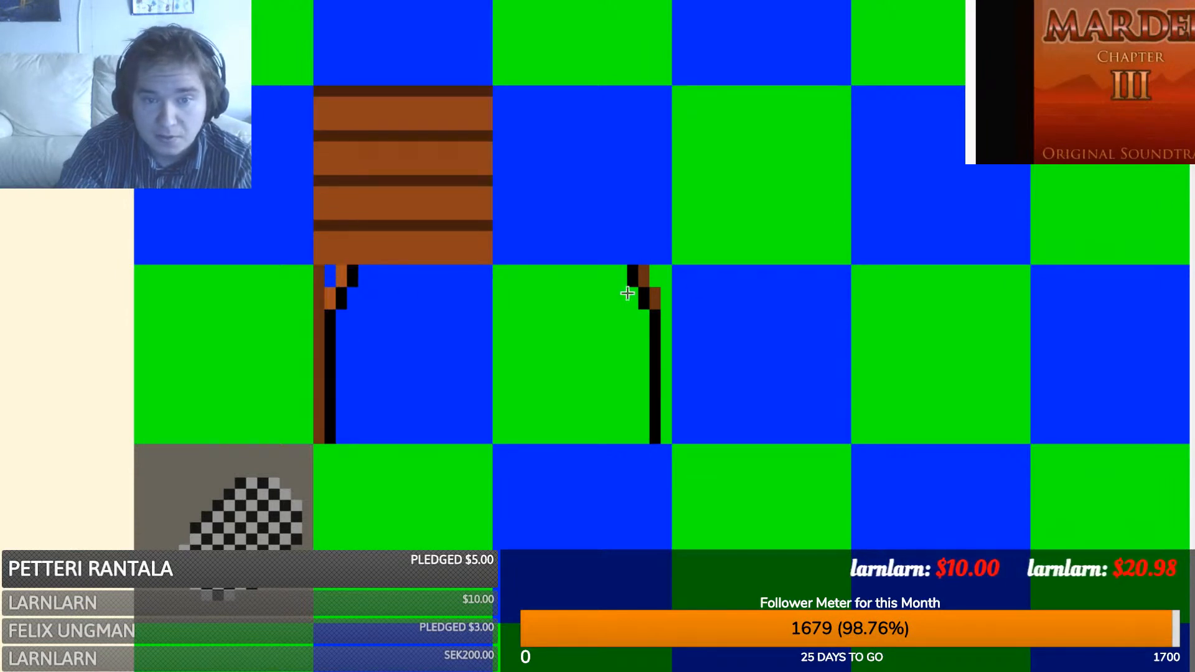
pyautogui.moveTo(669, 272); pyautogui.dragTo(666, 433)
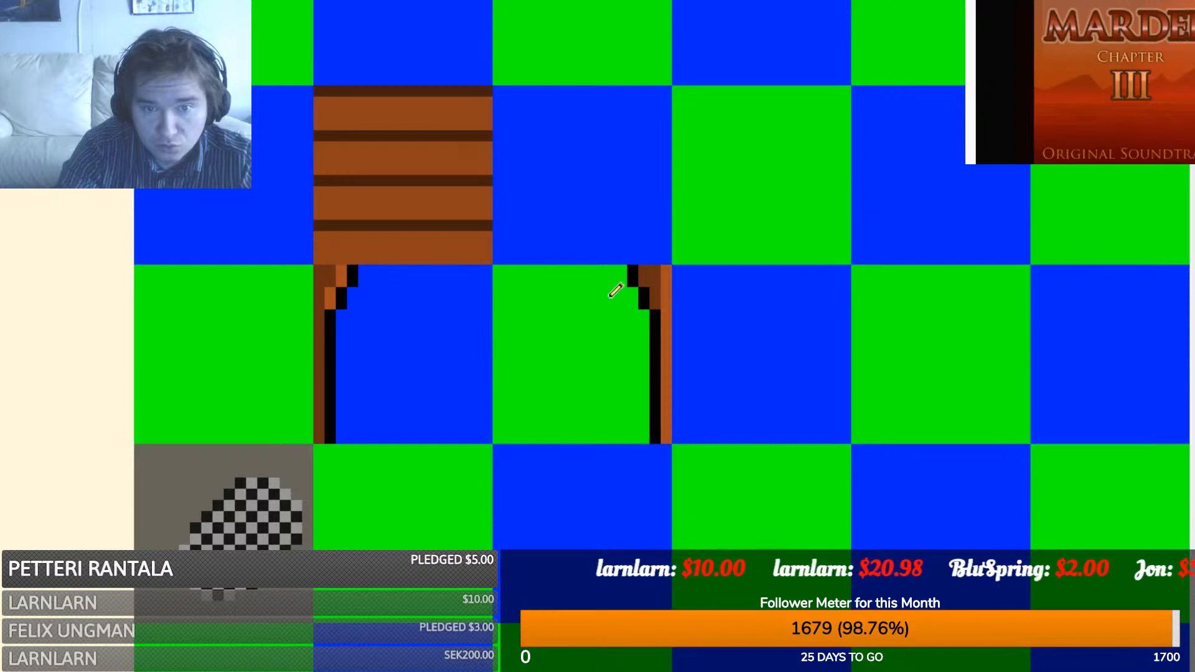
pyautogui.click(655, 276)
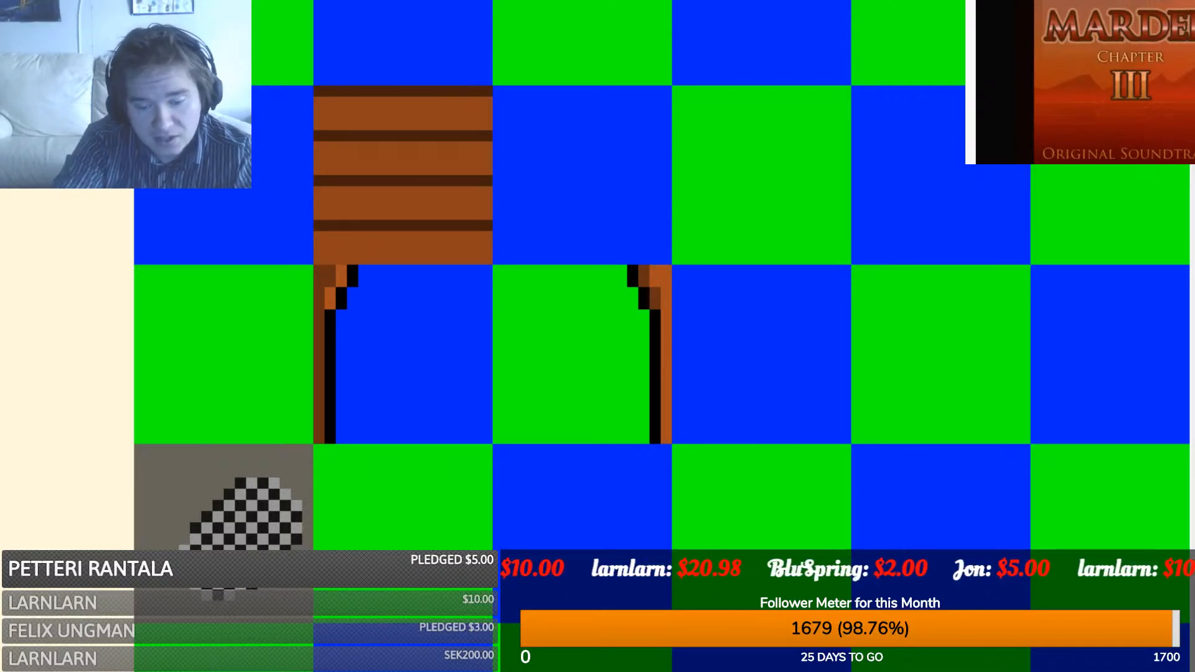
pyautogui.keyDown('ctrl'); pyautogui.scroll(-3, 585, 342); pyautogui.keyUp('ctrl')
pyautogui.scroll(-2, 428, 507)
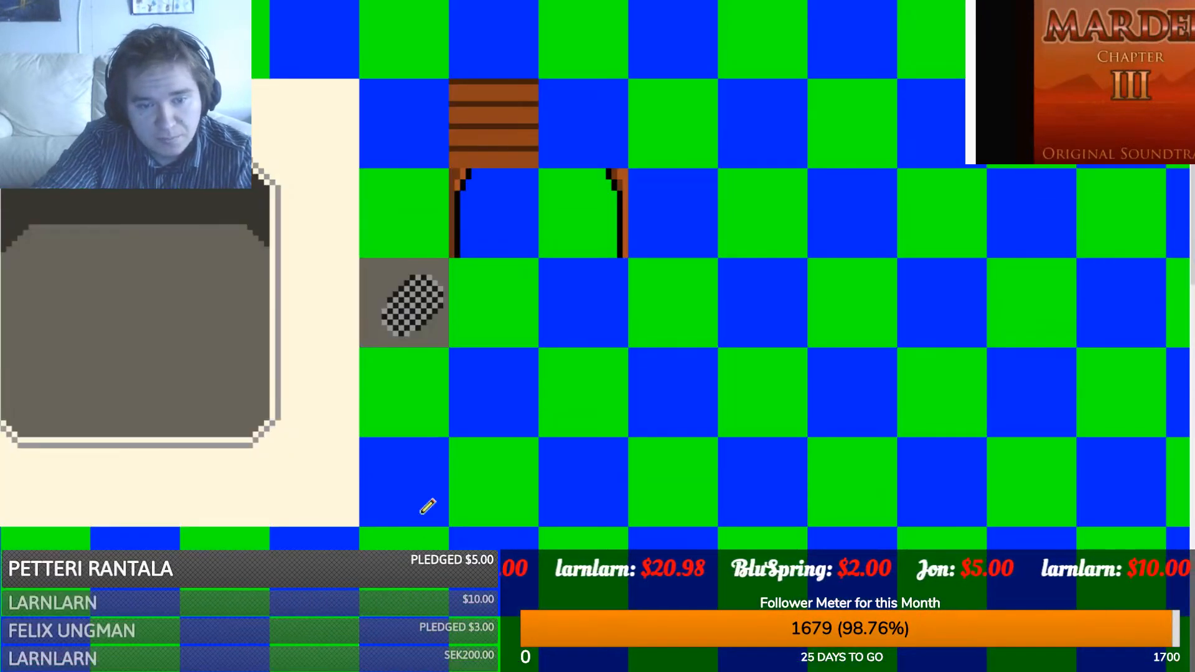
# - Pan and scroll around the tileset sheet to review the sink, plank block and posts
pyautogui.moveTo(428, 671); pyautogui.dragTo(355, 670)
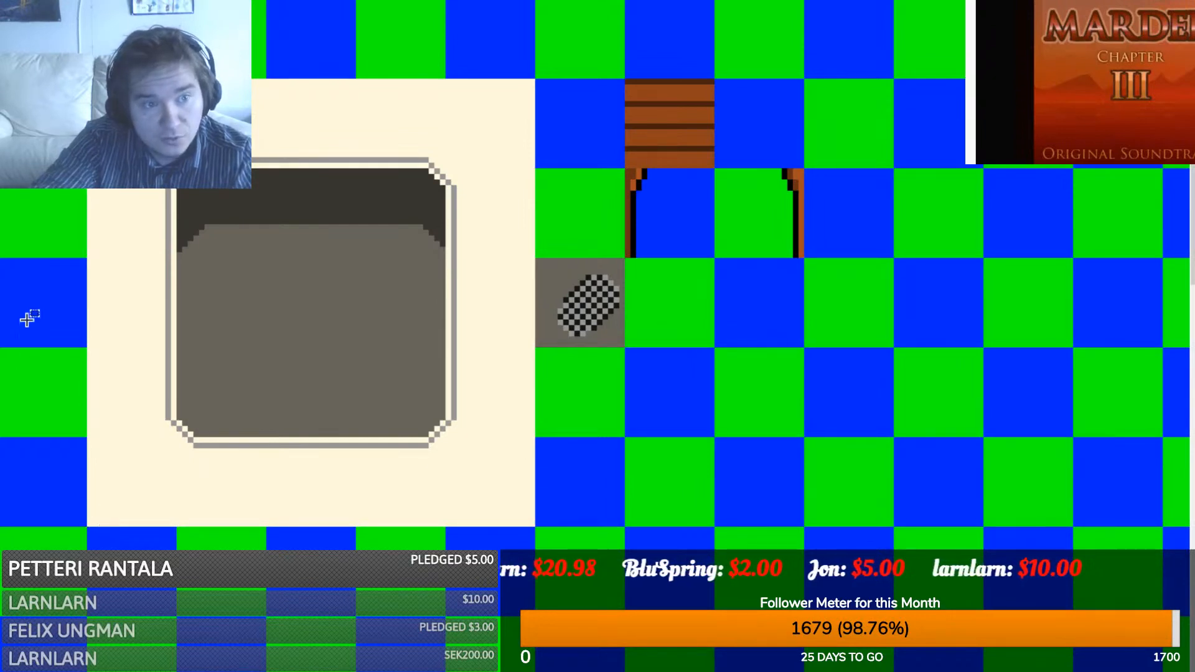
pyautogui.scroll(-3, 81, 278)
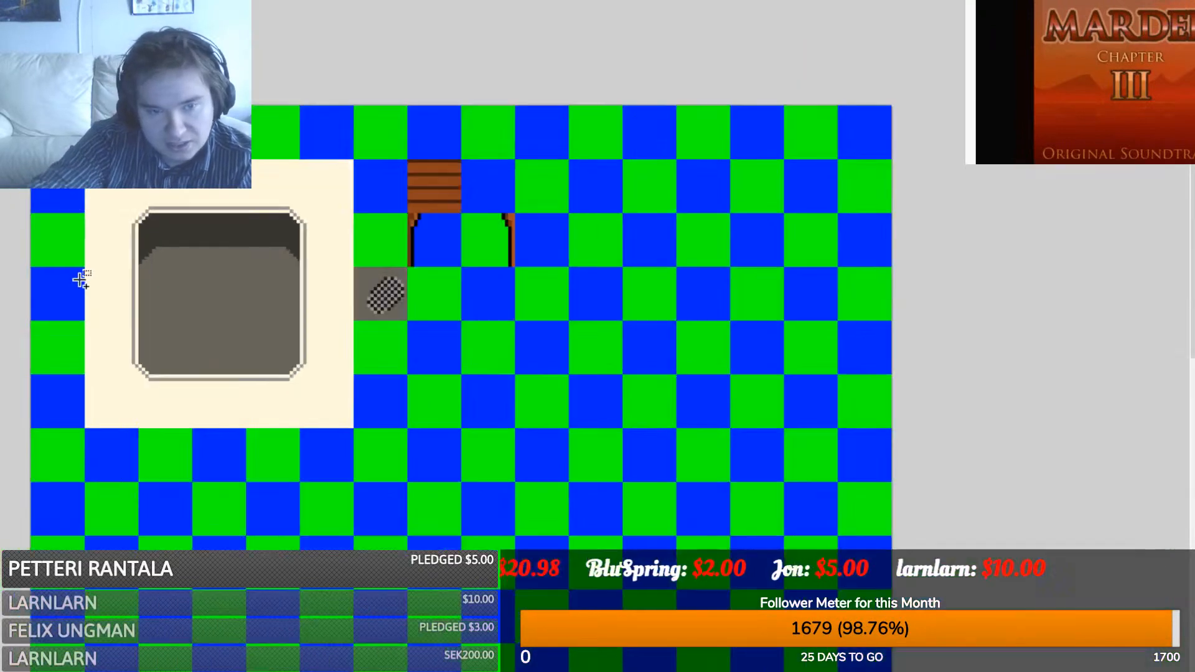
pyautogui.scroll(1, 80, 281)
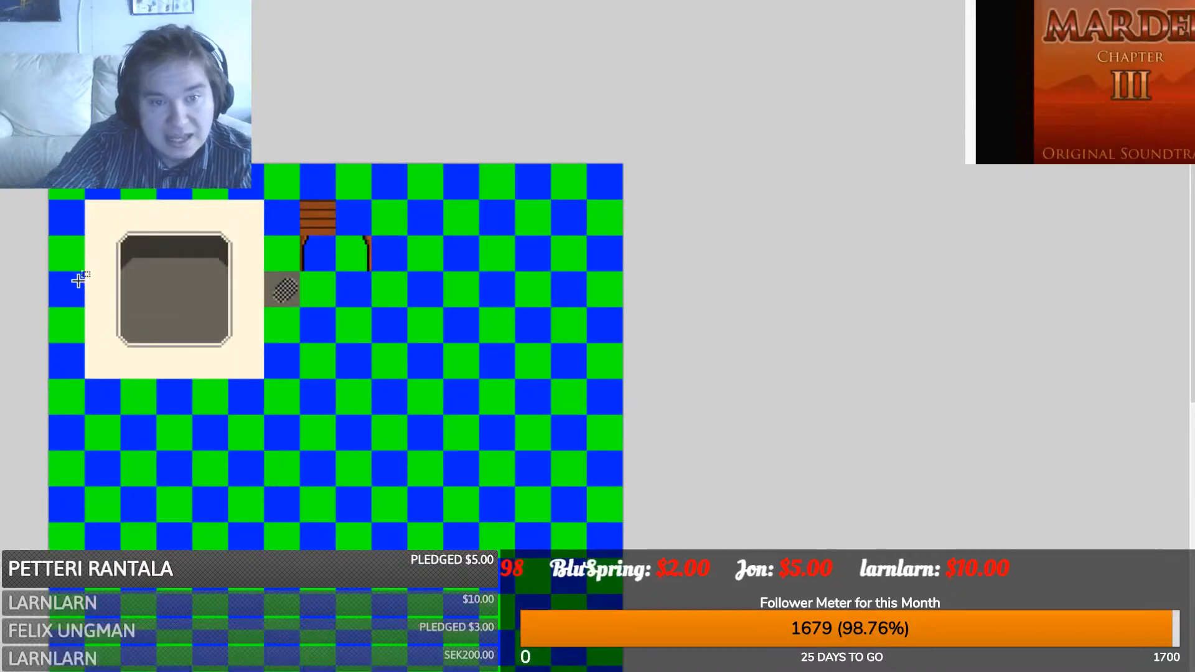
pyautogui.scroll(-2, 327, 237)
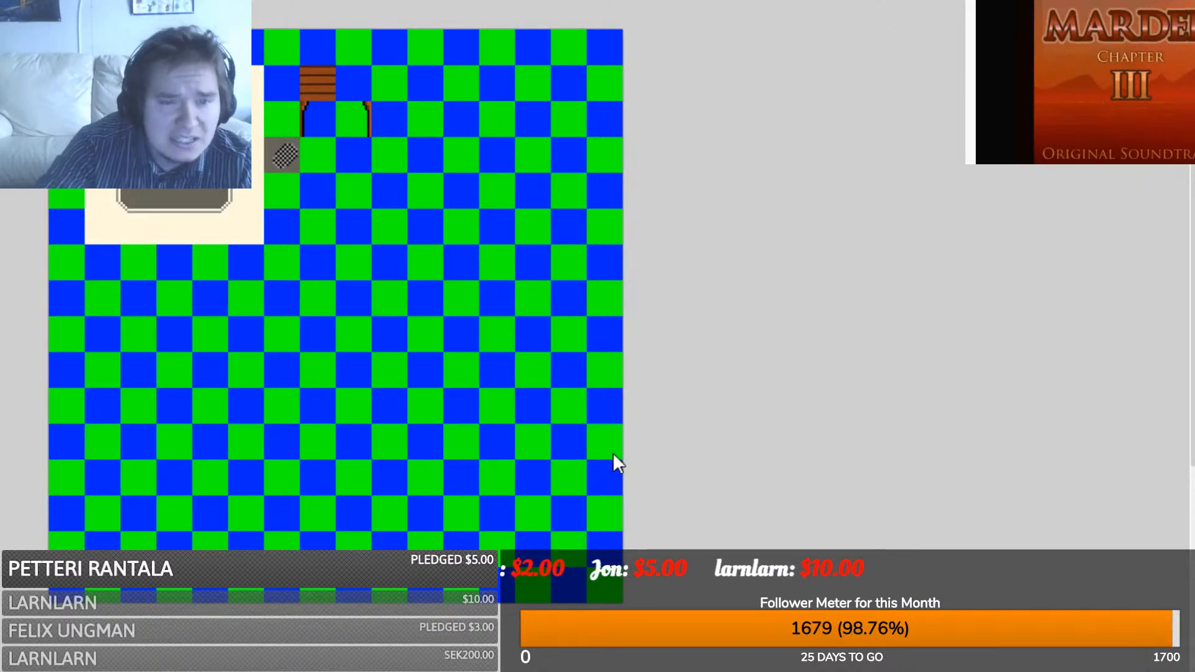
pyautogui.keyDown('ctrl'); pyautogui.scroll(2, 613, 453); pyautogui.keyUp('ctrl')
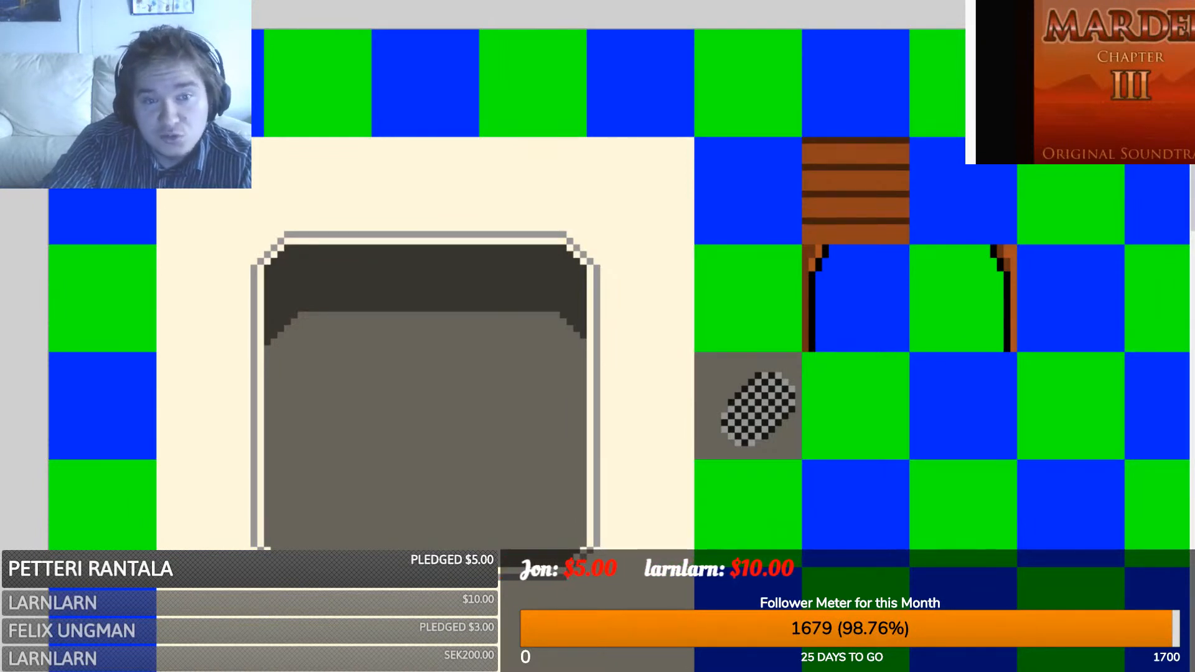
pyautogui.keyDown('ctrl'); pyautogui.scroll(-2, 360, 168); pyautogui.keyUp('ctrl')
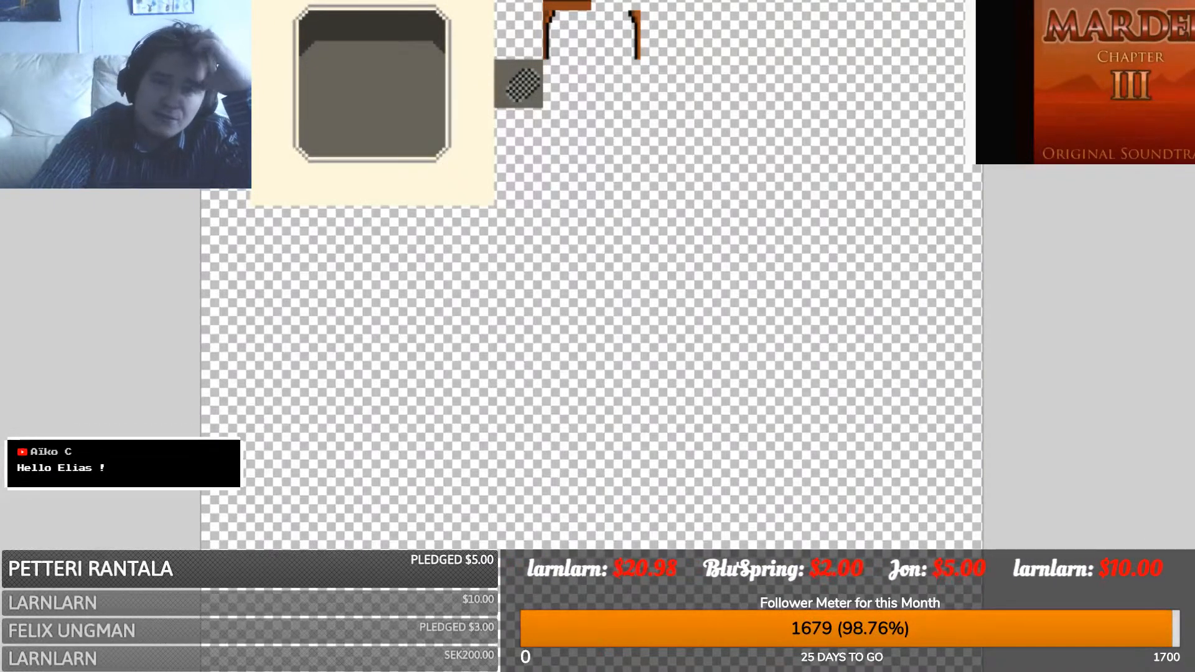
# - Open the Database's Tilesets section and select the empty slot 0221
pyautogui.click(242, 625)
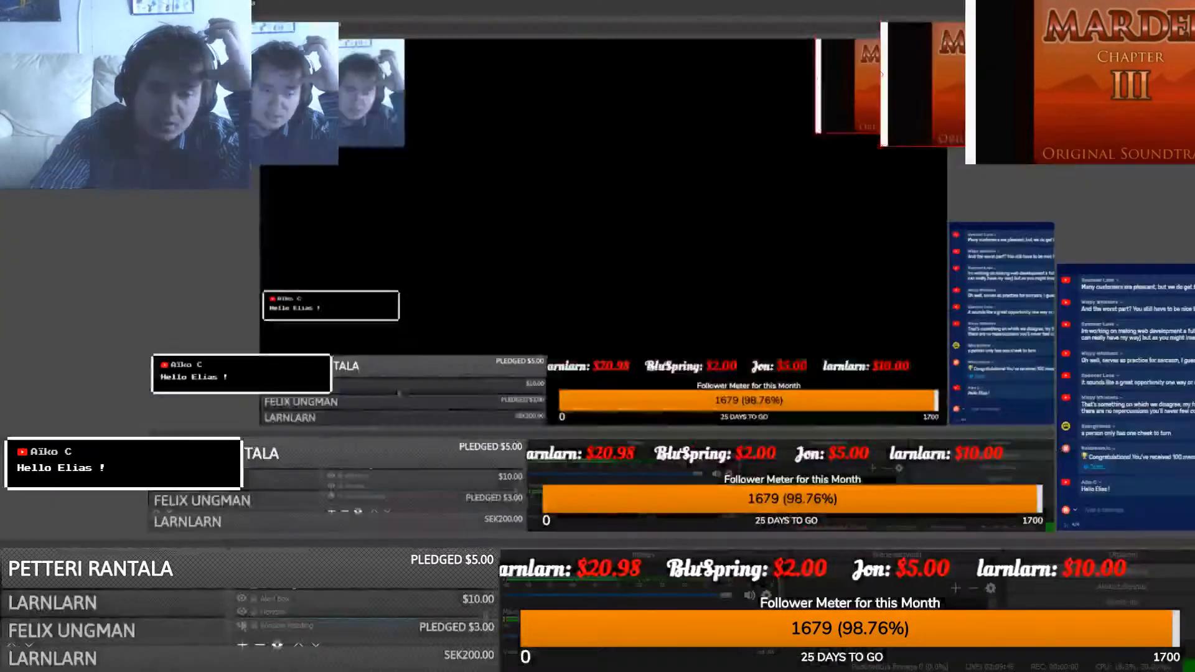
pyautogui.click(242, 625)
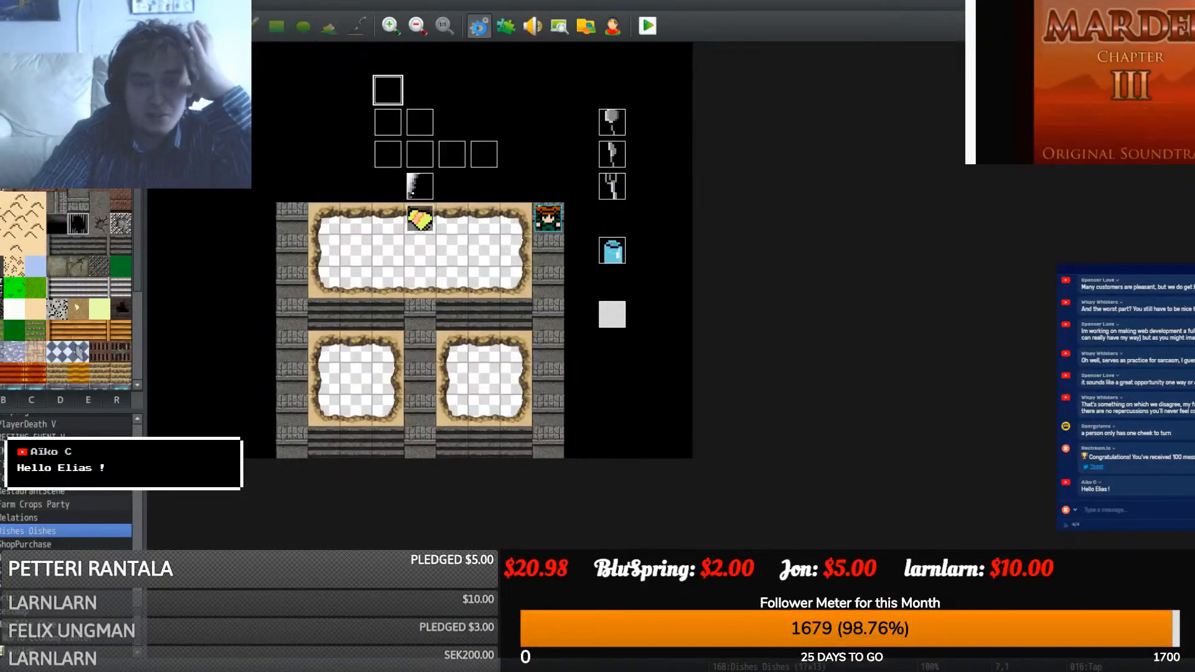
pyautogui.click(479, 28)
pyautogui.click(257, 328)
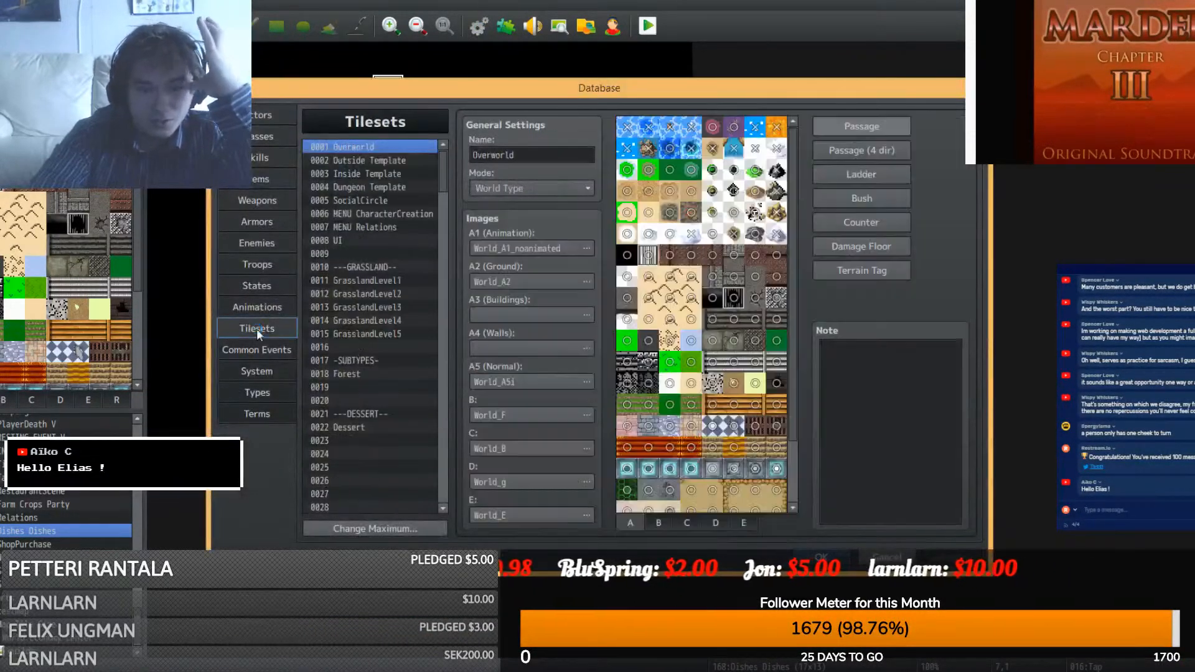
pyautogui.moveTo(440, 180); pyautogui.dragTo(461, 513)
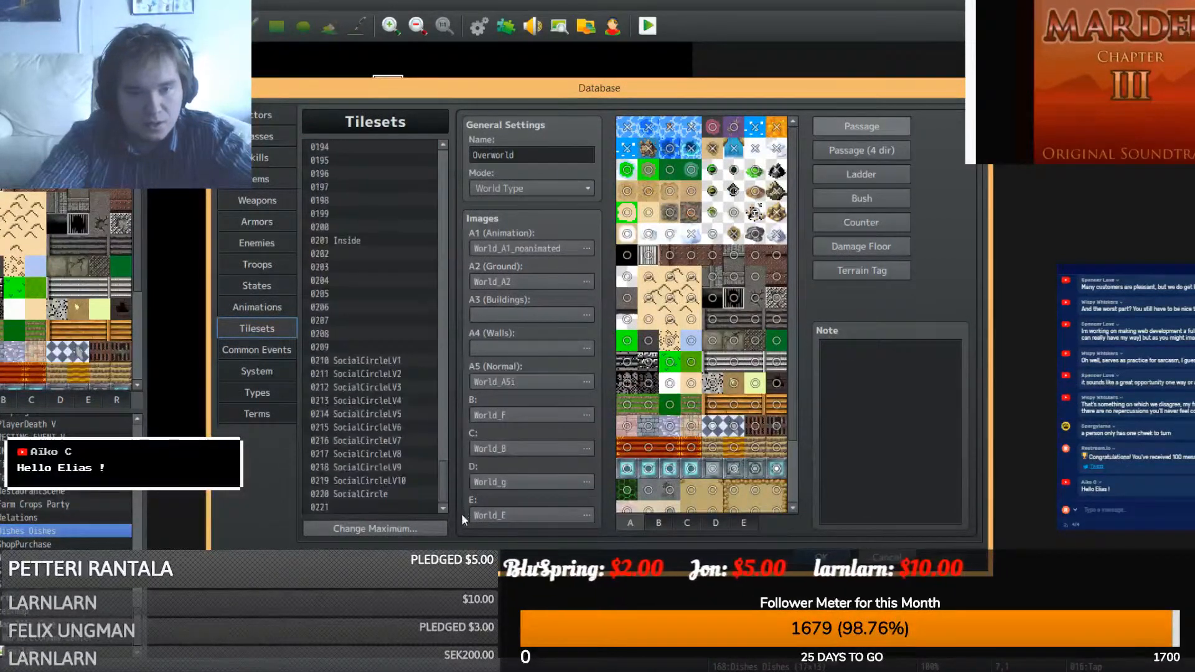
pyautogui.click(334, 508)
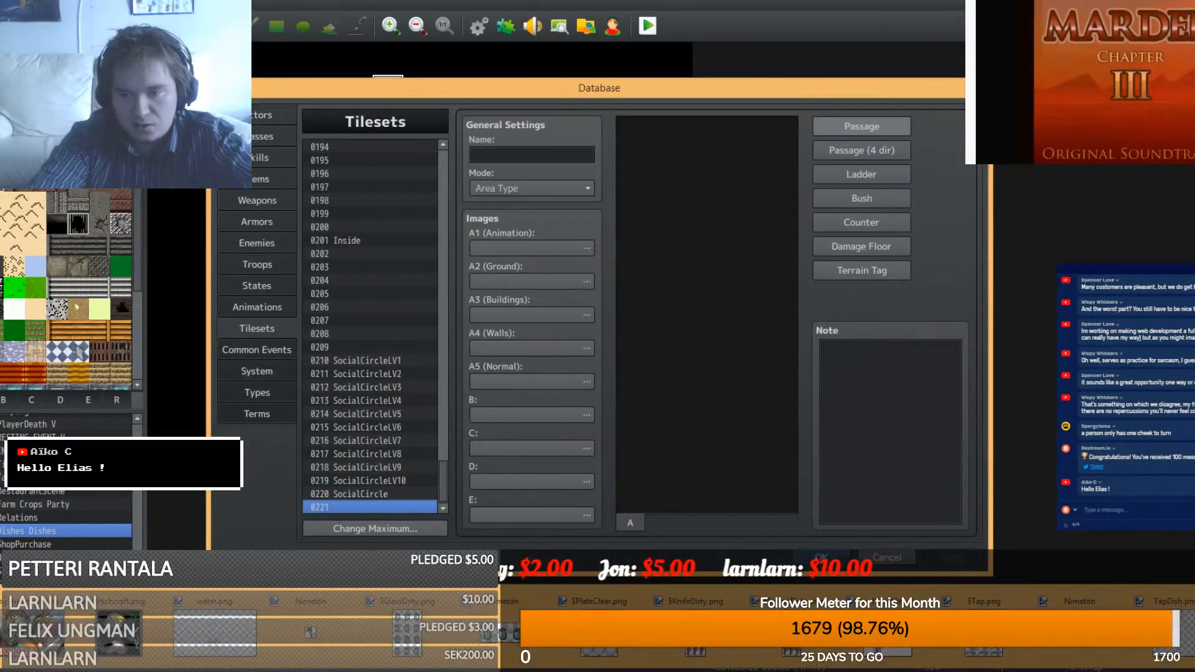
# - Assign the TapDish image to slot B and name the tileset 'Dish Washing Minigame'
pyautogui.click(533, 413)
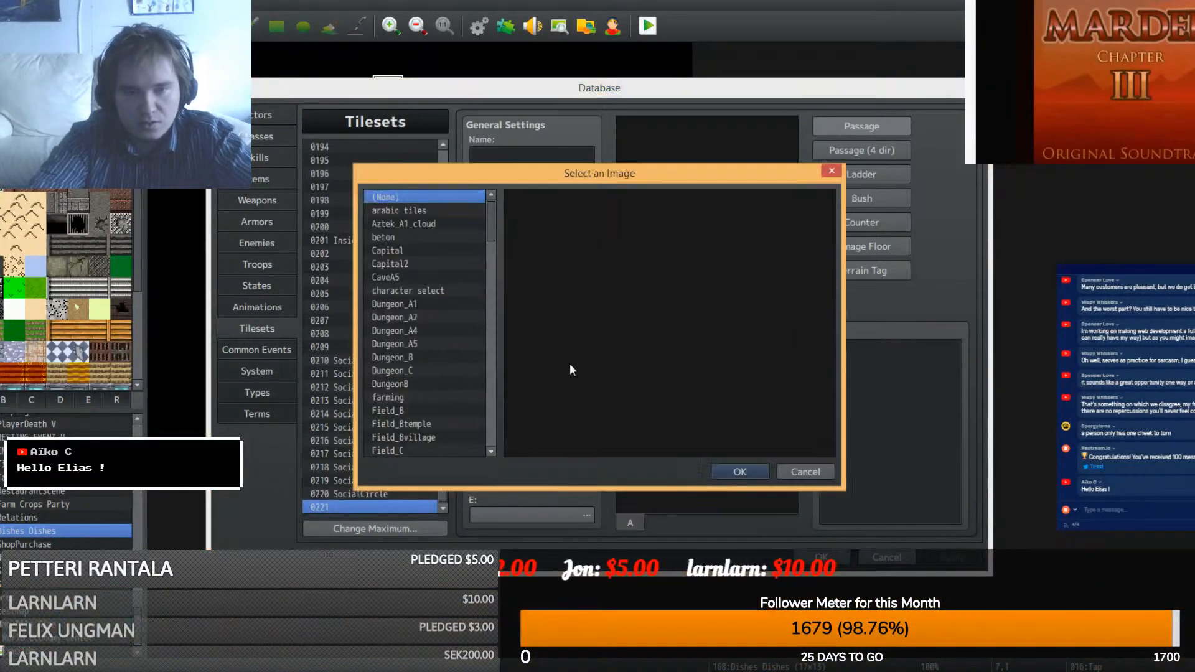
pyautogui.moveTo(492, 213); pyautogui.dragTo(487, 413)
pyautogui.click(398, 249)
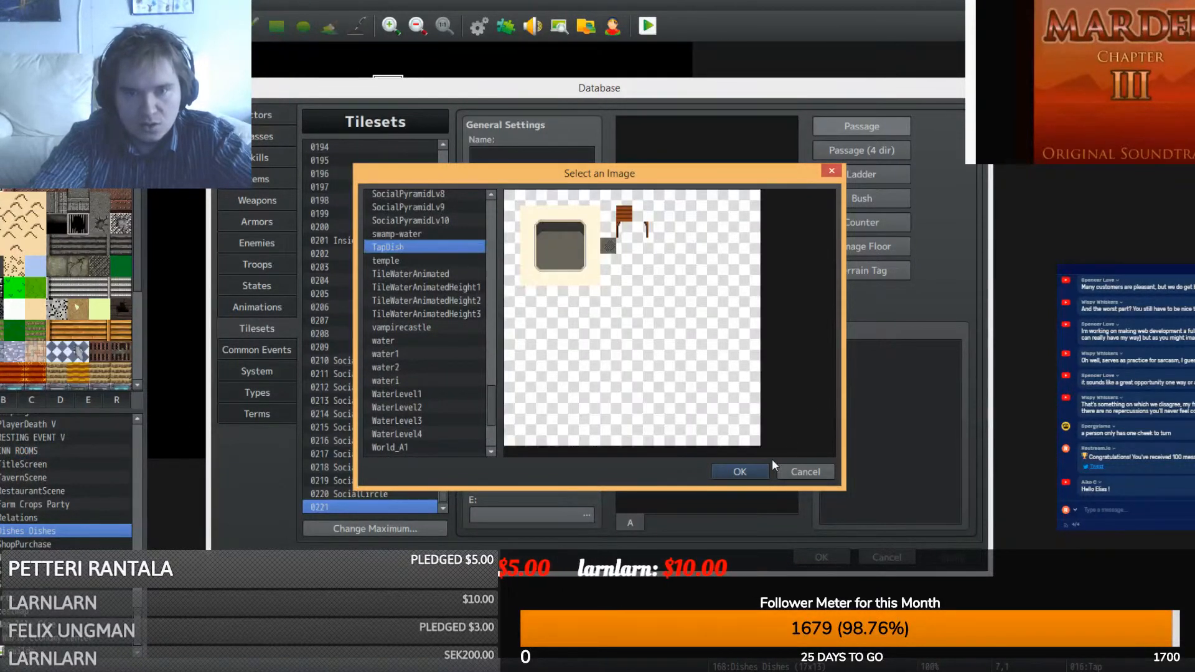
pyautogui.click(744, 472)
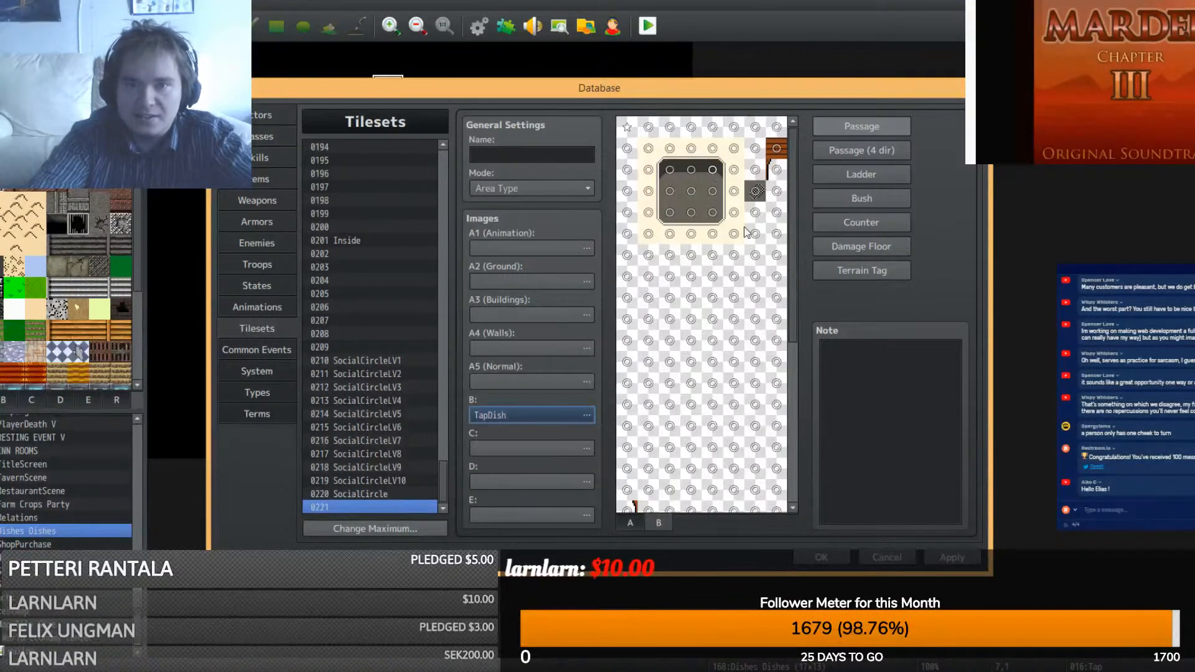
pyautogui.click(543, 148)
pyautogui.write('Dish Was')
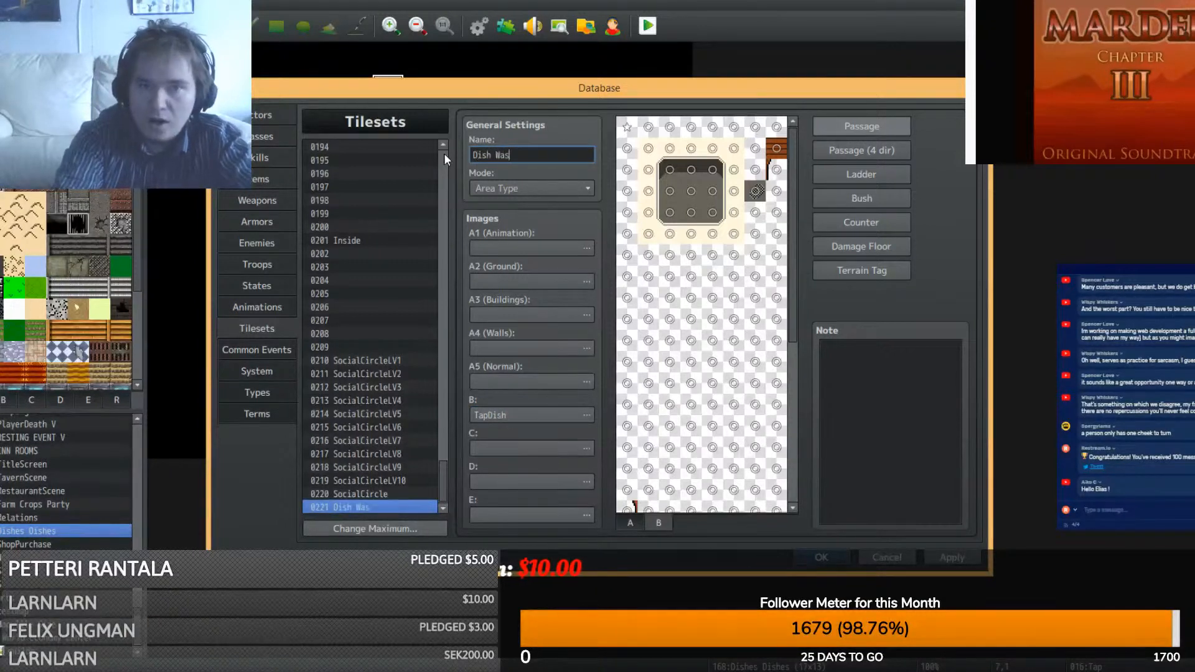
pyautogui.write('hing Minigame')
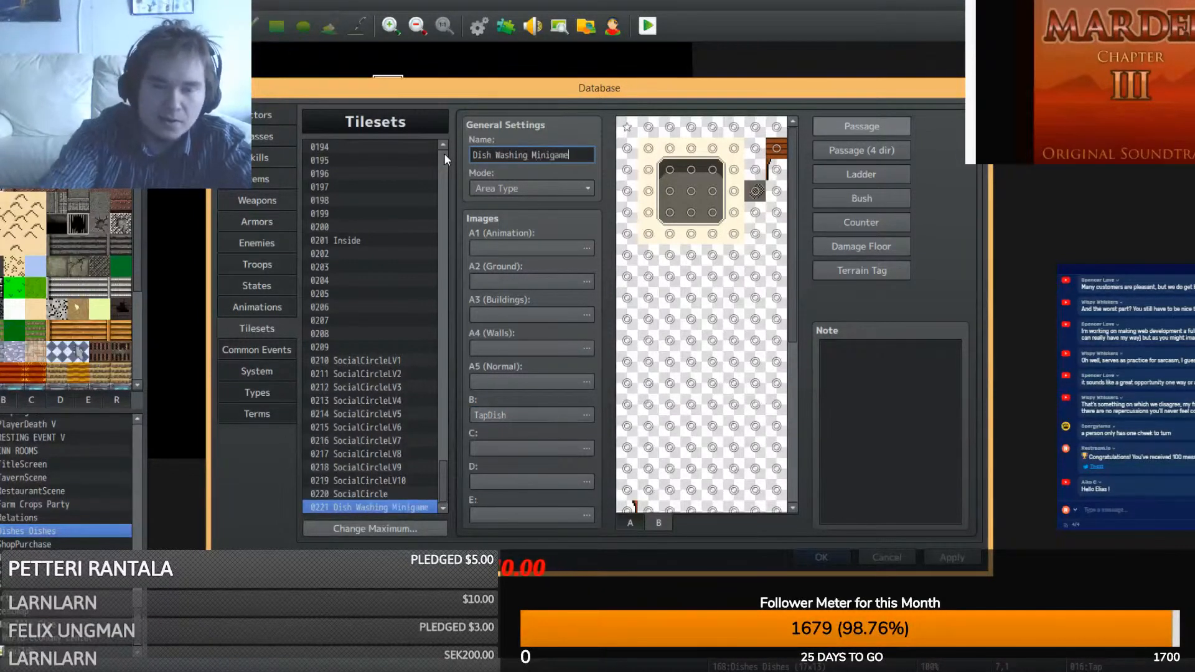
# - Switch the Dishes Dishes map to tileset 0221 Dish Washing Minigame and show its B tiles
pyautogui.click(809, 556)
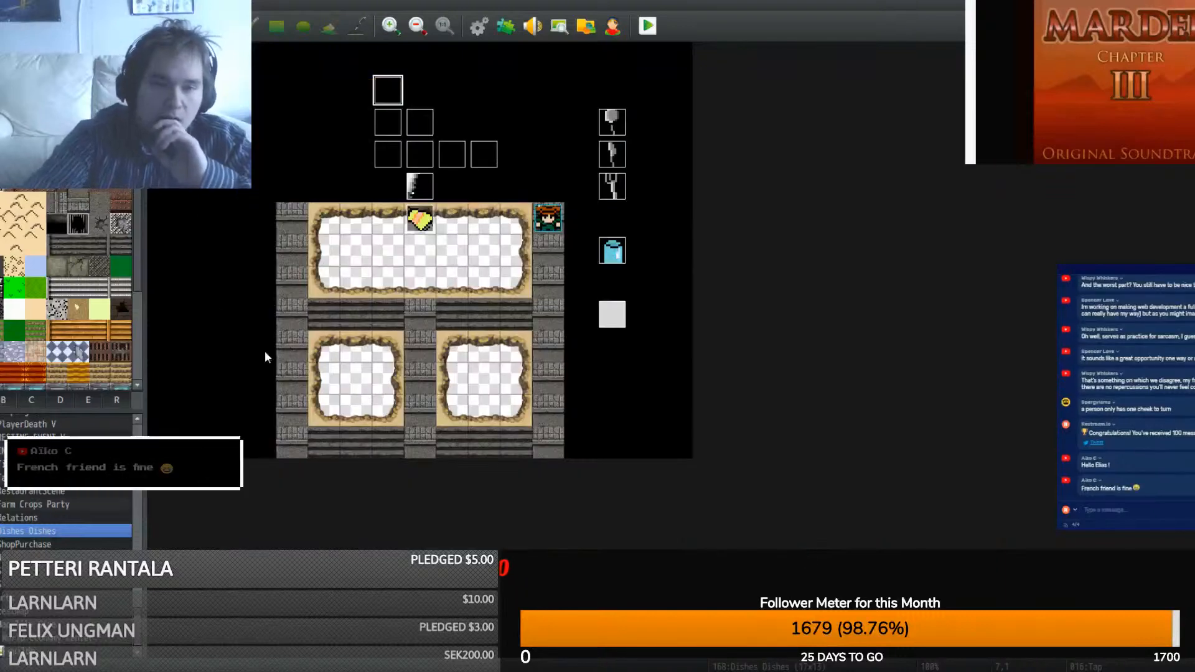
pyautogui.click(119, 542)
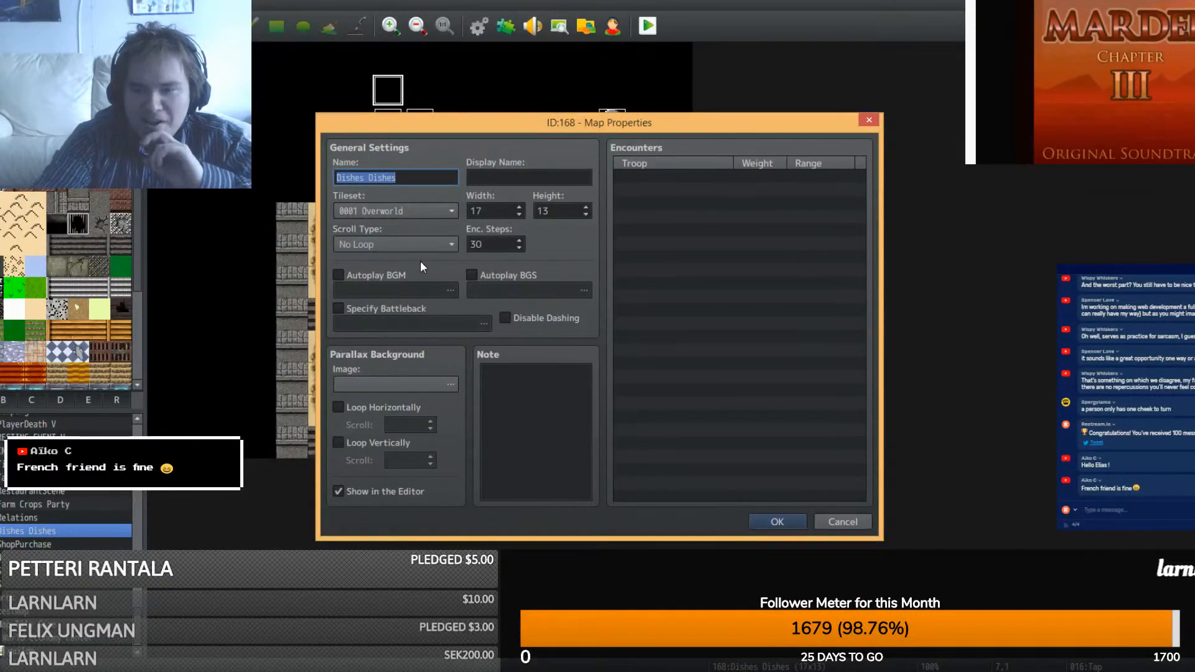
pyautogui.click(409, 216)
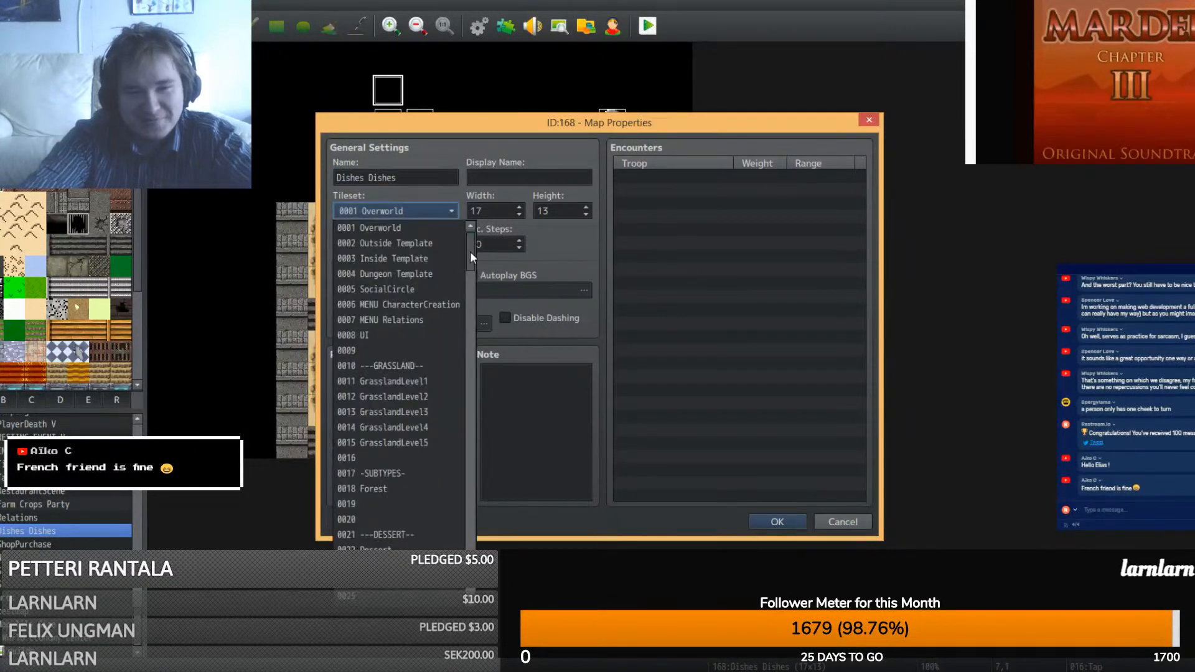
pyautogui.moveTo(469, 251); pyautogui.dragTo(470, 529)
pyautogui.click(425, 534)
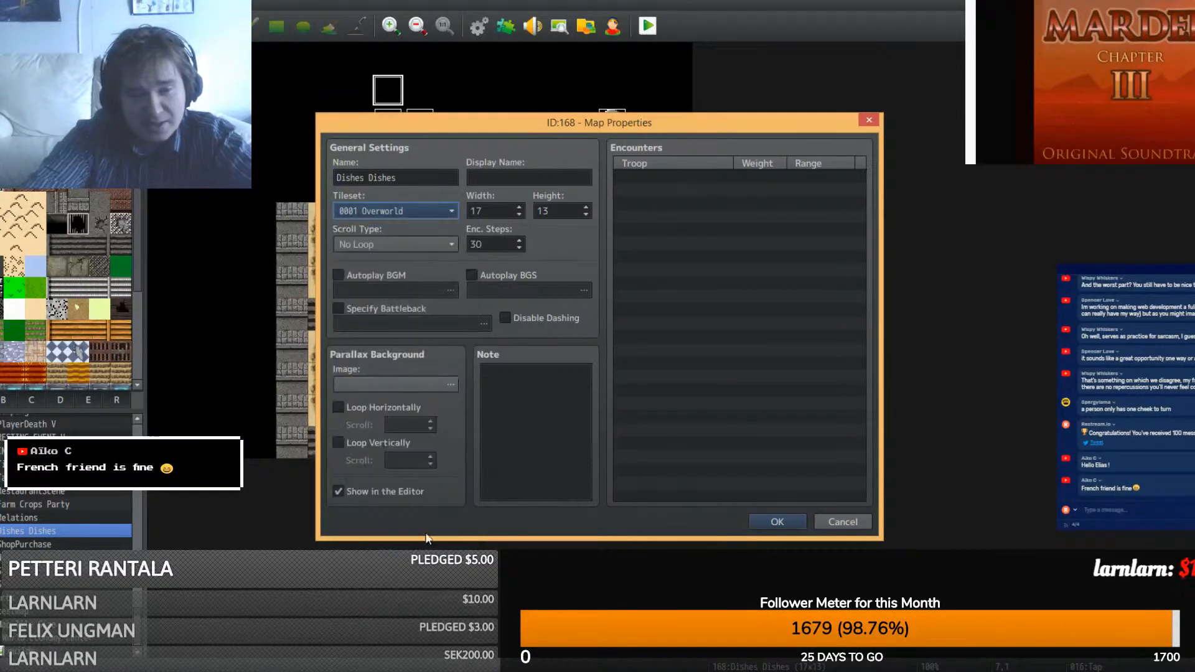
pyautogui.click(442, 214)
pyautogui.moveTo(472, 249); pyautogui.dragTo(473, 573)
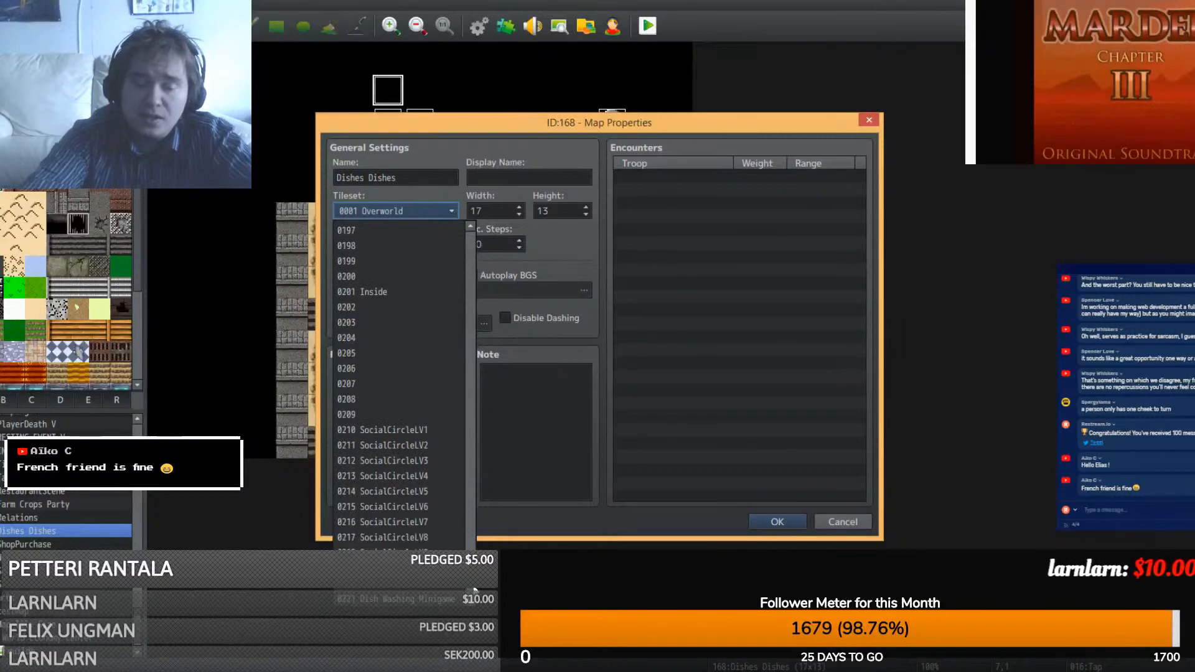
pyautogui.click(447, 600)
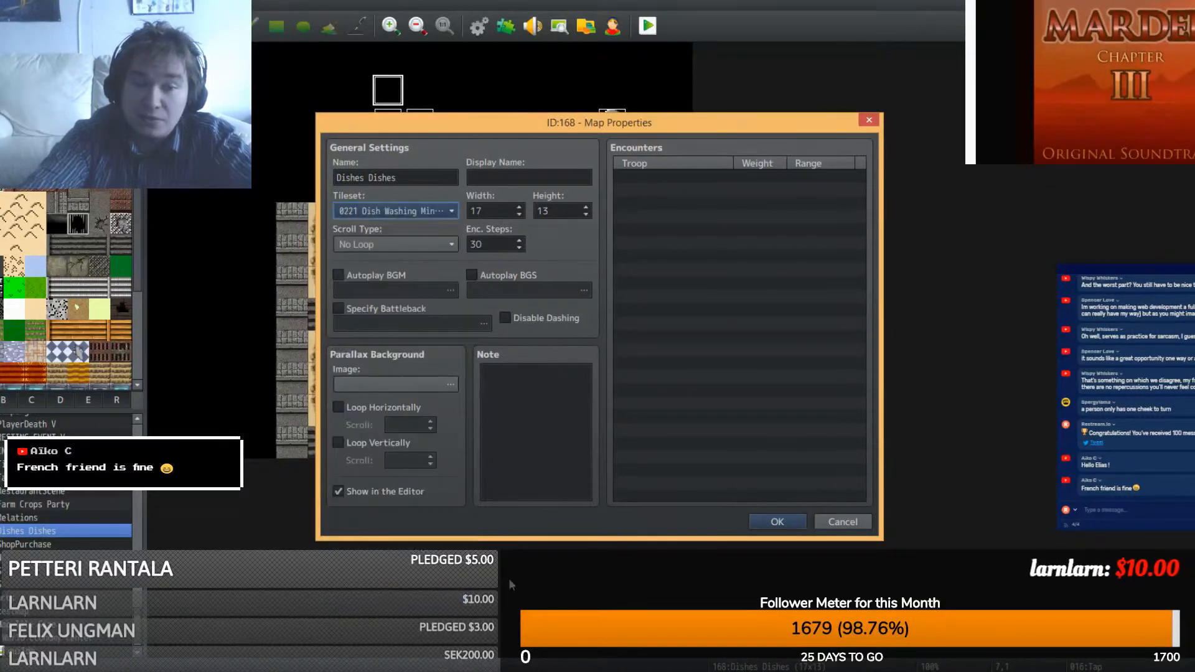
pyautogui.click(757, 526)
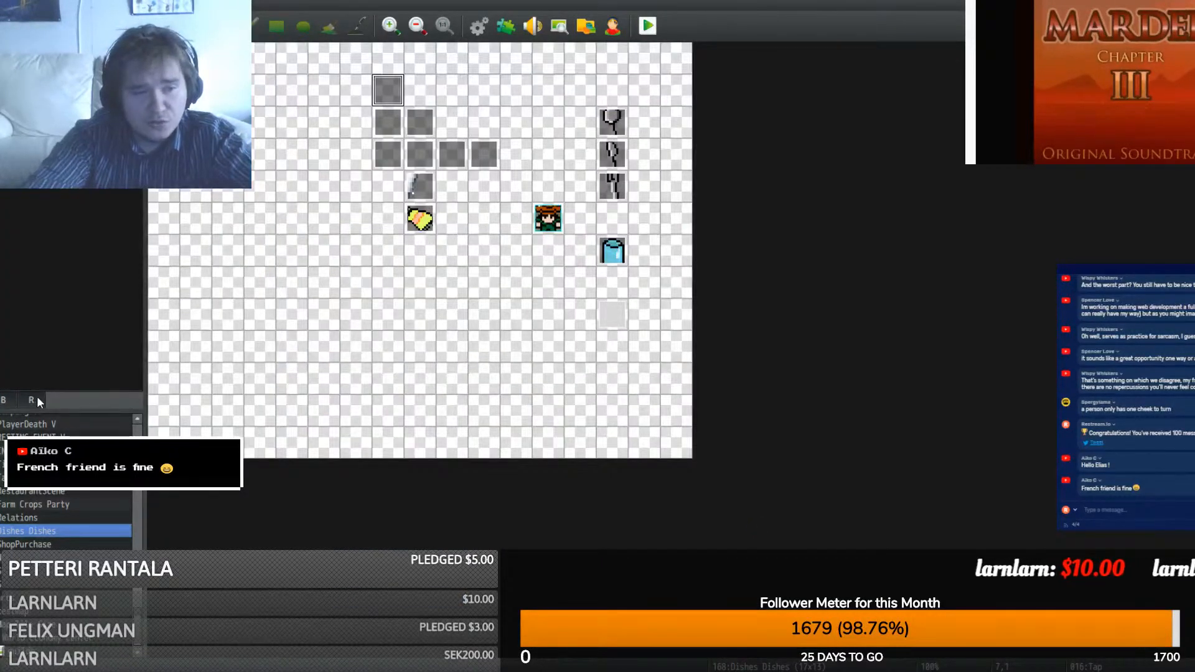
pyautogui.click(6, 403)
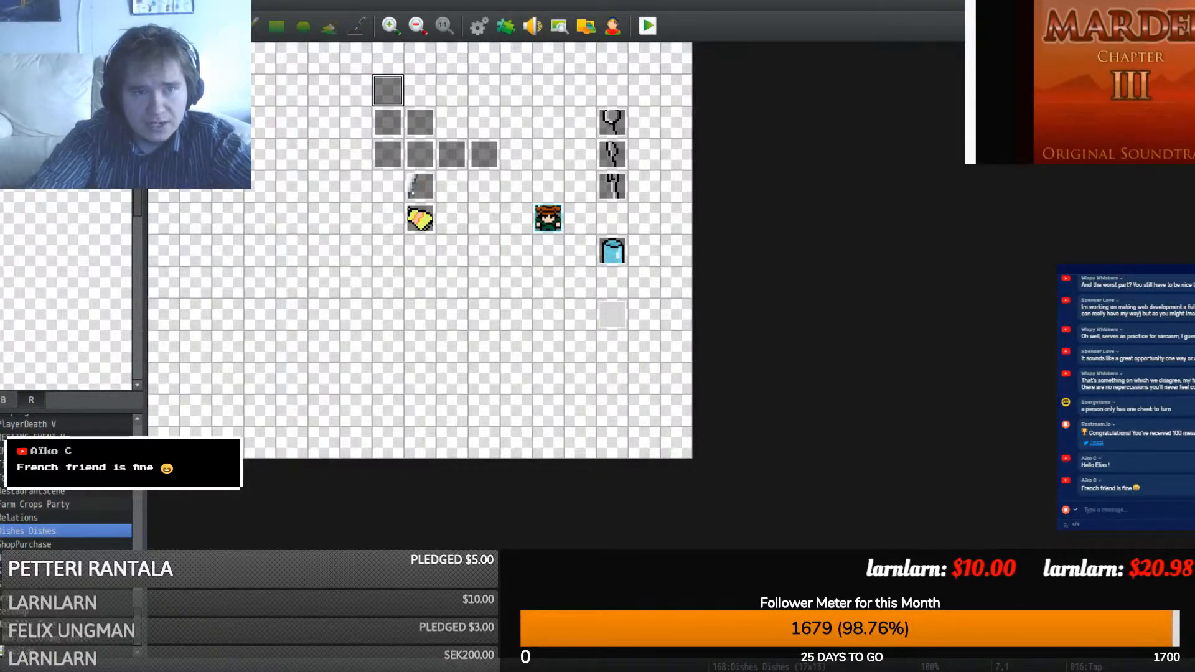
# - Stamp the sink basin at the map centre with a beige floor column on each side
pyautogui.click(189, 26)
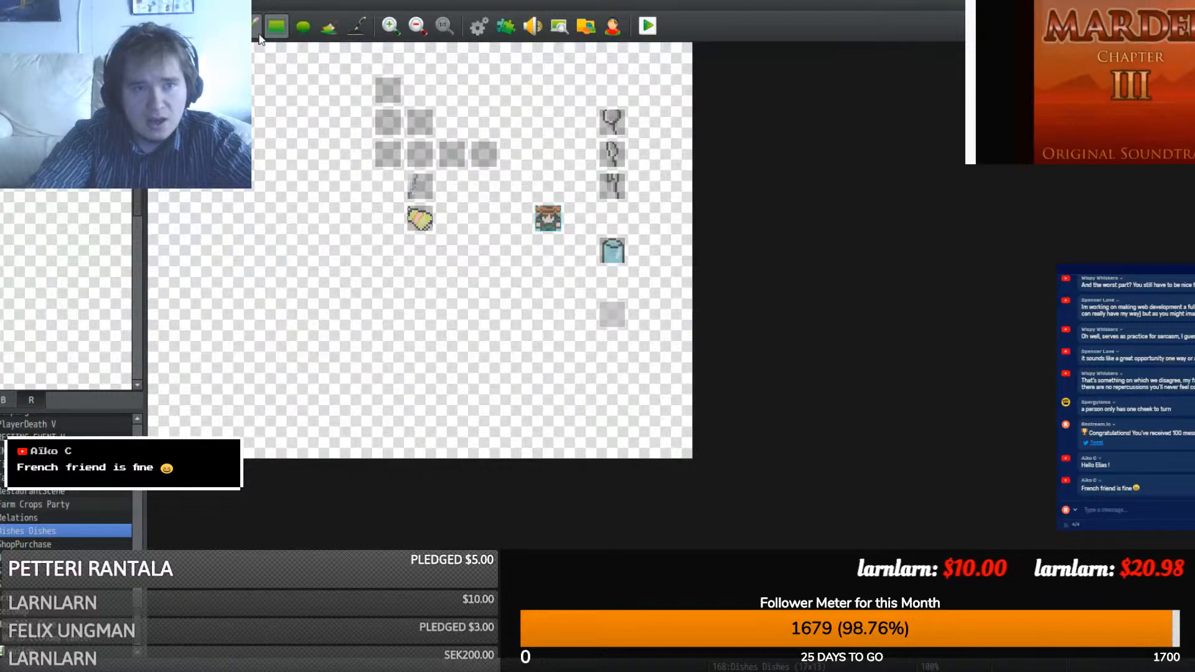
pyautogui.click(366, 229)
pyautogui.click(93, 156)
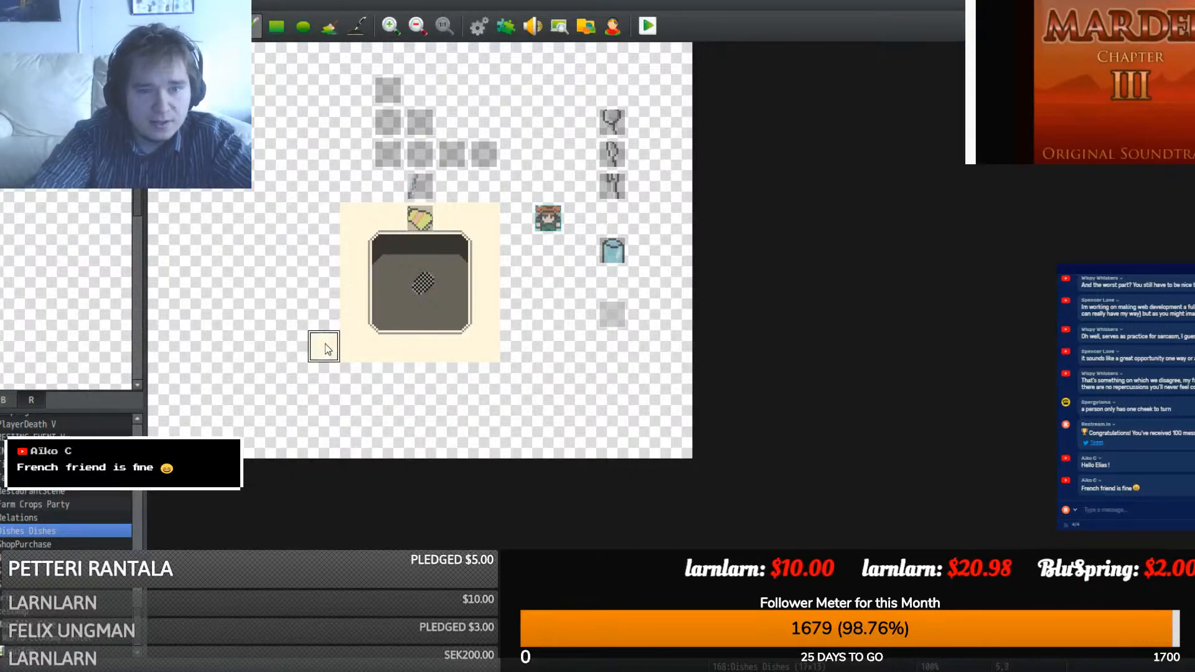
pyautogui.moveTo(325, 347); pyautogui.dragTo(324, 218)
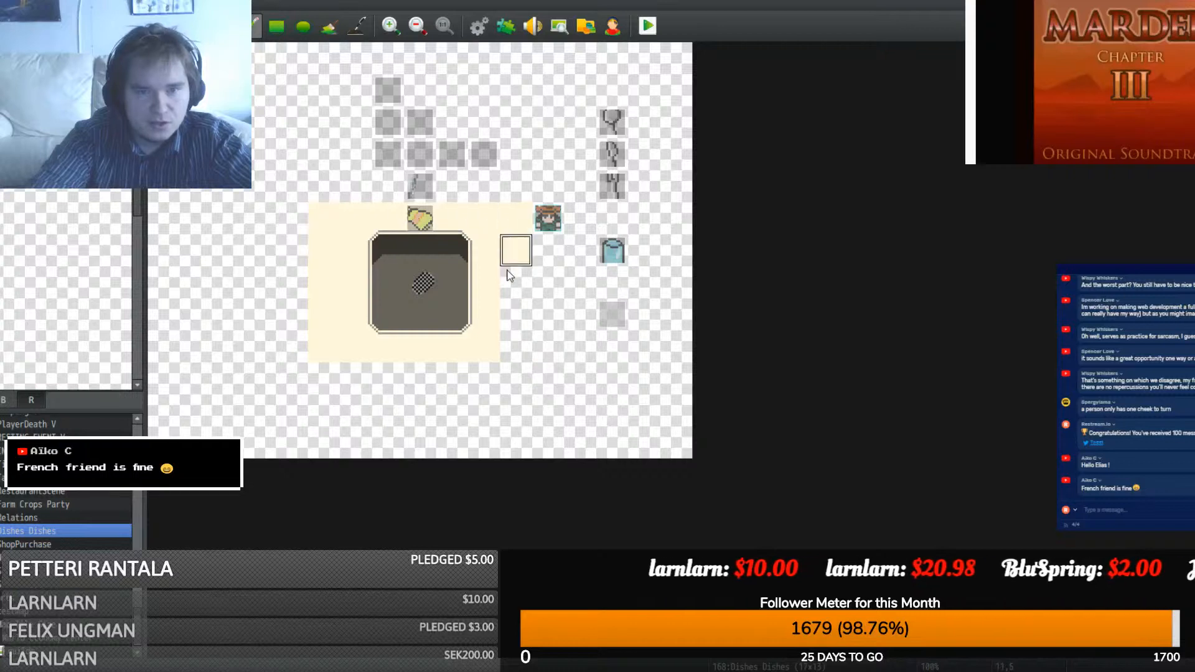
pyautogui.moveTo(507, 274)
pyautogui.mouseDown()
pyautogui.moveTo(483, 349)
pyautogui.moveTo(515, 348)
pyautogui.mouseUp()
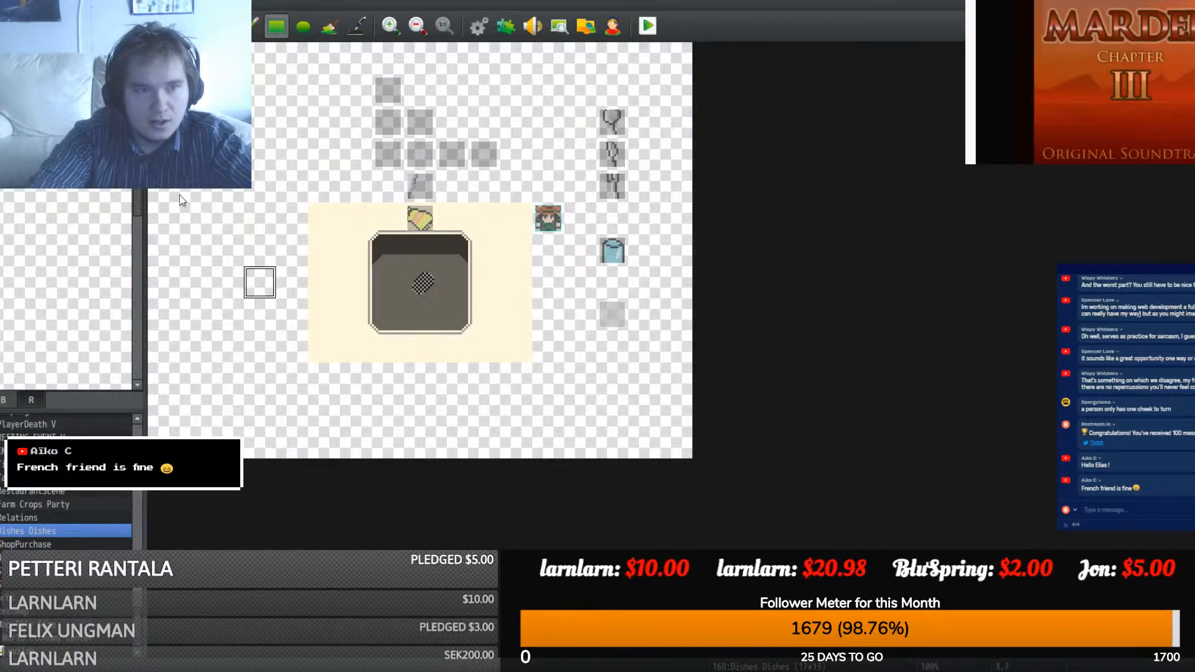
# - Add plank counters with white fronts on both sides and fill the upper map grey wall
pyautogui.moveTo(291, 346)
pyautogui.mouseDown()
pyautogui.moveTo(155, 240)
pyautogui.moveTo(165, 215)
pyautogui.mouseUp()
pyautogui.moveTo(554, 339); pyautogui.dragTo(686, 225)
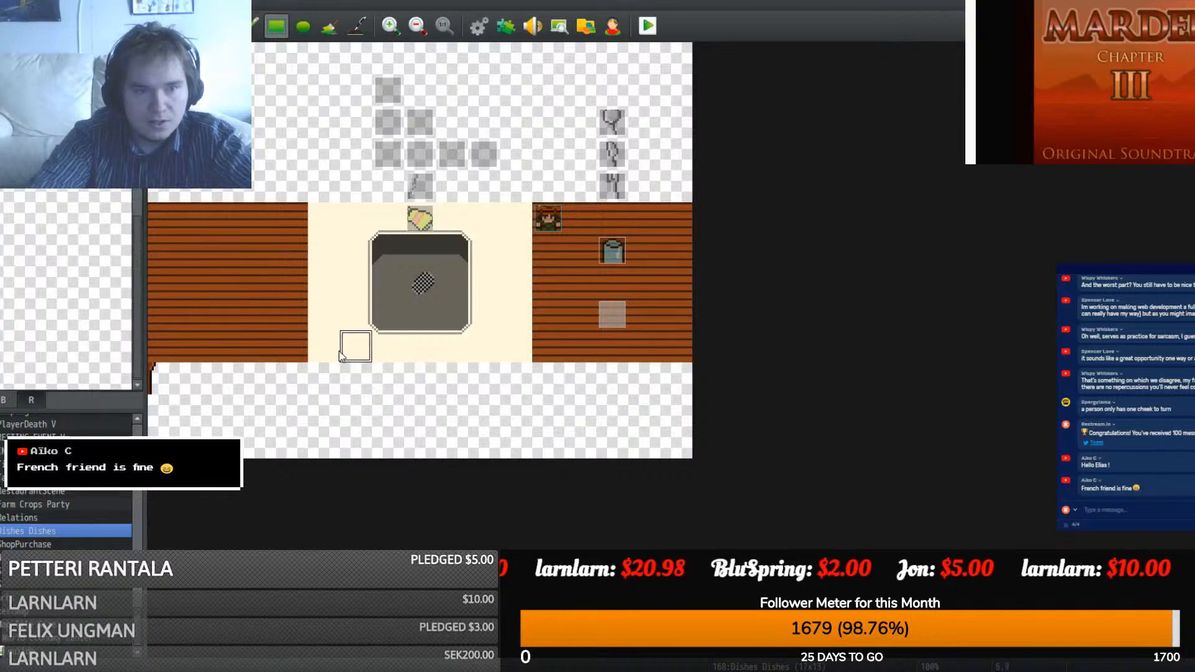
pyautogui.moveTo(293, 373); pyautogui.dragTo(160, 374)
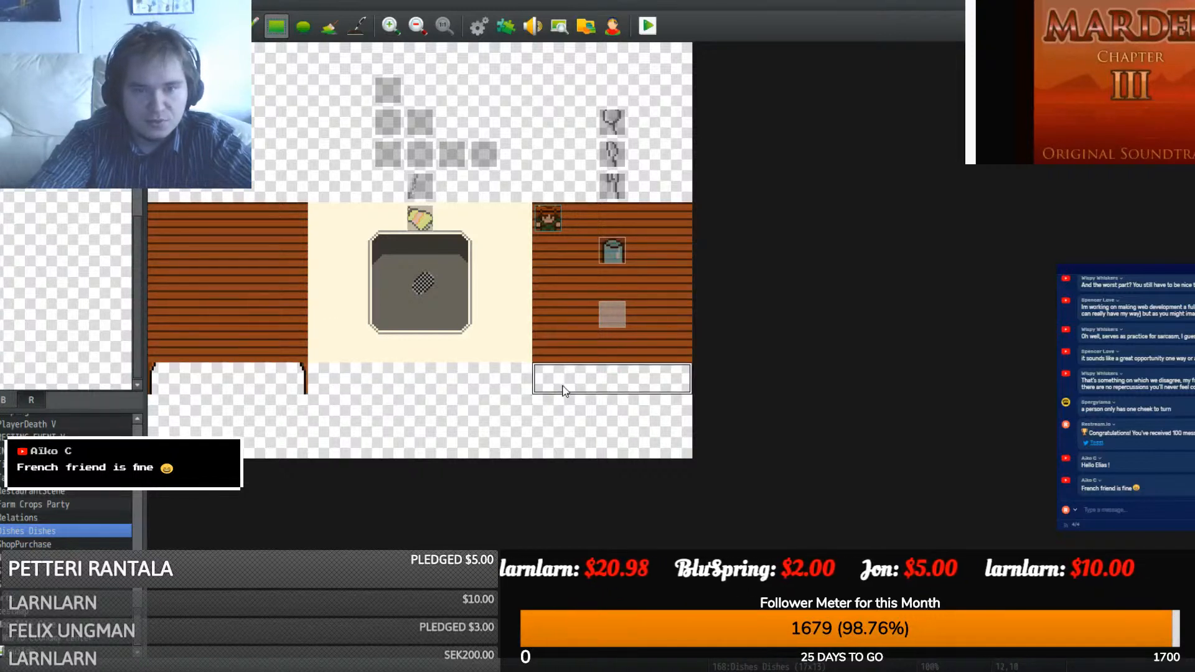
pyautogui.click(563, 390)
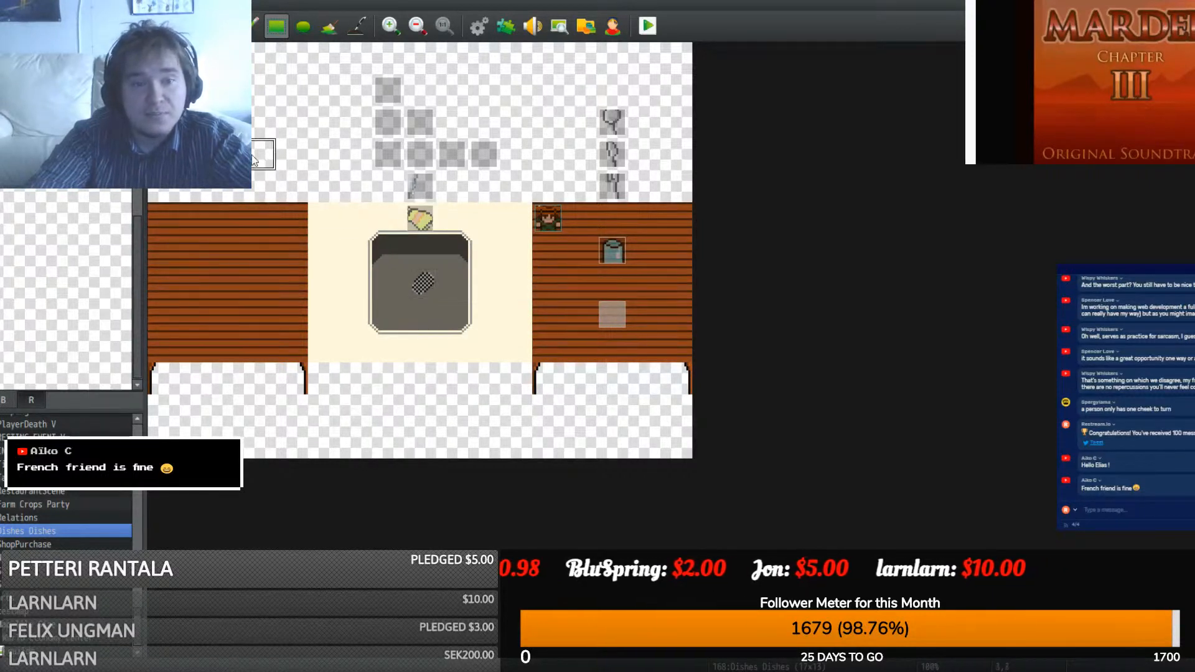
pyautogui.moveTo(164, 194); pyautogui.dragTo(749, 24)
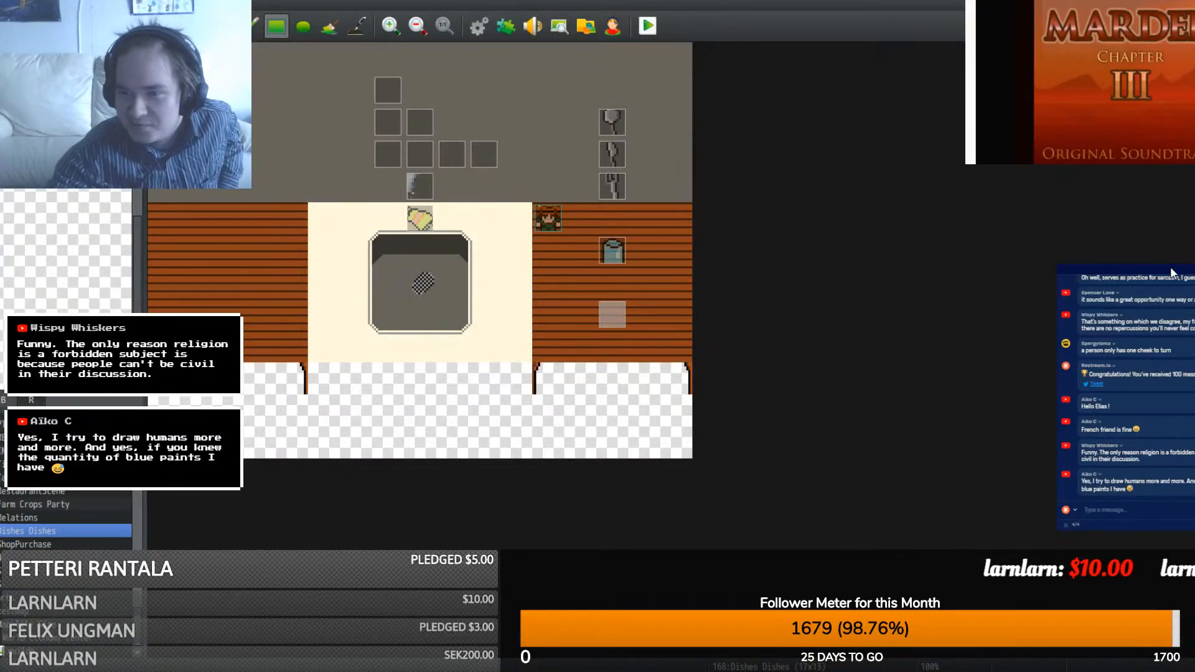
pyautogui.moveTo(1168, 268); pyautogui.dragTo(1105, 228)
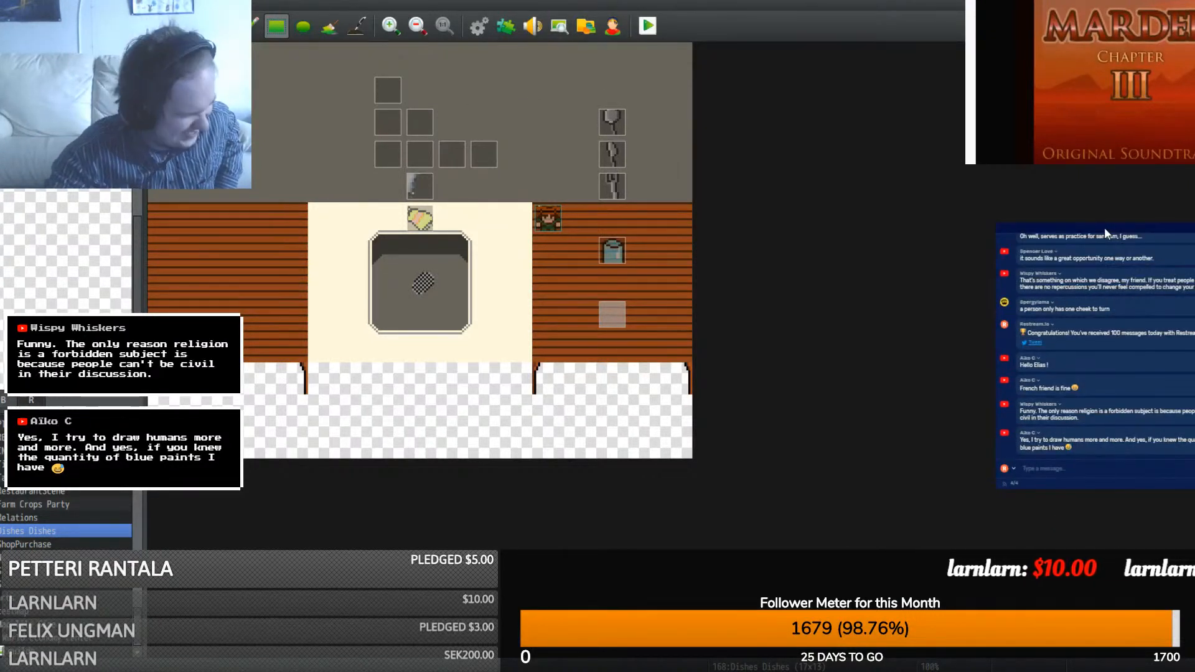
pyautogui.moveTo(1104, 227); pyautogui.dragTo(1107, 209)
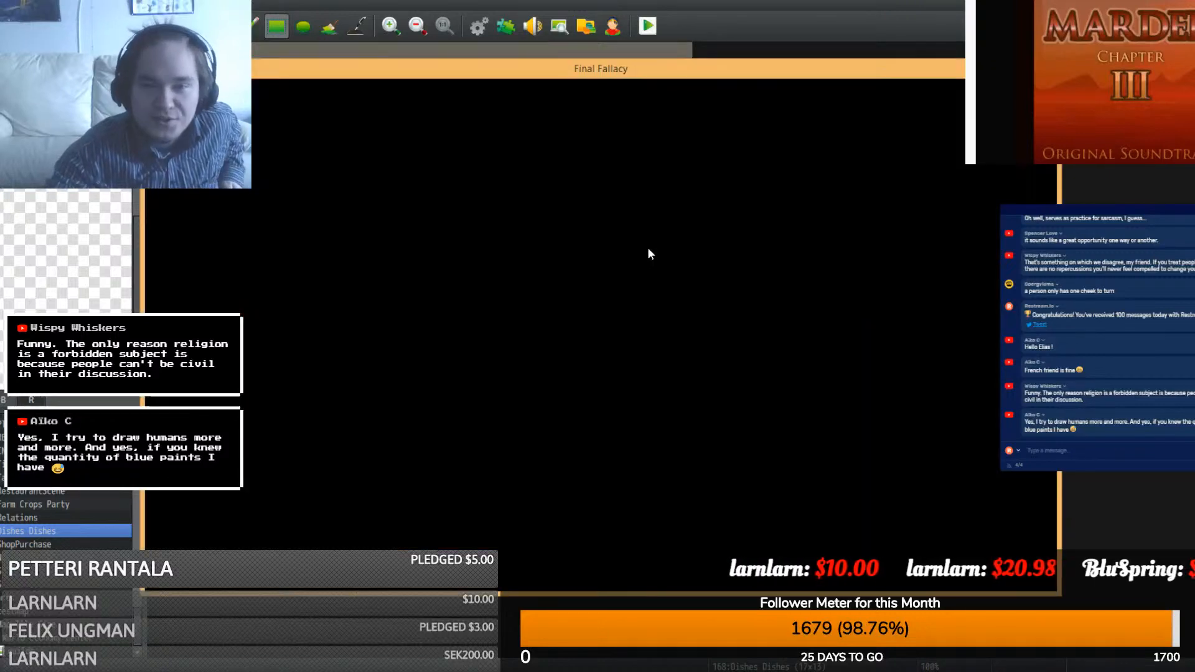
pyautogui.click(587, 430)
pyautogui.click(587, 430)
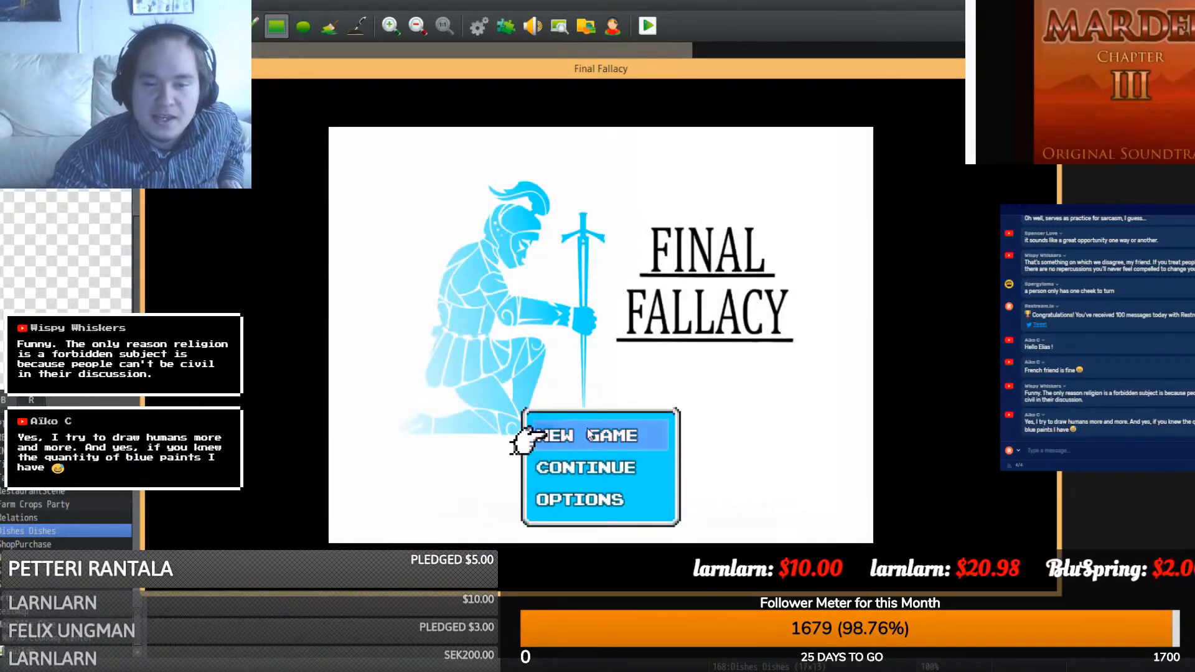
pyautogui.click(587, 429)
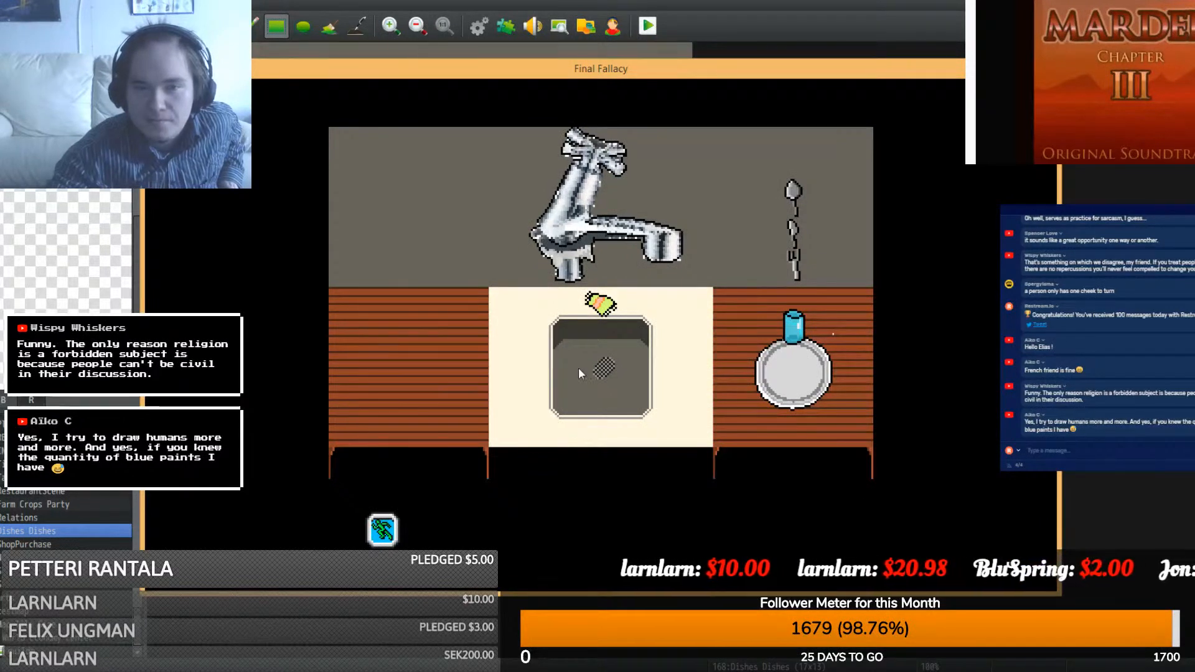
pyautogui.click(572, 199)
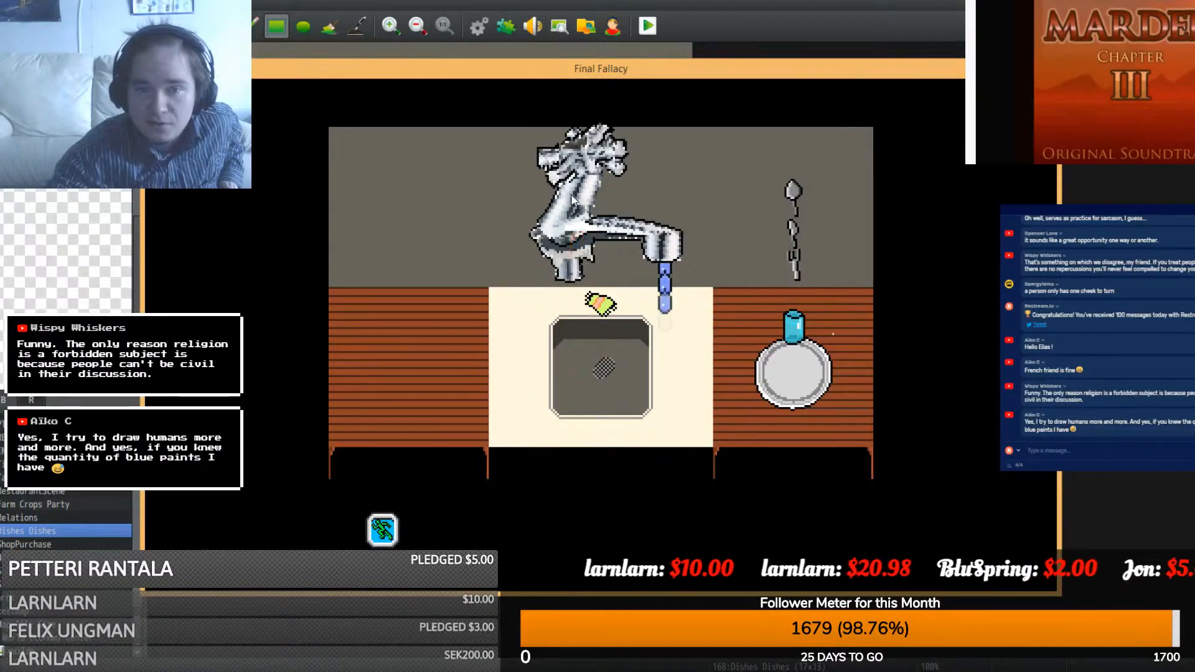
pyautogui.click(570, 195)
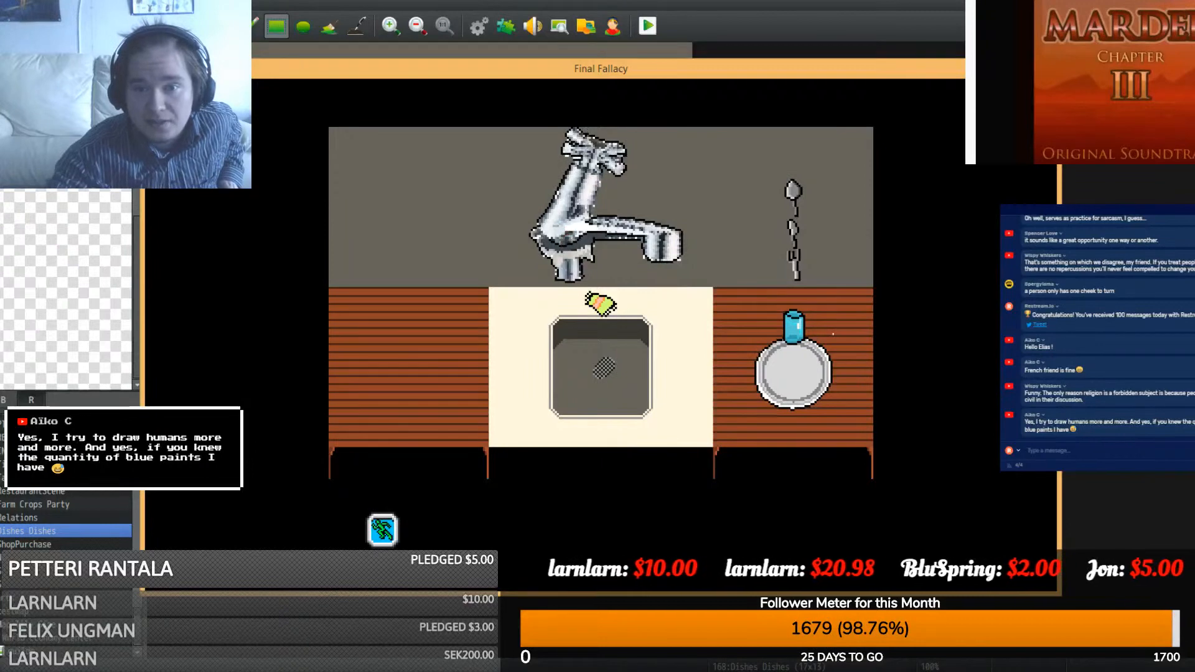
pyautogui.click(1051, 68)
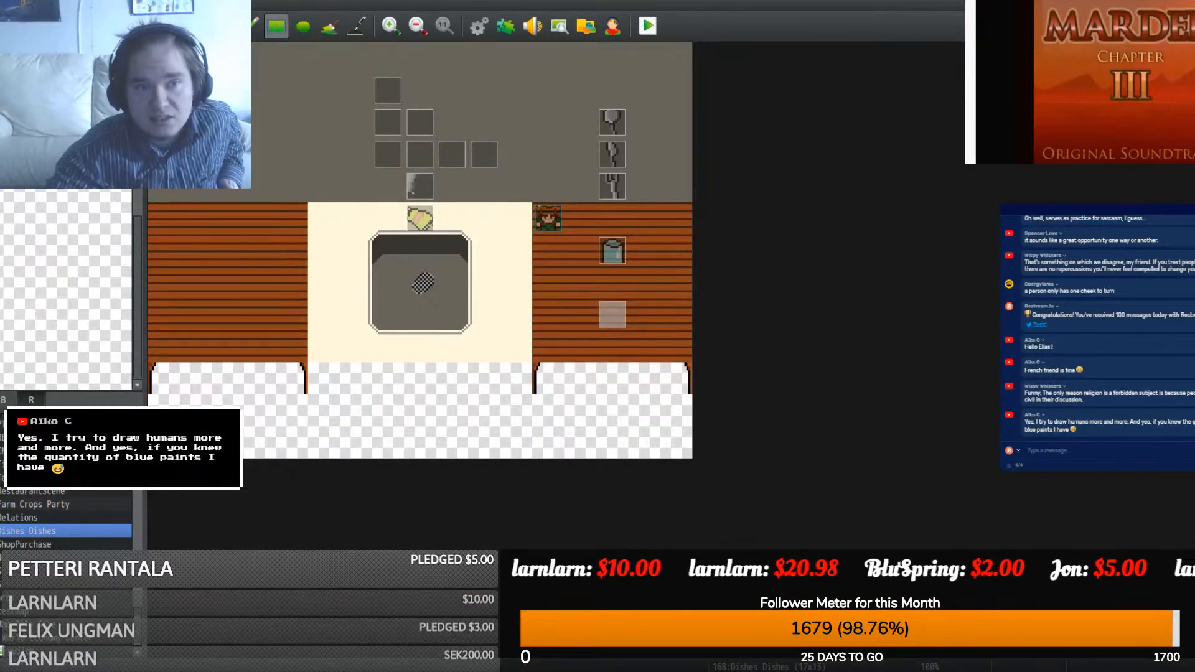
pyautogui.press('F6')
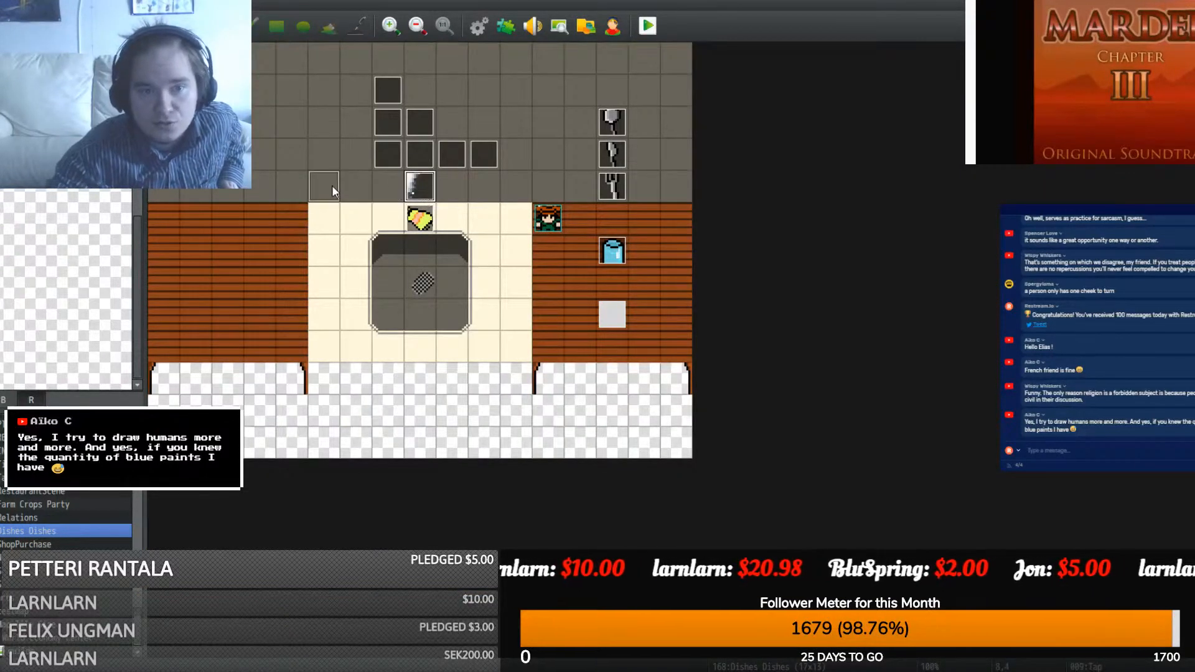
pyautogui.moveTo(331, 185); pyautogui.dragTo(302, 153)
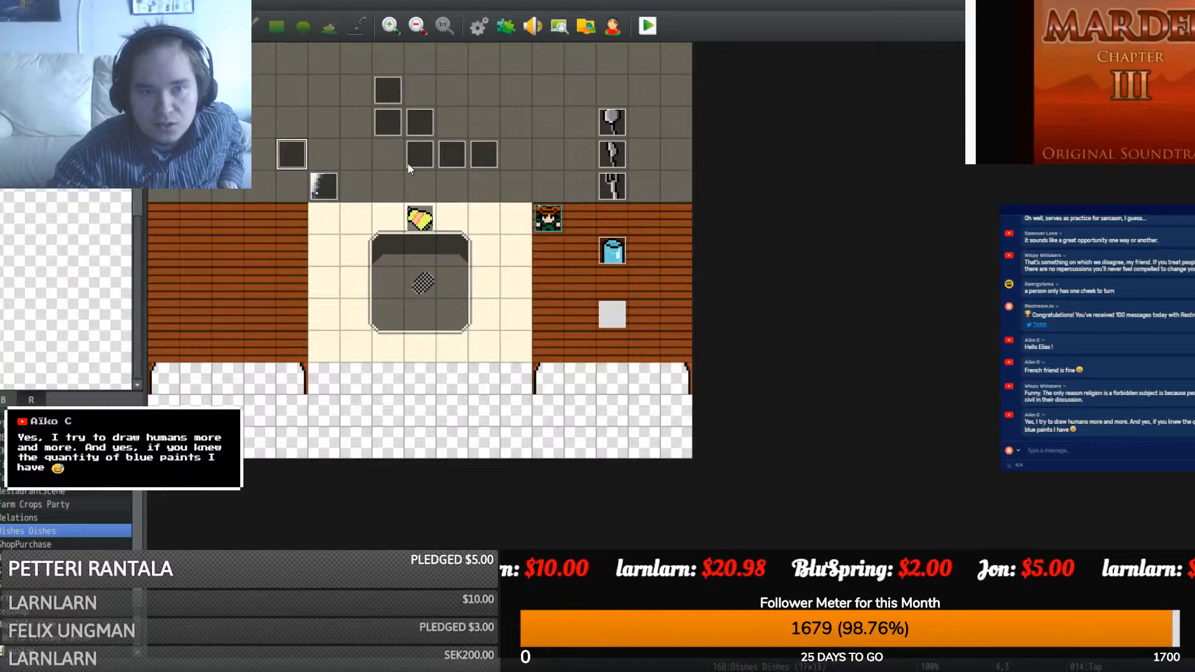
pyautogui.moveTo(410, 162); pyautogui.dragTo(325, 150)
pyautogui.moveTo(447, 161); pyautogui.dragTo(358, 150)
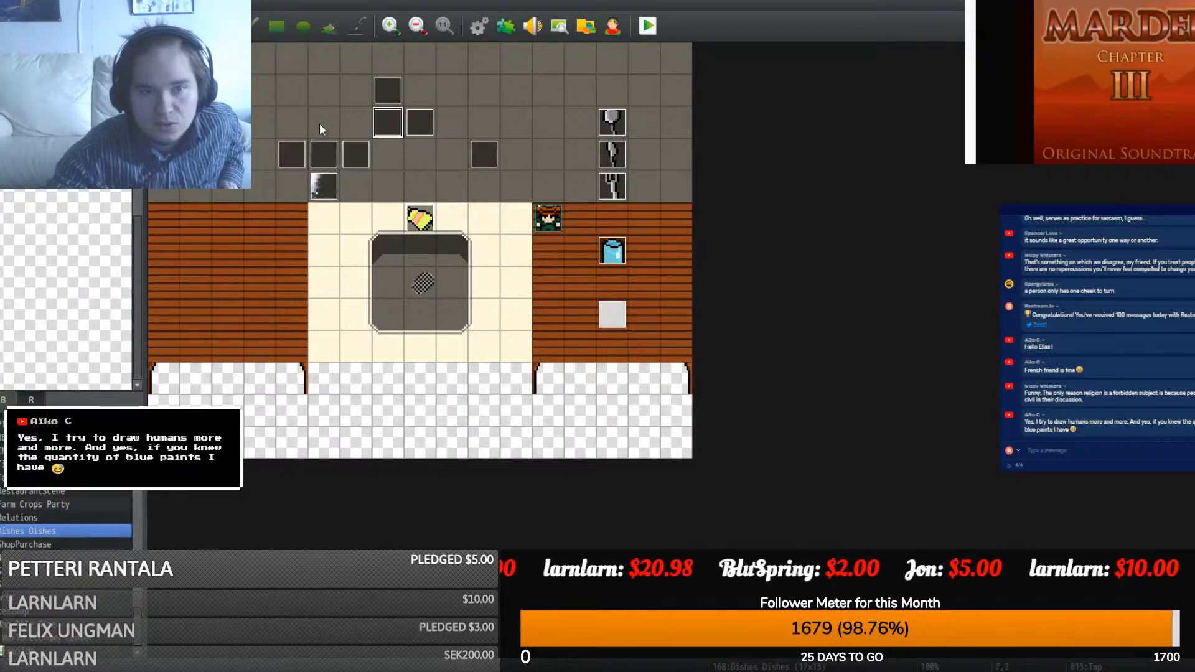
pyautogui.moveTo(299, 122); pyautogui.dragTo(299, 122)
pyautogui.moveTo(414, 125); pyautogui.dragTo(330, 124)
pyautogui.moveTo(387, 94); pyautogui.dragTo(305, 91)
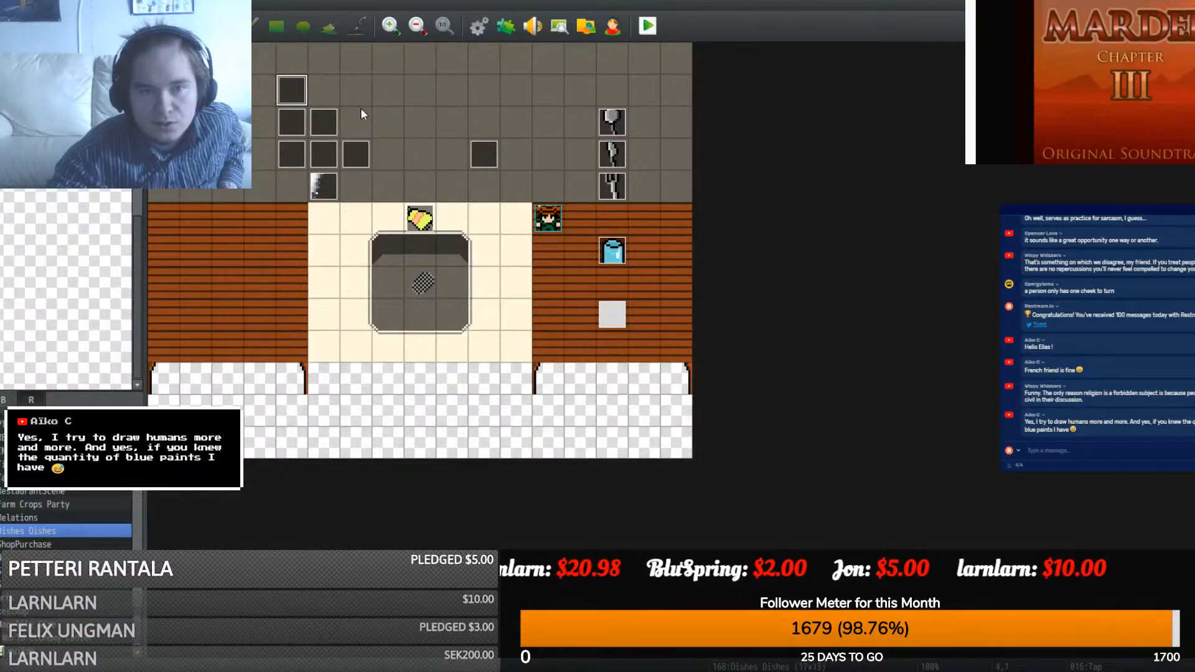
pyautogui.moveTo(476, 154); pyautogui.dragTo(396, 154)
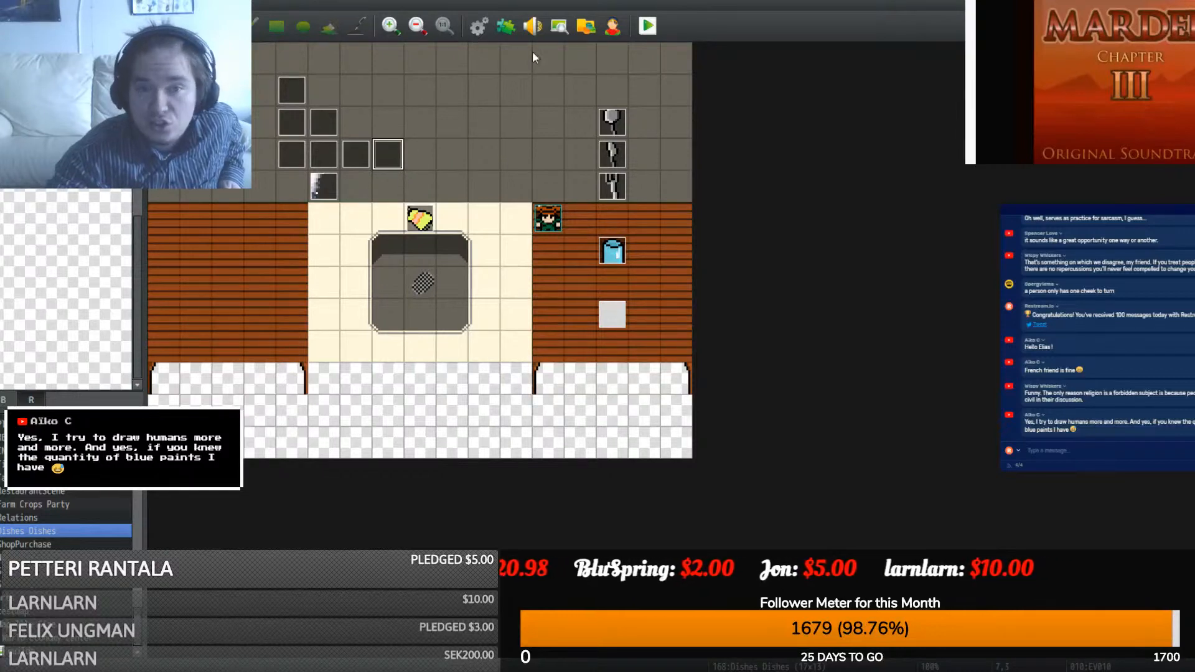
pyautogui.doubleClick(386, 159)
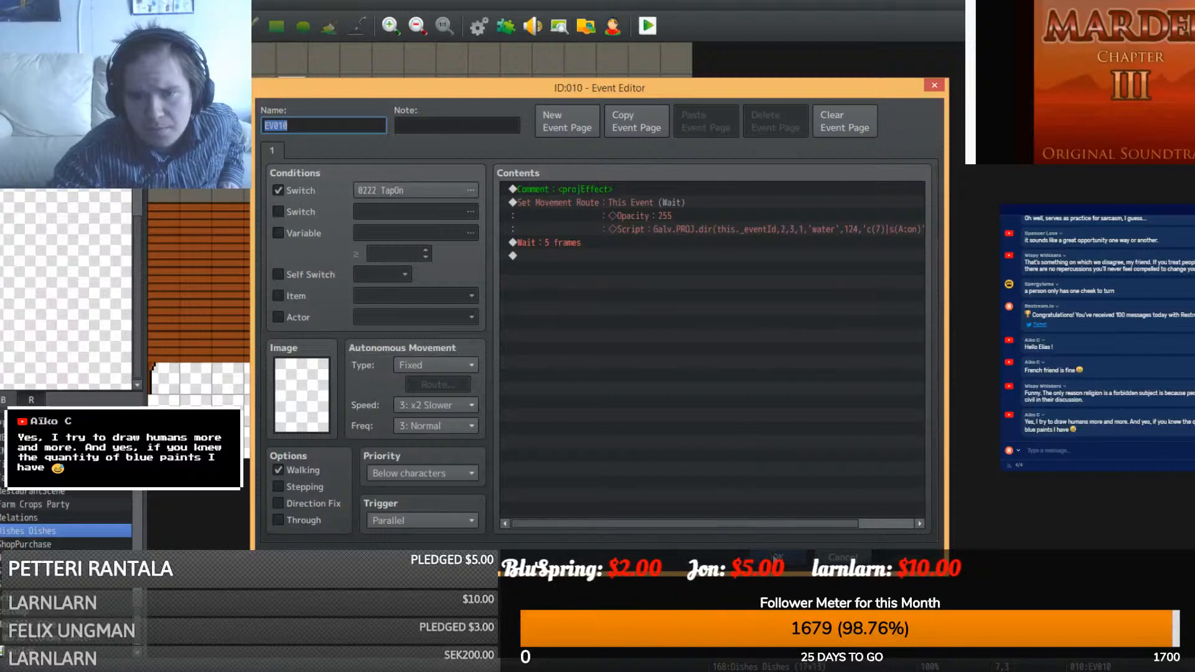
pyautogui.click(777, 557)
pyautogui.click(507, 28)
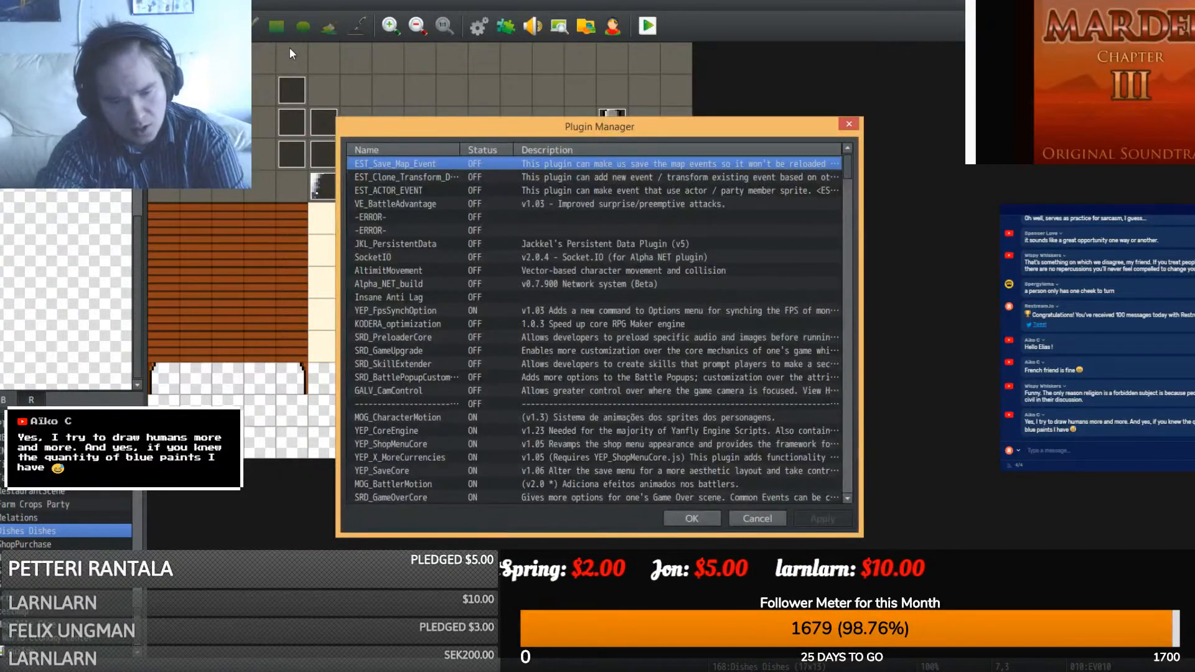
pyautogui.hotkey('ctrl', 'f')
pyautogui.write('projec')
pyautogui.press('Return')
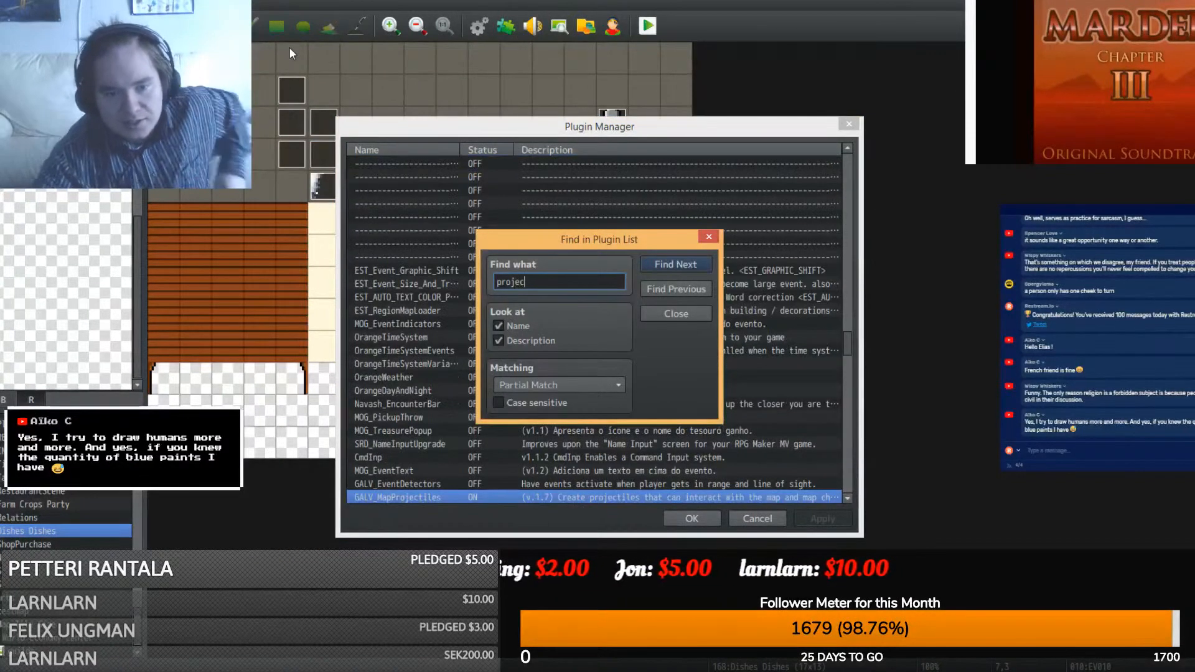
pyautogui.click(661, 312)
pyautogui.doubleClick(454, 497)
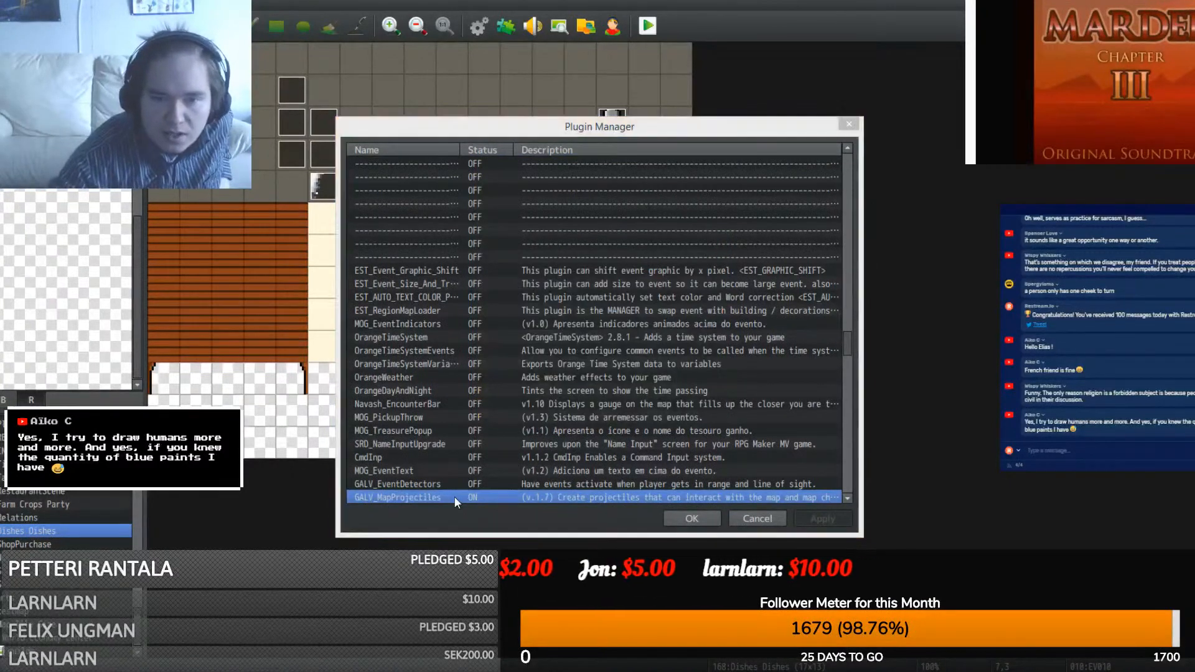
pyautogui.scroll(-3, 424, 386)
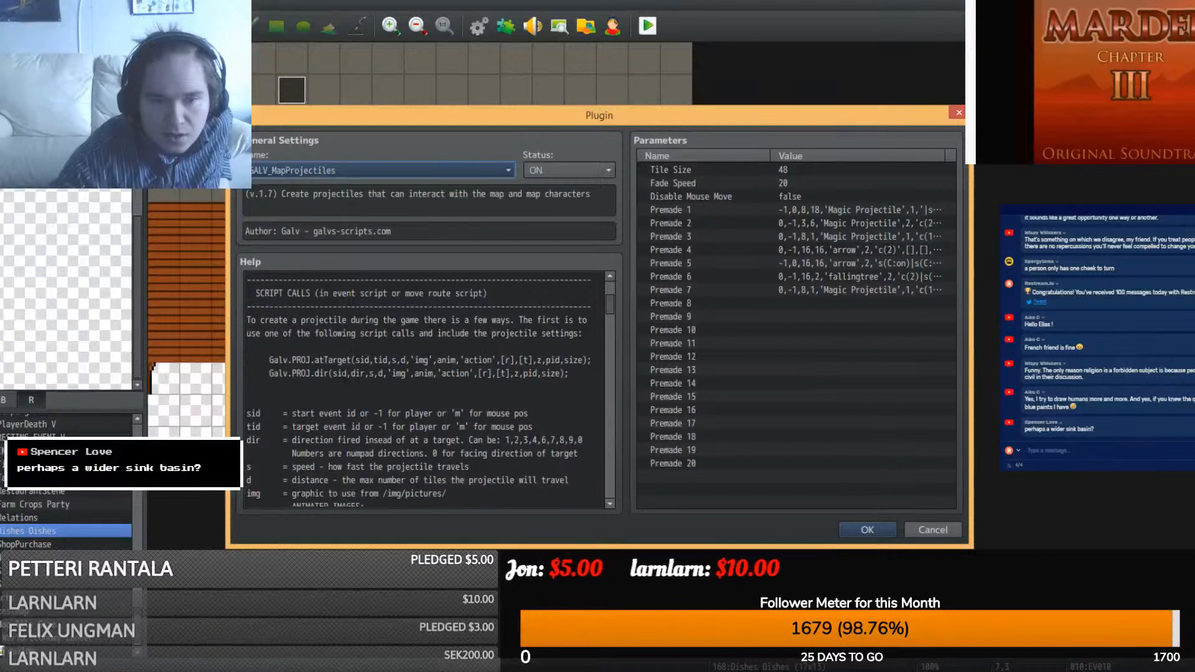
pyautogui.click(368, 375)
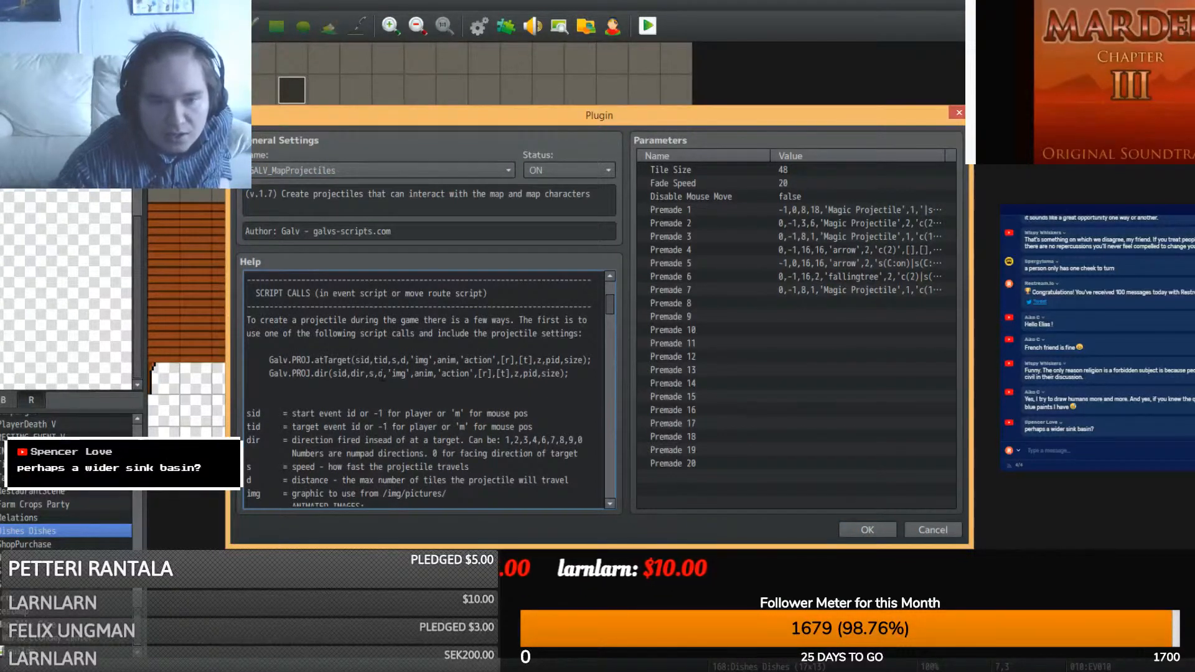
pyautogui.click(934, 529)
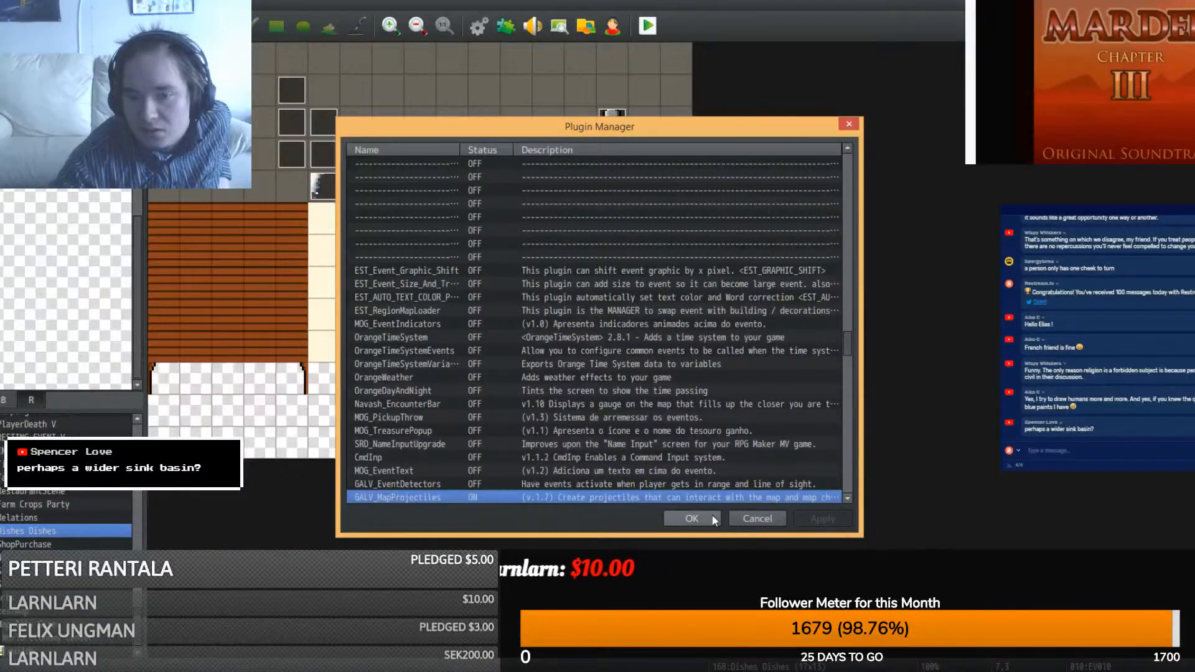
pyautogui.click(692, 519)
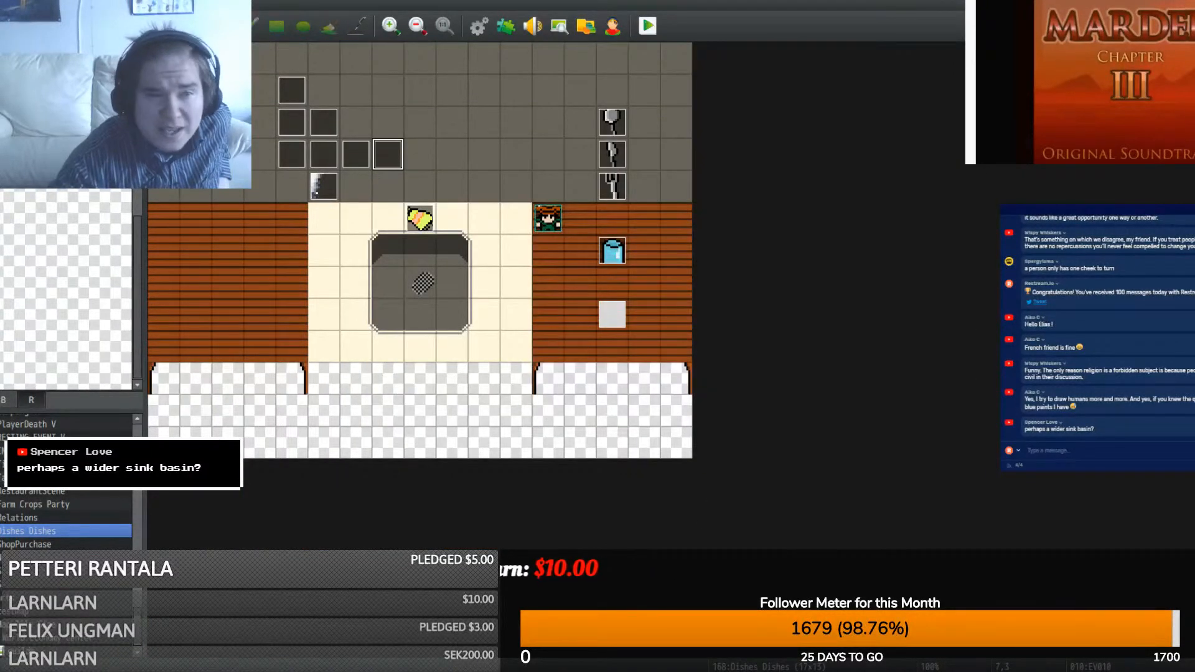
pyautogui.press('F5')
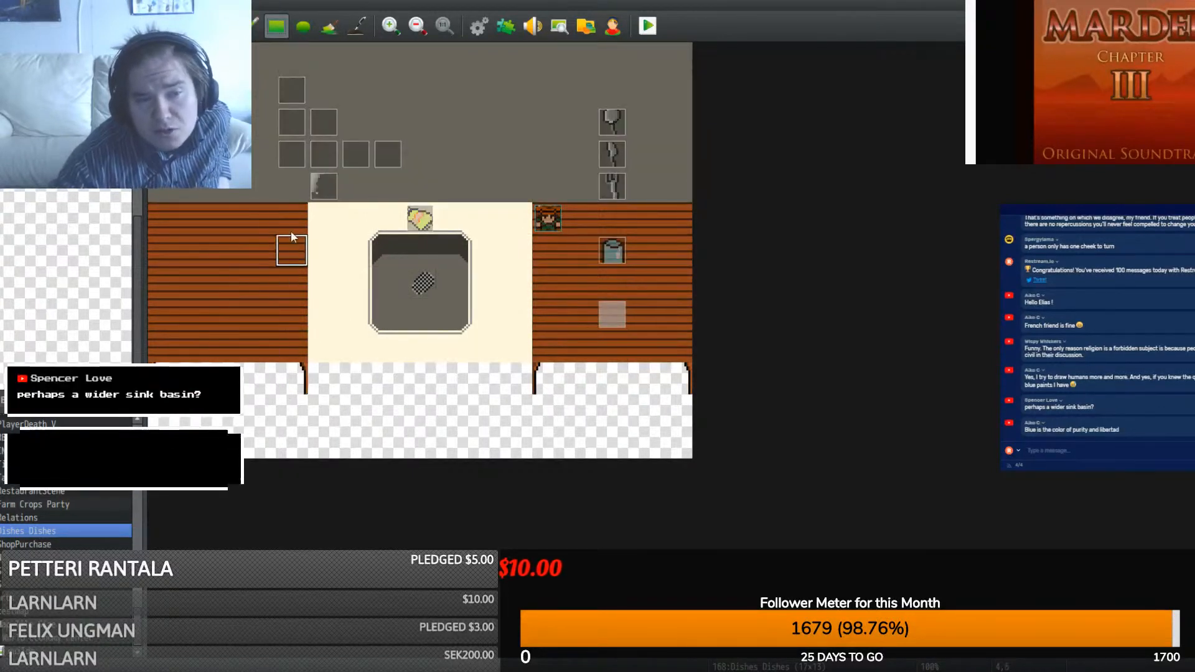
# - Move the table legs one column outward and paint cream floor down both columns beside the sink
pyautogui.click(273, 376)
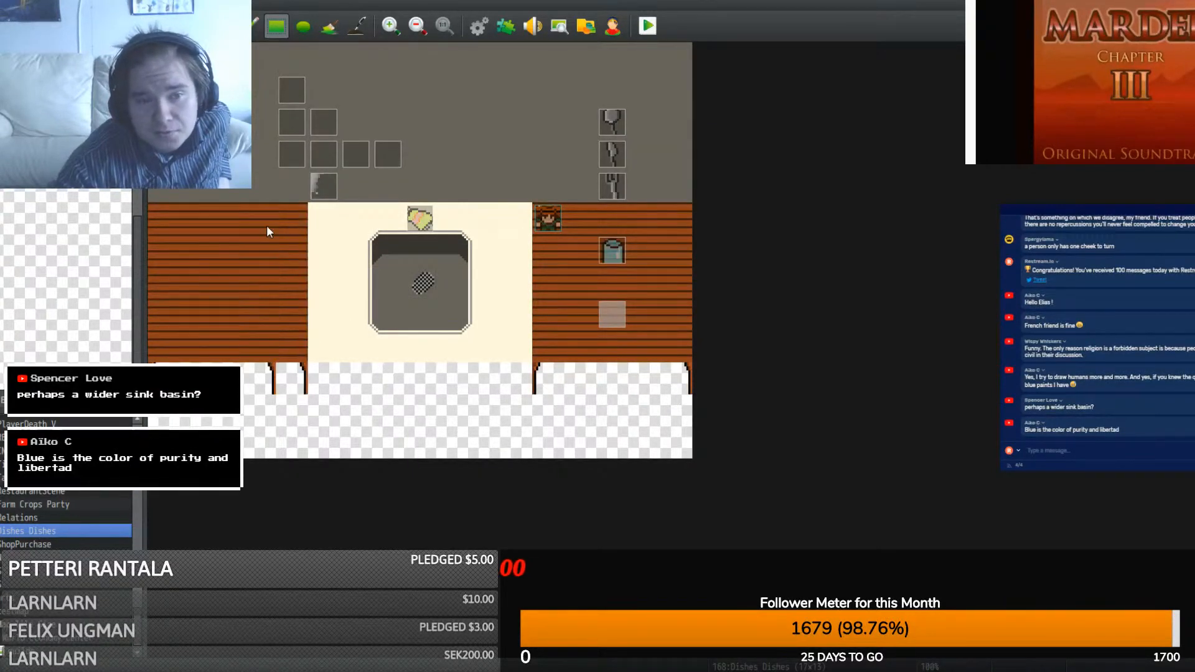
pyautogui.rightClick(320, 346)
pyautogui.moveTo(326, 344); pyautogui.dragTo(326, 217, button='right')
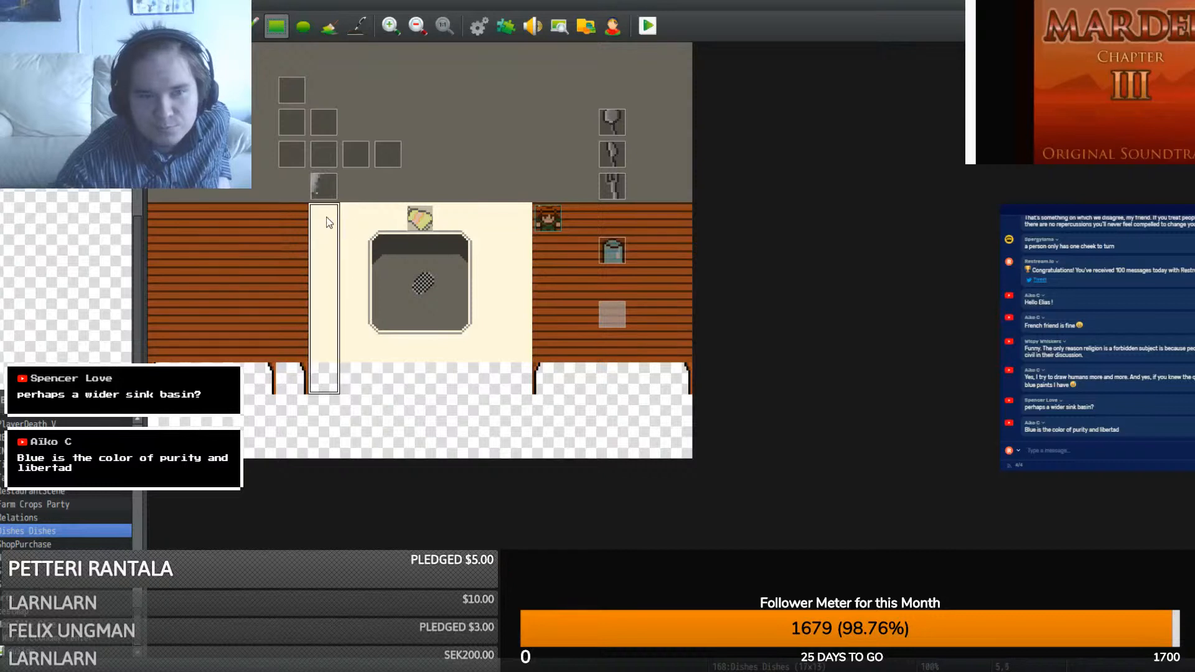
pyautogui.moveTo(288, 219); pyautogui.dragTo(293, 281)
pyautogui.moveTo(296, 322); pyautogui.dragTo(295, 347)
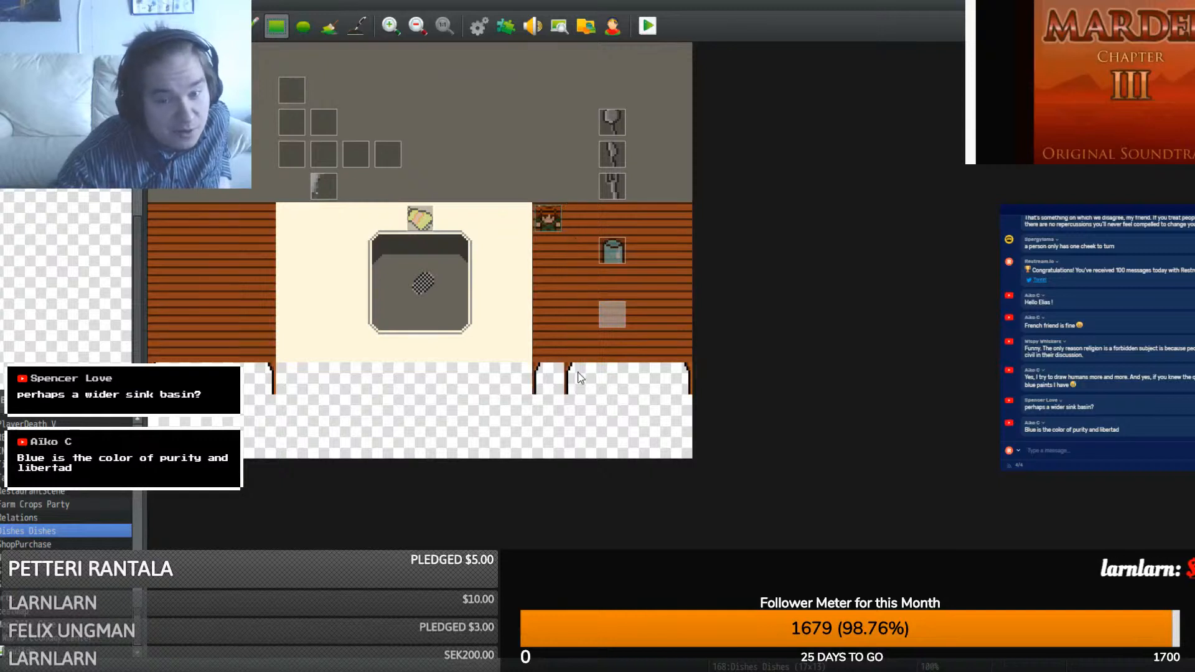
pyautogui.rightClick(529, 383)
pyautogui.click(536, 379)
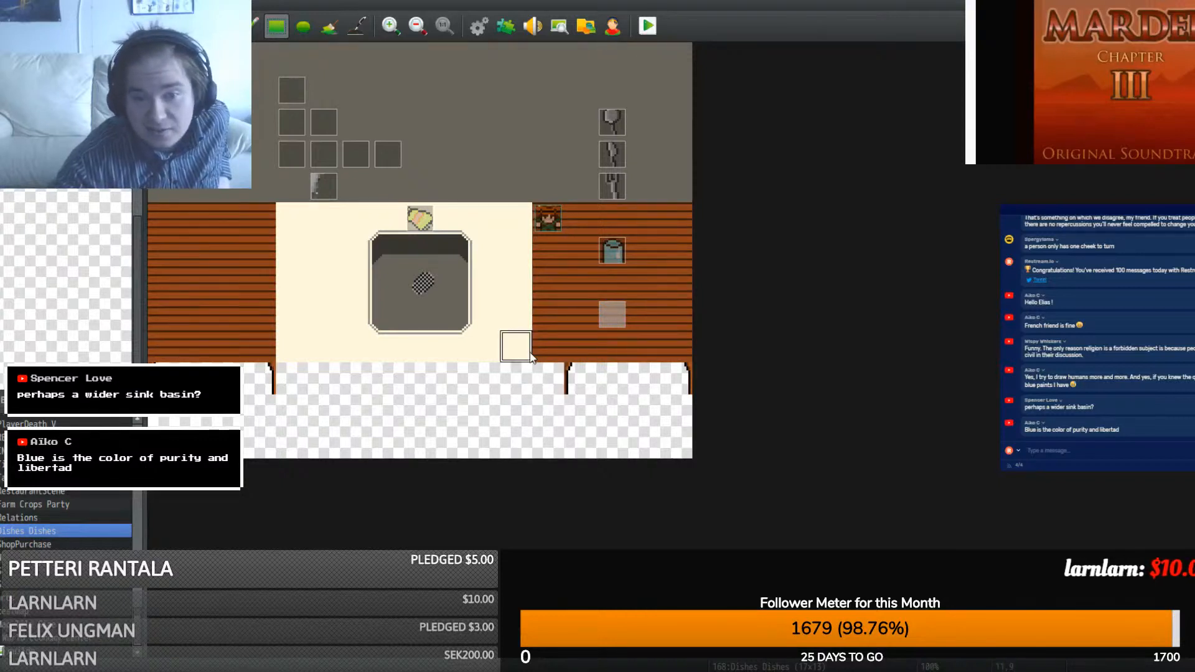
pyautogui.moveTo(529, 354); pyautogui.dragTo(542, 232)
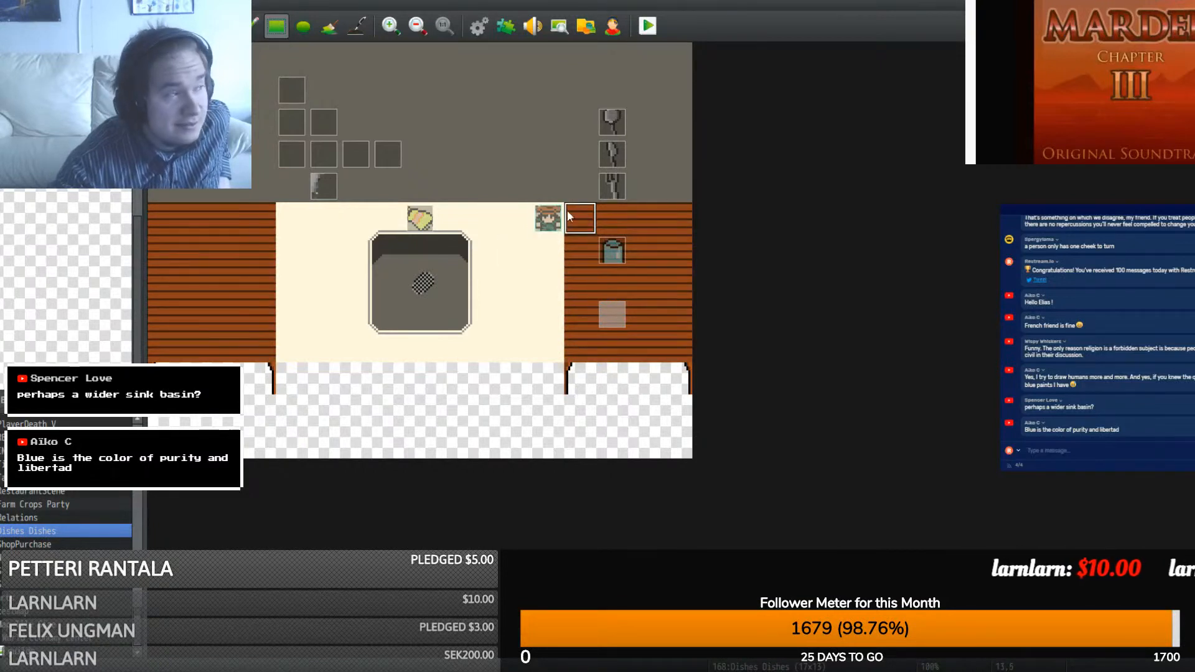
pyautogui.press('F6')
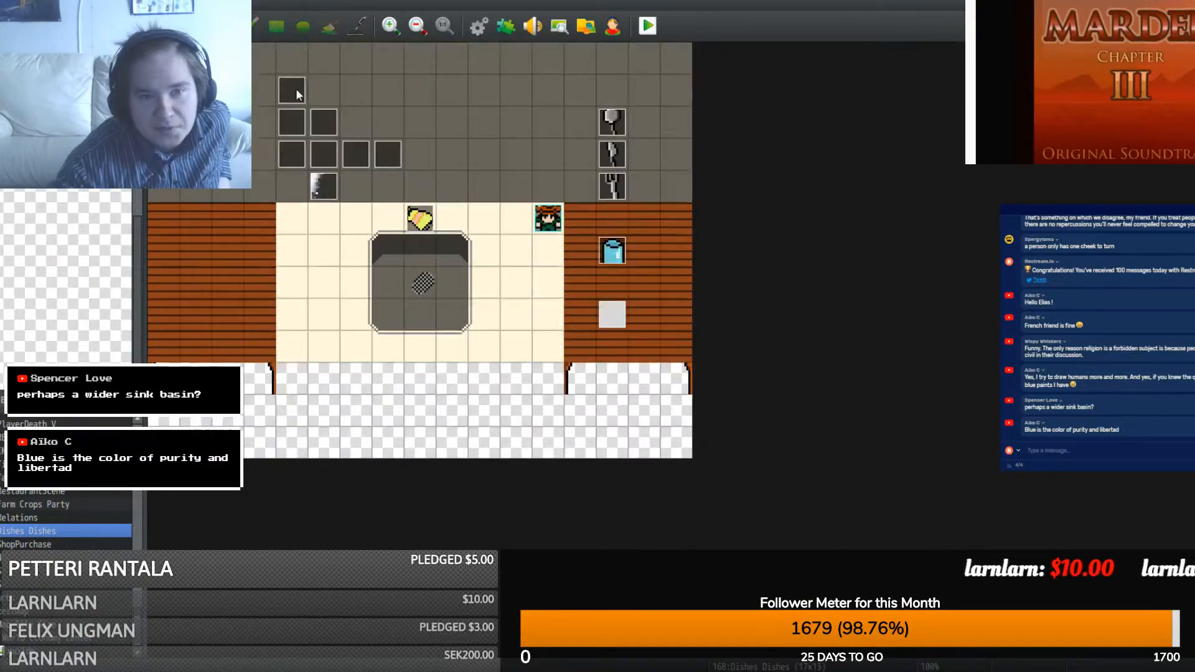
# - In EV010's movement route, change the Galv.PROJ.dir script from 2,3,1 to 2,3,5
pyautogui.doubleClick(393, 159)
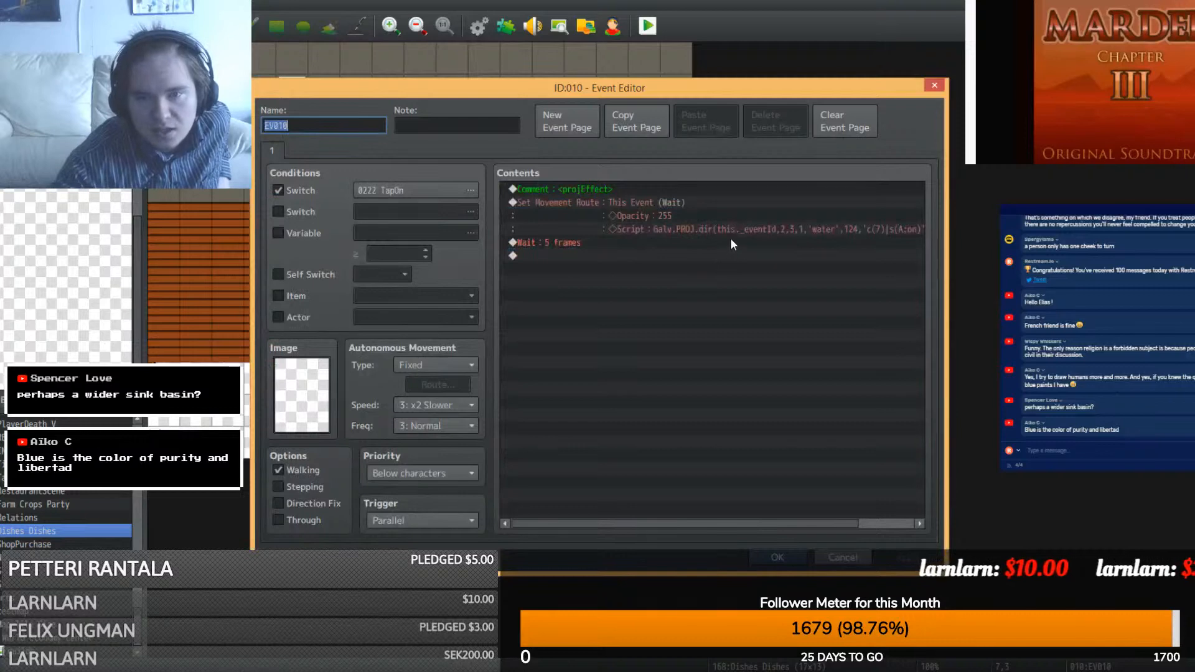
pyautogui.rightClick(747, 233)
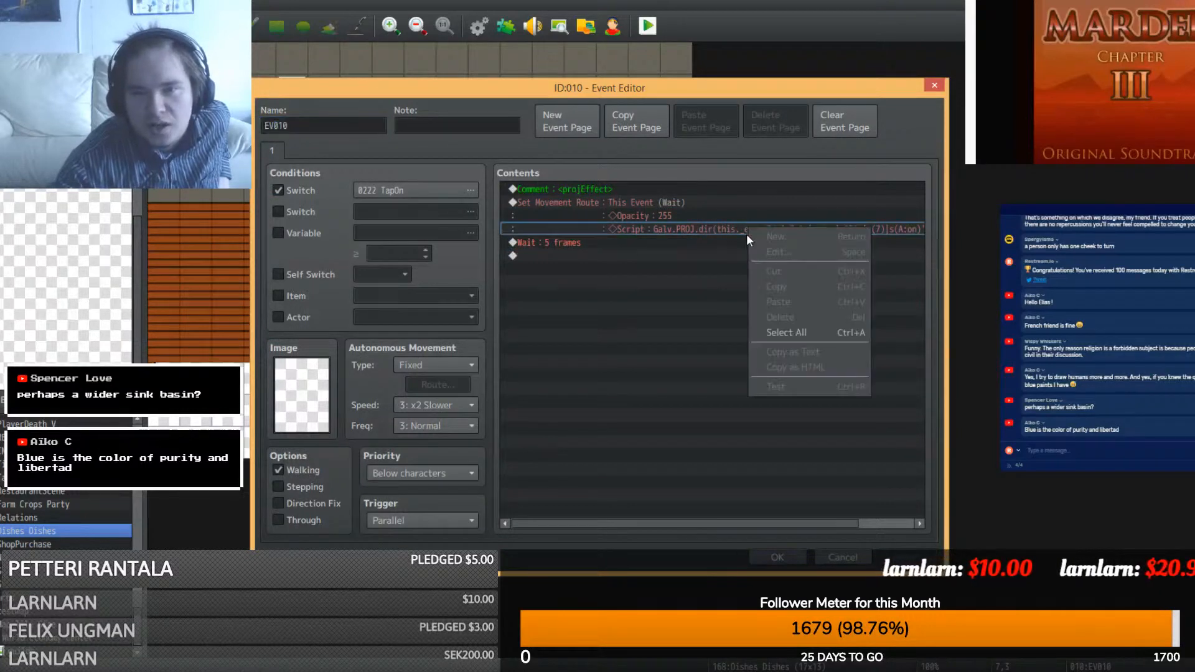
pyautogui.rightClick(667, 199)
pyautogui.click(675, 227)
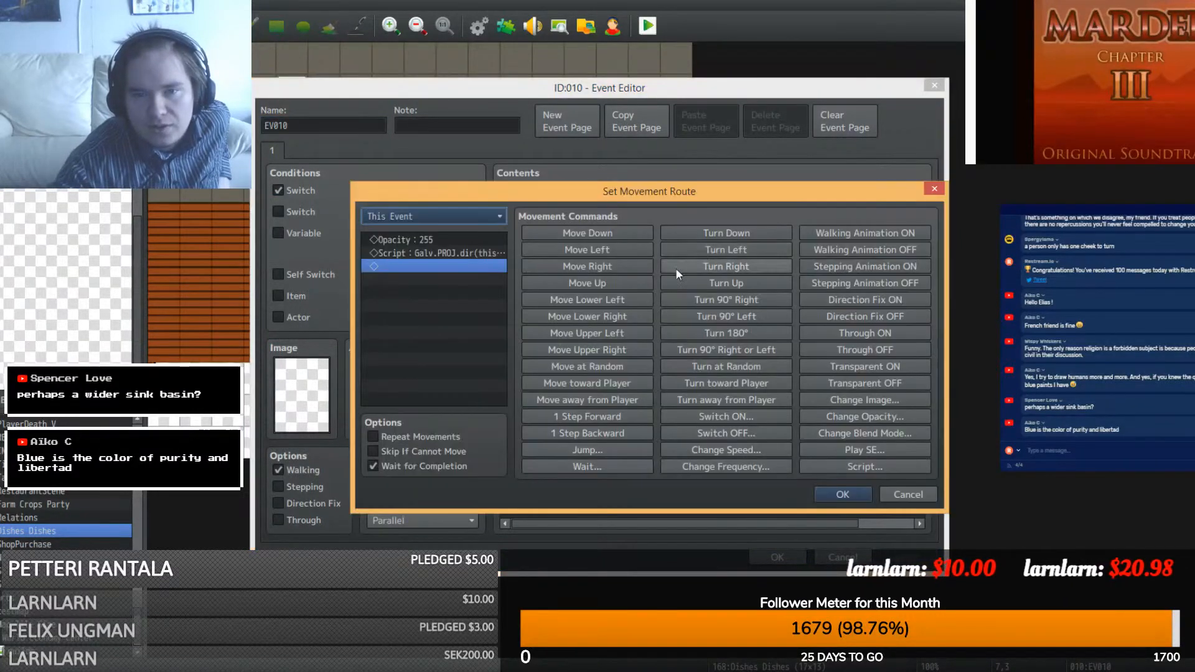
pyautogui.rightClick(449, 253)
pyautogui.click(476, 272)
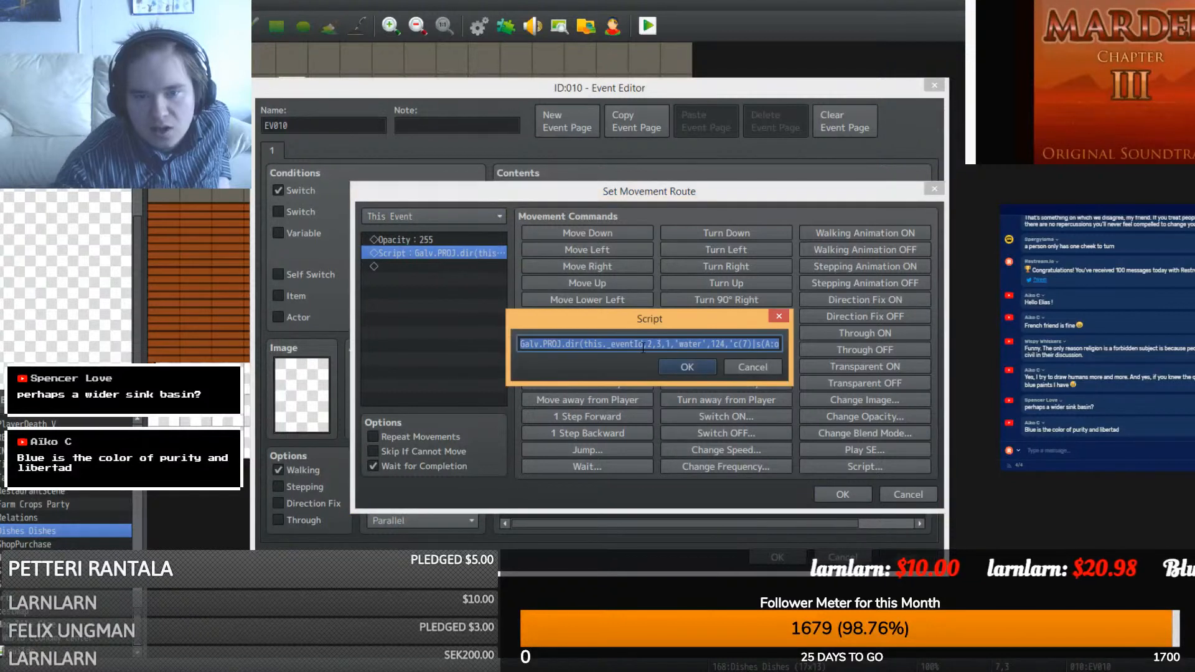
pyautogui.click(627, 343)
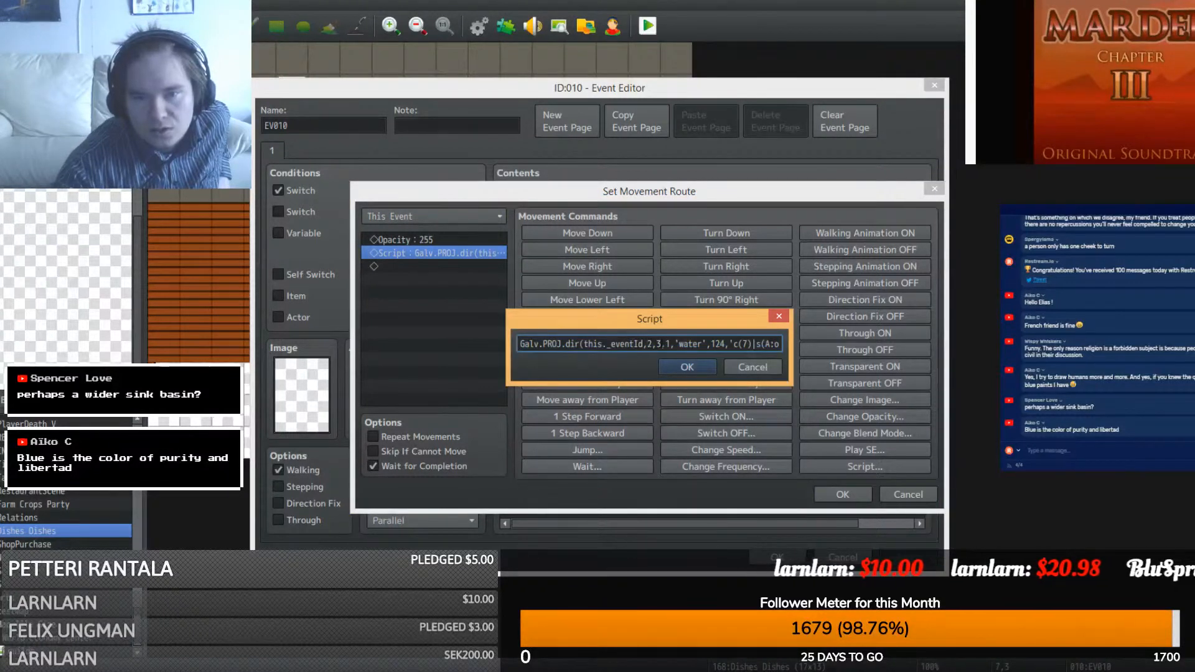
pyautogui.moveTo(671, 344); pyautogui.dragTo(665, 344)
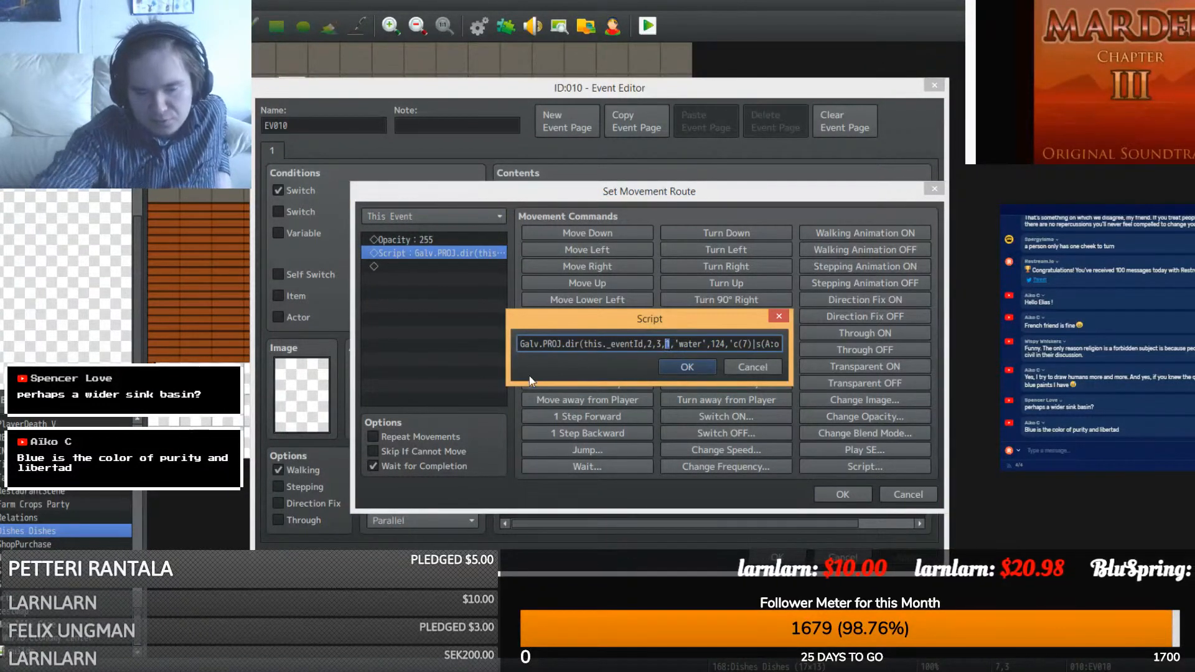
pyautogui.write('5')
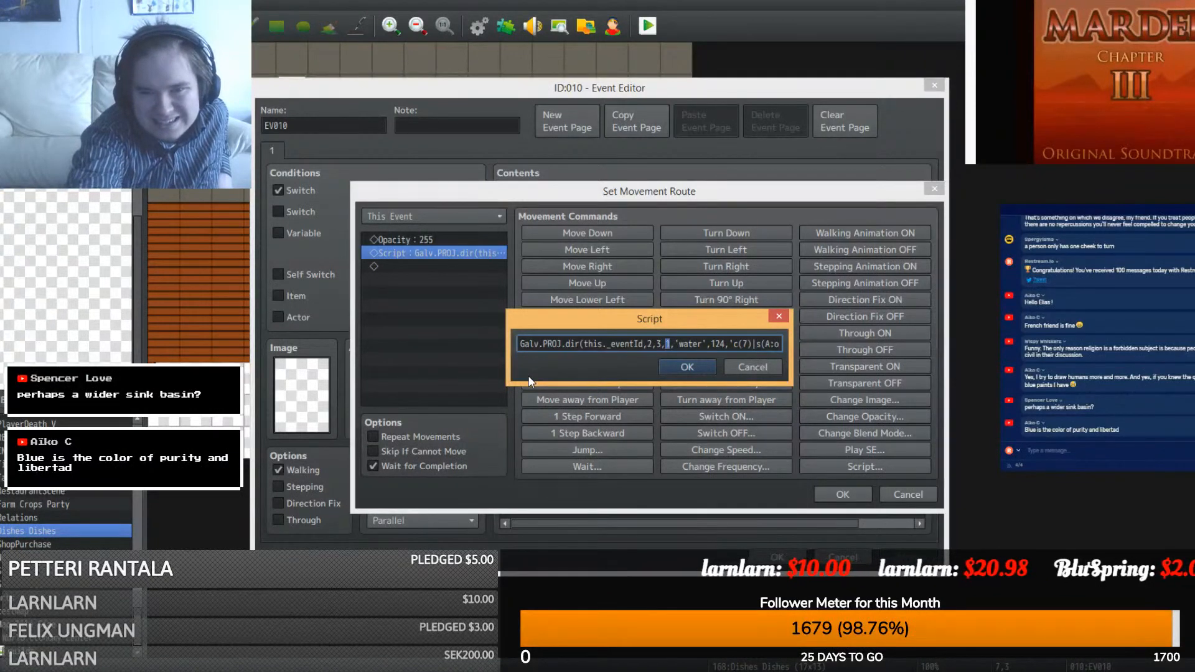
pyautogui.click(693, 366)
pyautogui.click(823, 495)
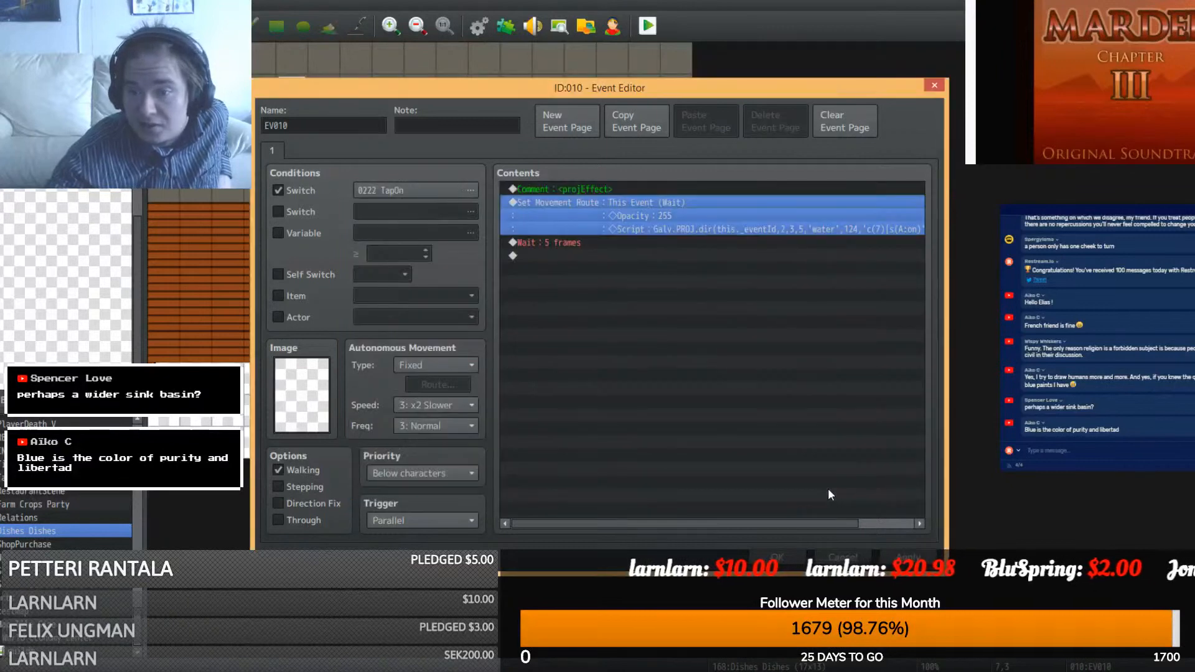
pyautogui.click(773, 560)
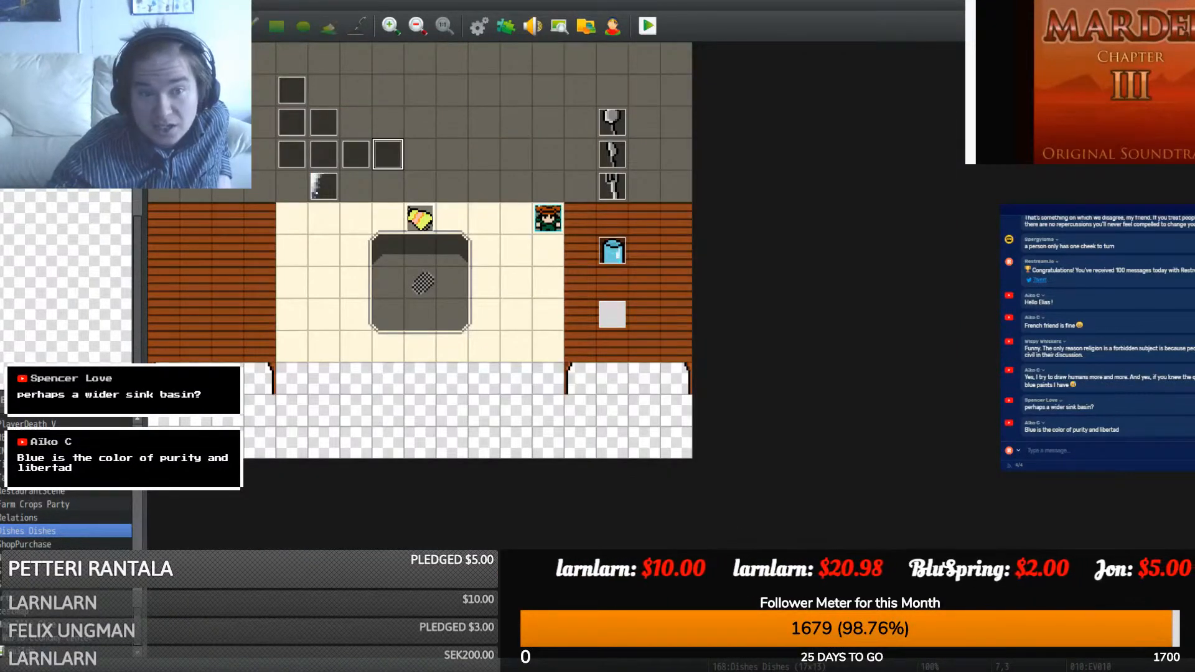
# - Playtest a new game and turn on the faucet to check the water stream
pyautogui.click(647, 26)
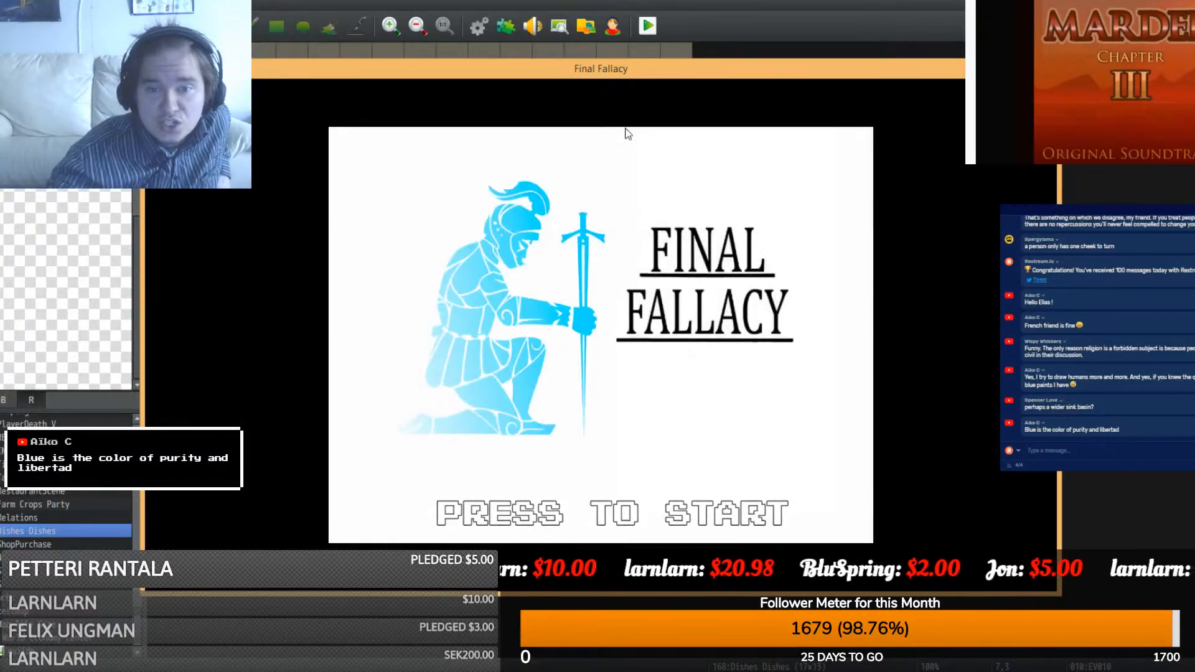
pyautogui.click(593, 436)
pyautogui.click(593, 438)
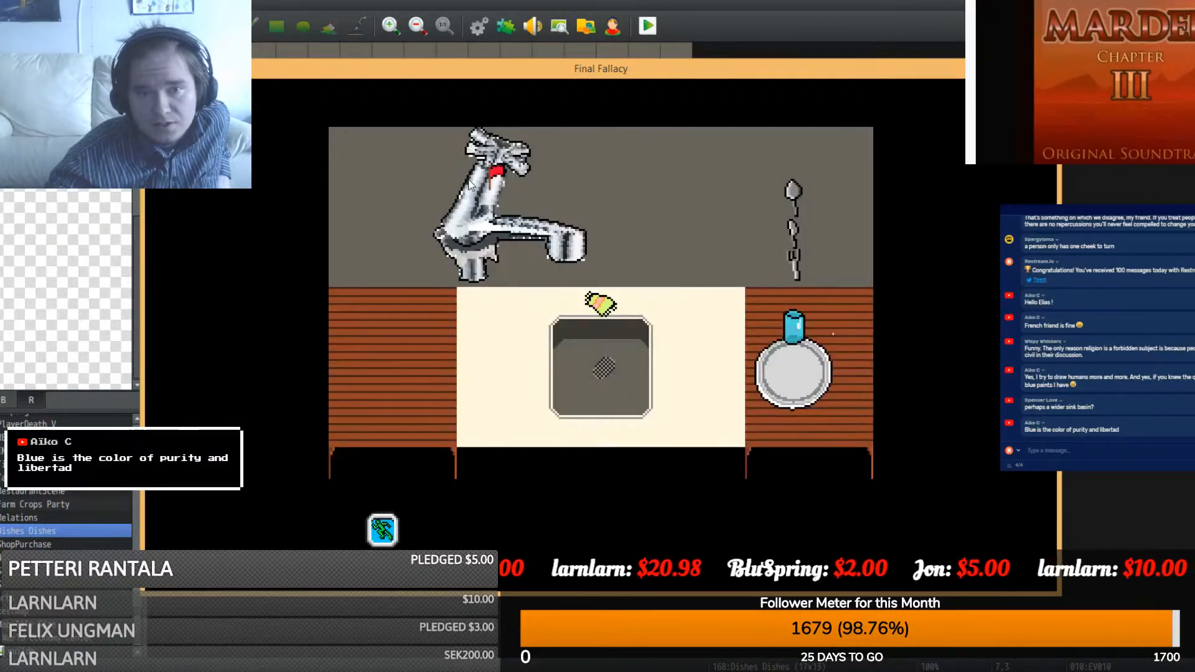
pyautogui.click(470, 182)
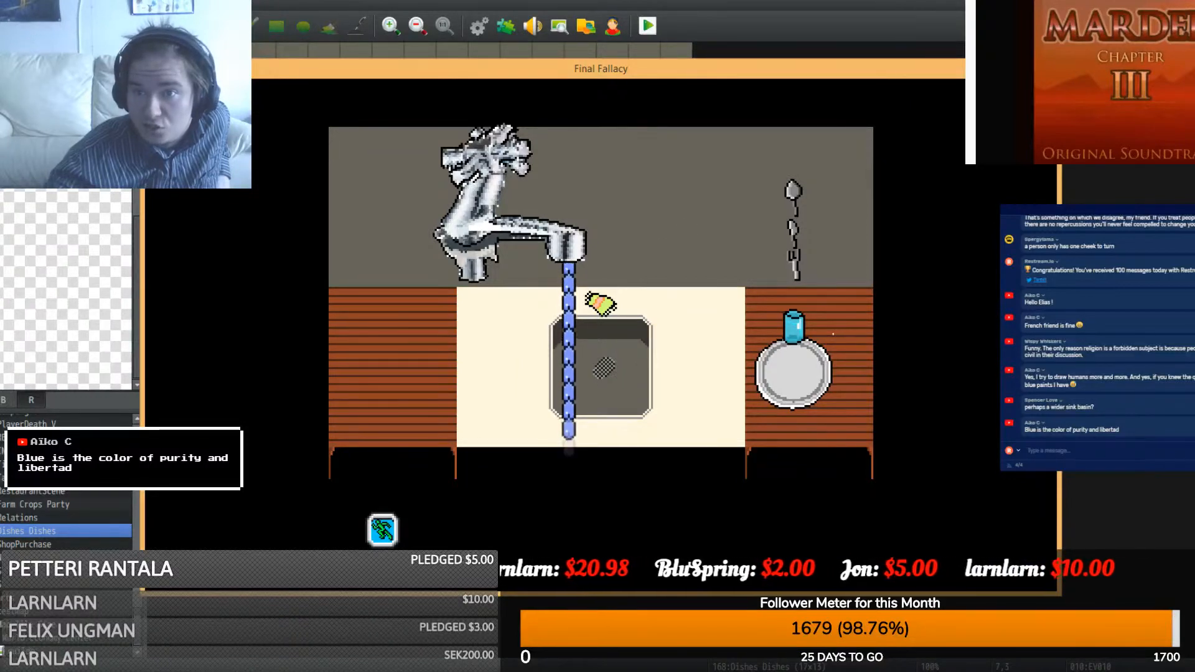
pyautogui.hotkey('alt', 'F4')
# - Reopen EV010 and change the projectile script's distance value from 5 to 3
pyautogui.doubleClick(389, 144)
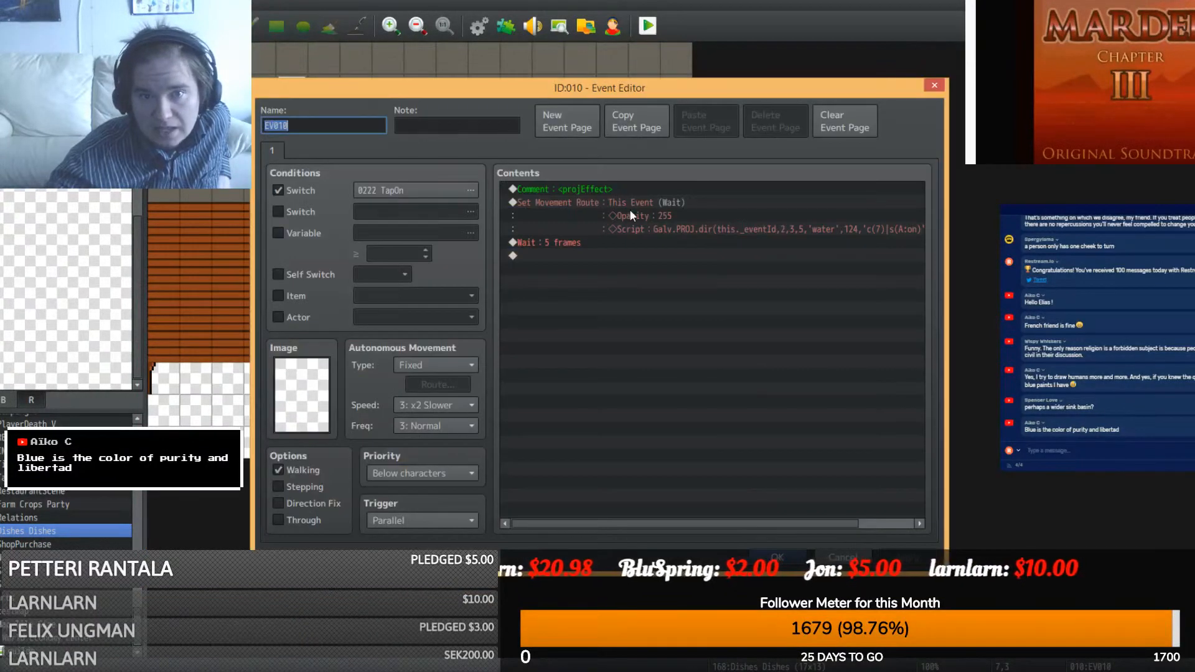
pyautogui.rightClick(624, 210)
pyautogui.click(630, 228)
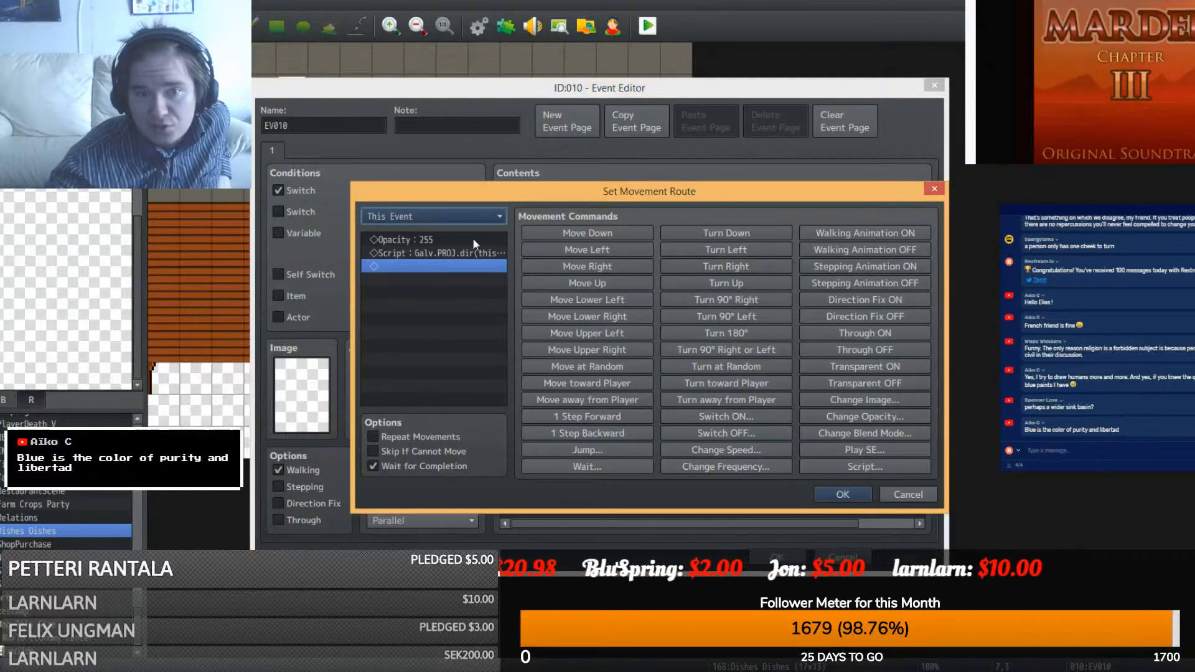
pyautogui.rightClick(455, 251)
pyautogui.click(469, 257)
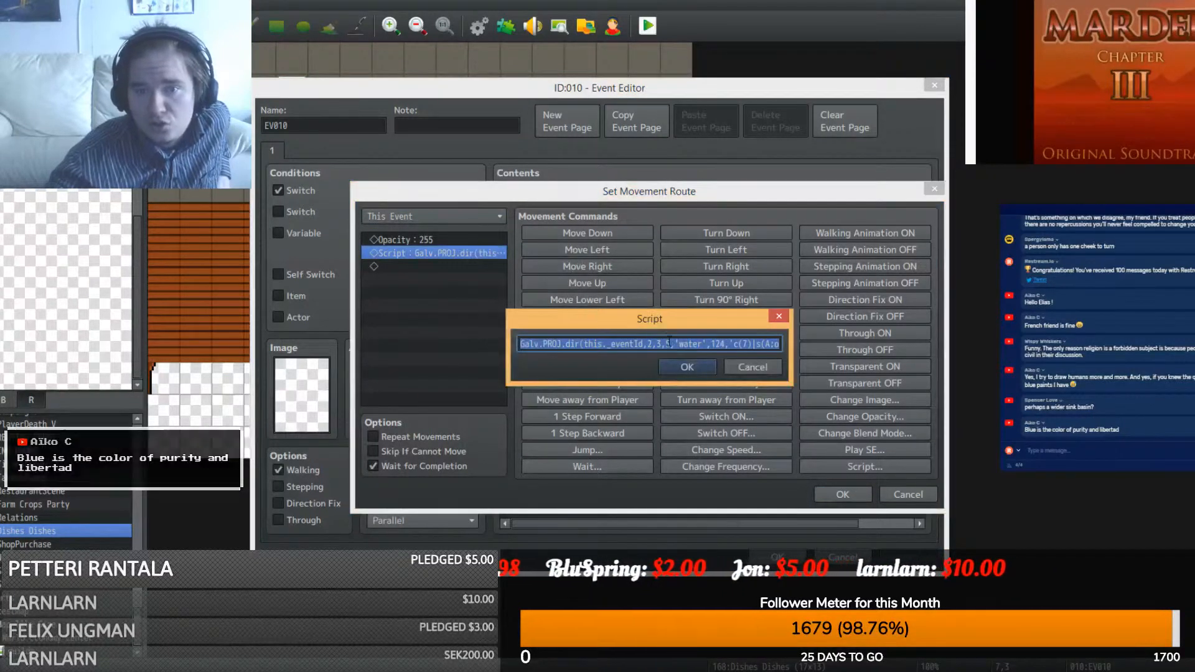
pyautogui.doubleClick(667, 344)
pyautogui.write('3')
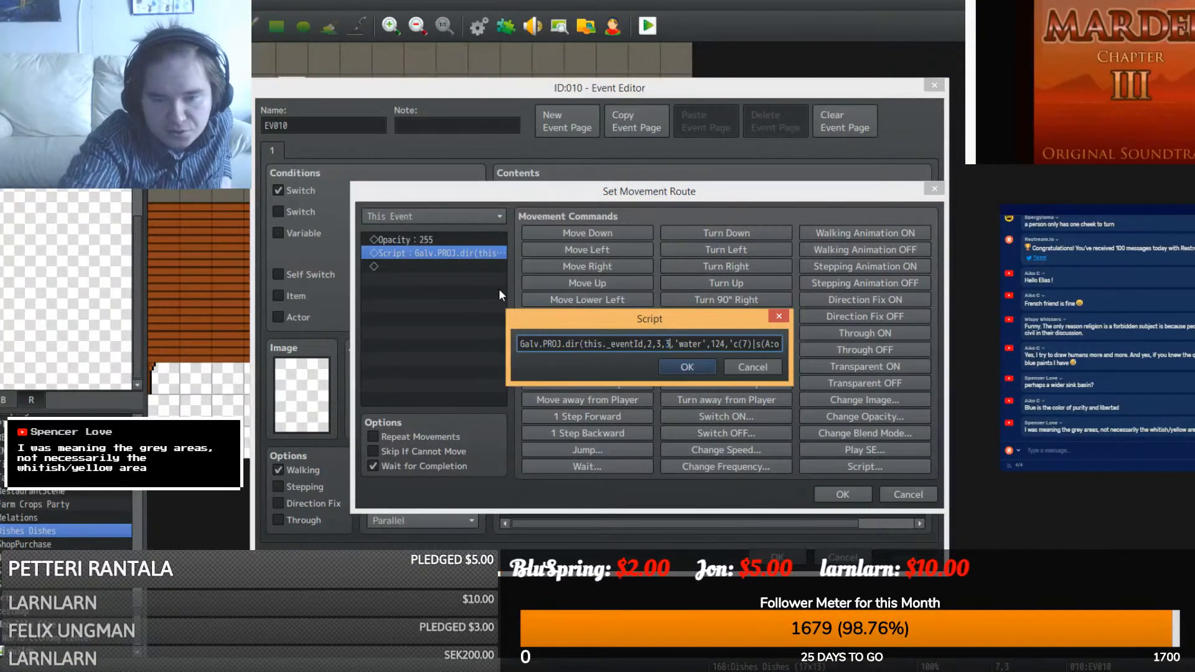
pyautogui.click(687, 367)
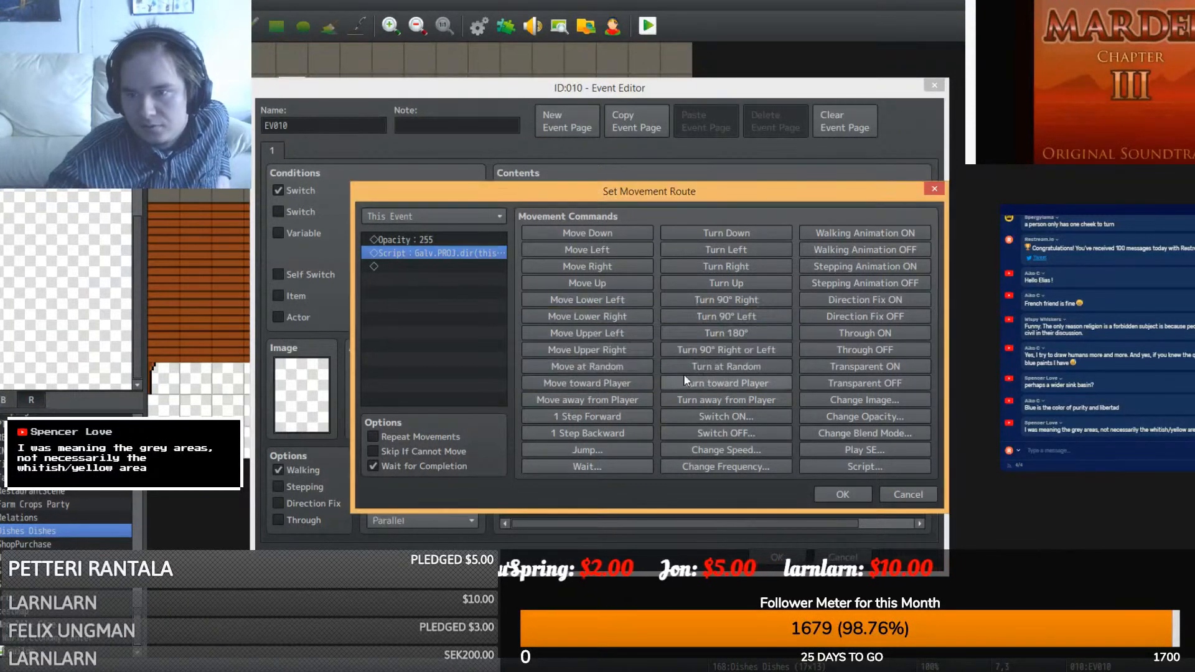
pyautogui.click(828, 494)
pyautogui.click(778, 558)
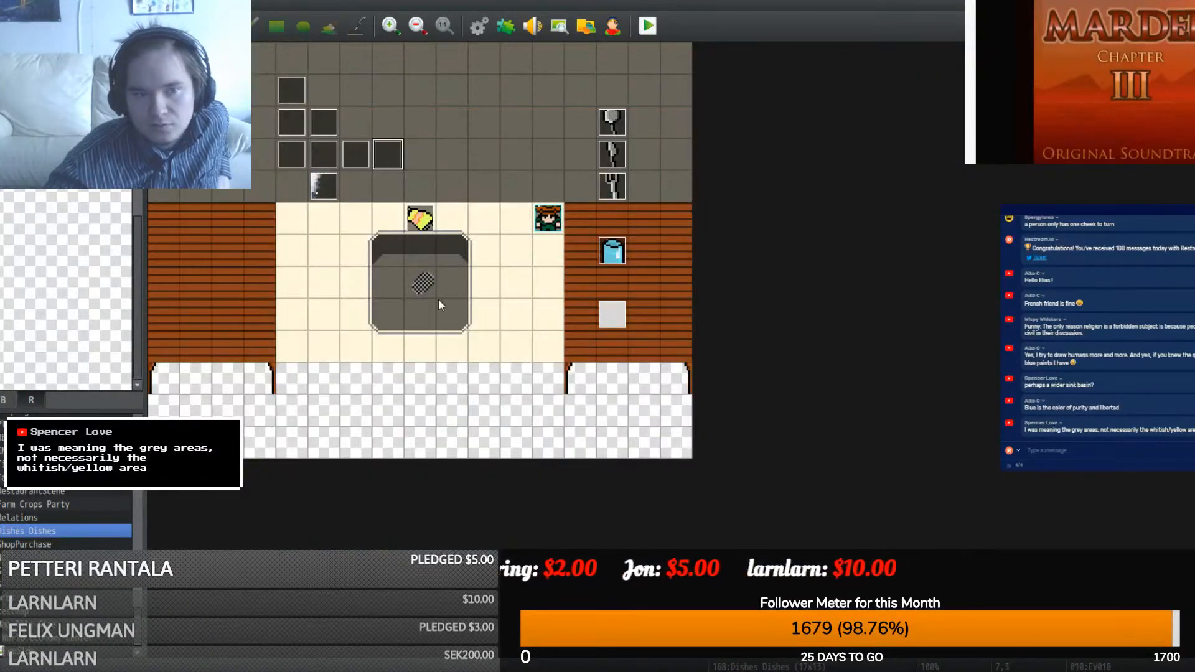
pyautogui.press('F5')
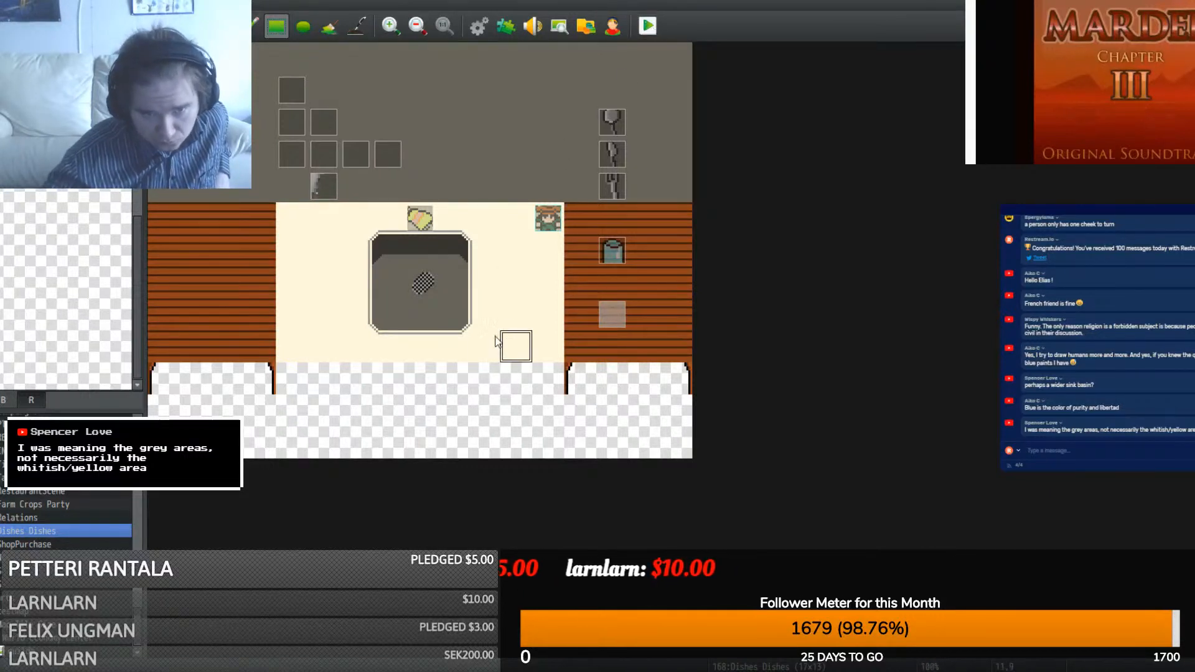
pyautogui.moveTo(484, 346); pyautogui.dragTo(365, 217, button='right')
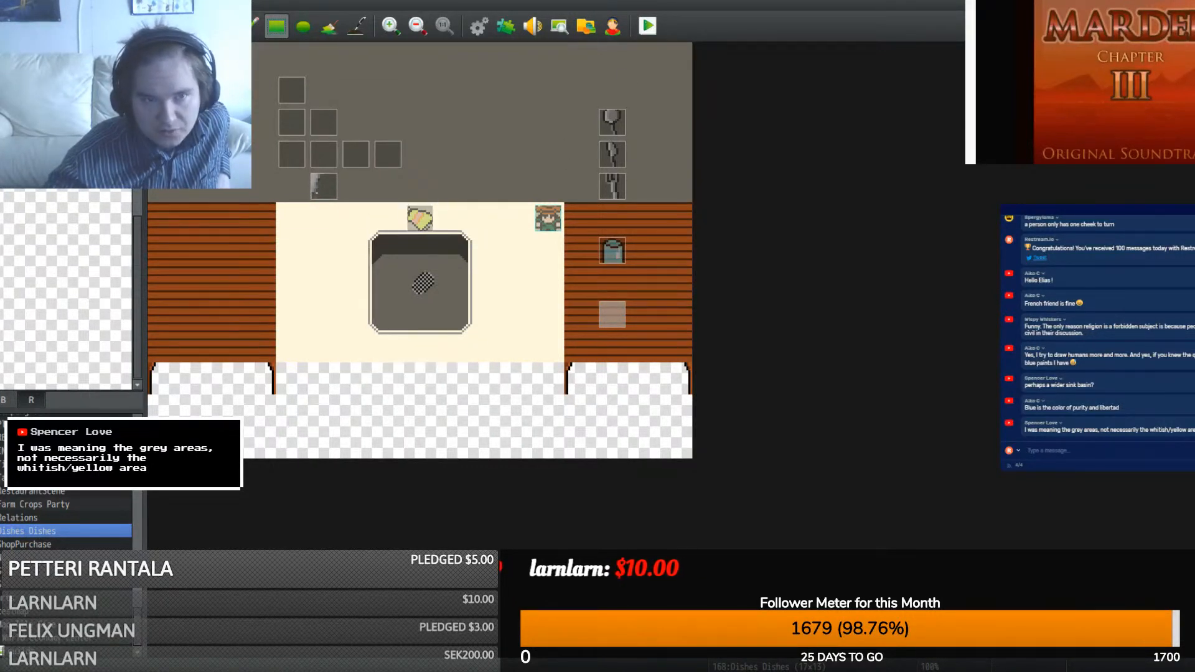
pyautogui.click(430, 218)
pyautogui.click(296, 225)
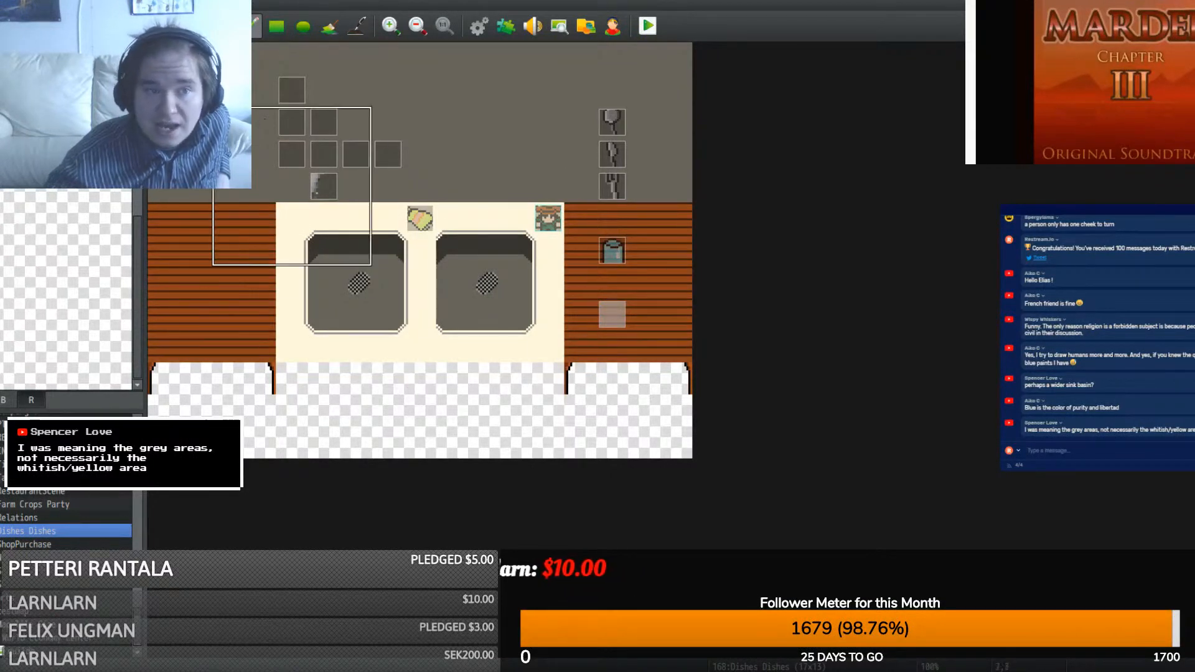
pyautogui.hotkey('ctrl', 'z')
pyautogui.hotkey('ctrl', 'z')
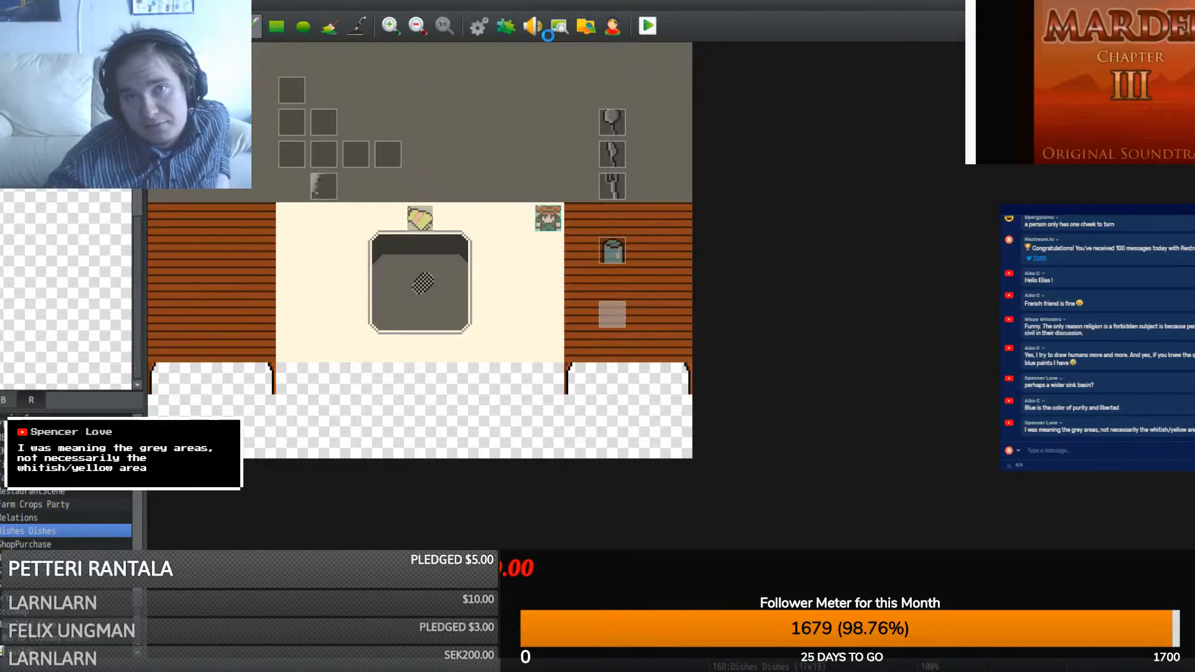
pyautogui.click(648, 26)
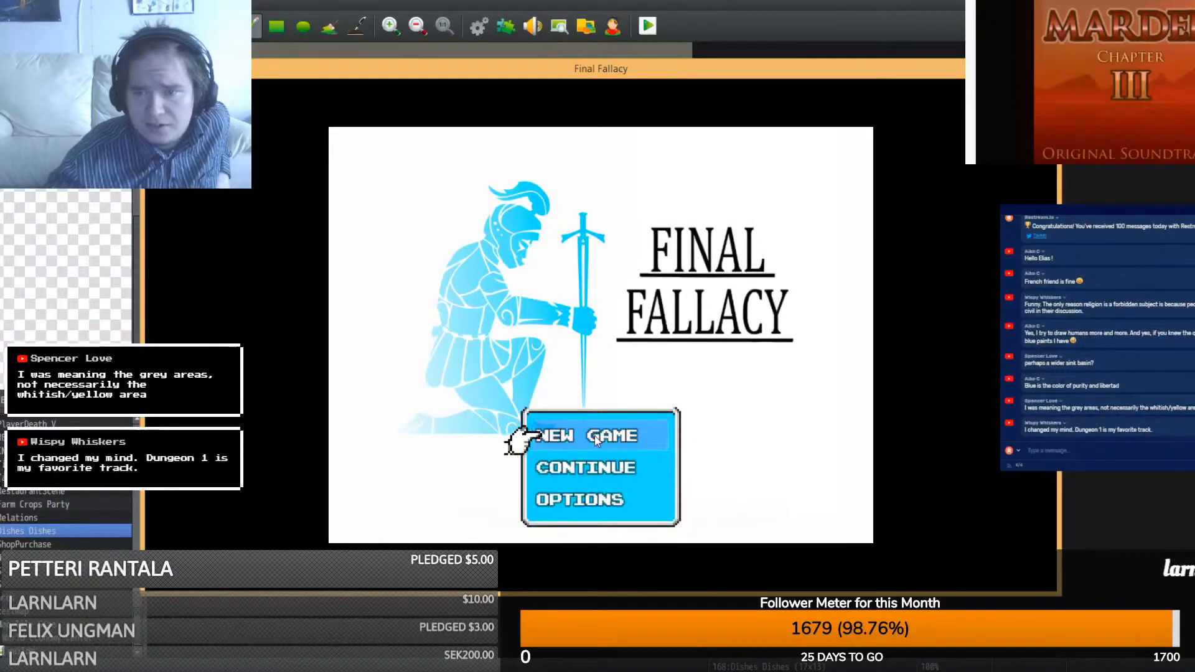
pyautogui.click(595, 434)
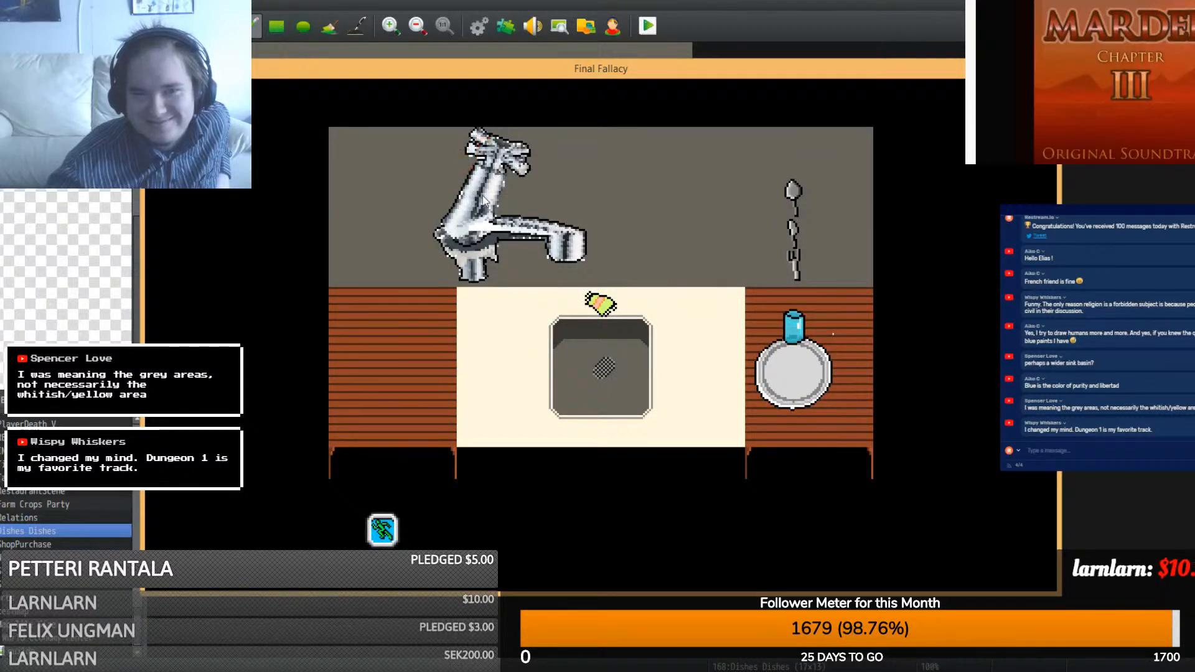
pyautogui.click(483, 195)
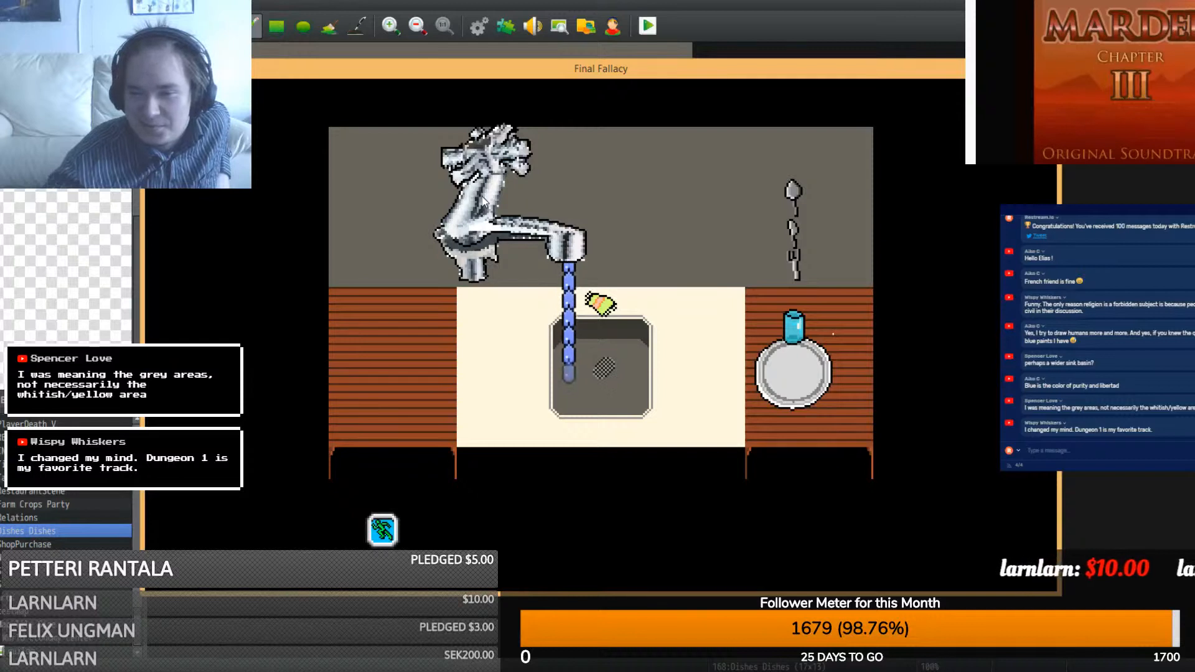
pyautogui.click(481, 196)
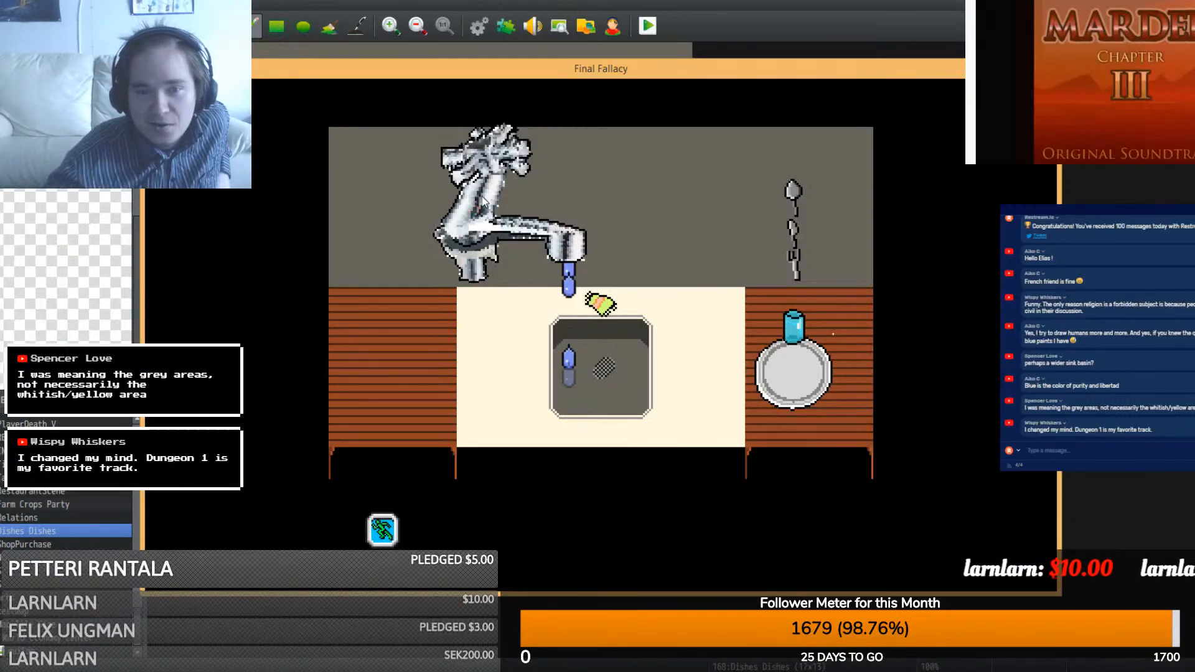
pyautogui.click(481, 196)
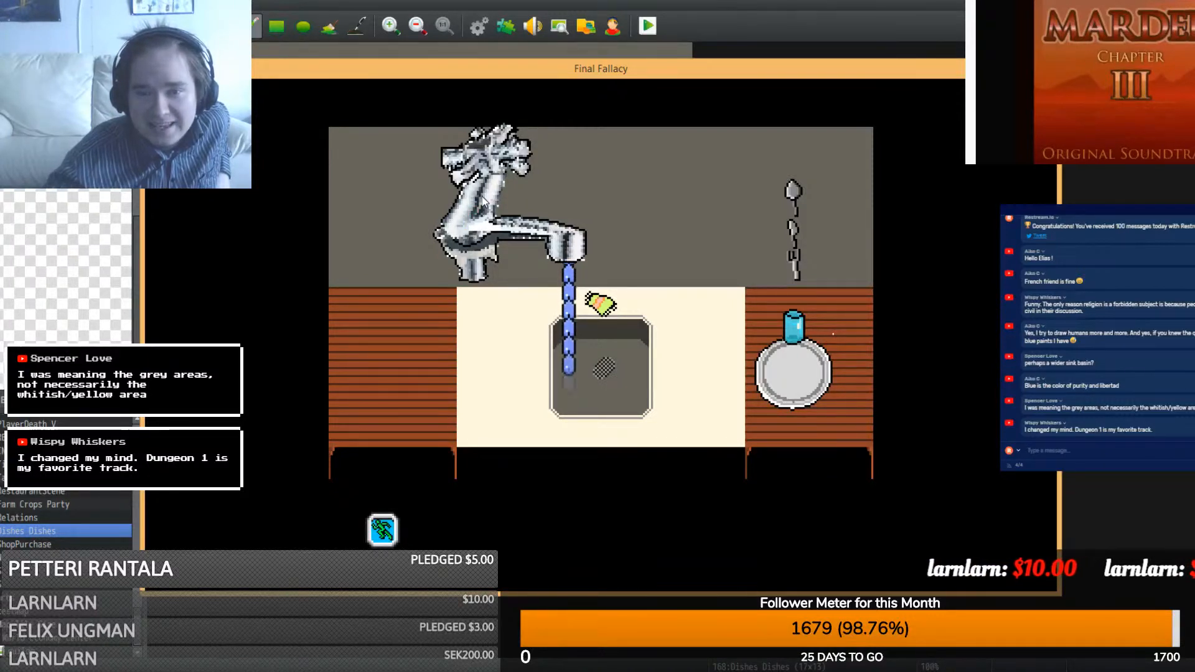
pyautogui.click(482, 196)
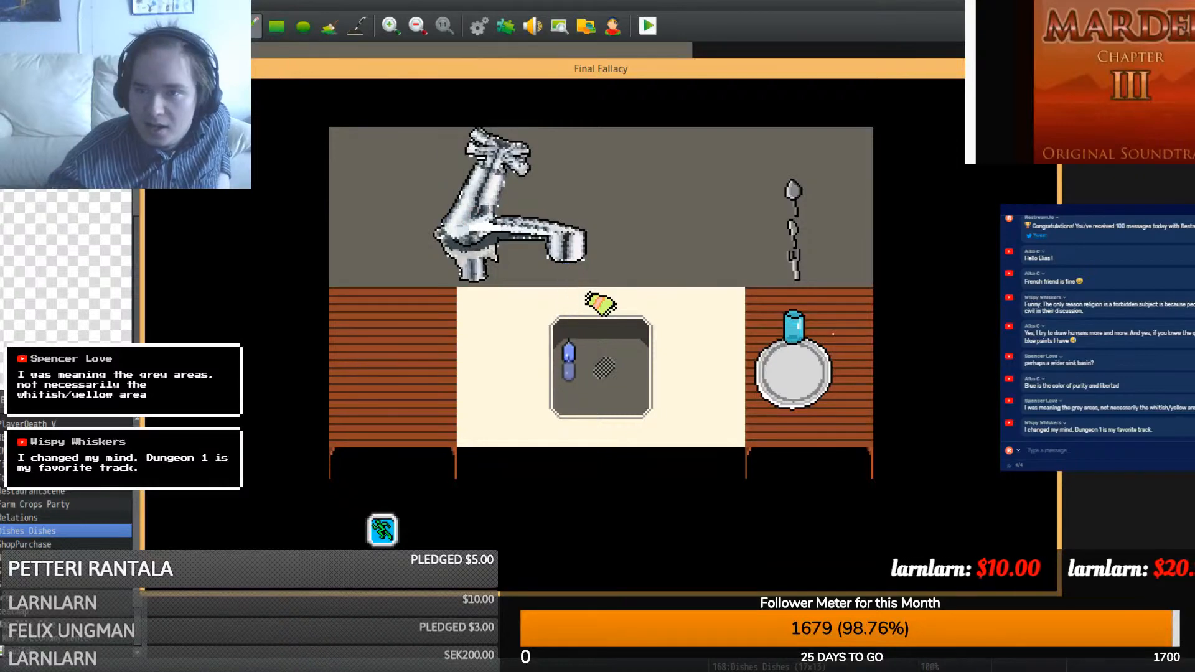
pyautogui.click(1050, 69)
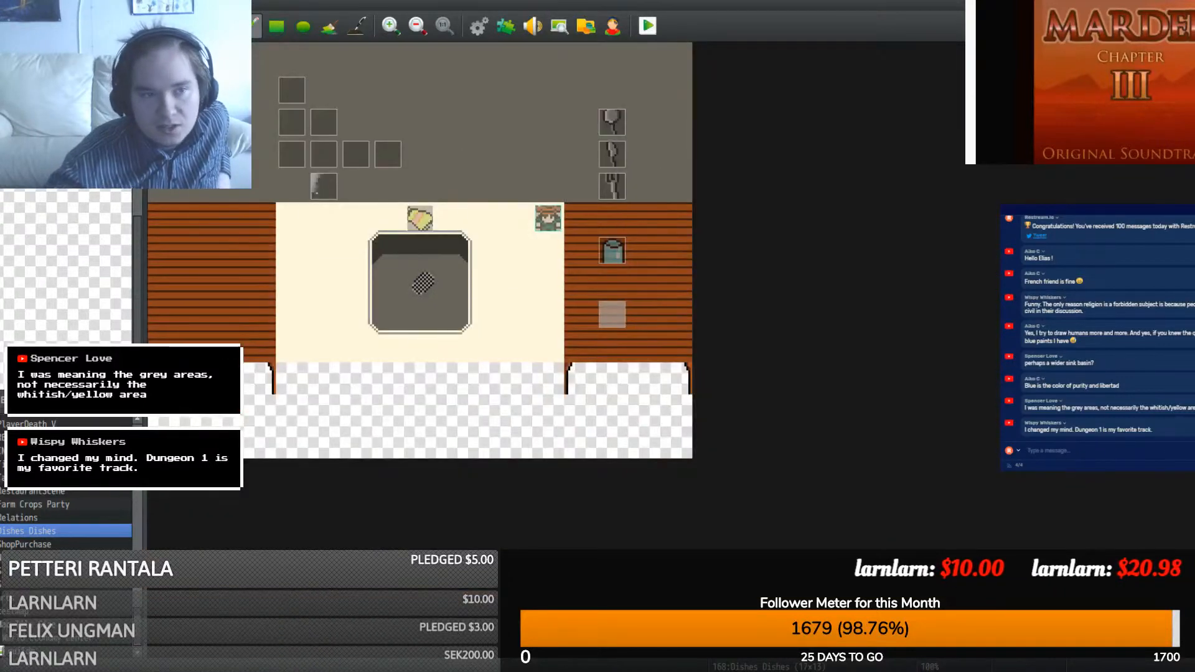
# - Paste the copied page as a third page of the Spoon event with a spoon graphic
pyautogui.press('F6')
pyautogui.doubleClick(609, 131)
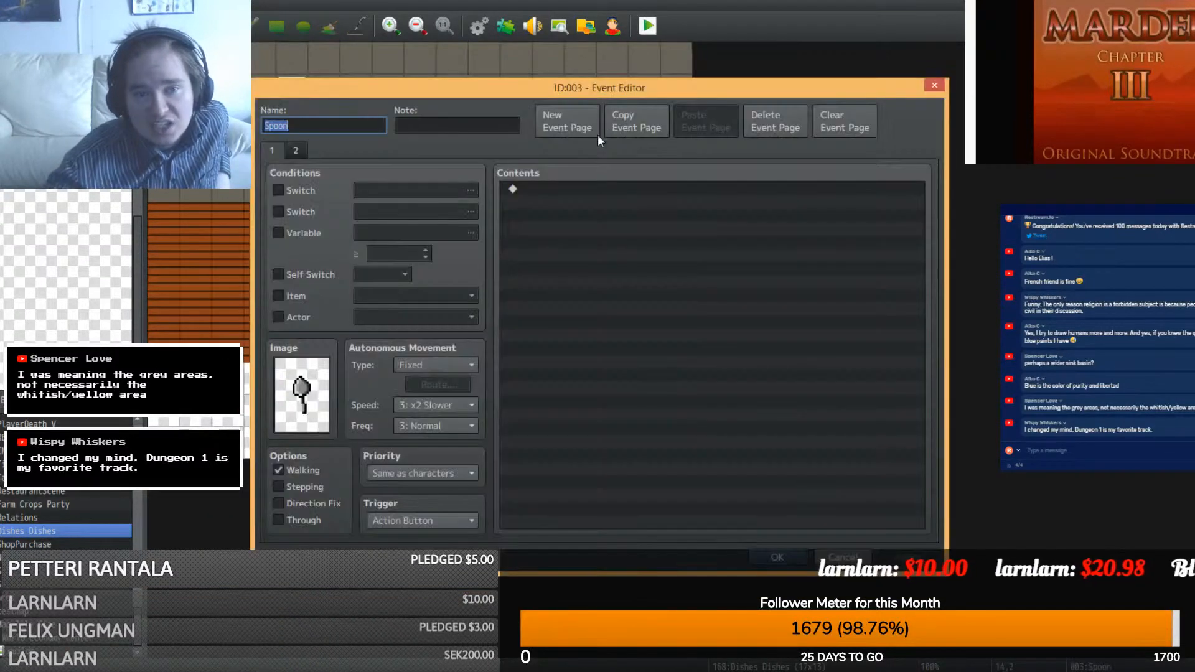
pyautogui.click(295, 150)
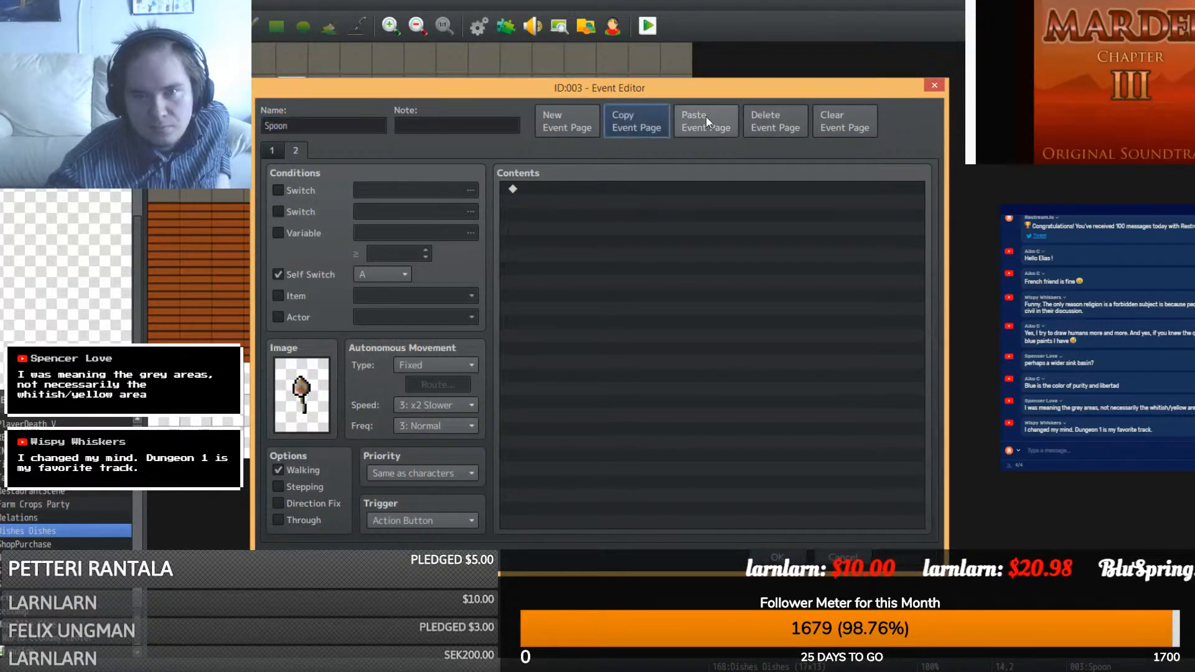
pyautogui.click(706, 117)
pyautogui.doubleClick(302, 395)
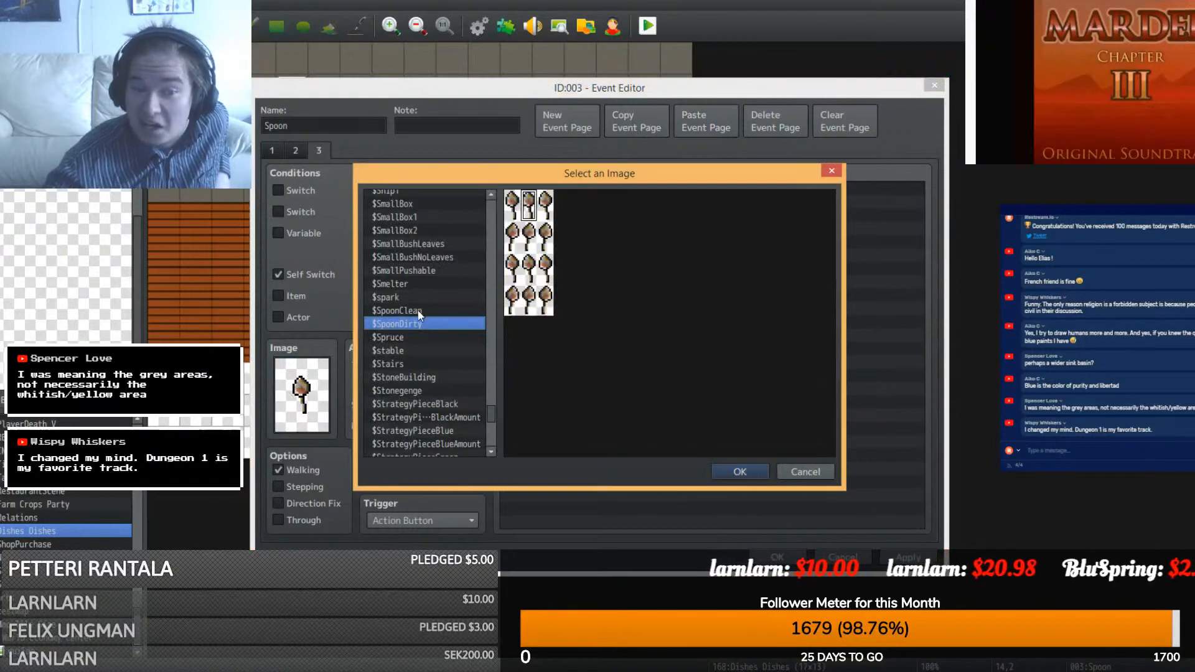
pyautogui.doubleClick(417, 310)
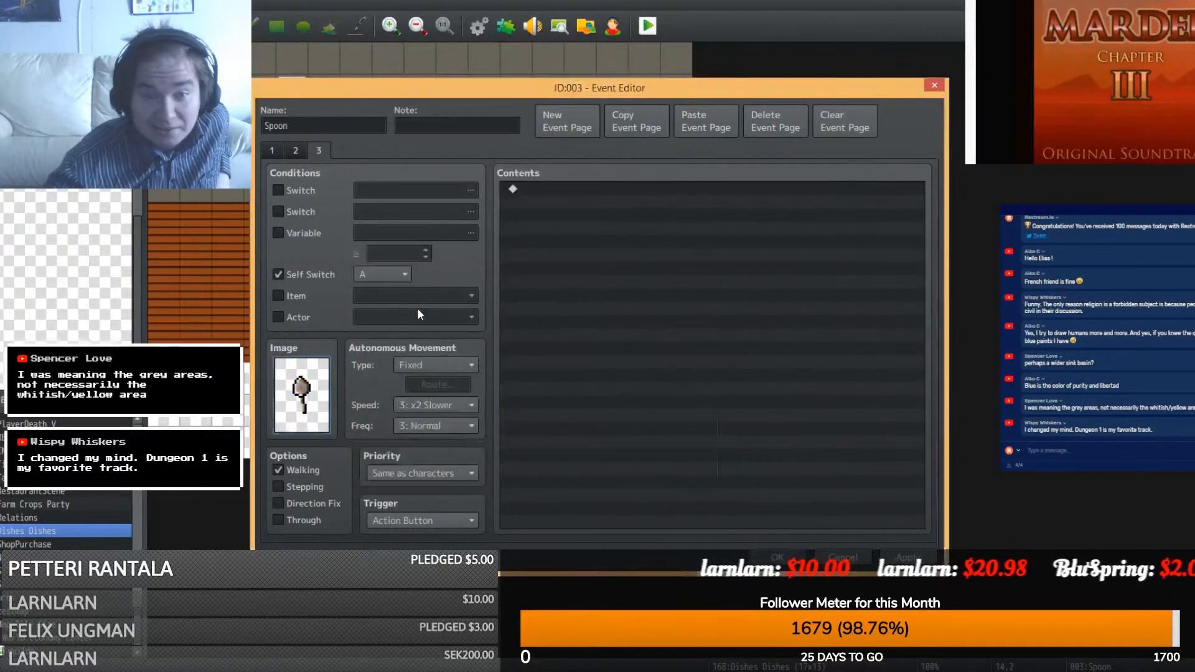
# - Remove page 2's Self Switch A condition, delete the extra page, and confirm the Spoon event
pyautogui.click(296, 152)
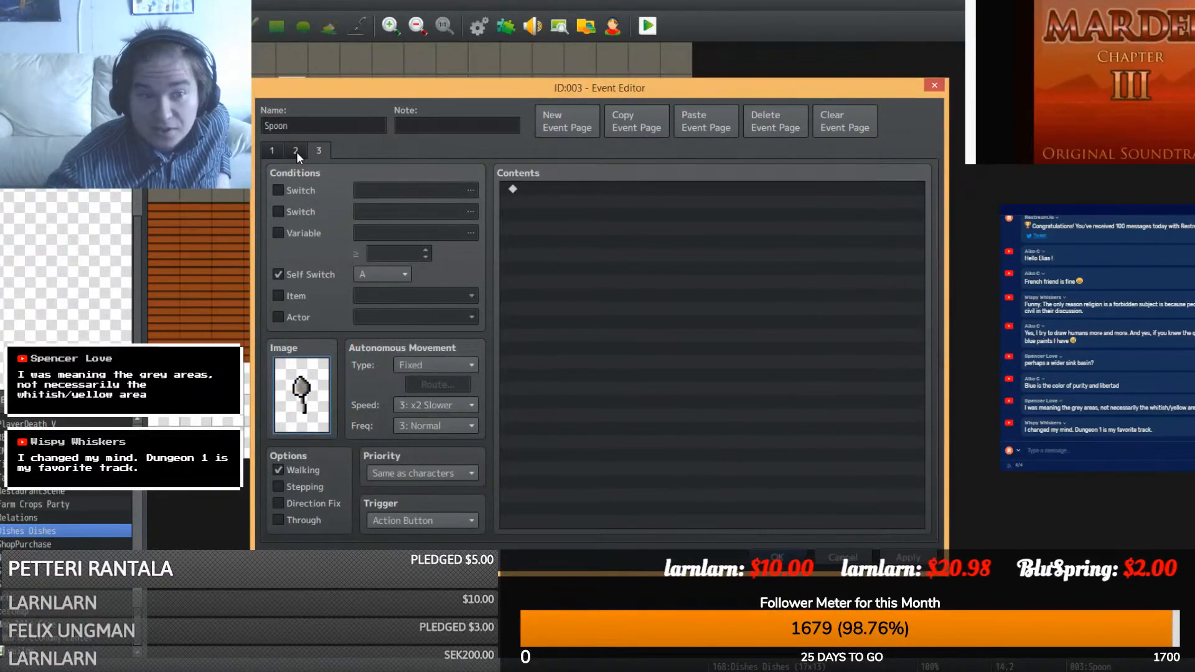
pyautogui.click(278, 275)
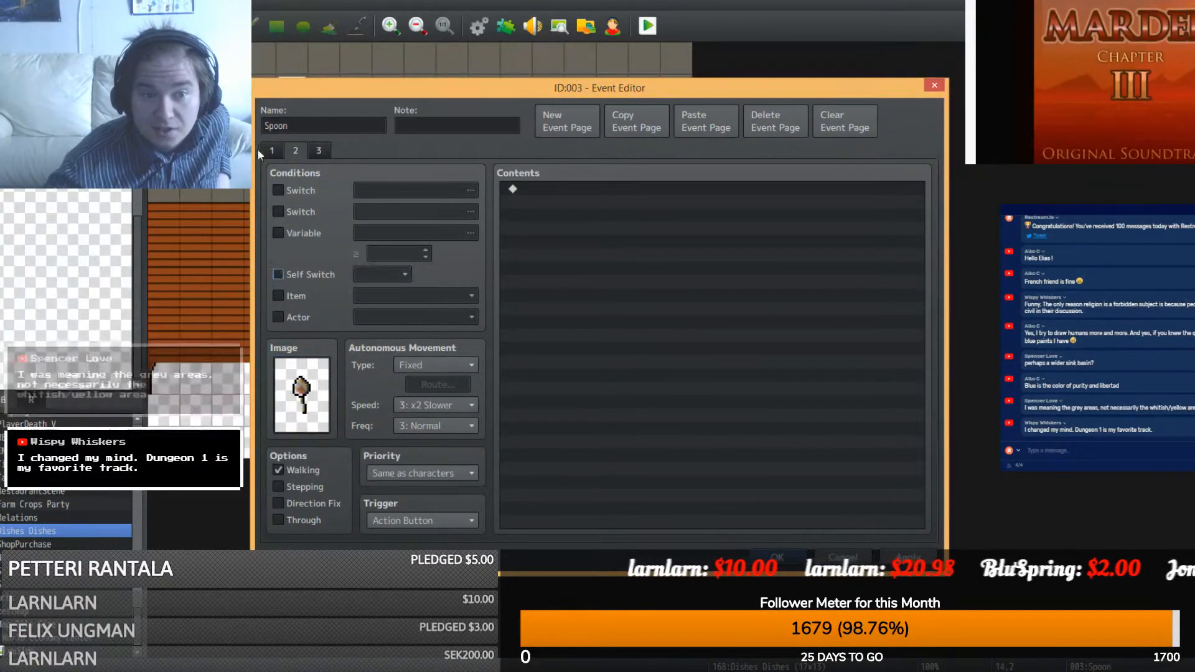
pyautogui.click(777, 128)
pyautogui.click(763, 559)
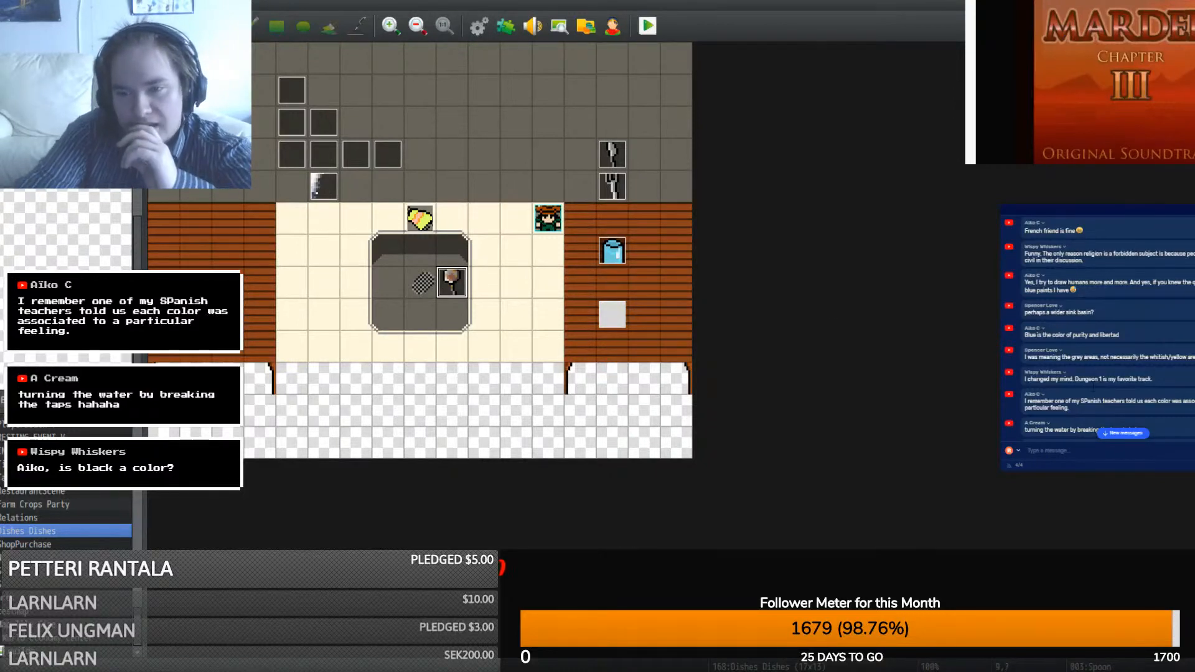
pyautogui.click(1114, 434)
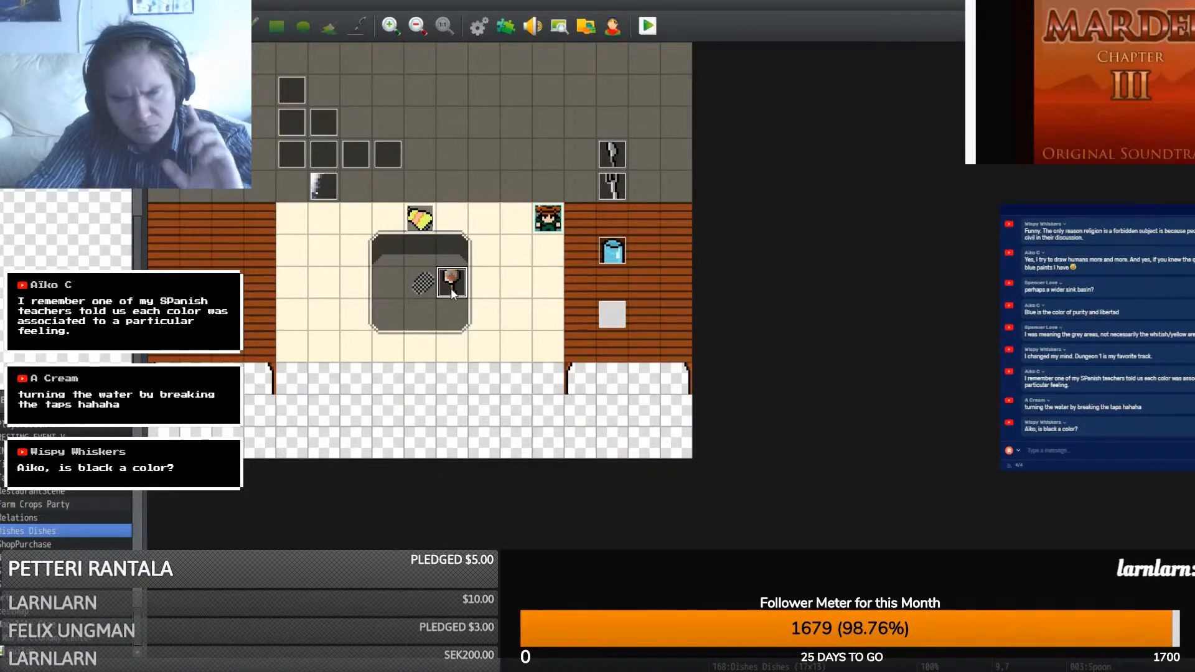
# - Search the plugin list for 'self' and open the YEP_SelfSwVar plugin's settings and help
pyautogui.click(503, 26)
pyautogui.hotkey('ctrl', 'f')
pyautogui.write('sel')
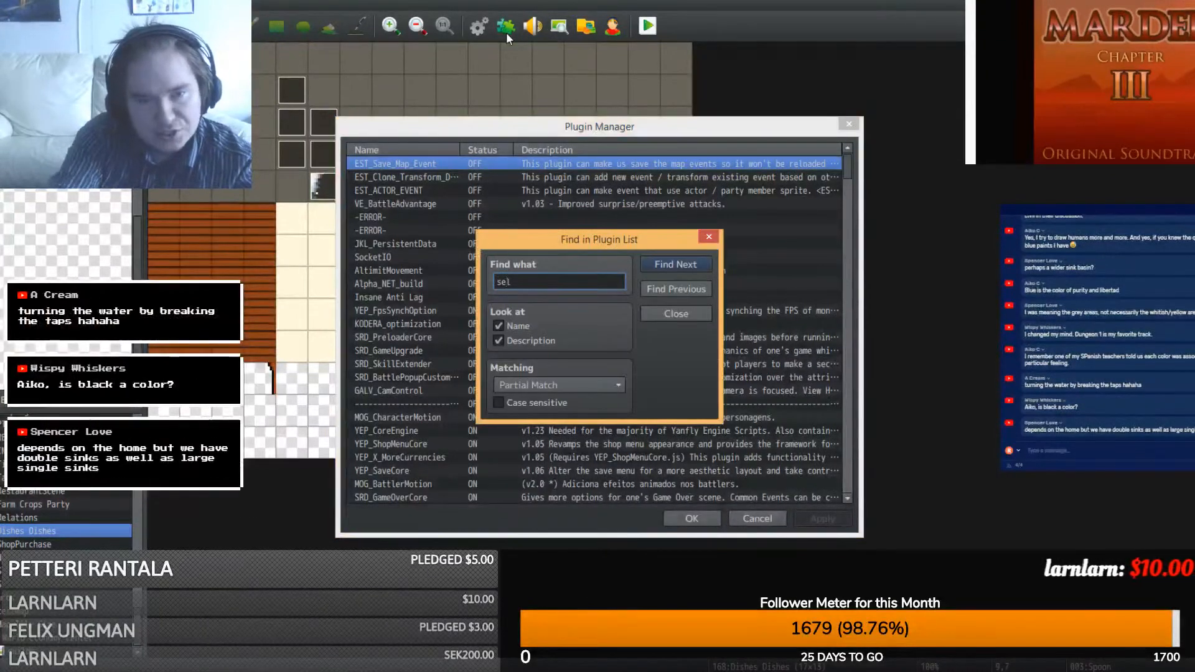
pyautogui.write('f')
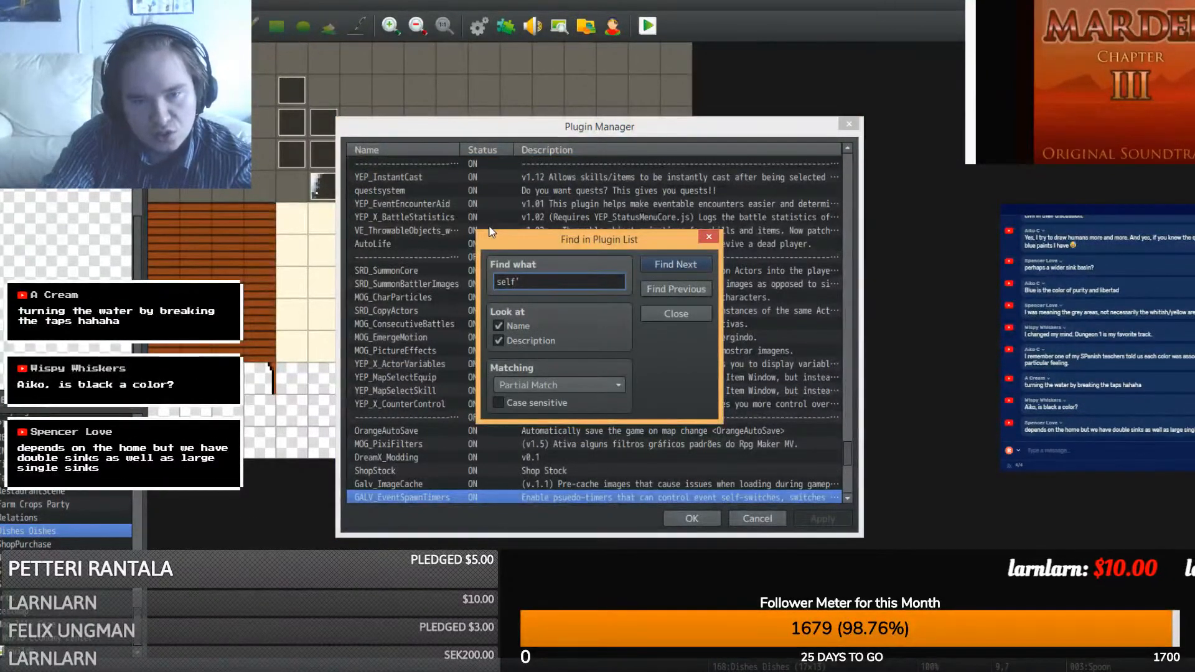
pyautogui.press('Return')
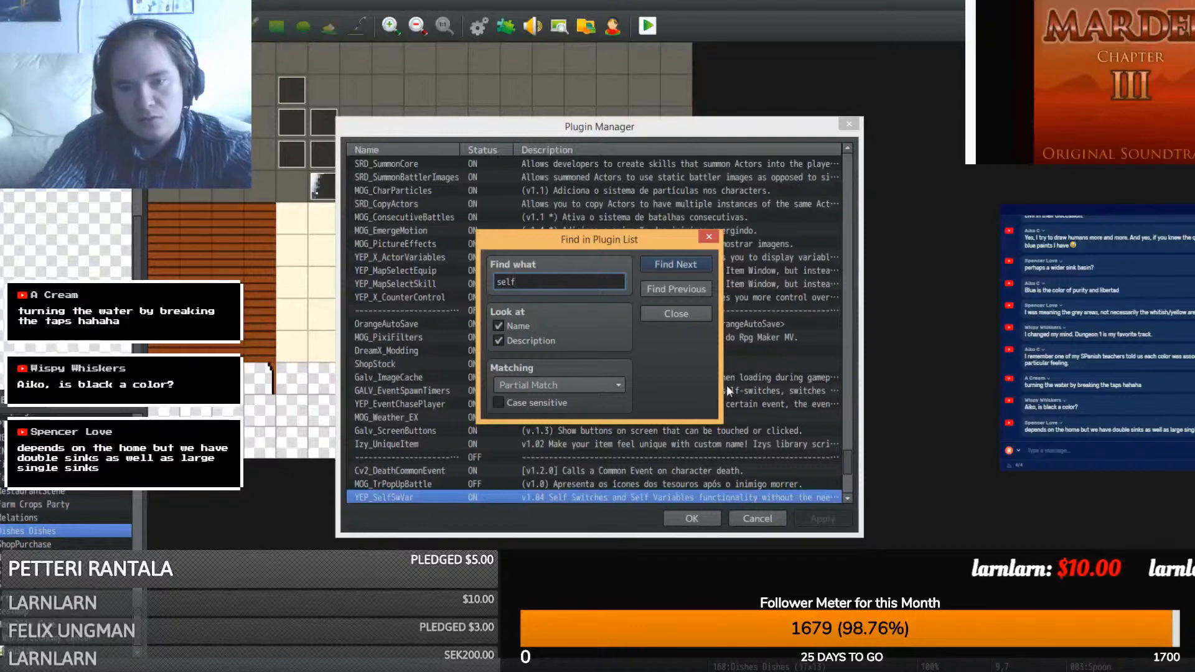
pyautogui.click(677, 314)
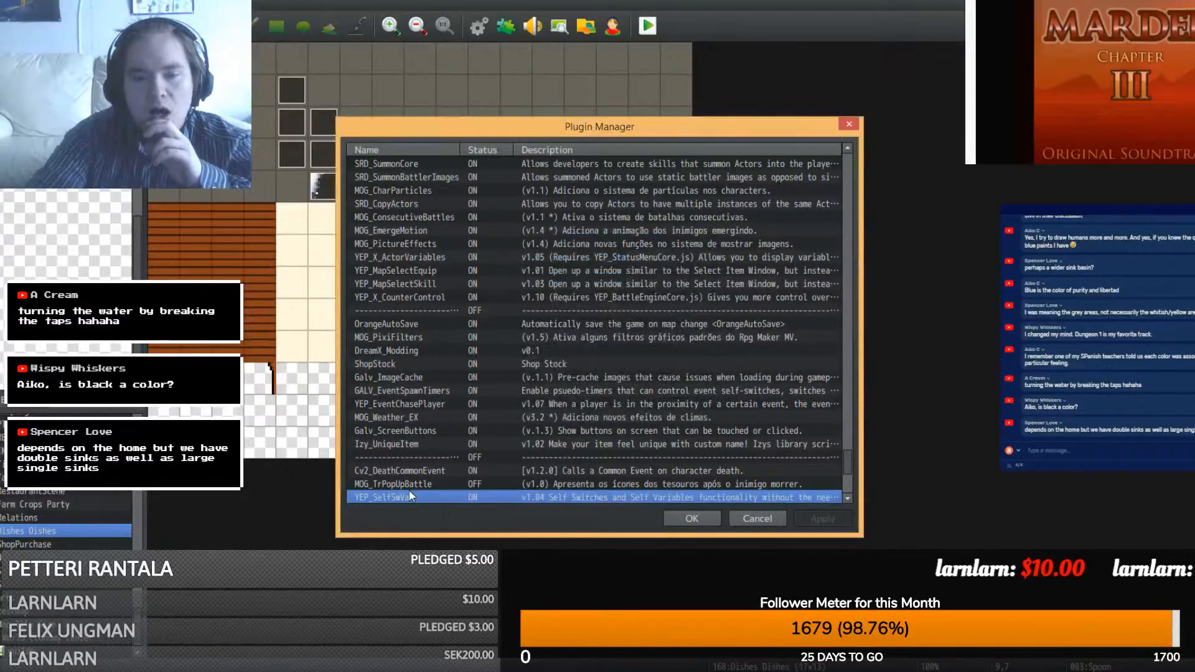
pyautogui.doubleClick(393, 497)
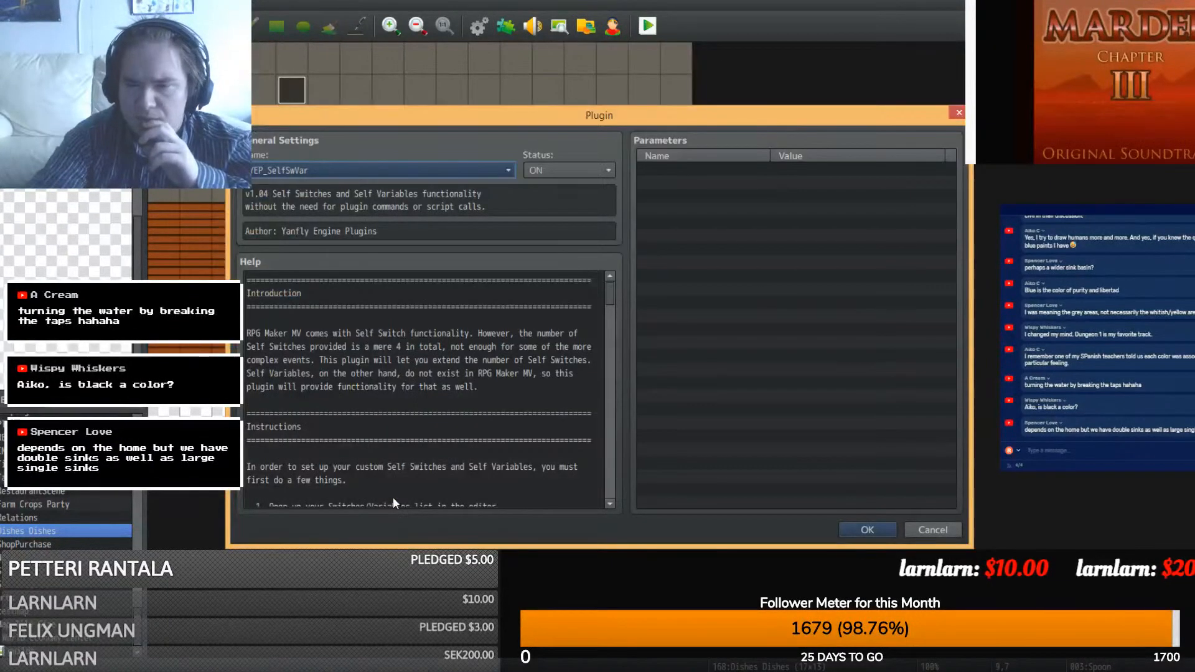
# - Read down to the YEP_SelfSwVar script-call help, then close the plugin dialog and Plugin Manager
pyautogui.scroll(-3, 393, 497)
pyautogui.scroll(-15, 404, 402)
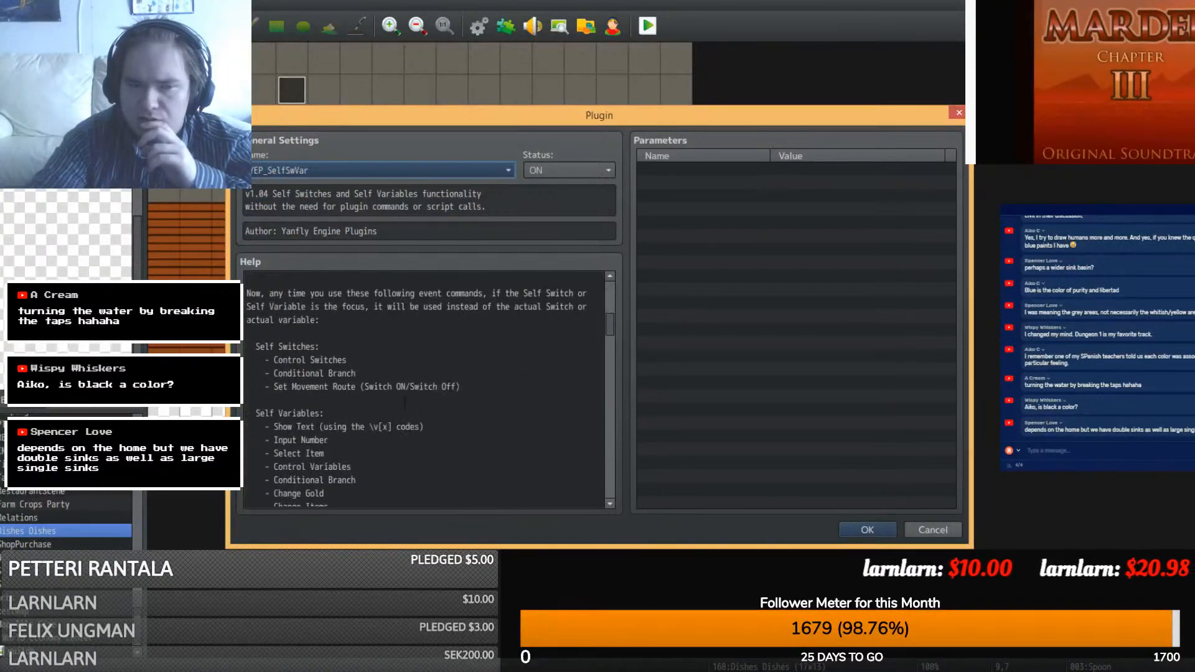
pyautogui.scroll(-5, 404, 403)
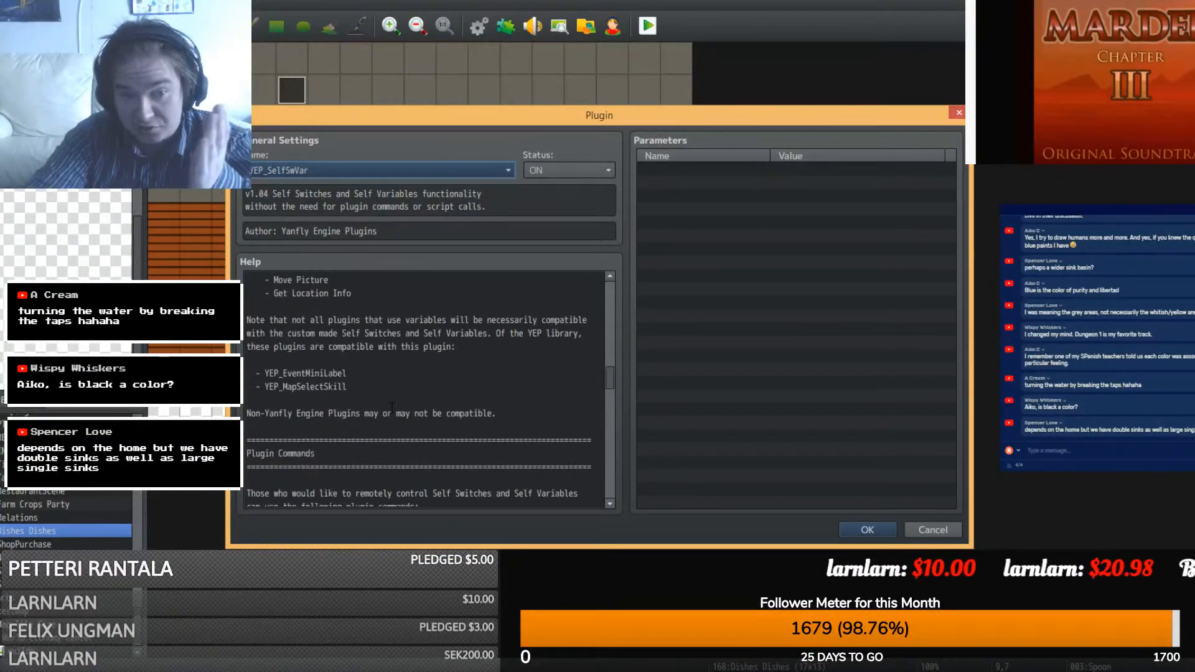
pyautogui.scroll(-10, 392, 405)
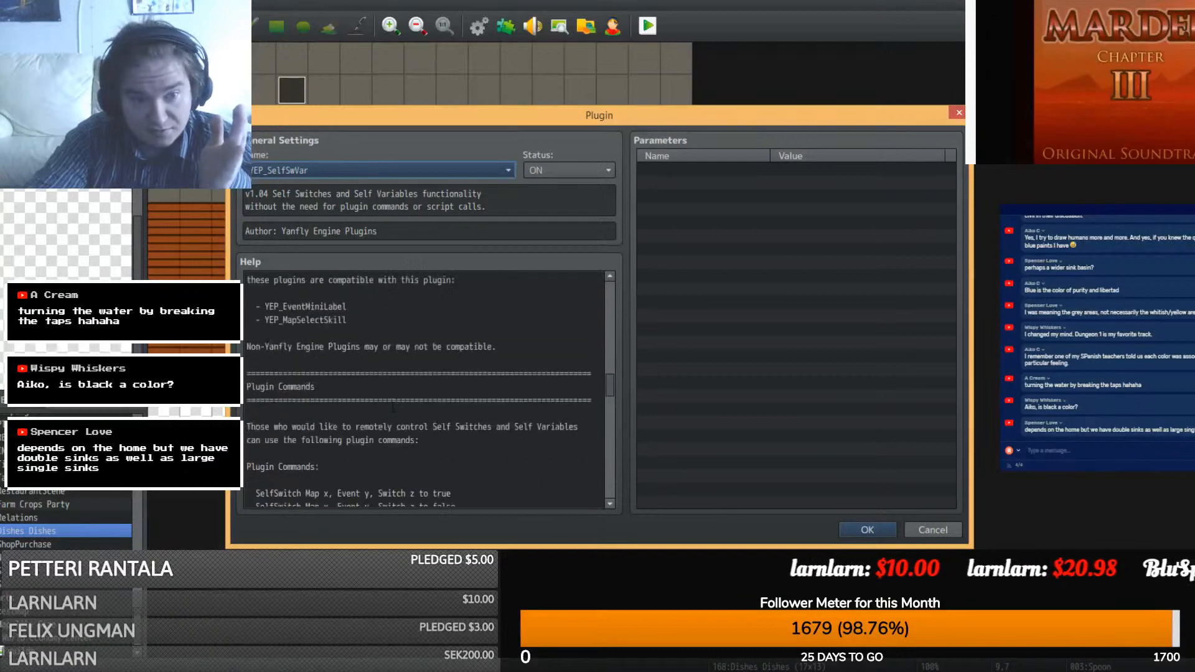
pyautogui.scroll(-5, 423, 389)
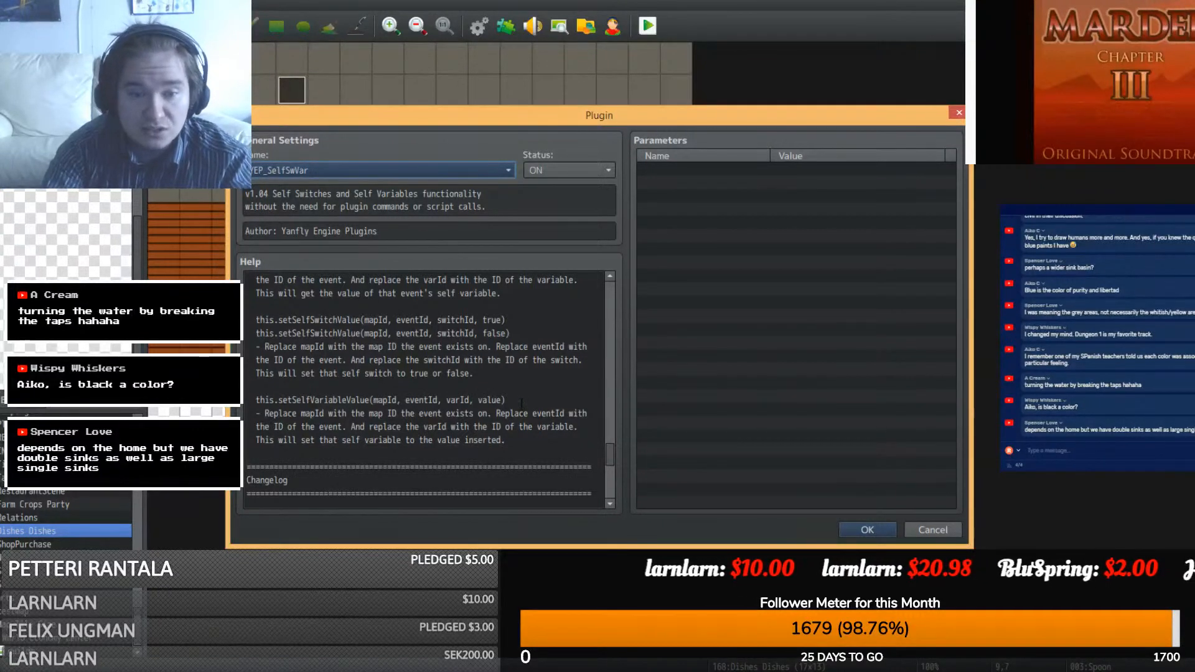
pyautogui.moveTo(248, 413)
pyautogui.mouseDown()
pyautogui.moveTo(249, 401)
pyautogui.moveTo(423, 413)
pyautogui.moveTo(255, 399)
pyautogui.mouseUp()
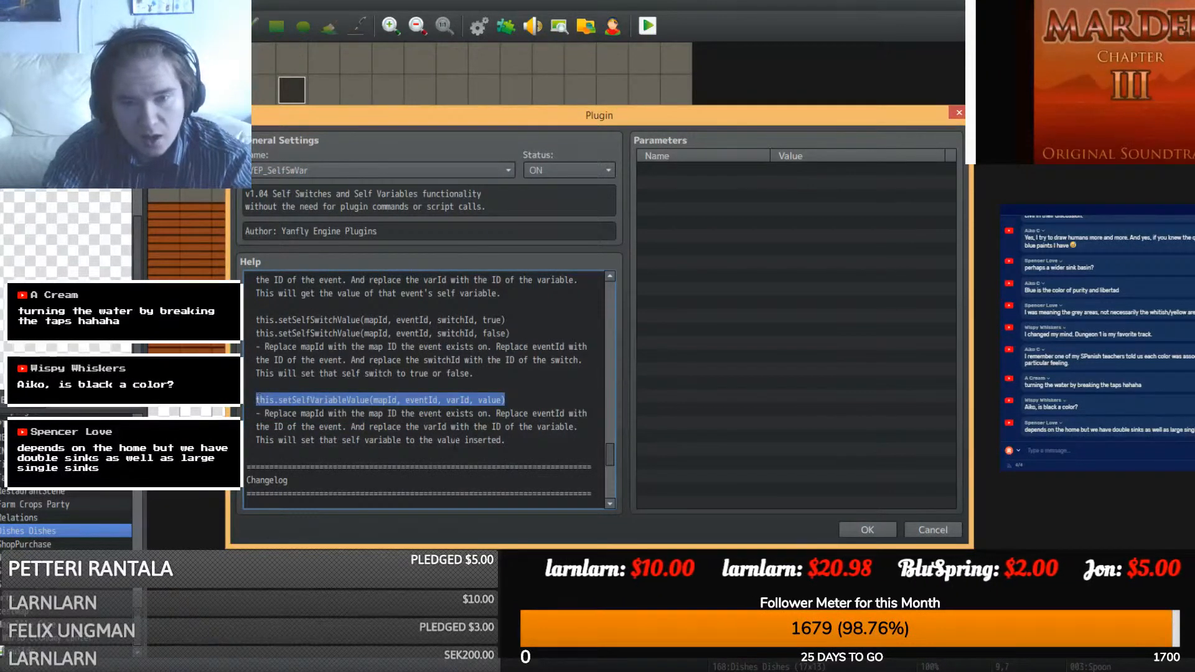
pyautogui.click(867, 530)
pyautogui.click(696, 522)
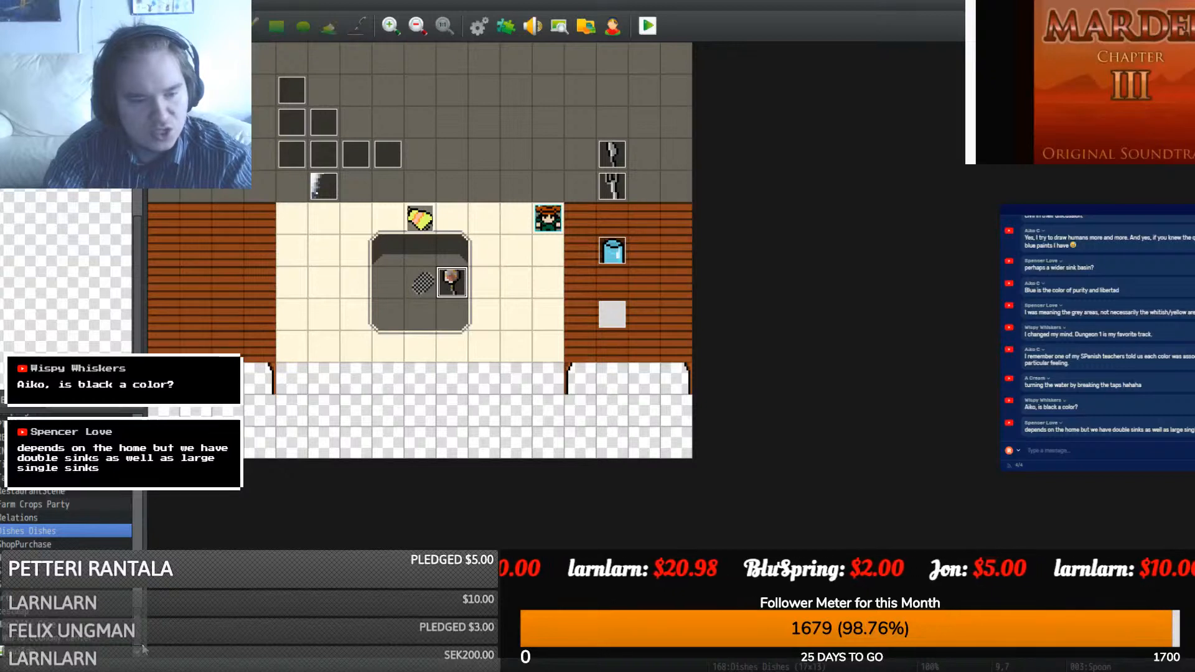
# - Browse the lake map, testmap, testmapbuild, All Buildings, Karelia North-West and the home village maps
pyautogui.click(50, 642)
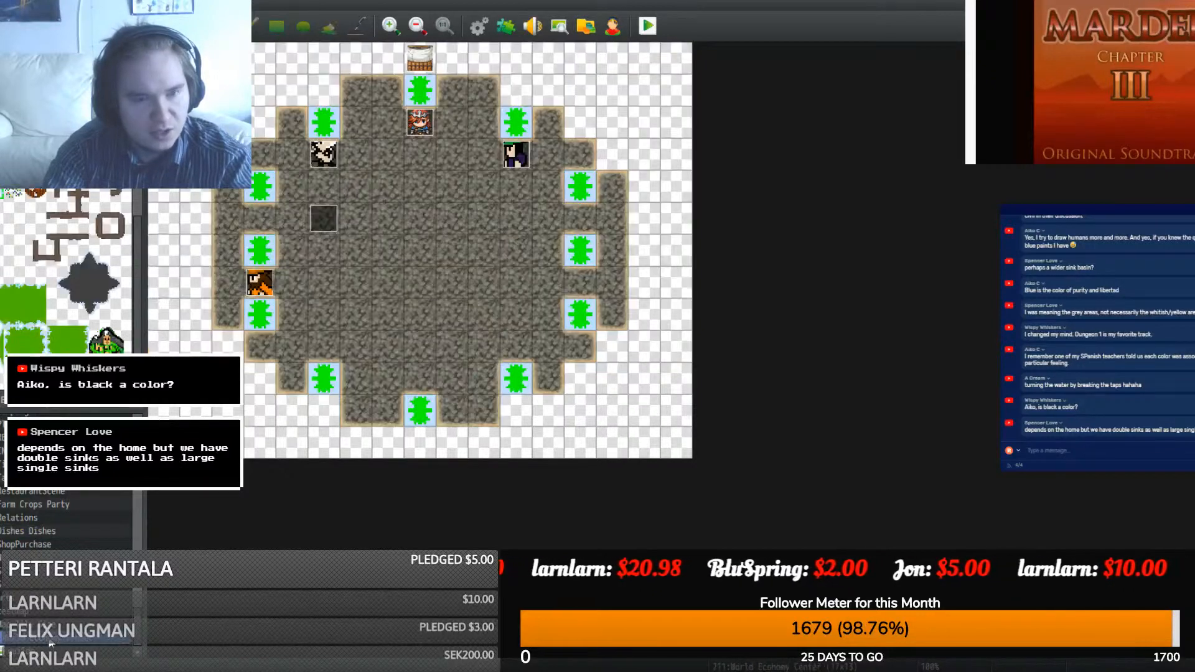
pyautogui.click(51, 651)
pyautogui.press('Up')
pyautogui.press('Up')
pyautogui.press('Up')
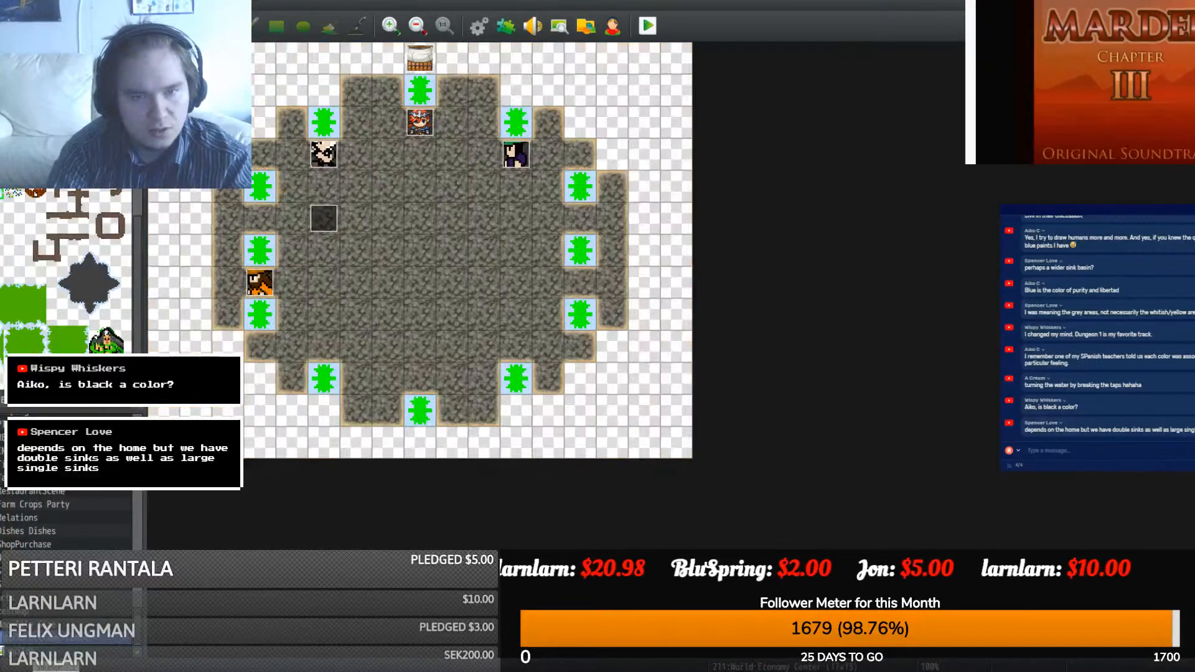
pyautogui.press('Down')
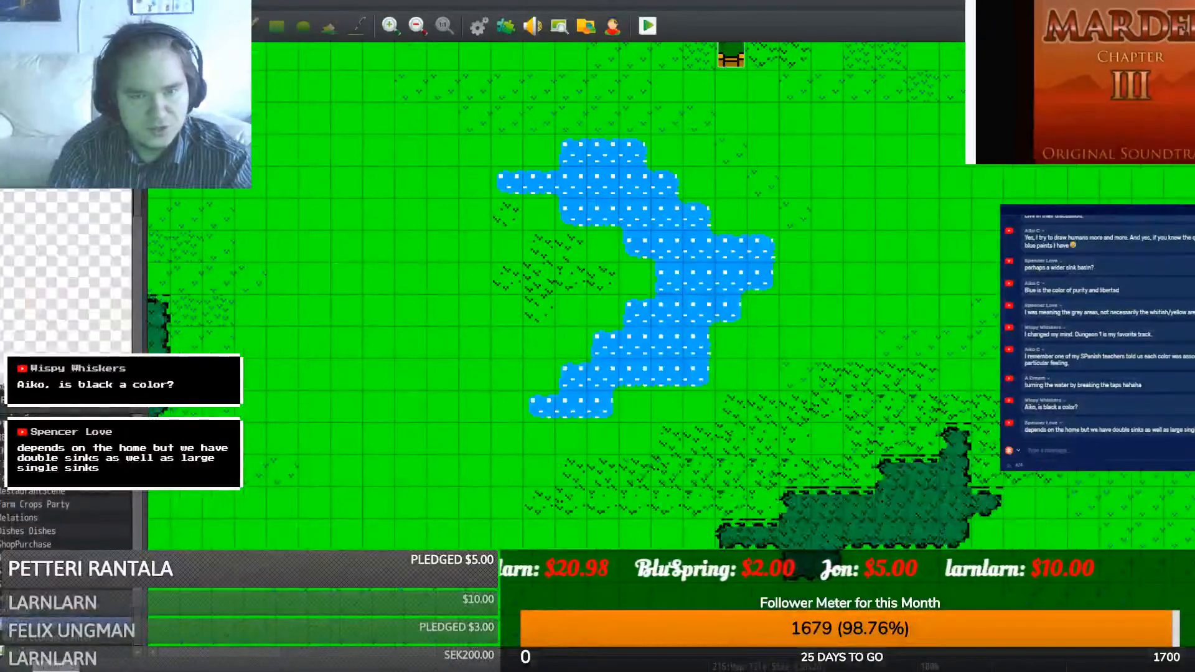
pyautogui.moveTo(439, 528); pyautogui.dragTo(248, 330, button='middle')
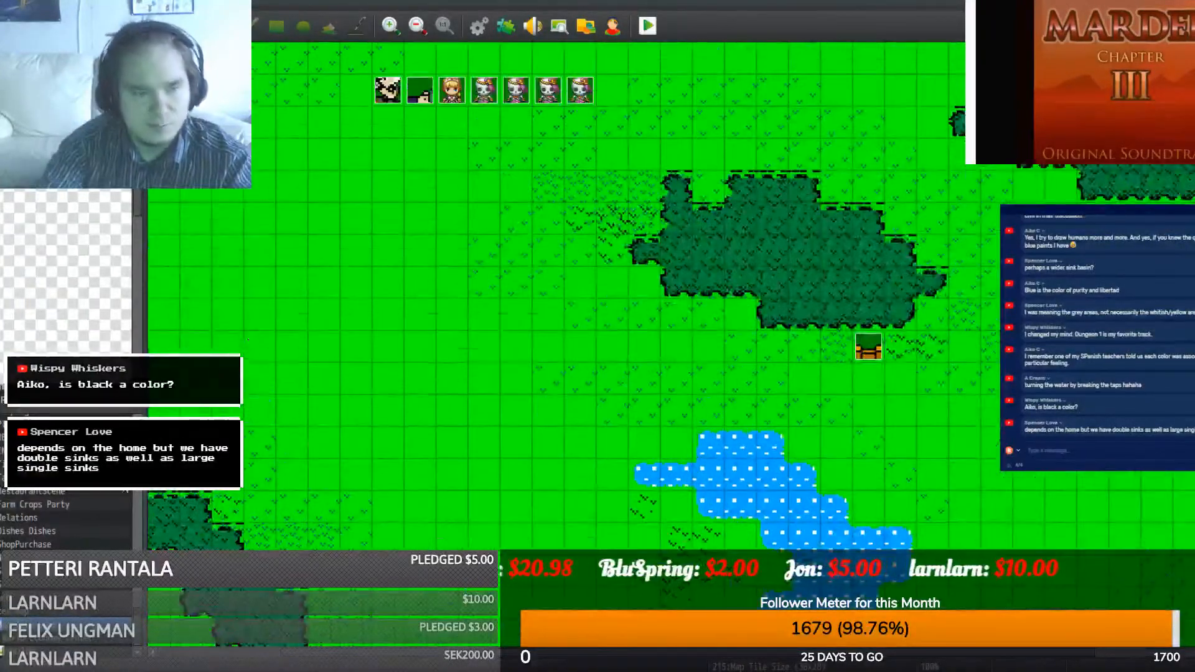
pyautogui.click(33, 614)
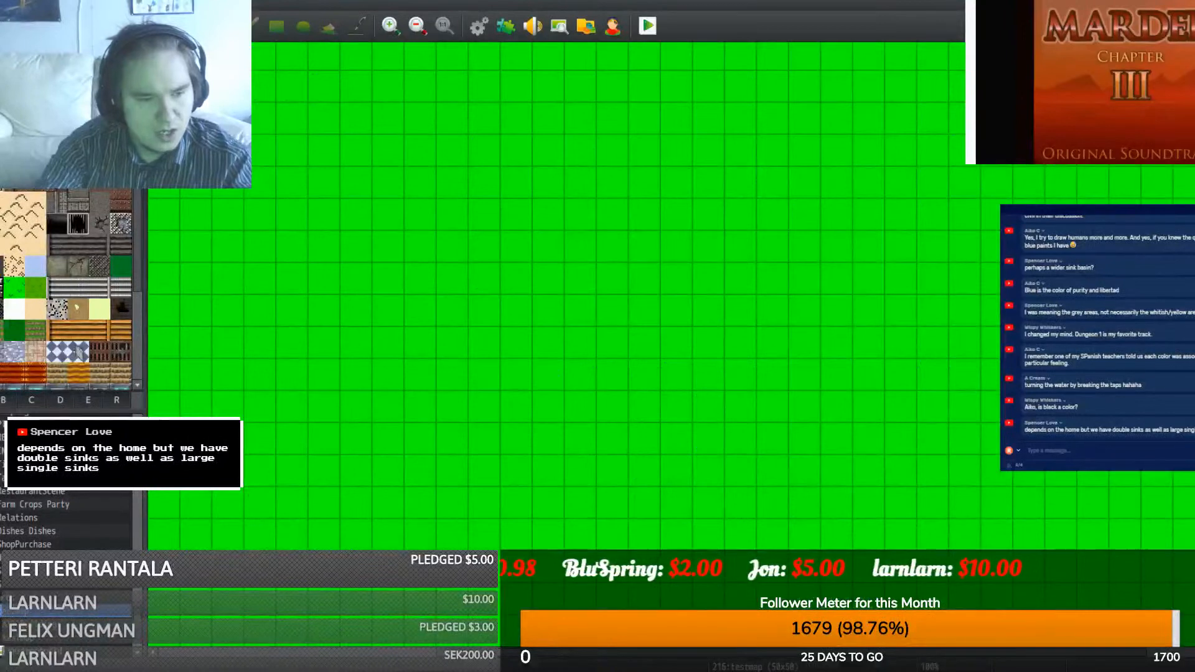
pyautogui.scroll(-2, 38, 613)
pyautogui.click(37, 618)
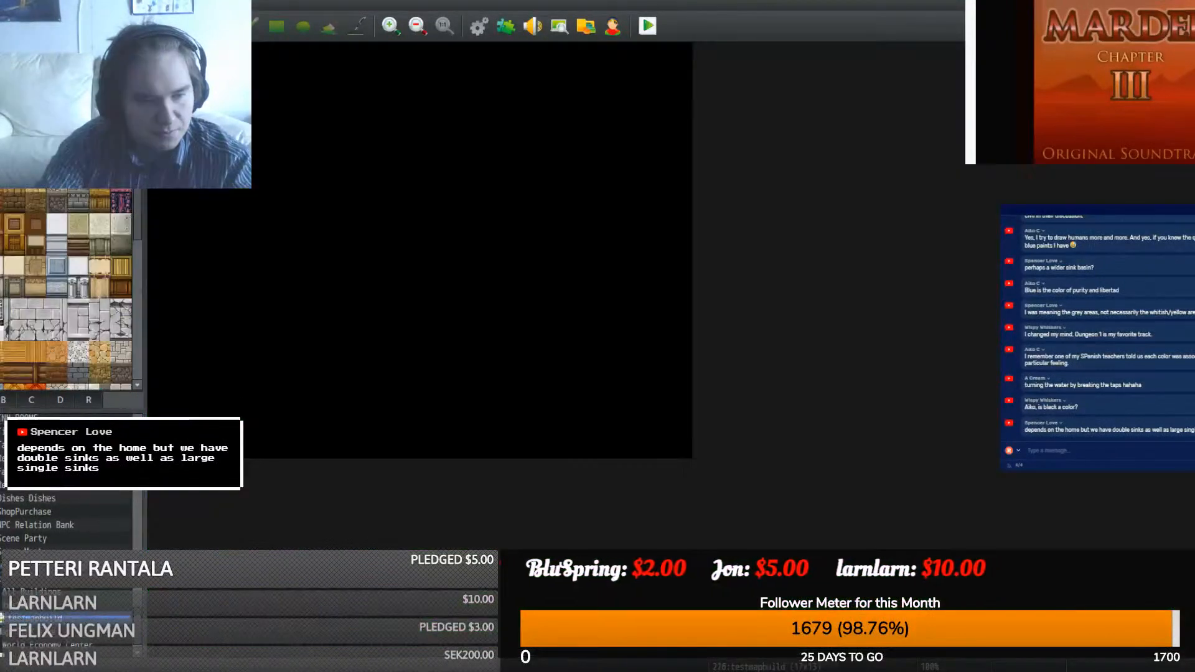
pyautogui.doubleClick(35, 591)
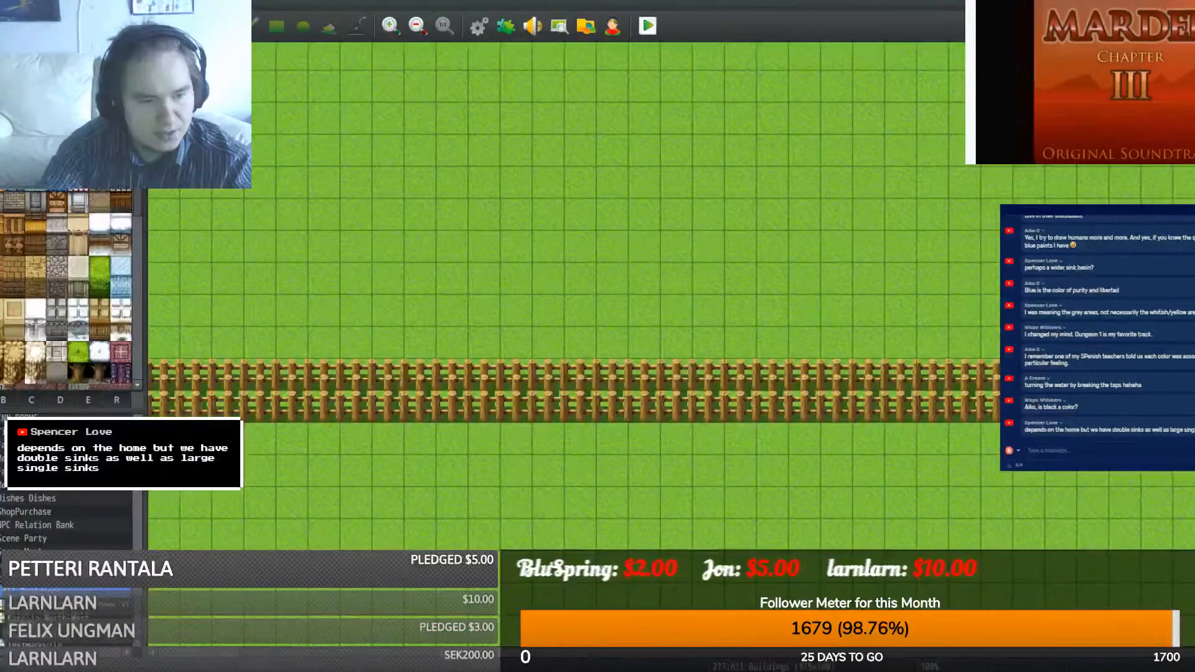
pyautogui.click(23, 618)
pyautogui.click(36, 605)
pyautogui.middleClick(247, 406)
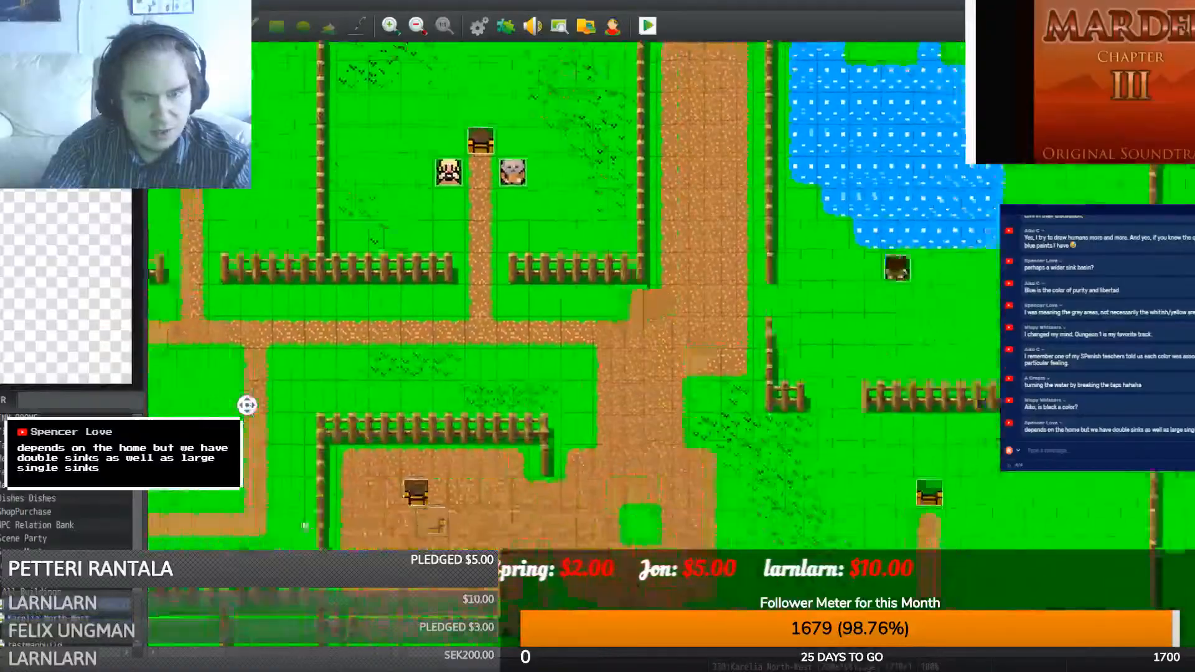
# - Look through testmap, the Undeground cave, Karelia North East, Scene Meet, Scene Party and NPC Relation Bank maps
pyautogui.click(68, 629)
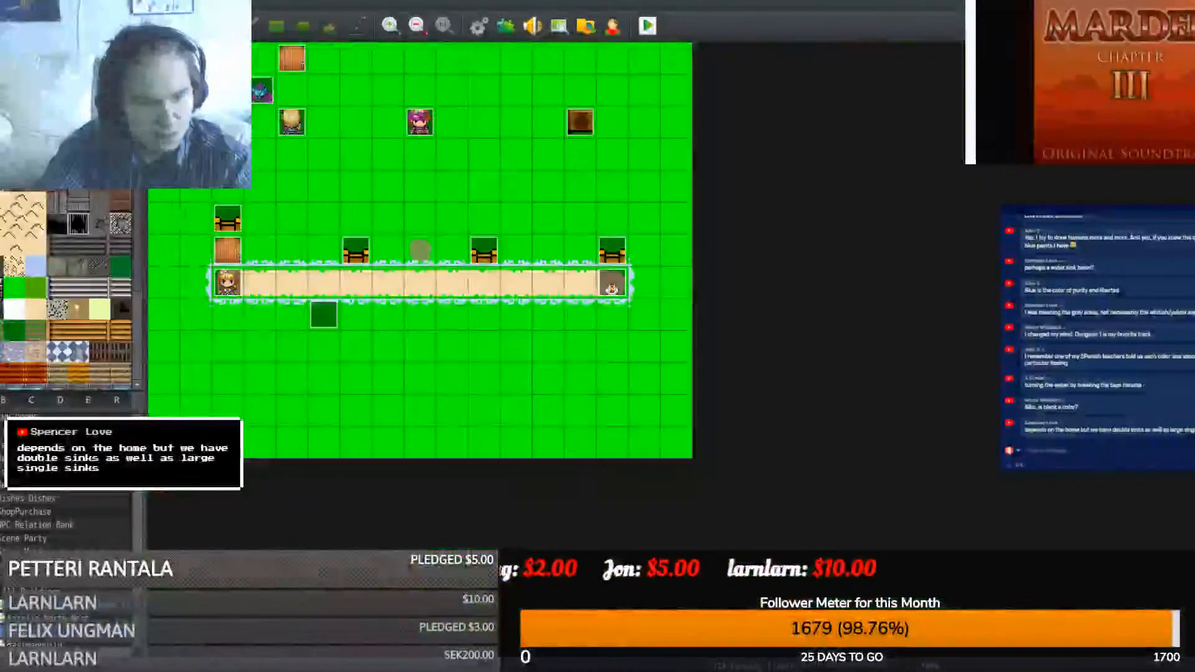
pyautogui.scroll(-1, 70, 611)
pyautogui.click(69, 602)
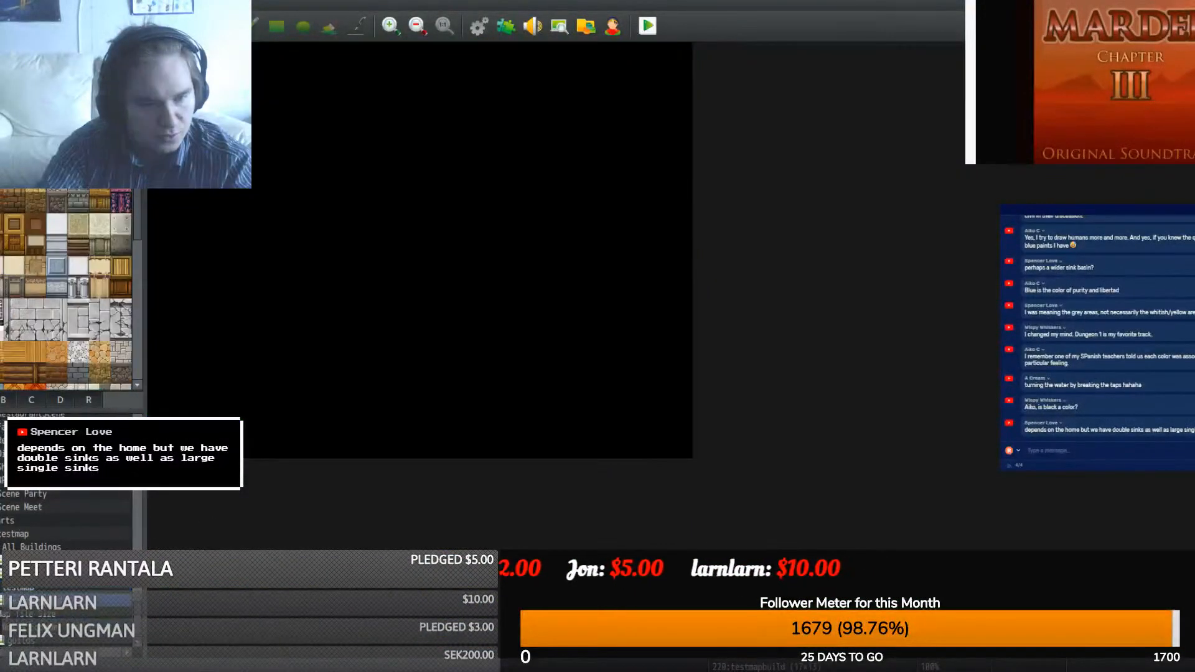
pyautogui.click(68, 588)
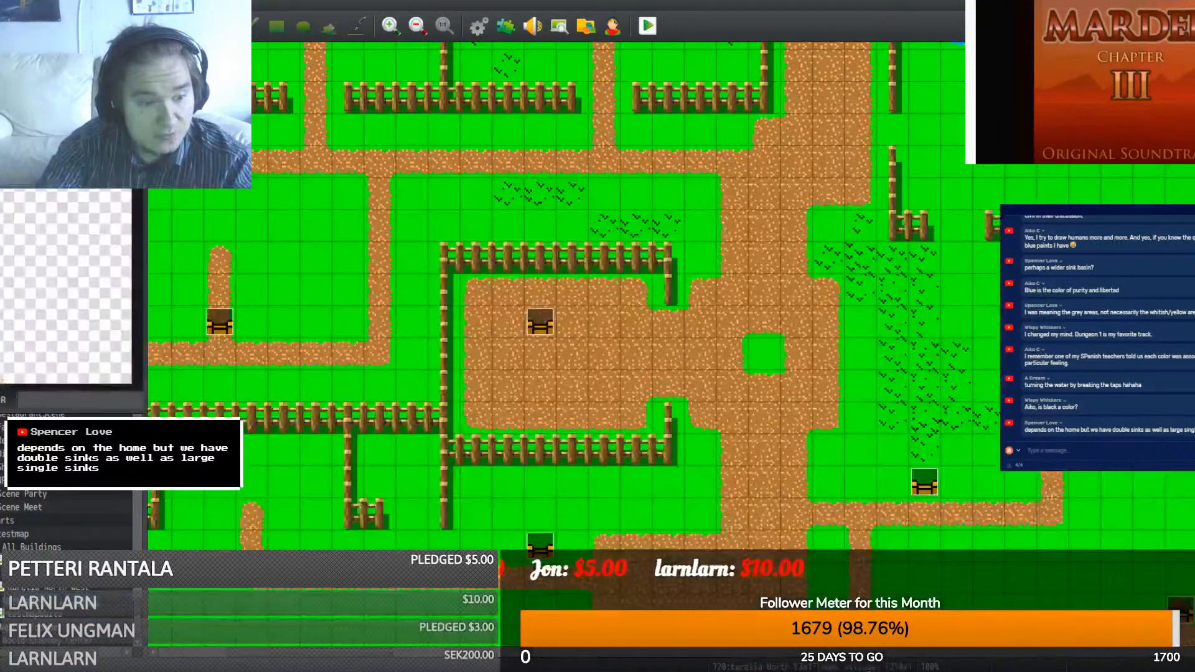
pyautogui.click(68, 574)
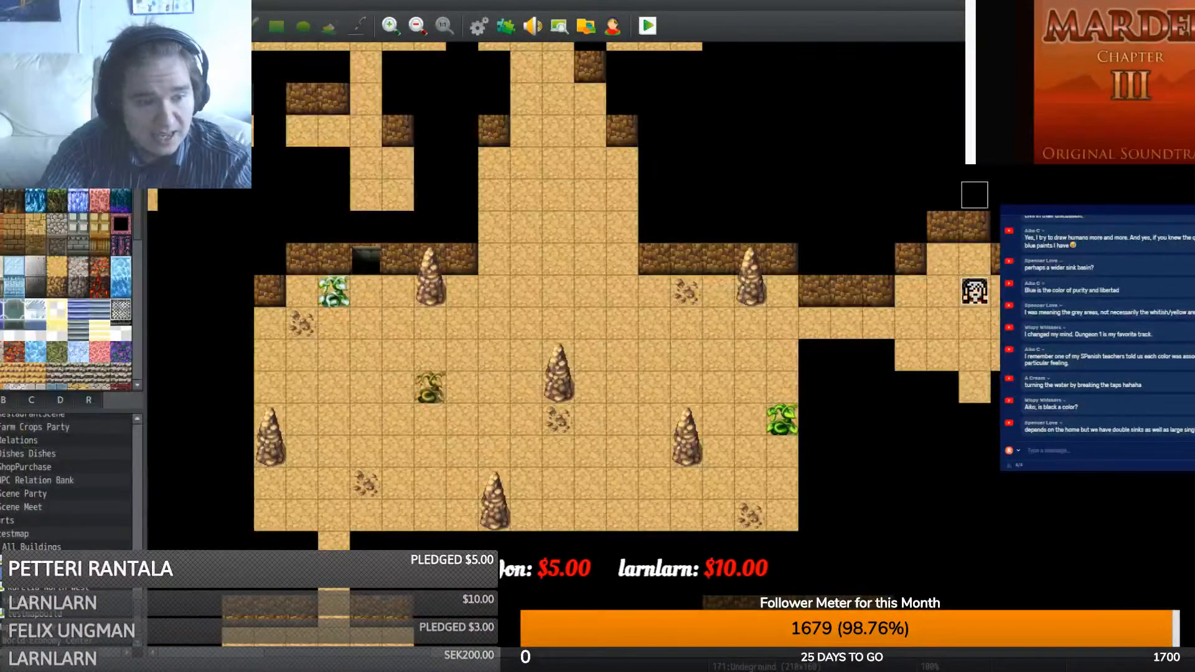
pyautogui.click(69, 561)
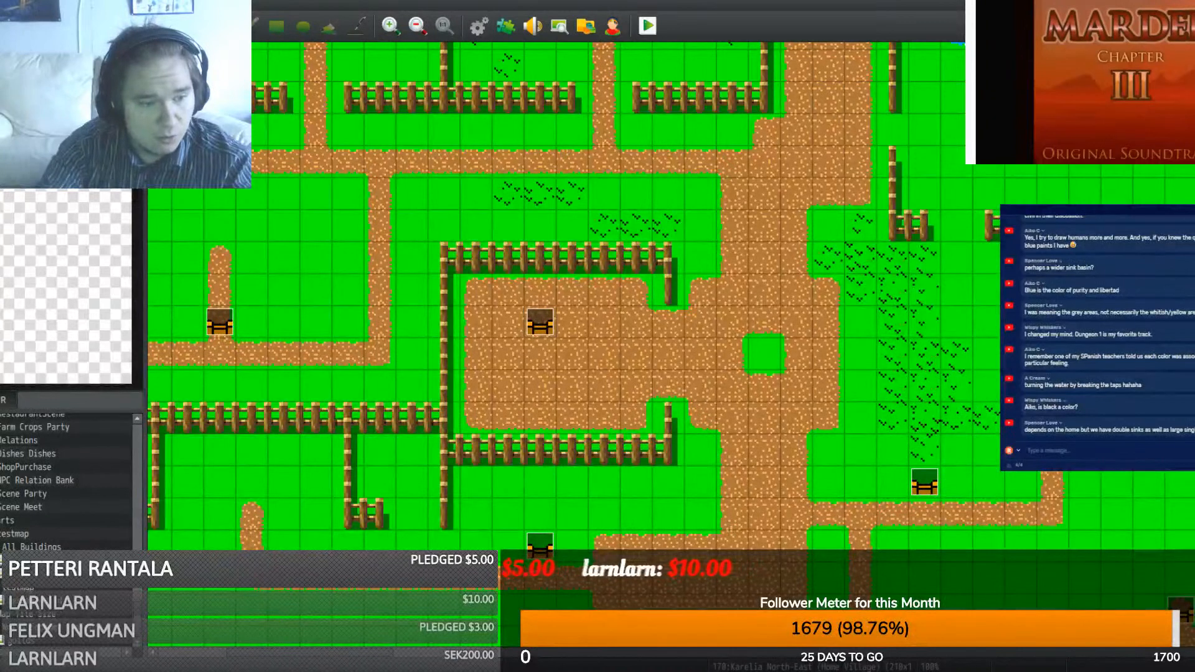
pyautogui.click(14, 509)
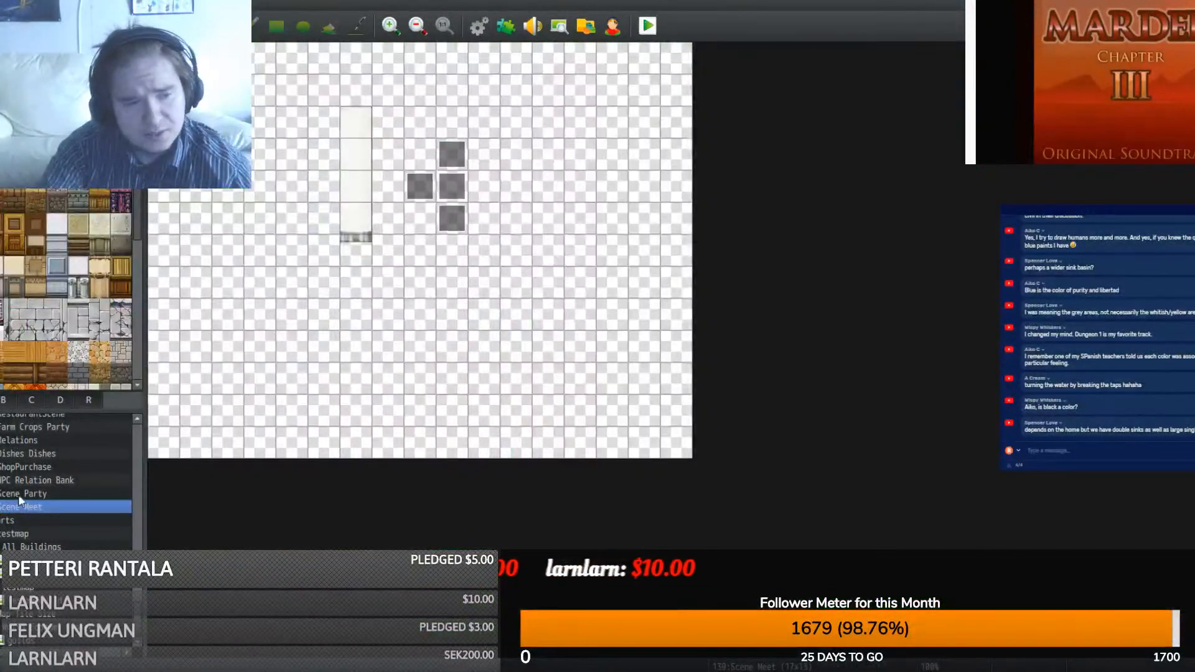
pyautogui.click(20, 496)
pyautogui.click(28, 483)
# - Expand UI + Food Test and NPC Lab in the map list and open the npc lab2 map
pyautogui.scroll(4, 40, 515)
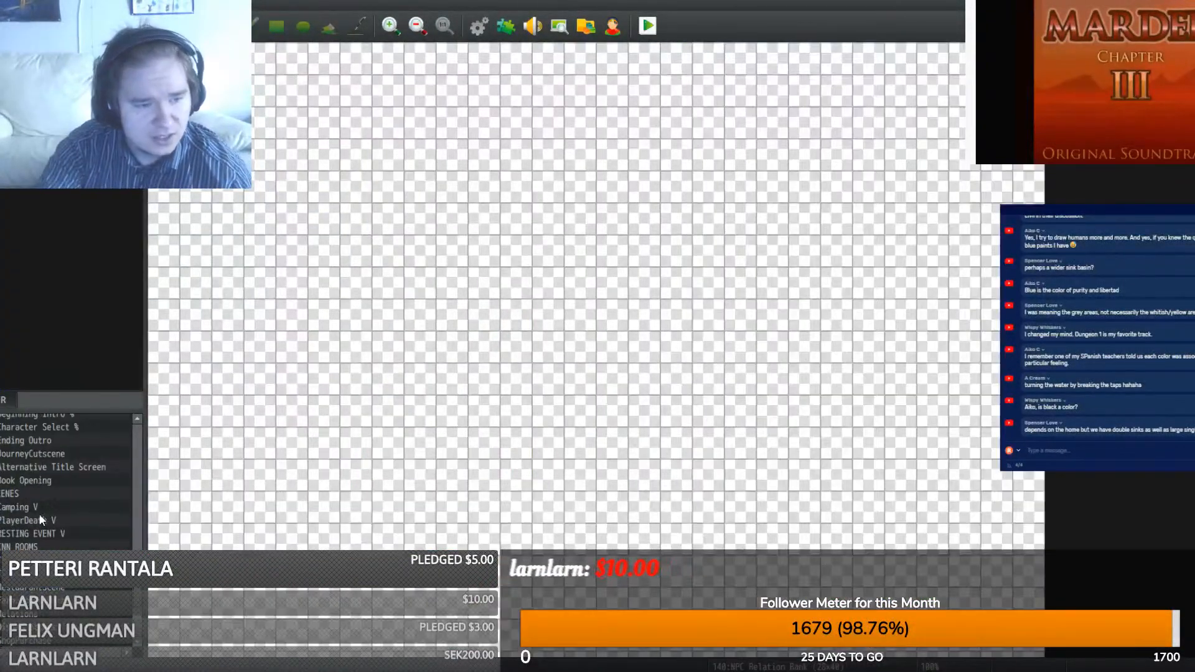
pyautogui.scroll(8, 39, 514)
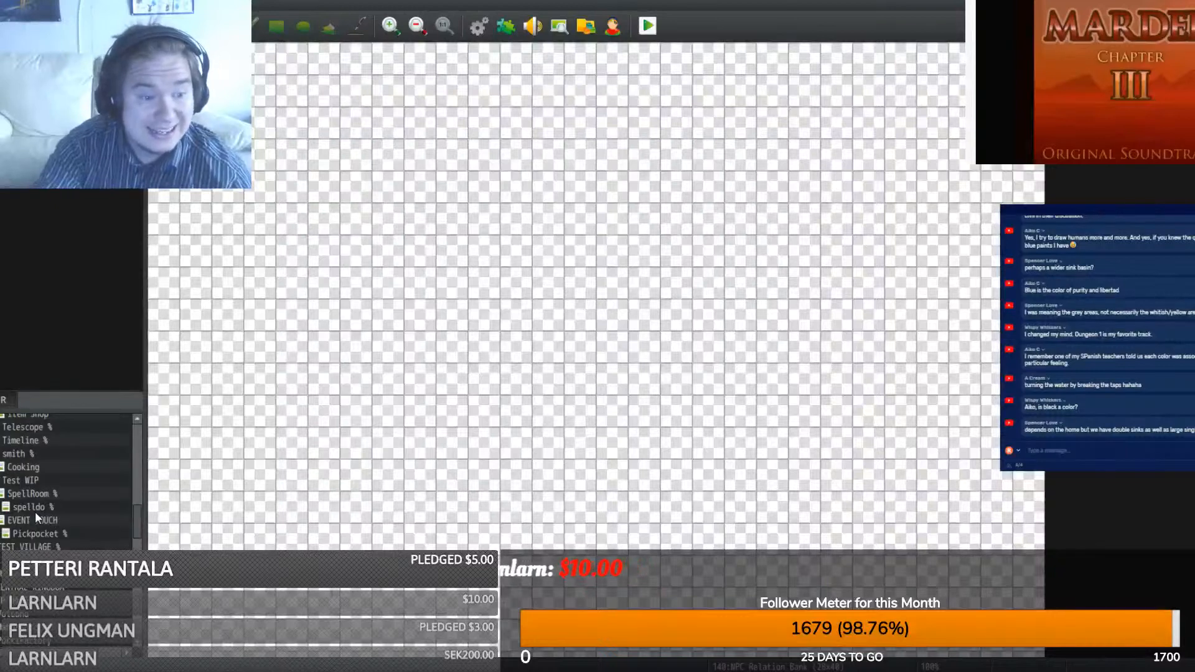
pyautogui.scroll(8, 65, 480)
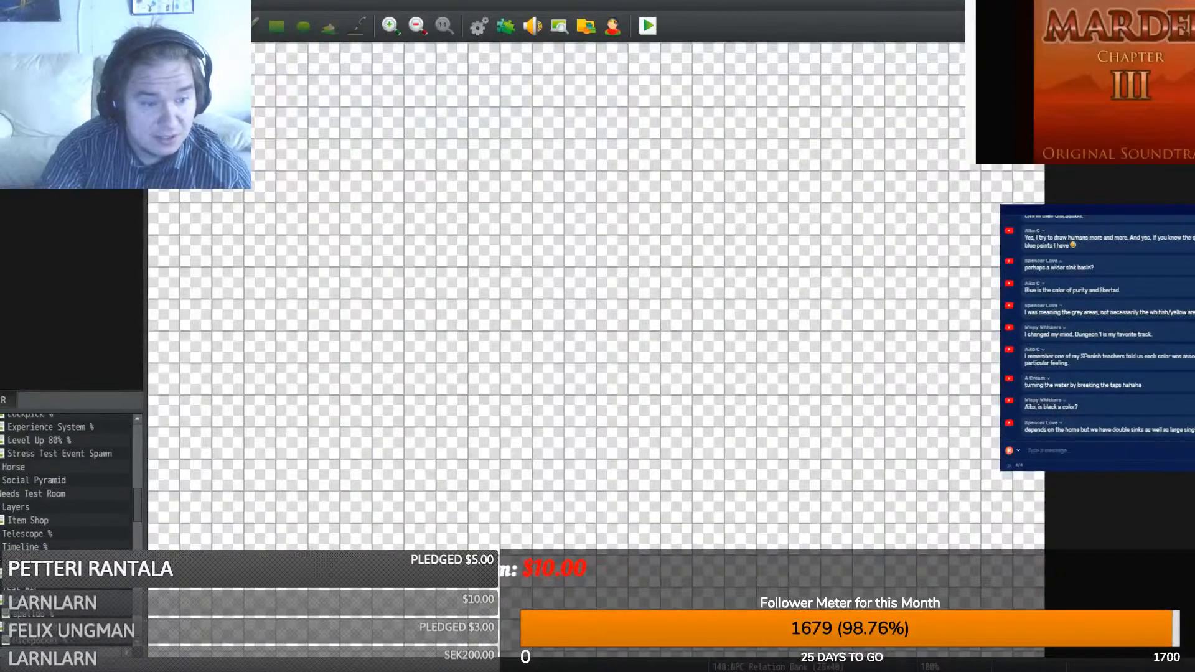
pyautogui.scroll(5, 65, 479)
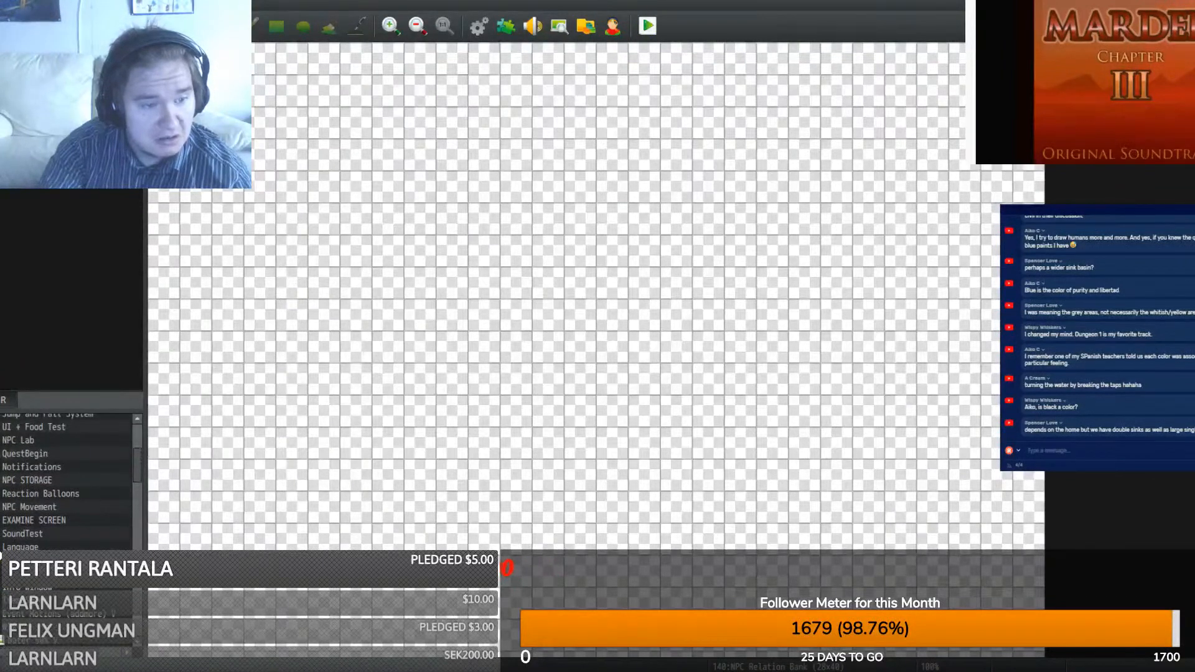
pyautogui.scroll(5, 65, 479)
pyautogui.doubleClick(37, 494)
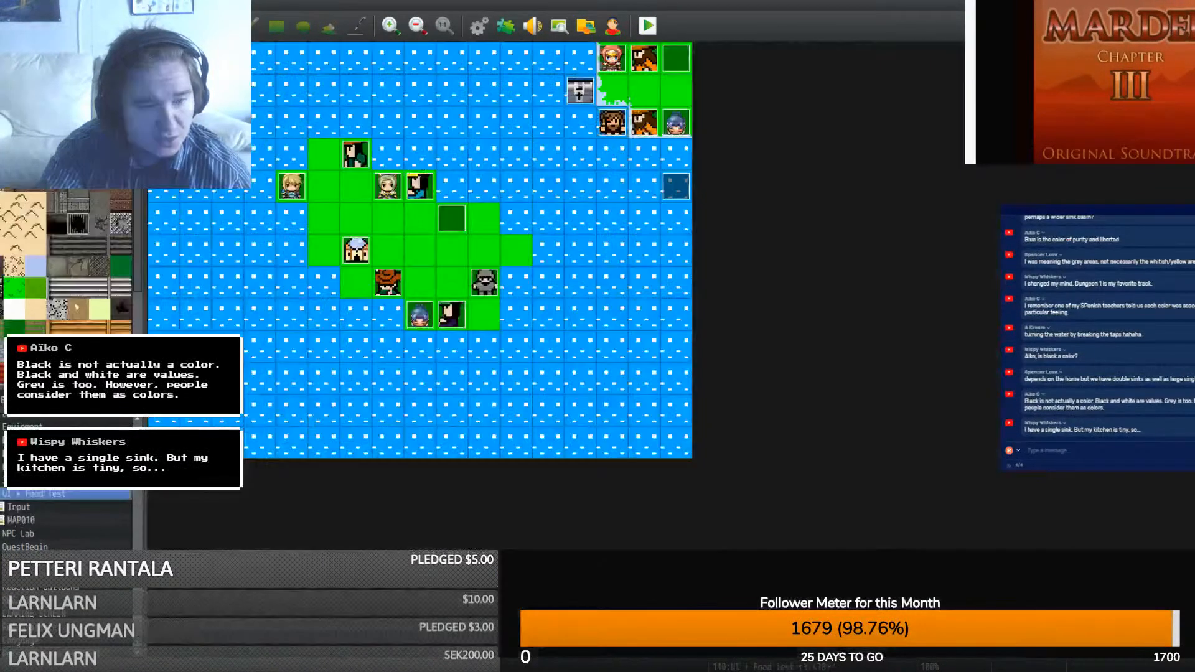
pyautogui.doubleClick(19, 534)
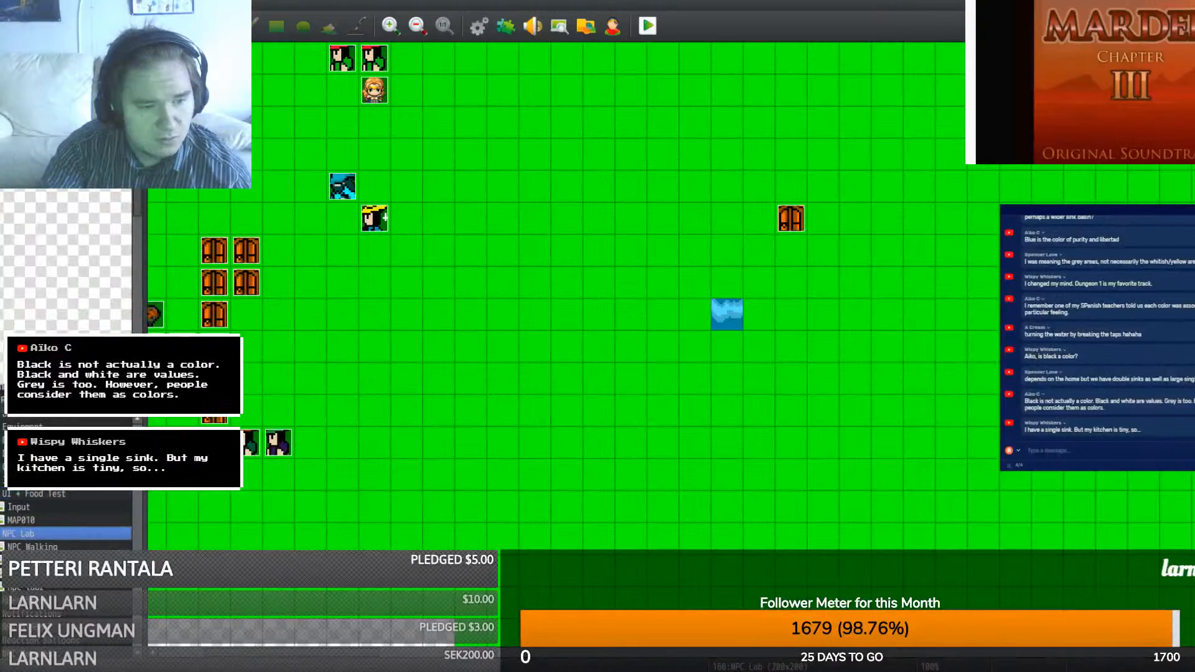
pyautogui.click(25, 570)
pyautogui.doubleClick(26, 587)
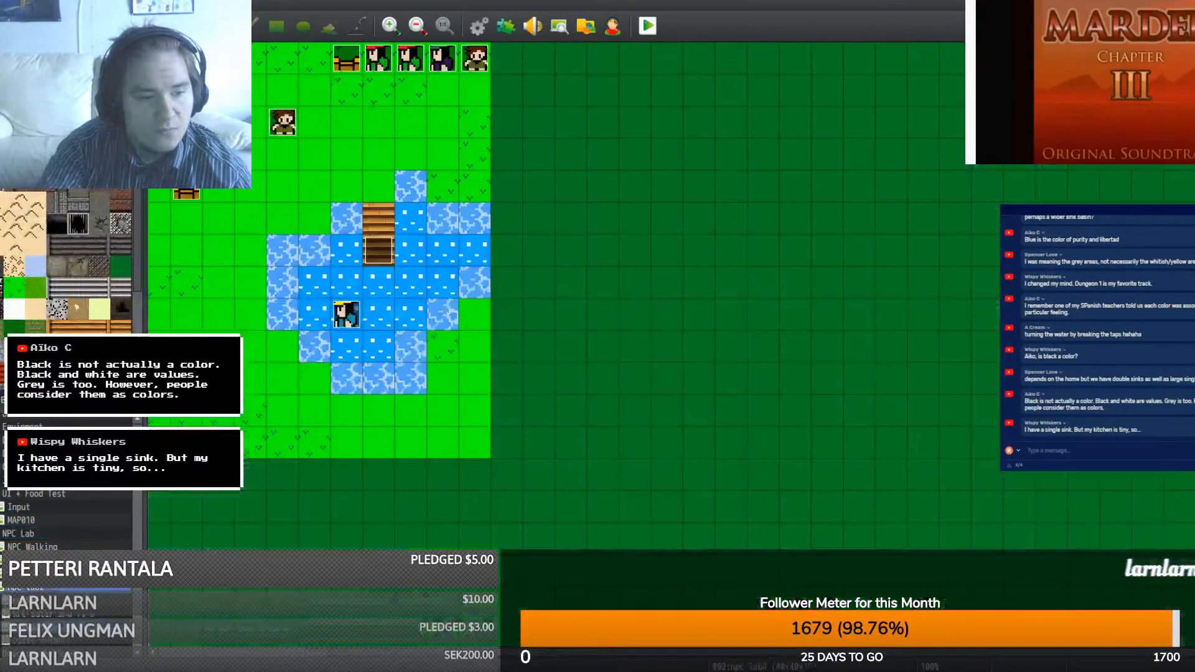
pyautogui.moveTo(136, 484); pyautogui.dragTo(153, 656)
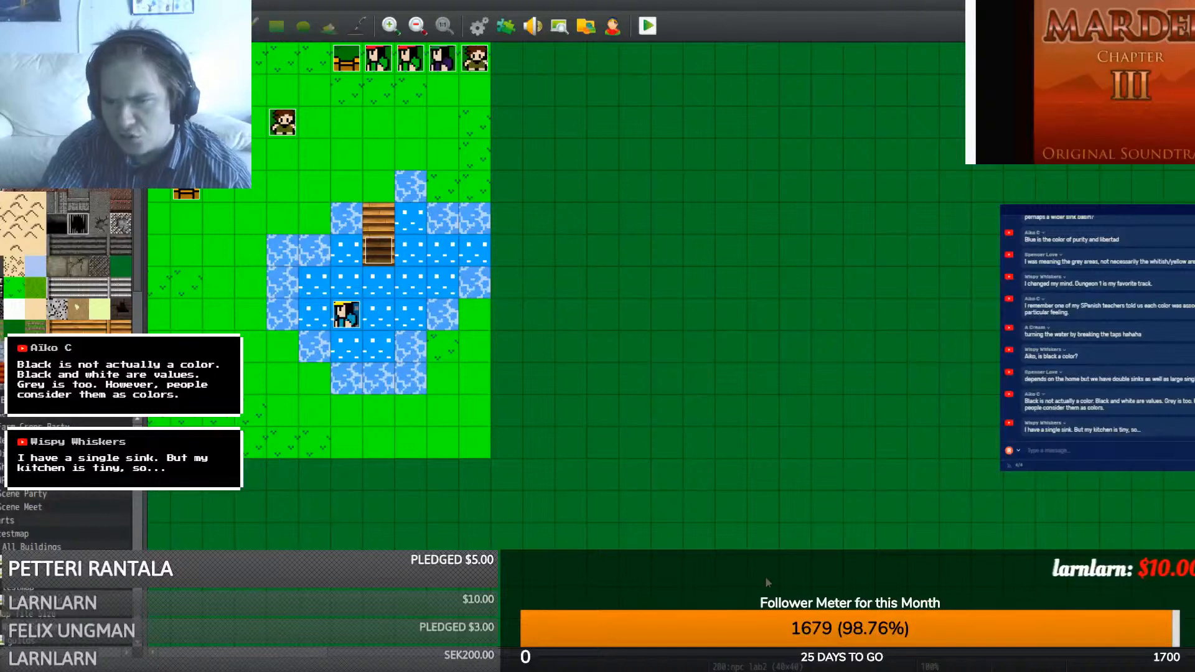
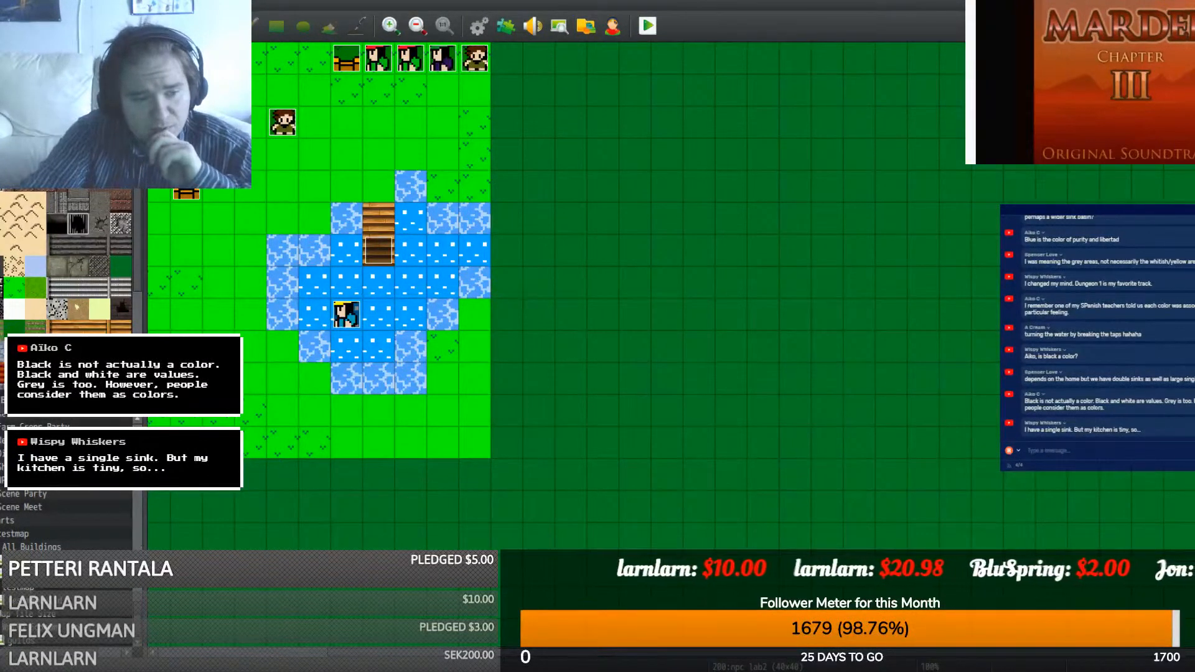
# - Go through All Buildings and Karelia North East in the map tree to open the 168:Dishes map
pyautogui.click(43, 547)
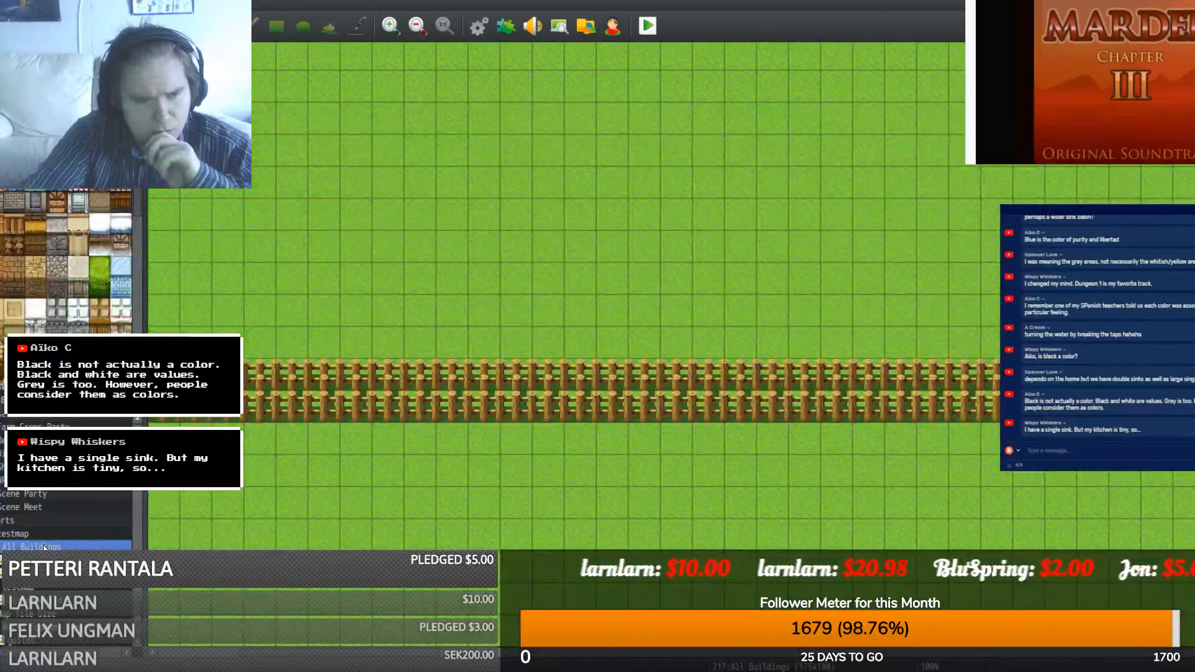
pyautogui.click(44, 573)
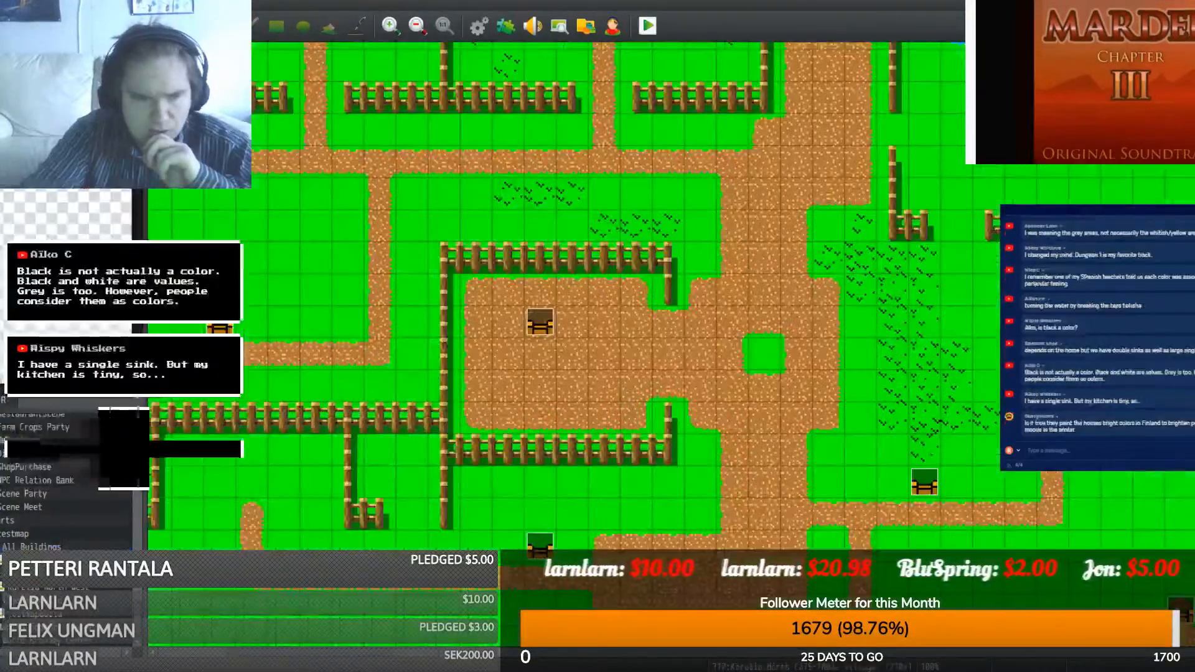
pyautogui.scroll(-1, 66, 538)
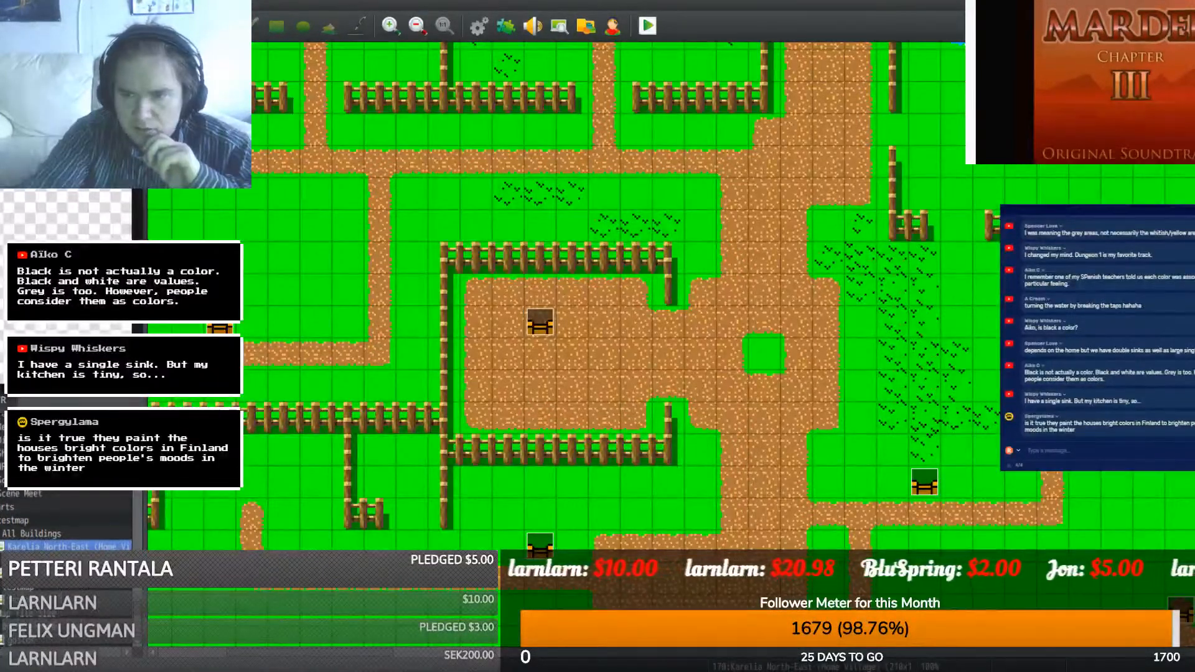
pyautogui.scroll(2, 66, 529)
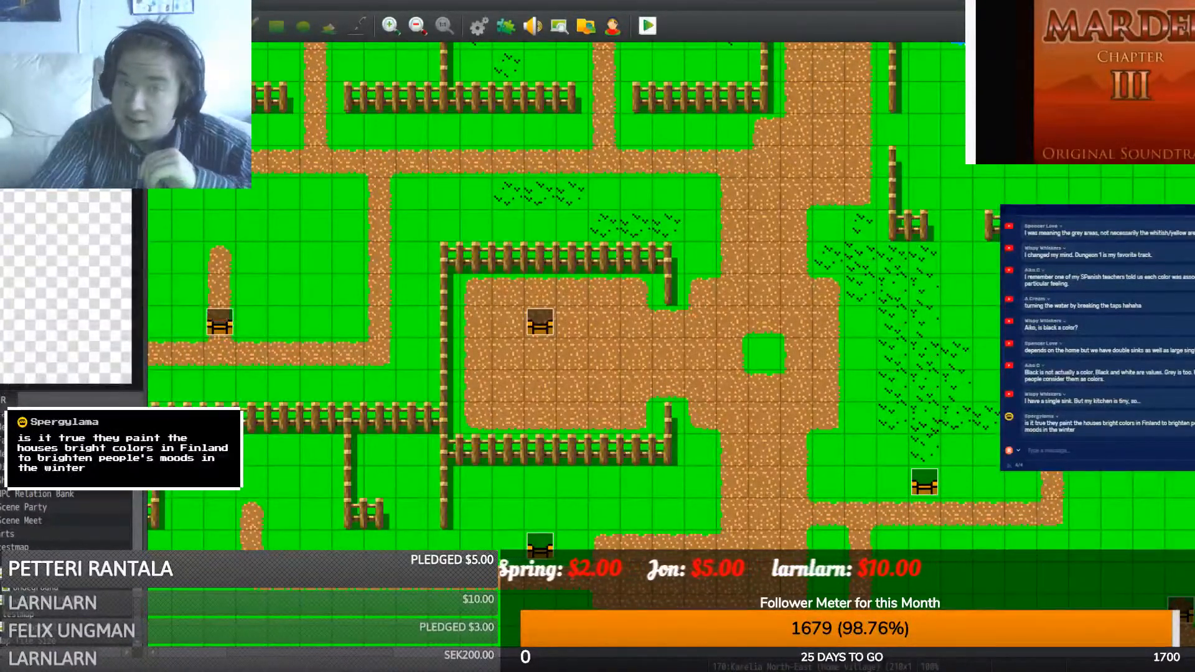
pyautogui.click(37, 560)
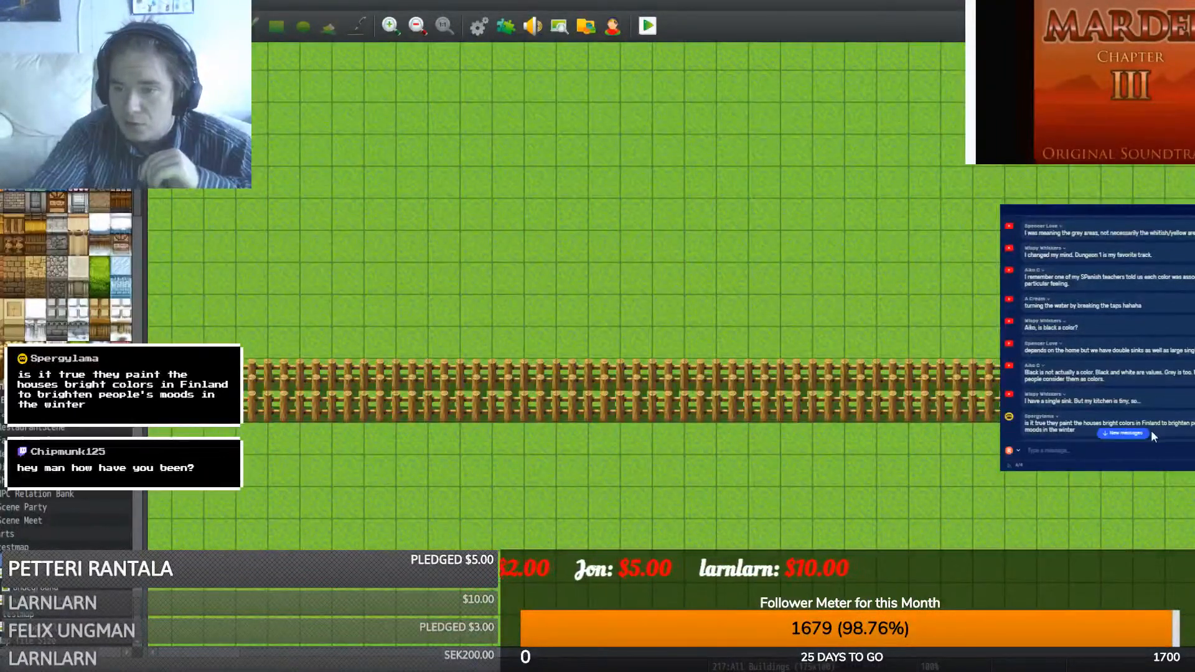
pyautogui.click(1128, 434)
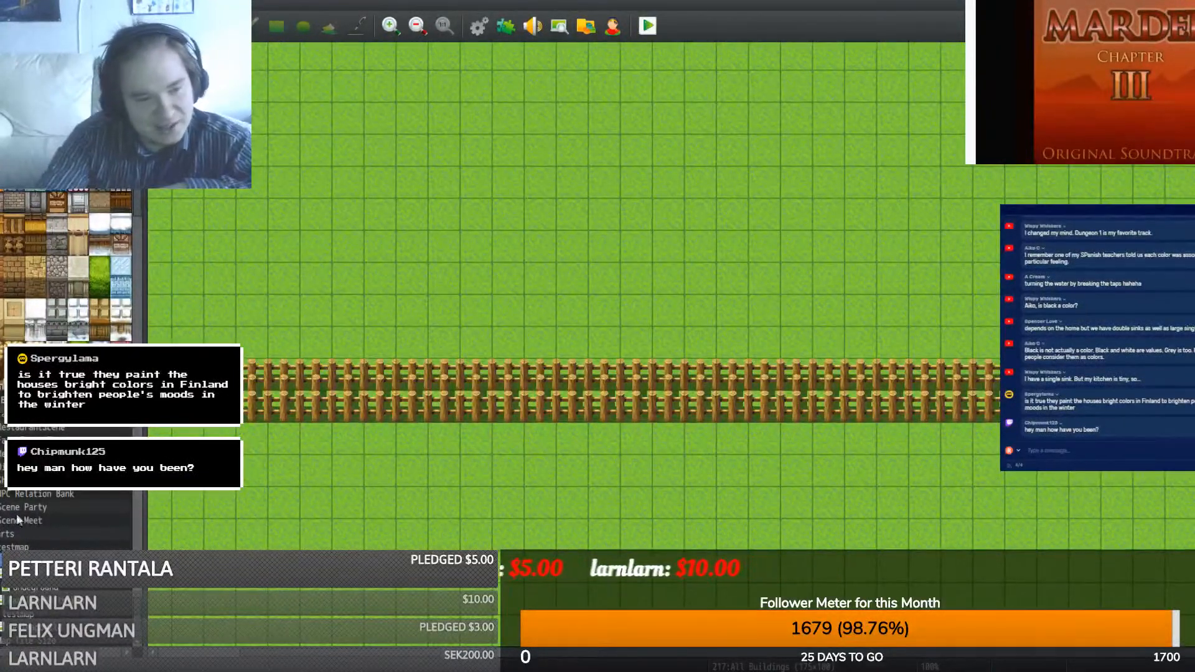
pyautogui.click(37, 467)
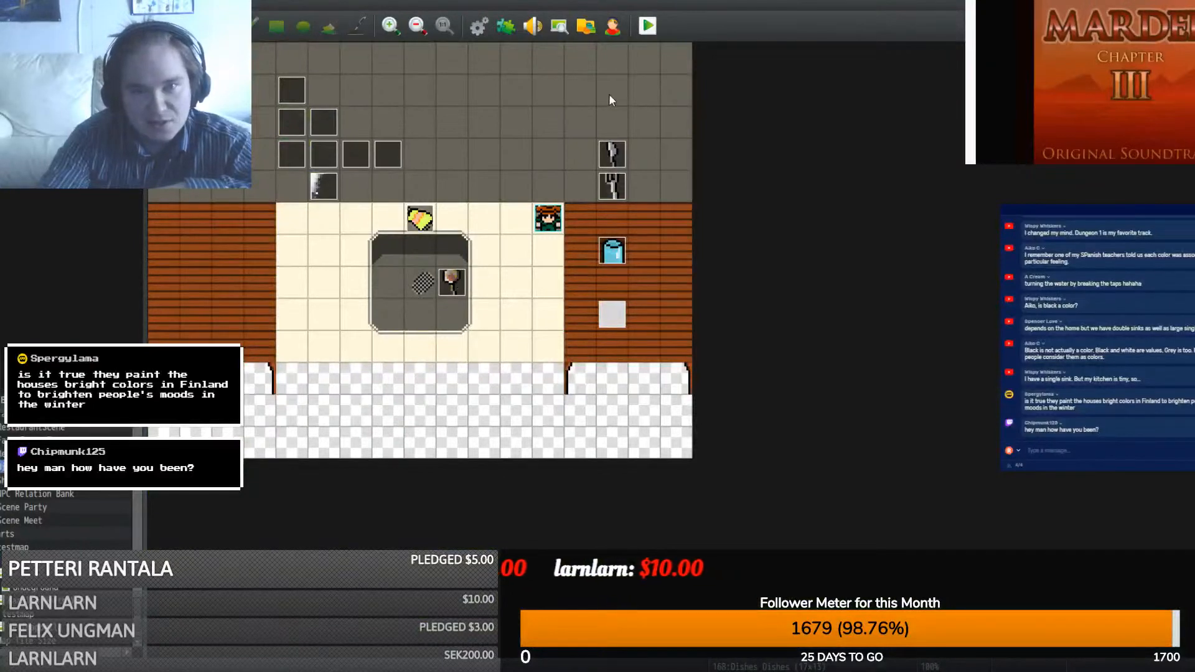
# - Save the project and start a playtest with a new game
pyautogui.click(650, 28)
pyautogui.click(556, 355)
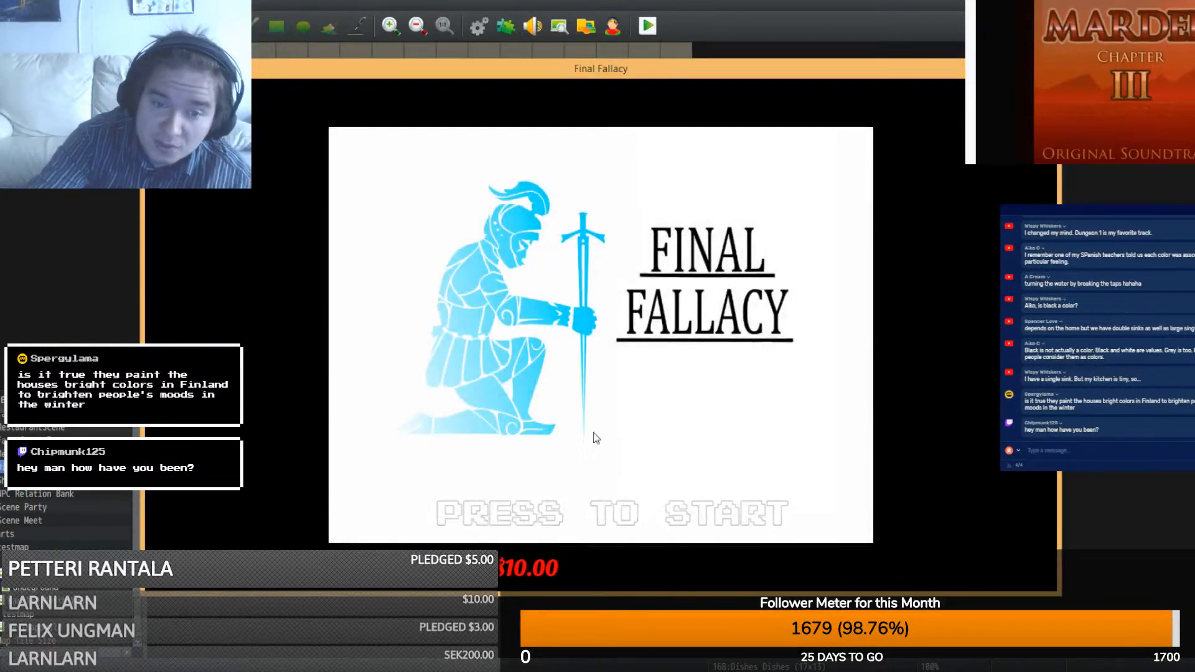
pyautogui.press('Return')
pyautogui.press('Return')
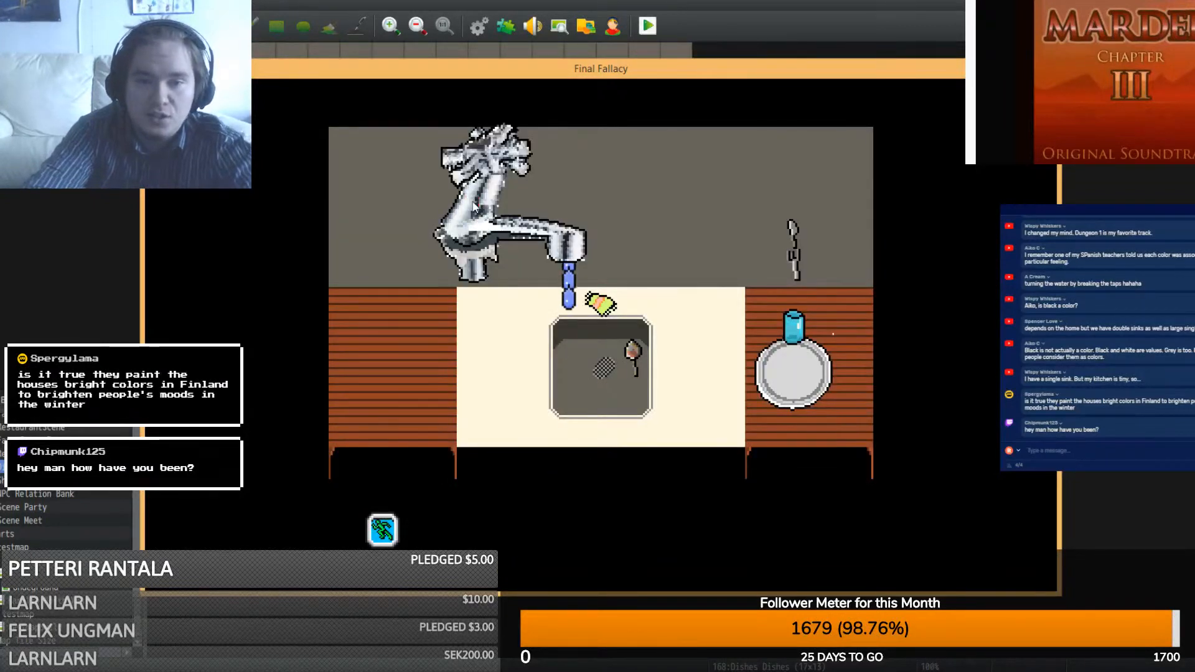
# - Toggle the sink faucet on and off repeatedly, then close the playtest window
pyautogui.click(473, 207)
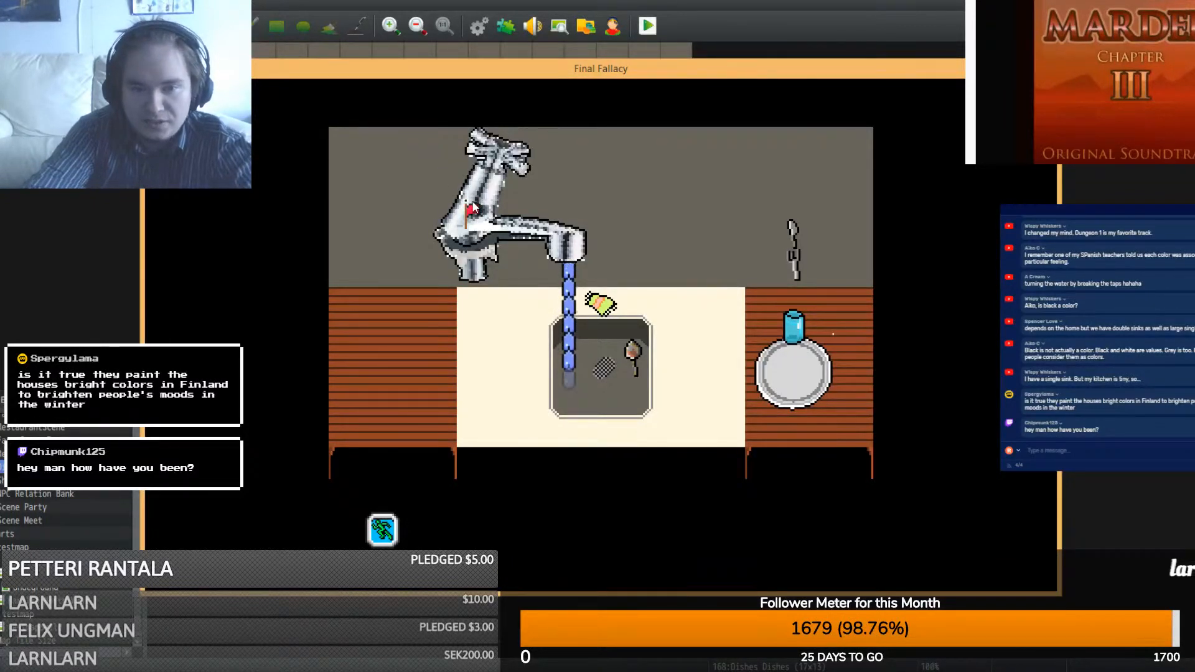
pyautogui.click(473, 205)
pyautogui.click(473, 206)
pyautogui.click(473, 205)
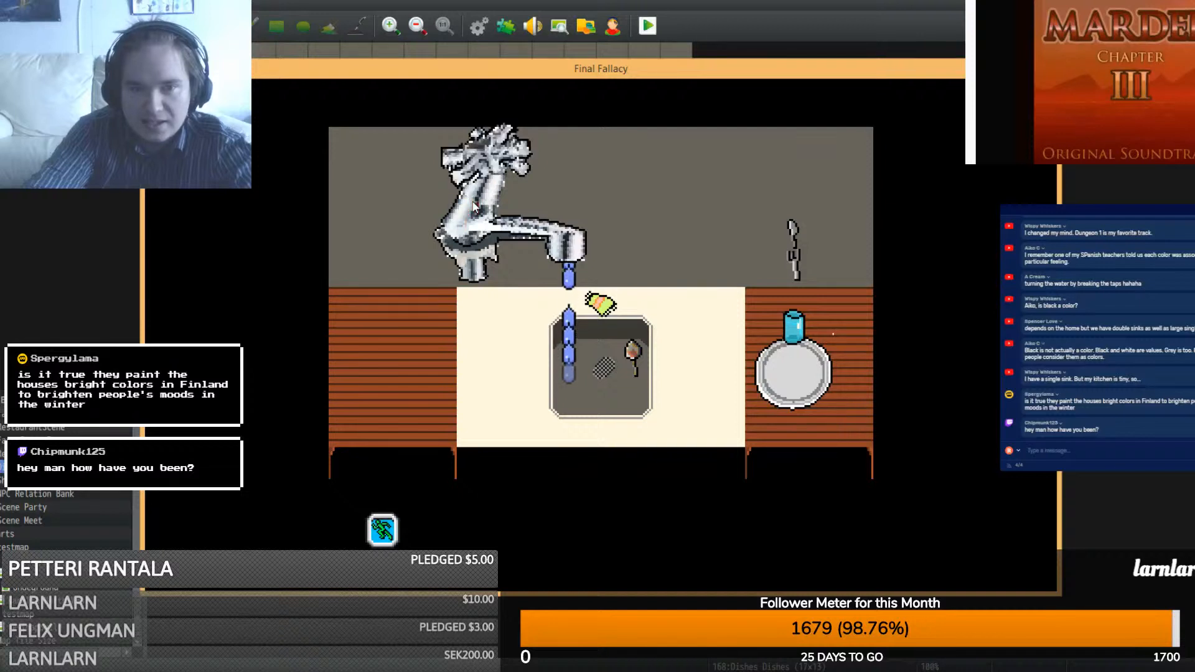
pyautogui.click(473, 207)
pyautogui.click(473, 206)
pyautogui.click(474, 207)
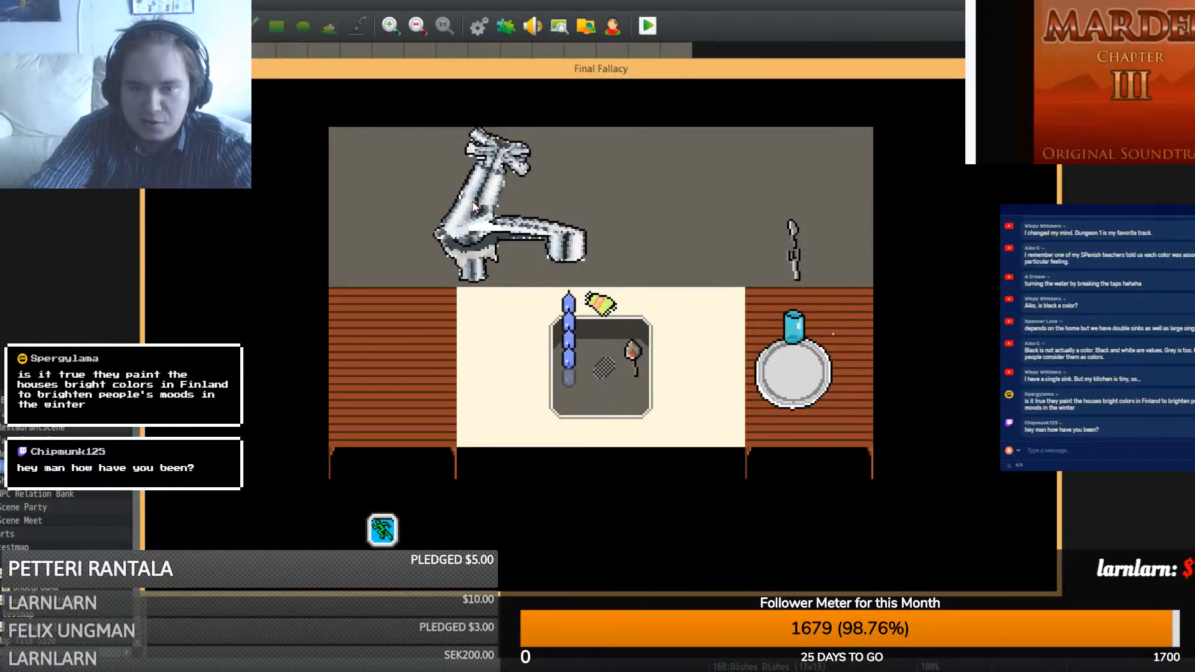
pyautogui.click(473, 206)
pyautogui.click(470, 208)
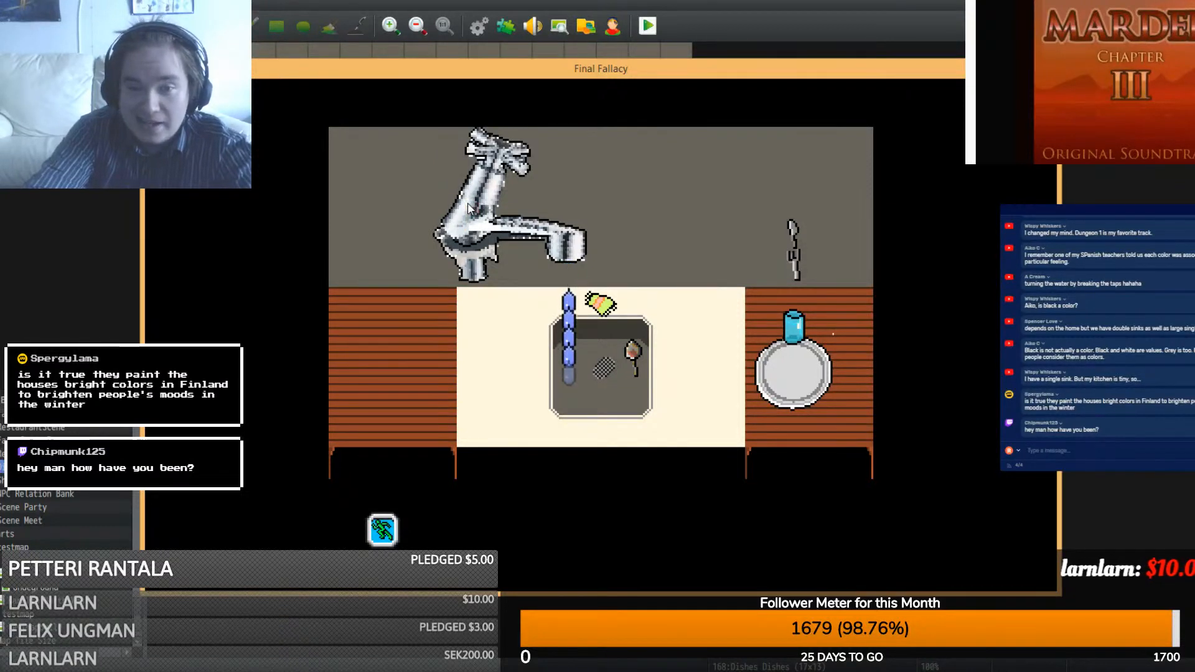
pyautogui.click(1044, 68)
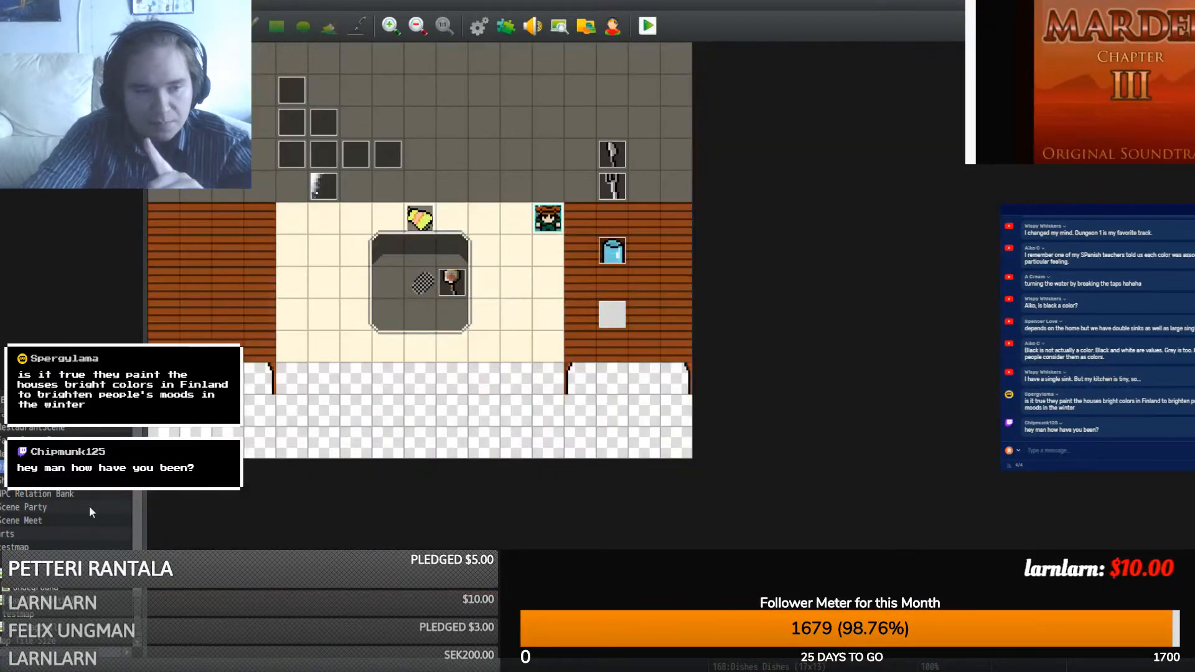
# - Browse the Relations, Alternative Title Screen, Character Select, CUTSCENES, READY MAPS and world maps
pyautogui.scroll(2, 56, 493)
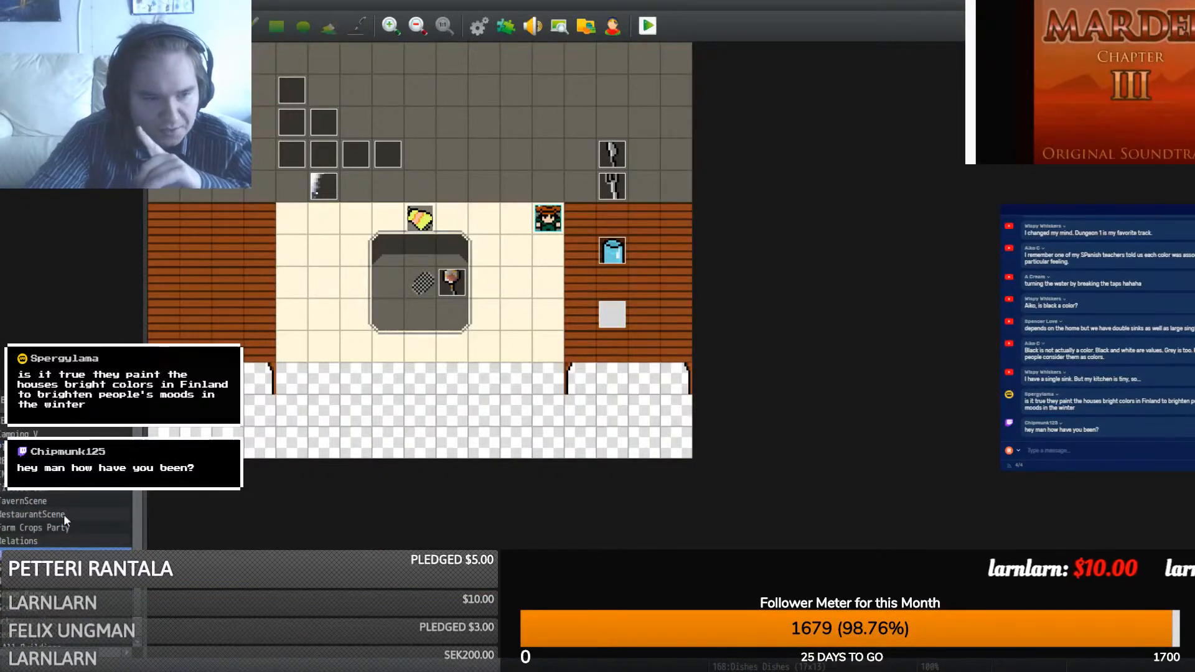
pyautogui.click(28, 541)
pyautogui.scroll(3, 37, 546)
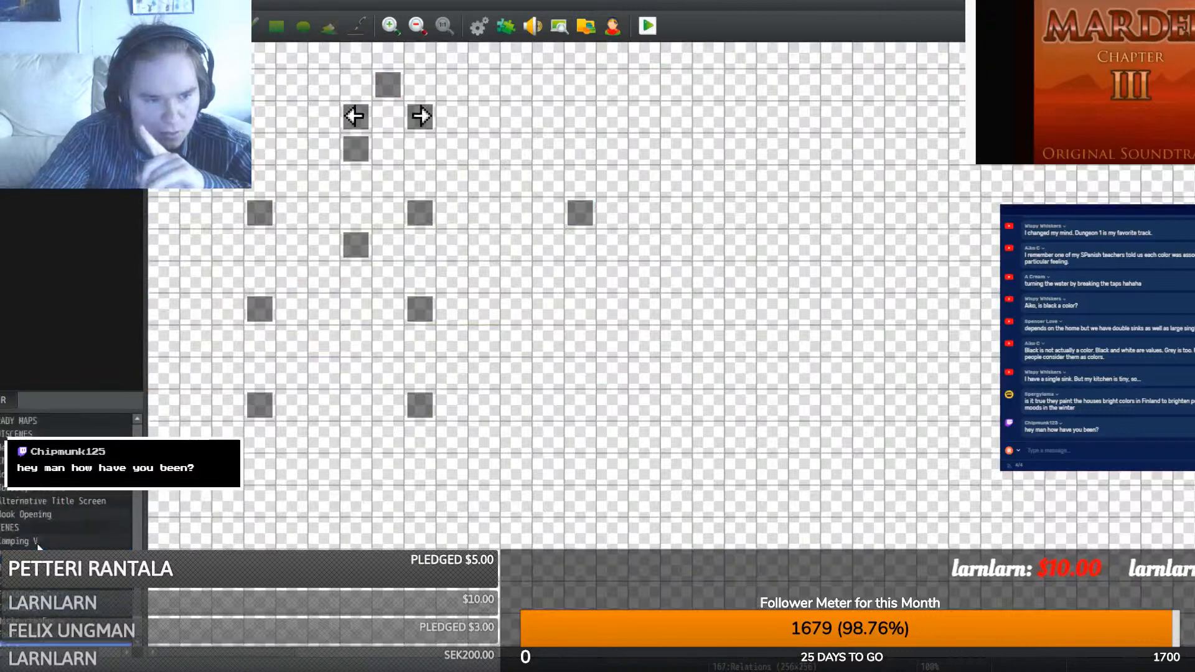
pyautogui.click(25, 528)
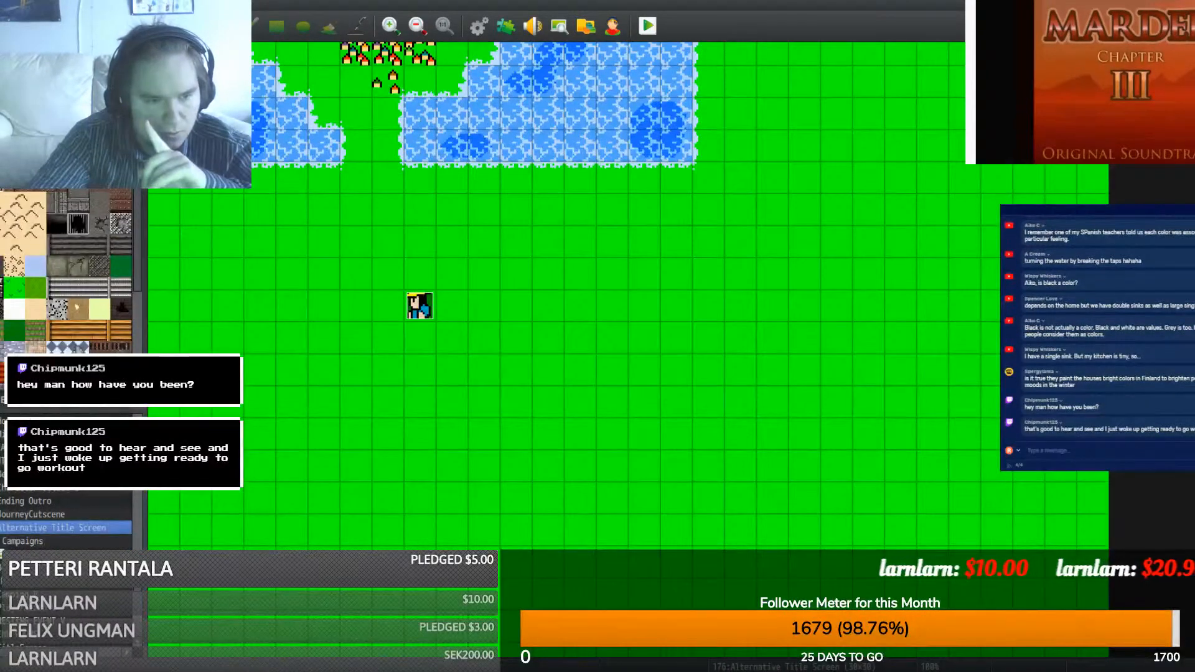
pyautogui.scroll(1, 28, 492)
pyautogui.click(28, 489)
pyautogui.scroll(1, 65, 521)
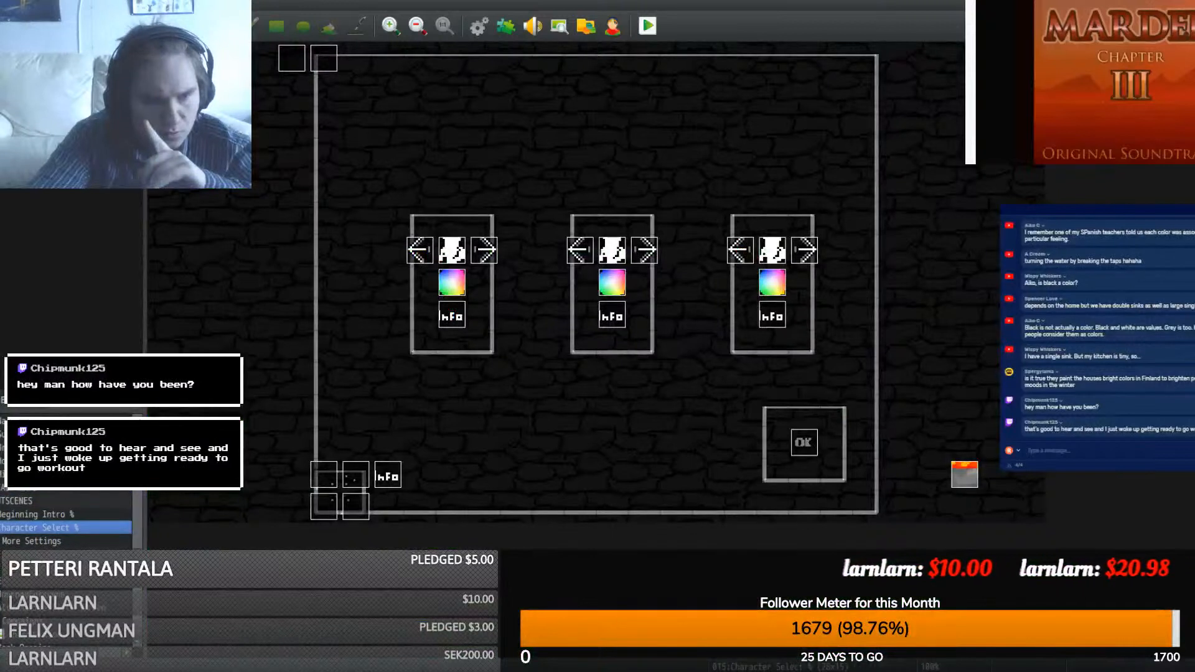
pyautogui.click(7, 502)
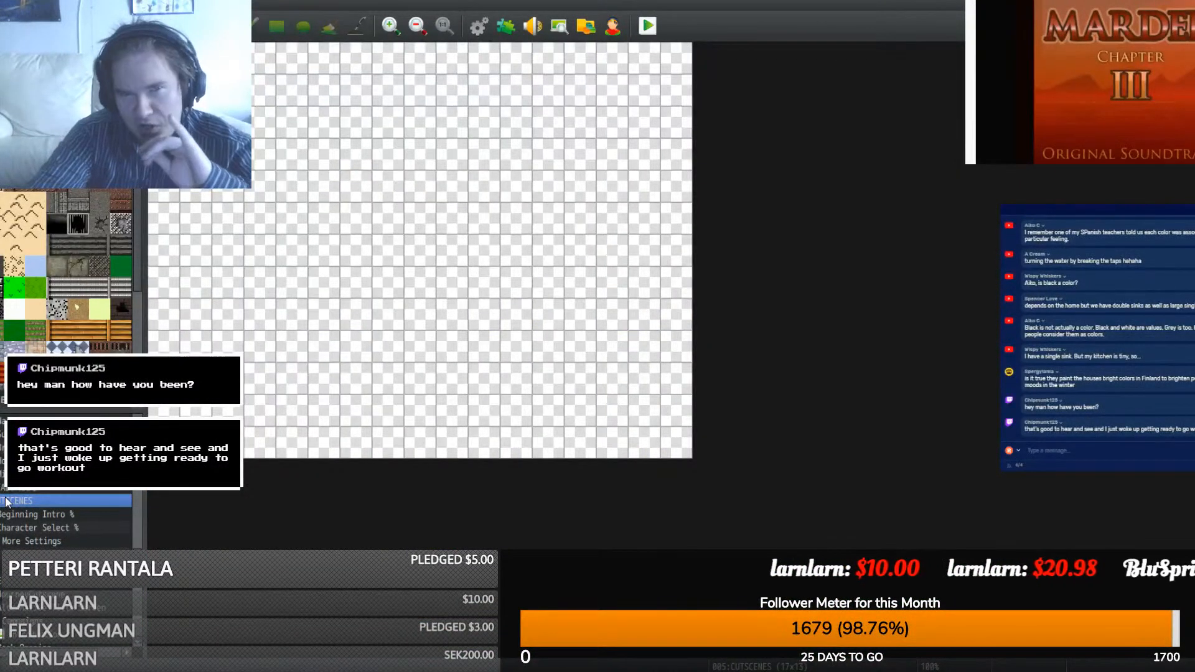
pyautogui.click(6, 491)
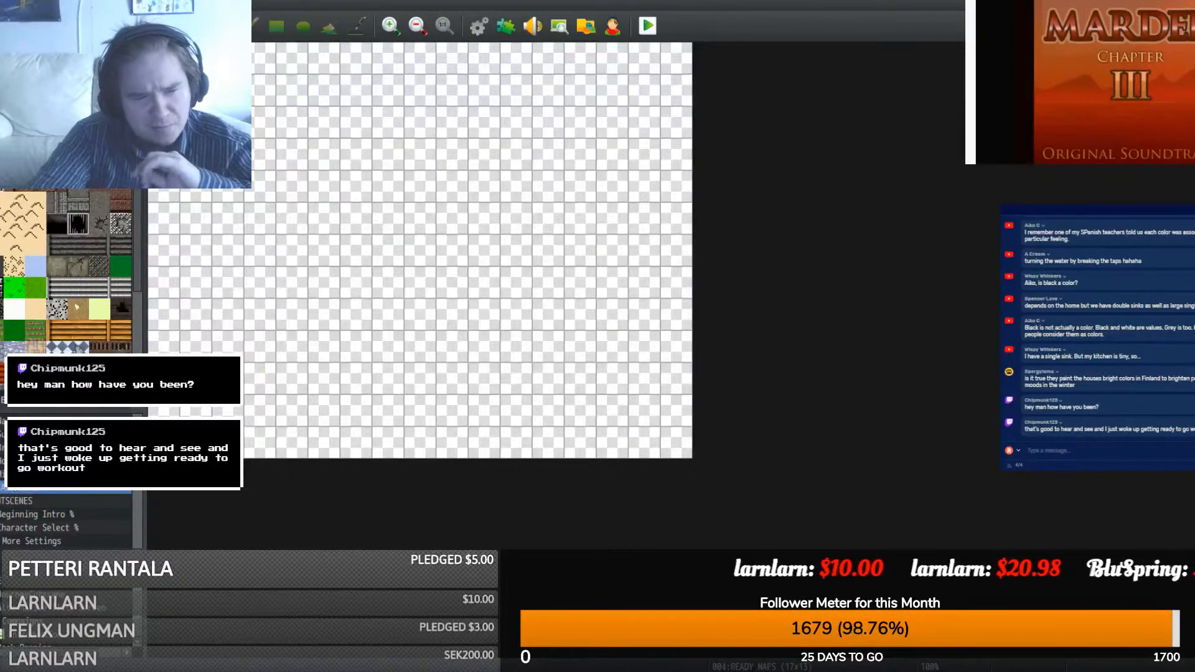
pyautogui.click(25, 475)
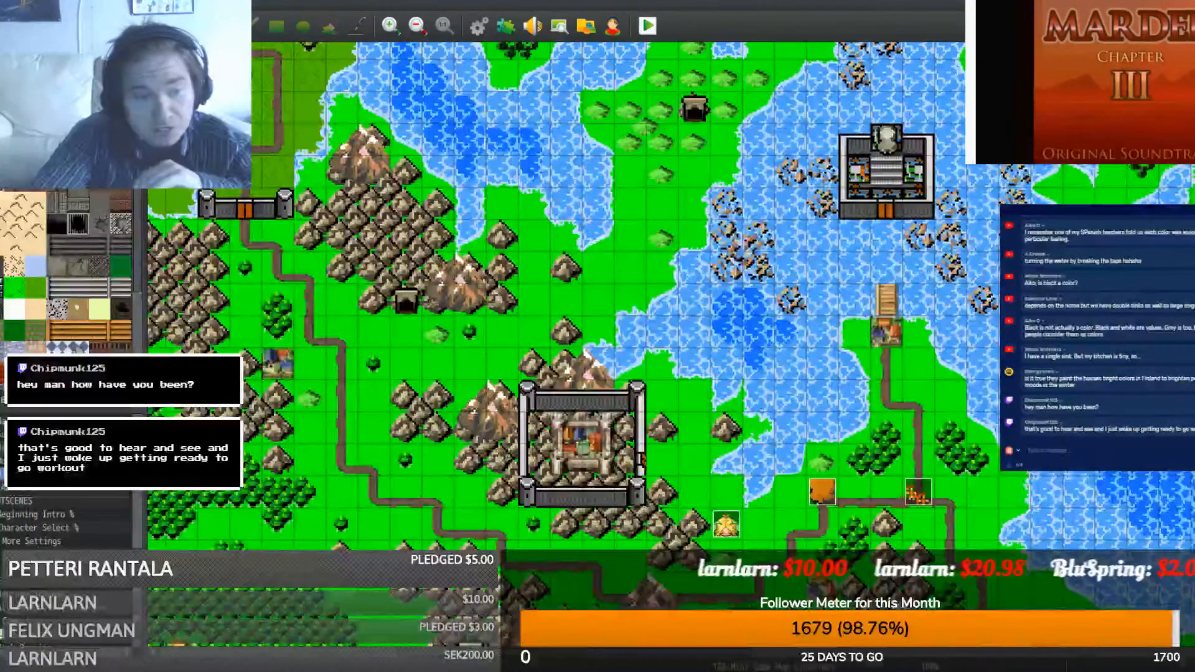
pyautogui.scroll(-10, 5, 490)
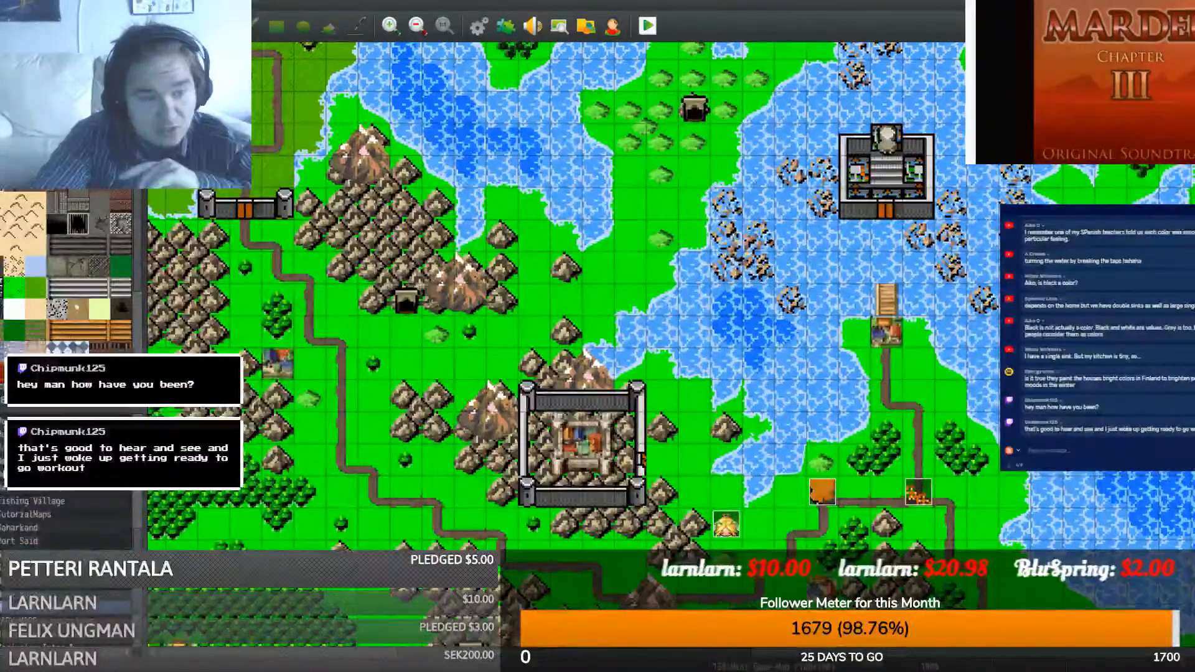
# - Expand CENTRAL_KINGDOM and VILLAGES, viewing Map Level TEST, Village Undeground and Home Village (water)
pyautogui.click(3, 500)
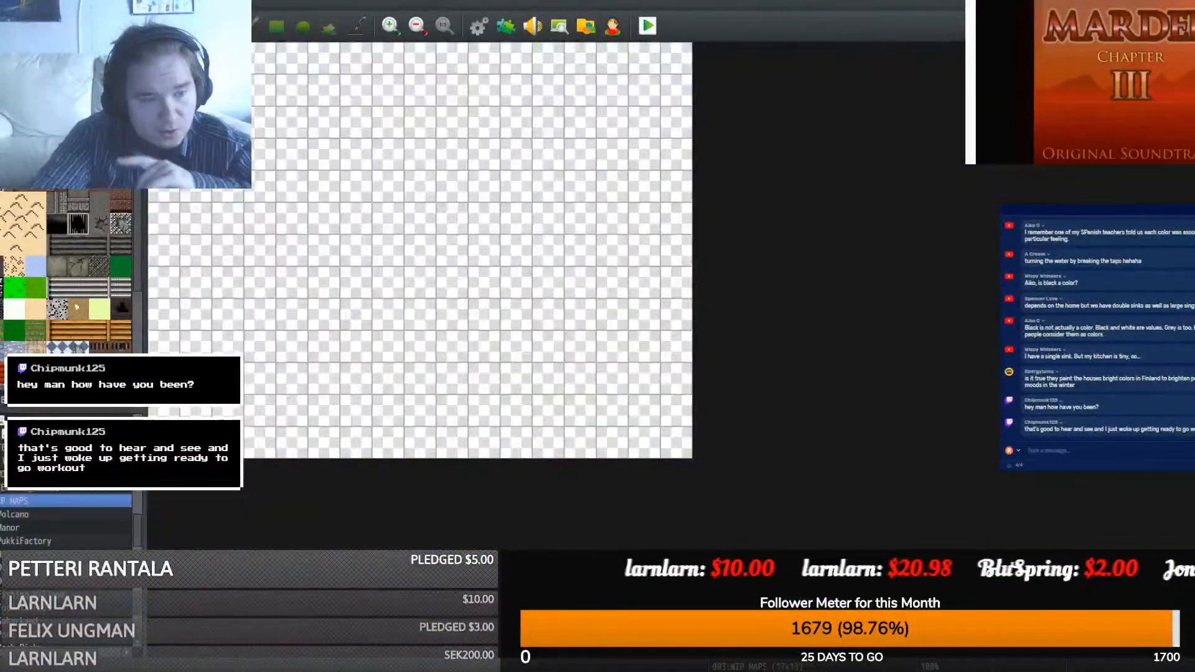
pyautogui.click(1, 501)
pyautogui.click(2, 488)
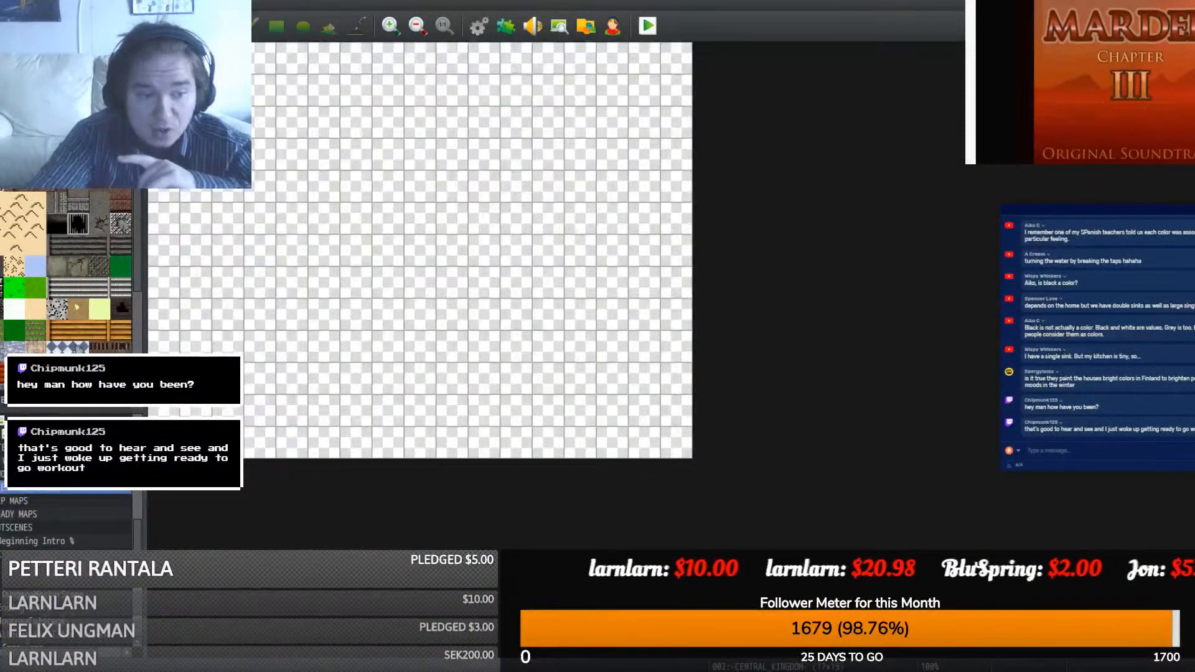
pyautogui.click(1, 488)
pyautogui.scroll(-5, 63, 517)
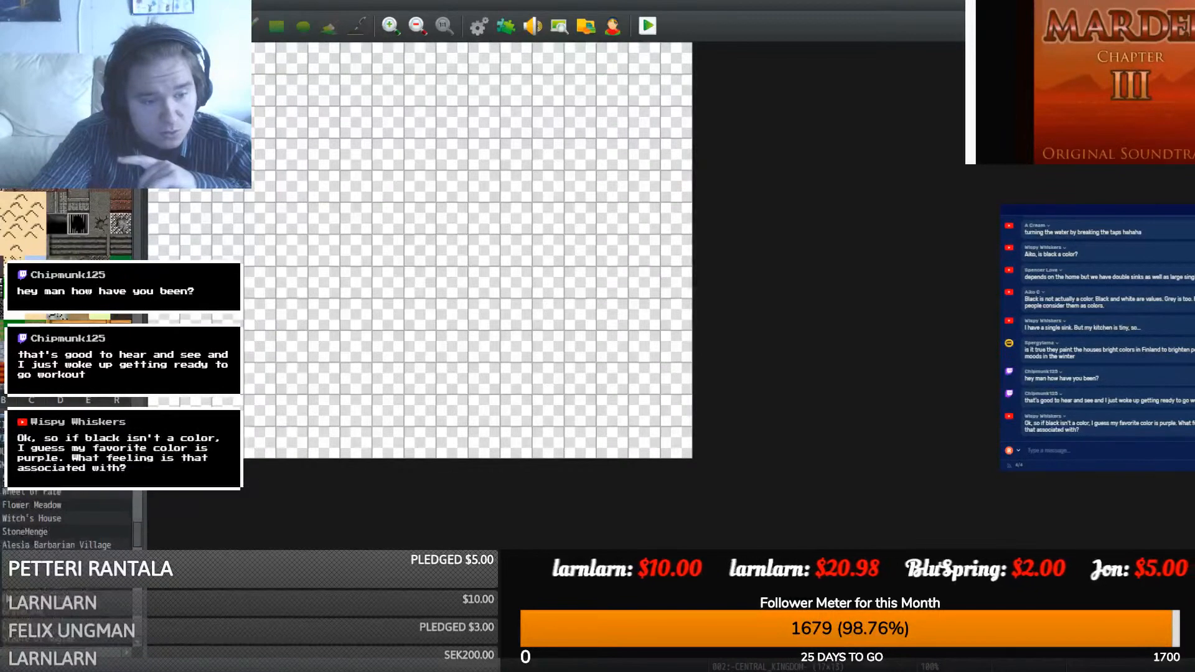
pyautogui.scroll(3, 62, 517)
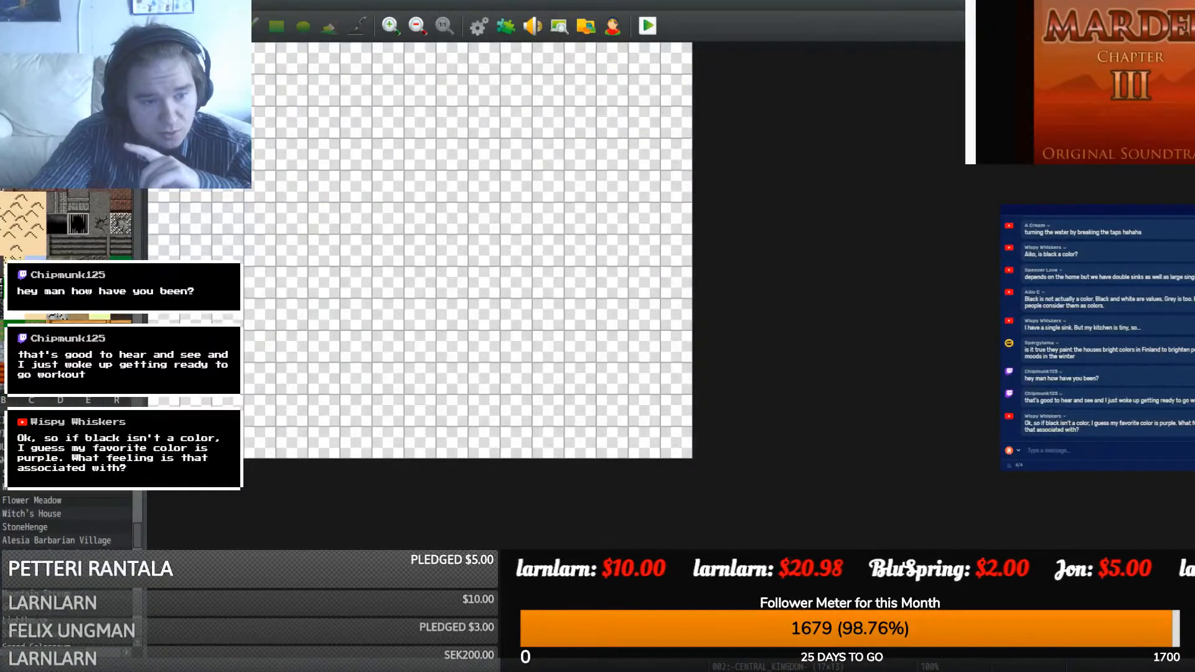
pyautogui.doubleClick(31, 460)
pyautogui.scroll(1, 62, 516)
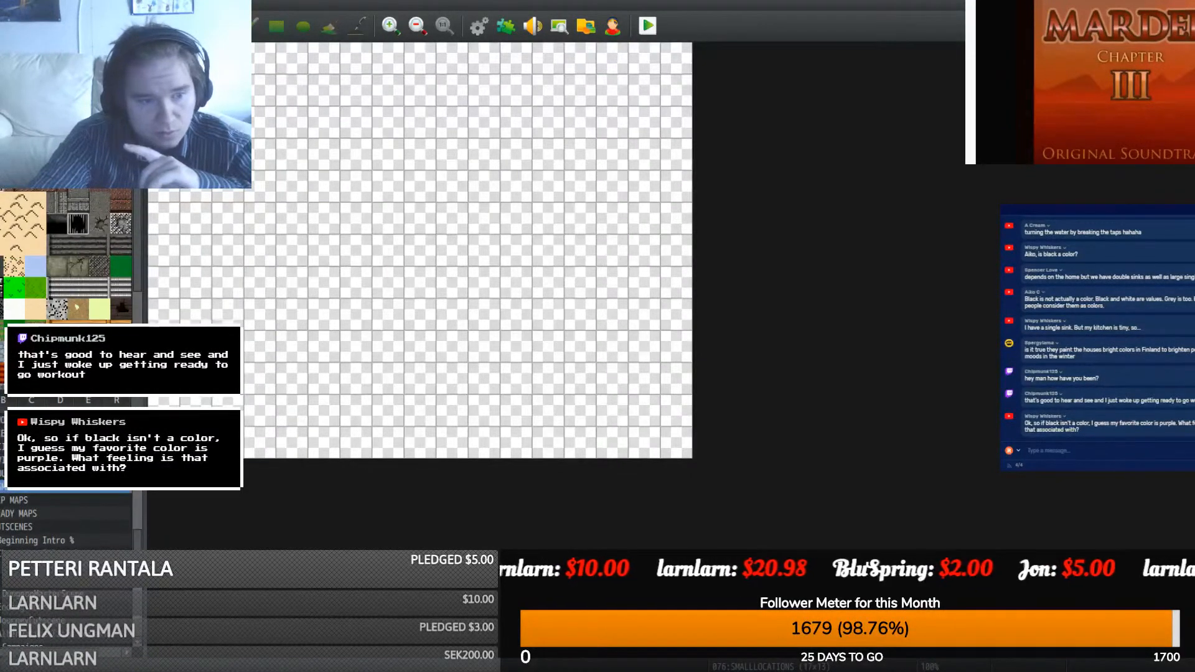
pyautogui.doubleClick(31, 460)
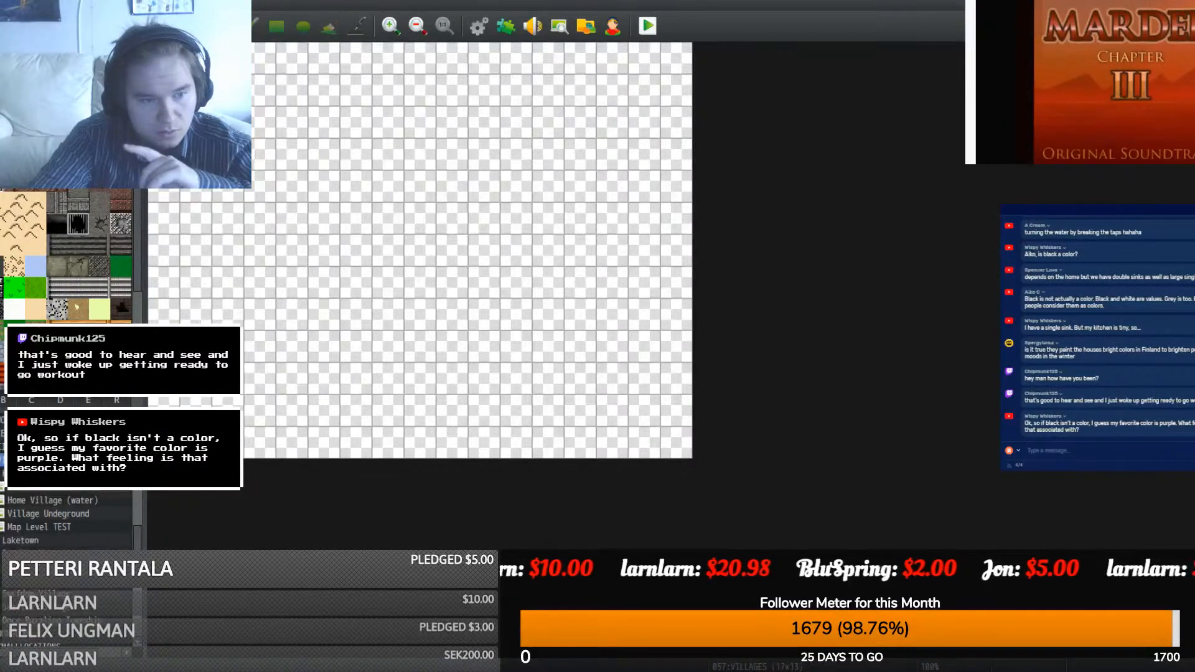
pyautogui.click(52, 528)
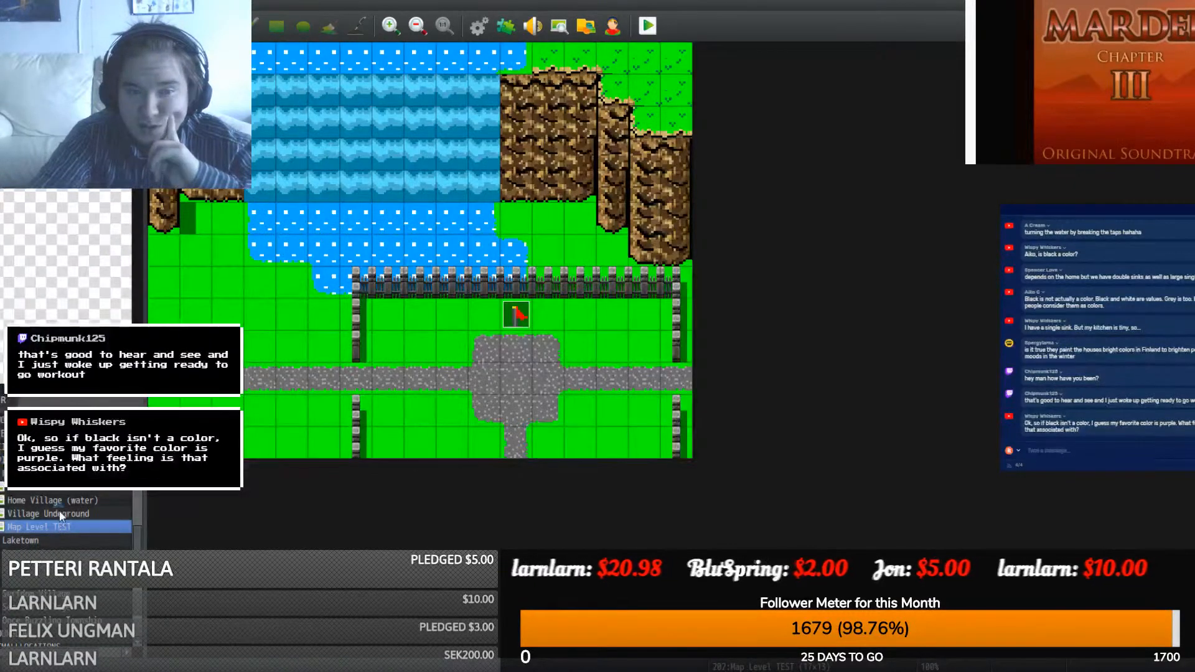
pyautogui.click(71, 513)
pyautogui.click(71, 500)
pyautogui.scroll(-3, 57, 514)
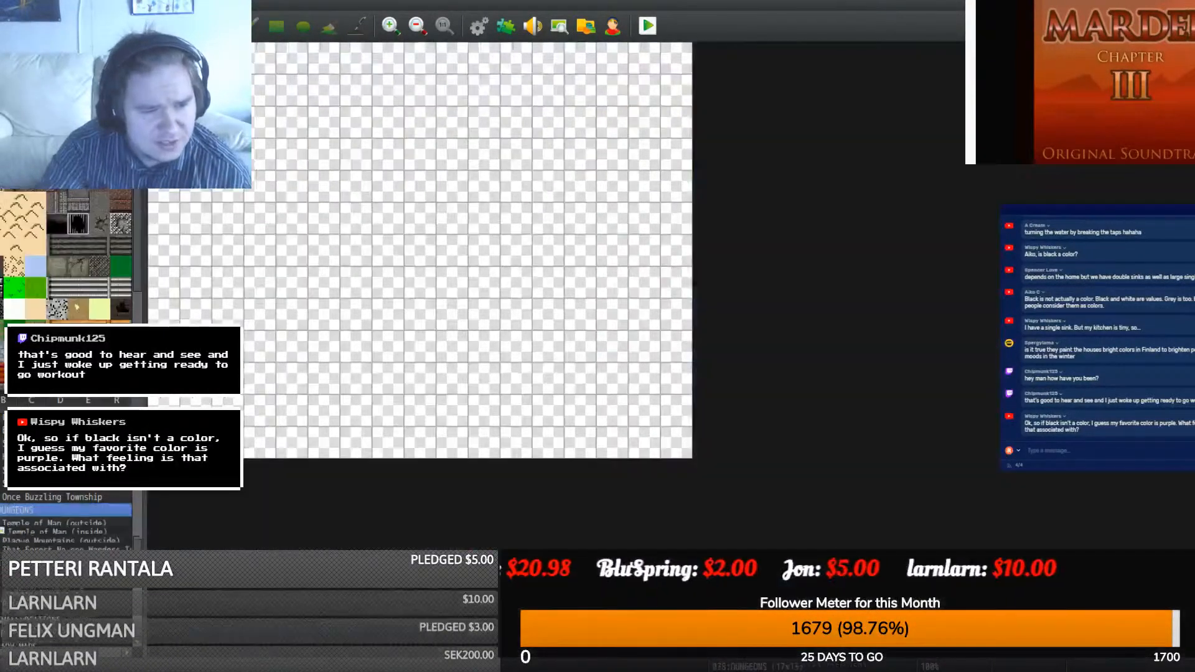
# - Check DUNGEONS, Home Village and WORLD water, then open the Variable Process map with the wizard events
pyautogui.doubleClick(18, 509)
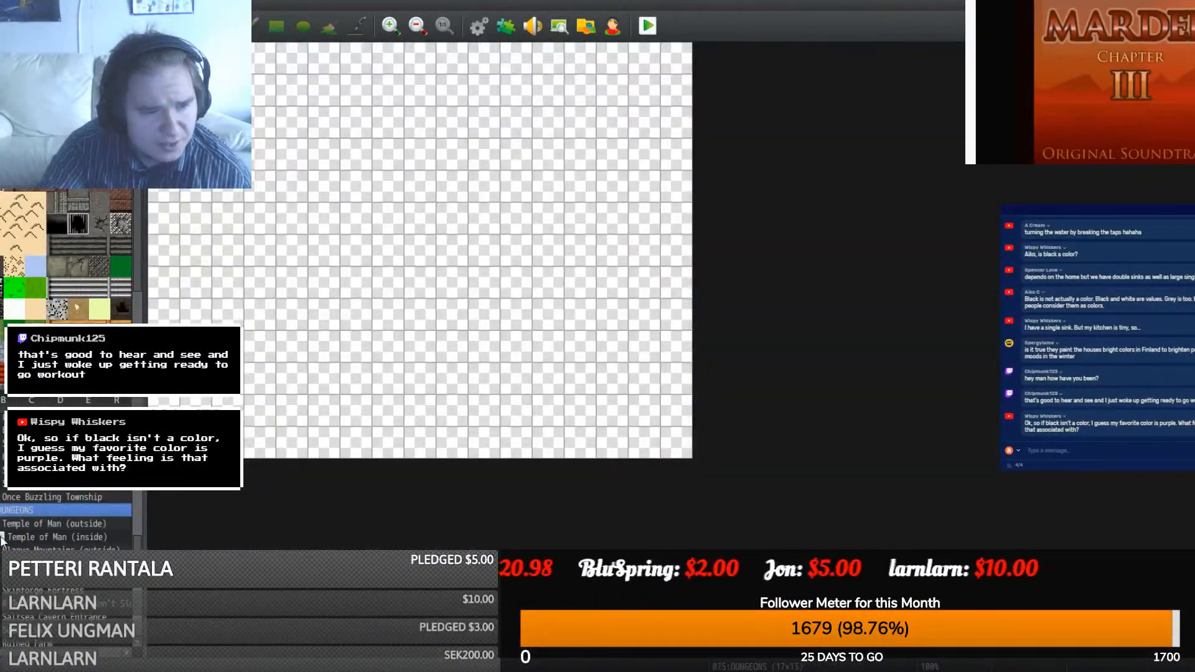
pyautogui.scroll(-2, 3, 539)
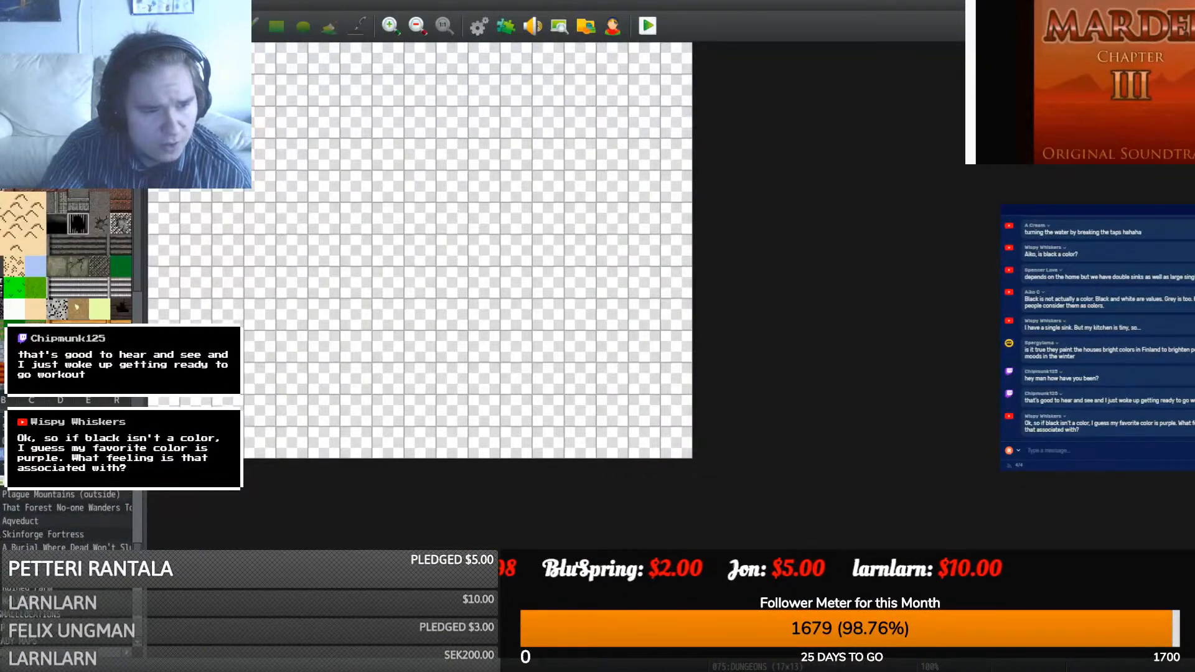
pyautogui.scroll(10, 63, 535)
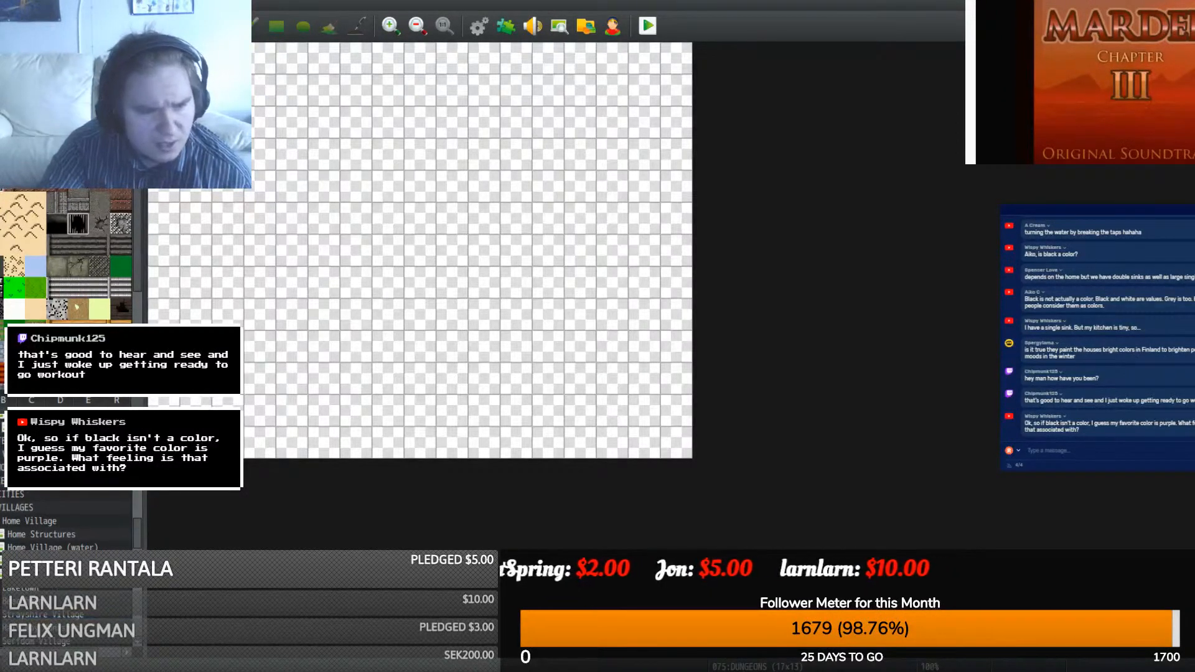
pyautogui.click(29, 521)
pyautogui.doubleClick(17, 507)
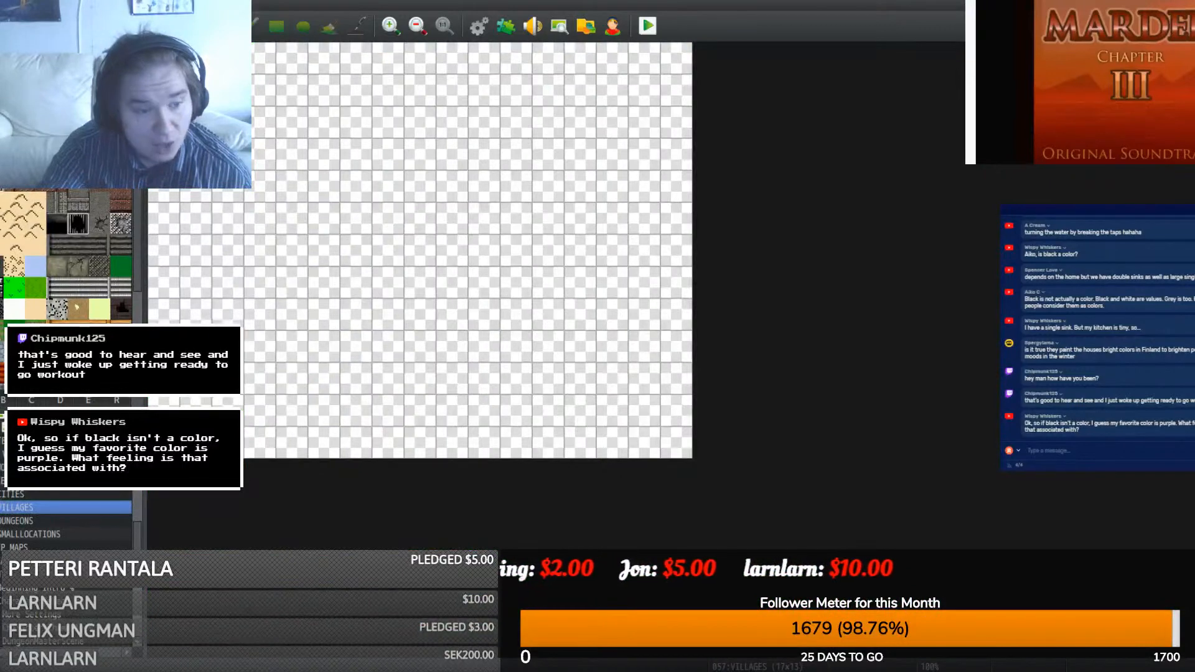
pyautogui.click(17, 468)
pyautogui.scroll(1, 17, 467)
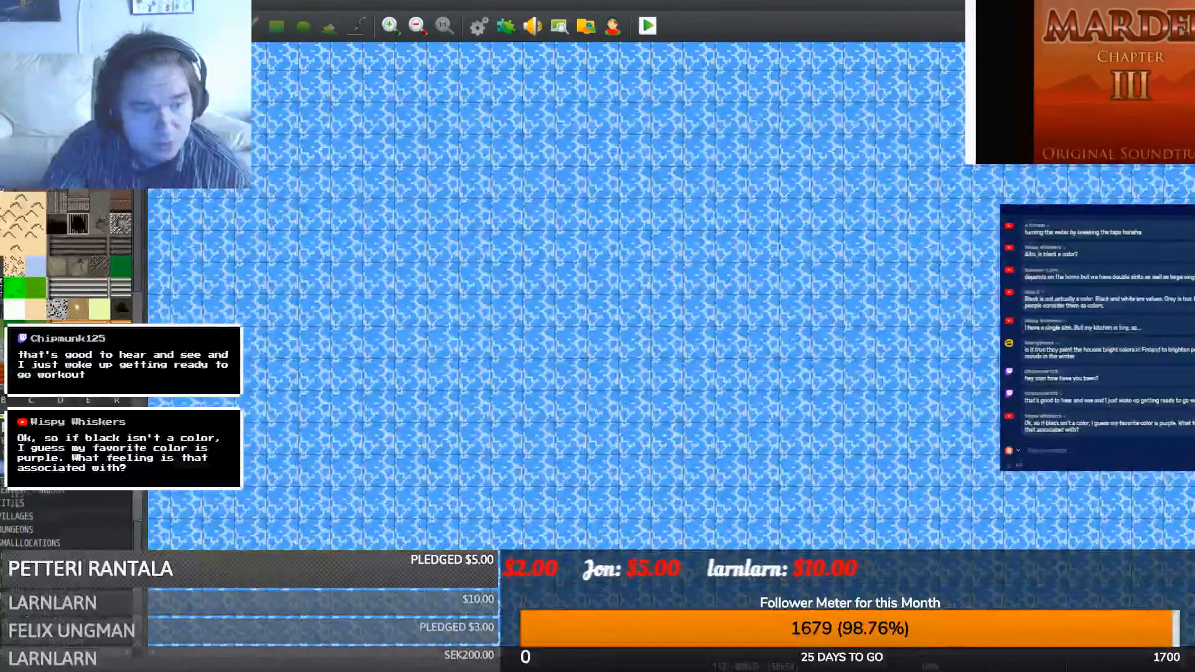
pyautogui.scroll(1, 34, 520)
pyautogui.scroll(-2, 35, 535)
pyautogui.click(34, 602)
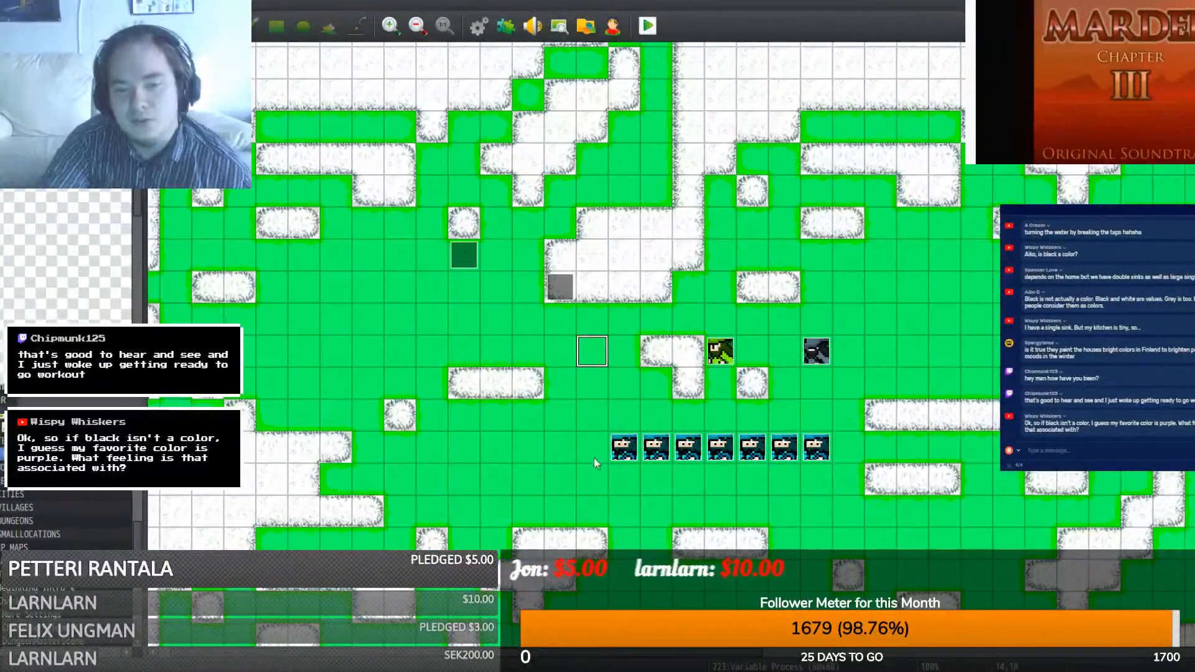
# - Set the player's starting position on the tile just below the wizard row
pyautogui.rightClick(626, 507)
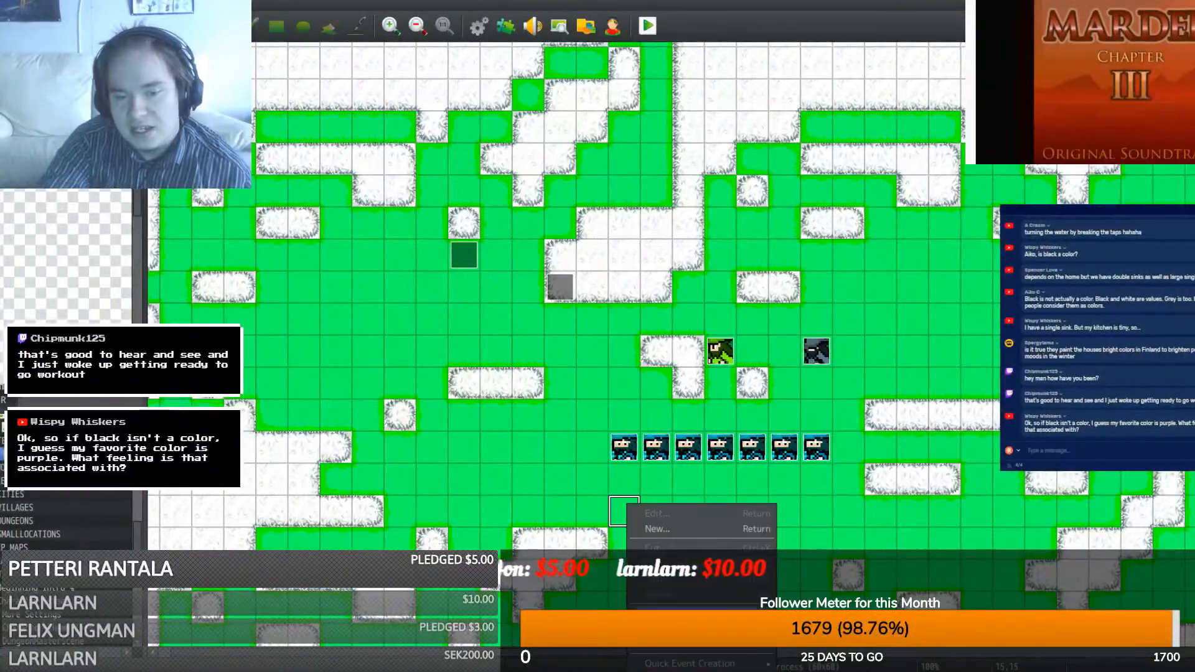
pyautogui.moveTo(690, 671)
pyautogui.click(803, 657)
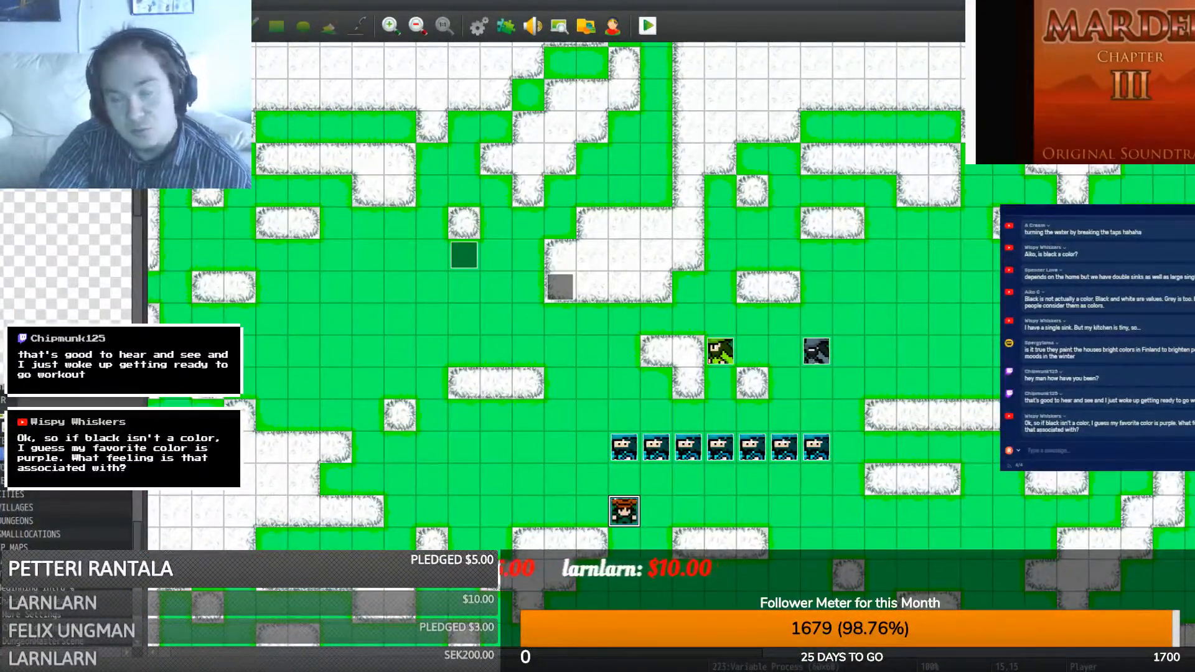
# - Search the Plugin Manager for 'self' to confirm YEP_SelfSwVar is enabled, then accept with OK
pyautogui.click(506, 26)
pyautogui.hotkey('ctrl', 'f')
pyautogui.write('self')
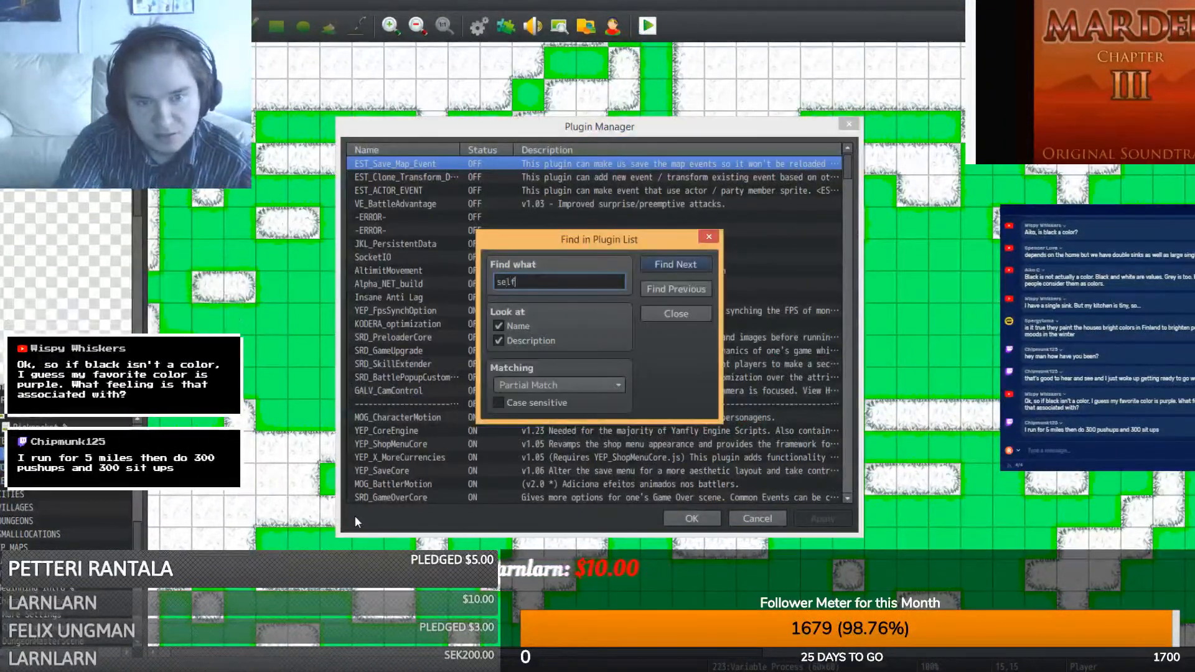
pyautogui.press('Return')
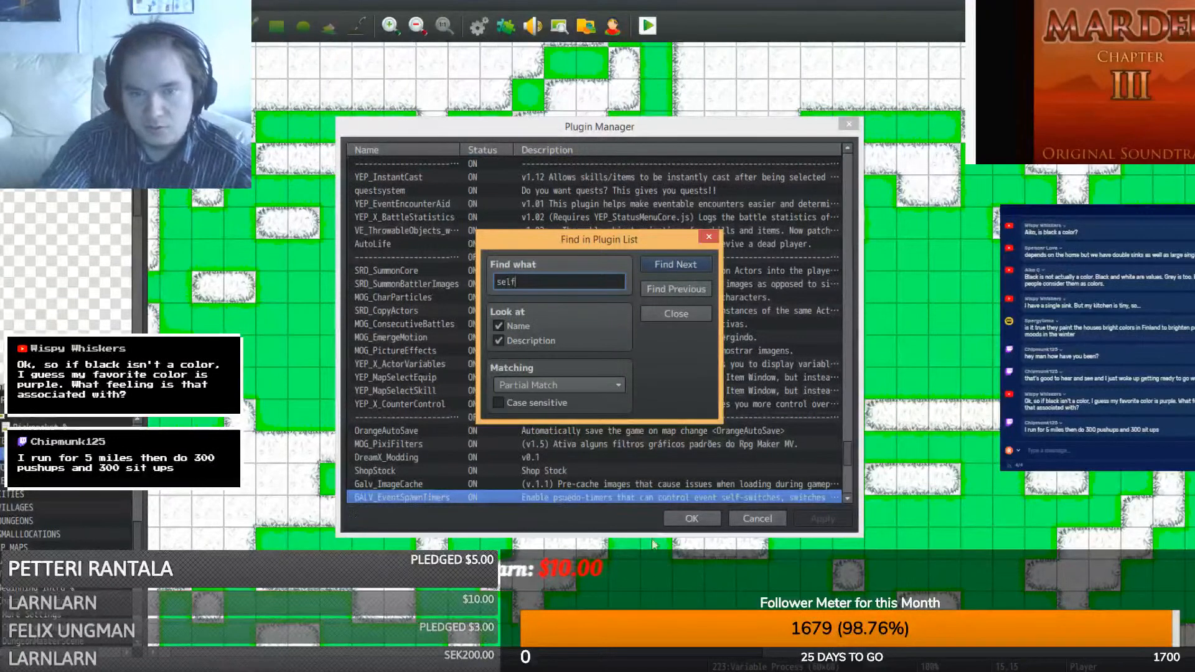
pyautogui.click(678, 271)
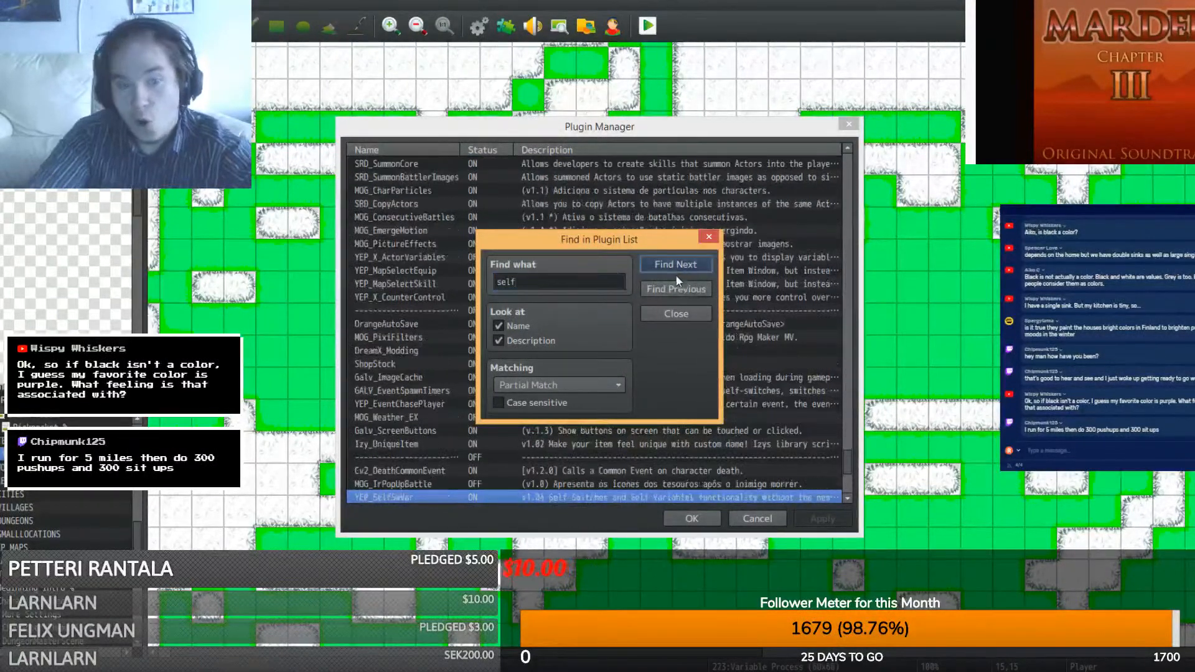
pyautogui.click(682, 314)
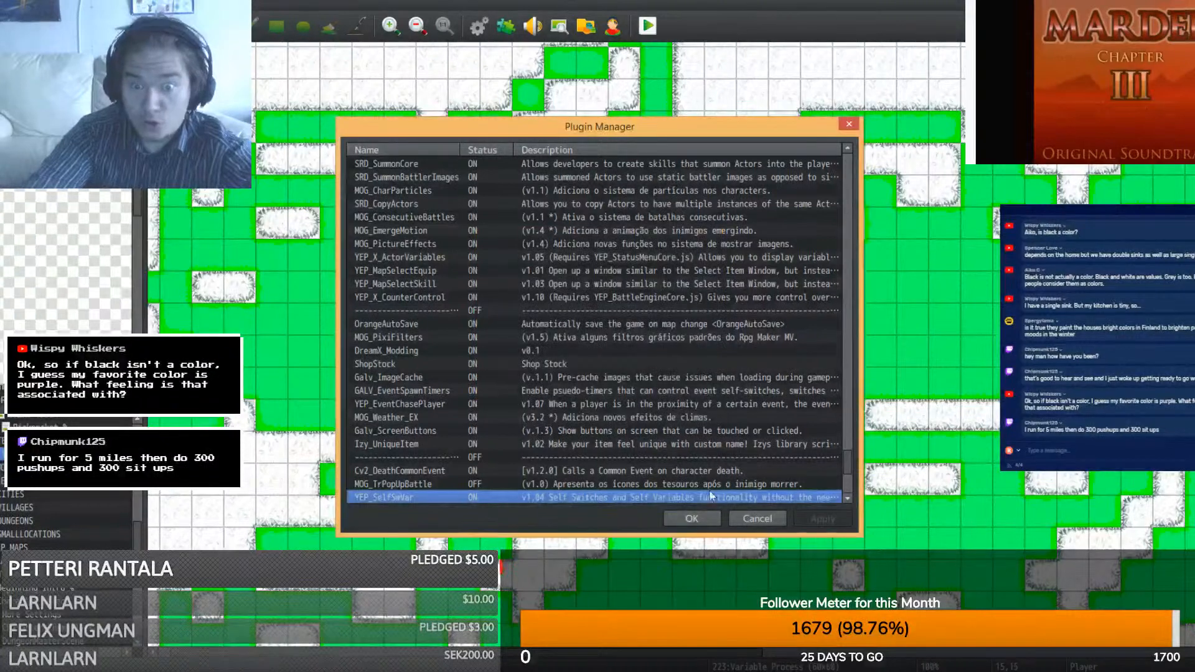
pyautogui.click(691, 521)
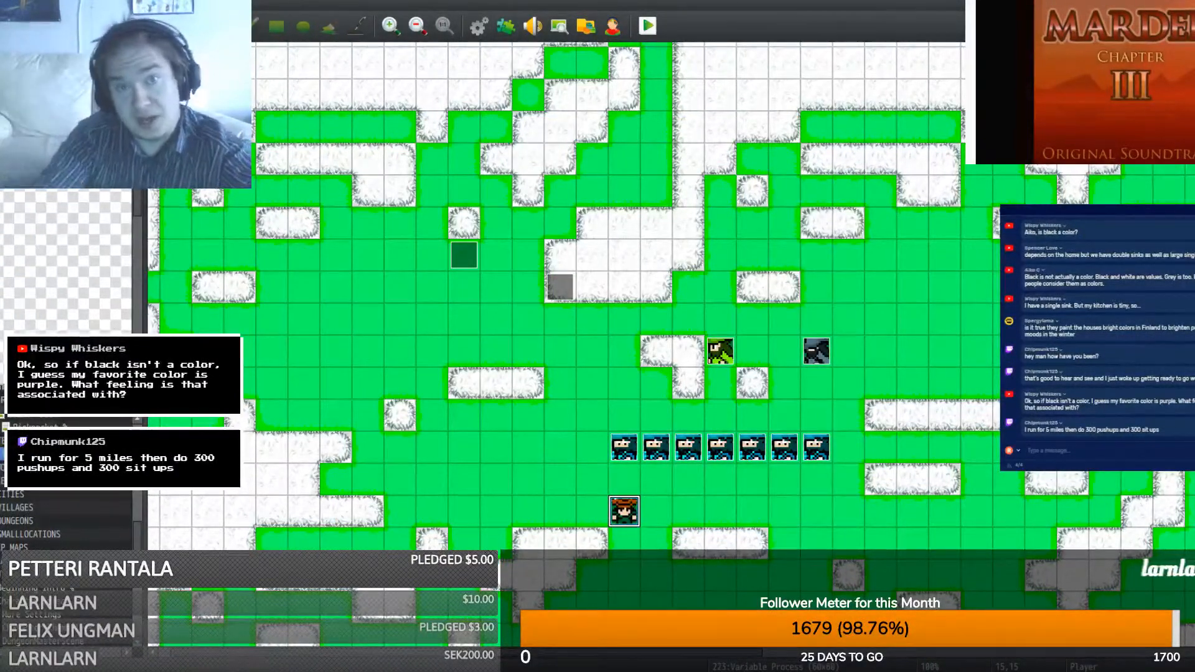
# - Launch a playtest and start a new game from the title menu
pyautogui.click(650, 25)
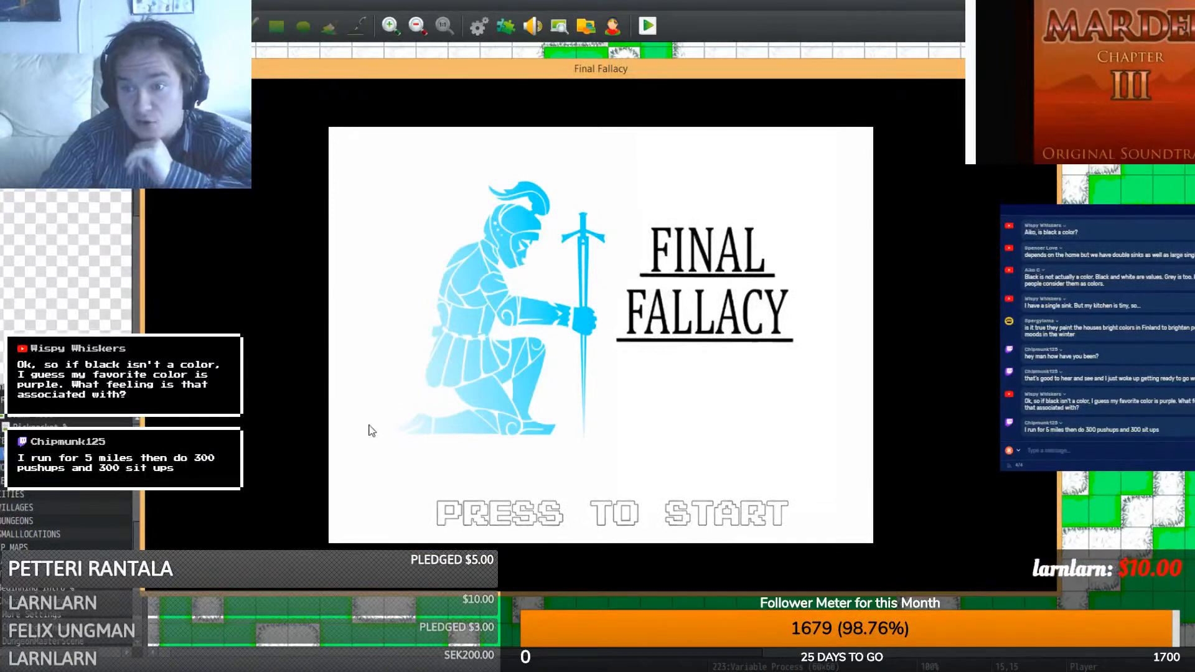
pyautogui.click(413, 396)
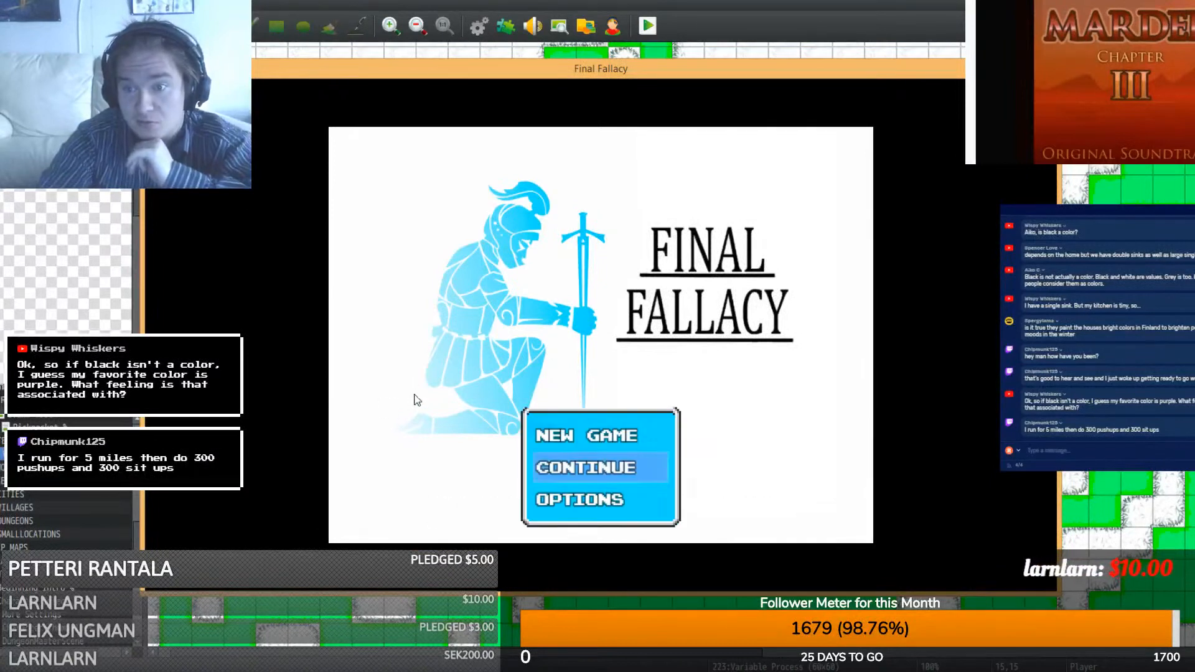
pyautogui.click(548, 435)
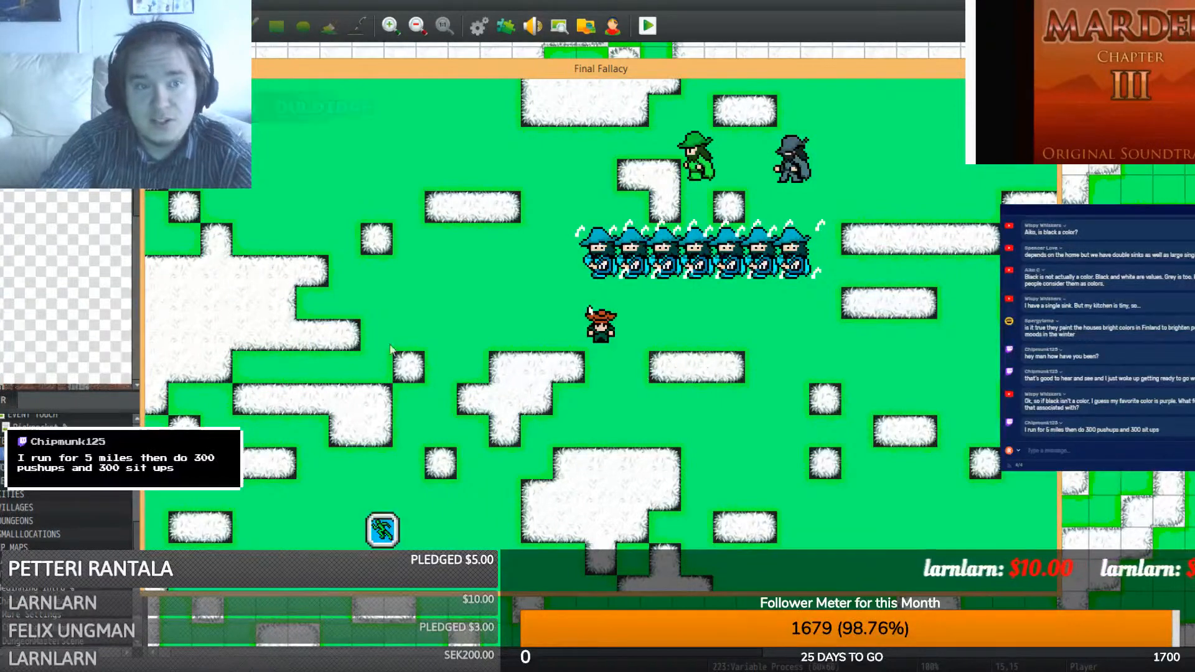
# - Walk up to the wizard row and talk to the first two wizards
pyautogui.press('Up')
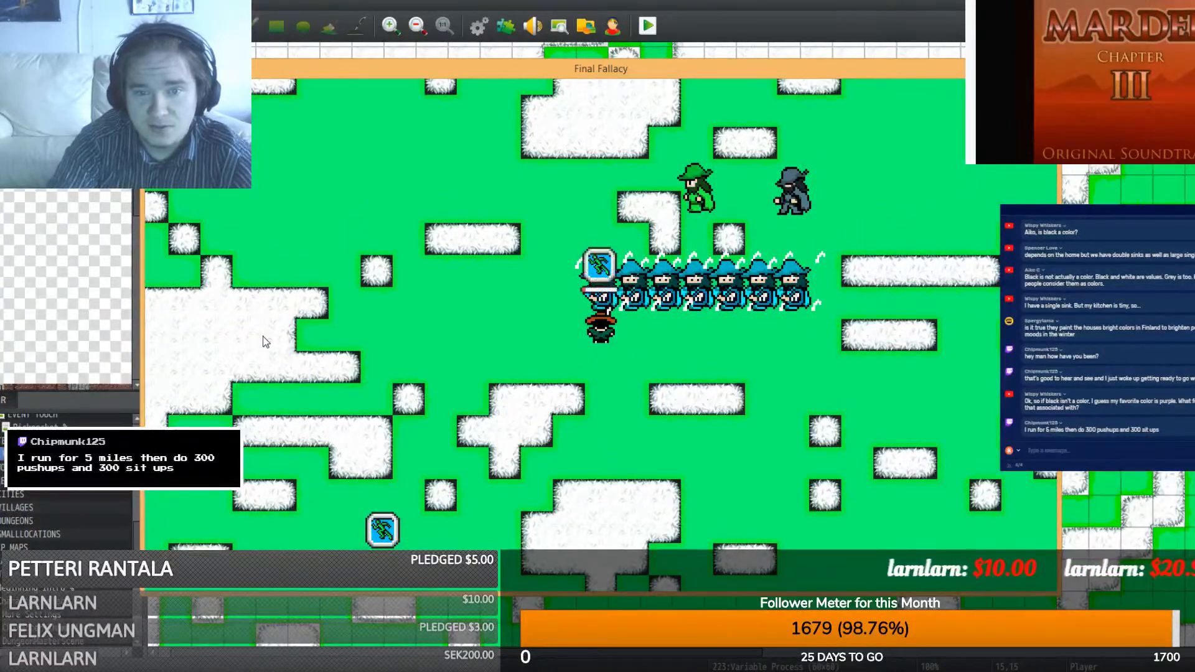
pyautogui.press('Return')
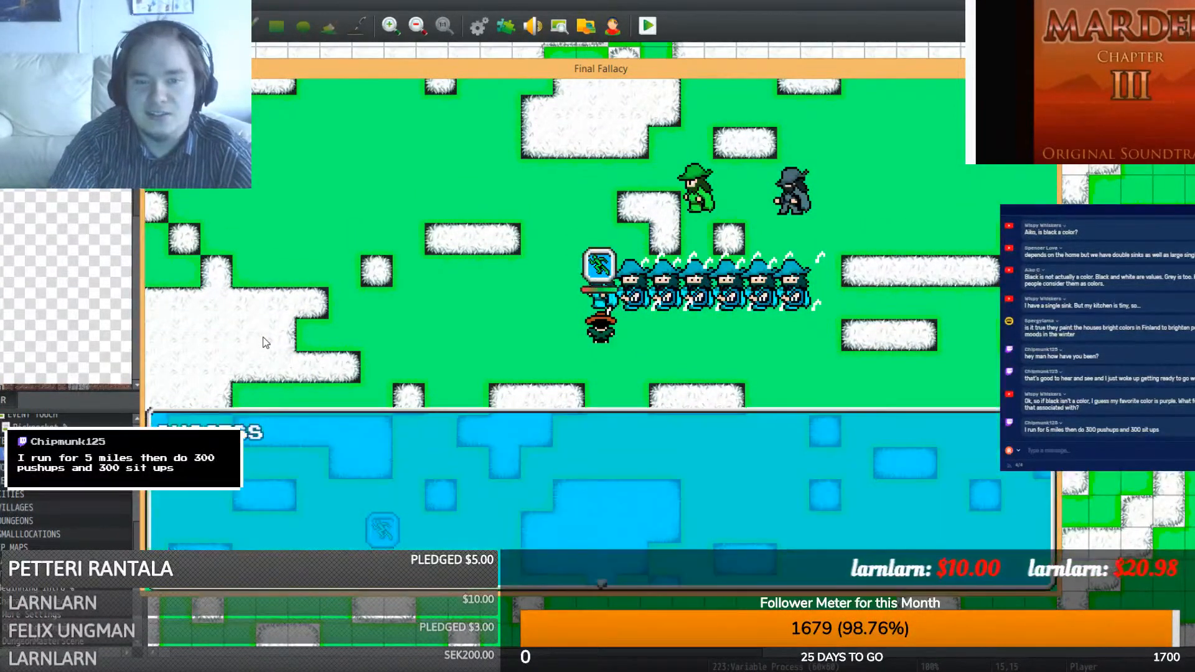
pyautogui.press('Return')
pyautogui.press('Right')
pyautogui.press('Up')
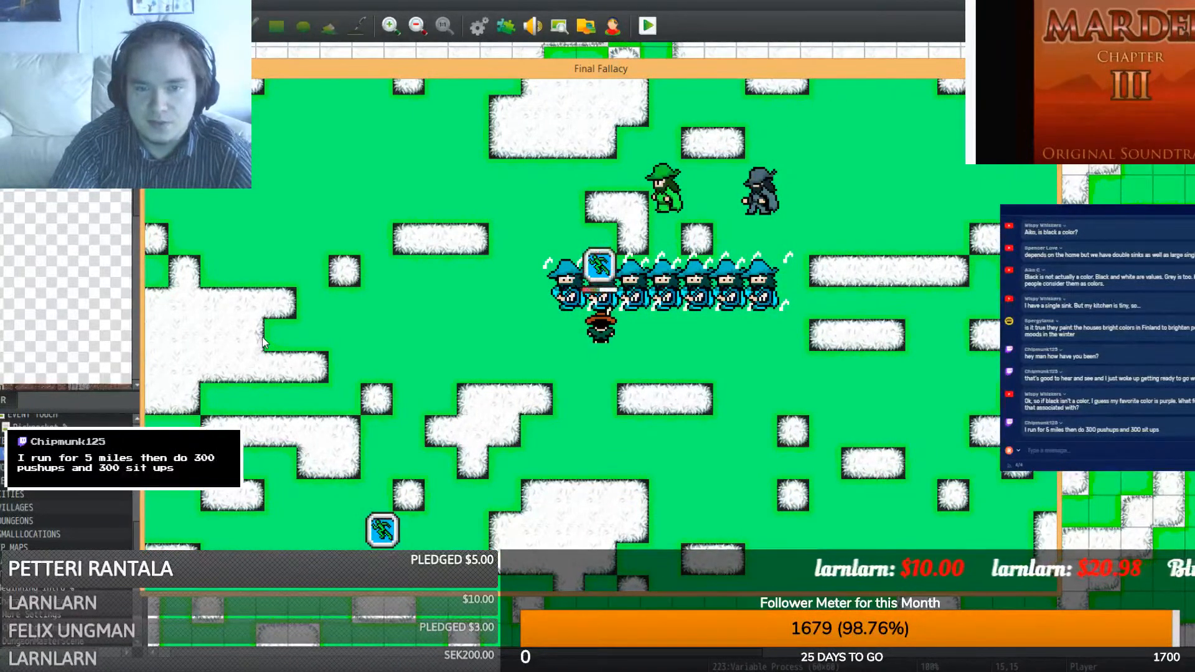
pyautogui.press('Return')
pyautogui.press('Return')
pyautogui.press('Right')
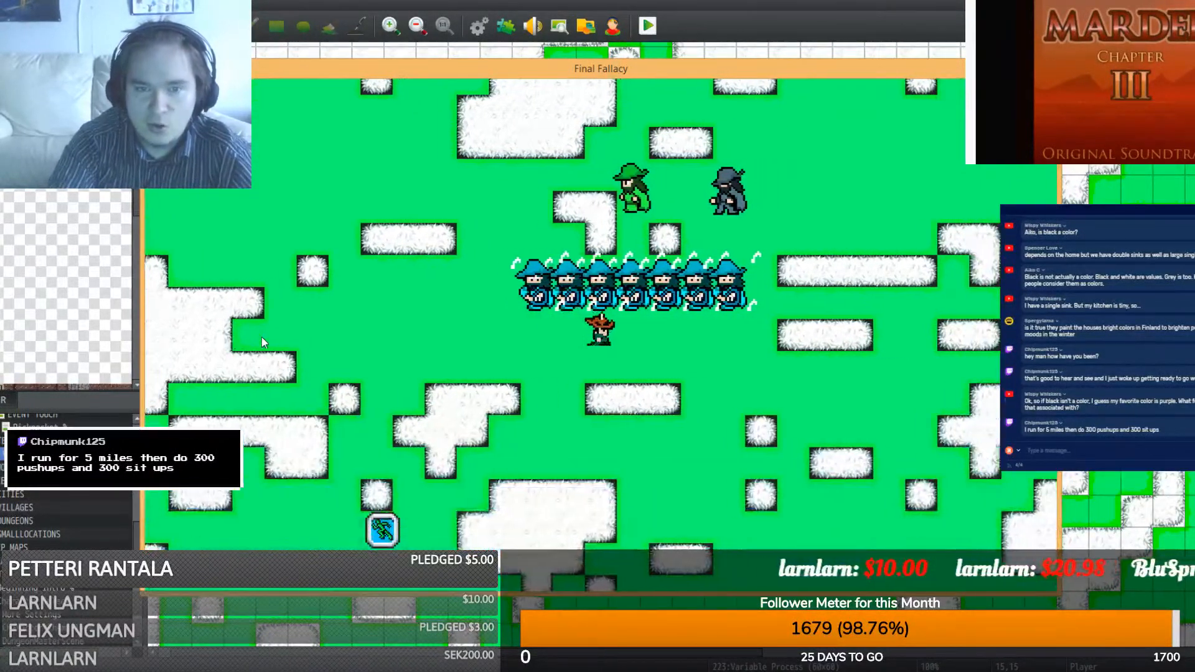
# - Talk to the remaining wizards until the SUCCESS message appears, then dismiss it
pyautogui.press('Left')
pyautogui.press('Left')
pyautogui.press('Right')
pyautogui.press('Right')
pyautogui.press('Up')
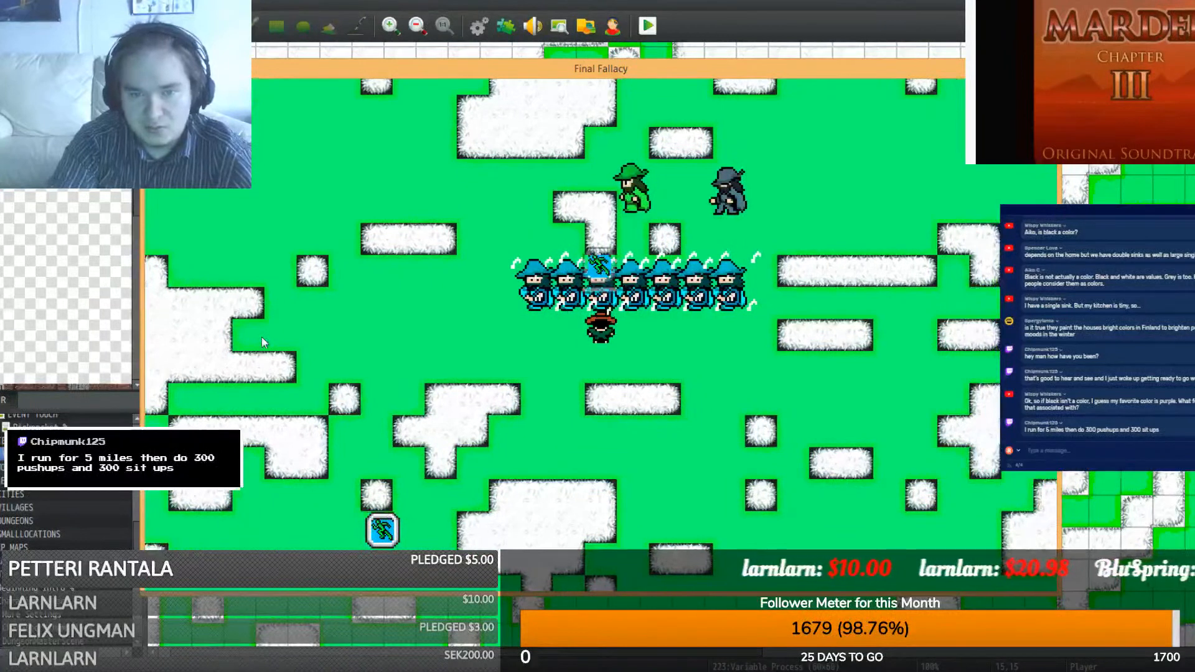
pyautogui.press('Return')
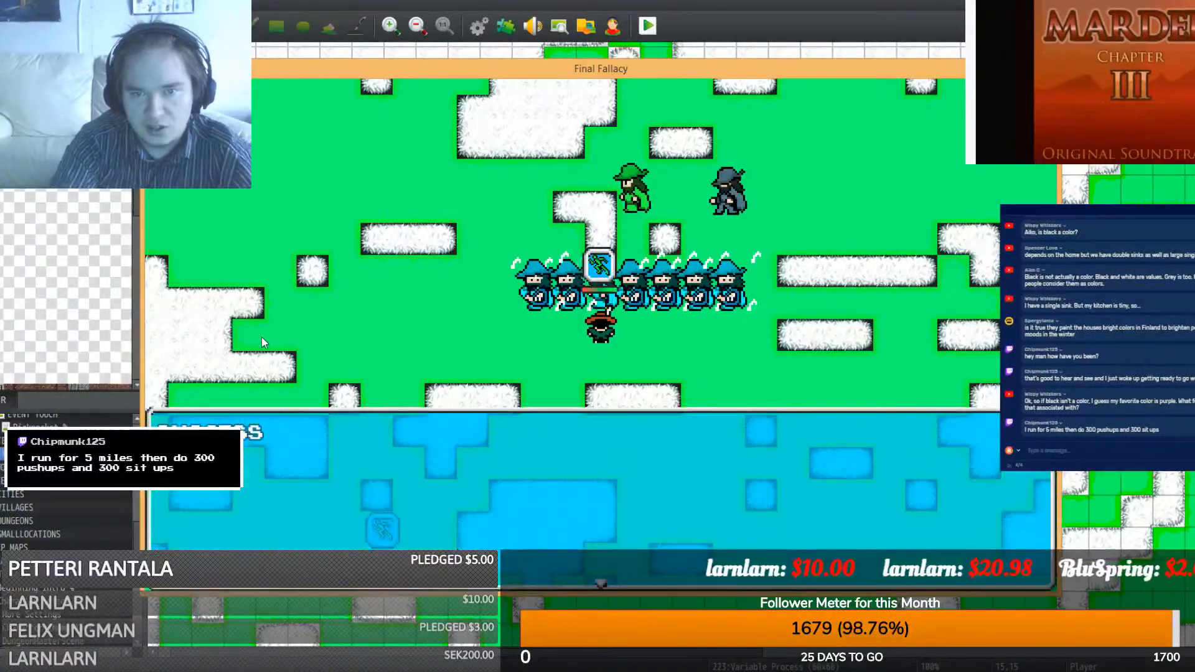
pyautogui.press('Return')
pyautogui.press('Right')
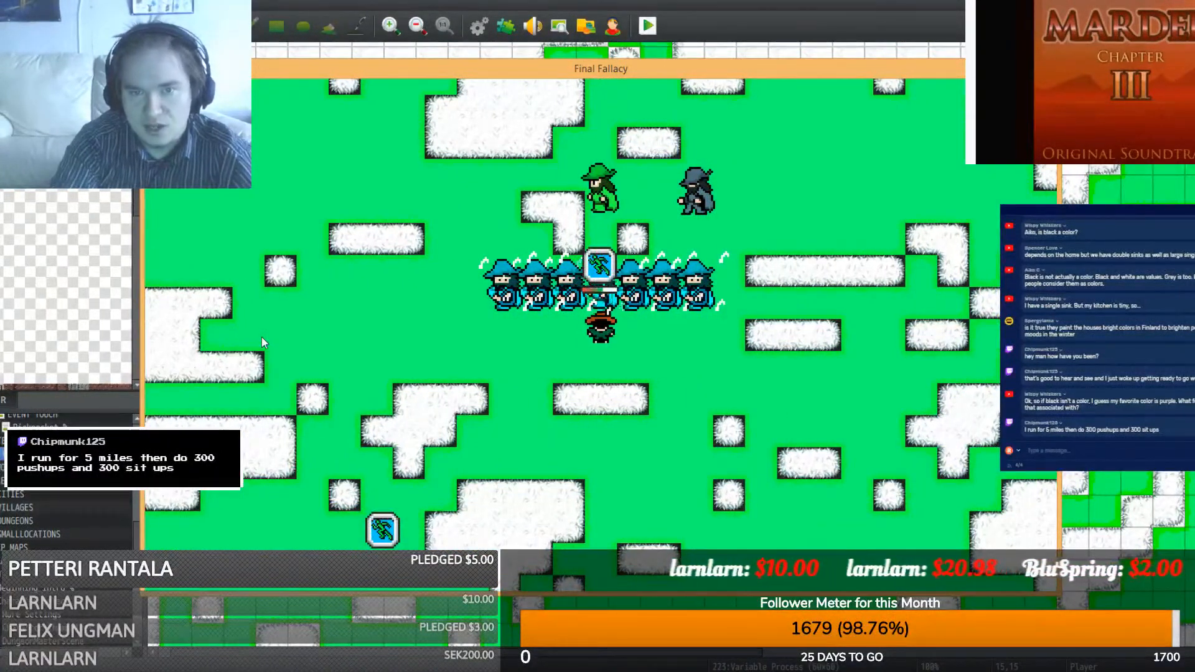
pyautogui.press('Return')
pyautogui.press('Return')
pyautogui.press('Right')
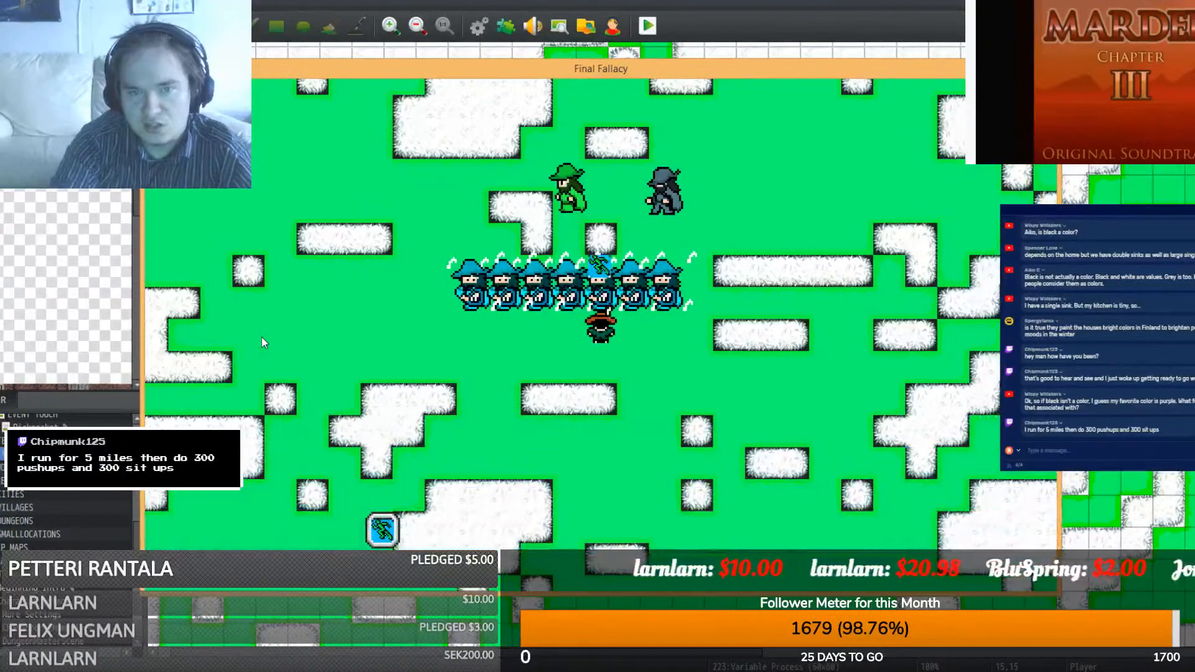
pyautogui.press('Return')
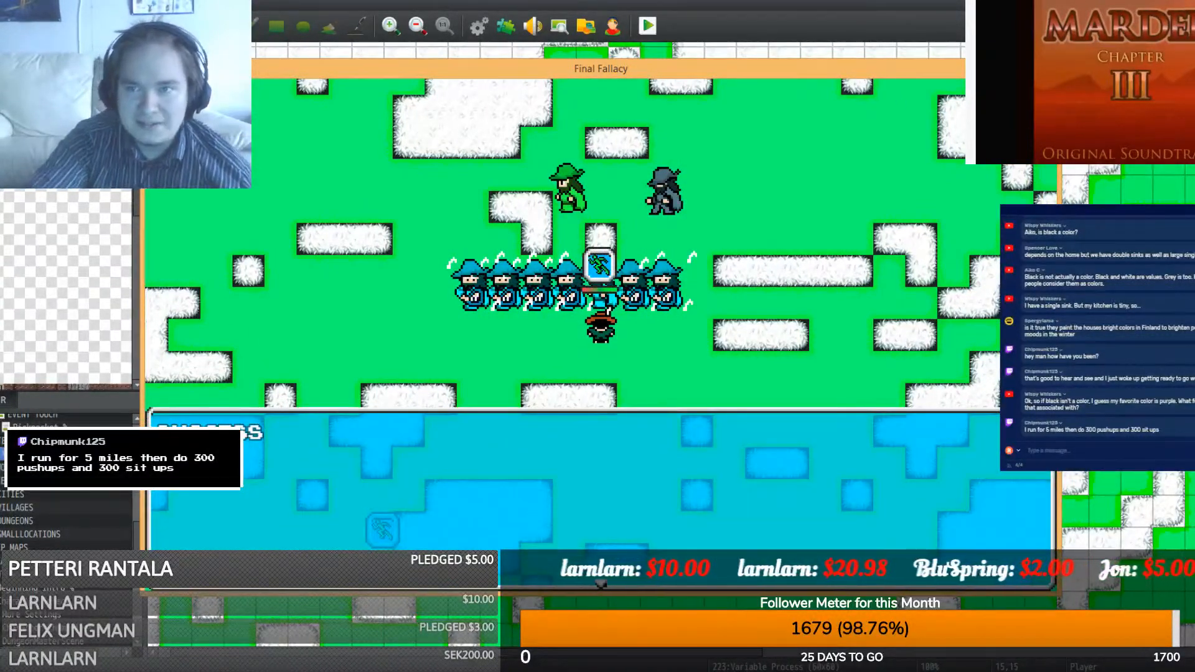
# - Close the playtest and copy the first wizard event
pyautogui.click(1050, 68)
pyautogui.rightClick(631, 448)
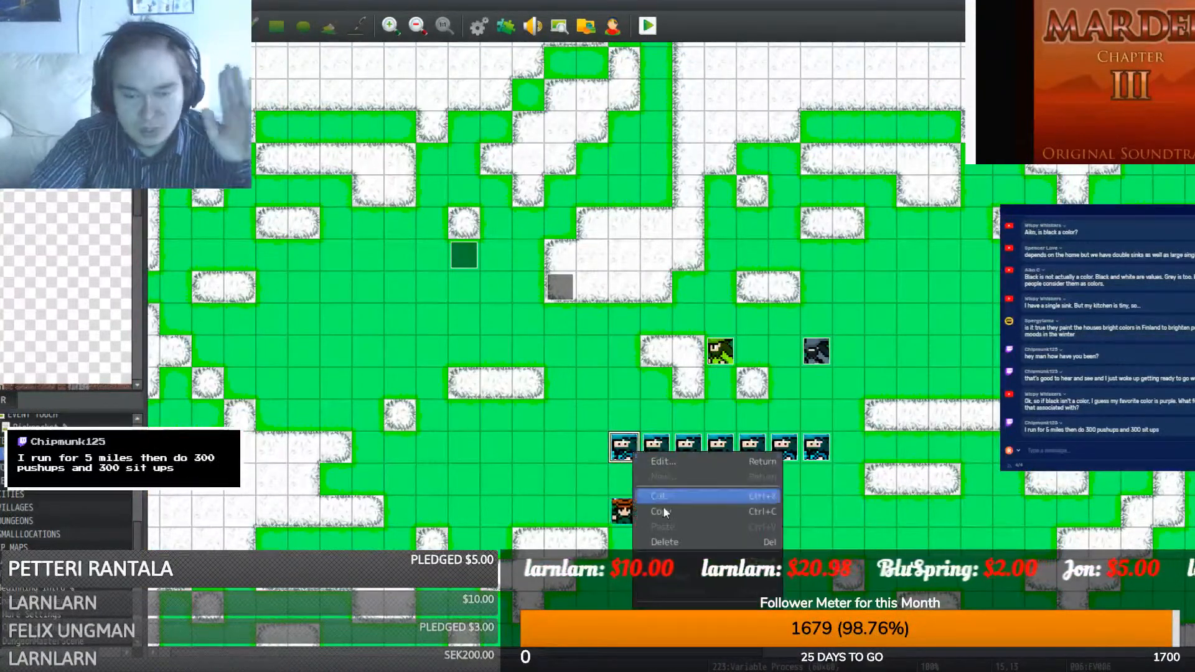
pyautogui.click(674, 516)
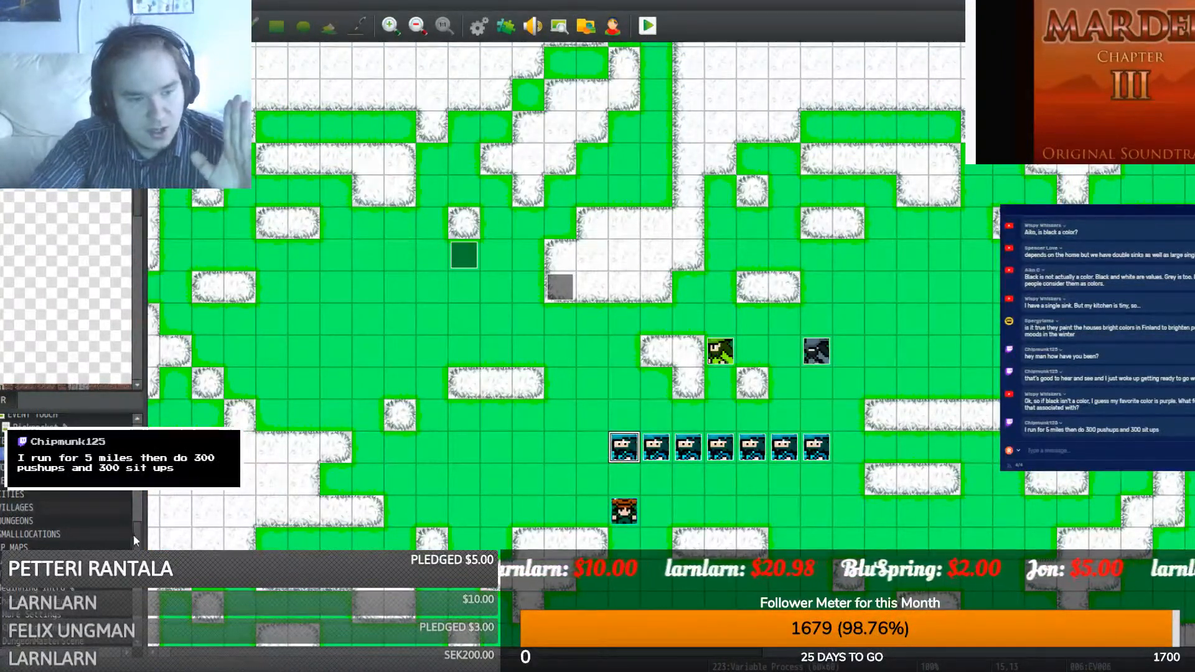
# - Open the Dishes map and paste the event onto the wall tile above the sink counter
pyautogui.moveTo(137, 536); pyautogui.dragTo(142, 590)
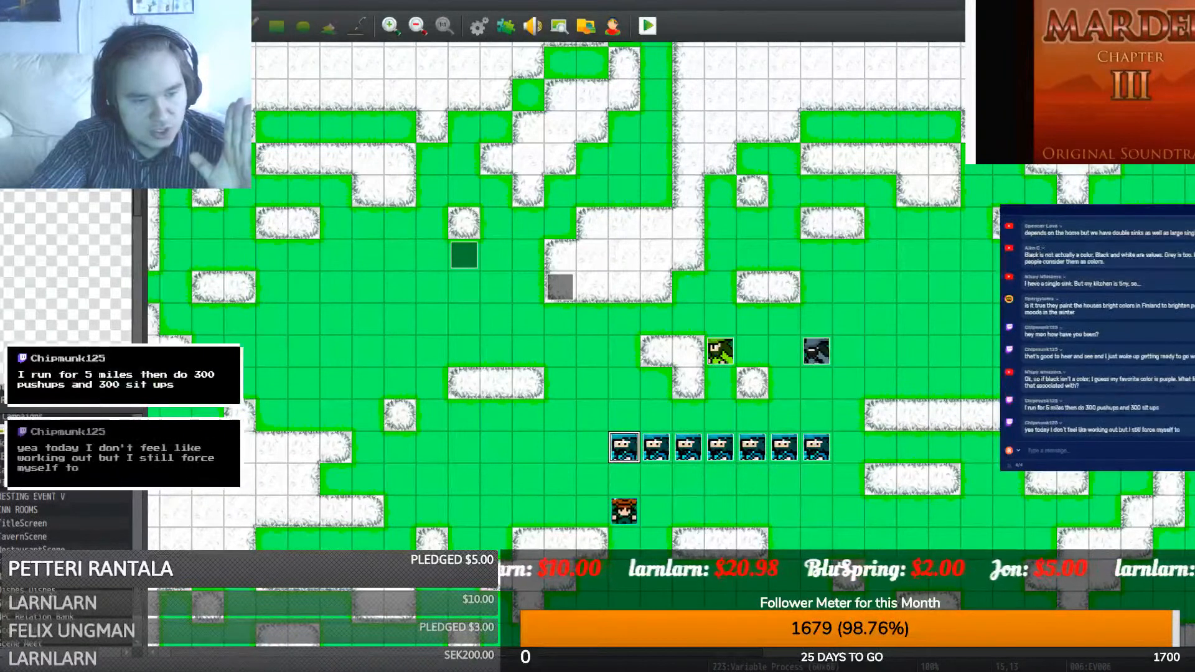
pyautogui.click(63, 590)
pyautogui.rightClick(525, 163)
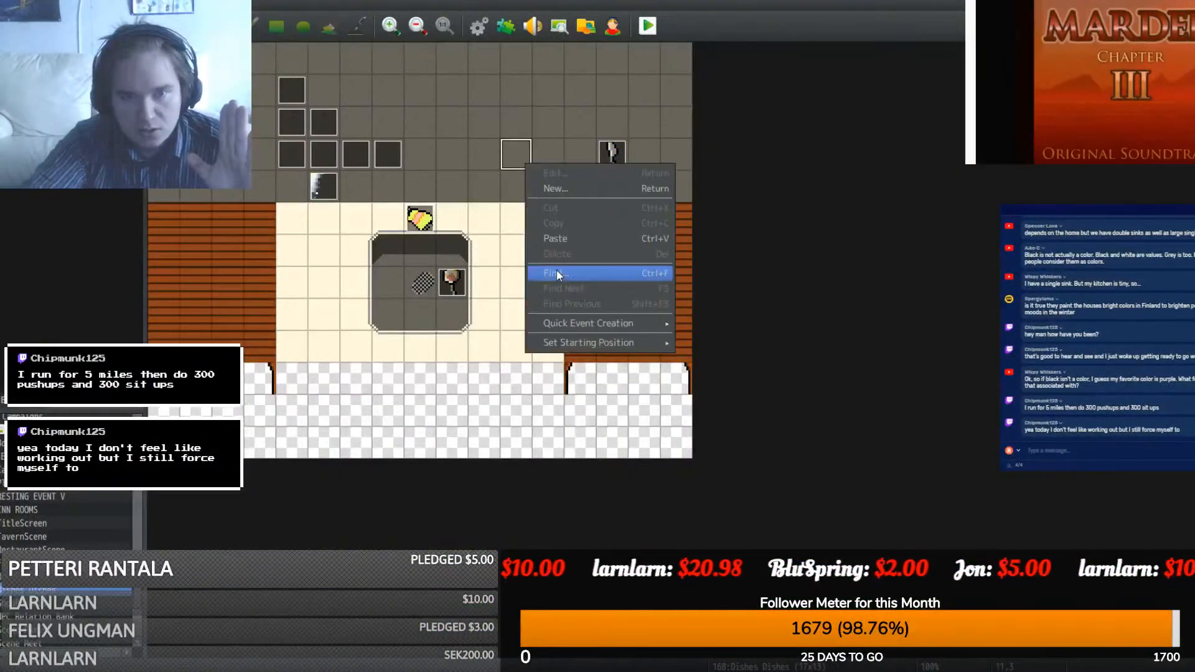
pyautogui.click(556, 270)
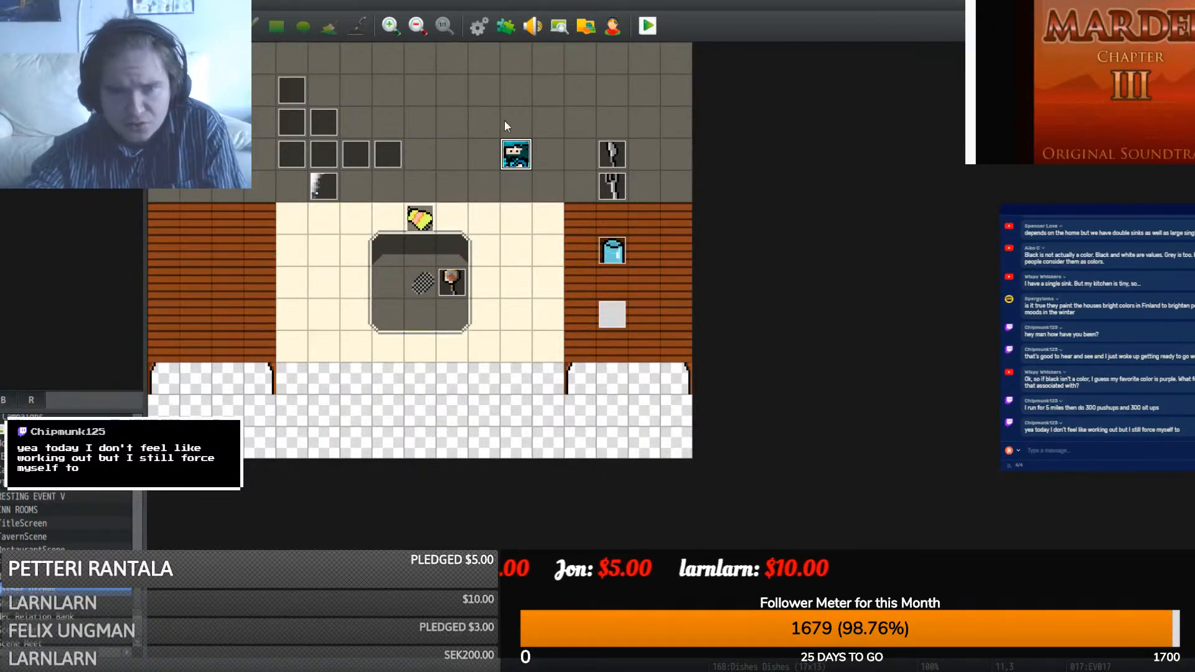
pyautogui.doubleClick(521, 146)
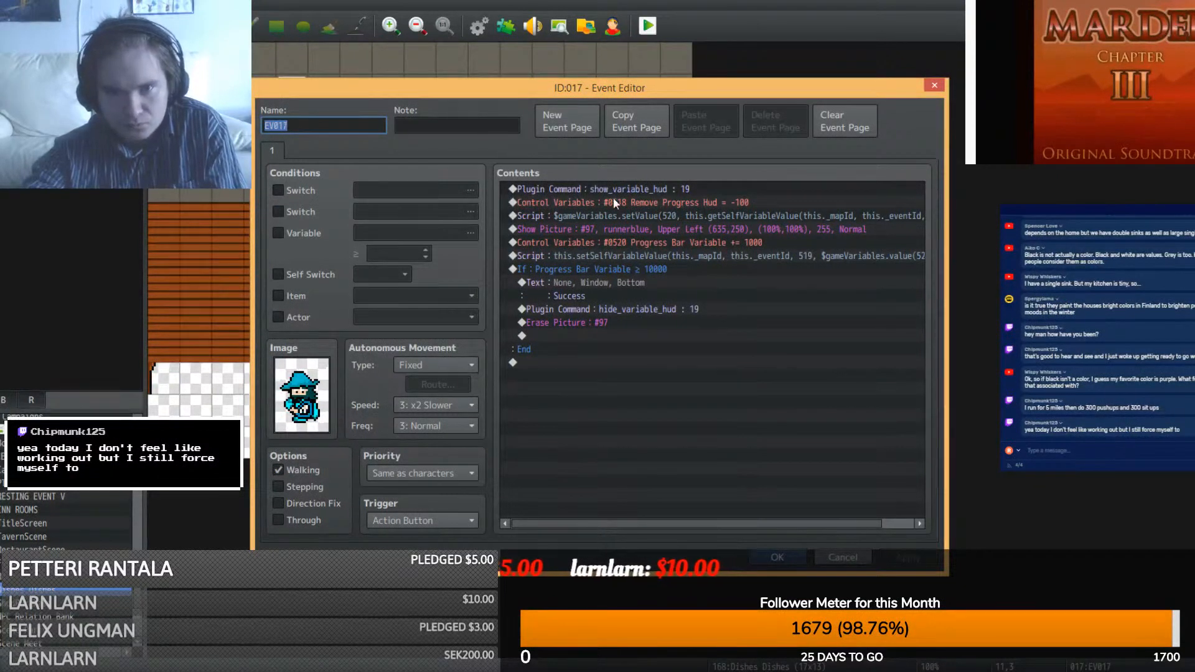
pyautogui.click(614, 225)
pyautogui.rightClick(615, 225)
pyautogui.click(624, 245)
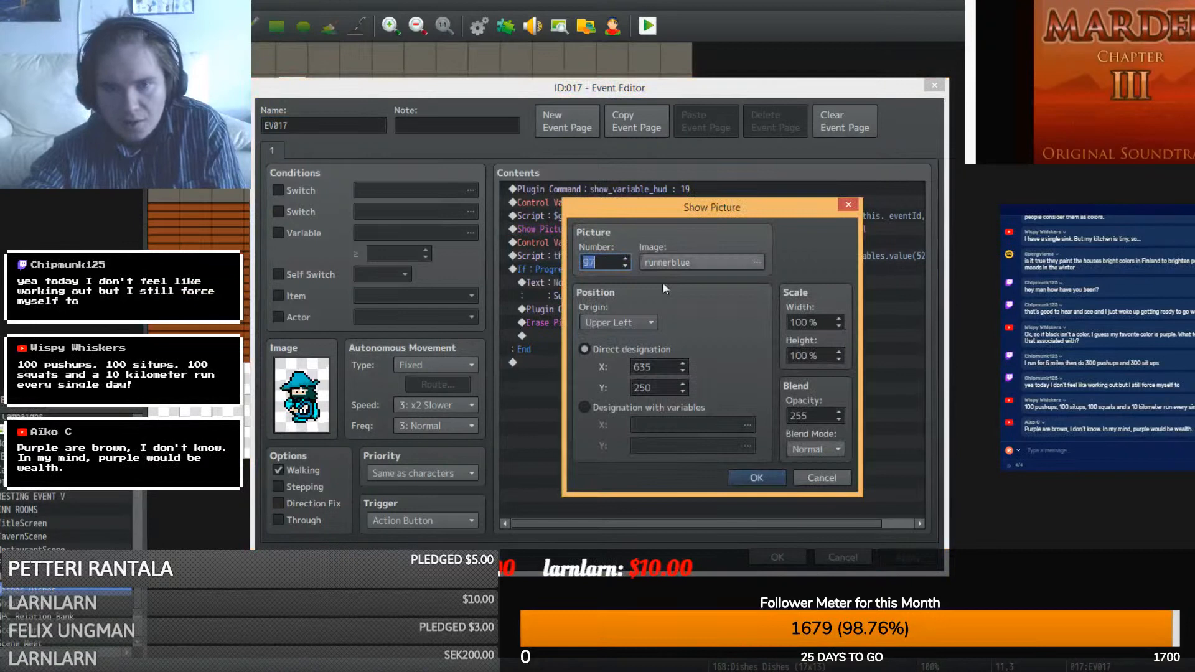
pyautogui.click(692, 266)
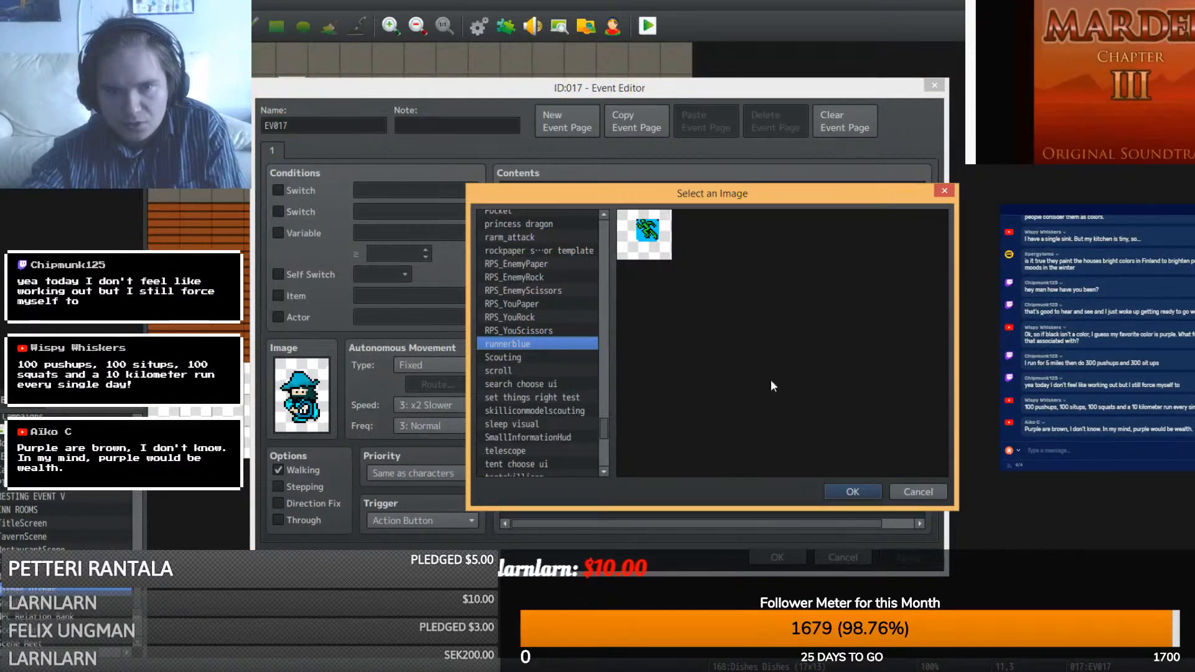
pyautogui.click(914, 492)
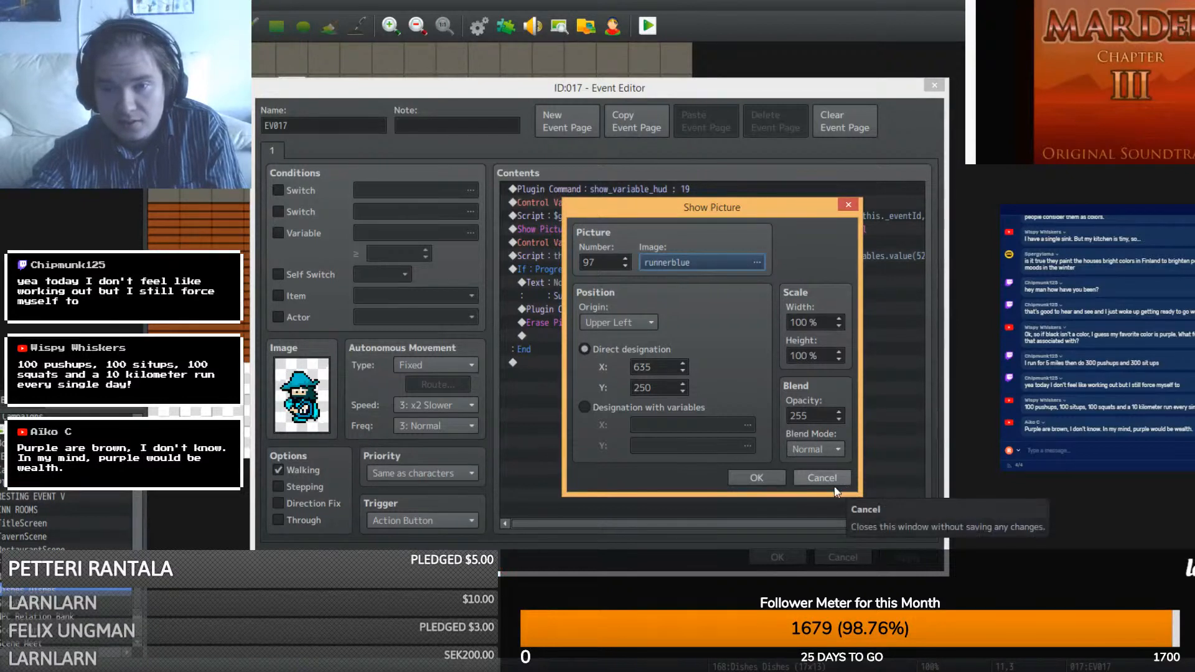
pyautogui.click(764, 477)
pyautogui.click(767, 557)
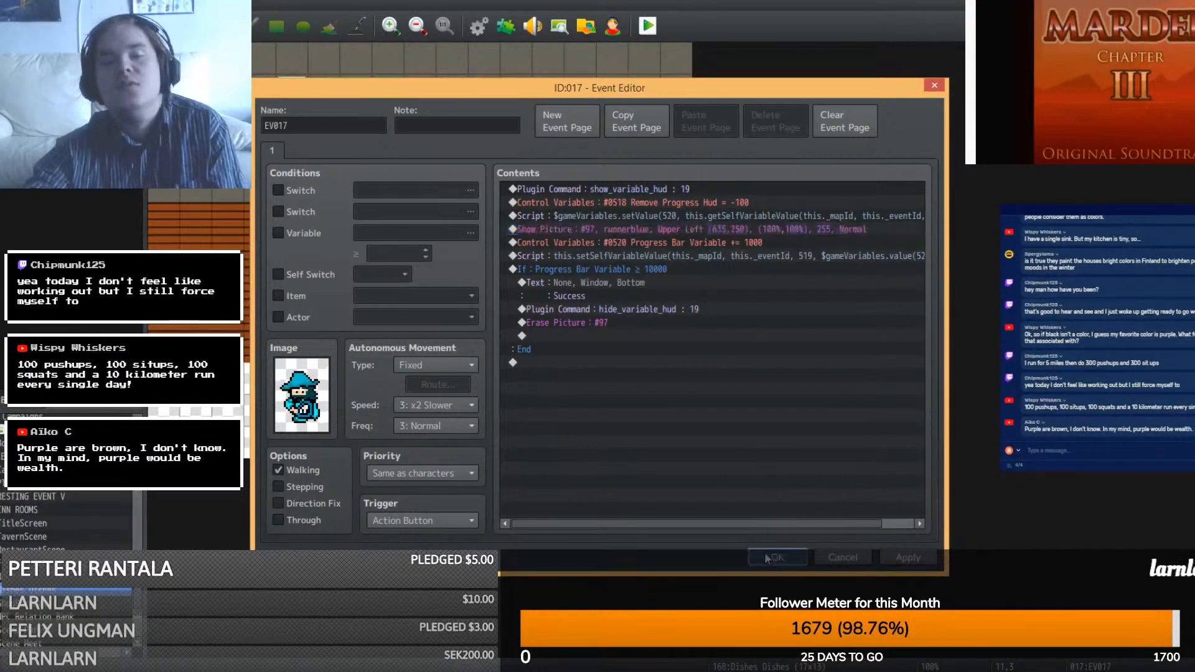
# - Run a playtest with Ctrl+R, then switch to the image editor showing the sweets sprite sheet
pyautogui.hotkey('ctrl', 'r')
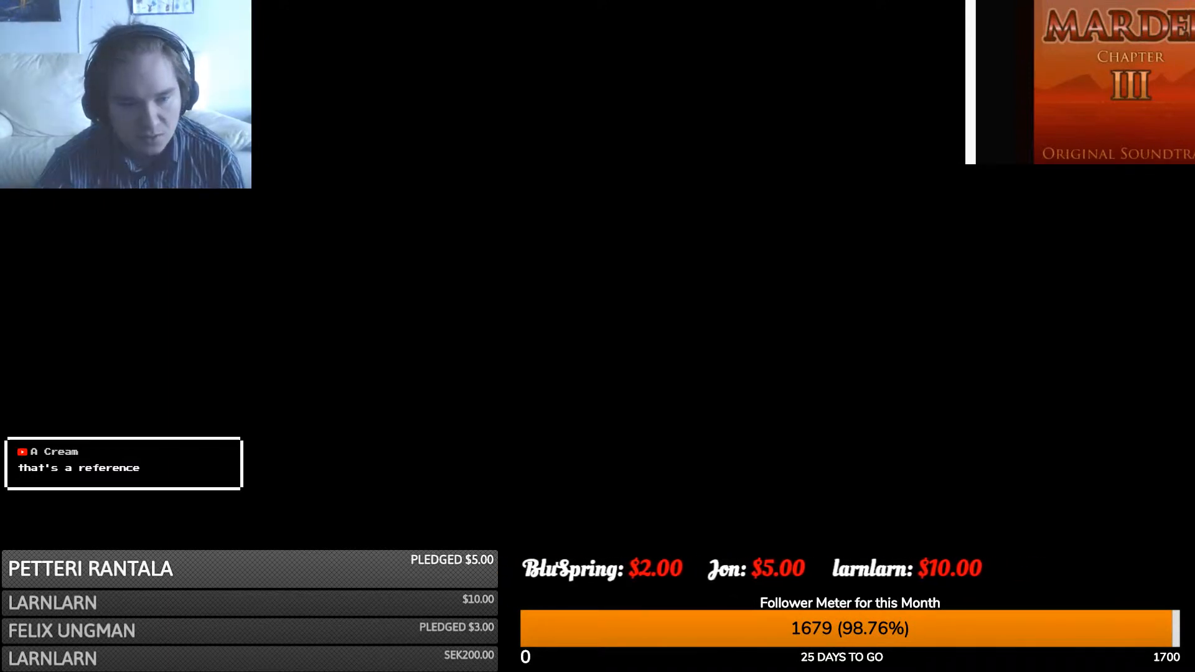
pyautogui.hotkey('alt', 'Tab')
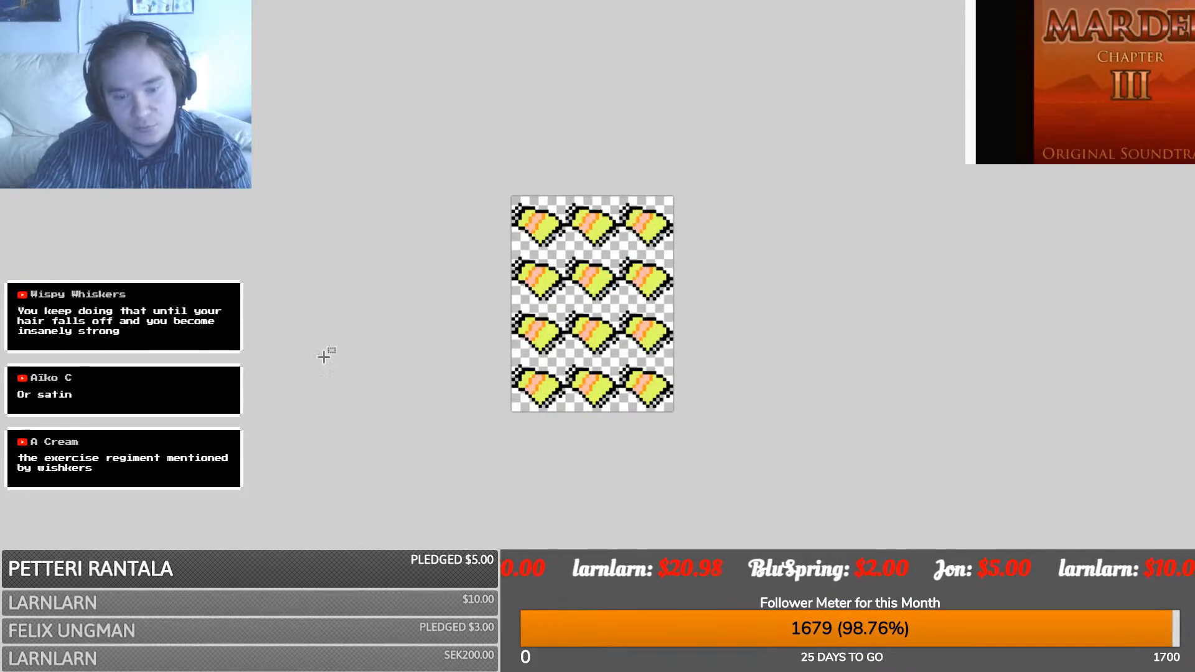
# - Select and copy the top-left sweet, undoing a stray paste into the running-figure image
pyautogui.keyDown('ctrl'); pyautogui.scroll(3, 245, 653); pyautogui.keyUp('ctrl')
pyautogui.scroll(2, 245, 654)
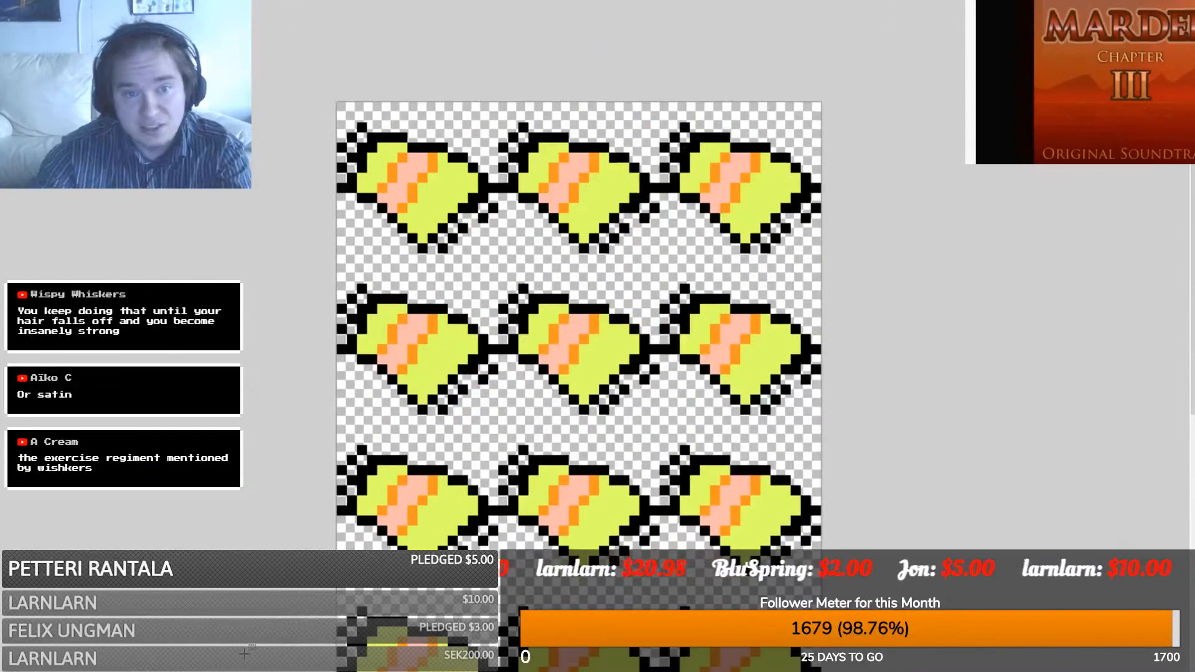
pyautogui.moveTo(292, 53); pyautogui.dragTo(495, 266)
pyautogui.hotkey('ctrl', 'c')
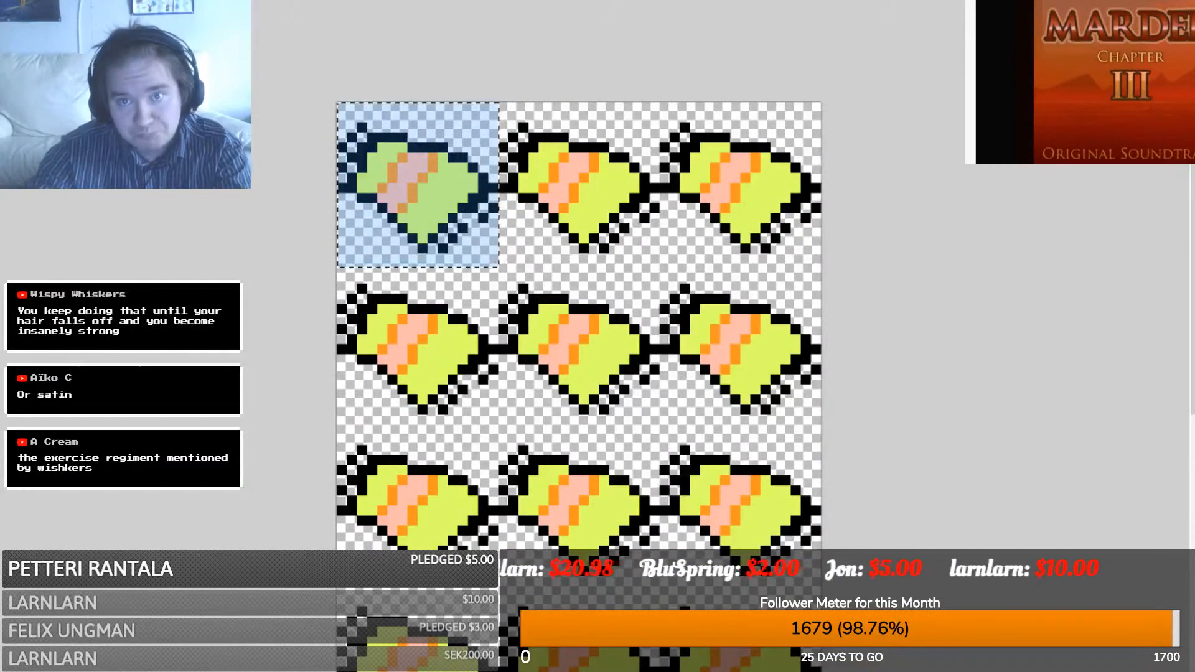
pyautogui.click(813, 2)
pyautogui.hotkey('ctrl', 'v')
pyautogui.hotkey('ctrl', 'z')
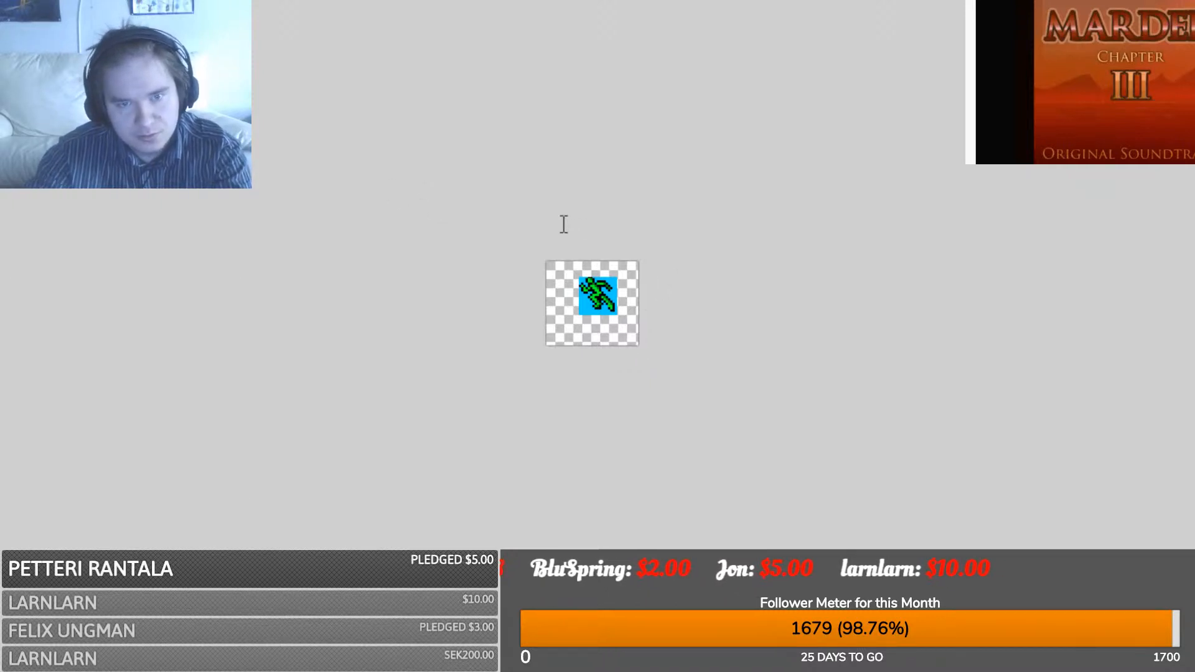
pyautogui.click(614, 345)
pyautogui.hotkey('ctrl', 'v')
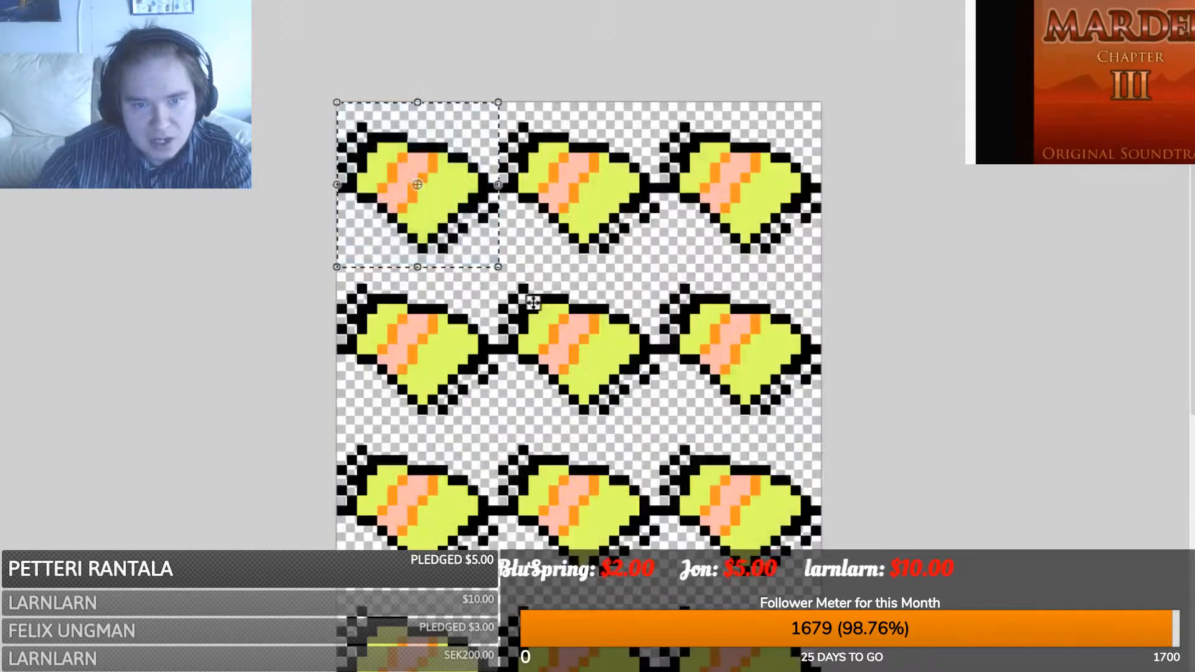
# - Reselect the top-left sweet, paste it into a new image and shrink it to fit the canvas
pyautogui.press('s')
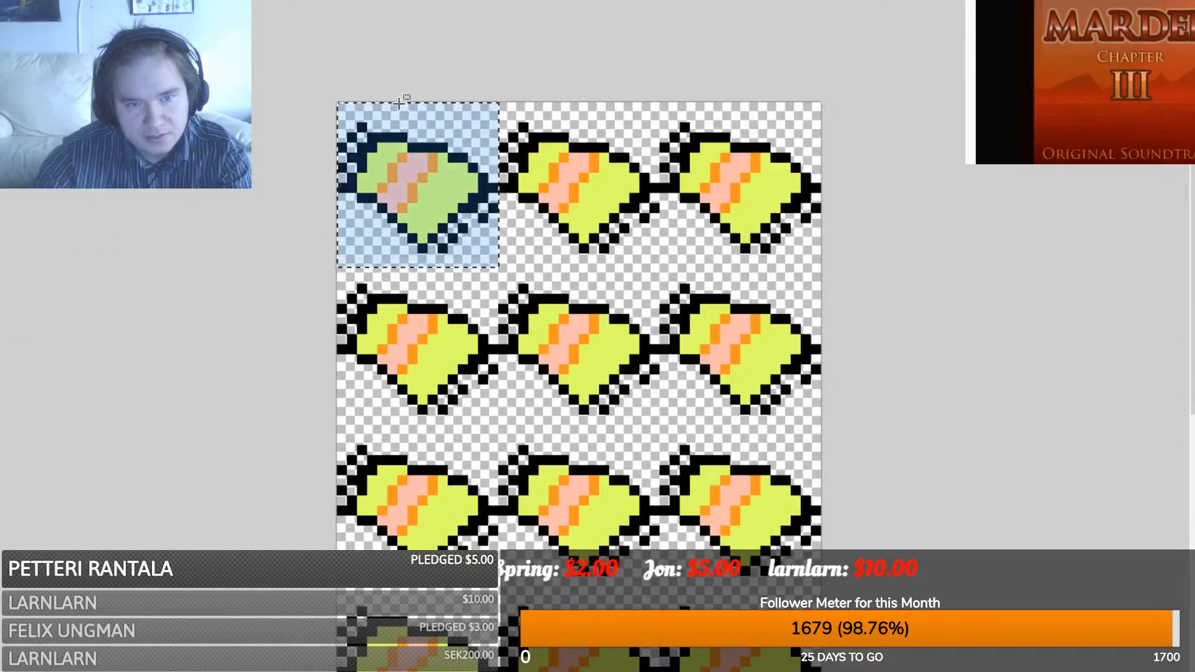
pyautogui.moveTo(337, 104); pyautogui.dragTo(496, 261)
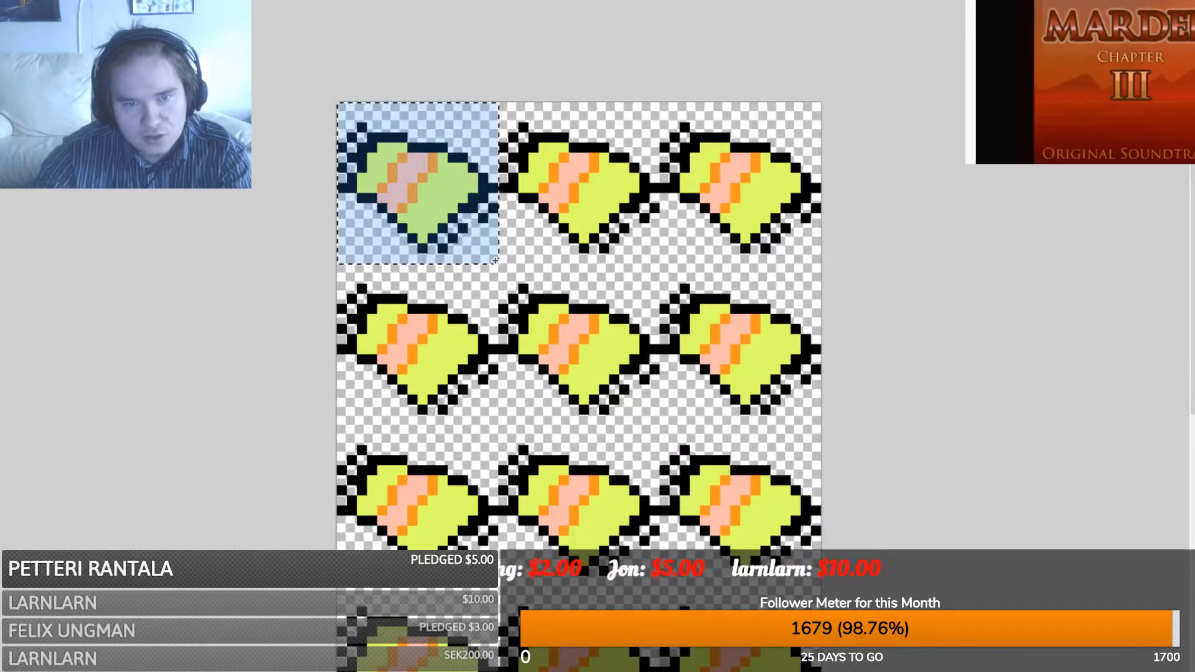
pyautogui.hotkey('ctrl', 'n')
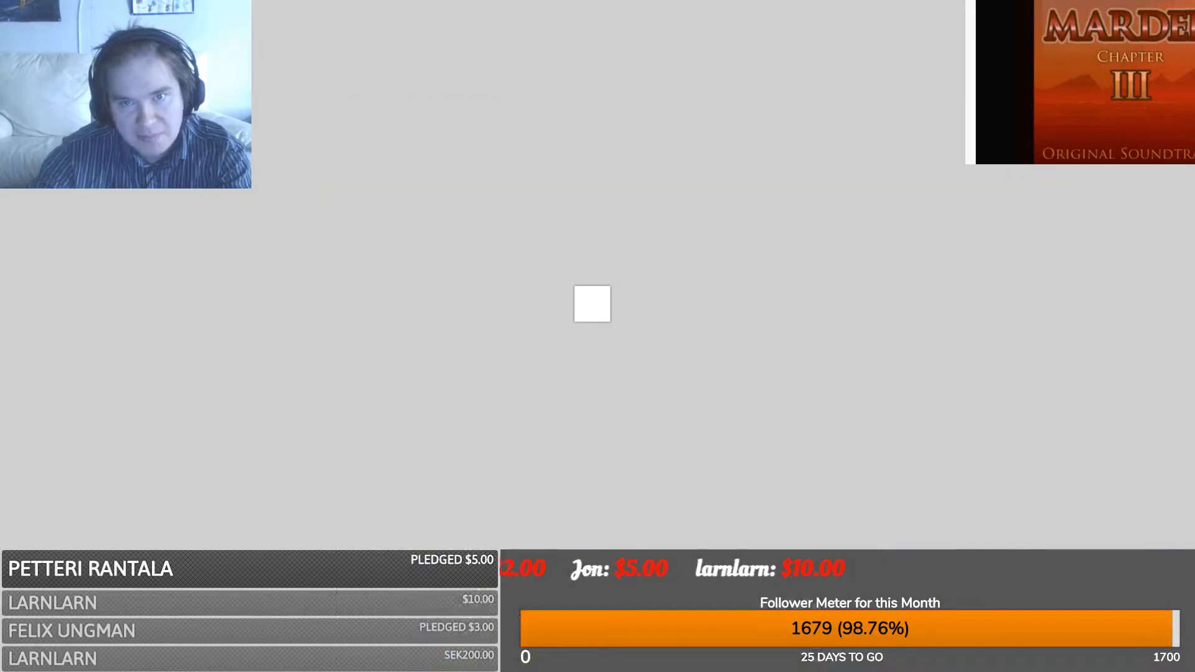
pyautogui.hotkey('ctrl', 'v')
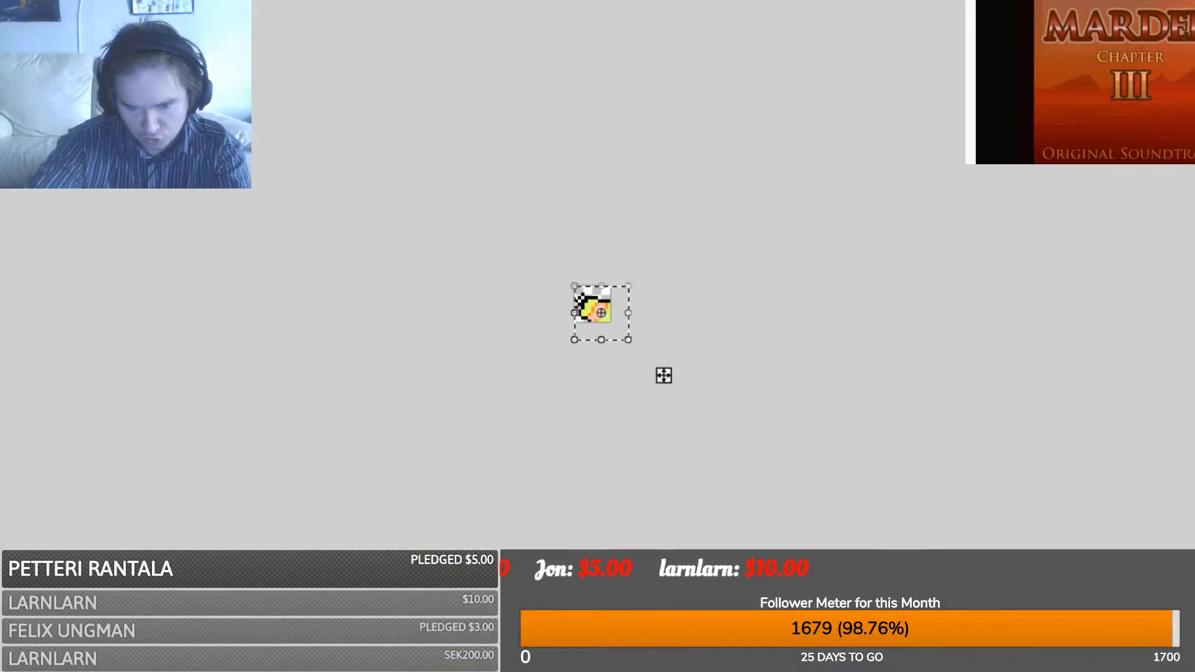
pyautogui.keyDown('ctrl'); pyautogui.scroll(3, 686, 398); pyautogui.keyUp('ctrl')
pyautogui.keyDown('ctrl'); pyautogui.scroll(2, 686, 398); pyautogui.keyUp('ctrl')
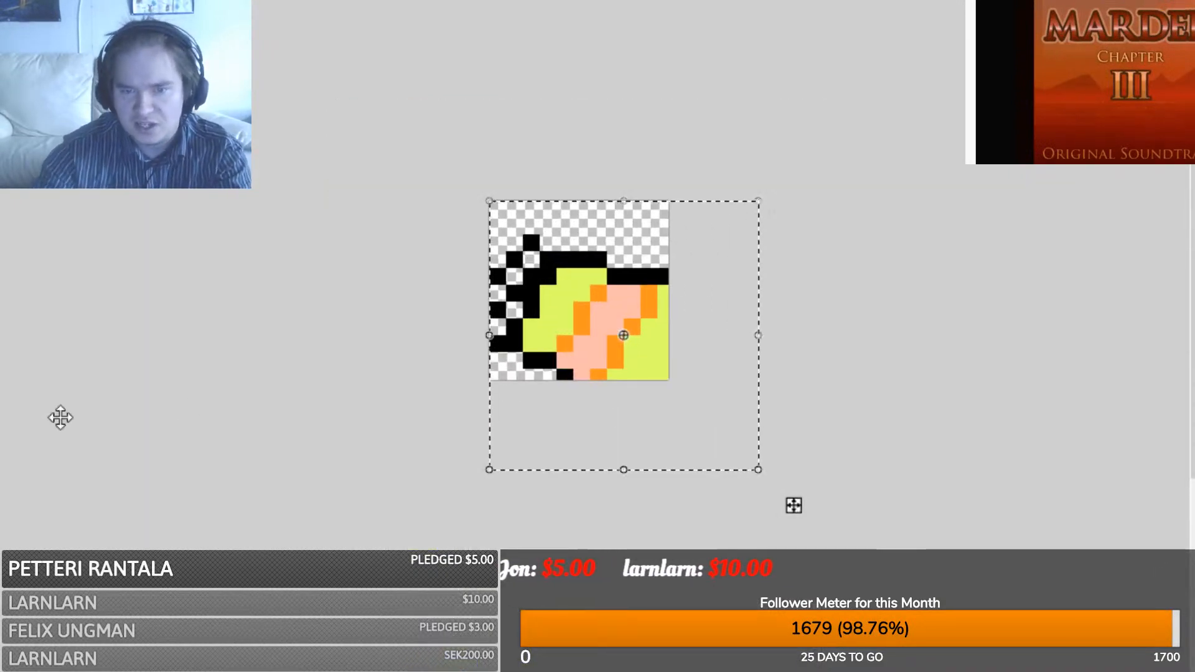
pyautogui.moveTo(758, 469); pyautogui.dragTo(670, 385)
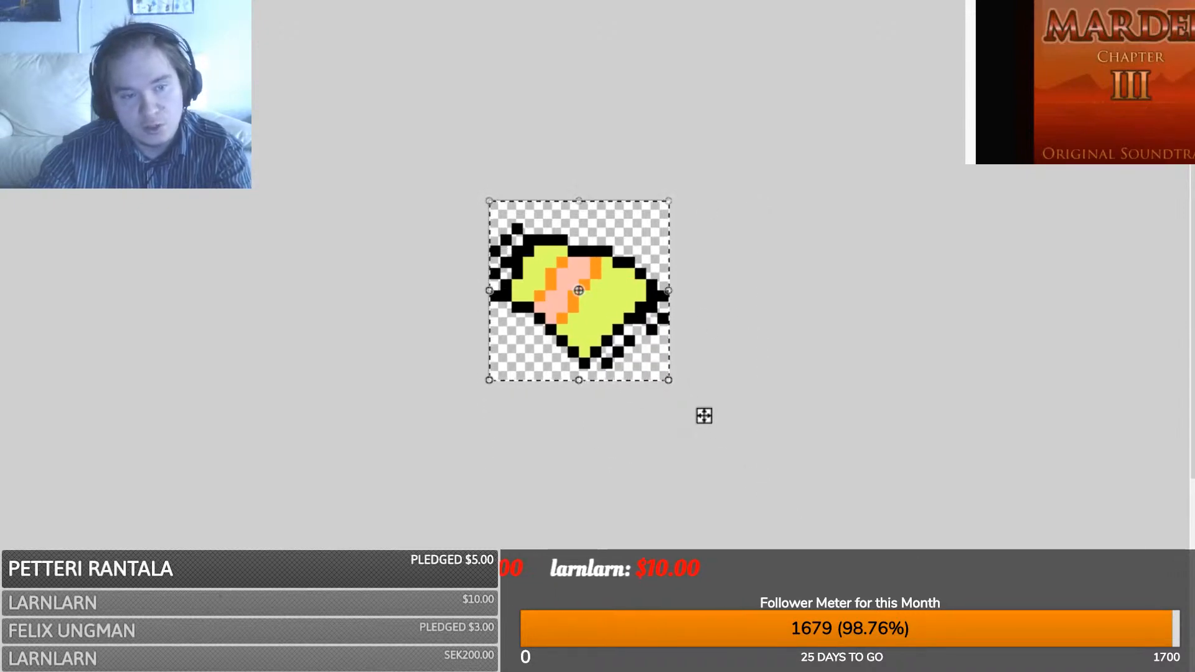
pyautogui.press('s')
pyautogui.click(514, 297)
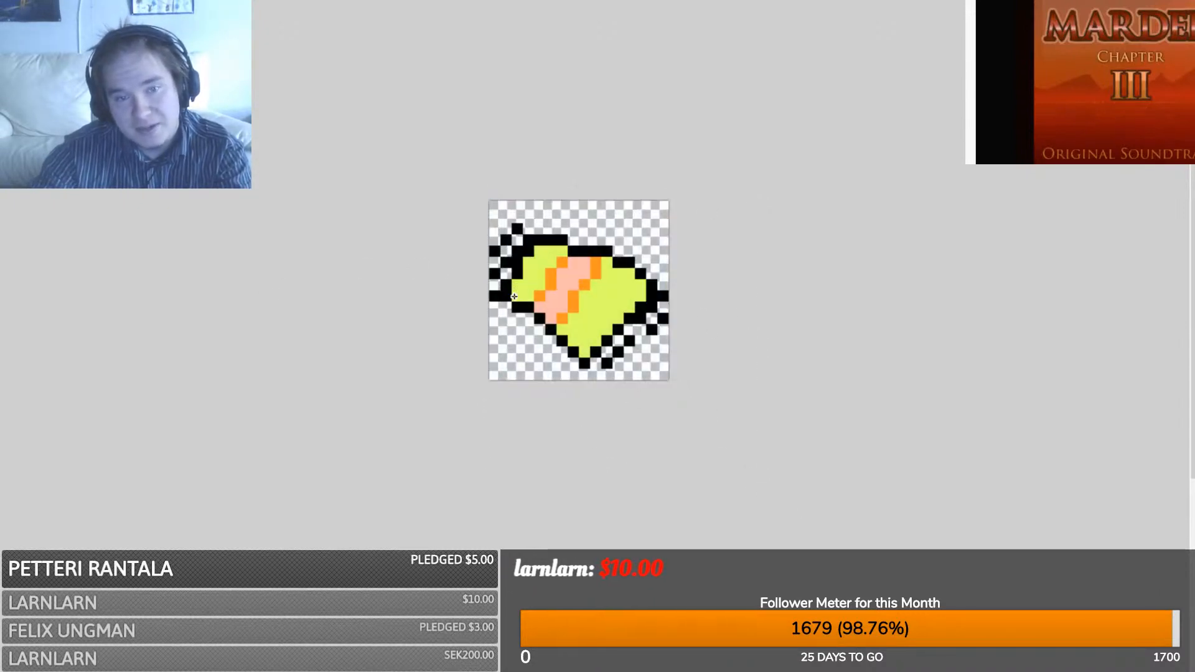
pyautogui.hotkey('ctrl', 'a')
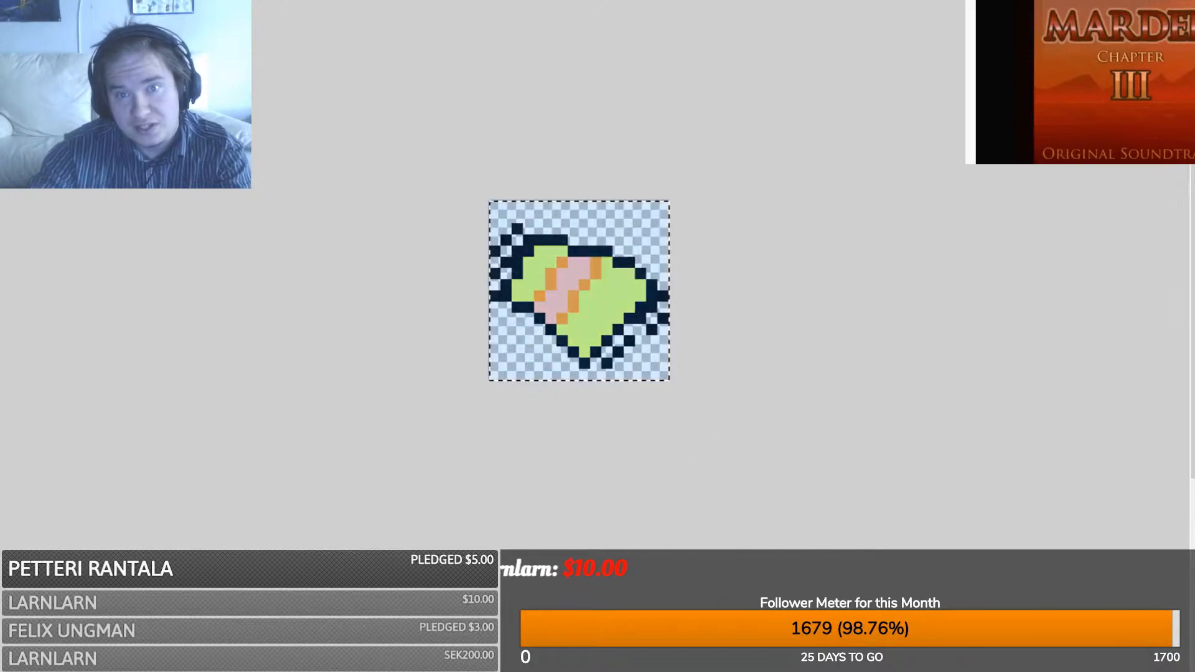
pyautogui.hotkey('ctrl', 'Tab')
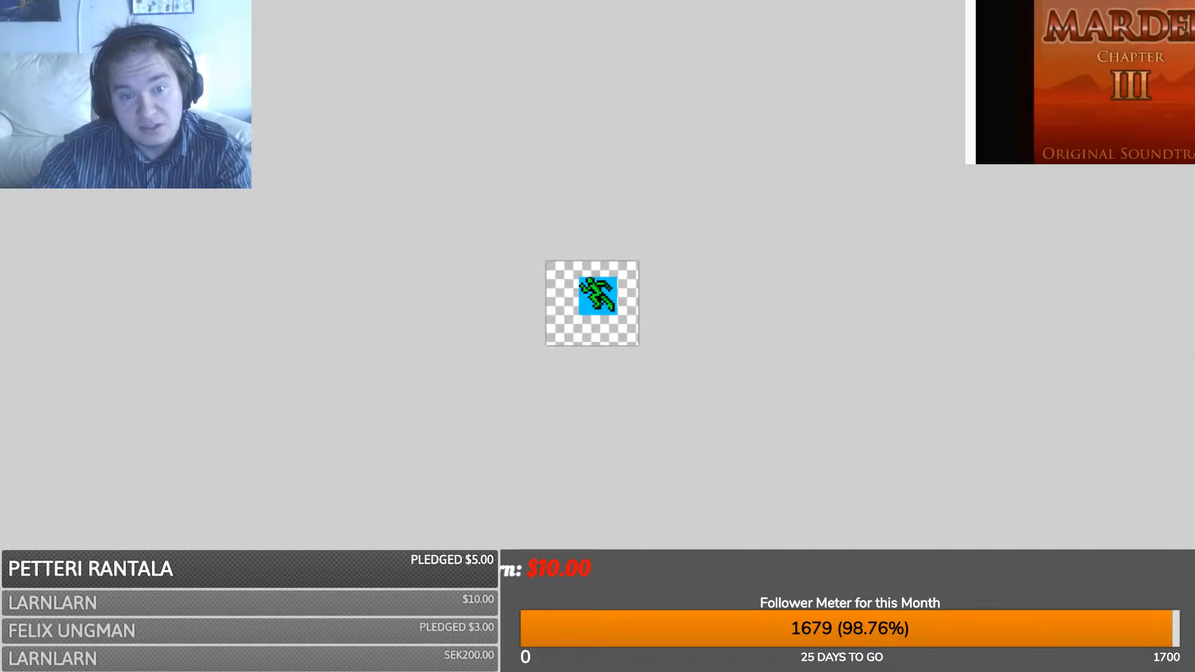
# - Paste the sweet into the running-figure image and centre it on the blue square
pyautogui.hotkey('ctrl', 'v')
pyautogui.keyDown('ctrl'); pyautogui.scroll(8, 615, 331); pyautogui.keyUp('ctrl')
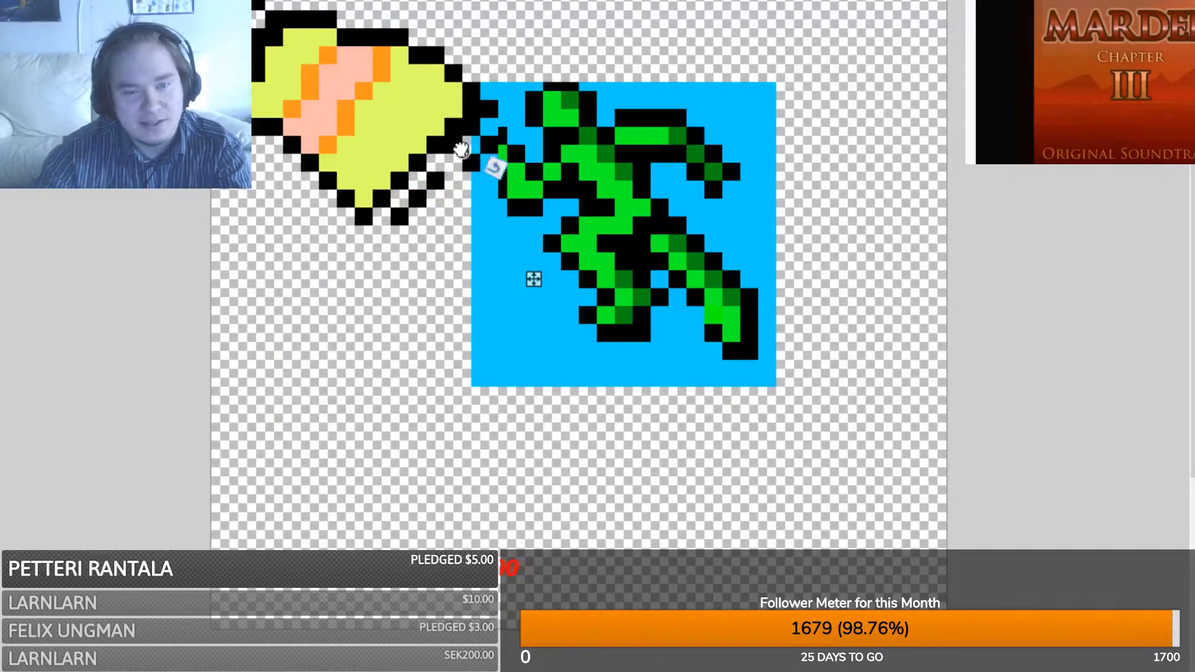
pyautogui.moveTo(534, 279); pyautogui.dragTo(803, 405)
pyautogui.moveTo(618, 230); pyautogui.dragTo(609, 228)
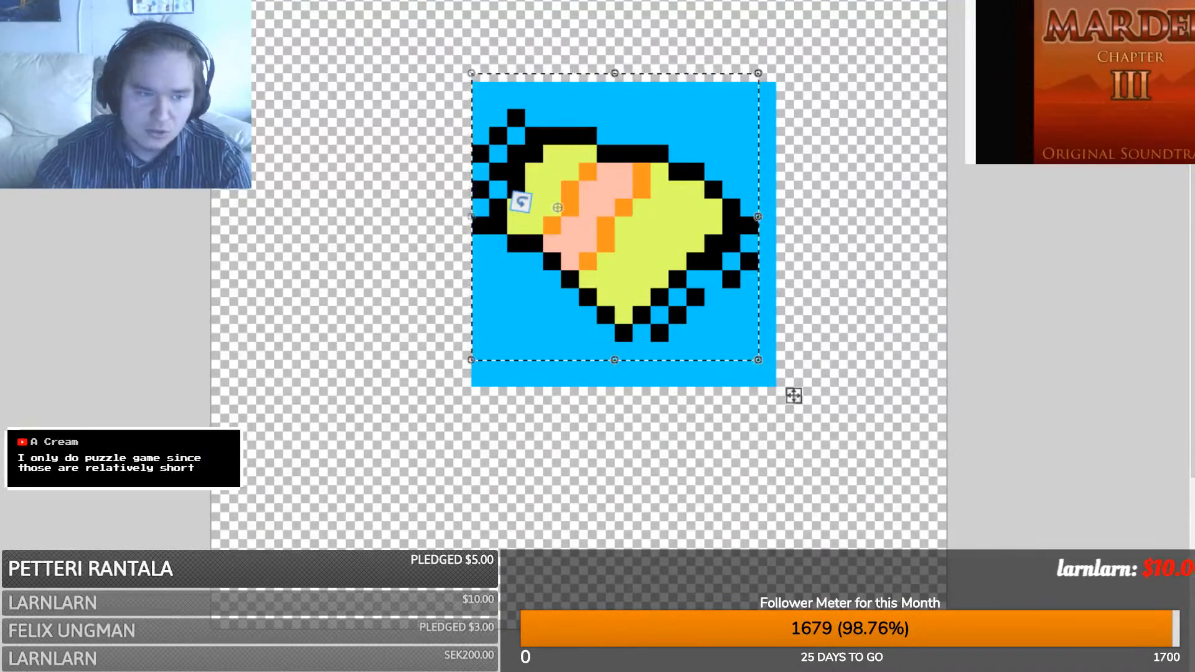
pyautogui.press('s')
pyautogui.click(518, 262)
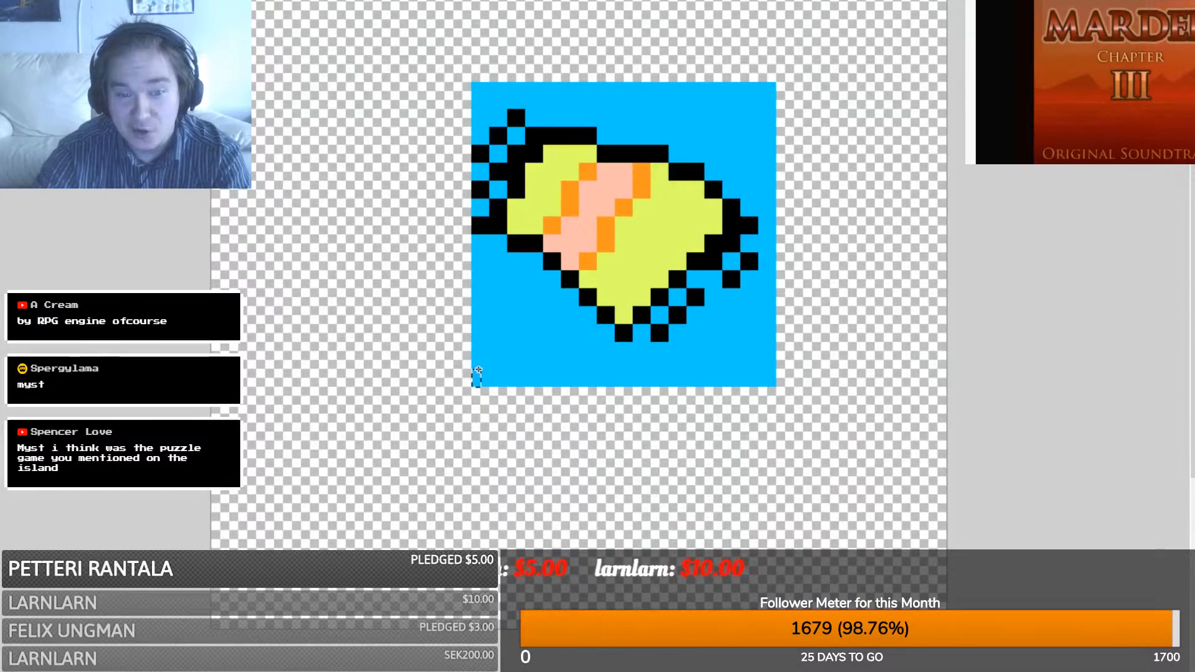
# - Select the sweet-on-blue icon and paste it over another running-figure image
pyautogui.moveTo(473, 387); pyautogui.dragTo(764, 91)
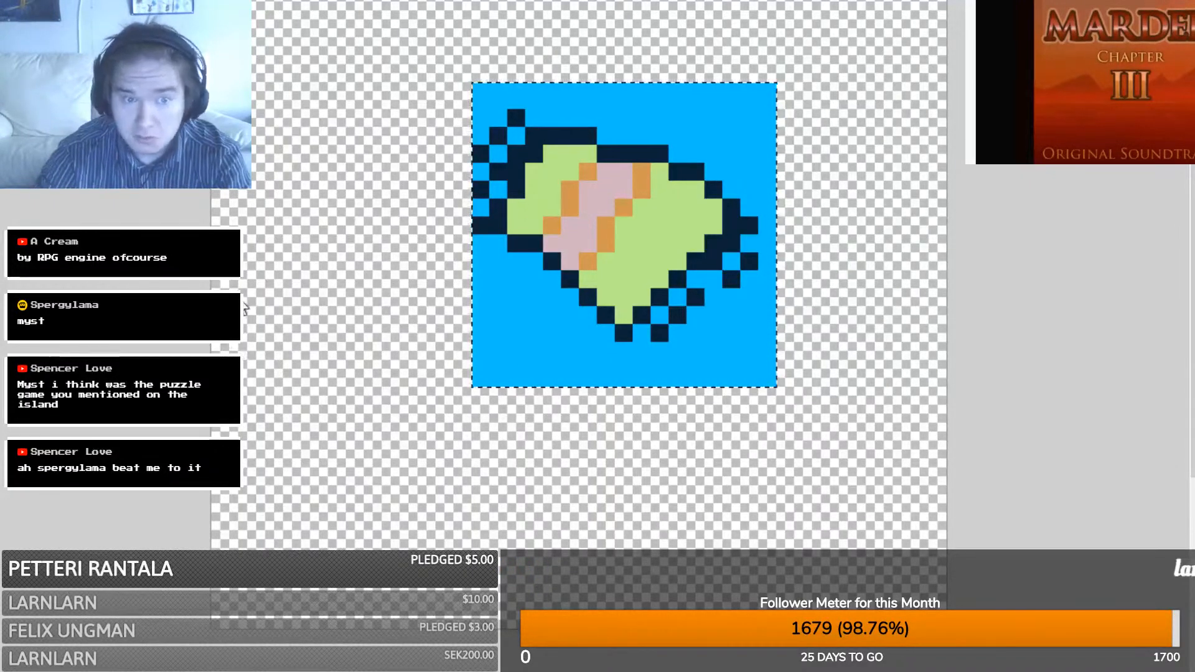
pyautogui.click(243, 661)
pyautogui.hotkey('ctrl', 'v')
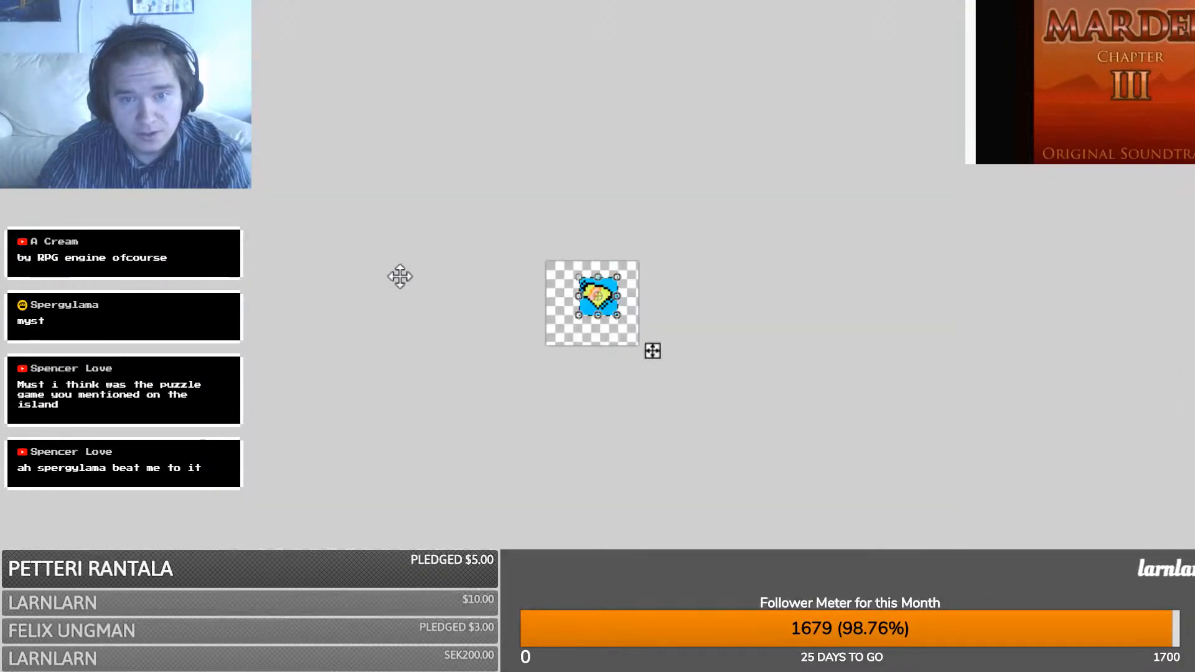
# - Paste the yellow rag sprite onto the blue tile and commit it
pyautogui.keyDown('ctrl'); pyautogui.scroll(7, 652, 351); pyautogui.keyUp('ctrl')
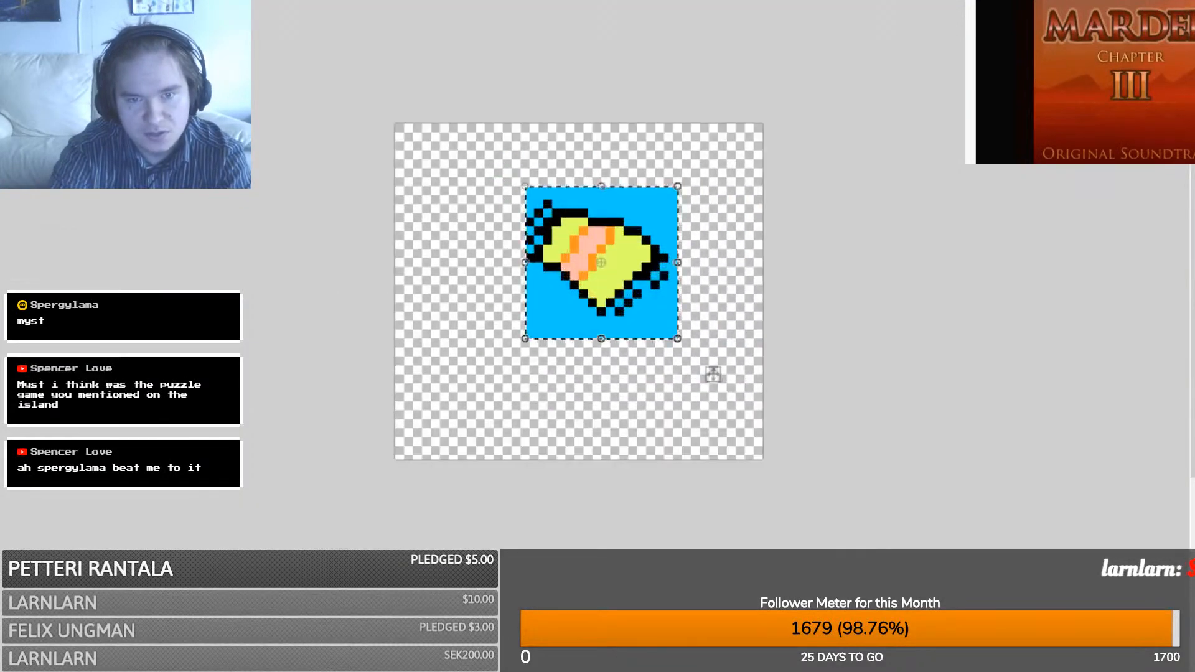
pyautogui.hotkey('ctrl', 'z')
pyautogui.keyDown('ctrl'); pyautogui.scroll(1, 579, 292); pyautogui.keyUp('ctrl')
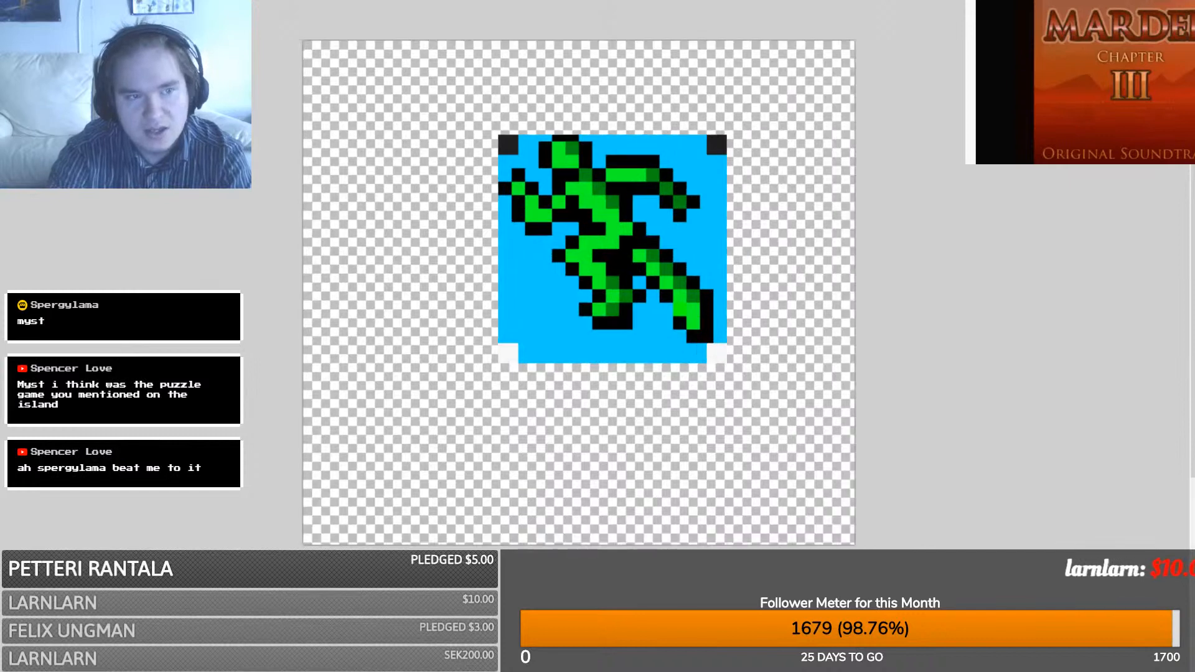
pyautogui.hotkey('ctrl', 'v')
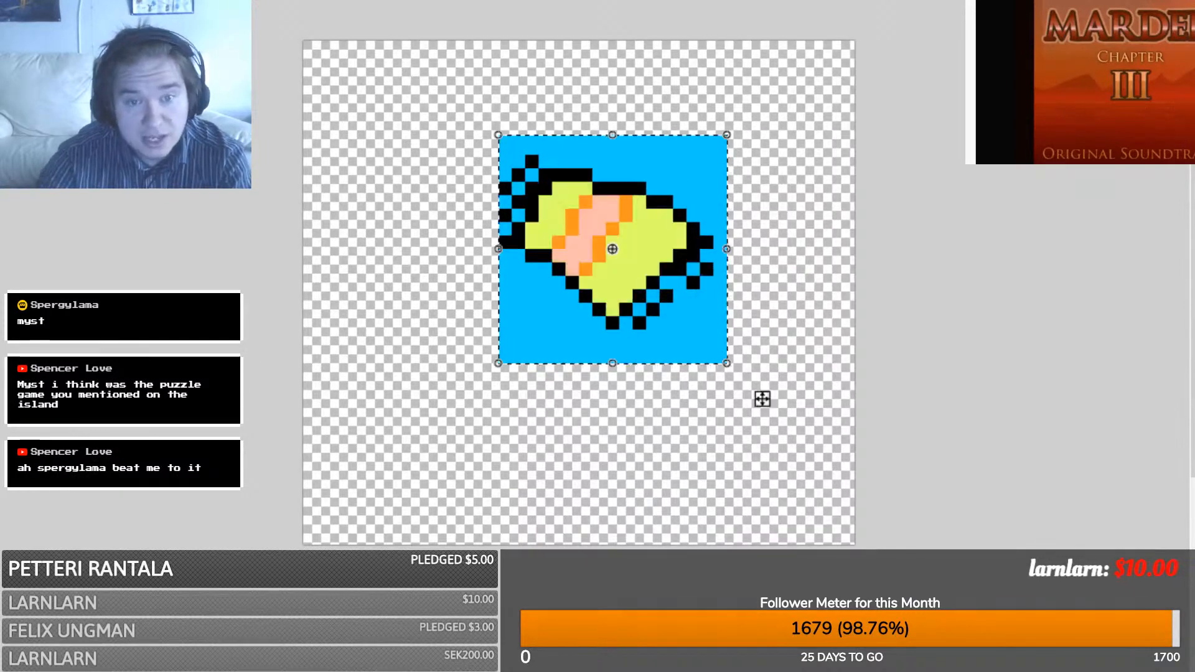
pyautogui.press('s')
# - Clear all four corner areas of the tile to restore its dark and notched corners
pyautogui.moveTo(478, 121)
pyautogui.mouseDown()
pyautogui.moveTo(516, 147)
pyautogui.moveTo(512, 133)
pyautogui.moveTo(516, 155)
pyautogui.mouseUp()
pyautogui.press('Delete')
pyautogui.press('Delete')
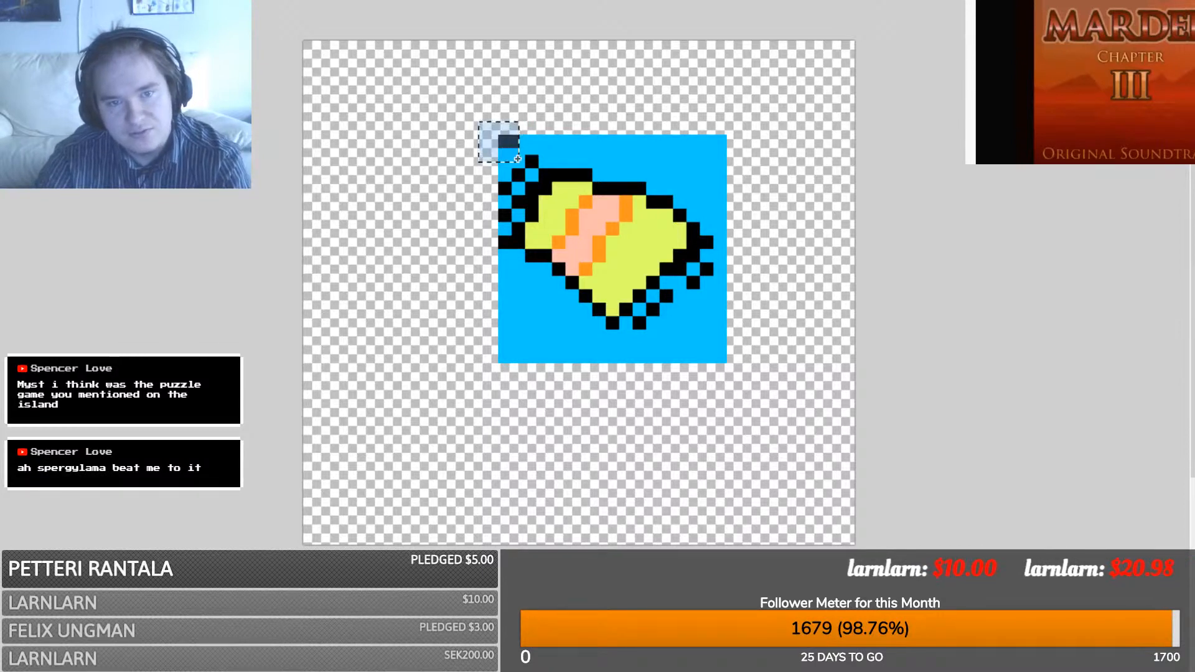
pyautogui.press('Delete')
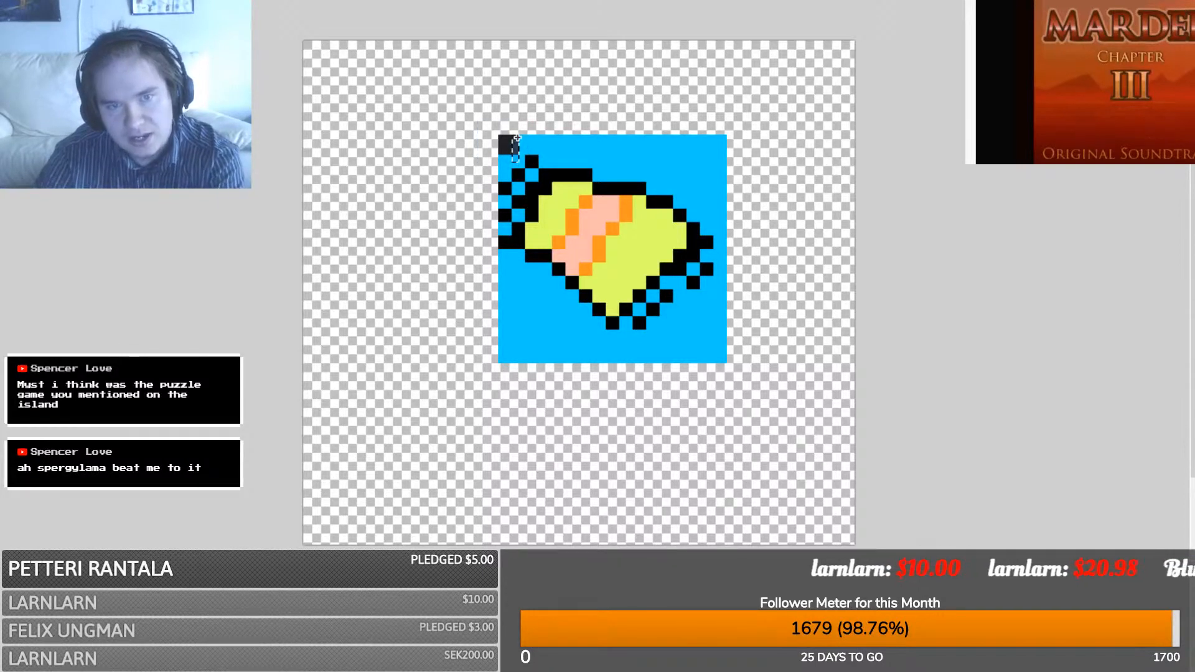
pyautogui.moveTo(744, 122); pyautogui.dragTo(706, 155)
pyautogui.press('Delete')
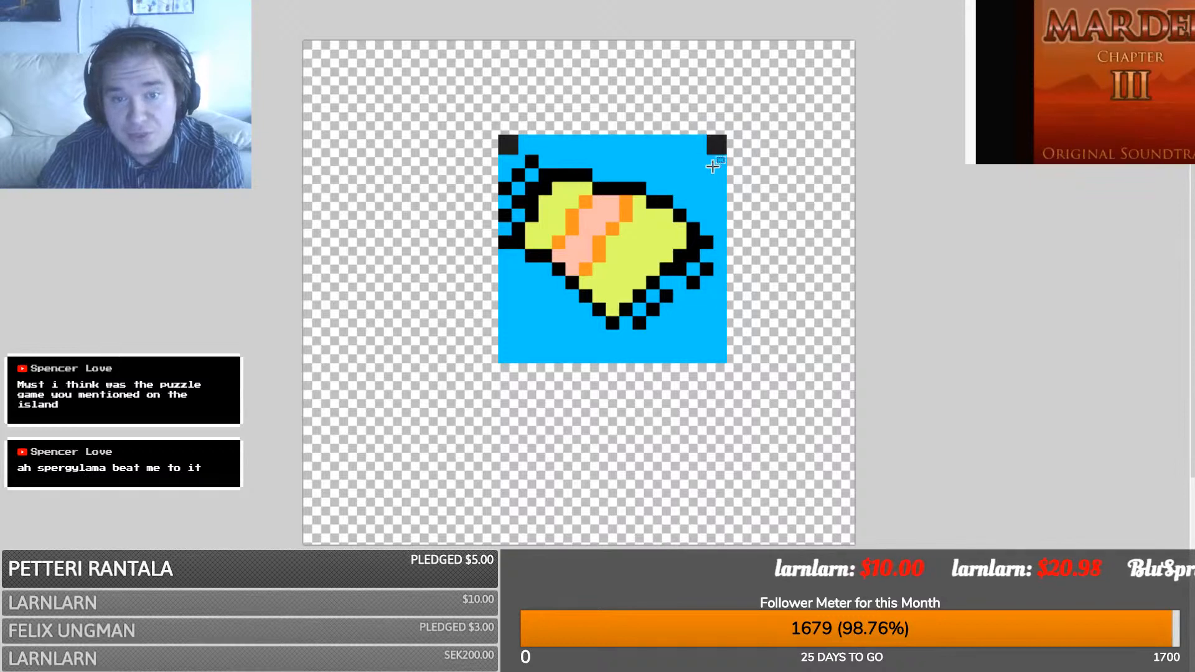
pyautogui.moveTo(754, 385); pyautogui.dragTo(695, 331)
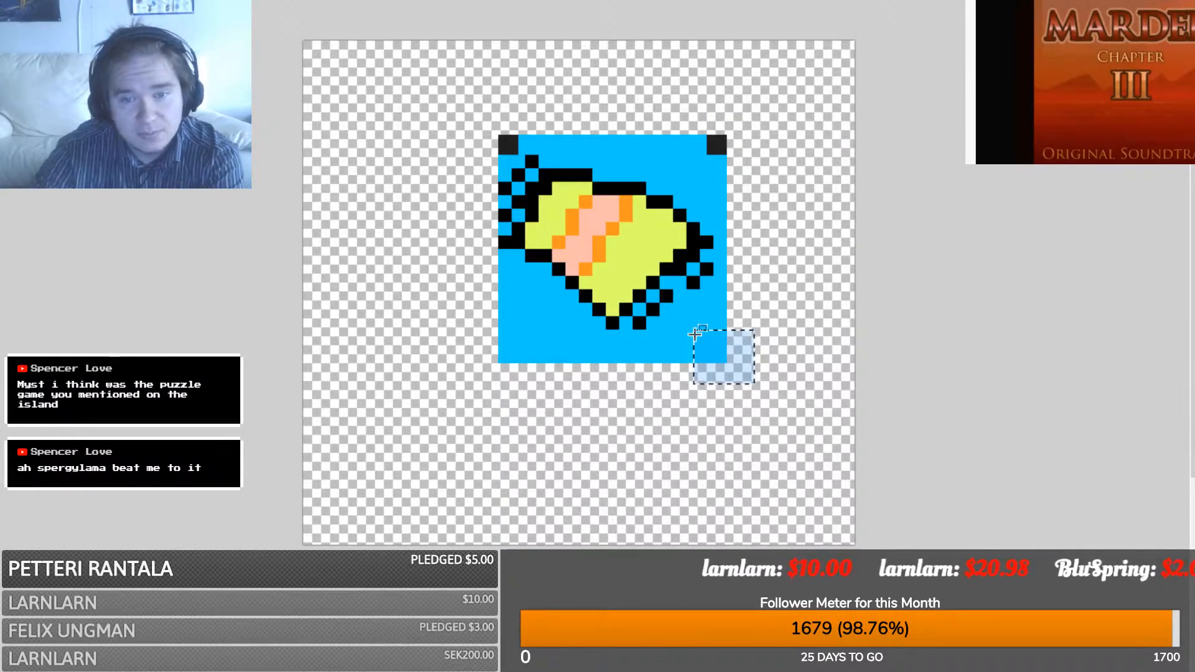
pyautogui.press('Delete')
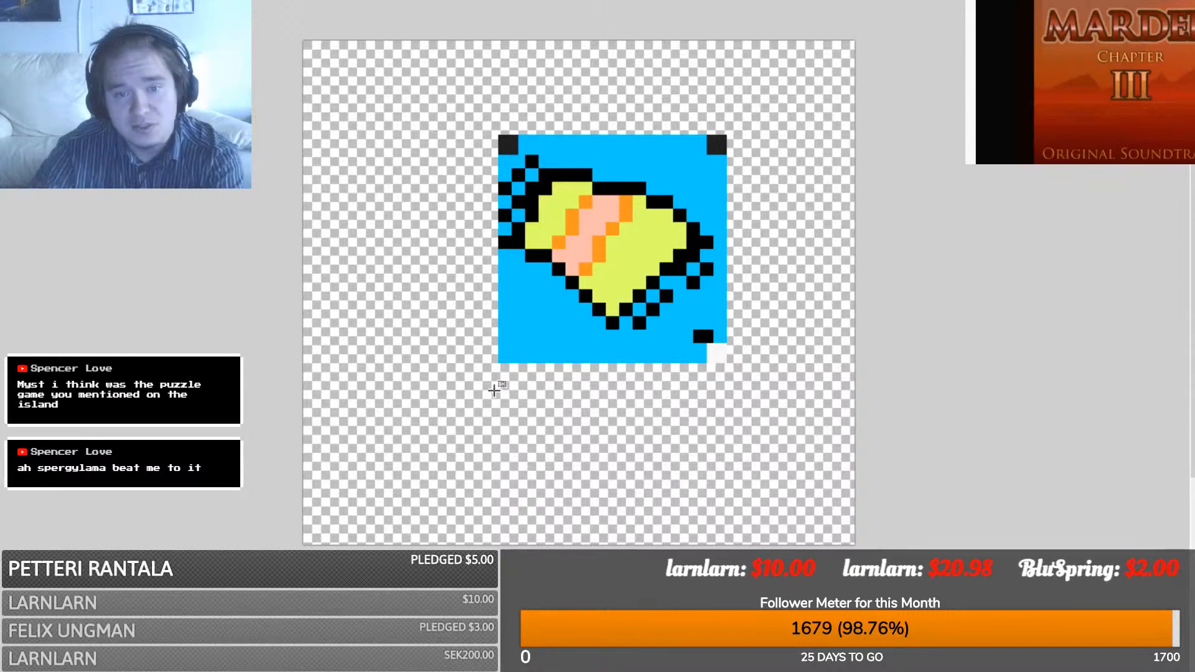
pyautogui.moveTo(487, 378); pyautogui.dragTo(513, 347)
pyautogui.press('Delete')
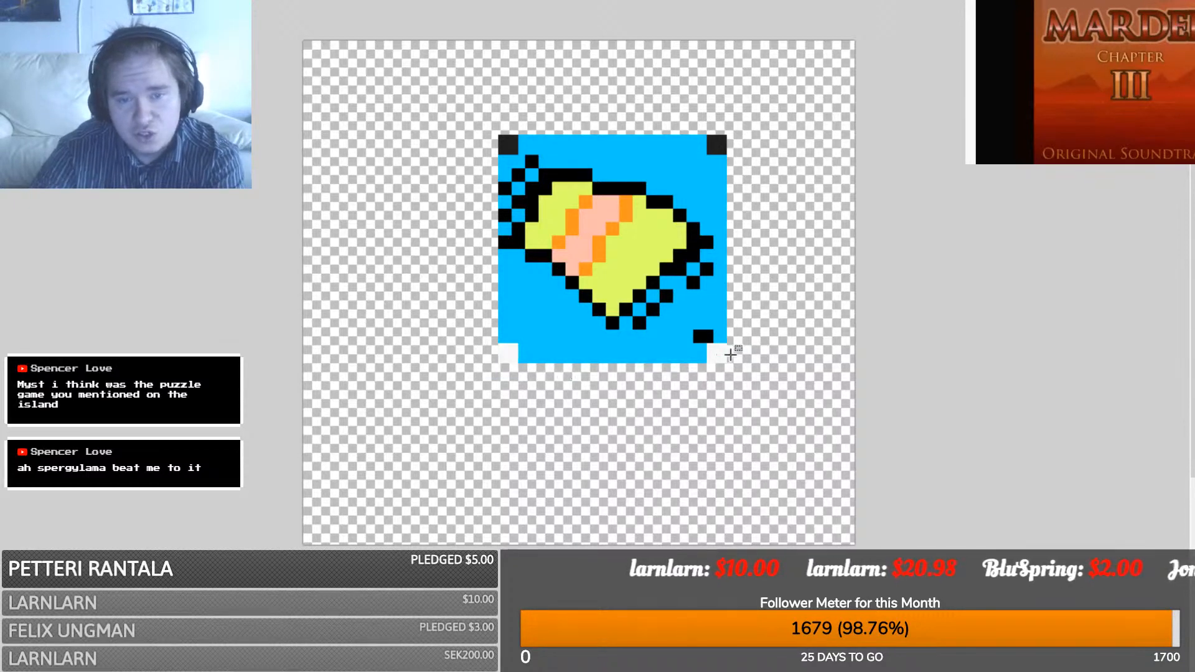
# - Move a small blue patch to the tile's right edge to cover the black leftover
pyautogui.press('m')
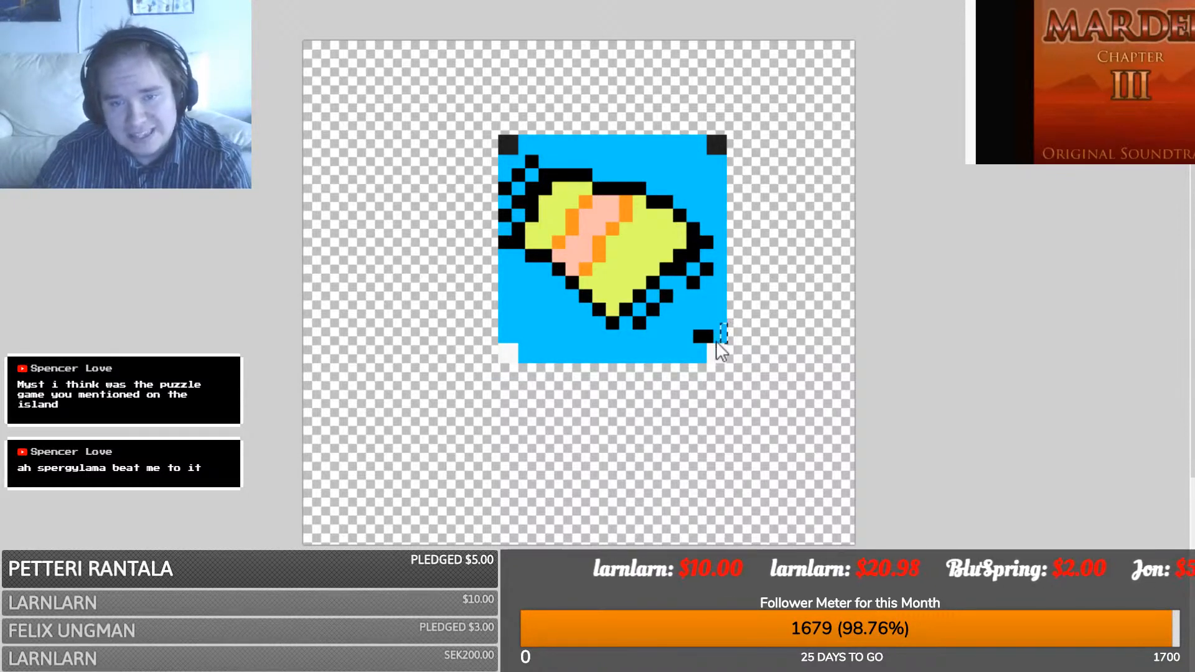
pyautogui.moveTo(723, 352); pyautogui.dragTo(685, 347)
pyautogui.hotkey('ctrl', 'z')
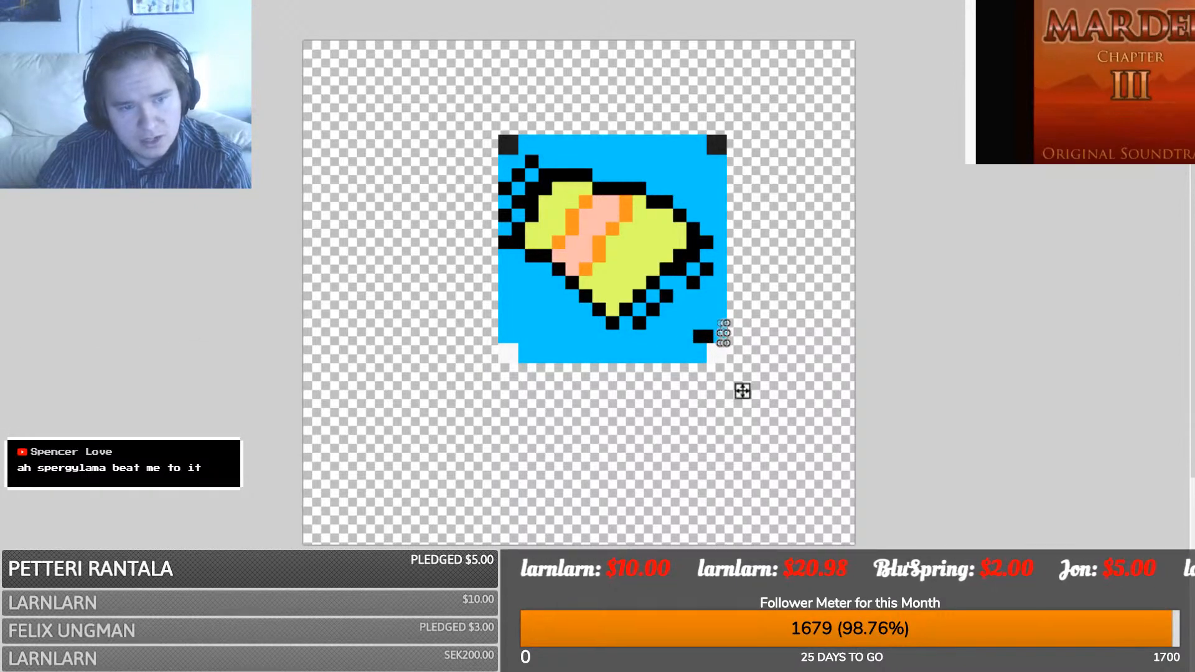
pyautogui.hotkey('ctrl', 'd')
pyautogui.press('s')
pyautogui.moveTo(526, 346); pyautogui.dragTo(534, 335)
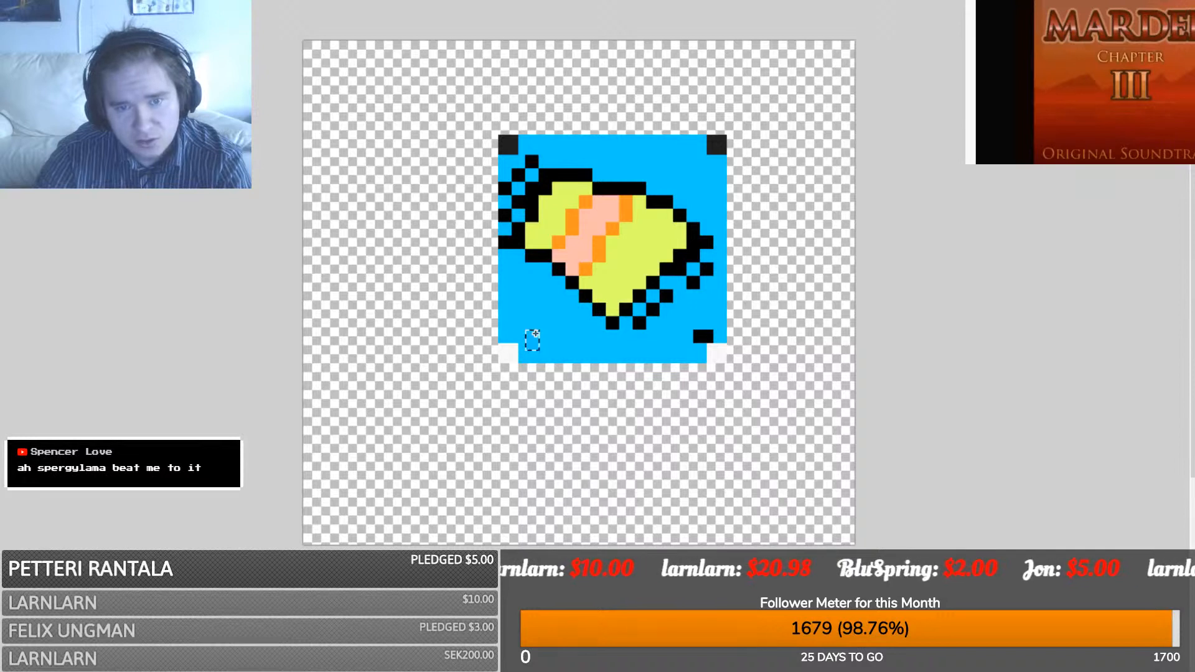
pyautogui.press('m')
pyautogui.moveTo(567, 392); pyautogui.dragTo(741, 384)
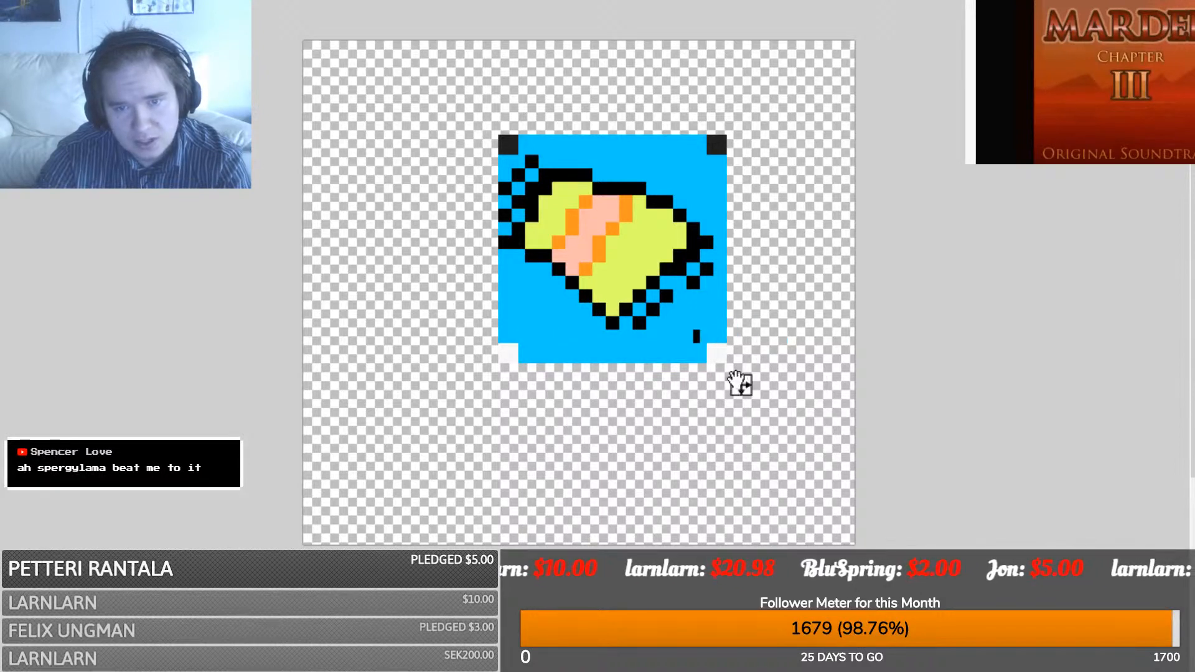
pyautogui.moveTo(704, 347); pyautogui.dragTo(697, 347)
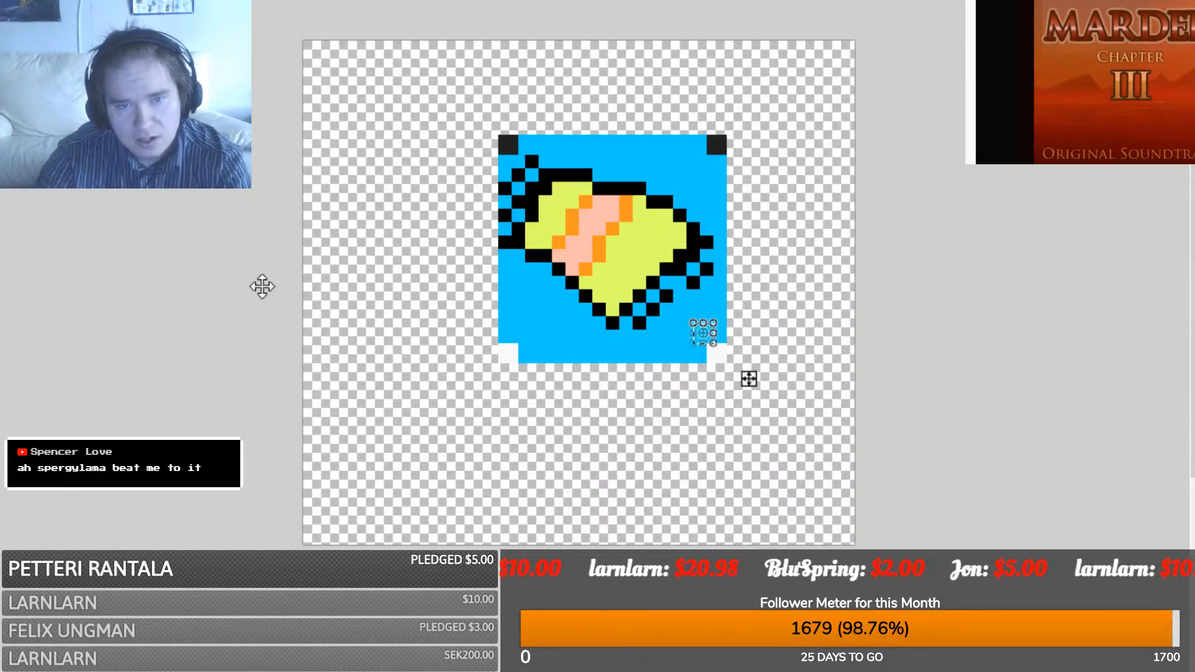
pyautogui.press('s')
pyautogui.click(448, 259)
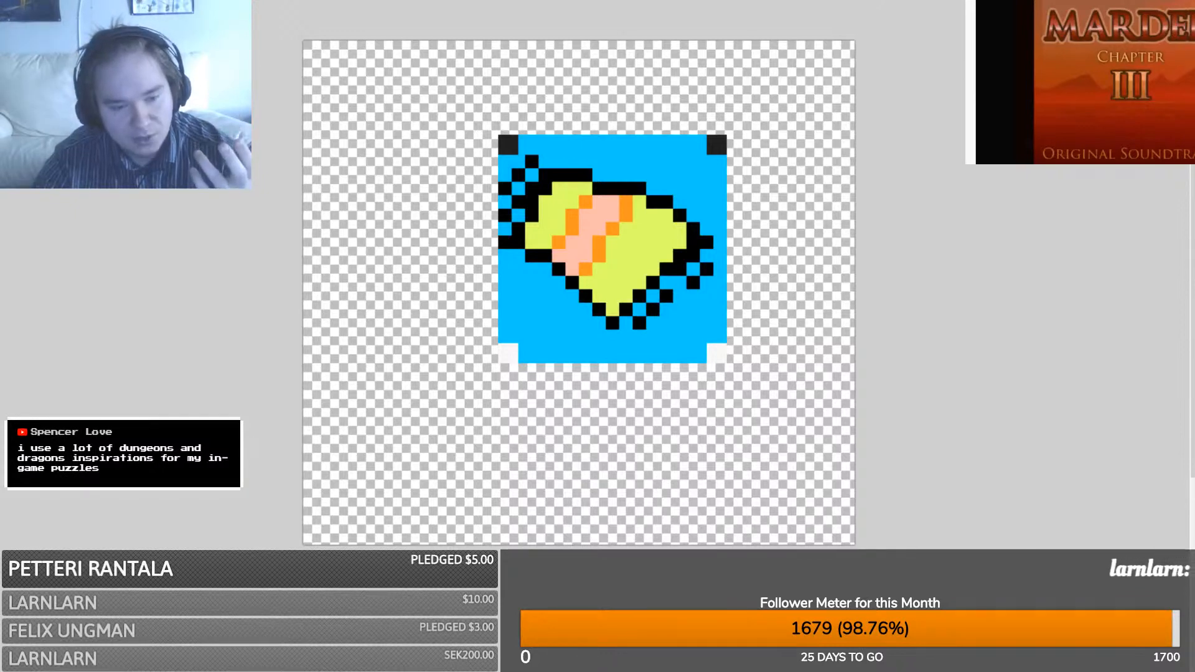
# - Edit EV017's Show Picture command and browse the image list for tiskiprocess
pyautogui.hotkey('alt', 'Tab')
pyautogui.hotkey('alt', 'Tab')
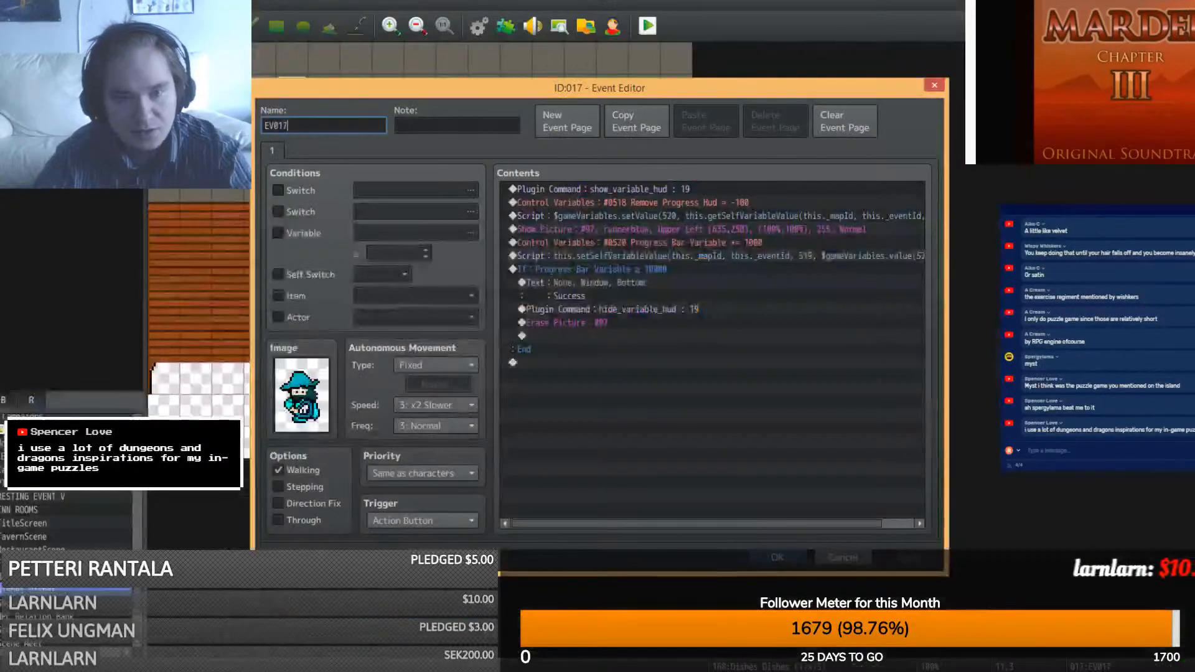
pyautogui.moveTo(346, 671)
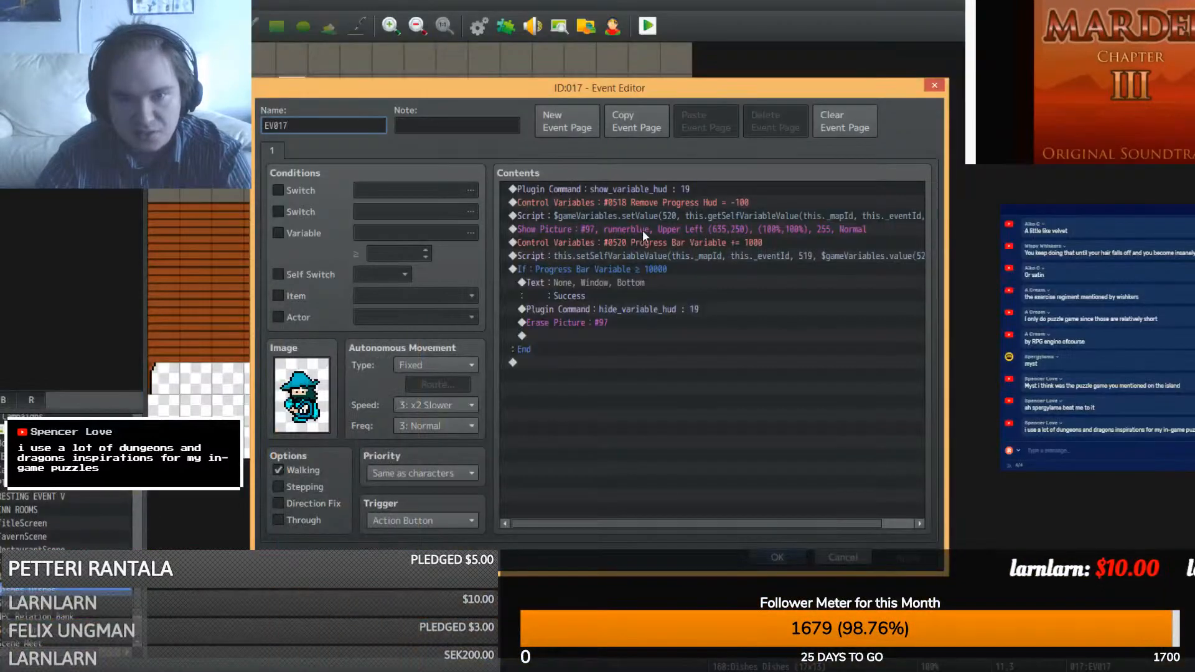
pyautogui.rightClick(643, 230)
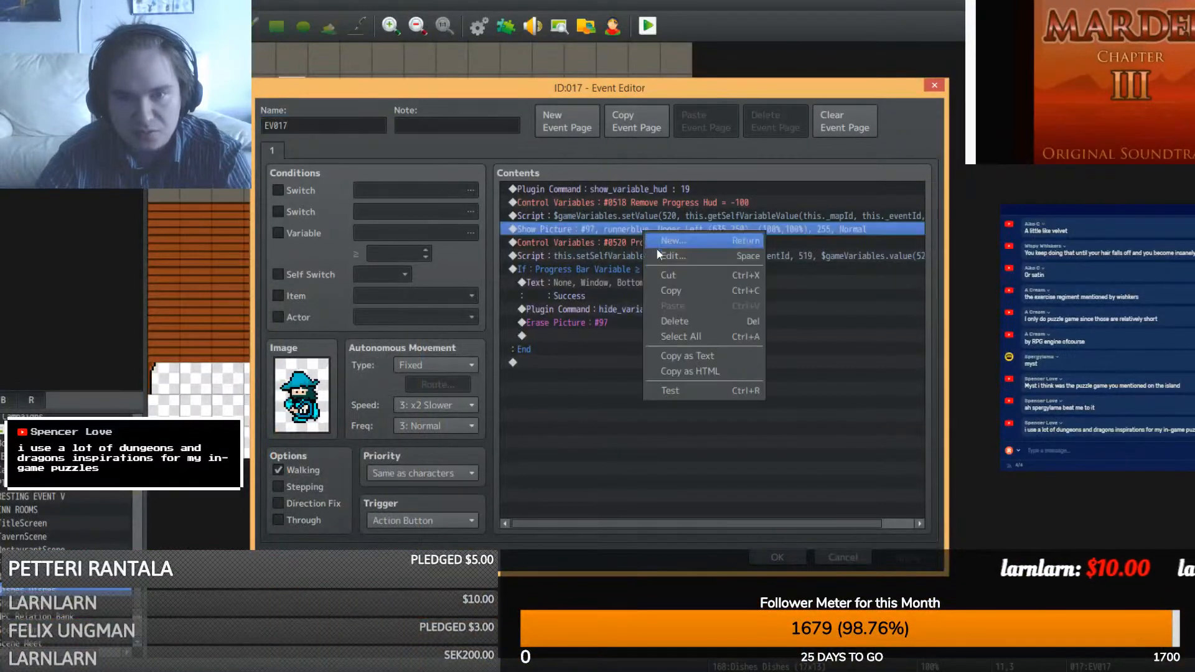
pyautogui.click(669, 255)
pyautogui.click(690, 251)
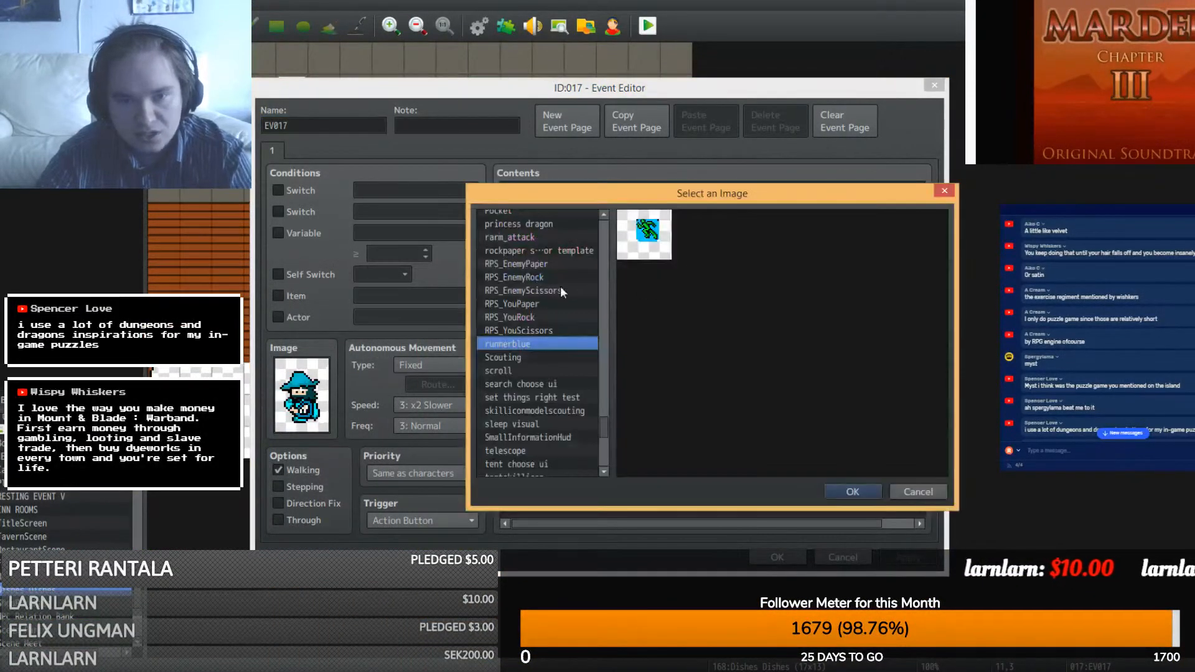
pyautogui.press('t')
pyautogui.click(545, 459)
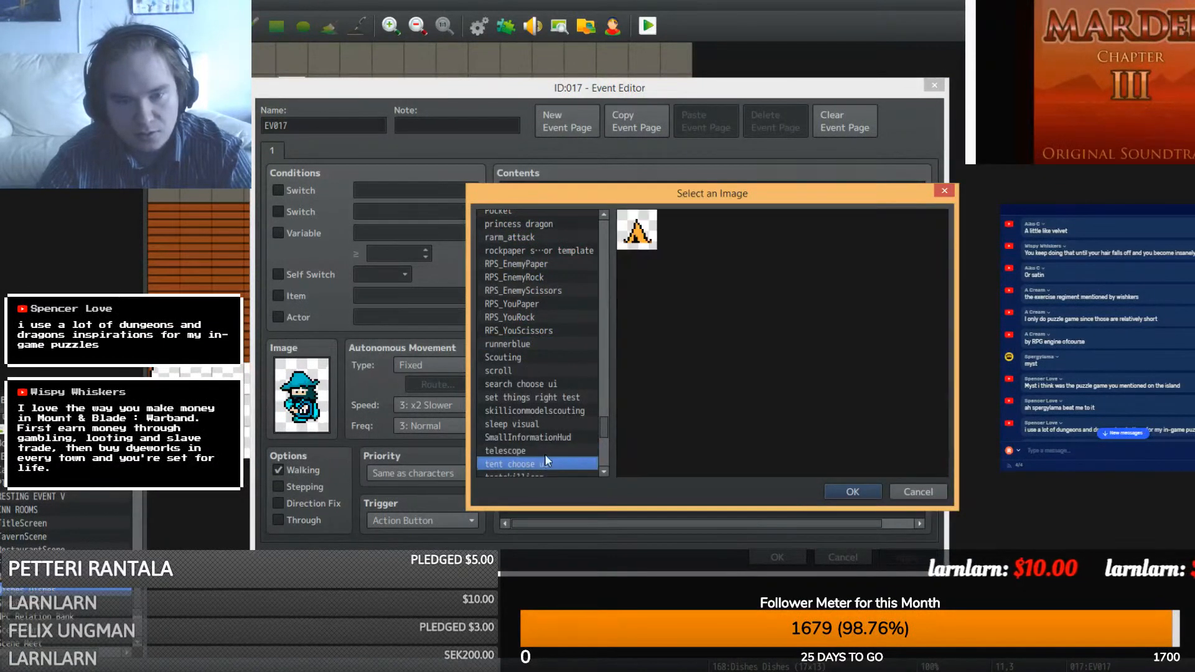
pyautogui.scroll(-3, 540, 451)
# - Swap the picture to tiskiprocess, save EV017, and move it down one tile
pyautogui.click(532, 464)
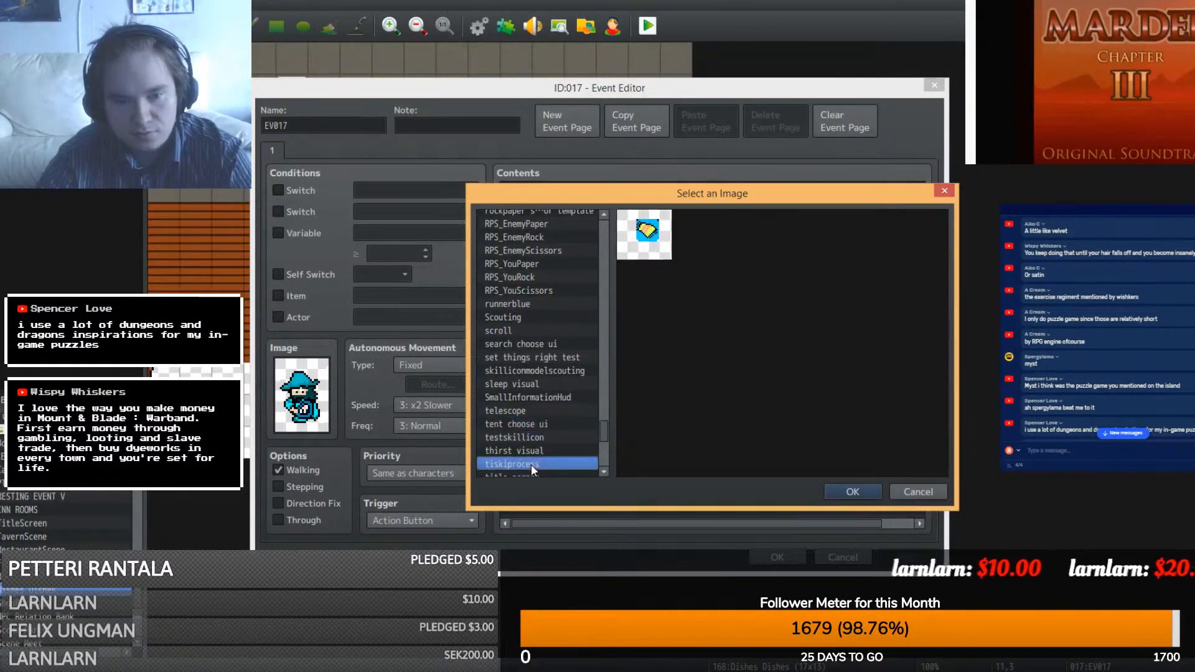
pyautogui.click(1106, 436)
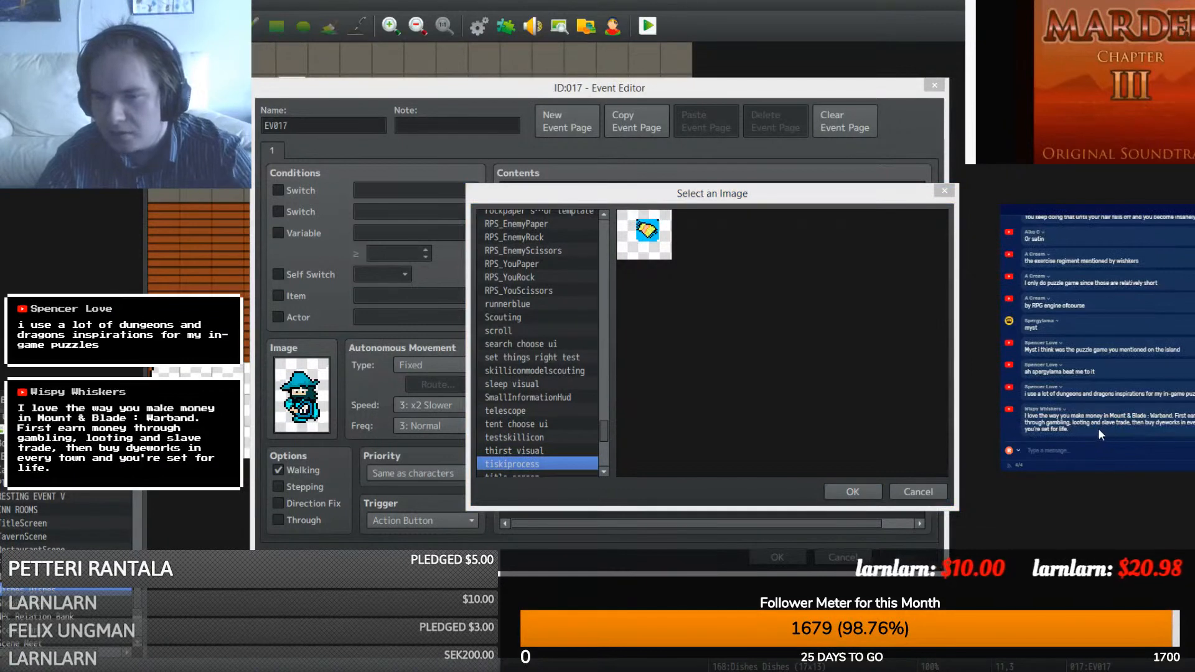
pyautogui.click(852, 493)
pyautogui.click(761, 476)
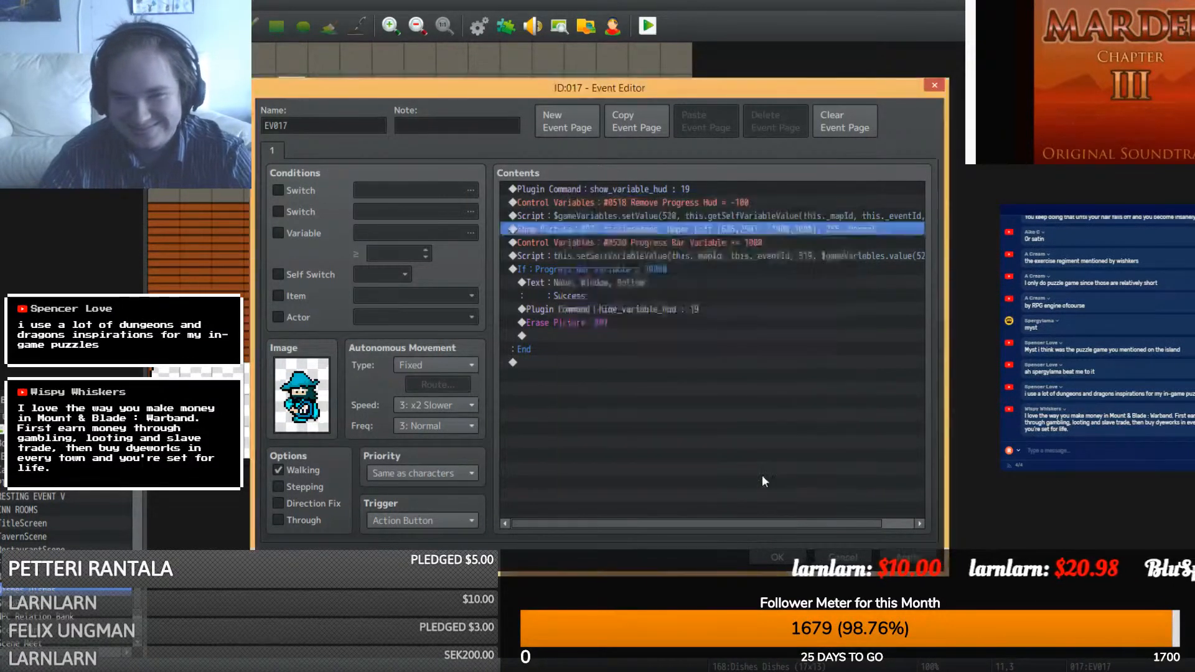
pyautogui.click(777, 558)
pyautogui.moveTo(535, 155); pyautogui.dragTo(535, 186)
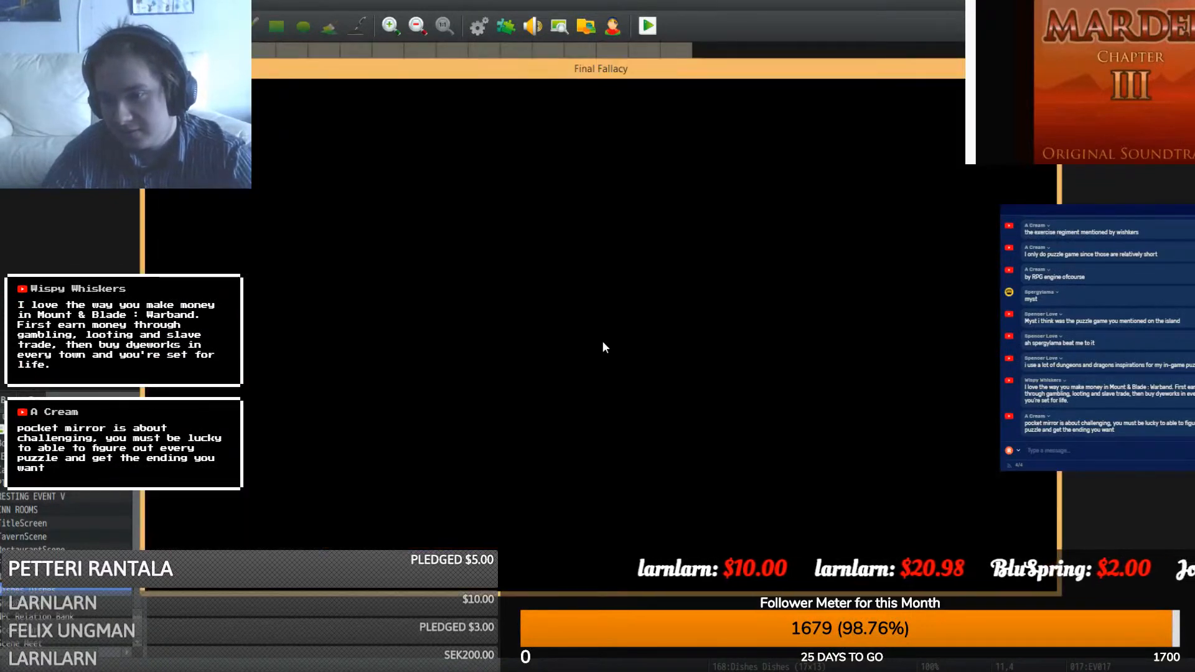
# - Start a new game in the playtest, then close the playtest window
pyautogui.click(581, 430)
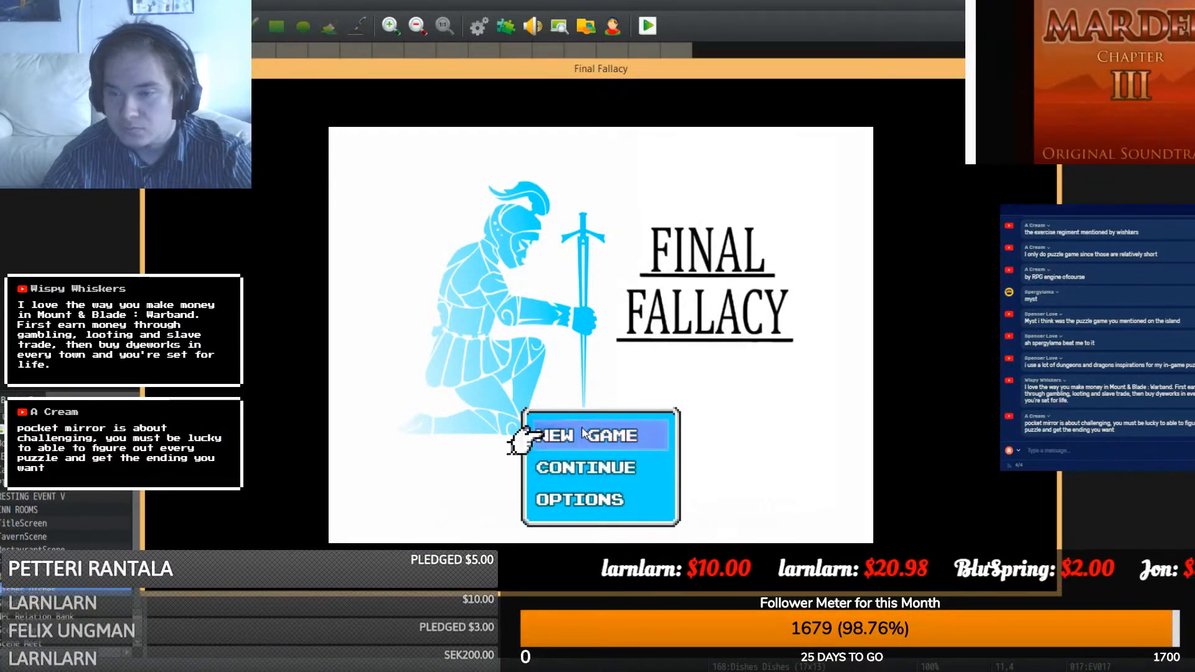
pyautogui.click(581, 430)
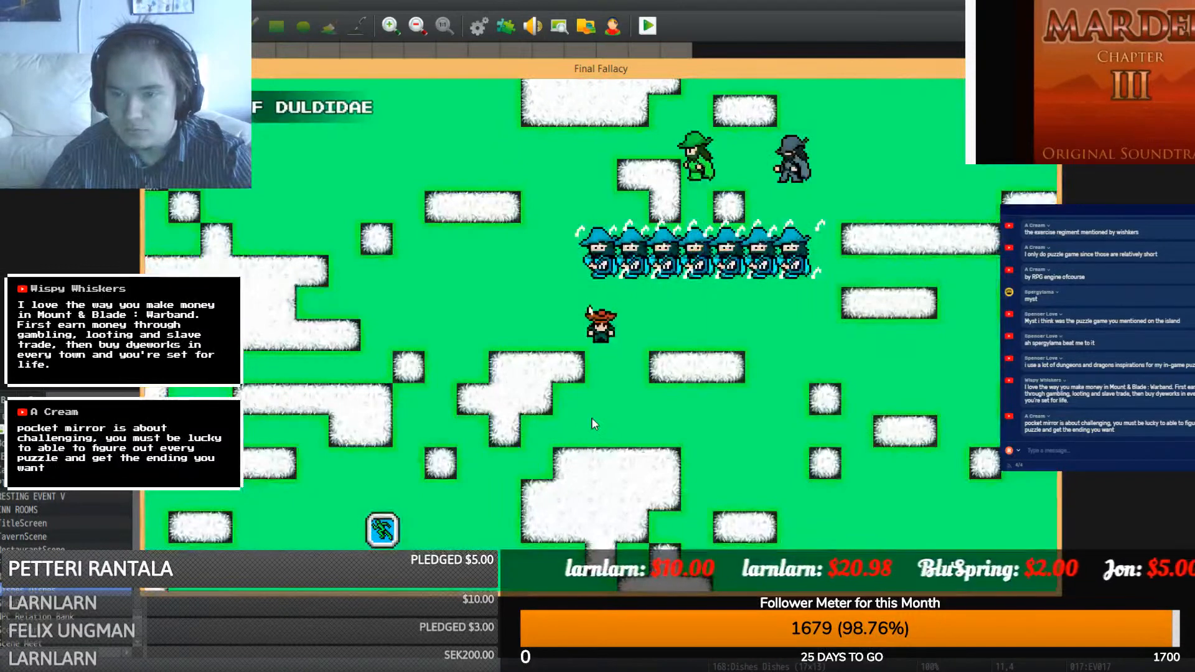
pyautogui.hotkey('alt', 'F4')
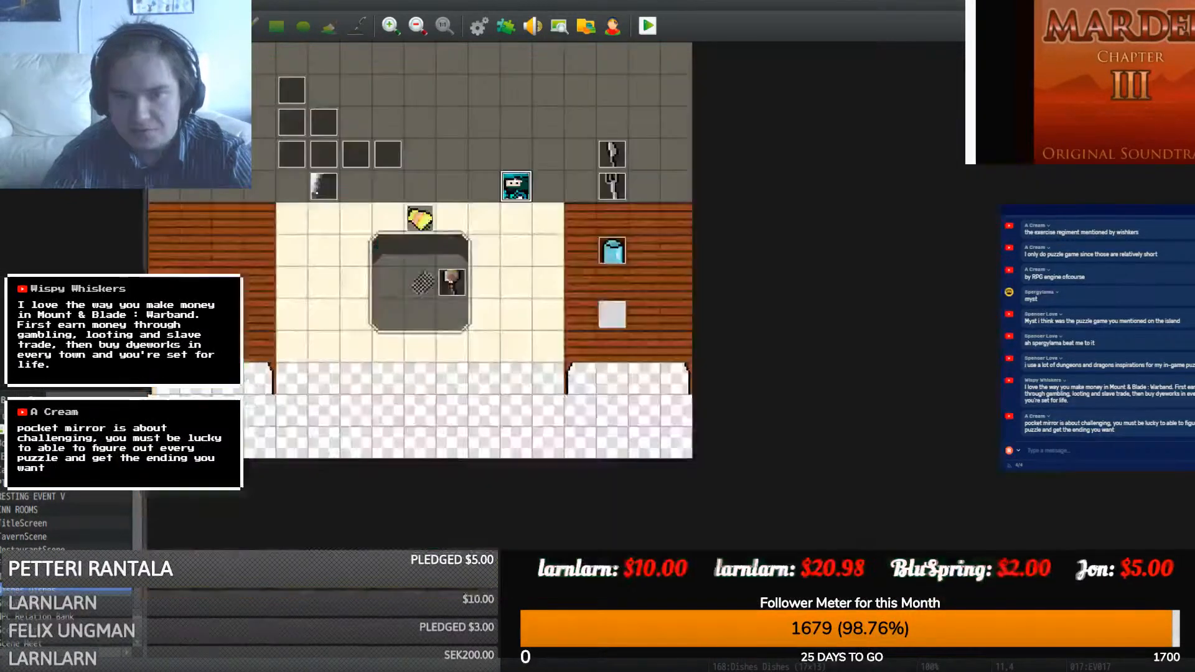
# - Set the player's starting position on the tile right of the central basin
pyautogui.rightClick(503, 281)
pyautogui.moveTo(607, 460)
pyautogui.click(674, 461)
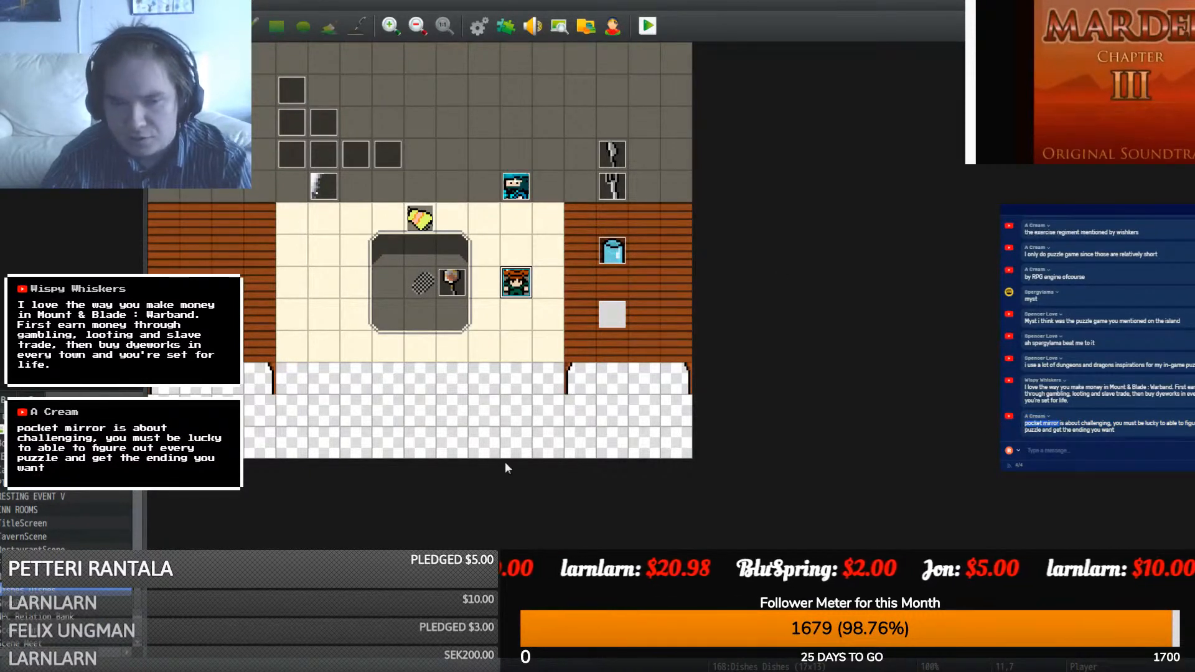
# - Search DuckDuckGo for 'pocket mirror', then extend the query to 'pocket mirror gmae'
pyautogui.hotkey('alt', 'Tab')
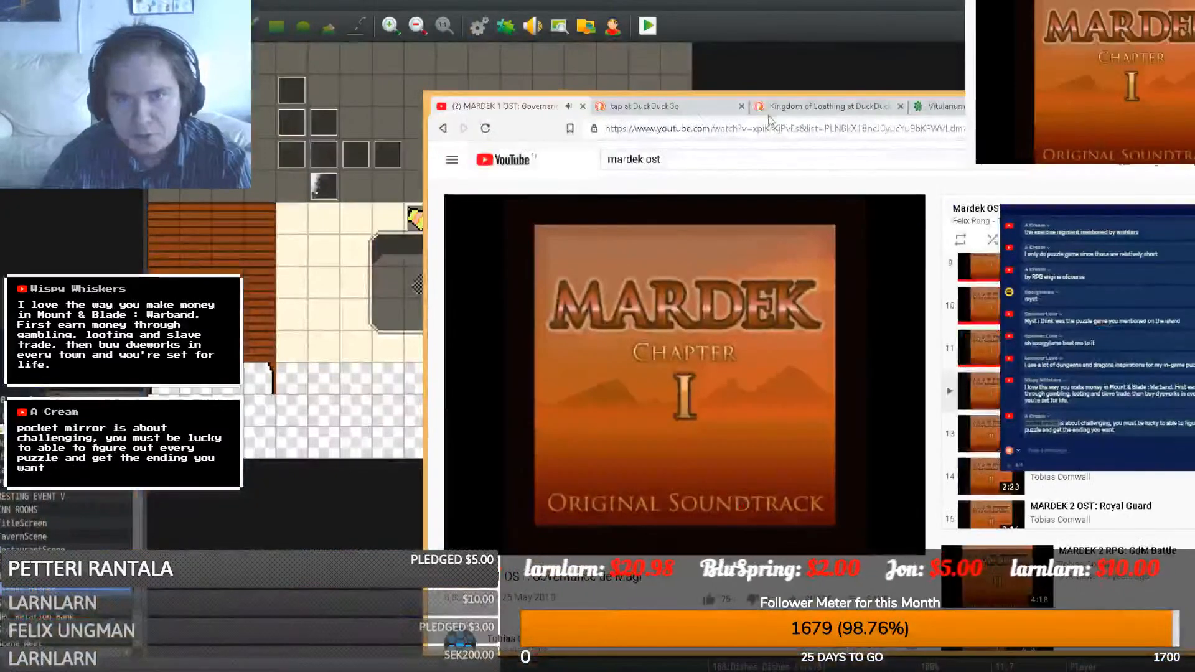
pyautogui.click(678, 111)
pyautogui.click(668, 129)
pyautogui.write('pocket mirror')
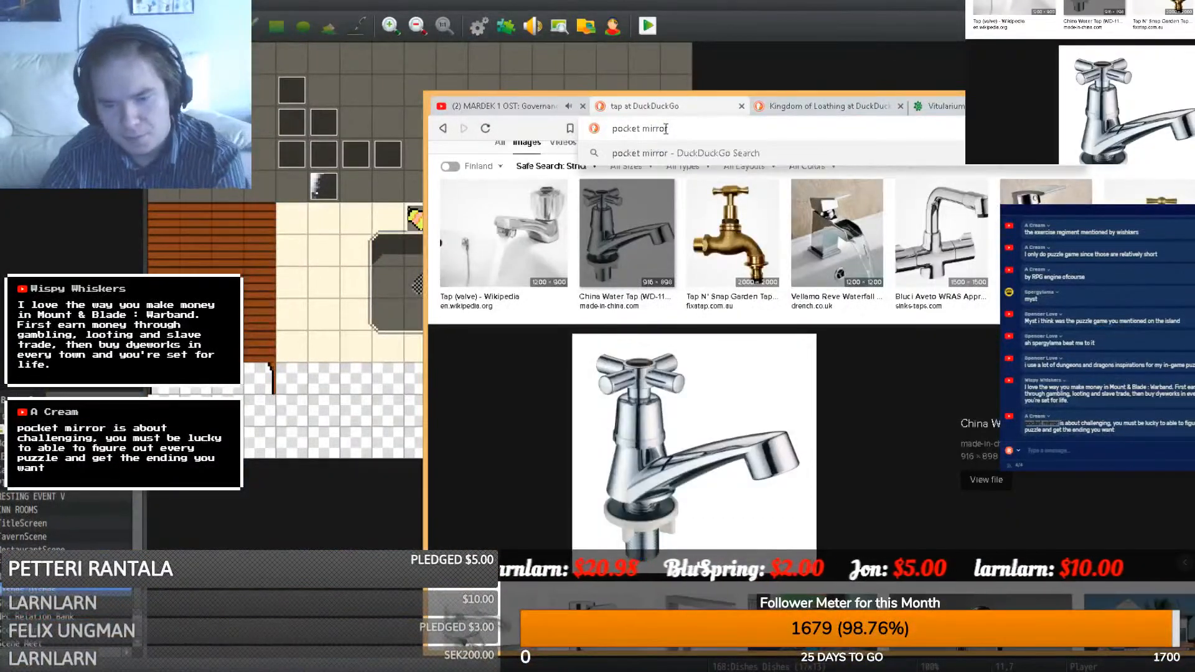
pyautogui.press('Return')
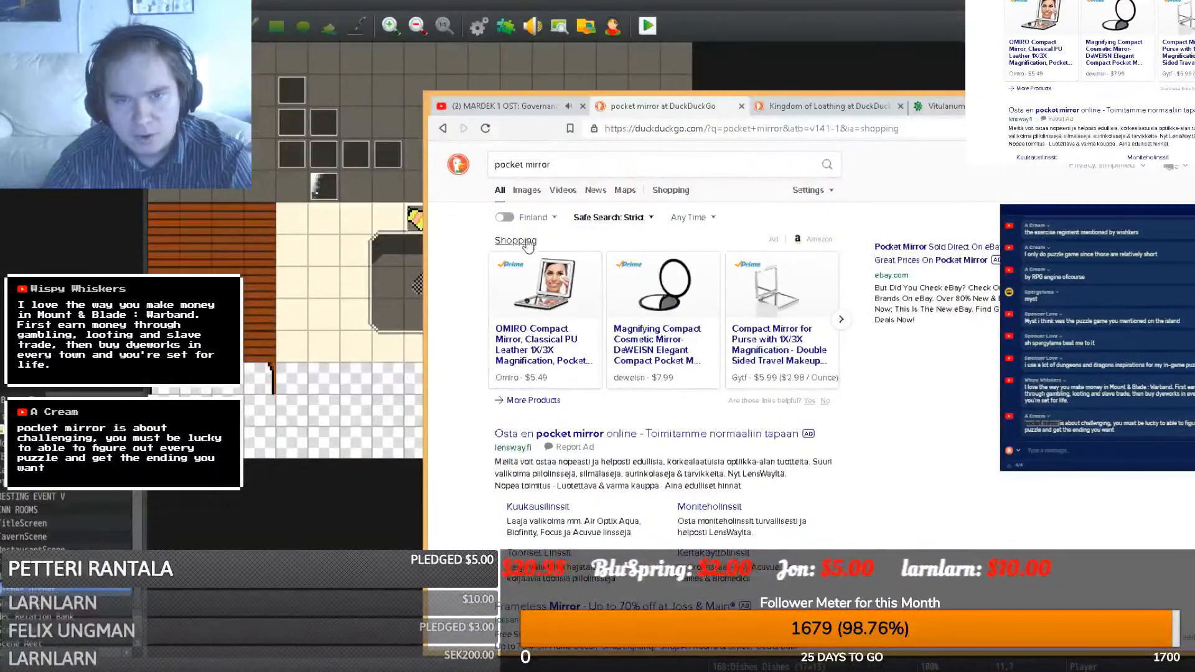
pyautogui.write('gmae')
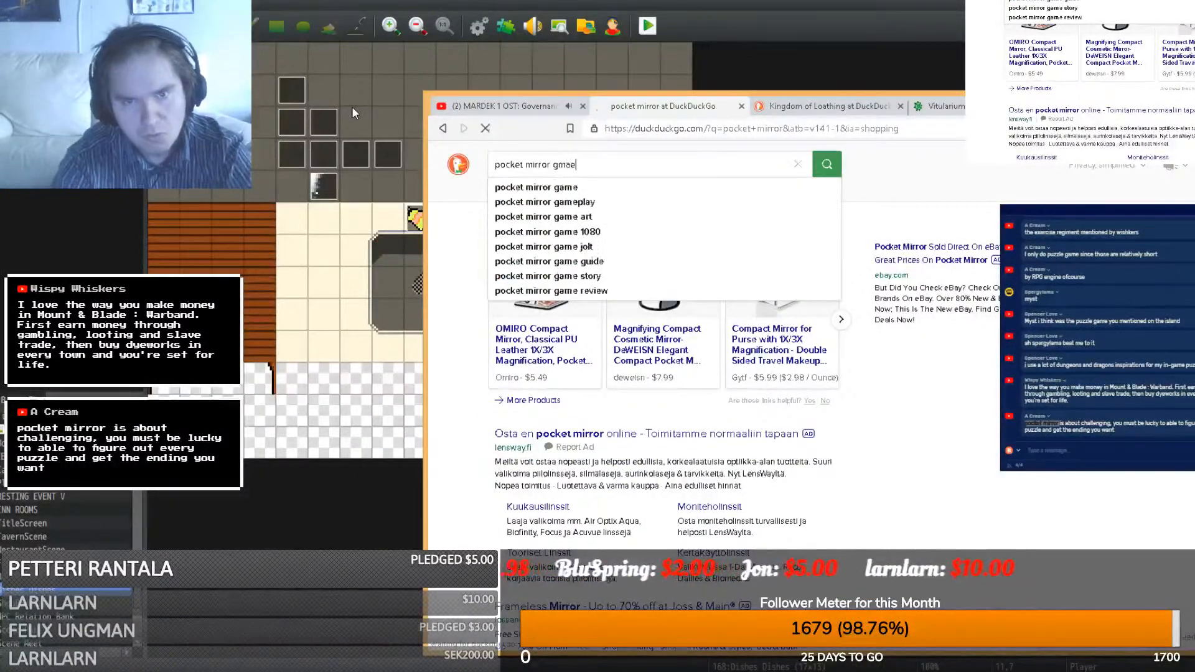
pyautogui.press('Return')
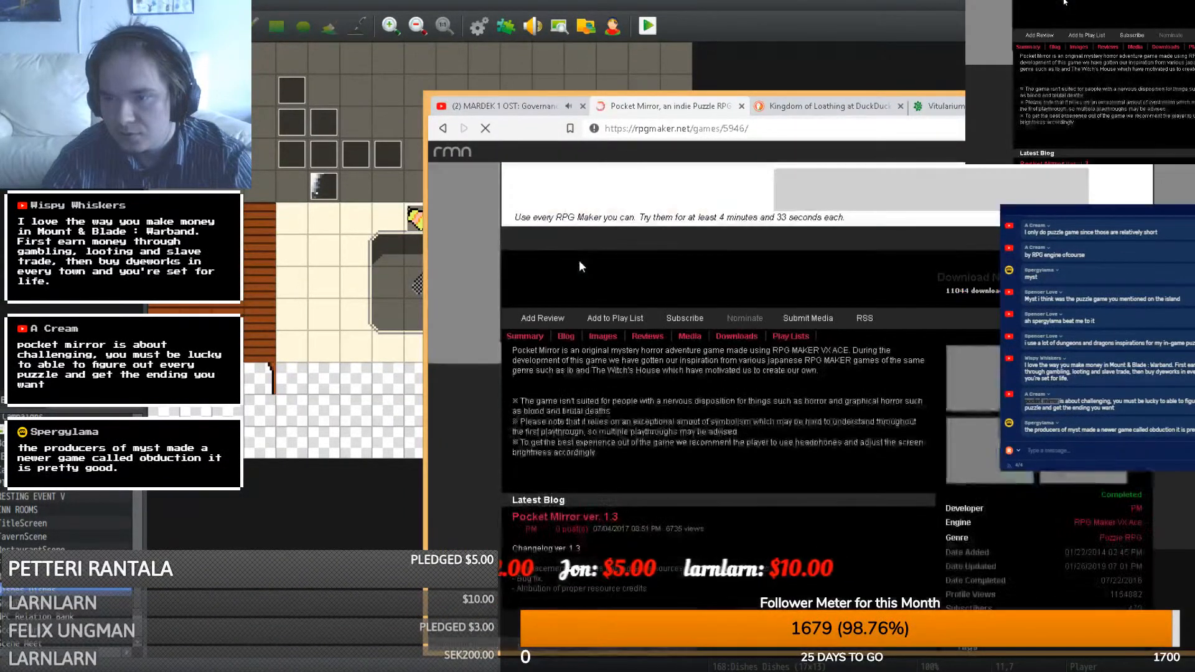
# - Scroll through Pocket Mirror's description on its rpgmaker.net page
pyautogui.scroll(-4, 561, 305)
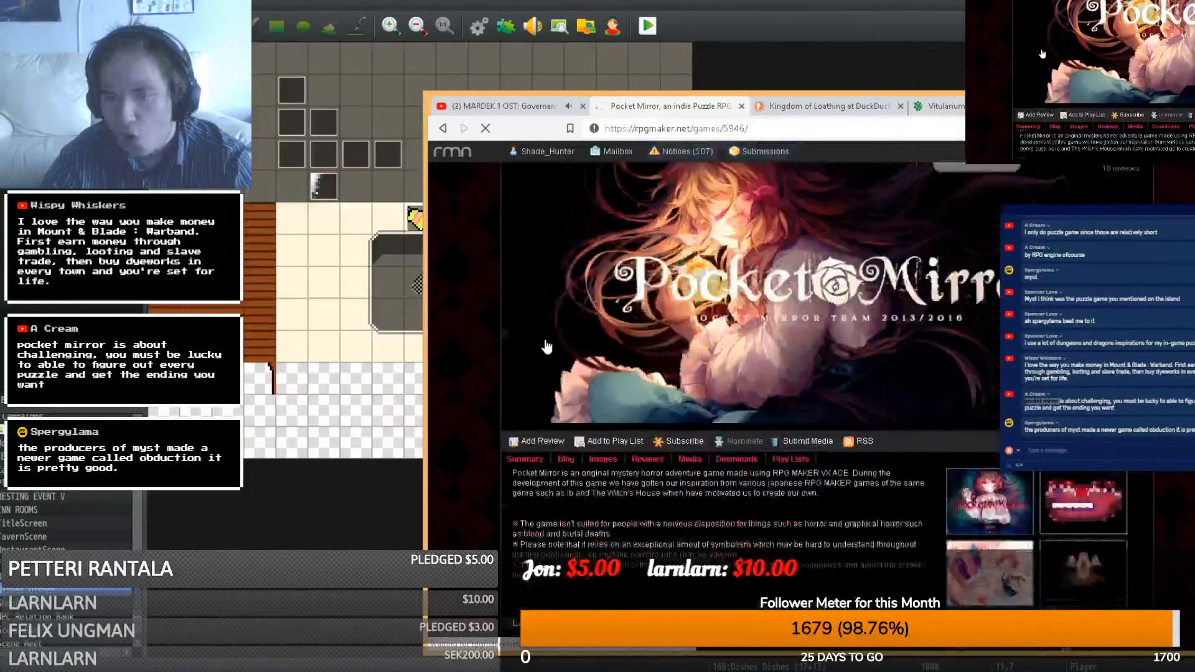
pyautogui.scroll(-5, 543, 338)
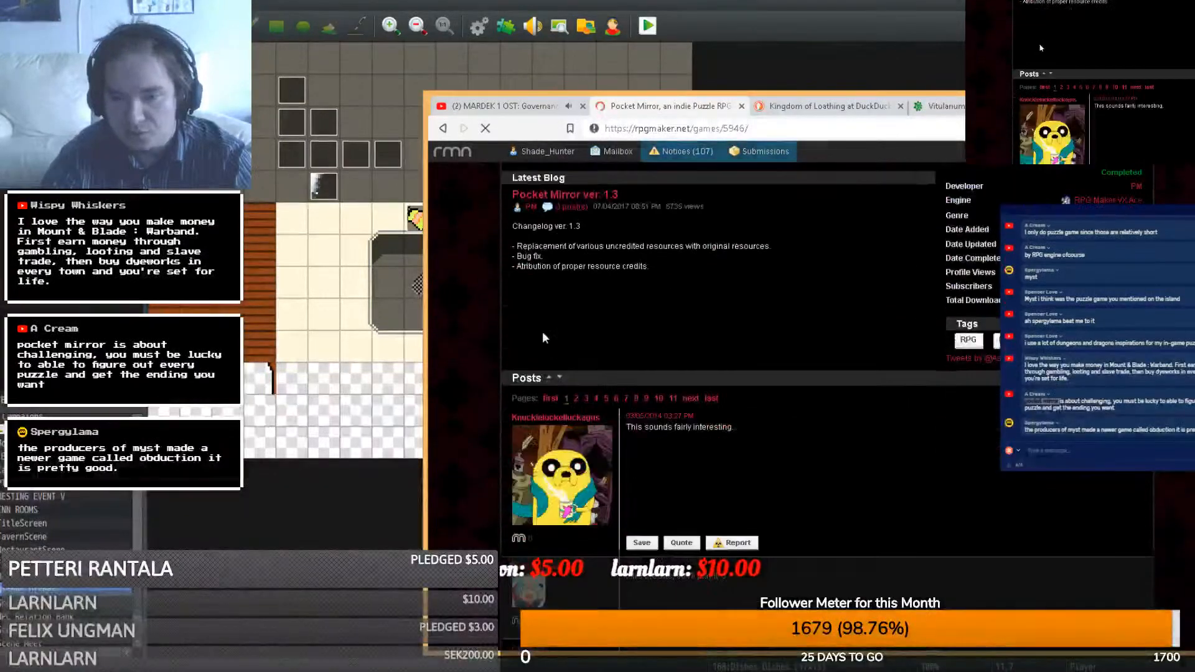
pyautogui.scroll(6, 543, 339)
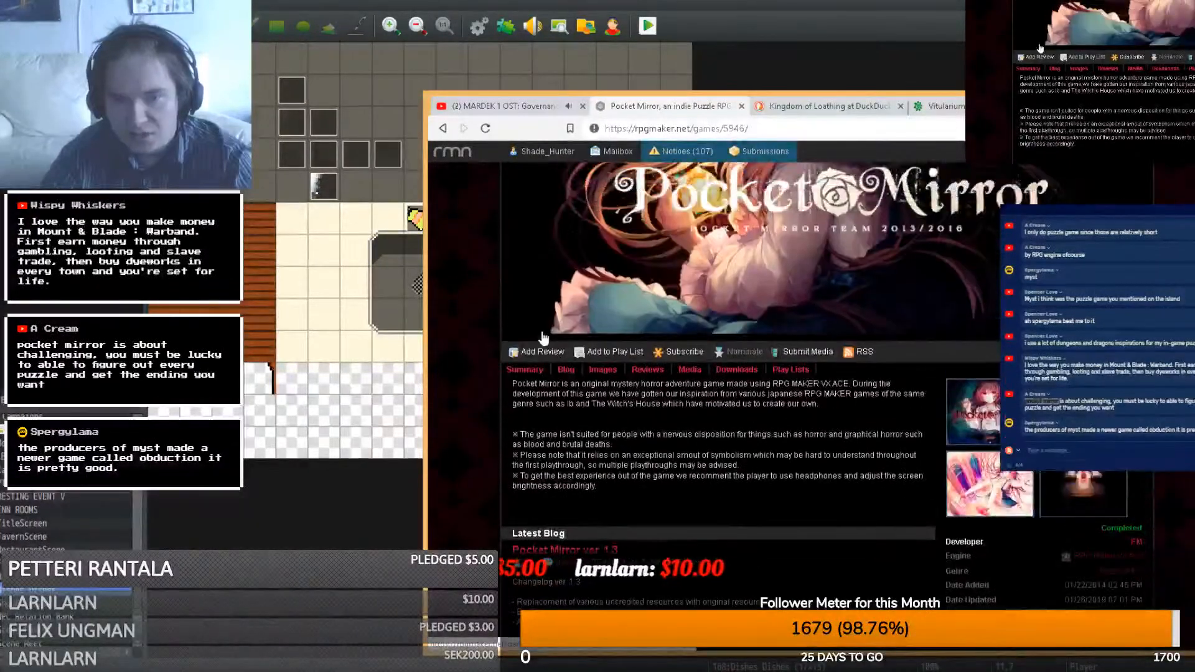
pyautogui.scroll(1, 596, 377)
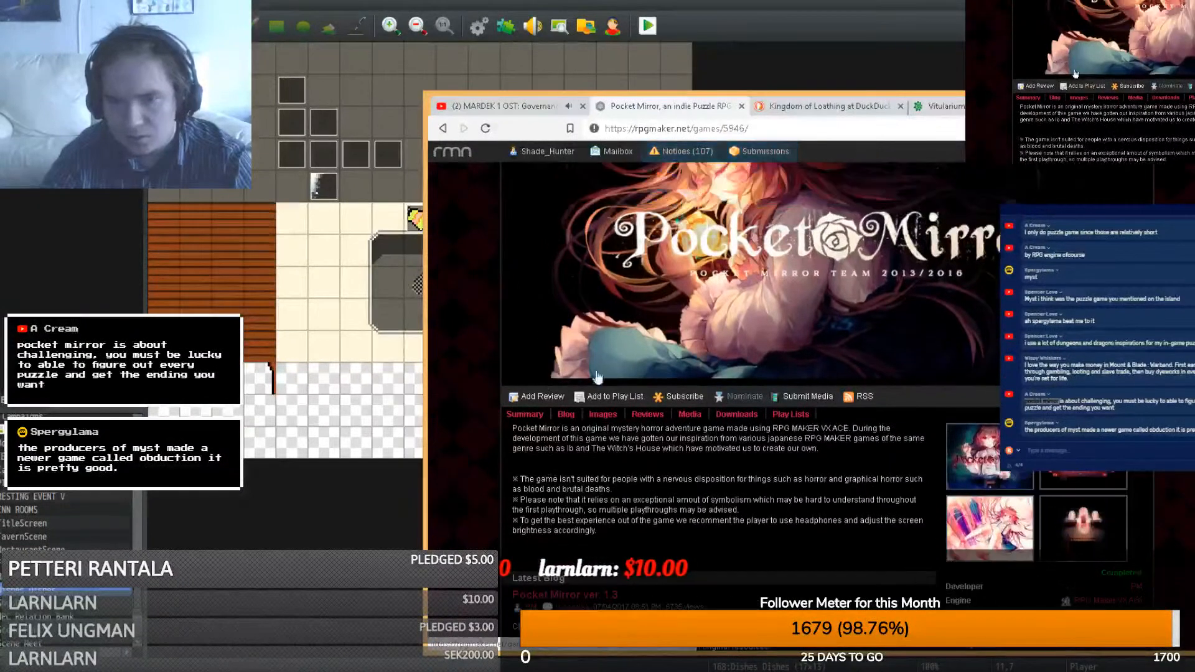
# - Open the Images gallery and view the lamp-scene screenshot full size
pyautogui.click(601, 415)
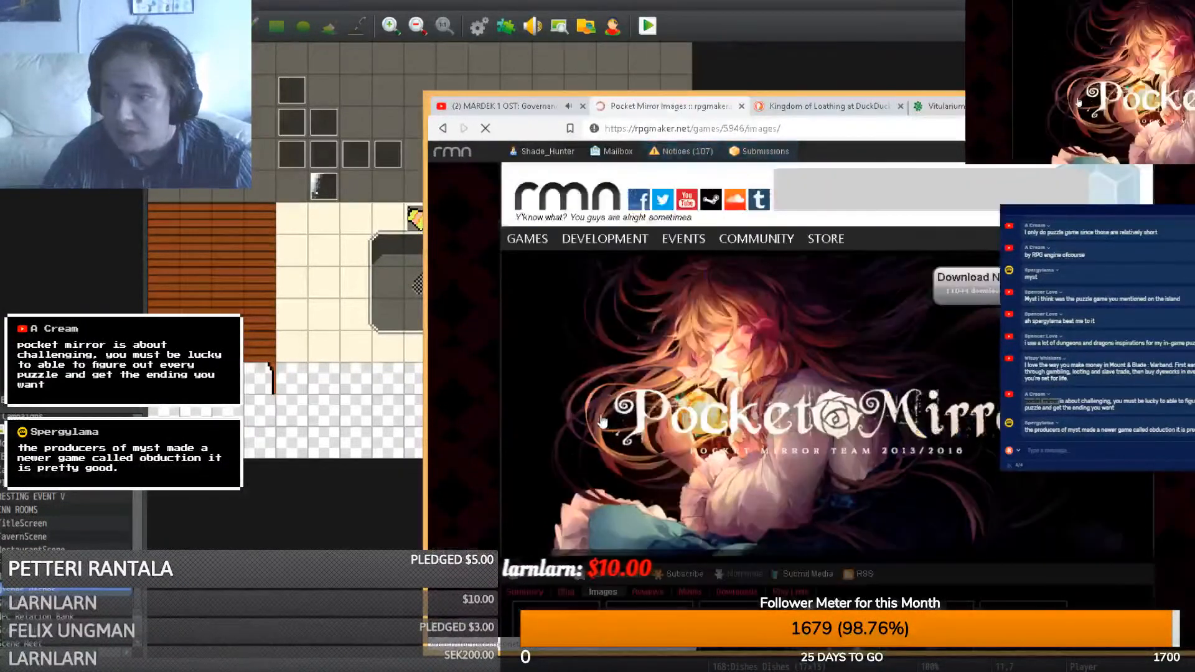
pyautogui.scroll(-4, 599, 420)
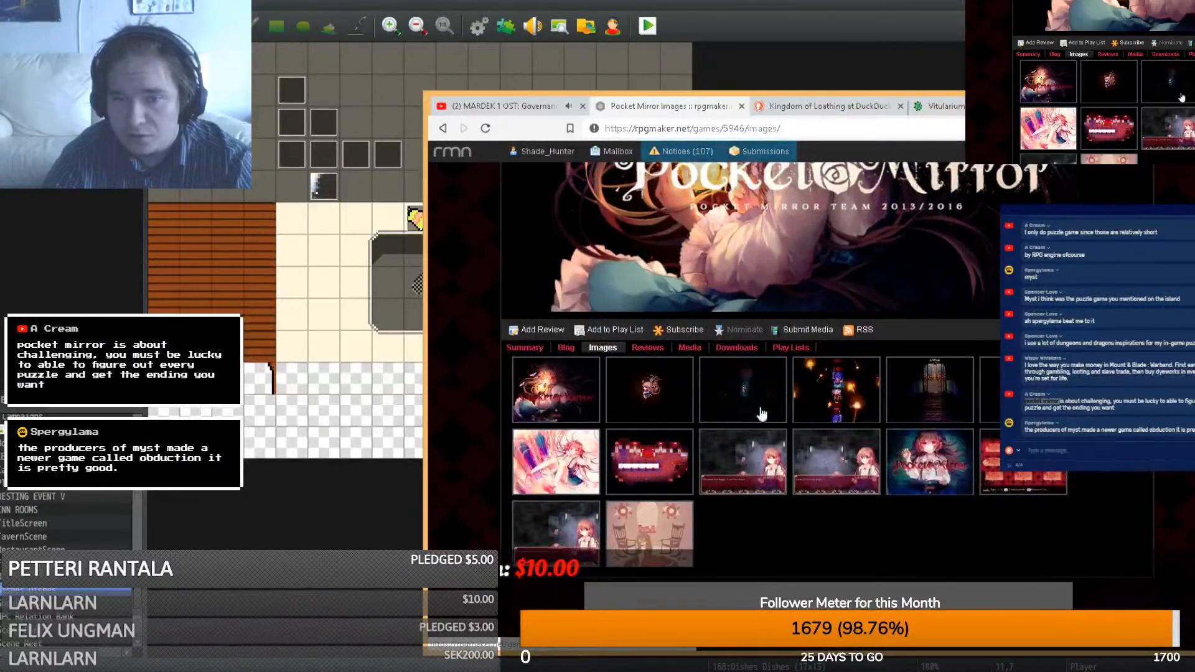
pyautogui.click(845, 383)
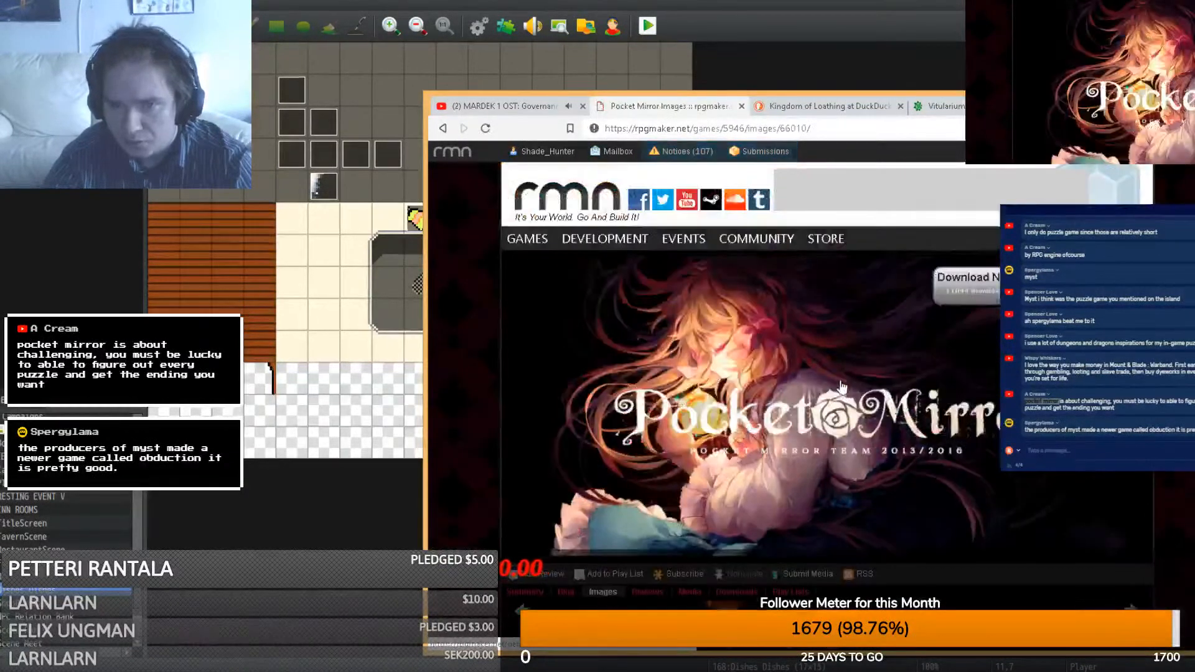
pyautogui.scroll(-6, 806, 370)
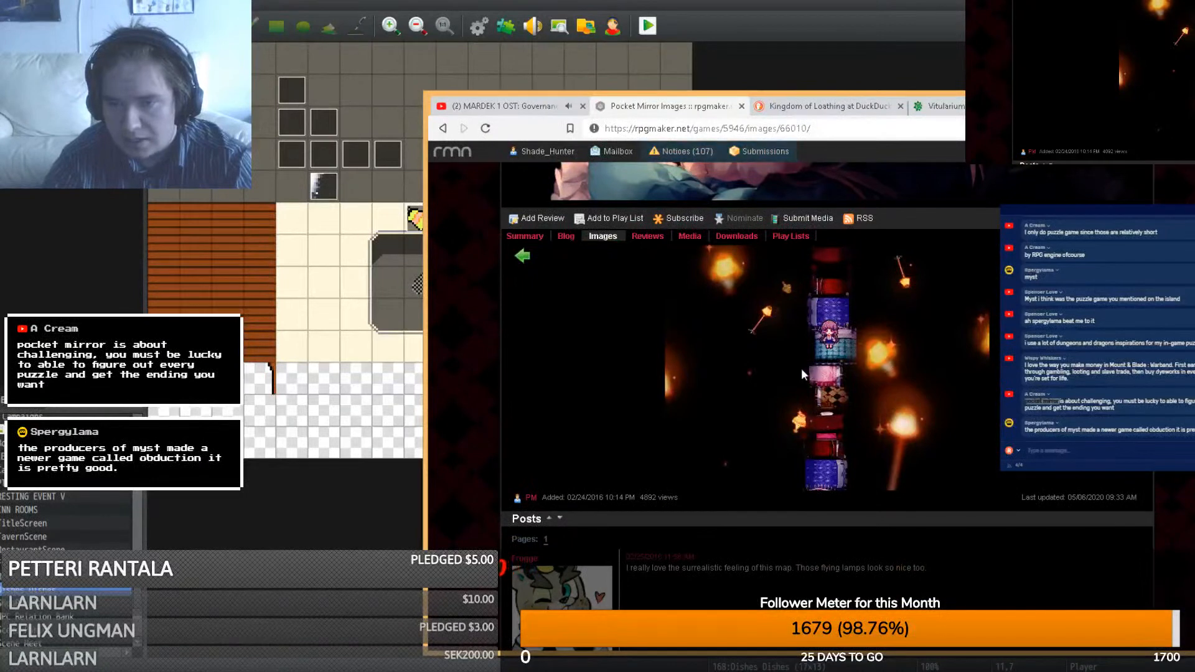
pyautogui.scroll(3, 607, 375)
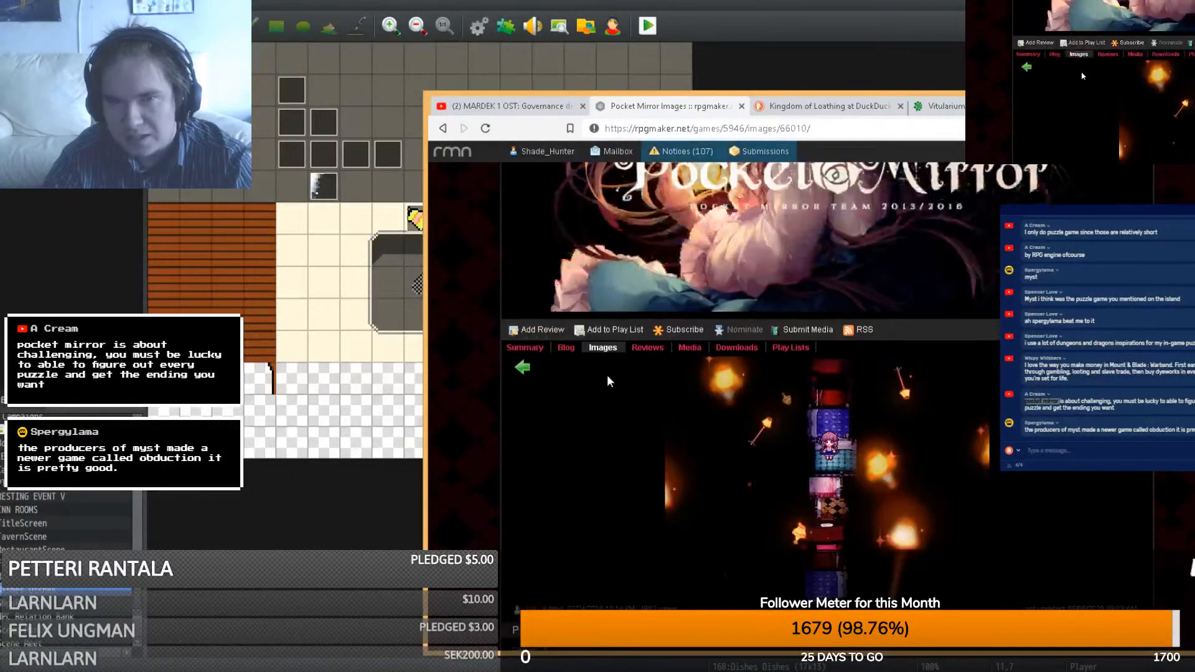
# - Return to the Summary page, then bring the RPG Maker MV editor back
pyautogui.click(515, 347)
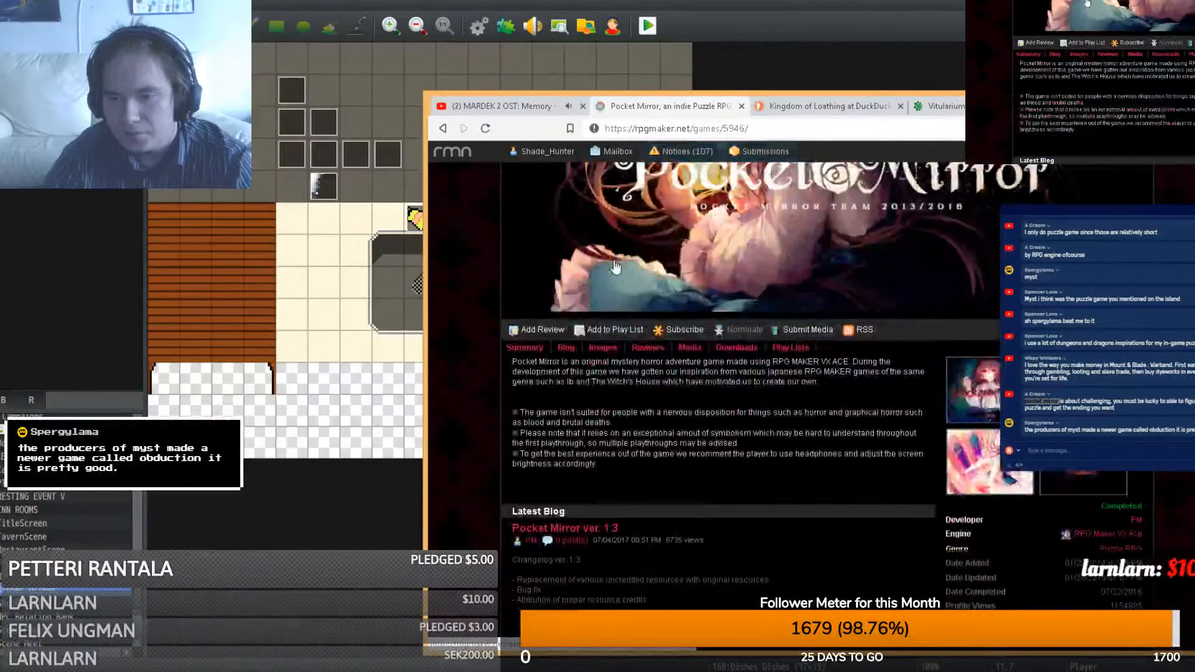
pyautogui.scroll(2, 501, 300)
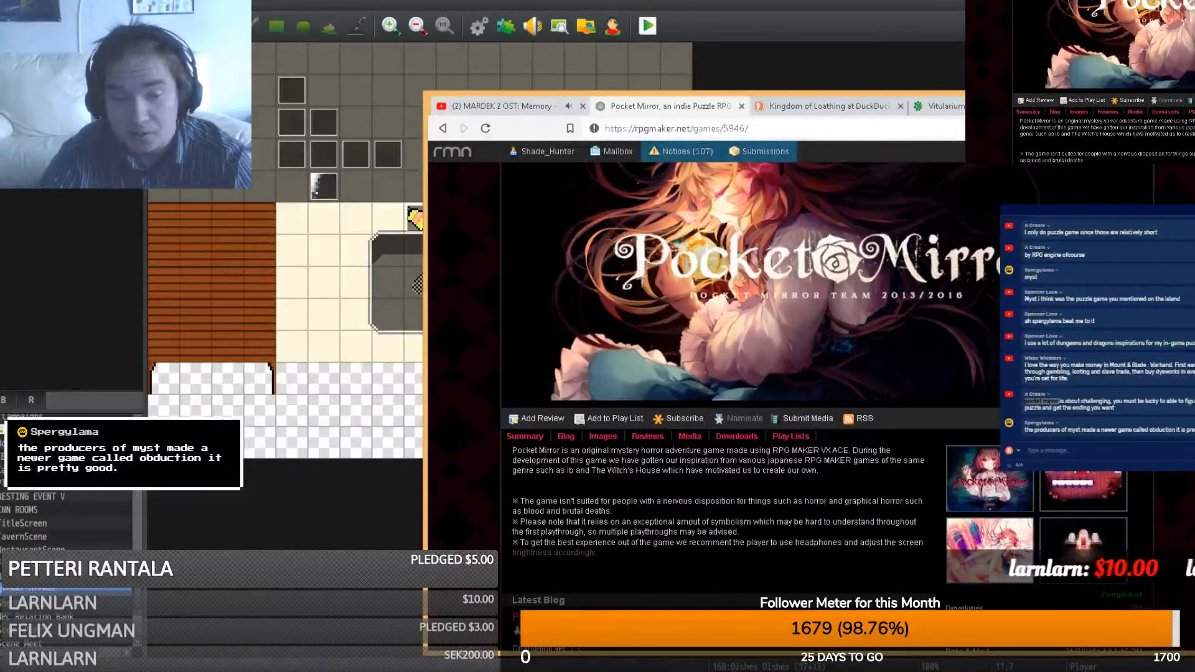
pyautogui.click(349, 647)
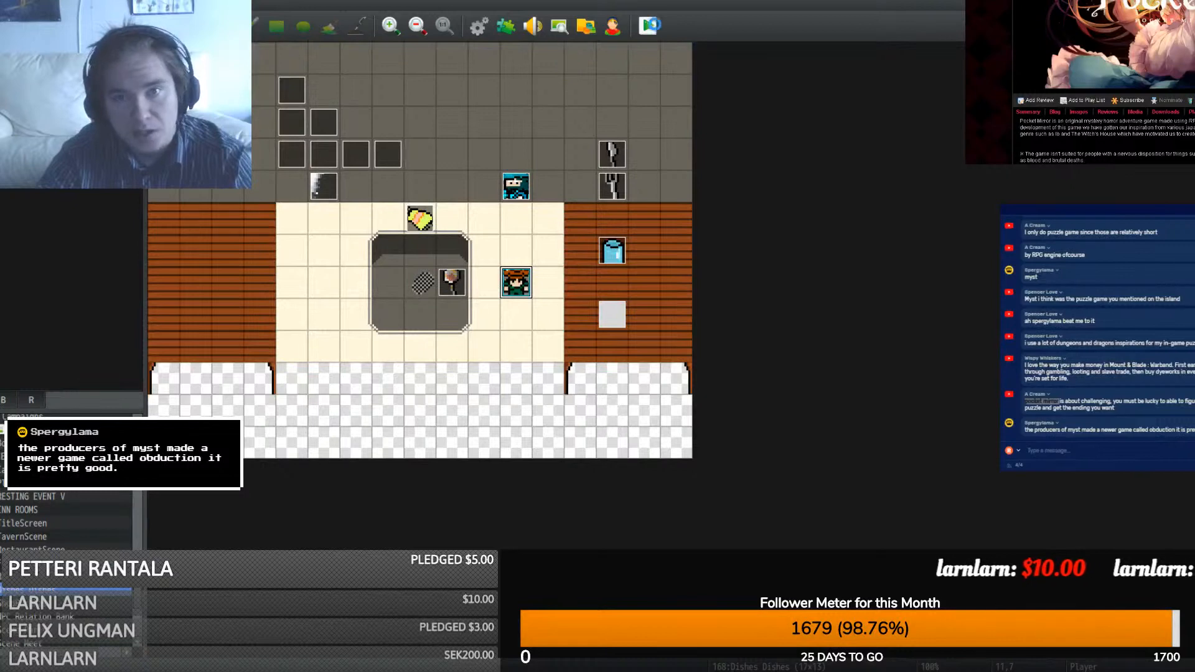
pyautogui.click(648, 27)
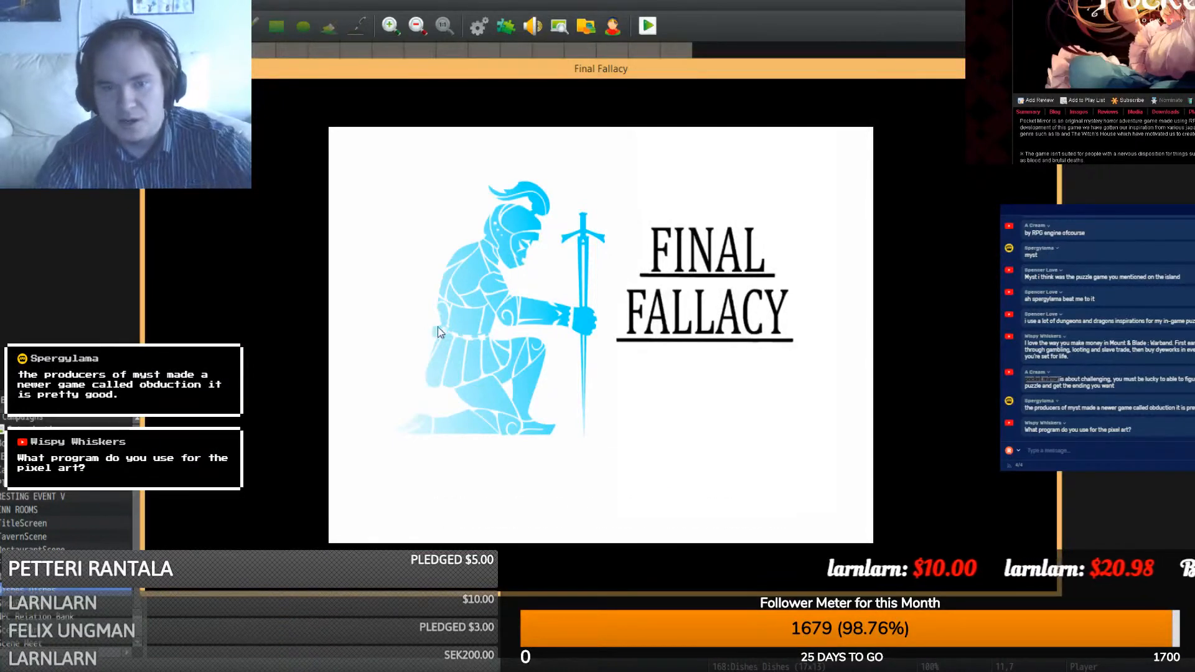
pyautogui.click(438, 328)
pyautogui.click(553, 439)
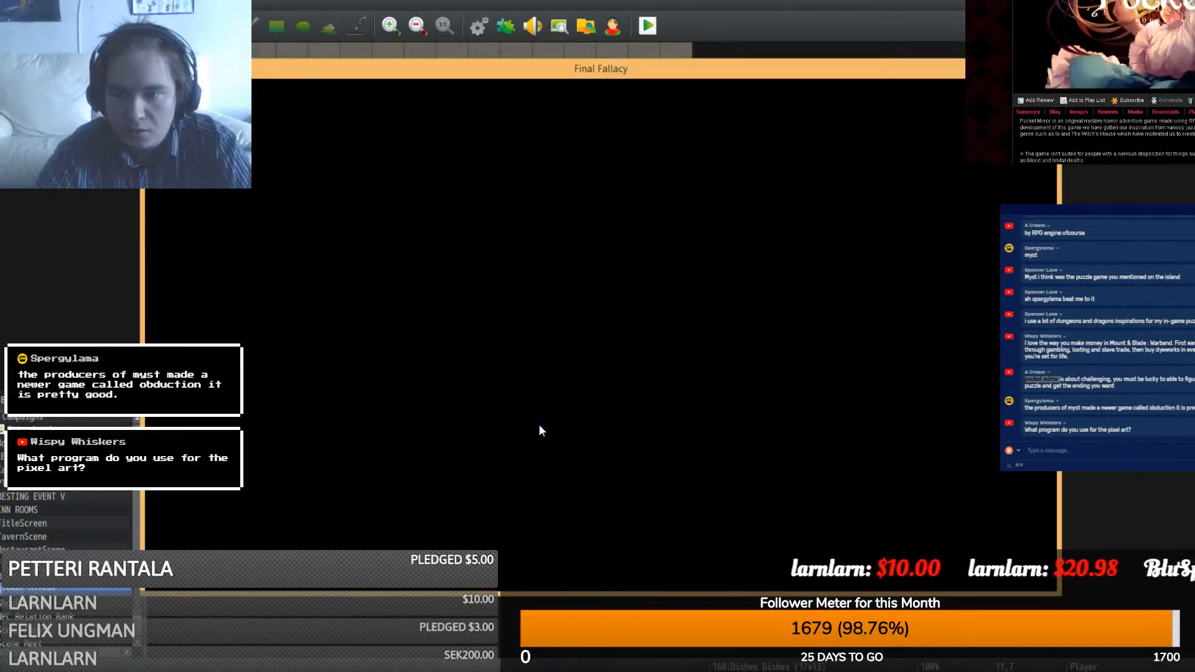
pyautogui.click(695, 329)
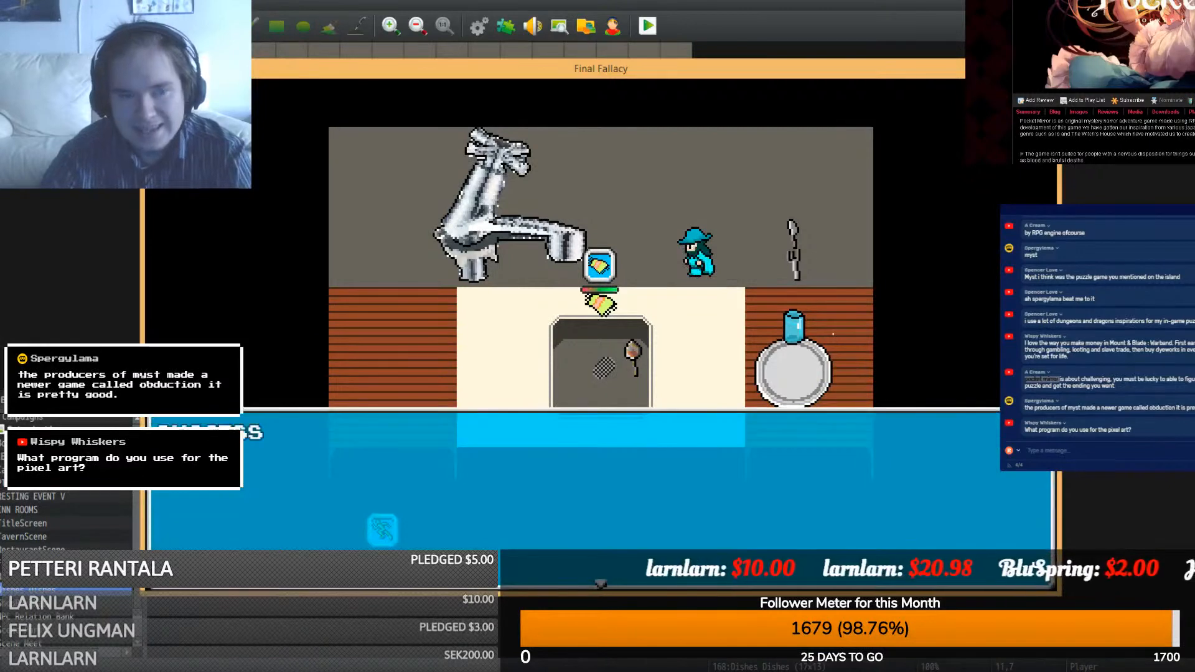
pyautogui.click(1048, 69)
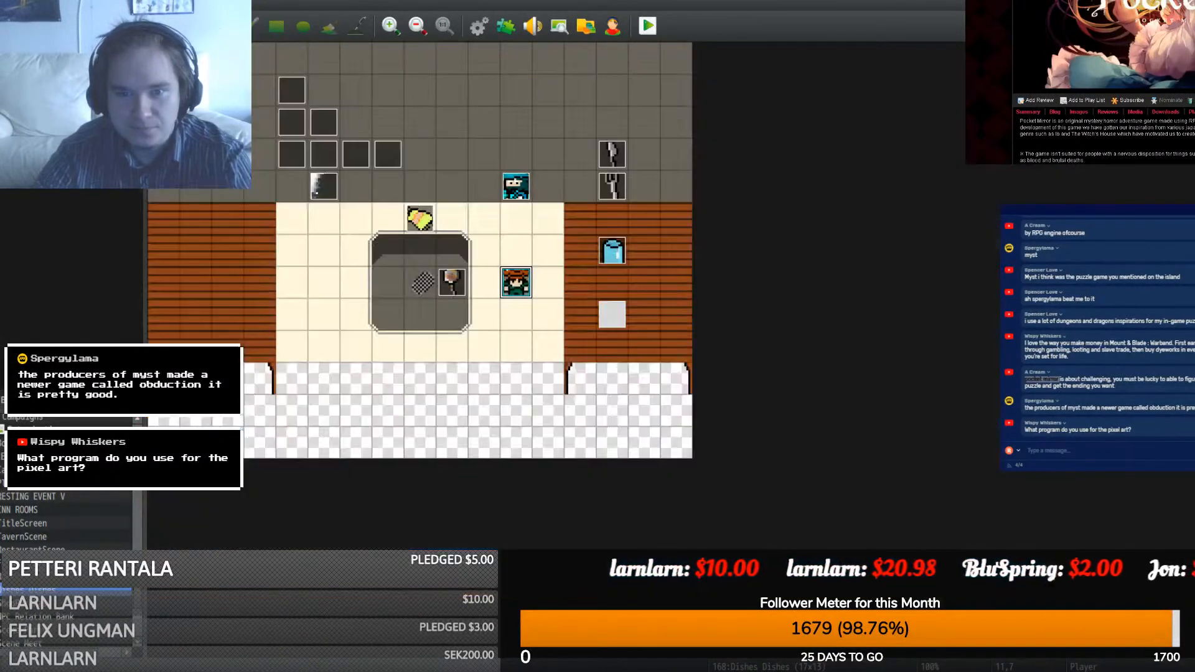
# - Inspect the blue character's event and its Success message commands
pyautogui.doubleClick(506, 187)
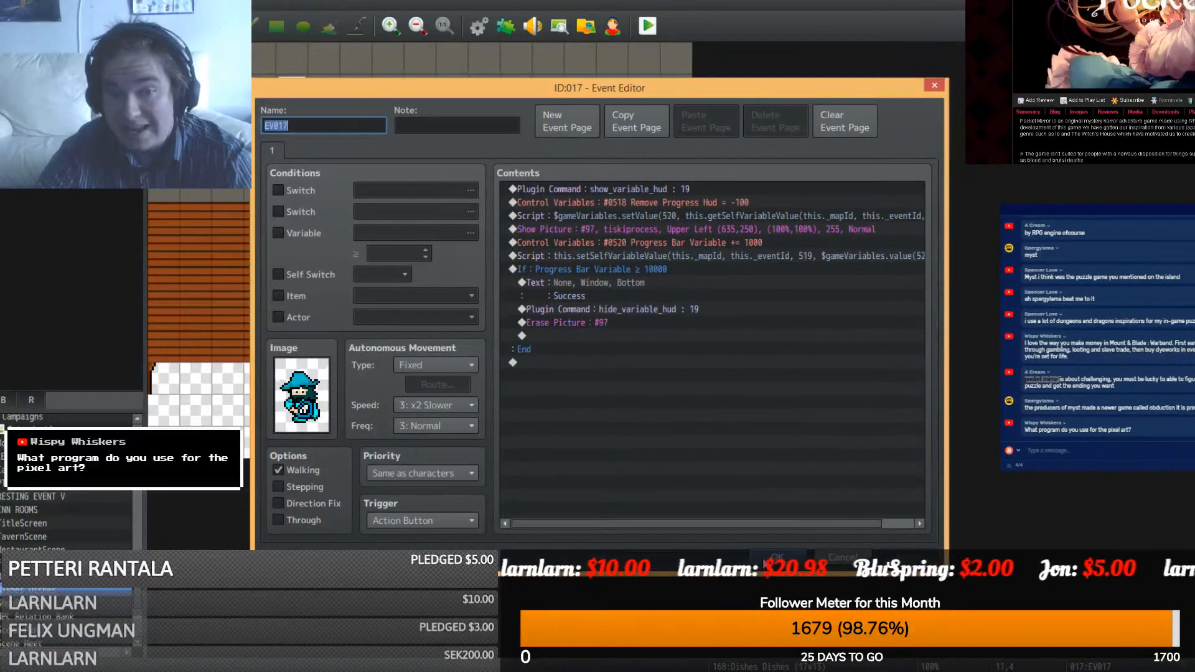
pyautogui.click(585, 283)
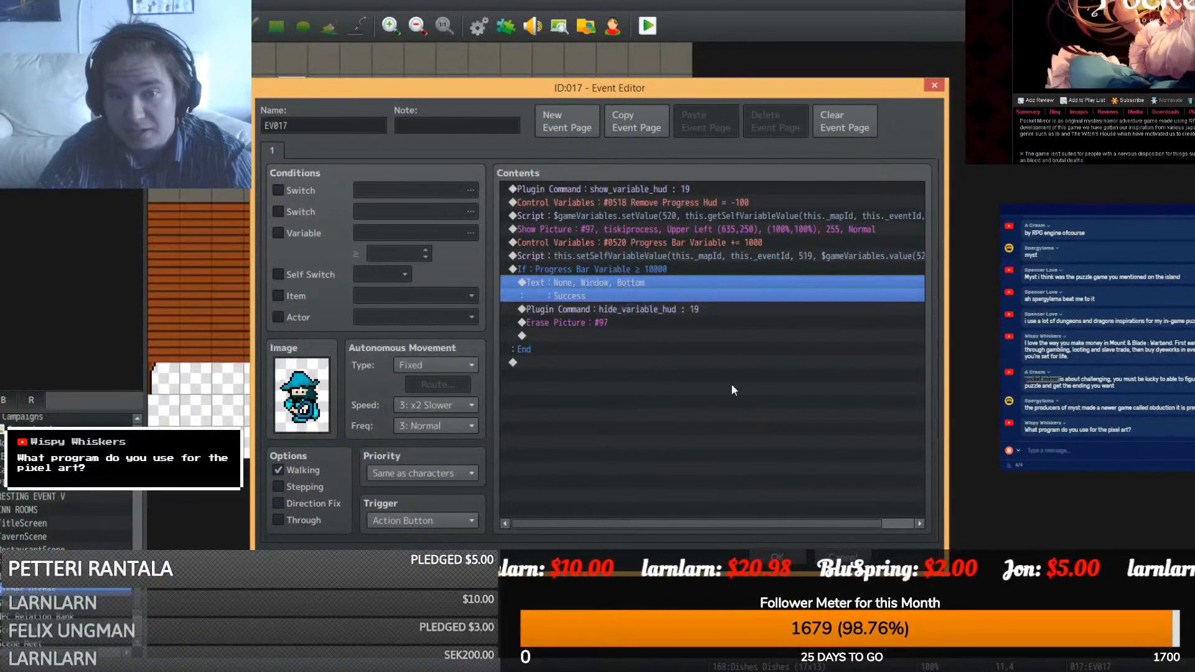
pyautogui.click(775, 564)
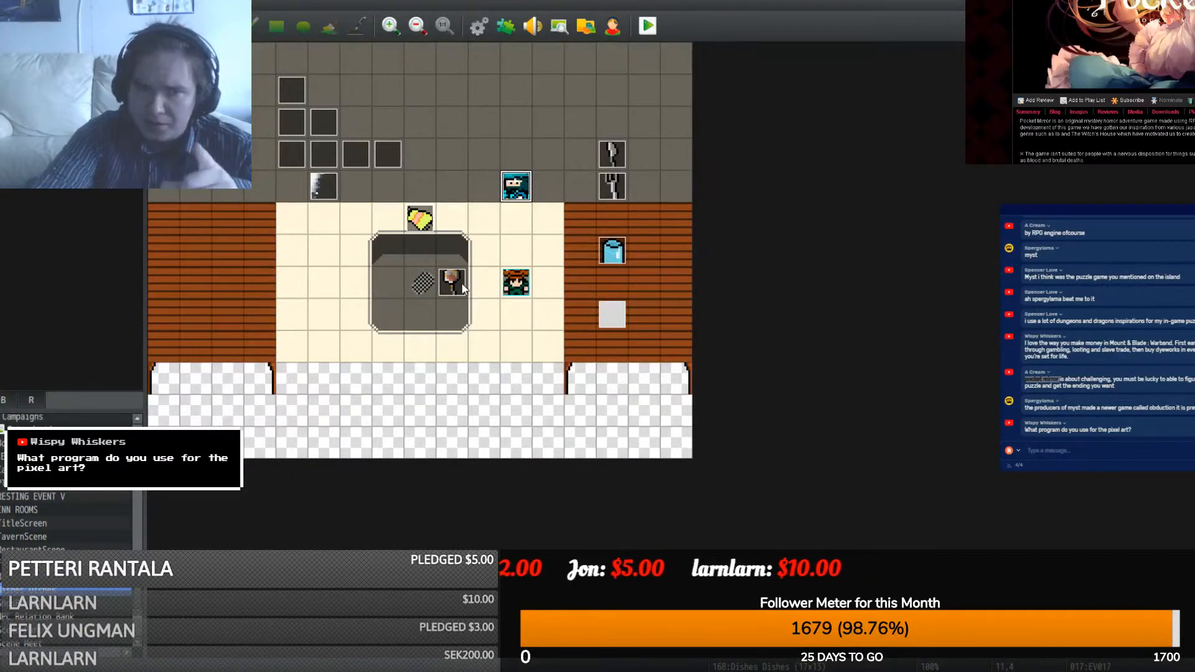
# - Copy all of the blue character's event commands into the Spoon event
pyautogui.doubleClick(529, 189)
pyautogui.click(644, 188)
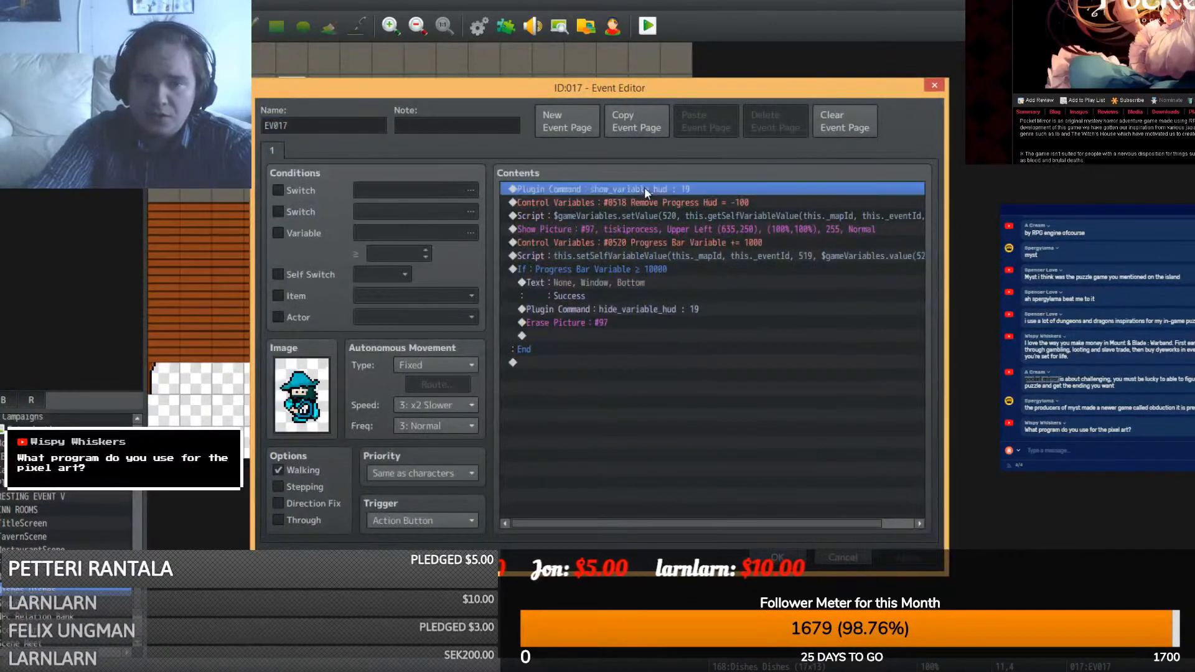
pyautogui.click(607, 361)
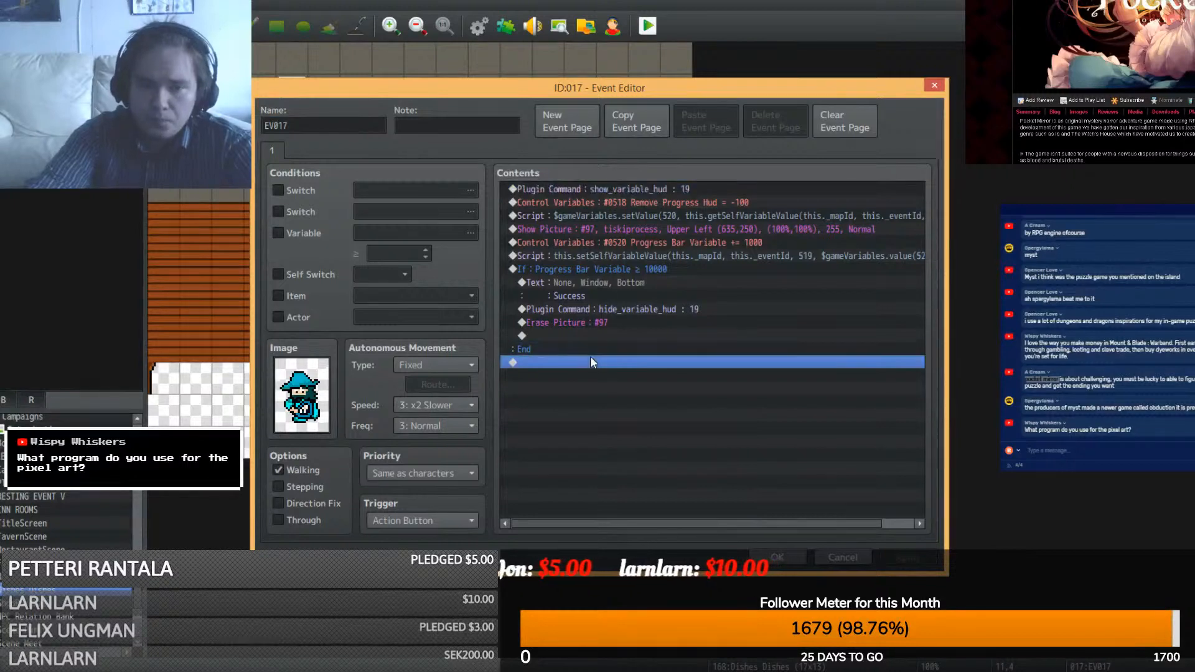
pyautogui.click(610, 193)
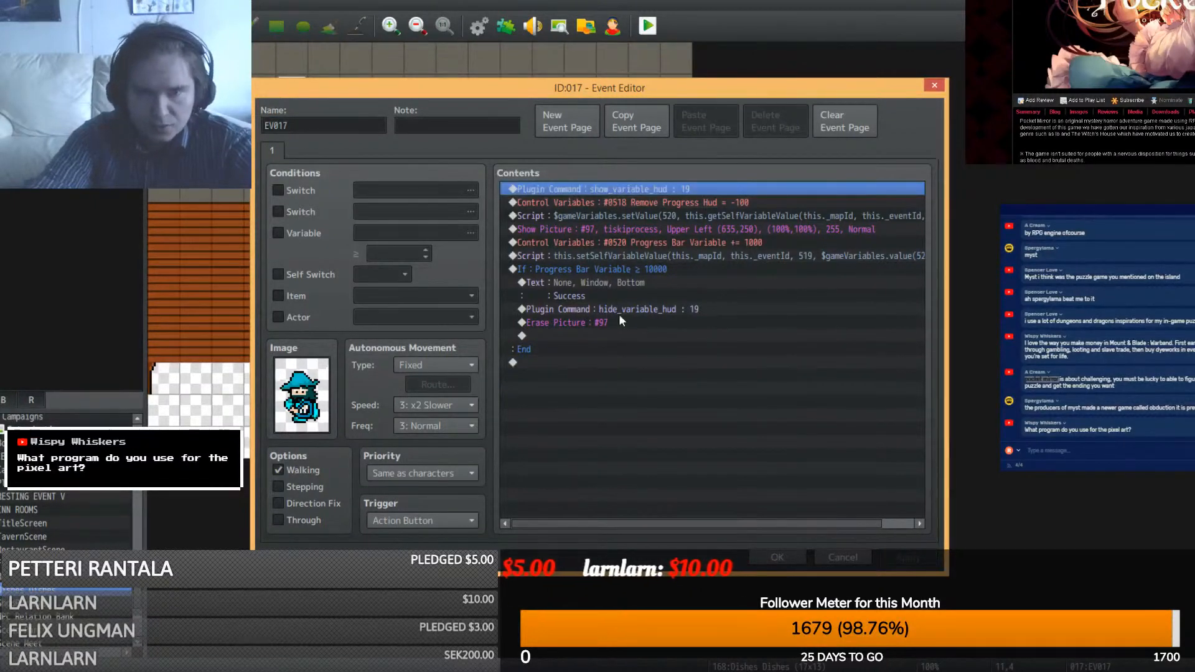
pyautogui.keyDown('shift'); pyautogui.click(625, 348); pyautogui.keyUp('shift')
pyautogui.click(775, 560)
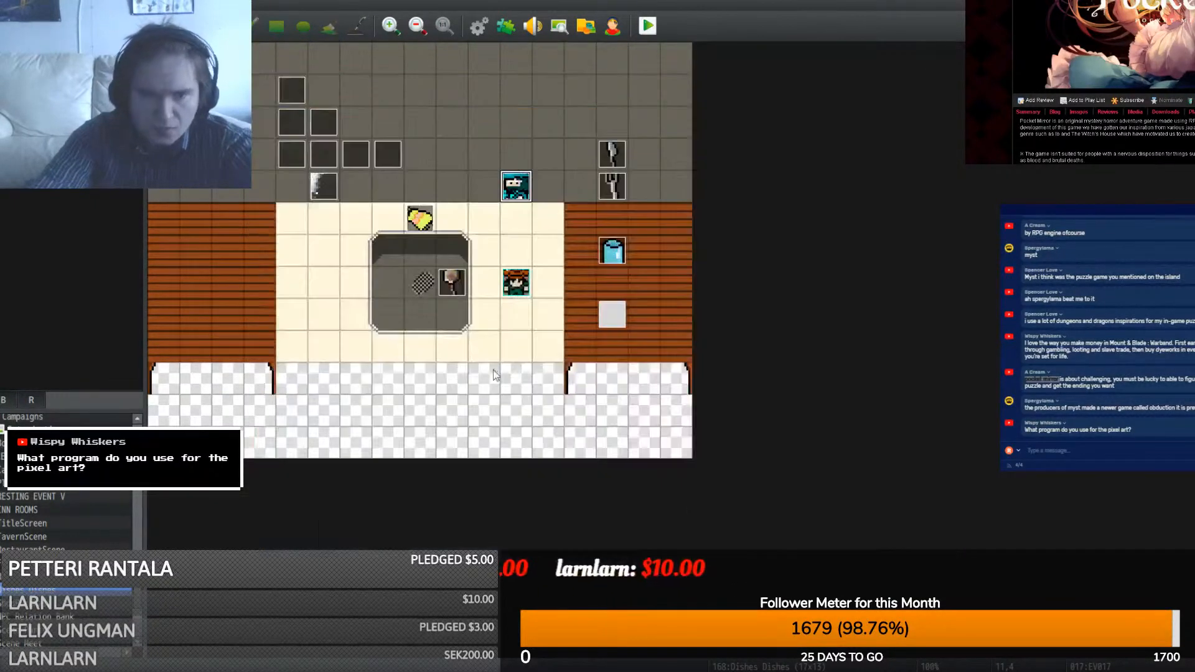
pyautogui.doubleClick(455, 291)
pyautogui.click(563, 187)
pyautogui.hotkey('ctrl', 'v')
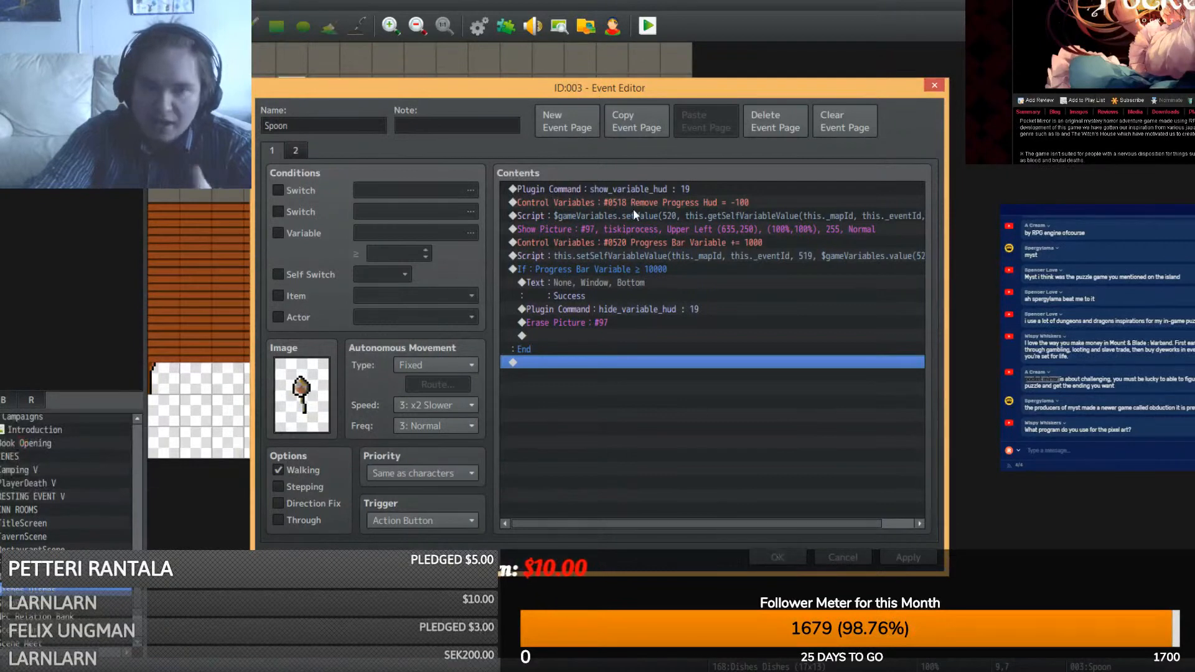
pyautogui.click(778, 557)
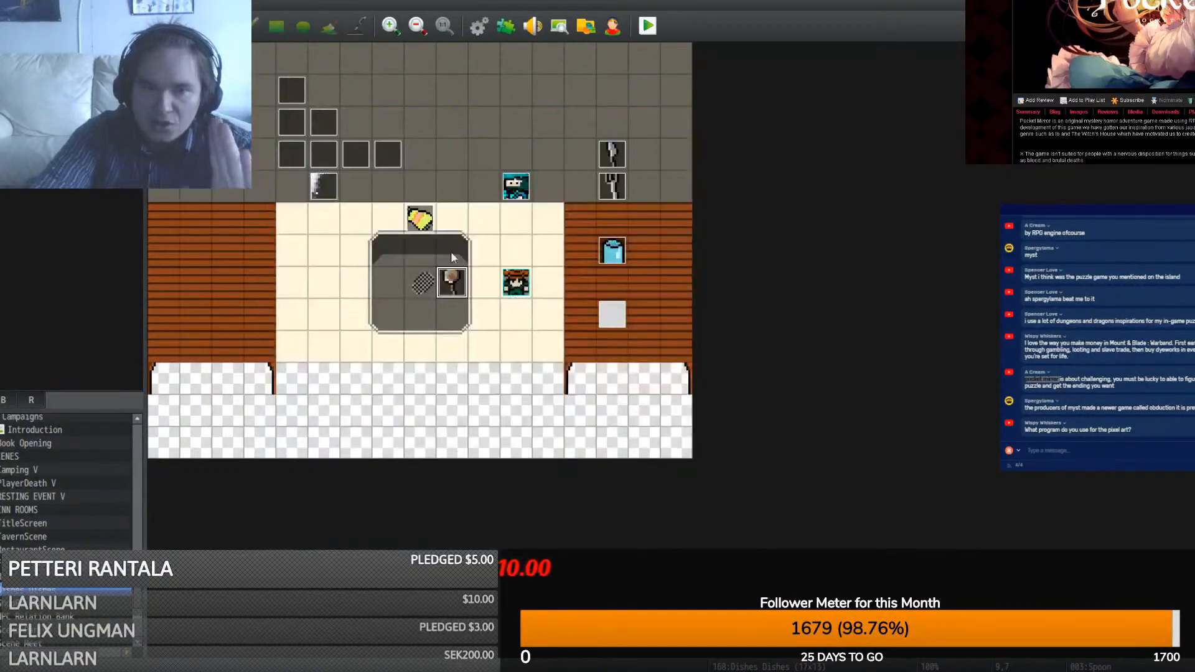
# - Check the Rag event and the EV004 design notes, then close them
pyautogui.doubleClick(414, 214)
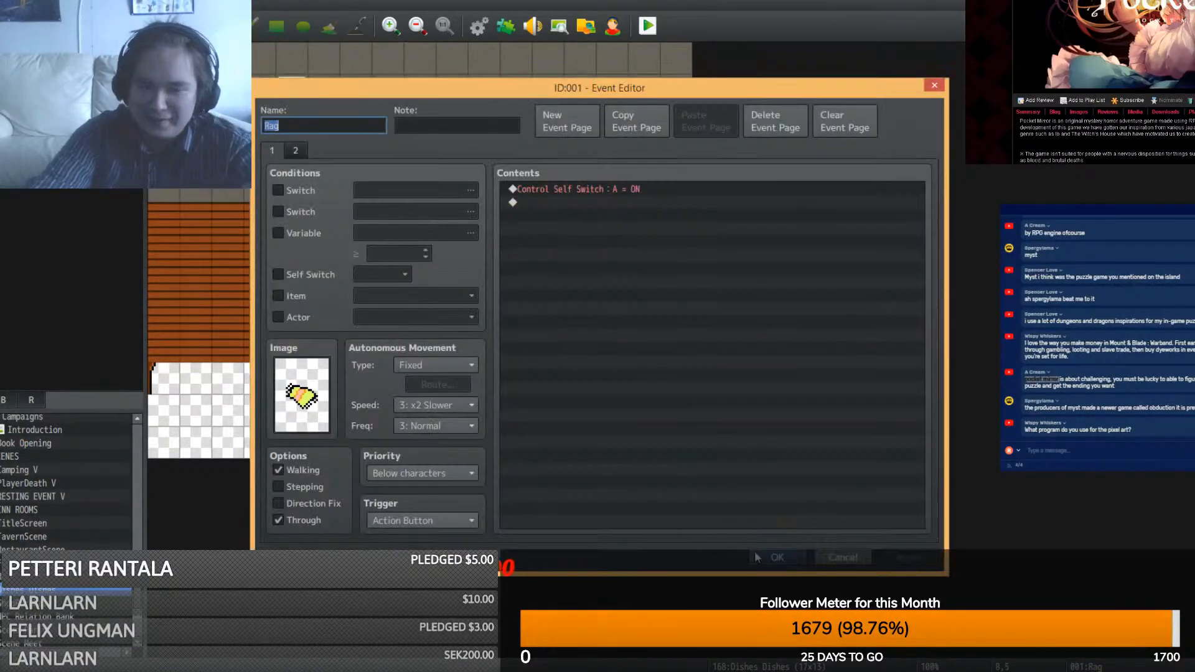
pyautogui.click(755, 551)
pyautogui.doubleClick(421, 218)
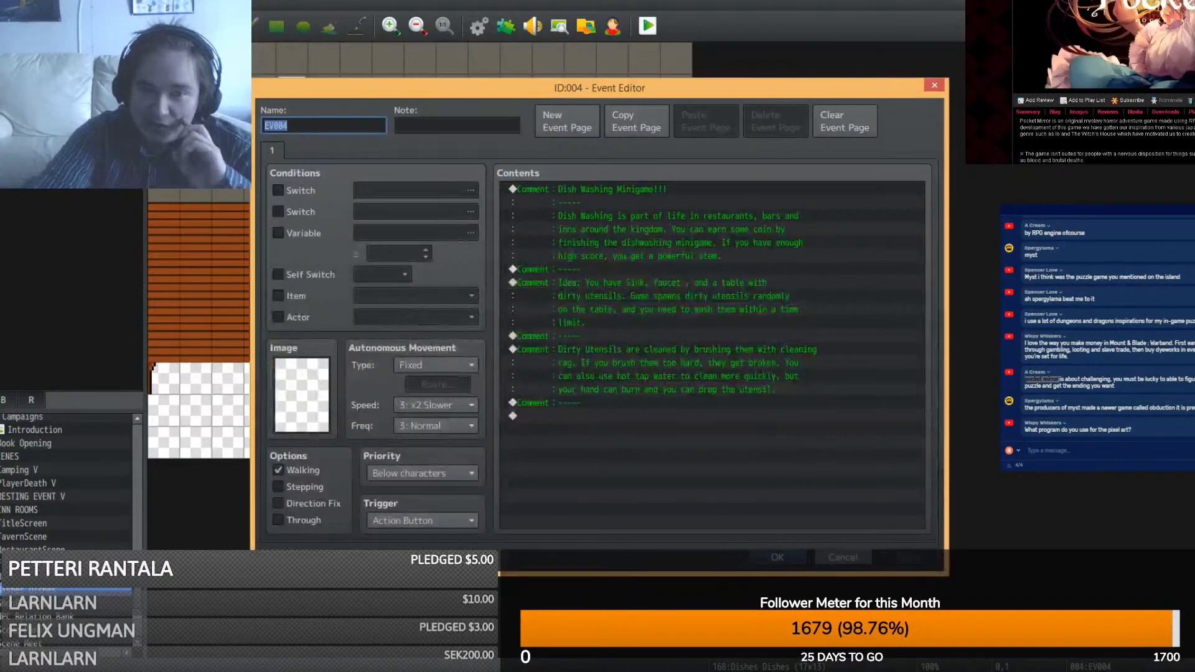
pyautogui.click(778, 557)
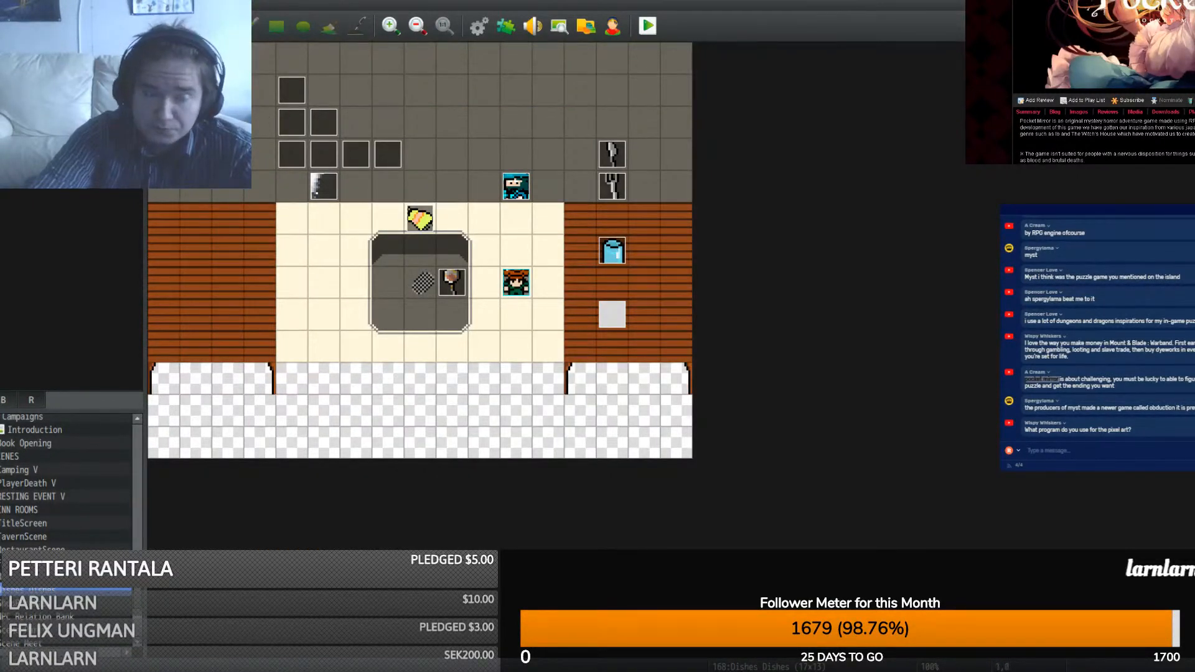
# - Try a Parallel-trigger event, close it, and inspect the Rag event without changes
pyautogui.doubleClick(195, 59)
pyautogui.click(417, 521)
pyautogui.click(401, 596)
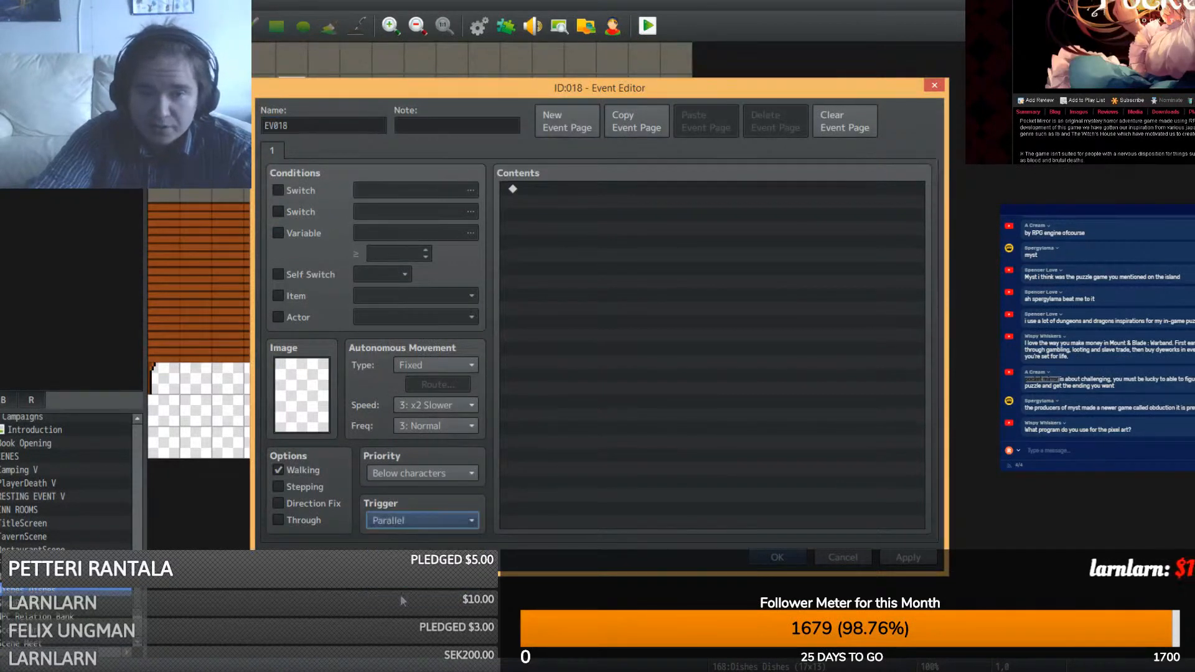
pyautogui.click(559, 377)
pyautogui.click(841, 558)
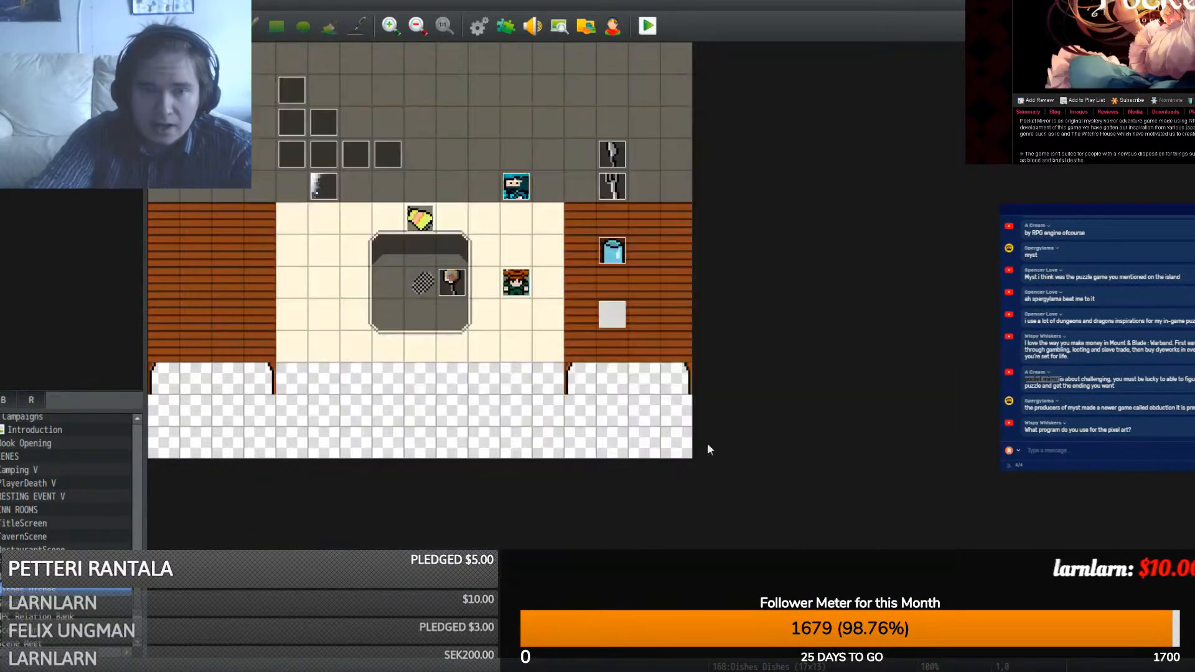
pyautogui.click(430, 230)
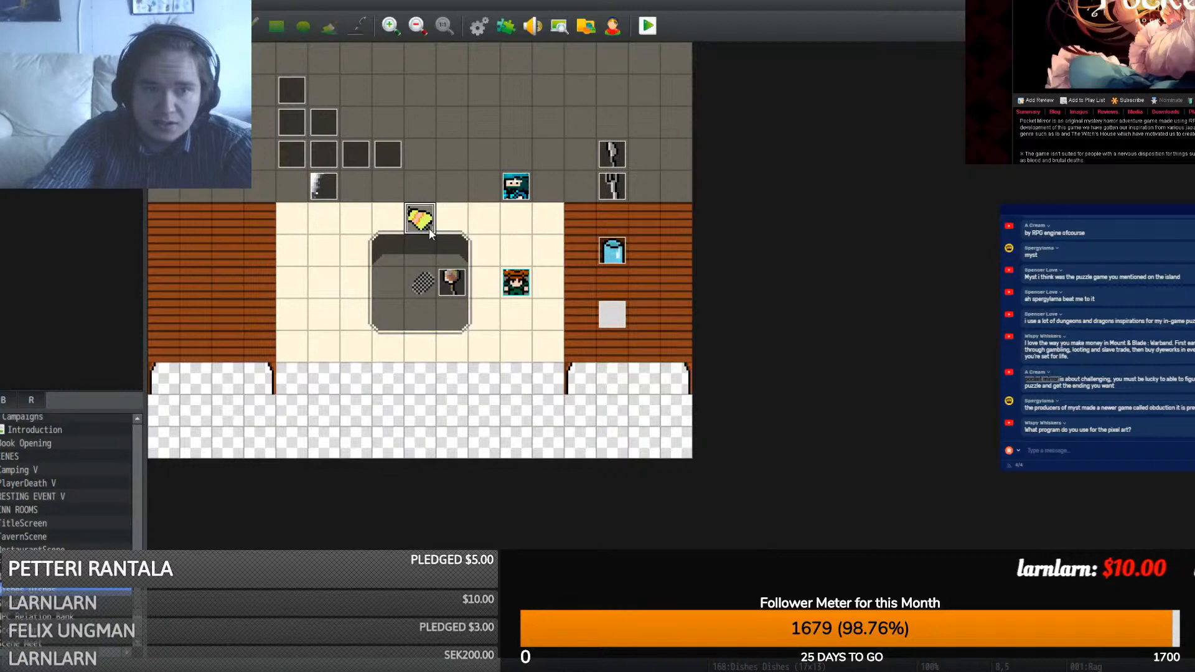
pyautogui.doubleClick(429, 231)
pyautogui.click(842, 558)
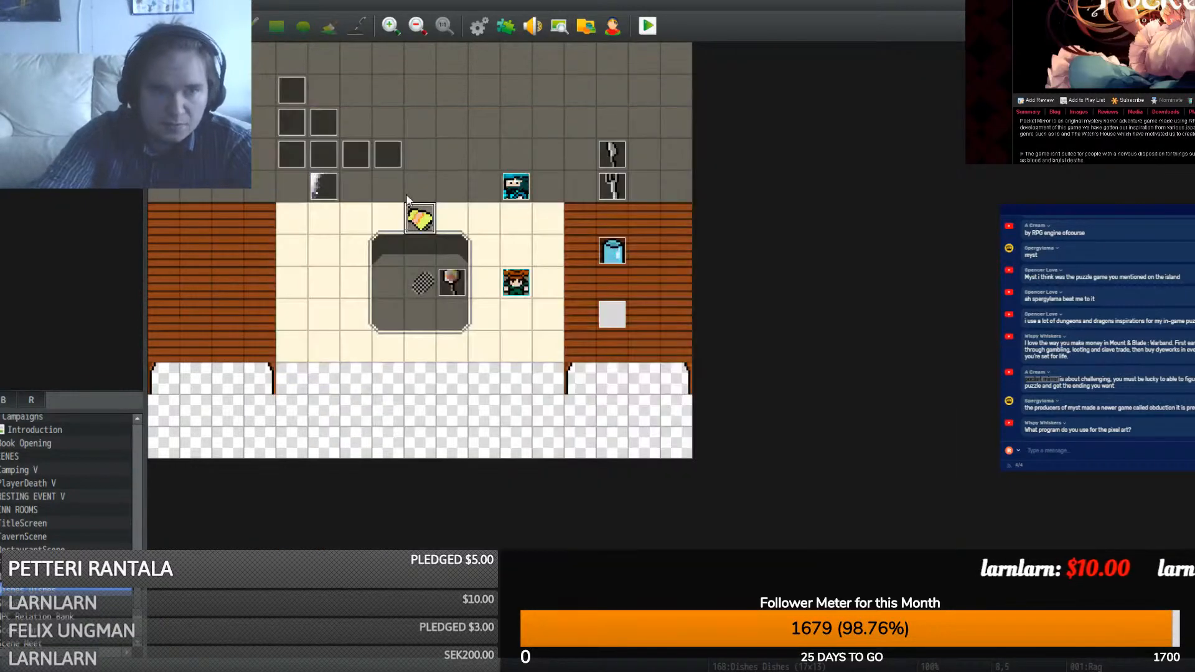
# - Create a new event with a Control Variables command targeting 0083 EventLocationX
pyautogui.doubleClick(406, 198)
pyautogui.doubleClick(566, 201)
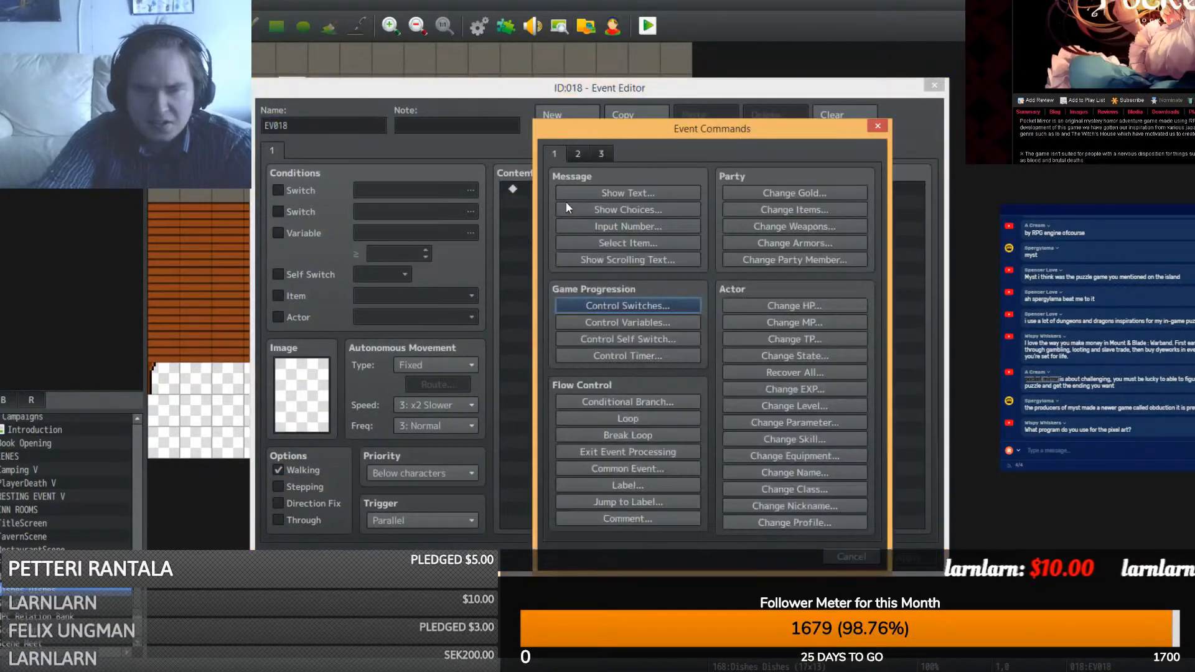
pyautogui.click(631, 323)
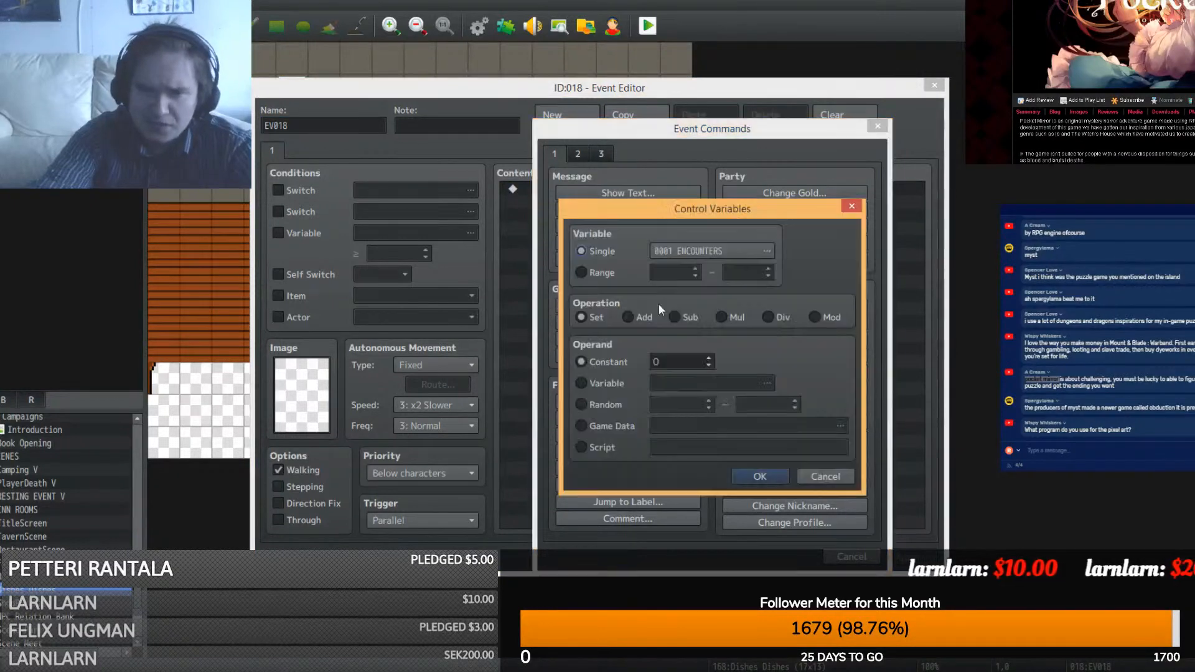
pyautogui.click(714, 249)
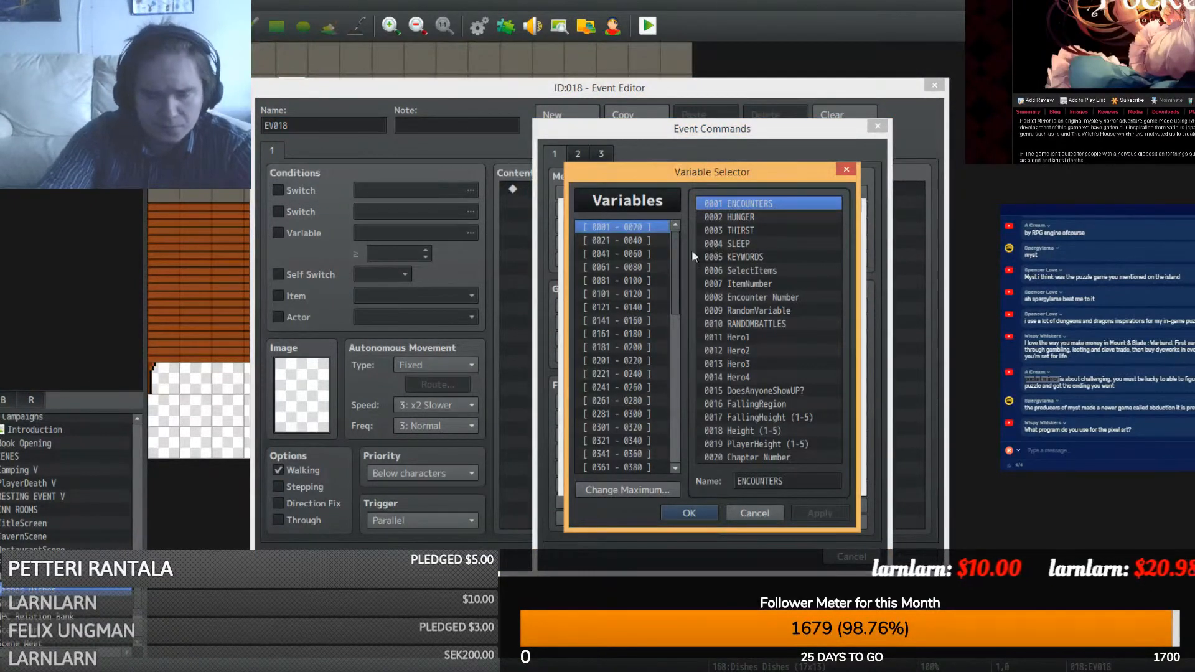
pyautogui.hotkey('ctrl', 'f')
pyautogui.write('event')
pyautogui.press('Return')
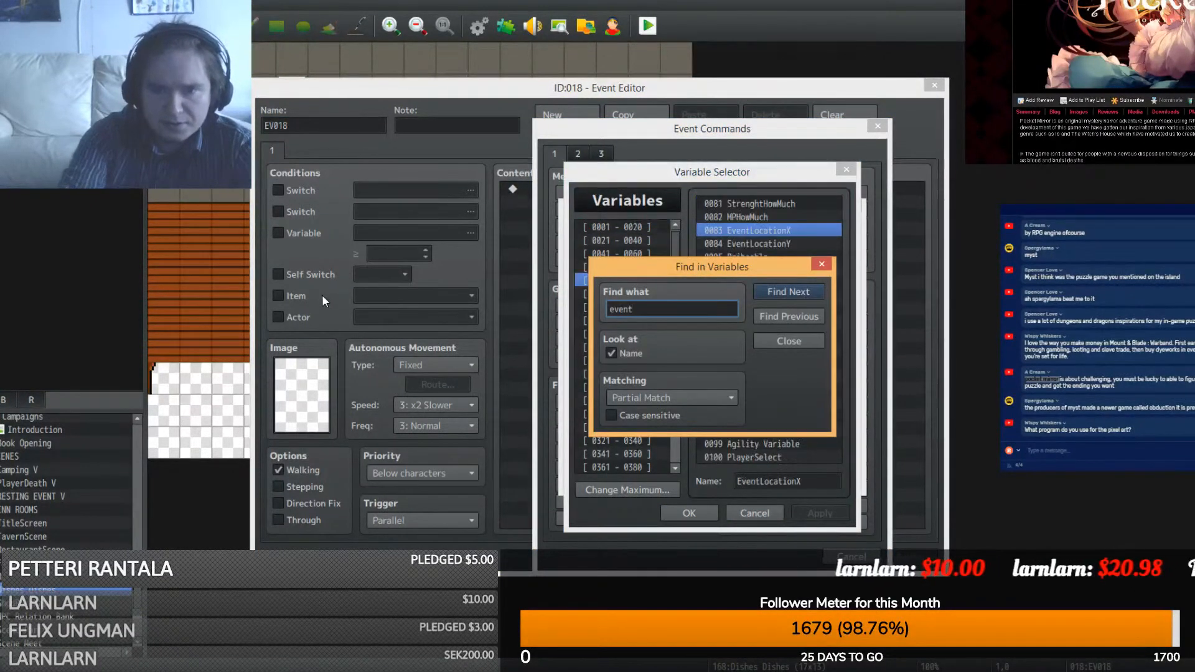
pyautogui.click(786, 341)
pyautogui.doubleClick(791, 232)
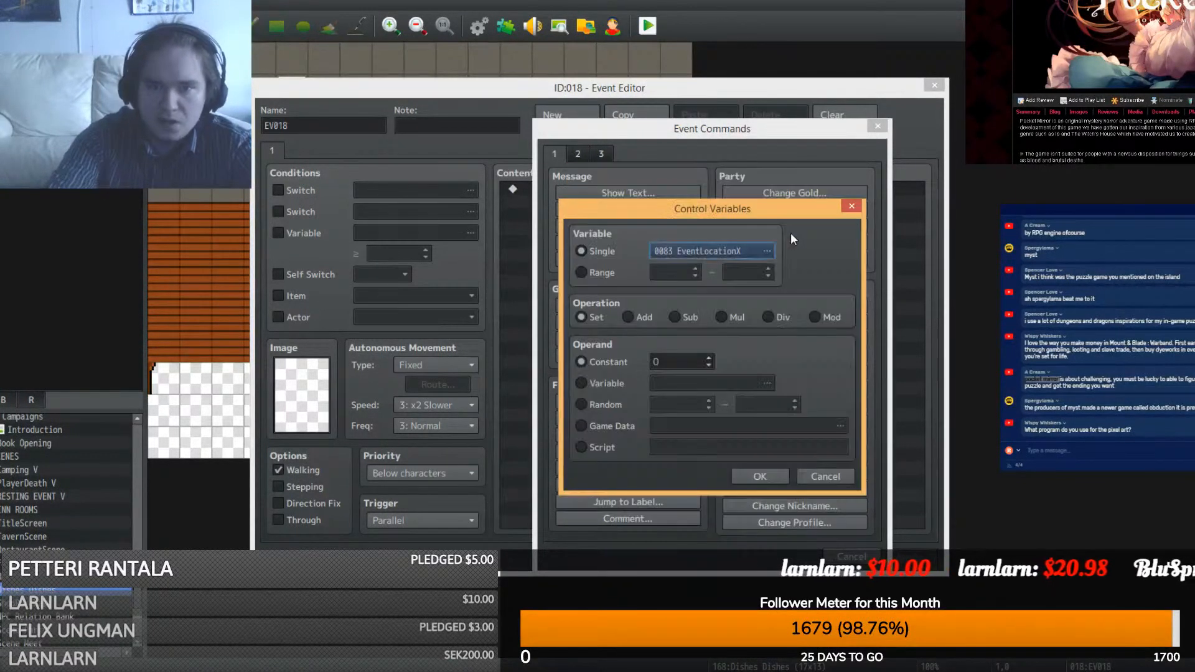
# - Set EventLocationX's value to Map X of This Event from game data
pyautogui.click(580, 426)
pyautogui.click(715, 424)
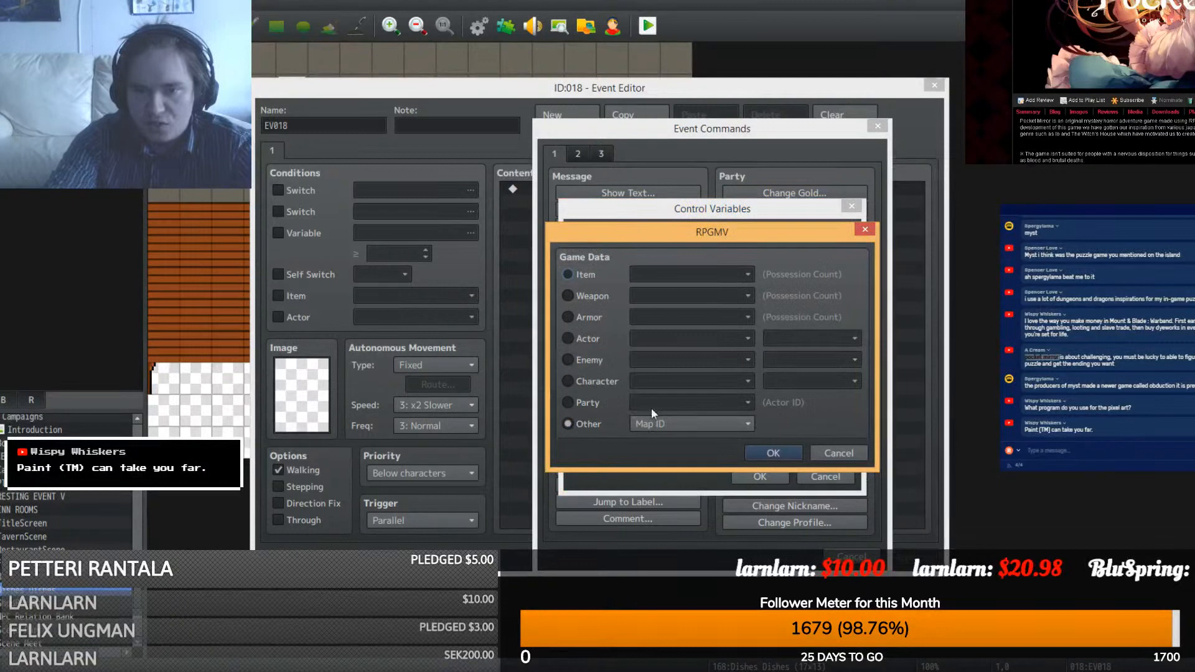
pyautogui.click(581, 377)
pyautogui.click(770, 451)
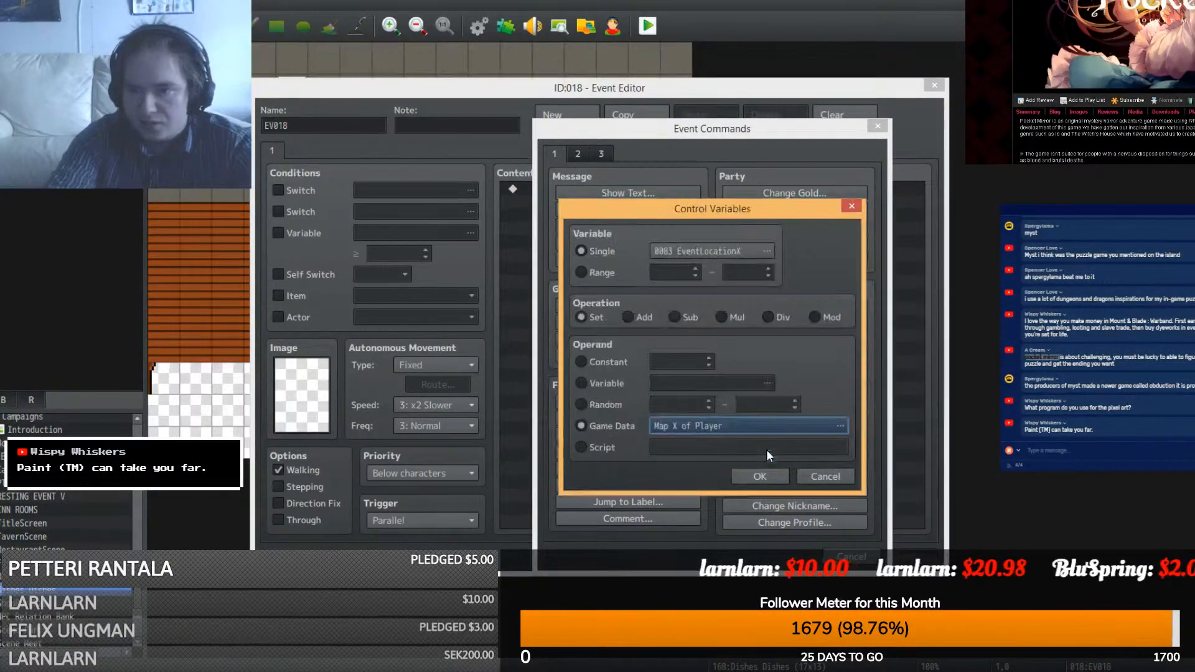
pyautogui.click(741, 424)
pyautogui.click(793, 379)
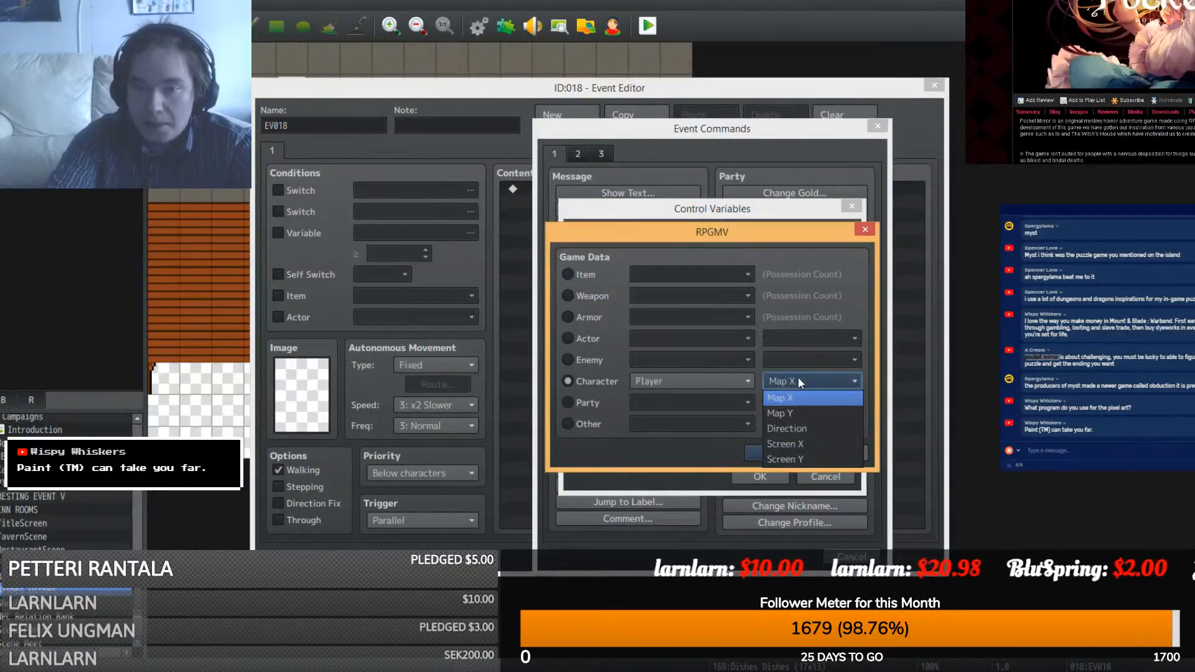
pyautogui.click(712, 381)
pyautogui.click(689, 411)
pyautogui.click(773, 453)
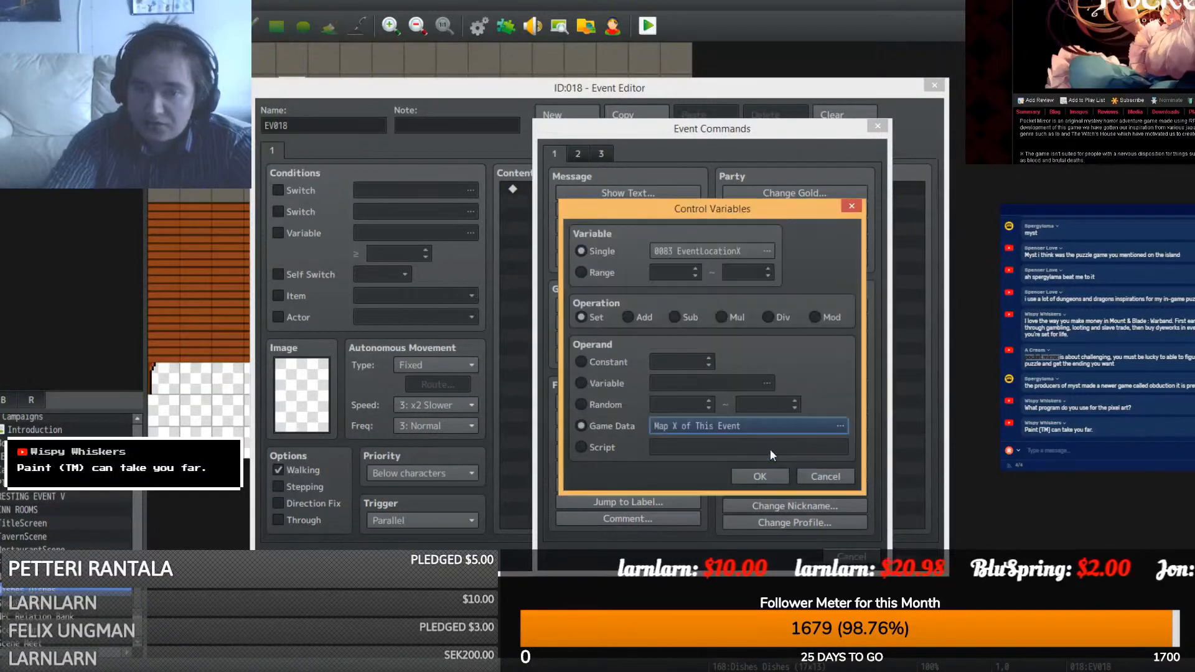
pyautogui.click(761, 474)
# - Duplicate the command so 0084 EventLocationY stores This Event's Map Y
pyautogui.click(668, 190)
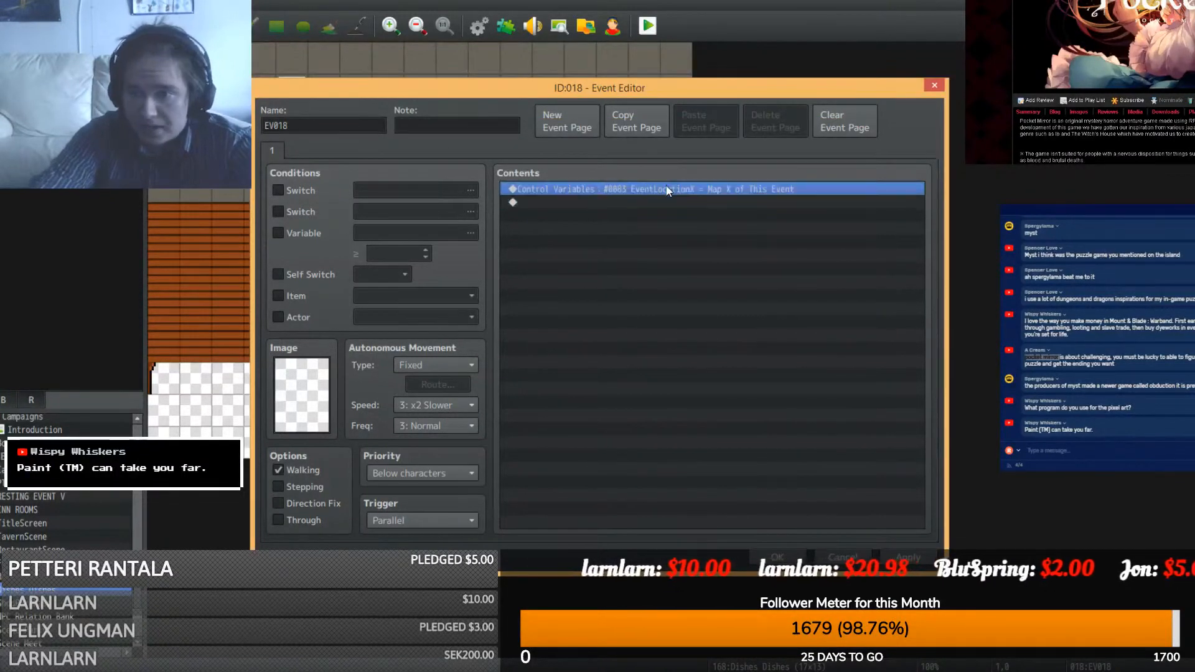
pyautogui.hotkey('ctrl', 'c')
pyautogui.hotkey('ctrl', 'v')
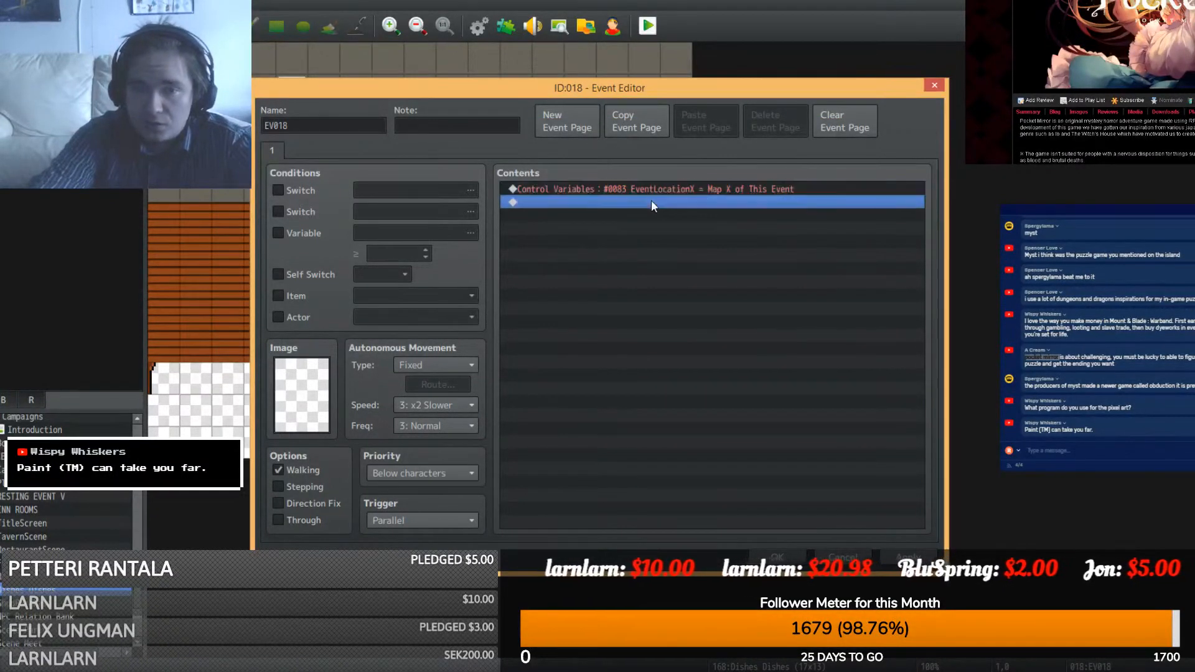
pyautogui.rightClick(648, 199)
pyautogui.click(670, 229)
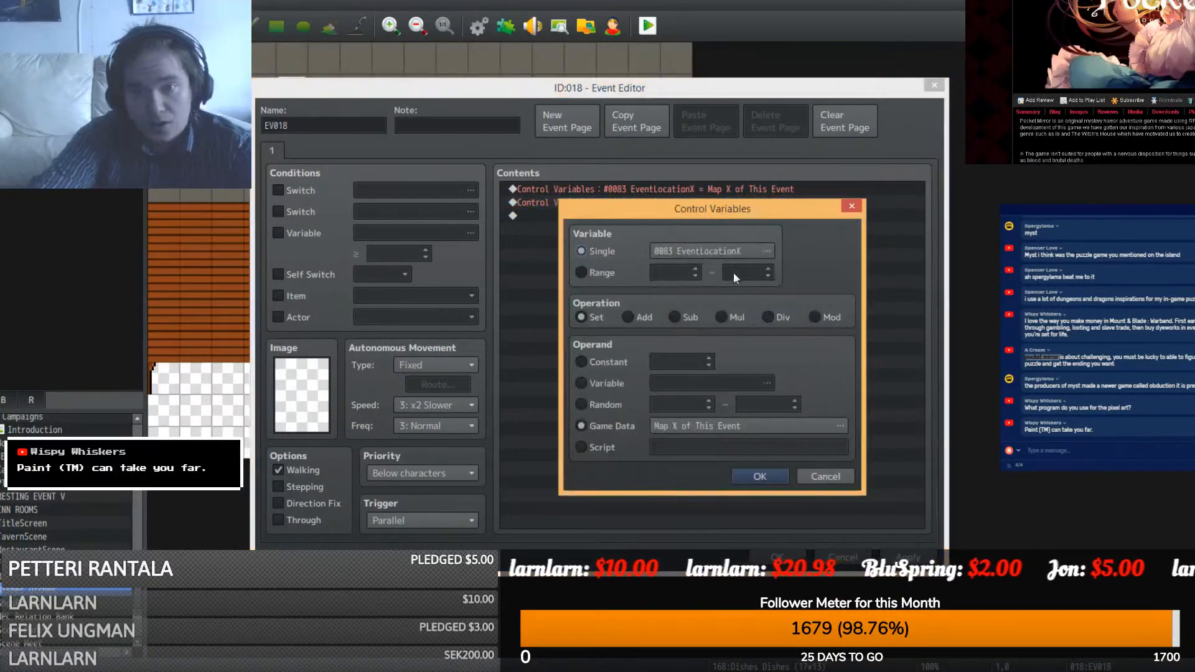
pyautogui.click(738, 259)
pyautogui.doubleClick(789, 246)
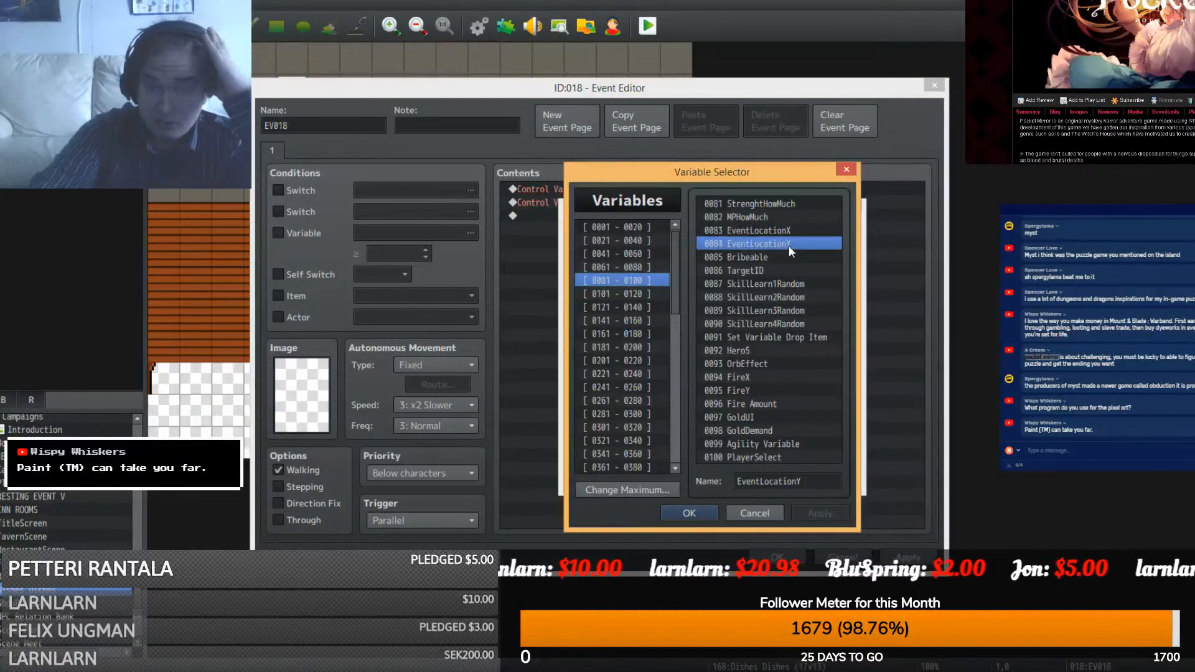
pyautogui.click(778, 426)
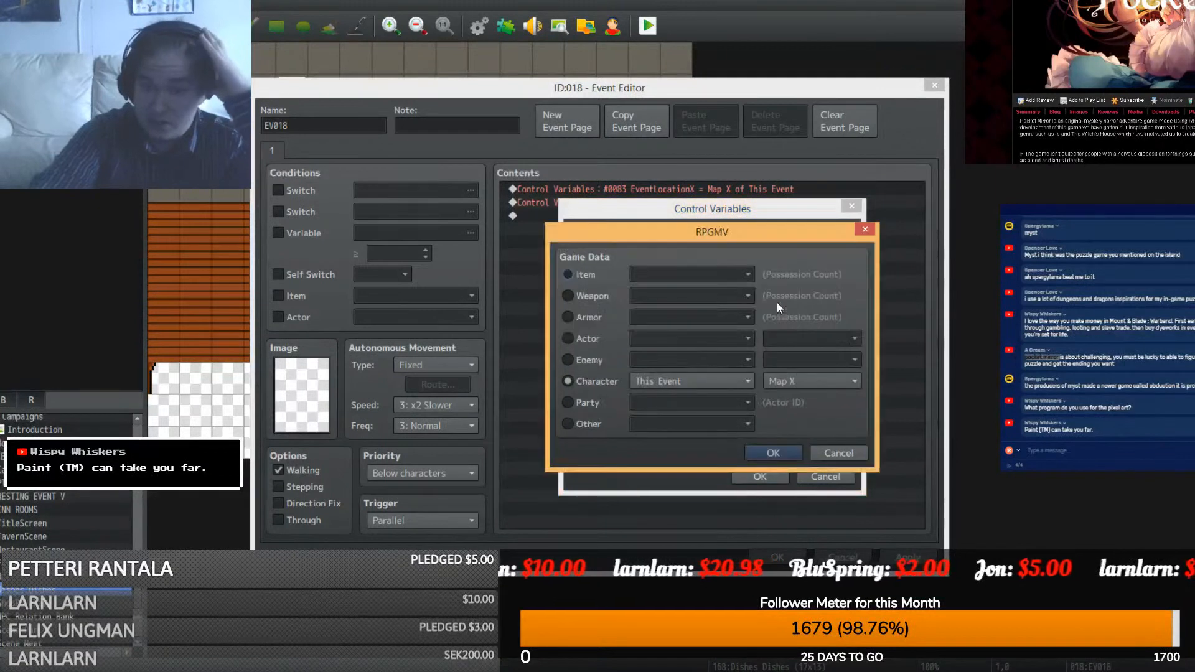
pyautogui.click(790, 381)
pyautogui.click(794, 413)
pyautogui.click(779, 454)
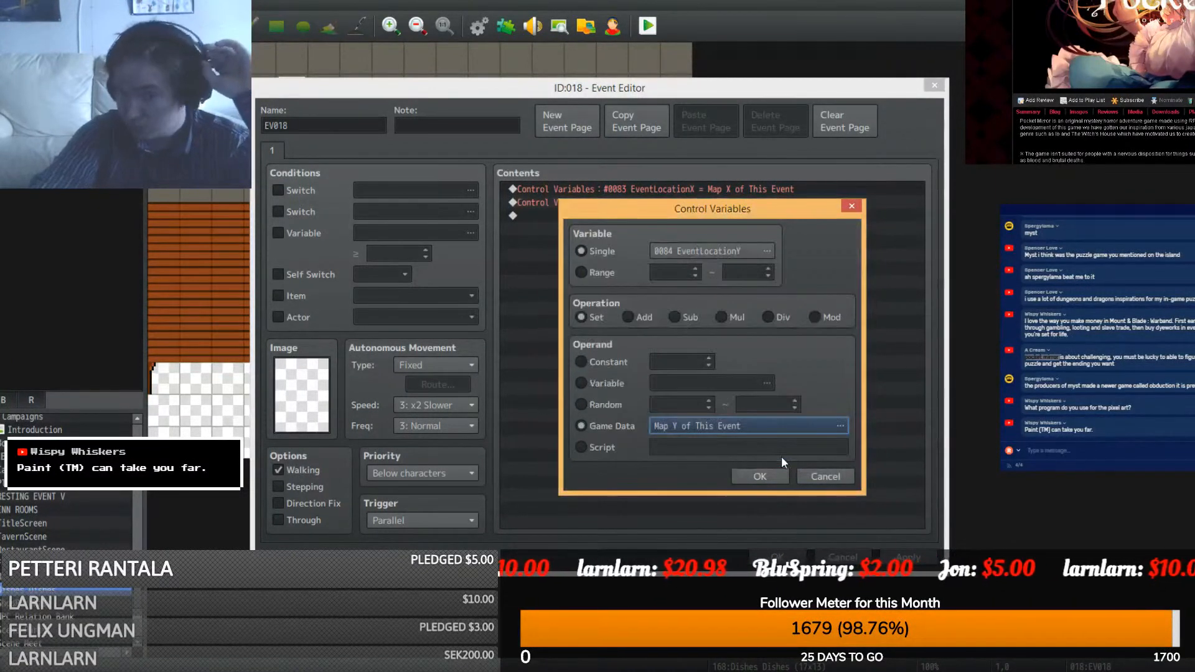
pyautogui.click(760, 476)
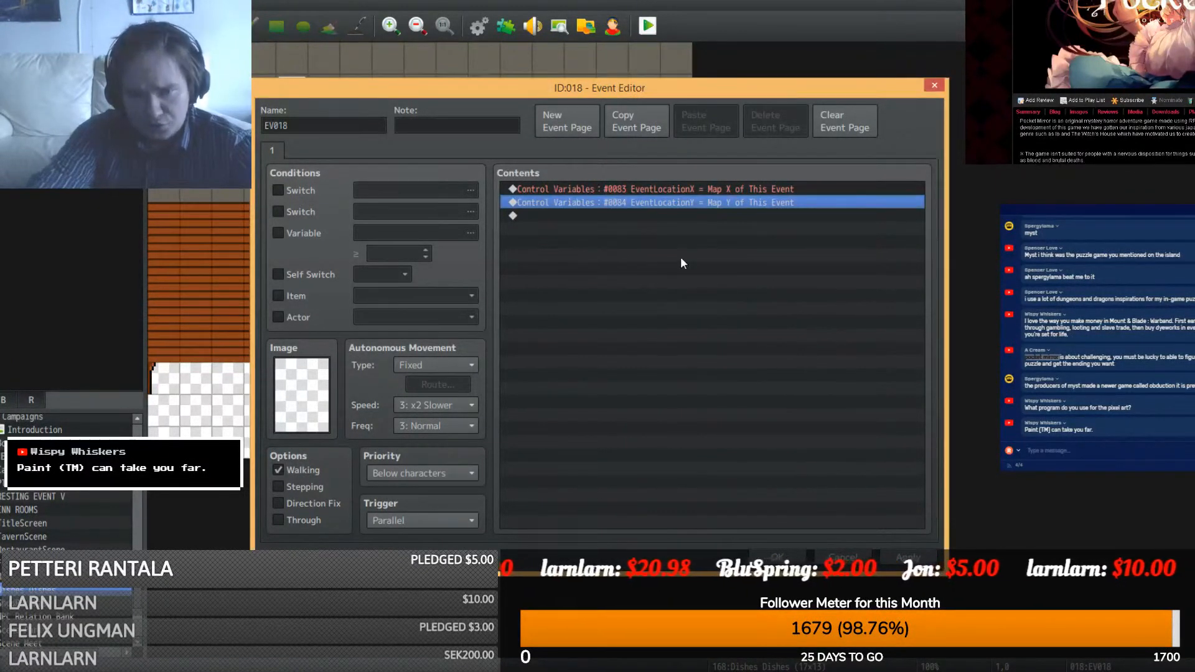
# - Change EventLocationX to read the Rag event's Map X
pyautogui.rightClick(742, 188)
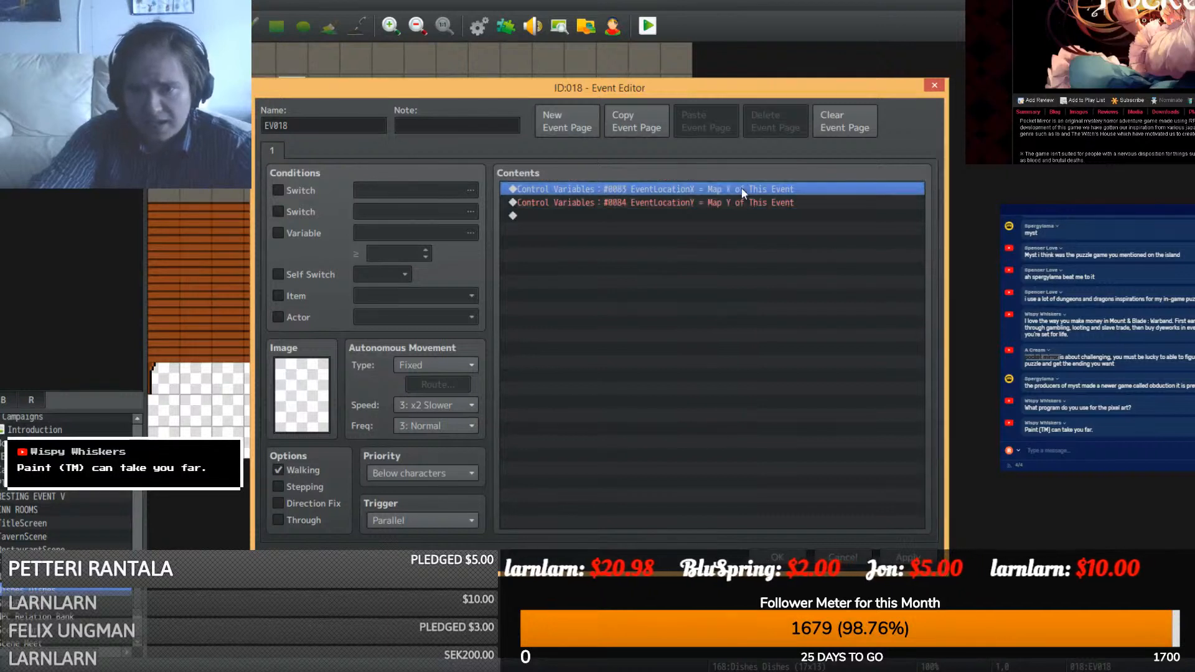
pyautogui.click(760, 215)
pyautogui.click(691, 428)
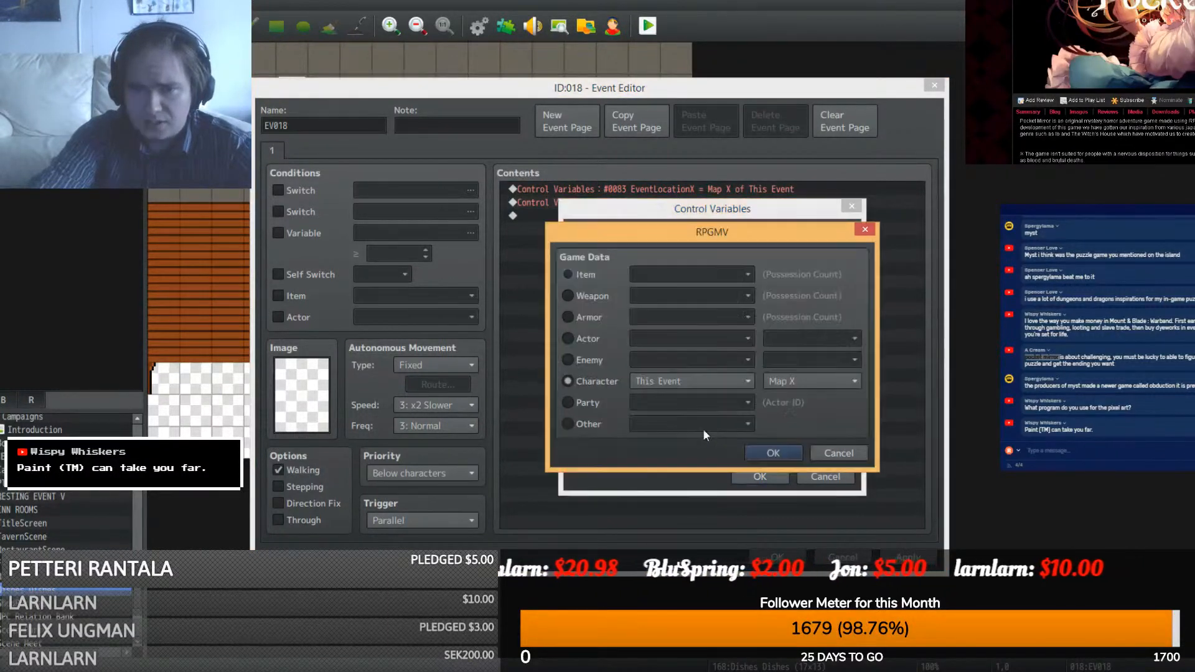
pyautogui.click(725, 381)
pyautogui.click(685, 429)
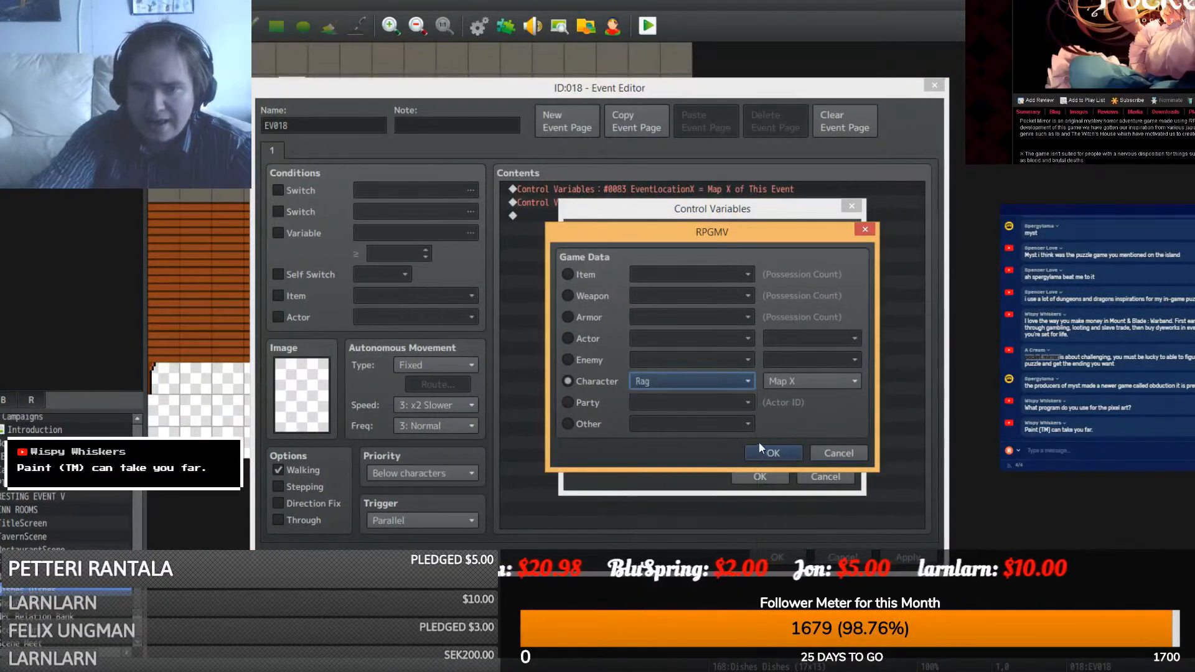
pyautogui.click(762, 450)
pyautogui.click(756, 478)
# - Change EventLocationY to read the Rag event's Map Y and save the event
pyautogui.rightClick(753, 203)
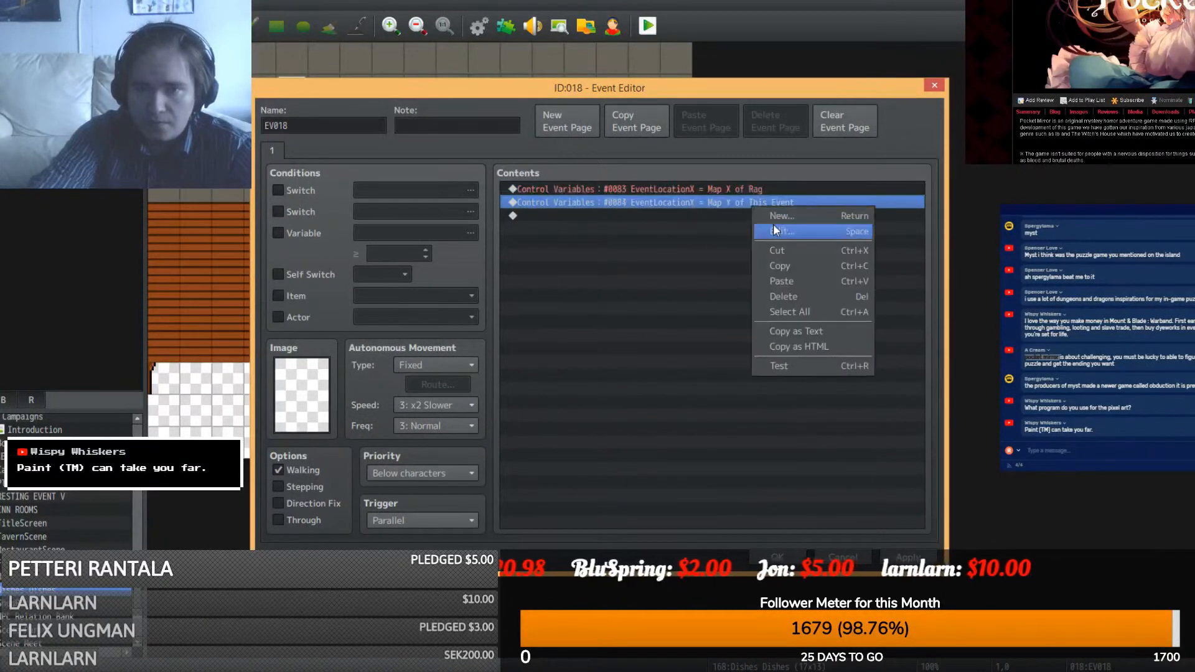
pyautogui.click(767, 230)
pyautogui.click(707, 426)
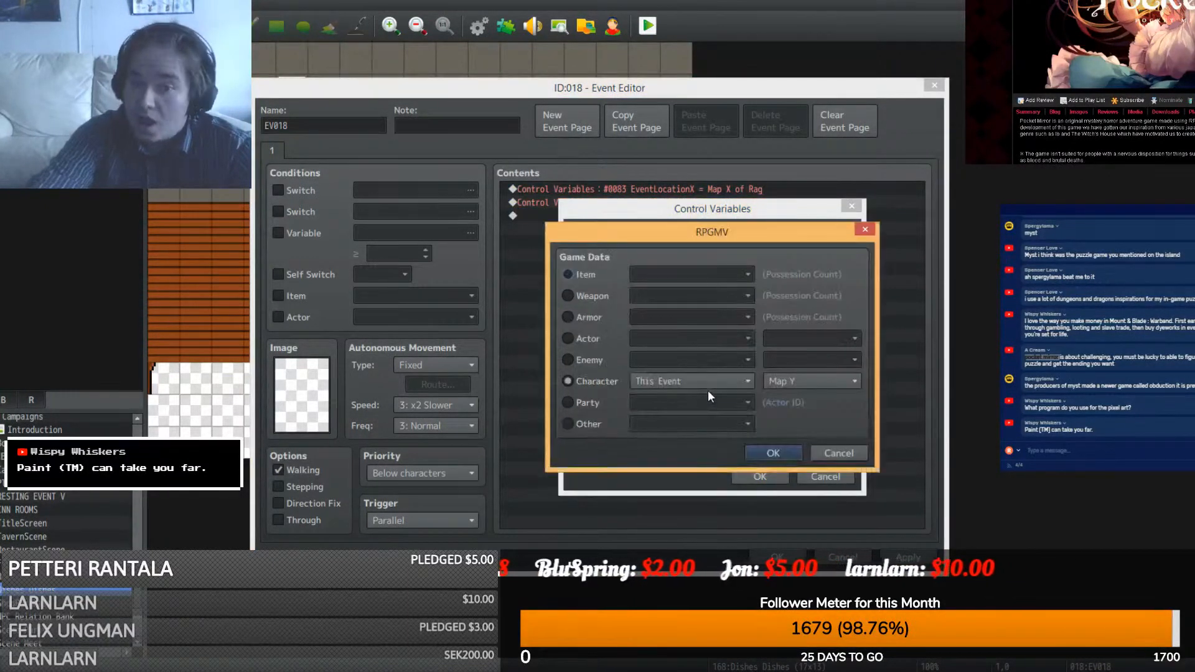
pyautogui.click(719, 379)
pyautogui.click(677, 429)
pyautogui.click(771, 452)
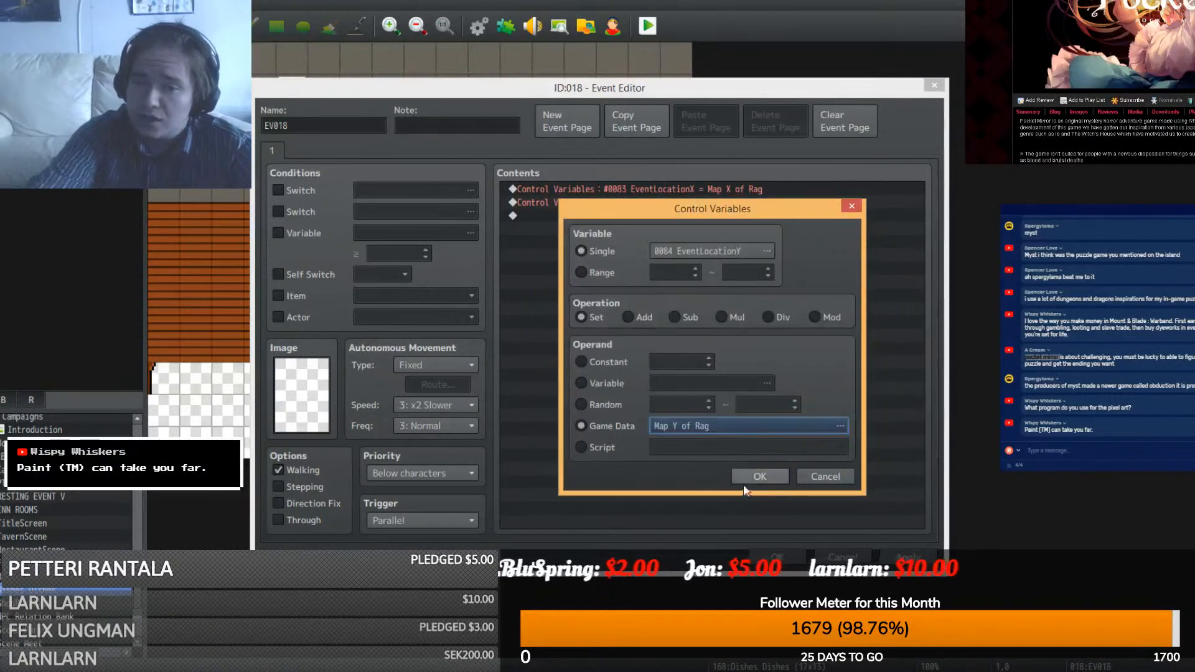
pyautogui.click(747, 474)
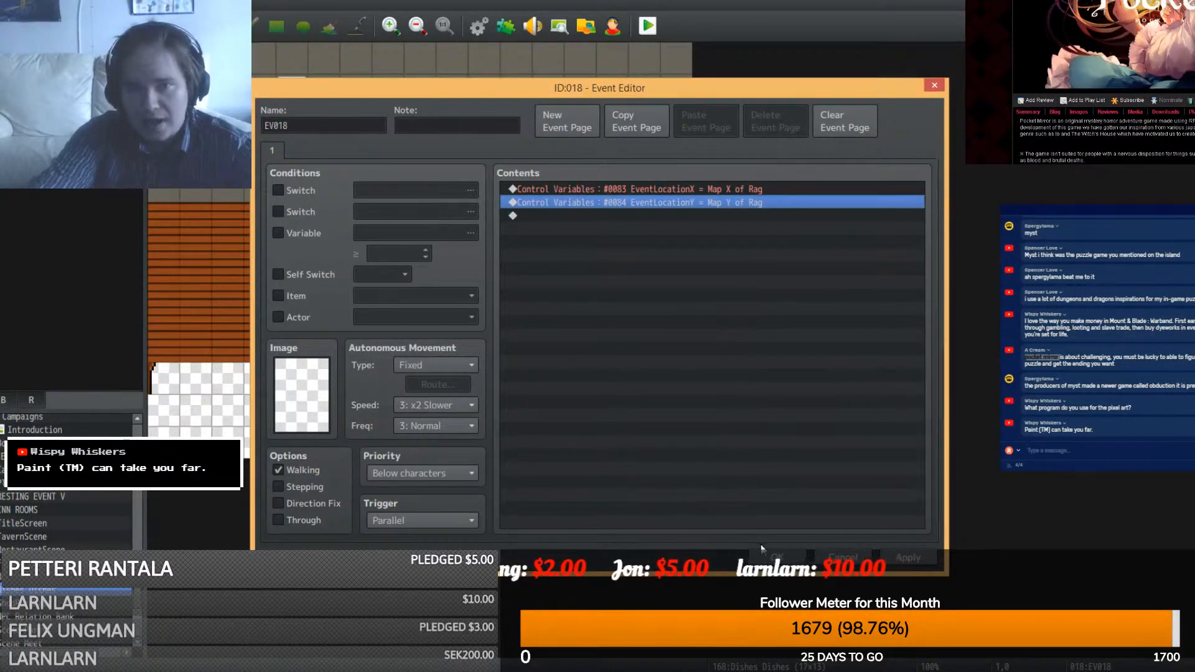
pyautogui.click(777, 557)
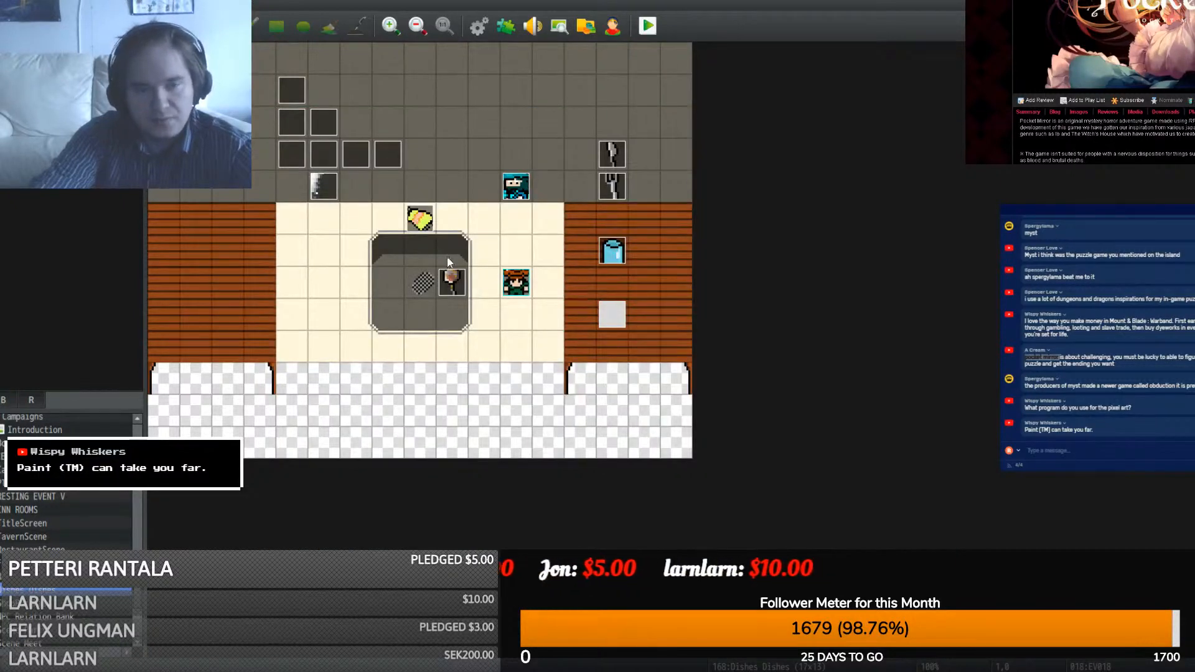
# - Open the Spoon event and insert a Control Variables command above its first line
pyautogui.doubleClick(460, 289)
pyautogui.click(595, 185)
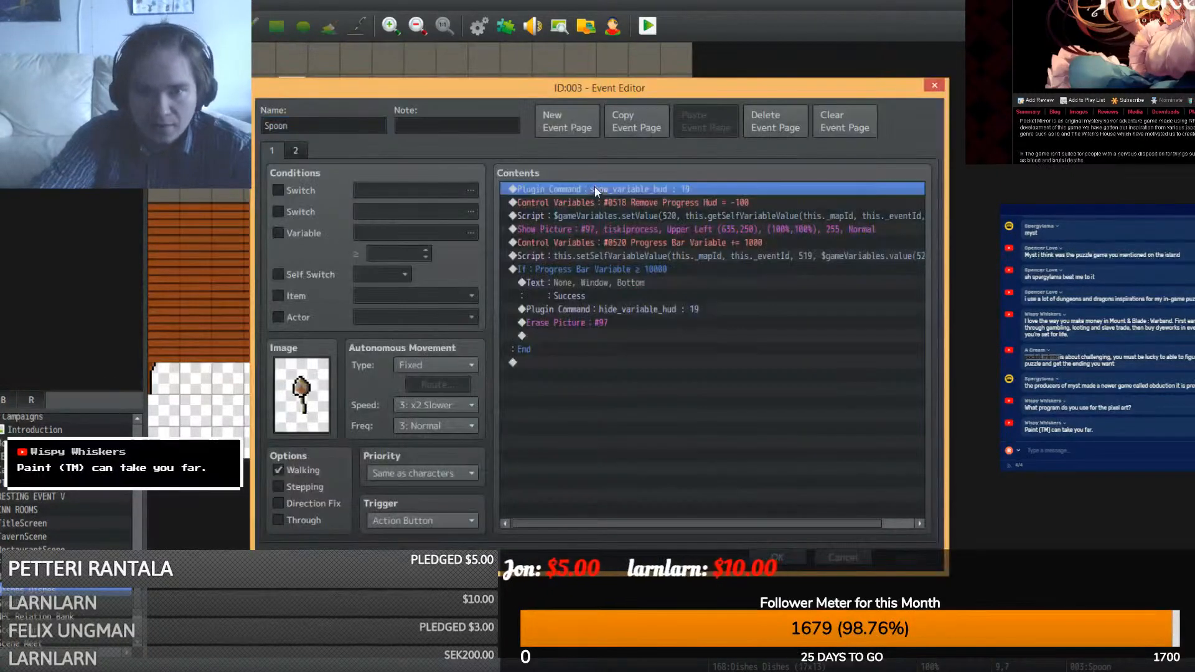
pyautogui.press('Insert')
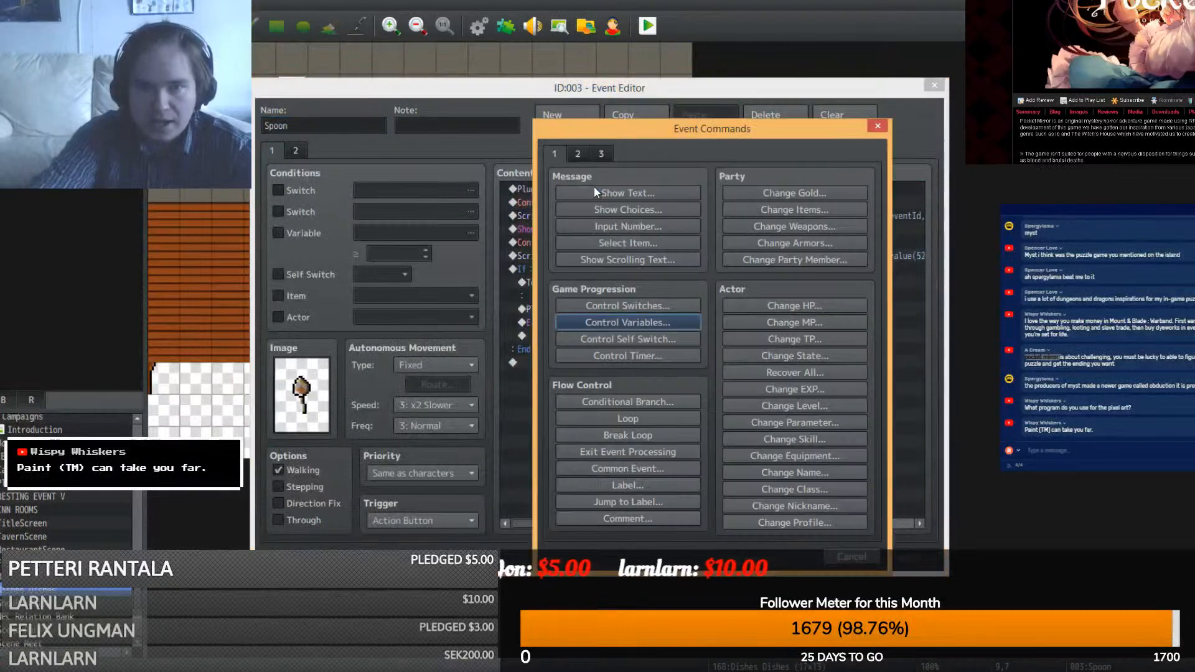
pyautogui.click(622, 320)
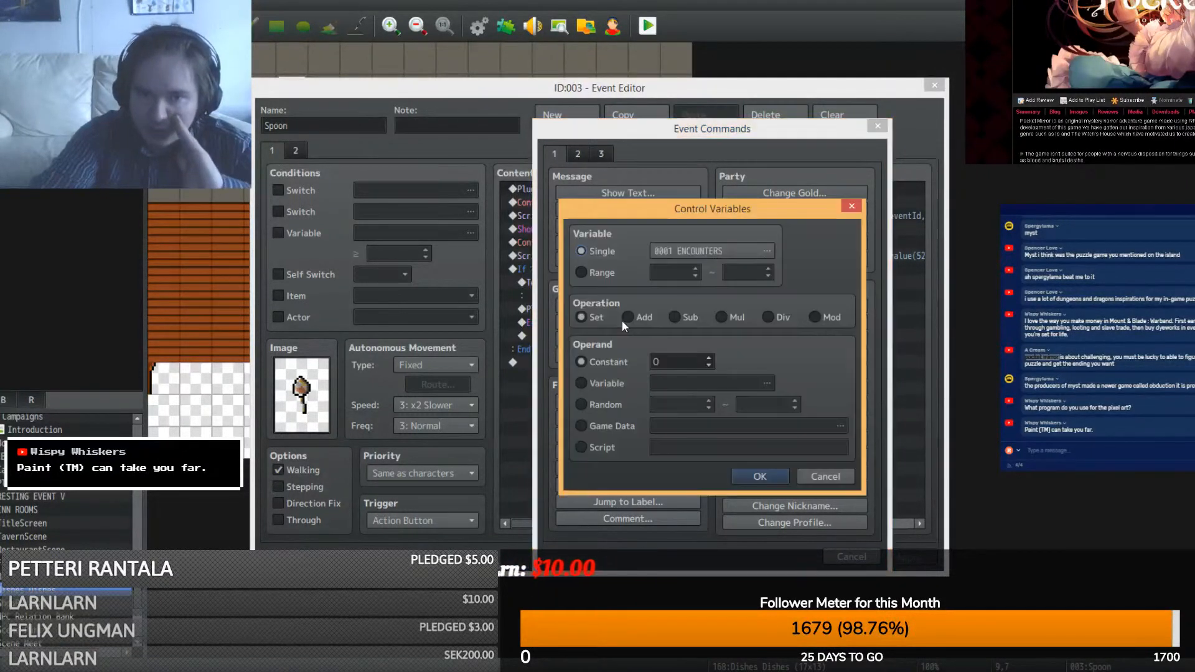
pyautogui.click(692, 254)
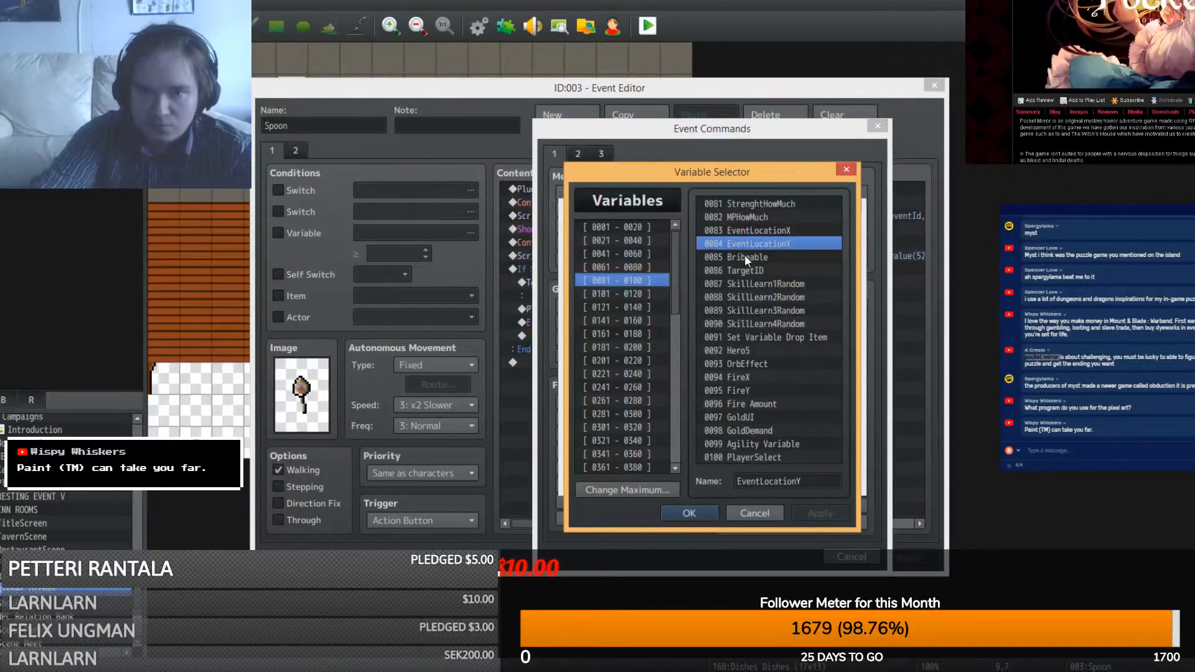
# - Copy the EventLocationX and EventLocationY variables and raise the variable maximum to 1002
pyautogui.click(762, 230)
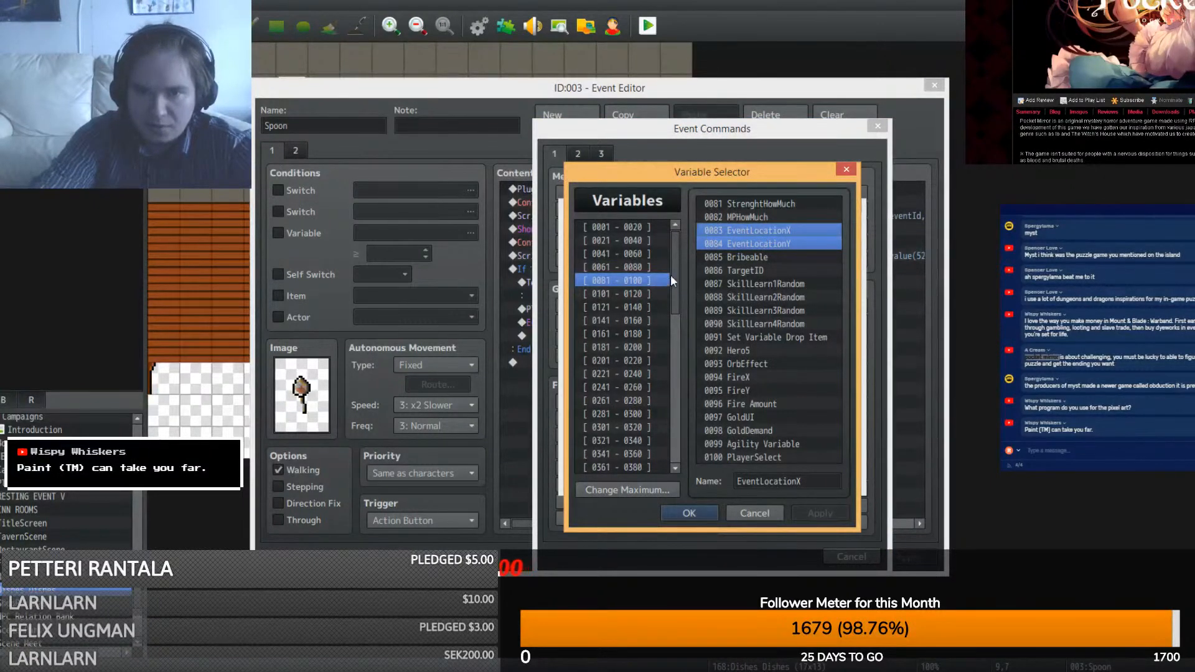
pyautogui.moveTo(673, 280); pyautogui.dragTo(645, 491)
pyautogui.click(632, 467)
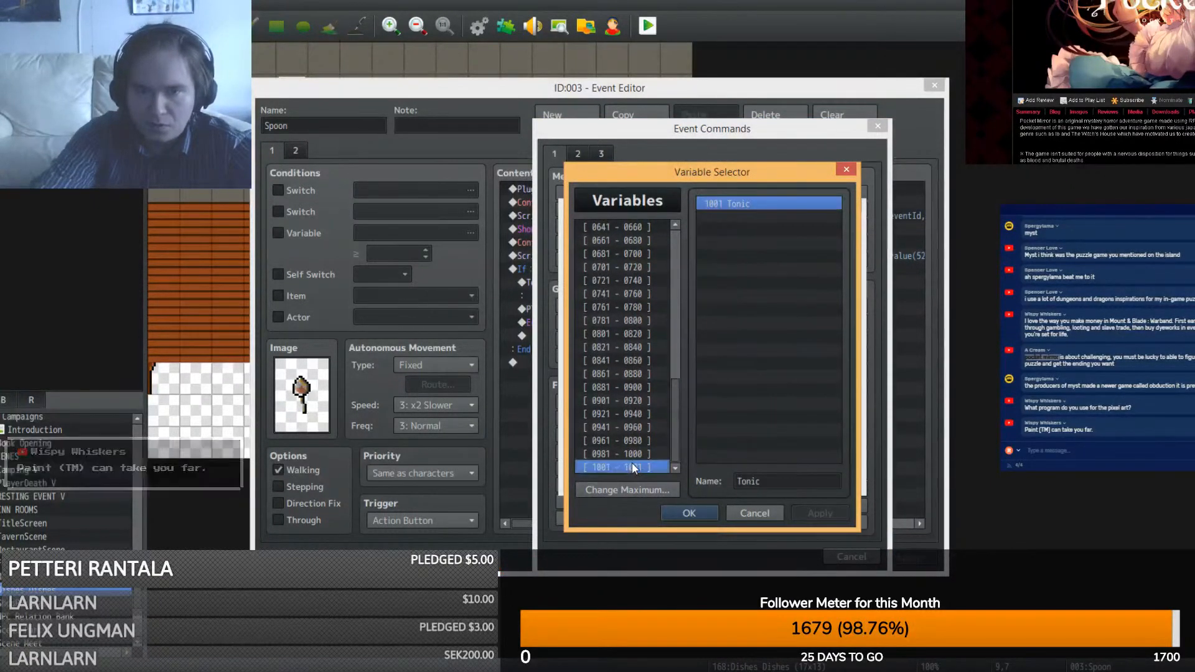
pyautogui.click(628, 490)
pyautogui.write('1002')
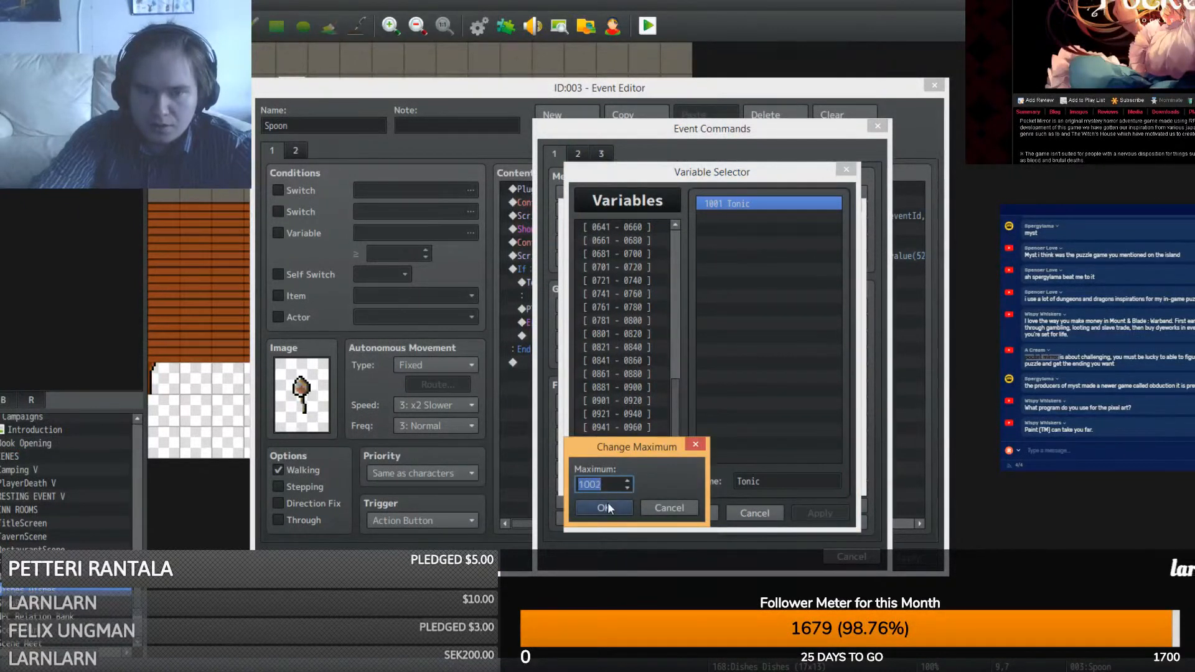
pyautogui.click(605, 506)
# - Paste the location variables into slots 1002–1003, raising the maximum to 1003, then cut them
pyautogui.click(745, 218)
pyautogui.write('EventLocationX')
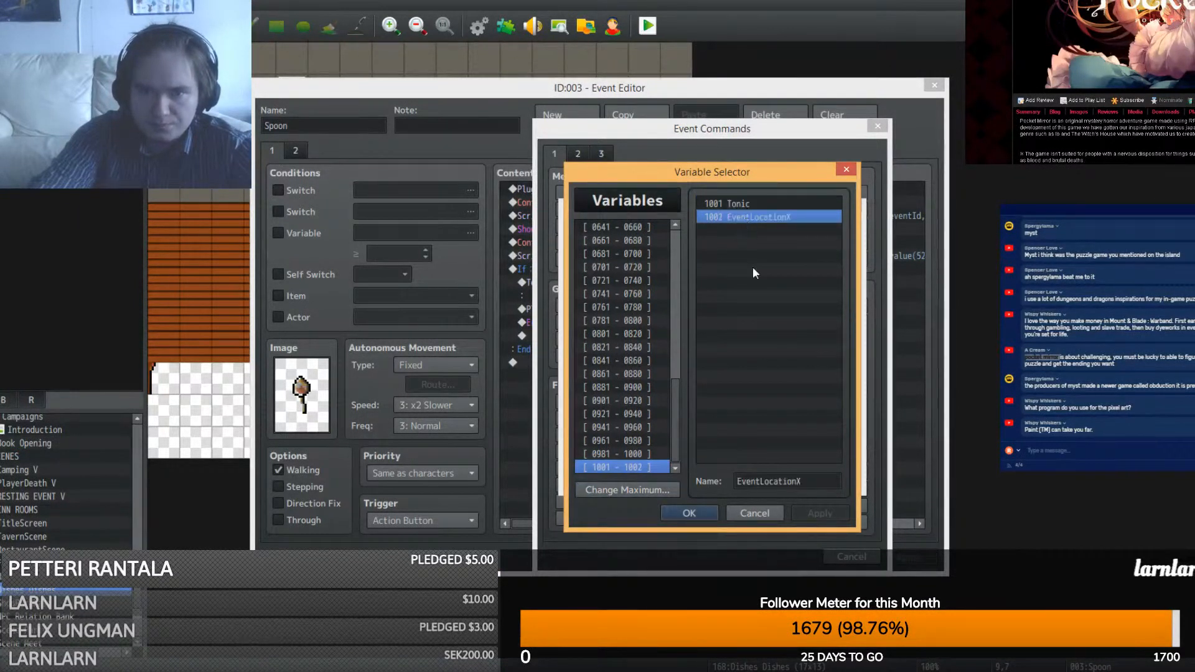
pyautogui.click(653, 489)
pyautogui.click(627, 482)
pyautogui.click(609, 507)
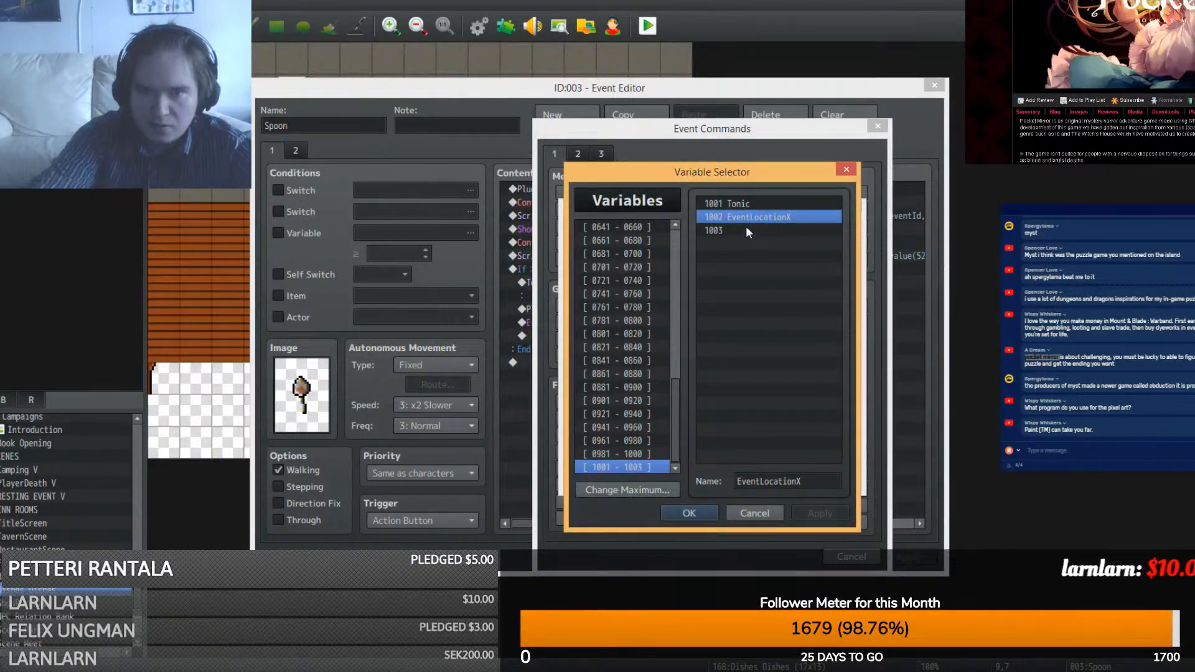
pyautogui.click(747, 229)
pyautogui.rightClick(756, 215)
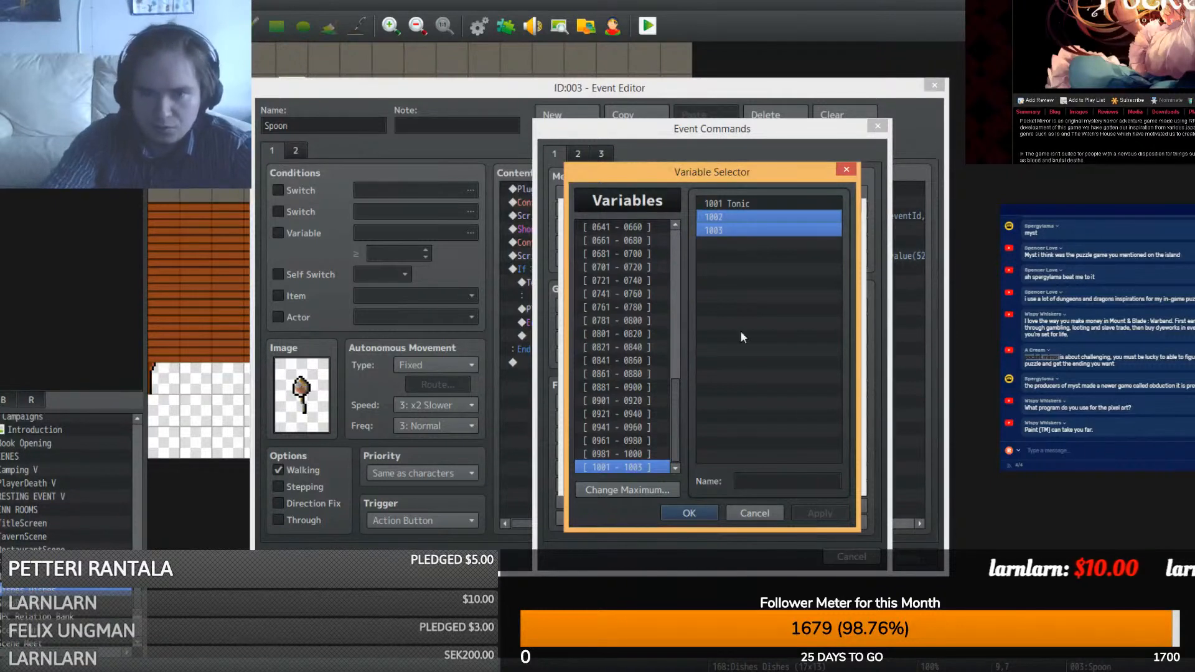
# - Paste the location variables into the empty slots 0732–0733
pyautogui.click(607, 280)
pyautogui.click(742, 350)
pyautogui.write('EventLocationX EventLocationY')
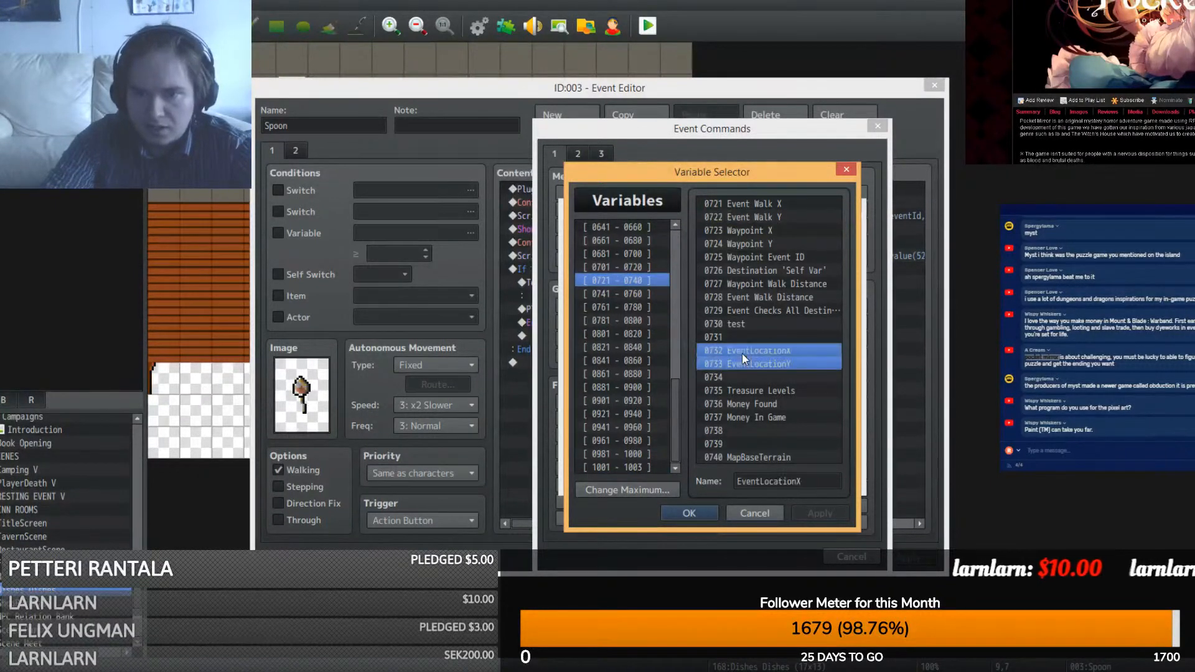
pyautogui.click(762, 378)
pyautogui.click(745, 351)
# - Rename 0732 and 0733 to SpoonLocationX and SpoonLocationY, and set SpoonLocationY to 0
pyautogui.doubleClick(761, 482)
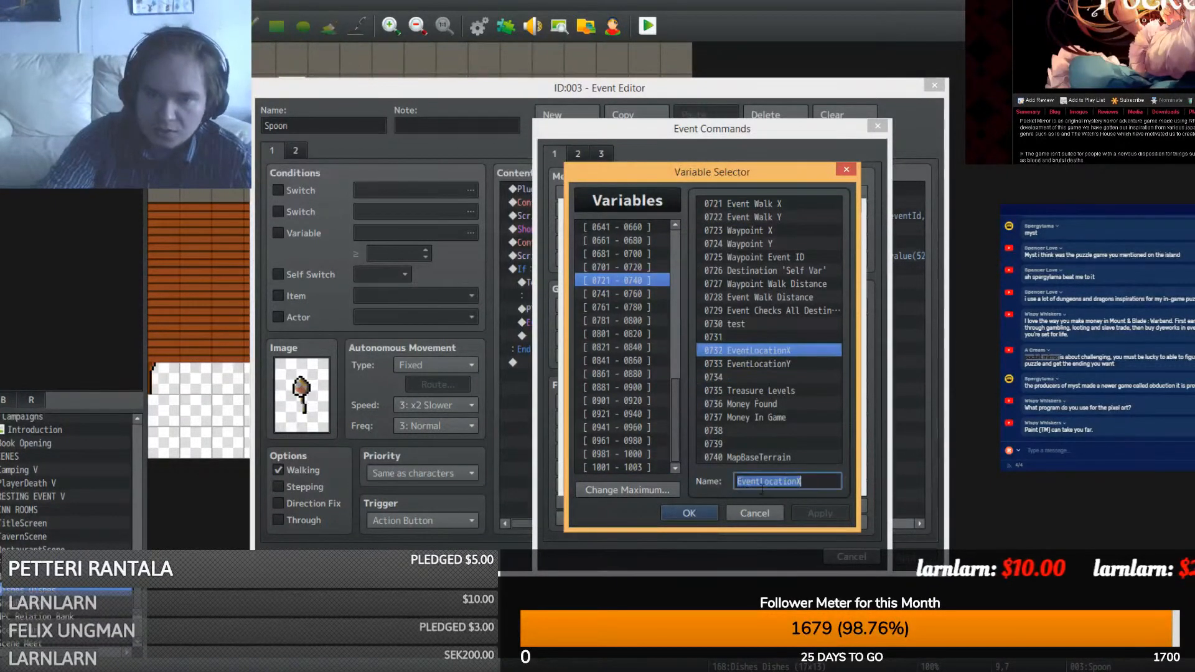
pyautogui.write('Spoo')
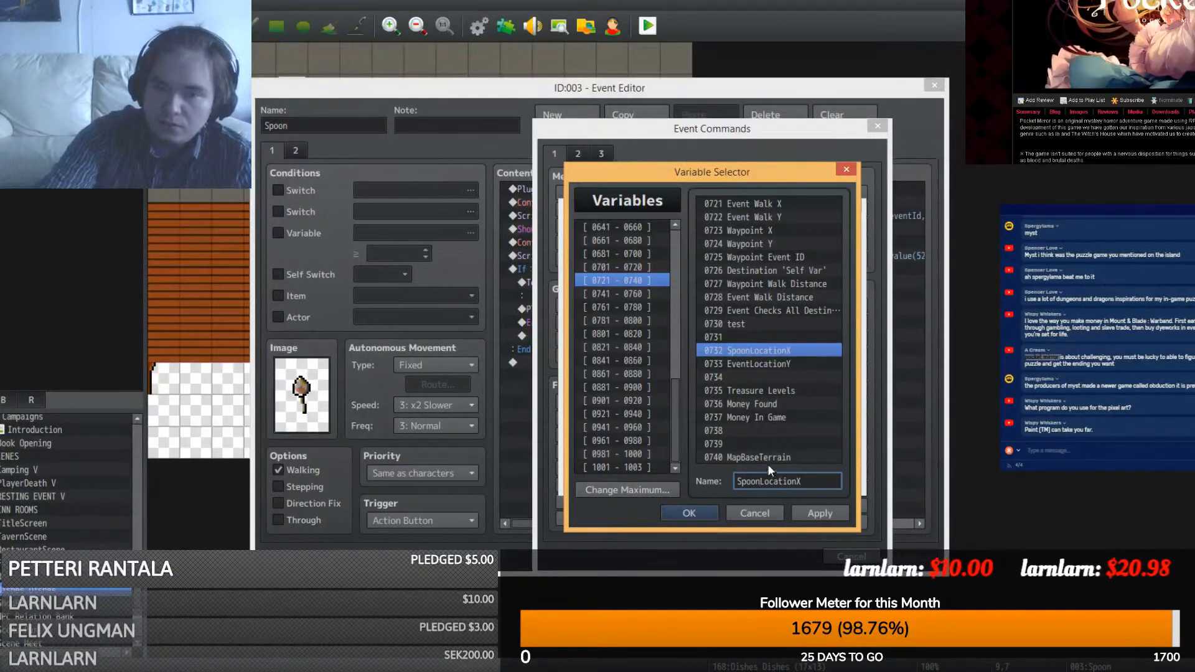
pyautogui.click(773, 363)
pyautogui.doubleClick(762, 482)
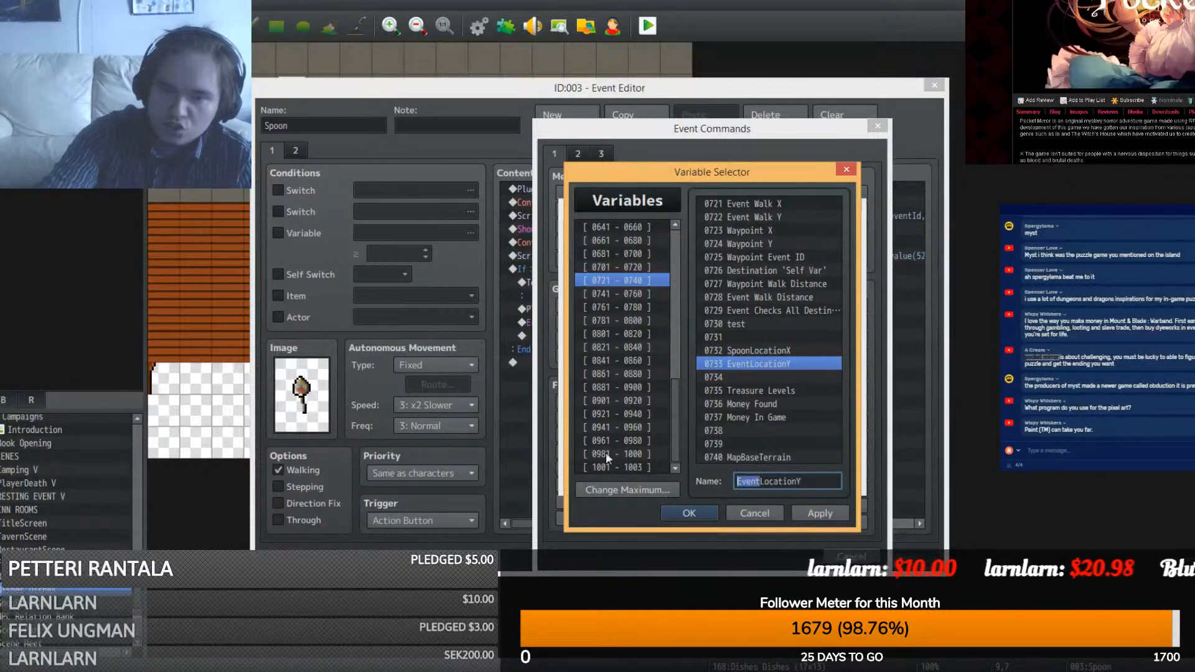
pyautogui.write('Spoo')
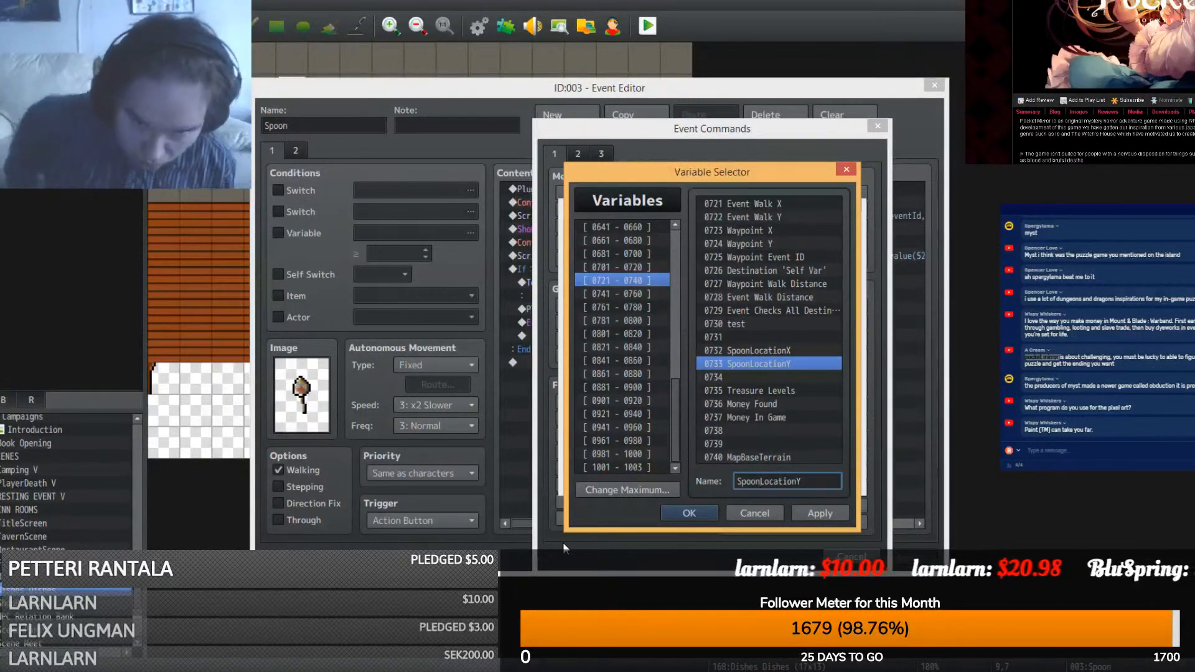
pyautogui.click(711, 512)
pyautogui.click(757, 476)
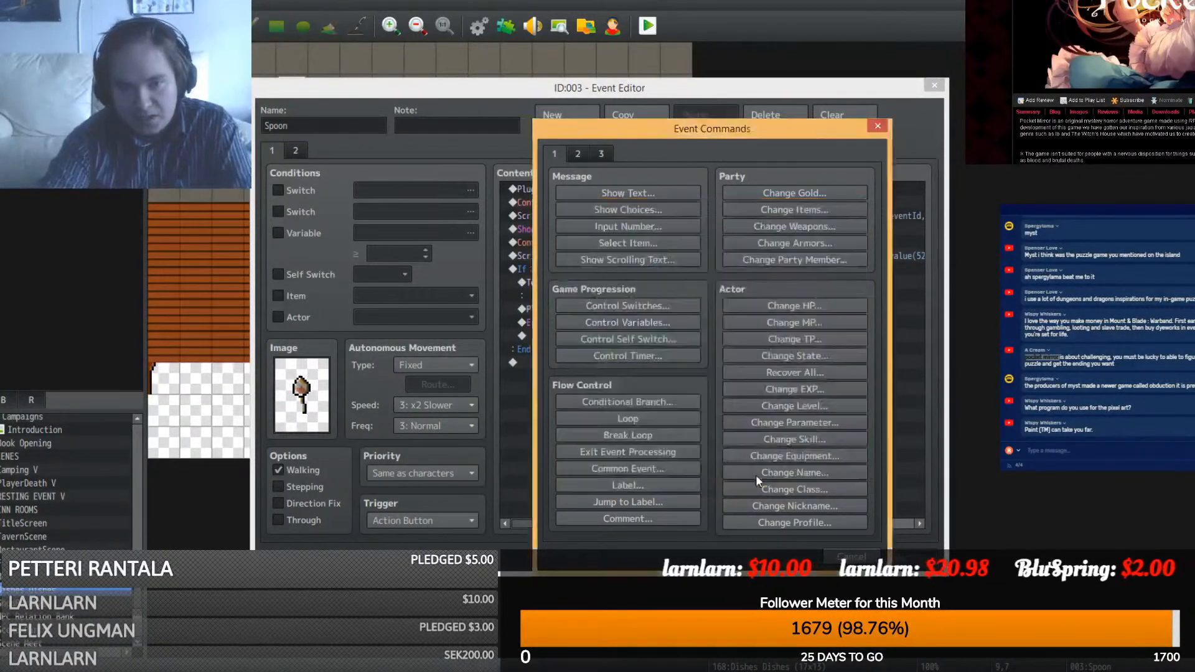
# - Set the Spoon event's trigger to Player Touch and priority to Below characters
pyautogui.click(435, 520)
pyautogui.click(423, 544)
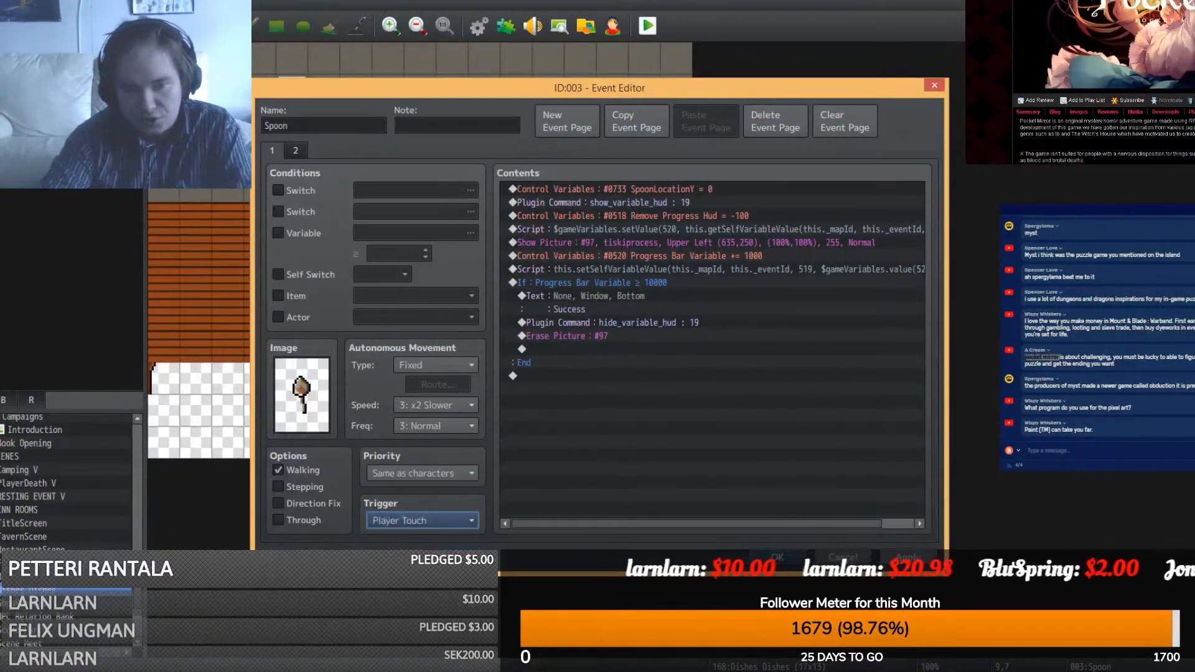
pyautogui.click(440, 472)
pyautogui.click(438, 491)
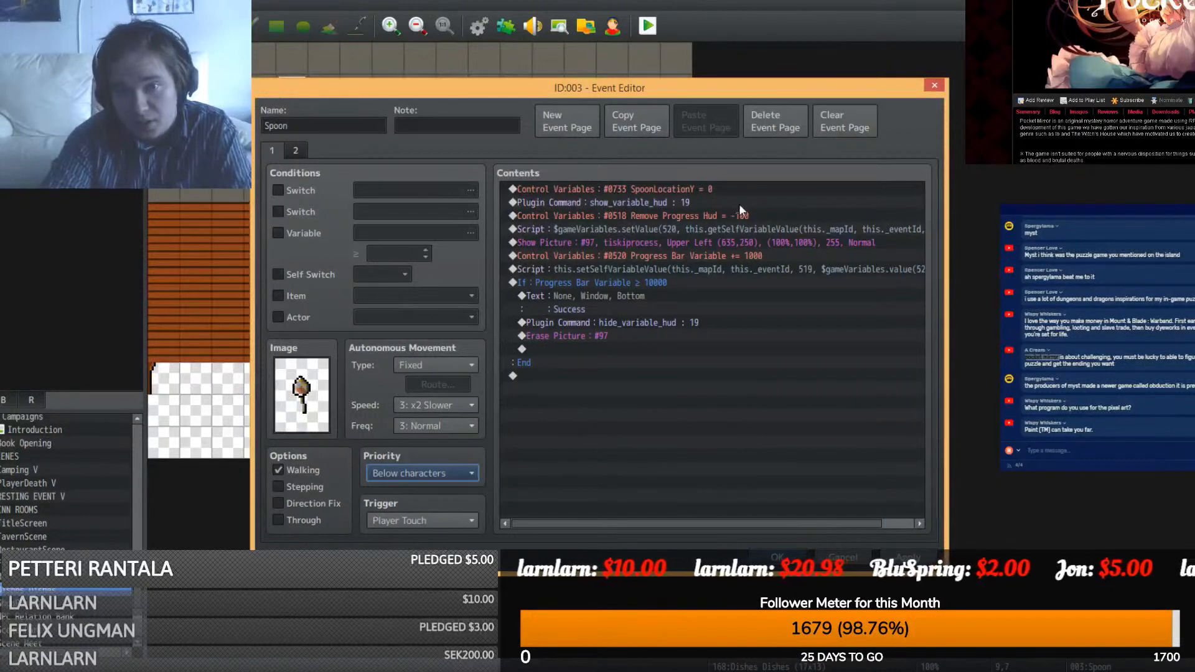
# - Duplicate the SpoonLocationY command and retarget the first copy to SpoonLocationX
pyautogui.click(622, 188)
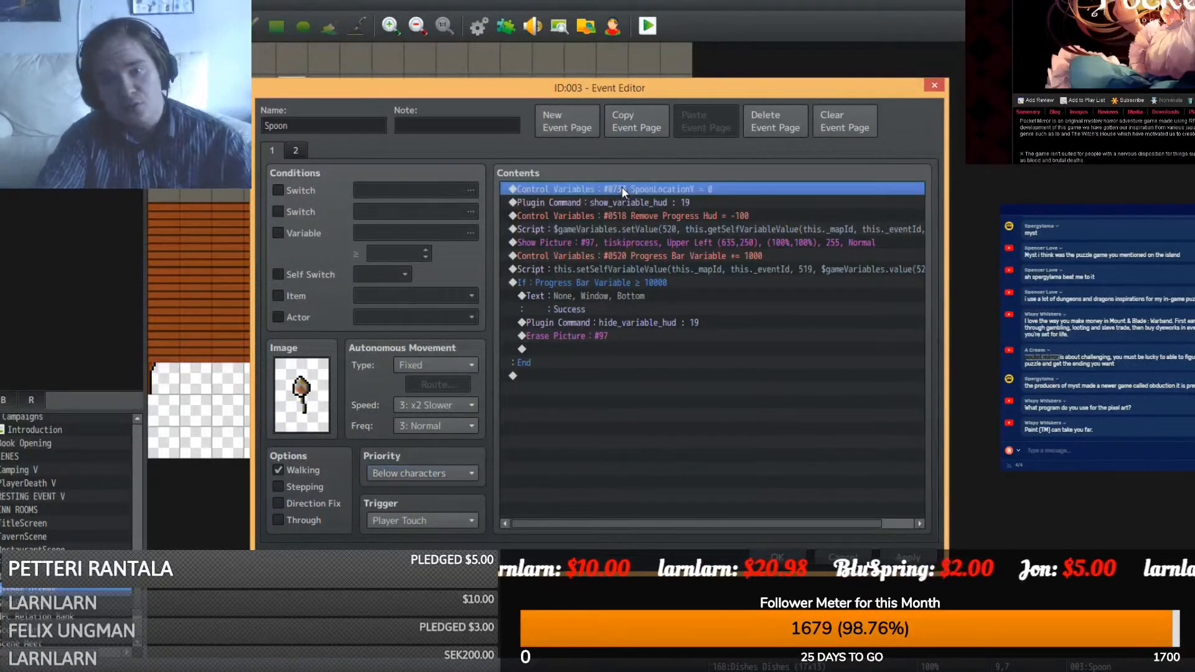
pyautogui.click(625, 199)
pyautogui.hotkey('ctrl', 'v')
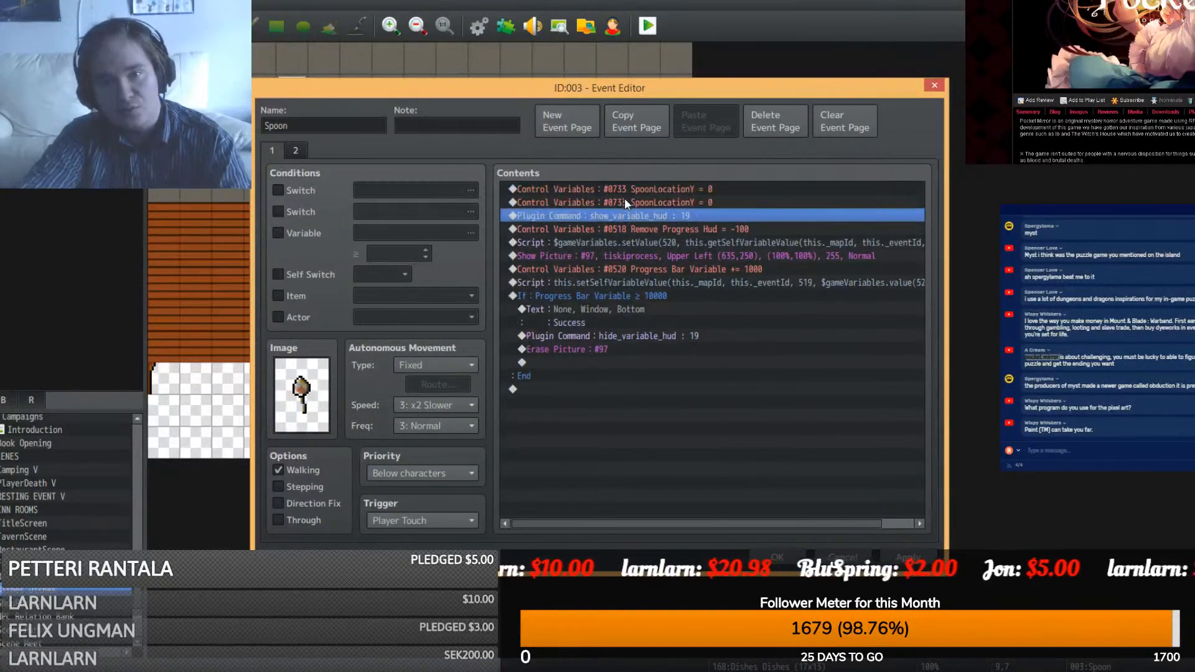
pyautogui.rightClick(625, 188)
pyautogui.click(645, 212)
pyautogui.click(723, 250)
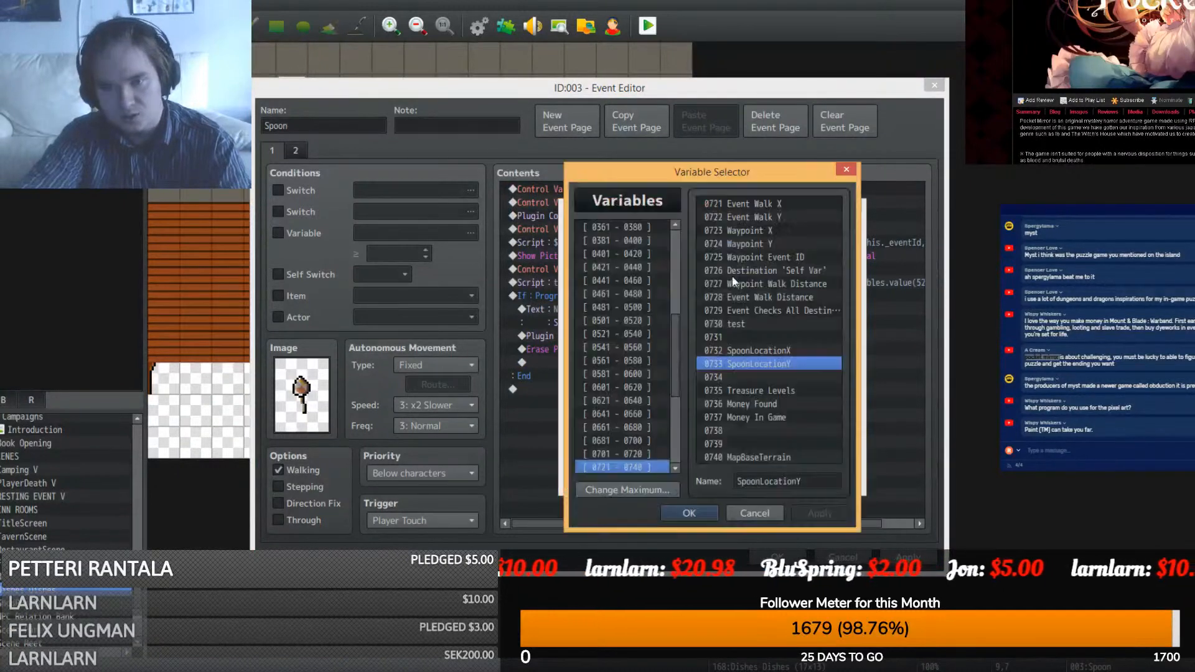
pyautogui.doubleClick(768, 350)
# - Make SpoonLocationX take its value from This Event's Map X
pyautogui.click(612, 425)
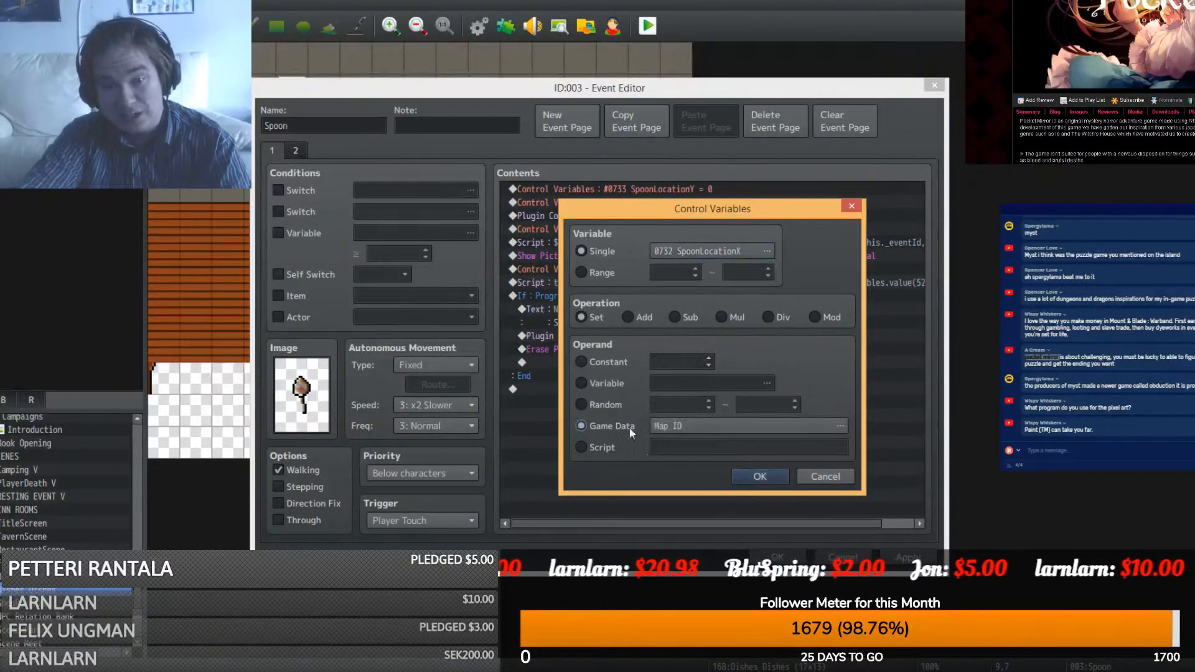
pyautogui.click(694, 425)
pyautogui.click(569, 403)
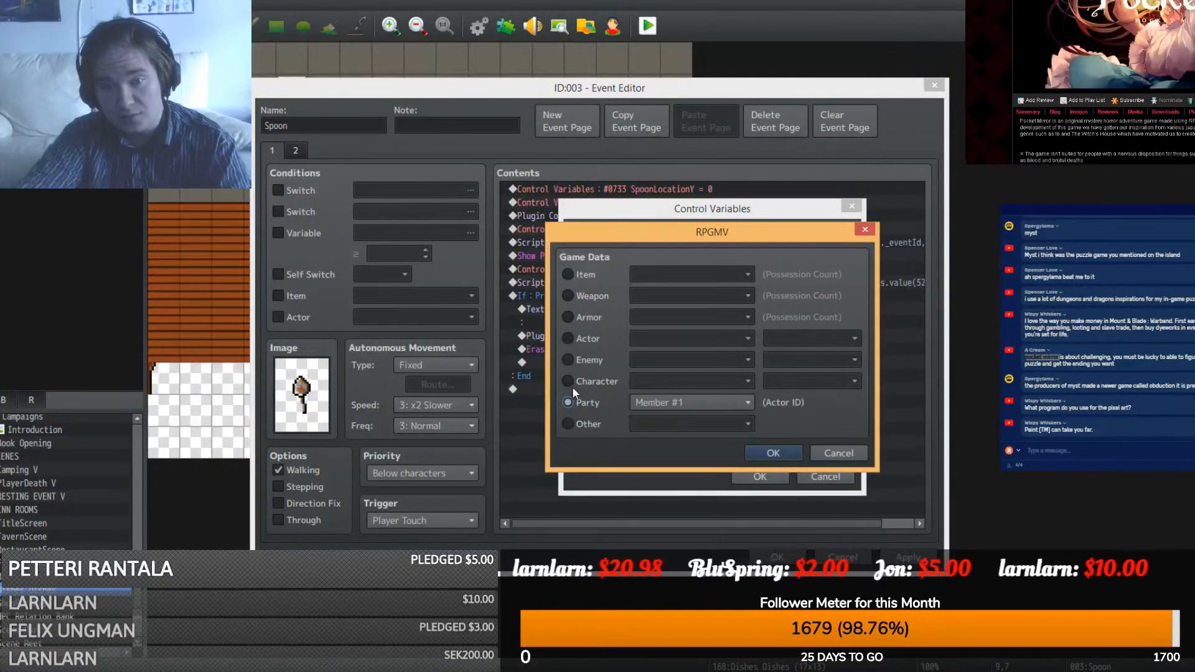
pyautogui.click(572, 382)
pyautogui.click(728, 381)
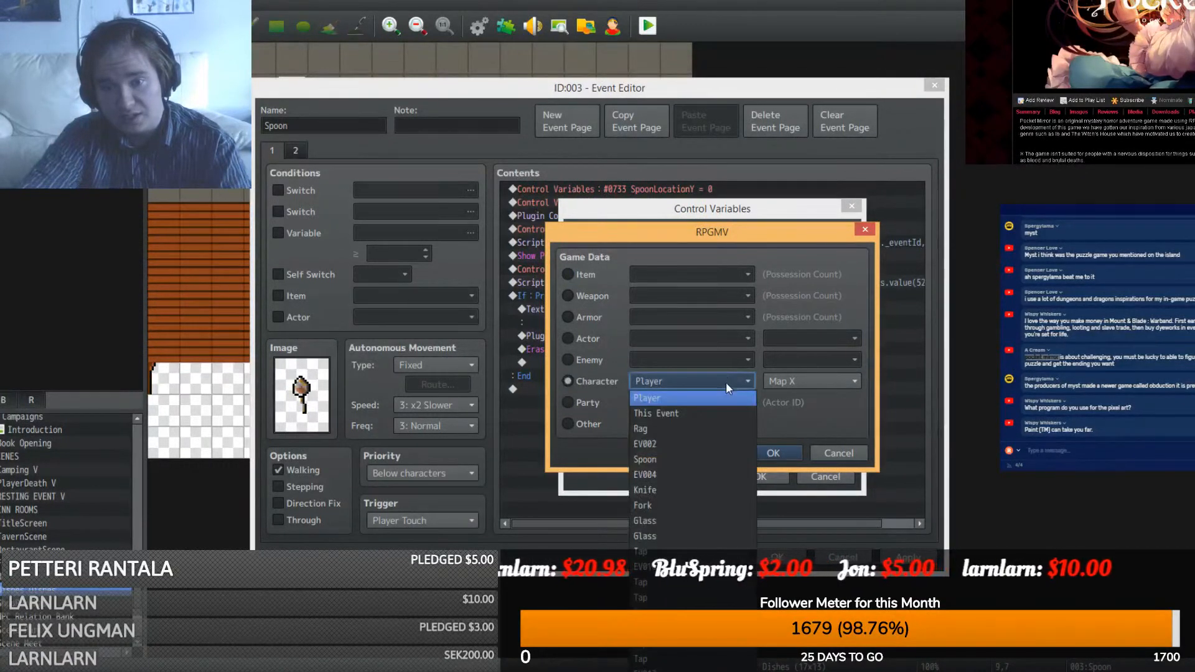
pyautogui.click(691, 413)
pyautogui.click(769, 452)
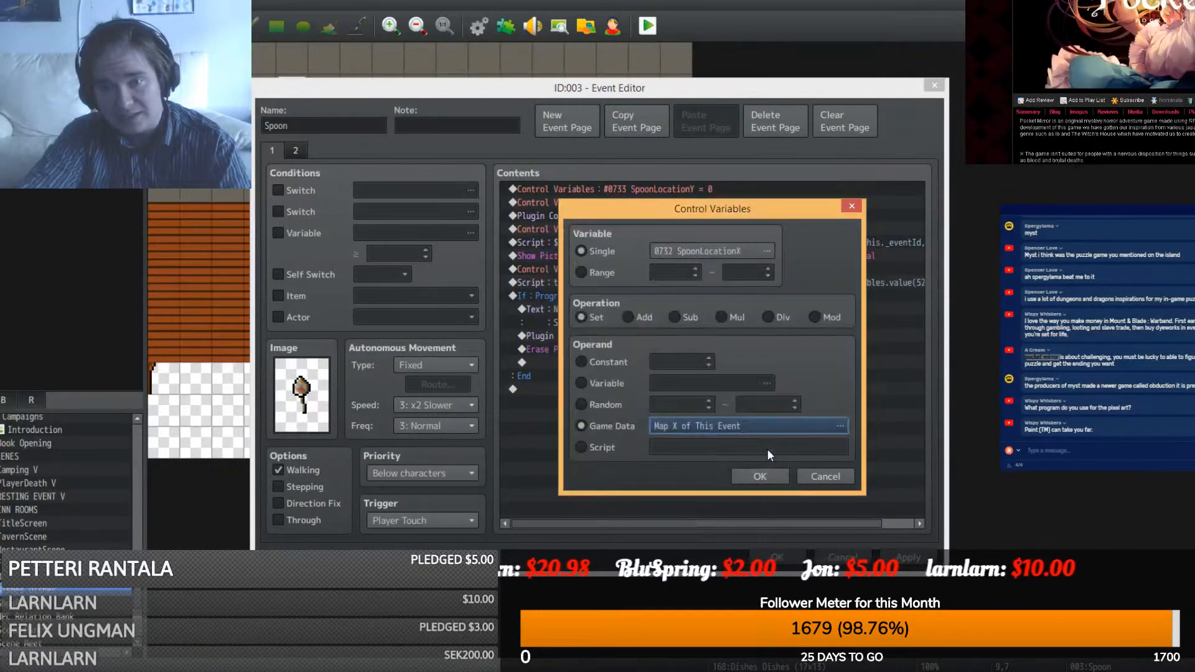
pyautogui.click(760, 476)
# - Make SpoonLocationY take This Event's Map Y, then apply the event changes
pyautogui.rightClick(688, 203)
pyautogui.click(707, 222)
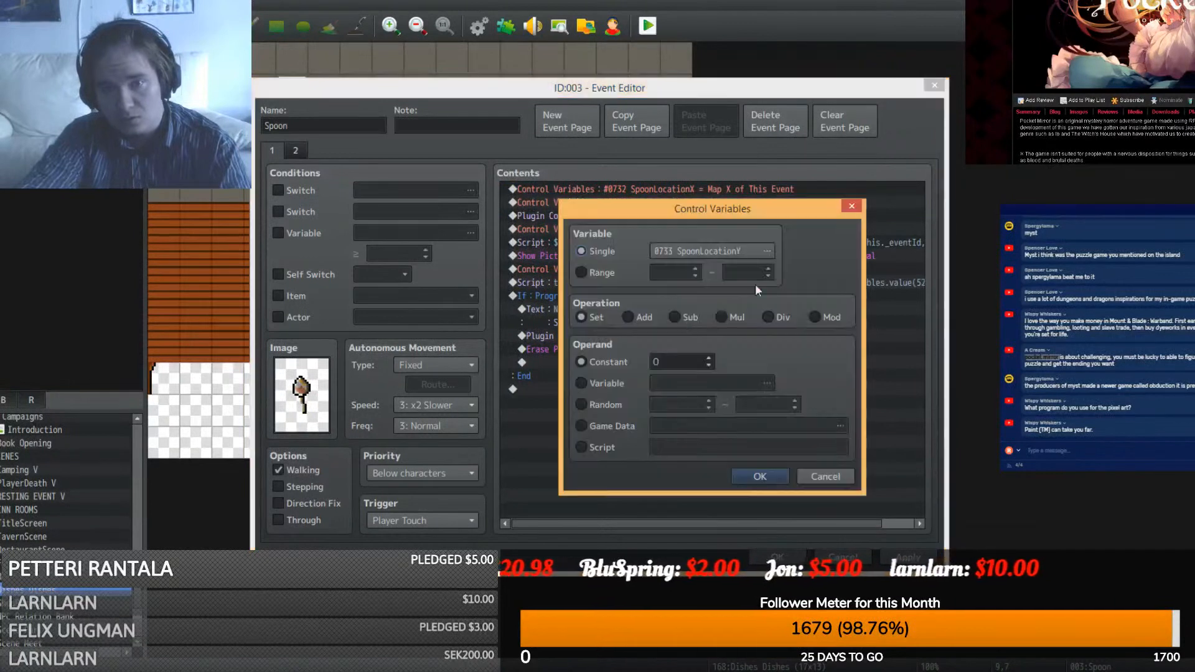
pyautogui.click(582, 426)
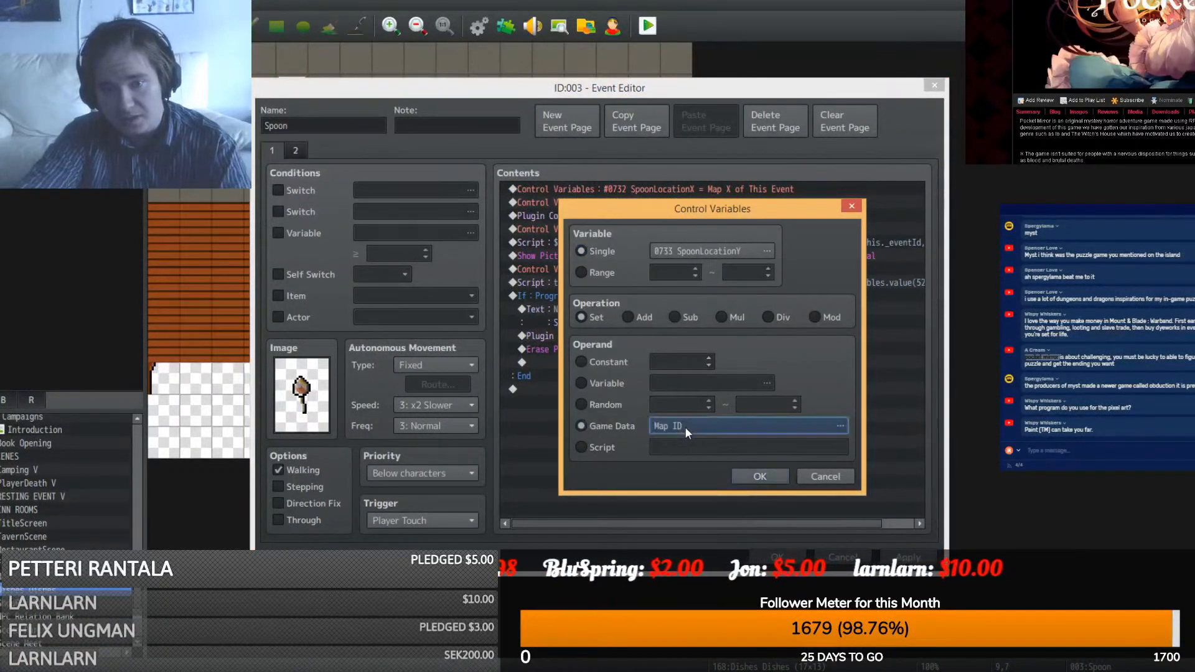
pyautogui.click(685, 427)
pyautogui.click(582, 380)
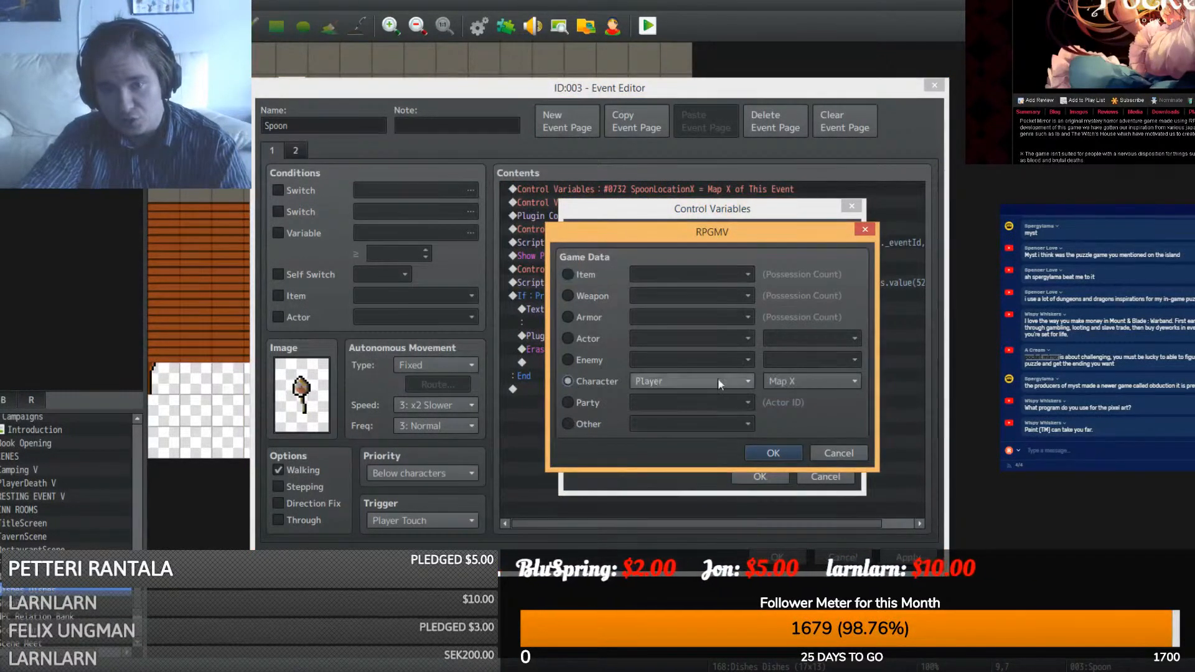
pyautogui.click(787, 380)
pyautogui.click(794, 412)
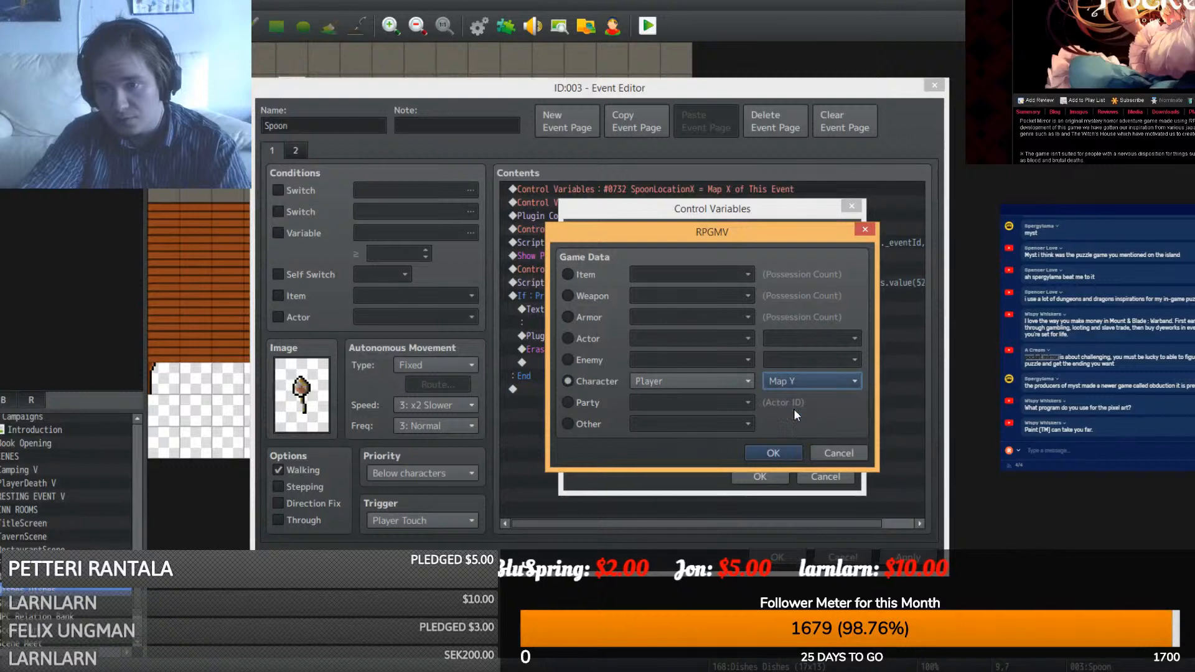
pyautogui.click(694, 382)
pyautogui.click(682, 412)
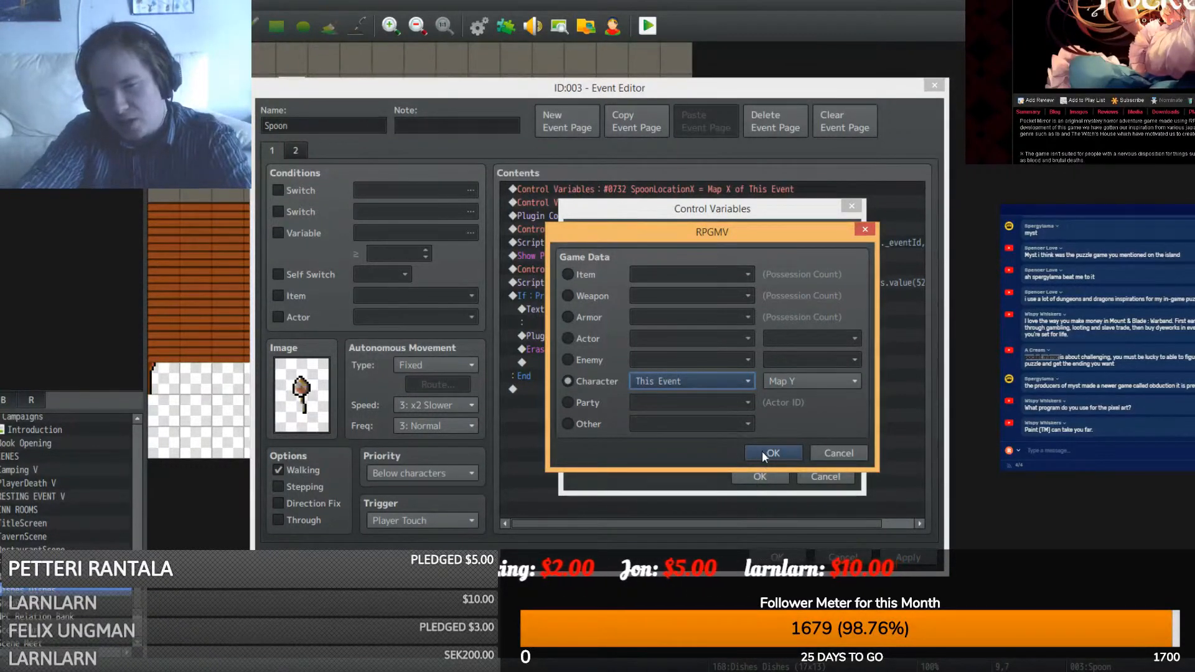
pyautogui.click(764, 452)
pyautogui.click(759, 477)
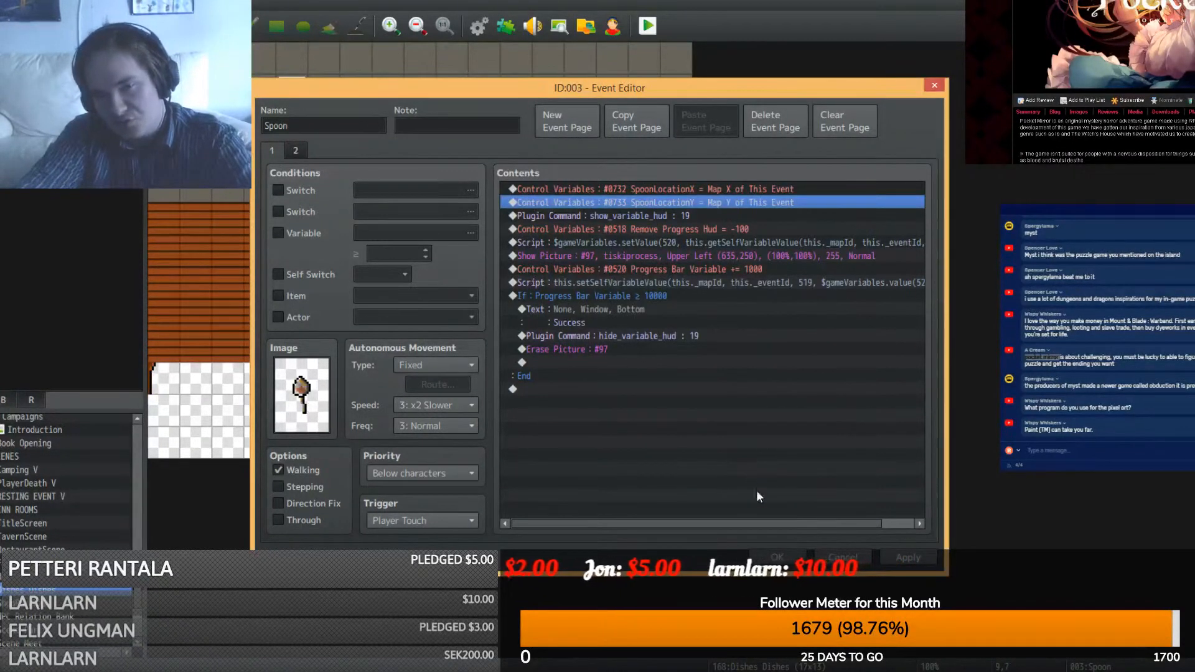
pyautogui.click(926, 562)
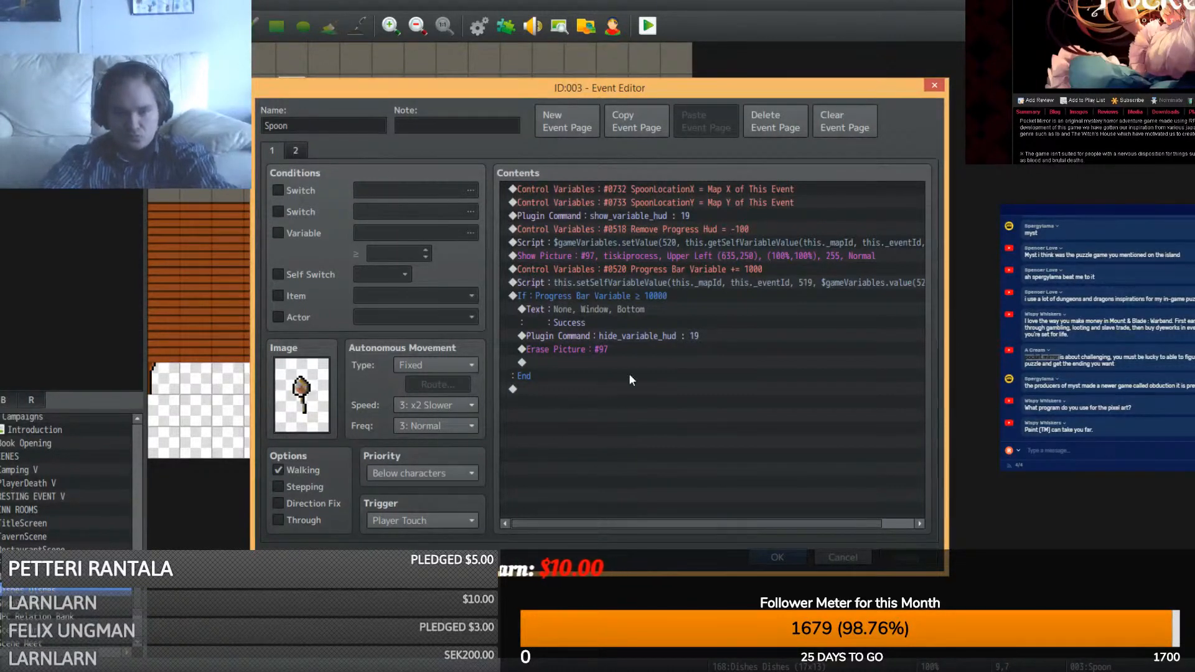
# - Insert a Conditional Branch on a variable and choose EventLocationX as the compared variable
pyautogui.click(663, 217)
pyautogui.press('Insert')
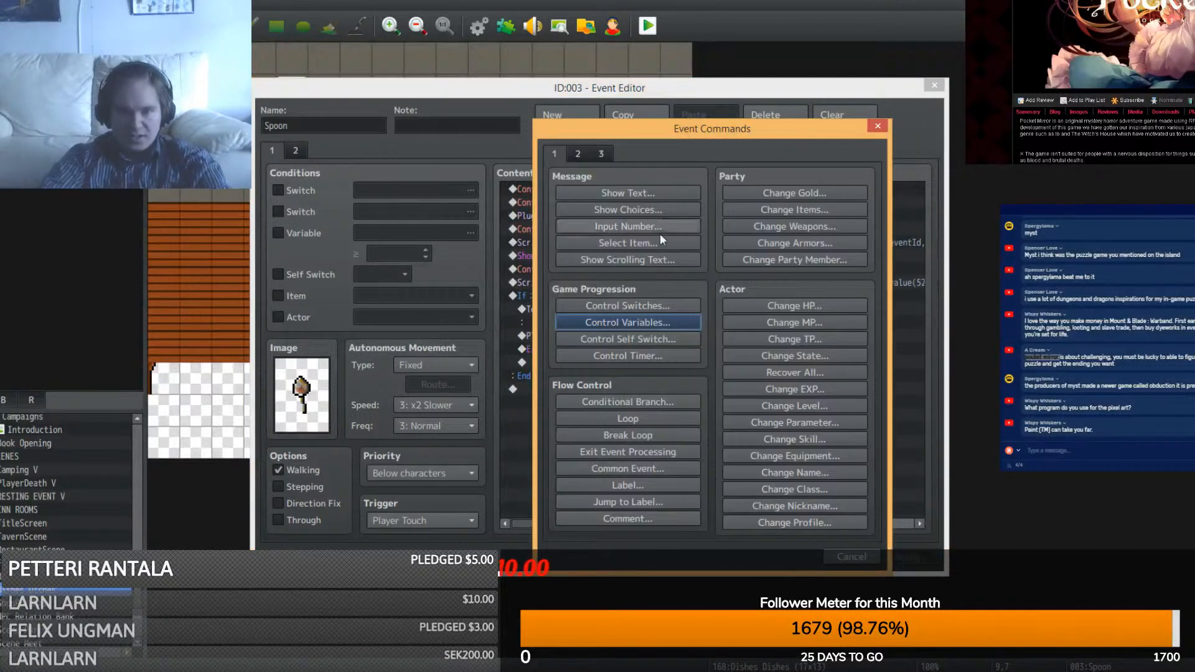
pyautogui.click(644, 403)
pyautogui.click(600, 293)
pyautogui.click(666, 283)
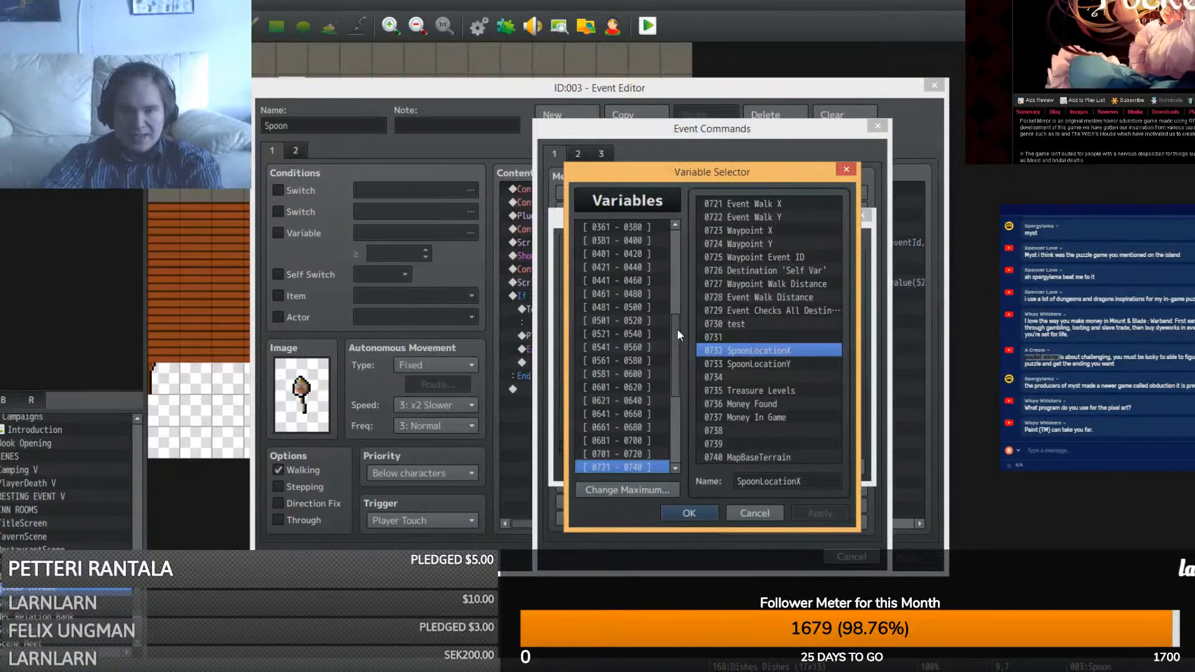
pyautogui.scroll(6, 677, 335)
pyautogui.click(664, 226)
pyautogui.click(710, 205)
pyautogui.hotkey('ctrl', 'f')
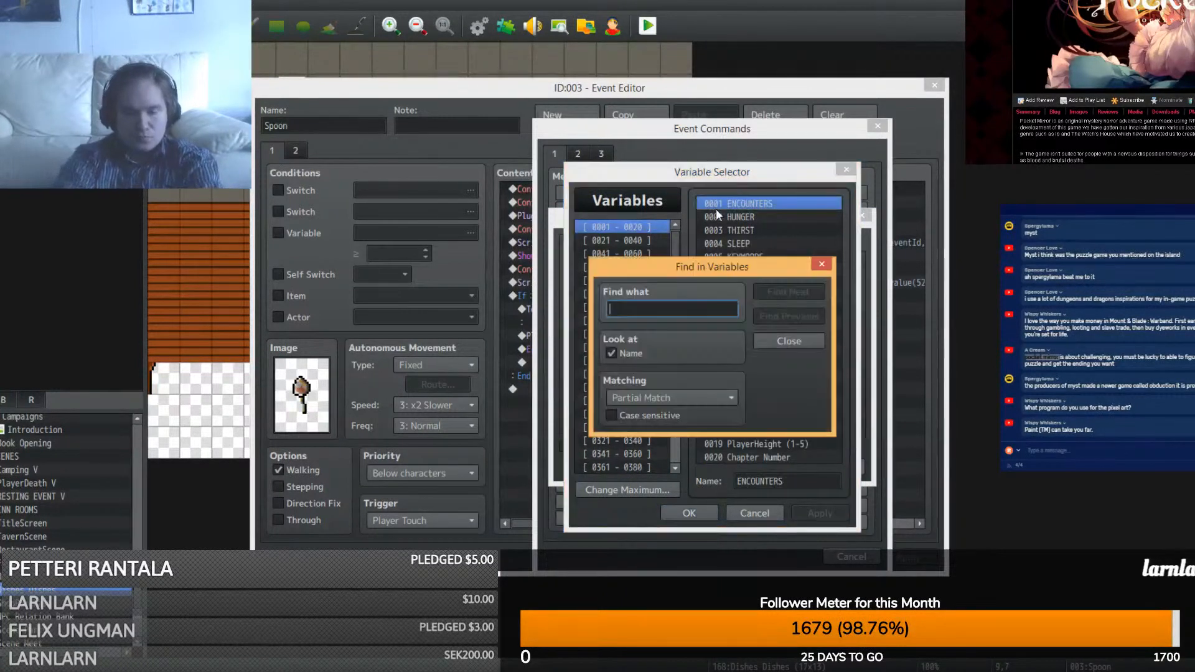
pyautogui.write('event')
pyautogui.press('Return')
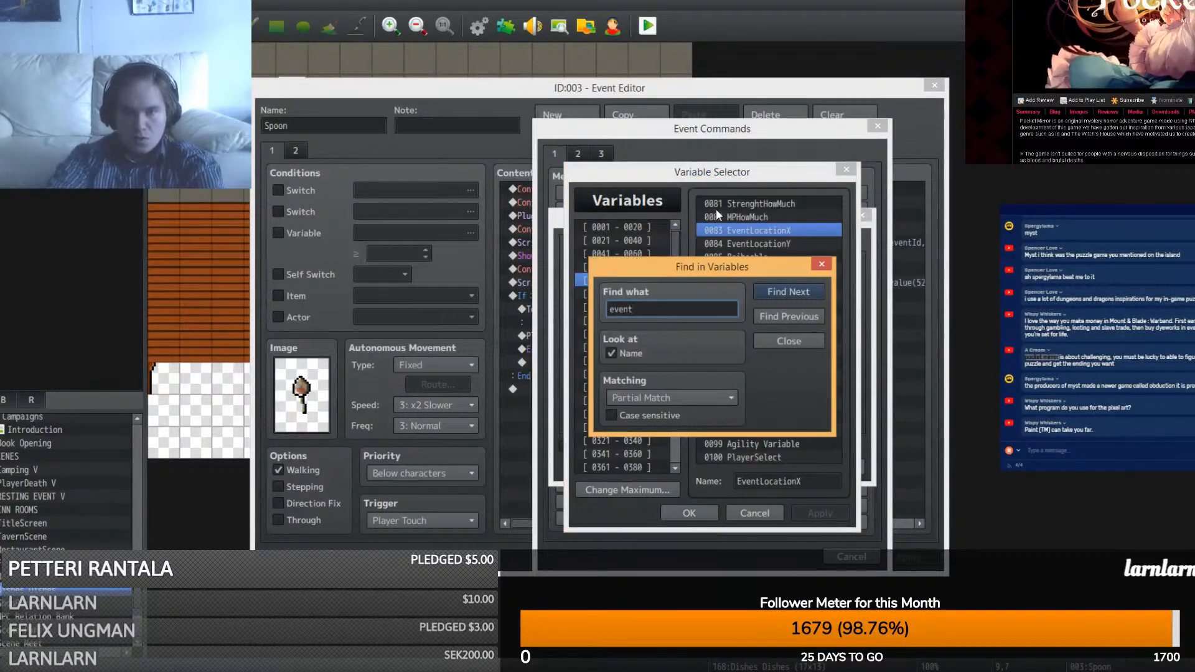
pyautogui.click(801, 346)
pyautogui.doubleClick(768, 229)
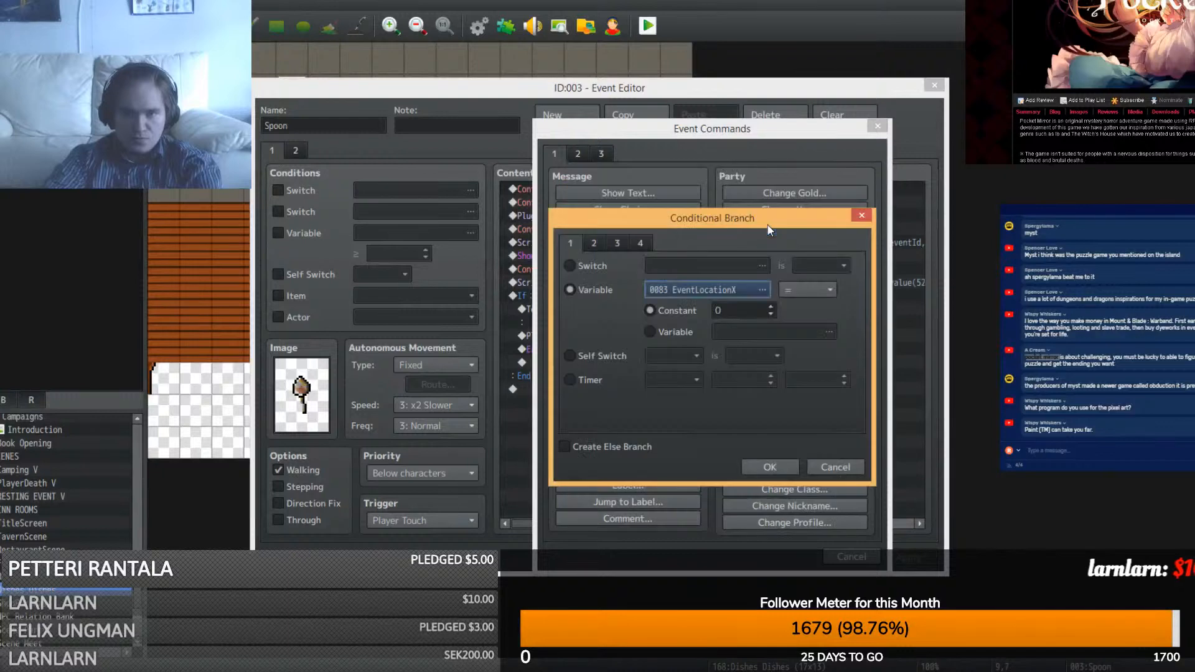
# - Compare EventLocationX against the variable SpoonLocationX and confirm the branch
pyautogui.click(659, 325)
pyautogui.doubleClick(740, 327)
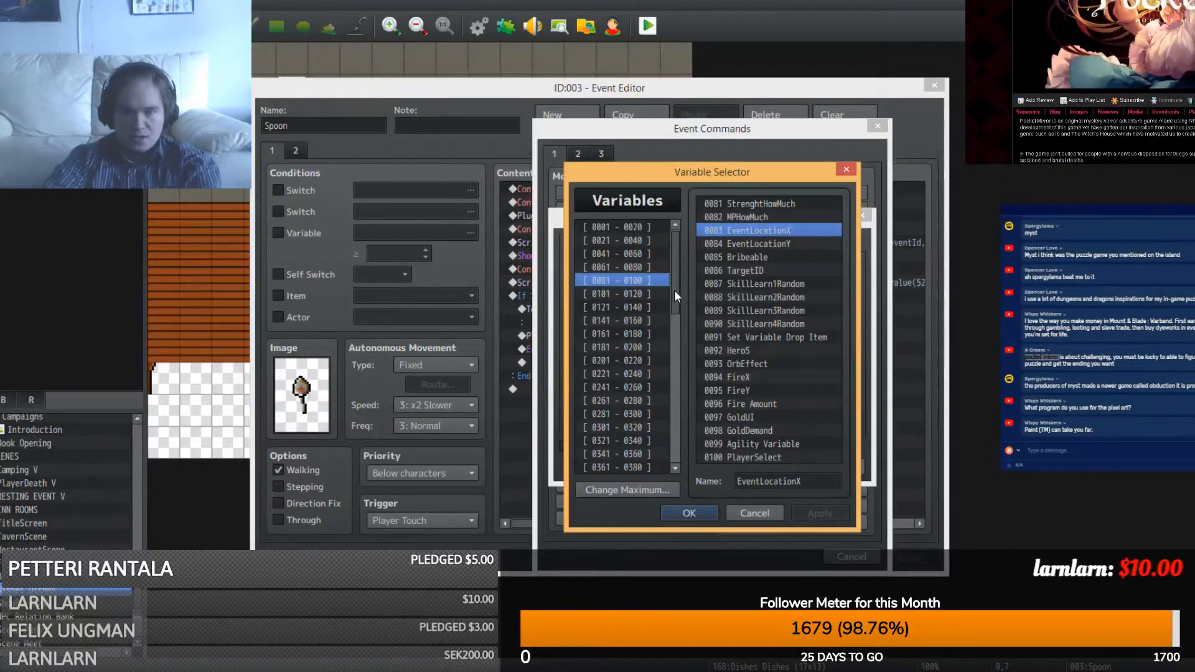
pyautogui.hotkey('ctrl', 'f')
pyautogui.write('spoo')
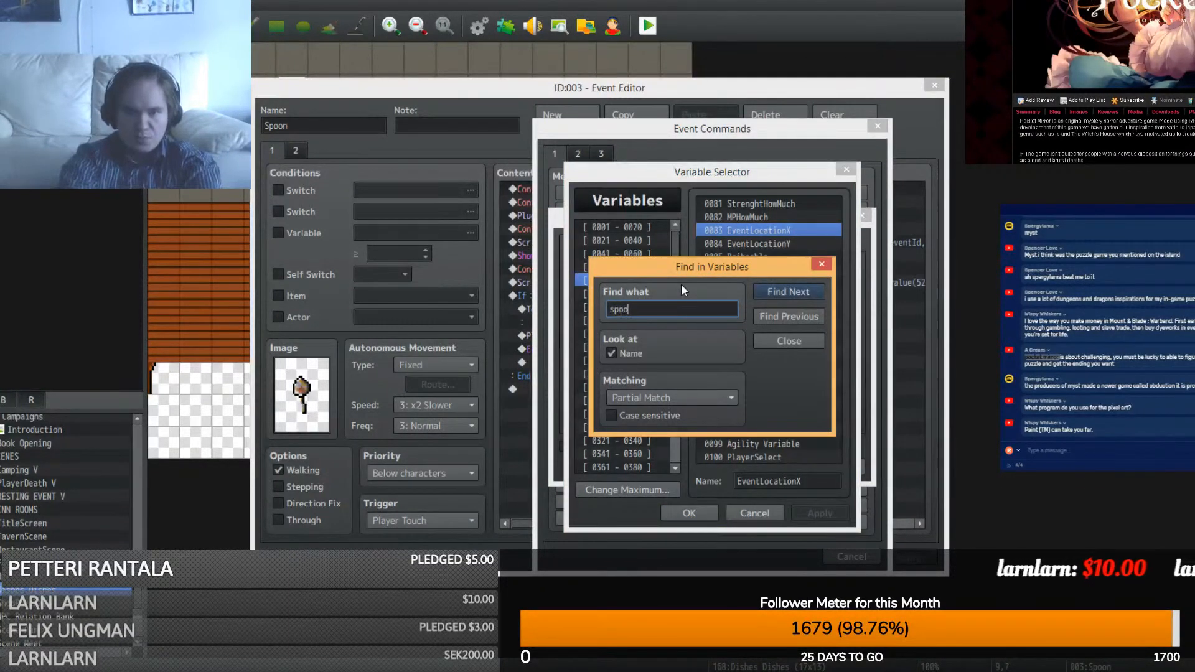
pyautogui.write('n')
pyautogui.press('Return')
pyautogui.click(809, 342)
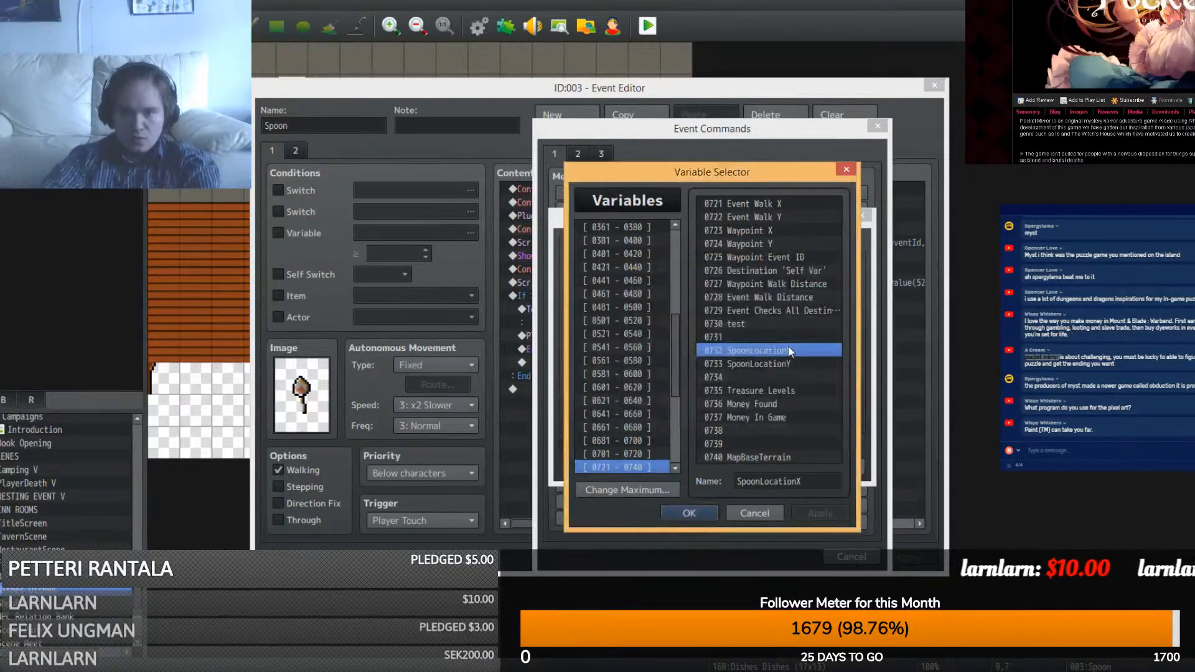
pyautogui.doubleClick(788, 350)
pyautogui.click(754, 463)
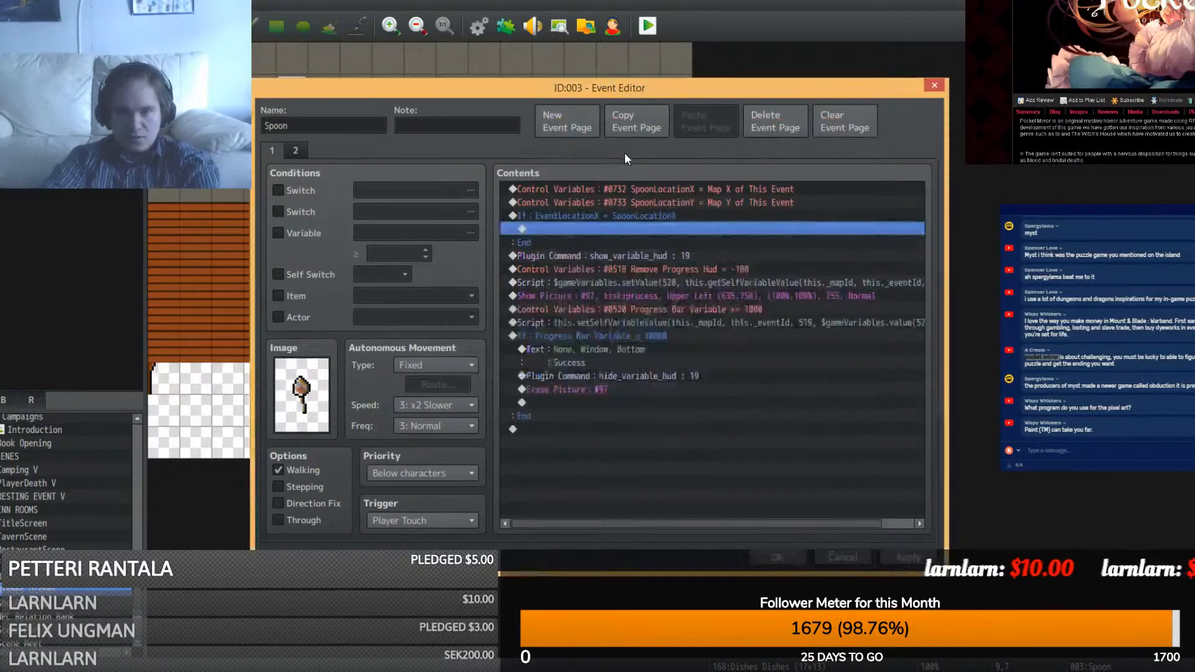
# - Nest a copy of the branch inside it, comparing against SpoonLocationY instead
pyautogui.click(627, 216)
pyautogui.click(619, 229)
pyautogui.hotkey('ctrl', 'v')
pyautogui.rightClick(619, 229)
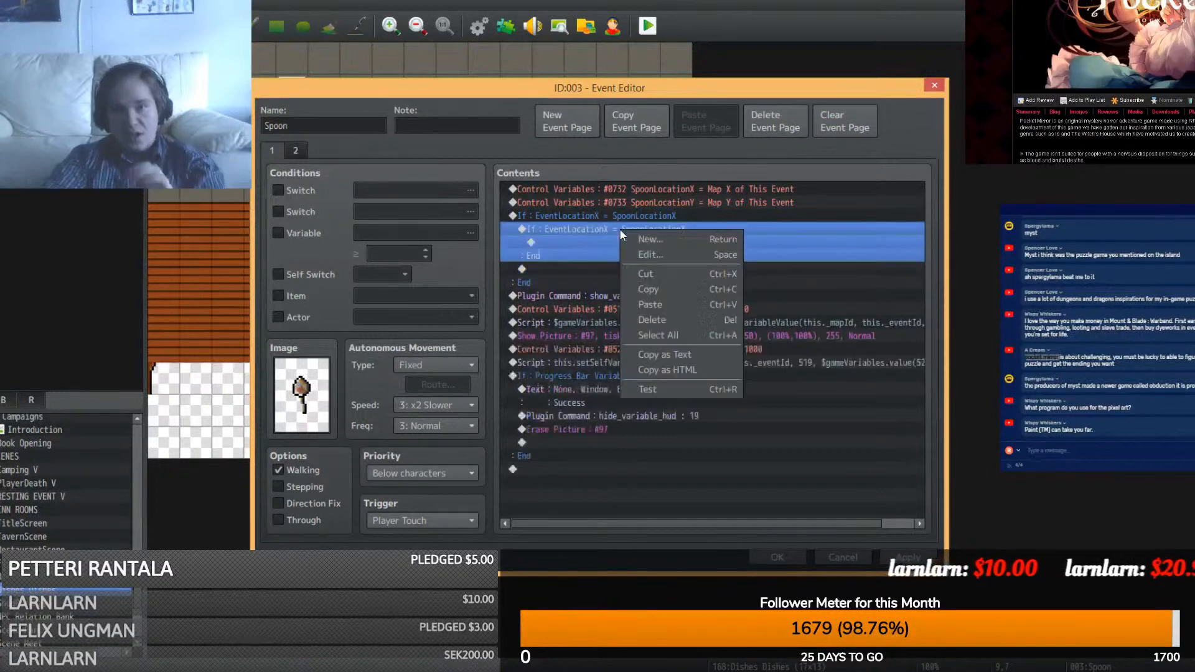
pyautogui.click(640, 256)
pyautogui.click(723, 284)
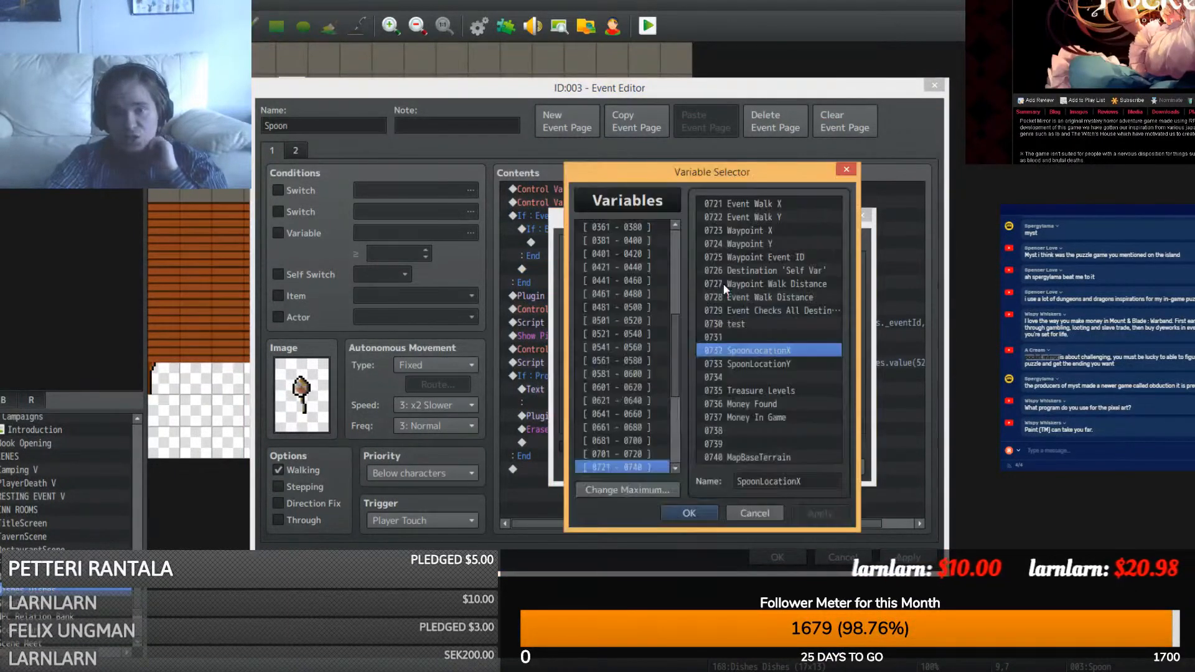
pyautogui.click(753, 509)
pyautogui.click(739, 331)
pyautogui.doubleClick(758, 364)
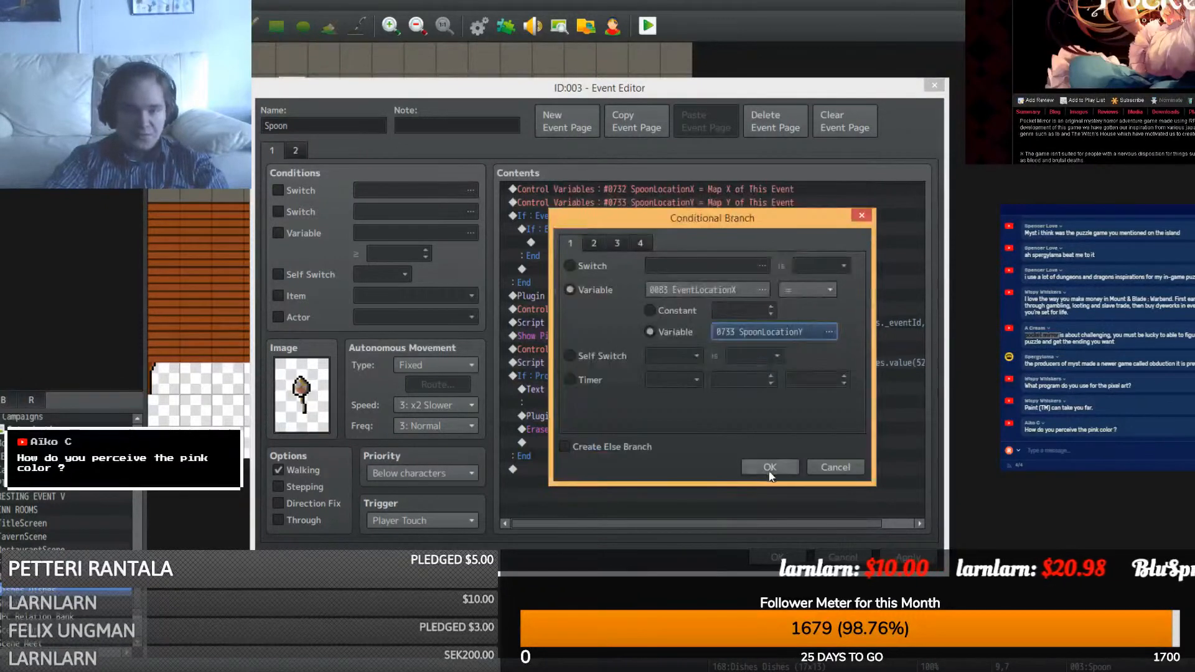
pyautogui.click(770, 466)
# - Change the inner branch's condition to EventLocationX equals EventLocationY
pyautogui.rightClick(670, 229)
pyautogui.click(686, 251)
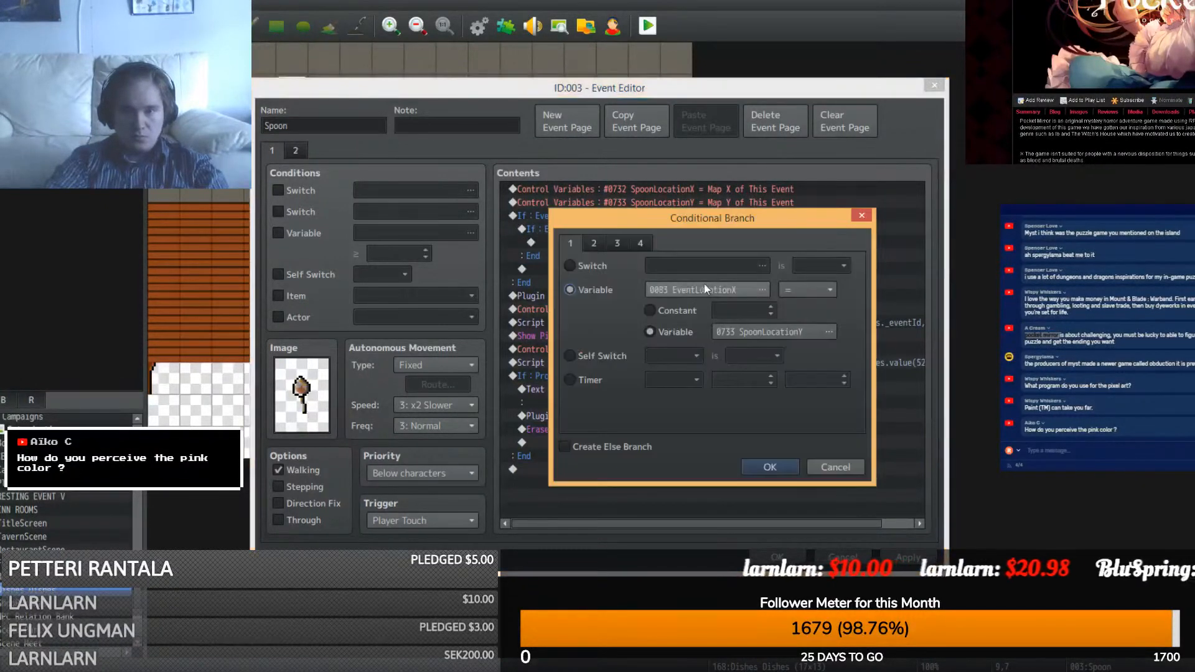
pyautogui.click(708, 296)
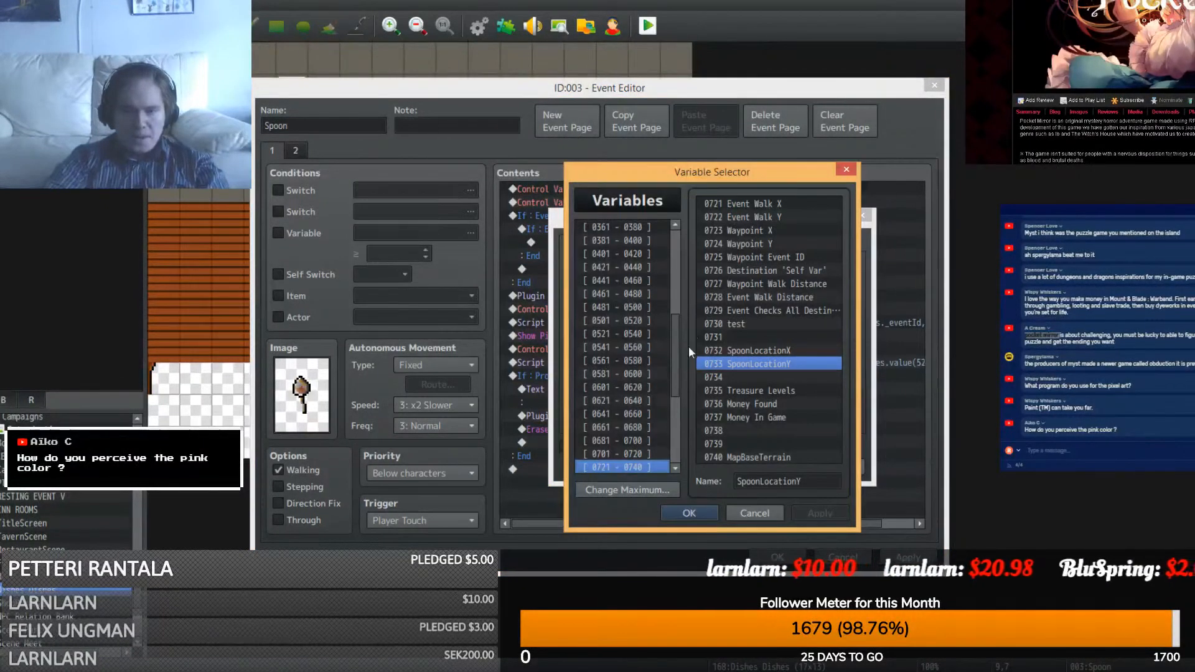
pyautogui.moveTo(670, 351); pyautogui.dragTo(682, 227)
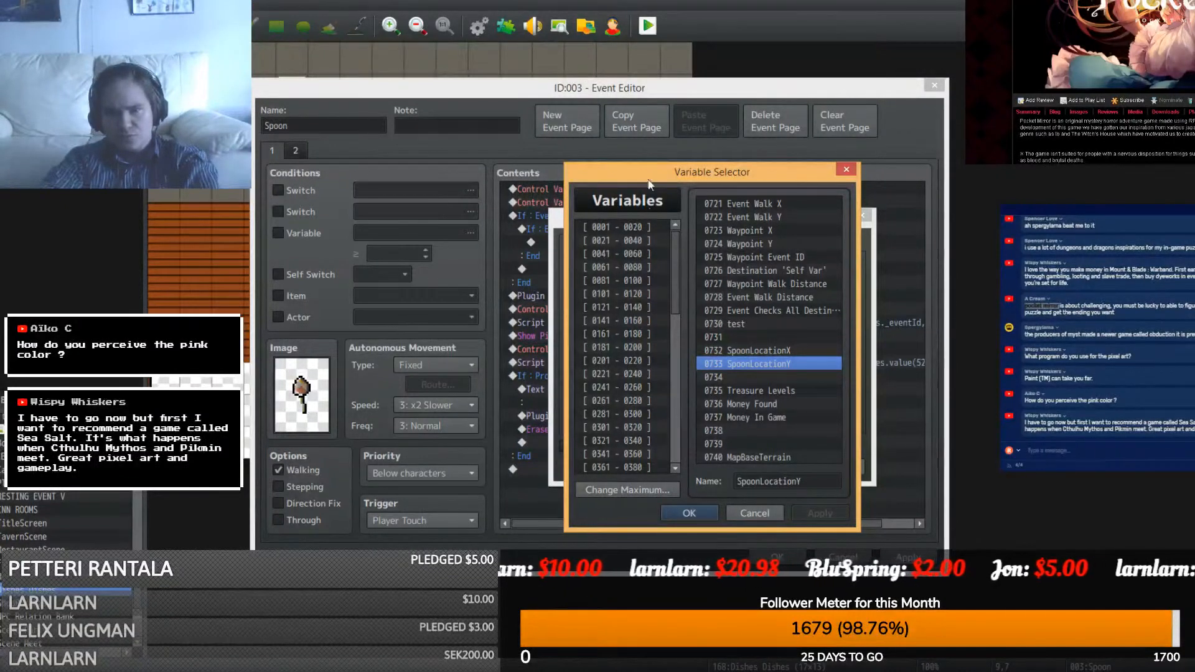
pyautogui.click(641, 225)
pyautogui.click(744, 232)
pyautogui.hotkey('ctrl', 'f')
pyautogui.write('e')
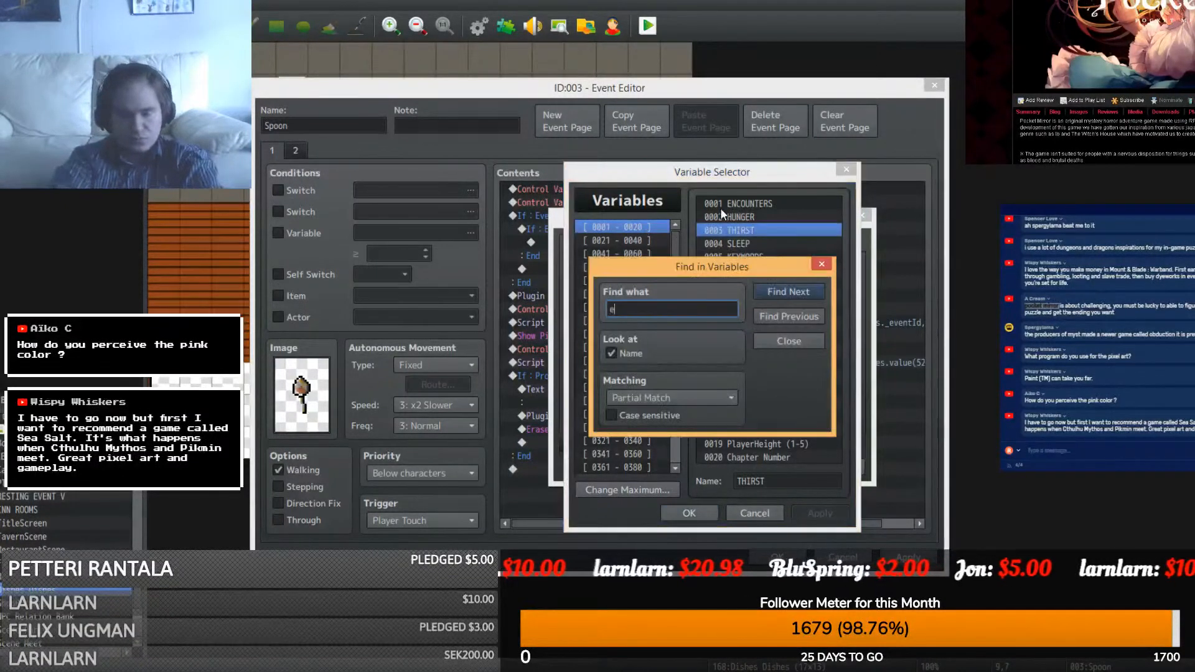
pyautogui.write('vent')
pyautogui.press('Return')
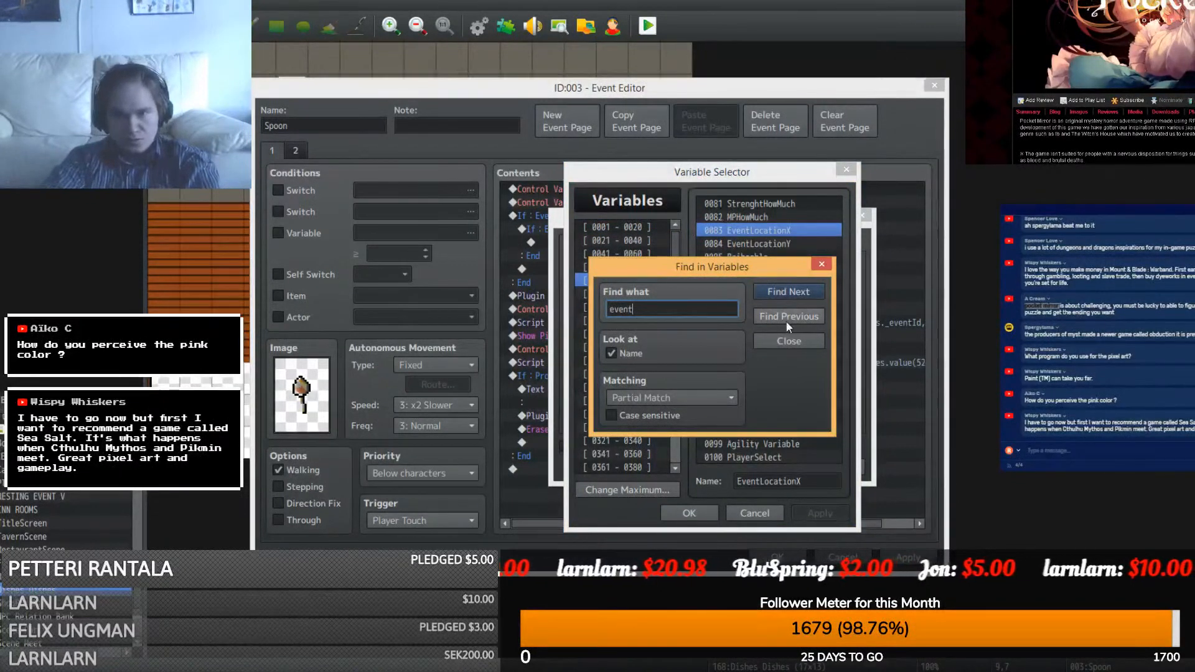
pyautogui.press('Escape')
pyautogui.doubleClick(769, 231)
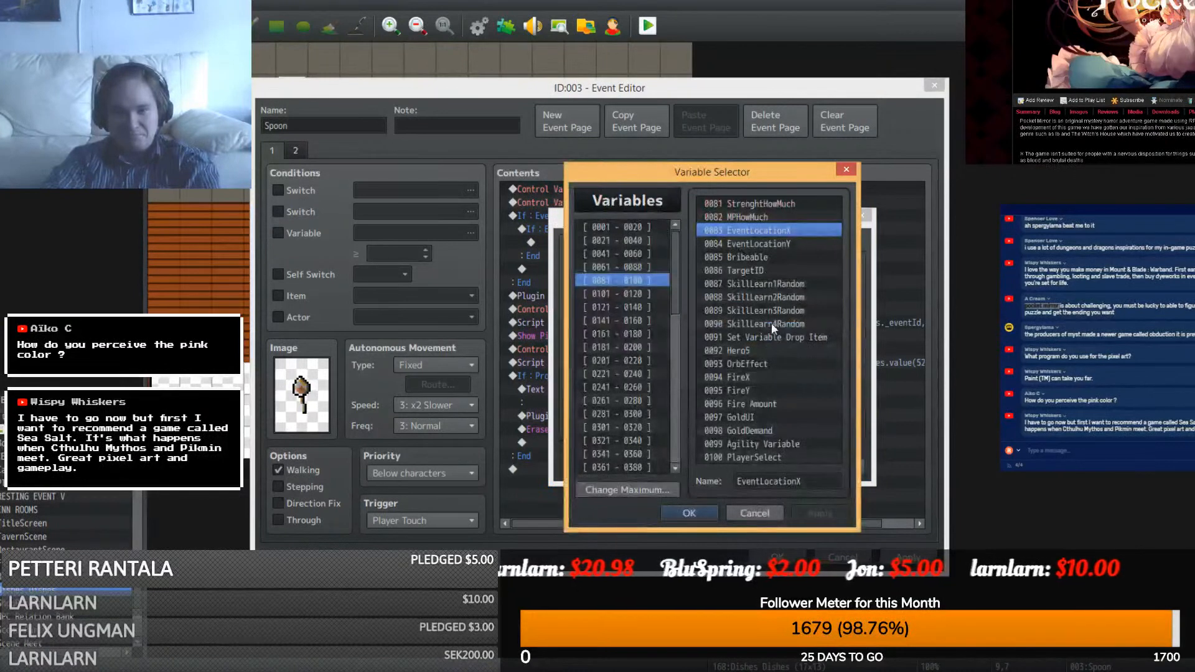
pyautogui.click(781, 244)
pyautogui.doubleClick(779, 243)
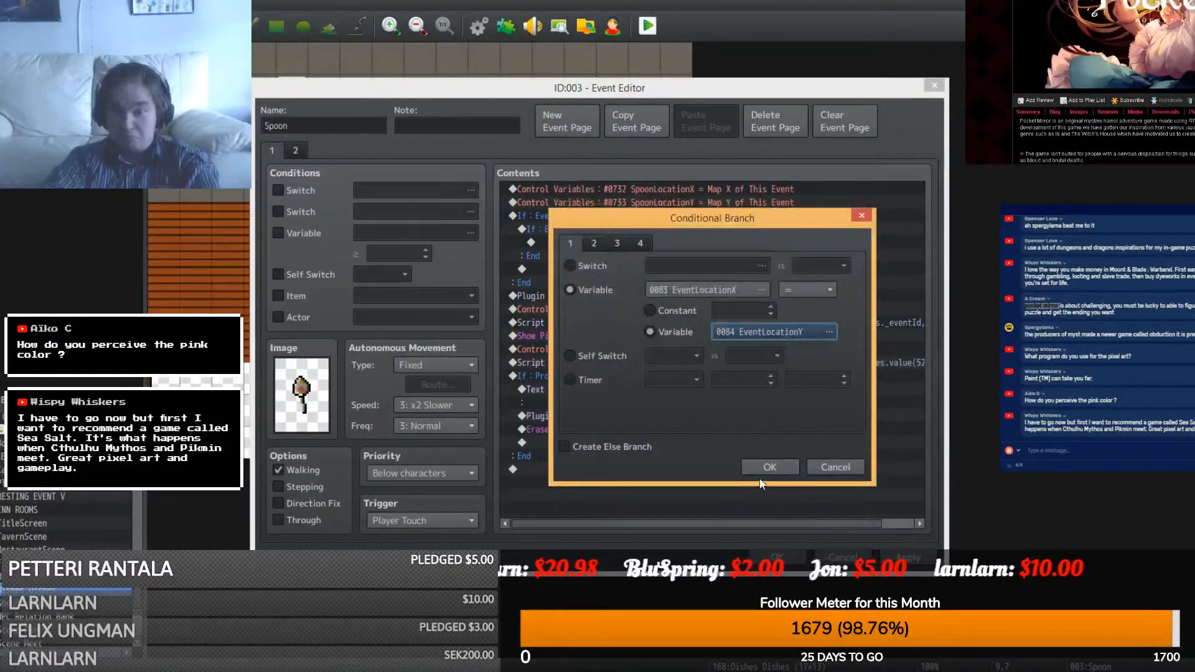
pyautogui.click(764, 470)
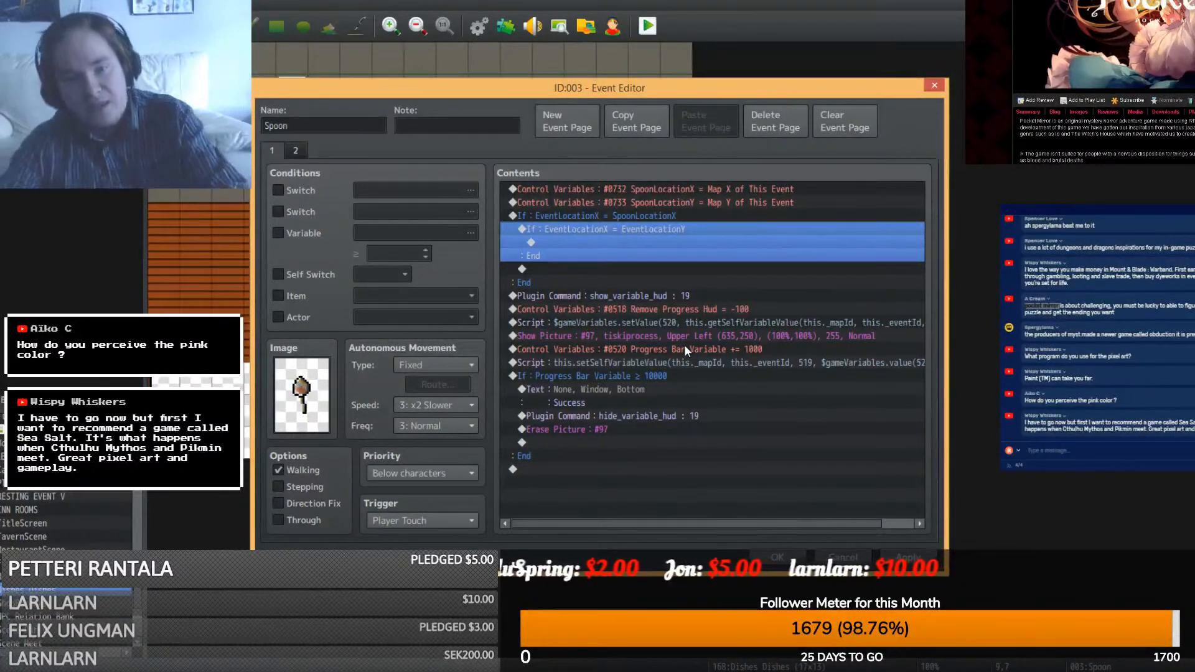
# - Move the show_variable_hud progress commands into the inner branch and close the Spoon event
pyautogui.click(644, 297)
pyautogui.keyDown('shift'); pyautogui.click(574, 457); pyautogui.keyUp('shift')
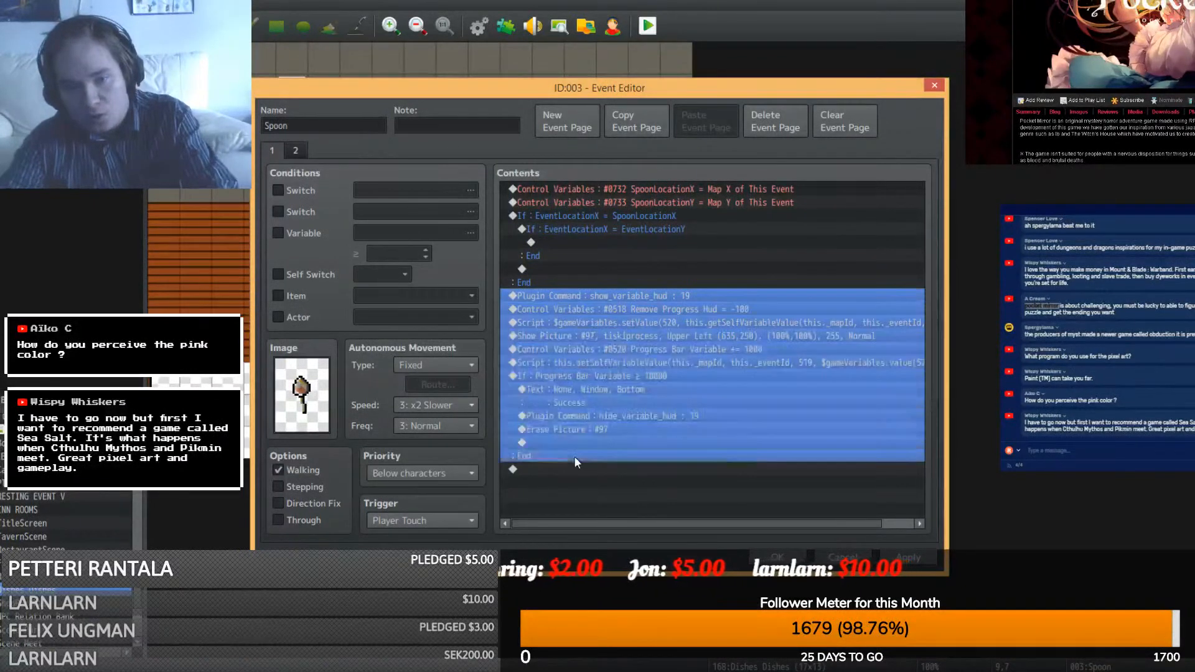
pyautogui.rightClick(573, 455)
pyautogui.click(602, 492)
pyautogui.click(648, 242)
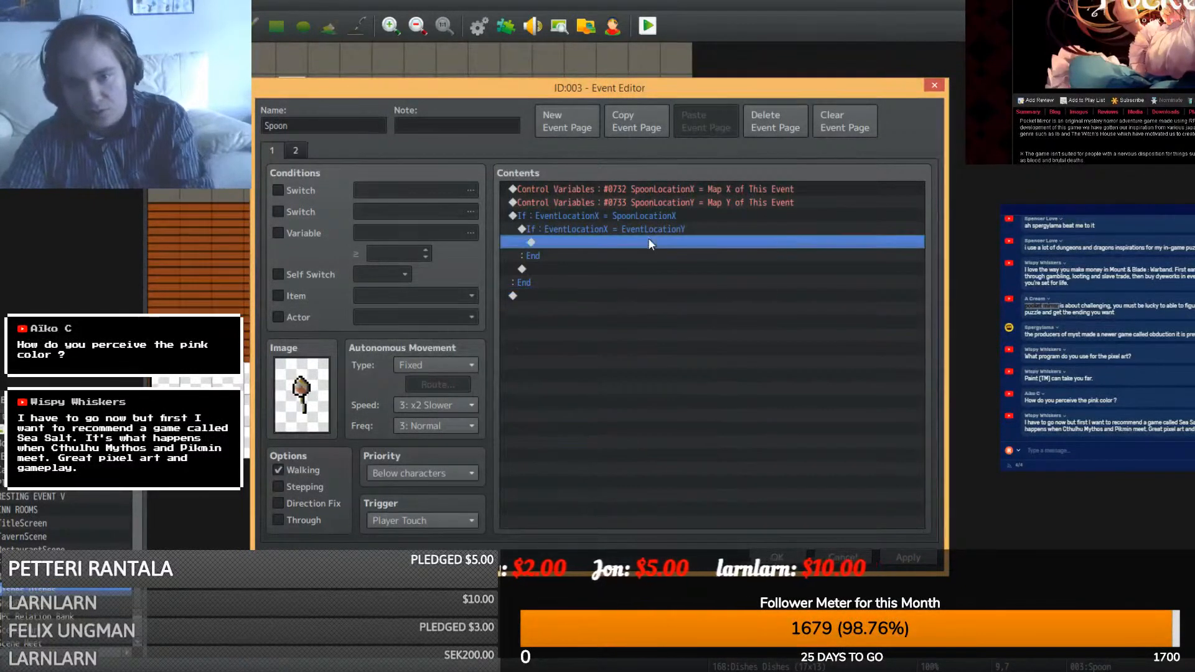
pyautogui.rightClick(648, 242)
pyautogui.click(674, 278)
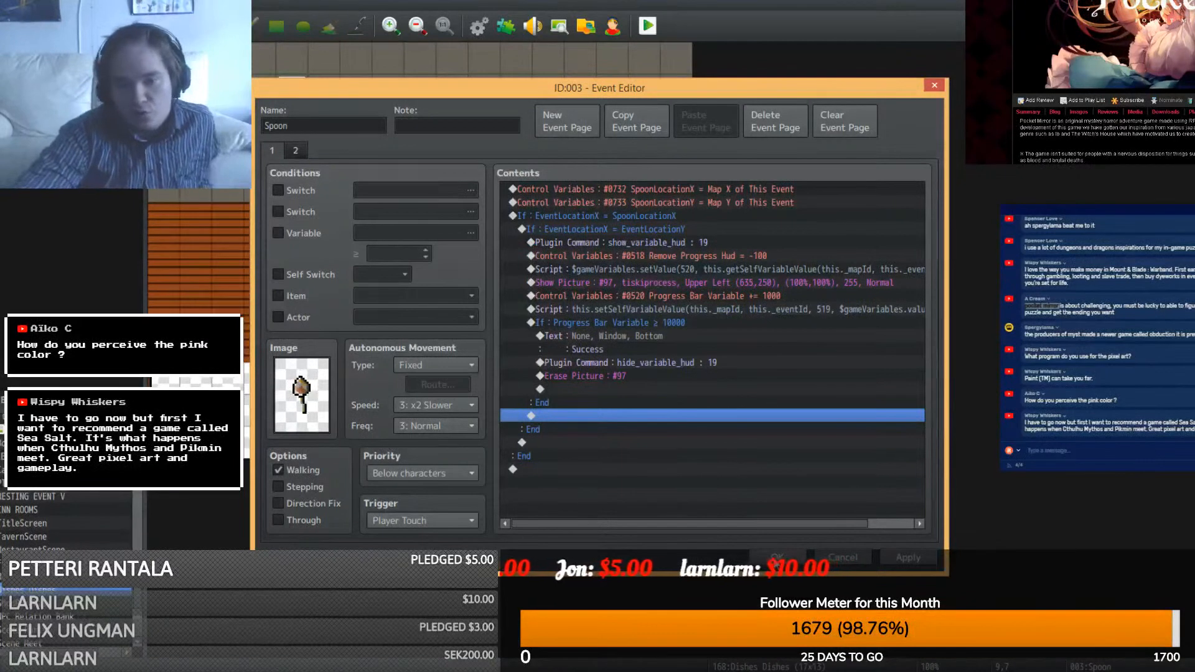
pyautogui.click(777, 558)
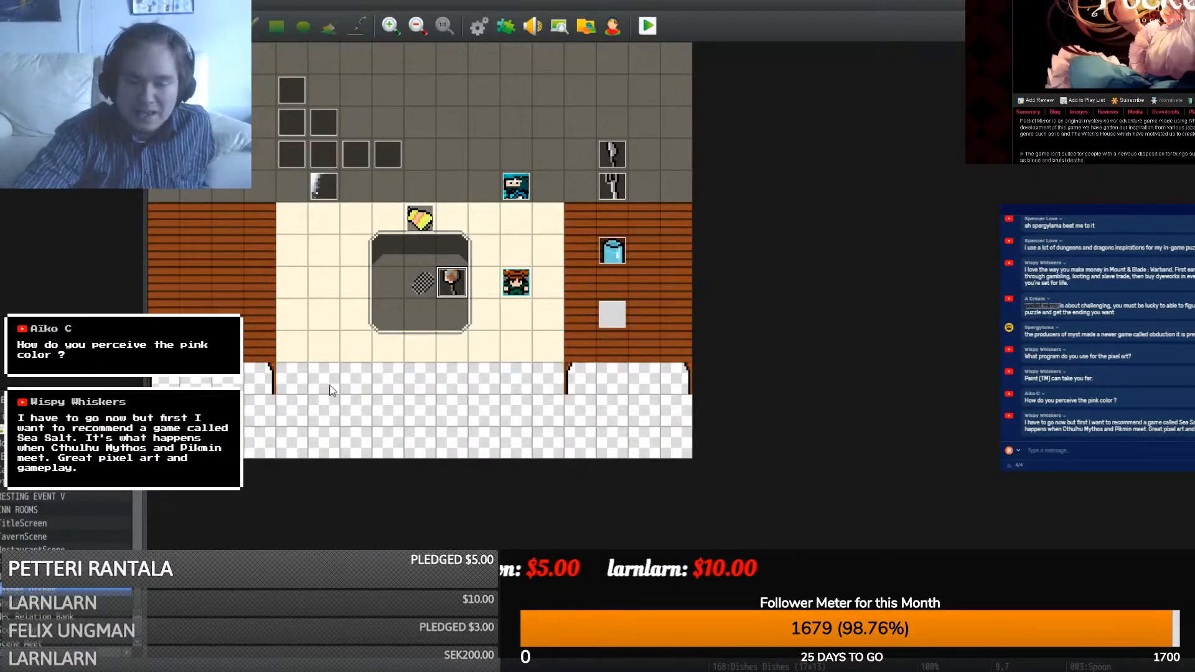
# - In OBS, open the Follower Meter source's properties, close them unchanged, and return to RPG Maker
pyautogui.click(361, 670)
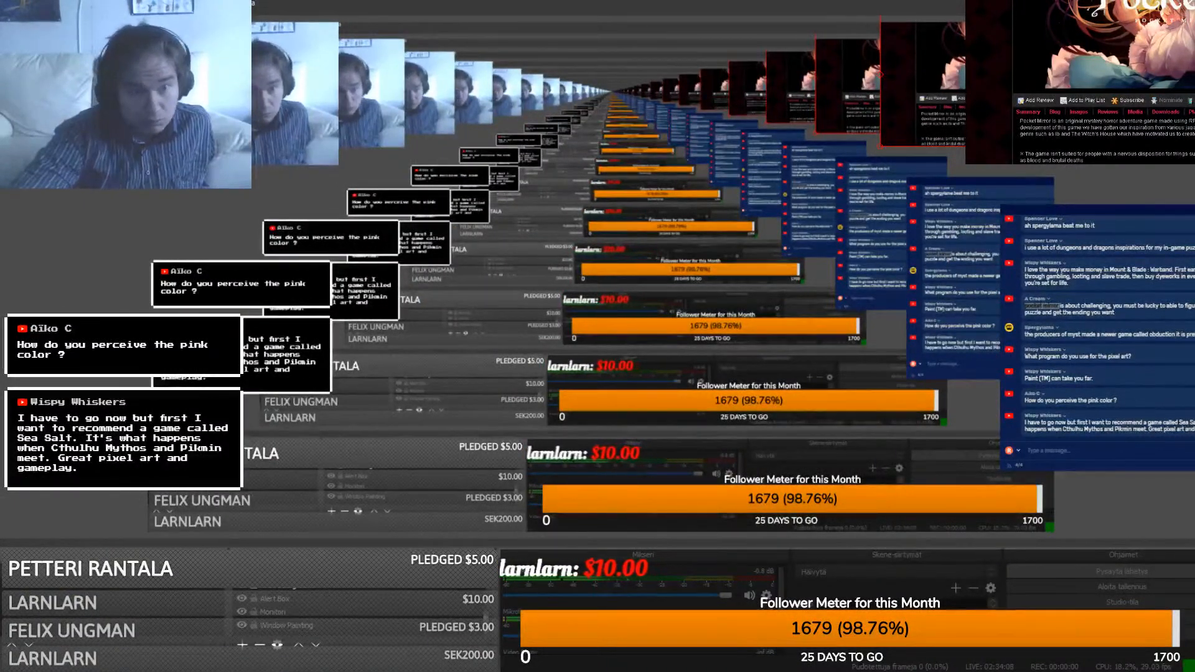
pyautogui.moveTo(428, 670)
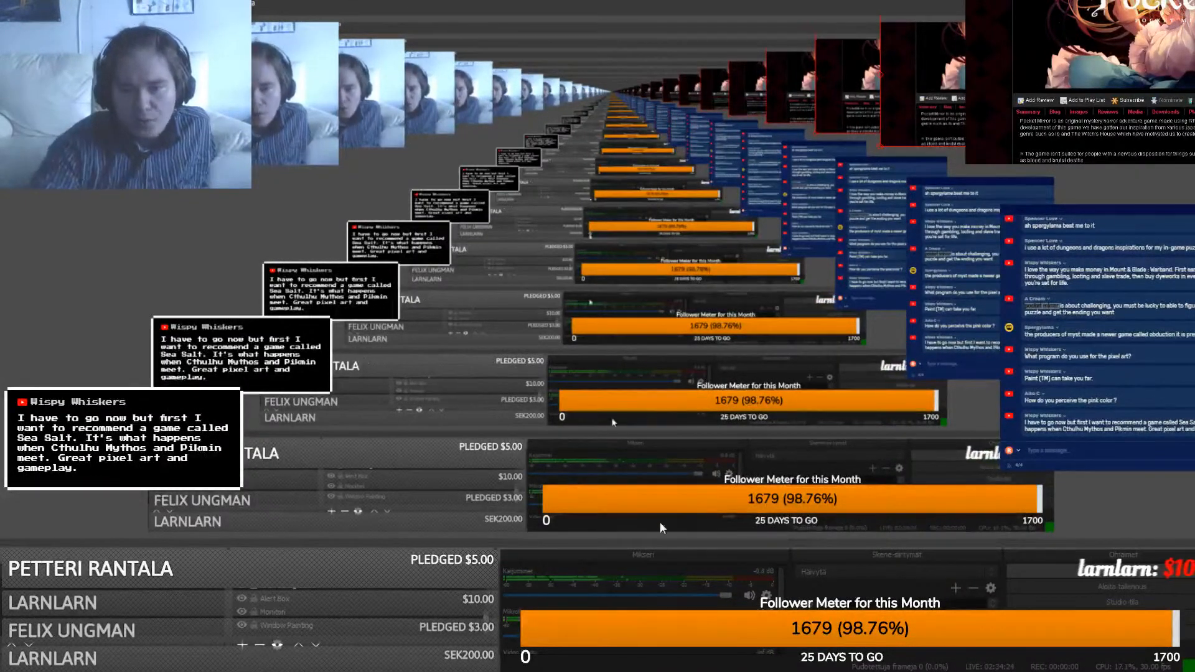
pyautogui.click(688, 495)
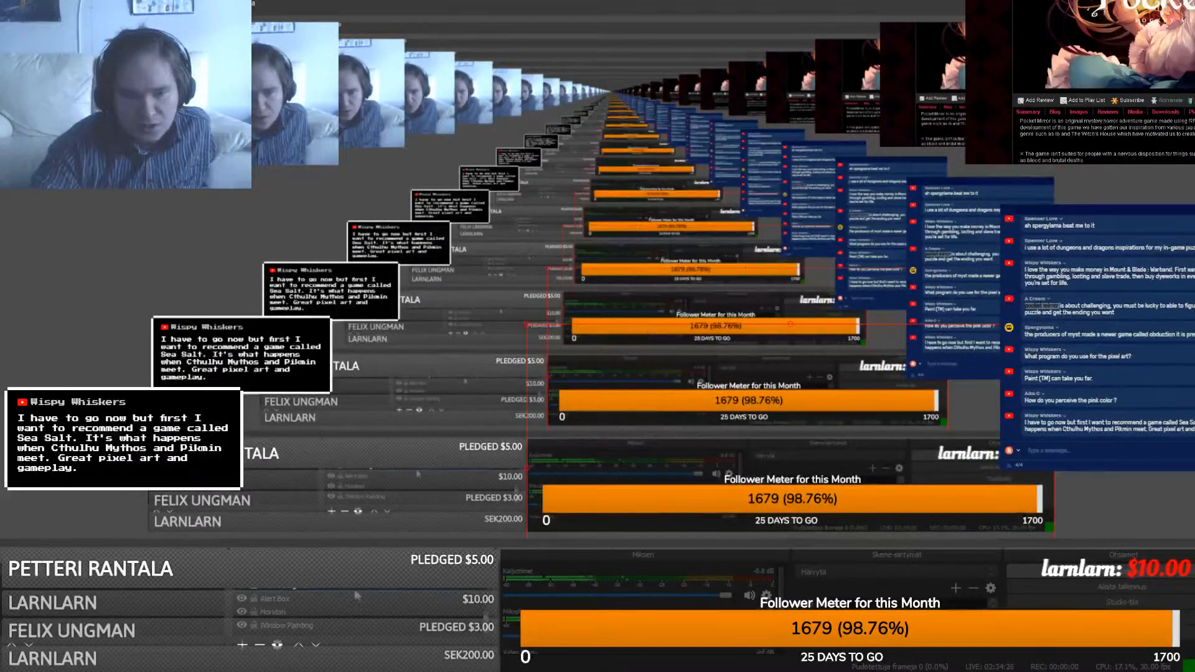
pyautogui.doubleClick(760, 513)
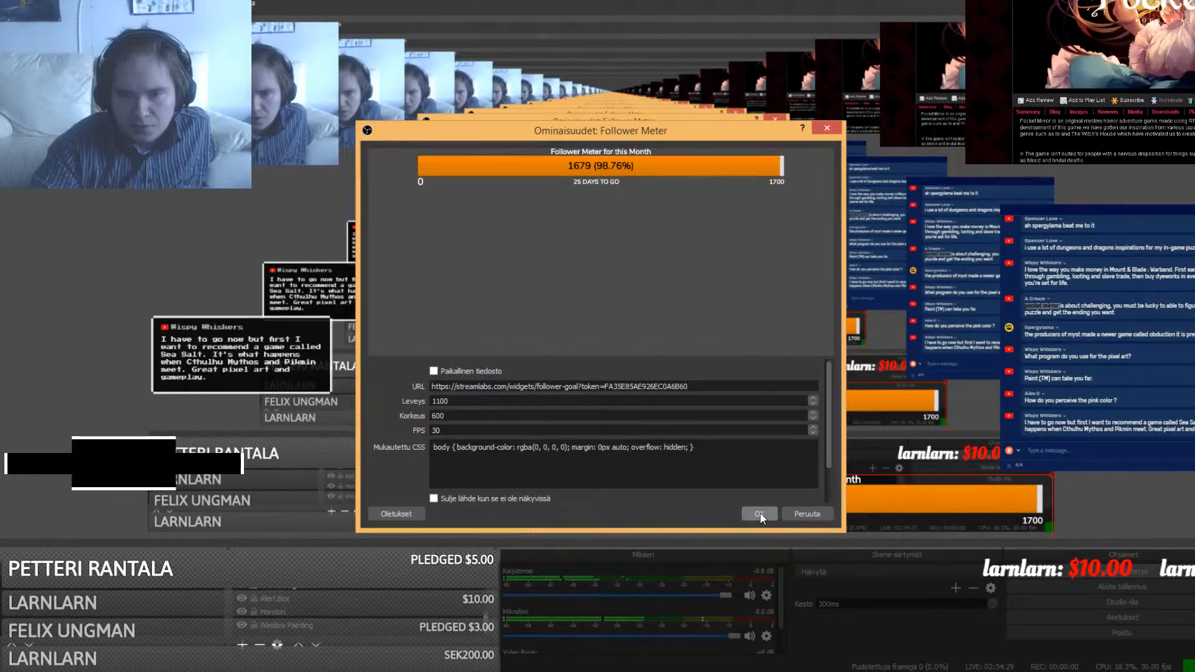
pyautogui.click(761, 513)
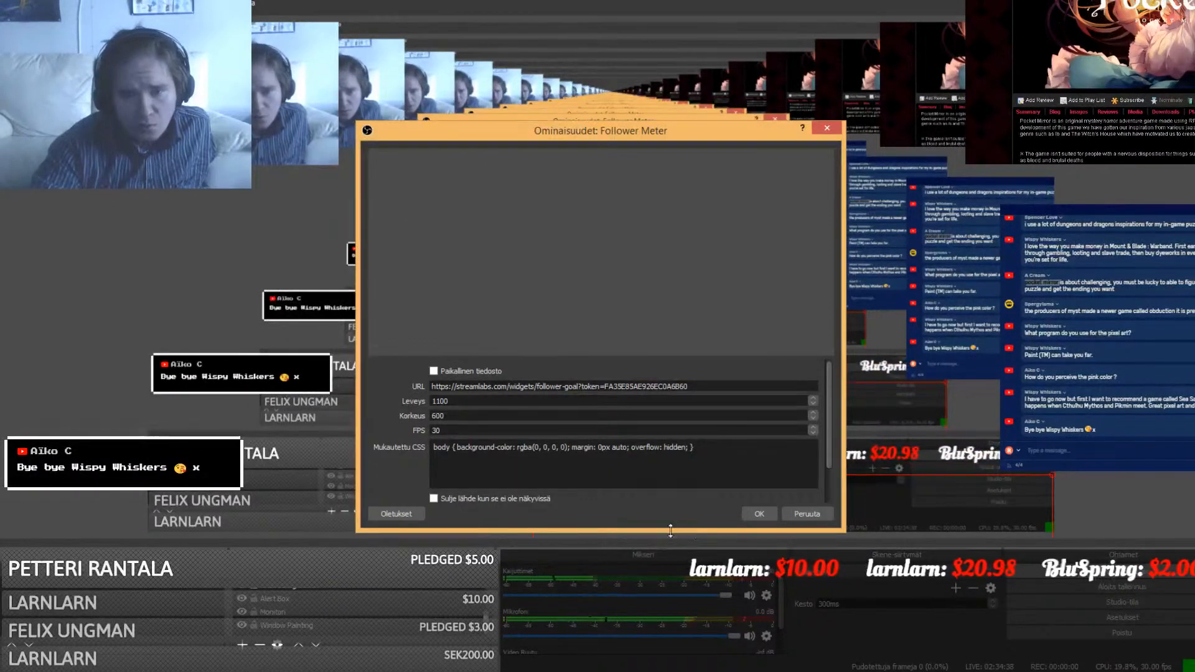
pyautogui.click(758, 513)
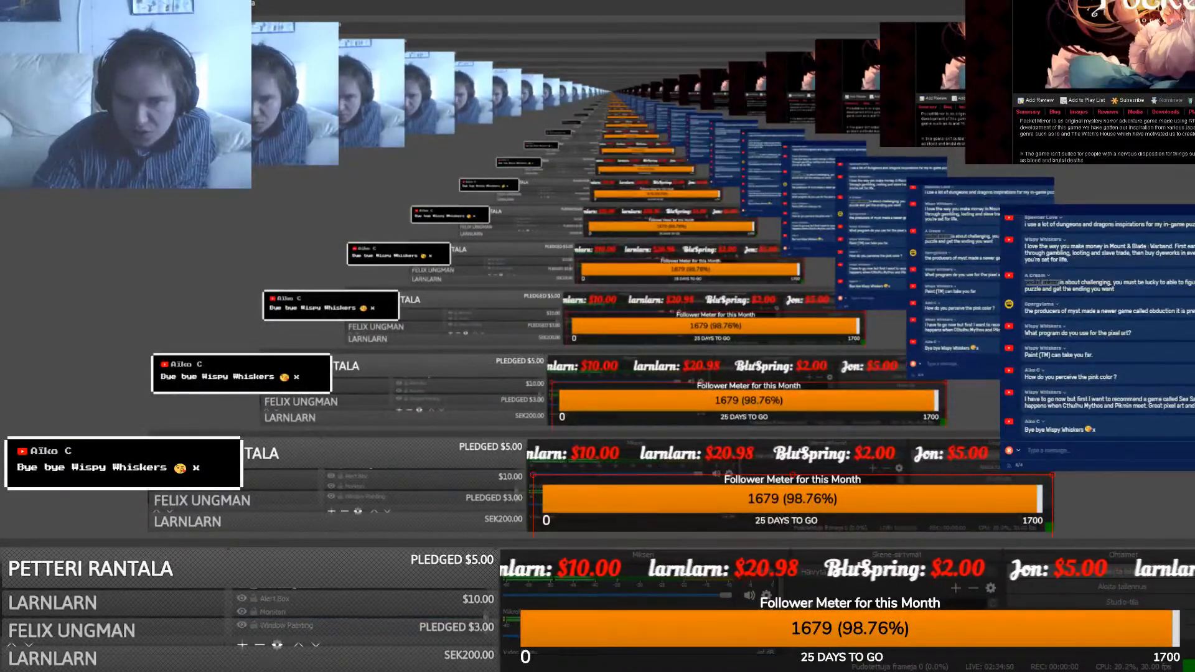
pyautogui.hotkey('alt', 'Tab')
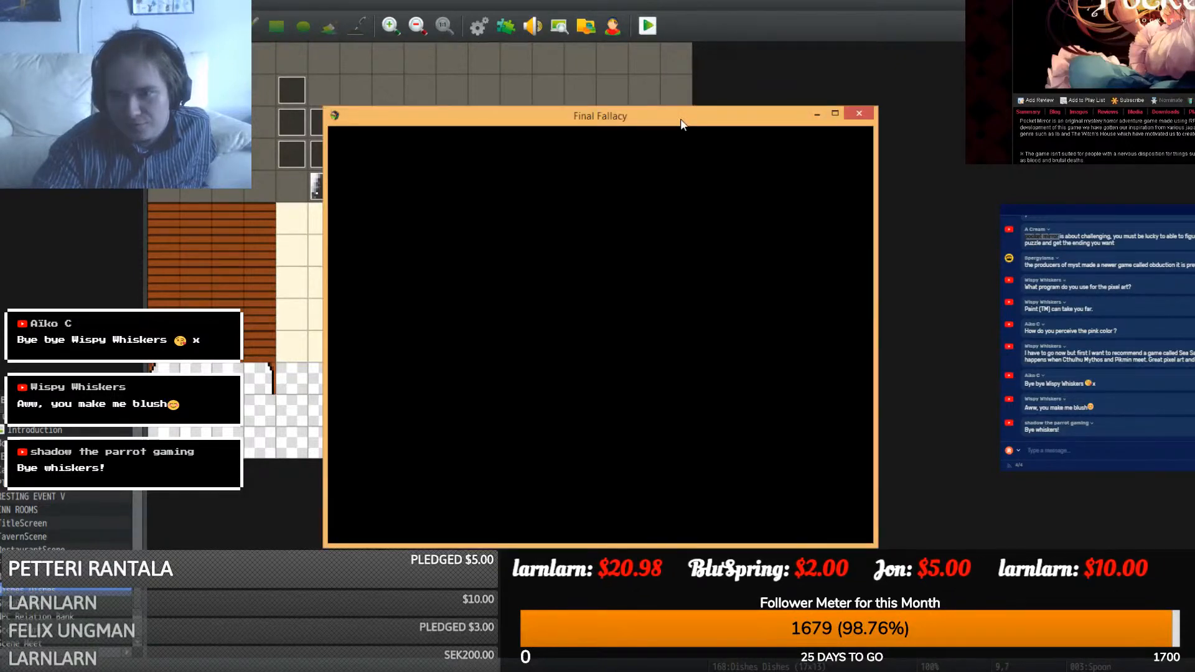
# - Playtest in a maximized window with New Game, guide the rag onto the sink spoon, then close
pyautogui.doubleClick(681, 118)
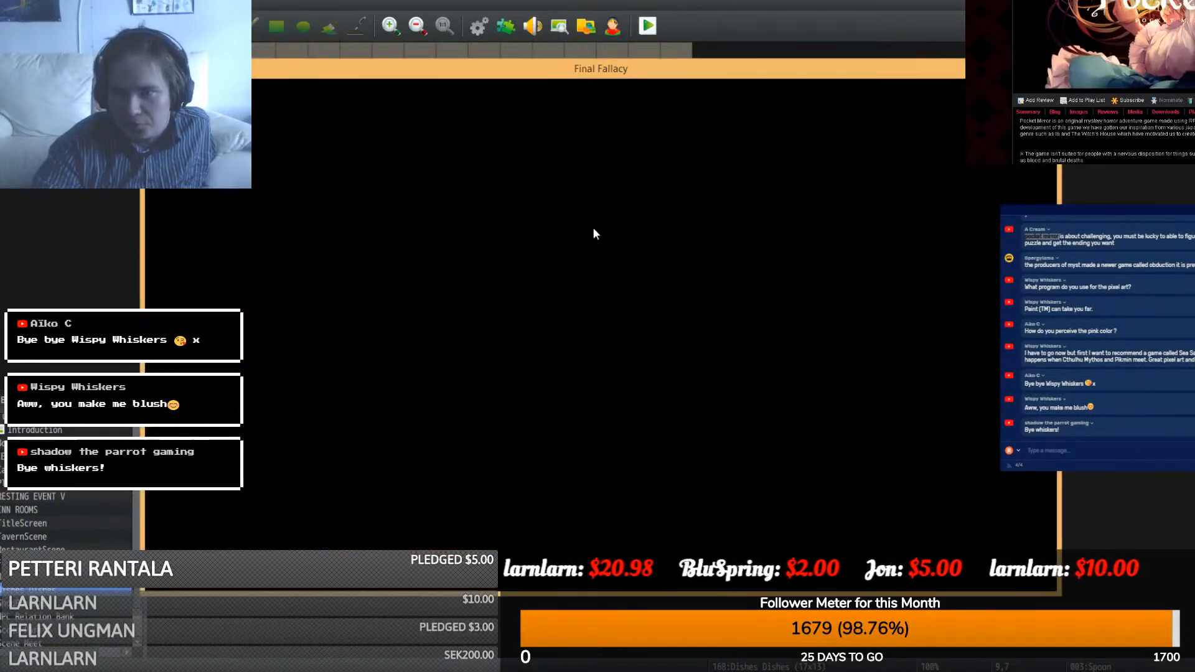
pyautogui.click(640, 399)
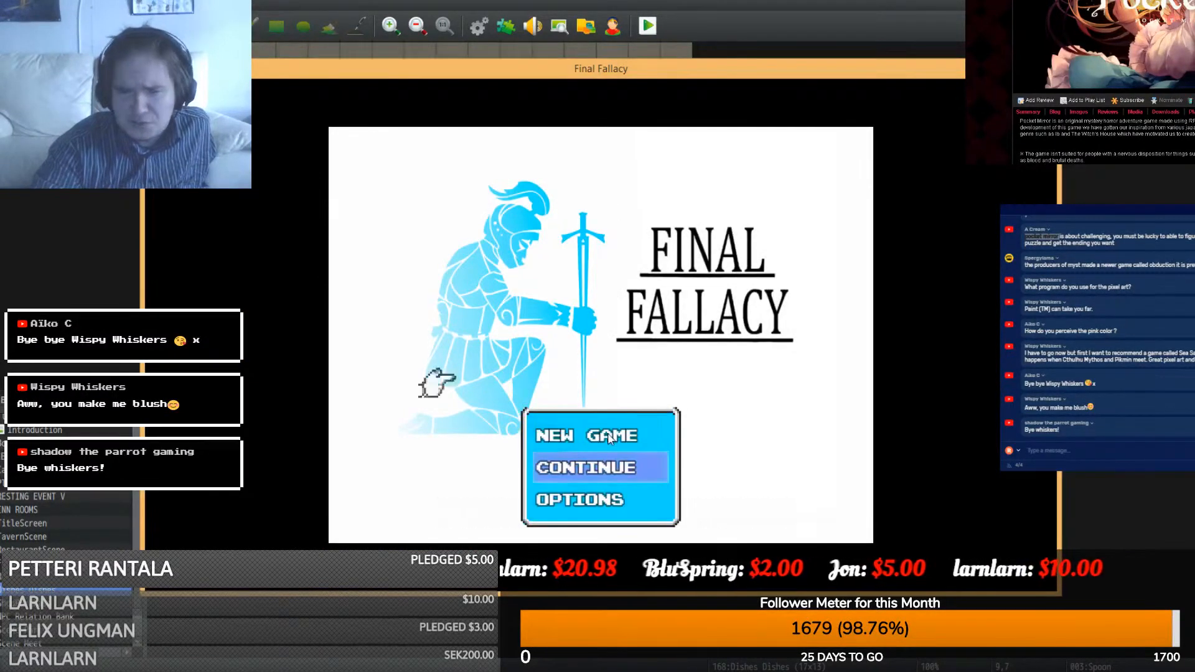
pyautogui.click(607, 435)
pyautogui.click(607, 435)
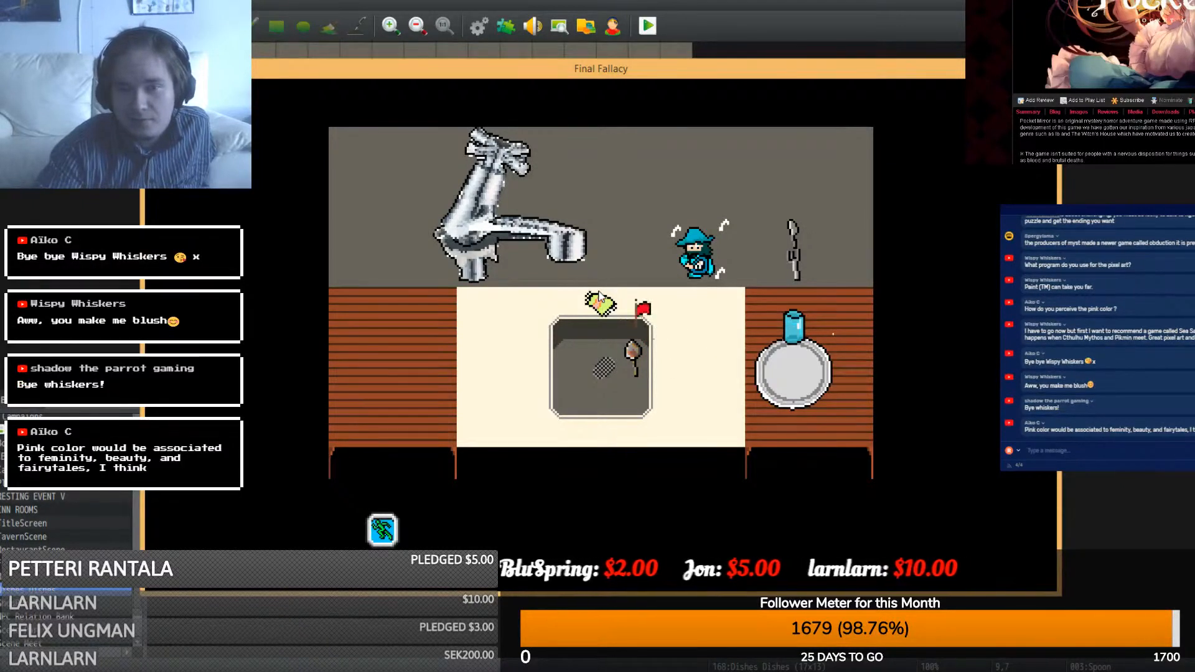
pyautogui.click(601, 305)
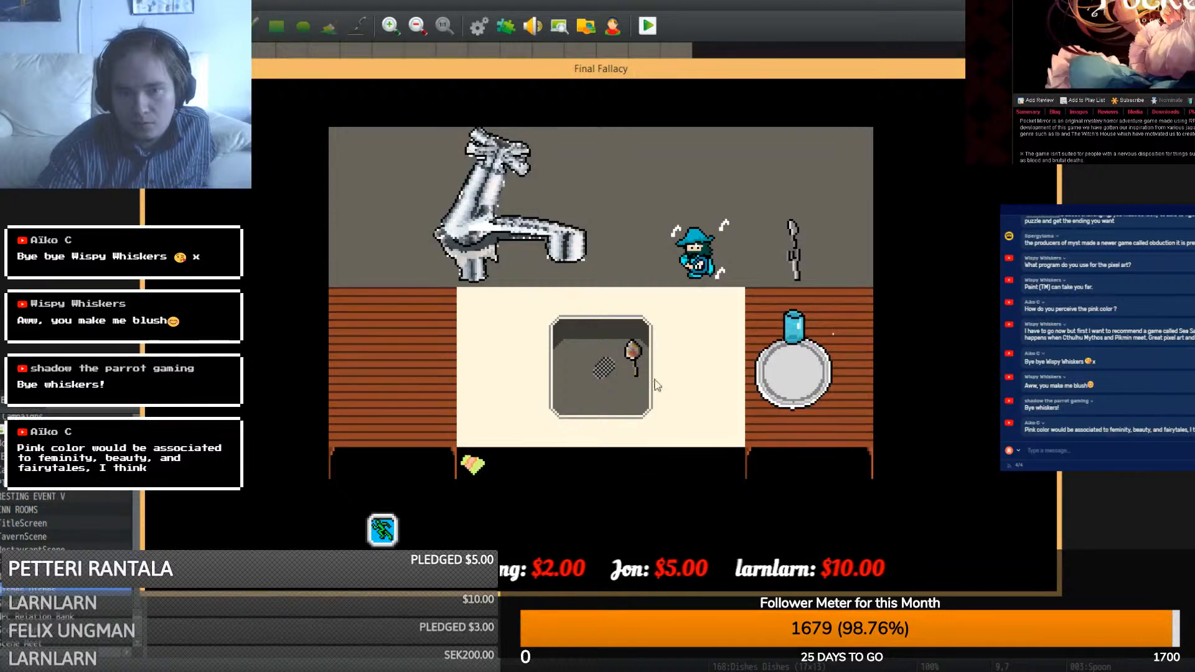
pyautogui.click(632, 361)
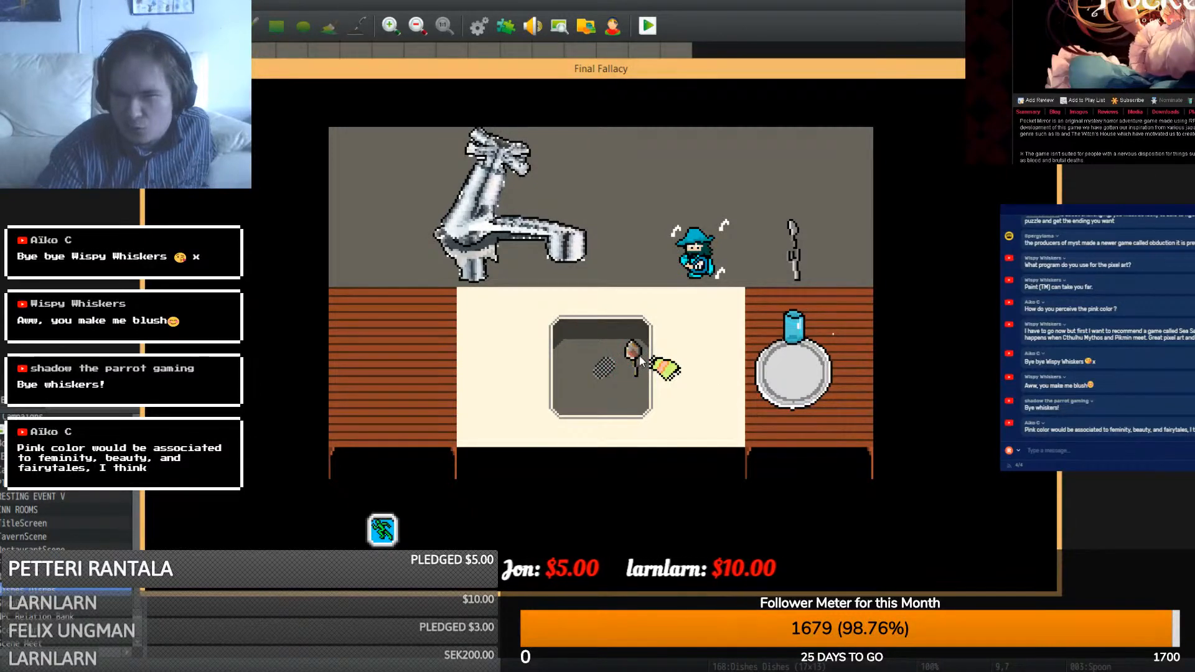
pyautogui.hotkey('alt', 'F4')
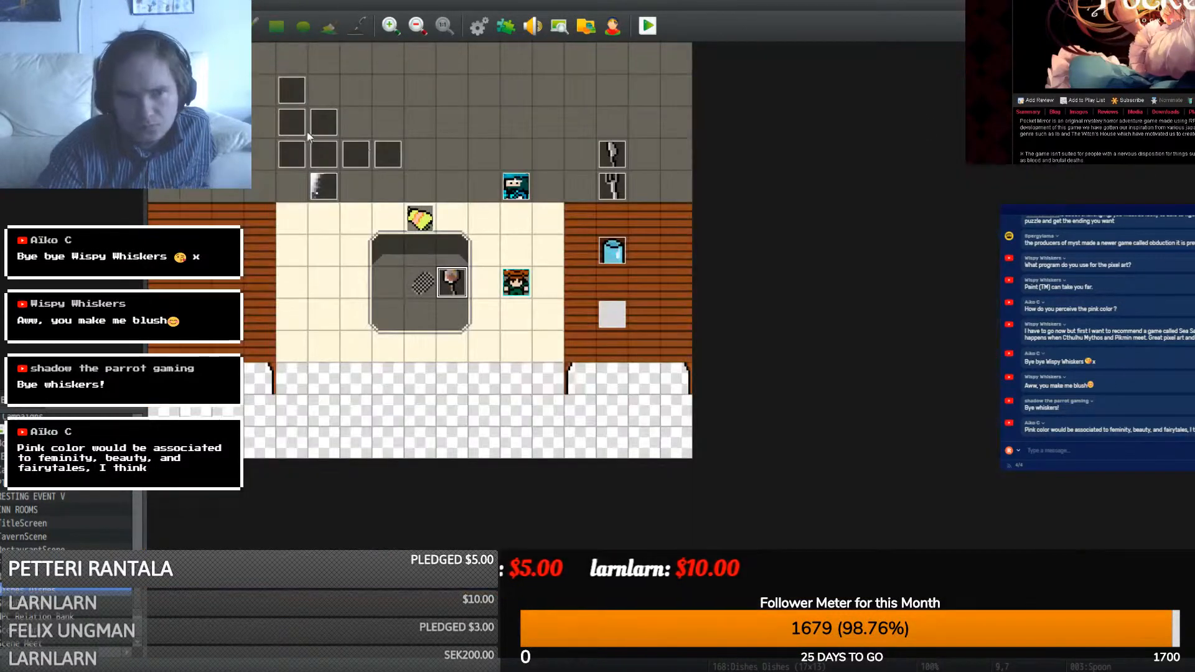
pyautogui.doubleClick(196, 58)
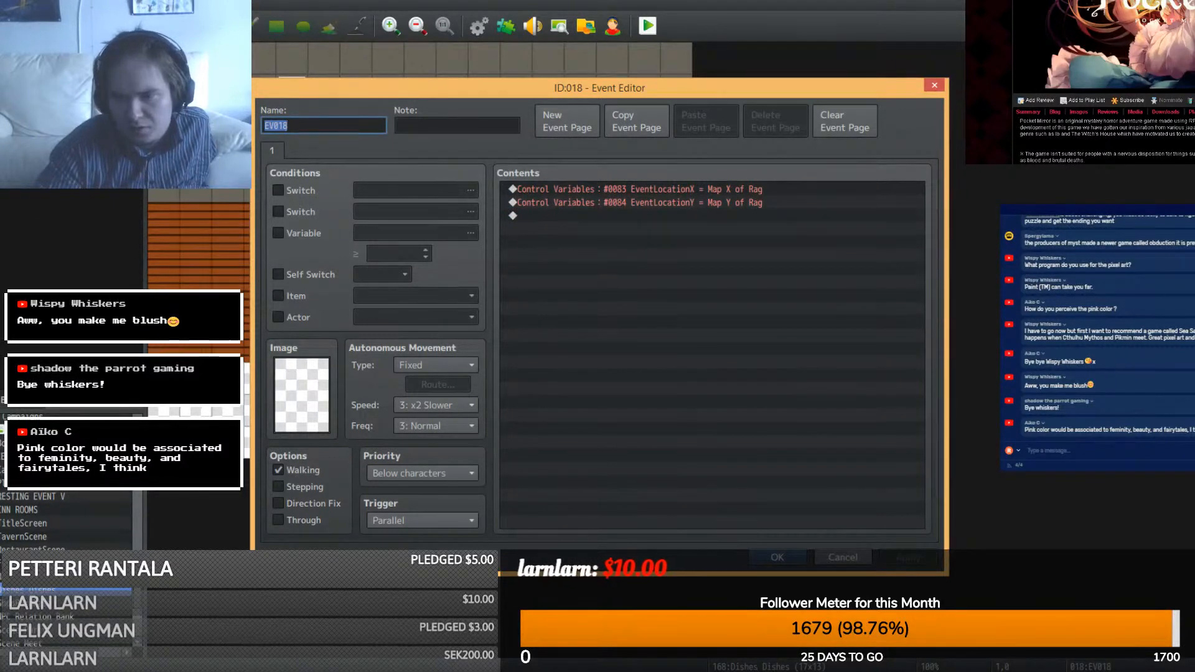
pyautogui.click(776, 557)
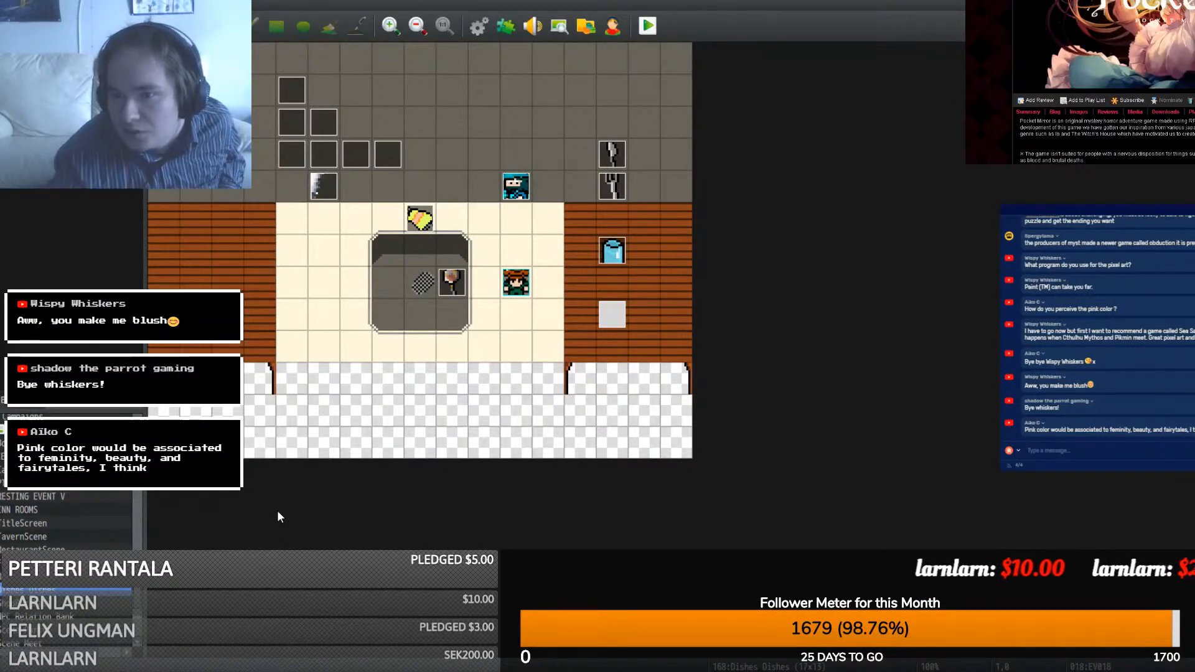
pyautogui.scroll(5, 1108, 323)
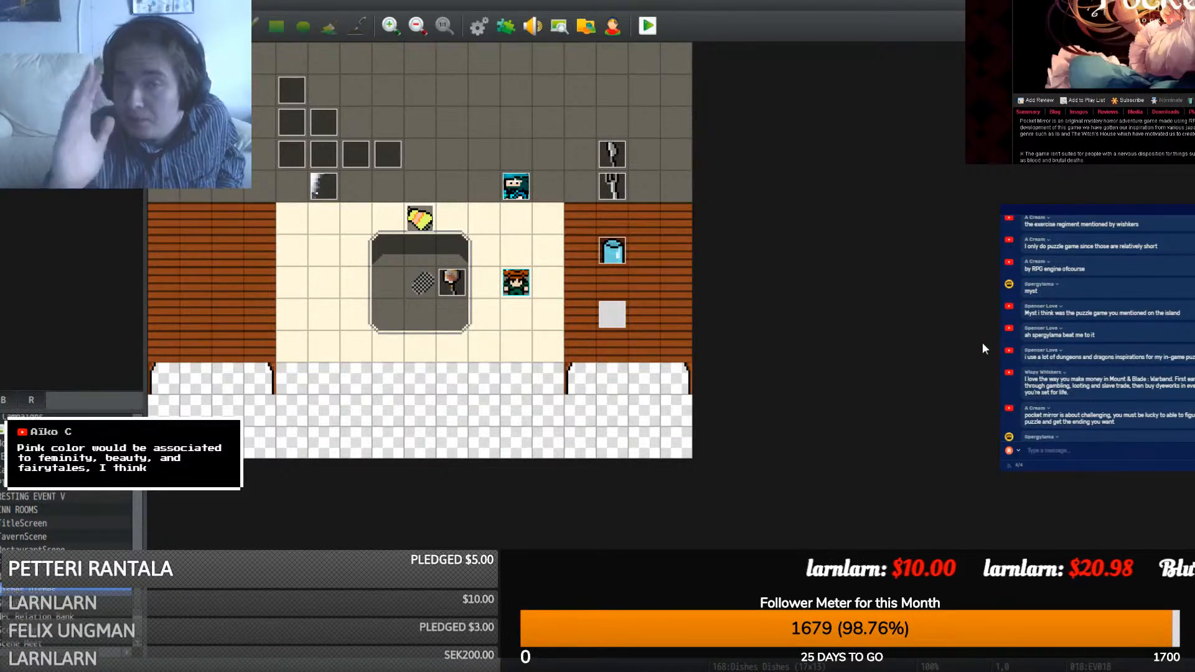
pyautogui.scroll(-5, 1176, 362)
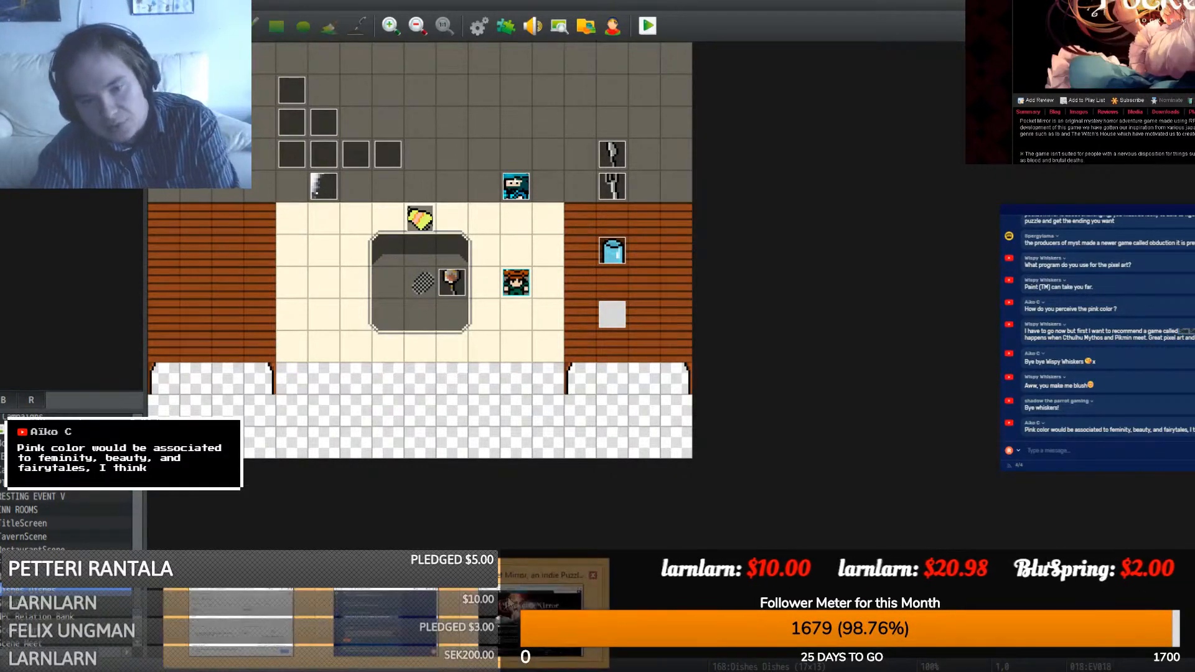
# - Search the web for 'Sea Salt game' in the browser
pyautogui.hotkey('alt', 'Tab')
pyautogui.click(713, 129)
pyautogui.write('Sea Salt game')
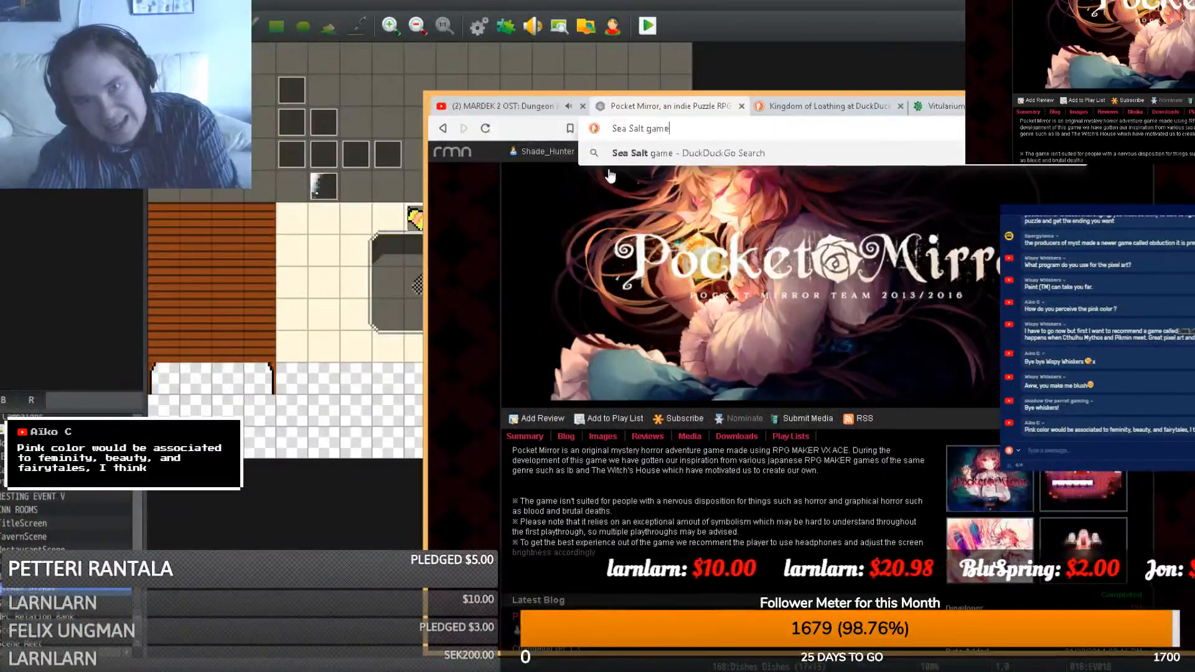
pyautogui.press('Return')
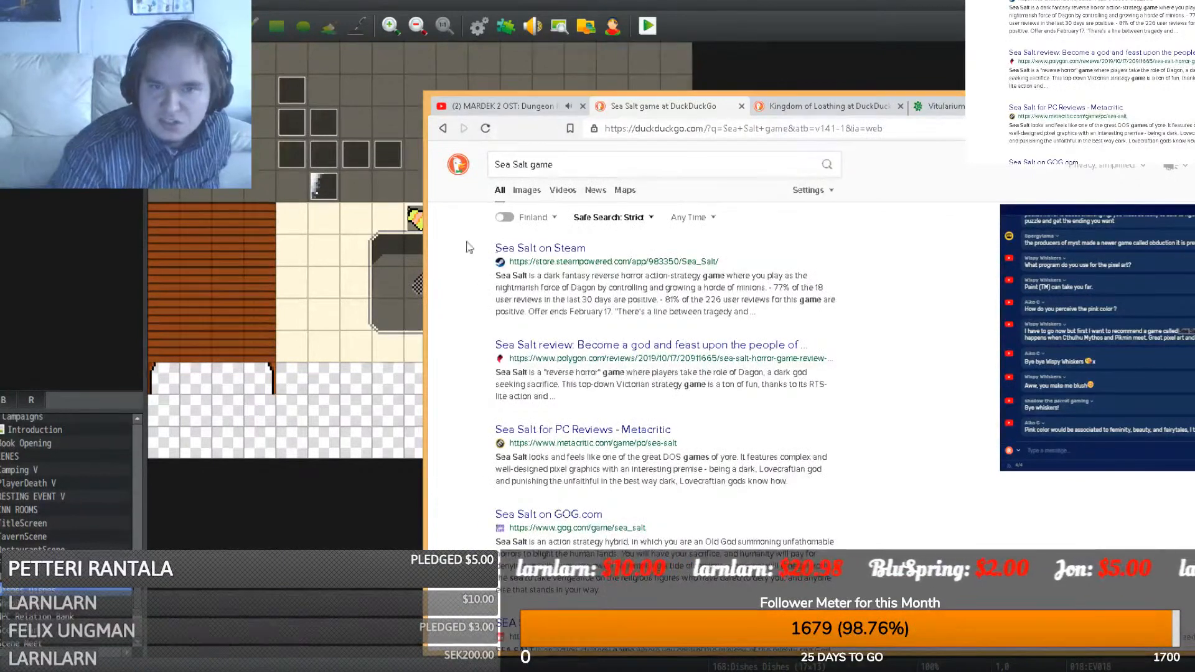
# - Open the Sea Salt Steam store page and start its first trailer
pyautogui.click(534, 253)
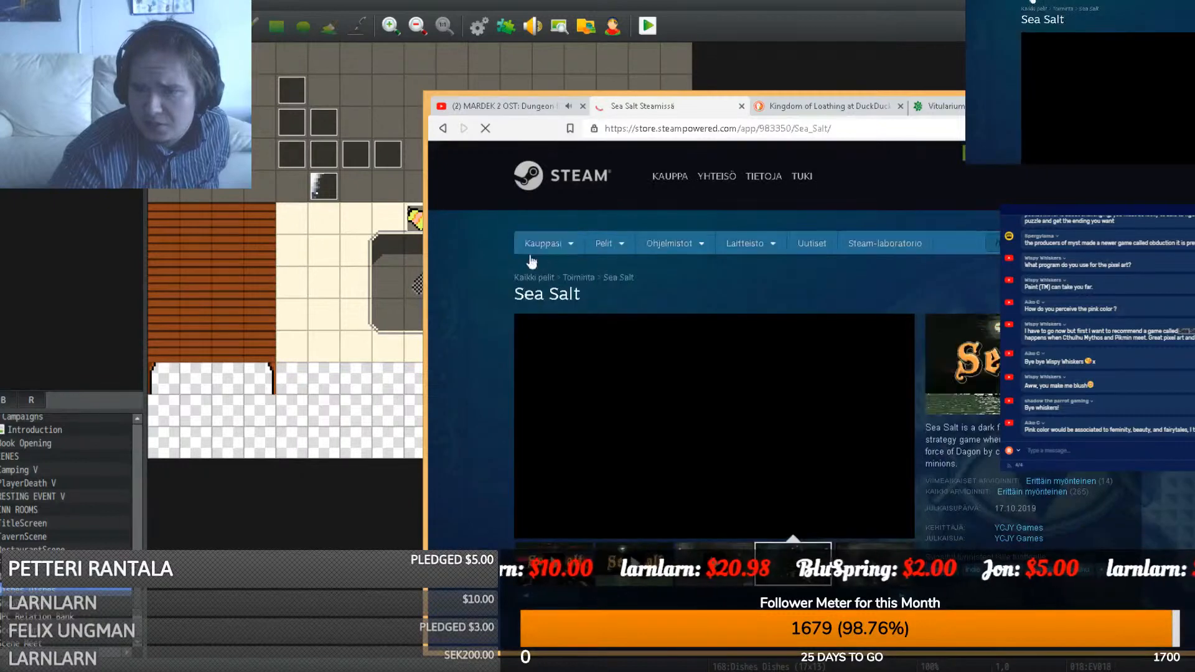
pyautogui.scroll(-3, 441, 366)
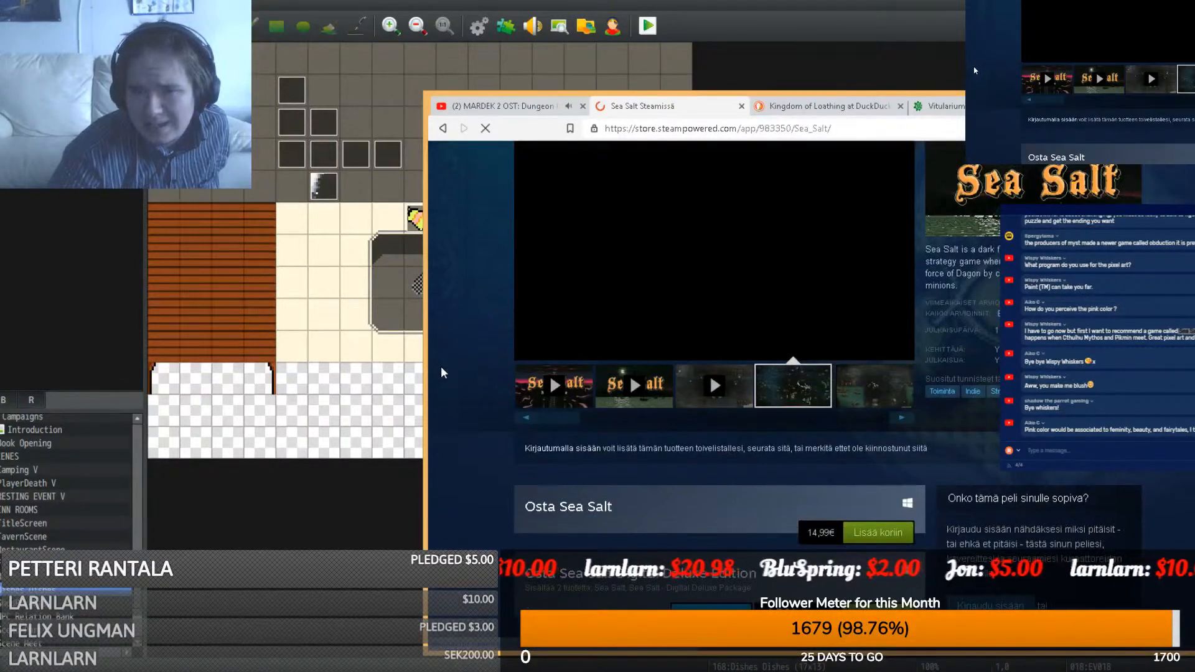
pyautogui.scroll(2, 441, 373)
pyautogui.click(564, 498)
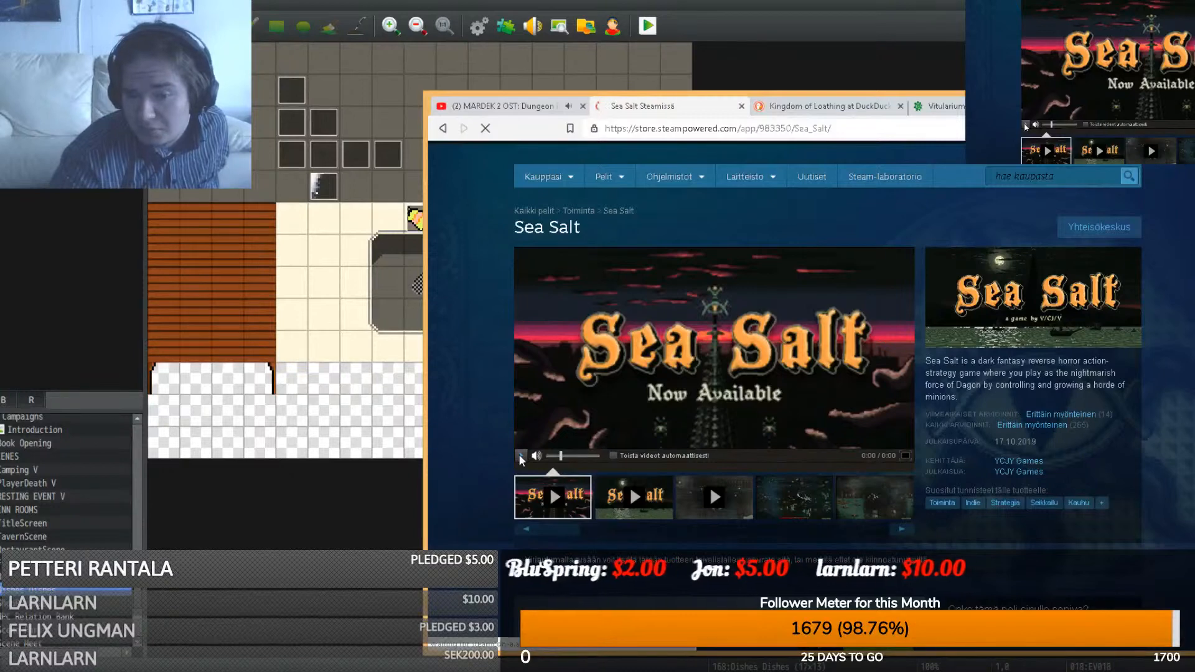
# - Cycle through OBS, the RPG Maker map editor, the Sea Salt store page and stream chat, ending on OBS
pyautogui.hotkey('alt', 'Tab')
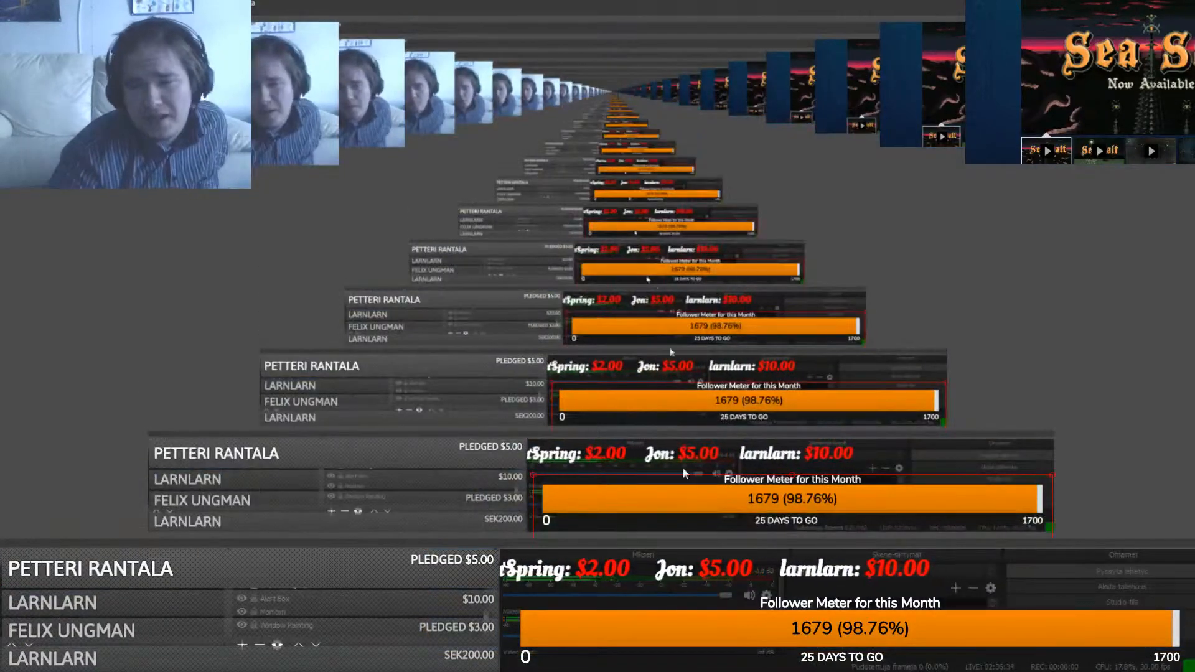
pyautogui.hotkey('alt', 'Tab')
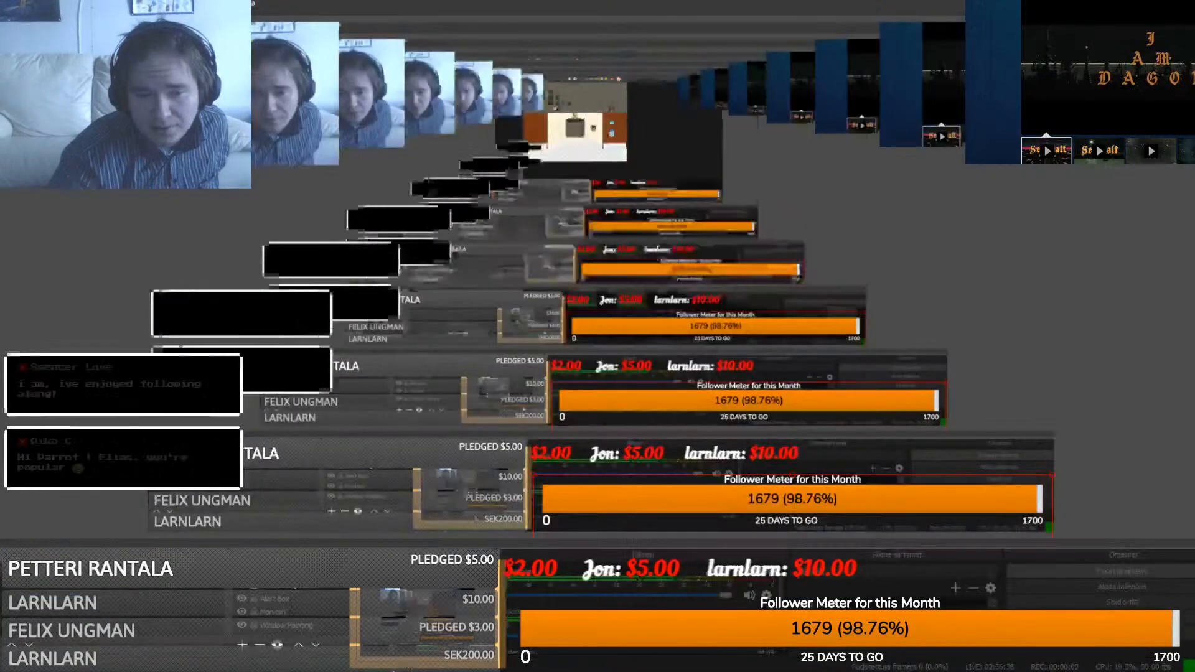
pyautogui.hotkey('alt', 'Tab')
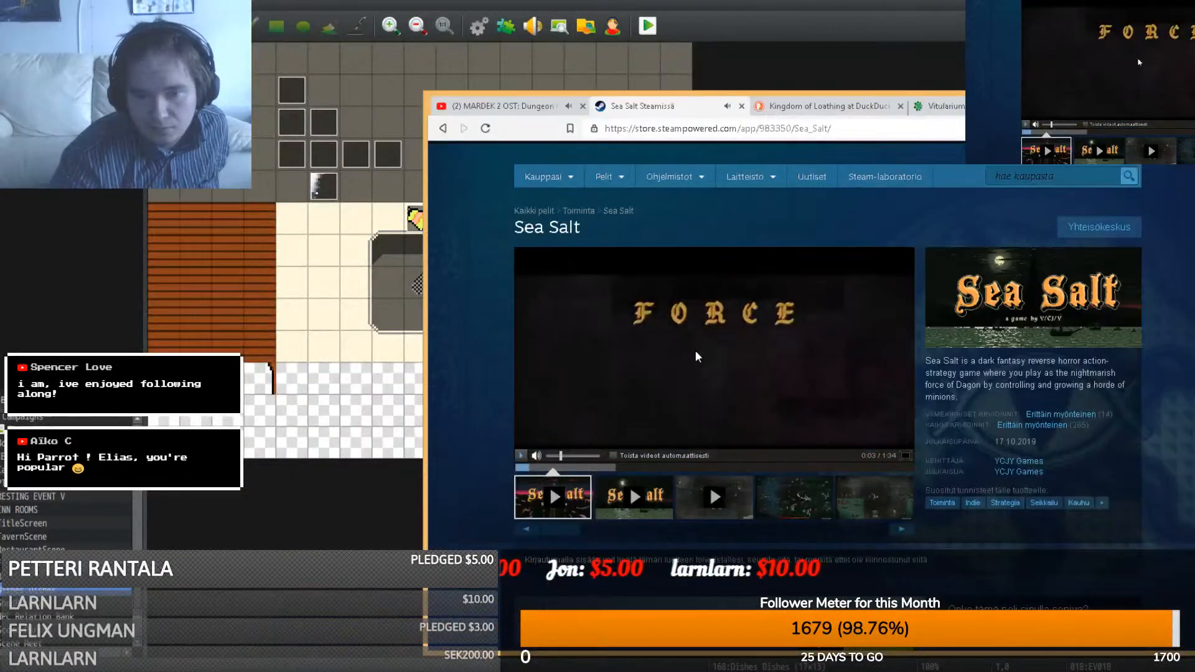
pyautogui.hotkey('alt', 'Tab')
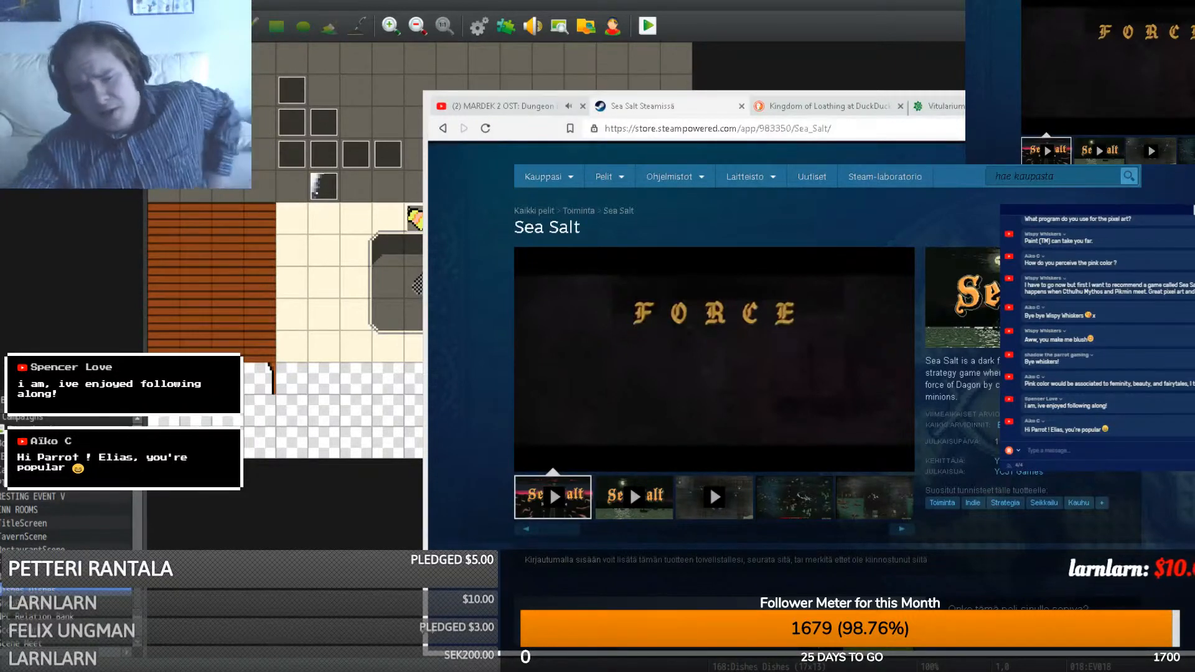
pyautogui.click(416, 670)
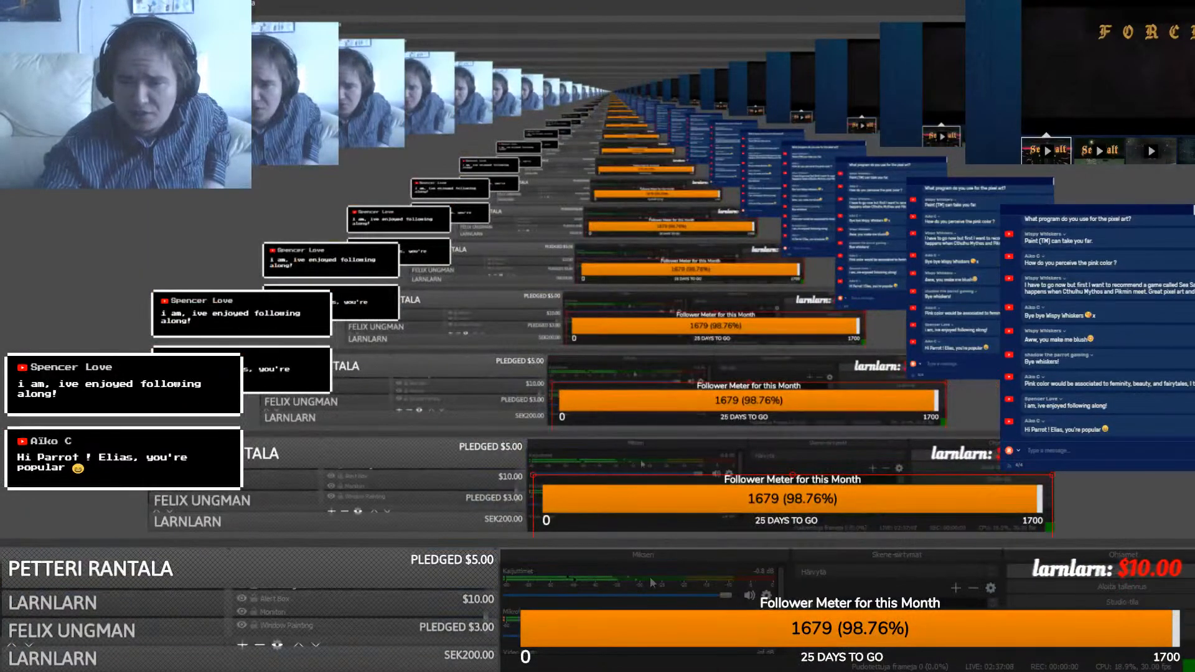